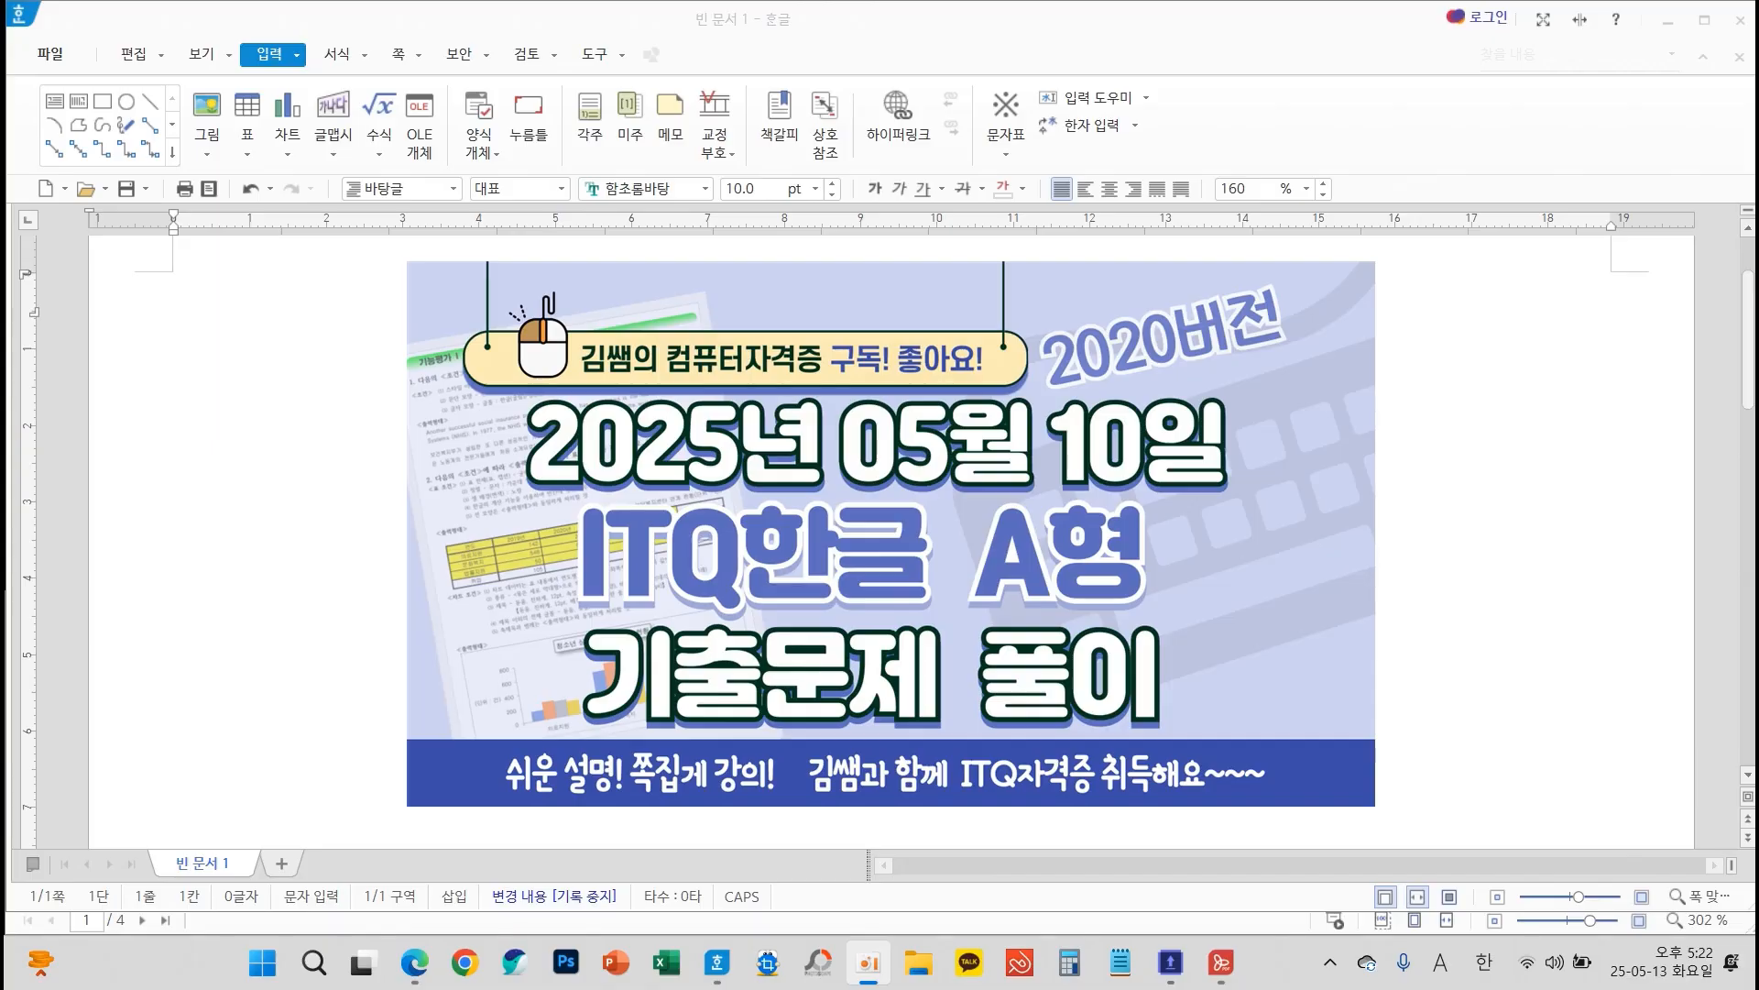
# Switch to the browser and look over the YouTube channel's membership section and members-only videos, then return to the document
pyautogui.click(427, 966)
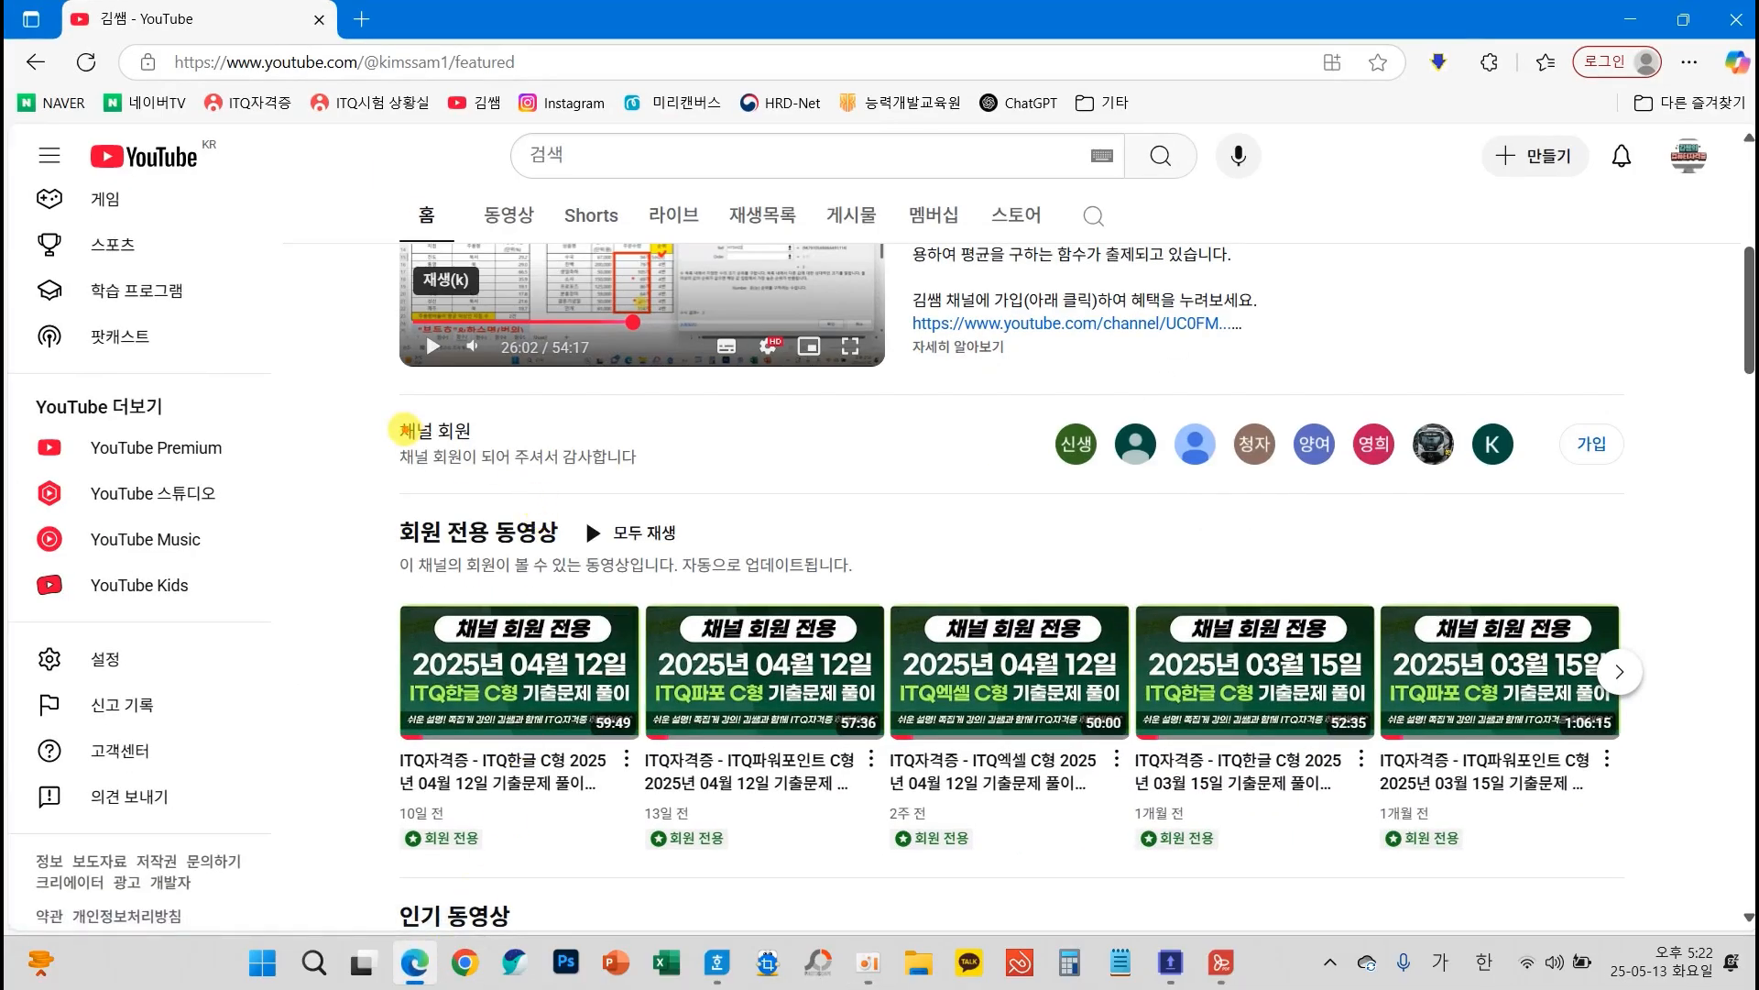
pyautogui.moveTo(383, 396)
pyautogui.mouseDown()
pyautogui.moveTo(801, 448)
pyautogui.moveTo(1654, 496)
pyautogui.mouseUp()
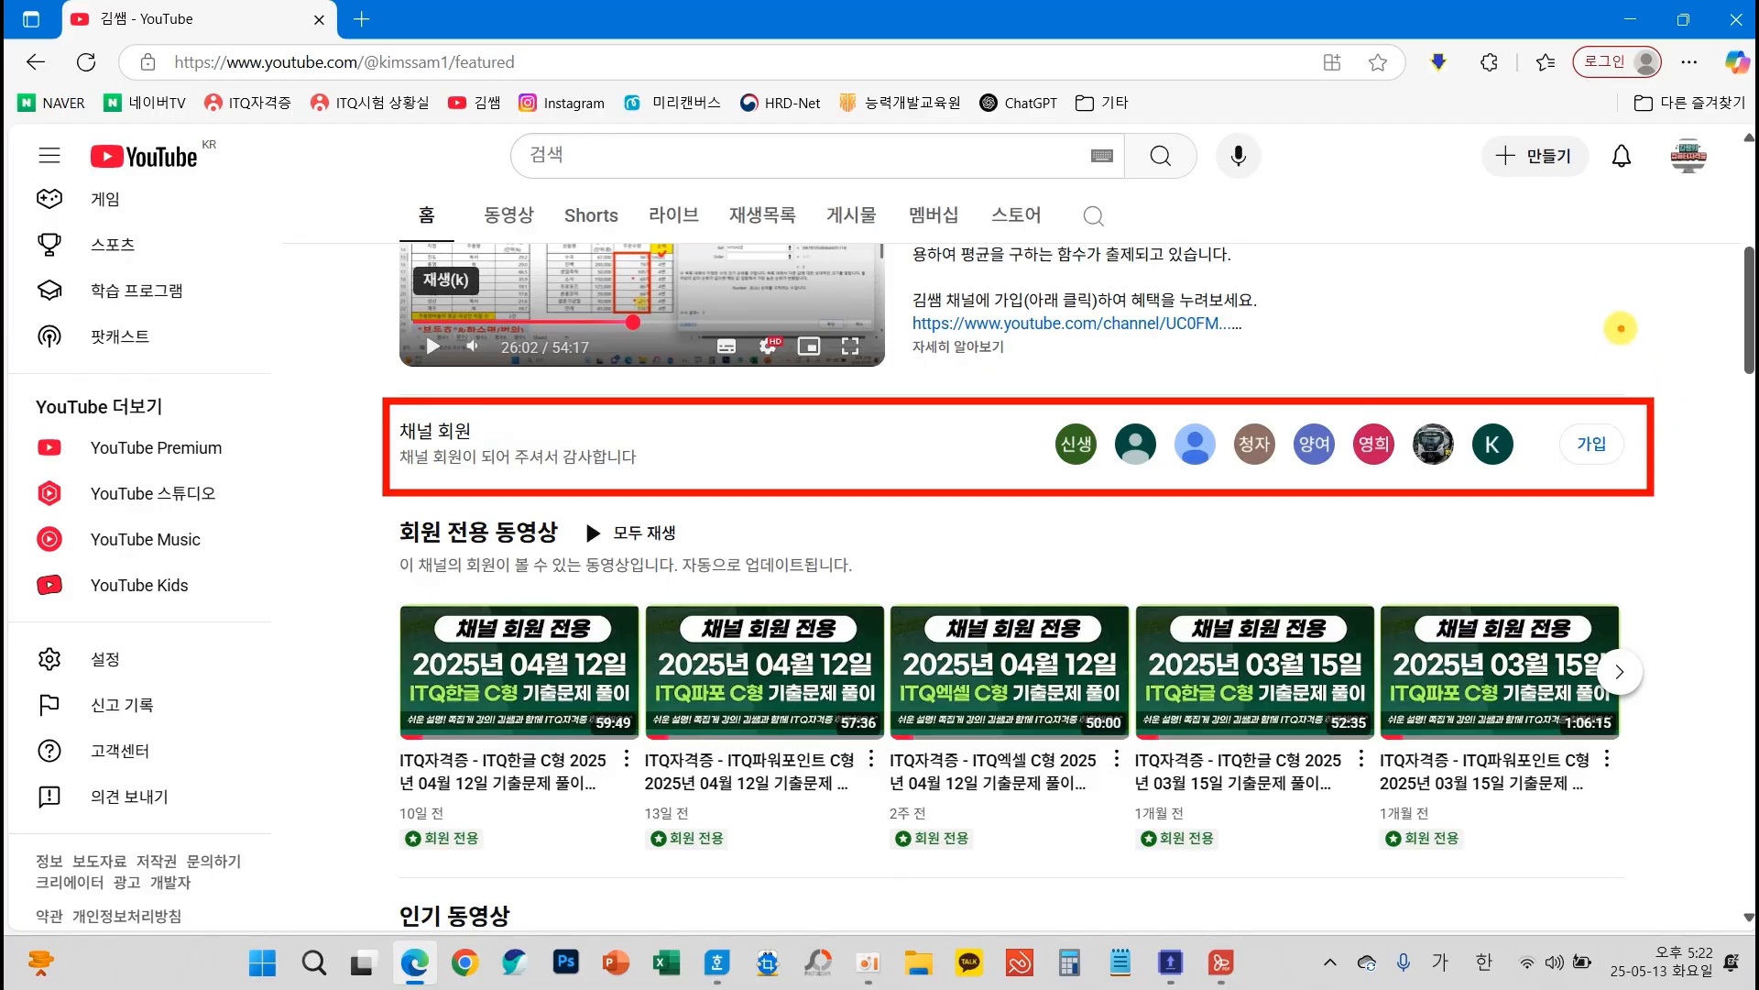
pyautogui.moveTo(1620, 328)
pyautogui.mouseDown()
pyautogui.moveTo(1606, 403)
pyautogui.moveTo(1581, 376)
pyautogui.moveTo(1602, 414)
pyautogui.moveTo(1654, 385)
pyautogui.mouseUp()
pyautogui.moveTo(385, 504)
pyautogui.mouseDown()
pyautogui.moveTo(1077, 697)
pyautogui.moveTo(1586, 879)
pyautogui.moveTo(1666, 873)
pyautogui.mouseUp()
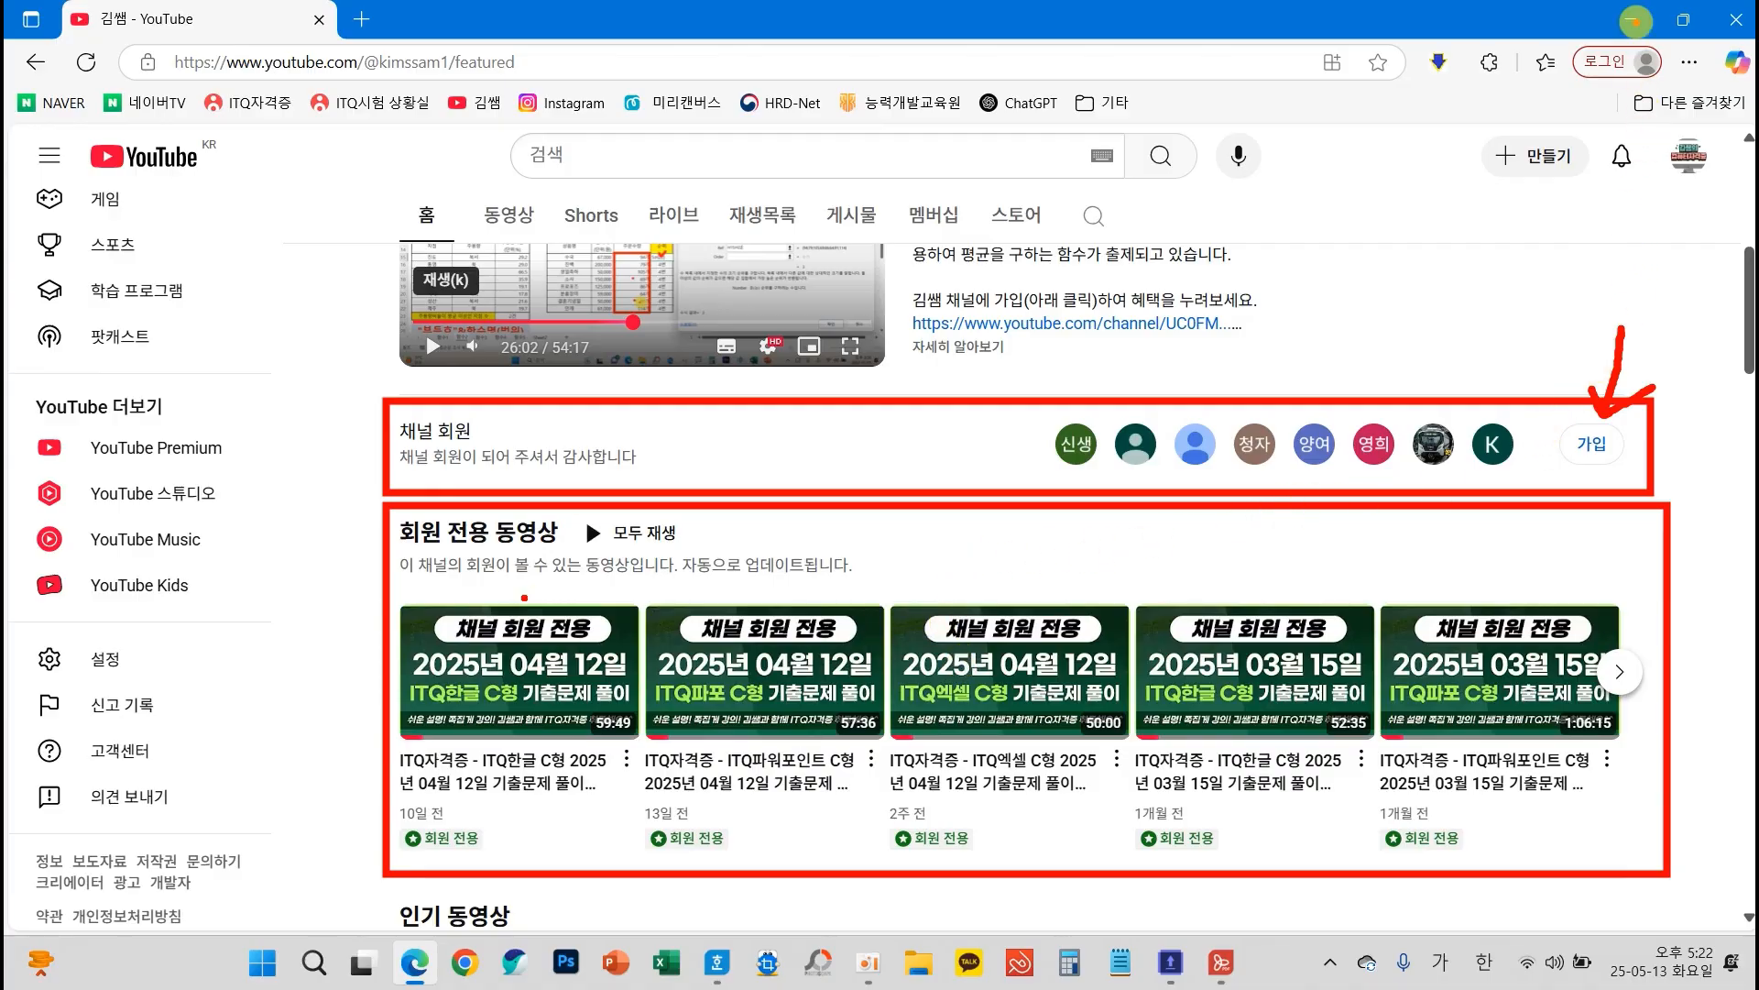
pyautogui.press('Escape')
pyautogui.click(1636, 20)
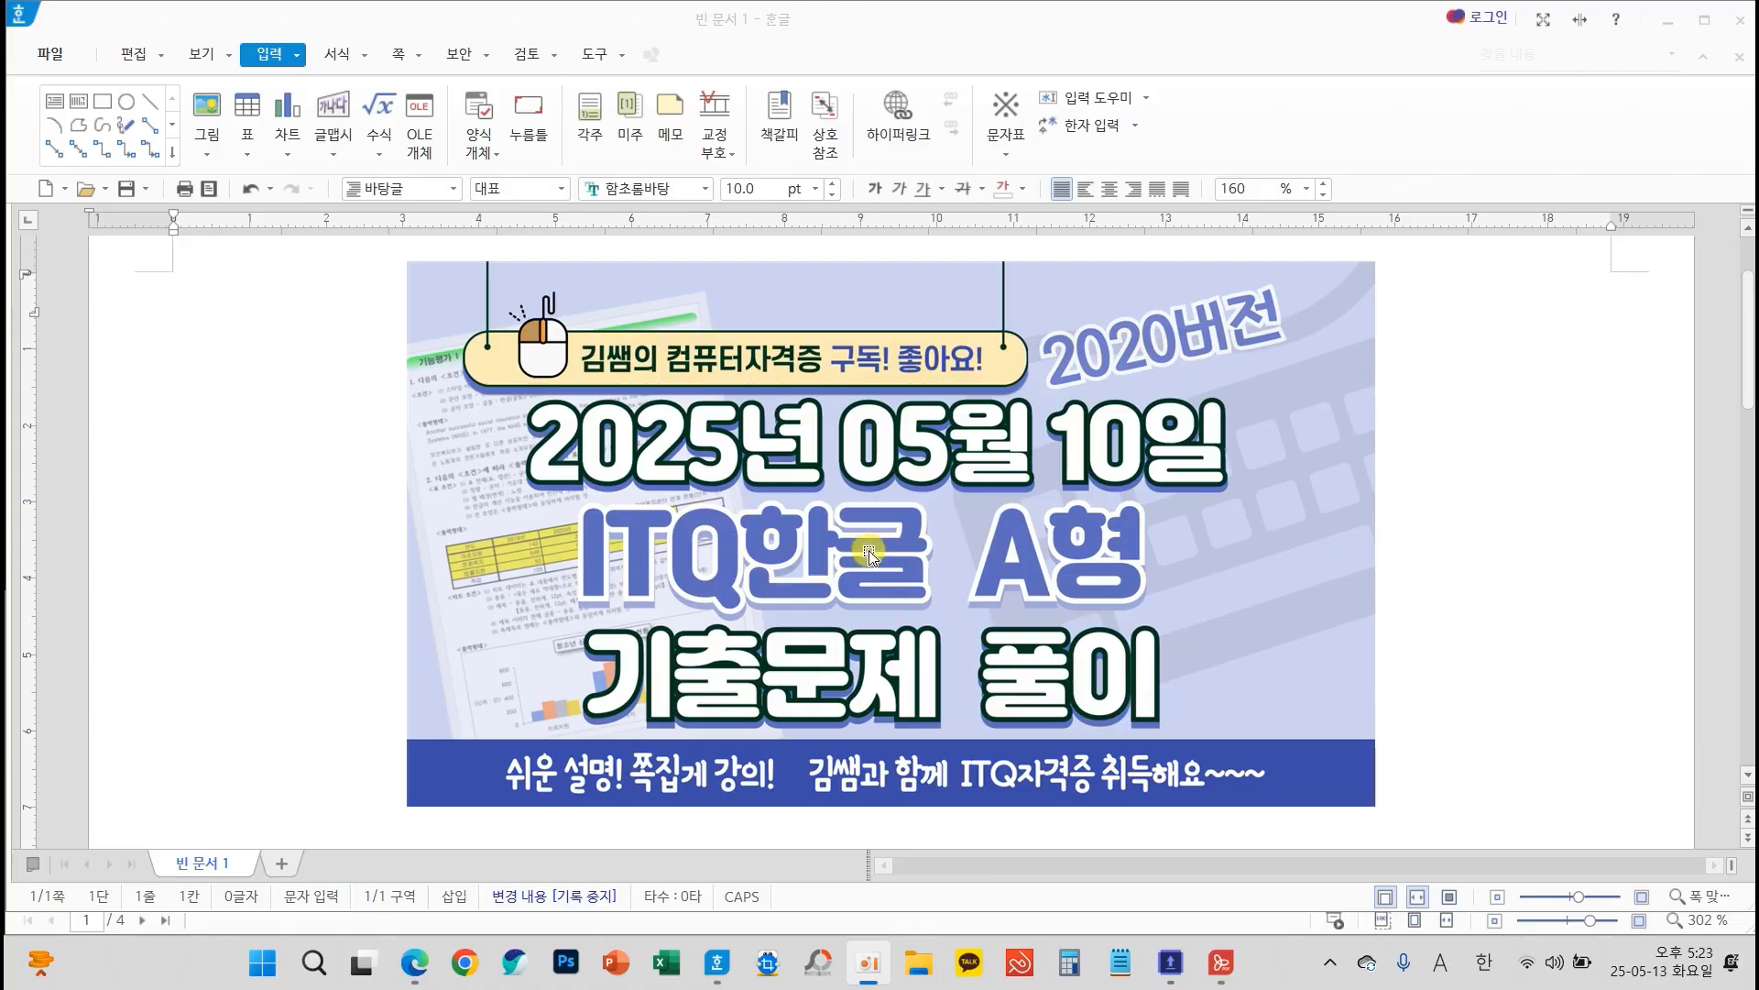
# Delete the title picture from the page
pyautogui.click(1160, 562)
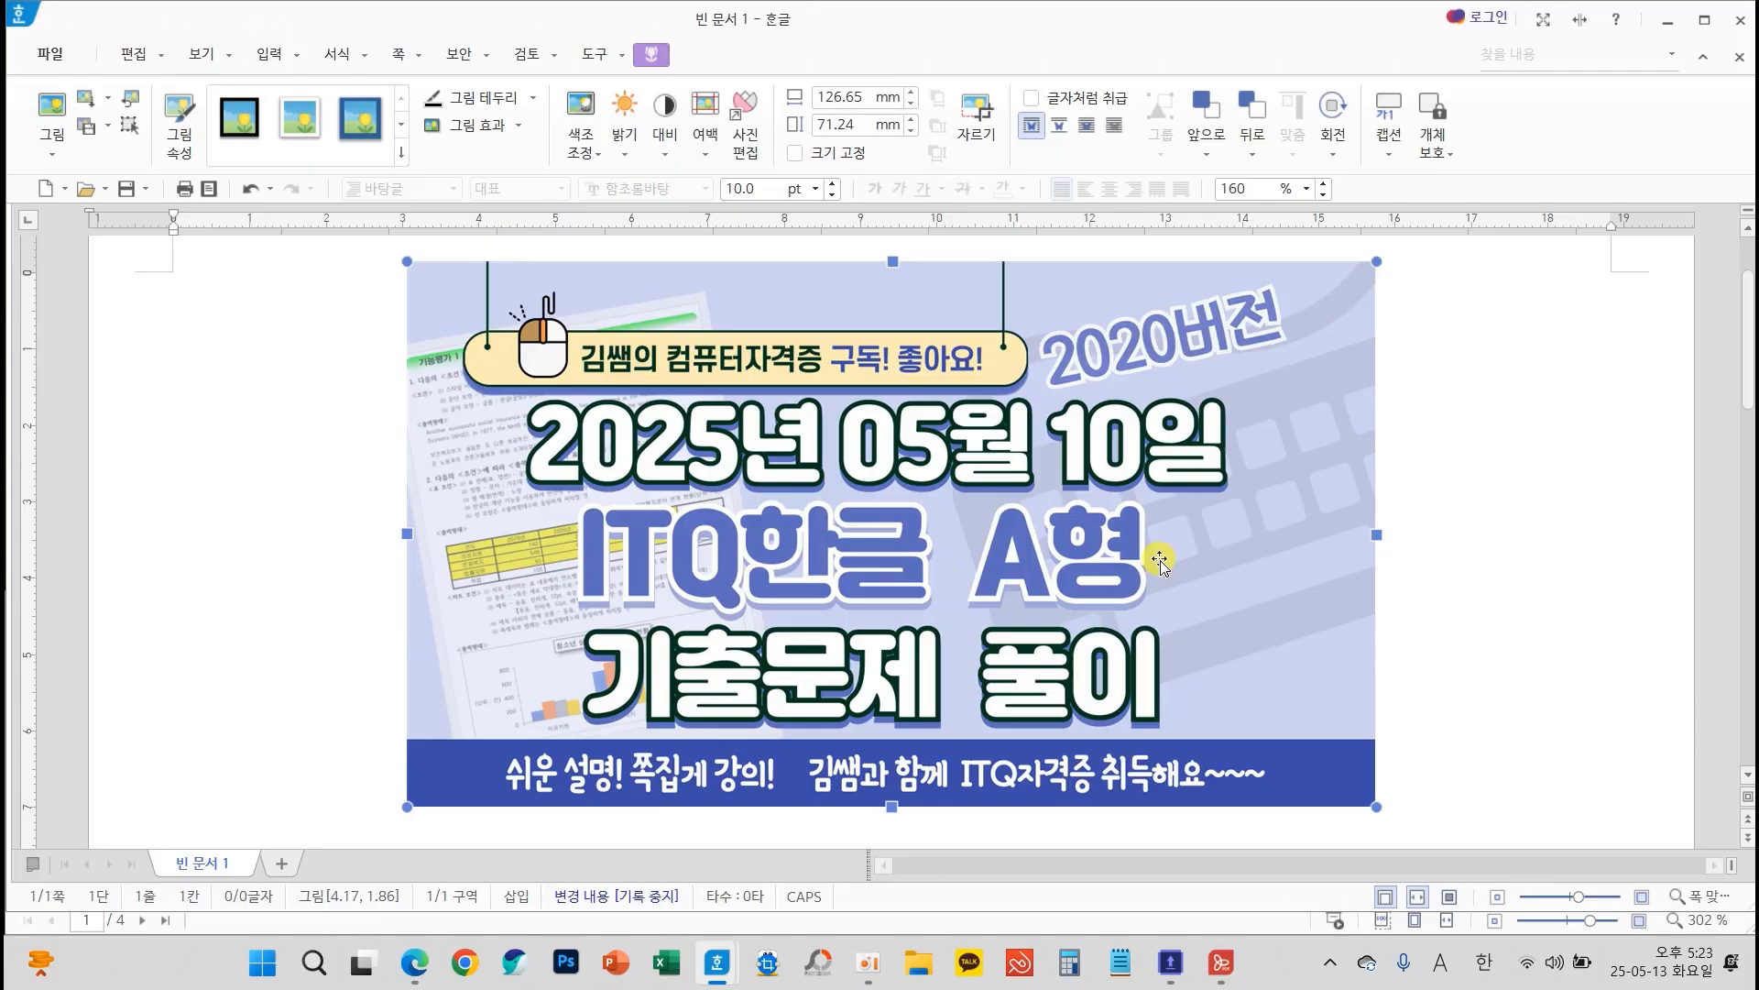
pyautogui.press('Delete')
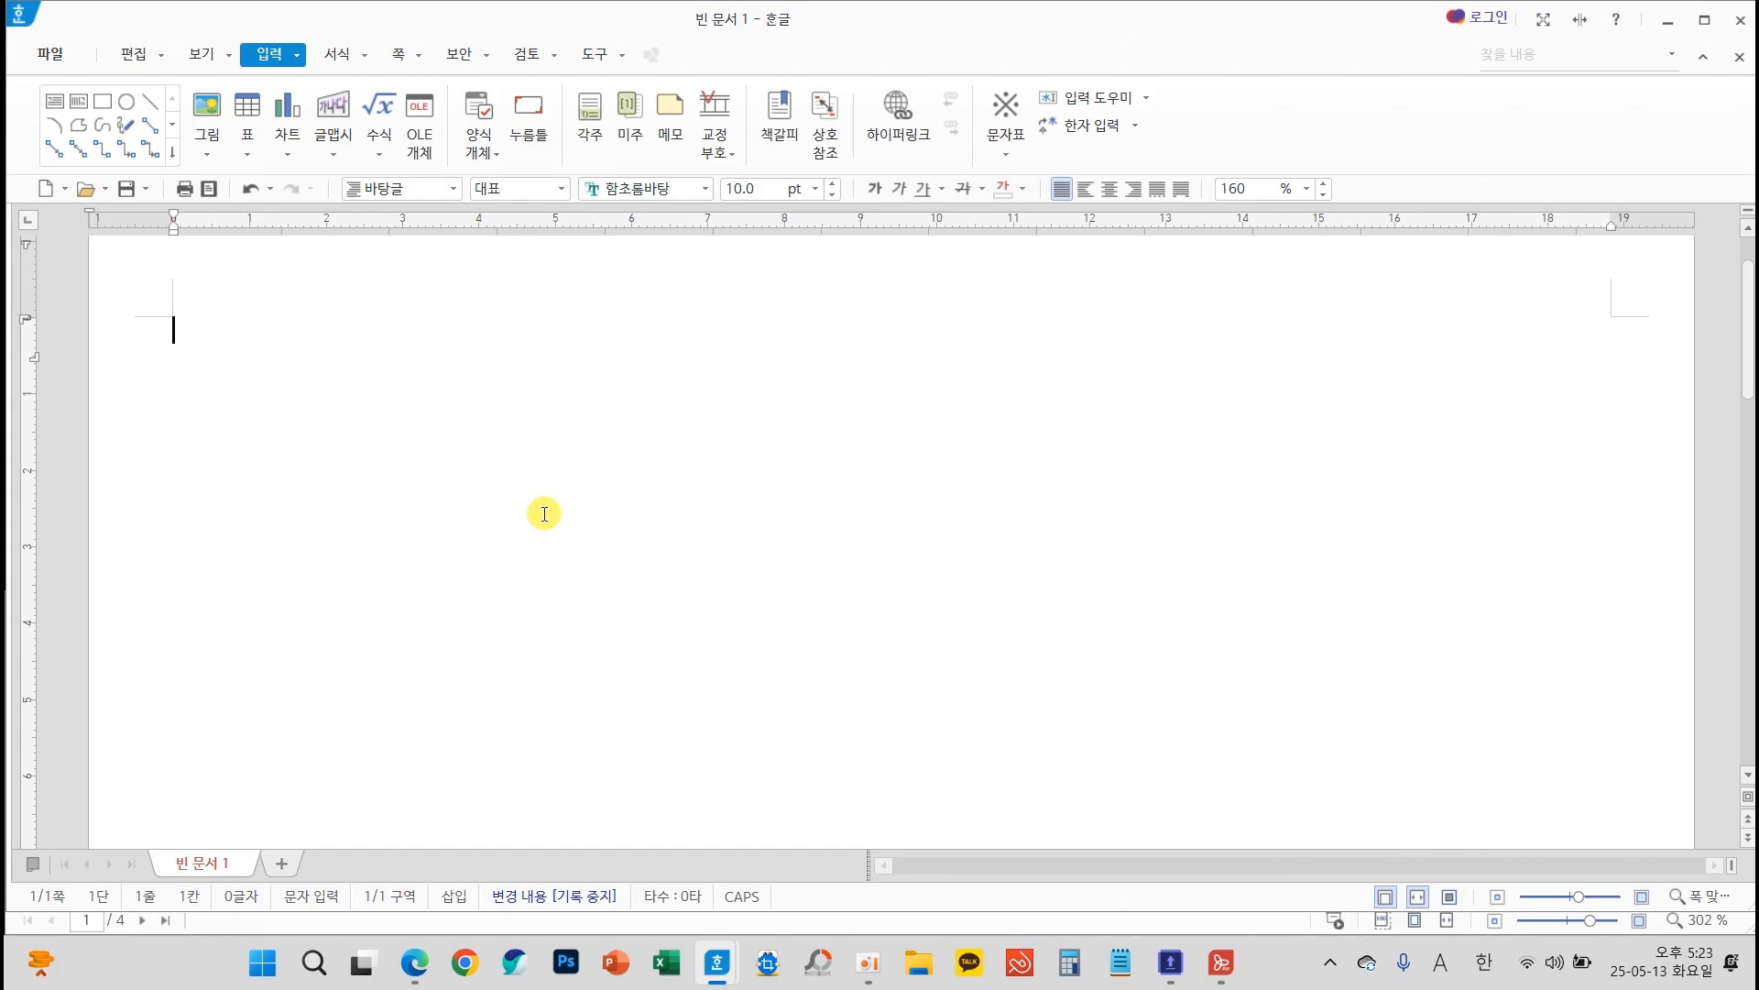
pyautogui.press('Hangul')
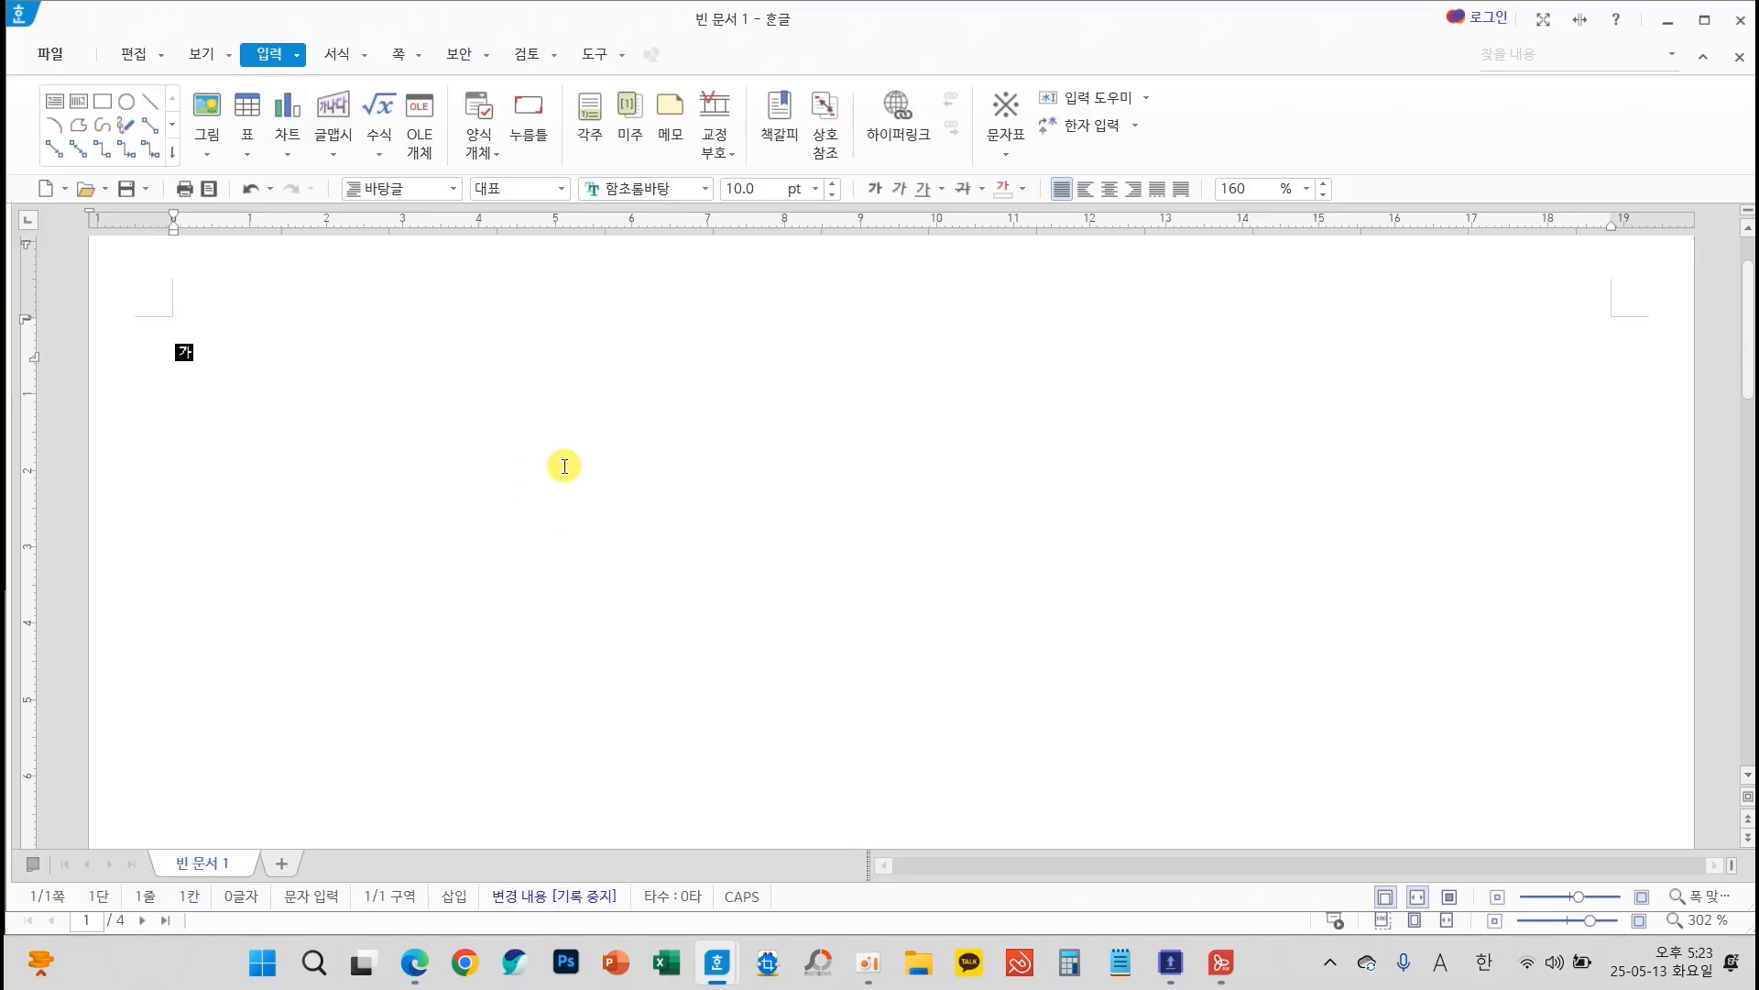
pyautogui.moveTo(433, 374); pyautogui.dragTo(427, 537)
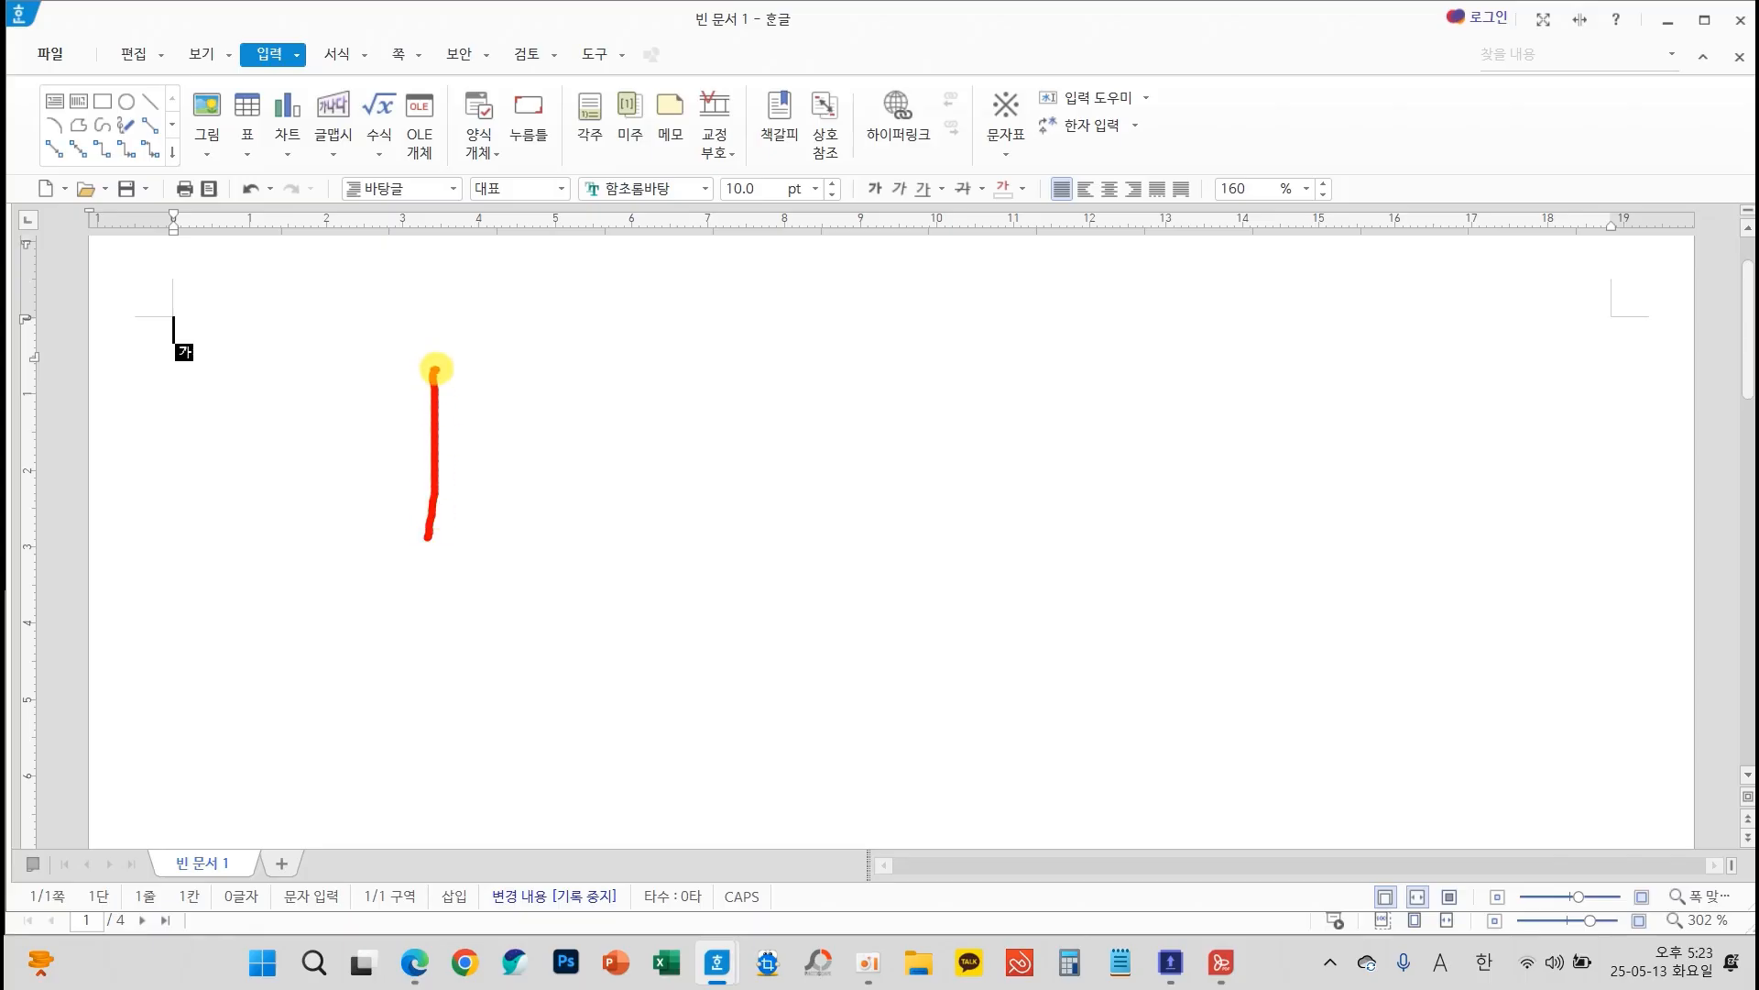
pyautogui.moveTo(432, 370); pyautogui.dragTo(544, 363)
pyautogui.moveTo(434, 425)
pyautogui.mouseDown()
pyautogui.moveTo(520, 425)
pyautogui.moveTo(577, 369)
pyautogui.moveTo(668, 354)
pyautogui.moveTo(623, 581)
pyautogui.mouseUp()
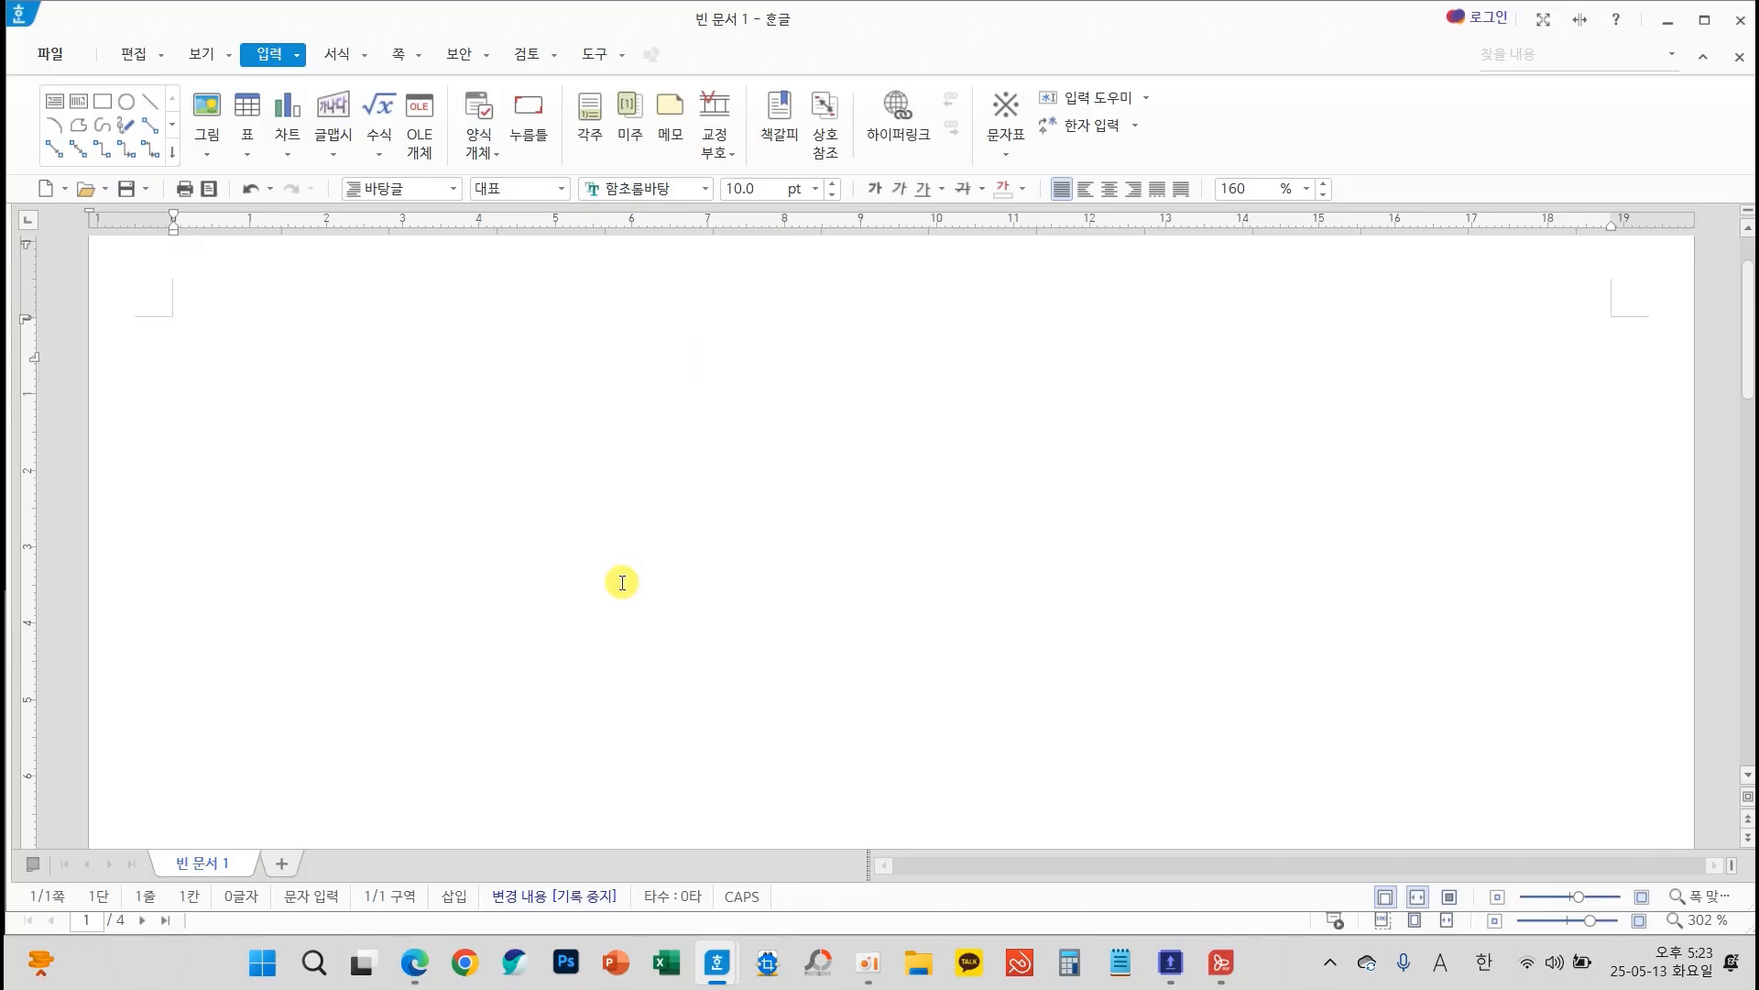
# Confirm the page setup with A4 paper, 10 mm top, bottom, header and footer margins, and 11 mm left and right margins
pyautogui.press('F7')
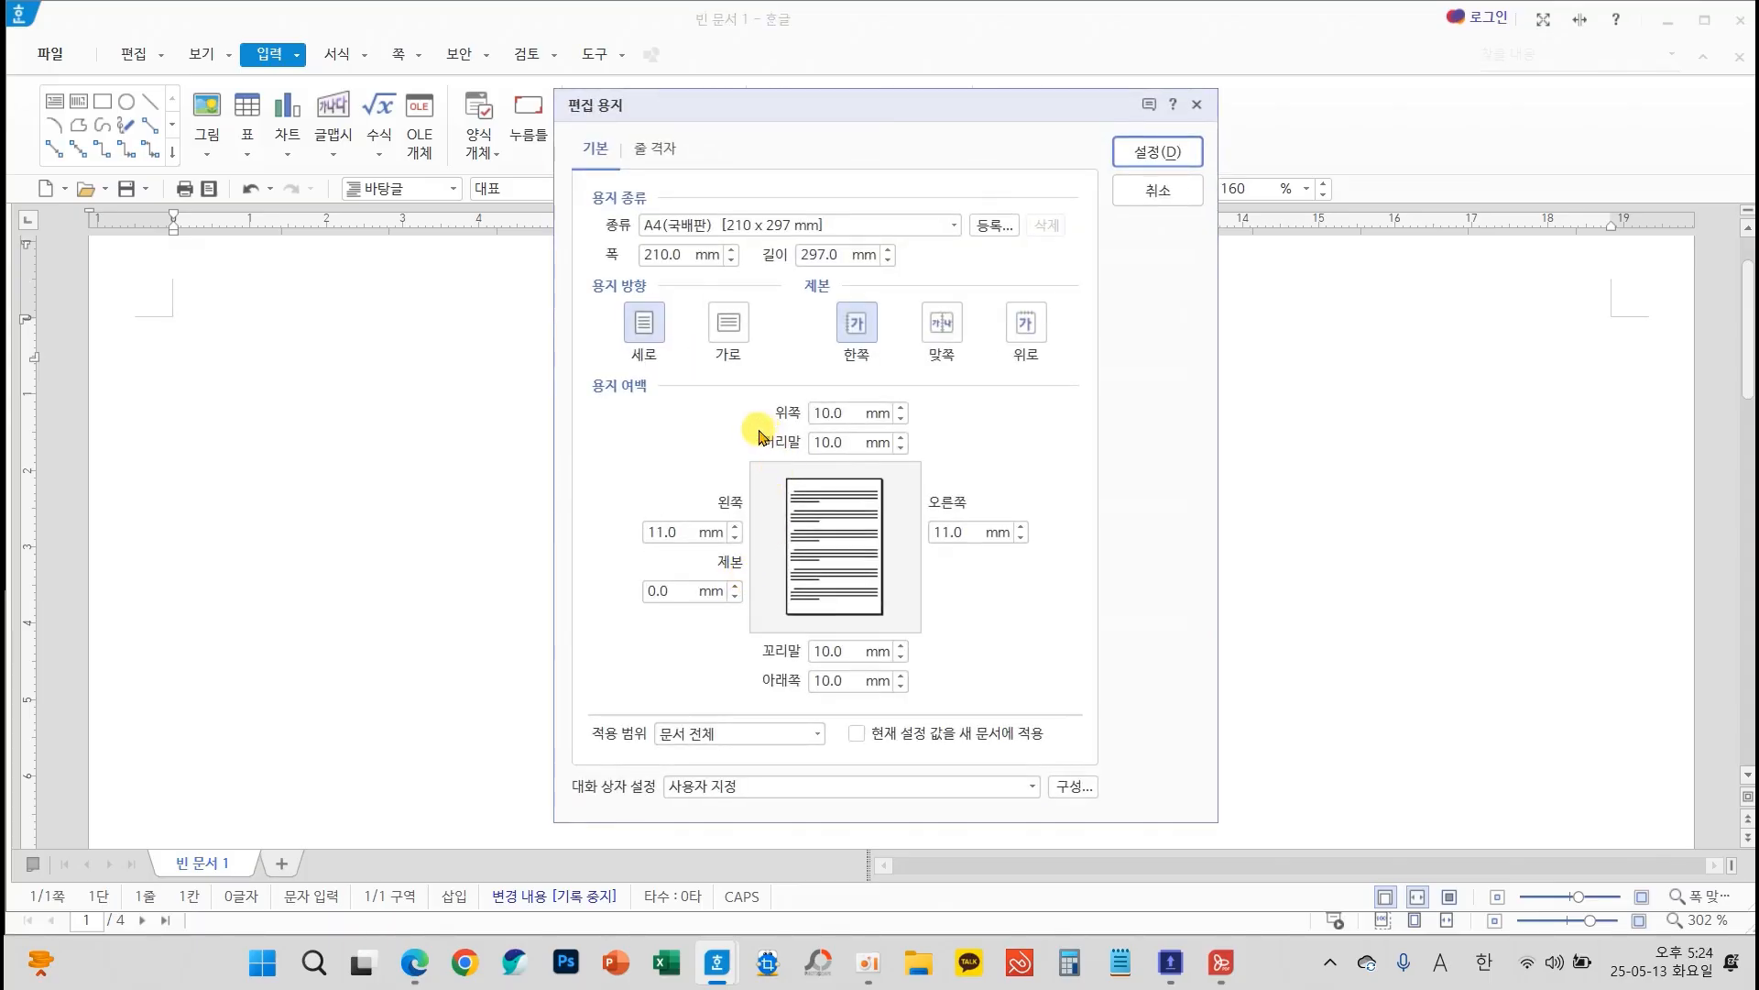
pyautogui.moveTo(581, 374)
pyautogui.mouseDown()
pyautogui.moveTo(896, 542)
pyautogui.moveTo(1109, 712)
pyautogui.mouseUp()
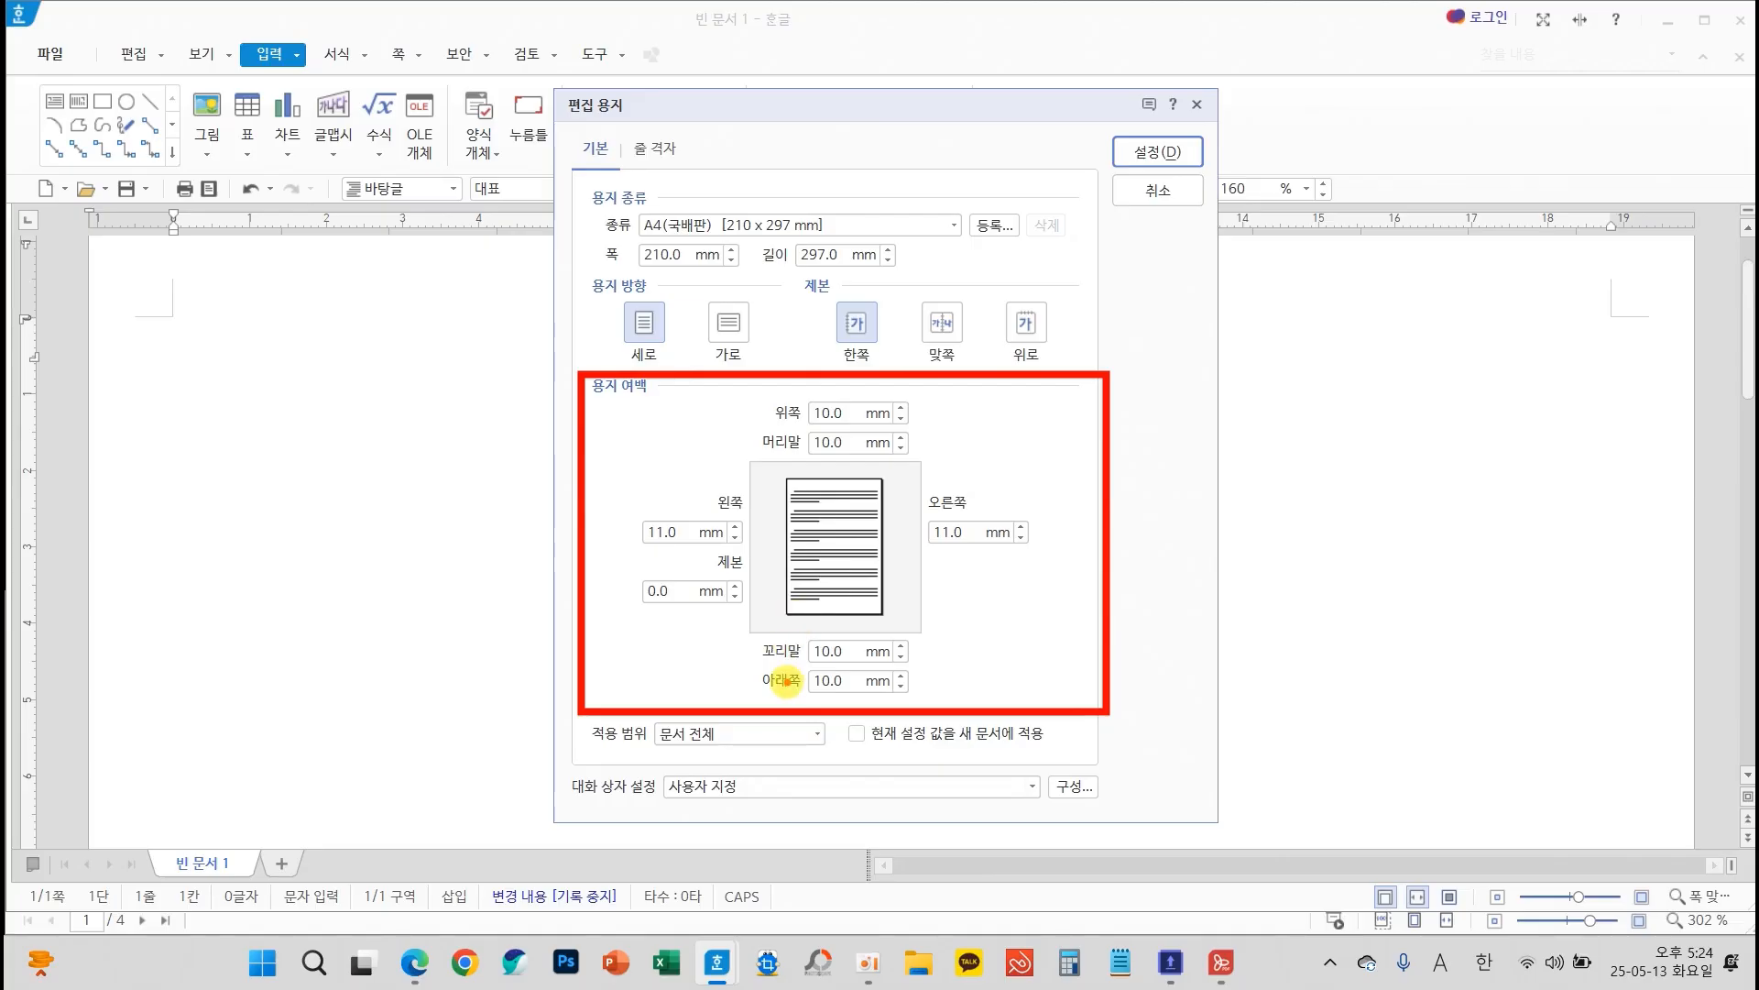
pyautogui.moveTo(821, 531)
pyautogui.mouseDown()
pyautogui.moveTo(807, 597)
pyautogui.moveTo(871, 591)
pyautogui.moveTo(870, 540)
pyautogui.mouseUp()
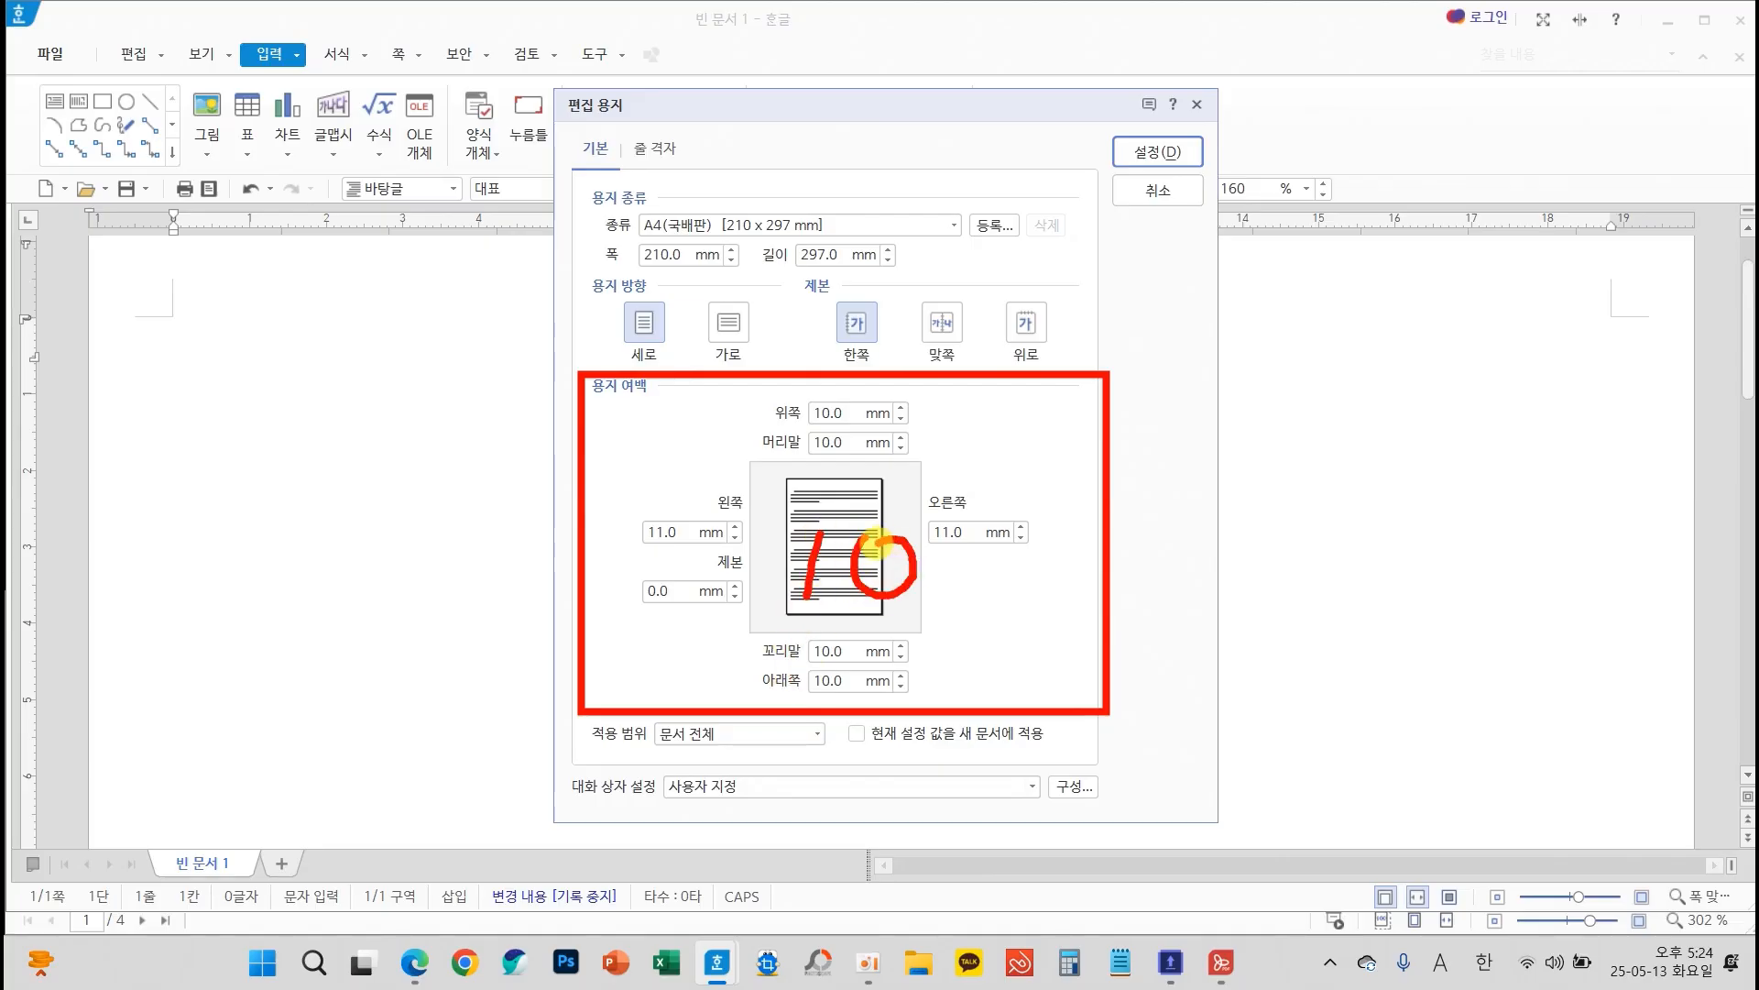
pyautogui.moveTo(656, 495); pyautogui.dragTo(710, 473)
pyautogui.moveTo(969, 475); pyautogui.dragTo(1038, 472)
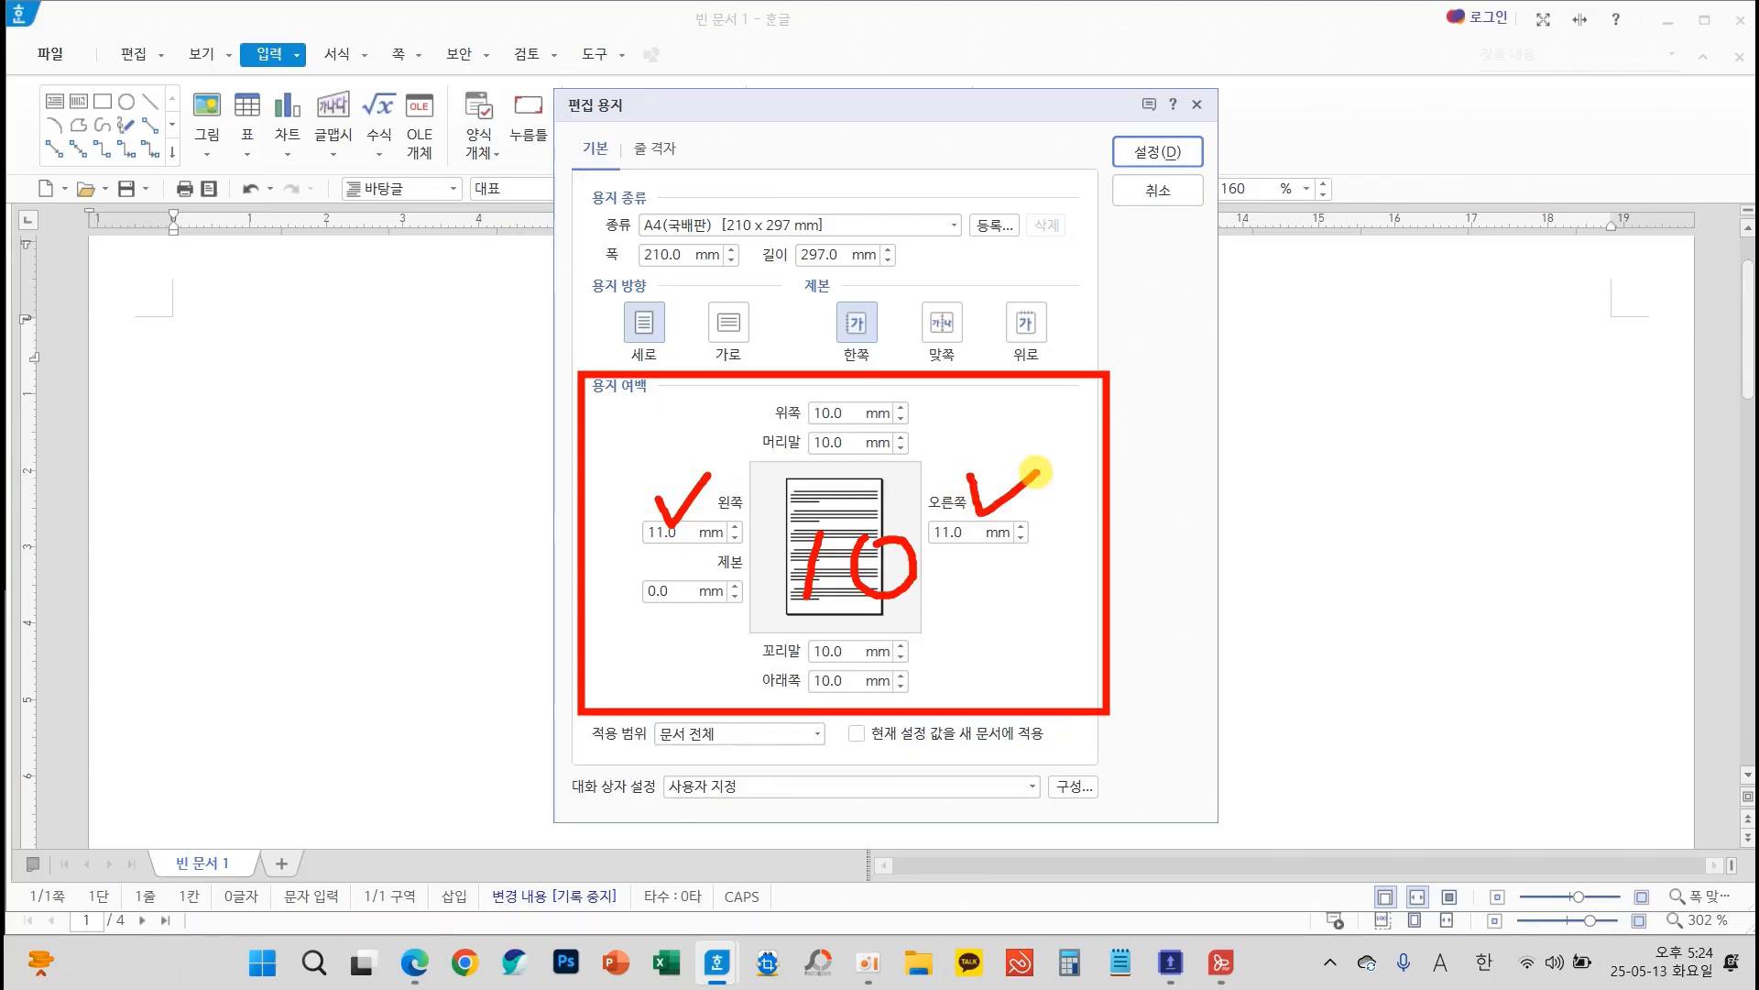
pyautogui.moveTo(1038, 573)
pyautogui.mouseDown()
pyautogui.moveTo(1024, 645)
pyautogui.moveTo(1061, 657)
pyautogui.mouseUp()
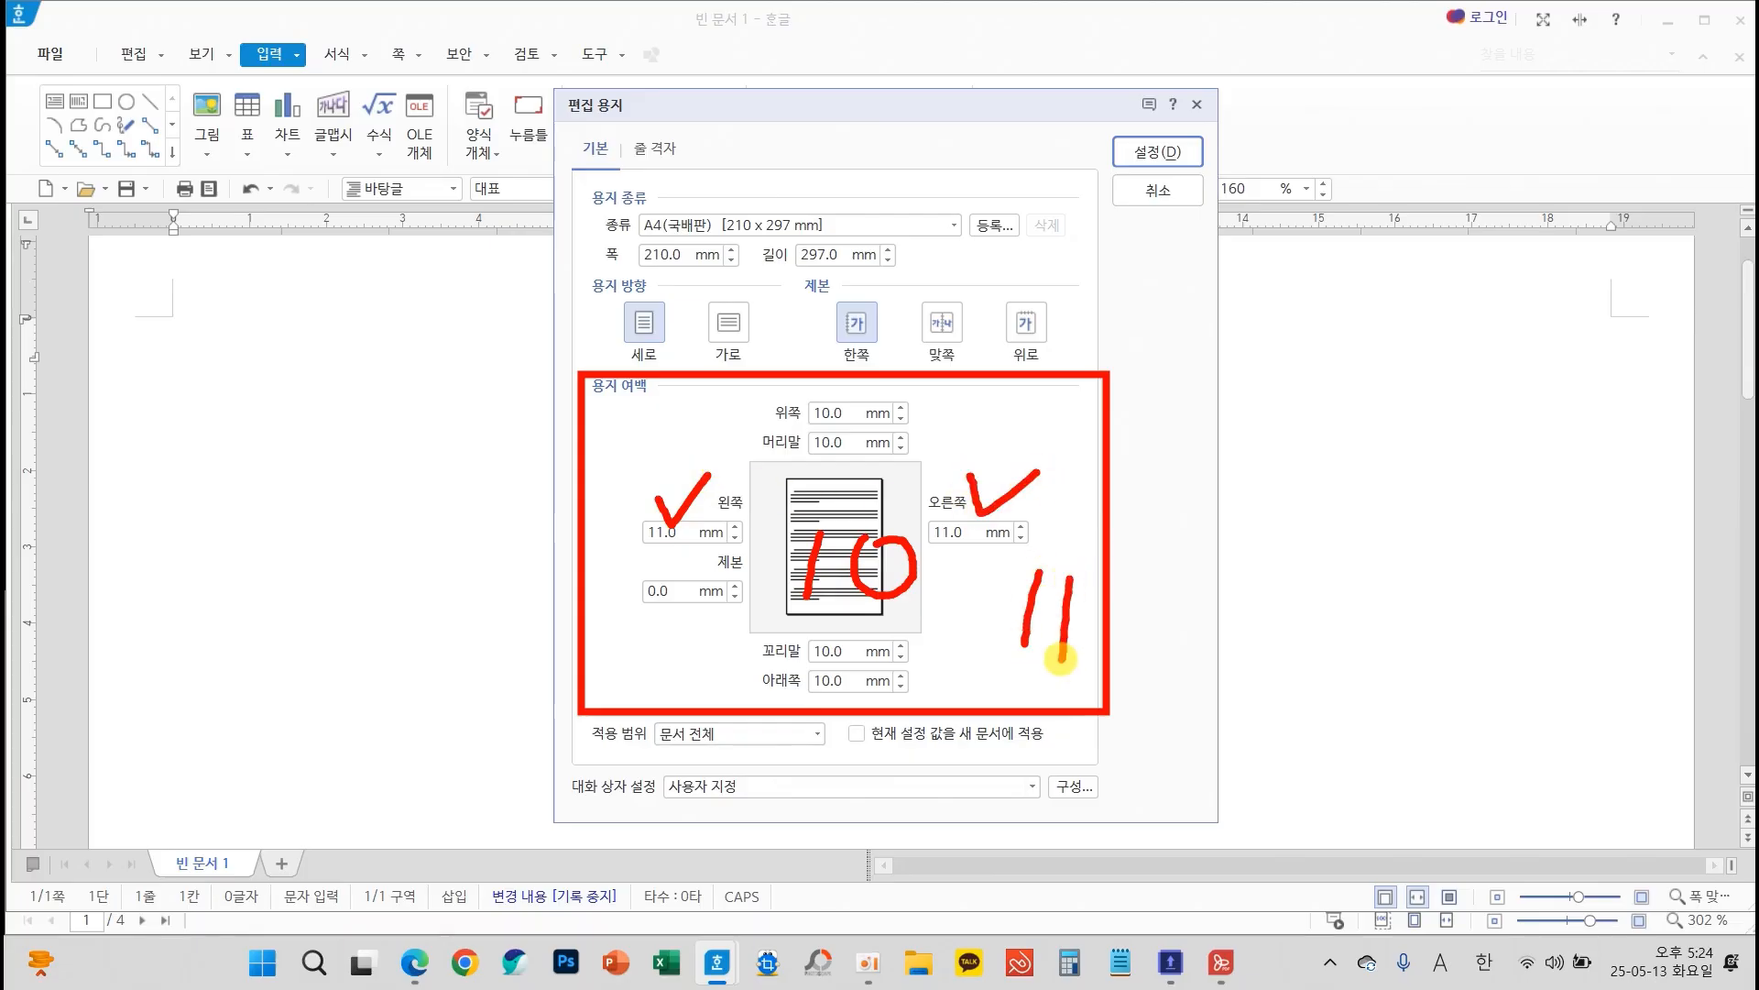
pyautogui.press('Escape')
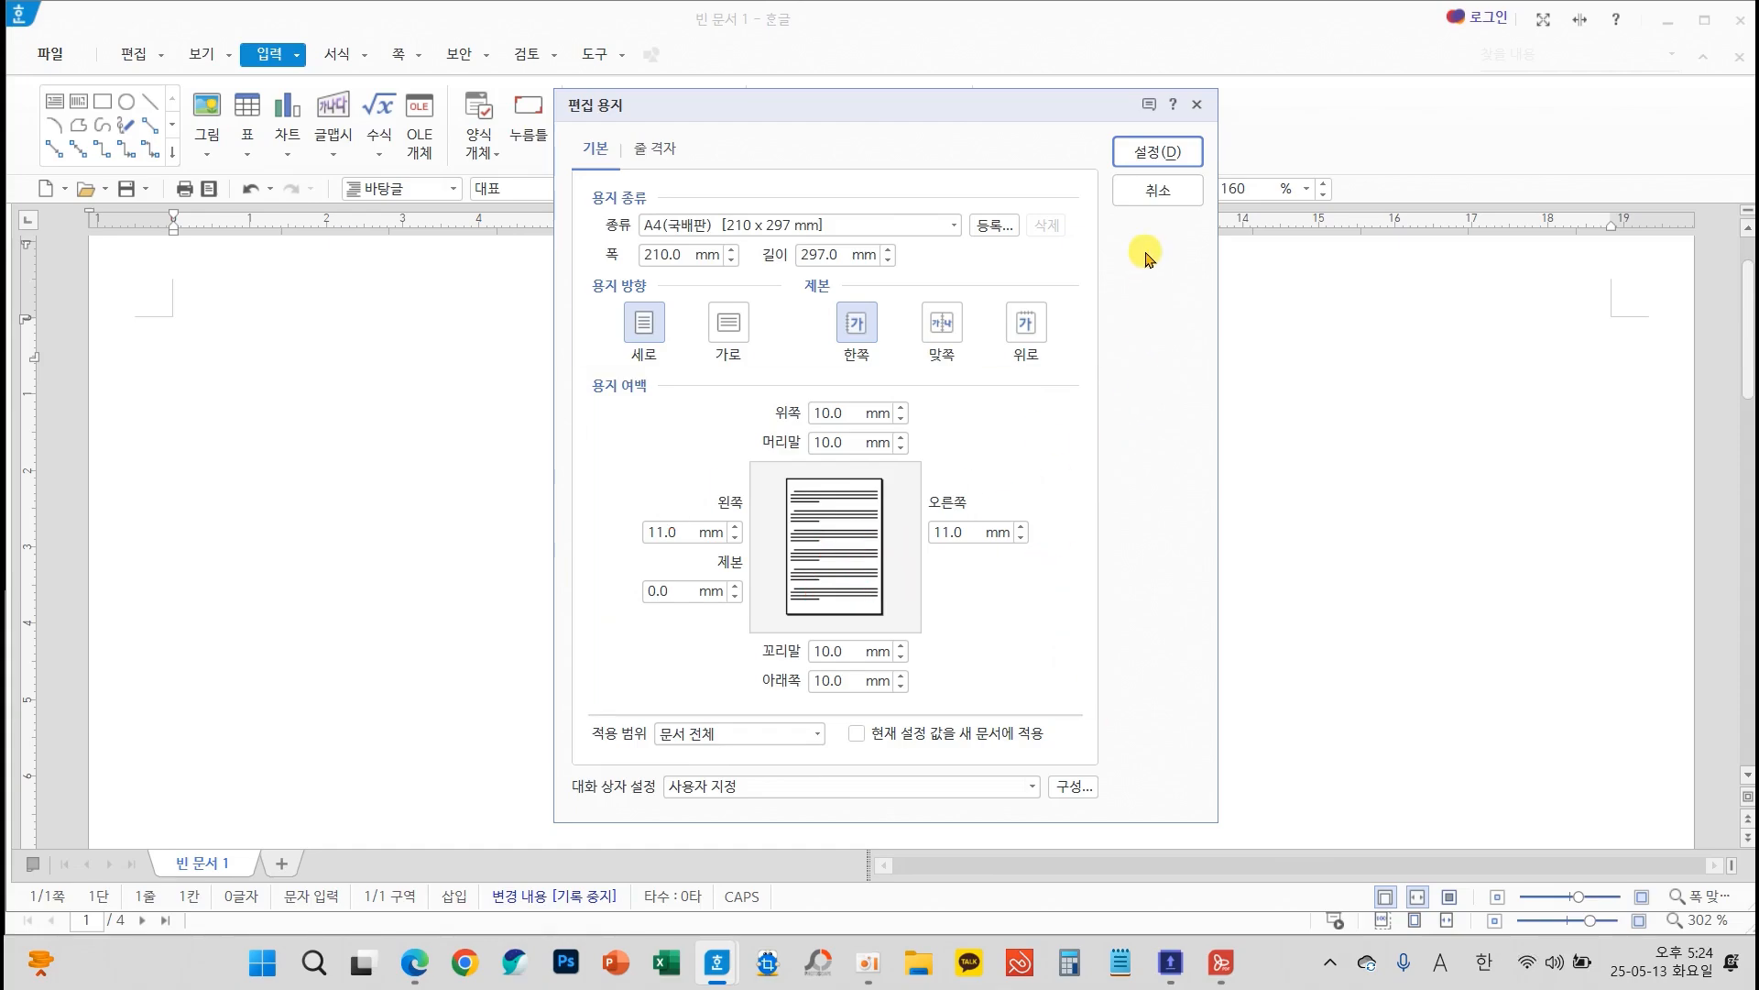
pyautogui.click(1146, 154)
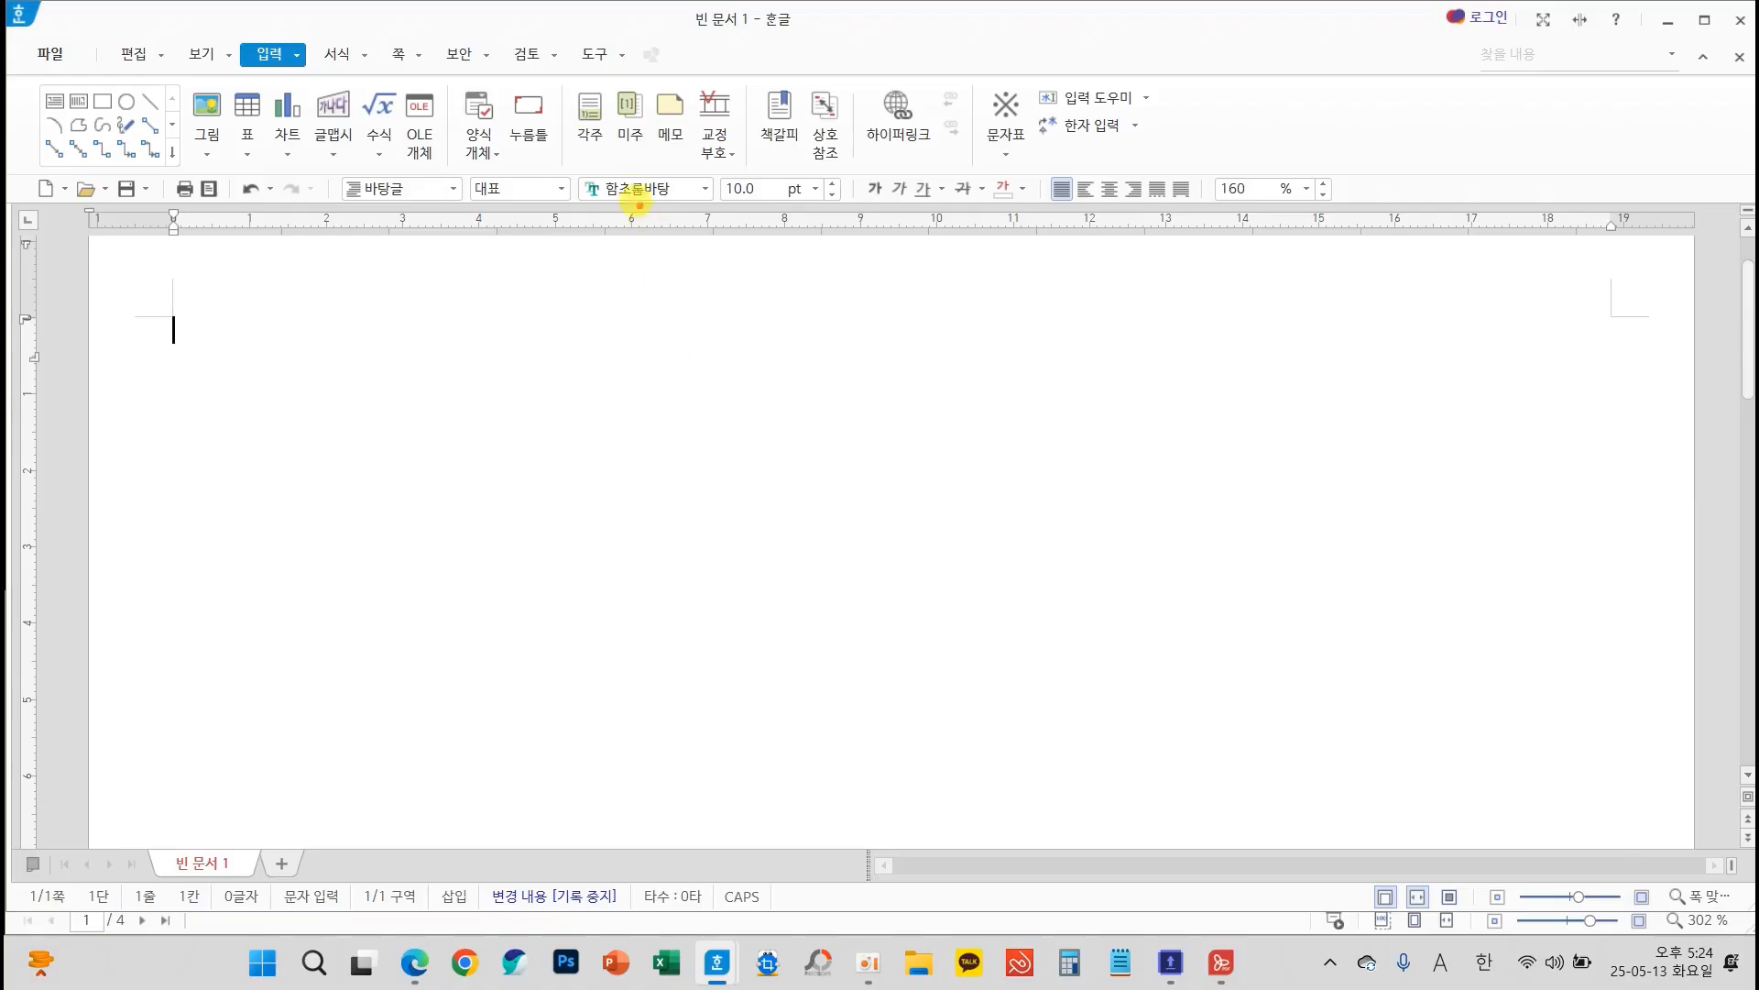
# Check the document's default font, font size and line spacing
pyautogui.moveTo(567, 163); pyautogui.dragTo(844, 220)
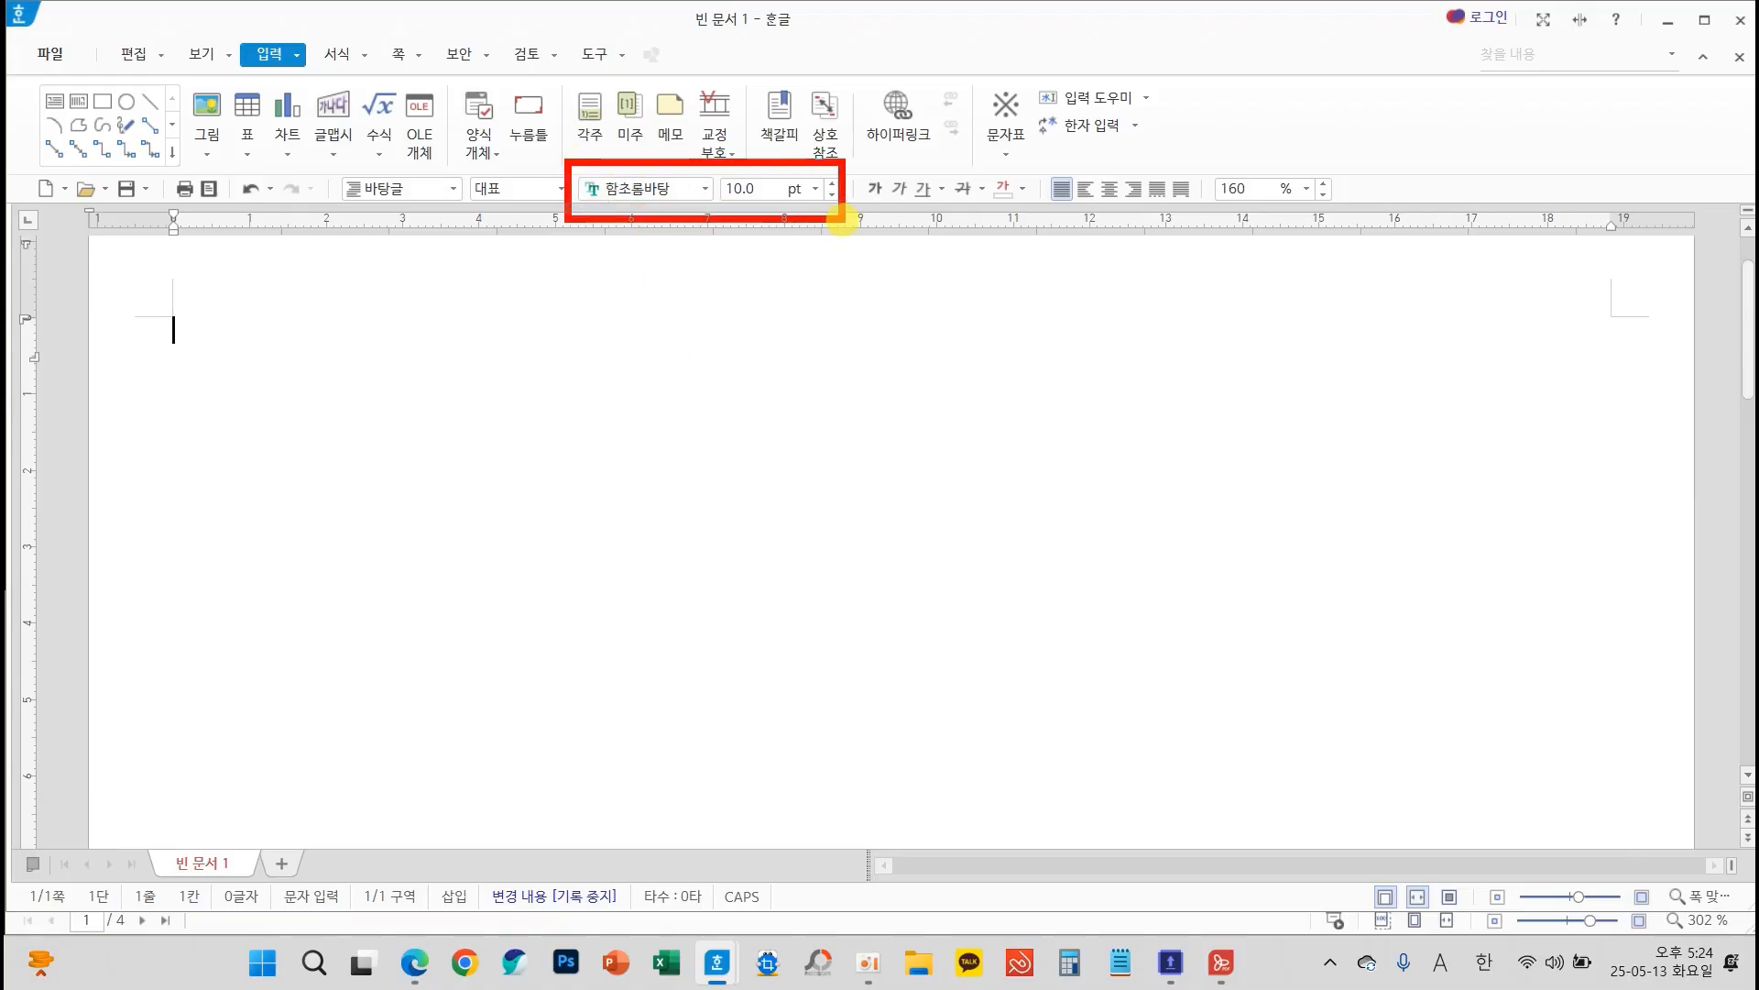
pyautogui.moveTo(1193, 152)
pyautogui.mouseDown()
pyautogui.moveTo(1296, 216)
pyautogui.moveTo(1375, 231)
pyautogui.mouseUp()
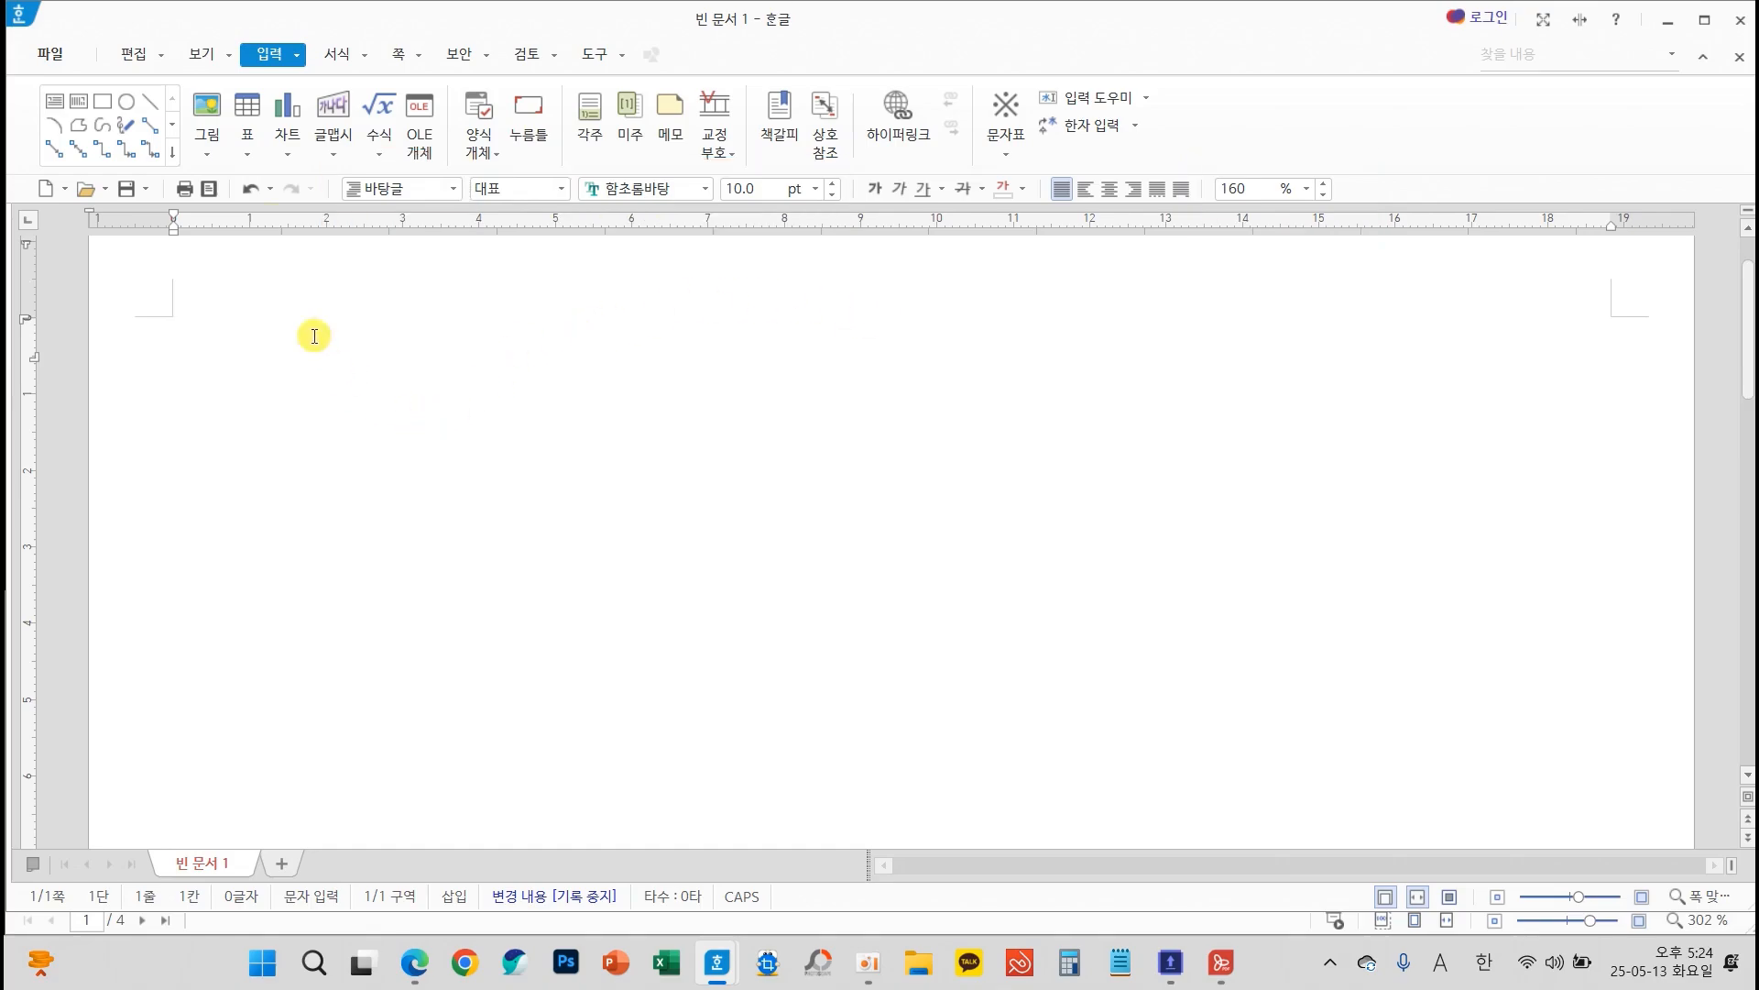
# Turn on the display of paragraph marks (문단 부호) in the document
pyautogui.click(202, 53)
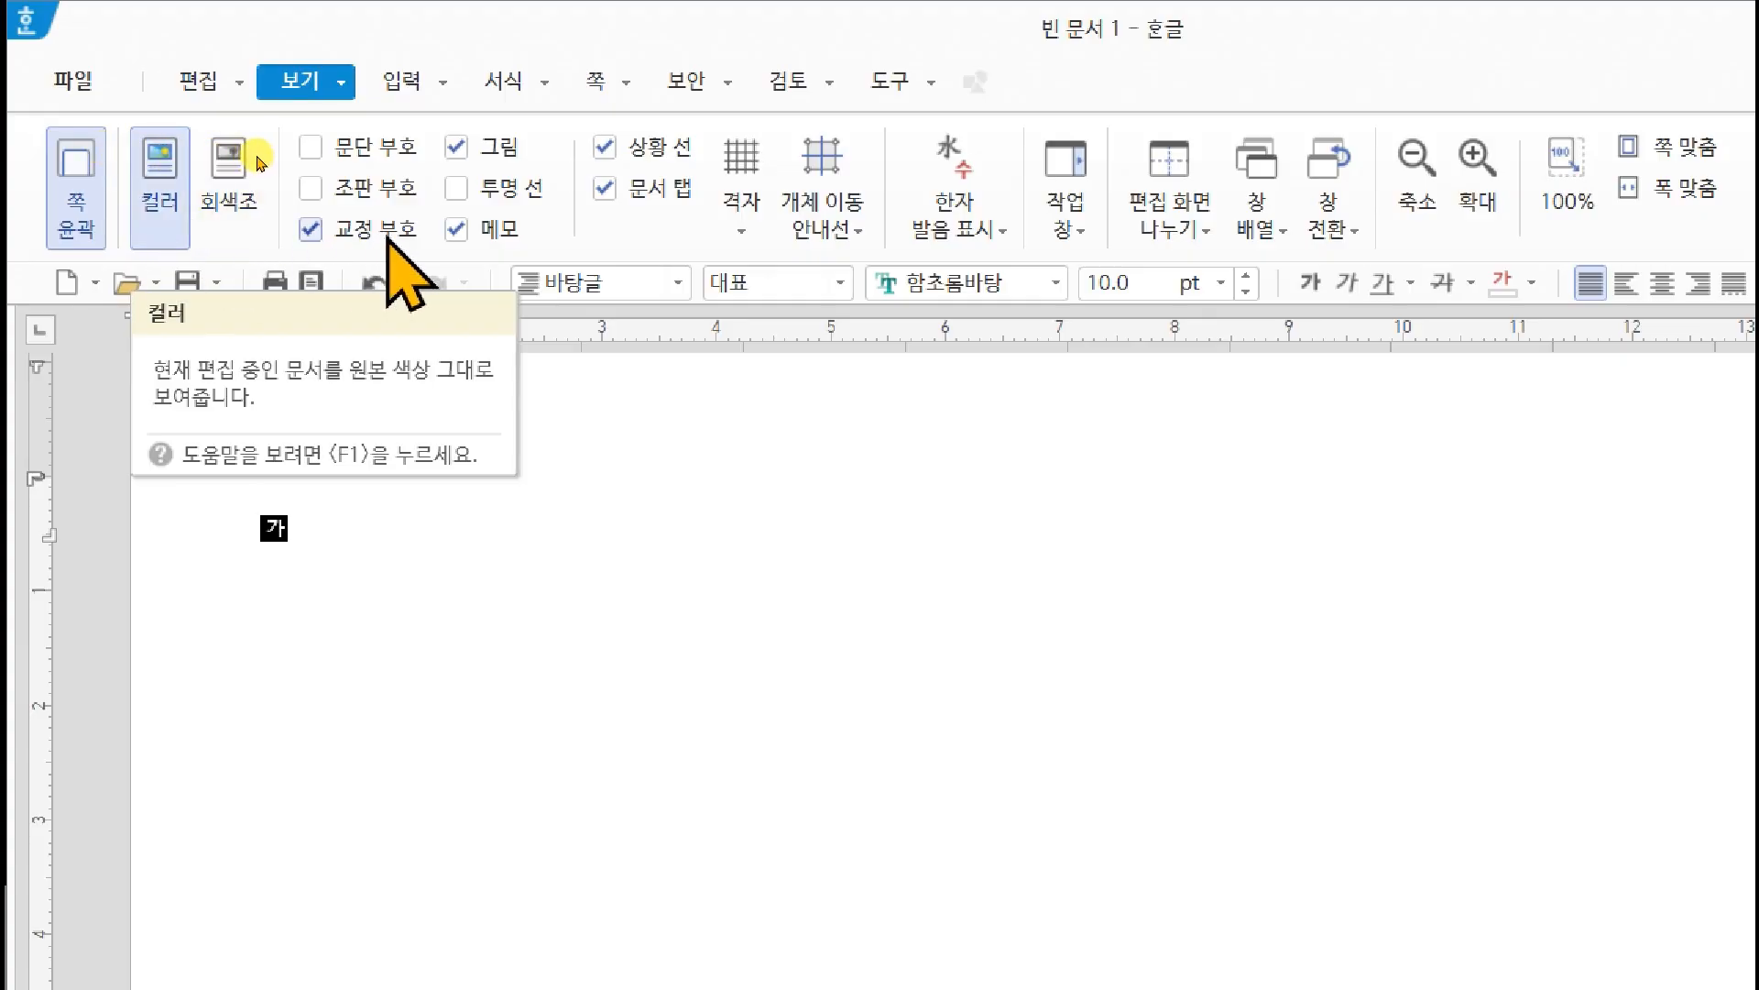
pyautogui.click(310, 148)
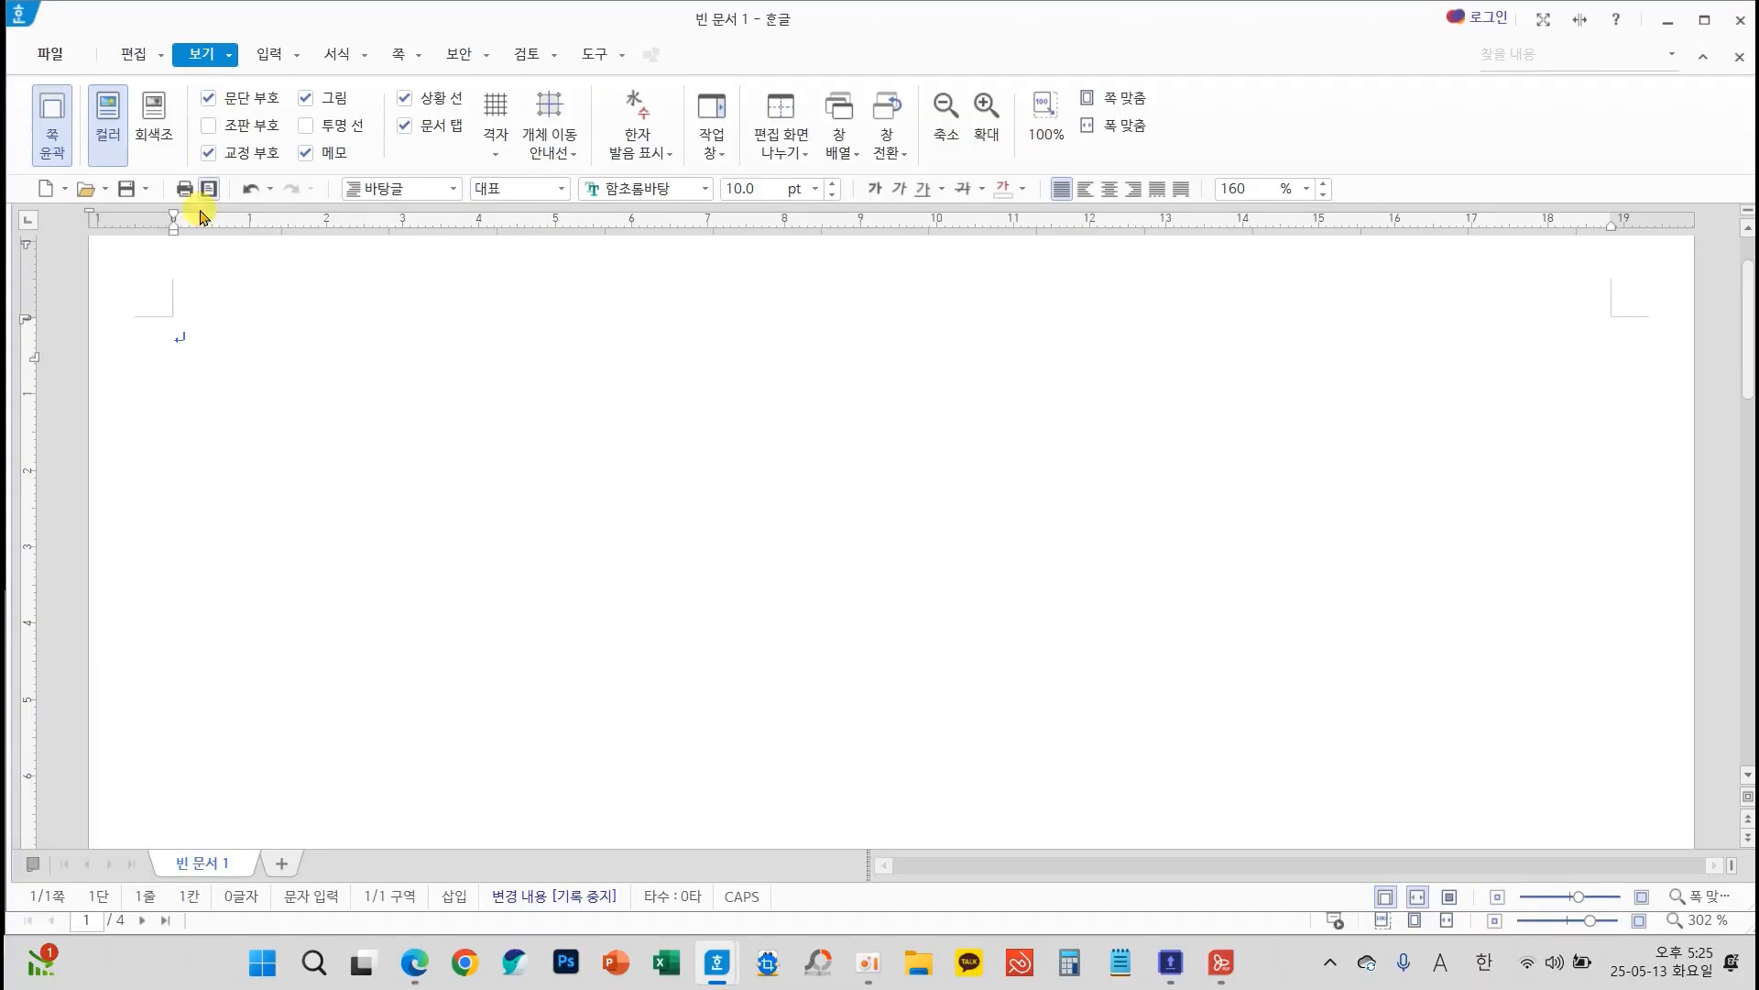
pyautogui.moveTo(224, 381)
pyautogui.mouseDown()
pyautogui.moveTo(110, 338)
pyautogui.moveTo(246, 353)
pyautogui.moveTo(215, 376)
pyautogui.moveTo(236, 374)
pyautogui.mouseUp()
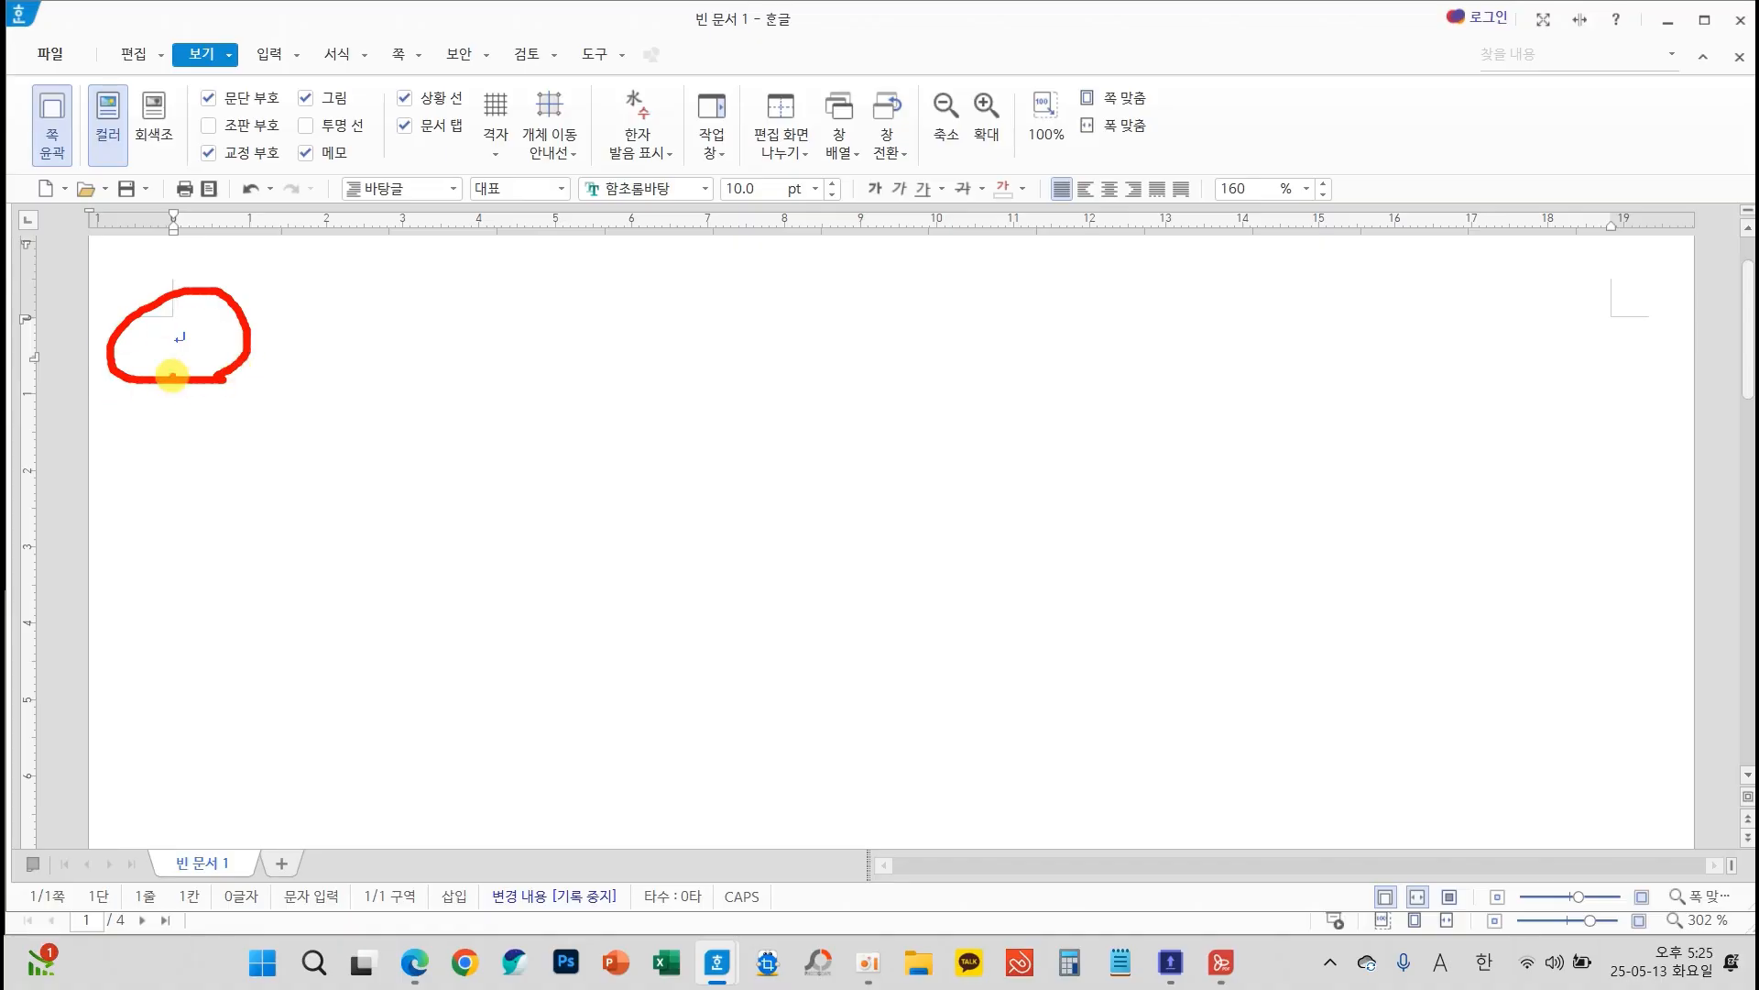
pyautogui.moveTo(208, 110); pyautogui.dragTo(371, 113)
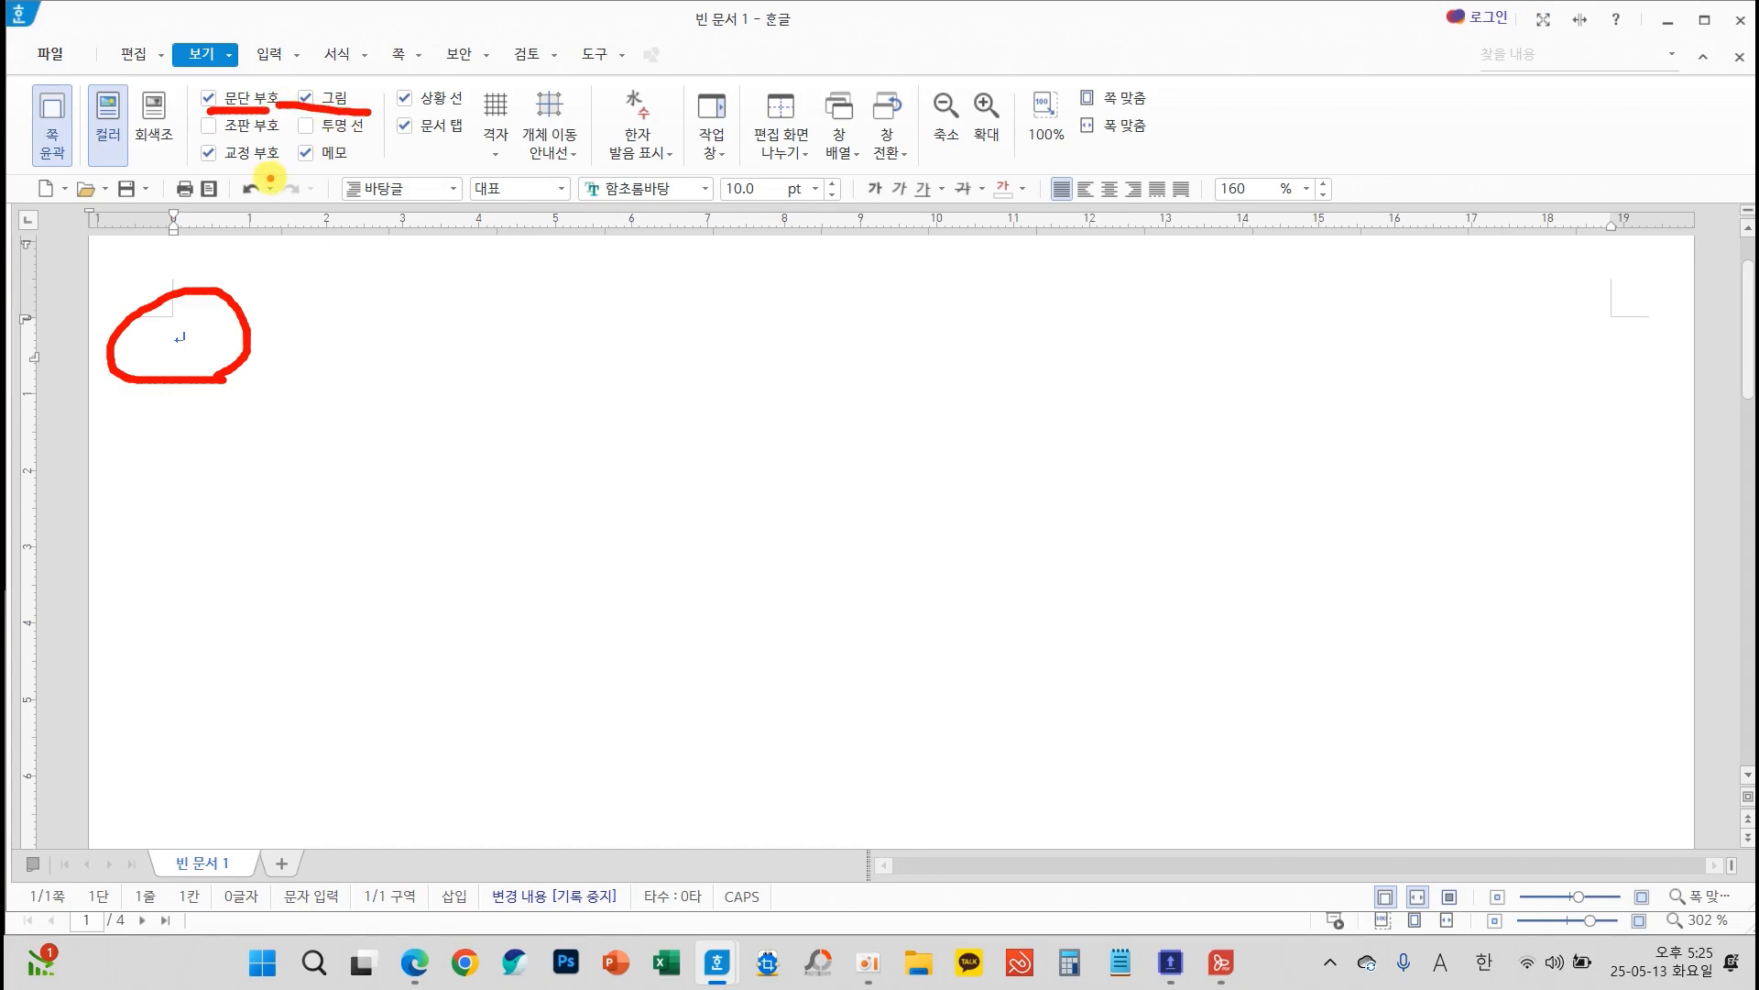
pyautogui.click(143, 58)
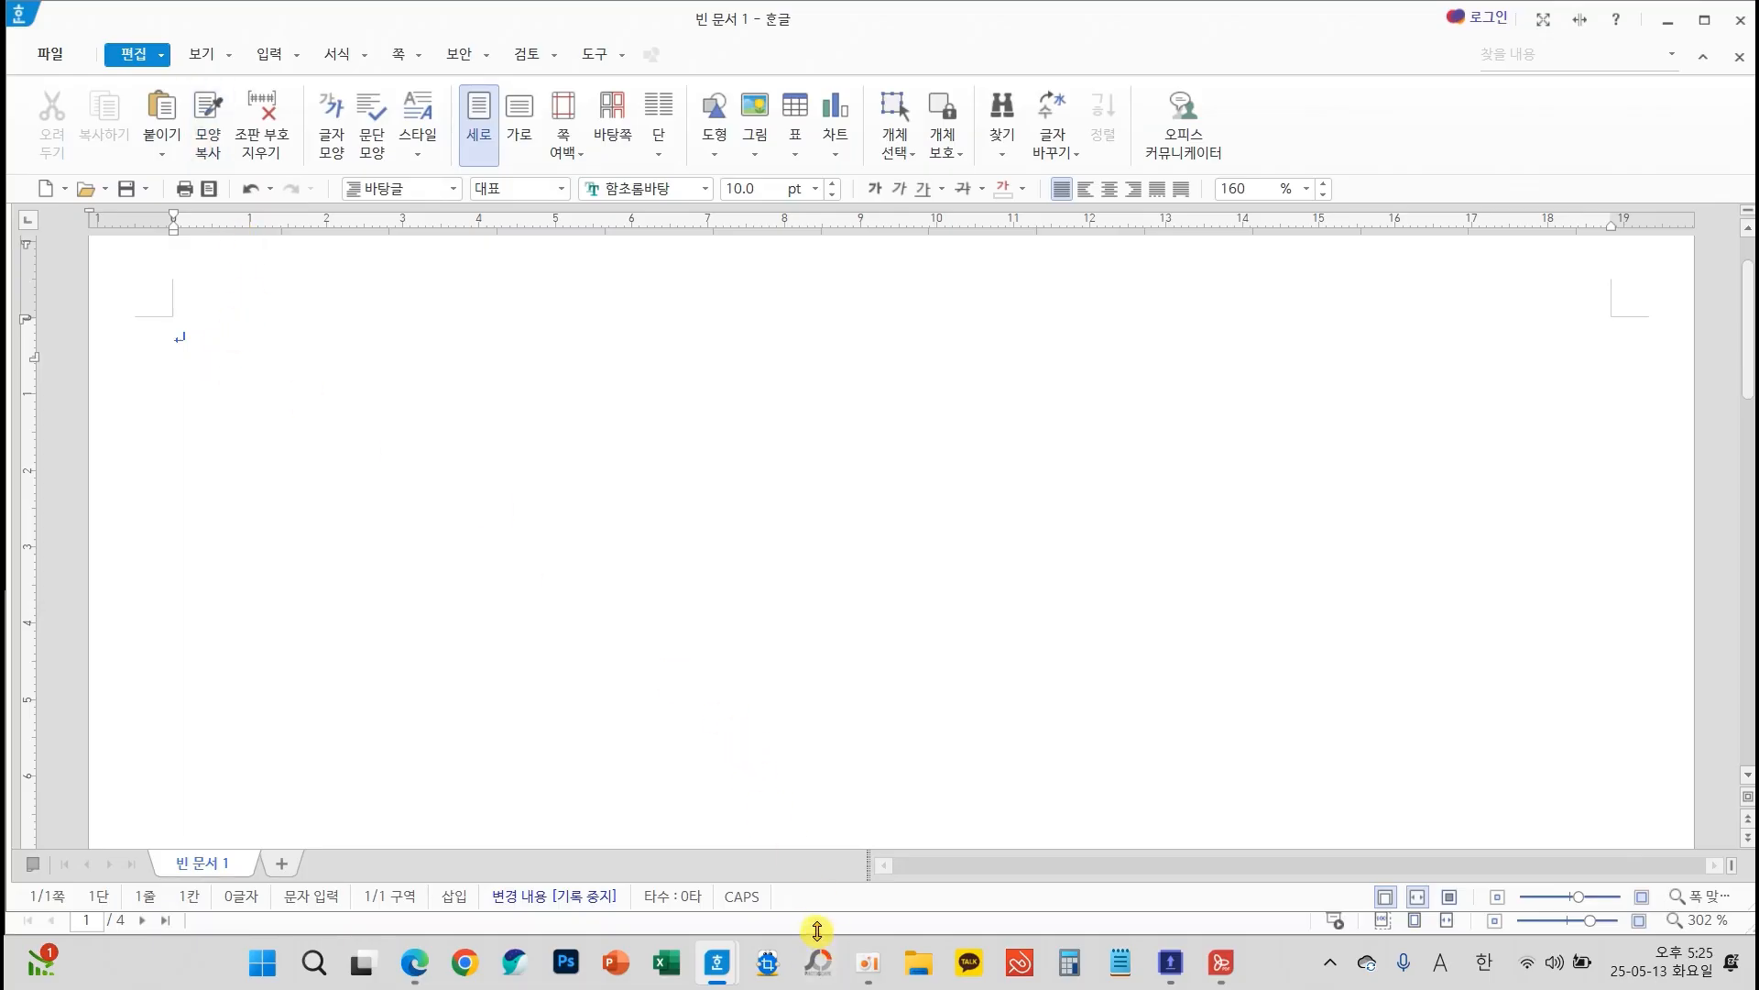
# Shorten the document window from its lower edge to uncover the exam sheet behind it
pyautogui.write('가')
pyautogui.moveTo(808, 911); pyautogui.dragTo(803, 662)
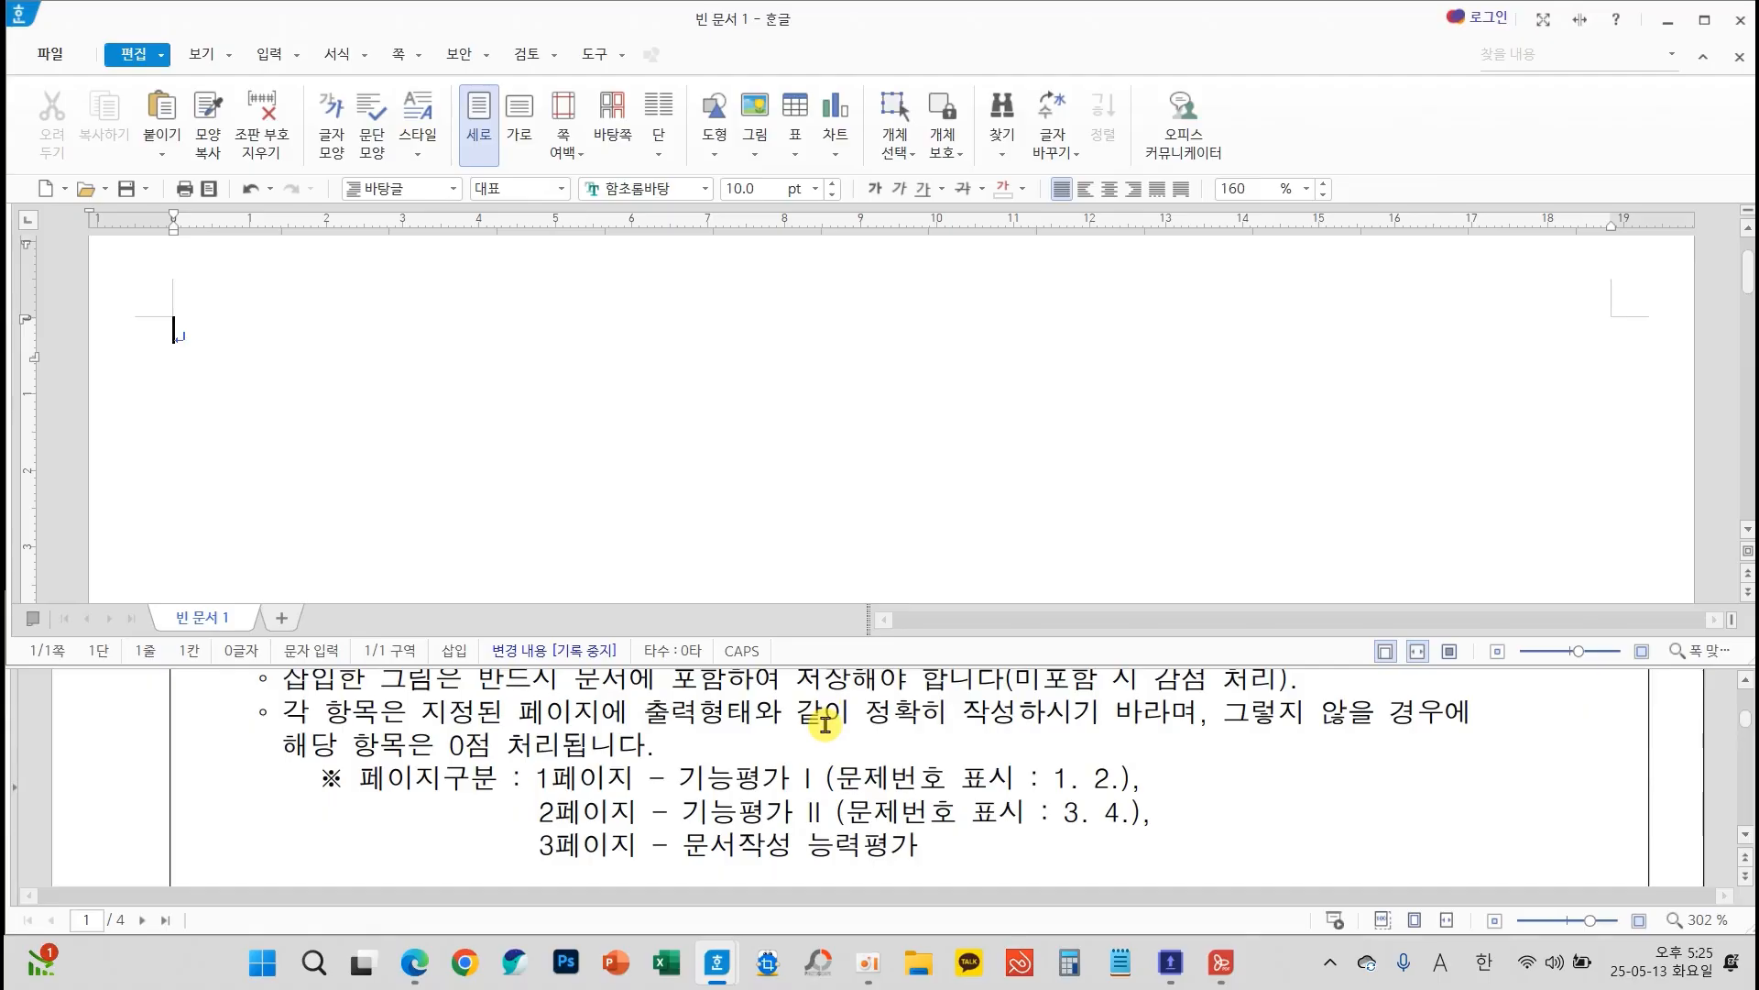
pyautogui.press('Hangul')
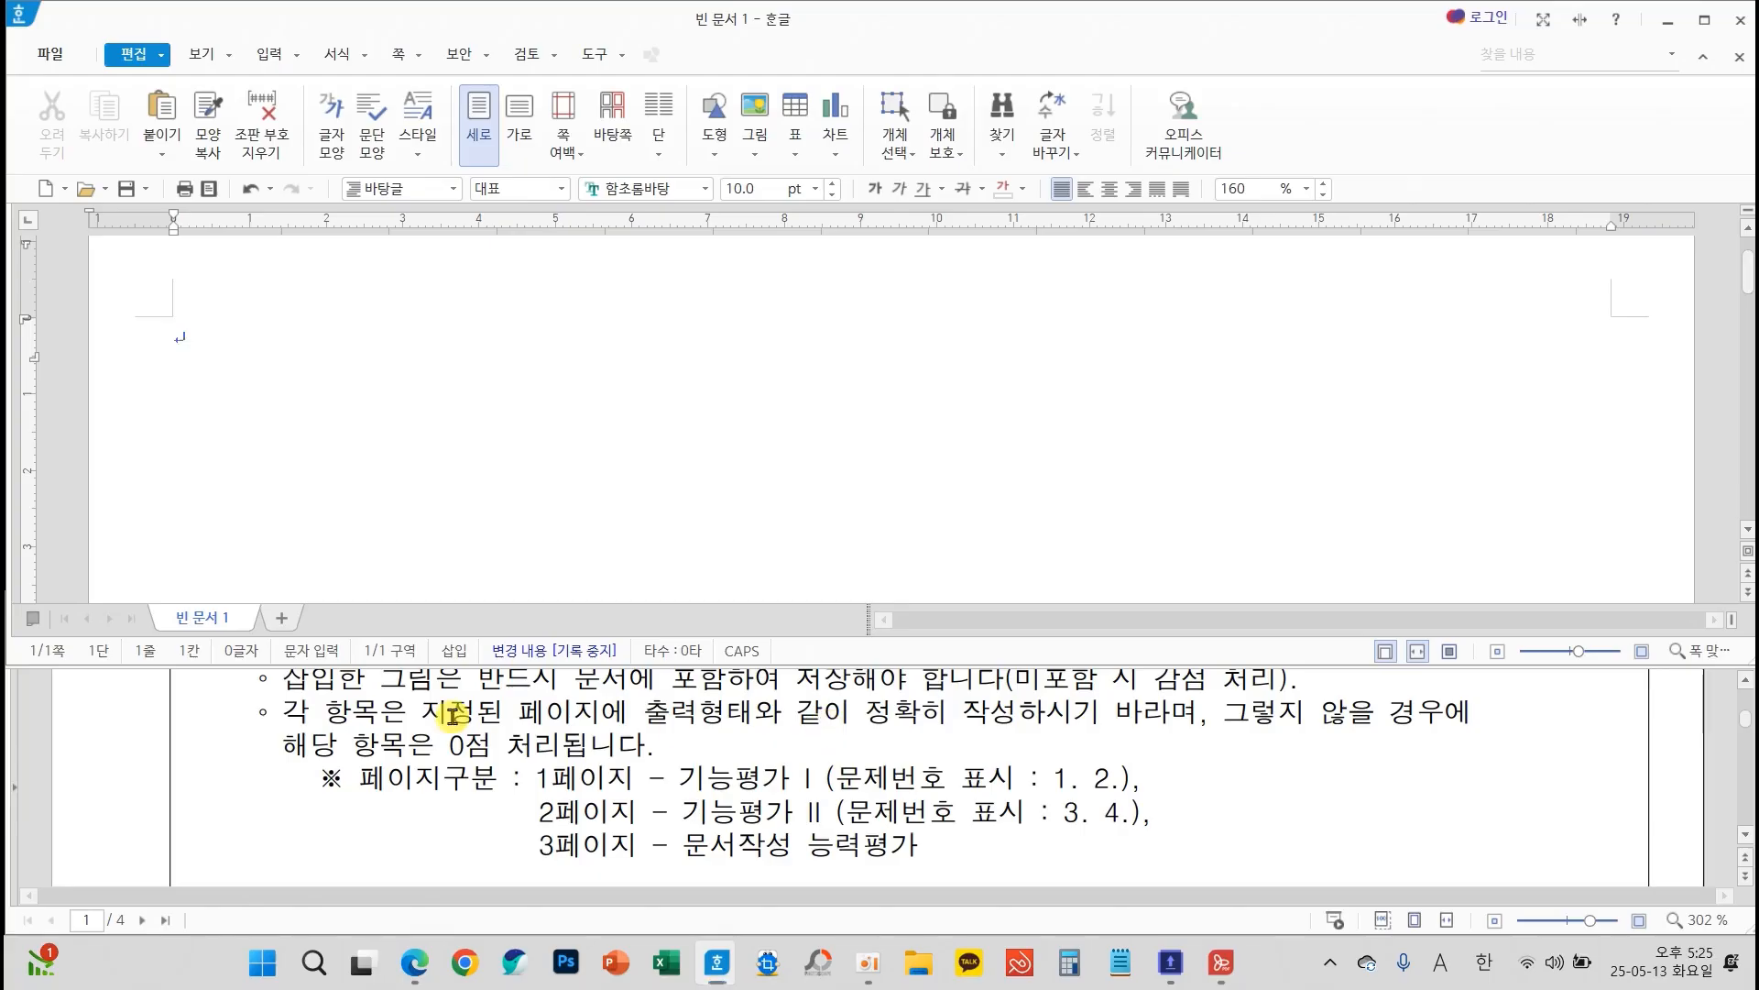
# Read in the exam instructions which evaluation parts and question numbers belong on each page
pyautogui.moveTo(310, 748)
pyautogui.mouseDown()
pyautogui.moveTo(746, 813)
pyautogui.moveTo(931, 872)
pyautogui.moveTo(1221, 882)
pyautogui.mouseUp()
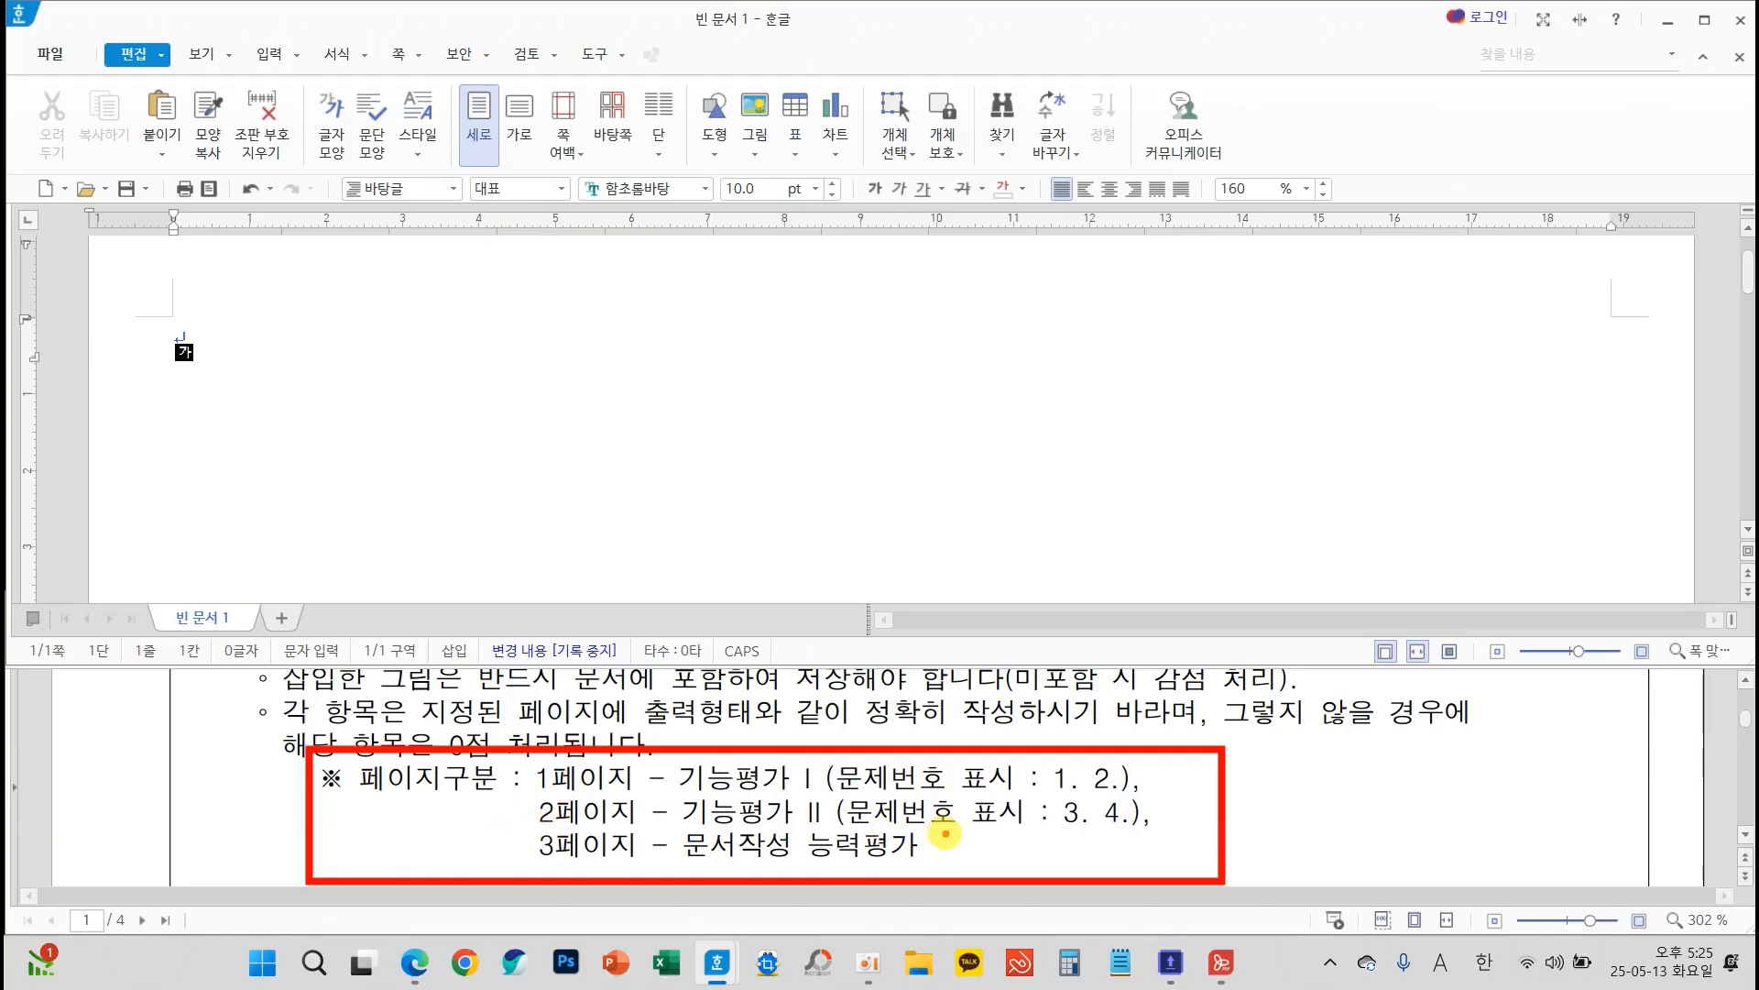
pyautogui.moveTo(1055, 833); pyautogui.dragTo(1120, 832)
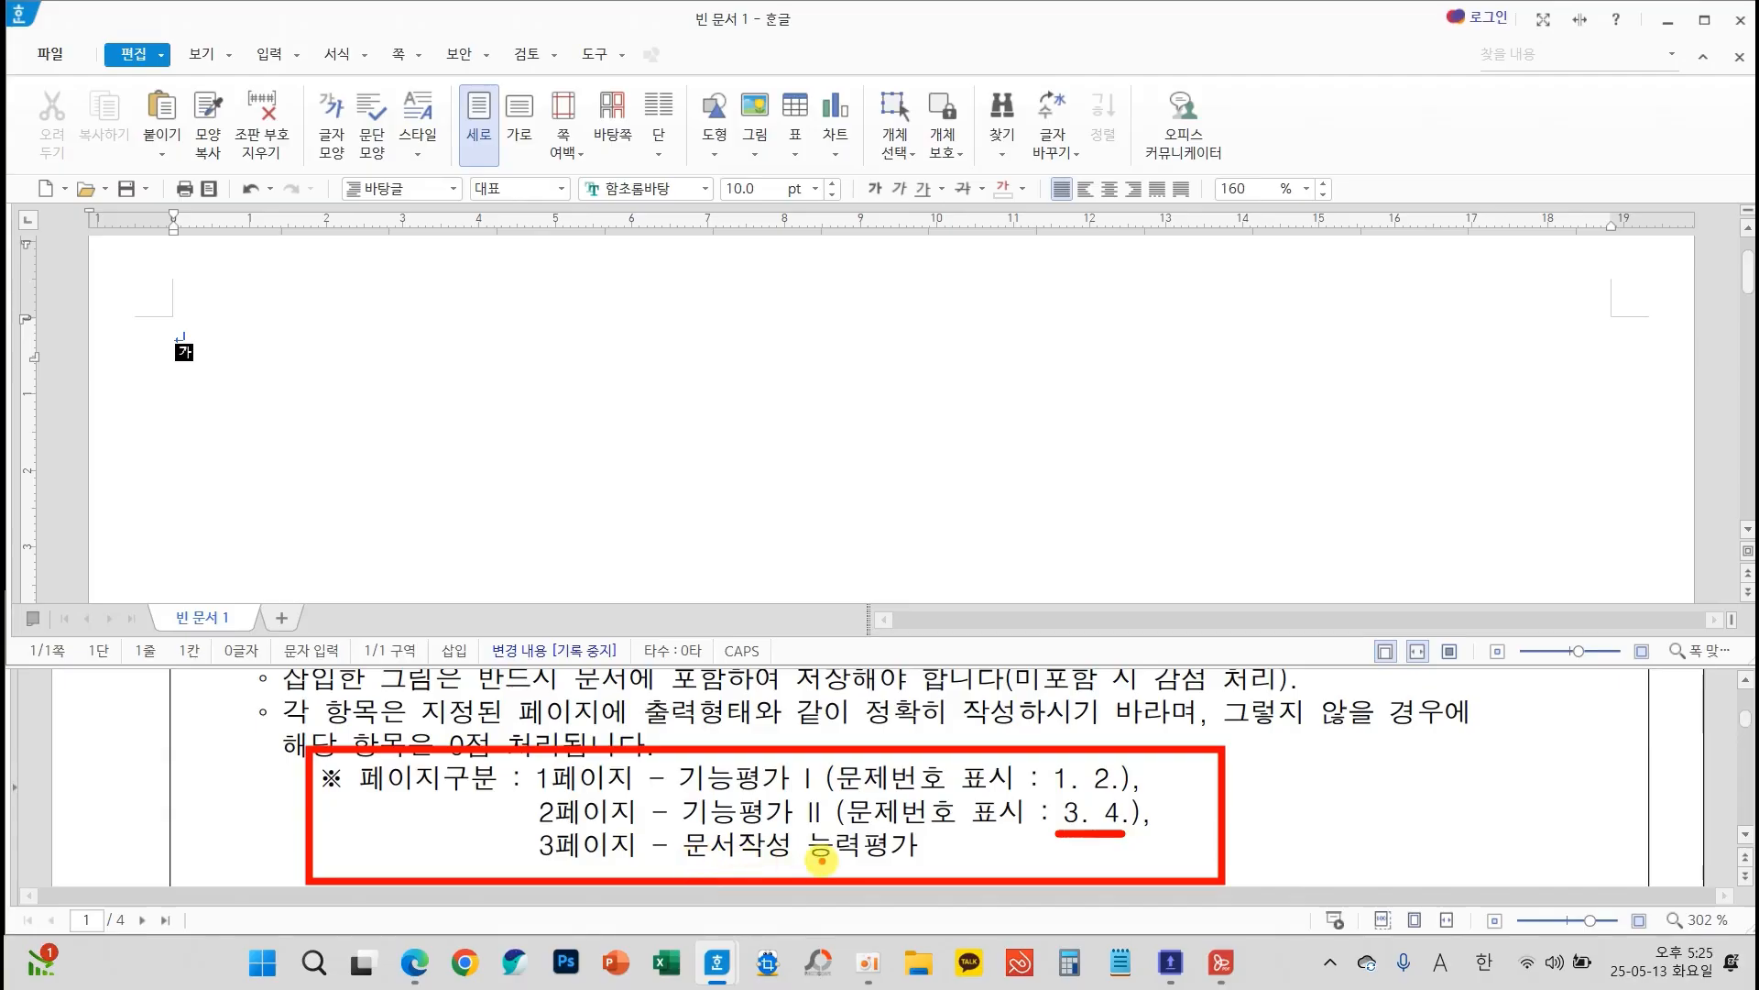
pyautogui.moveTo(1334, 777)
pyautogui.mouseDown()
pyautogui.moveTo(1430, 857)
pyautogui.moveTo(1340, 857)
pyautogui.mouseUp()
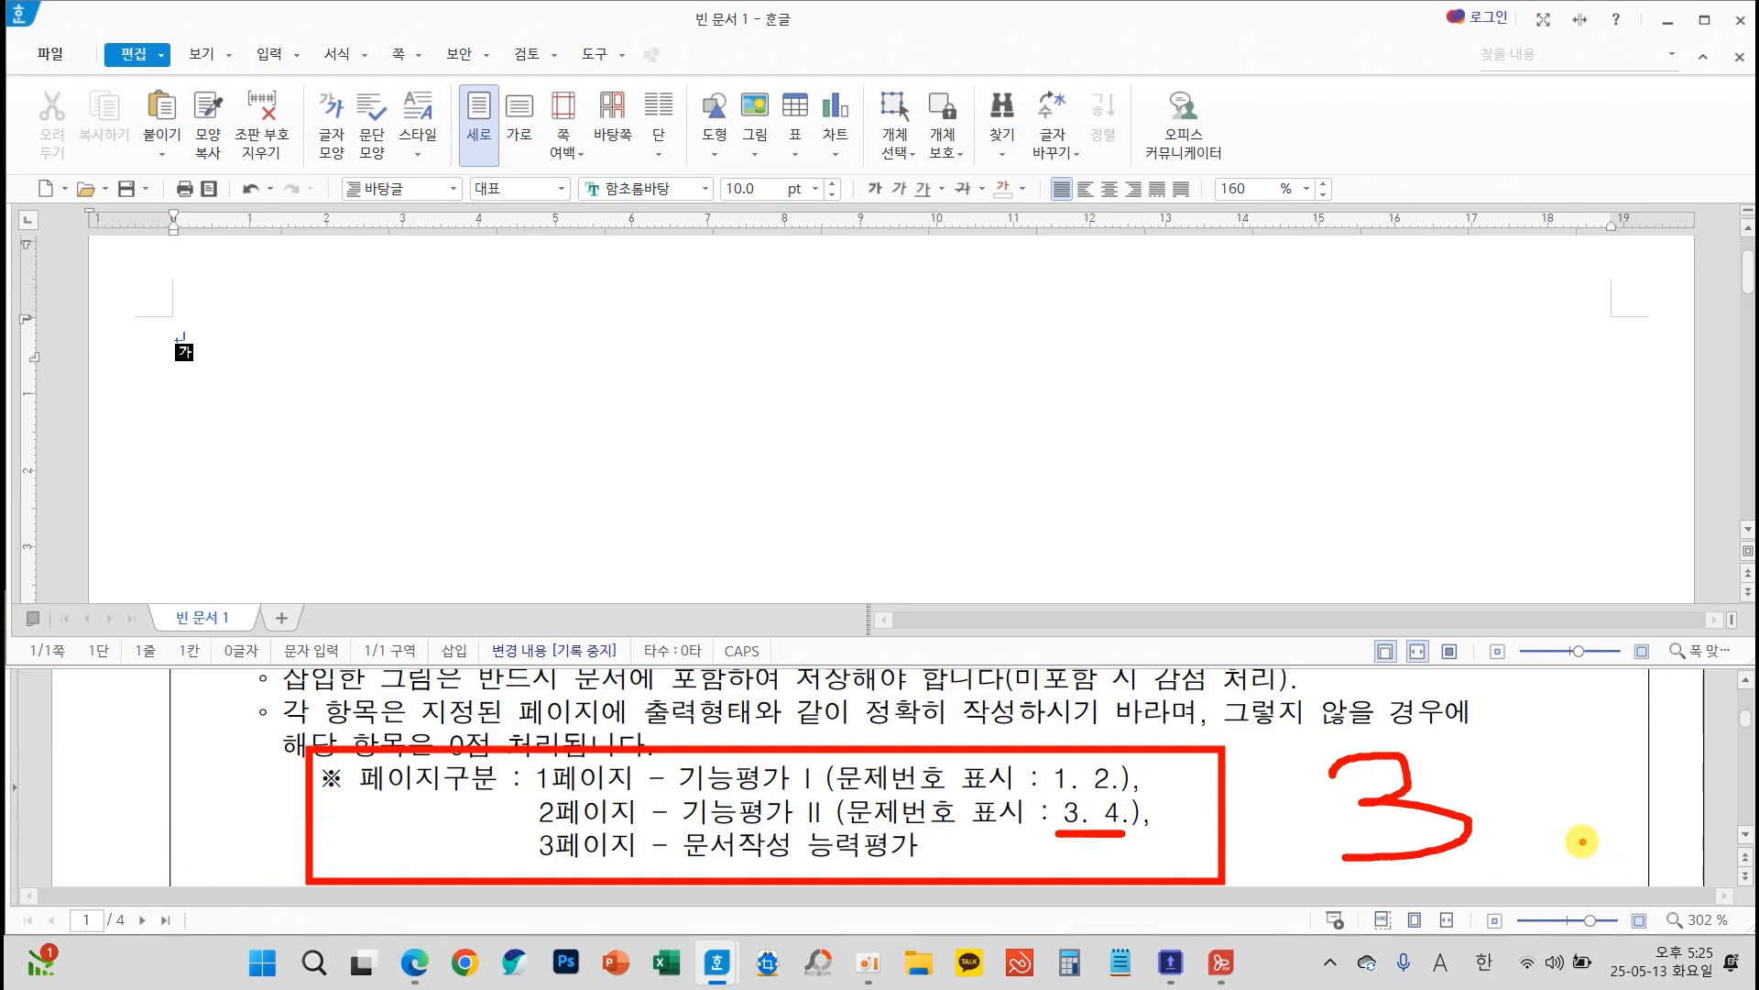
pyautogui.press('Escape')
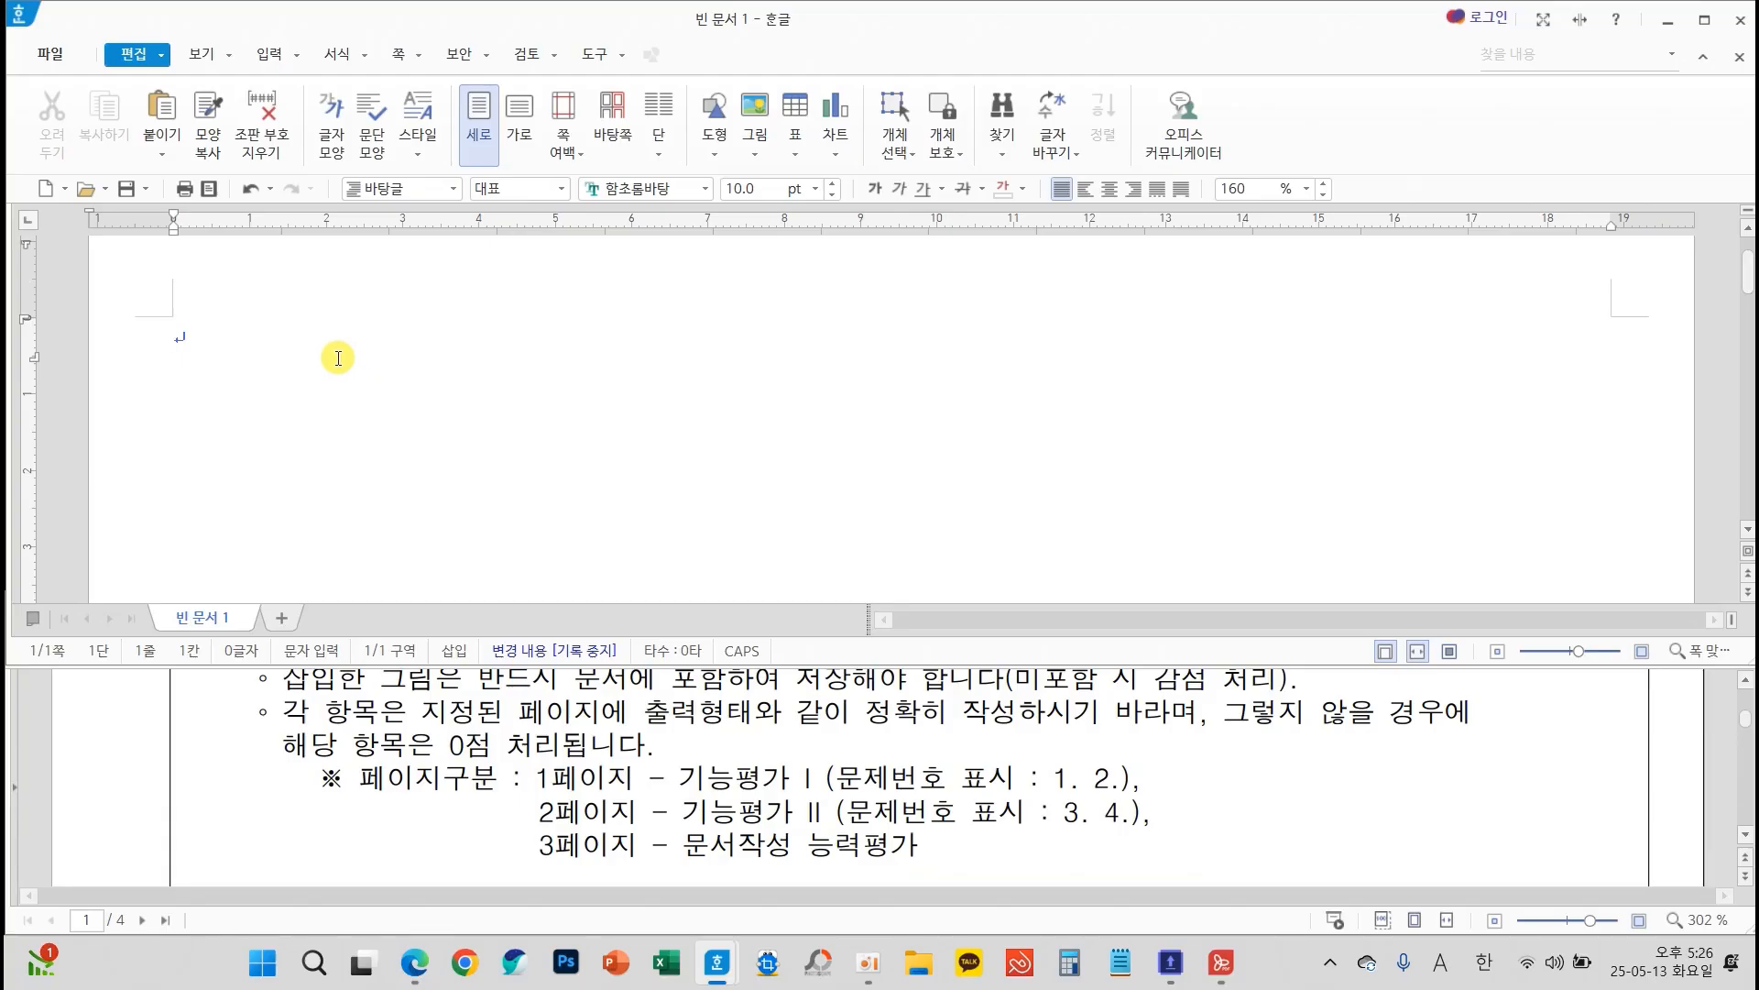
# Enter the question number "1." at the start of the document and begin a new line
pyautogui.write('.')
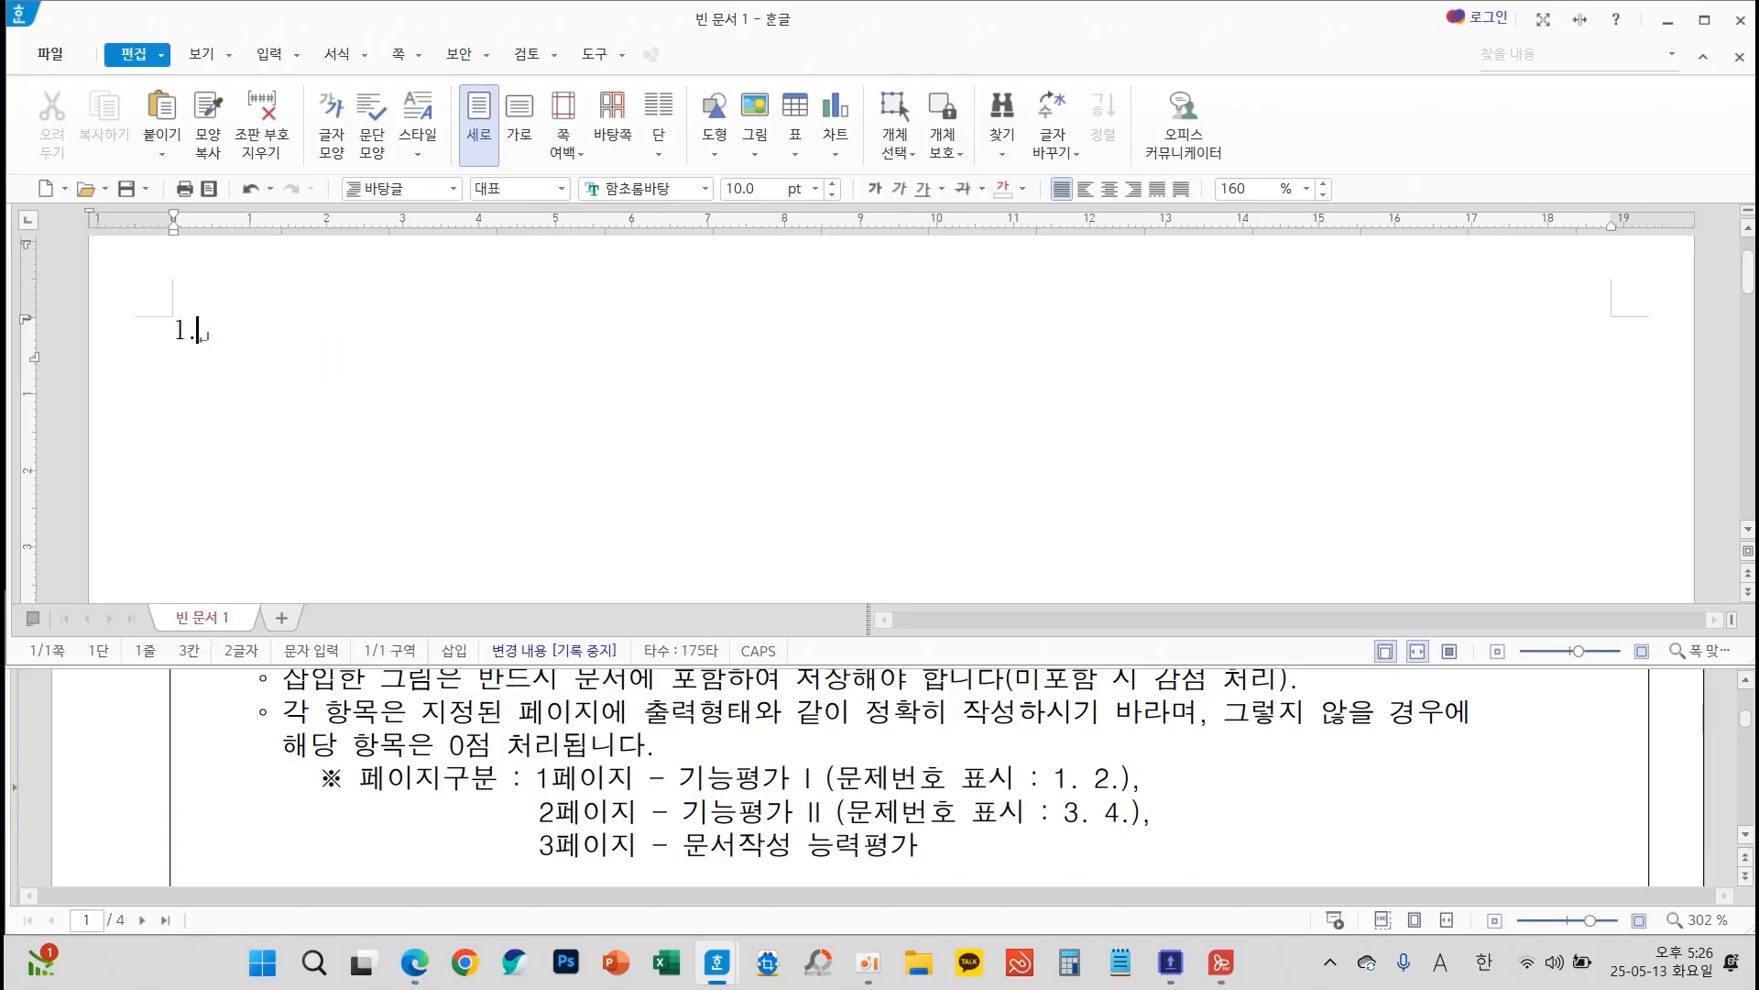
pyautogui.press('Return')
# Save the document in the ITQ folder under Documents, with the examinee number and full name joined by a hyphen as file name
pyautogui.moveTo(763, 16)
pyautogui.mouseDown()
pyautogui.moveTo(646, 22)
pyautogui.moveTo(696, 53)
pyautogui.moveTo(769, 41)
pyautogui.moveTo(779, 11)
pyautogui.mouseUp()
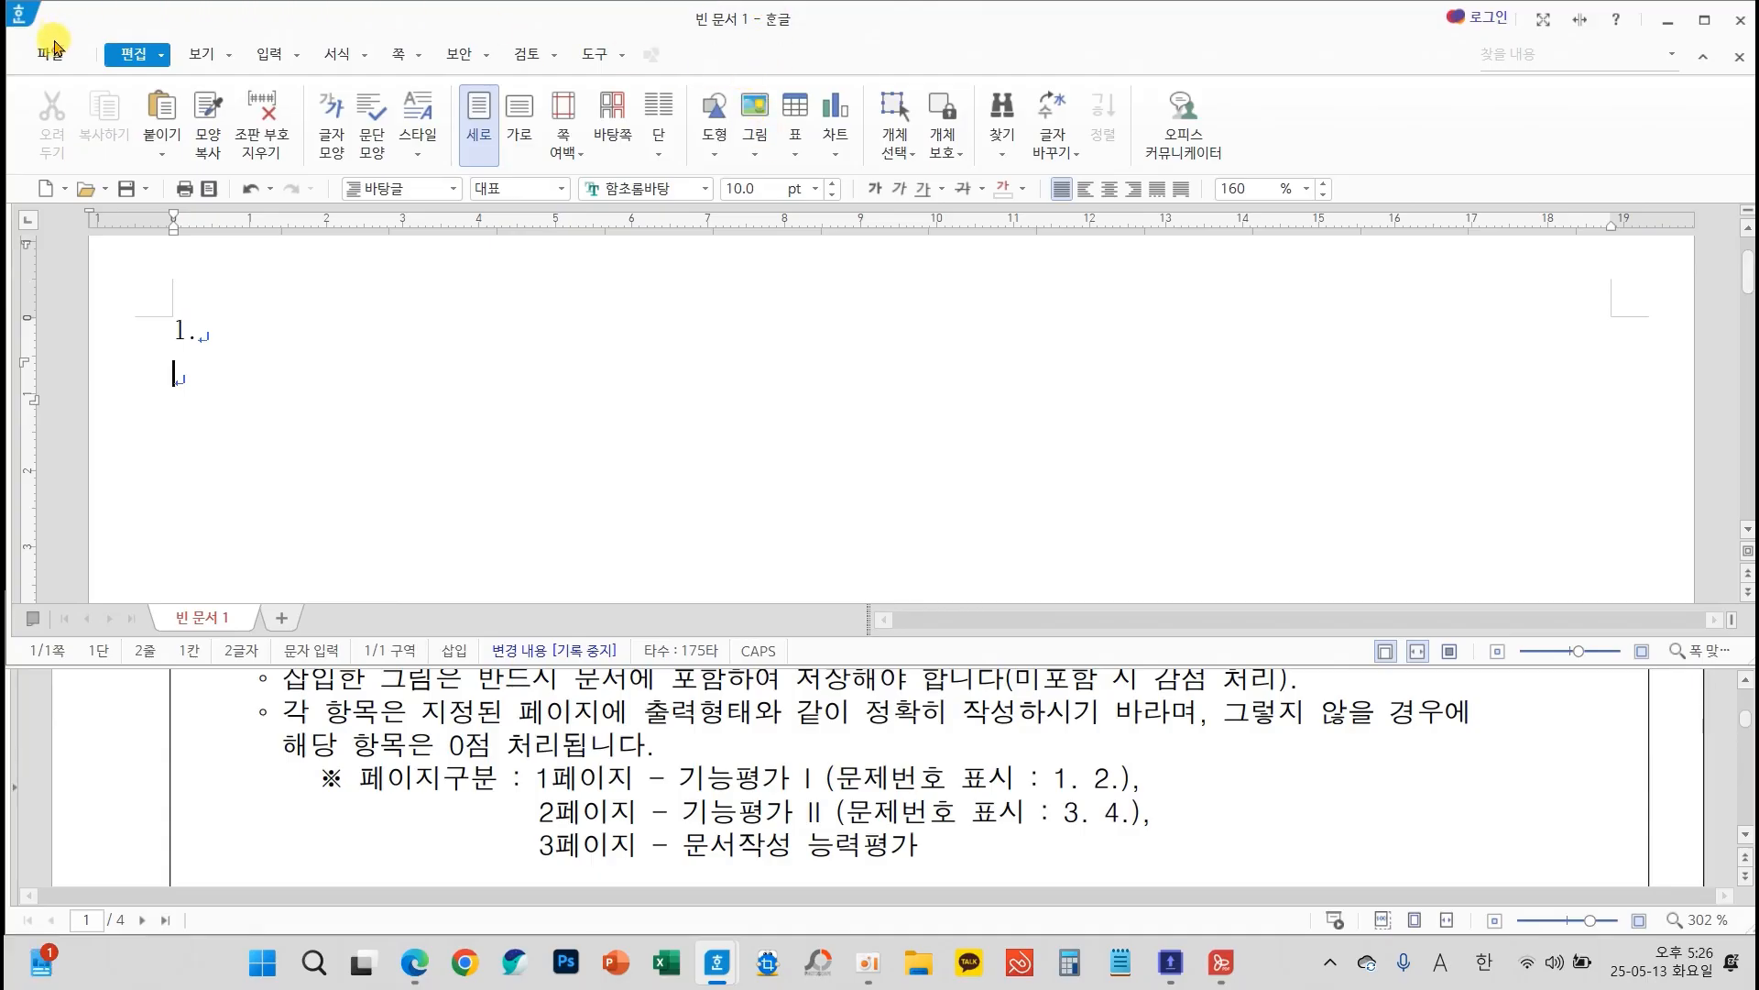
pyautogui.click(51, 54)
pyautogui.click(135, 291)
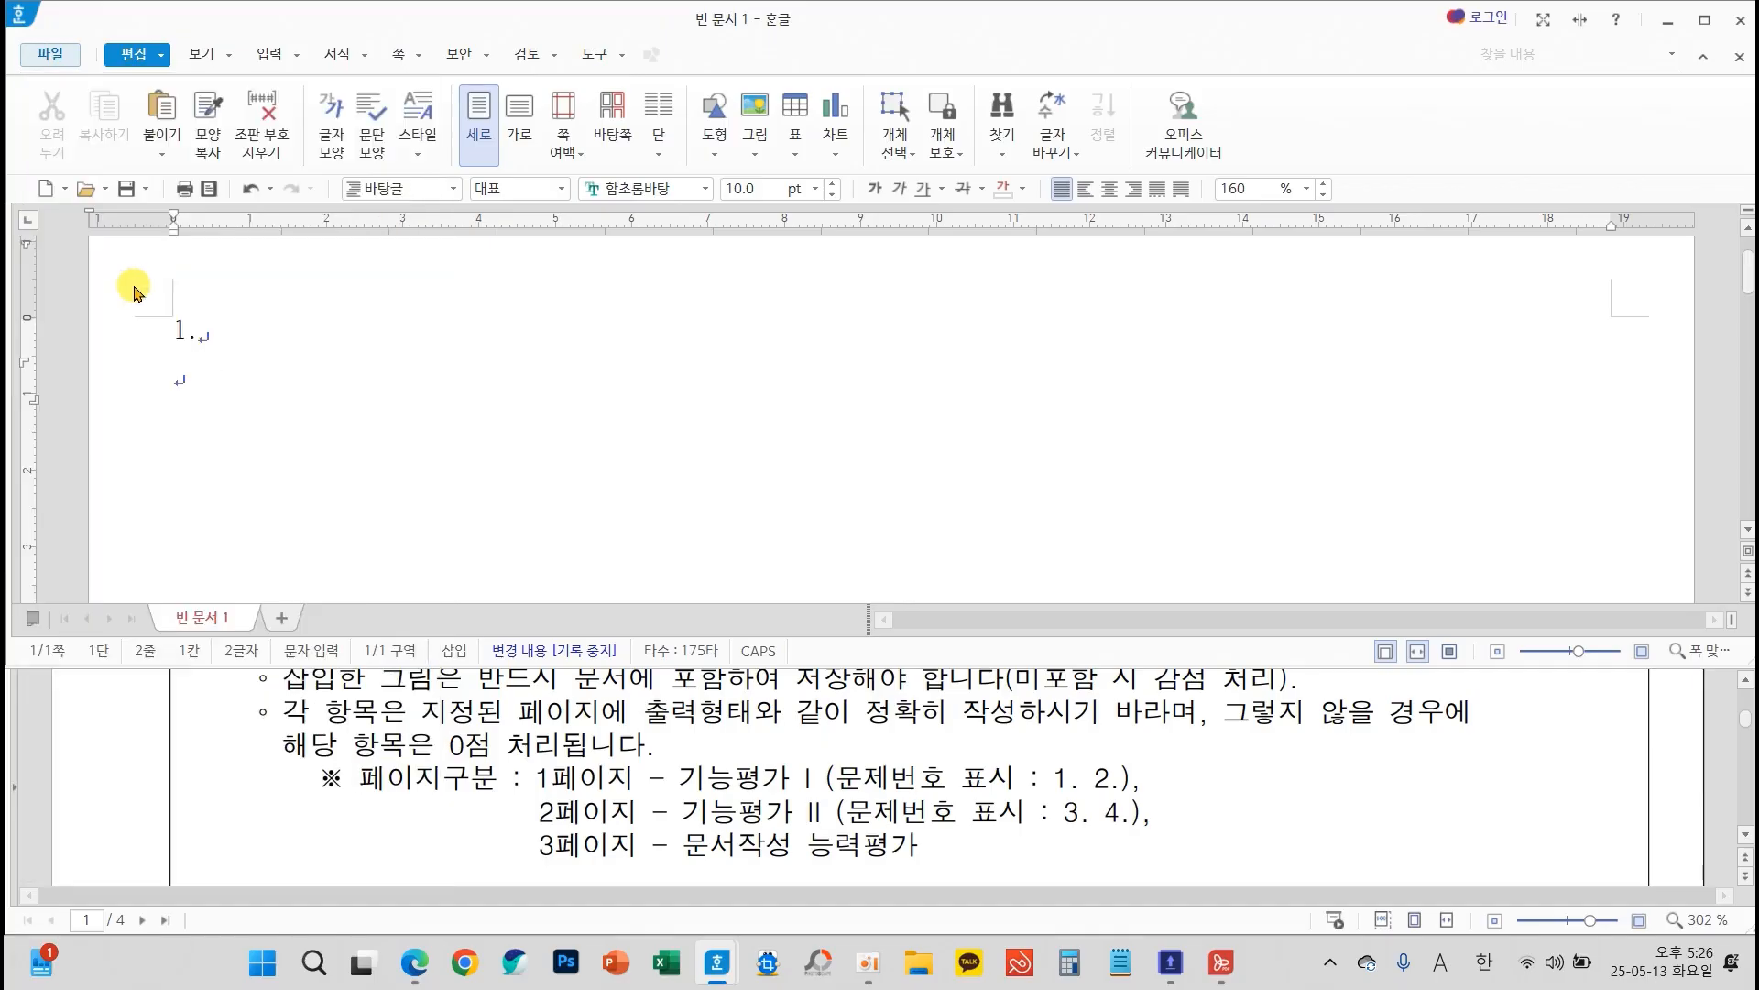
pyautogui.moveTo(351, 81); pyautogui.dragTo(495, 110)
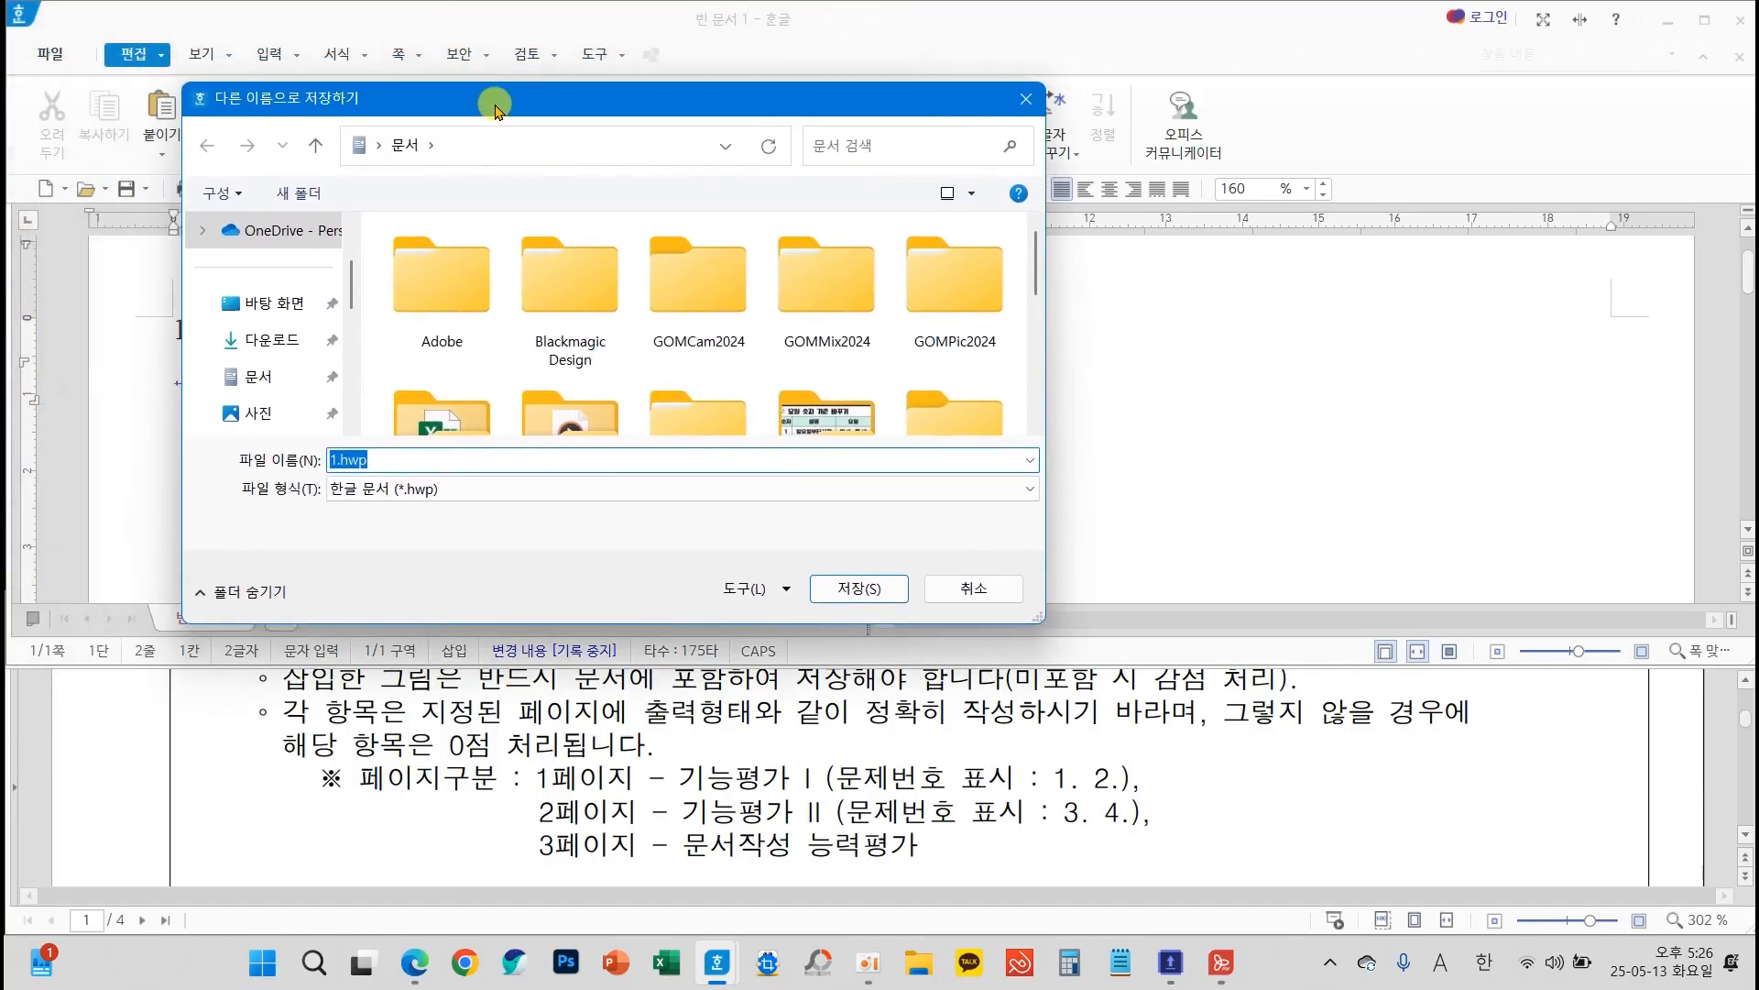
pyautogui.scroll(-1, 1031, 268)
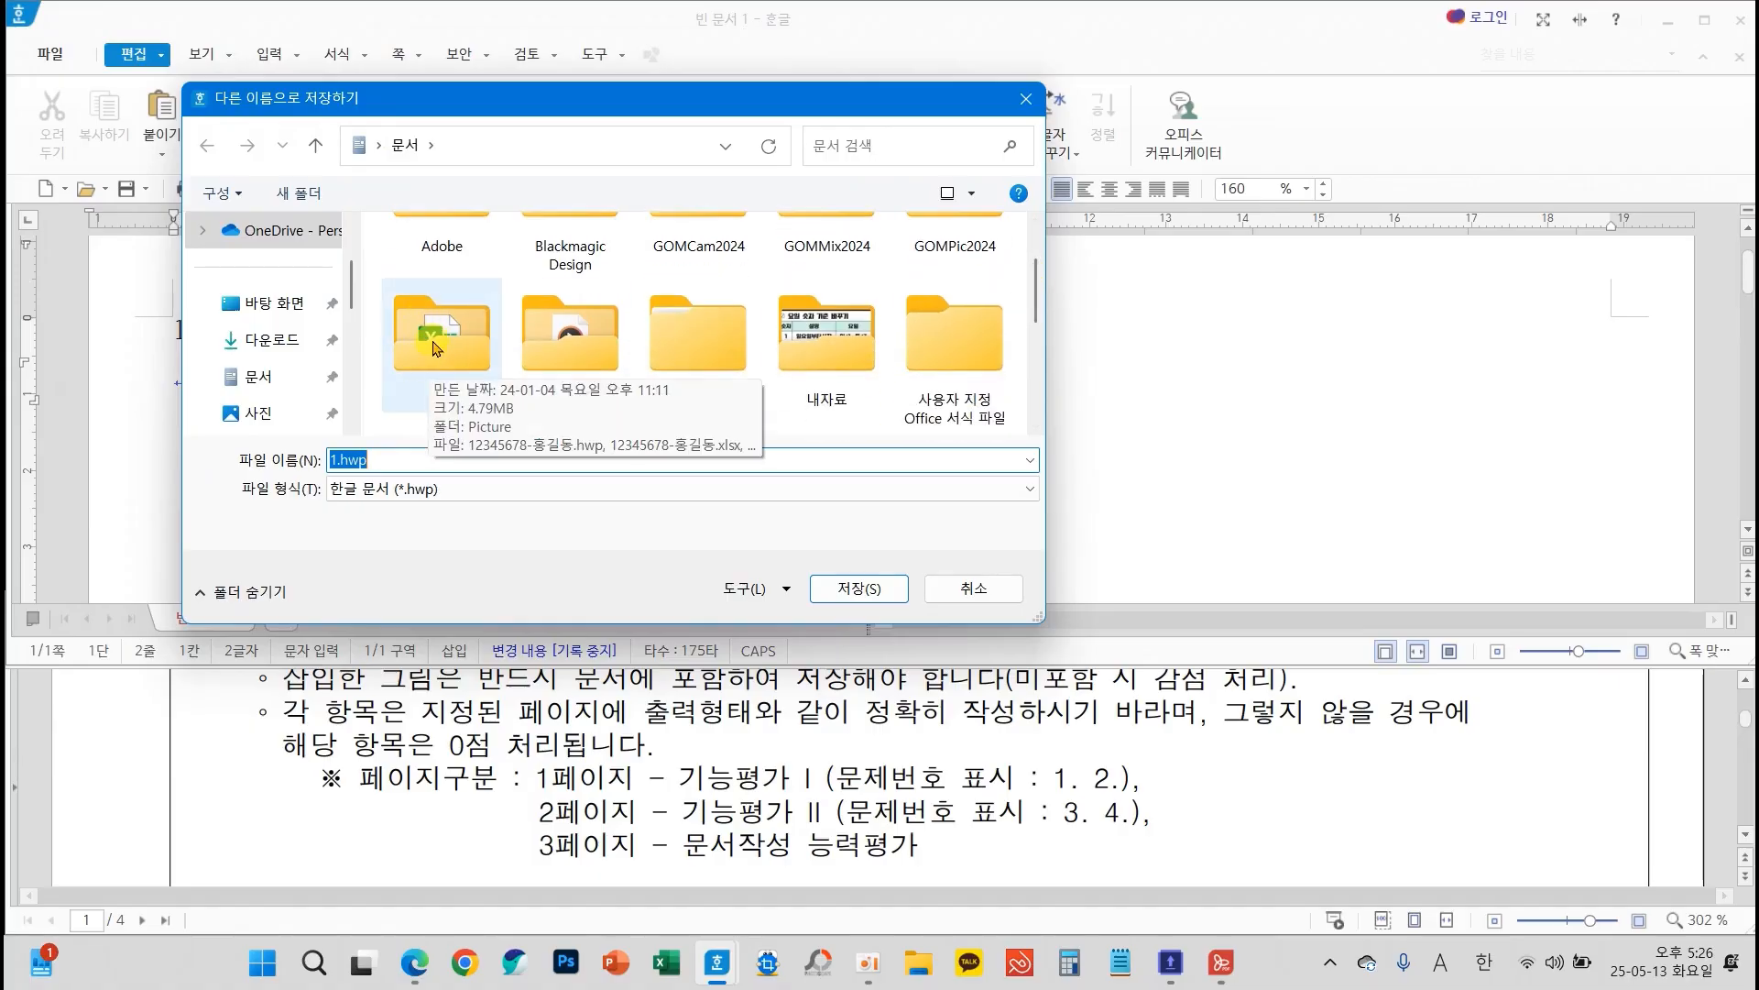
pyautogui.doubleClick(435, 372)
pyautogui.doubleClick(376, 460)
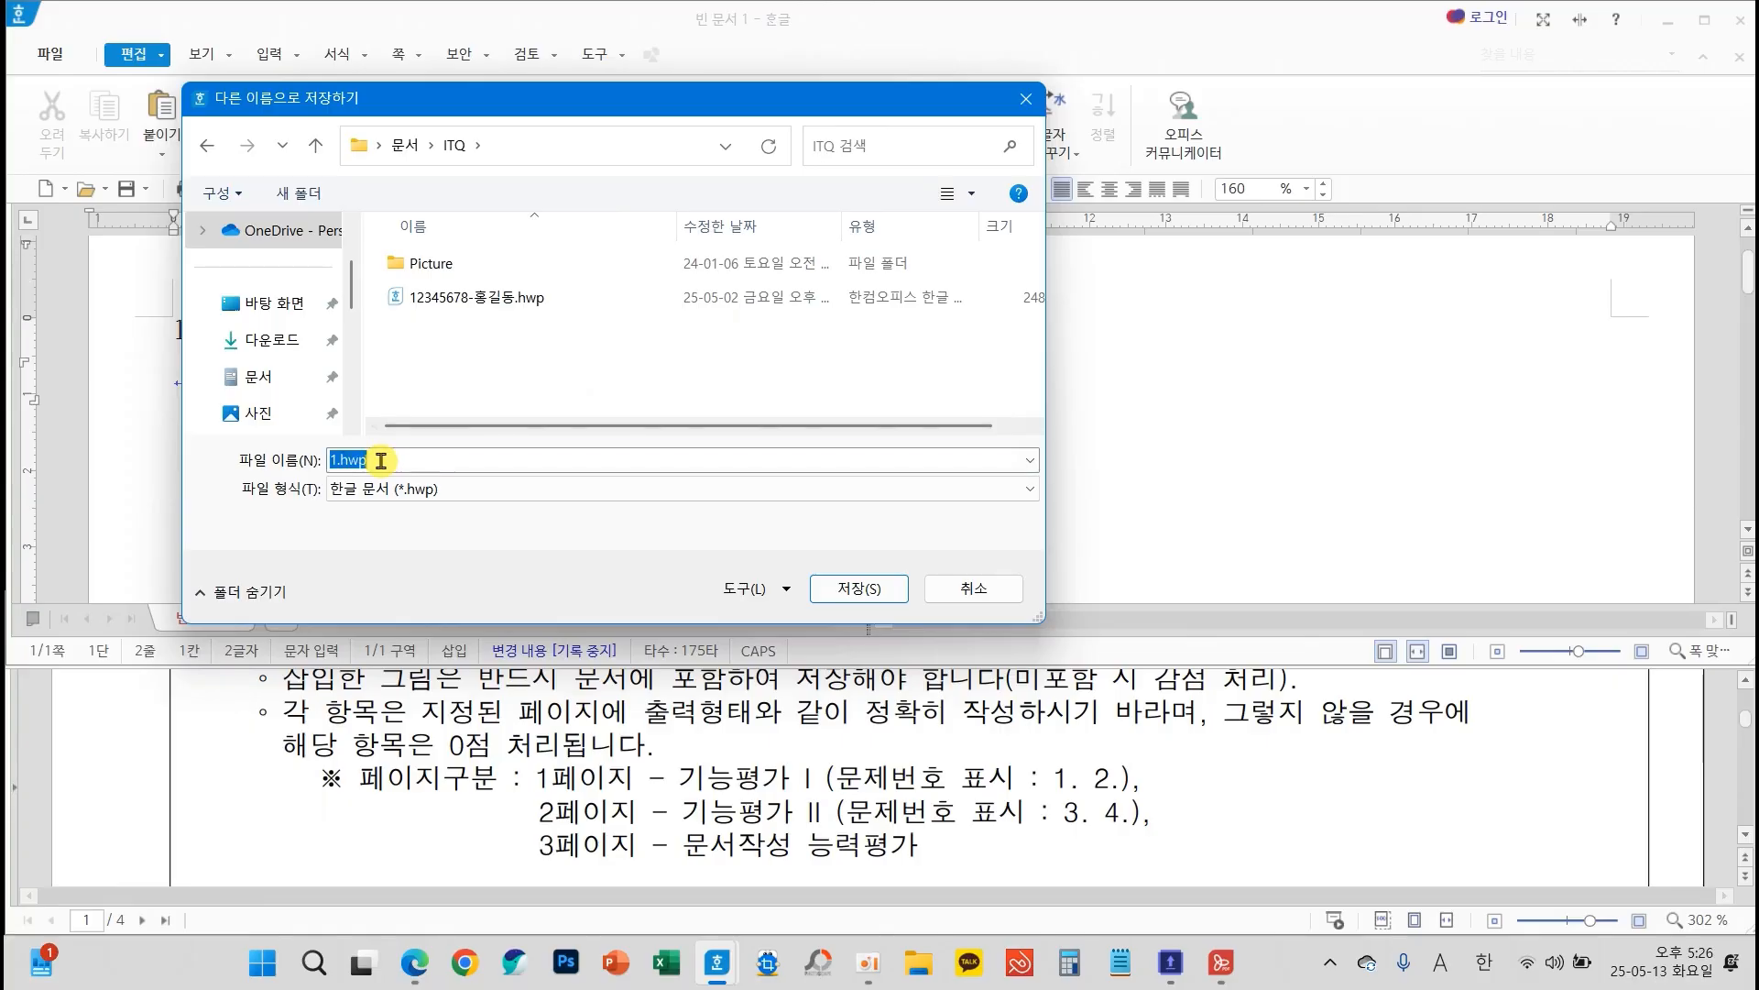
pyautogui.write('65478932-')
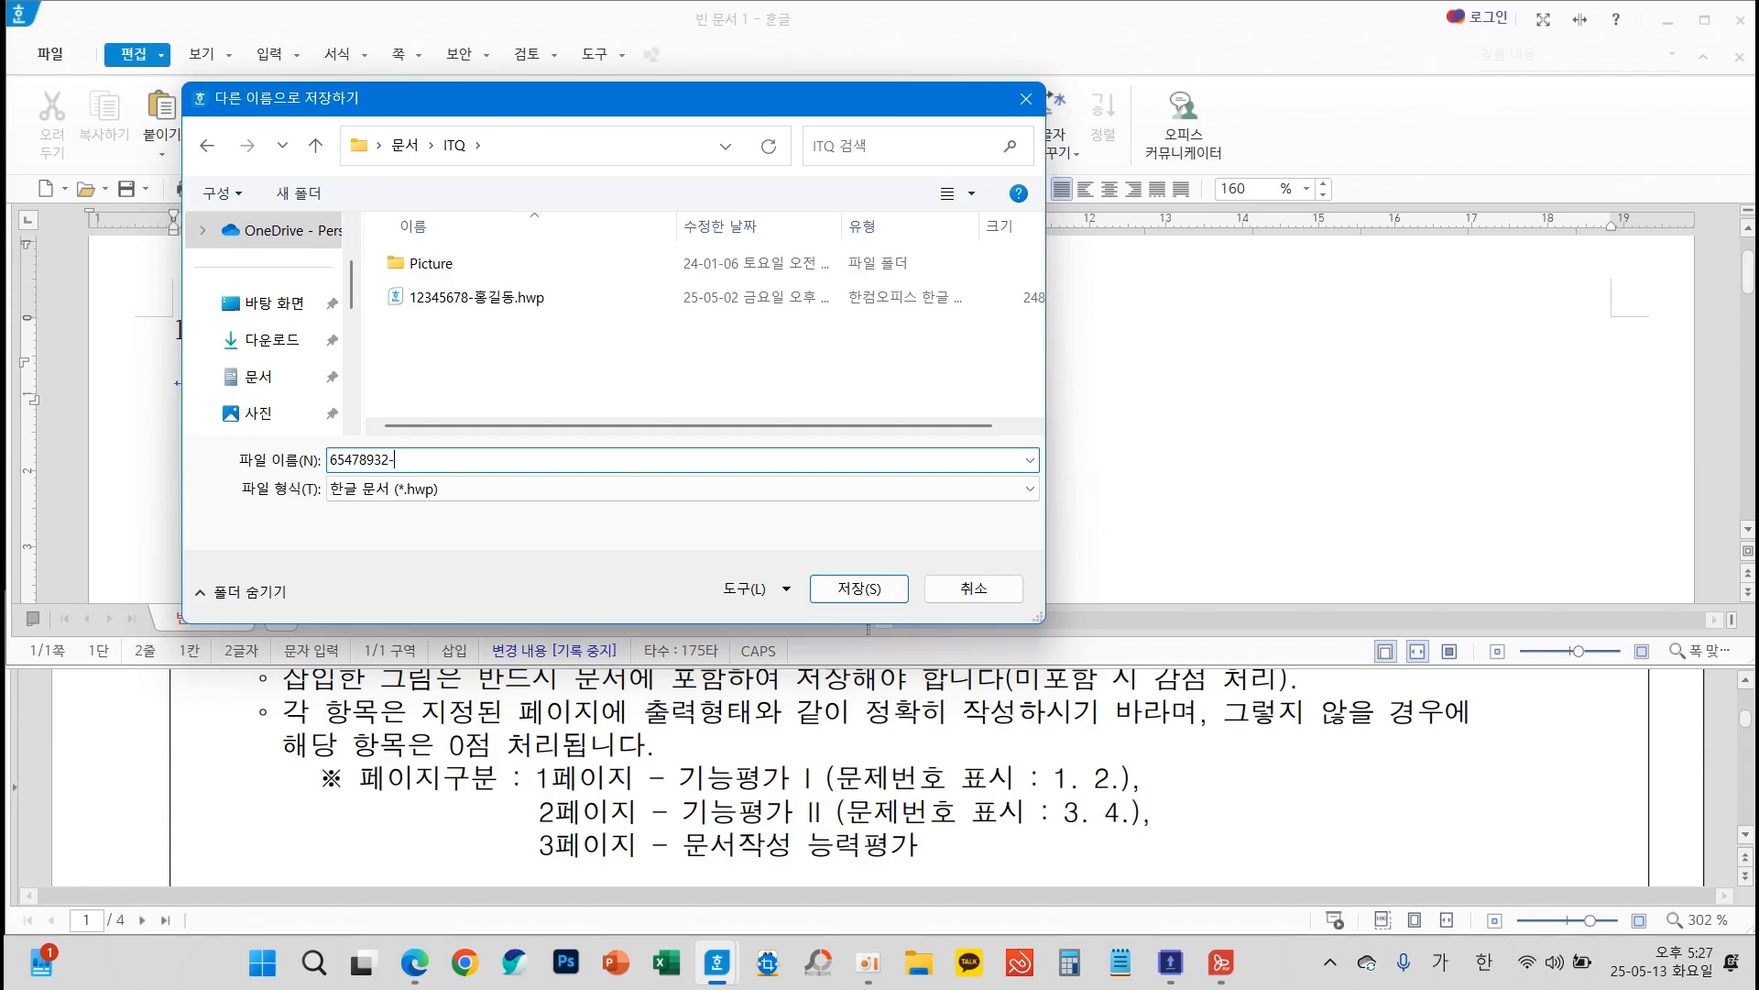
pyautogui.write('홍길ㄷ')
pyautogui.click(842, 586)
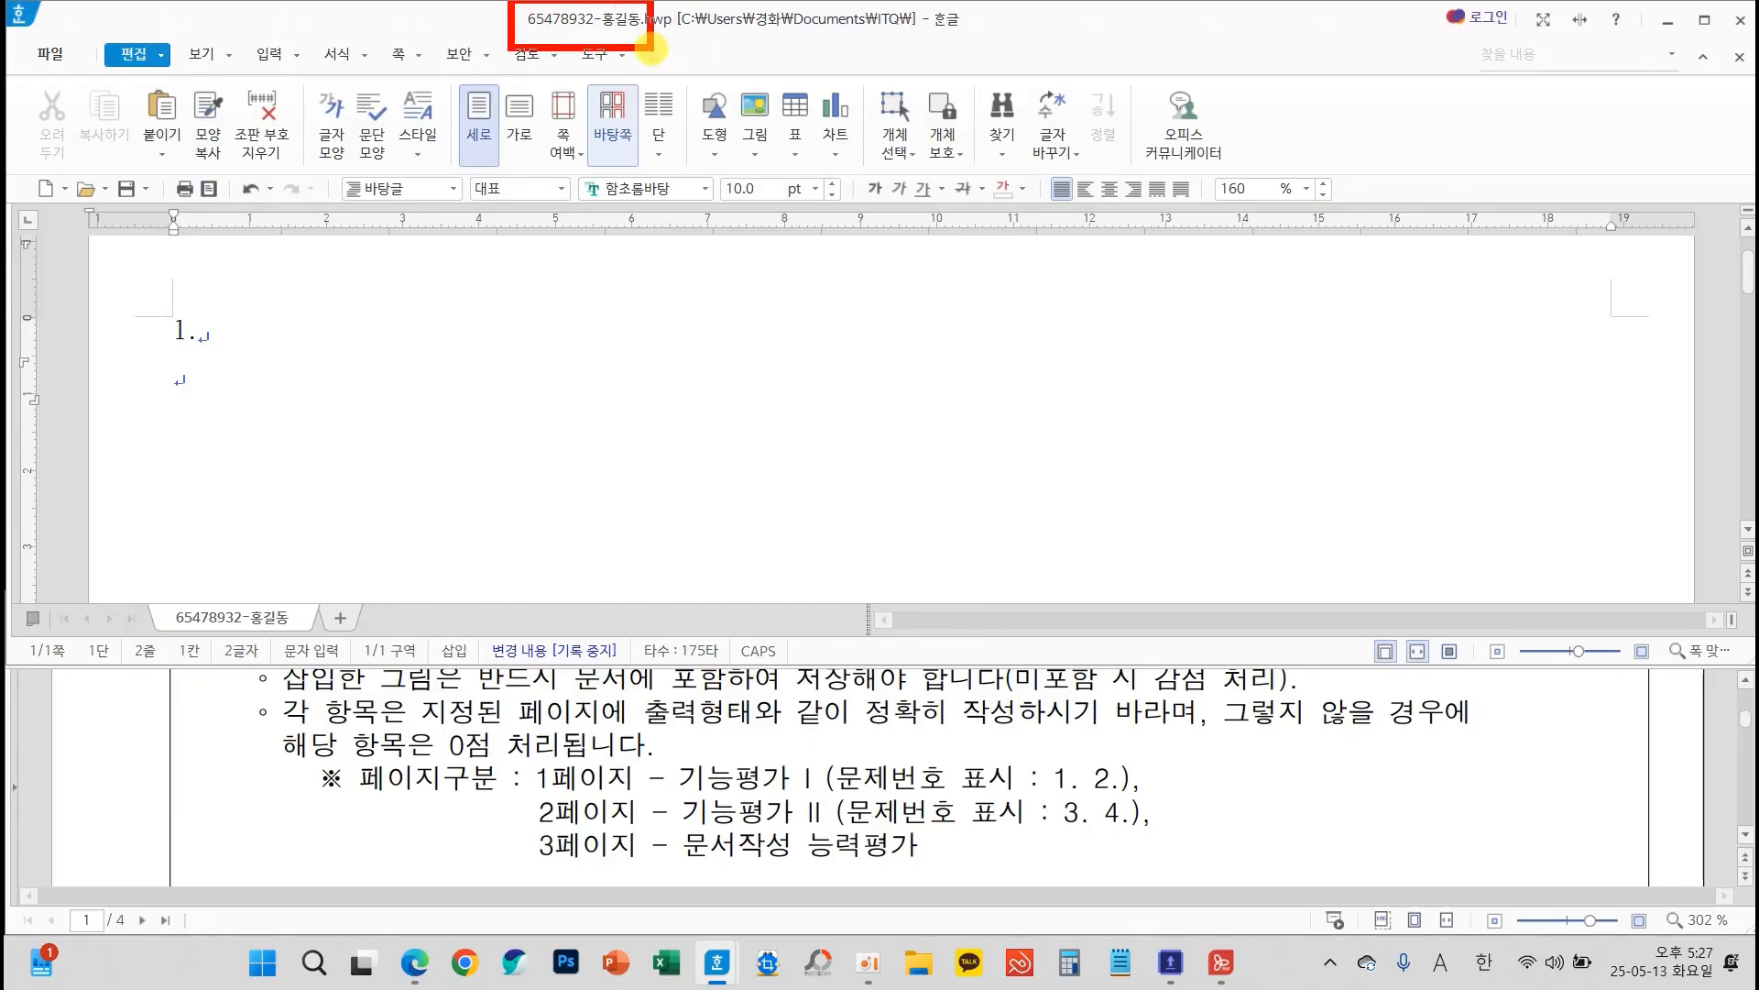
pyautogui.moveTo(234, 82)
pyautogui.mouseDown()
pyautogui.moveTo(476, 37)
pyautogui.moveTo(477, 66)
pyautogui.mouseUp()
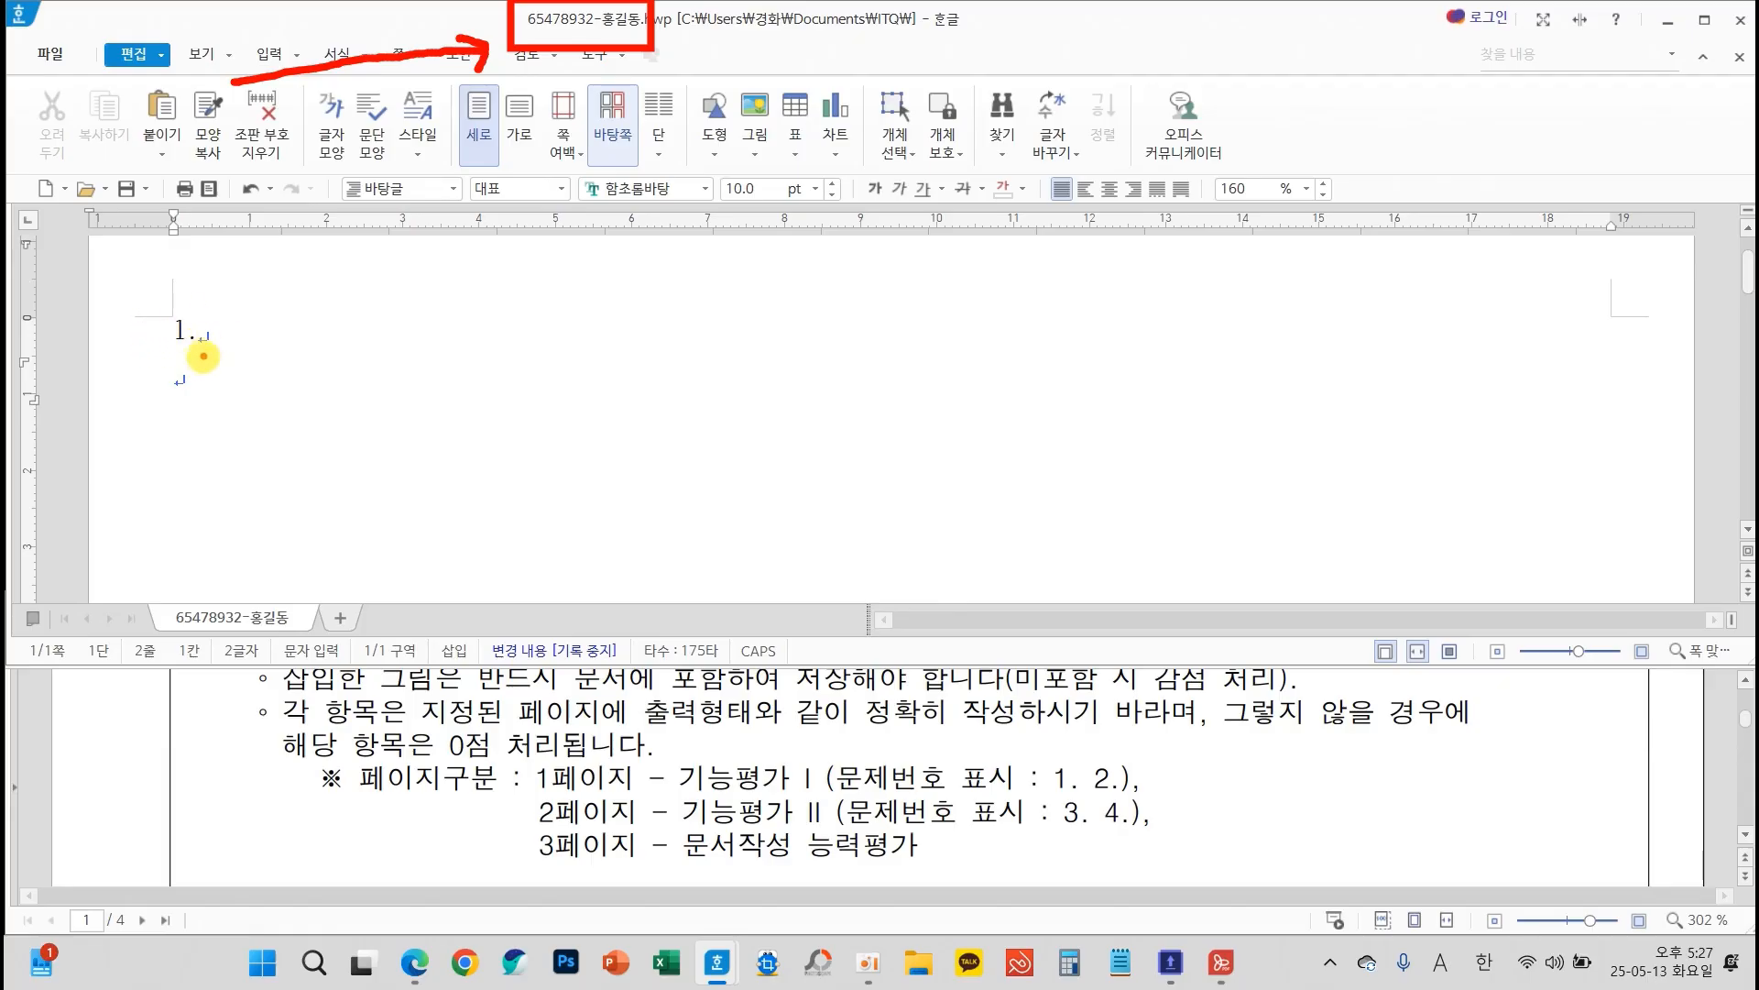
pyautogui.press('Escape')
# Enter the English and Korean tourism paragraphs of question 1 from the exam sheet below the number "1."
pyautogui.scroll(-10, 646, 724)
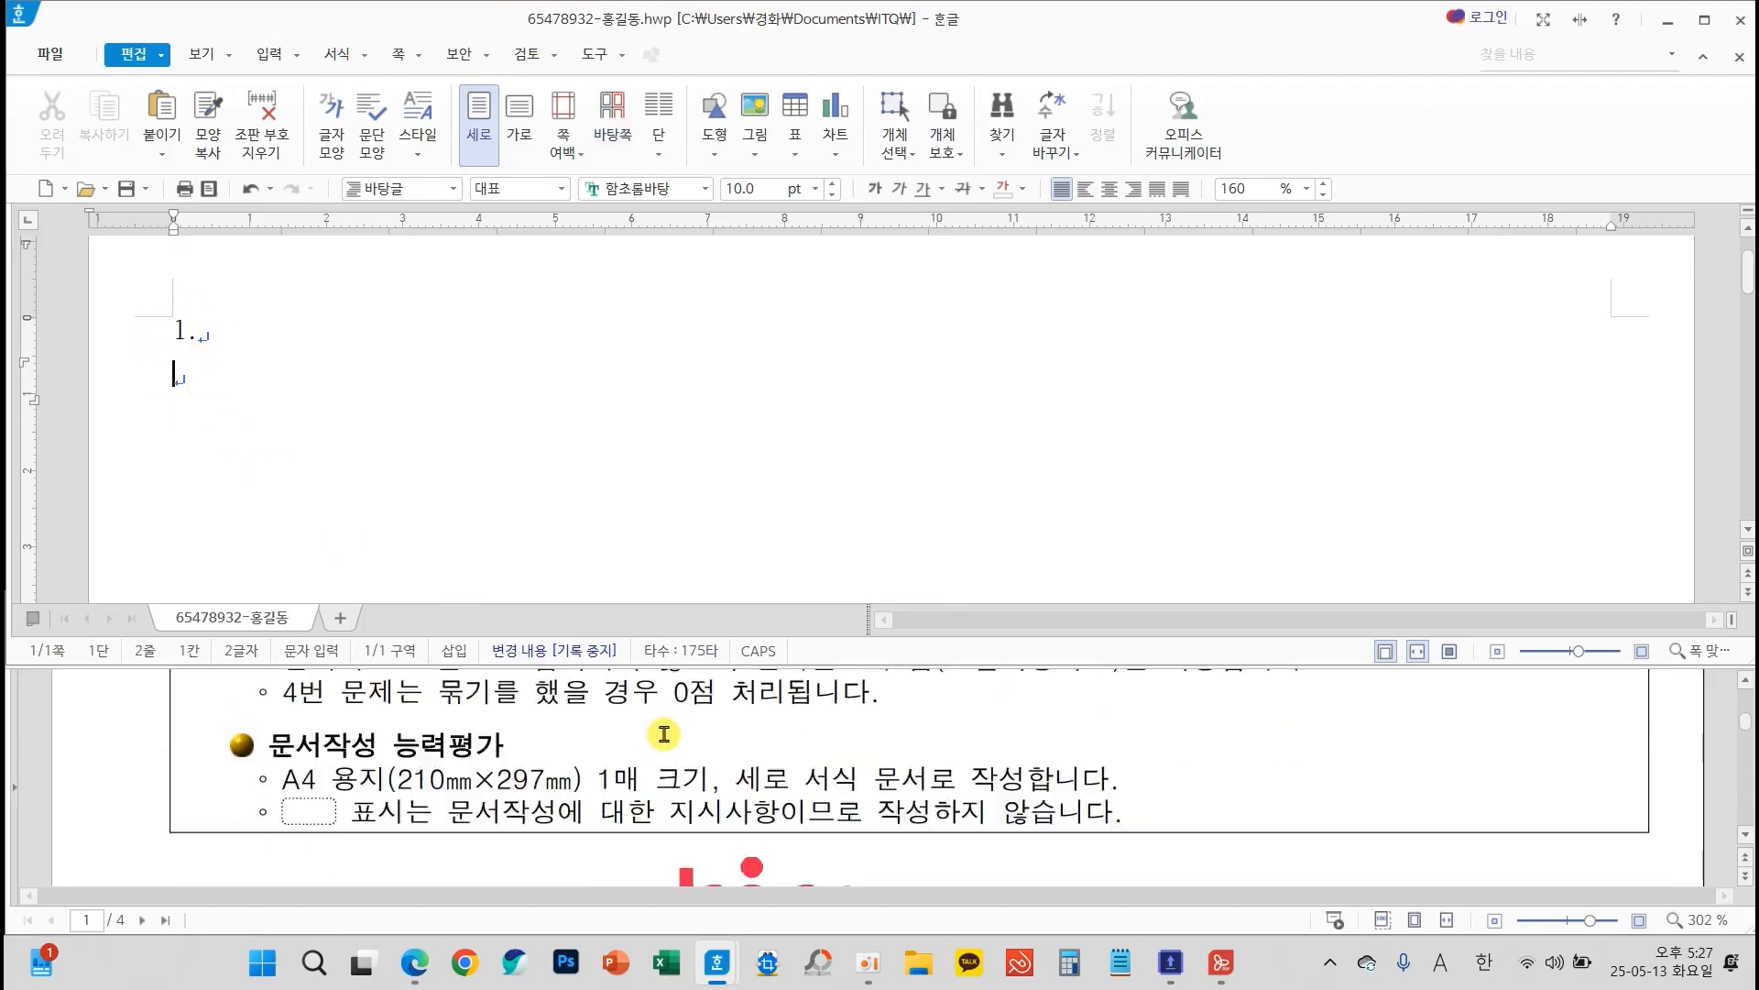
pyautogui.scroll(-2, 663, 733)
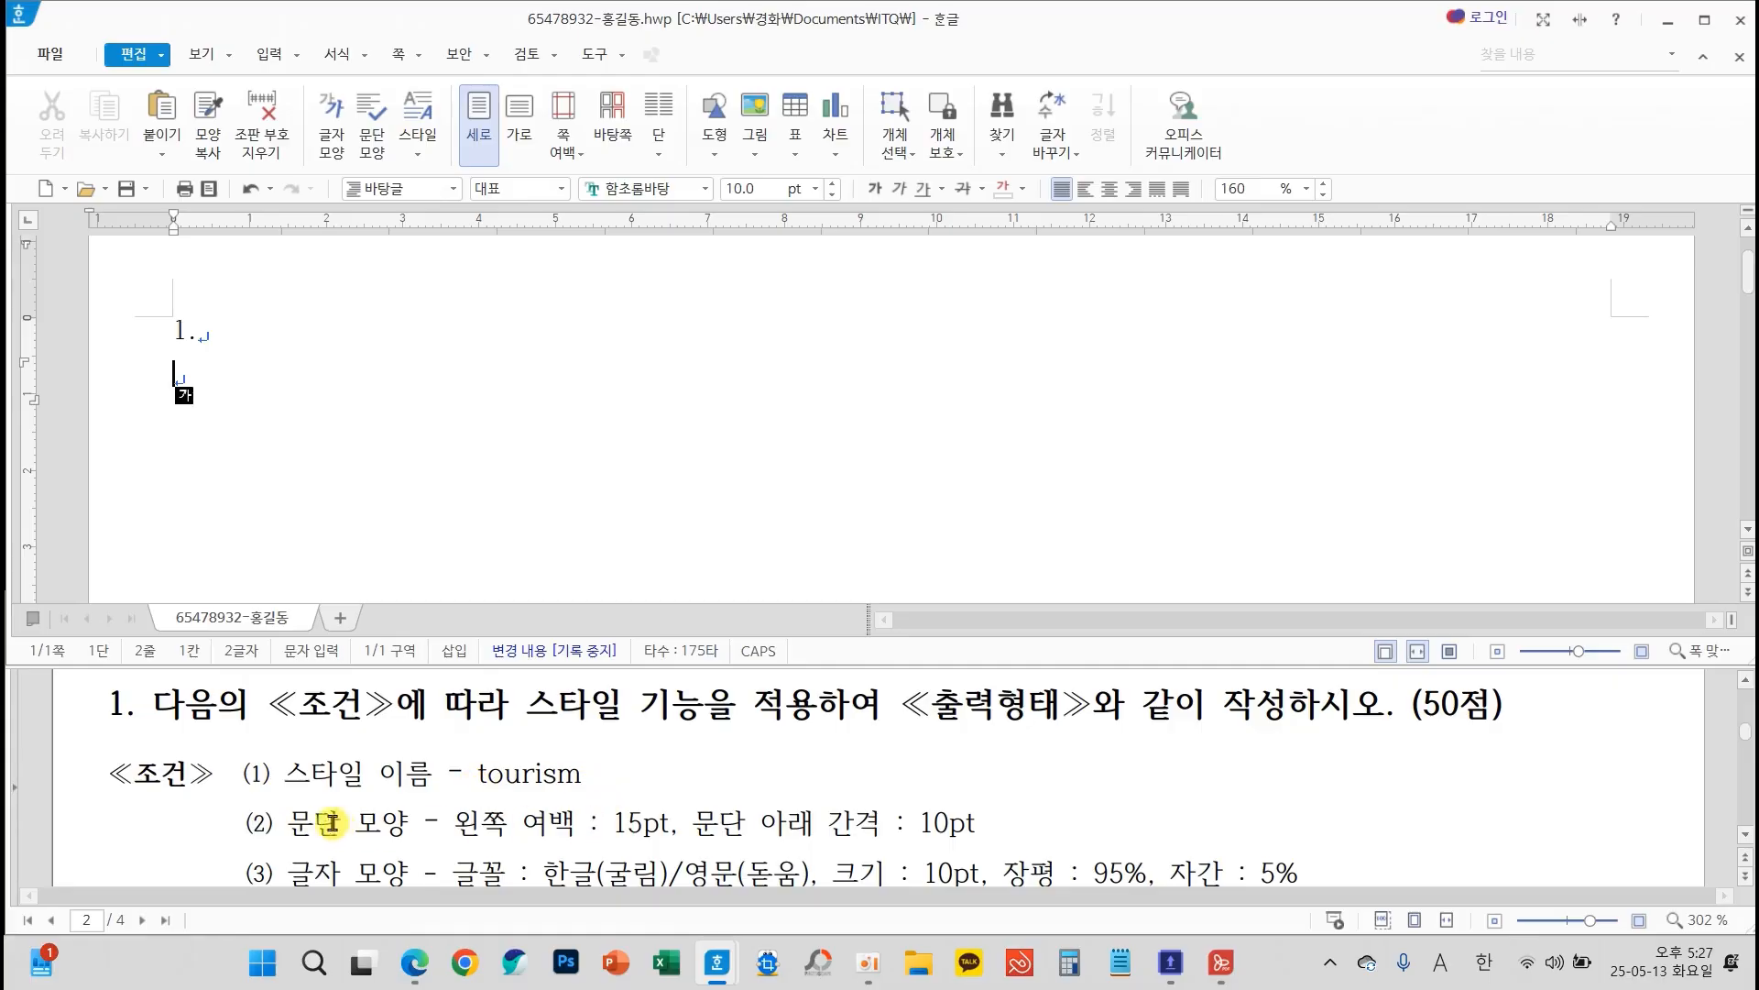
pyautogui.moveTo(212, 794); pyautogui.dragTo(1361, 910)
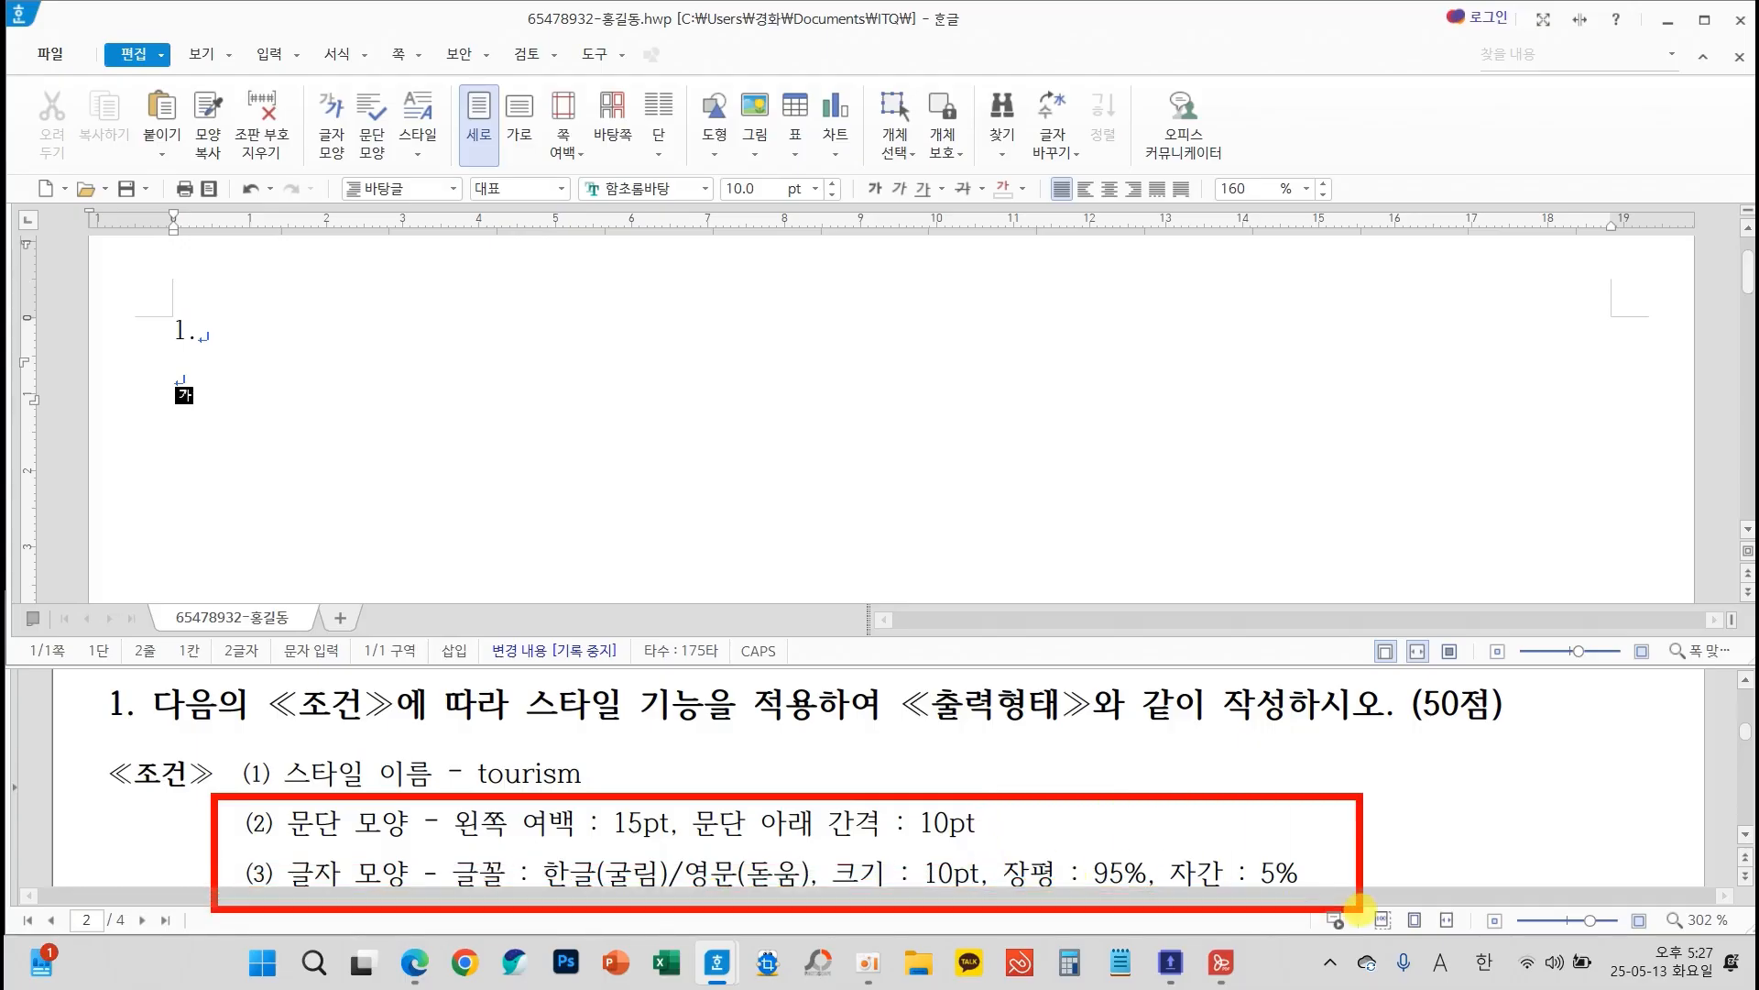
pyautogui.scroll(-5, 1349, 822)
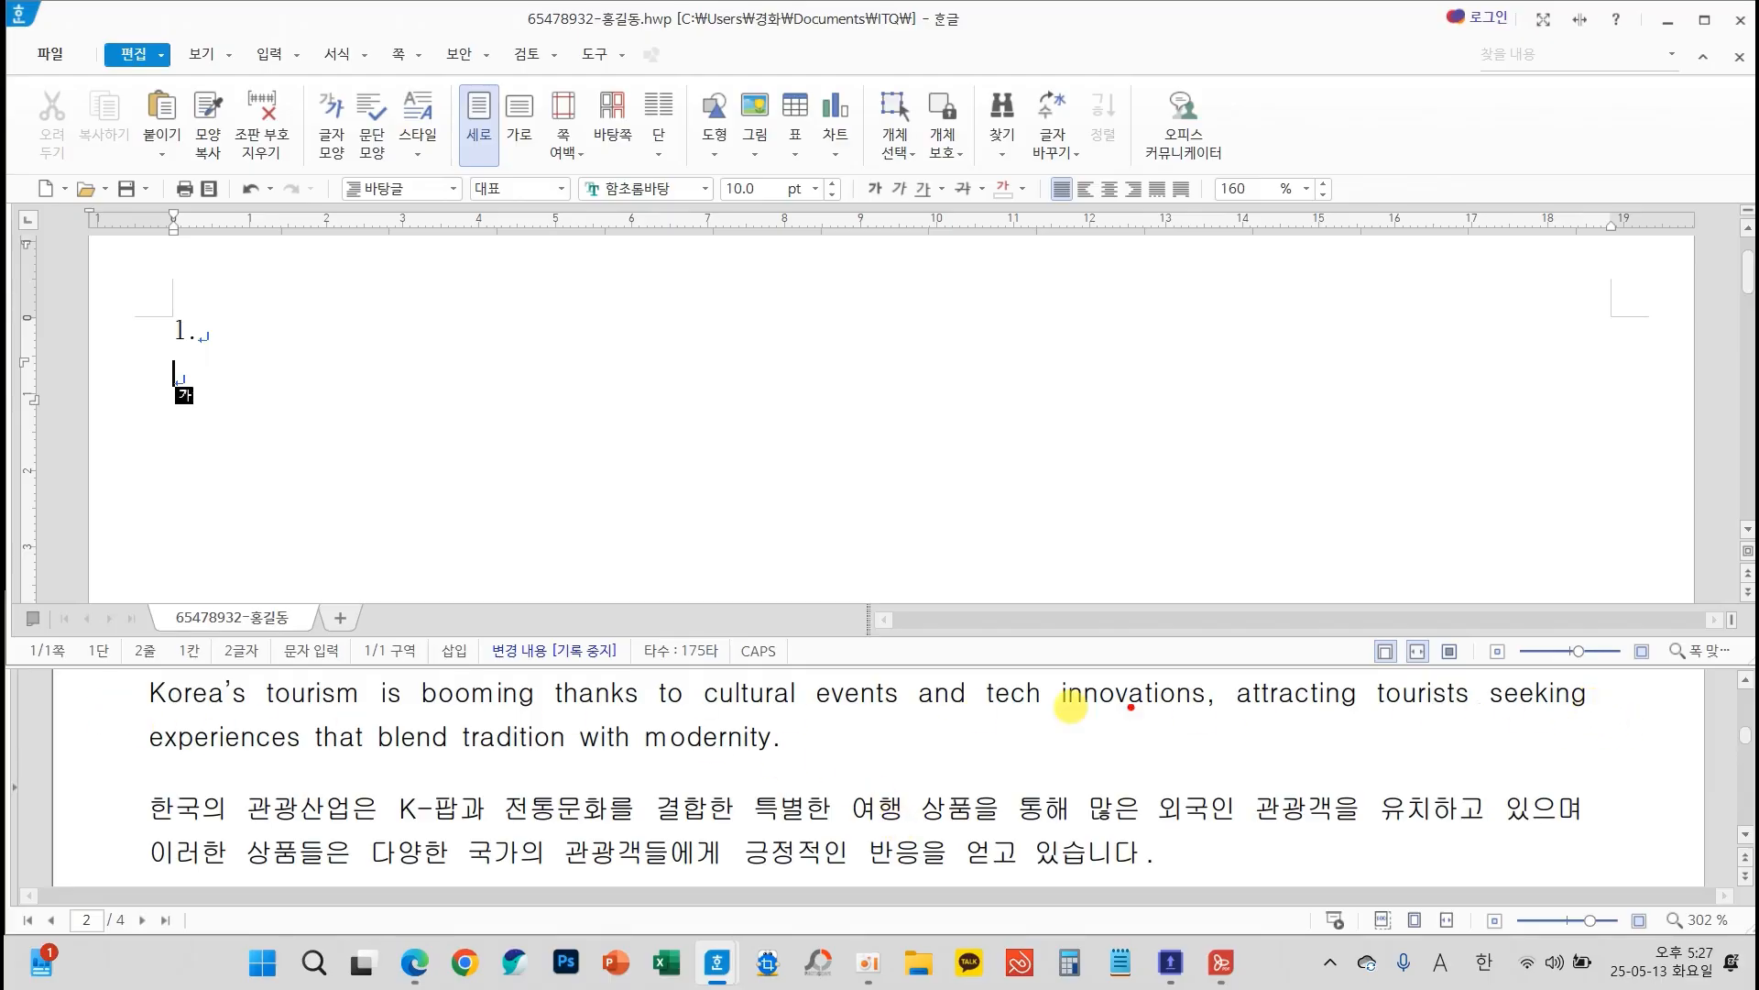
pyautogui.moveTo(810, 728)
pyautogui.mouseDown()
pyautogui.moveTo(813, 753)
pyautogui.moveTo(729, 772)
pyautogui.moveTo(701, 756)
pyautogui.moveTo(675, 781)
pyautogui.moveTo(843, 811)
pyautogui.mouseUp()
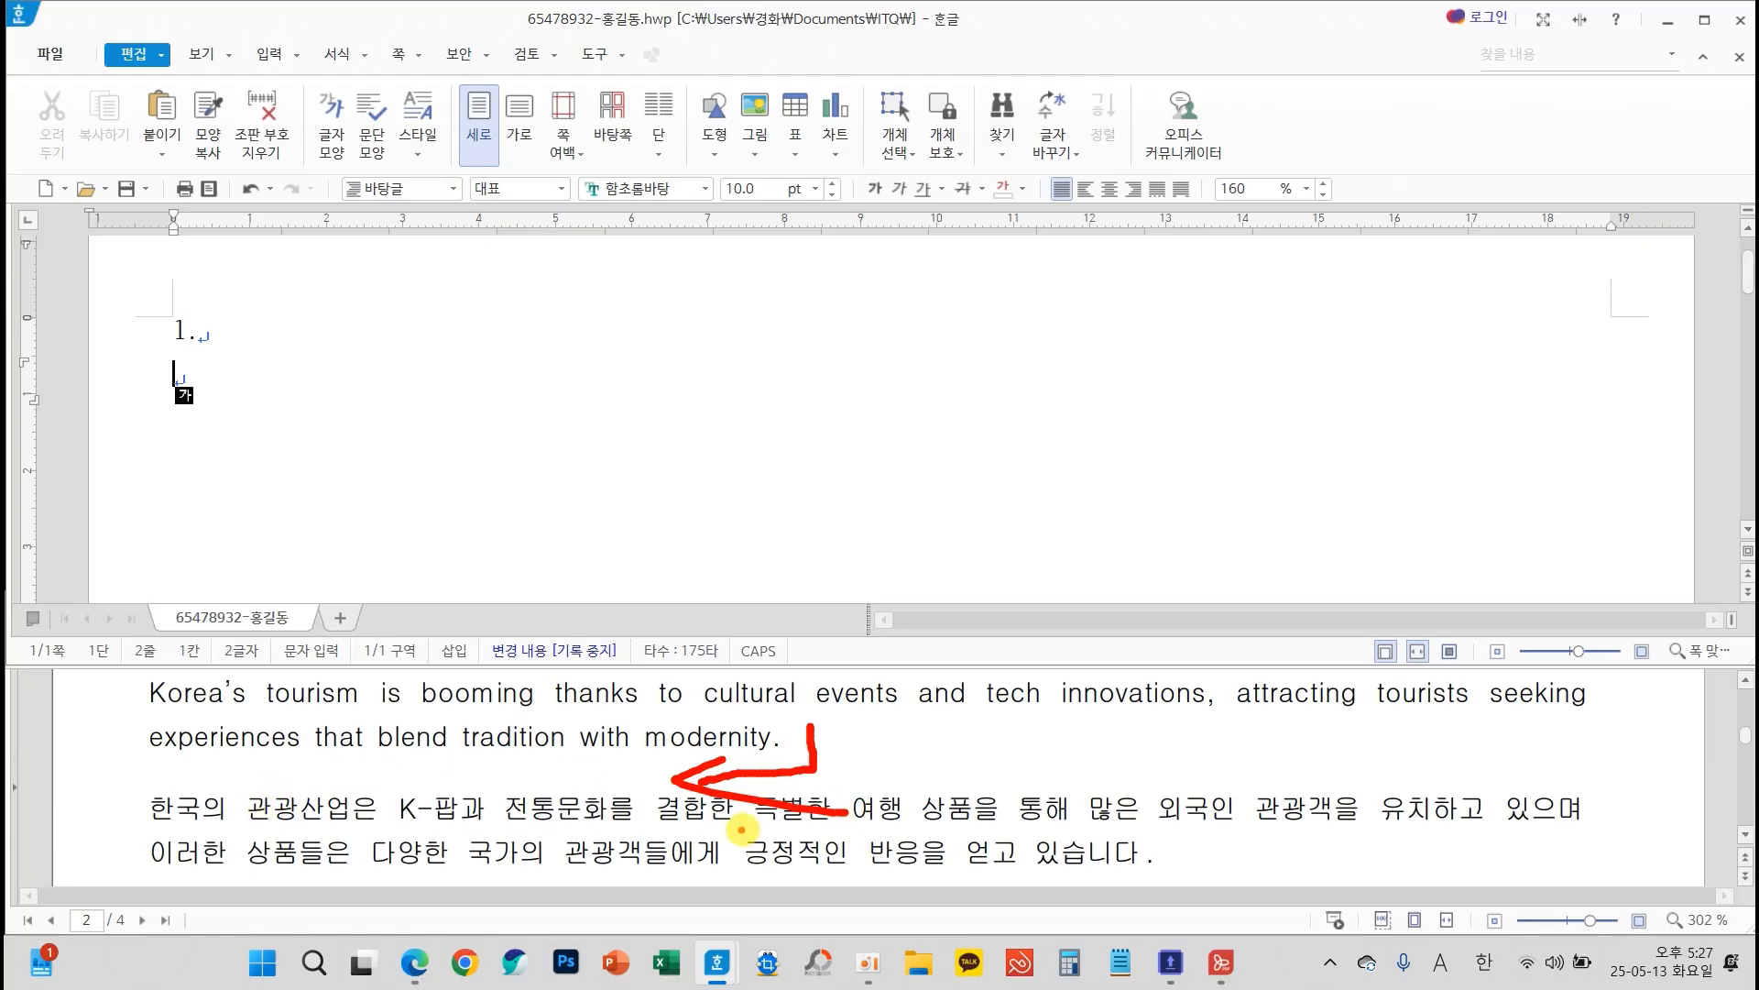
pyautogui.press('Escape')
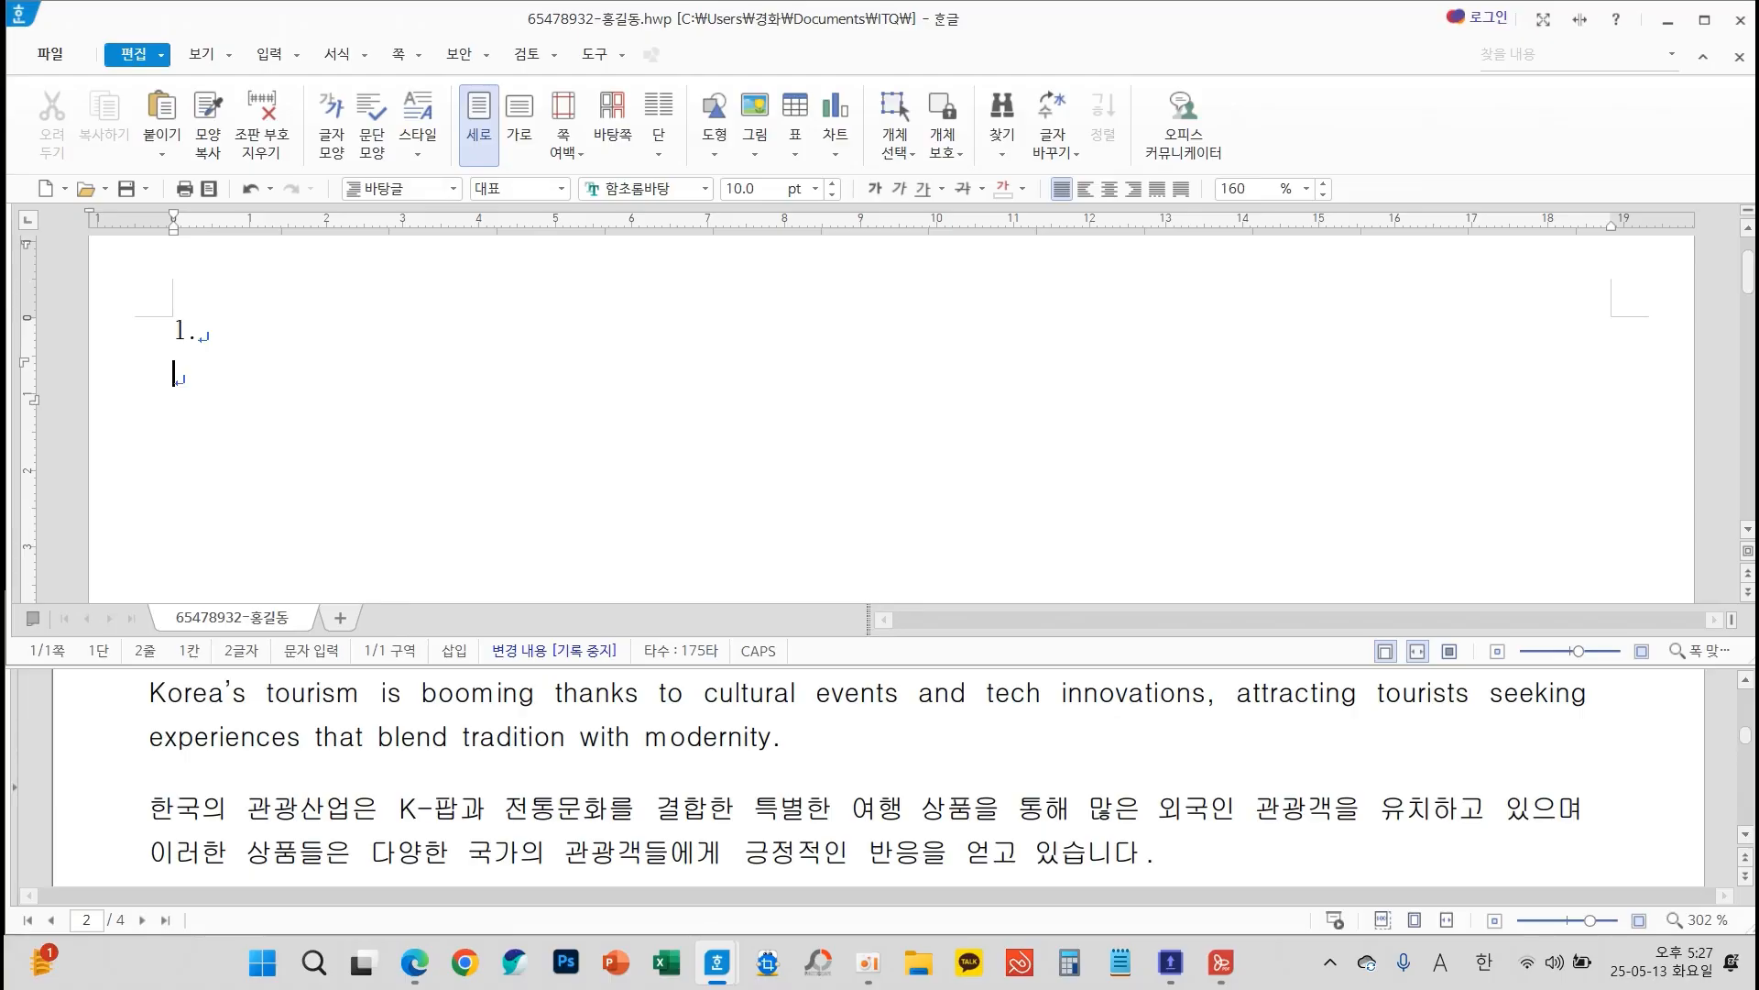
pyautogui.write('Korea’s tourism is booming thanks to cultural events and tech innovations, attracting tourists seeking experiences that blend tradition with modernity. 한국의 관광산업은 K-팝과 전통문화를 결합한 특별한 여행 상품을 통해 많은 외국인 관광객을 유치하고 있으며 이러한 상품들은 다양한 국가의 관광객들에게 긍정적인 반응을 얻고 있습니다.')
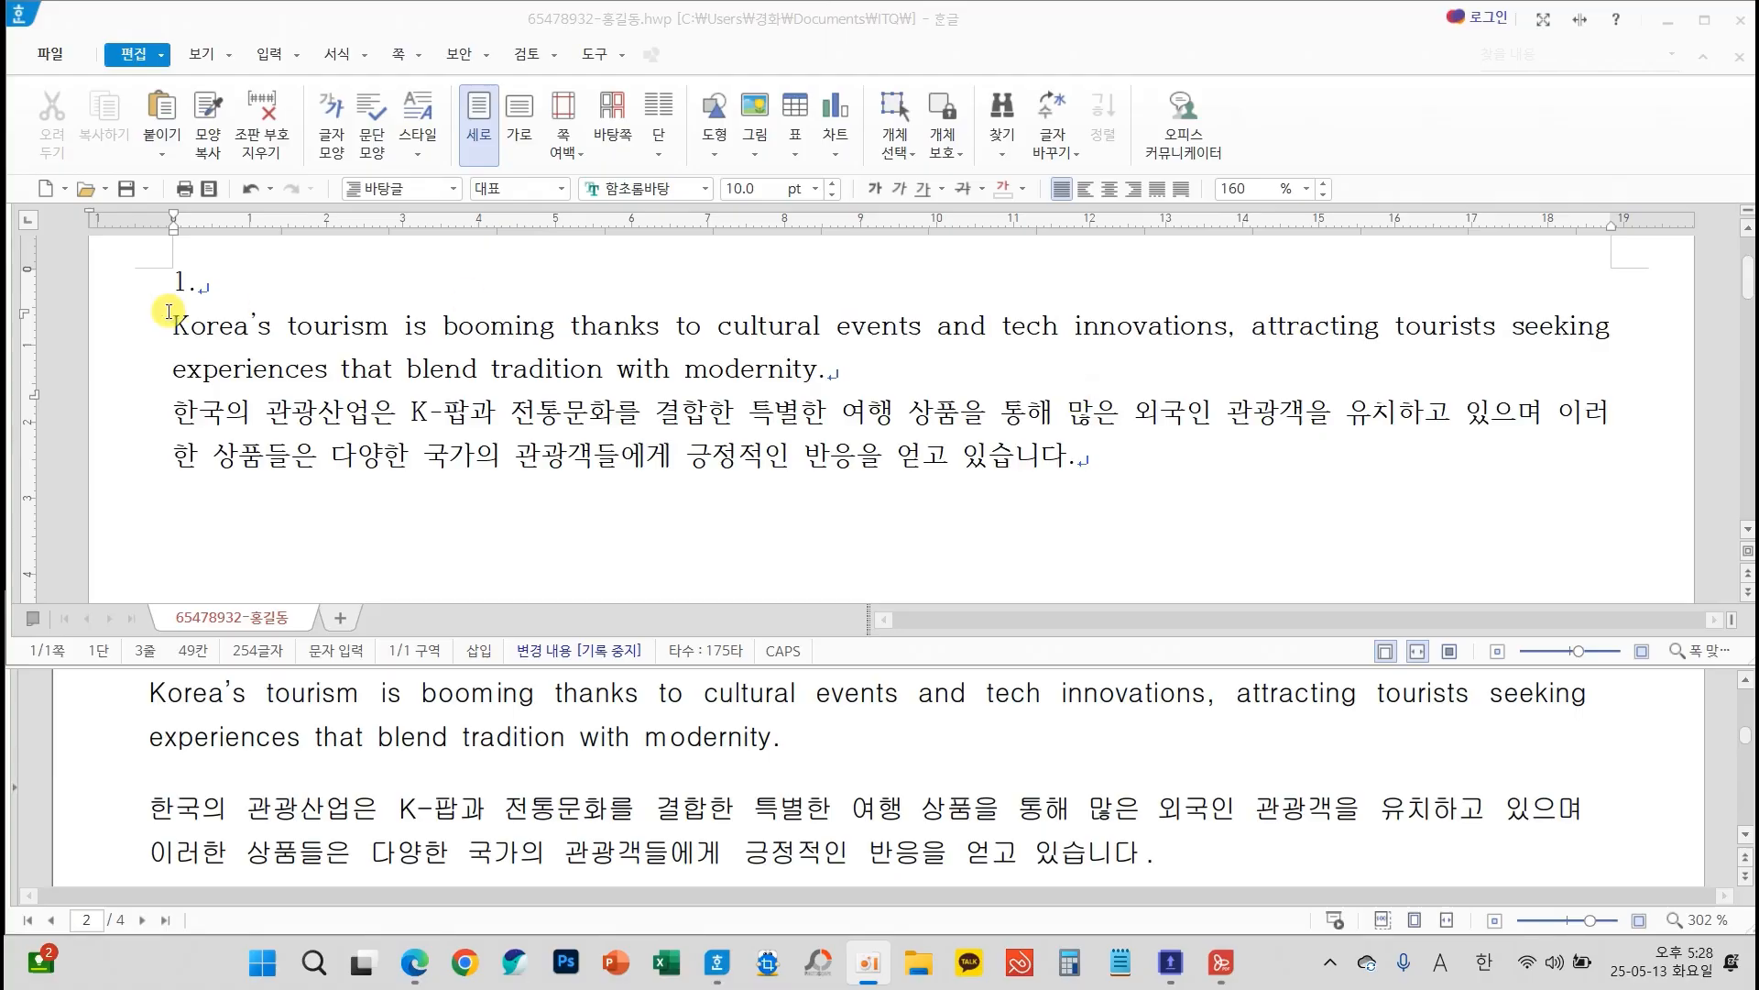
# Select the English and Korean paragraphs and start adding a new paragraph style named "tourism"
pyautogui.moveTo(173, 327); pyautogui.dragTo(1095, 456)
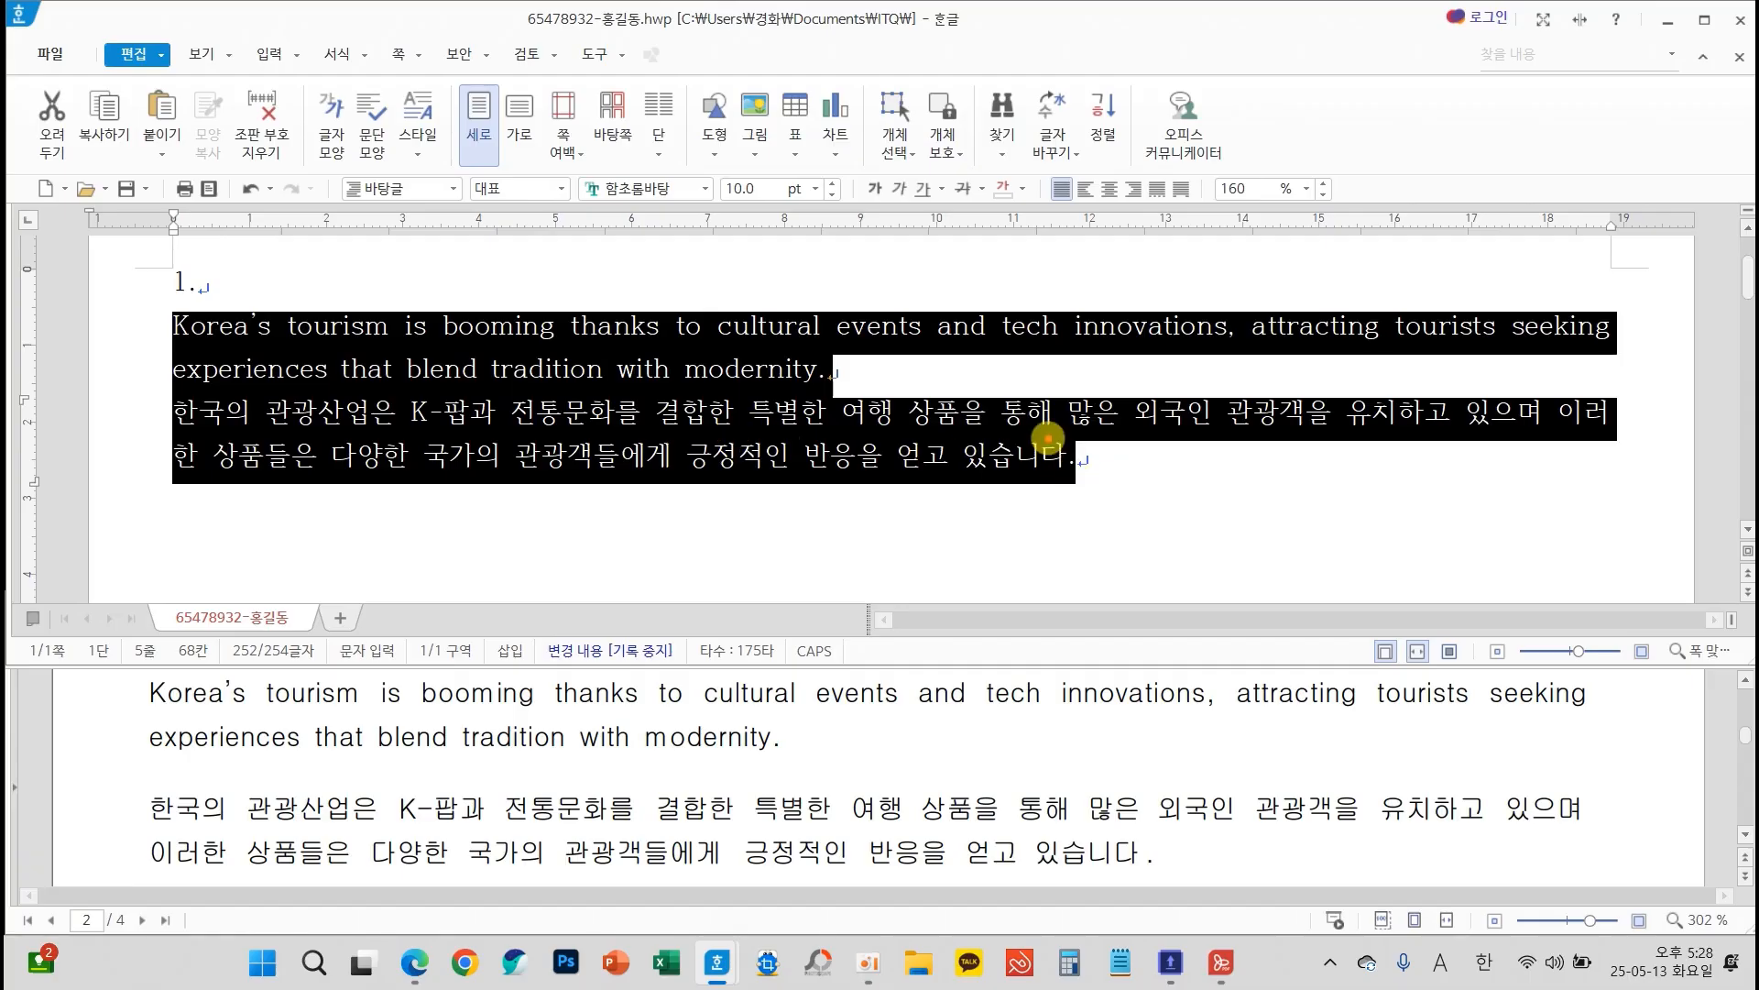
pyautogui.moveTo(1053, 444); pyautogui.dragTo(1063, 591)
pyautogui.moveTo(1054, 446); pyautogui.dragTo(1153, 419)
pyautogui.moveTo(1063, 501); pyautogui.dragTo(1135, 498)
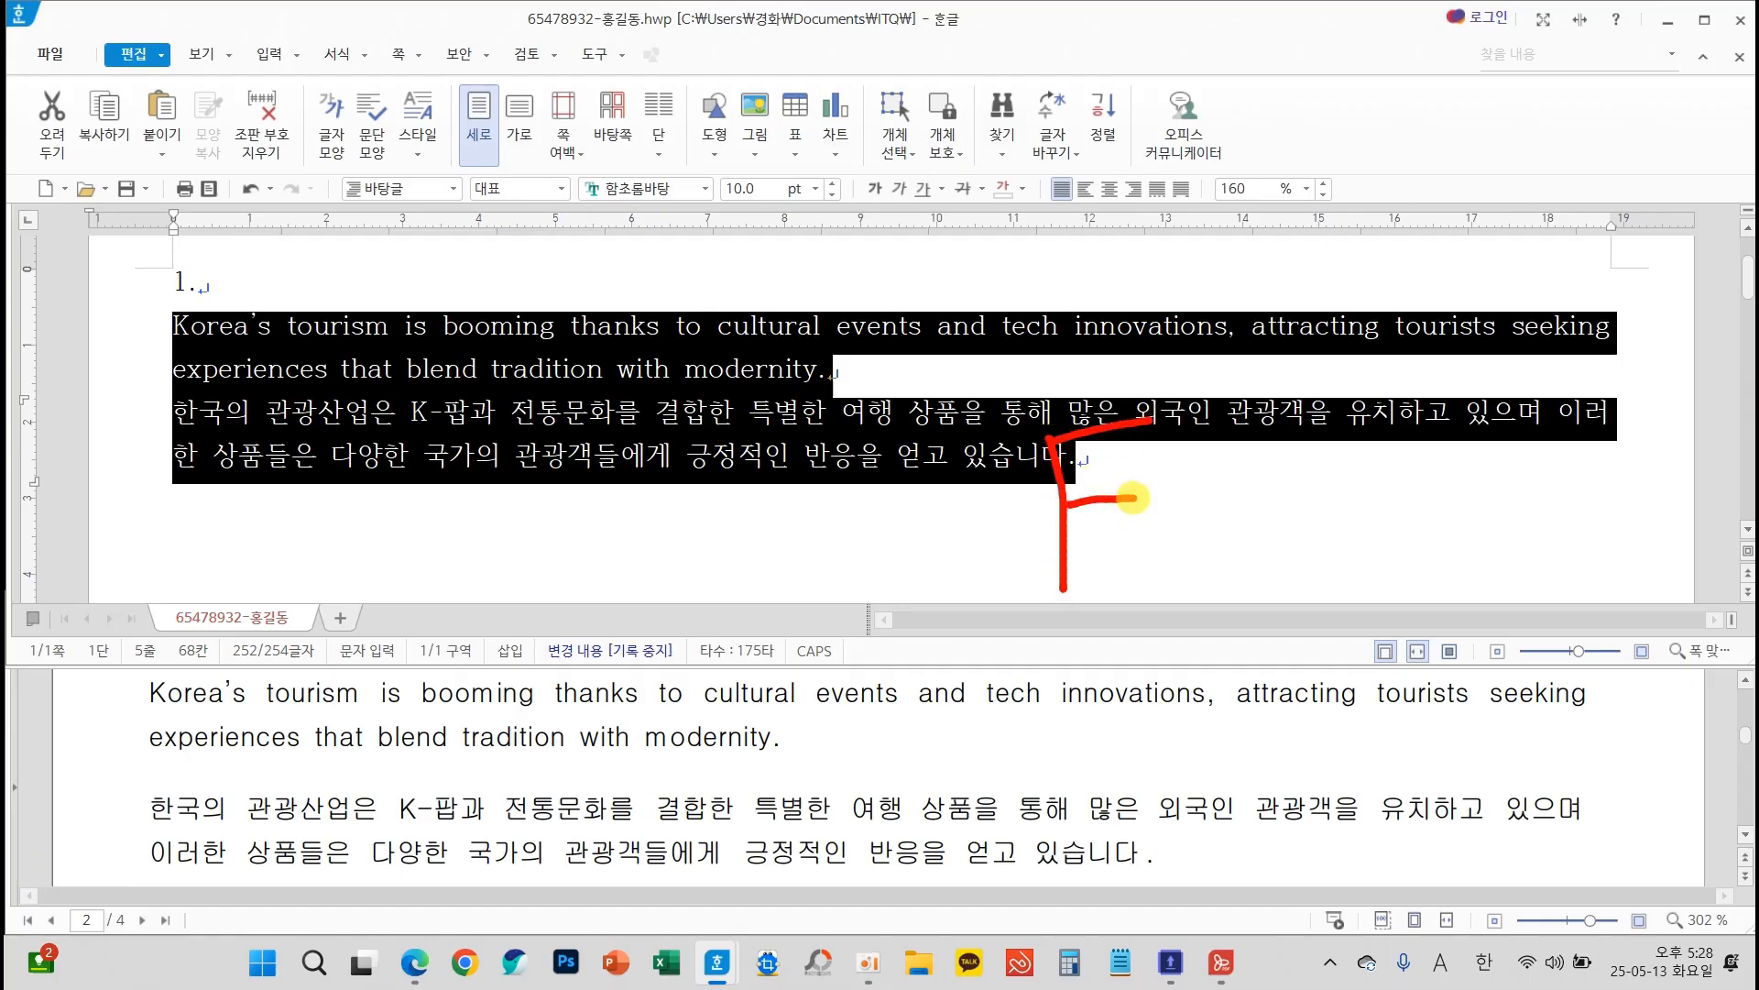
pyautogui.moveTo(1257, 434)
pyautogui.mouseDown()
pyautogui.moveTo(1182, 445)
pyautogui.moveTo(1241, 507)
pyautogui.moveTo(1170, 519)
pyautogui.mouseUp()
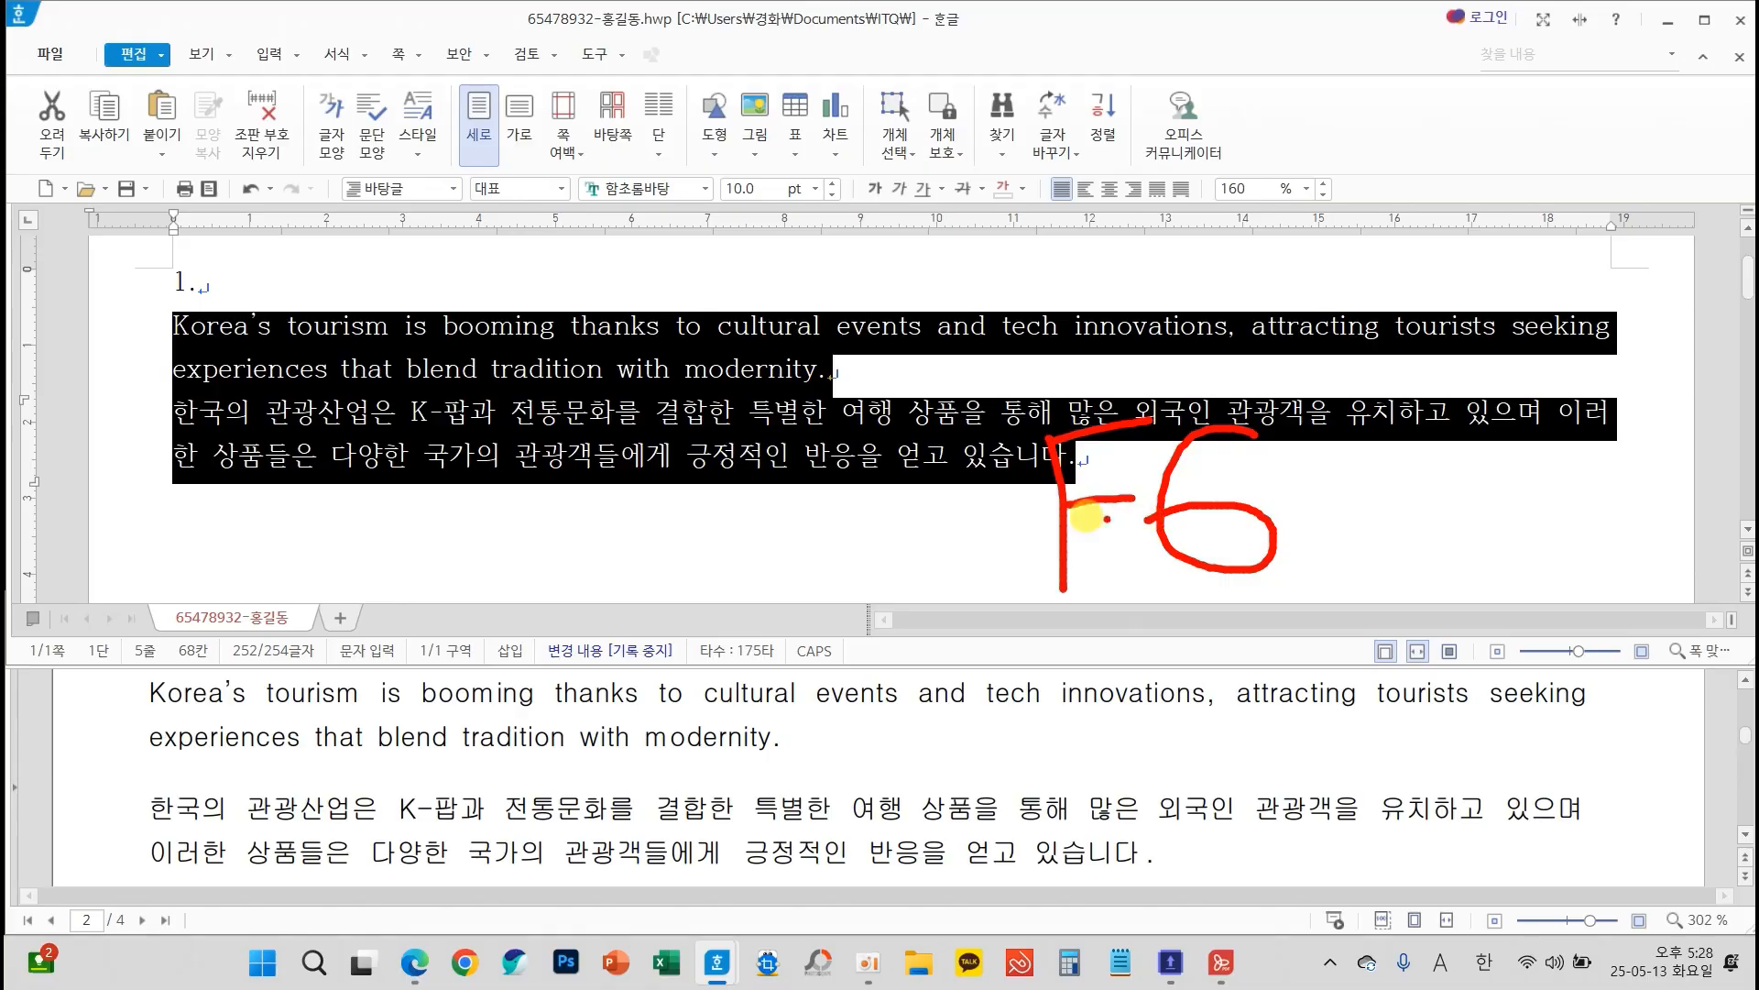
pyautogui.press('Escape')
pyautogui.press('F6')
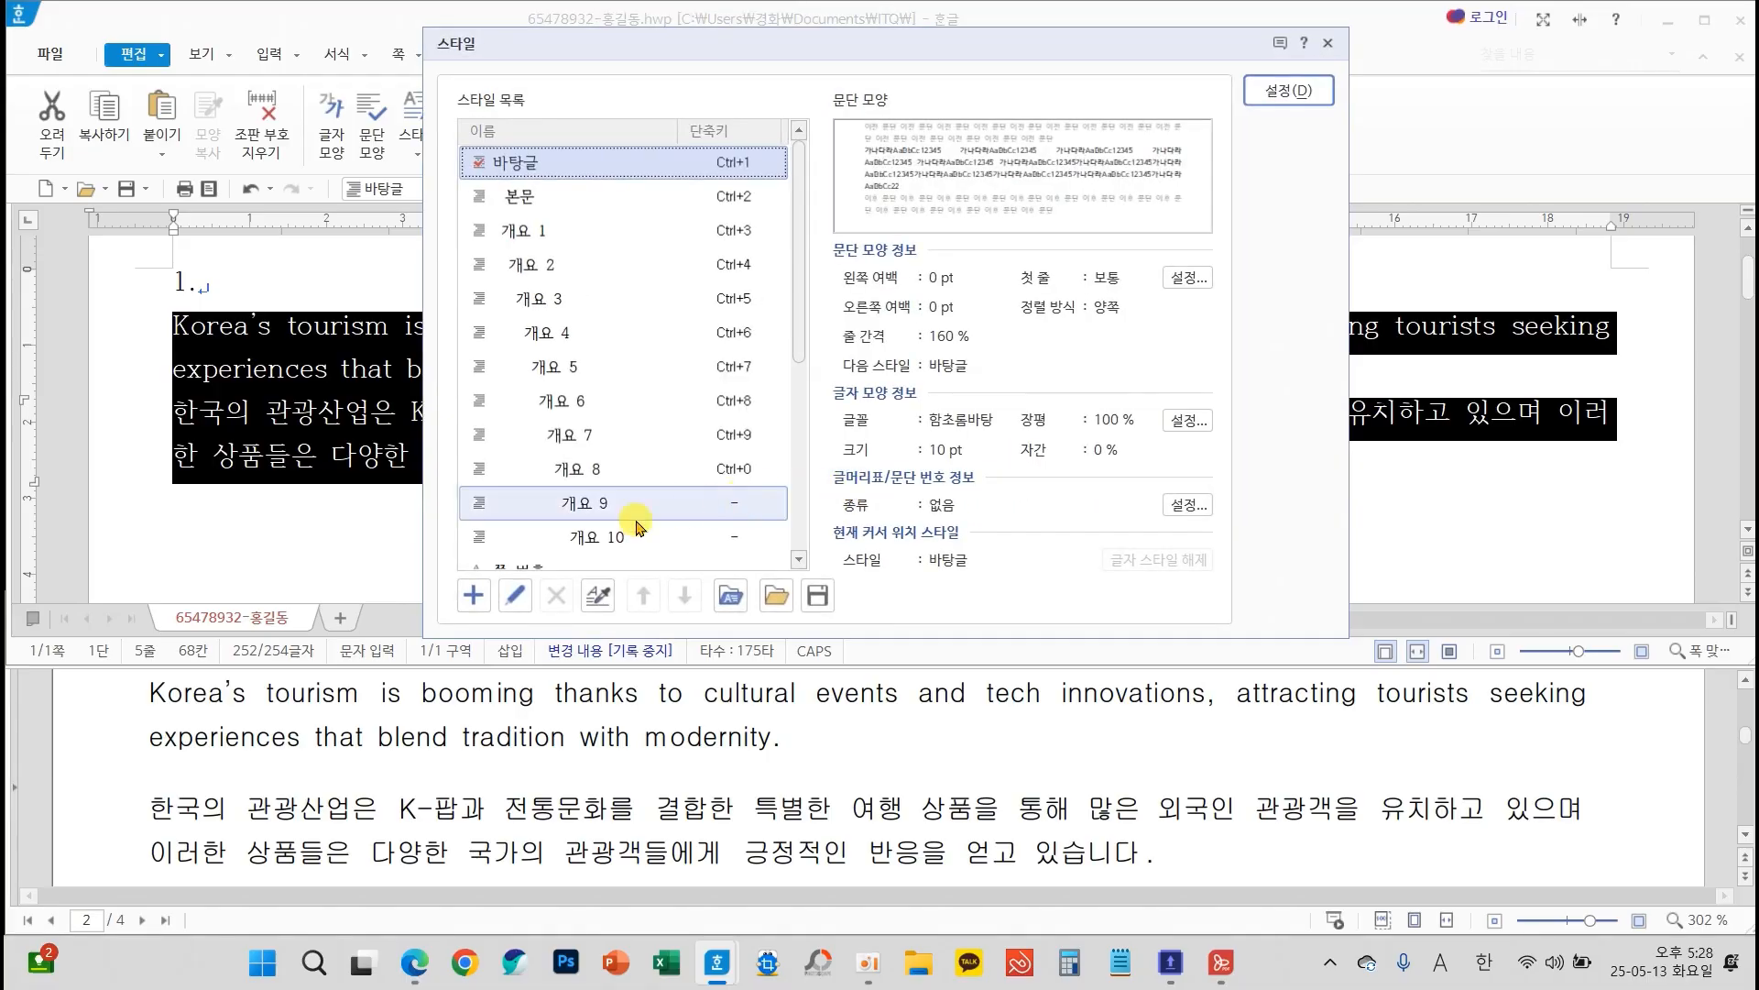
pyautogui.click(474, 595)
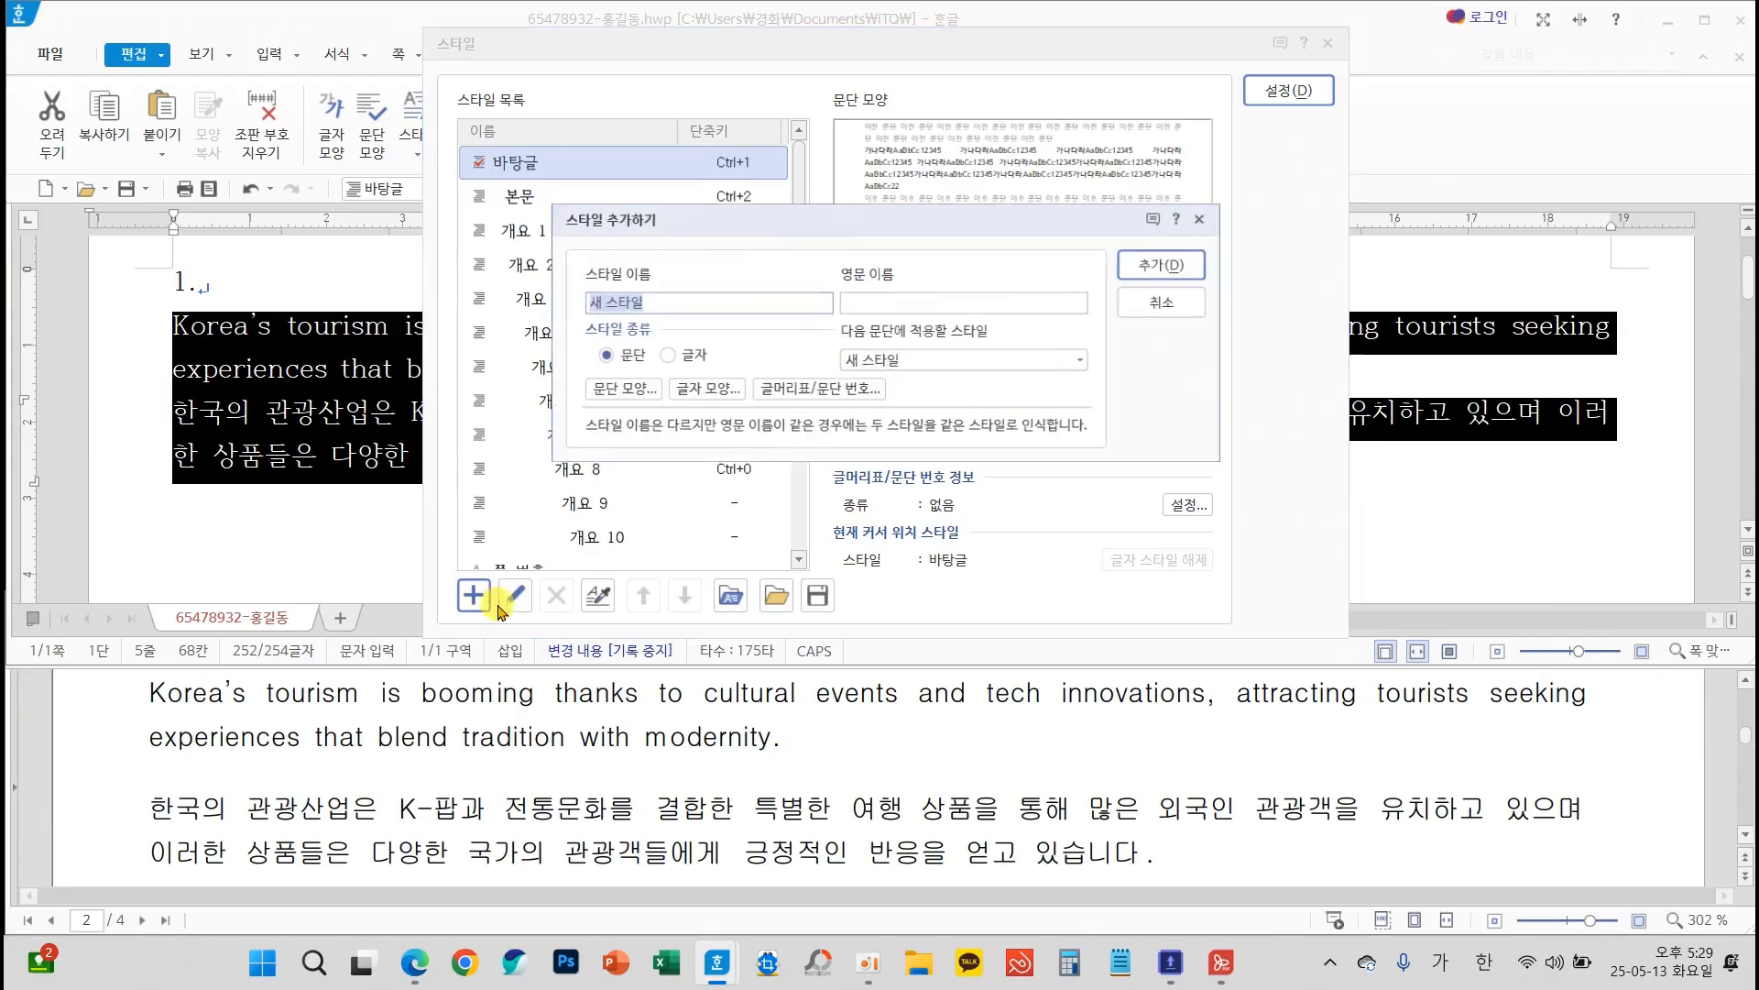
pyautogui.scroll(5, 820, 779)
pyautogui.scroll(-2, 827, 805)
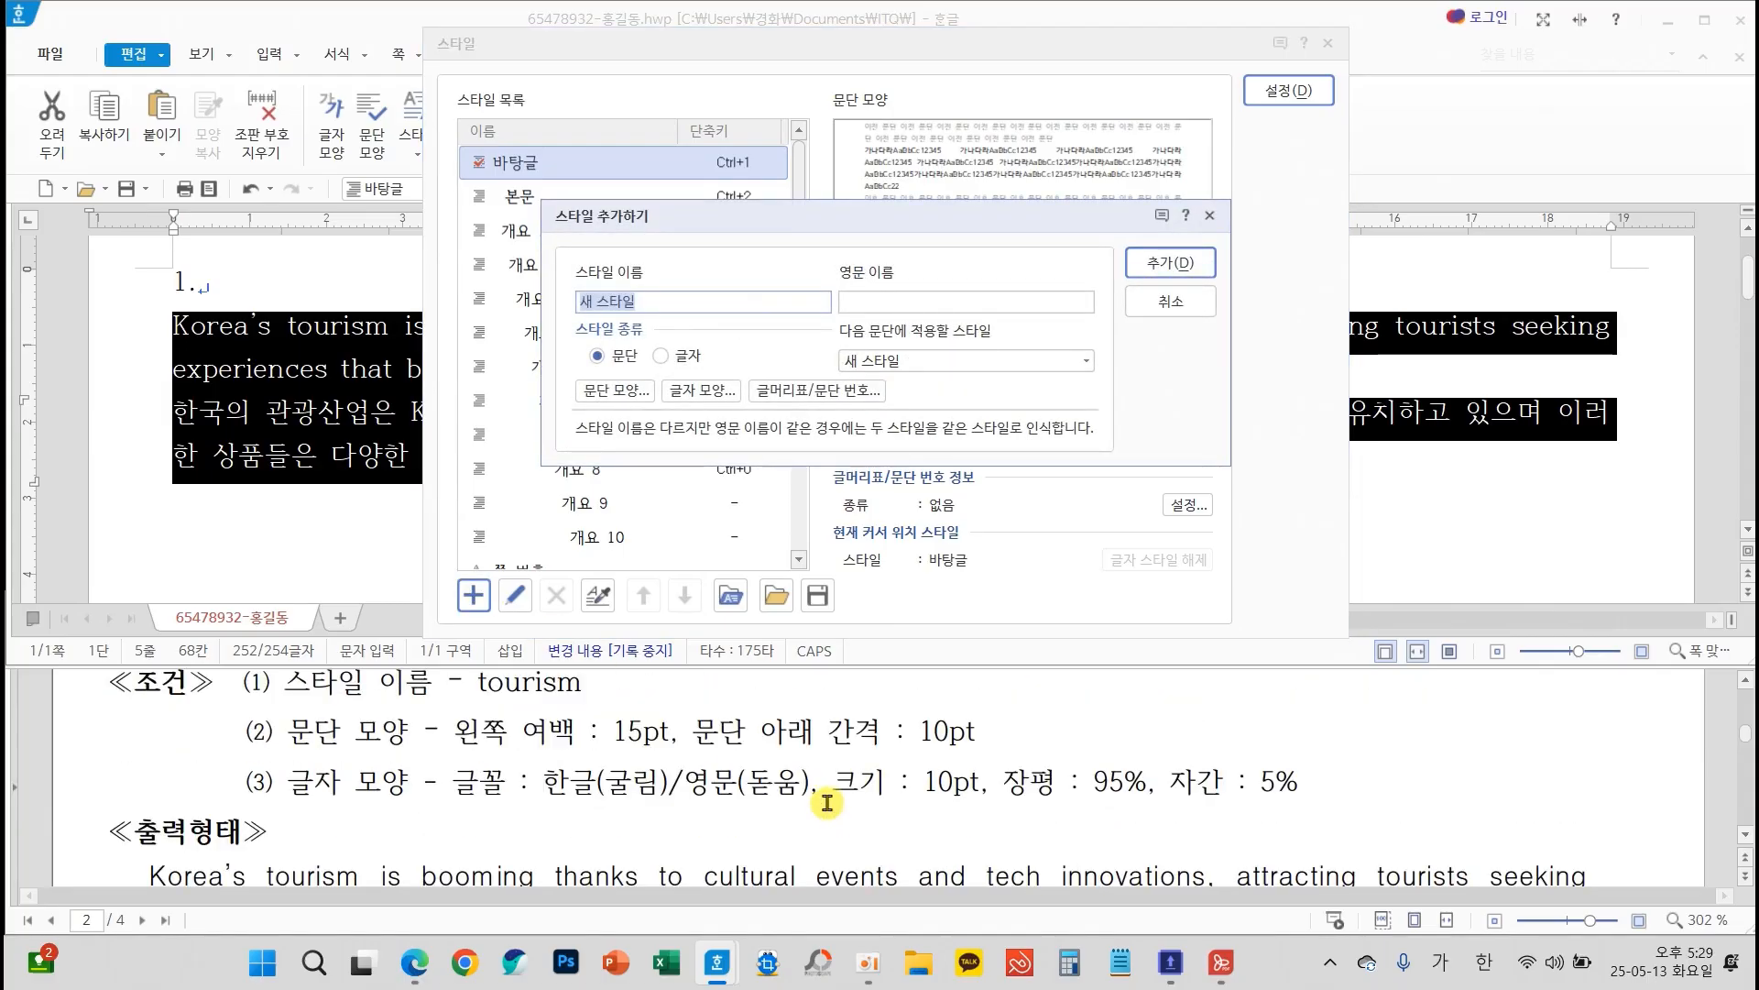
pyautogui.press('BackSpace')
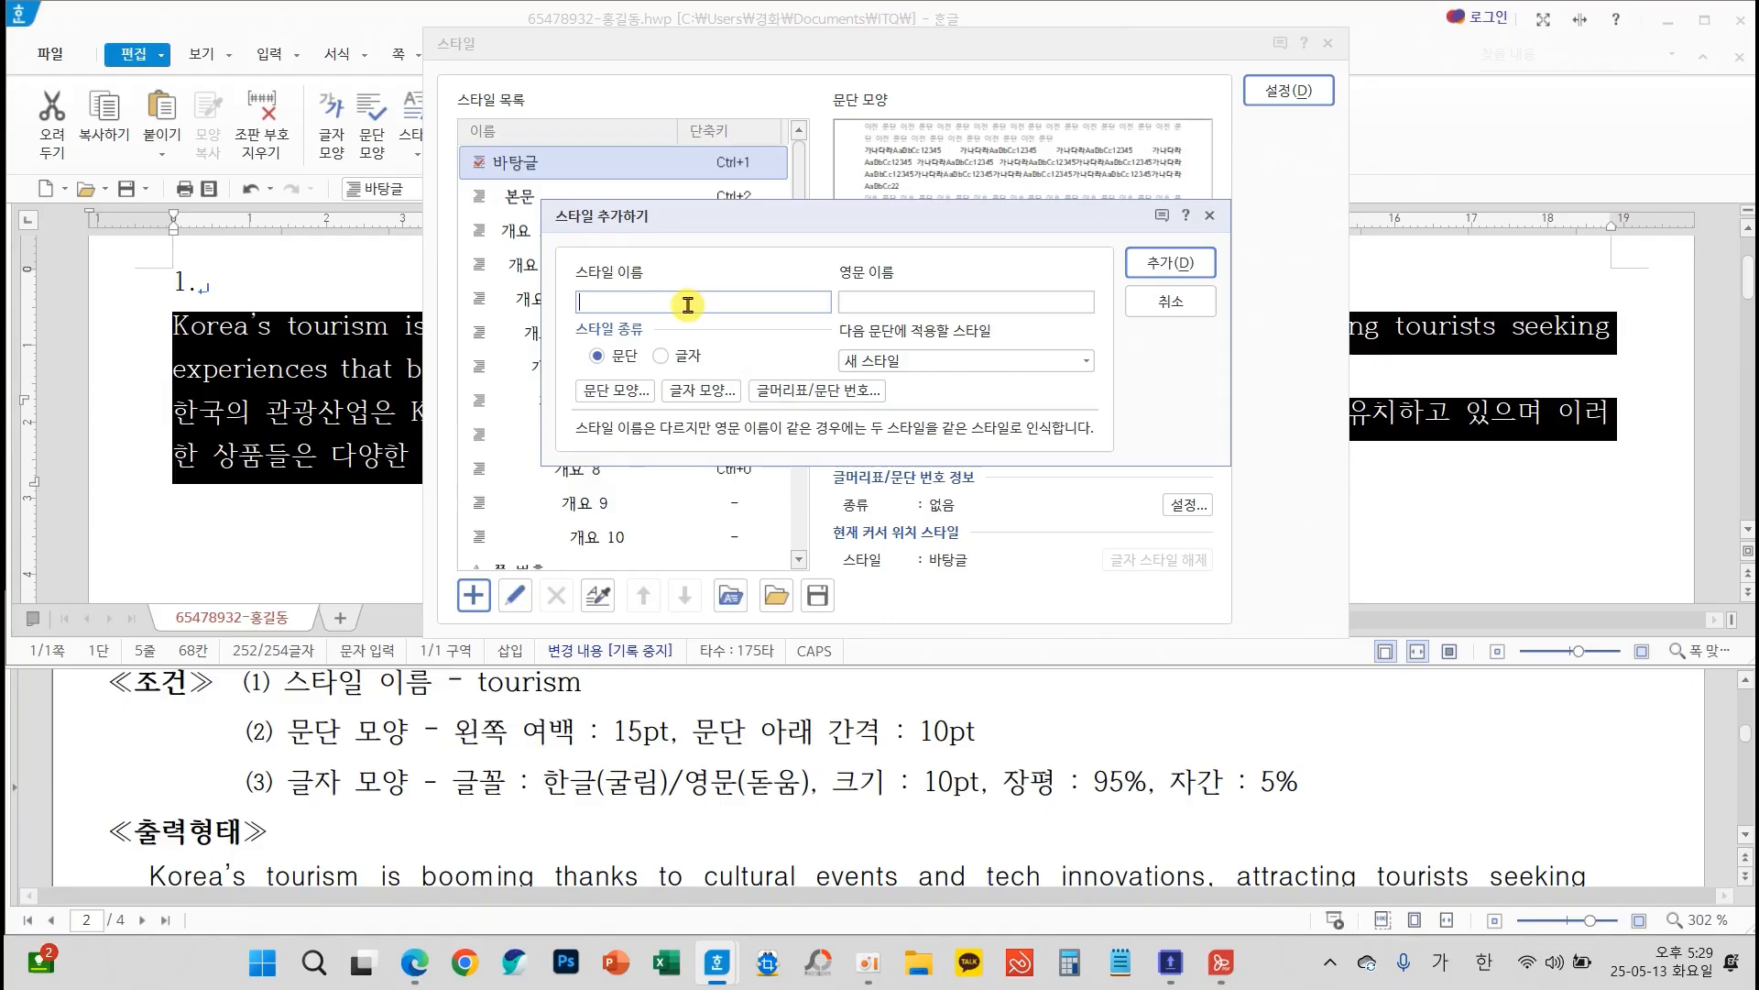
pyautogui.press('Hangul')
pyautogui.write('T')
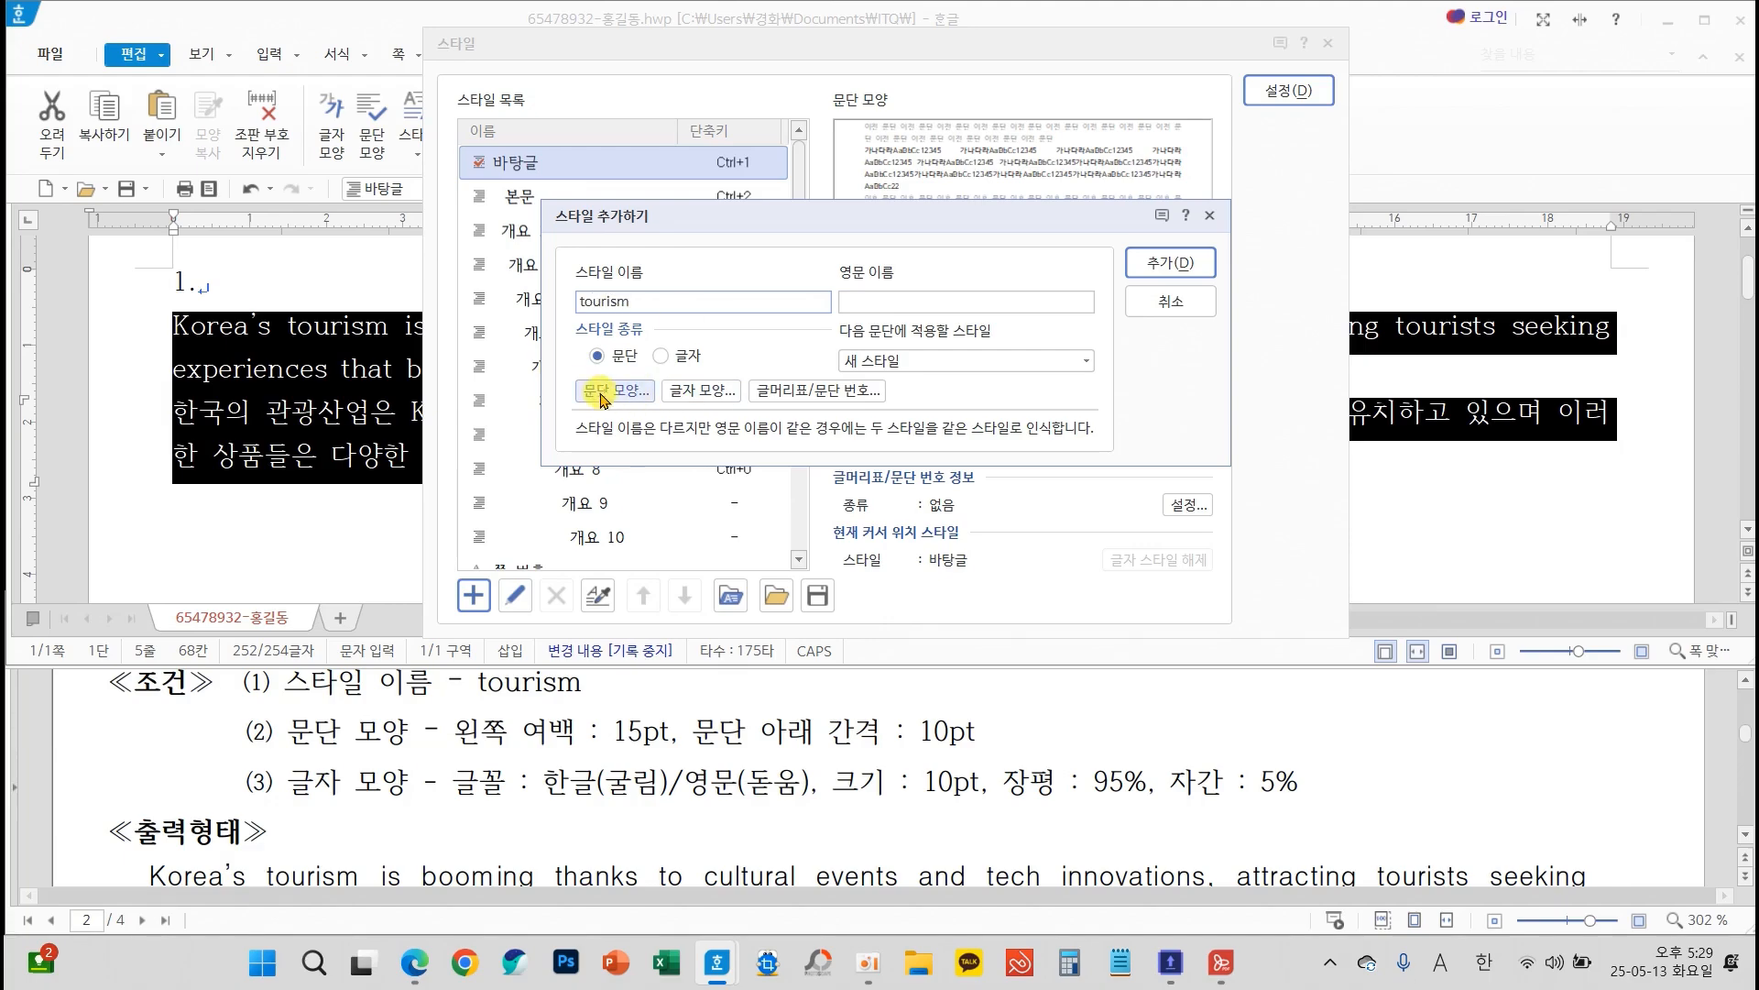
# Set the tourism style's paragraph shape (문단 모양) to a 15 pt left margin and 10 pt spacing below the paragraph
pyautogui.moveTo(270, 708); pyautogui.dragTo(1000, 756)
pyautogui.moveTo(373, 703)
pyautogui.mouseDown()
pyautogui.moveTo(587, 411)
pyautogui.moveTo(529, 434)
pyautogui.moveTo(579, 474)
pyautogui.mouseUp()
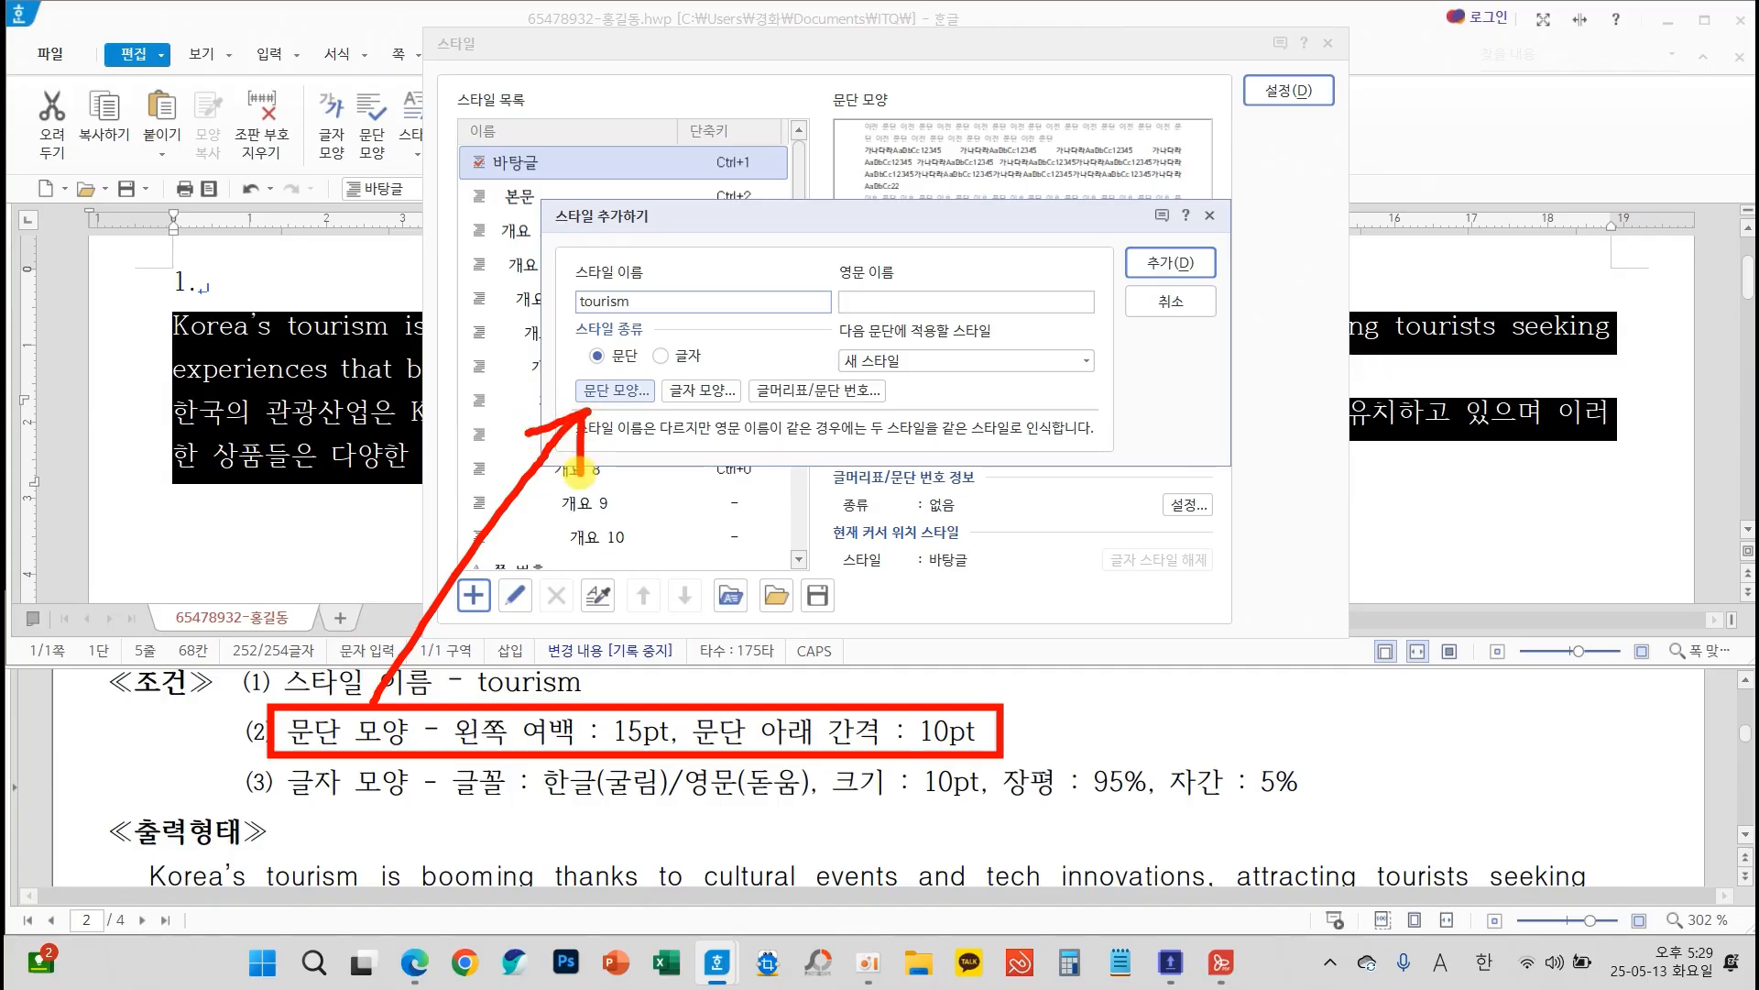
pyautogui.press('Escape')
pyautogui.click(610, 390)
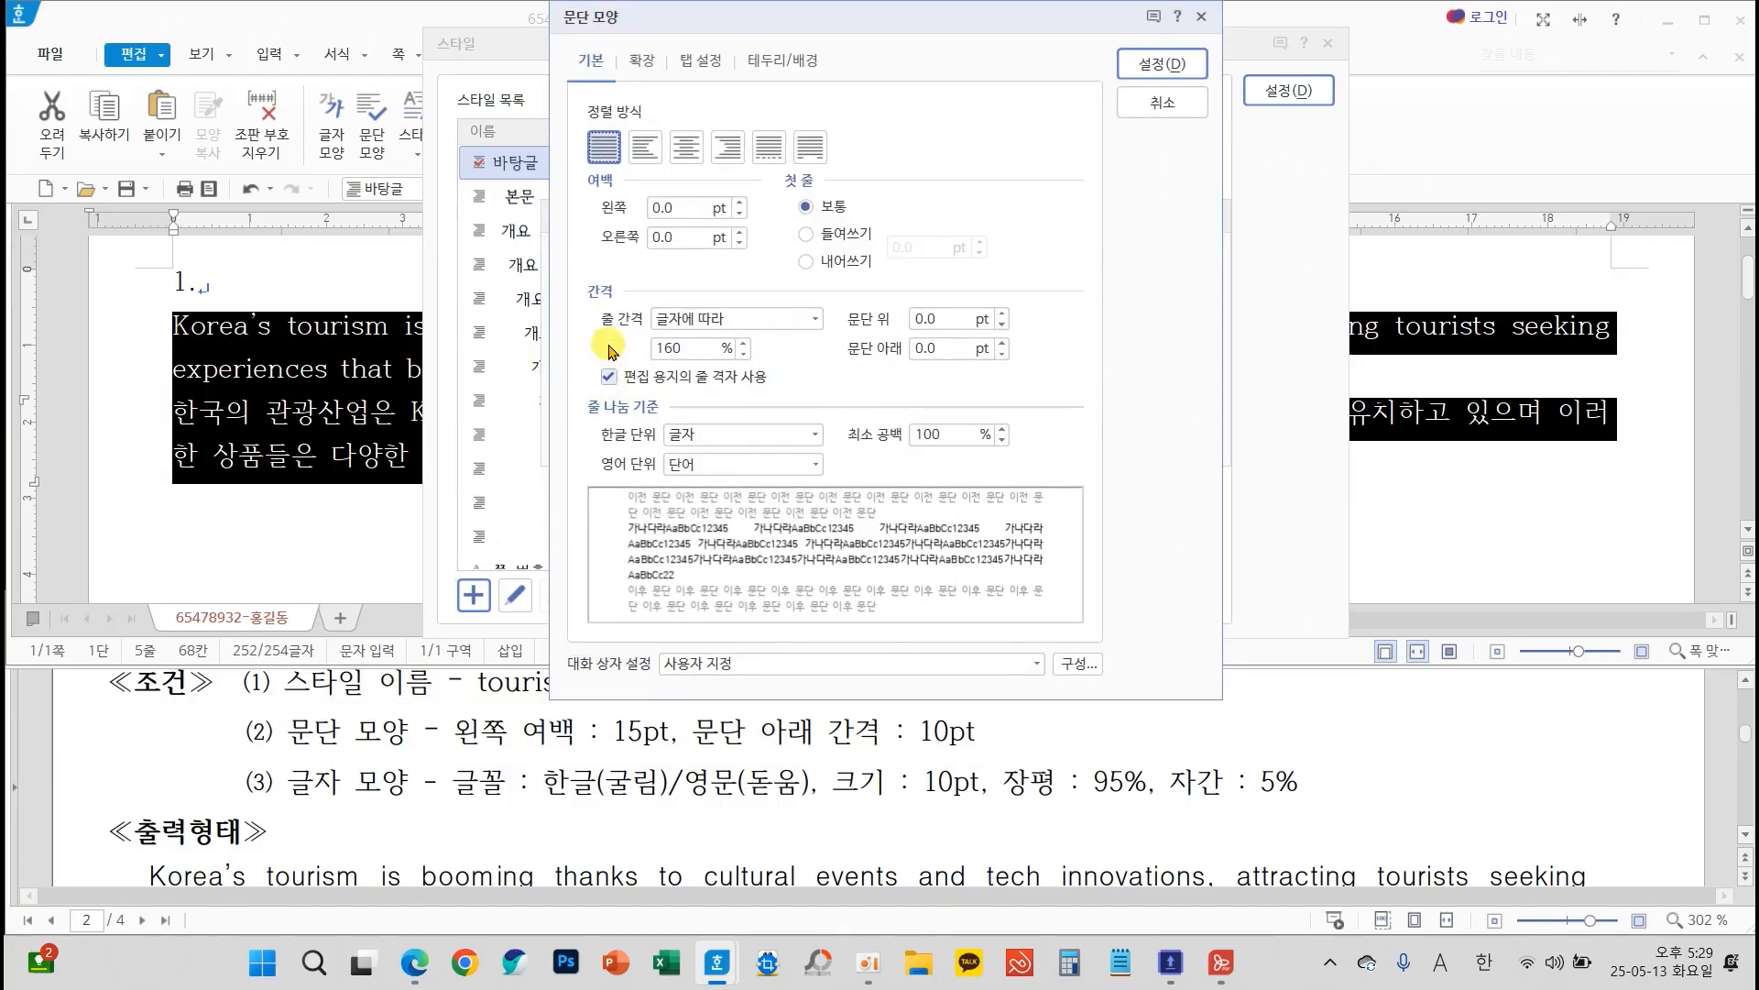
pyautogui.doubleClick(672, 208)
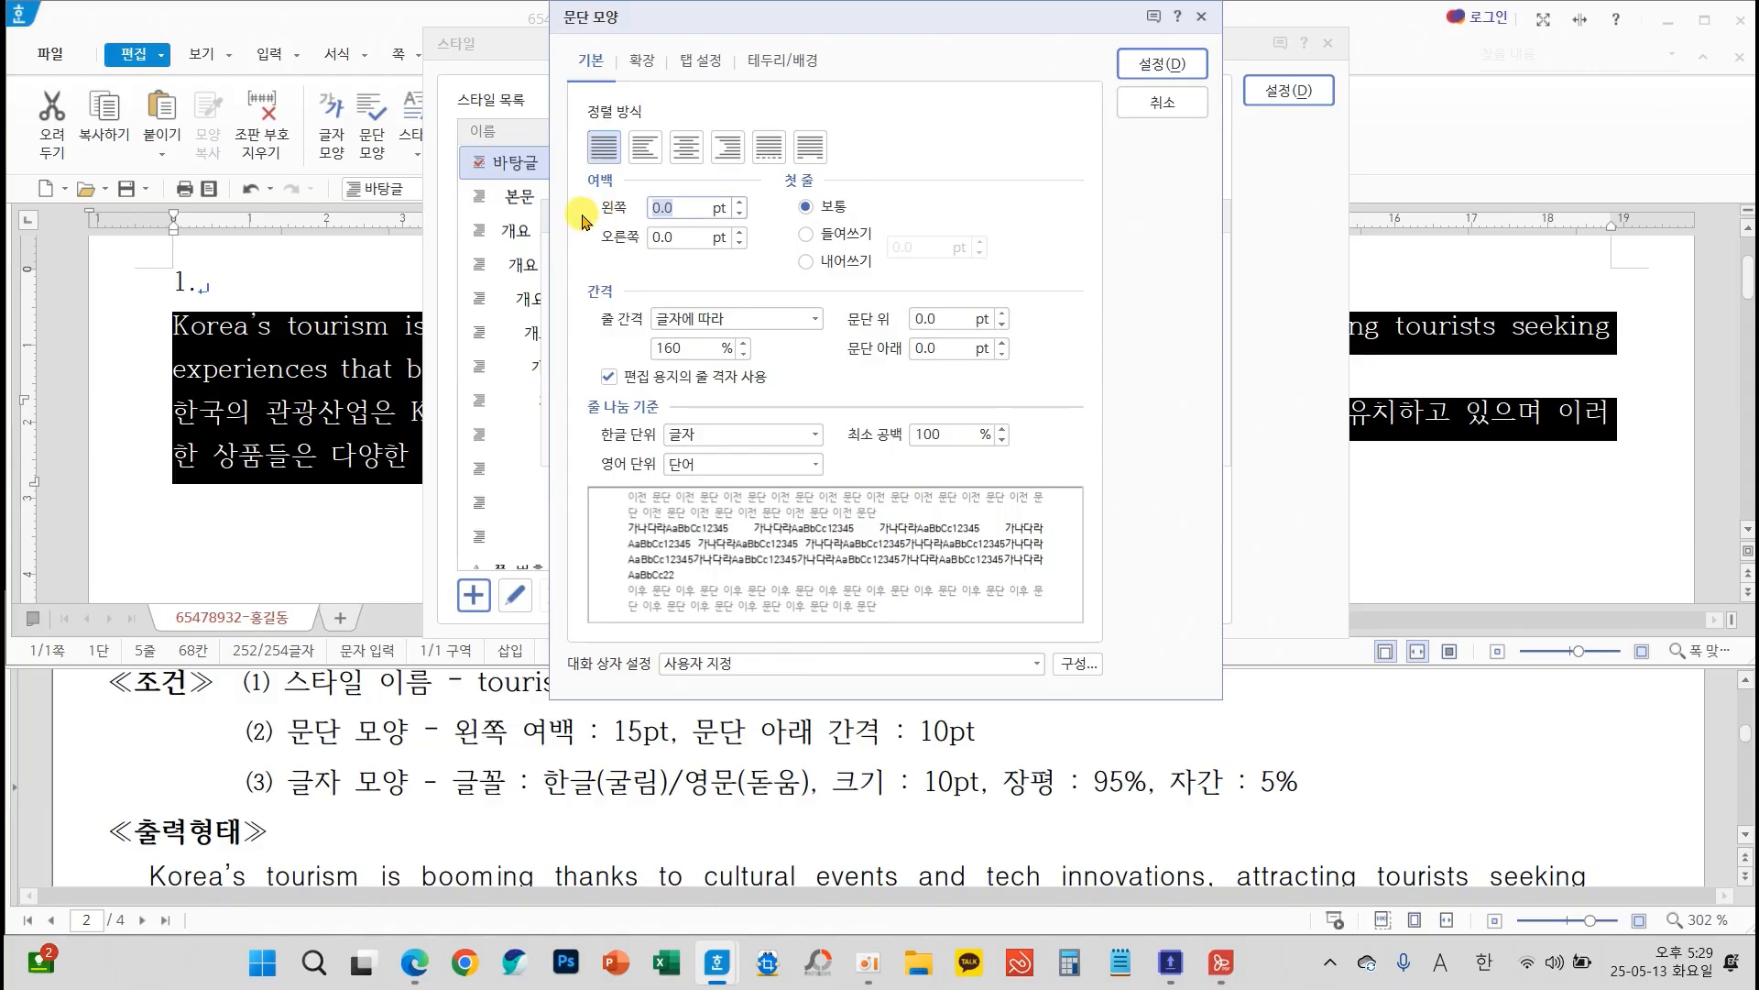
pyautogui.write('15')
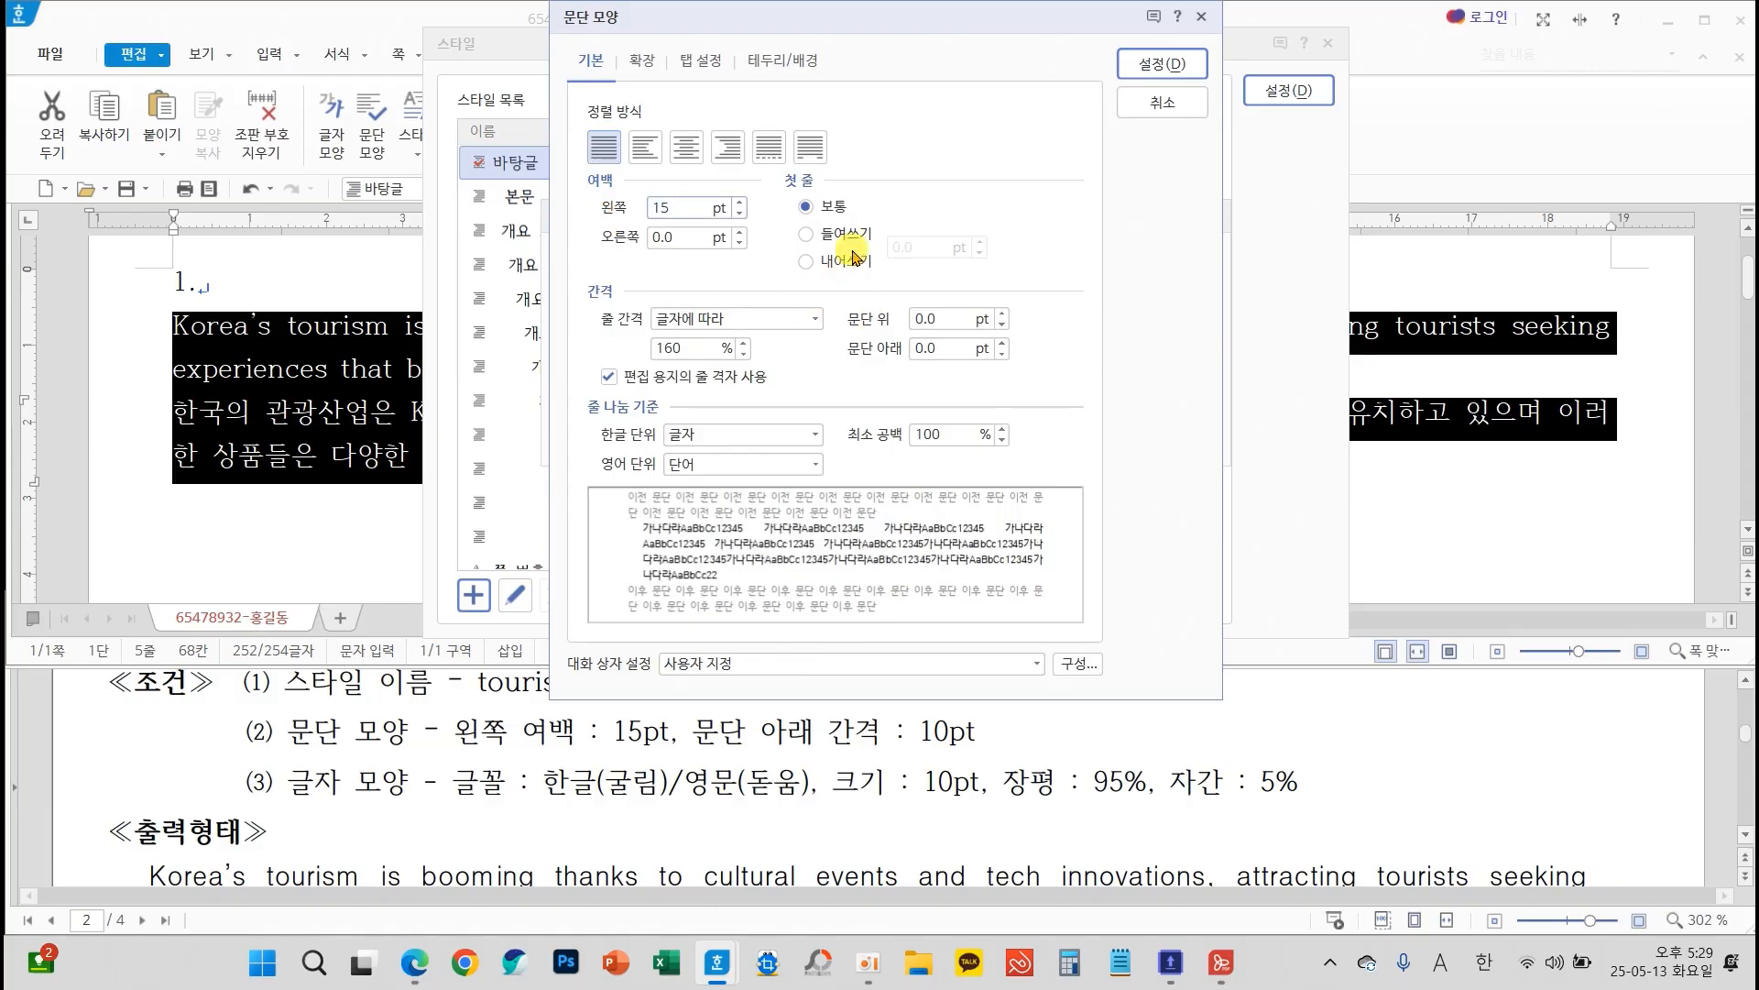
pyautogui.click(934, 347)
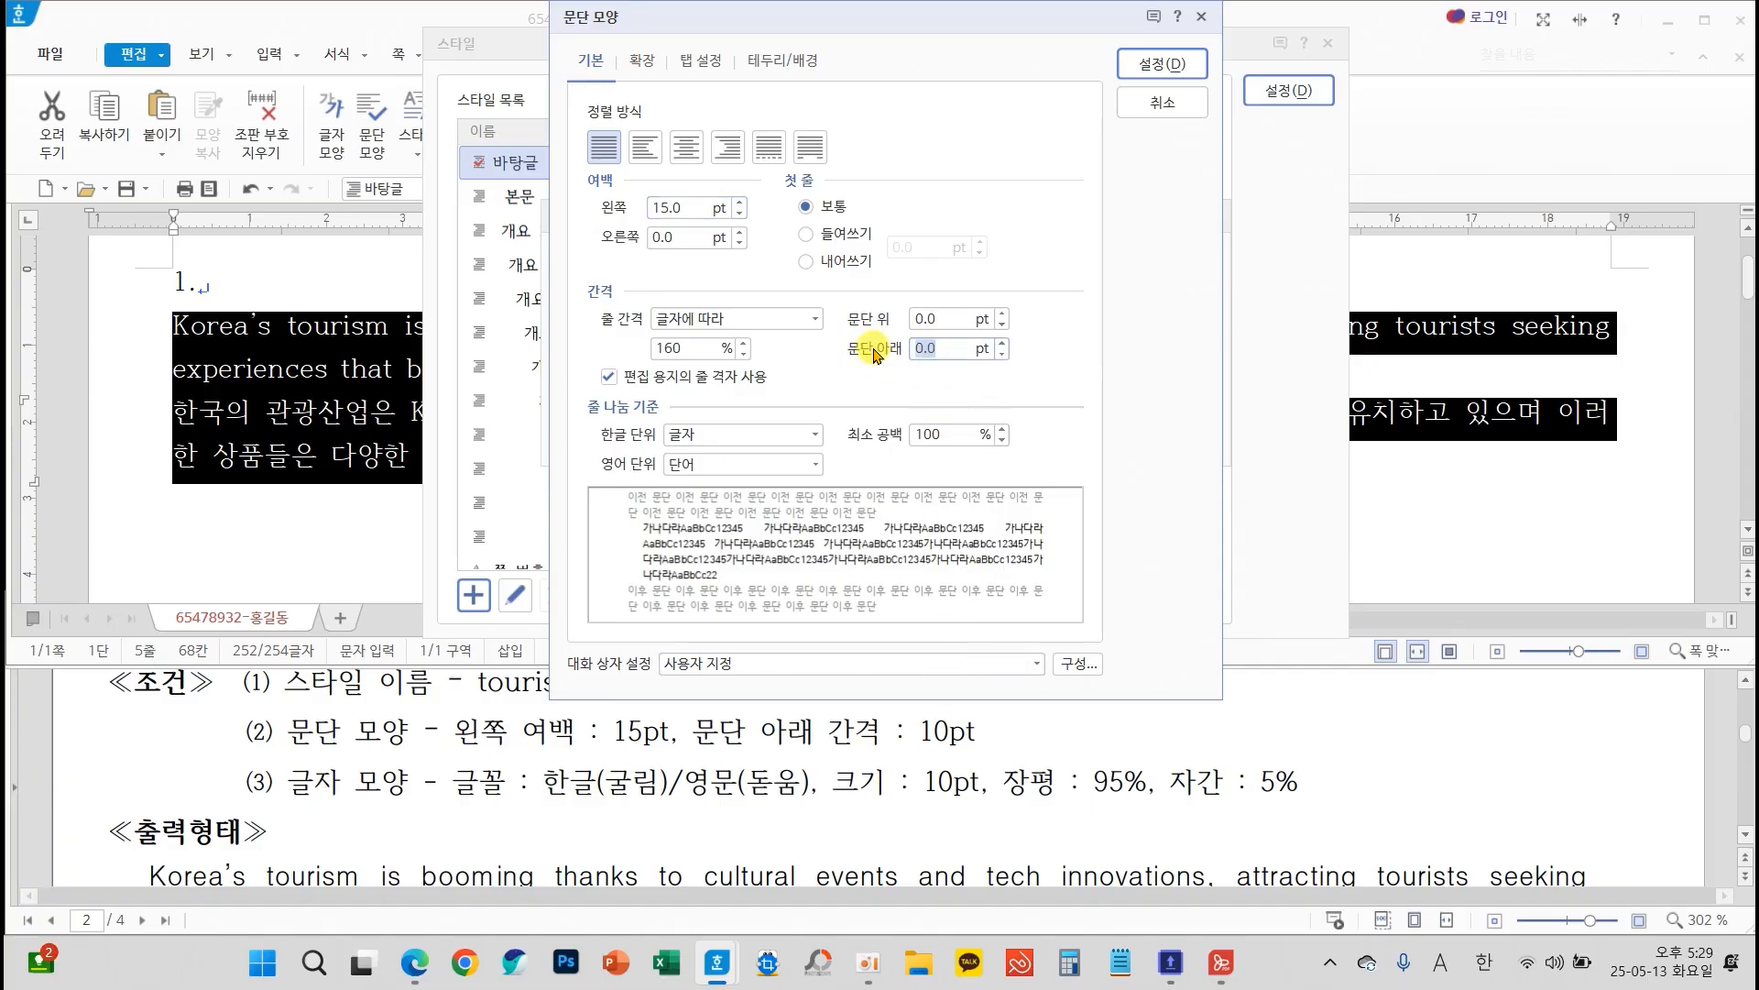
pyautogui.write('10')
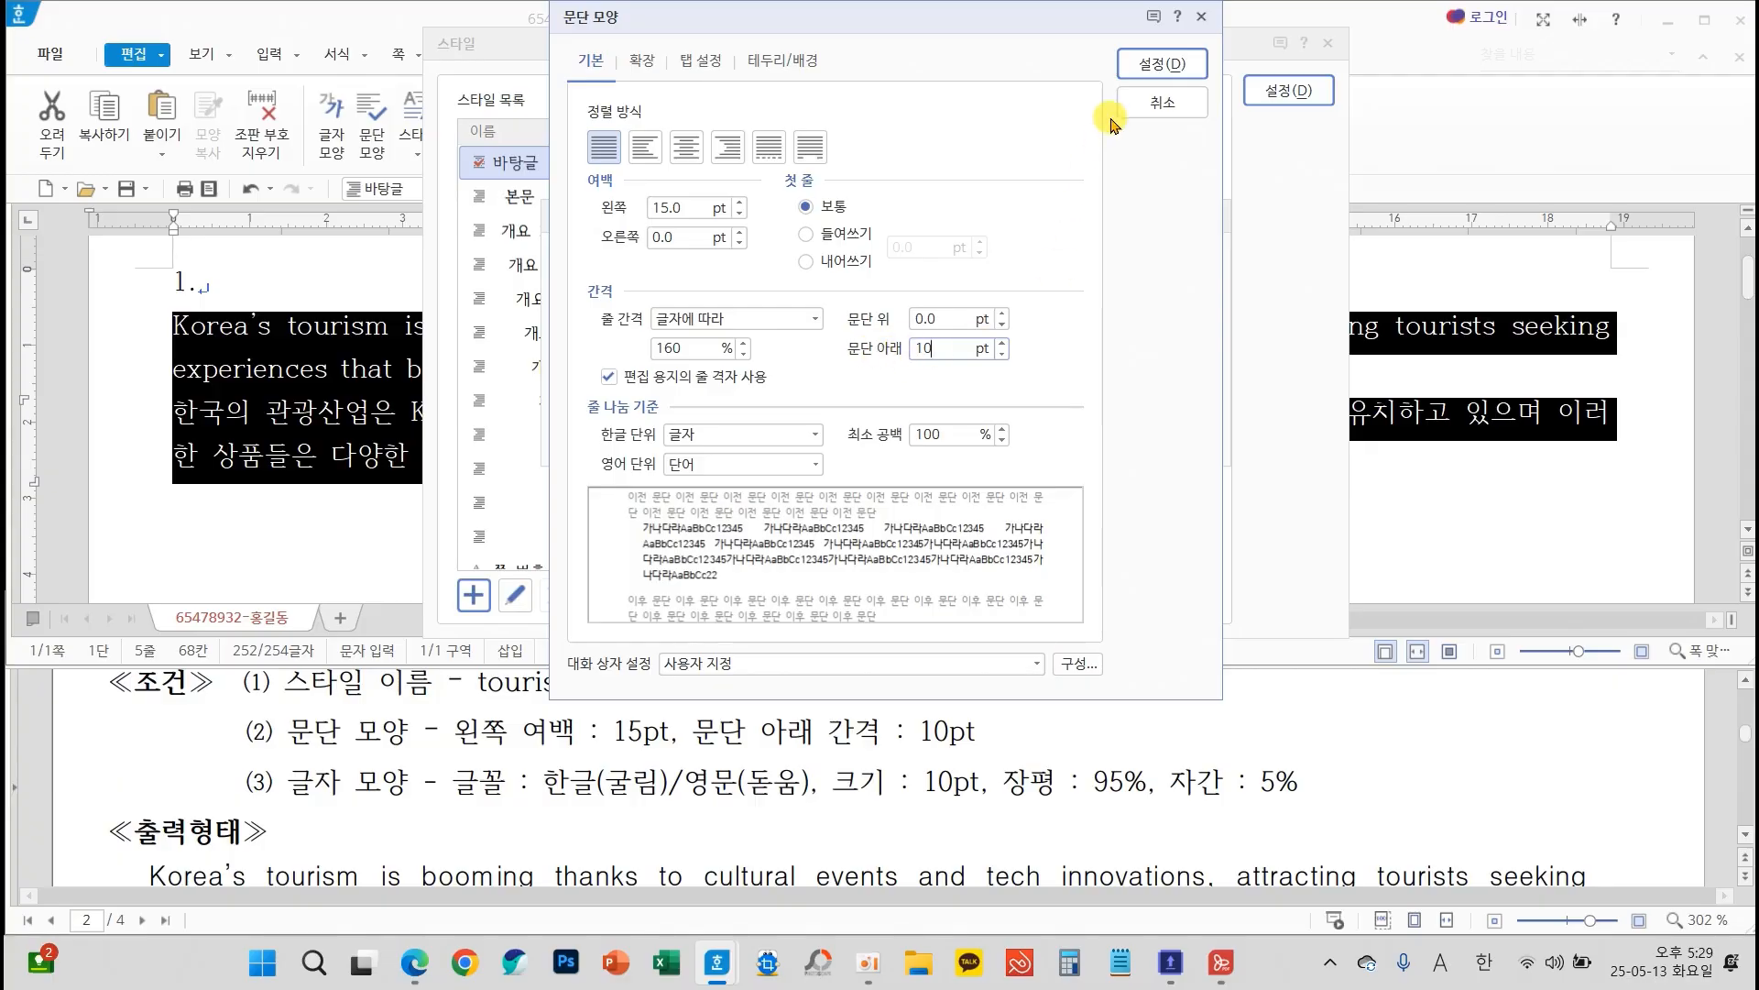
pyautogui.click(1142, 65)
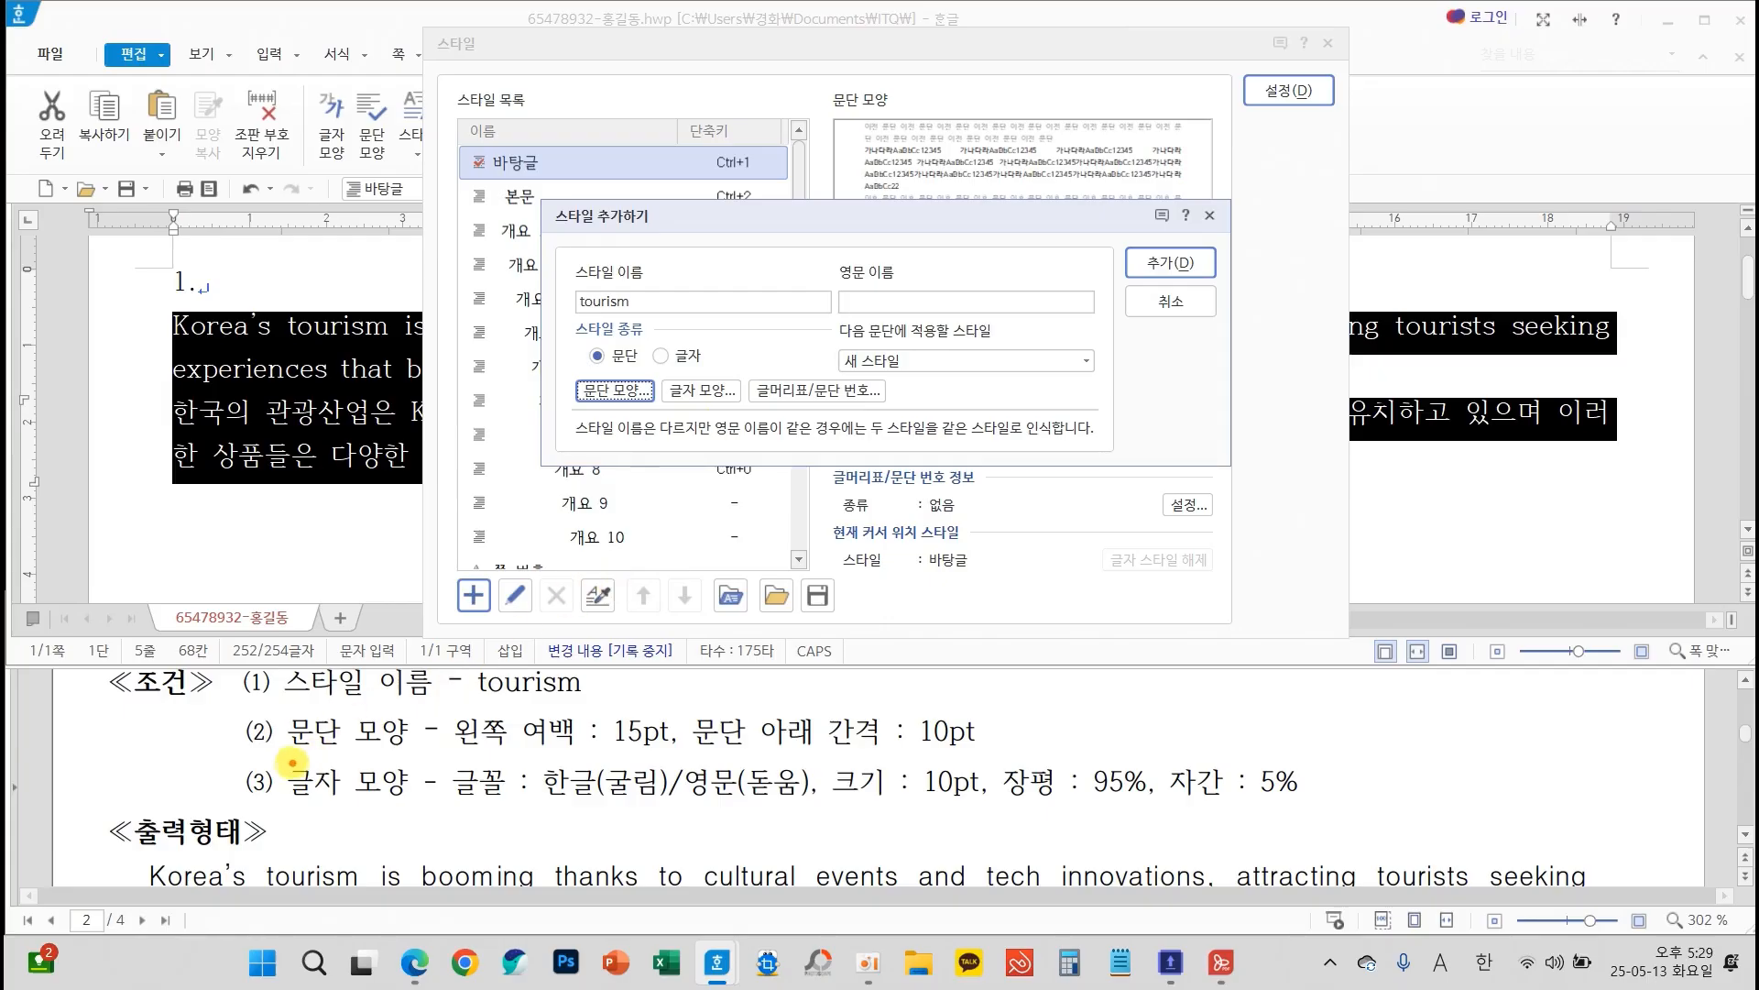
# Set the tourism style's character shape (글자 모양) to 95% character width (장평) and 5% letter spacing (자간)
pyautogui.moveTo(275, 759); pyautogui.dragTo(1357, 805)
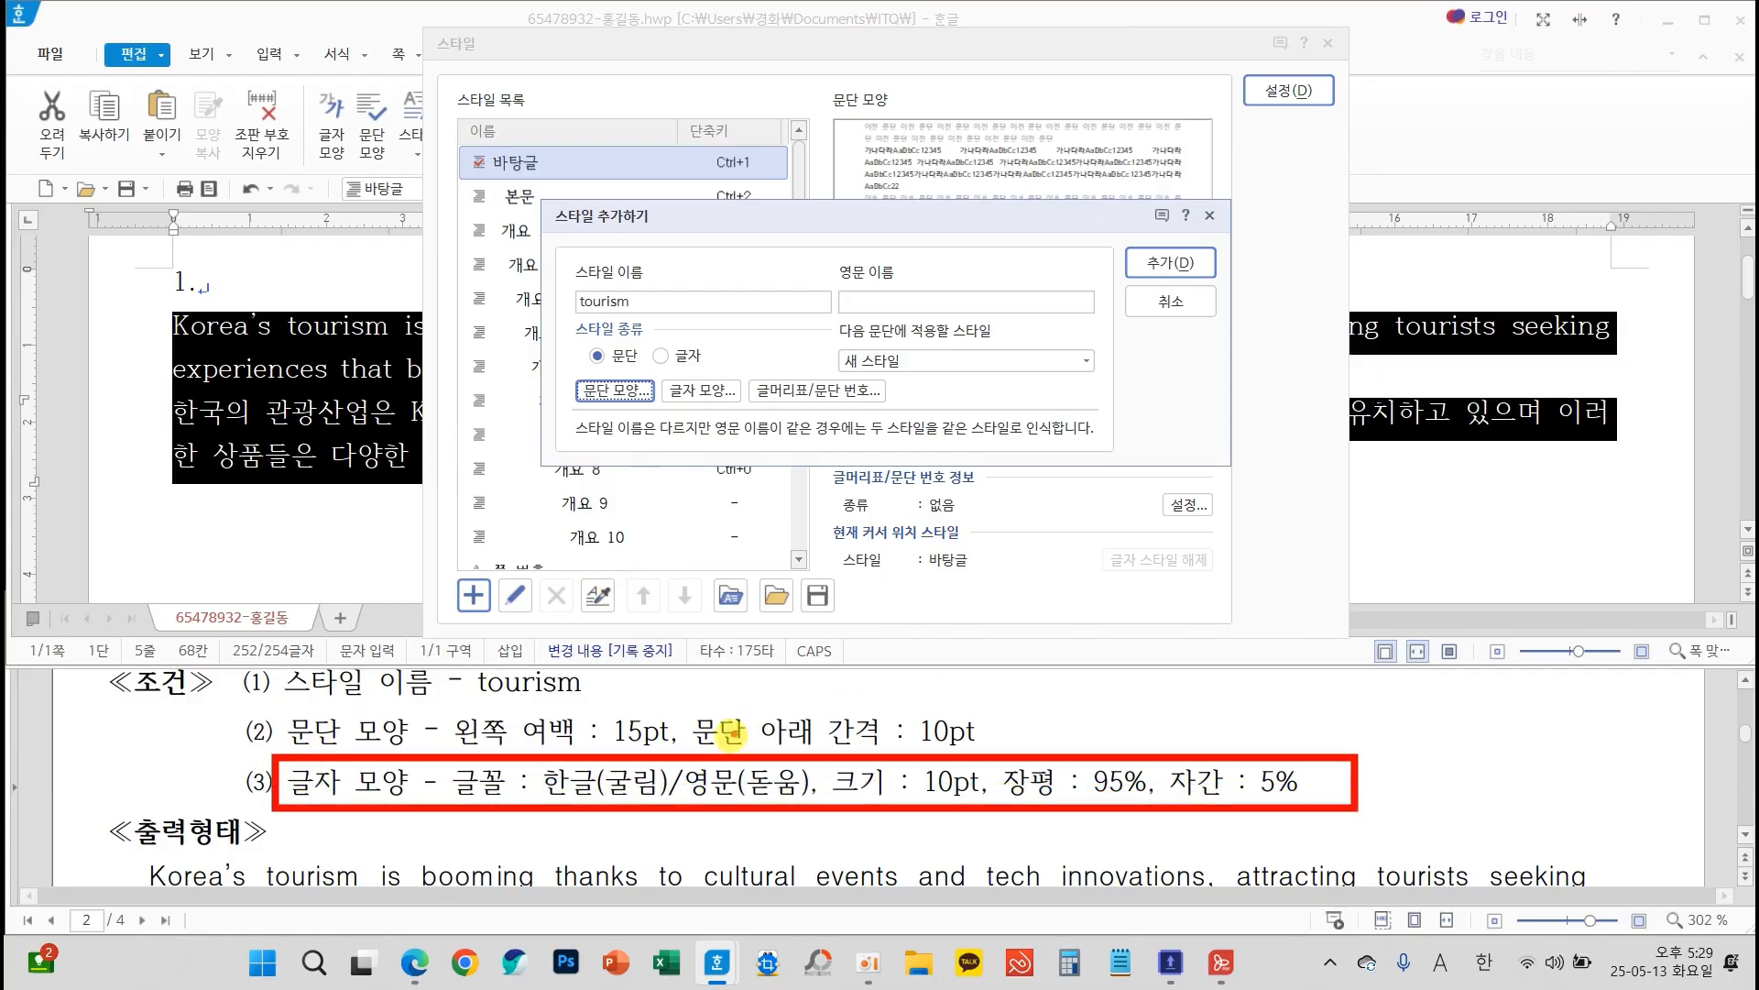
pyautogui.moveTo(720, 753)
pyautogui.mouseDown()
pyautogui.moveTo(707, 403)
pyautogui.moveTo(689, 442)
pyautogui.moveTo(733, 419)
pyautogui.moveTo(775, 444)
pyautogui.mouseUp()
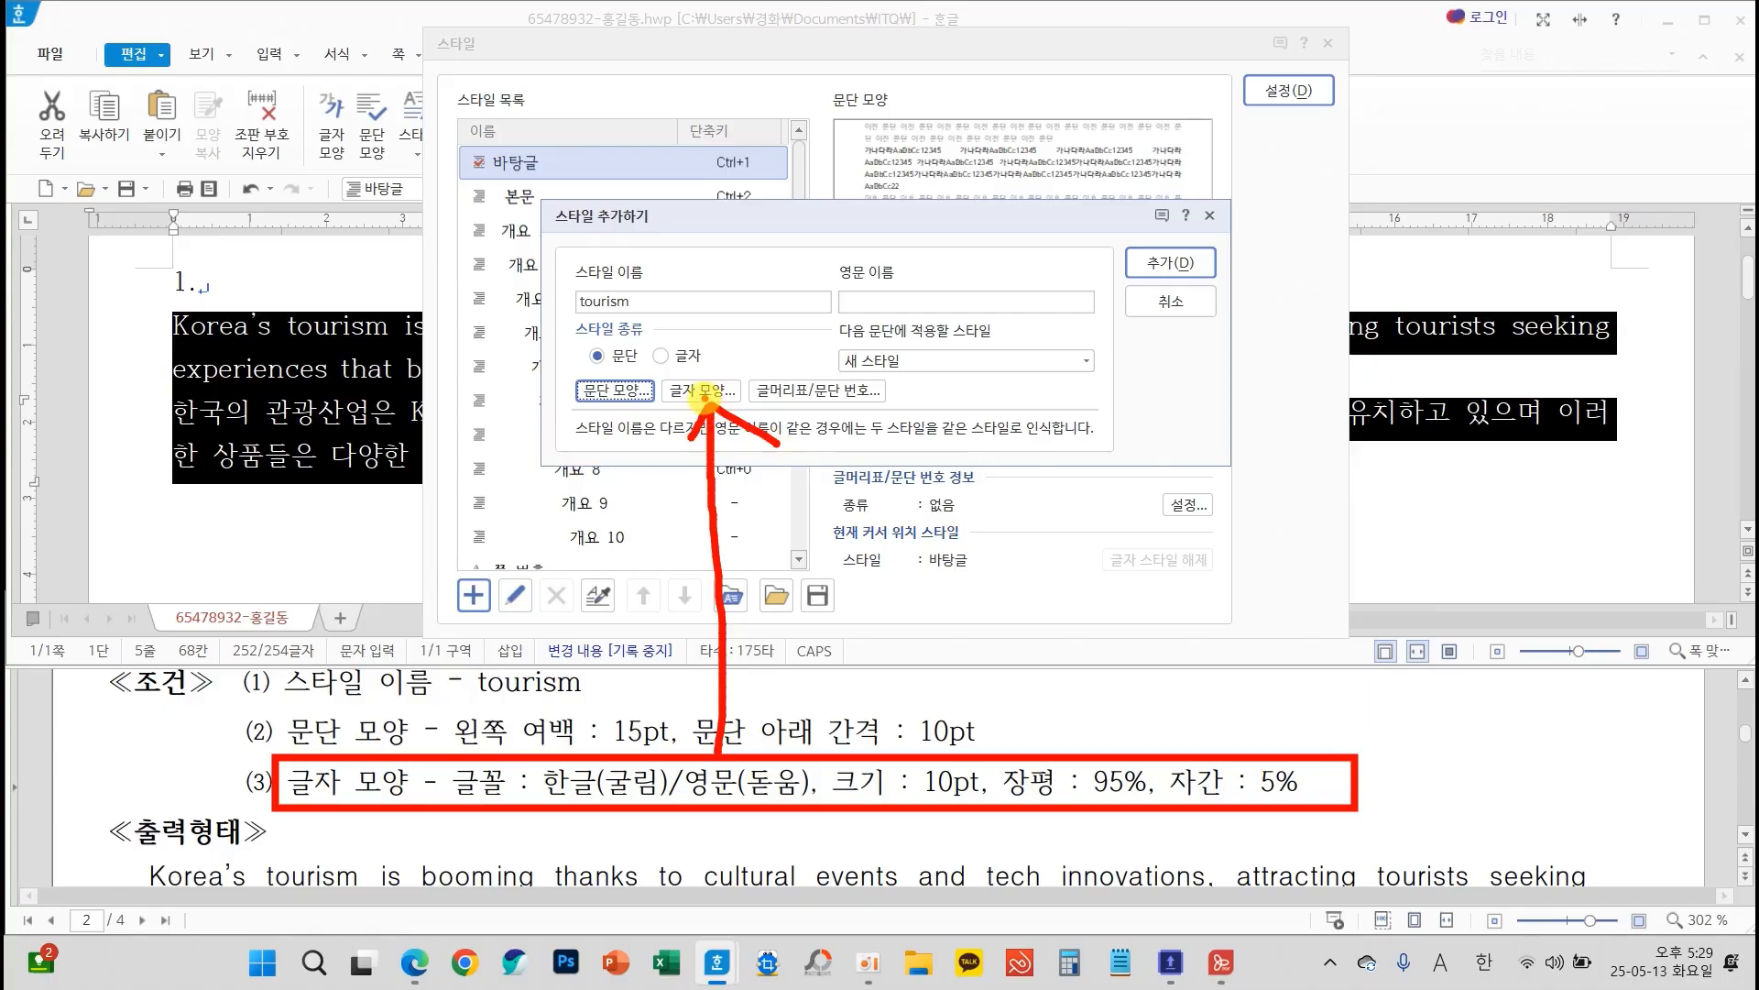
pyautogui.click(701, 393)
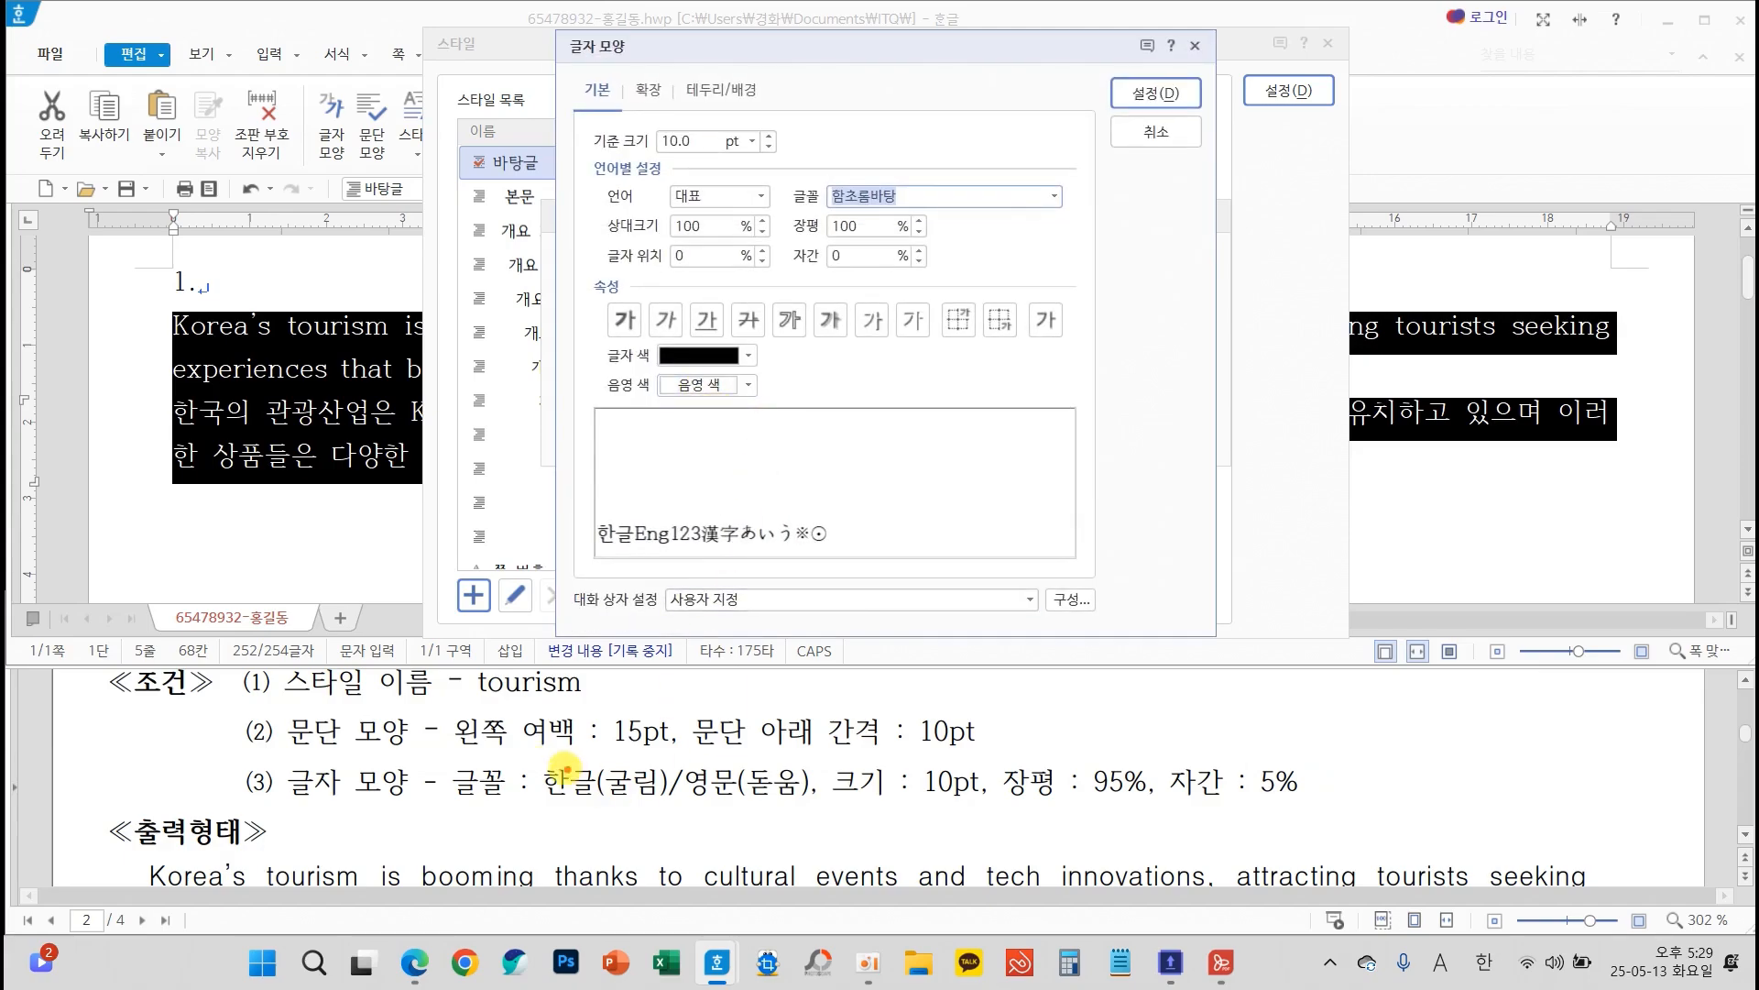
pyautogui.moveTo(530, 753)
pyautogui.mouseDown()
pyautogui.moveTo(664, 807)
pyautogui.moveTo(1310, 802)
pyautogui.mouseUp()
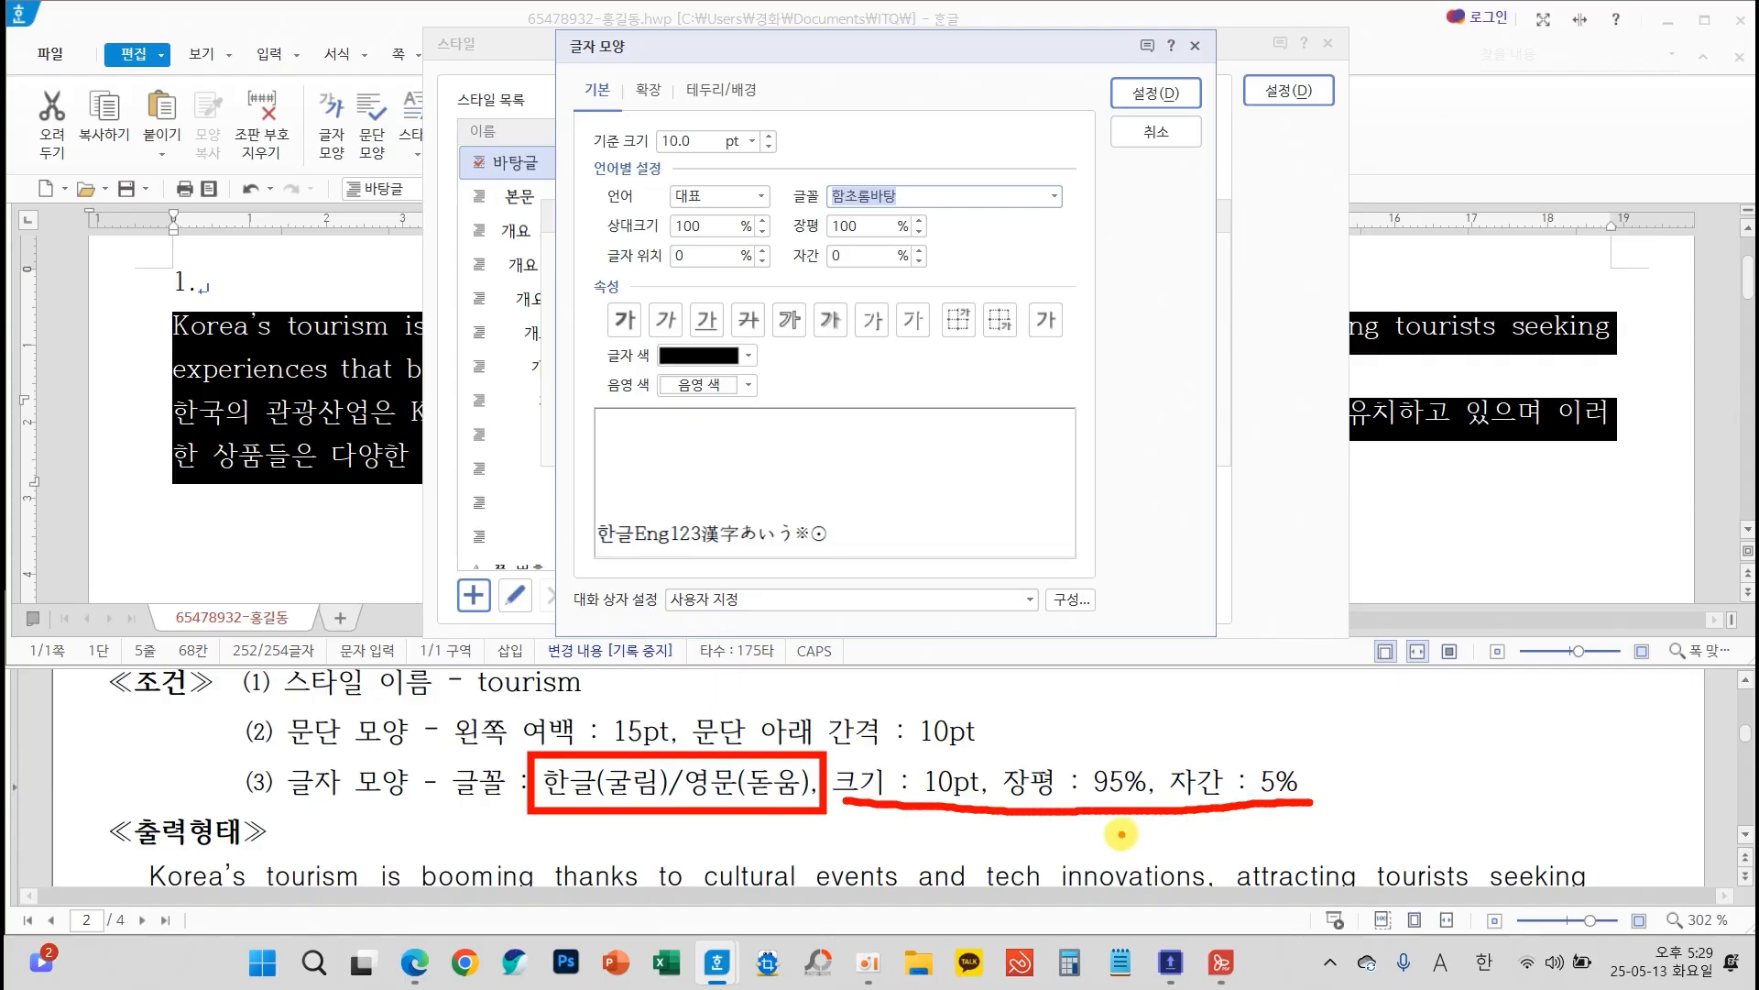
pyautogui.moveTo(1123, 833); pyautogui.dragTo(1106, 900)
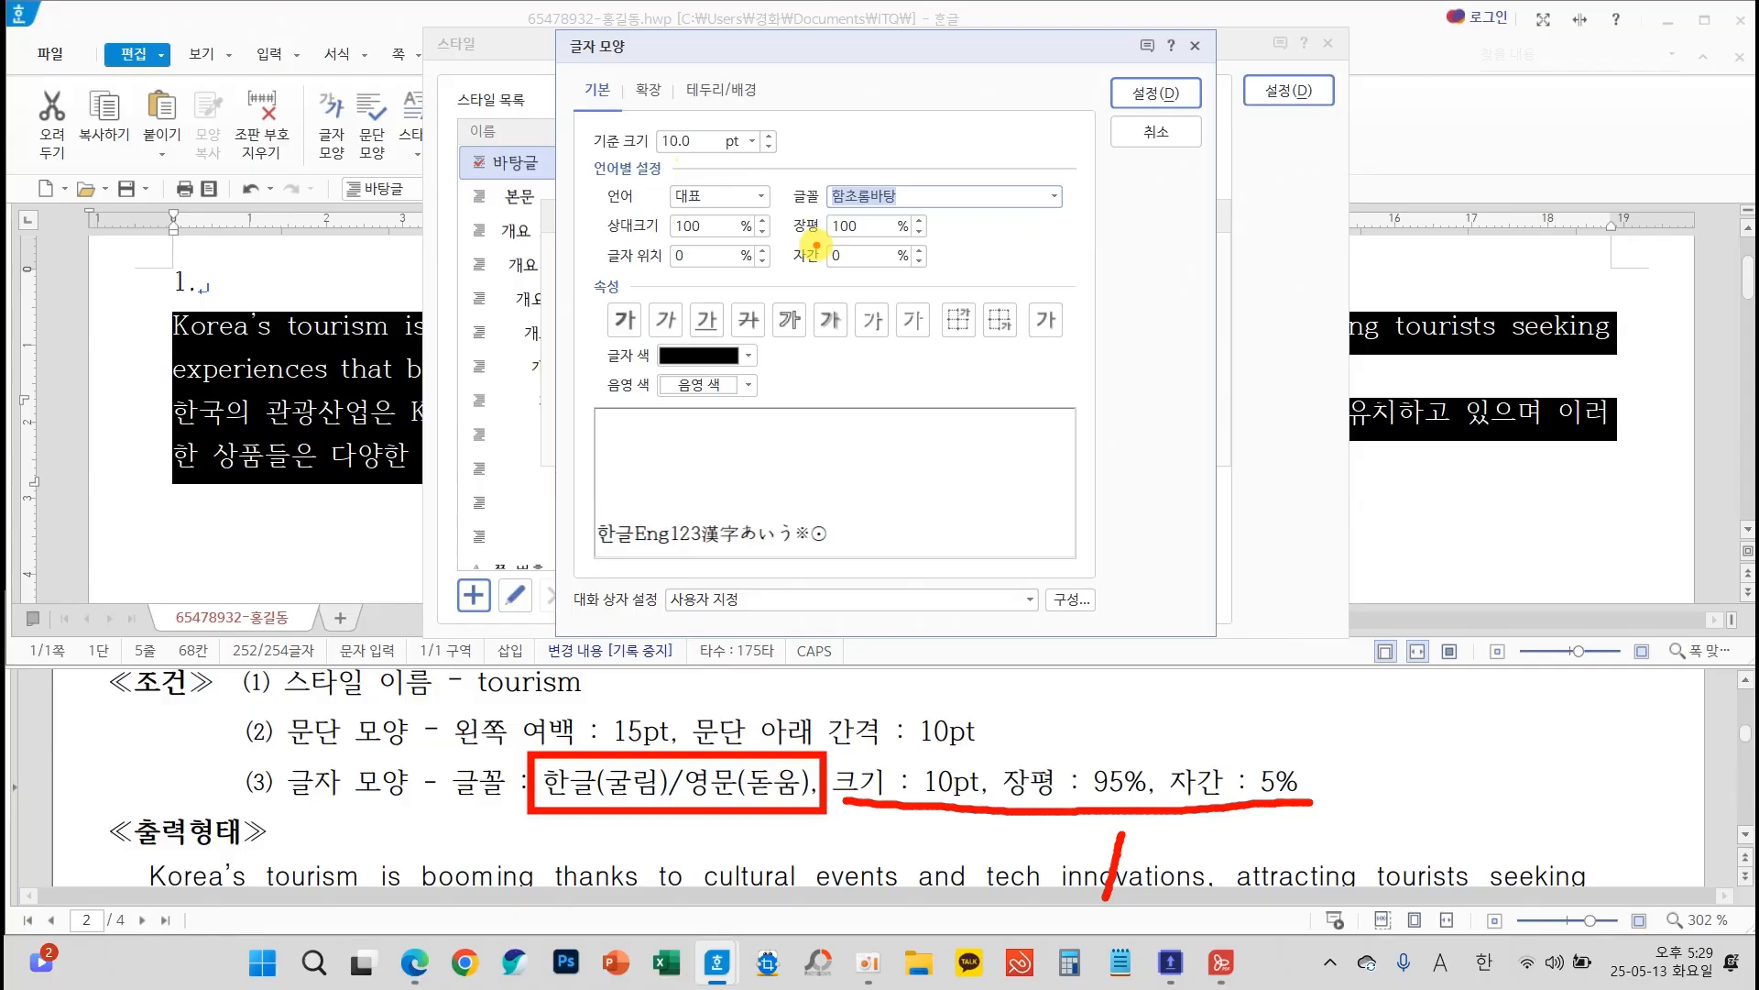
pyautogui.click(919, 232)
pyautogui.click(919, 232)
pyautogui.click(919, 232)
pyautogui.click(919, 232)
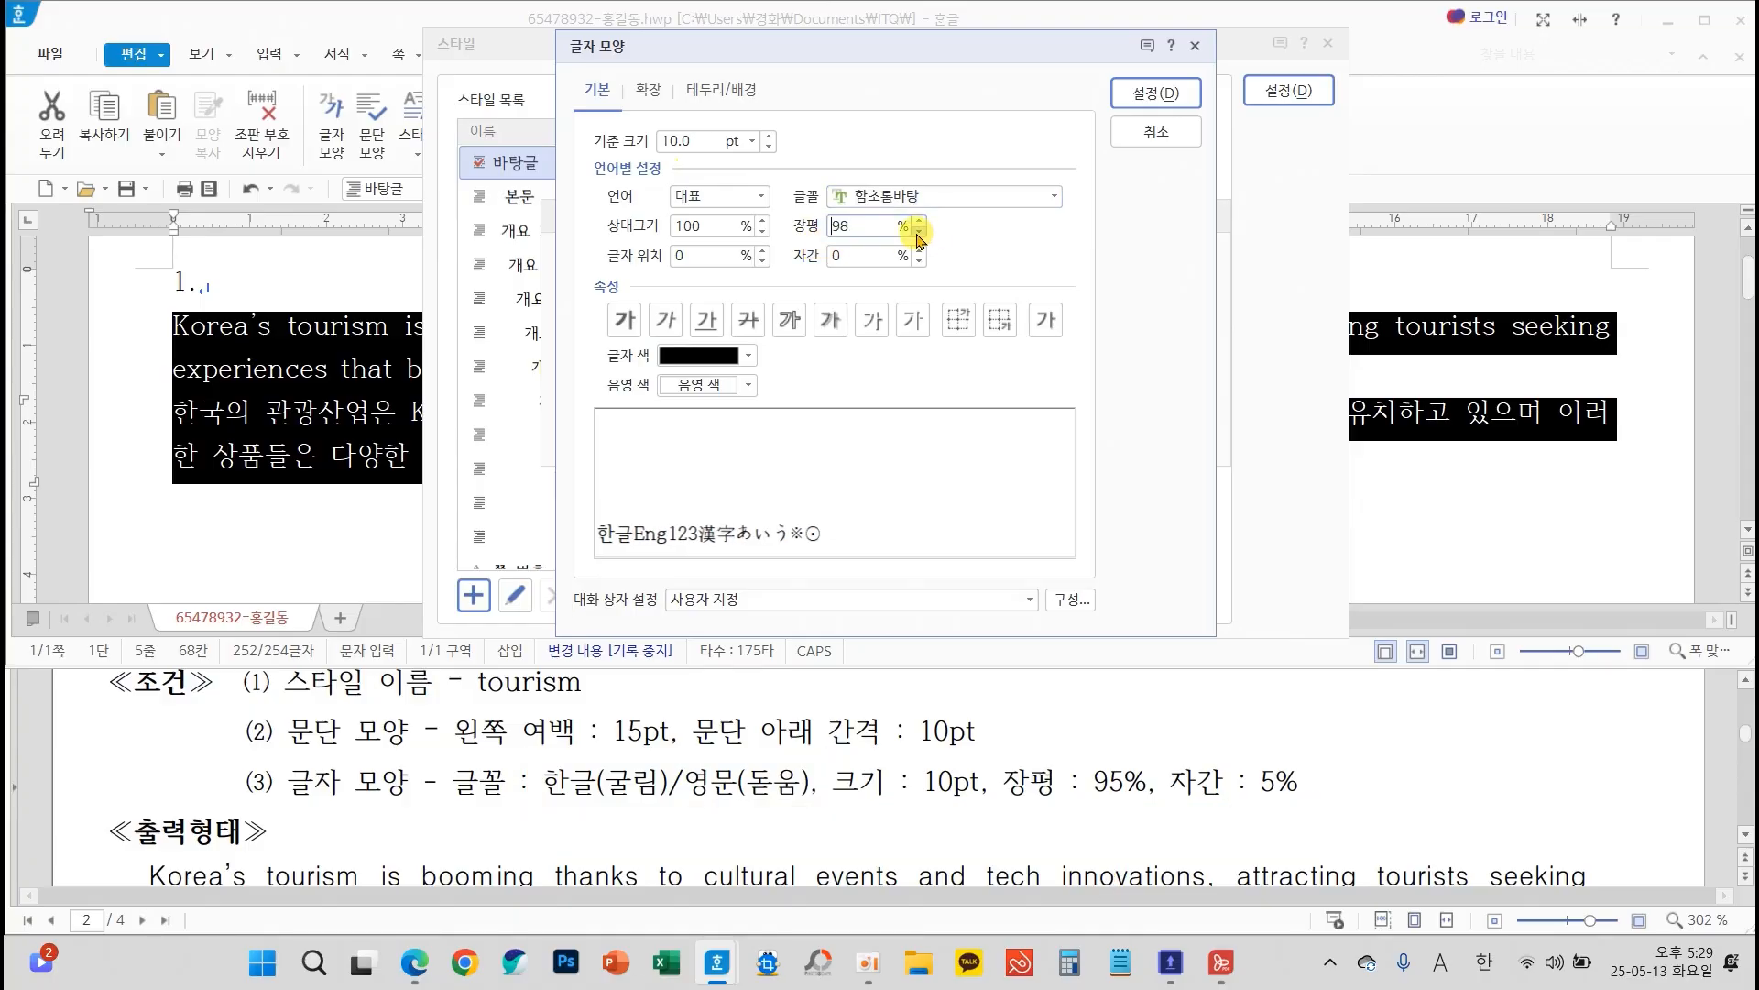
pyautogui.click(919, 232)
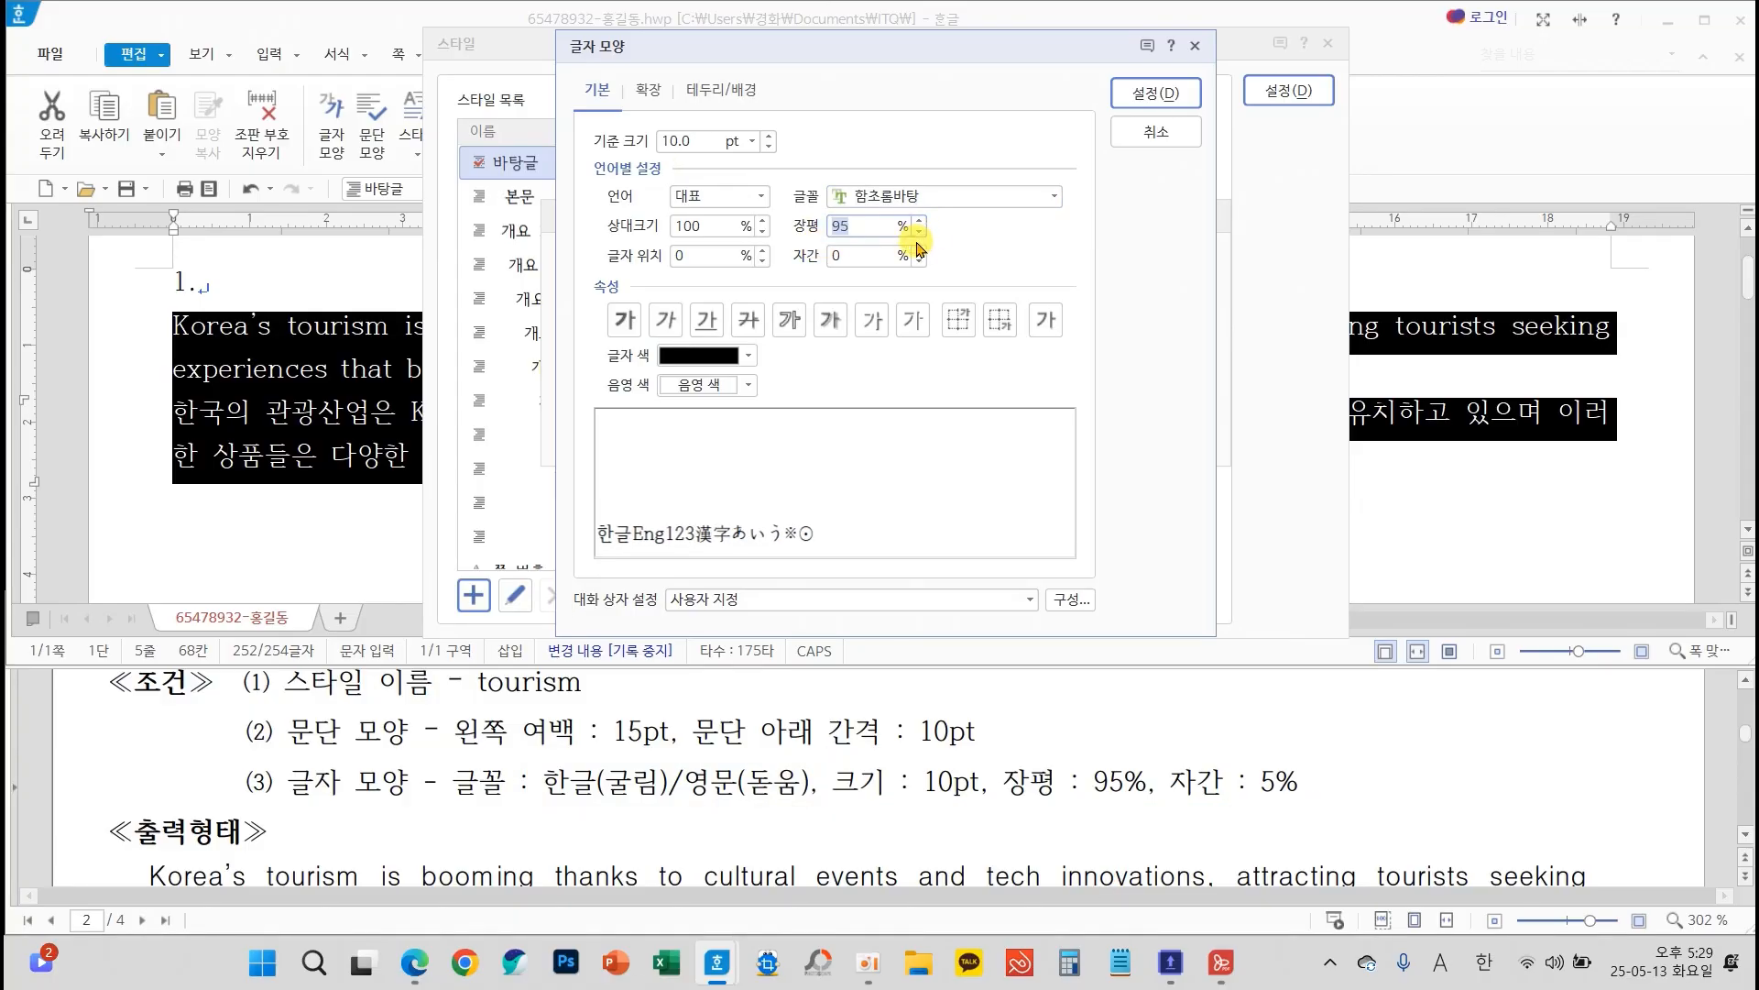
pyautogui.click(919, 250)
pyautogui.click(919, 250)
pyautogui.click(919, 250)
pyautogui.click(919, 250)
pyautogui.click(919, 250)
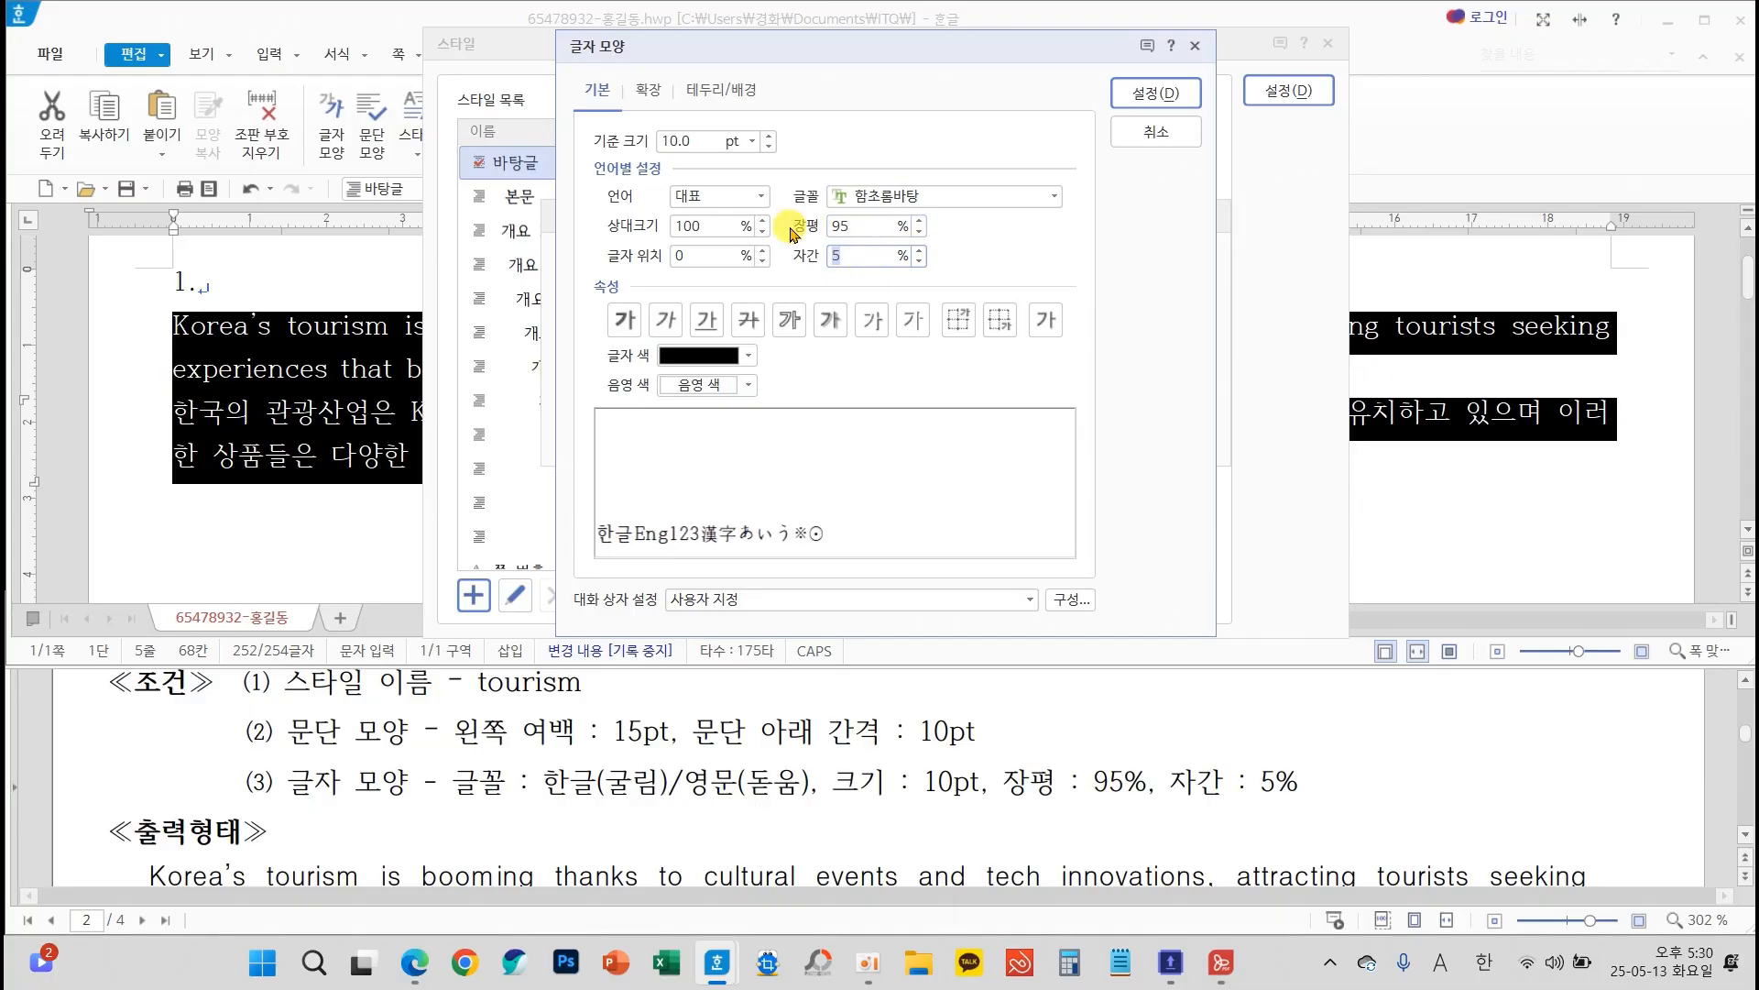
# Set the tourism style's Korean (한글) font to 굴림
pyautogui.click(721, 209)
pyautogui.click(701, 223)
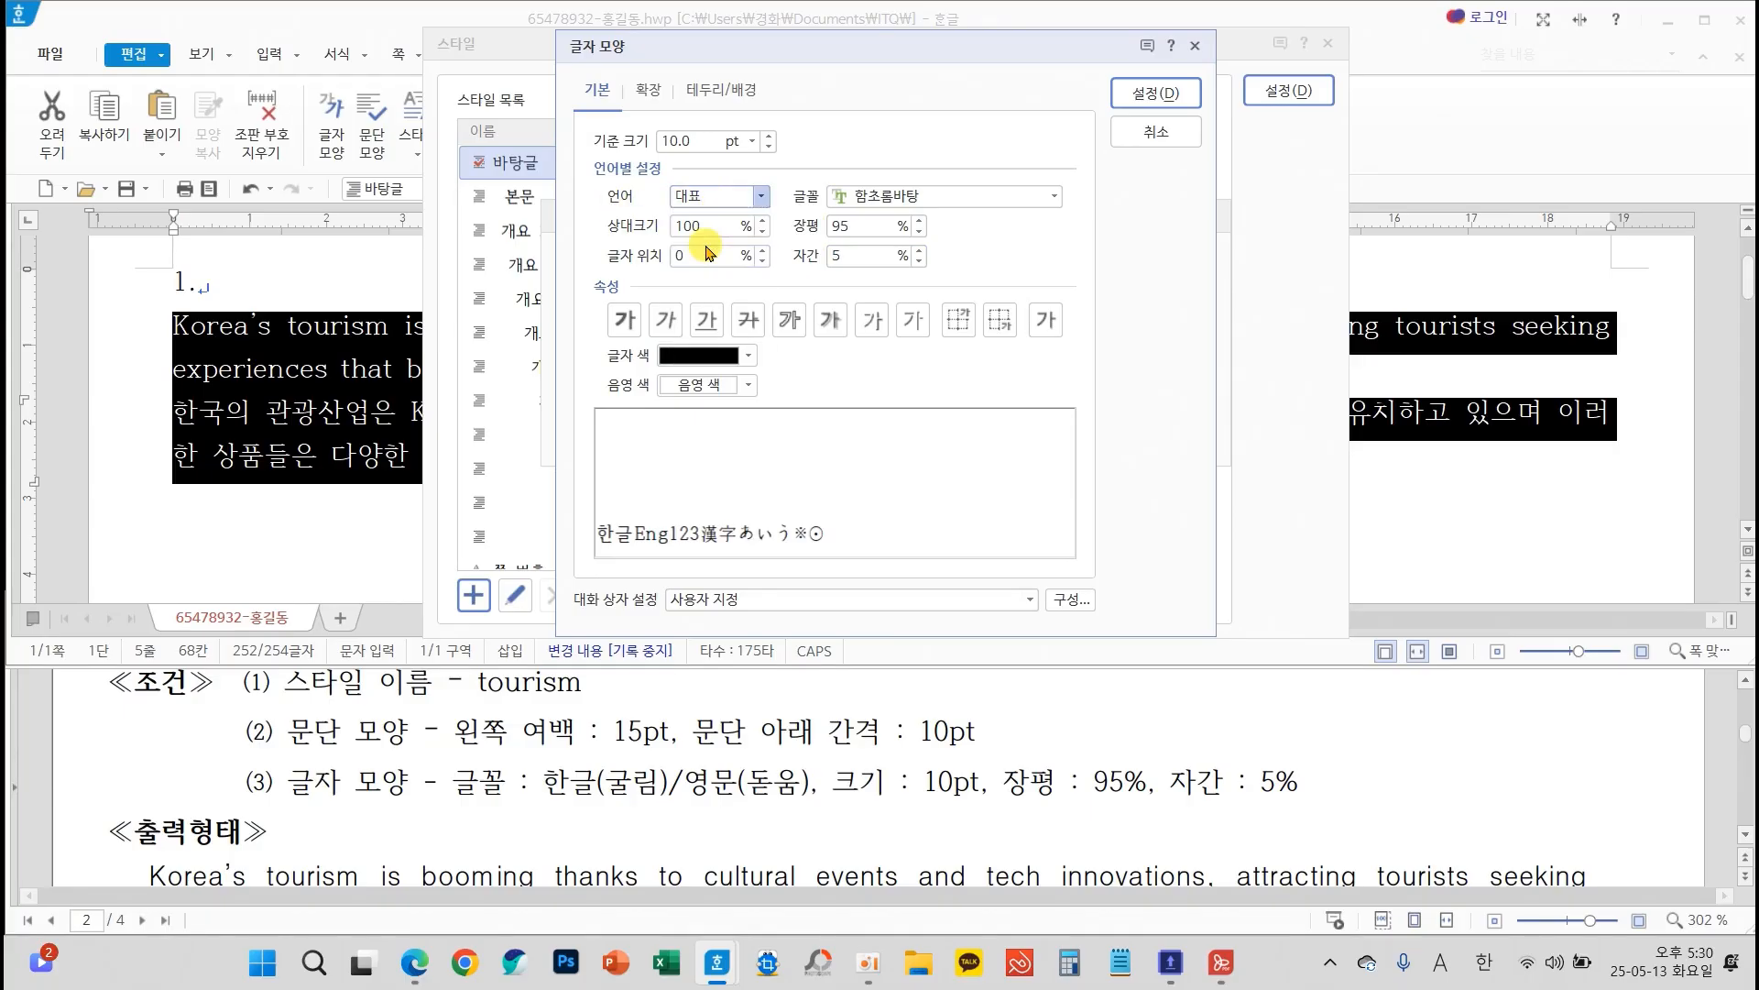
pyautogui.click(1054, 196)
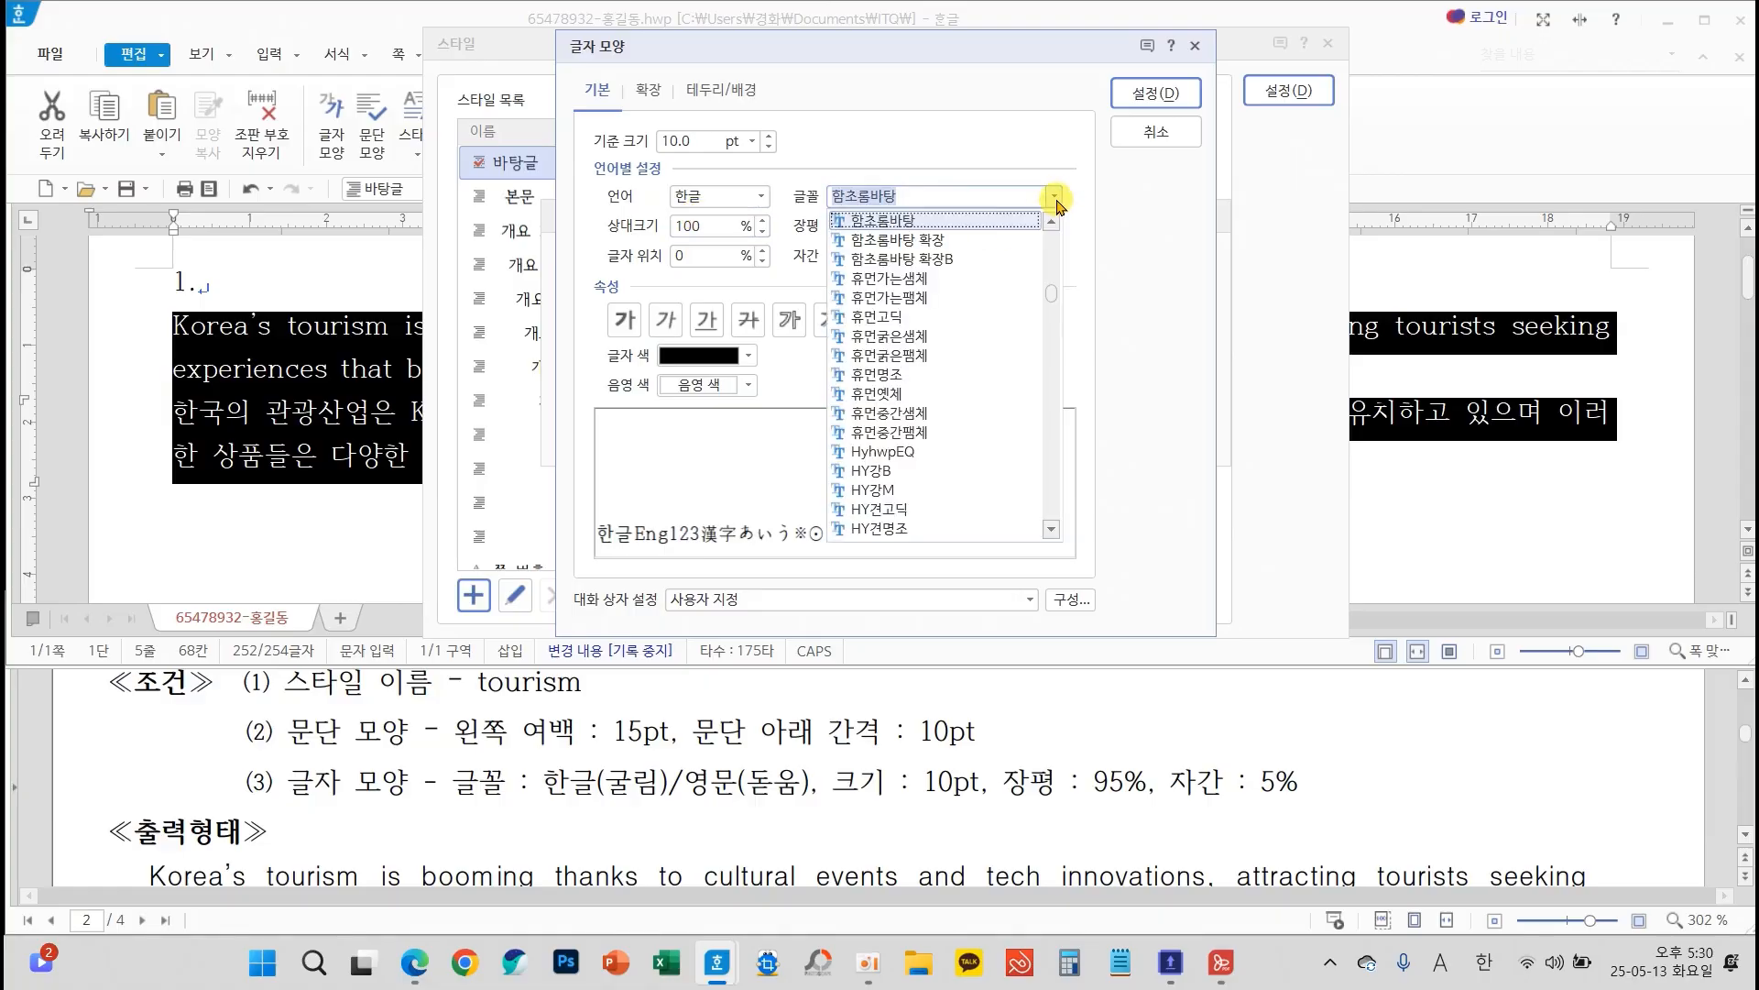
pyautogui.moveTo(1051, 292); pyautogui.dragTo(1051, 239)
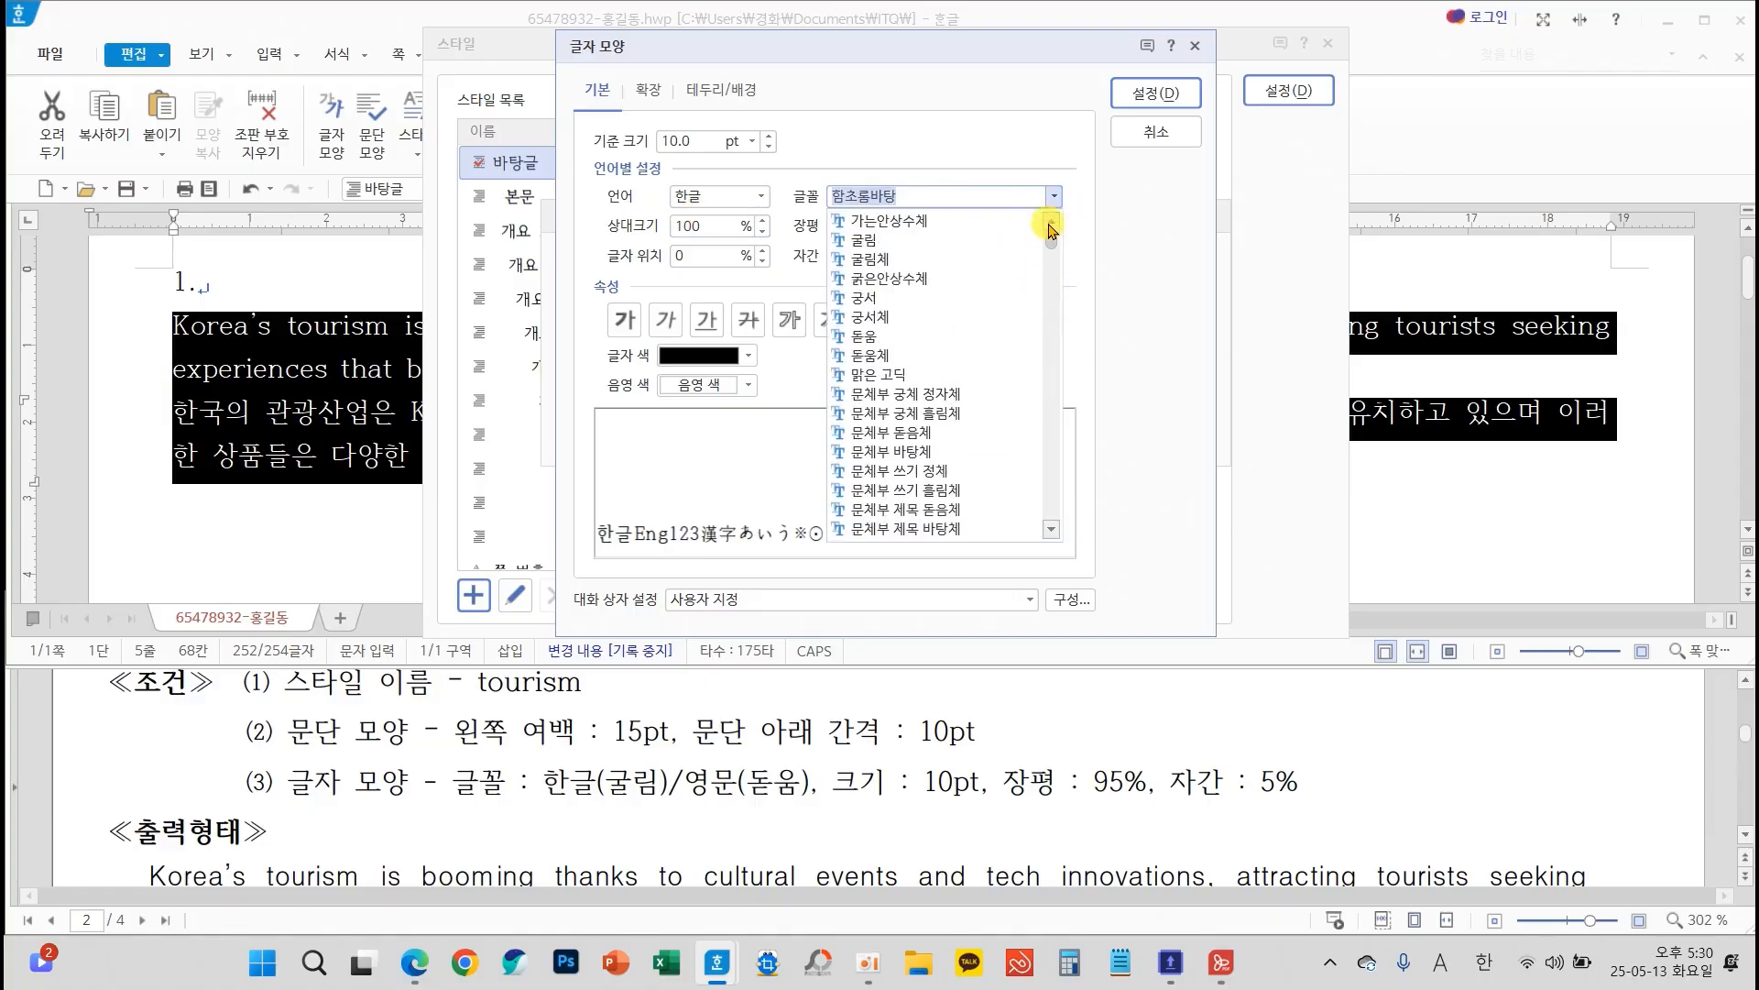
pyautogui.click(910, 241)
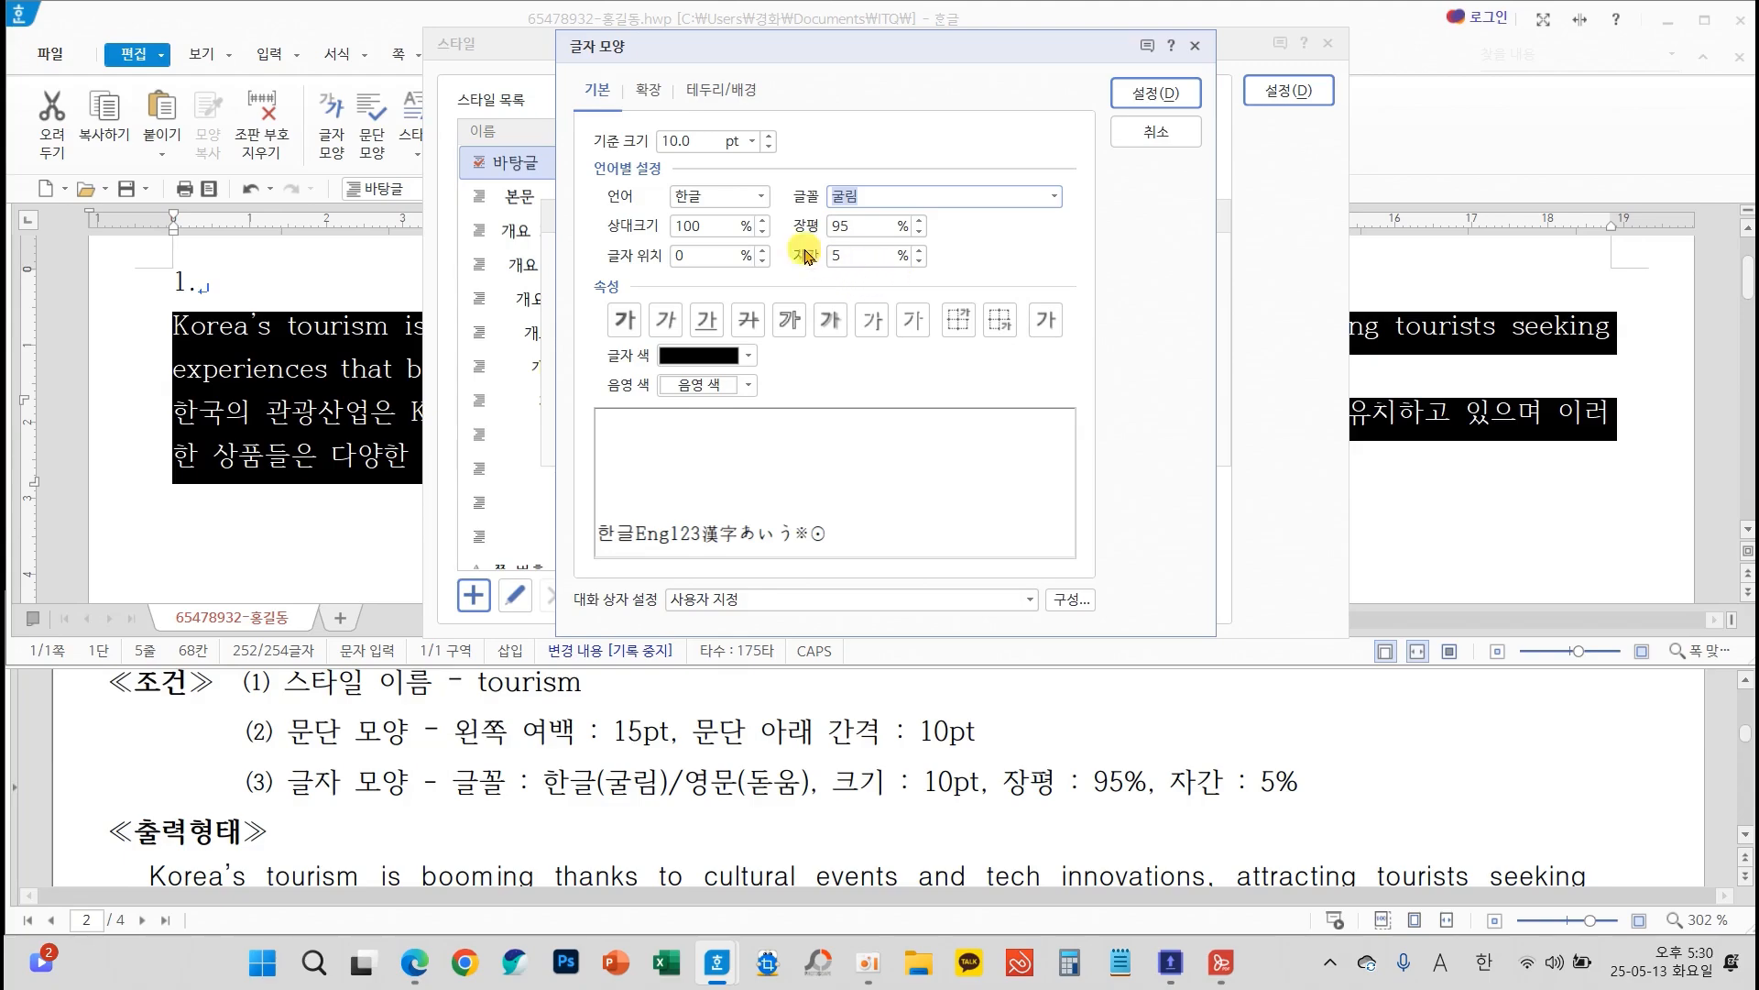
# Set the tourism style's English (영문) font to 돋움 and accept the character shape settings
pyautogui.click(762, 197)
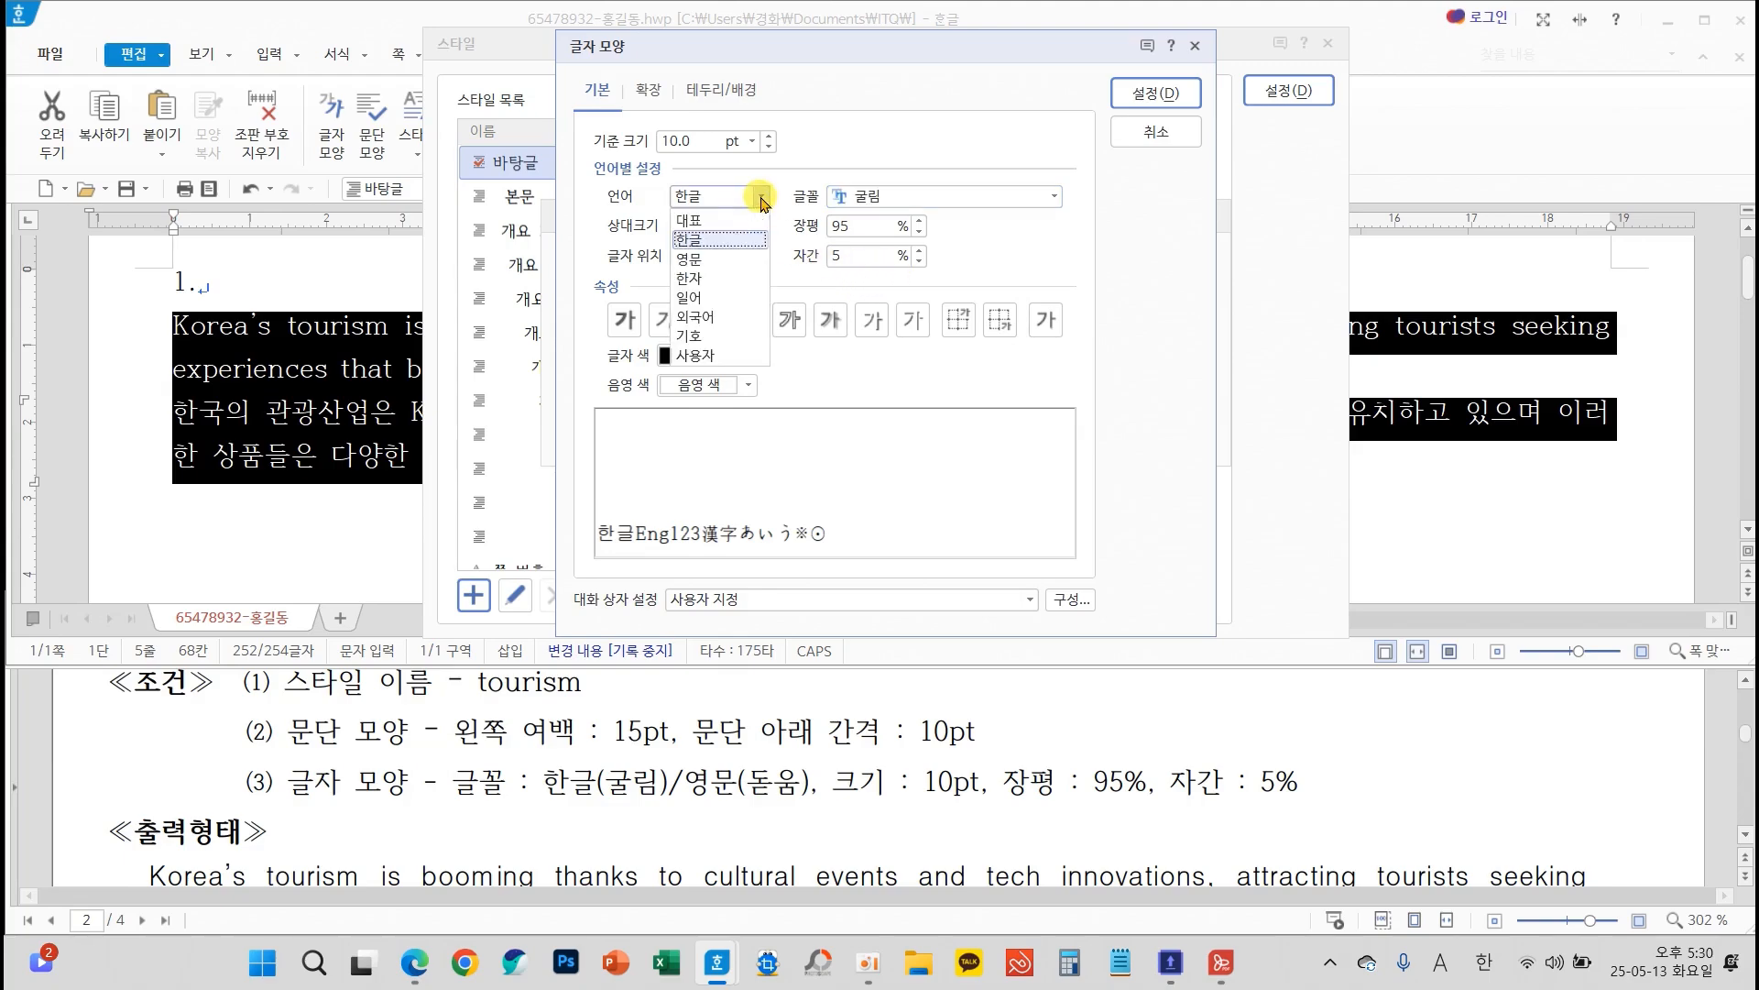
pyautogui.click(719, 262)
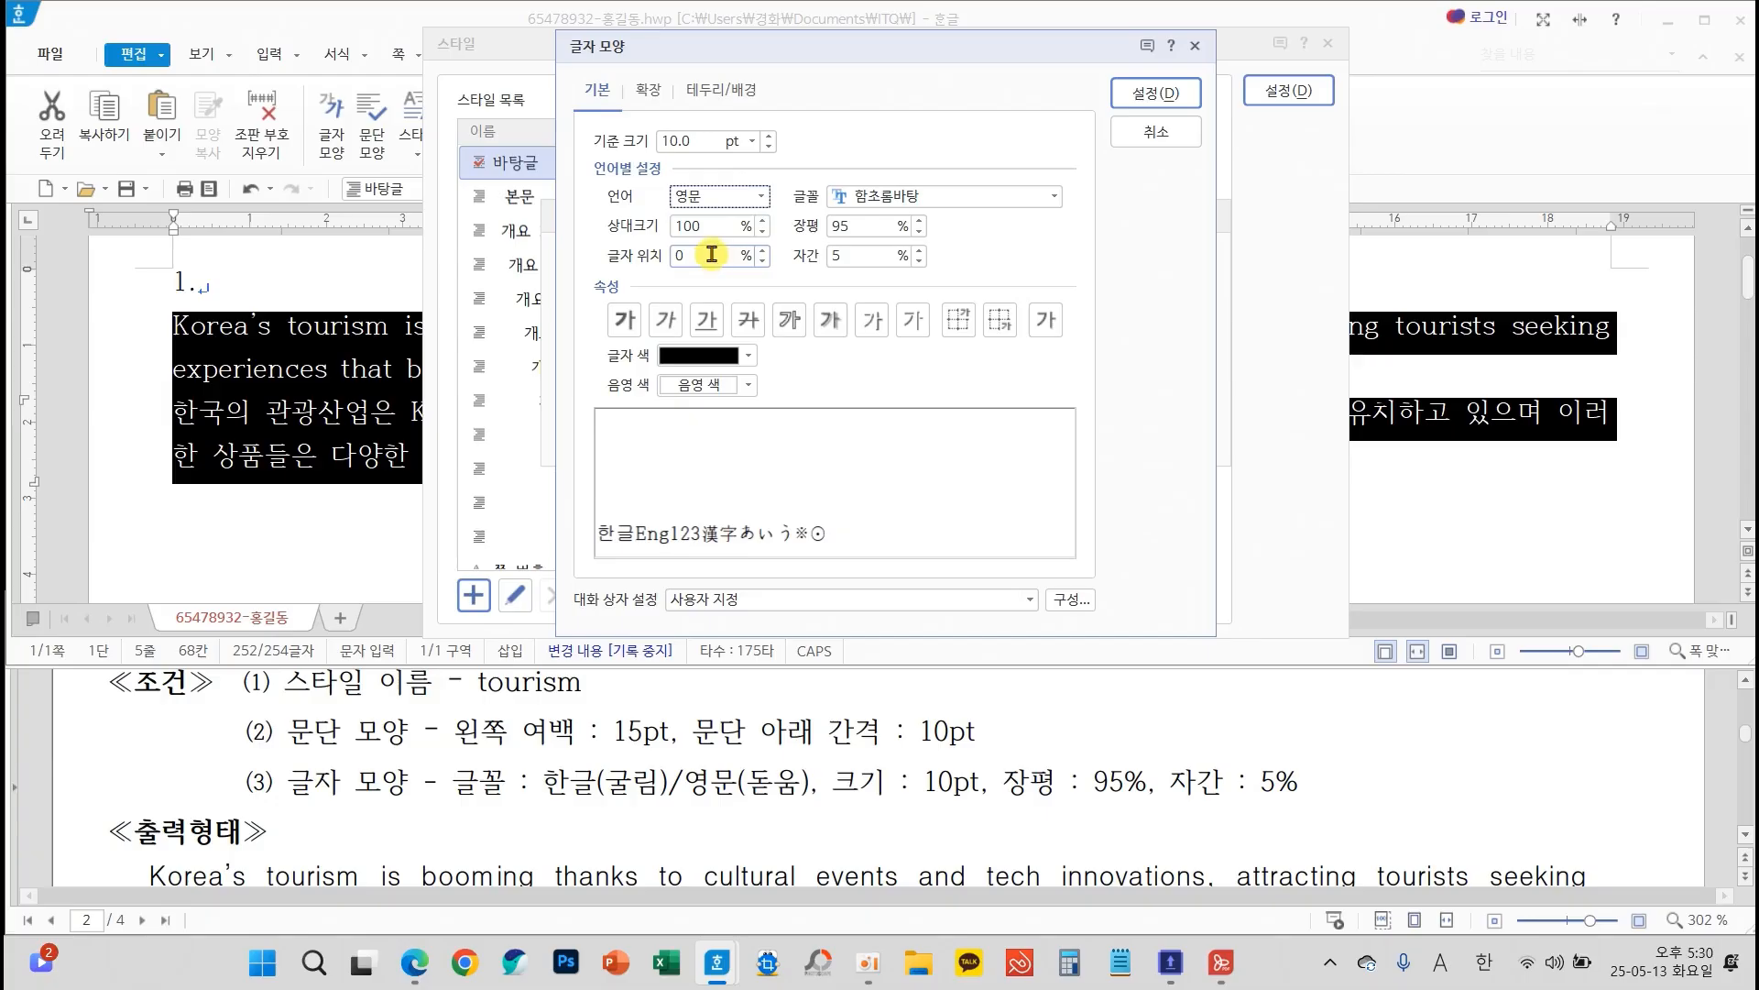
pyautogui.click(1057, 200)
pyautogui.moveTo(1054, 273); pyautogui.dragTo(1053, 231)
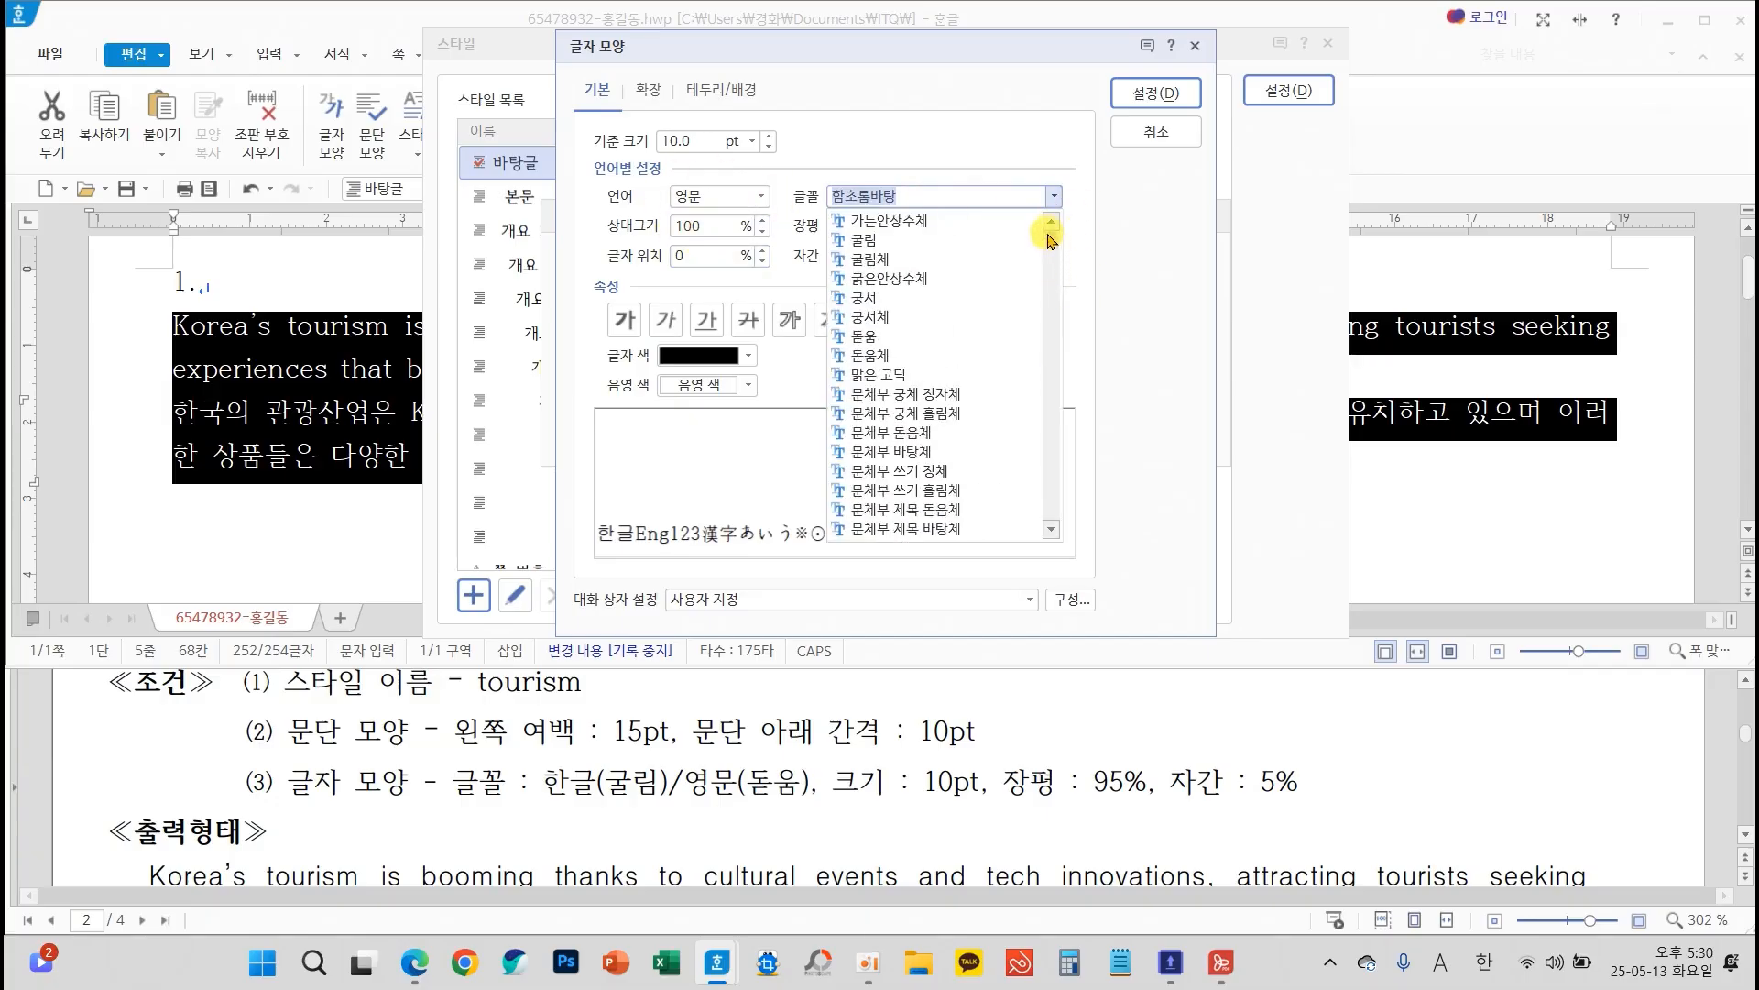
pyautogui.click(872, 335)
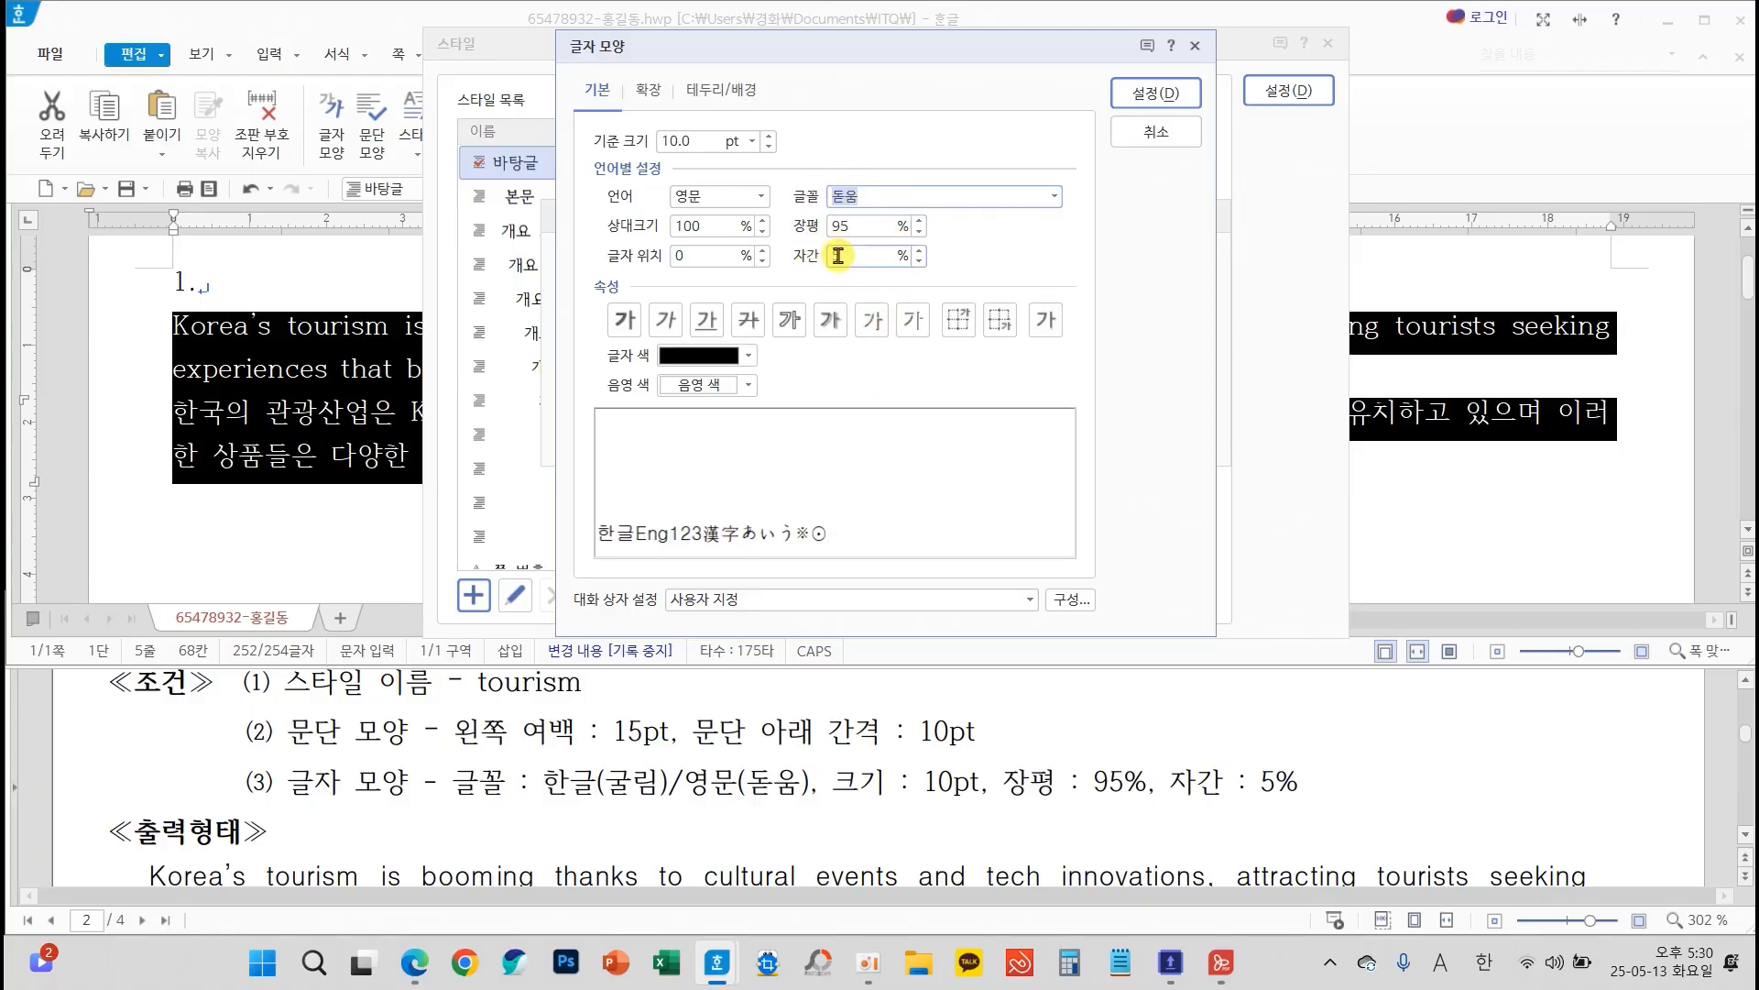
pyautogui.click(1155, 92)
# Add the tourism style to the style list, apply it to the selected paragraphs and compare them with the exam sheet
pyautogui.click(1173, 263)
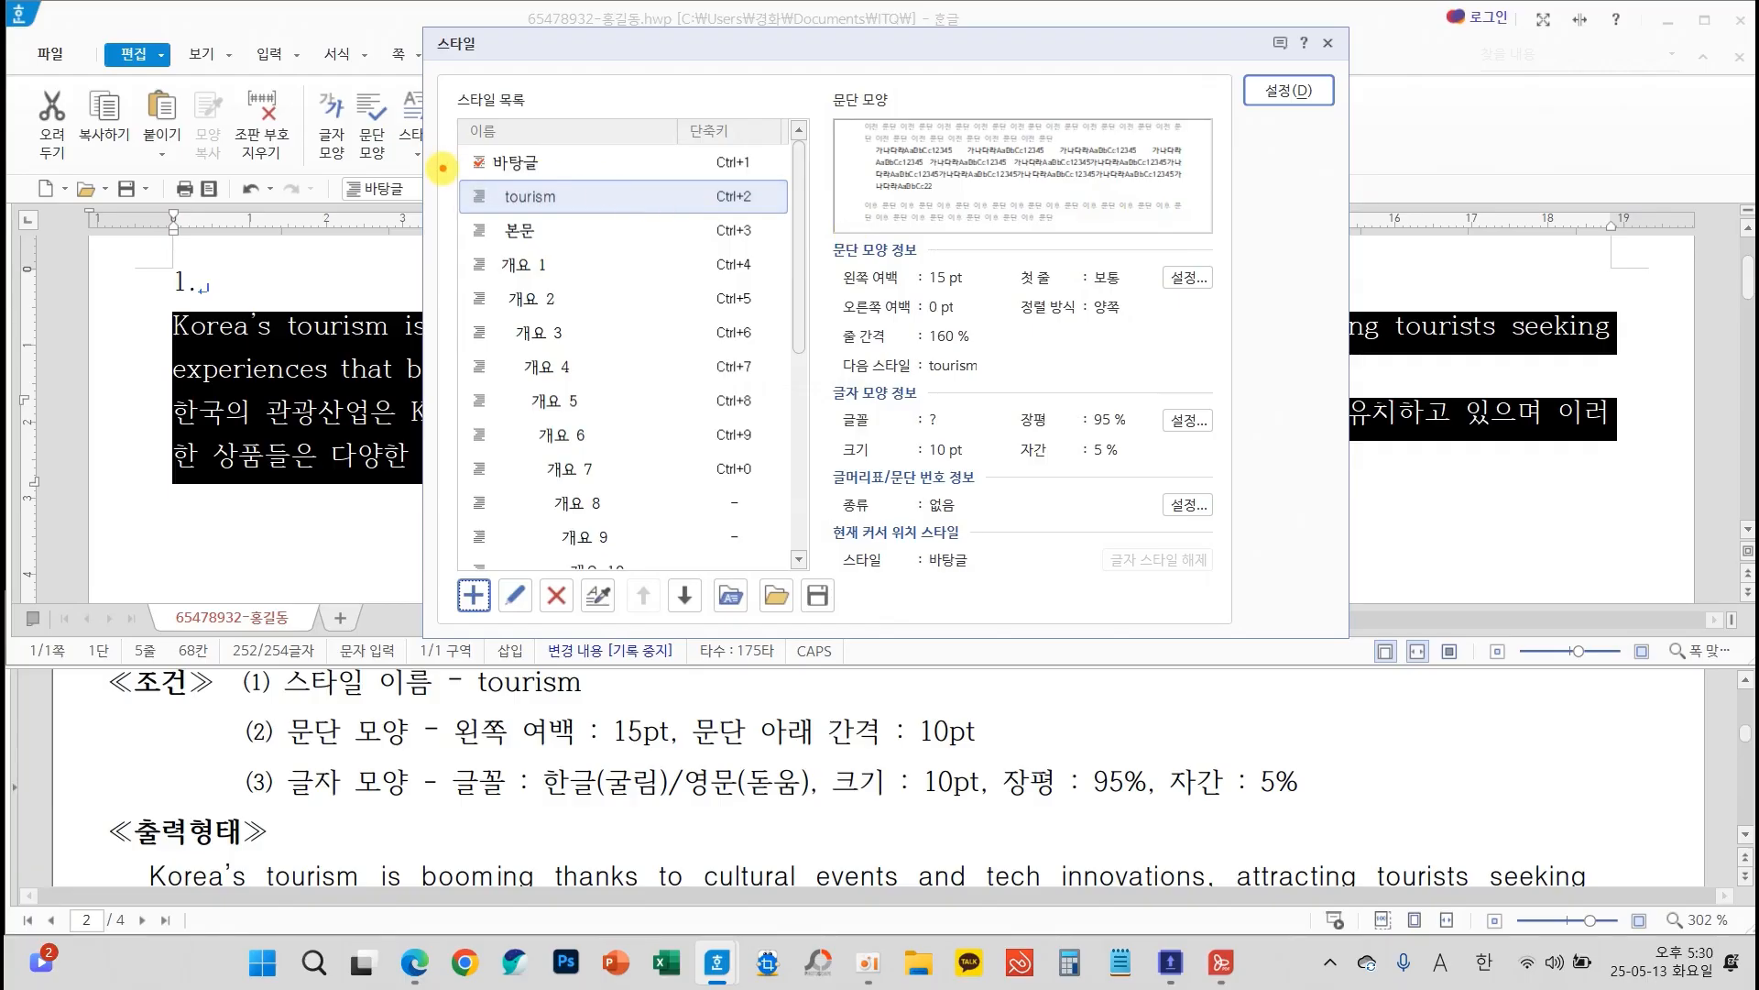
pyautogui.moveTo(459, 178)
pyautogui.mouseDown()
pyautogui.moveTo(806, 224)
pyautogui.moveTo(813, 137)
pyautogui.moveTo(1238, 89)
pyautogui.moveTo(1199, 77)
pyautogui.moveTo(1196, 119)
pyautogui.mouseUp()
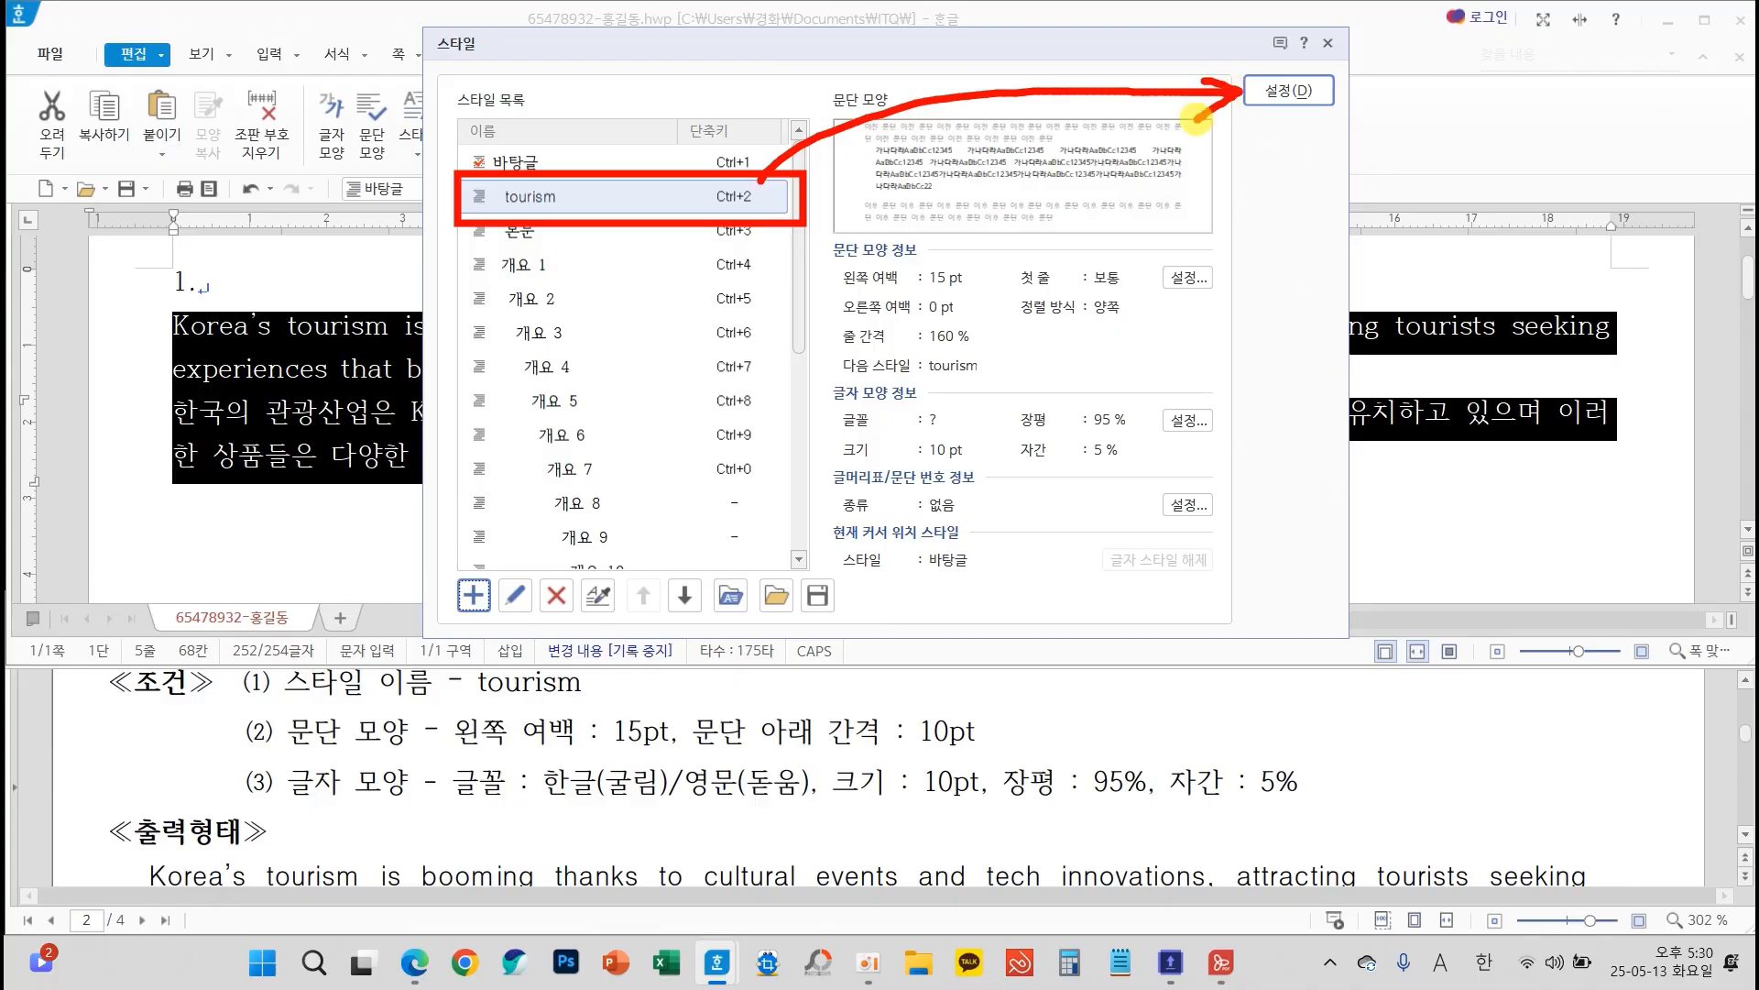
pyautogui.click(1288, 91)
pyautogui.click(1297, 396)
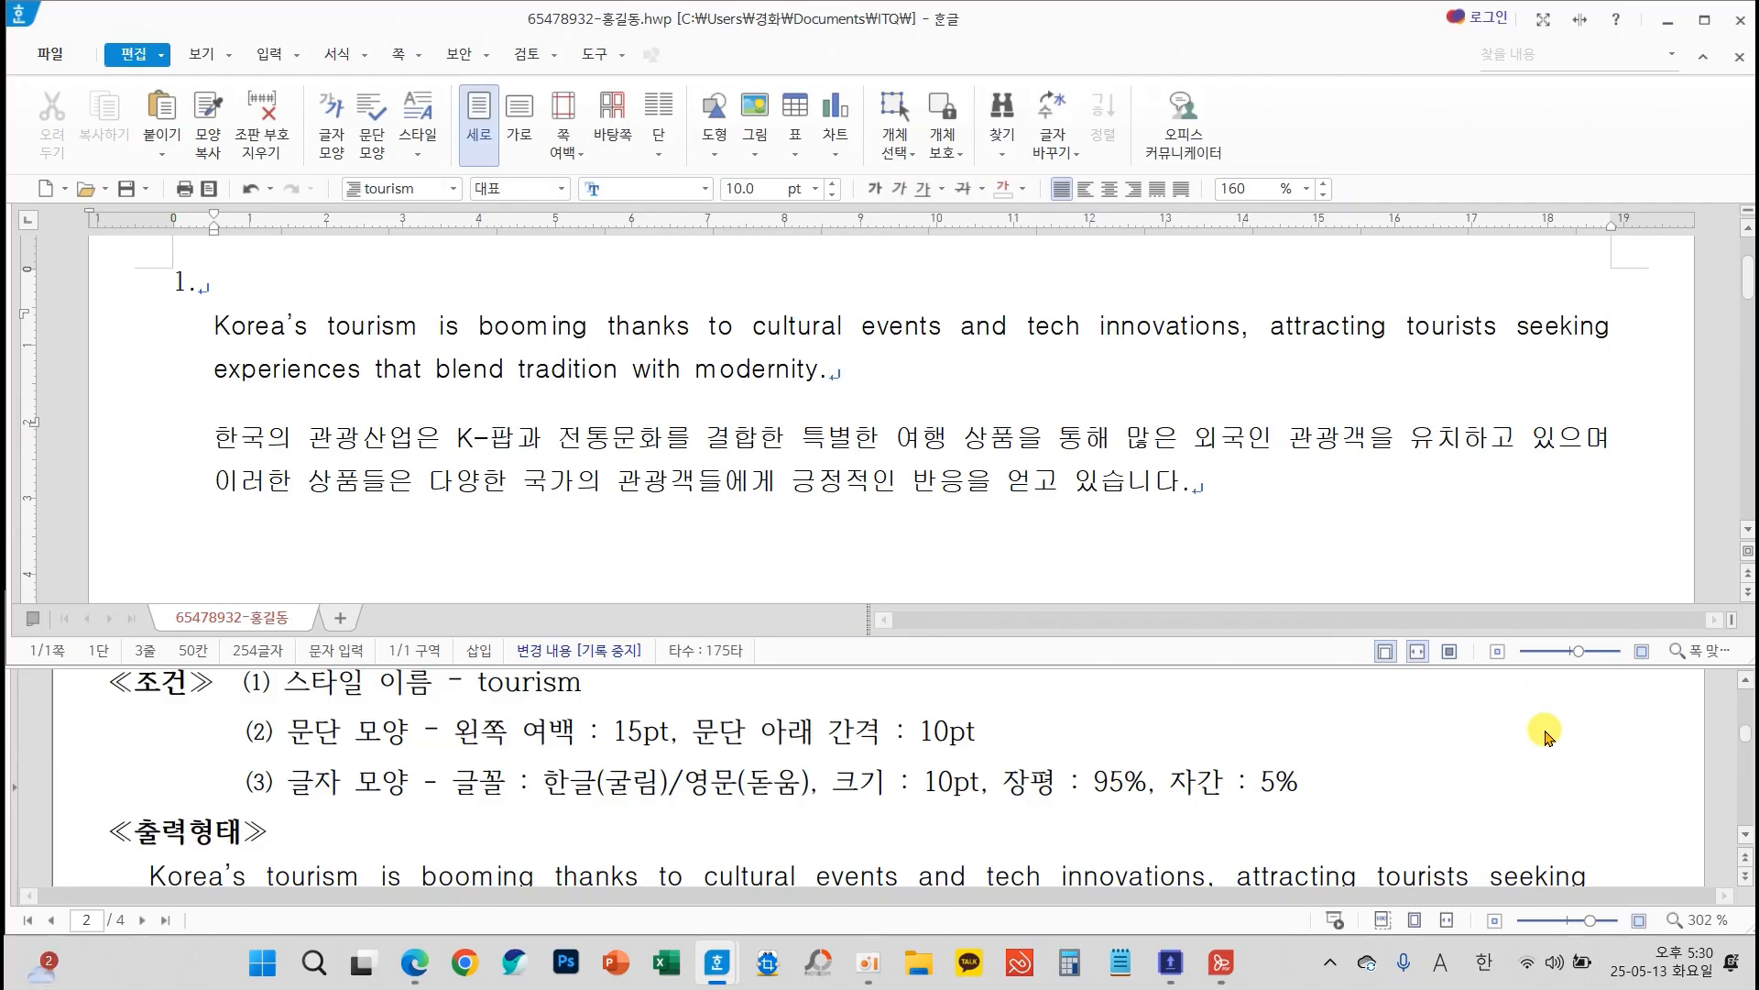
pyautogui.scroll(-1, 1547, 726)
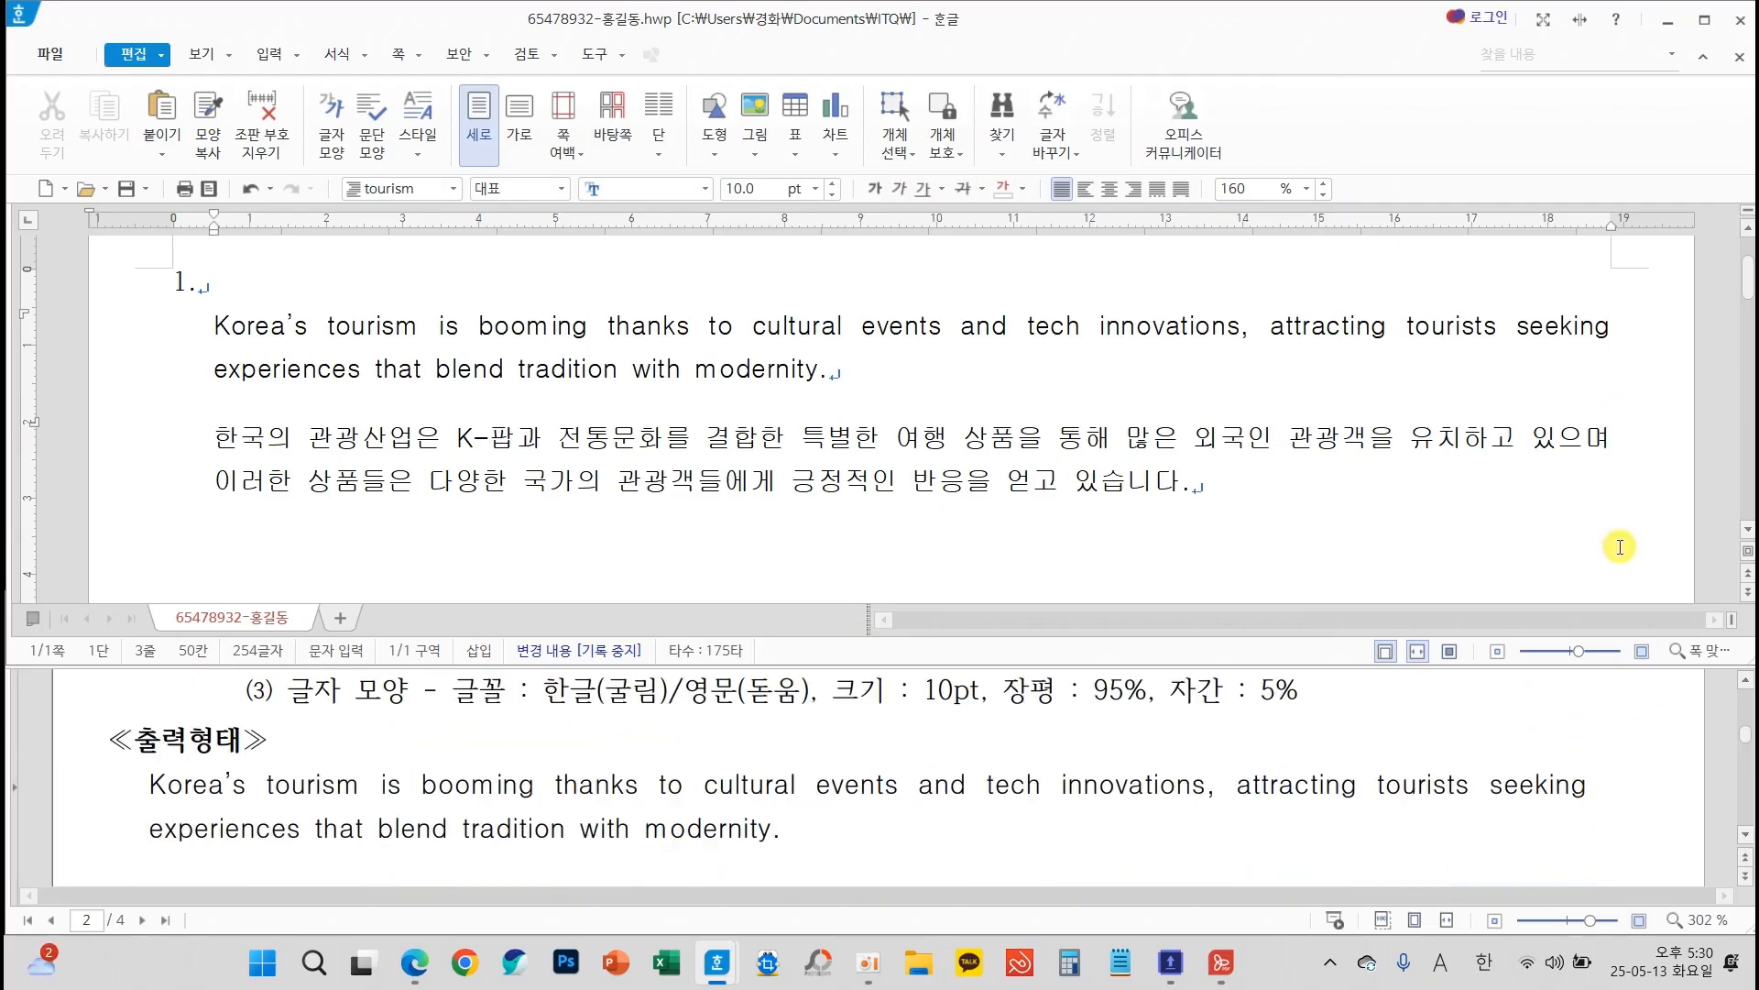
pyautogui.scroll(-1, 1595, 786)
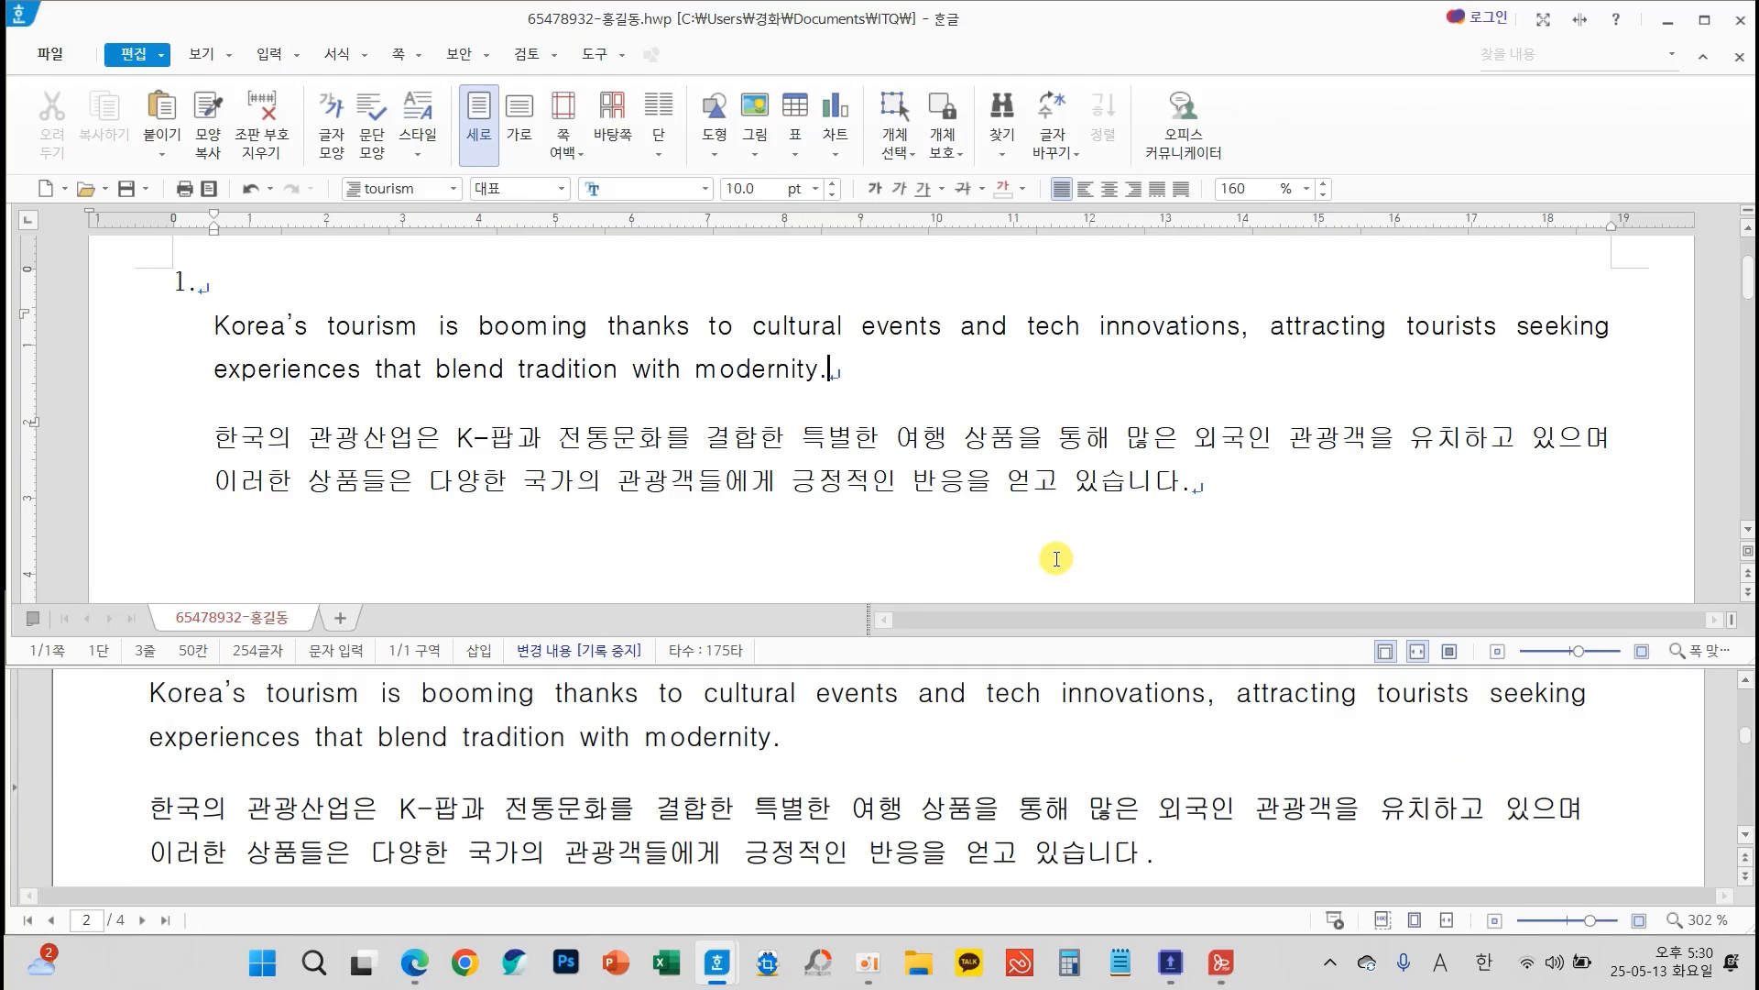
pyautogui.hotkey('ctrl', '2')
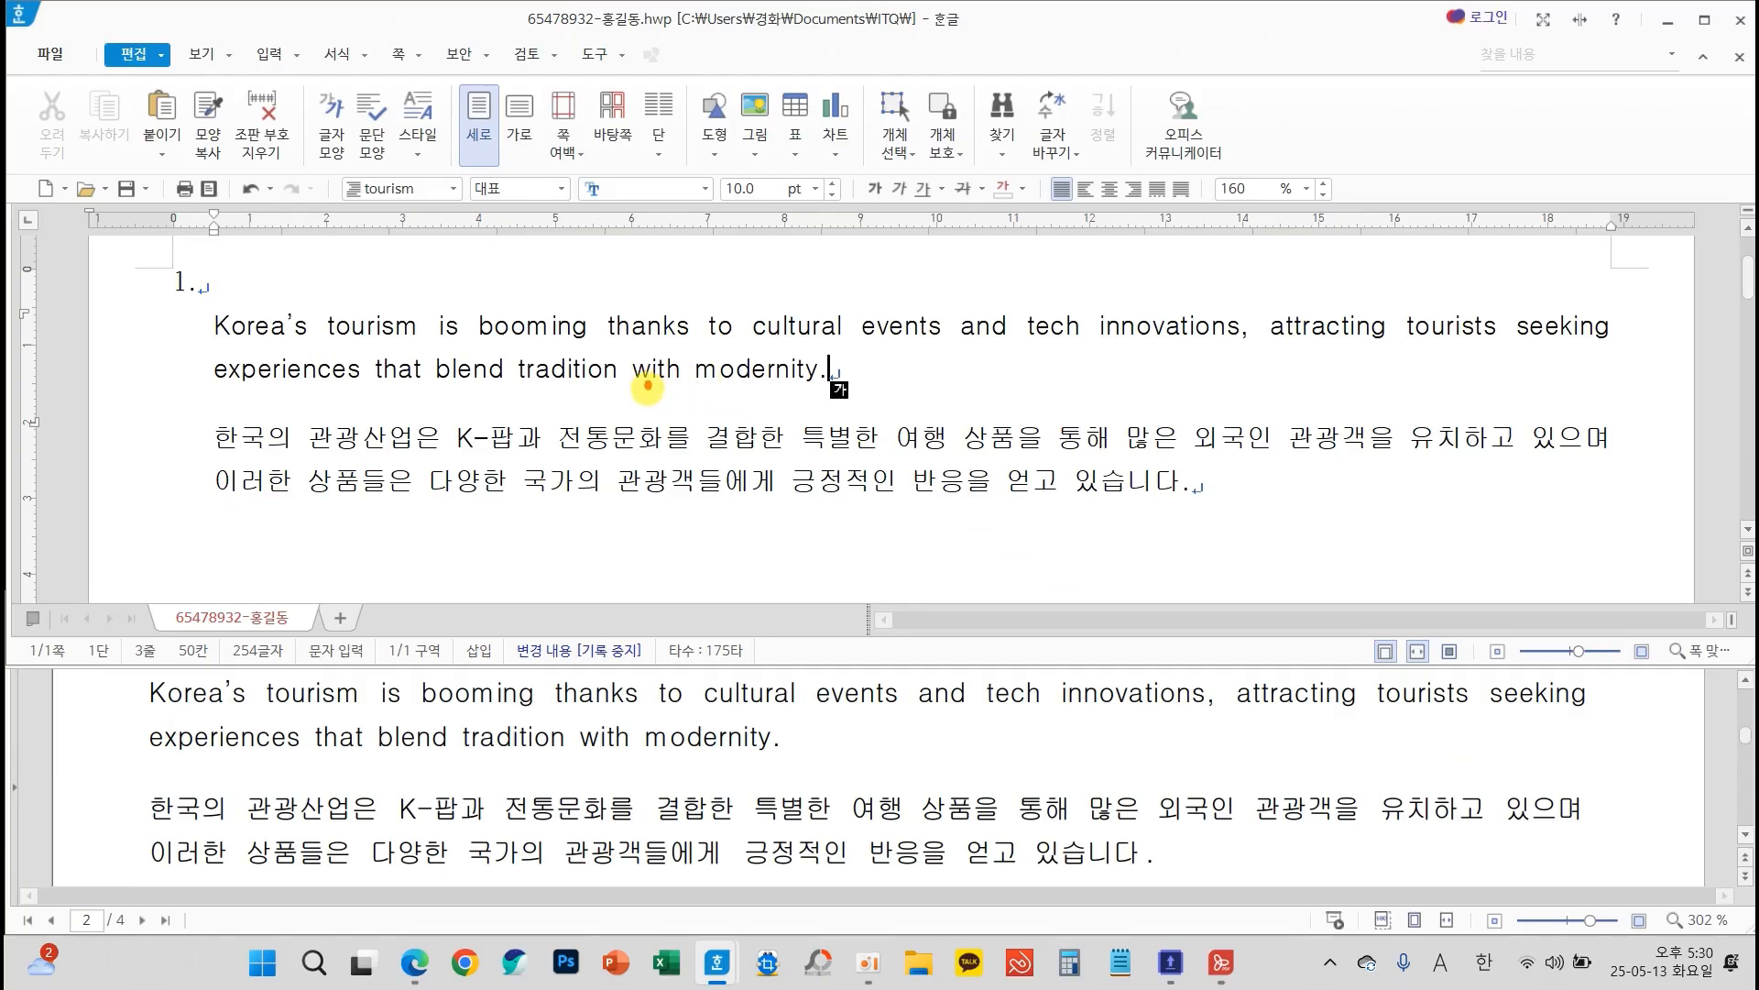
pyautogui.moveTo(648, 383)
pyautogui.mouseDown()
pyautogui.moveTo(652, 436)
pyautogui.moveTo(679, 400)
pyautogui.moveTo(610, 398)
pyautogui.moveTo(691, 392)
pyautogui.mouseUp()
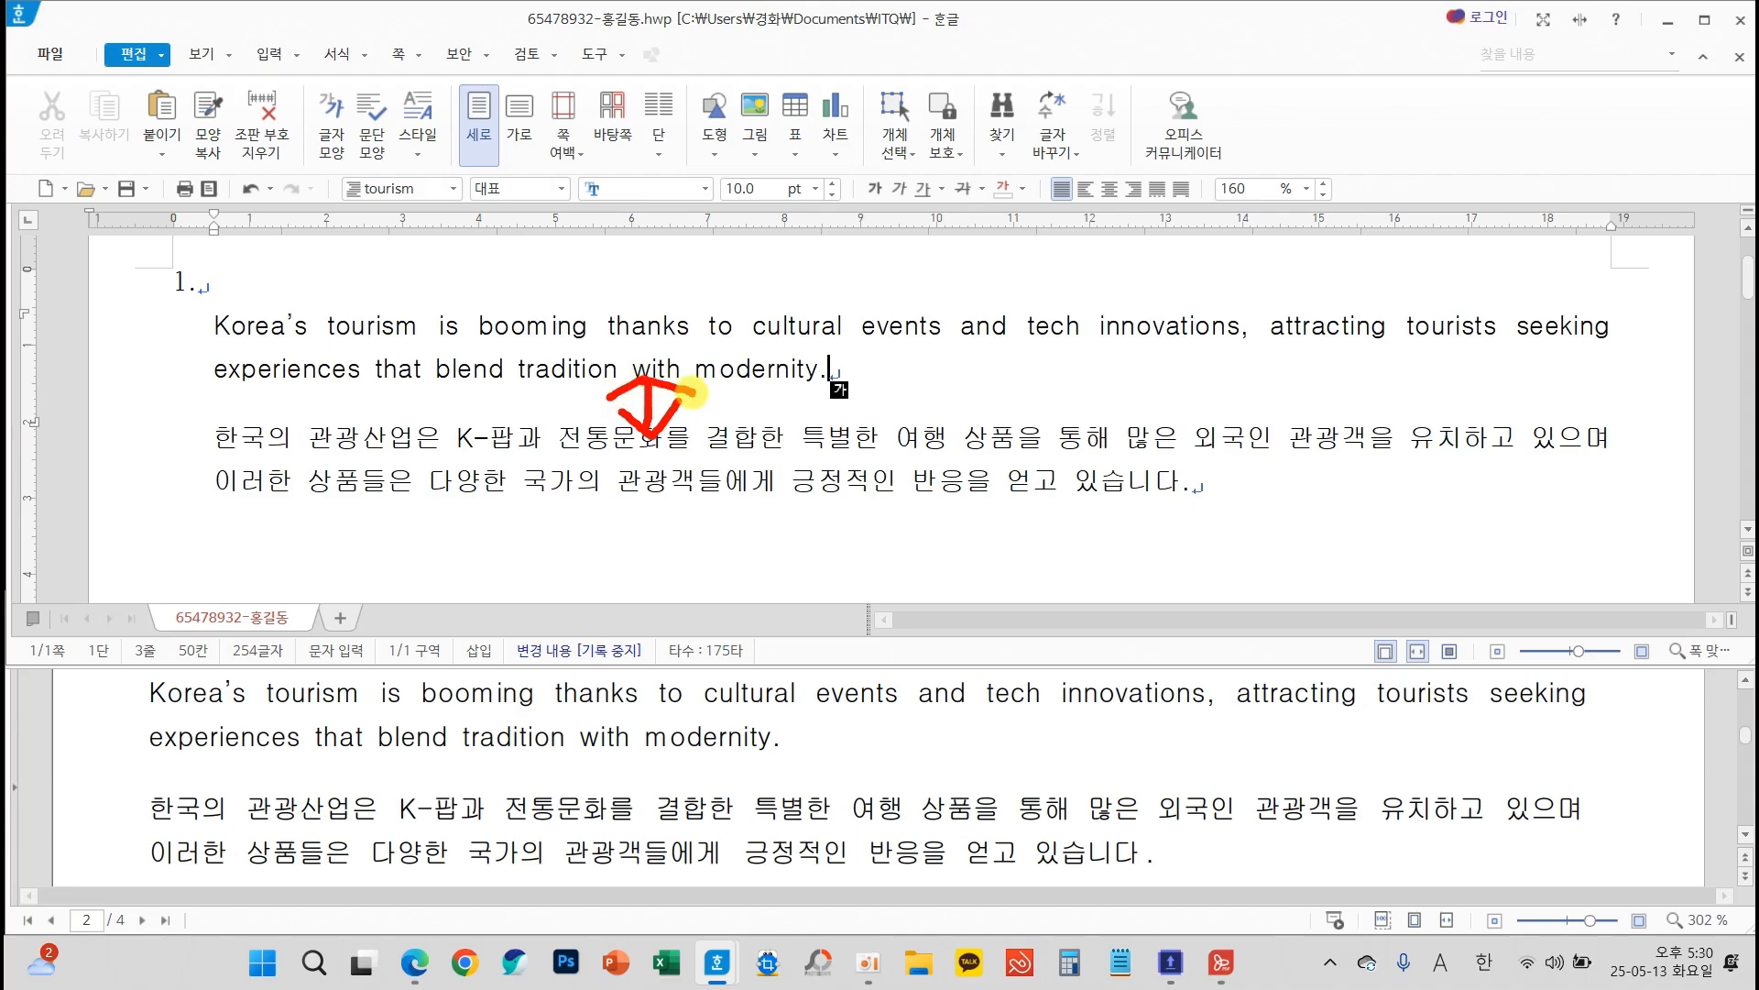
pyautogui.press('Escape')
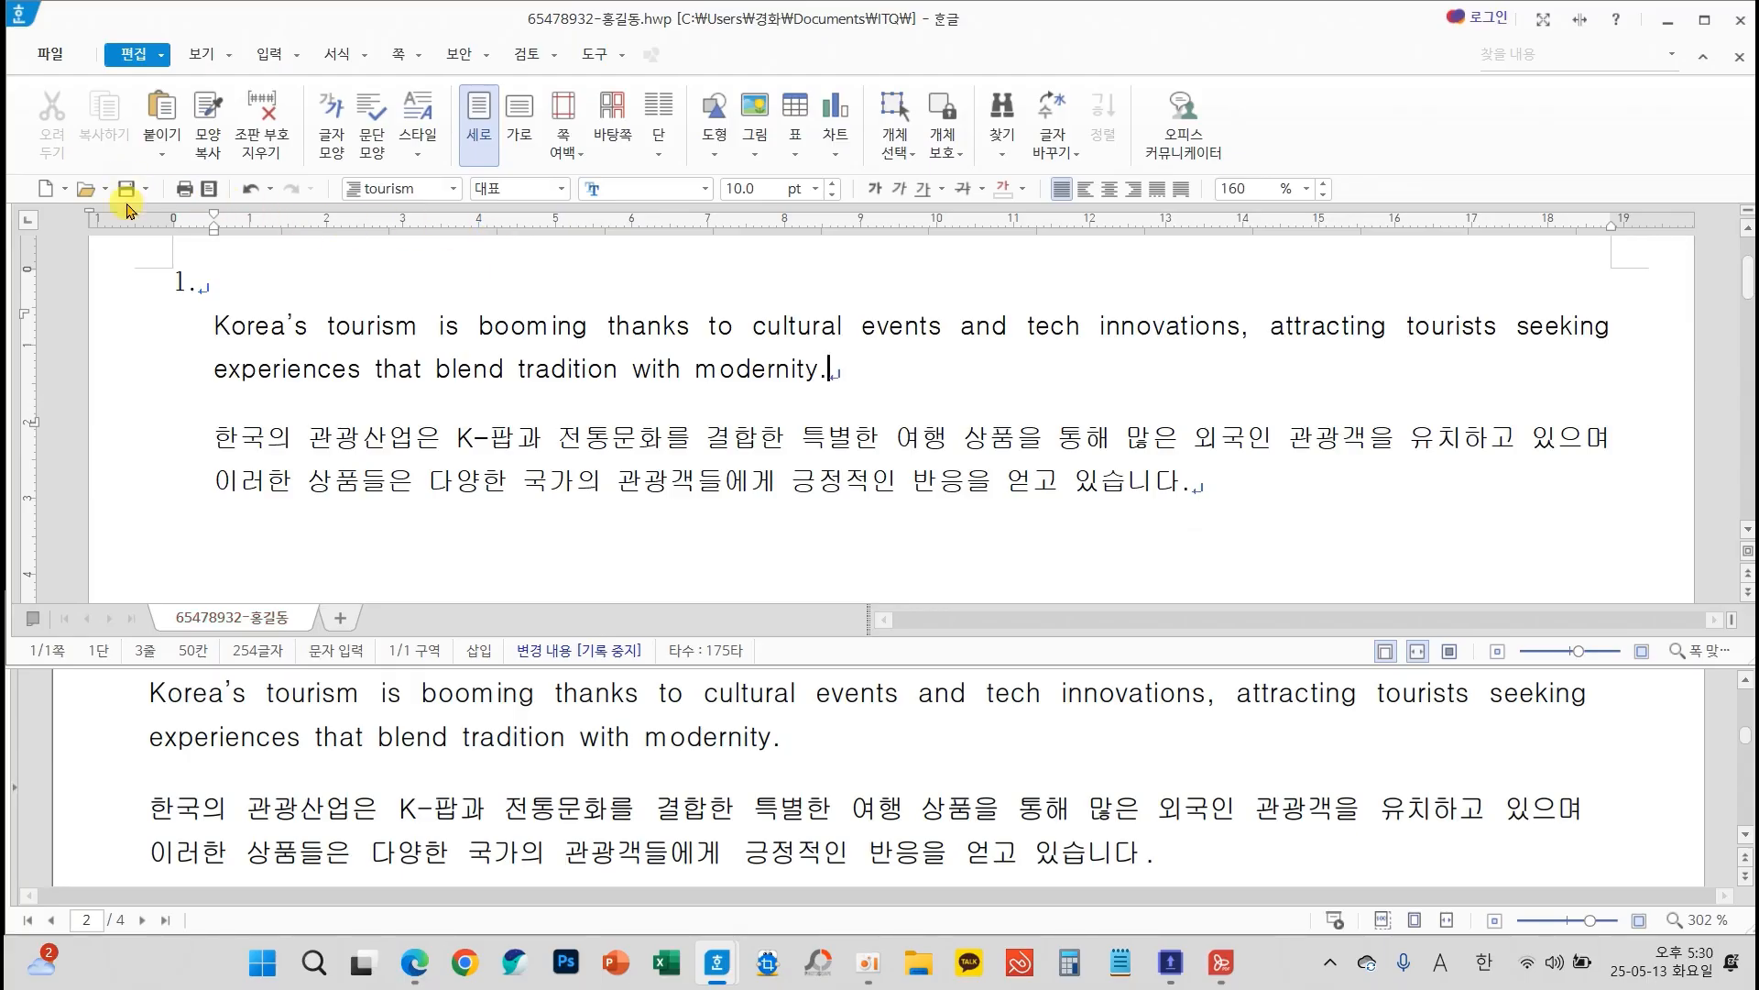
# Start a new paragraph after the Korean tourism paragraph and reset it to the 바탕글 style
pyautogui.click(1225, 494)
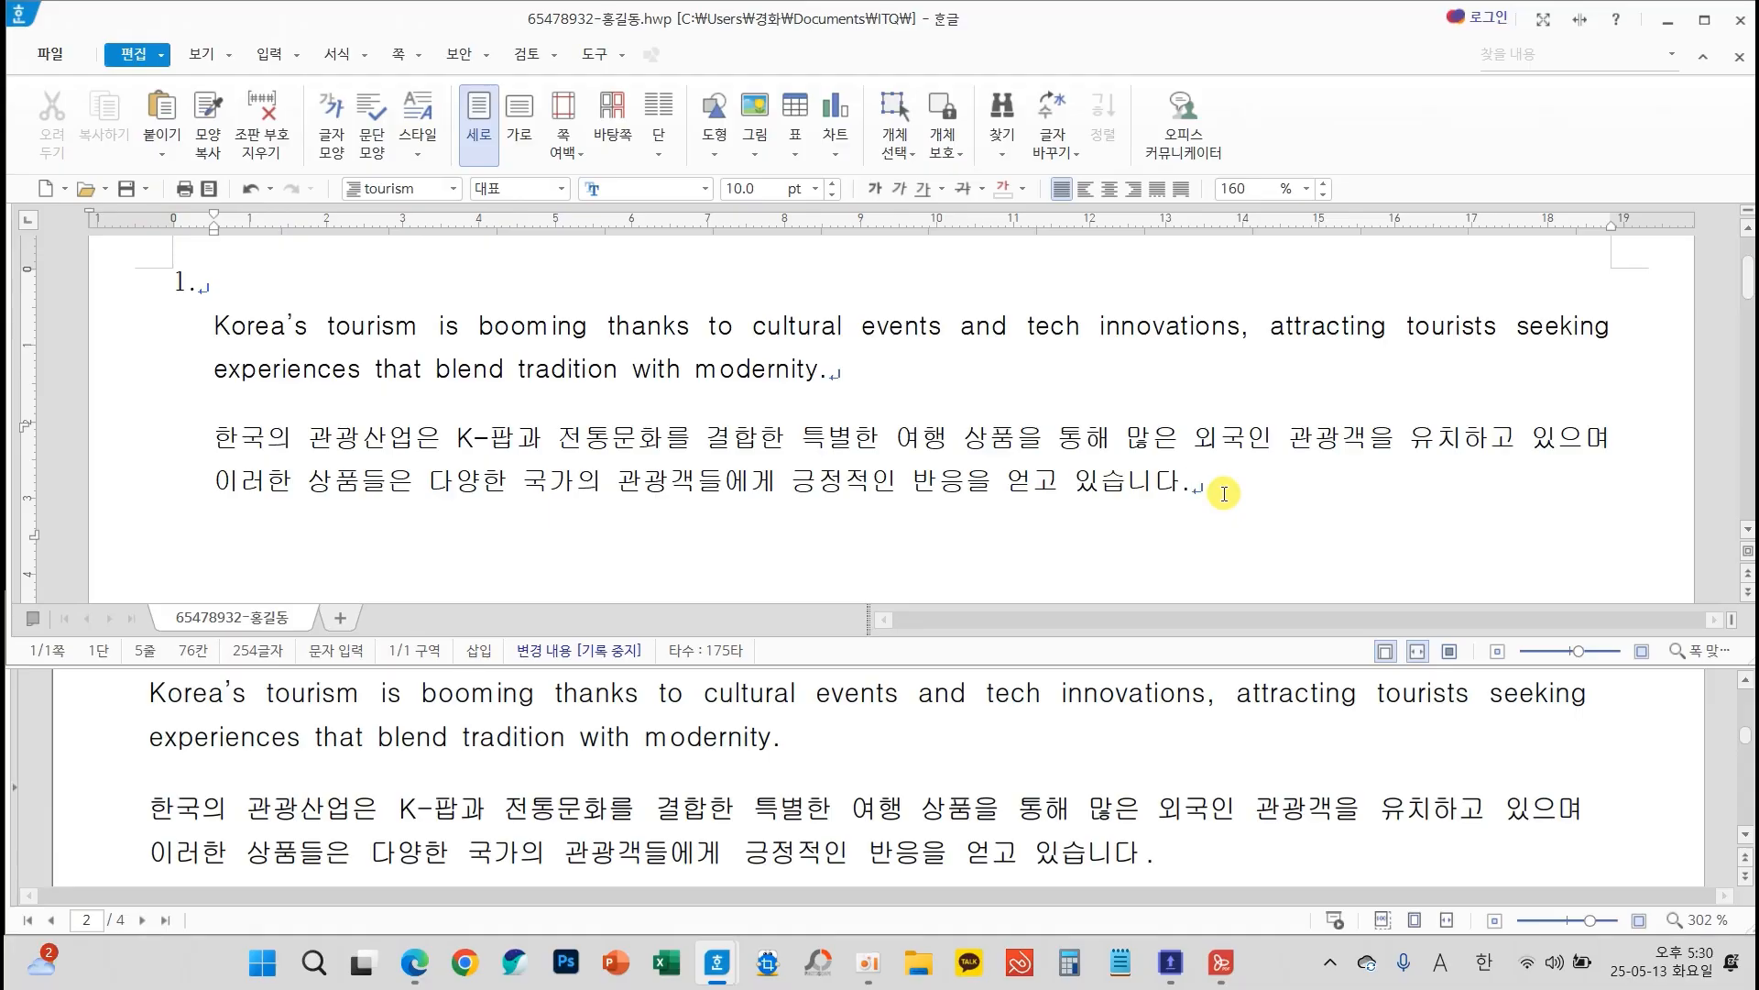
pyautogui.press('Return')
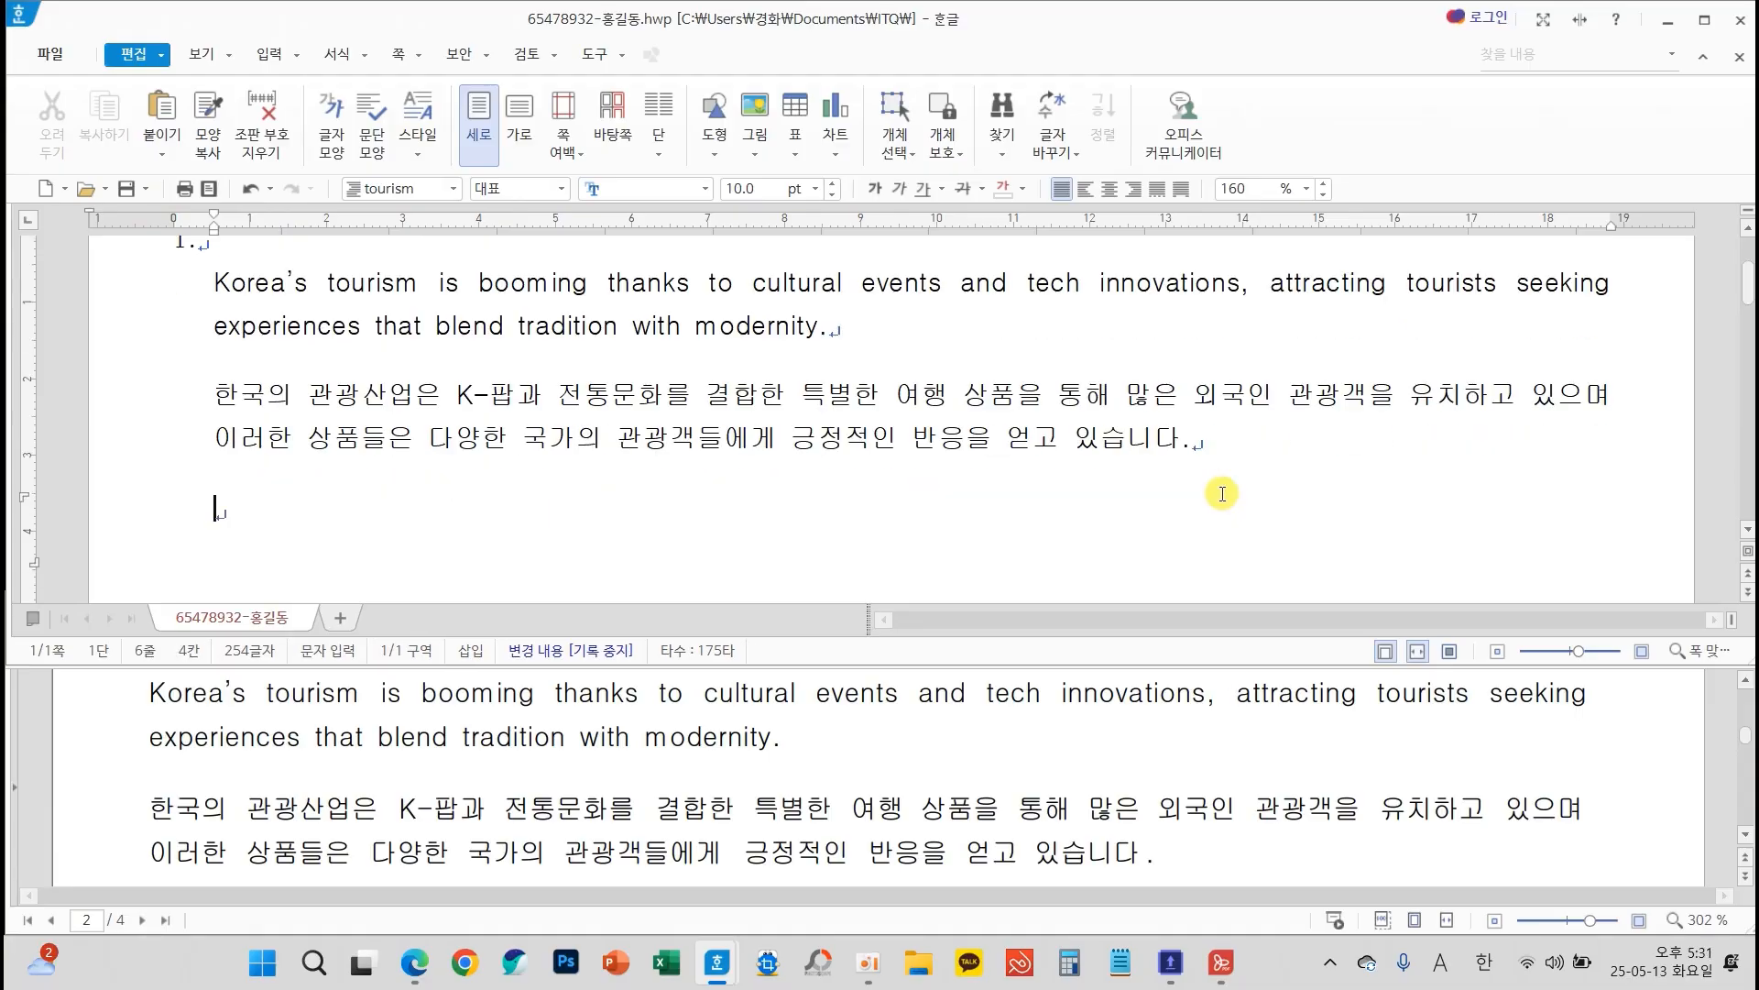
pyautogui.hotkey('ctrl', '2')
pyautogui.moveTo(257, 523)
pyautogui.mouseDown()
pyautogui.moveTo(170, 516)
pyautogui.moveTo(281, 536)
pyautogui.mouseUp()
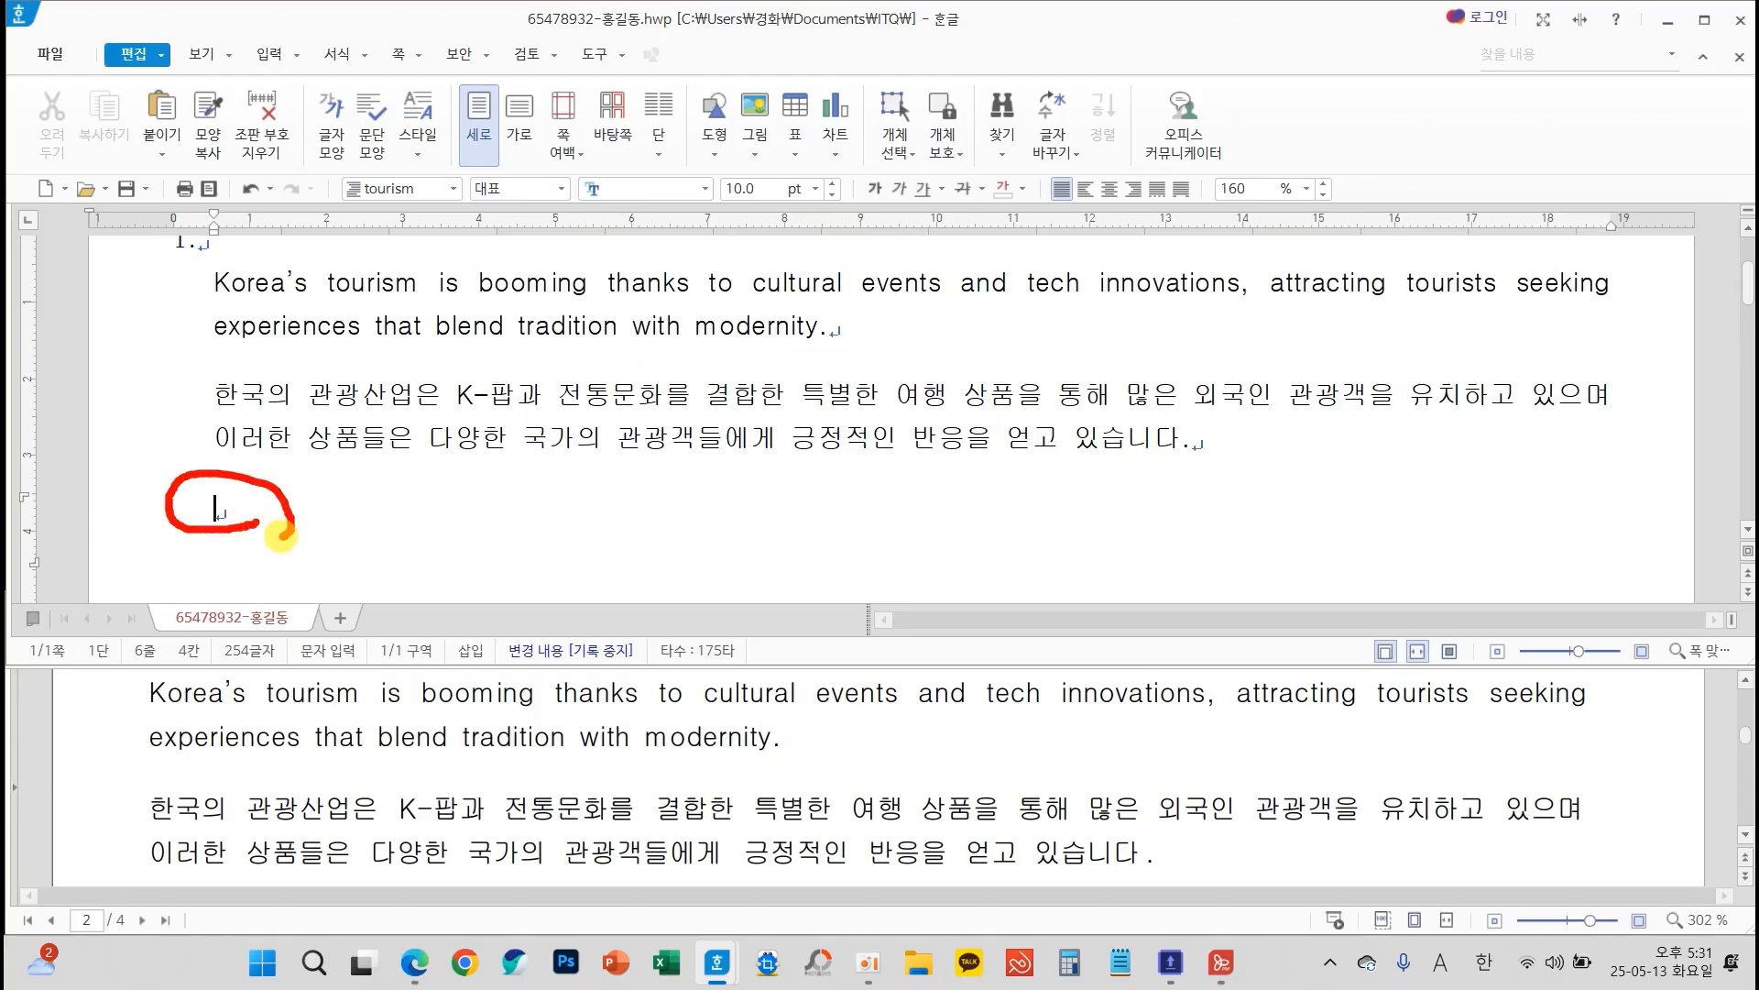
pyautogui.moveTo(200, 496)
pyautogui.mouseDown()
pyautogui.moveTo(377, 220)
pyautogui.moveTo(419, 257)
pyautogui.mouseUp()
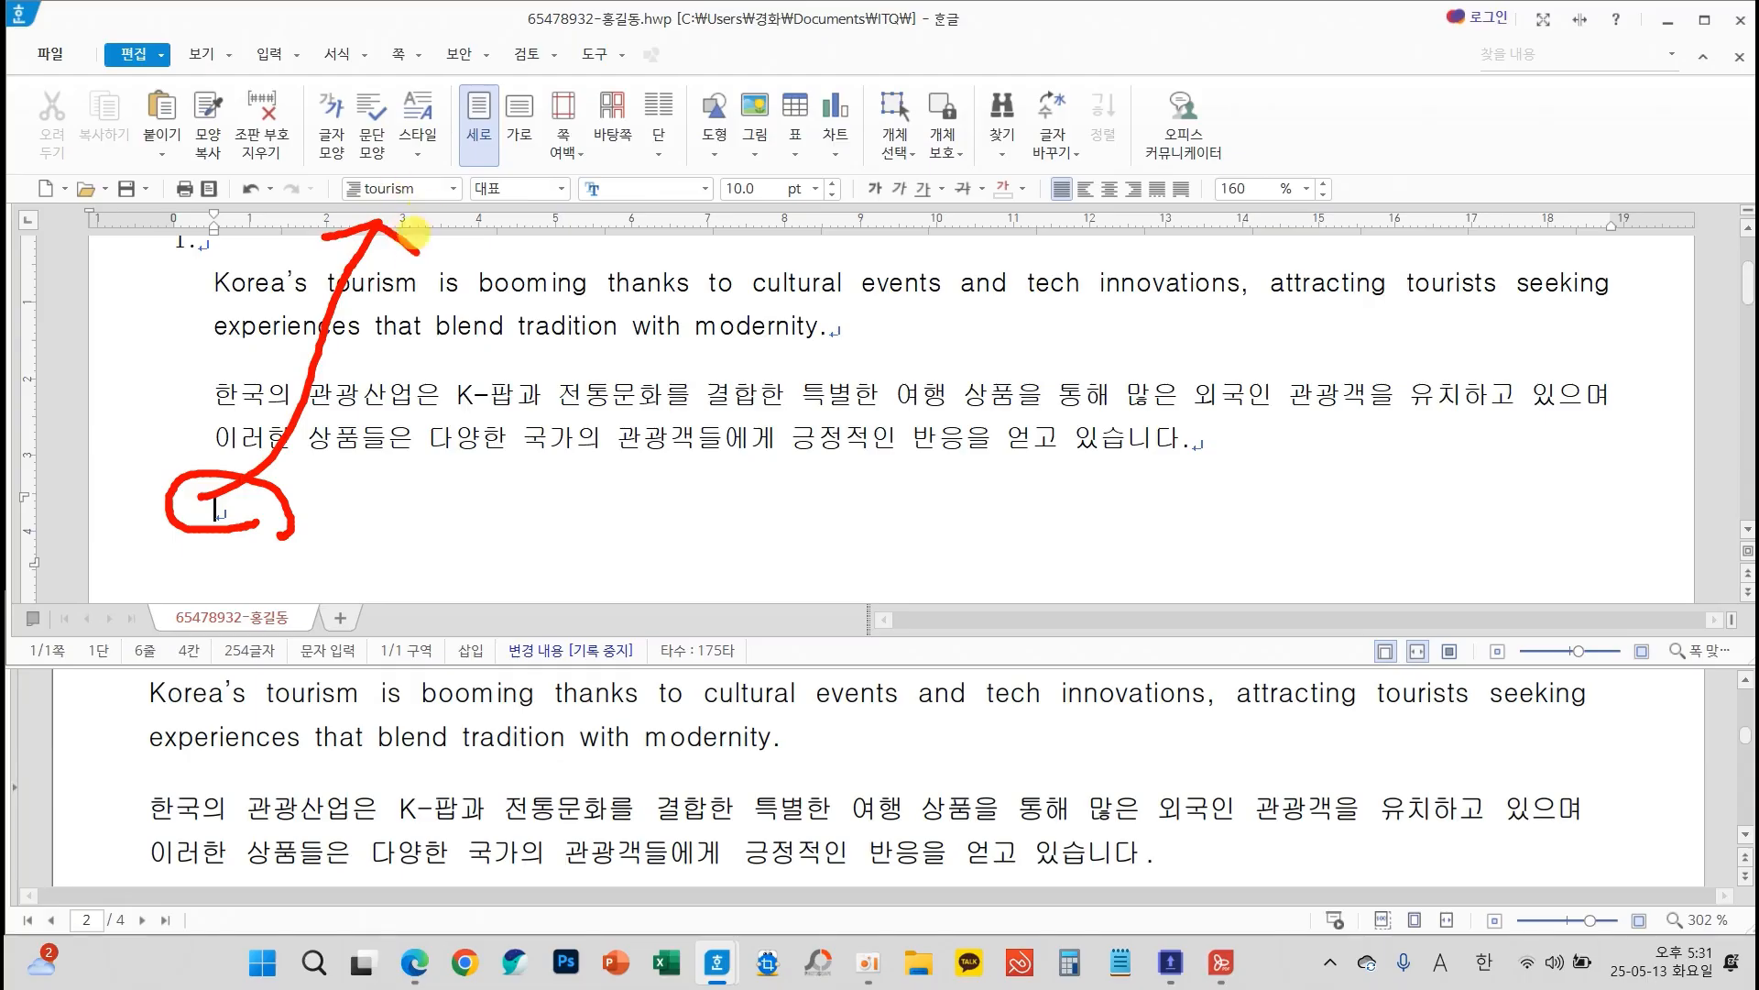
pyautogui.press('Escape')
pyautogui.click(452, 188)
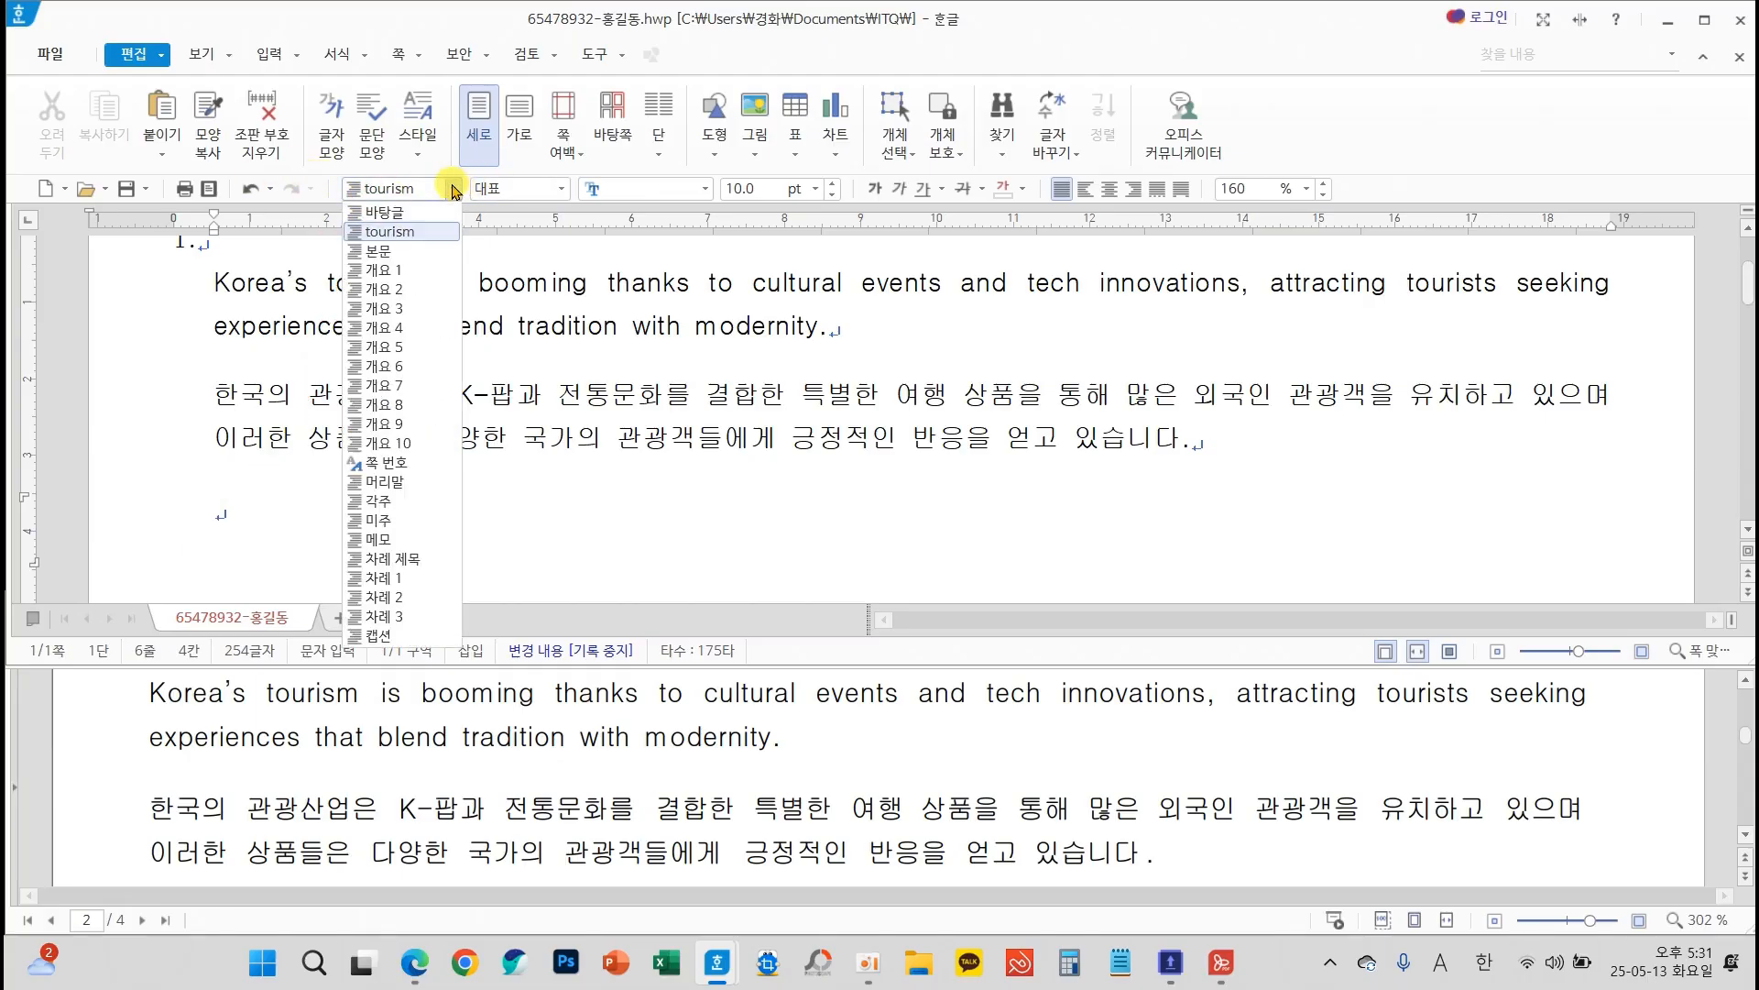
pyautogui.click(392, 214)
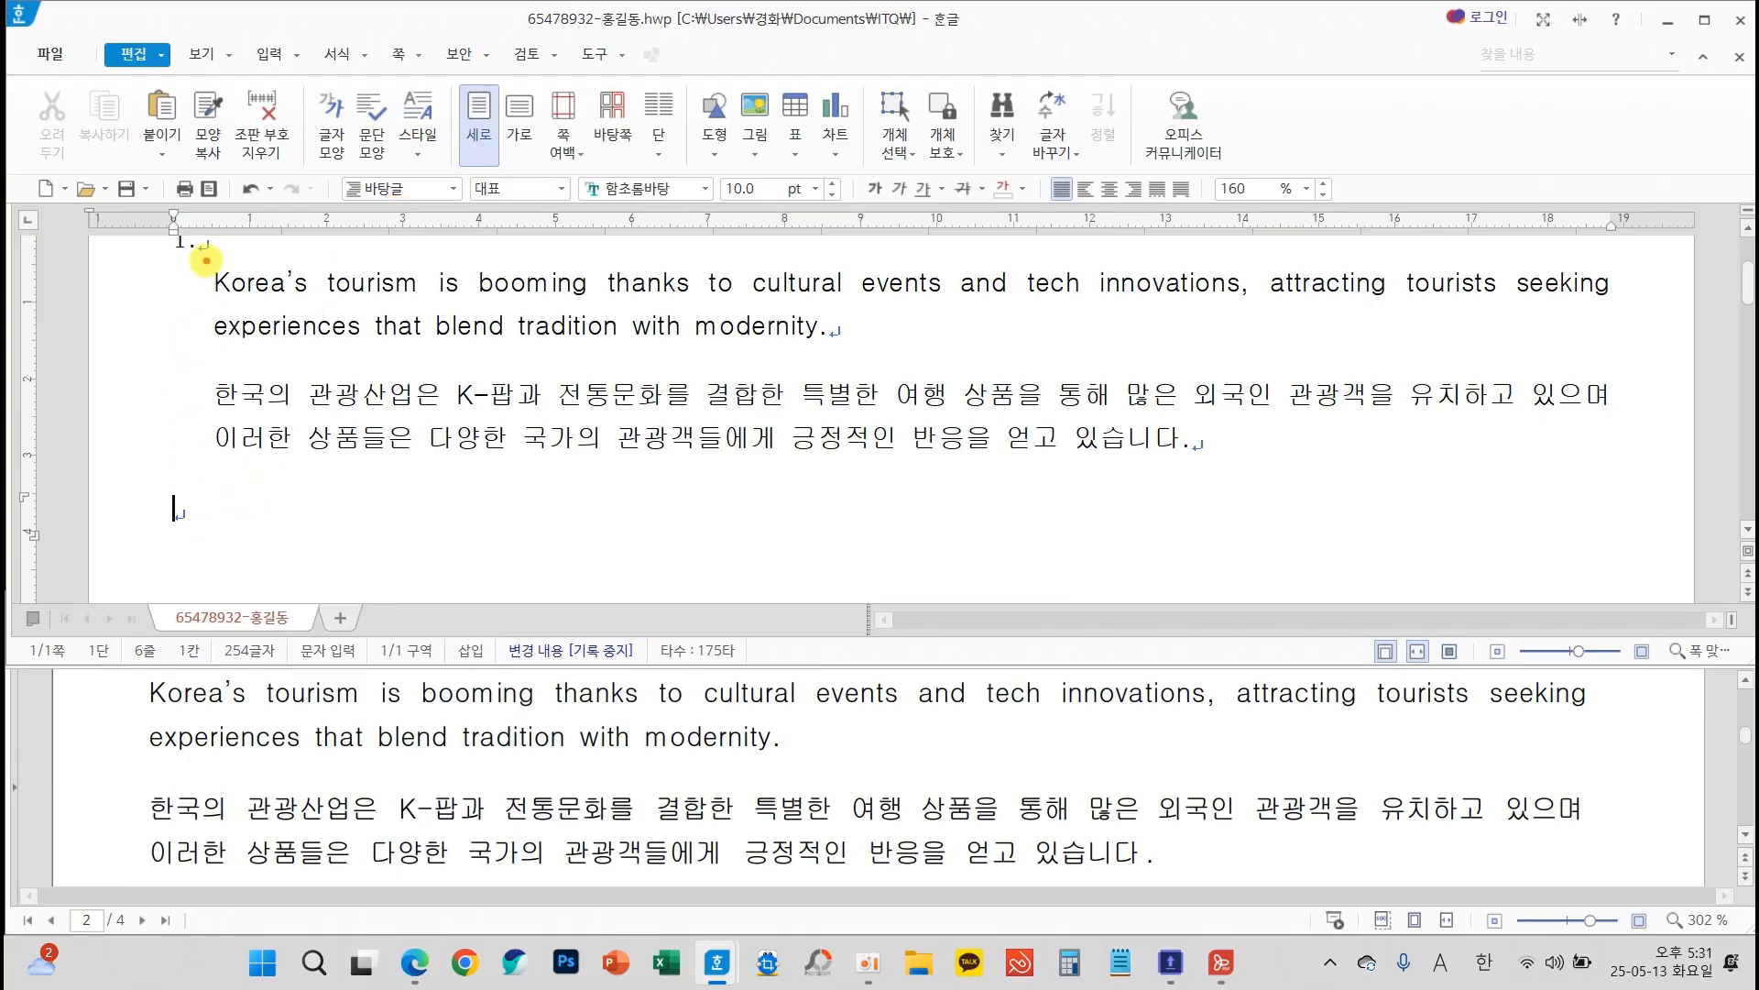
# Leave four blank lines, enter the question number "2." and start a new line below it
pyautogui.moveTo(203, 259)
pyautogui.mouseDown()
pyautogui.moveTo(1402, 456)
pyautogui.moveTo(1618, 463)
pyautogui.mouseUp()
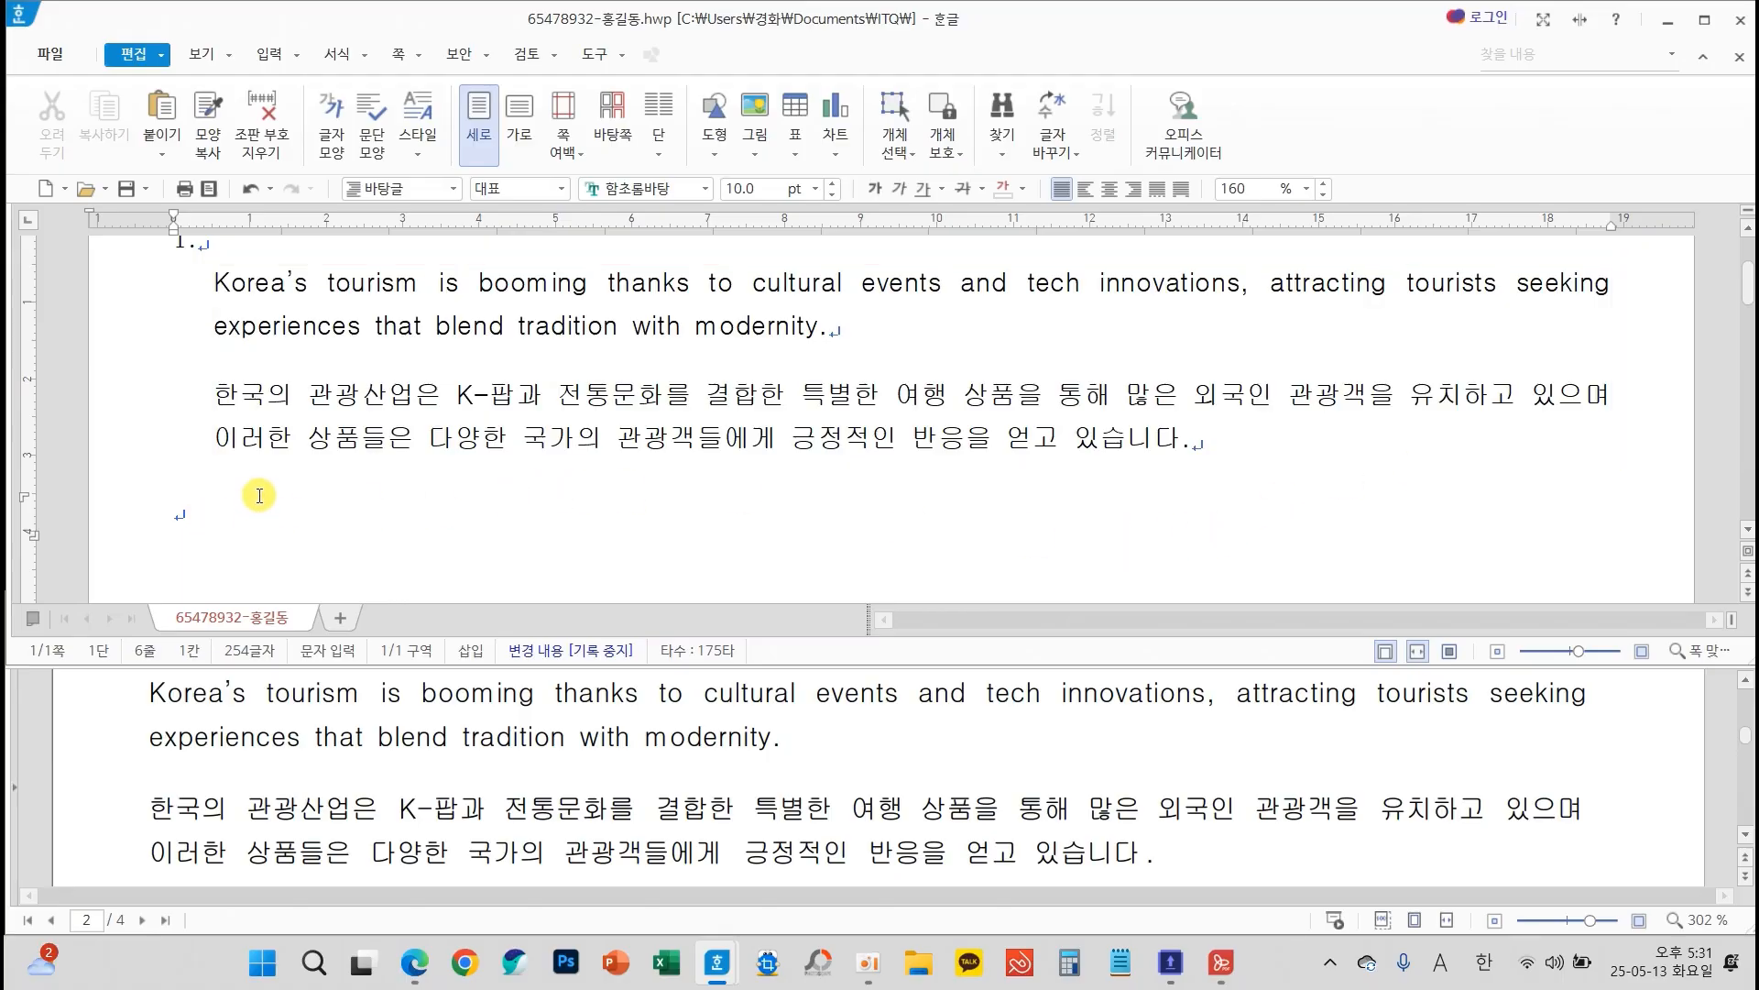
pyautogui.press('Return')
pyautogui.press('Return')
pyautogui.press('Return')
pyautogui.press('Return')
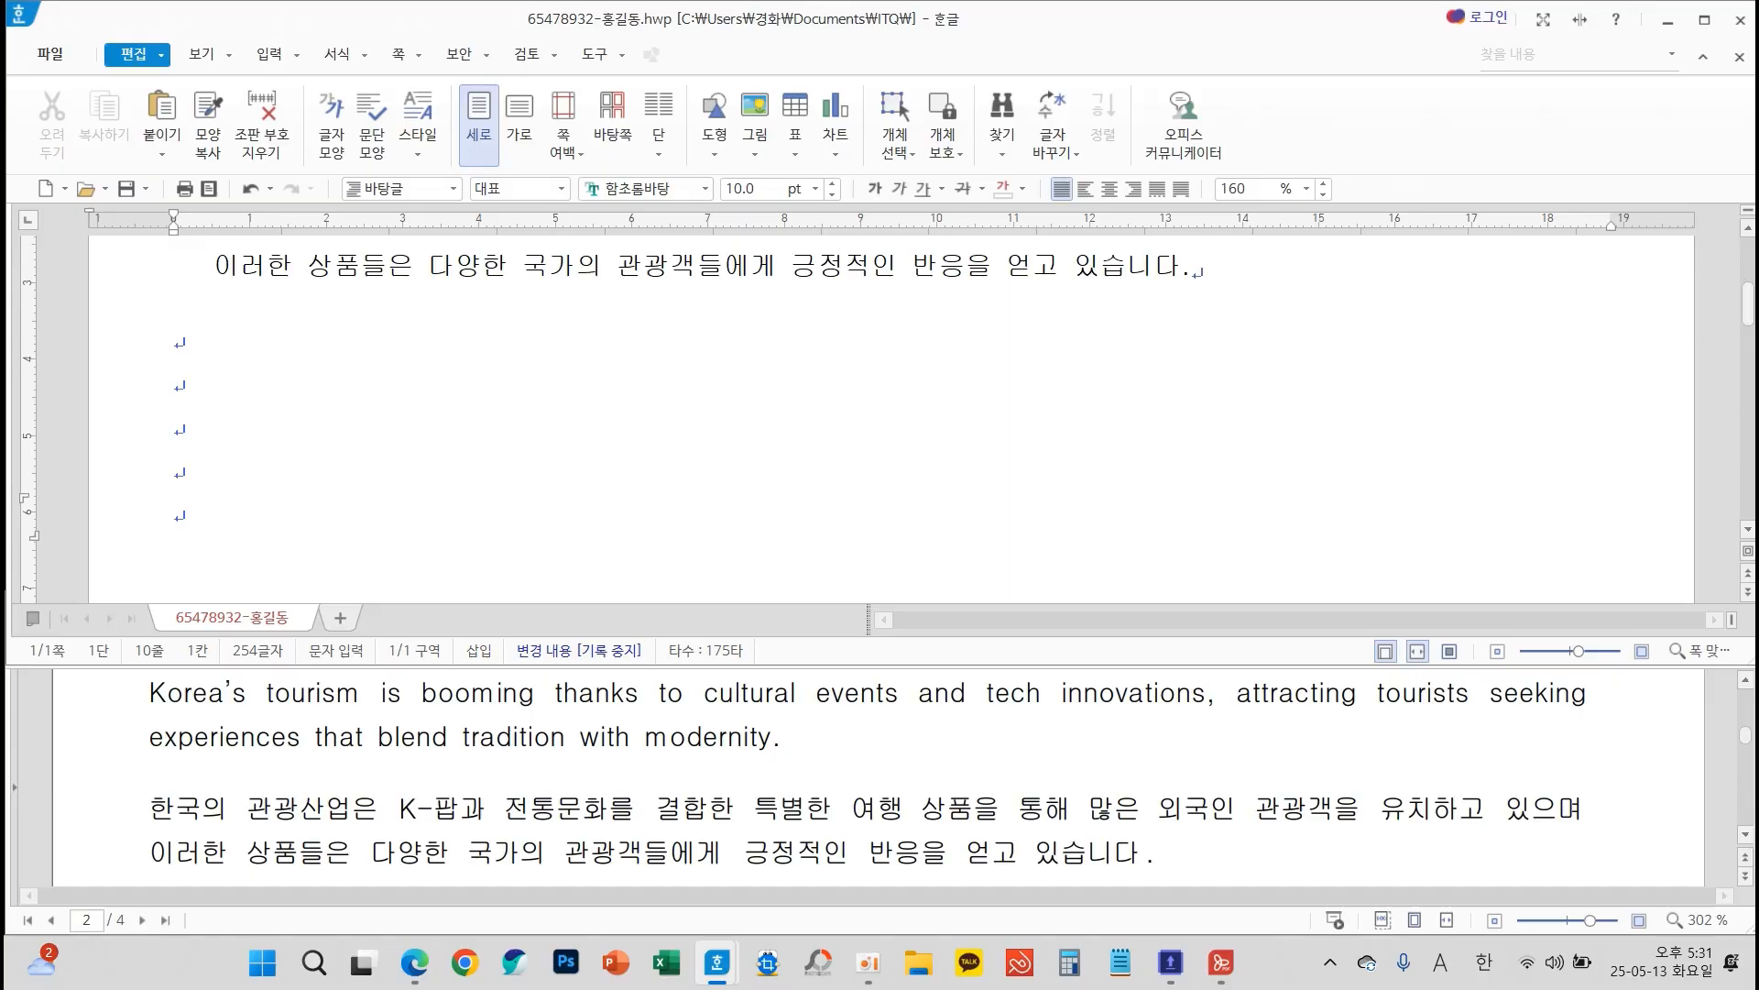
pyautogui.write('2.')
pyautogui.press('Return')
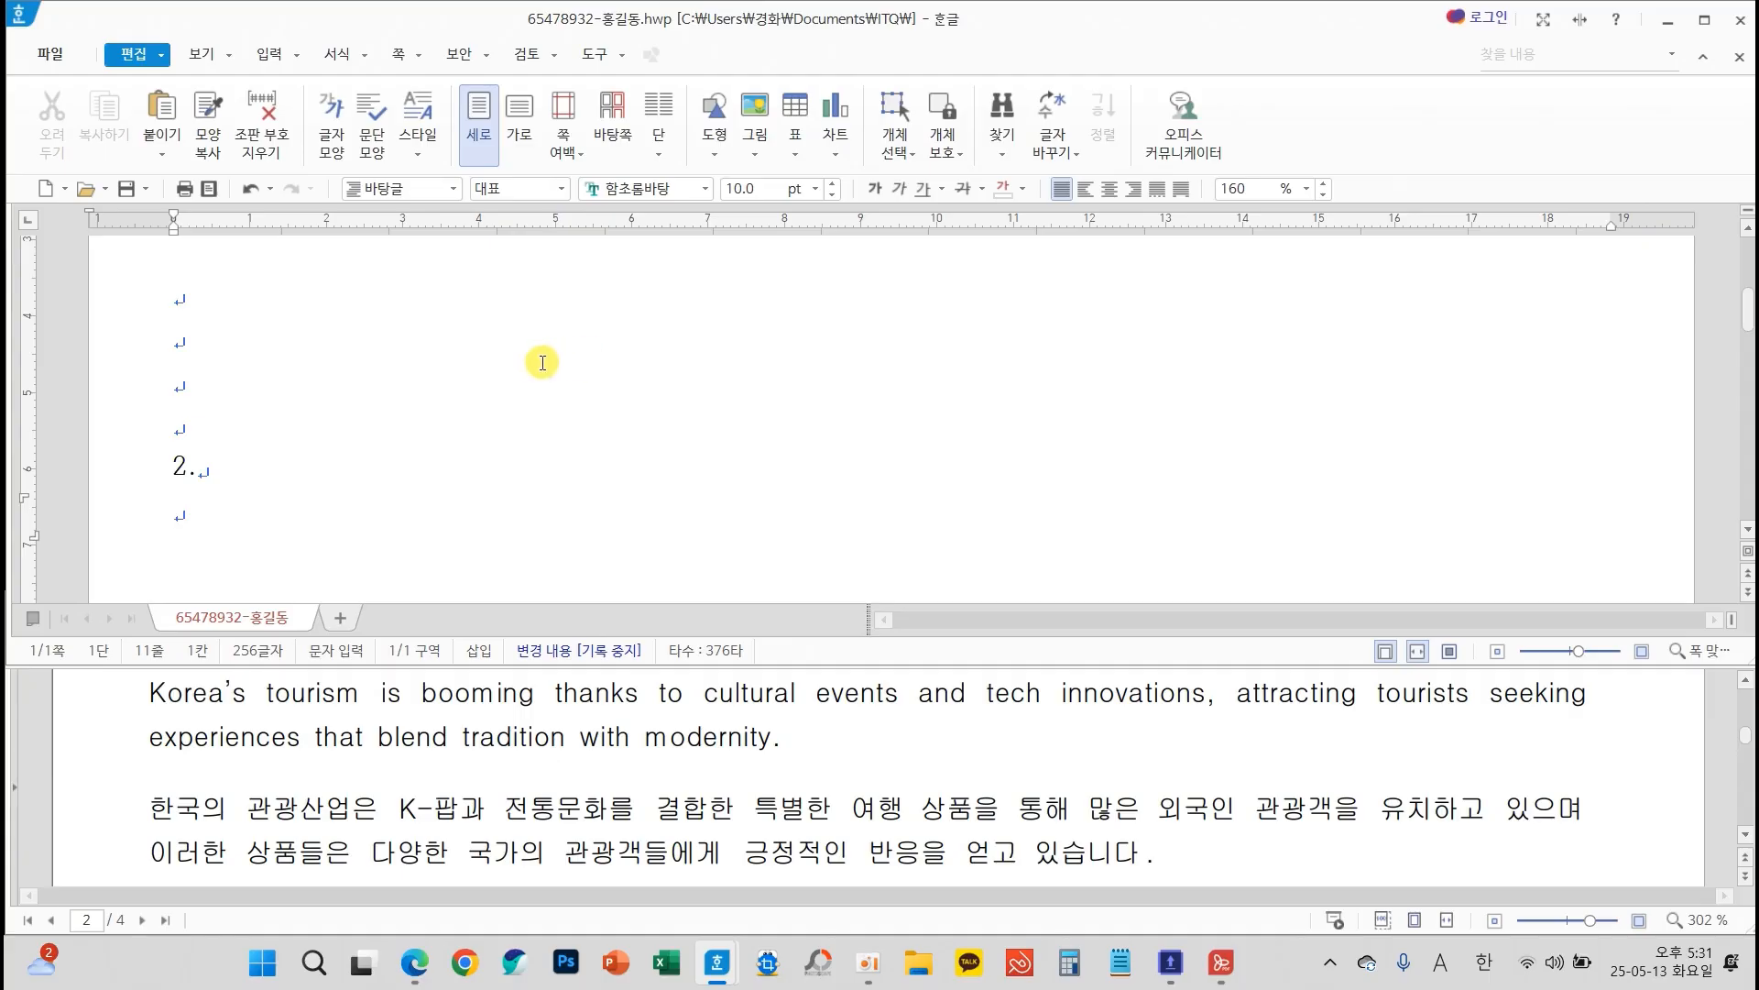
# Examine the table conditions (표 조건) of question 2 in the exam sheet
pyautogui.scroll(-1, 547, 365)
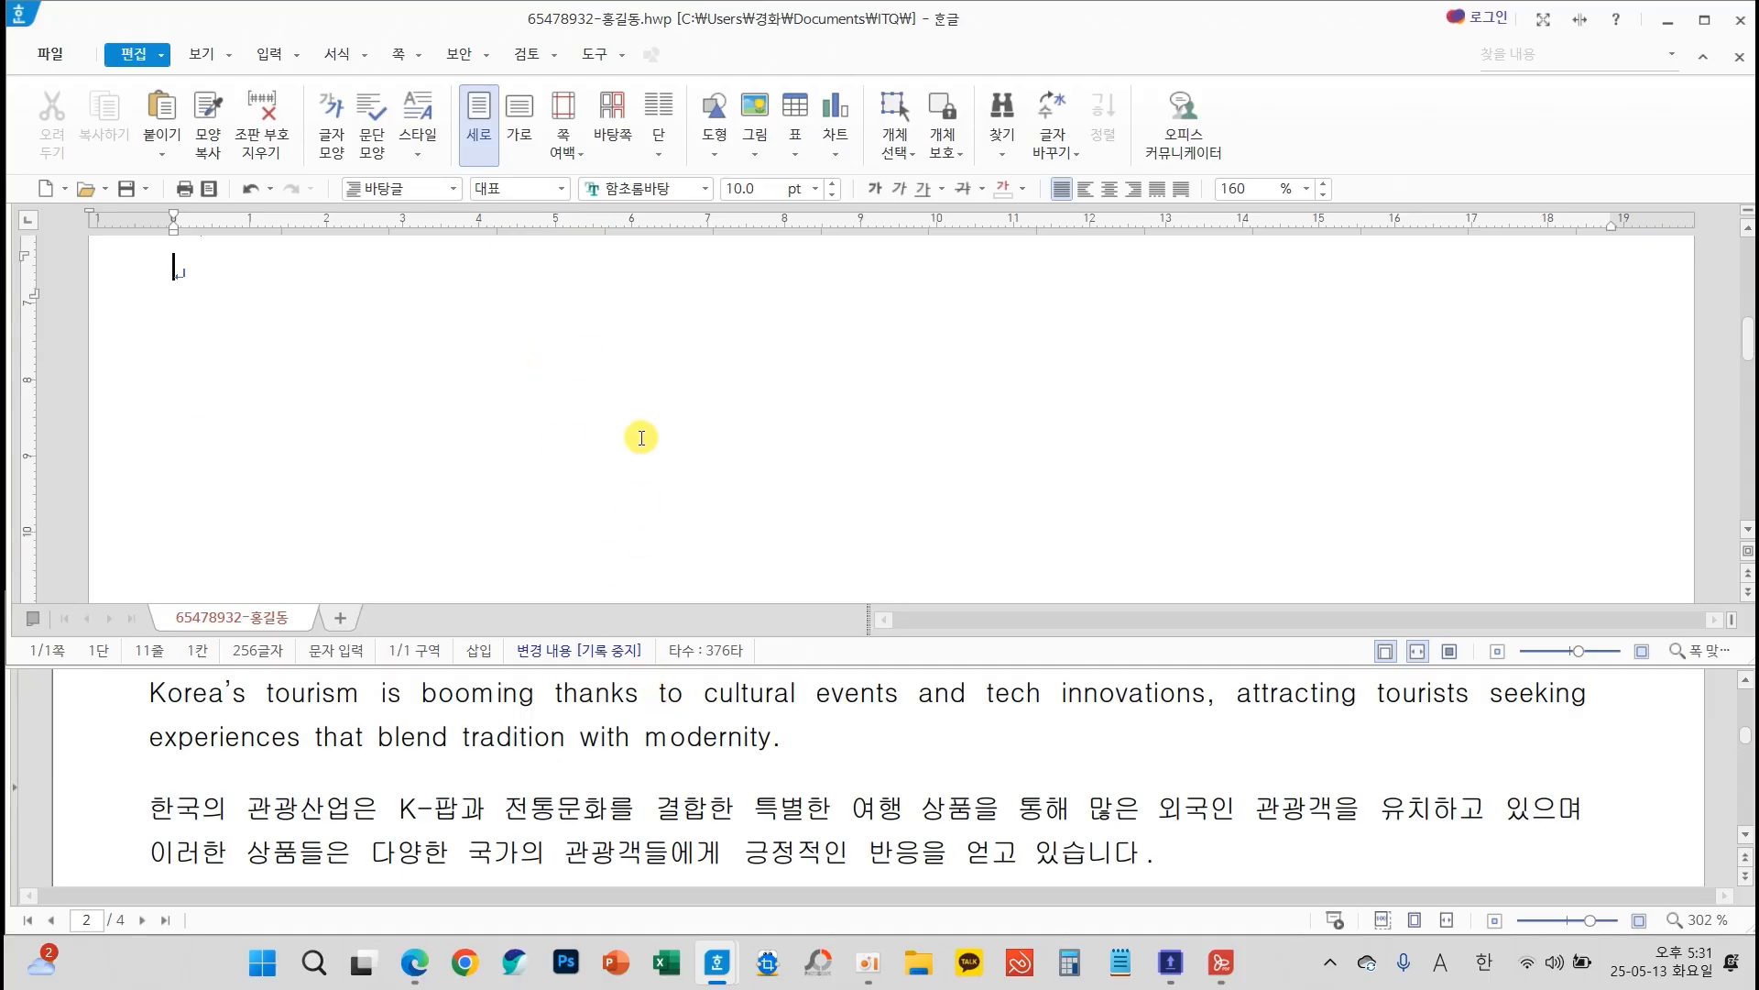
pyautogui.scroll(1, 641, 435)
pyautogui.scroll(-1, 757, 734)
pyautogui.scroll(-2, 761, 757)
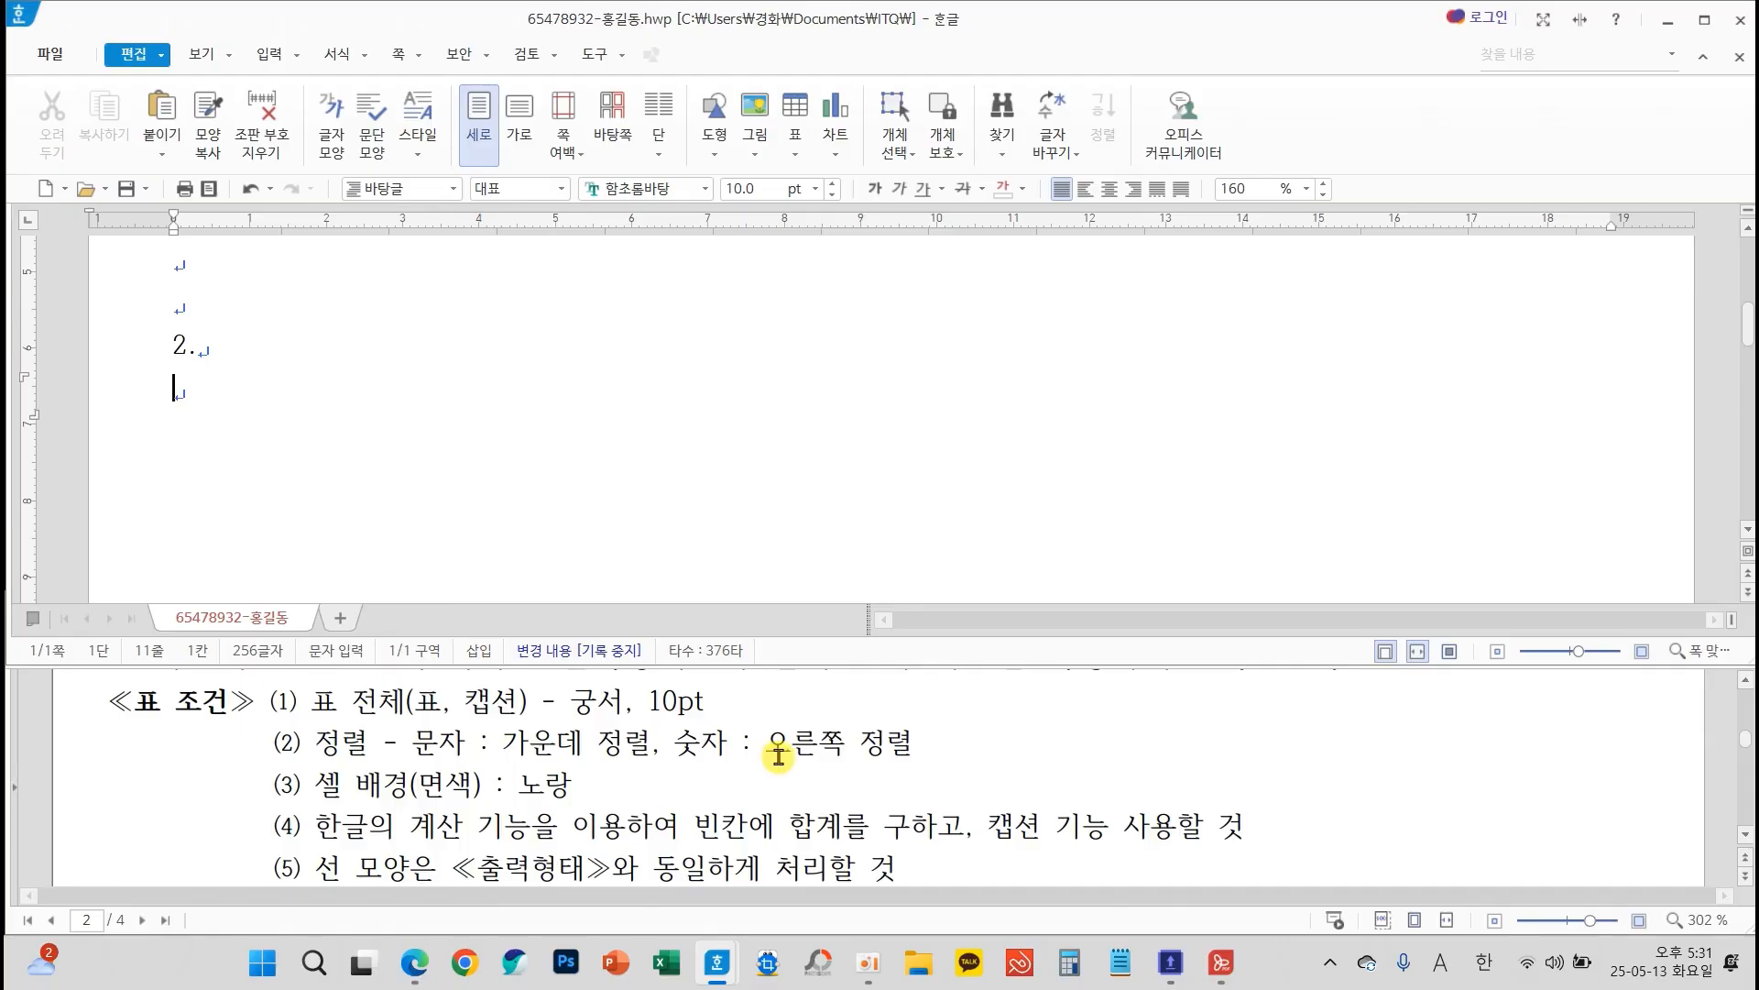
# Examine the sample table of question 2 in the exam sheet to count its rows and columns
pyautogui.scroll(-3, 775, 757)
pyautogui.scroll(-1, 780, 756)
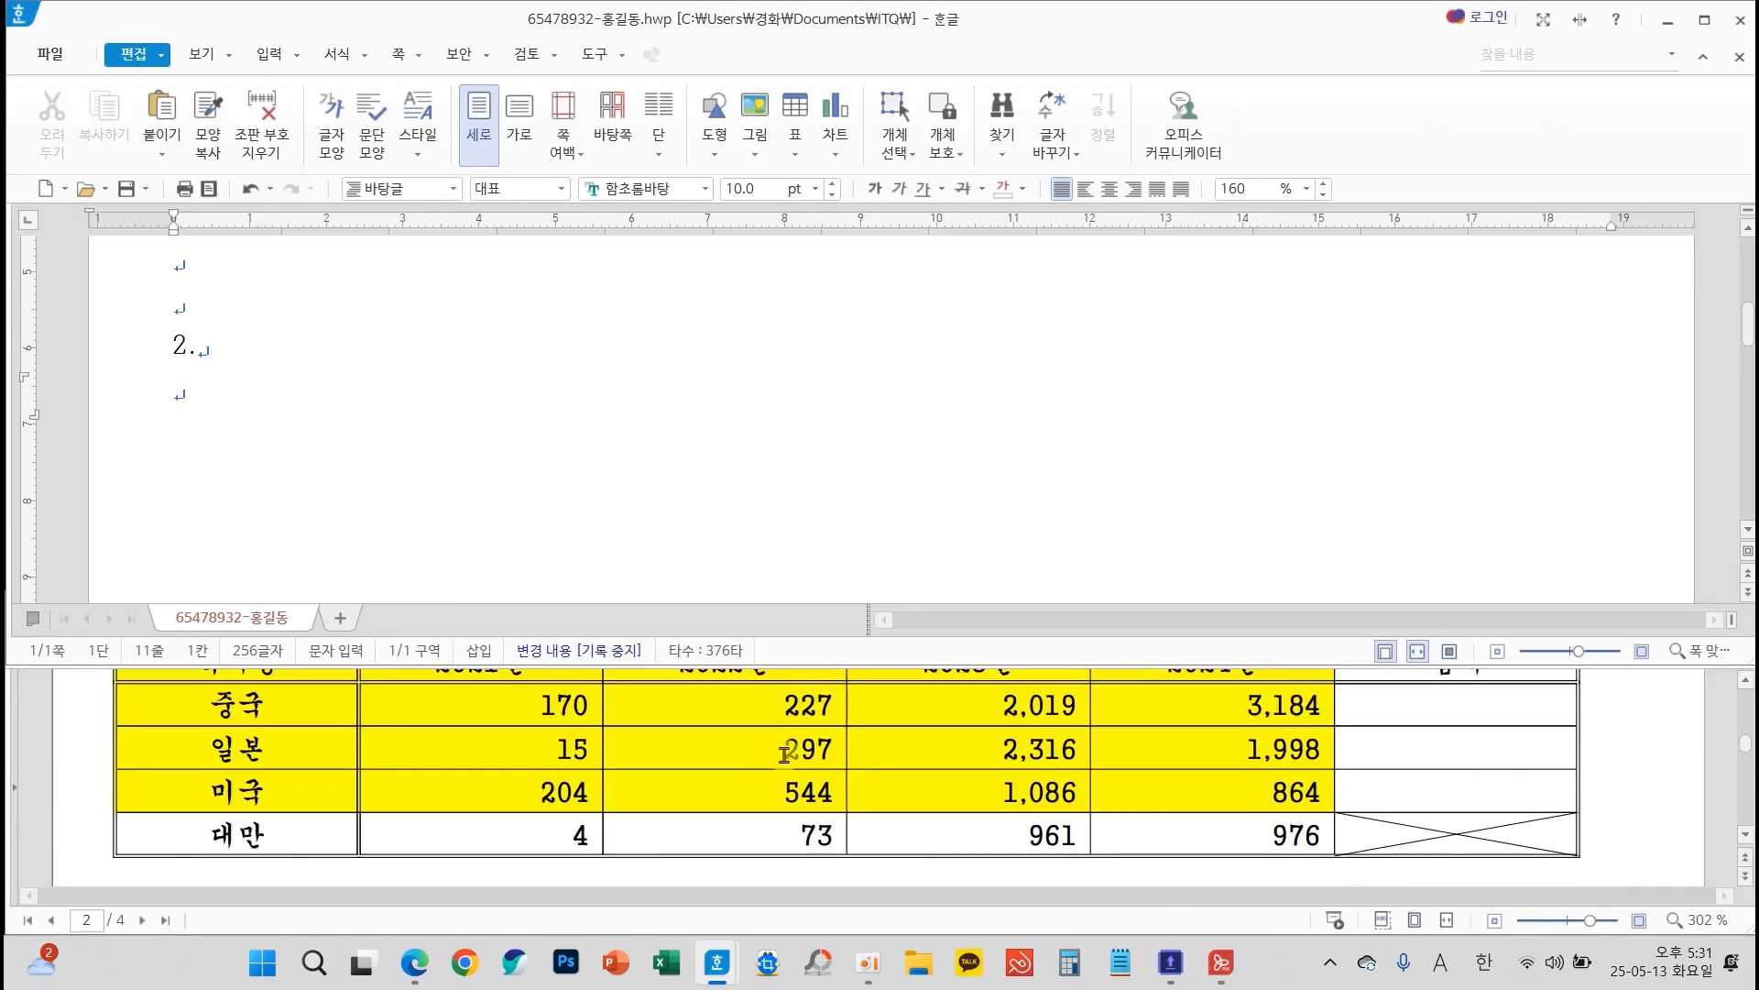
pyautogui.scroll(1, 784, 754)
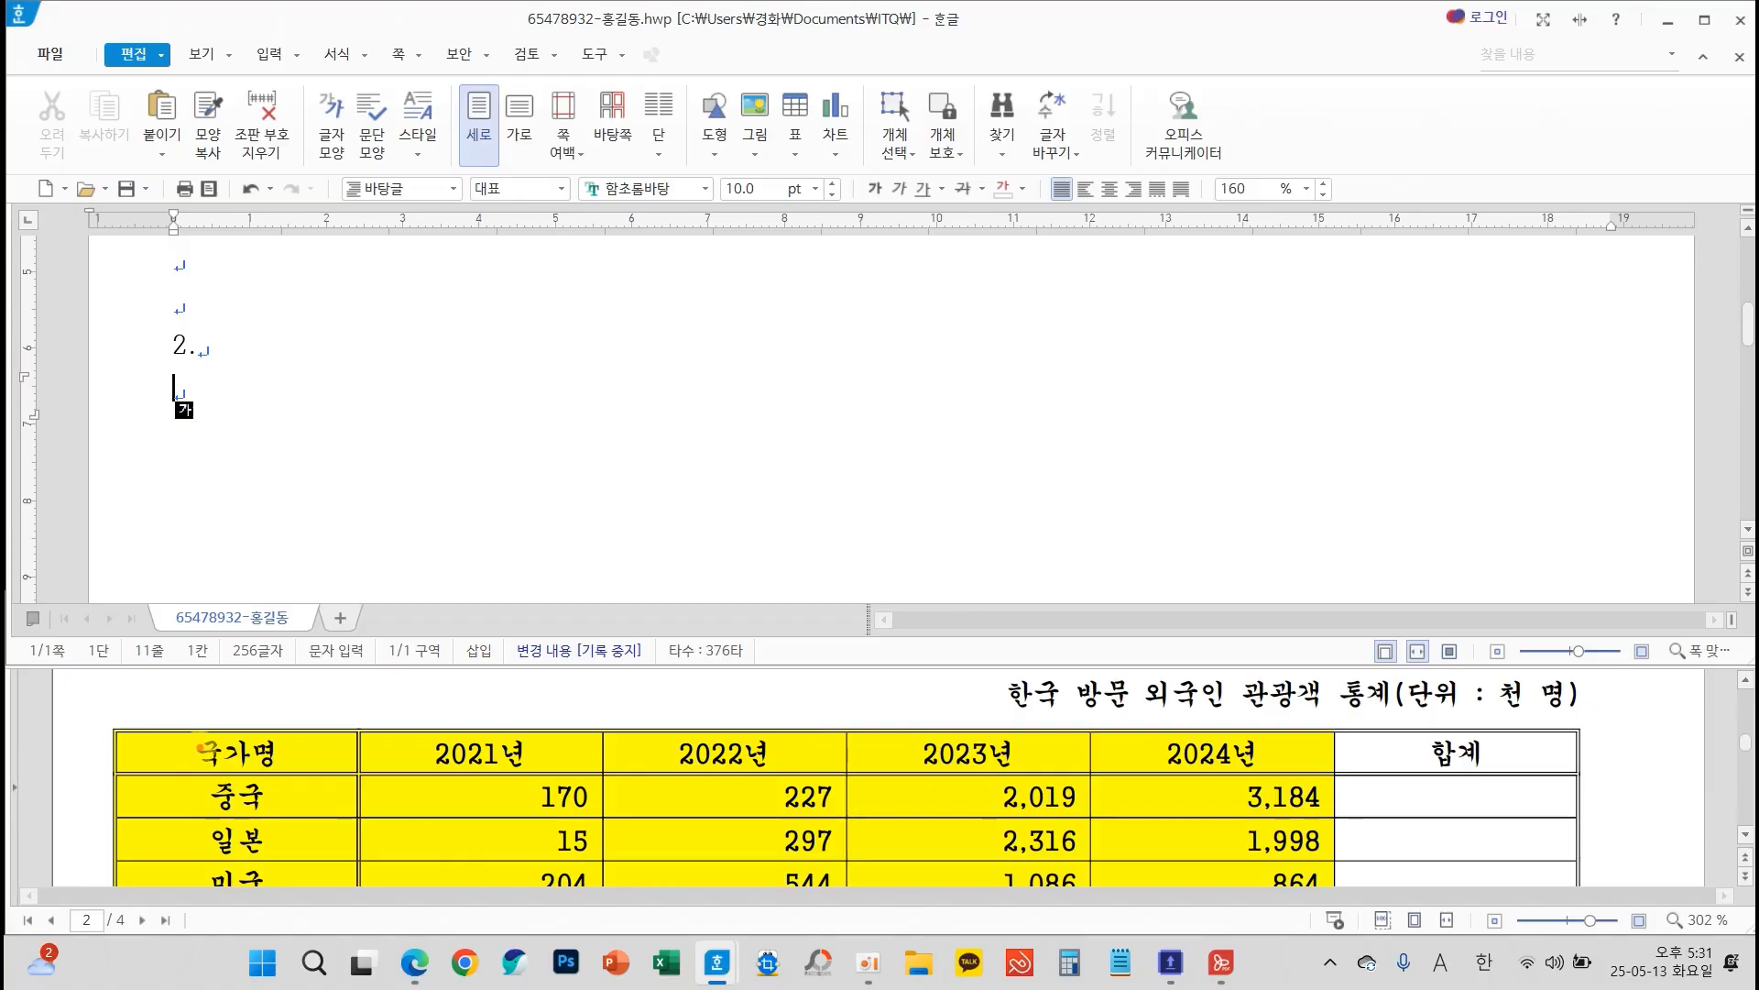
pyautogui.moveTo(182, 755)
pyautogui.mouseDown()
pyautogui.moveTo(734, 757)
pyautogui.moveTo(752, 776)
pyautogui.mouseUp()
pyautogui.moveTo(793, 714)
pyautogui.mouseDown()
pyautogui.moveTo(803, 728)
pyautogui.moveTo(776, 744)
pyautogui.mouseUp()
pyautogui.moveTo(803, 726)
pyautogui.mouseDown()
pyautogui.moveTo(866, 744)
pyautogui.moveTo(829, 775)
pyautogui.moveTo(899, 793)
pyautogui.mouseUp()
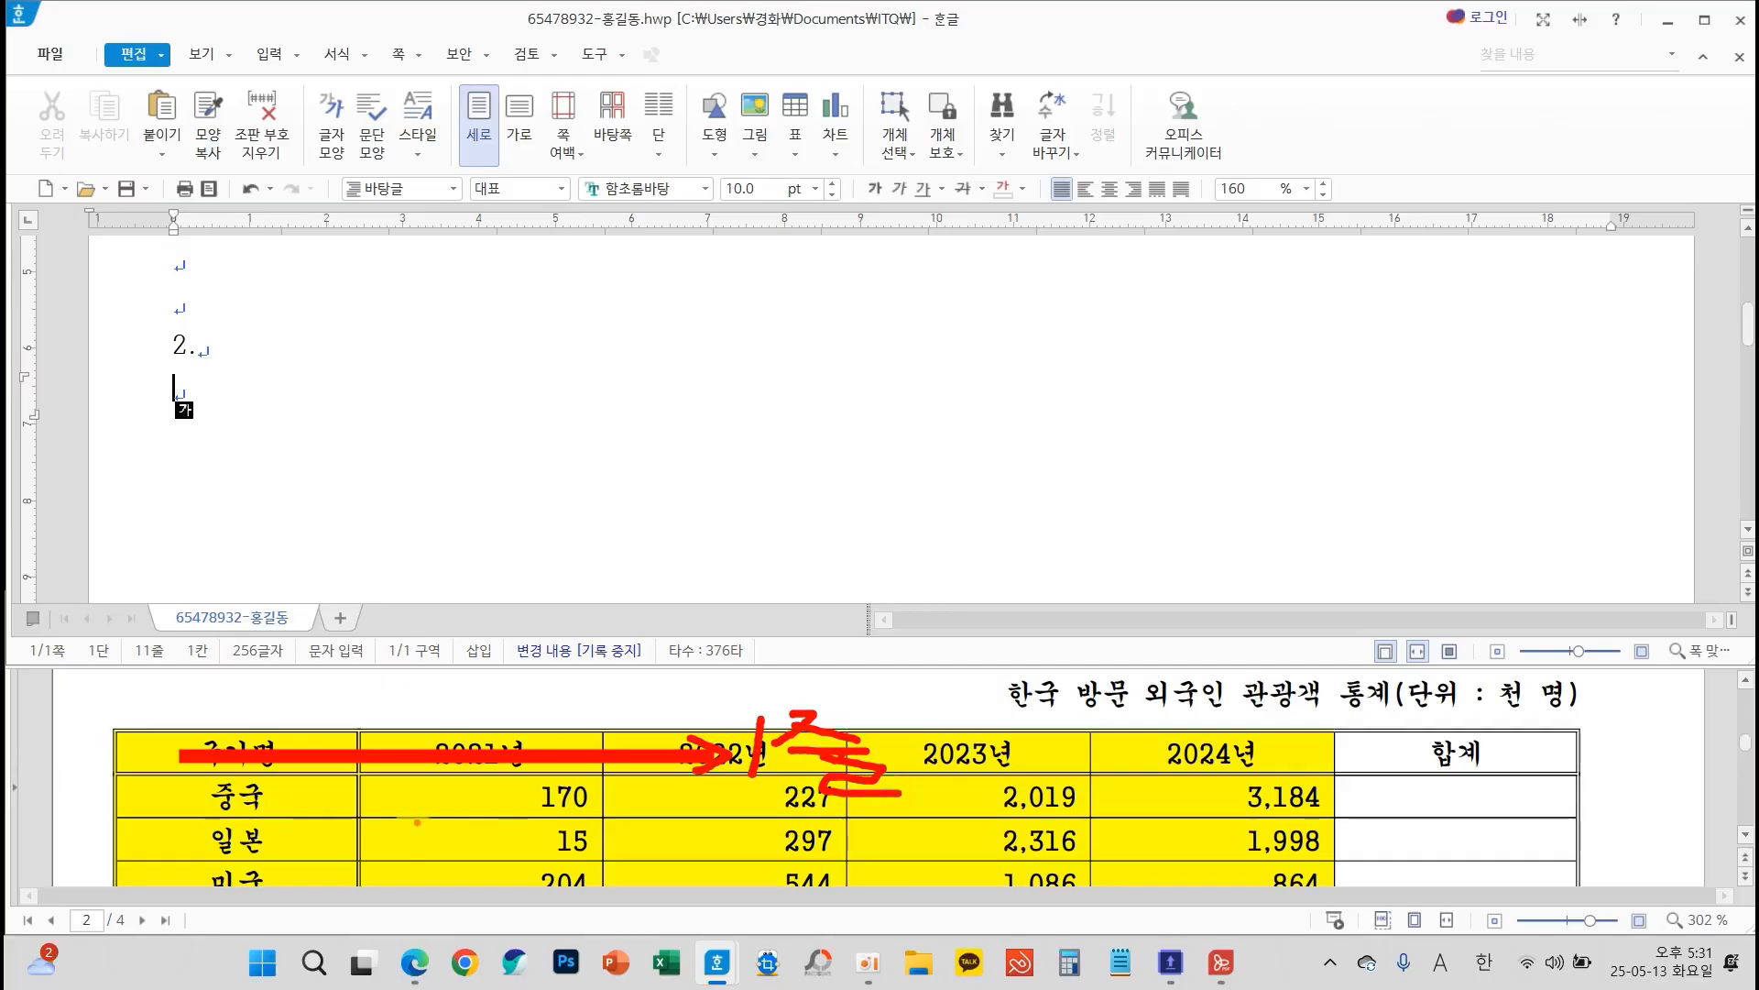
pyautogui.moveTo(212, 796)
pyautogui.mouseDown()
pyautogui.moveTo(298, 798)
pyautogui.moveTo(335, 873)
pyautogui.mouseUp()
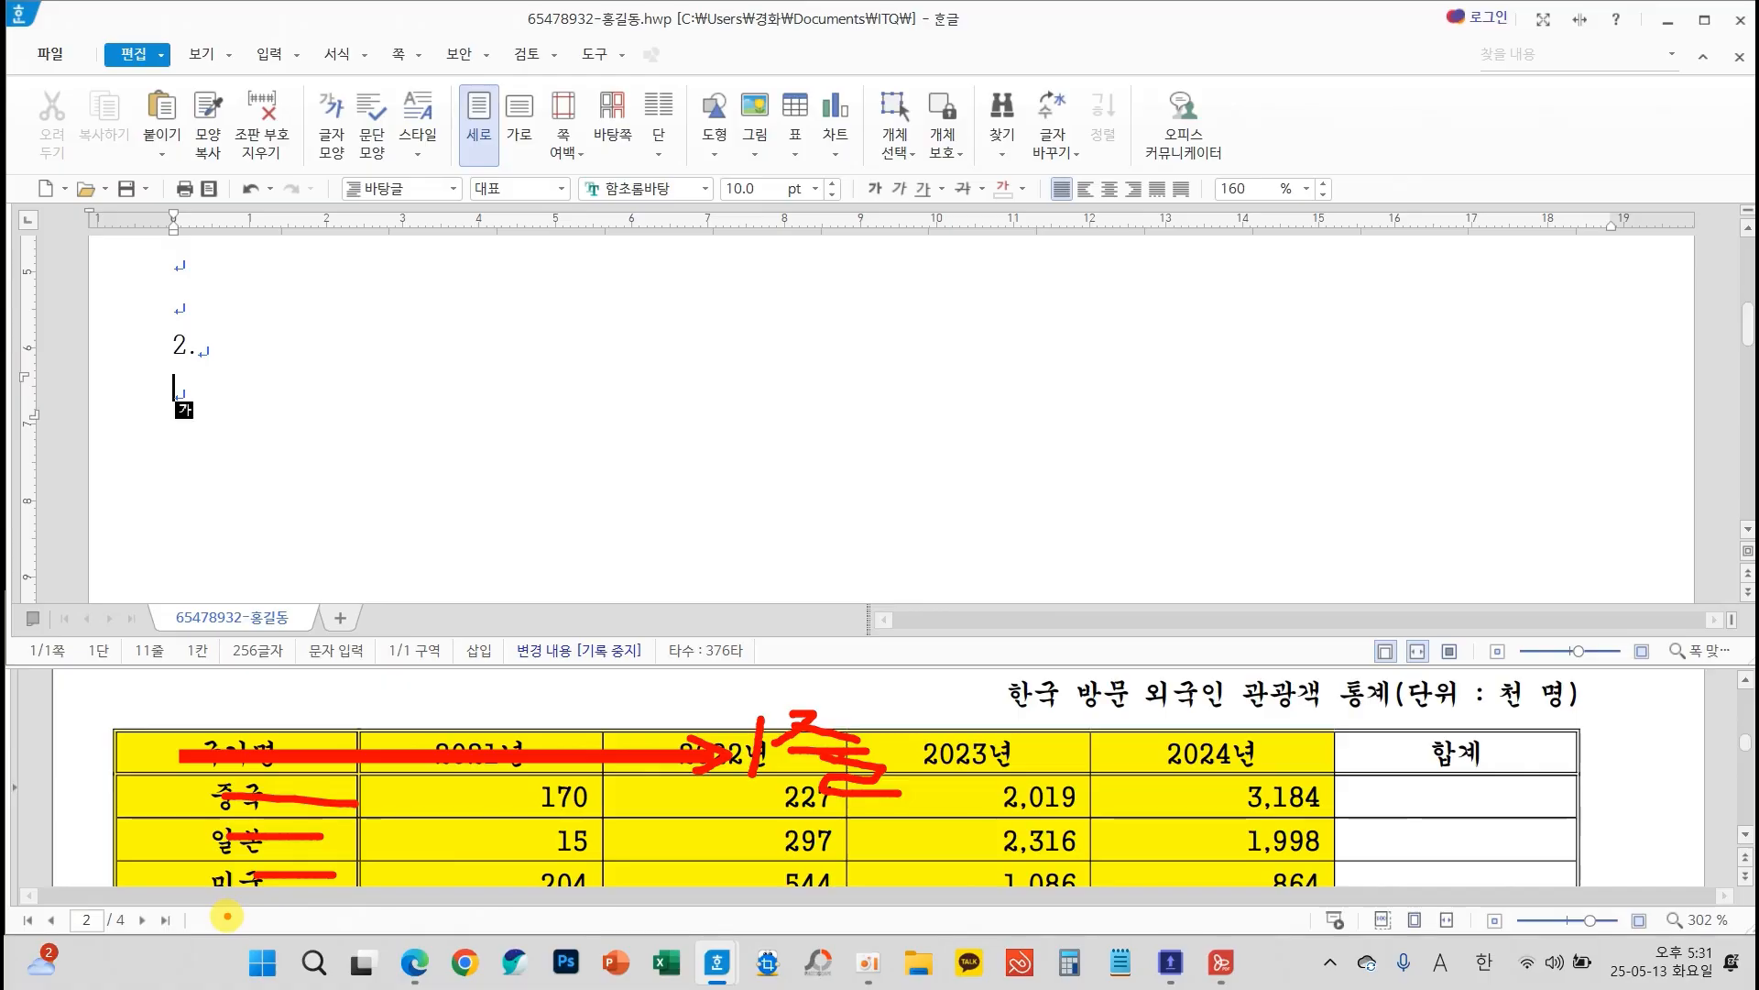
pyautogui.moveTo(234, 916); pyautogui.dragTo(359, 928)
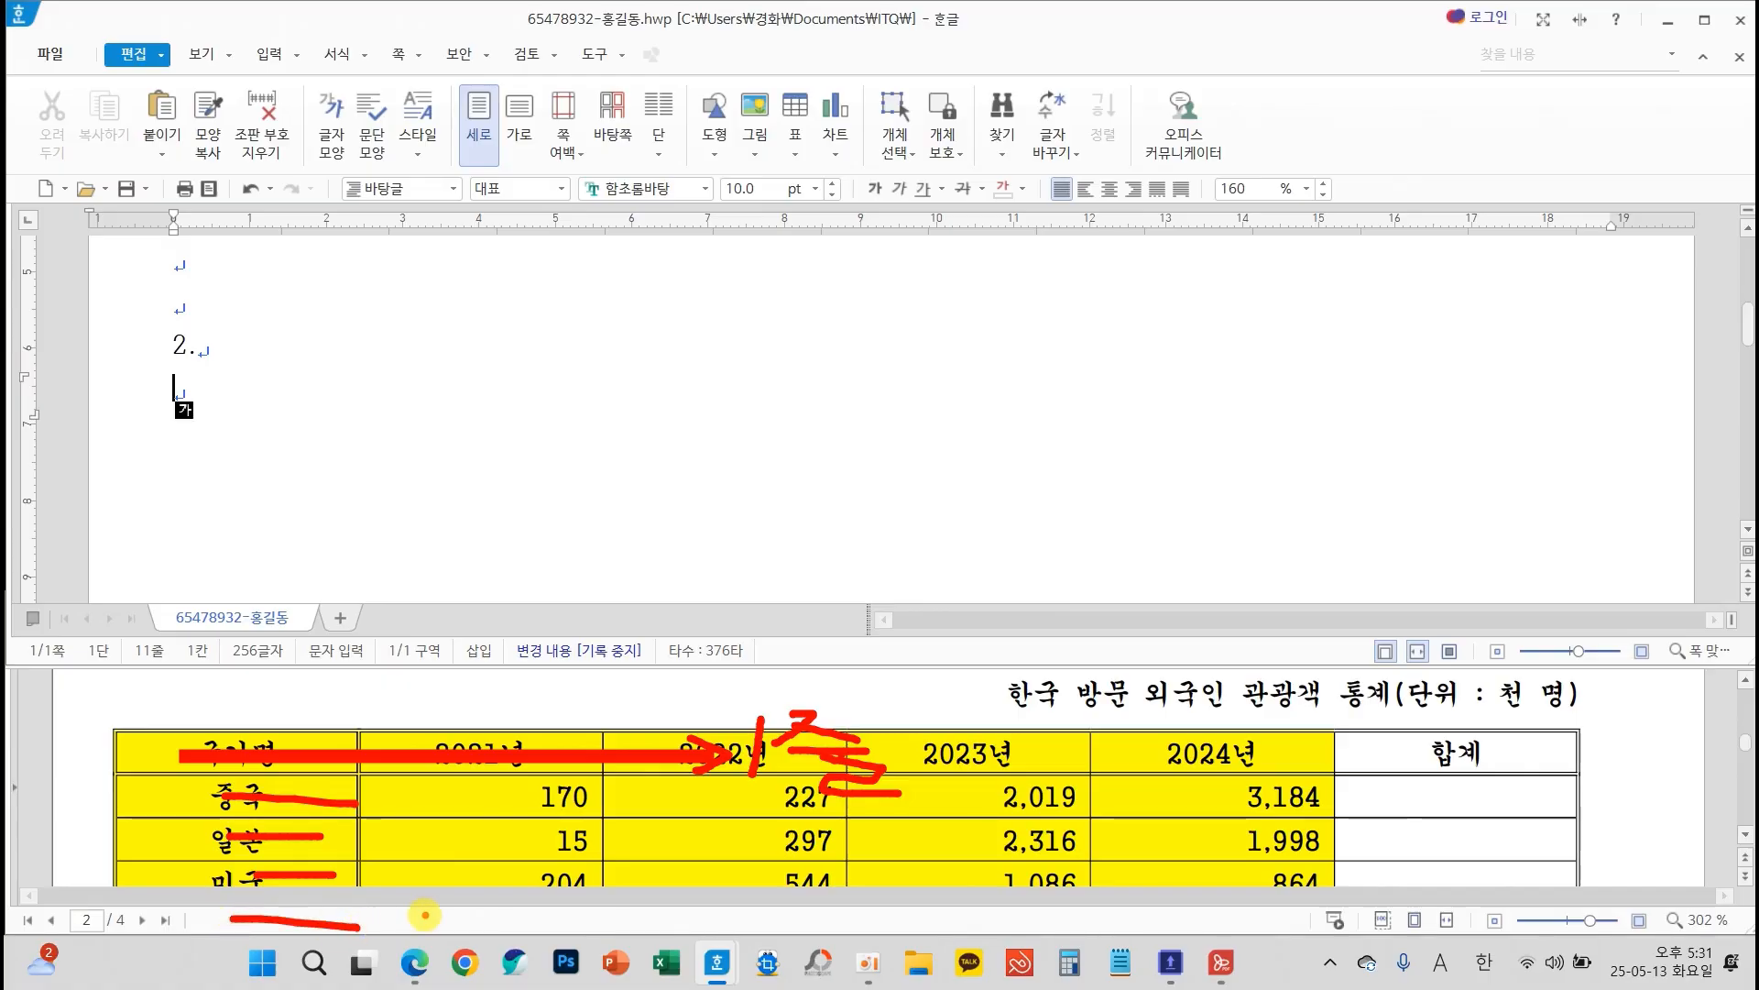
pyautogui.press('Escape')
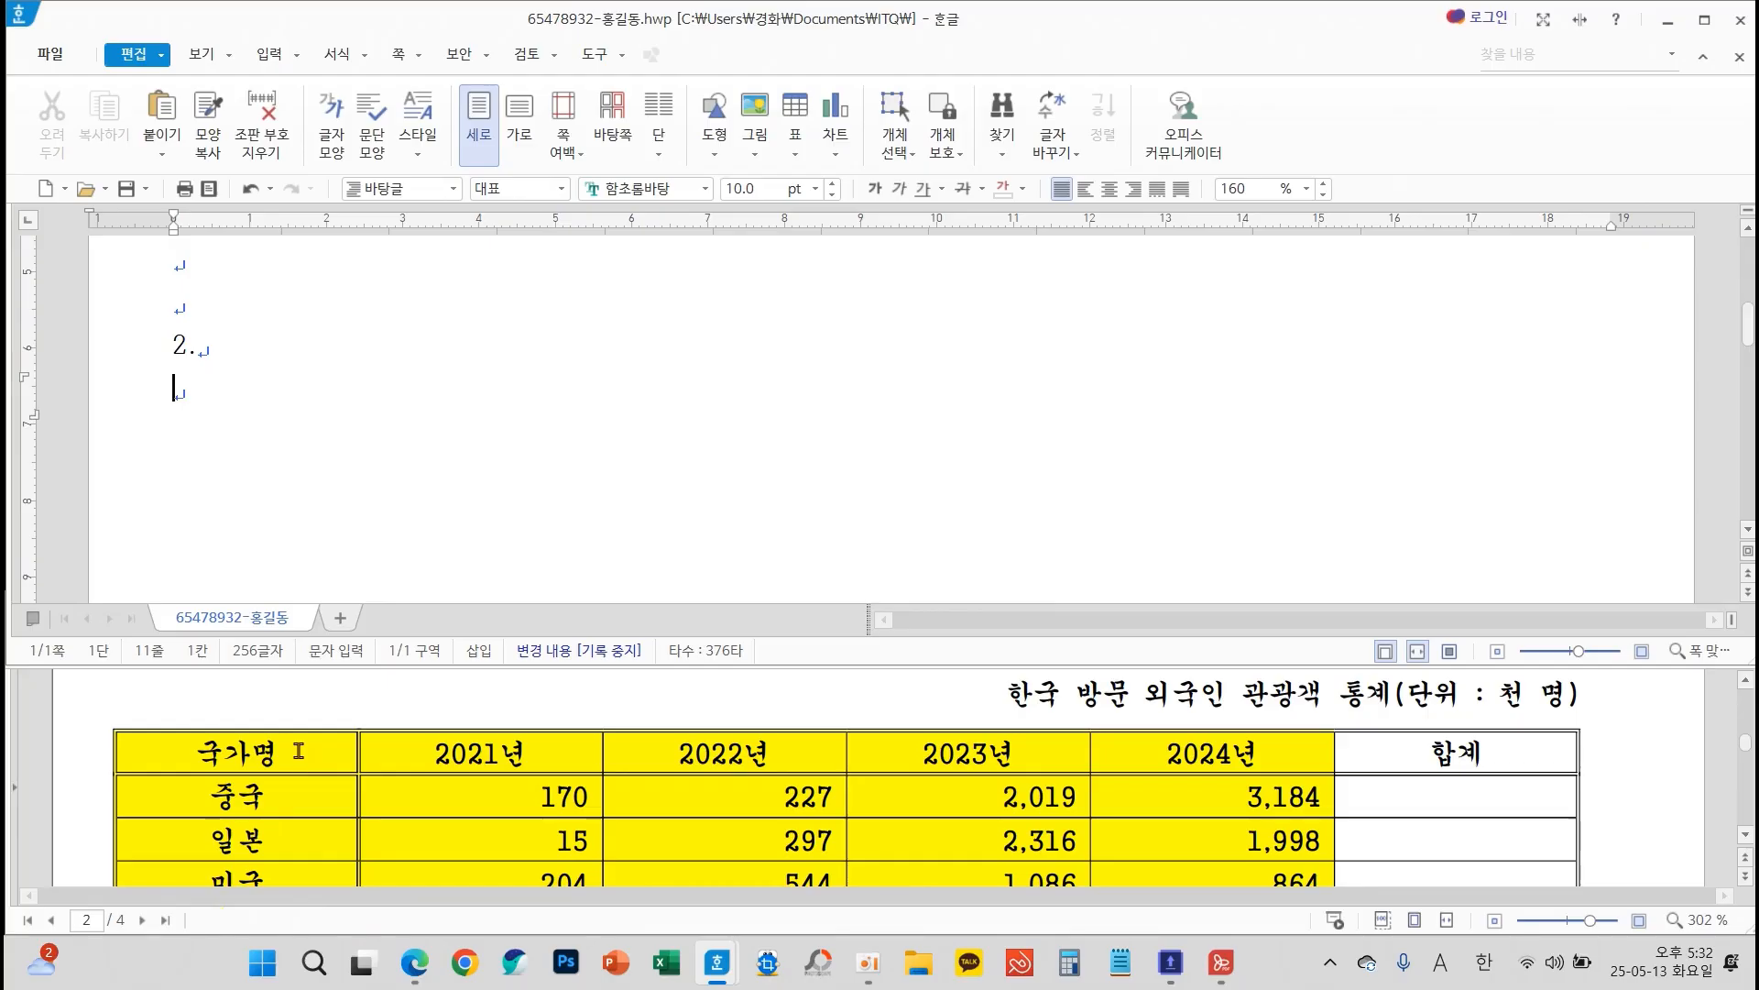
pyautogui.moveTo(243, 596)
pyautogui.mouseDown()
pyautogui.moveTo(238, 806)
pyautogui.moveTo(203, 802)
pyautogui.moveTo(236, 838)
pyautogui.moveTo(343, 759)
pyautogui.mouseUp()
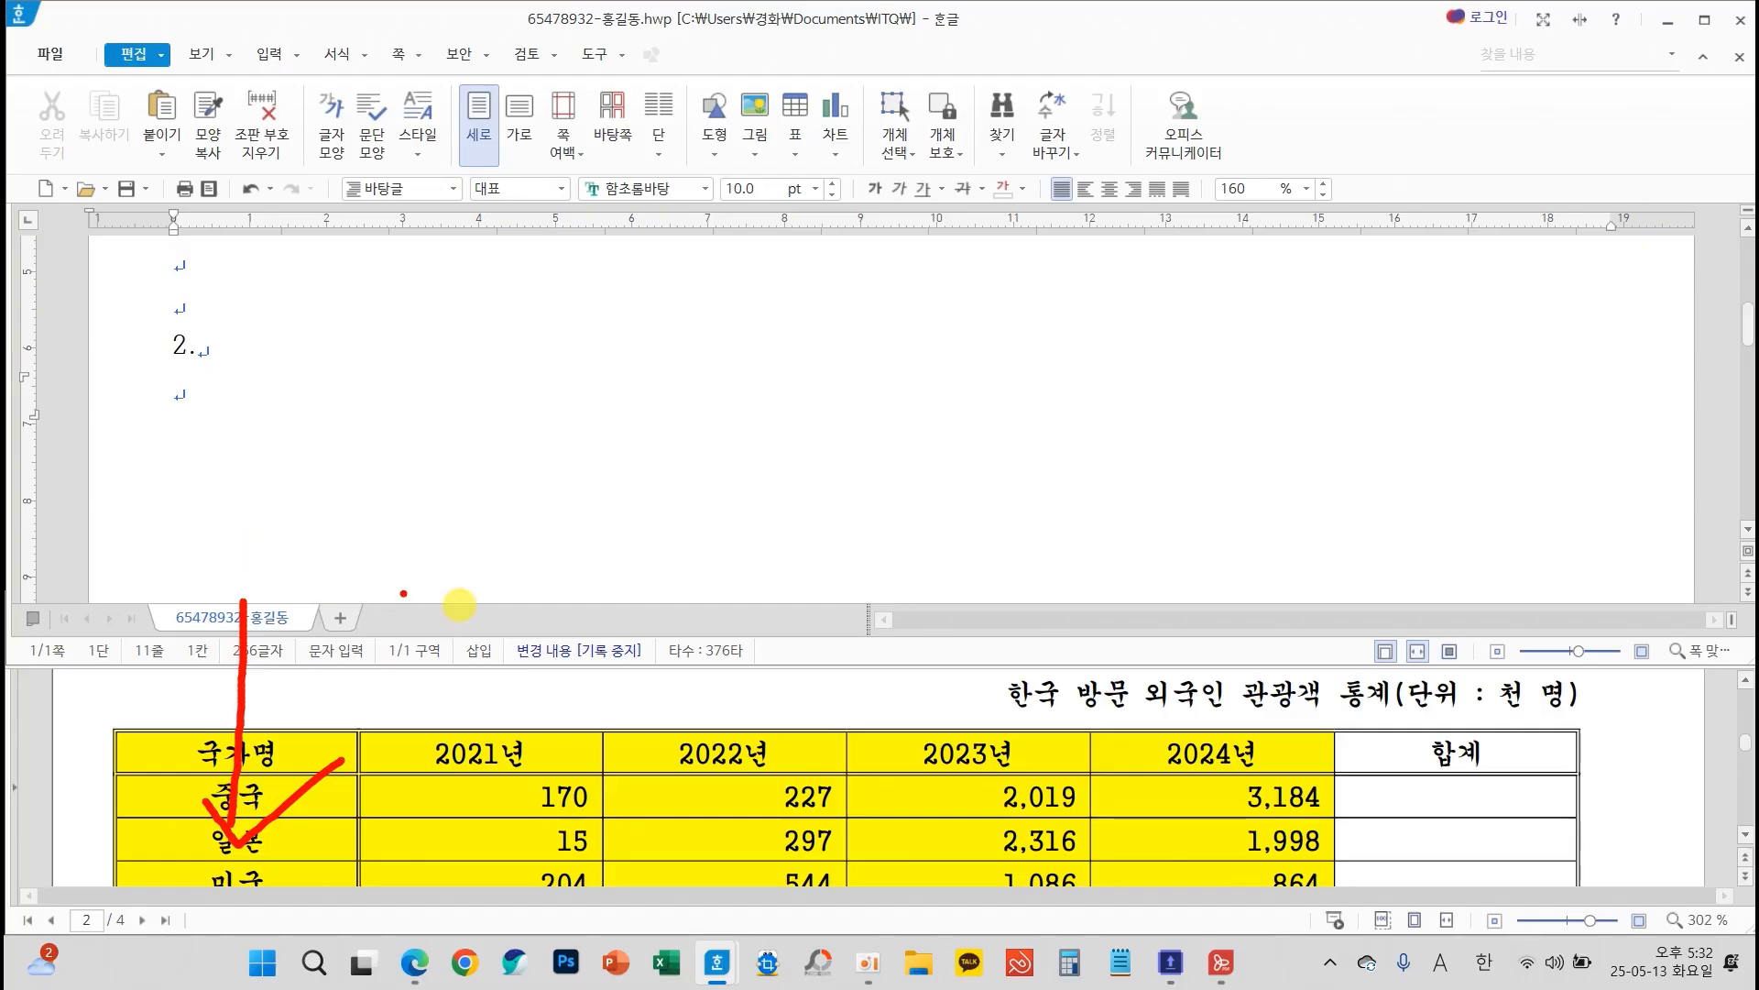
pyautogui.moveTo(504, 652); pyautogui.dragTo(500, 809)
pyautogui.moveTo(670, 626); pyautogui.dragTo(706, 807)
pyautogui.moveTo(902, 660); pyautogui.dragTo(946, 806)
pyautogui.moveTo(1139, 661); pyautogui.dragTo(1237, 822)
pyautogui.moveTo(1479, 629); pyautogui.dragTo(1523, 832)
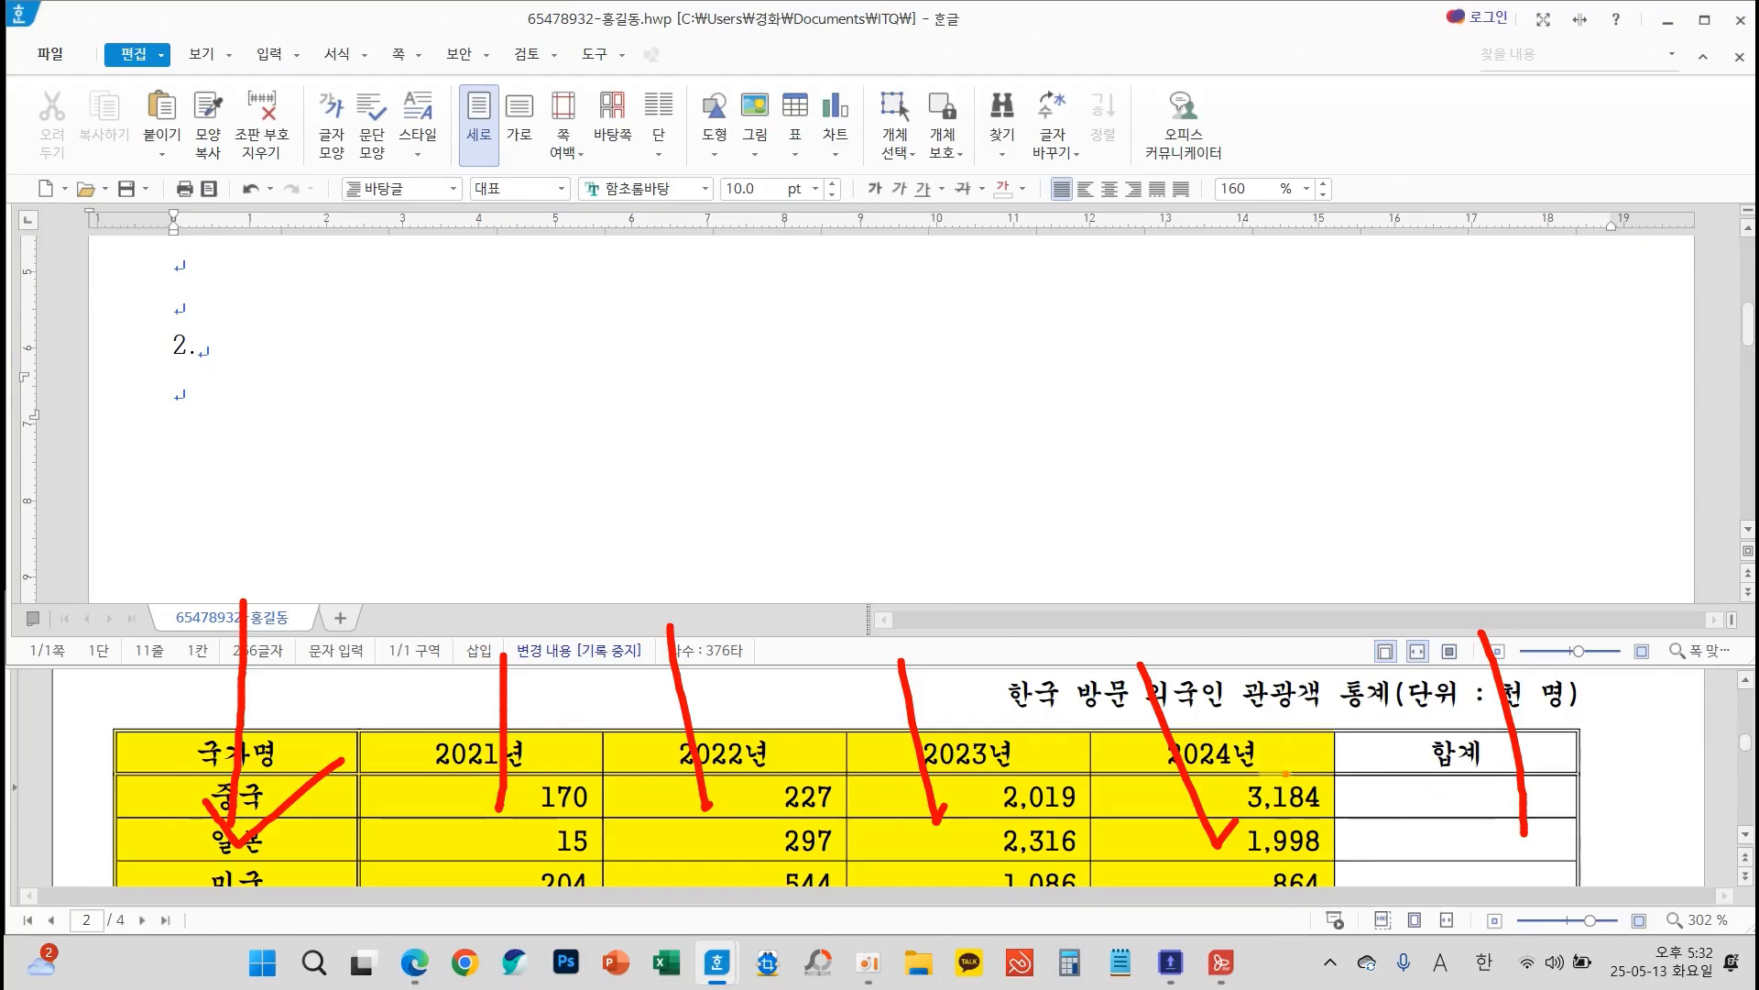
pyautogui.press('Escape')
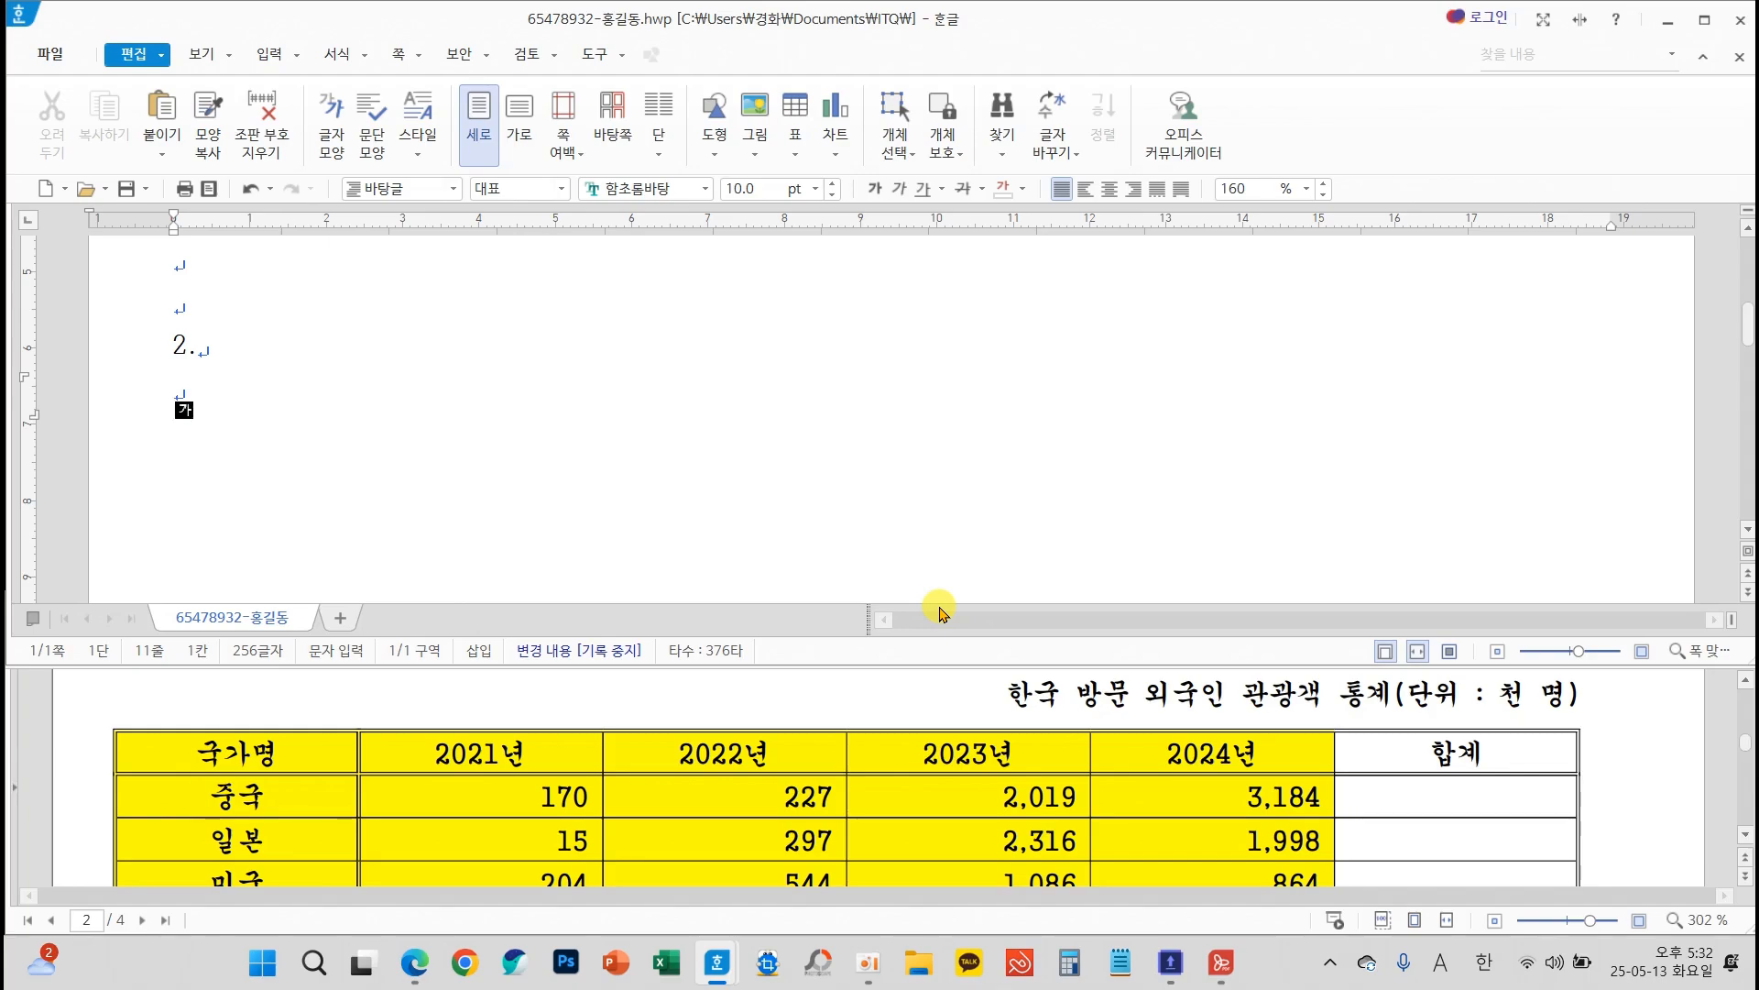
# Insert a table of 5 rows and 6 columns below the question number 2., treated as a character (글자처럼 취급)
pyautogui.click(269, 55)
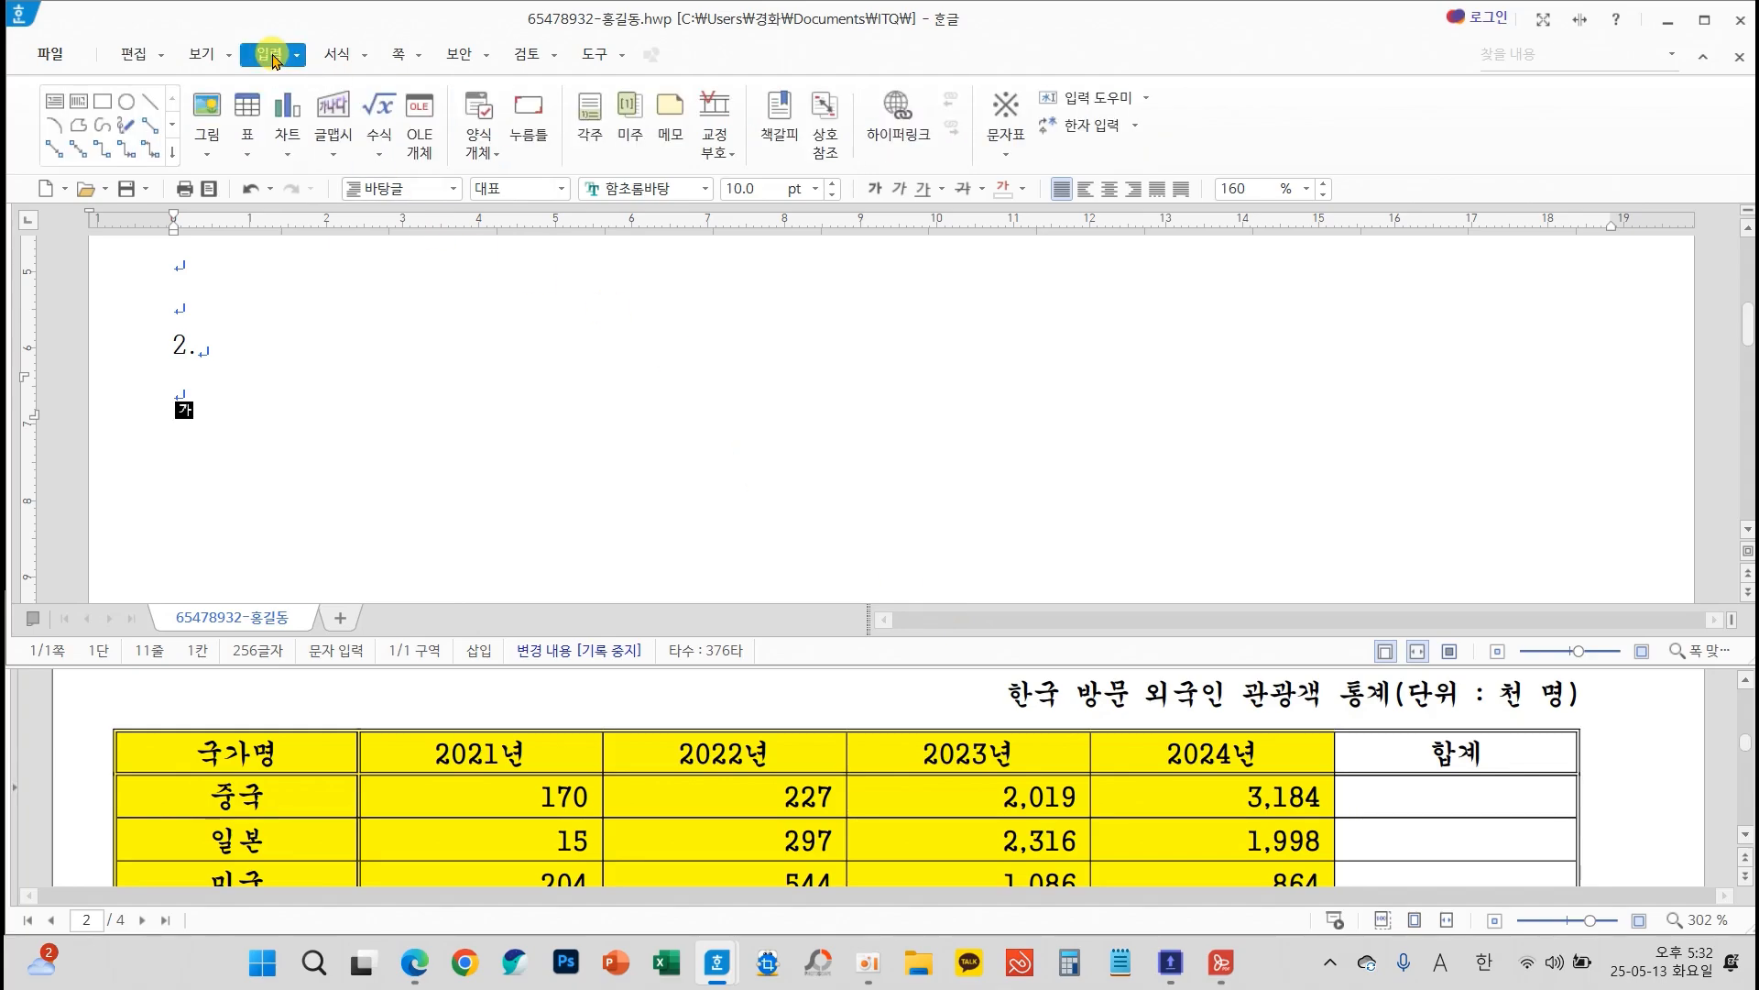
pyautogui.click(246, 106)
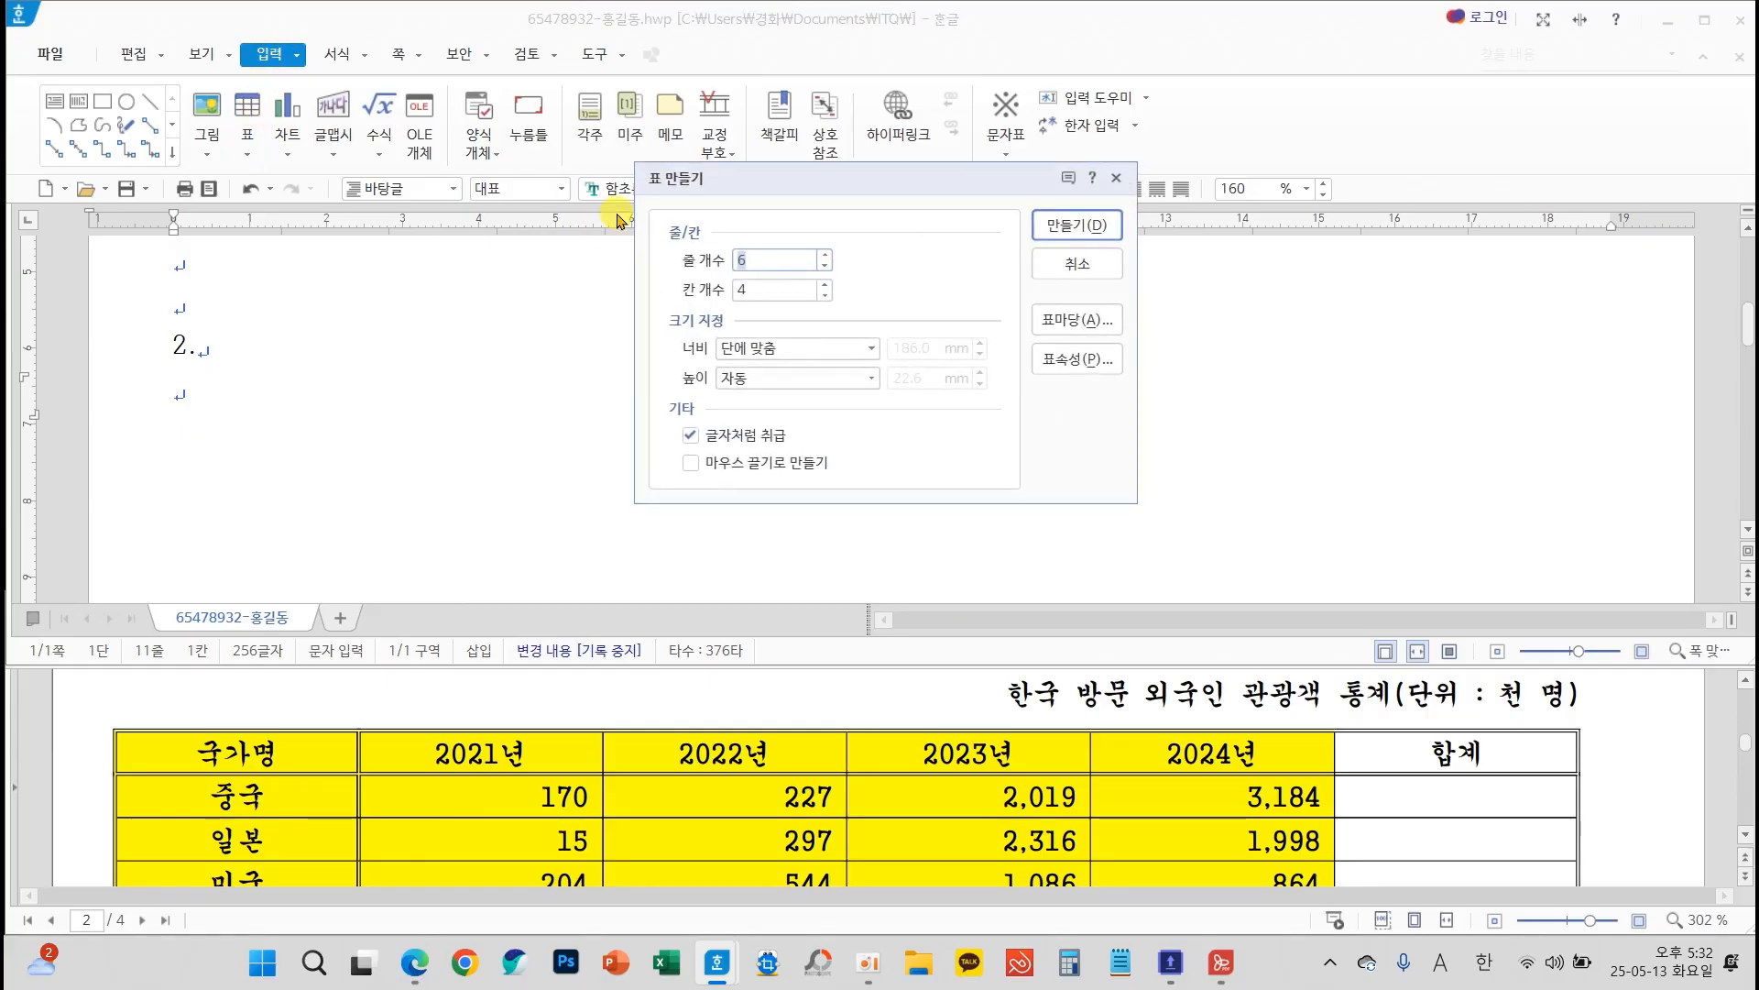
pyautogui.click(824, 284)
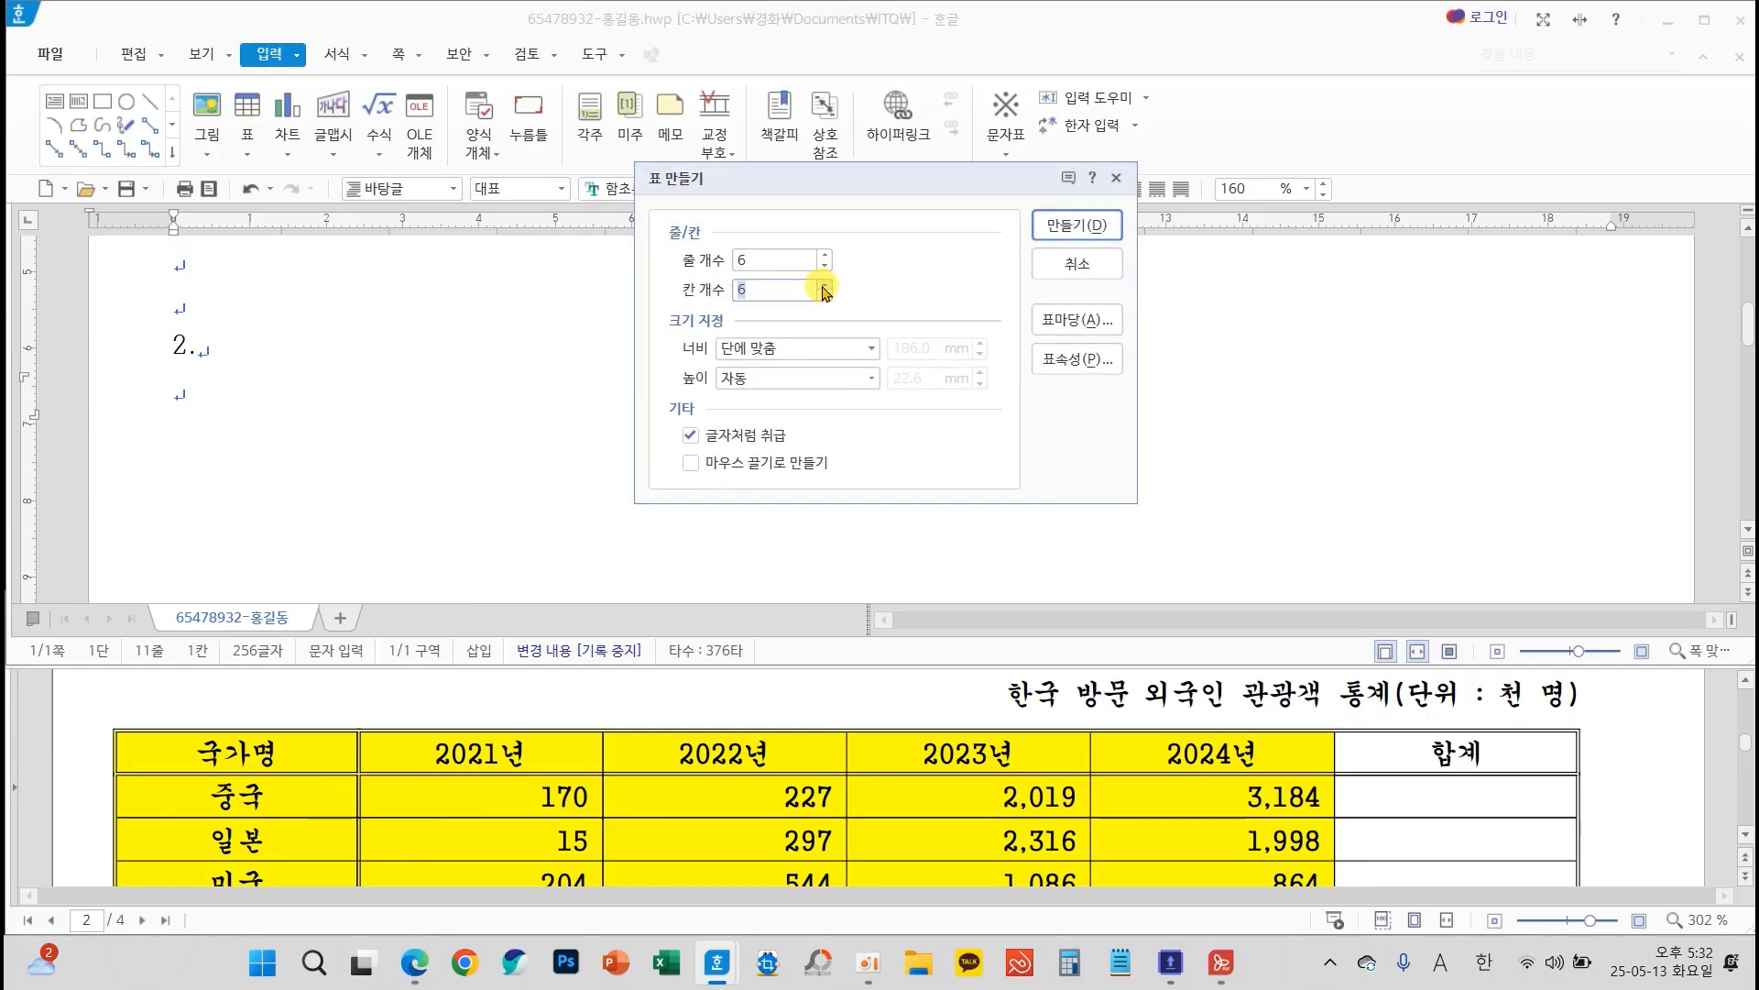
pyautogui.click(825, 267)
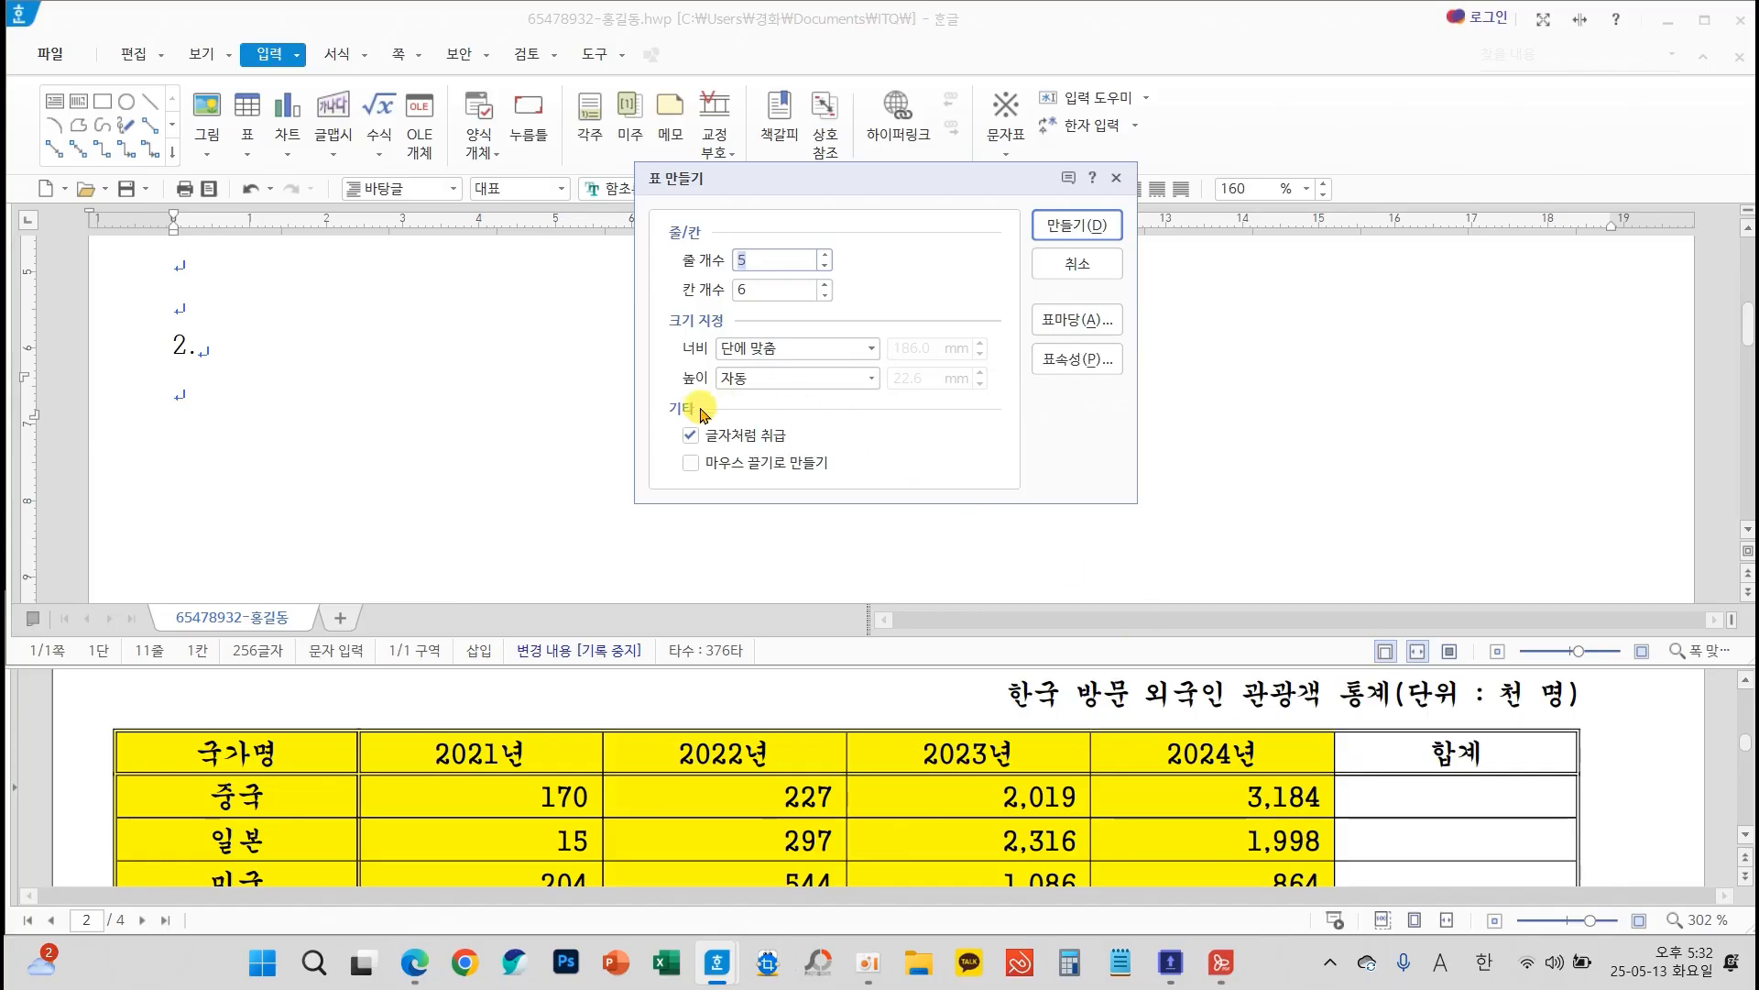
pyautogui.moveTo(659, 404); pyautogui.dragTo(809, 454)
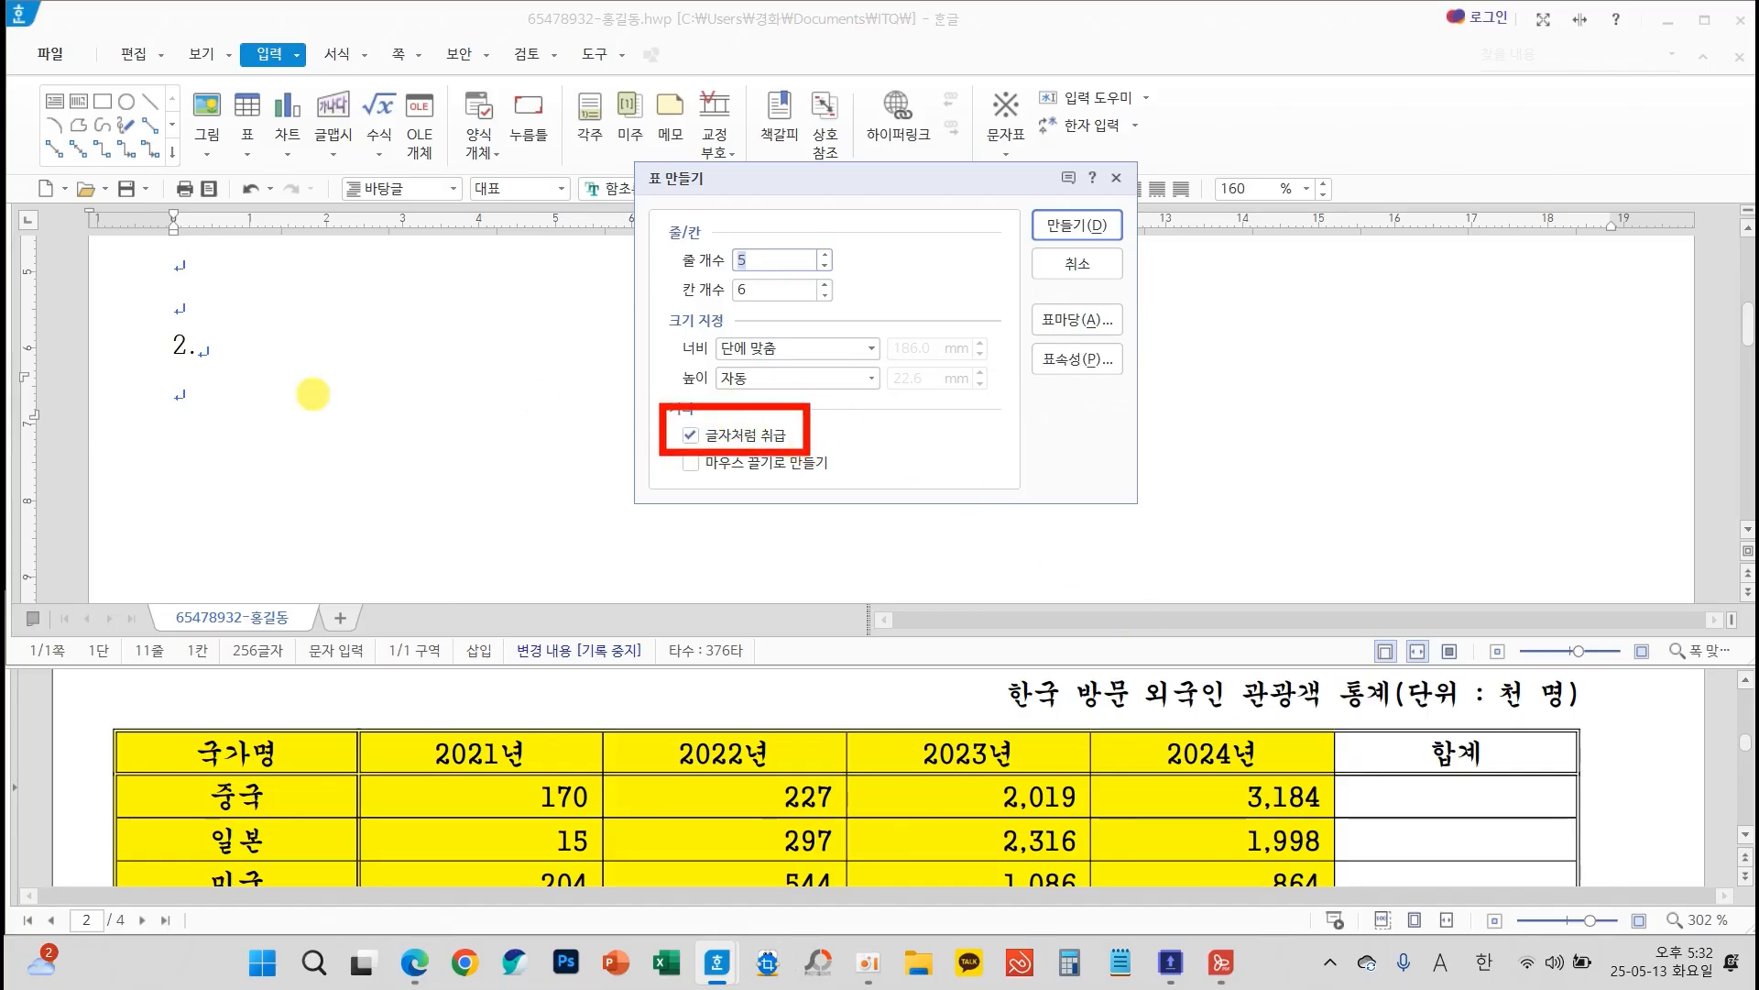
pyautogui.moveTo(171, 374); pyautogui.dragTo(175, 472)
pyautogui.moveTo(1610, 357); pyautogui.dragTo(1615, 475)
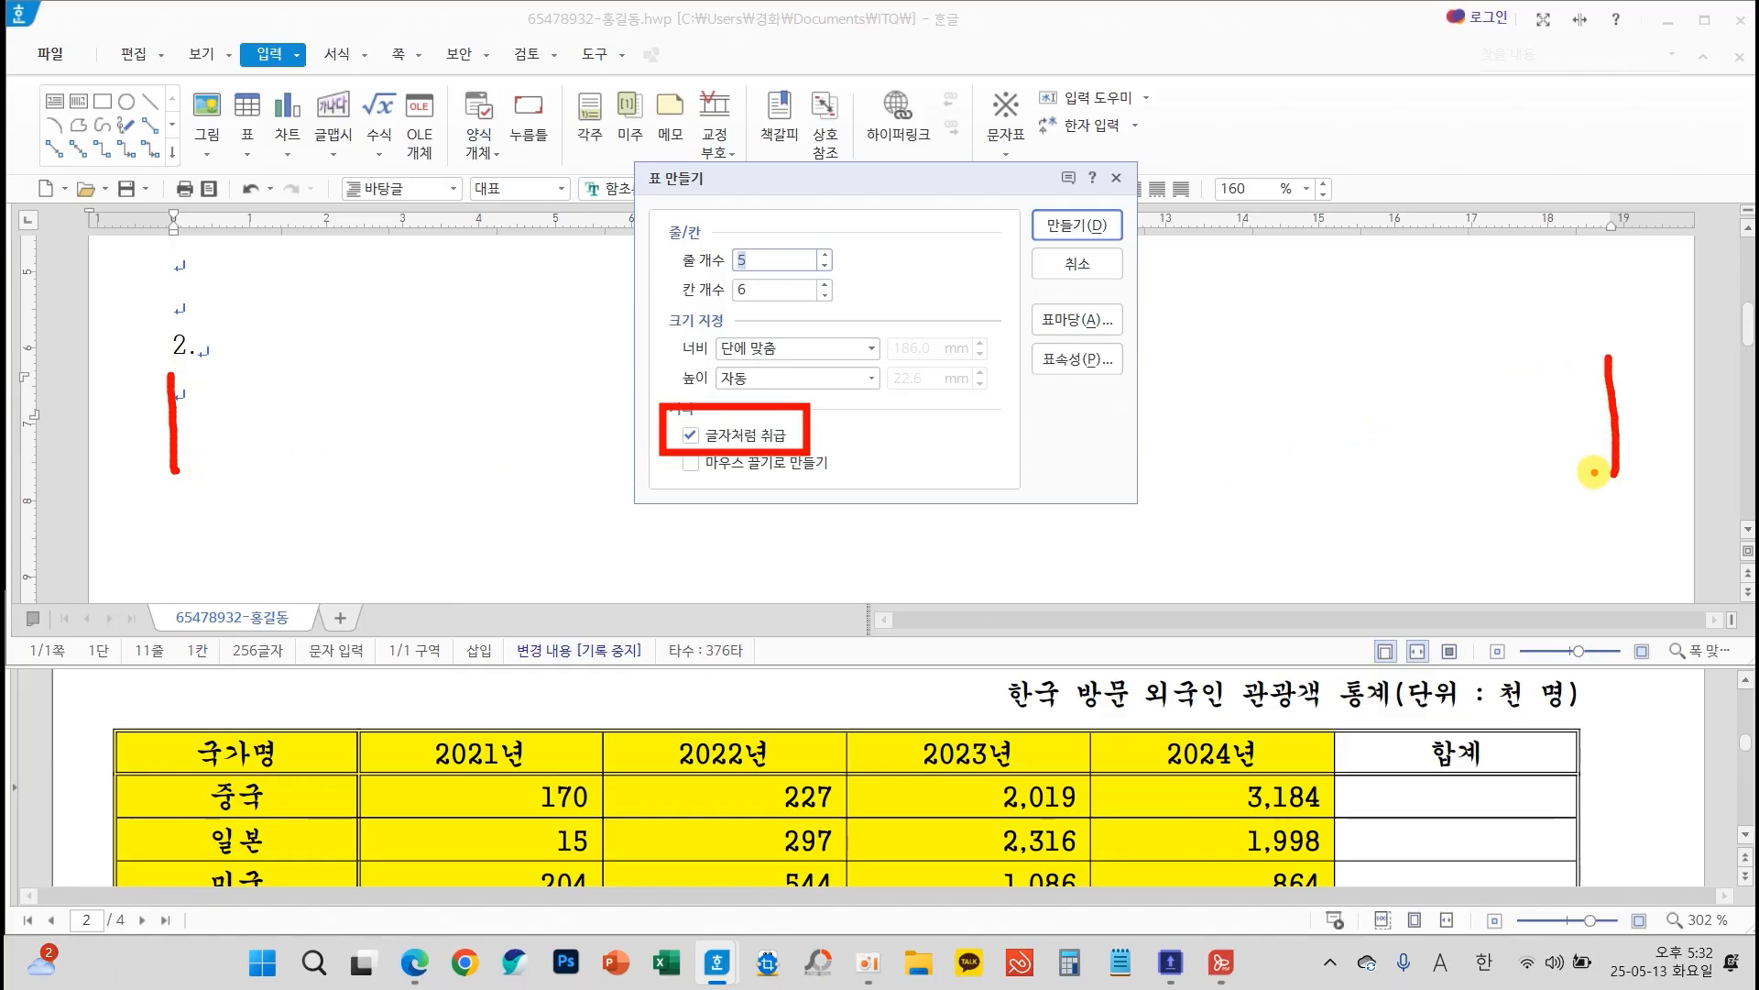
pyautogui.click(1104, 224)
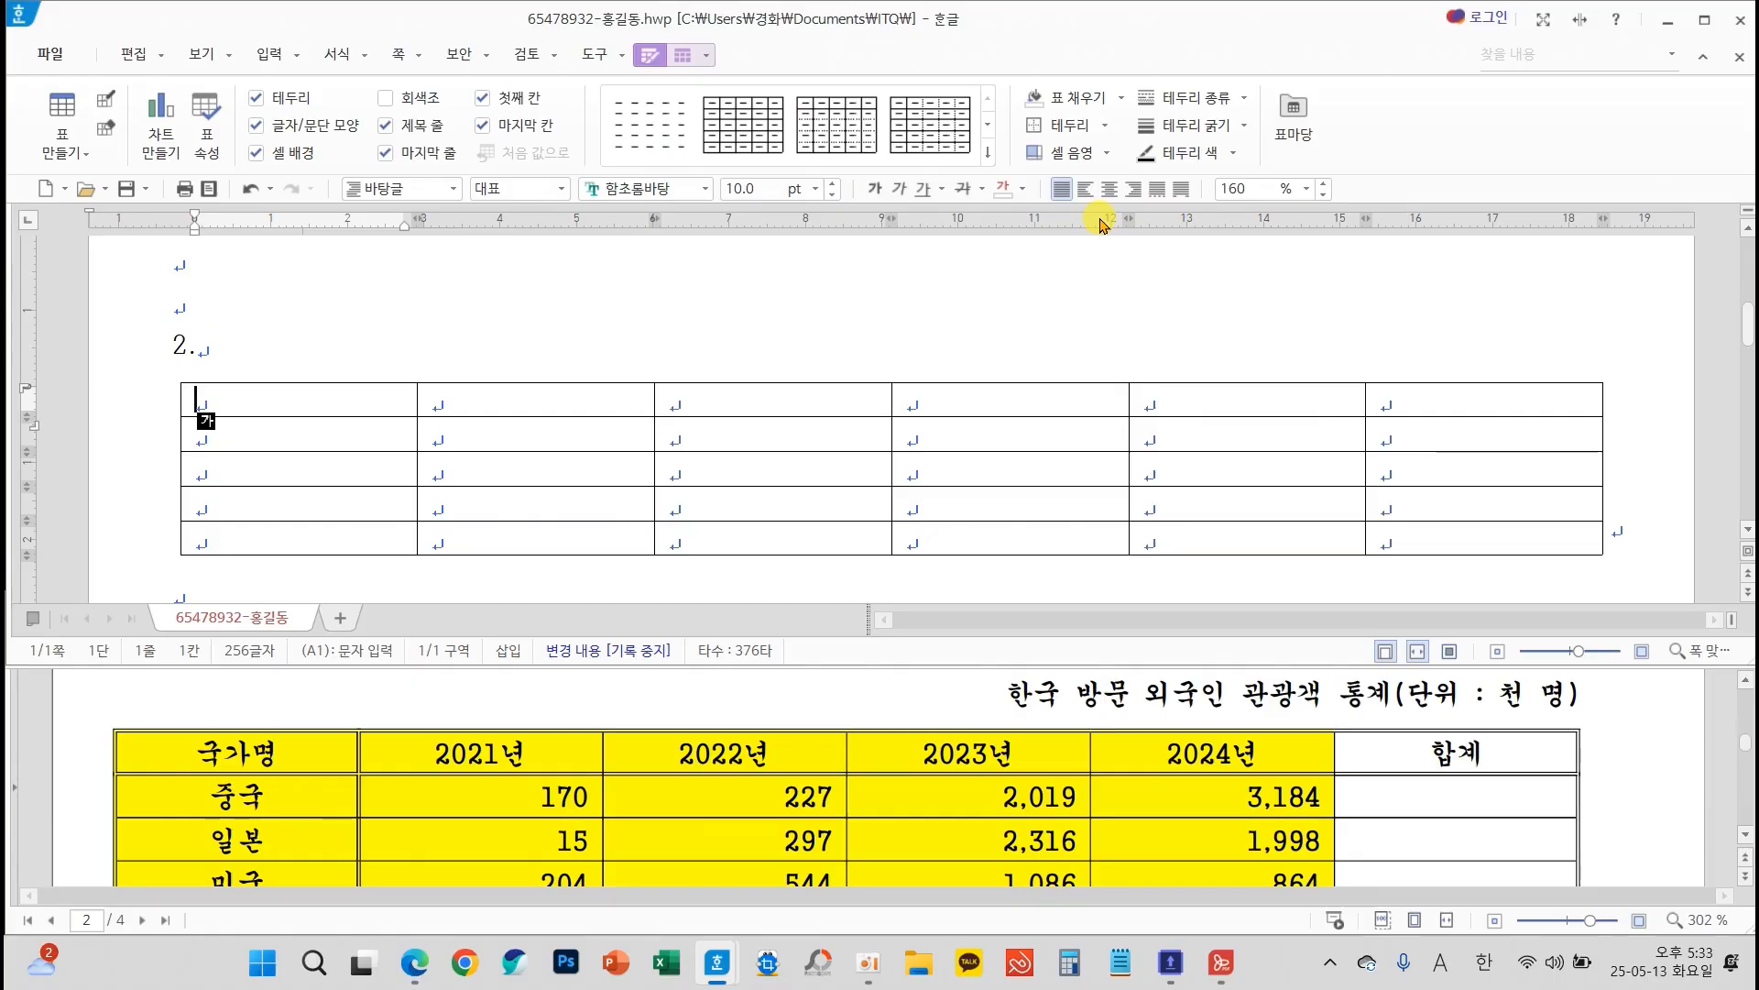
# Select all cells of the new table under question 2
pyautogui.moveTo(392, 404); pyautogui.dragTo(1373, 557)
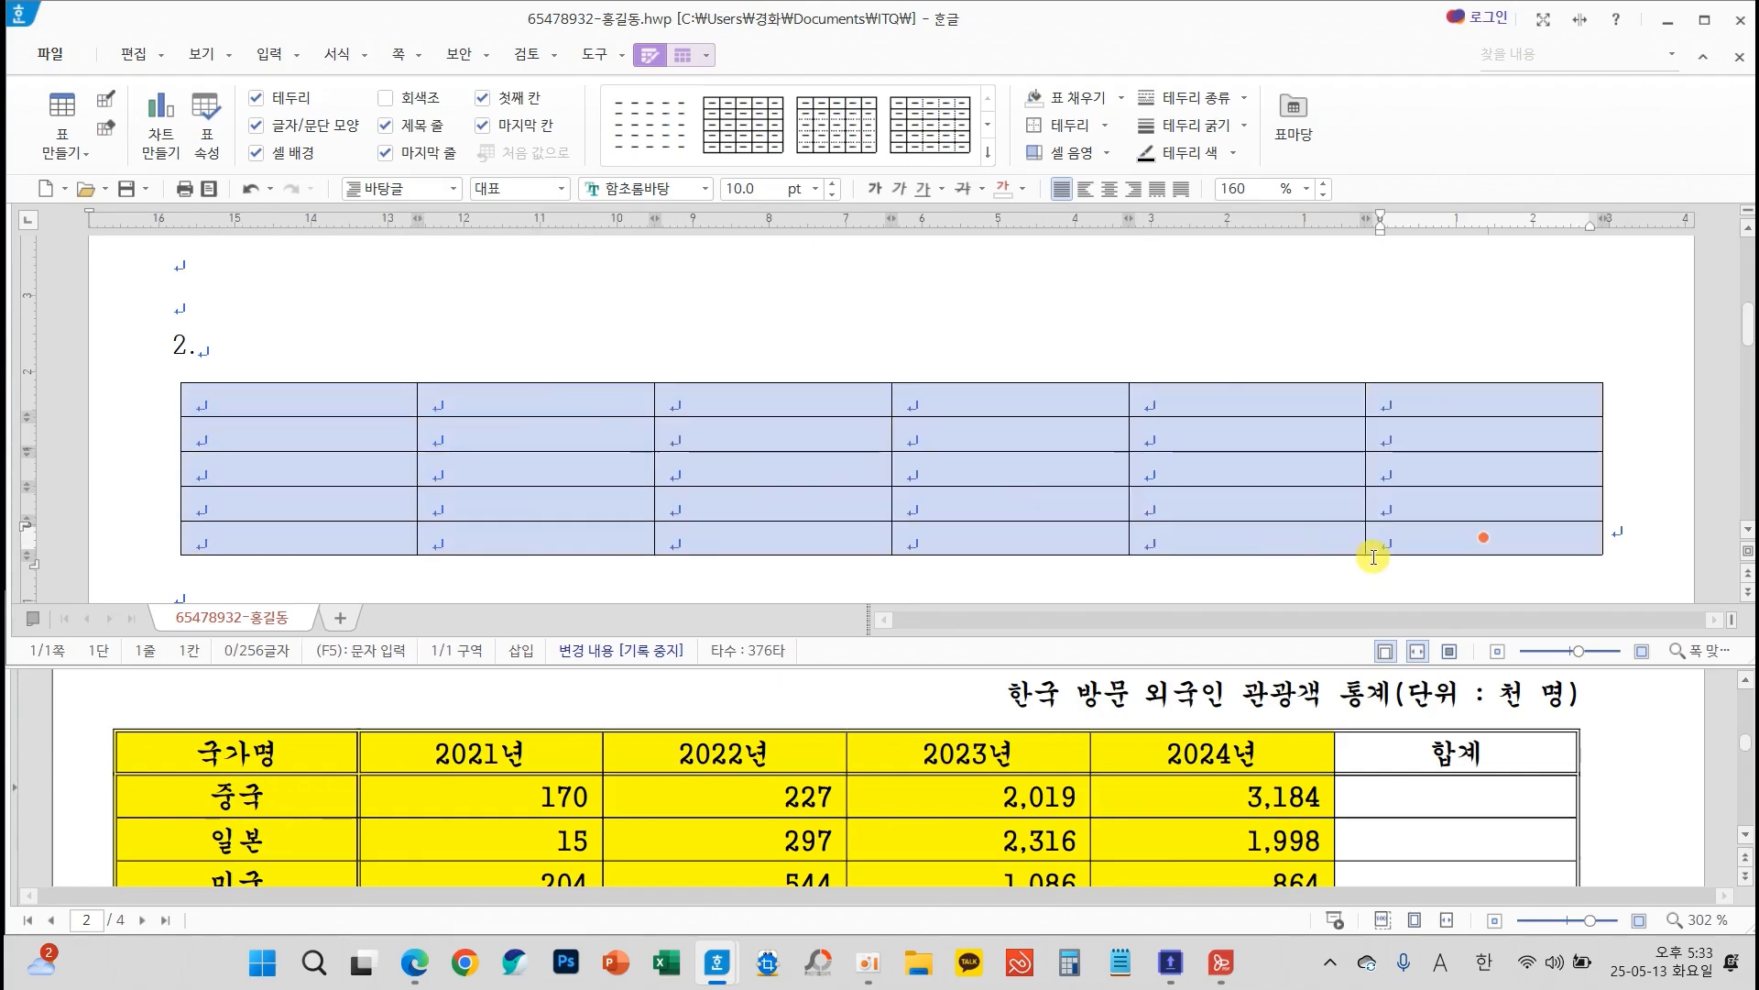
pyautogui.click(839, 429)
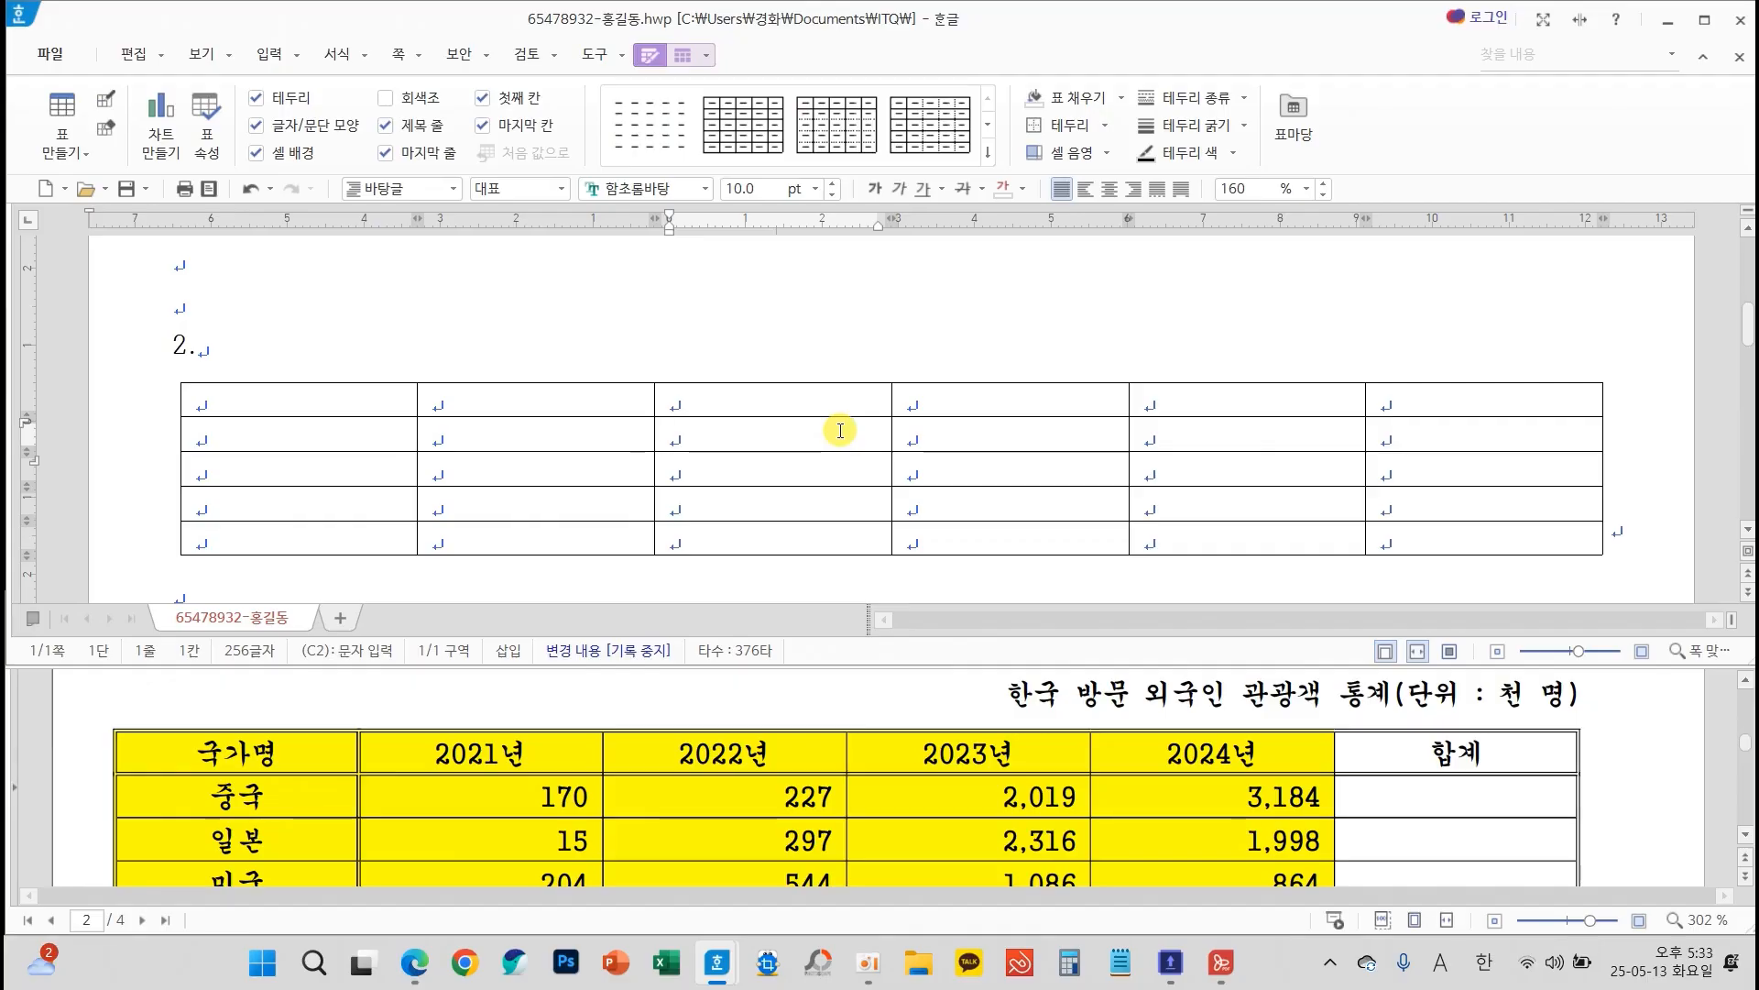
pyautogui.press('F5')
pyautogui.press('F5')
pyautogui.press('F5')
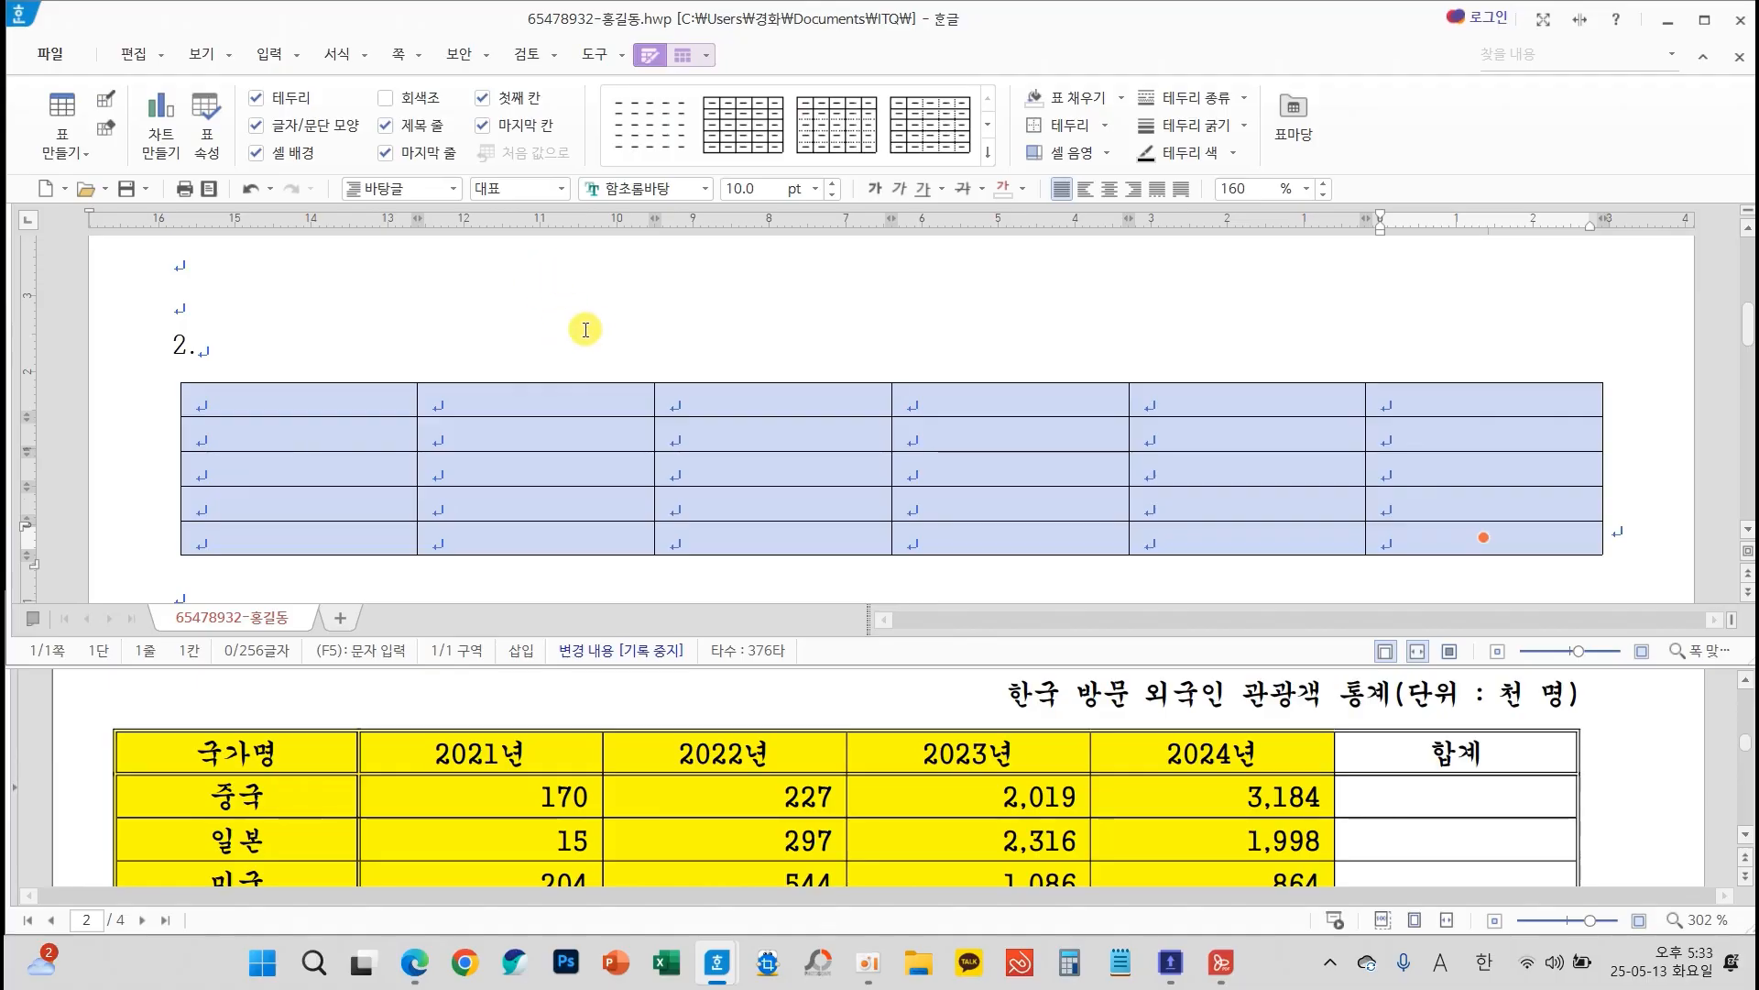
pyautogui.moveTo(537, 372); pyautogui.dragTo(530, 536)
pyautogui.moveTo(535, 373); pyautogui.dragTo(602, 372)
pyautogui.moveTo(716, 383)
pyautogui.mouseDown()
pyautogui.moveTo(640, 366)
pyautogui.moveTo(642, 518)
pyautogui.mouseUp()
pyautogui.moveTo(752, 460)
pyautogui.mouseDown()
pyautogui.moveTo(866, 461)
pyautogui.moveTo(829, 483)
pyautogui.mouseUp()
pyautogui.moveTo(964, 383)
pyautogui.mouseDown()
pyautogui.moveTo(1037, 396)
pyautogui.moveTo(976, 496)
pyautogui.mouseUp()
pyautogui.moveTo(1097, 447)
pyautogui.mouseDown()
pyautogui.moveTo(1126, 385)
pyautogui.moveTo(1261, 512)
pyautogui.mouseUp()
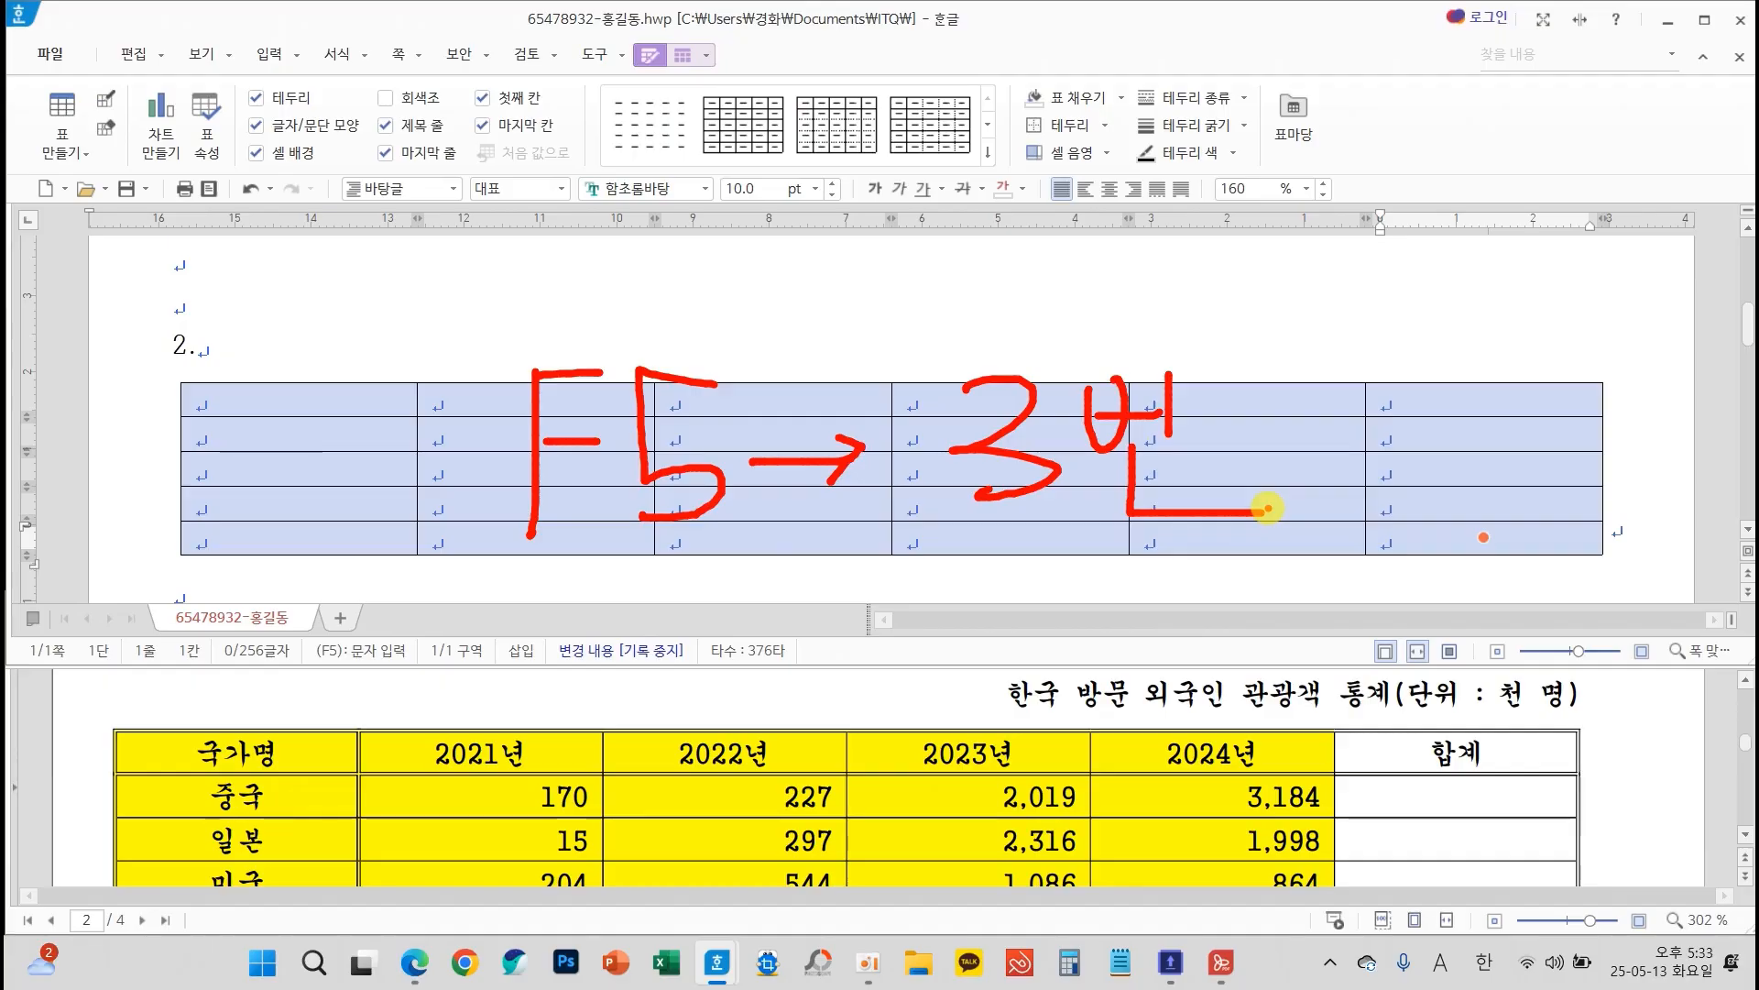
pyautogui.press('Escape')
# Set the font of the selected table cells to 궁서 and centre their text, following the table conditions
pyautogui.scroll(3, 1041, 807)
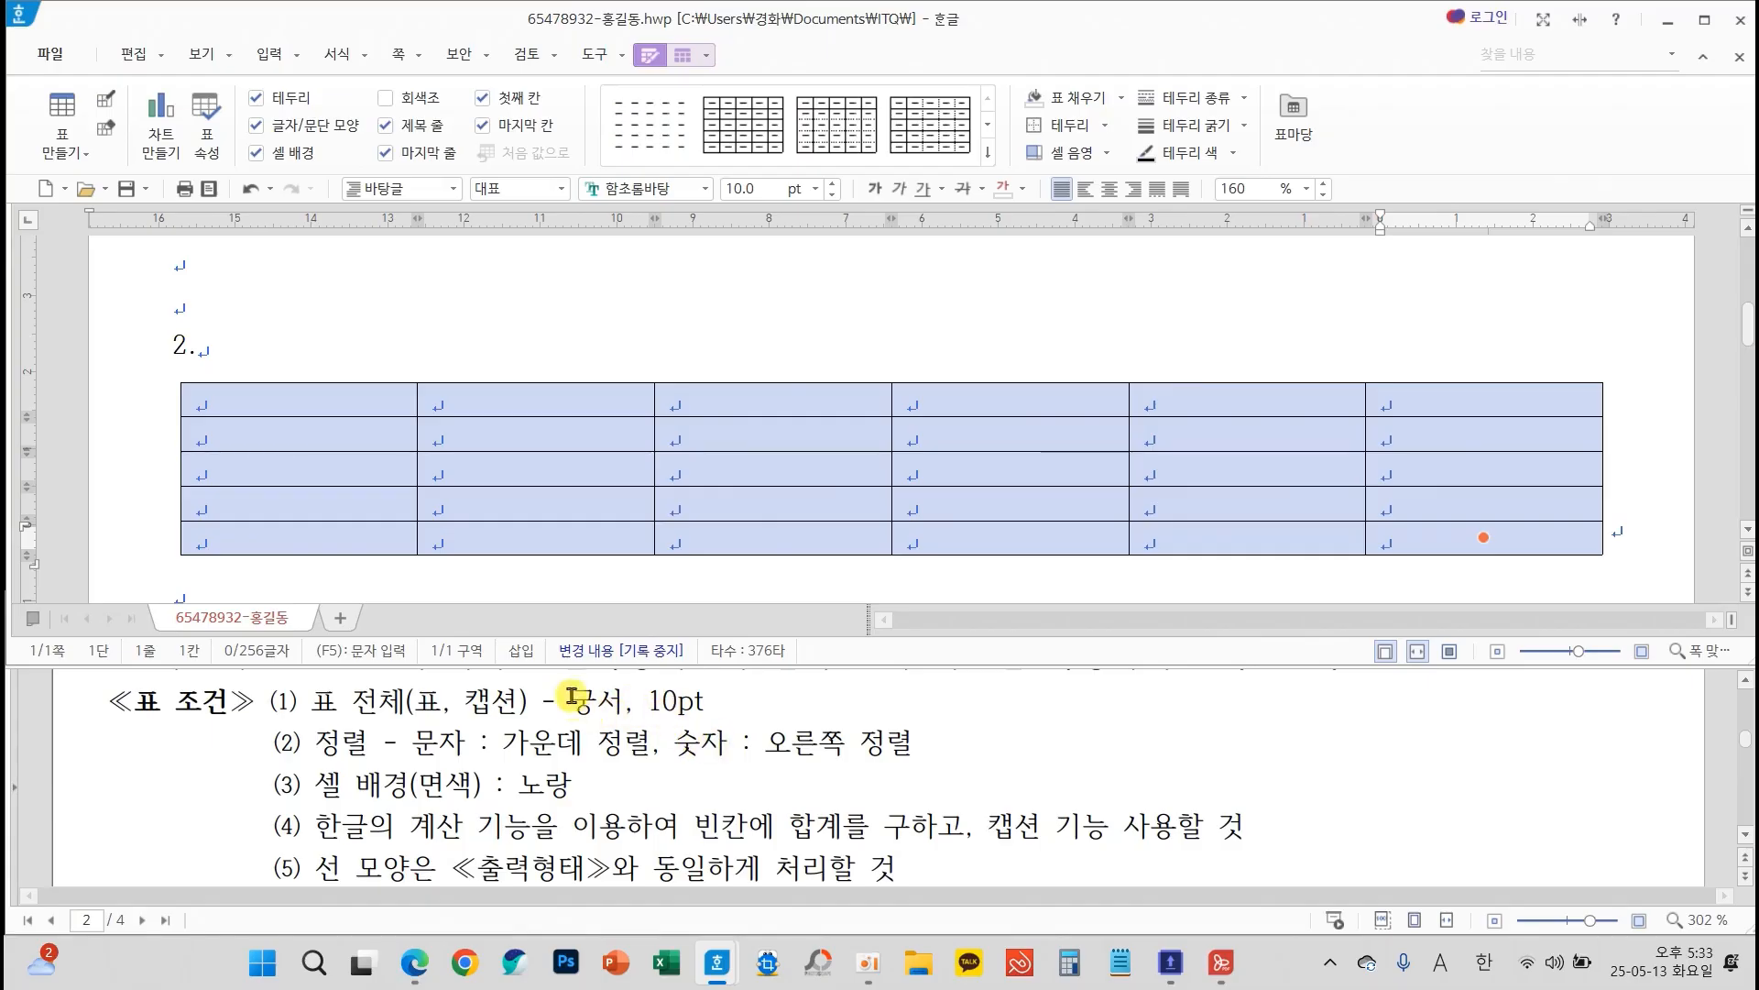
pyautogui.click(704, 190)
pyautogui.click(634, 224)
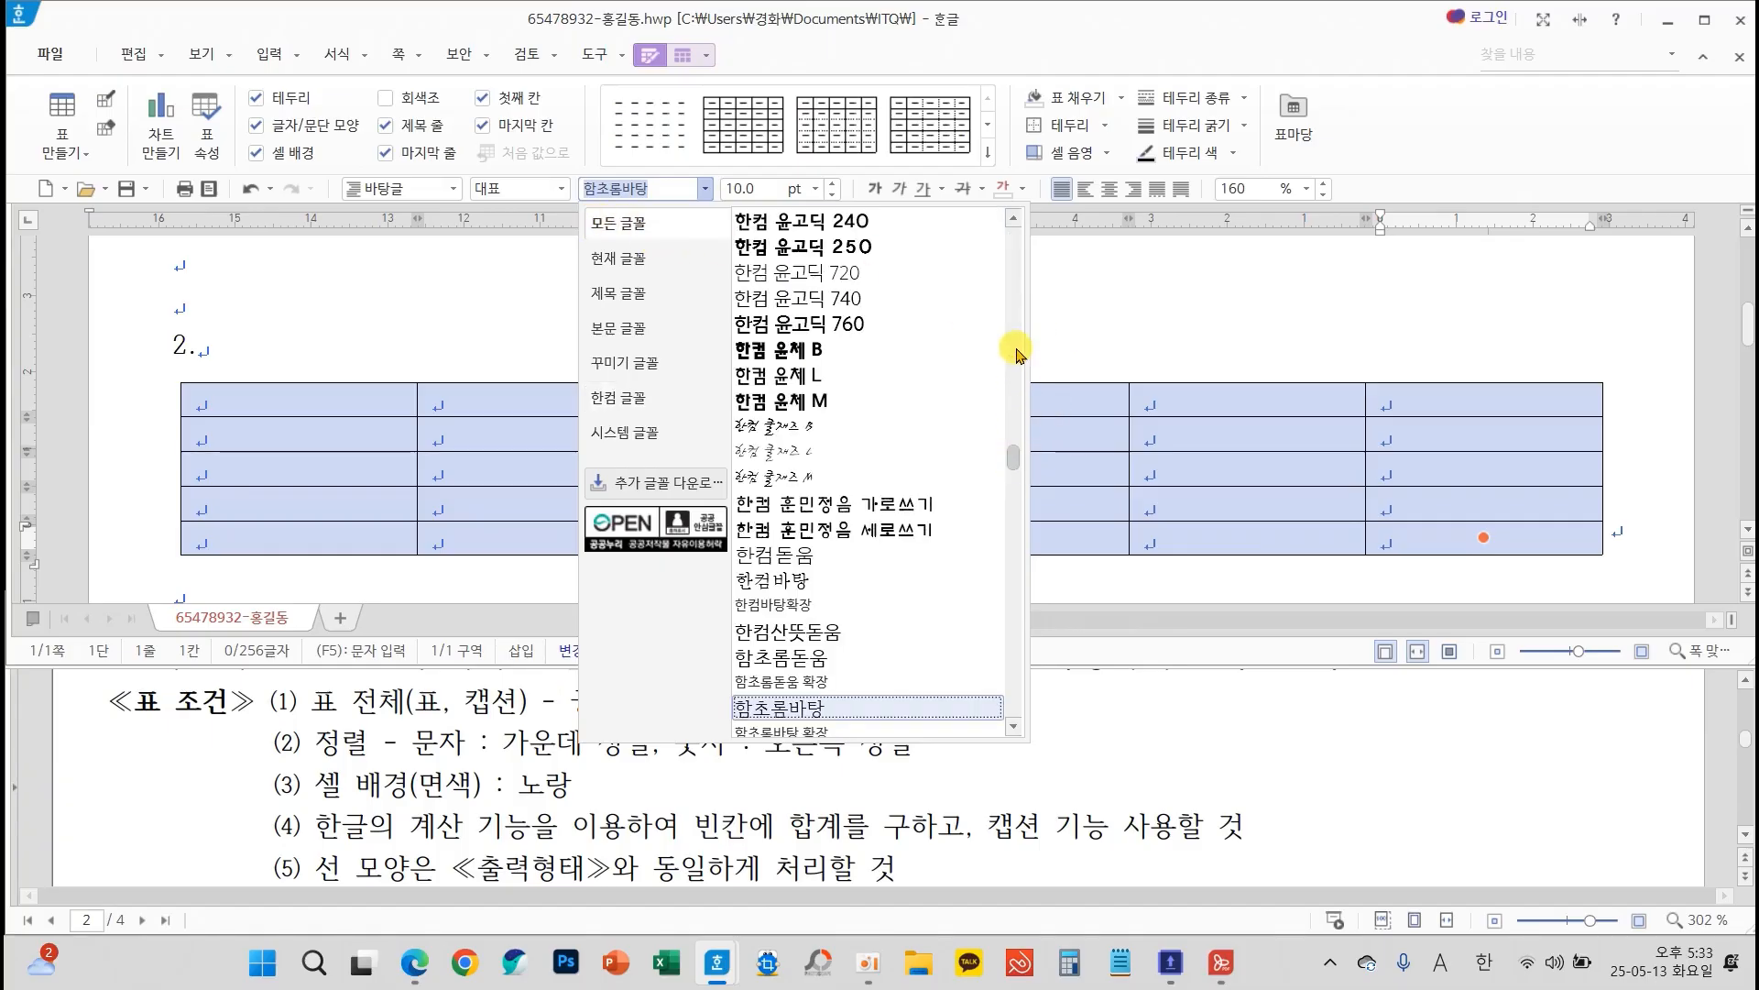
pyautogui.moveTo(1013, 346); pyautogui.dragTo(1008, 229)
pyautogui.click(779, 247)
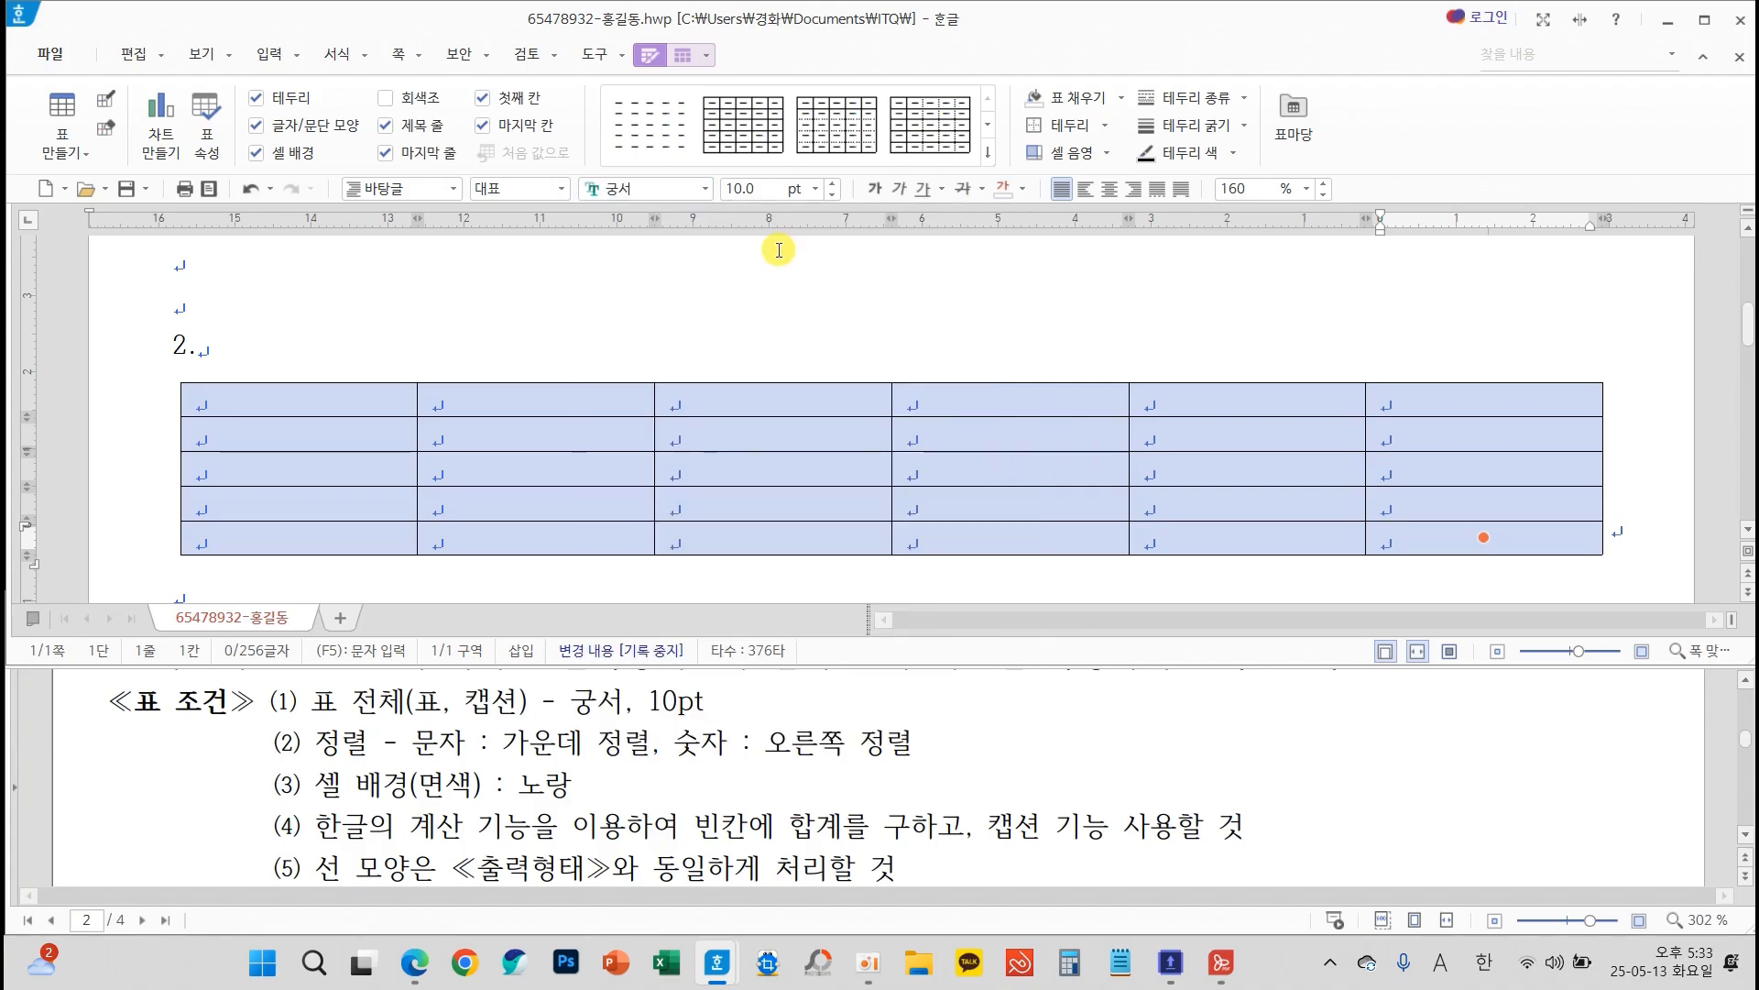
pyautogui.click(1114, 190)
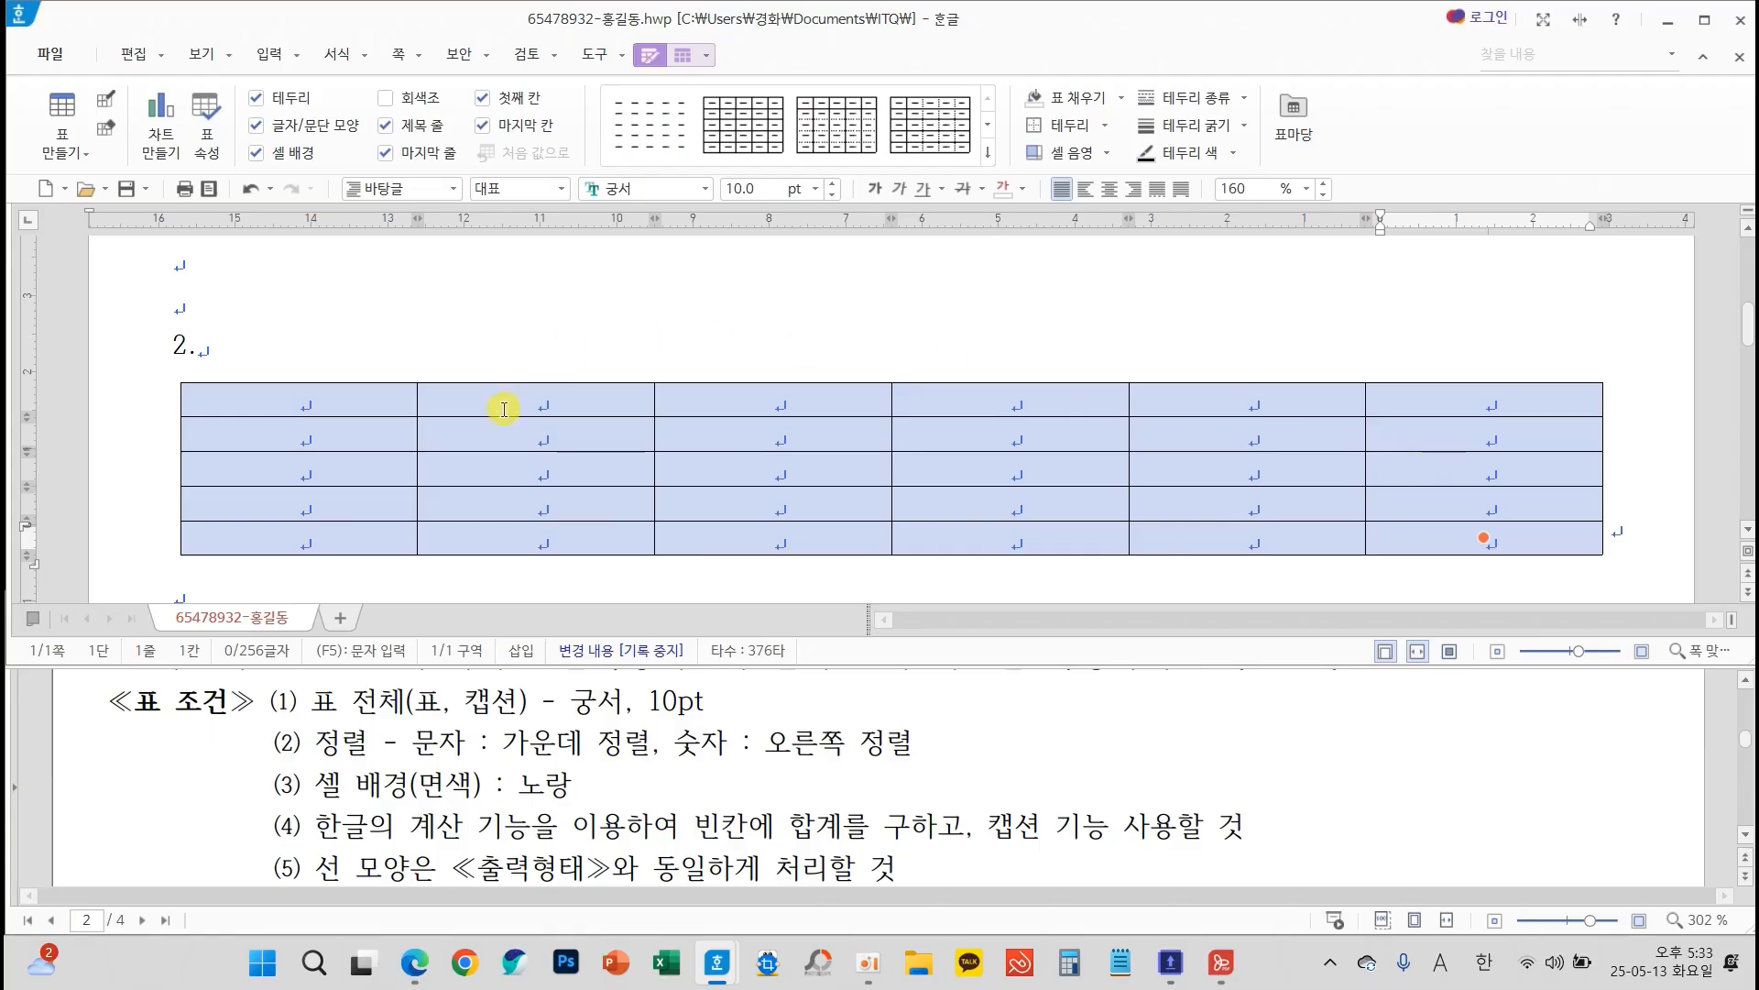
# Right-align the number cells from the second row and second column through the table's last cell
pyautogui.moveTo(499, 427); pyautogui.dragTo(1575, 590)
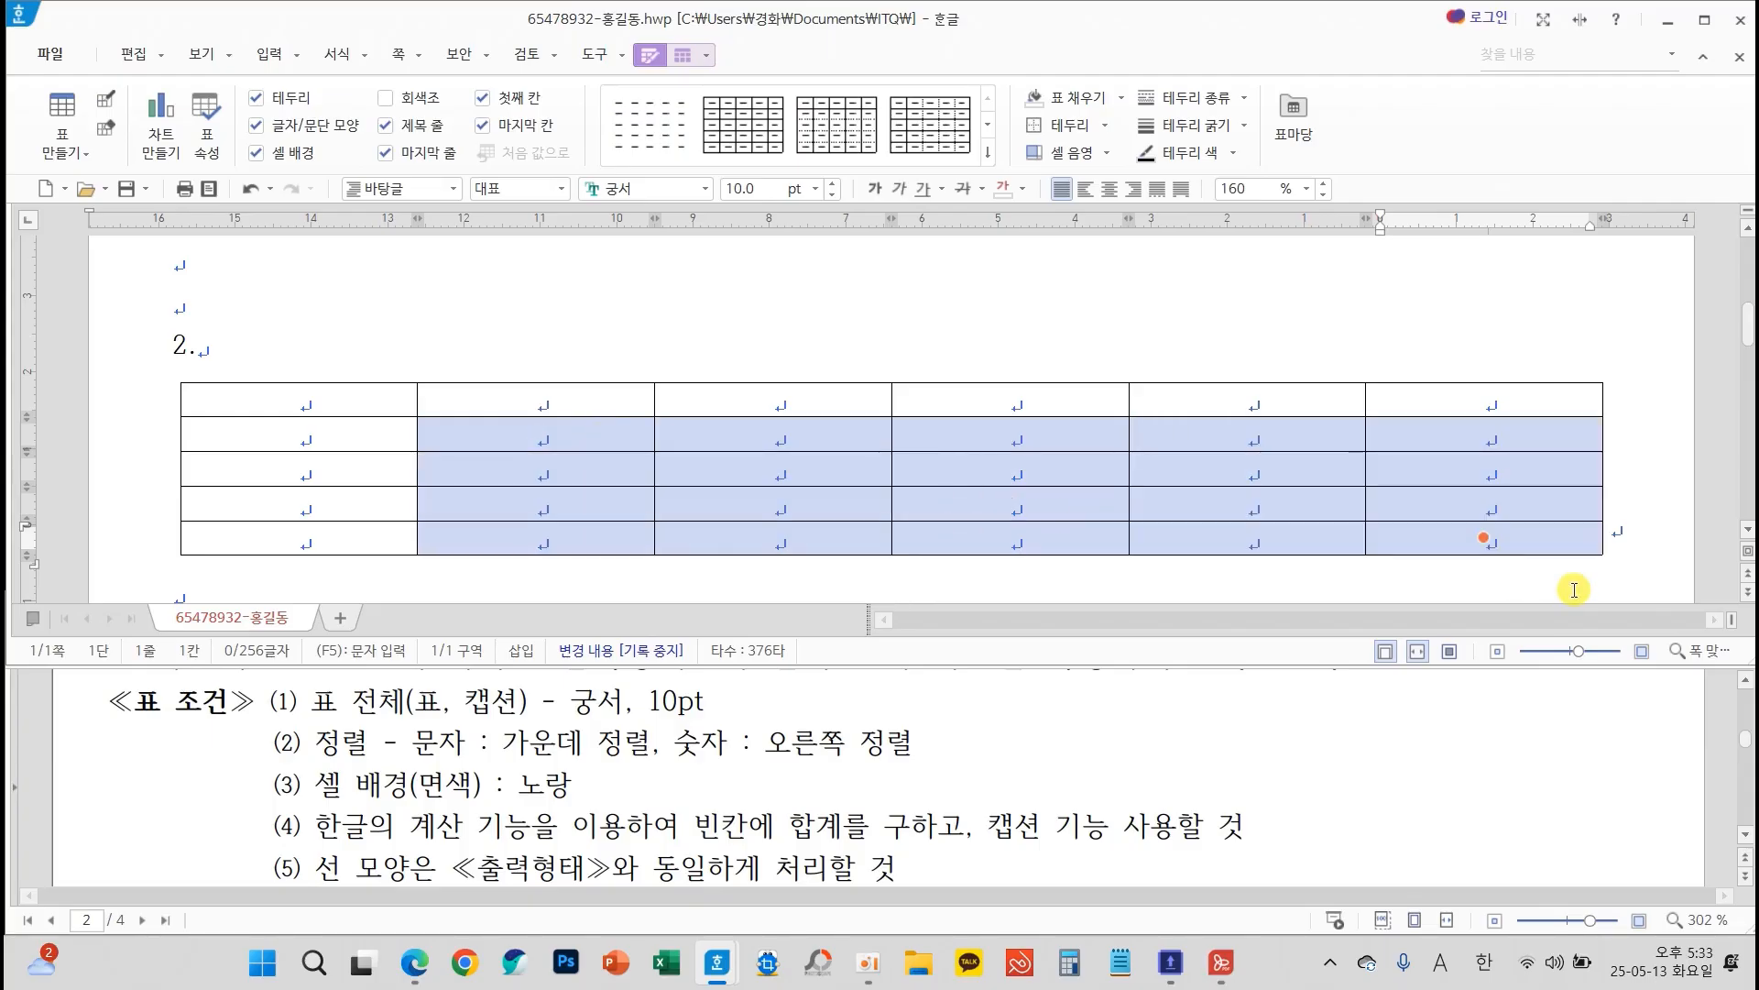
pyautogui.click(1133, 189)
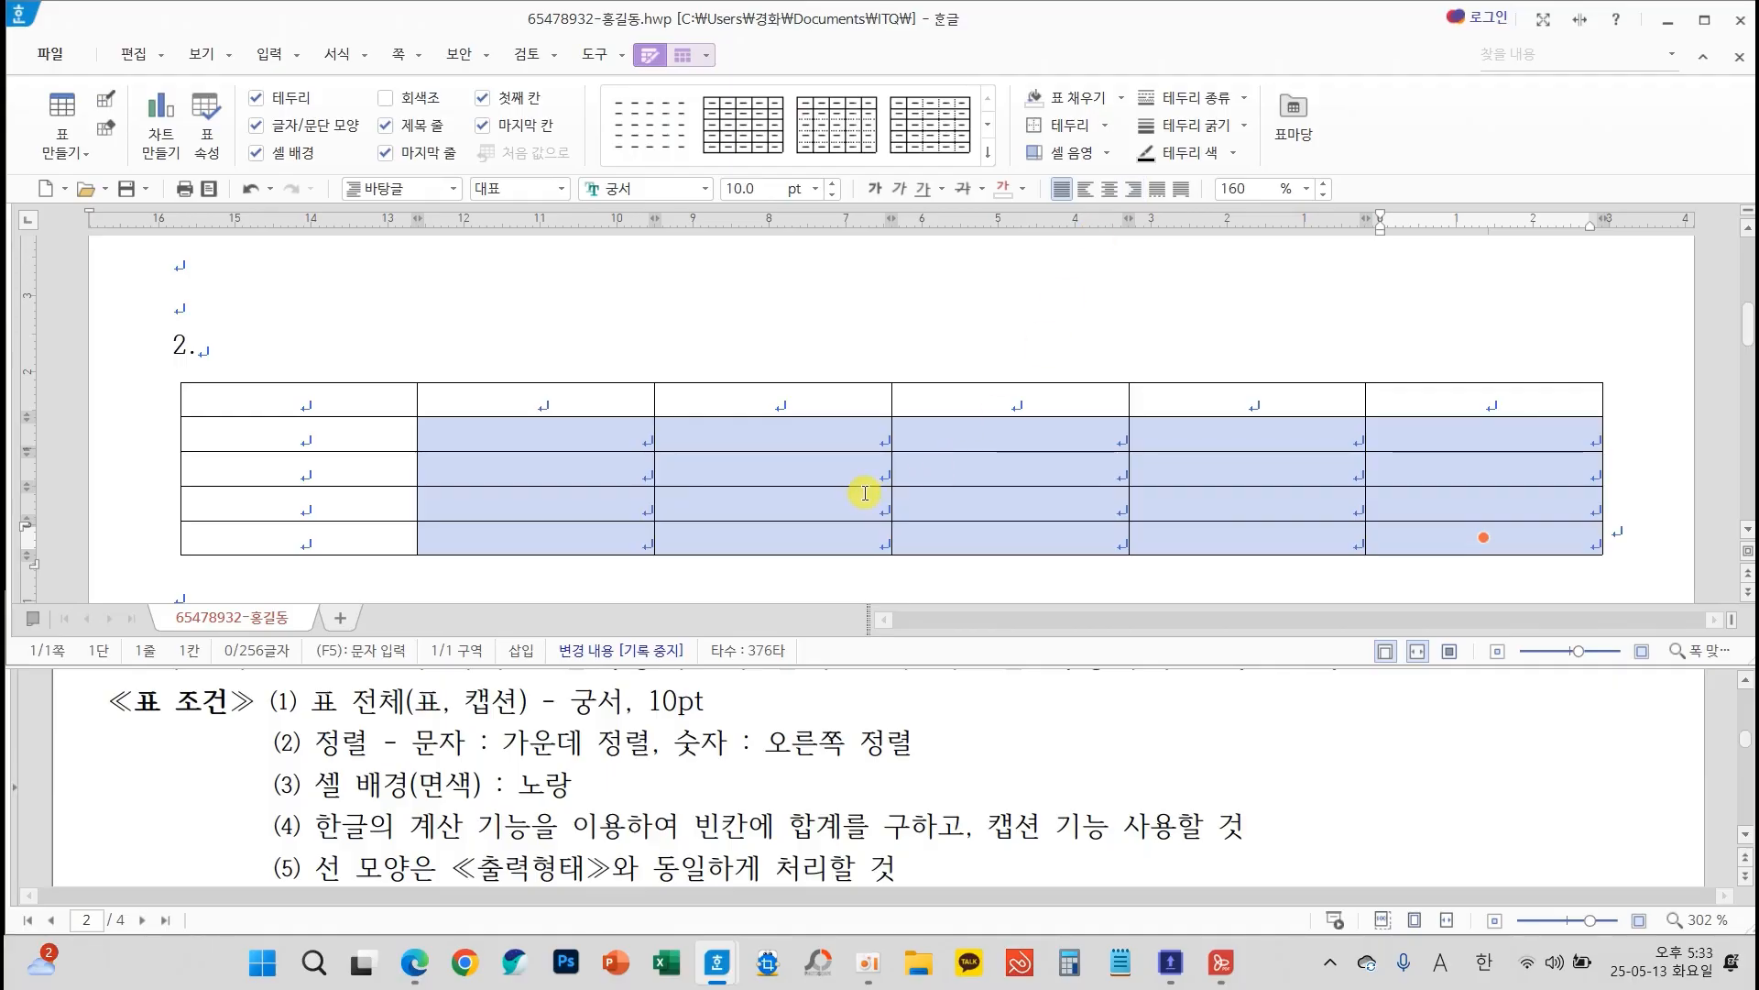
pyautogui.click(594, 401)
pyautogui.scroll(-4, 875, 758)
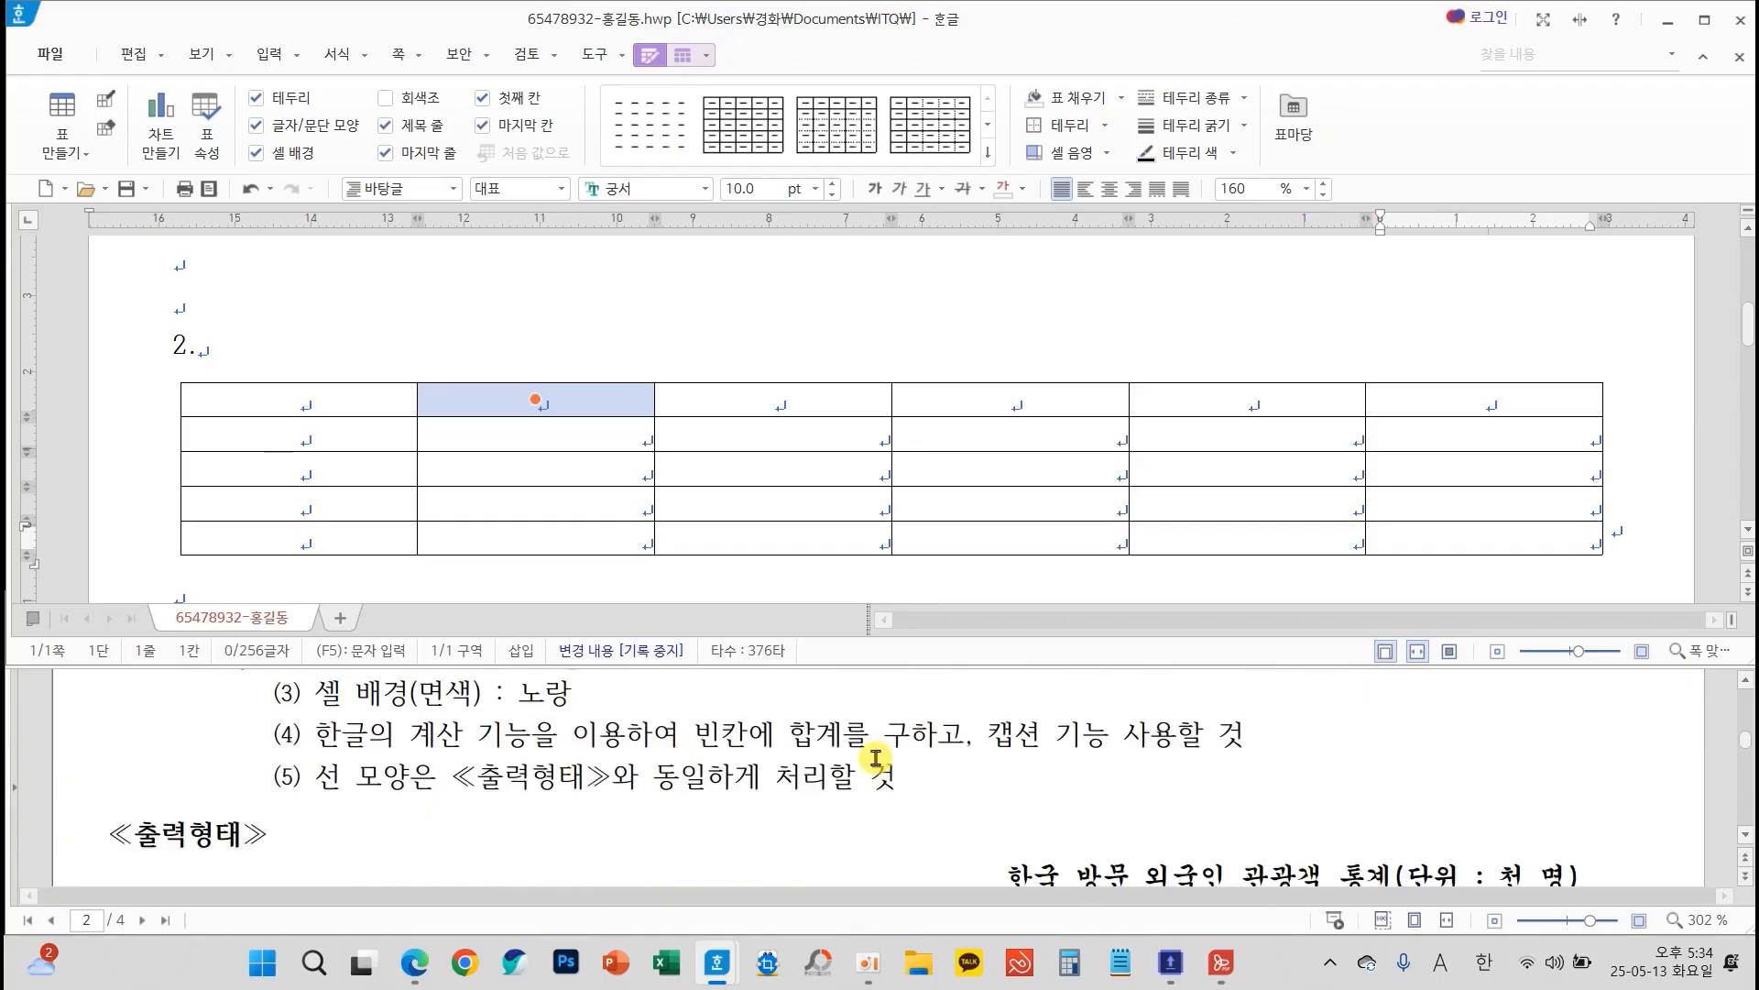
pyautogui.scroll(-2, 875, 759)
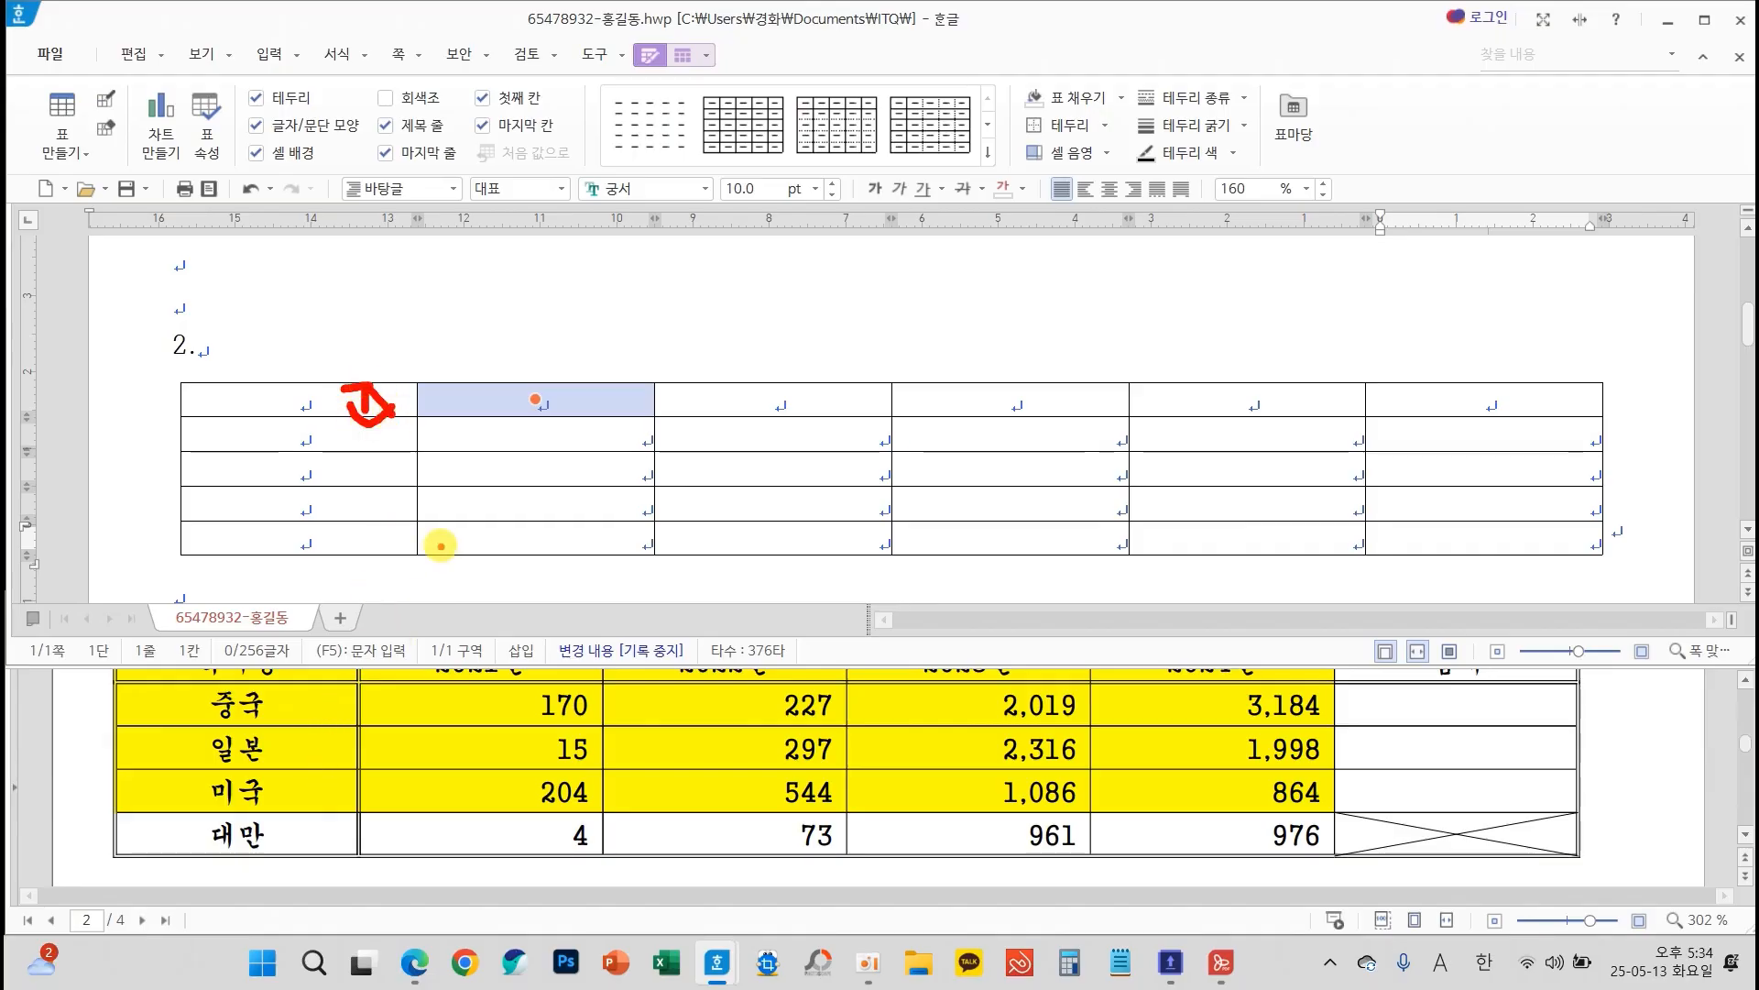
pyautogui.press('Escape')
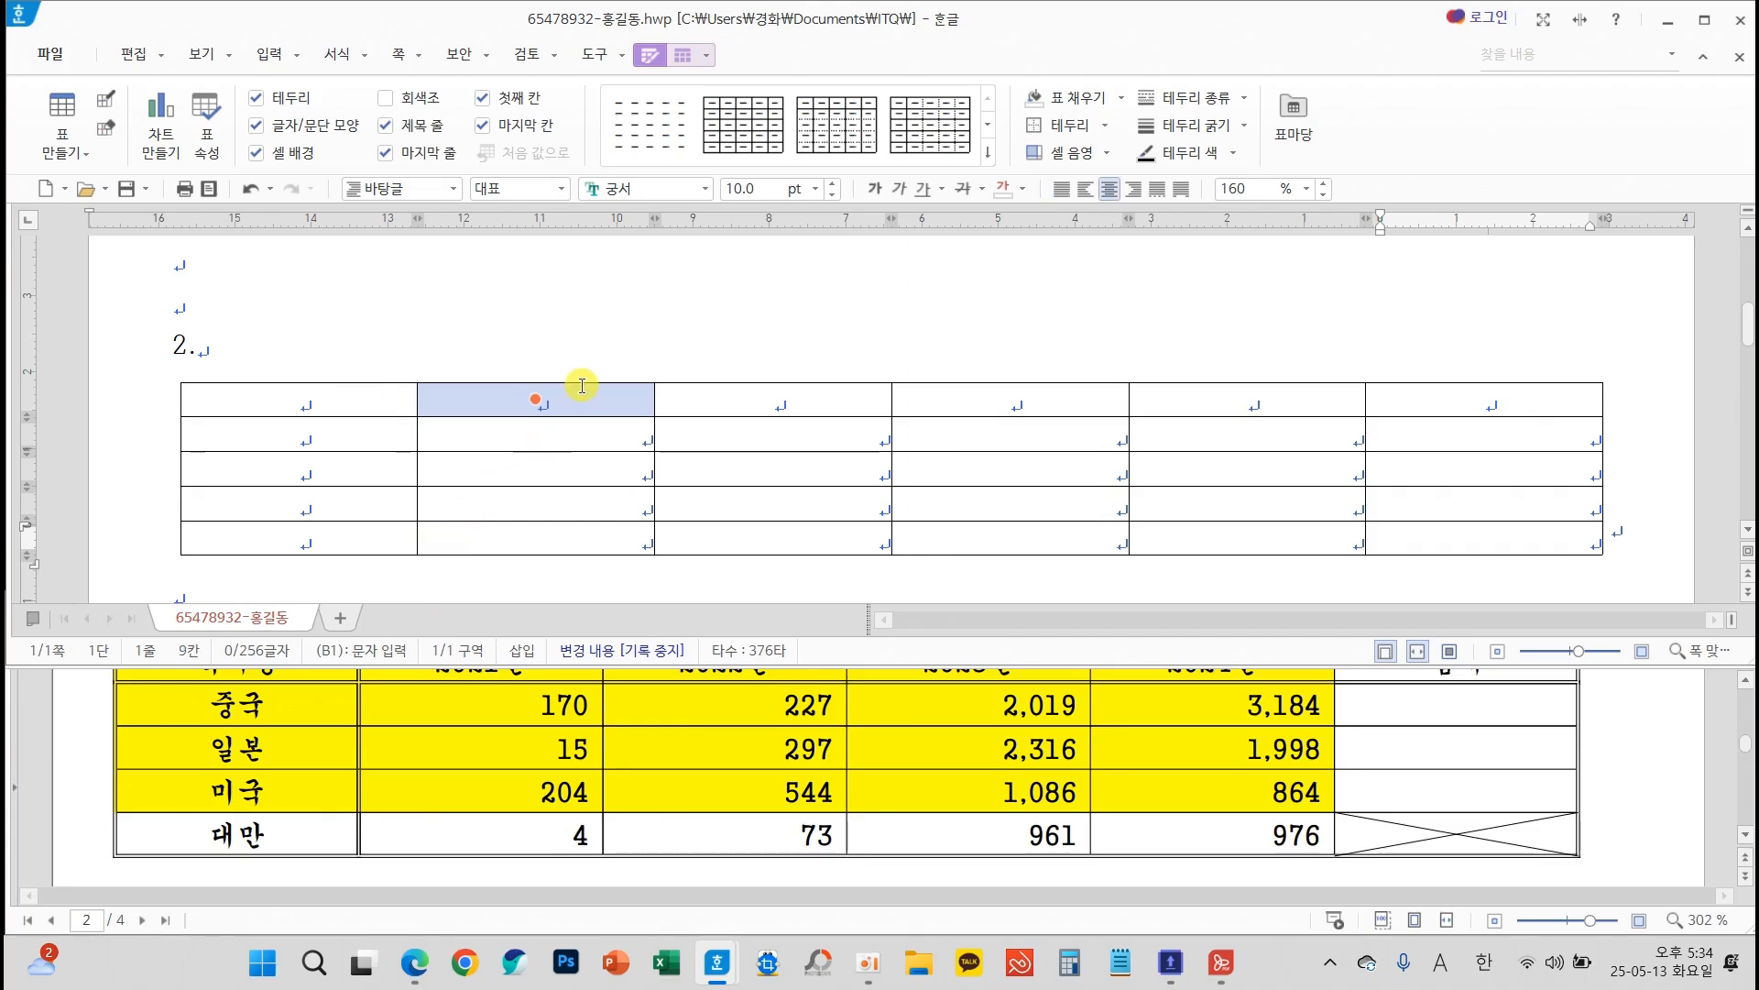
# Select the whole table and increase the height of all its rows by two increments
pyautogui.press('F5')
pyautogui.press('F5')
pyautogui.press('F5')
pyautogui.press('F5')
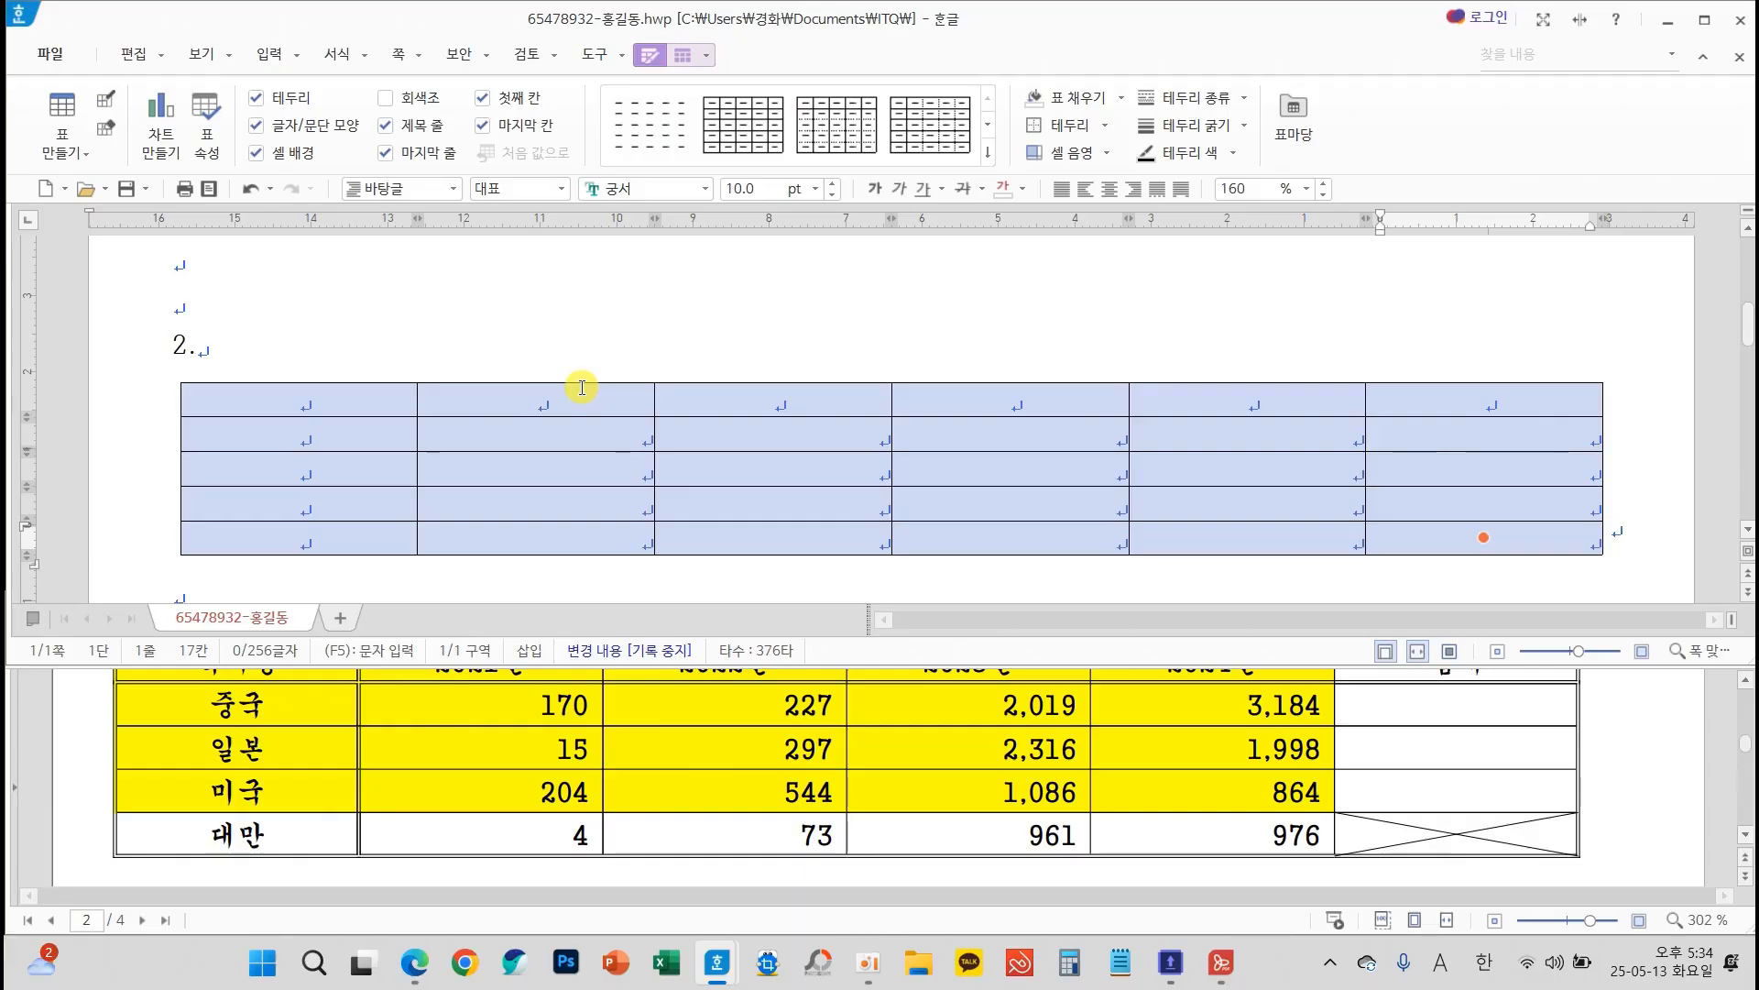
pyautogui.hotkey('ctrl', 'Down')
pyautogui.hotkey('ctrl', 'Down')
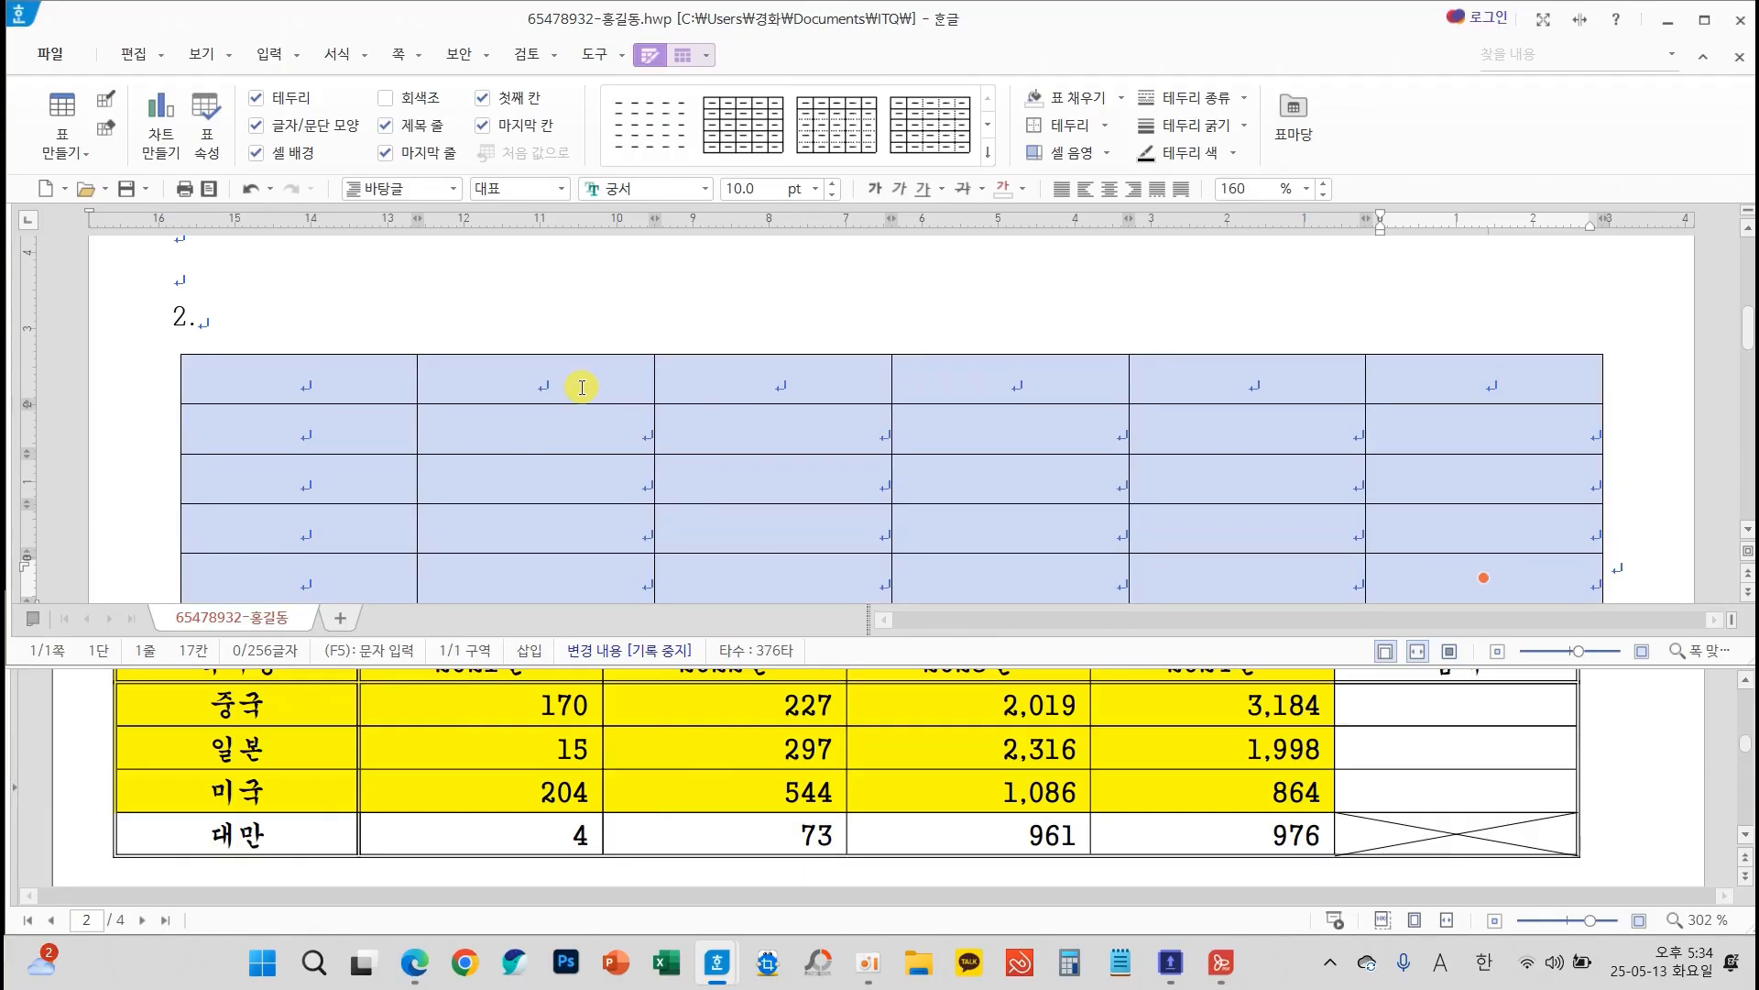
pyautogui.scroll(-1, 600, 436)
pyautogui.scroll(1, 601, 438)
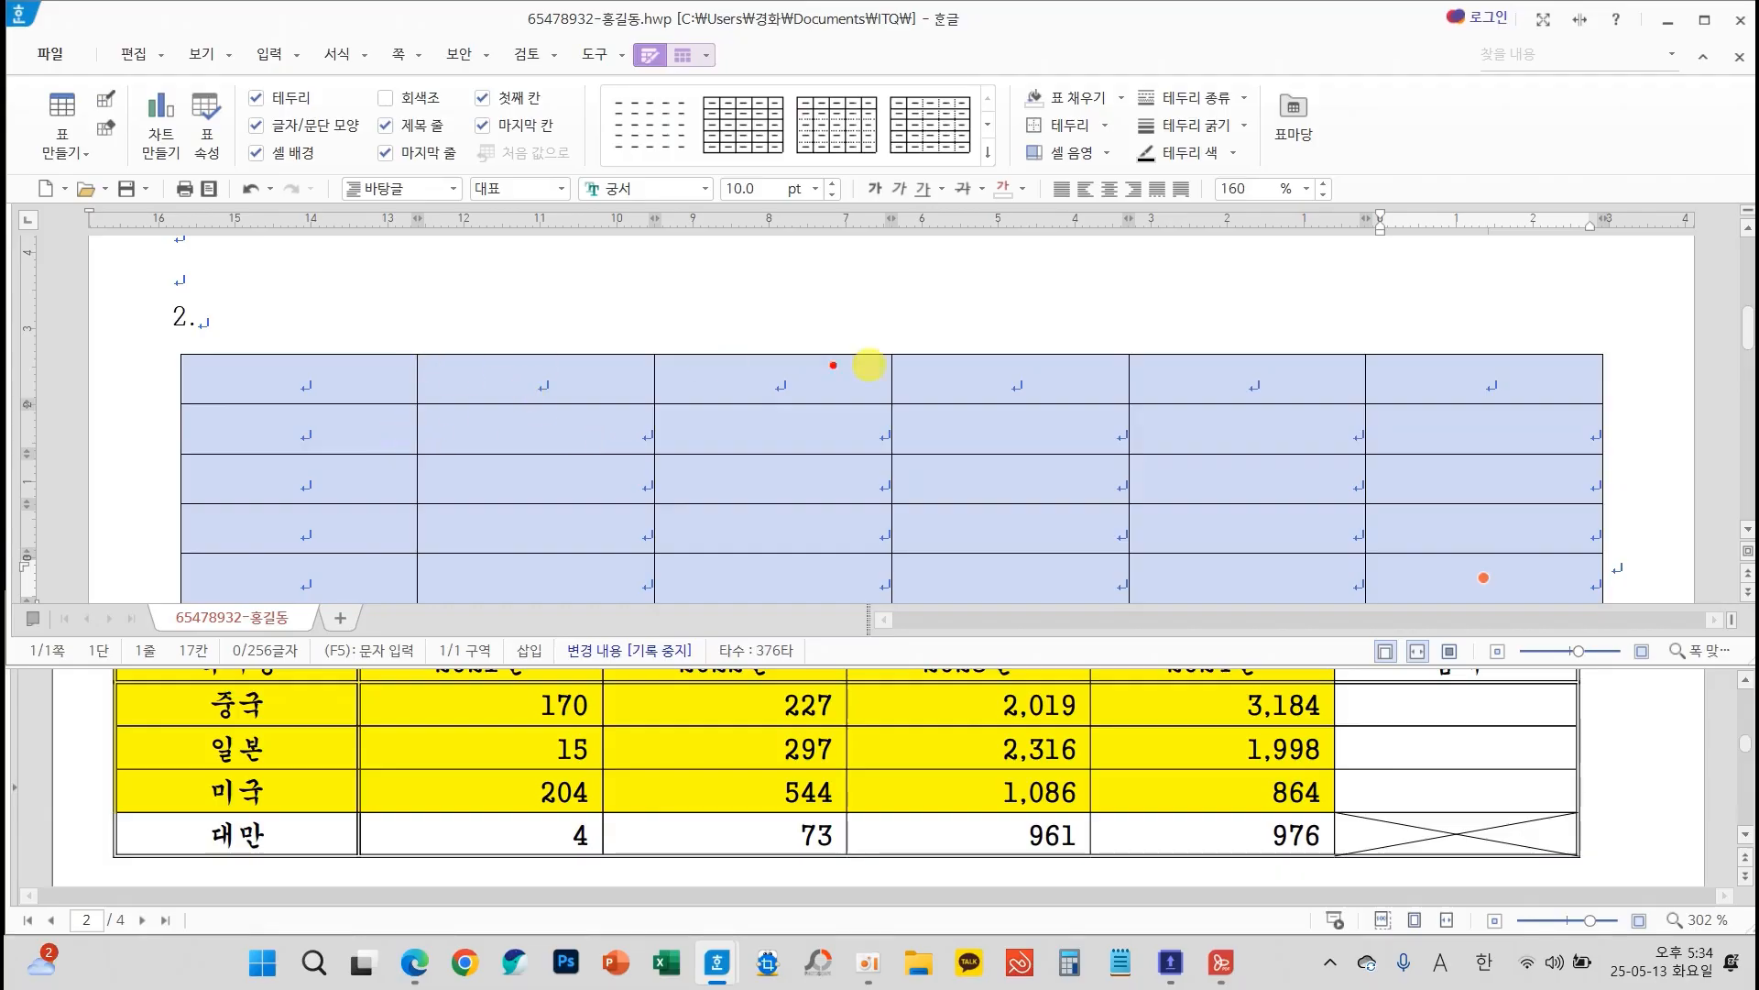
pyautogui.moveTo(577, 404)
pyautogui.mouseDown()
pyautogui.moveTo(568, 528)
pyautogui.moveTo(649, 473)
pyautogui.mouseUp()
pyautogui.moveTo(724, 426)
pyautogui.mouseDown()
pyautogui.moveTo(726, 471)
pyautogui.moveTo(798, 495)
pyautogui.mouseUp()
pyautogui.moveTo(806, 430)
pyautogui.mouseDown()
pyautogui.moveTo(866, 430)
pyautogui.moveTo(914, 506)
pyautogui.mouseUp()
pyautogui.moveTo(858, 492)
pyautogui.mouseDown()
pyautogui.moveTo(859, 521)
pyautogui.moveTo(1010, 511)
pyautogui.mouseUp()
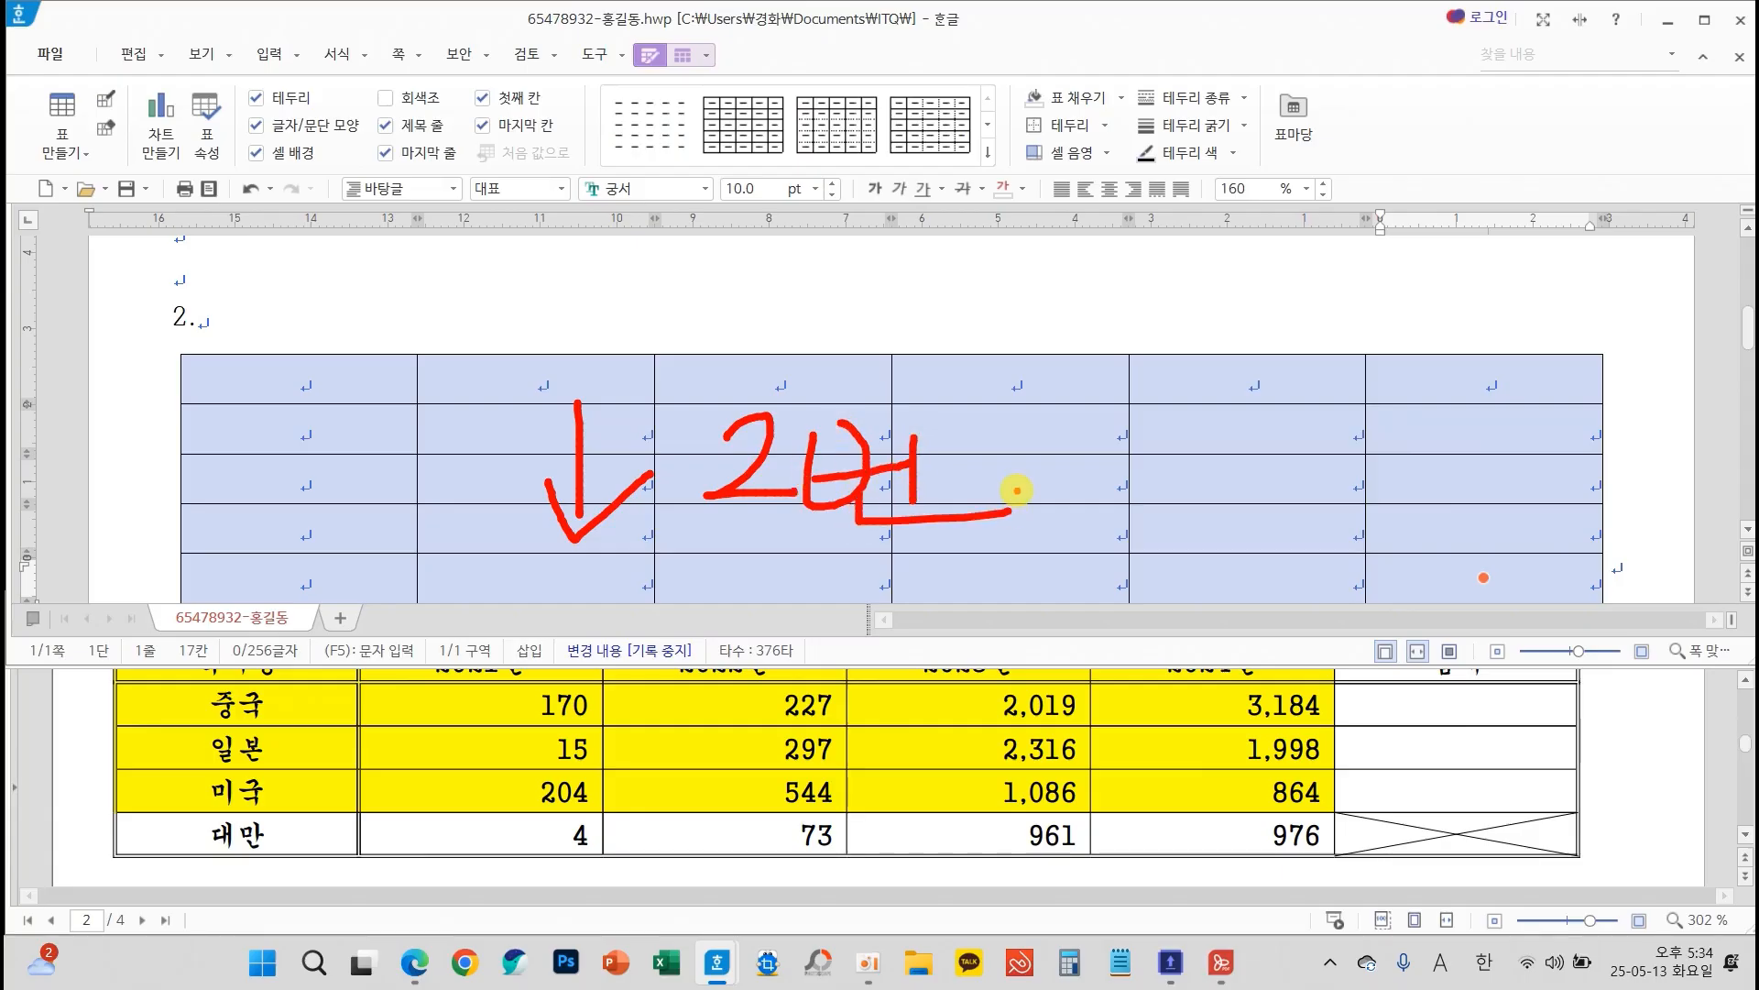
pyautogui.press('Escape')
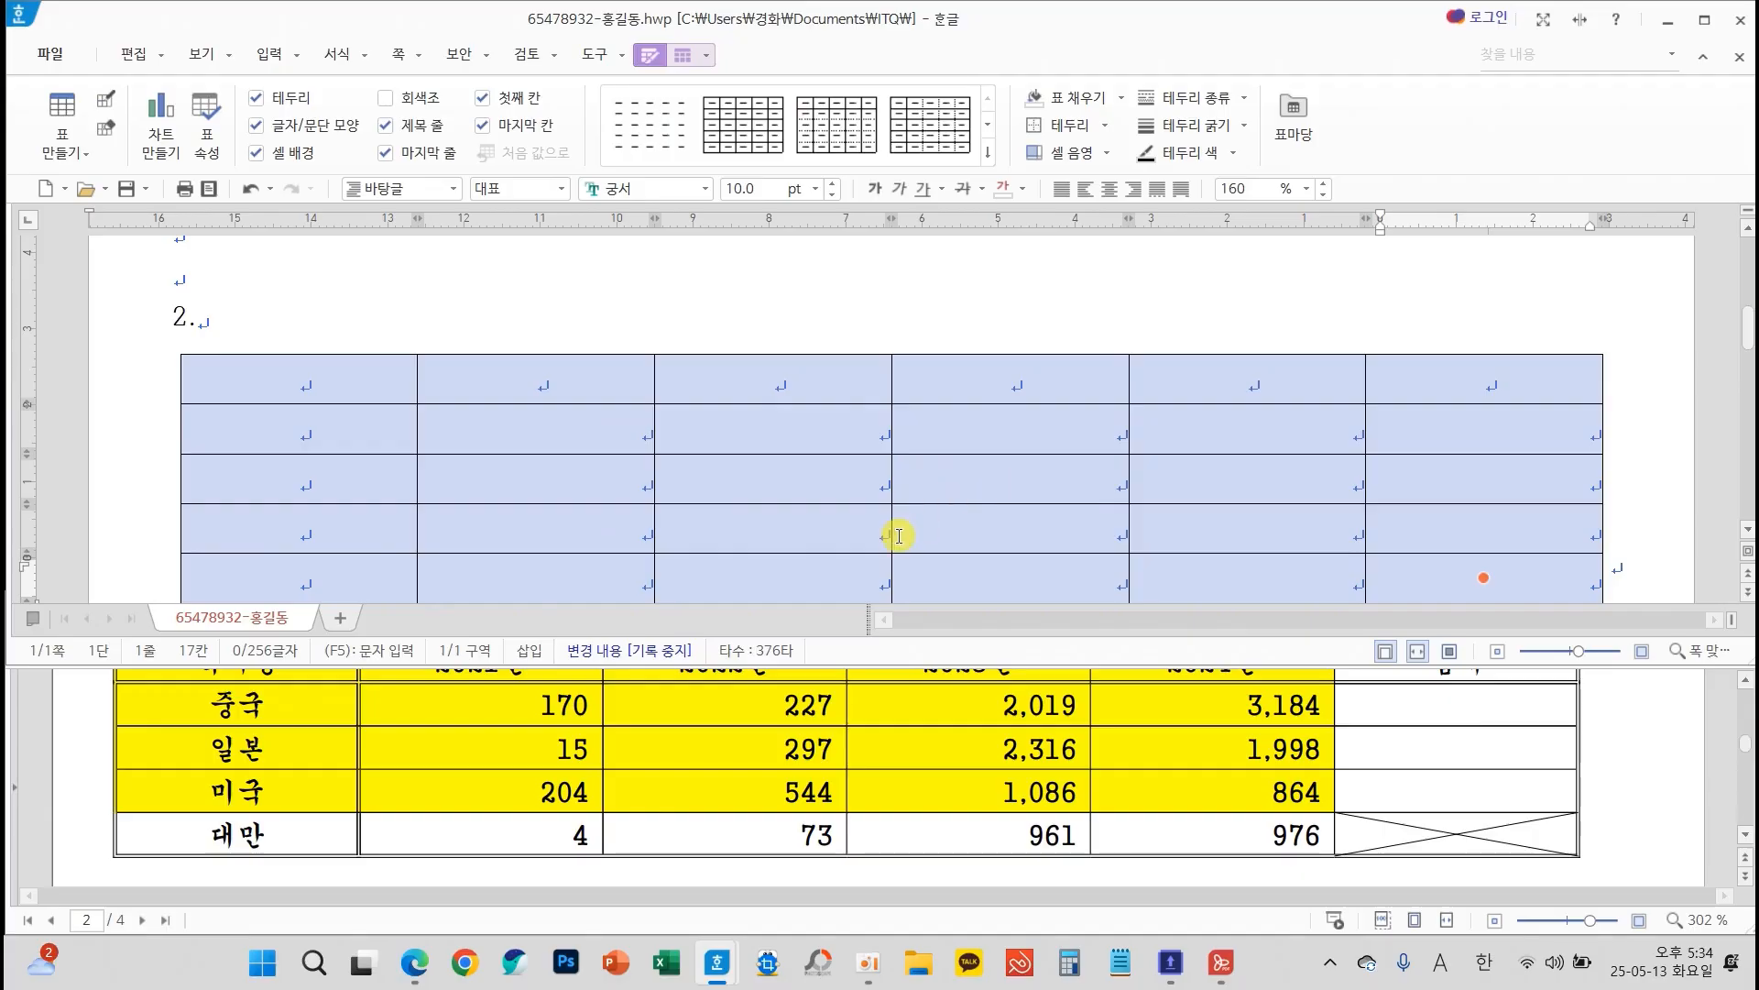
pyautogui.scroll(4, 765, 492)
pyautogui.scroll(-6, 753, 527)
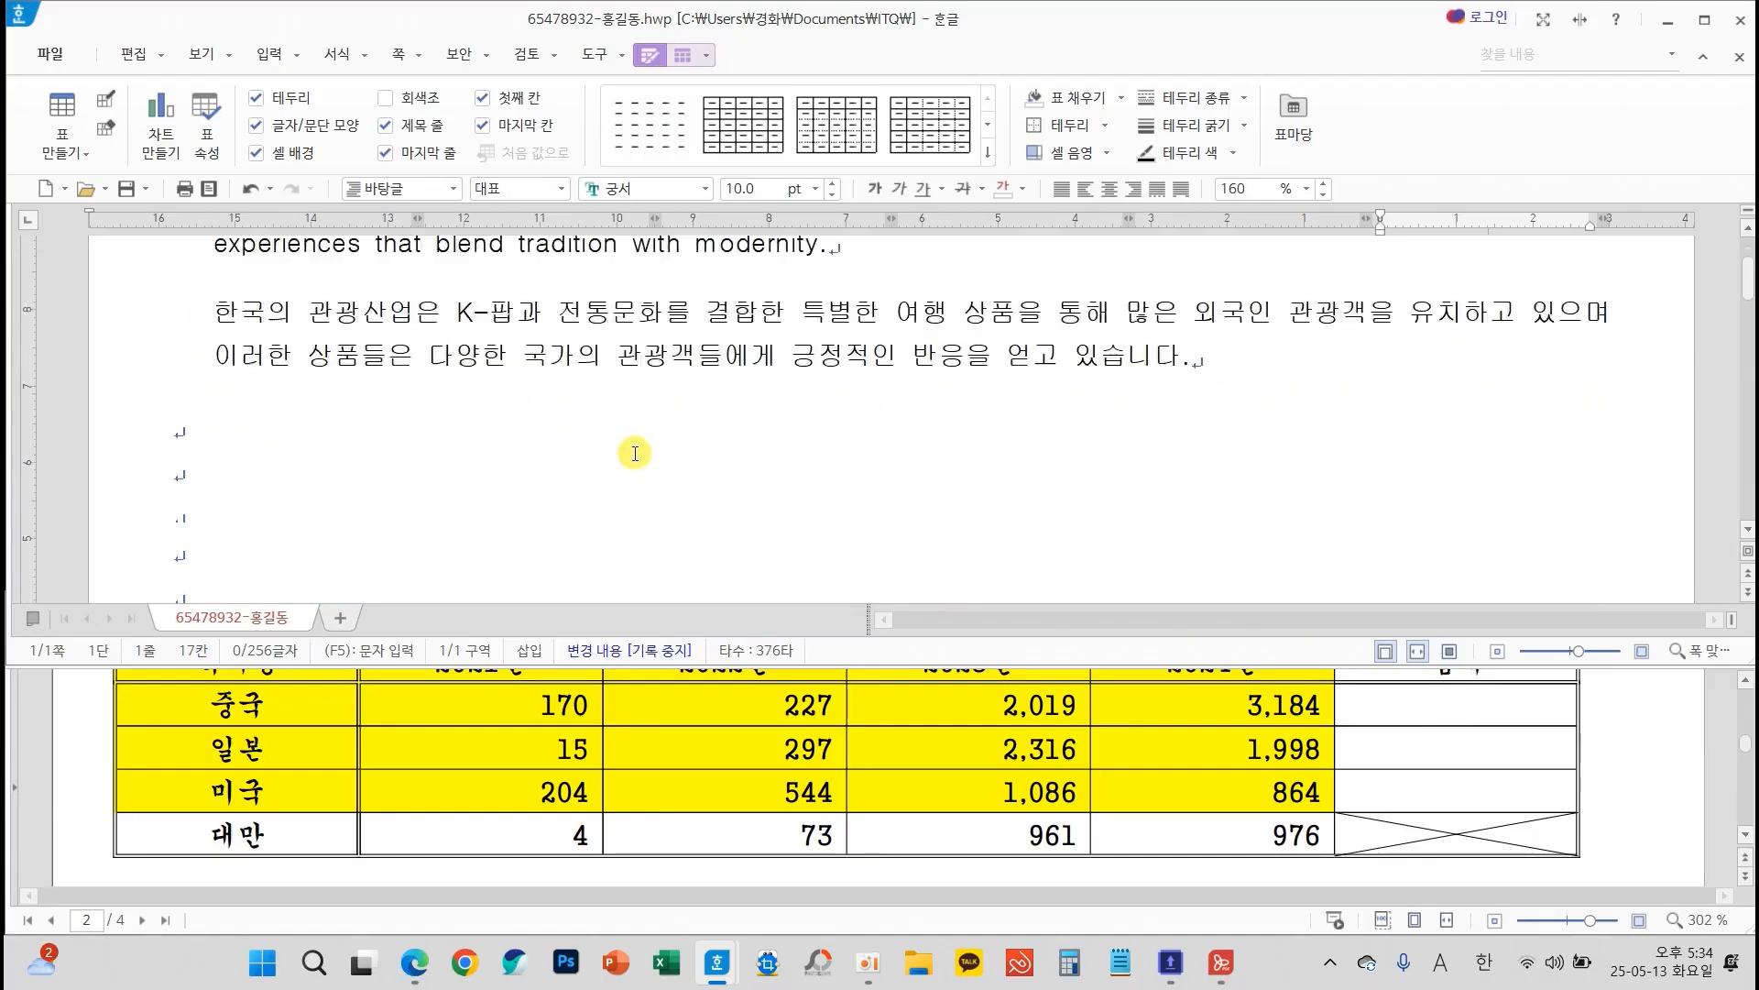
pyautogui.scroll(3, 753, 527)
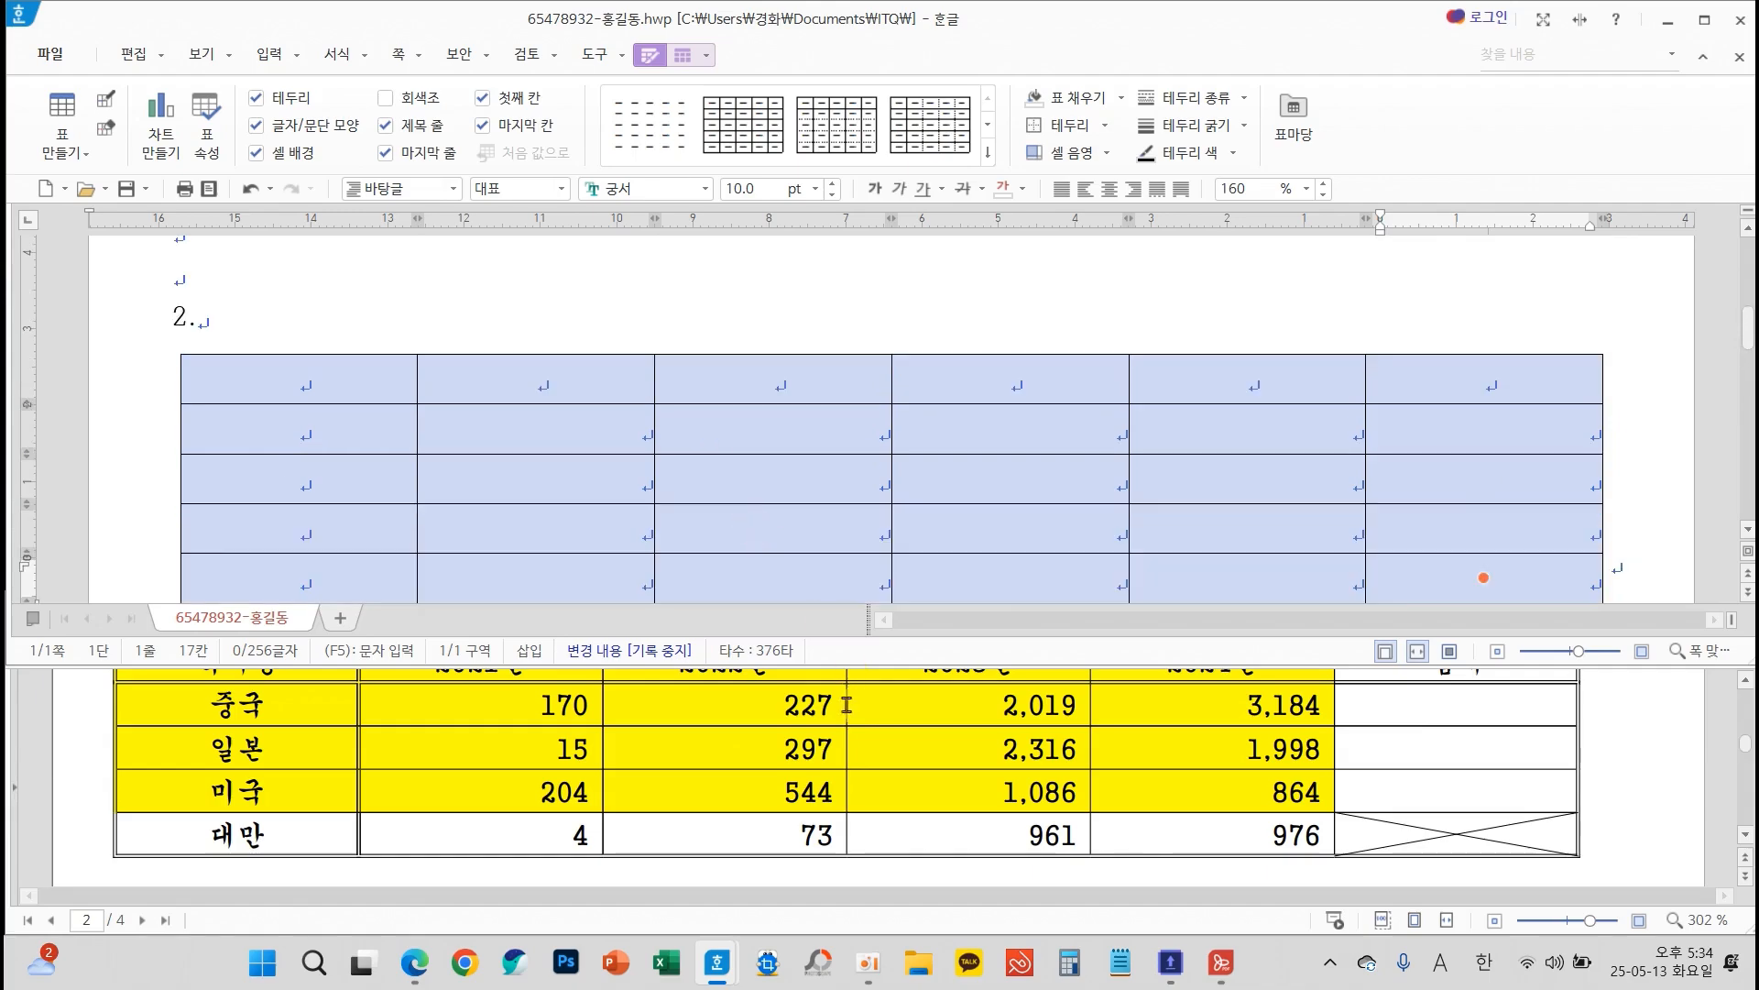
# Review question 2's table conditions and the caption shown above the table in the expected output
pyautogui.scroll(2, 848, 736)
pyautogui.scroll(3, 849, 736)
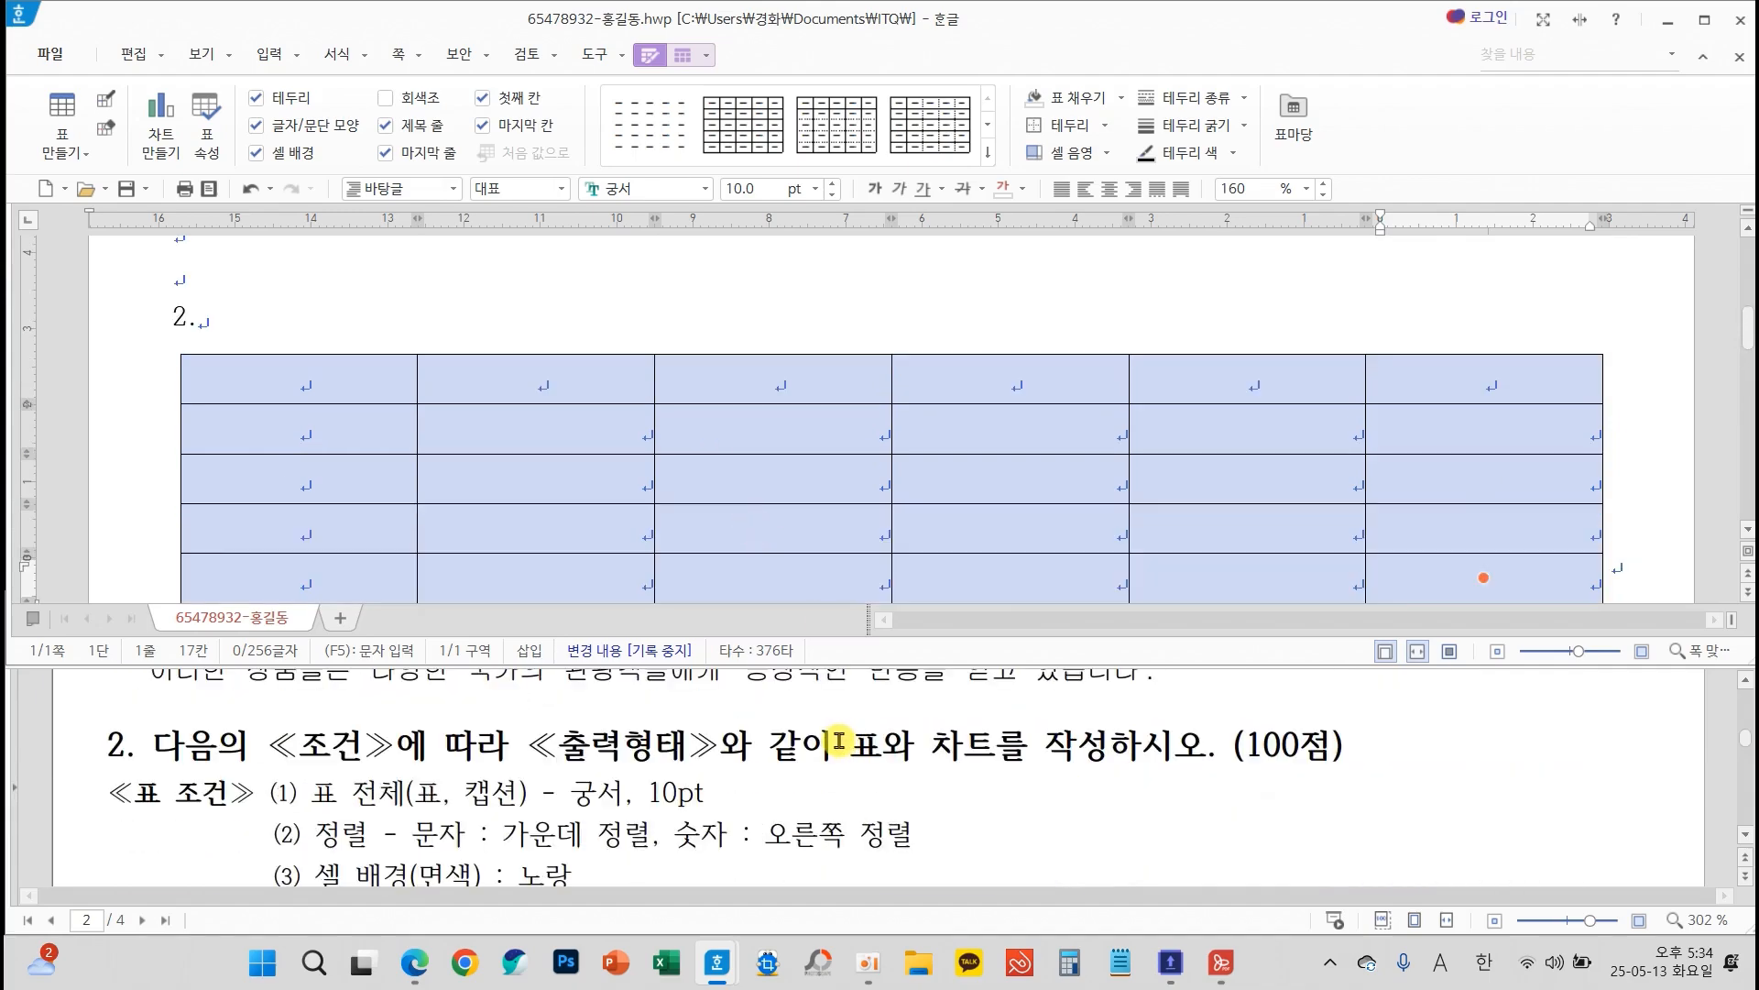
pyautogui.moveTo(293, 762)
pyautogui.mouseDown()
pyautogui.moveTo(733, 869)
pyautogui.moveTo(942, 875)
pyautogui.mouseUp()
pyautogui.moveTo(475, 726)
pyautogui.mouseDown()
pyautogui.moveTo(483, 744)
pyautogui.moveTo(577, 713)
pyautogui.mouseUp()
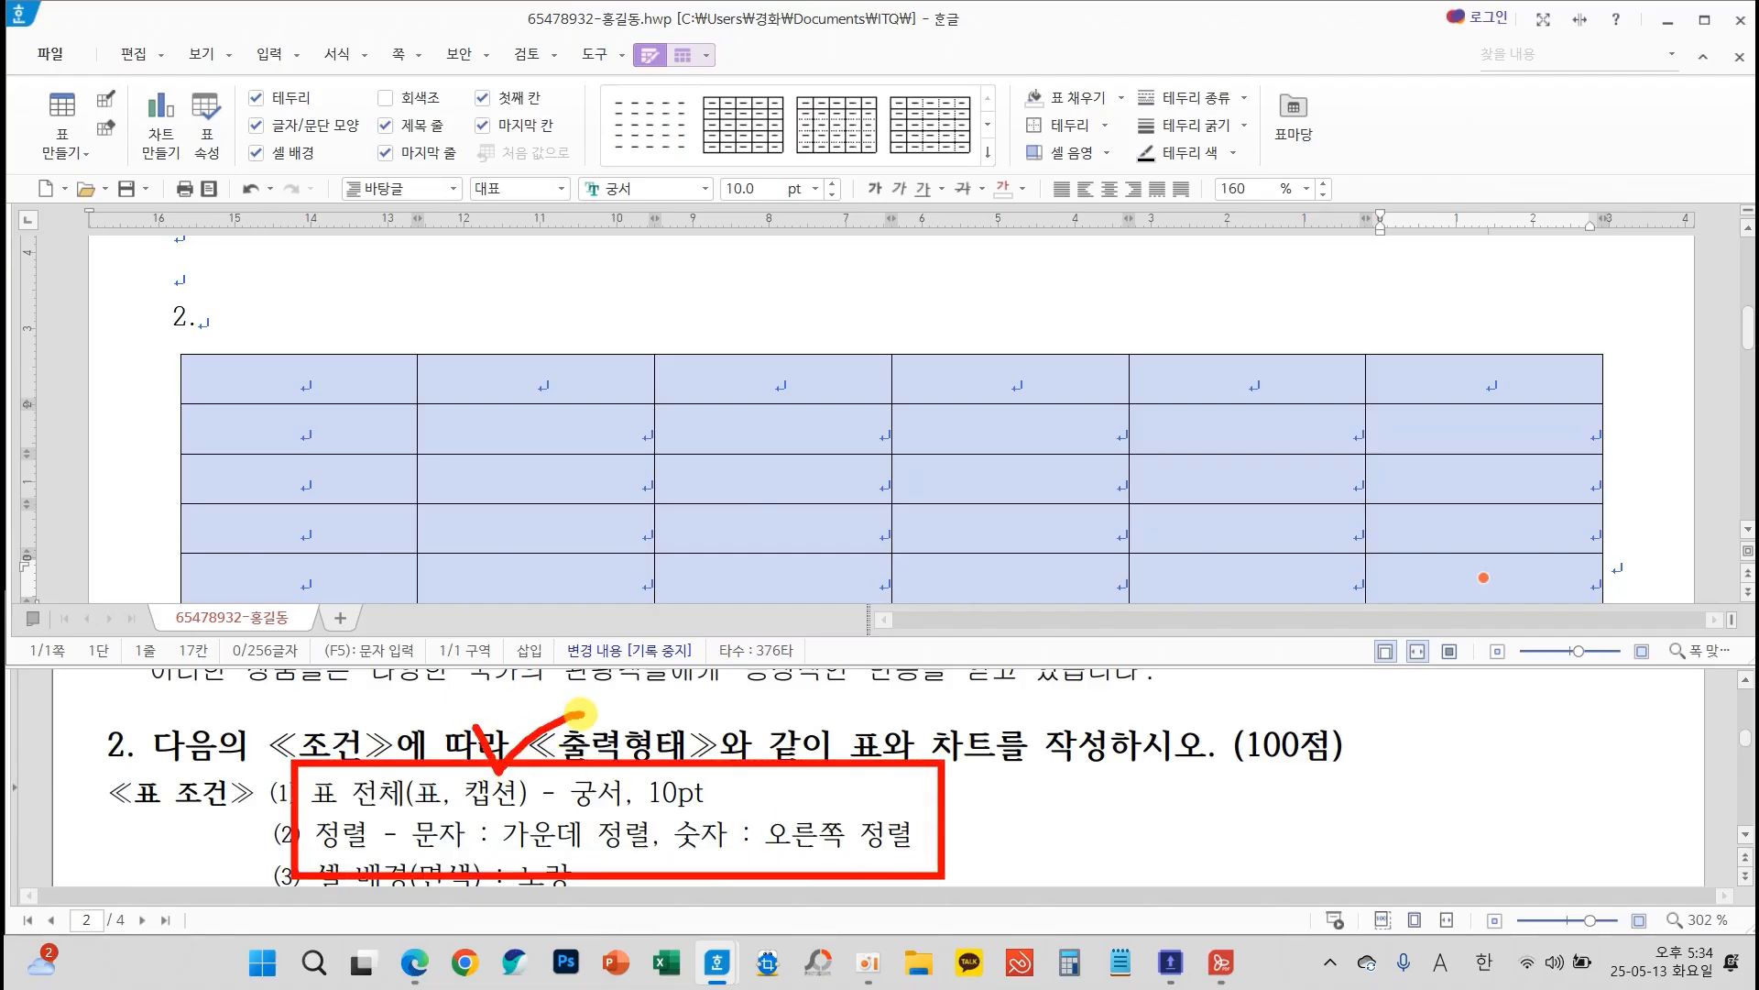
pyautogui.scroll(-3, 1068, 786)
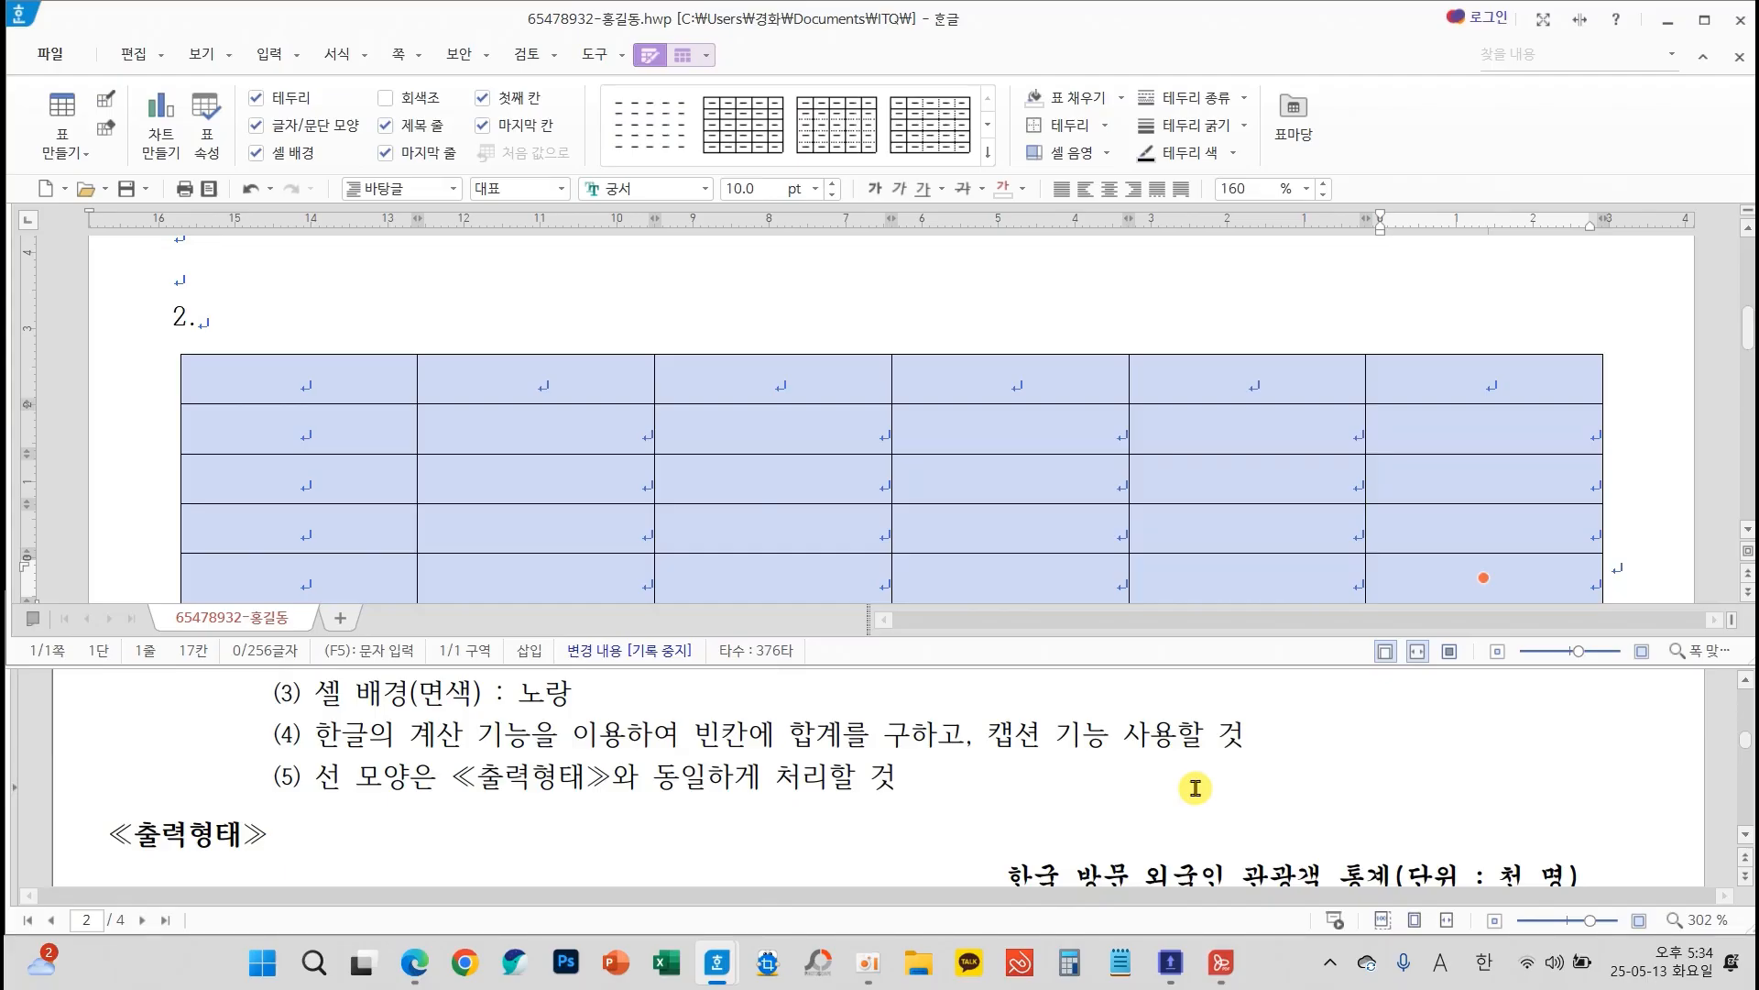
pyautogui.moveTo(981, 751)
pyautogui.mouseDown()
pyautogui.moveTo(1374, 838)
pyautogui.moveTo(1595, 812)
pyautogui.mouseUp()
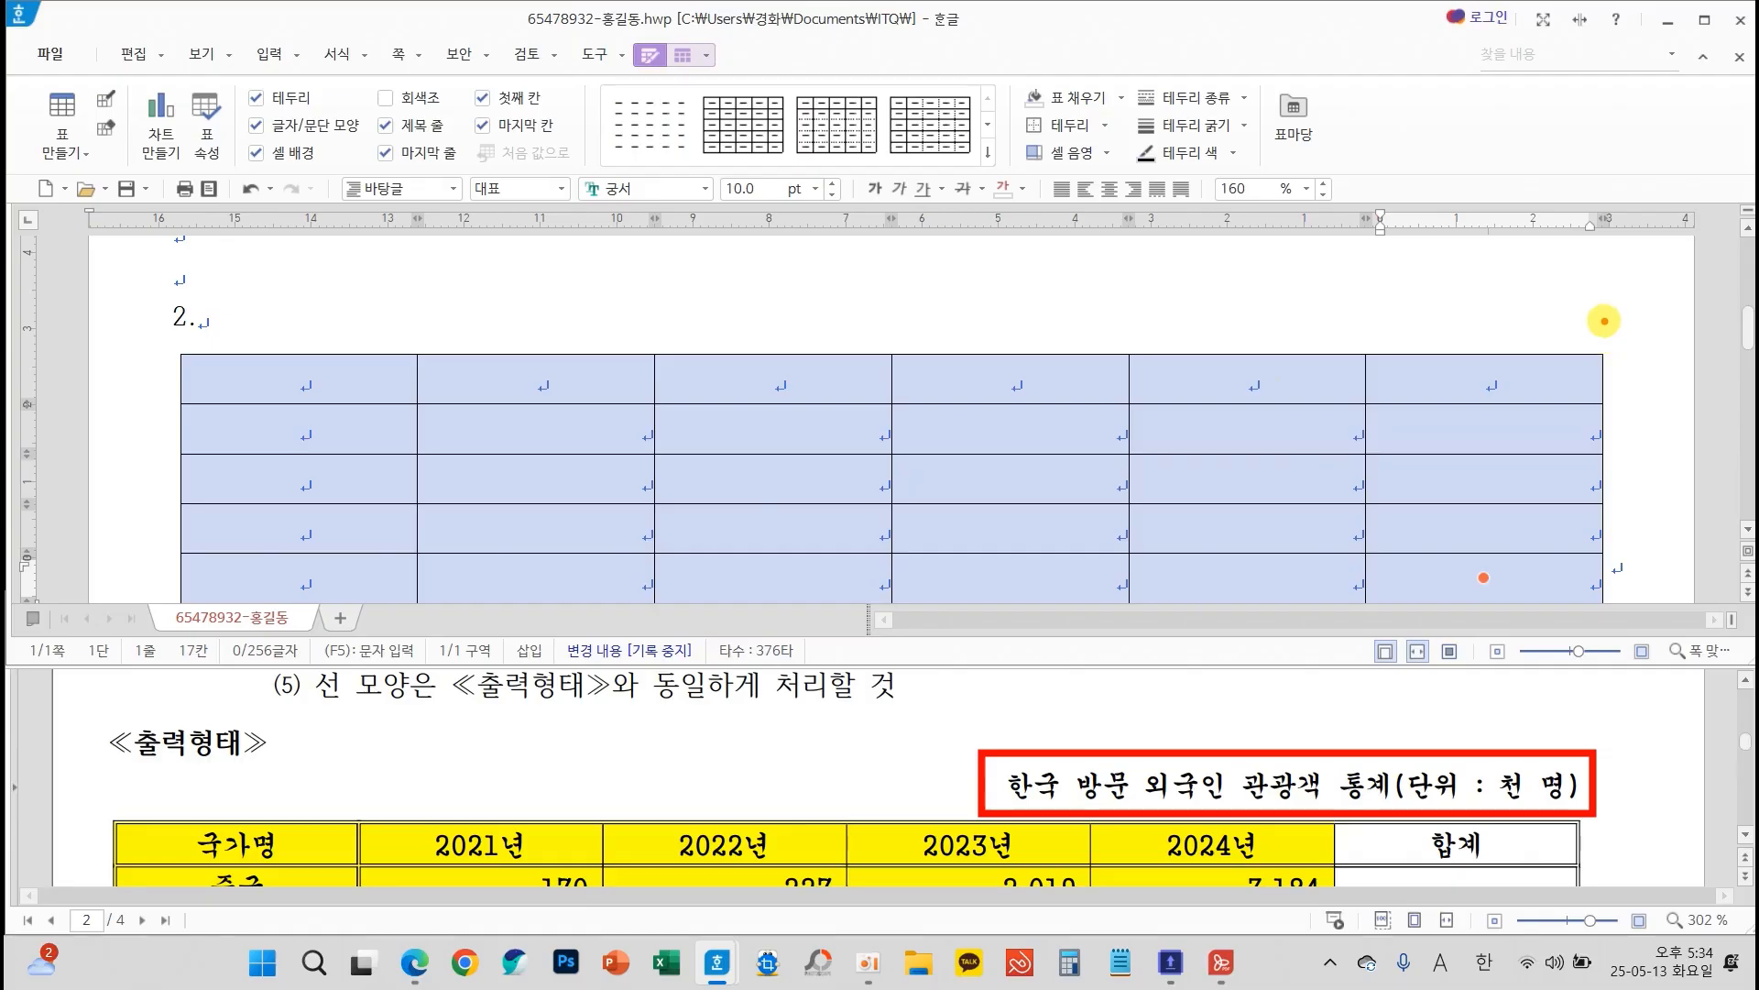
pyautogui.moveTo(1602, 314)
pyautogui.mouseDown()
pyautogui.moveTo(994, 283)
pyautogui.moveTo(1394, 342)
pyautogui.moveTo(1603, 316)
pyautogui.mouseUp()
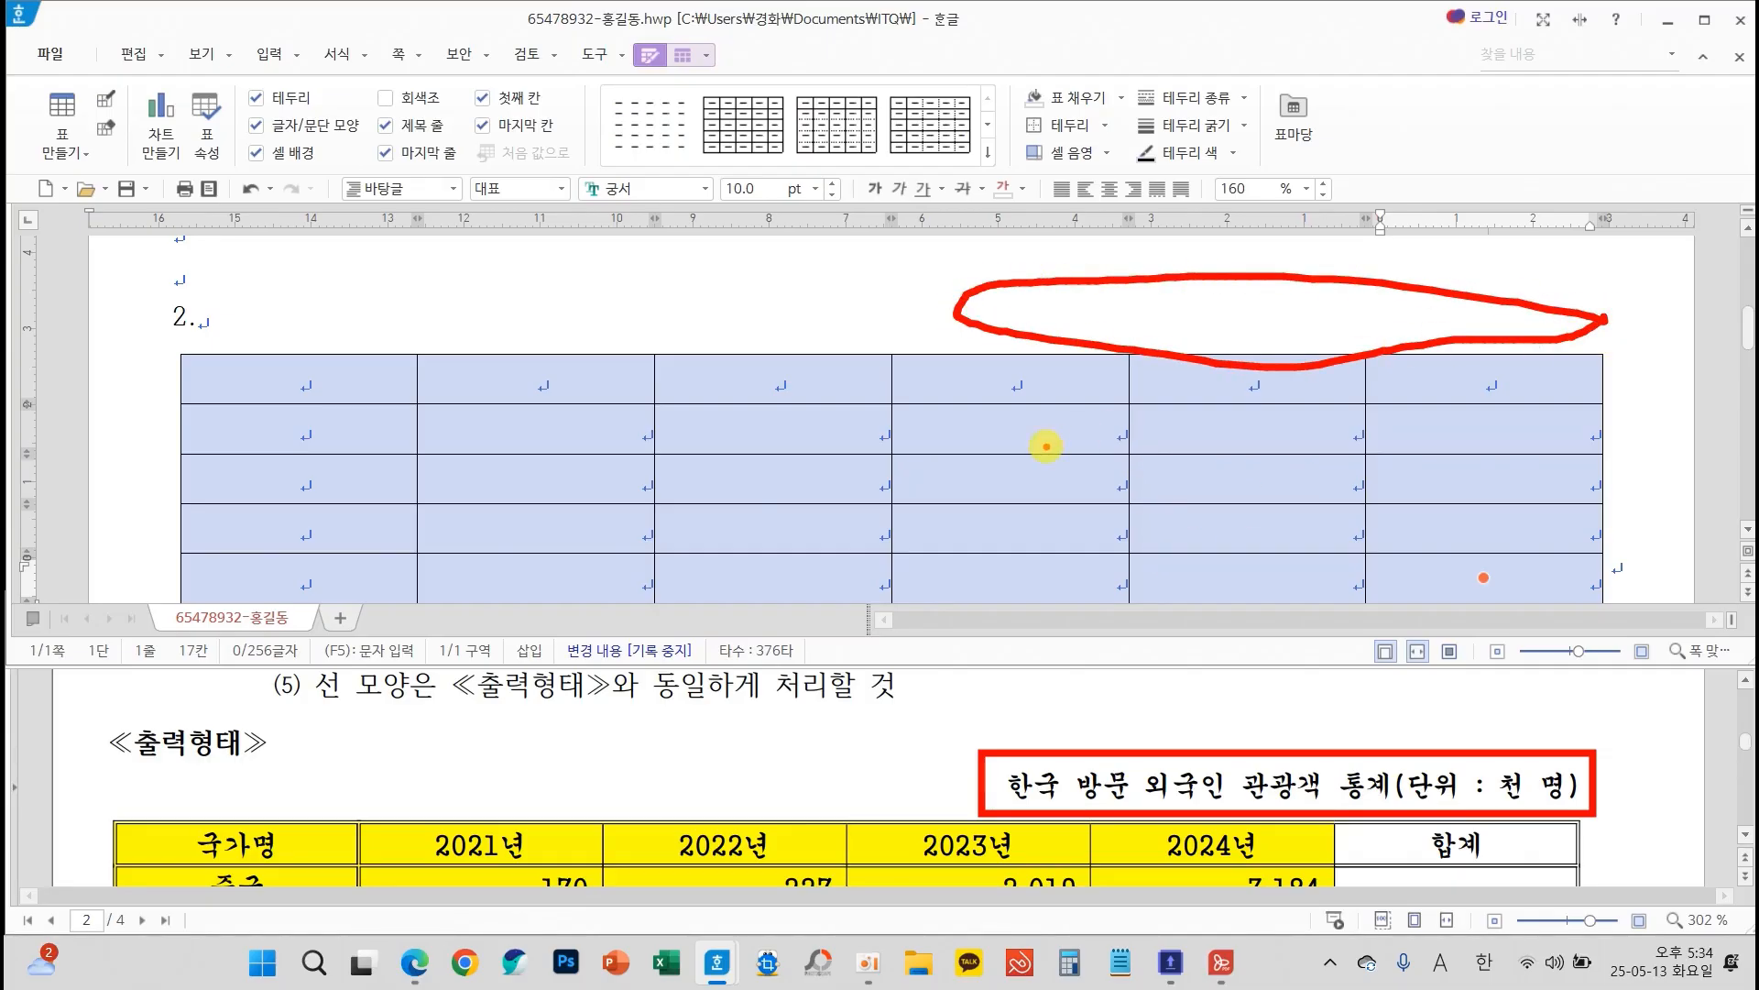
pyautogui.press('Escape')
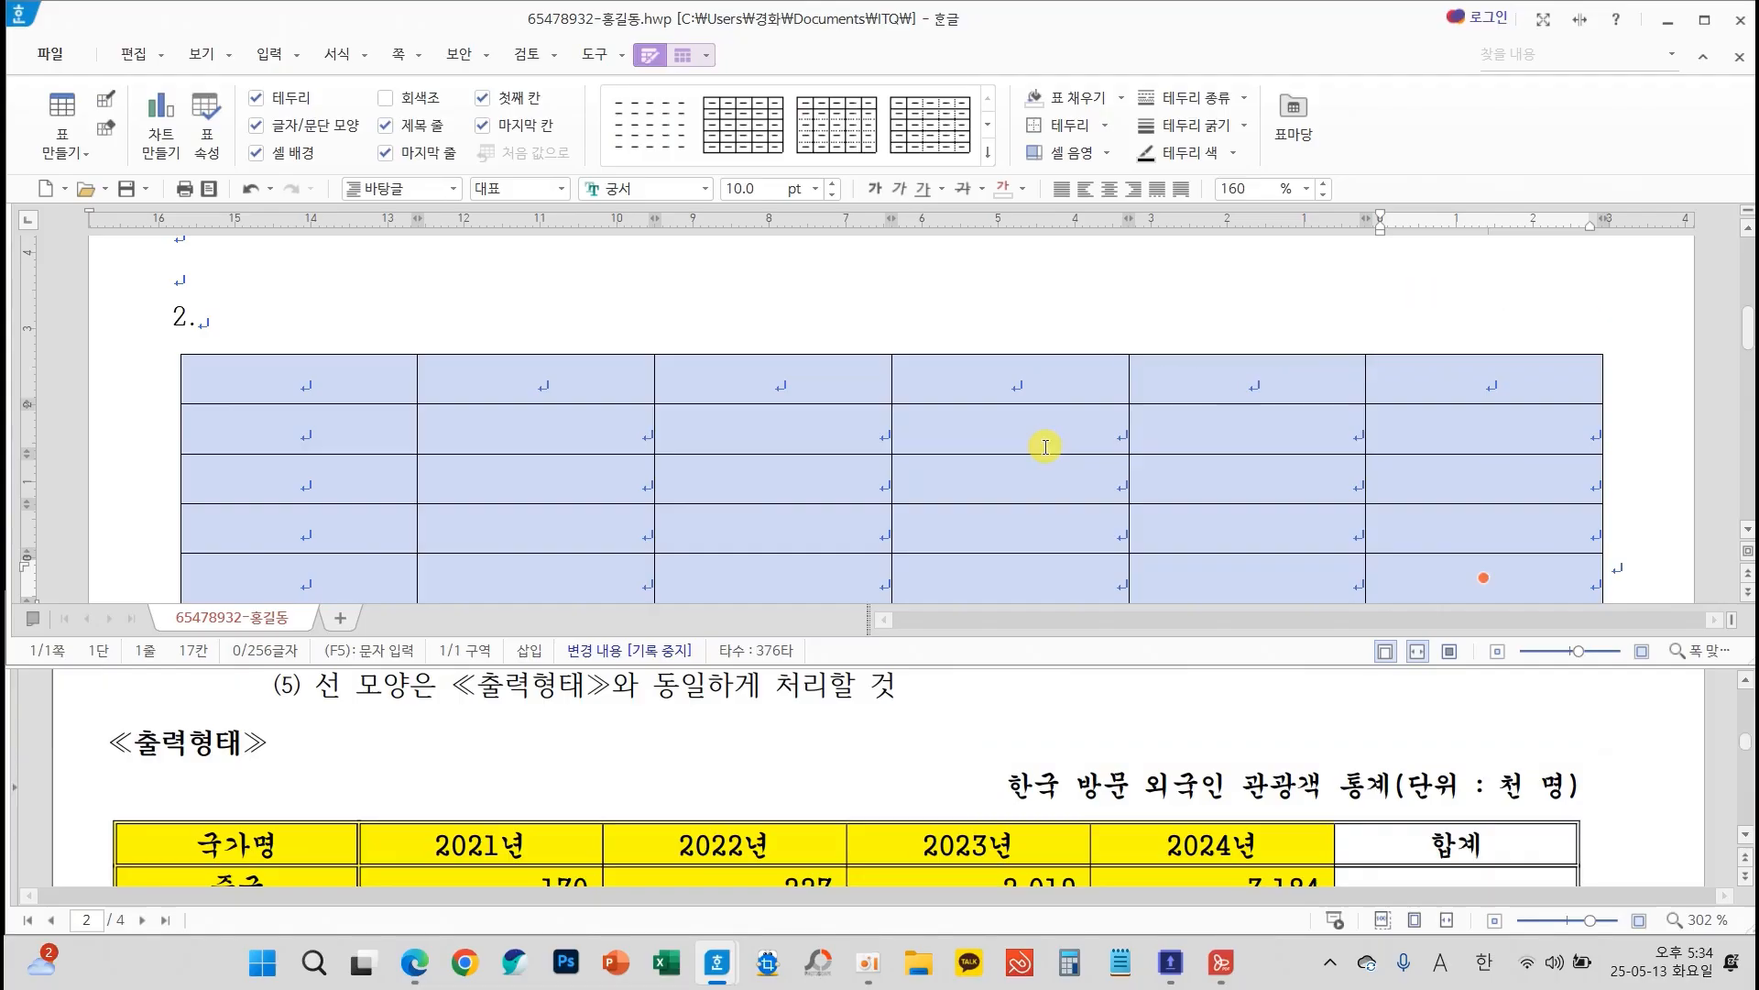
# Add a caption above the table under question 2
pyautogui.click(800, 487)
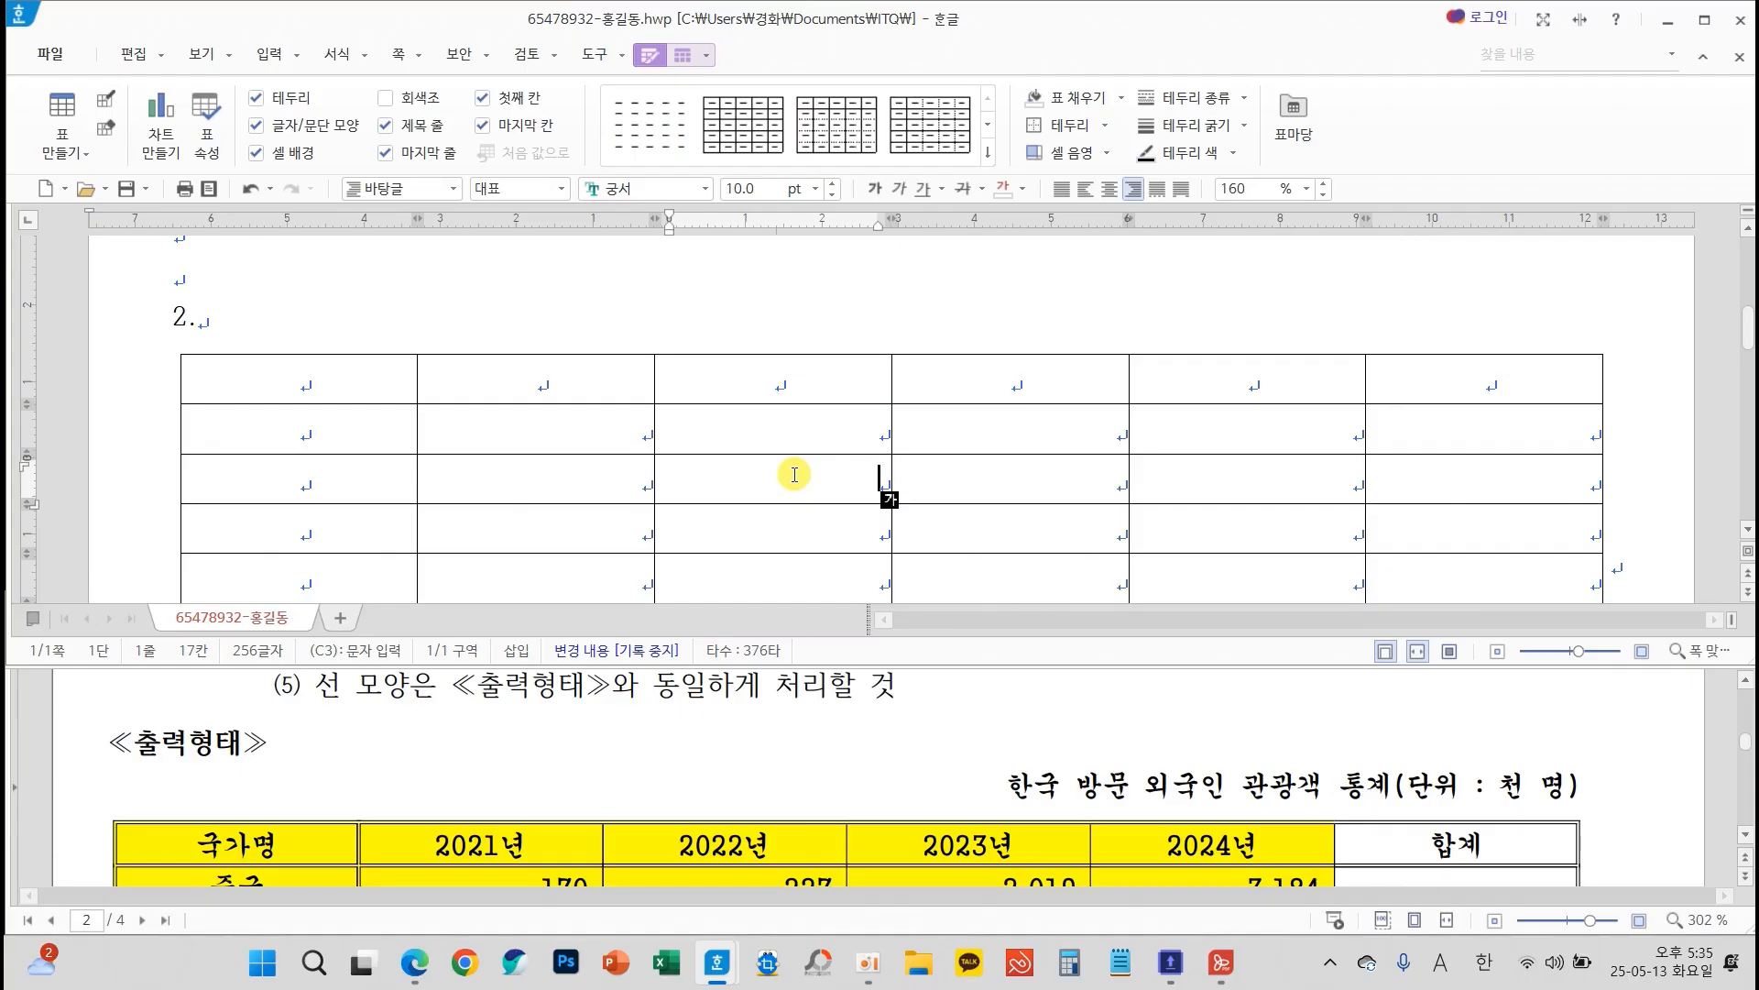
pyautogui.click(685, 57)
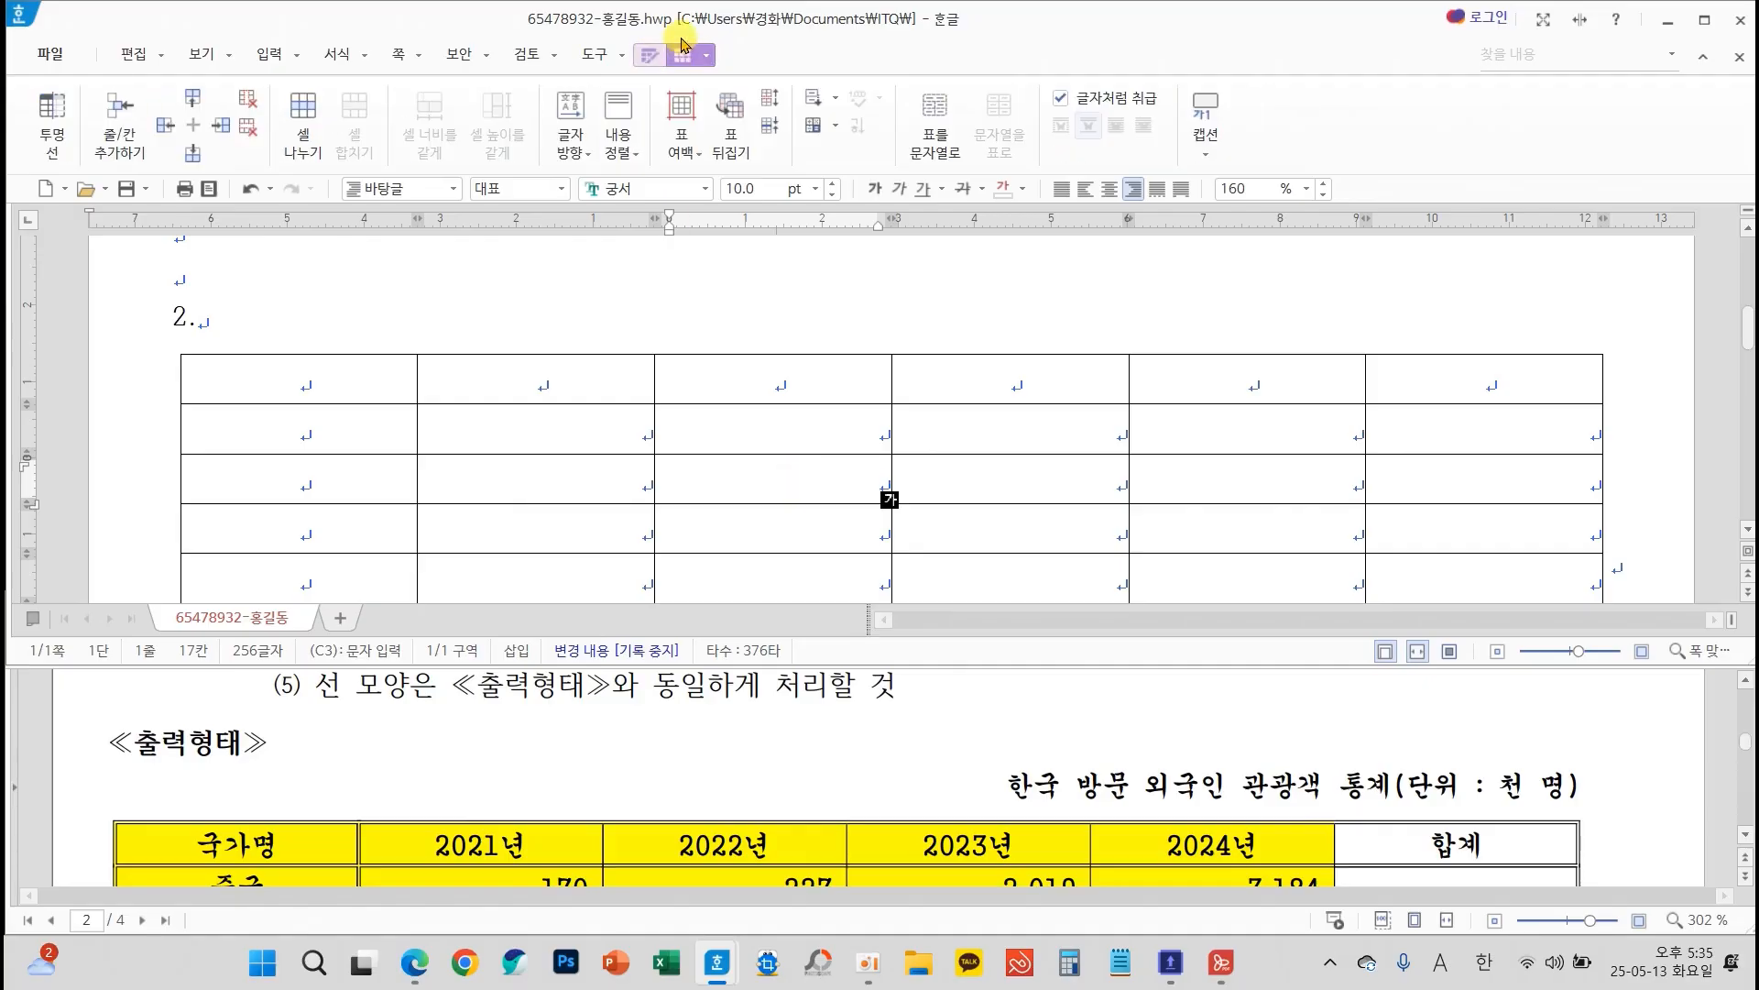
pyautogui.click(1216, 158)
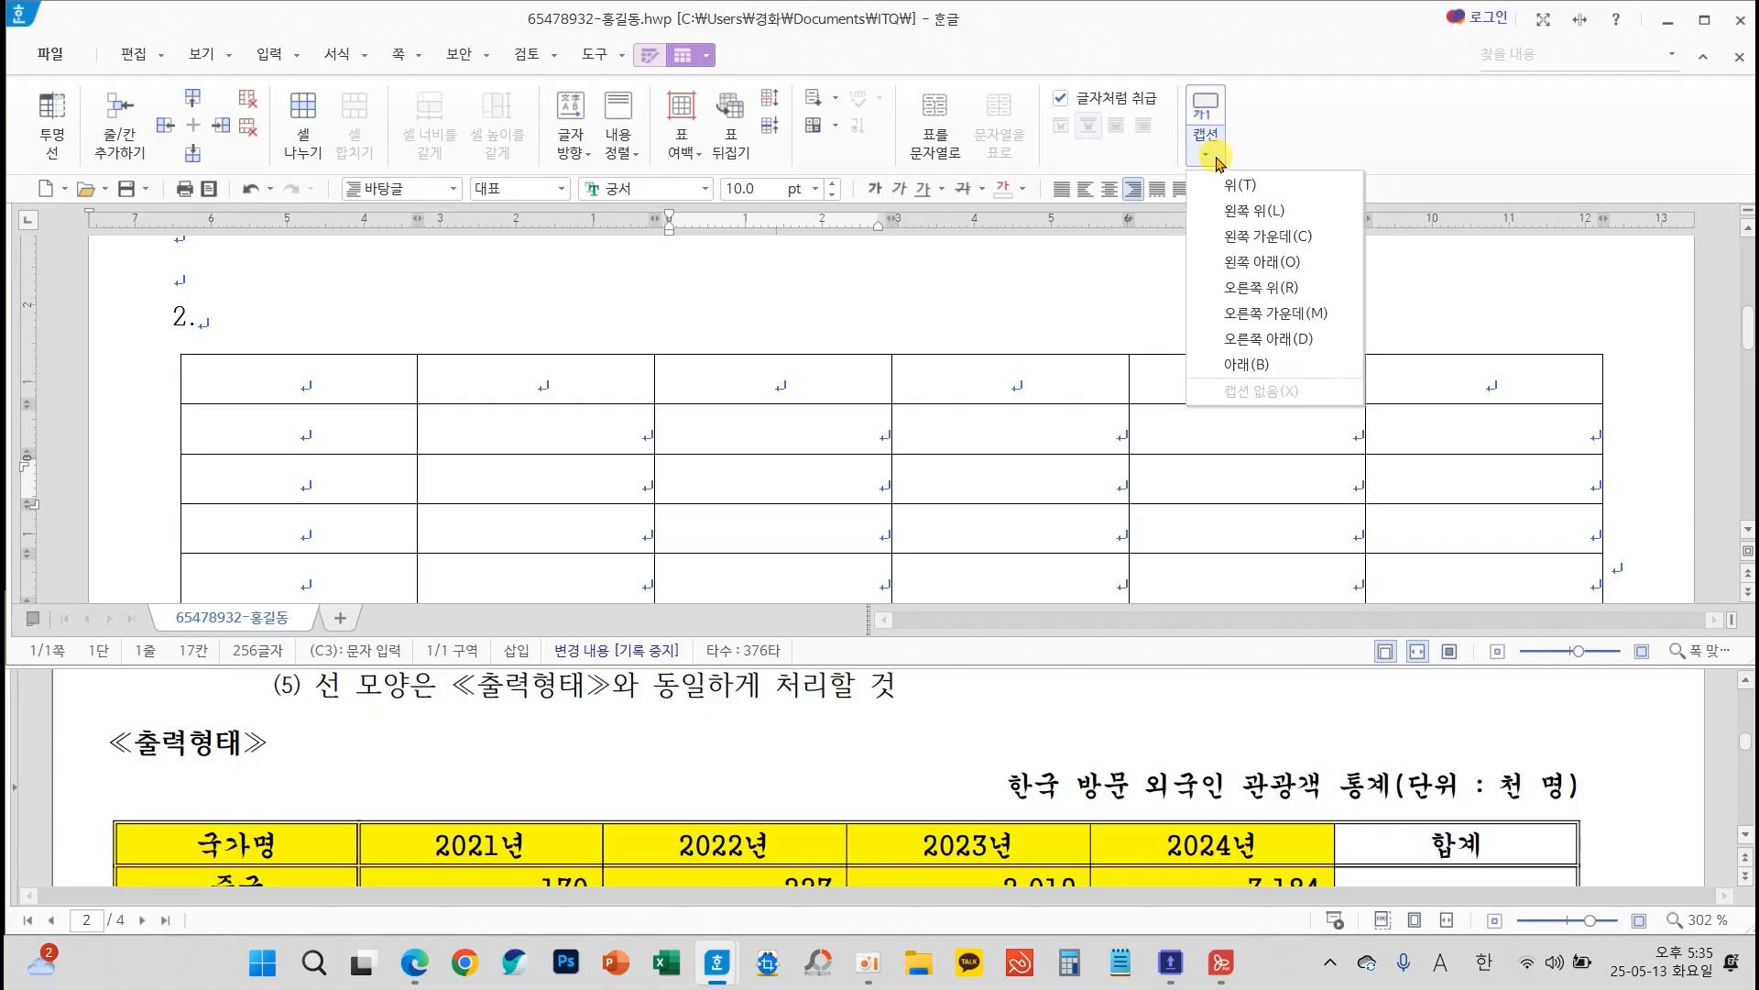
pyautogui.click(1282, 196)
# Replace the default caption text with "한국 방문 외국인 관광객 통계(단위 : 천 명)"
pyautogui.moveTo(270, 371); pyautogui.dragTo(147, 370)
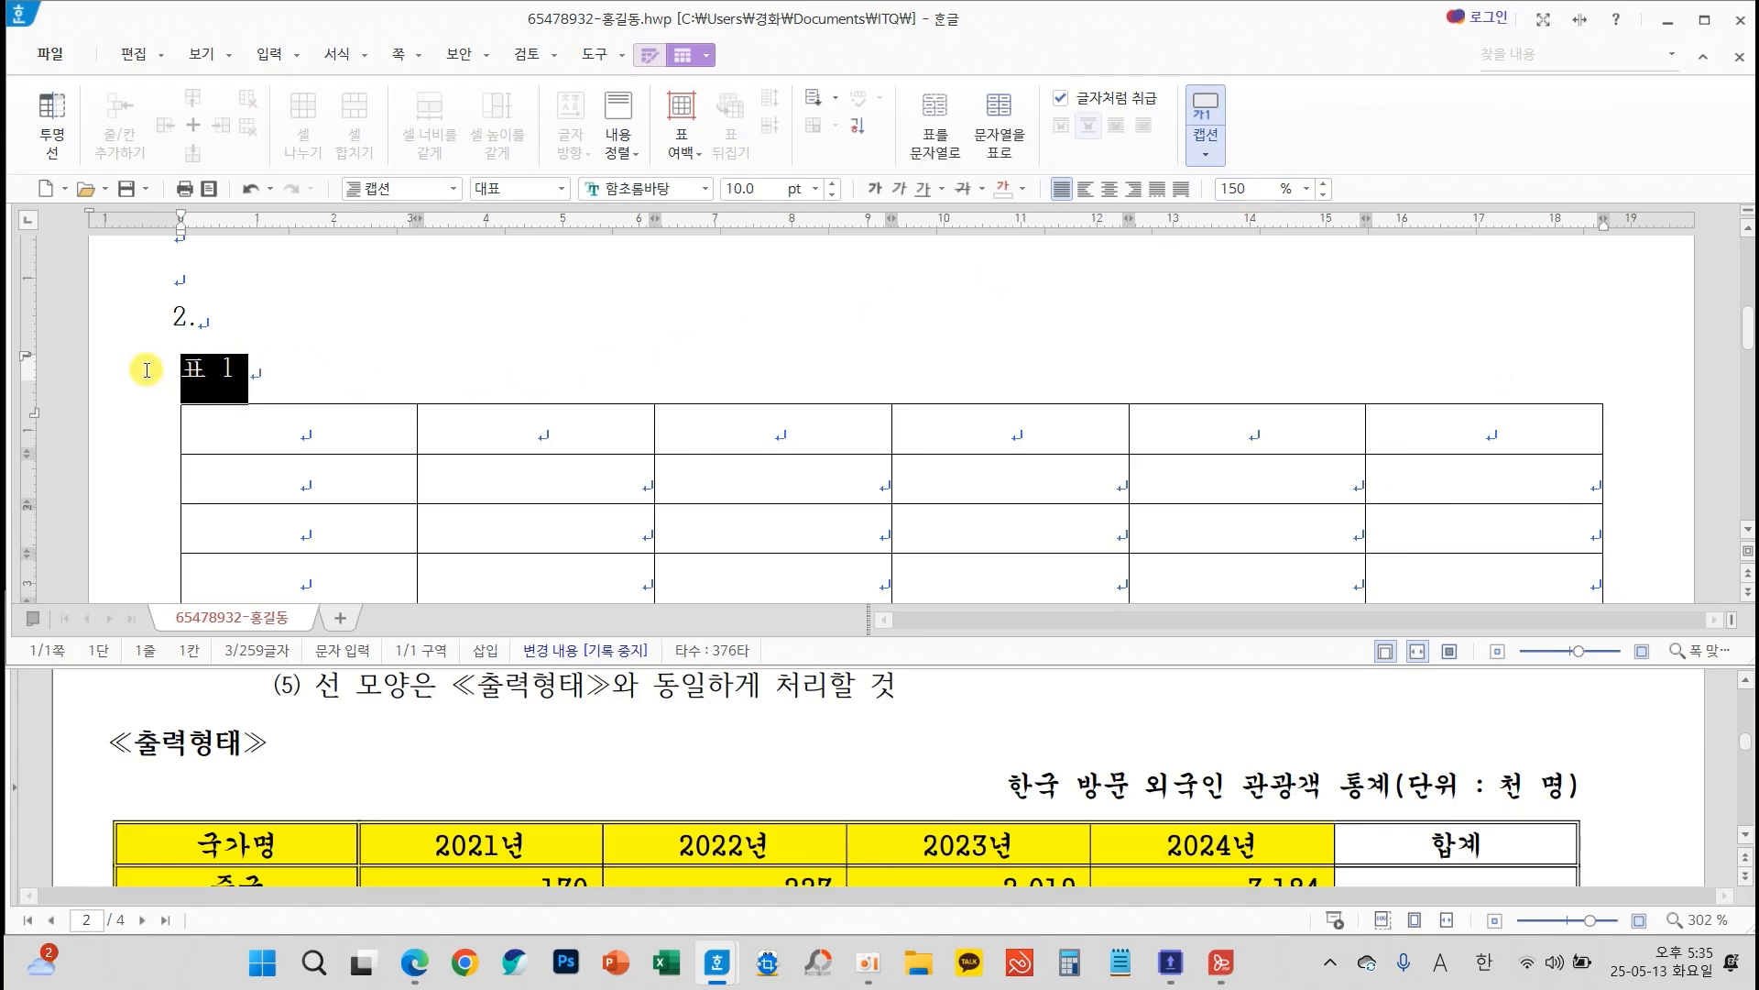
pyautogui.write('한')
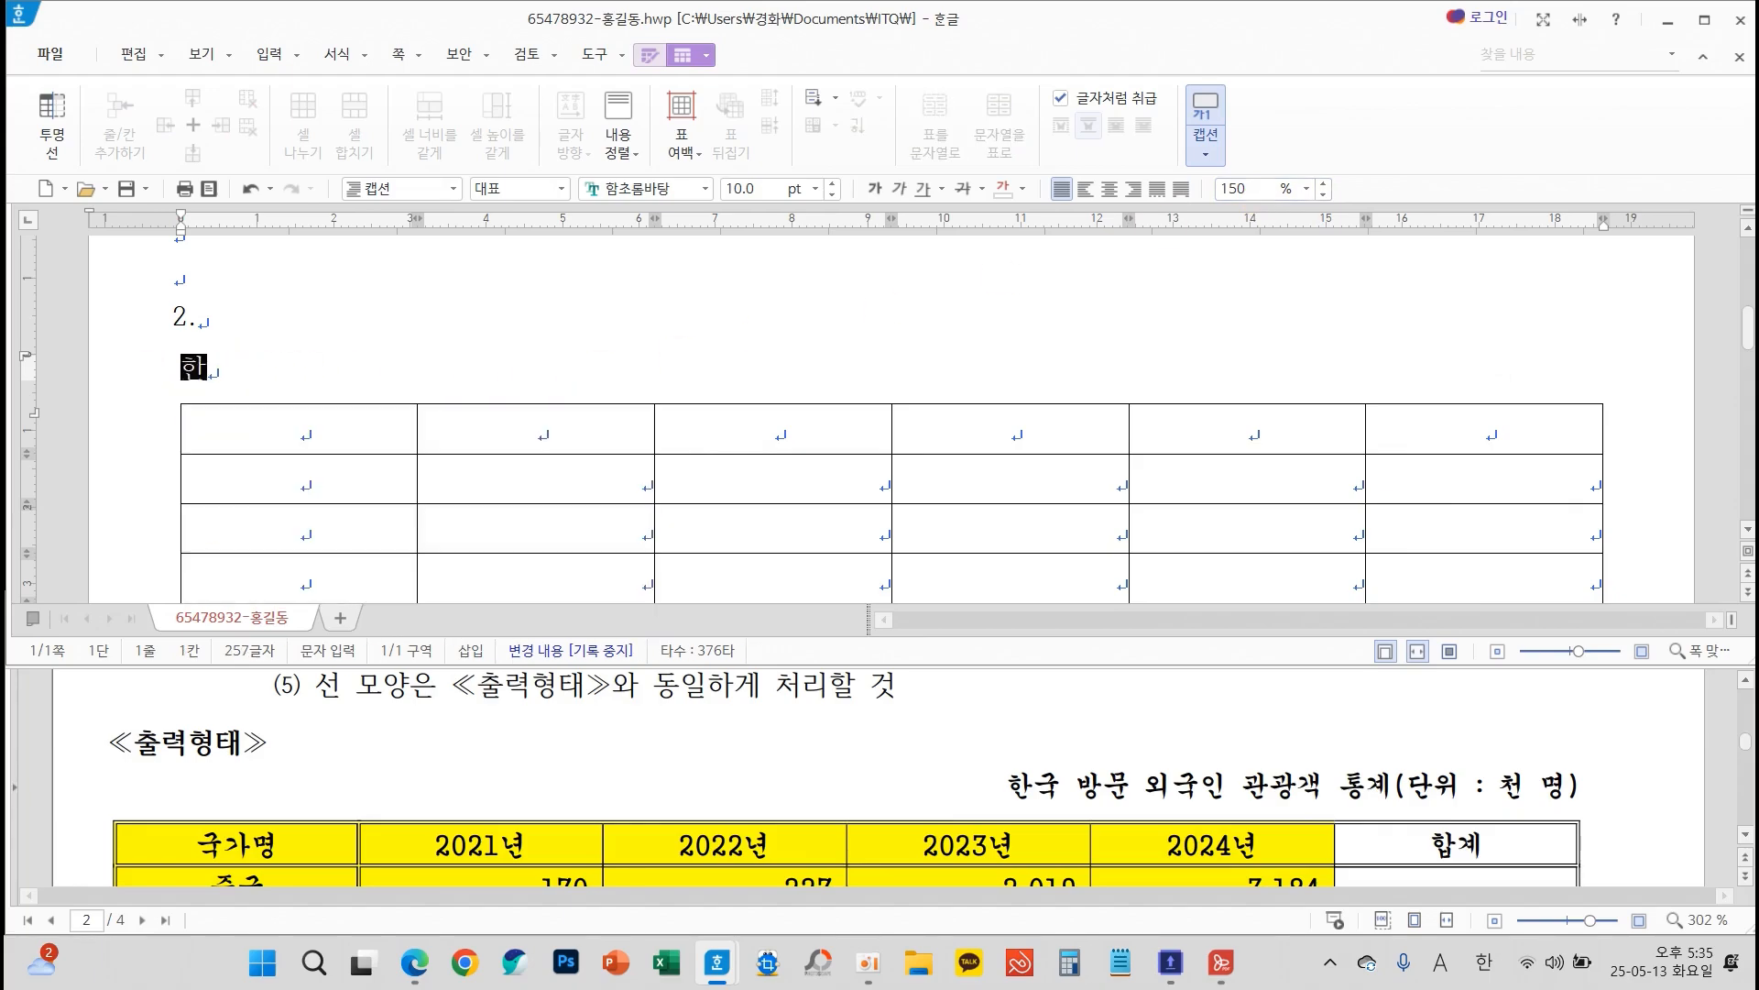
pyautogui.write('국 방문 외')
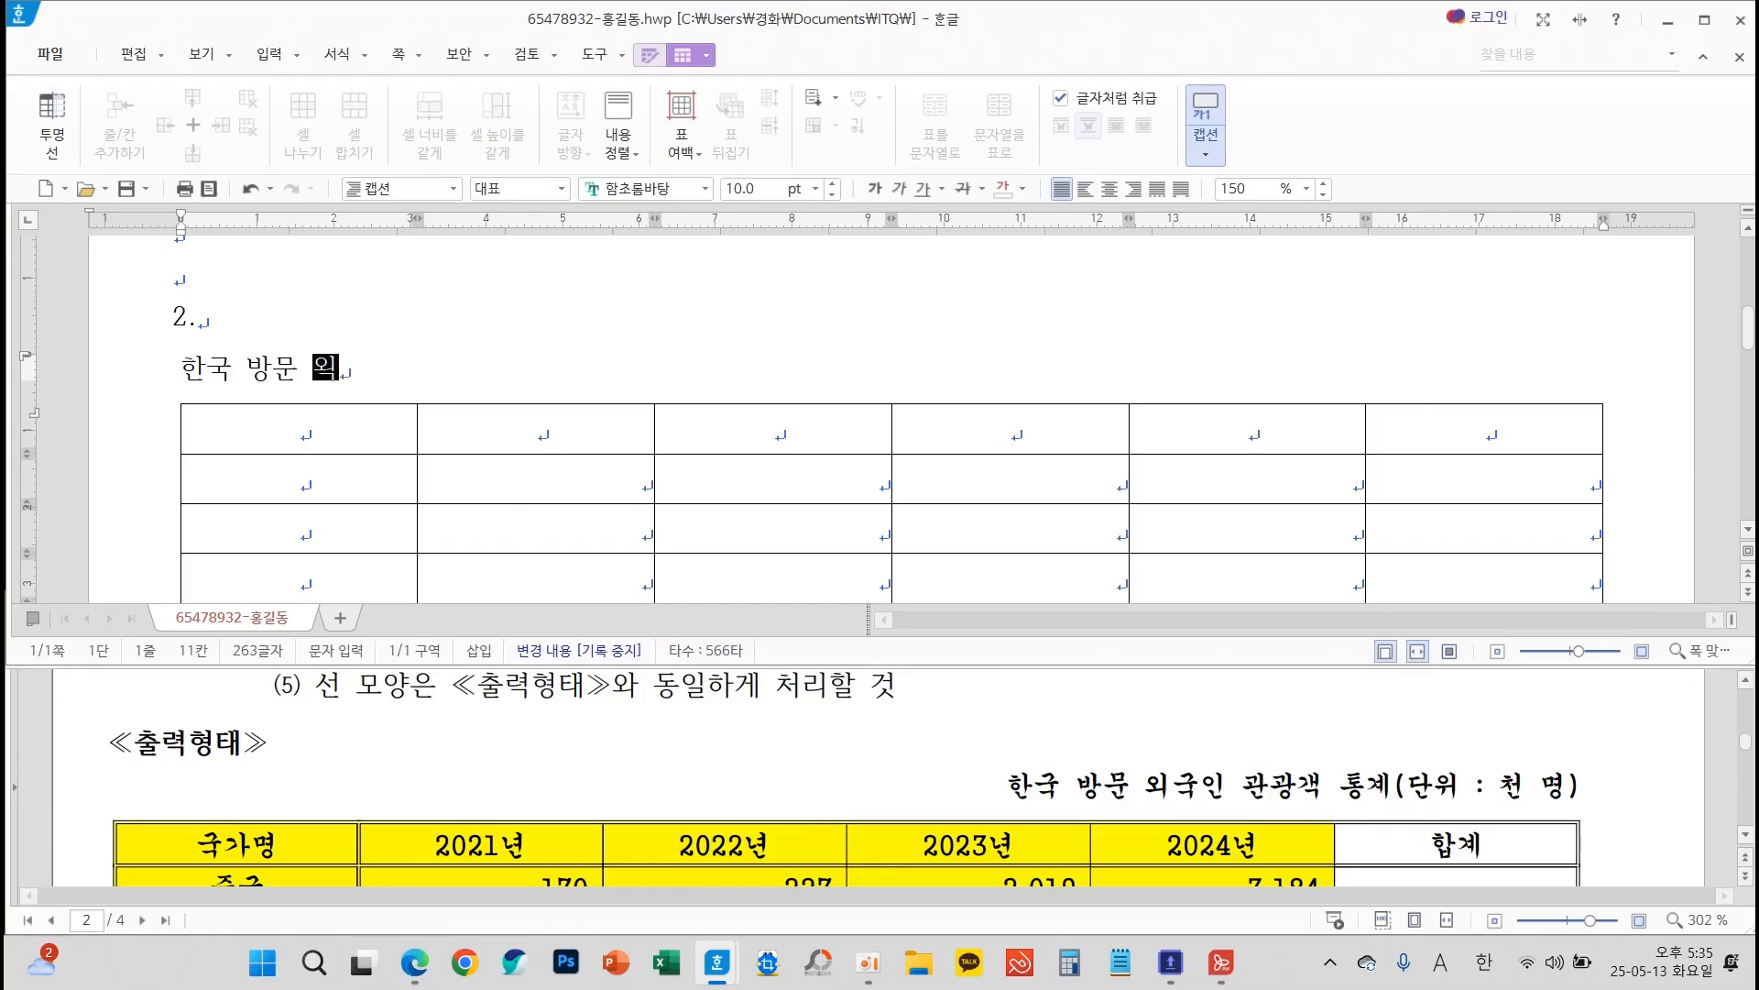
pyautogui.write('국인 과ㄴ광객 통ㄱ')
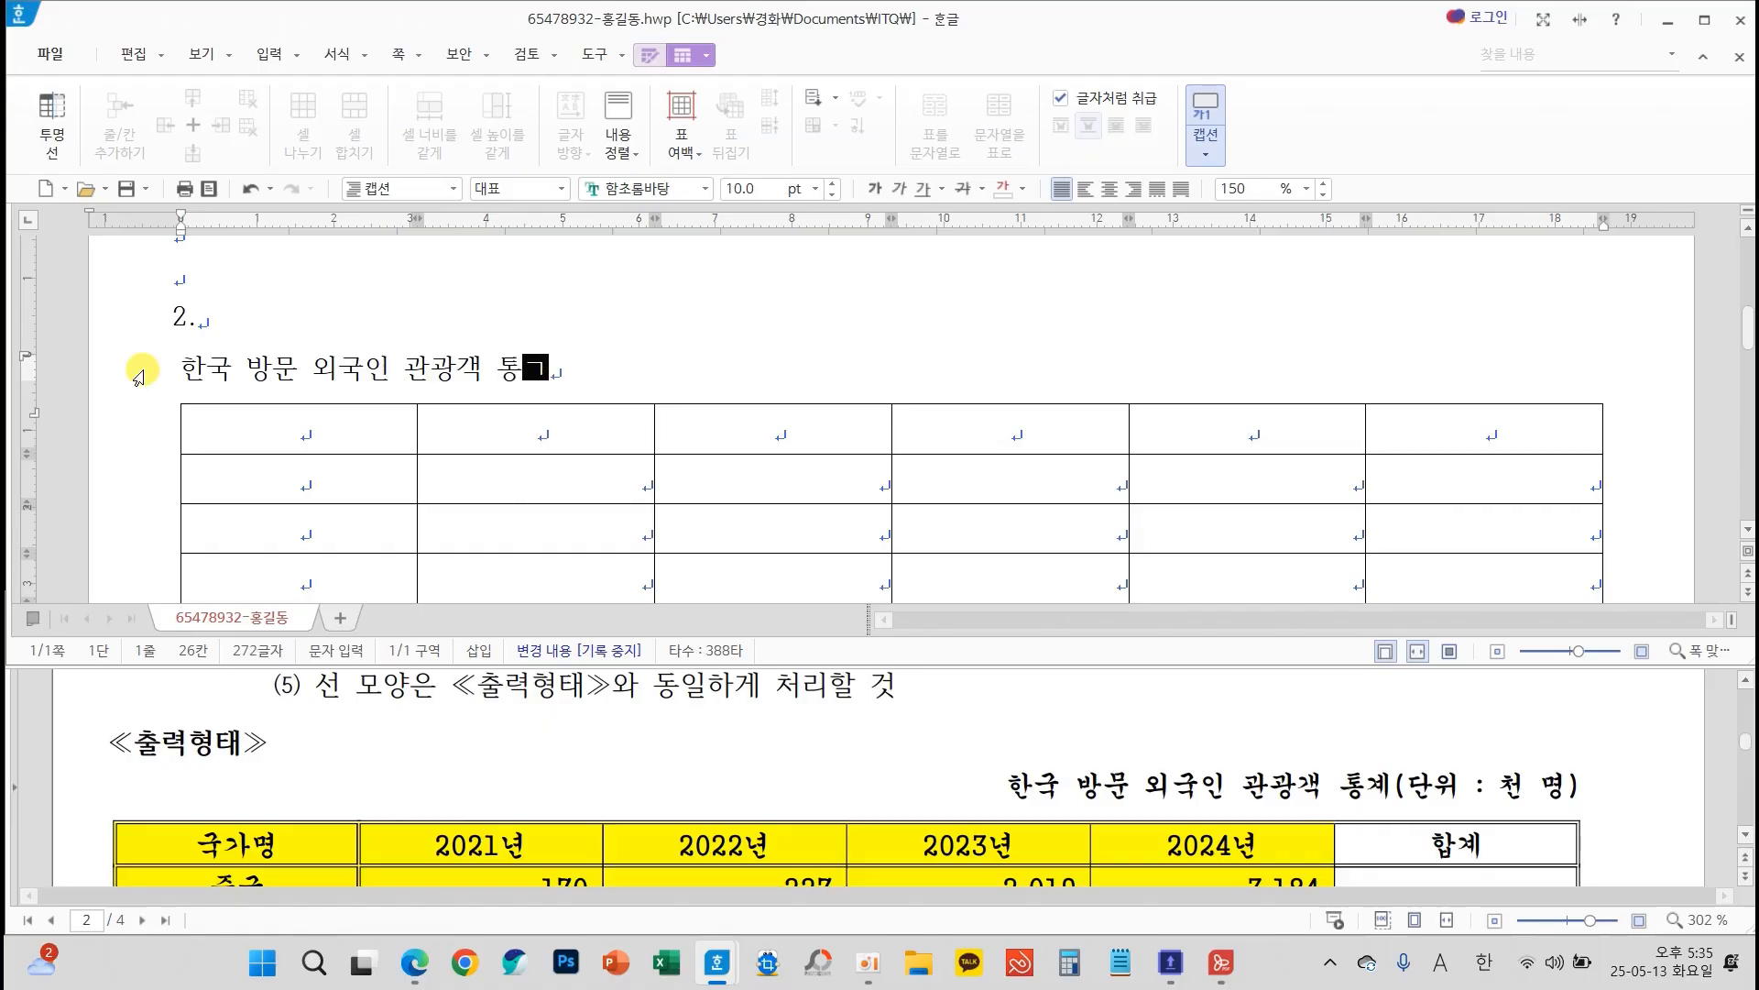
pyautogui.write('계(')
pyautogui.write('단위 : ')
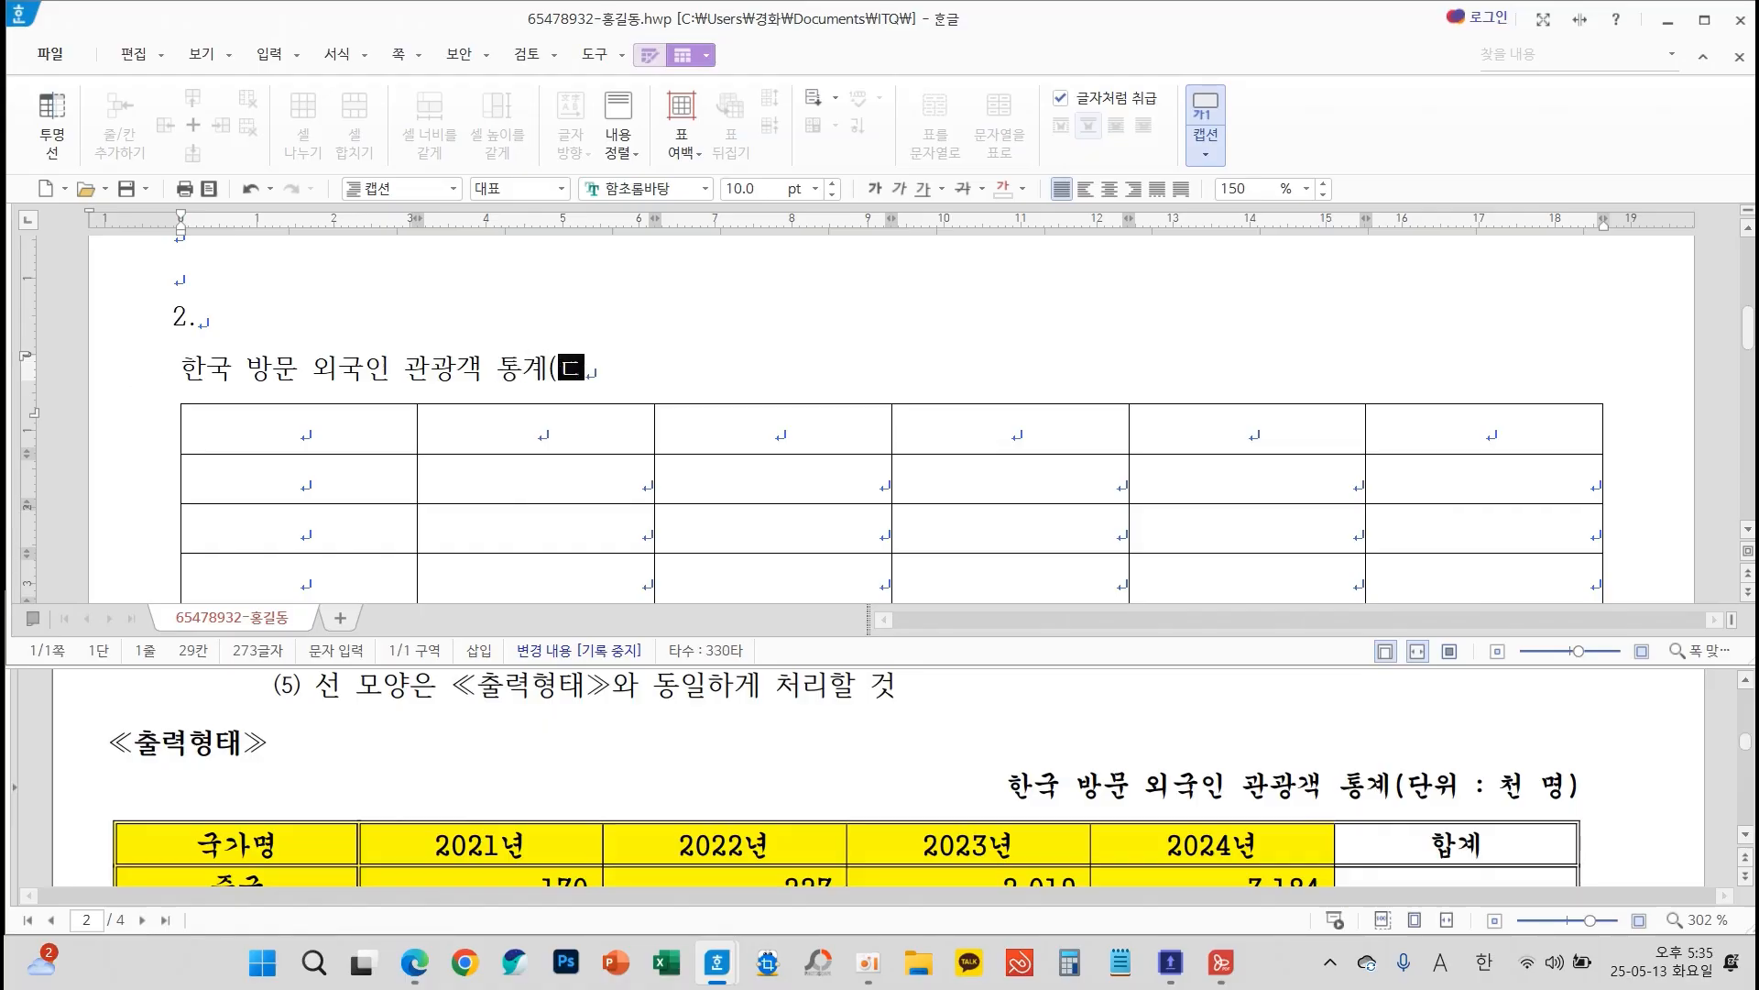
pyautogui.write('천 명)')
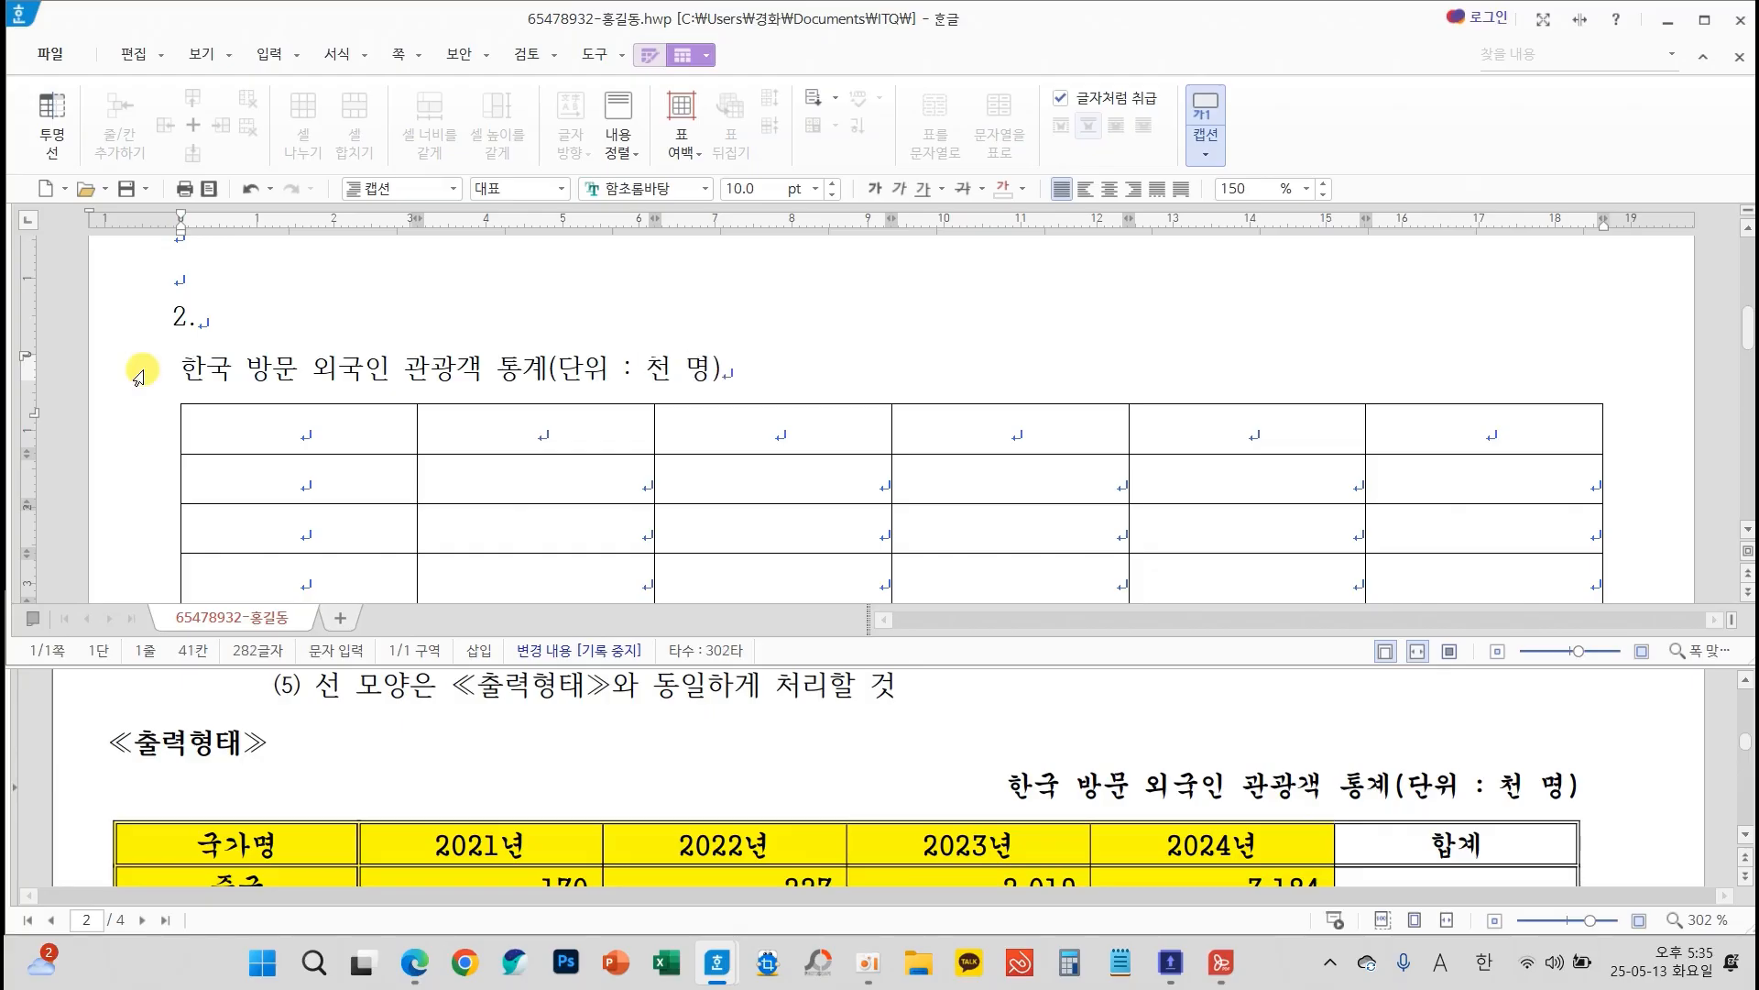
# Set the table caption's font to 궁서 and right-align it, following the table conditions
pyautogui.scroll(3, 646, 696)
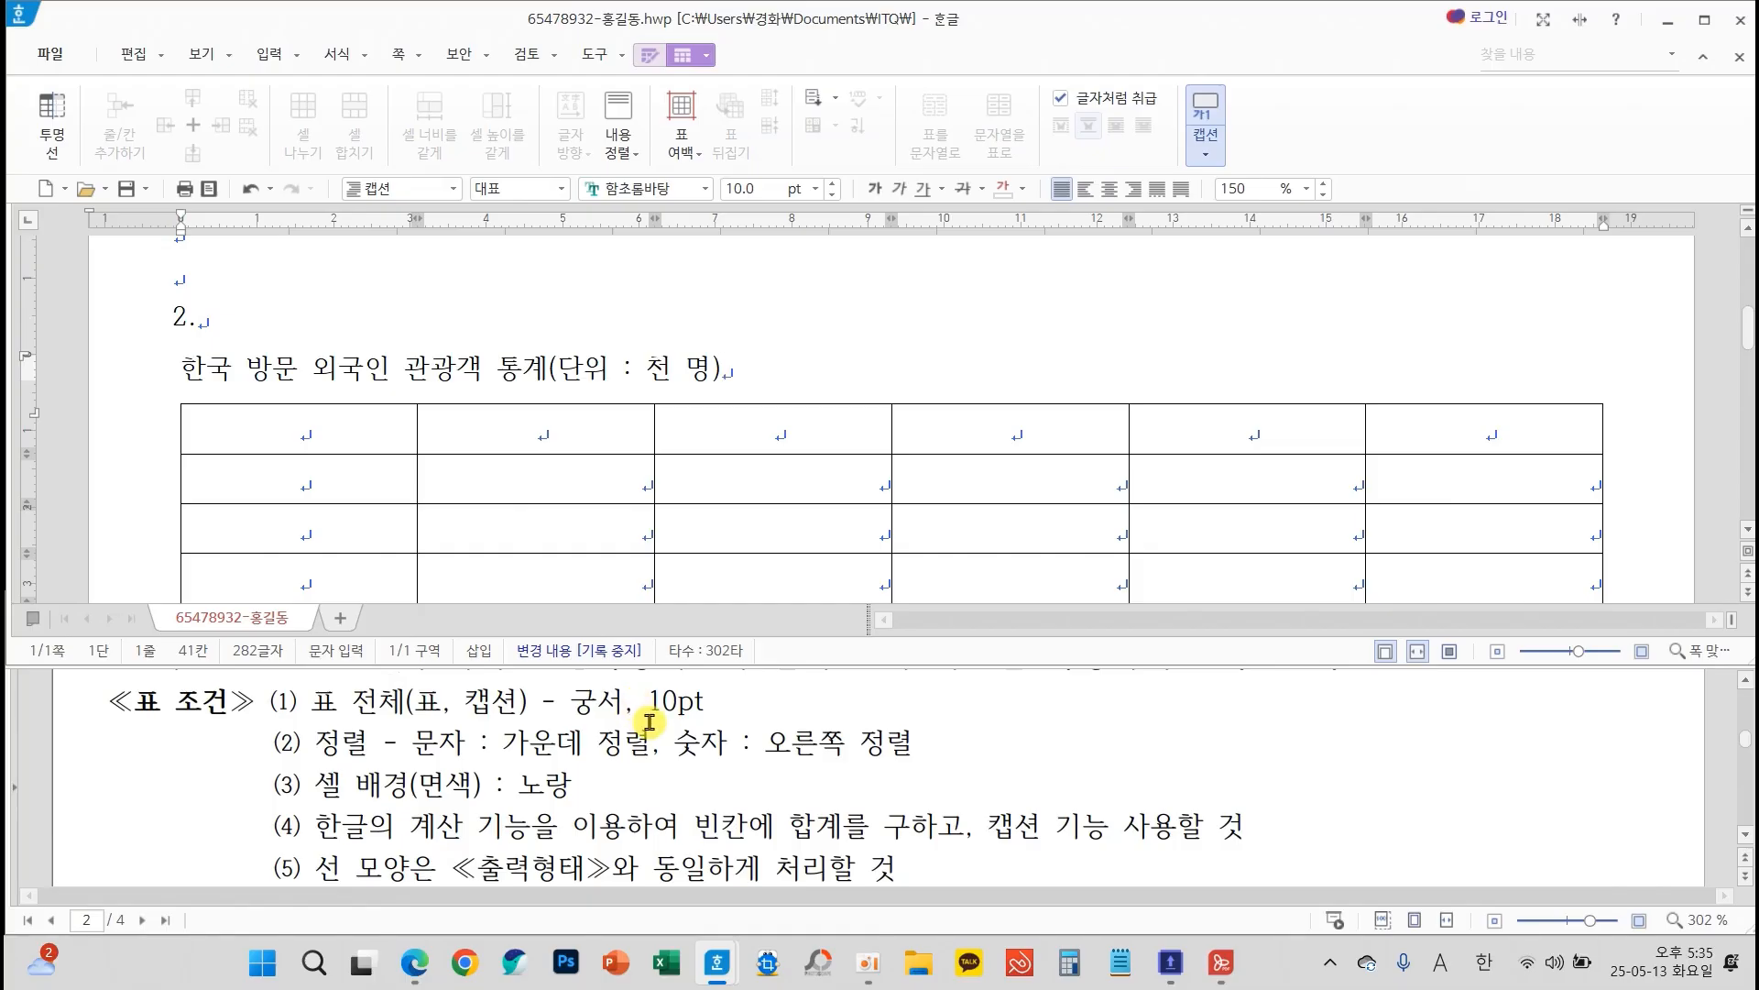
pyautogui.moveTo(448, 674)
pyautogui.mouseDown()
pyautogui.moveTo(585, 727)
pyautogui.moveTo(726, 726)
pyautogui.mouseUp()
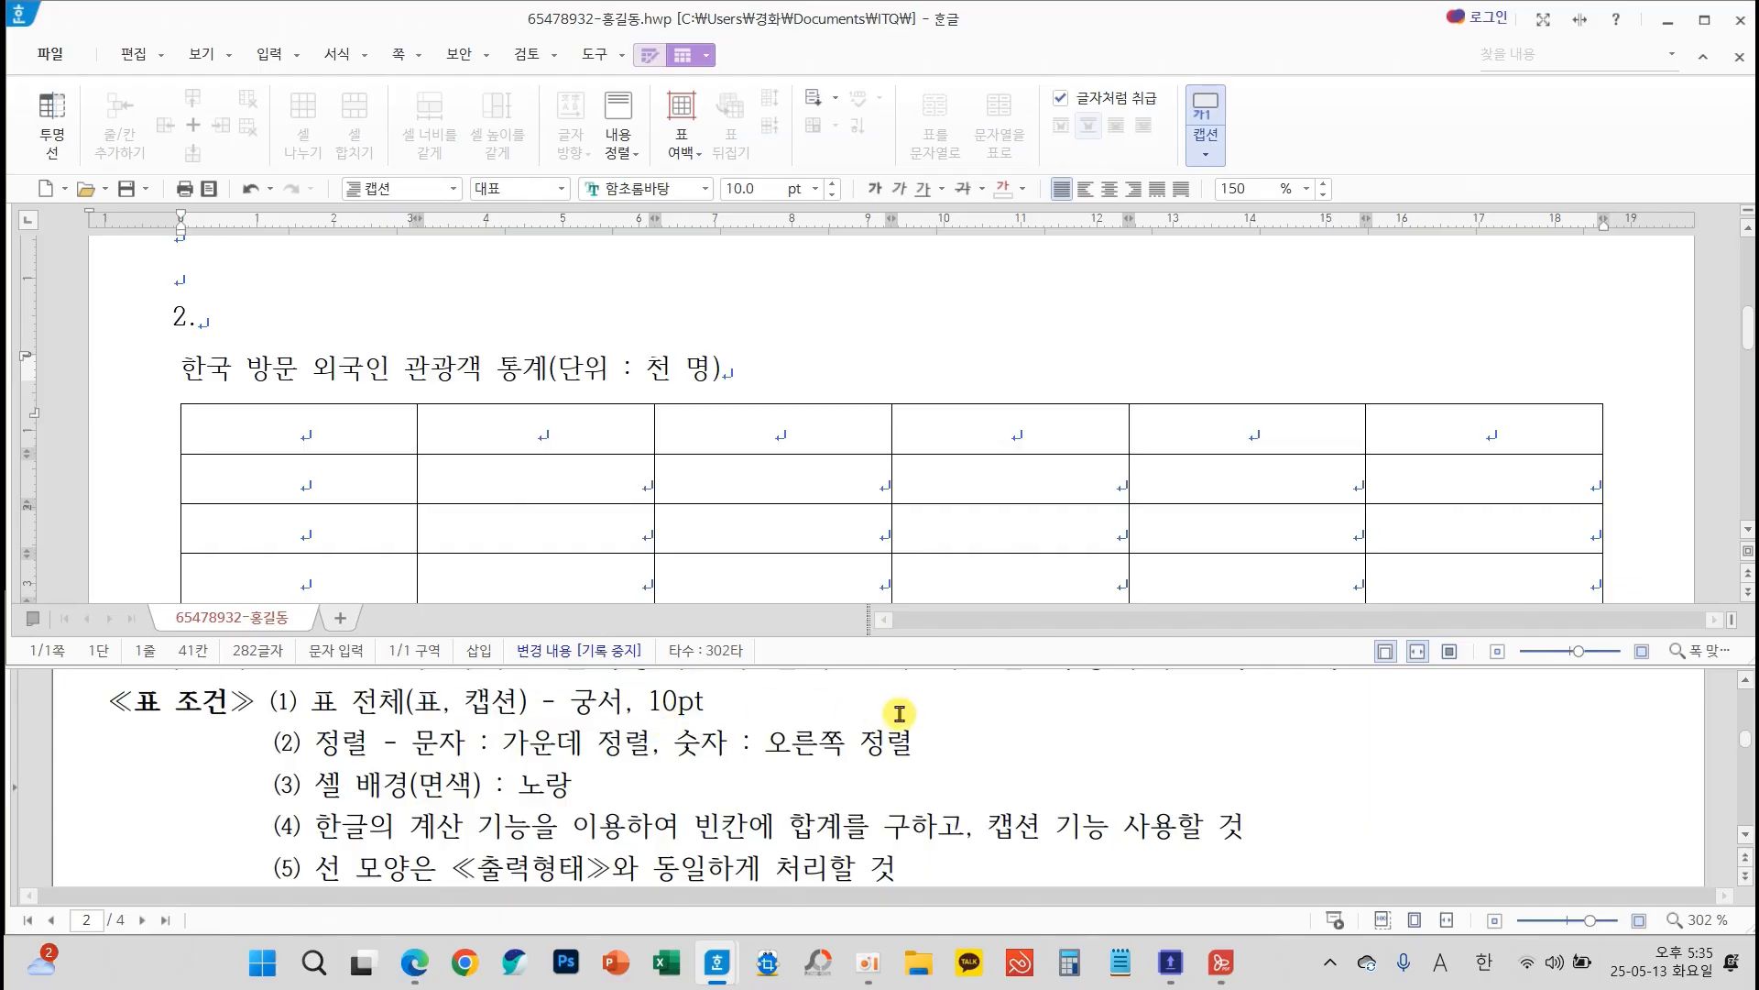
pyautogui.scroll(-3, 1013, 724)
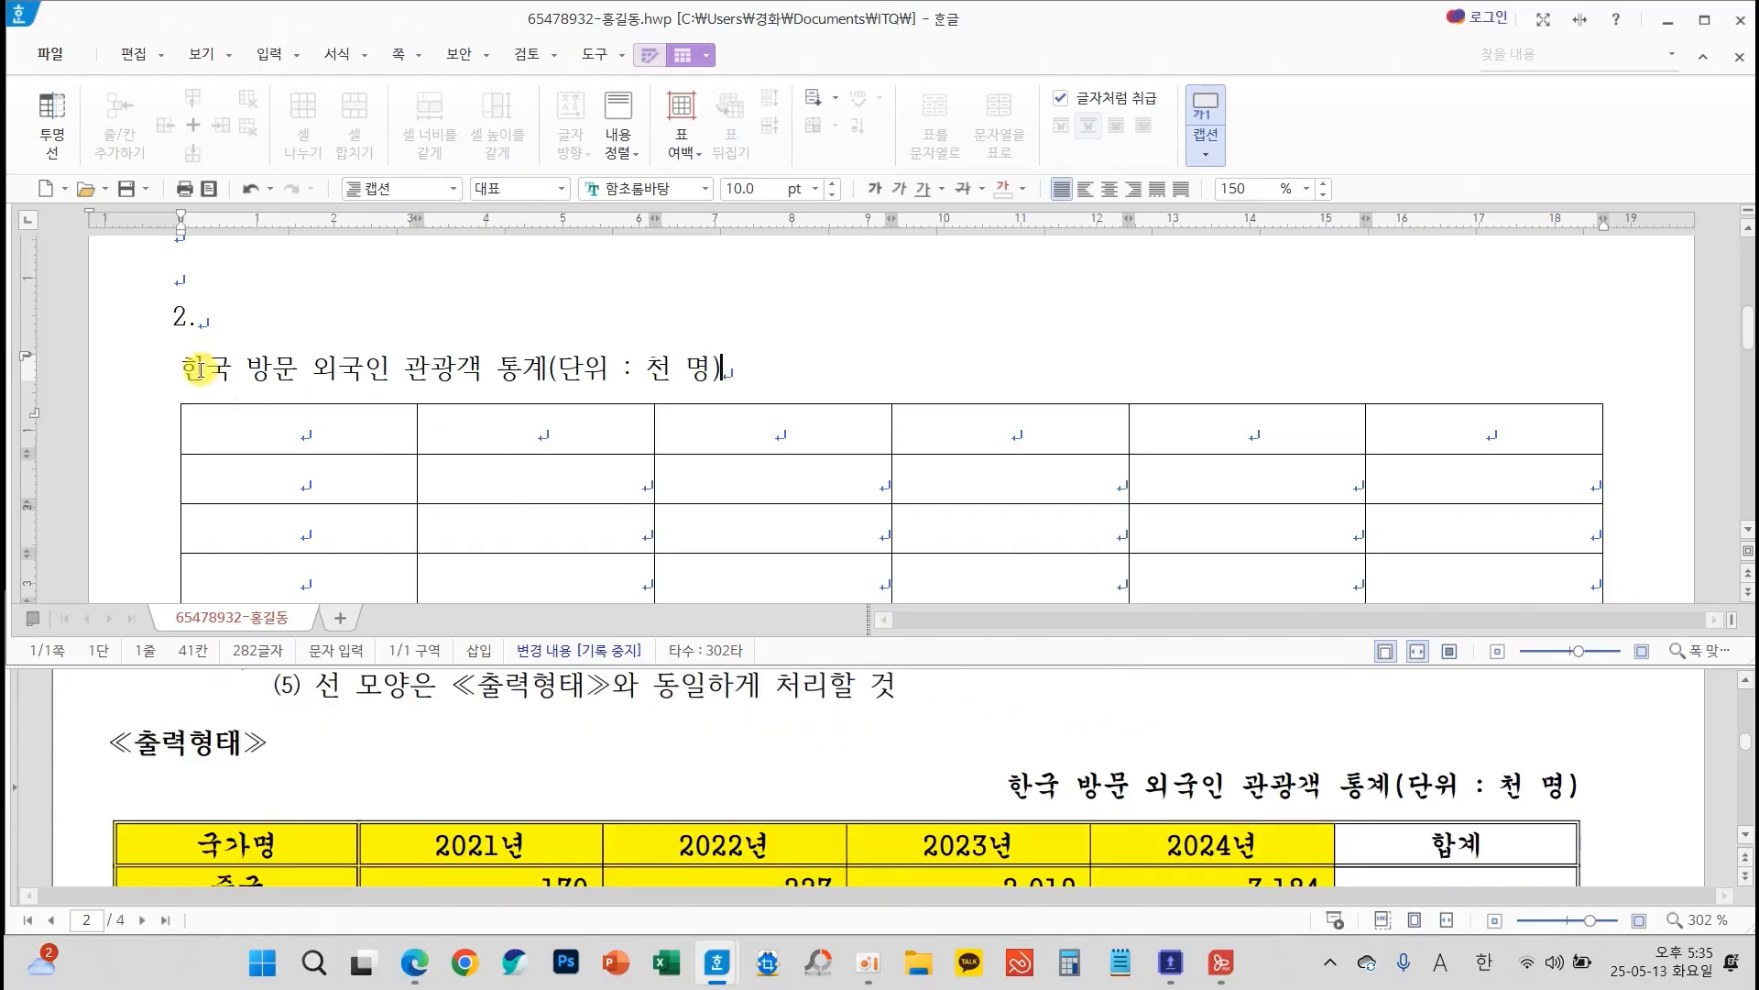
pyautogui.moveTo(181, 366); pyautogui.dragTo(766, 397)
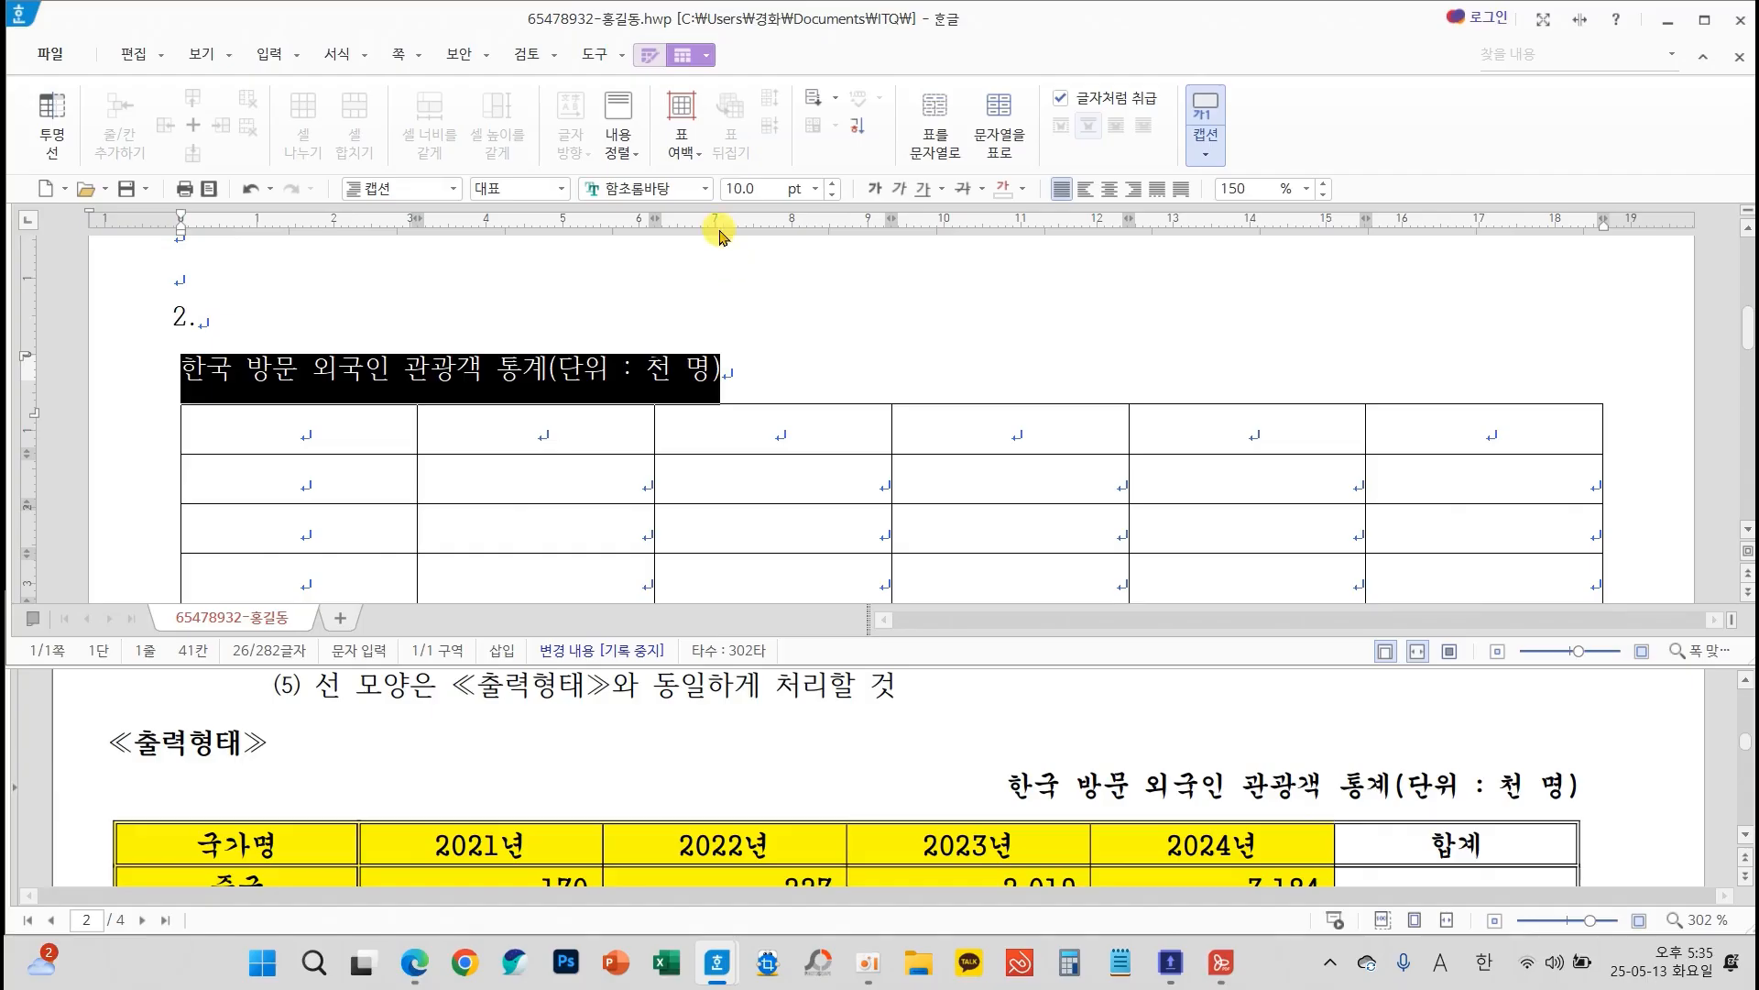
pyautogui.click(705, 188)
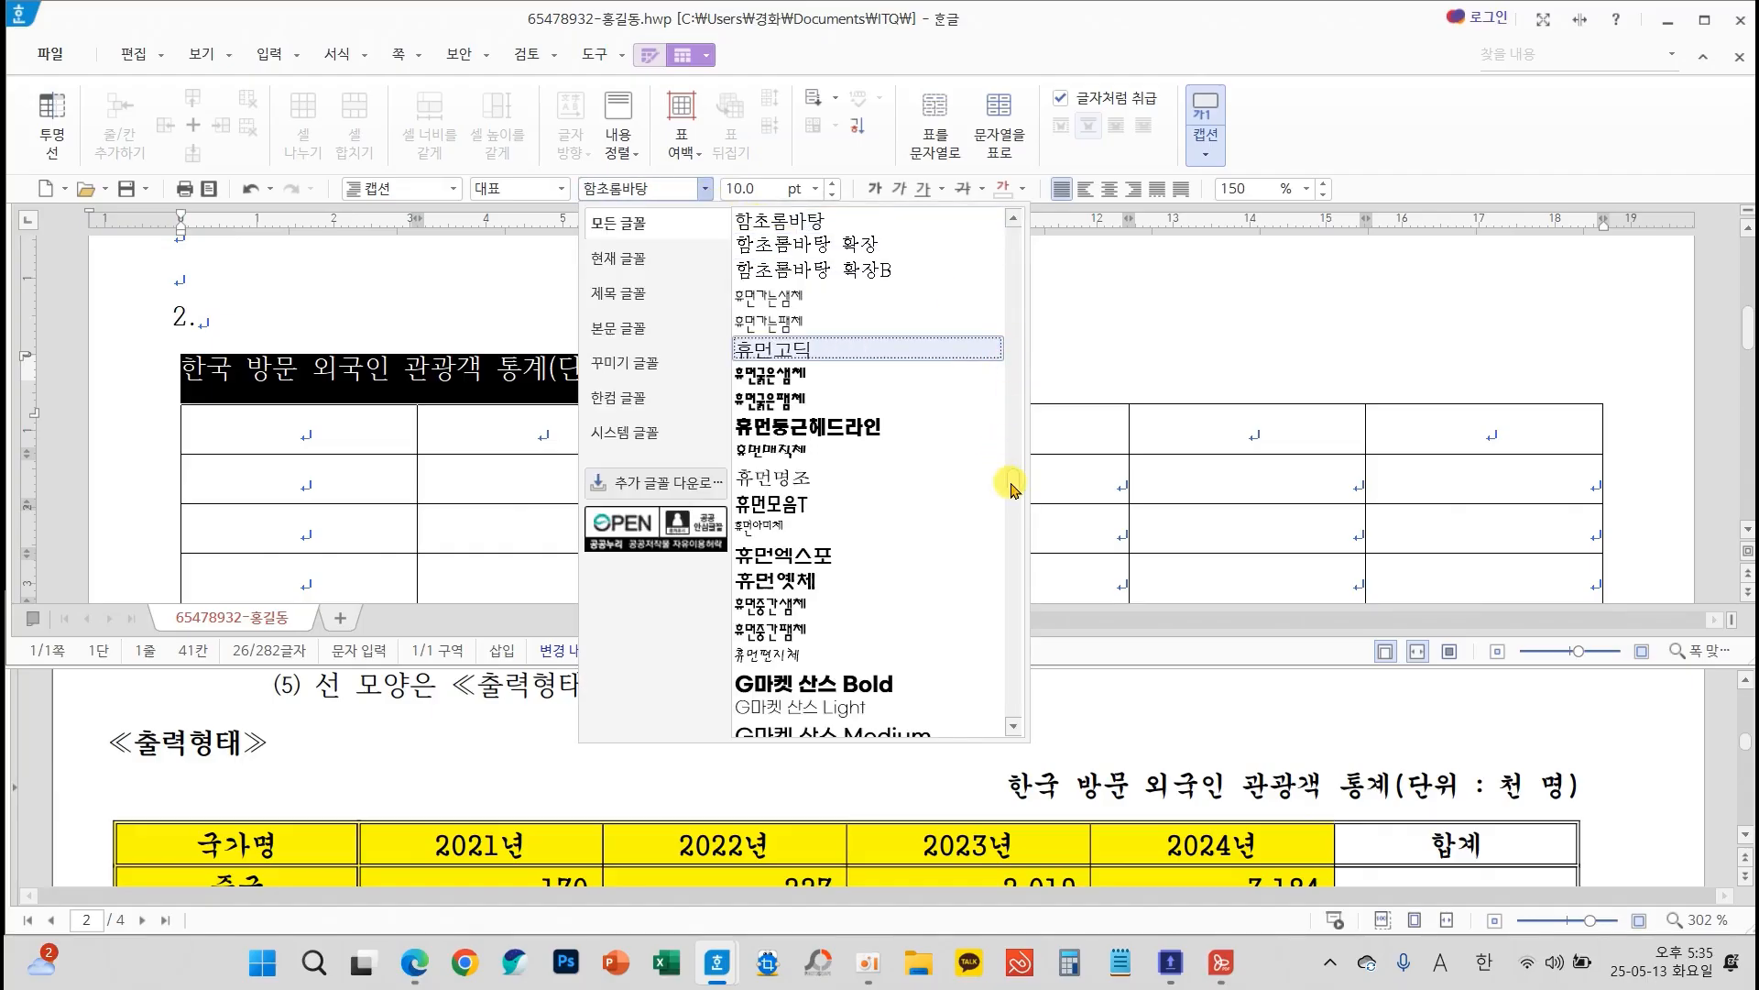
pyautogui.moveTo(1013, 479); pyautogui.dragTo(1013, 187)
pyautogui.click(842, 231)
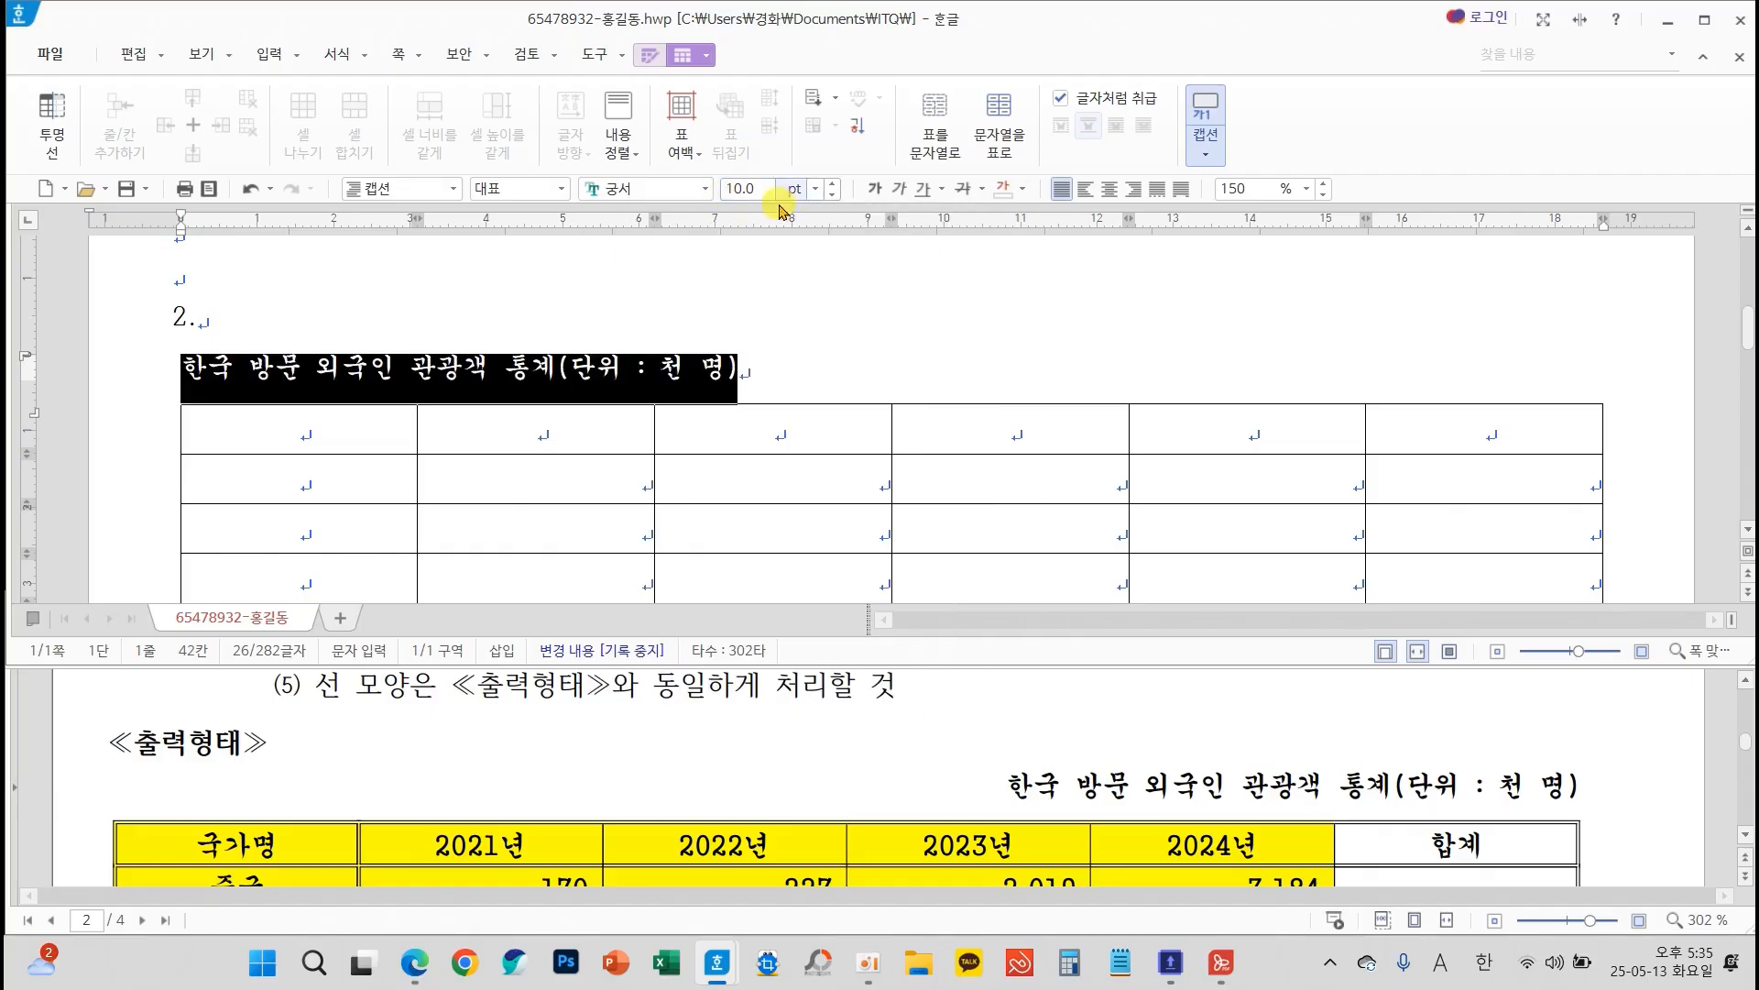
pyautogui.click(1134, 189)
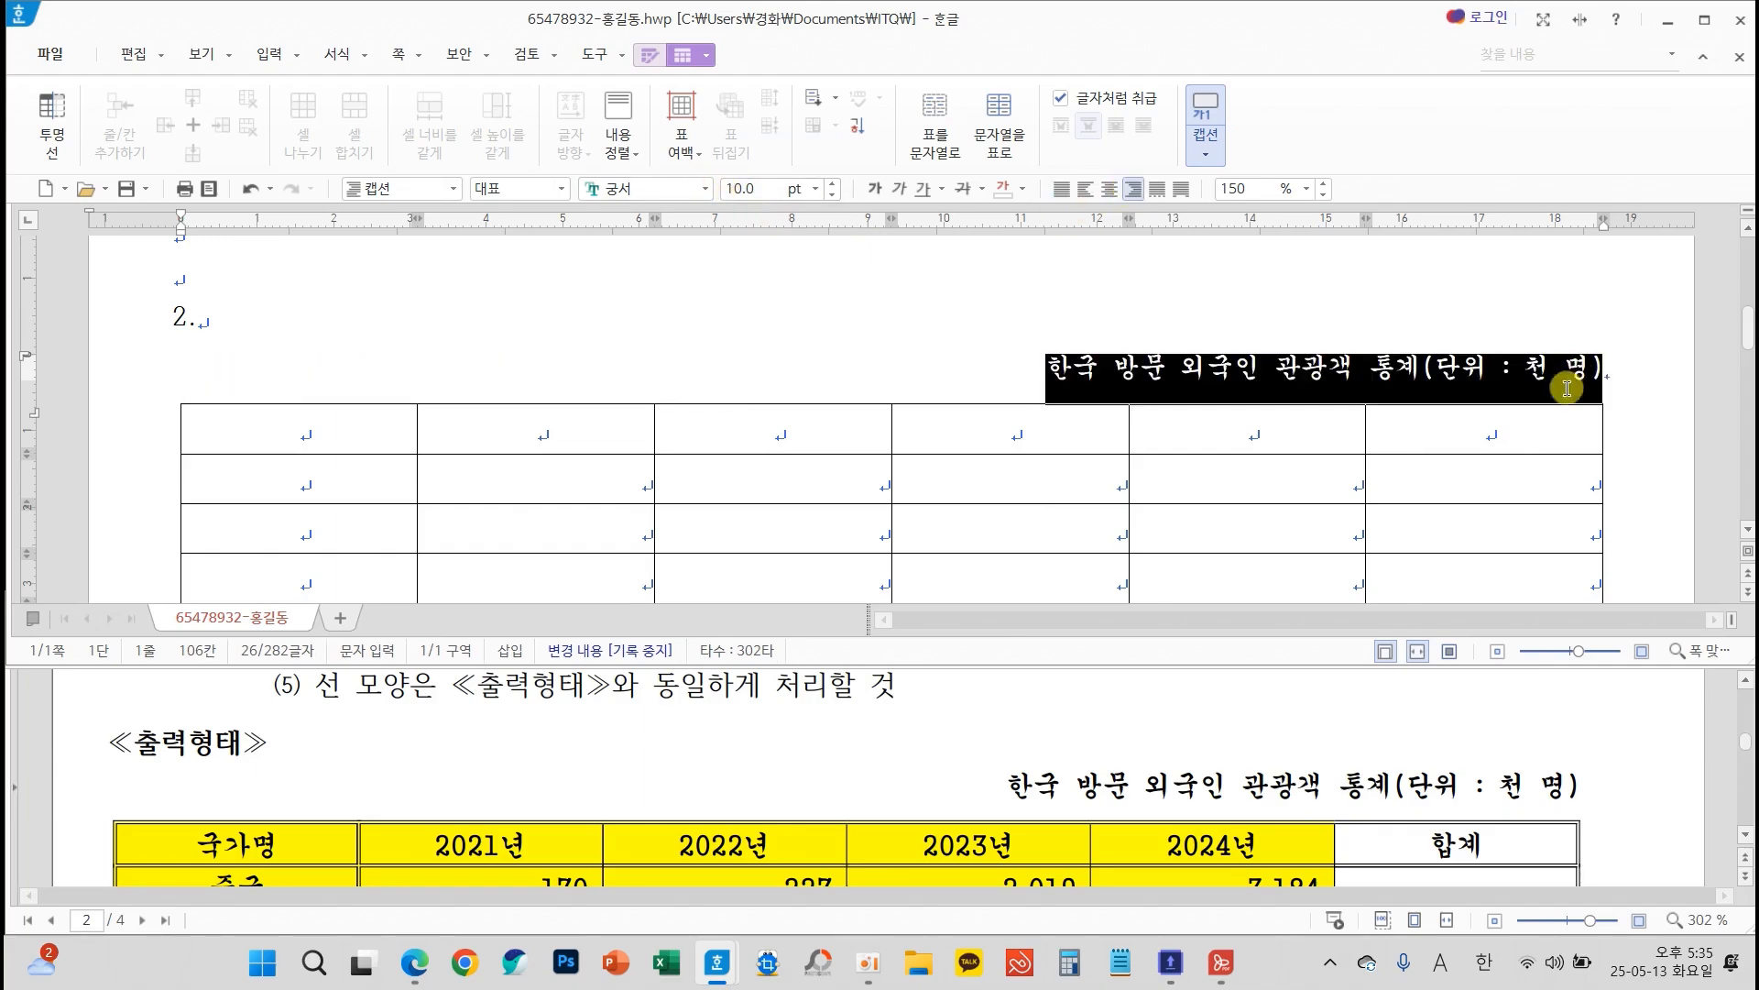
pyautogui.click(1537, 426)
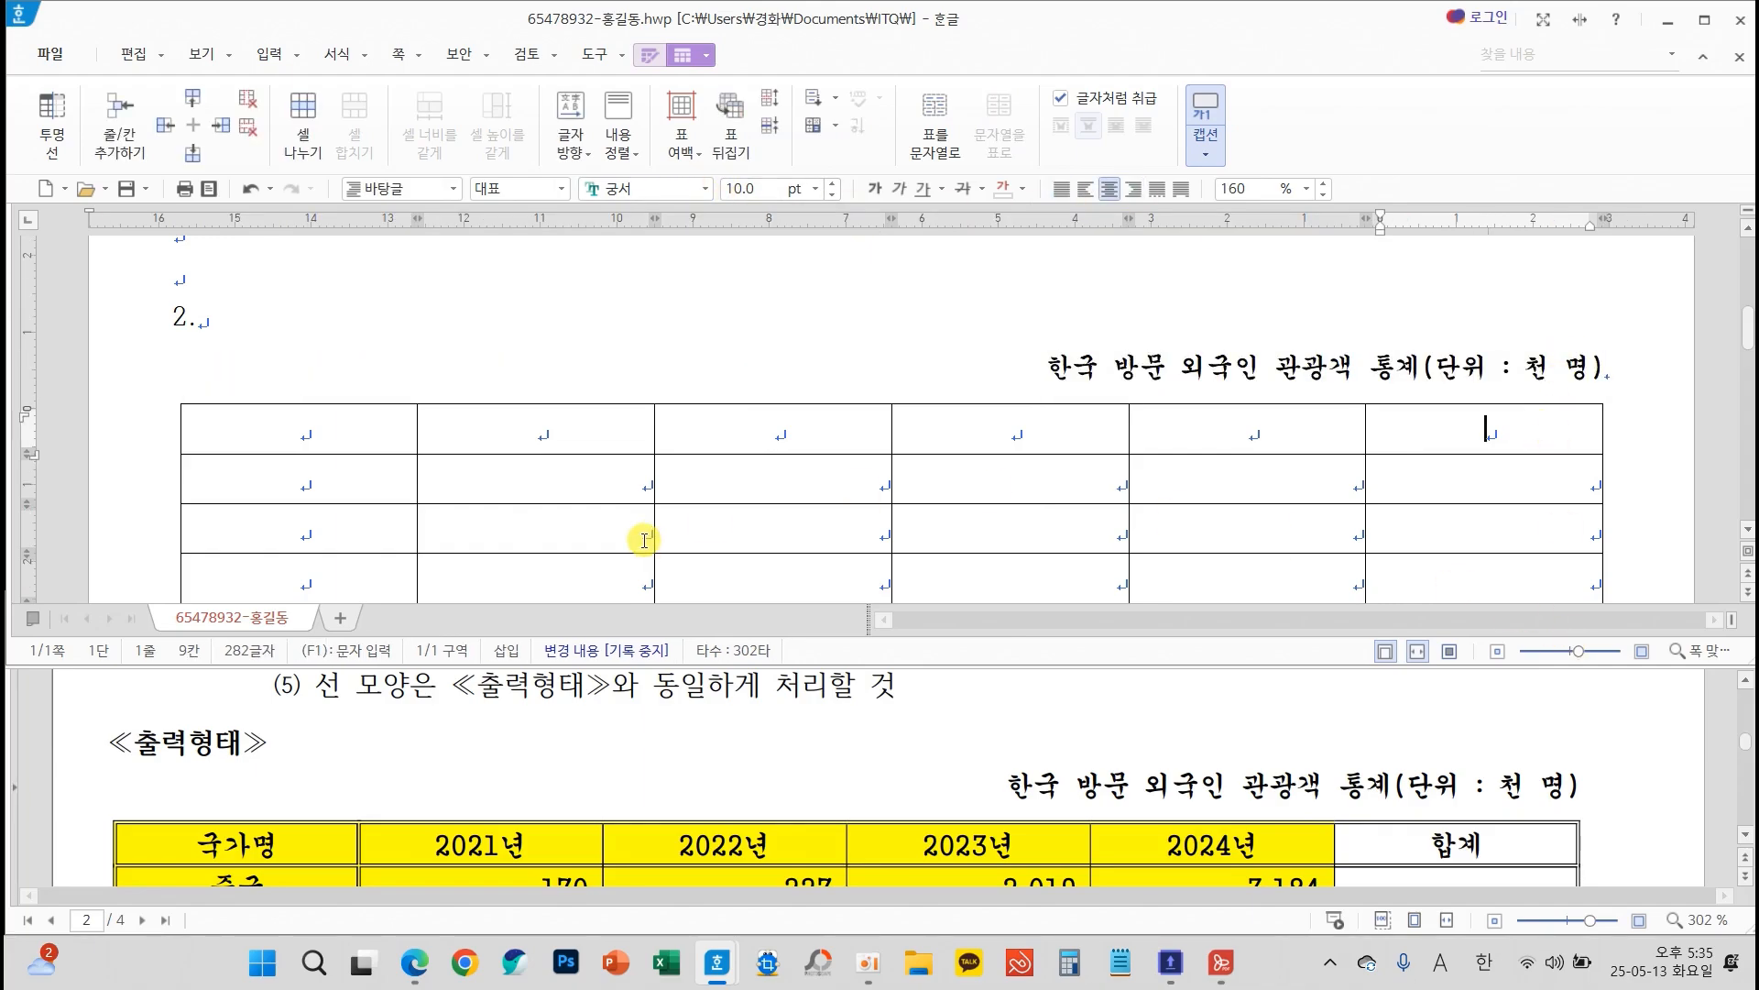
# Fill the table cells in the first four rows and first five columns with yellow, matching the sheet
pyautogui.scroll(3, 679, 733)
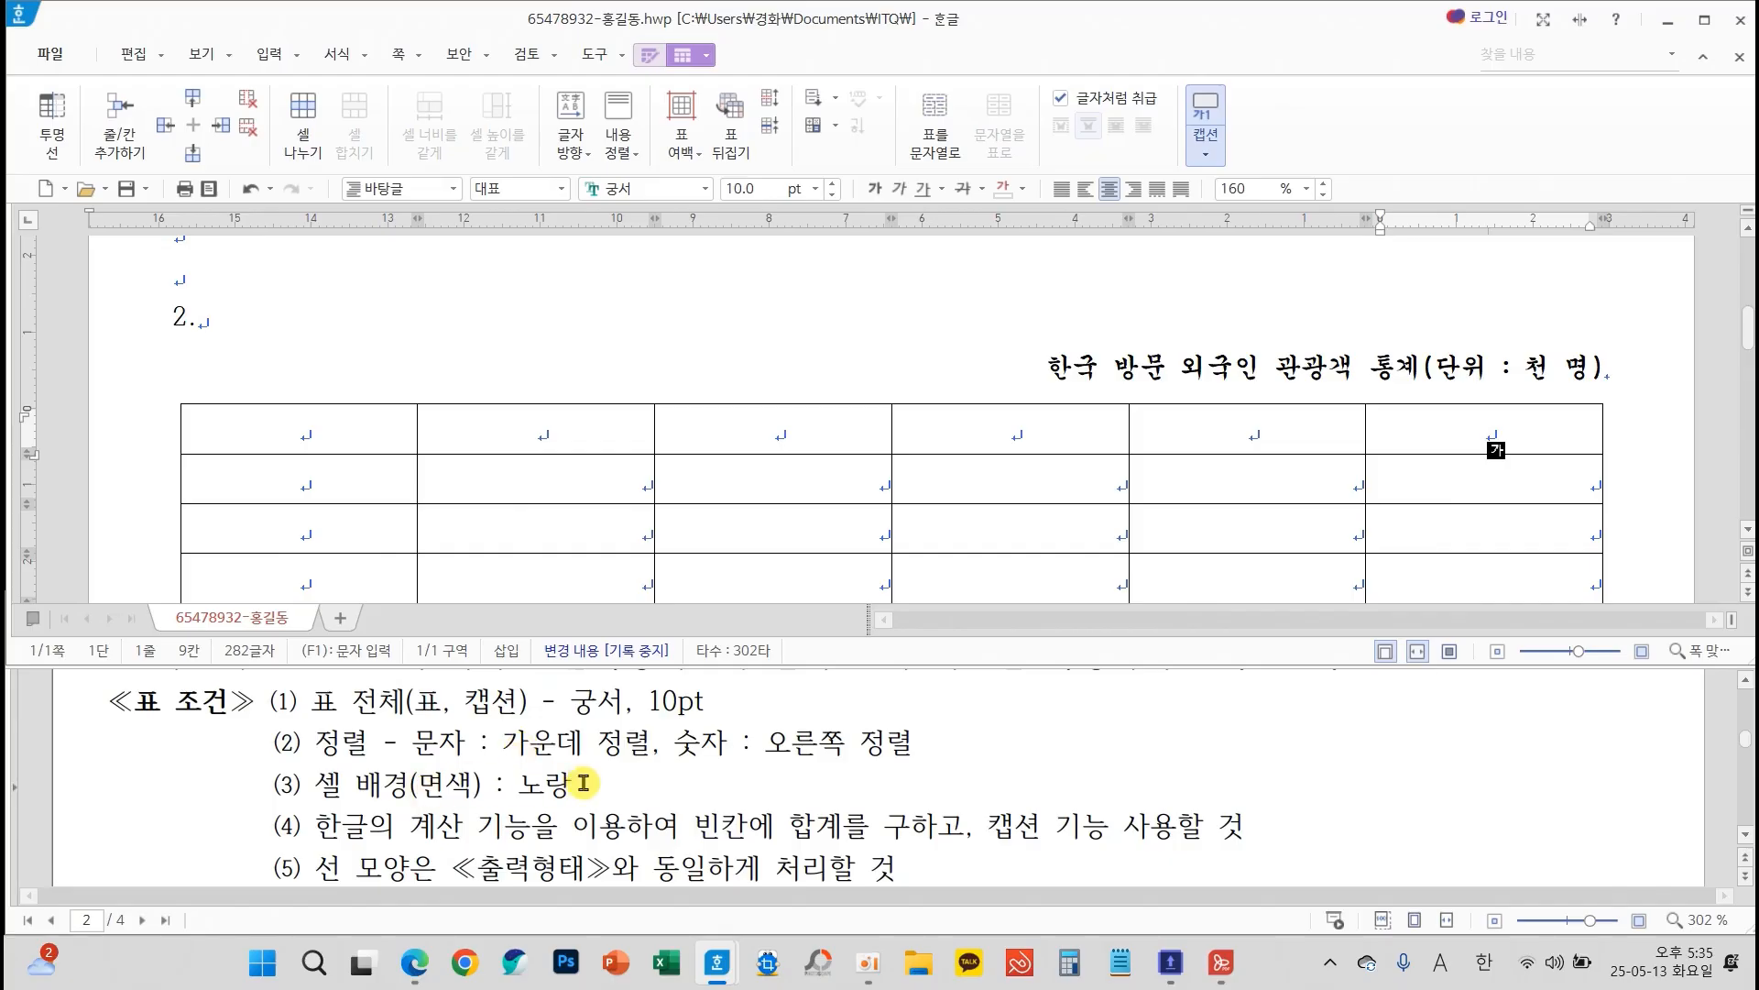
pyautogui.scroll(-5, 584, 782)
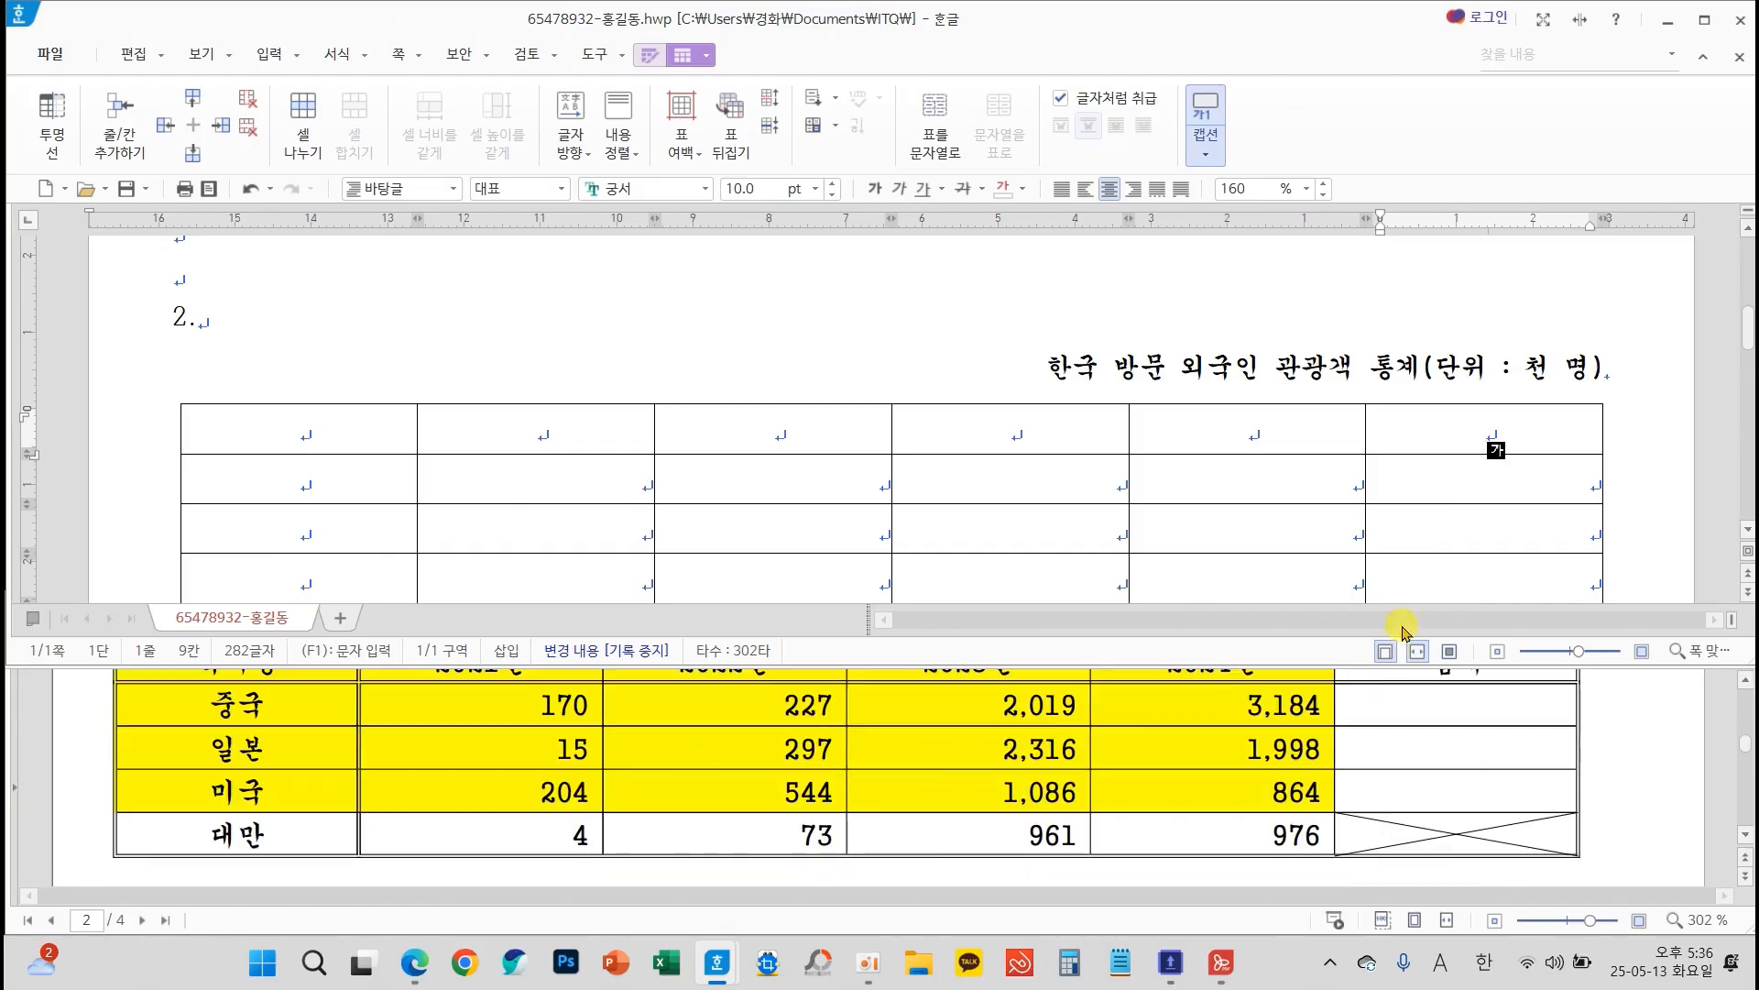
pyautogui.scroll(-2, 1369, 511)
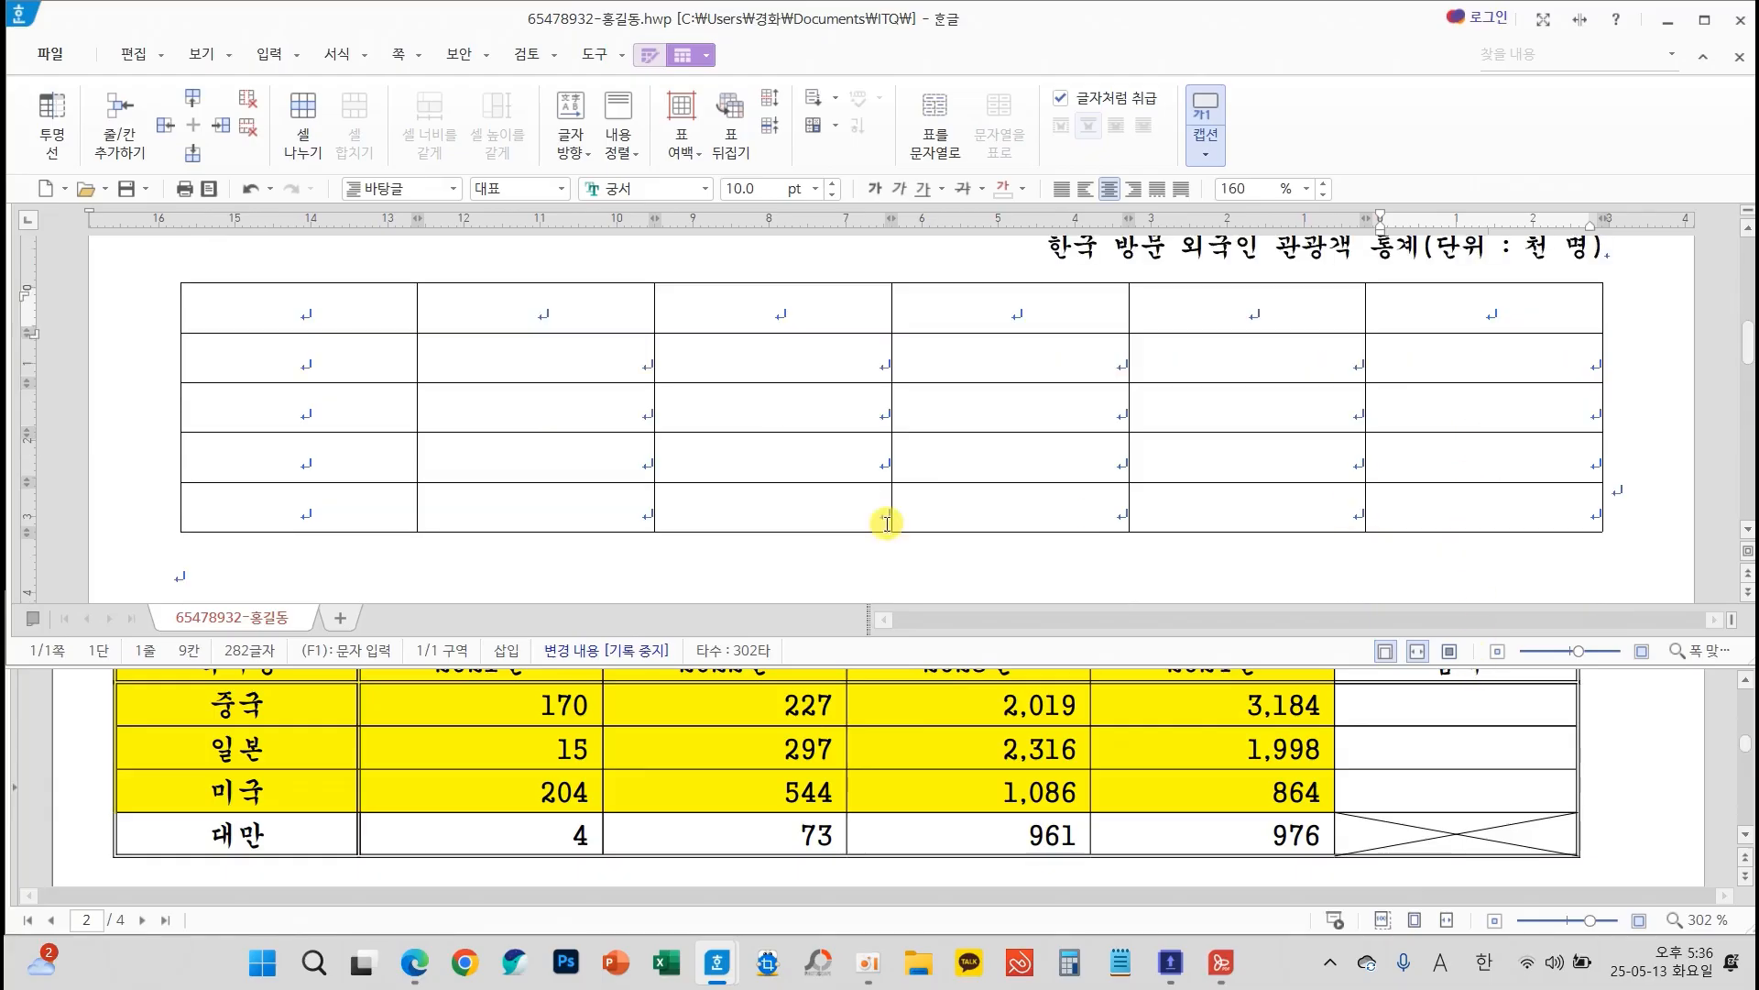
pyautogui.click(387, 310)
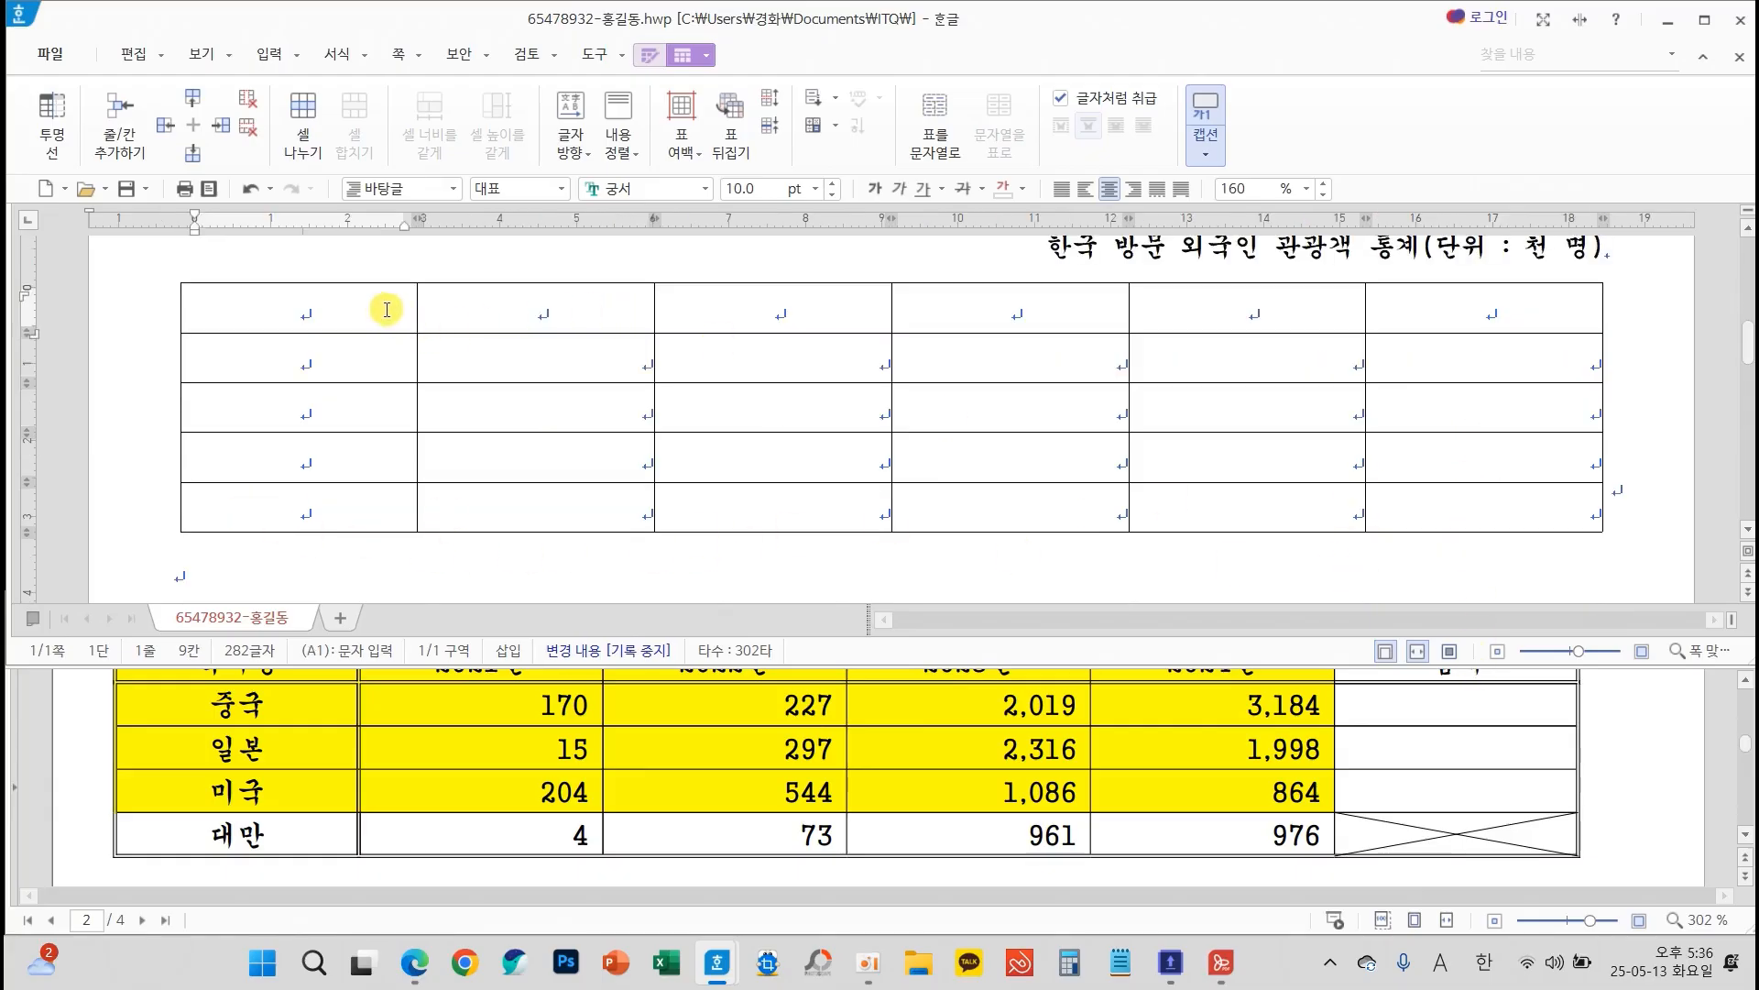
pyautogui.moveTo(387, 310); pyautogui.dragTo(1191, 470)
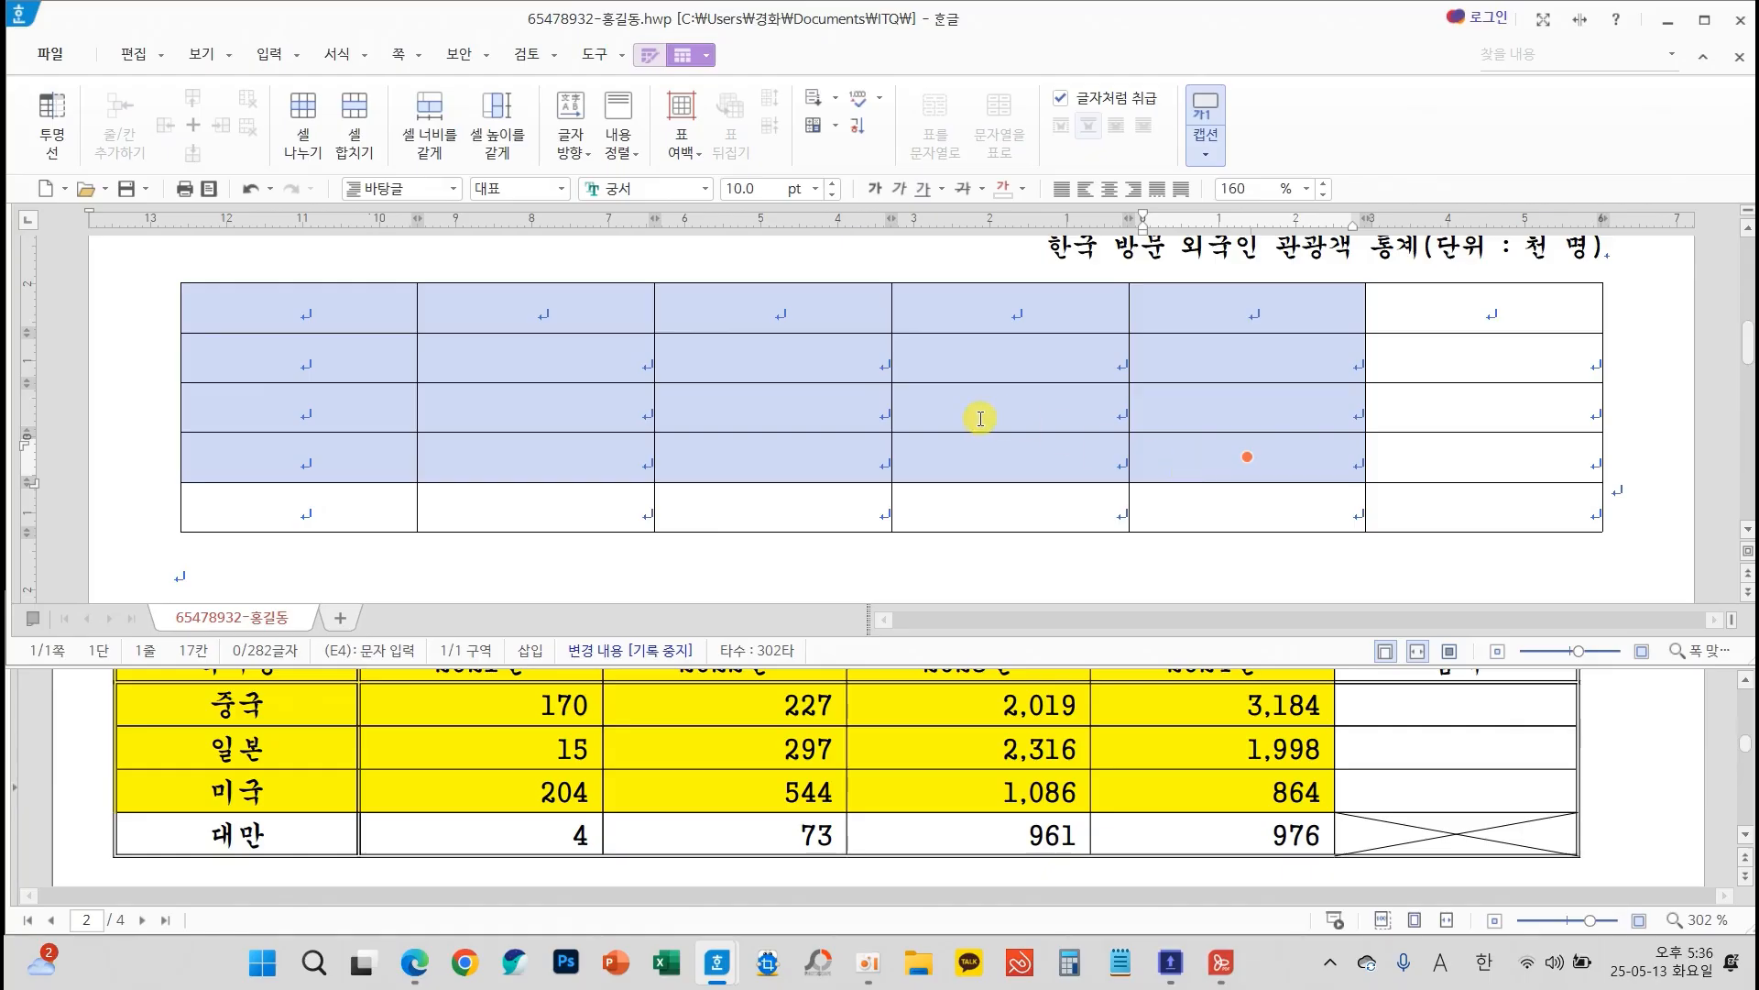
pyautogui.moveTo(858, 354)
pyautogui.mouseDown()
pyautogui.moveTo(636, 409)
pyautogui.moveTo(746, 581)
pyautogui.moveTo(844, 541)
pyautogui.moveTo(876, 478)
pyautogui.mouseUp()
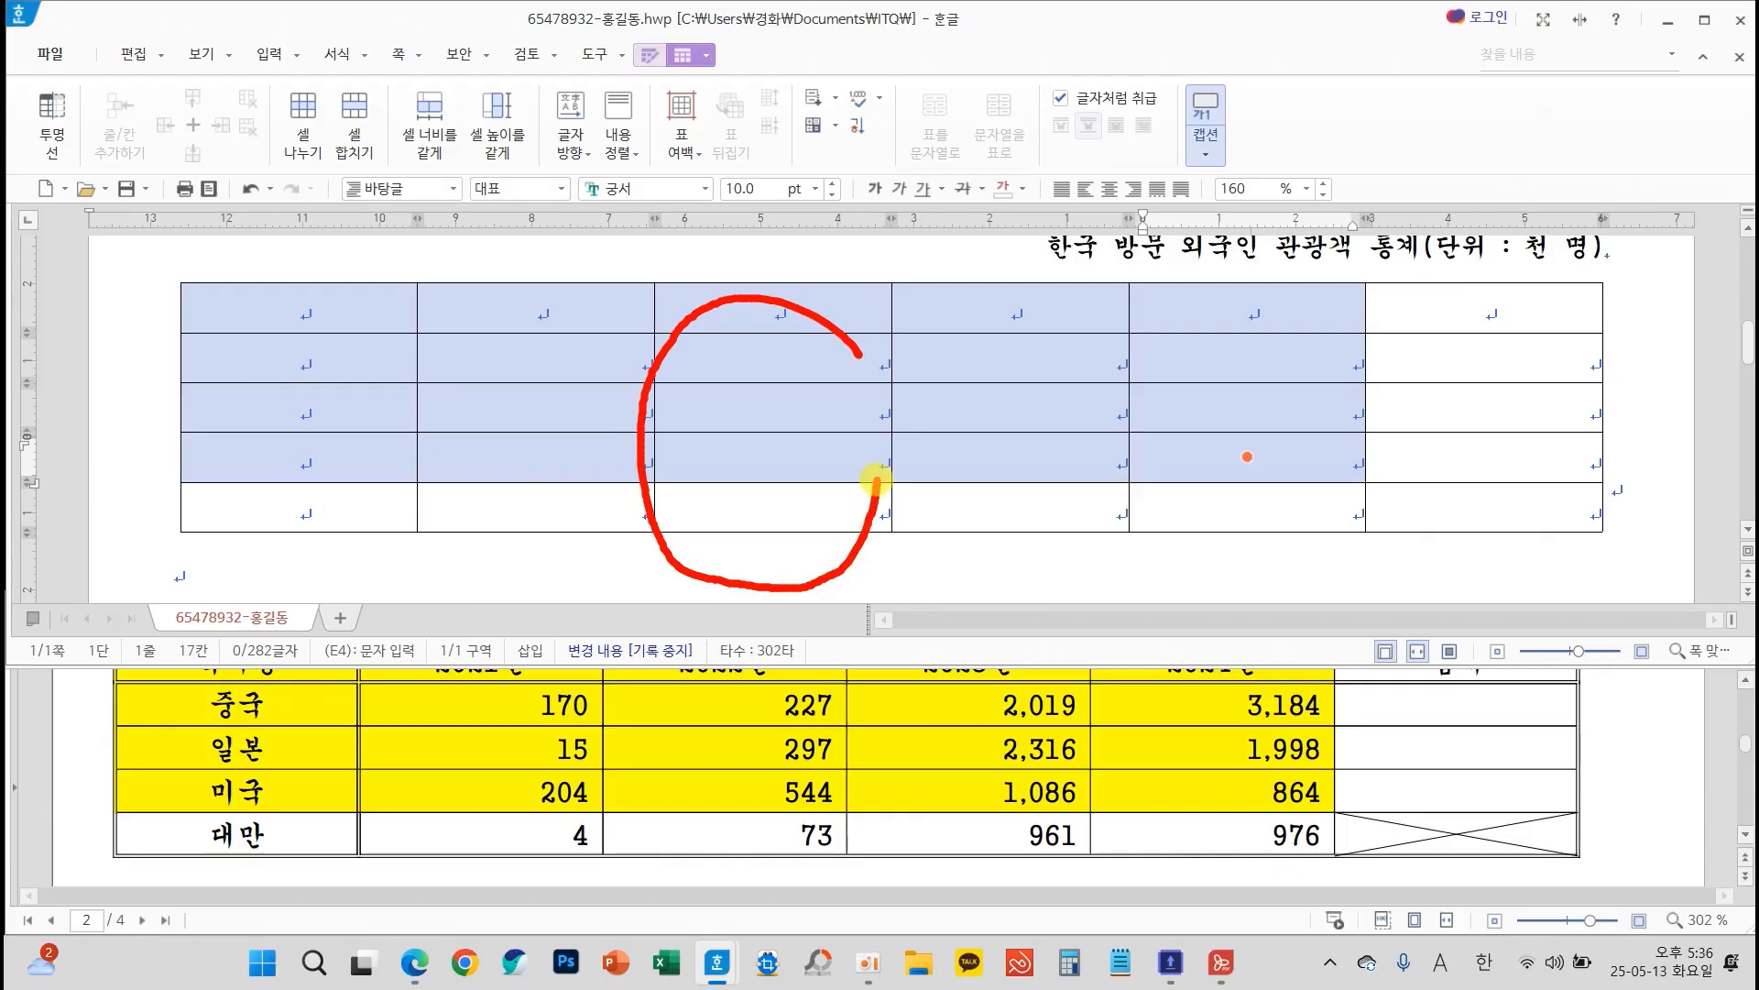
pyautogui.press('c')
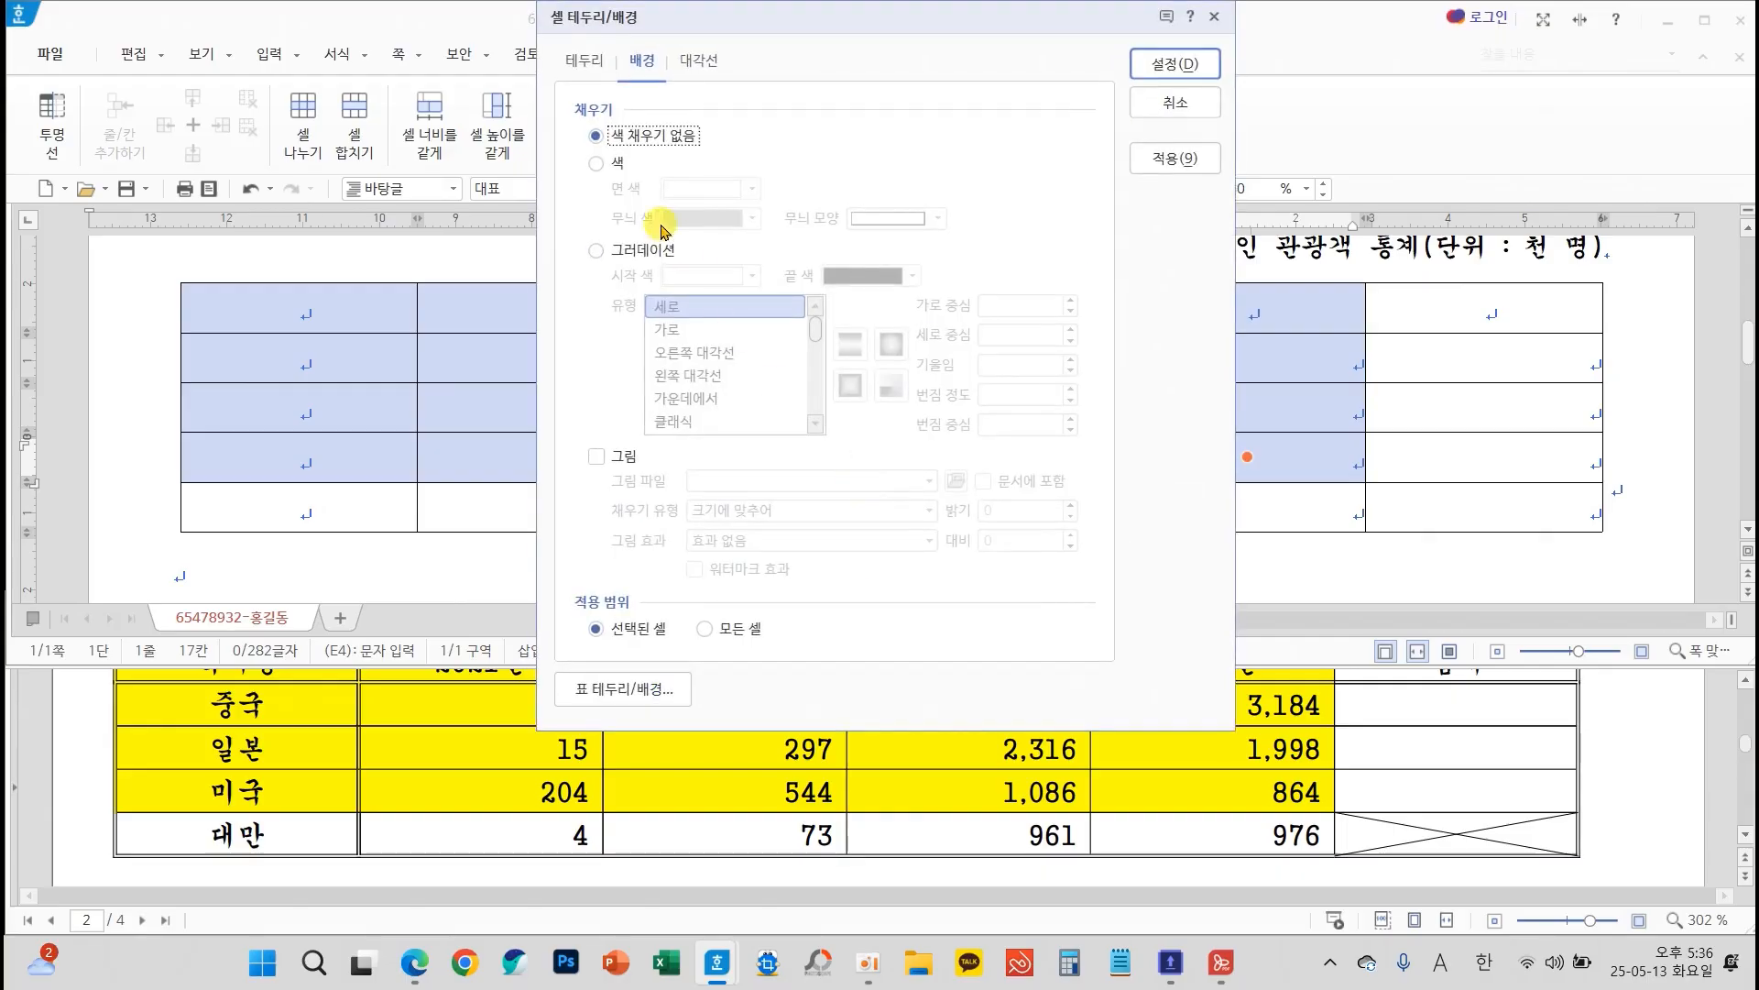
pyautogui.click(594, 163)
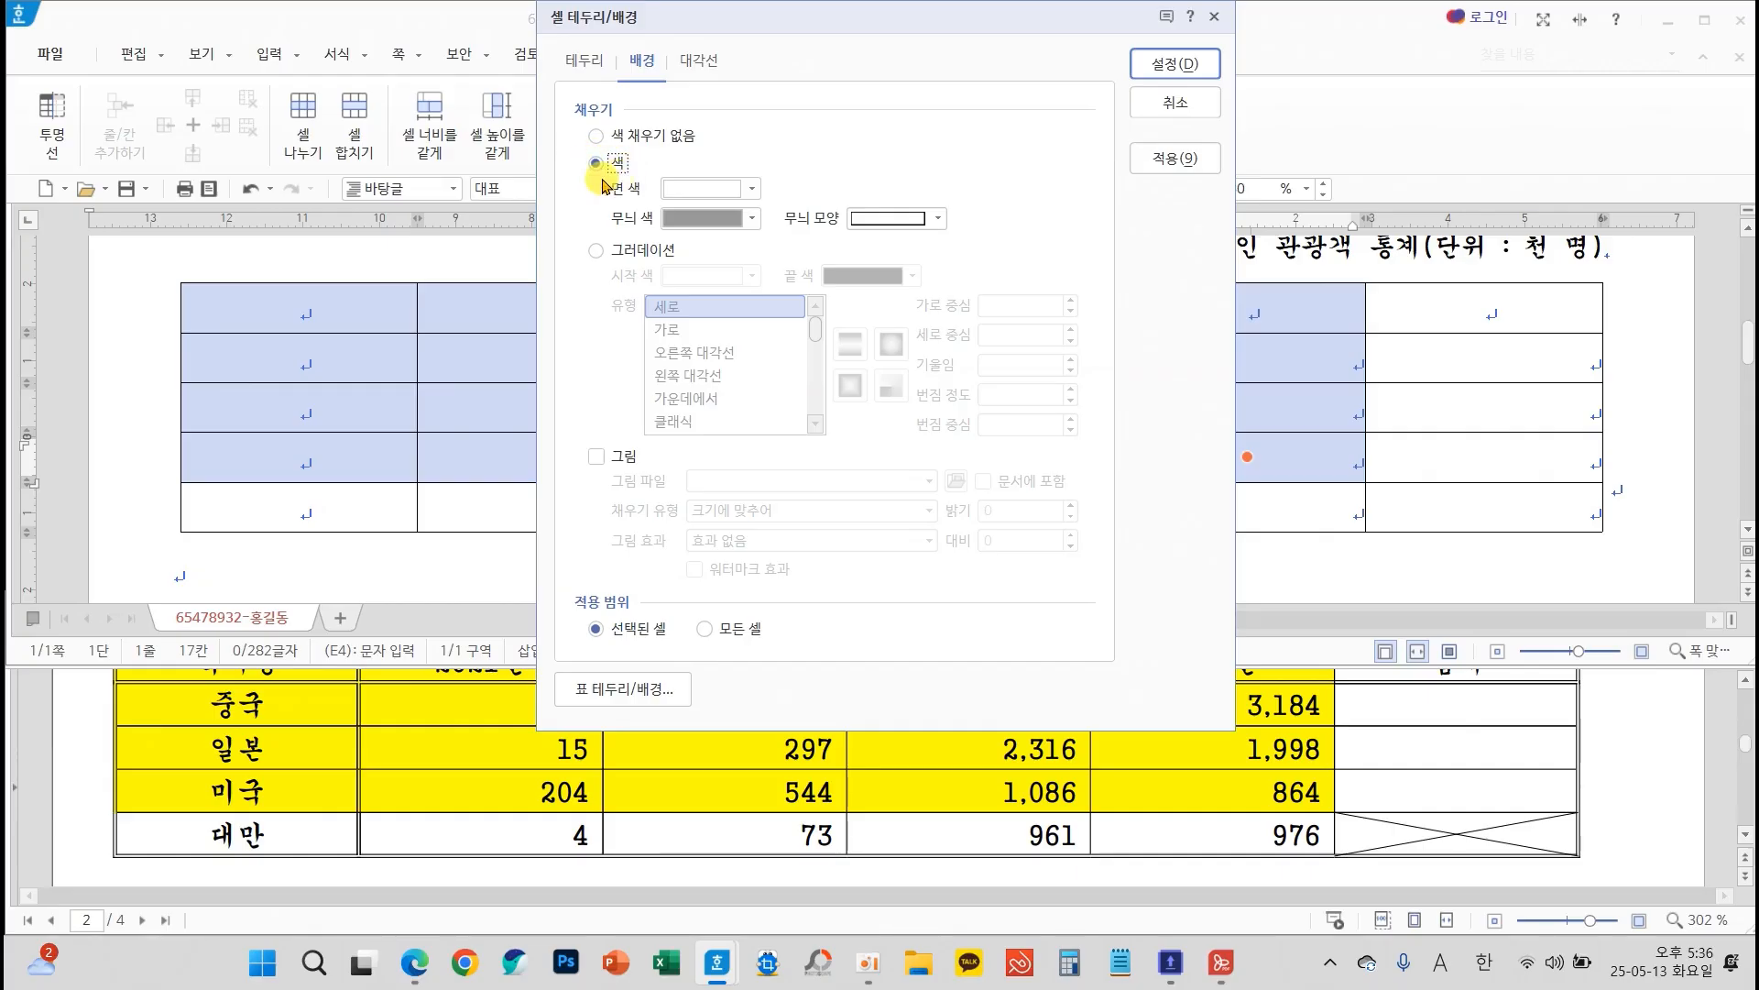
pyautogui.click(693, 189)
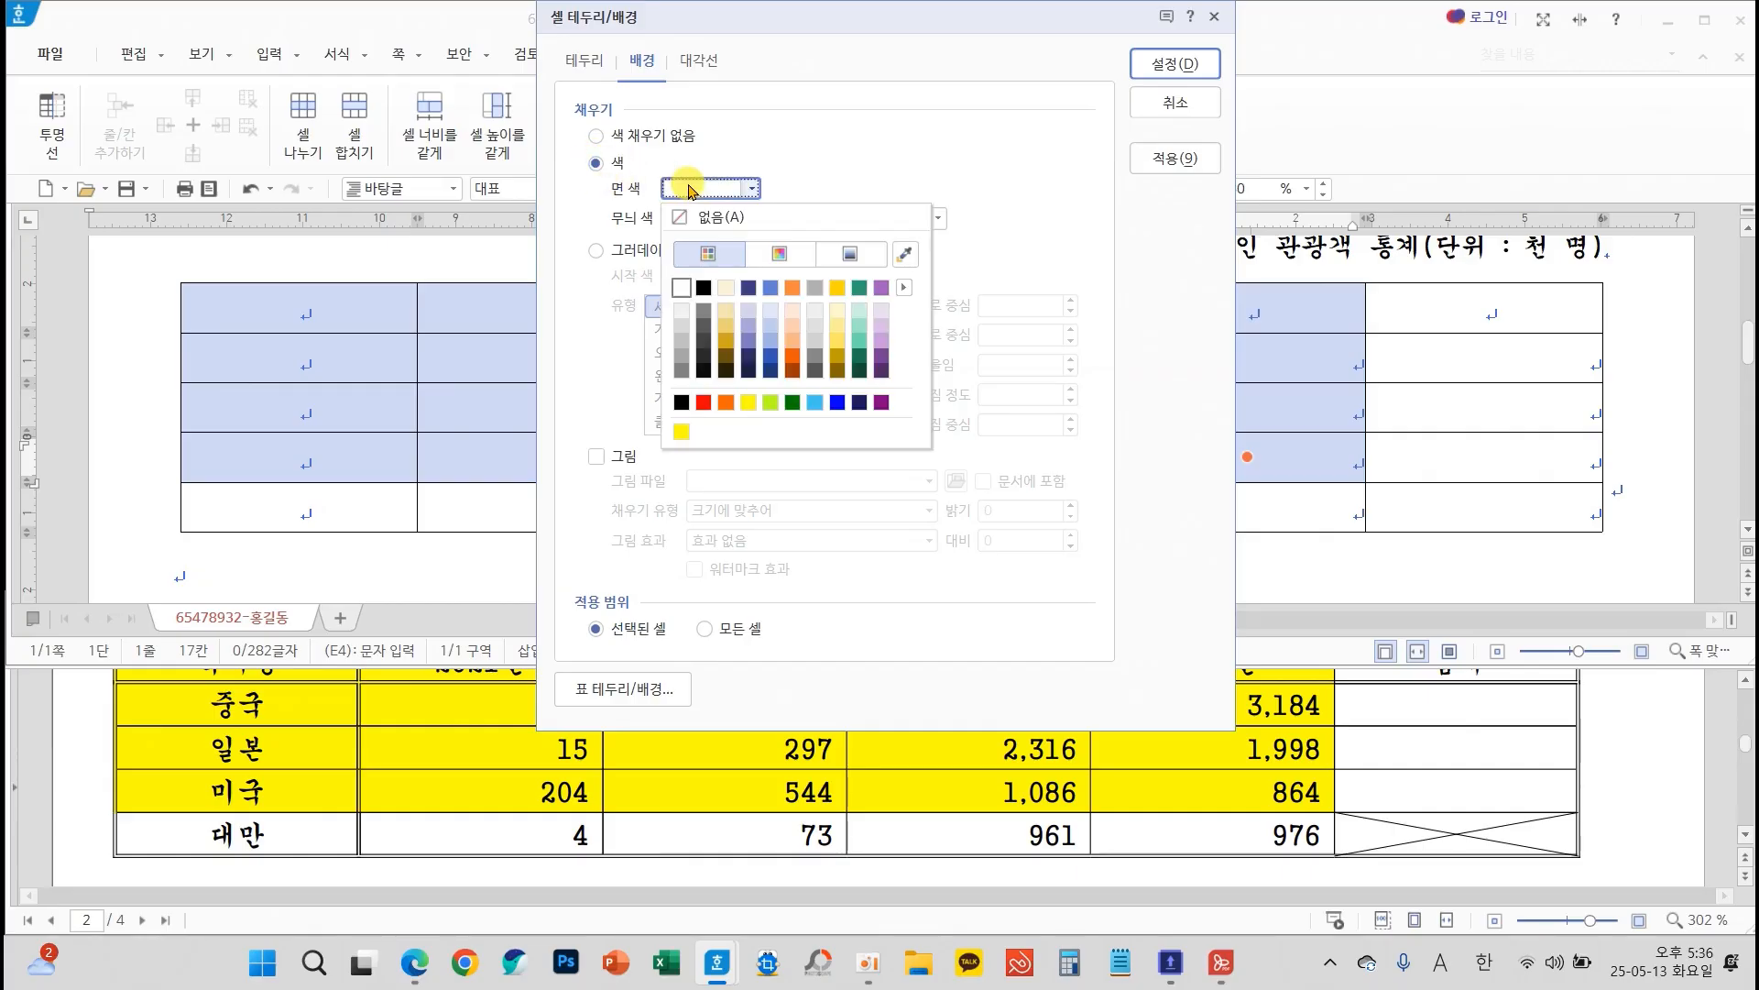
pyautogui.click(749, 402)
pyautogui.click(1174, 64)
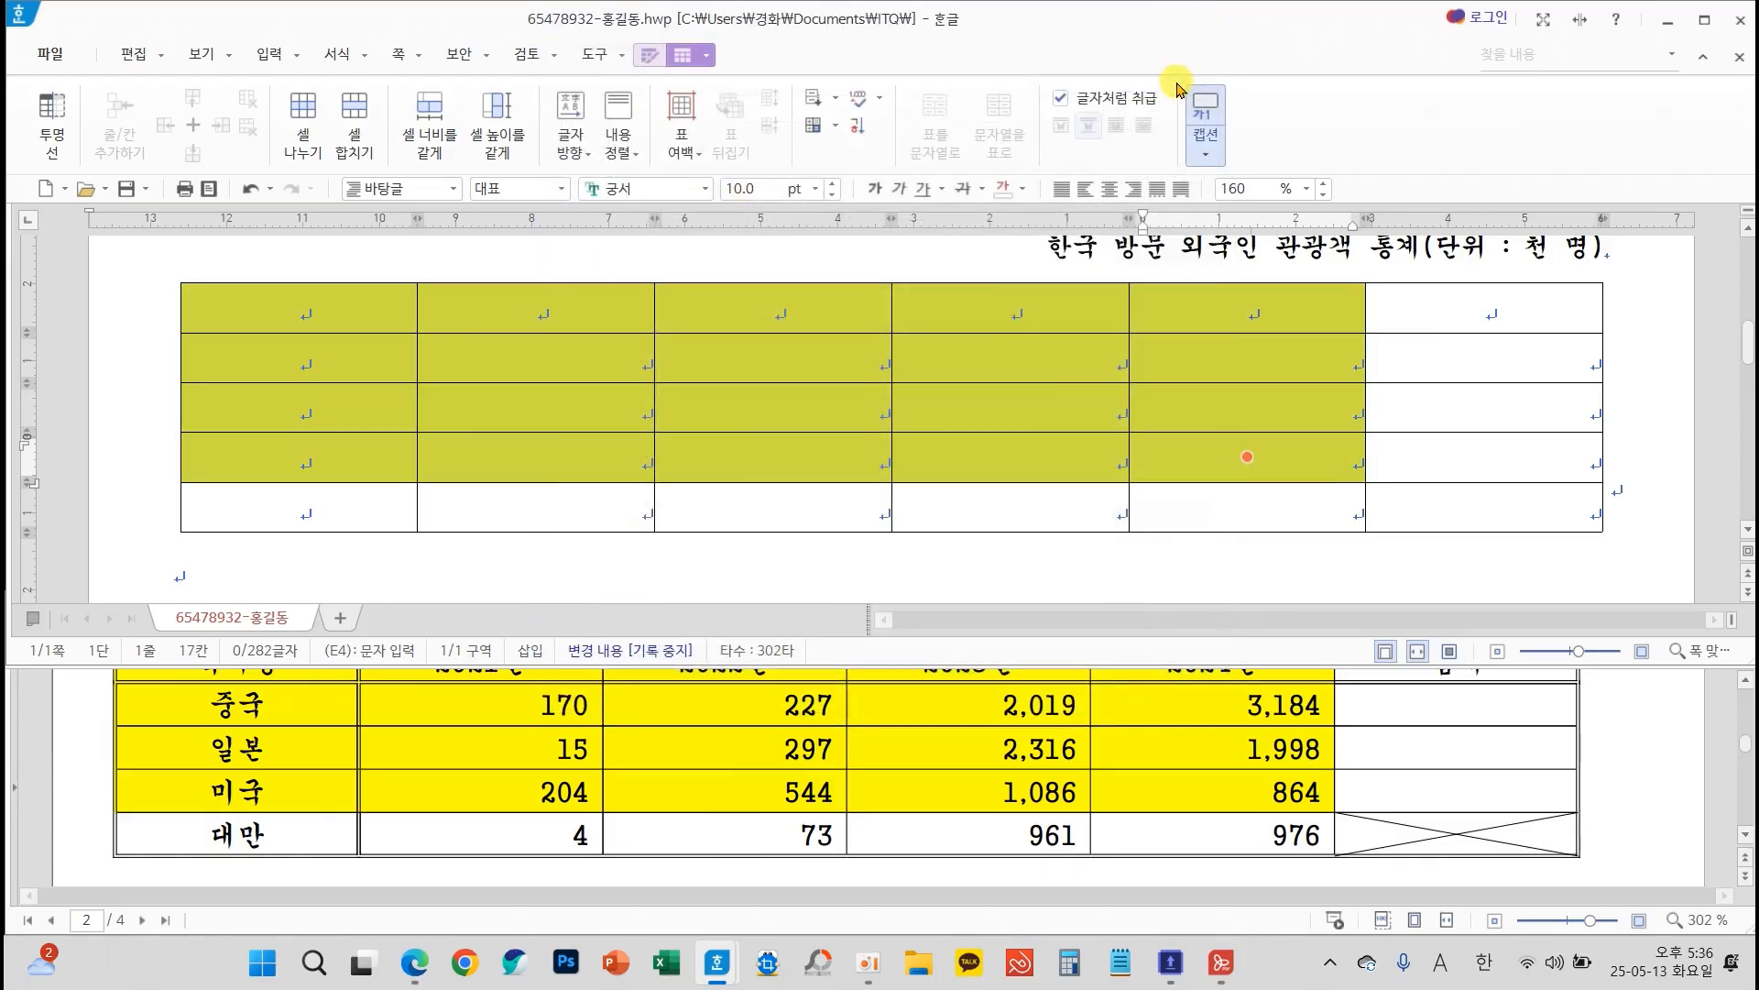
pyautogui.click(805, 351)
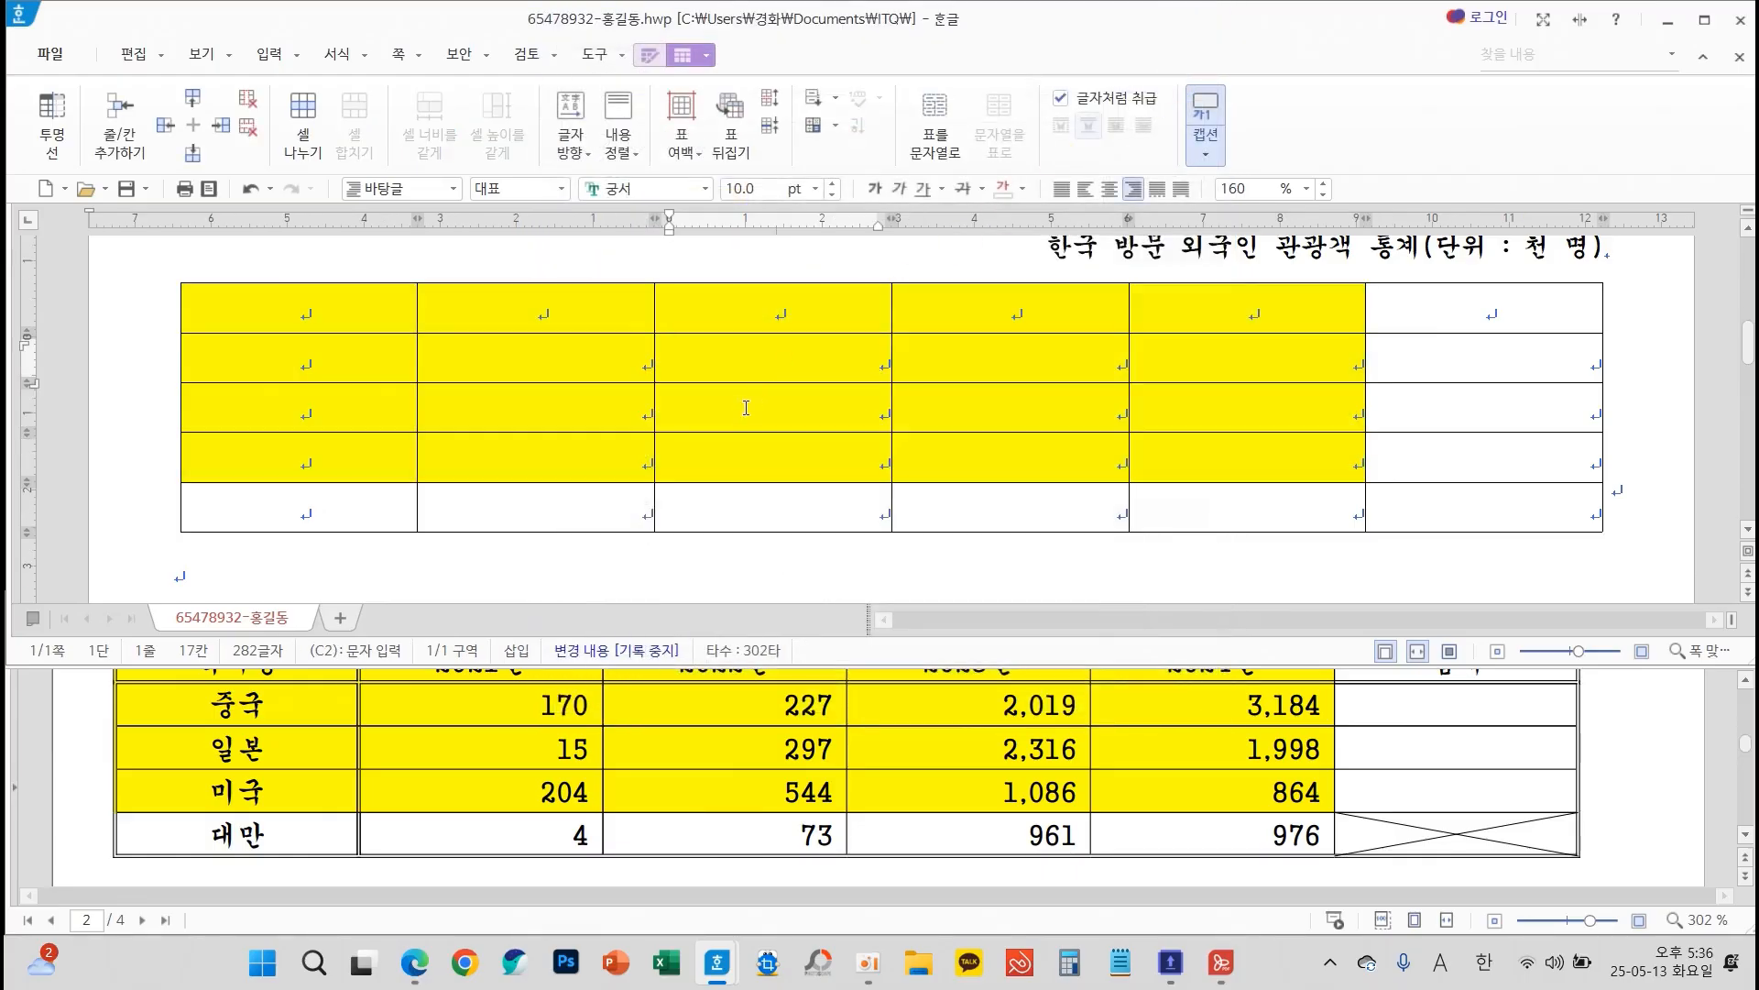
pyautogui.scroll(5, 623, 436)
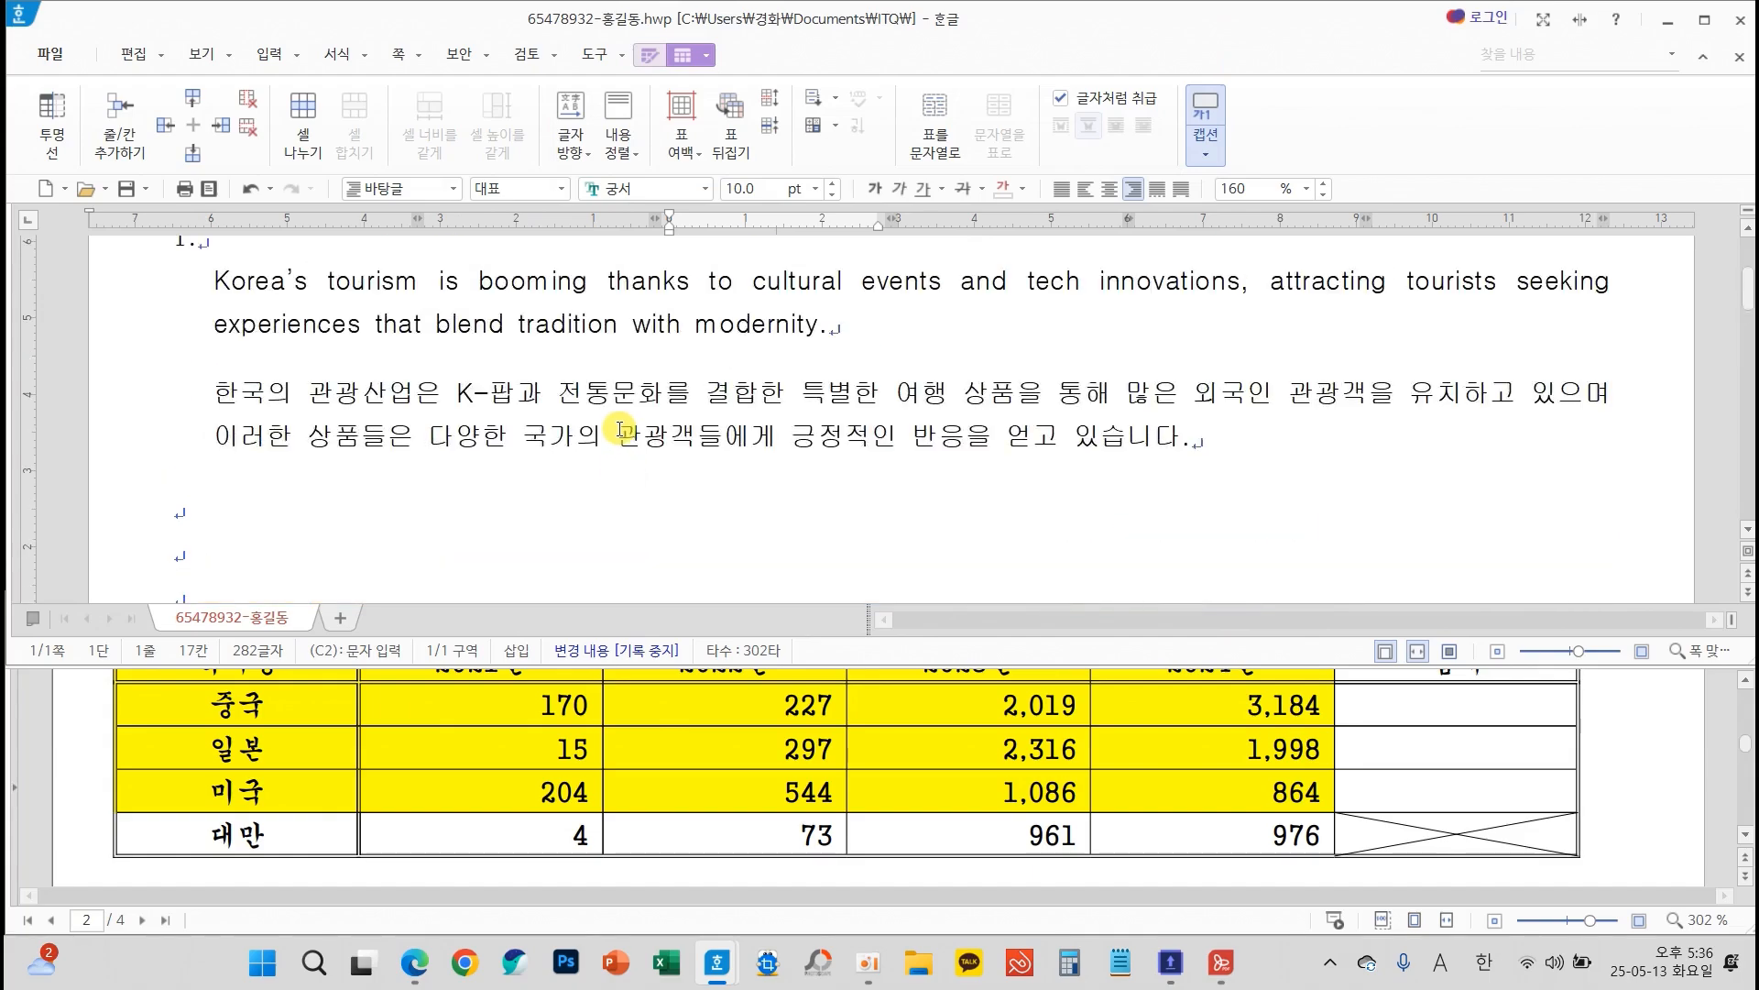
# Review the sheet's conditions on totals and line styles along with the expected table layout
pyautogui.scroll(-5, 620, 430)
pyautogui.scroll(5, 676, 678)
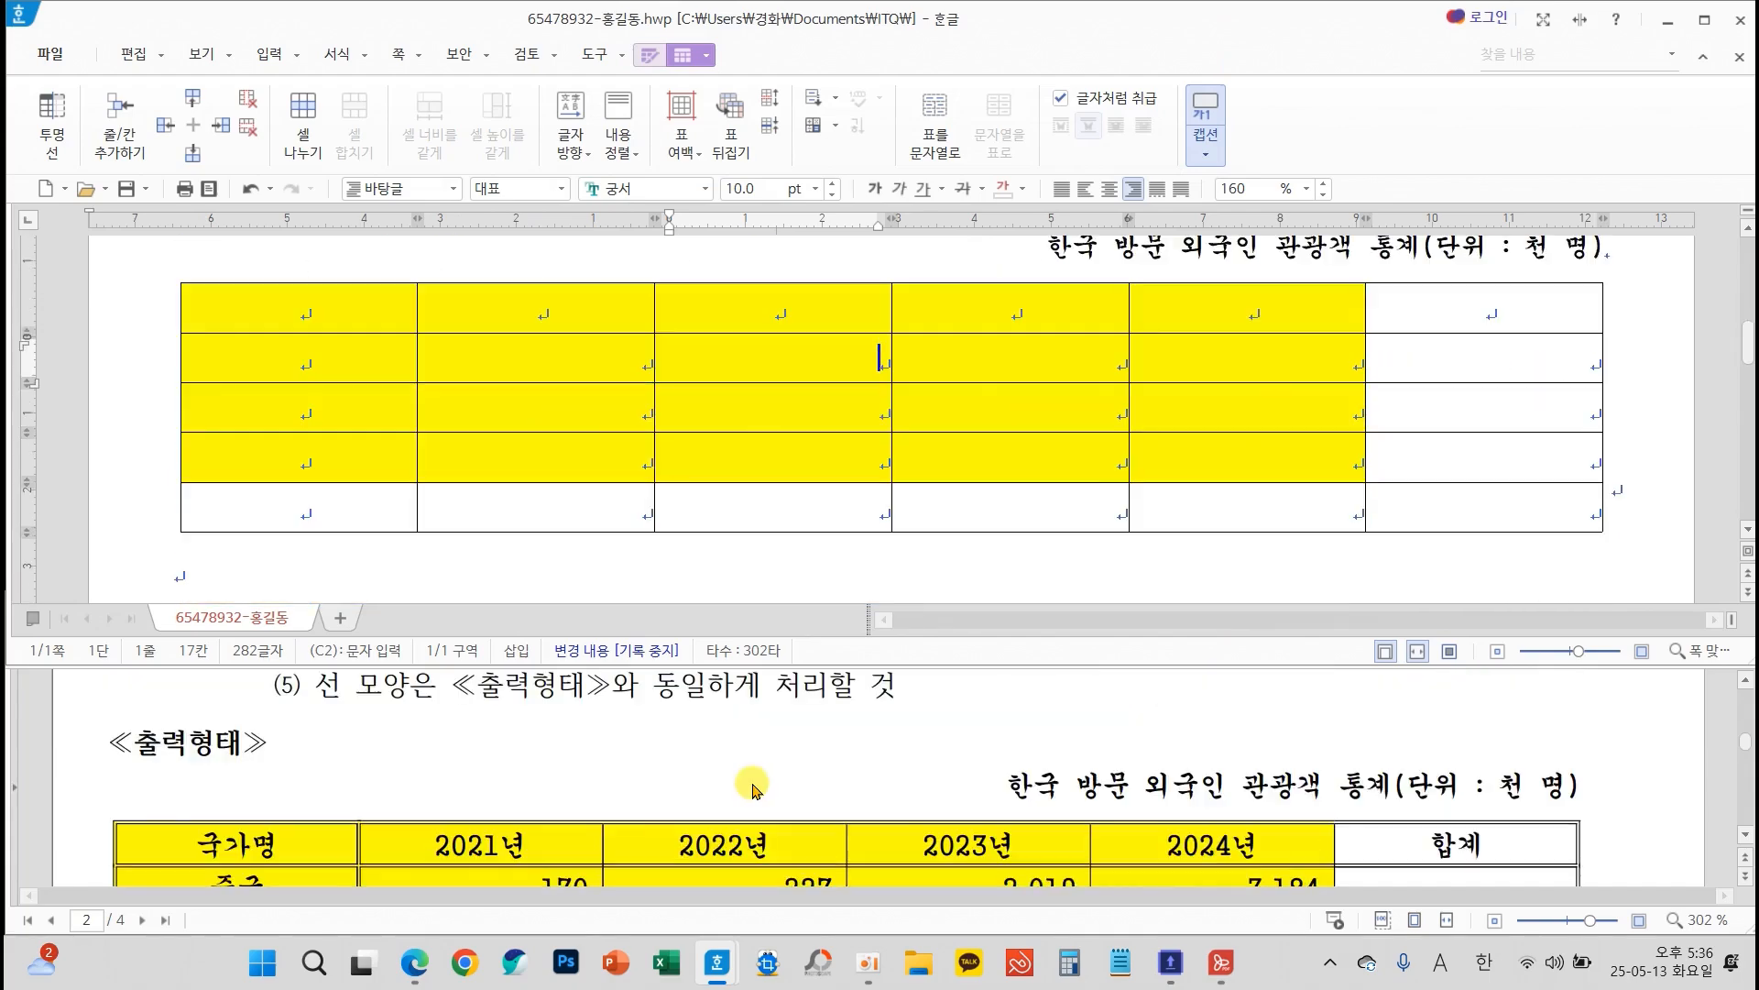
pyautogui.scroll(-2, 595, 733)
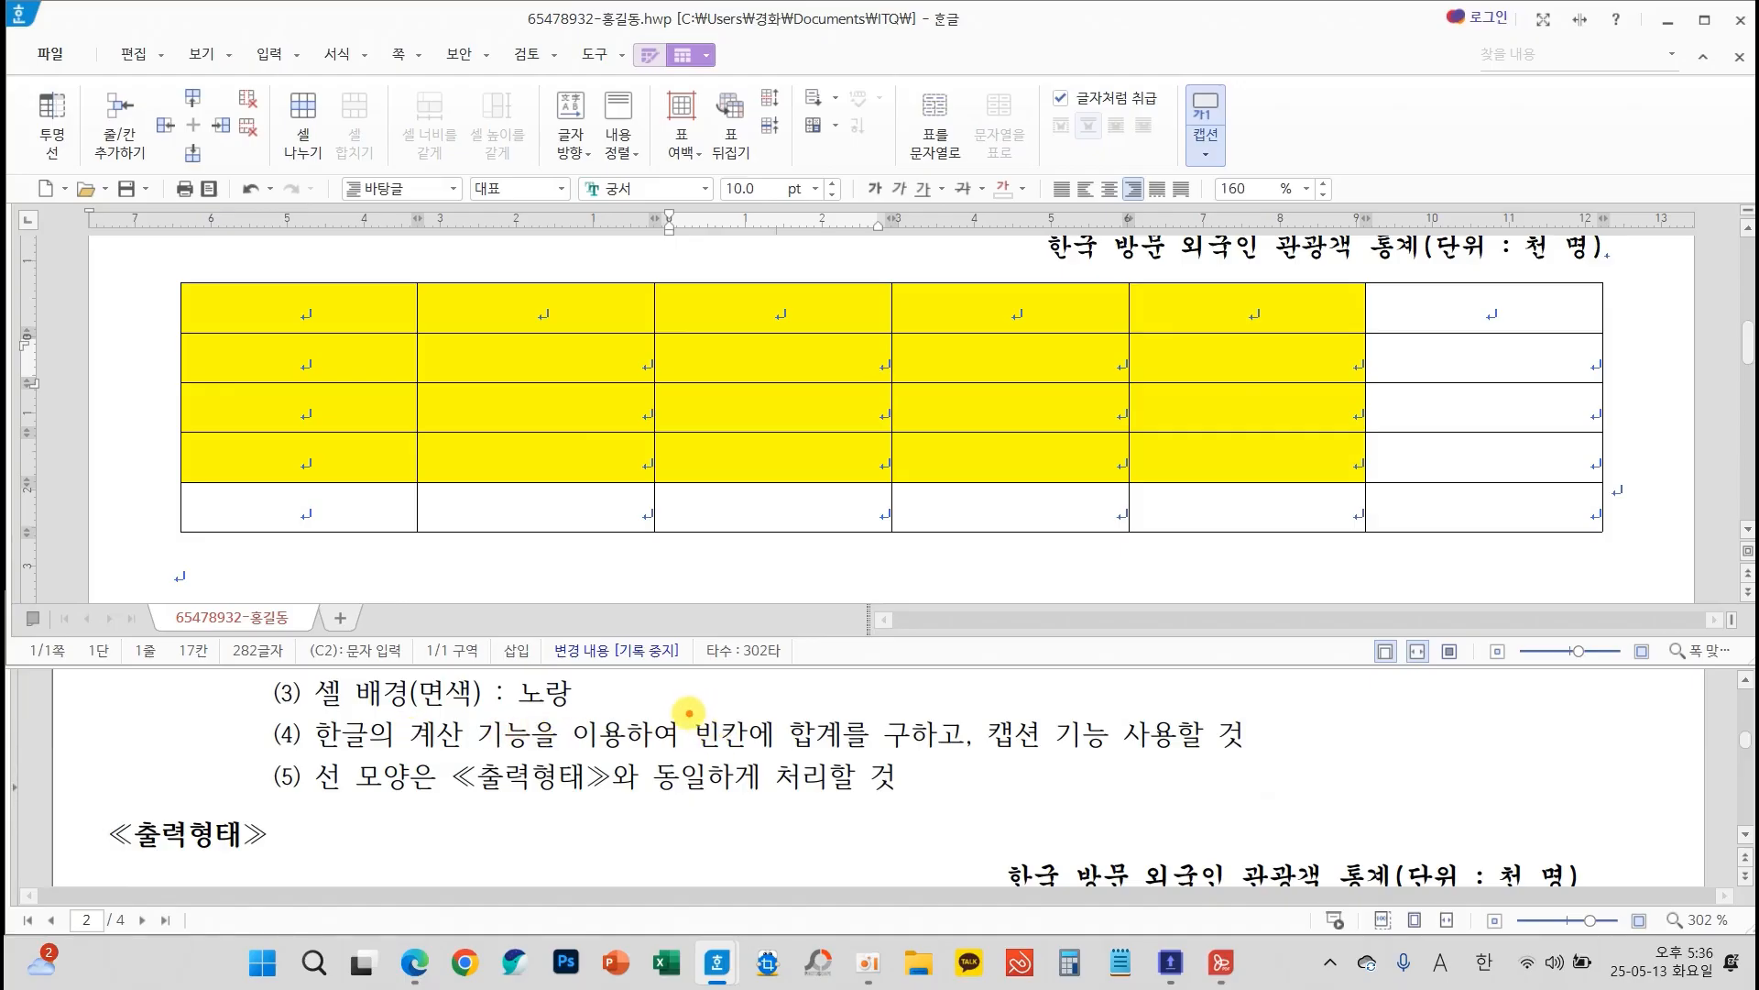
pyautogui.moveTo(682, 712)
pyautogui.mouseDown()
pyautogui.moveTo(786, 751)
pyautogui.moveTo(866, 753)
pyautogui.mouseUp()
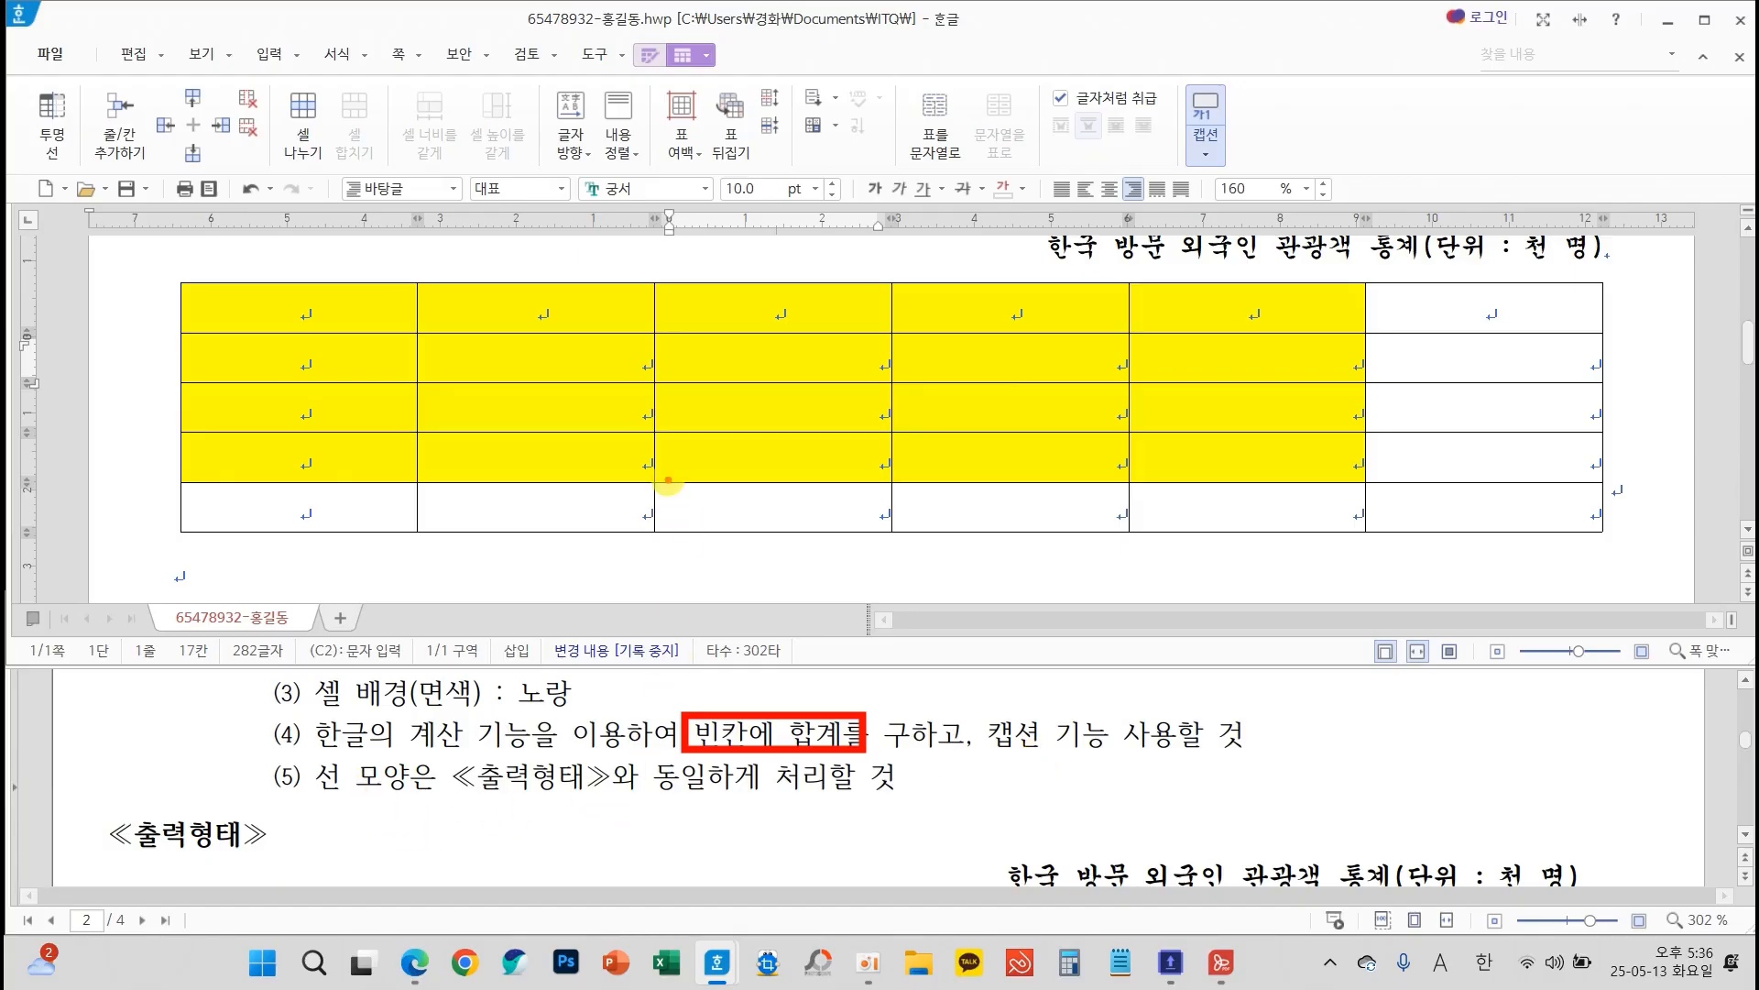
pyautogui.scroll(-5, 907, 738)
pyautogui.scroll(2, 907, 738)
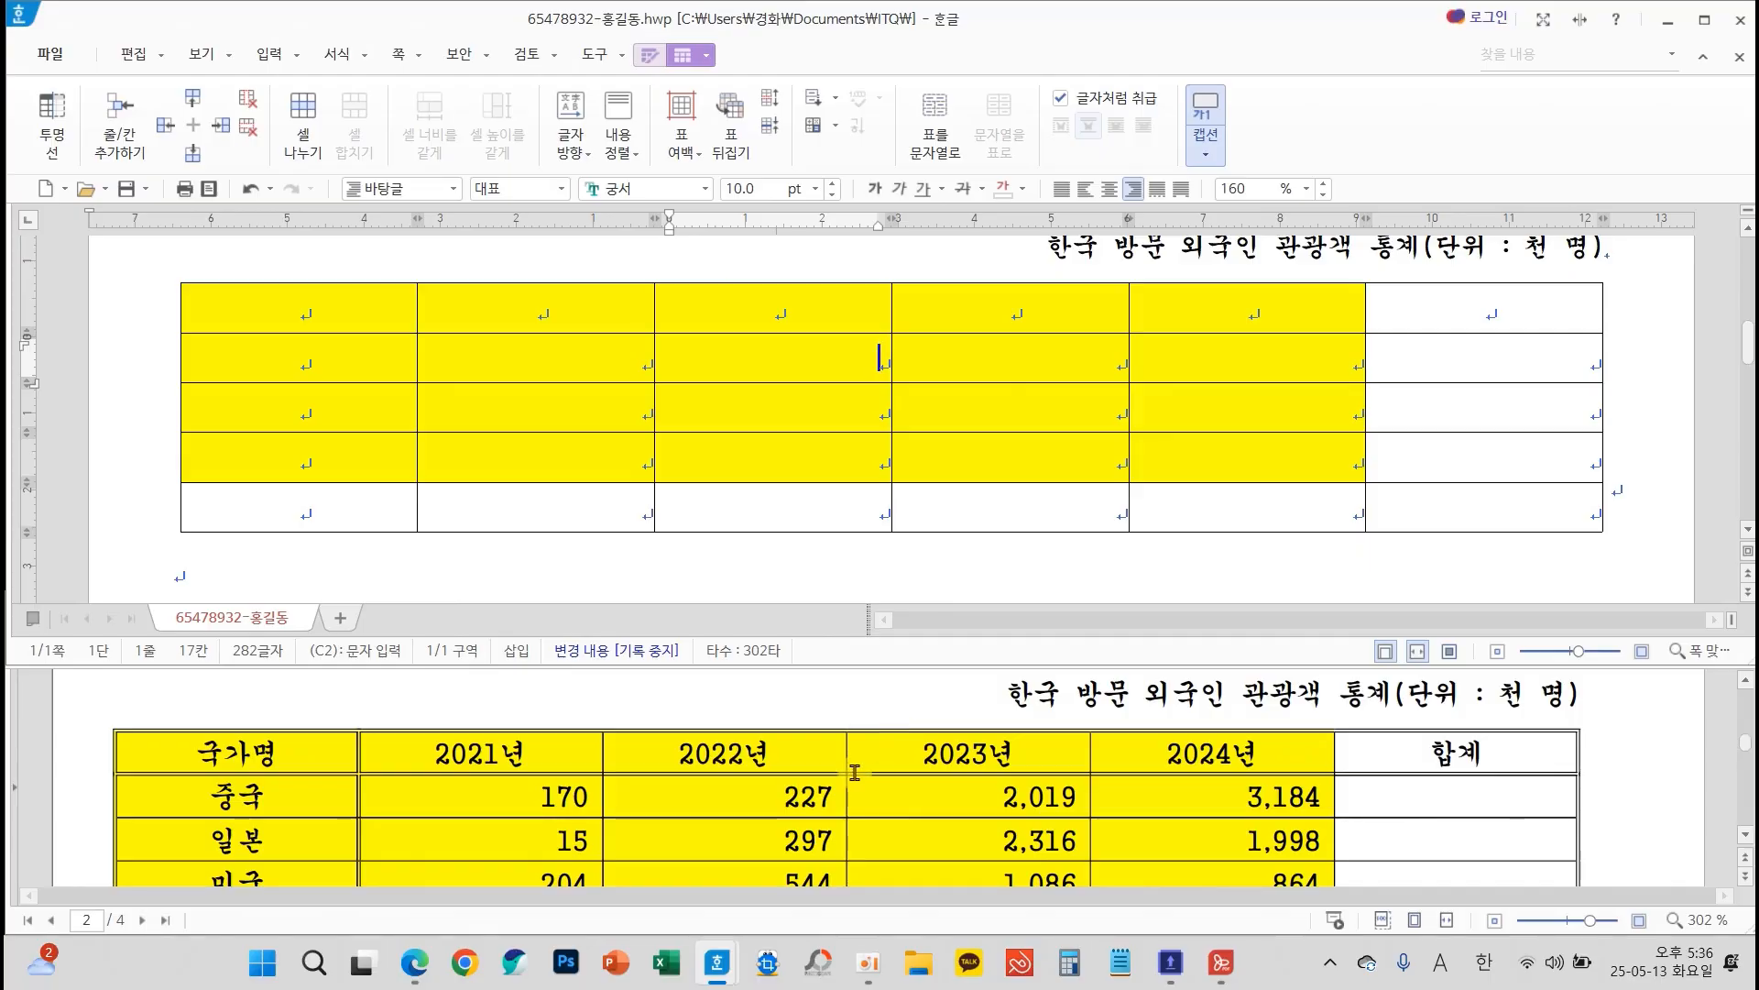
pyautogui.moveTo(562, 753)
pyautogui.mouseDown()
pyautogui.moveTo(547, 790)
pyautogui.moveTo(556, 761)
pyautogui.mouseUp()
pyautogui.moveTo(370, 818); pyautogui.dragTo(369, 855)
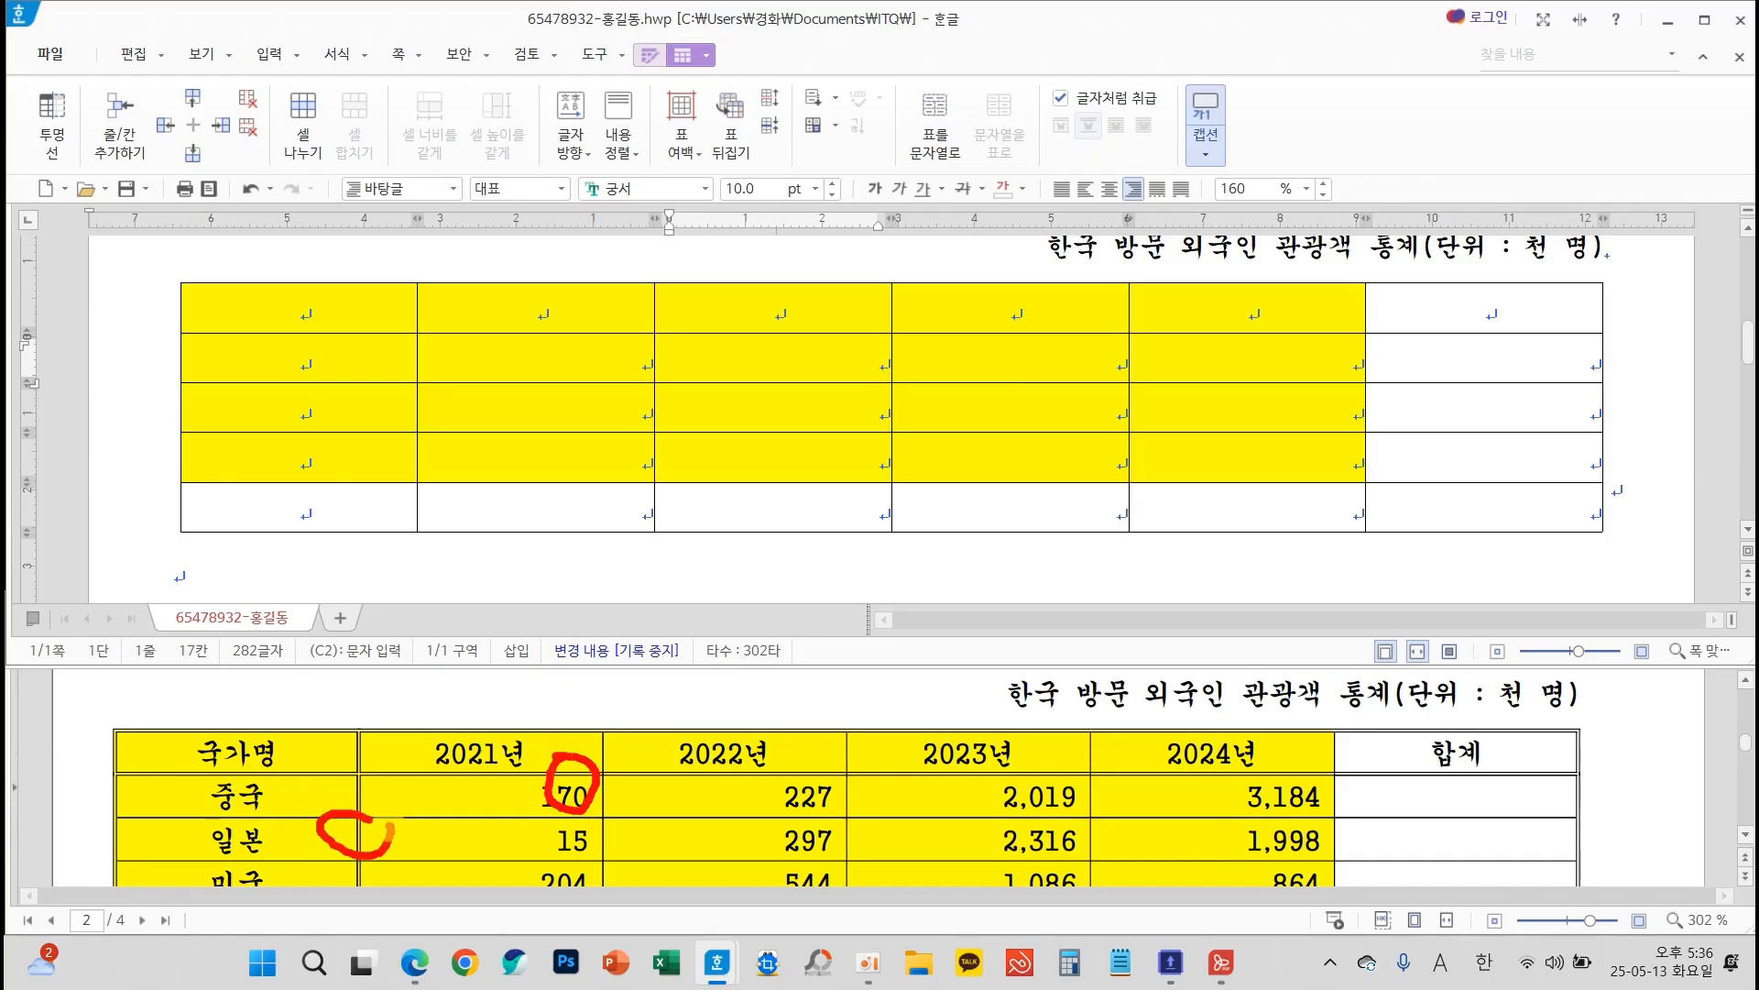
pyautogui.scroll(-3, 1045, 797)
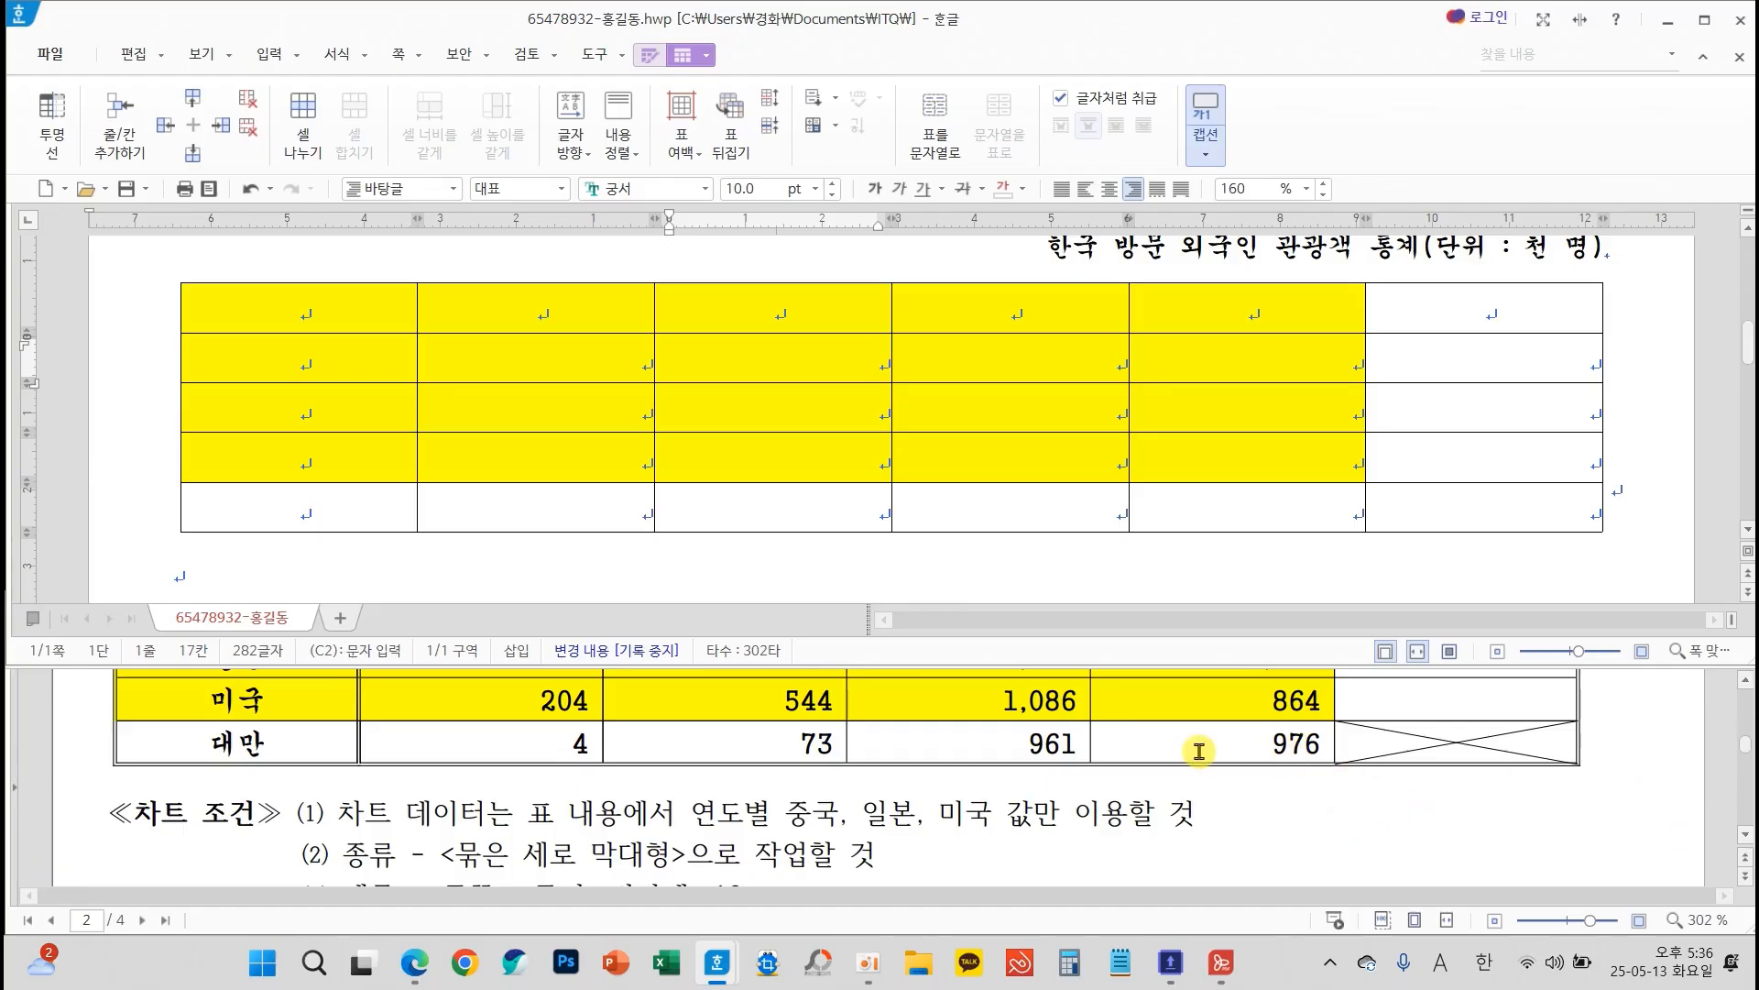
# Apply a 0.5 mm double line to the outer border of the whole table, matching the sheet
pyautogui.click(827, 396)
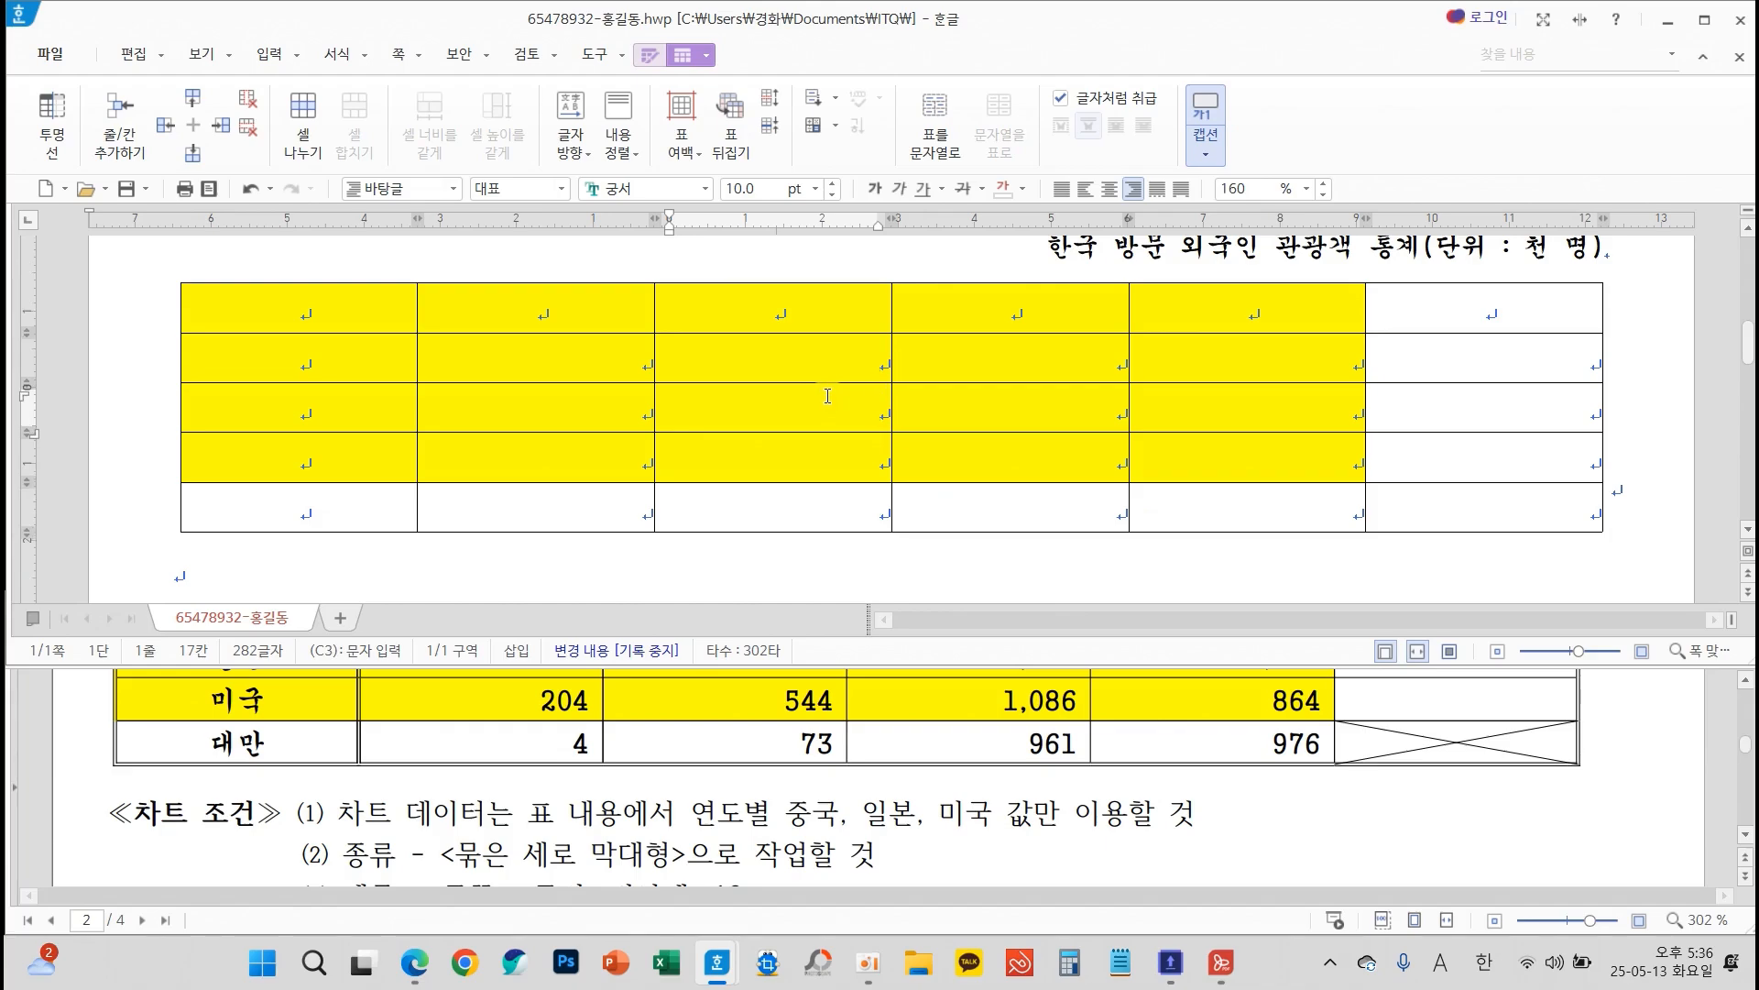
pyautogui.press('F5')
pyautogui.press('F5')
pyautogui.press('F5')
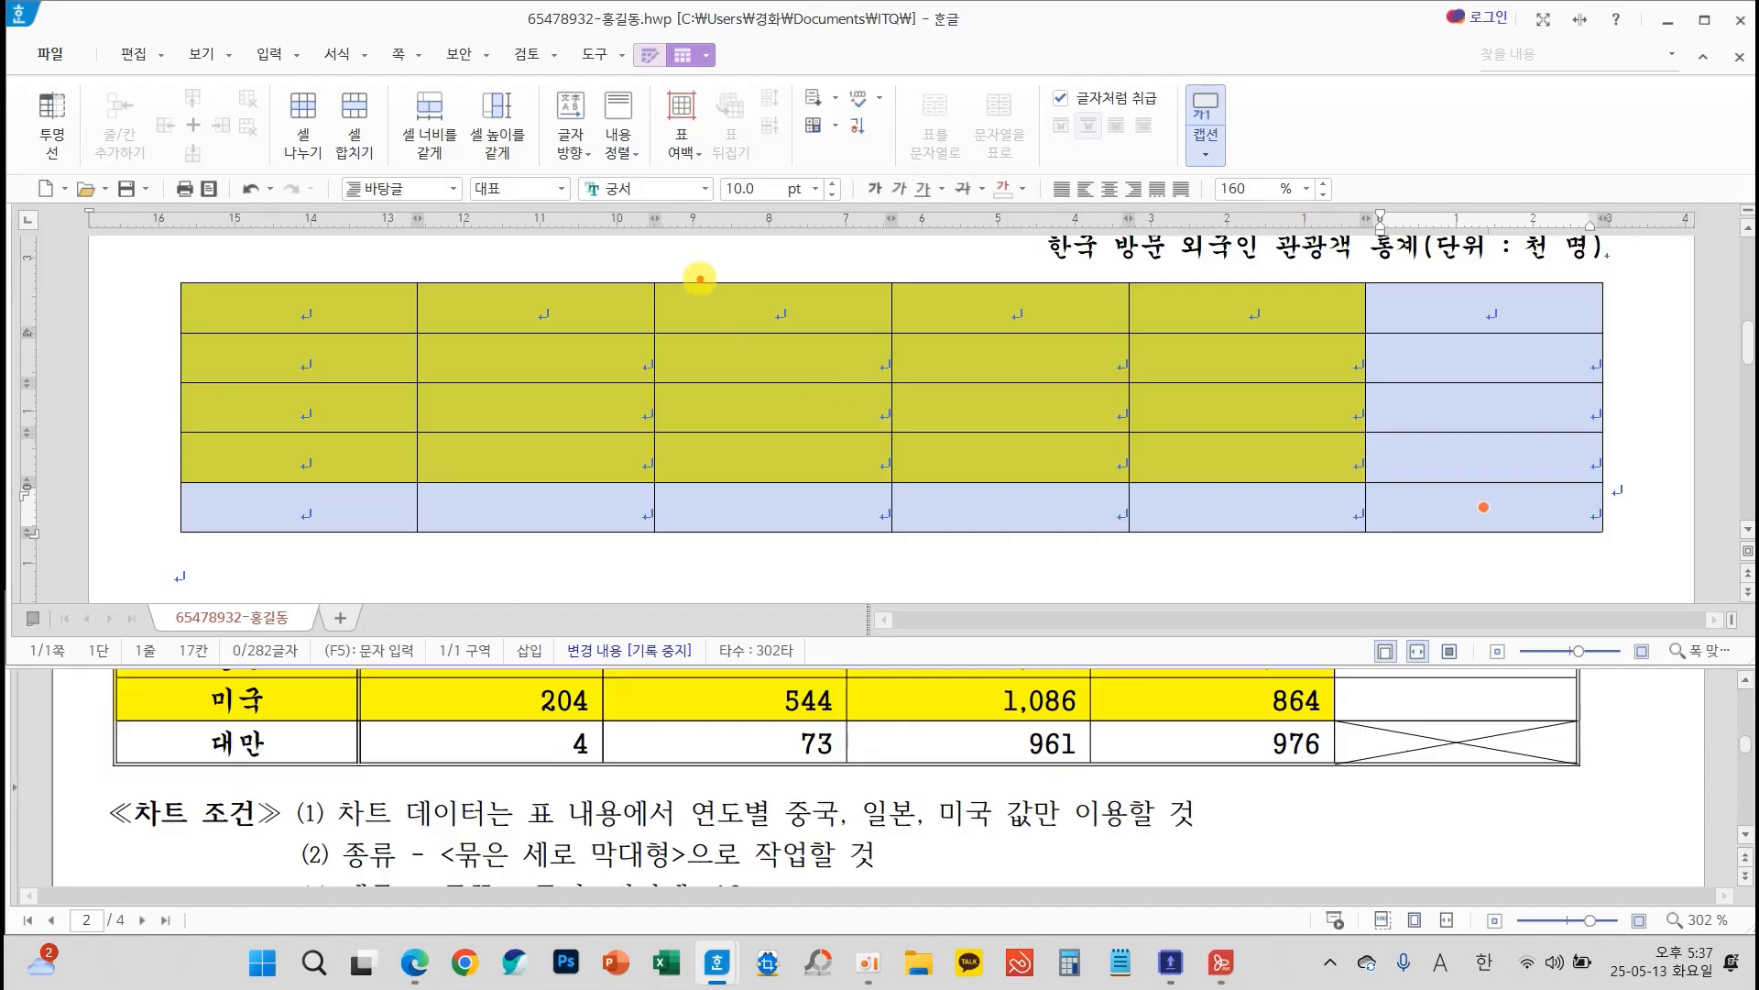
pyautogui.moveTo(700, 278)
pyautogui.mouseDown()
pyautogui.moveTo(715, 488)
pyautogui.moveTo(904, 499)
pyautogui.mouseUp()
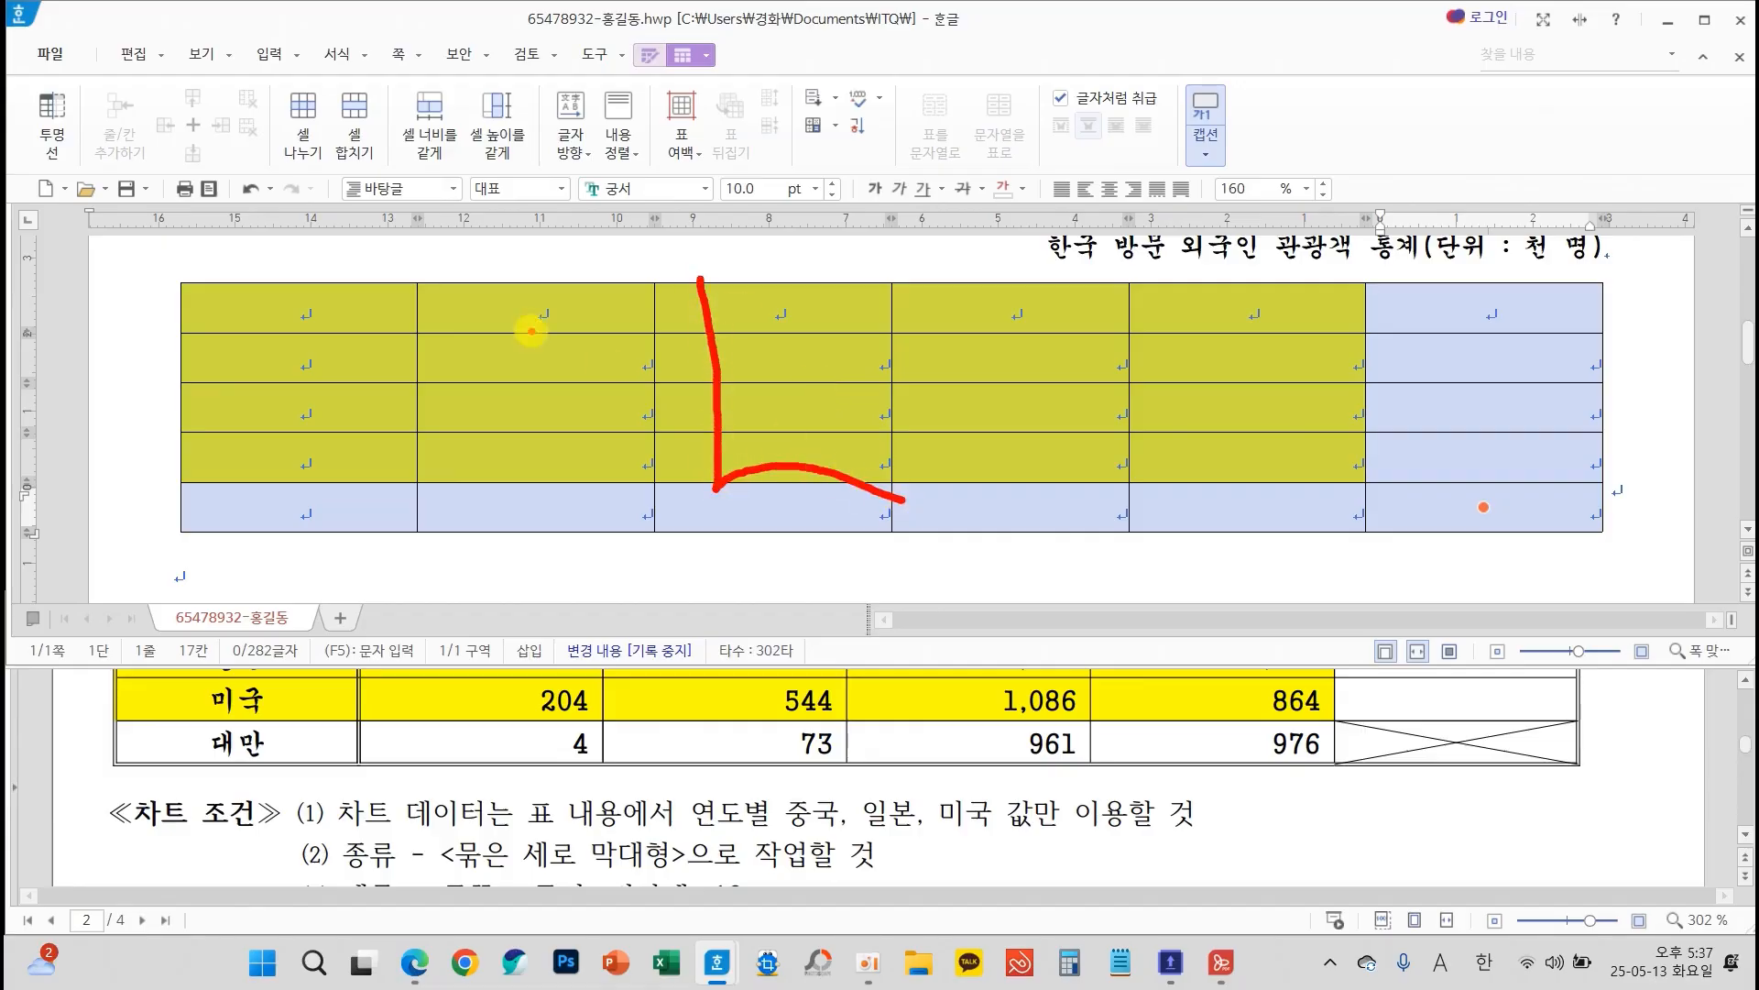
pyautogui.moveTo(404, 307)
pyautogui.mouseDown()
pyautogui.moveTo(322, 273)
pyautogui.moveTo(224, 458)
pyautogui.moveTo(327, 483)
pyautogui.mouseUp()
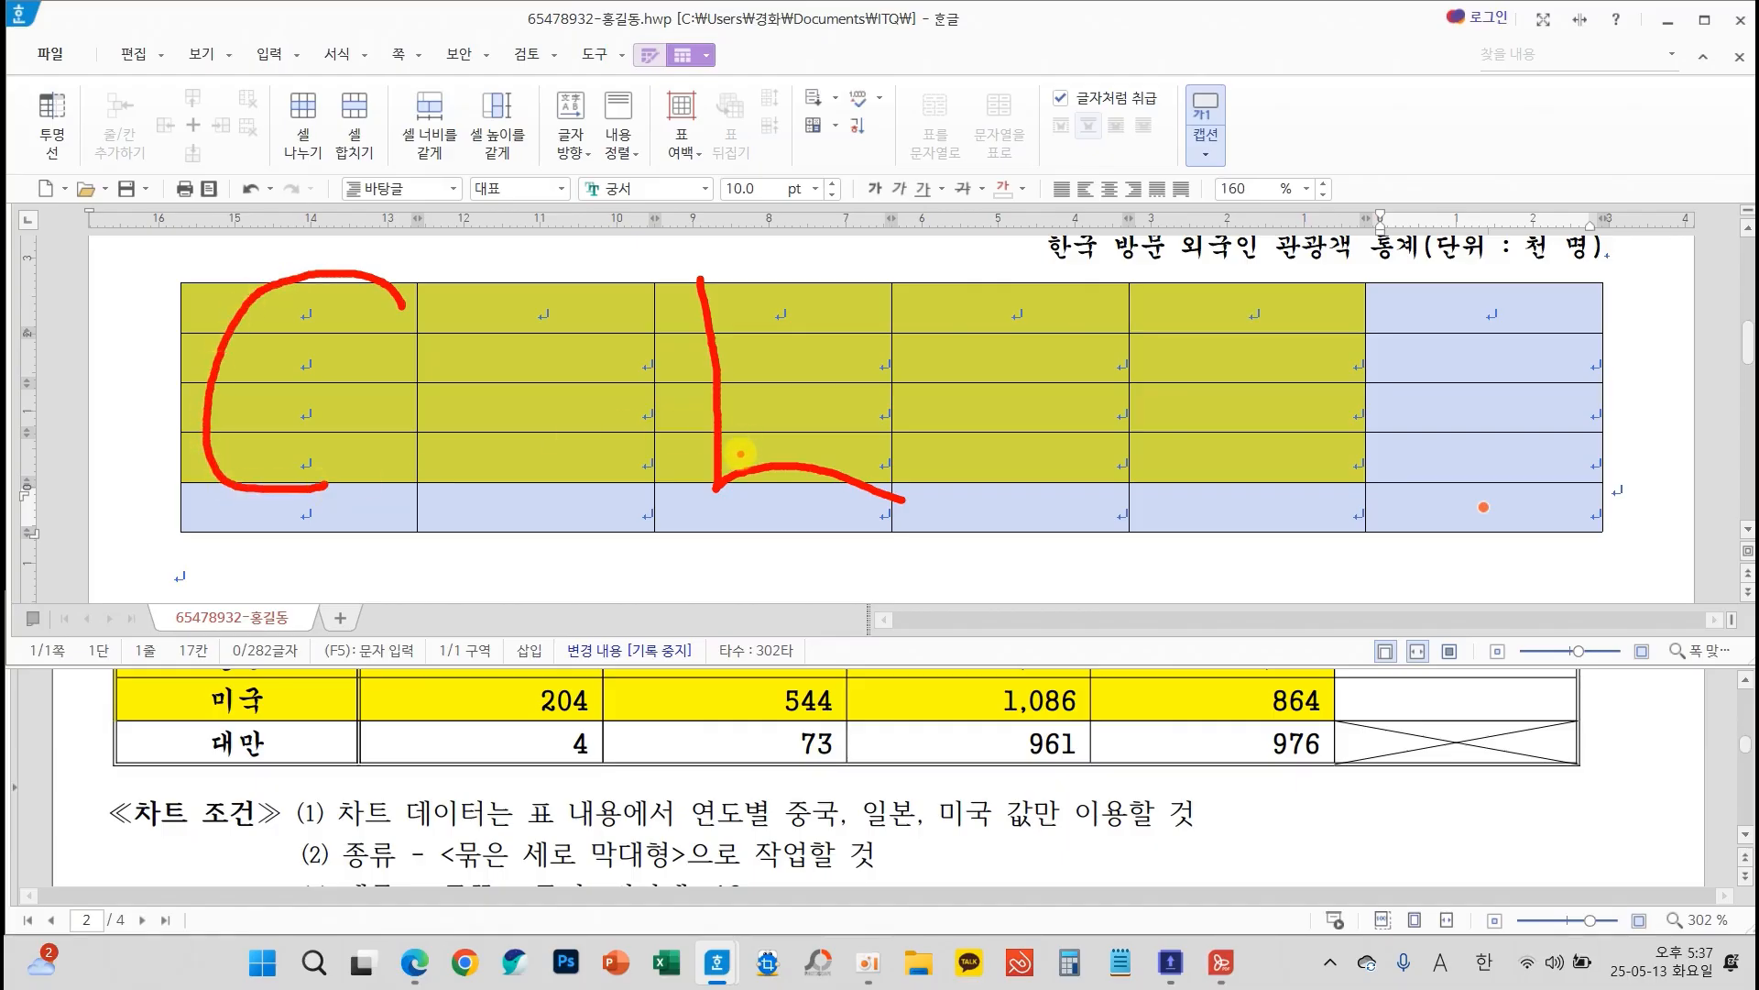
pyautogui.press('Escape')
pyautogui.press('l')
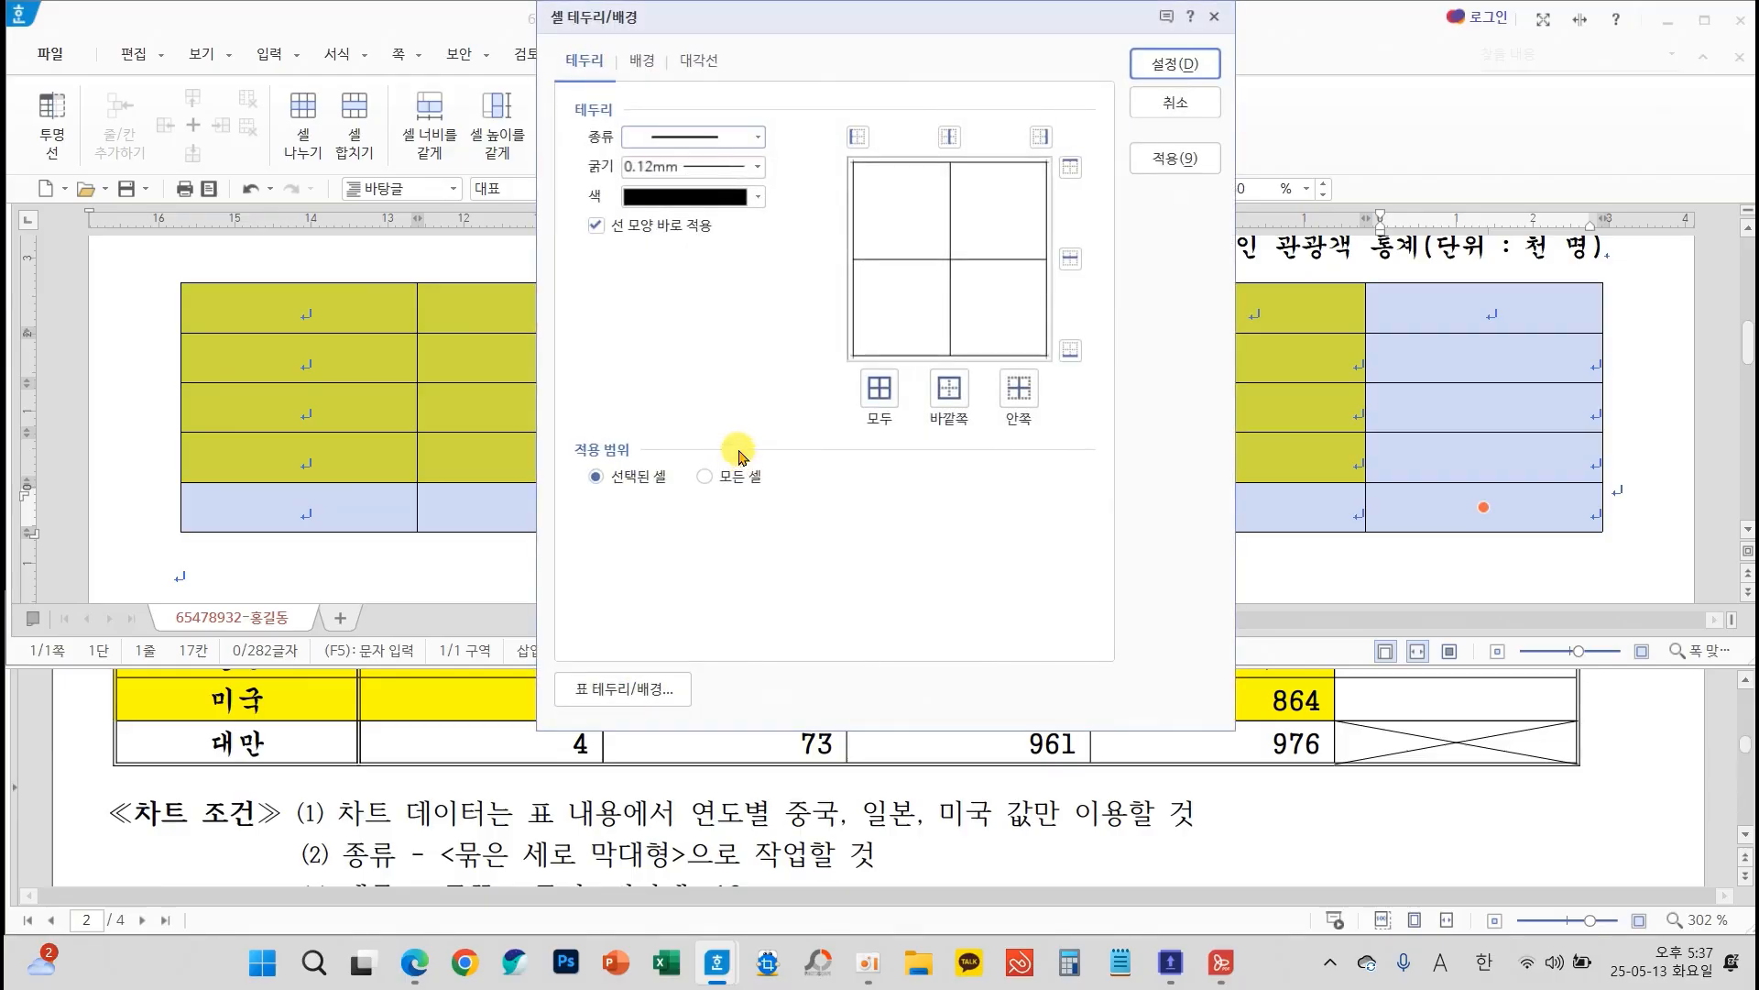
pyautogui.click(629, 134)
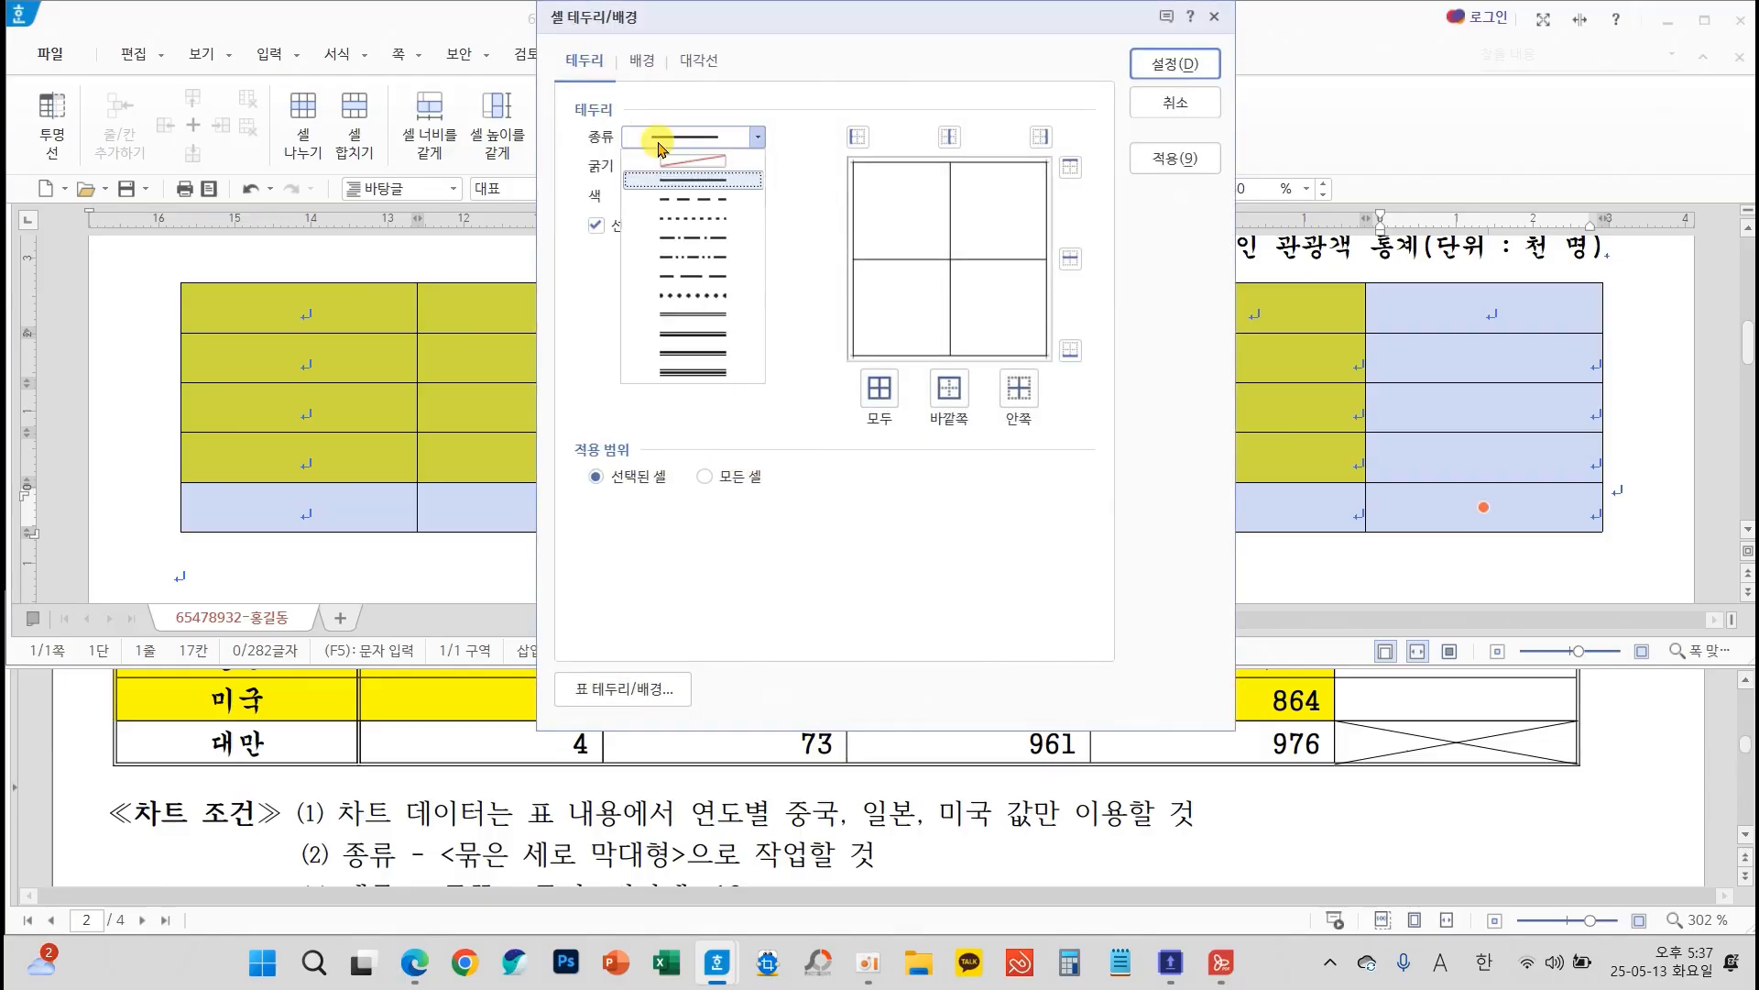
pyautogui.click(694, 314)
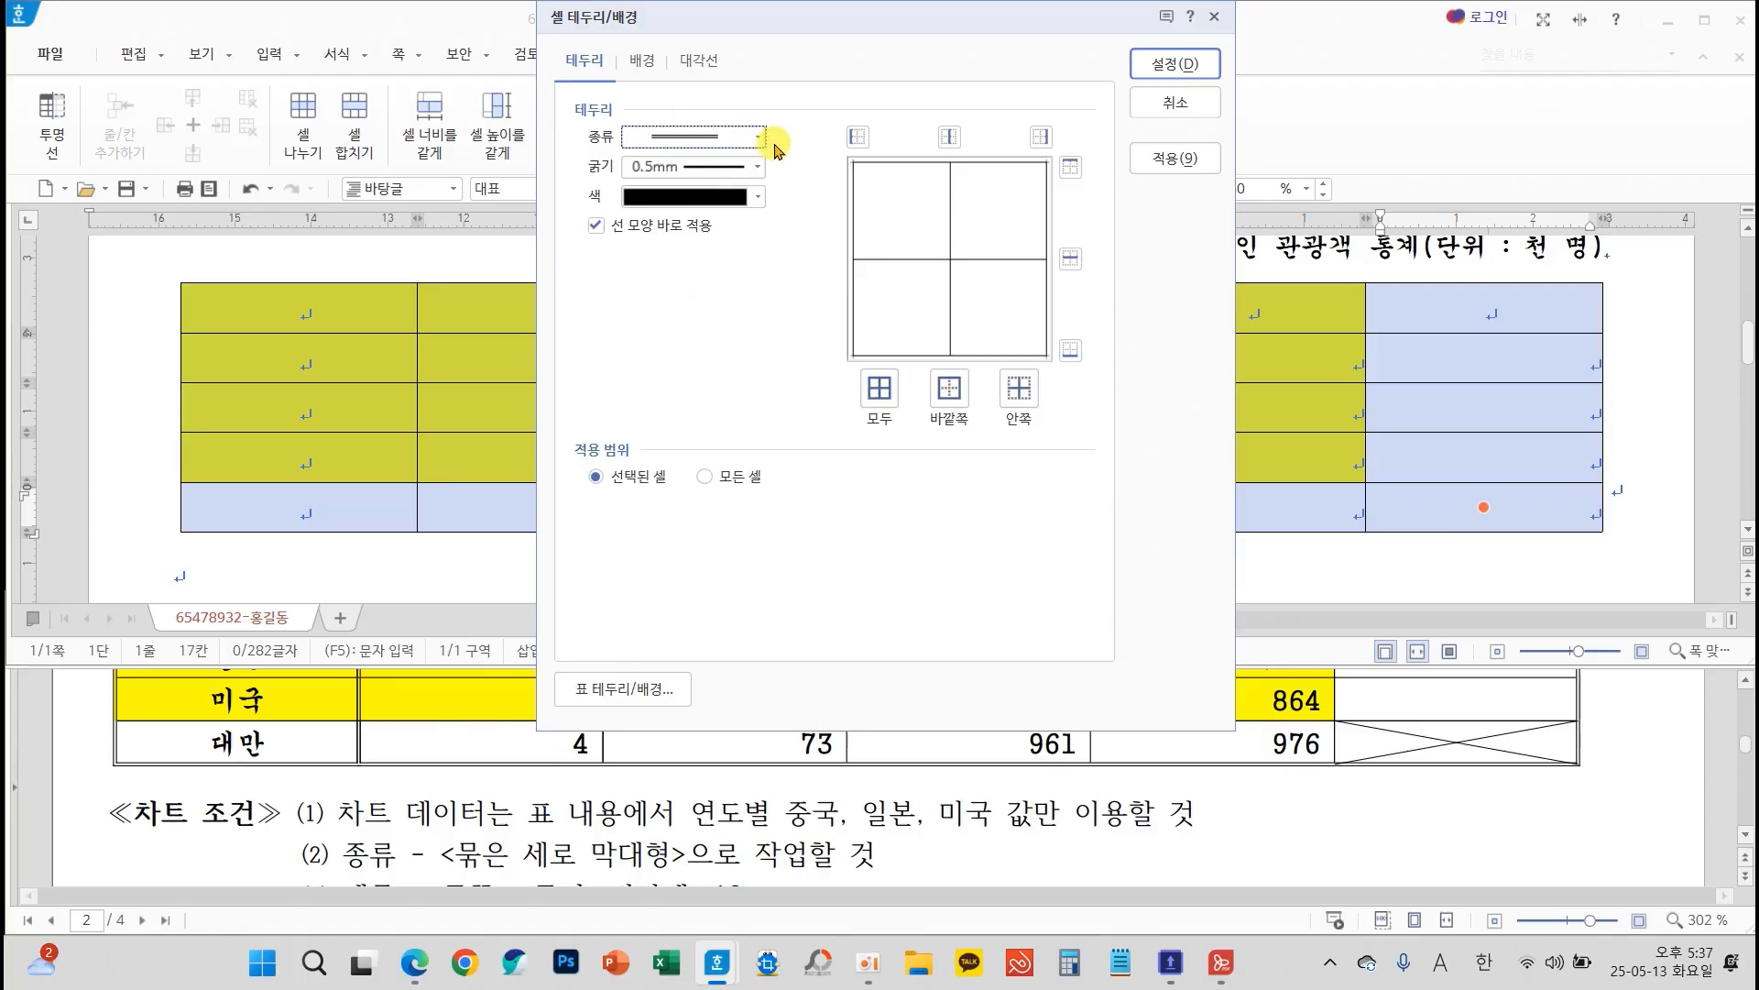
pyautogui.click(941, 393)
pyautogui.click(1151, 64)
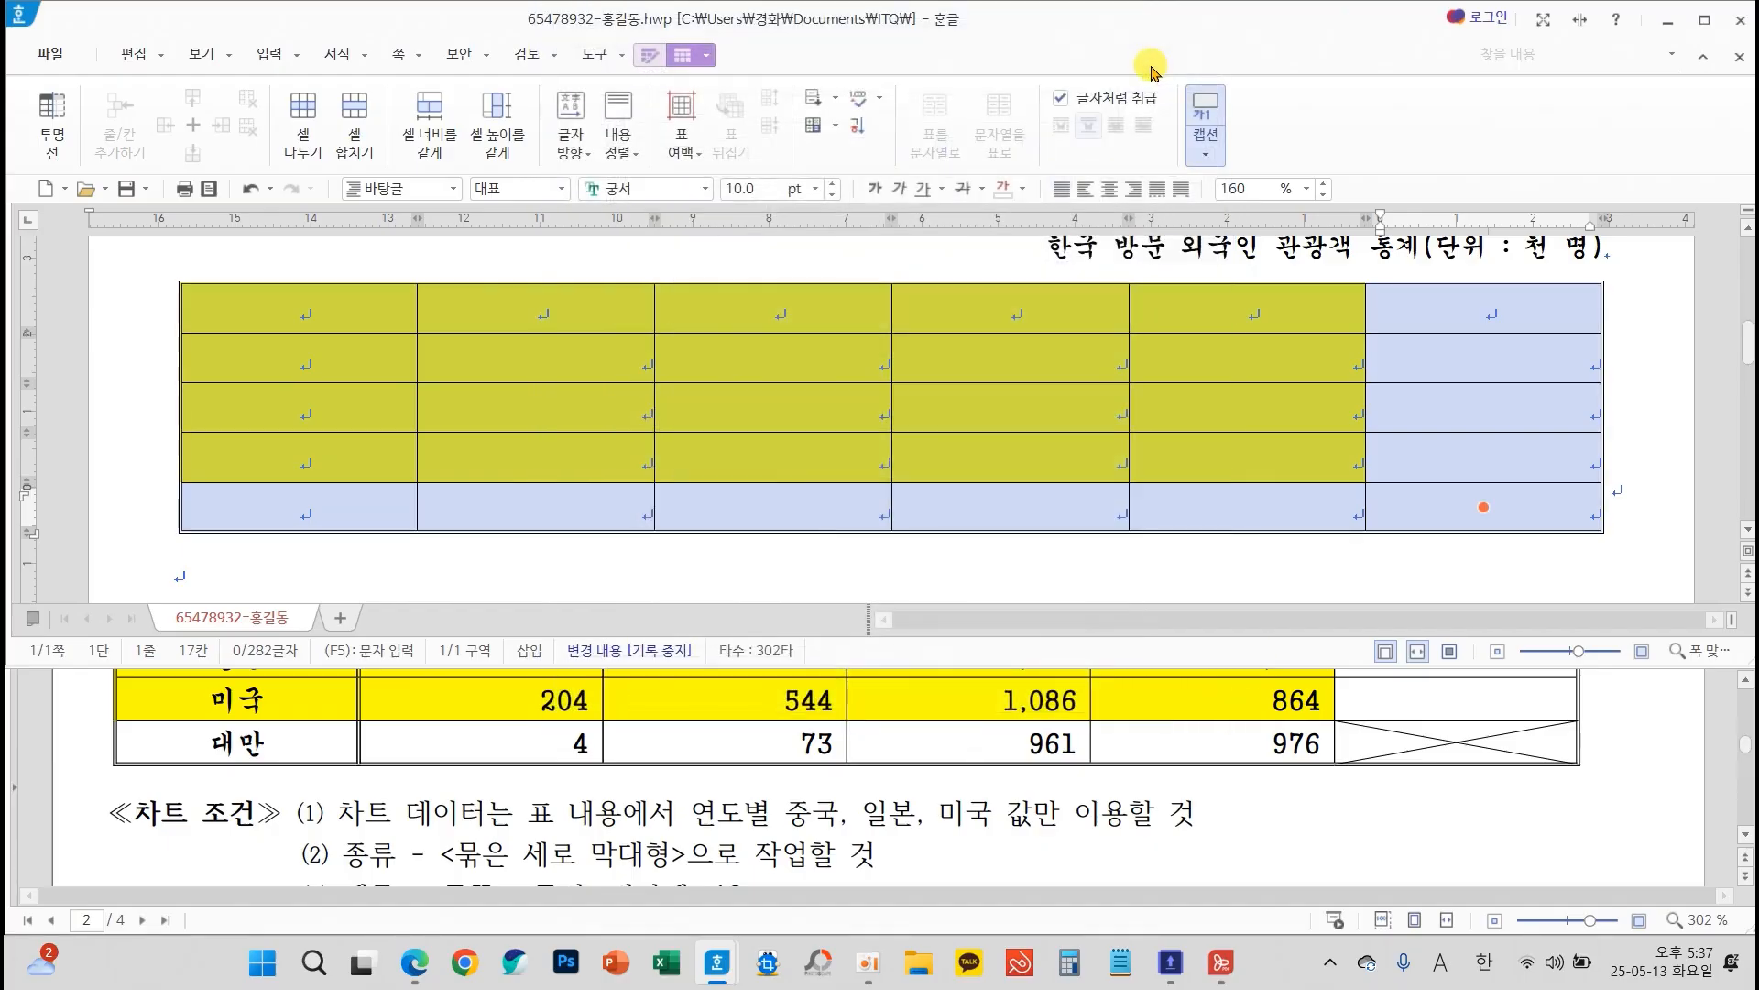
# Give the table's first row a 0.5 mm double line along its bottom edge
pyautogui.moveTo(389, 306); pyautogui.dragTo(1455, 312)
pyautogui.press('l')
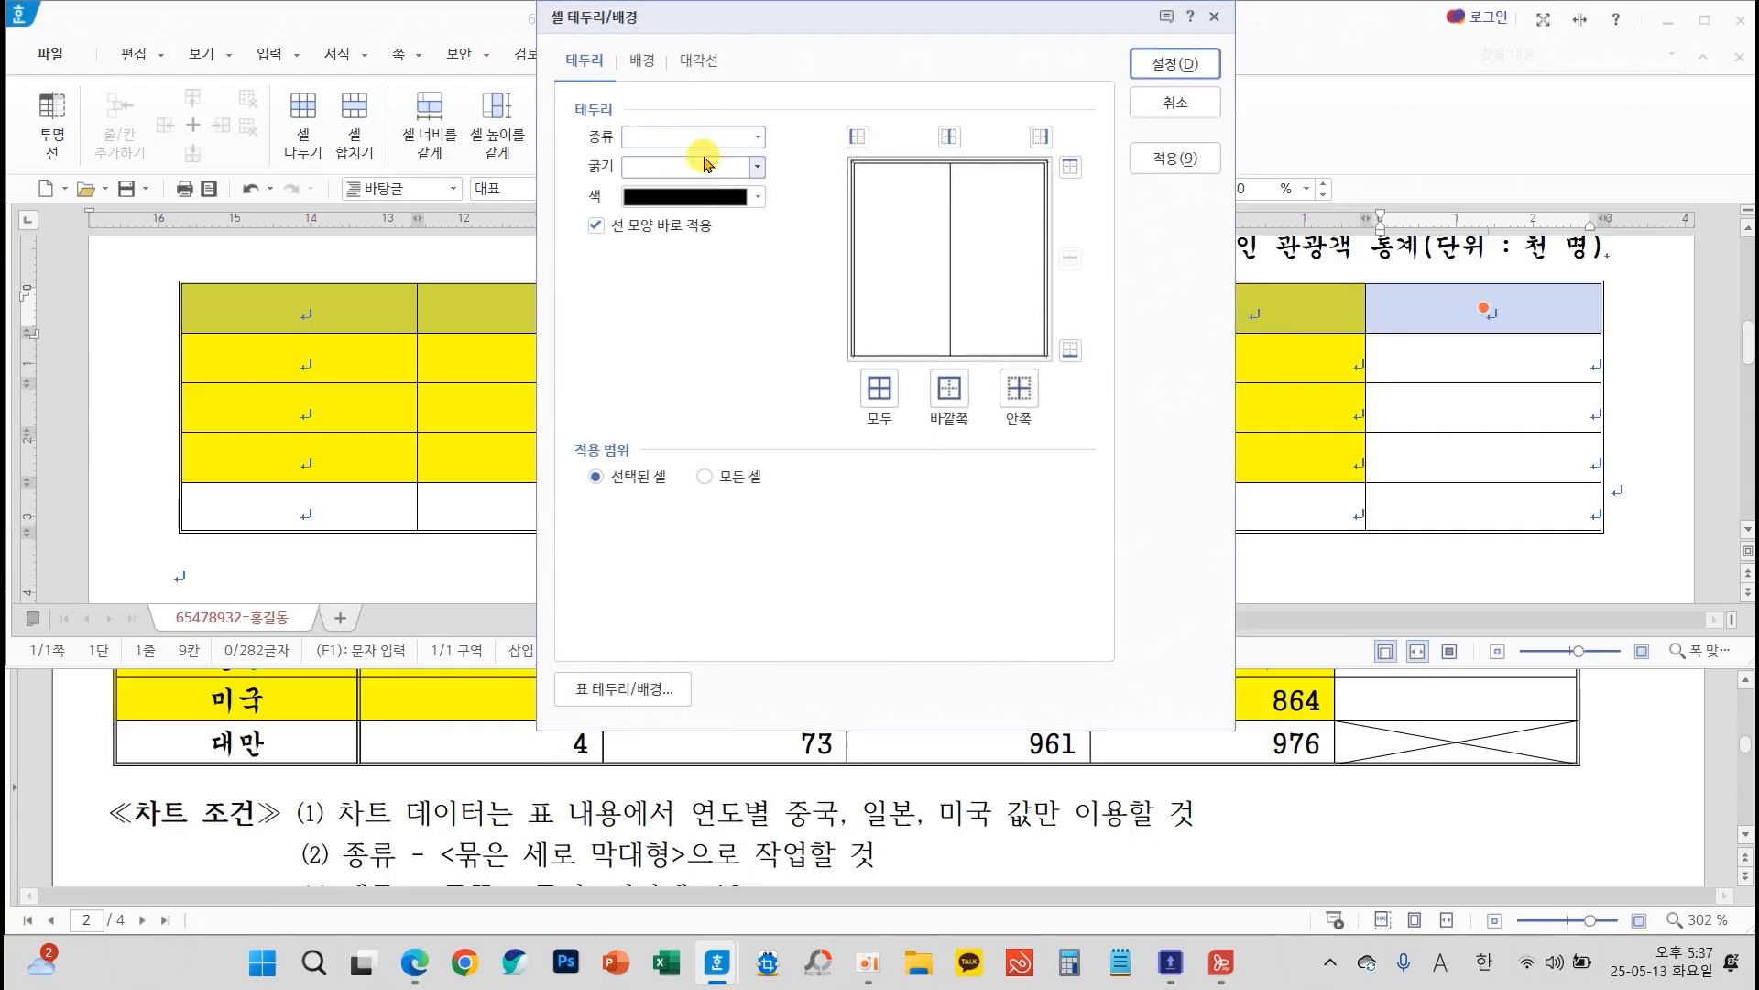
pyautogui.click(689, 136)
pyautogui.click(691, 316)
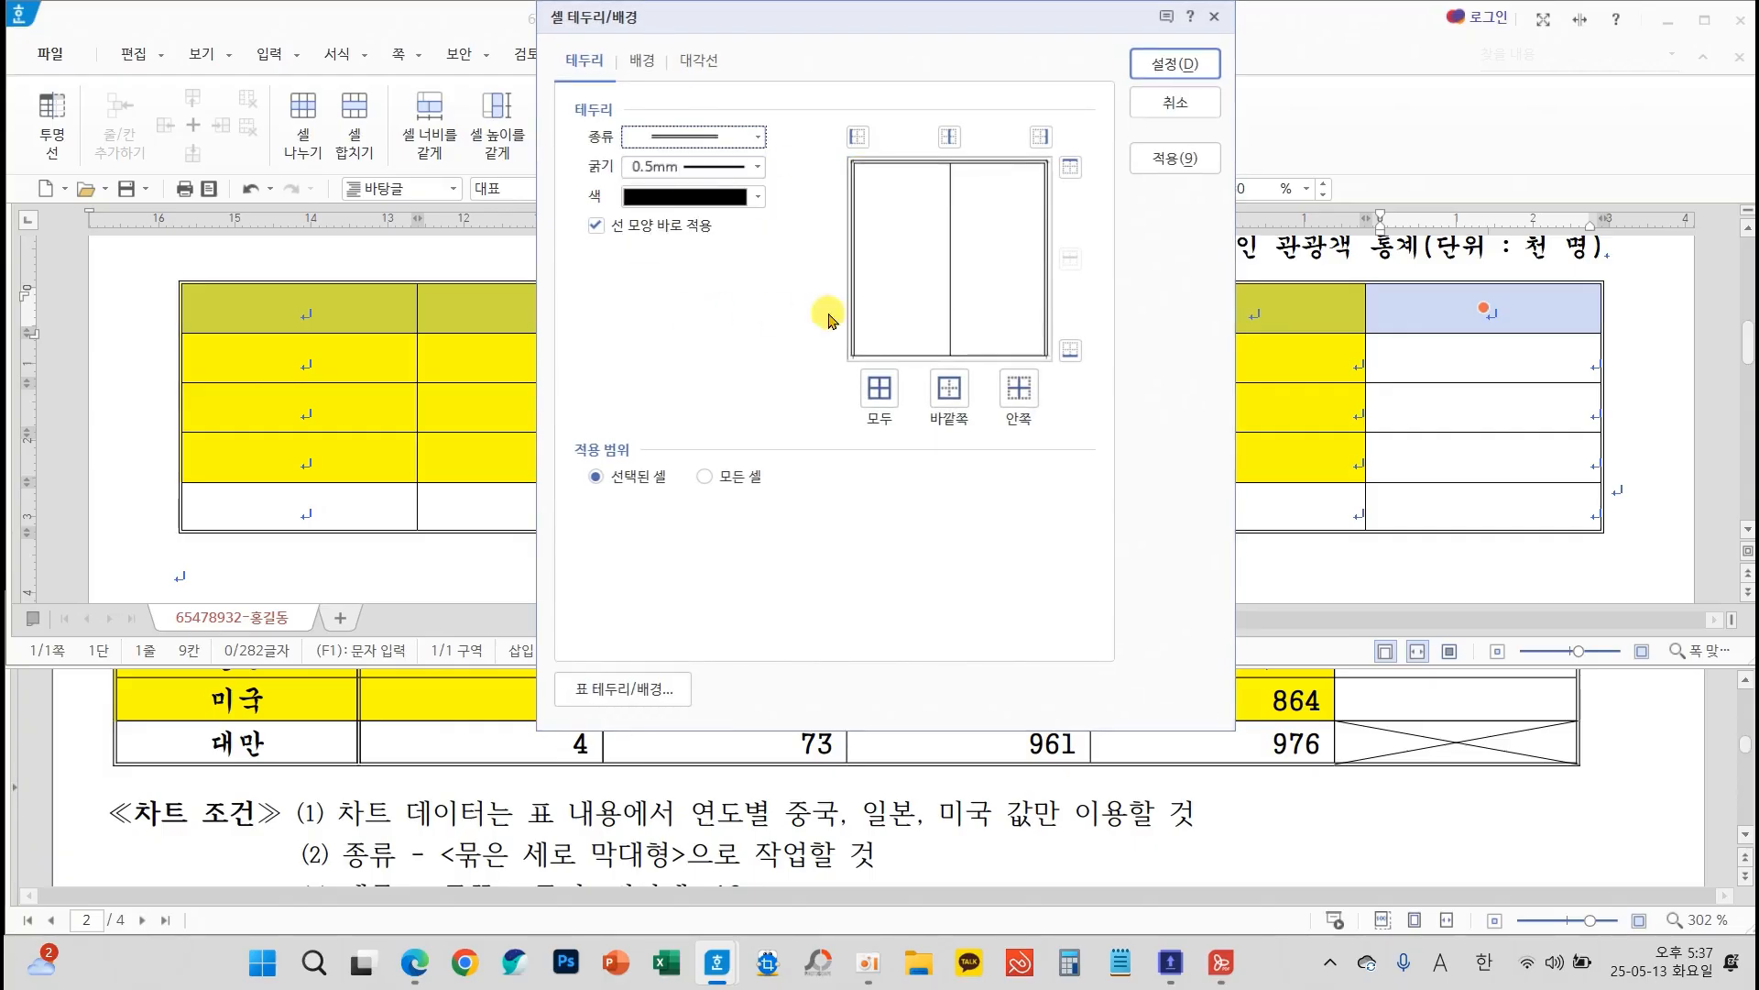
pyautogui.click(1068, 348)
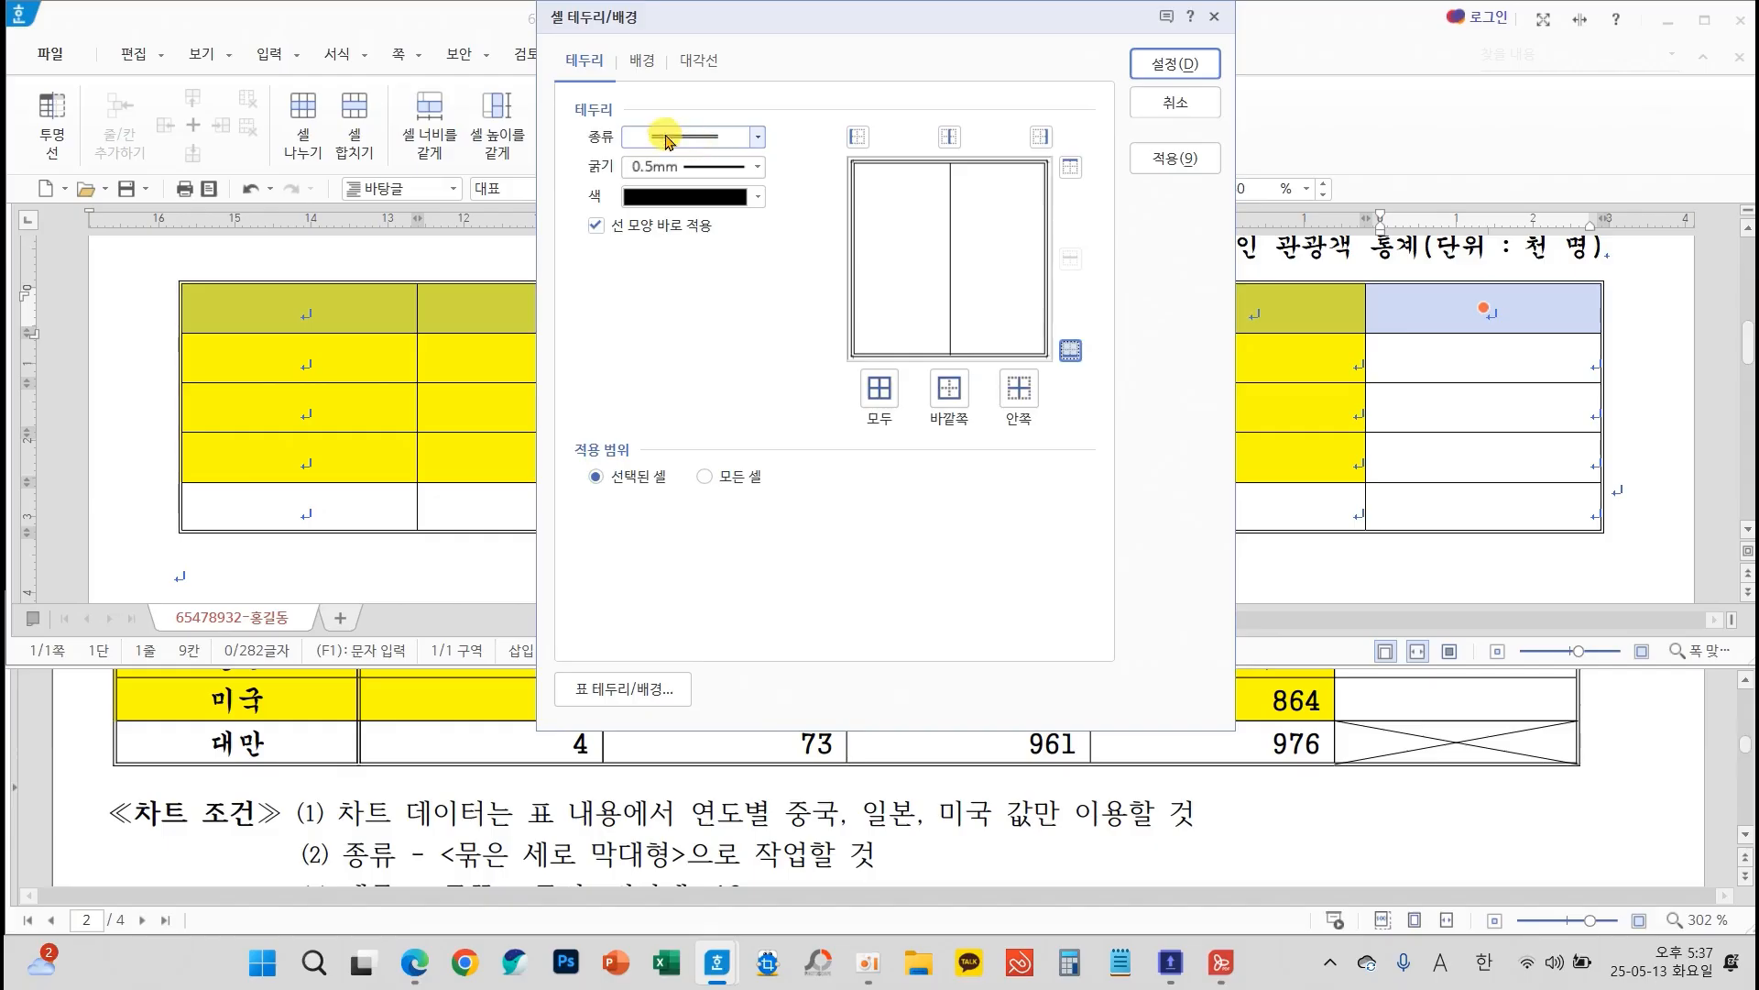
pyautogui.click(1183, 63)
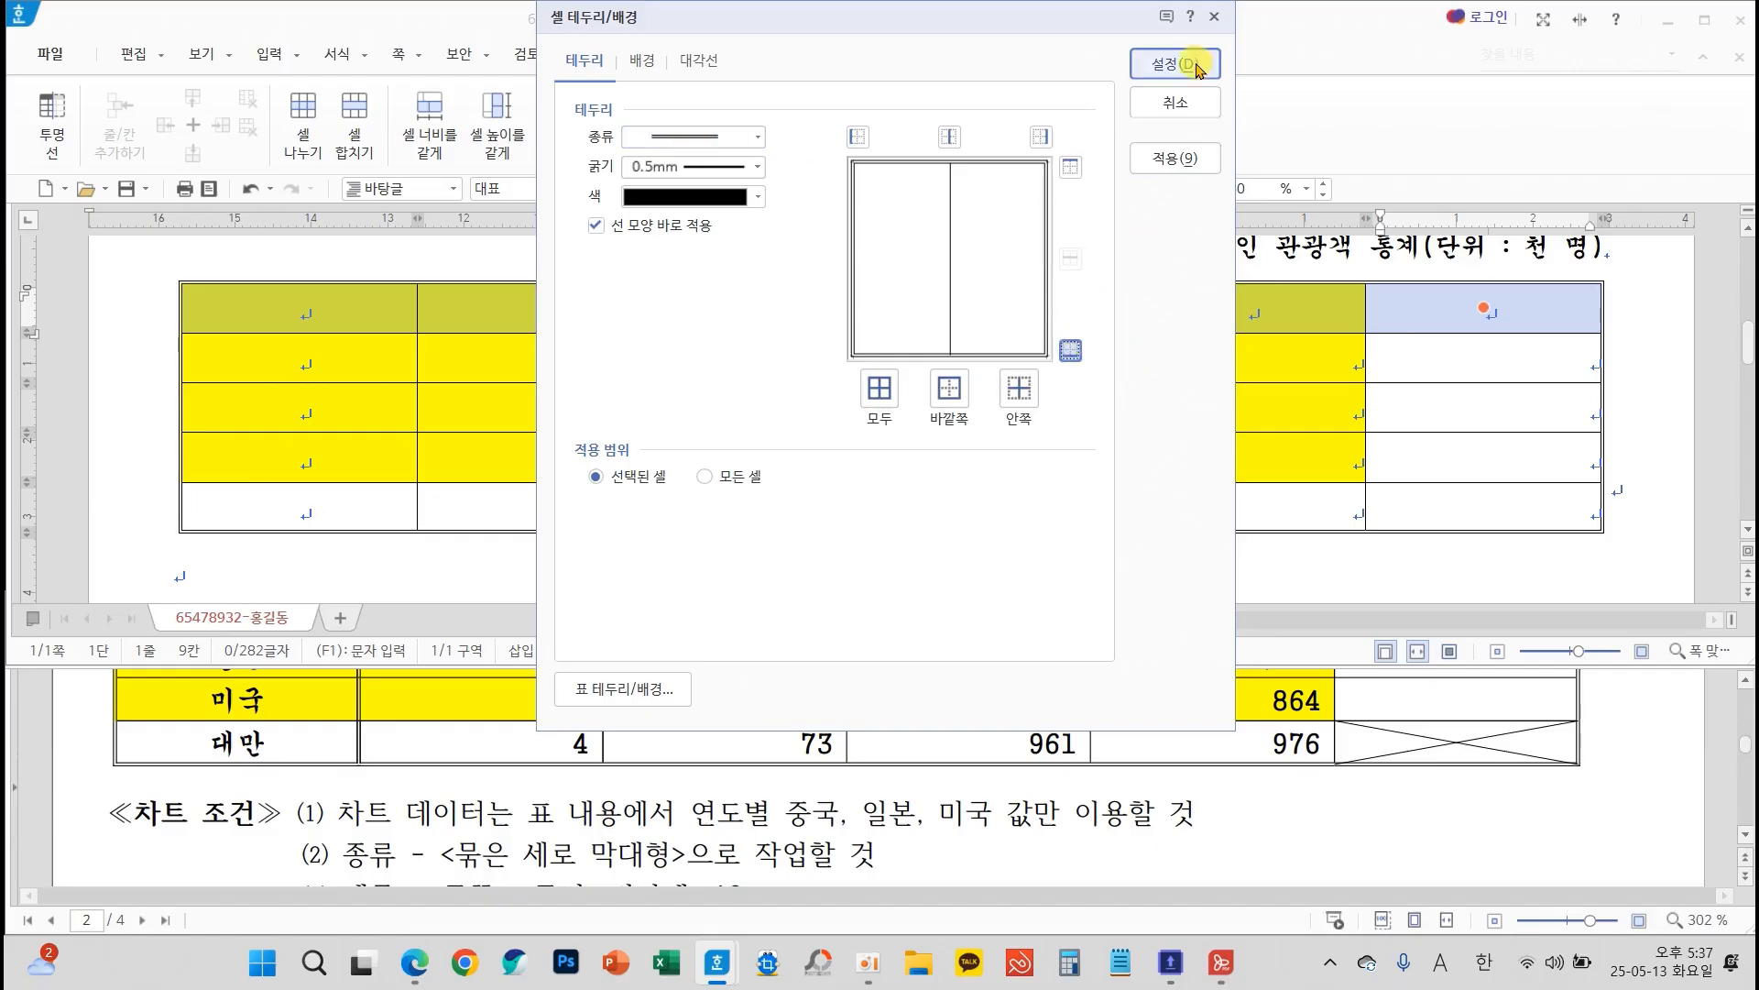
# Give the table's first column a 0.5 mm double line along its right edge
pyautogui.click(384, 312)
pyautogui.moveTo(384, 311); pyautogui.dragTo(386, 493)
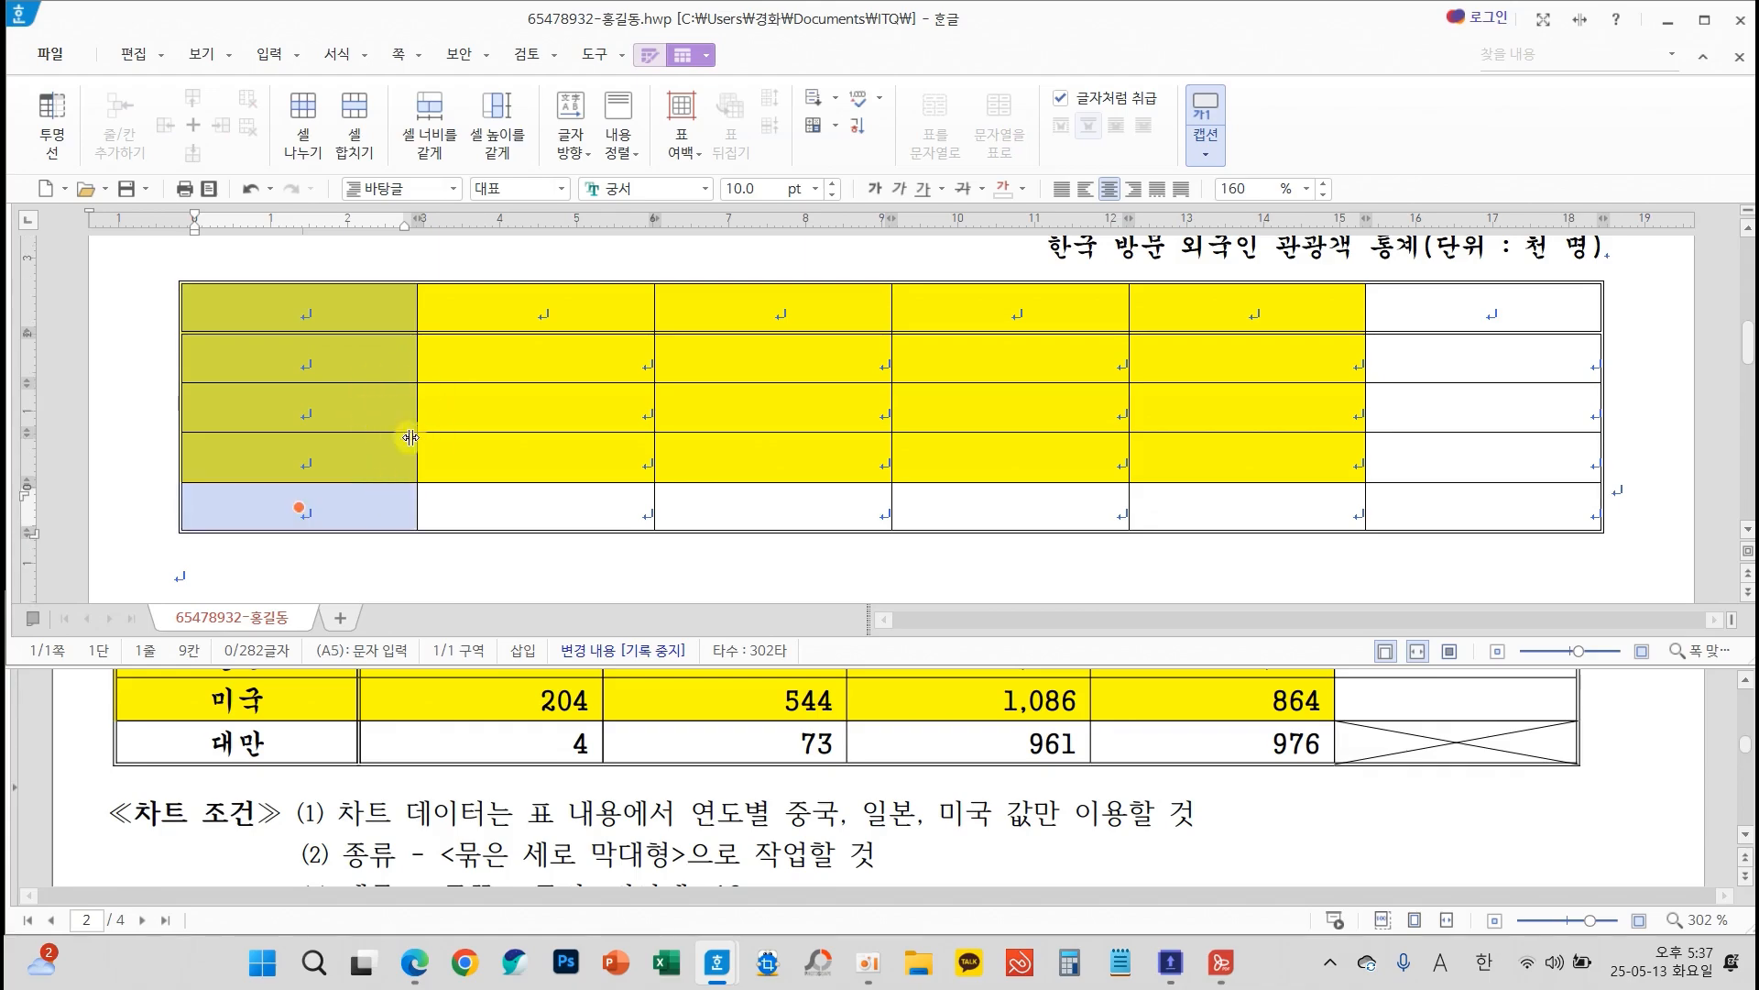
pyautogui.press('l')
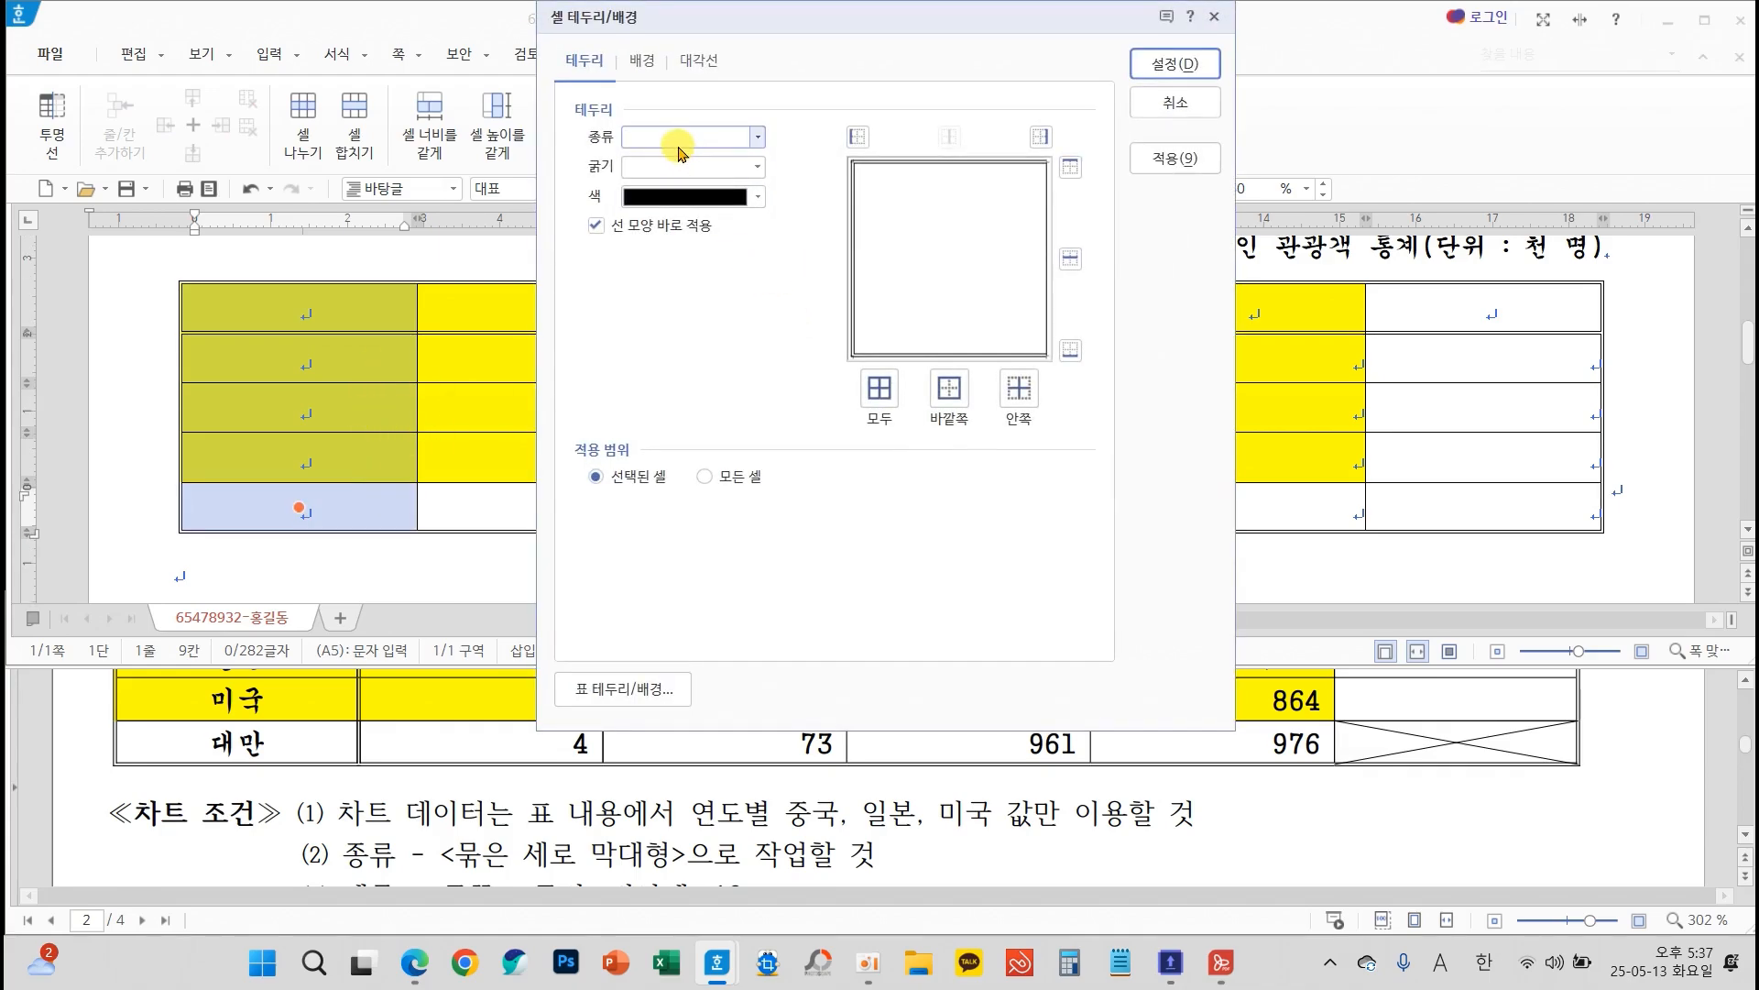
pyautogui.click(723, 137)
pyautogui.click(706, 314)
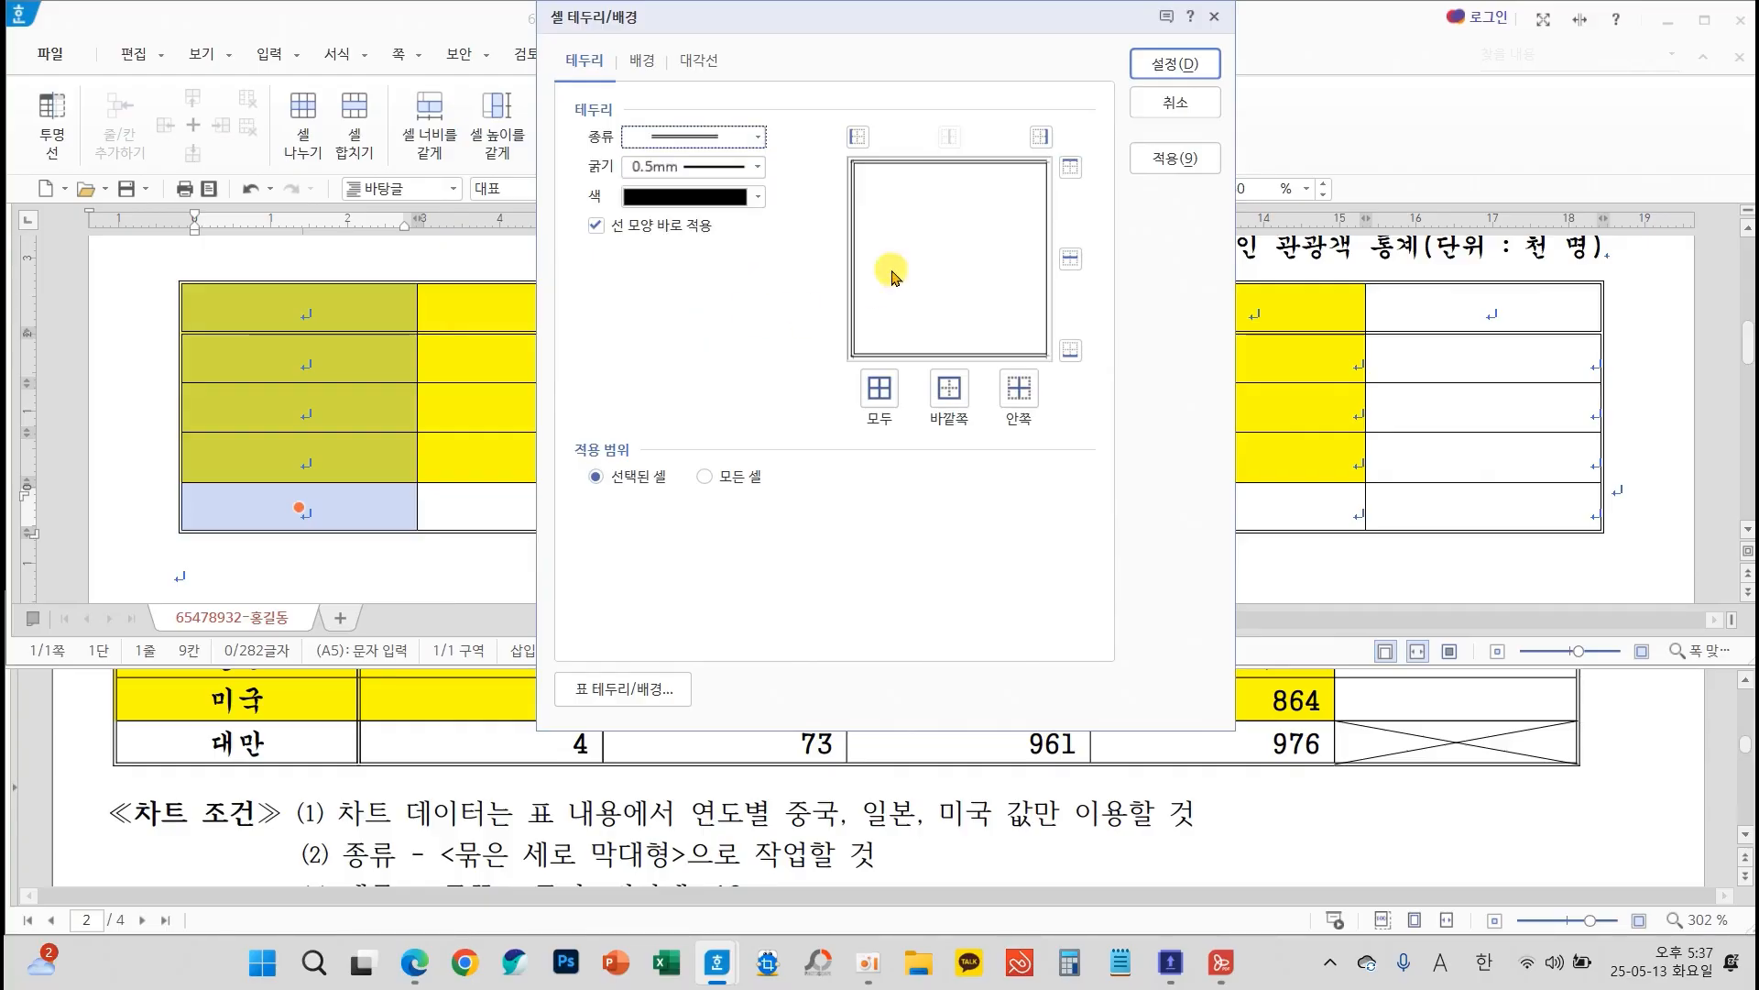
pyautogui.click(1040, 138)
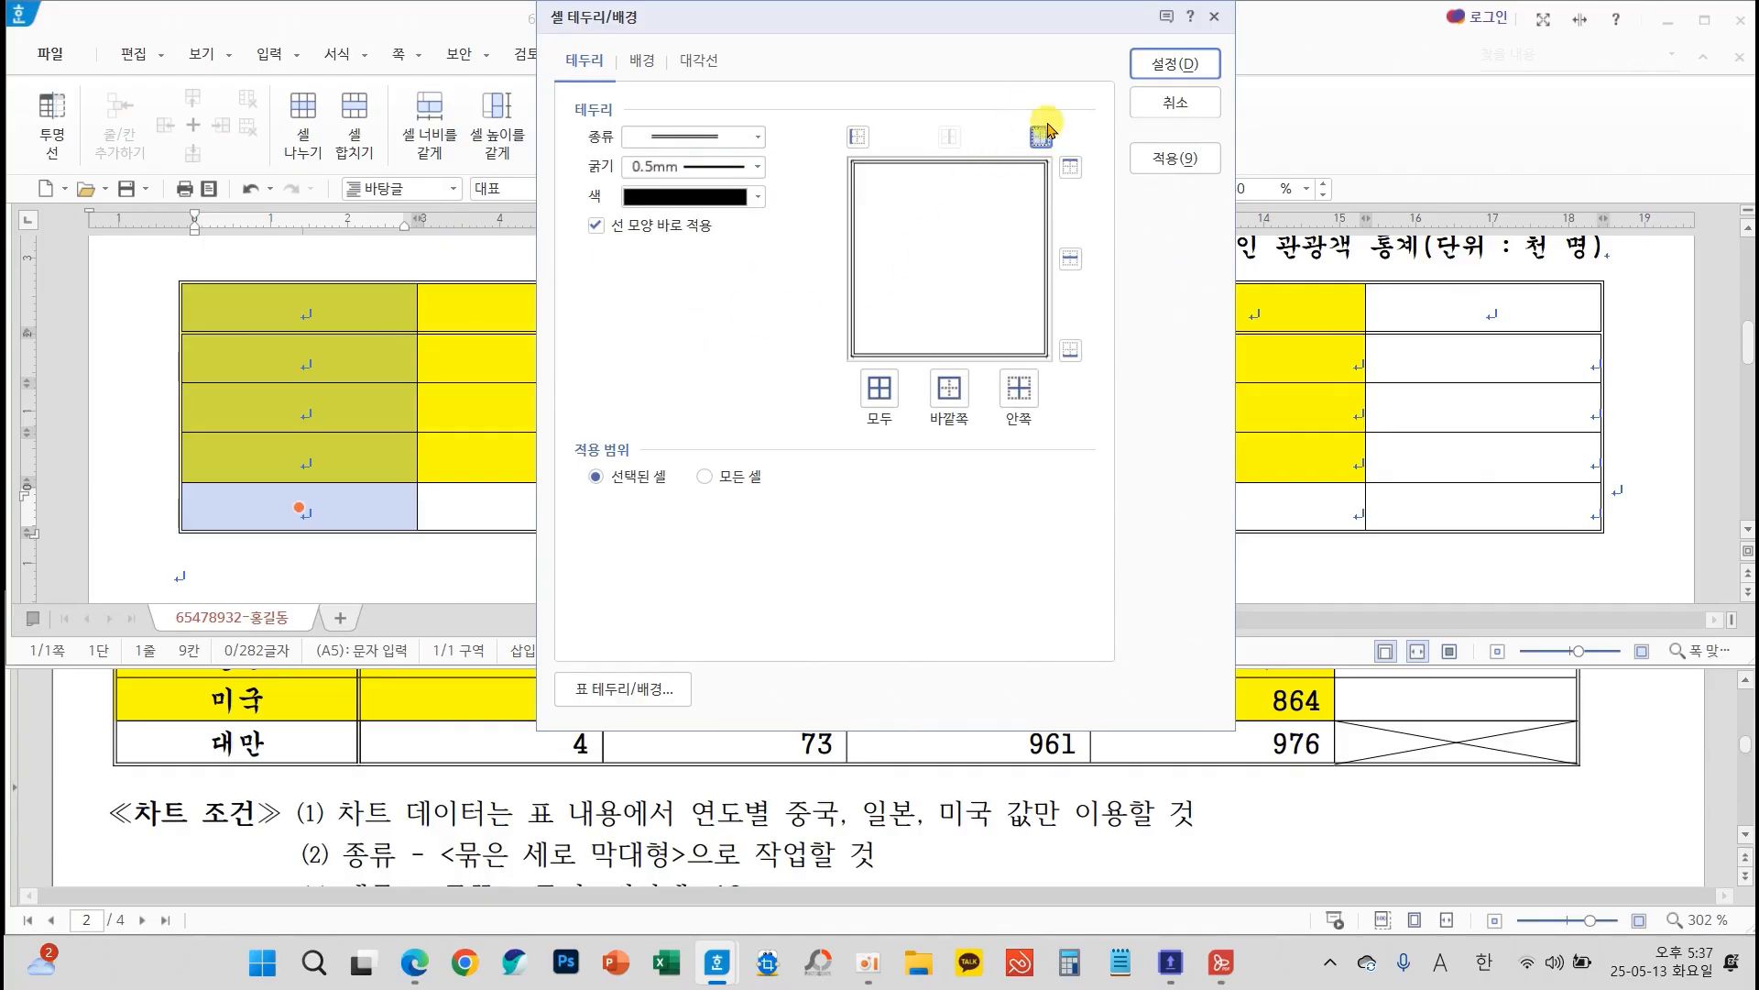
pyautogui.click(1175, 63)
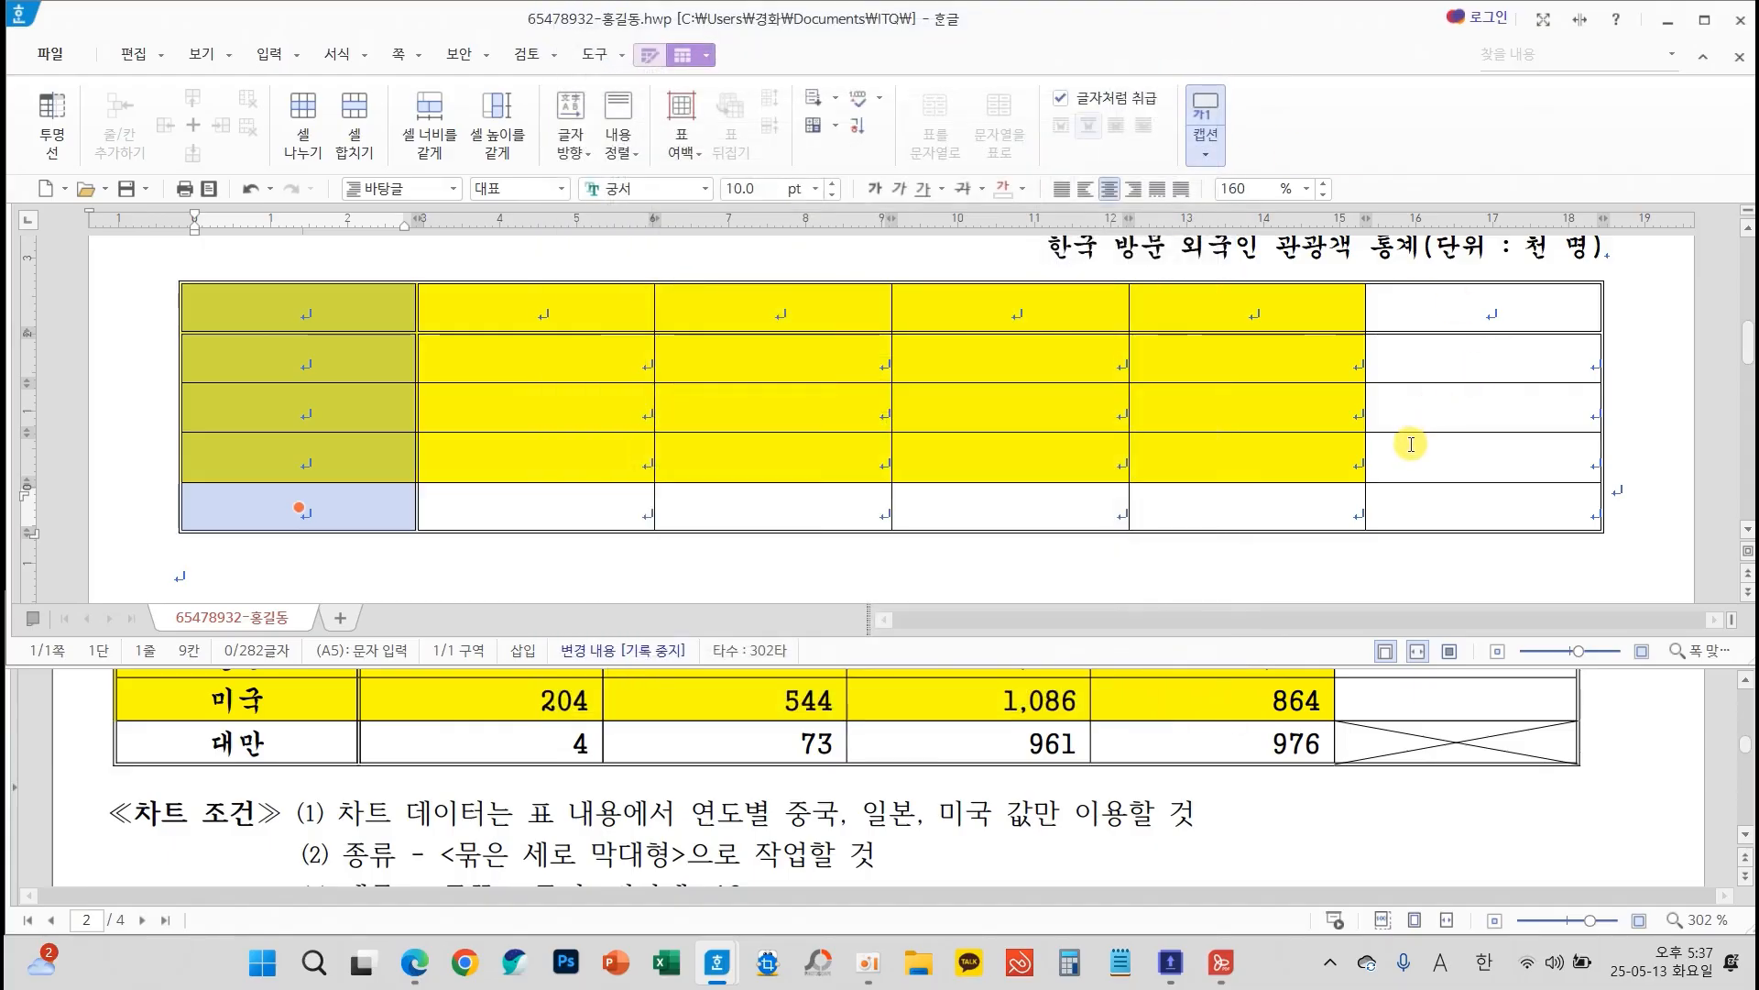
# Cross out the last cell of the table's bottom row with both diagonal lines
pyautogui.click(1423, 524)
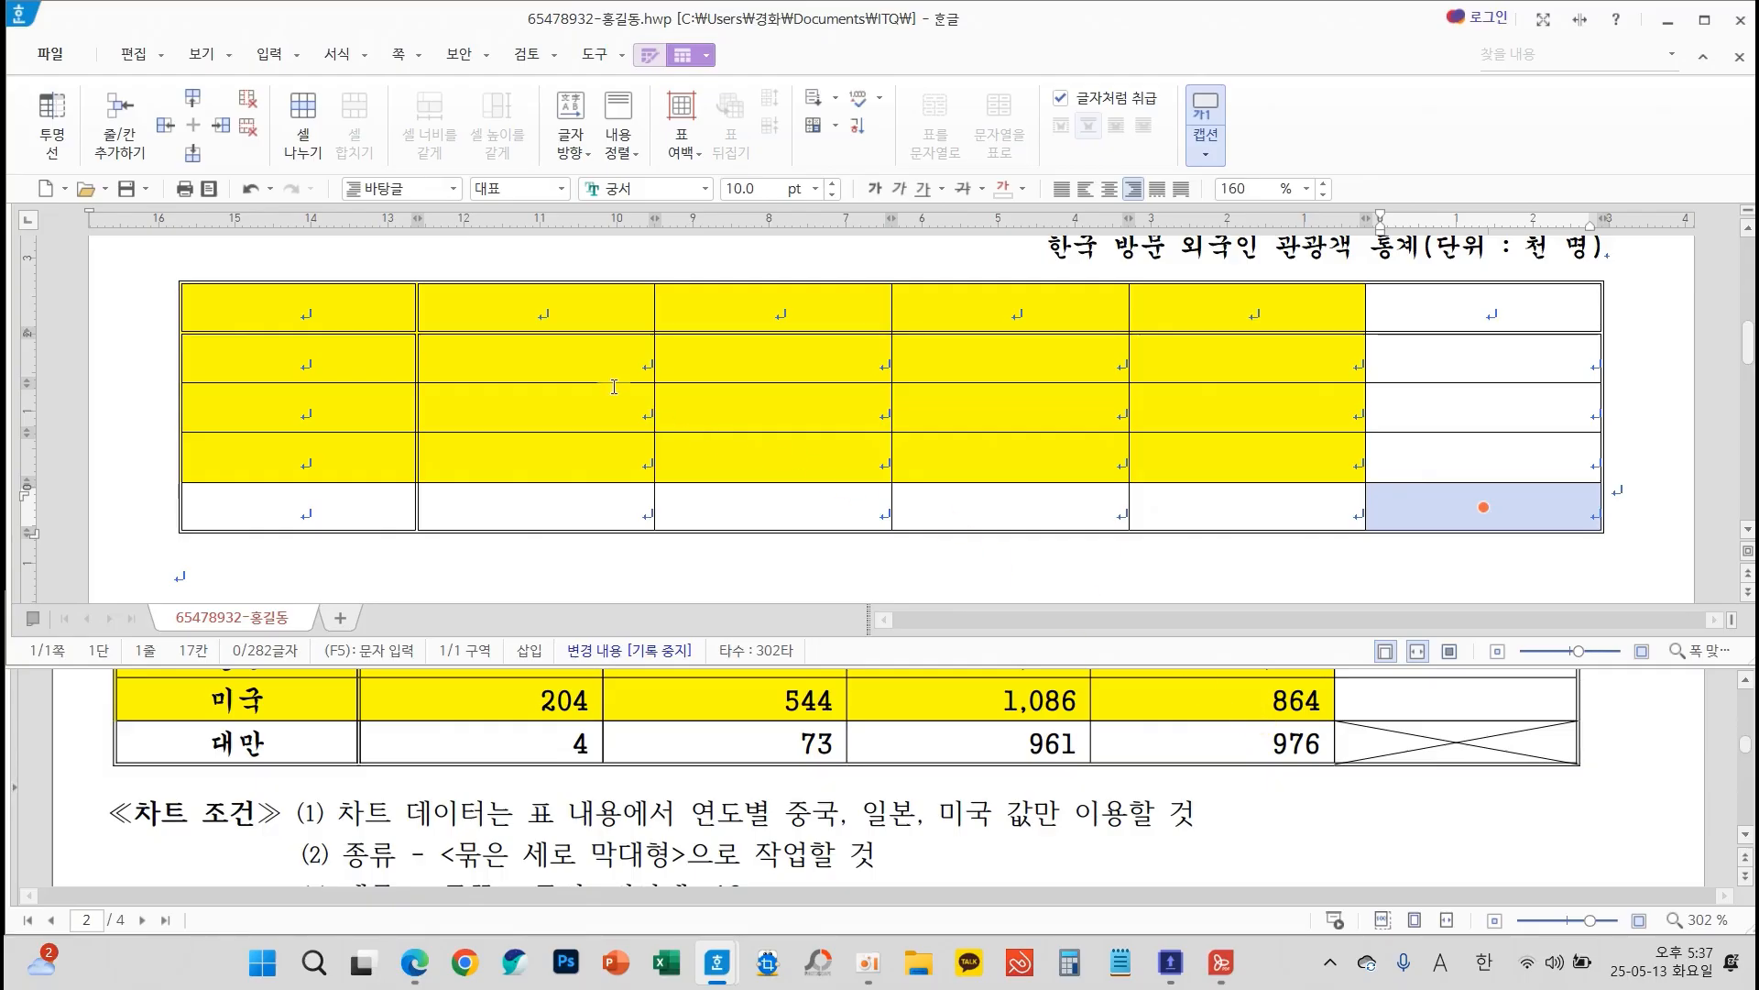
pyautogui.press('l')
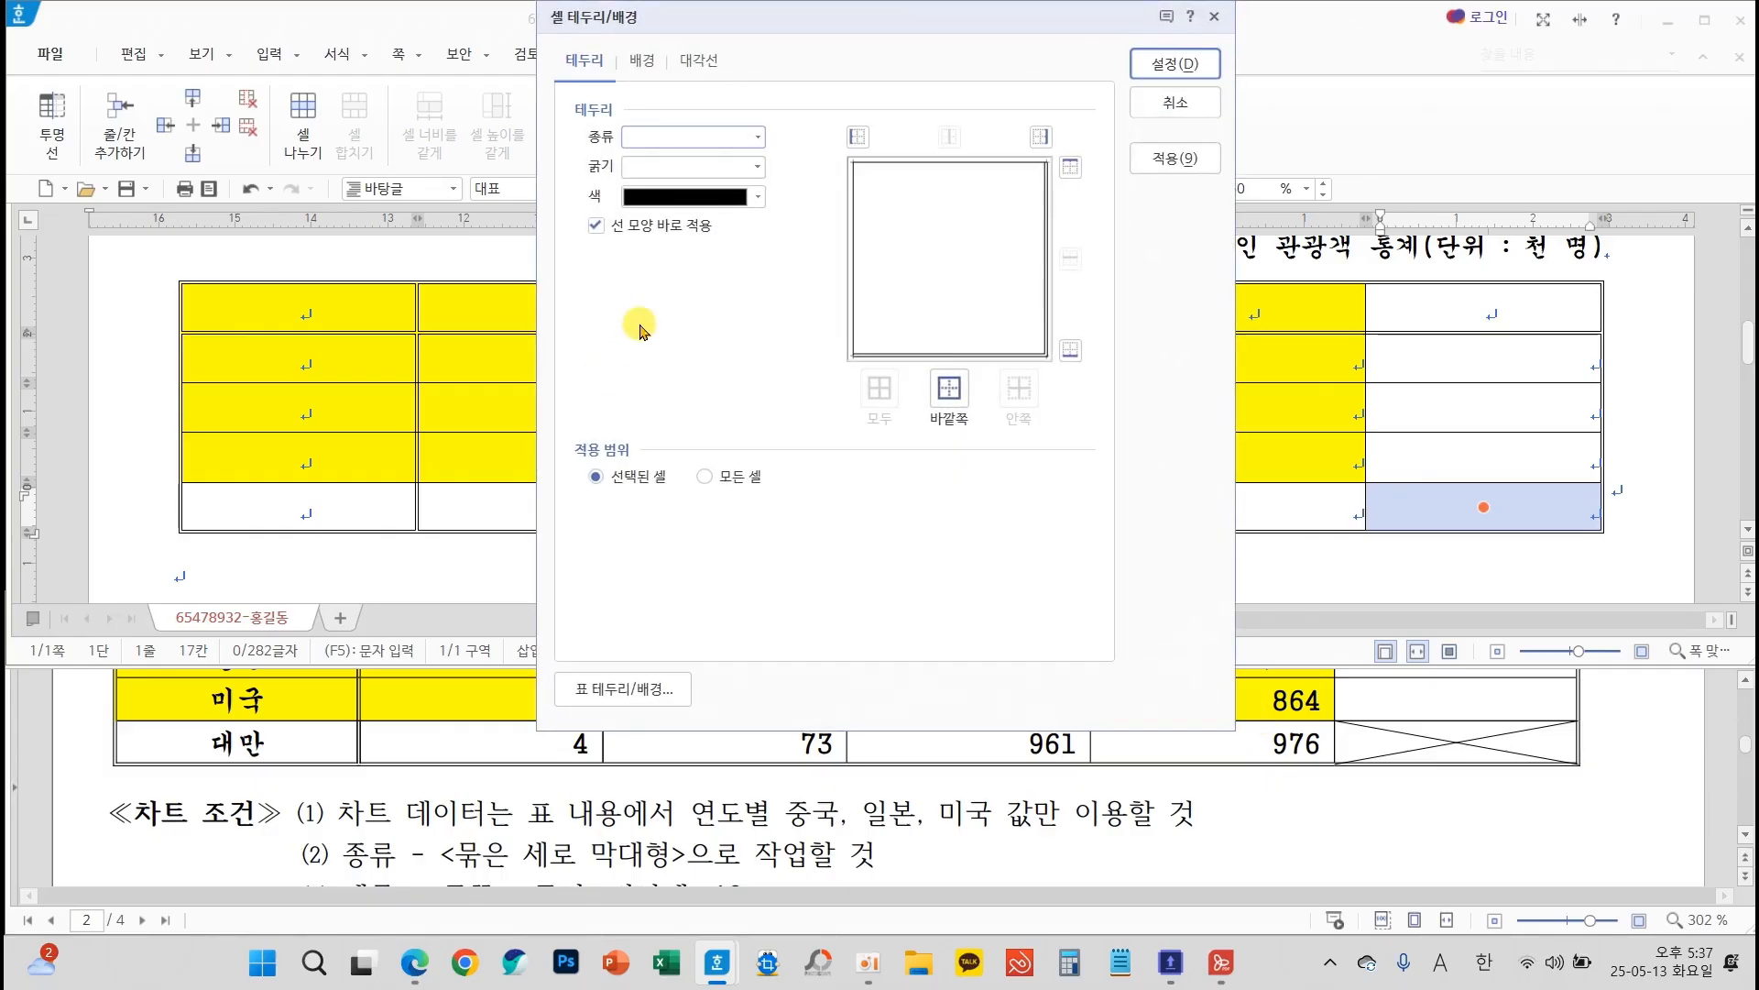
pyautogui.click(701, 64)
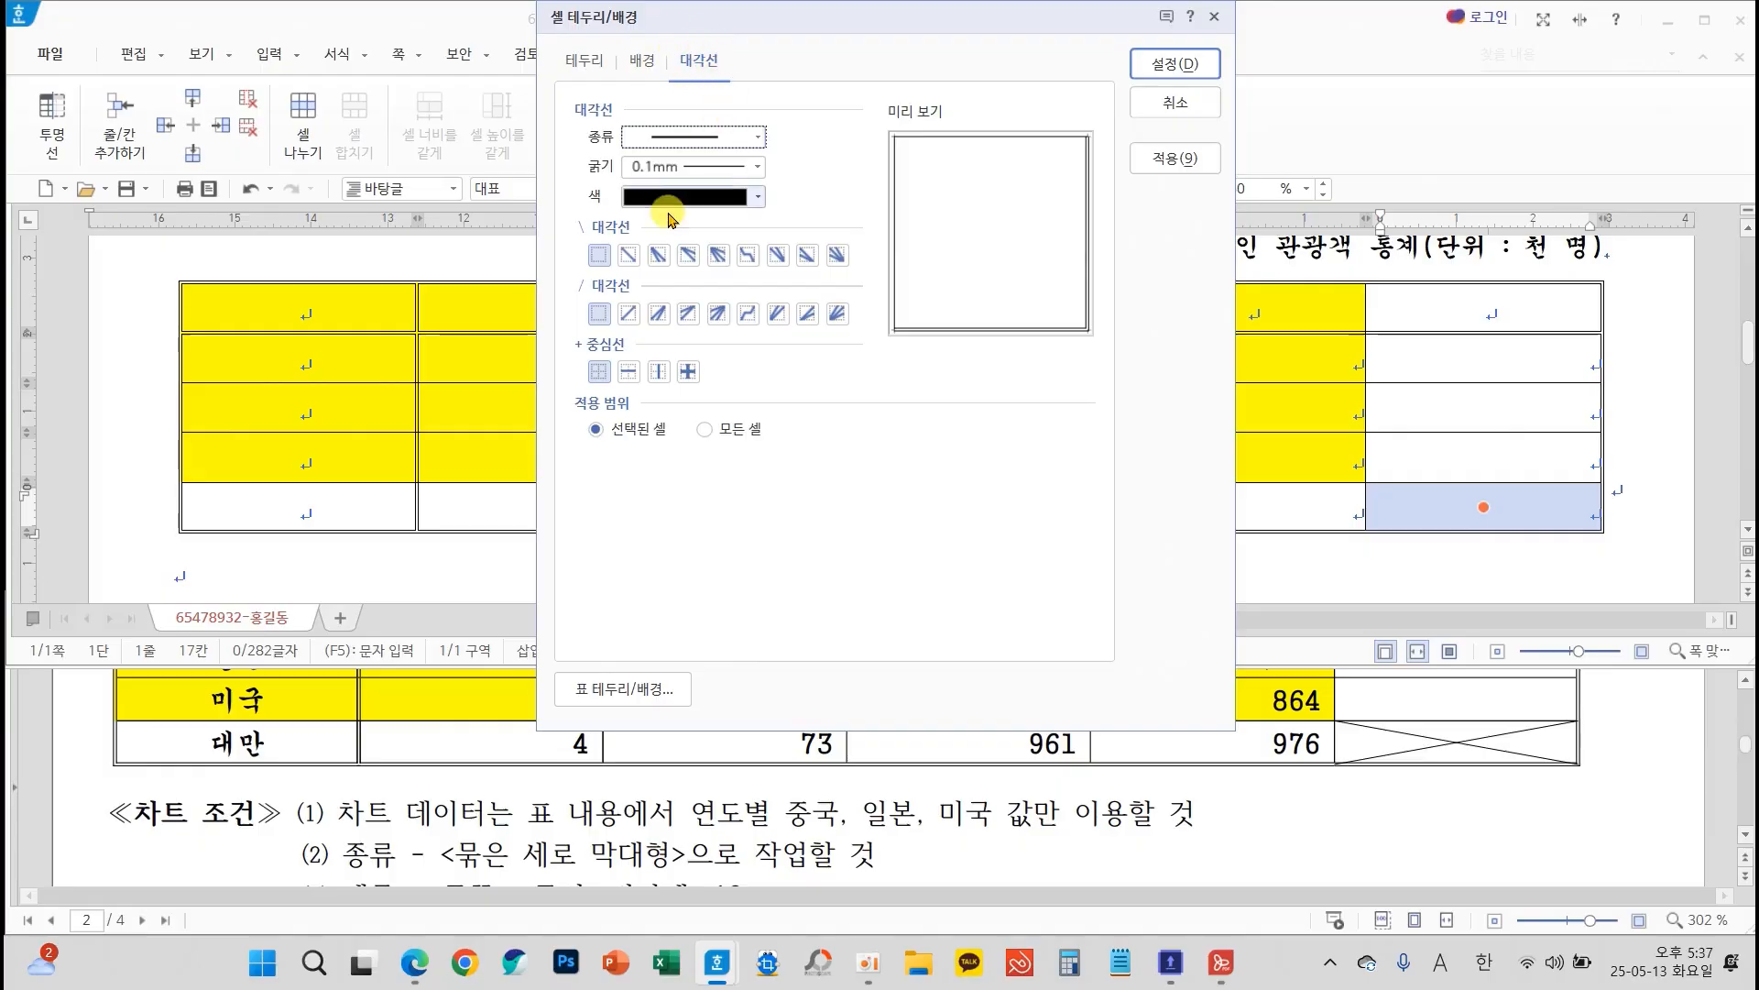
pyautogui.click(628, 255)
pyautogui.click(628, 313)
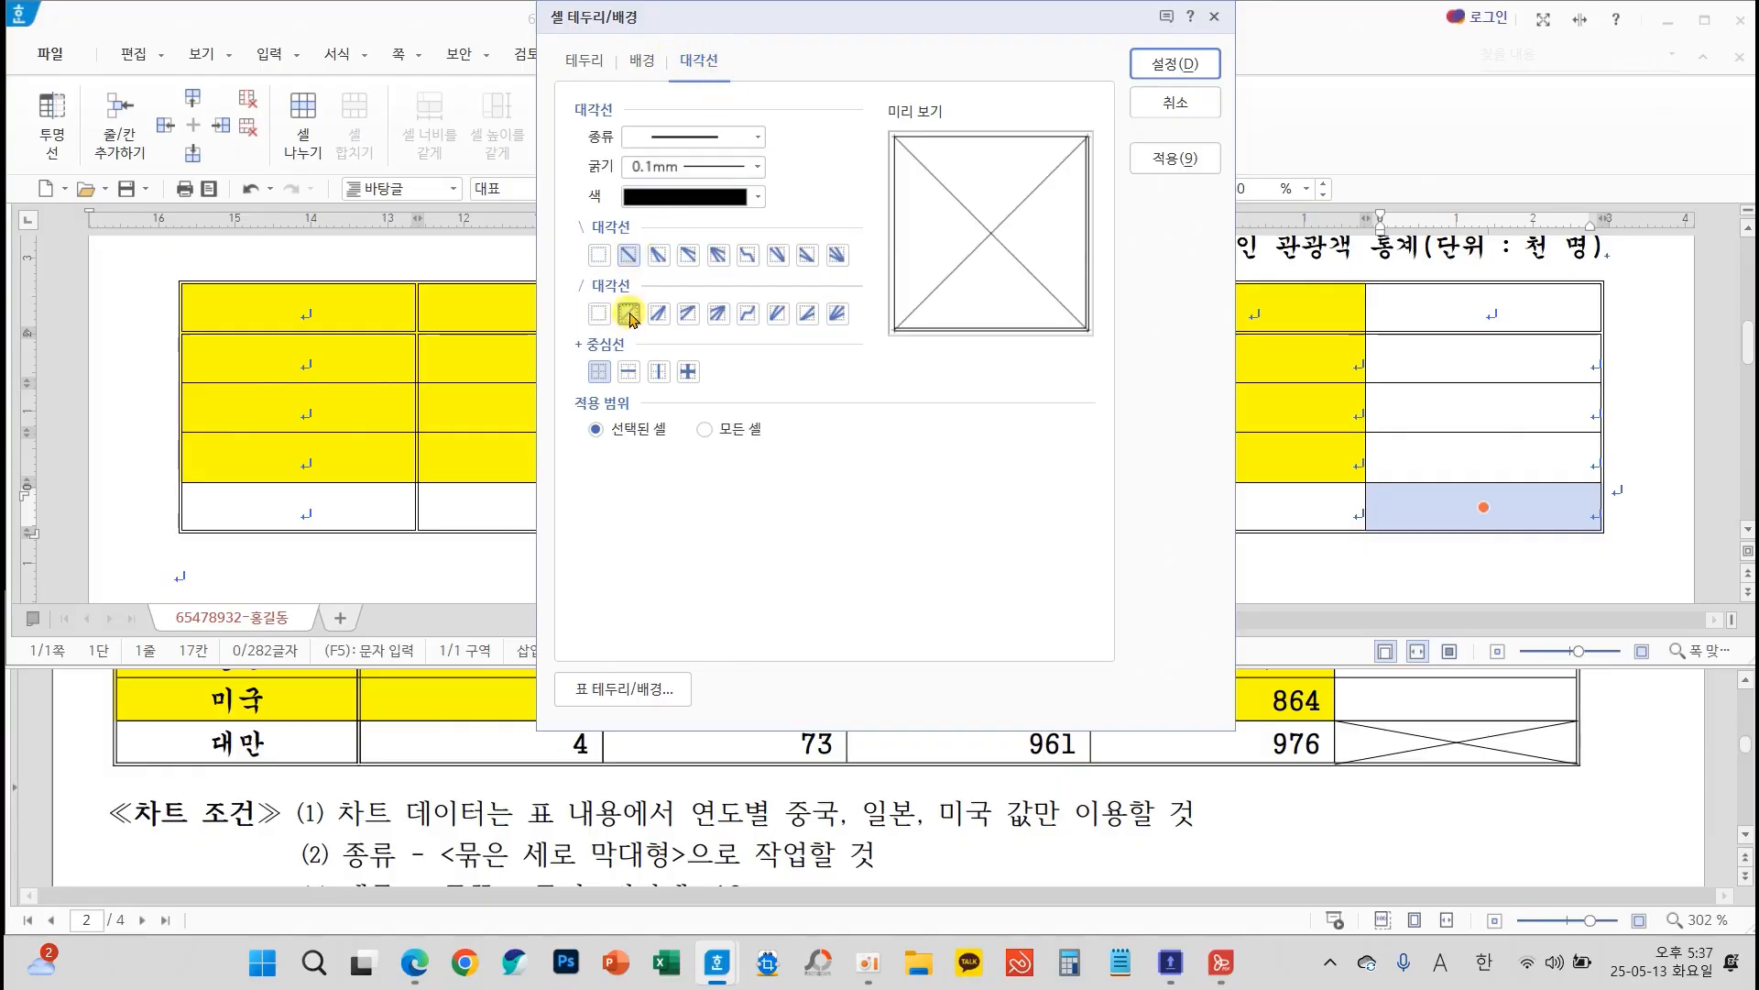
pyautogui.click(1174, 65)
# Fill in the table's headings, country names and 2021년 to 2024년 figures from the sheet, without thousands separators
pyautogui.click(775, 309)
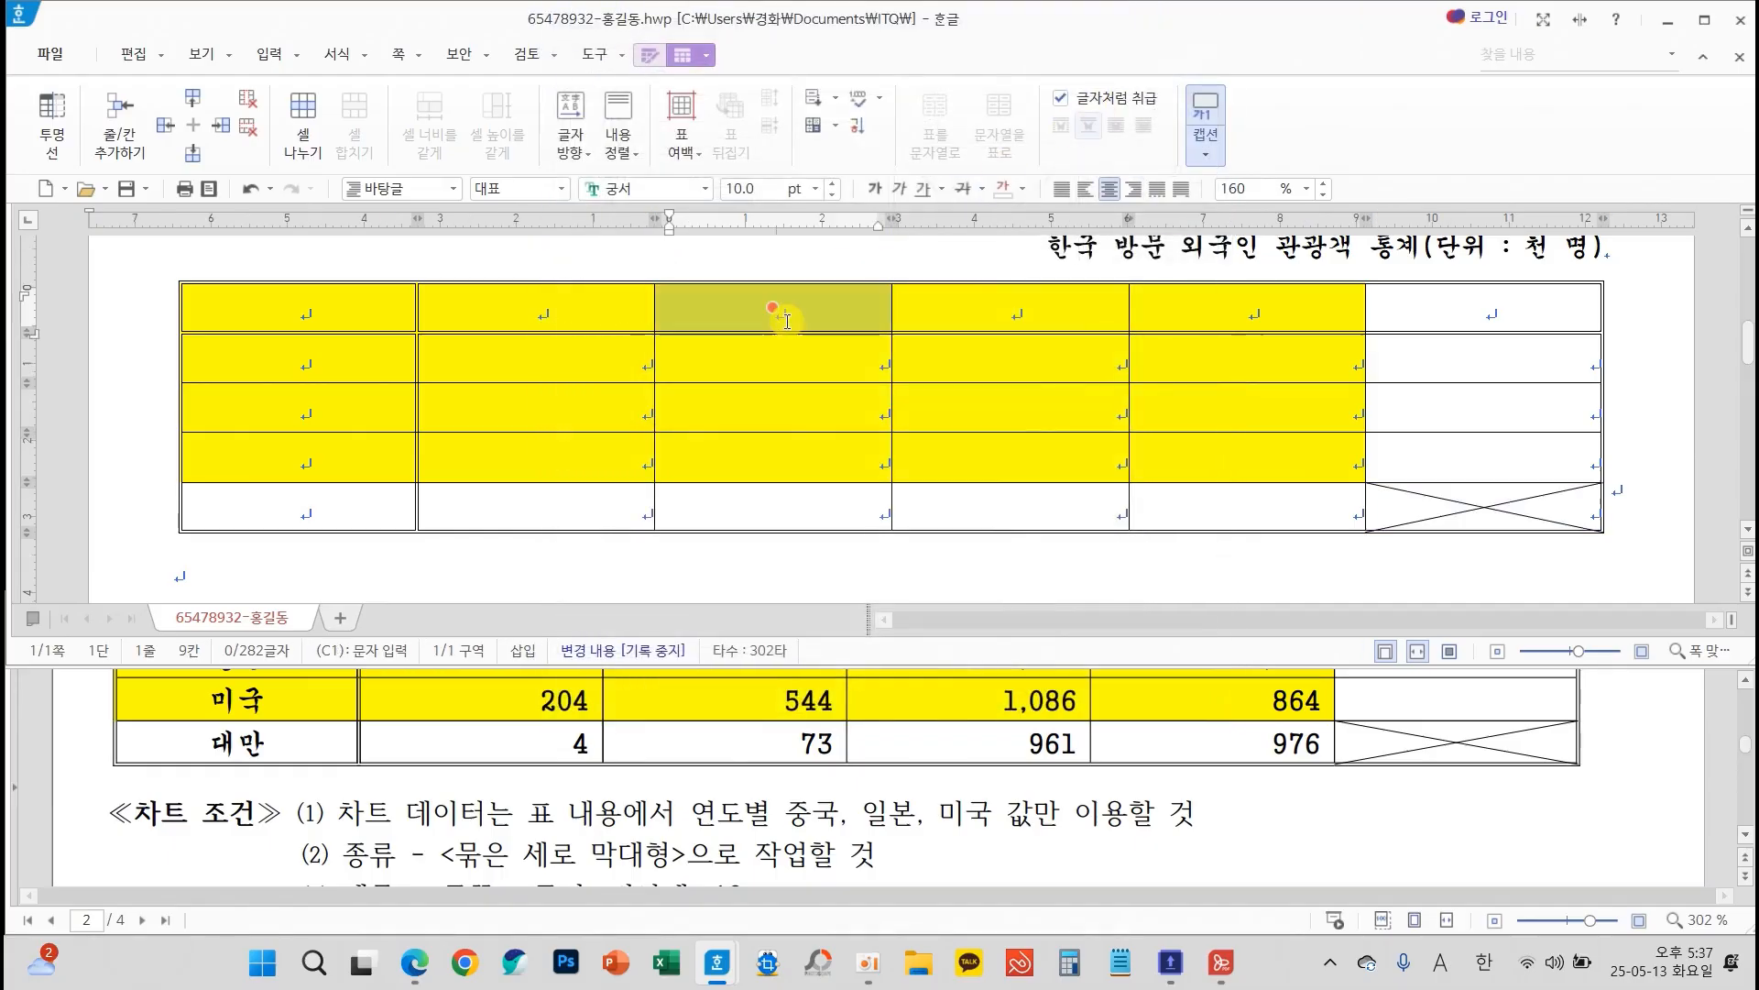
pyautogui.click(788, 320)
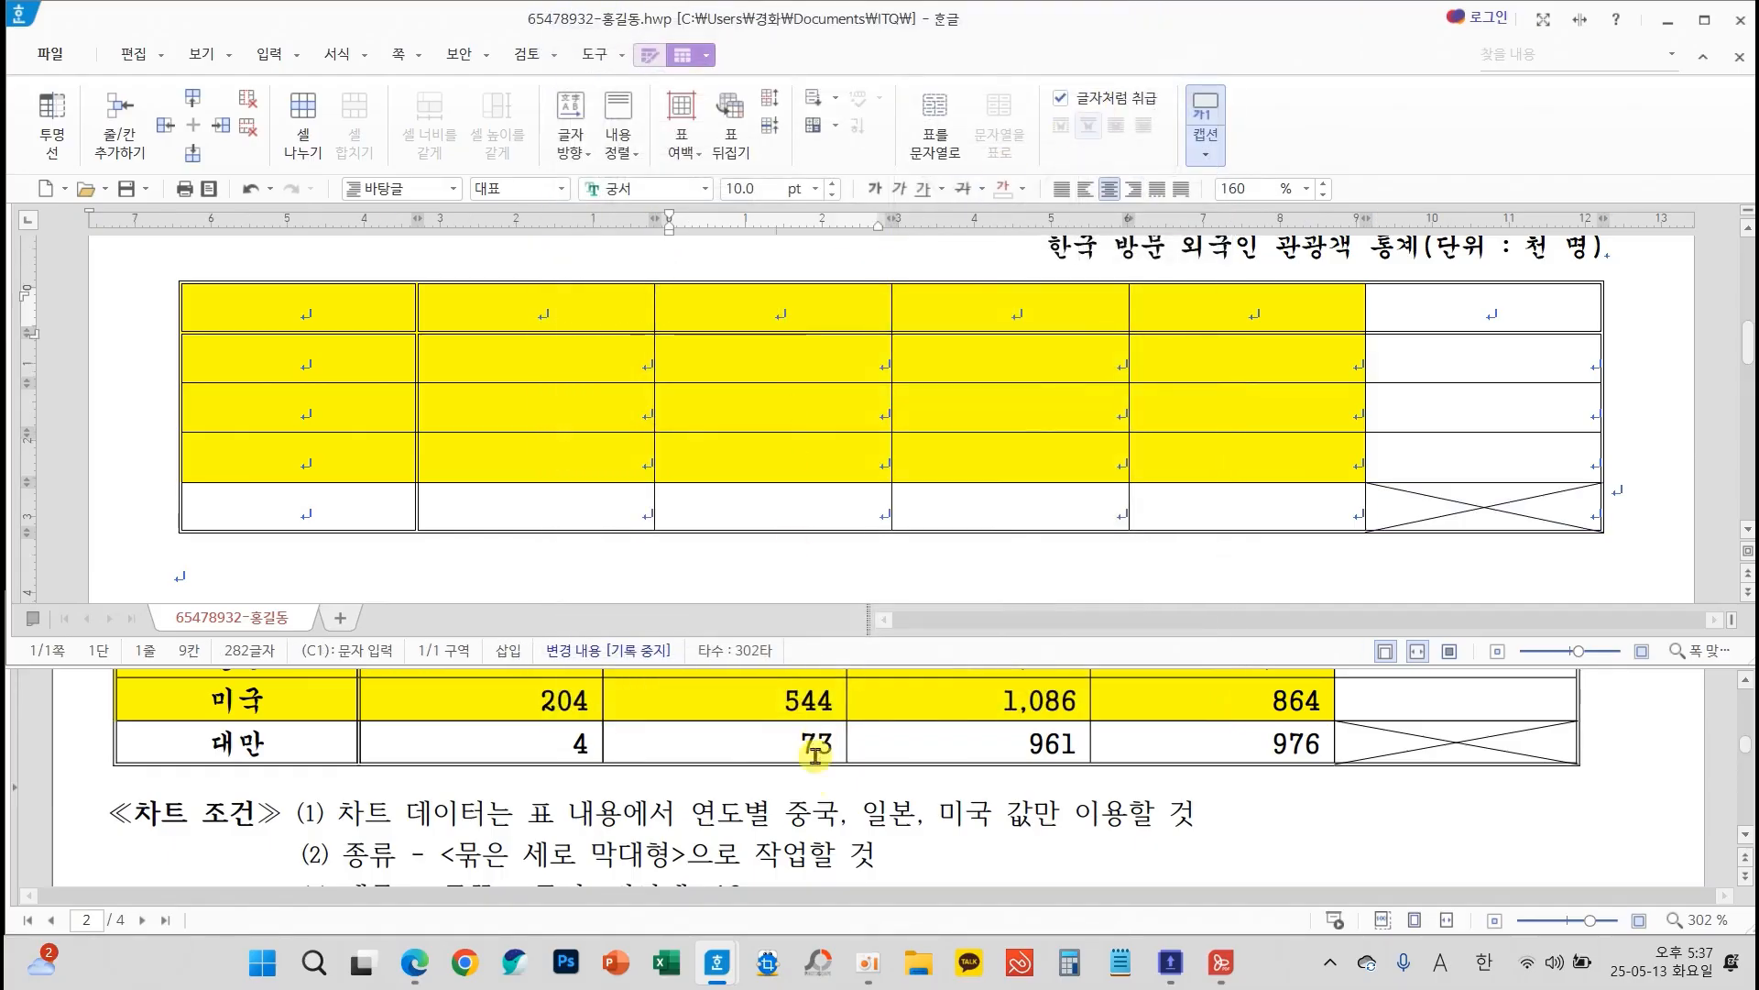
pyautogui.scroll(3, 806, 806)
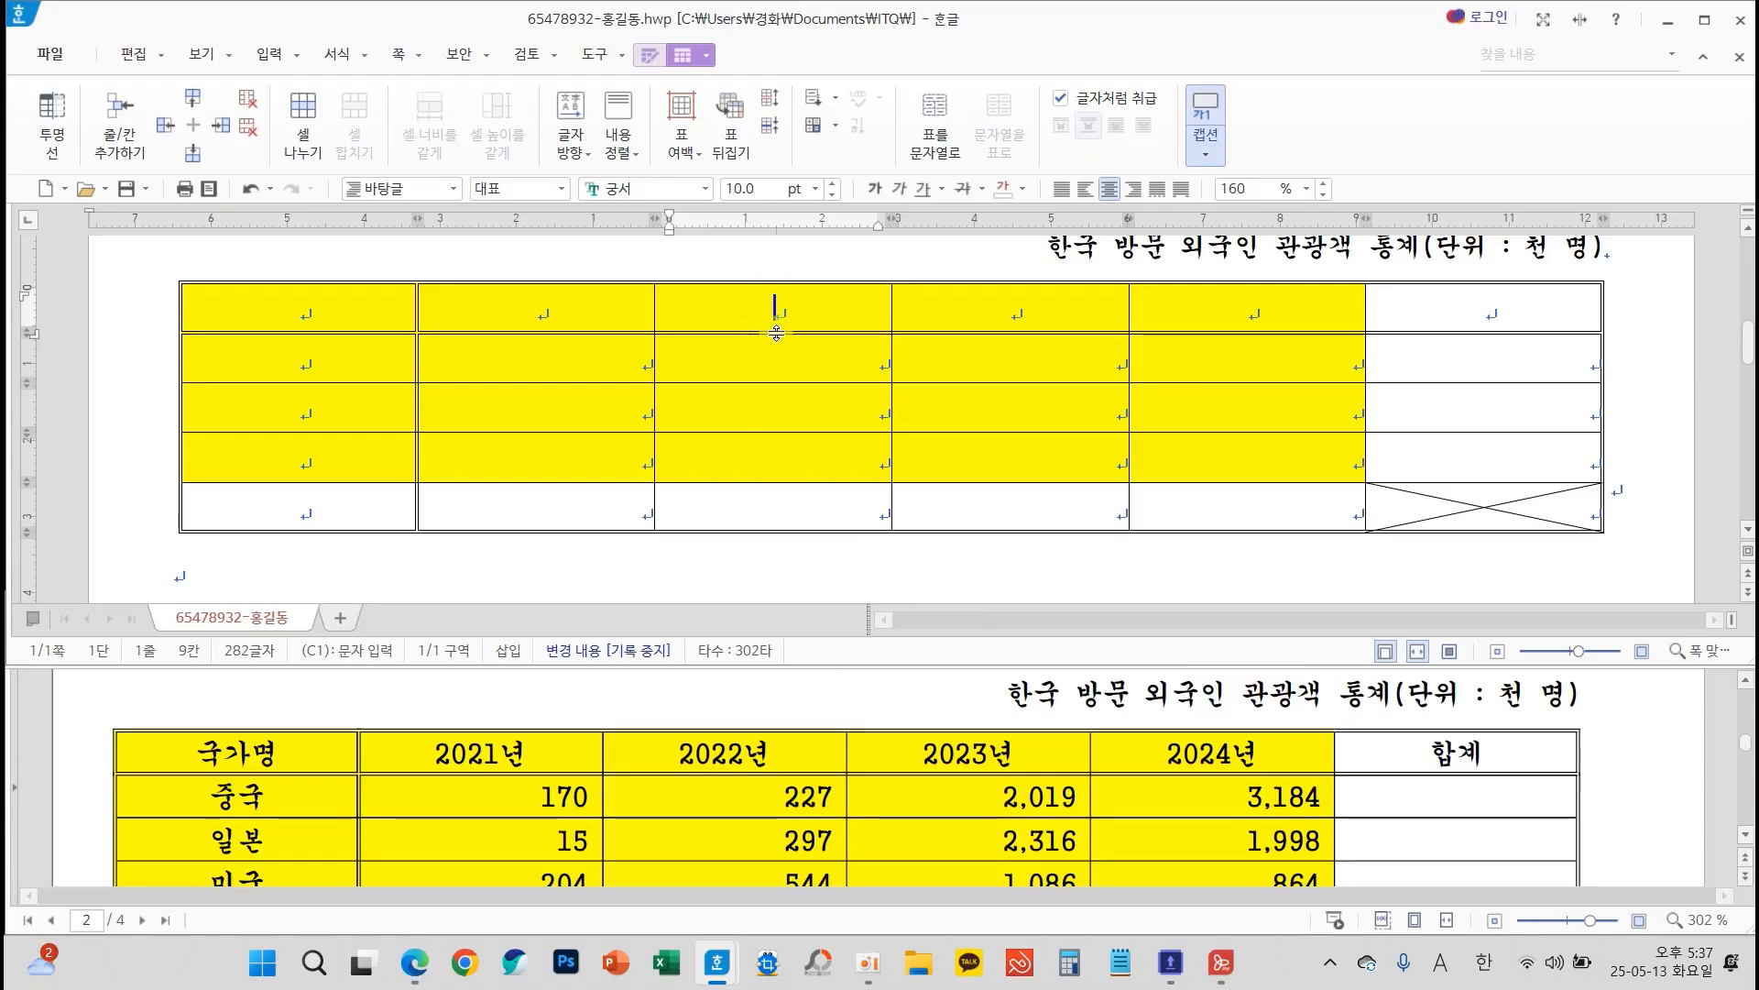
pyautogui.scroll(1, 1738, 394)
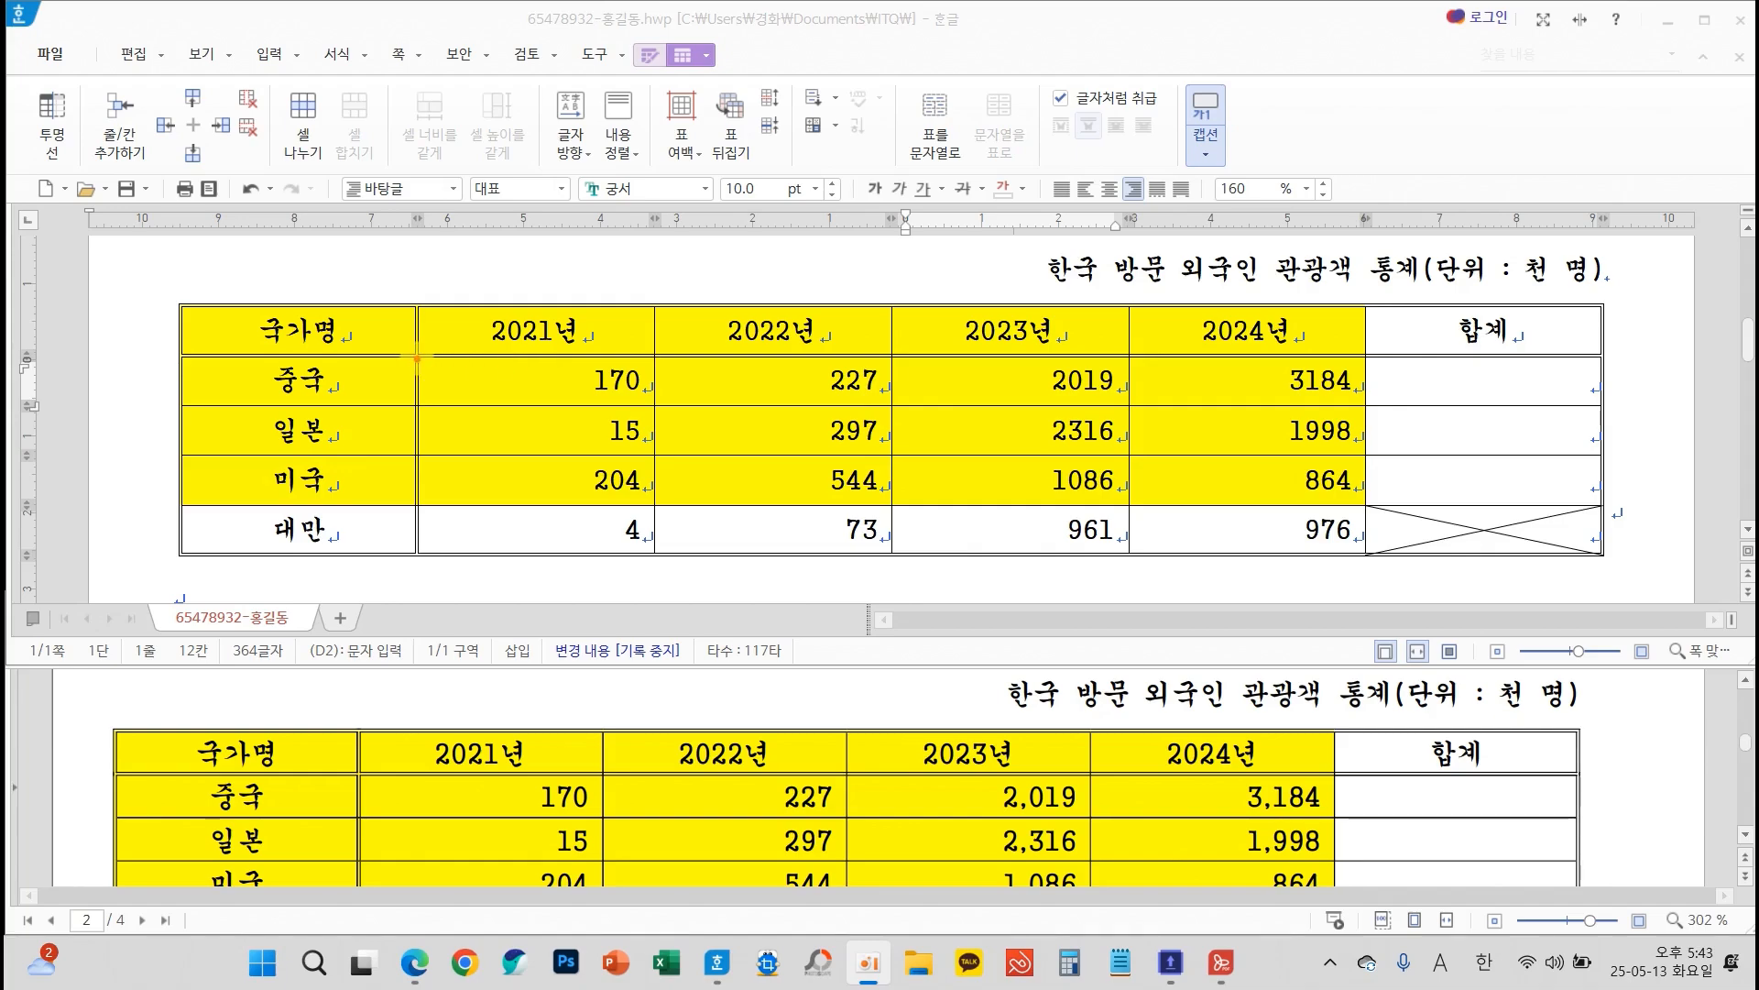
# Add thousands separators to the 2021년 to 2024년 figures for all four countries in the table
pyautogui.moveTo(417, 358)
pyautogui.mouseDown()
pyautogui.moveTo(536, 371)
pyautogui.moveTo(1248, 561)
pyautogui.moveTo(1368, 561)
pyautogui.mouseUp()
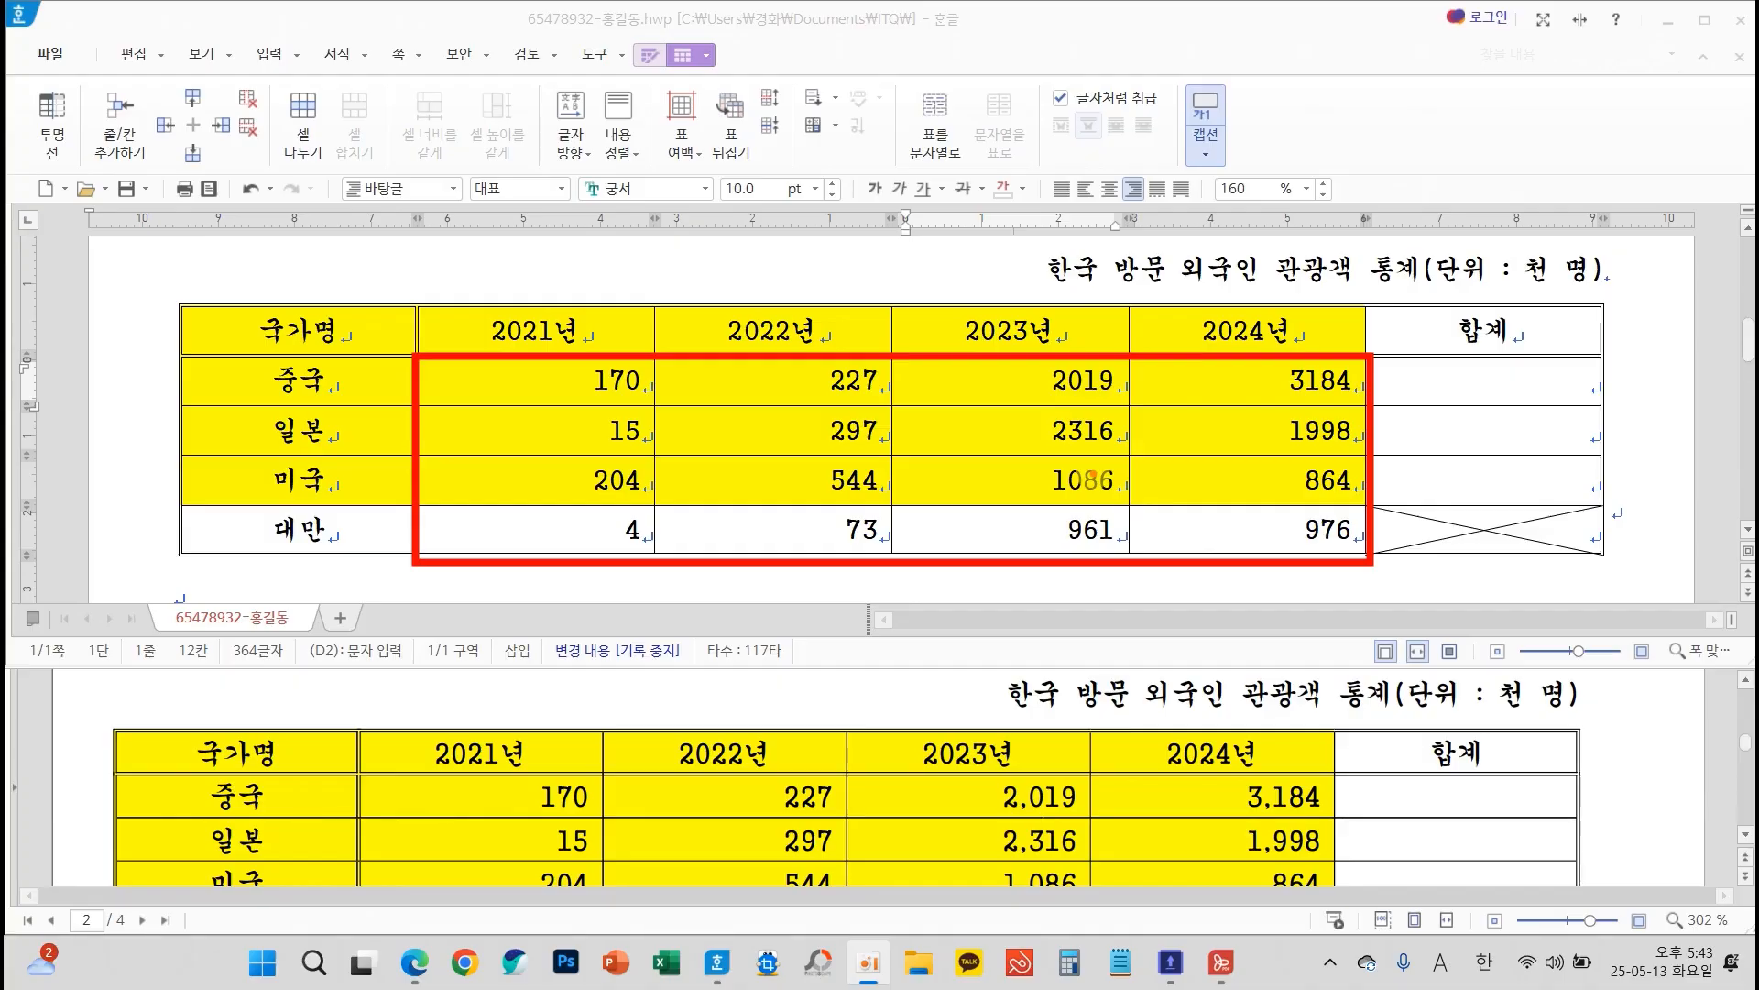
pyautogui.moveTo(618, 379); pyautogui.dragTo(1185, 528)
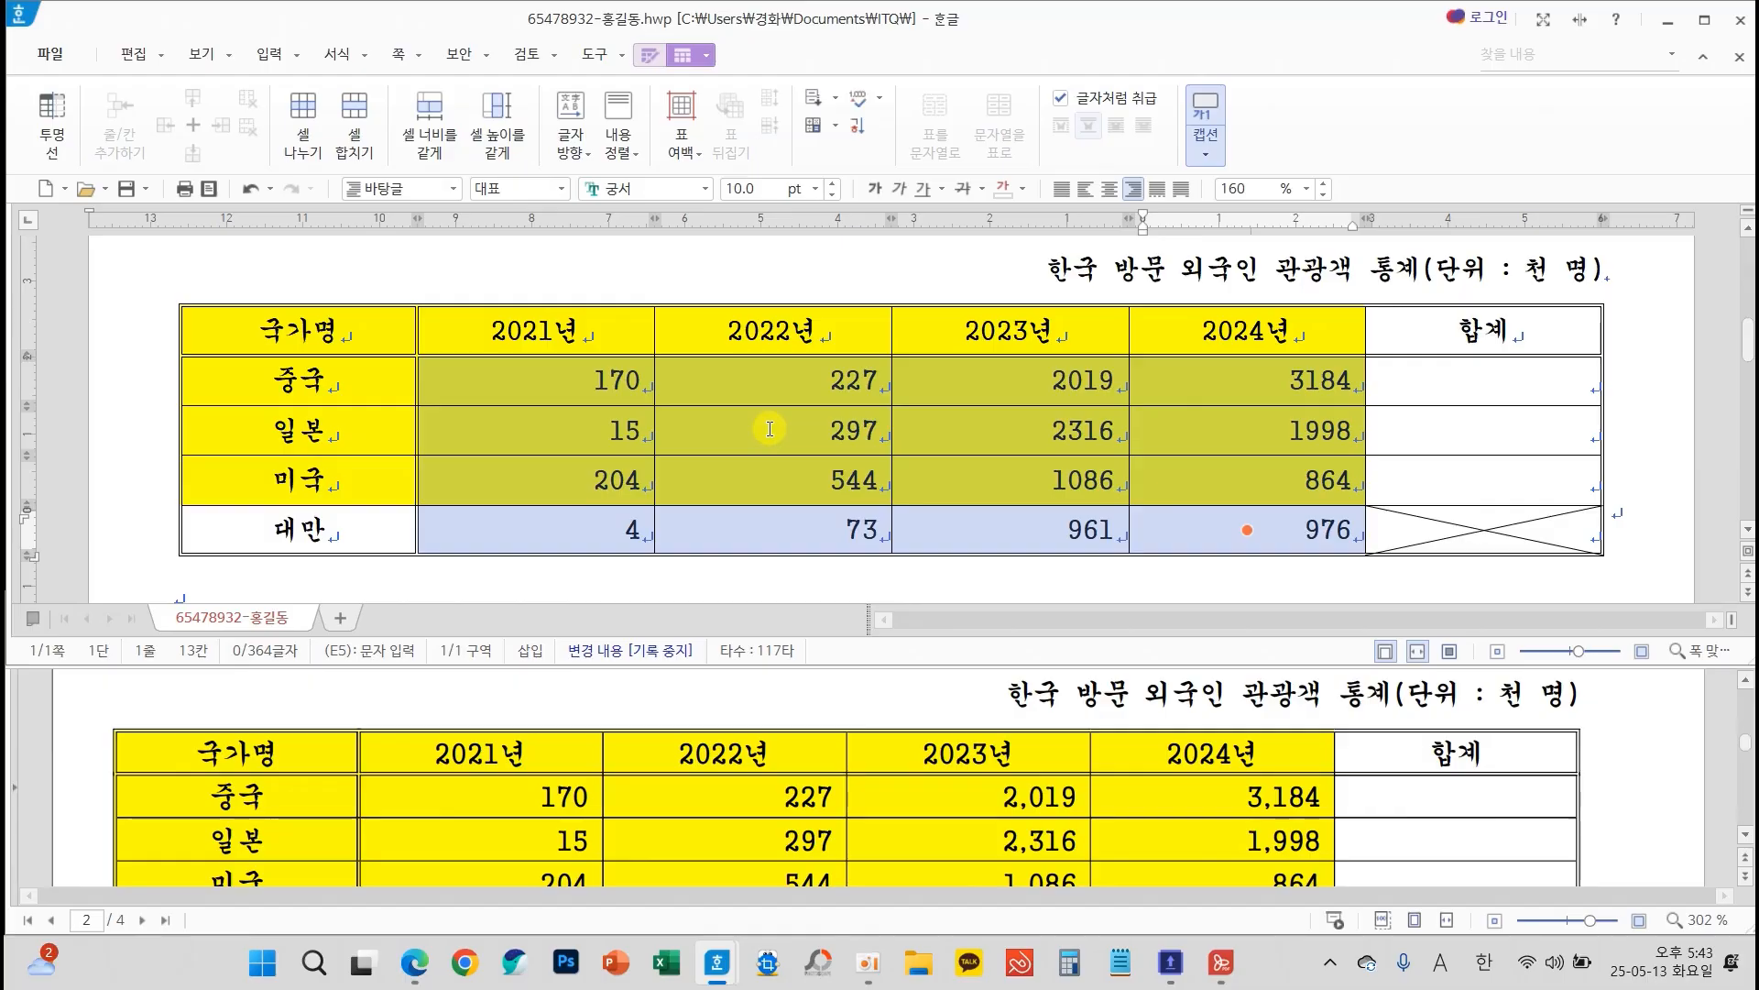
pyautogui.rightClick(769, 429)
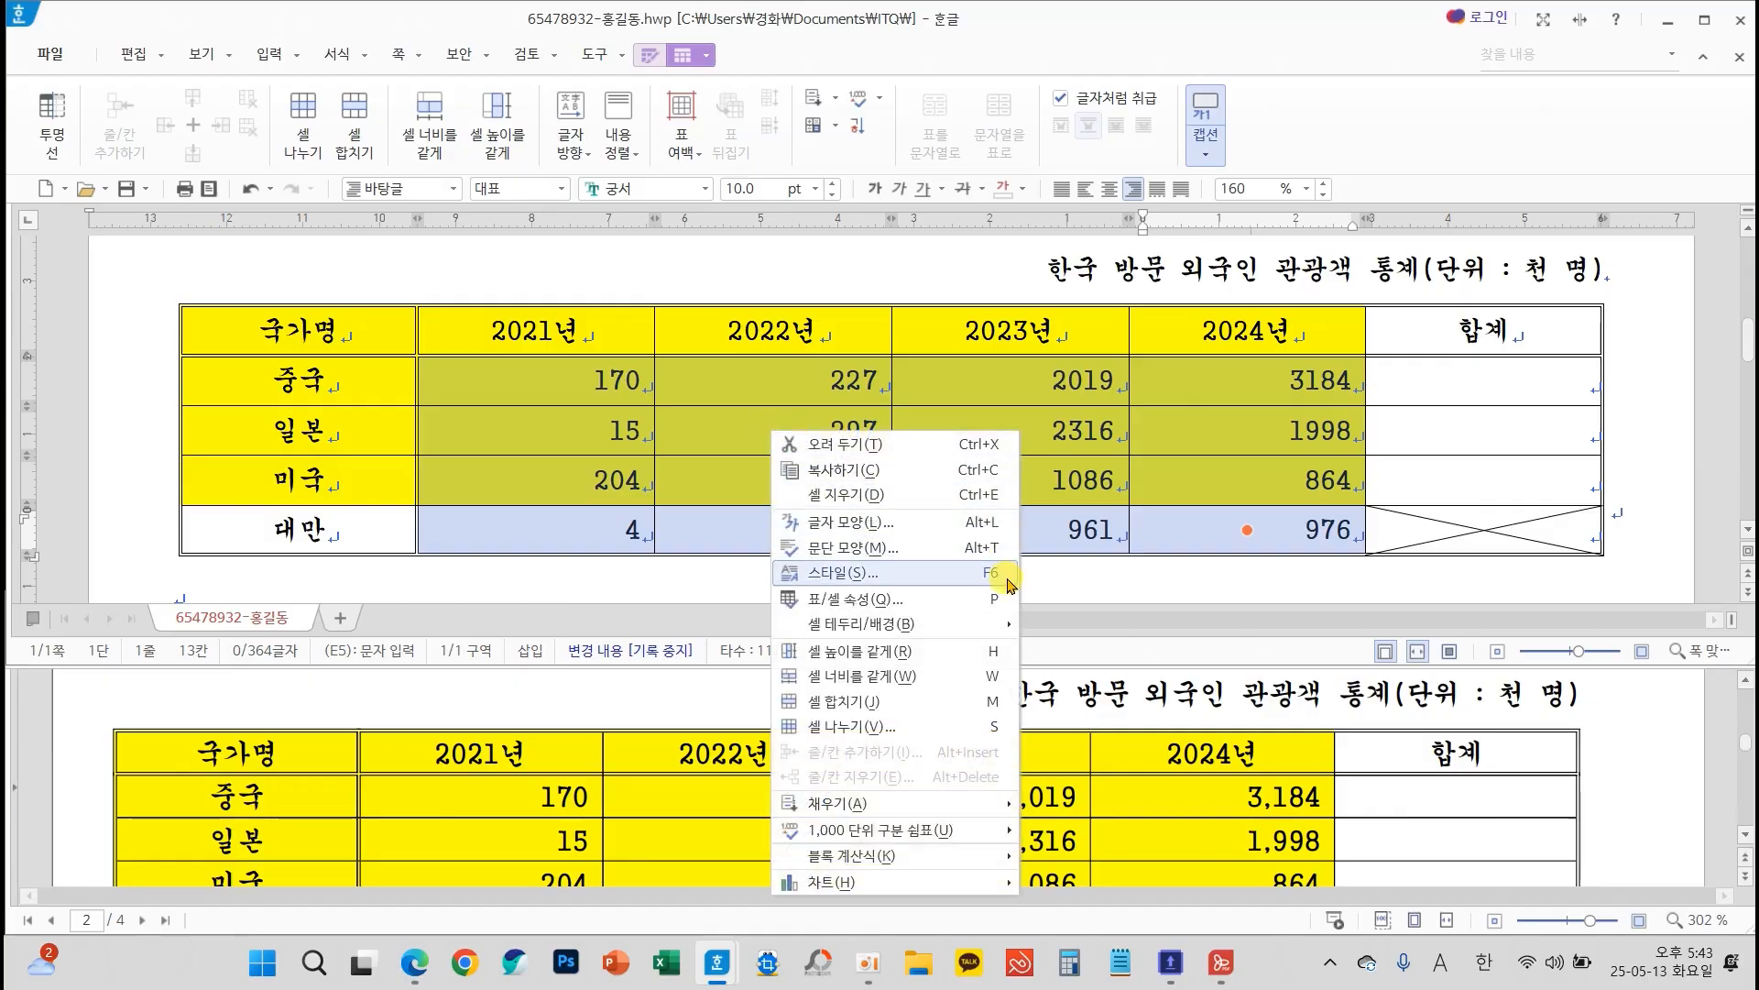
pyautogui.moveTo(934, 834)
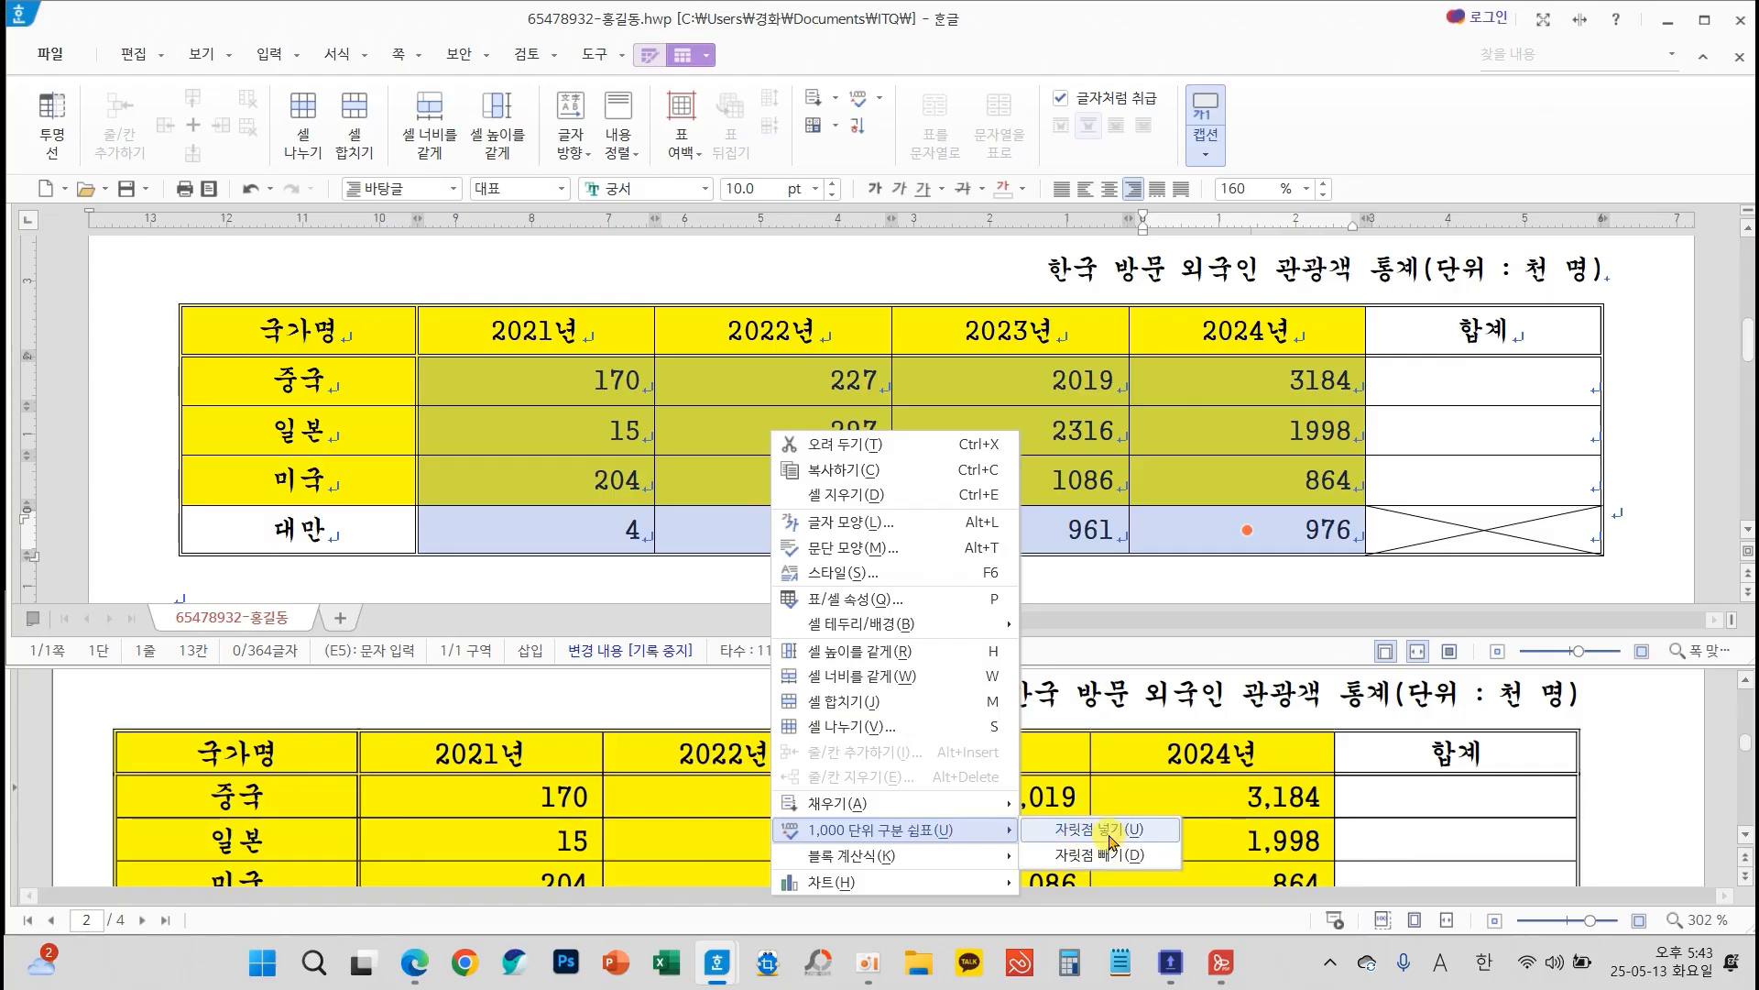
pyautogui.click(1112, 842)
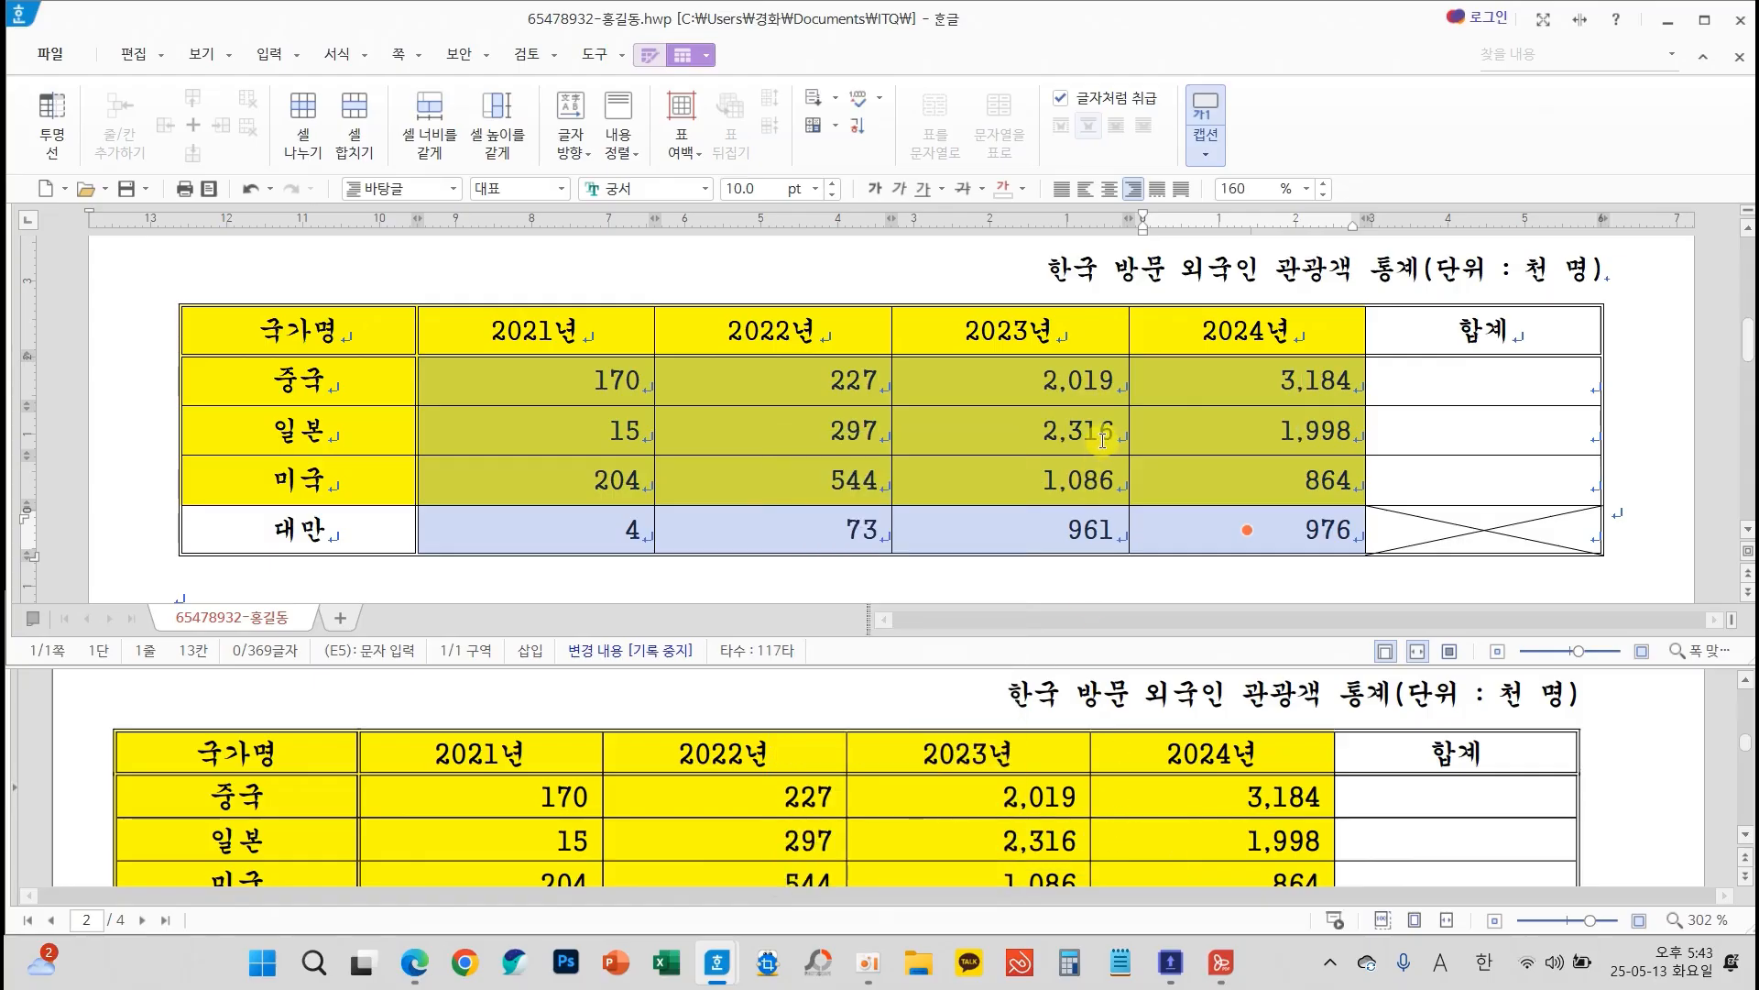
pyautogui.click(1099, 438)
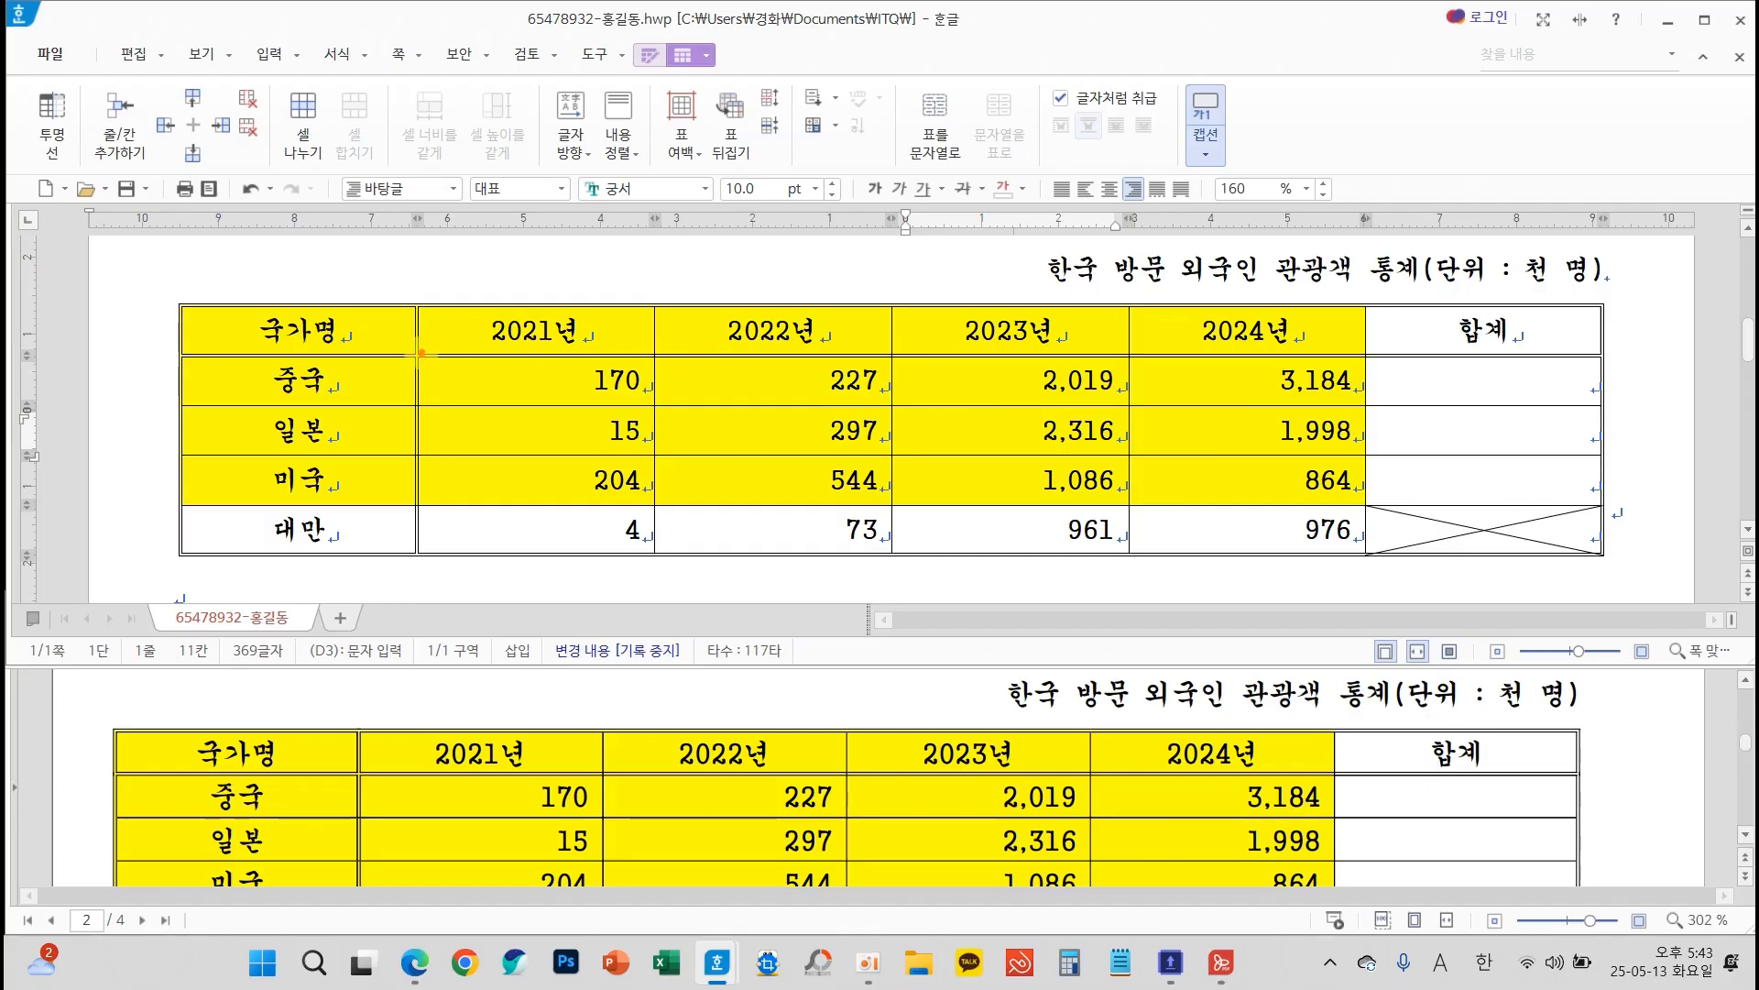
# Fill the 합계 cells for 중국, 일본 and 미국 with block sums of their 2021년 to 2024년 figures
pyautogui.moveTo(421, 353)
pyautogui.mouseDown()
pyautogui.moveTo(1141, 506)
pyautogui.moveTo(1608, 517)
pyautogui.mouseUp()
pyautogui.moveTo(638, 378); pyautogui.dragTo(1427, 495)
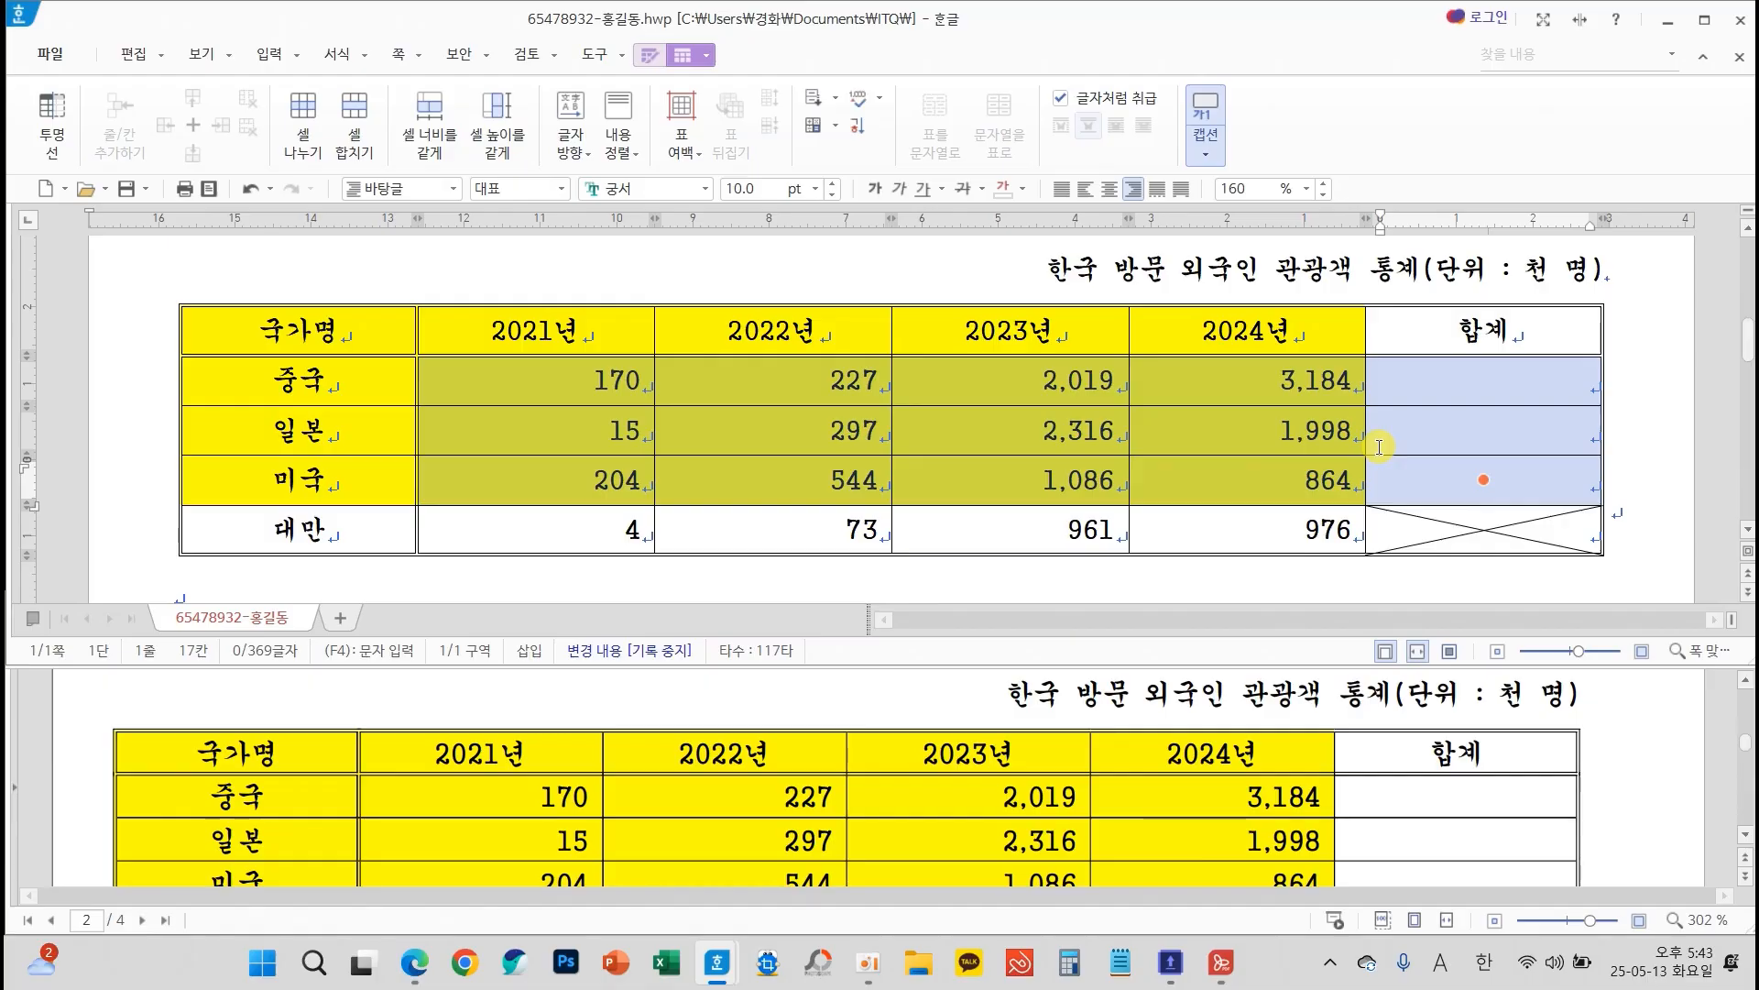
pyautogui.rightClick(1228, 425)
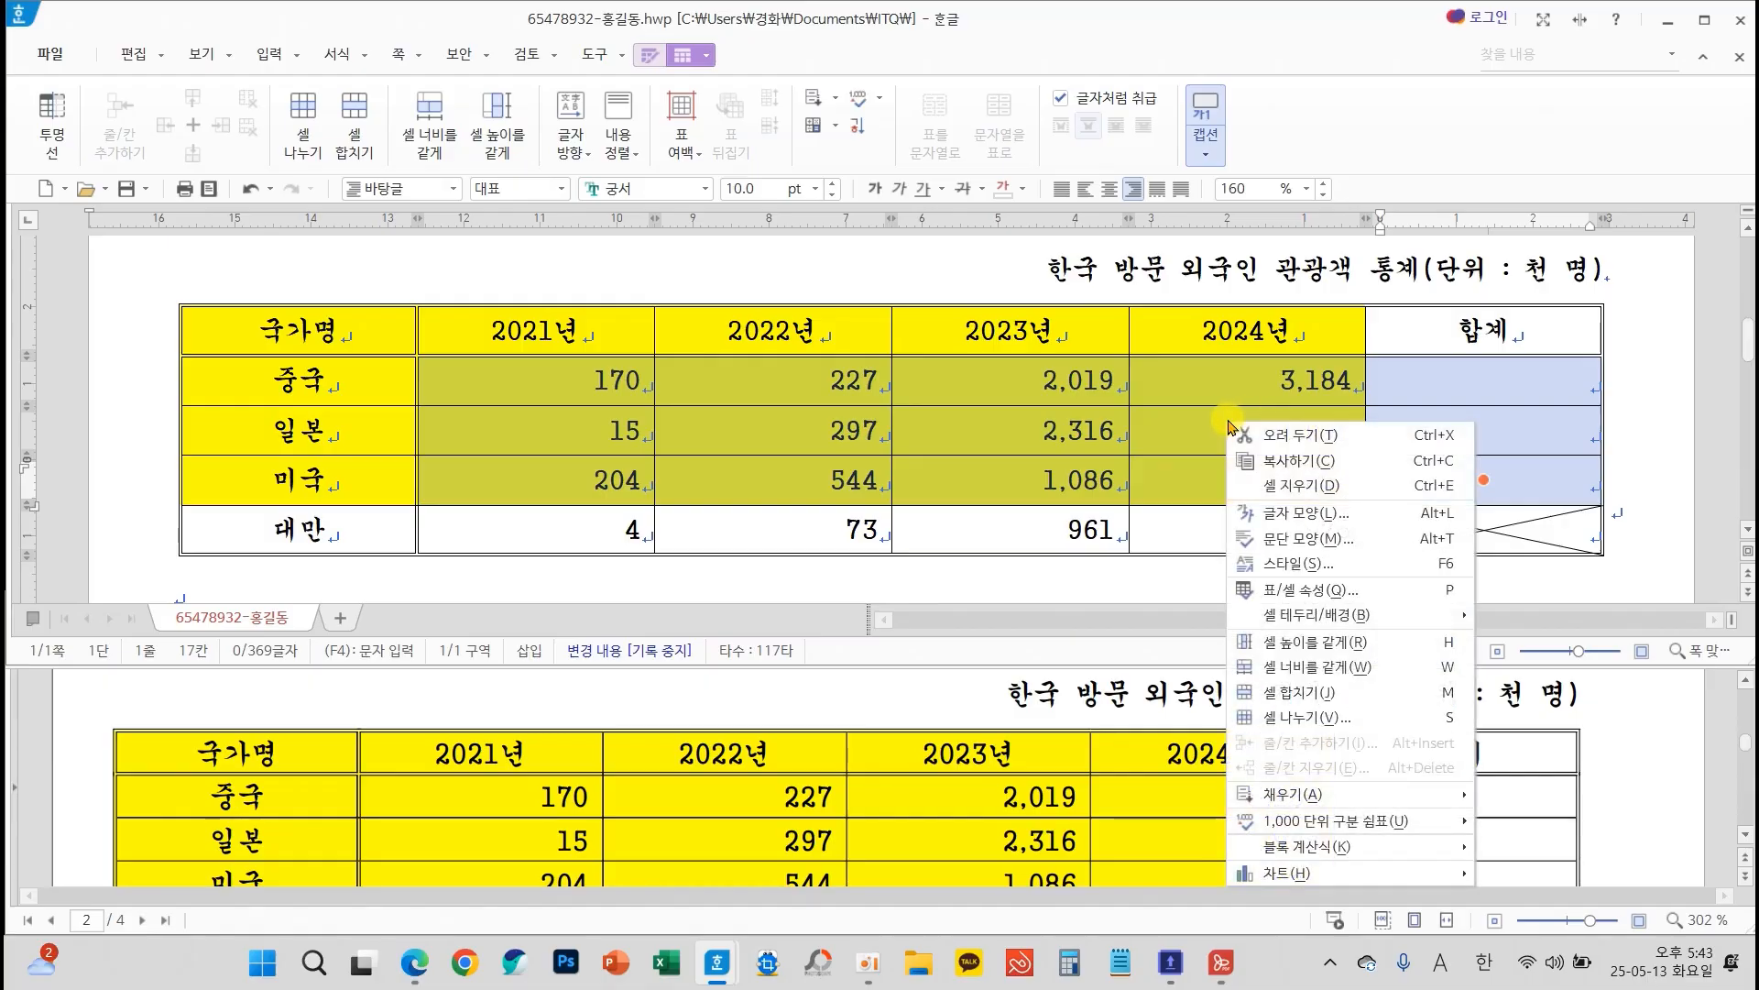
pyautogui.moveTo(1361, 851)
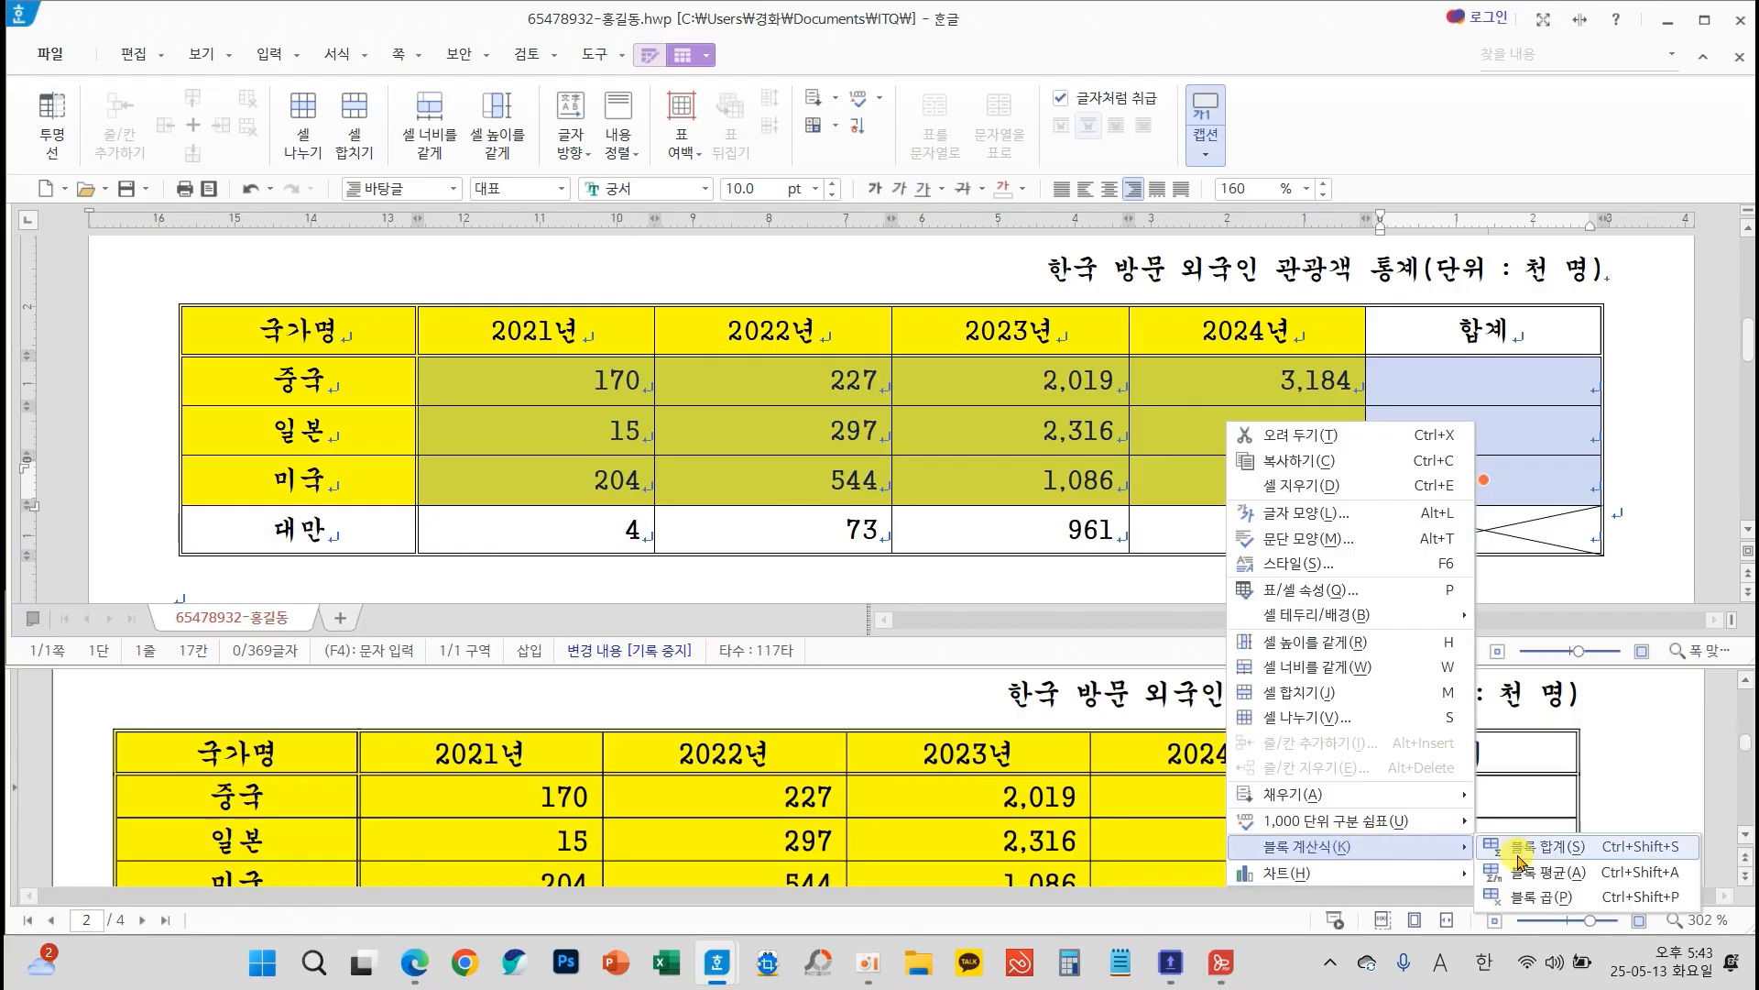
pyautogui.click(1565, 849)
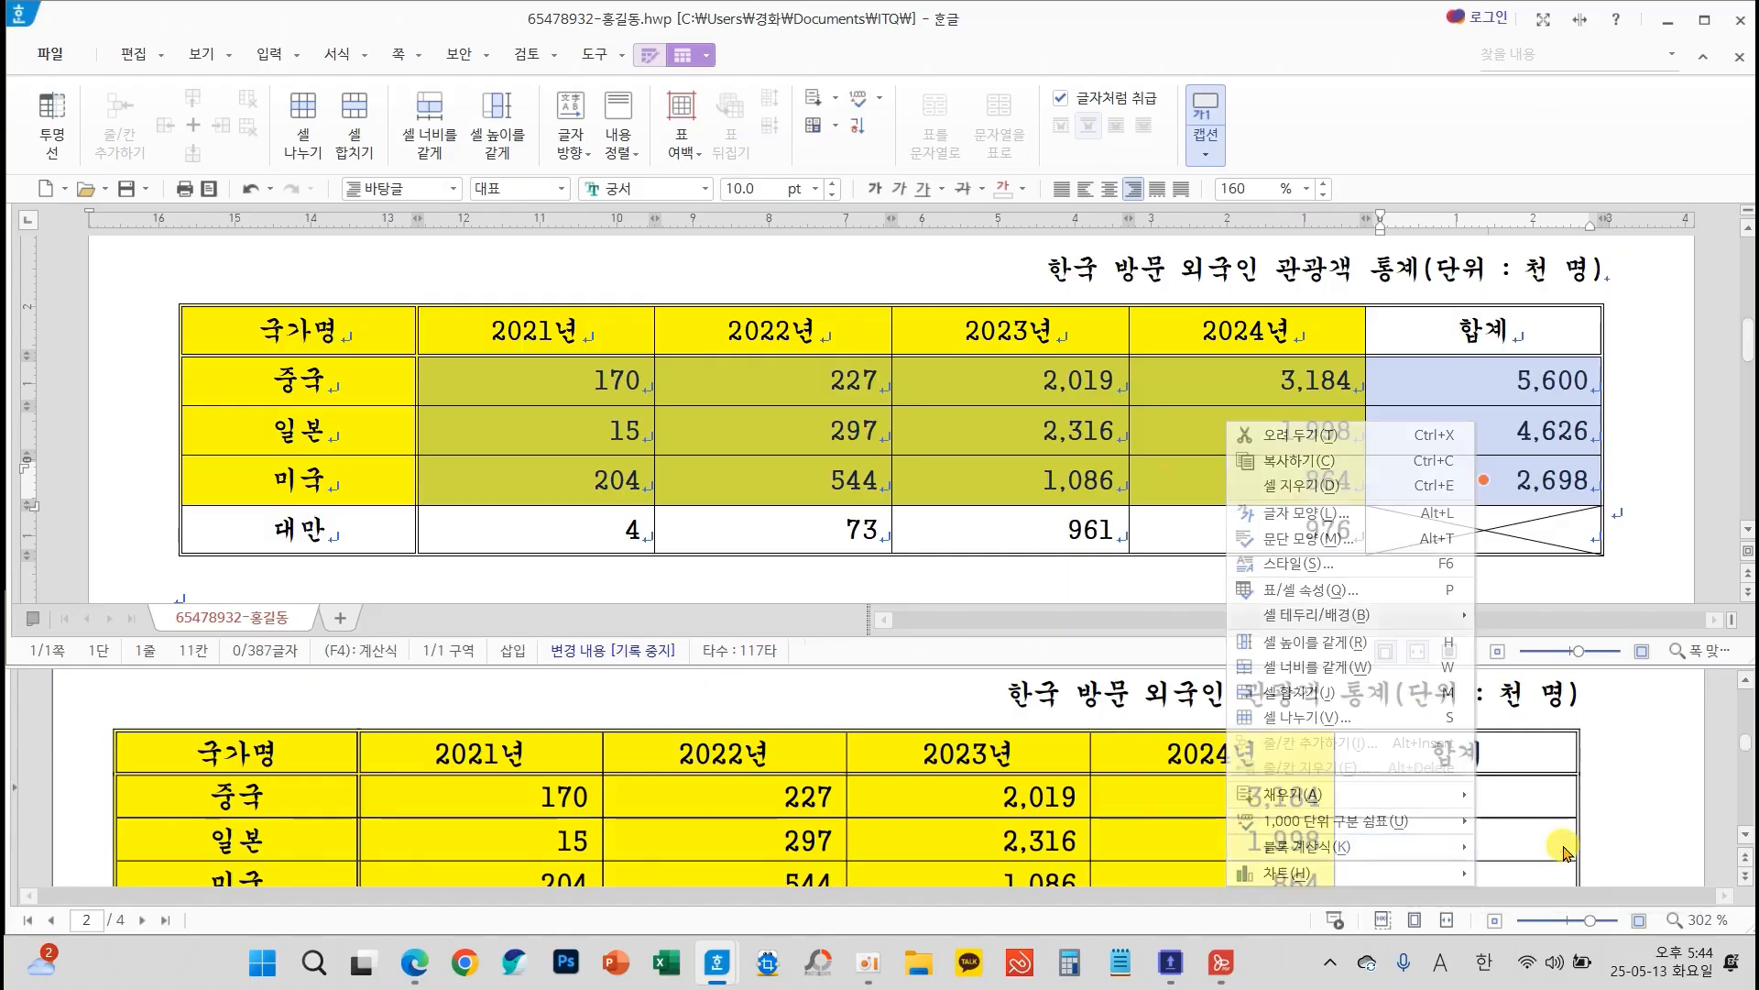
pyautogui.click(1472, 429)
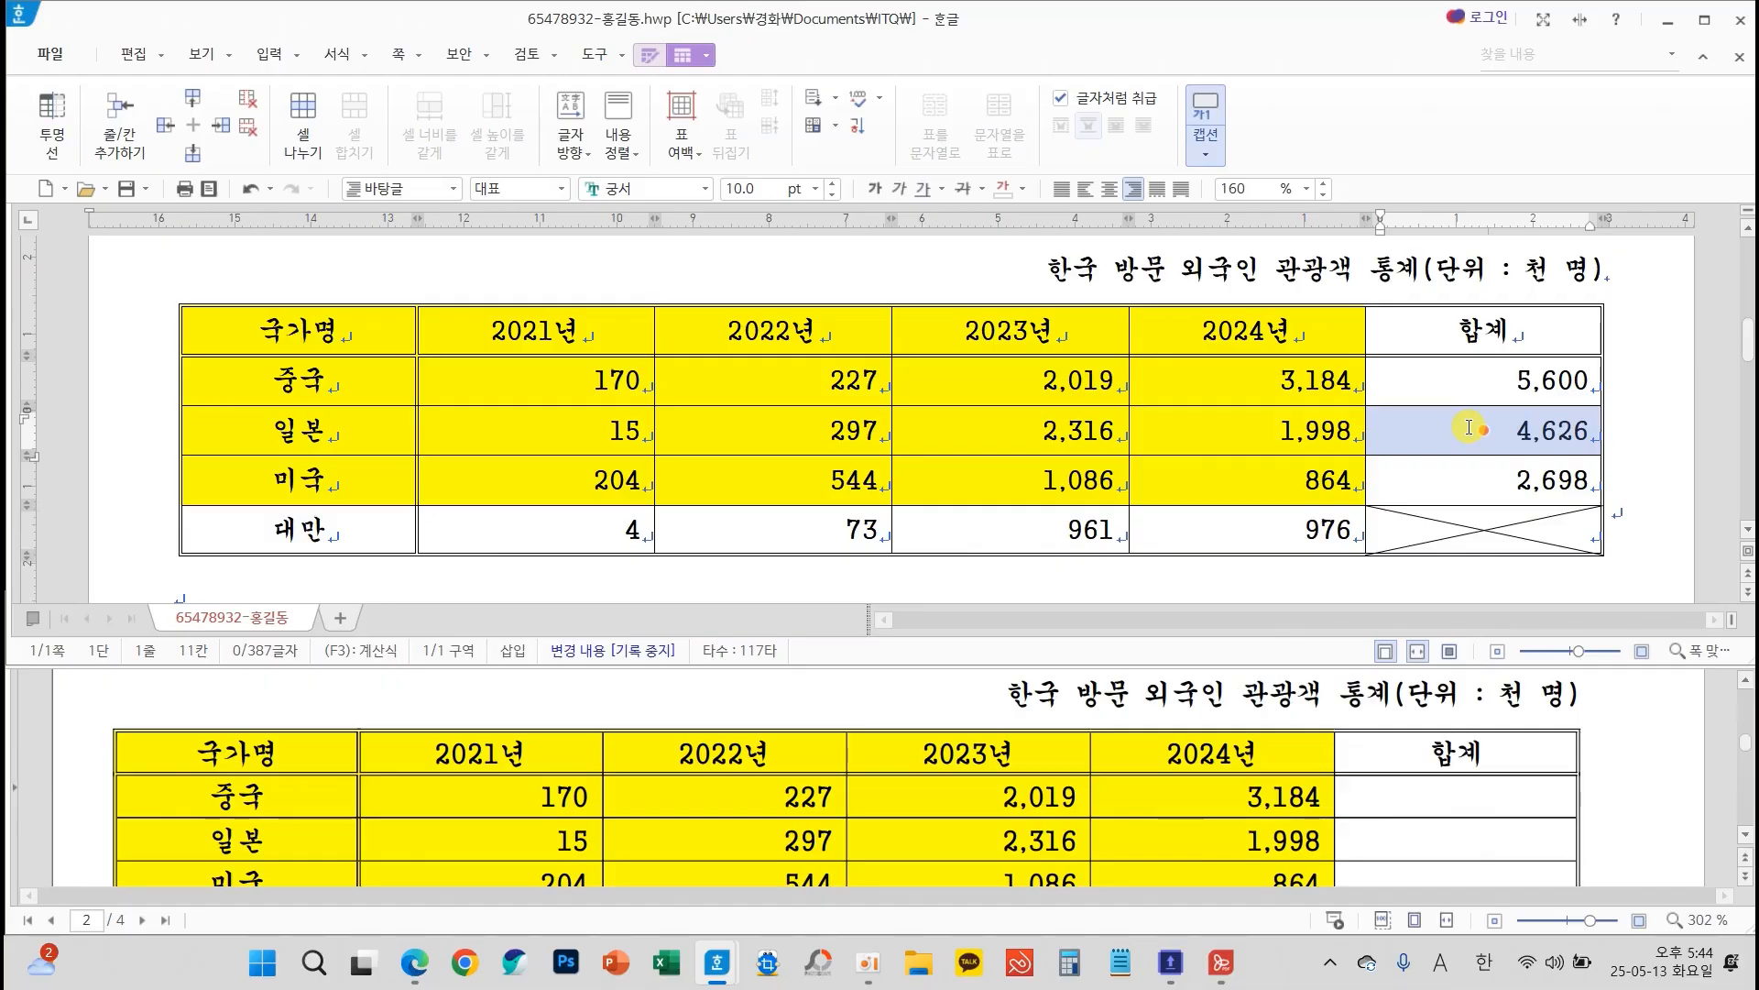
# Save the document with the finished table
pyautogui.moveTo(1432, 360)
pyautogui.mouseDown()
pyautogui.moveTo(1604, 403)
pyautogui.moveTo(1629, 495)
pyautogui.moveTo(1605, 510)
pyautogui.mouseUp()
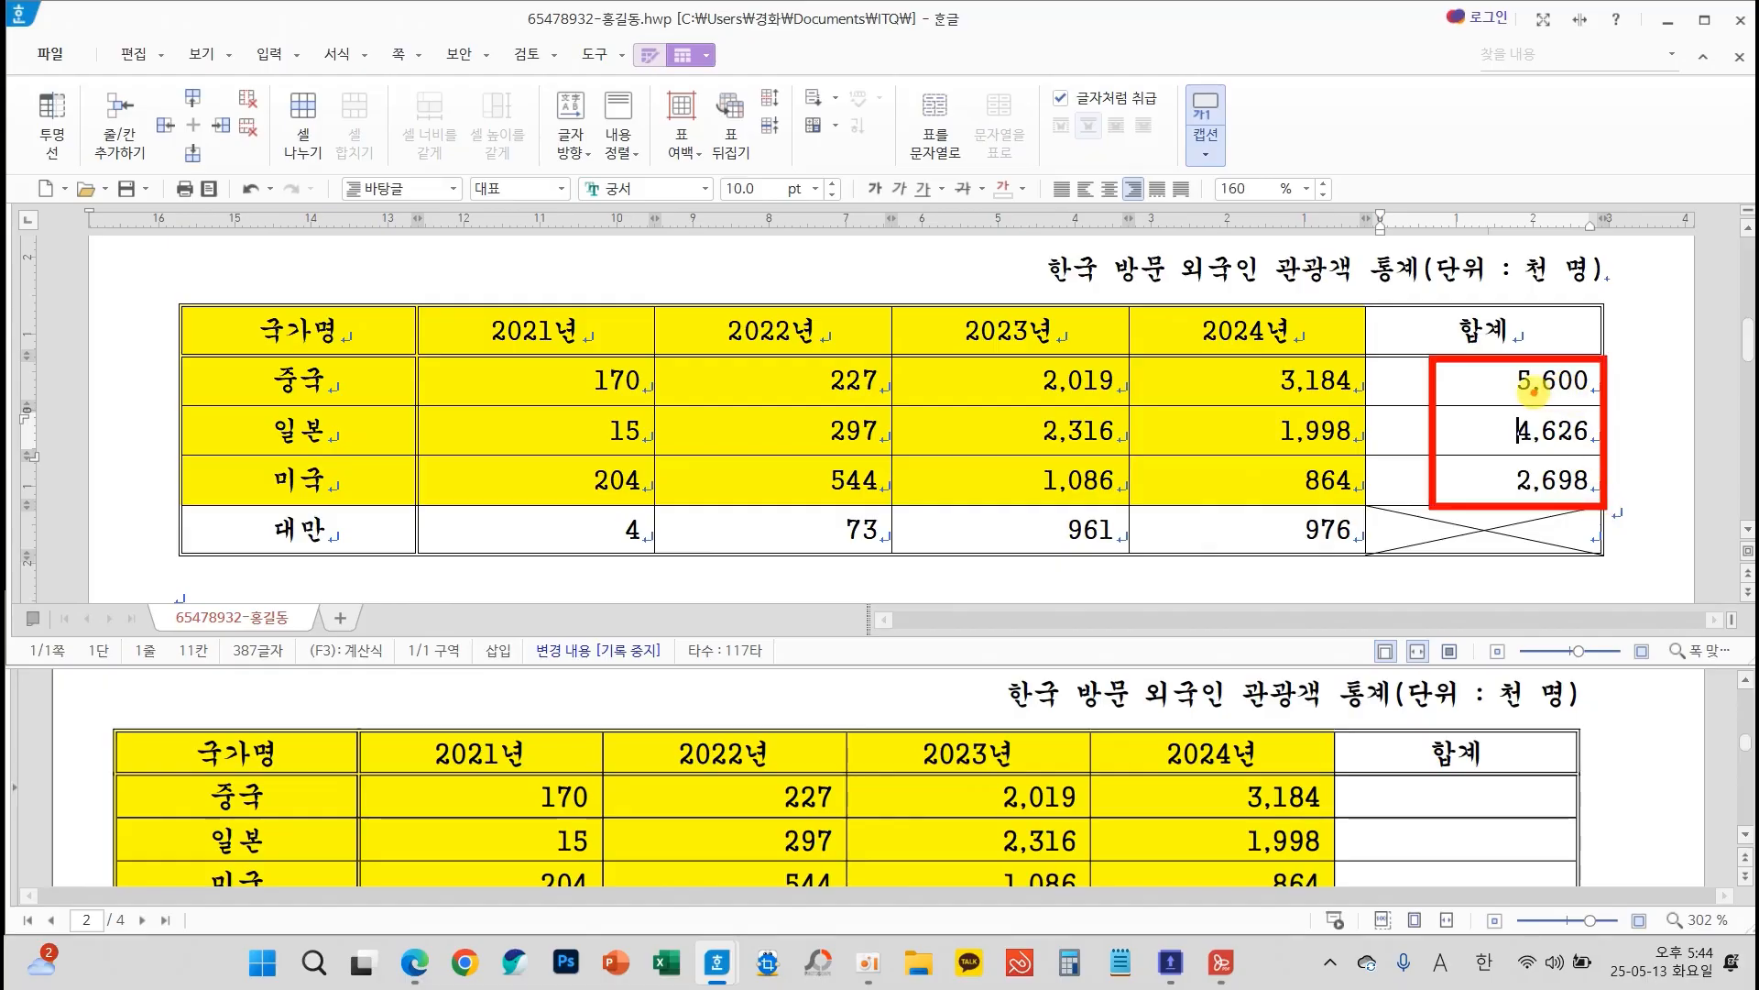
pyautogui.moveTo(1528, 374)
pyautogui.mouseDown()
pyautogui.moveTo(1458, 363)
pyautogui.moveTo(1511, 376)
pyautogui.mouseUp()
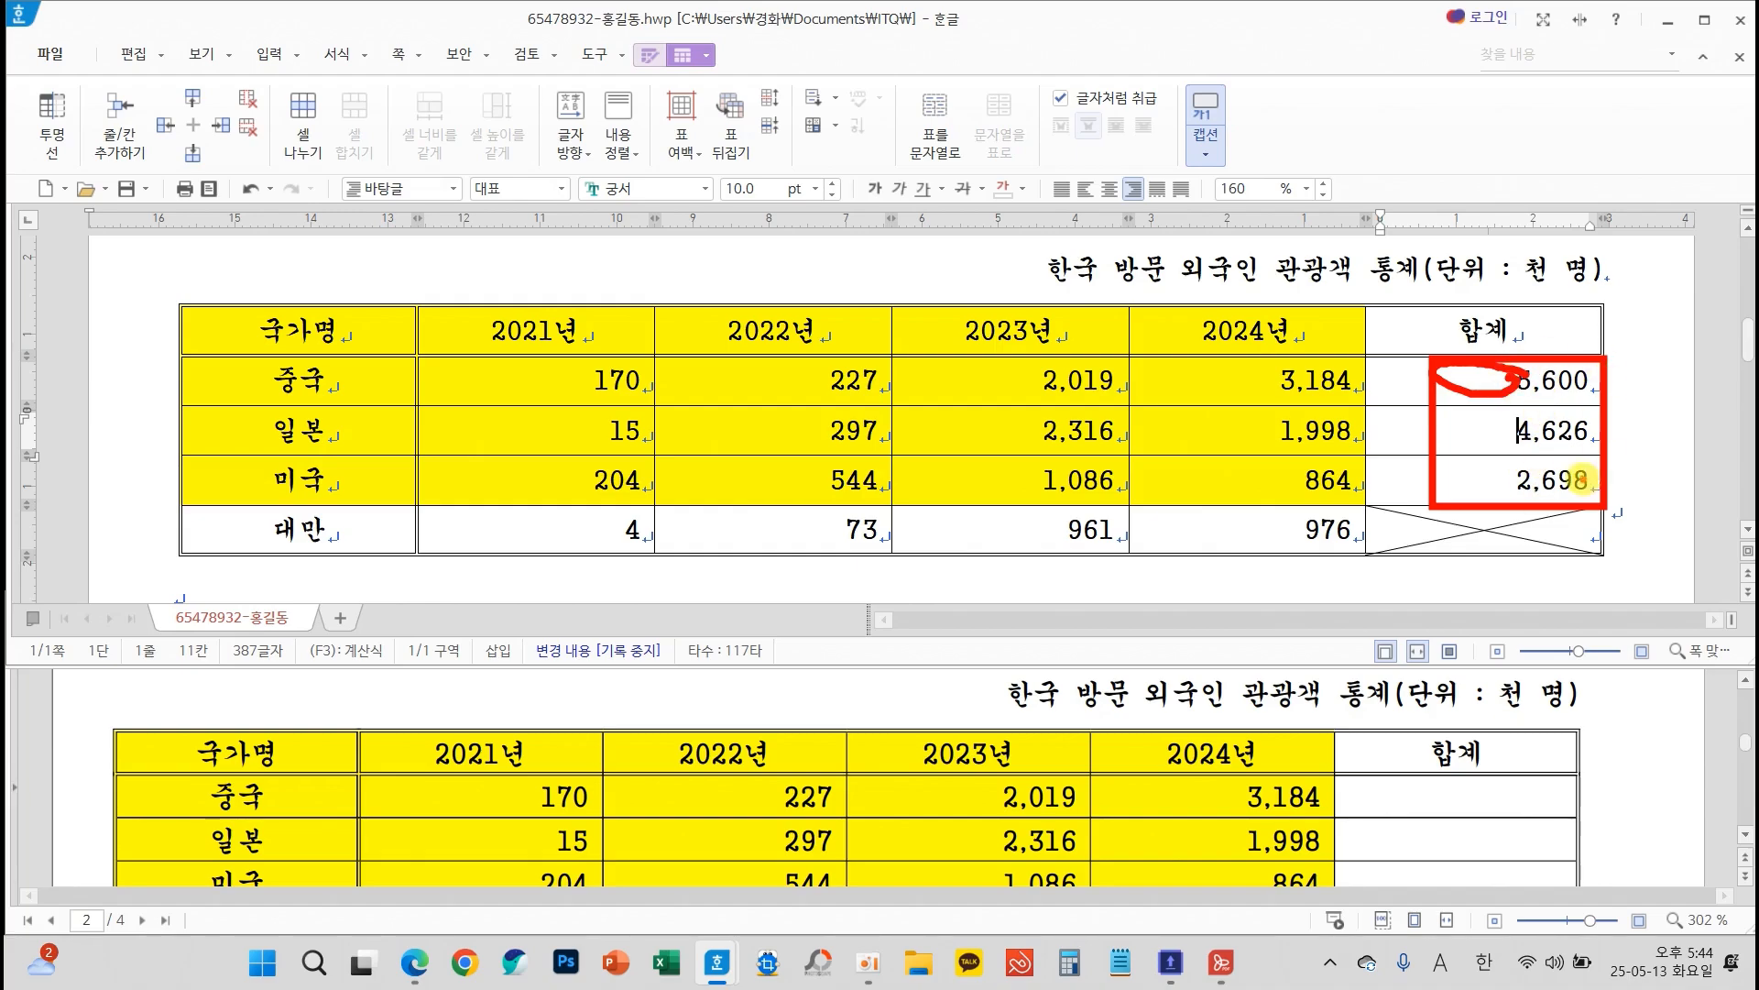
pyautogui.press('Escape')
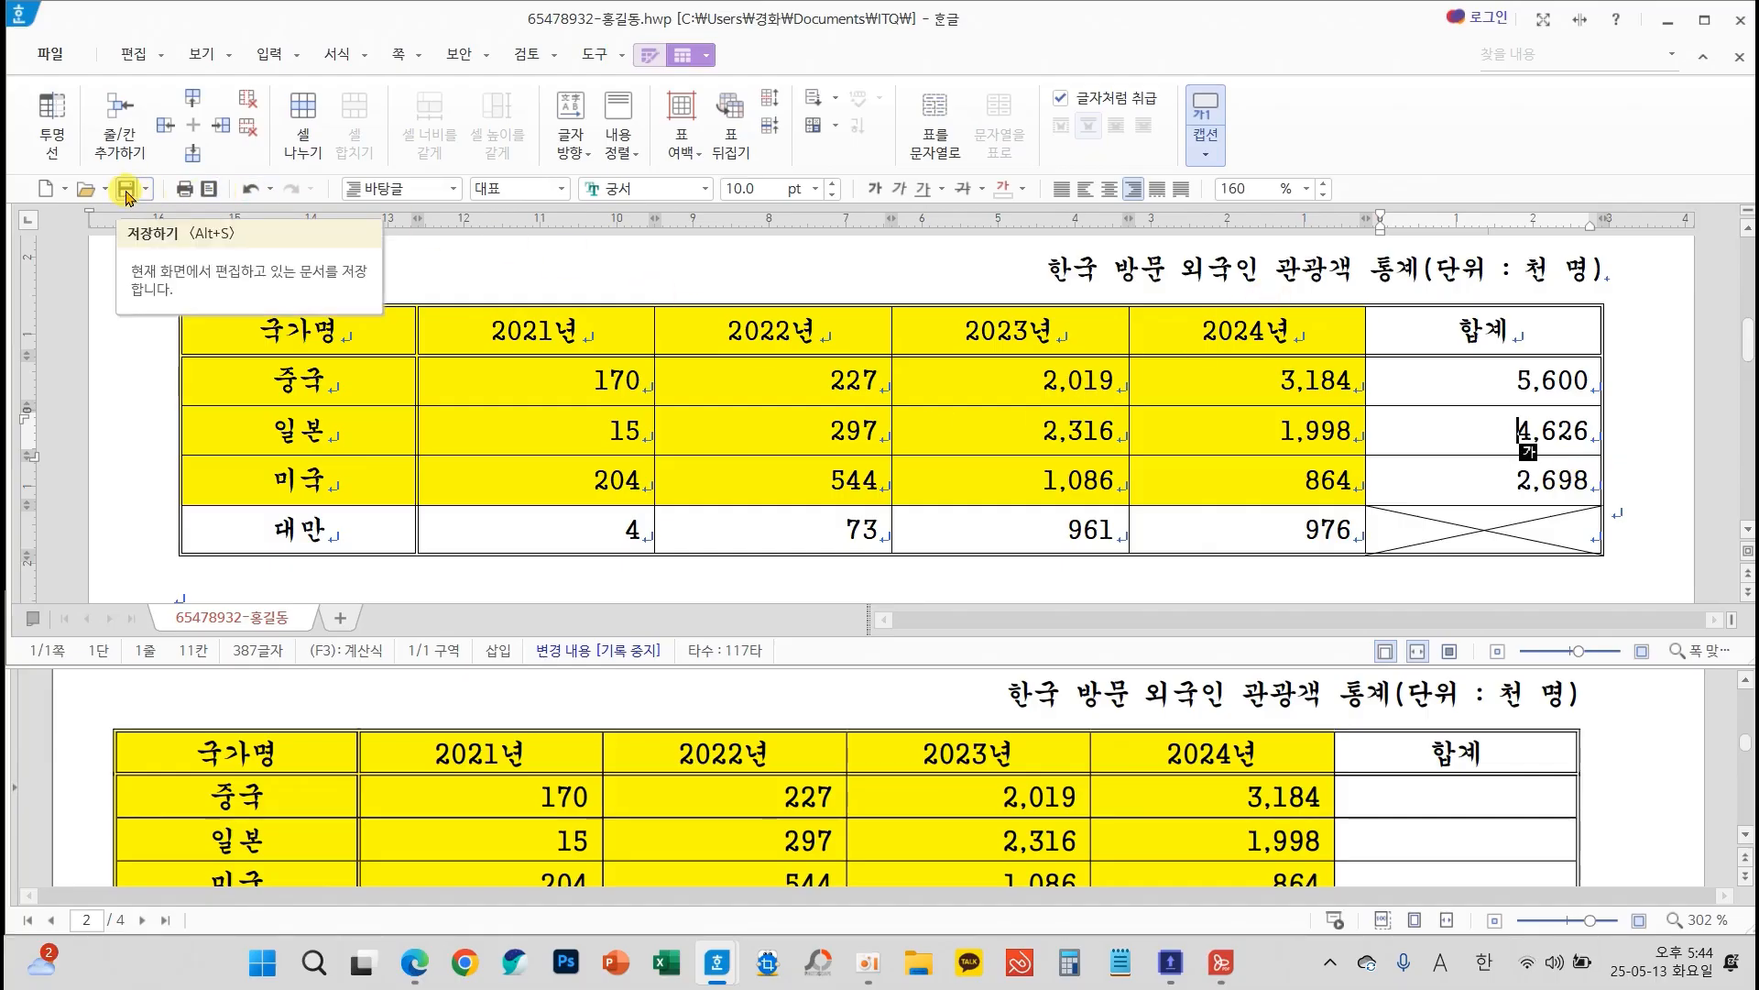
pyautogui.click(126, 189)
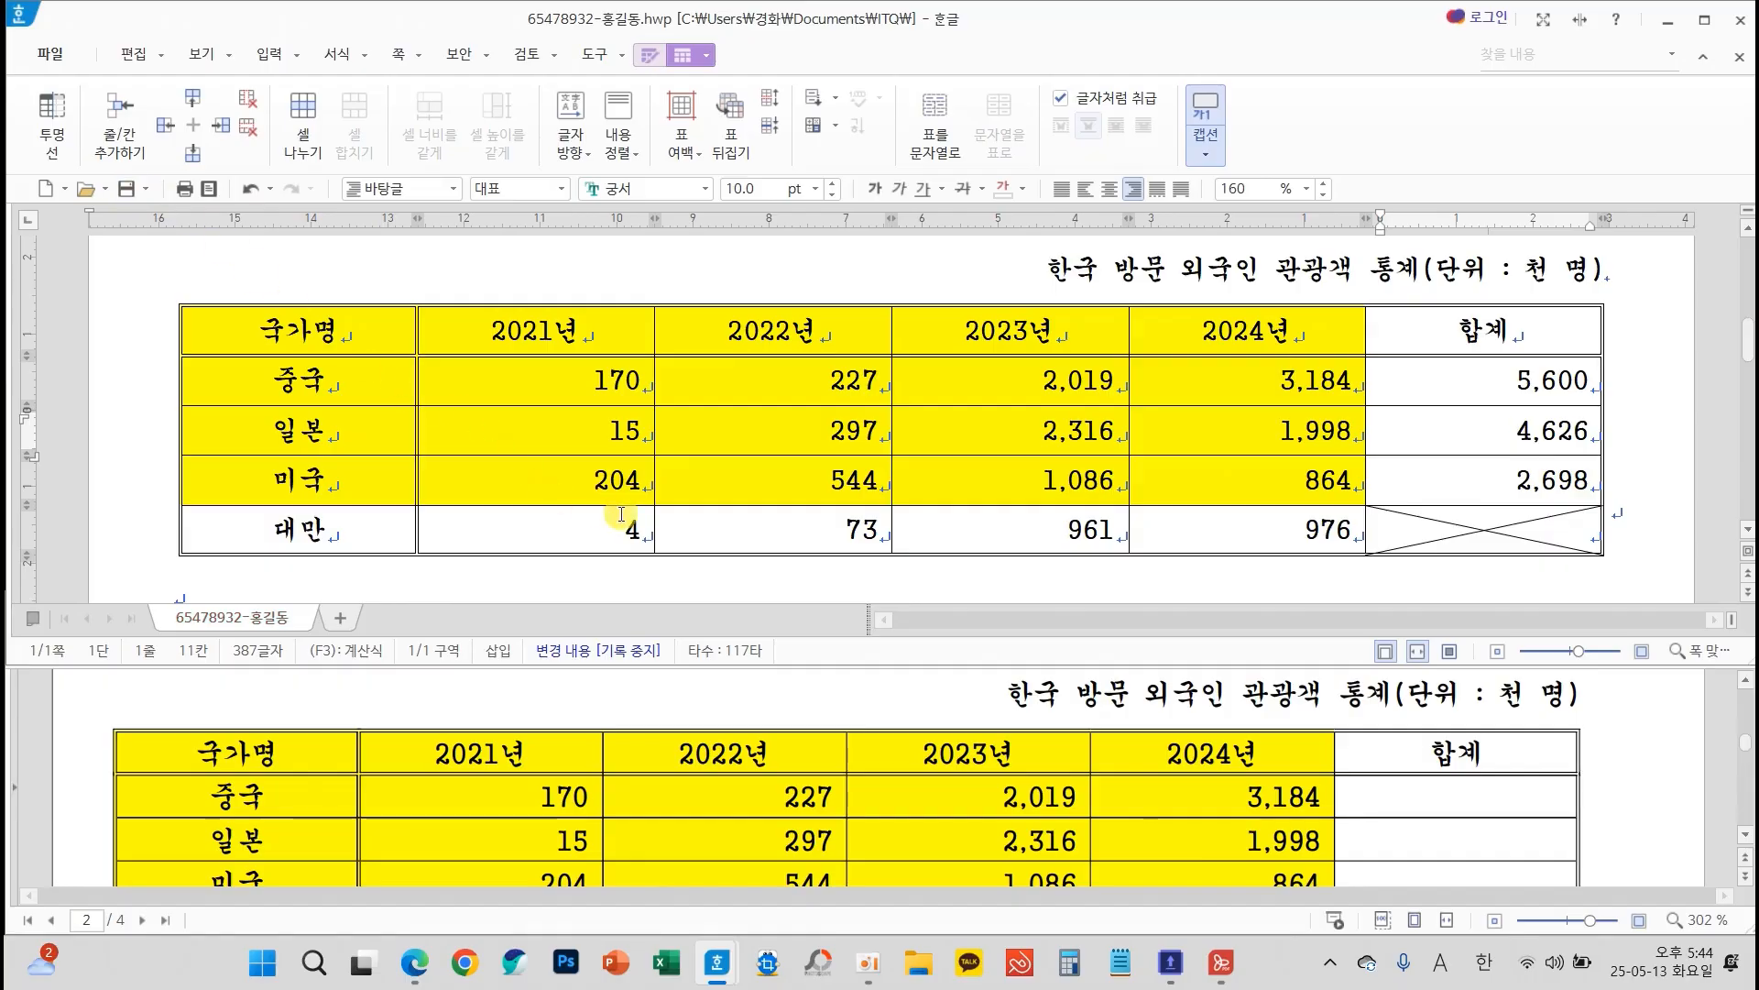
# Insert a 묶은 세로 막대형 chart from the yellow table cells, covering 중국, 일본 and 미국 for 2021년 to 2024년
pyautogui.scroll(-5, 770, 490)
pyautogui.scroll(2, 820, 496)
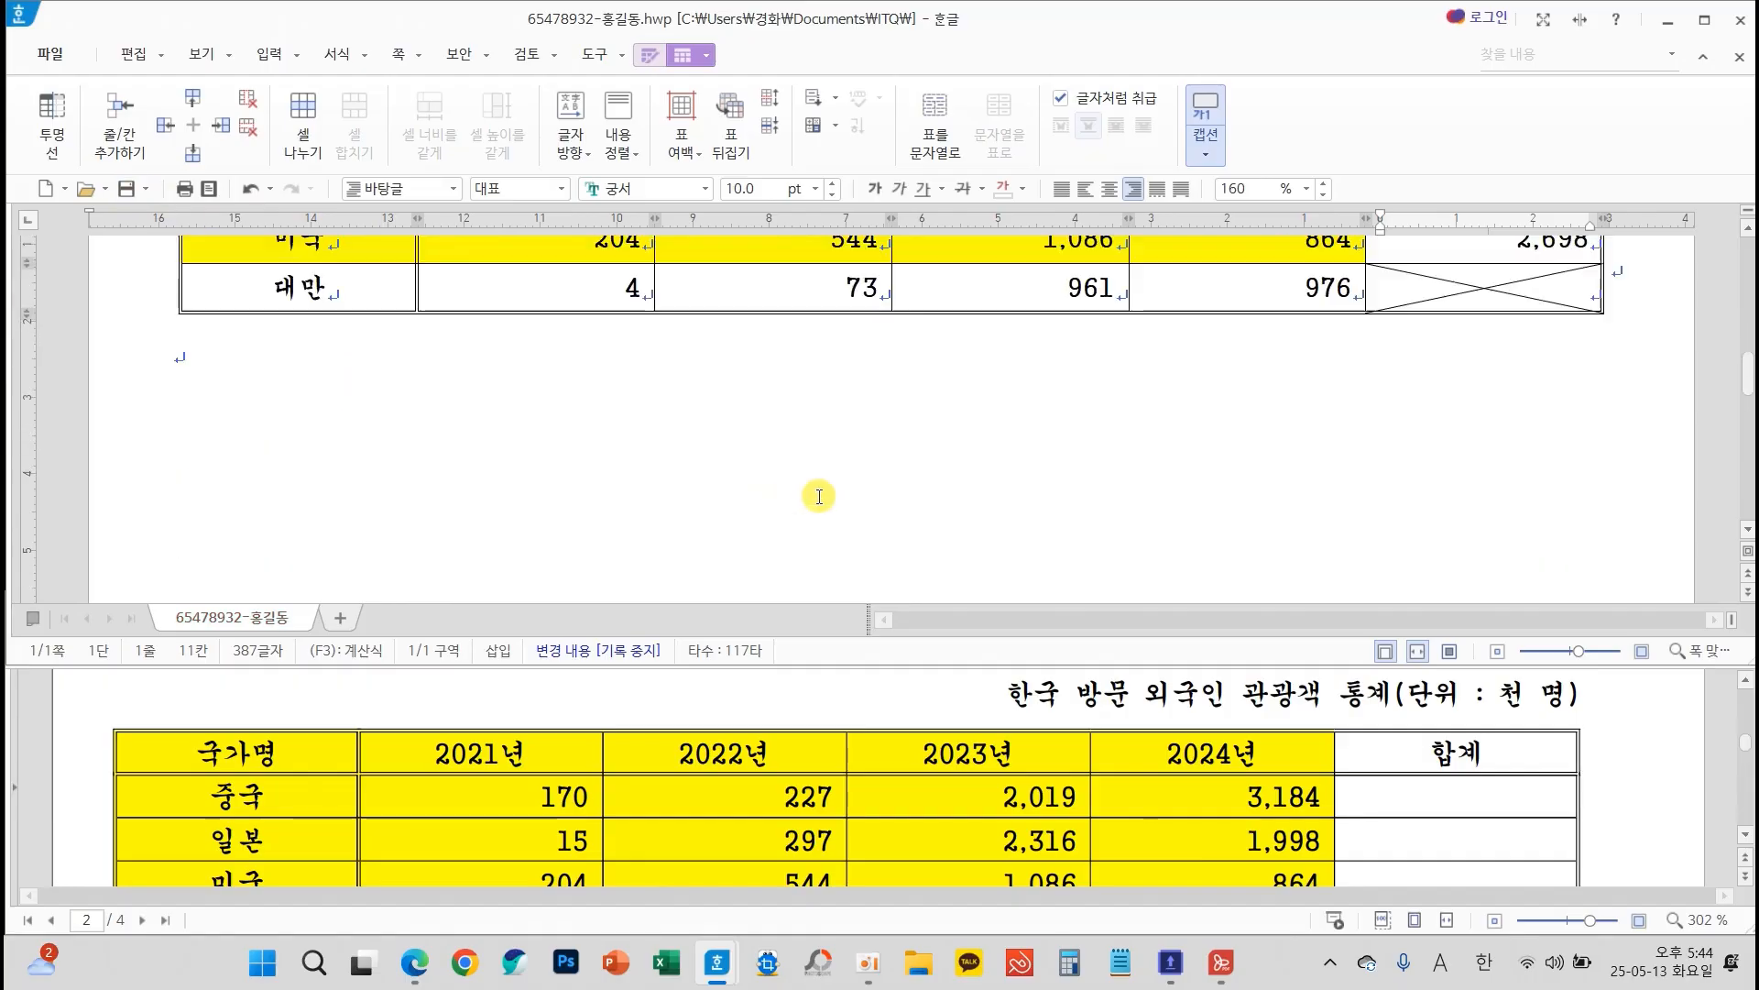
pyautogui.scroll(-3, 1148, 778)
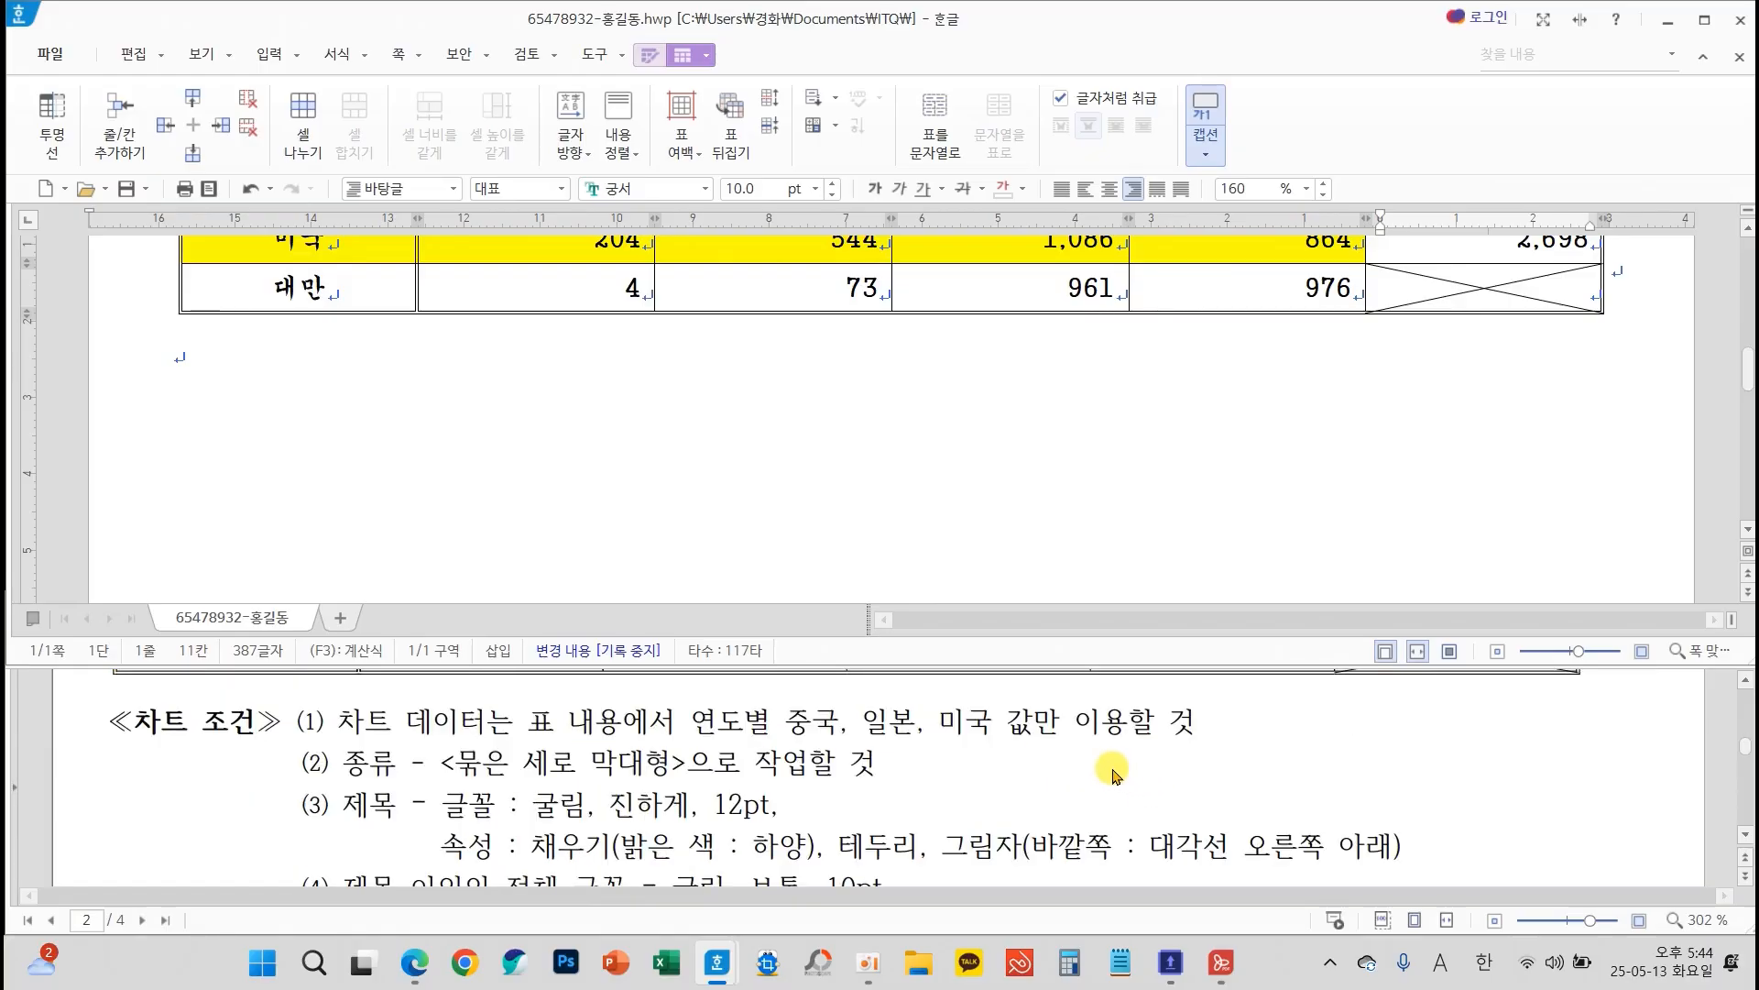
pyautogui.scroll(2, 864, 530)
pyautogui.scroll(3, 617, 306)
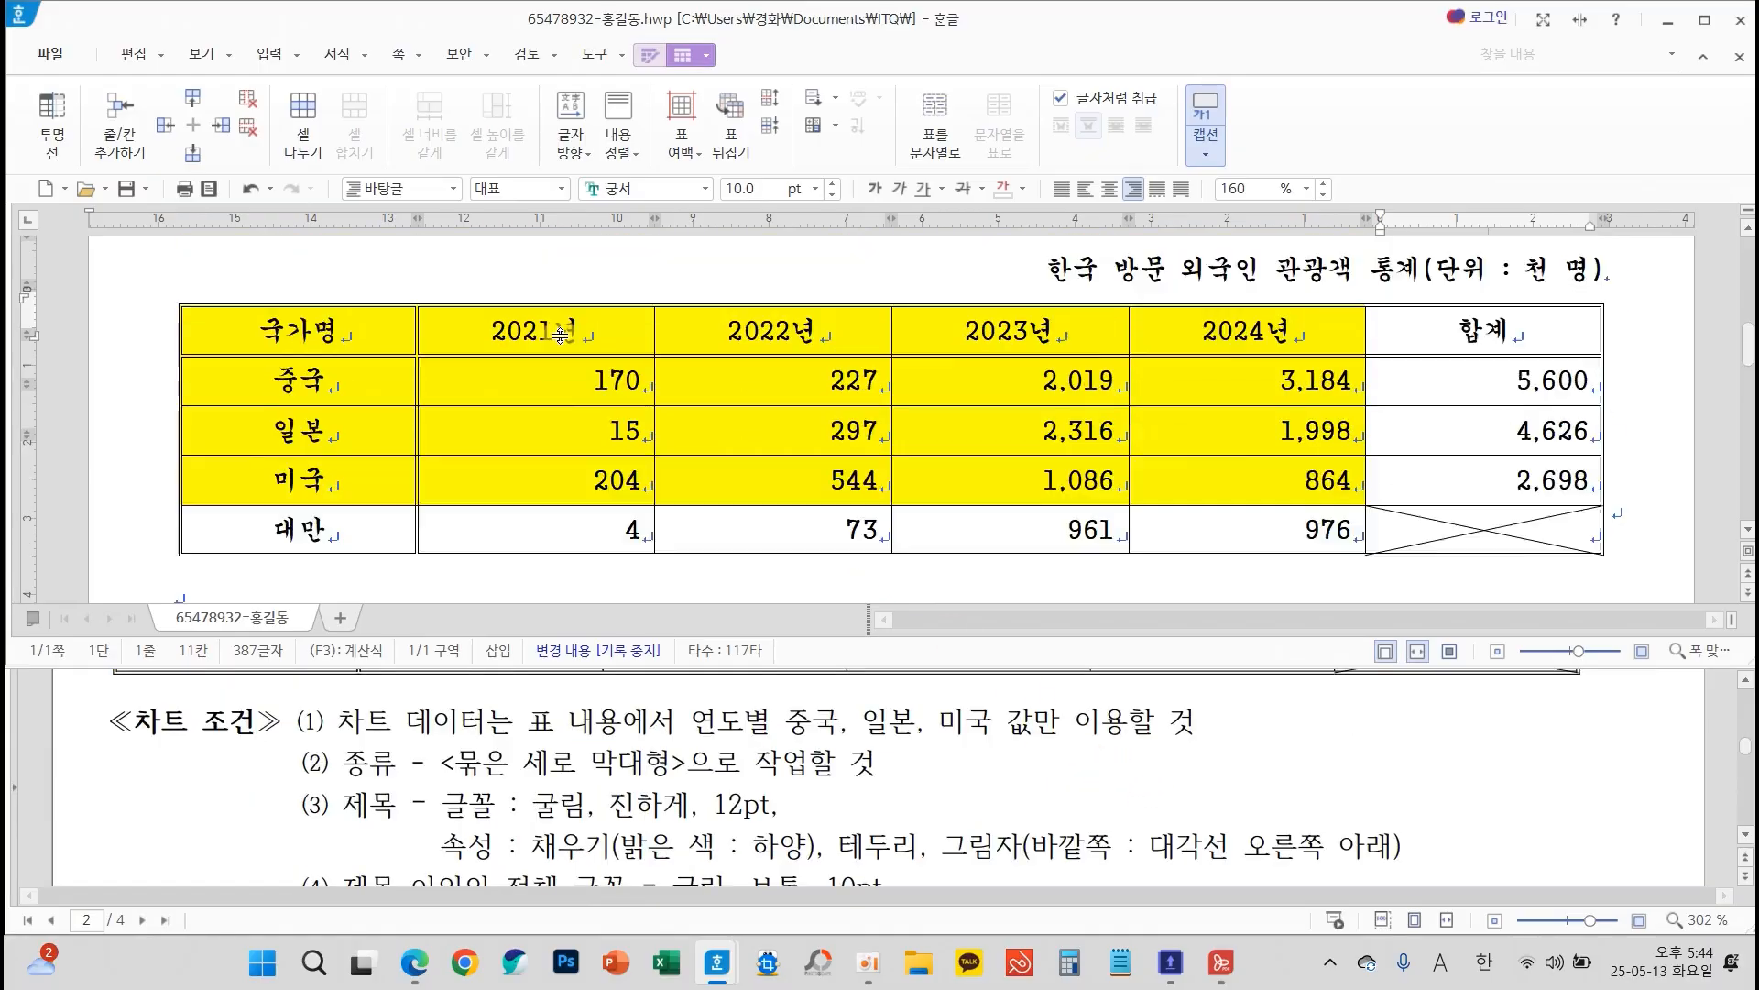
pyautogui.scroll(-1, 439, 295)
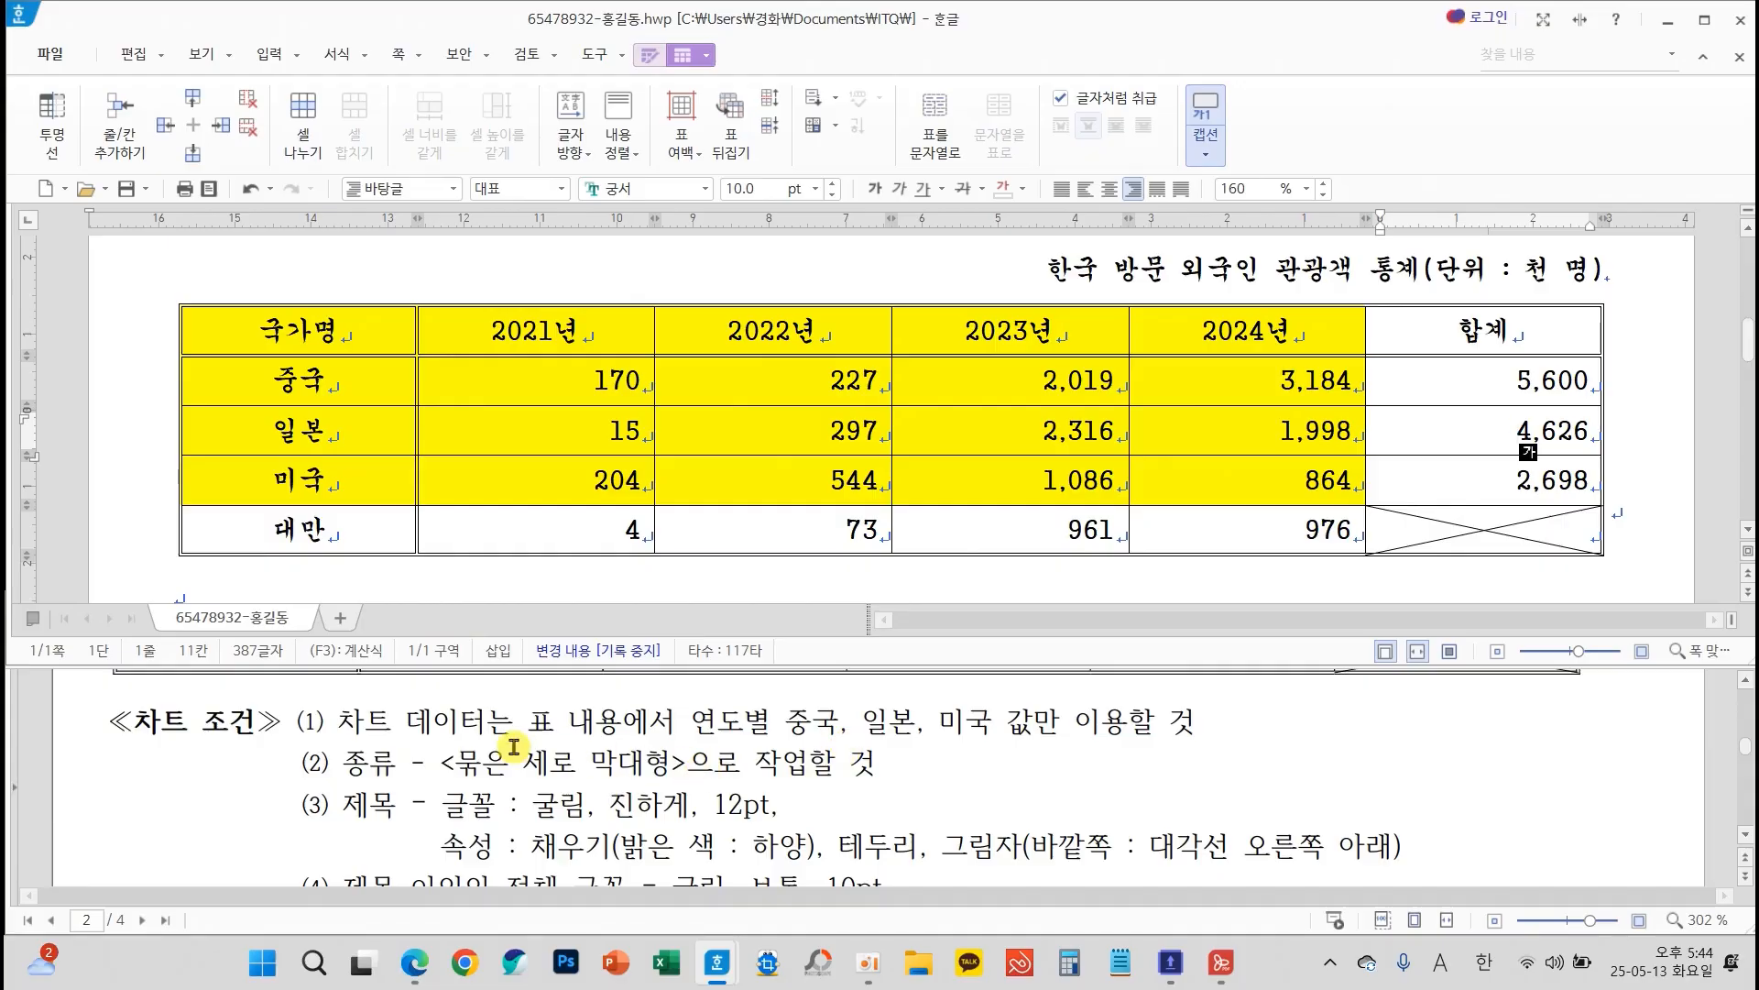
pyautogui.moveTo(367, 333); pyautogui.dragTo(1200, 486)
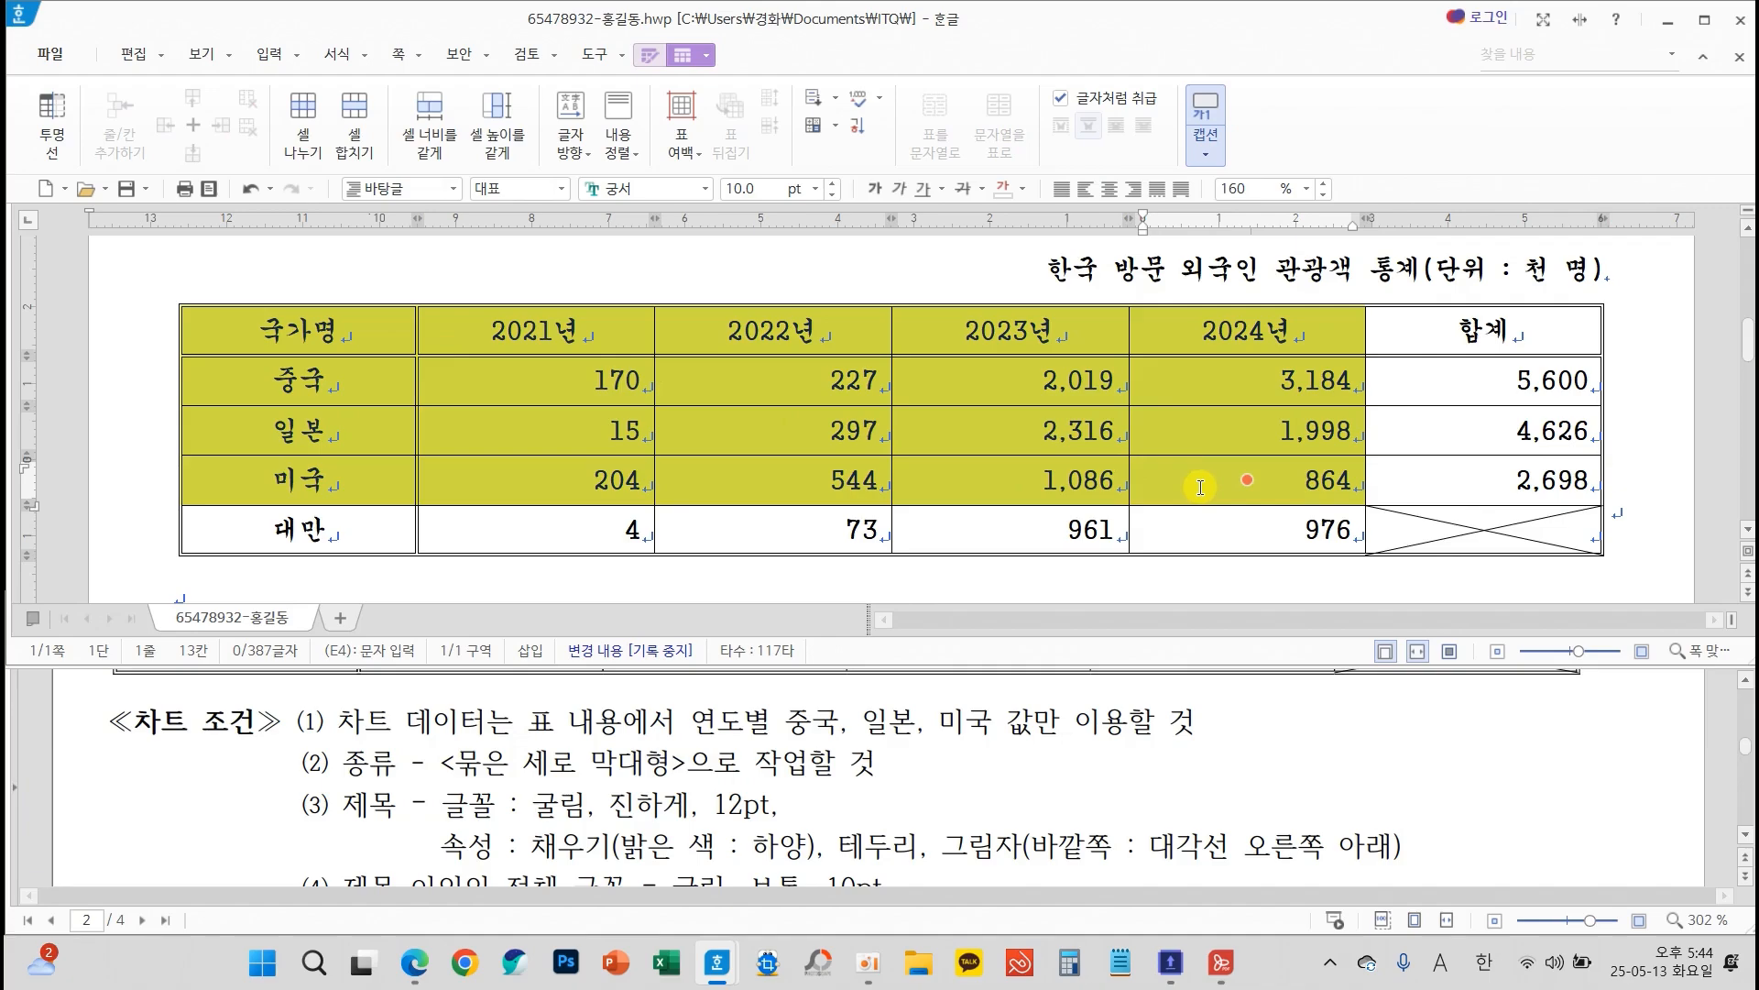
pyautogui.click(269, 55)
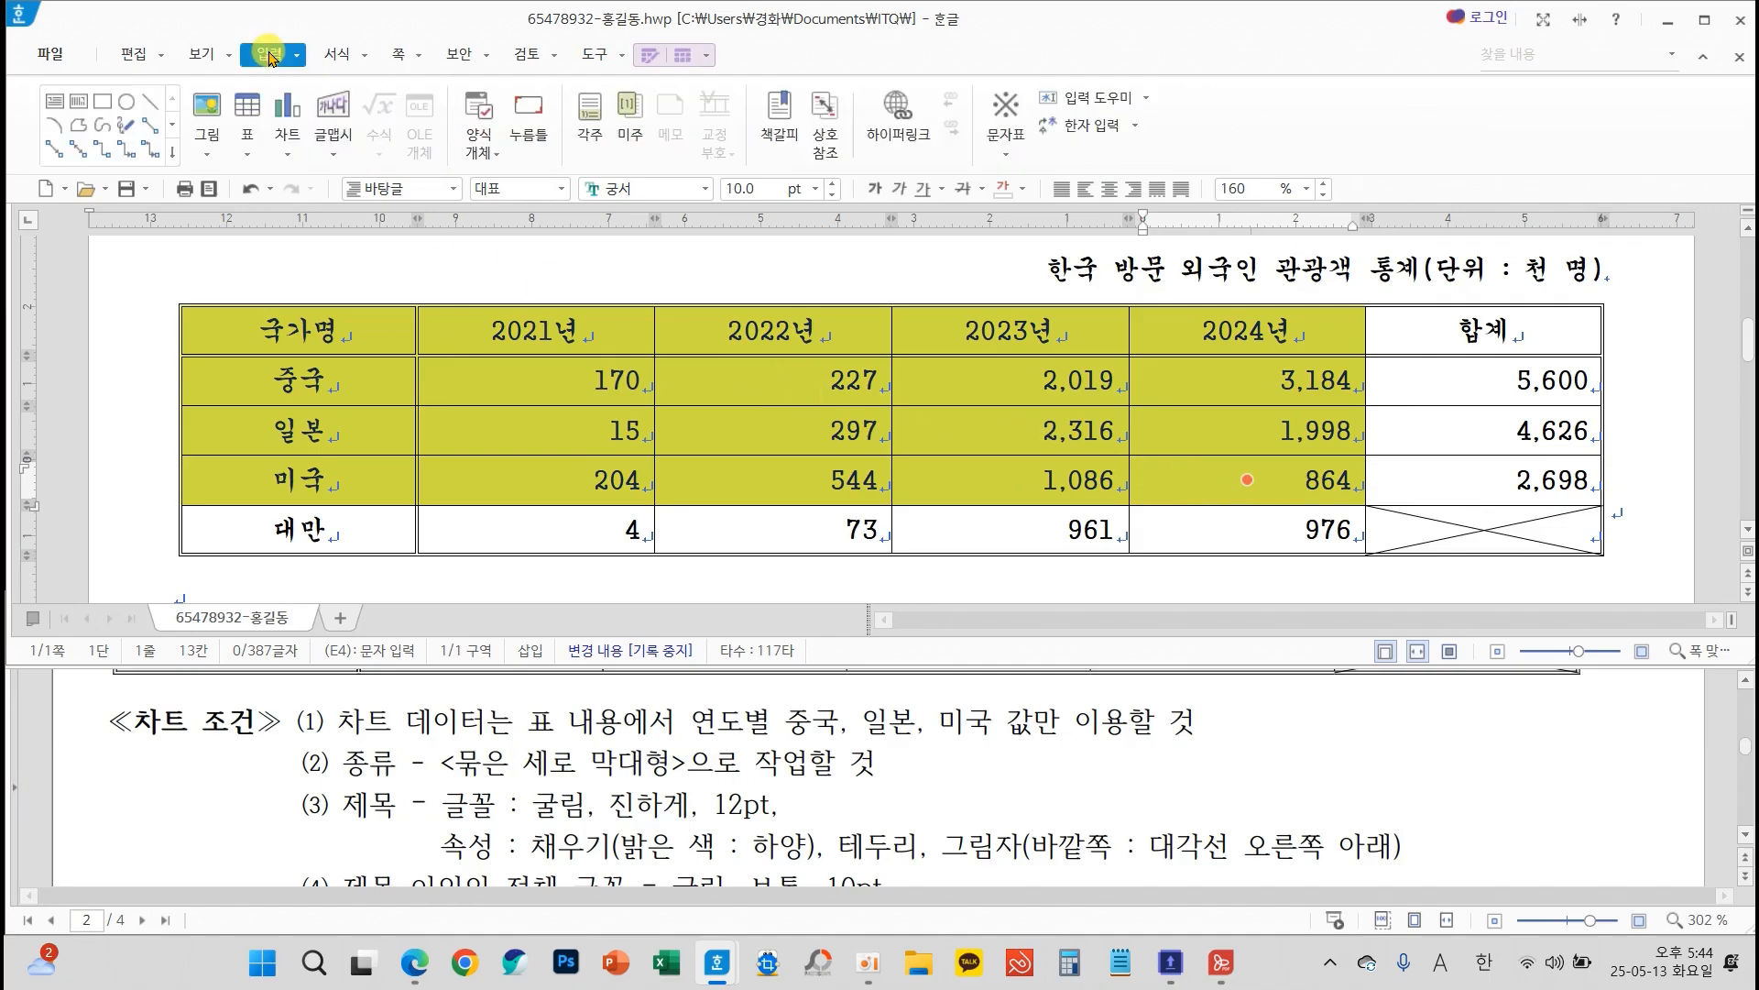
pyautogui.click(280, 156)
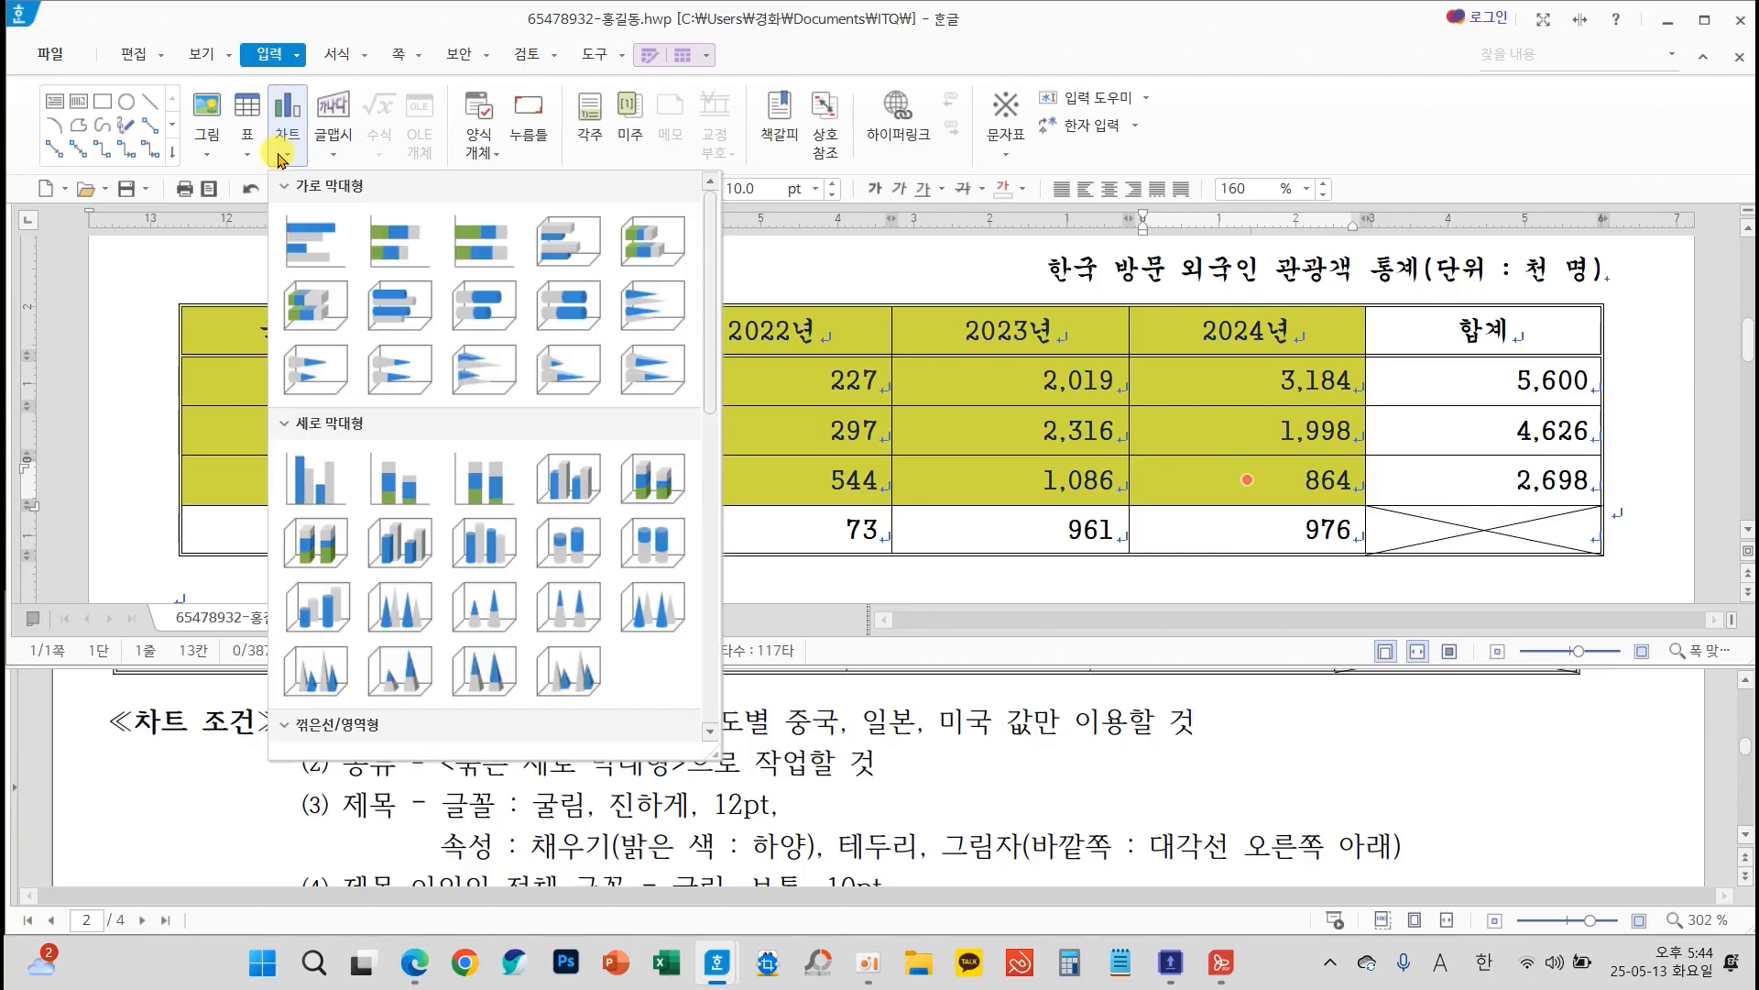
pyautogui.click(321, 479)
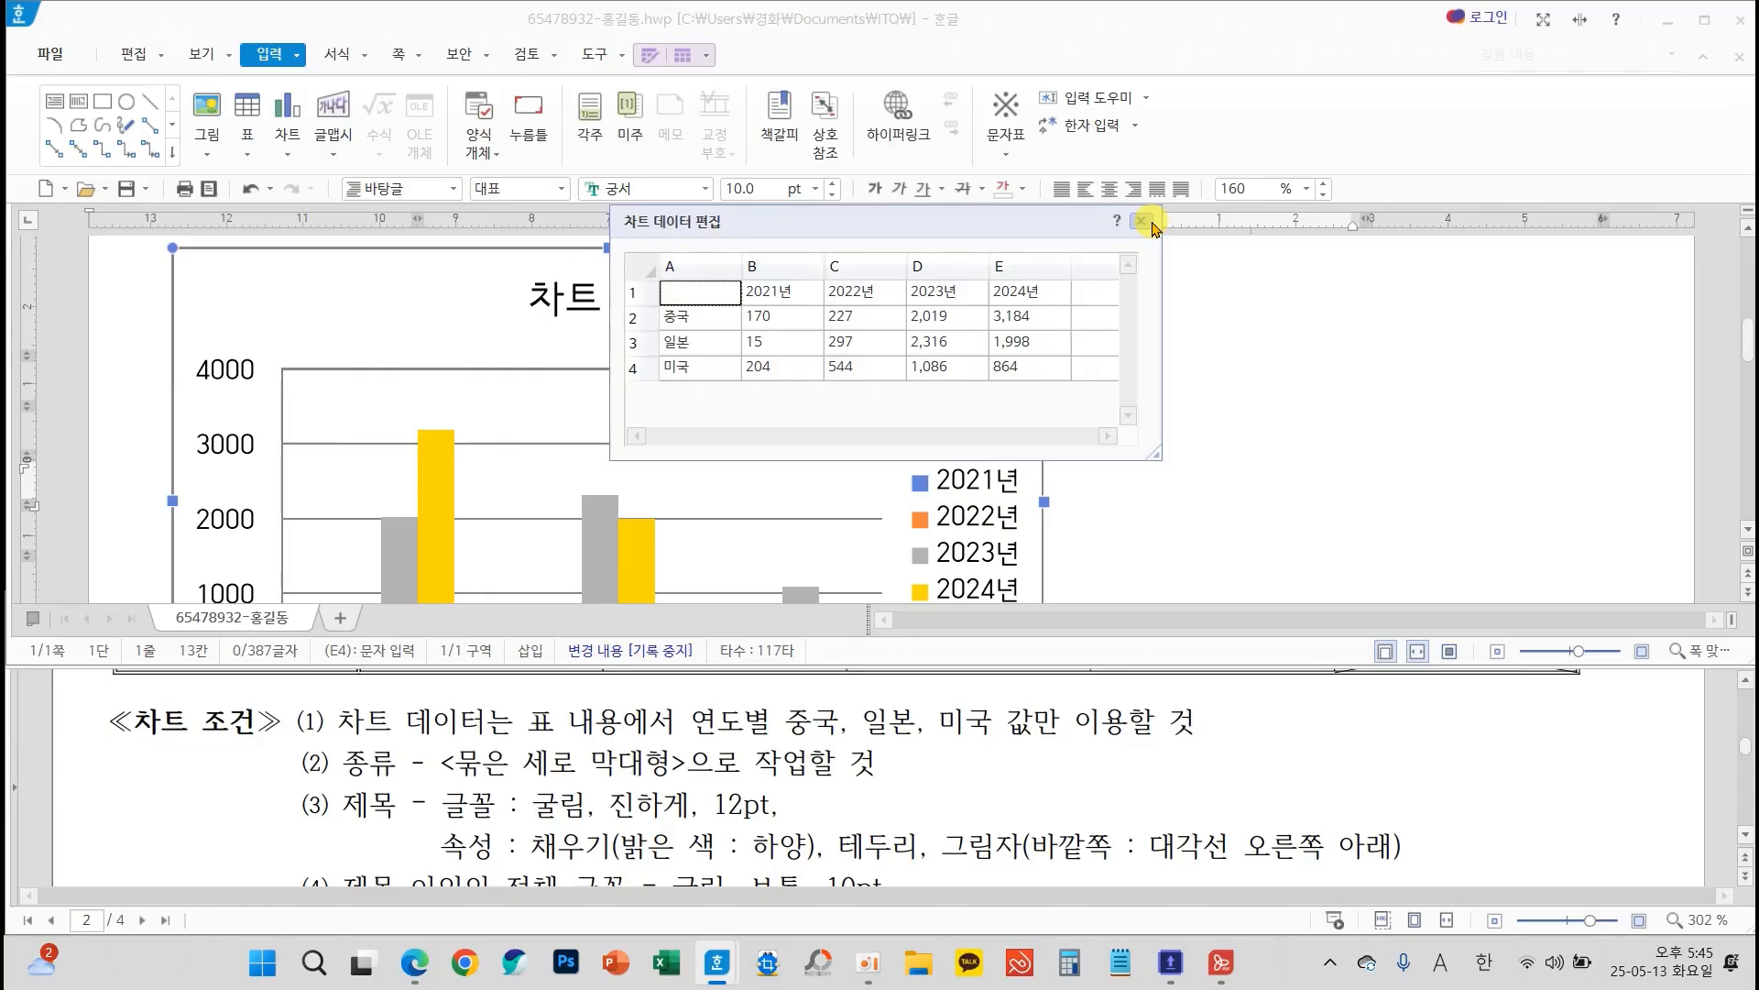
pyautogui.click(1142, 221)
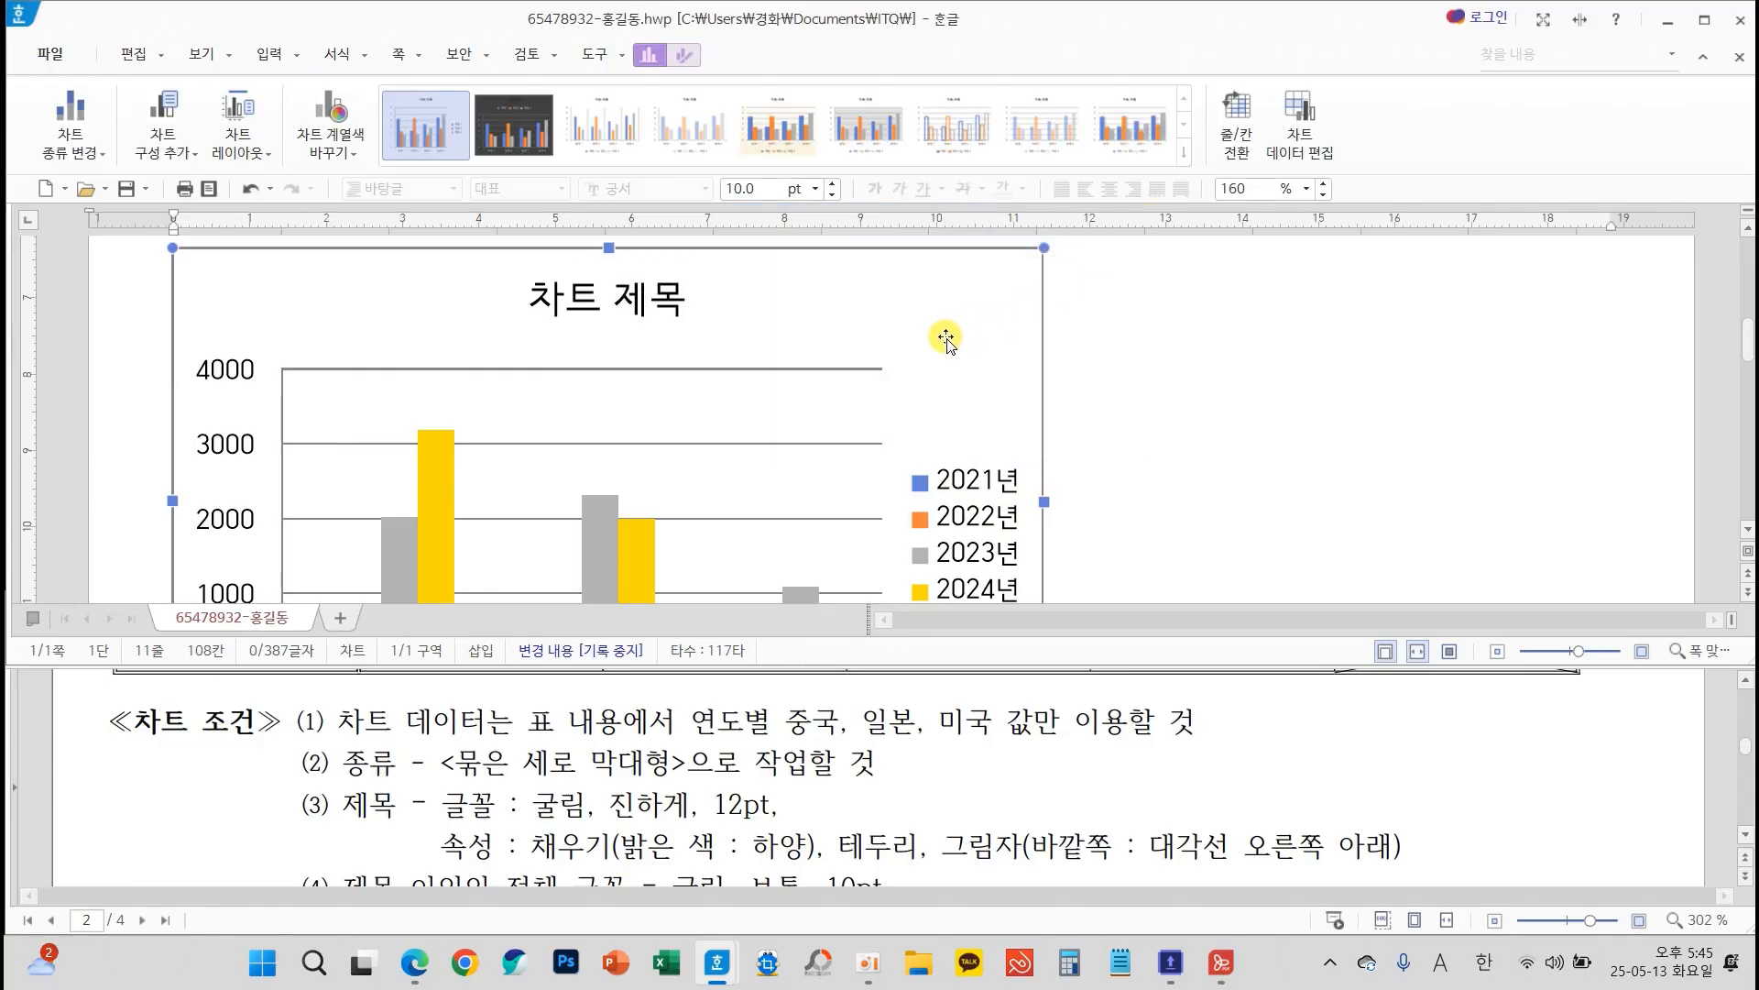
# Set the chart to 글자처럼 취급 and widen it to match the table, about 187 mm
pyautogui.scroll(-2, 950, 353)
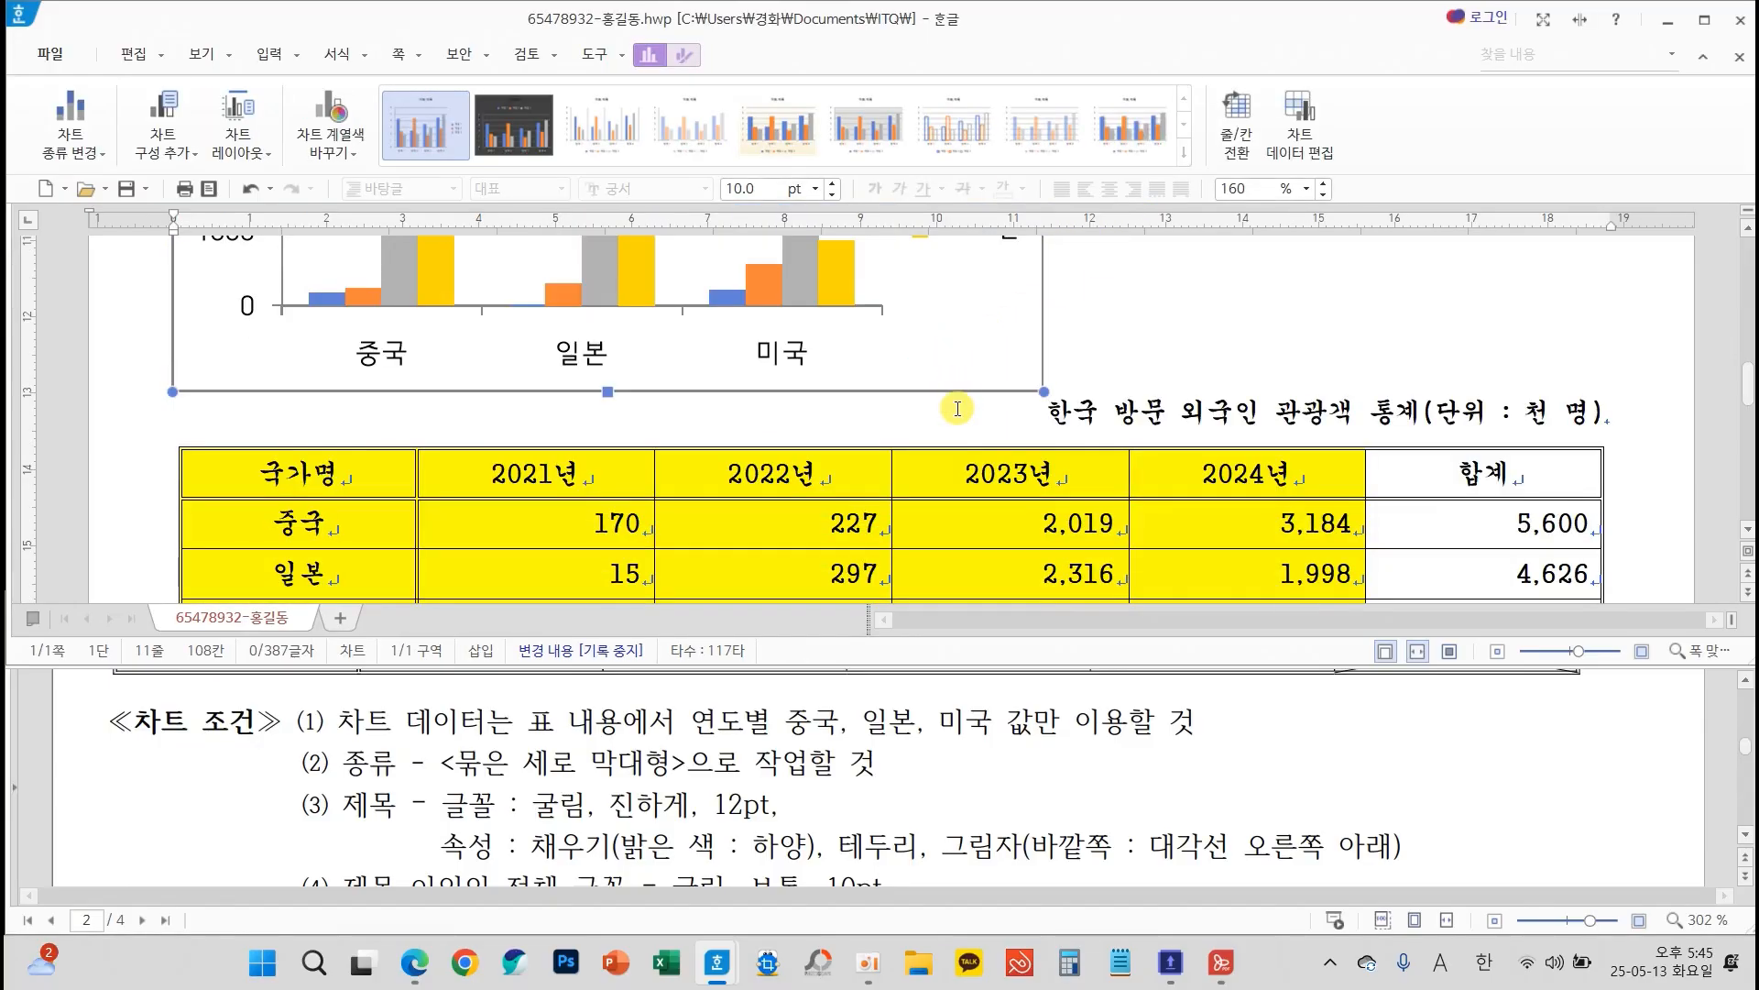
pyautogui.click(685, 57)
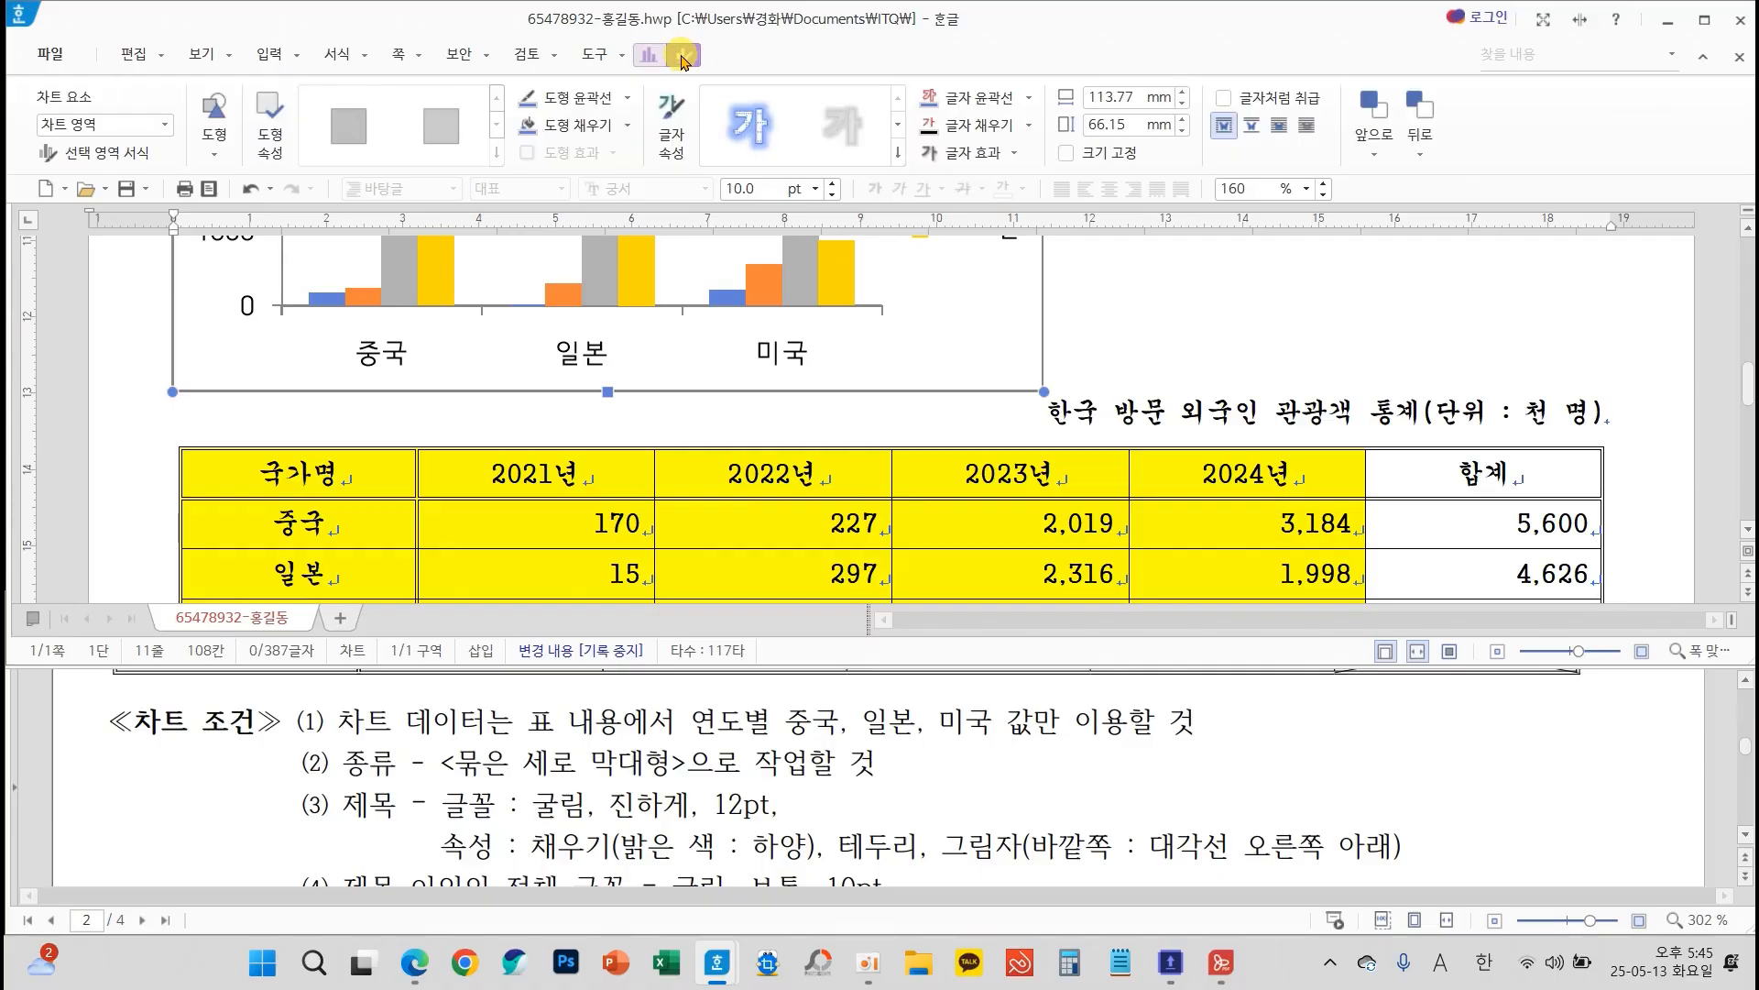
pyautogui.moveTo(700, 34)
pyautogui.mouseDown()
pyautogui.moveTo(650, 33)
pyautogui.moveTo(717, 67)
pyautogui.moveTo(701, 35)
pyautogui.mouseUp()
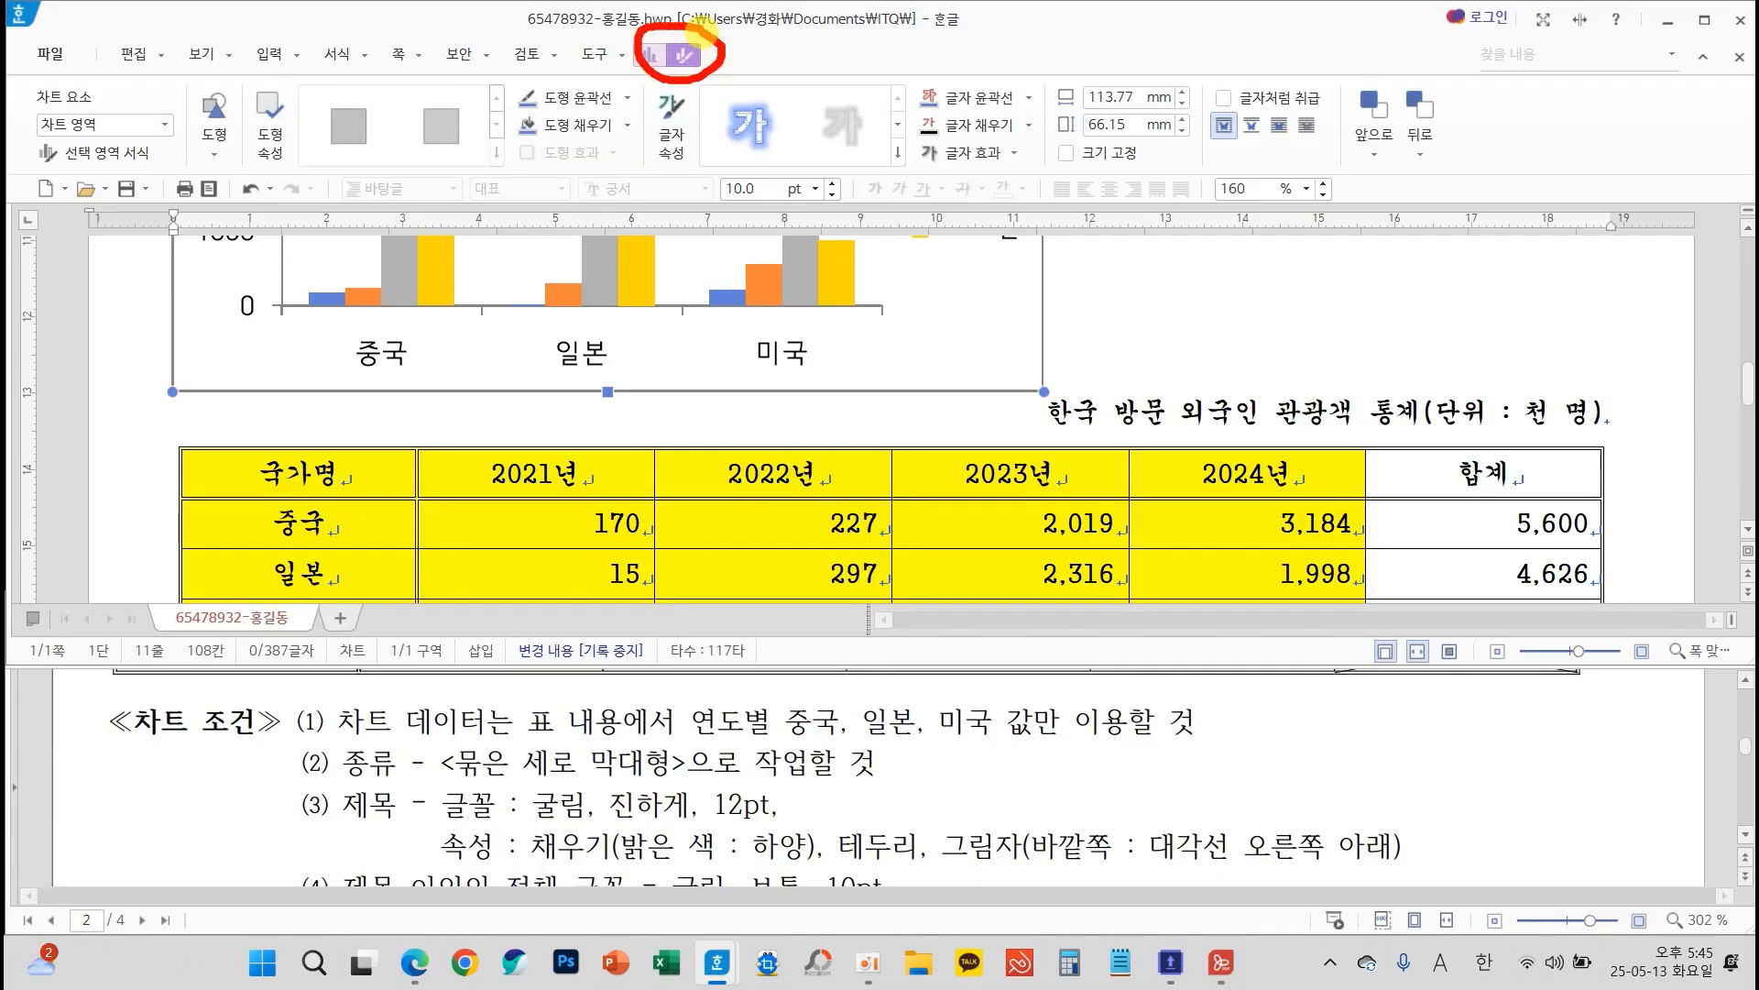
pyautogui.moveTo(1183, 78); pyautogui.dragTo(1332, 122)
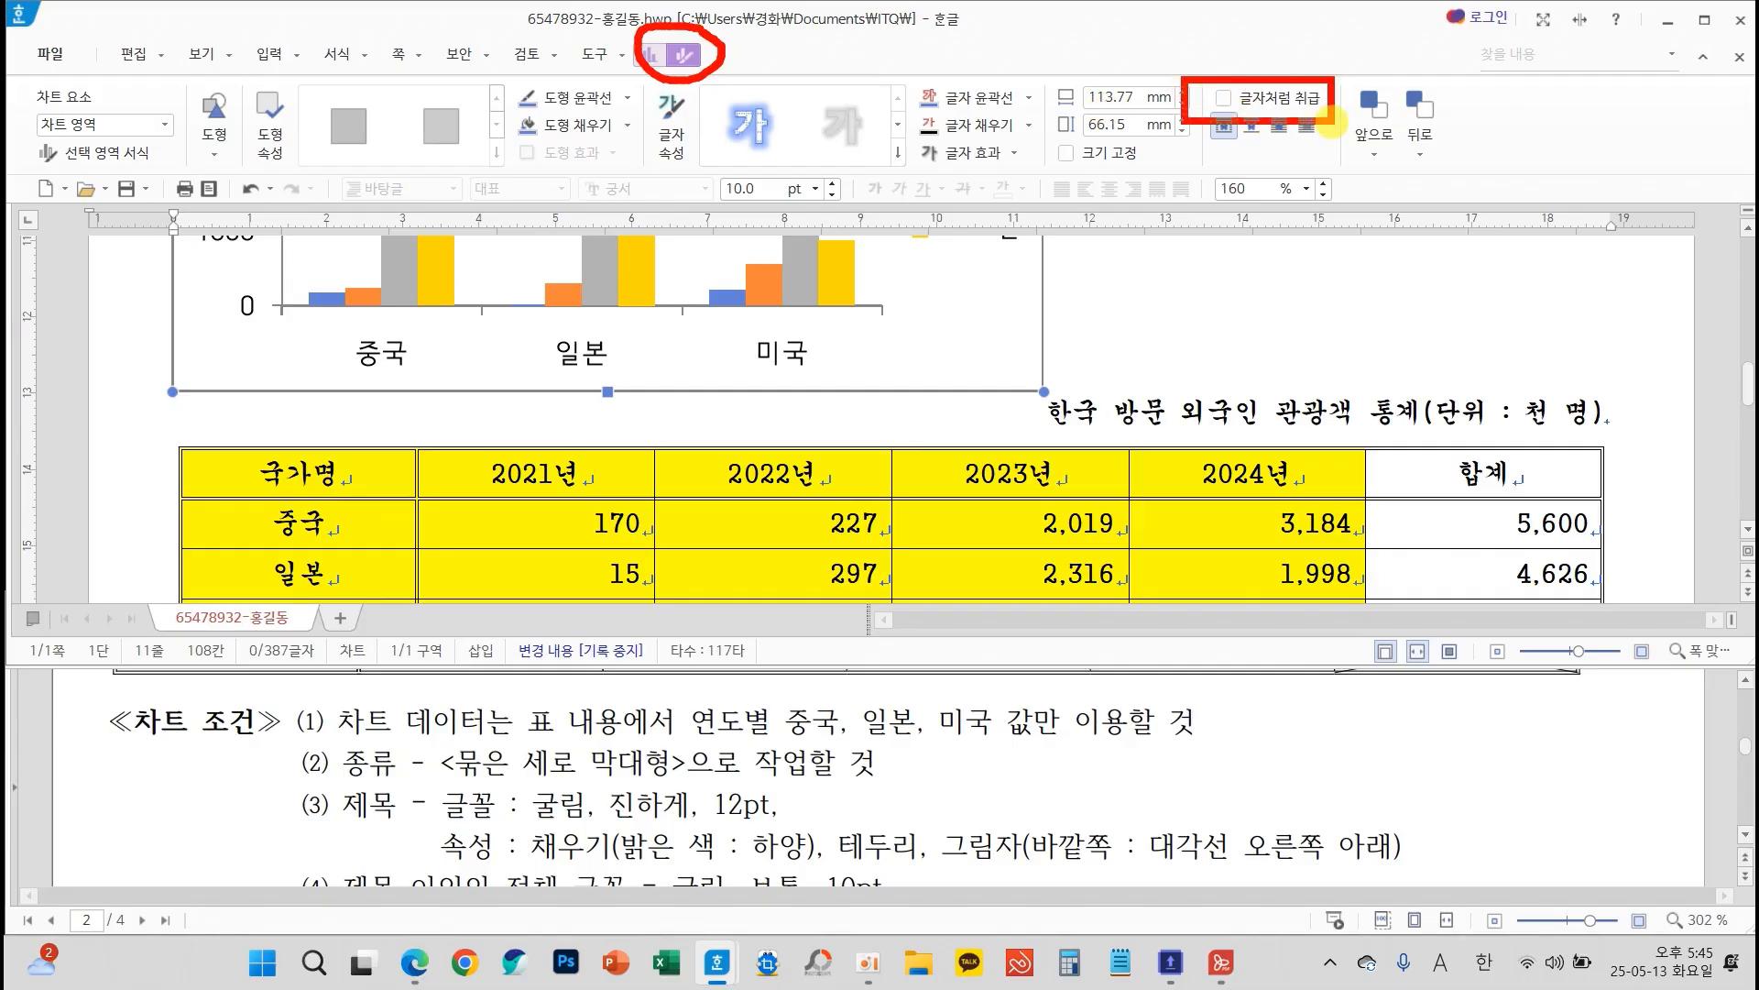
pyautogui.click(1223, 97)
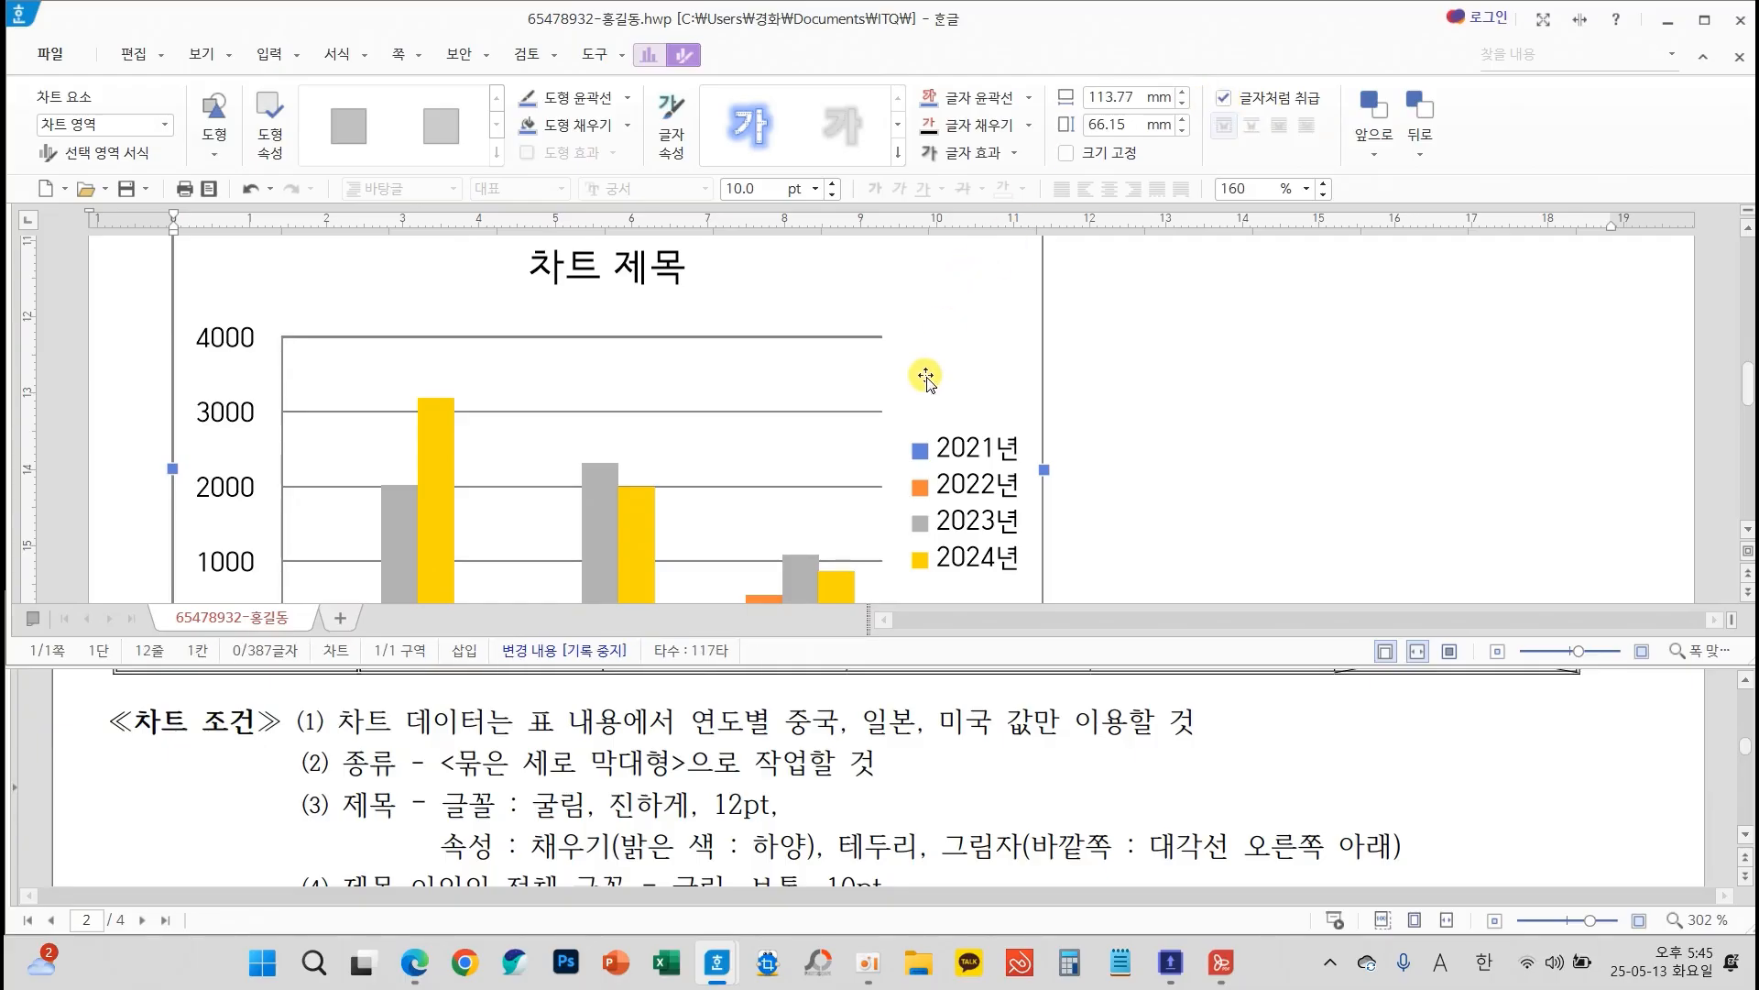
pyautogui.scroll(2, 926, 376)
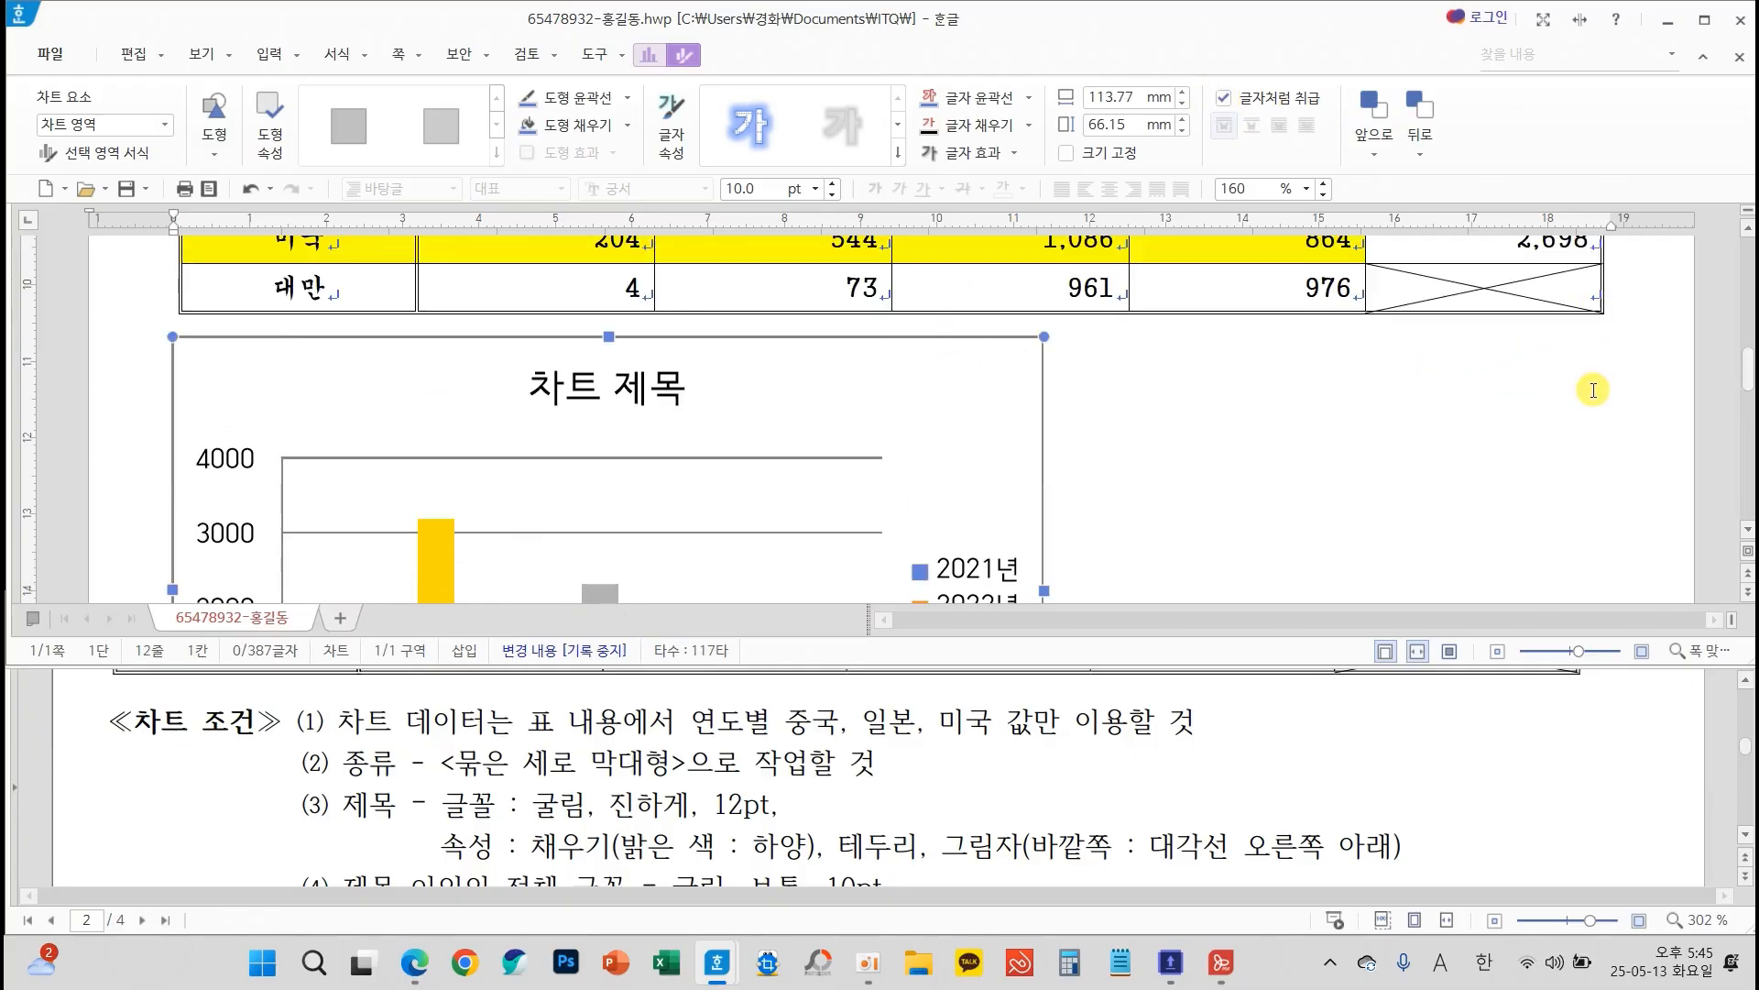
pyautogui.moveTo(1045, 591); pyautogui.dragTo(1603, 591)
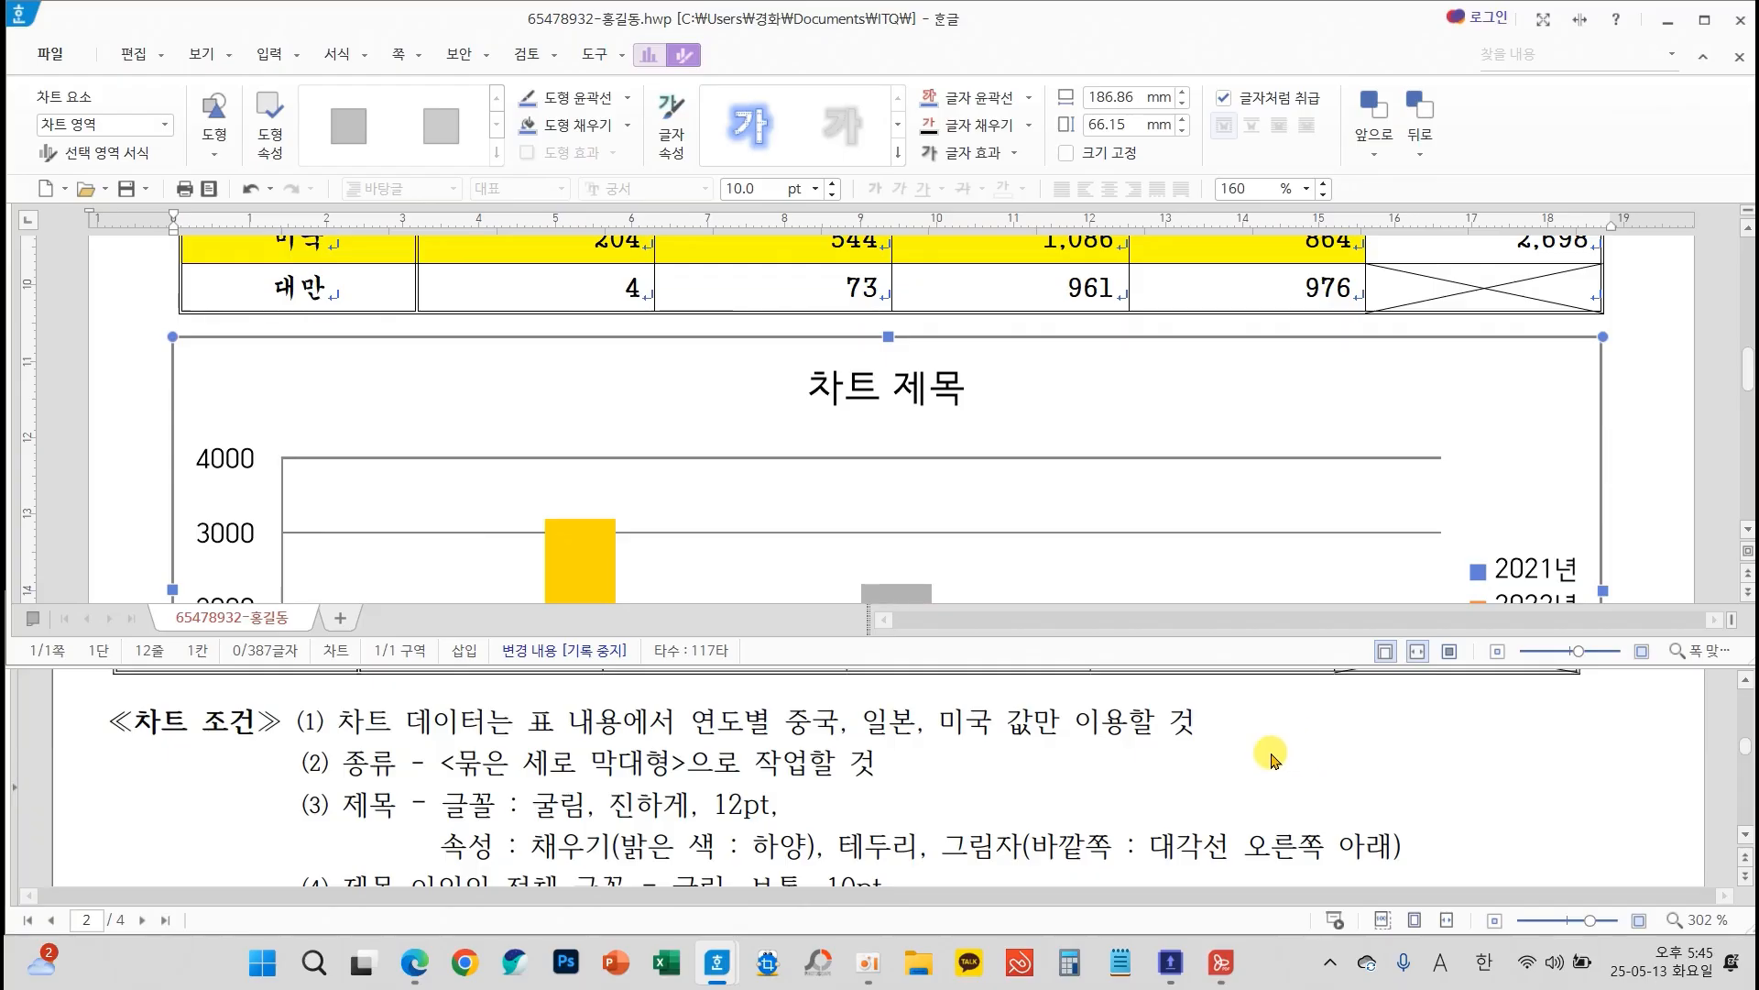
# Examine the exam sheet's chart conditions for the title's formatting and the font of all other chart text
pyautogui.scroll(-2, 1272, 759)
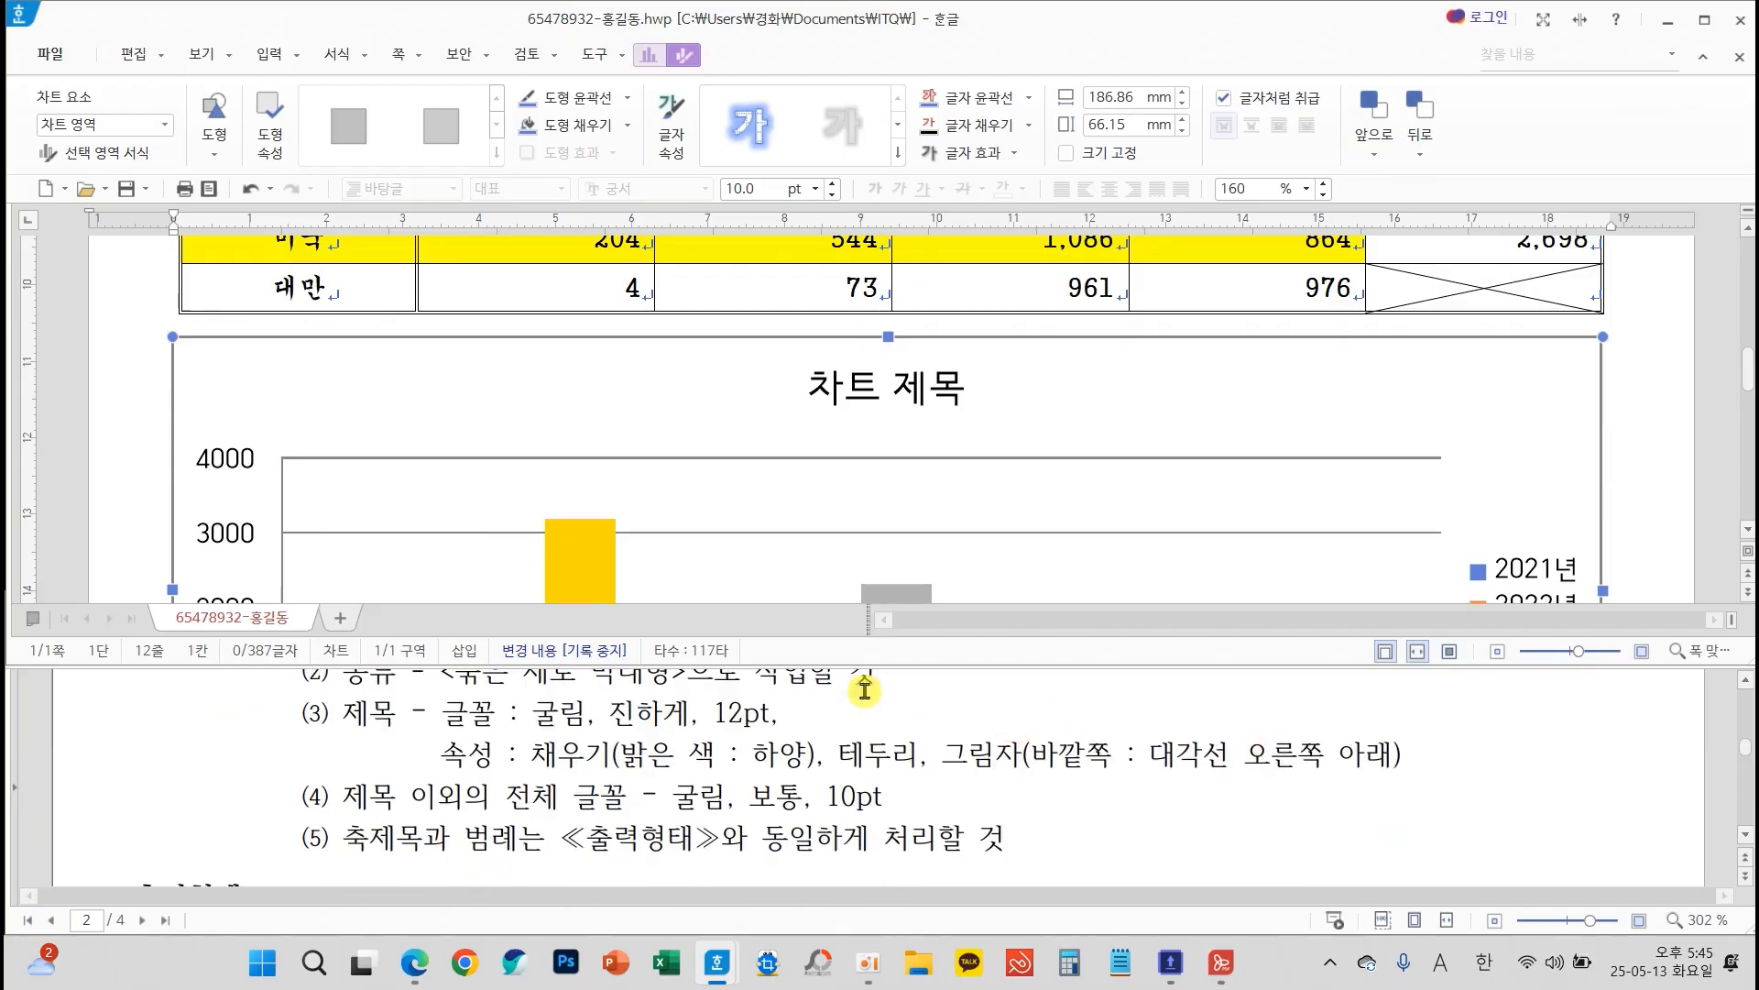
pyautogui.moveTo(315, 680)
pyautogui.mouseDown()
pyautogui.moveTo(754, 764)
pyautogui.moveTo(1398, 783)
pyautogui.mouseUp()
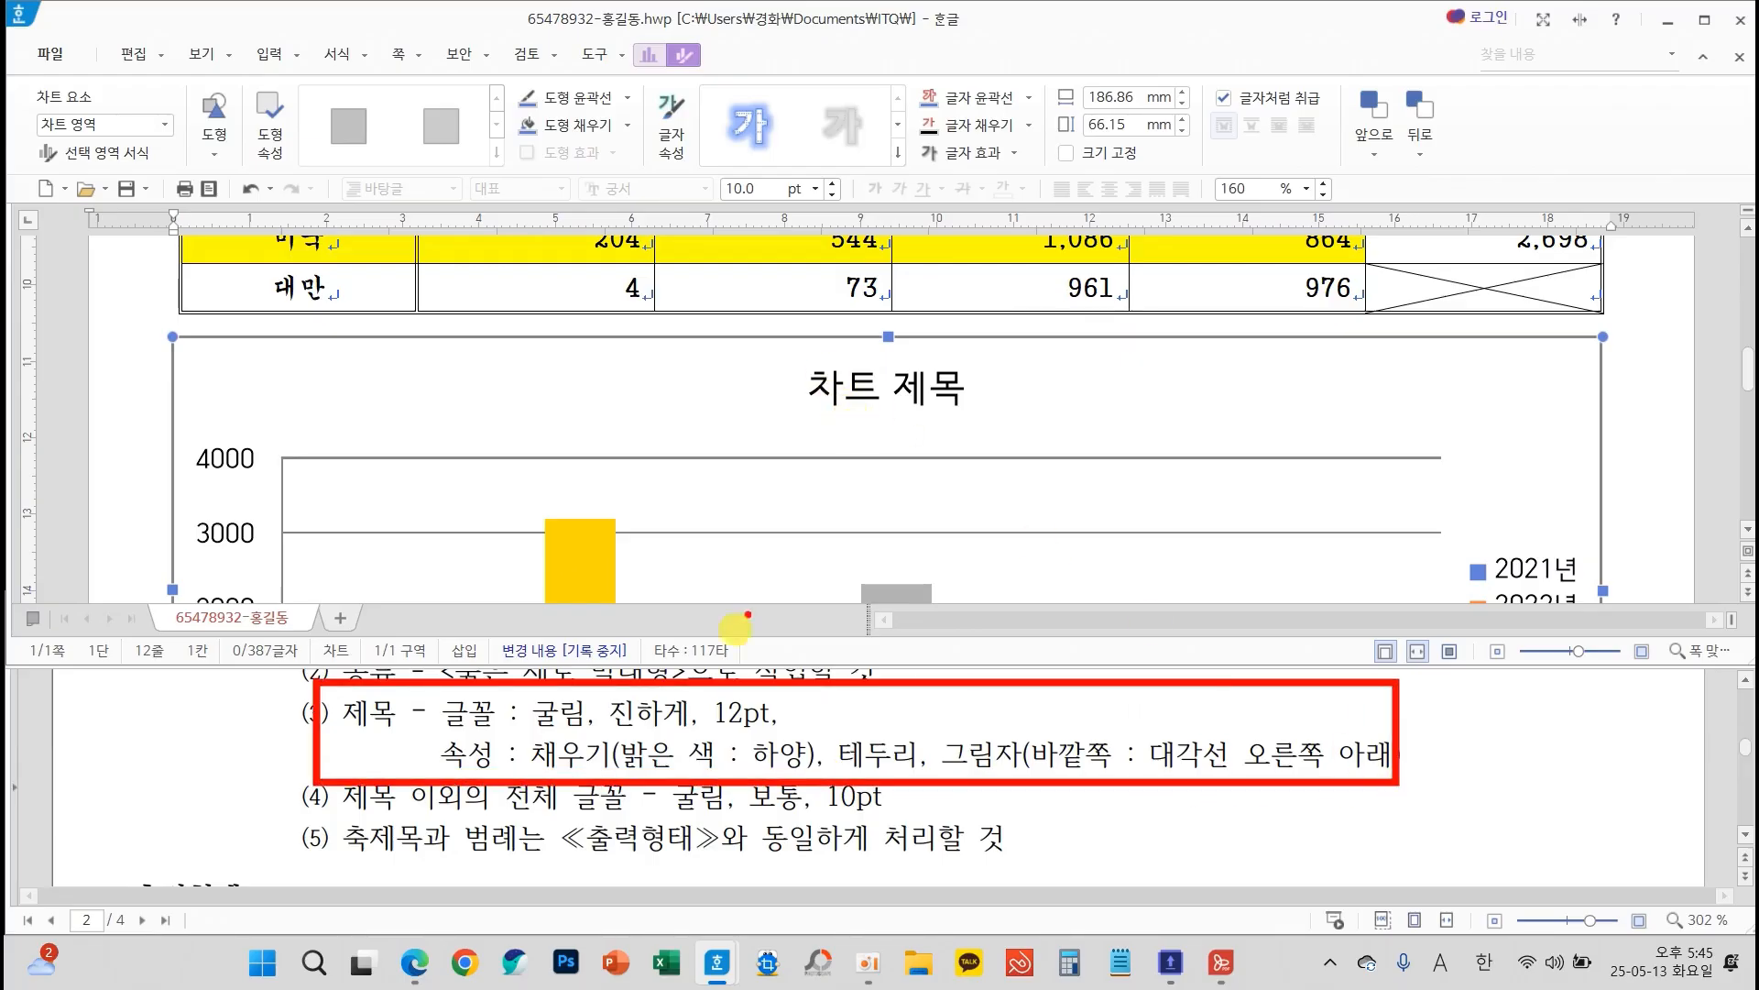
pyautogui.moveTo(343, 805); pyautogui.dragTo(582, 810)
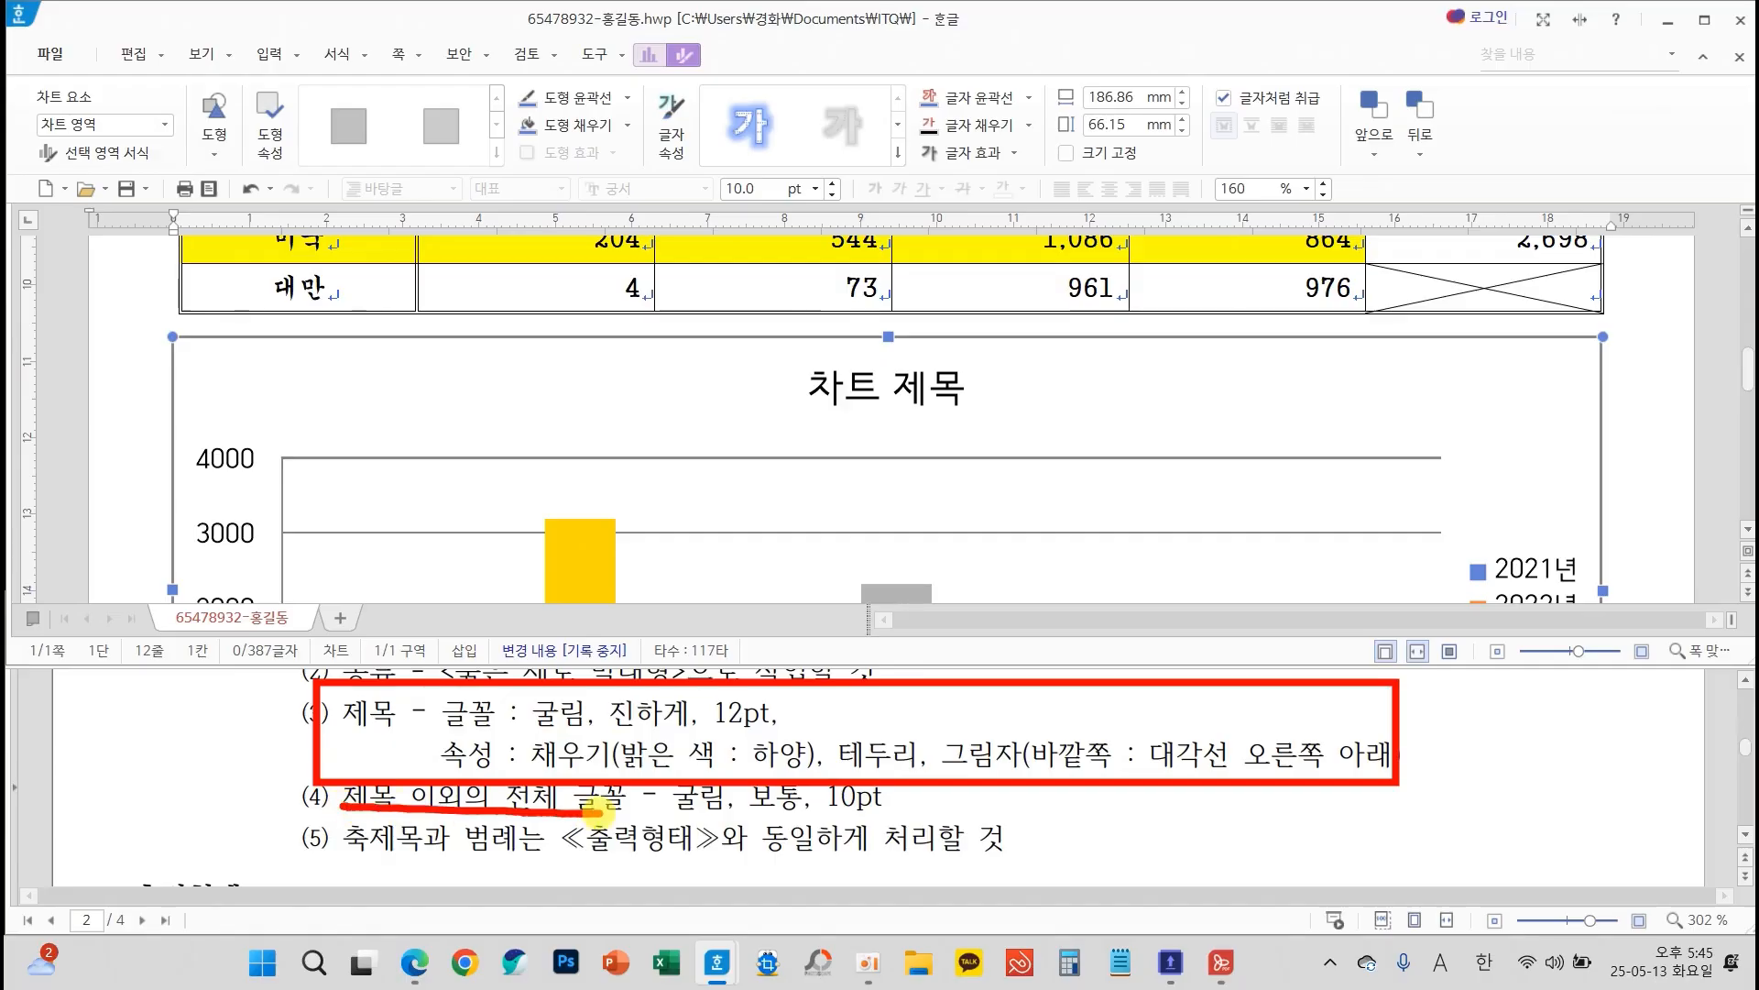
pyautogui.scroll(-3, 660, 477)
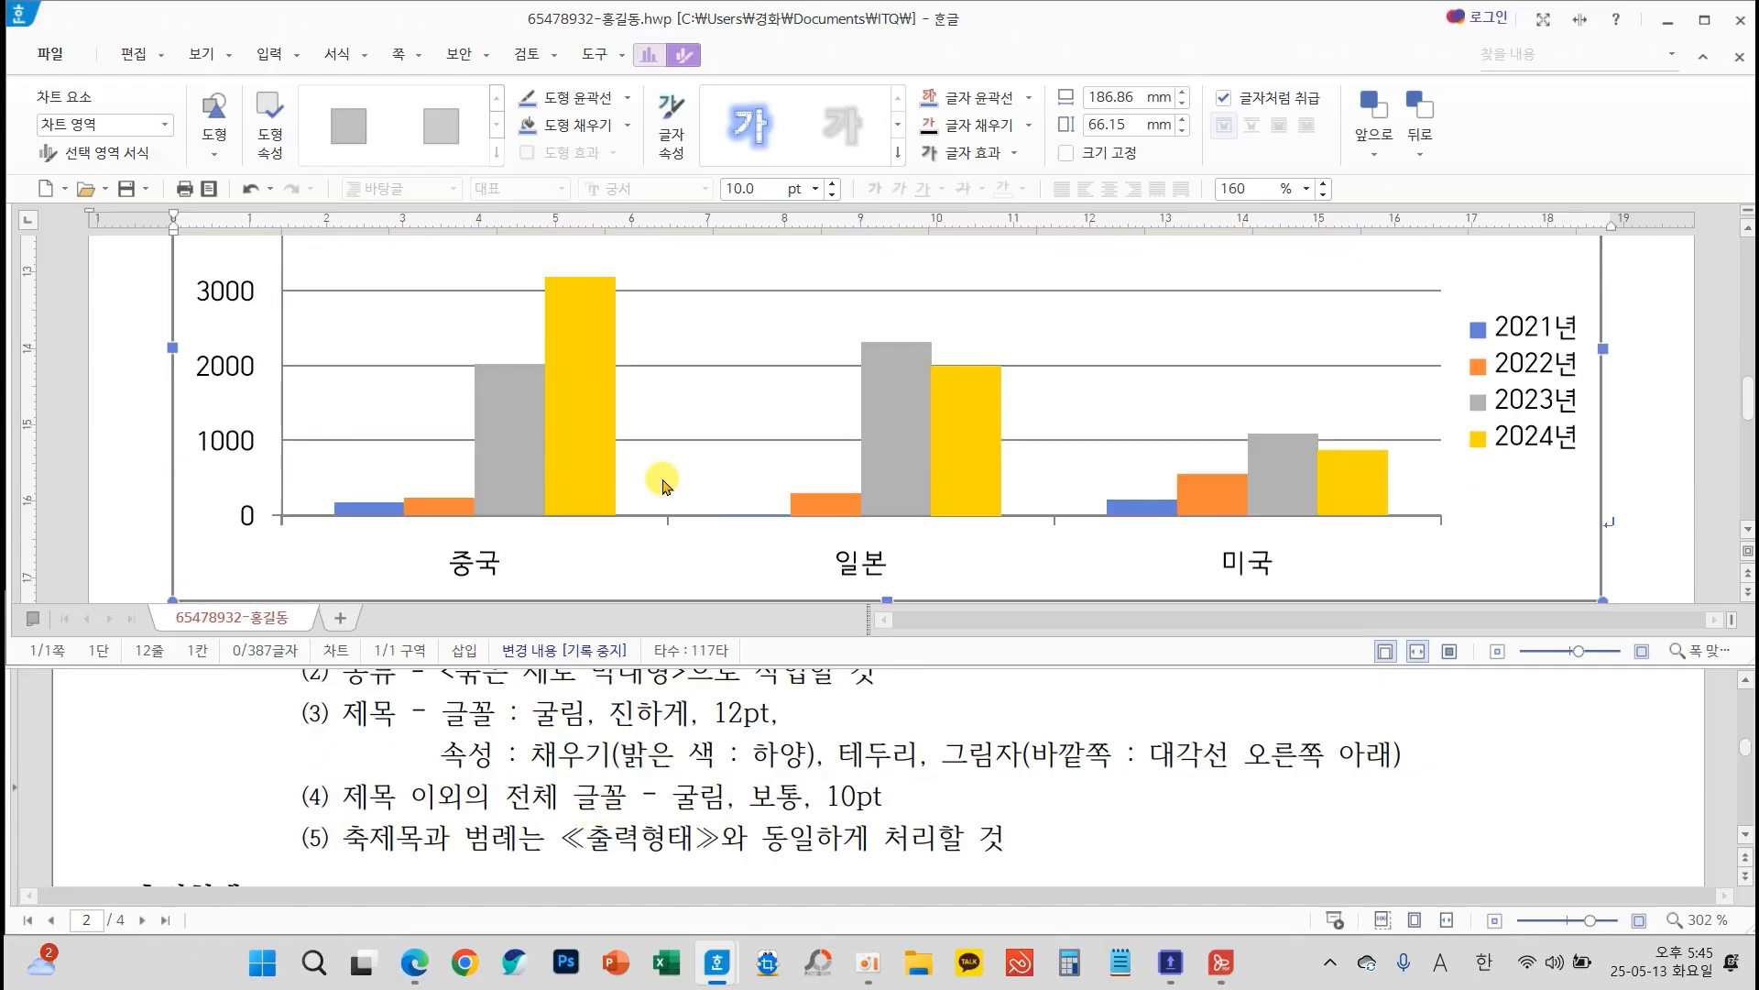
# Examine the exam sheet's ≪출력형태≫ sample chart for its title, vertical axis title and legend
pyautogui.scroll(-3, 793, 761)
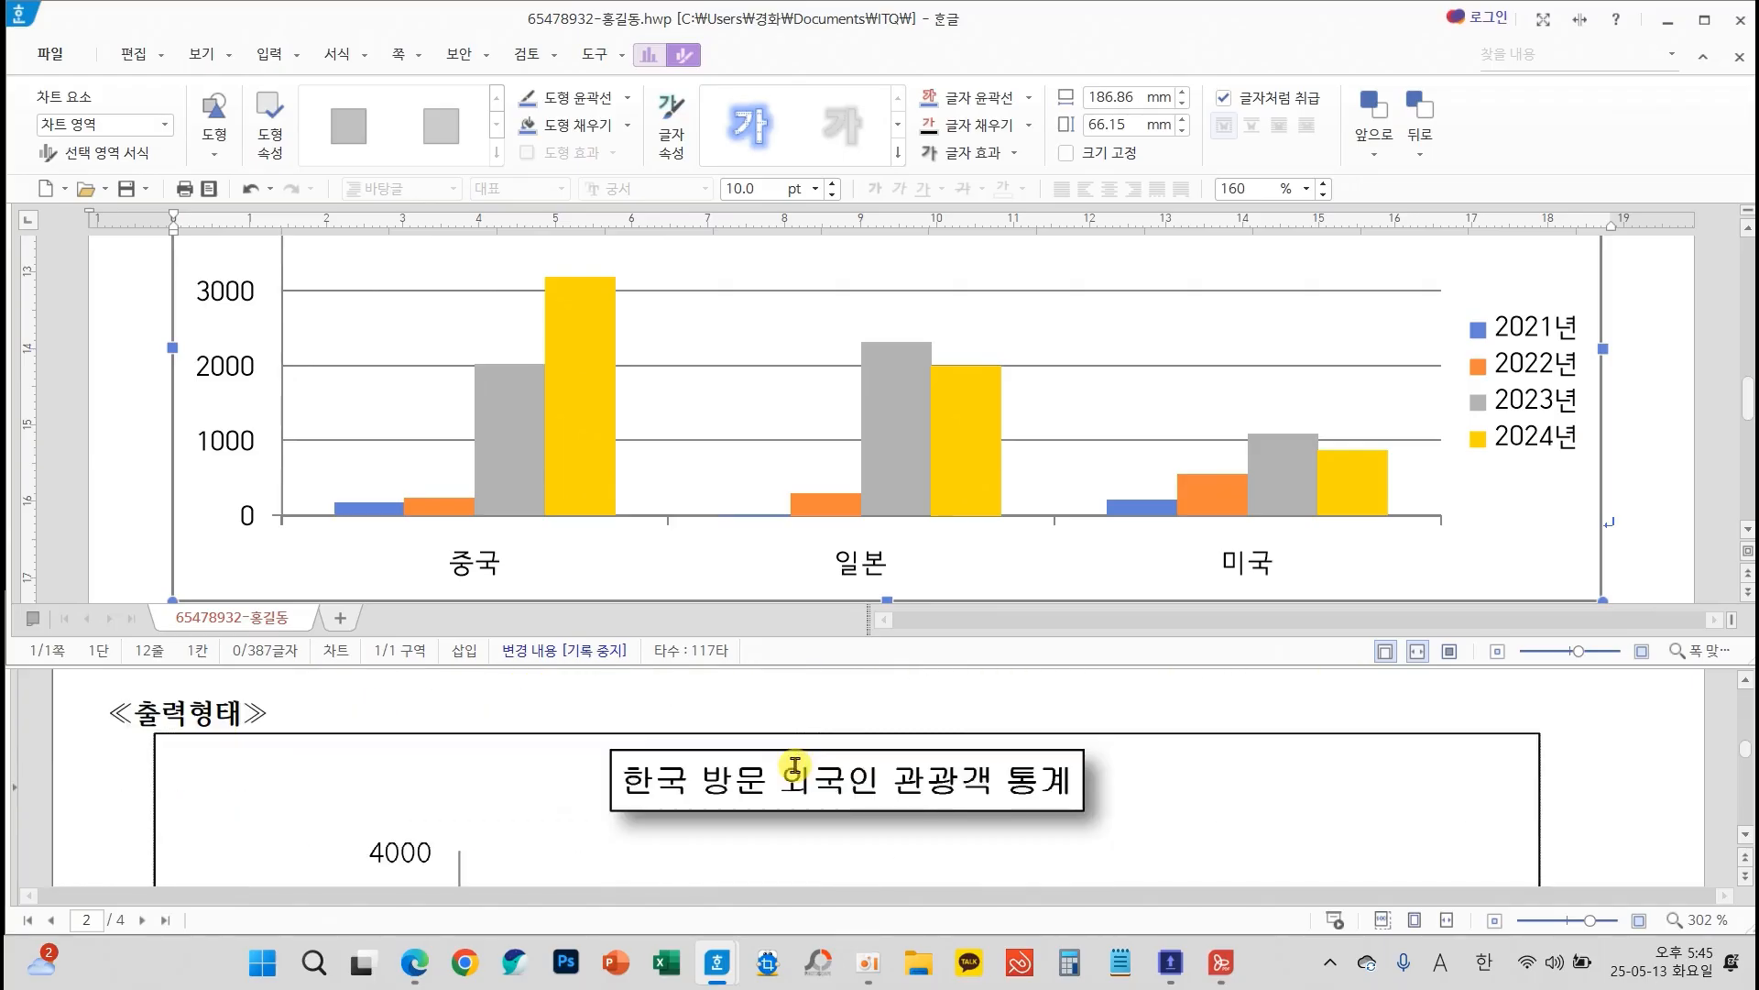
pyautogui.scroll(-3, 795, 764)
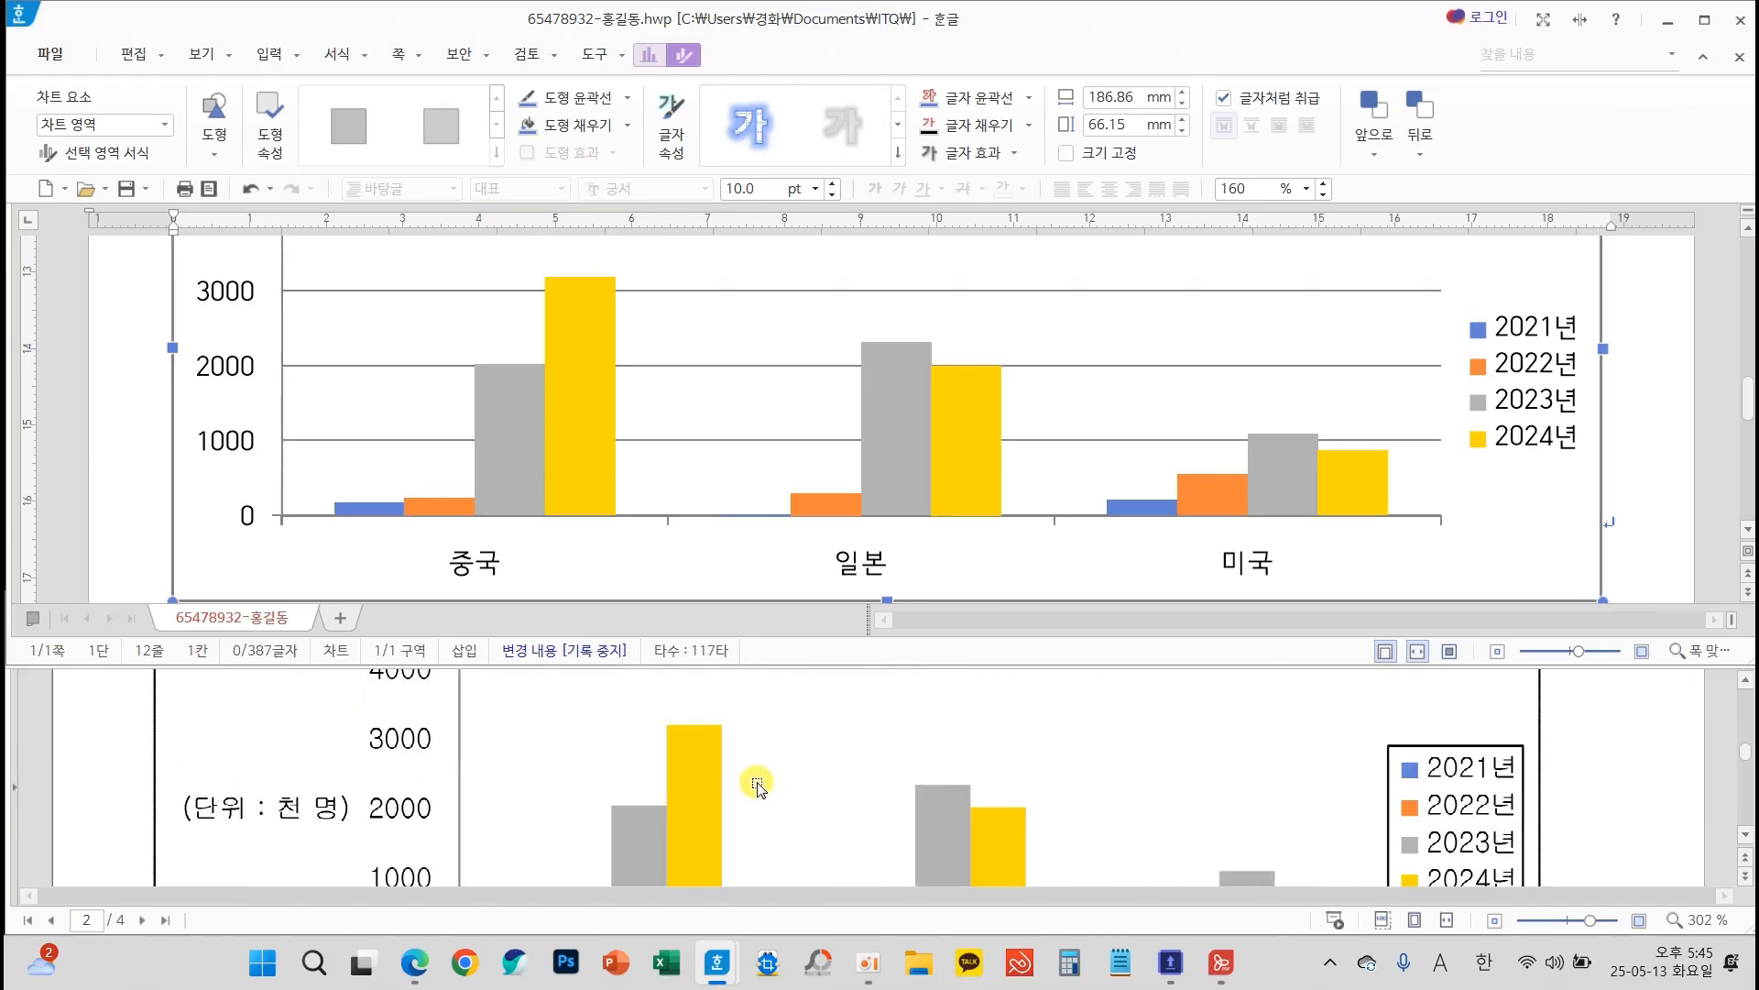
pyautogui.moveTo(347, 794)
pyautogui.mouseDown()
pyautogui.moveTo(193, 754)
pyautogui.moveTo(376, 789)
pyautogui.moveTo(316, 766)
pyautogui.mouseUp()
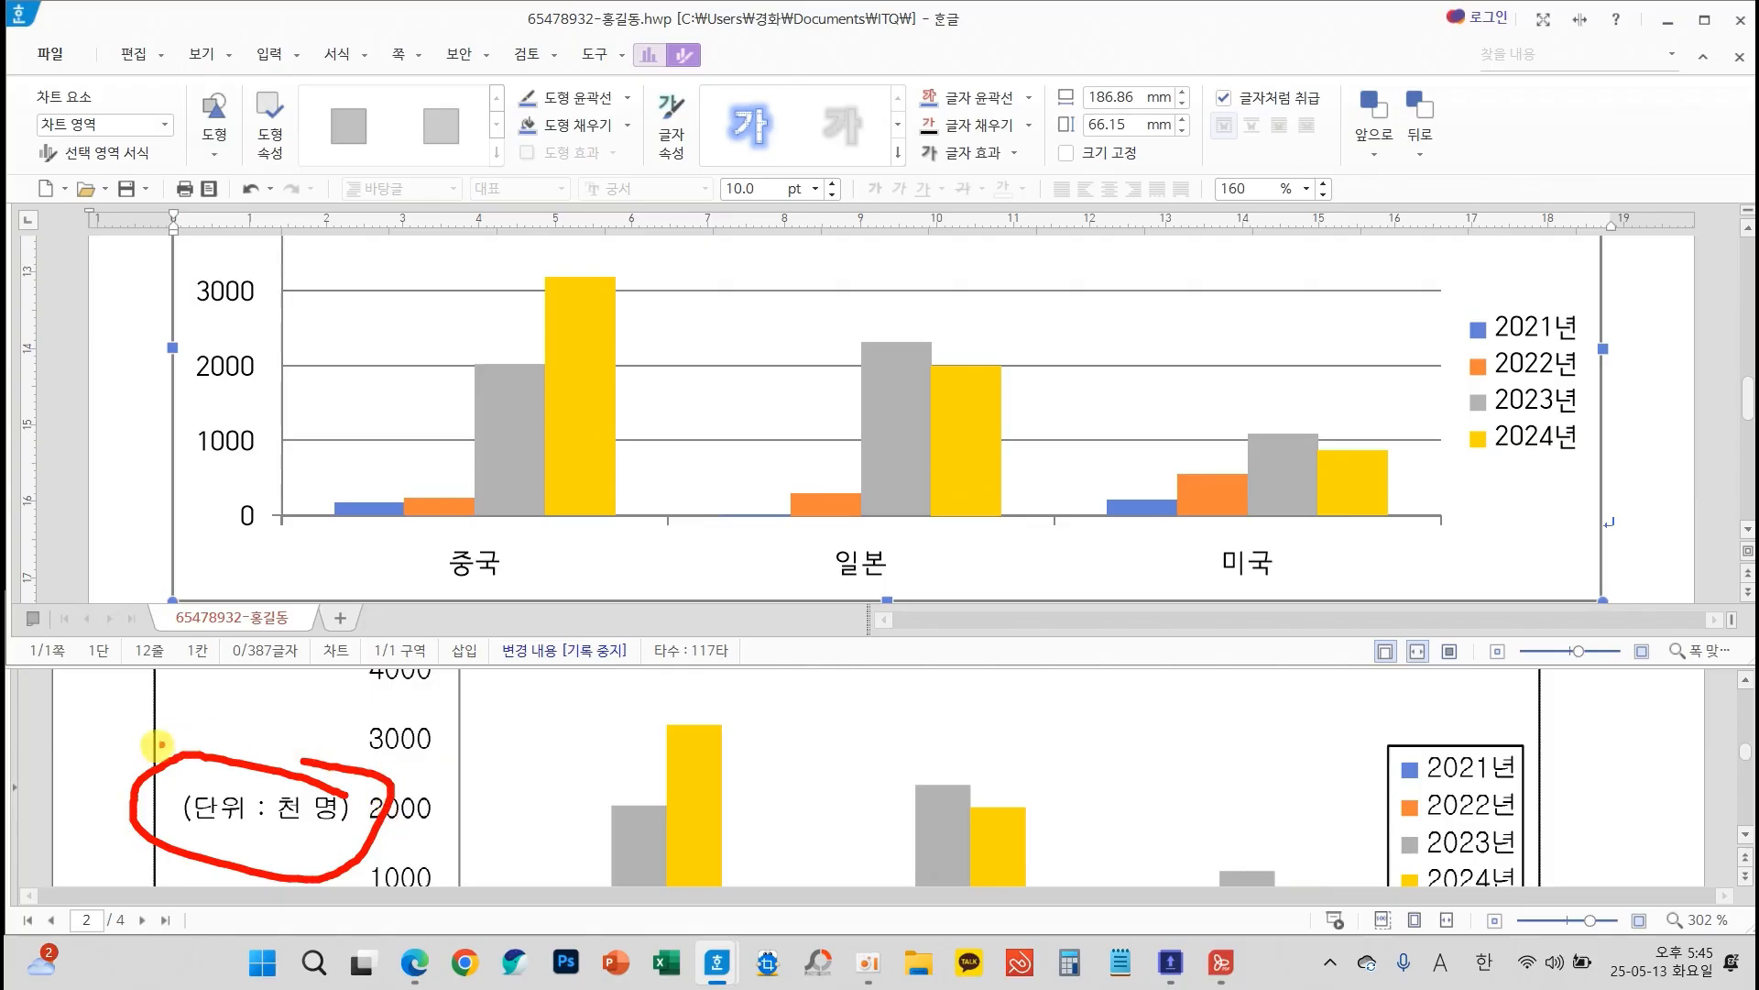
pyautogui.moveTo(101, 751)
pyautogui.mouseDown()
pyautogui.moveTo(80, 479)
pyautogui.moveTo(159, 396)
pyautogui.moveTo(123, 468)
pyautogui.mouseUp()
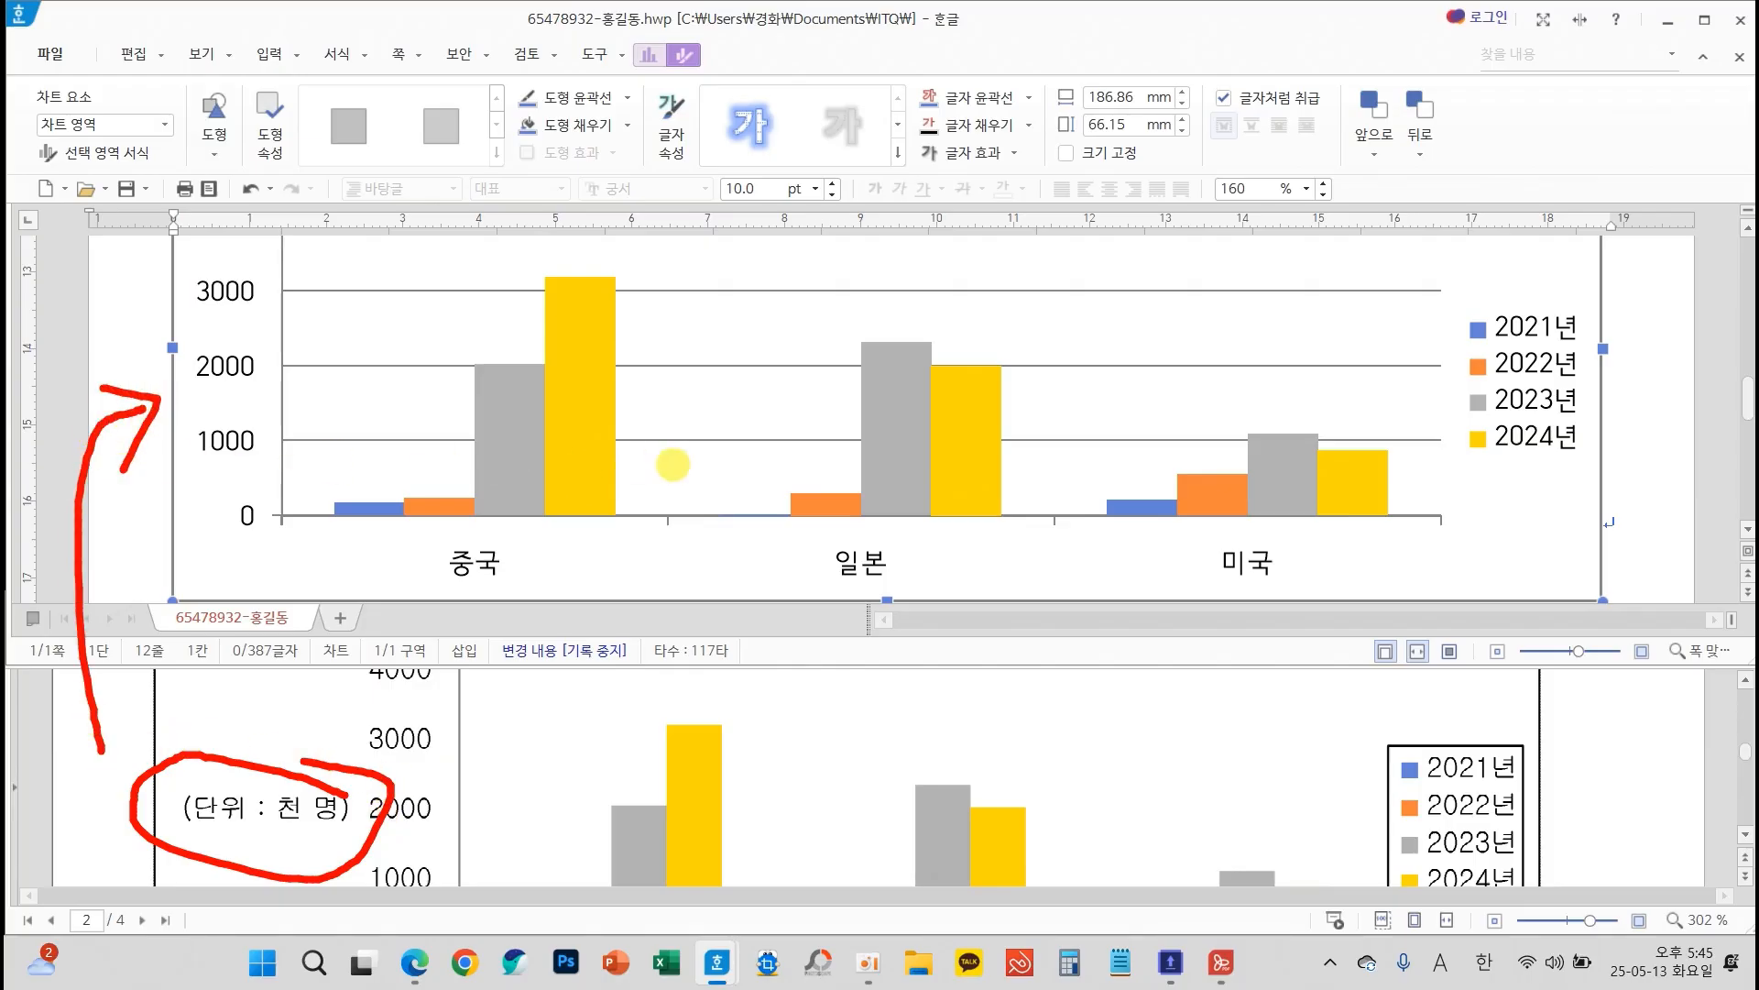
pyautogui.moveTo(717, 426); pyautogui.dragTo(775, 397)
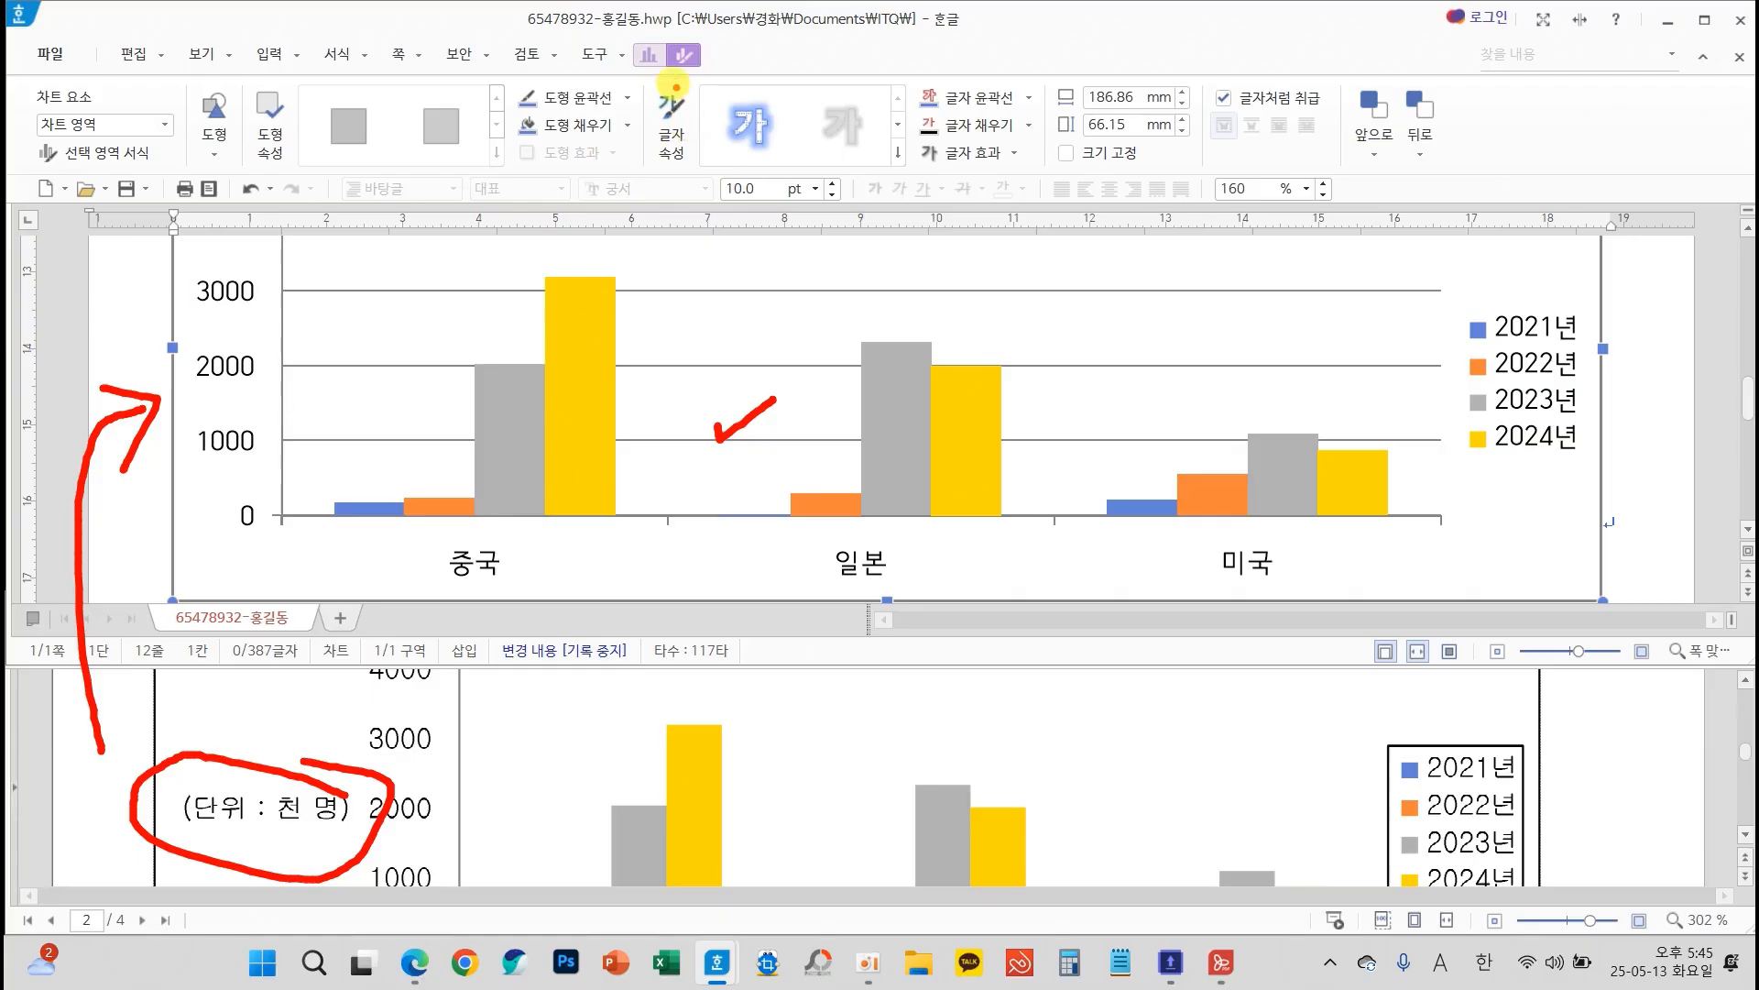
pyautogui.moveTo(657, 75)
pyautogui.mouseDown()
pyautogui.moveTo(616, 38)
pyautogui.moveTo(669, 55)
pyautogui.mouseUp()
pyautogui.press('Escape')
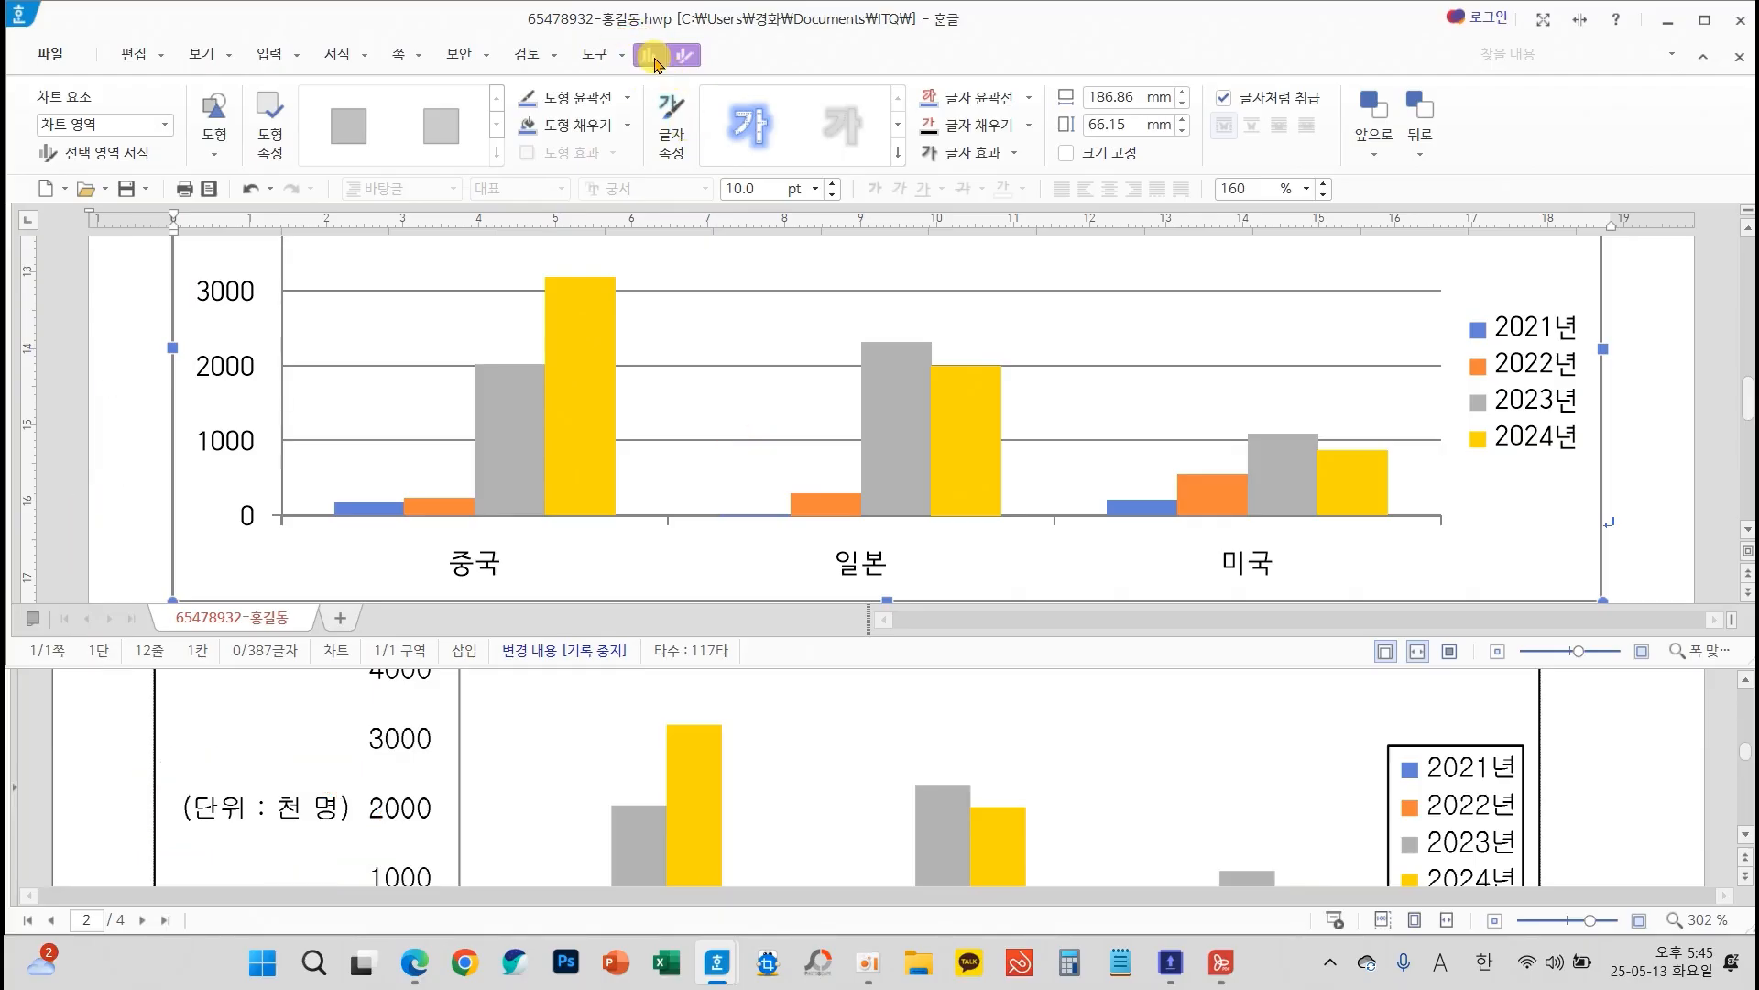
# Add a 기본 세로 axis title to the chart's vertical value axis
pyautogui.click(652, 56)
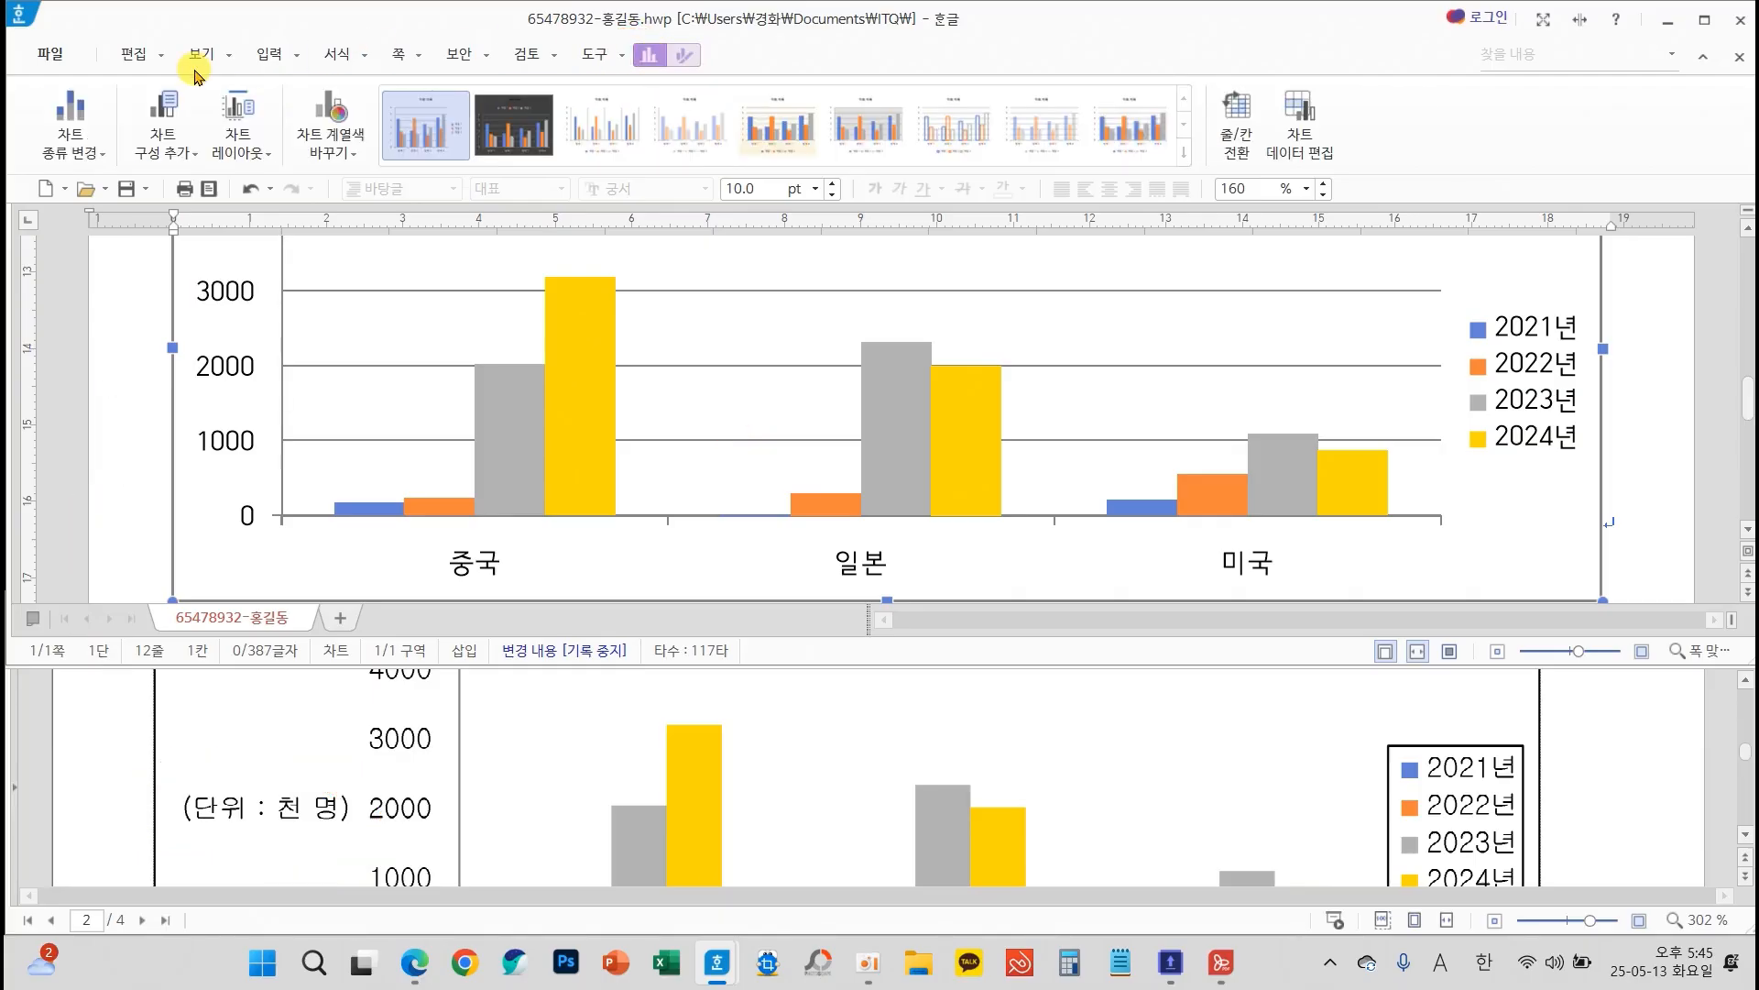
pyautogui.hotkey('ctrl', '2')
pyautogui.moveTo(180, 127)
pyautogui.mouseDown()
pyautogui.moveTo(151, 100)
pyautogui.moveTo(212, 182)
pyautogui.mouseUp()
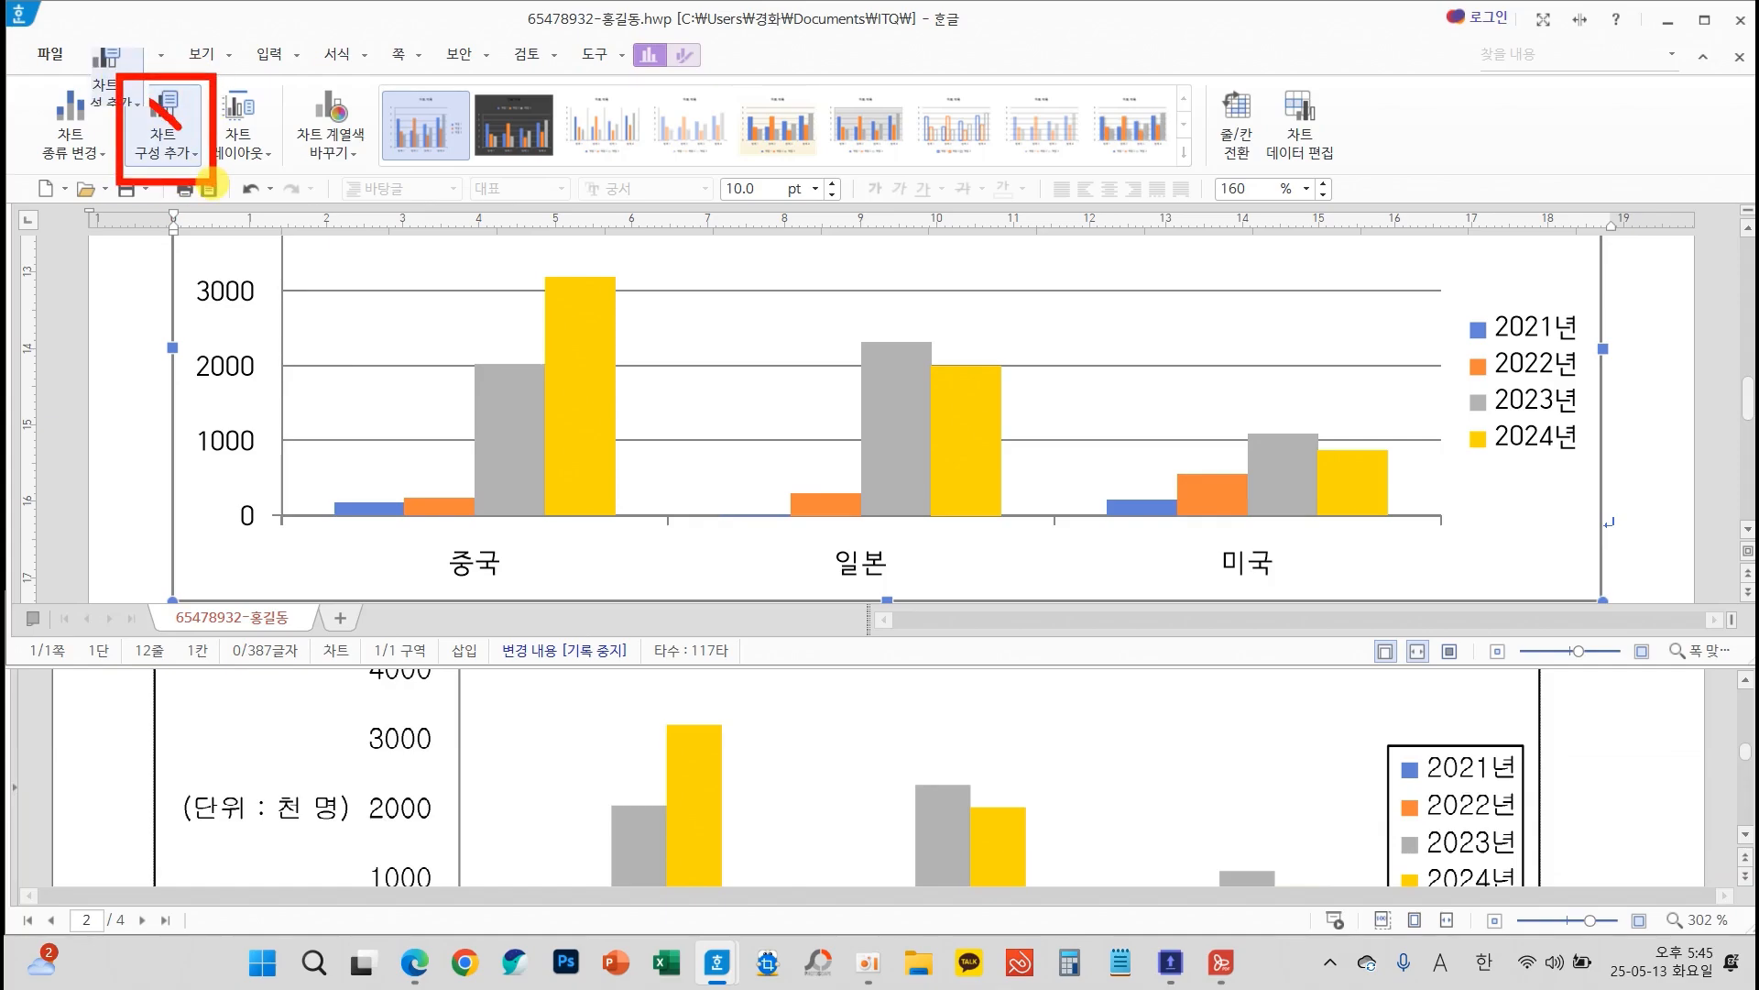
pyautogui.press('Escape')
pyautogui.click(188, 159)
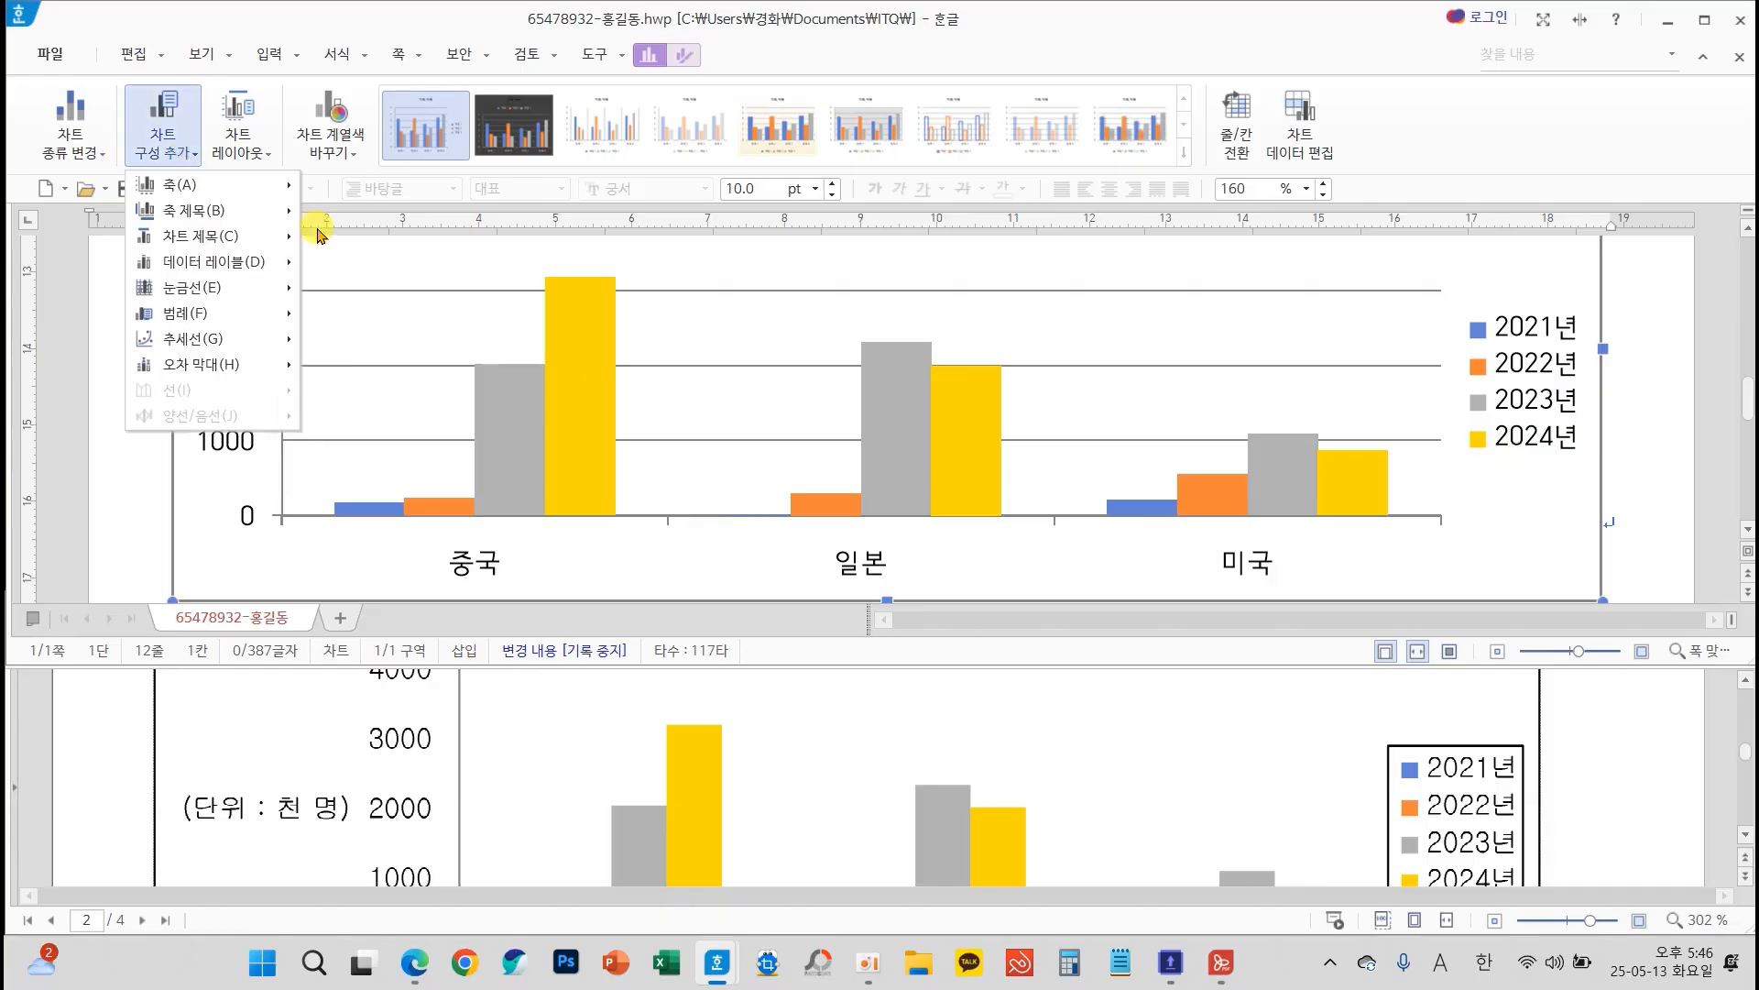
pyautogui.moveTo(257, 220)
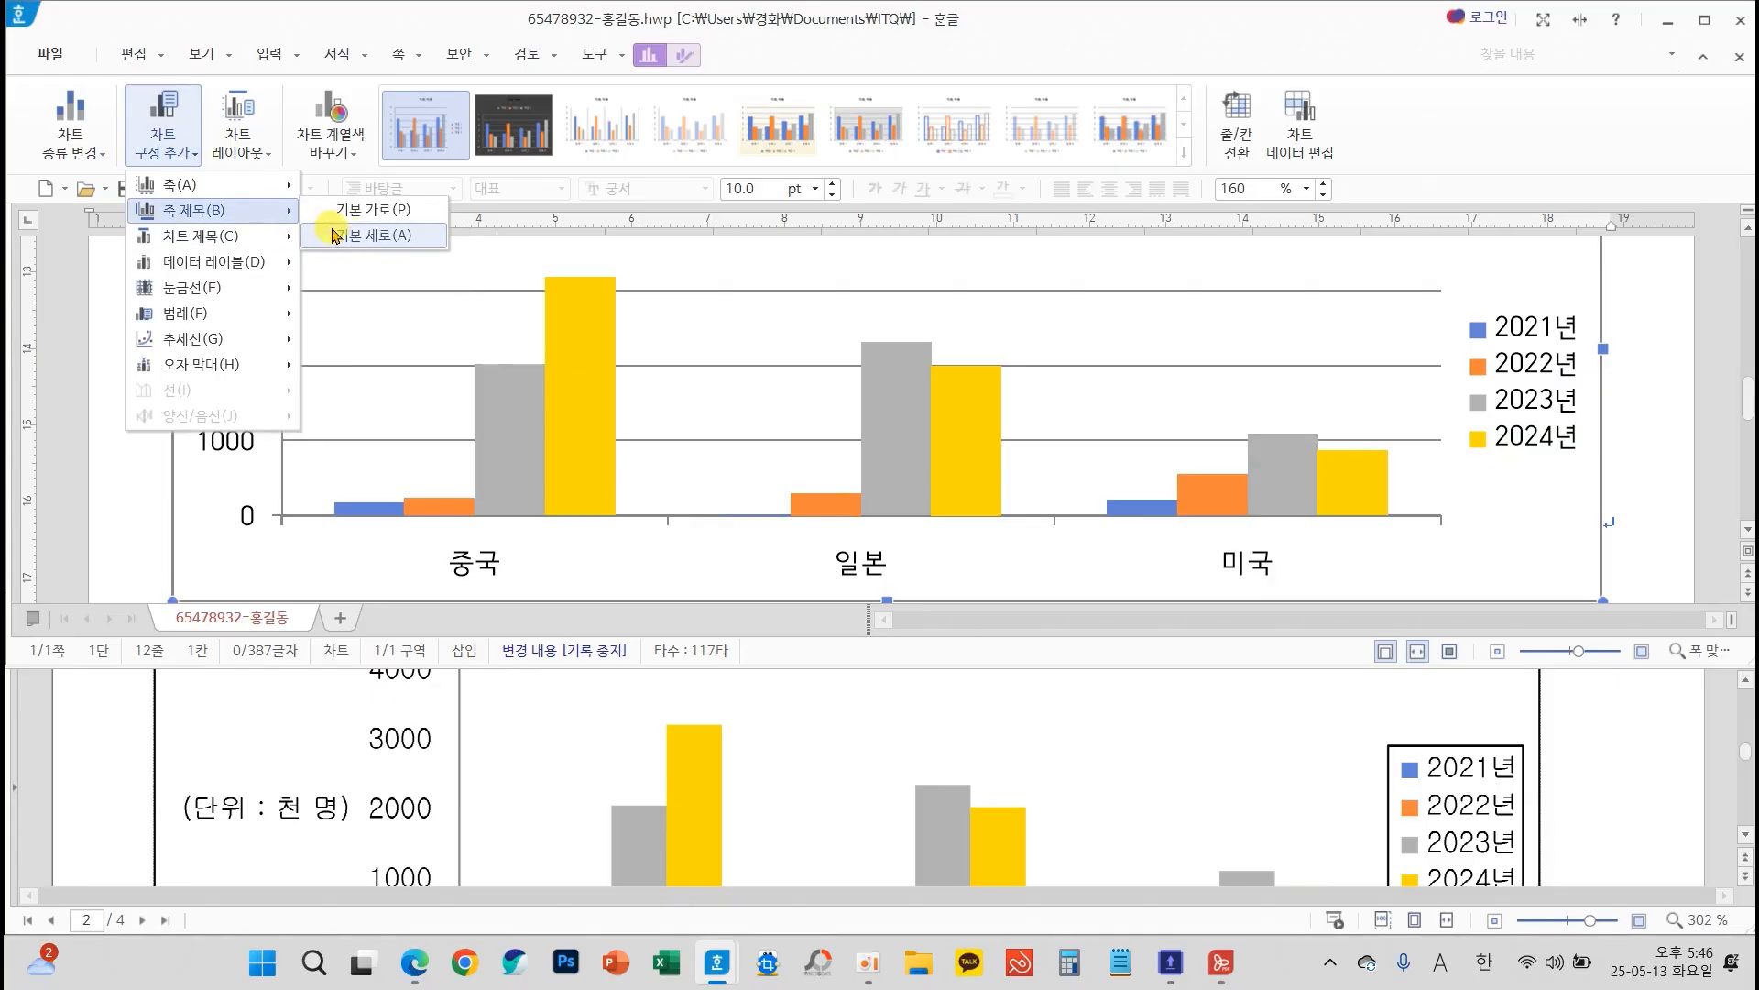
pyautogui.click(375, 237)
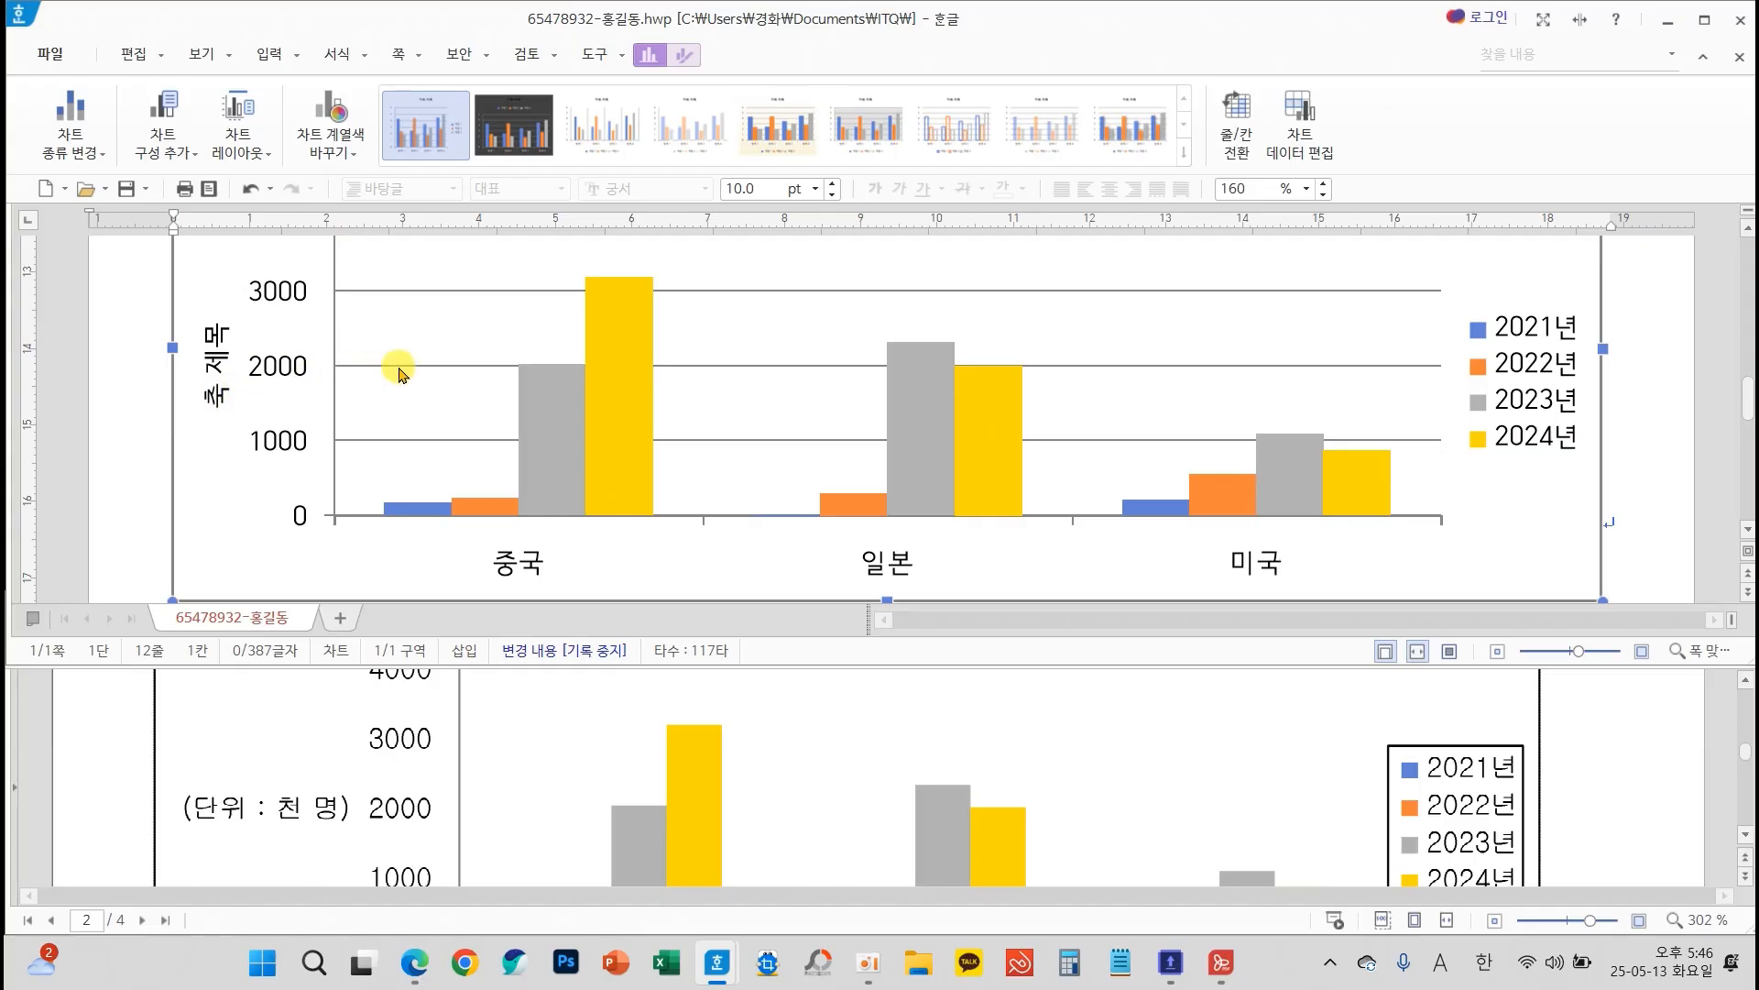
# Remove the chart's 기본 주 가로 gridlines to match the exam sheet's sample chart
pyautogui.click(169, 147)
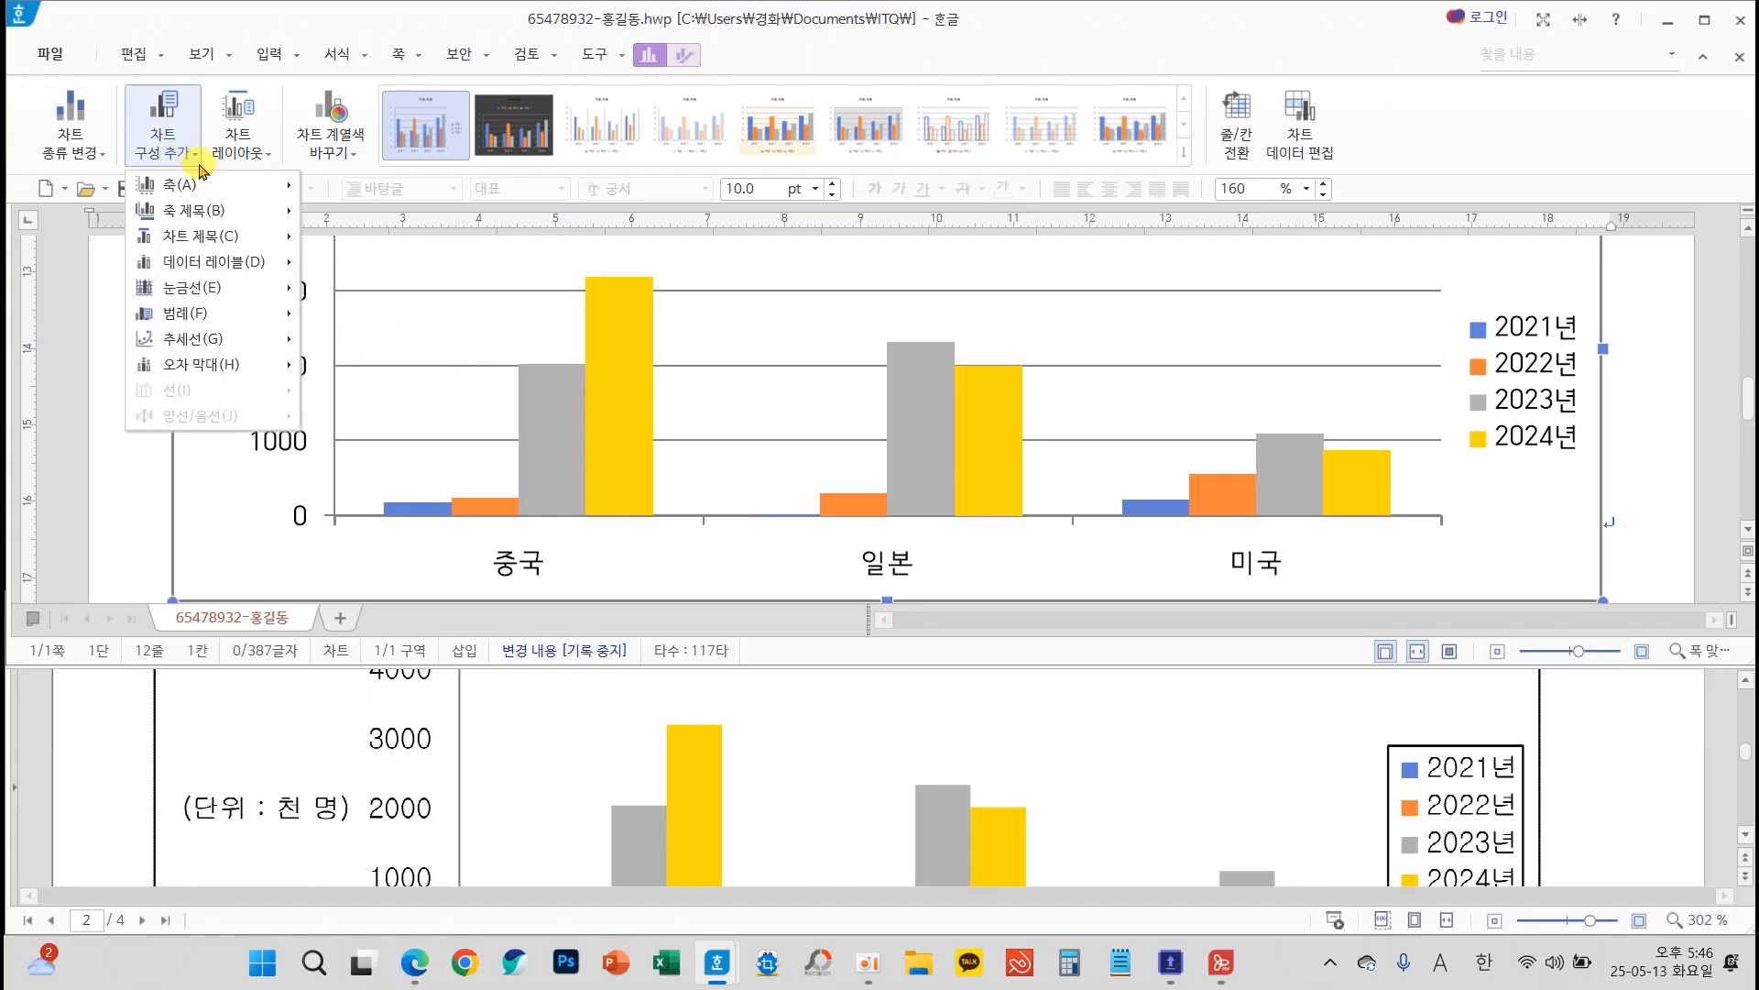
pyautogui.moveTo(216, 289)
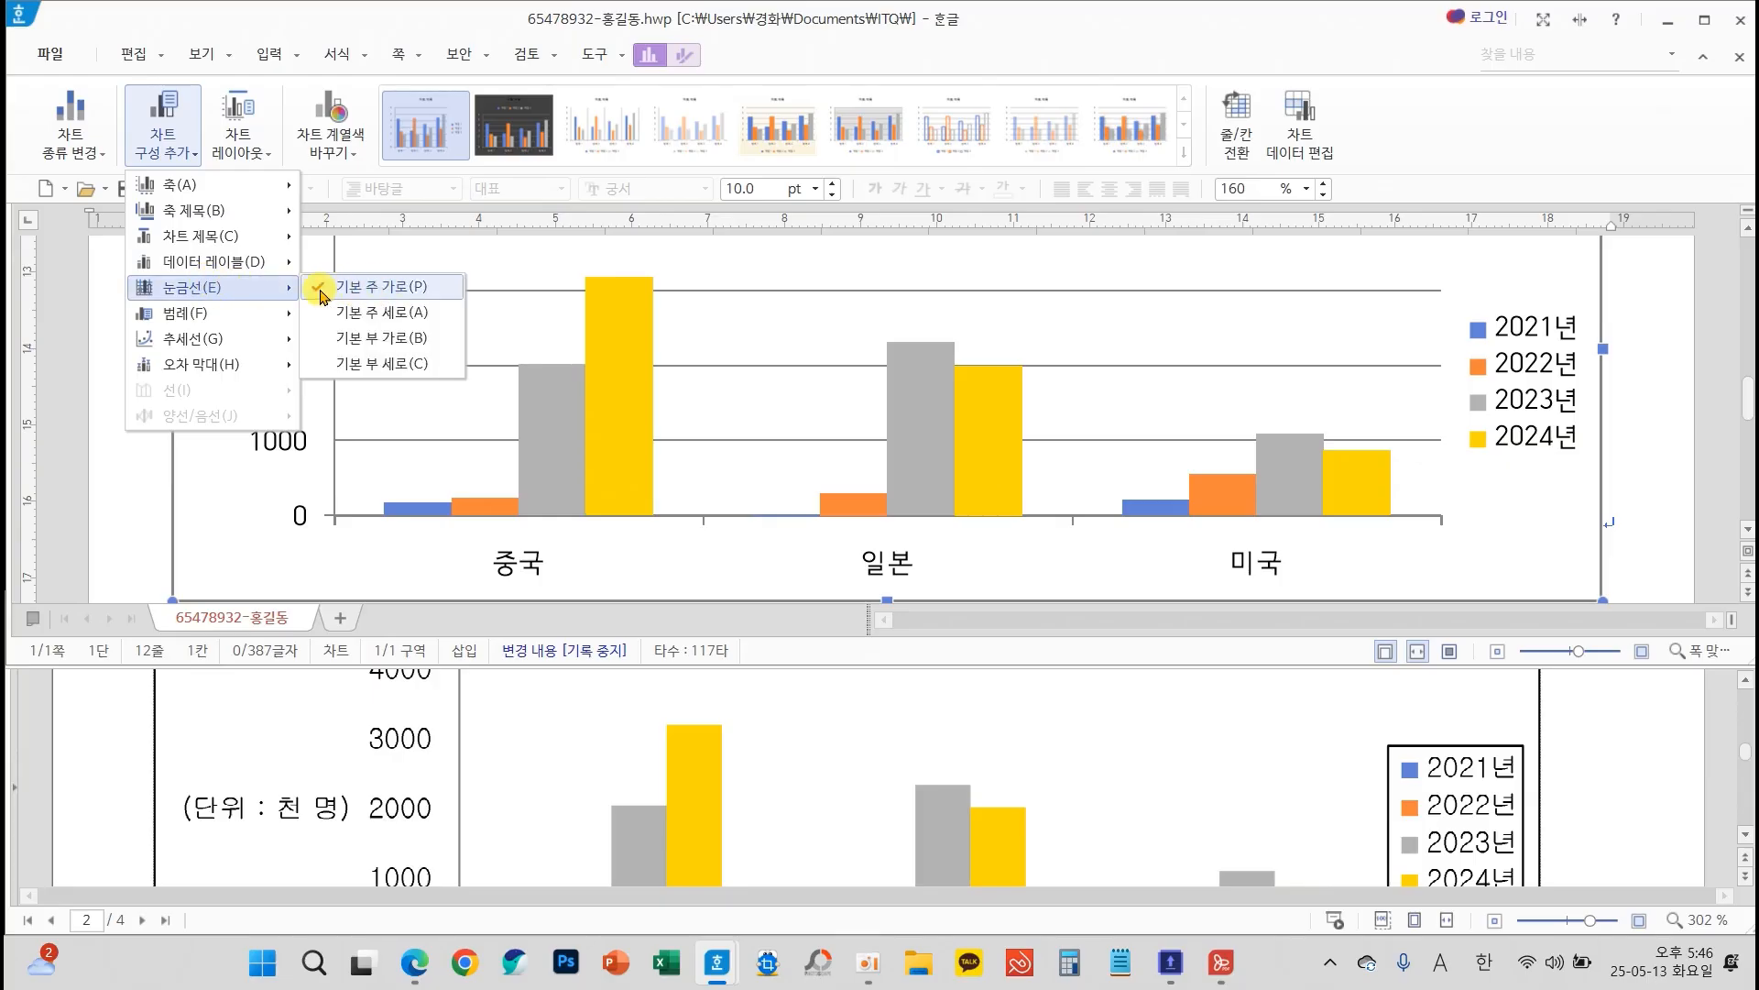
pyautogui.click(360, 290)
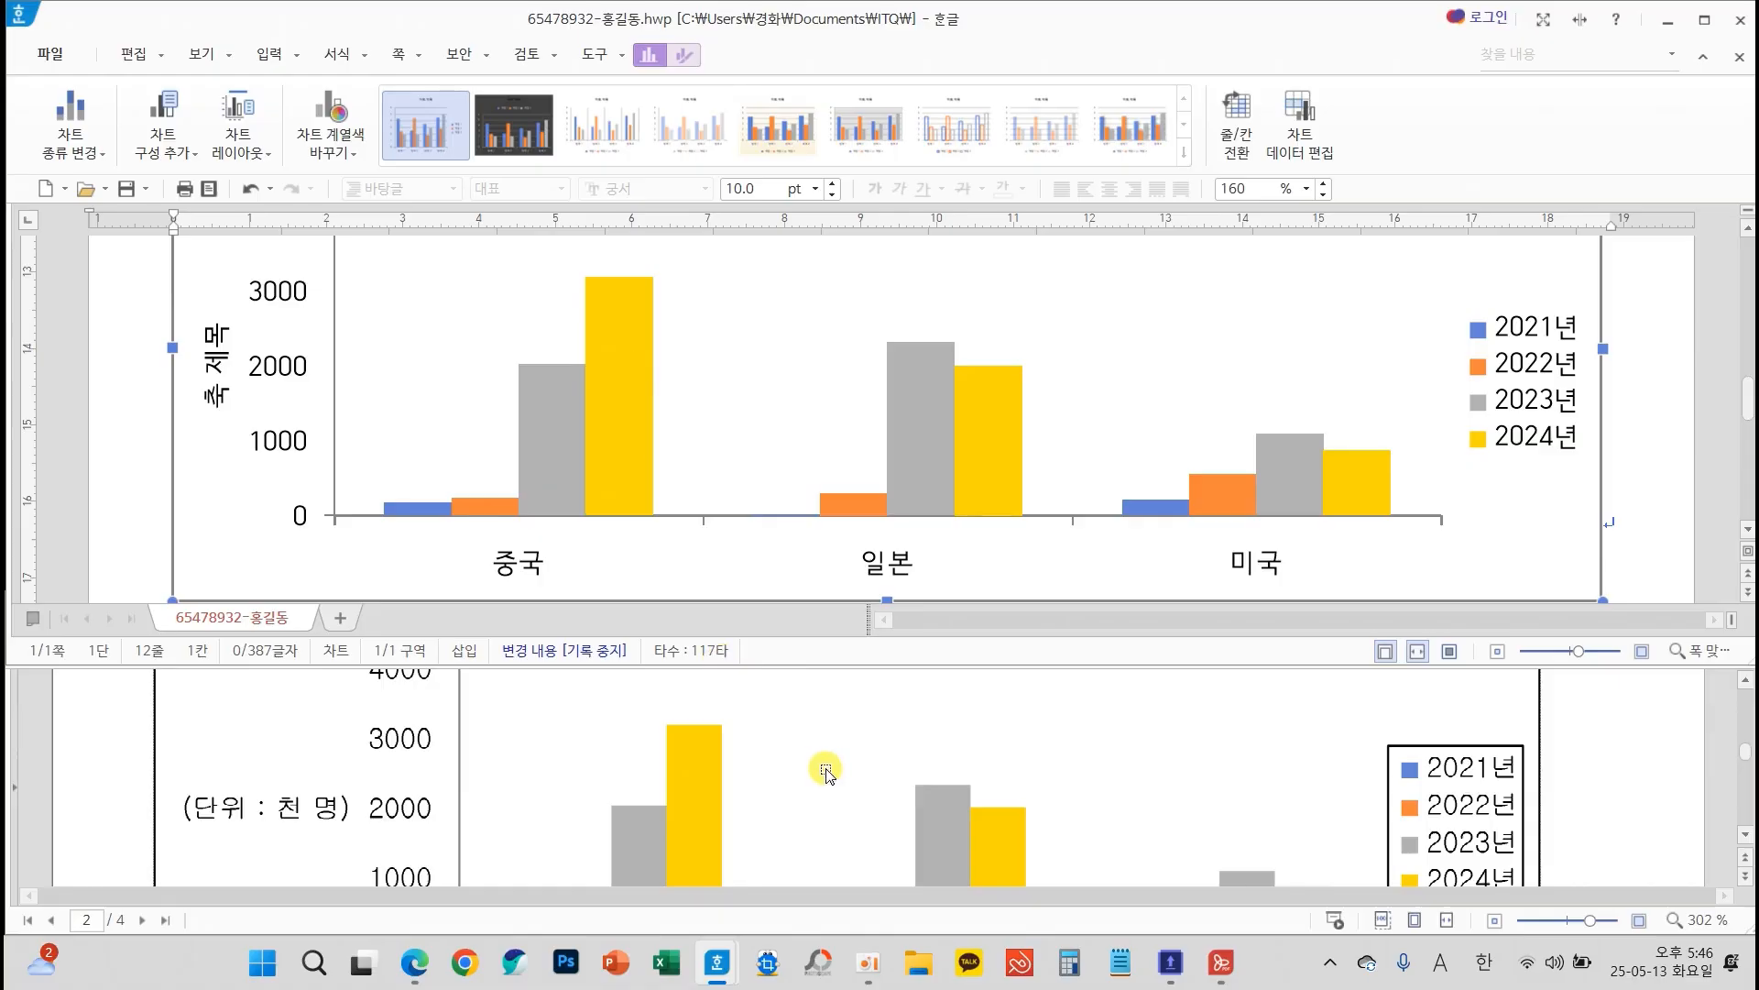
# Select the 차트 제목 placeholder title of the column chart
pyautogui.scroll(5, 825, 761)
pyautogui.scroll(3, 797, 570)
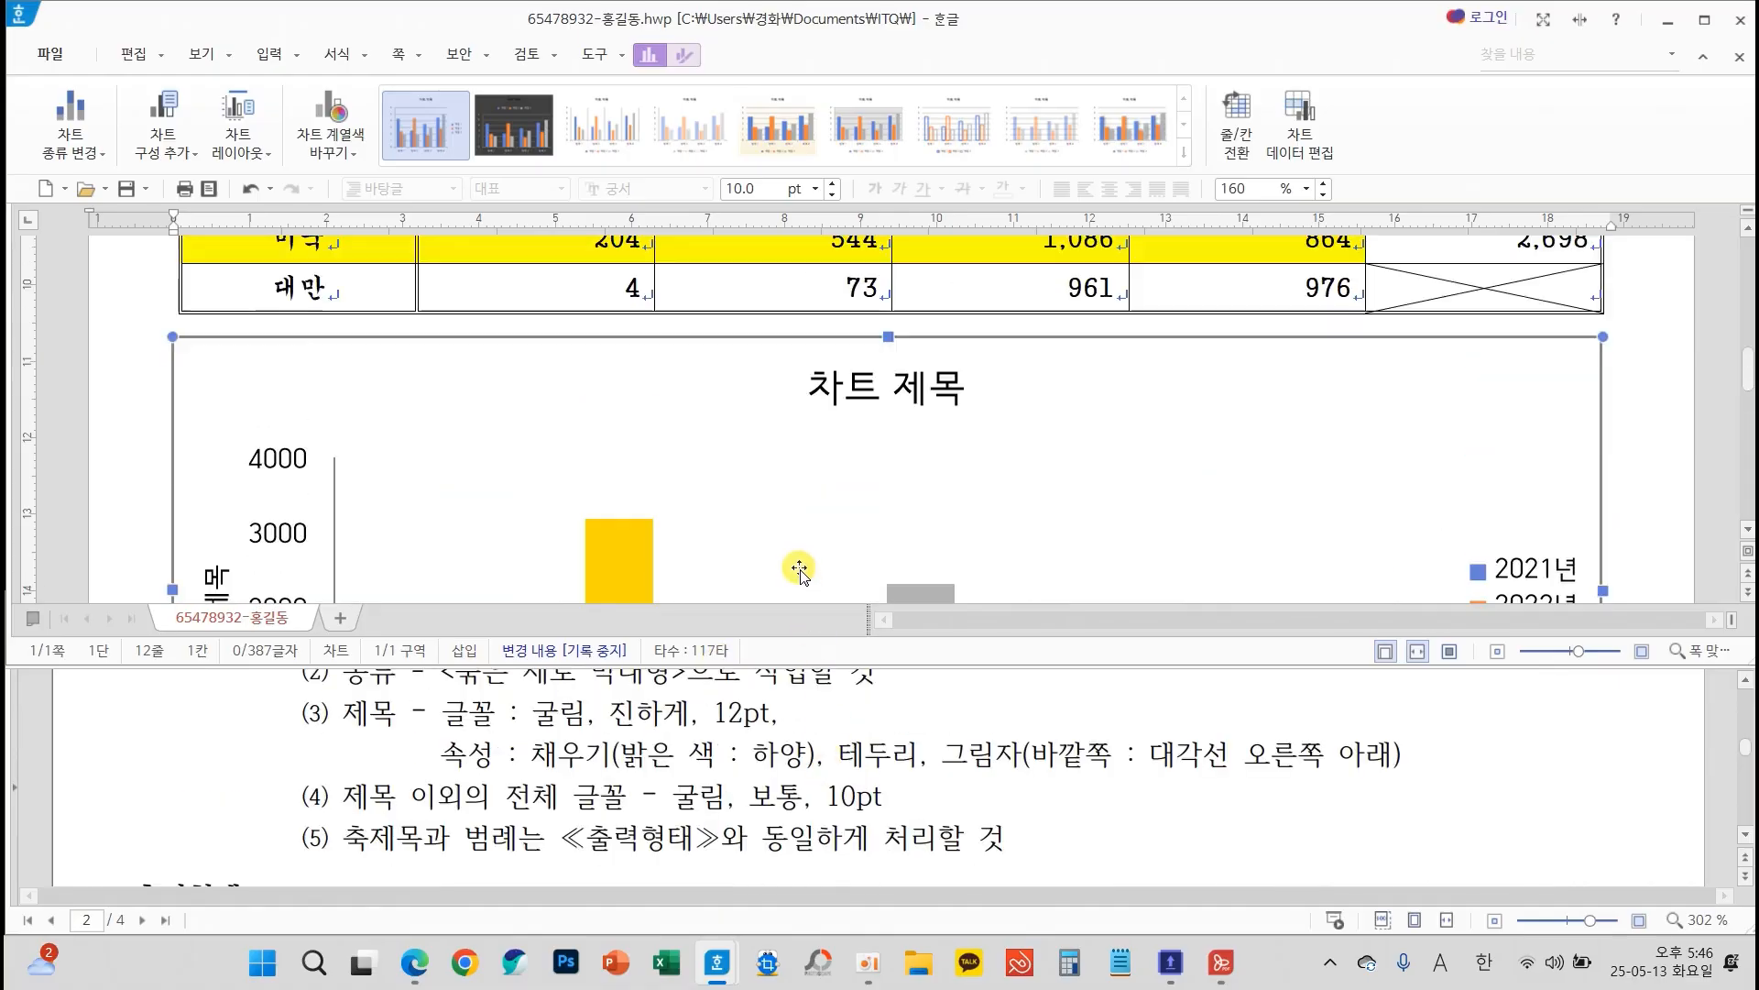
pyautogui.click(840, 394)
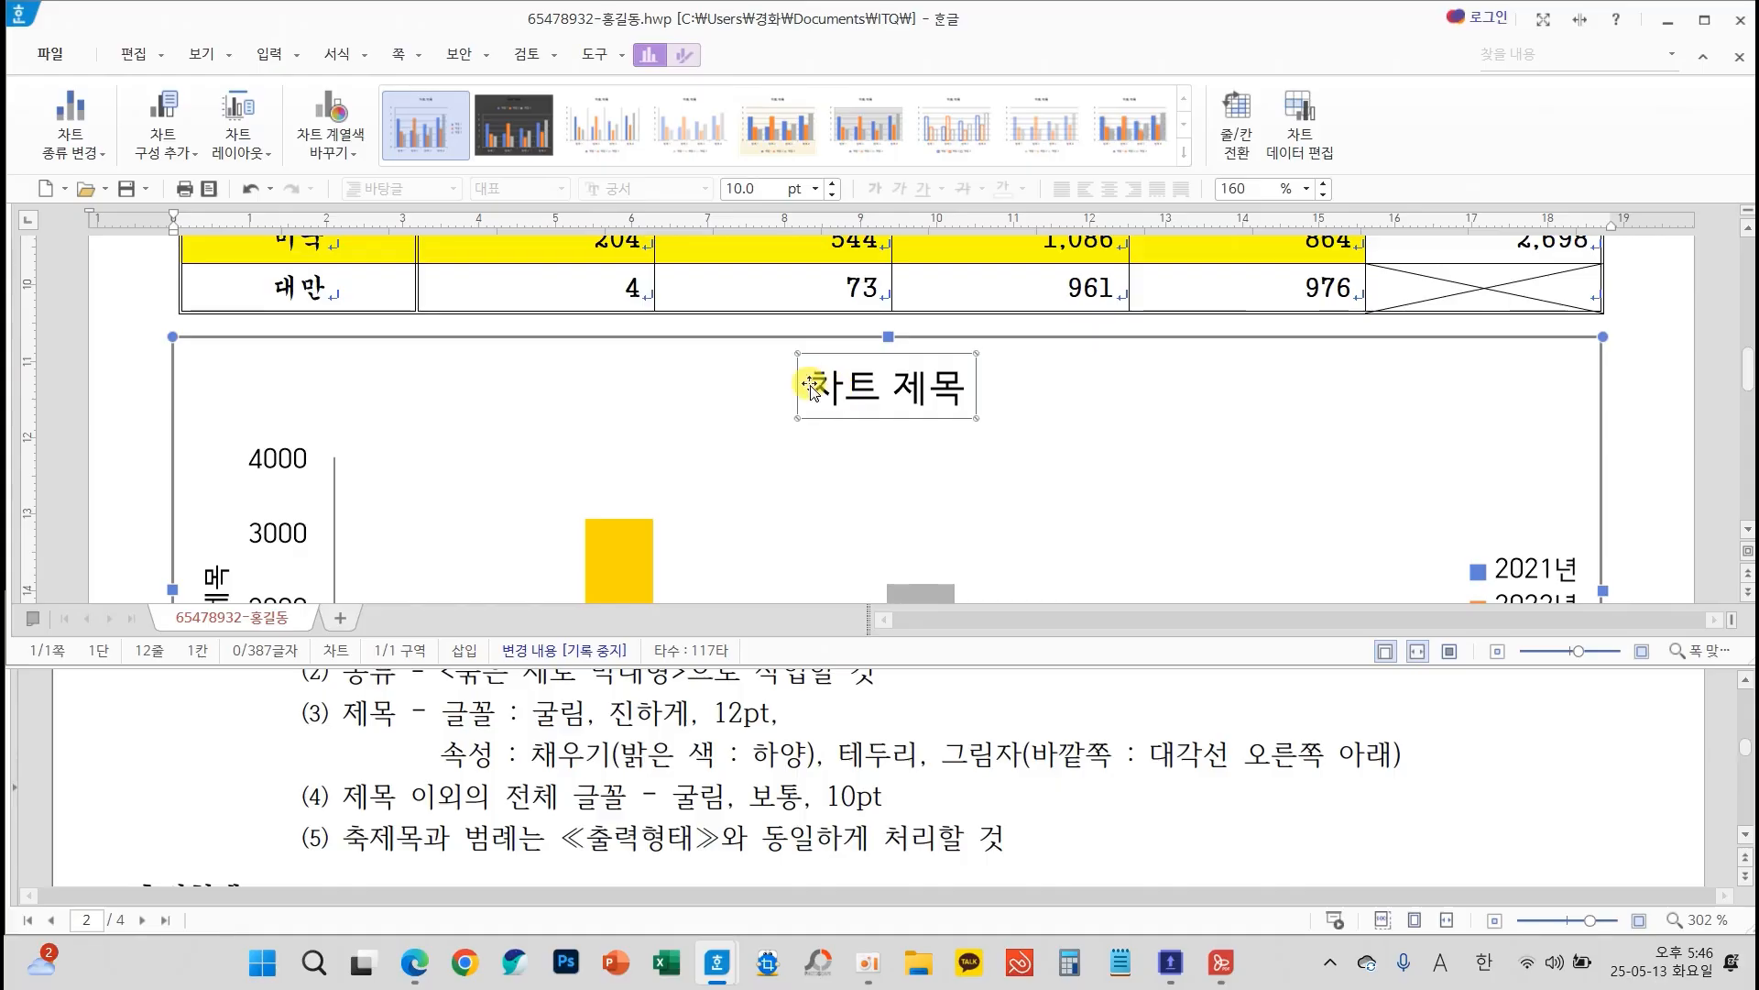
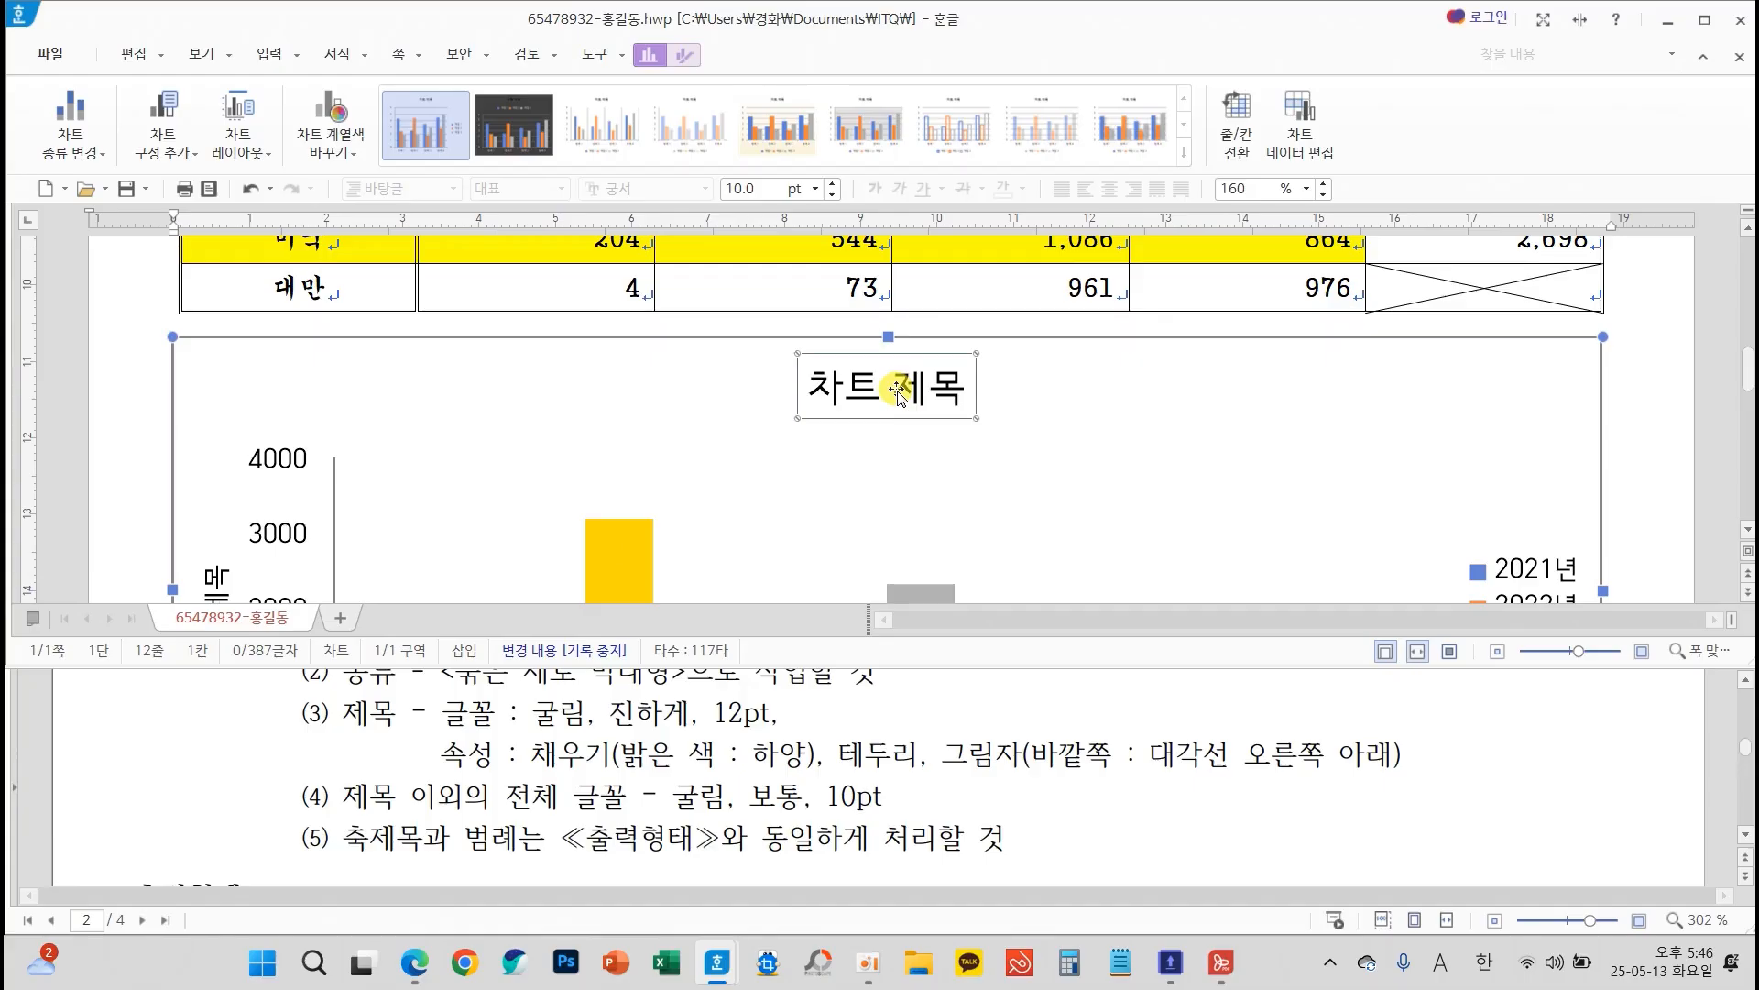
# Replace the chart's placeholder title text with "한국 방문 외국인 관광객 통계"
pyautogui.rightClick(897, 394)
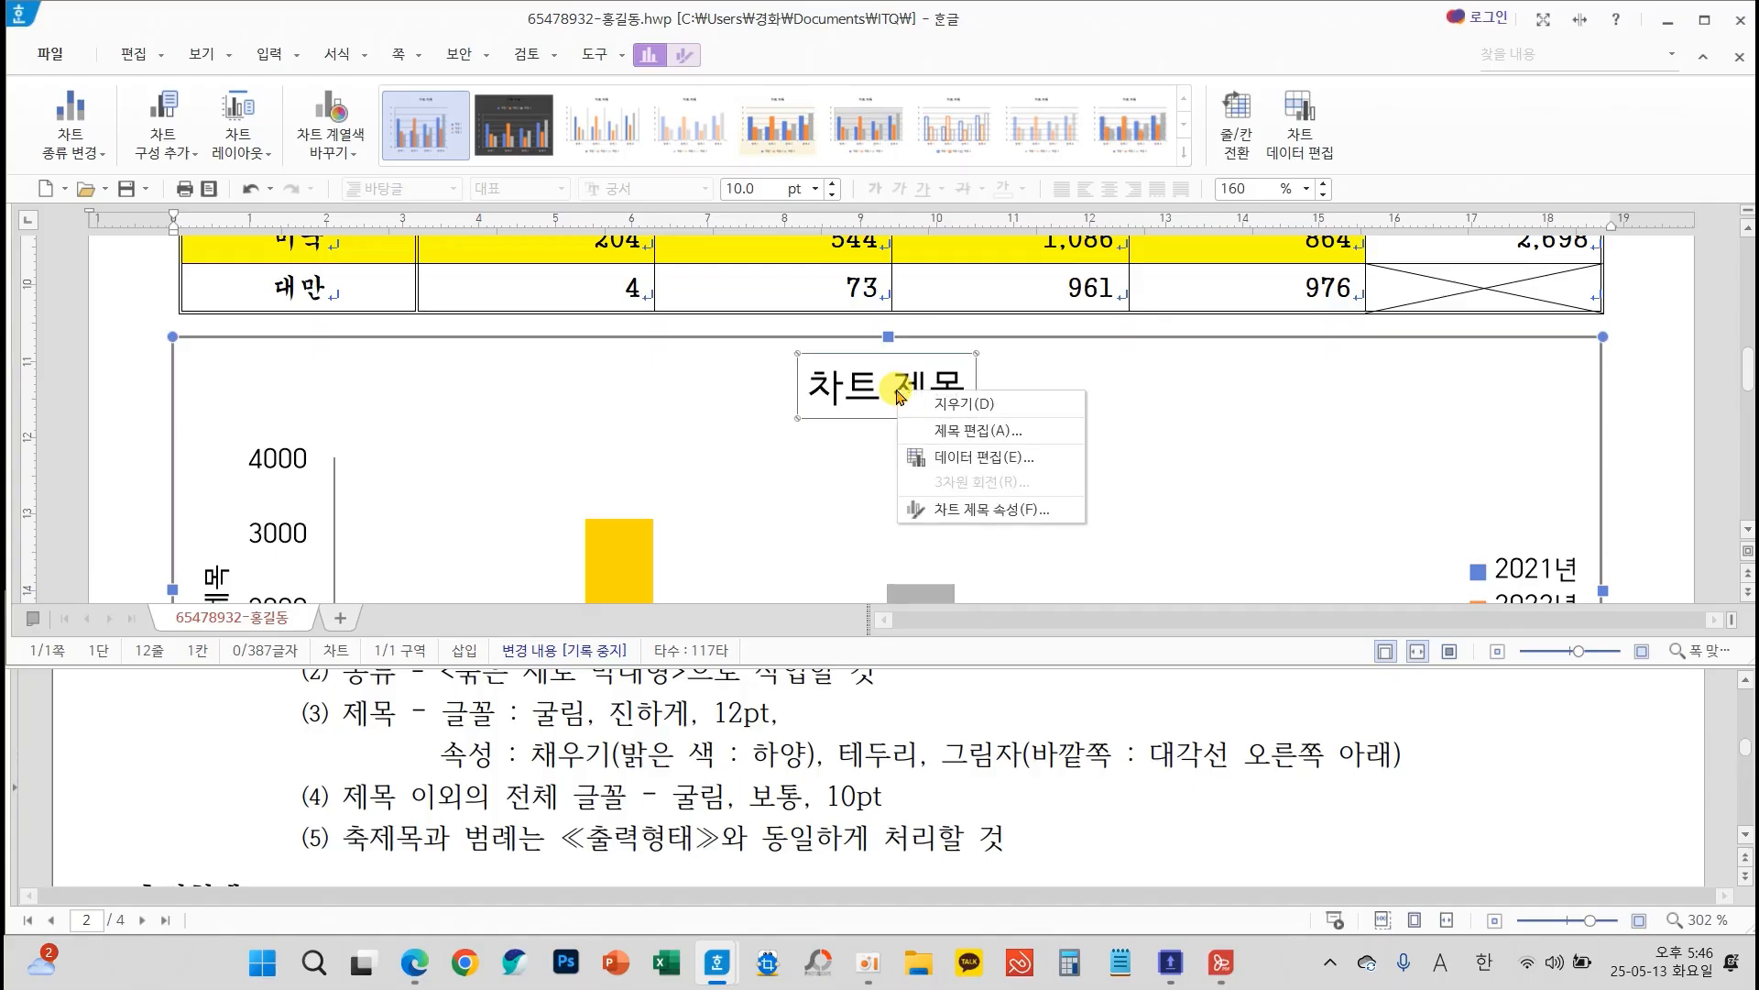
pyautogui.click(950, 431)
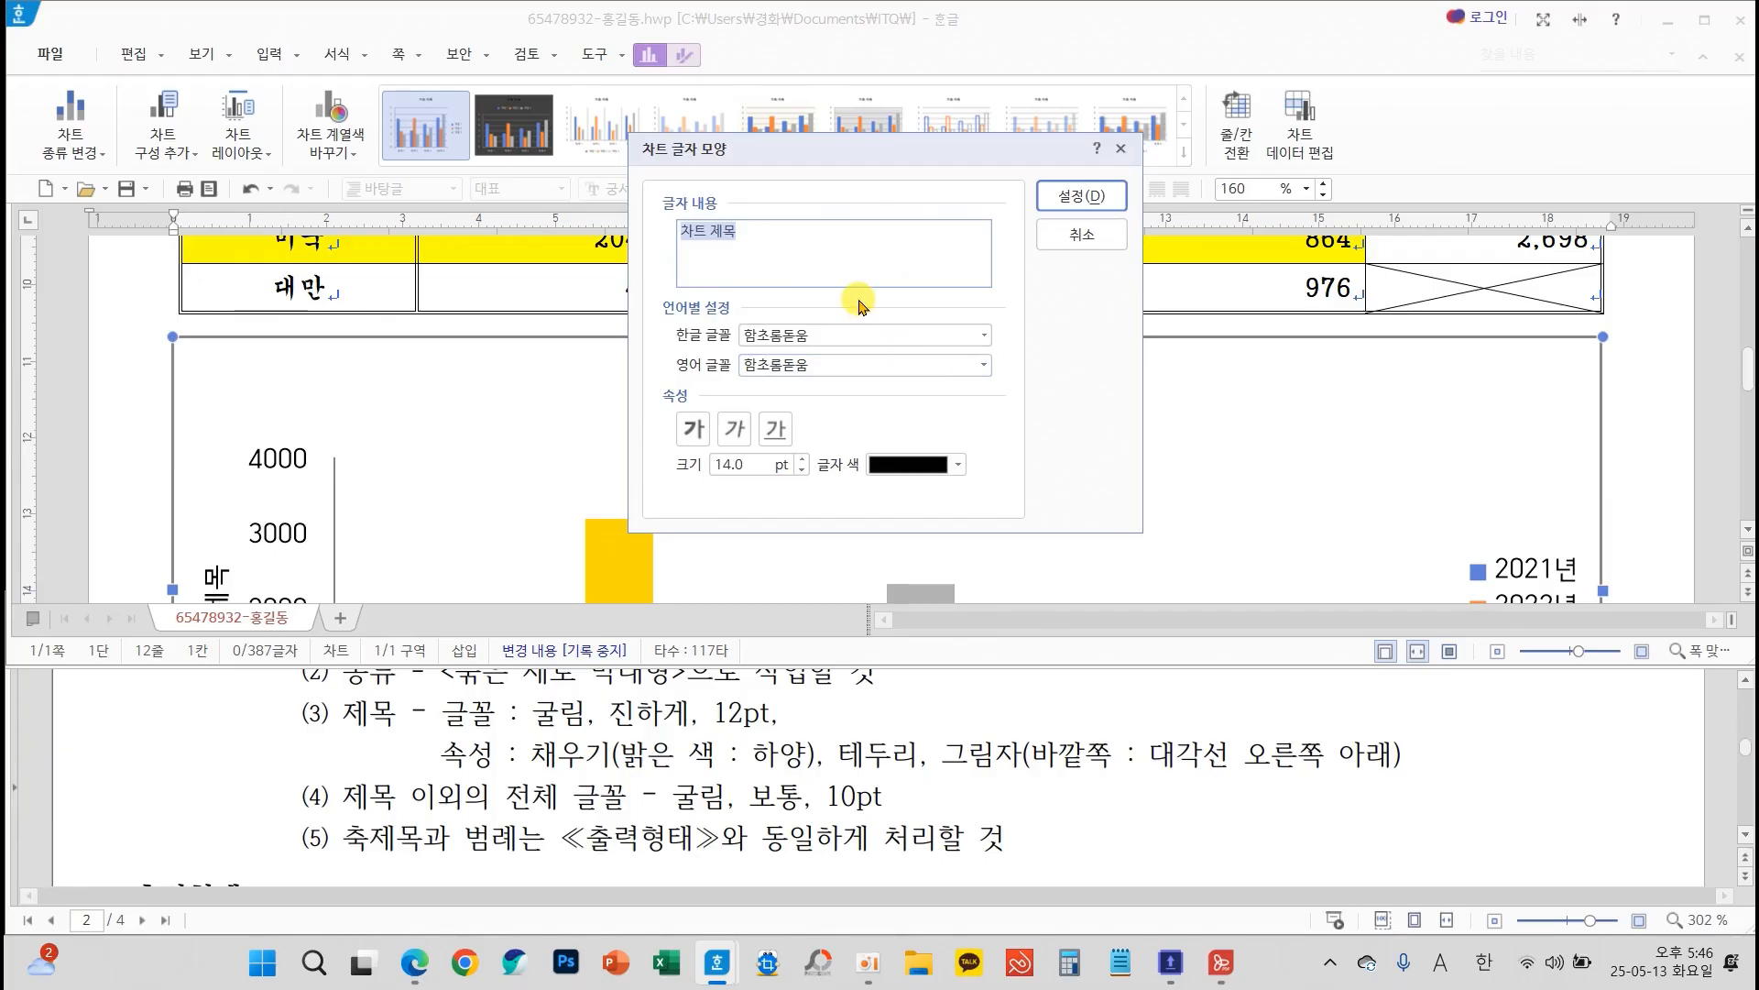
pyautogui.write('gk')
pyautogui.press('BackSpace')
pyautogui.press('Hangul')
pyautogui.write('한ㄱ')
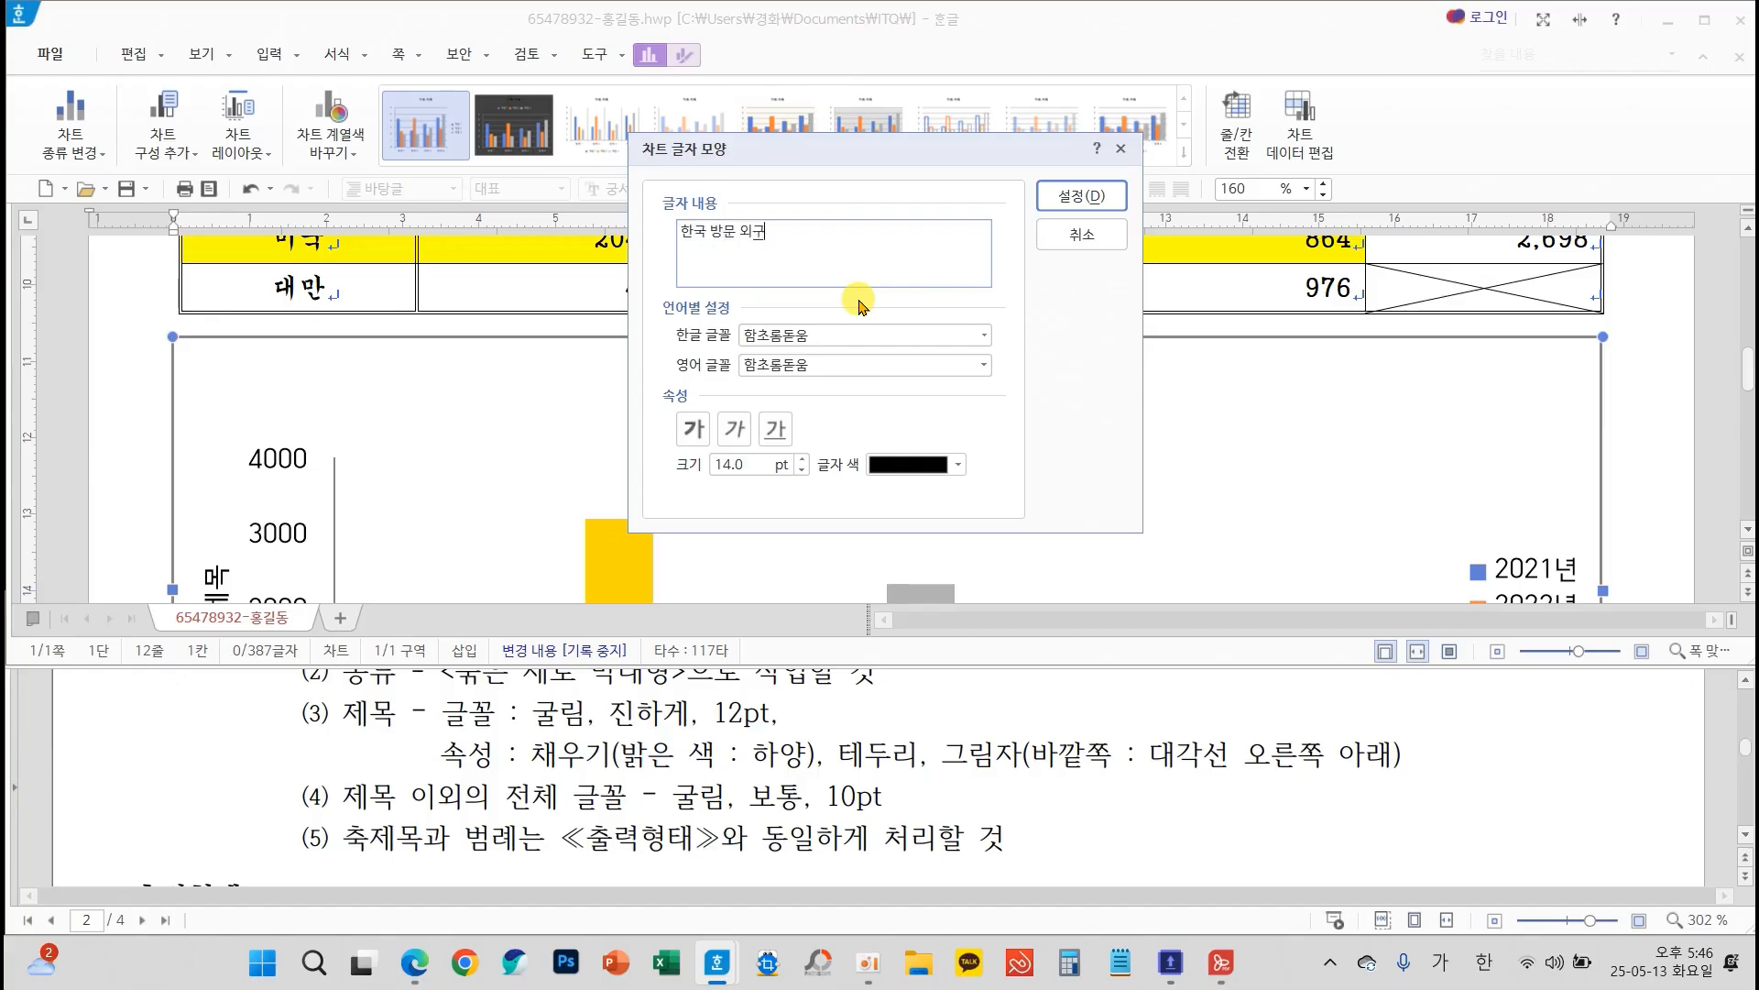
pyautogui.write('국 방문 외국인 관광개')
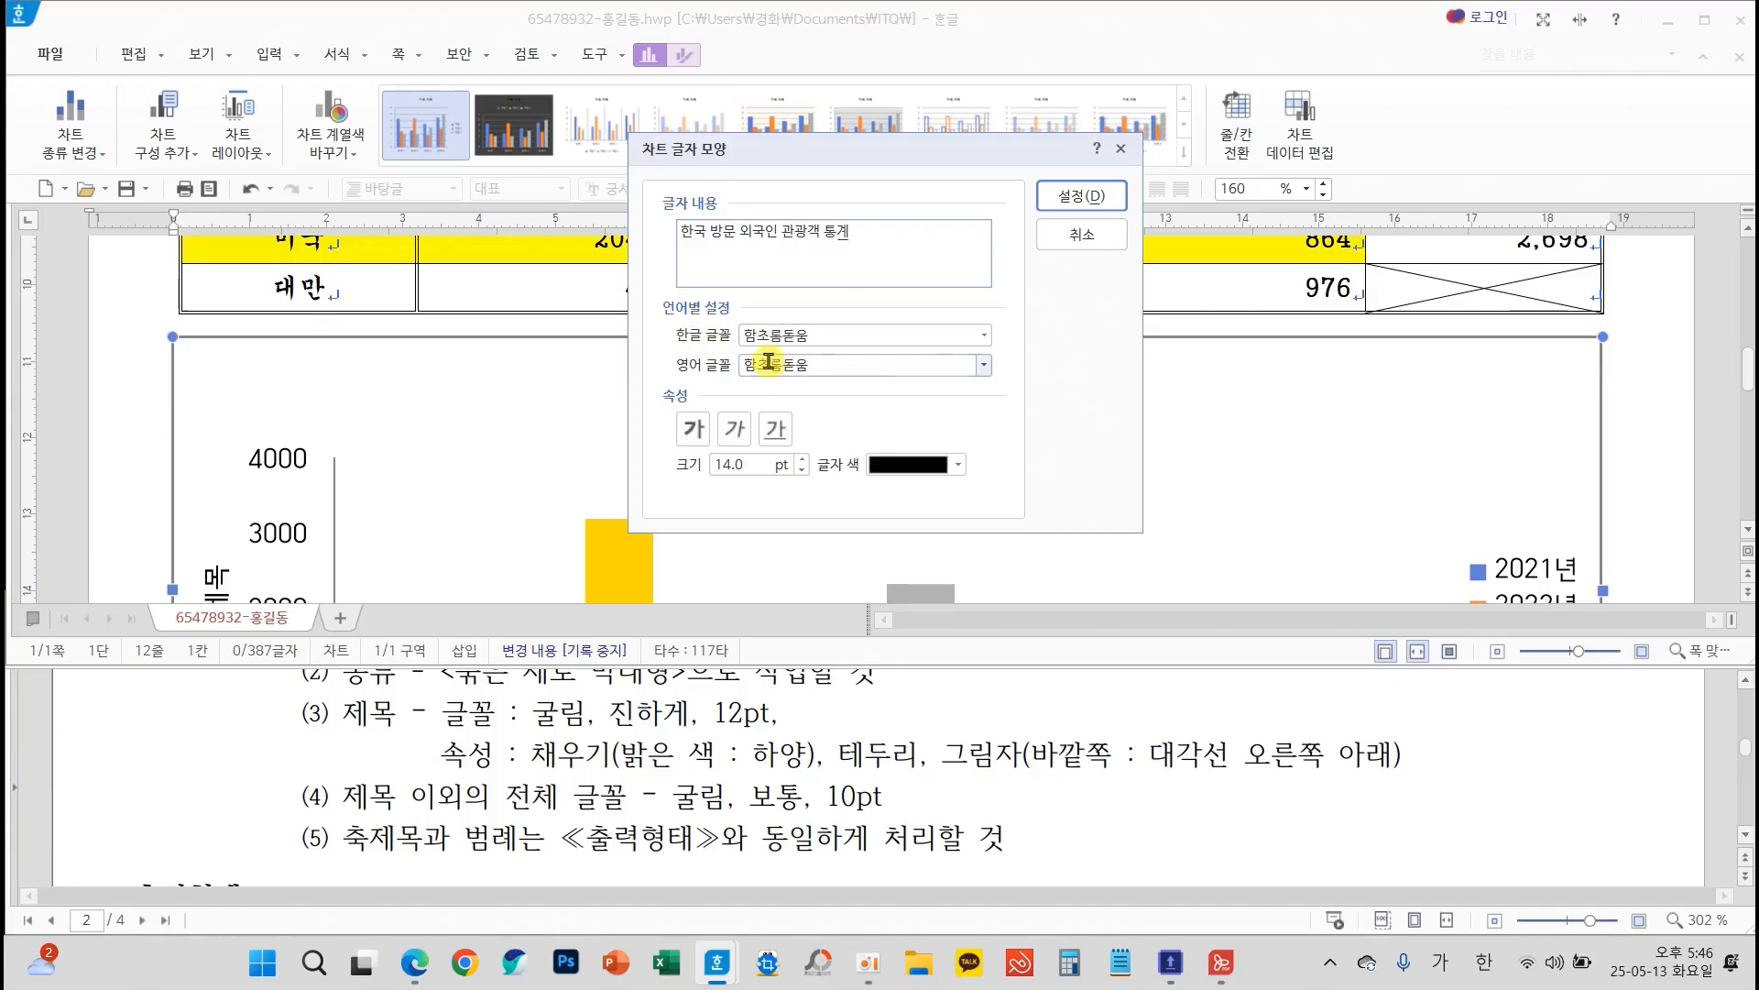
pyautogui.moveTo(666, 311)
pyautogui.mouseDown()
pyautogui.moveTo(1008, 392)
pyautogui.moveTo(1431, 564)
pyautogui.moveTo(1529, 808)
pyautogui.moveTo(1501, 921)
pyautogui.moveTo(1486, 904)
pyautogui.moveTo(1523, 905)
pyautogui.mouseUp()
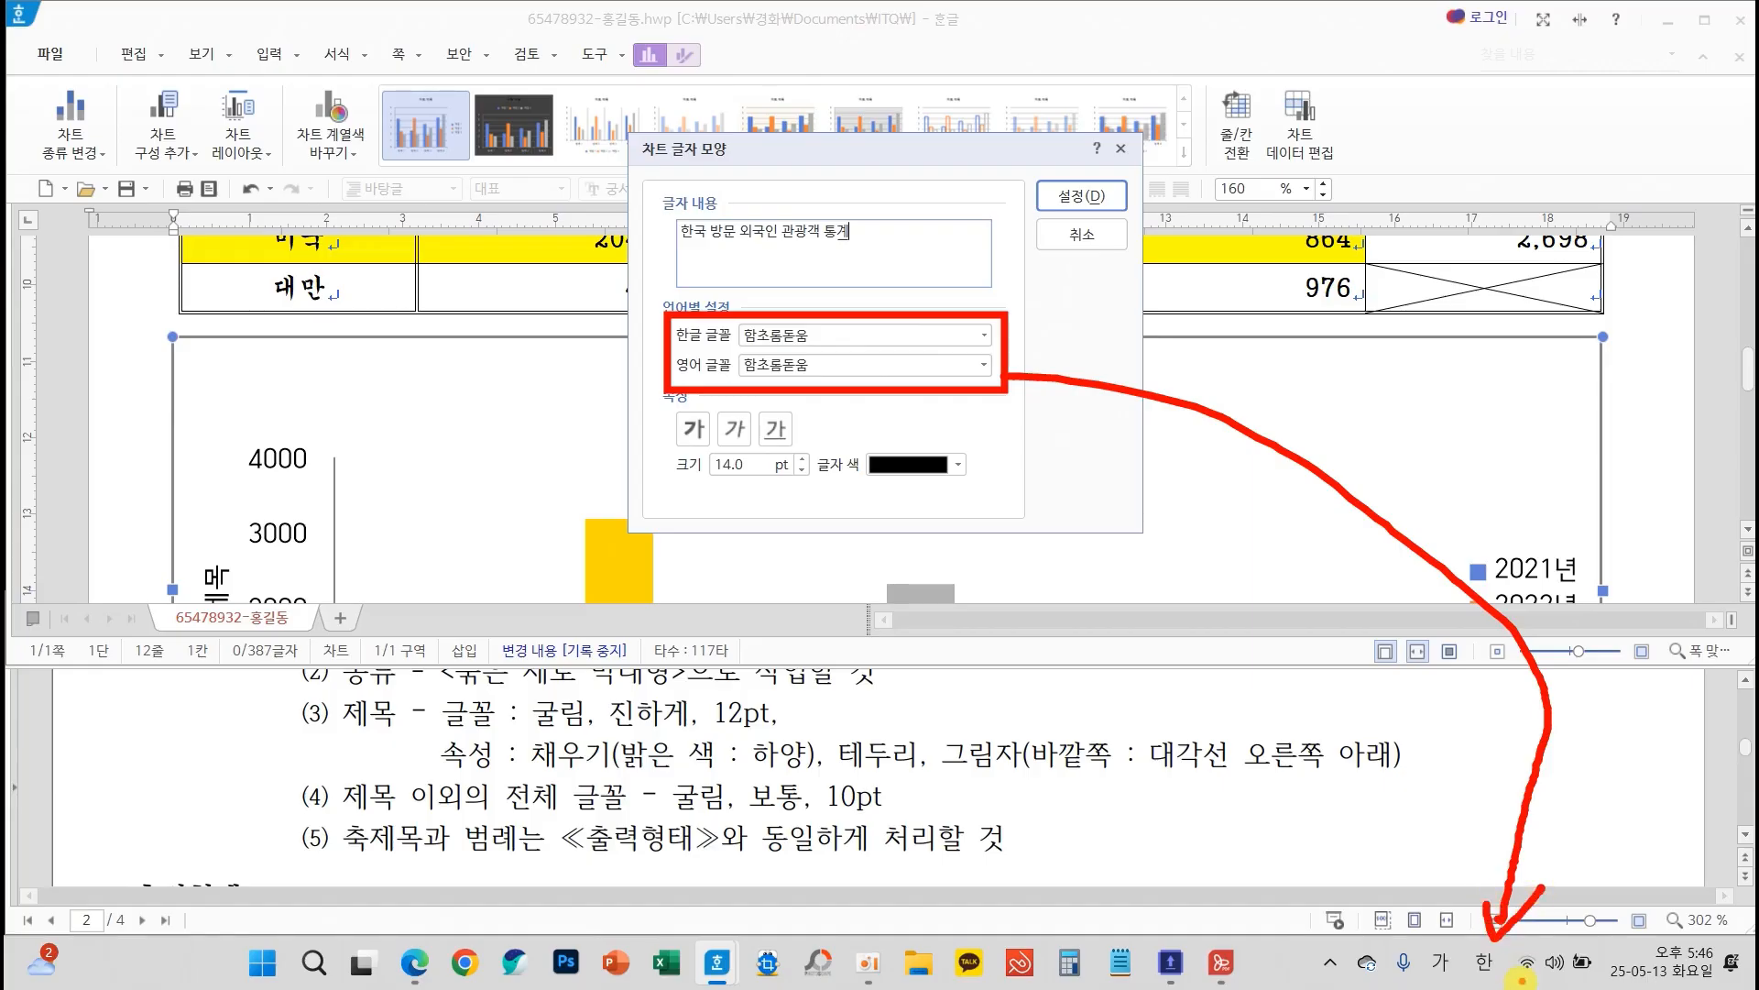
pyautogui.moveTo(1453, 979); pyautogui.dragTo(1522, 938)
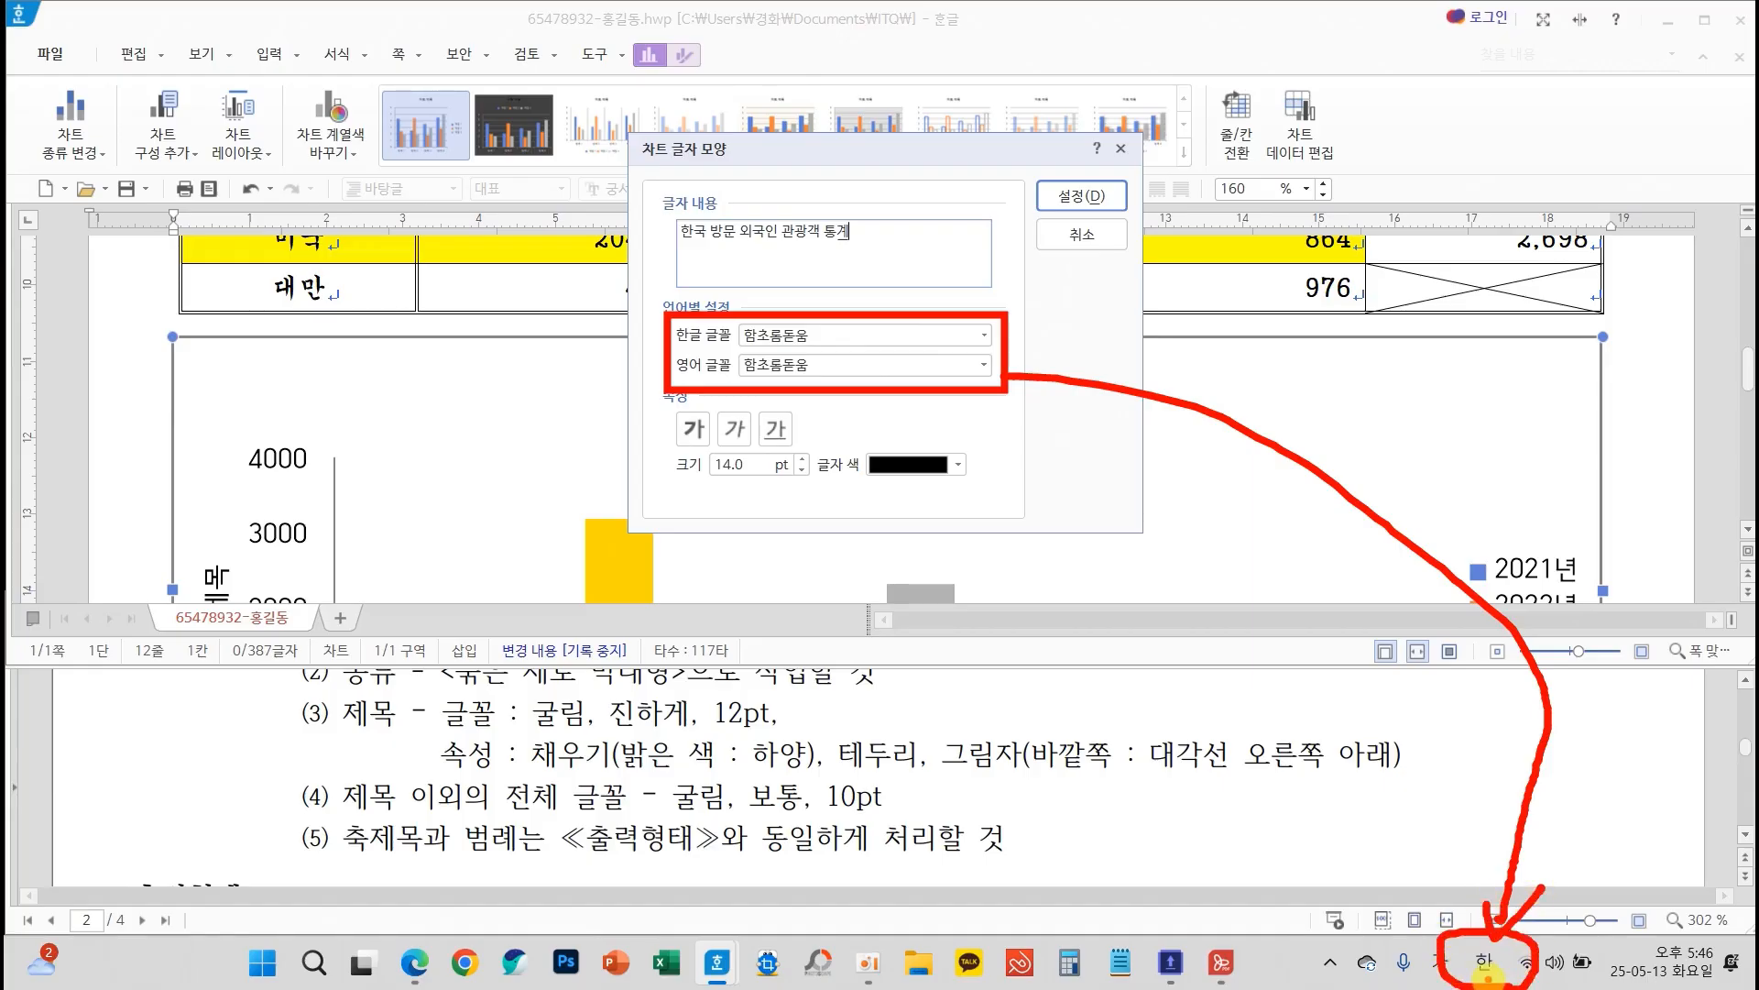
pyautogui.press('Escape')
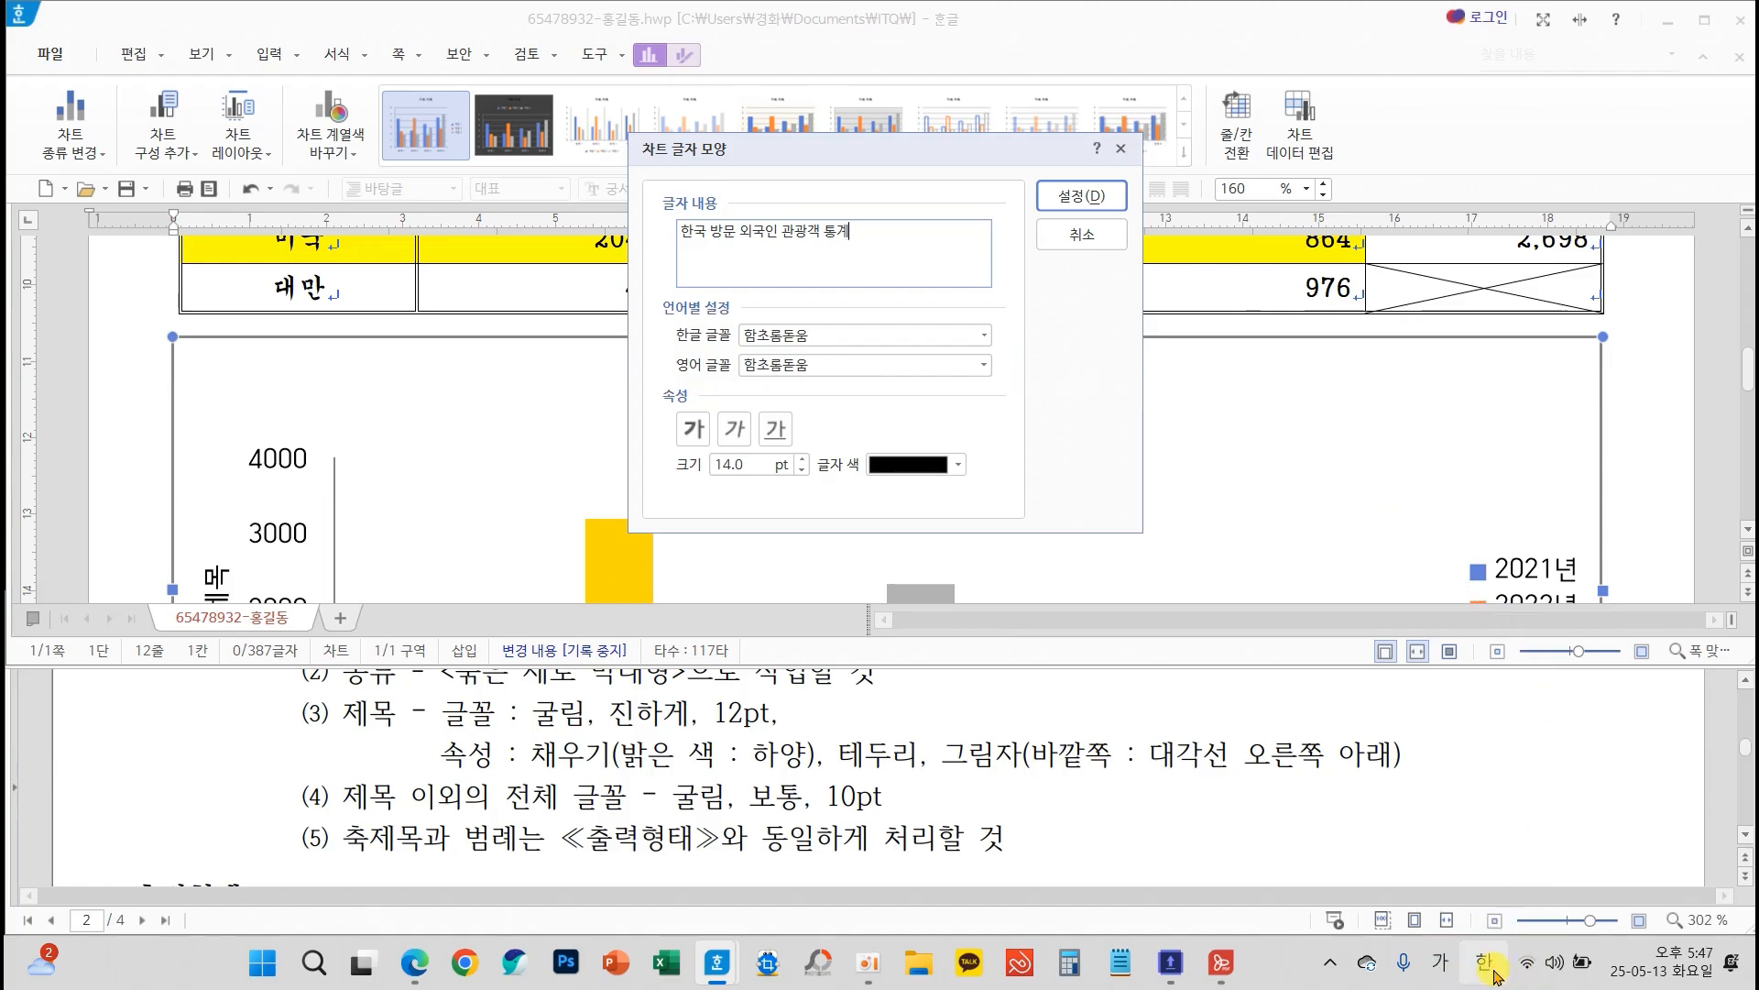
# Switch the Korean input method to 한컴 입력기 and back to Microsoft 입력기
pyautogui.click(1491, 977)
pyautogui.click(1485, 781)
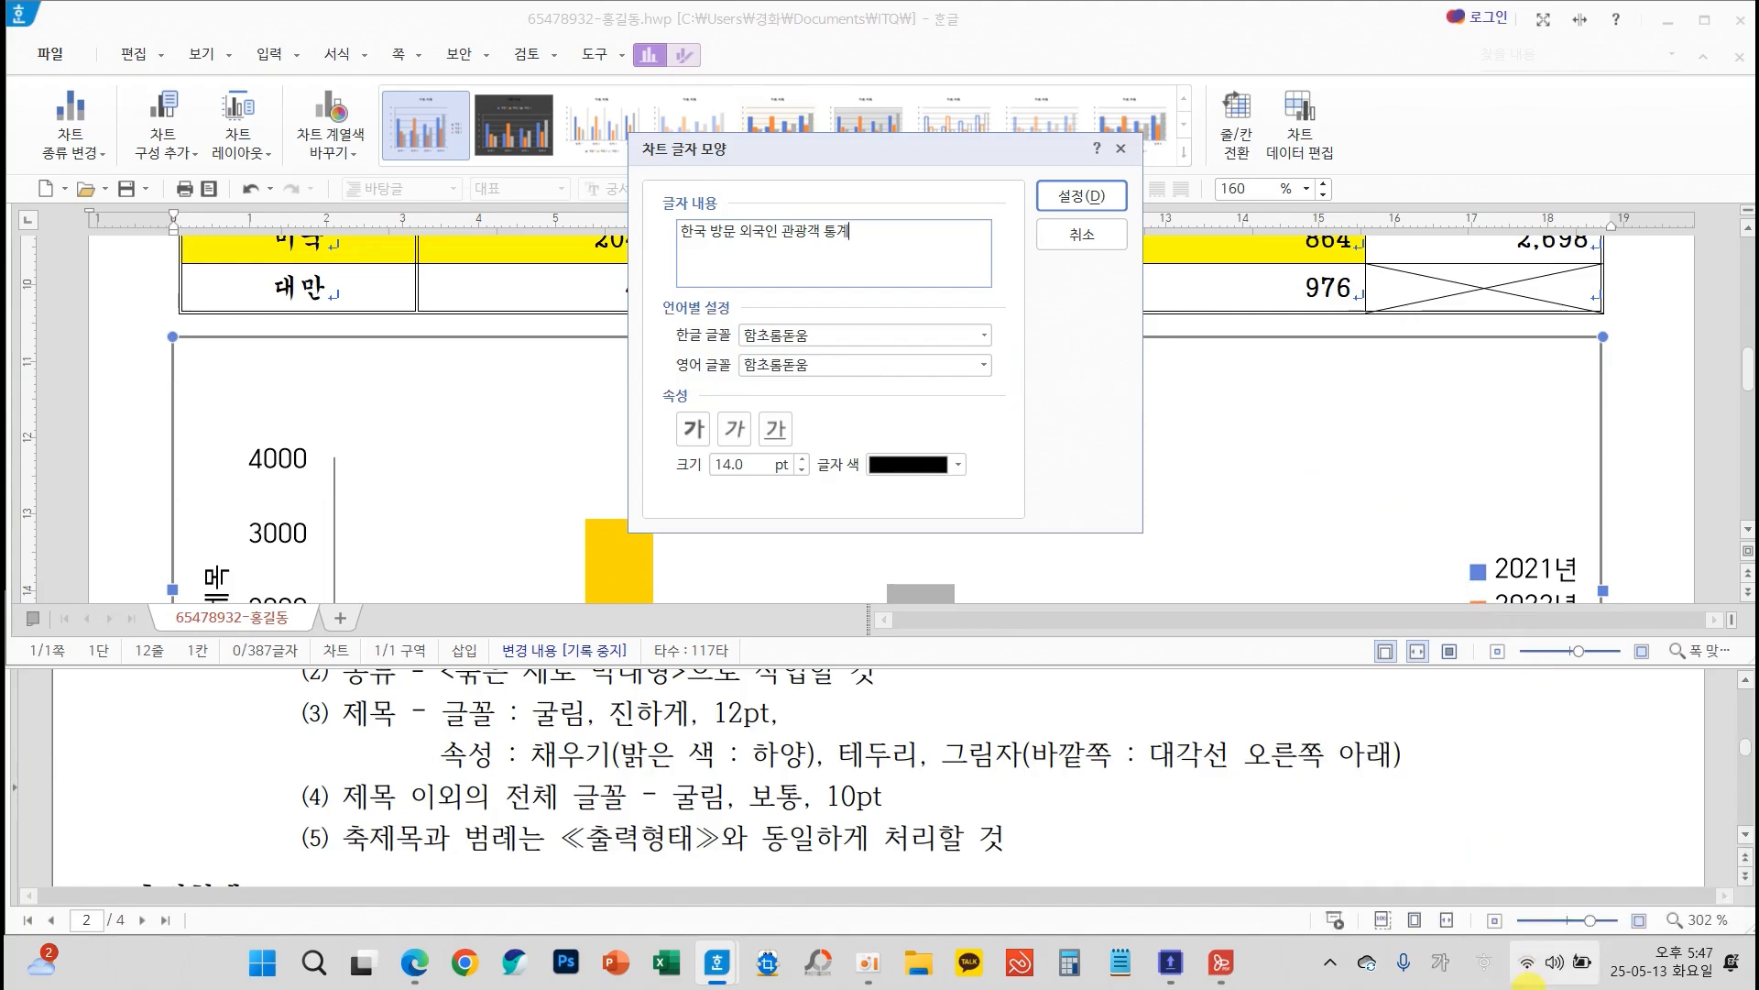
pyautogui.click(1487, 973)
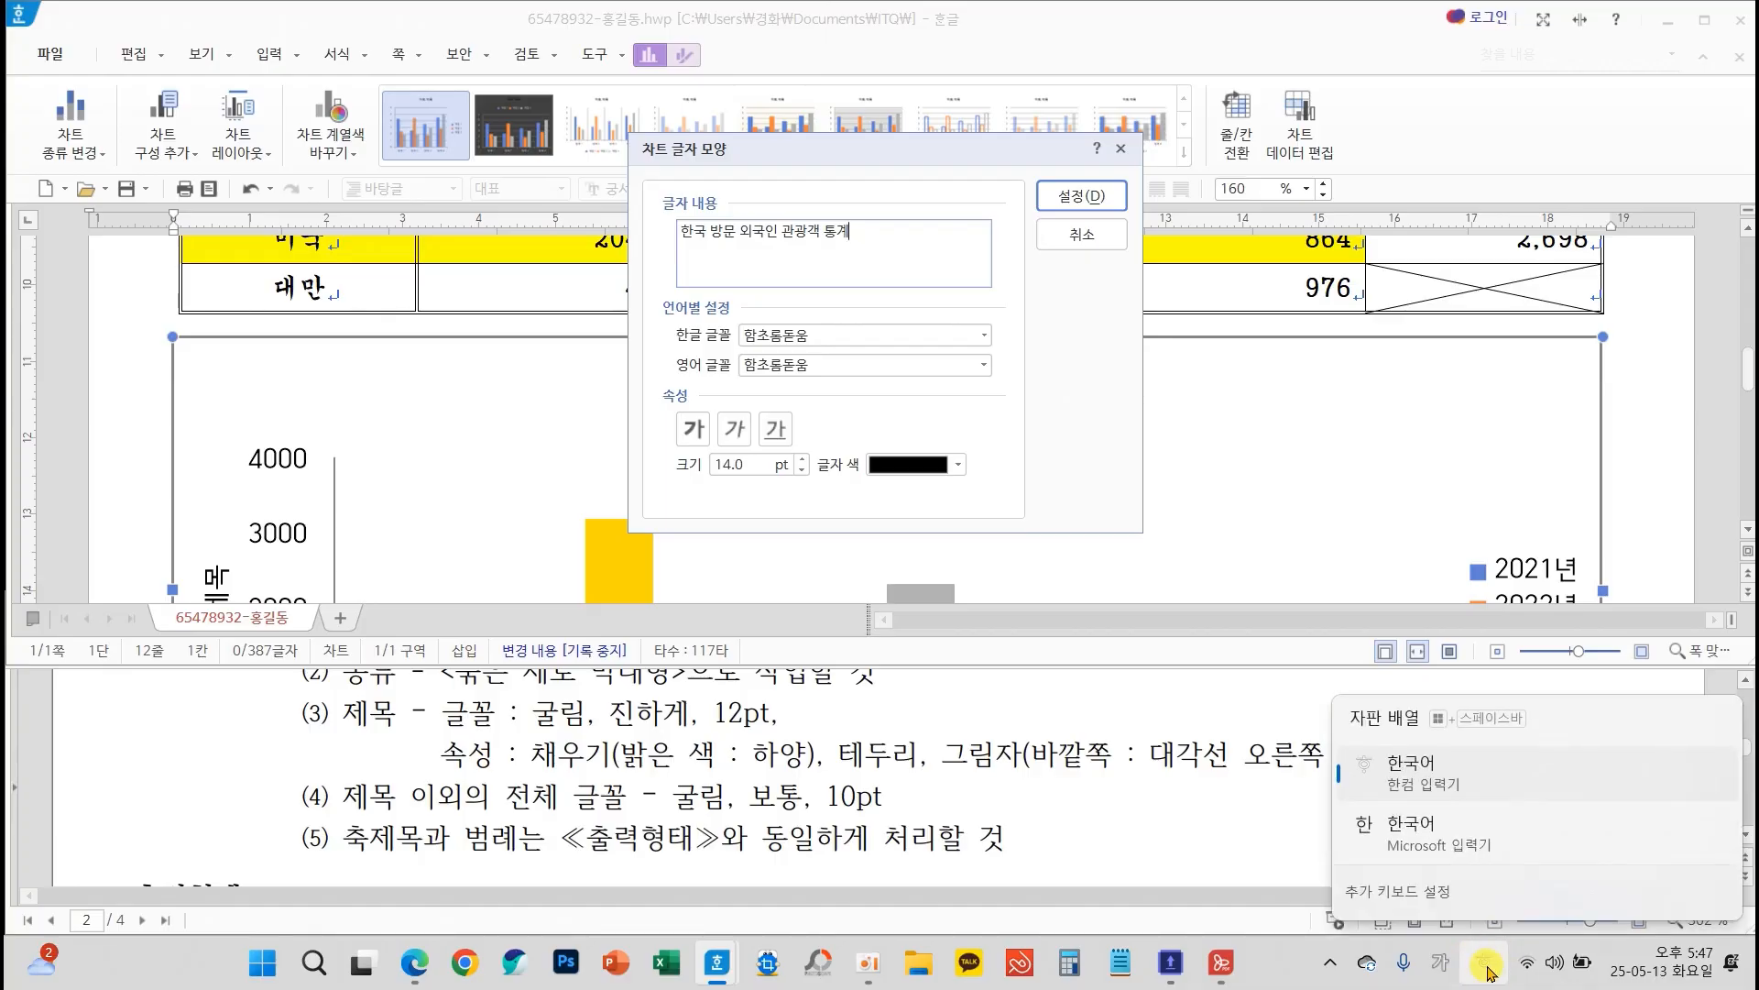
pyautogui.click(1412, 850)
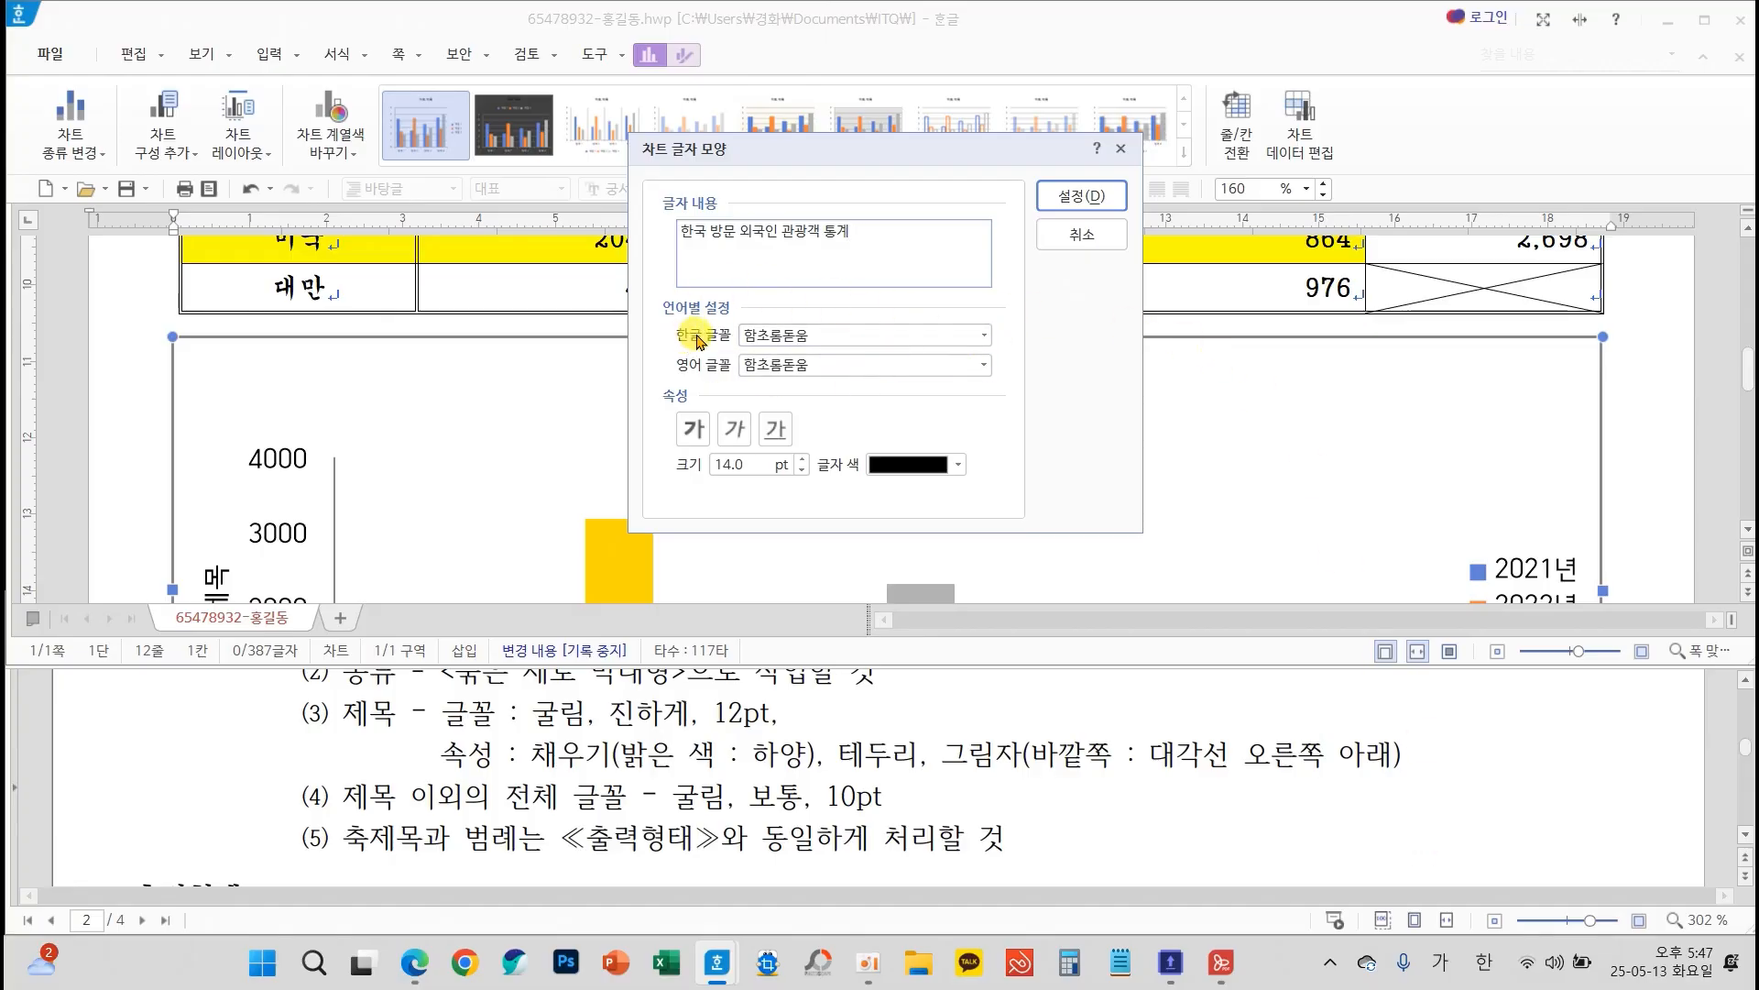
# Set the chart title's Korean and English fonts to 굴림, bold, at 12 pt, and apply the text format
pyautogui.click(983, 335)
pyautogui.write('ㄱ')
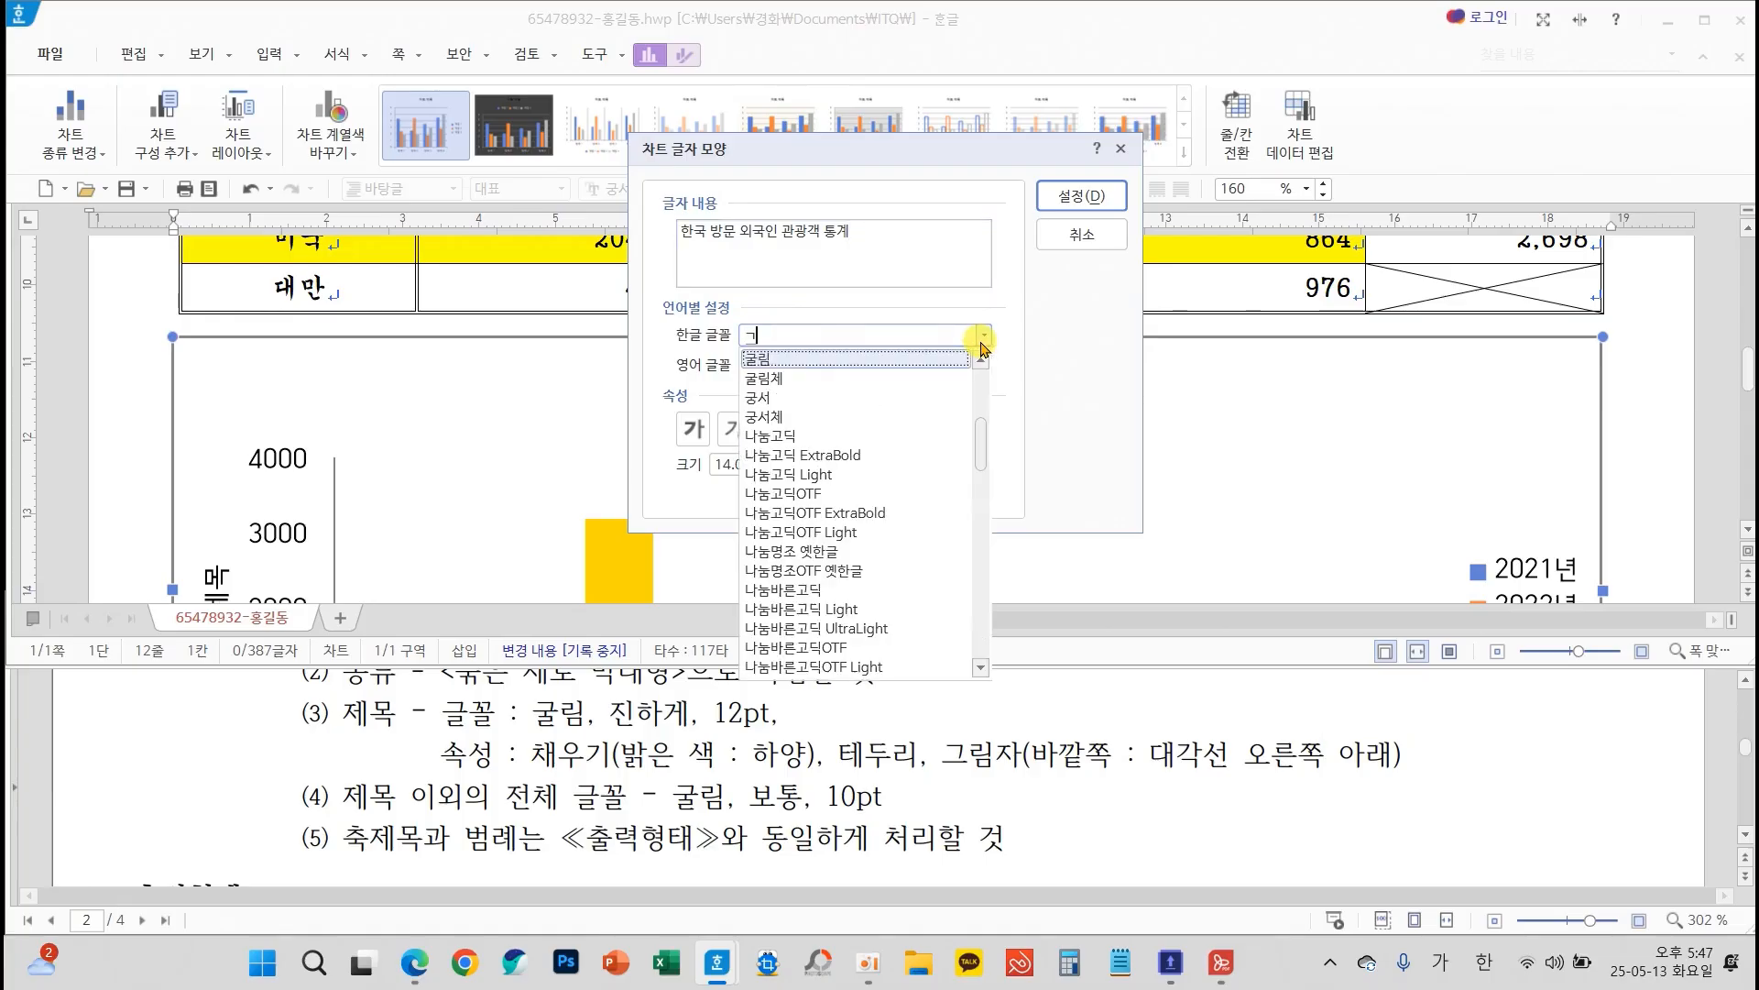
pyautogui.click(798, 367)
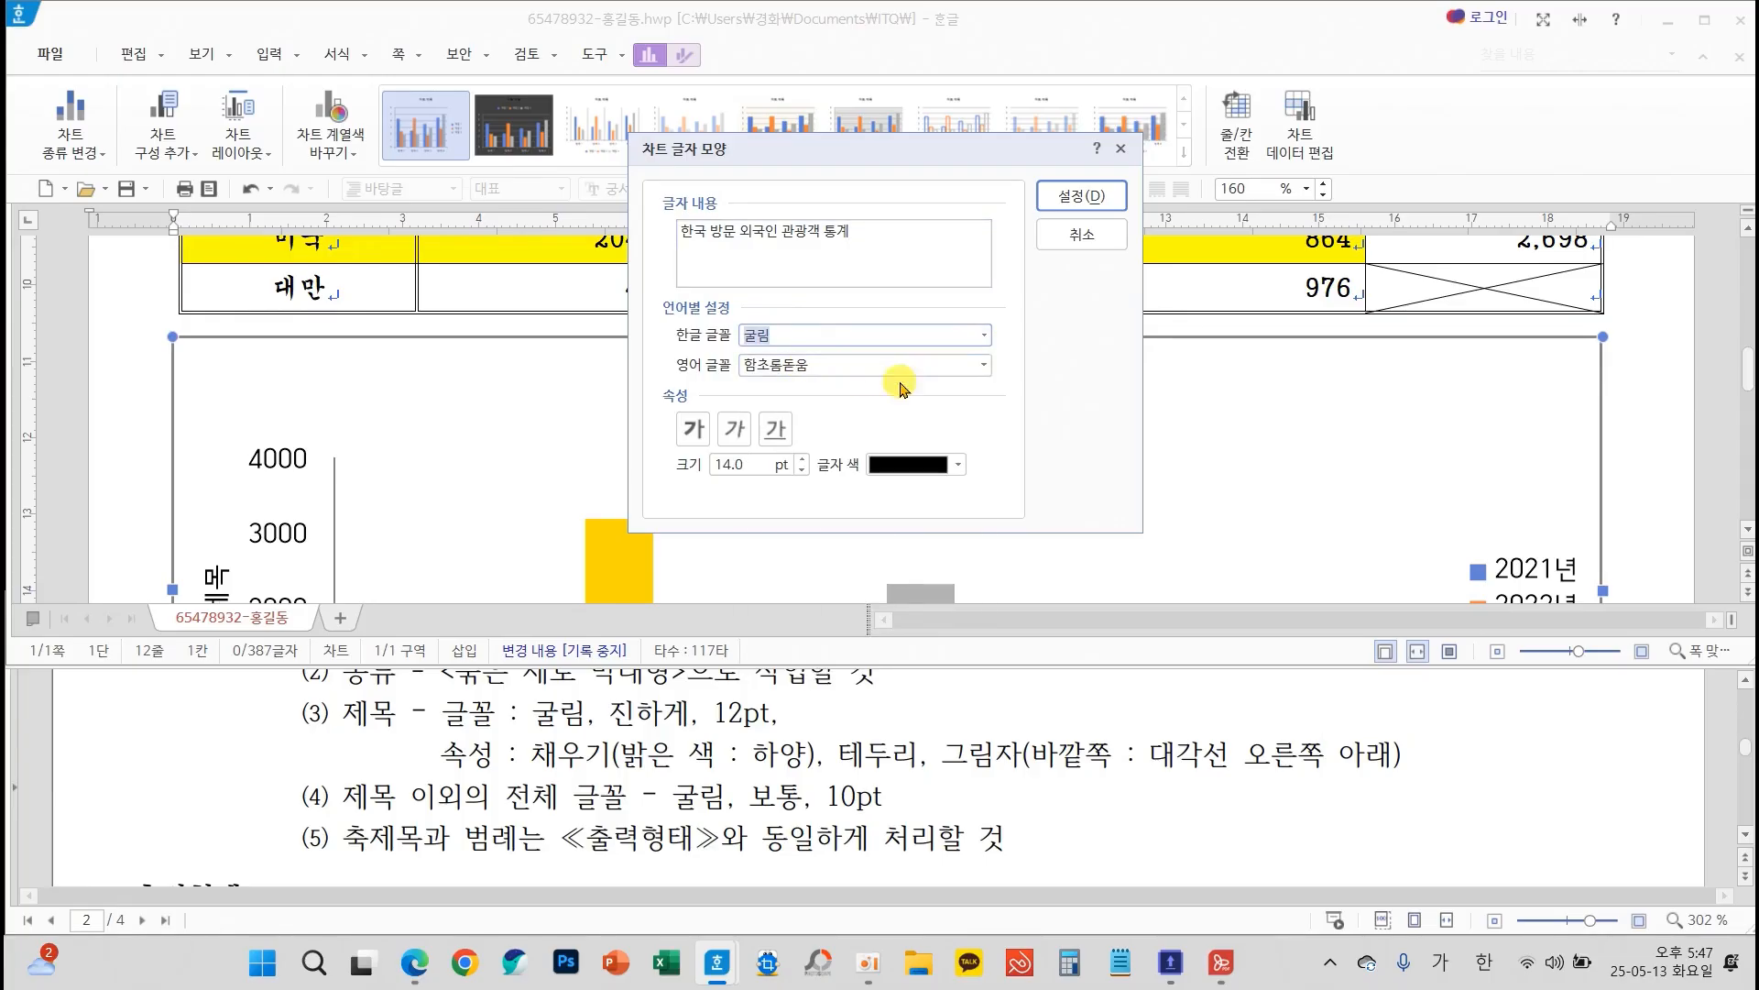
pyautogui.click(985, 365)
pyautogui.write('ㄱ')
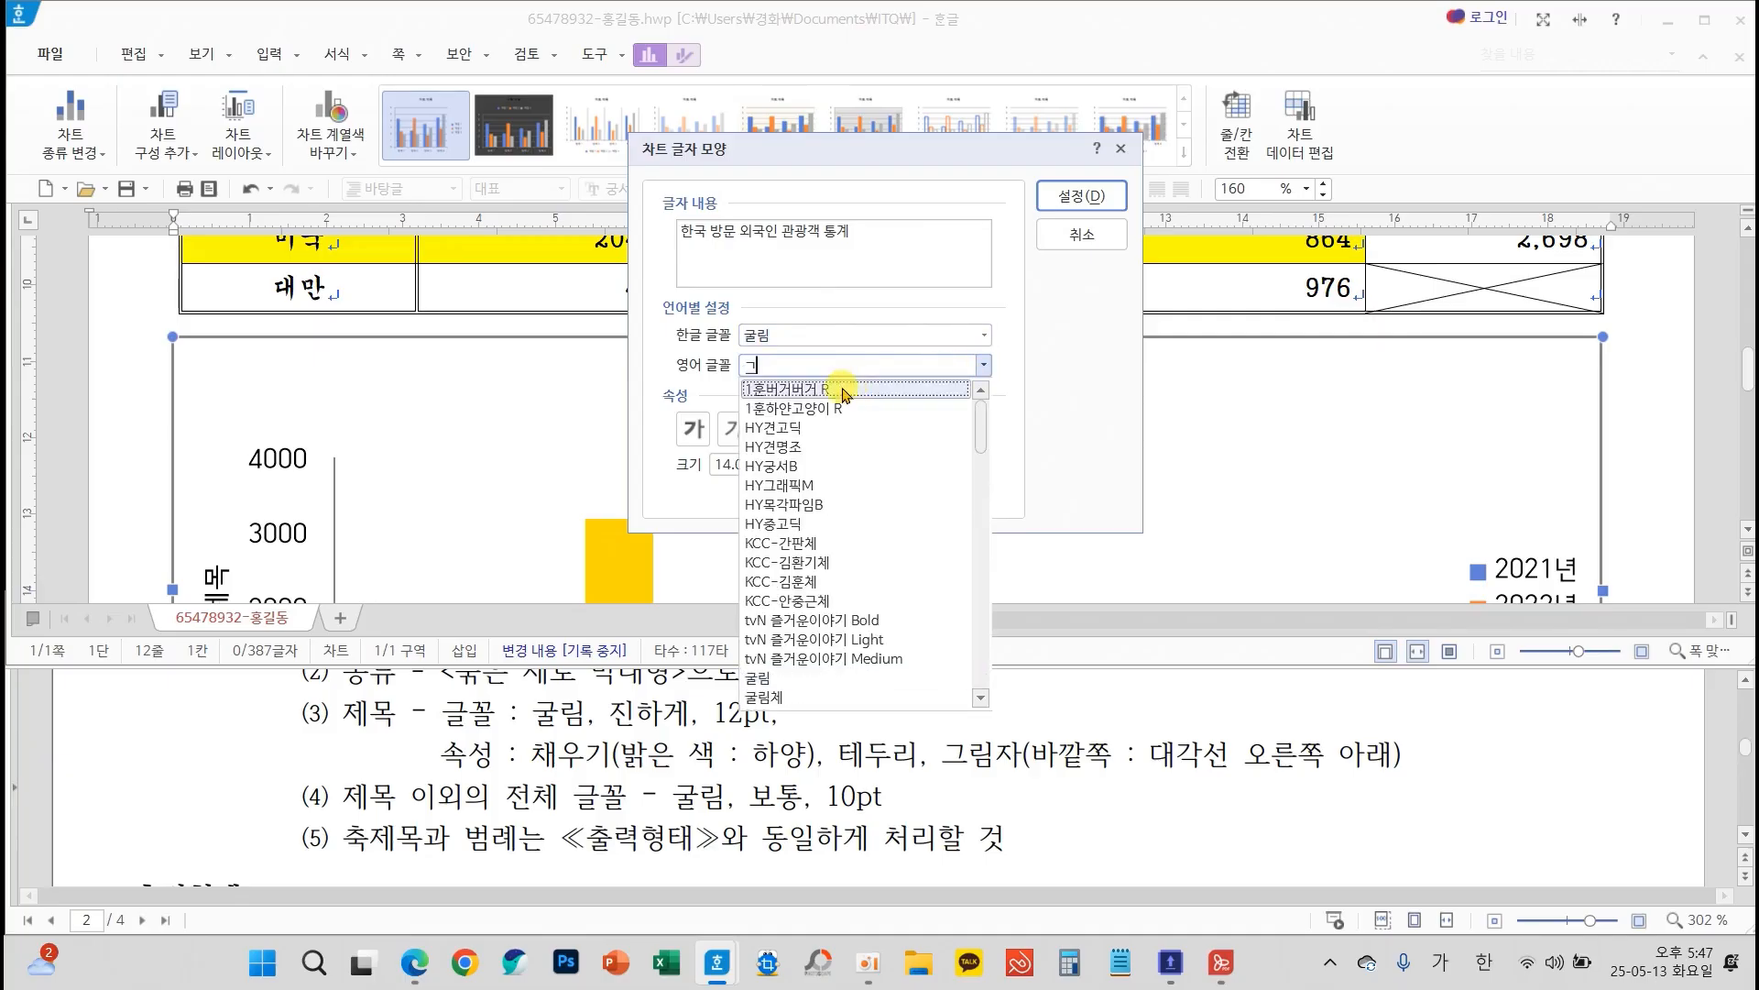
pyautogui.click(793, 680)
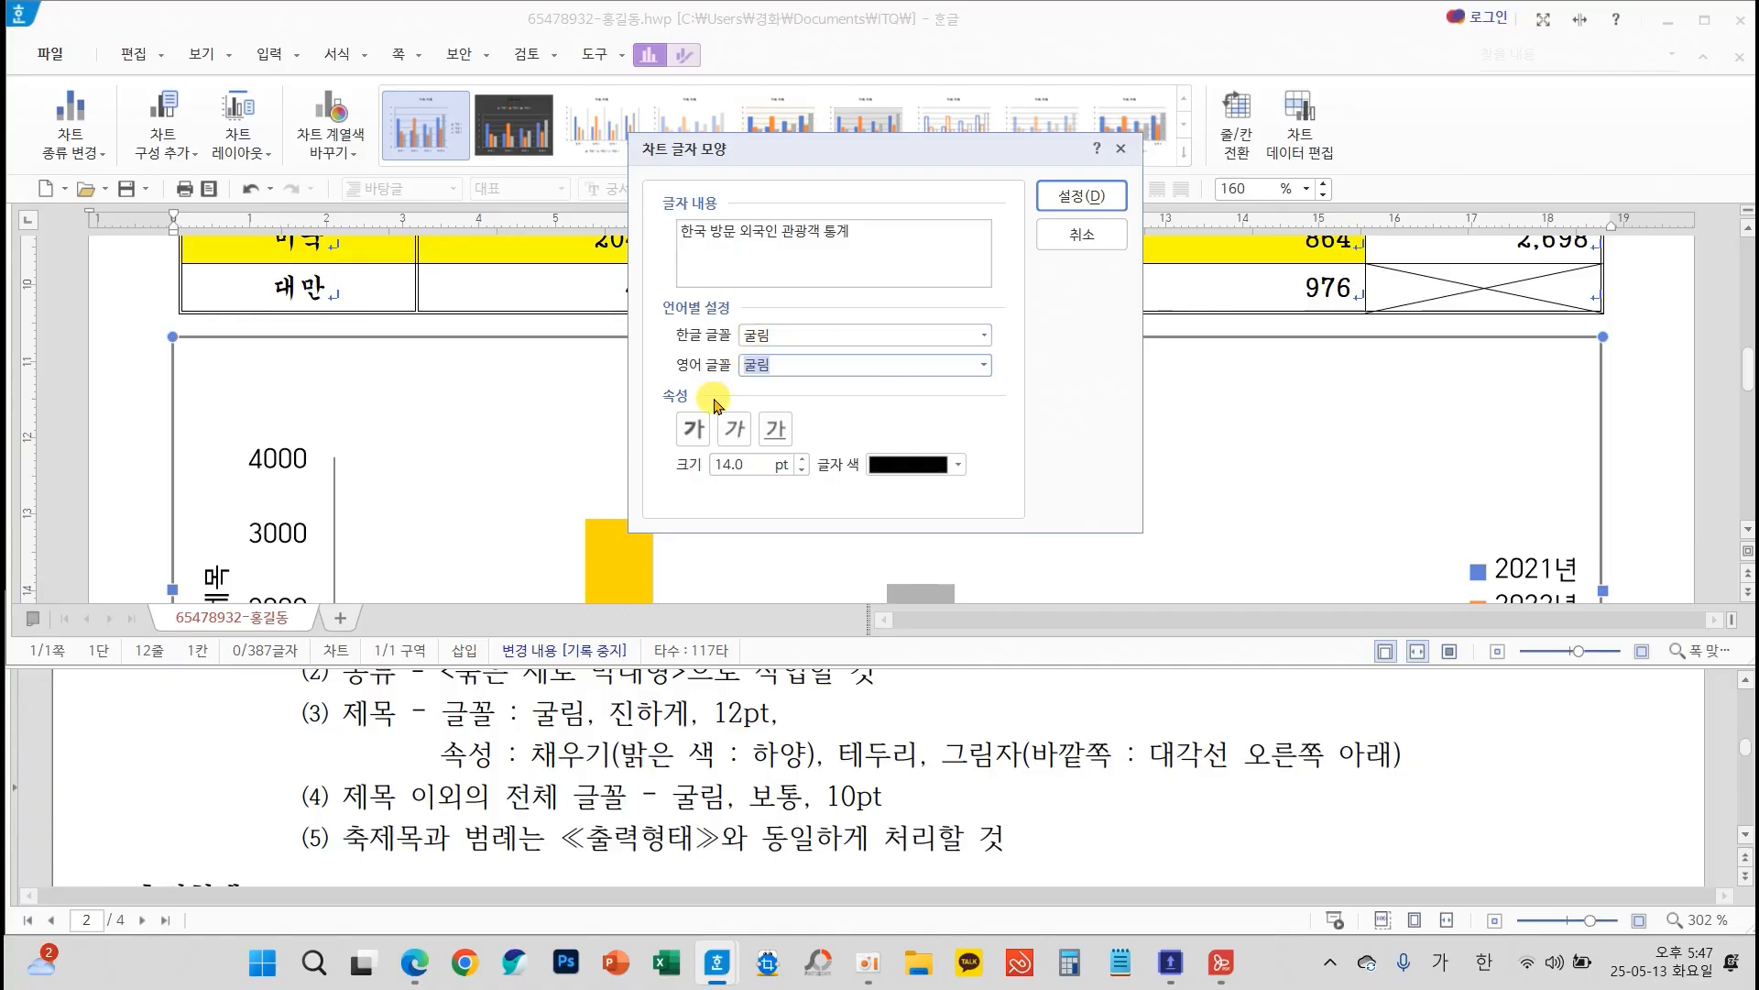
pyautogui.click(692, 429)
pyautogui.click(803, 470)
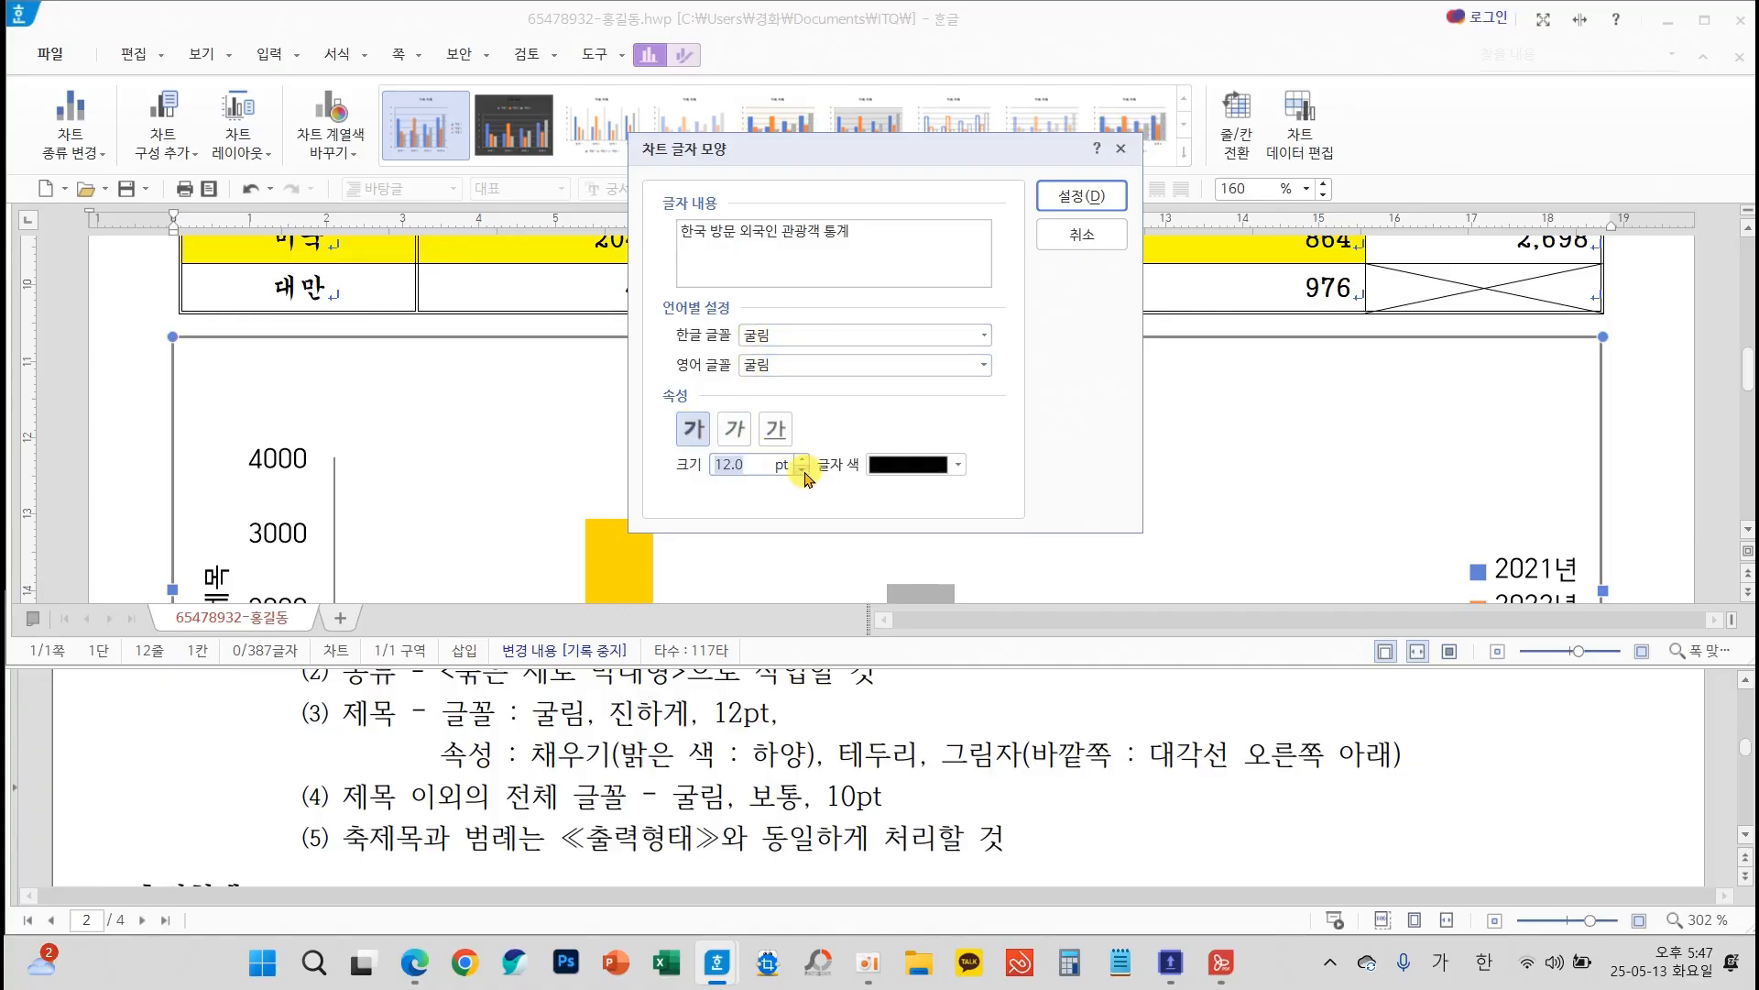
pyautogui.click(1081, 195)
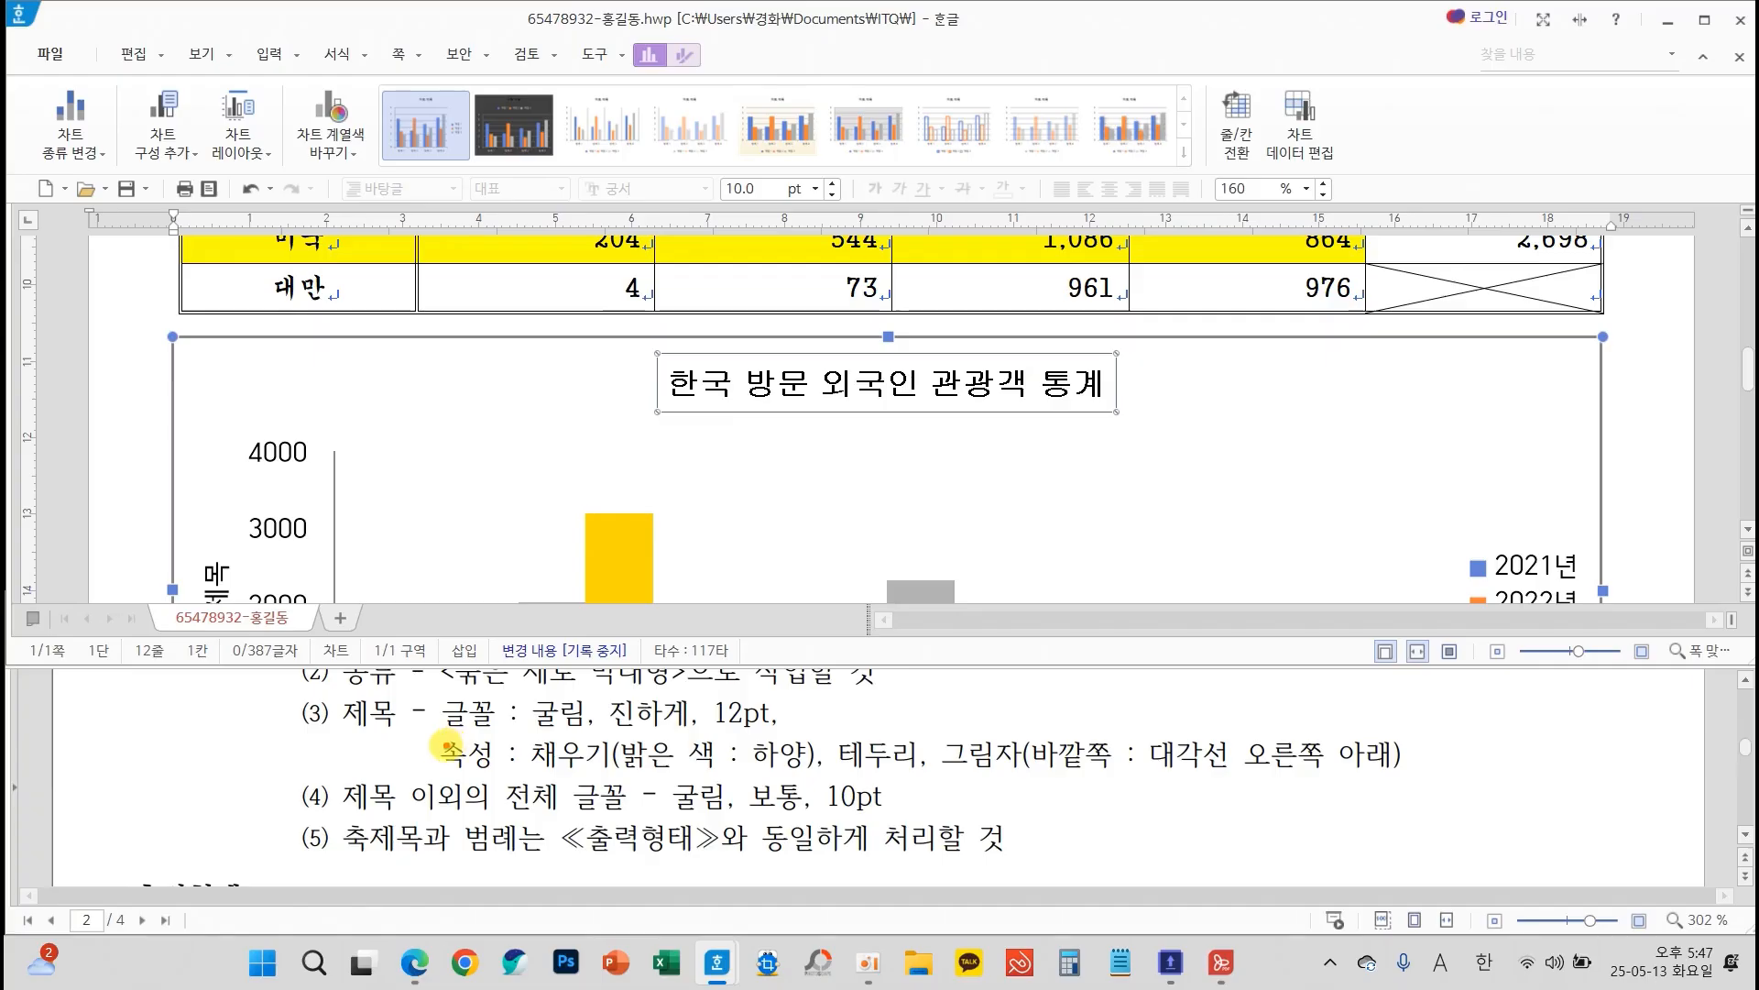
# Give the chart title a white fill (밝은 색) and a black border line
pyautogui.moveTo(422, 732)
pyautogui.mouseDown()
pyautogui.moveTo(885, 782)
pyautogui.moveTo(1416, 778)
pyautogui.mouseUp()
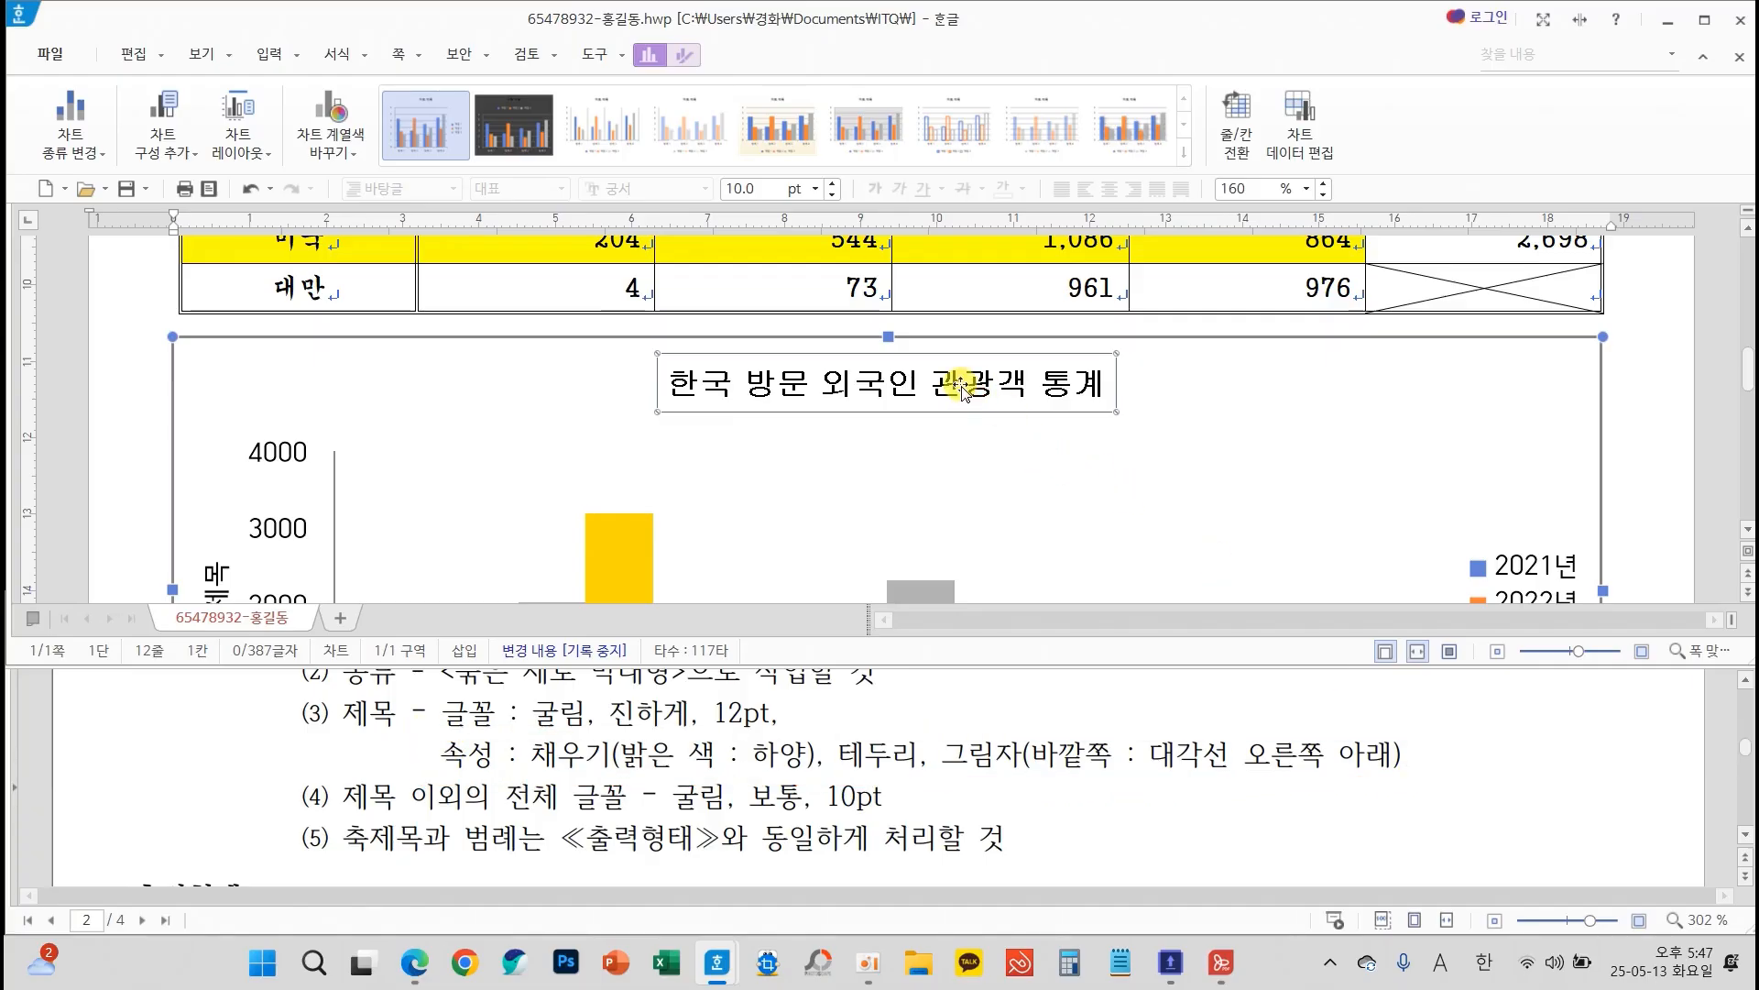
pyautogui.rightClick(960, 384)
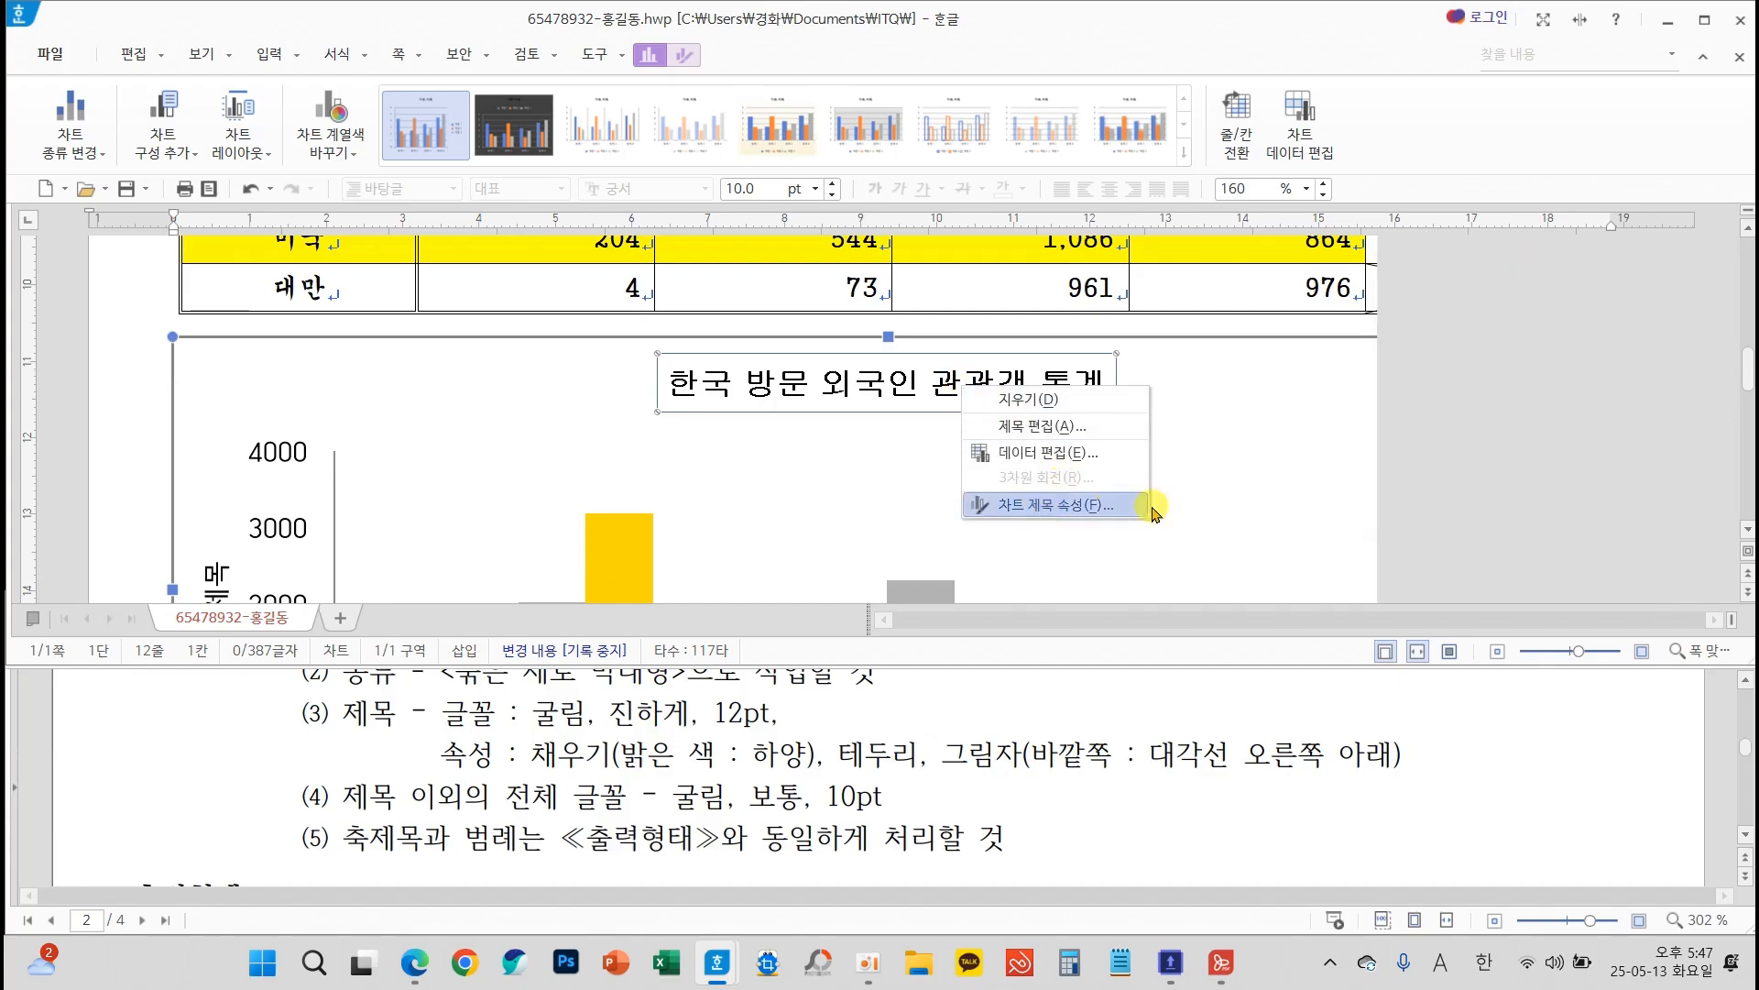
pyautogui.click(1042, 504)
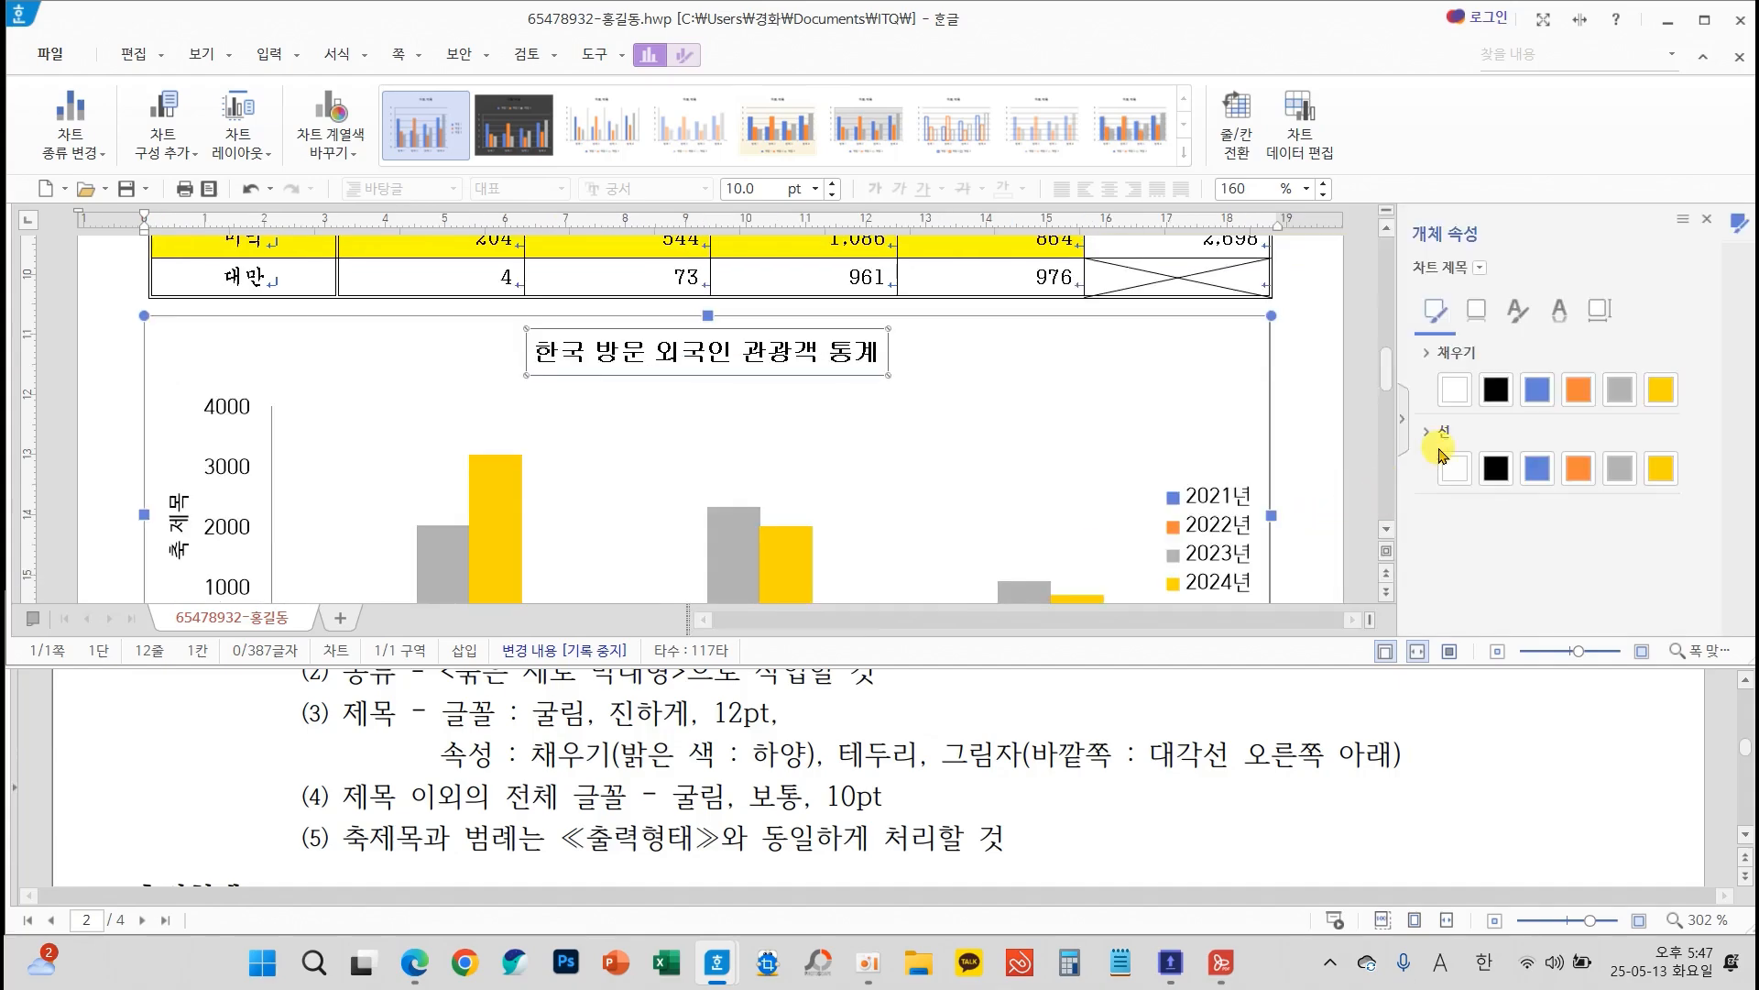
pyautogui.click(1453, 389)
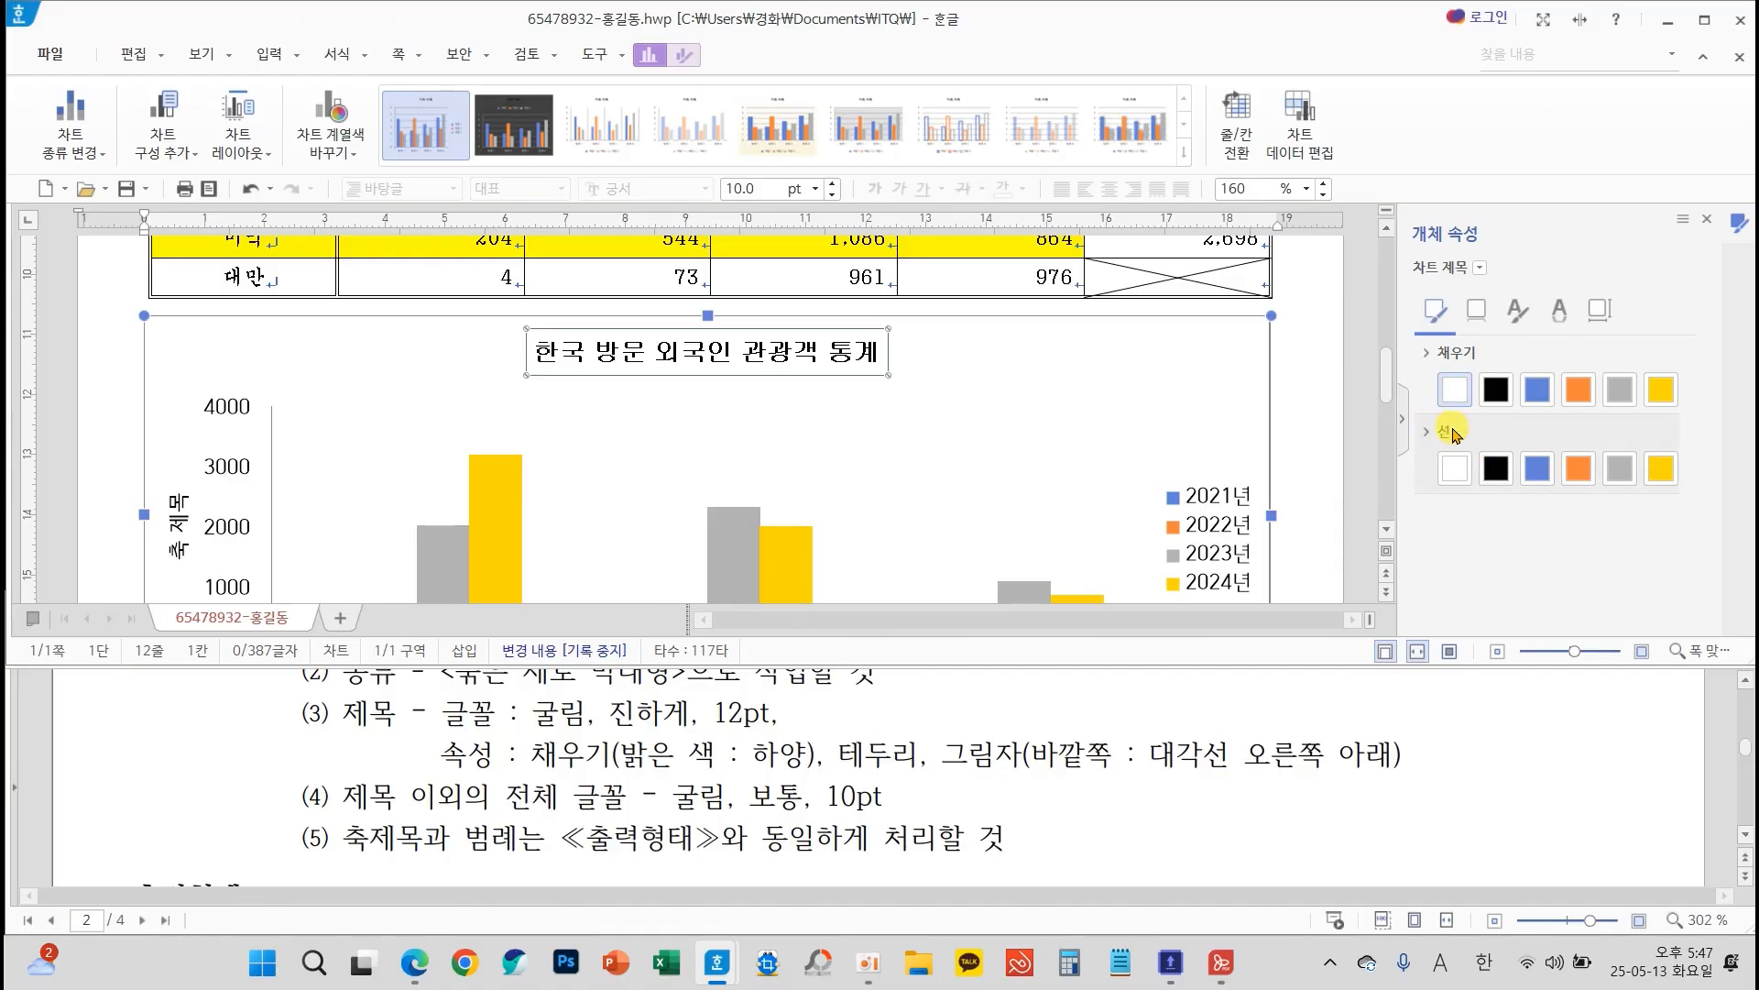
pyautogui.click(1495, 471)
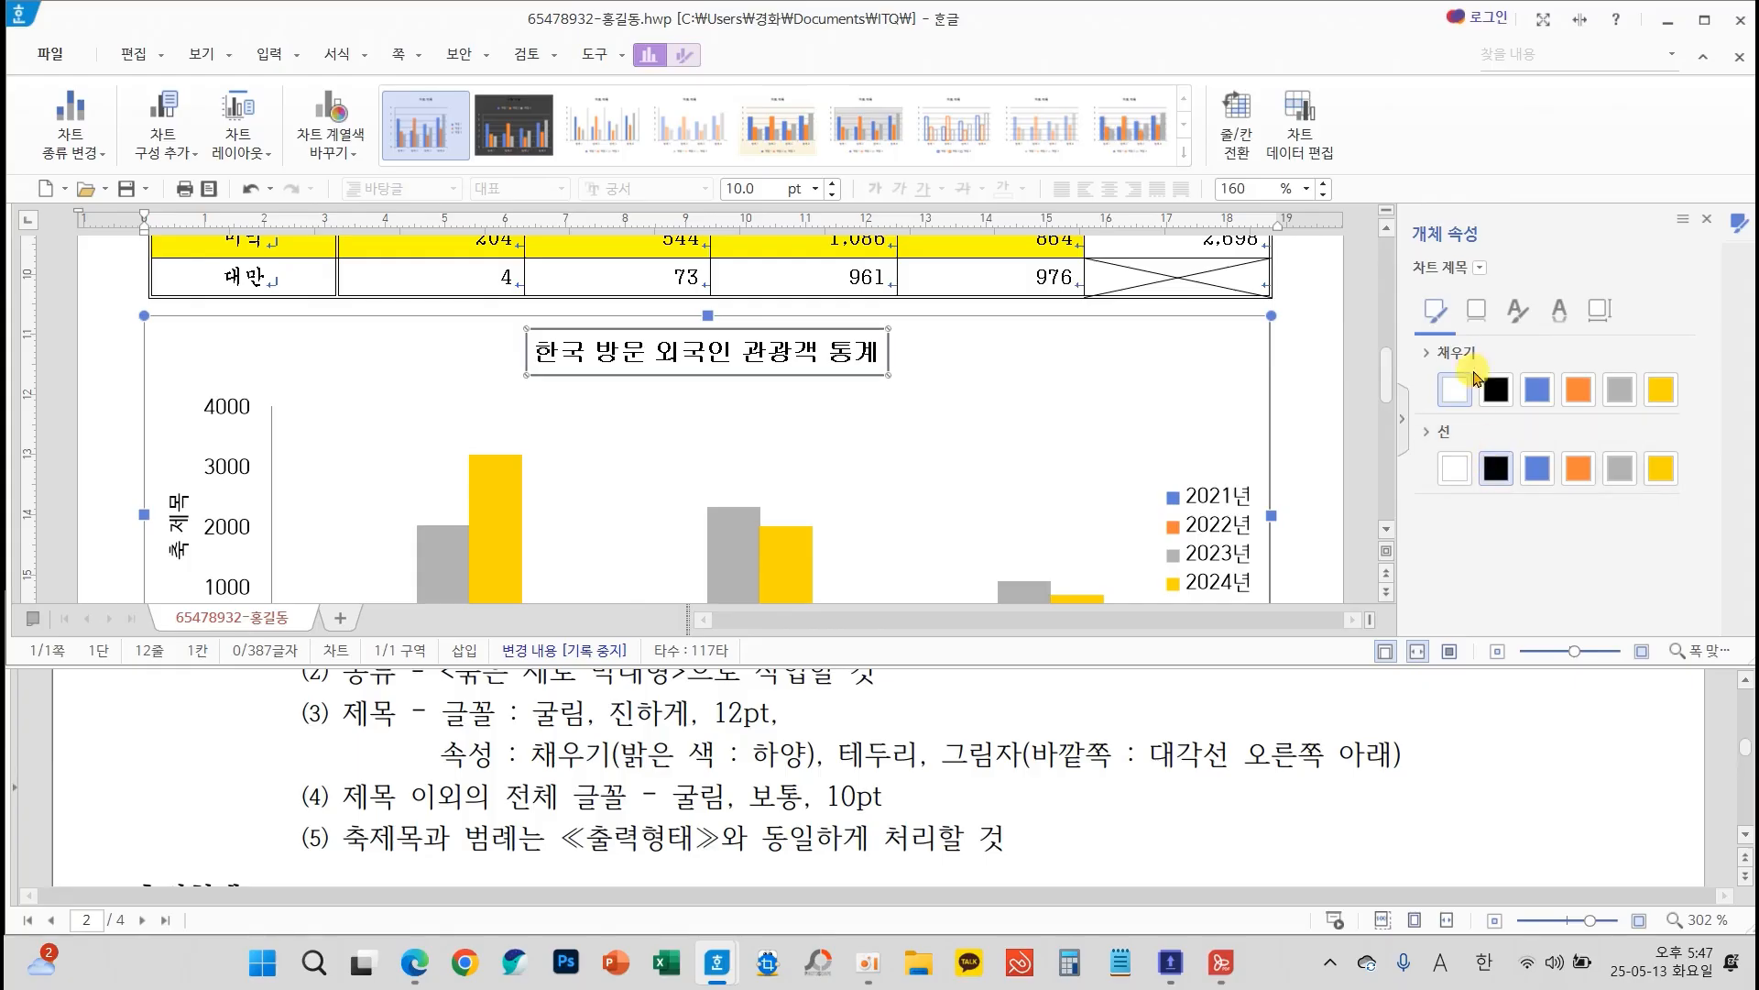
# Apply the 대각선 오른쪽 아래 shadow to the chart title and close its object properties
pyautogui.click(1474, 311)
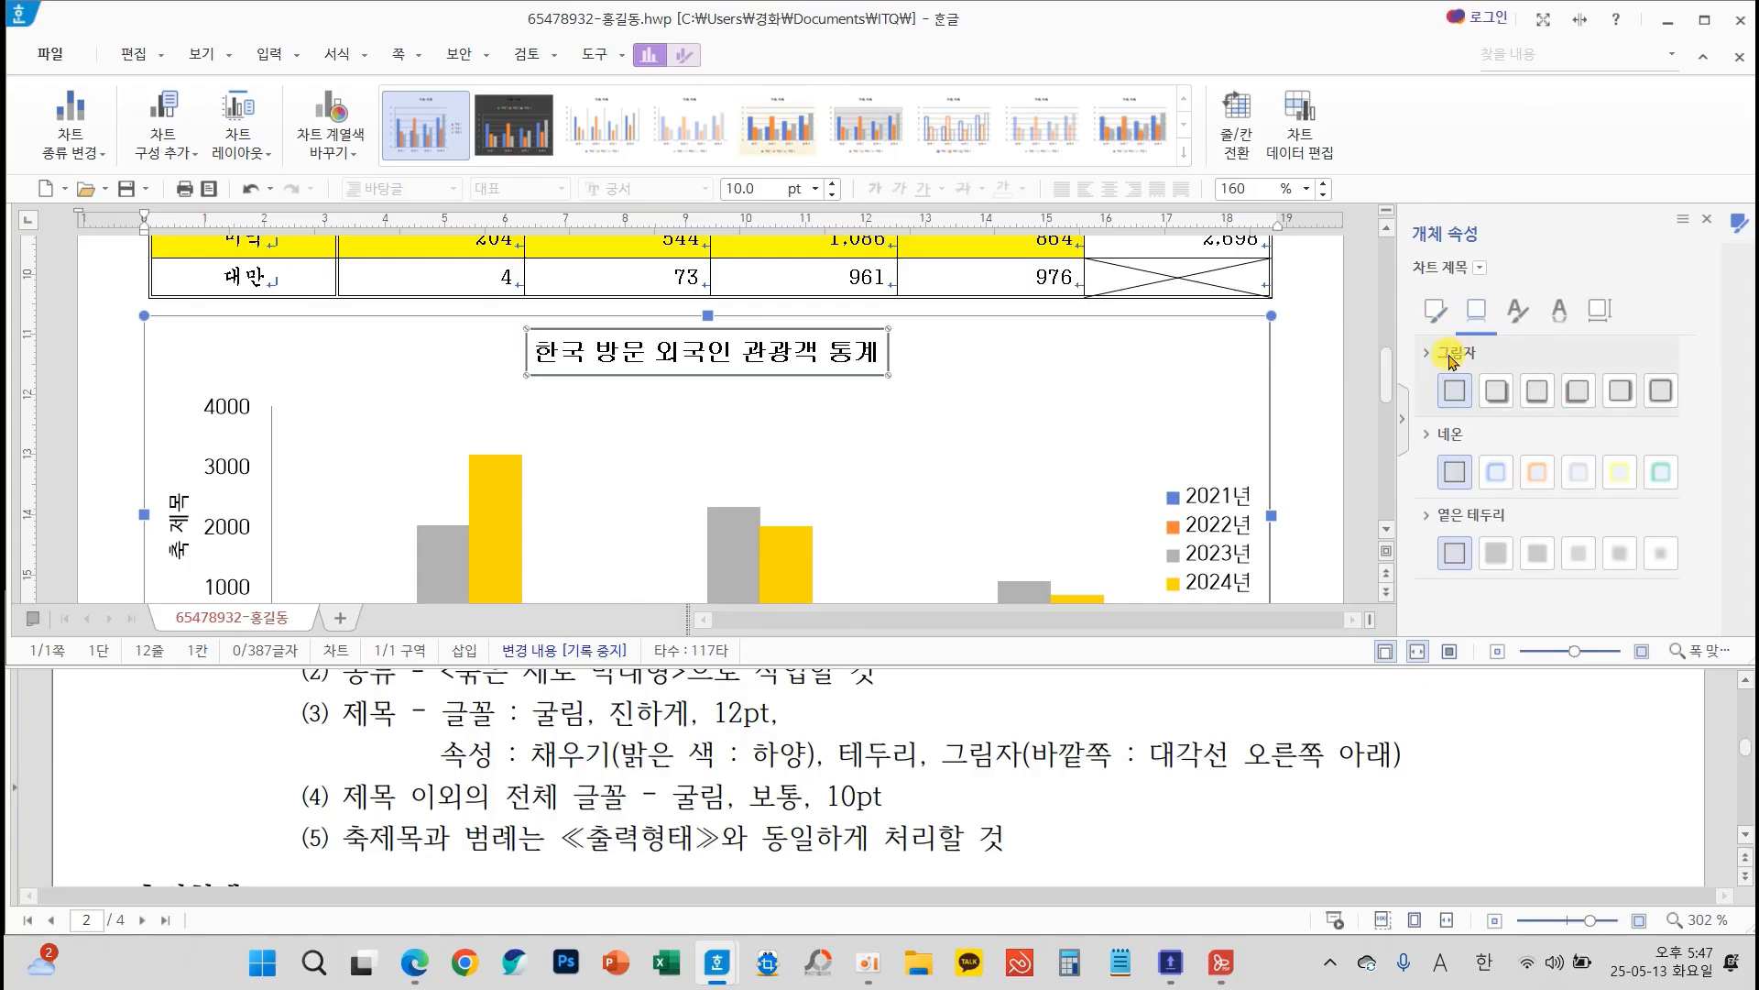
pyautogui.click(1493, 392)
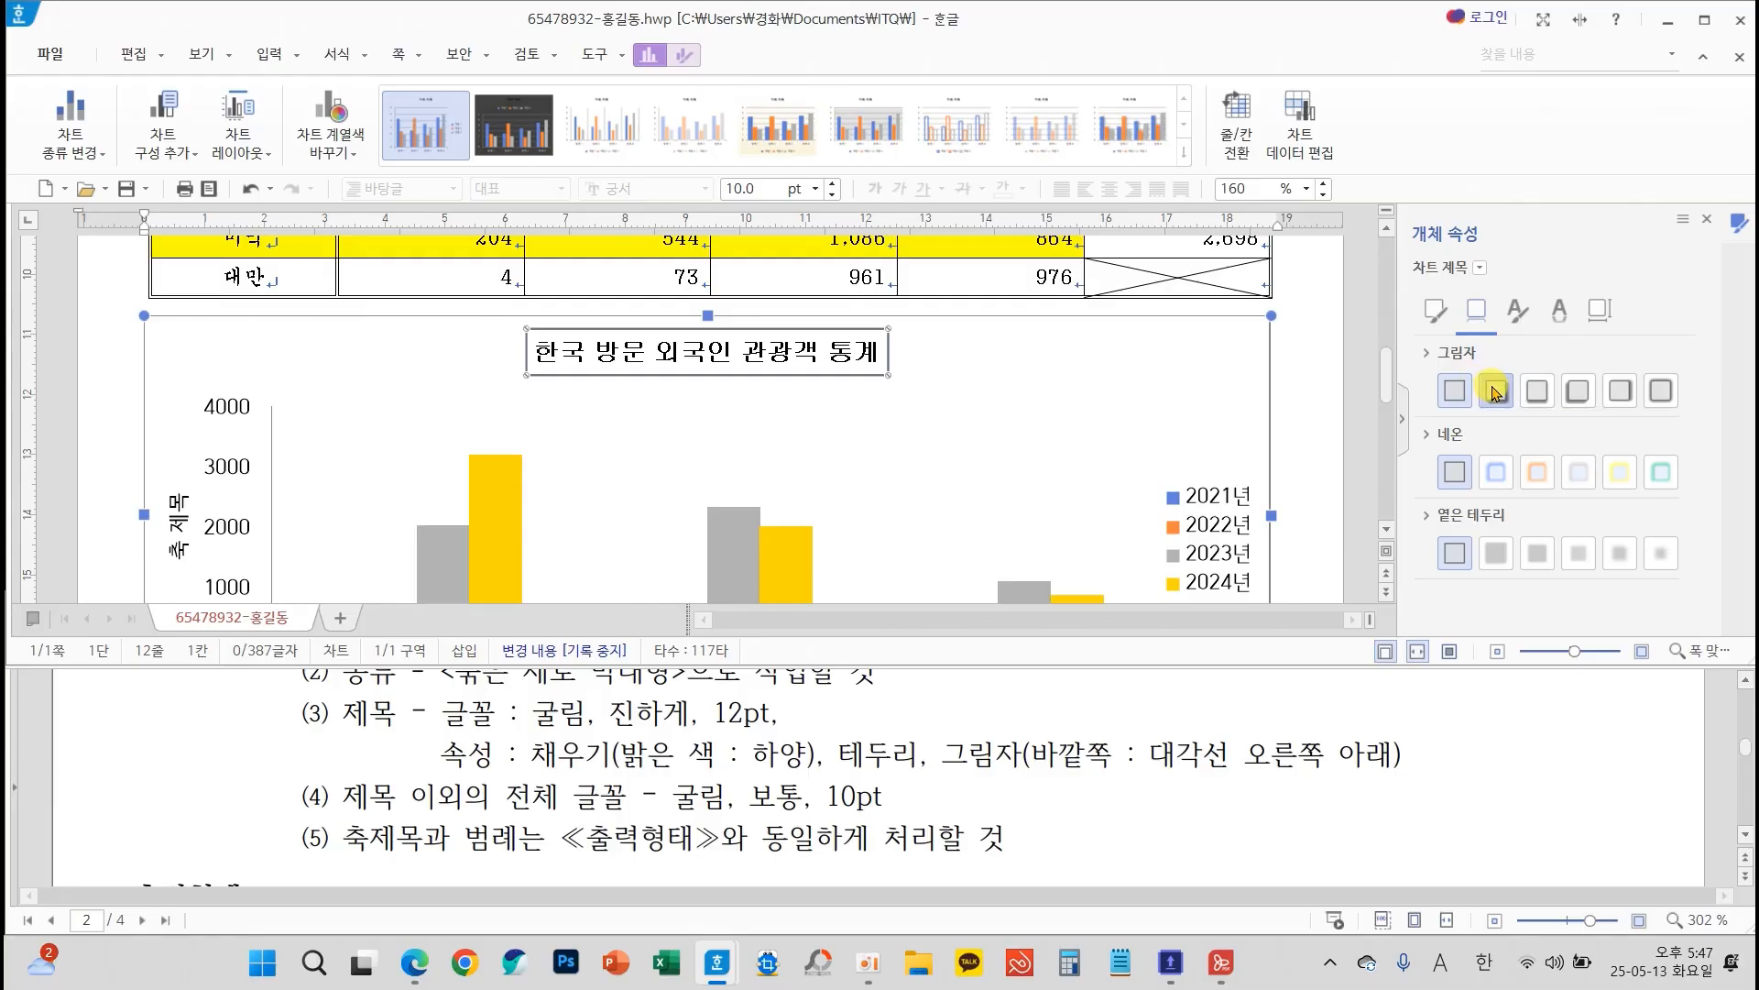
pyautogui.click(1706, 221)
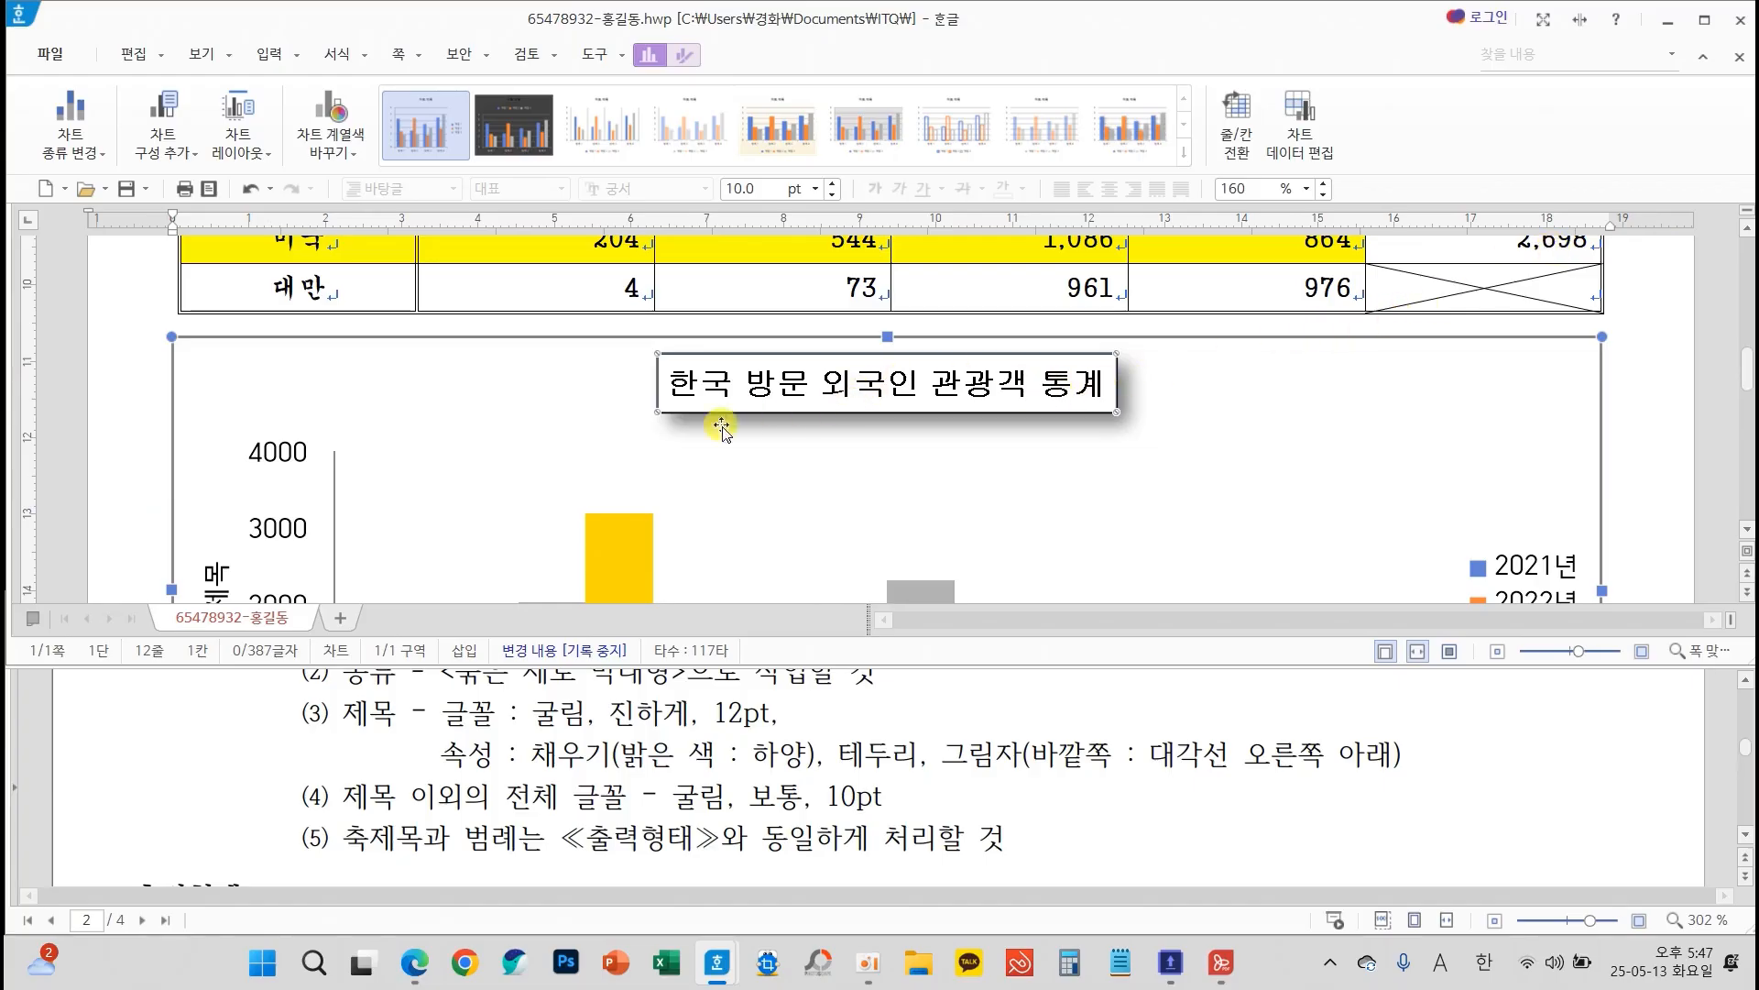
# Examine the exam sheet's font requirement for non-title text and the chart's axis title, axis labels and legend it covers
pyautogui.scroll(-1, 701, 742)
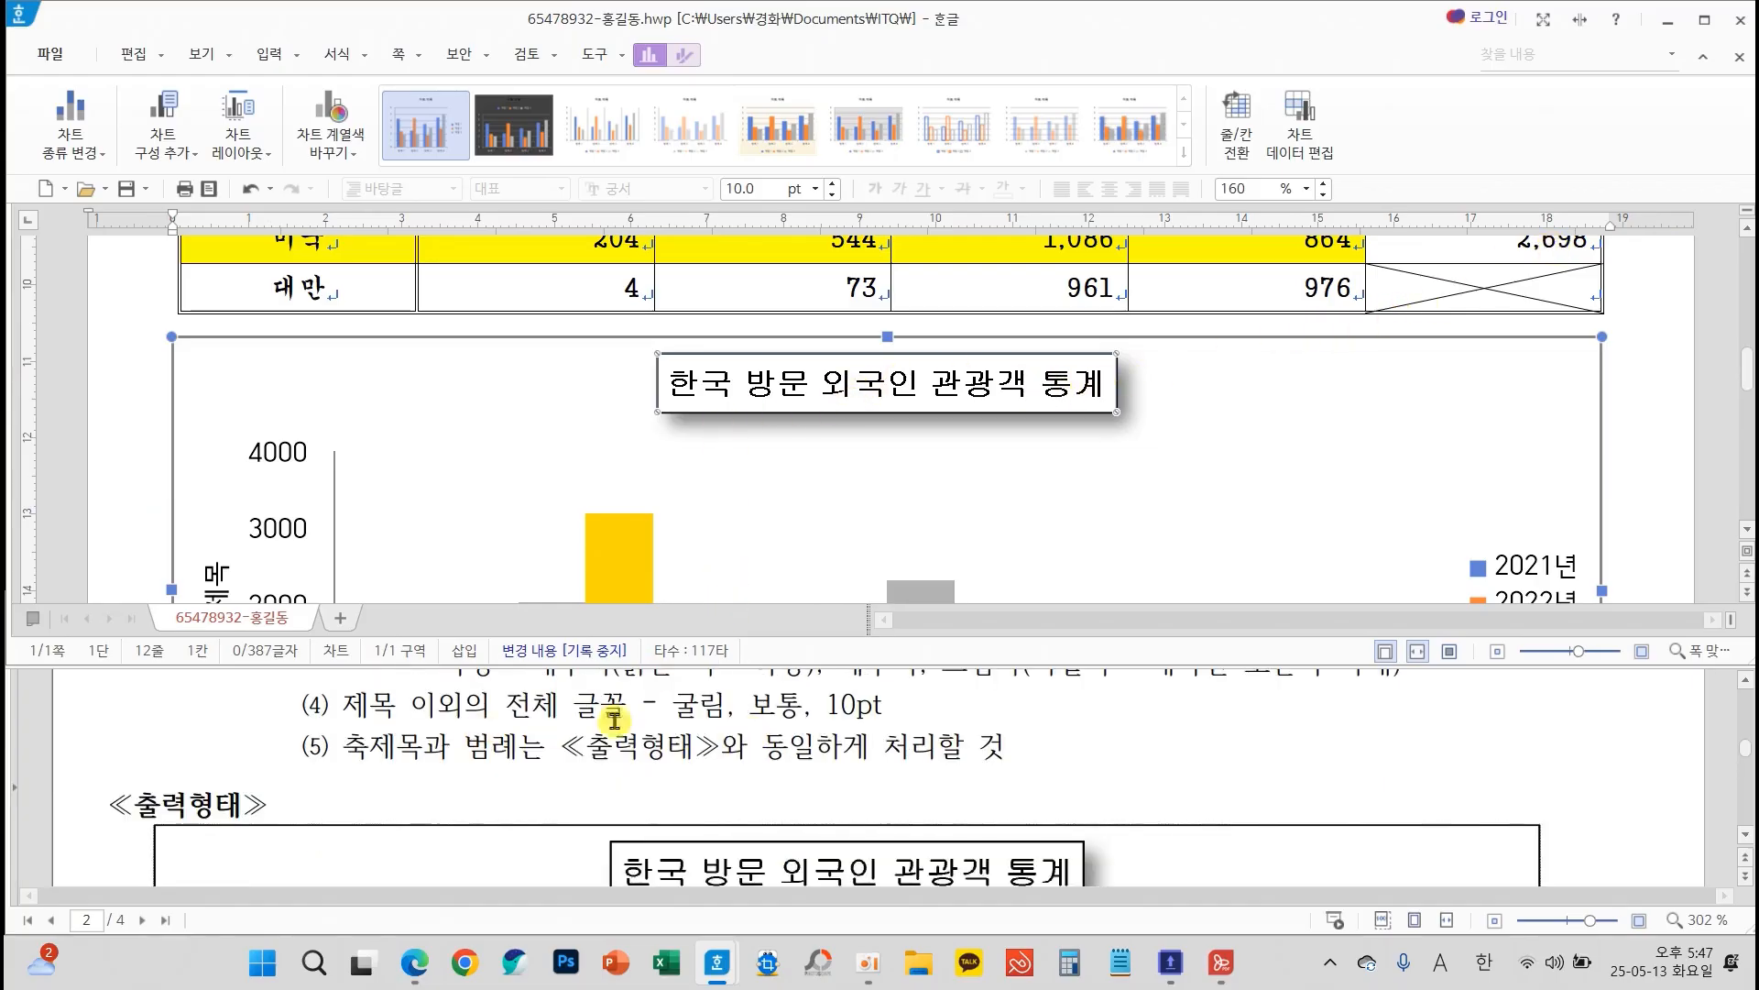
pyautogui.scroll(-3, 455, 559)
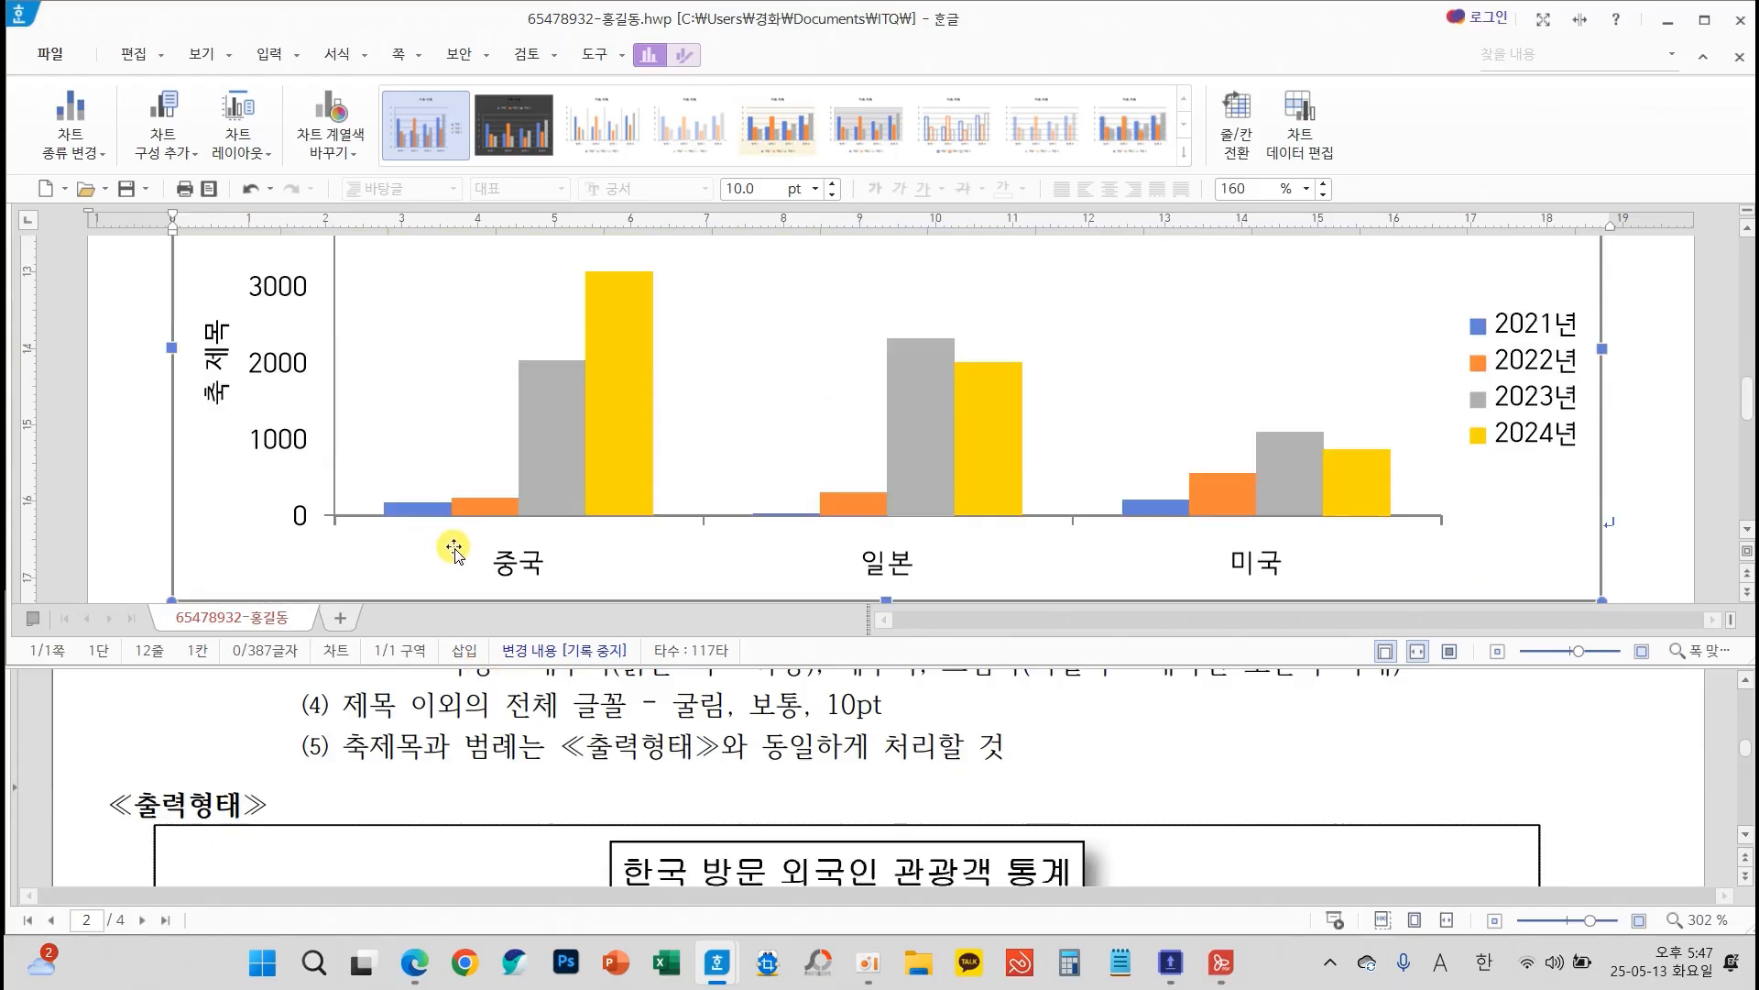
pyautogui.moveTo(228, 376)
pyautogui.mouseDown()
pyautogui.moveTo(198, 442)
pyautogui.moveTo(266, 491)
pyautogui.moveTo(369, 508)
pyautogui.mouseUp()
pyautogui.moveTo(483, 541)
pyautogui.mouseDown()
pyautogui.moveTo(541, 568)
pyautogui.moveTo(509, 601)
pyautogui.mouseUp()
pyautogui.moveTo(1526, 362)
pyautogui.mouseDown()
pyautogui.moveTo(1539, 418)
pyautogui.moveTo(1520, 469)
pyautogui.mouseUp()
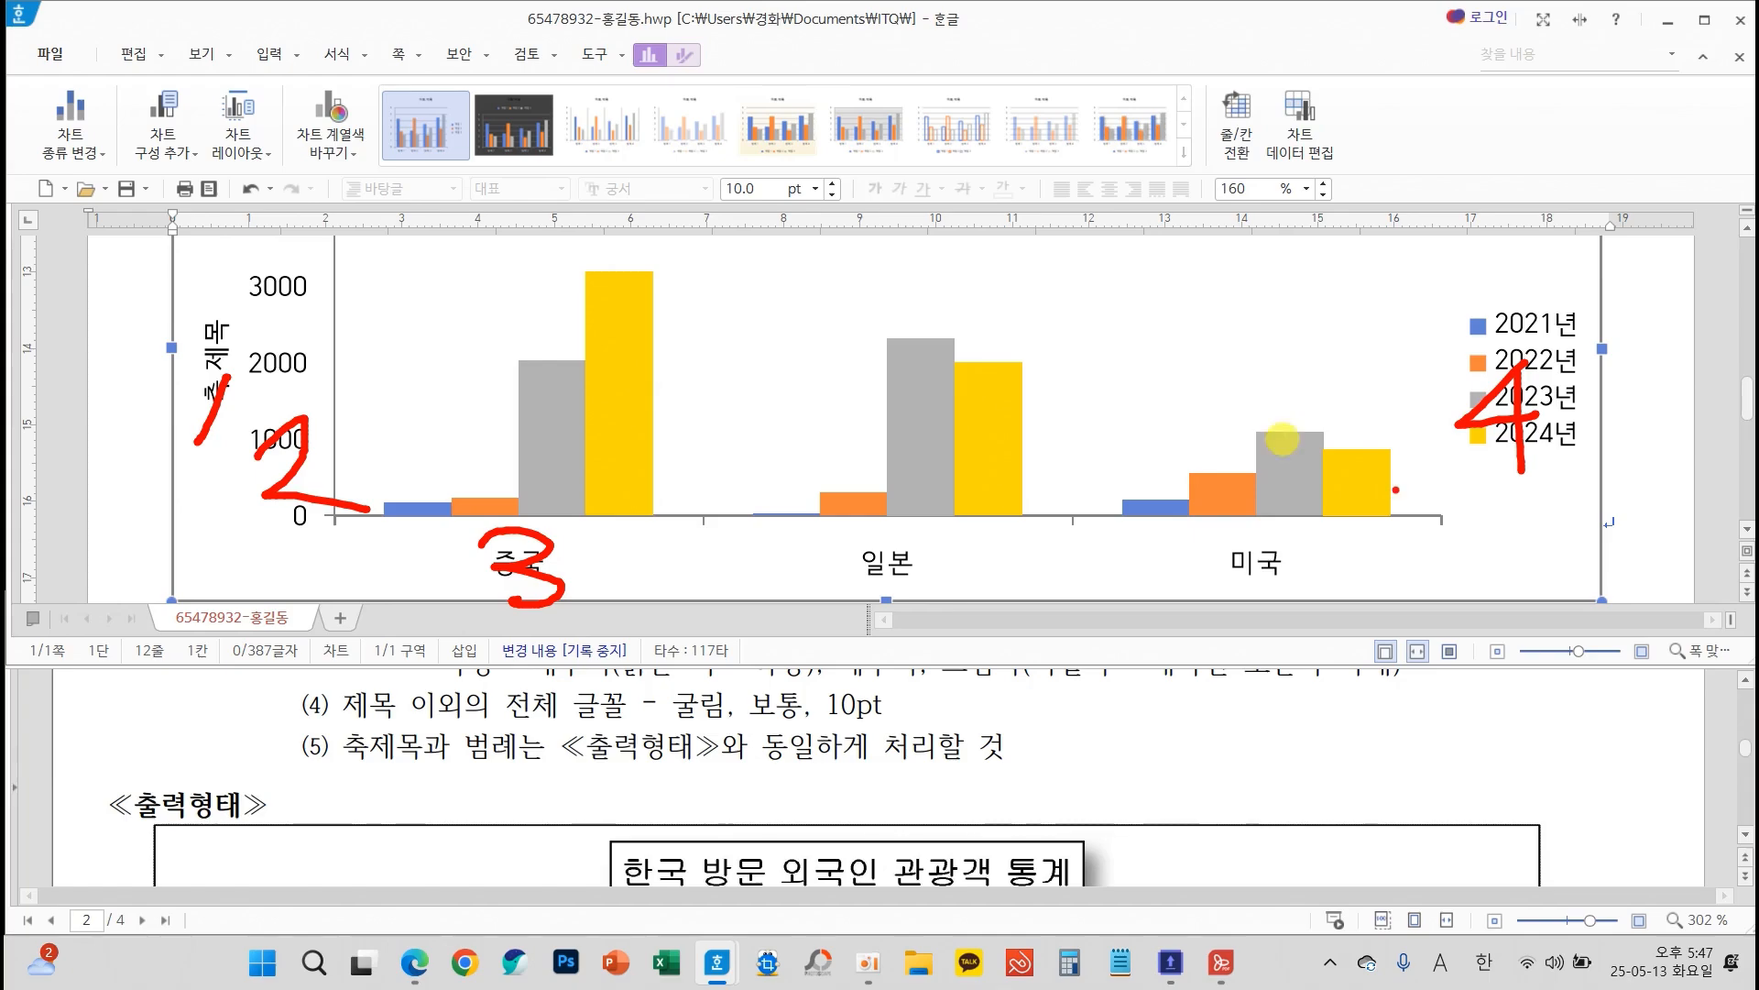
pyautogui.press('Escape')
# Replace the vertical axis title text with "(단위 : 천 명)" as shown in the exam sheet's sample chart
pyautogui.scroll(-4, 557, 726)
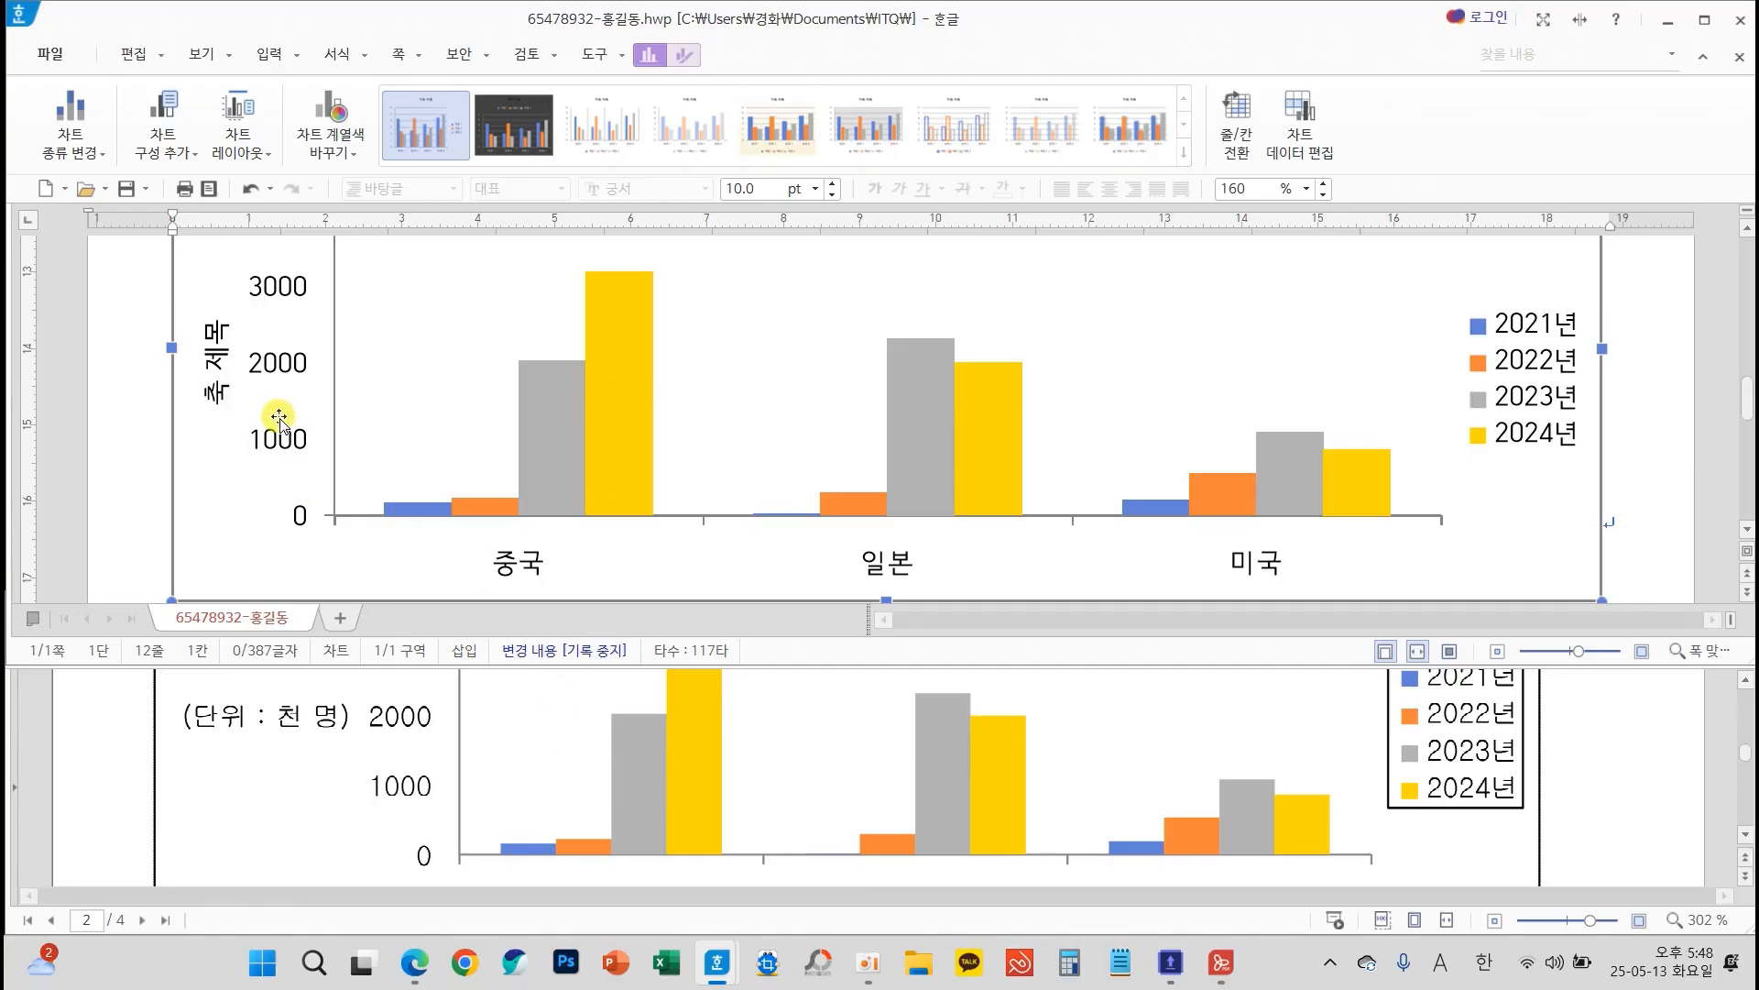
pyautogui.click(214, 399)
pyautogui.rightClick(213, 401)
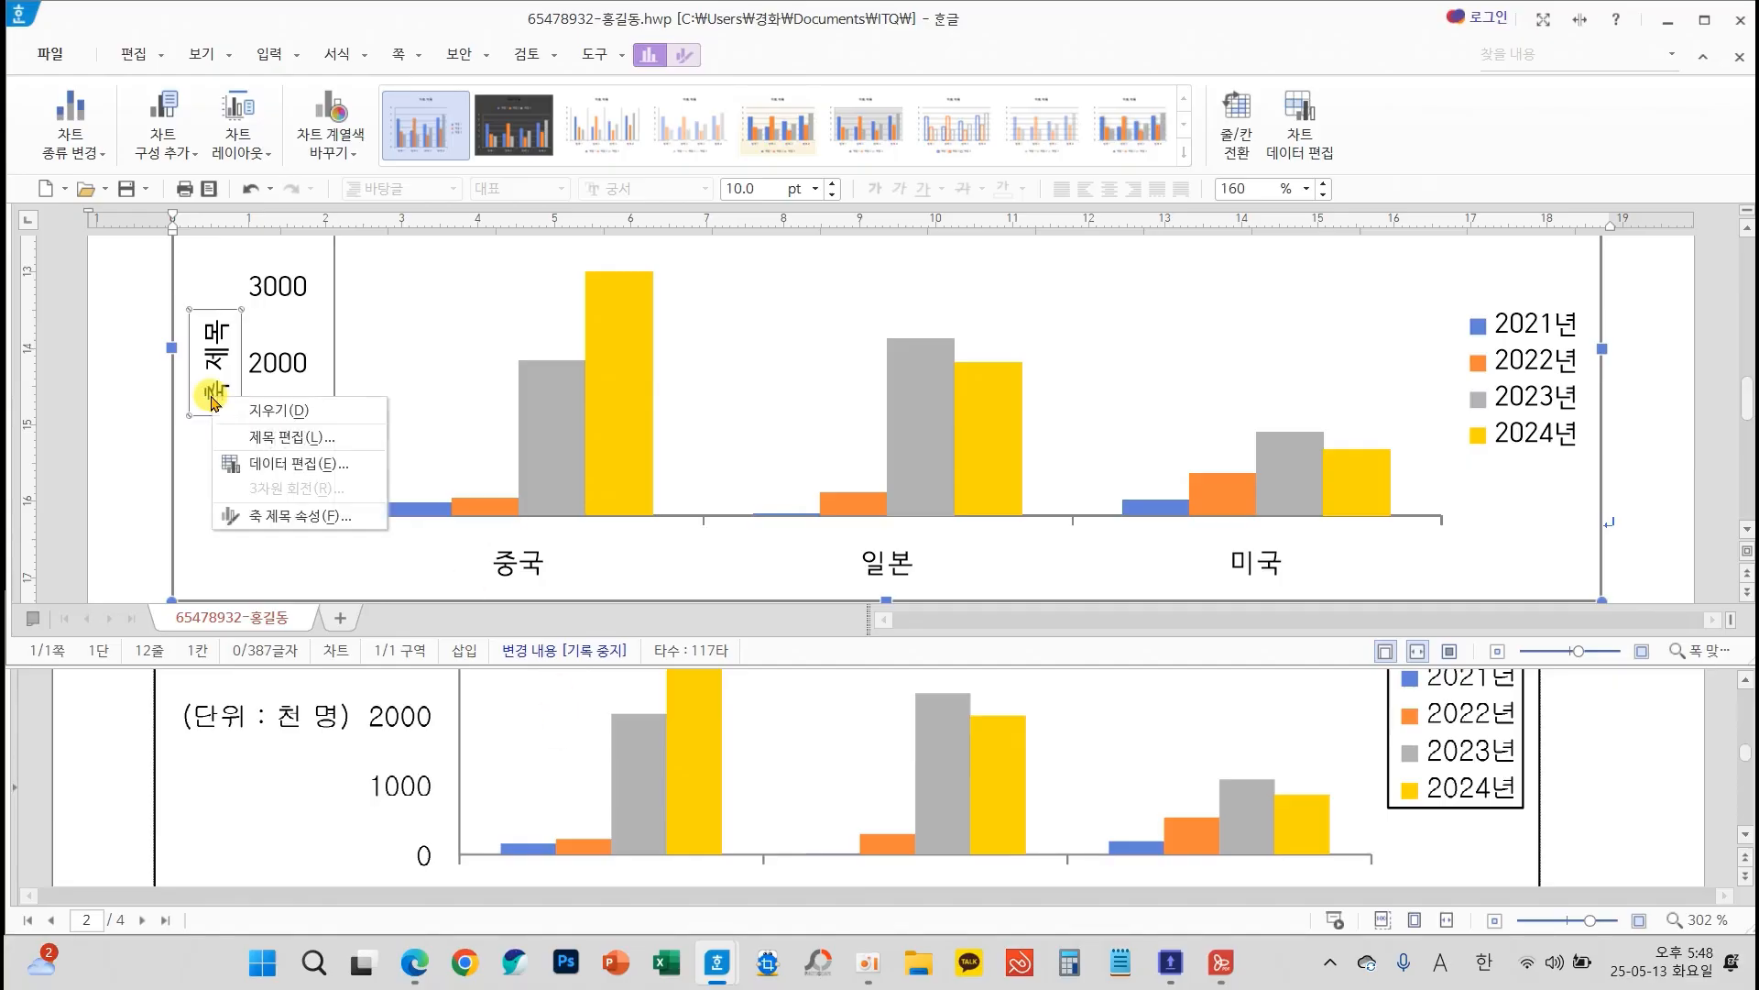
pyautogui.click(302, 440)
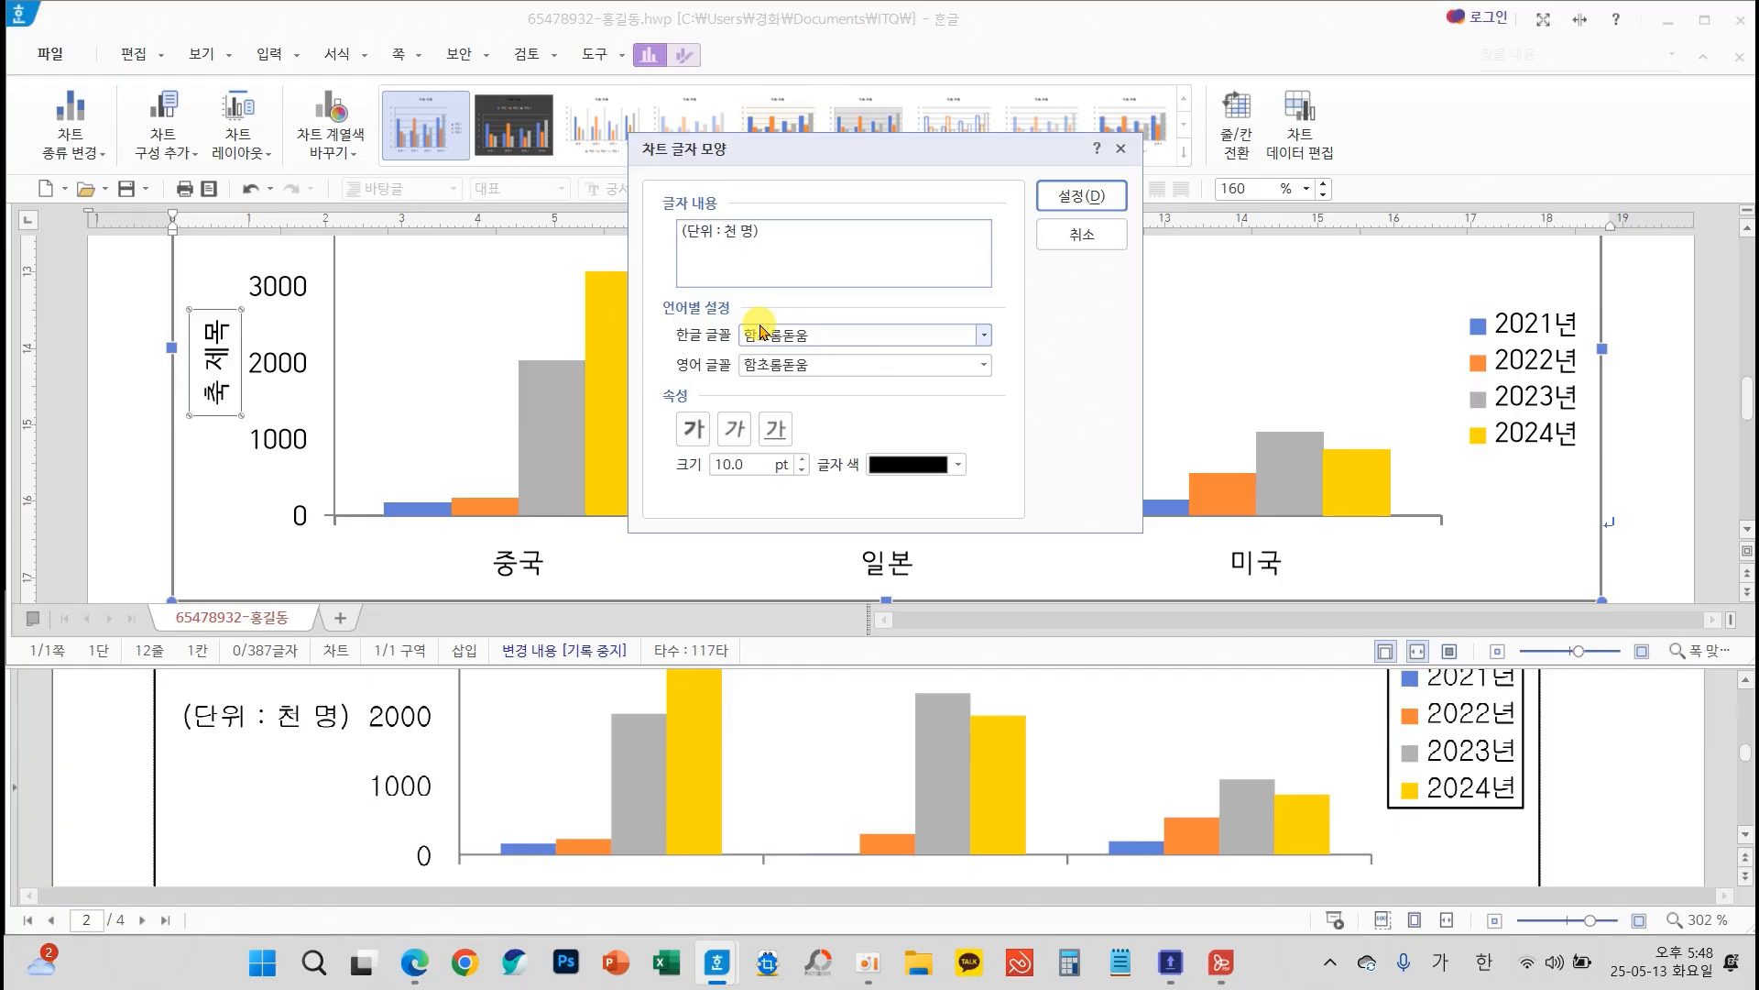
pyautogui.scroll(5, 832, 728)
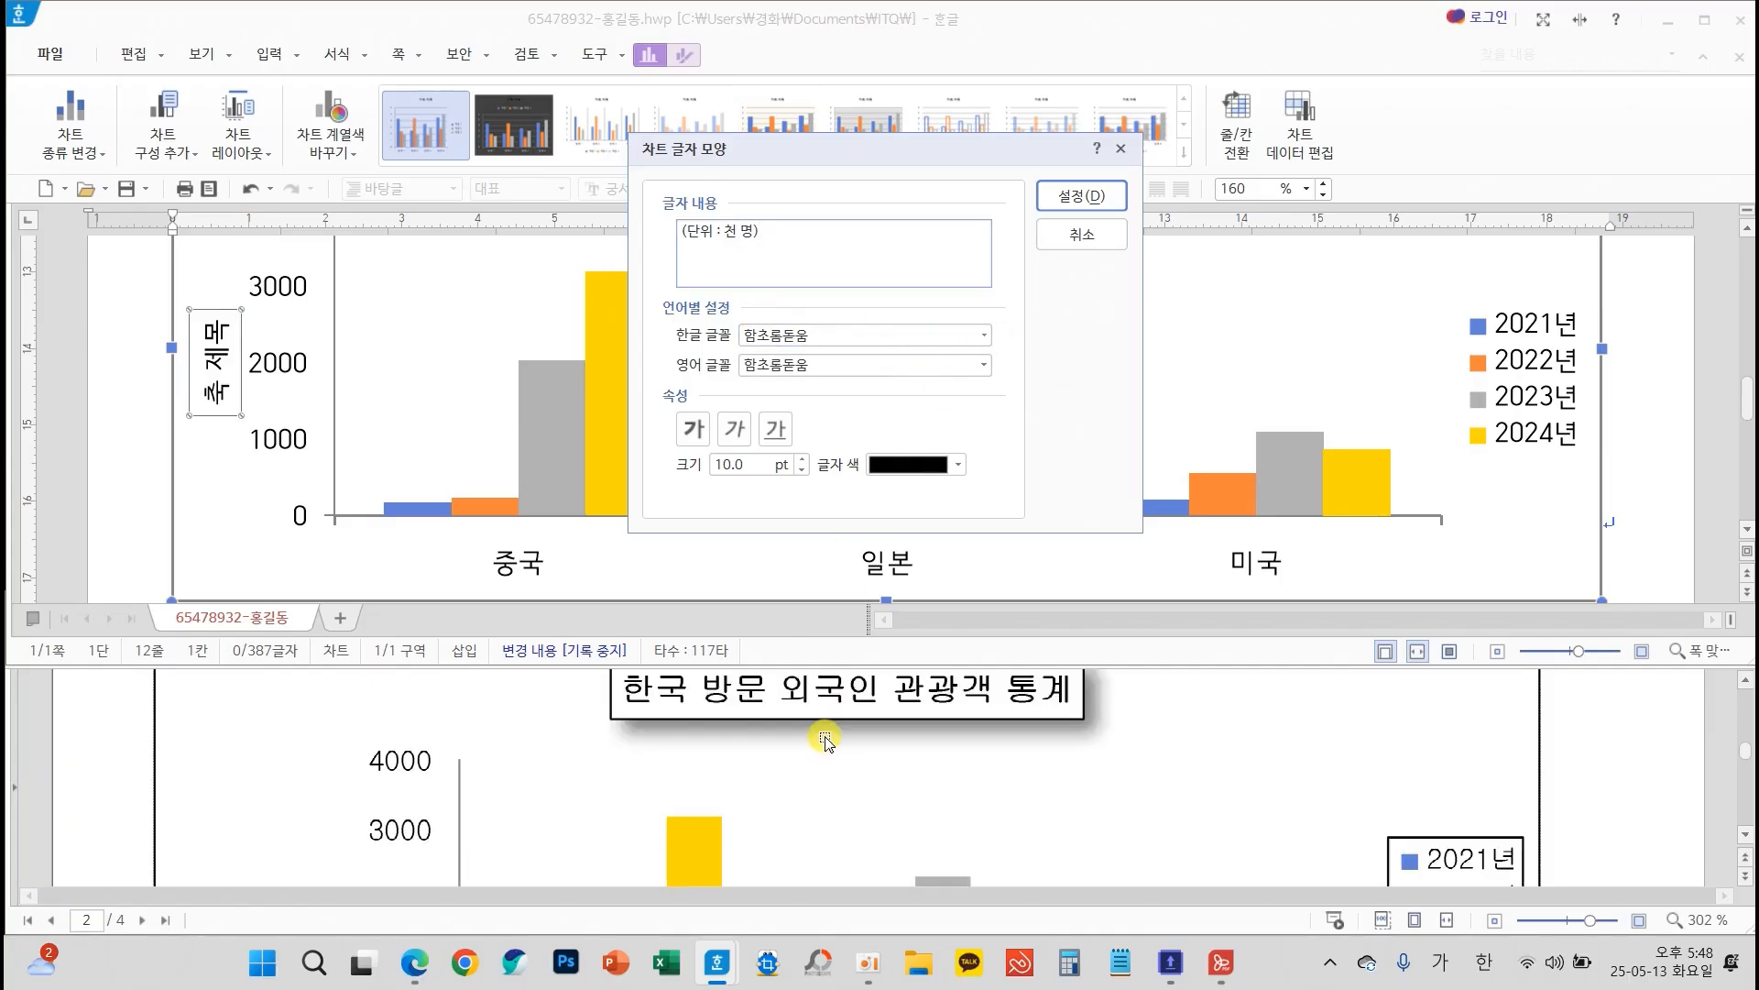
pyautogui.scroll(-3, 829, 738)
pyautogui.scroll(-3, 827, 740)
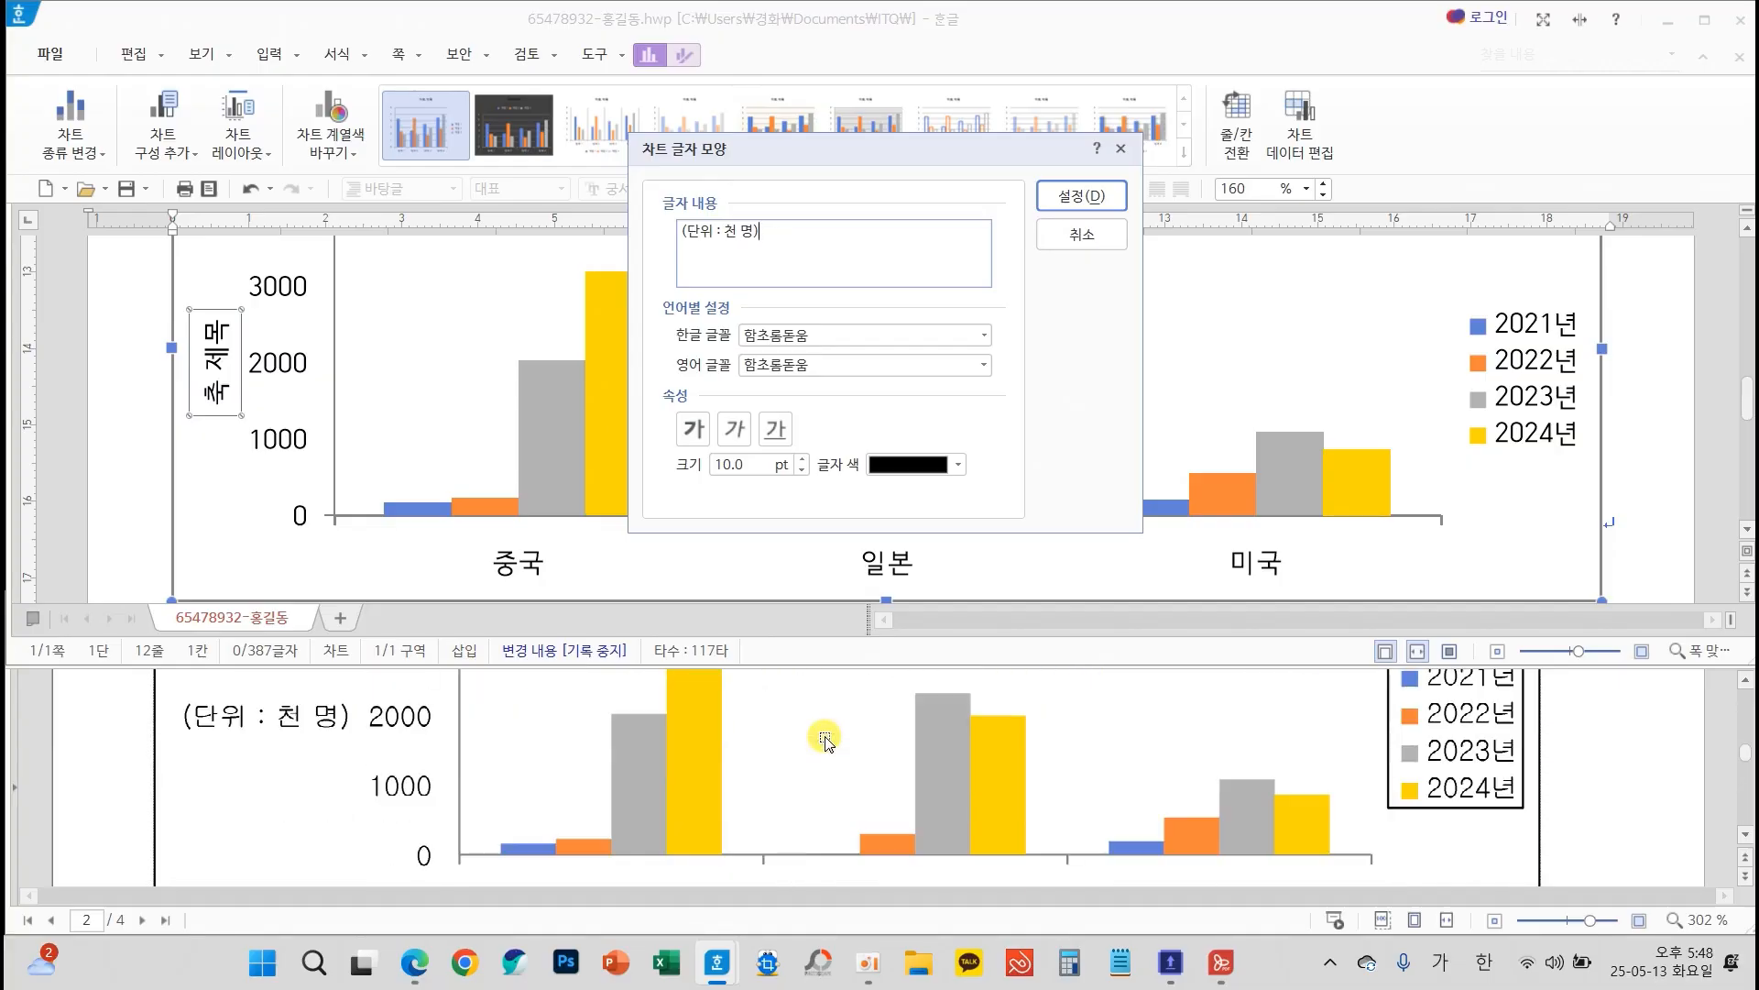
# Set both the Korean and English fonts of the vertical axis title to 굴림 and apply the text settings
pyautogui.click(984, 335)
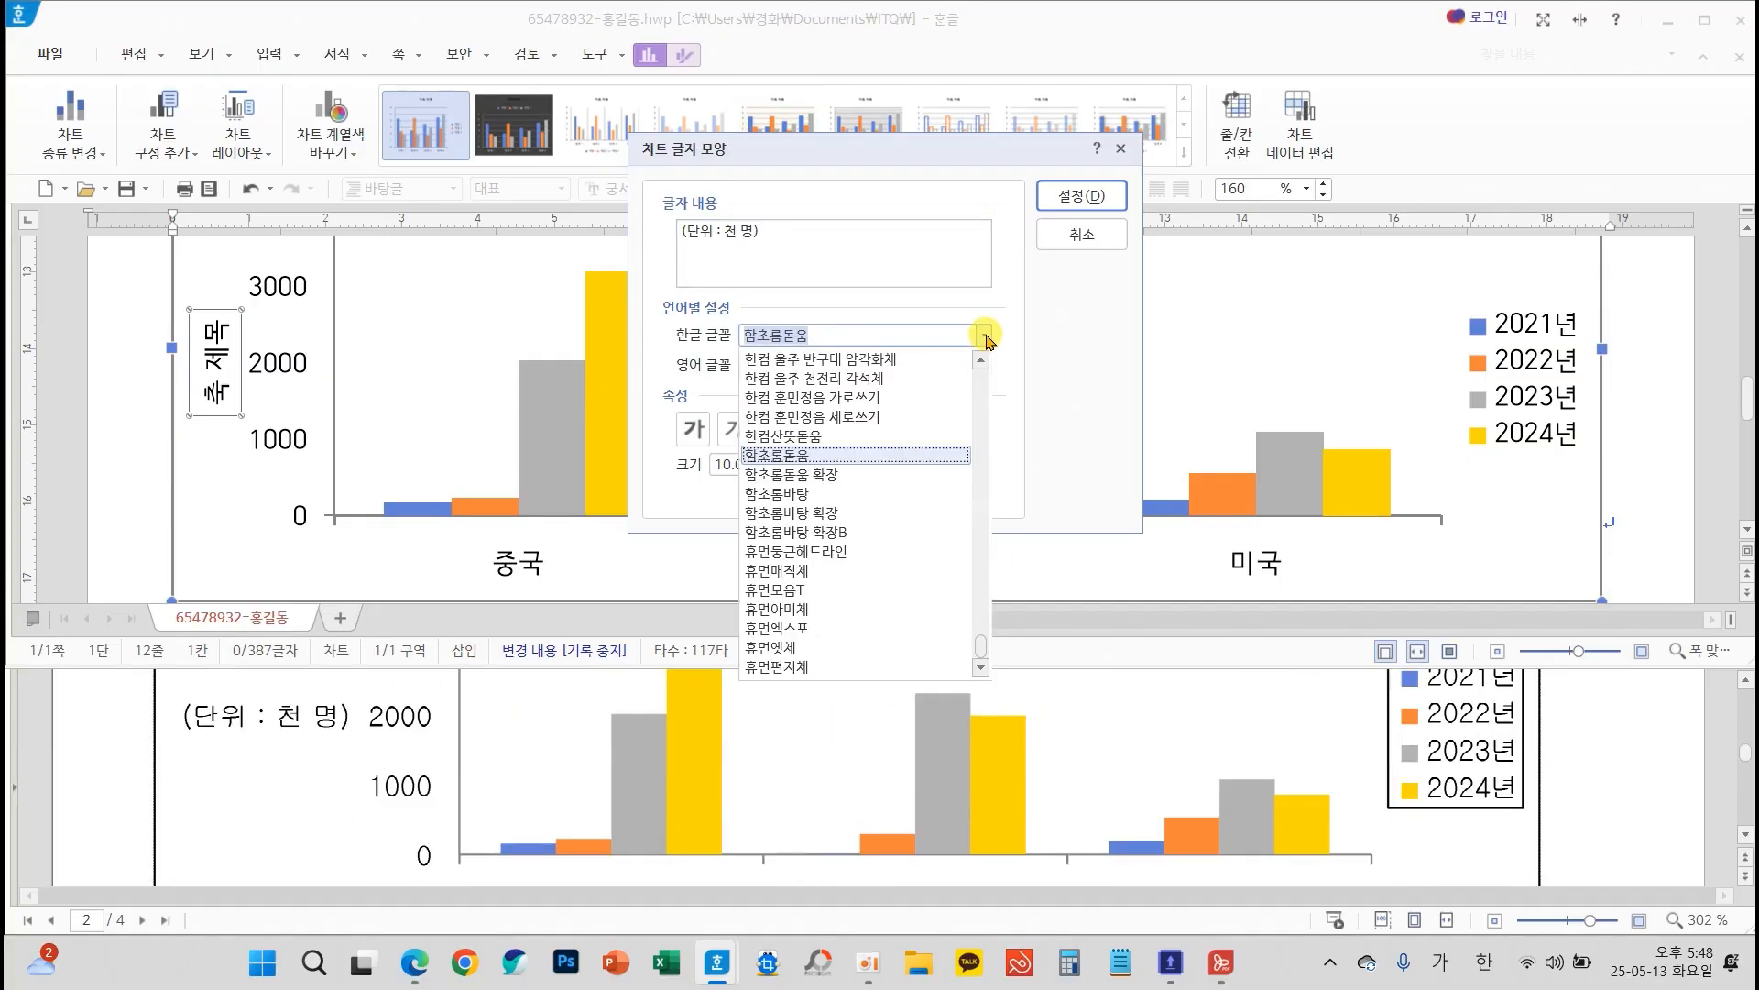
pyautogui.write('ㄱ')
pyautogui.click(834, 359)
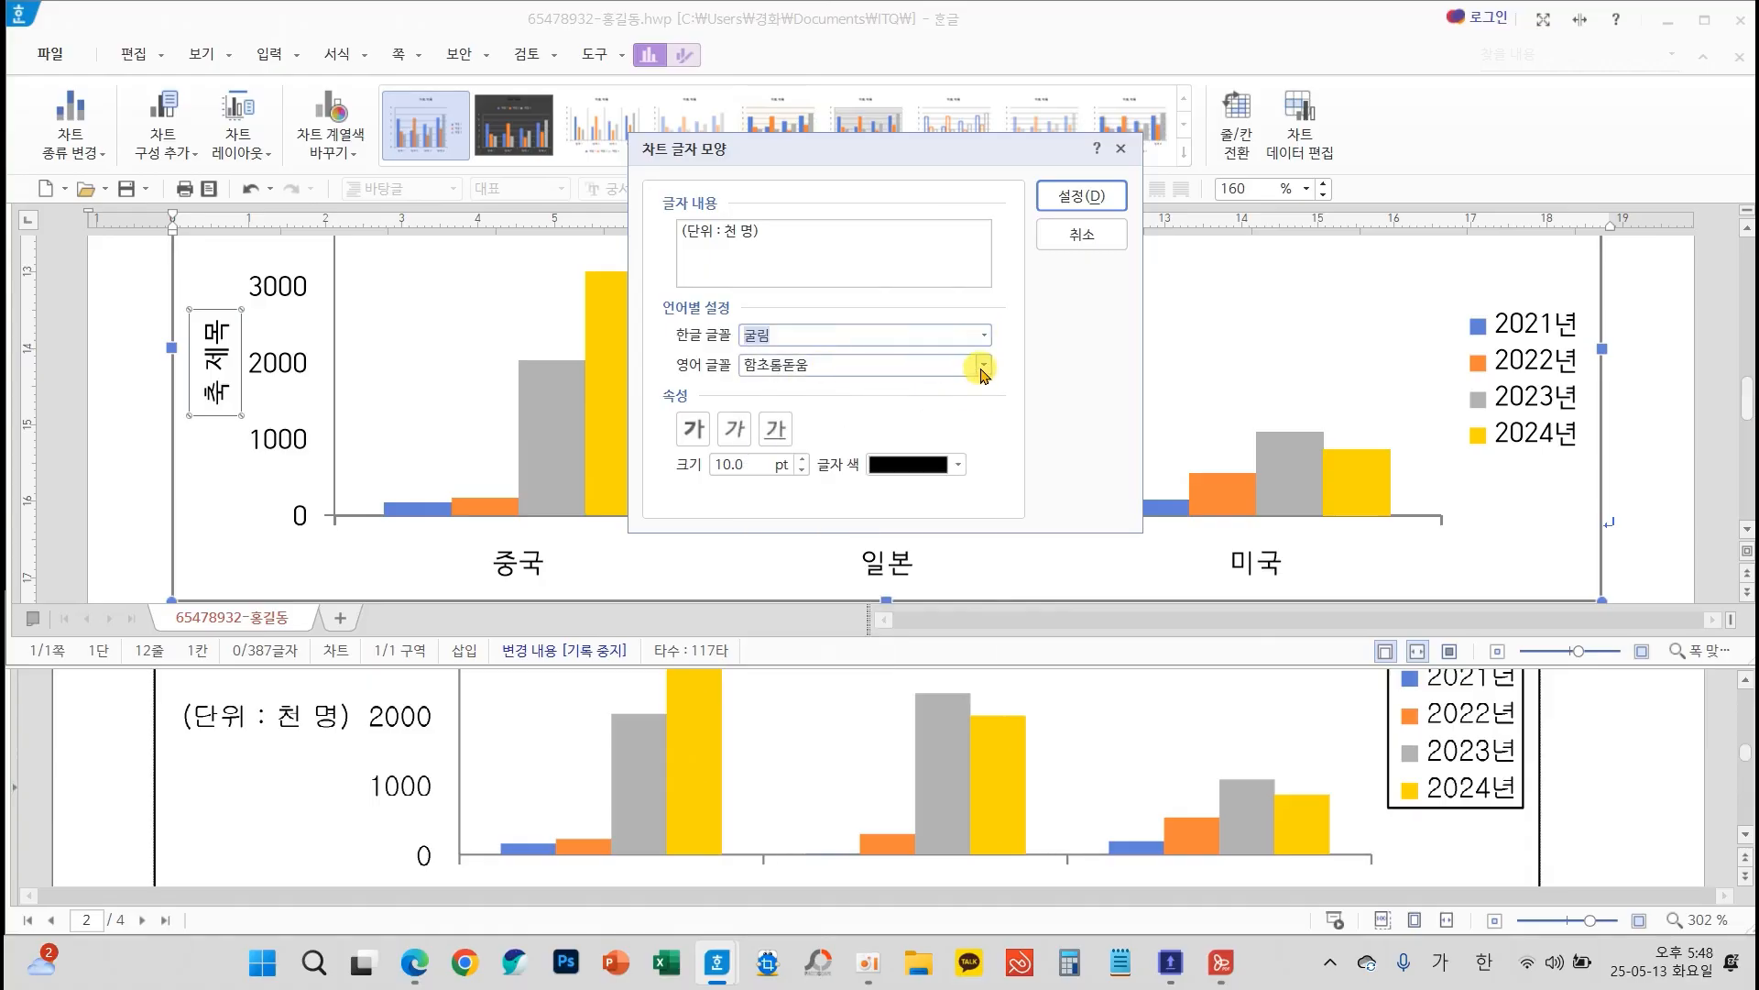
pyautogui.click(985, 365)
pyautogui.write('ㄱ')
pyautogui.click(758, 678)
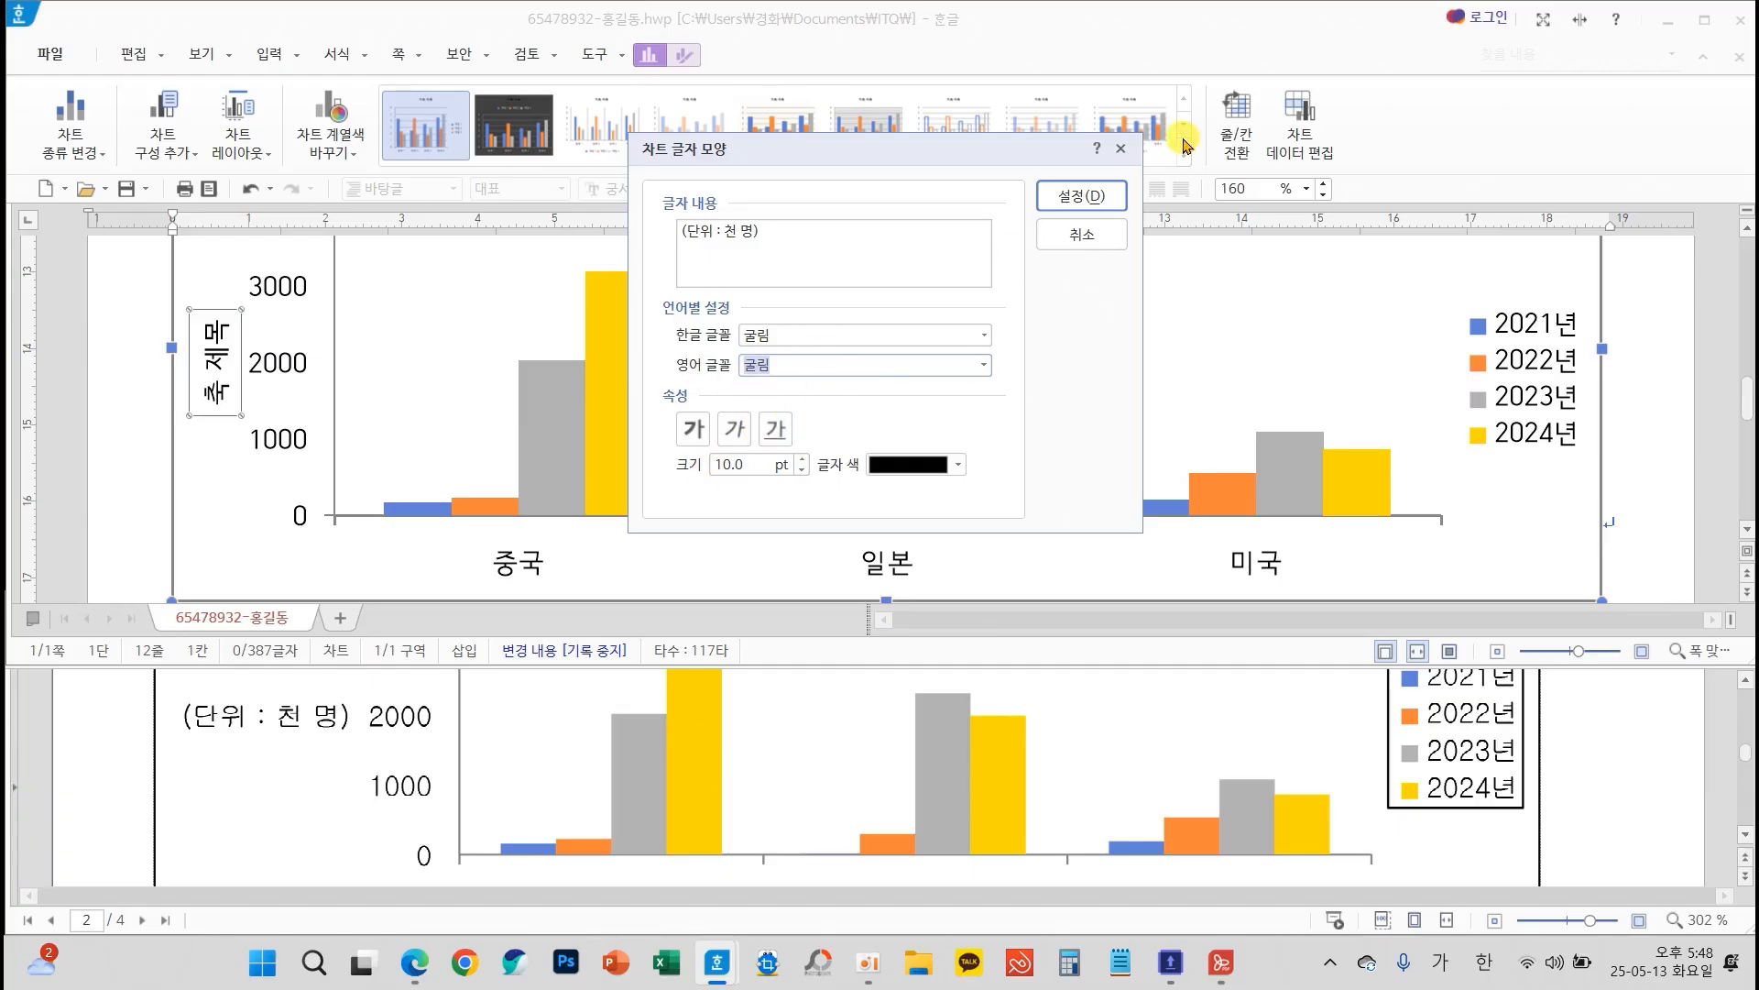
pyautogui.click(1081, 195)
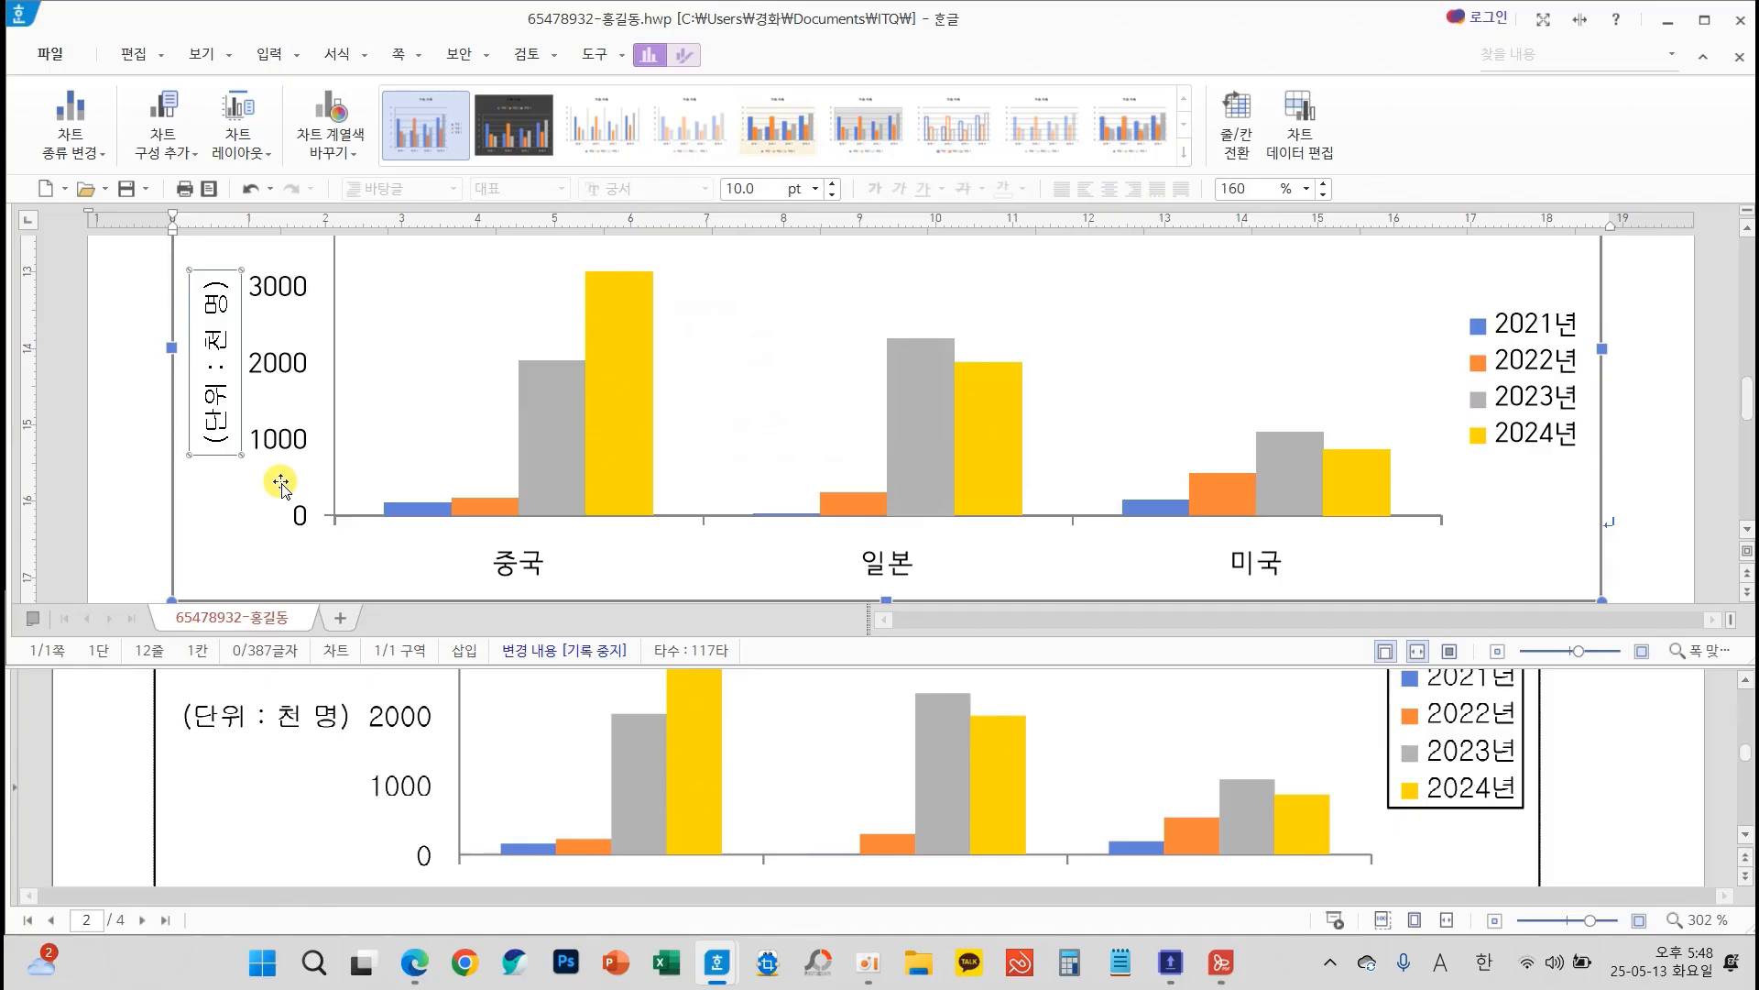
# Change the vertical axis title's text direction to 가로 and close its object properties
pyautogui.rightClick(221, 428)
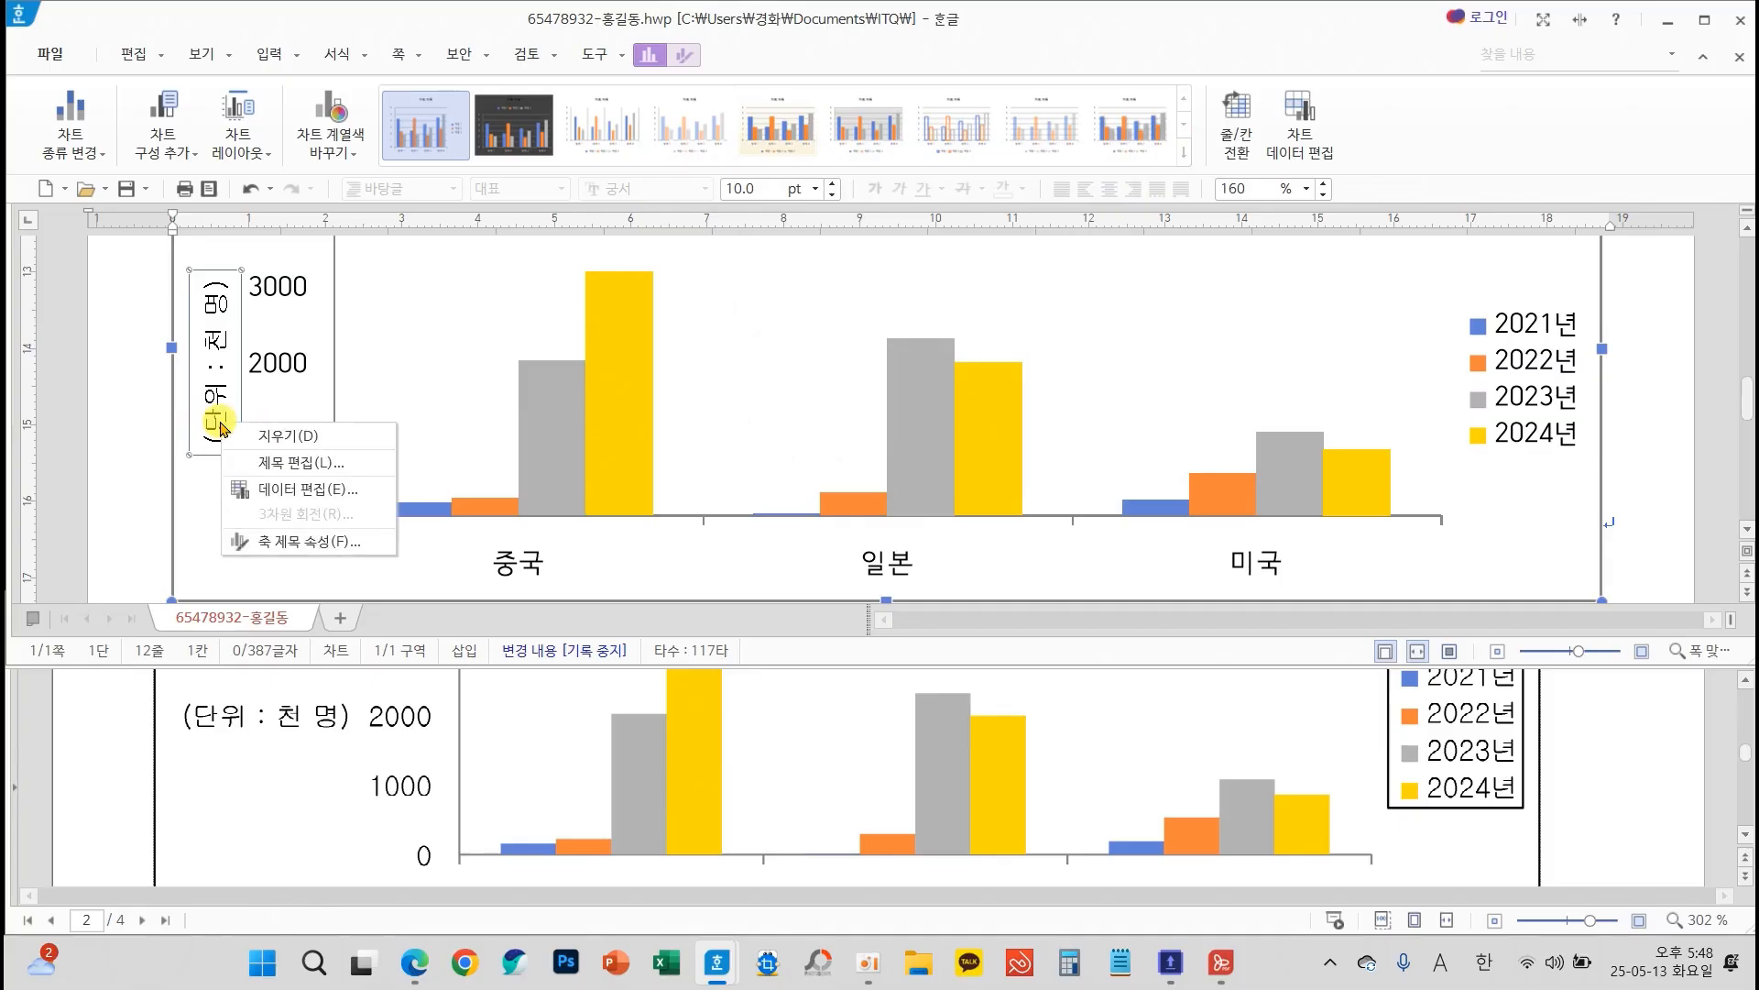
pyautogui.click(325, 542)
pyautogui.click(1599, 312)
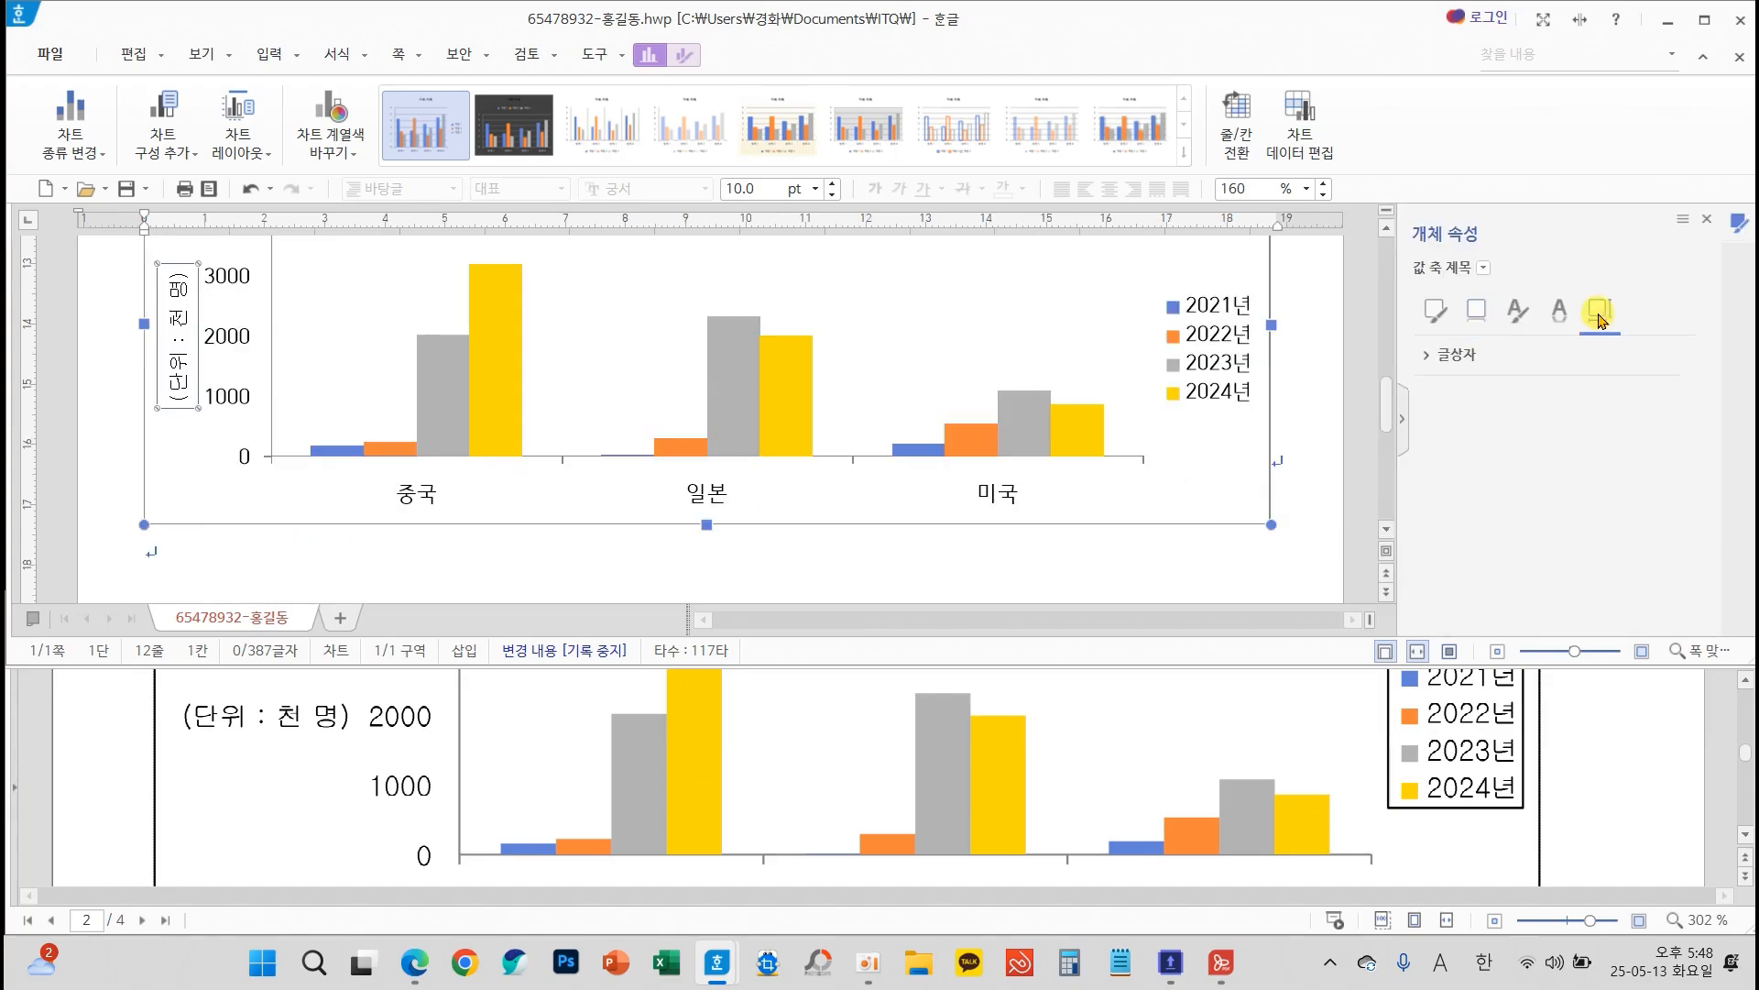
pyautogui.click(1453, 355)
pyautogui.click(1629, 398)
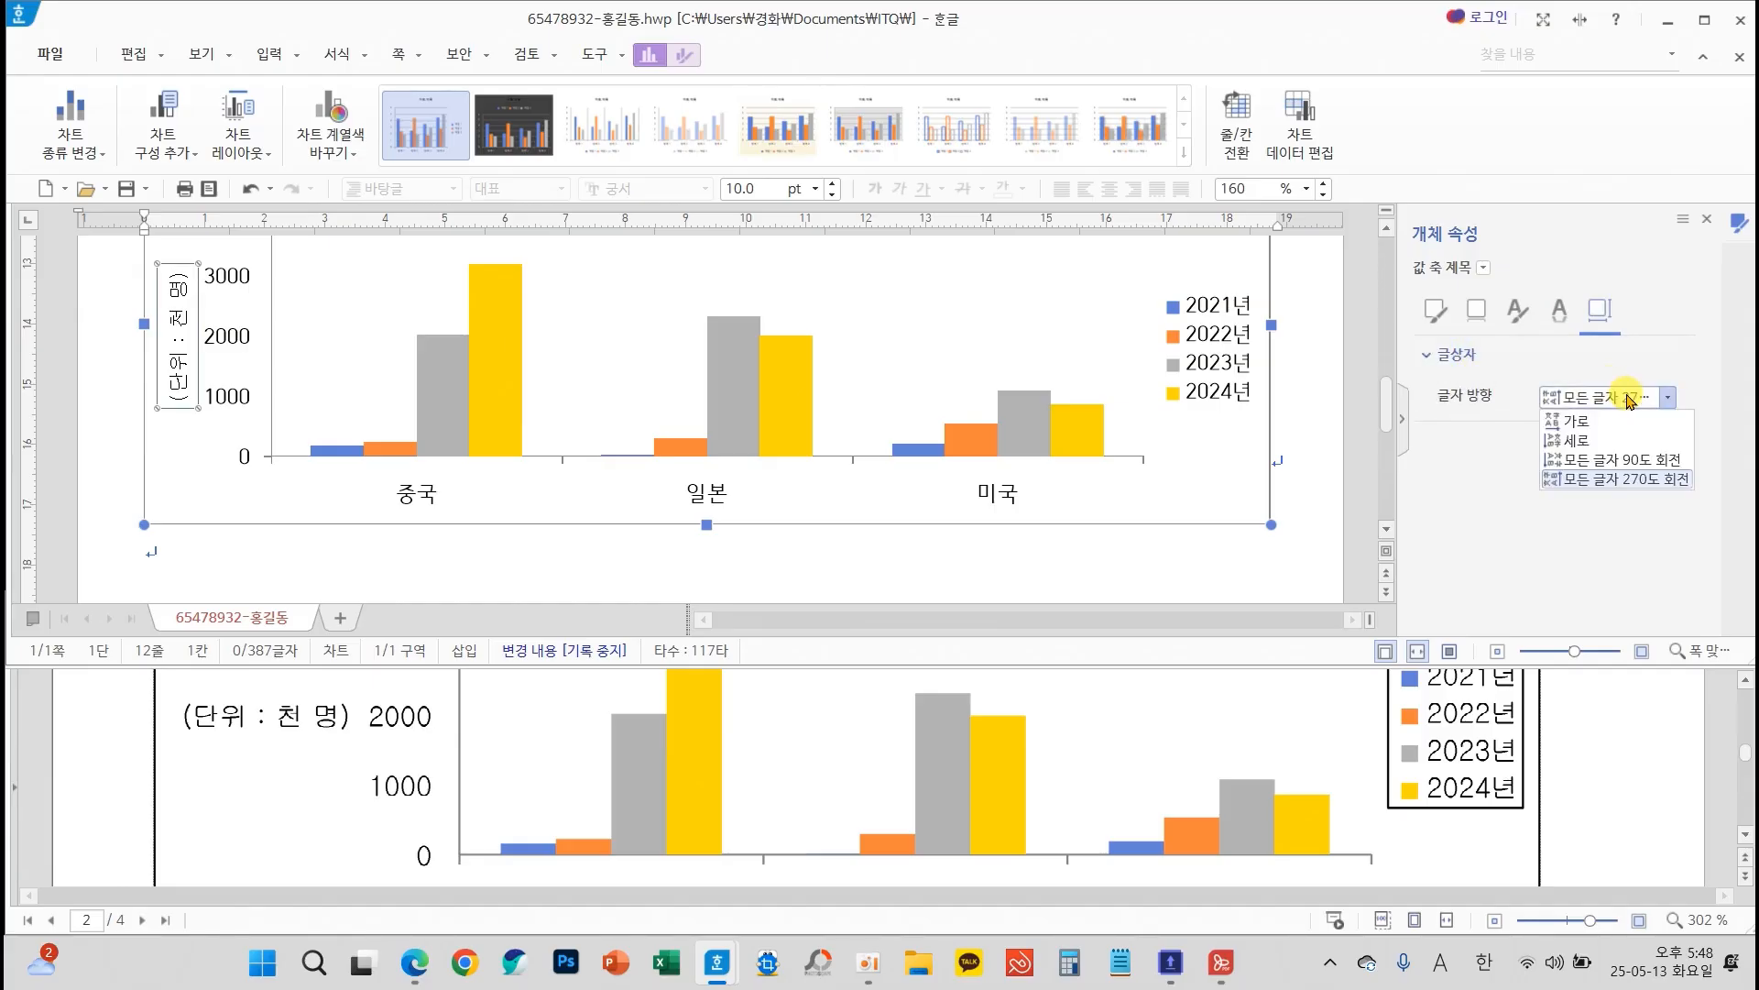
pyautogui.click(1578, 422)
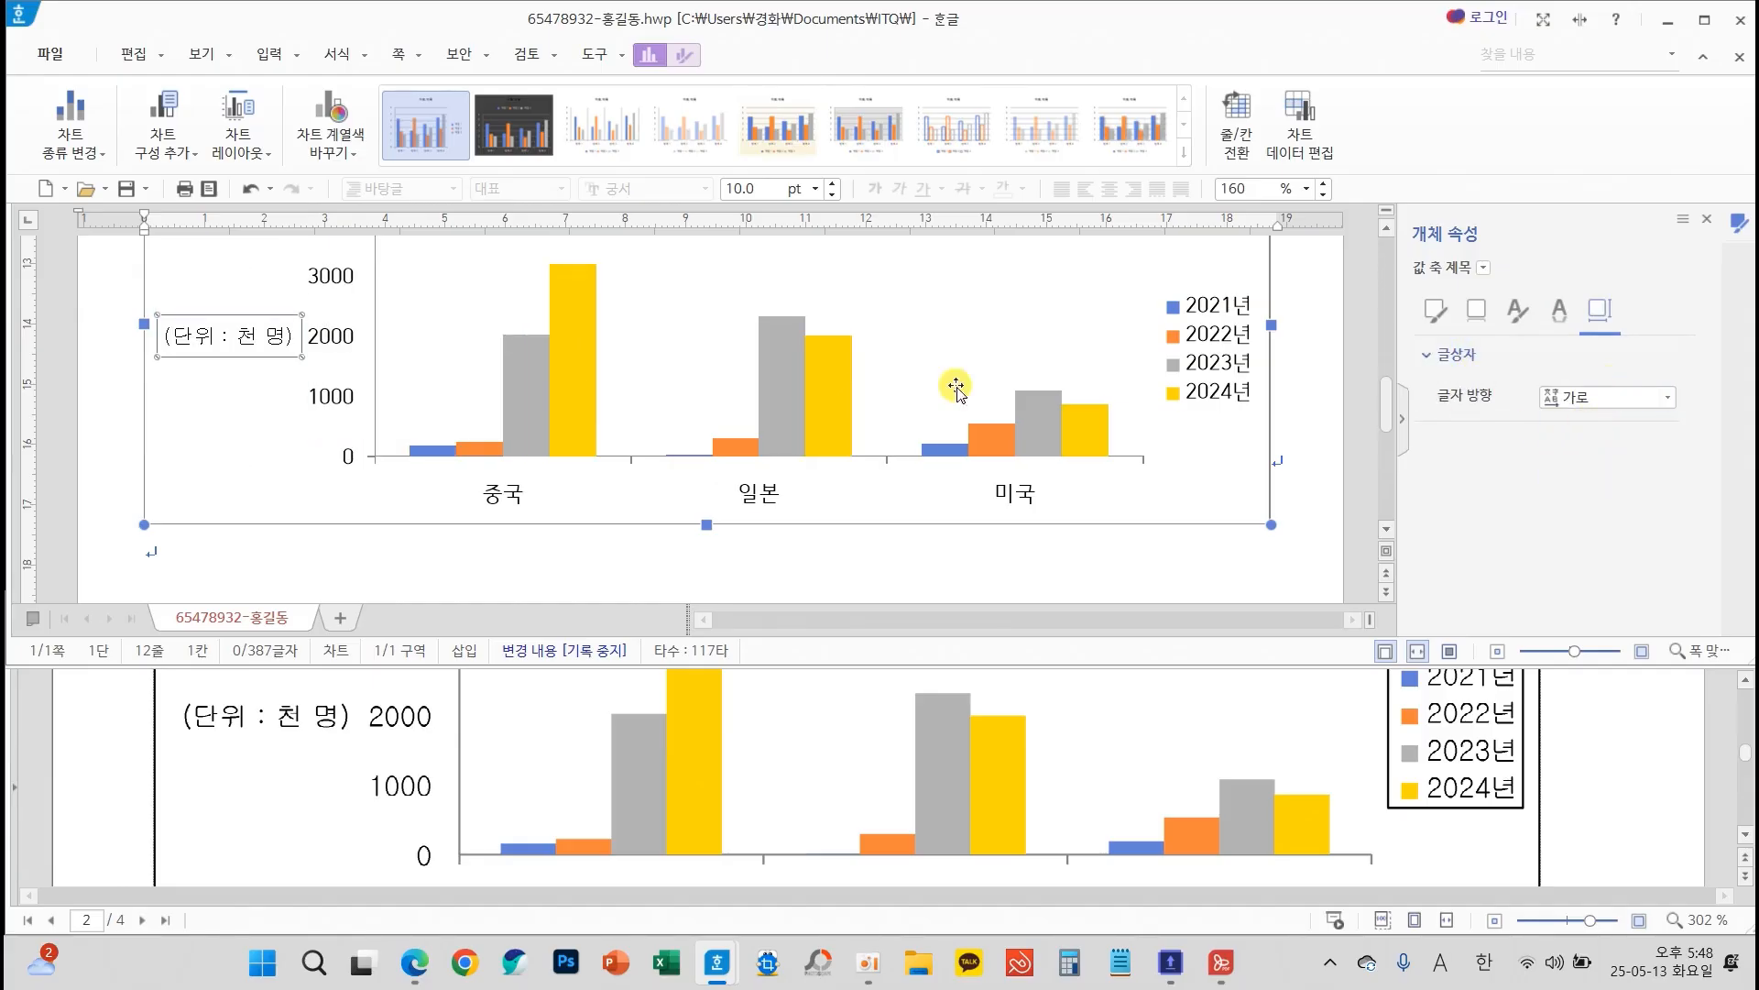
pyautogui.click(1706, 219)
# Set the Korean and English fonts of the vertical value axis labels to 굴림
pyautogui.click(414, 446)
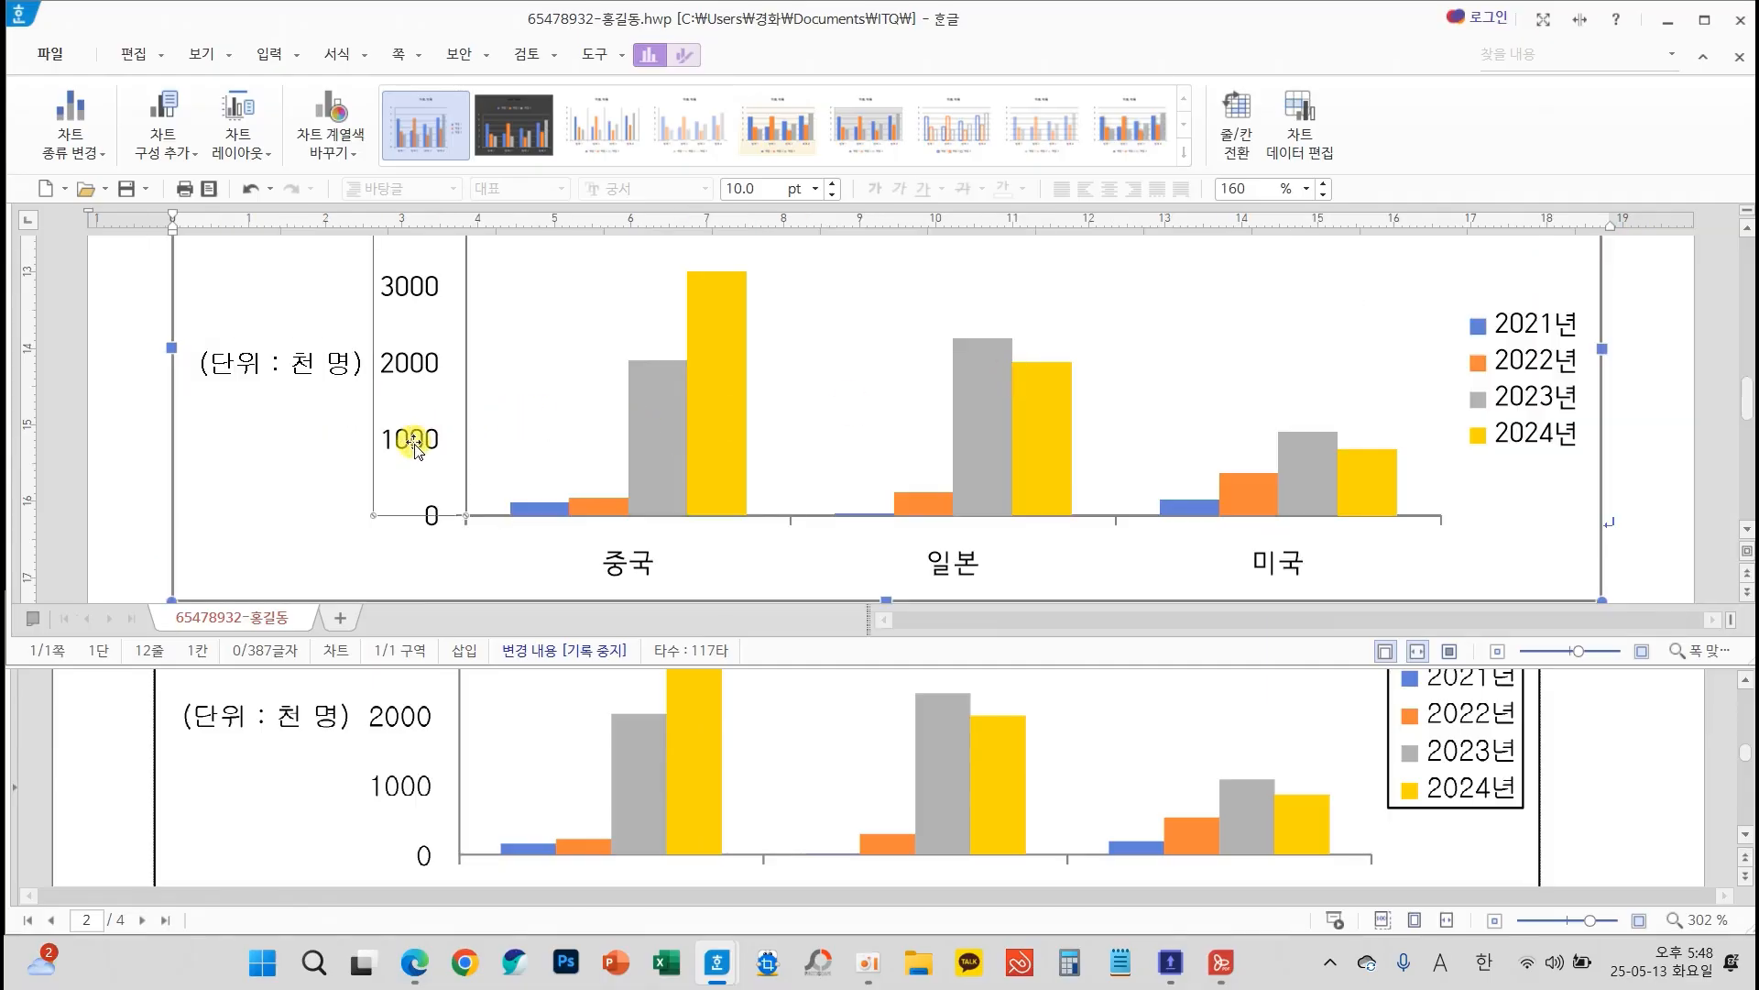
pyautogui.rightClick(414, 446)
pyautogui.click(494, 485)
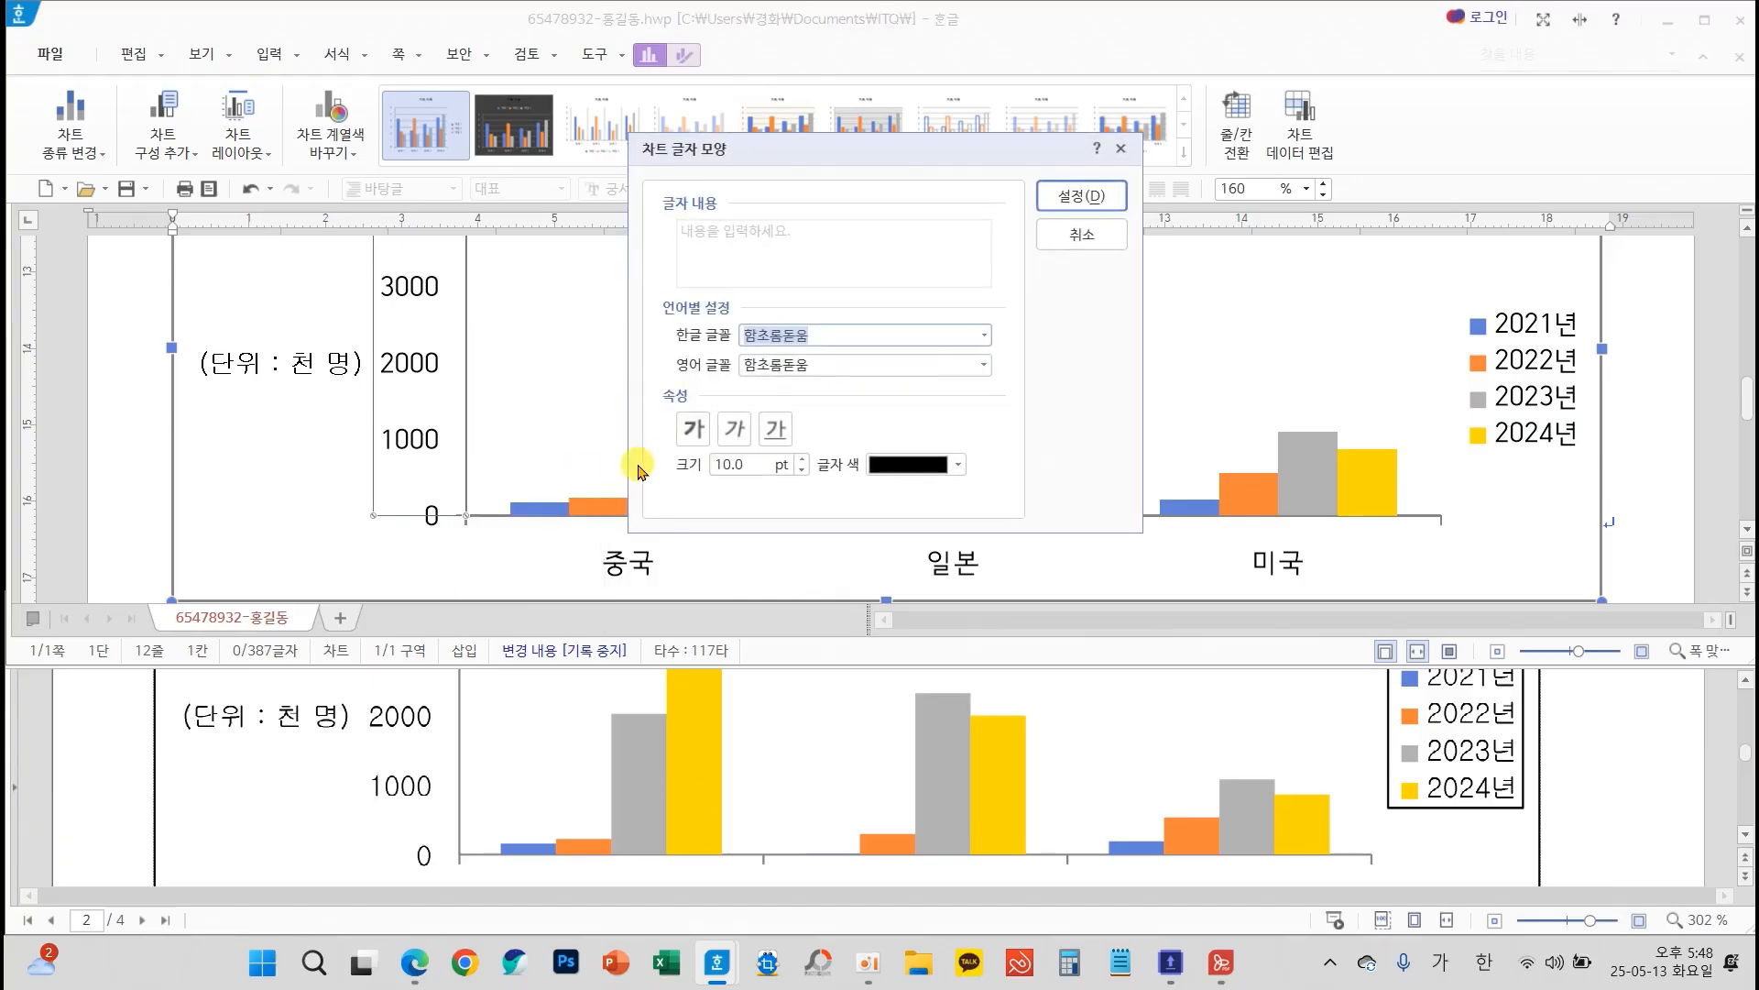
pyautogui.write('ㄱ')
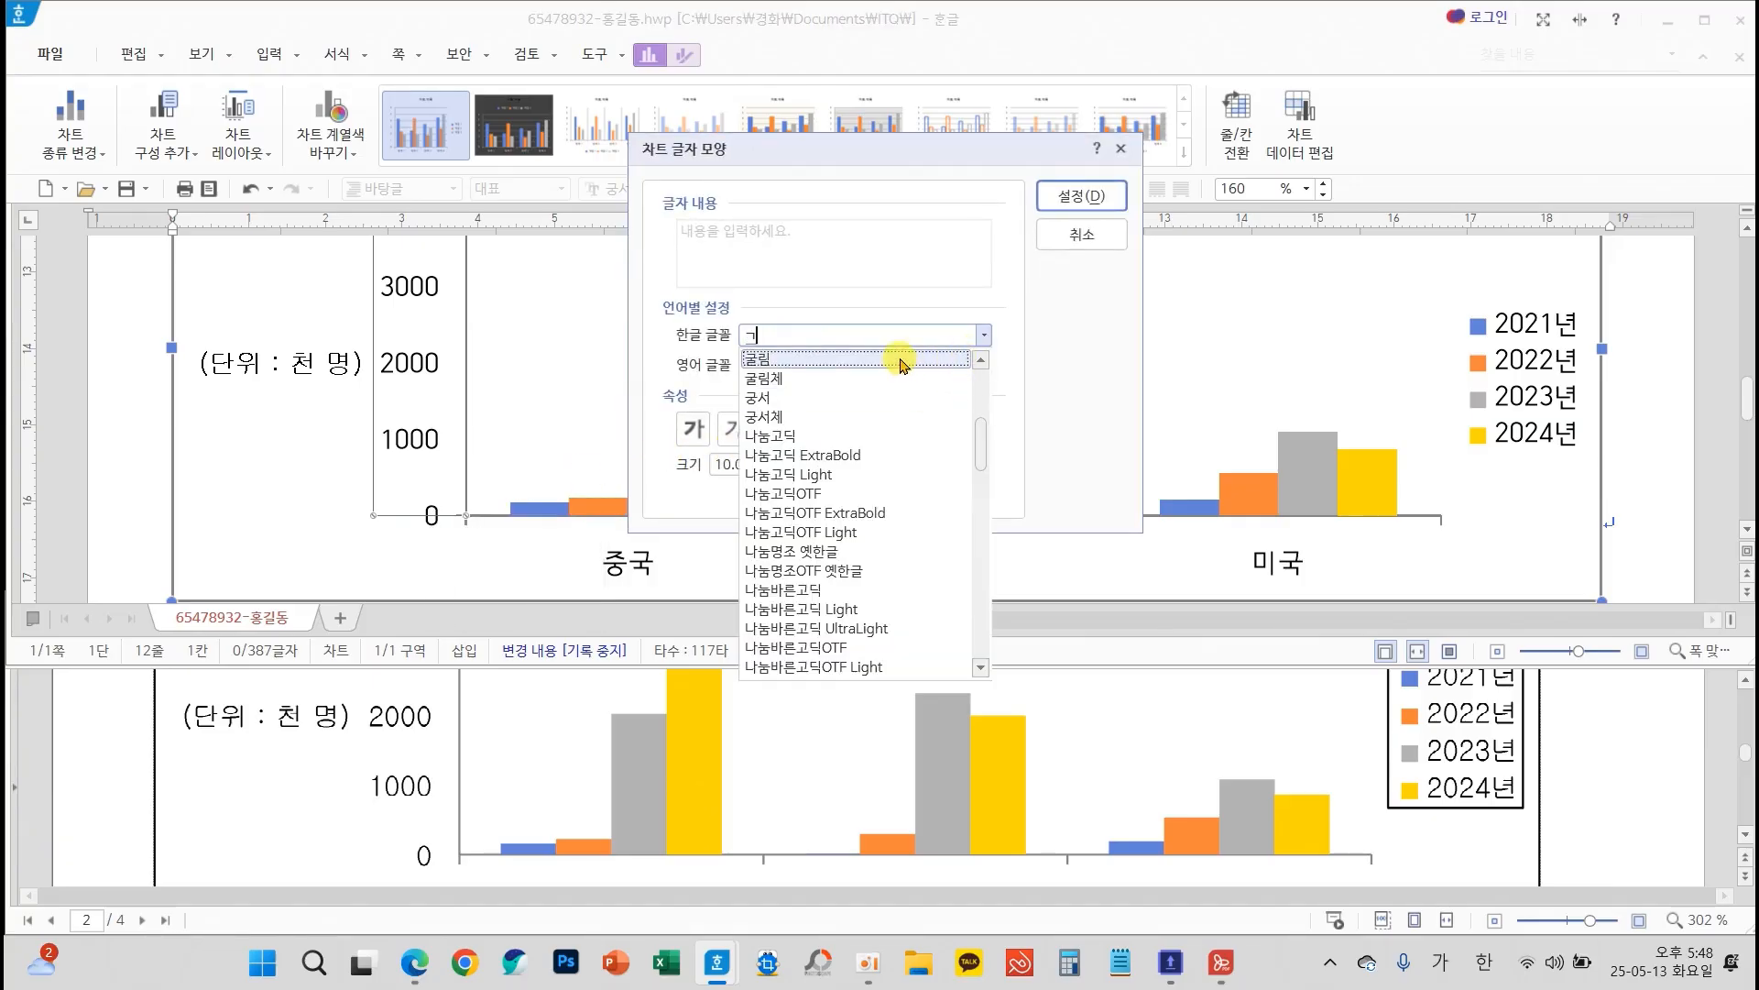
pyautogui.click(900, 358)
pyautogui.click(983, 365)
pyautogui.write('ㄱ')
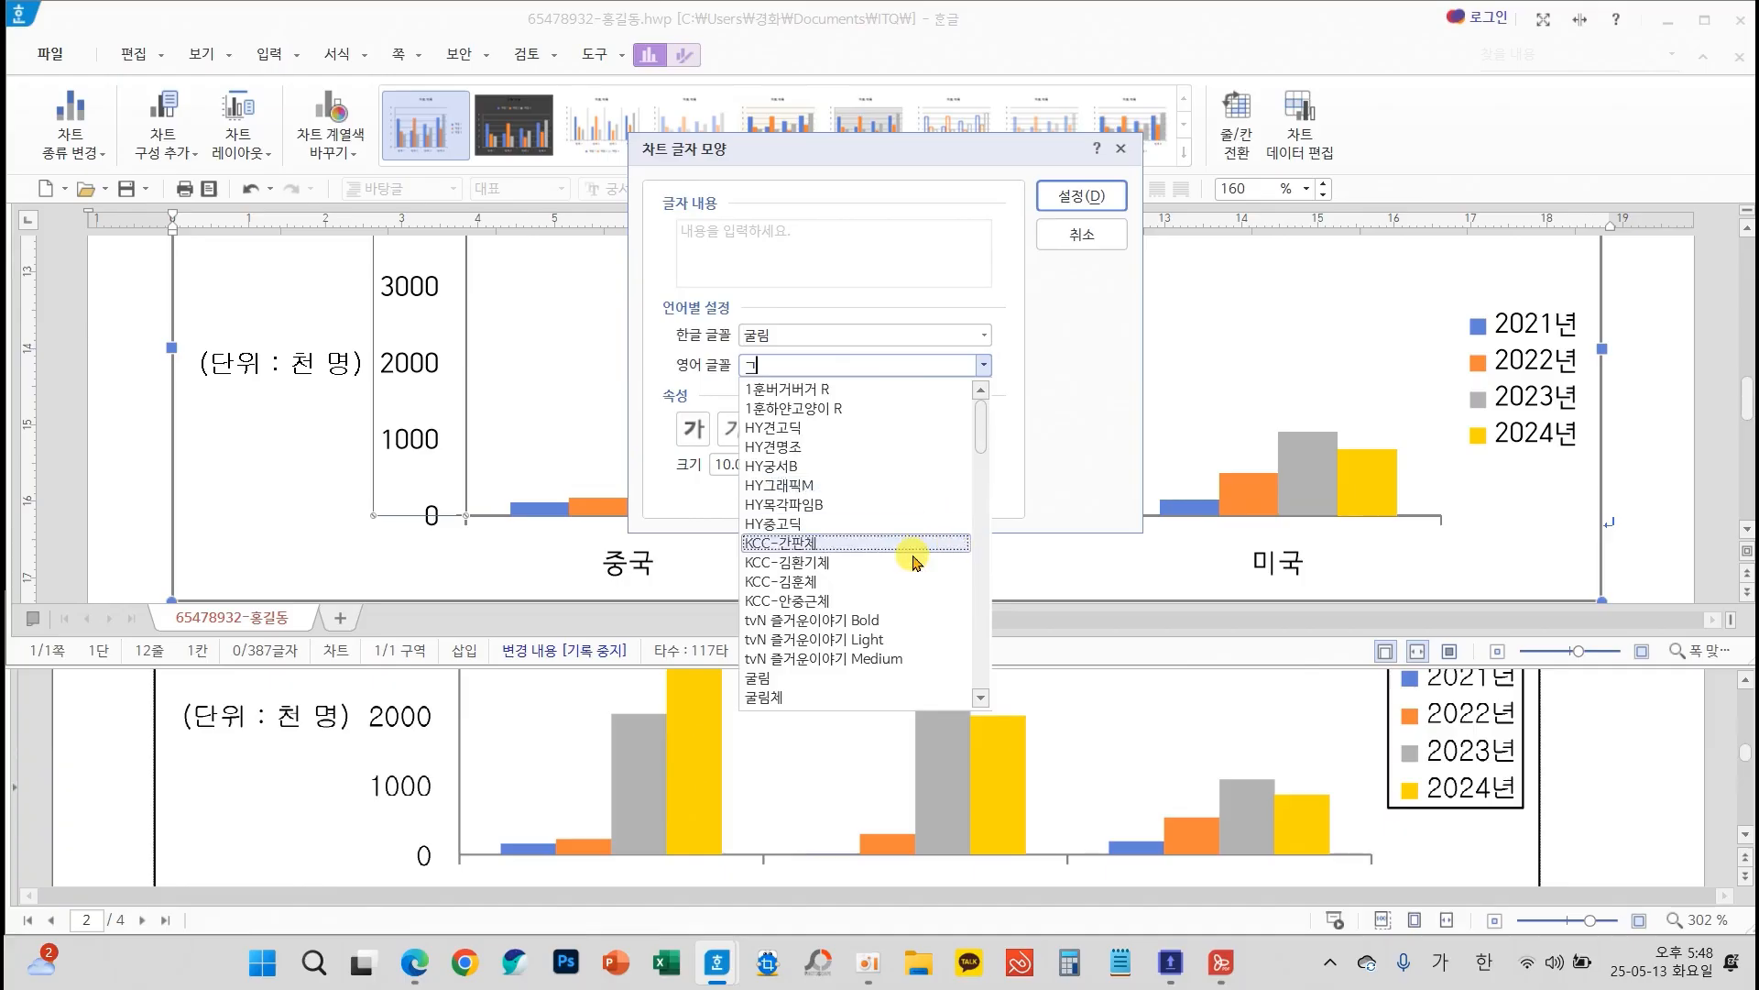
pyautogui.click(808, 682)
pyautogui.click(1096, 191)
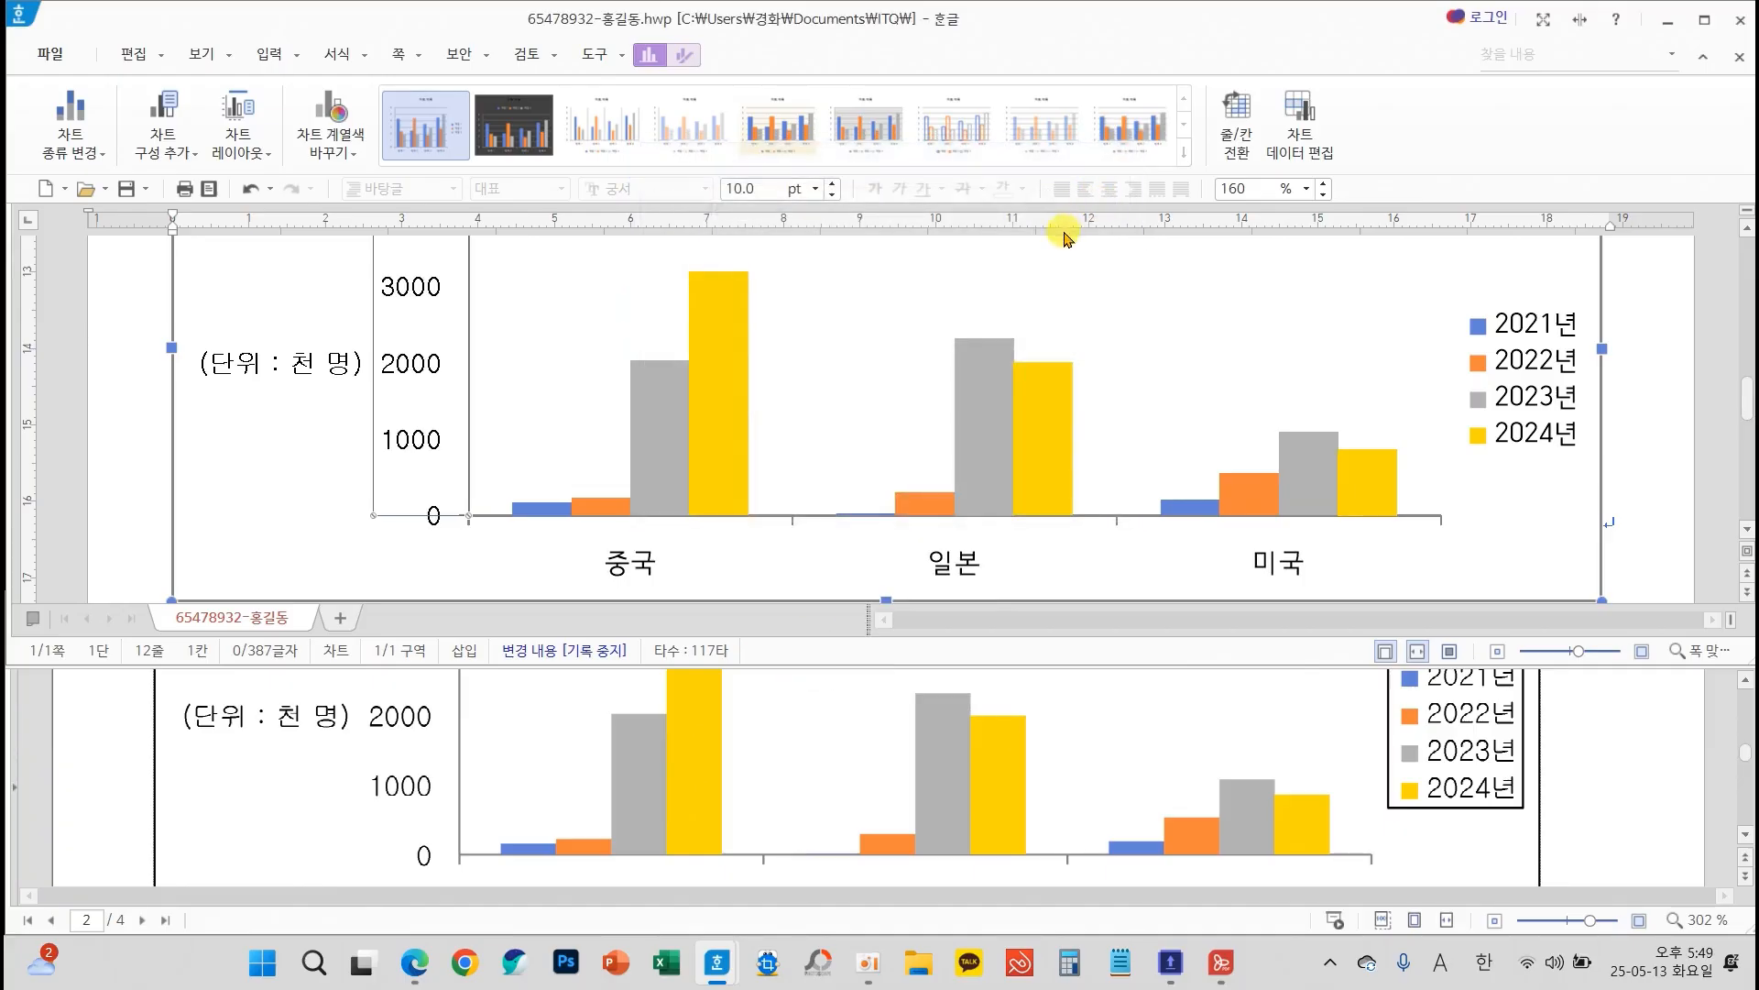
# Set the Korean and English fonts of the horizontal category axis labels (중국, 일본, 미국) to 굴림
pyautogui.click(633, 564)
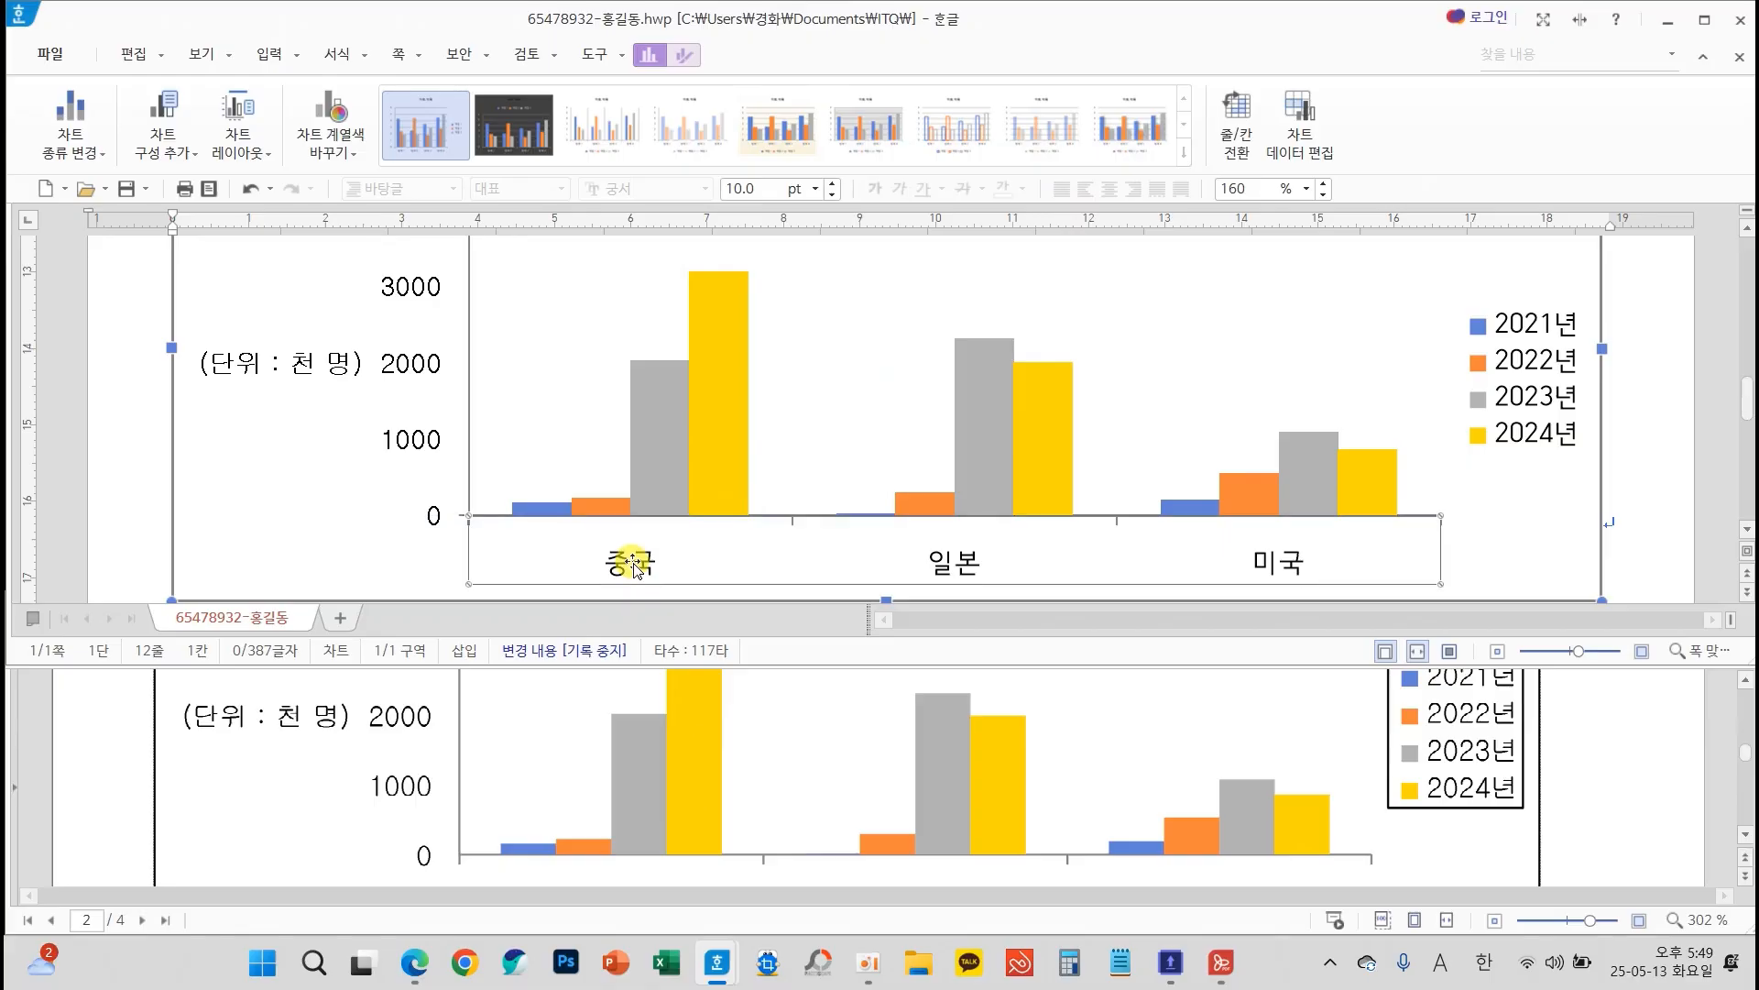
pyautogui.rightClick(633, 563)
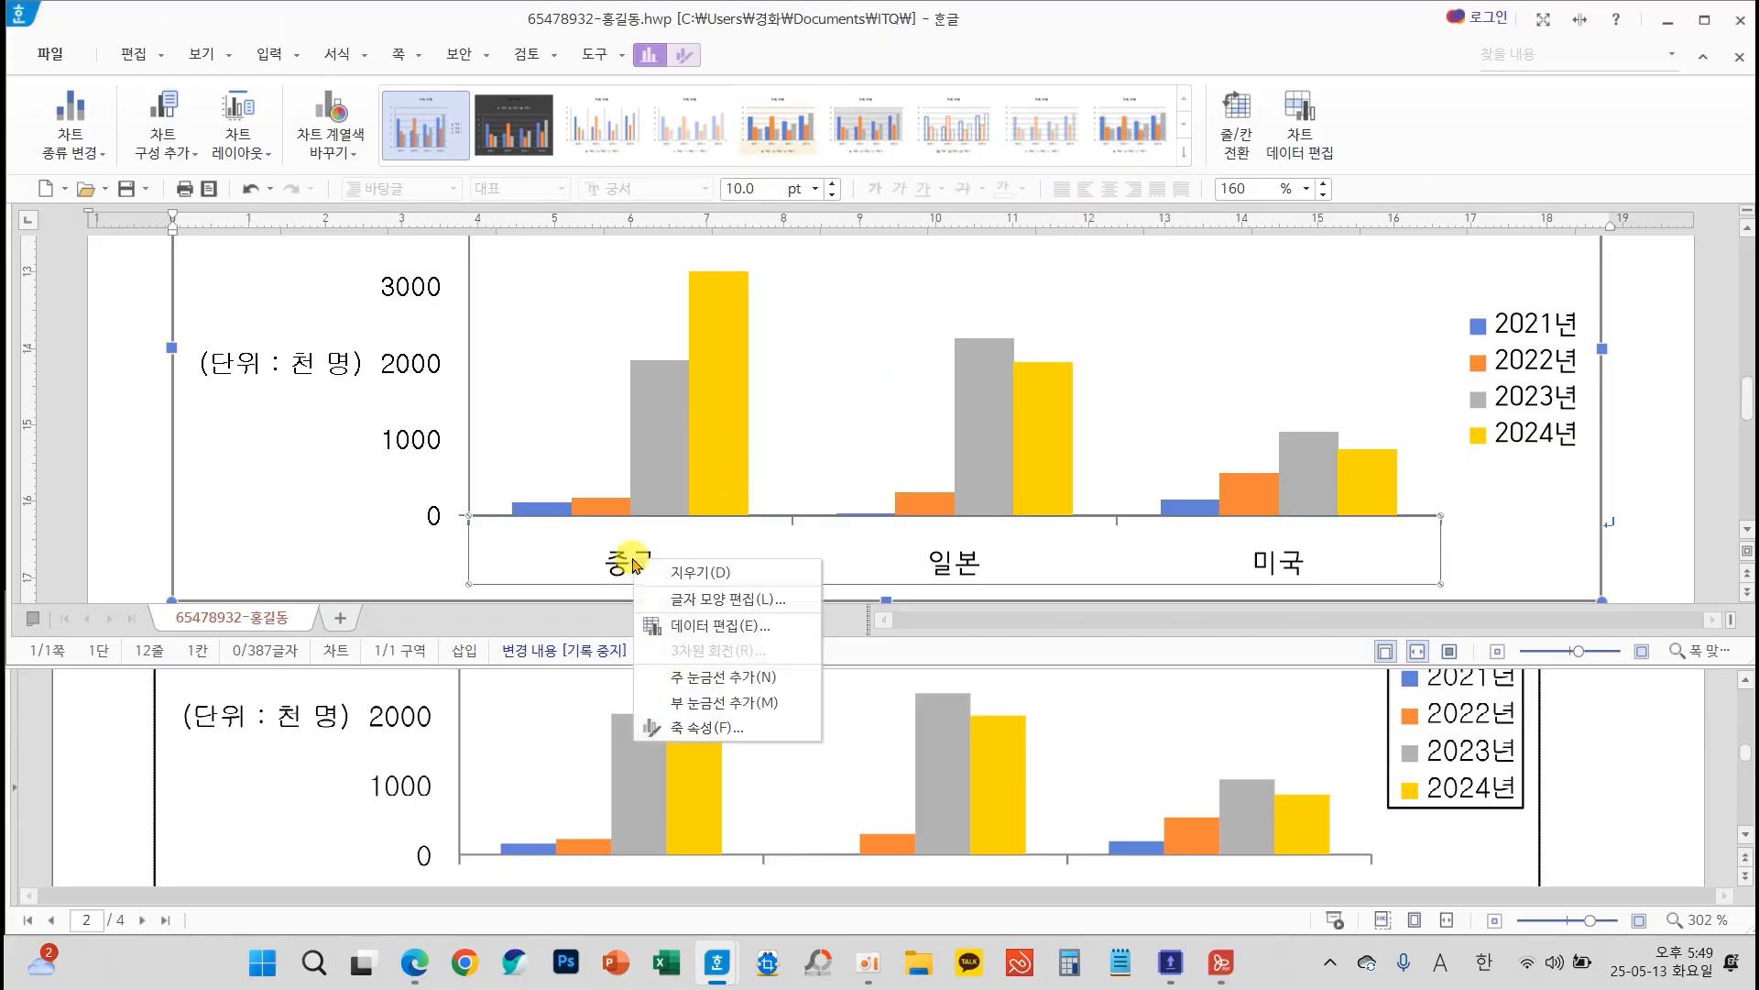
pyautogui.click(728, 604)
pyautogui.write('ㄱ')
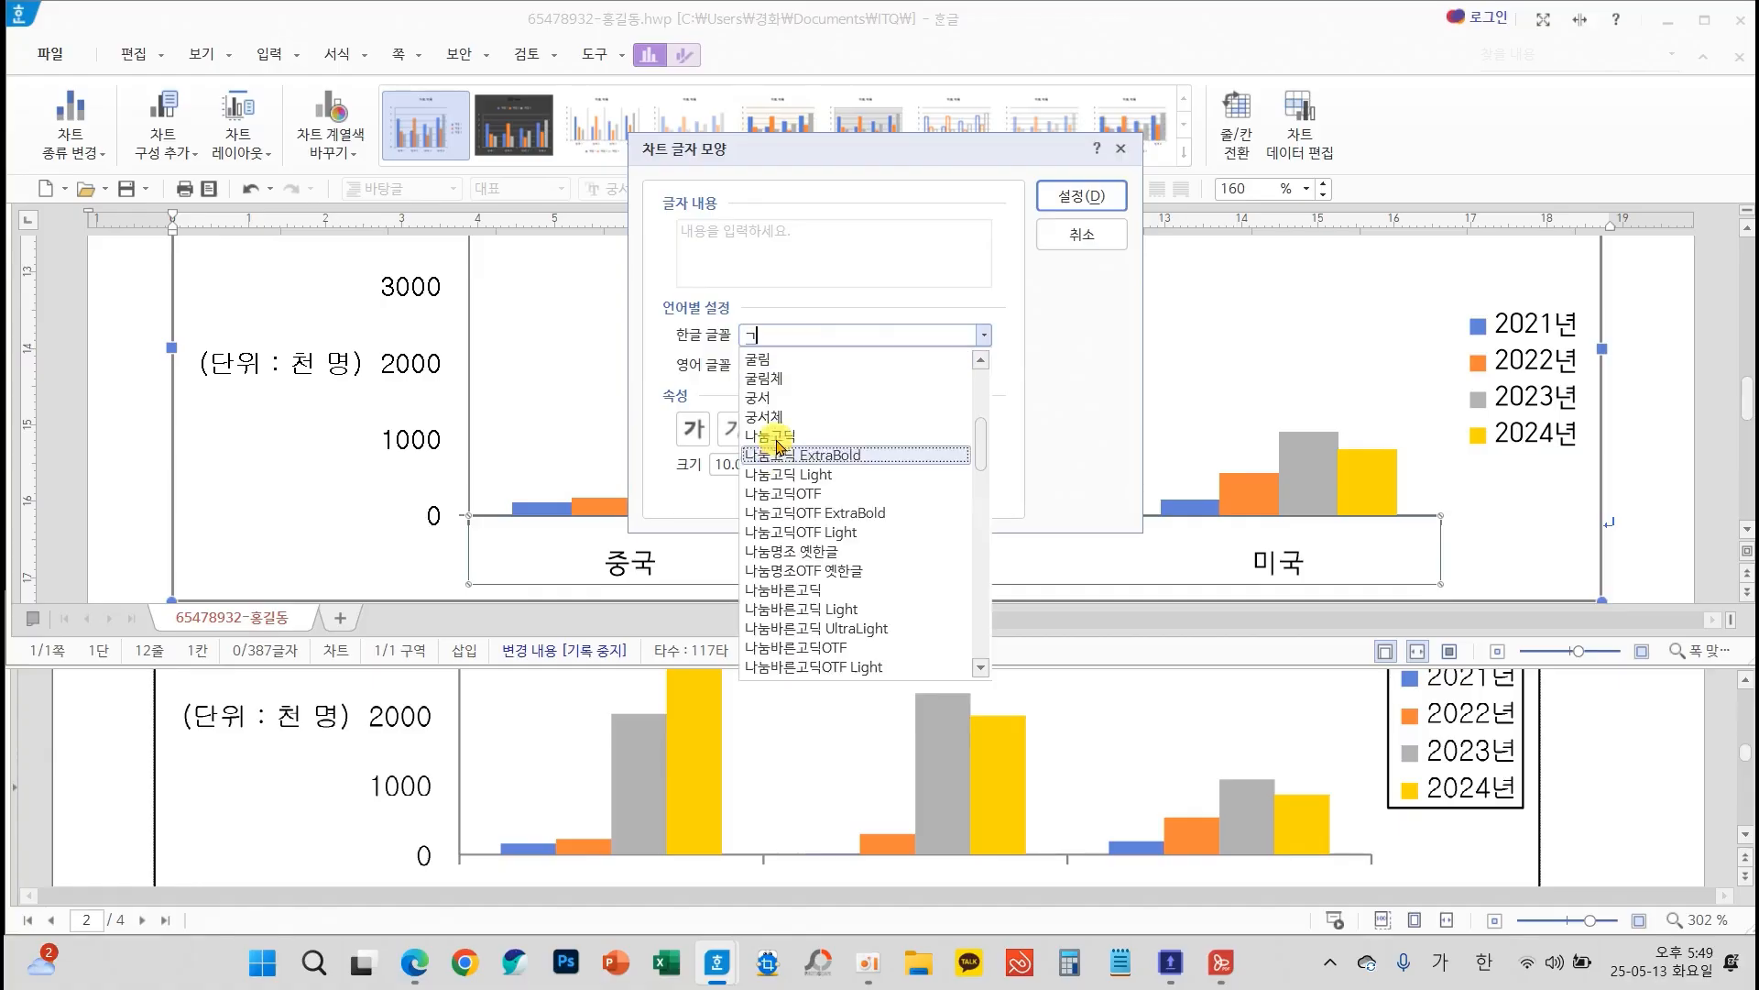
pyautogui.click(766, 362)
pyautogui.click(984, 372)
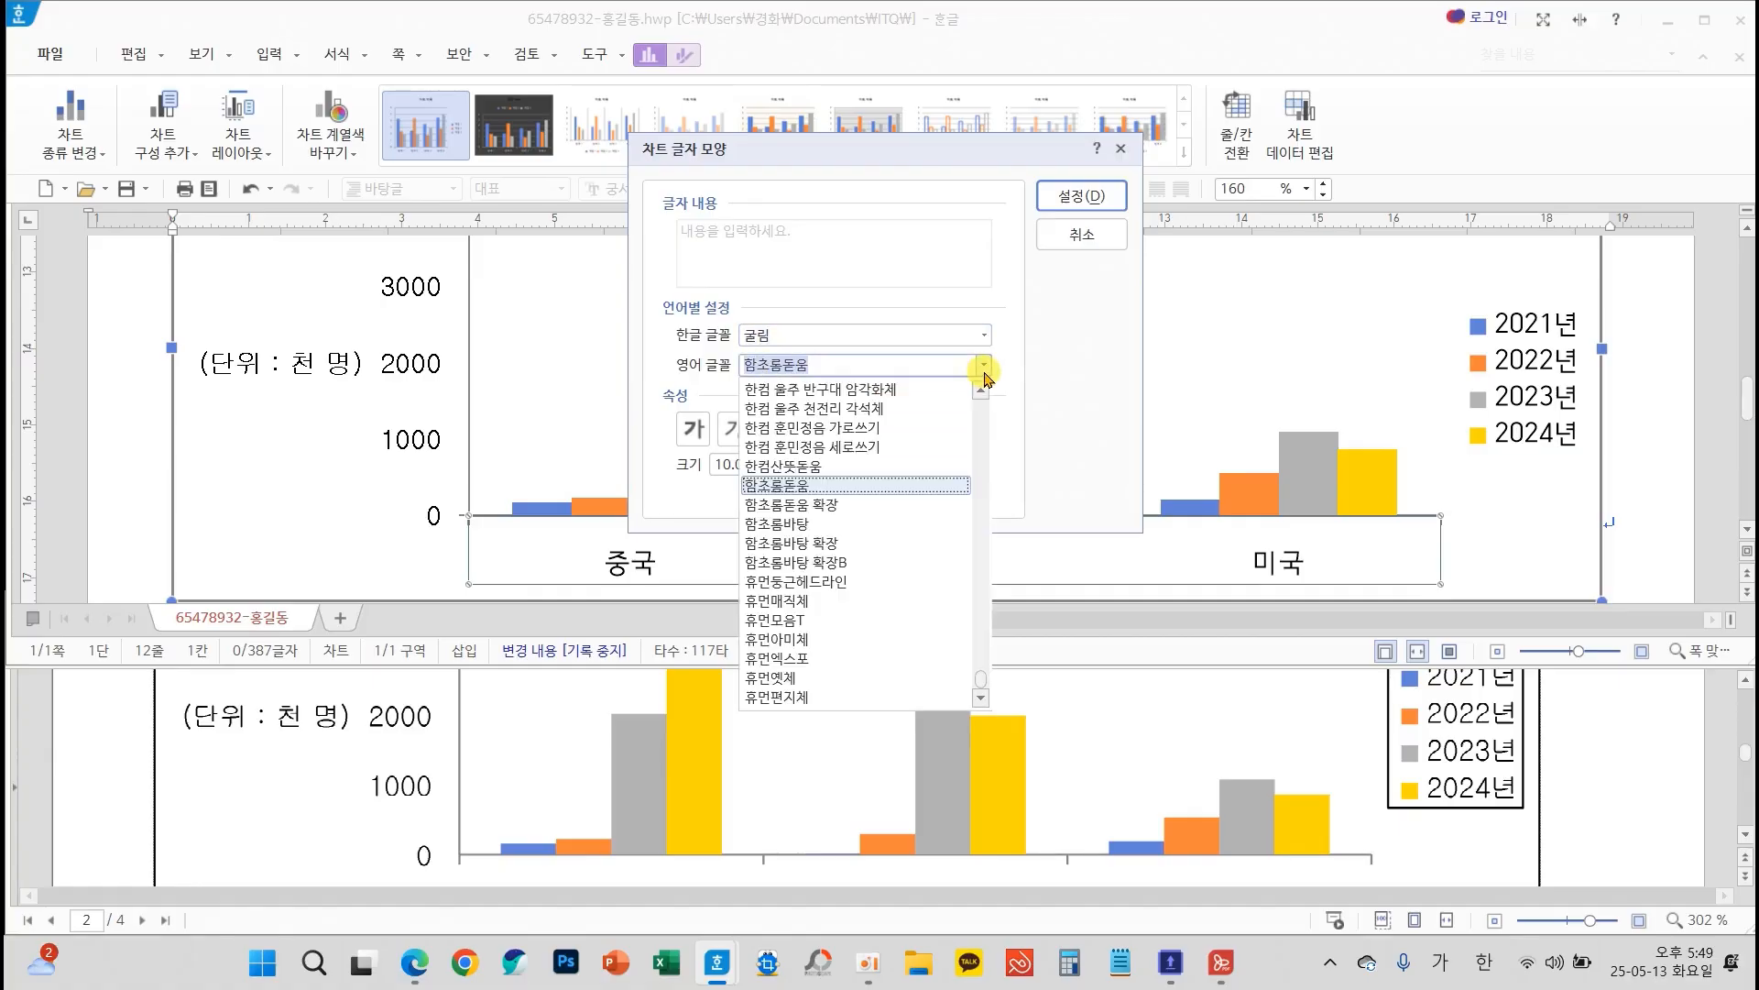
pyautogui.write('ㄱ')
pyautogui.click(779, 677)
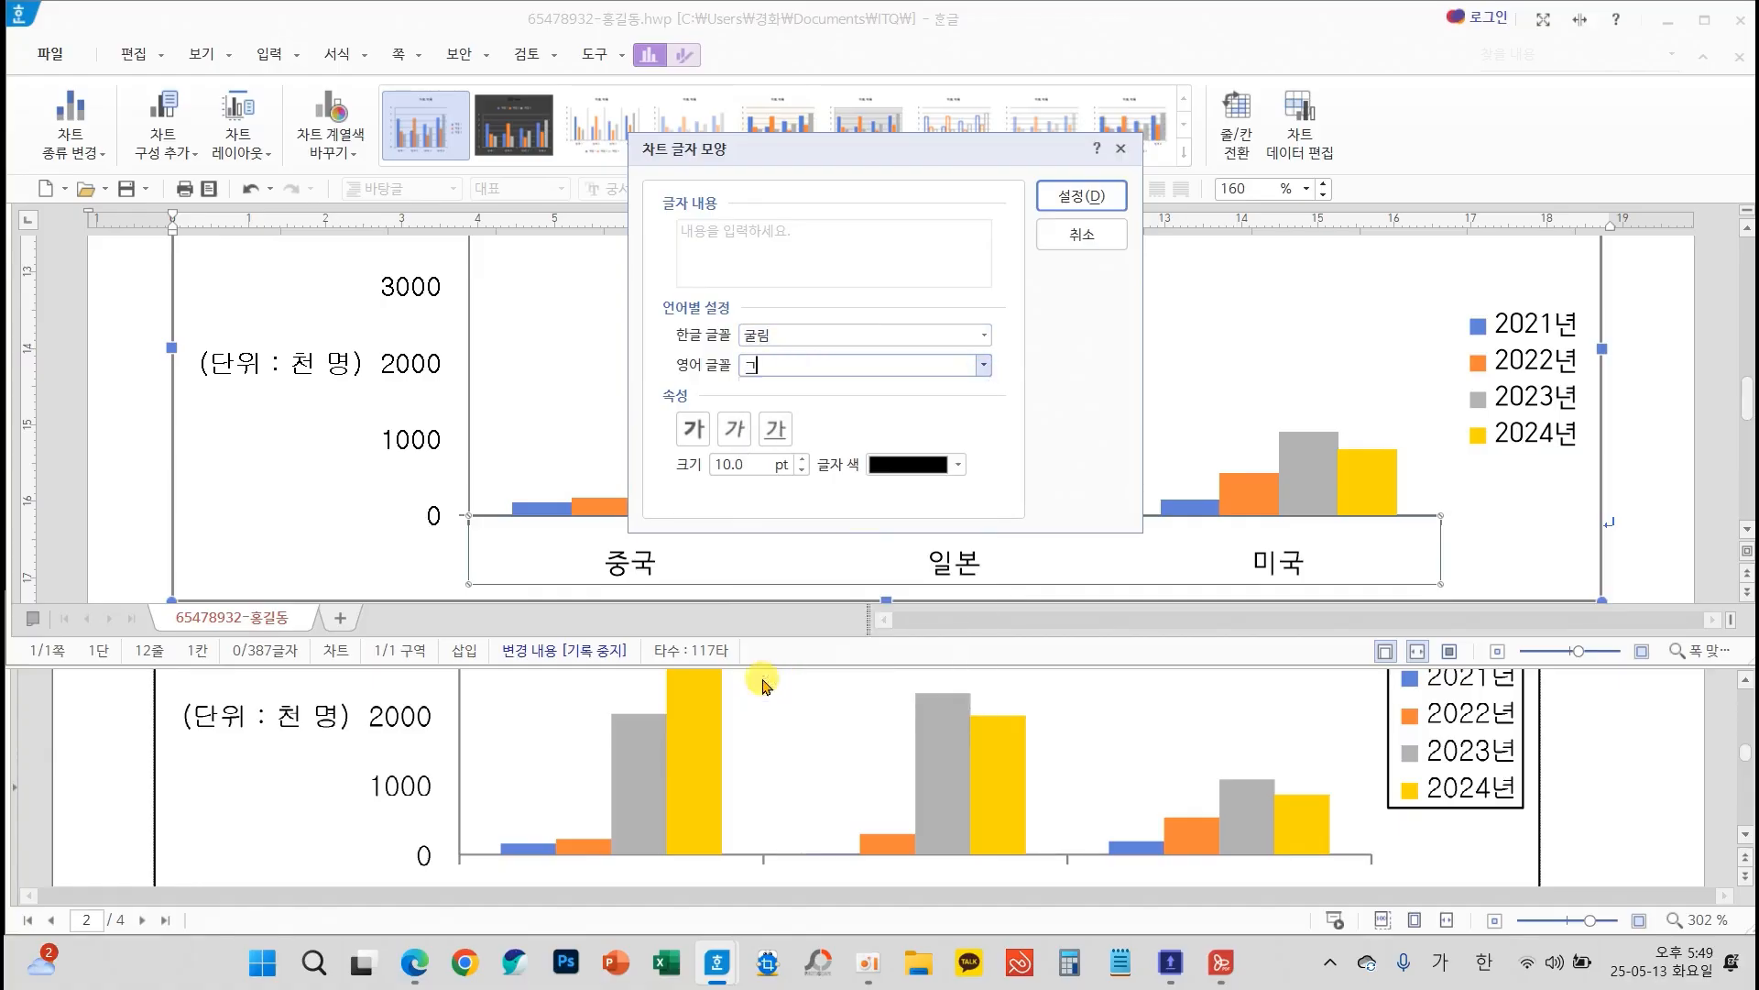
pyautogui.click(1104, 195)
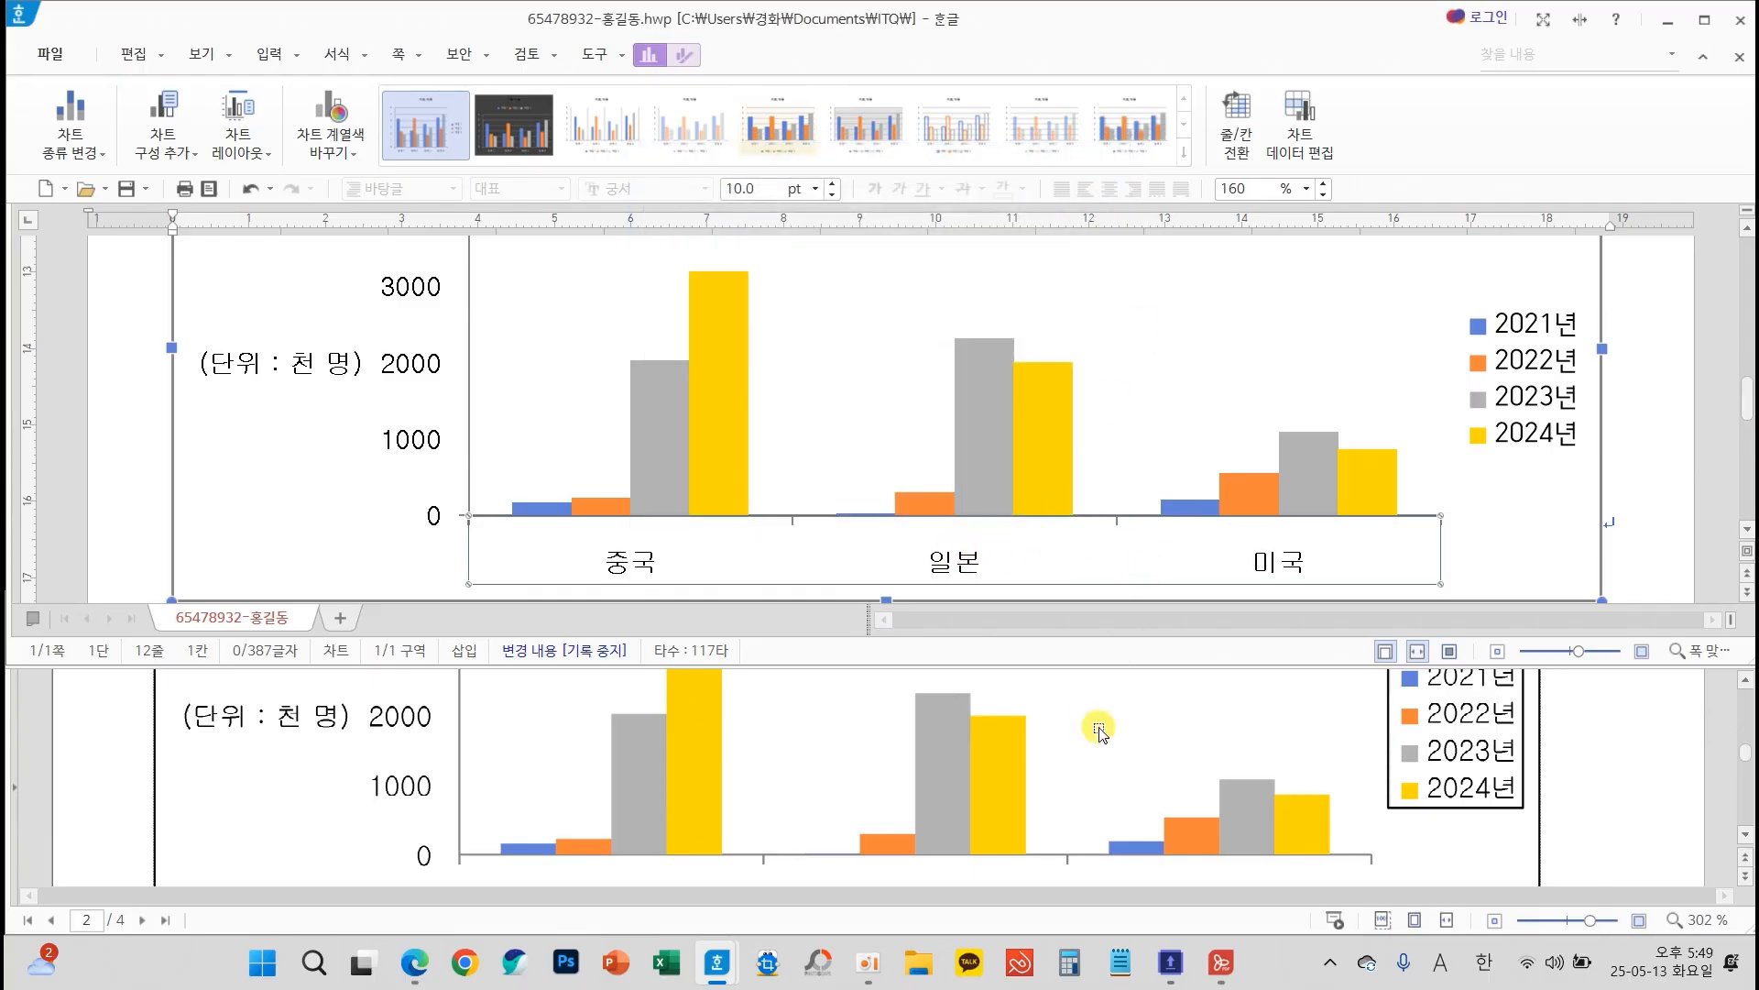
# Set the Korean and English fonts of the chart legend to 굴림
pyautogui.scroll(-2, 1072, 795)
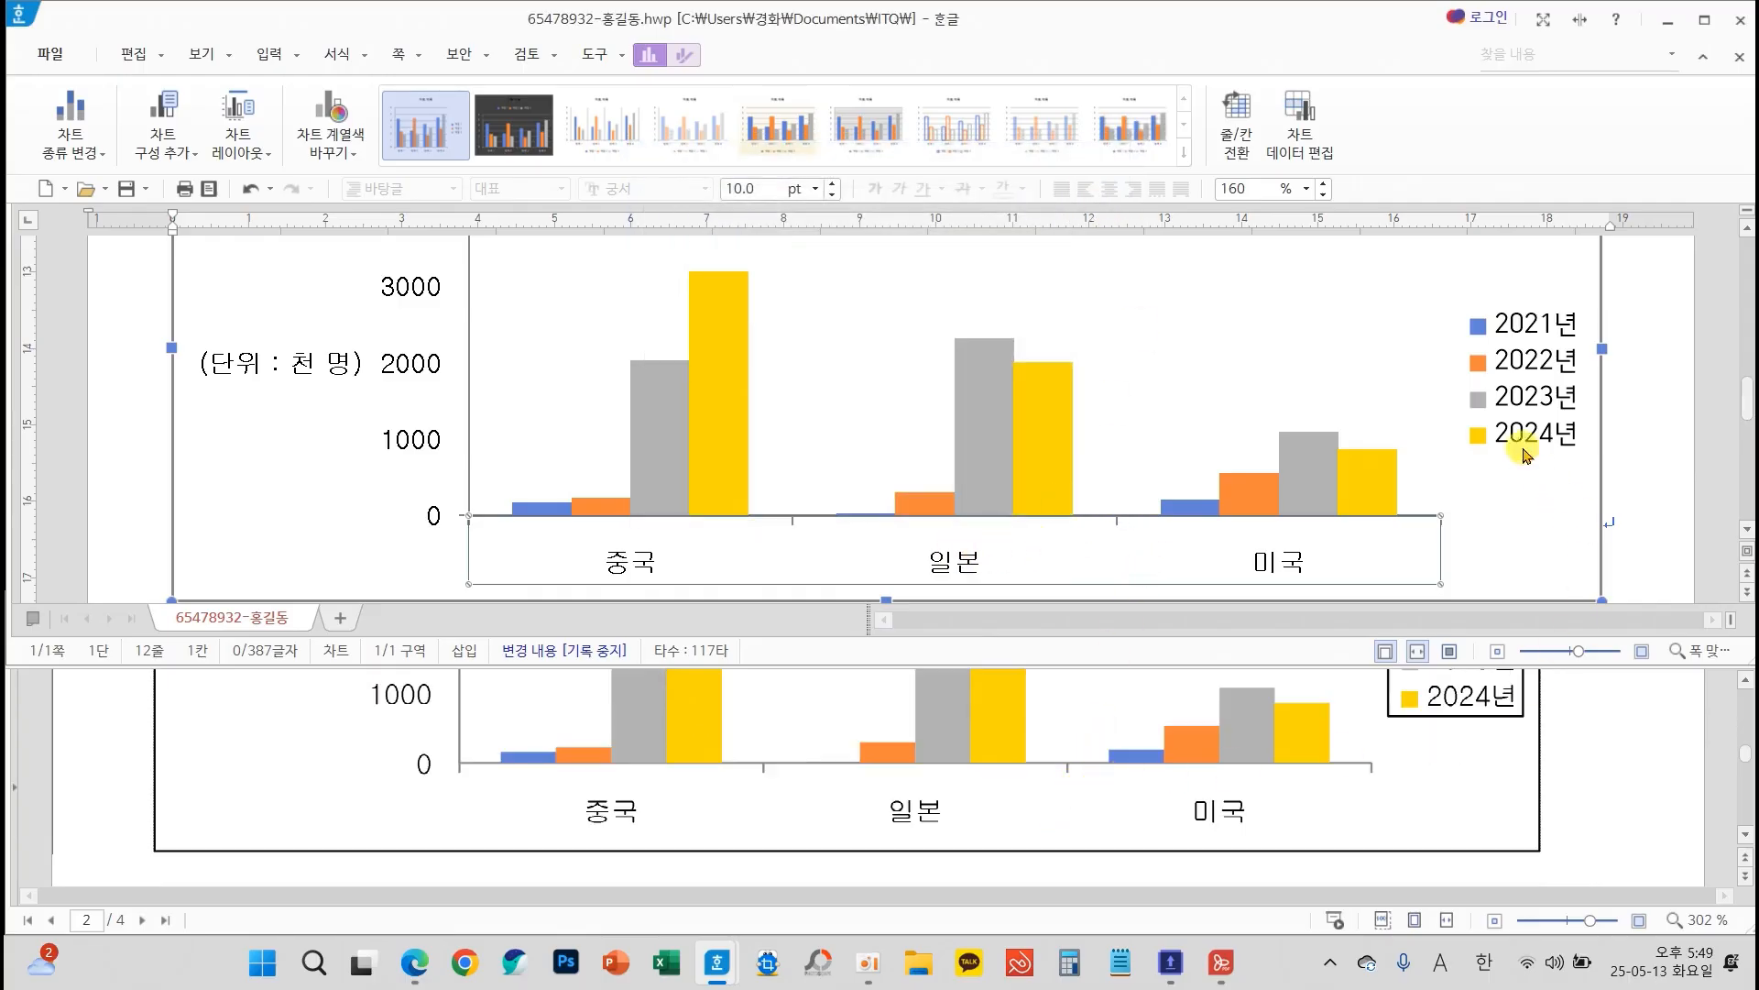
pyautogui.click(1535, 403)
pyautogui.rightClick(1535, 403)
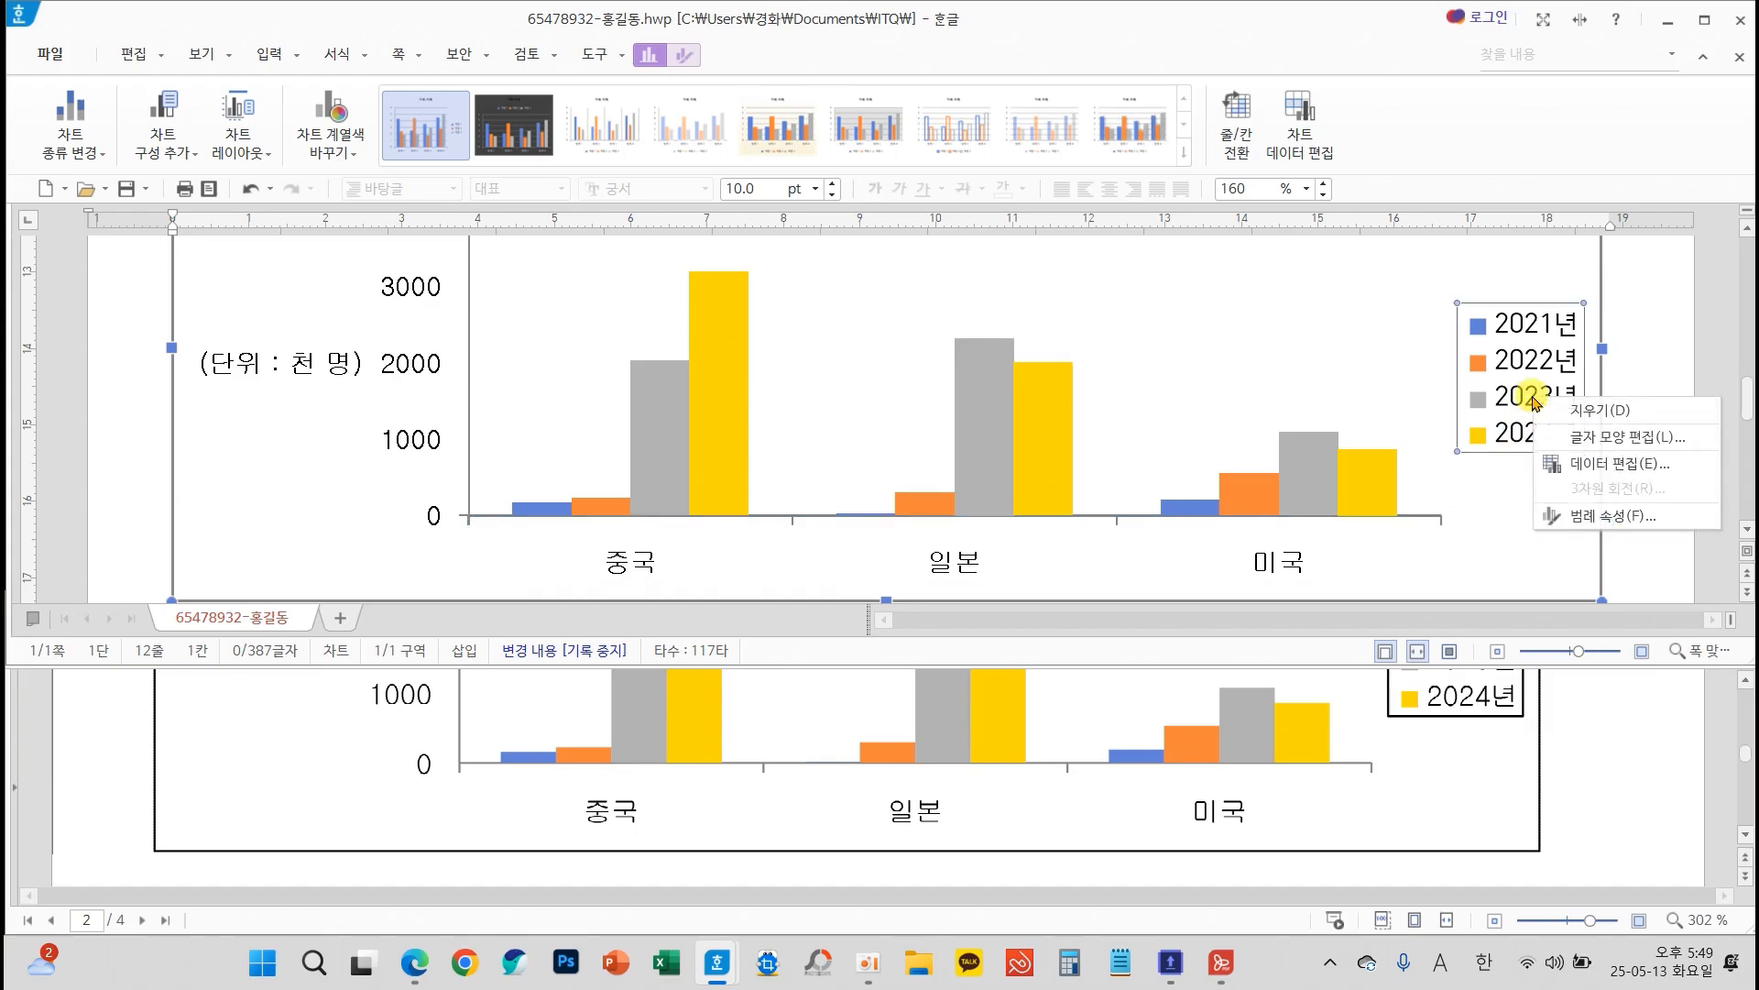
pyautogui.click(1557, 434)
pyautogui.write('ㄱ')
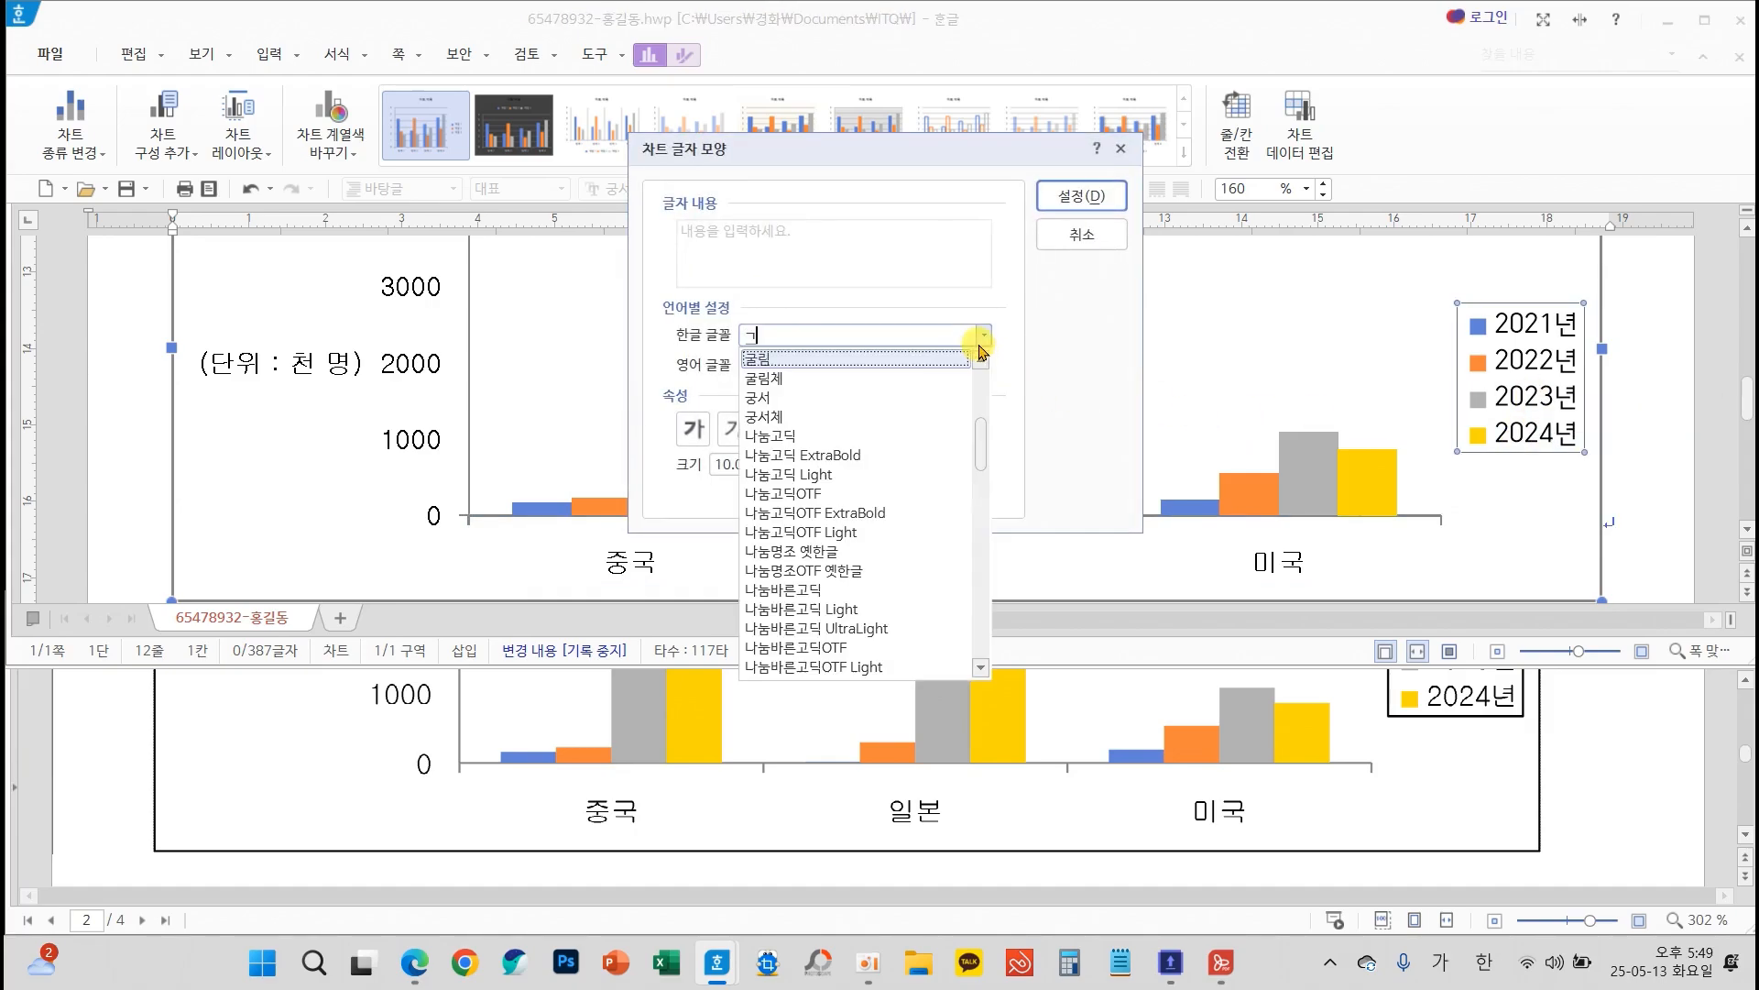
pyautogui.click(802, 357)
pyautogui.press('Tab')
pyautogui.click(983, 365)
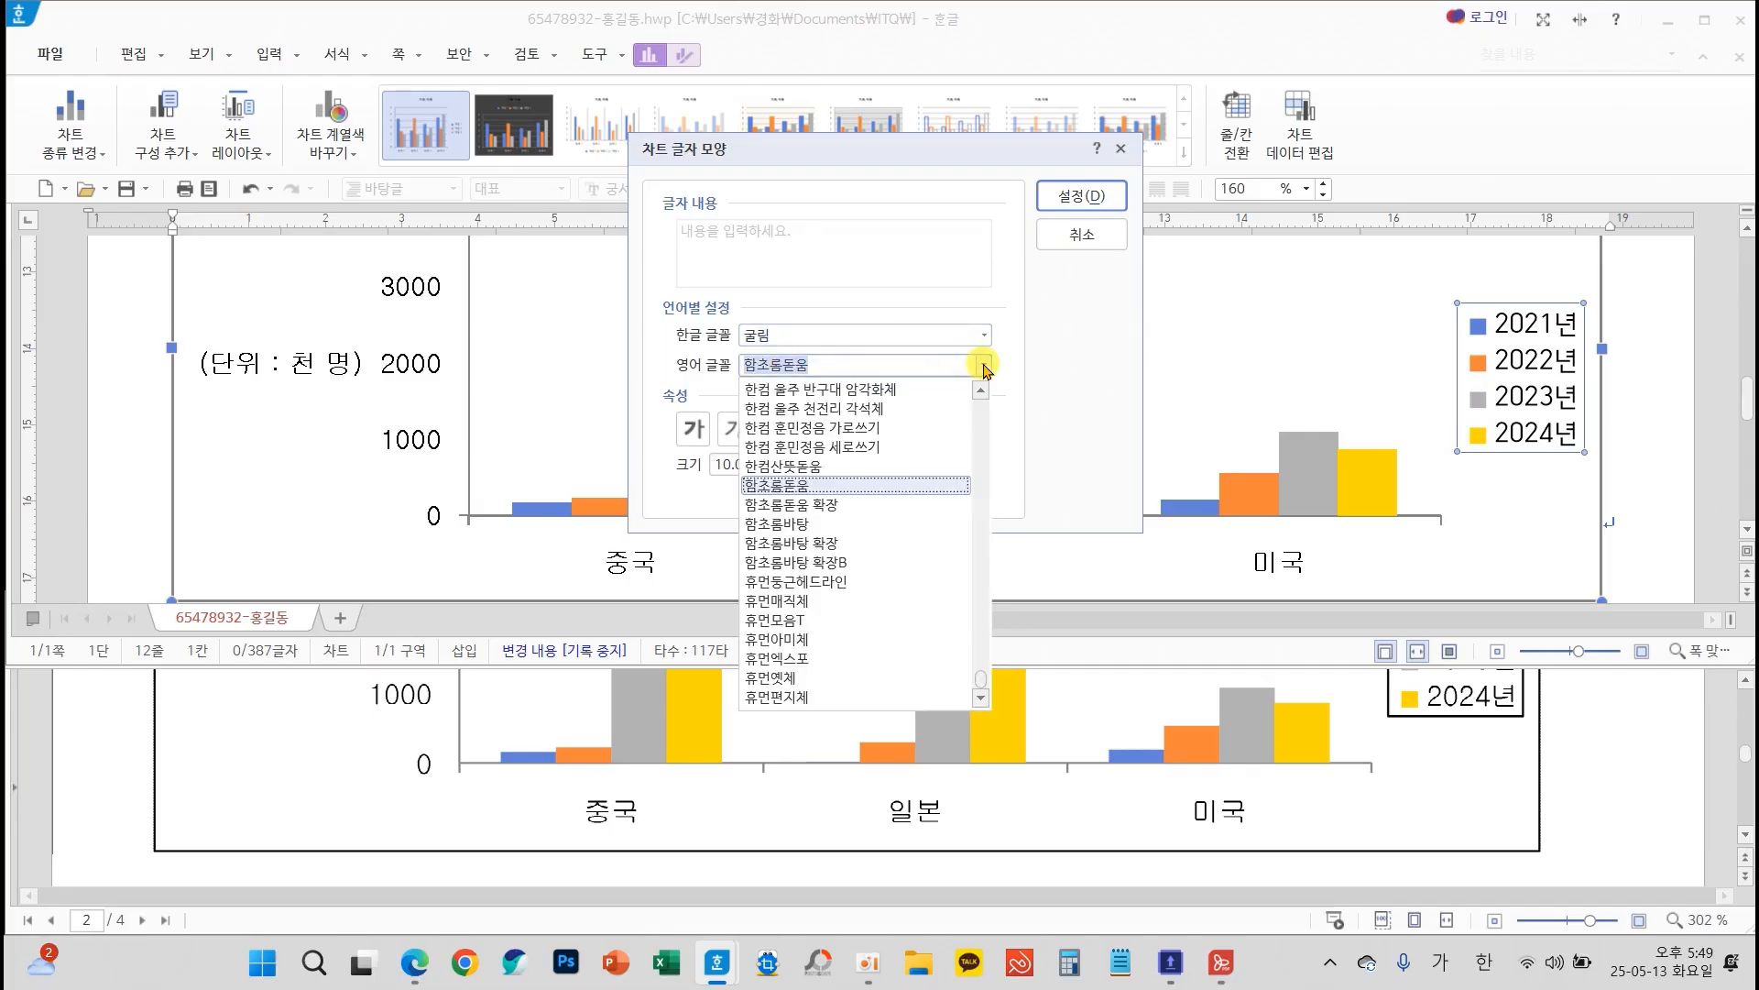
pyautogui.write('ㄱ')
pyautogui.click(778, 680)
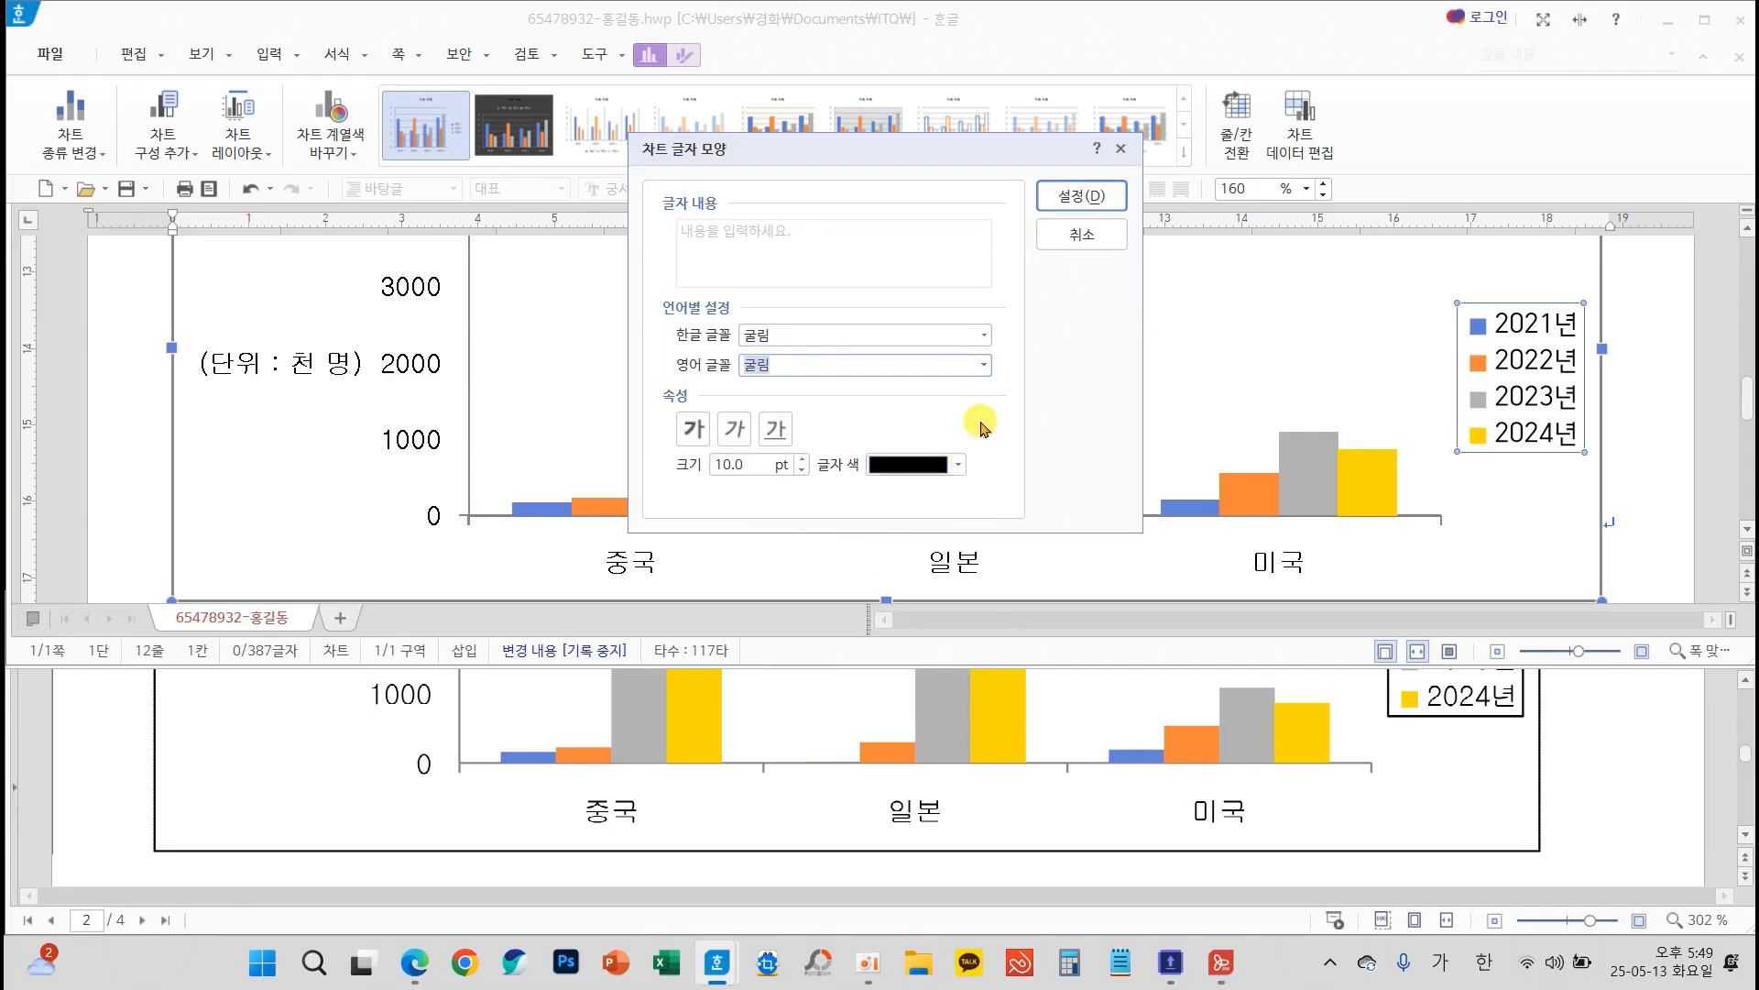
pyautogui.click(1066, 201)
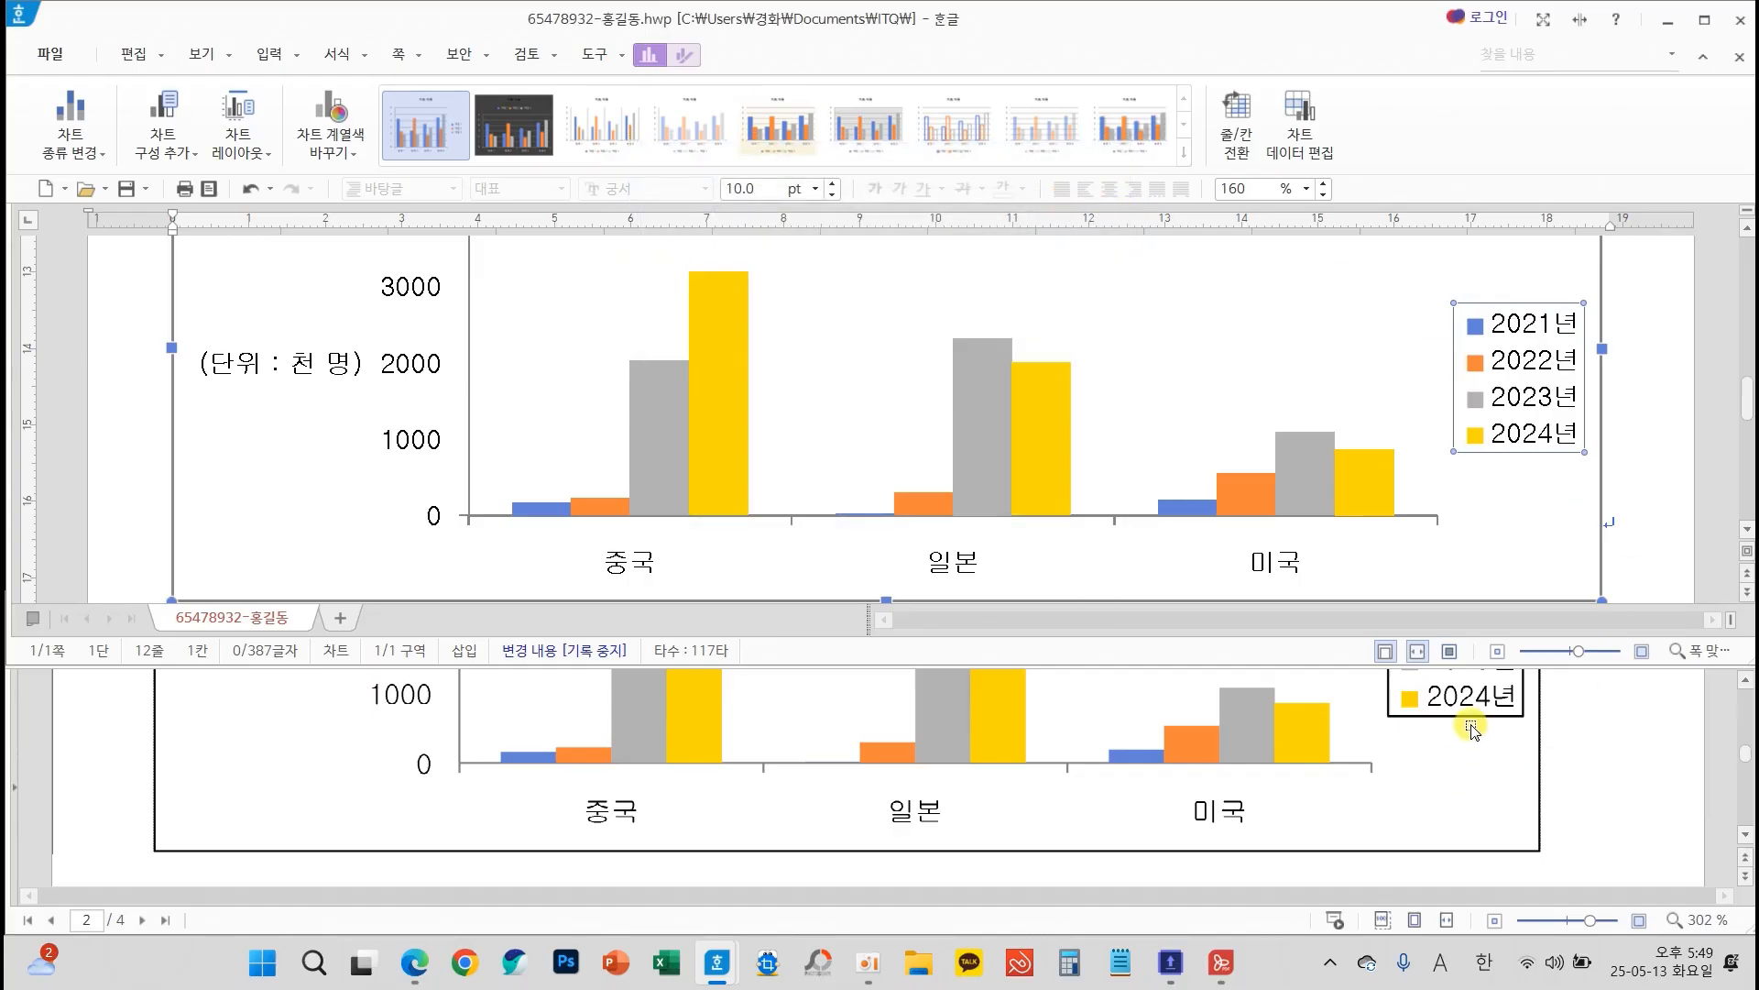
# Give the chart legend a black border line, close its object properties and deselect the chart
pyautogui.rightClick(1526, 438)
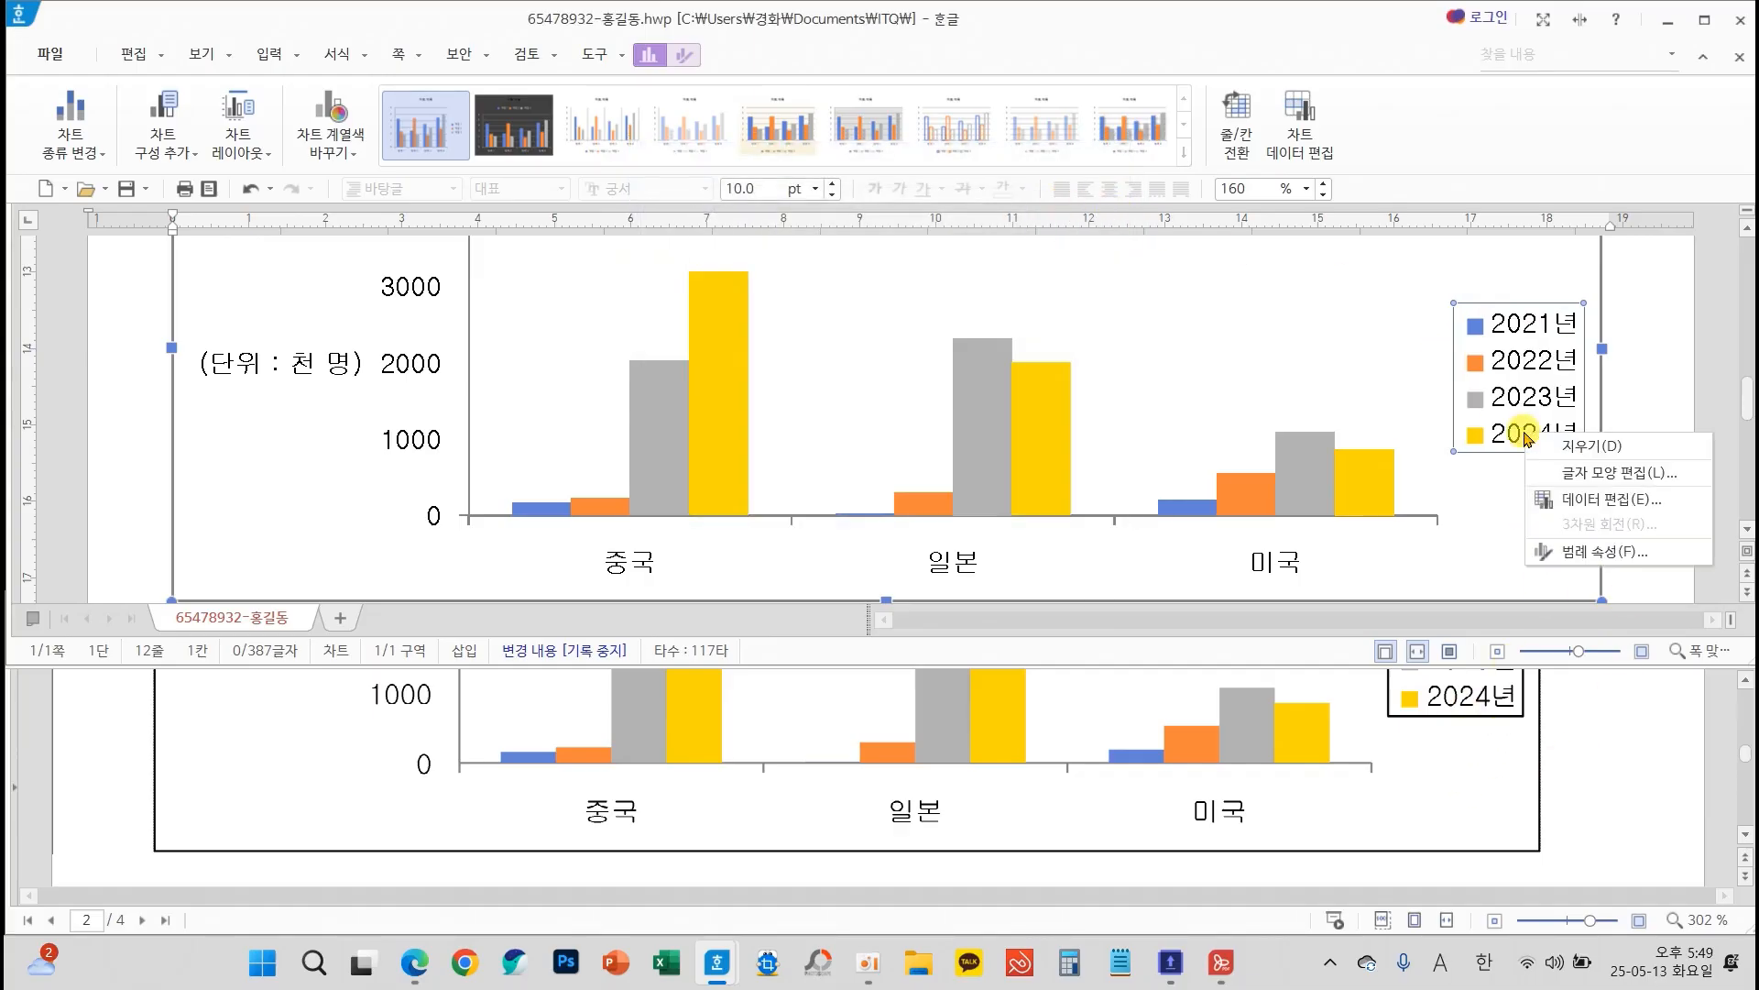
pyautogui.click(1595, 552)
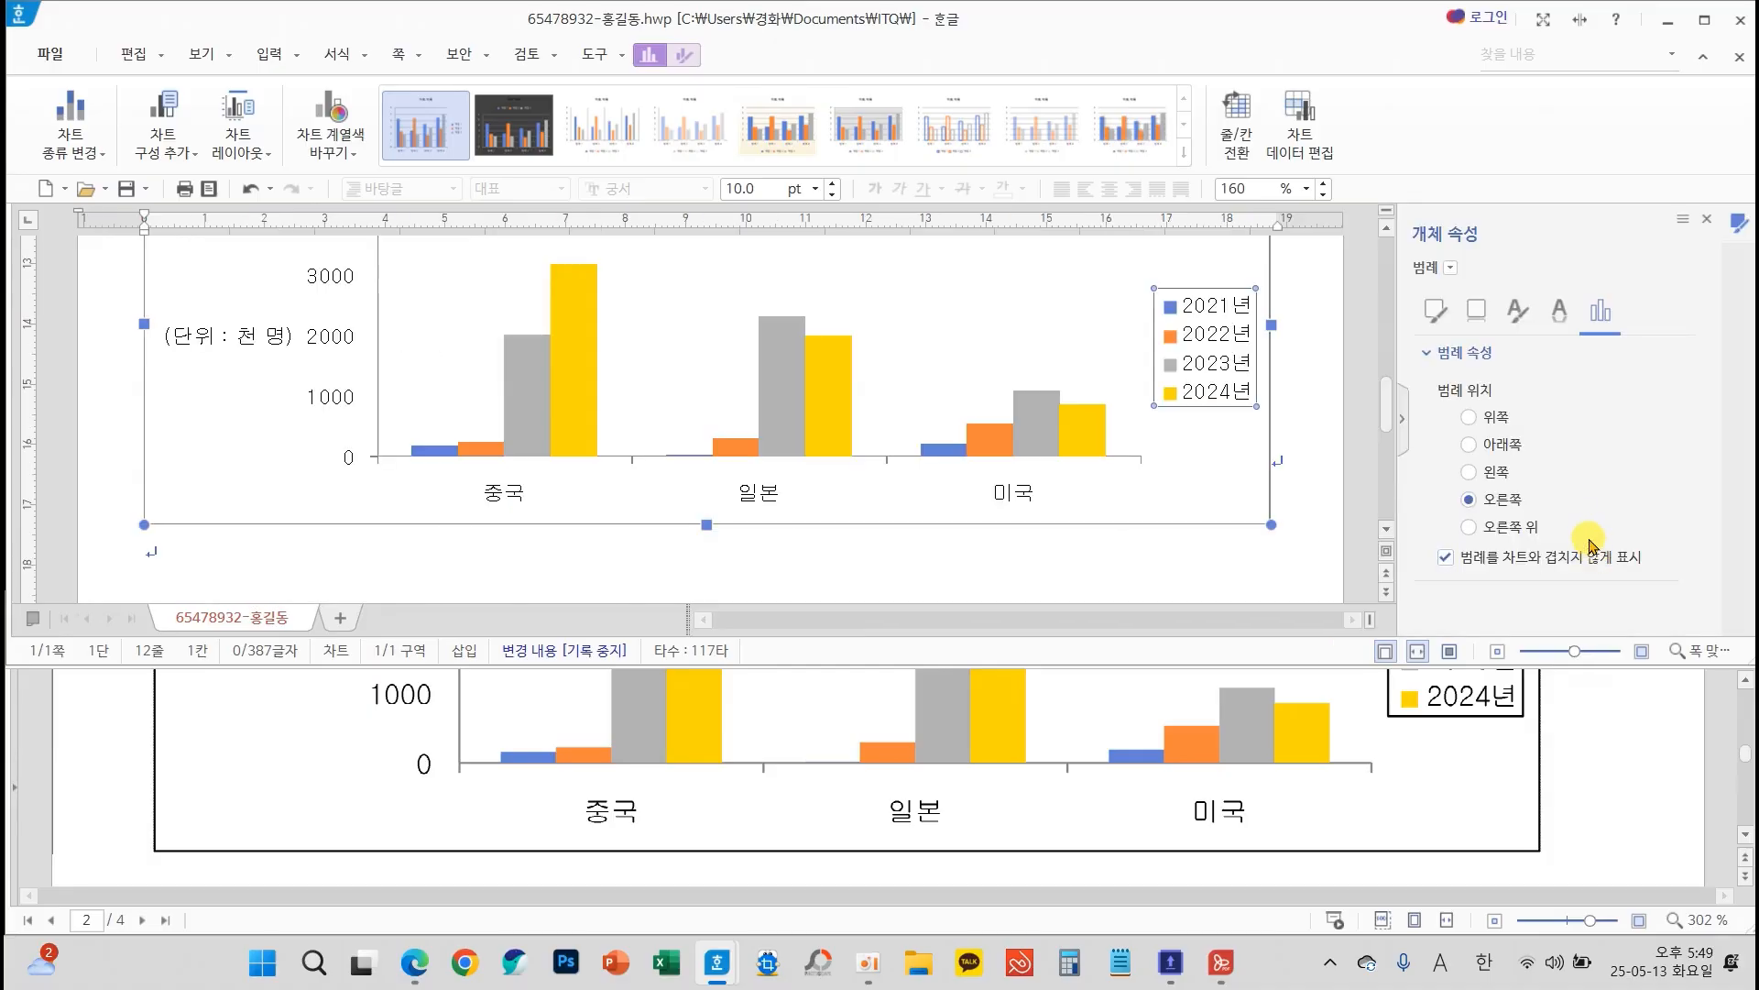
pyautogui.click(1437, 311)
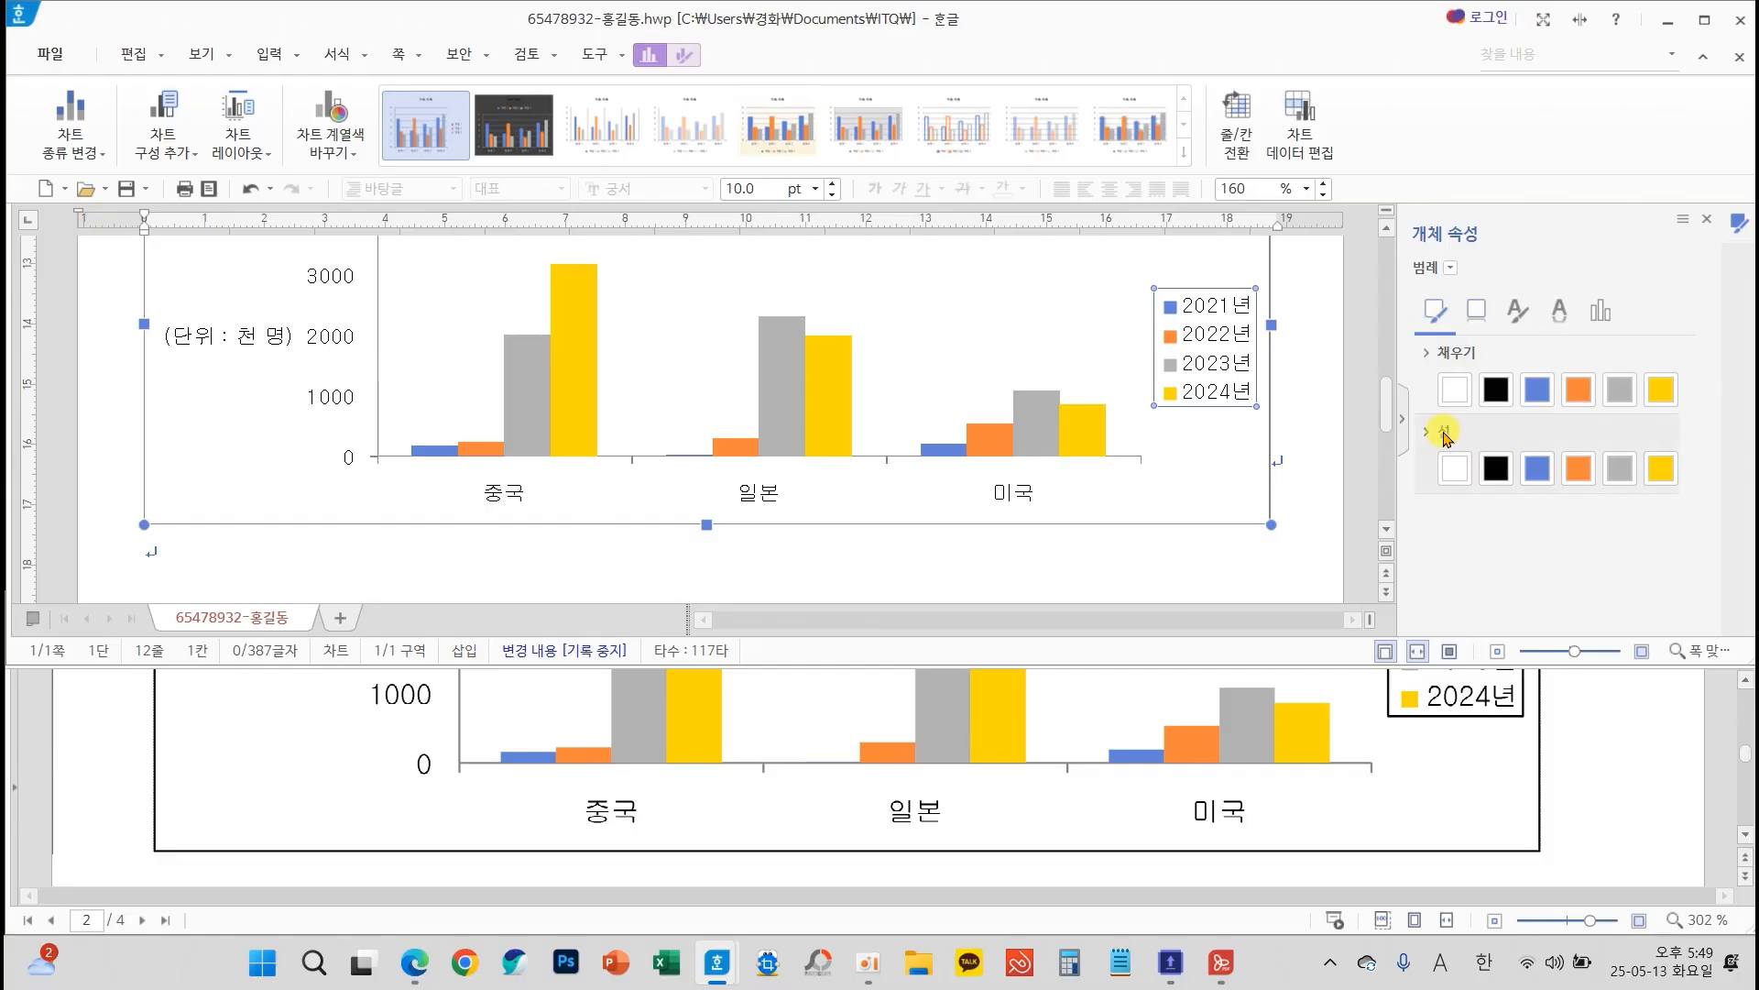
pyautogui.click(1706, 219)
pyautogui.click(1616, 460)
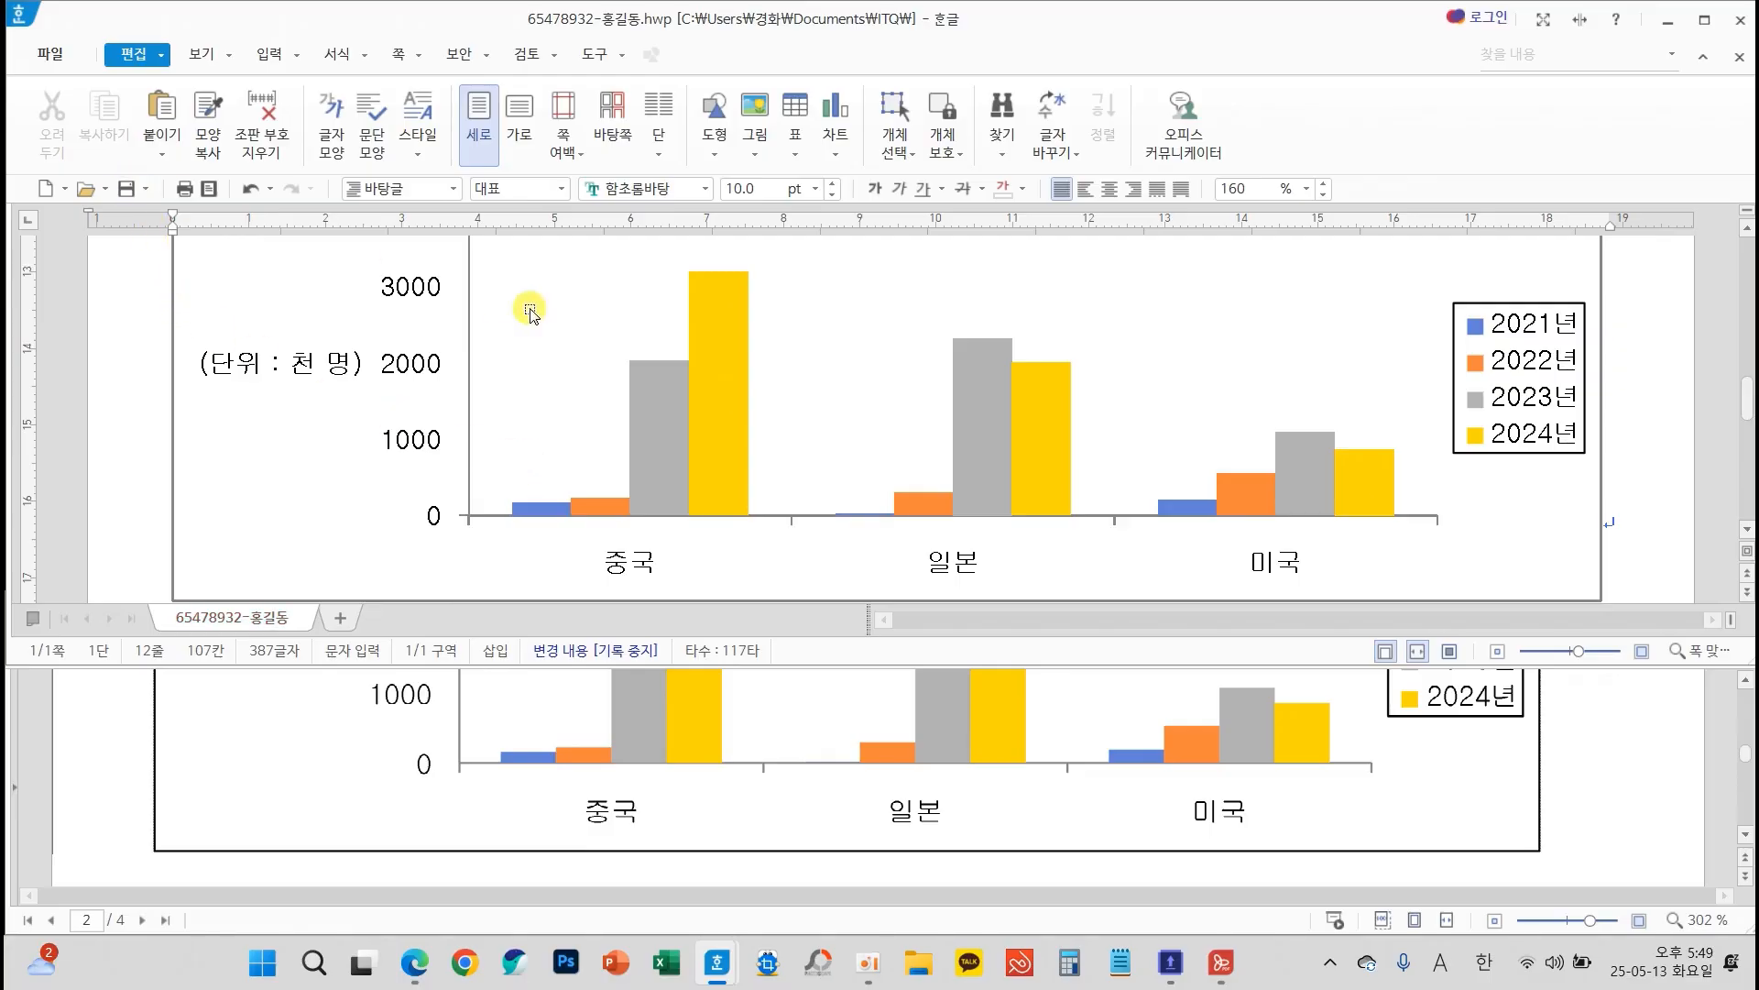
# Insert a section break on the empty line below the chart to start page 2
pyautogui.scroll(3, 581, 385)
pyautogui.scroll(-5, 587, 396)
pyautogui.scroll(-2, 587, 396)
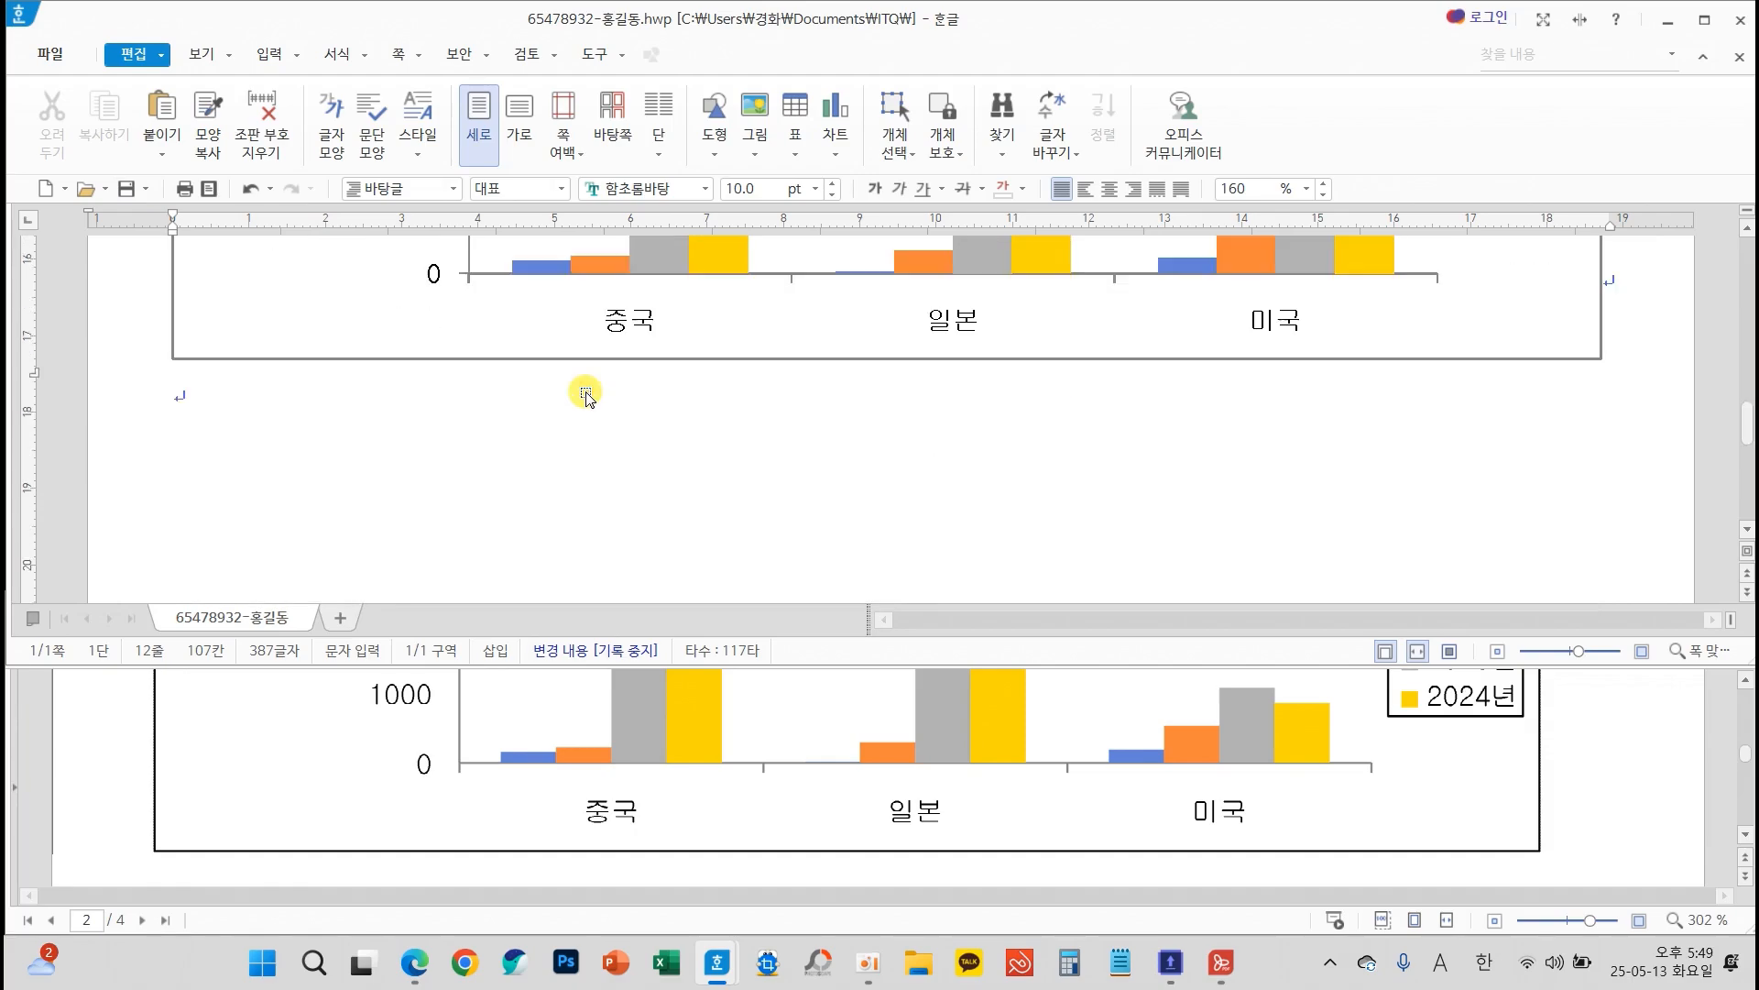
pyautogui.click(406, 438)
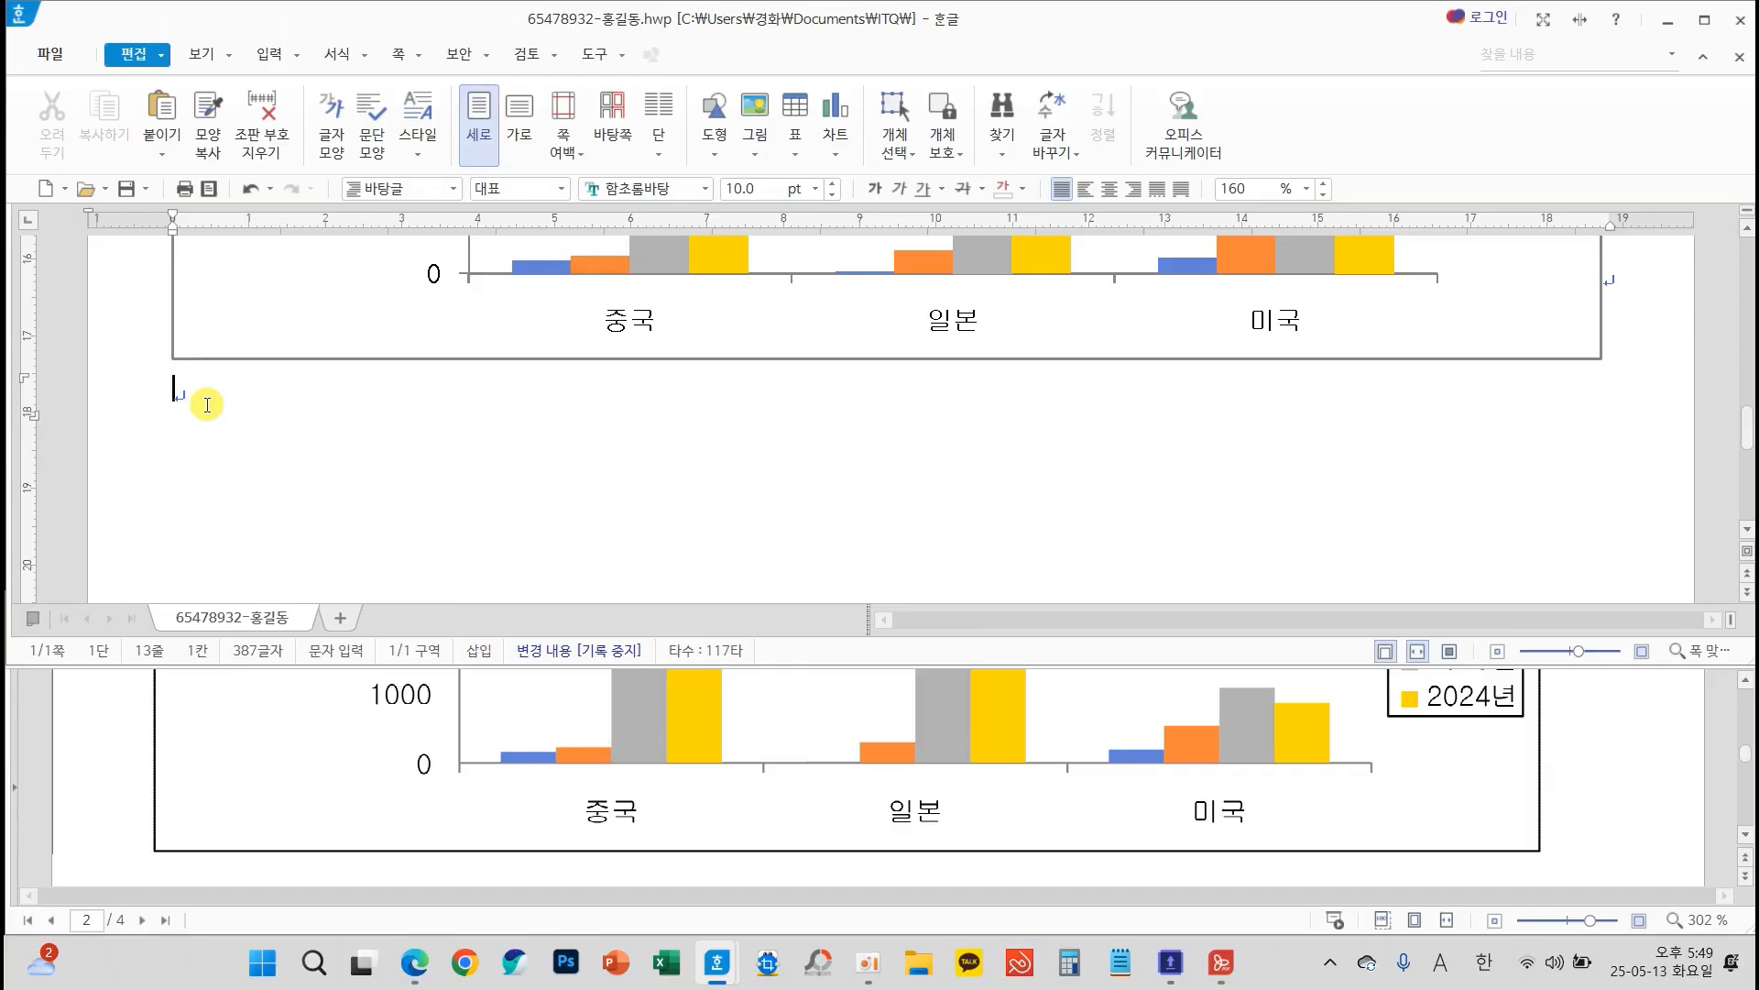
pyautogui.hotkey('alt', 'shift', 'Return')
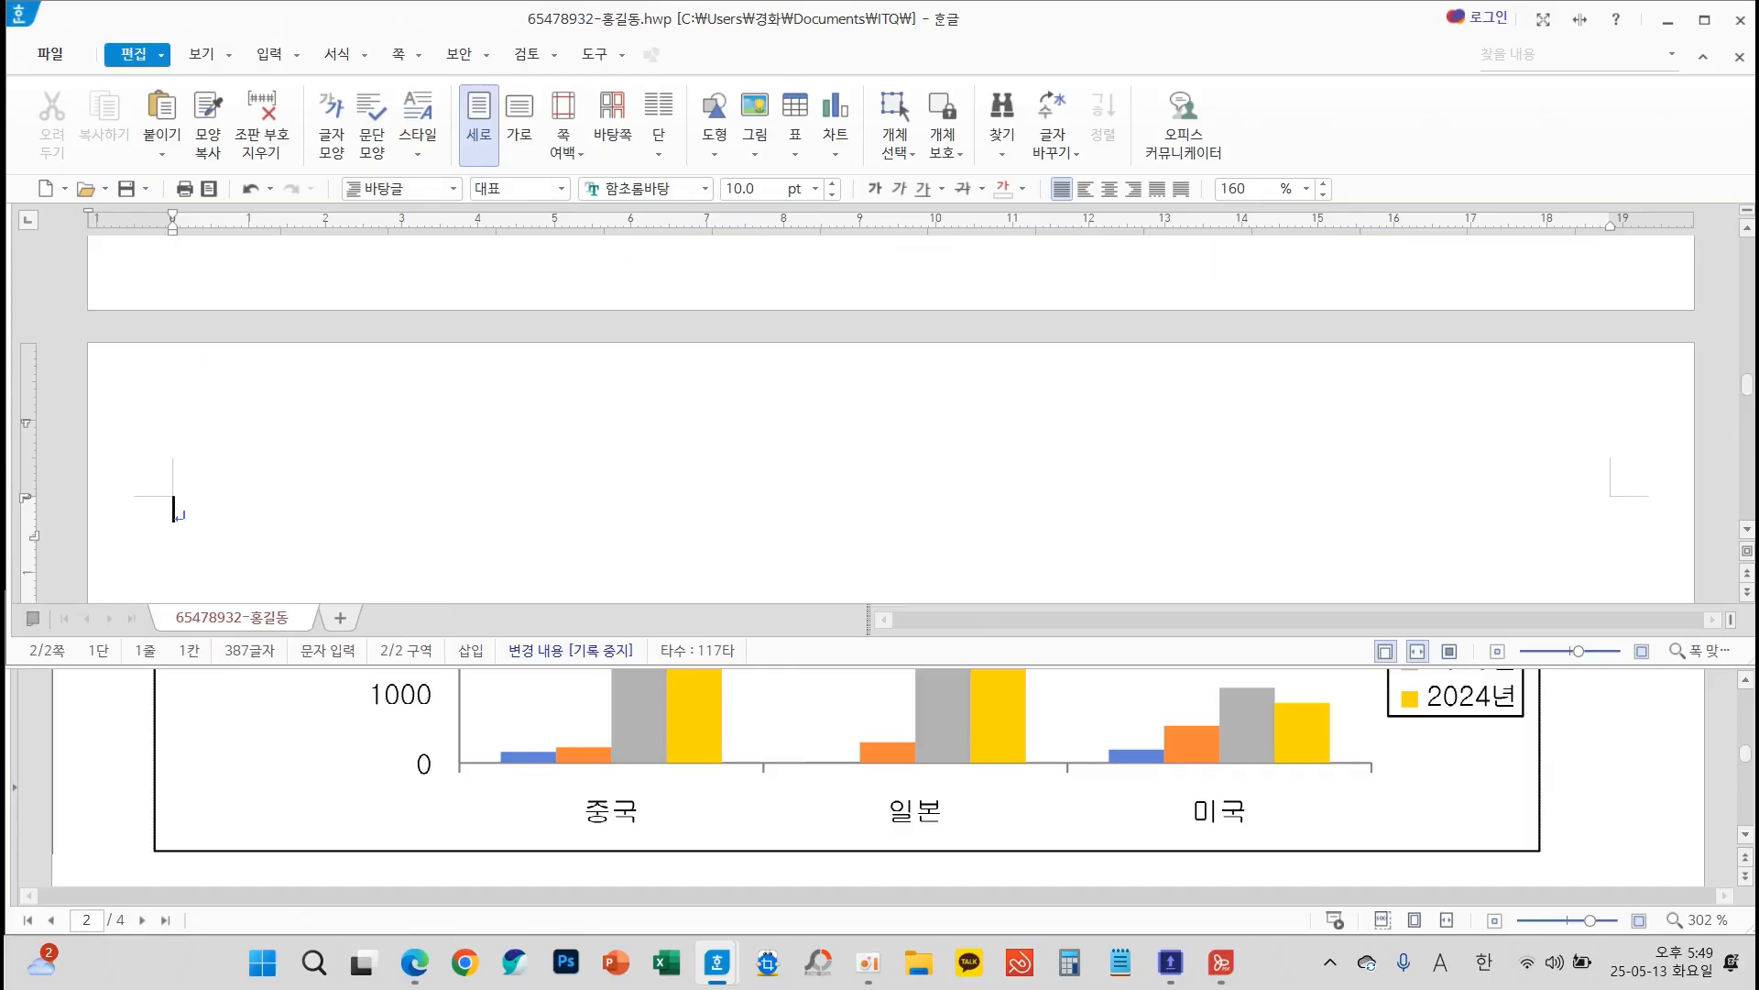
pyautogui.moveTo(396, 465)
pyautogui.mouseDown()
pyautogui.moveTo(455, 310)
pyautogui.moveTo(500, 404)
pyautogui.moveTo(474, 374)
pyautogui.moveTo(601, 392)
pyautogui.moveTo(686, 369)
pyautogui.moveTo(648, 424)
pyautogui.mouseUp()
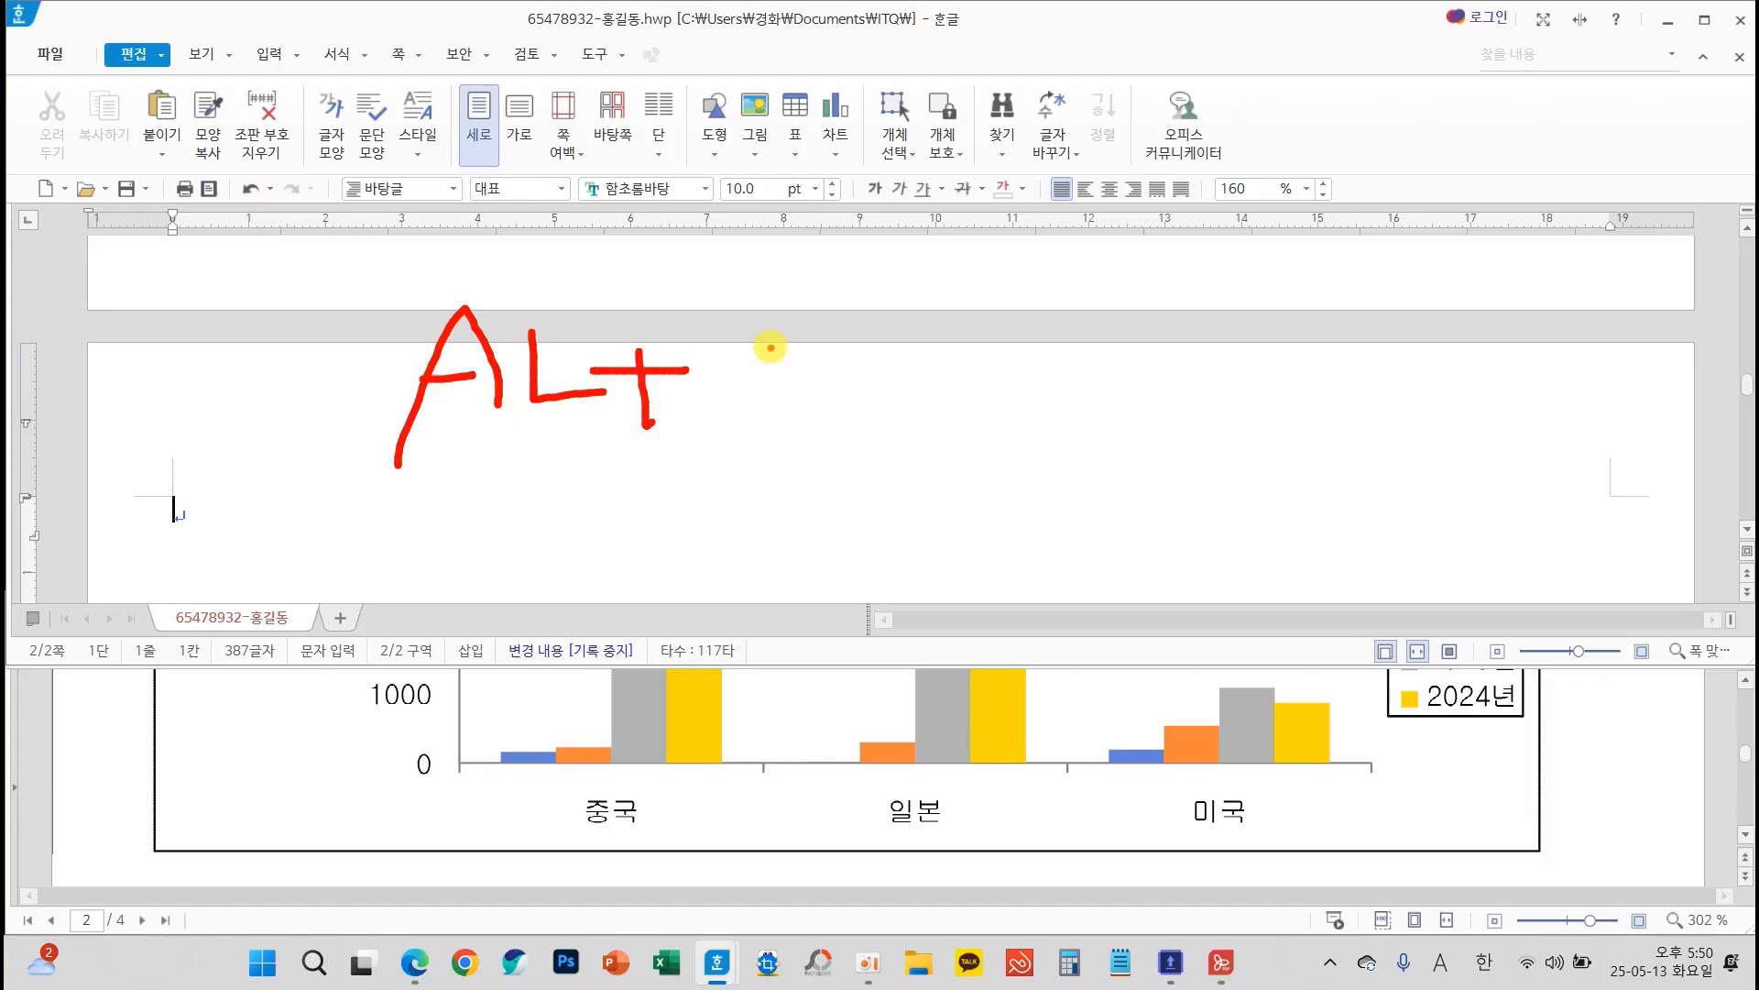
pyautogui.moveTo(773, 339)
pyautogui.mouseDown()
pyautogui.moveTo(747, 419)
pyautogui.moveTo(733, 394)
pyautogui.moveTo(727, 424)
pyautogui.mouseUp()
pyautogui.moveTo(816, 320)
pyautogui.mouseDown()
pyautogui.moveTo(819, 415)
pyautogui.moveTo(854, 412)
pyautogui.moveTo(836, 385)
pyautogui.mouseUp()
pyautogui.moveTo(868, 437); pyautogui.dragTo(845, 393)
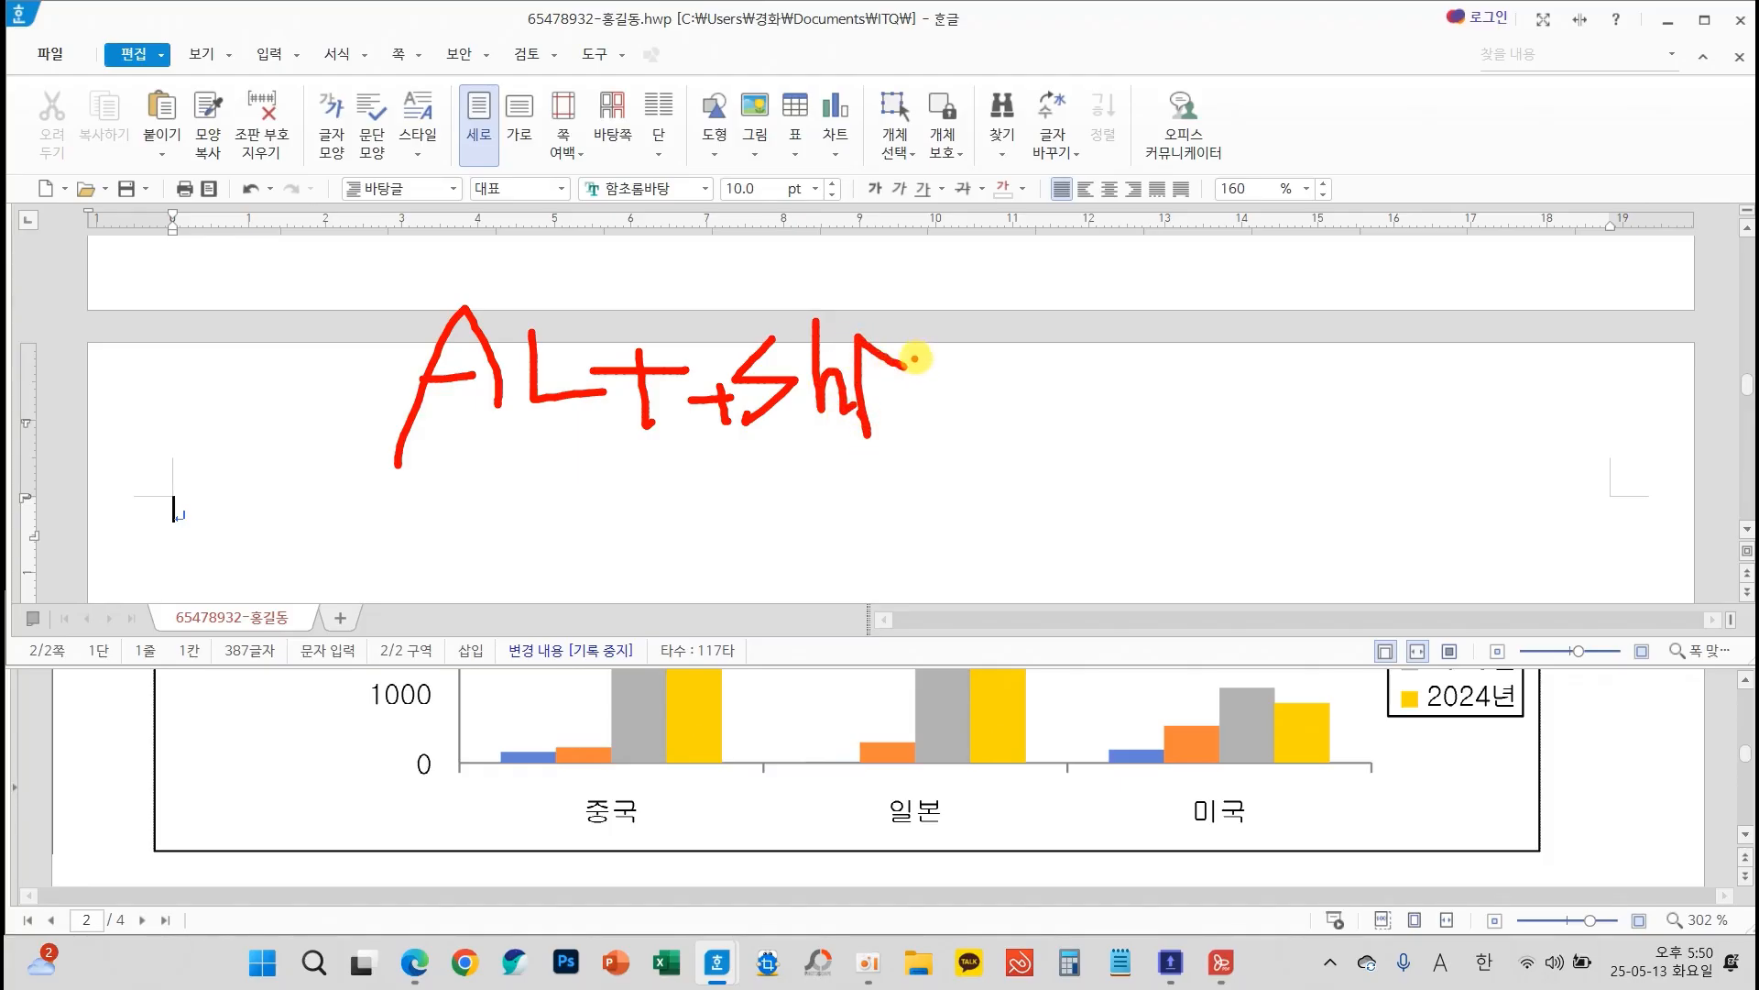
pyautogui.moveTo(920, 352)
pyautogui.mouseDown()
pyautogui.moveTo(892, 399)
pyautogui.moveTo(925, 364)
pyautogui.moveTo(1004, 362)
pyautogui.moveTo(976, 414)
pyautogui.mouseUp()
pyautogui.moveTo(1035, 380)
pyautogui.mouseDown()
pyautogui.moveTo(1134, 379)
pyautogui.moveTo(1096, 410)
pyautogui.mouseUp()
pyautogui.moveTo(1230, 338)
pyautogui.mouseDown()
pyautogui.moveTo(1272, 420)
pyautogui.moveTo(1110, 428)
pyautogui.moveTo(1266, 484)
pyautogui.mouseUp()
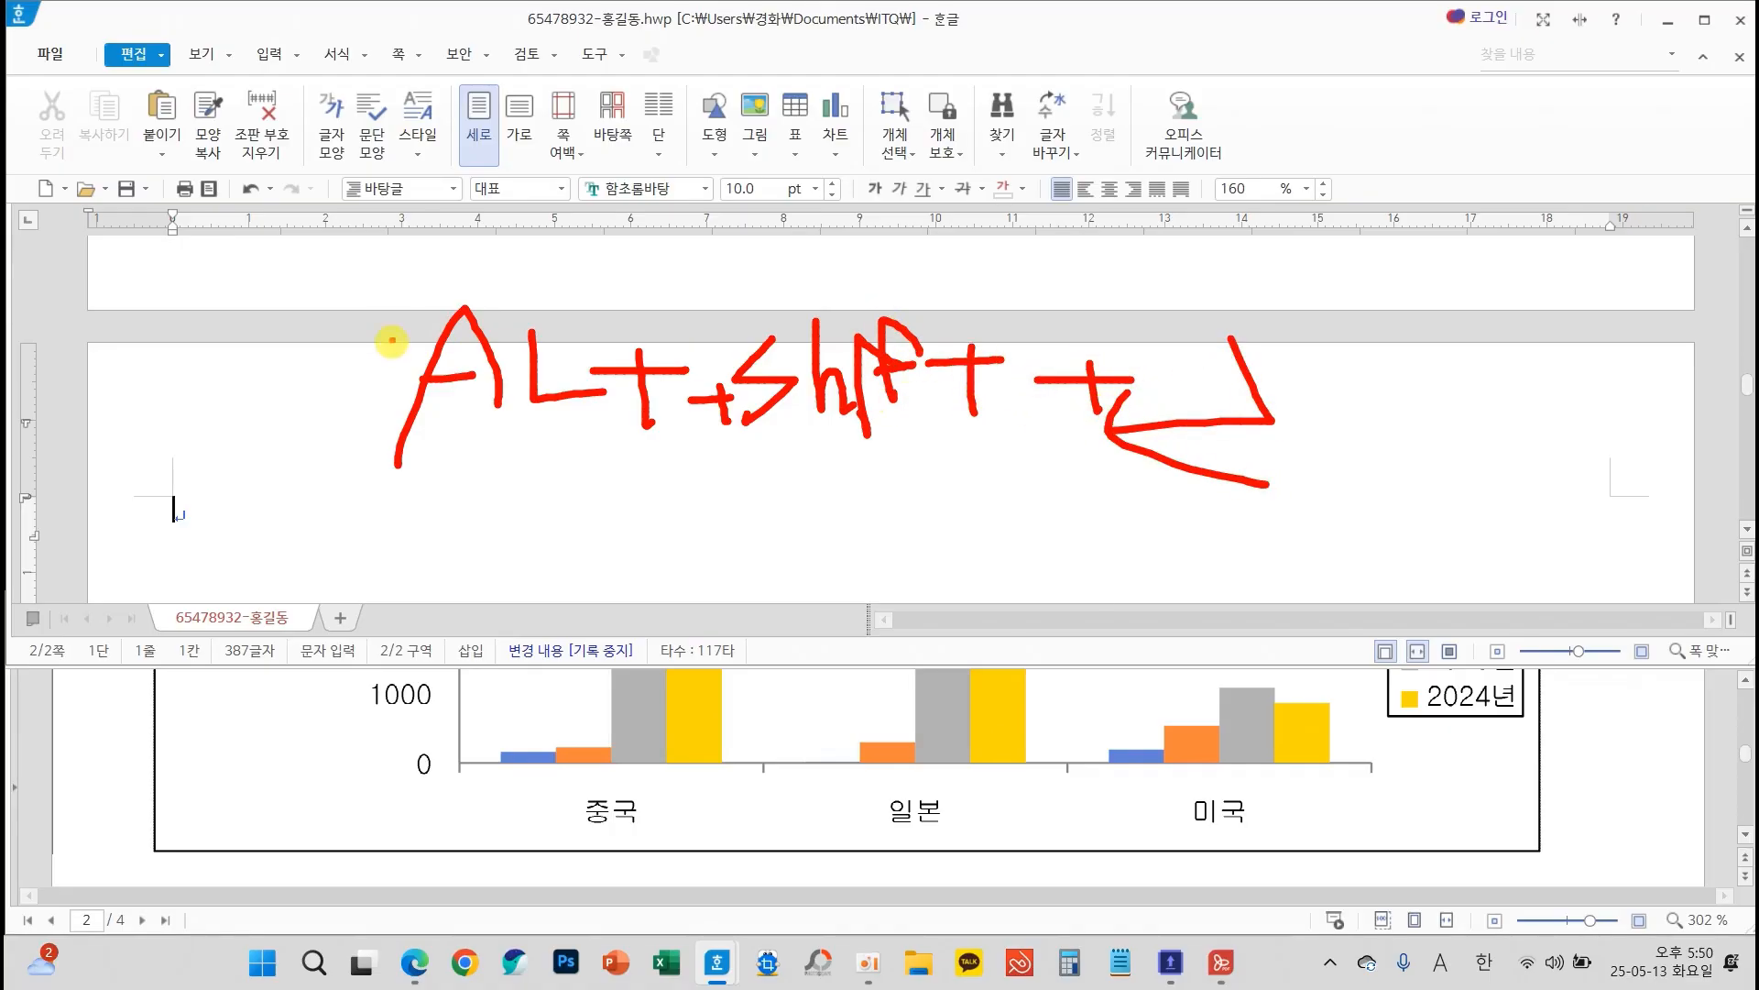
# Enter "3." on the first line of page 2 and "(1)" on the line below it
pyautogui.press('Escape')
pyautogui.scroll(-2, 360, 467)
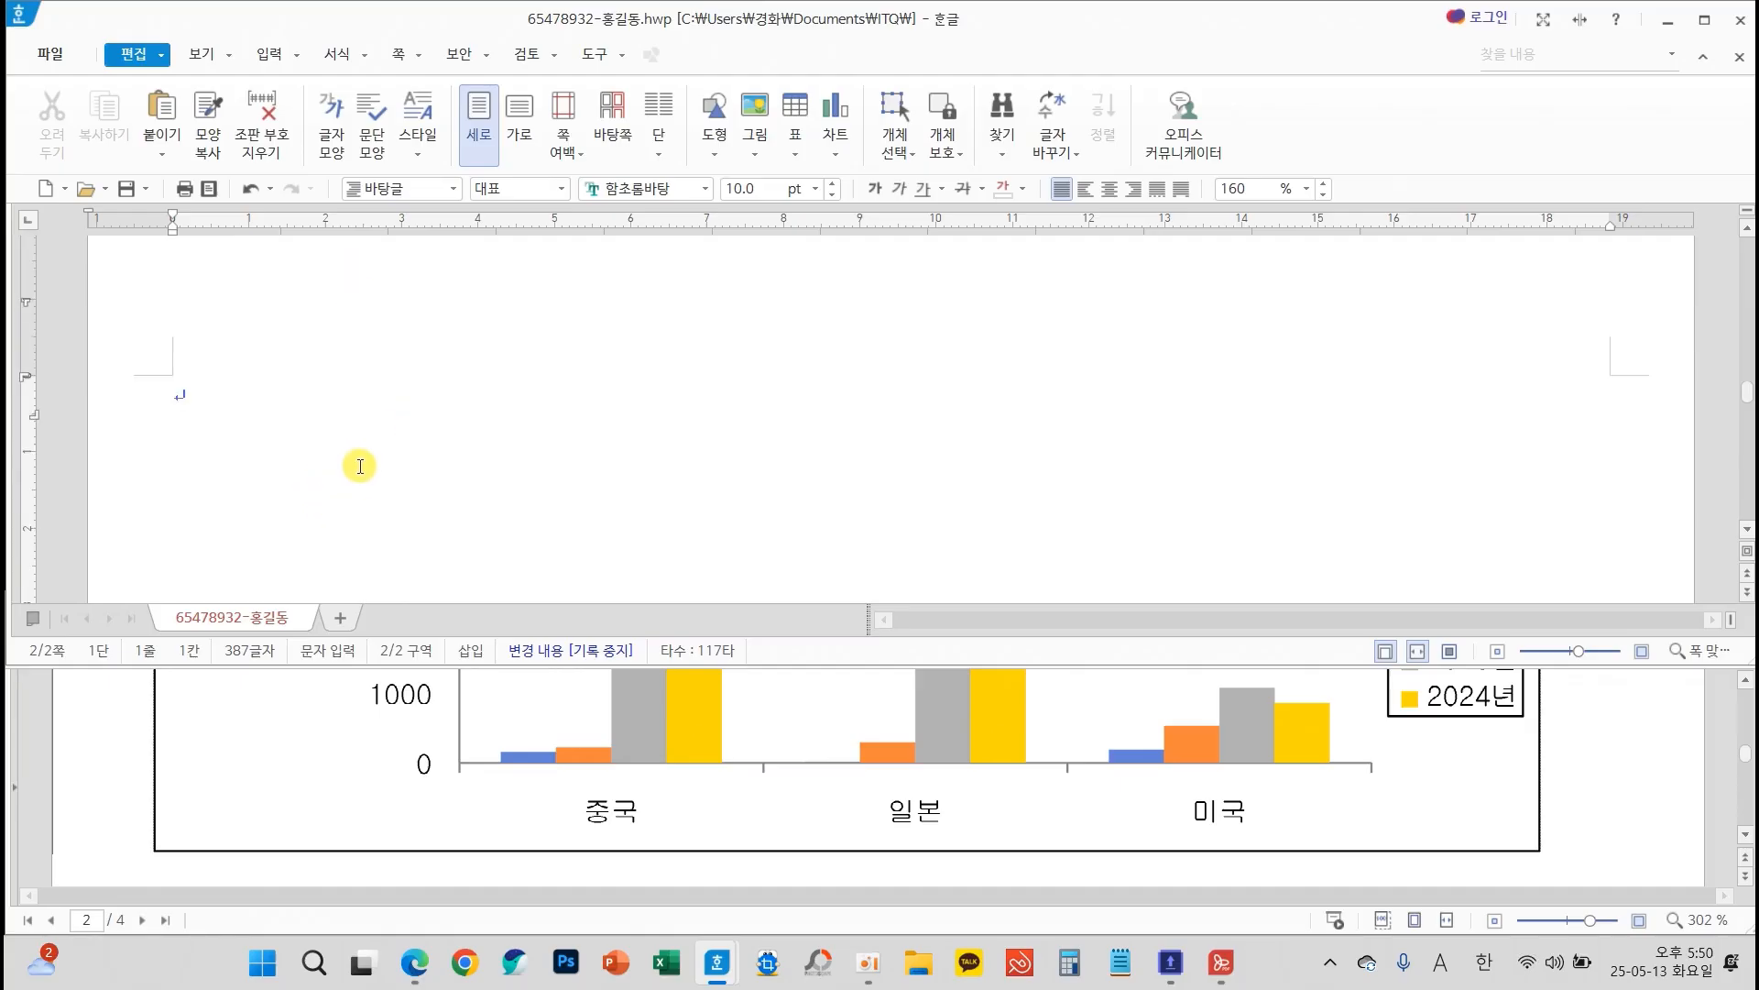
pyautogui.scroll(-4, 691, 746)
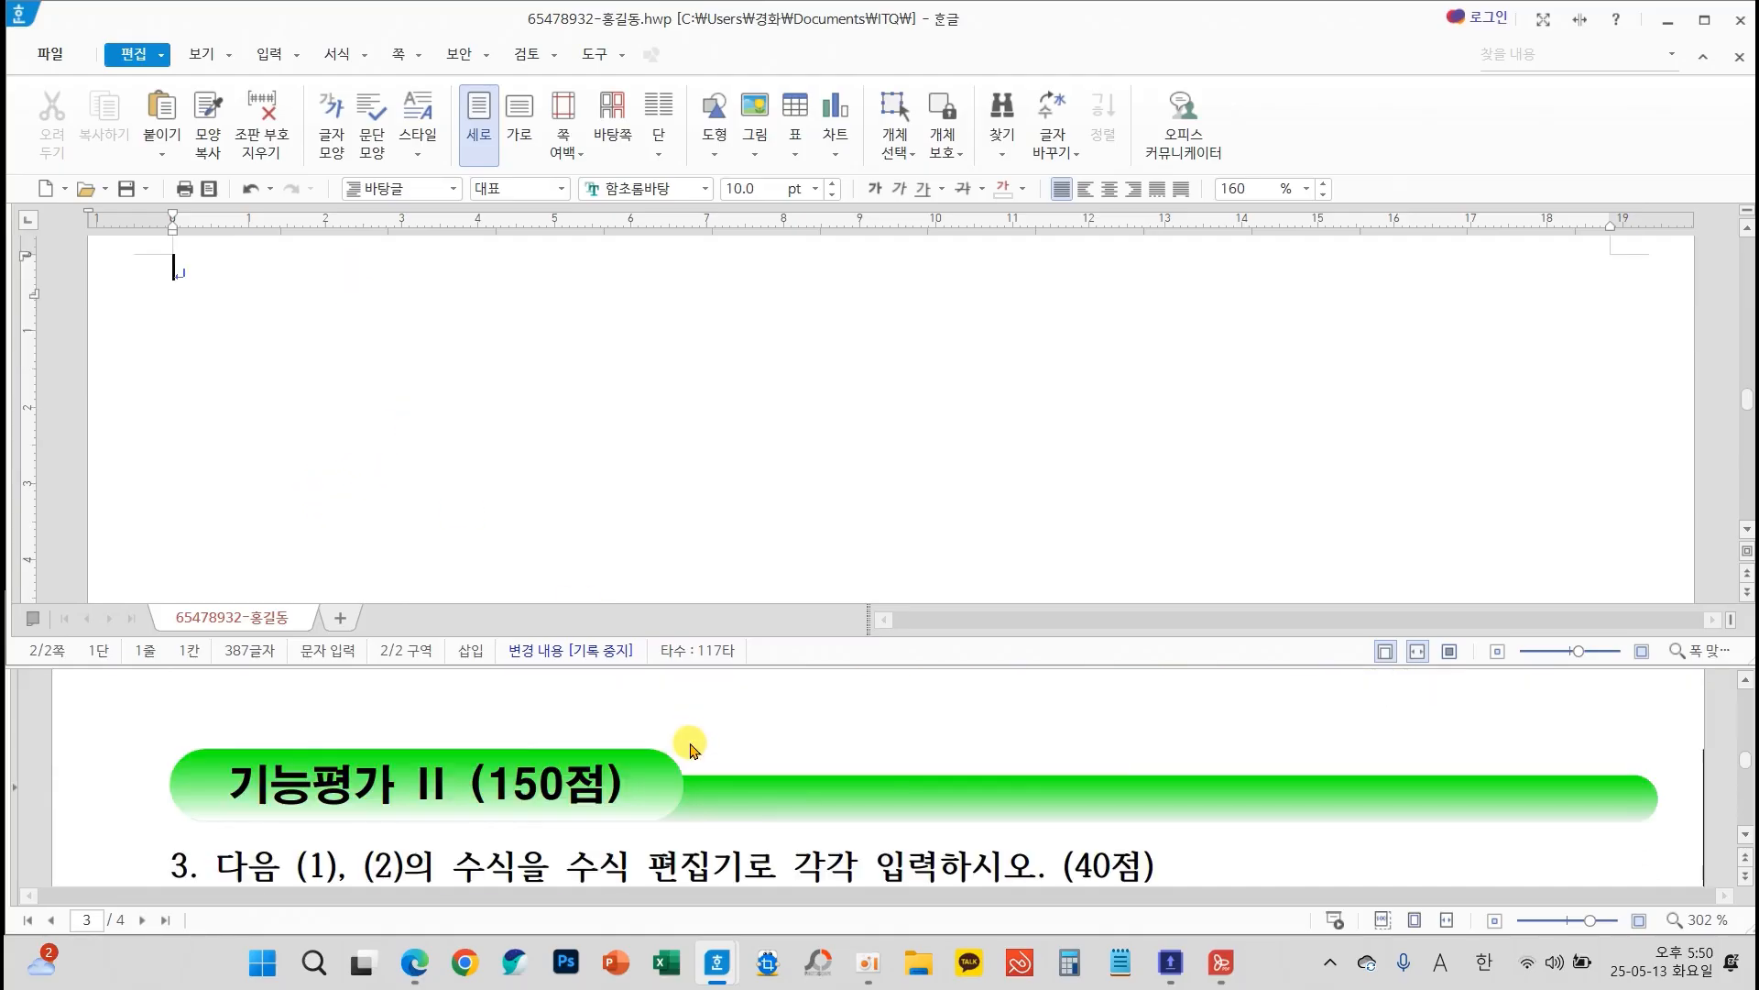
pyautogui.scroll(-2, 694, 747)
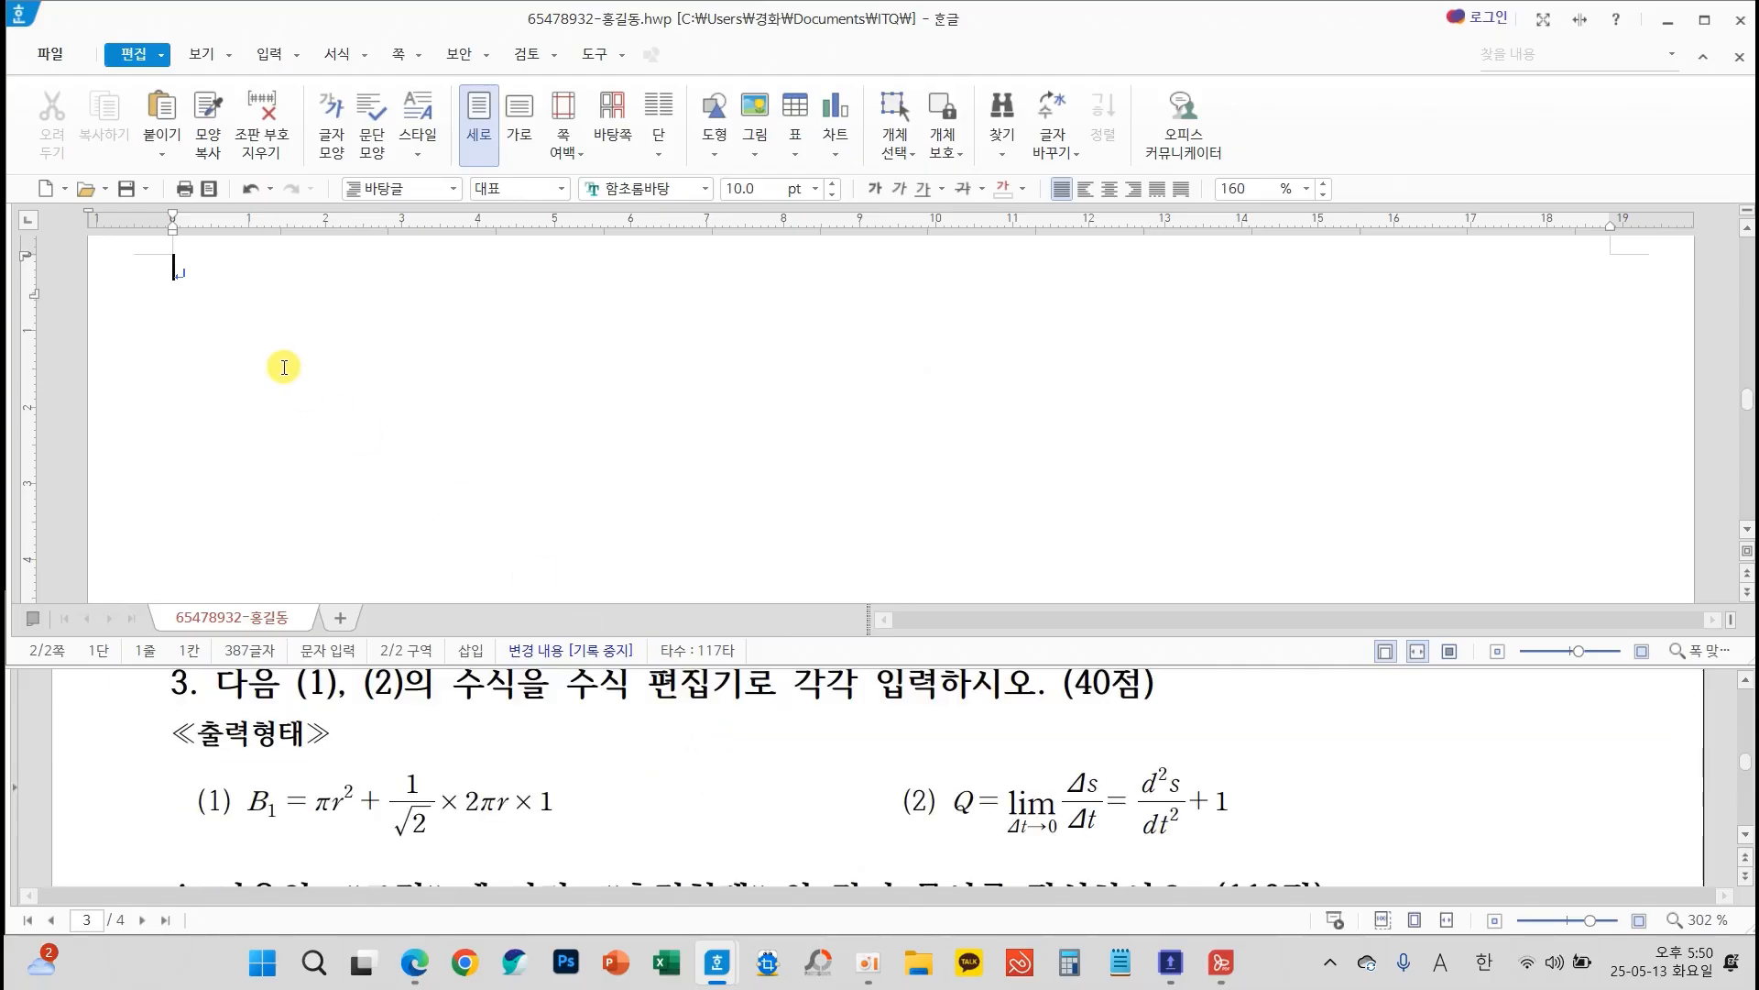
pyautogui.write('3. ')
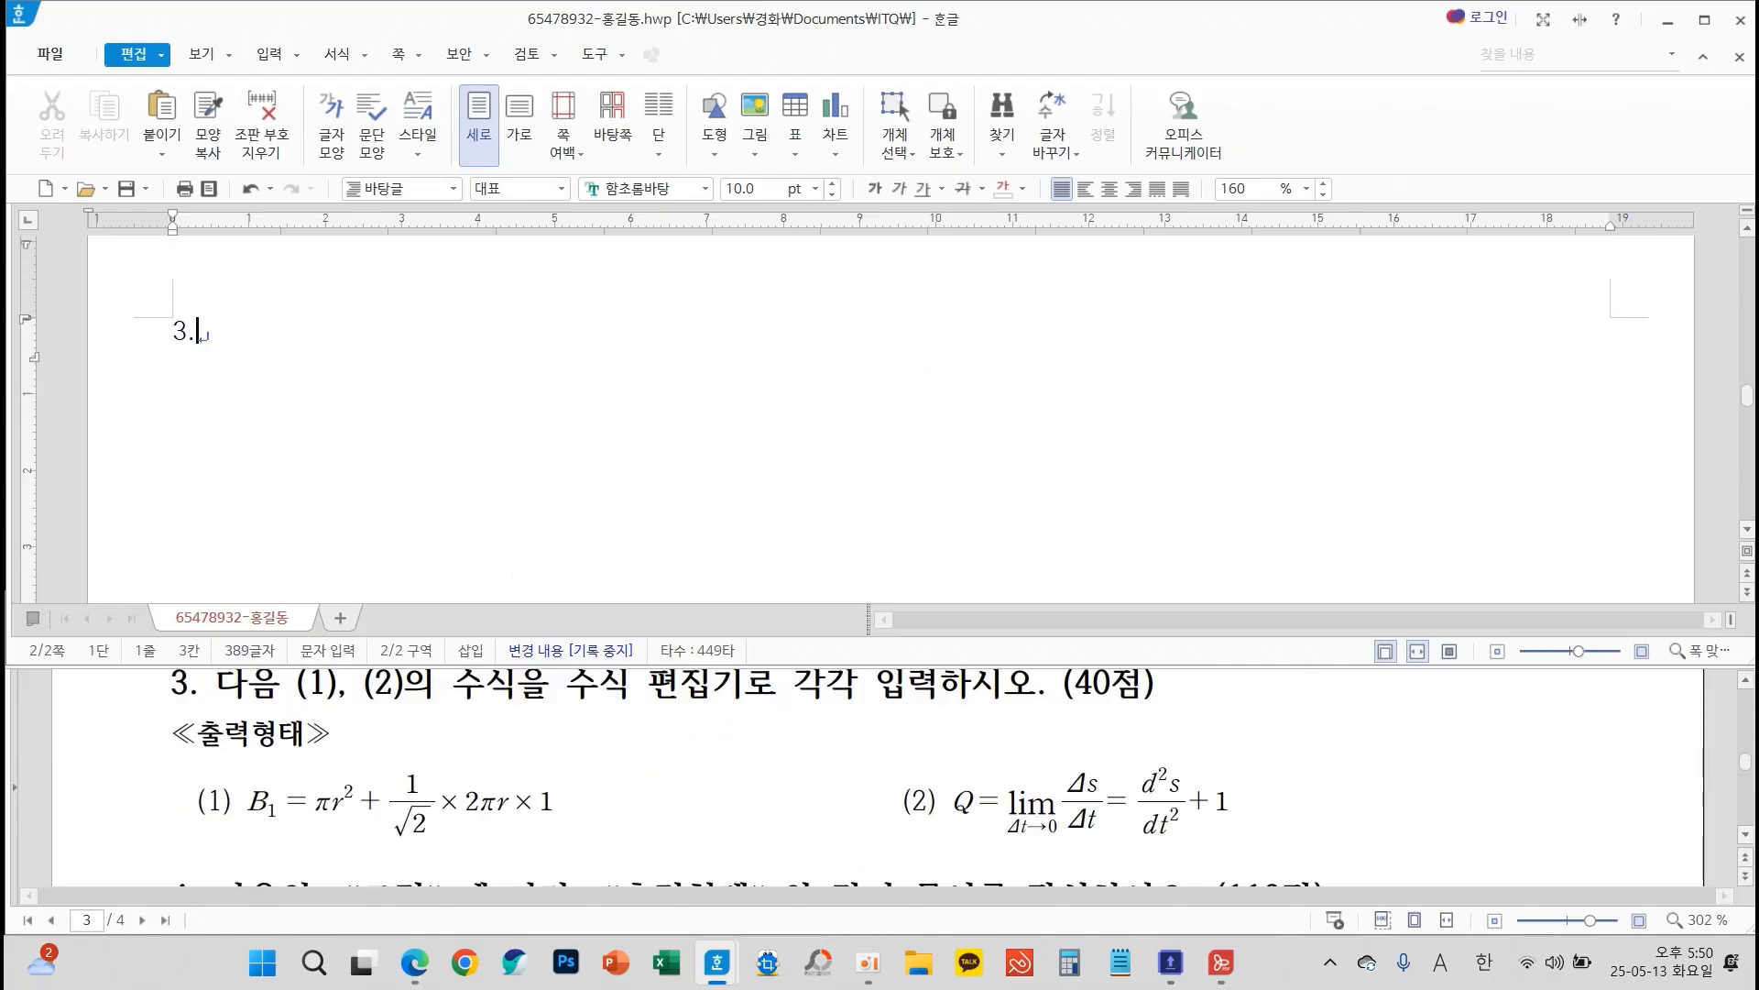
pyautogui.write('(1)')
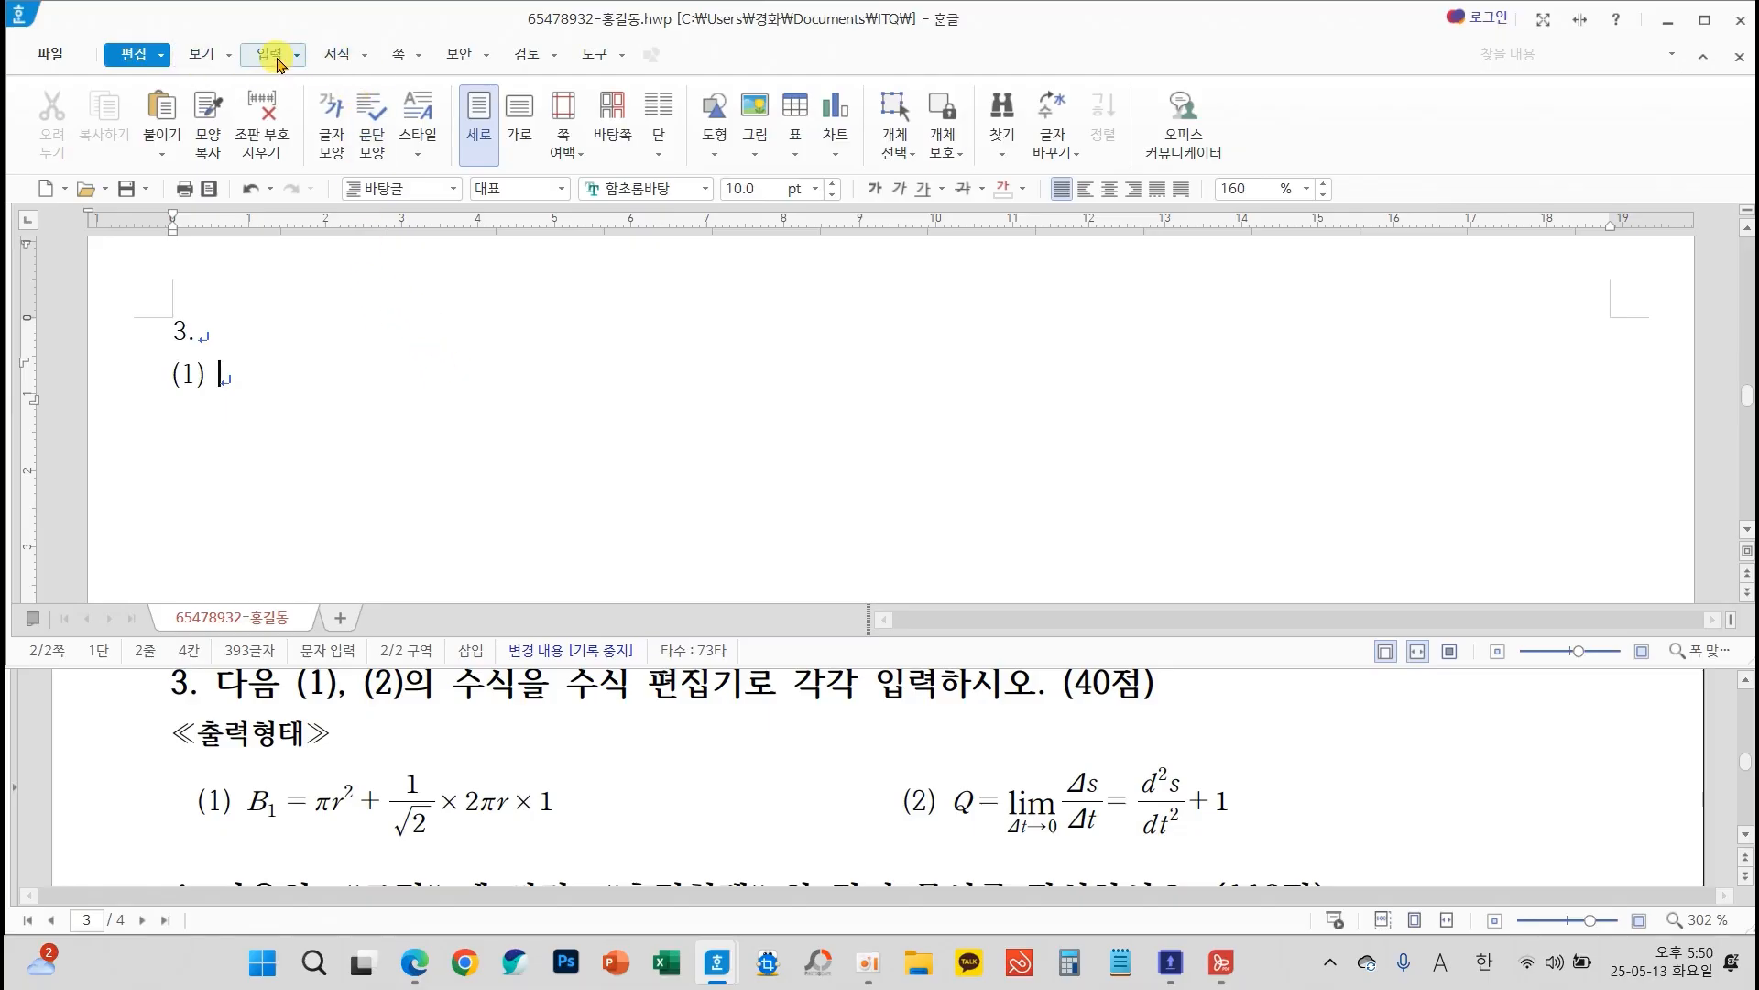
# Start an equation after (1) in the equation editor and enter B with subscript 1, followed by an equals sign
pyautogui.click(269, 54)
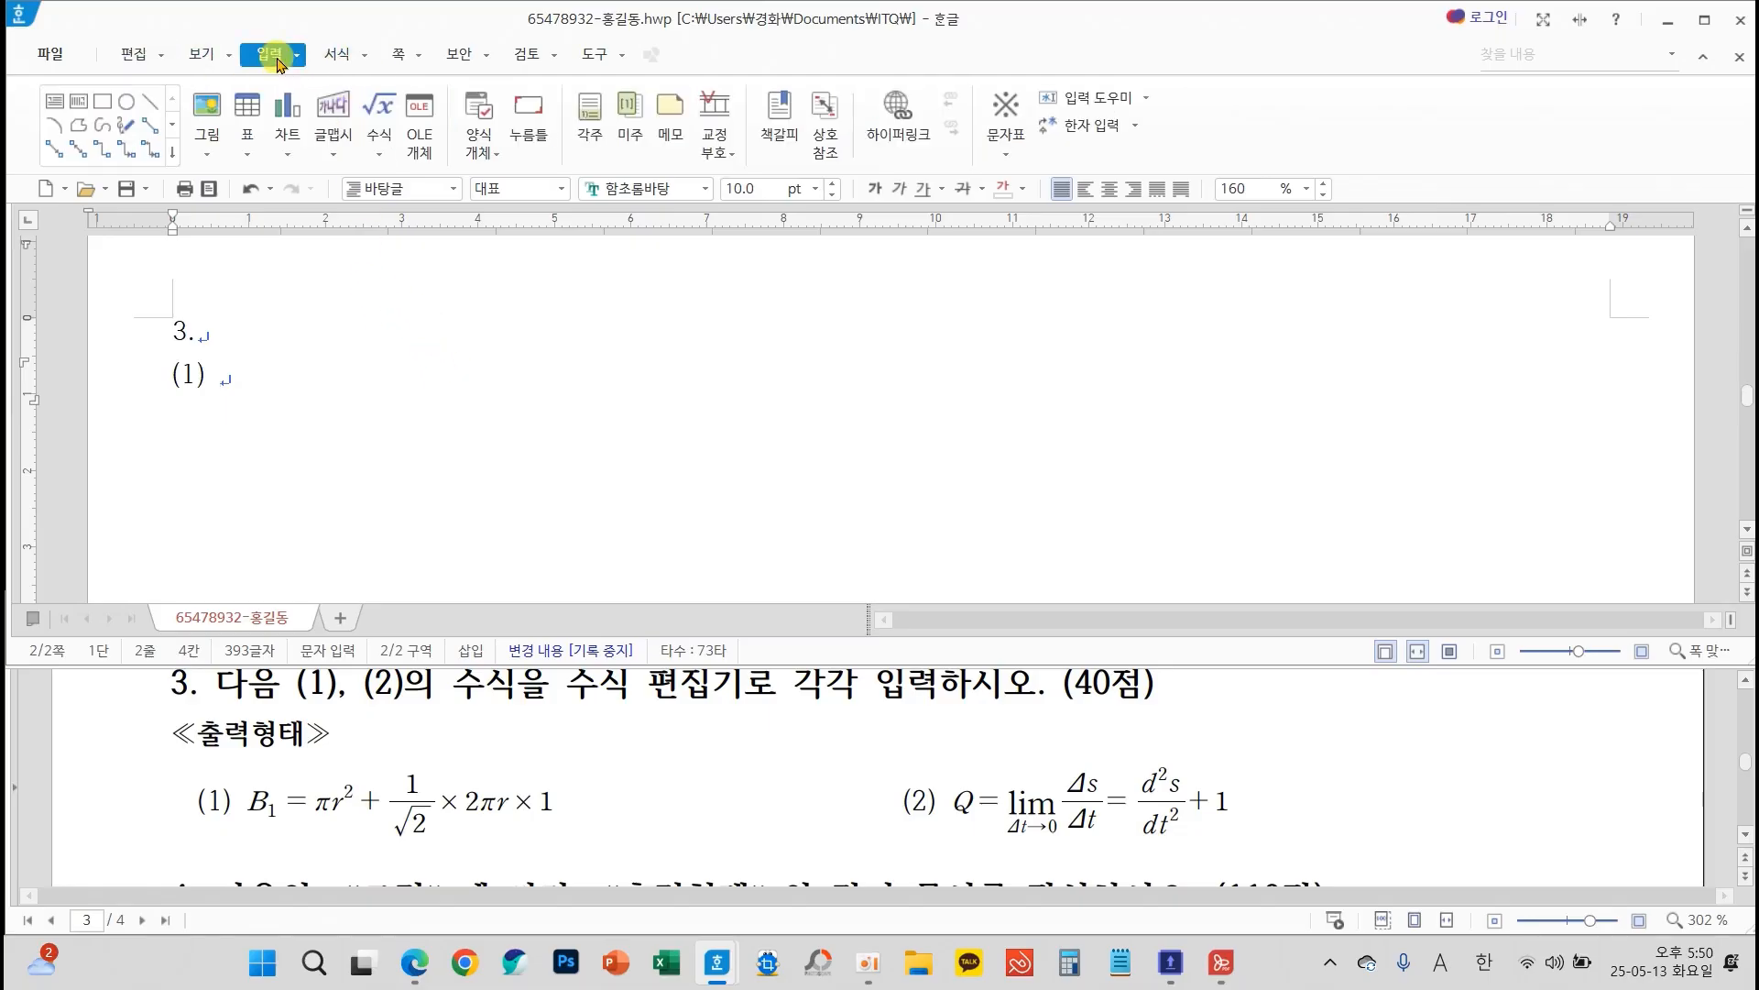
pyautogui.click(383, 110)
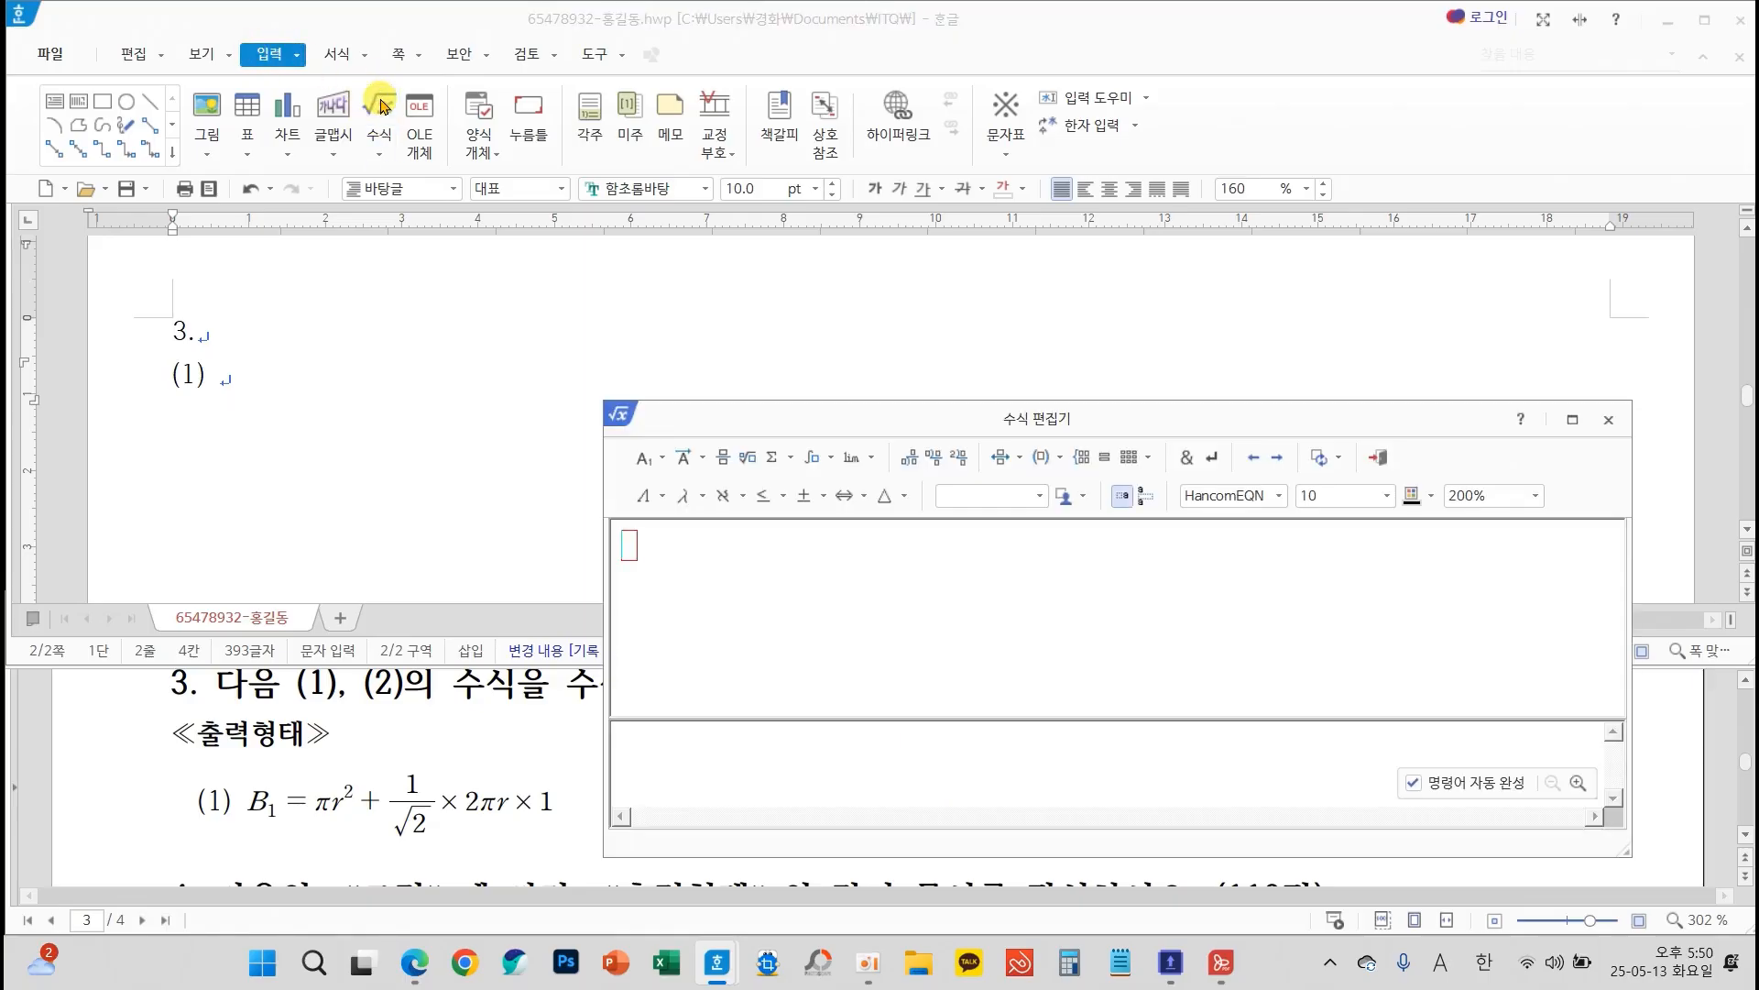
pyautogui.moveTo(681, 423); pyautogui.dragTo(392, 165)
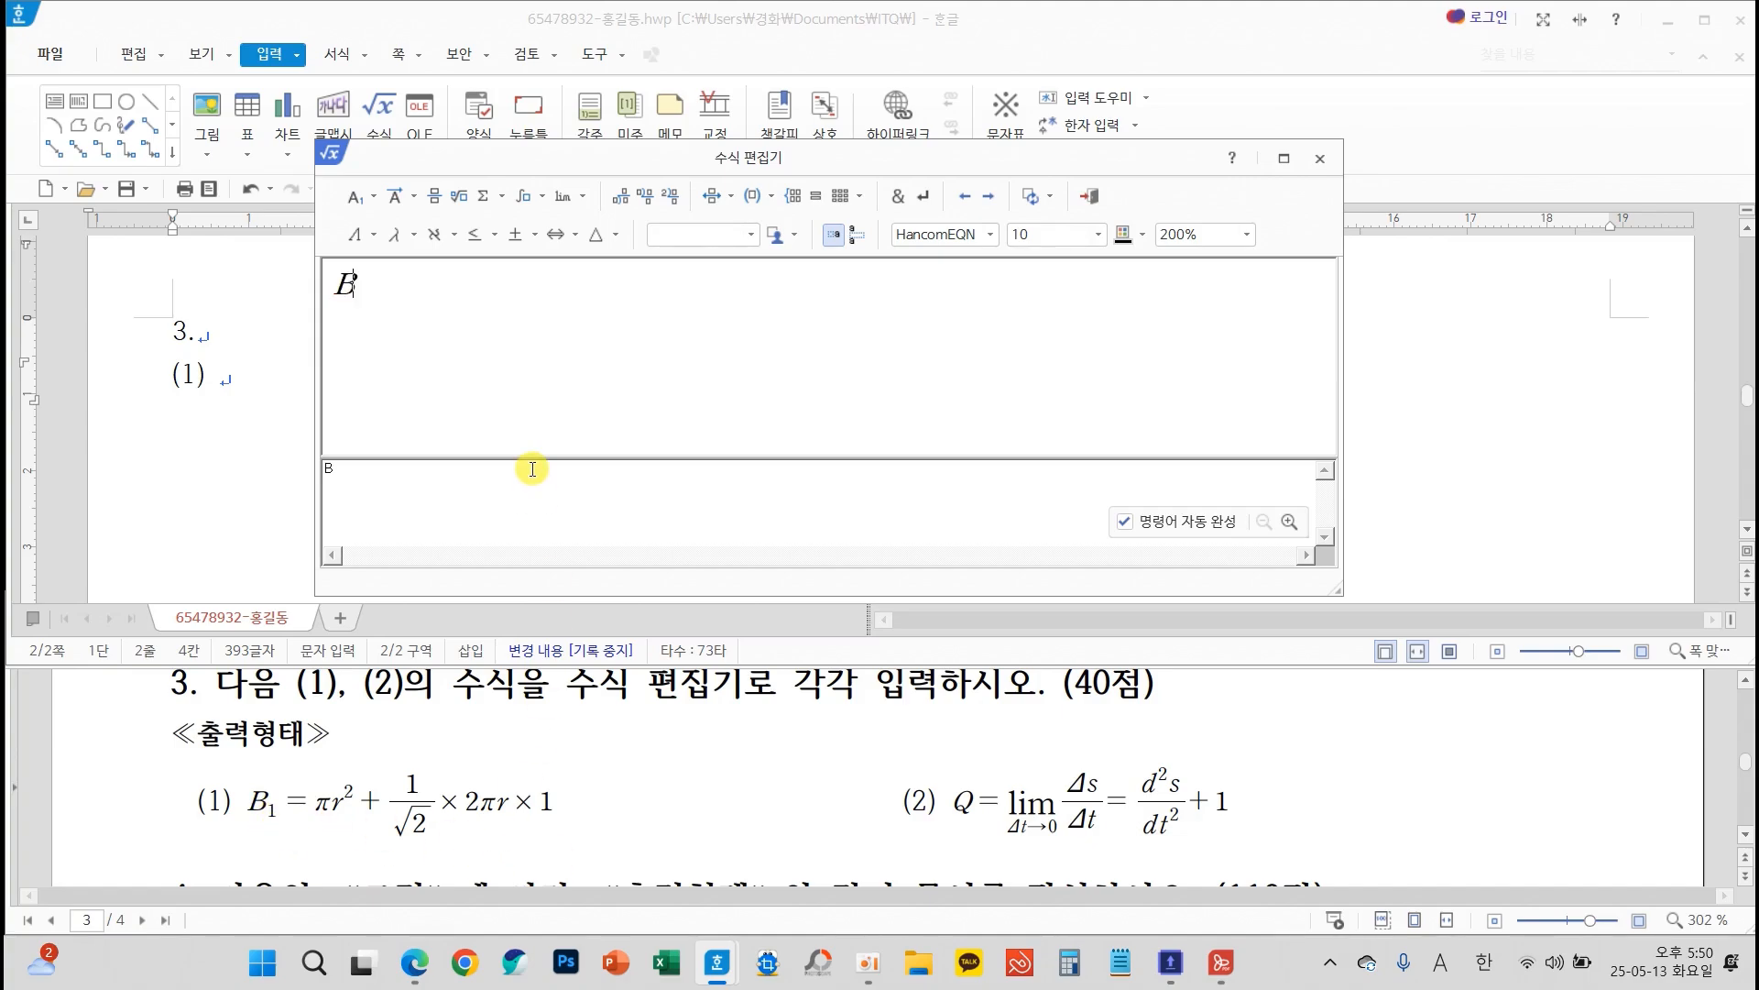
pyautogui.click(357, 195)
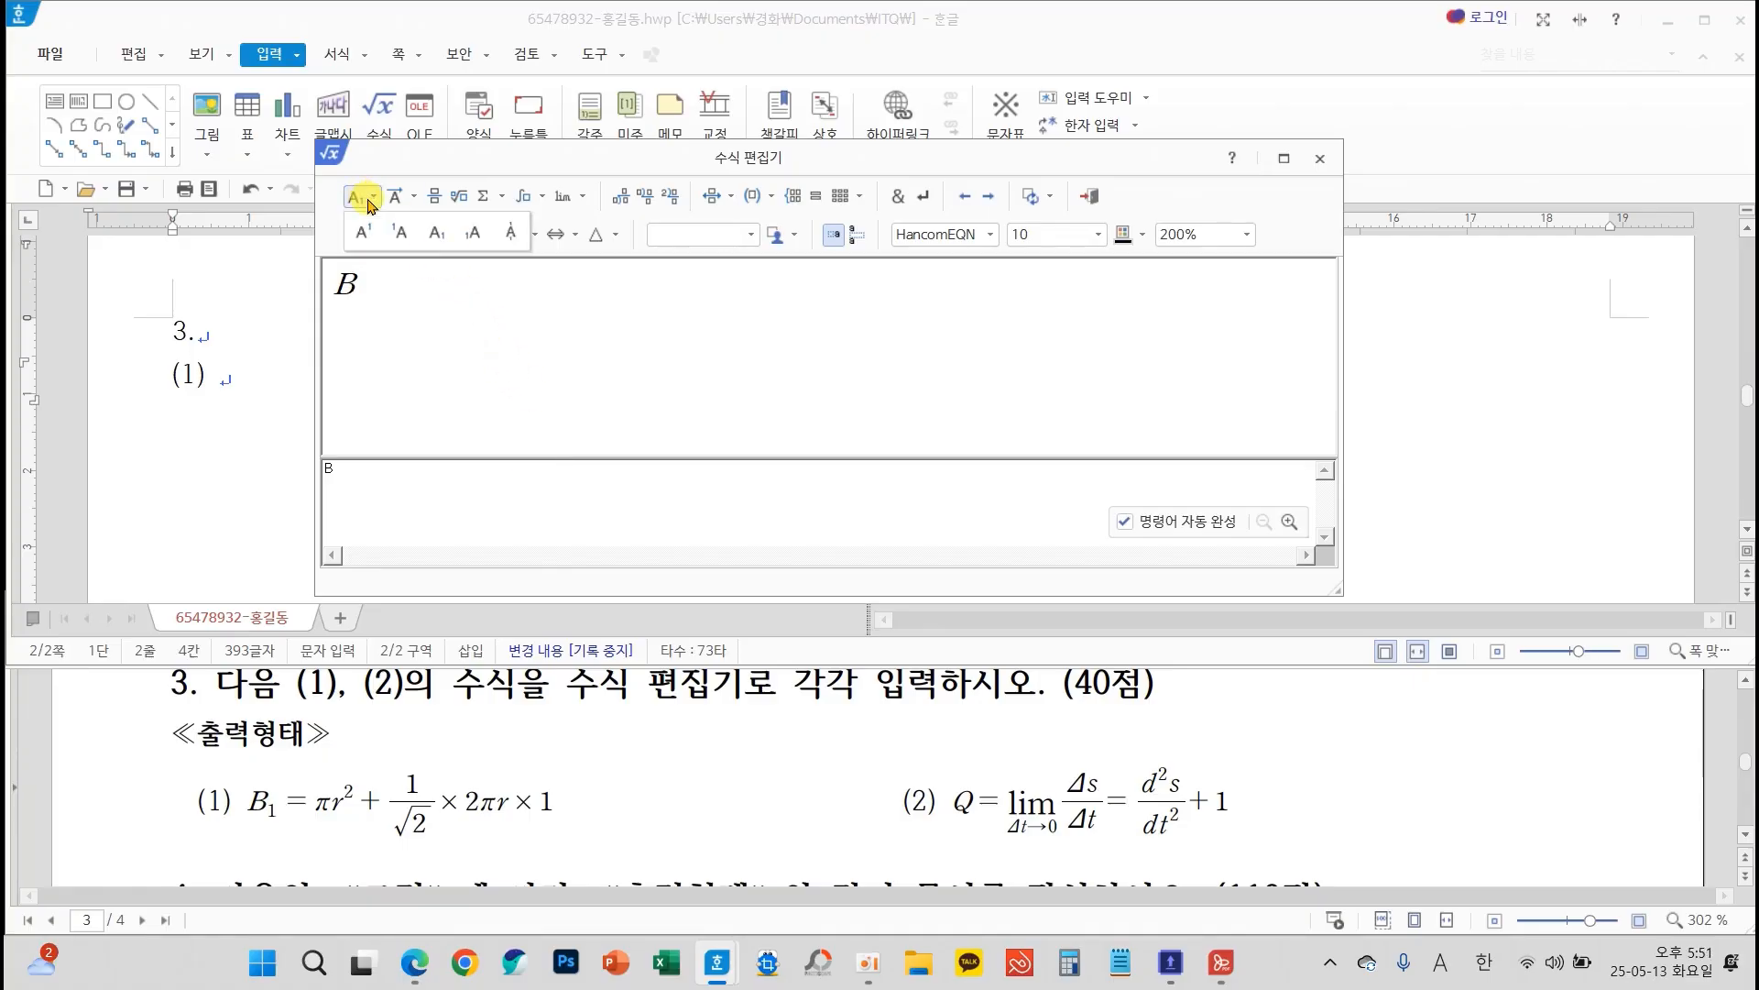
pyautogui.click(437, 233)
pyautogui.write('1} =')
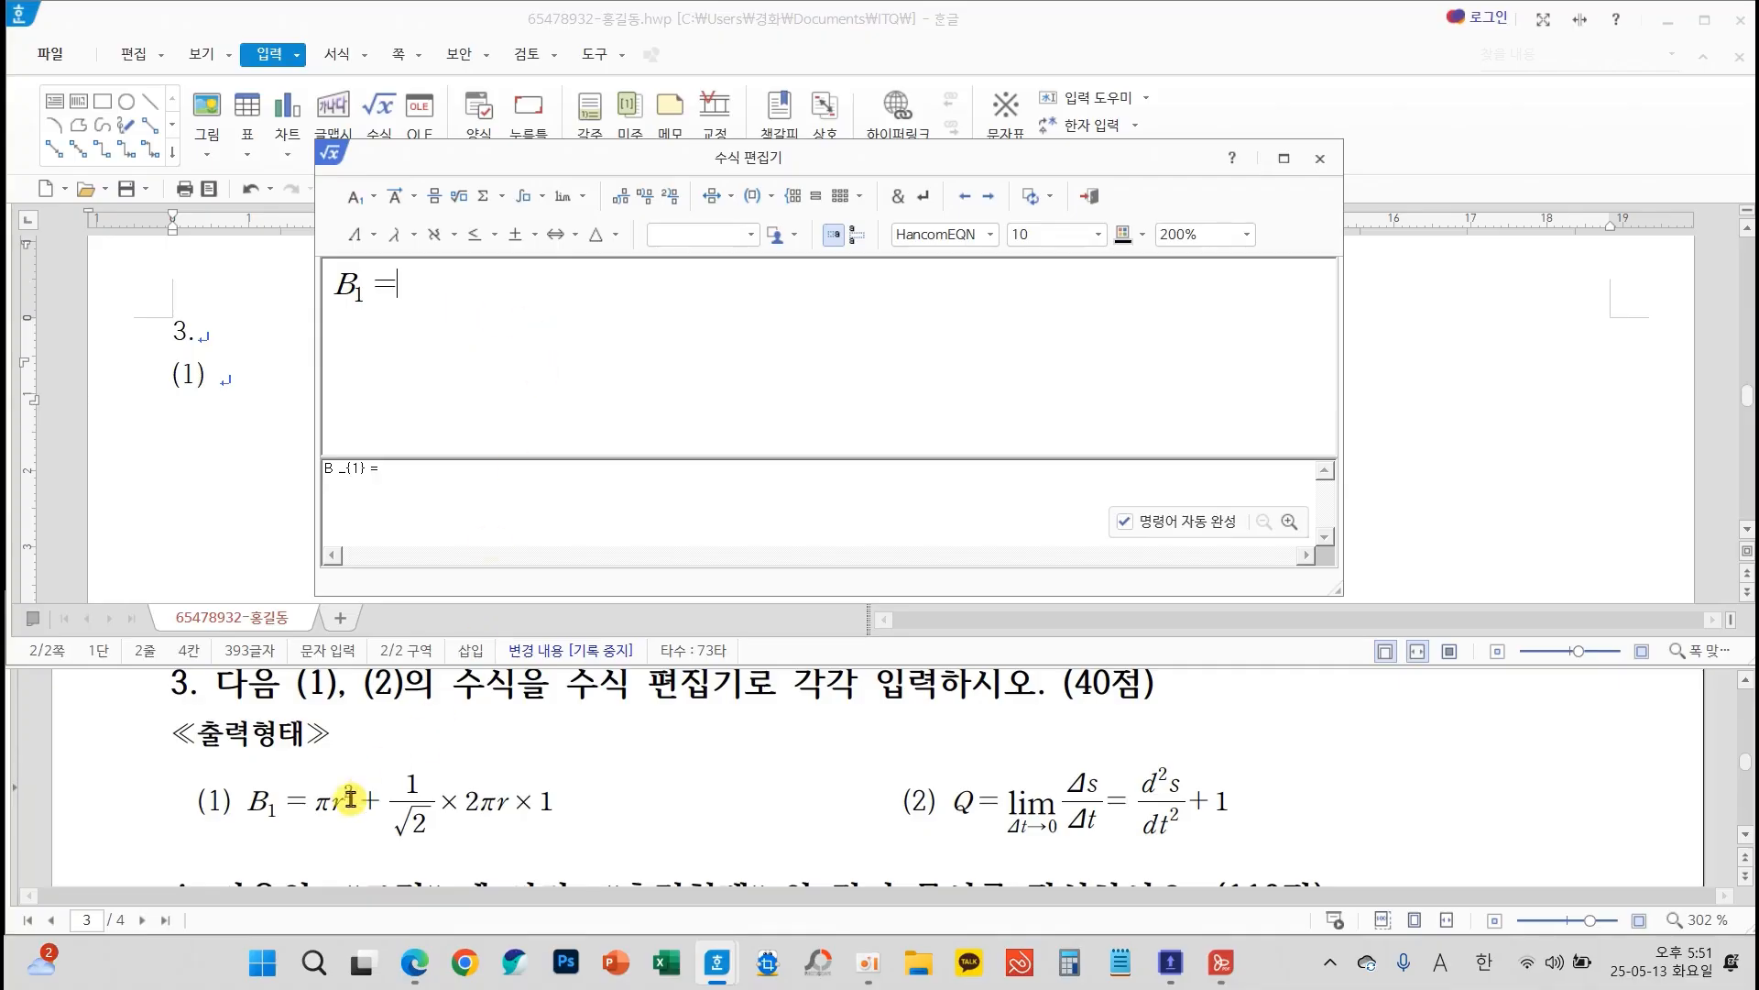
# Continue the equation with π, r with superscript 2, and a plus sign
pyautogui.click(404, 249)
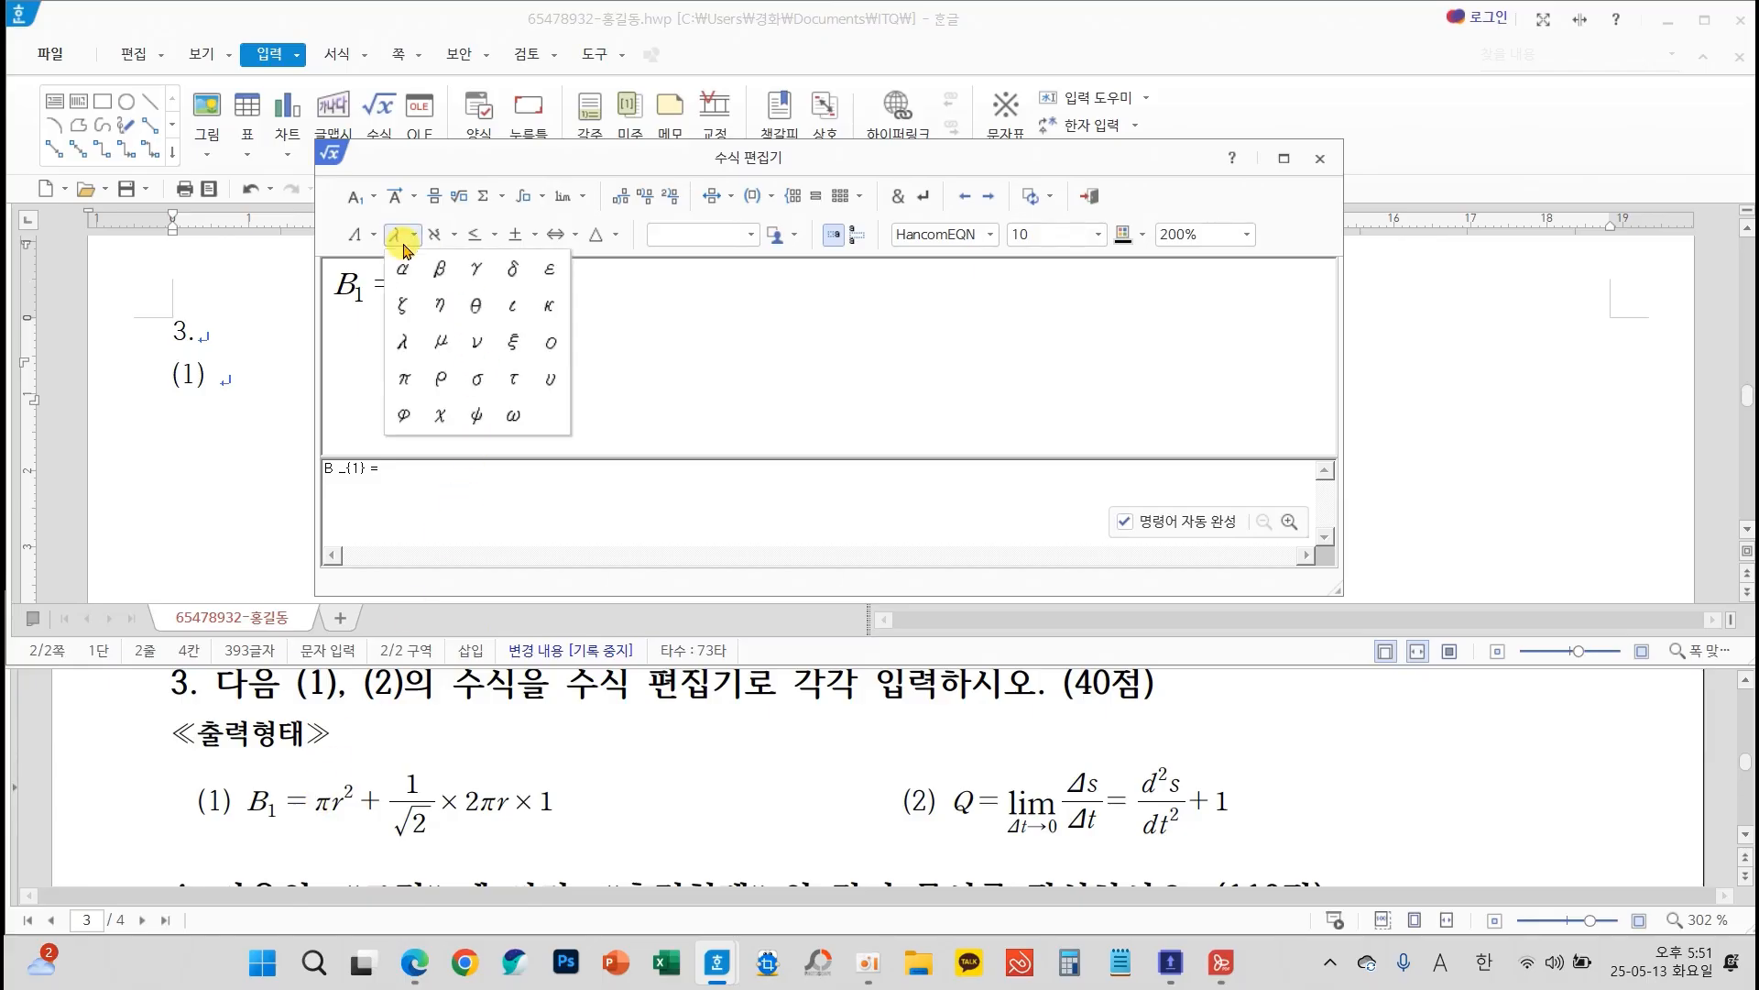
pyautogui.click(409, 377)
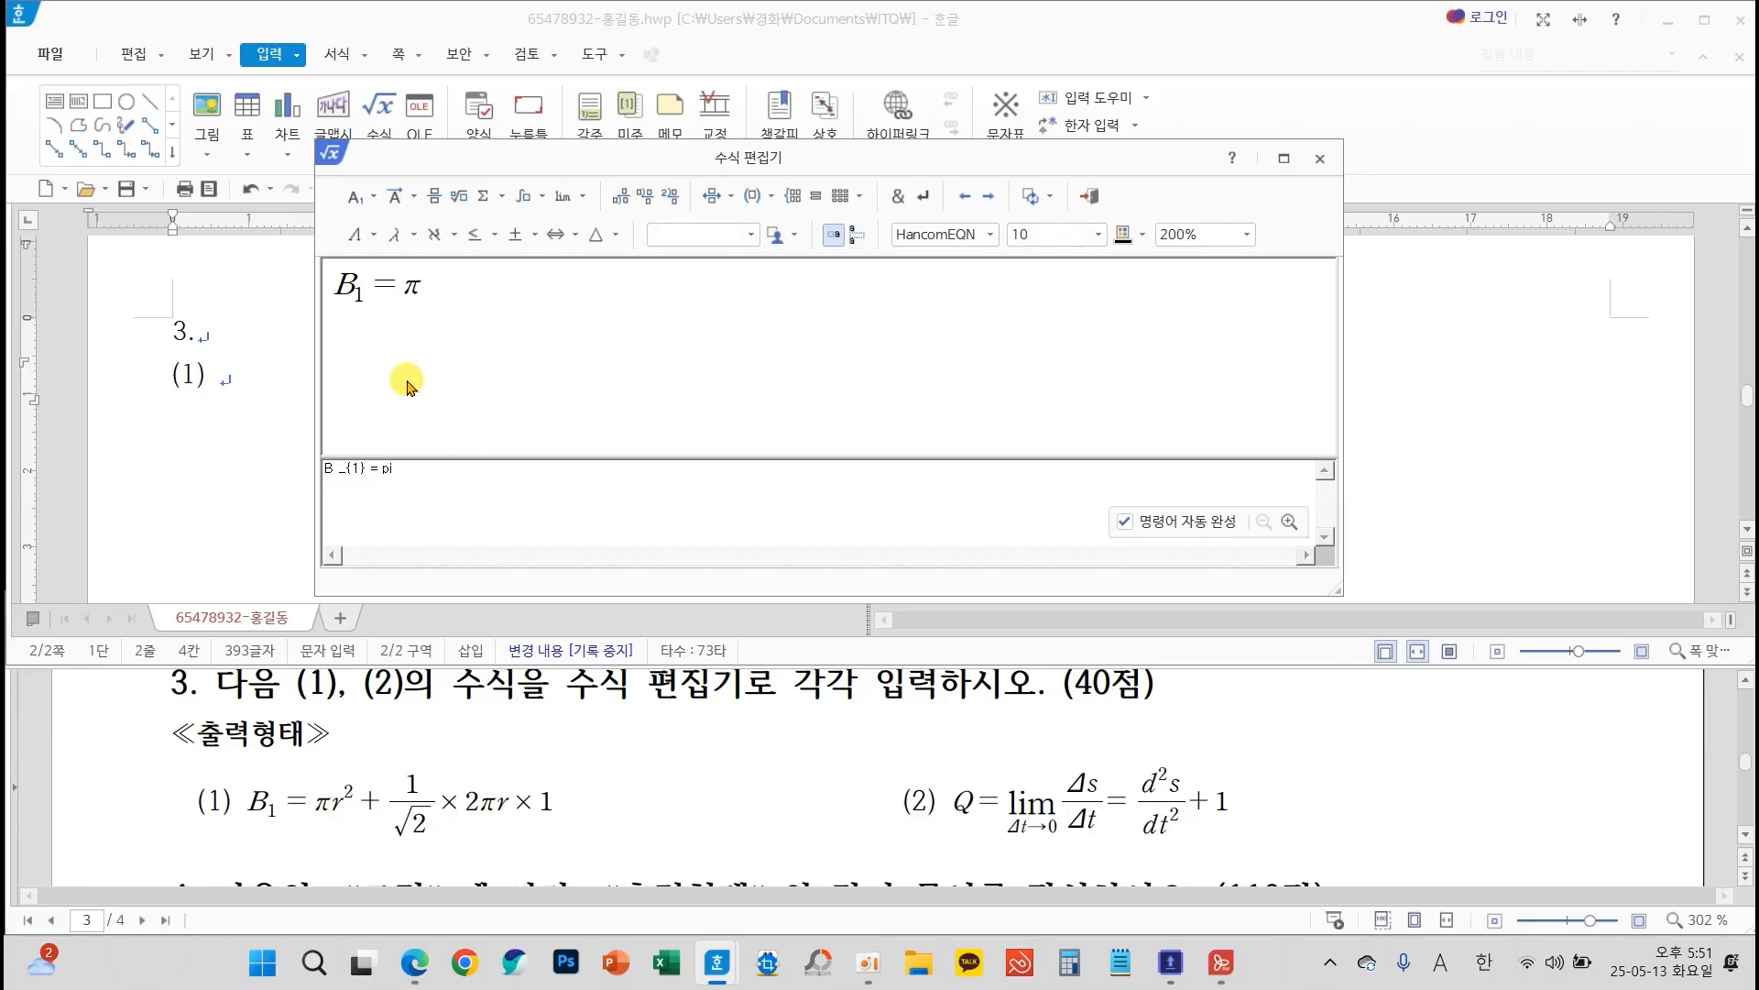
pyautogui.click(376, 208)
pyautogui.click(377, 236)
pyautogui.write('2} +')
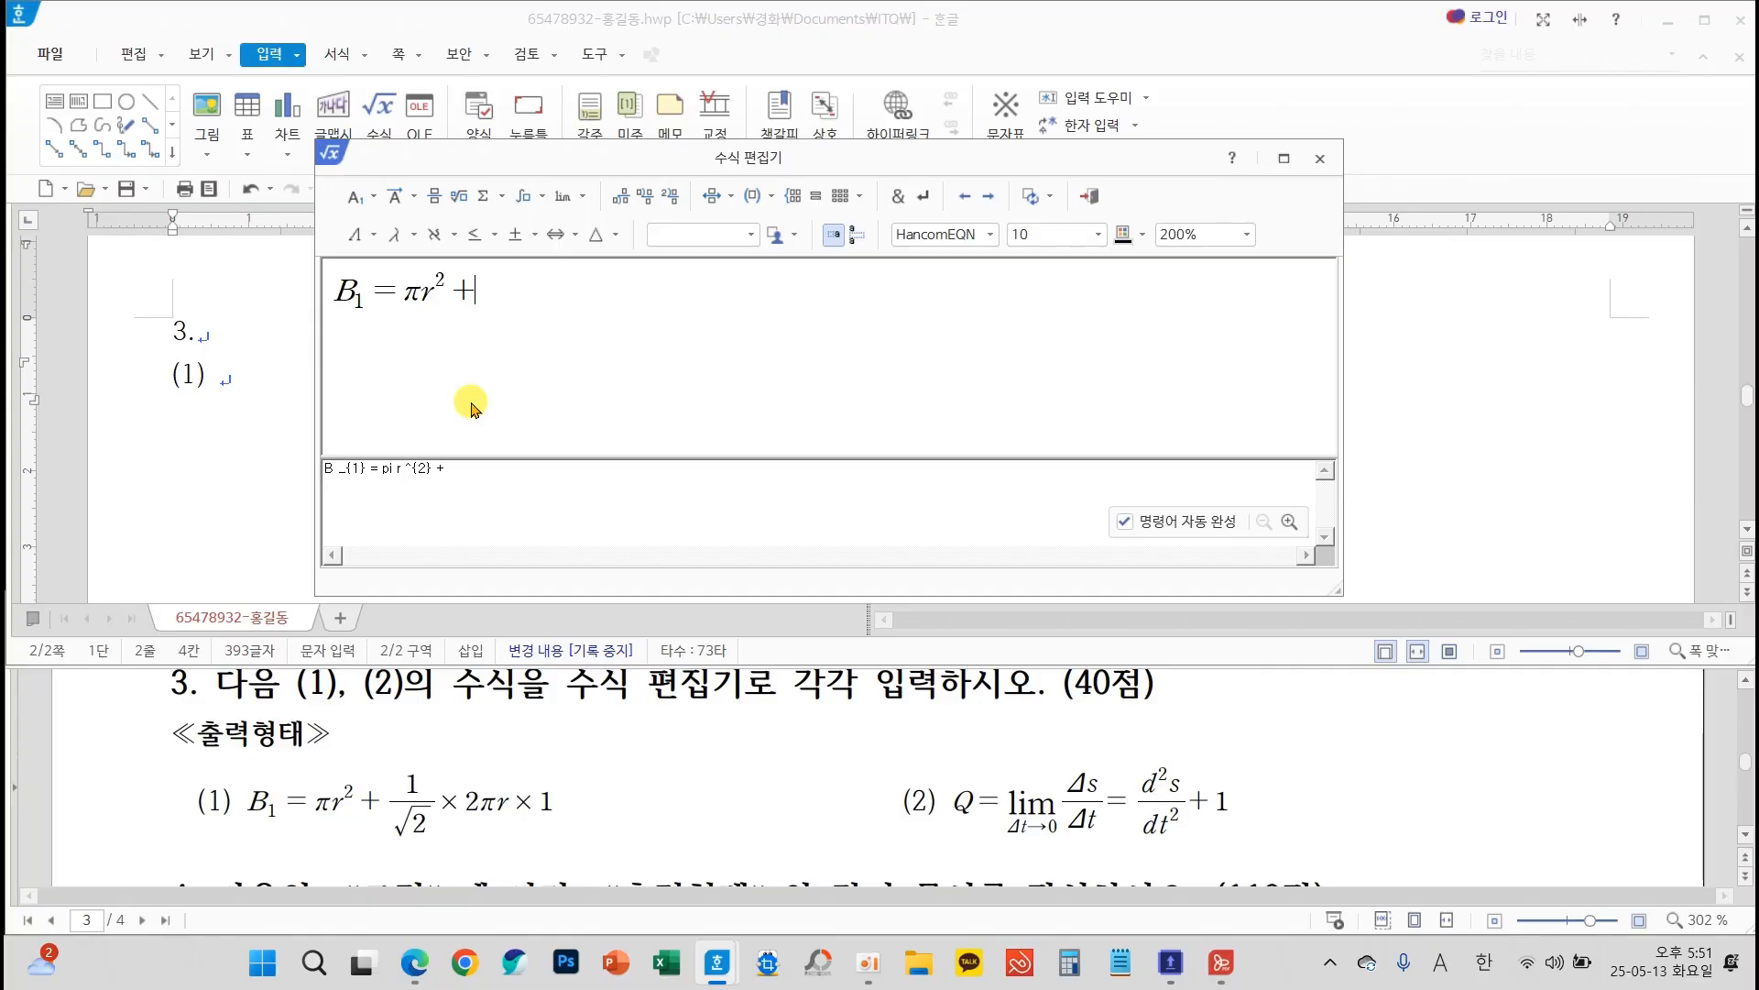
# Add a fraction after the plus sign with numerator 1 and the square root of 2 as denominator
pyautogui.click(437, 198)
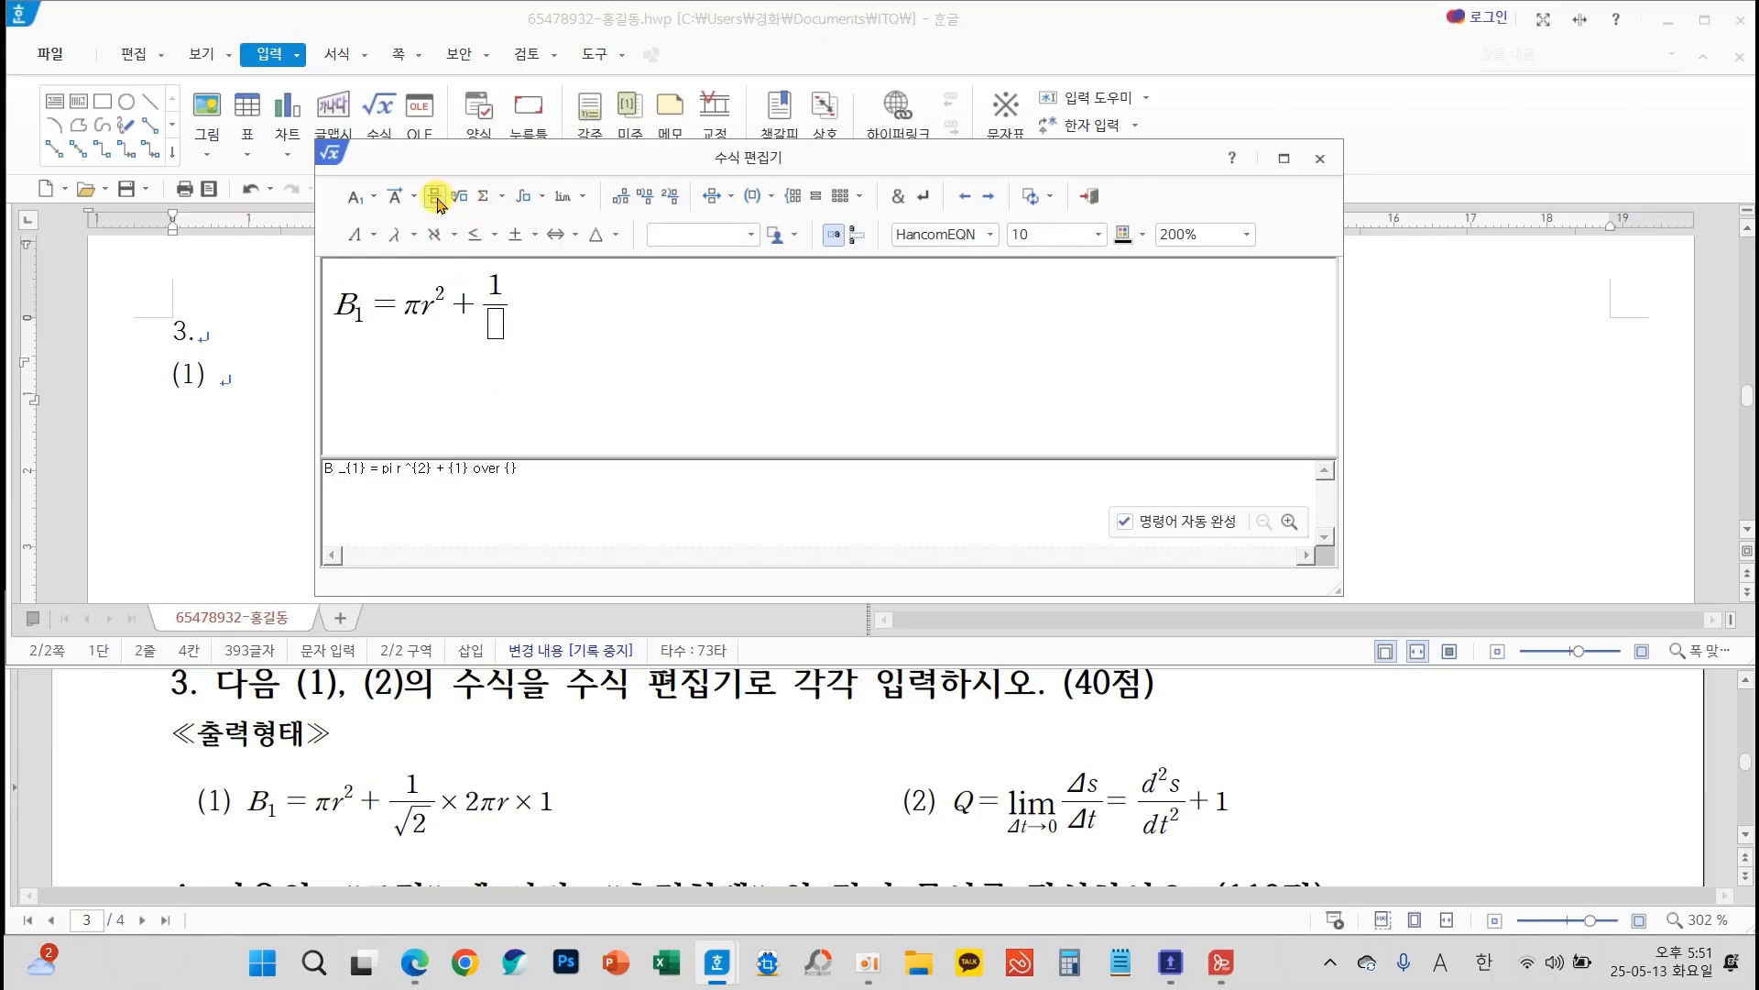
pyautogui.click(497, 326)
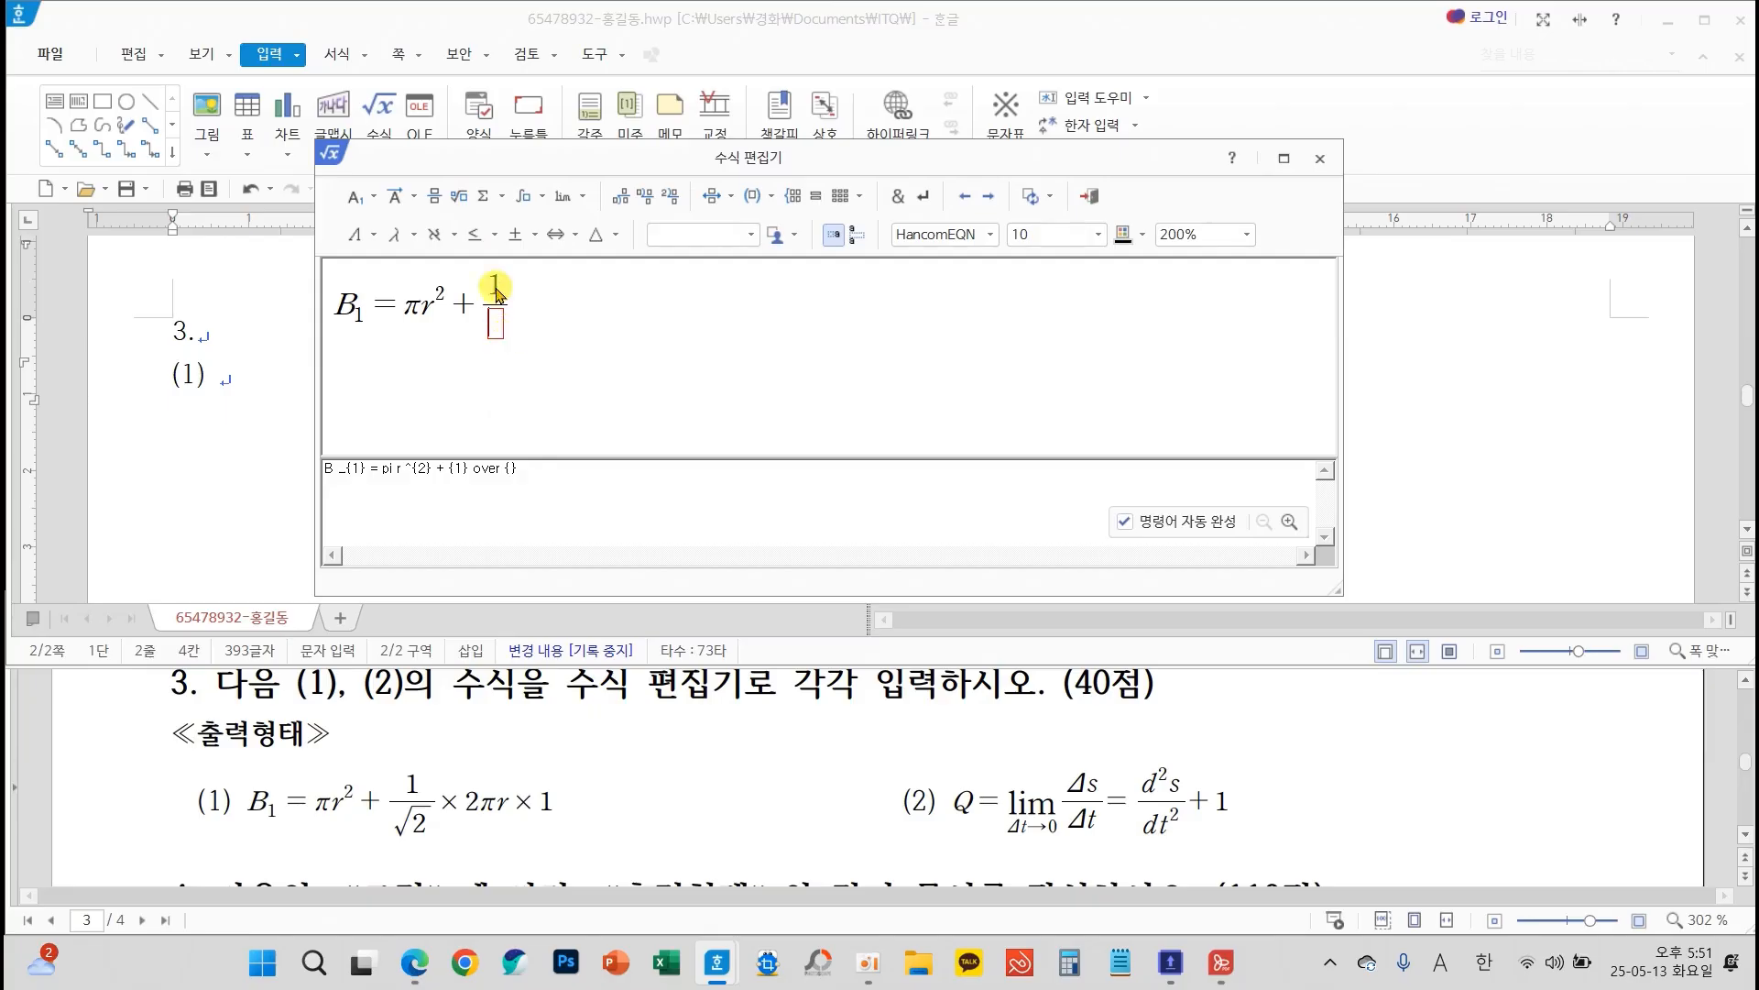
pyautogui.click(461, 197)
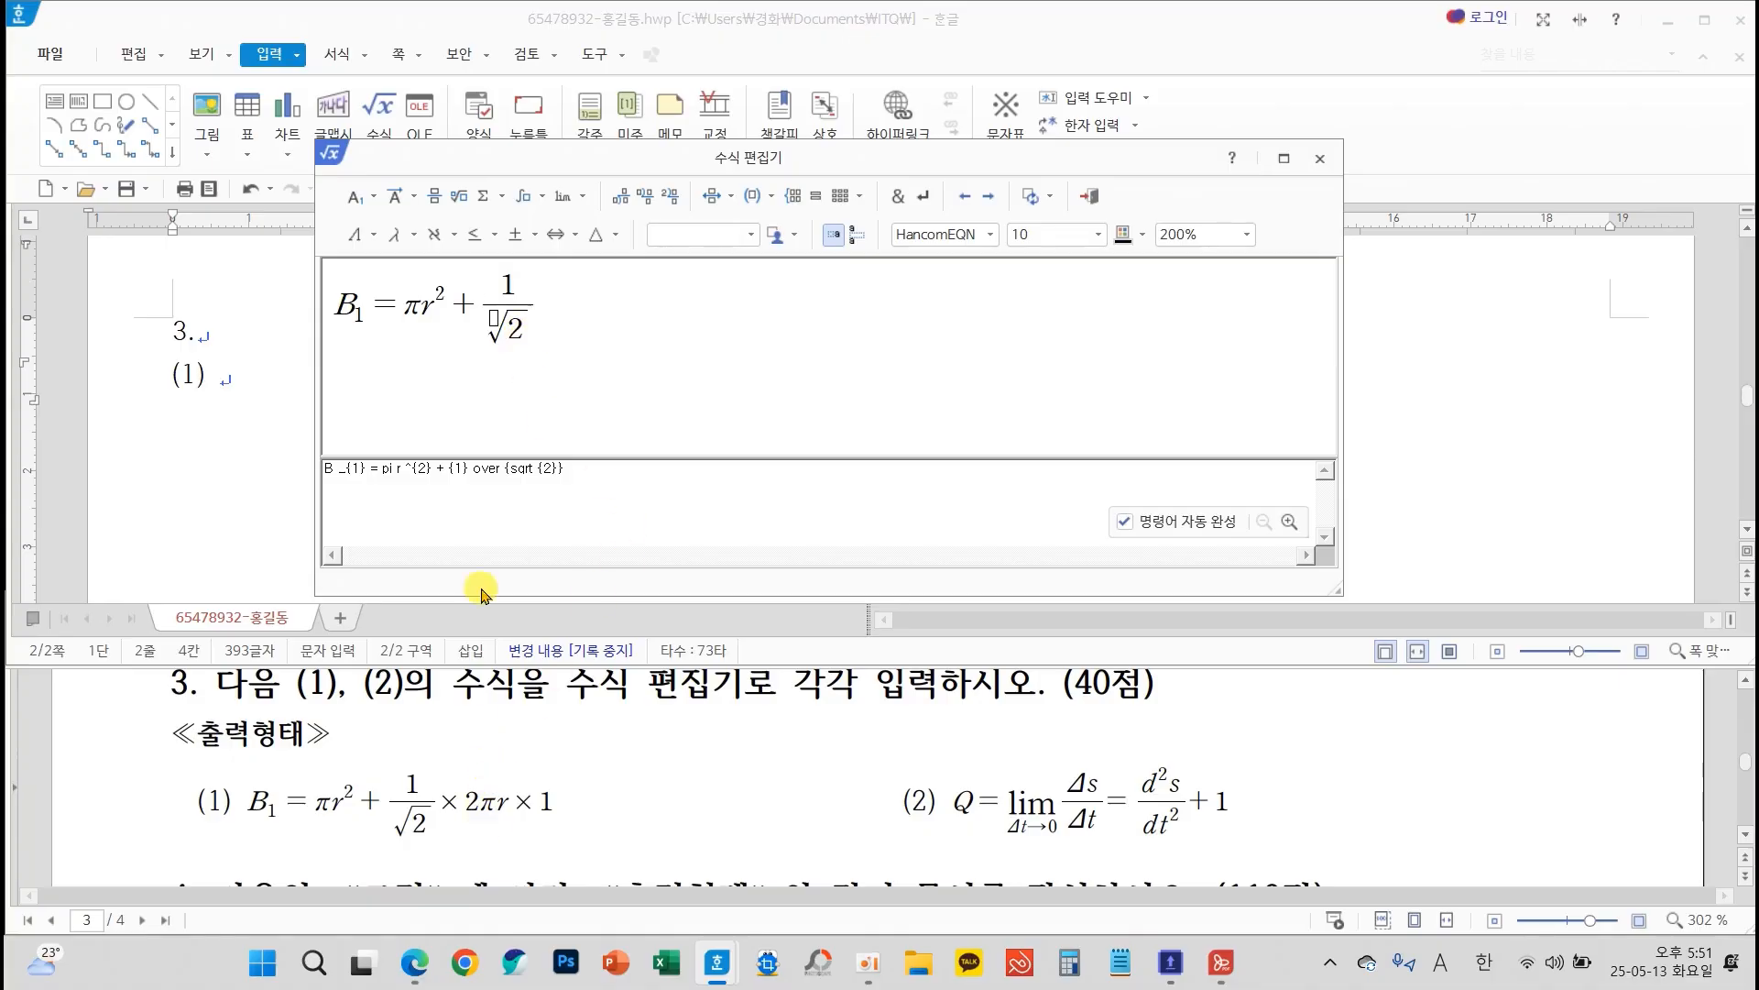
# Complete the equation with × 2πr × 1 after the fraction and insert it into the document
pyautogui.click(518, 236)
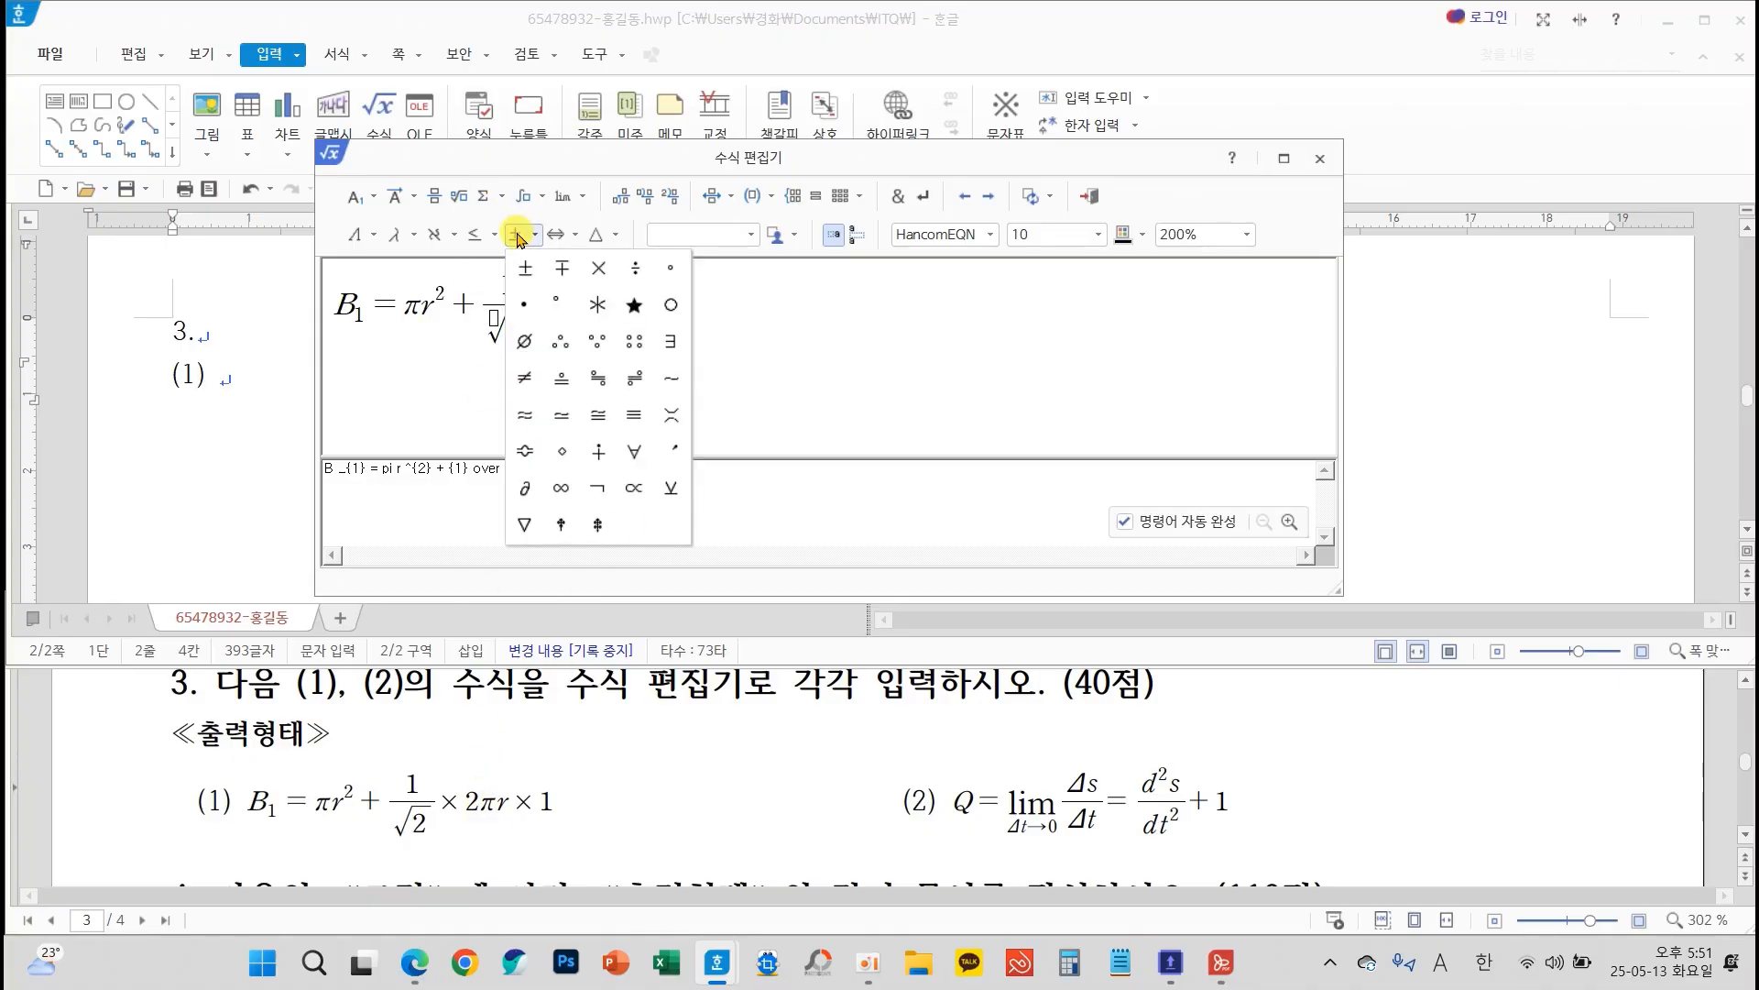
pyautogui.click(598, 270)
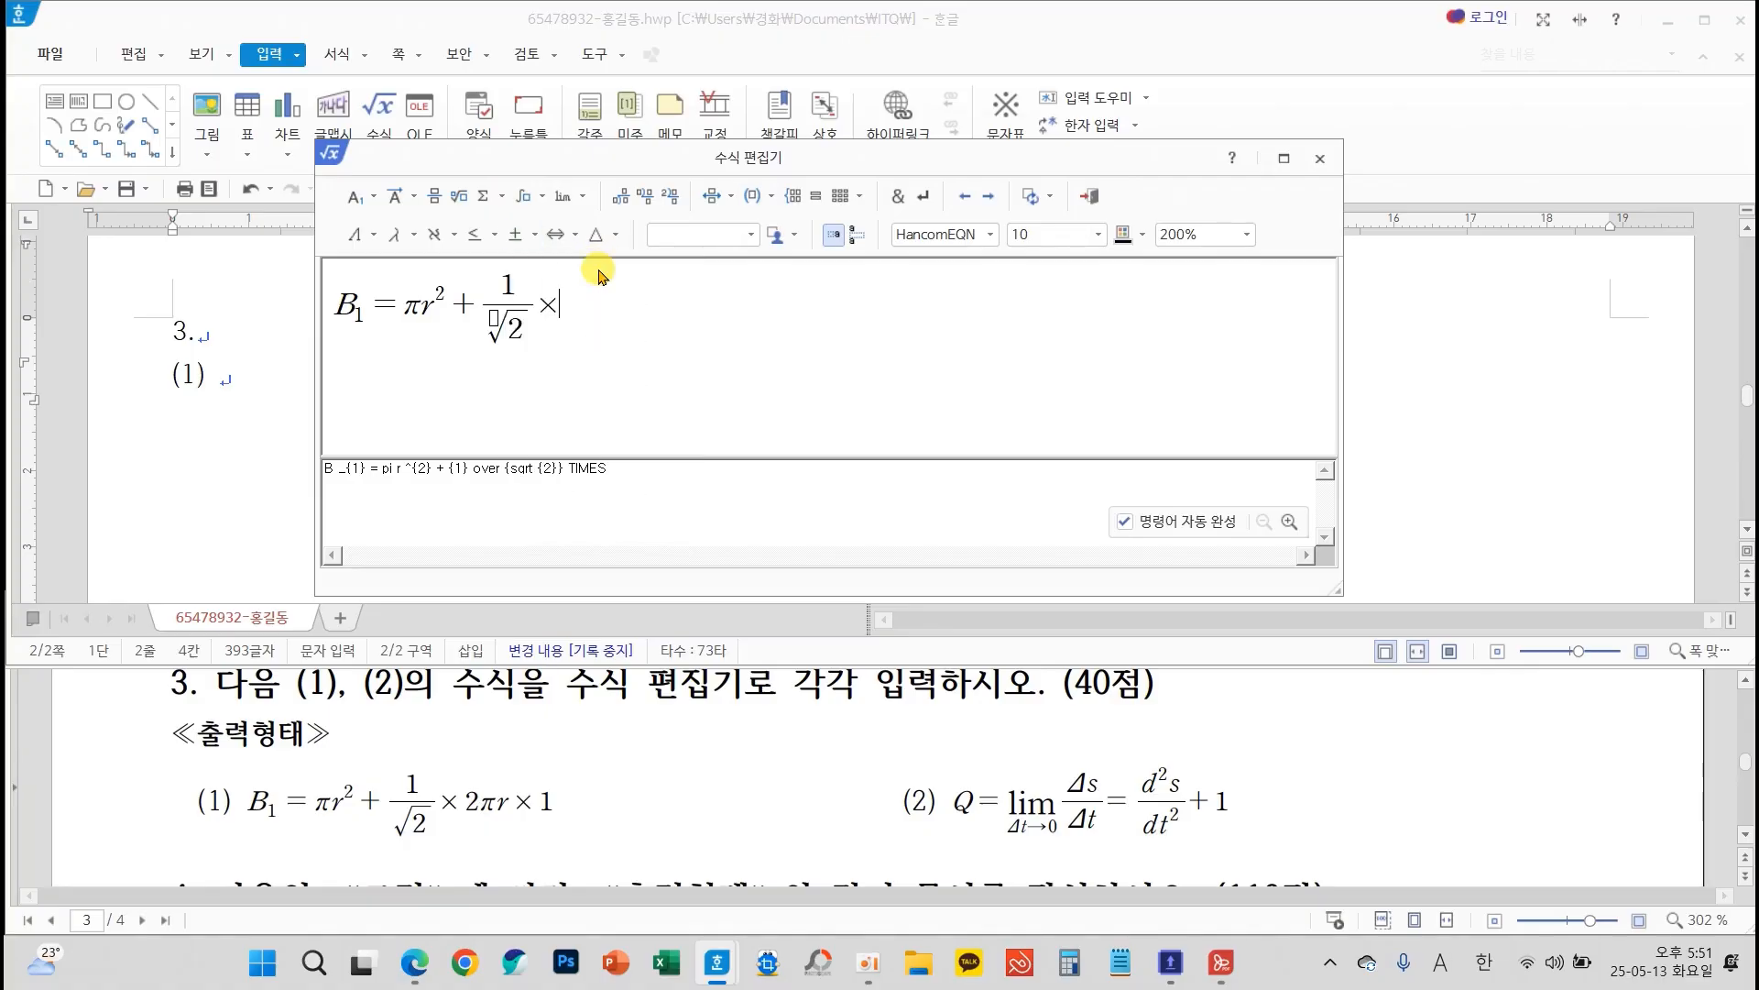
pyautogui.write('2')
pyautogui.click(397, 234)
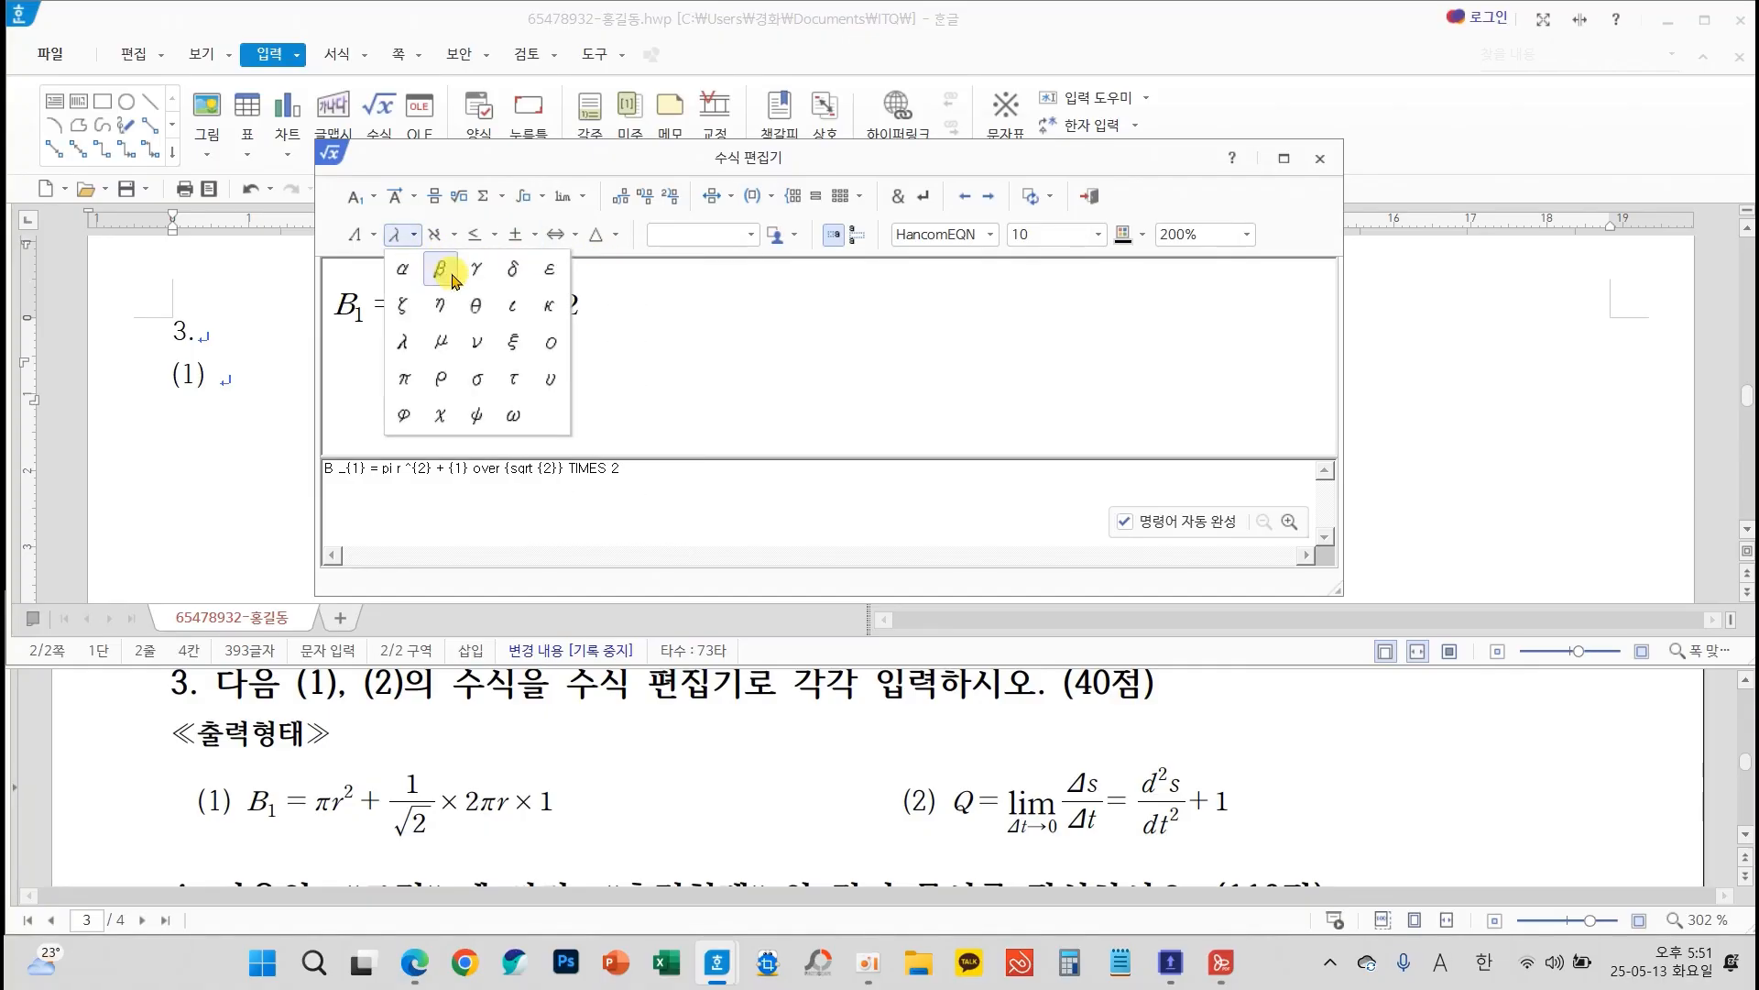
pyautogui.click(404, 380)
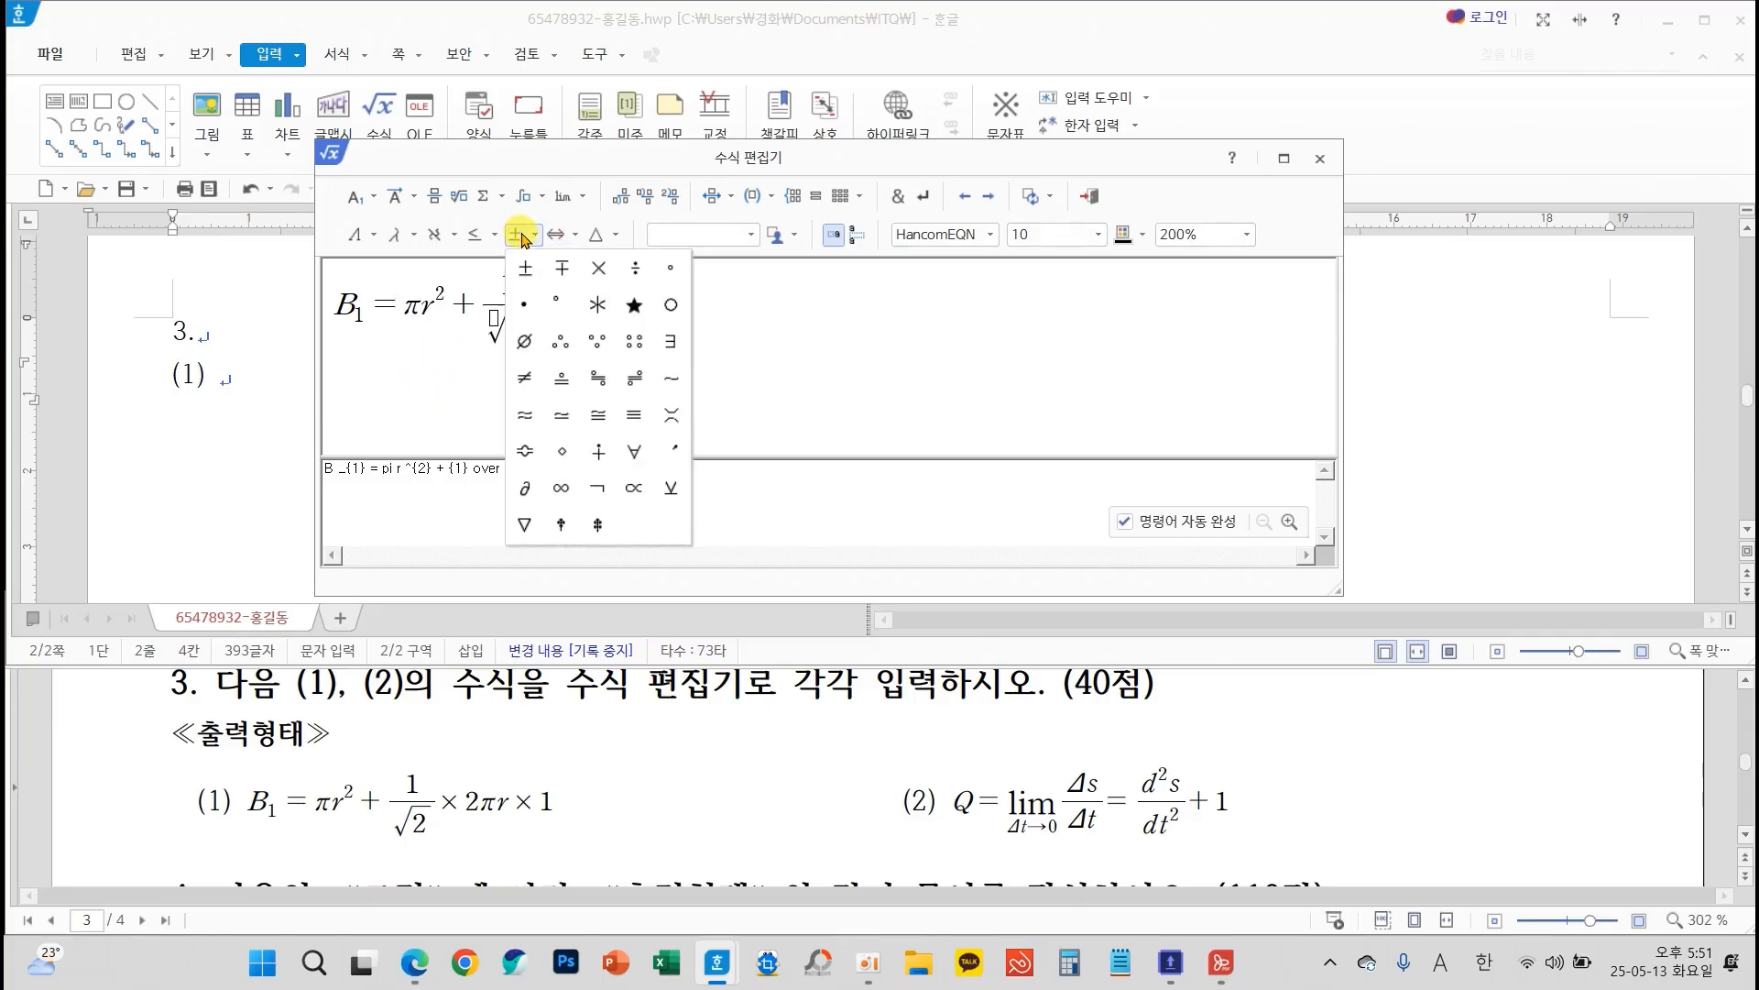
pyautogui.click(598, 268)
pyautogui.write('2 pi r TIMES 1')
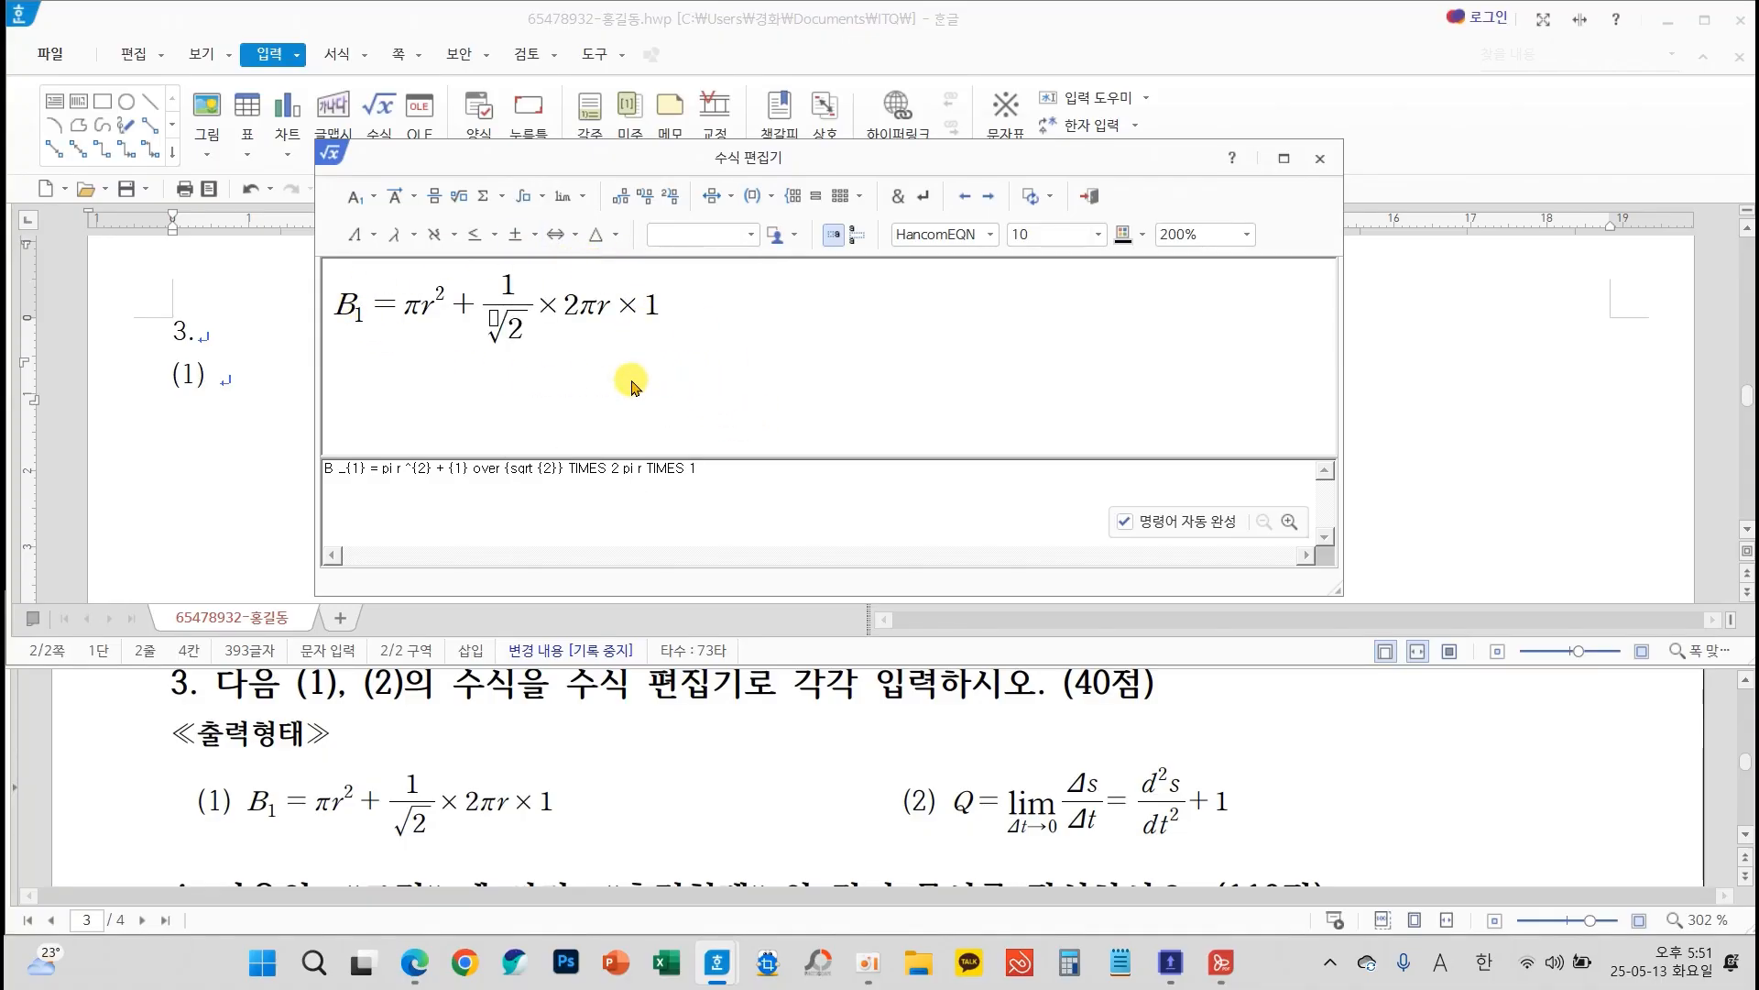
pyautogui.click(1087, 195)
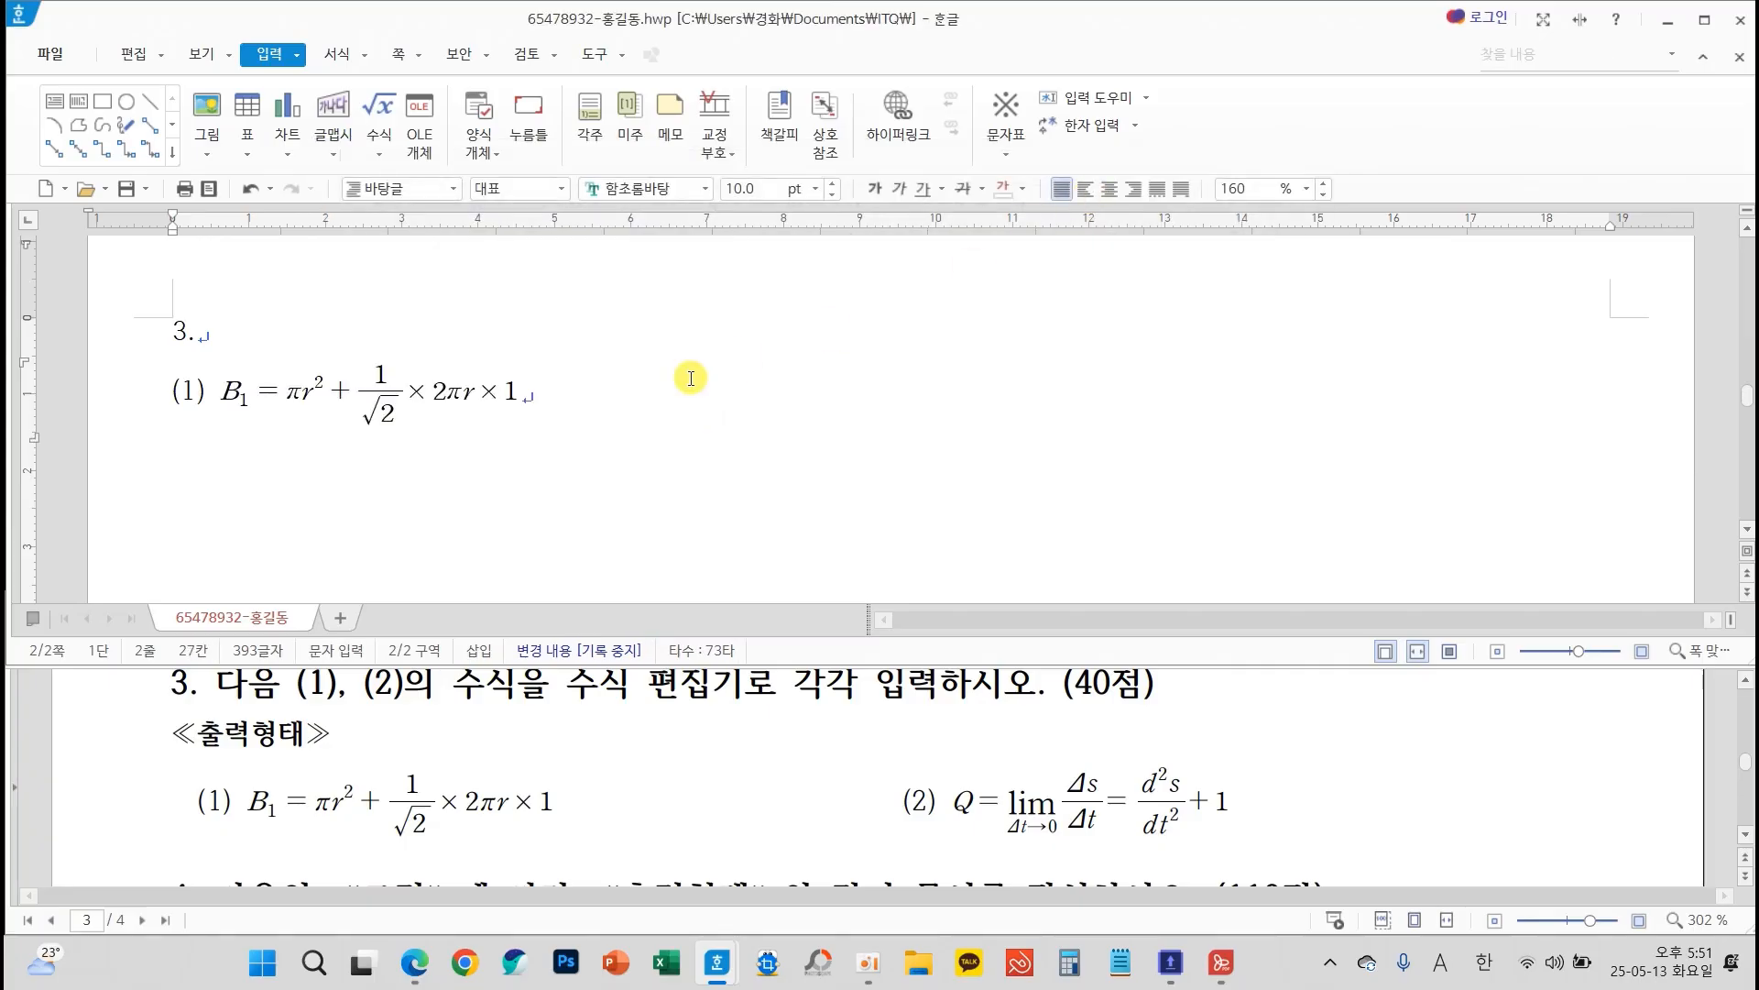
# Add the label "(2)" with a wide gap after the first equation on the same line
pyautogui.click(643, 407)
pyautogui.write('(2')
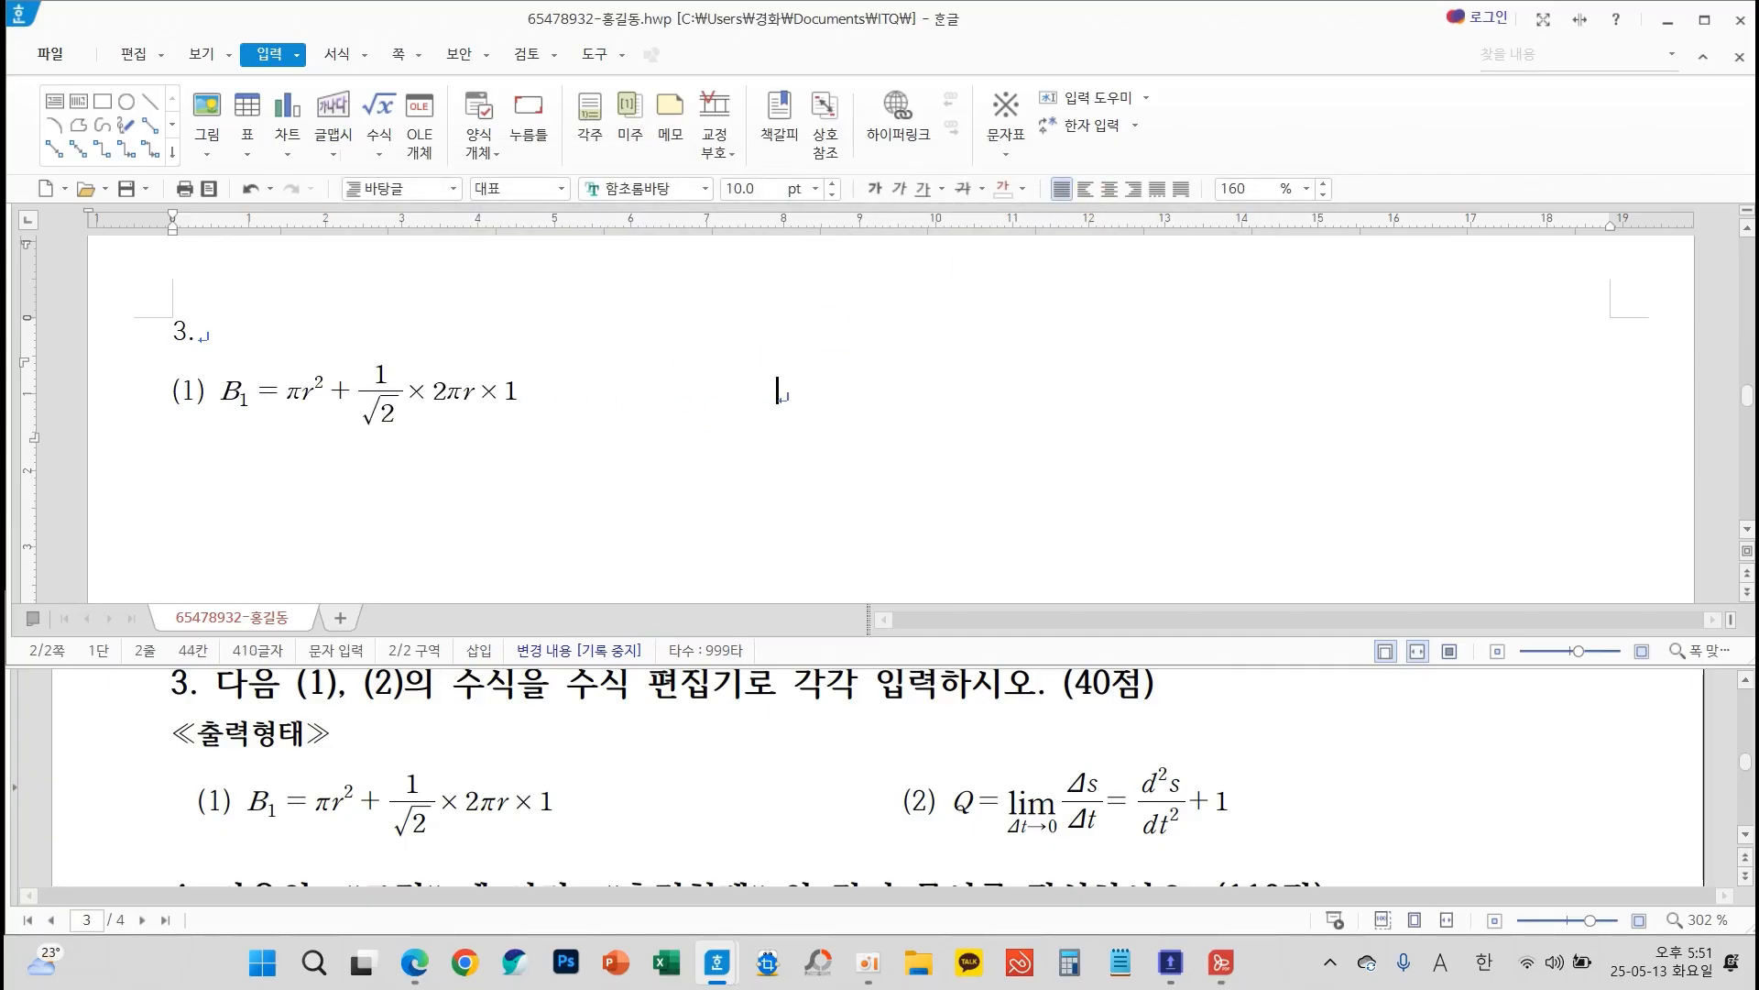
pyautogui.write(')')
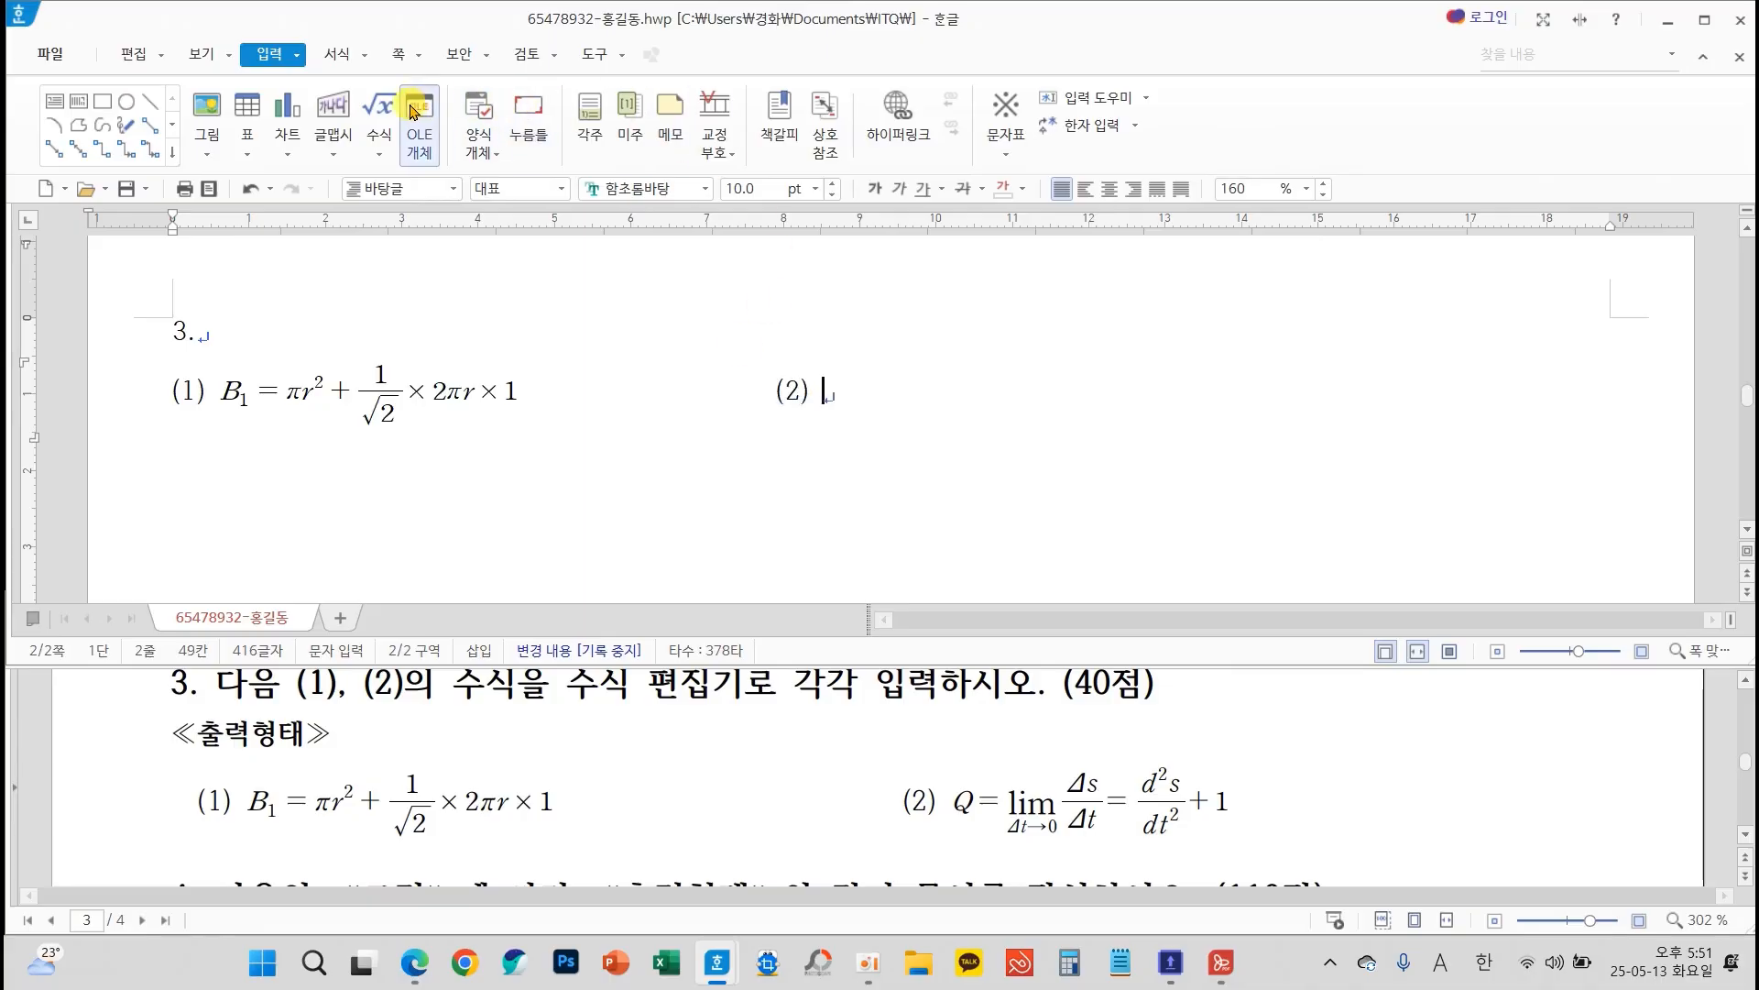
# Start an equation after (2) with Q = and a limit approaching 0, placing a capital Greek Δ before its arrow
pyautogui.click(375, 108)
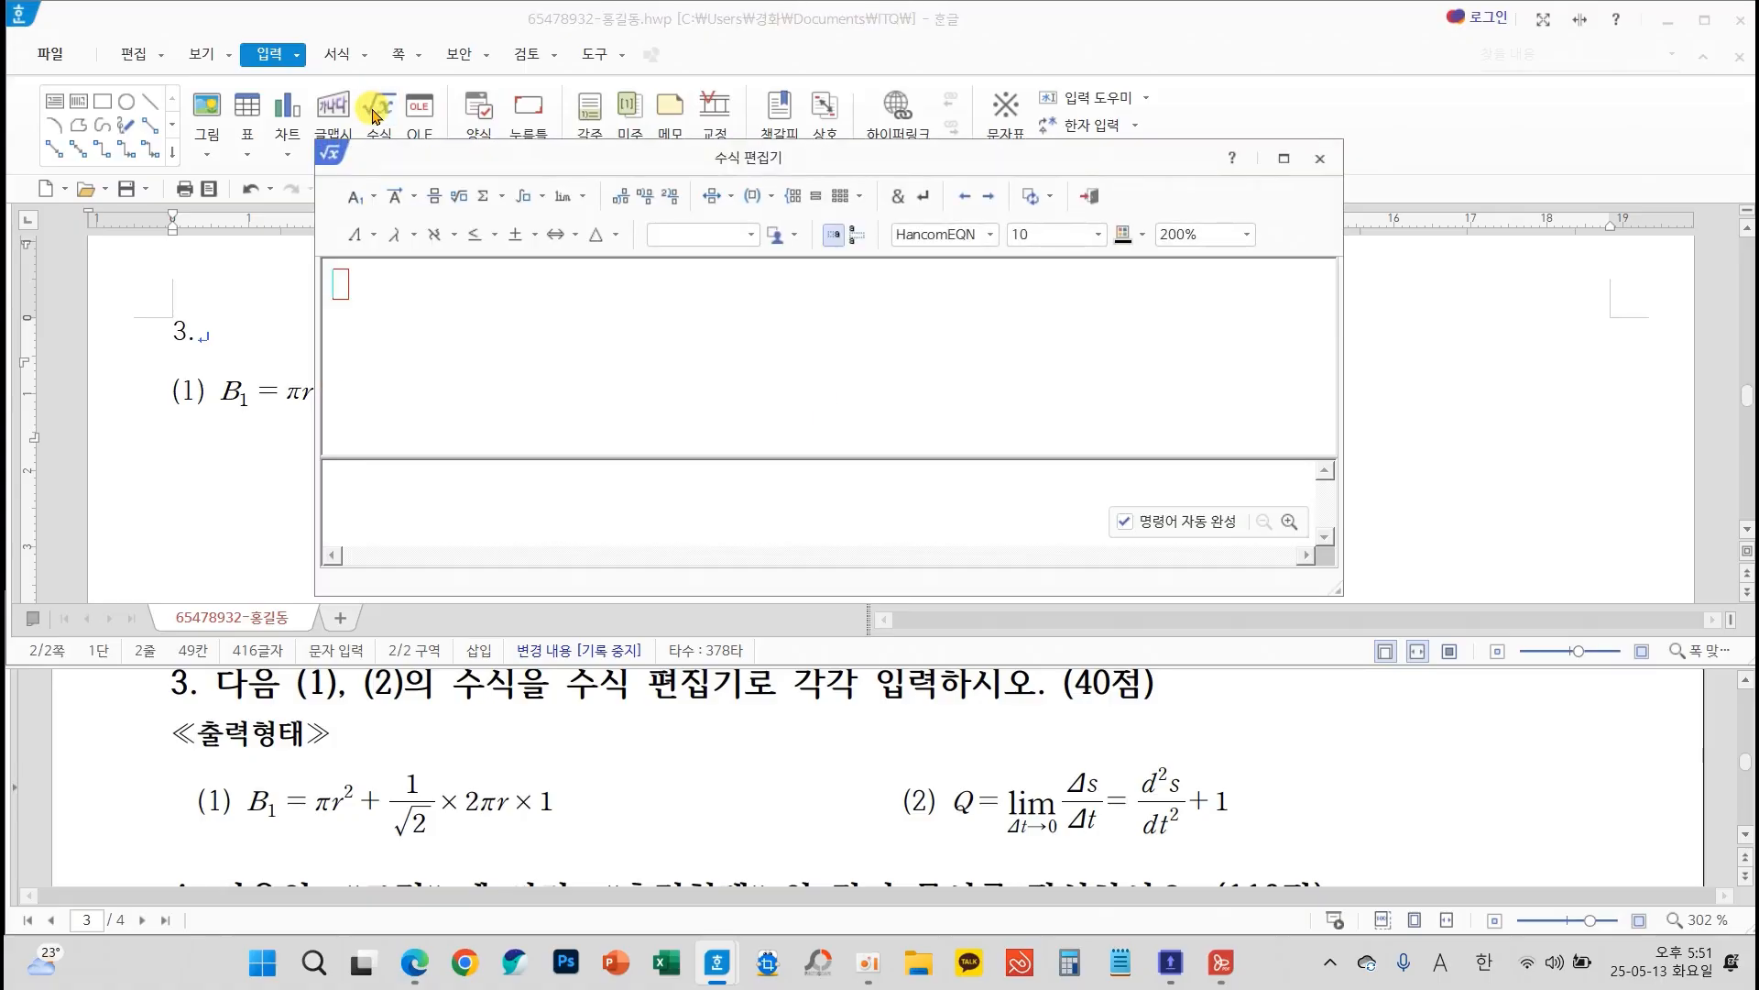
pyautogui.write('Q=')
pyautogui.moveTo(1041, 820)
pyautogui.mouseDown()
pyautogui.moveTo(996, 817)
pyautogui.moveTo(1063, 787)
pyautogui.moveTo(1052, 818)
pyautogui.mouseUp()
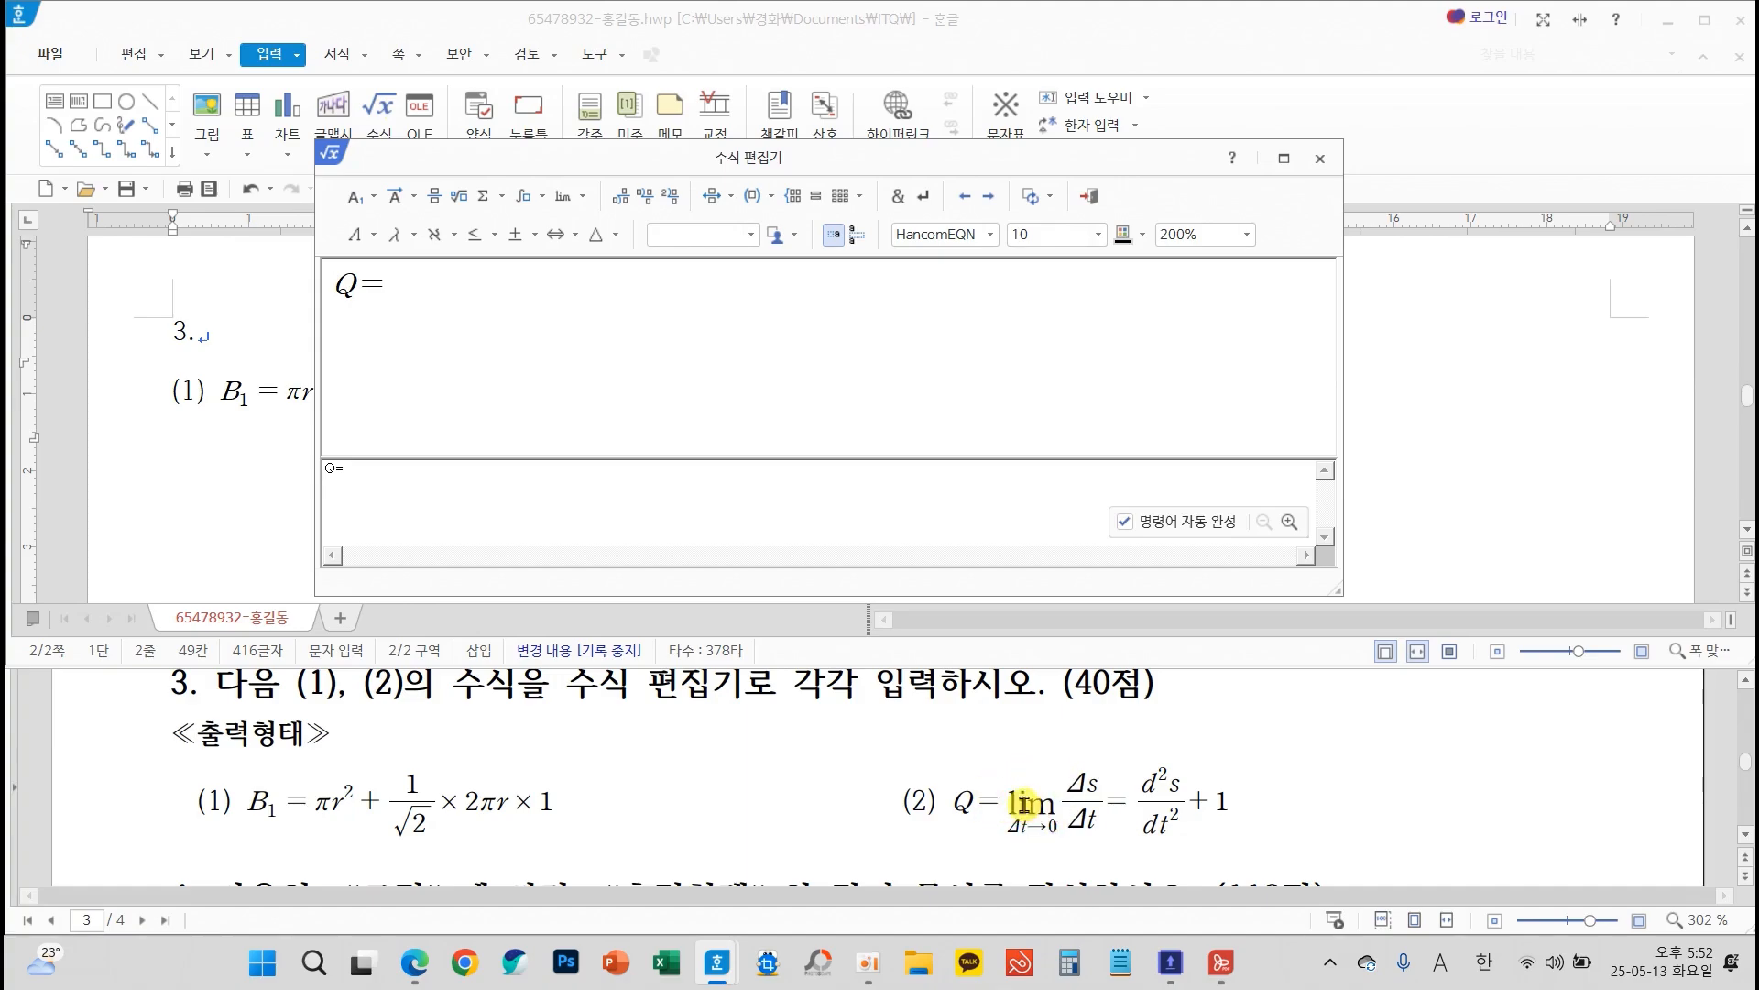
pyautogui.click(583, 198)
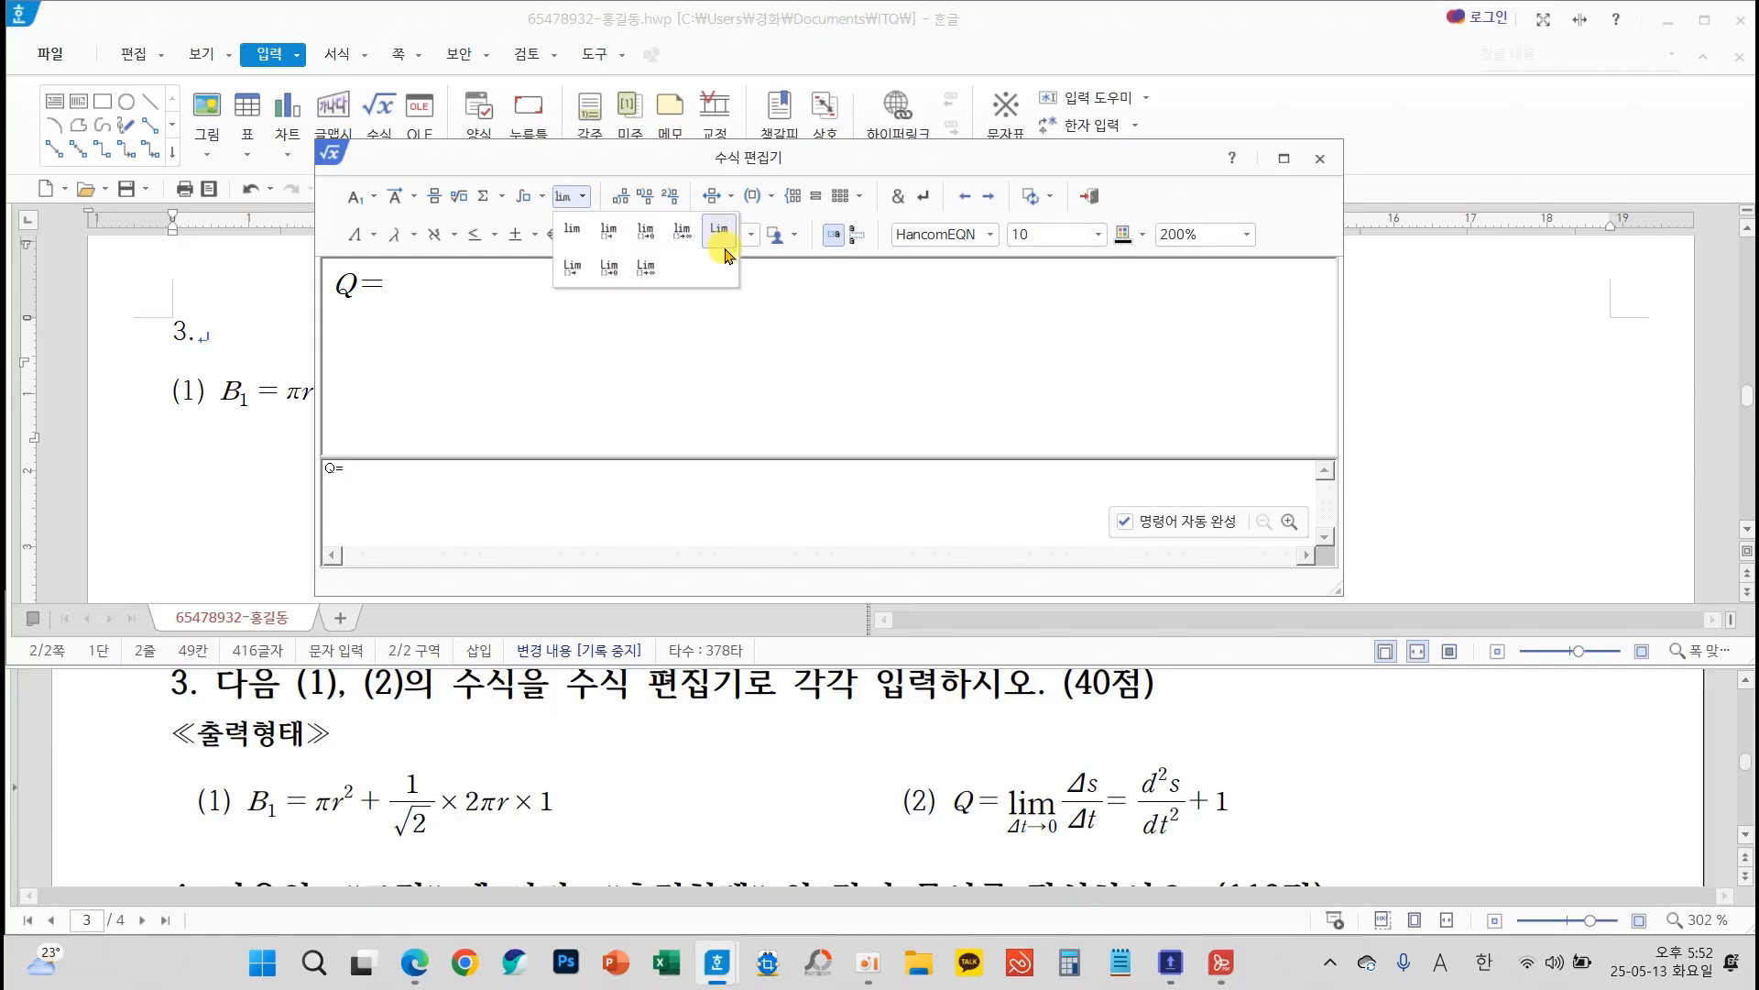
pyautogui.click(646, 230)
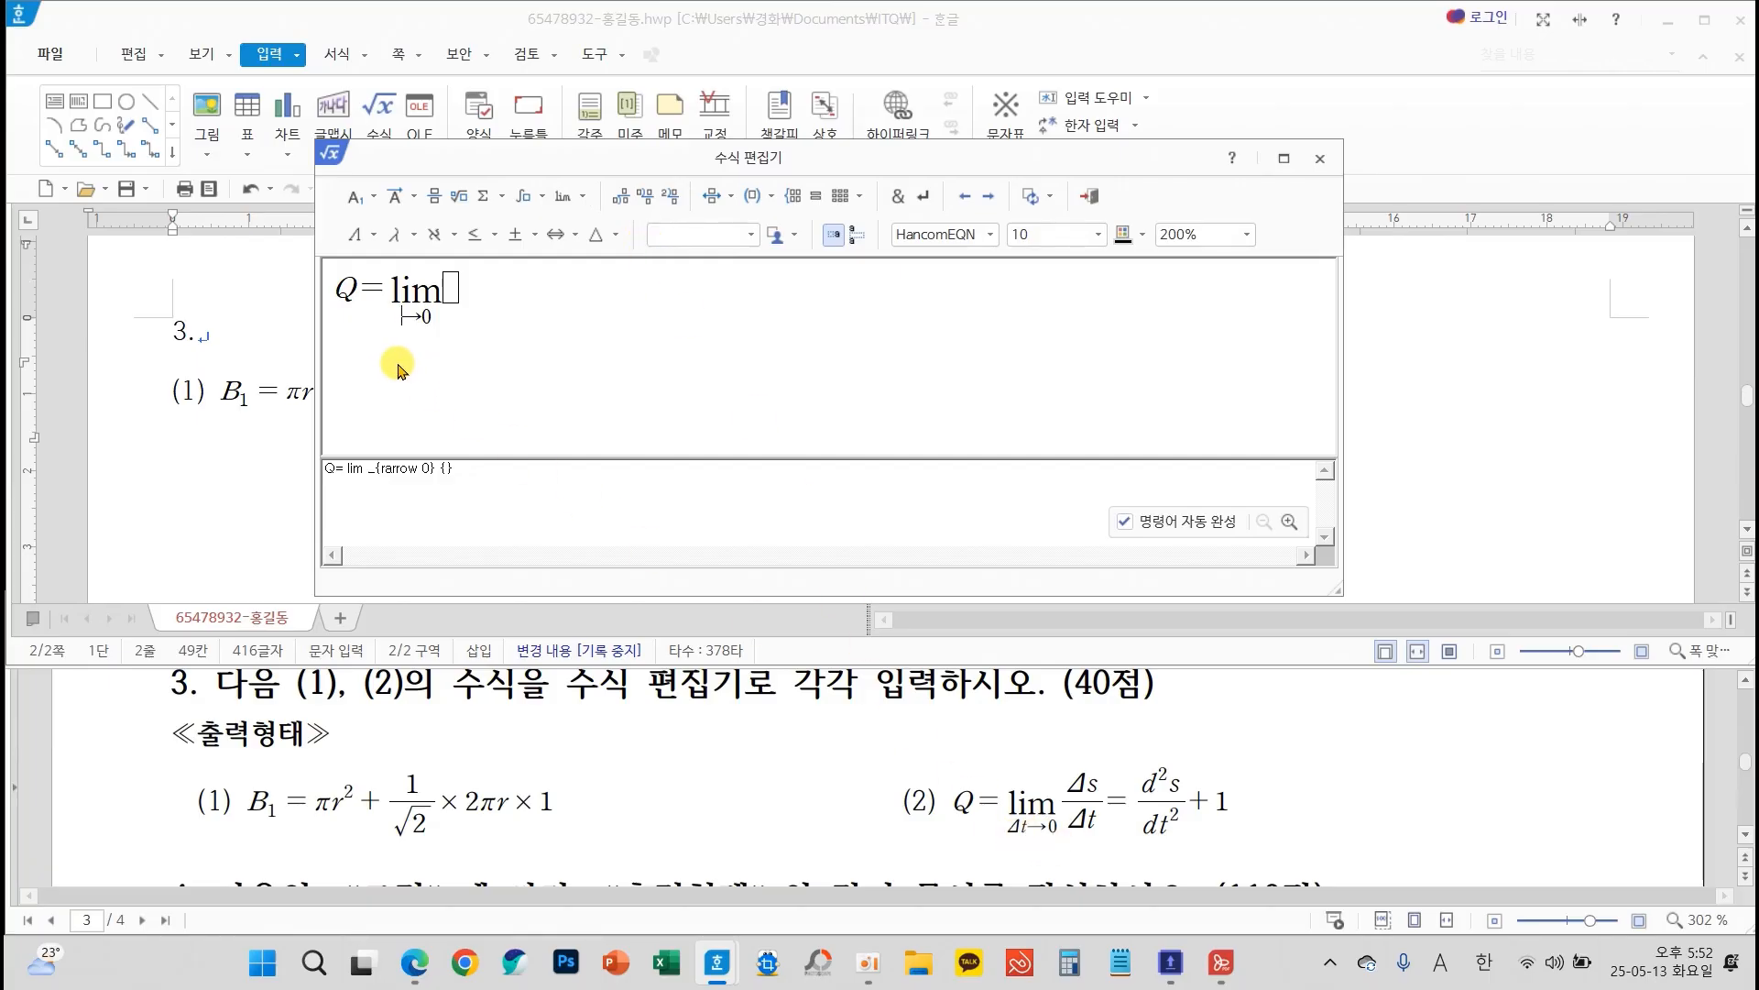
pyautogui.click(373, 236)
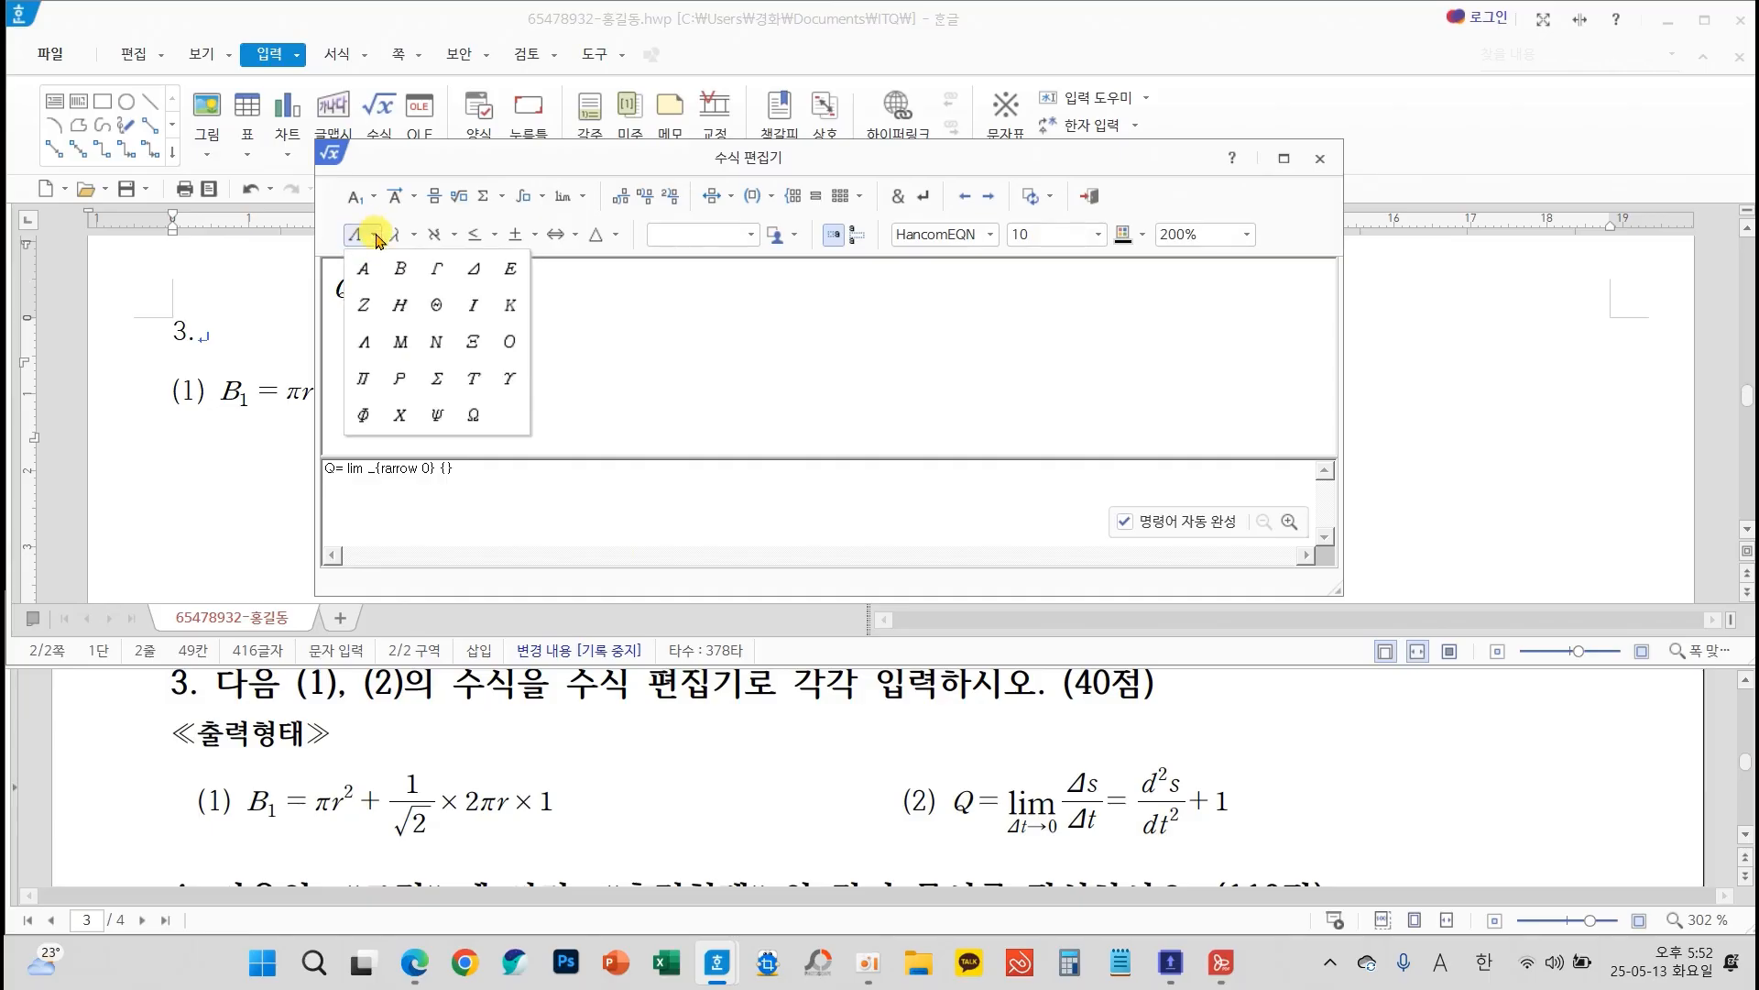
pyautogui.click(474, 267)
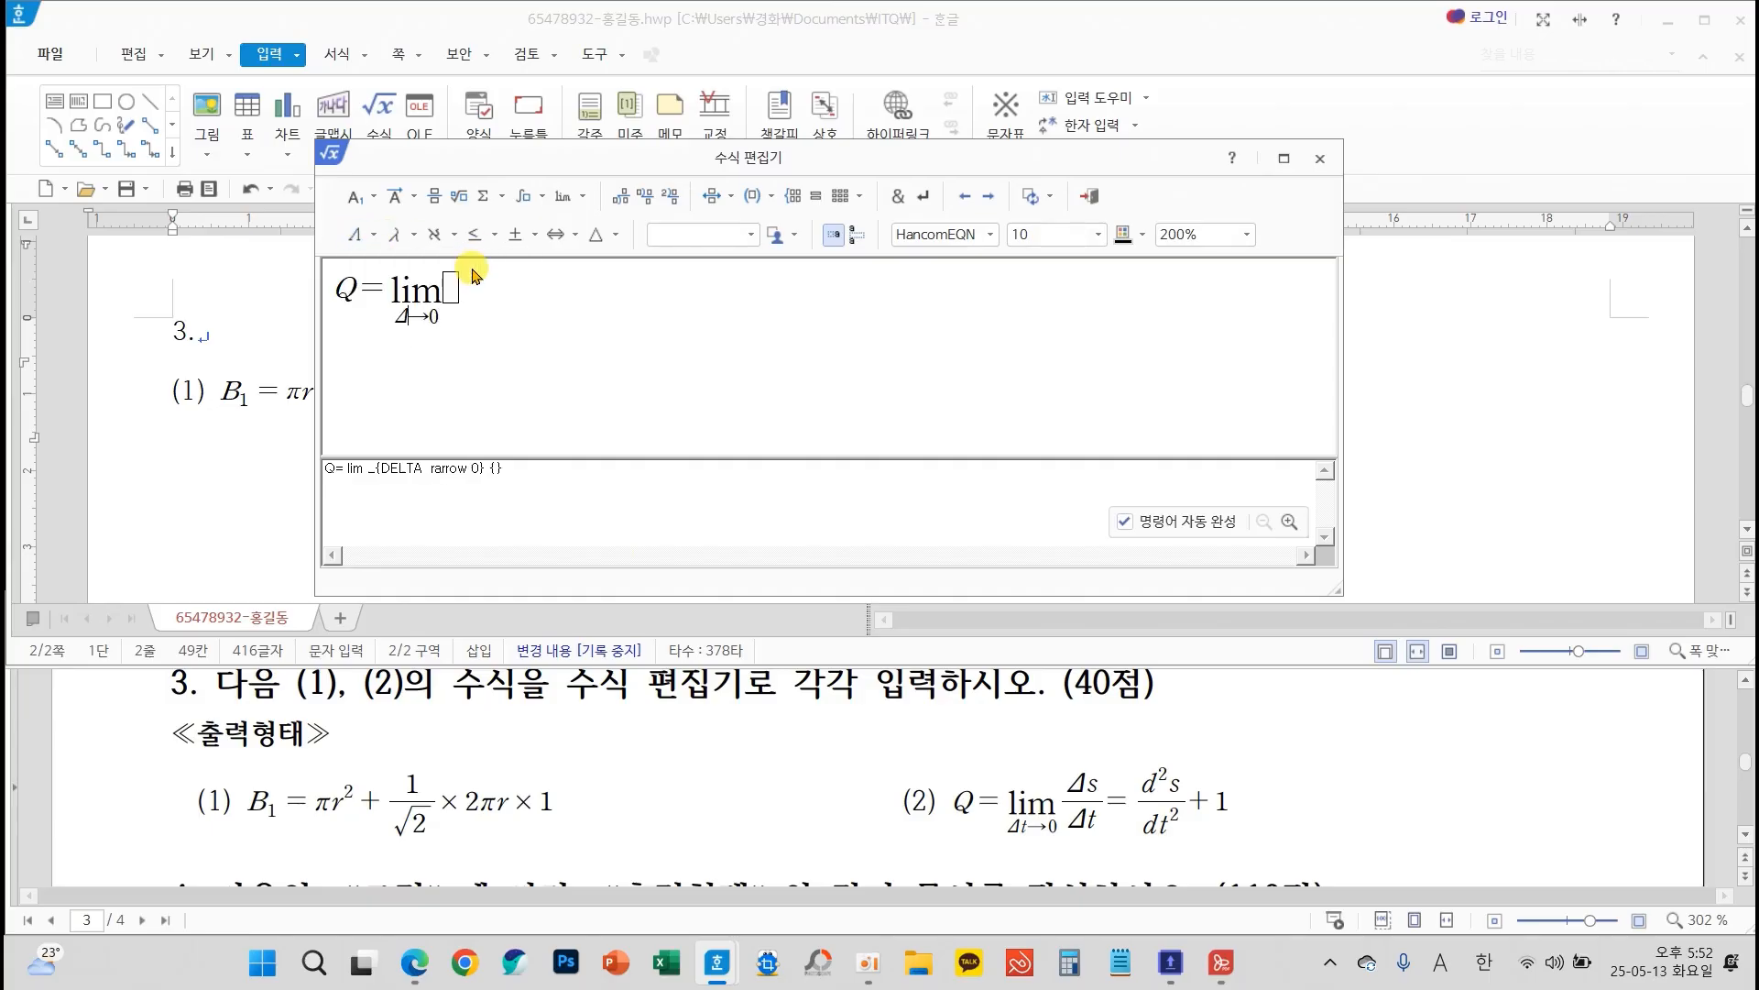
pyautogui.click(612, 235)
pyautogui.click(751, 270)
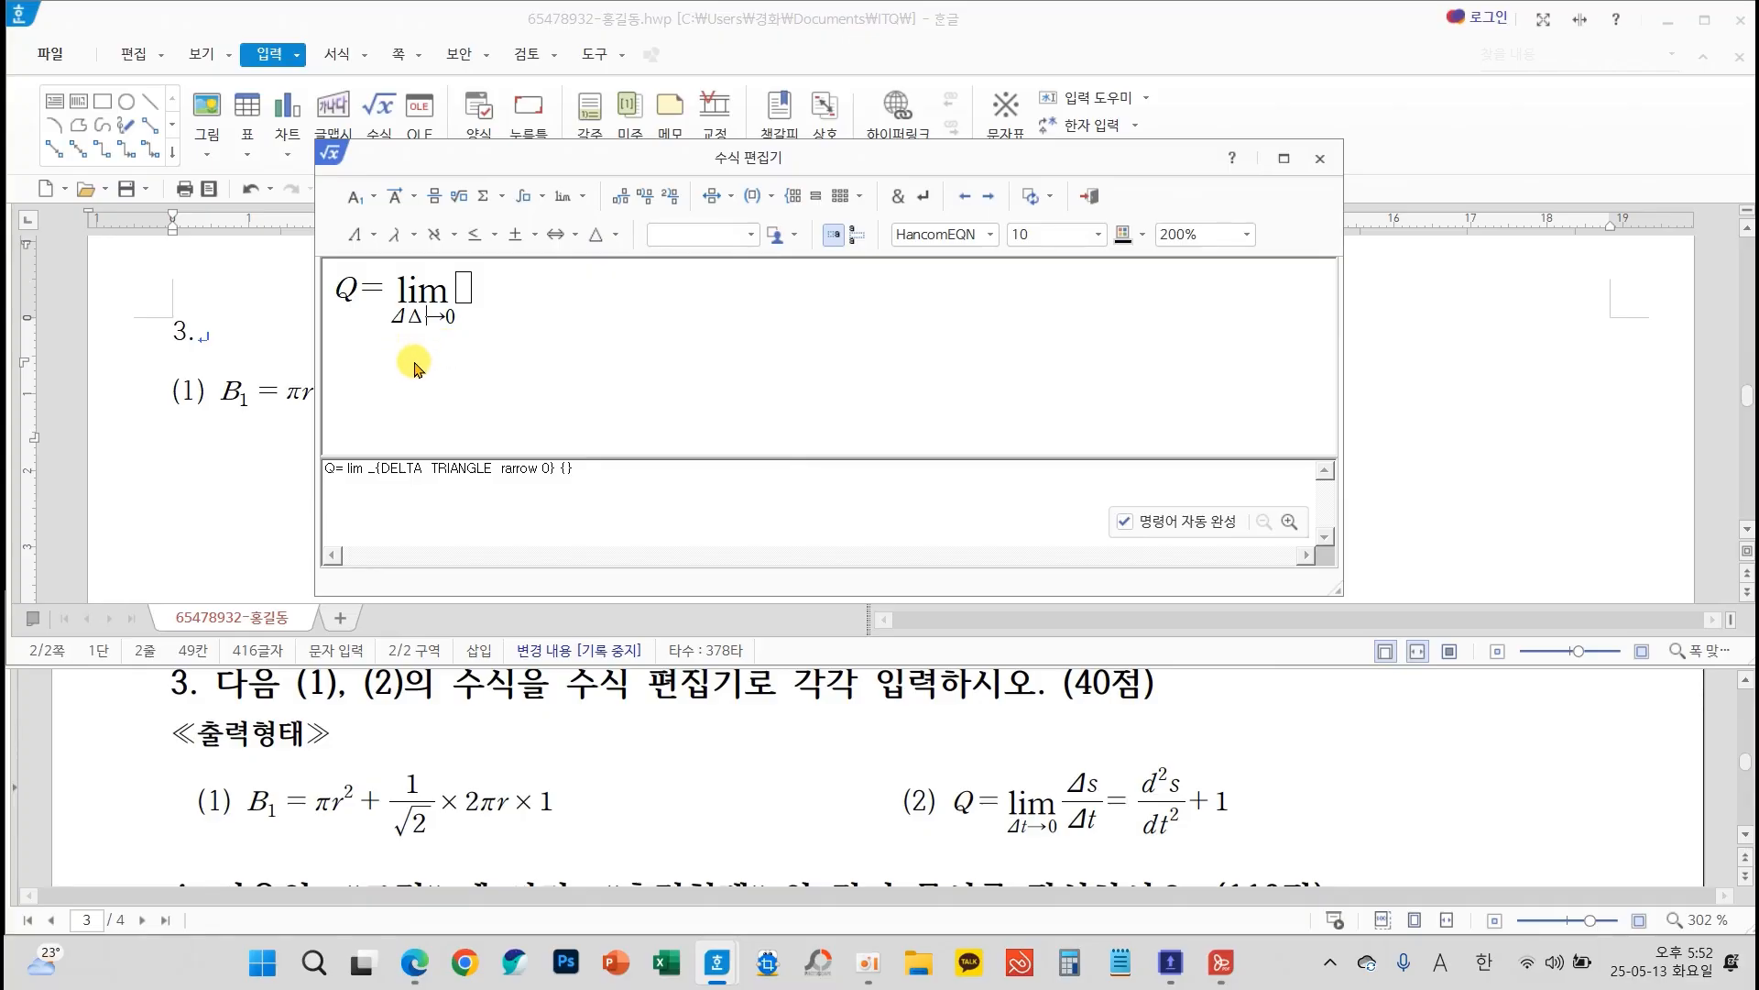
pyautogui.hotkey('ctrl', 'z')
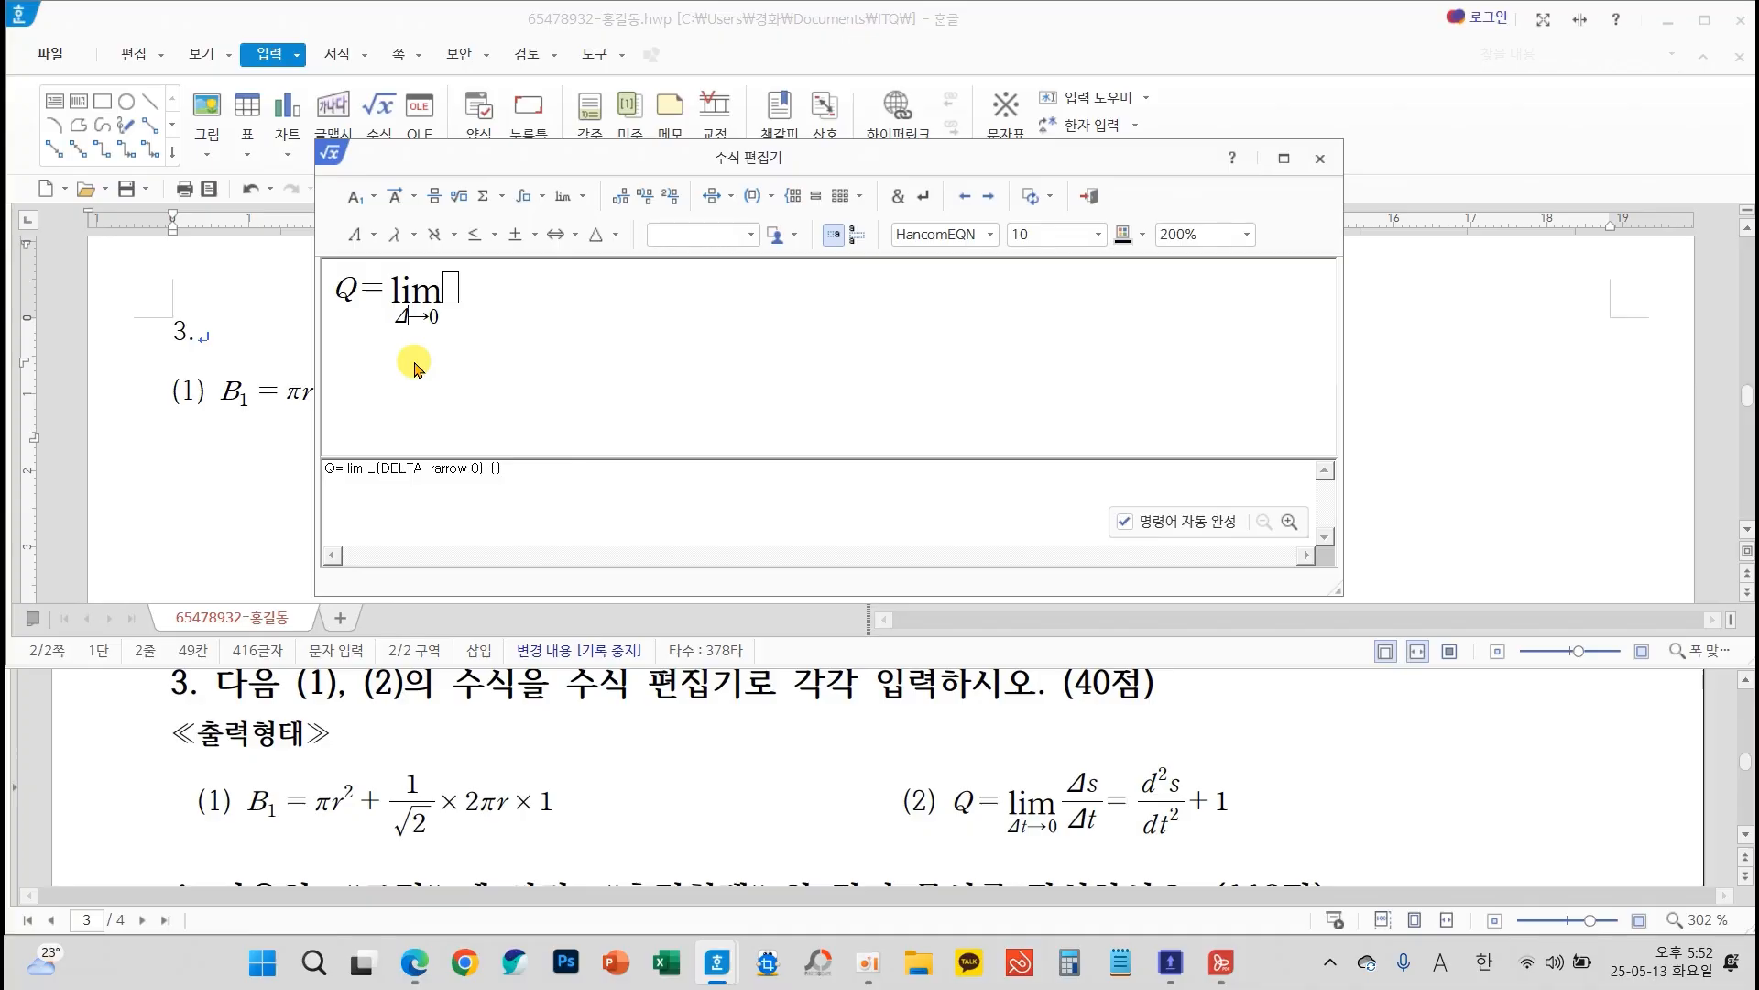
# Add t after the Δ in the limit's subscript and continue in the empty slot following the limit
pyautogui.write('t')
pyautogui.click(372, 242)
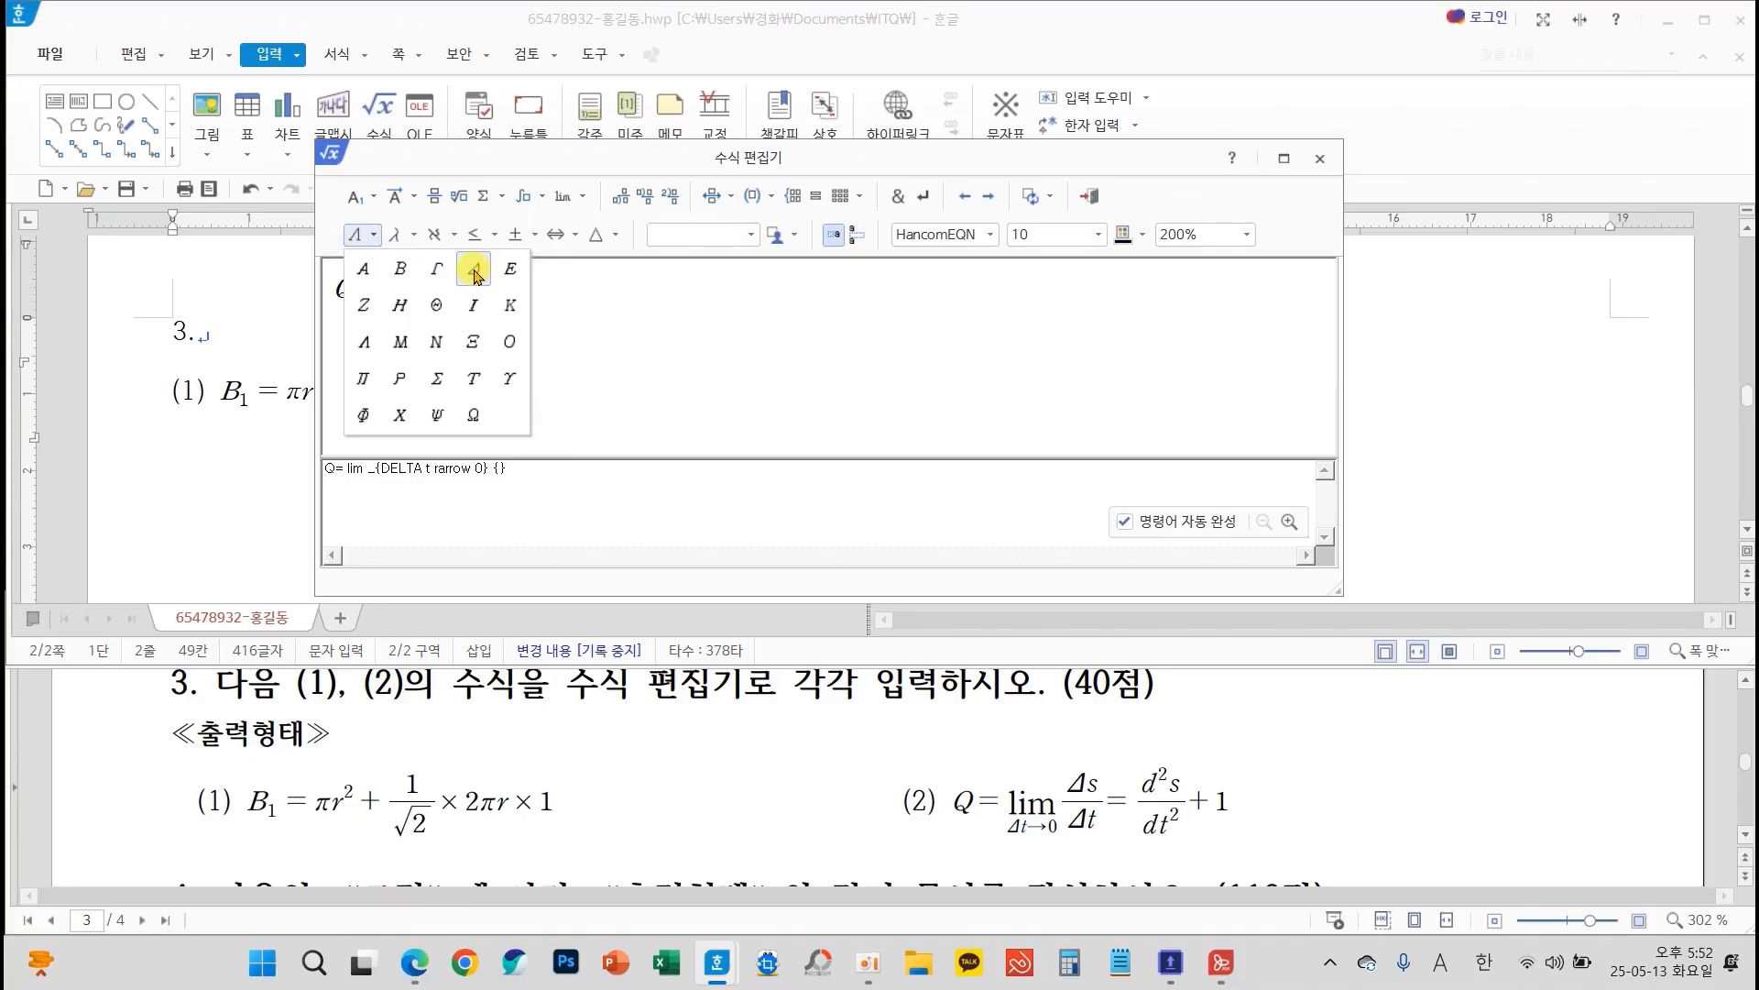
pyautogui.click(577, 351)
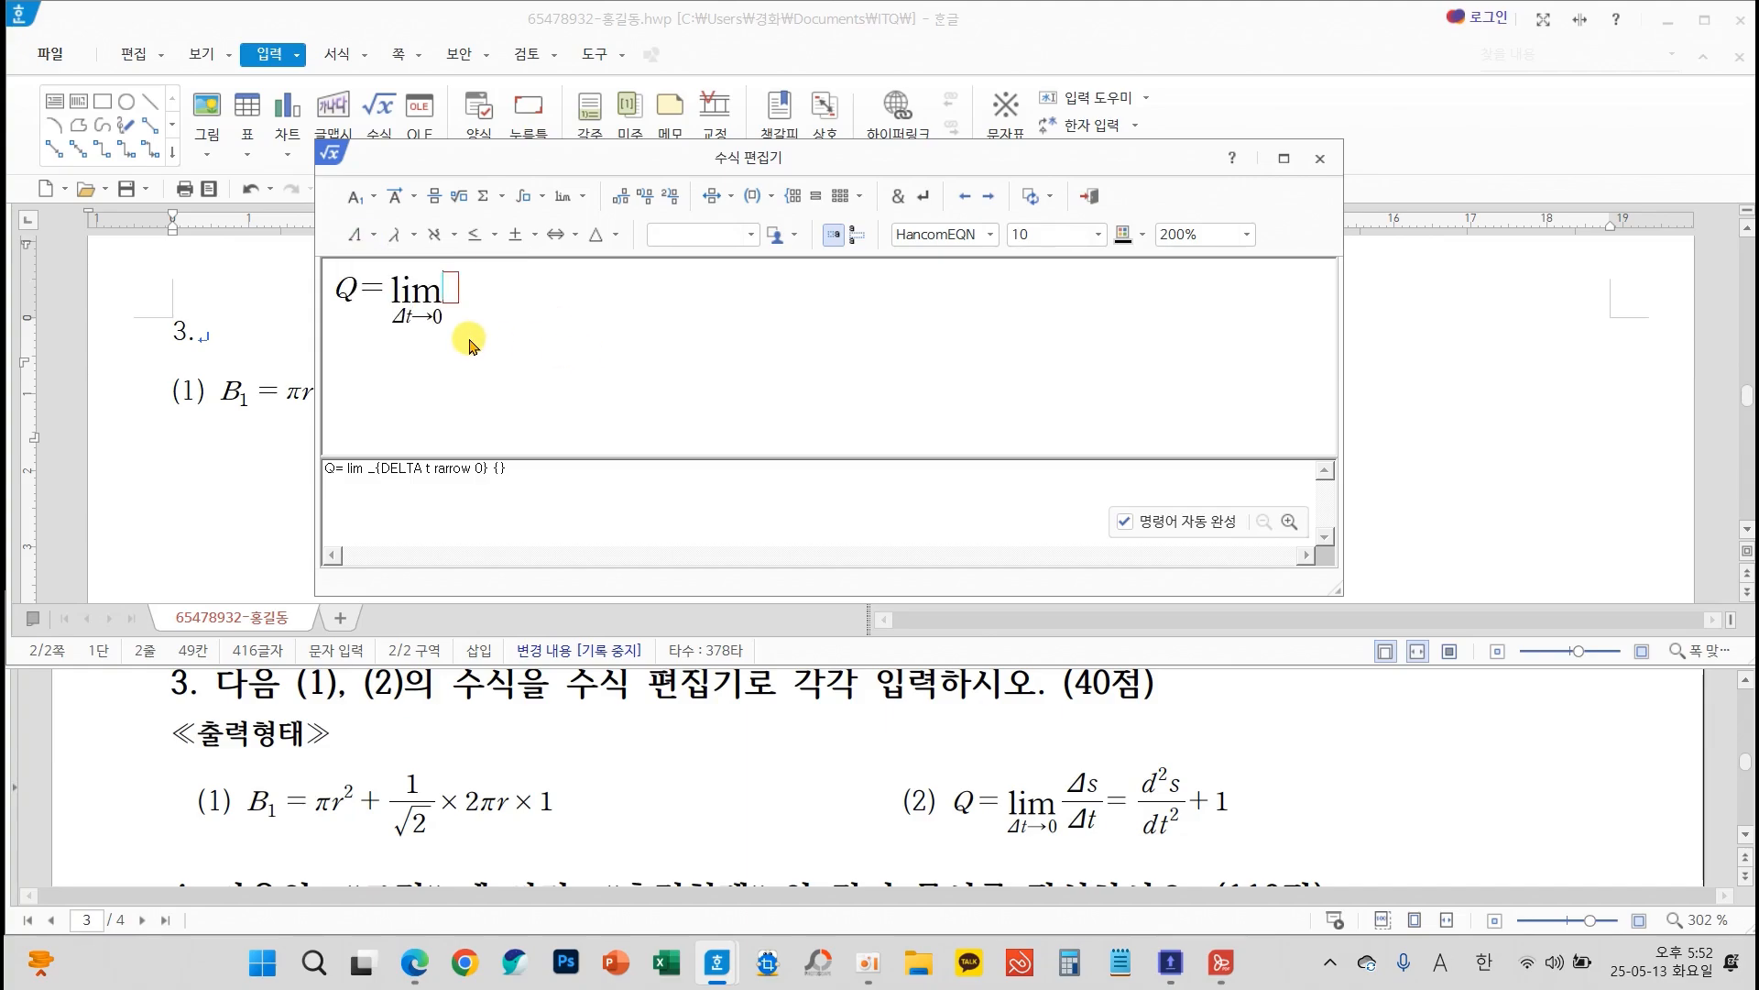
# Insert a fraction after the limit with Δs as the numerator and Δt as the denominator
pyautogui.click(436, 194)
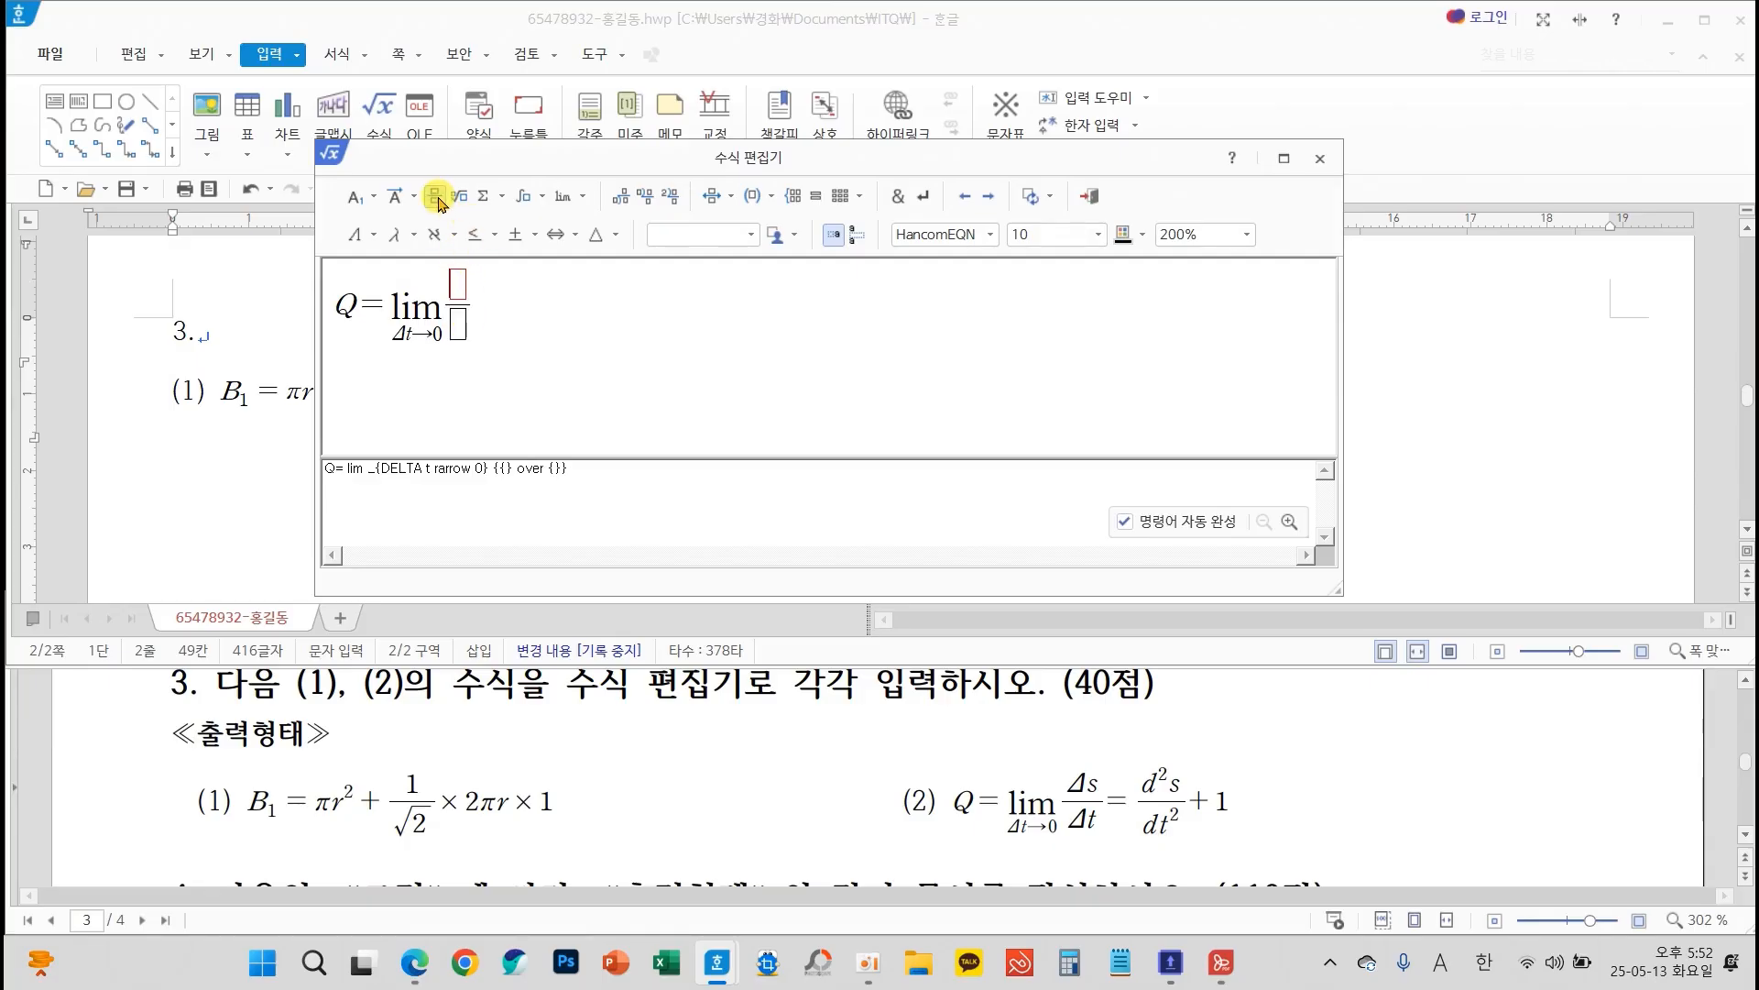
pyautogui.click(400, 244)
pyautogui.click(473, 270)
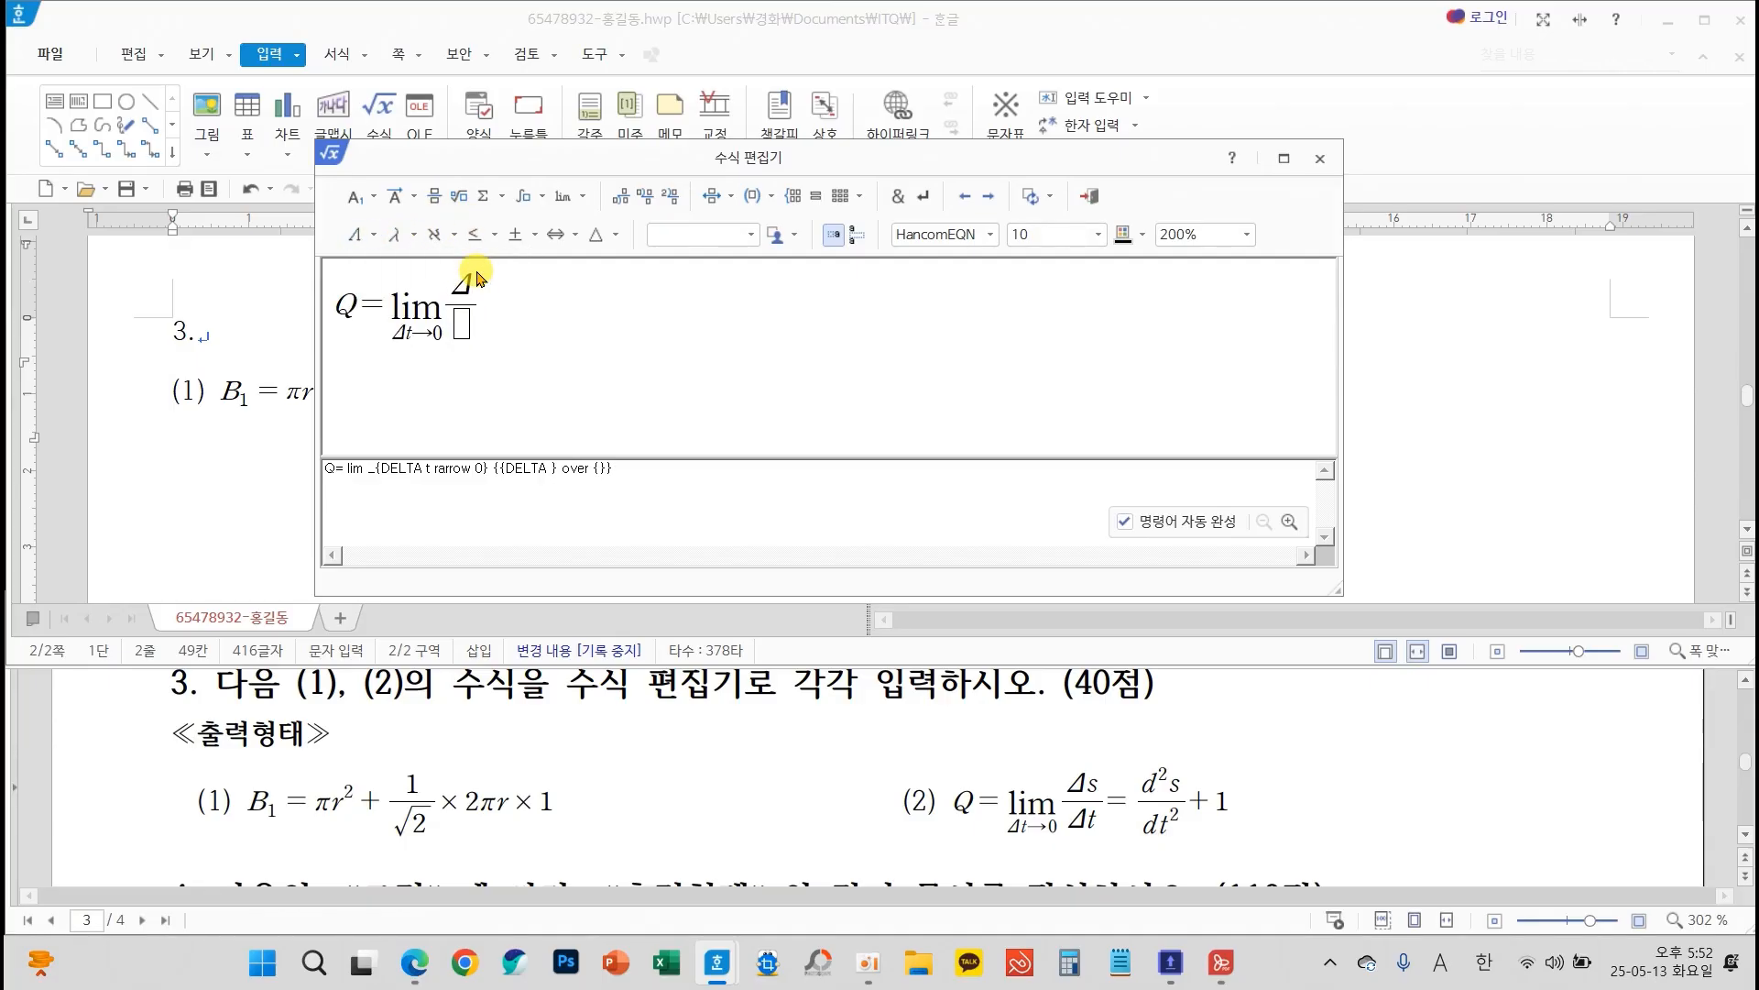
pyautogui.write('s')
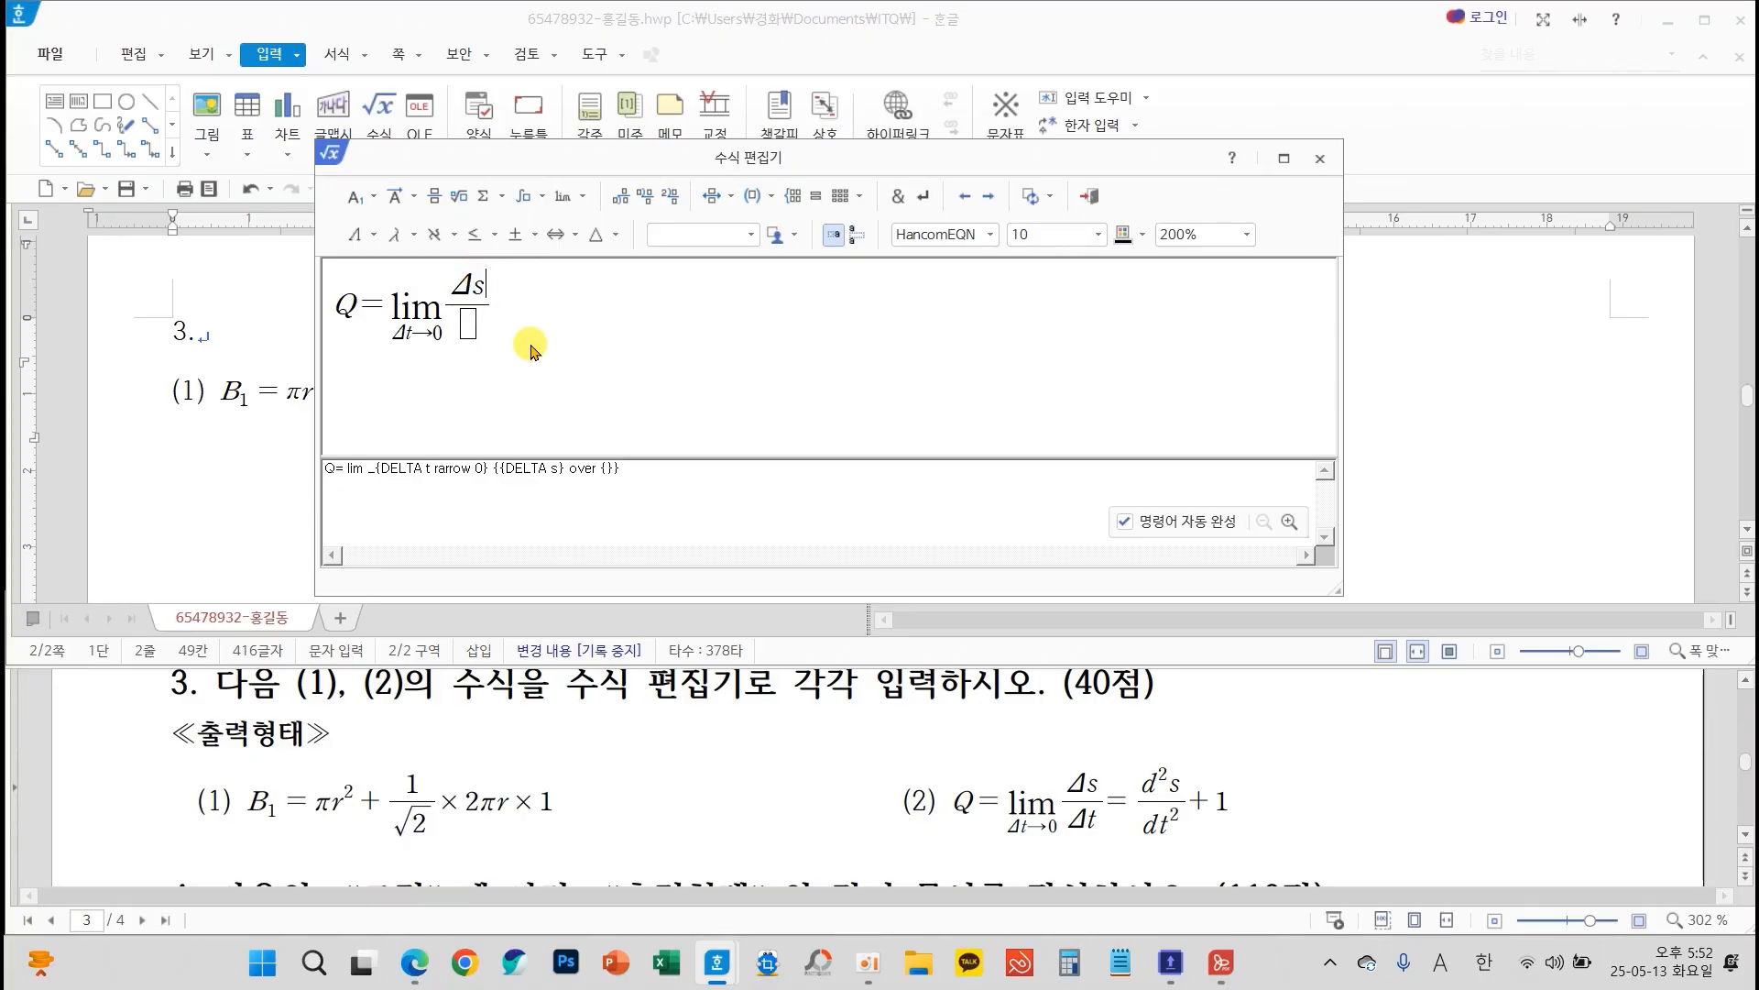
pyautogui.press('Tab')
pyautogui.click(357, 235)
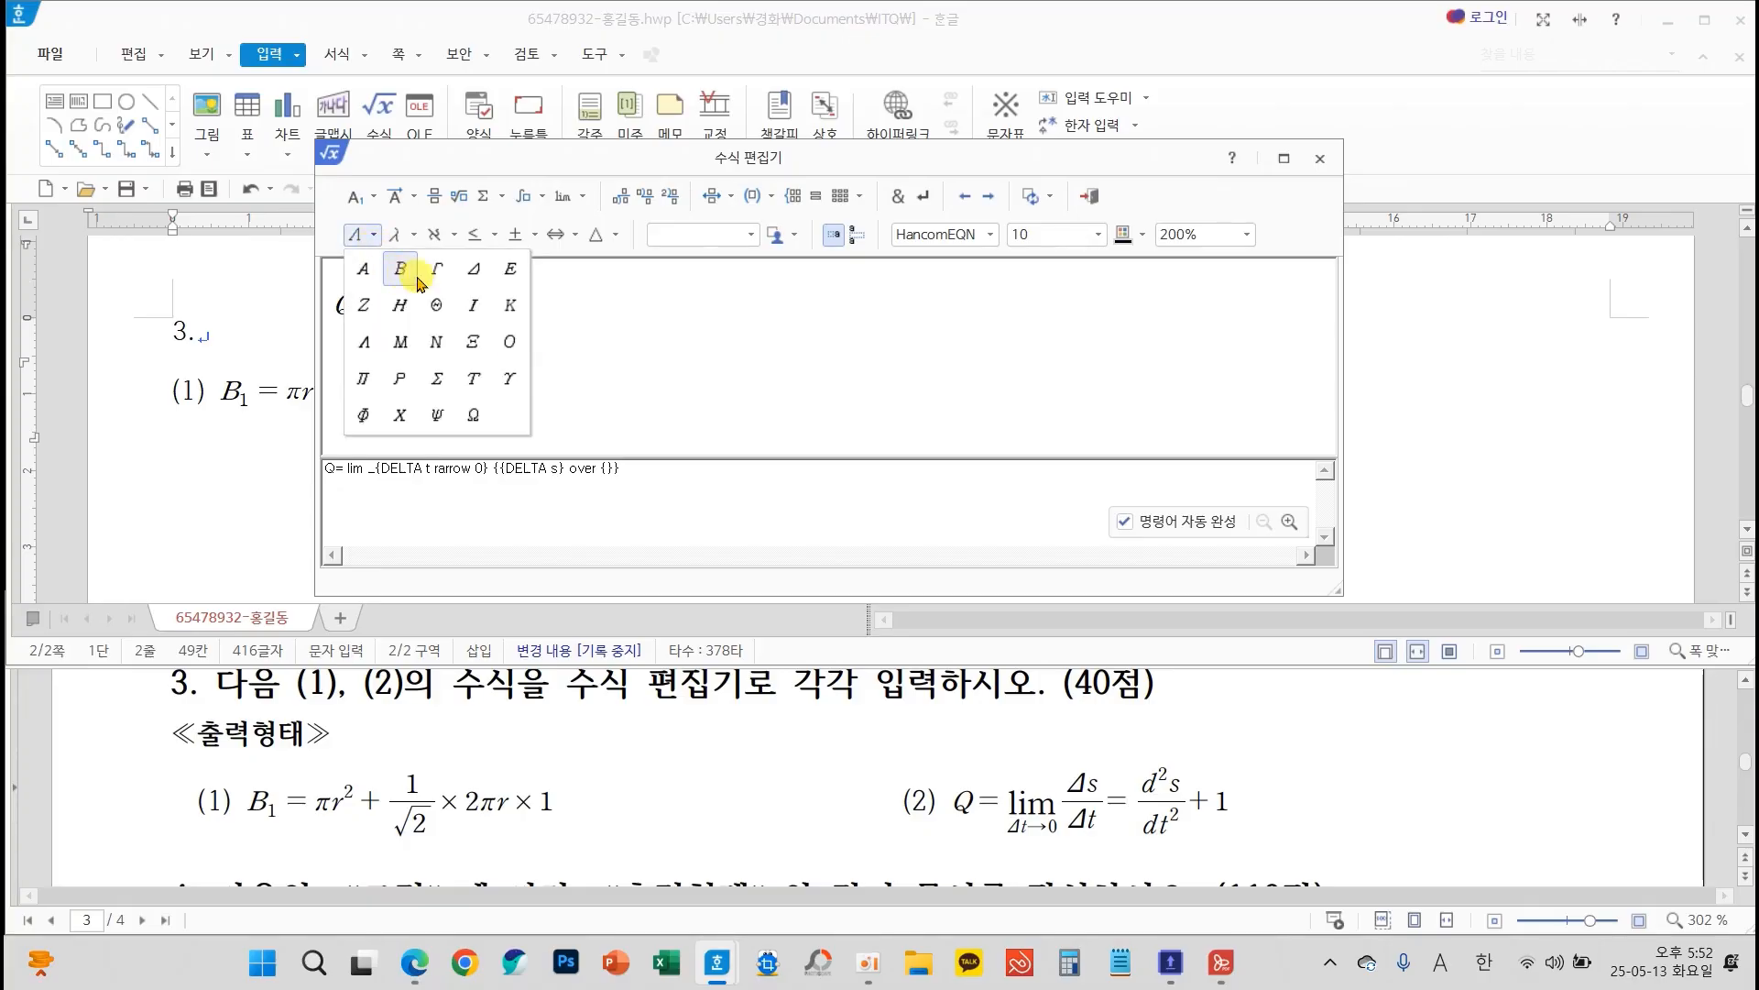
pyautogui.click(474, 270)
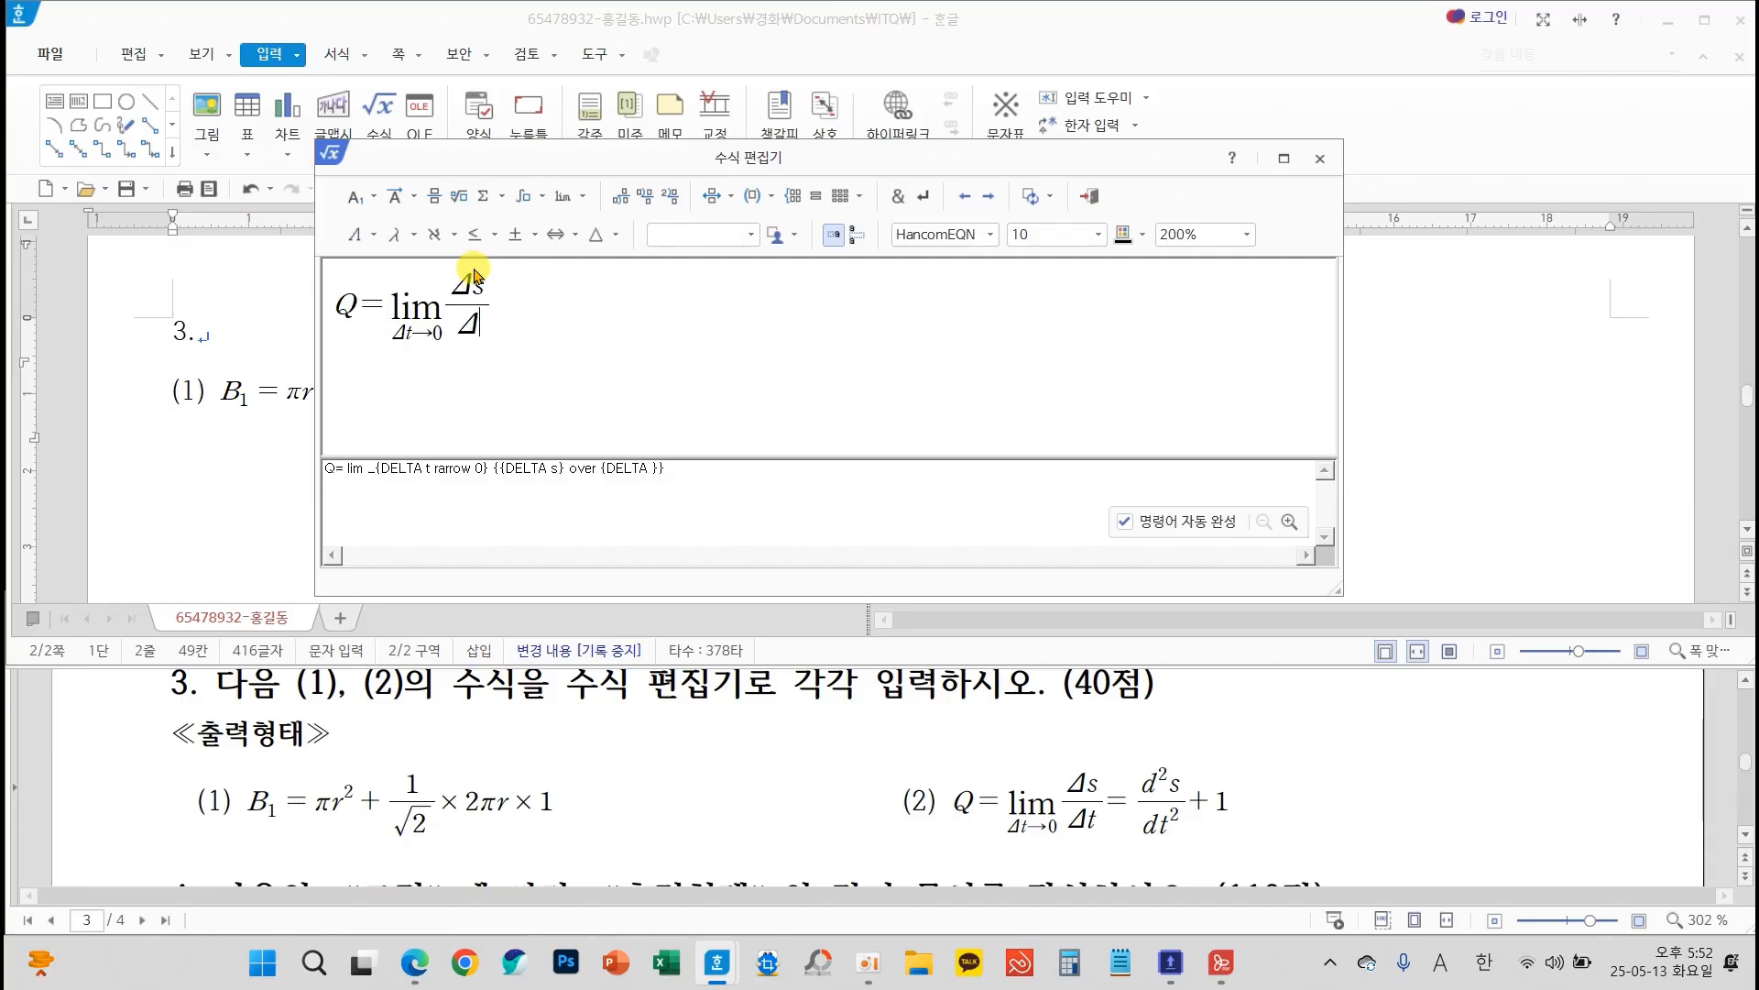
pyautogui.write('t')
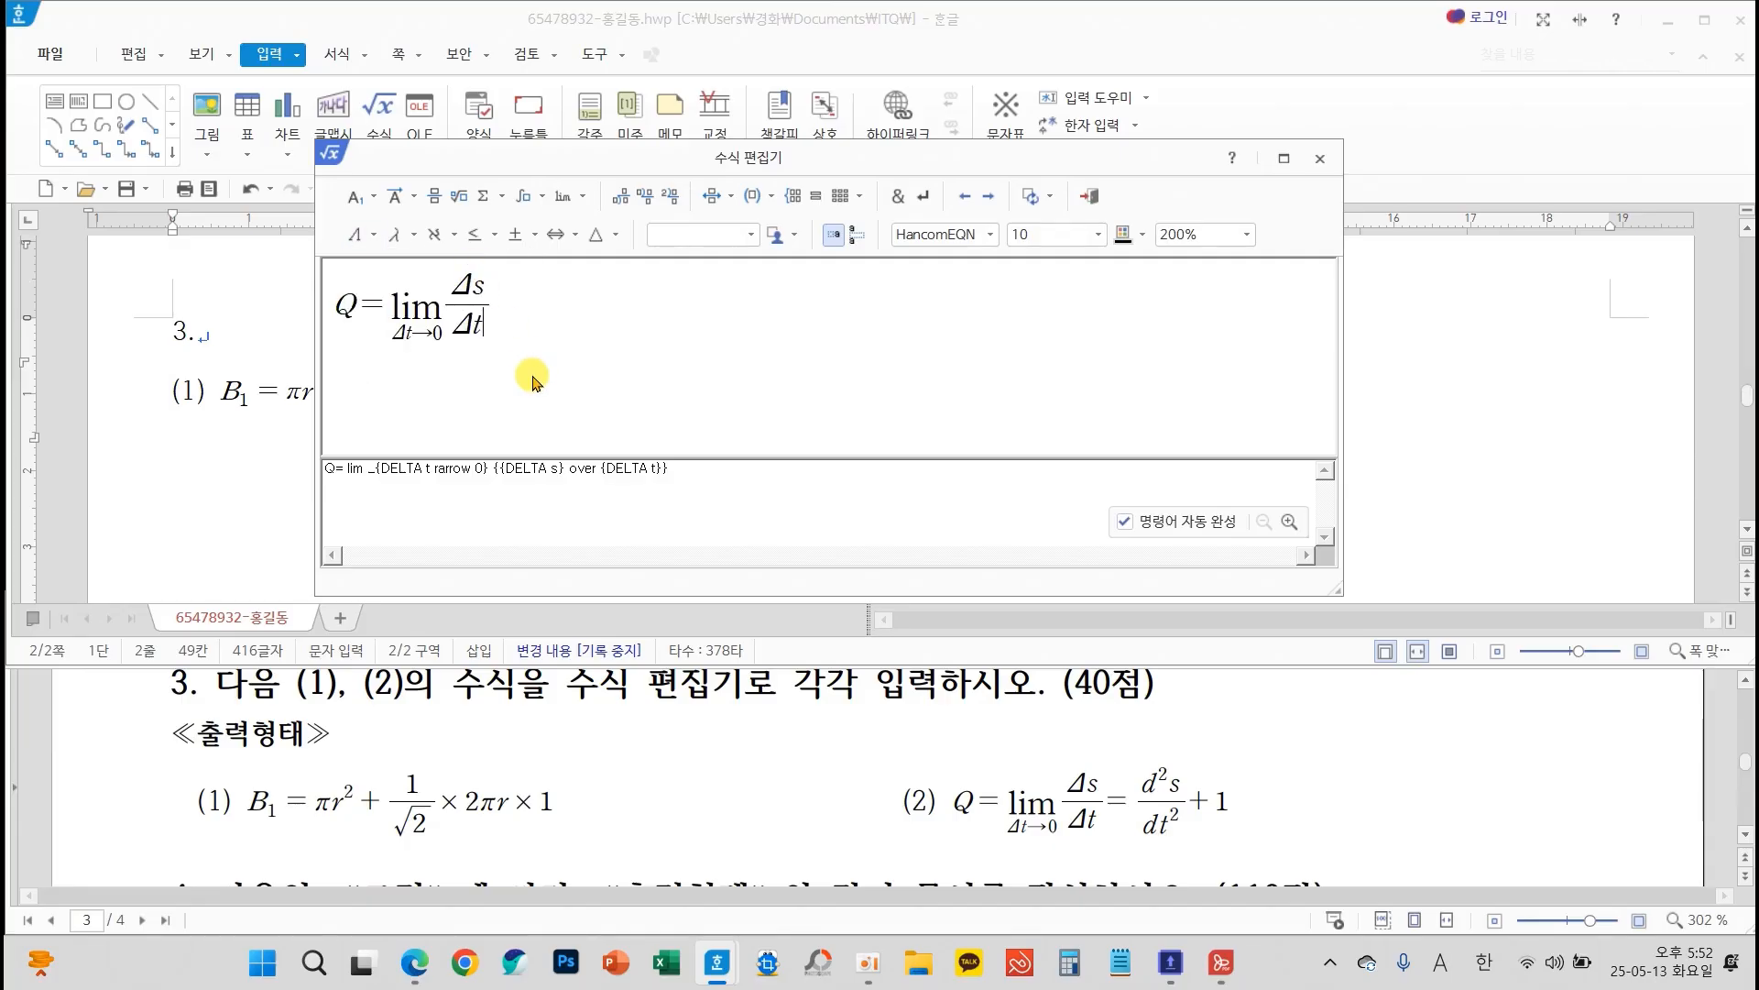
# Add an equals sign after Δs/Δt, followed by a second fraction with d²s as its numerator
pyautogui.press('Tab')
pyautogui.click(435, 196)
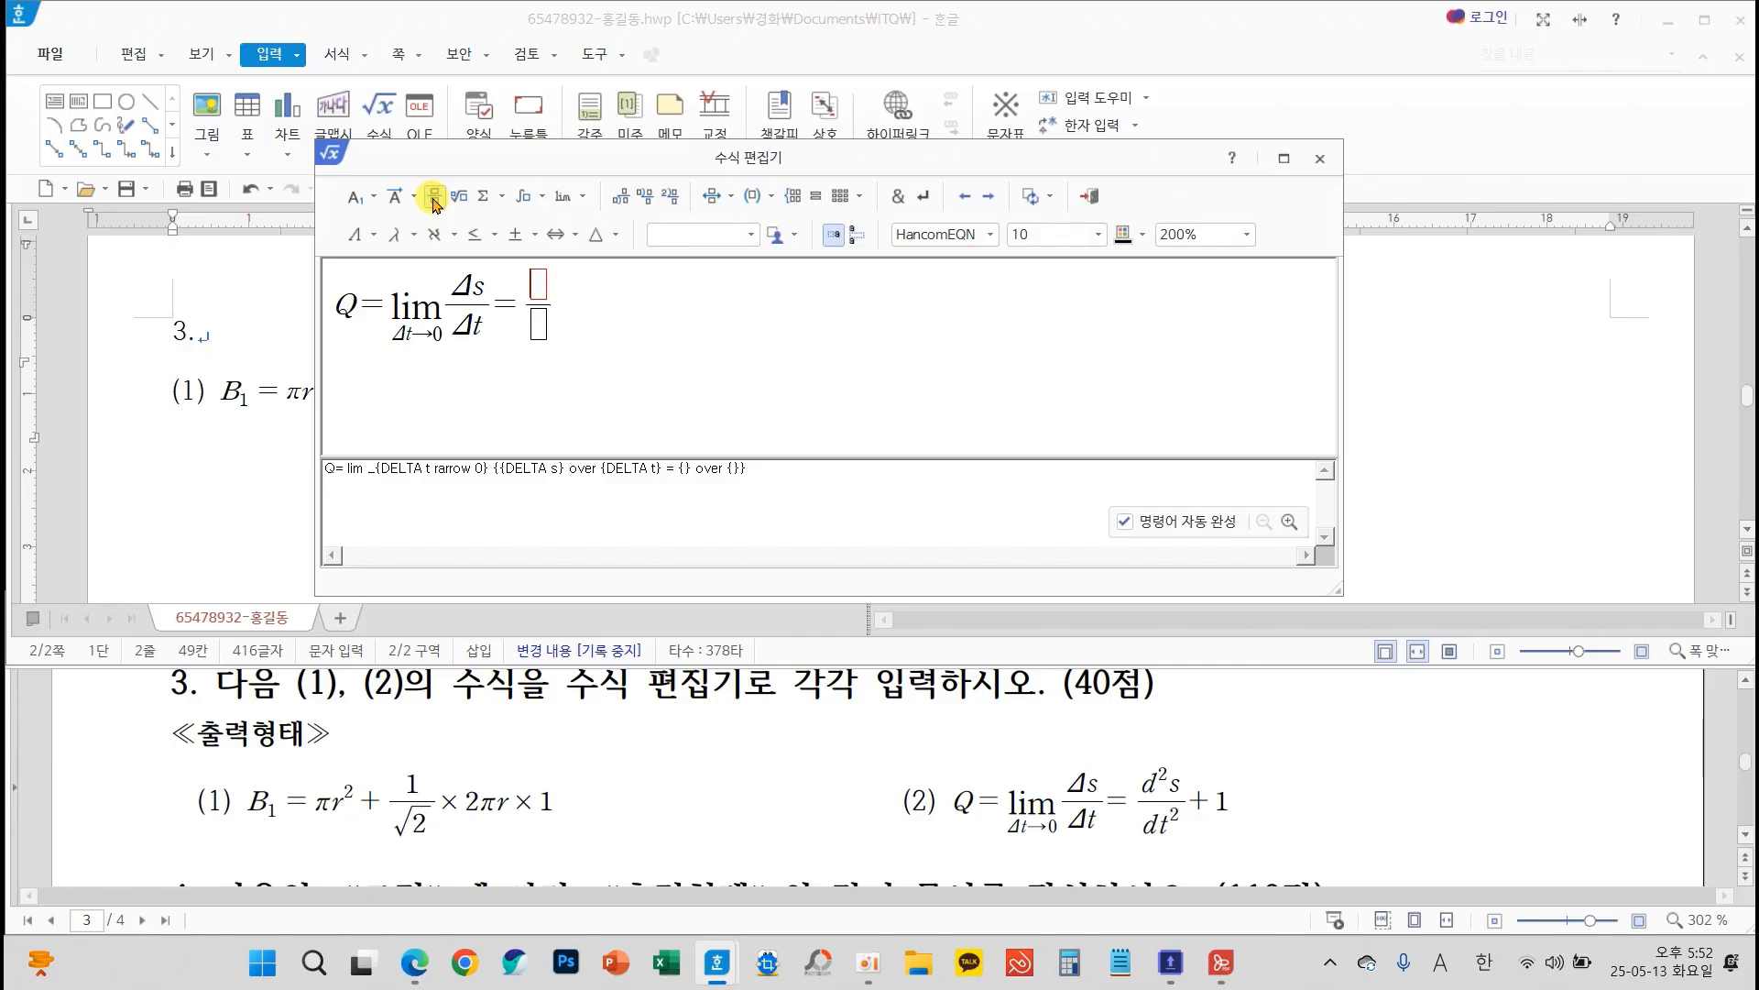
pyautogui.write('d')
pyautogui.click(365, 197)
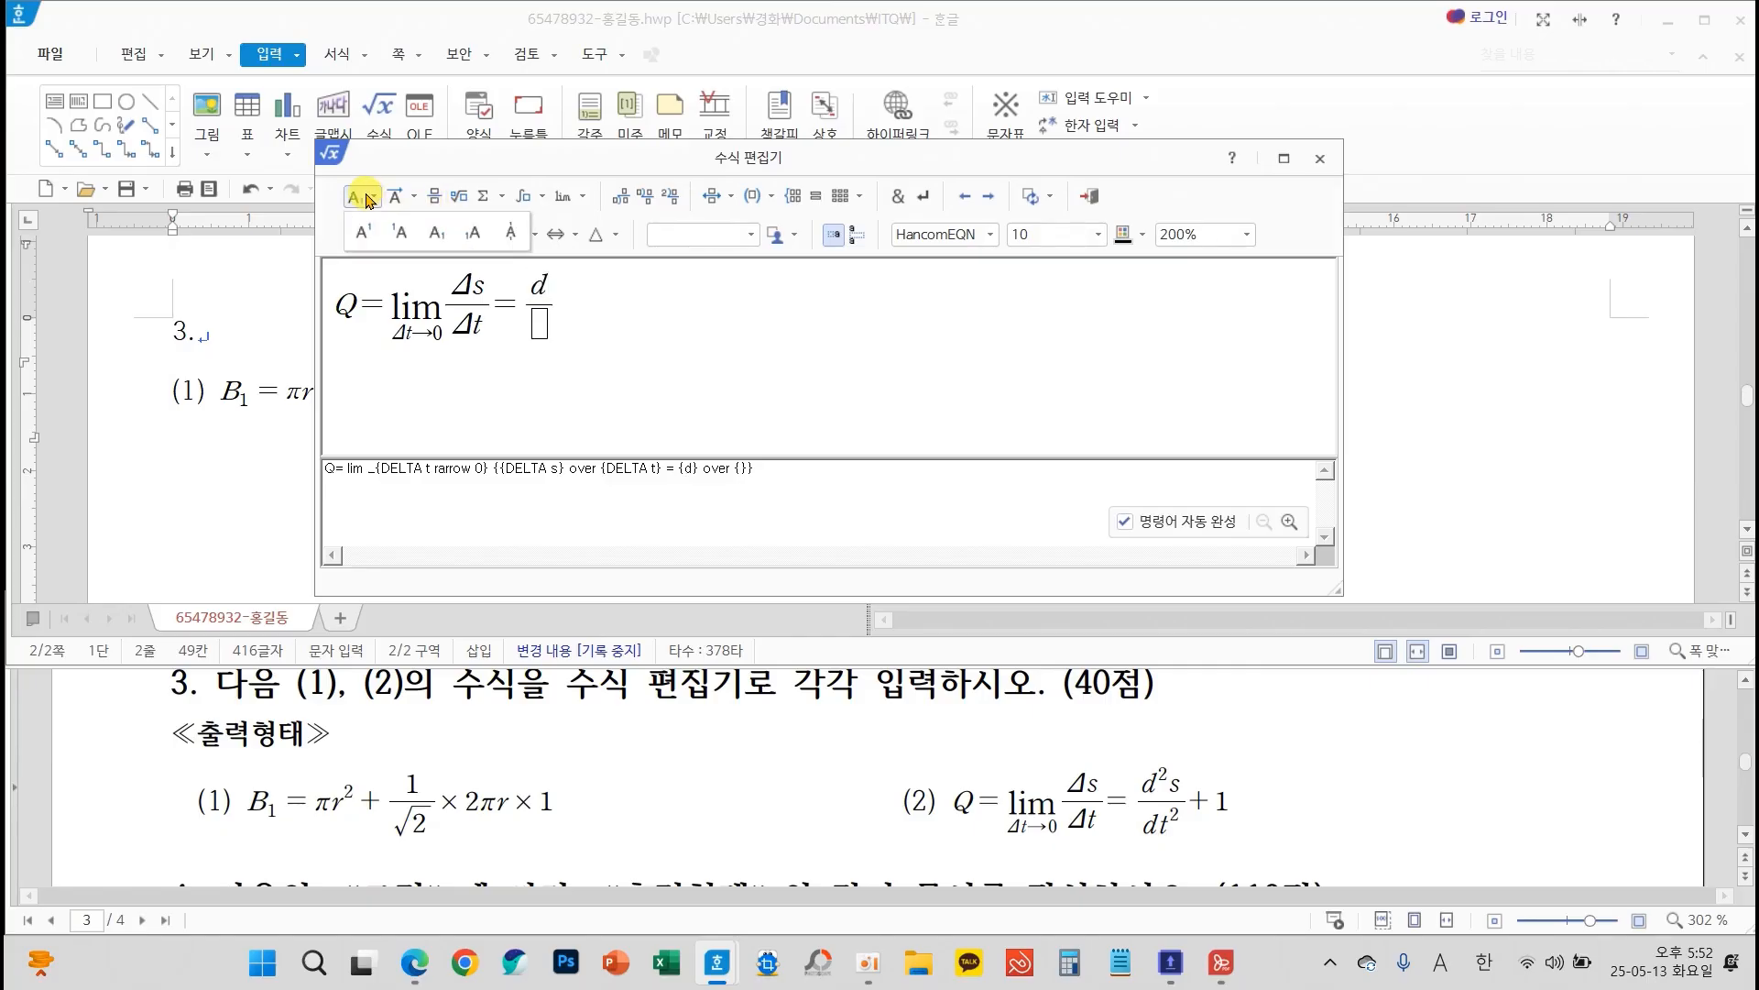
pyautogui.click(363, 232)
pyautogui.write('2')
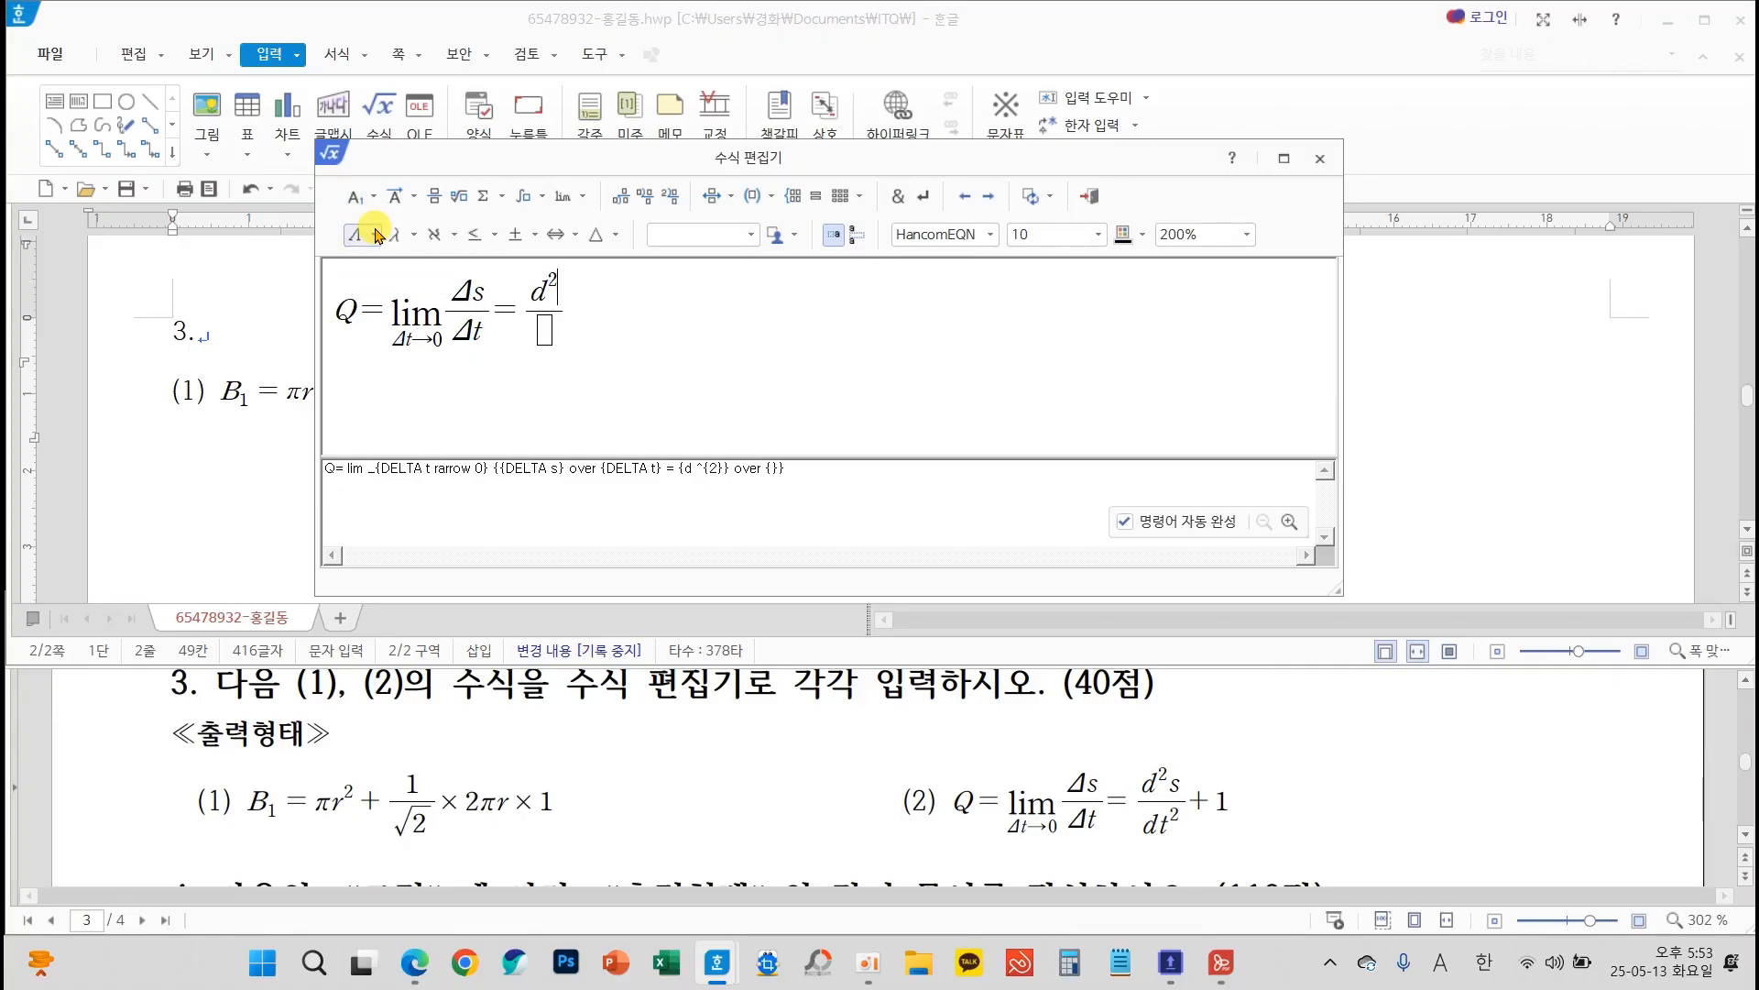
pyautogui.press('Right')
pyautogui.write('s')
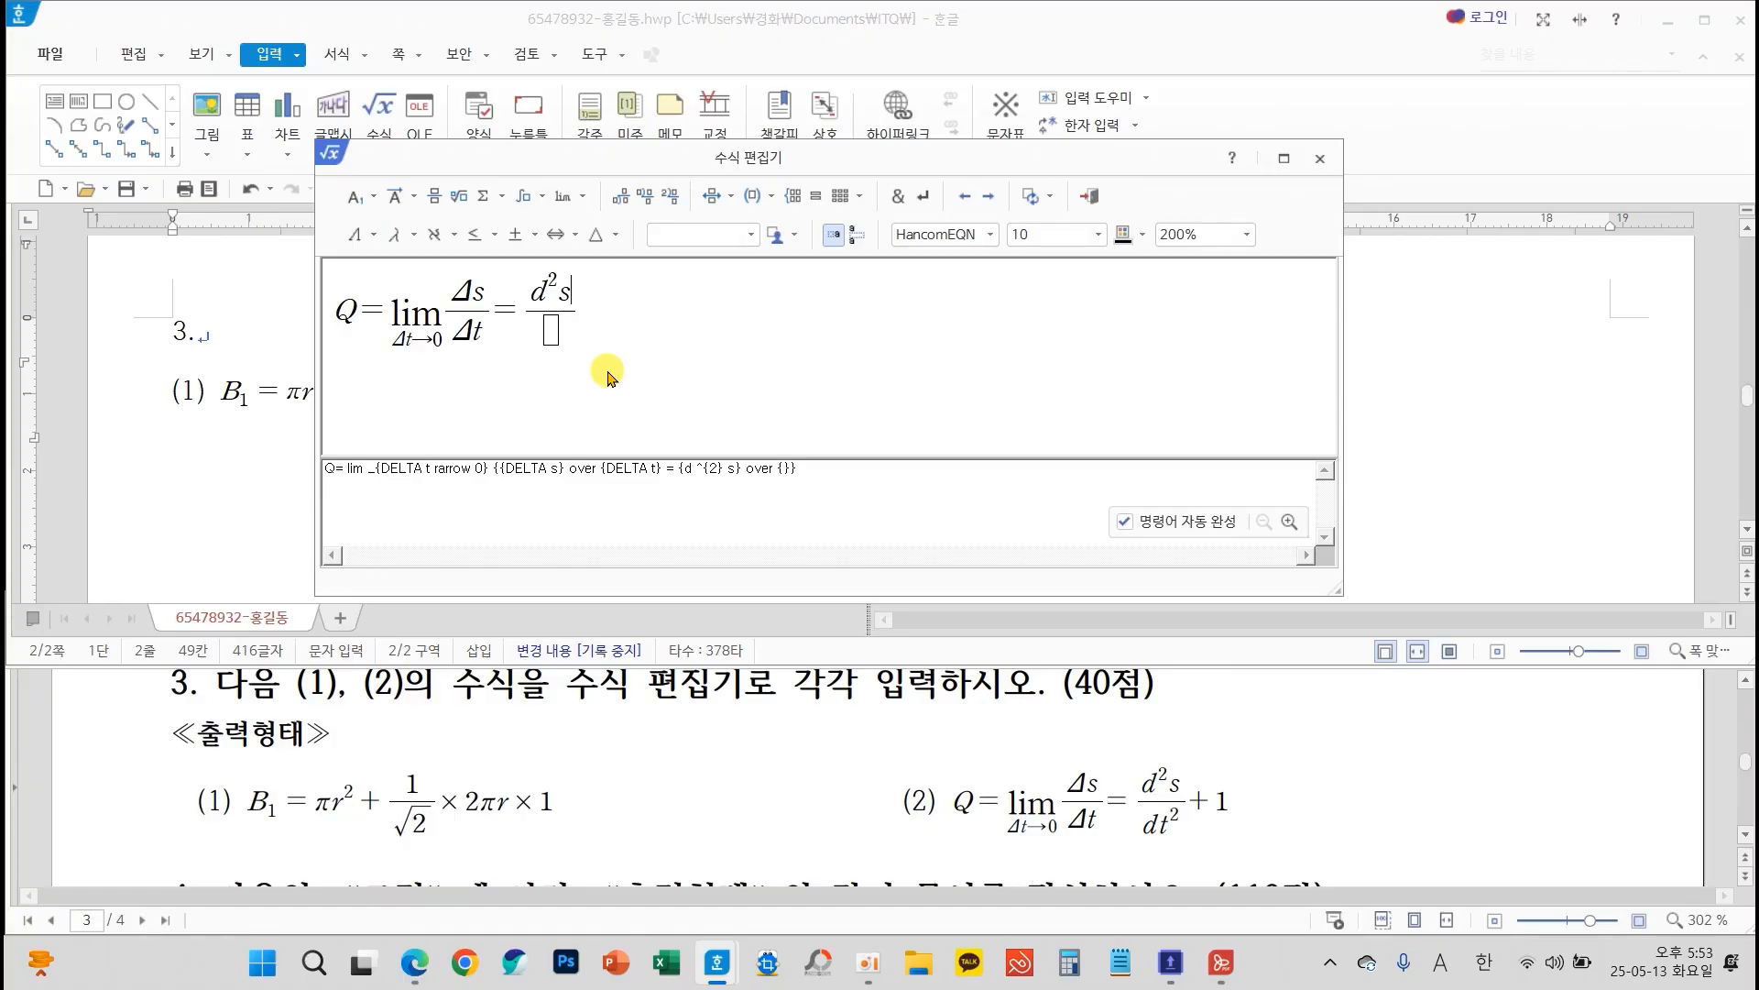
pyautogui.write('dt')
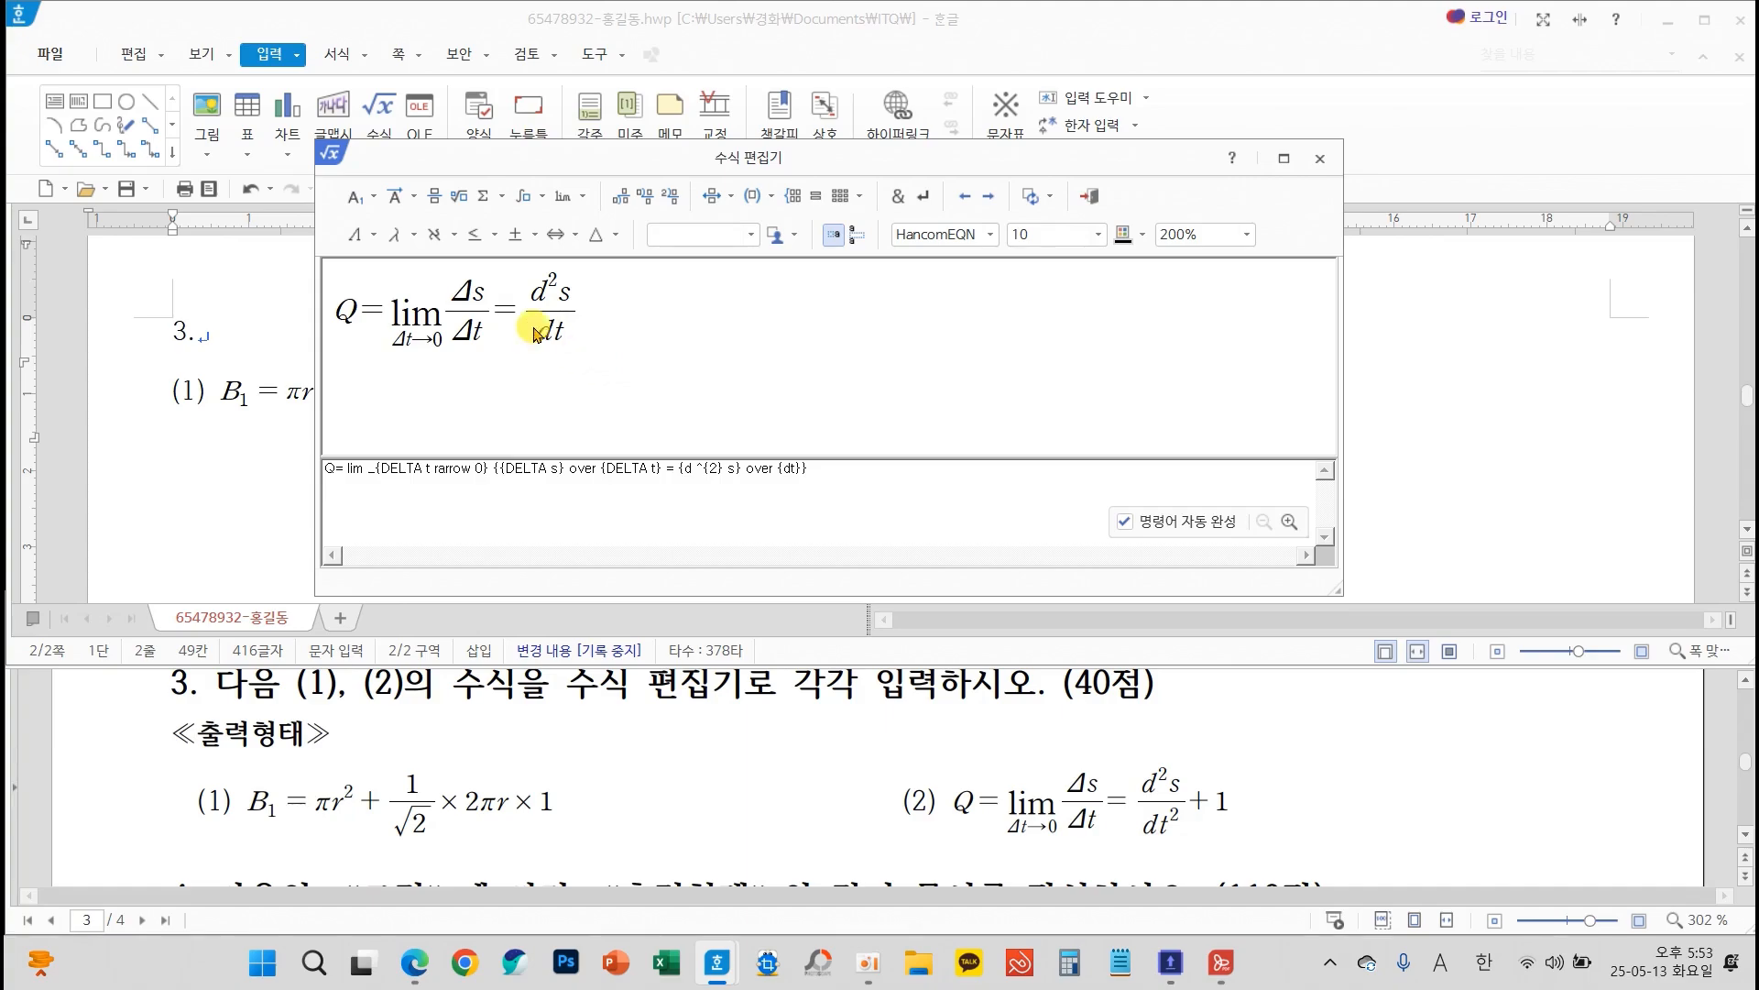
# Fill the second fraction's denominator with dt²
pyautogui.click(375, 203)
pyautogui.click(365, 233)
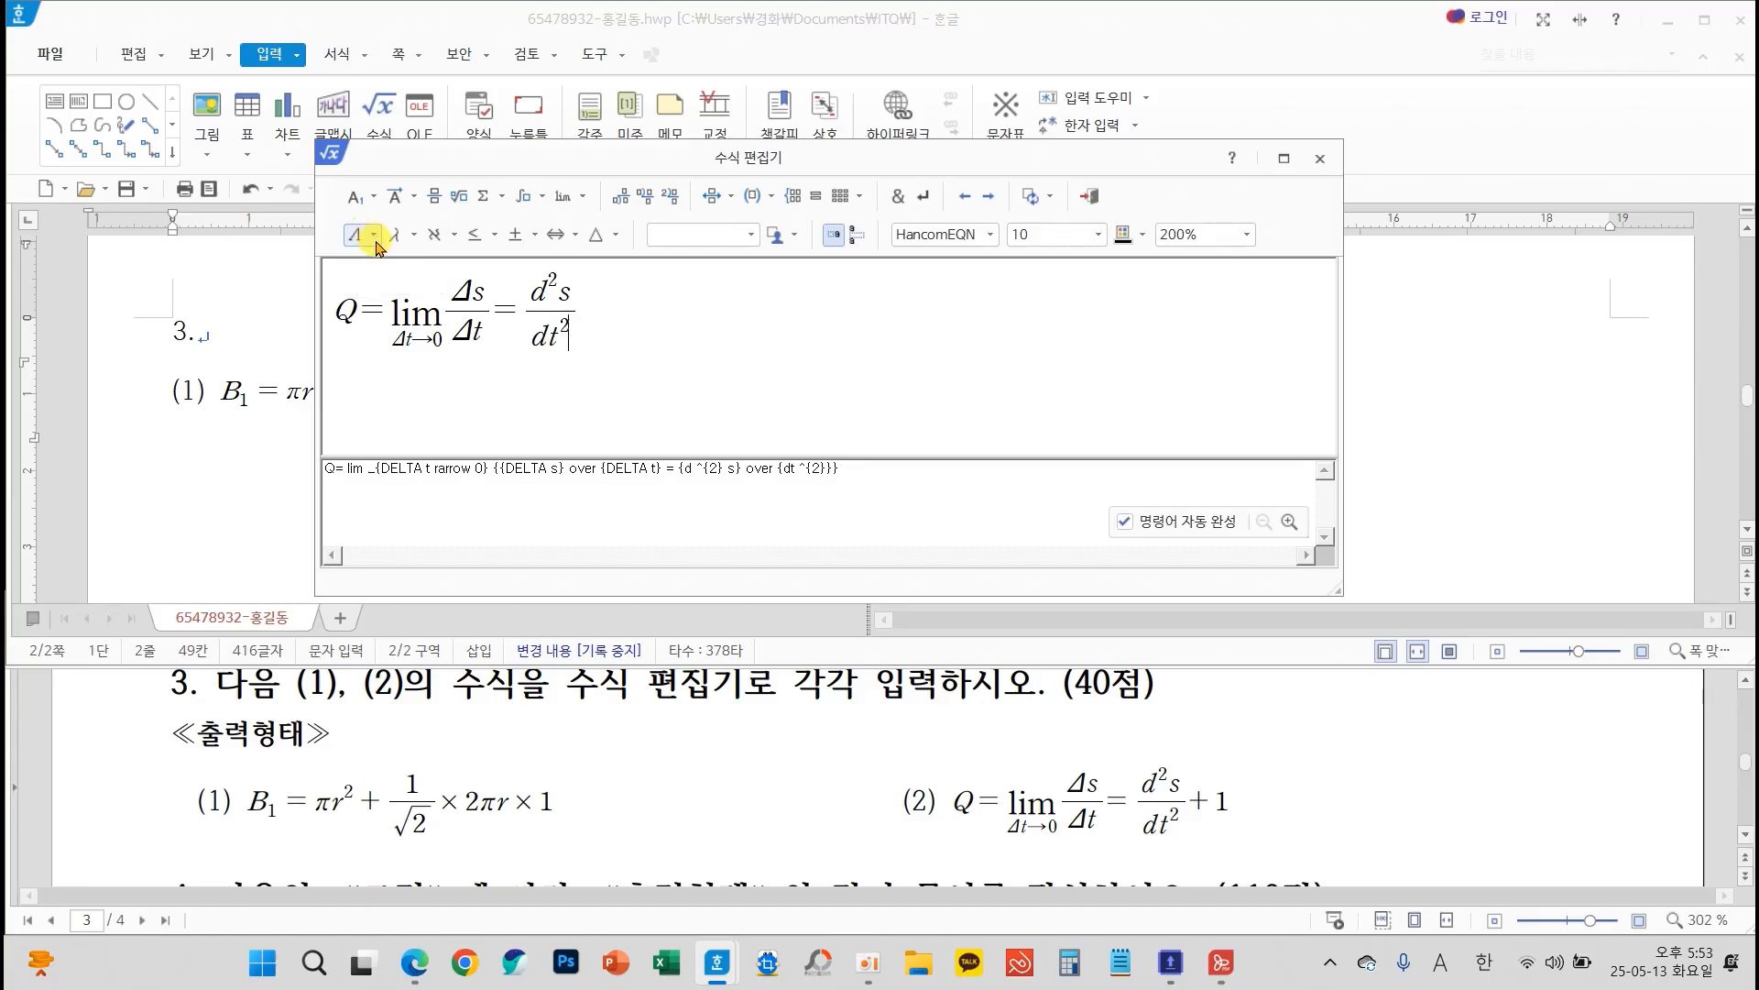
# Leave the second fraction and add + 1 at the end of the equation
pyautogui.press('Tab')
pyautogui.press('Tab')
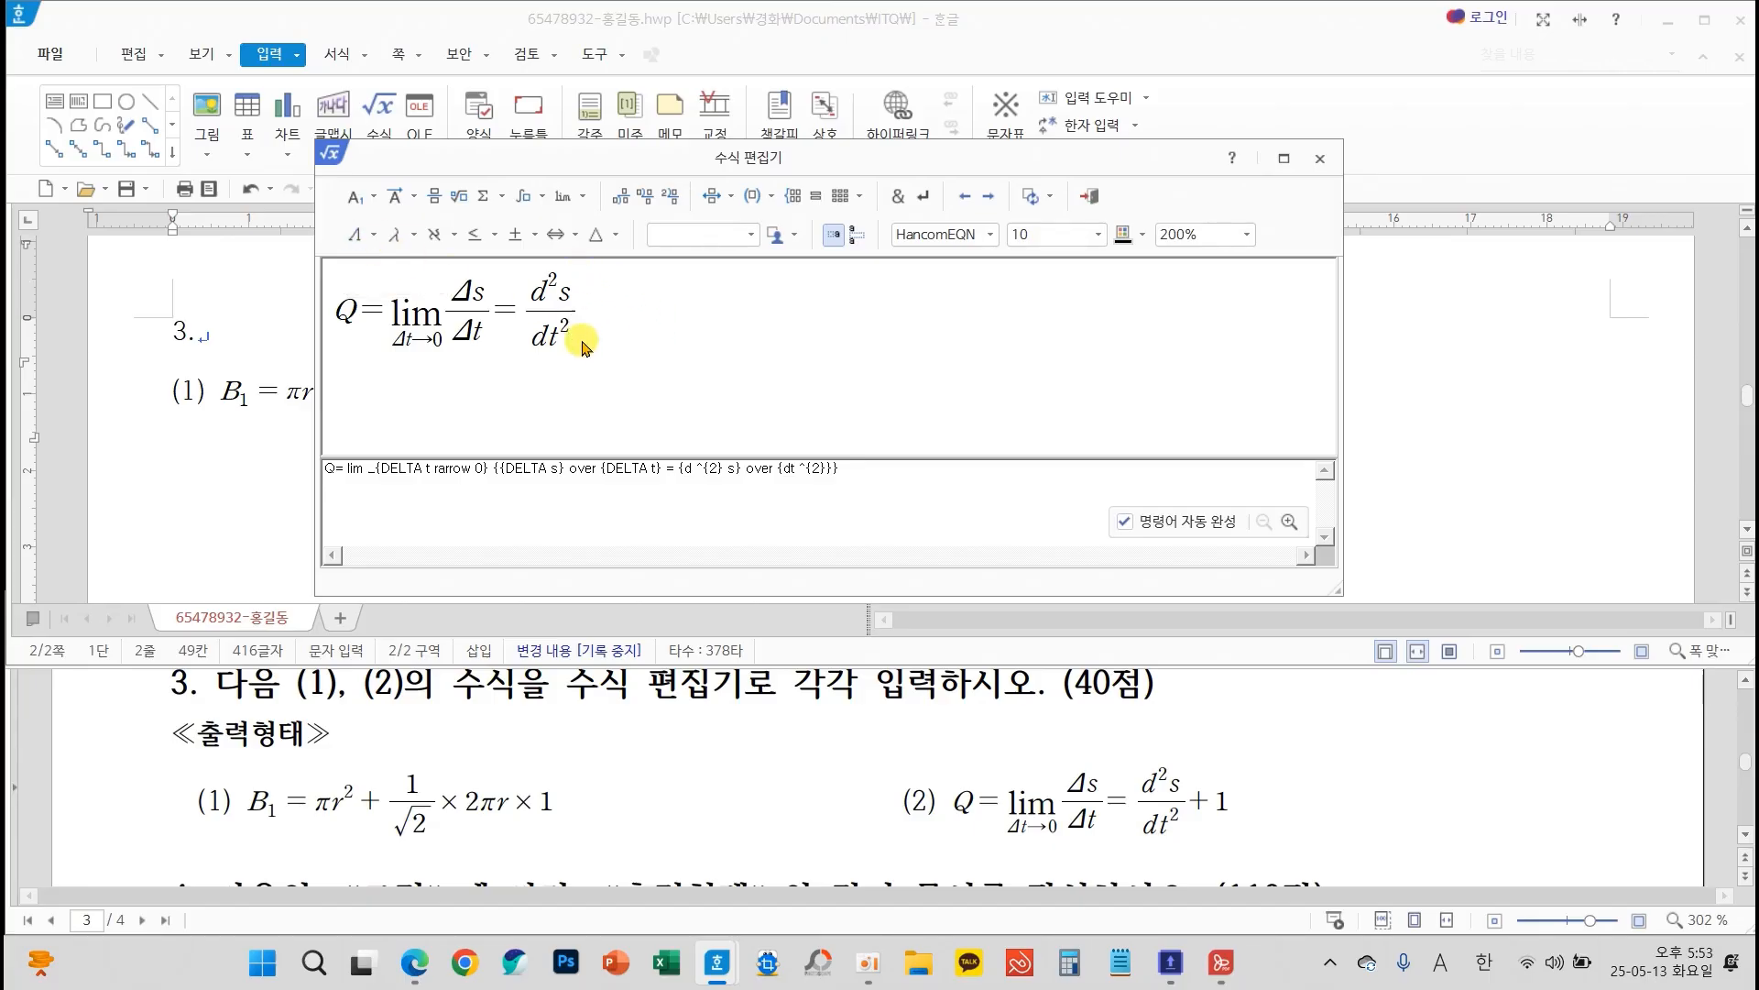
pyautogui.click(531, 244)
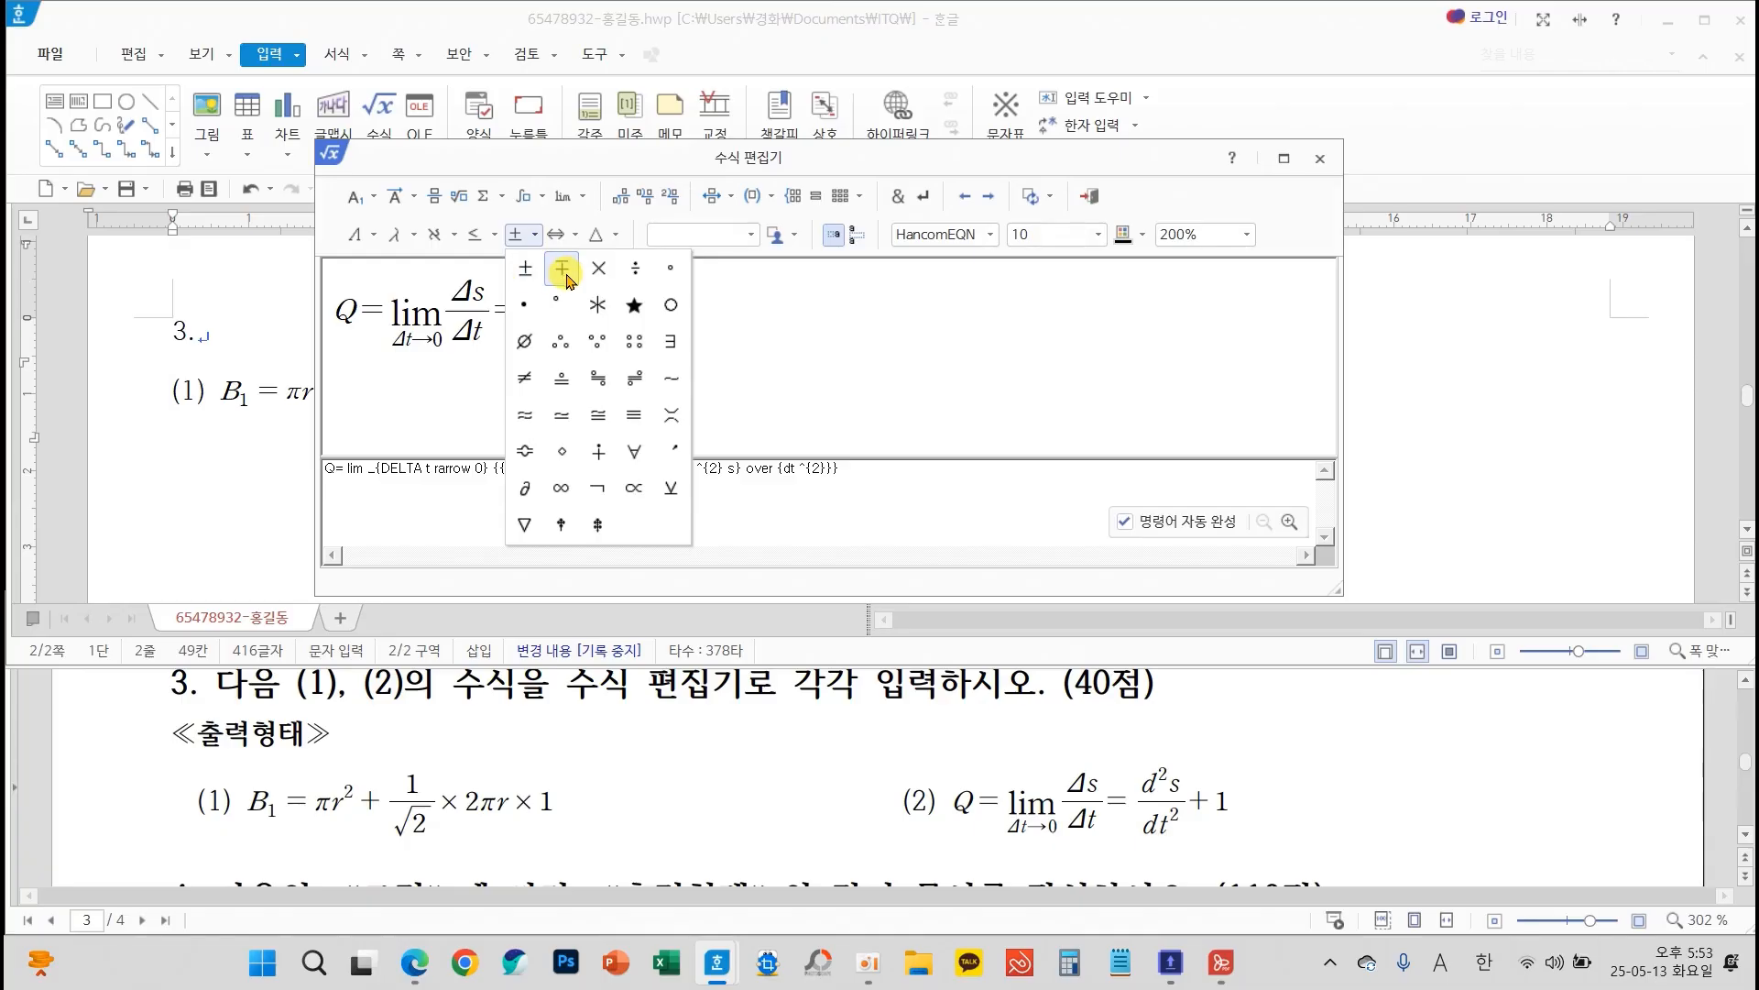
pyautogui.click(733, 351)
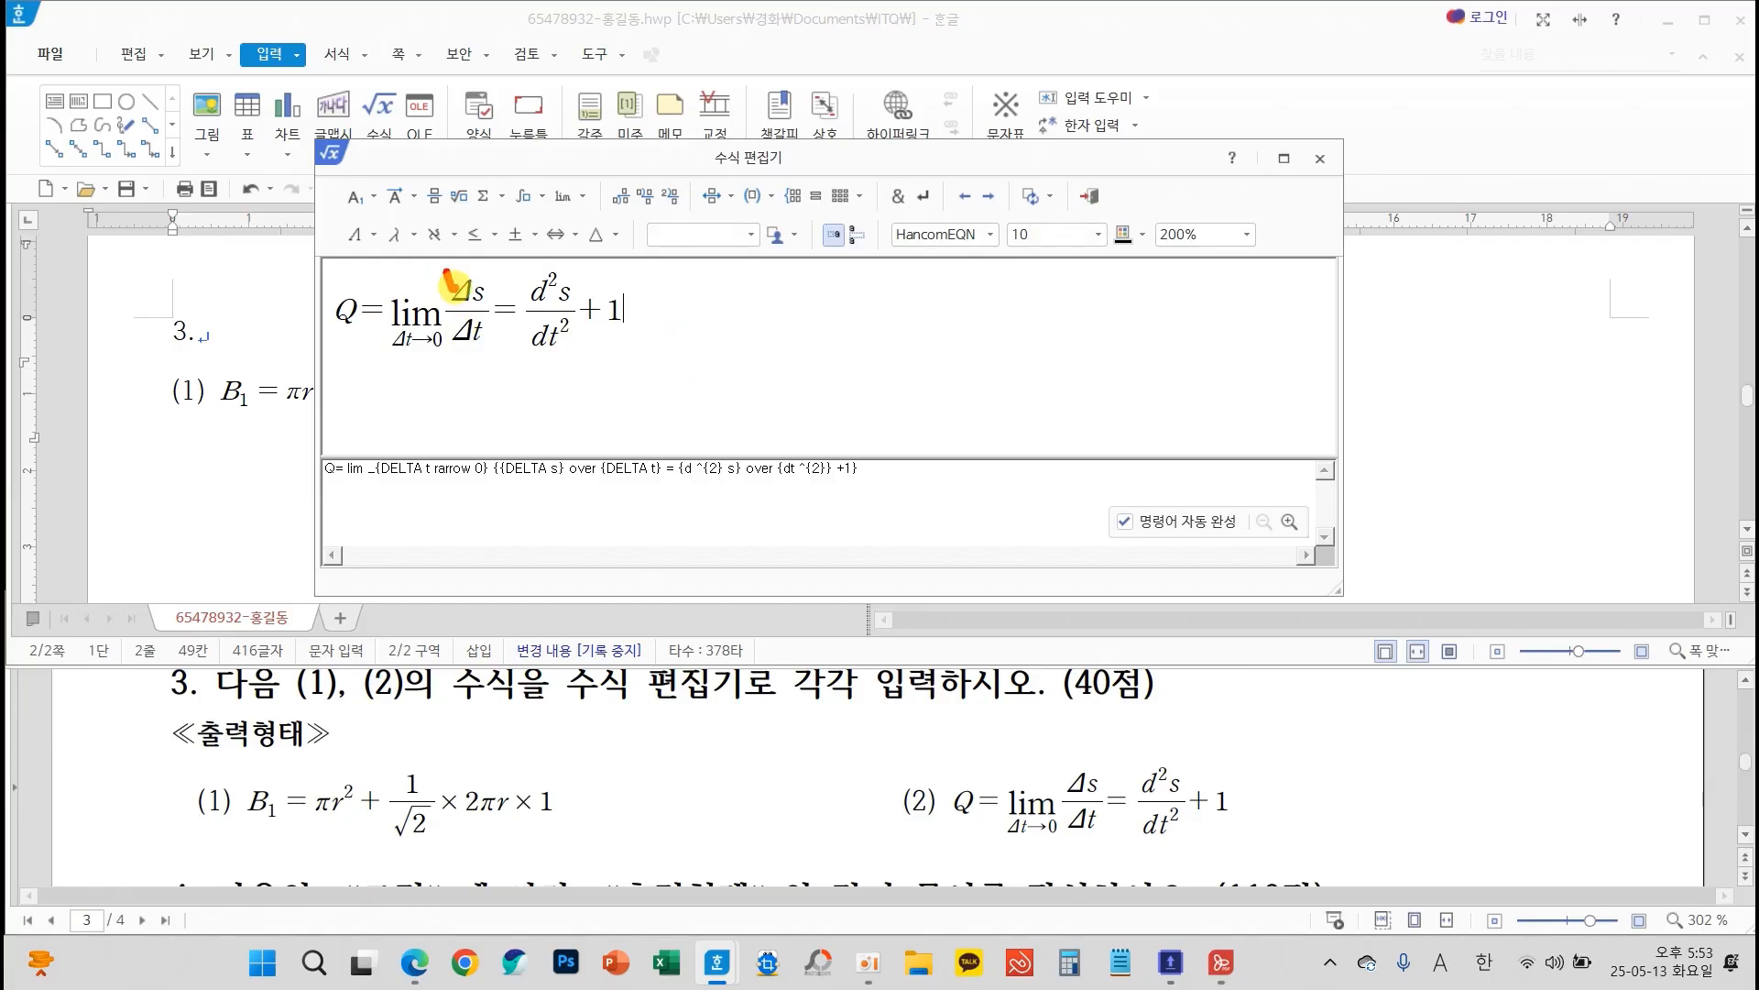
pyautogui.moveTo(447, 273)
pyautogui.mouseDown()
pyautogui.moveTo(456, 293)
pyautogui.moveTo(507, 236)
pyautogui.mouseUp()
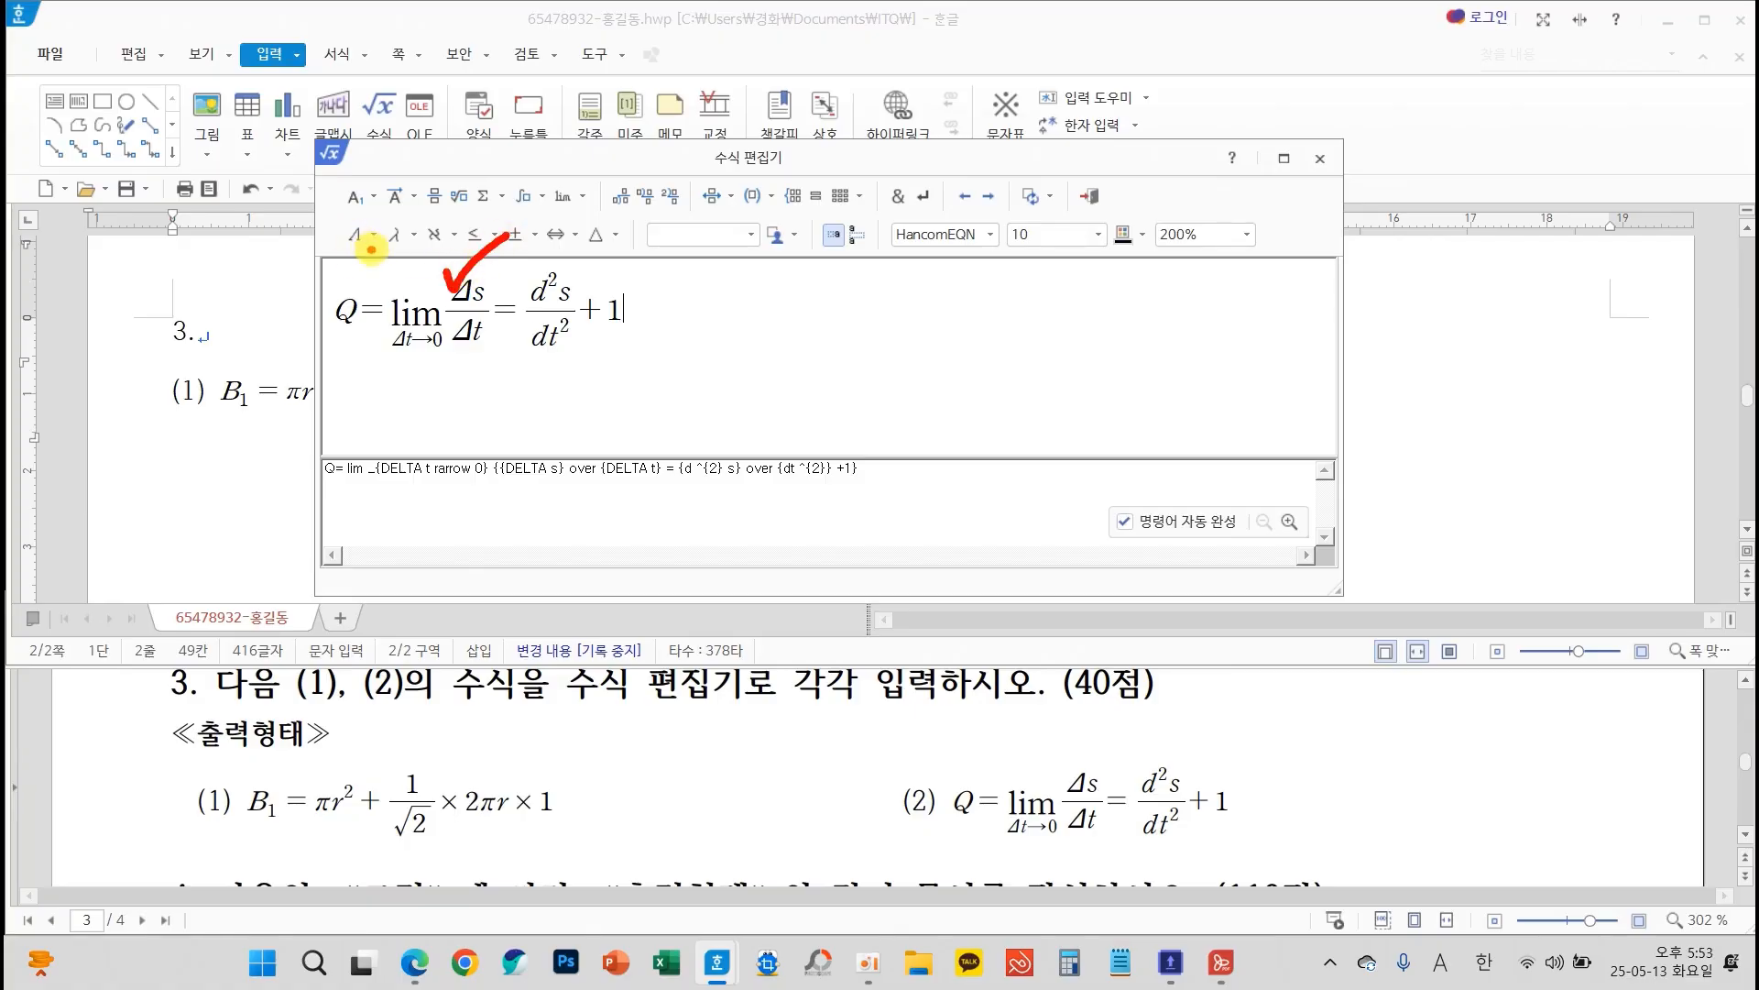
pyautogui.moveTo(371, 247)
pyautogui.mouseDown()
pyautogui.moveTo(316, 209)
pyautogui.moveTo(388, 240)
pyautogui.moveTo(355, 262)
pyautogui.mouseUp()
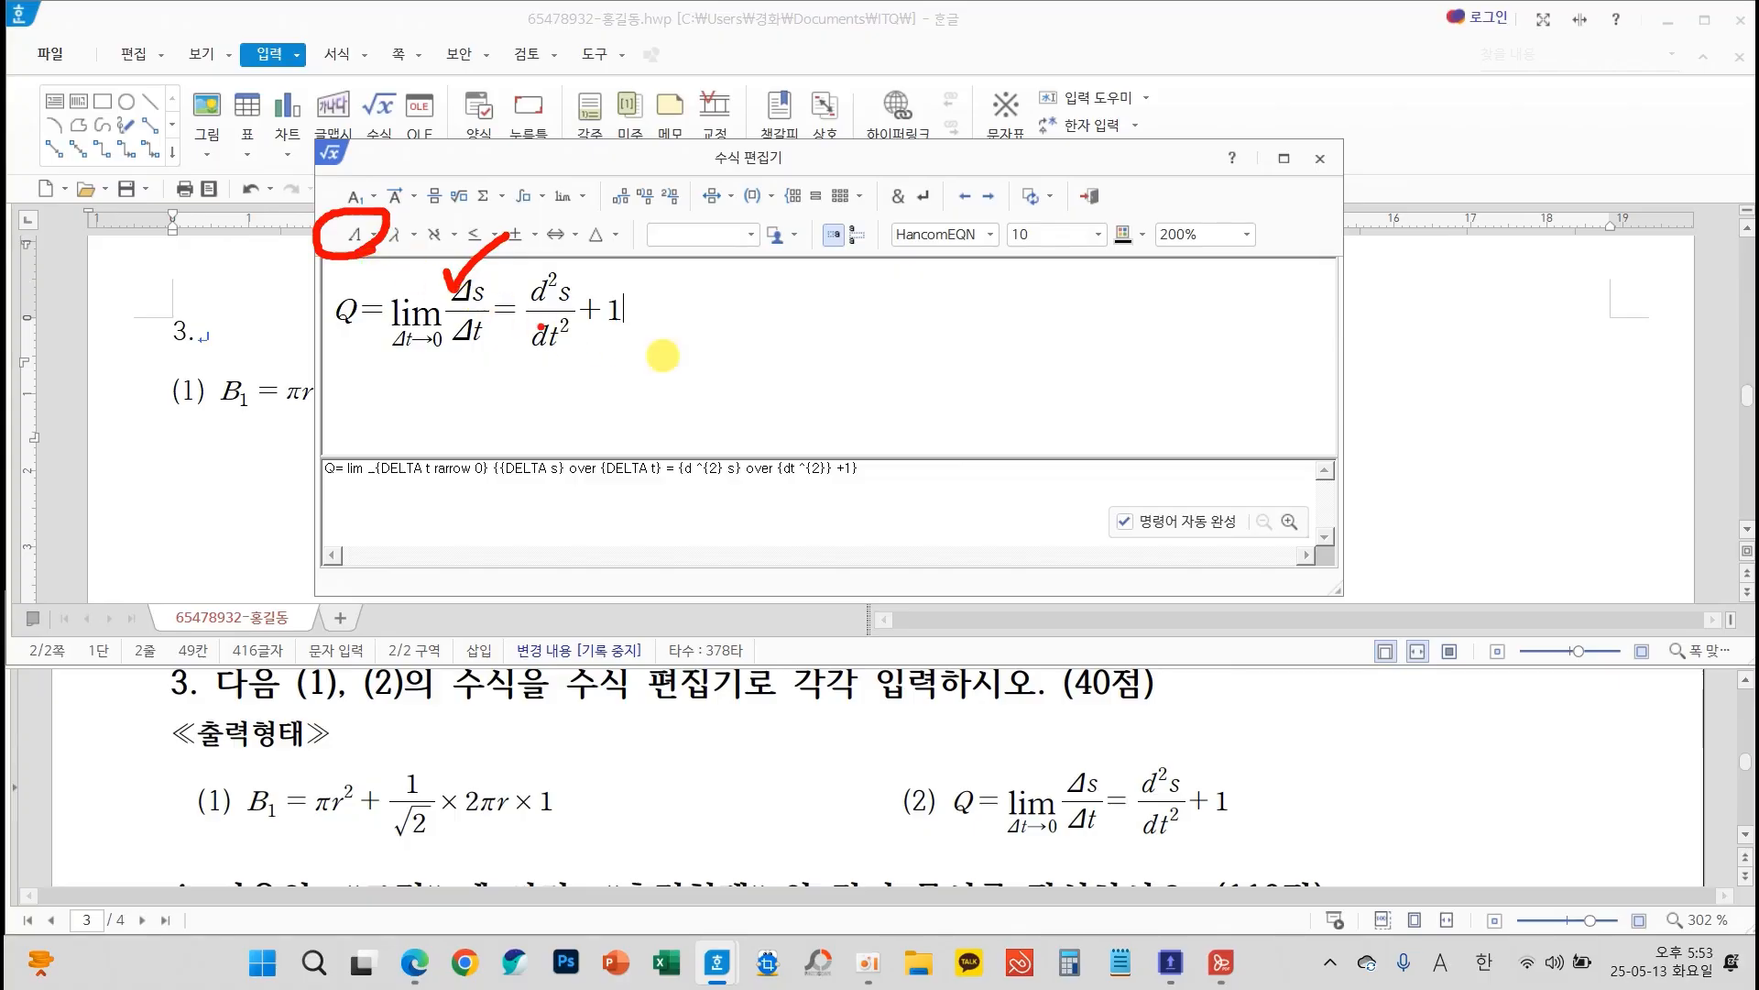
pyautogui.press('Escape')
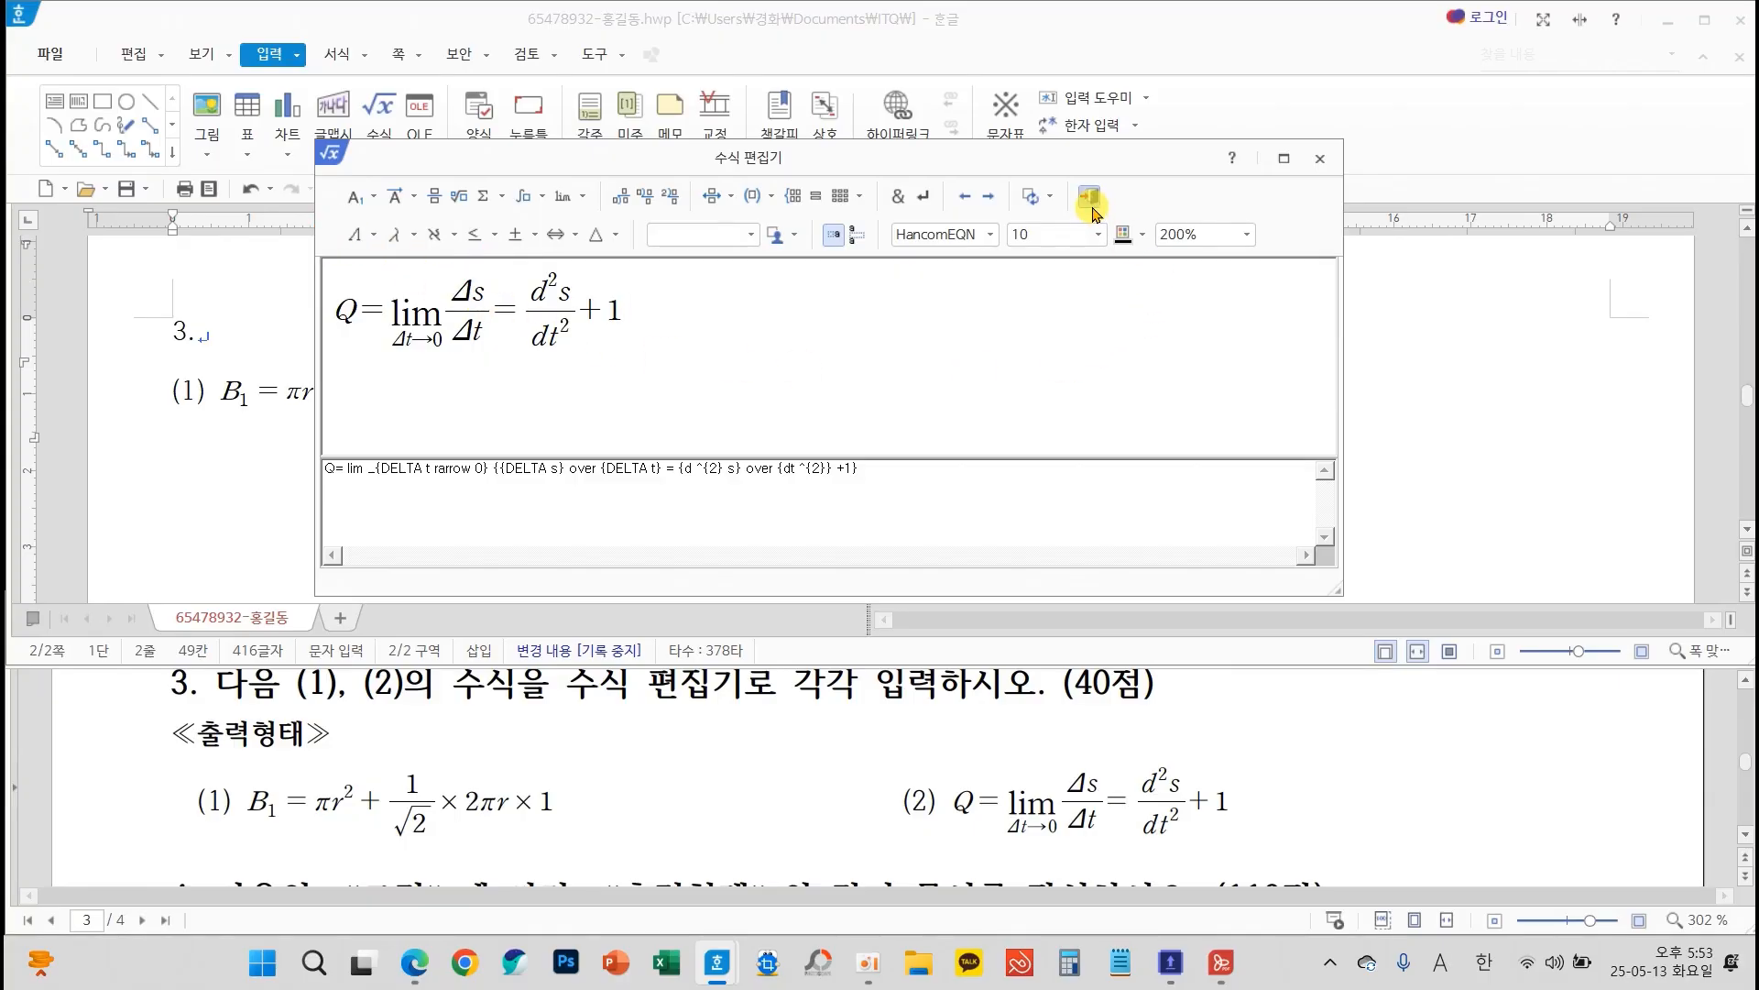
# Insert the finished equation after (2) in the document and add the label "4." three blank lines below, followed by a new line
pyautogui.click(1090, 200)
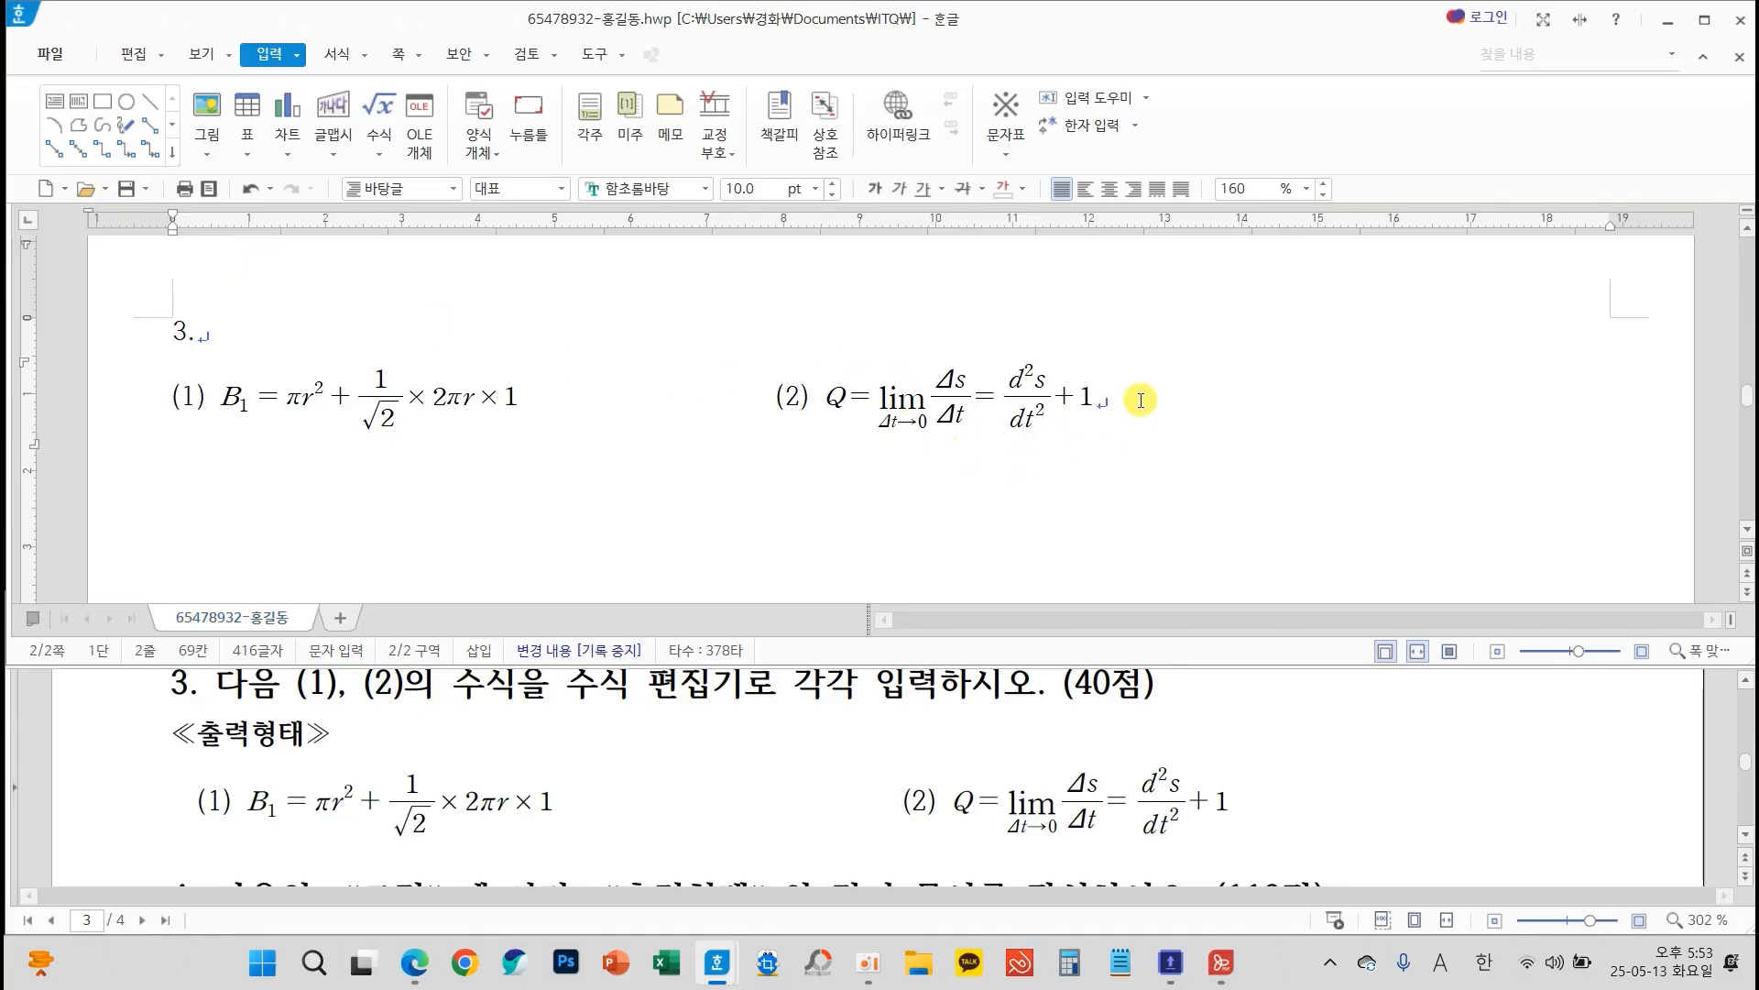
pyautogui.press('Return')
pyautogui.press('Return')
pyautogui.press('Return')
pyautogui.press('Return')
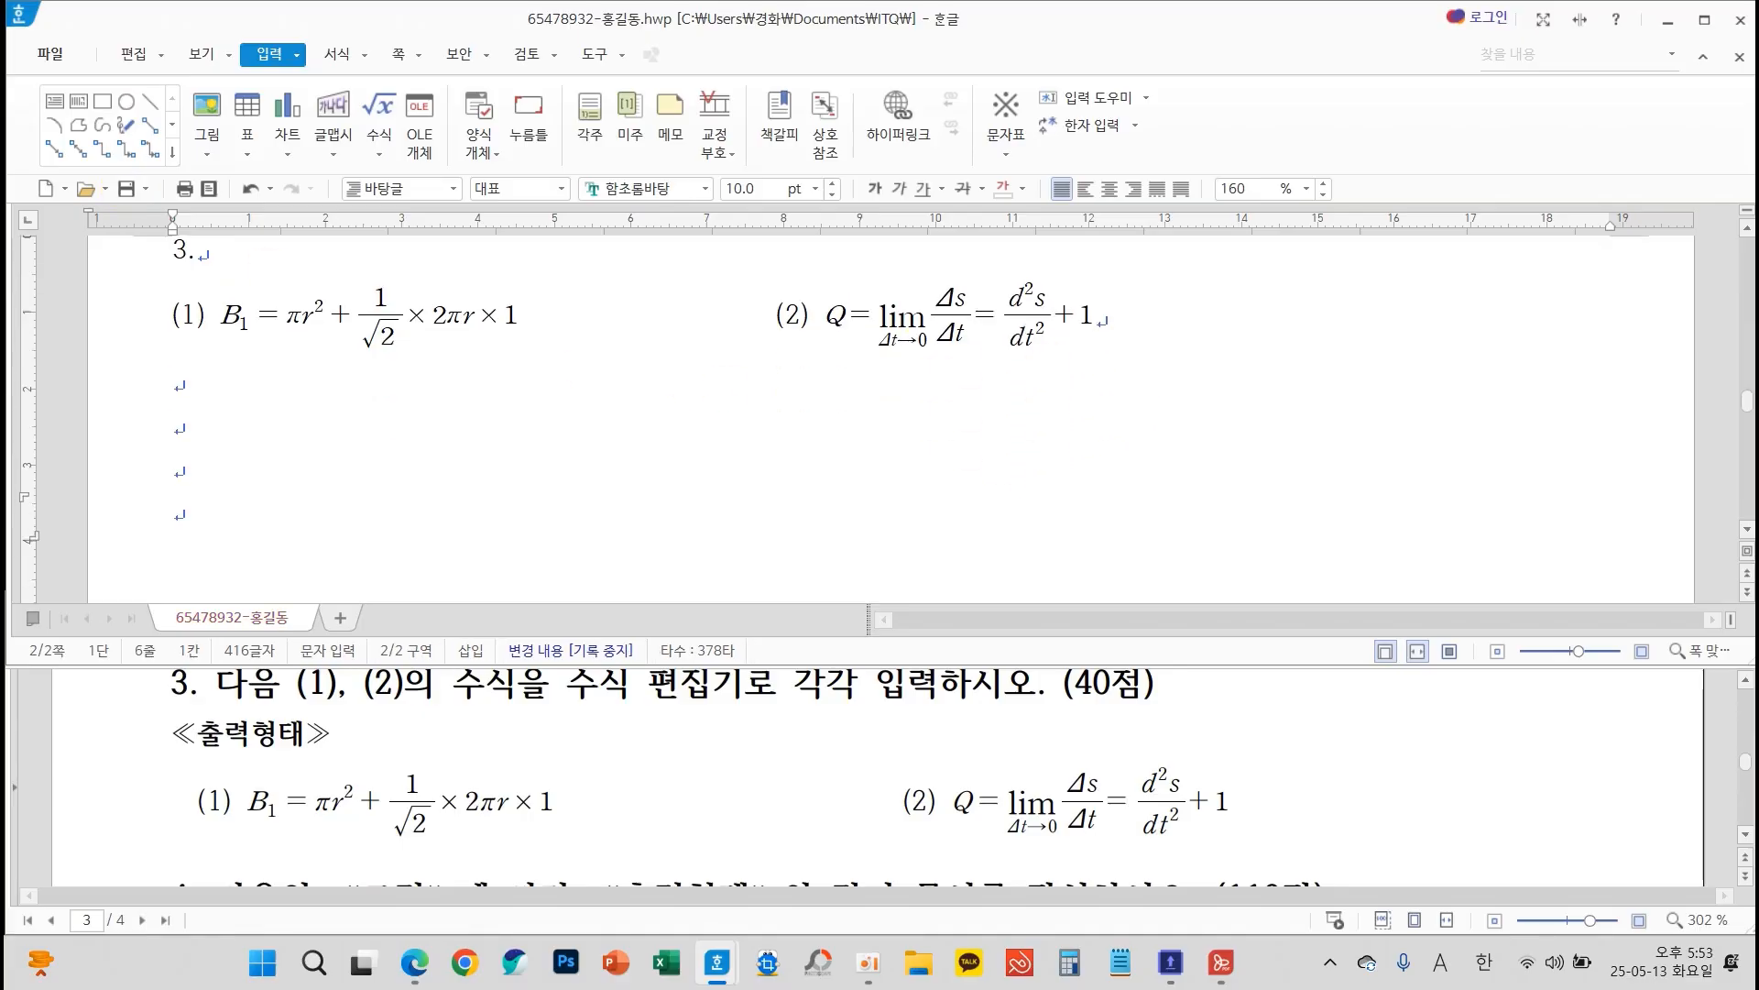
pyautogui.write('4.')
pyautogui.press('Return')
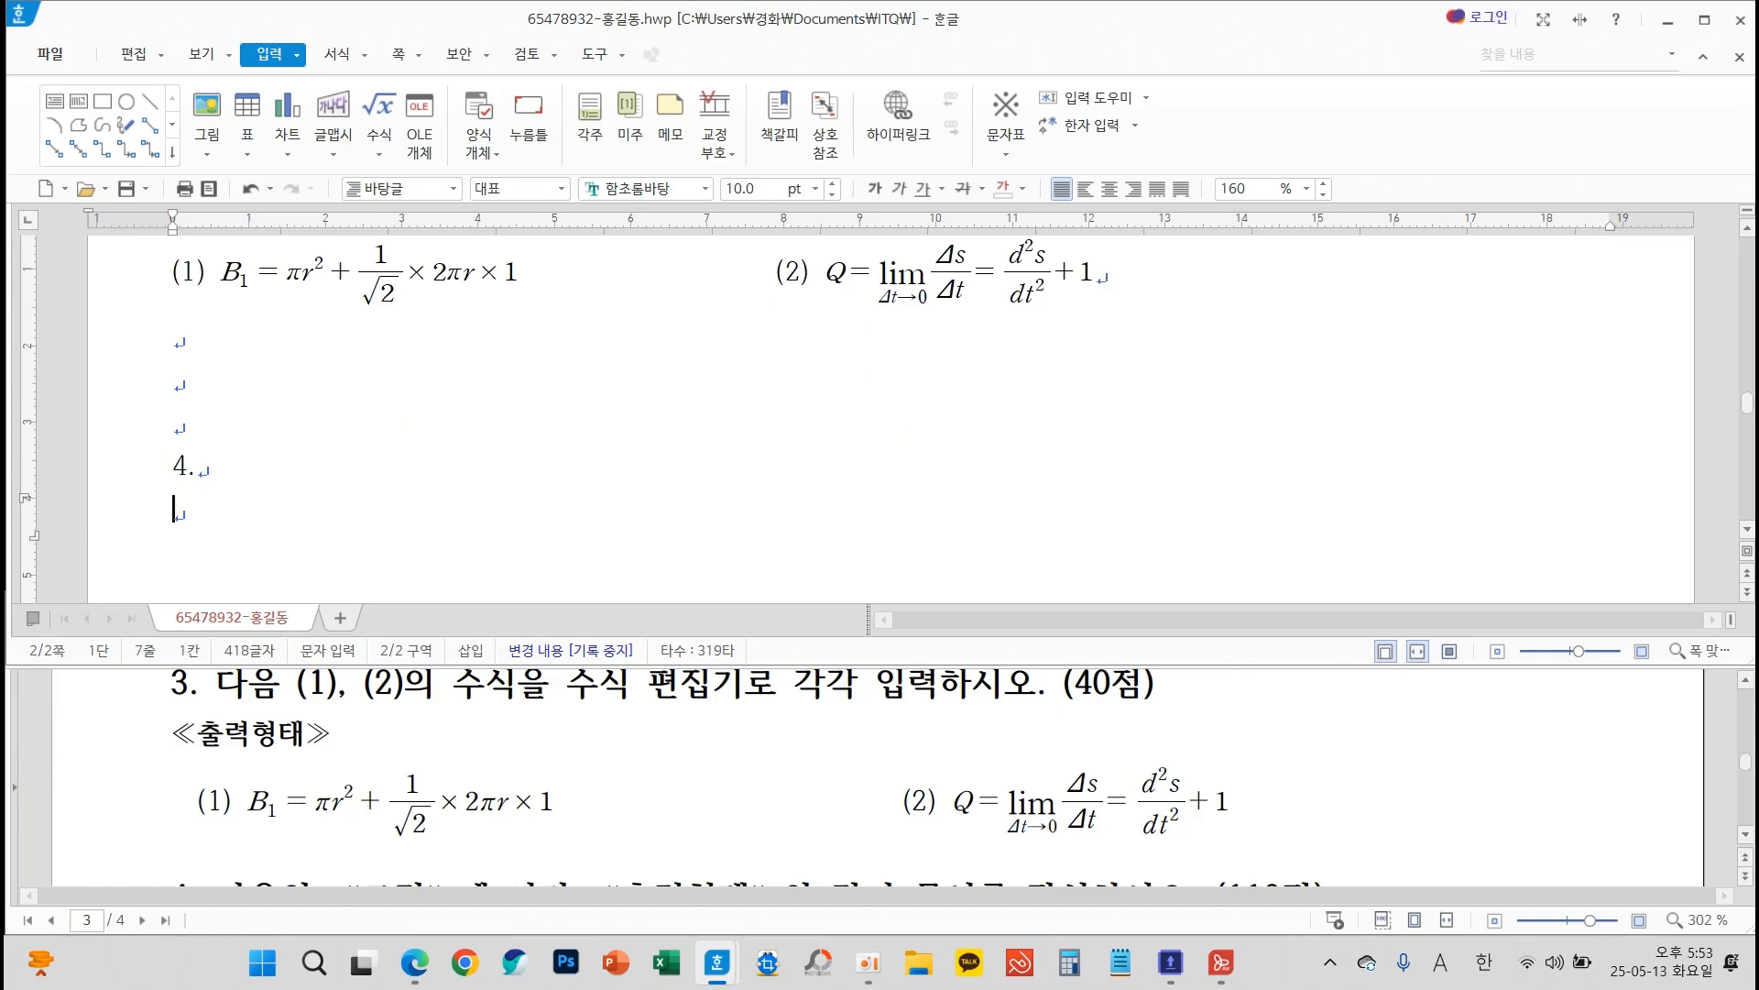
# Read question 4's conditions on the exam sheet about using drawing tools and choosing shape fill colours
pyautogui.scroll(-3, 718, 440)
pyautogui.scroll(2, 719, 440)
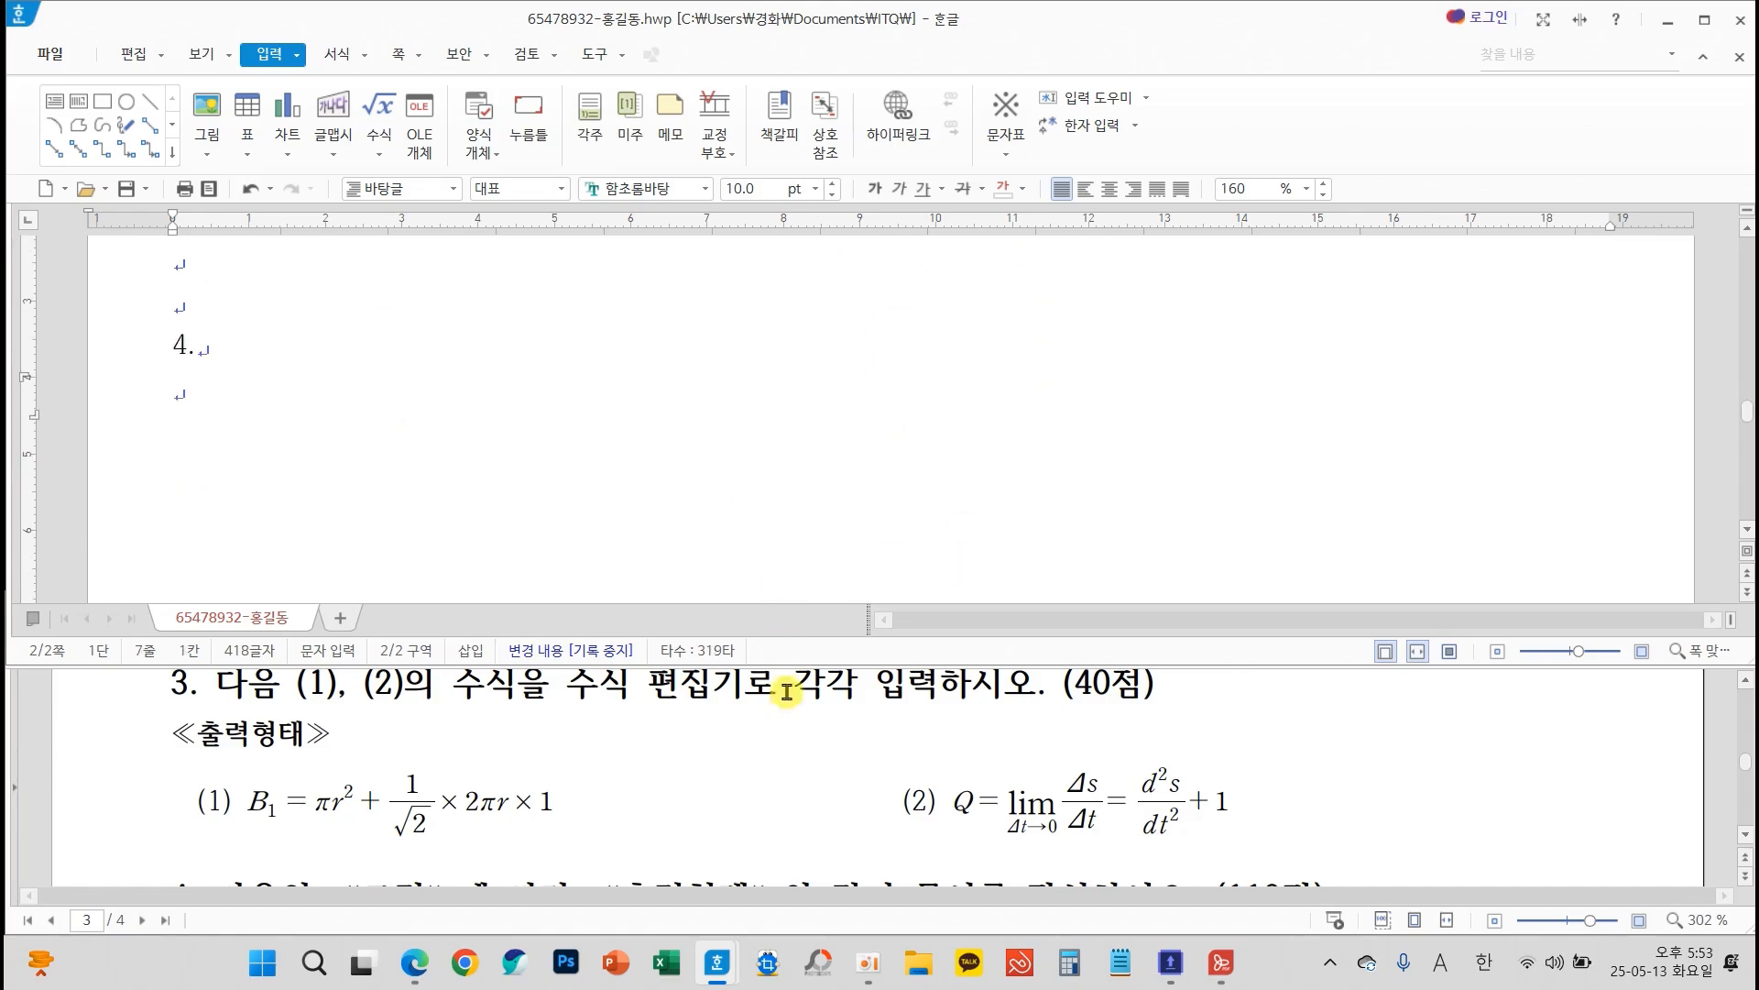
pyautogui.scroll(-5, 787, 691)
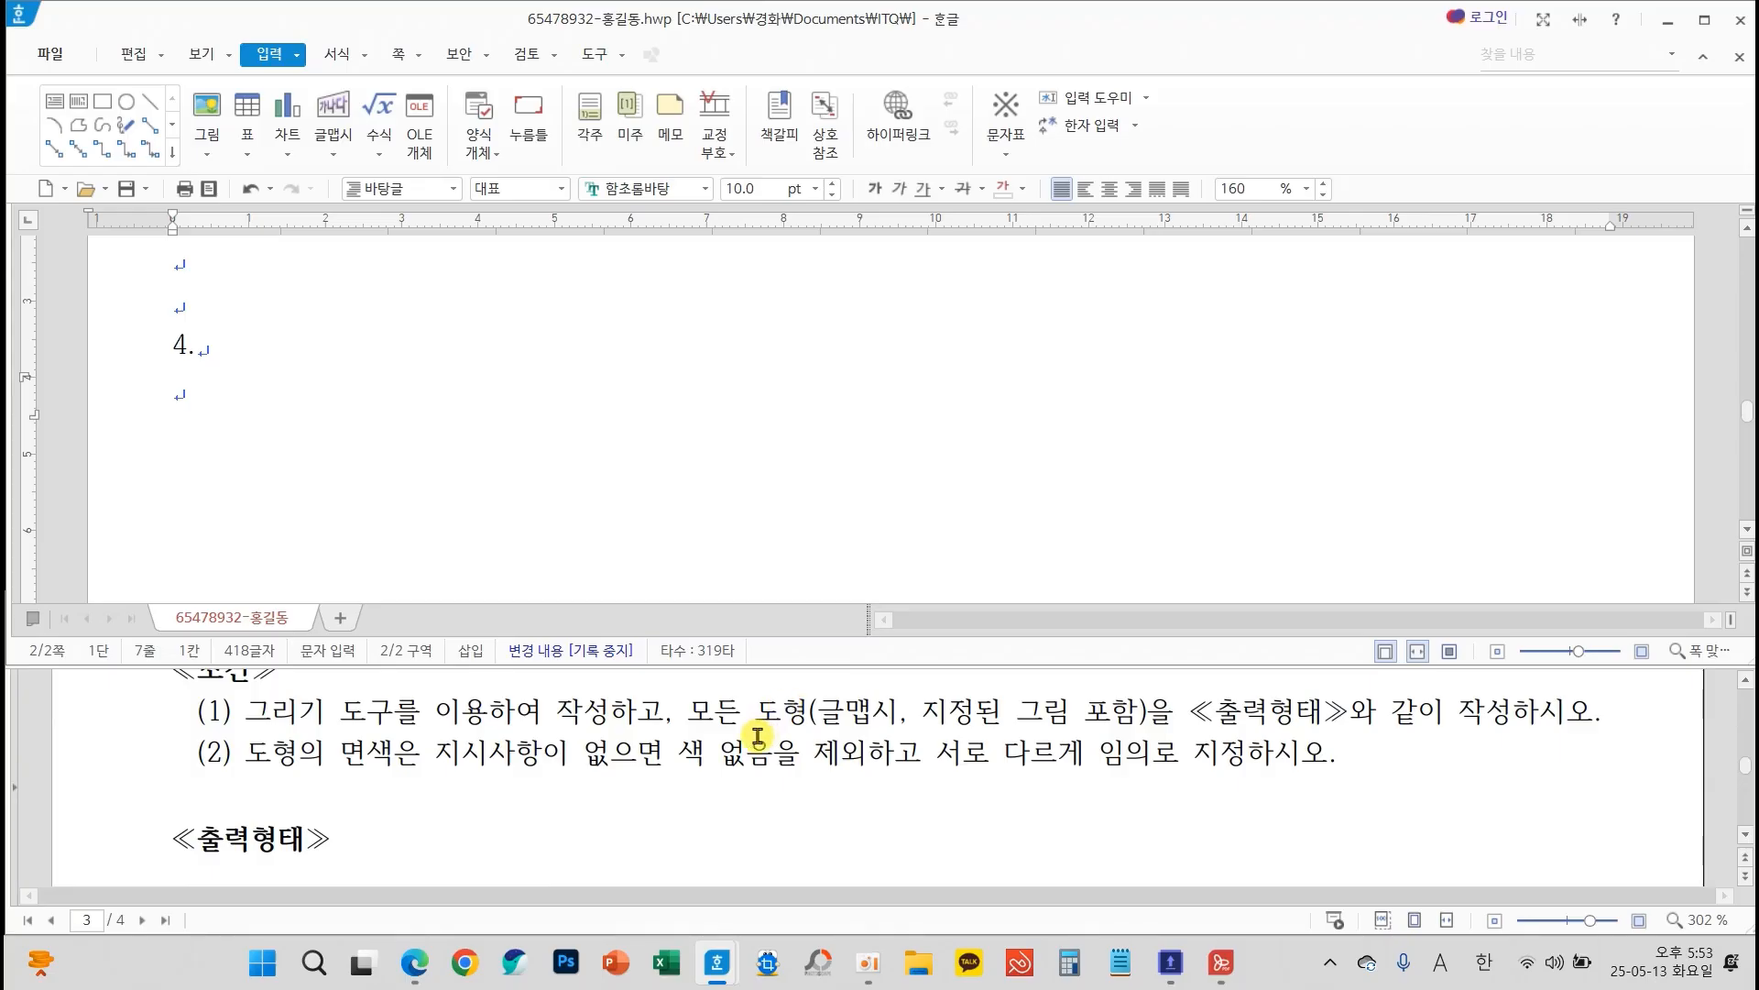
pyautogui.moveTo(222, 733); pyautogui.dragTo(1371, 776)
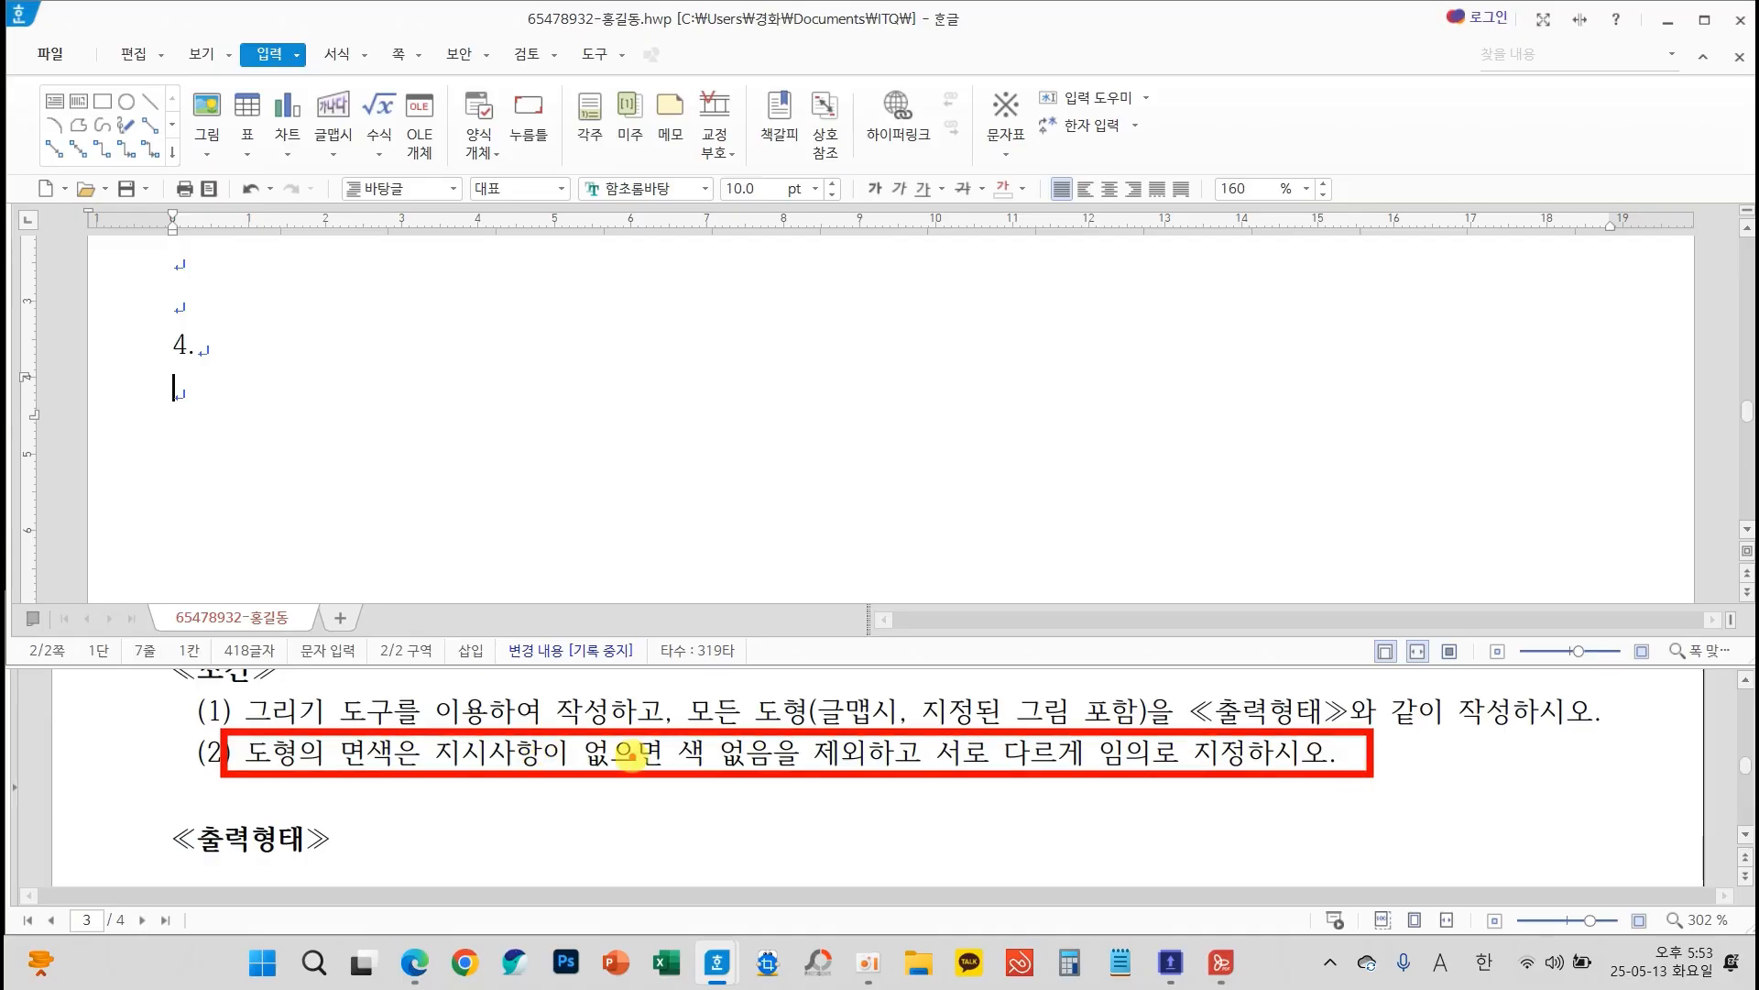
pyautogui.moveTo(759, 700)
pyautogui.mouseDown()
pyautogui.moveTo(786, 733)
pyautogui.moveTo(830, 671)
pyautogui.mouseUp()
pyautogui.moveTo(996, 700)
pyautogui.mouseDown()
pyautogui.moveTo(1004, 725)
pyautogui.moveTo(1113, 658)
pyautogui.mouseUp()
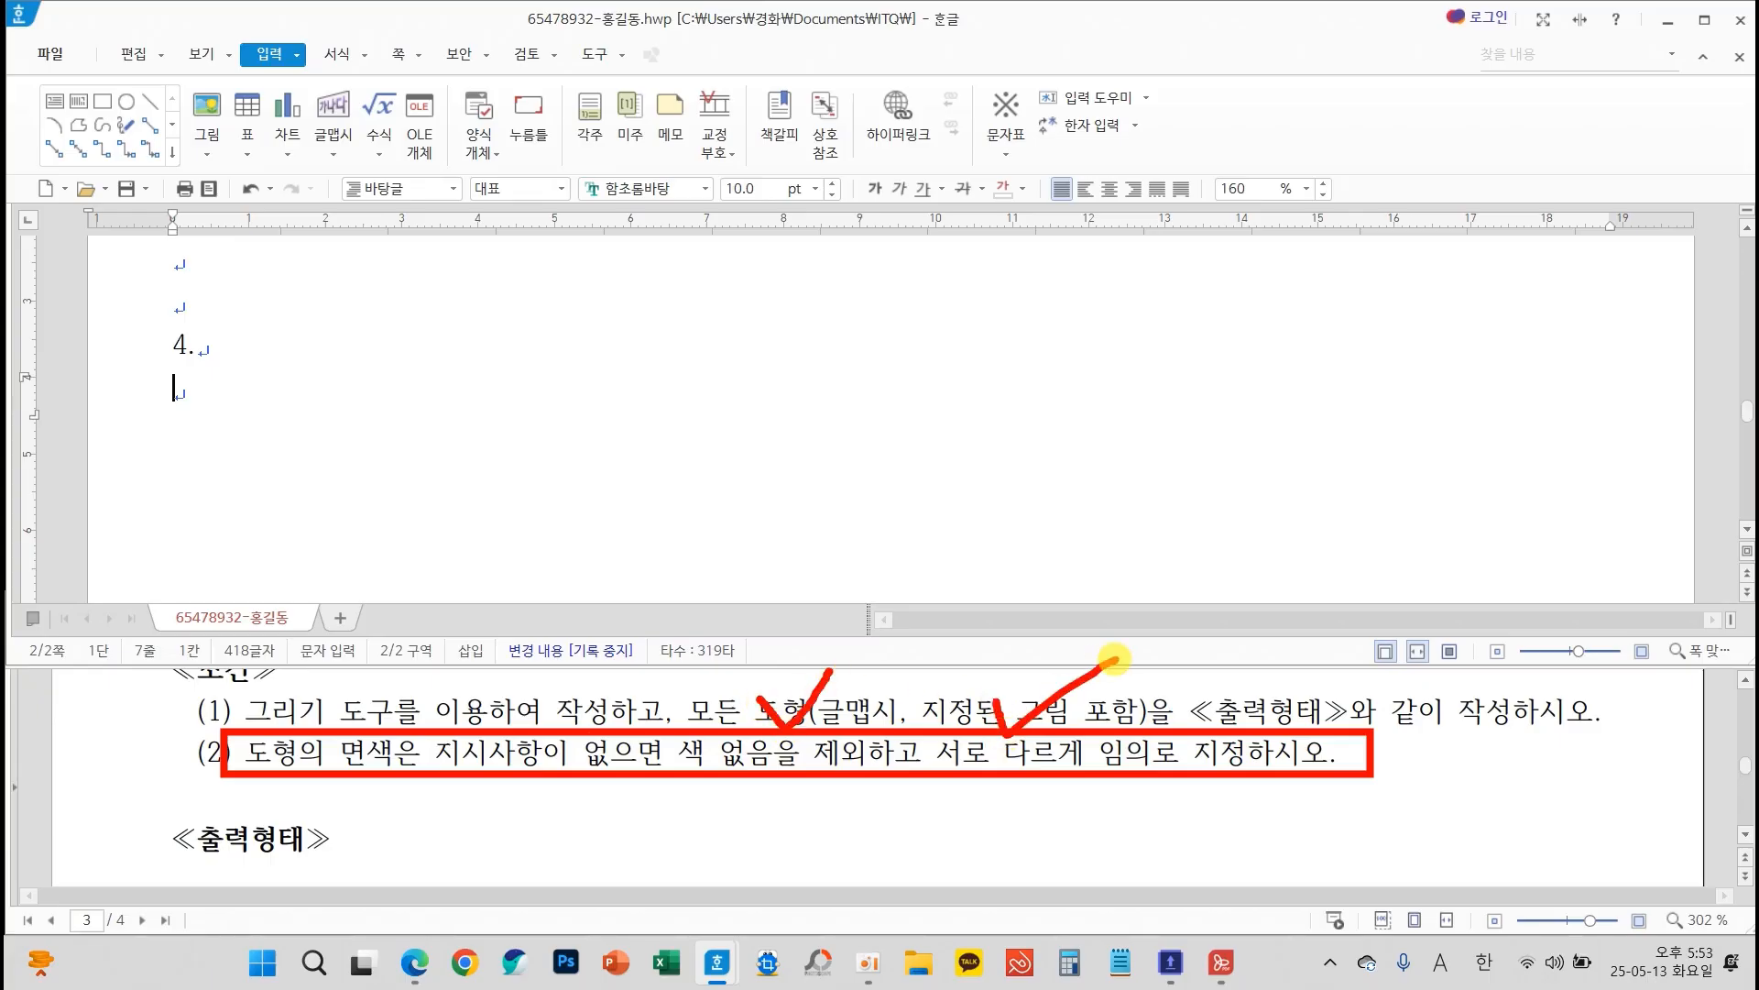
pyautogui.press('Escape')
# Examine question 4's sample drawing and its callouts for the sizes, fills, fonts, picture and word-art settings of each shape
pyautogui.scroll(-1, 757, 752)
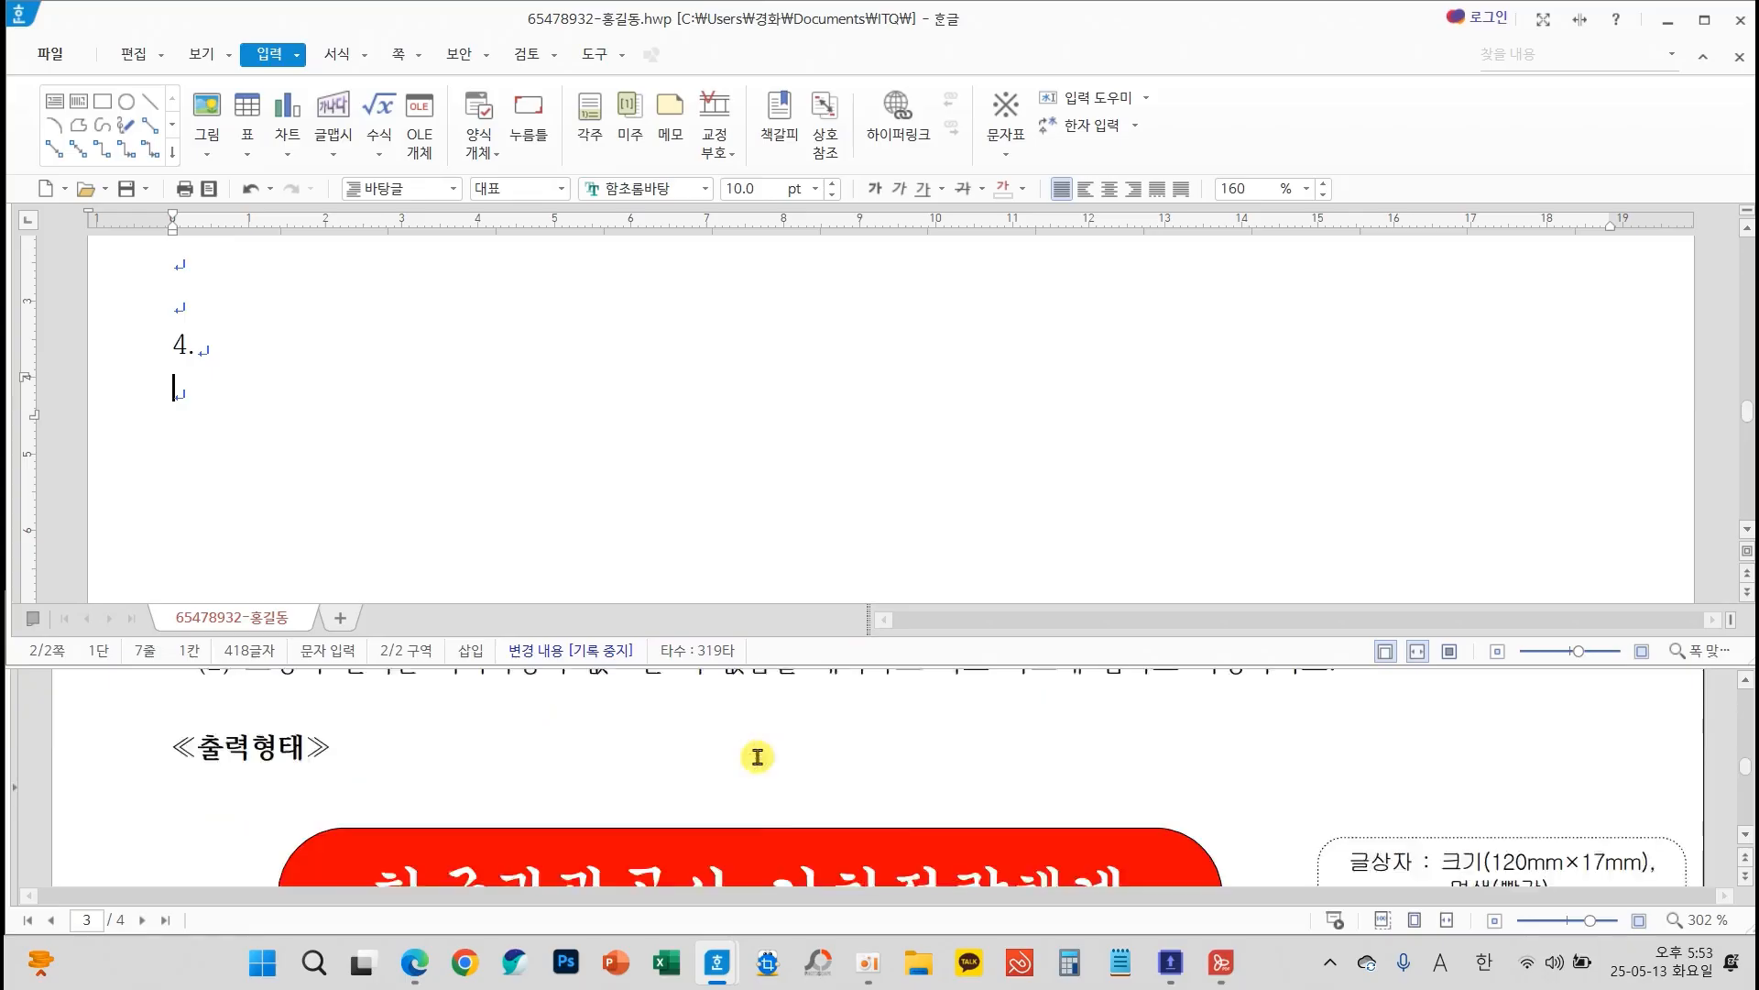
pyautogui.scroll(-3, 757, 756)
pyautogui.scroll(-8, 757, 759)
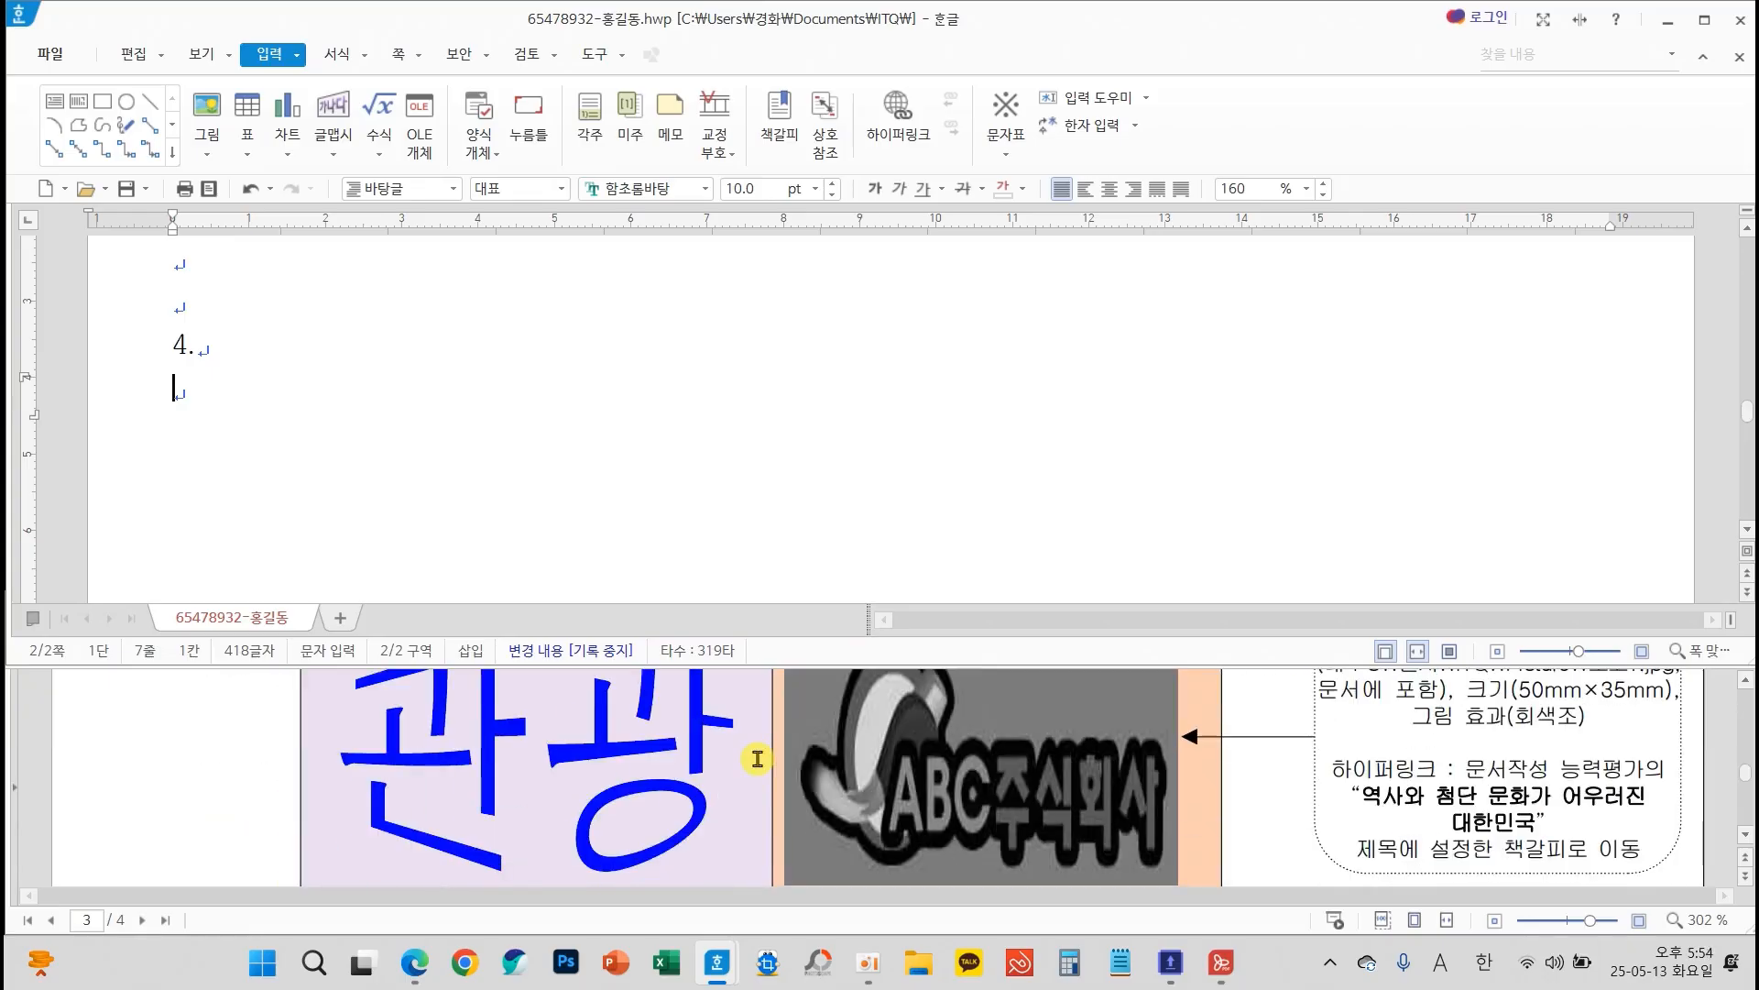
pyautogui.scroll(-3, 779, 752)
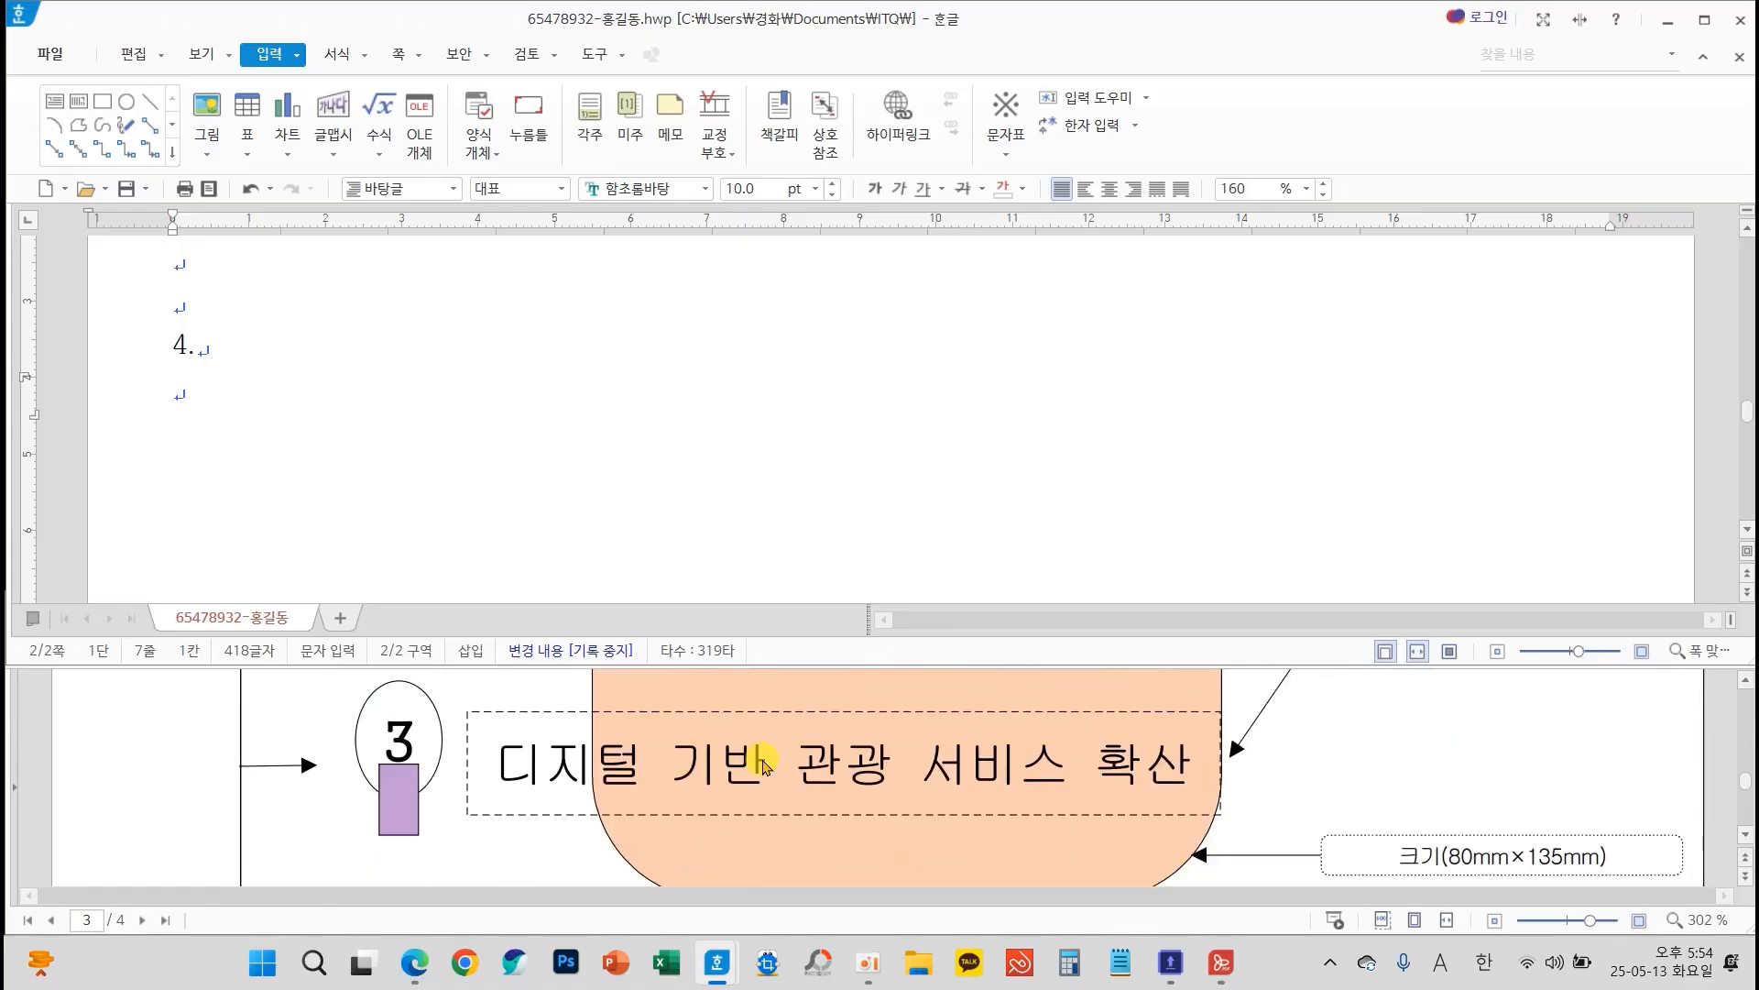
pyautogui.scroll(4, 943, 785)
pyautogui.scroll(10, 946, 786)
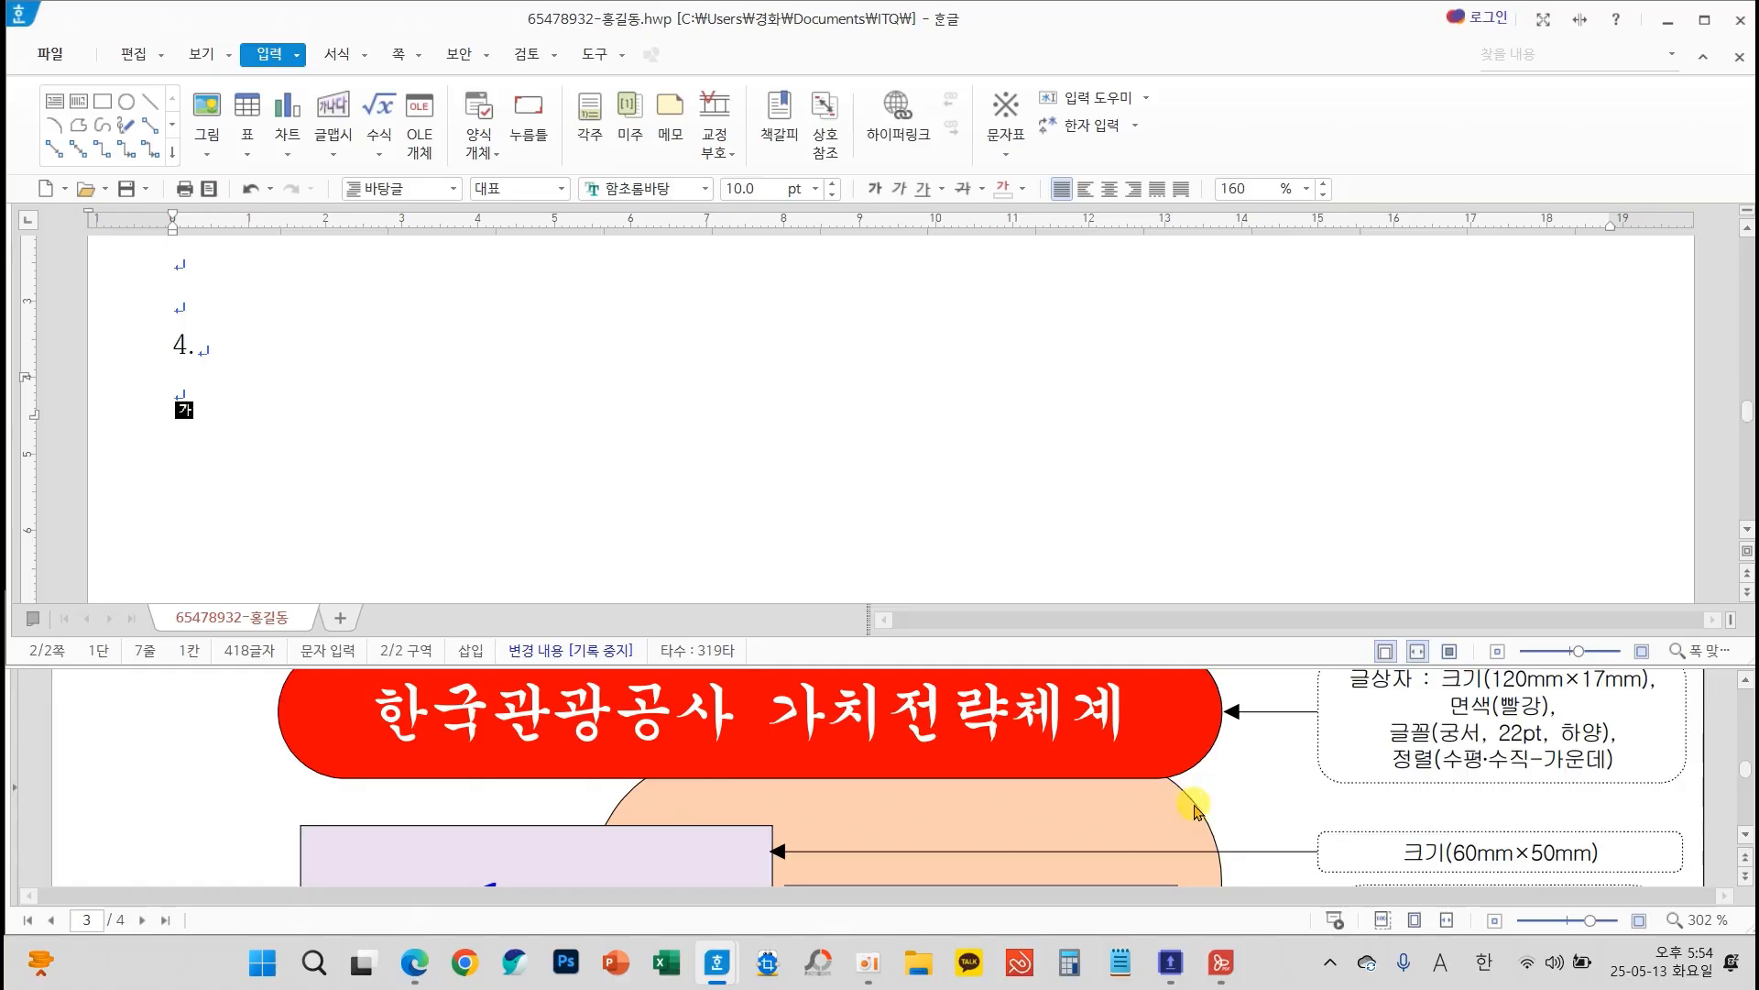
pyautogui.scroll(-3, 1182, 810)
pyautogui.scroll(-8, 1188, 810)
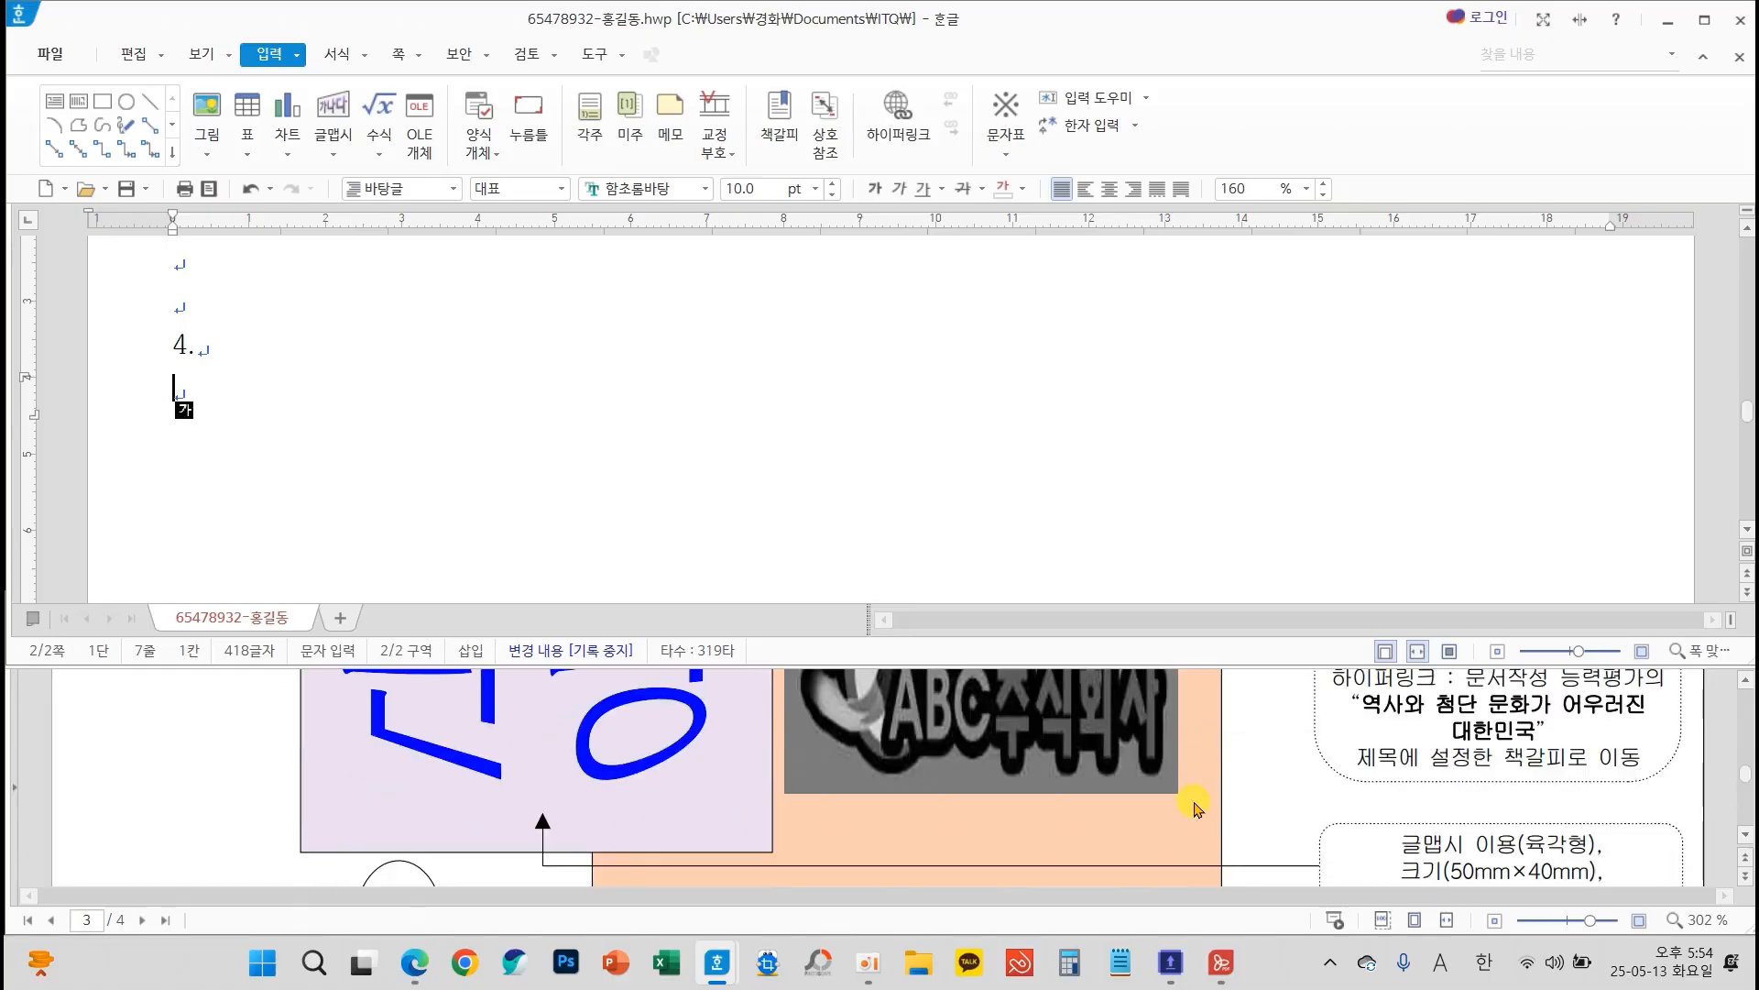
pyautogui.scroll(-1, 1200, 810)
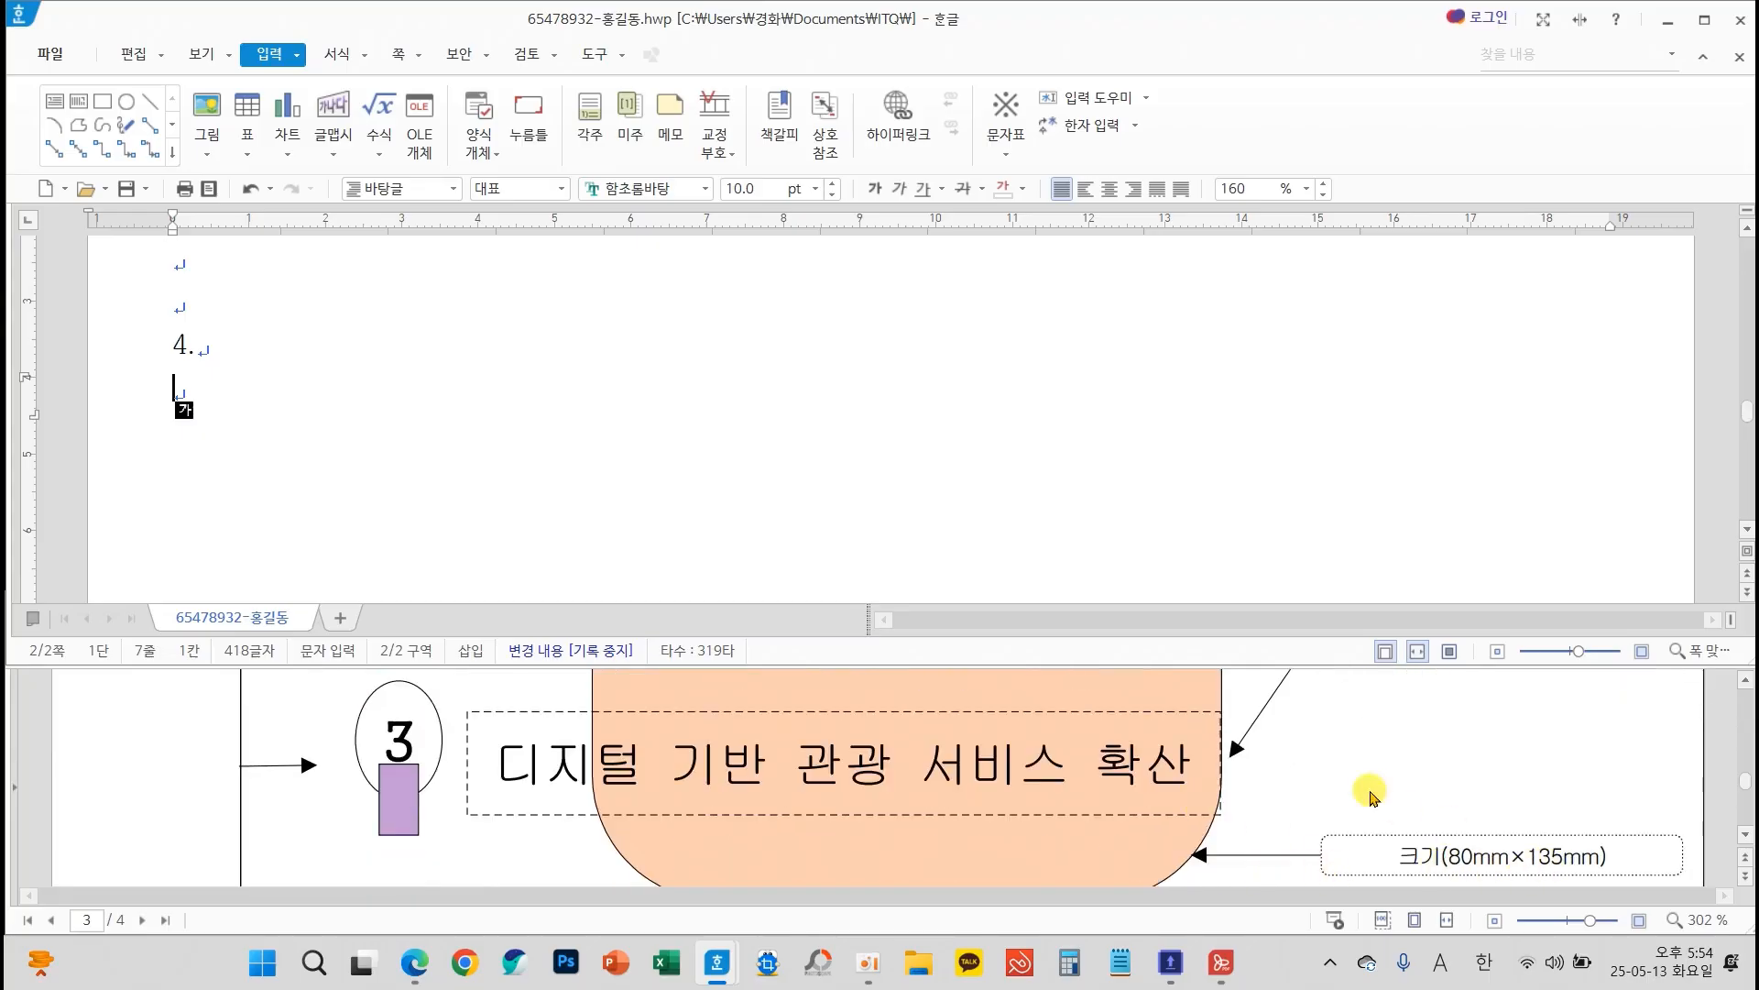
pyautogui.scroll(-3, 757, 506)
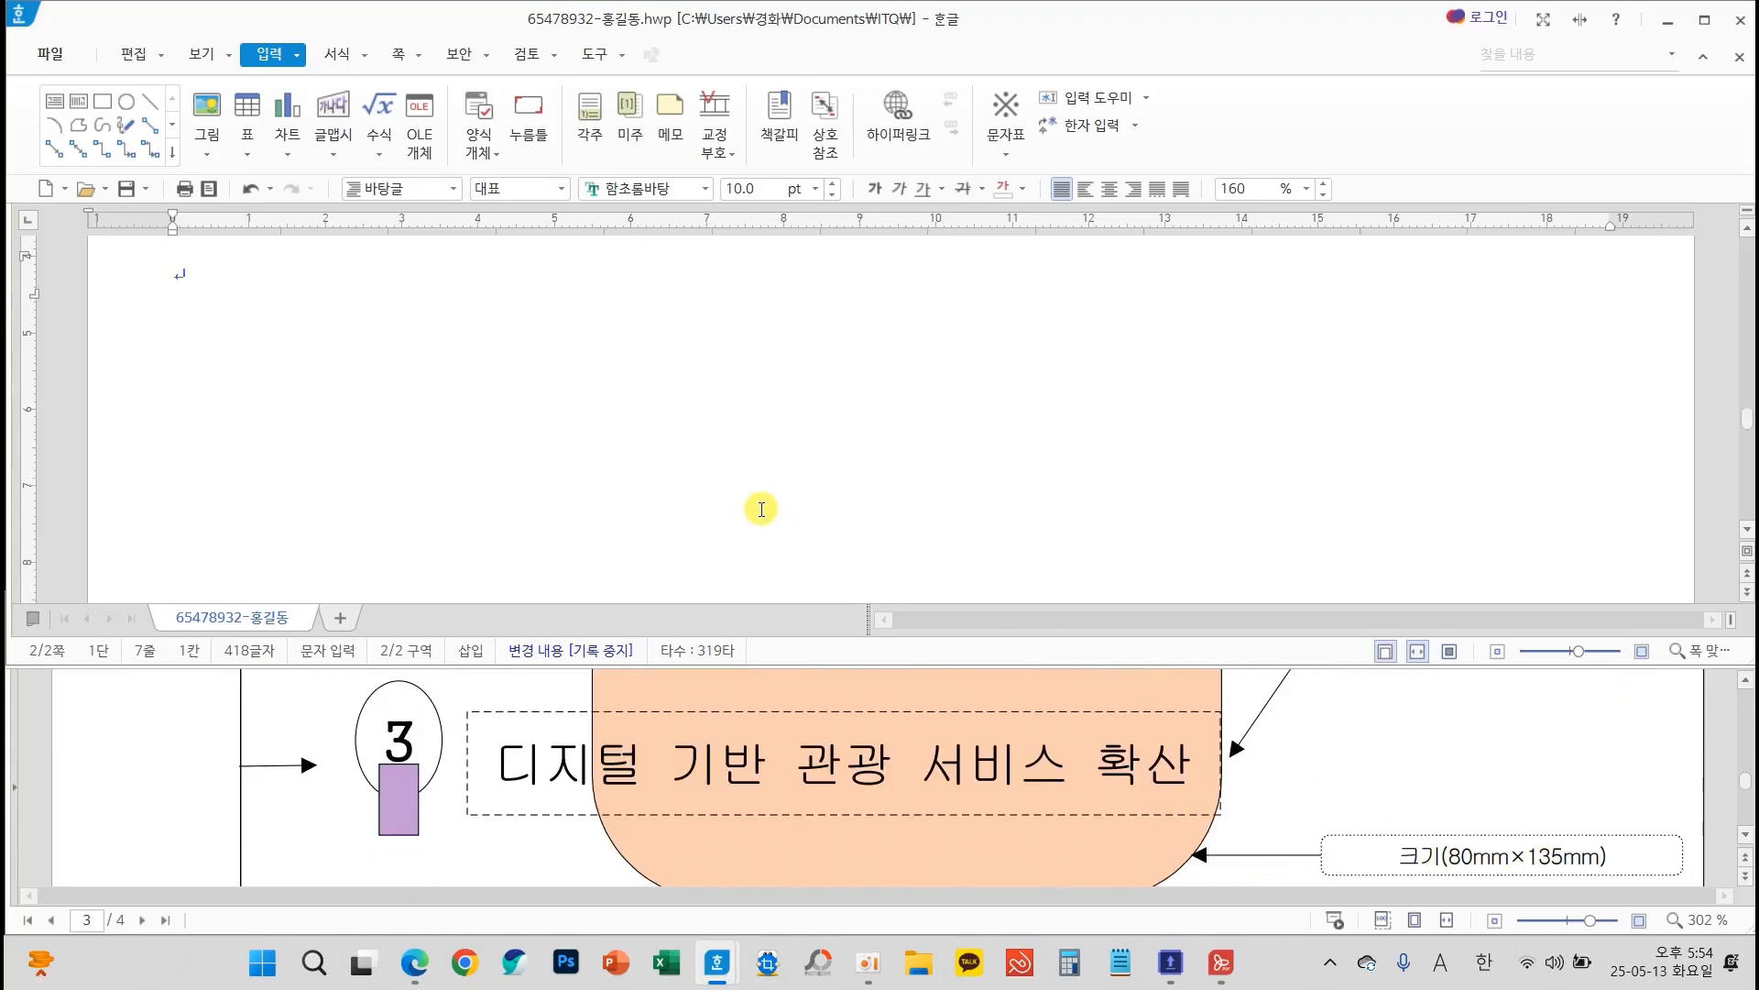
pyautogui.scroll(3, 761, 509)
pyautogui.moveTo(642, 823)
pyautogui.mouseDown()
pyautogui.moveTo(545, 861)
pyautogui.moveTo(710, 857)
pyautogui.moveTo(654, 822)
pyautogui.mouseUp()
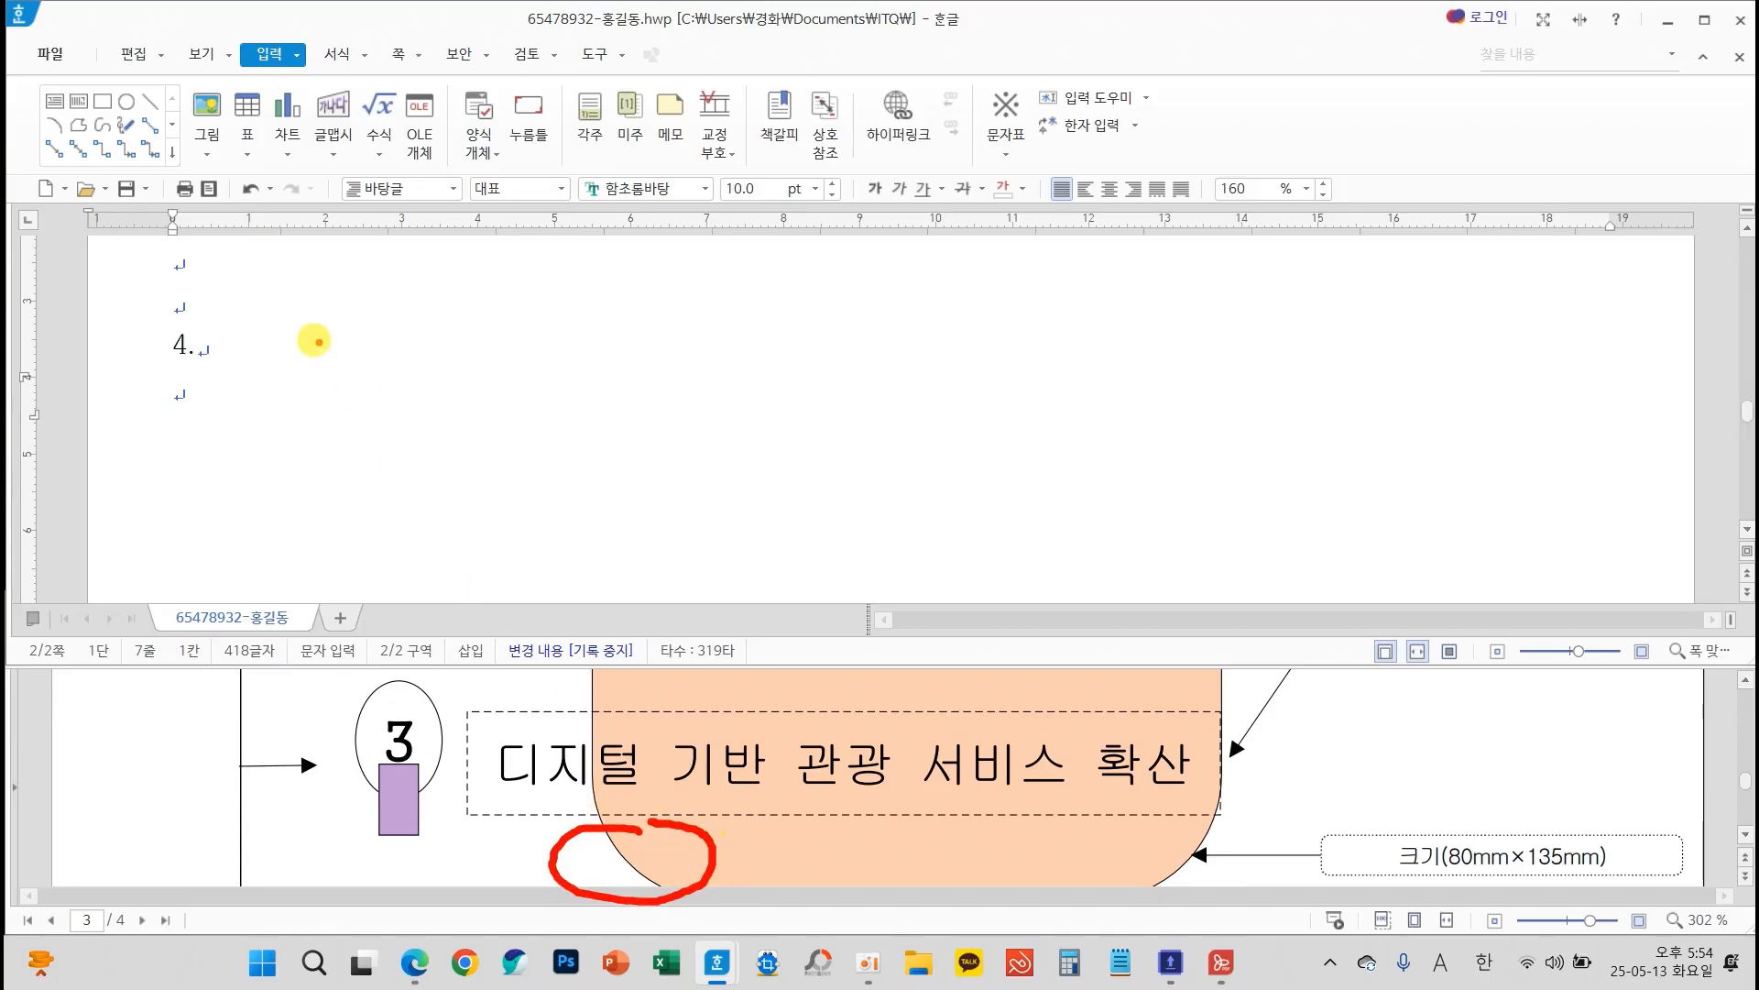
# Draw a rectangle about 29 mm wide and 20 mm high below and beside the "4." label
pyautogui.click(101, 99)
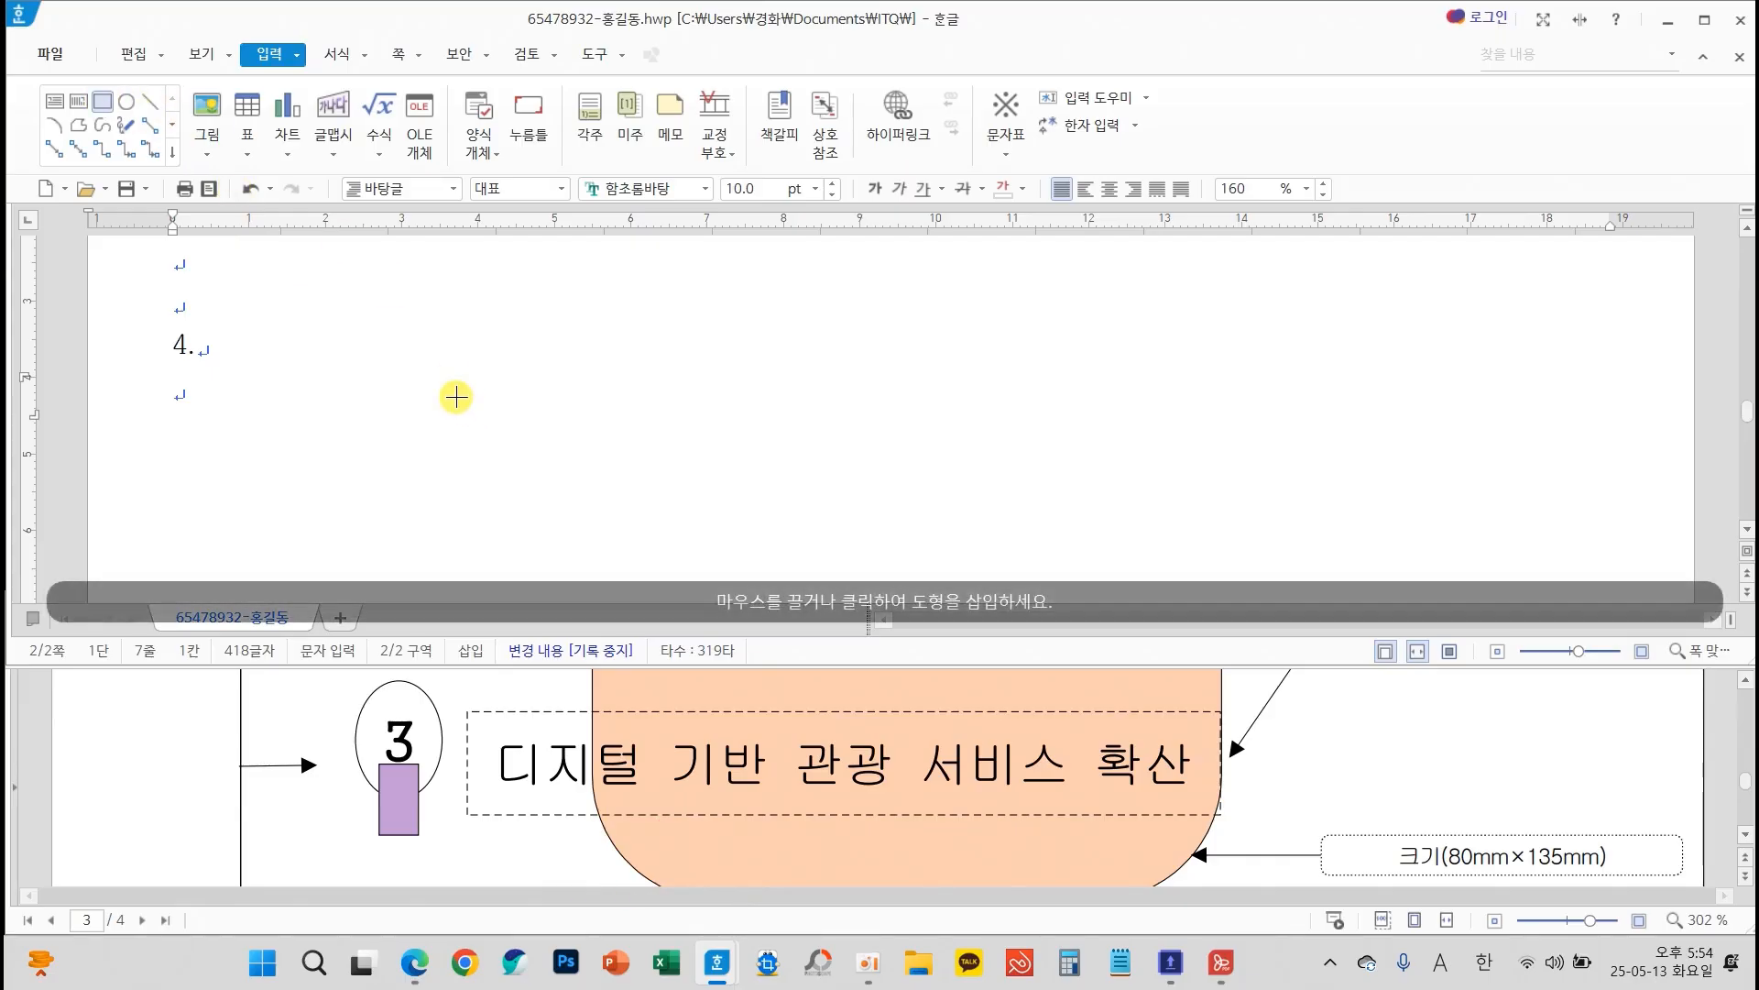
pyautogui.moveTo(416, 366); pyautogui.dragTo(639, 523)
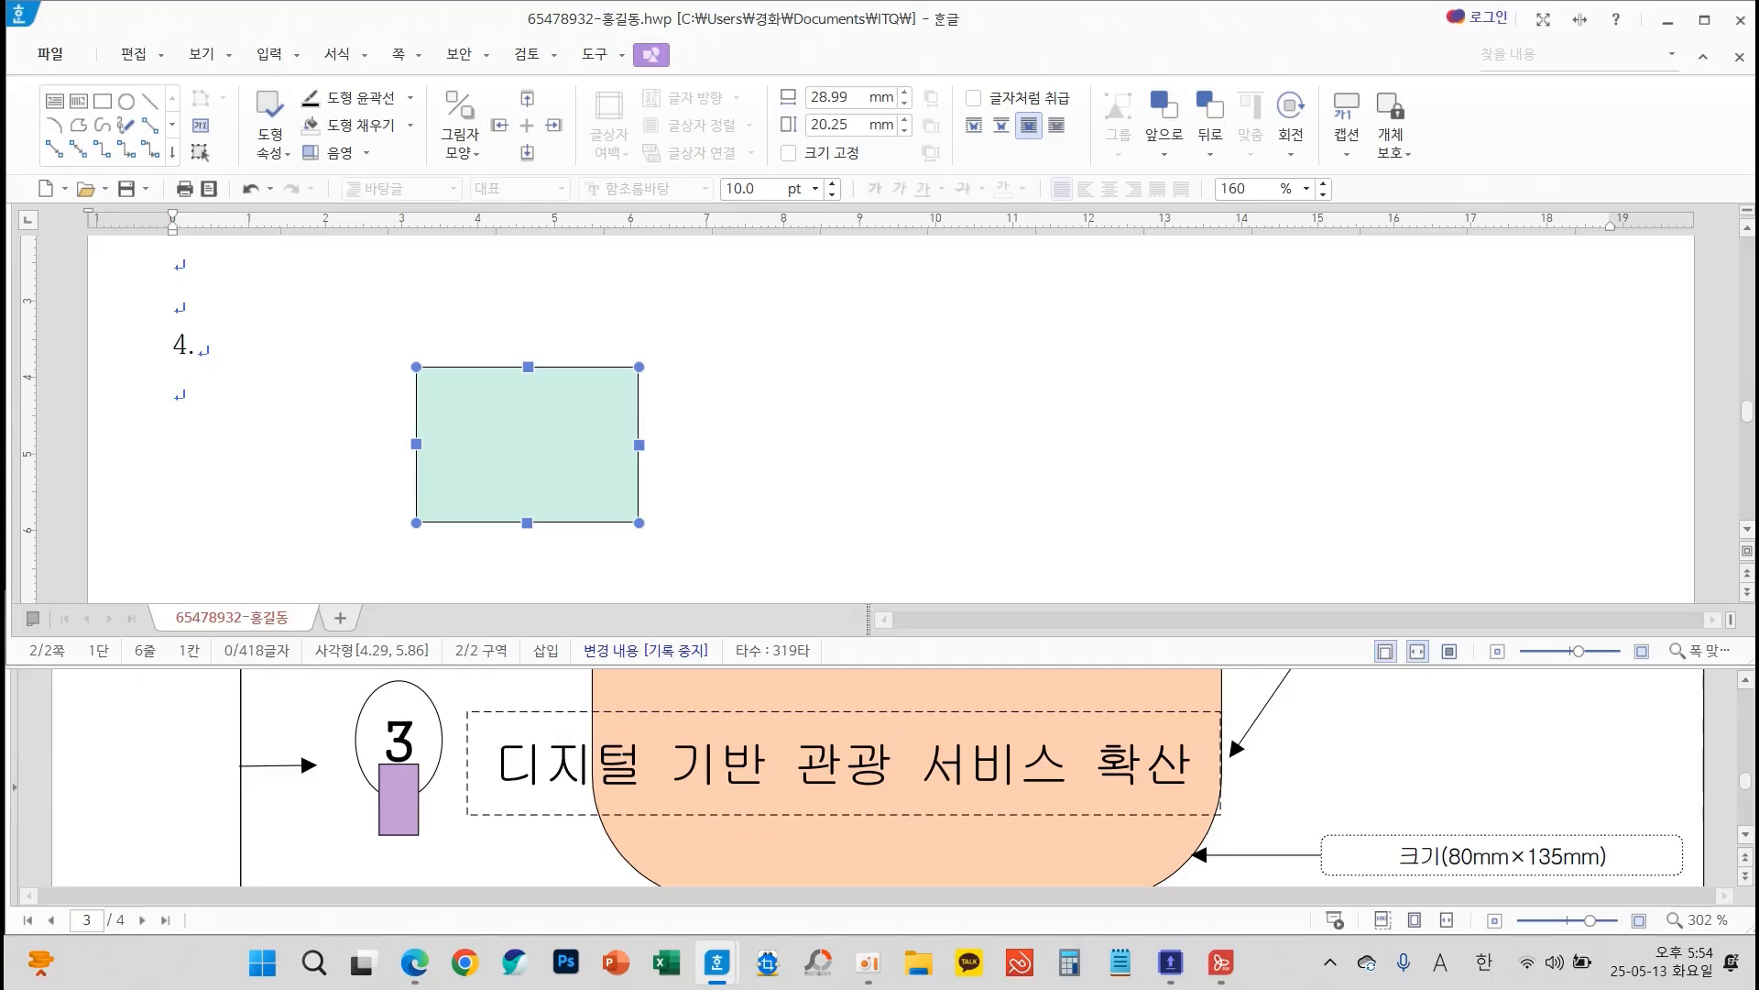
pyautogui.moveTo(502, 454); pyautogui.dragTo(607, 495)
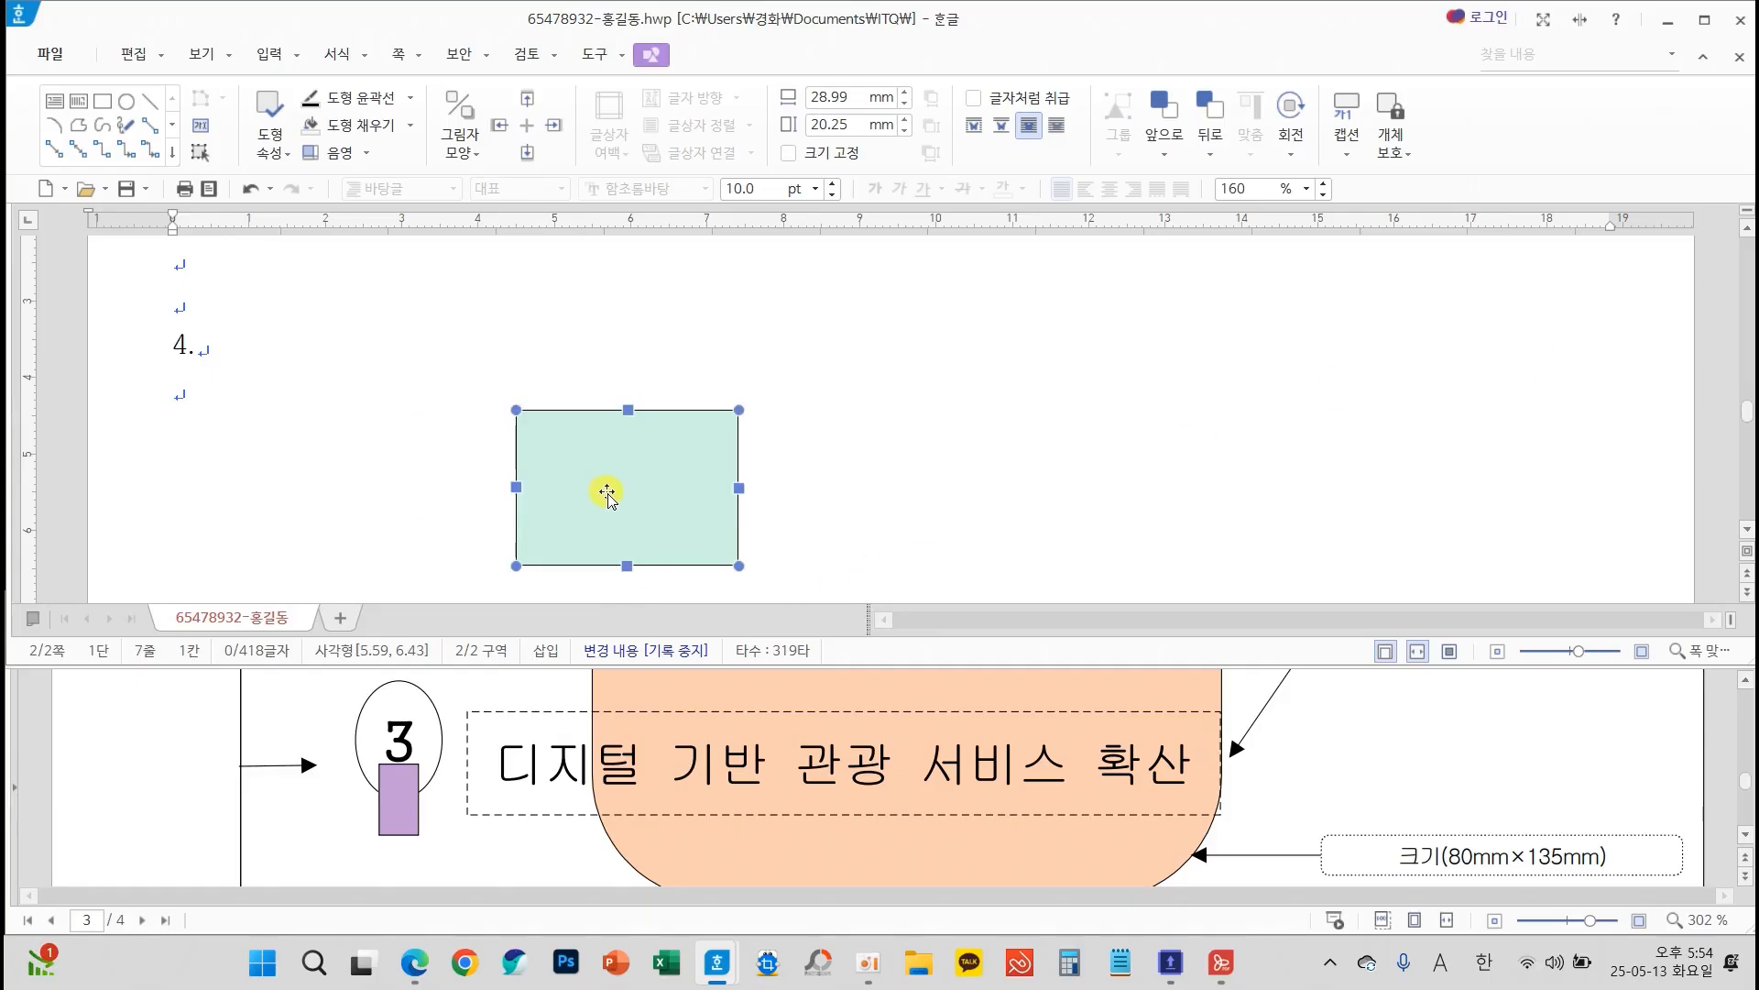
# Set the rectangle's width to 80 mm and height to 135 mm, and fix its size (크기 고정)
pyautogui.doubleClick(654, 504)
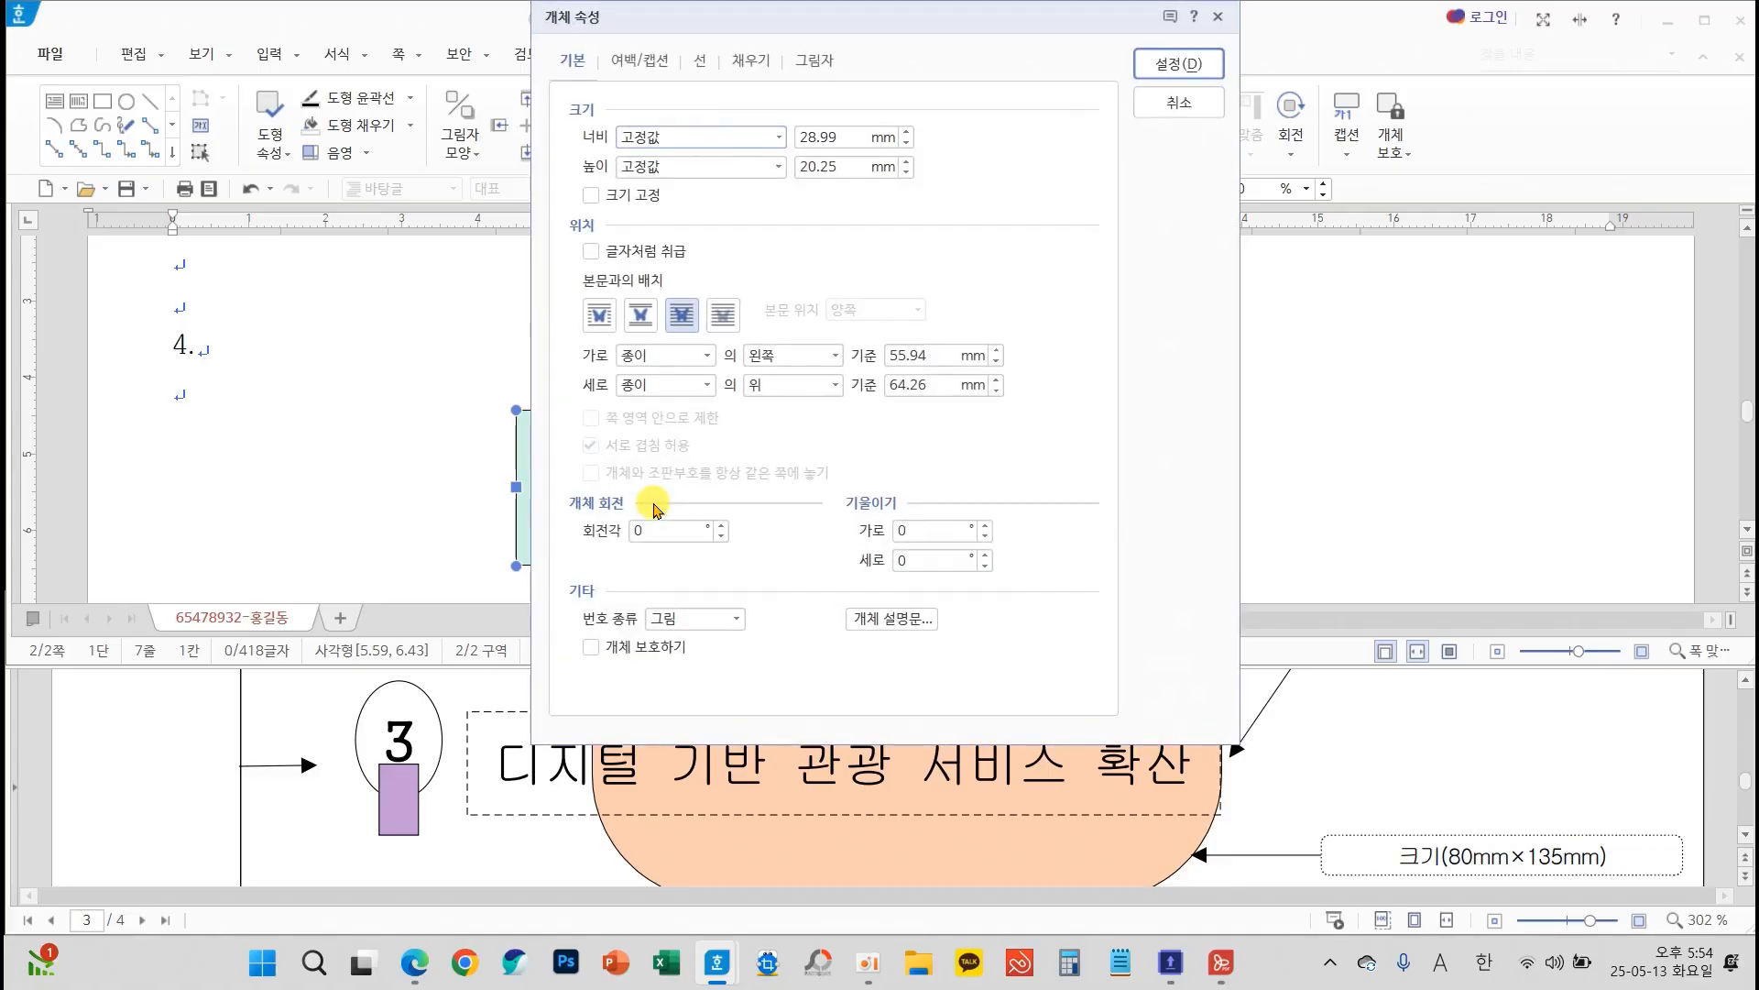
pyautogui.moveTo(662, 31)
pyautogui.mouseDown()
pyautogui.moveTo(670, 177)
pyautogui.moveTo(584, 207)
pyautogui.mouseUp()
pyautogui.moveTo(690, 179)
pyautogui.mouseDown()
pyautogui.moveTo(696, 157)
pyautogui.moveTo(691, 184)
pyautogui.moveTo(770, 176)
pyautogui.moveTo(757, 216)
pyautogui.mouseUp()
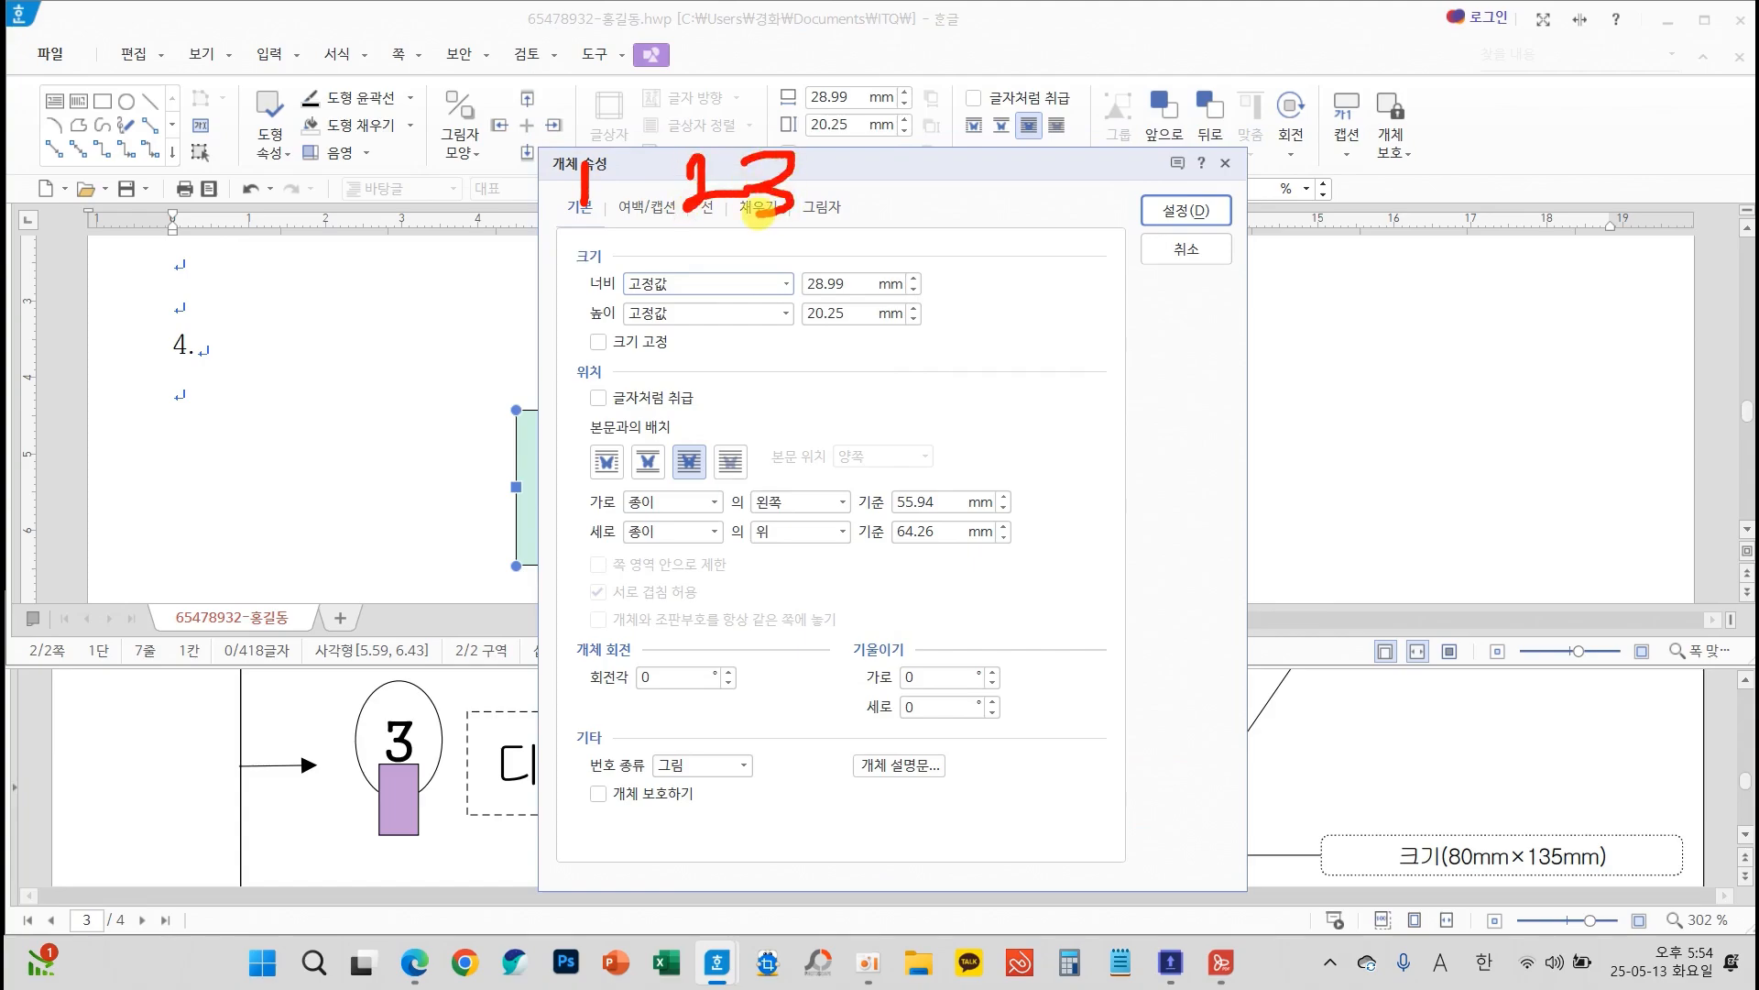
pyautogui.press('Escape')
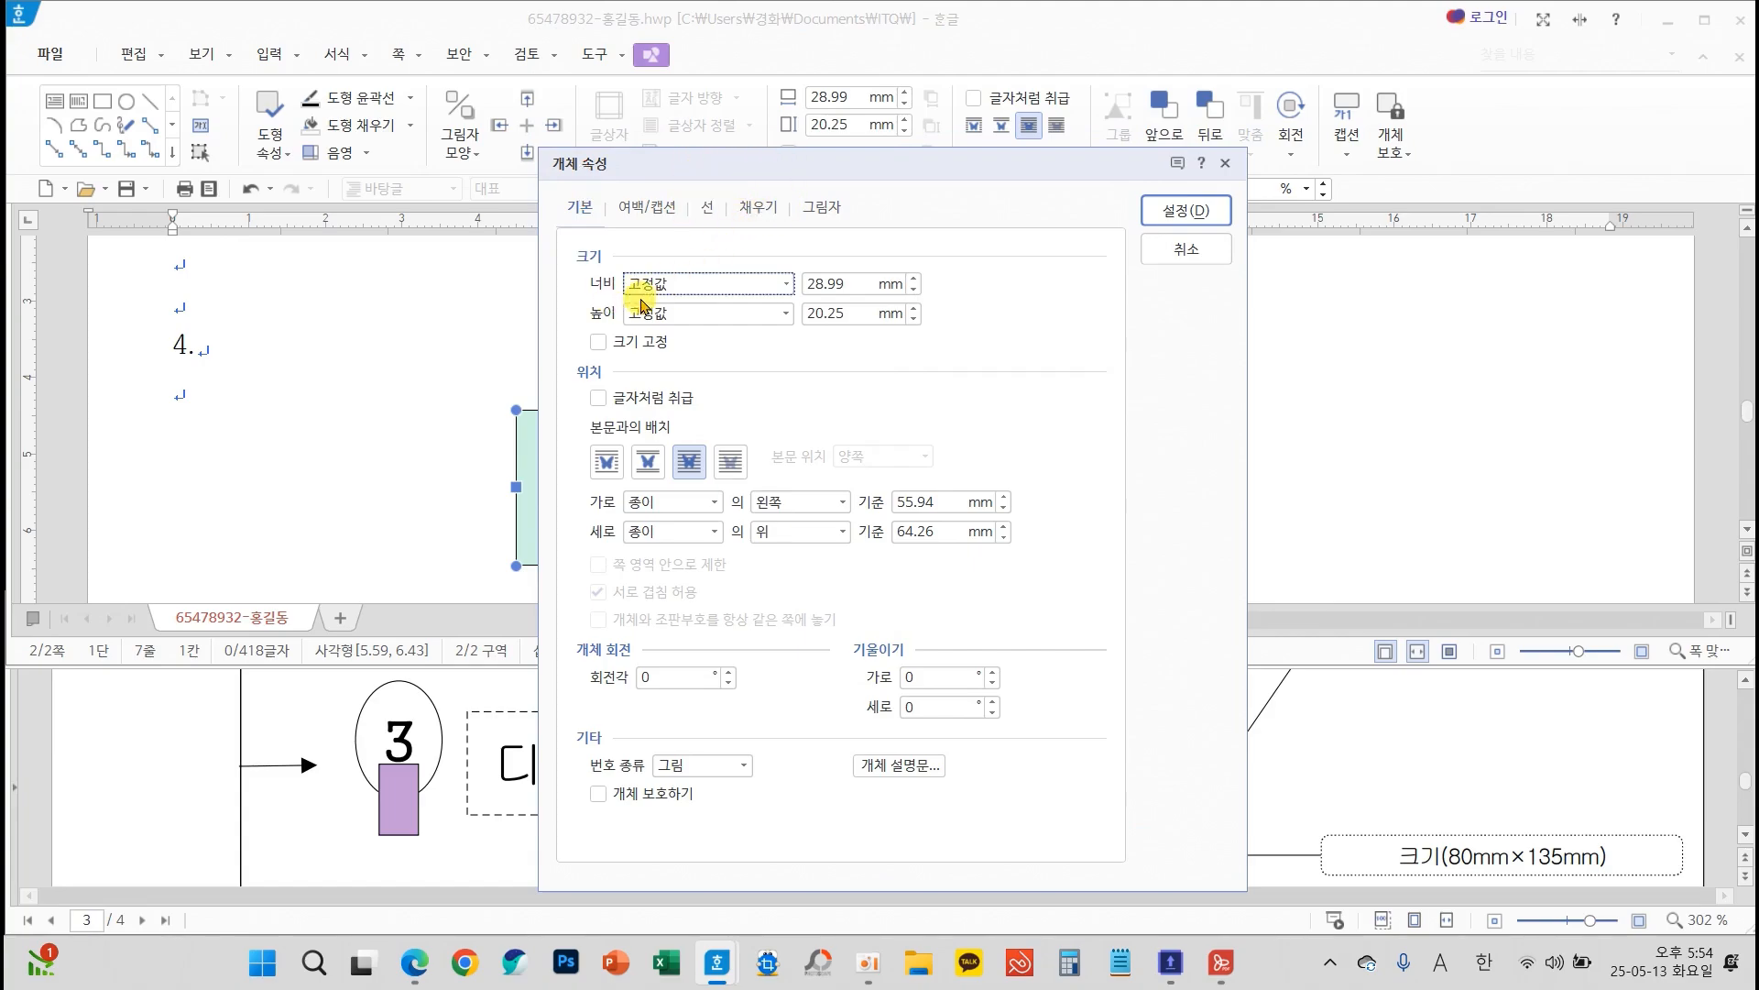
pyautogui.doubleClick(821, 282)
pyautogui.write('80')
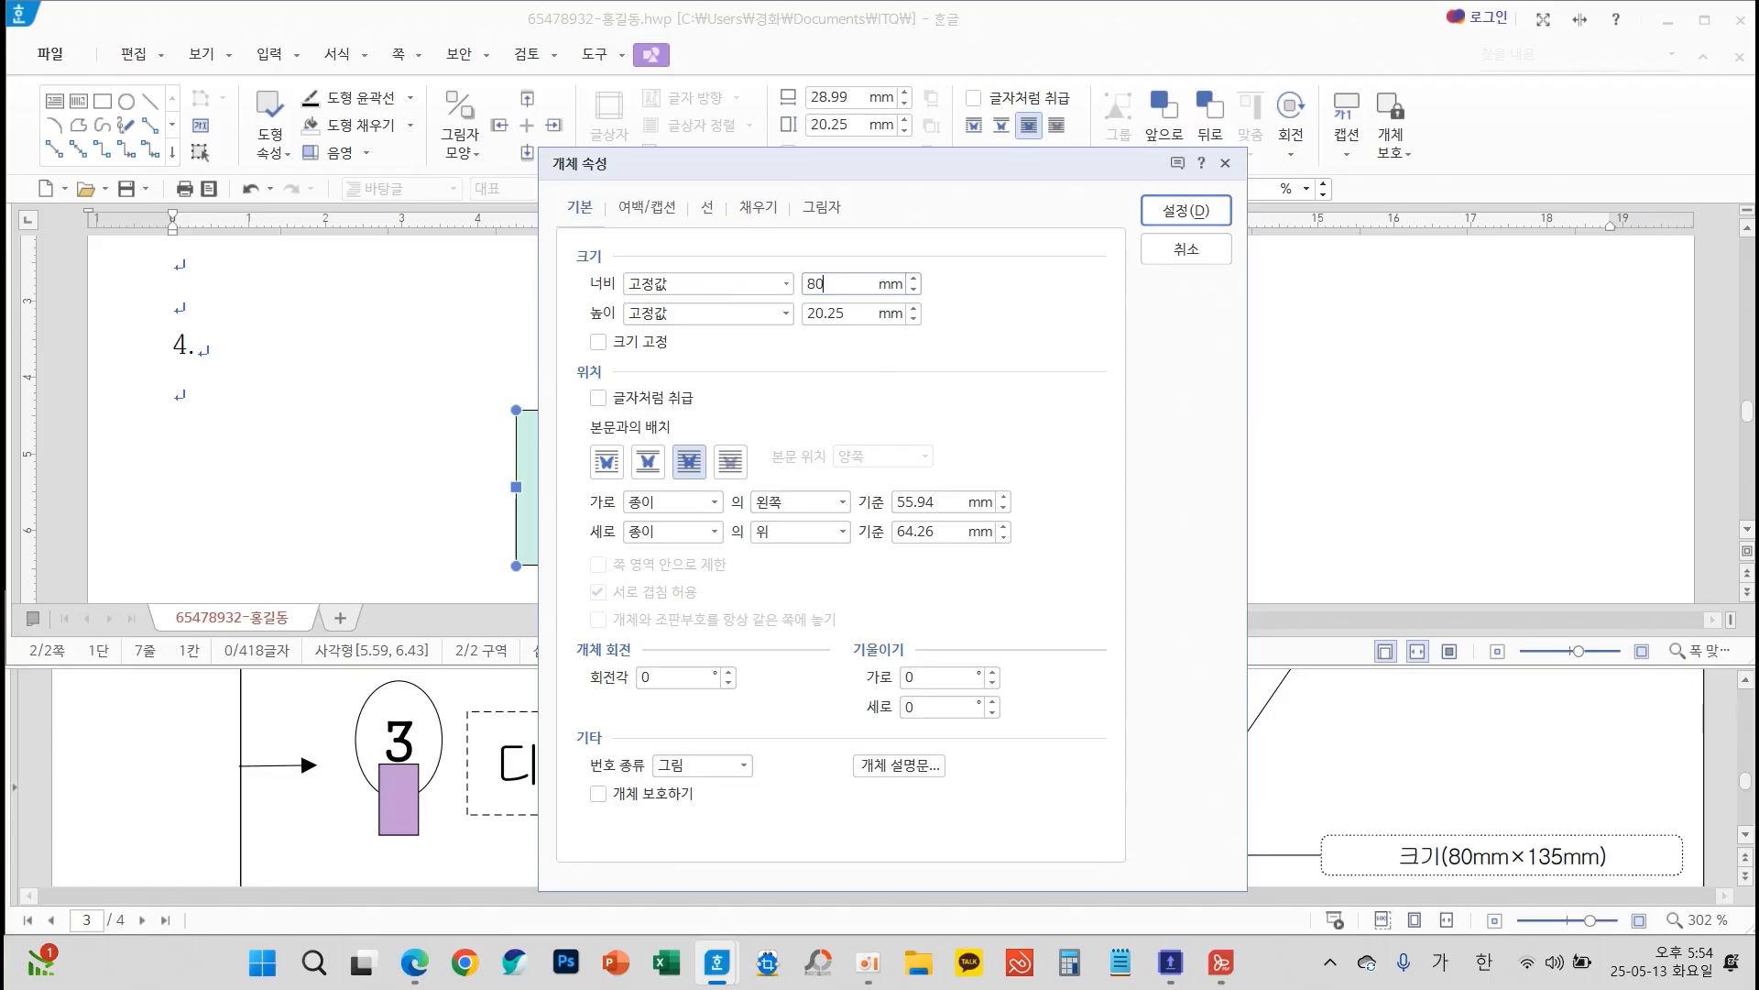
pyautogui.doubleClick(835, 313)
pyautogui.write('135')
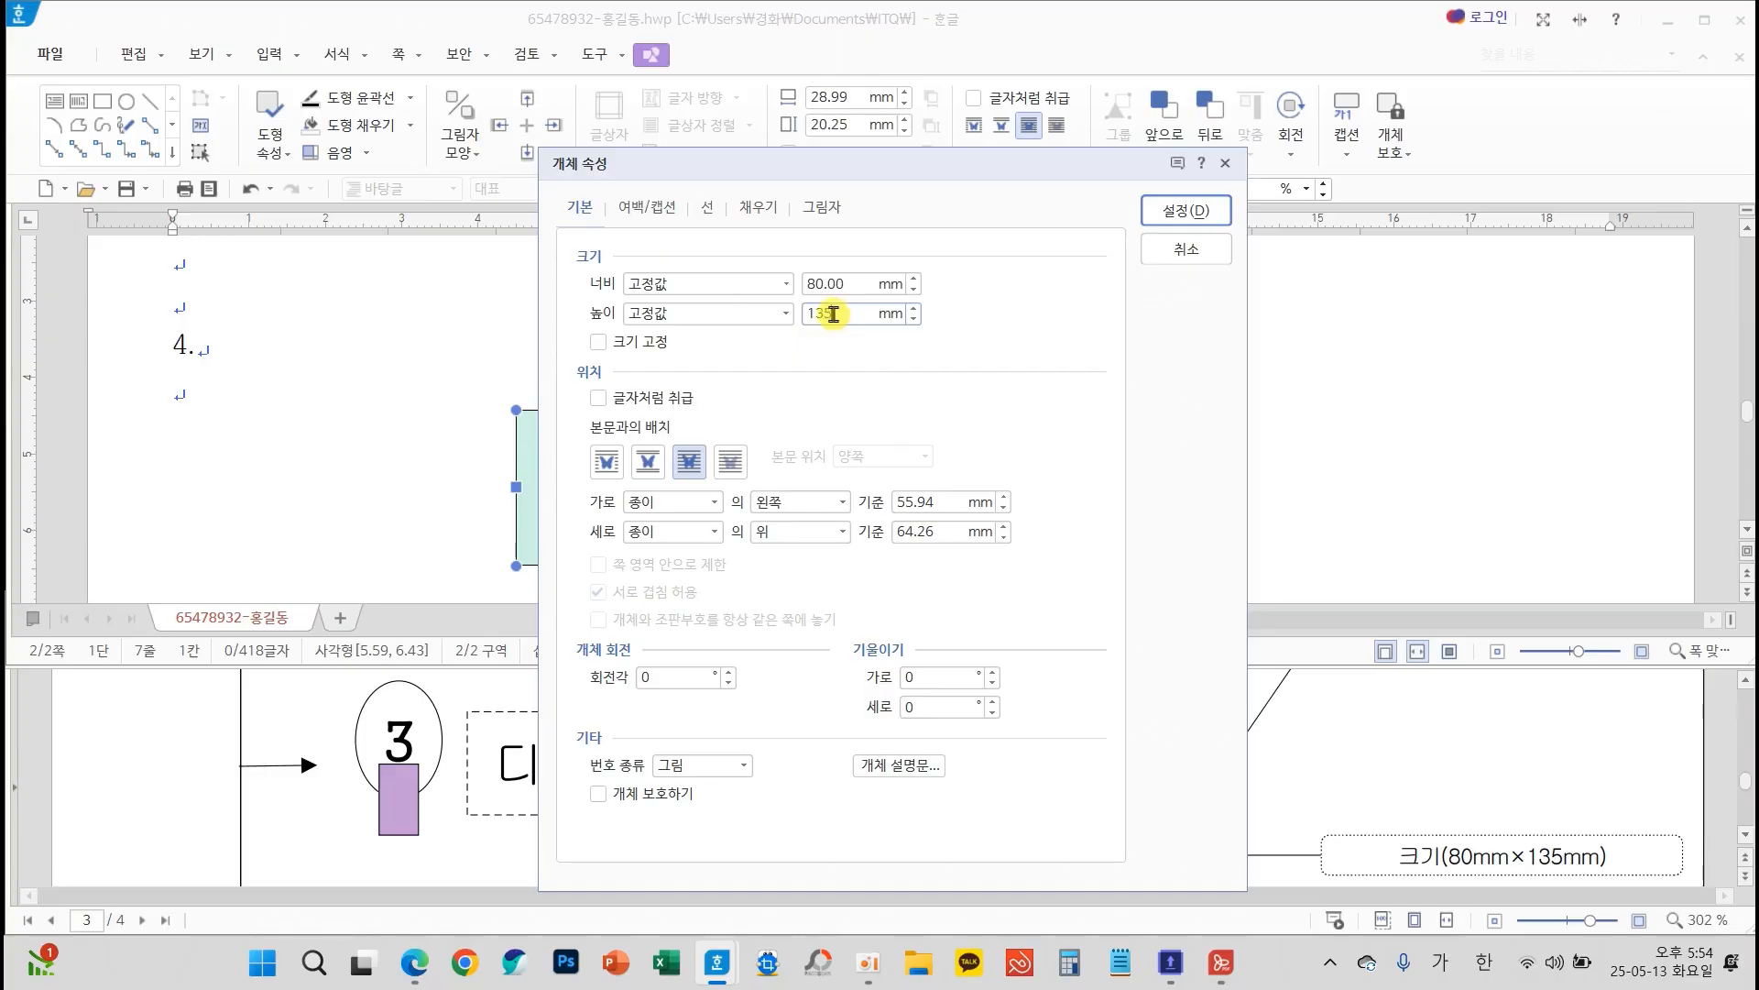
pyautogui.click(660, 343)
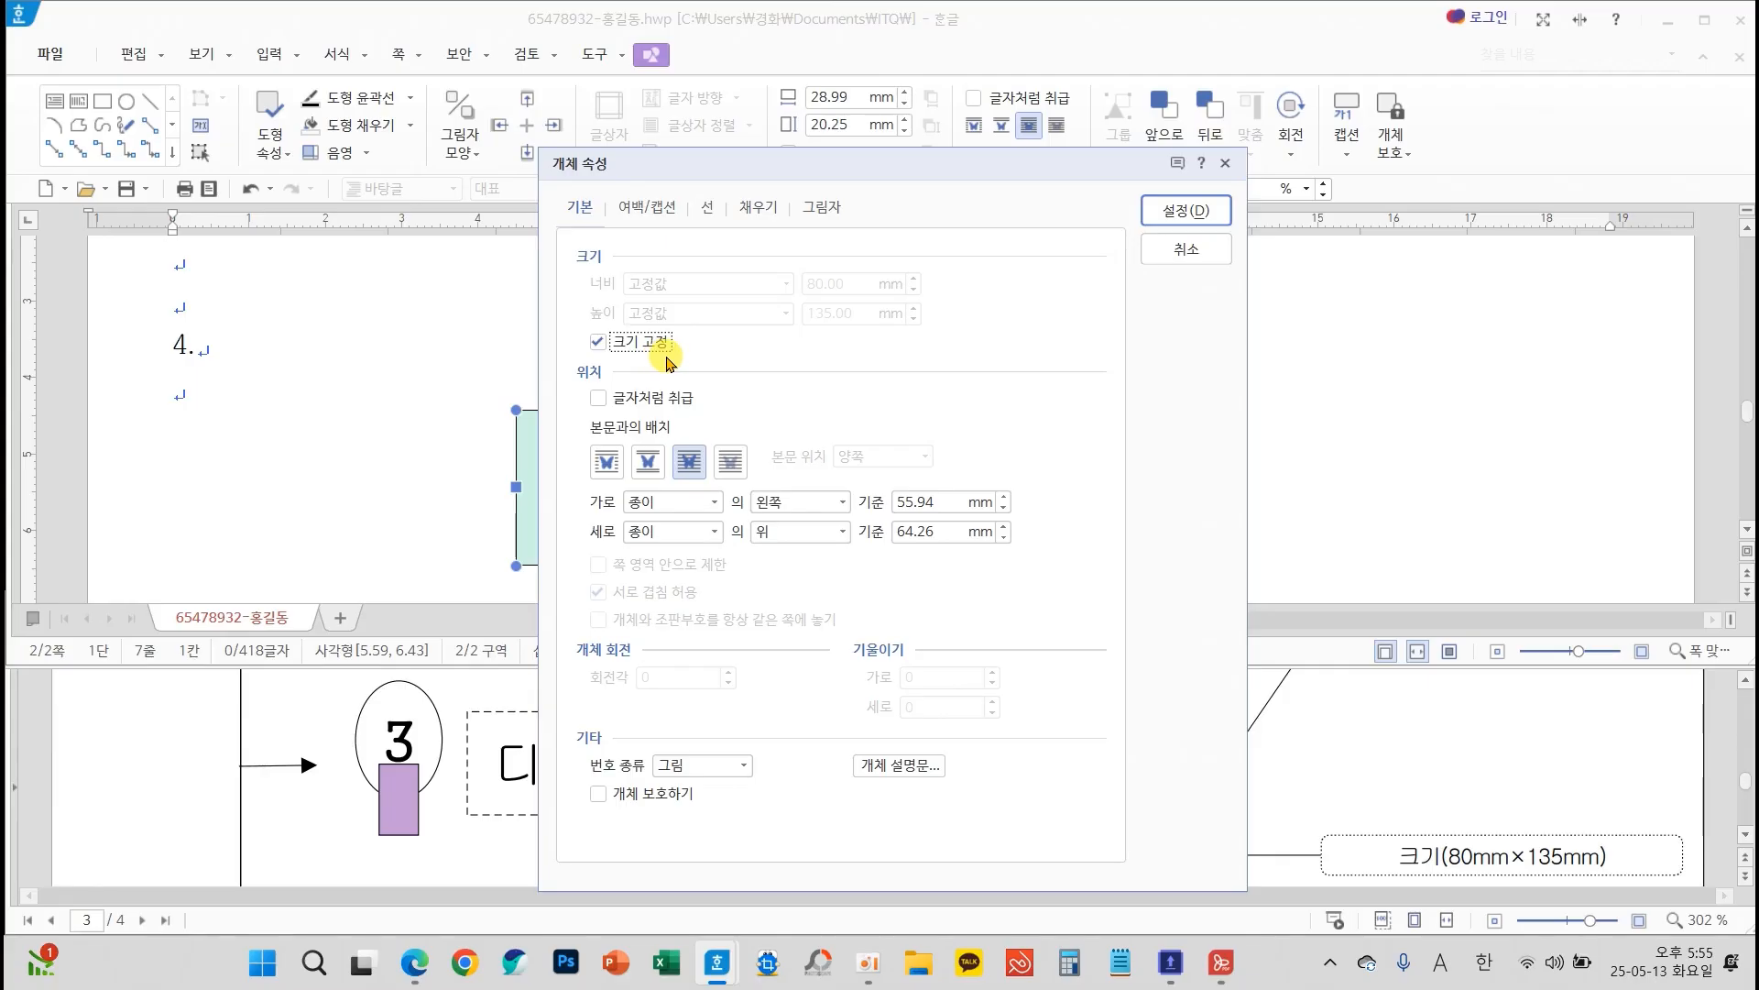
# Give the rectangle rounded corners (둥근 모양) and a pale yellow fill, and apply the properties
pyautogui.click(704, 205)
pyautogui.click(698, 497)
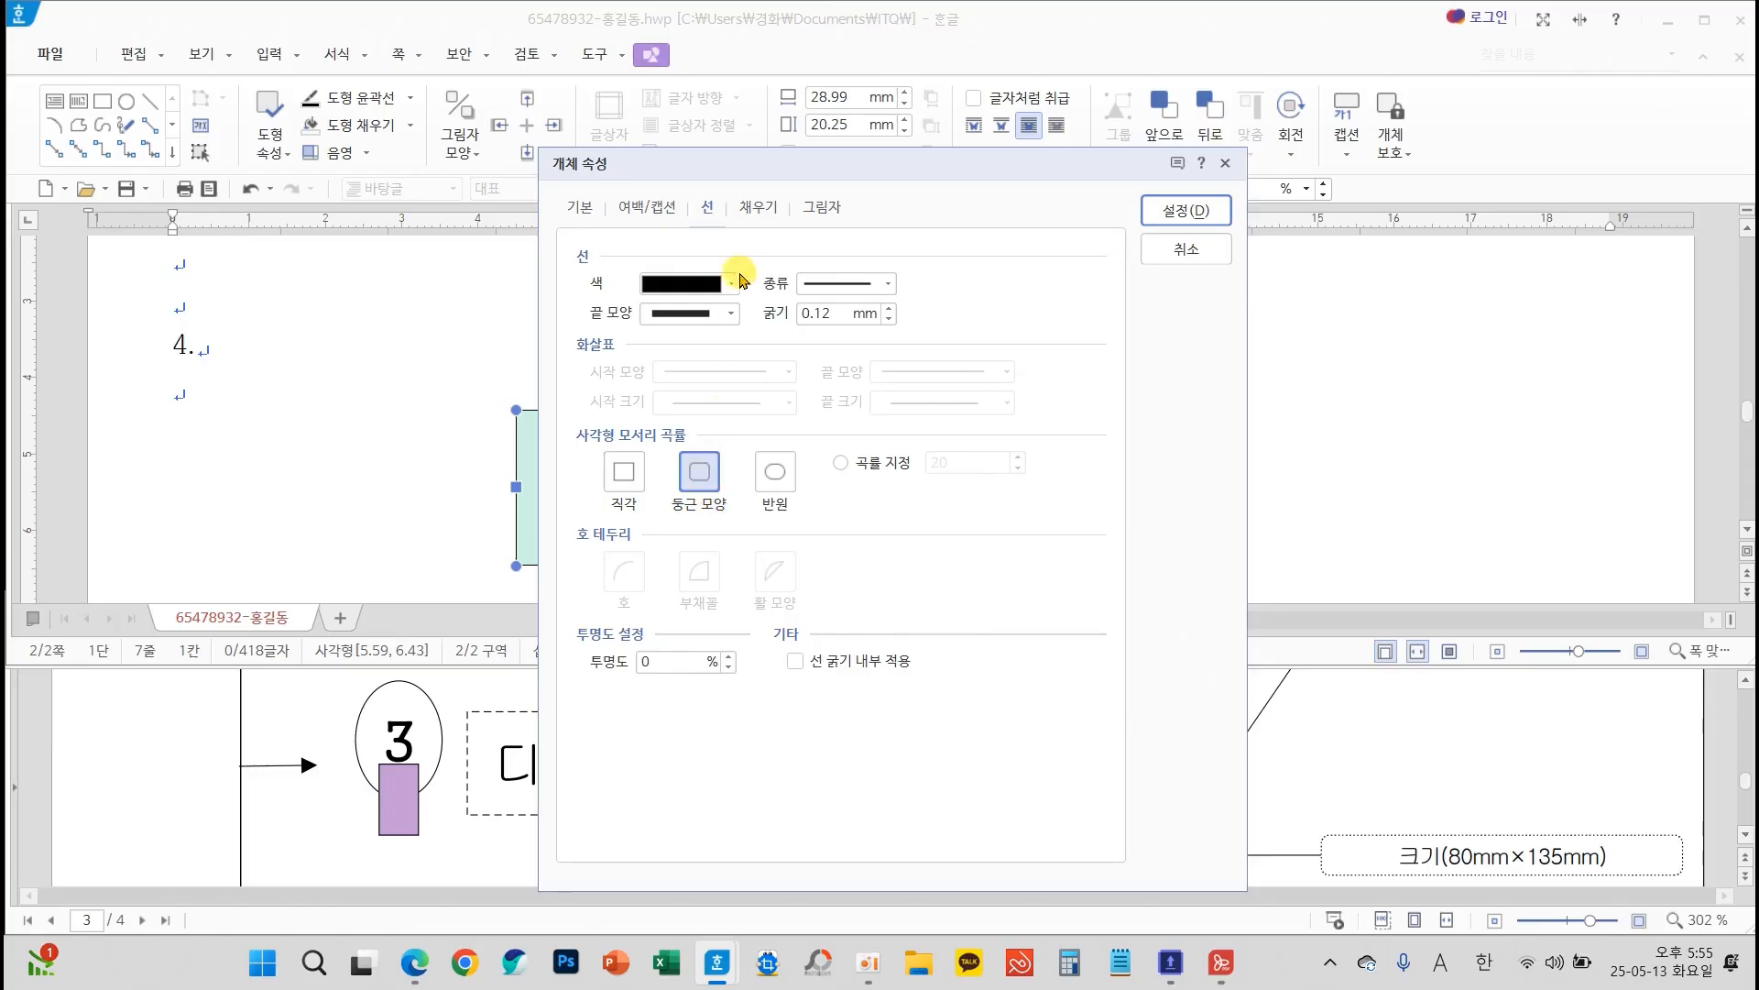
pyautogui.click(758, 207)
pyautogui.click(709, 340)
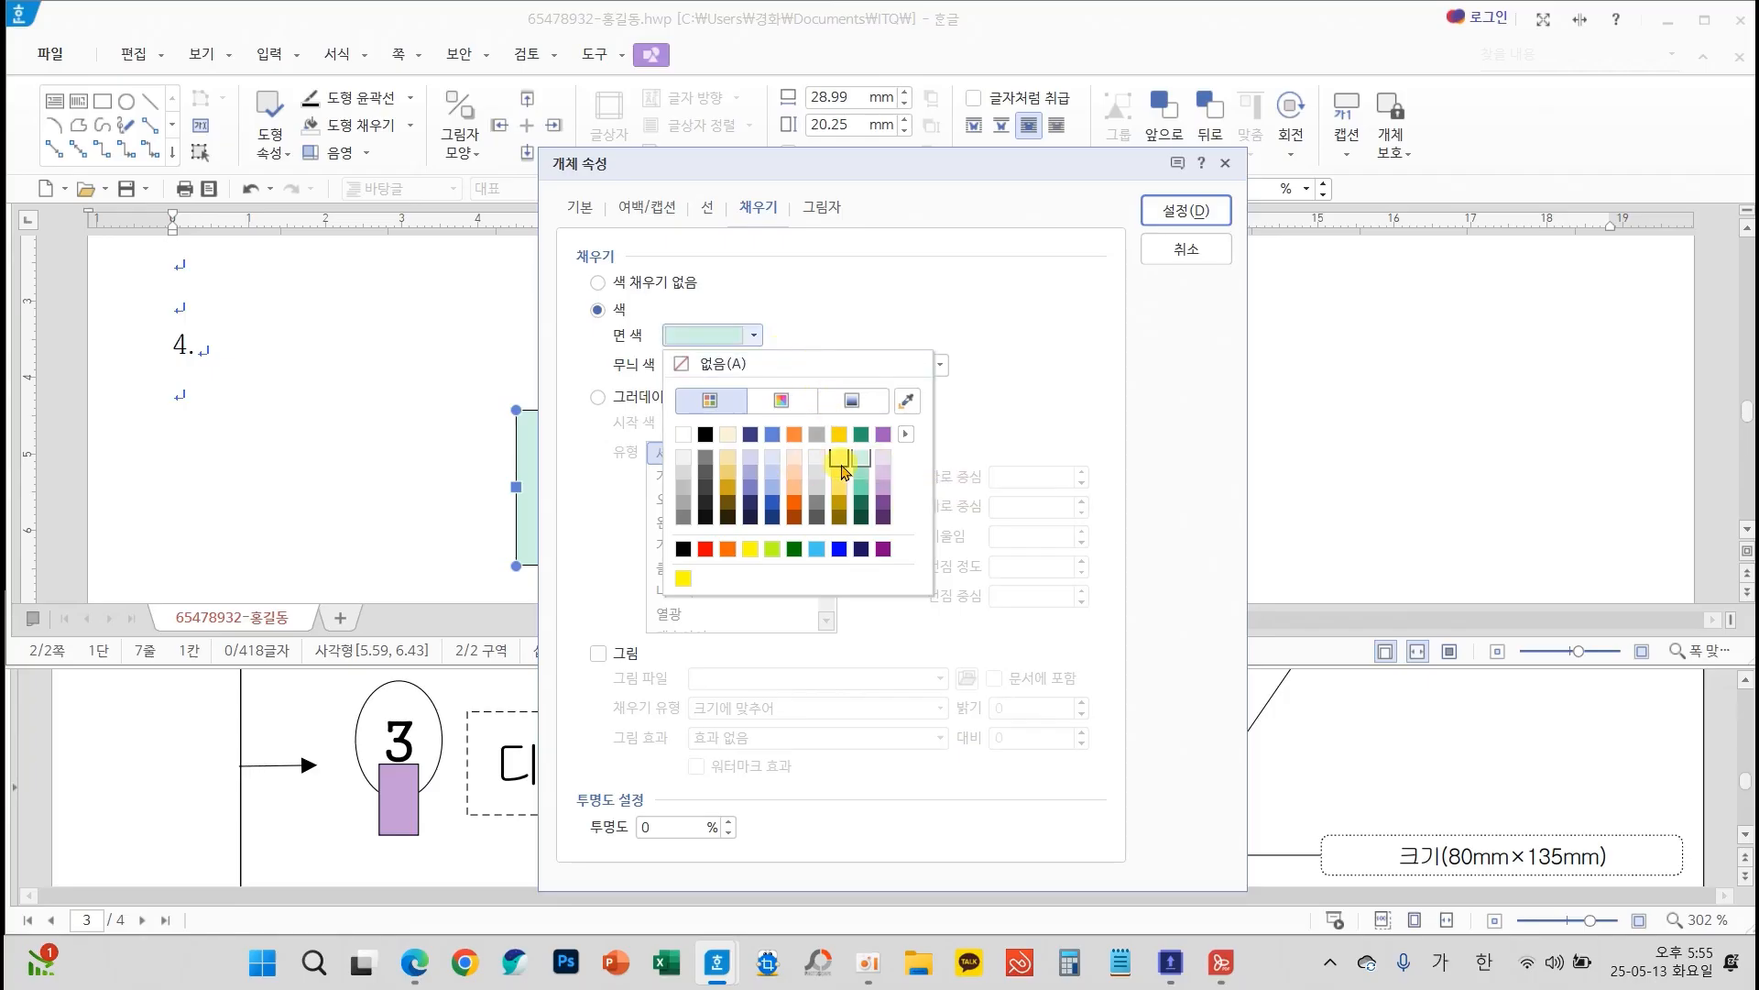
pyautogui.click(841, 460)
pyautogui.click(1187, 209)
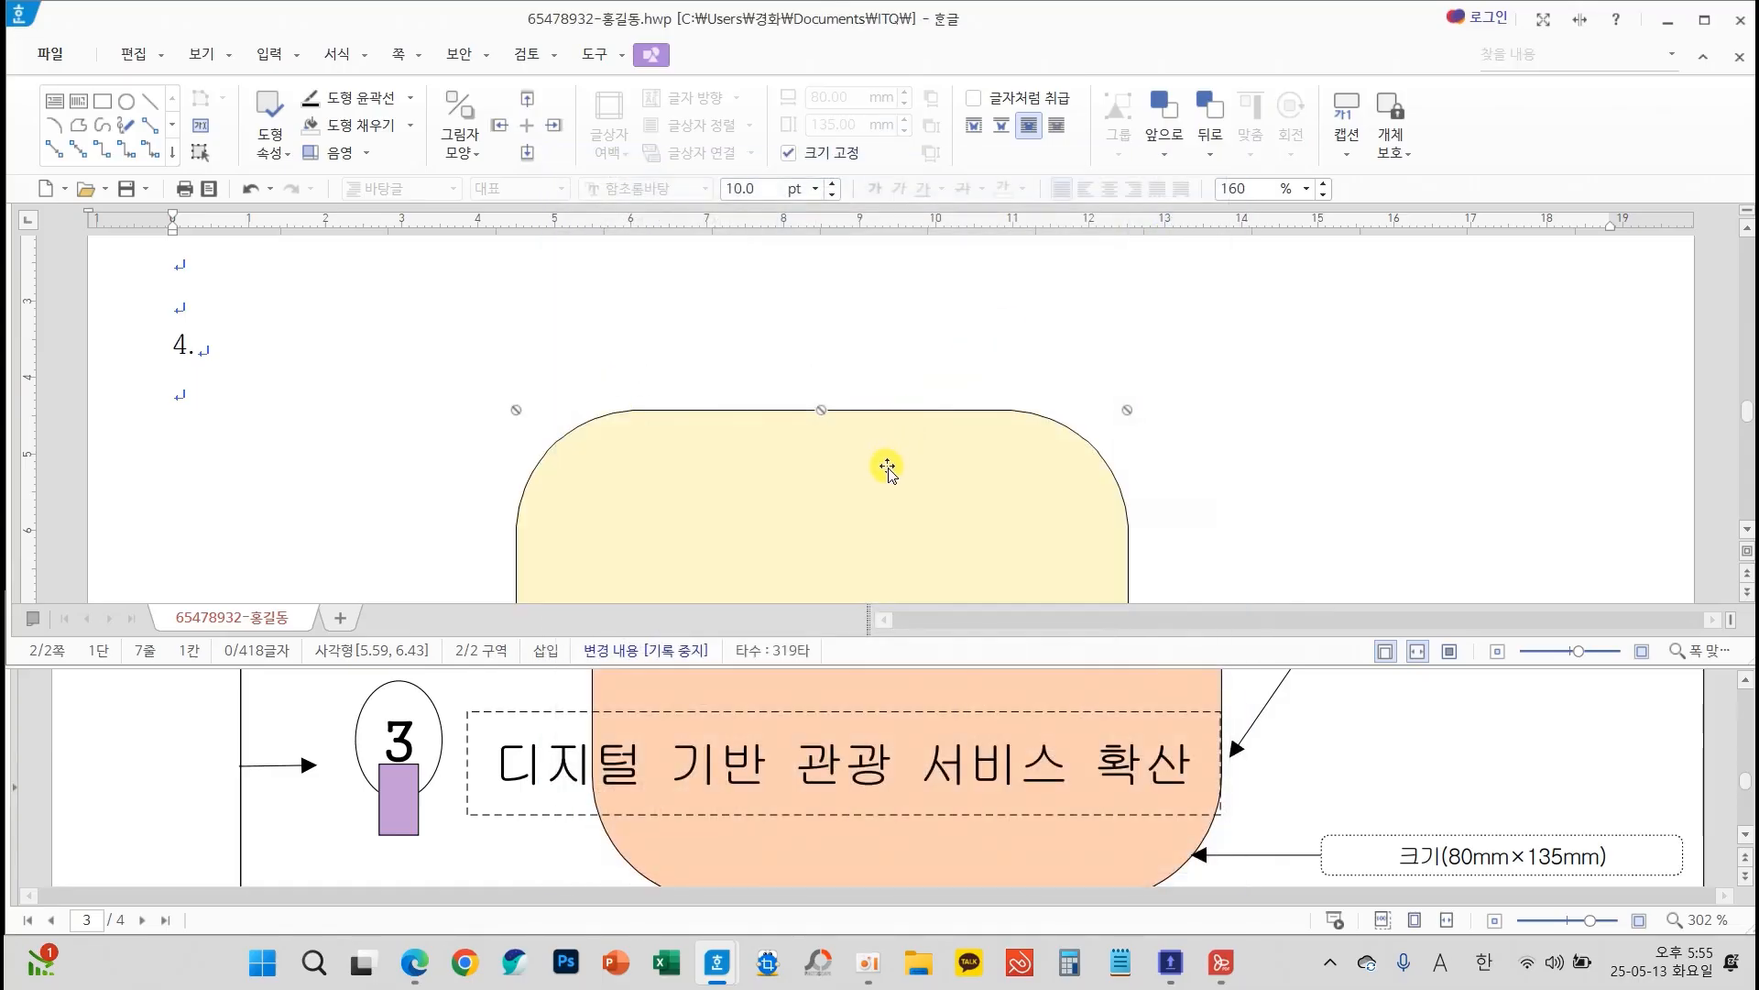
# Reposition the pale yellow rounded rectangle below the "4." line, leaving room above it for the title box
pyautogui.moveTo(867, 474); pyautogui.dragTo(943, 491)
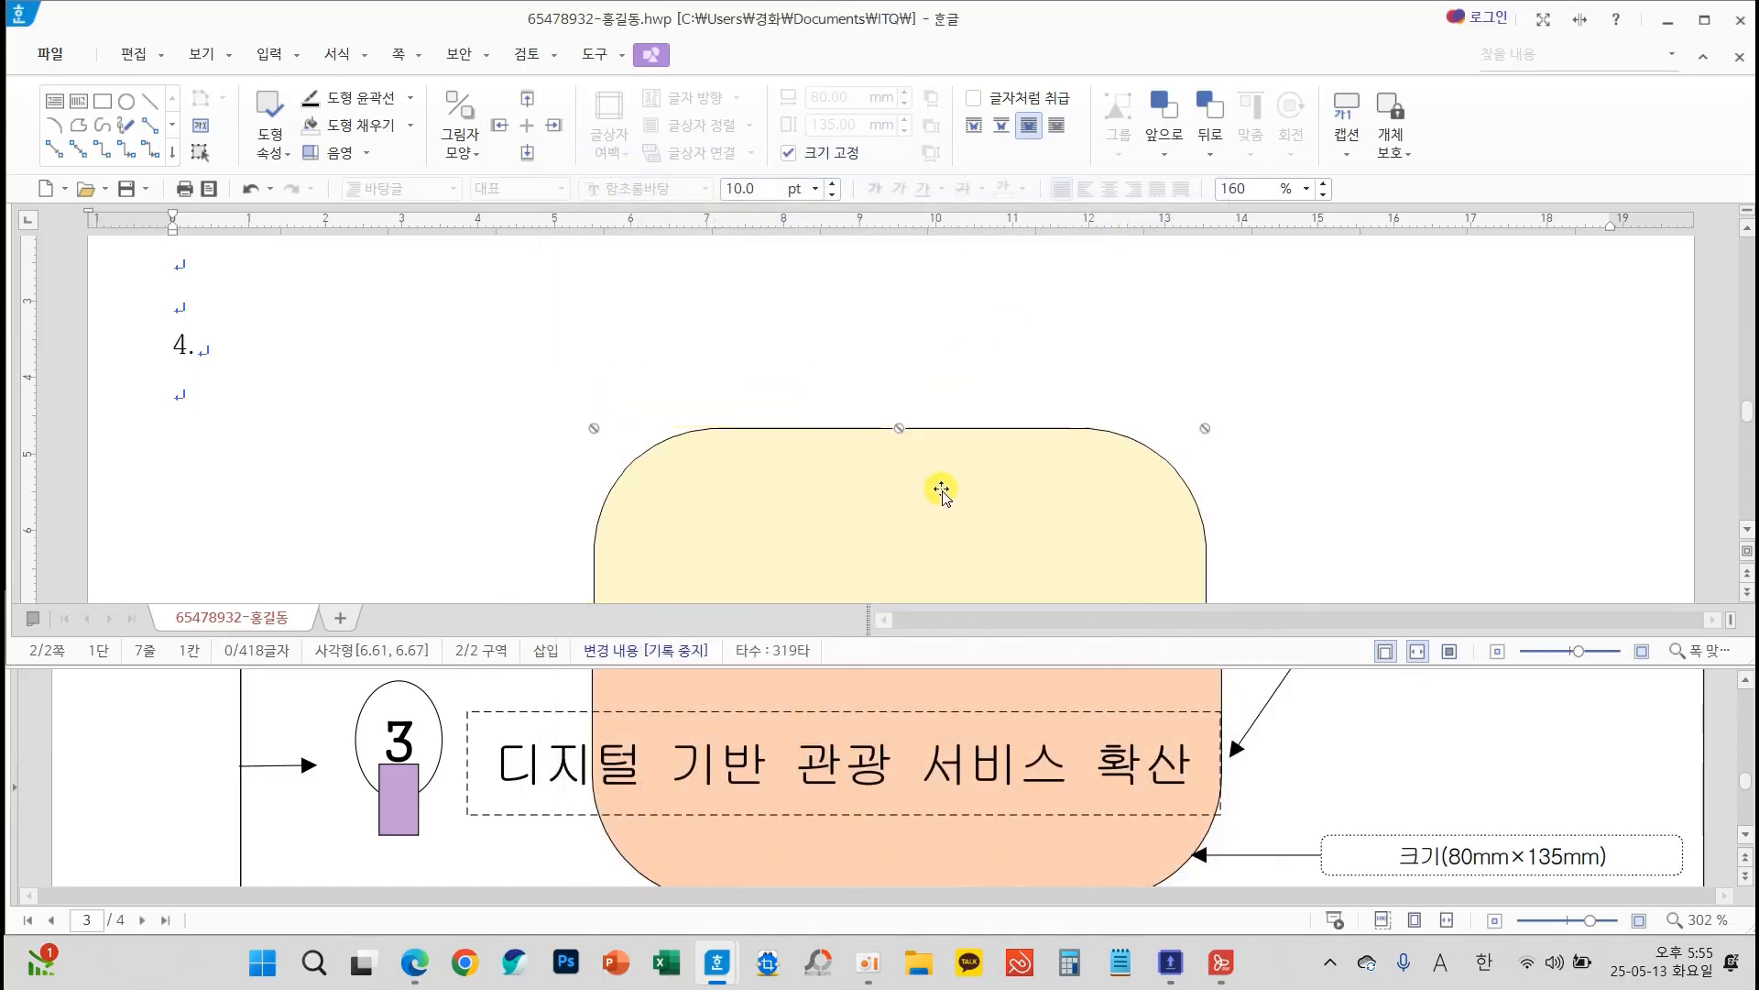
pyautogui.moveTo(736, 501); pyautogui.dragTo(714, 382)
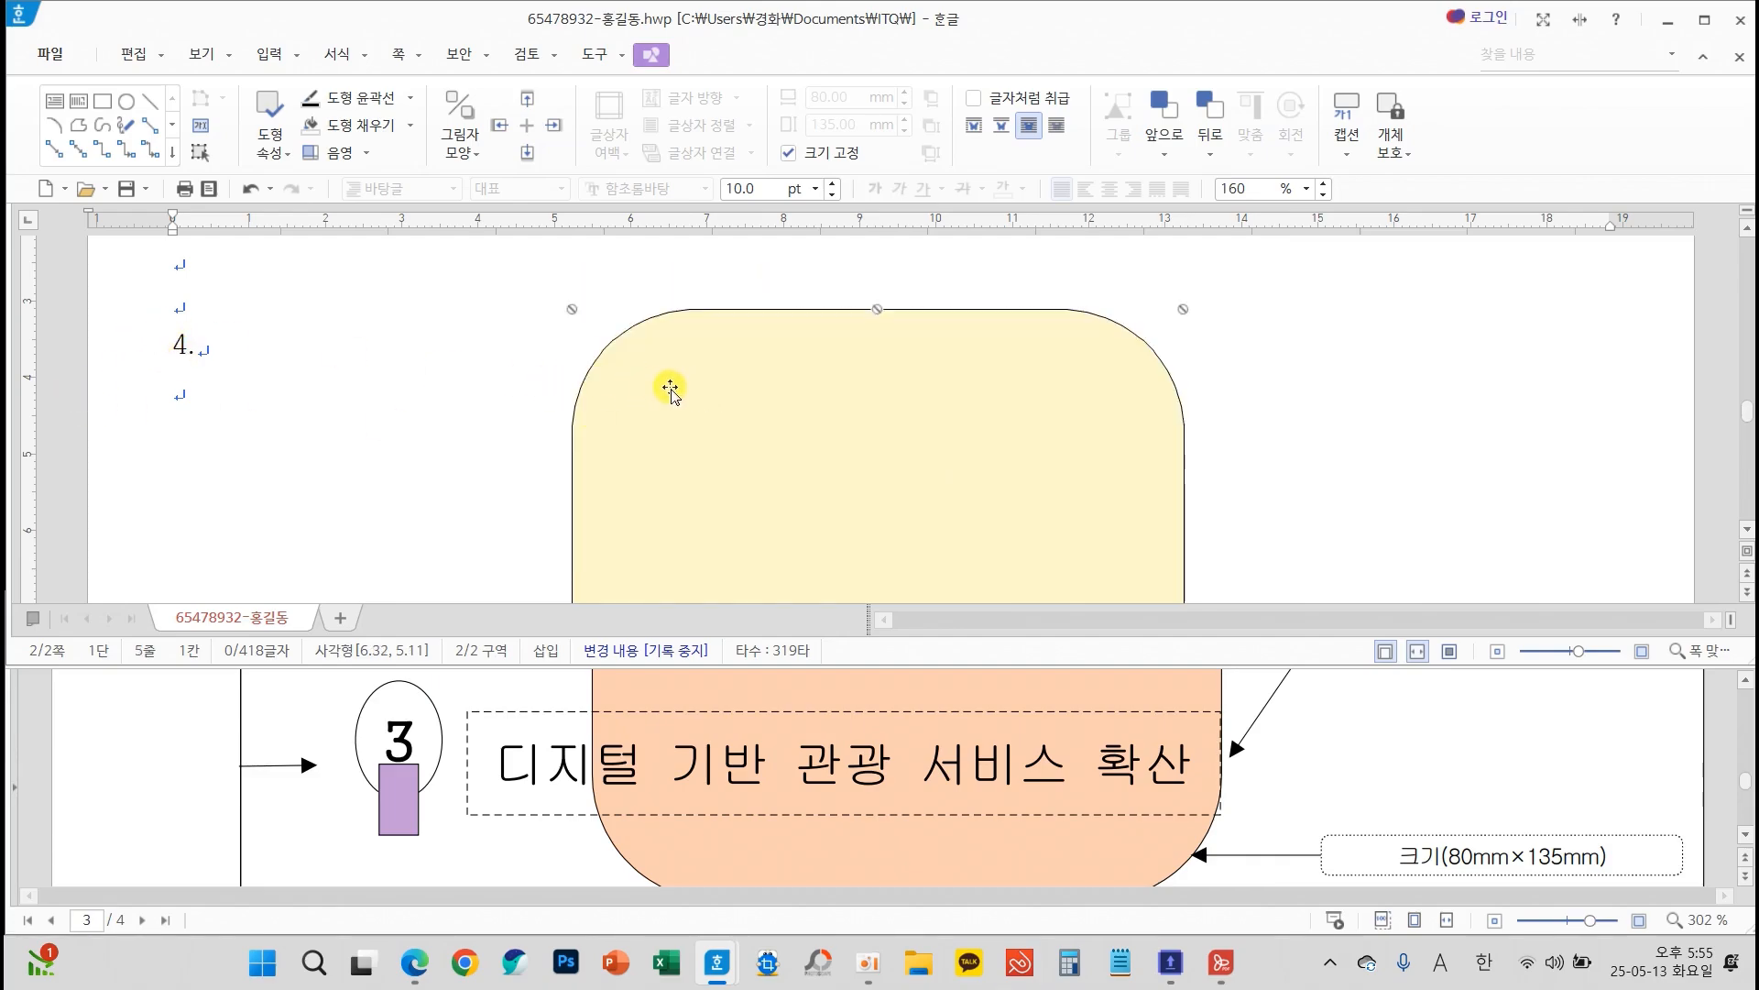
pyautogui.moveTo(670, 389); pyautogui.dragTo(738, 495)
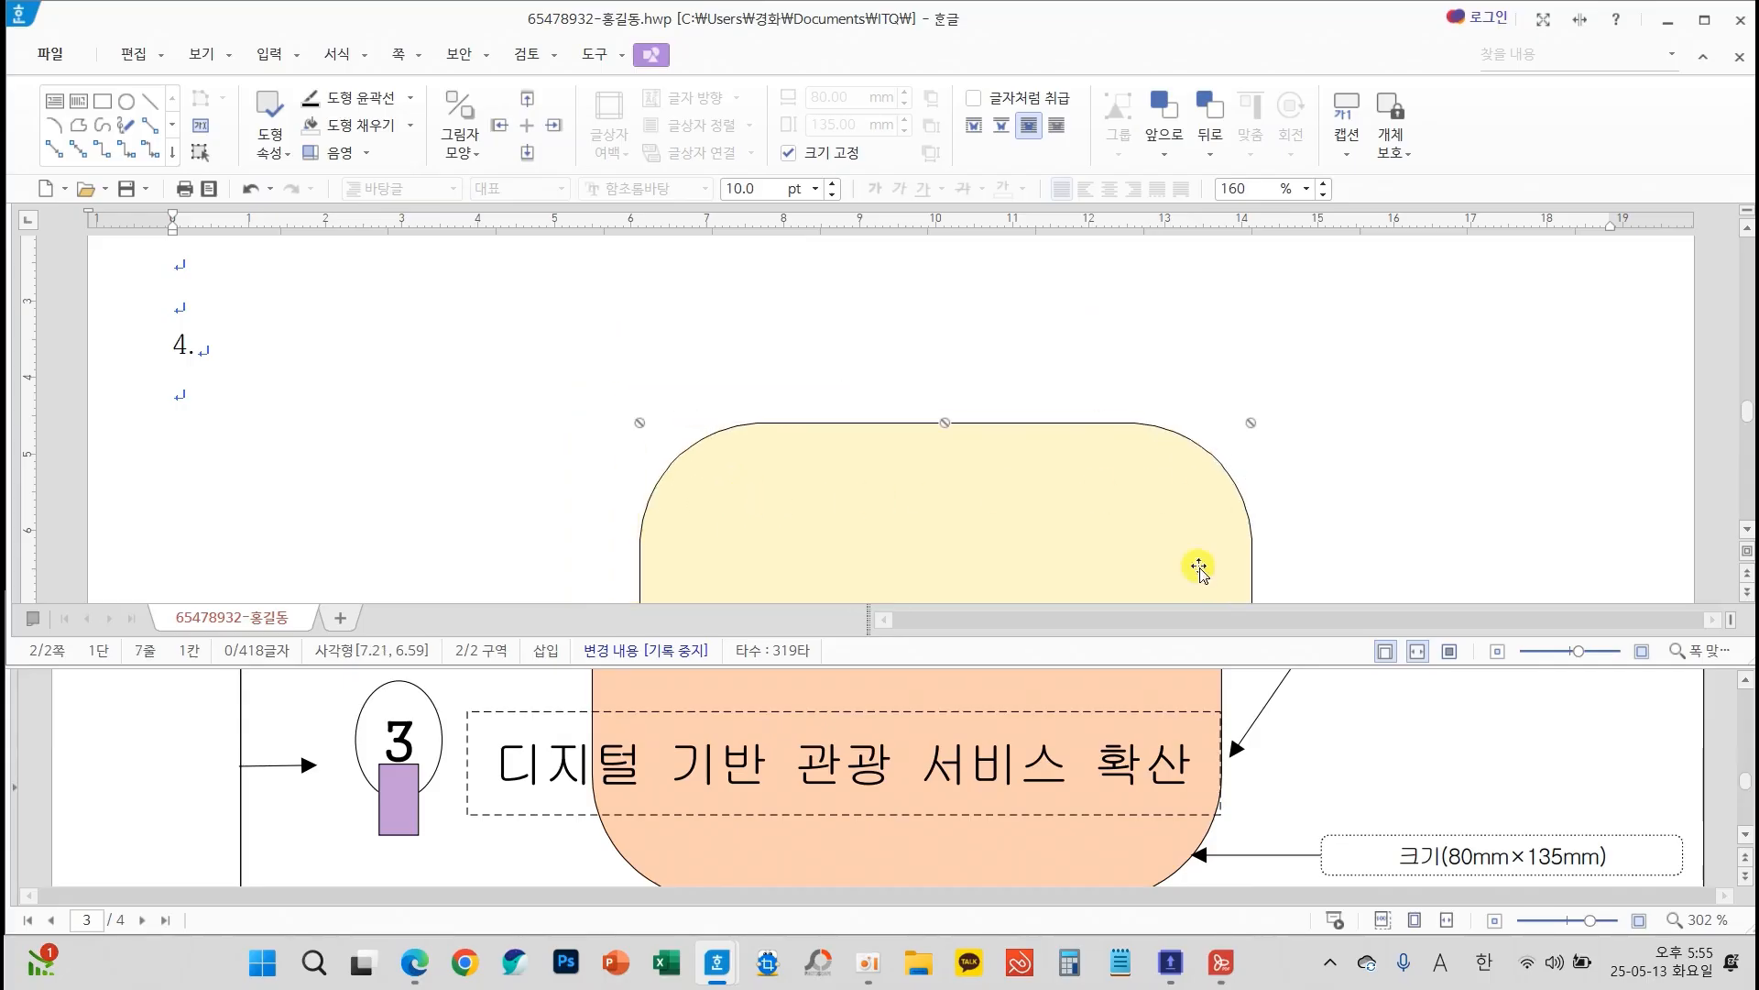
# Check the title box callout on the exam sheet and draw a text box about 80 × 15 mm over the yellow shape's upper edge
pyautogui.scroll(10, 1196, 761)
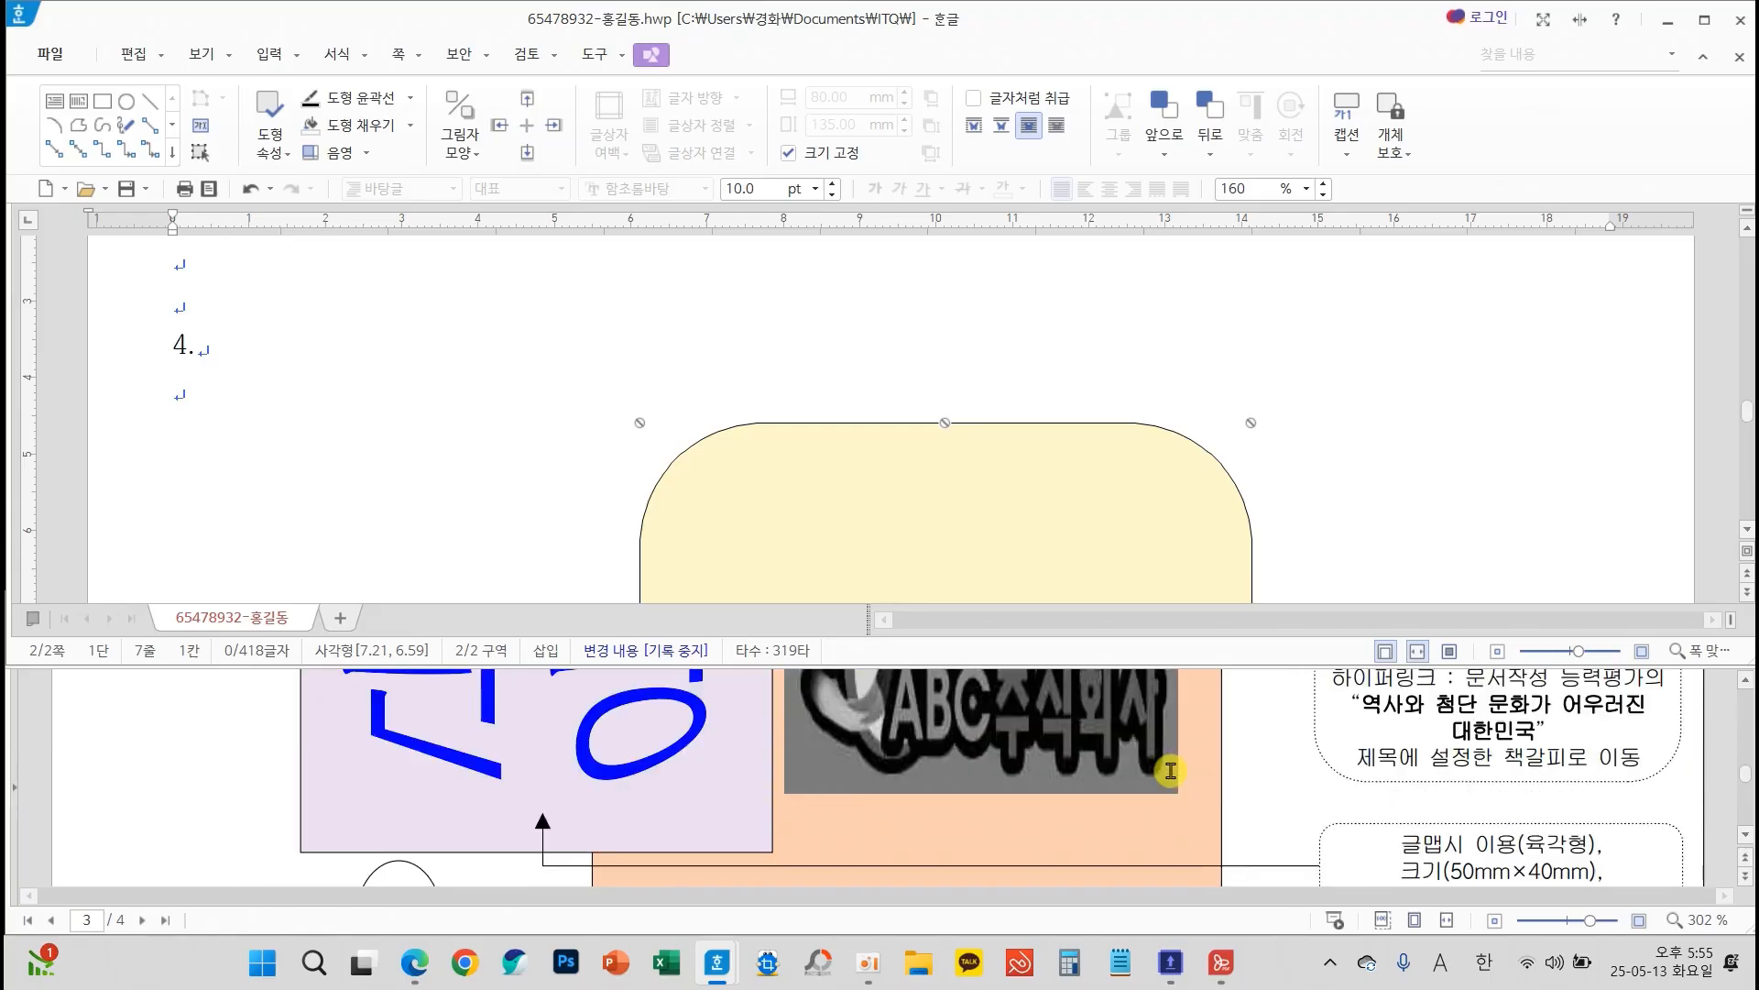
pyautogui.scroll(4, 1171, 770)
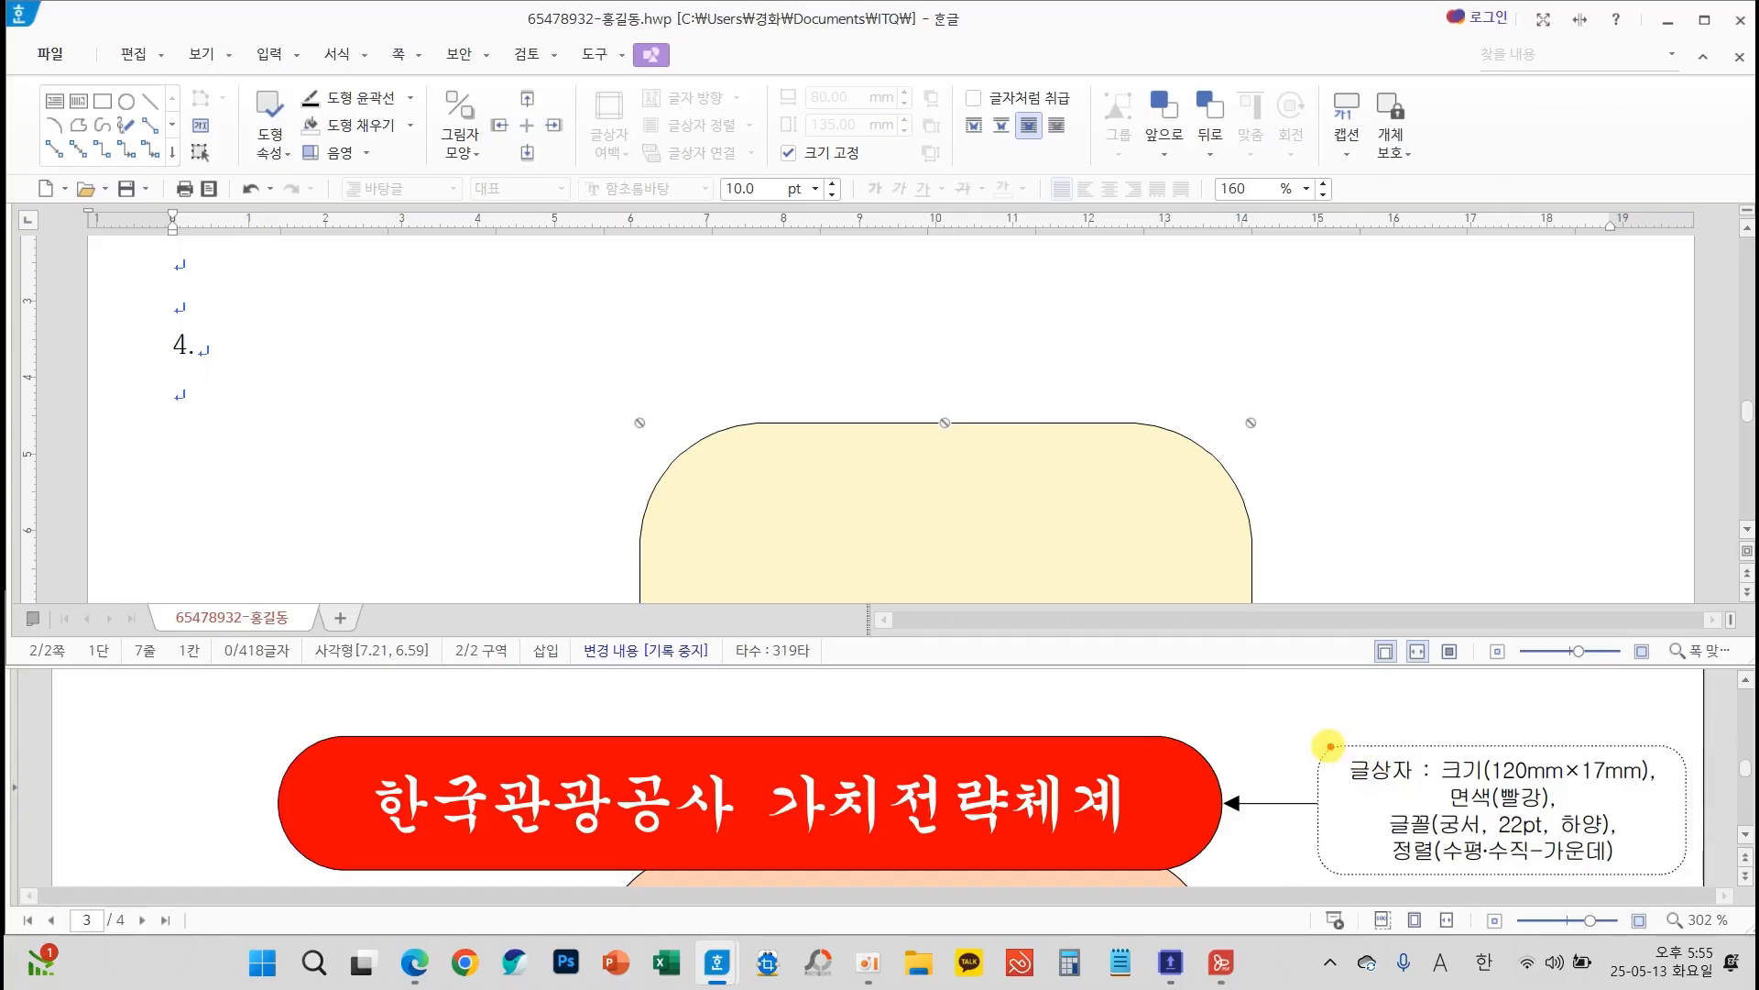
pyautogui.moveTo(1326, 745); pyautogui.dragTo(1431, 790)
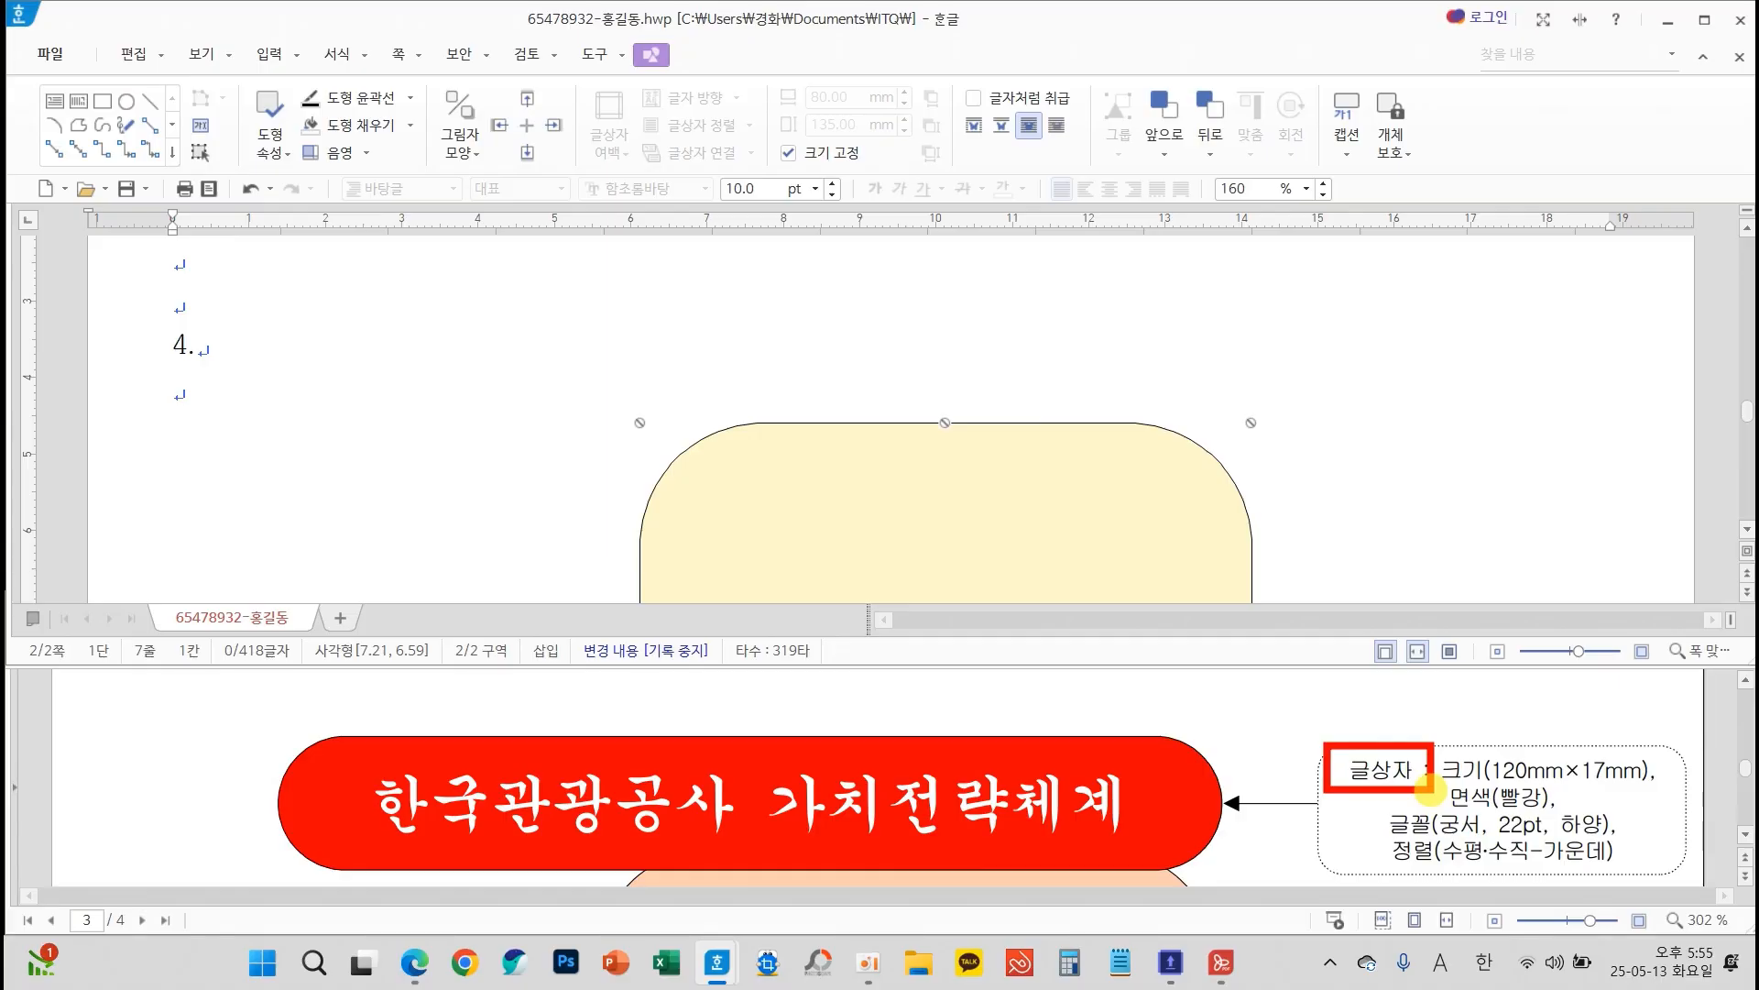
pyautogui.moveTo(31, 75); pyautogui.dragTo(91, 57)
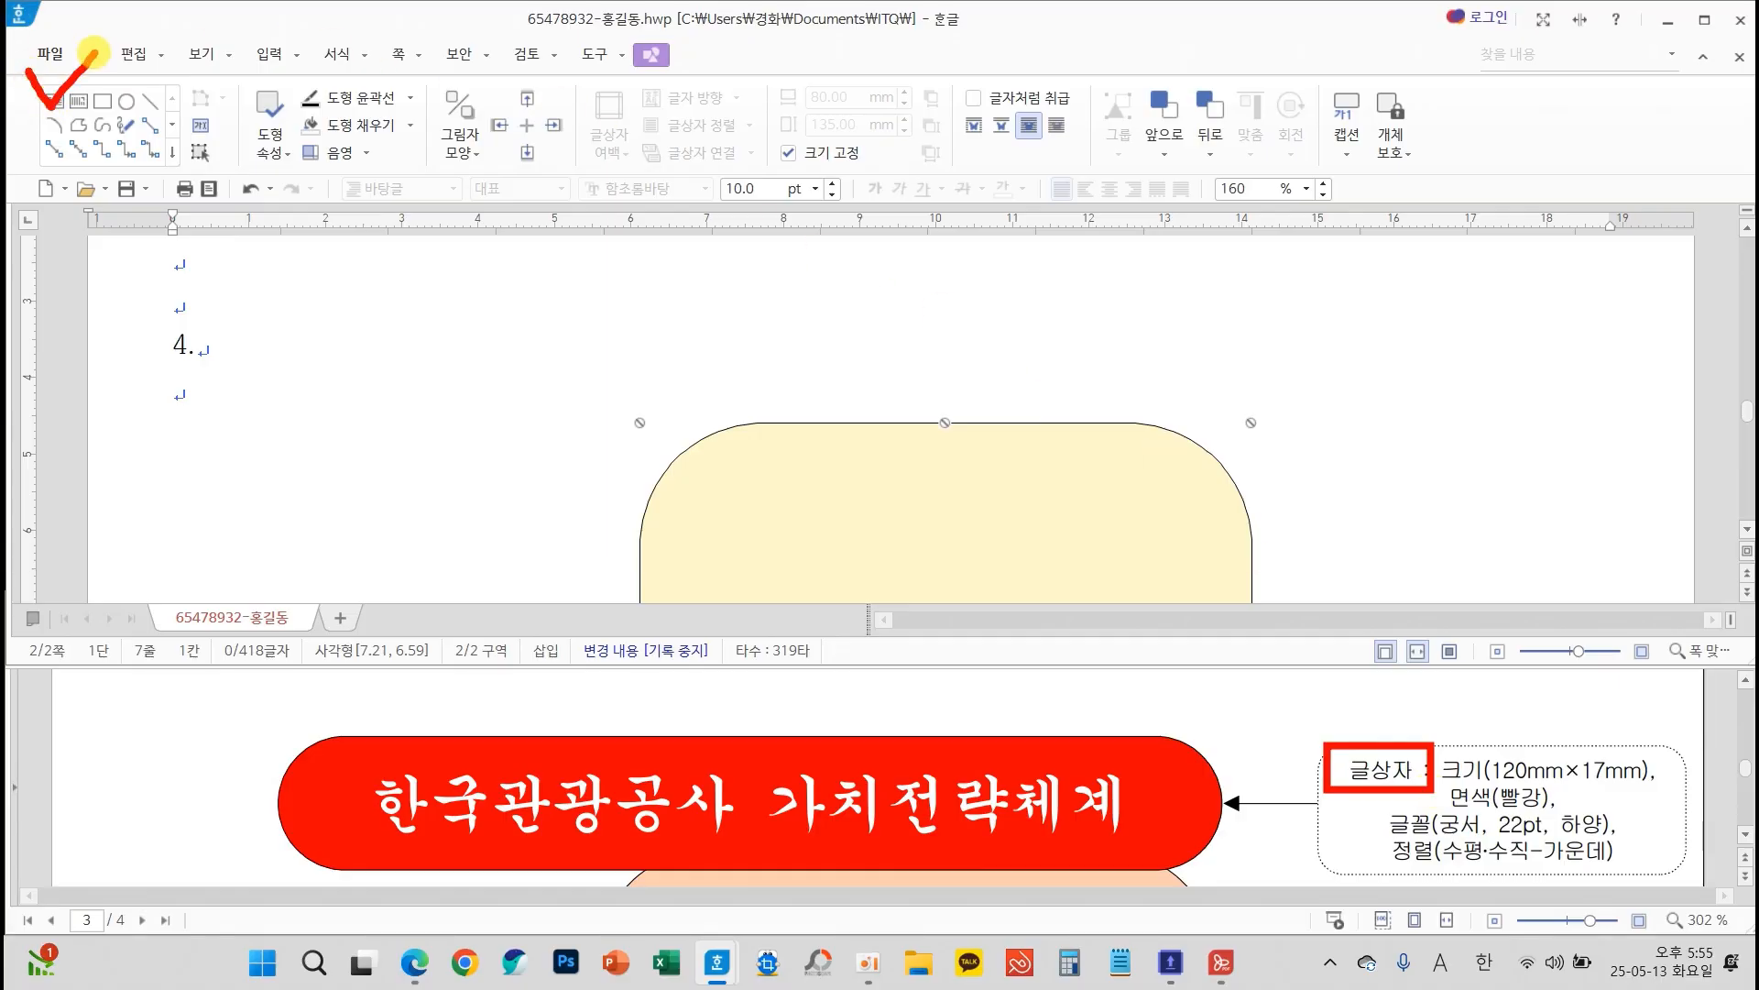
pyautogui.click(55, 101)
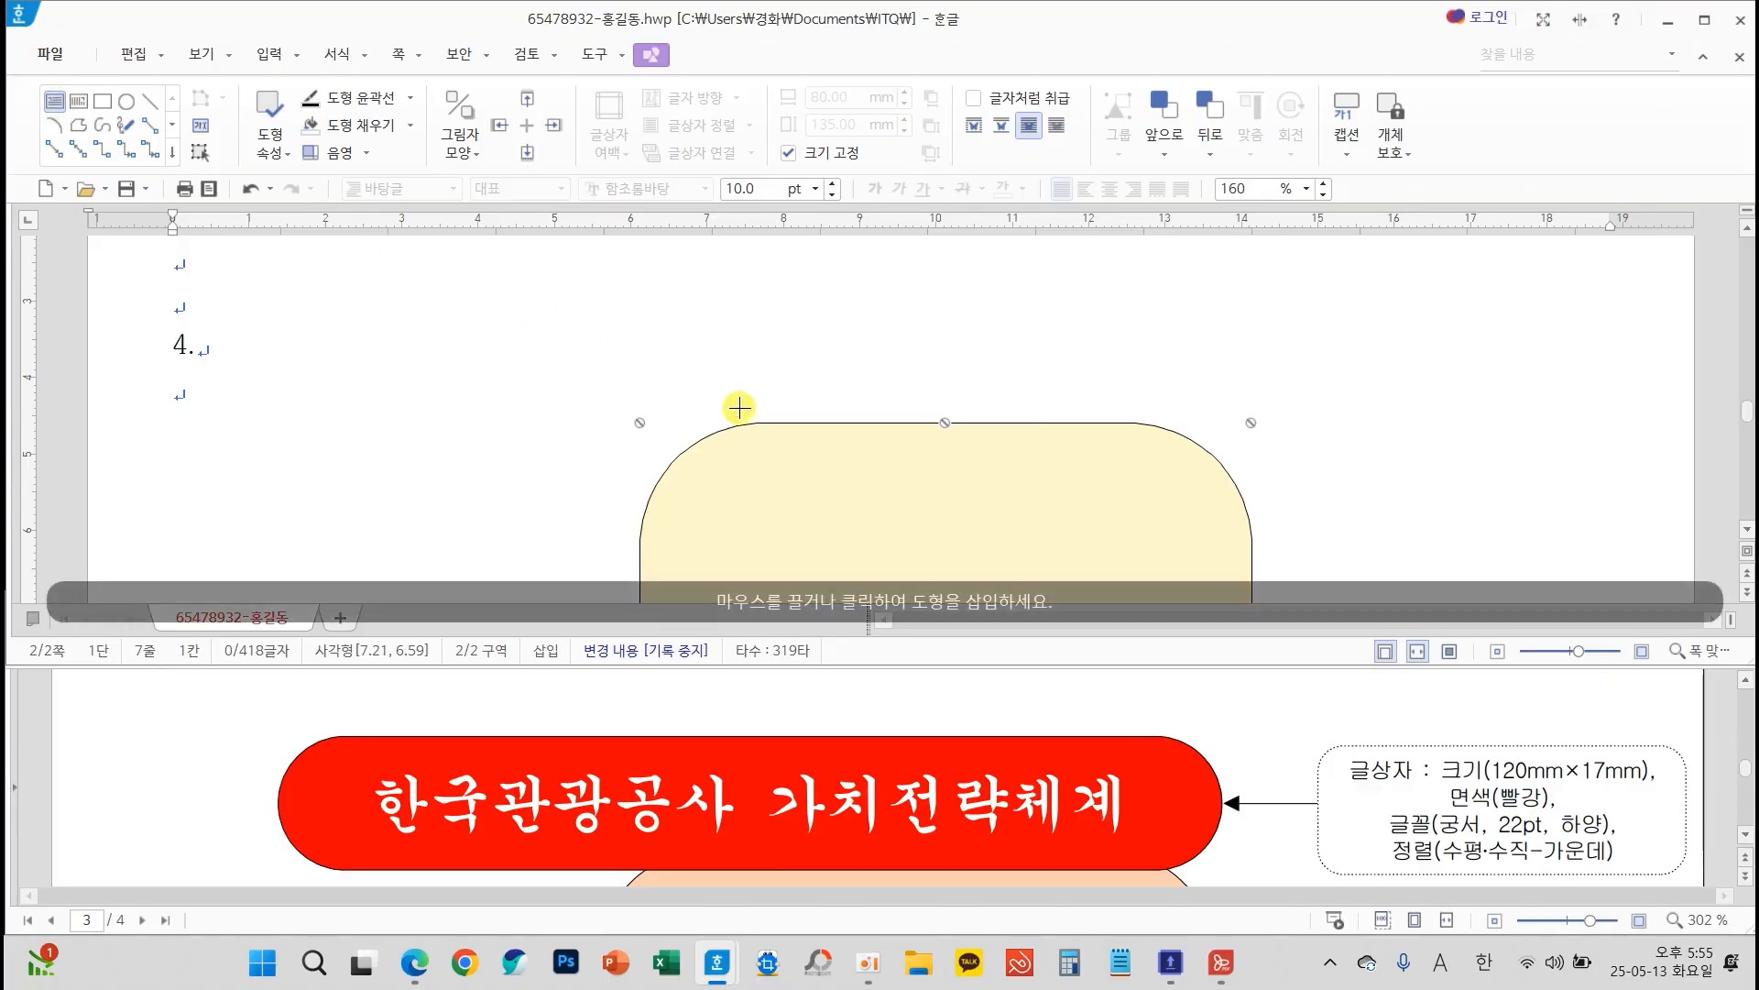
pyautogui.moveTo(673, 352); pyautogui.dragTo(1285, 465)
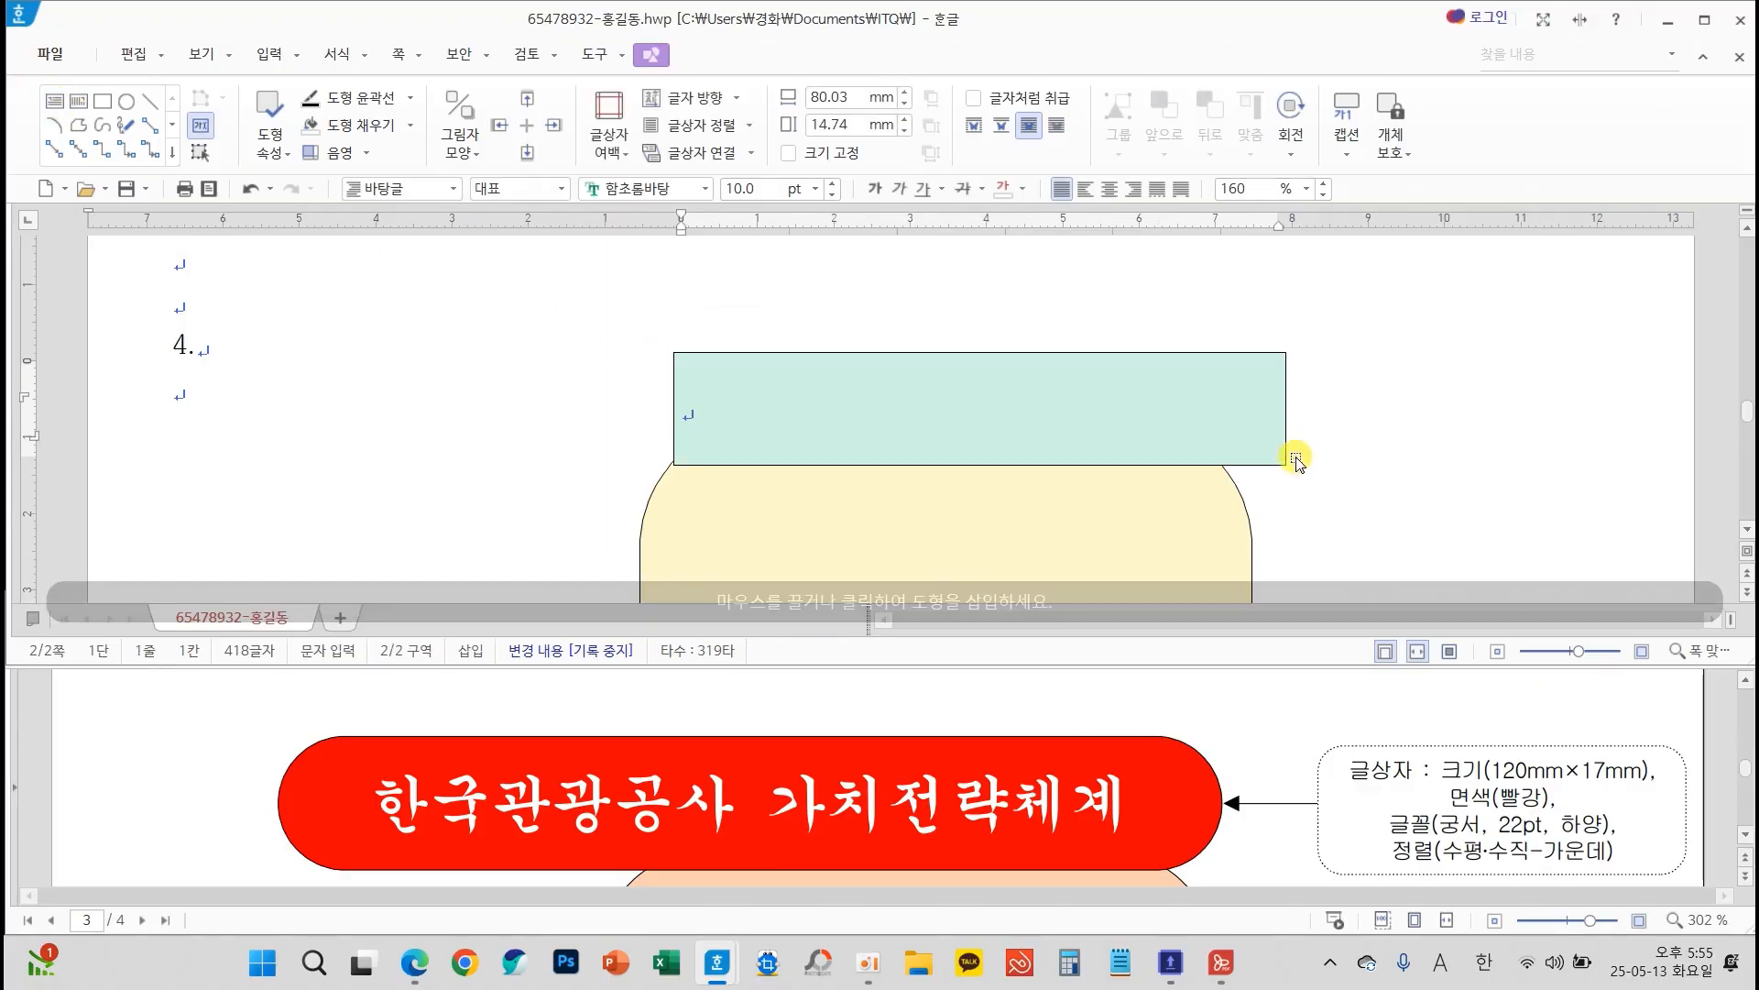
pyautogui.click(1280, 385)
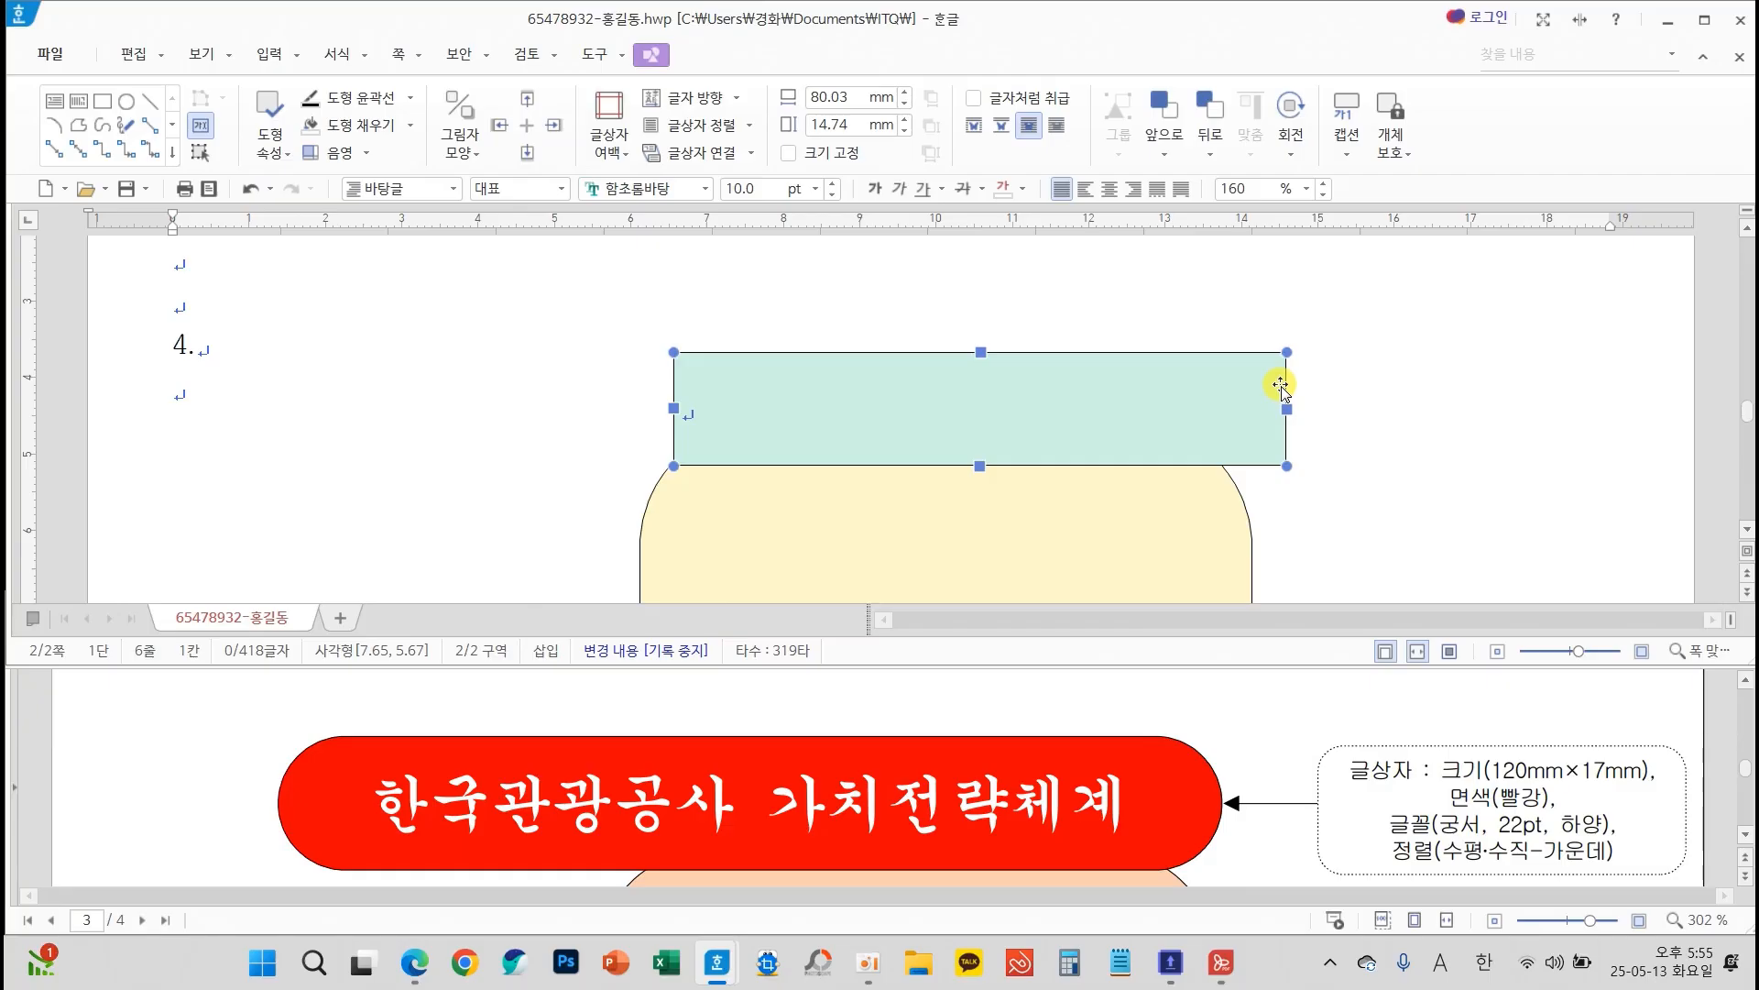
# Set the title text box's width to 120 mm and height to 17 mm, and fix its size (크기 고정)
pyautogui.doubleClick(1078, 424)
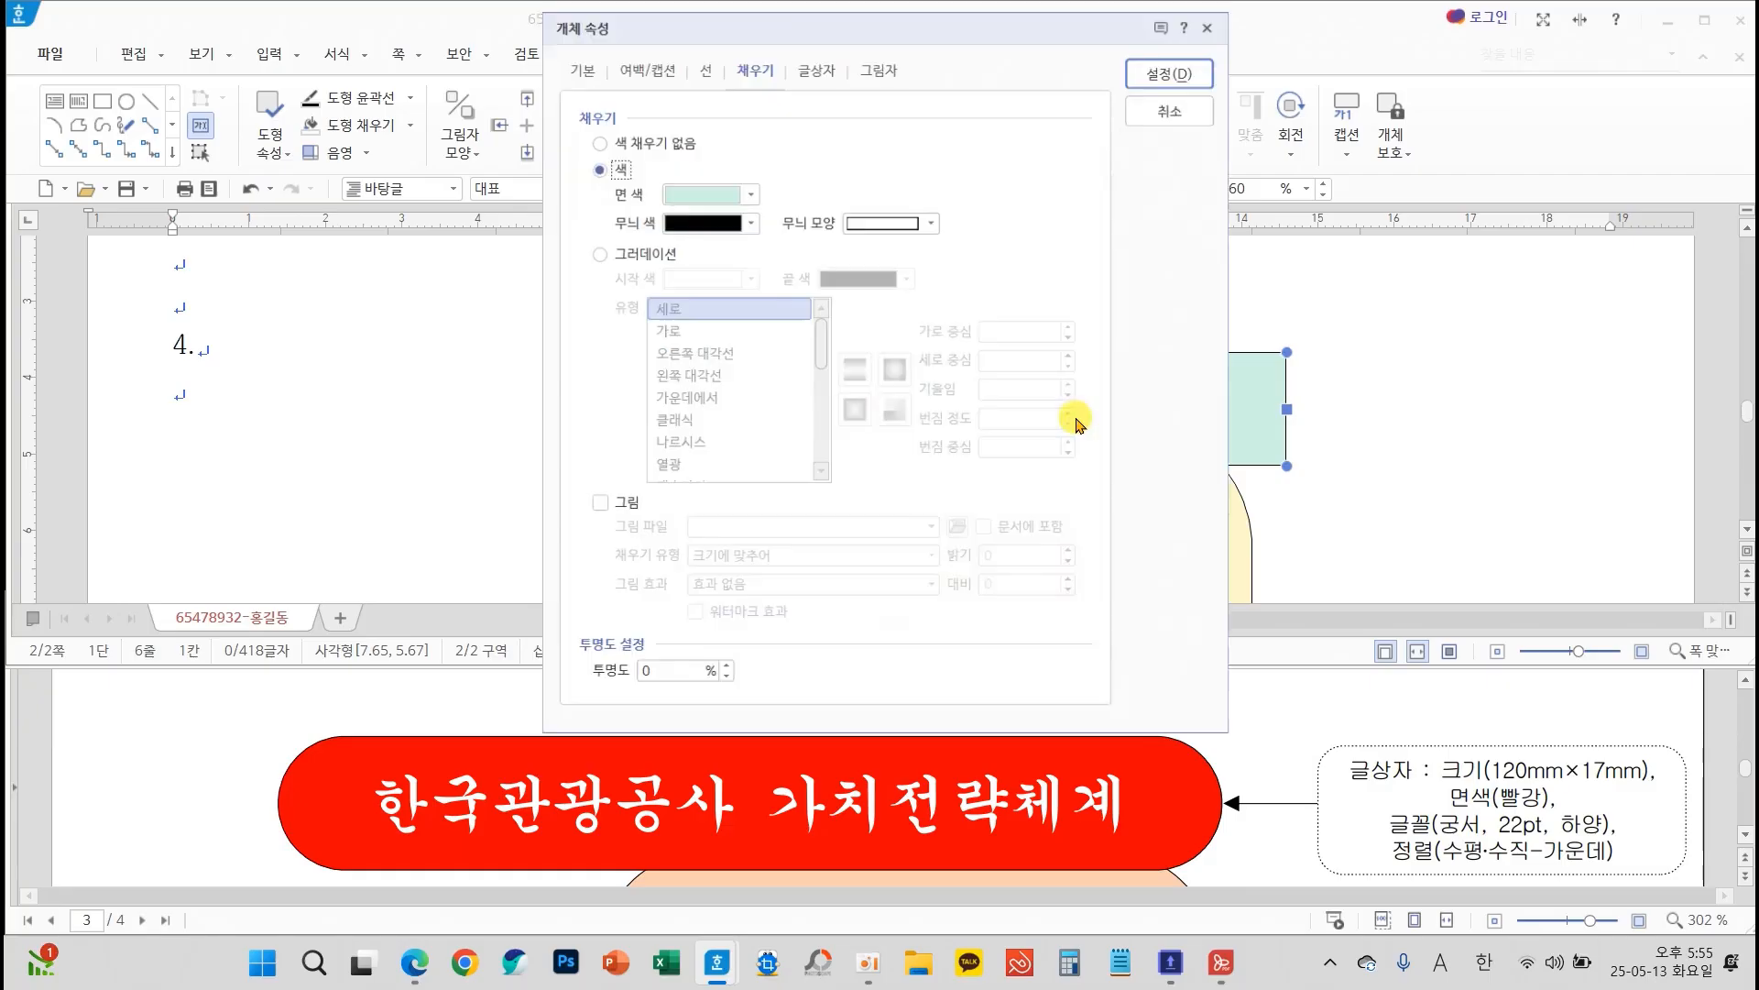
pyautogui.click(577, 60)
pyautogui.click(815, 137)
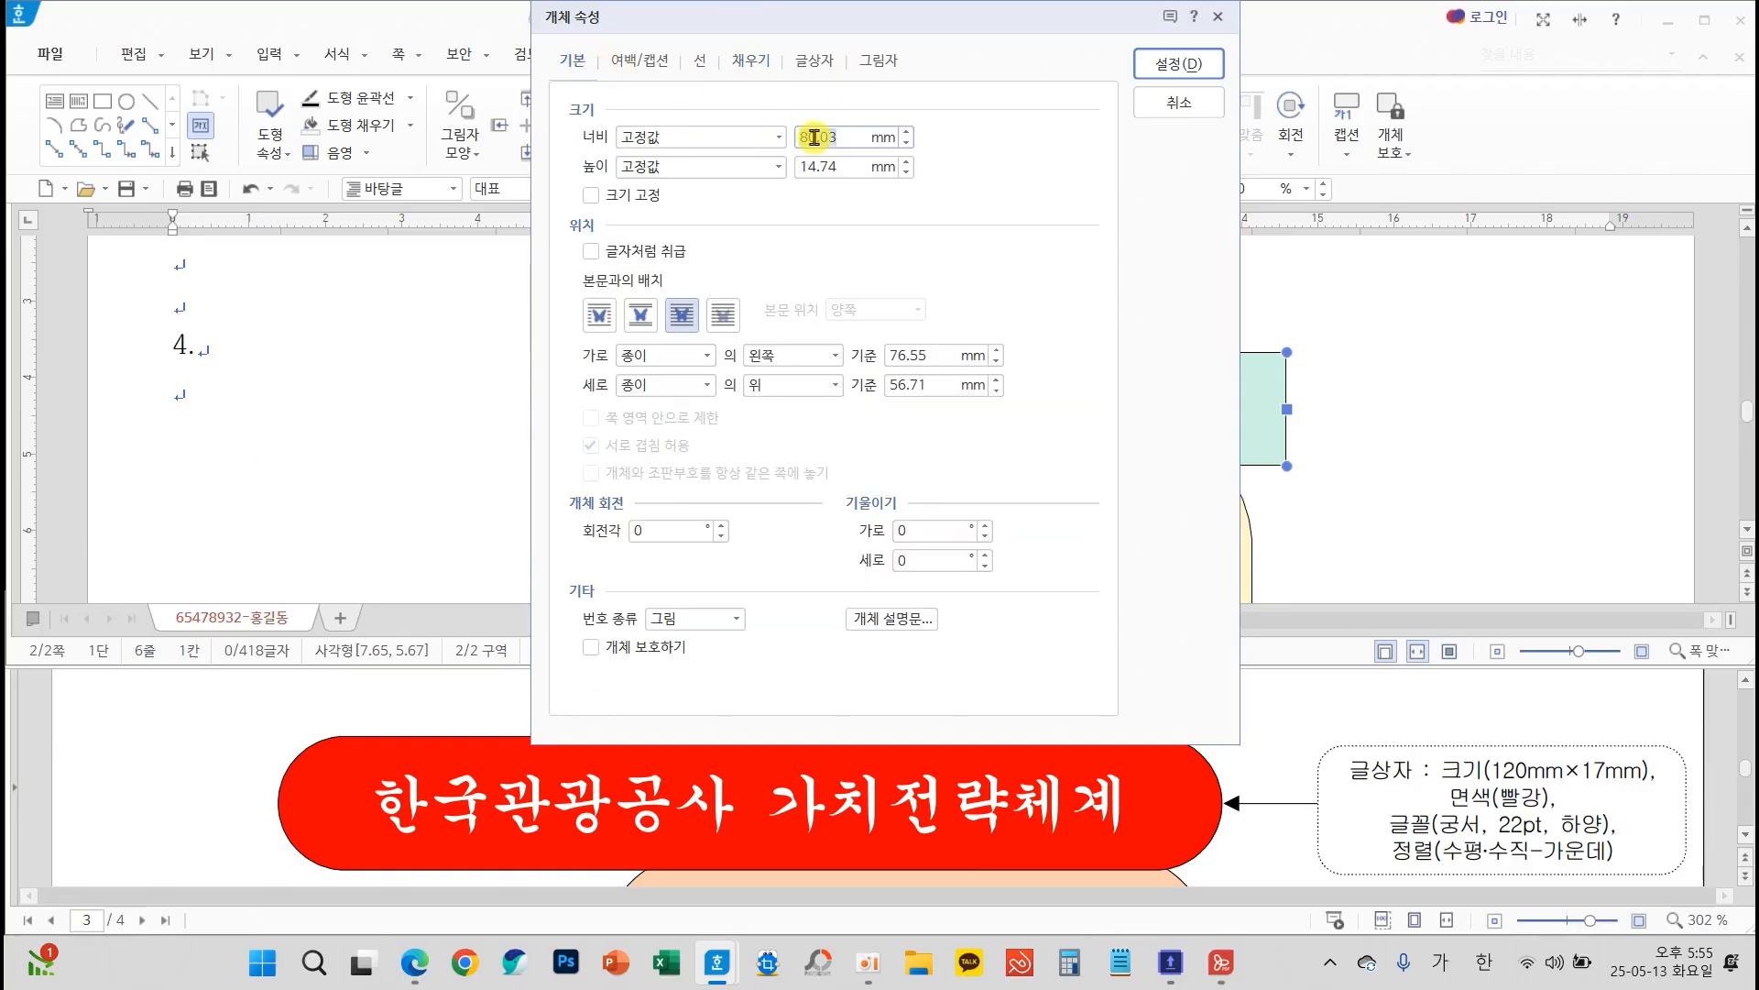
pyautogui.write('120')
pyautogui.click(838, 168)
pyautogui.write('1')
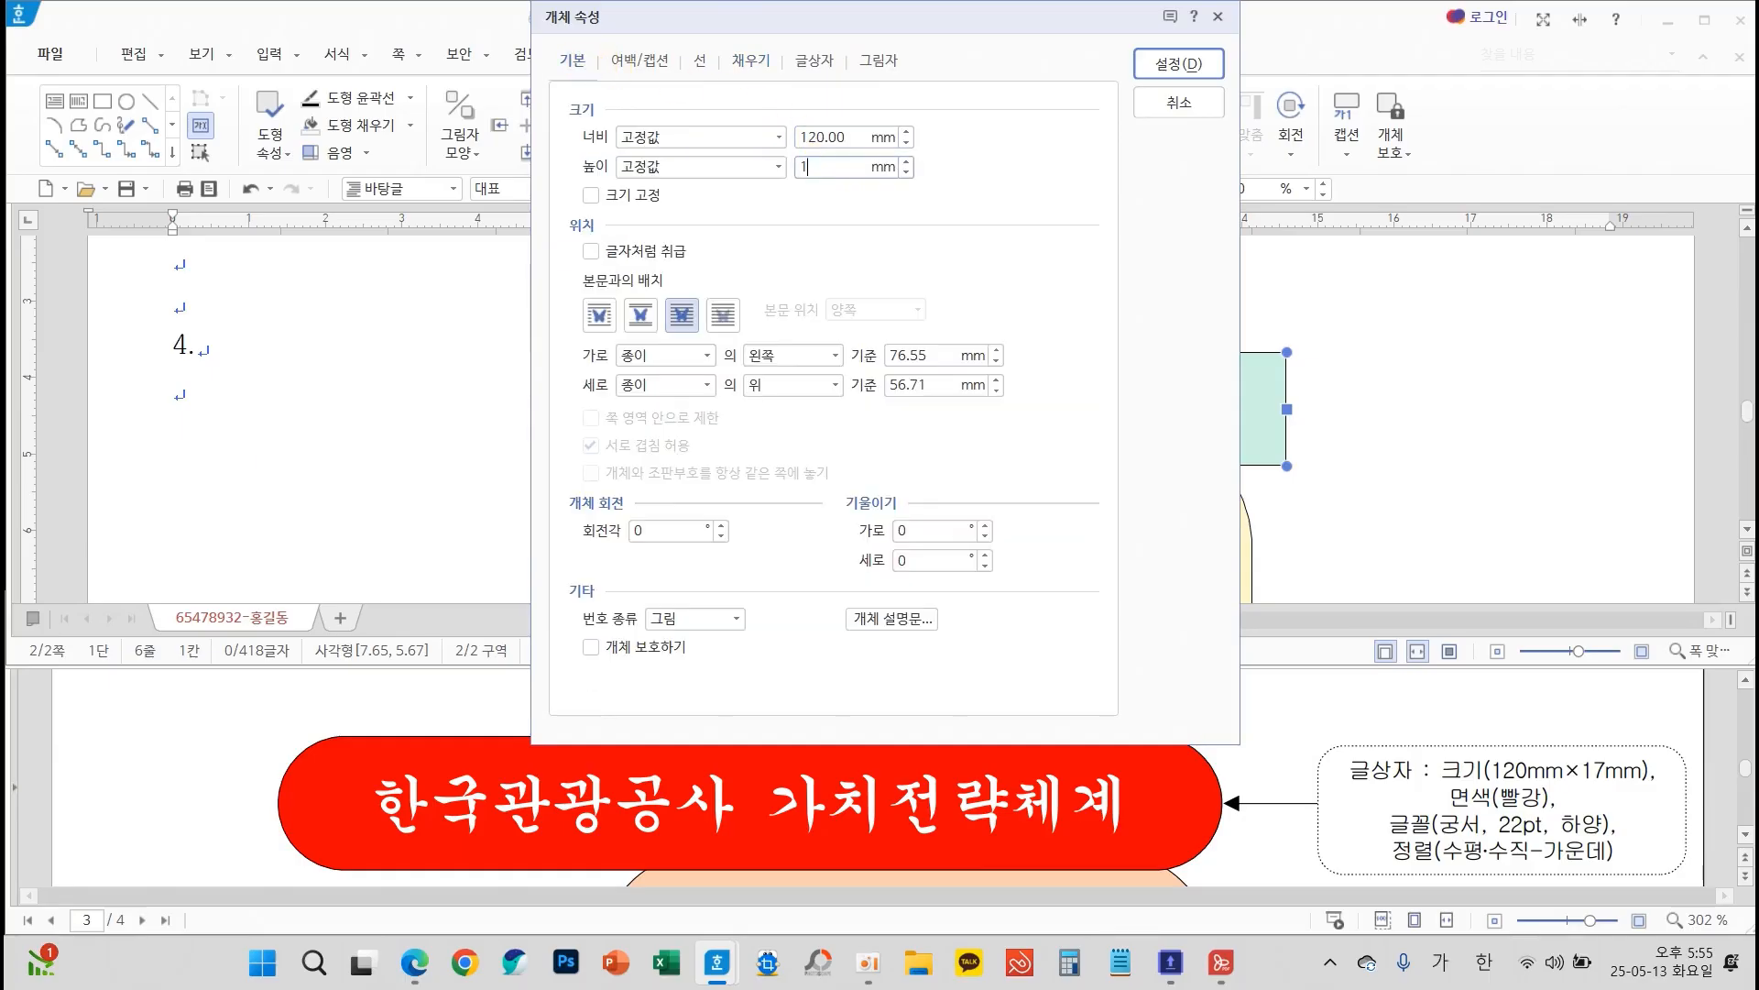
pyautogui.write('7')
pyautogui.click(641, 195)
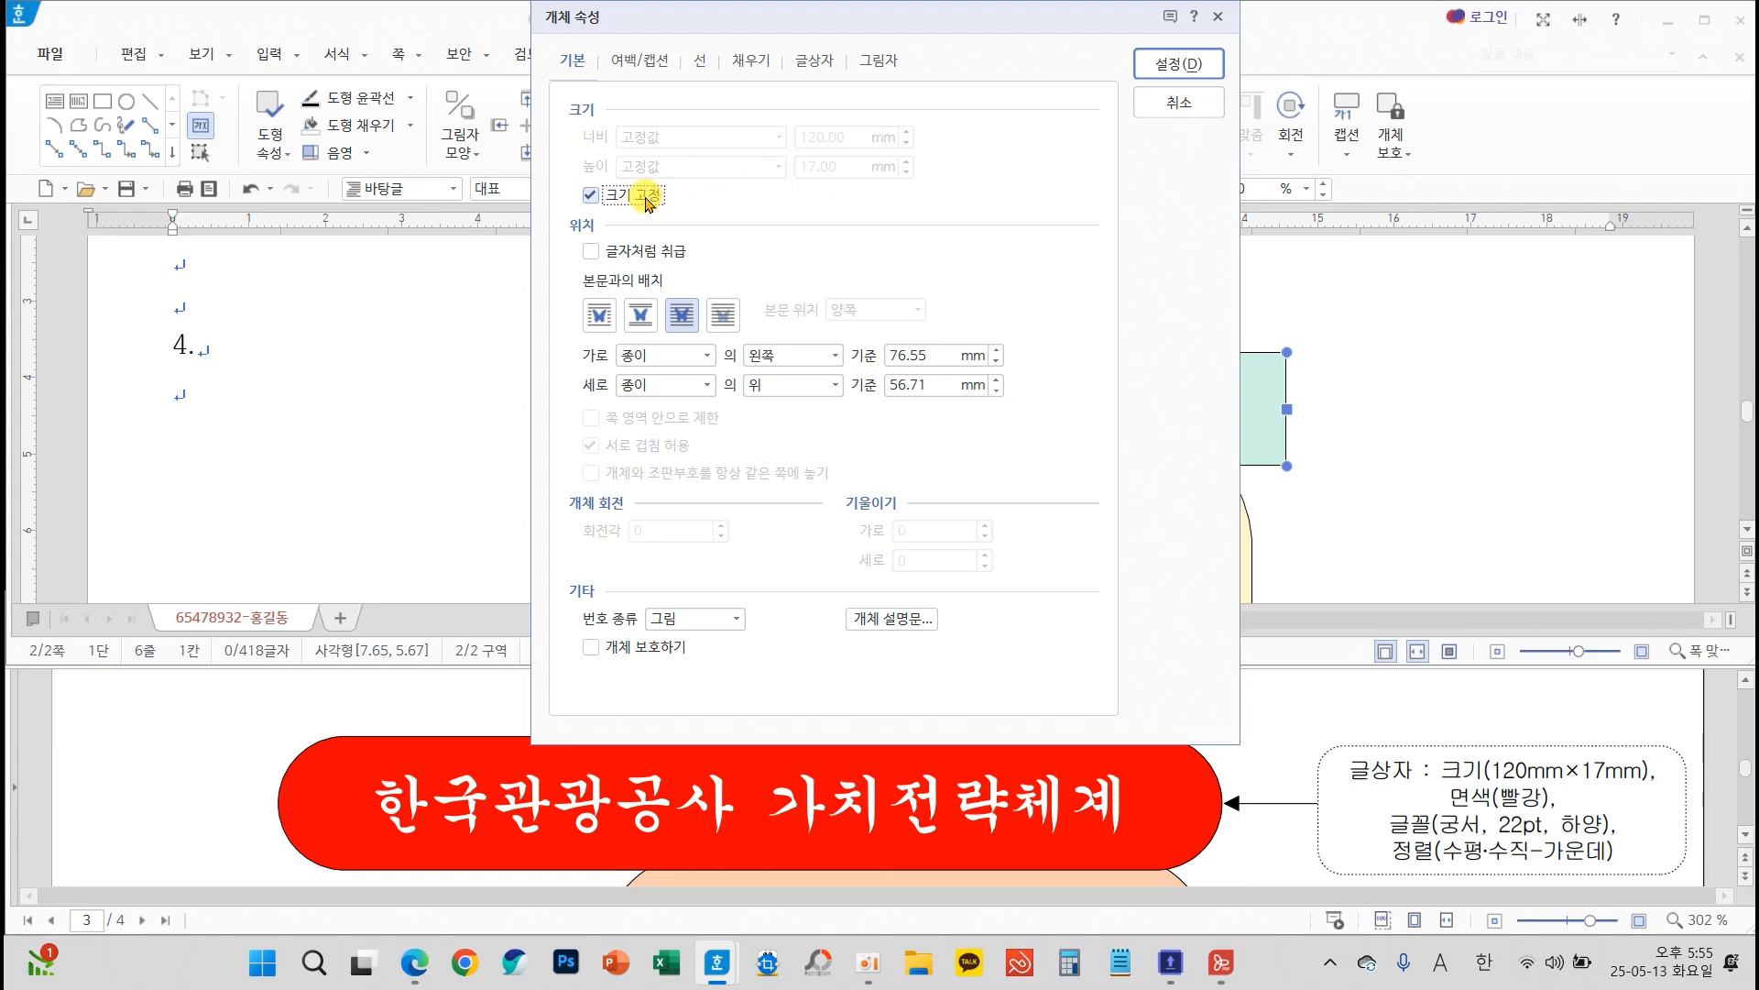
# Give the title text box semicircular ends (반원) and a red fill, and apply the properties
pyautogui.click(700, 63)
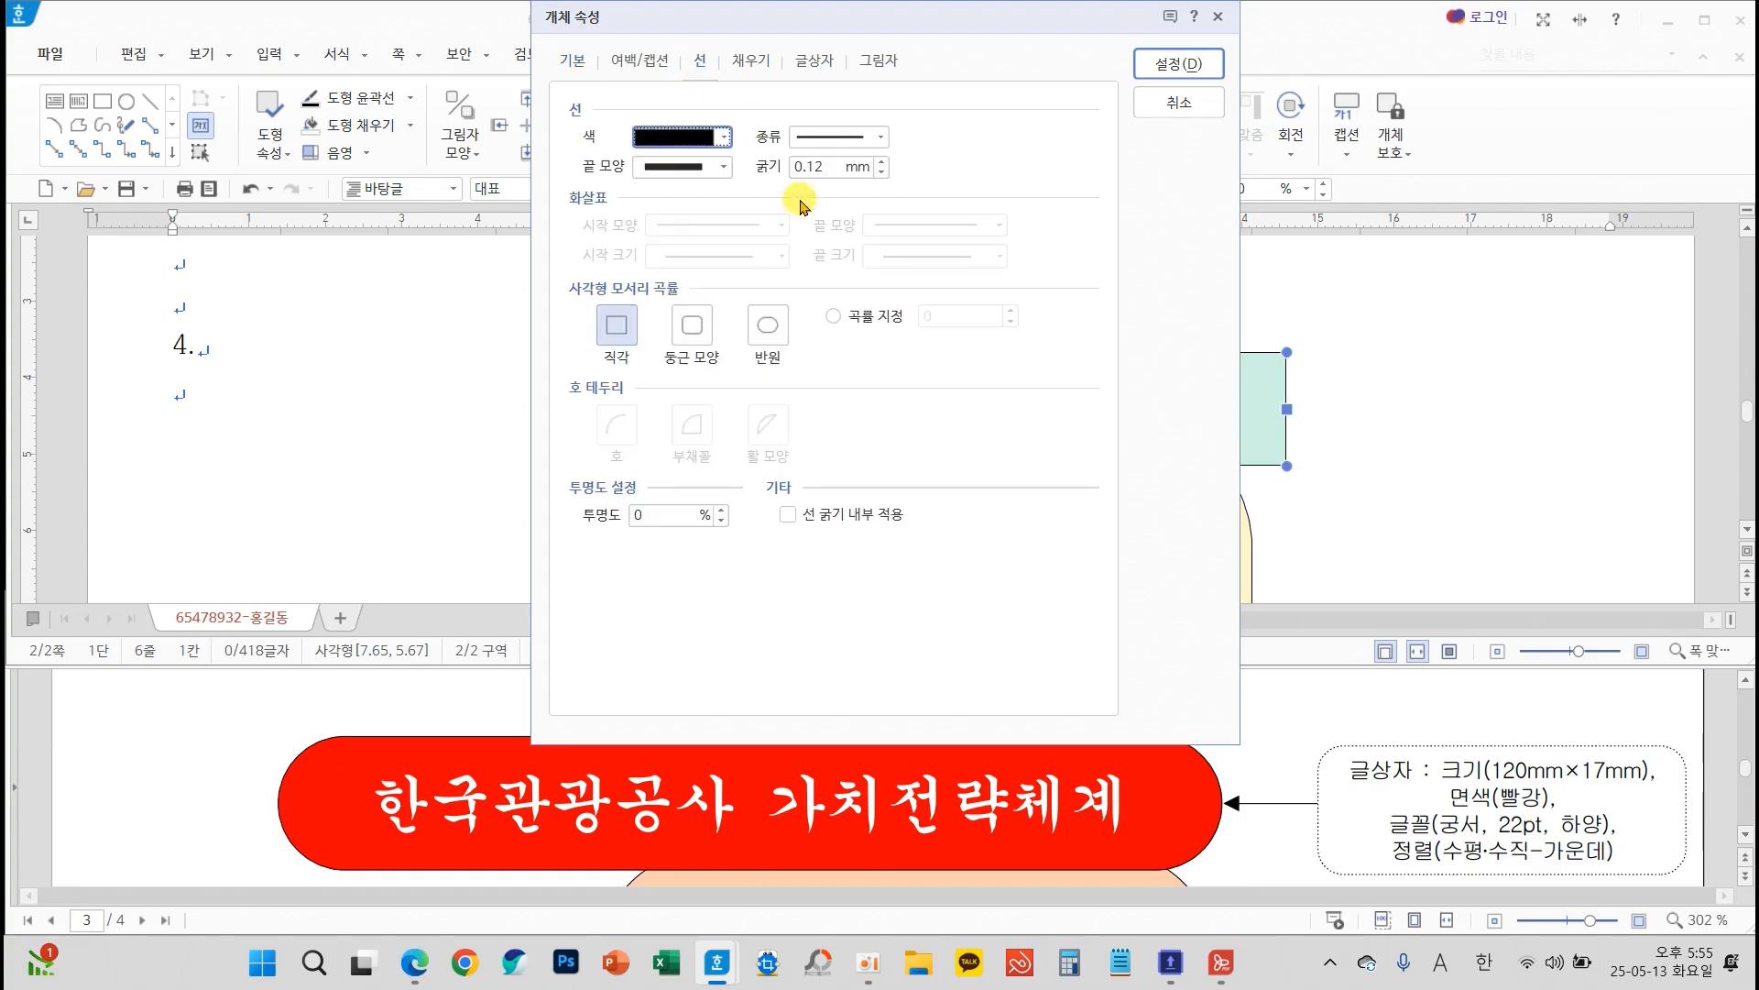
pyautogui.click(772, 331)
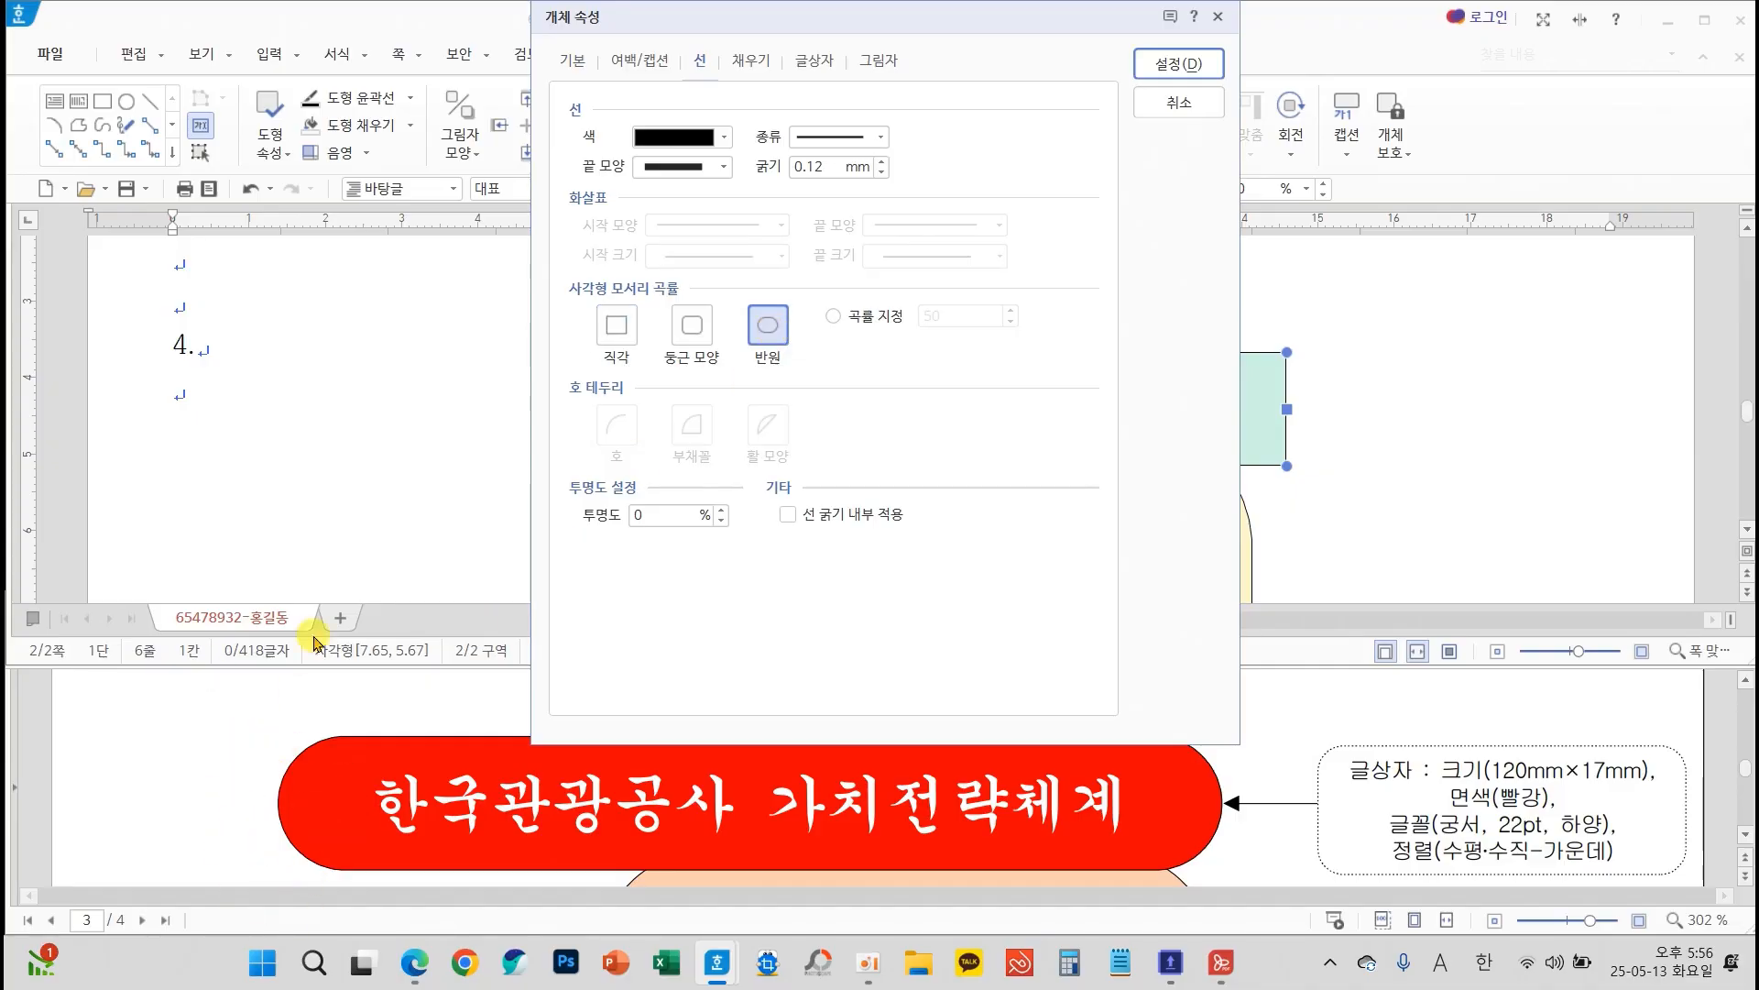
pyautogui.click(752, 64)
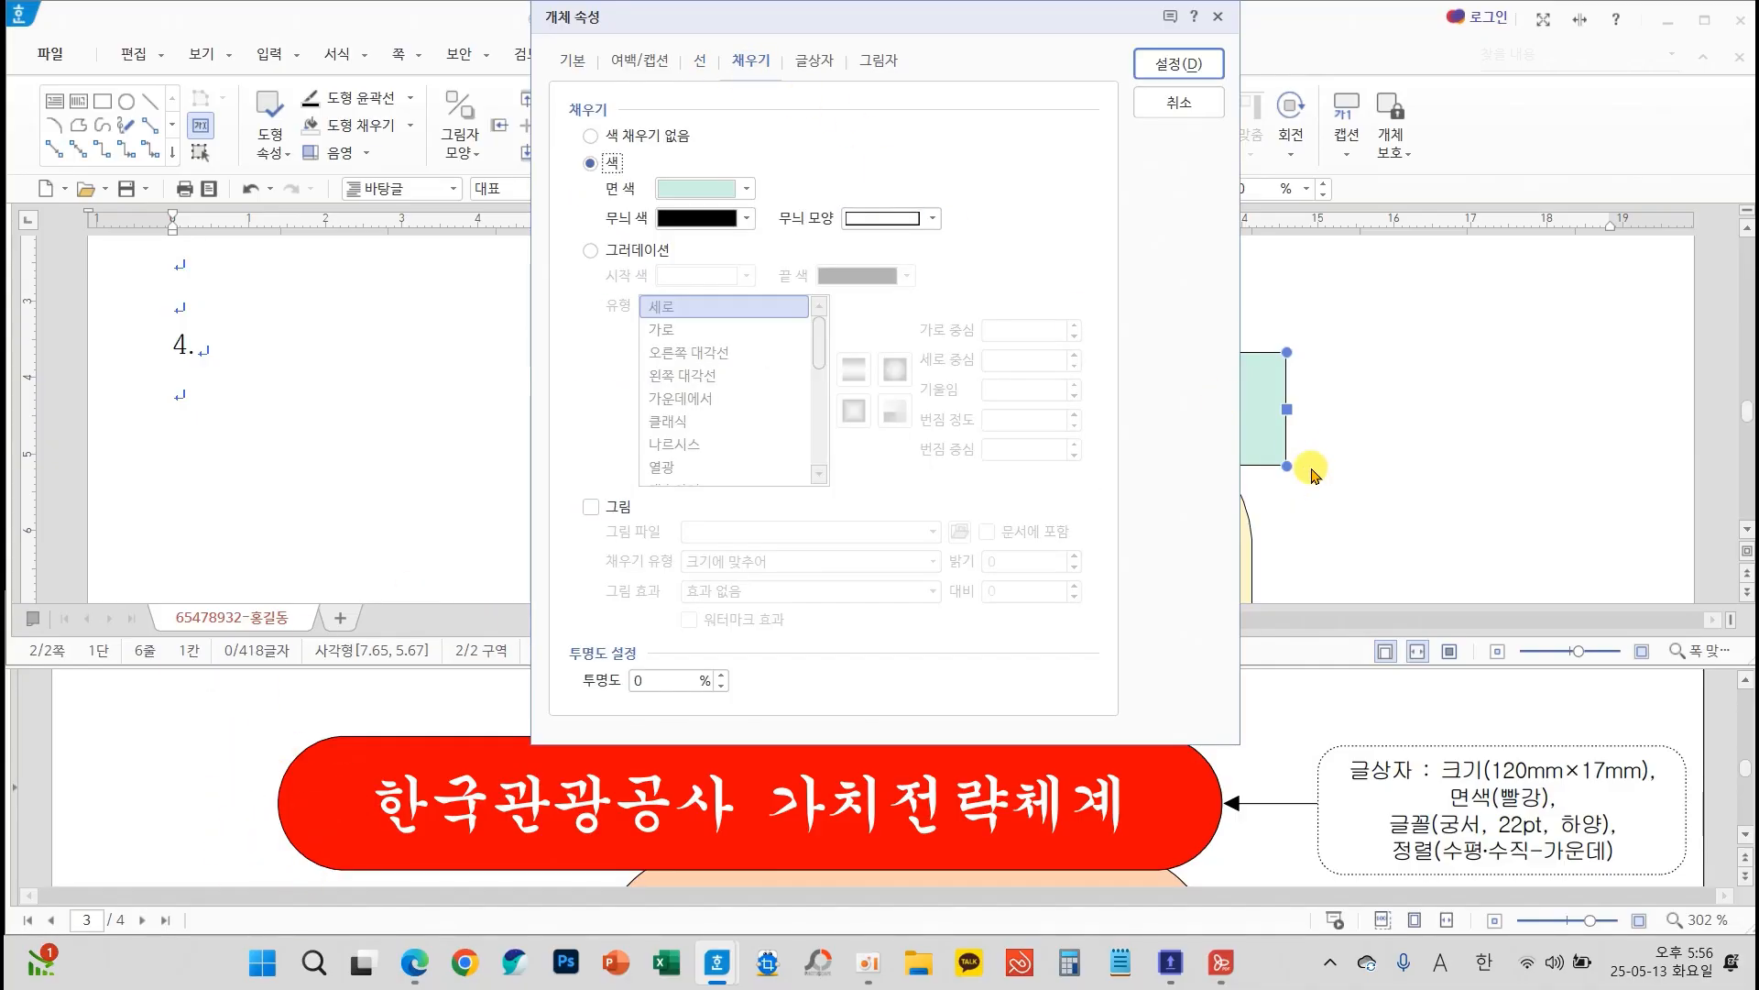
pyautogui.moveTo(1434, 777)
pyautogui.mouseDown()
pyautogui.moveTo(1490, 814)
pyautogui.moveTo(1563, 815)
pyautogui.mouseUp()
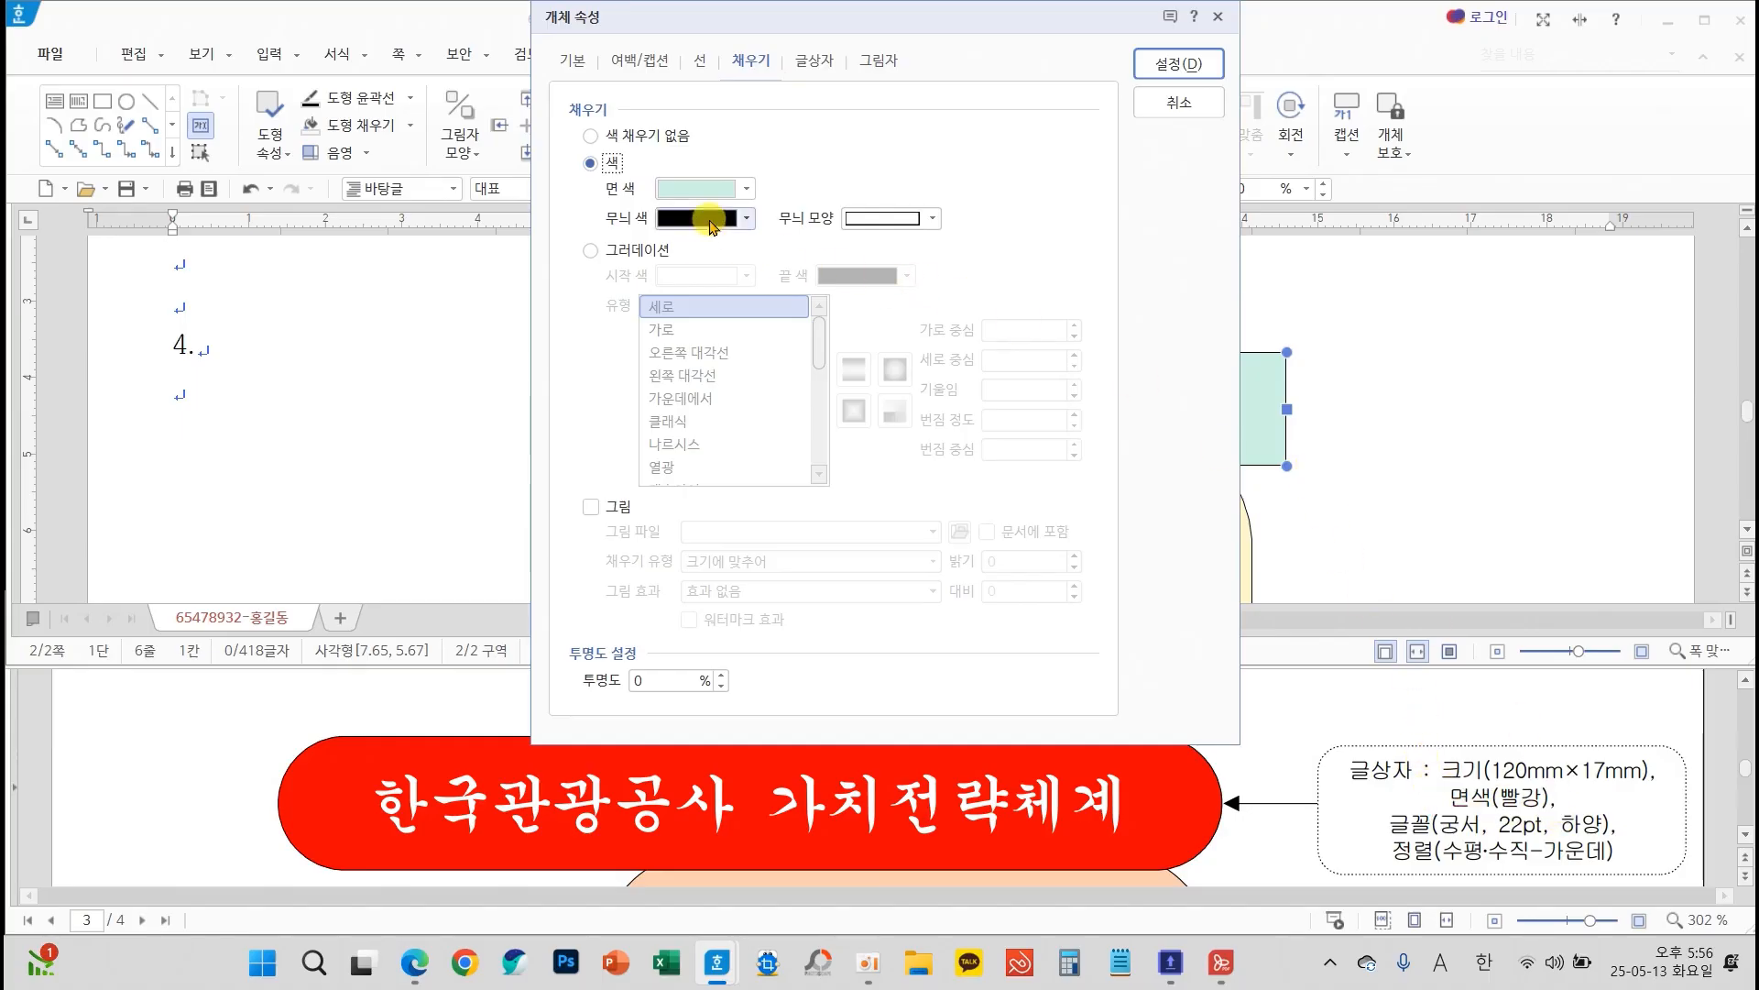
pyautogui.click(693, 190)
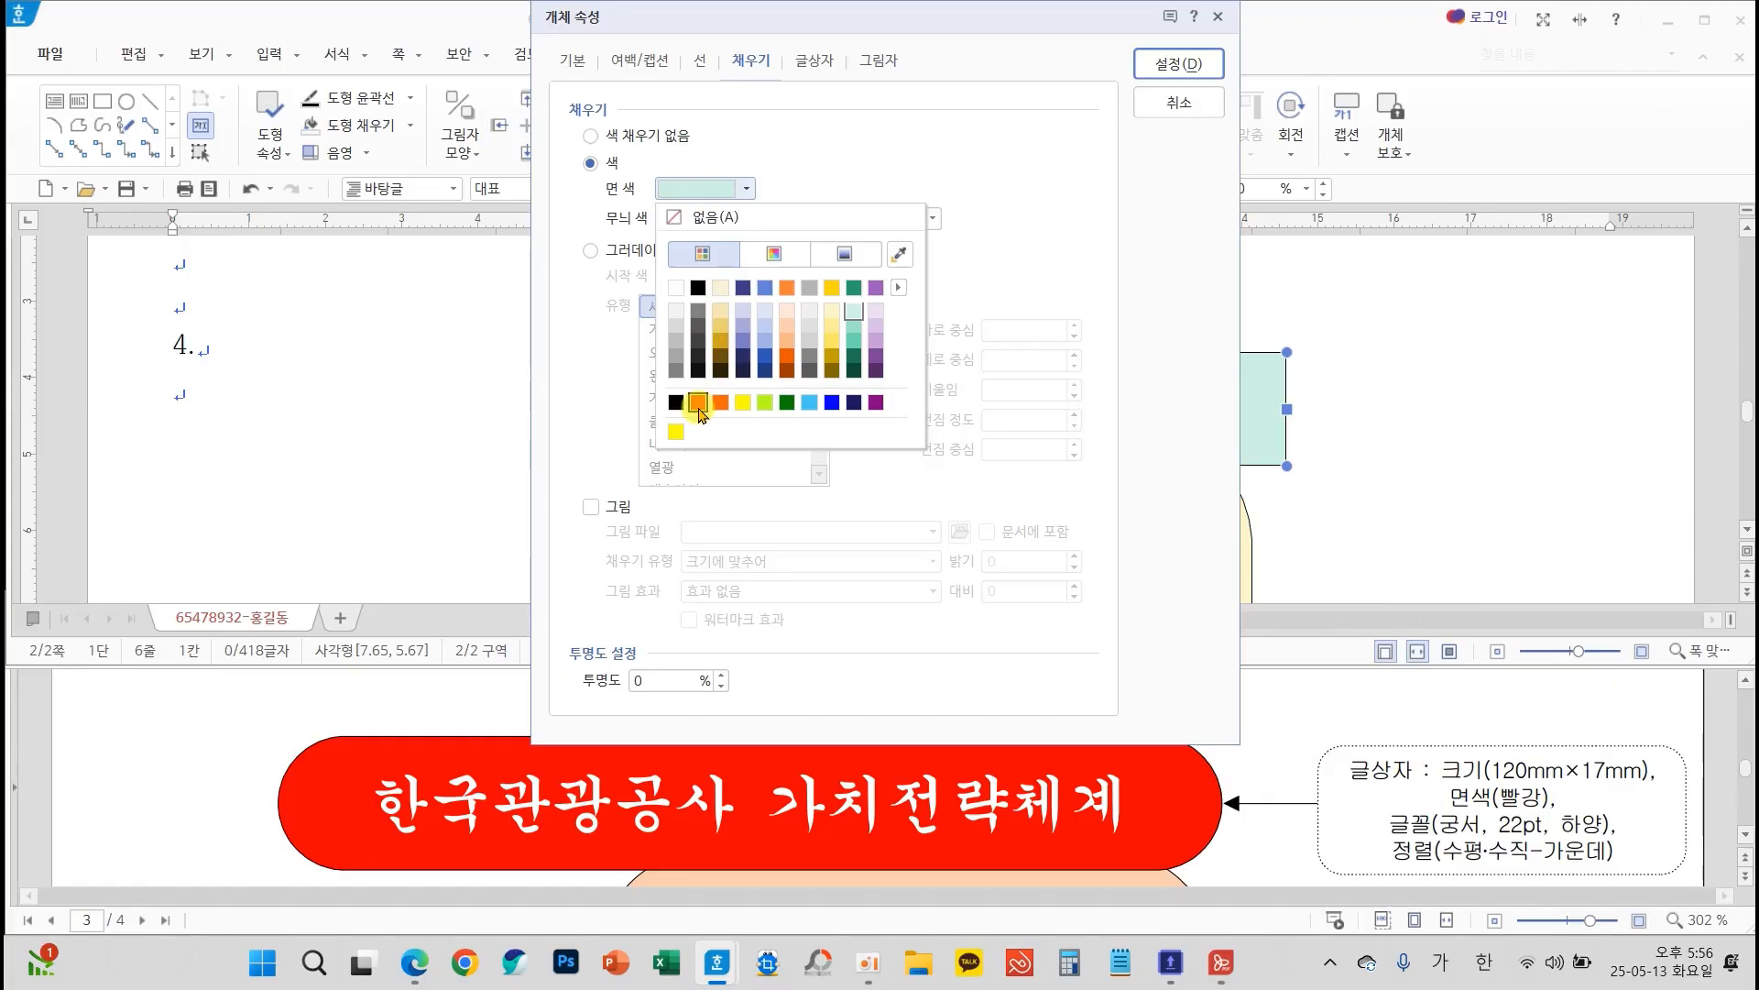
pyautogui.click(698, 404)
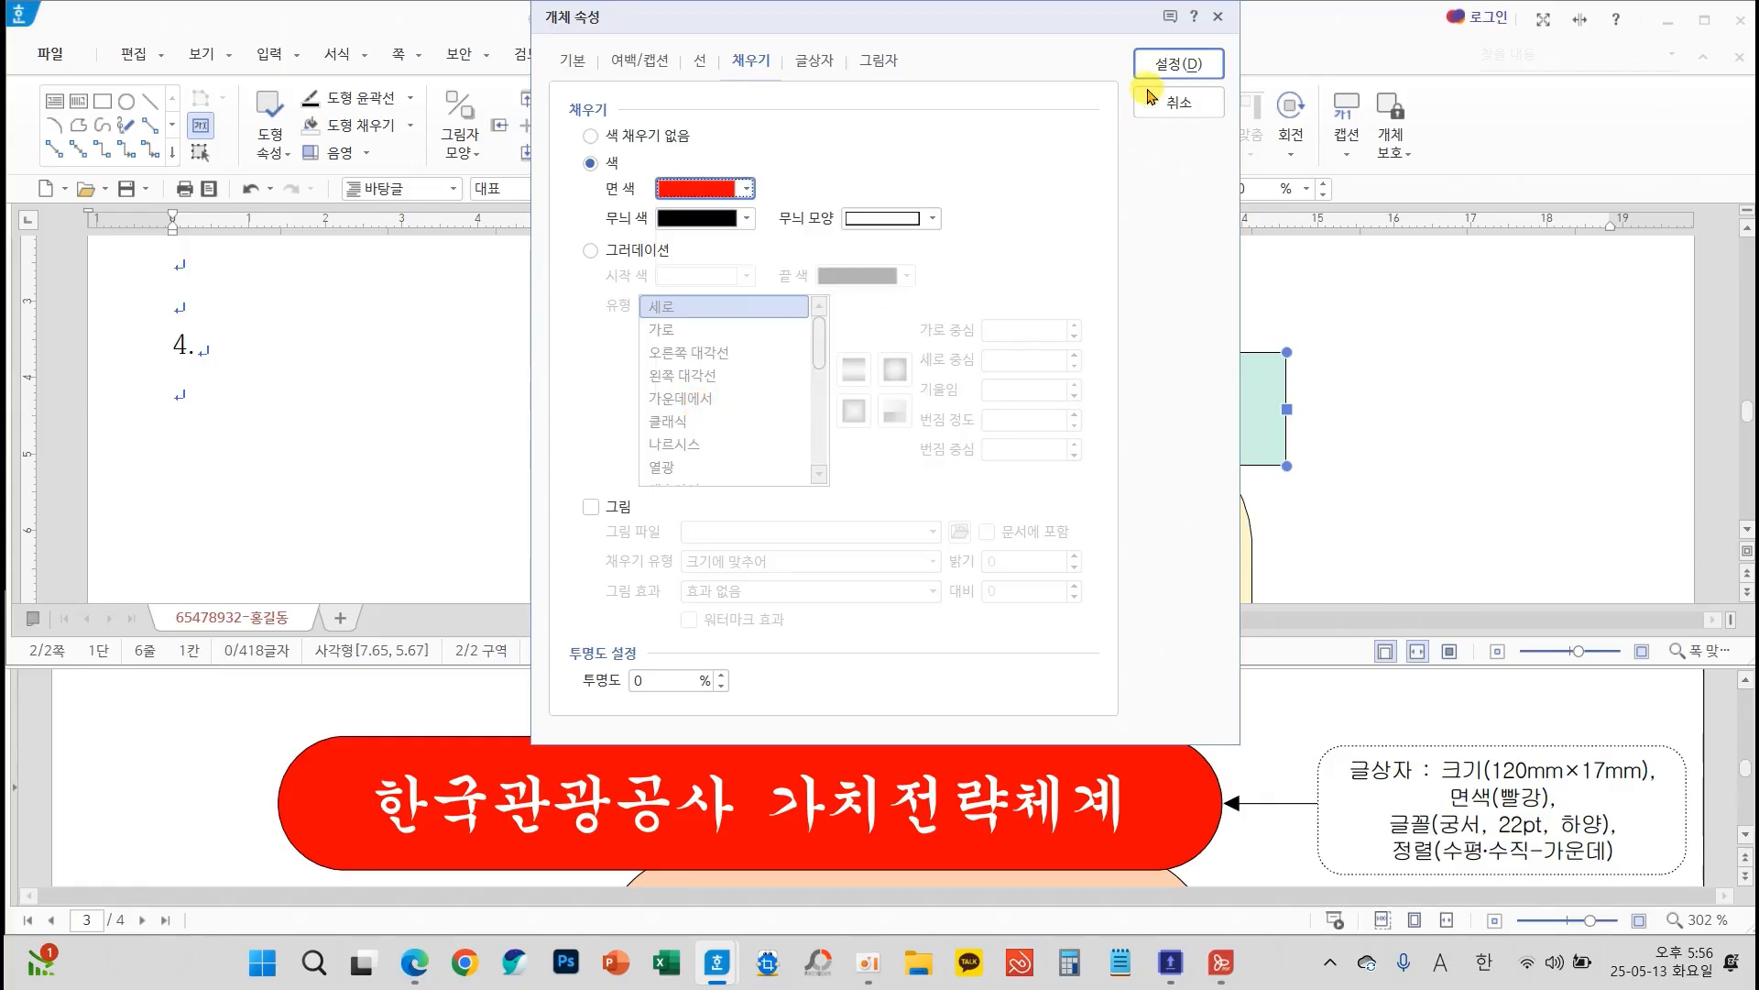
pyautogui.click(1159, 63)
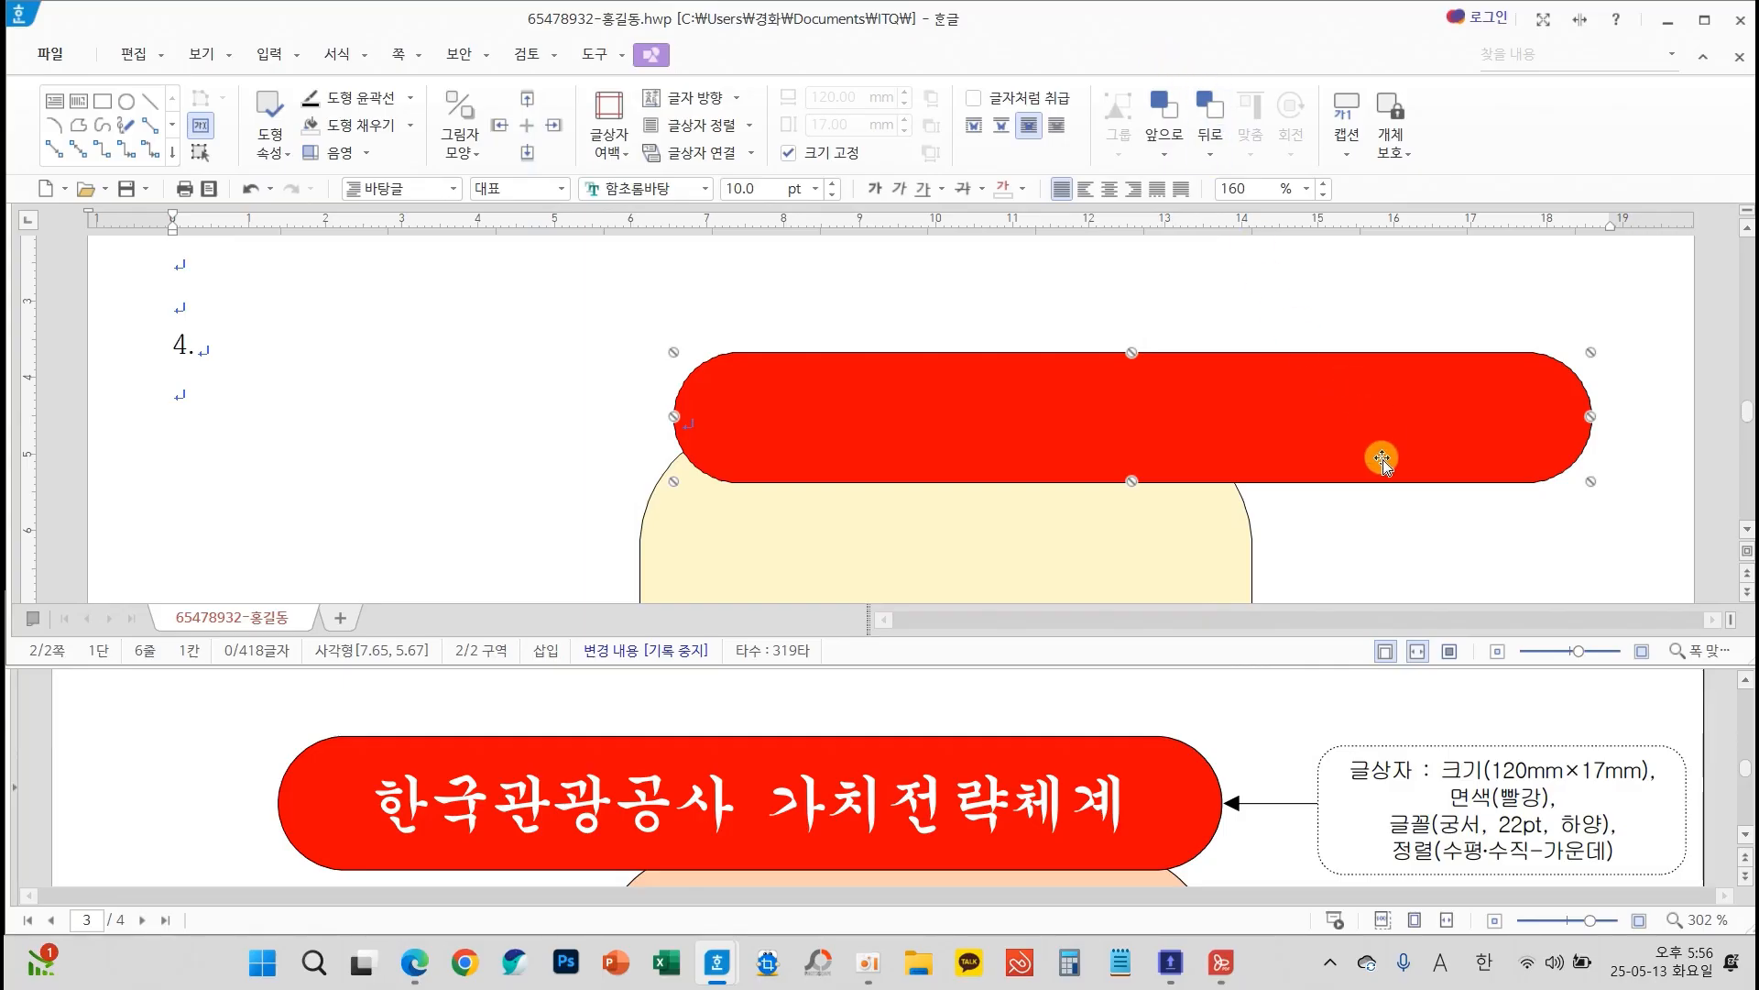
# Move the red title box onto the yellow shape's upper edge so their right edges line up
pyautogui.moveTo(1382, 458); pyautogui.dragTo(1060, 418)
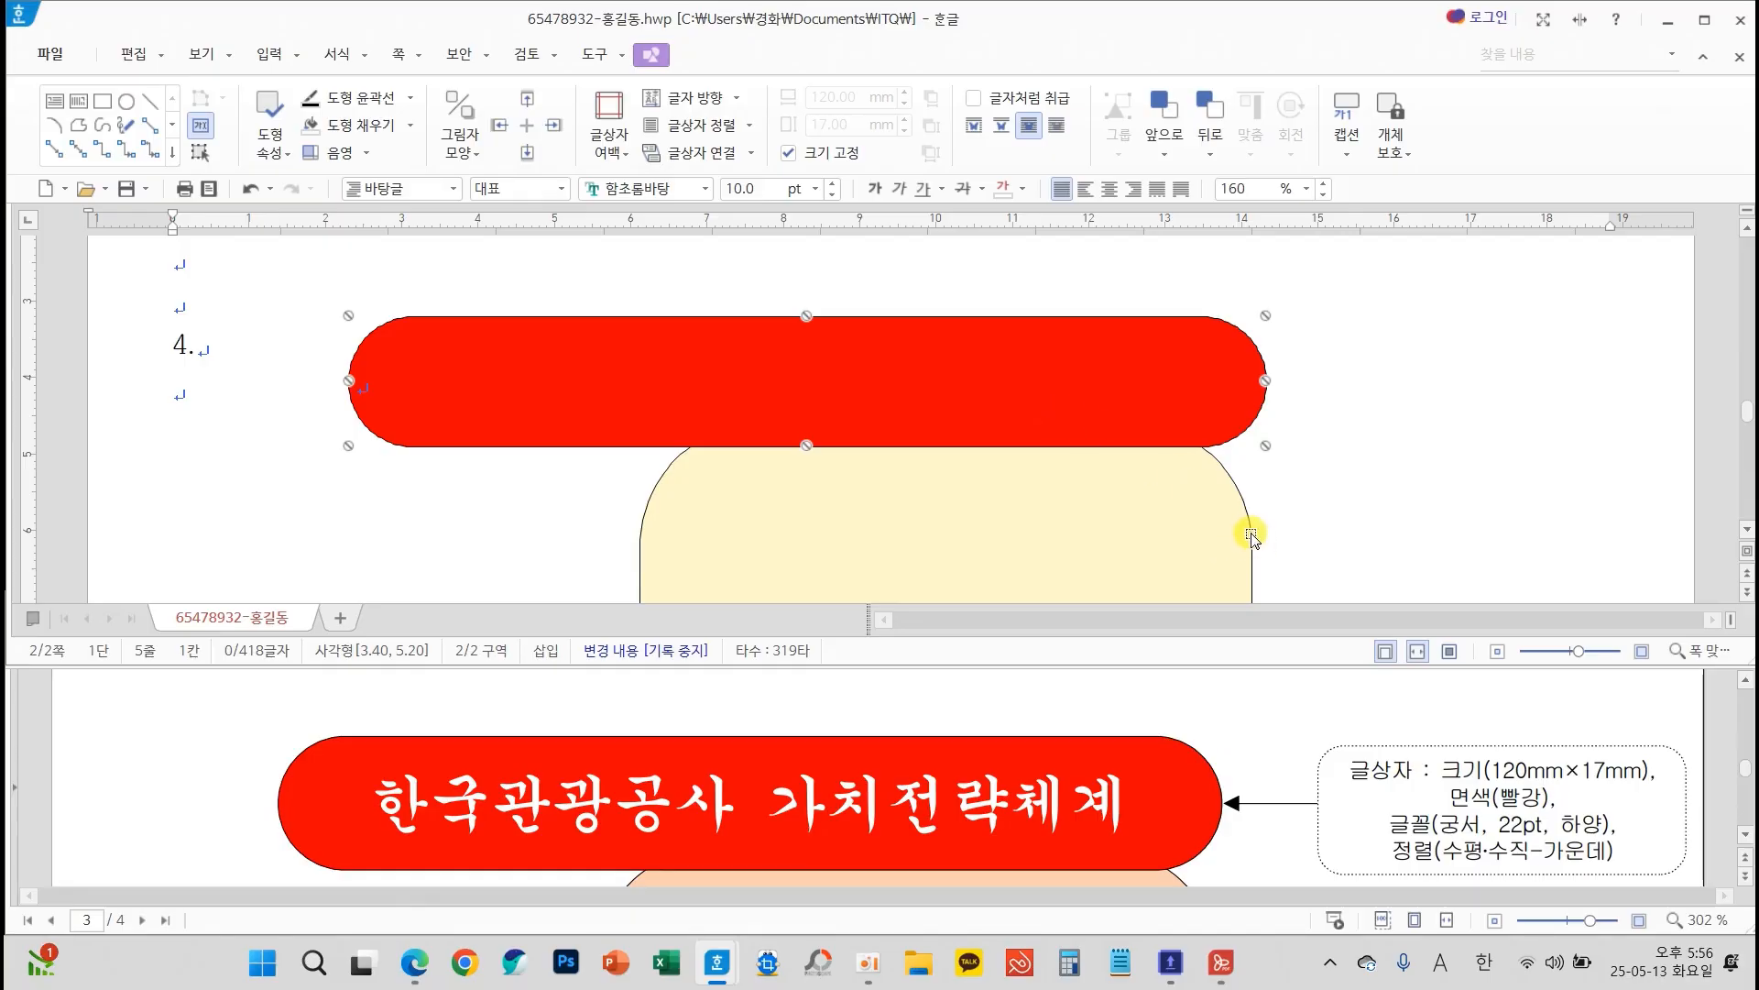
pyautogui.moveTo(1227, 394); pyautogui.dragTo(1210, 395)
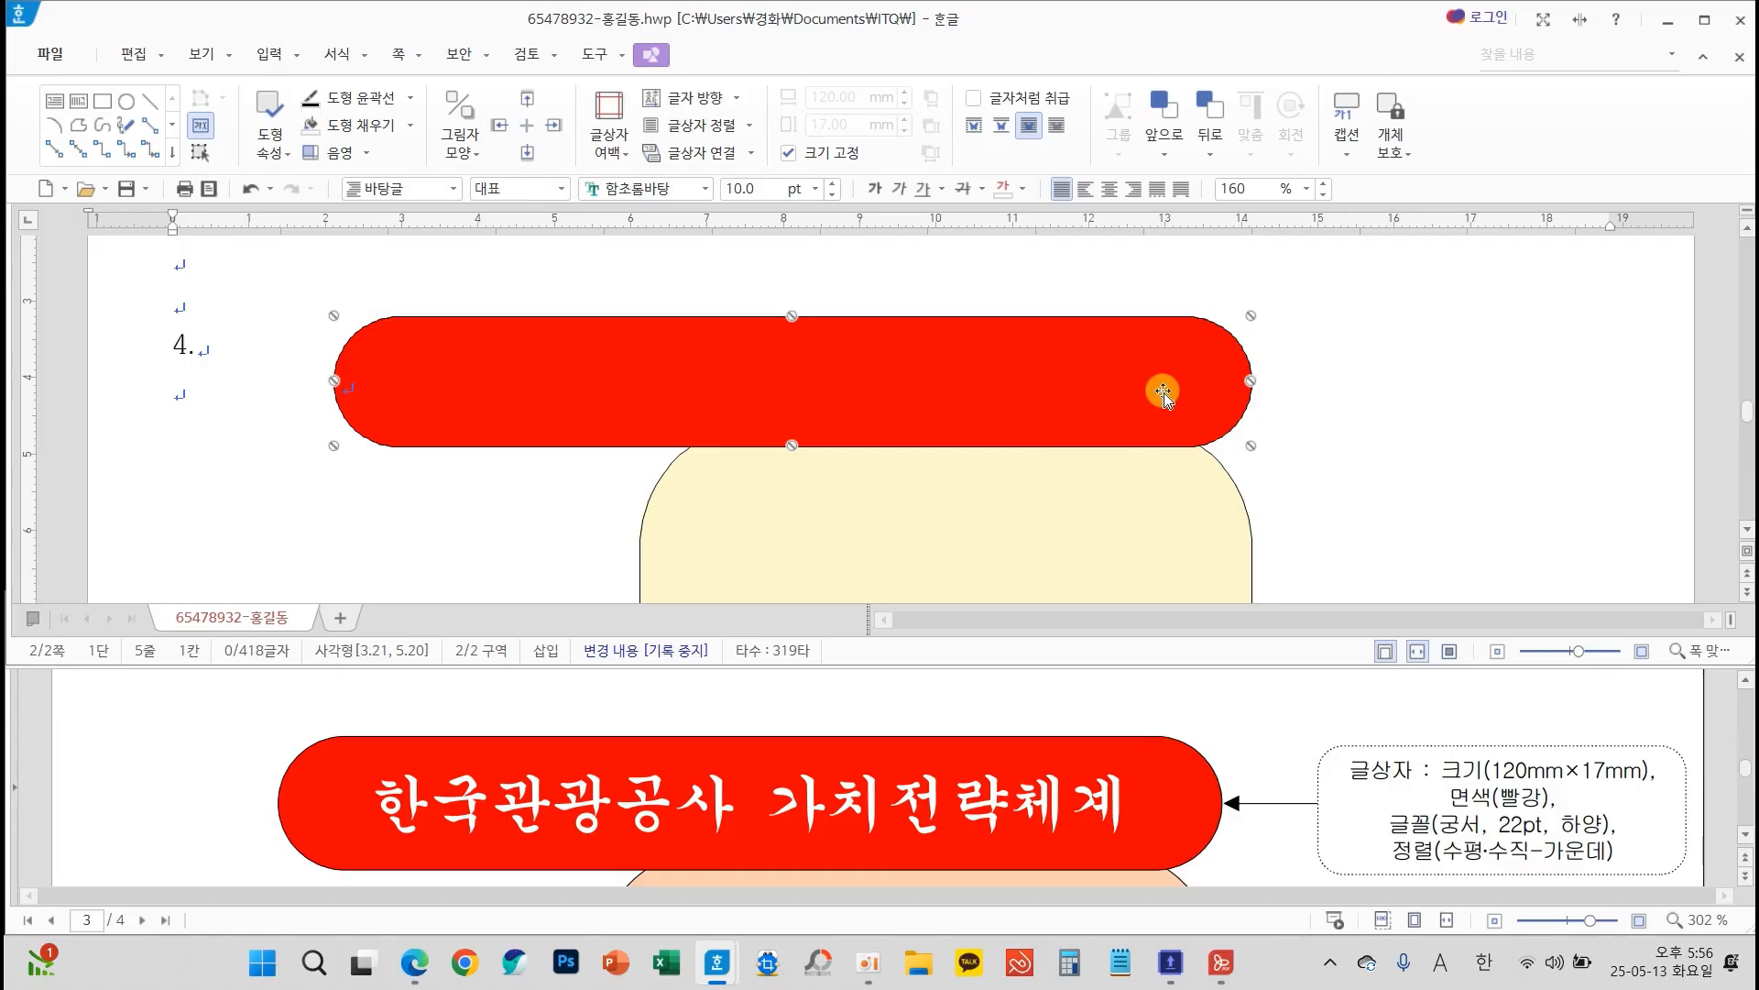
# Nudge the red title box vertically so its lower edge sits on the yellow shape's curved upper edge
pyautogui.press('Up')
pyautogui.press('Up')
pyautogui.press('Up')
pyautogui.press('Up')
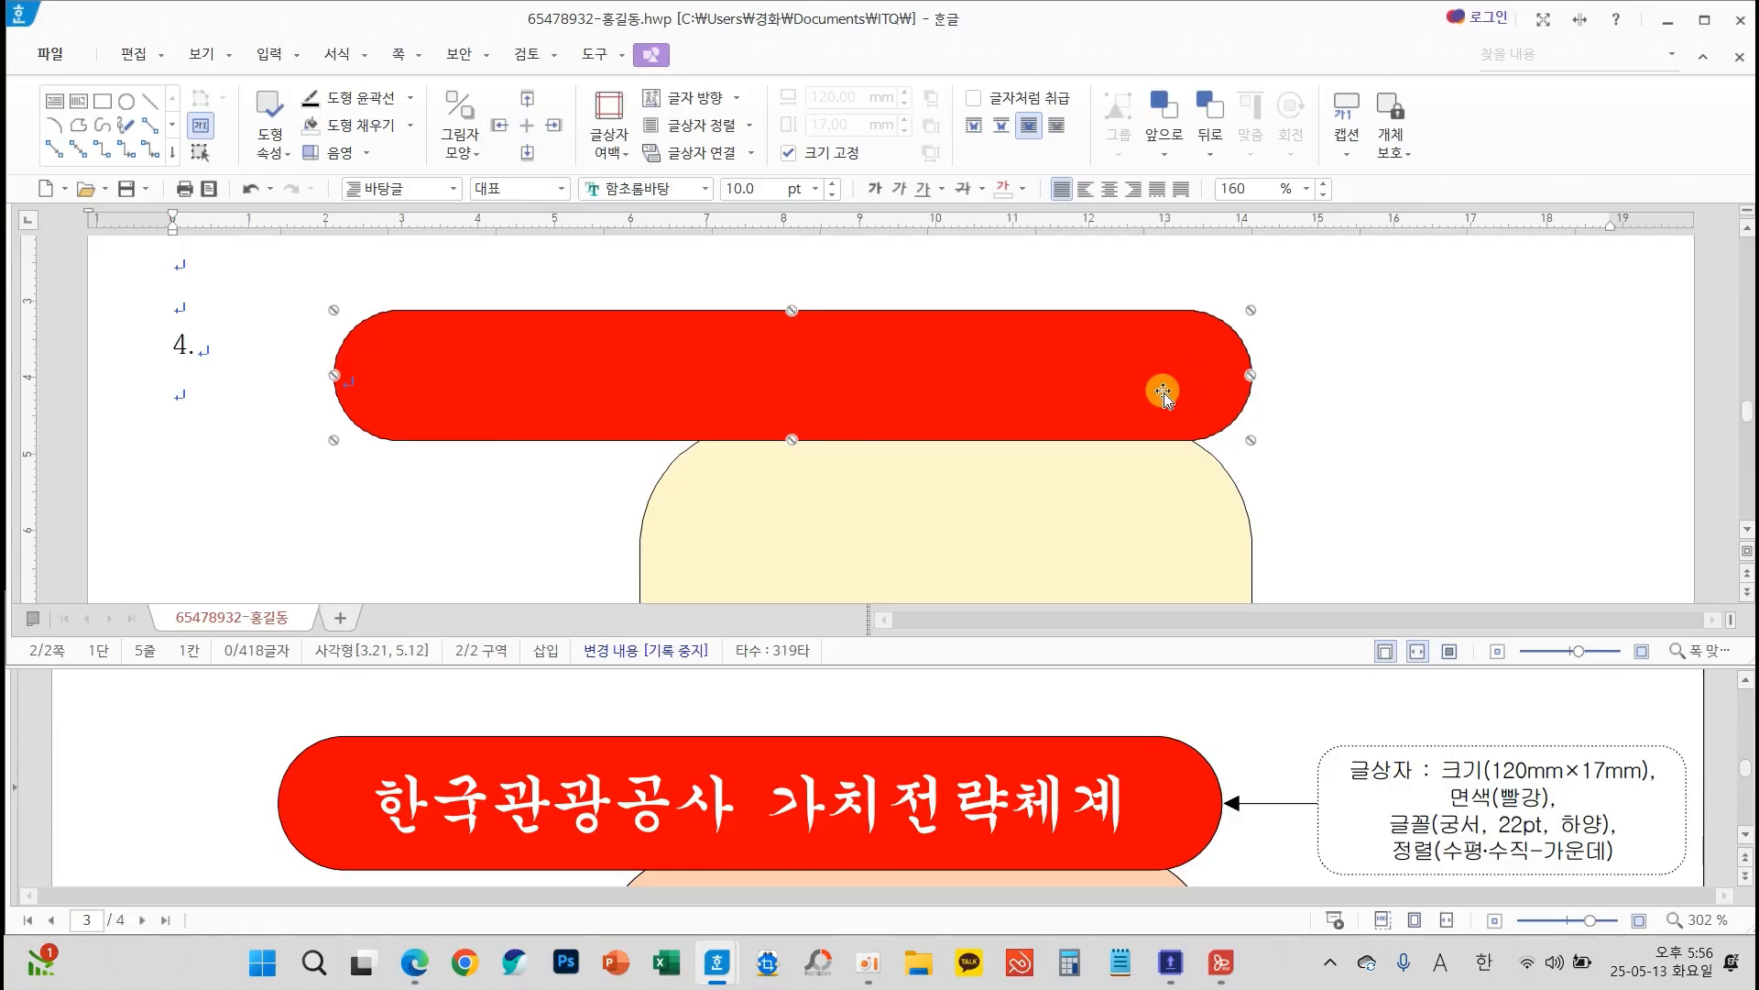
pyautogui.press('Down')
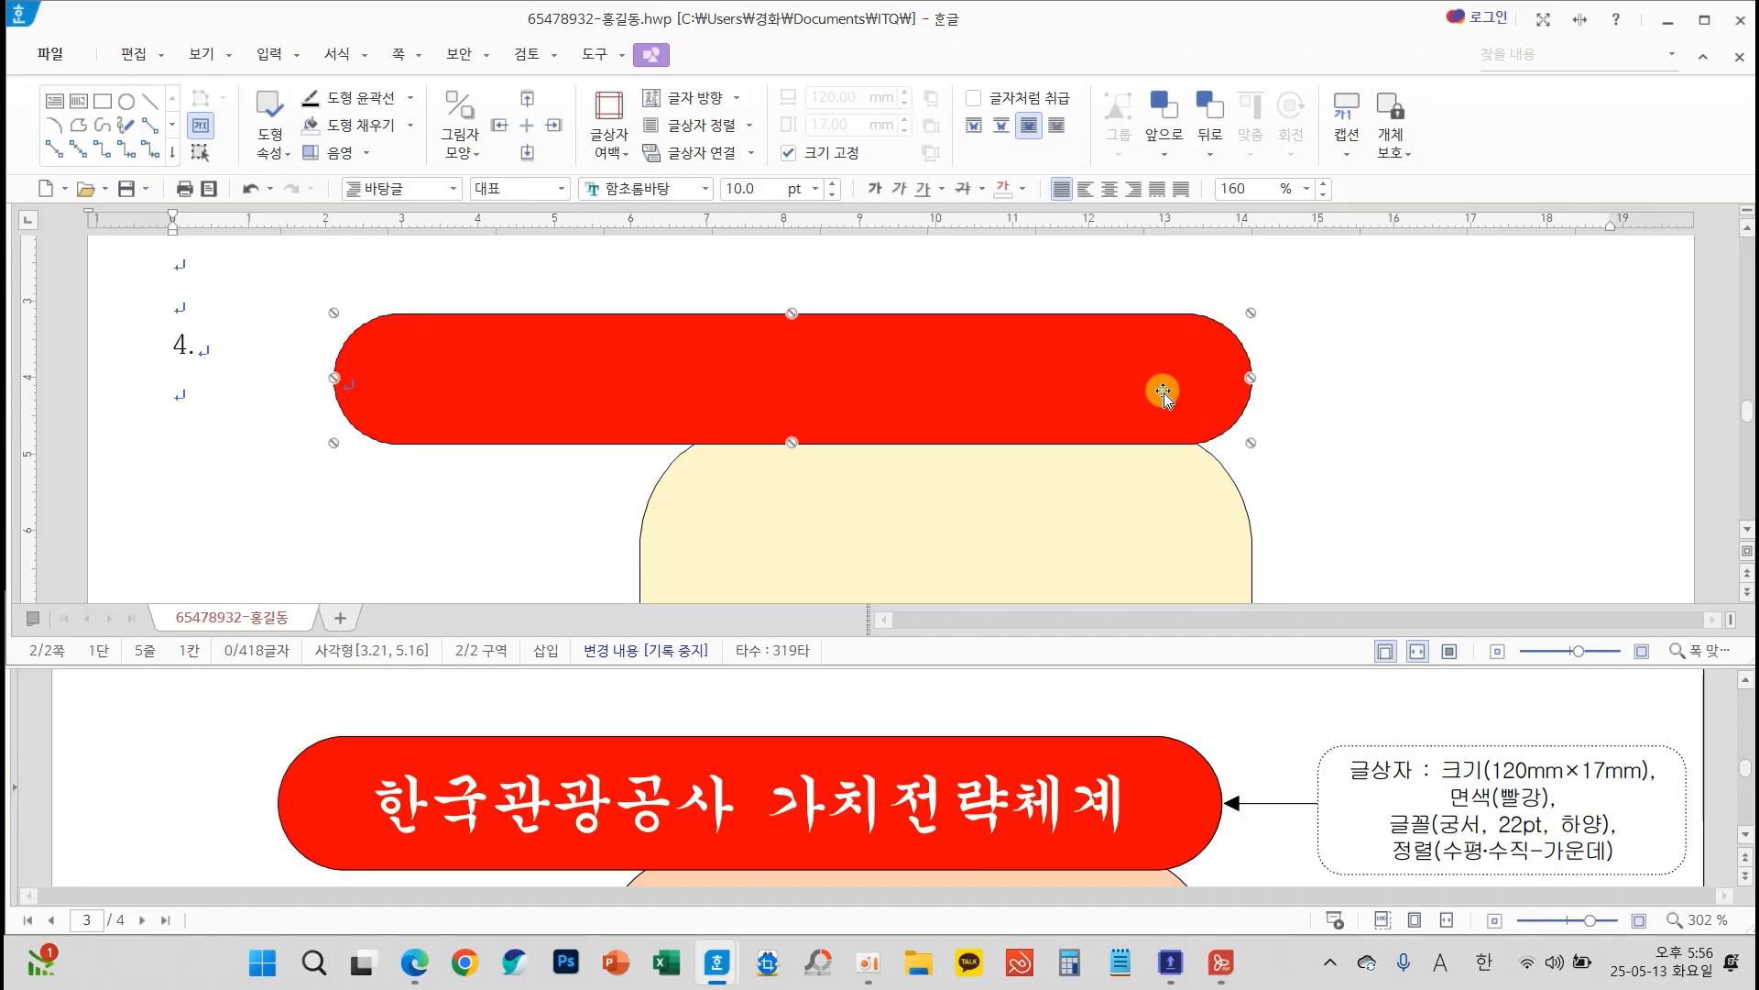
# Select the yellow shape together with the red title box and move both down the page
pyautogui.keyDown('shift'); pyautogui.click(1179, 482); pyautogui.keyUp('shift')
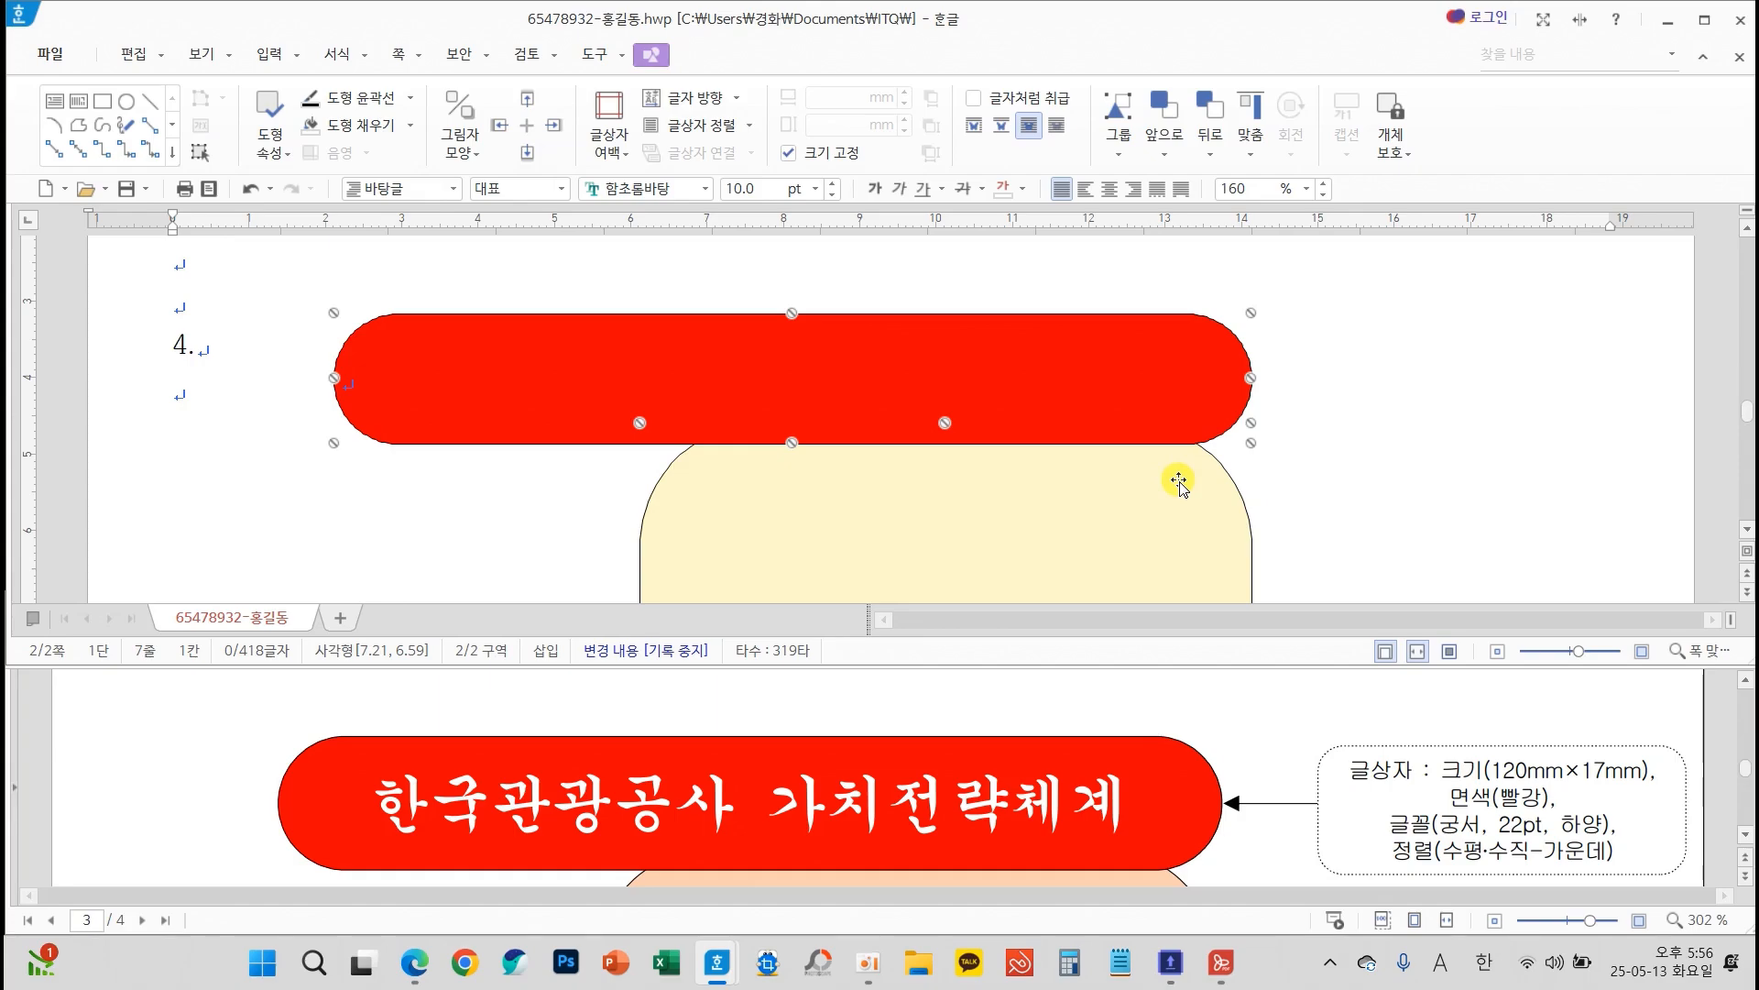
pyautogui.press('Down')
pyautogui.press('Down')
pyautogui.press('Down')
pyautogui.press('Down')
pyautogui.press('Down')
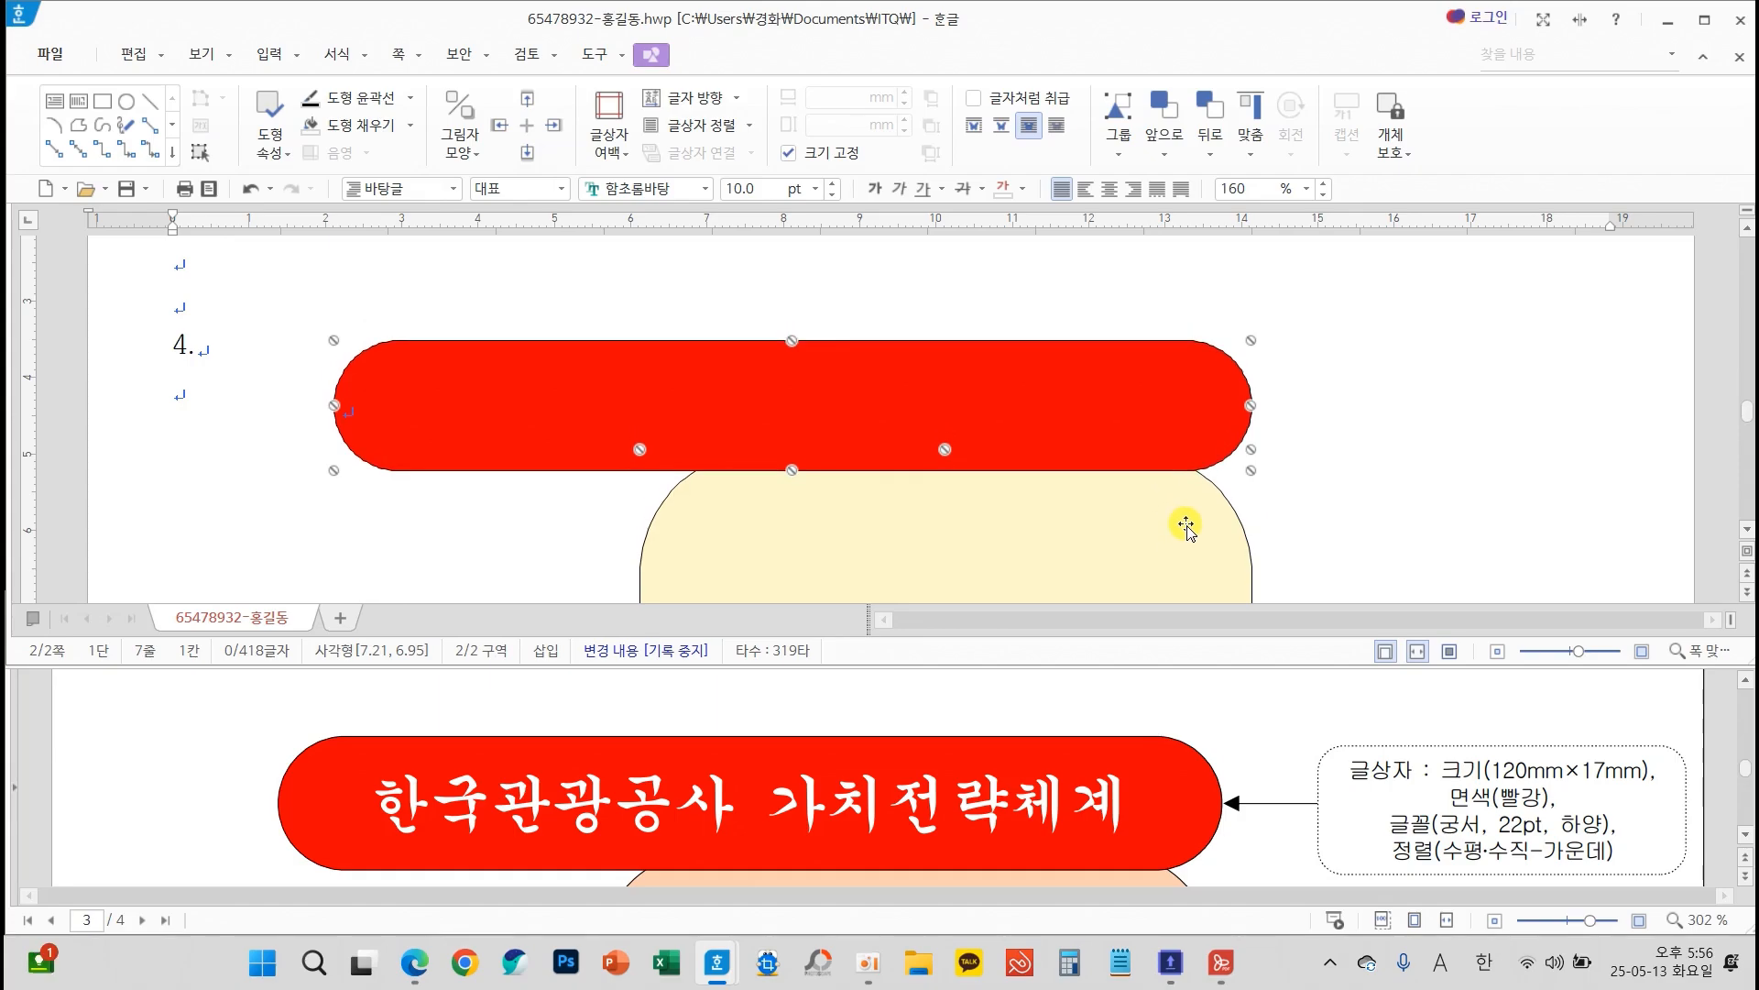
pyautogui.click(1429, 508)
pyautogui.click(1188, 561)
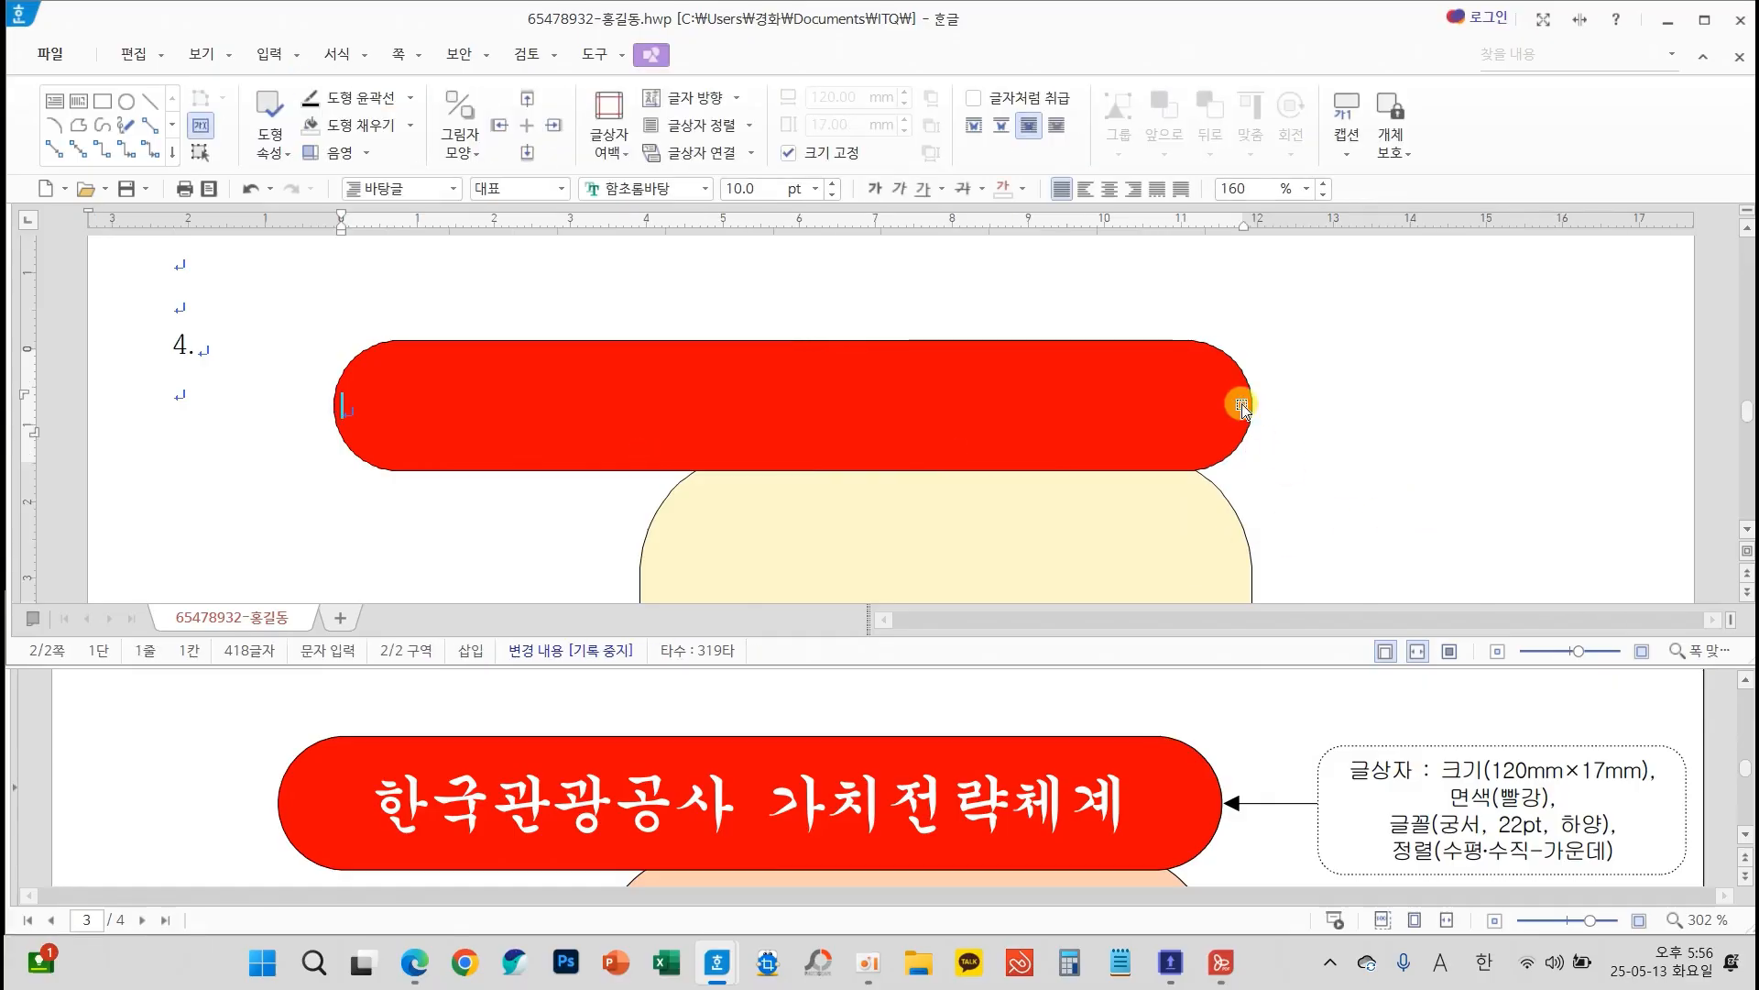
# Reselect the title box and yellow shape together and nudge both slightly further down, below the question number 4 line
pyautogui.click(1324, 397)
pyautogui.click(1245, 399)
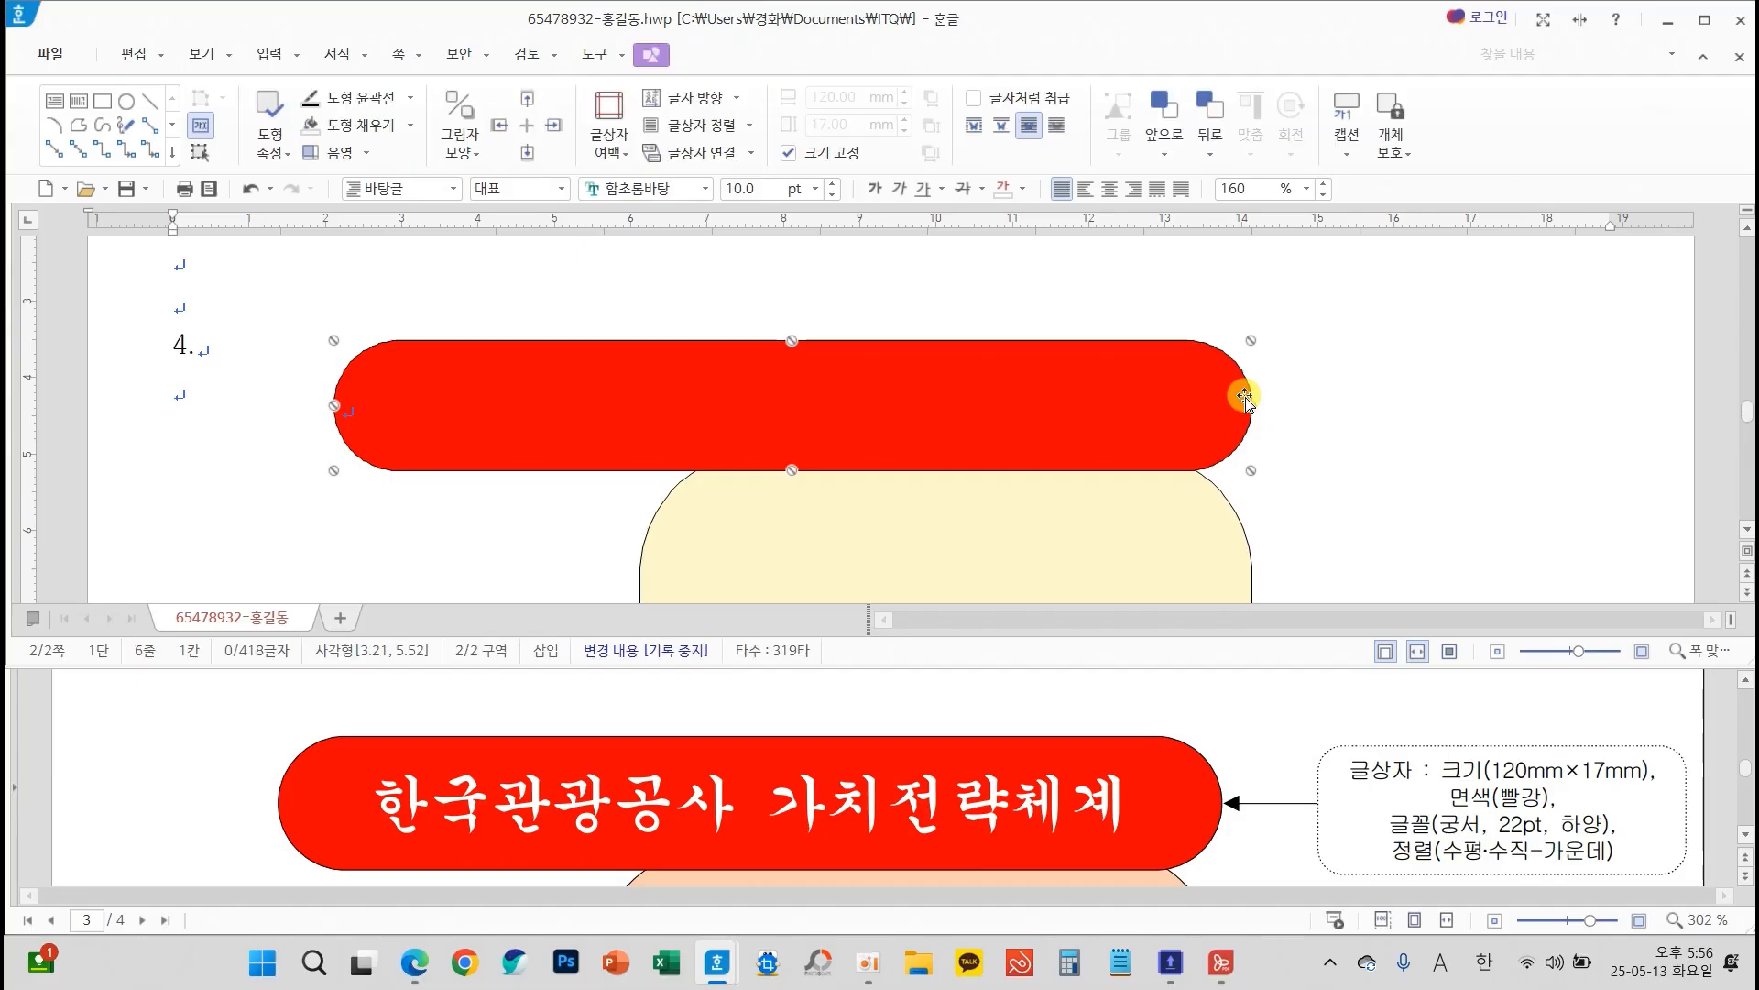
pyautogui.keyDown('shift'); pyautogui.click(1173, 533); pyautogui.keyUp('shift')
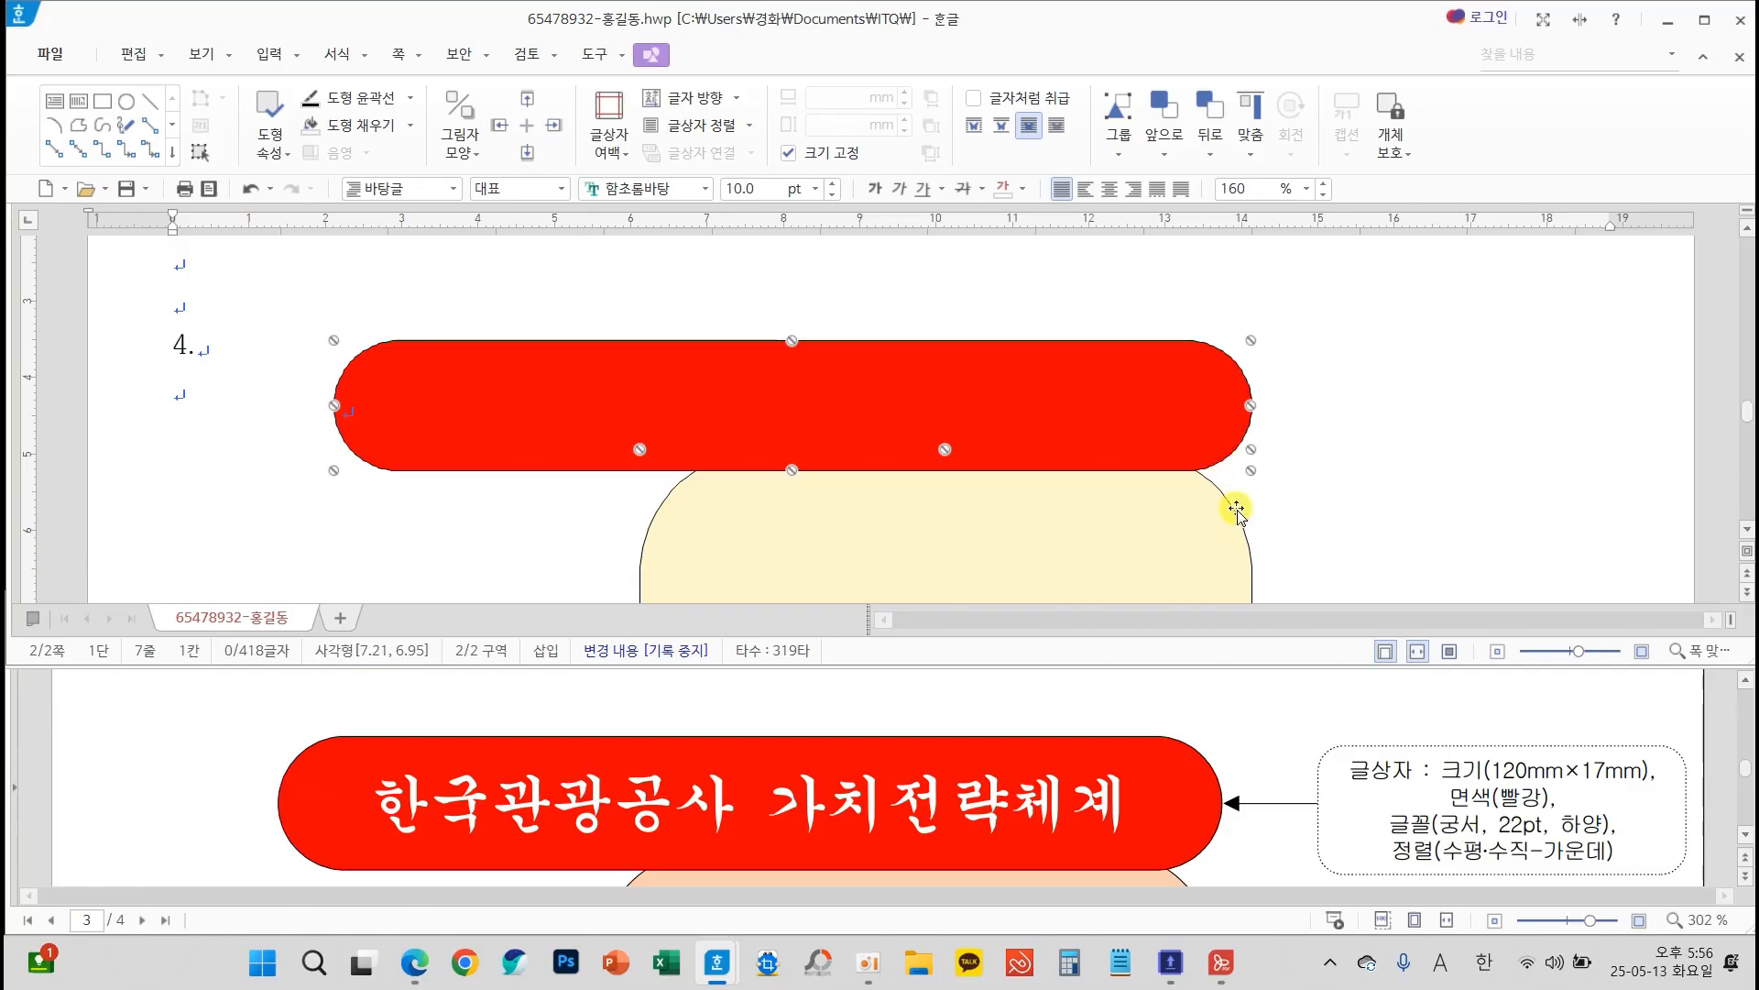
pyautogui.press('Down')
pyautogui.press('Down')
pyautogui.press('Down')
pyautogui.press('Down')
pyautogui.press('Down')
pyautogui.press('Down')
pyautogui.press('Down')
pyautogui.press('Down')
pyautogui.press('Down')
pyautogui.press('Down')
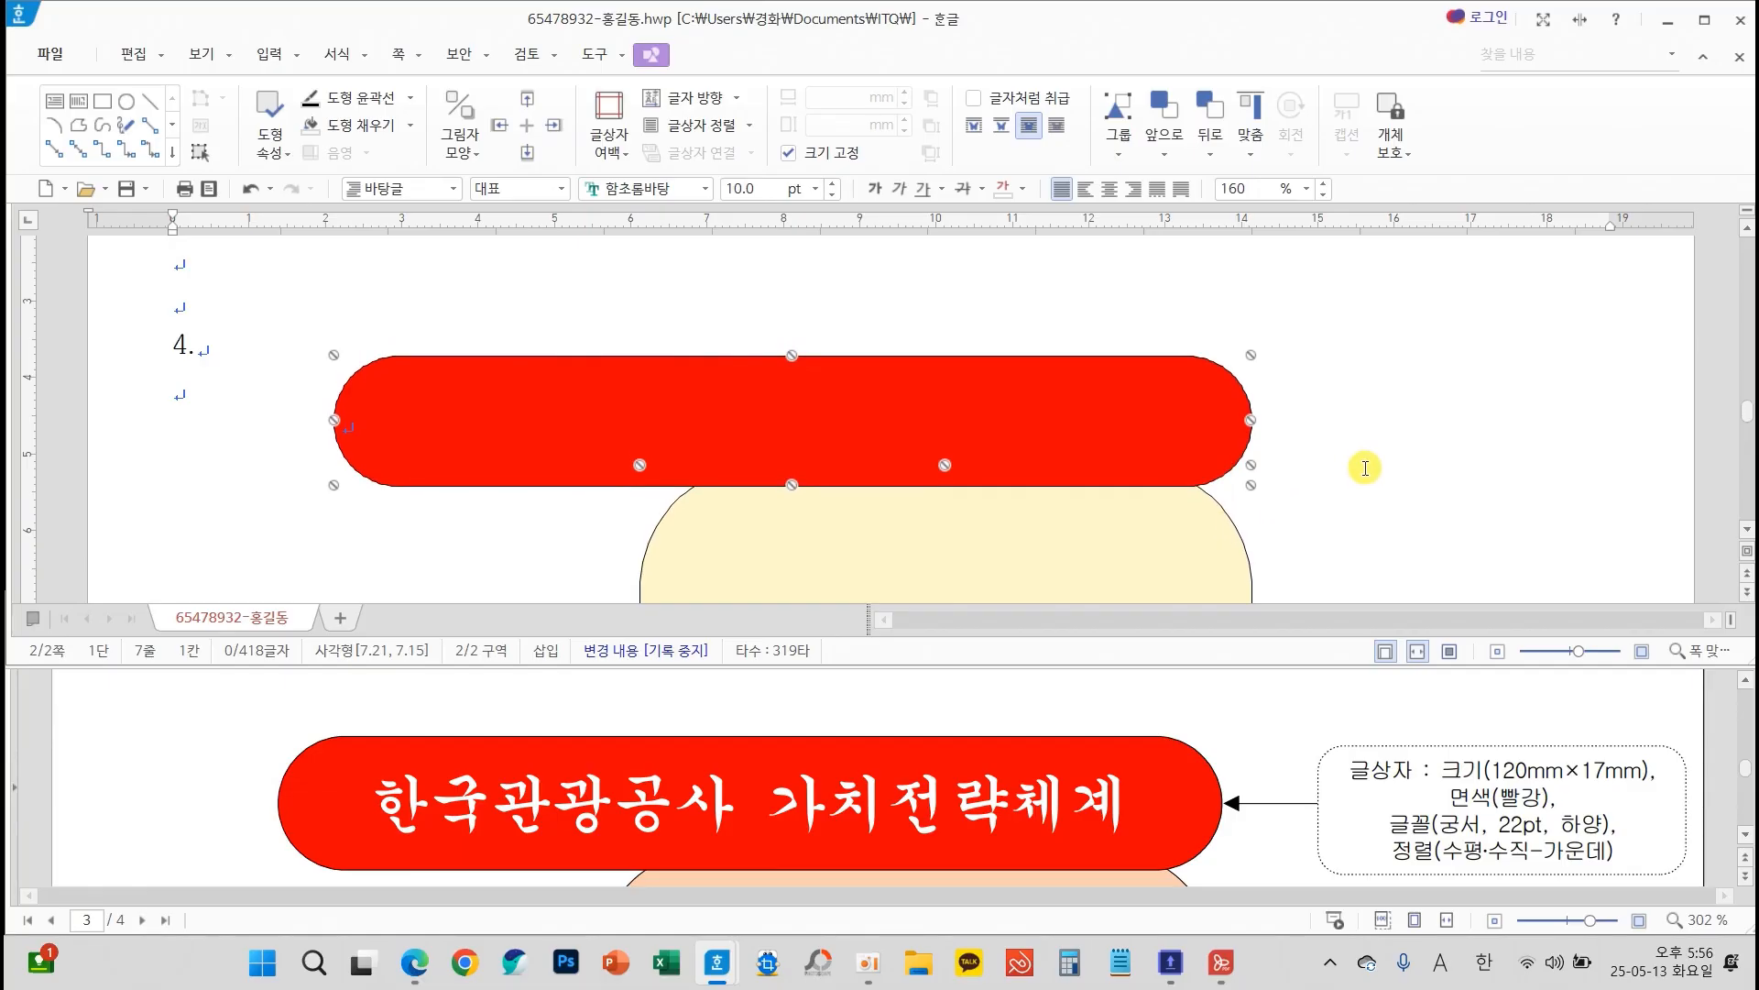
pyautogui.press('Down')
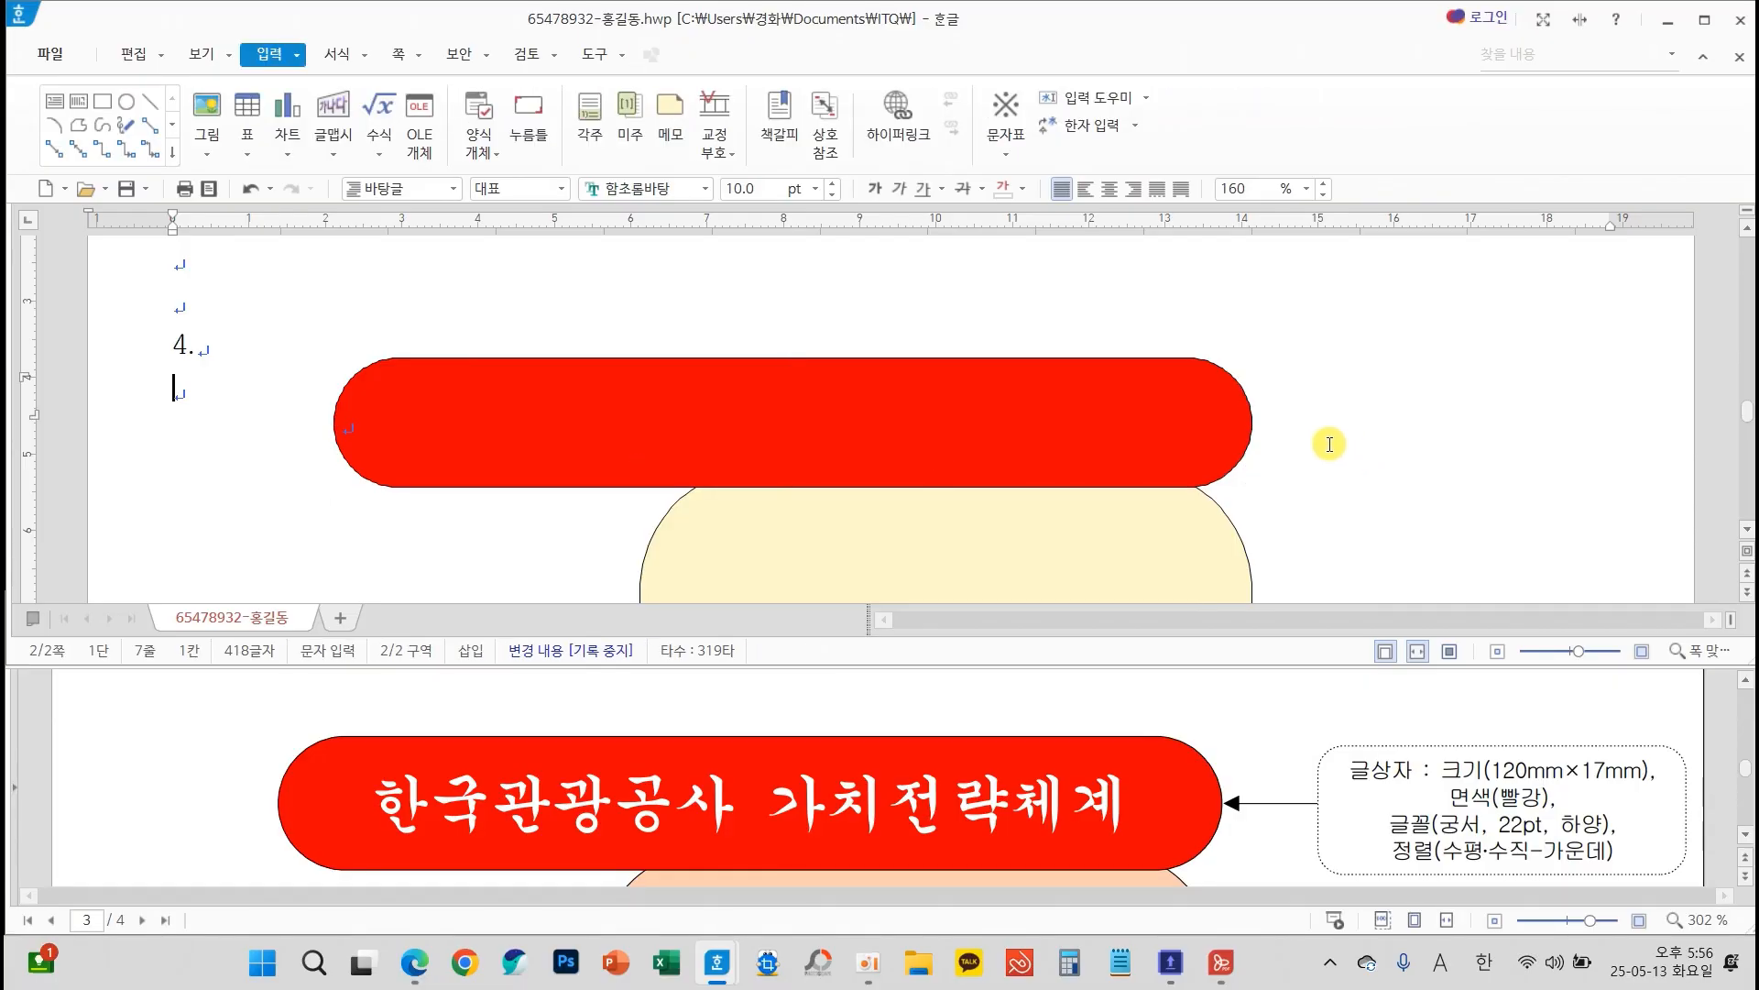
# Format the title box text as 궁서, 22 pt, white and center-aligned
pyautogui.click(1245, 420)
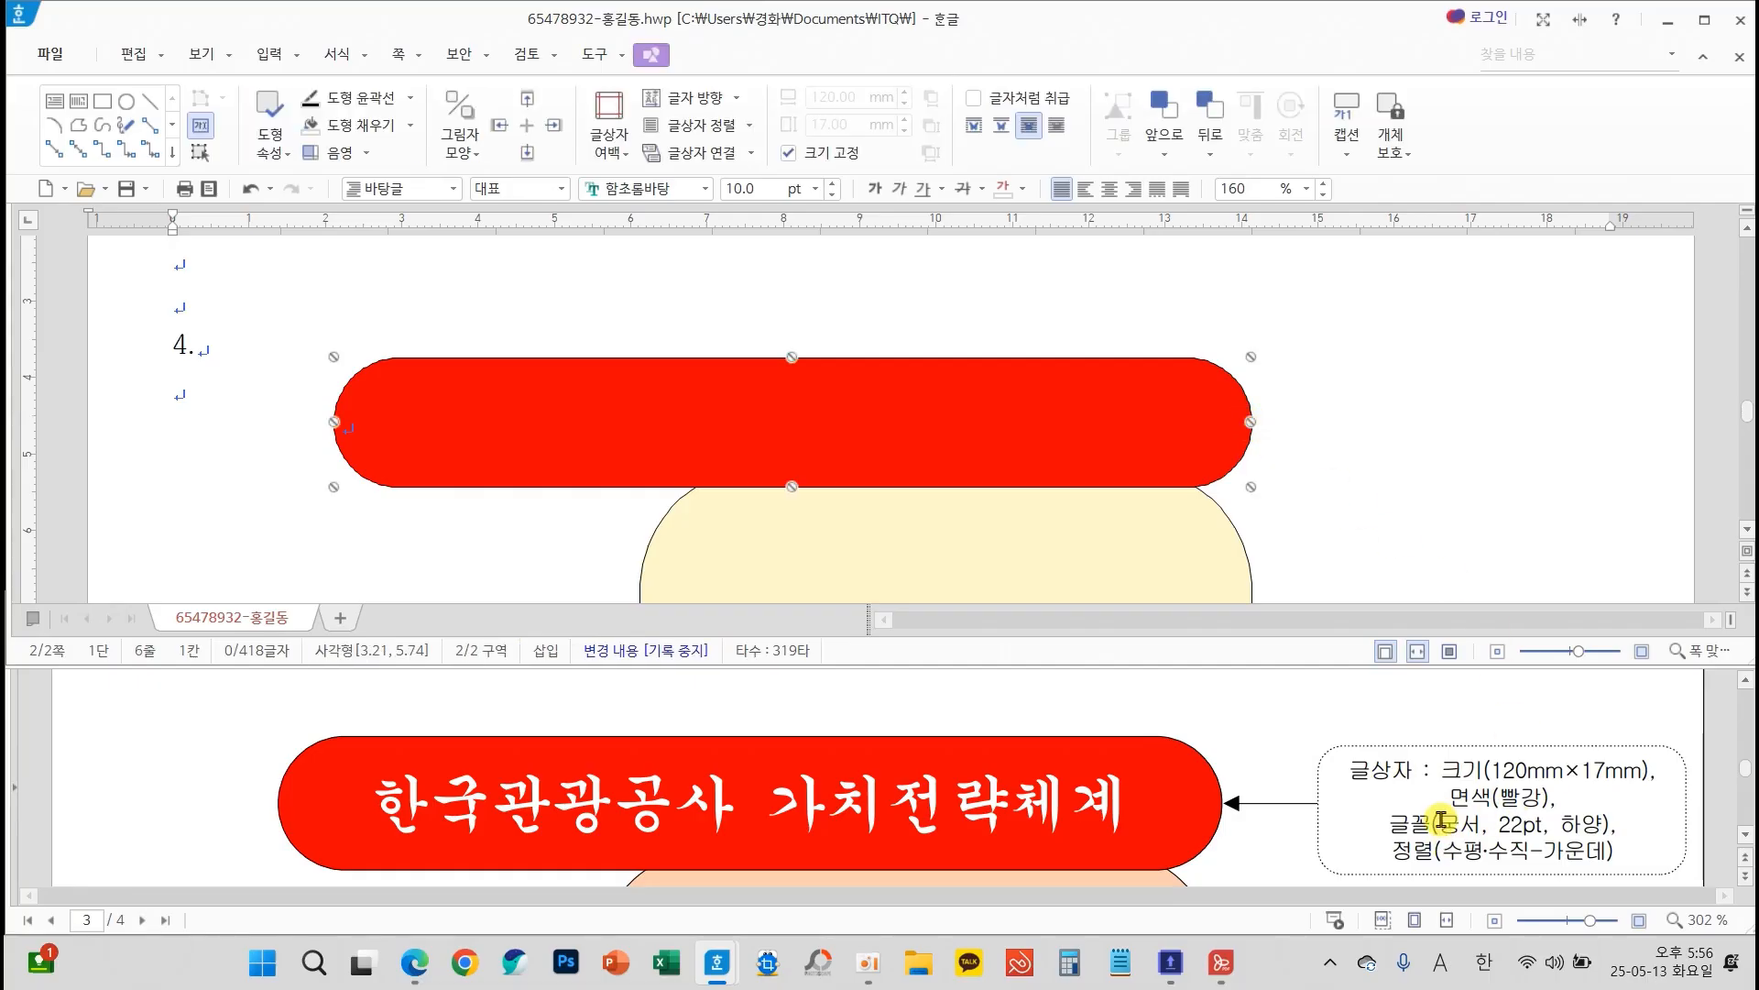
pyautogui.click(705, 188)
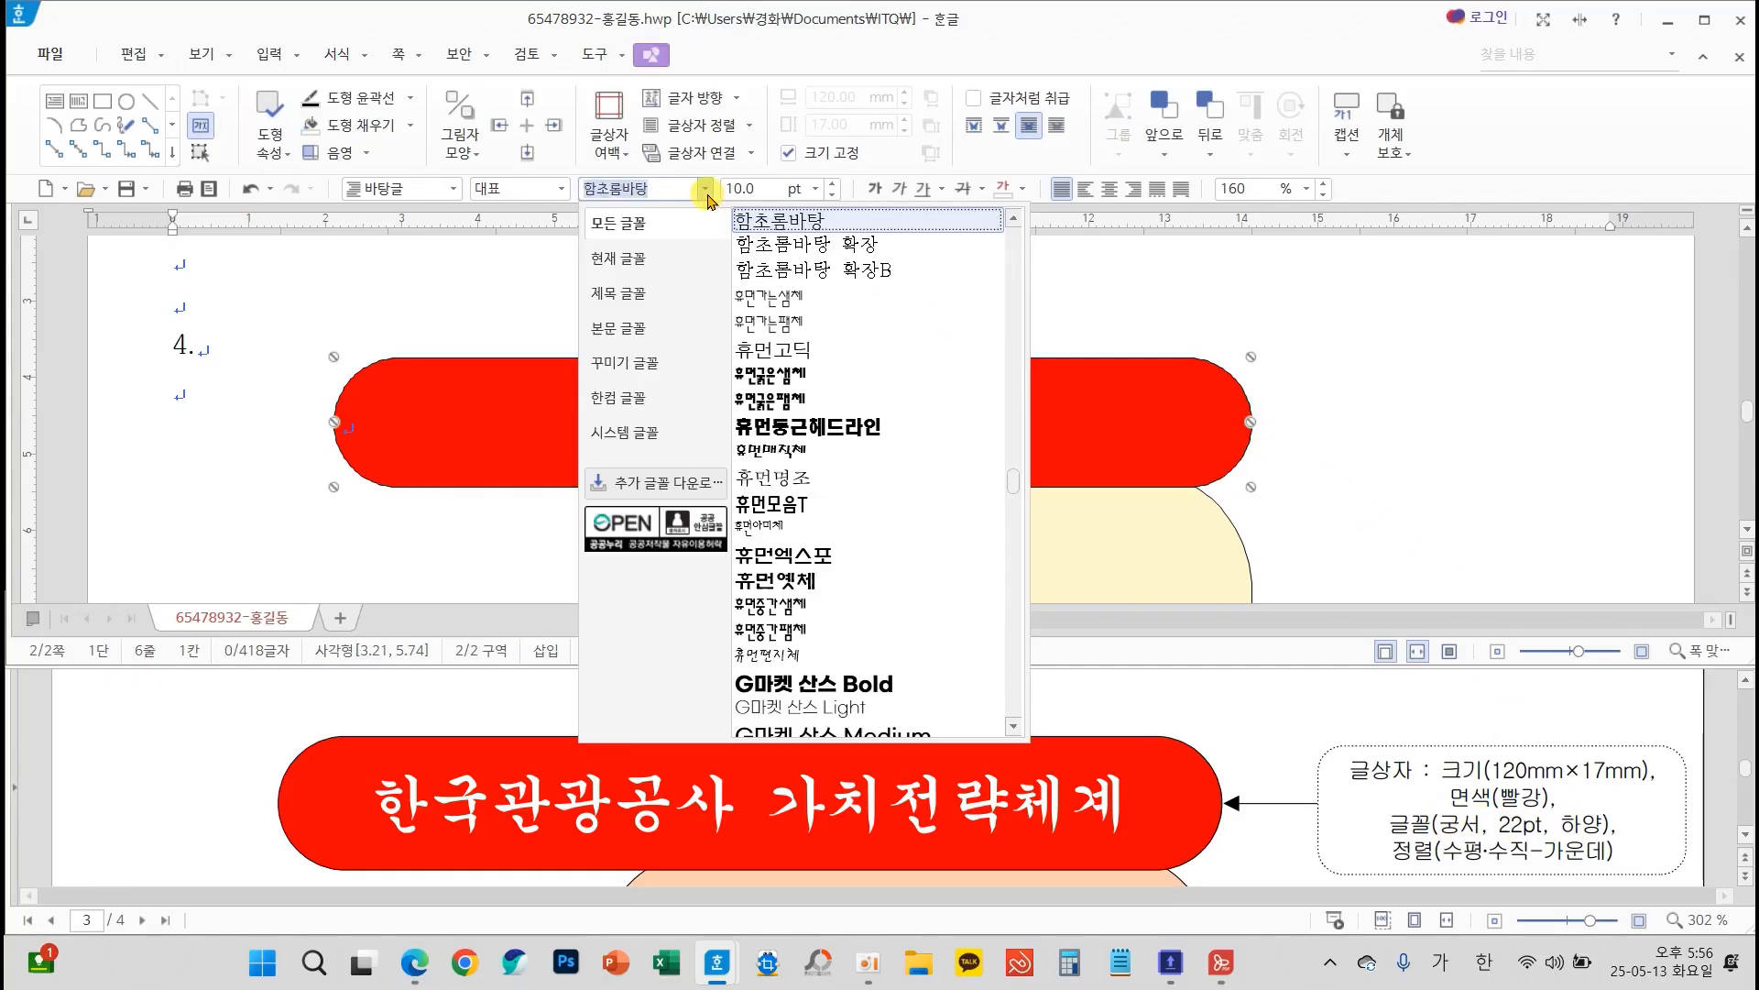
pyautogui.scroll(5, 1009, 403)
pyautogui.scroll(10, 1009, 403)
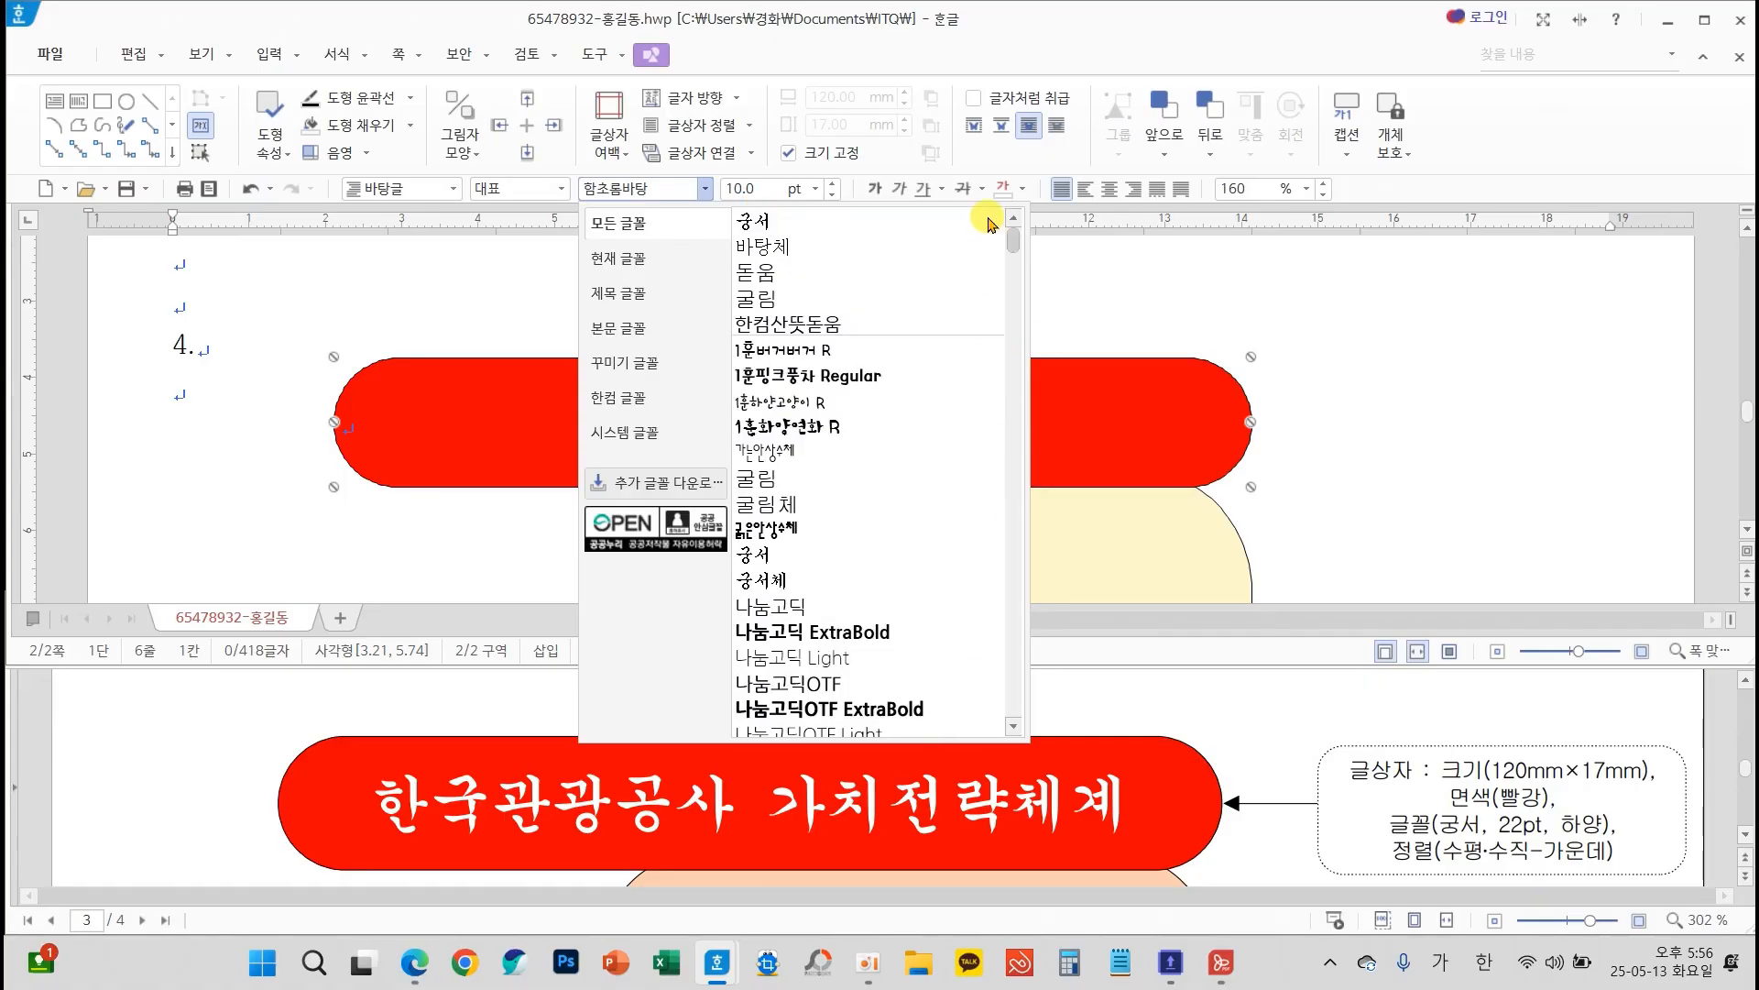
pyautogui.click(779, 221)
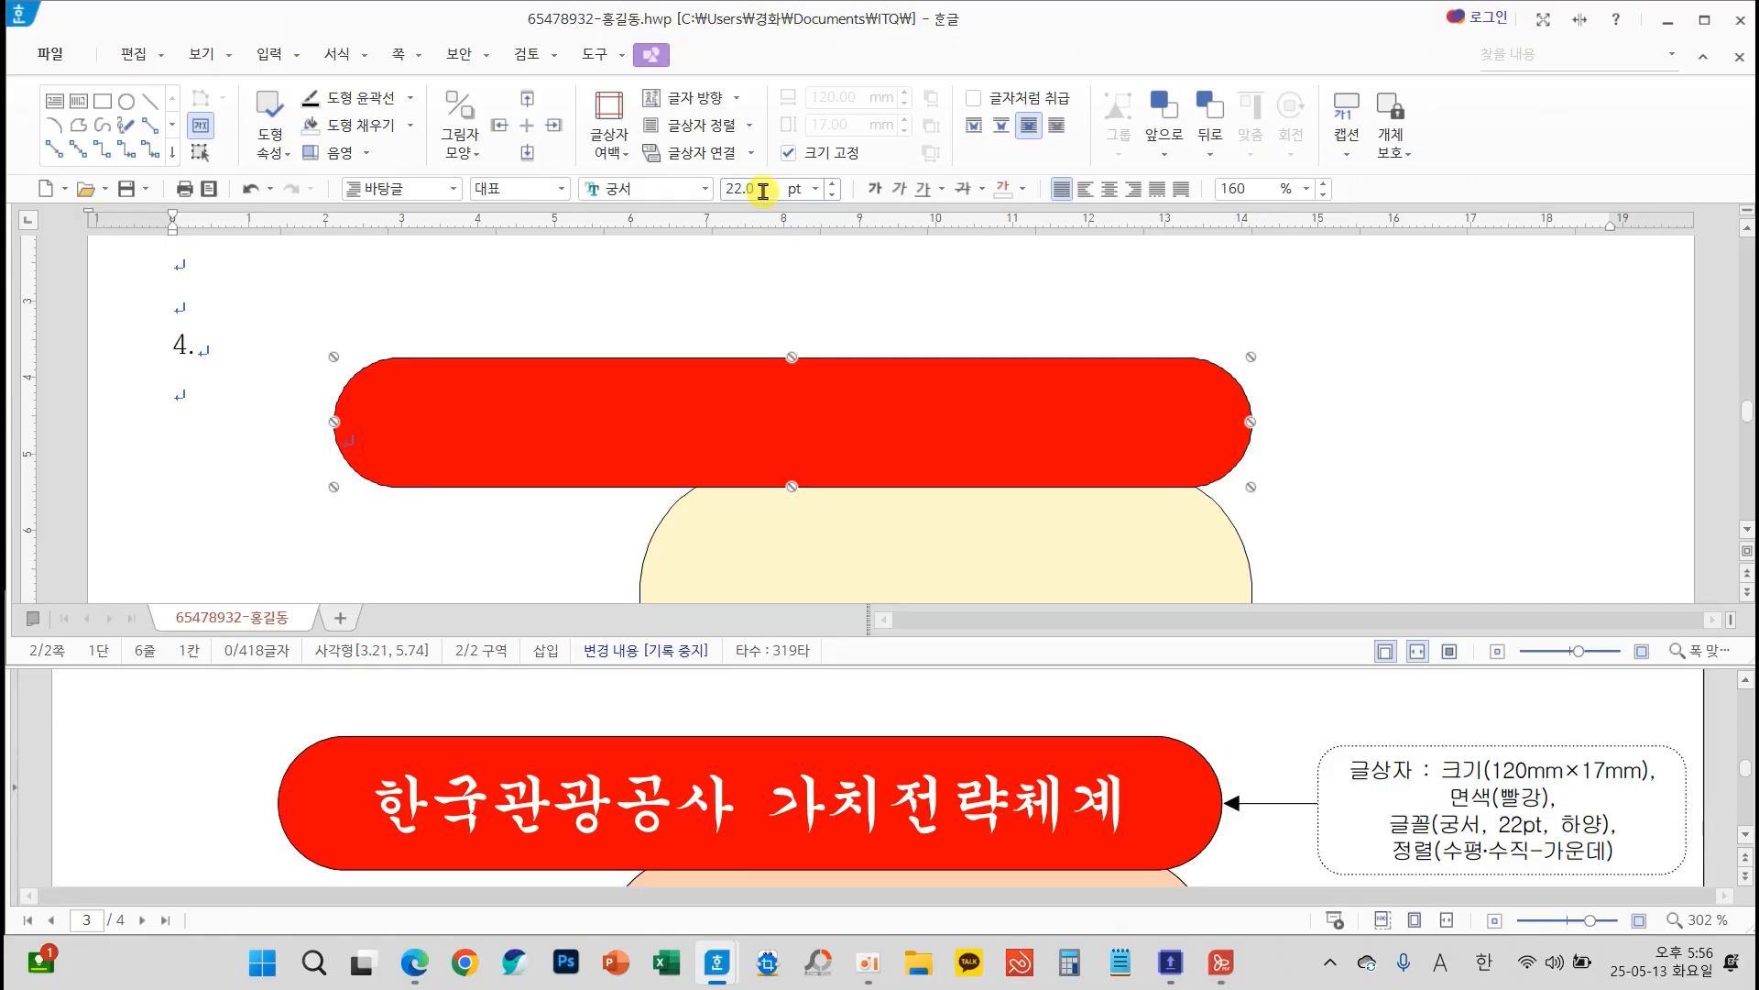
pyautogui.click(1022, 188)
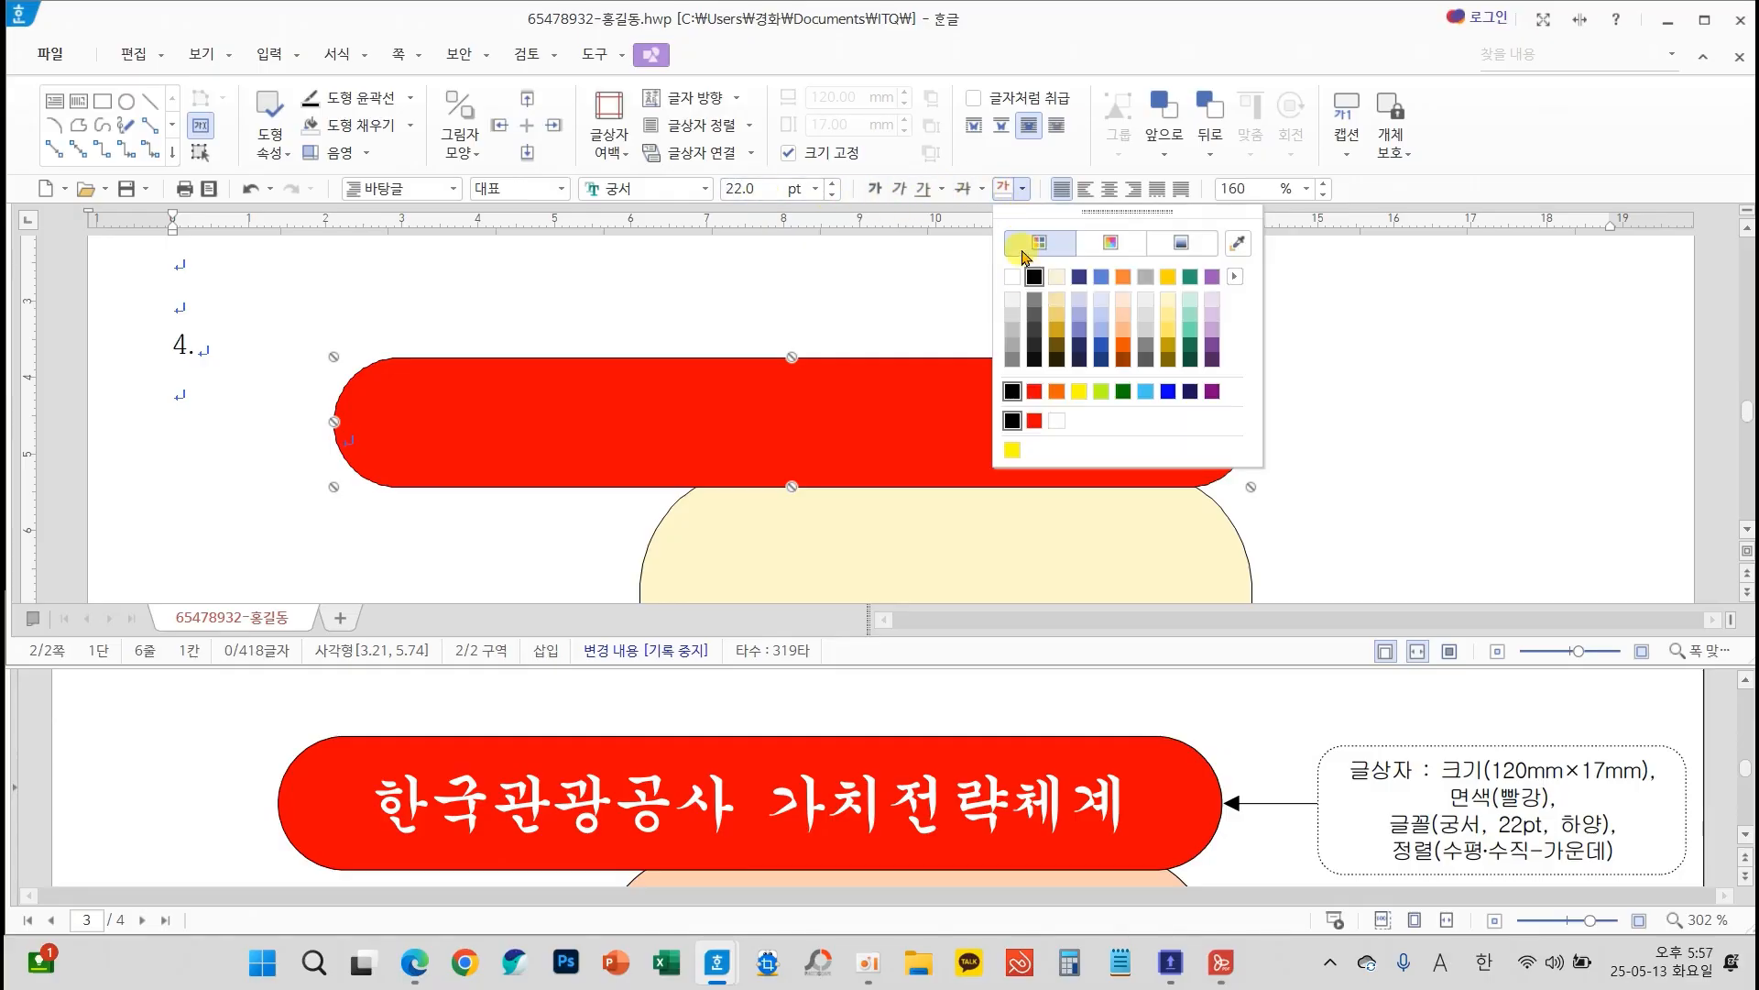
pyautogui.click(1011, 277)
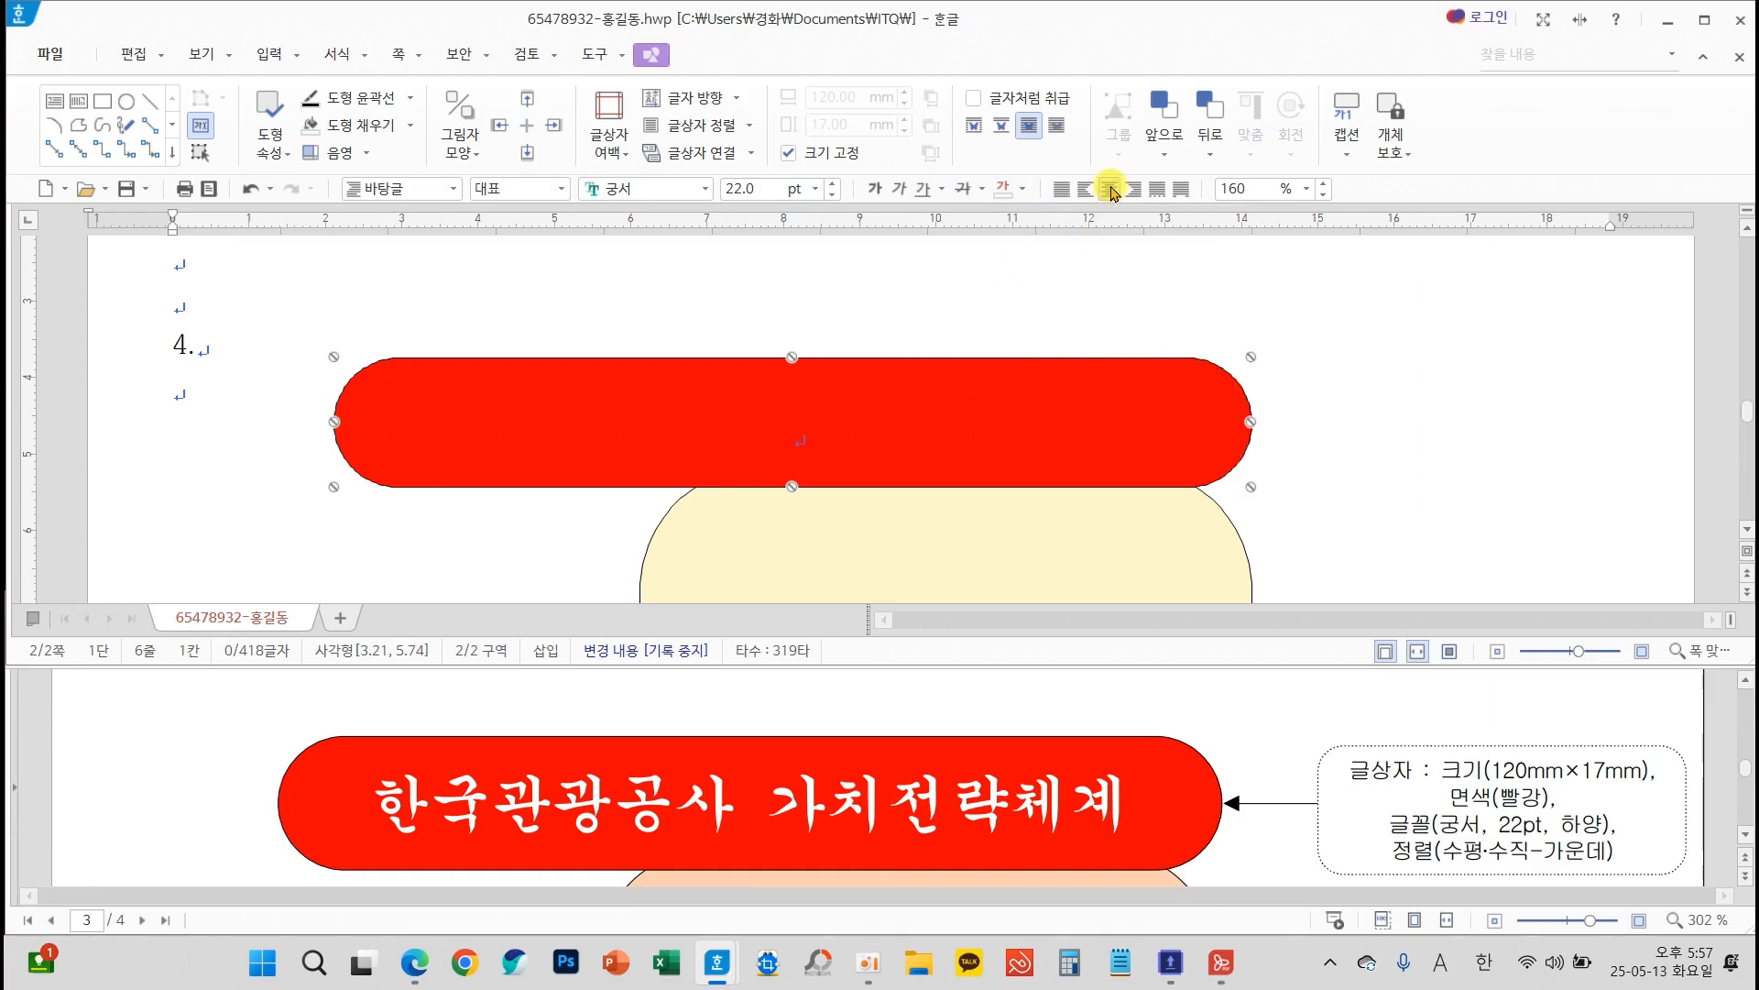
pyautogui.click(1366, 368)
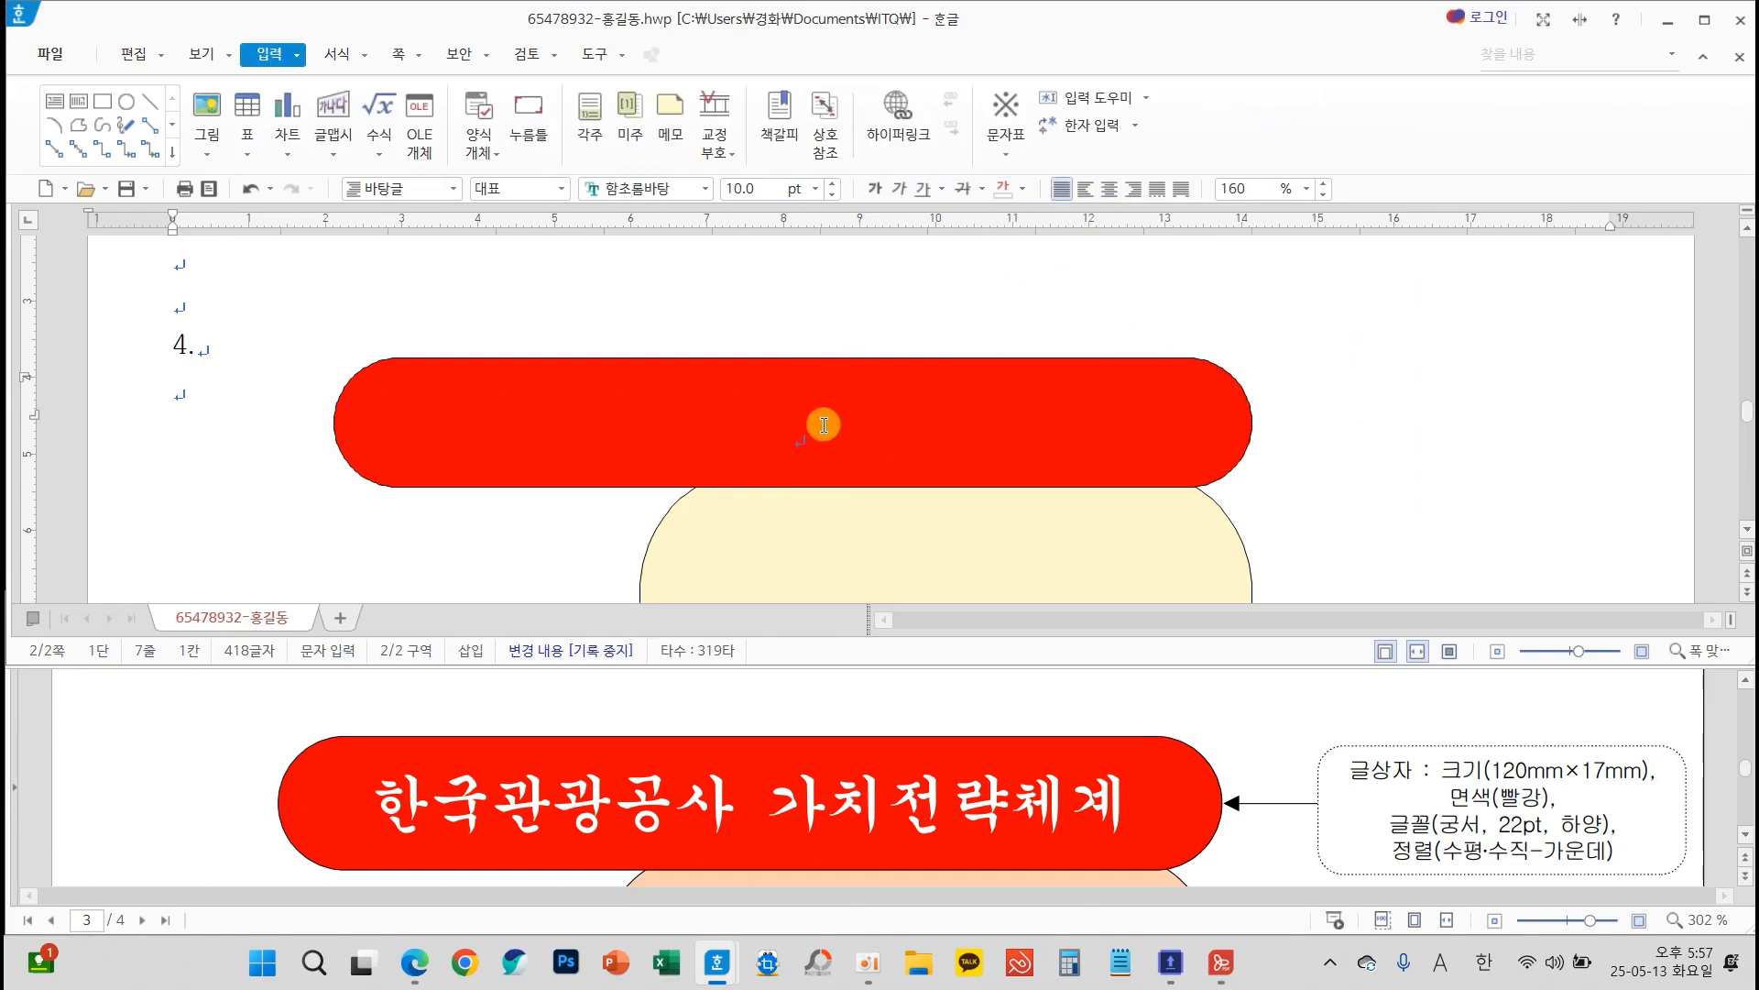
# Enter the title 한국관광공사 가치전략체계 in the red text box
pyautogui.click(933, 433)
pyautogui.write('한국')
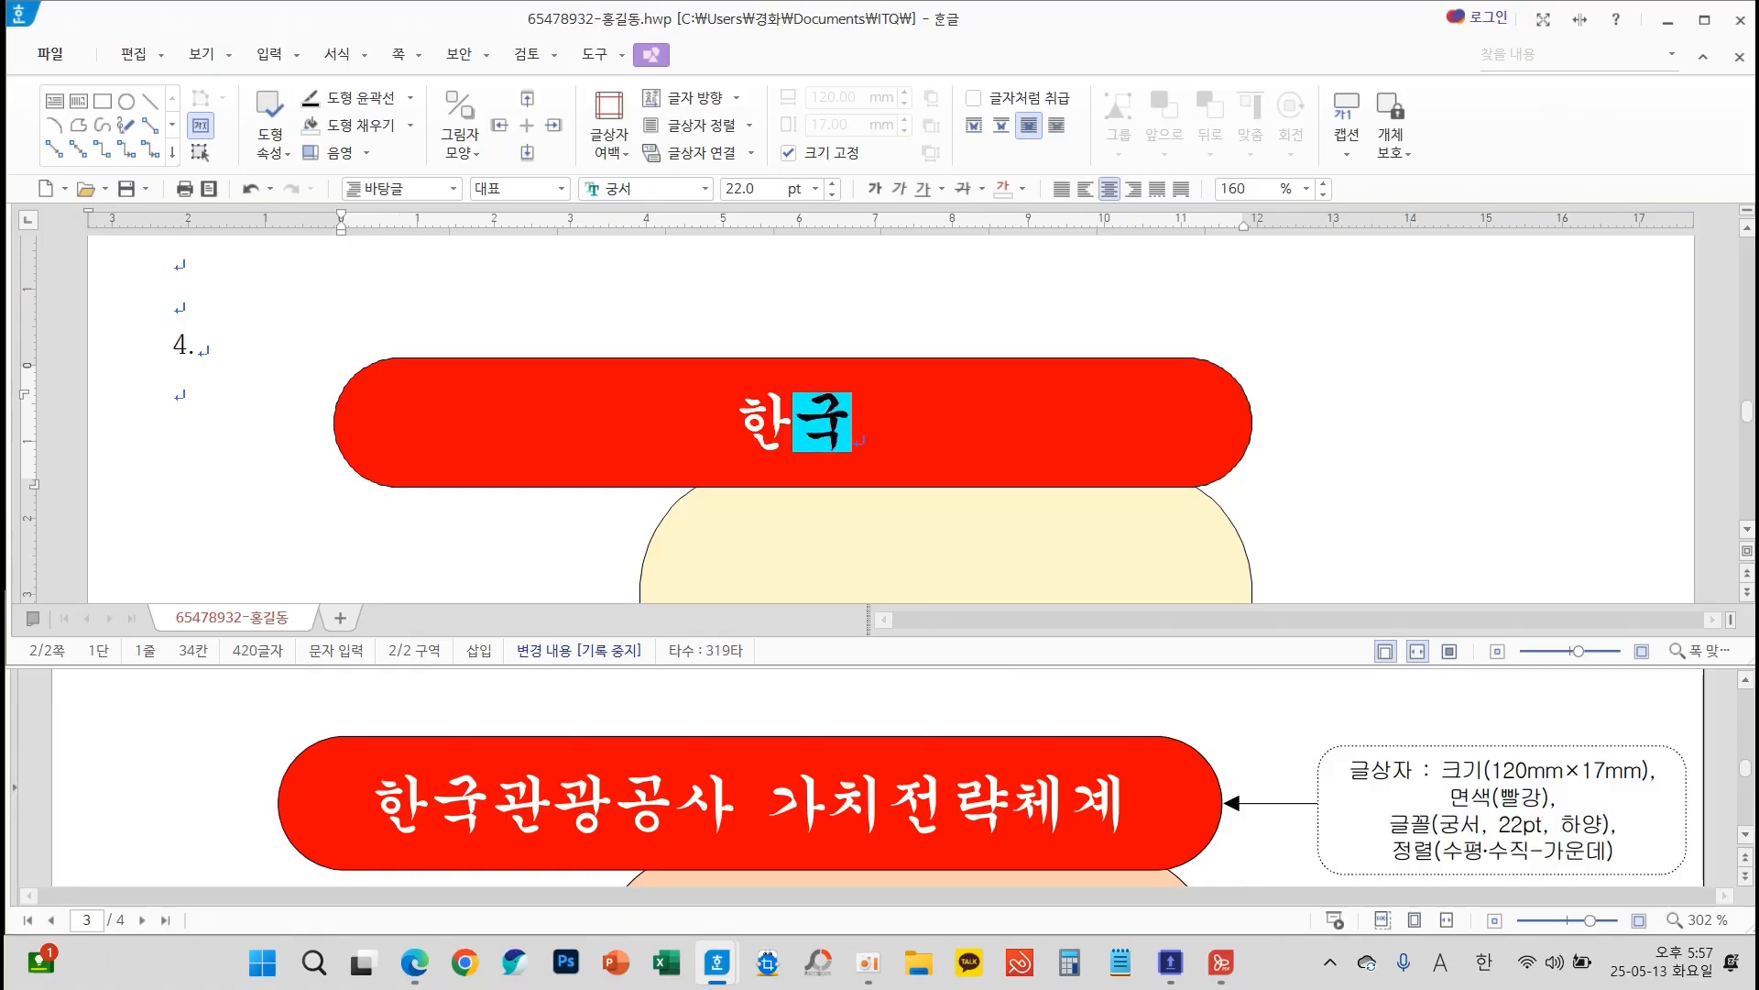
pyautogui.write('관광ㄱ공사 가')
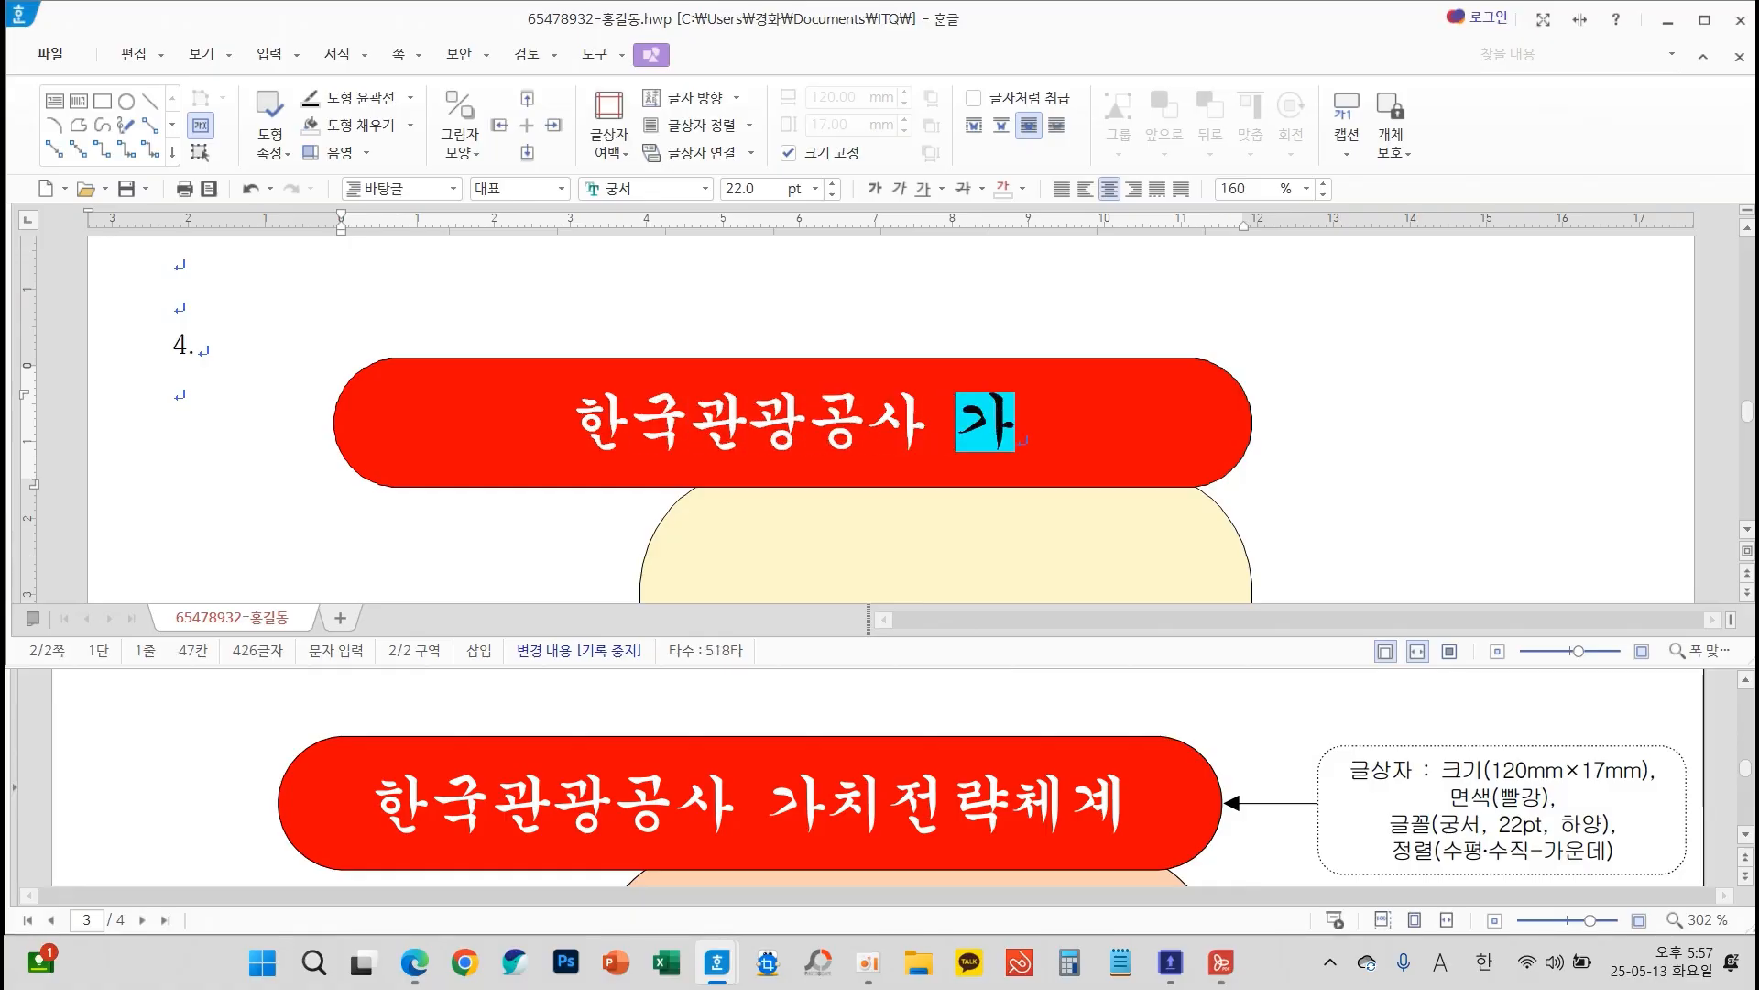
pyautogui.write('치전략체계')
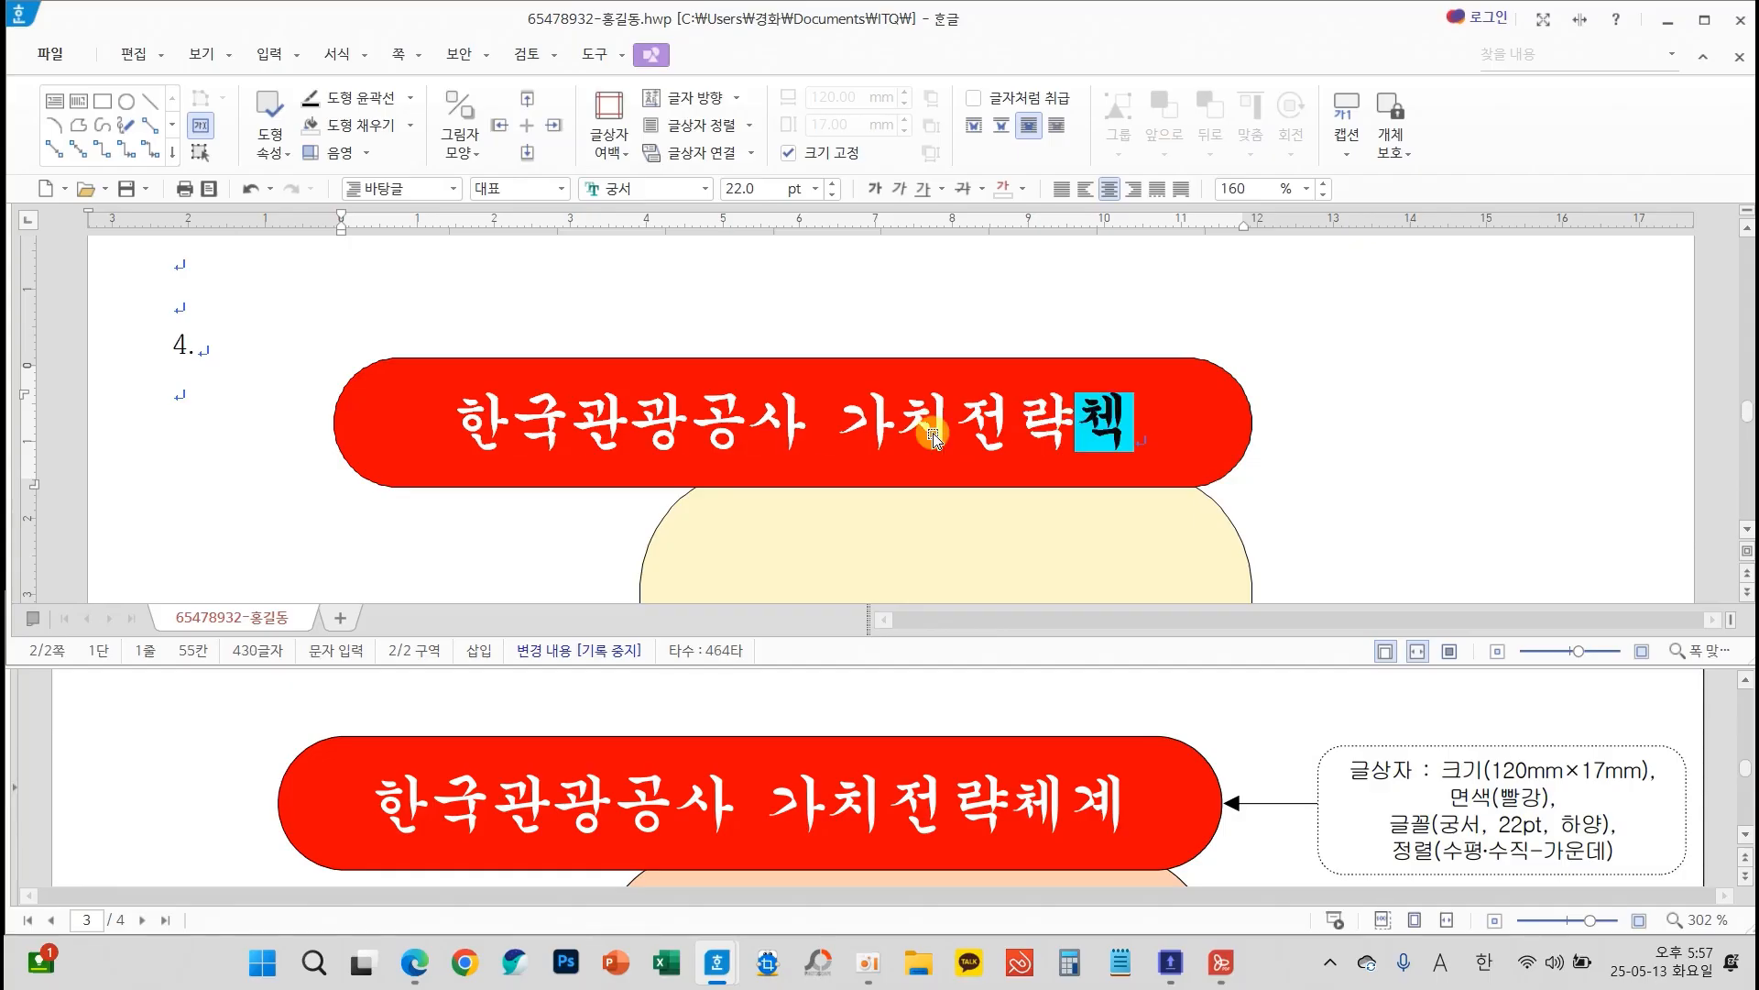
pyautogui.click(1328, 527)
# Check the exam sheet's size callout for the lavender box below the title
pyautogui.scroll(-4, 1328, 517)
pyautogui.scroll(2, 1328, 518)
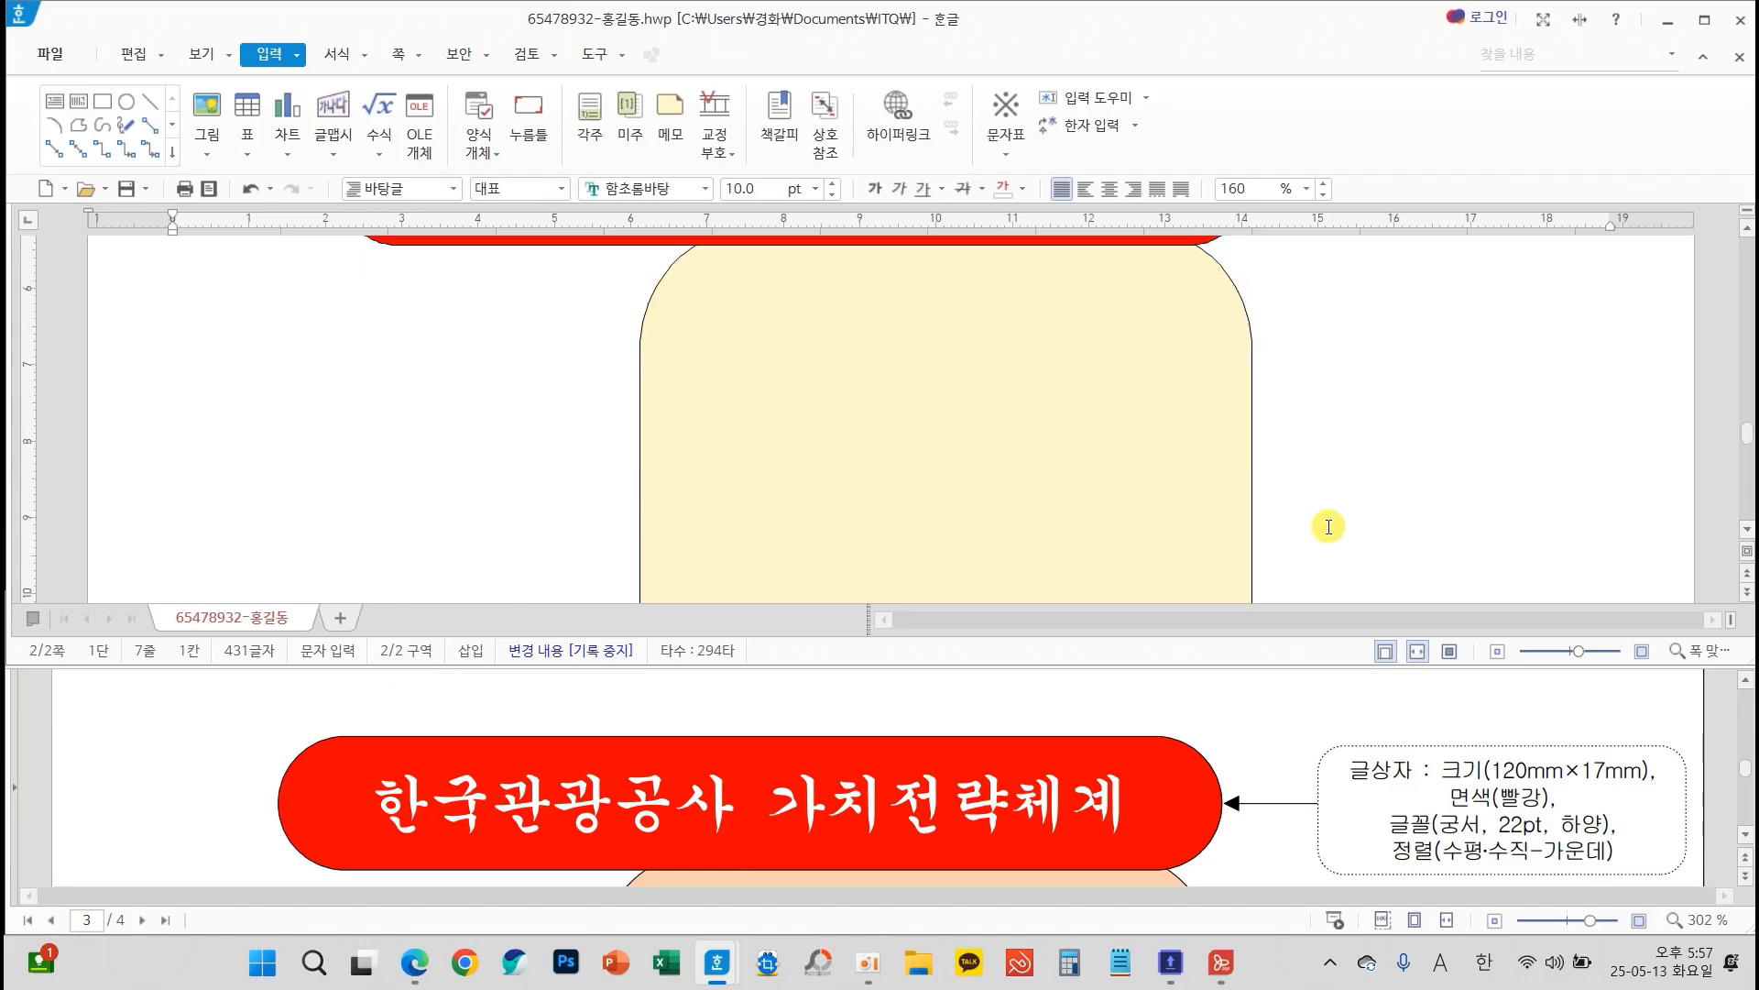
pyautogui.scroll(-3, 1242, 724)
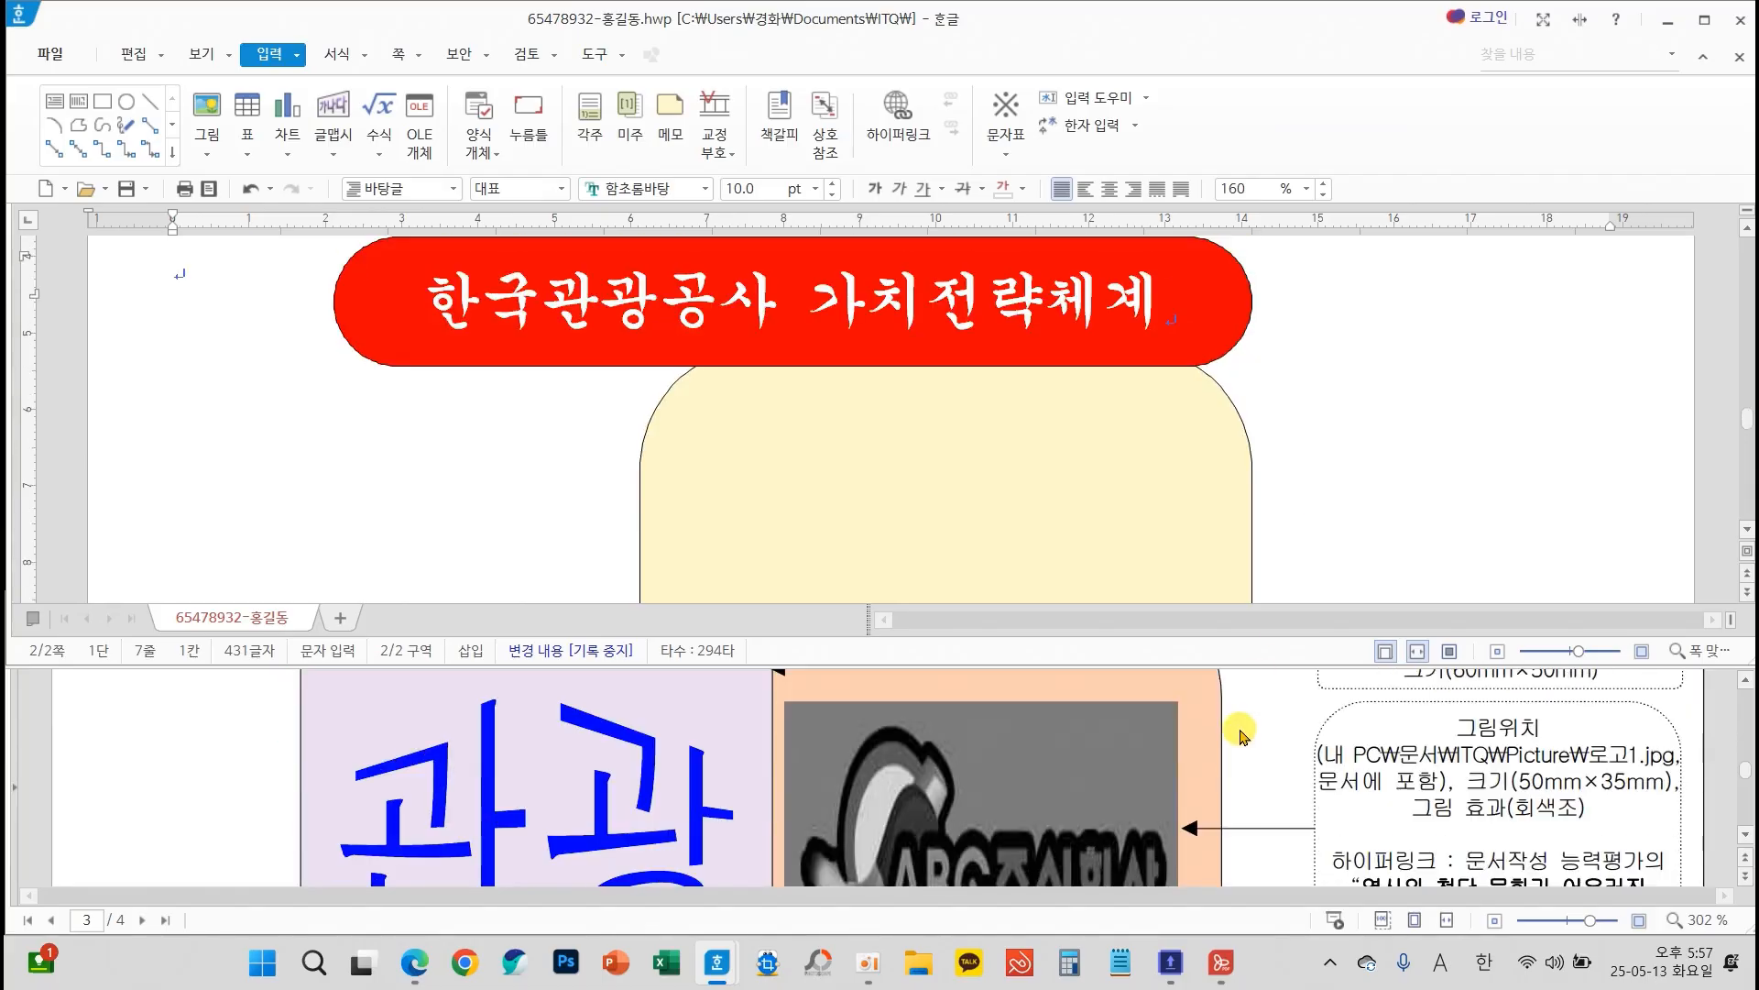
pyautogui.scroll(1, 829, 780)
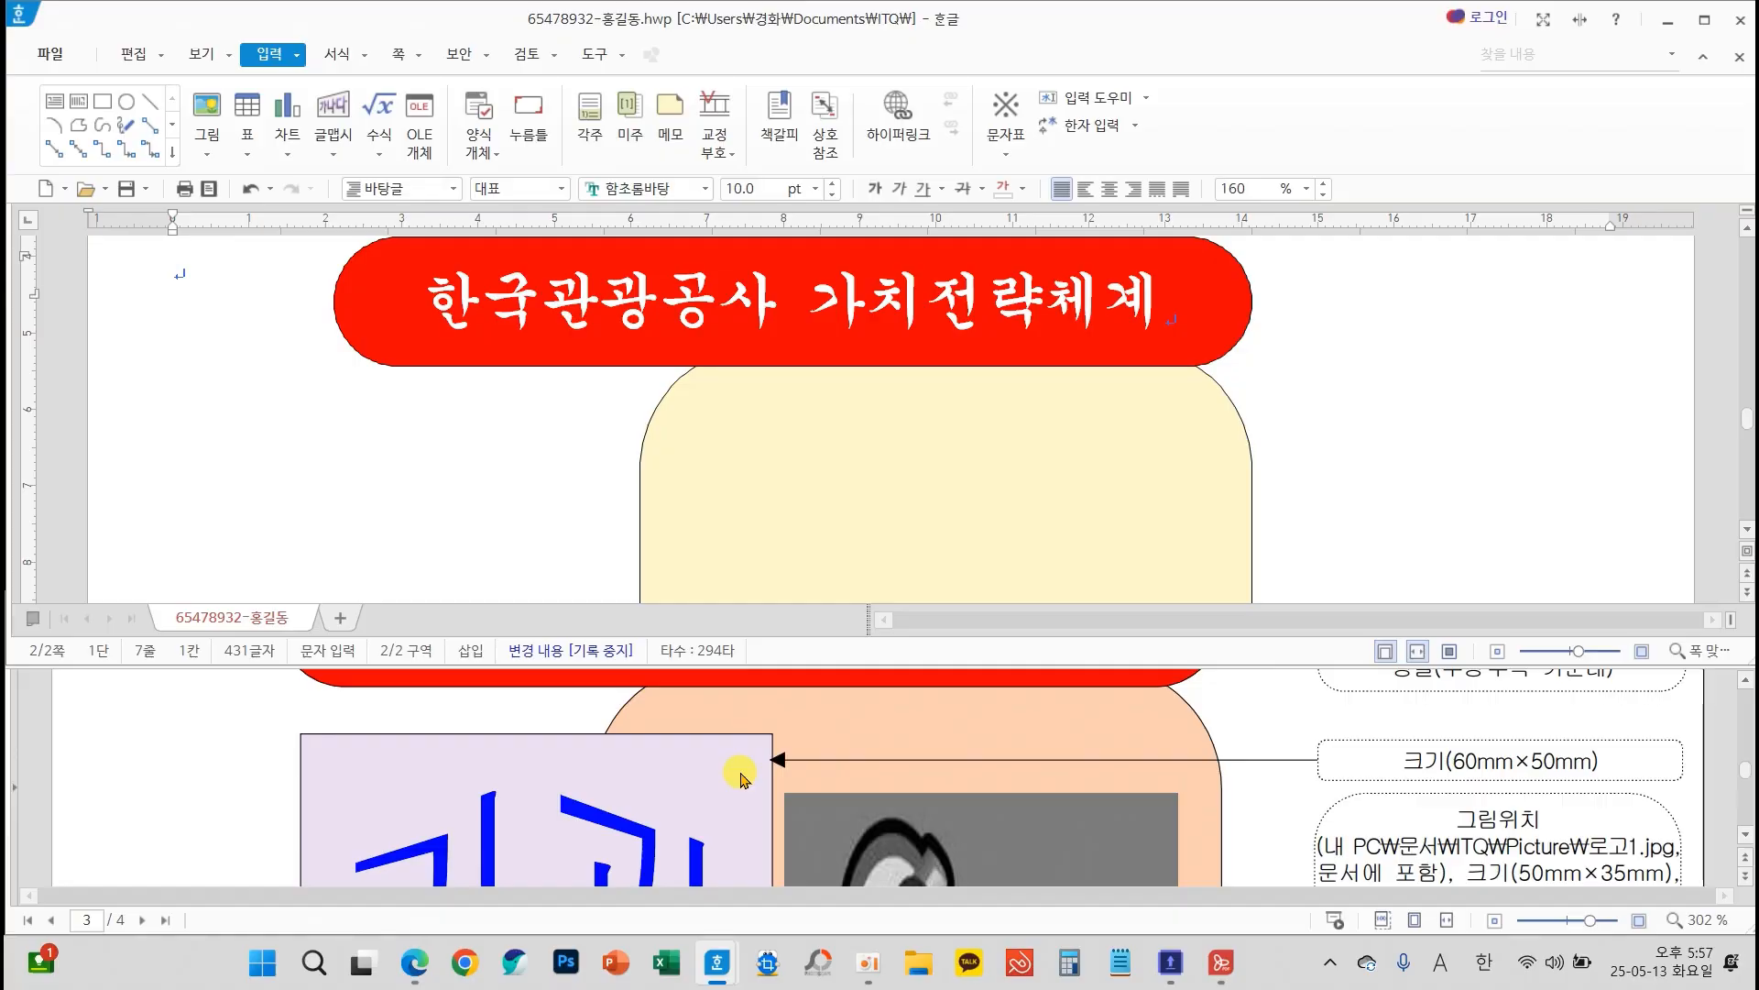
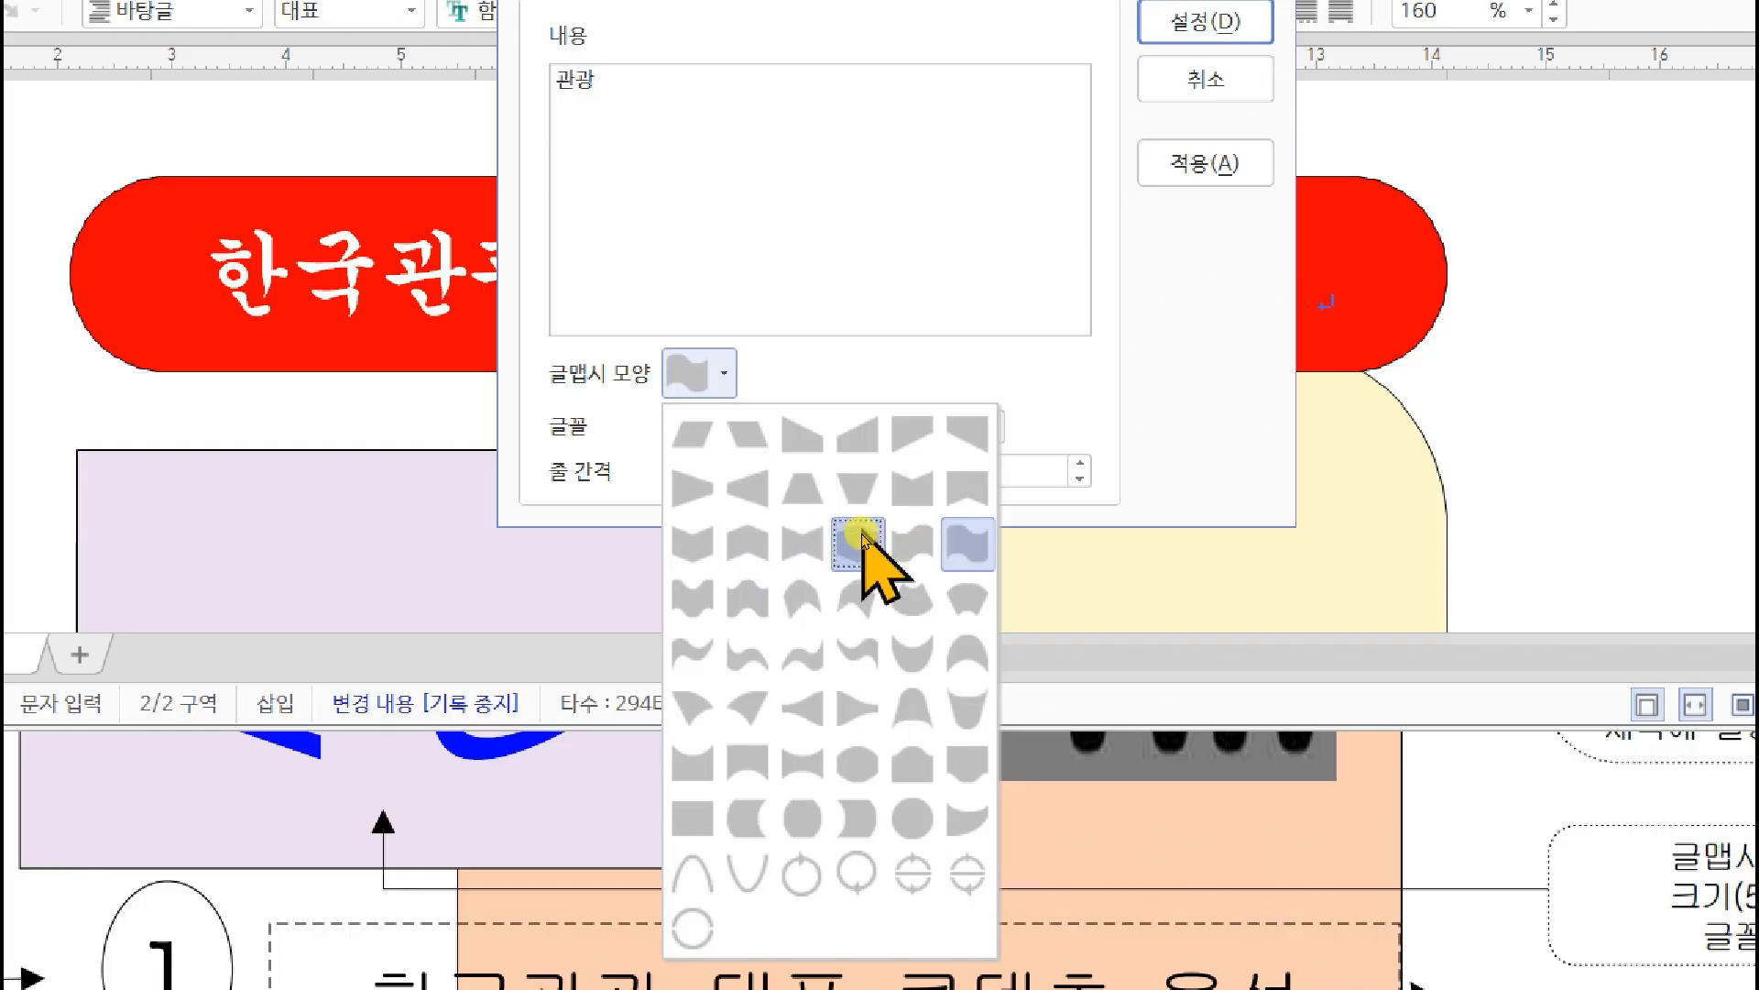
# Give the 관광 WordArt the hexagon shape and the 돋움 font, and insert it into the document
pyautogui.click(861, 543)
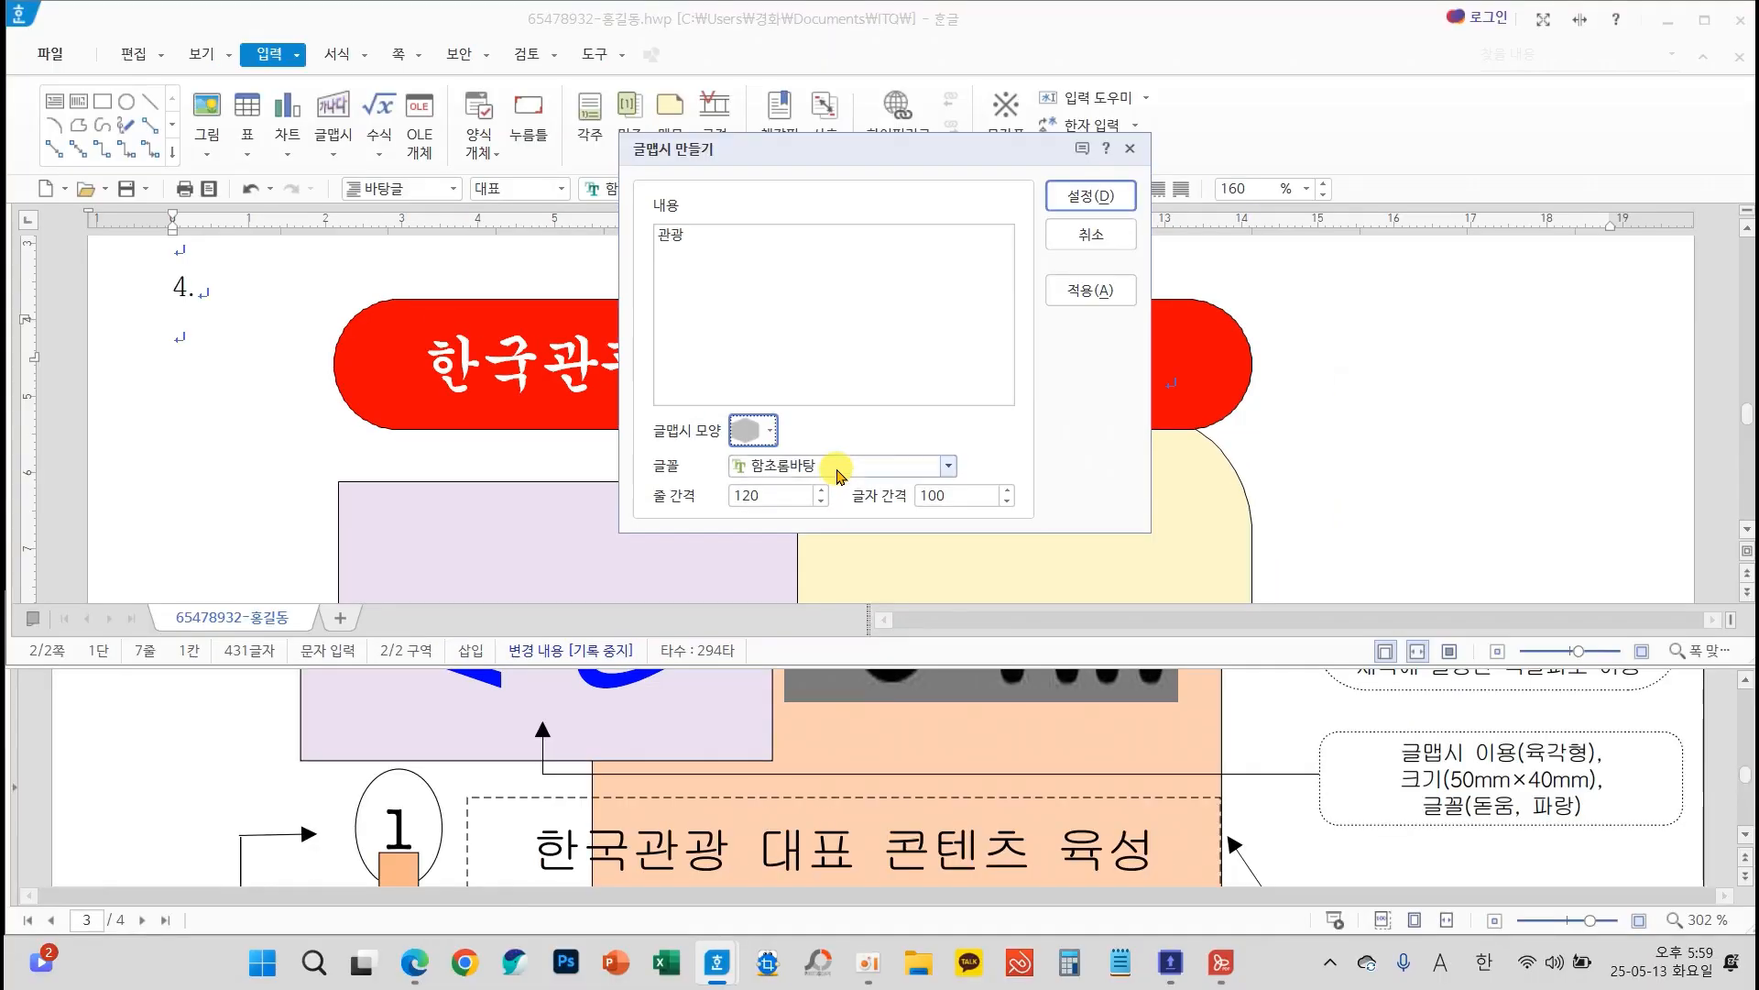
pyautogui.click(838, 467)
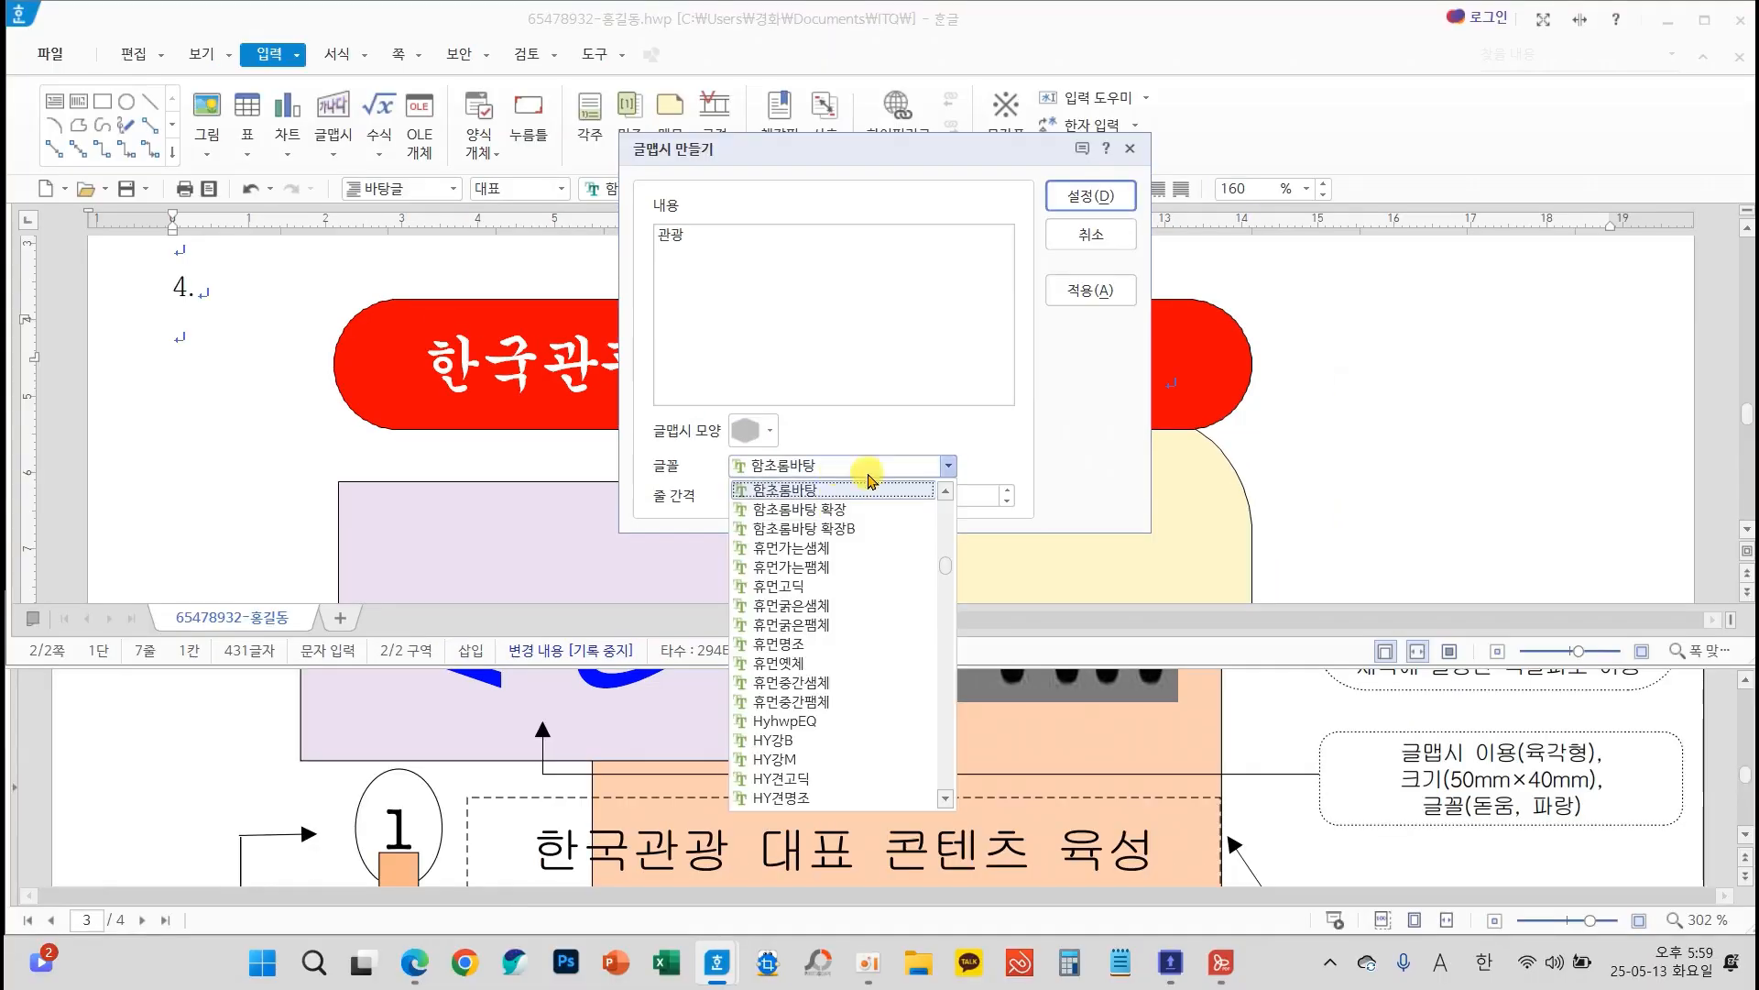
pyautogui.moveTo(944, 562); pyautogui.dragTo(934, 497)
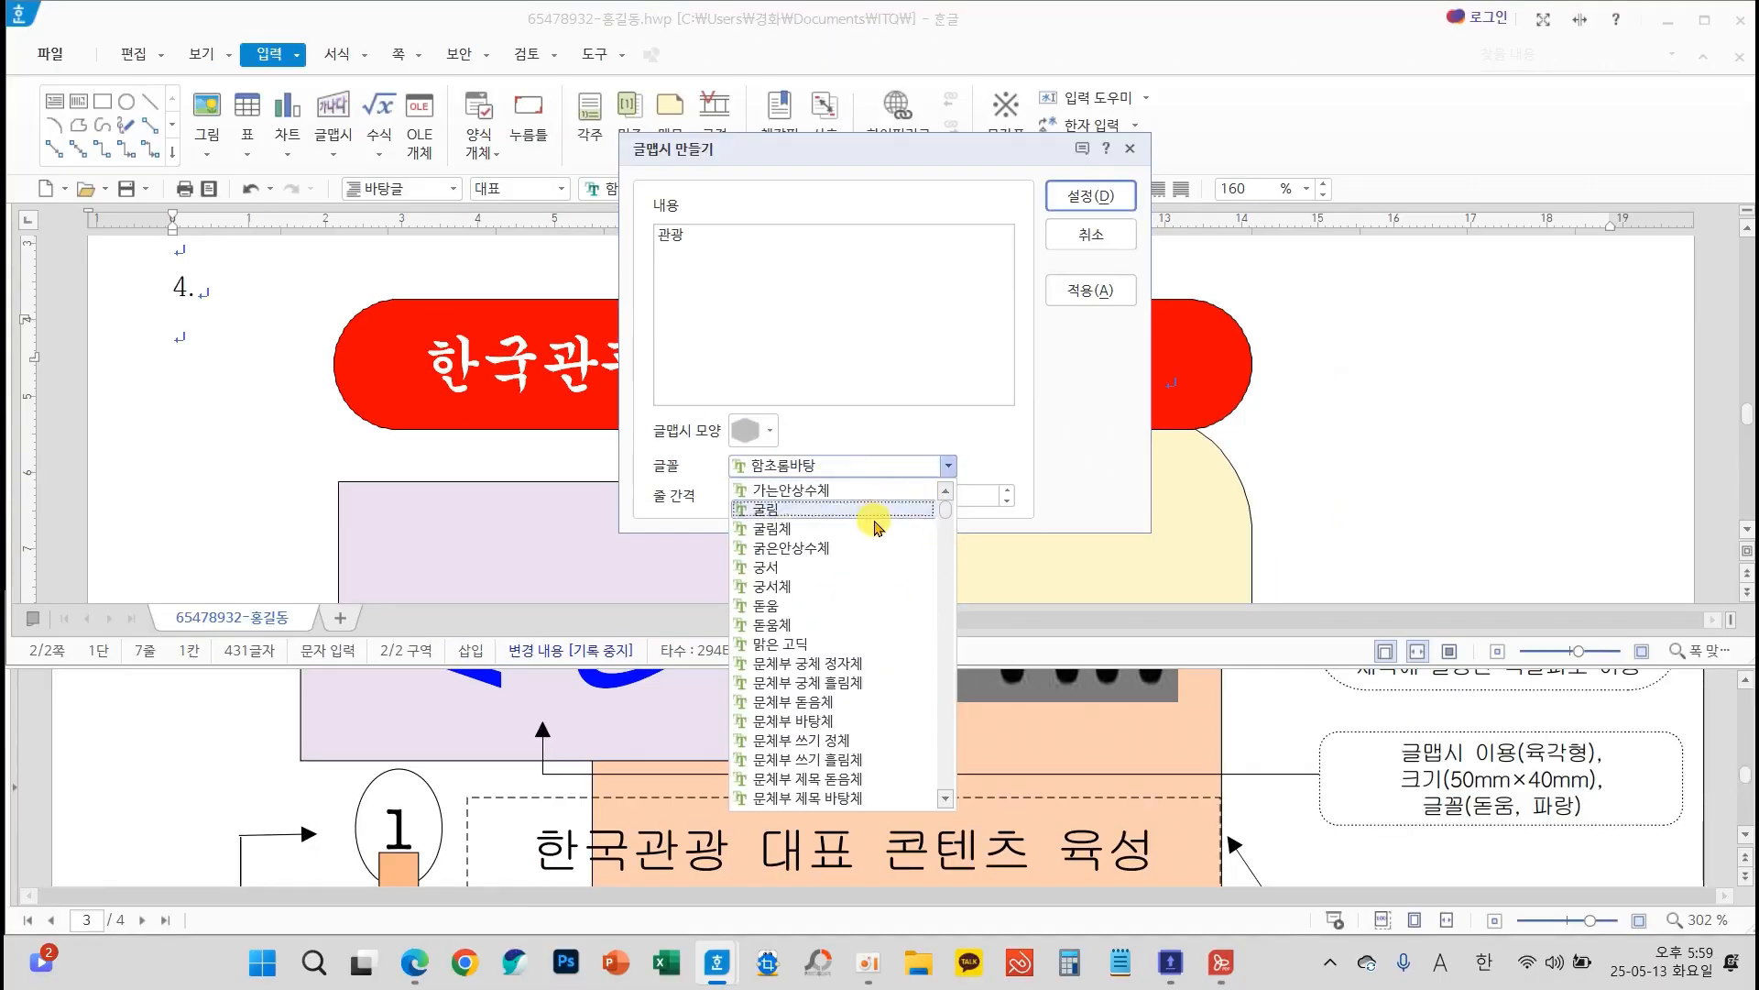
pyautogui.click(797, 603)
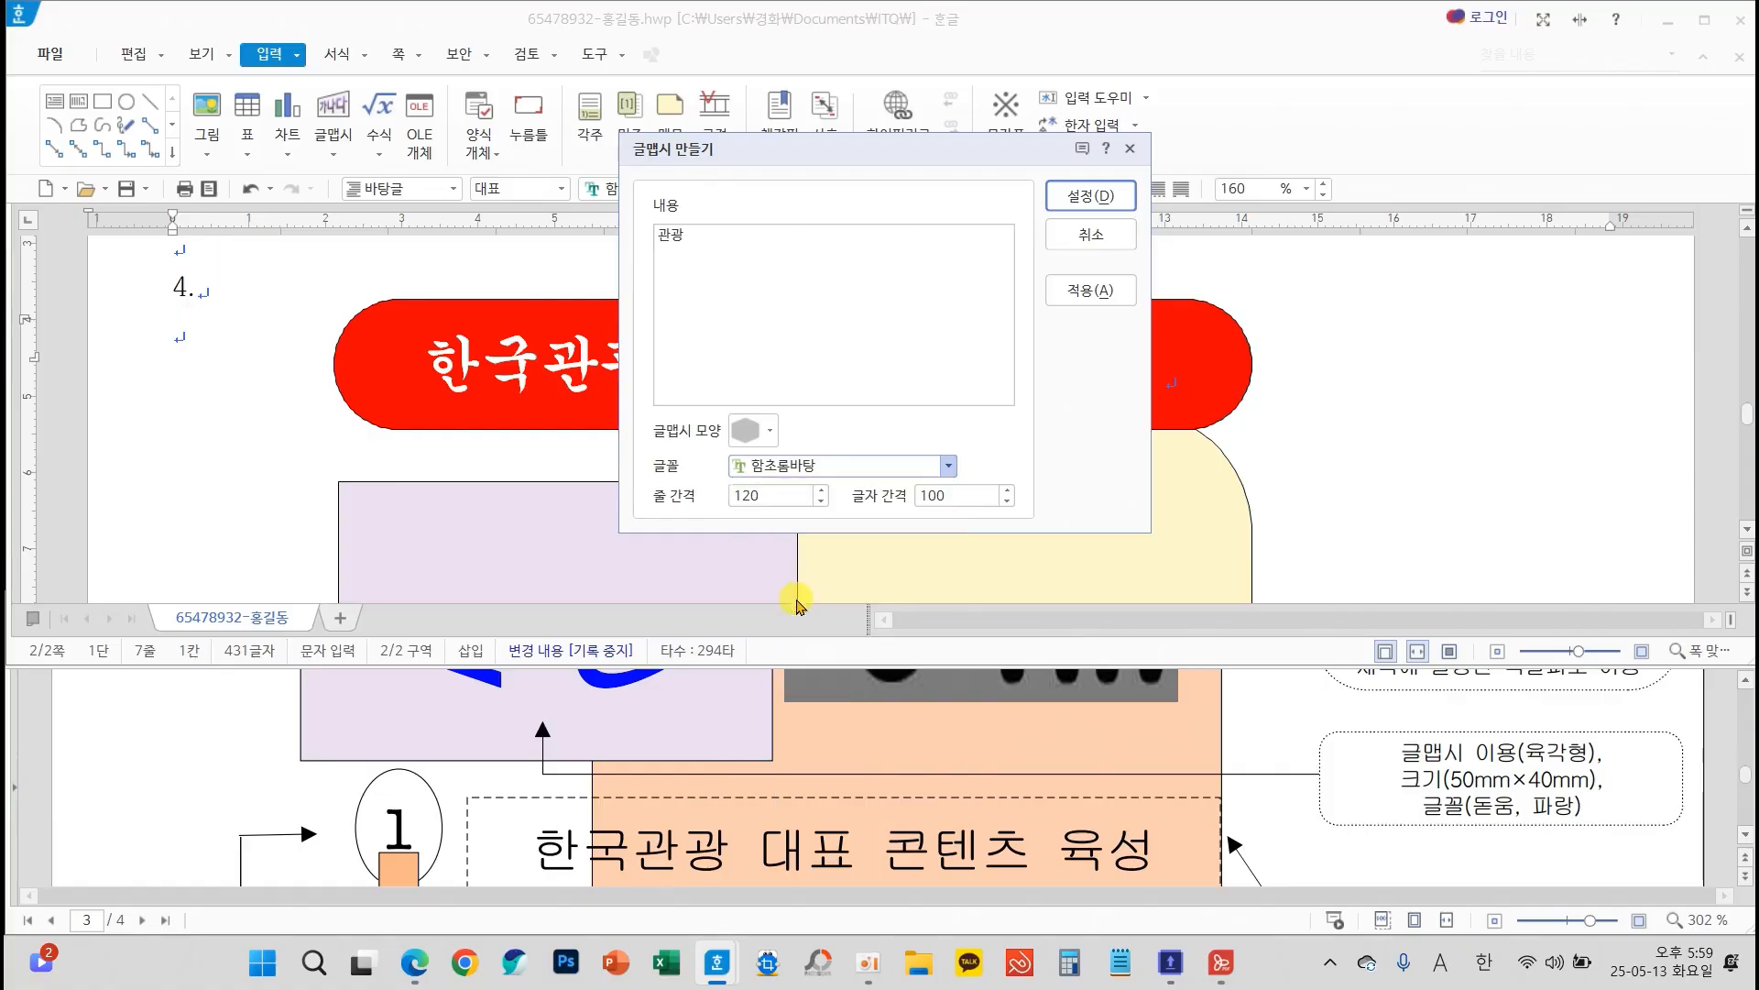
pyautogui.click(1091, 195)
pyautogui.click(204, 376)
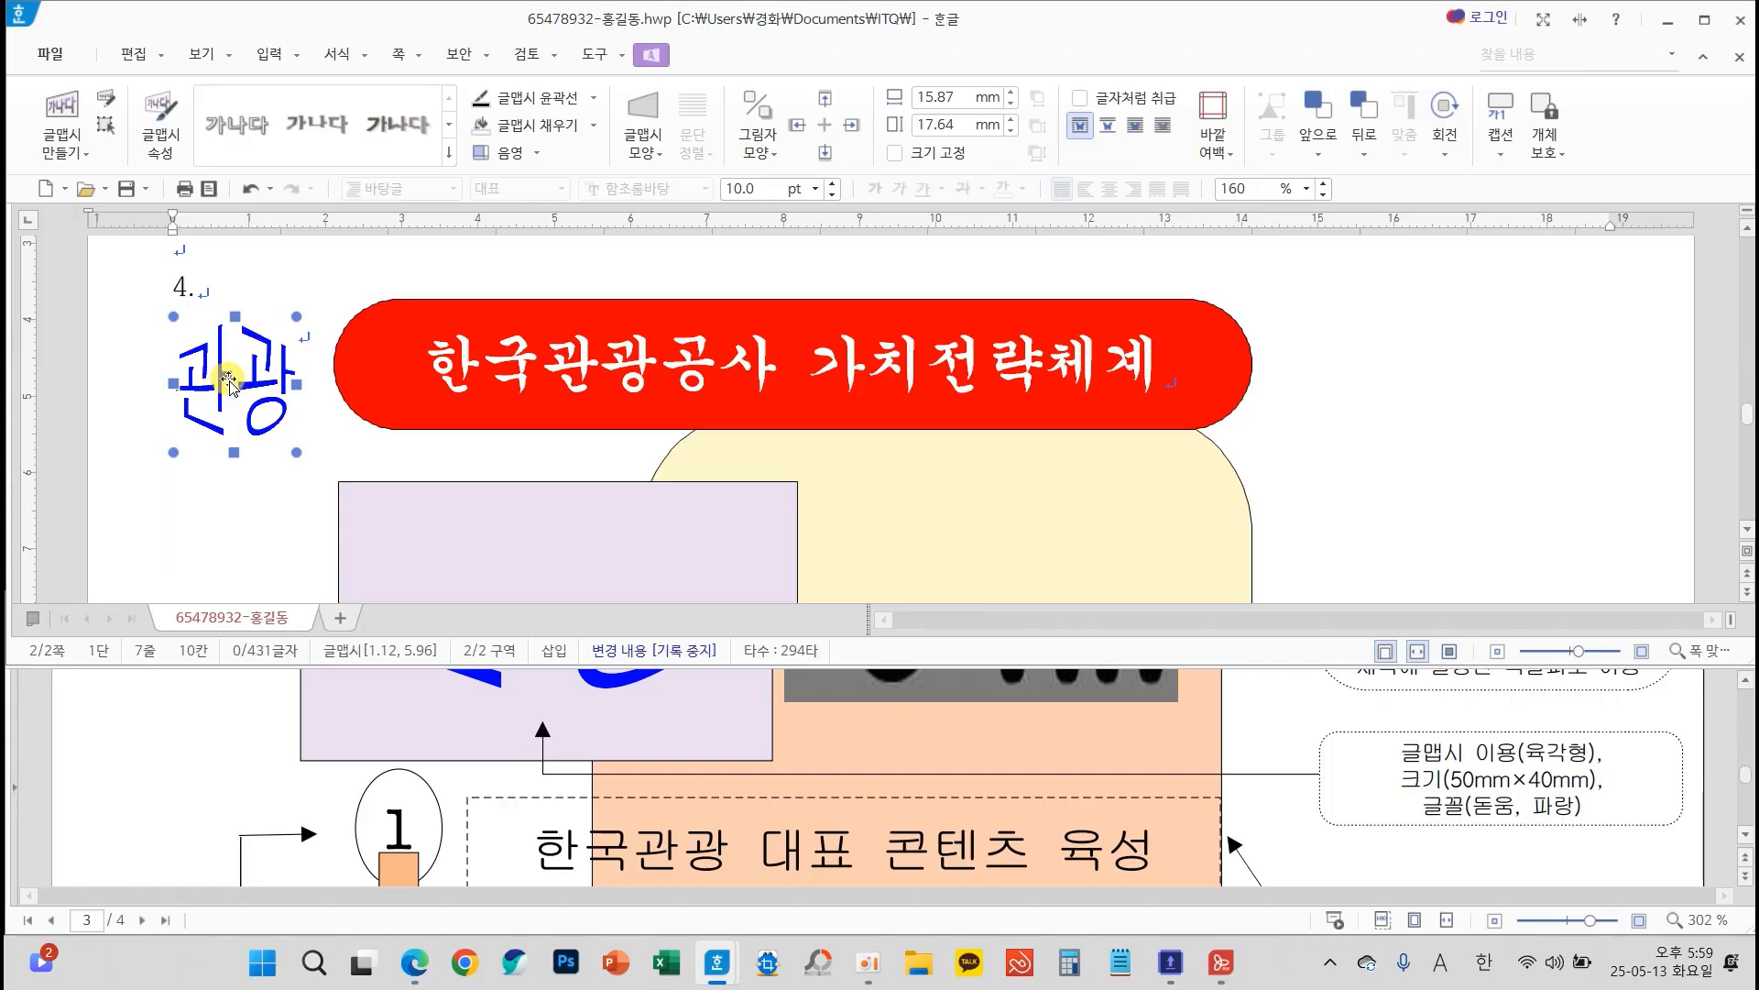
# Move the 관광 WordArt to the lavender box's edge and fix its size at 50 mm wide and 40 mm high
pyautogui.moveTo(228, 382); pyautogui.dragTo(312, 495)
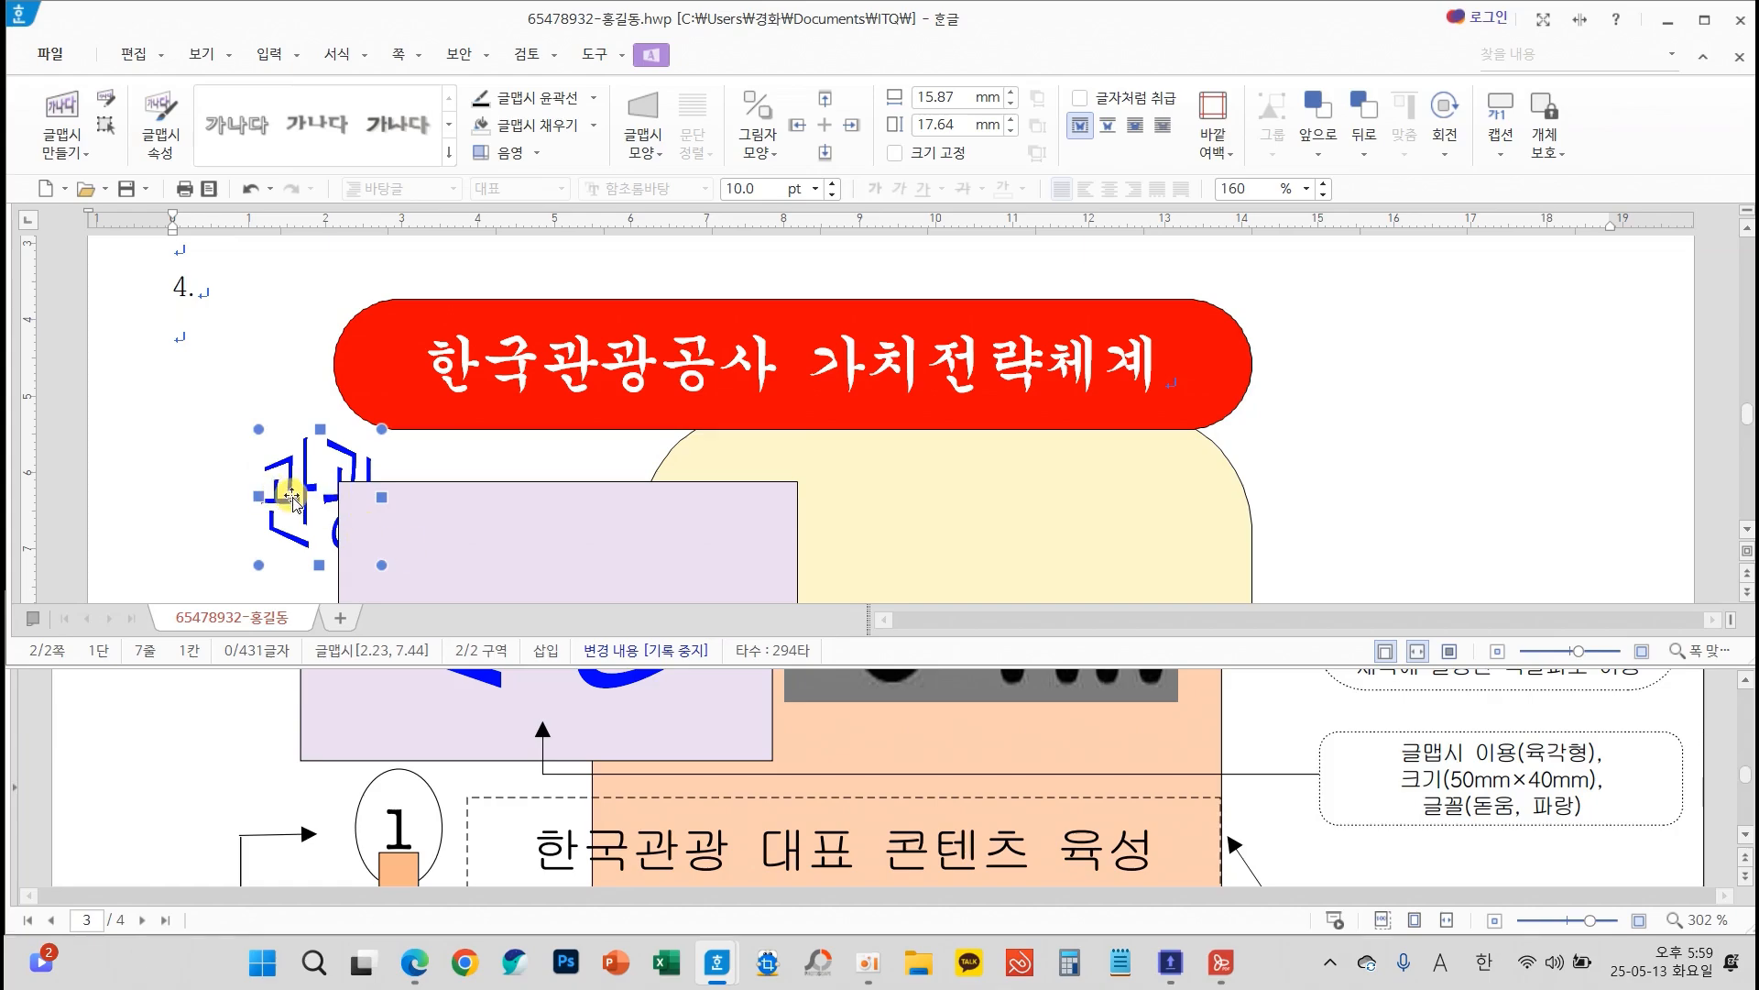
pyautogui.doubleClick(284, 492)
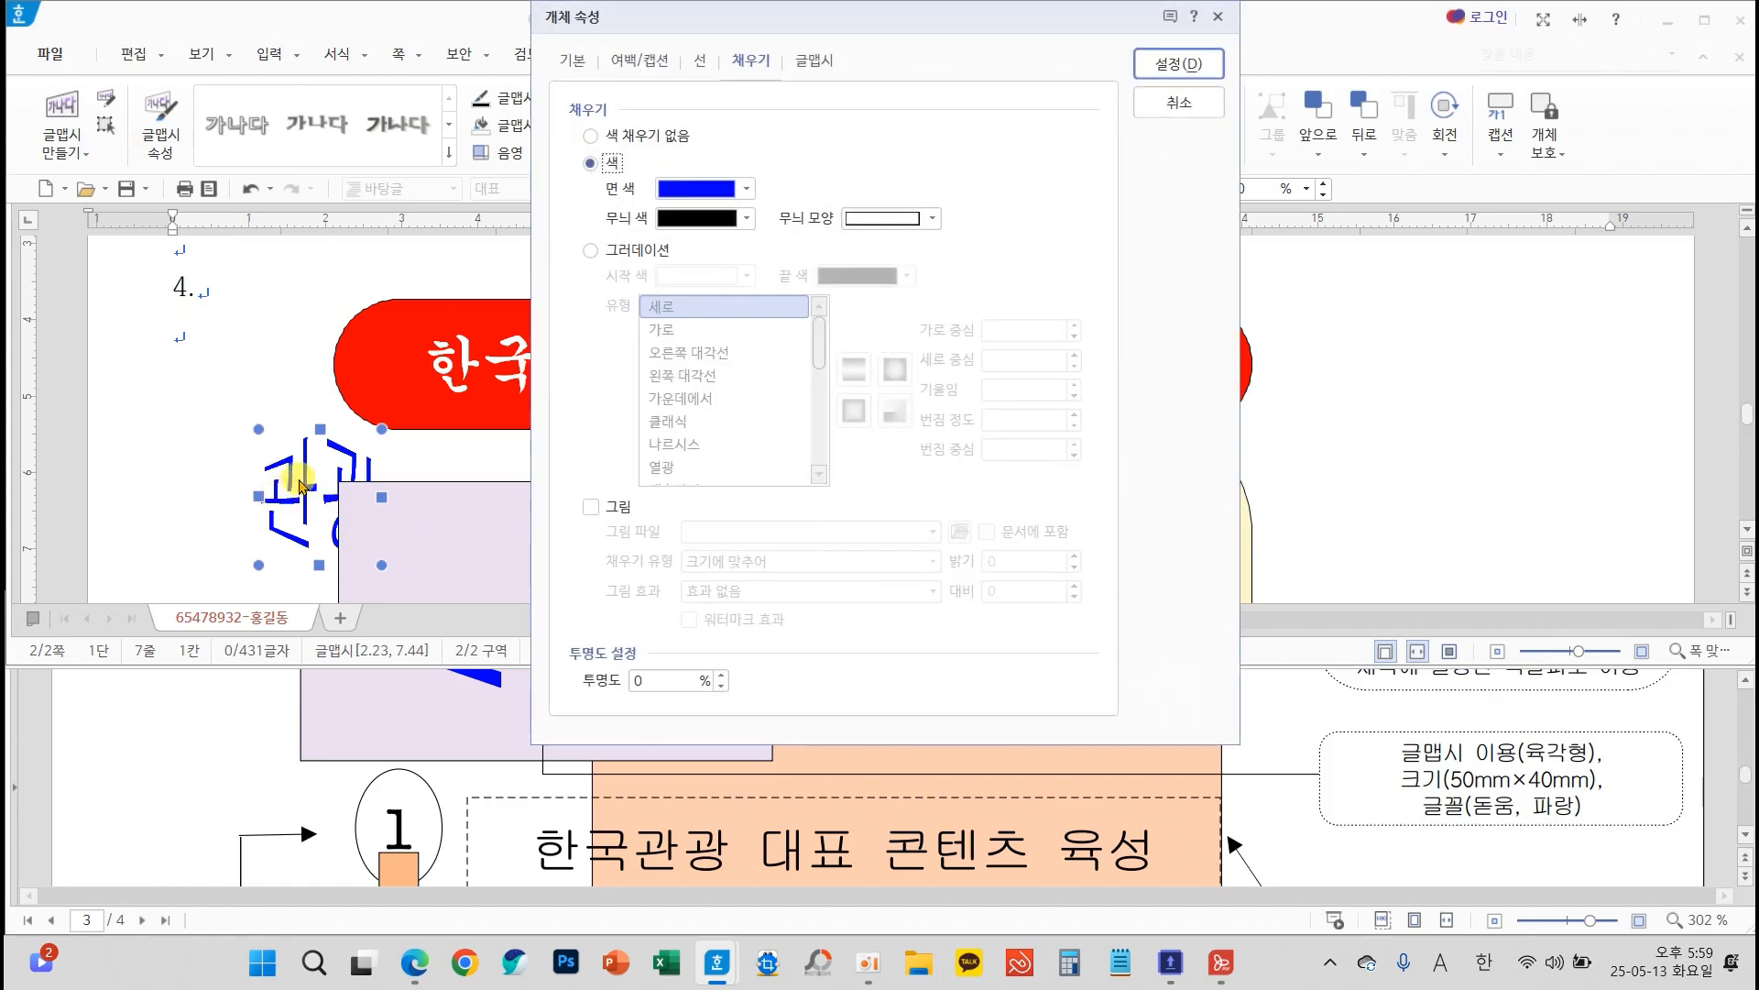
pyautogui.click(573, 59)
pyautogui.doubleClick(836, 133)
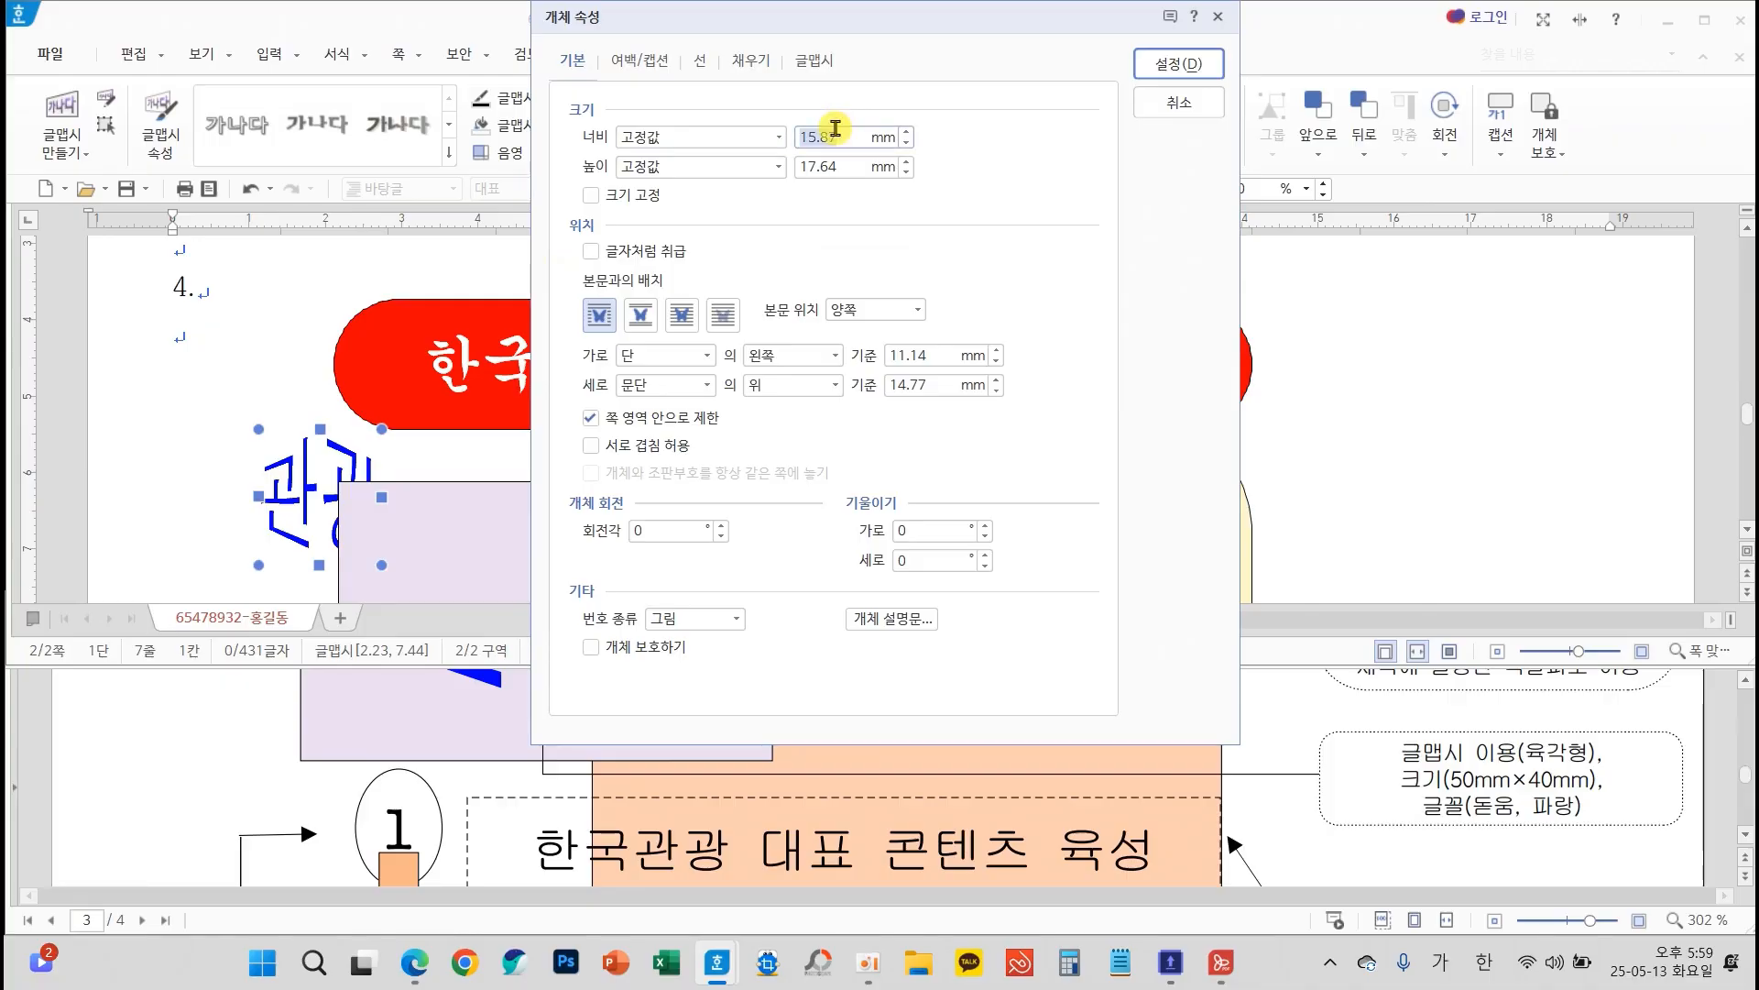
pyautogui.write('40')
pyautogui.click(652, 203)
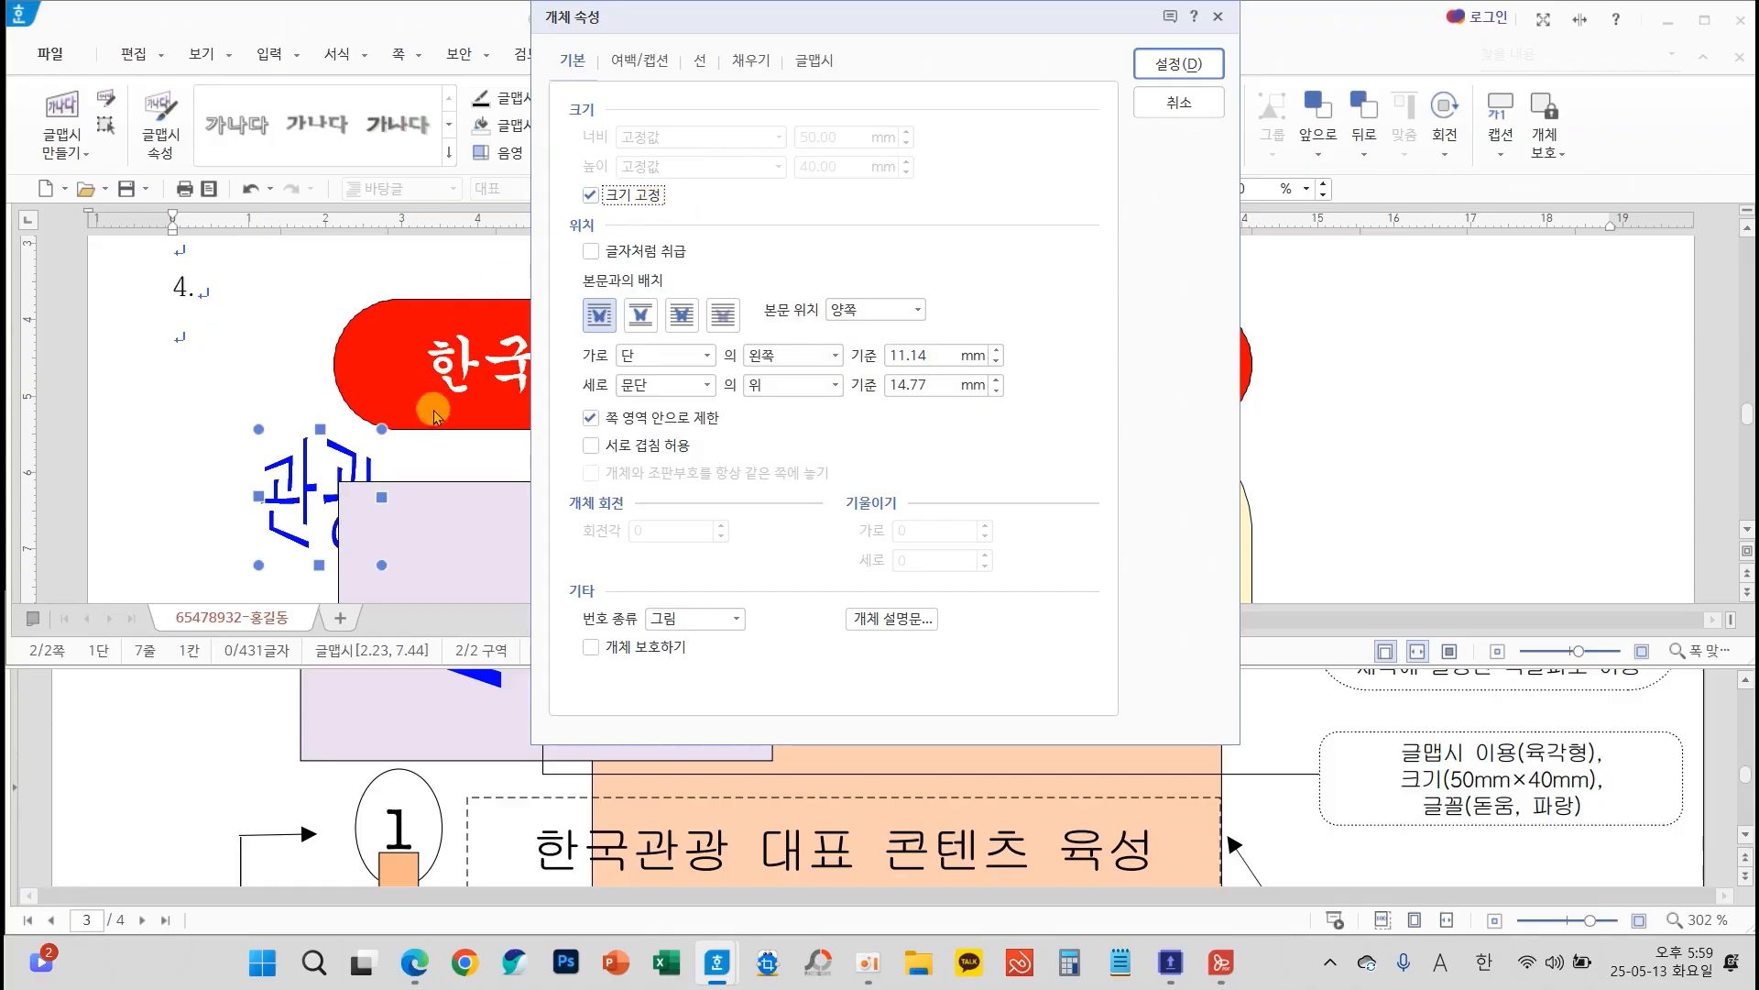
# Set the 관광 WordArt to sit in front of the text, keeping its blue fill, and apply the properties
pyautogui.moveTo(396, 434)
pyautogui.mouseDown()
pyautogui.moveTo(205, 508)
pyautogui.moveTo(417, 561)
pyautogui.moveTo(390, 446)
pyautogui.moveTo(674, 408)
pyautogui.moveTo(669, 333)
pyautogui.moveTo(641, 336)
pyautogui.mouseUp()
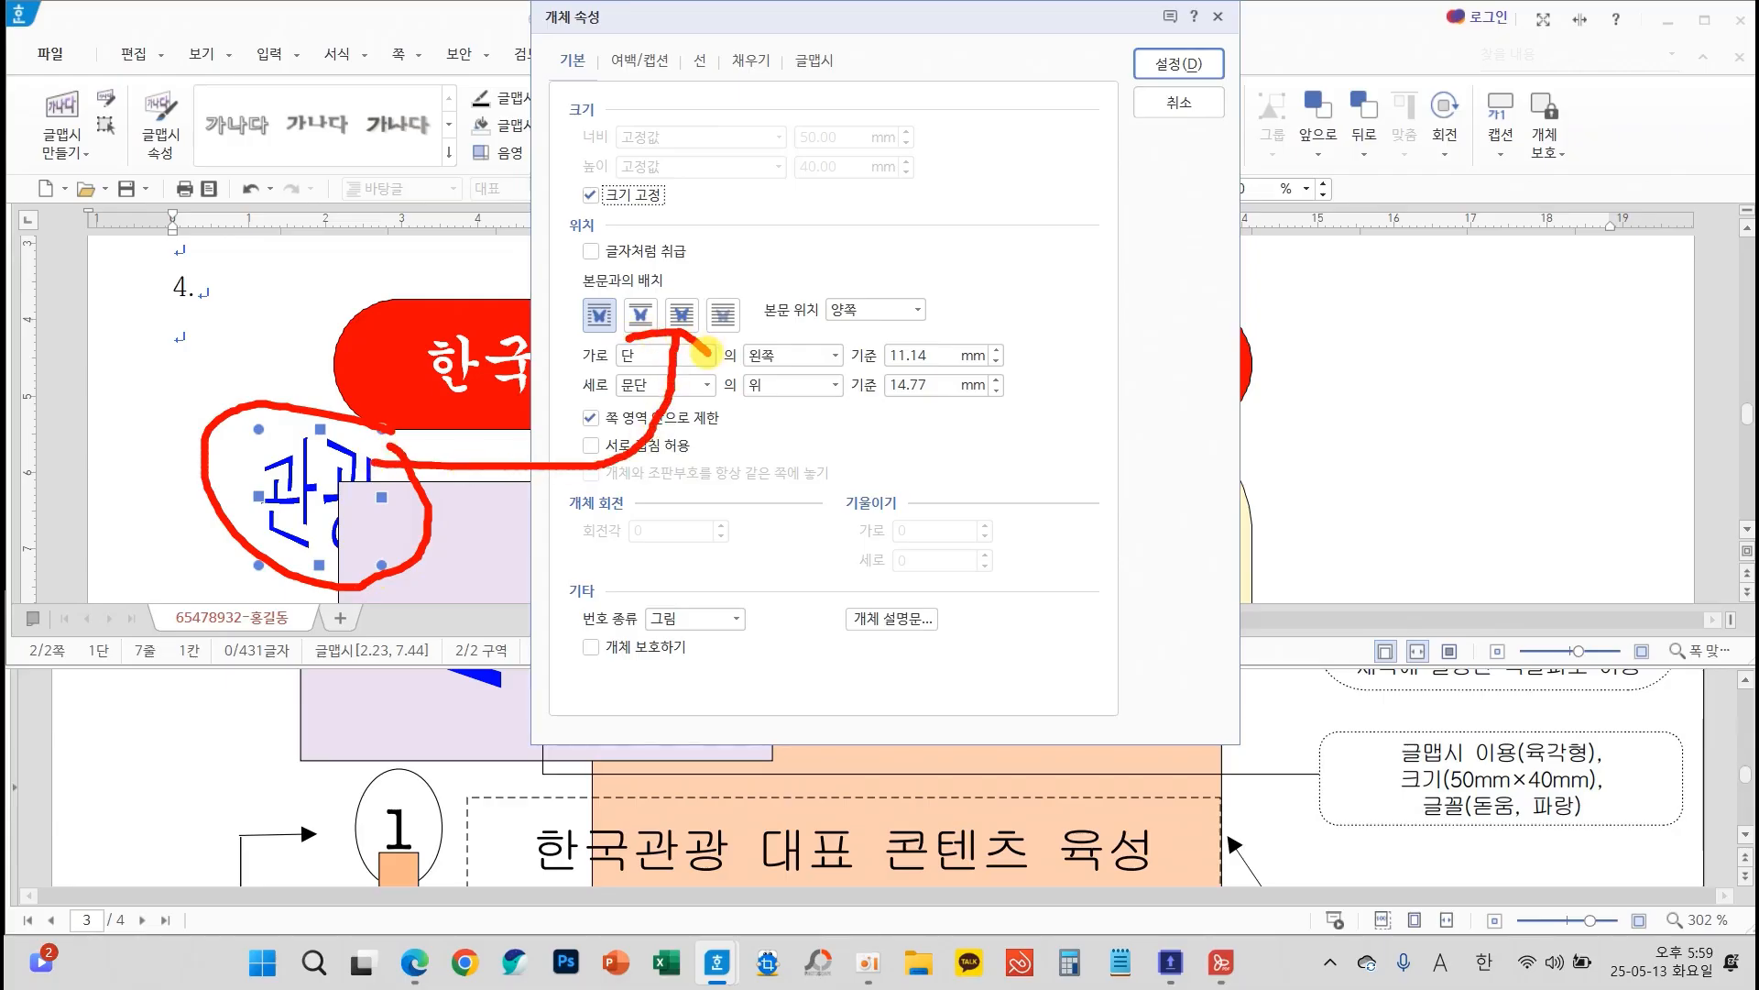
pyautogui.moveTo(647, 305)
pyautogui.mouseDown()
pyautogui.moveTo(719, 288)
pyautogui.moveTo(675, 274)
pyautogui.mouseUp()
pyautogui.click(680, 316)
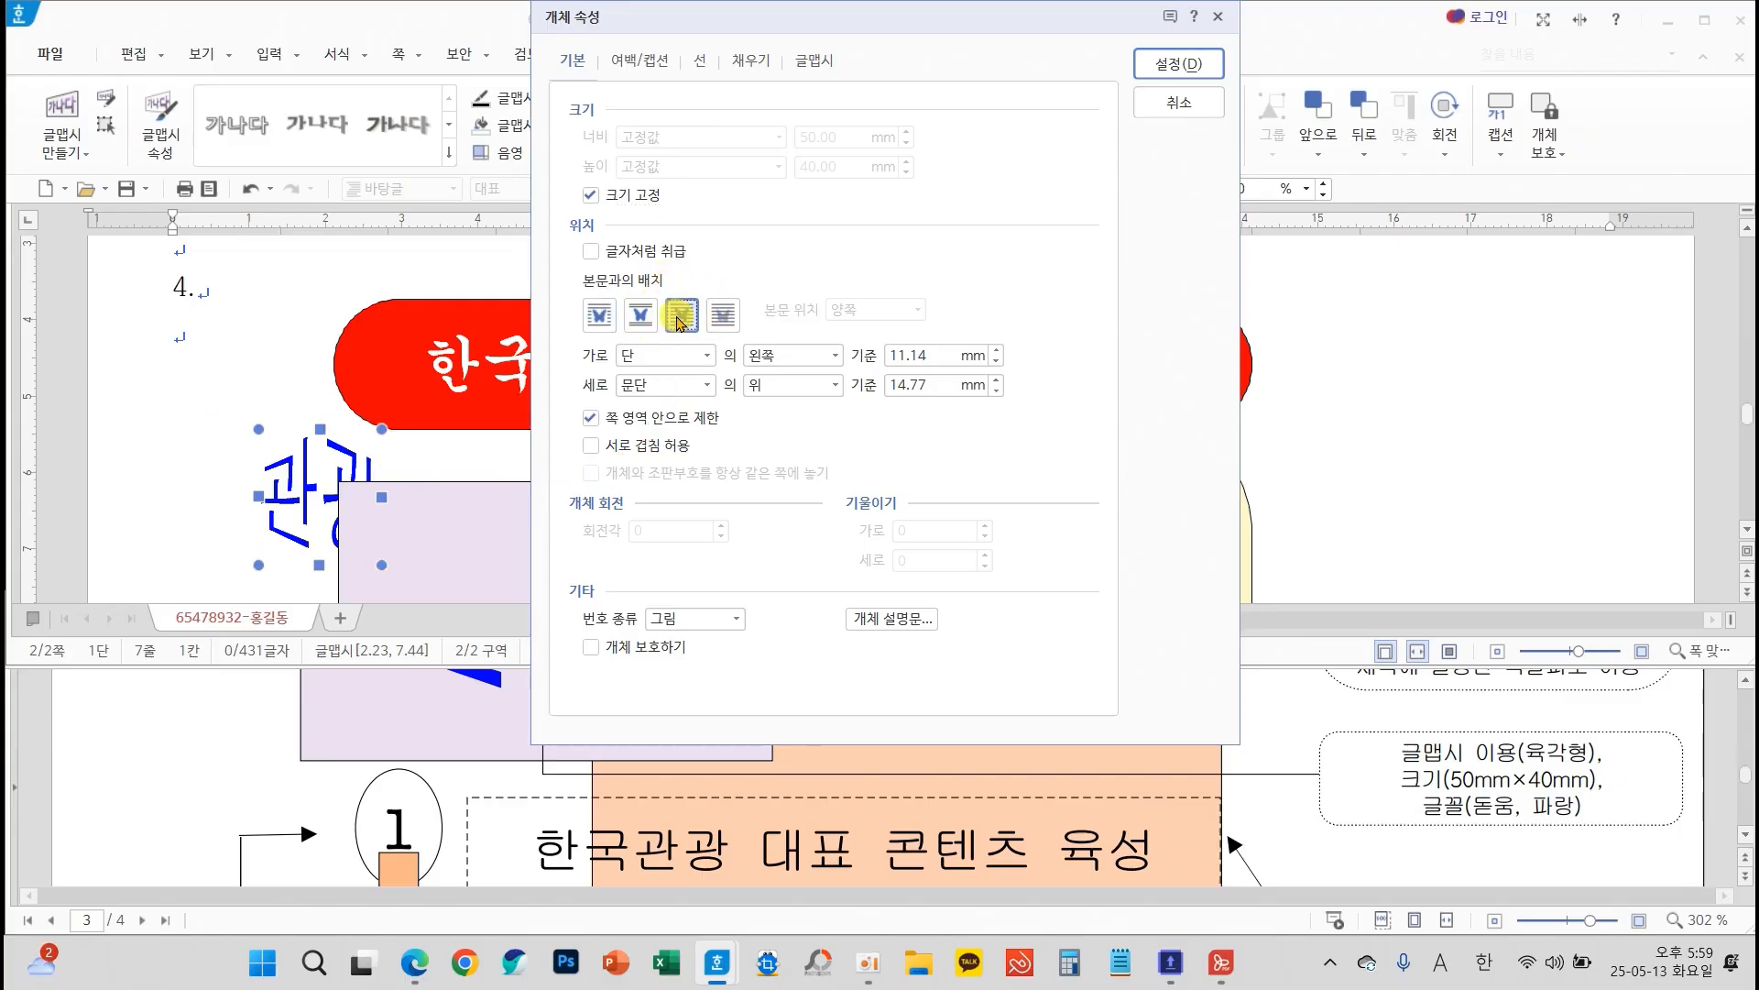
pyautogui.click(749, 70)
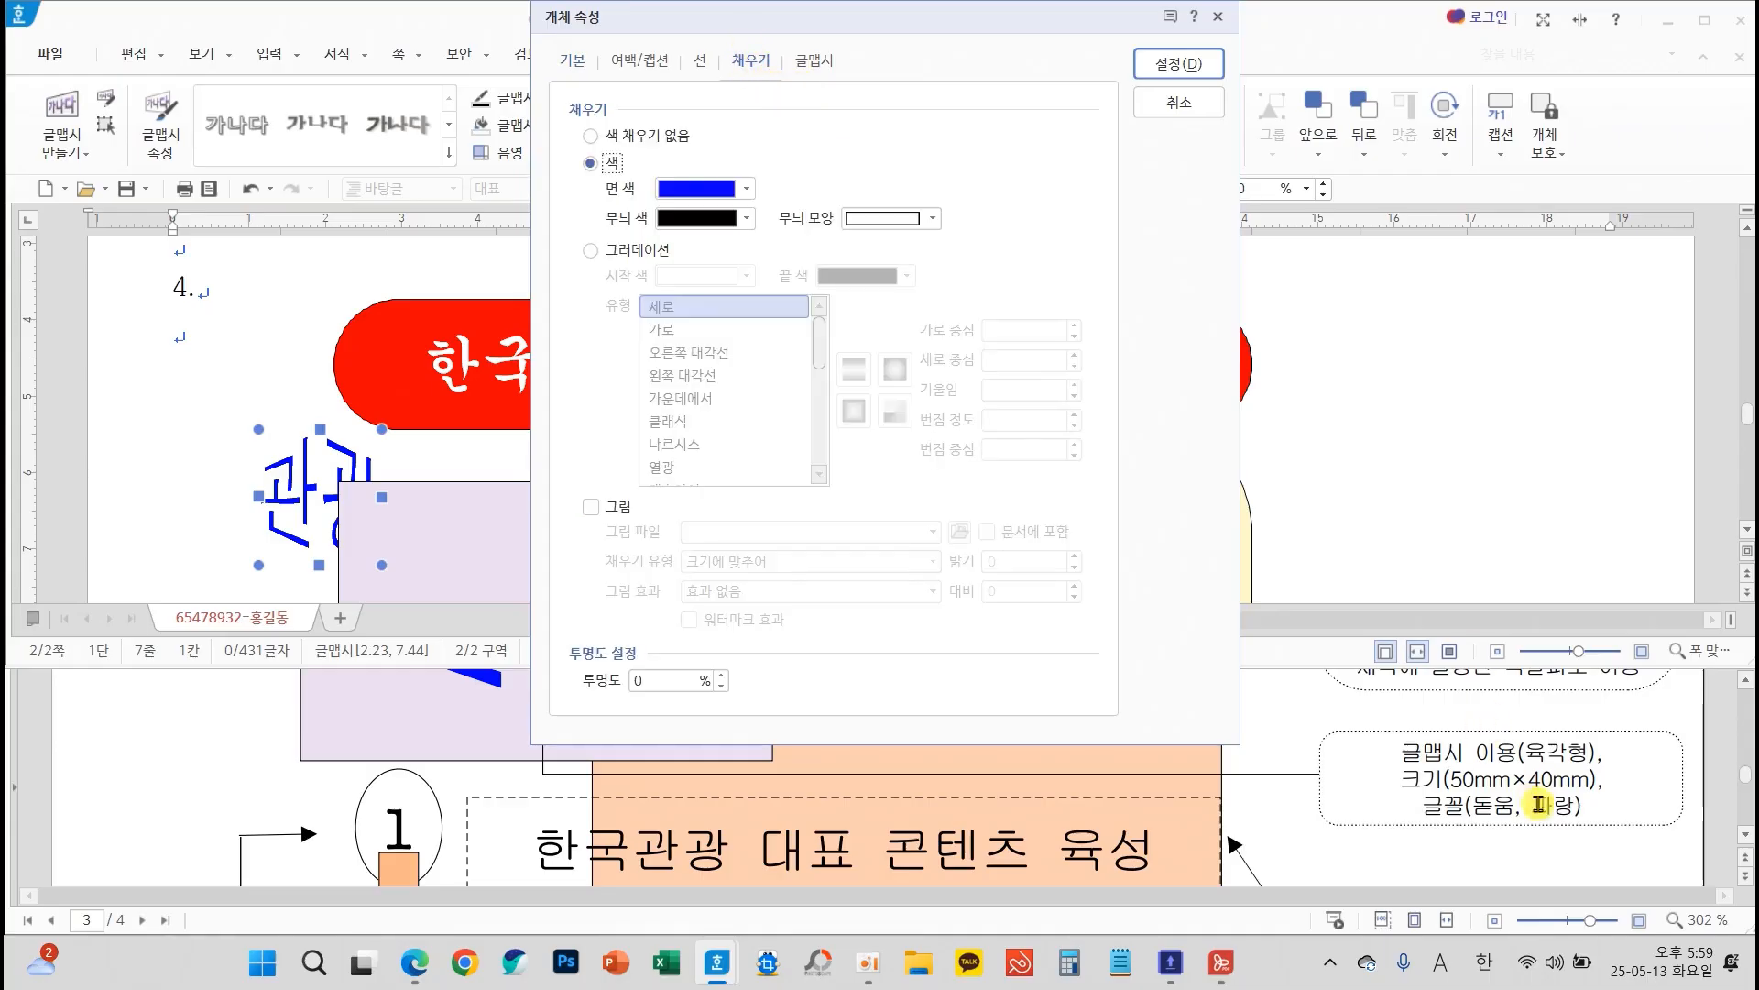
pyautogui.click(1184, 64)
# Move the 관광 WordArt onto the lavender box and centre it there by eye, matching the exam sheet
pyautogui.moveTo(551, 433); pyautogui.dragTo(639, 500)
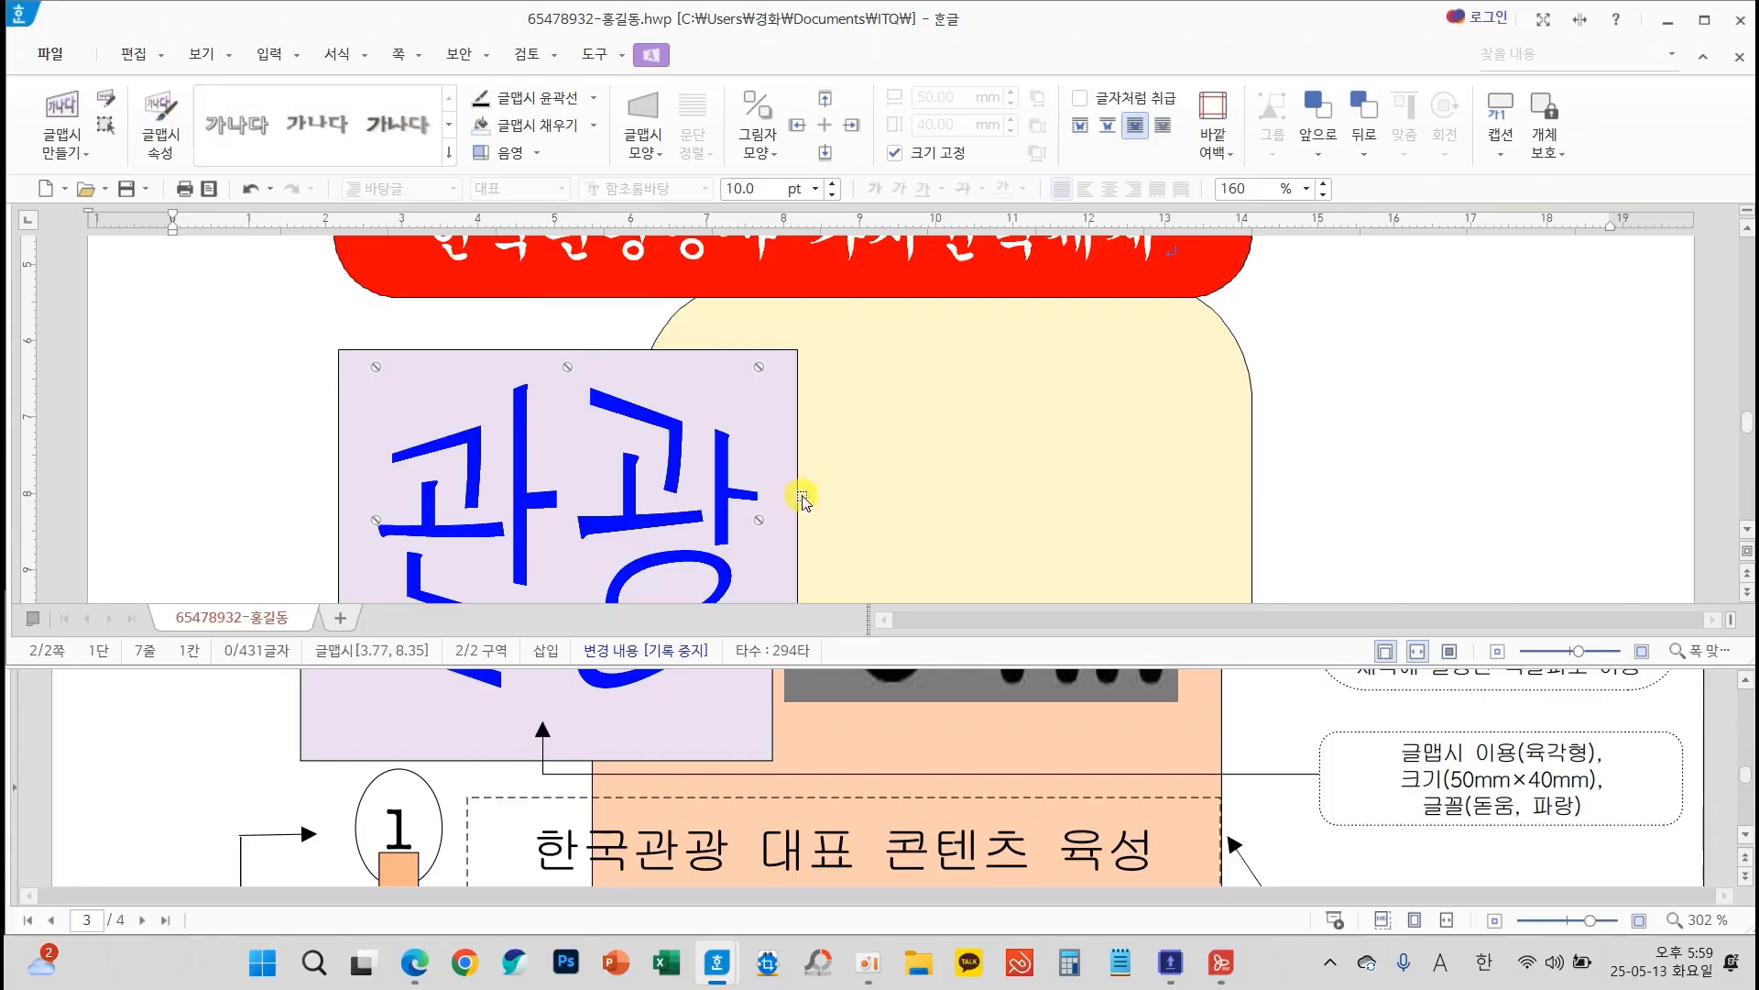
pyautogui.scroll(5, 898, 780)
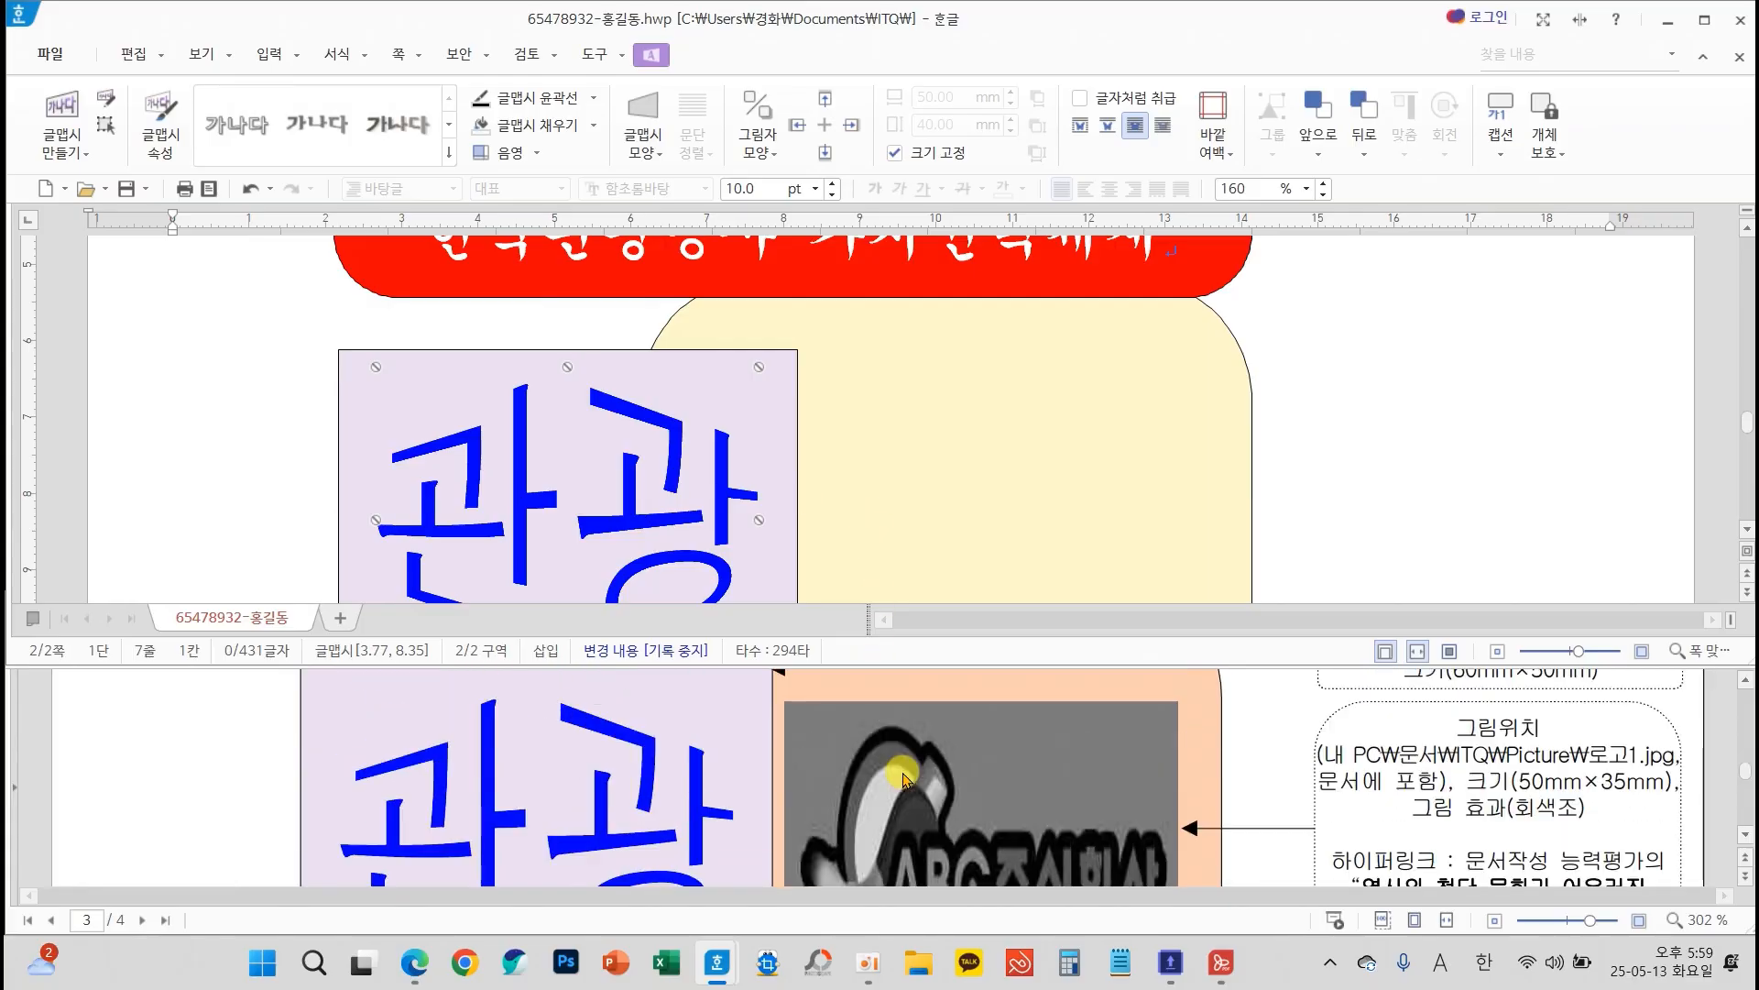
pyautogui.scroll(-3, 901, 532)
pyautogui.moveTo(675, 341); pyautogui.dragTo(676, 361)
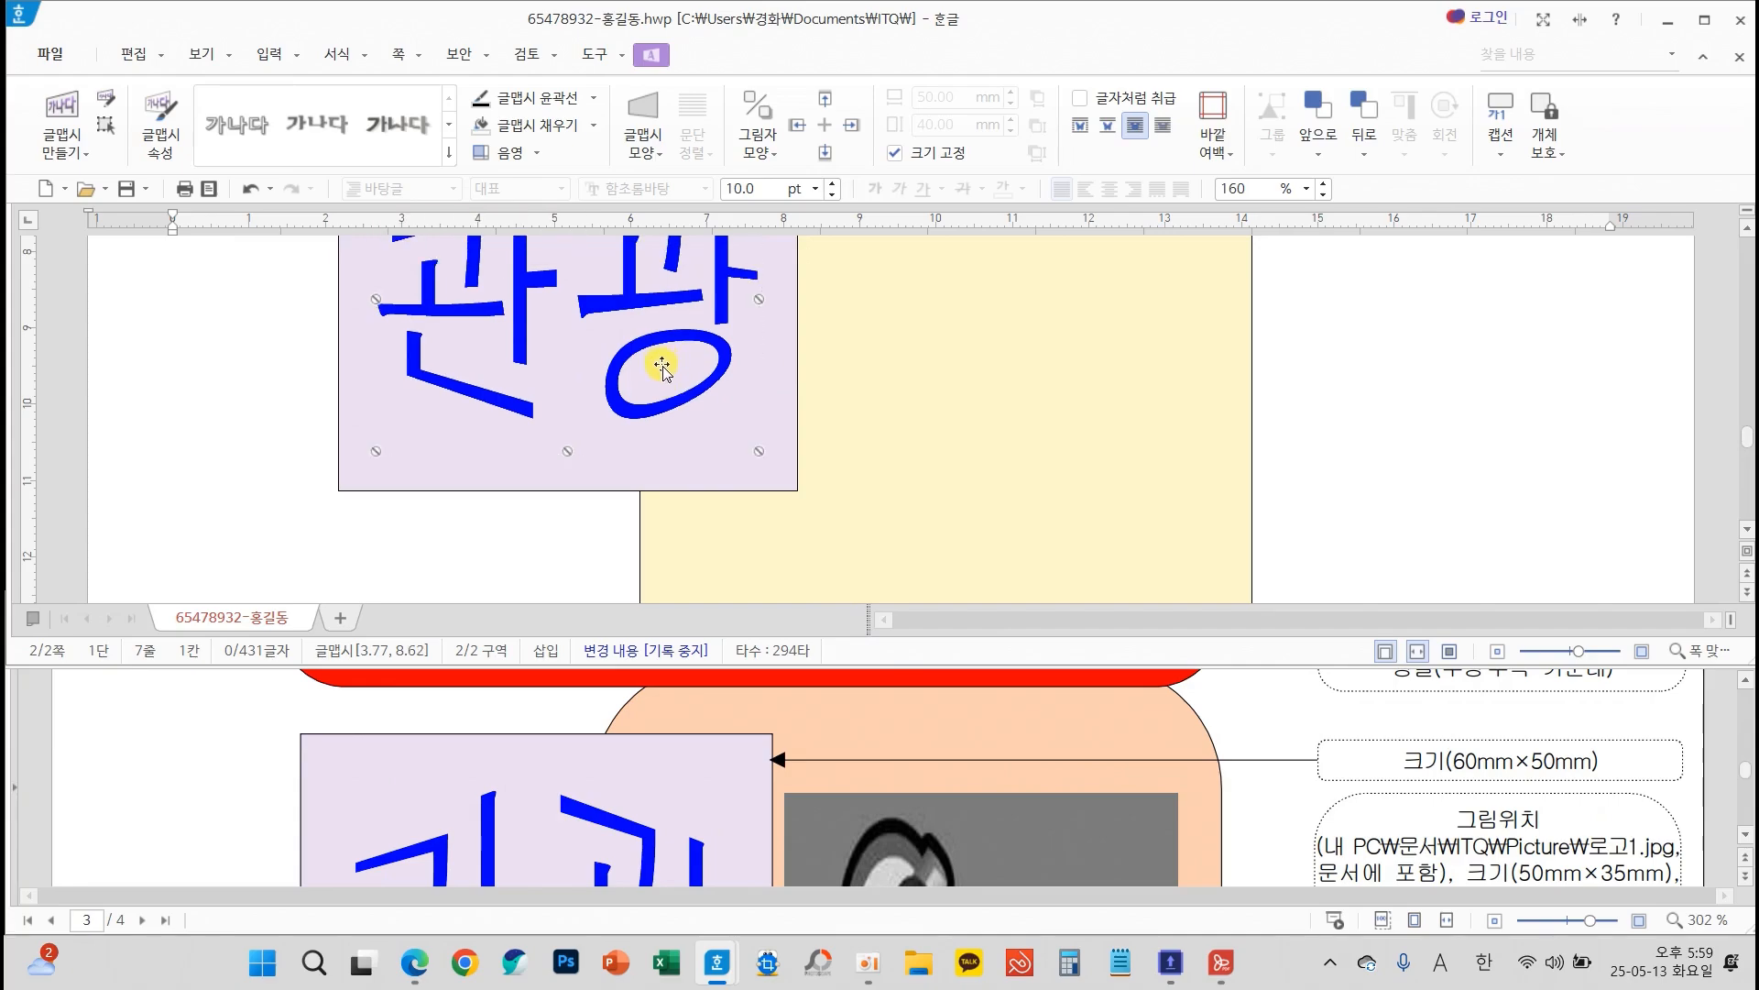
pyautogui.scroll(4, 892, 449)
pyautogui.scroll(-3, 917, 460)
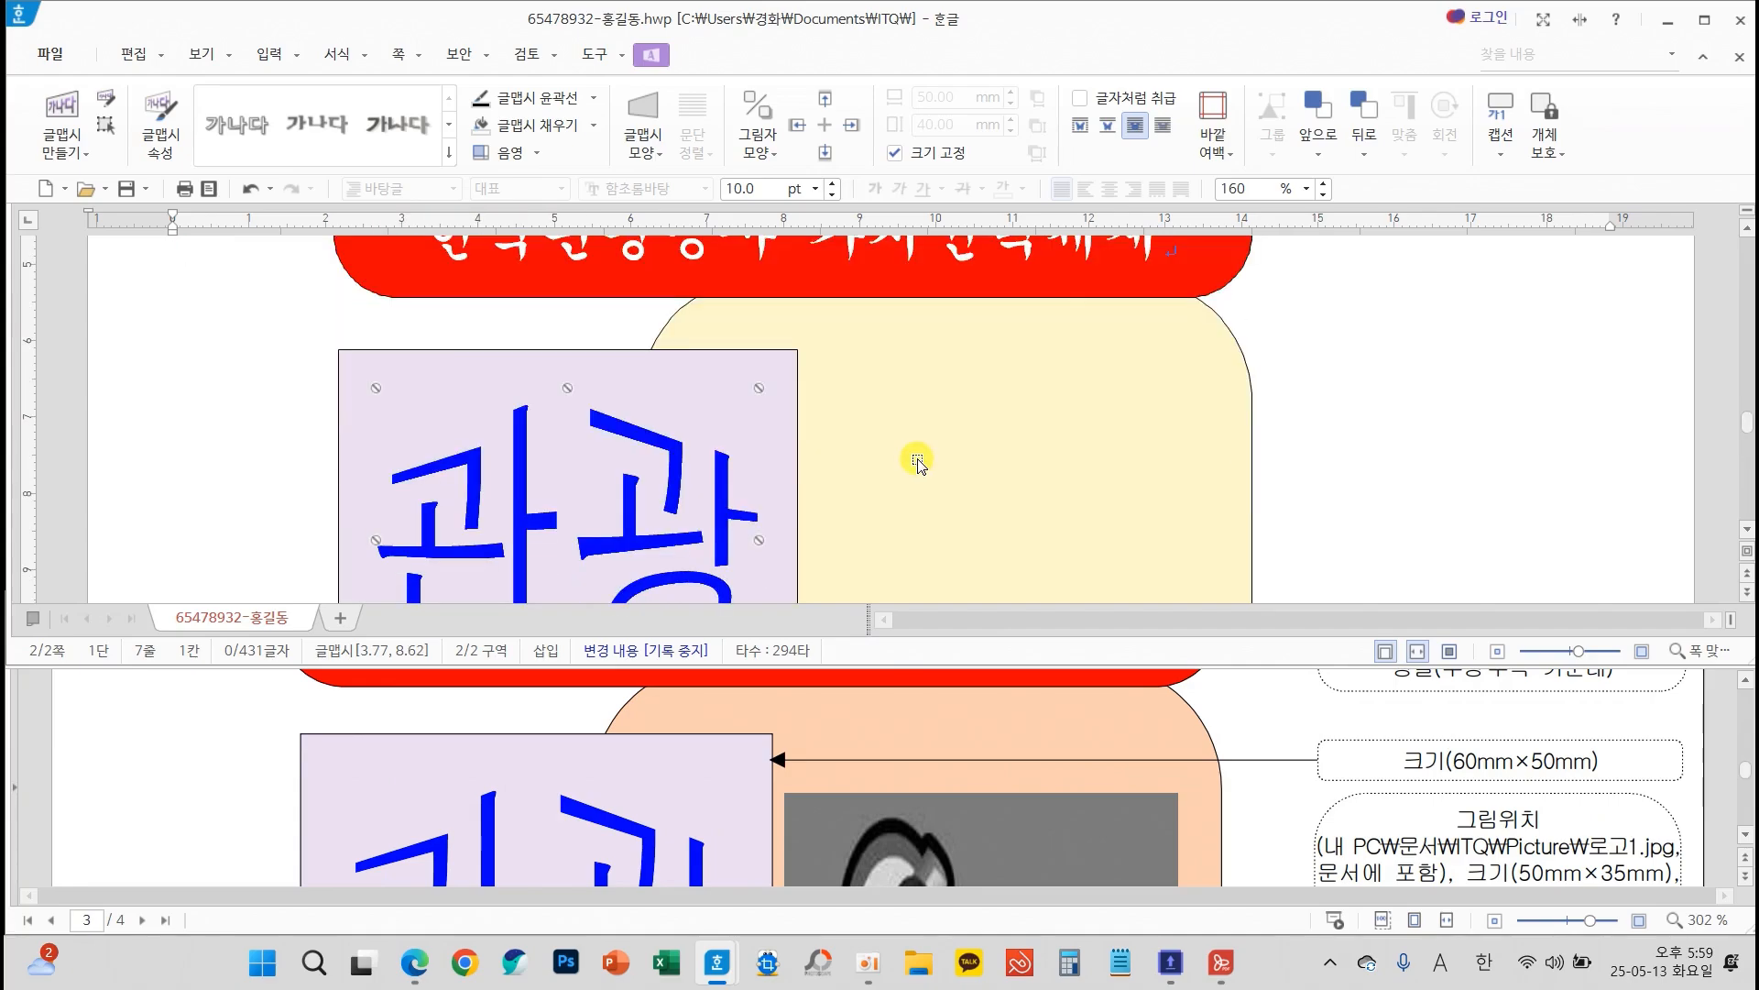
pyautogui.click(1354, 444)
# Start inserting a picture and open the Picture folder inside ITQ in 문서
pyautogui.scroll(-3, 1351, 458)
pyautogui.scroll(-3, 1295, 829)
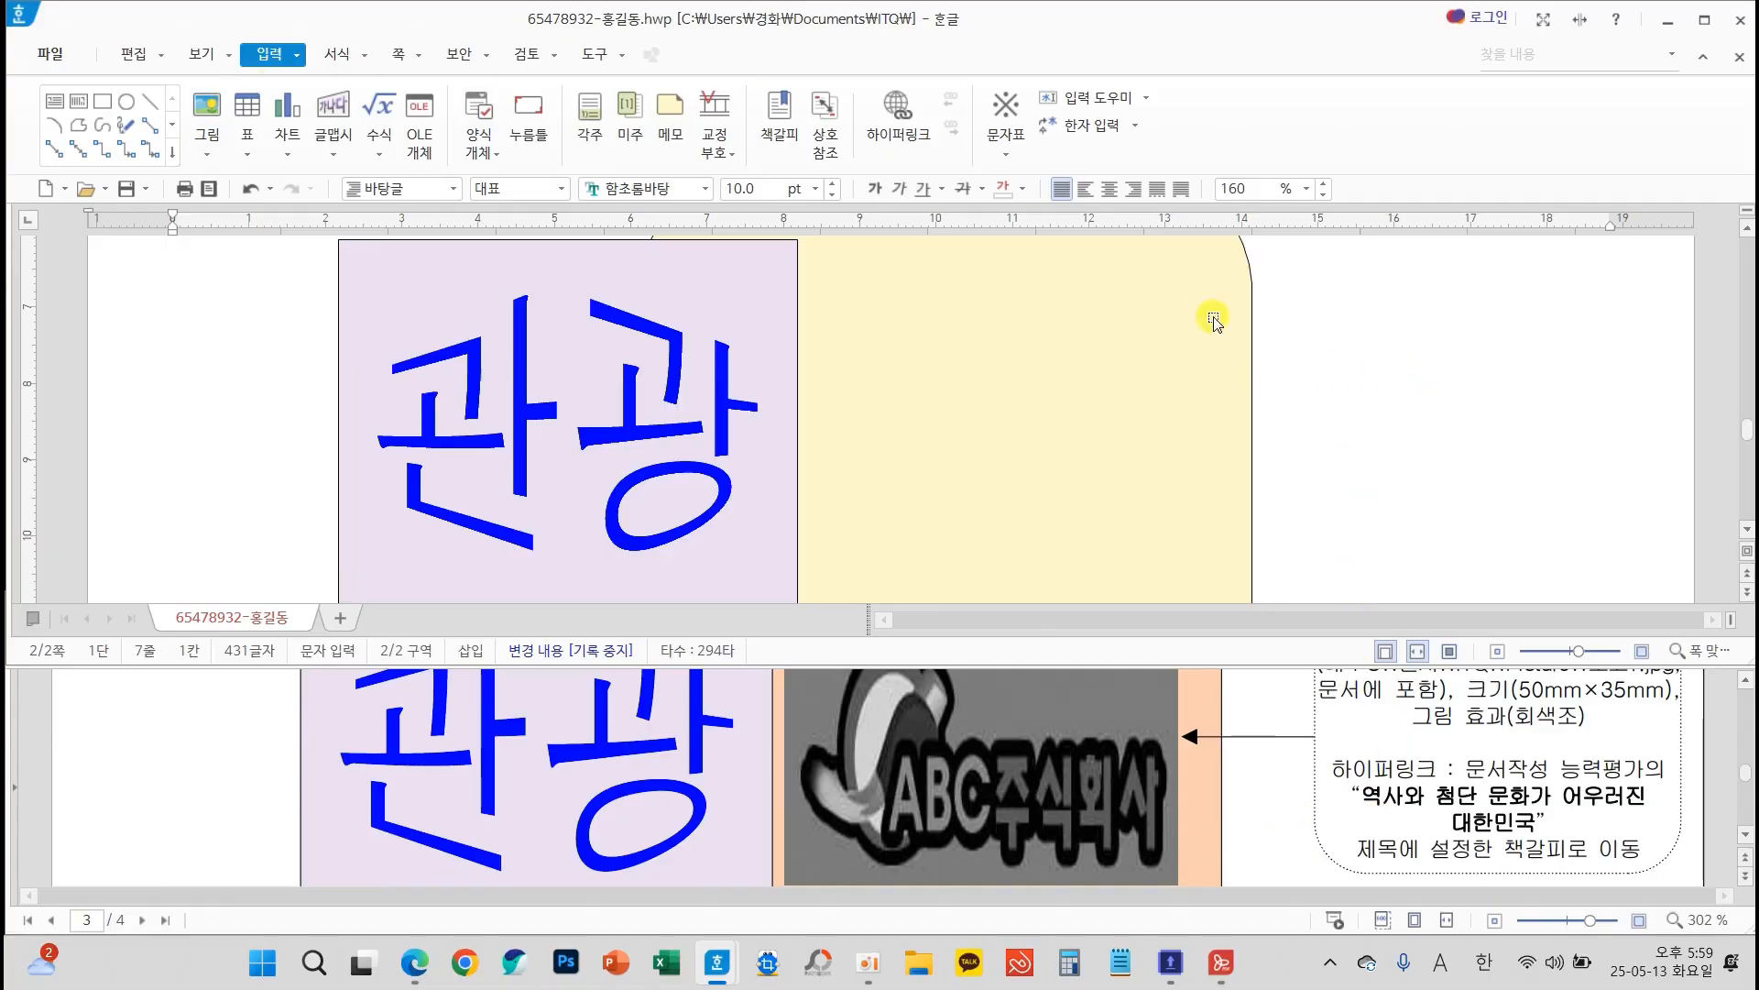
pyautogui.click(207, 113)
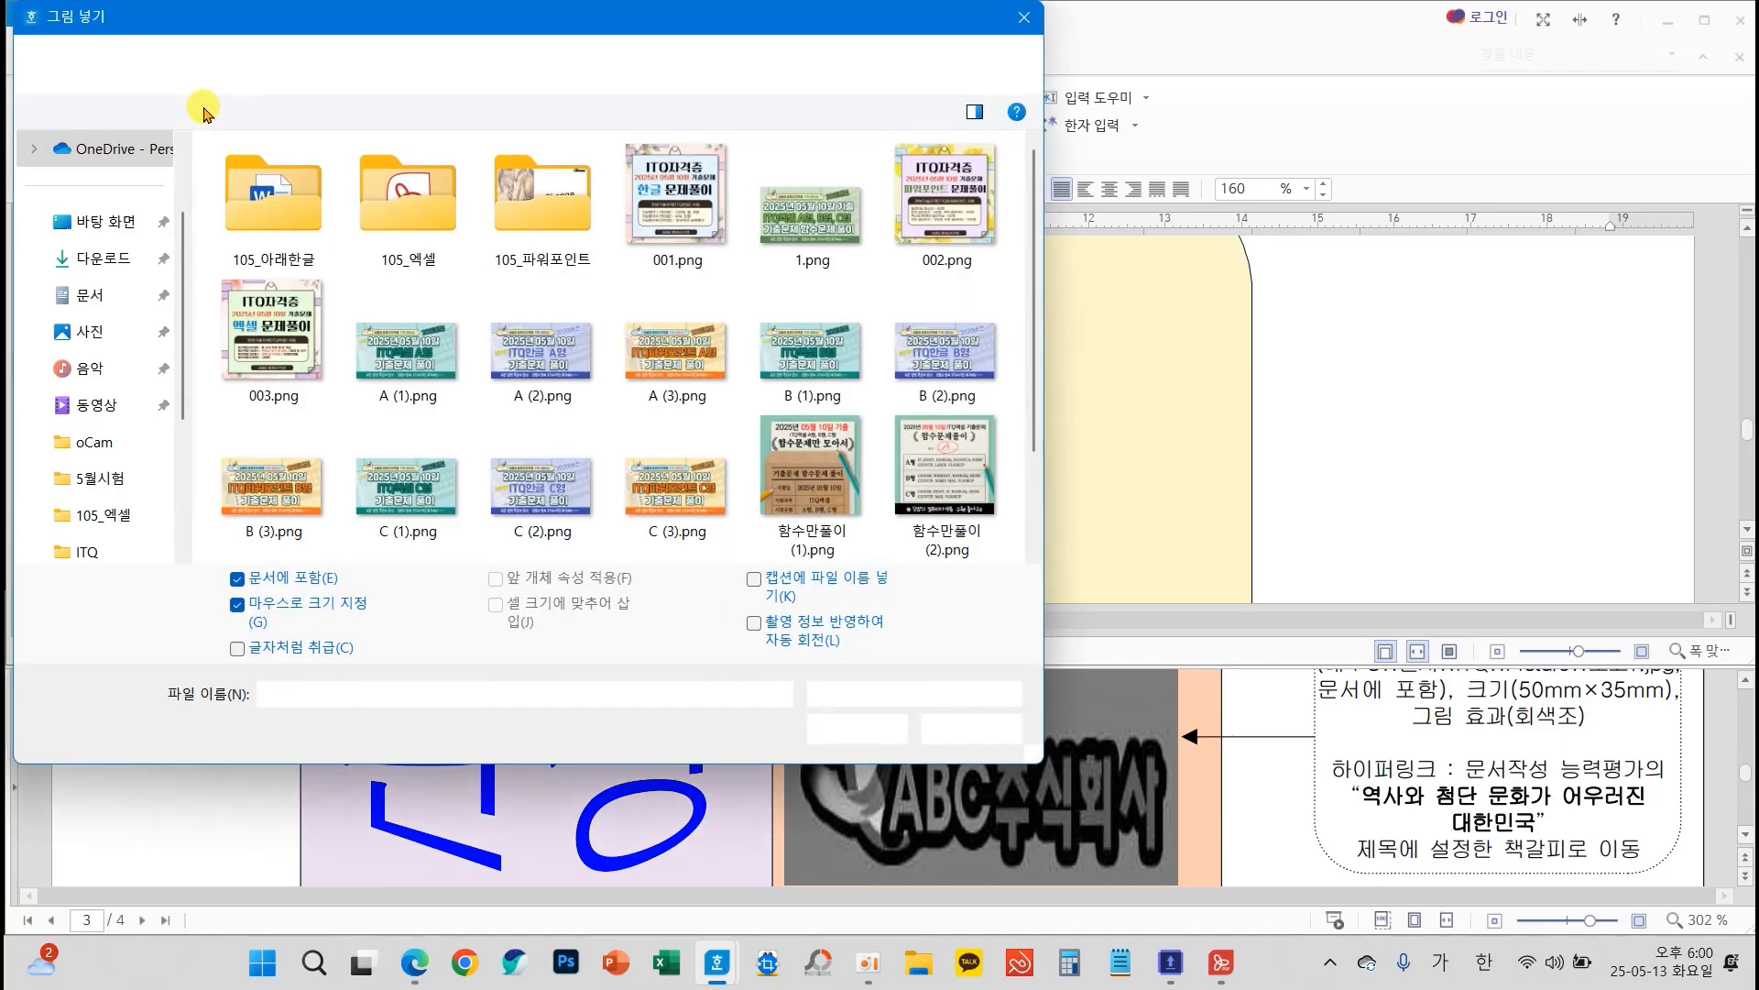
pyautogui.click(69, 302)
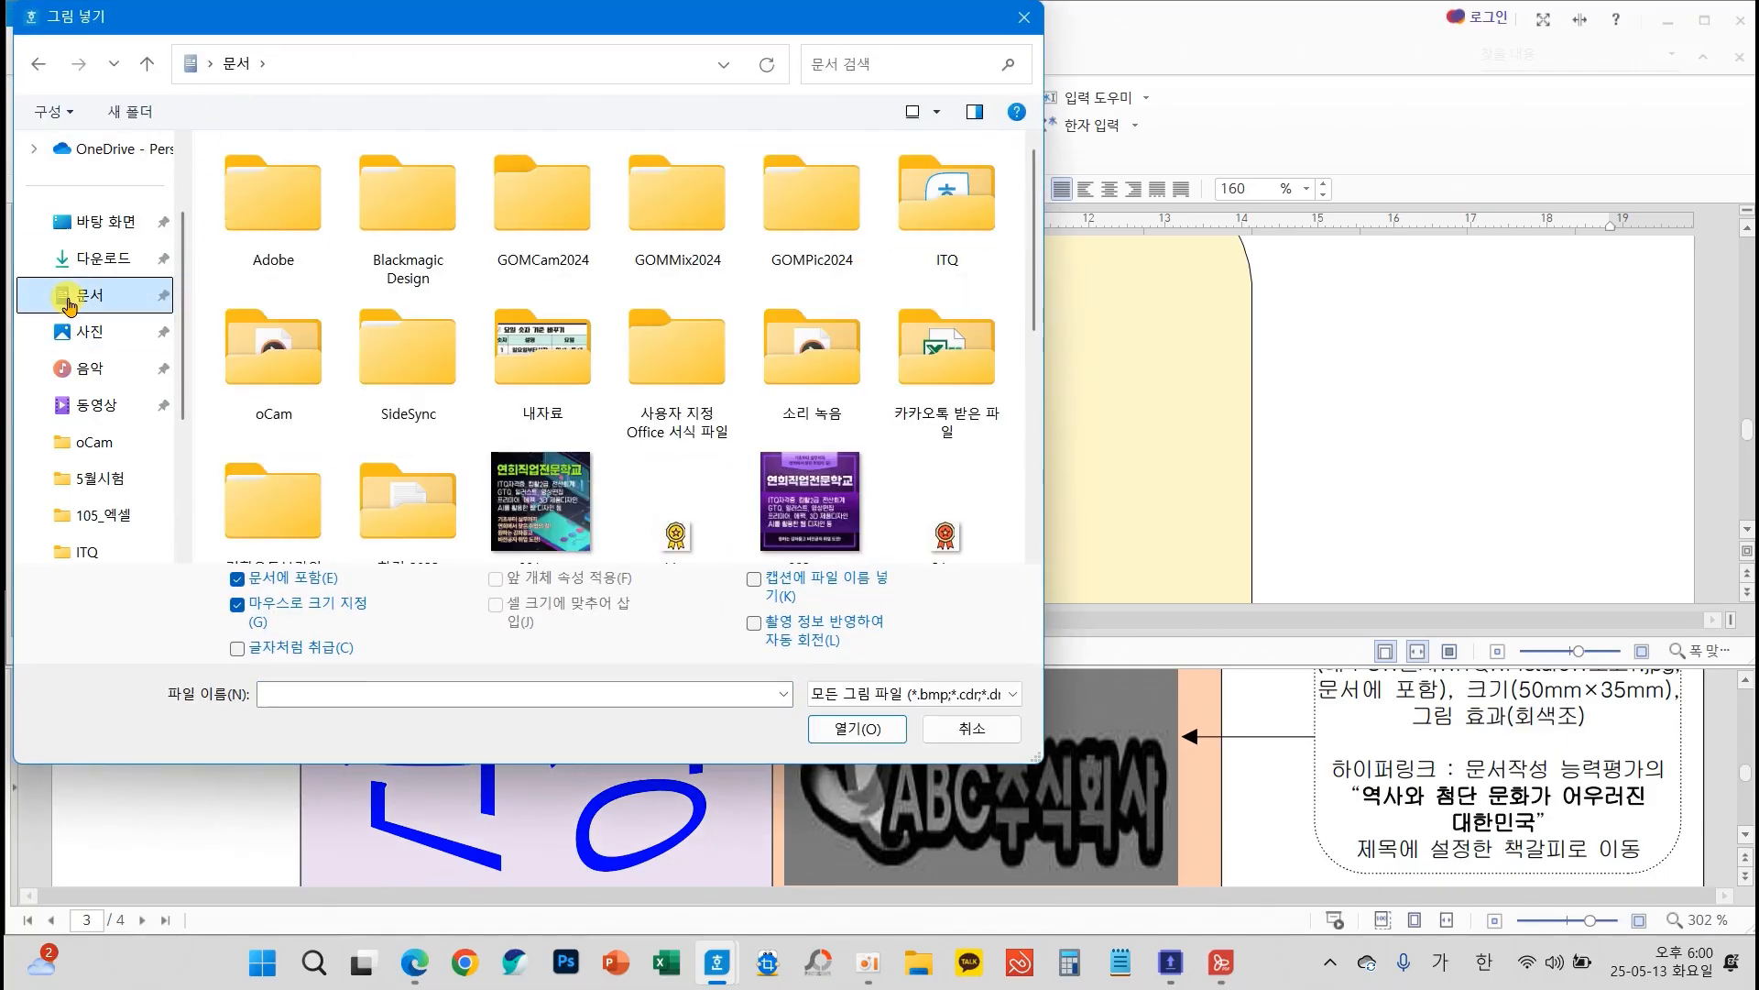
pyautogui.click(912, 240)
pyautogui.doubleClick(912, 240)
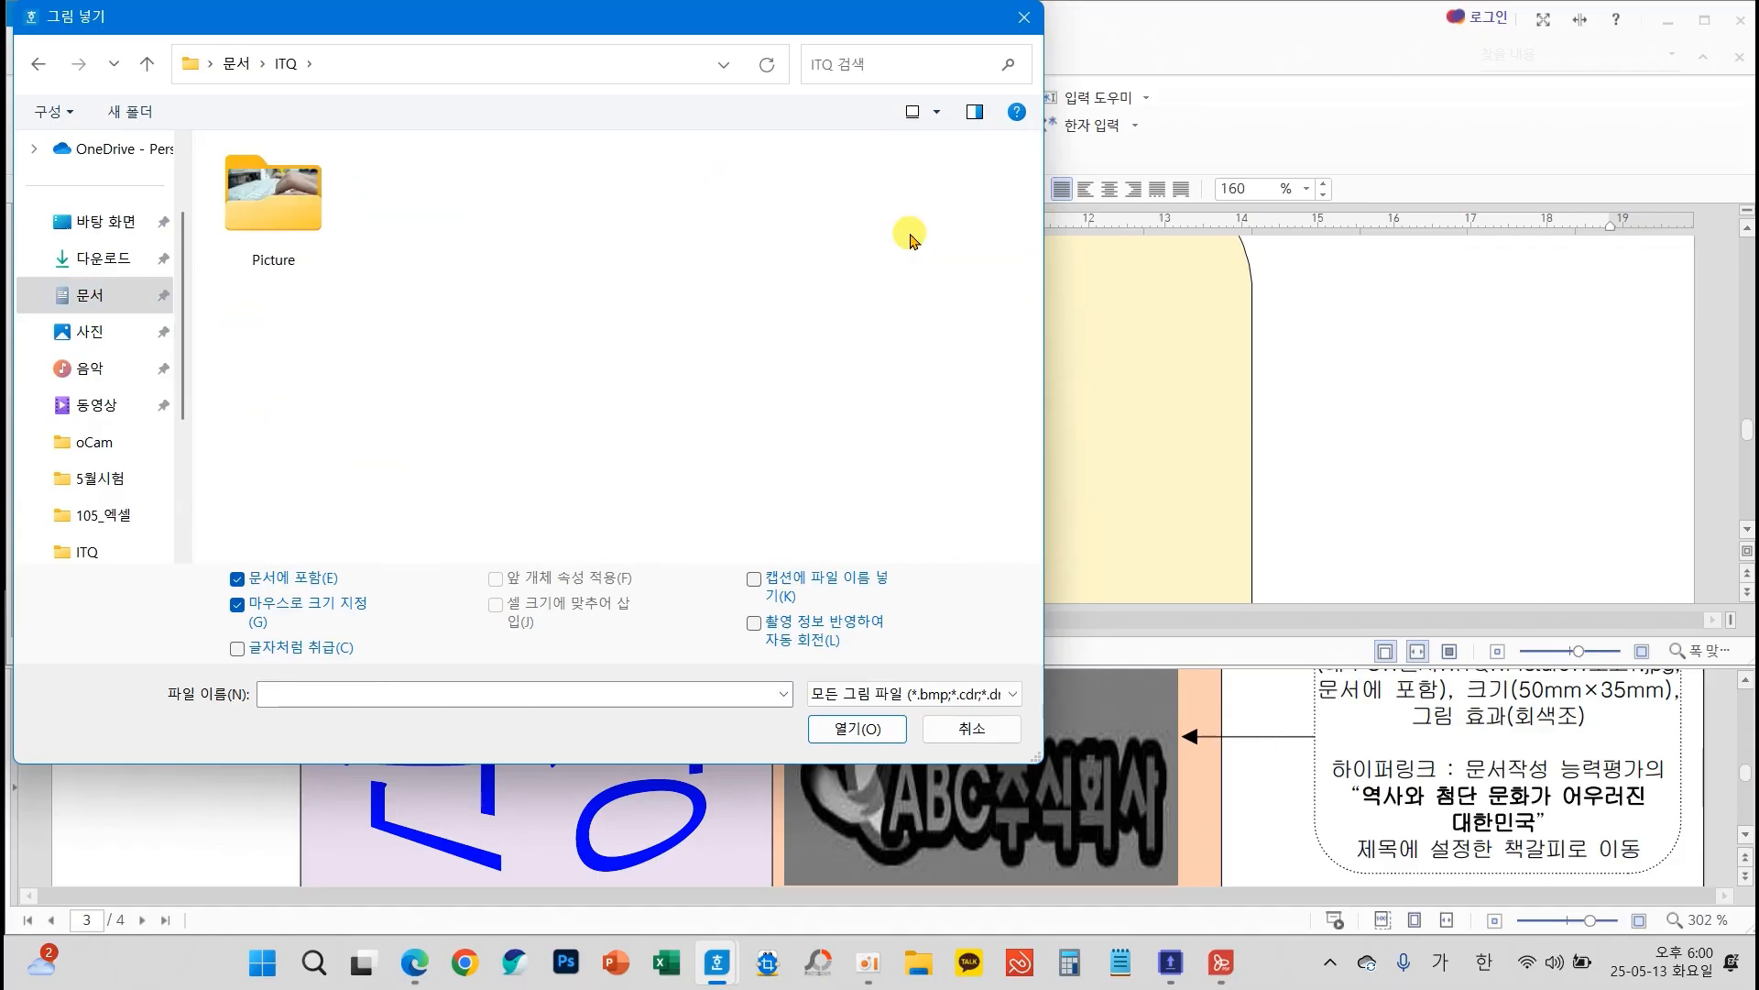
pyautogui.doubleClick(232, 200)
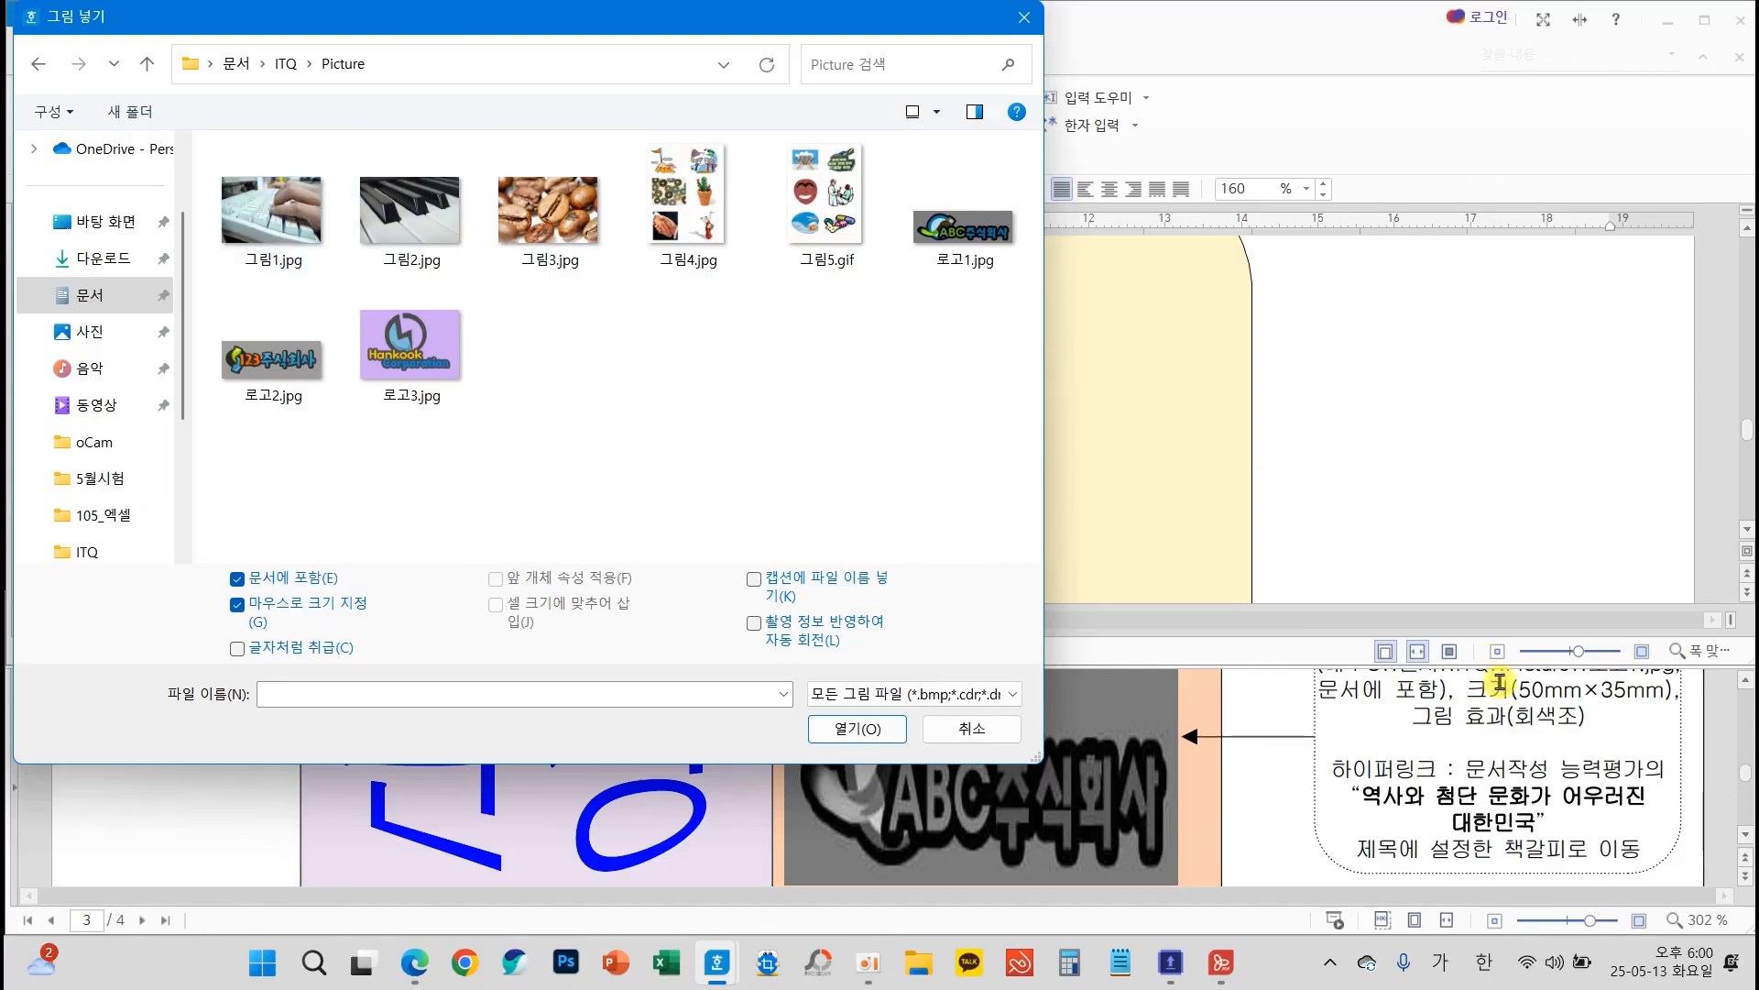
# Insert 로고1.jpg embedded in the document, about 52 mm wide and 17 mm high, overlapping the yellow shape's outer edge
pyautogui.scroll(1, 1485, 788)
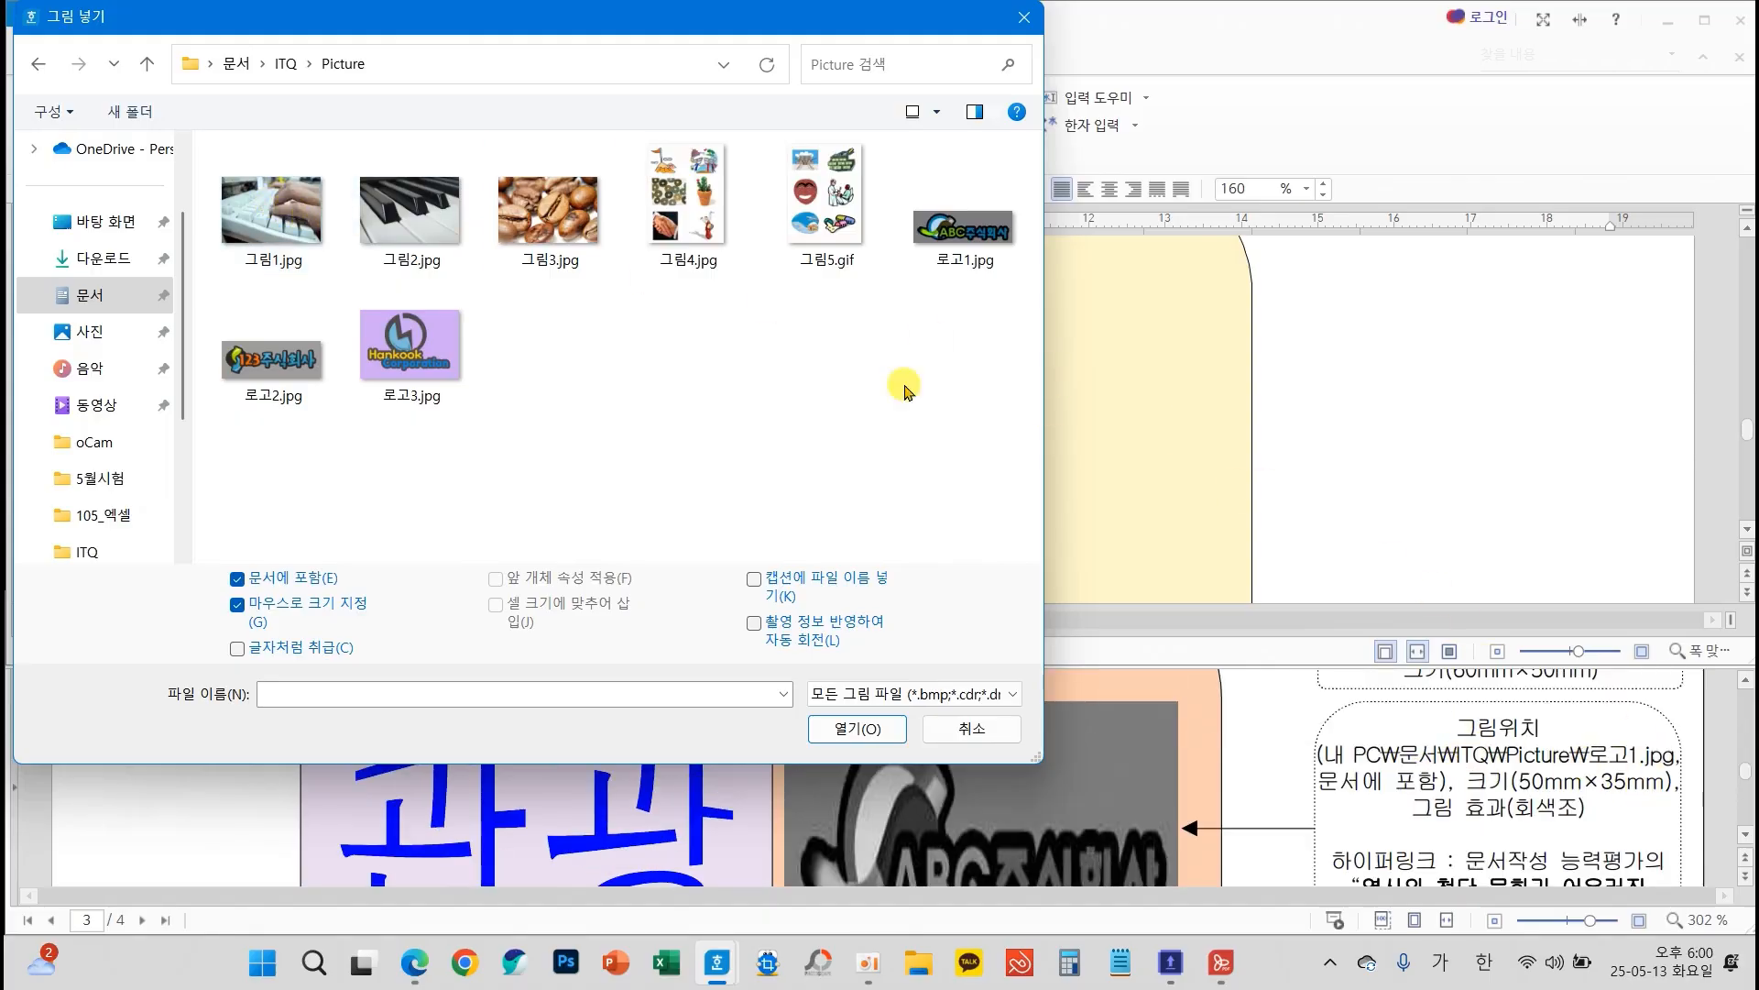
pyautogui.click(957, 238)
pyautogui.moveTo(1003, 265)
pyautogui.mouseDown()
pyautogui.moveTo(898, 278)
pyautogui.moveTo(979, 281)
pyautogui.mouseUp()
pyautogui.moveTo(192, 546); pyautogui.dragTo(403, 629)
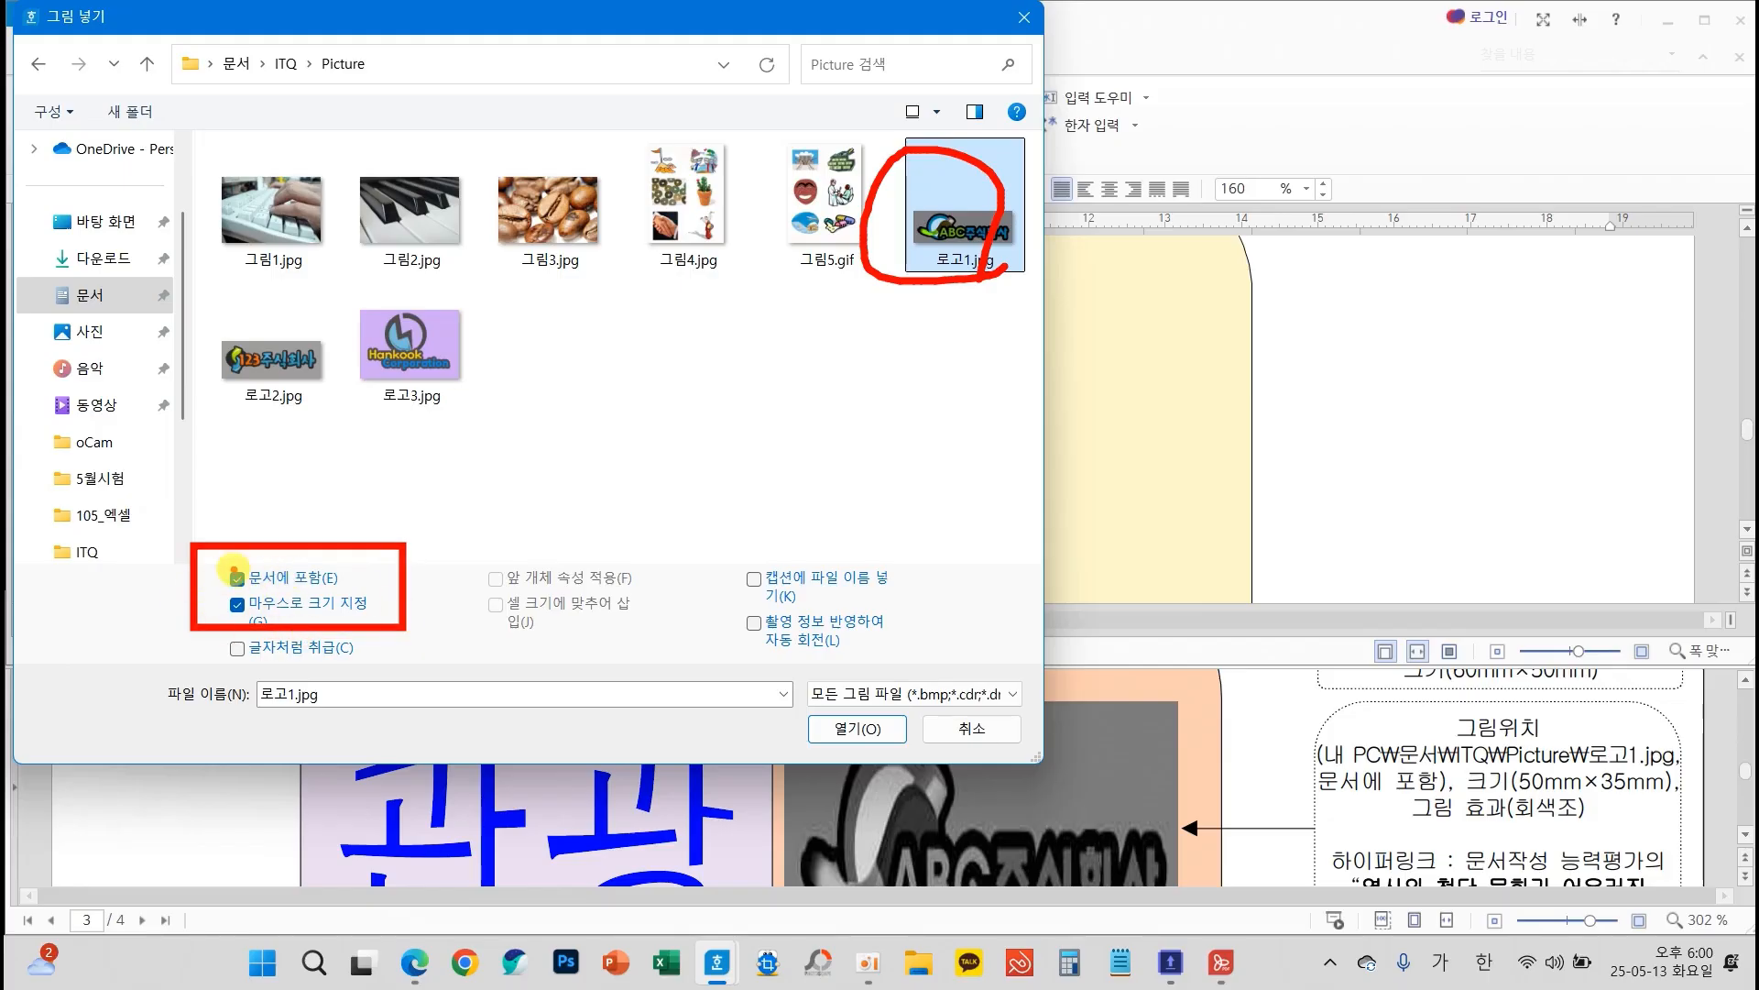
pyautogui.moveTo(1297, 766); pyautogui.dragTo(1456, 807)
pyautogui.click(856, 727)
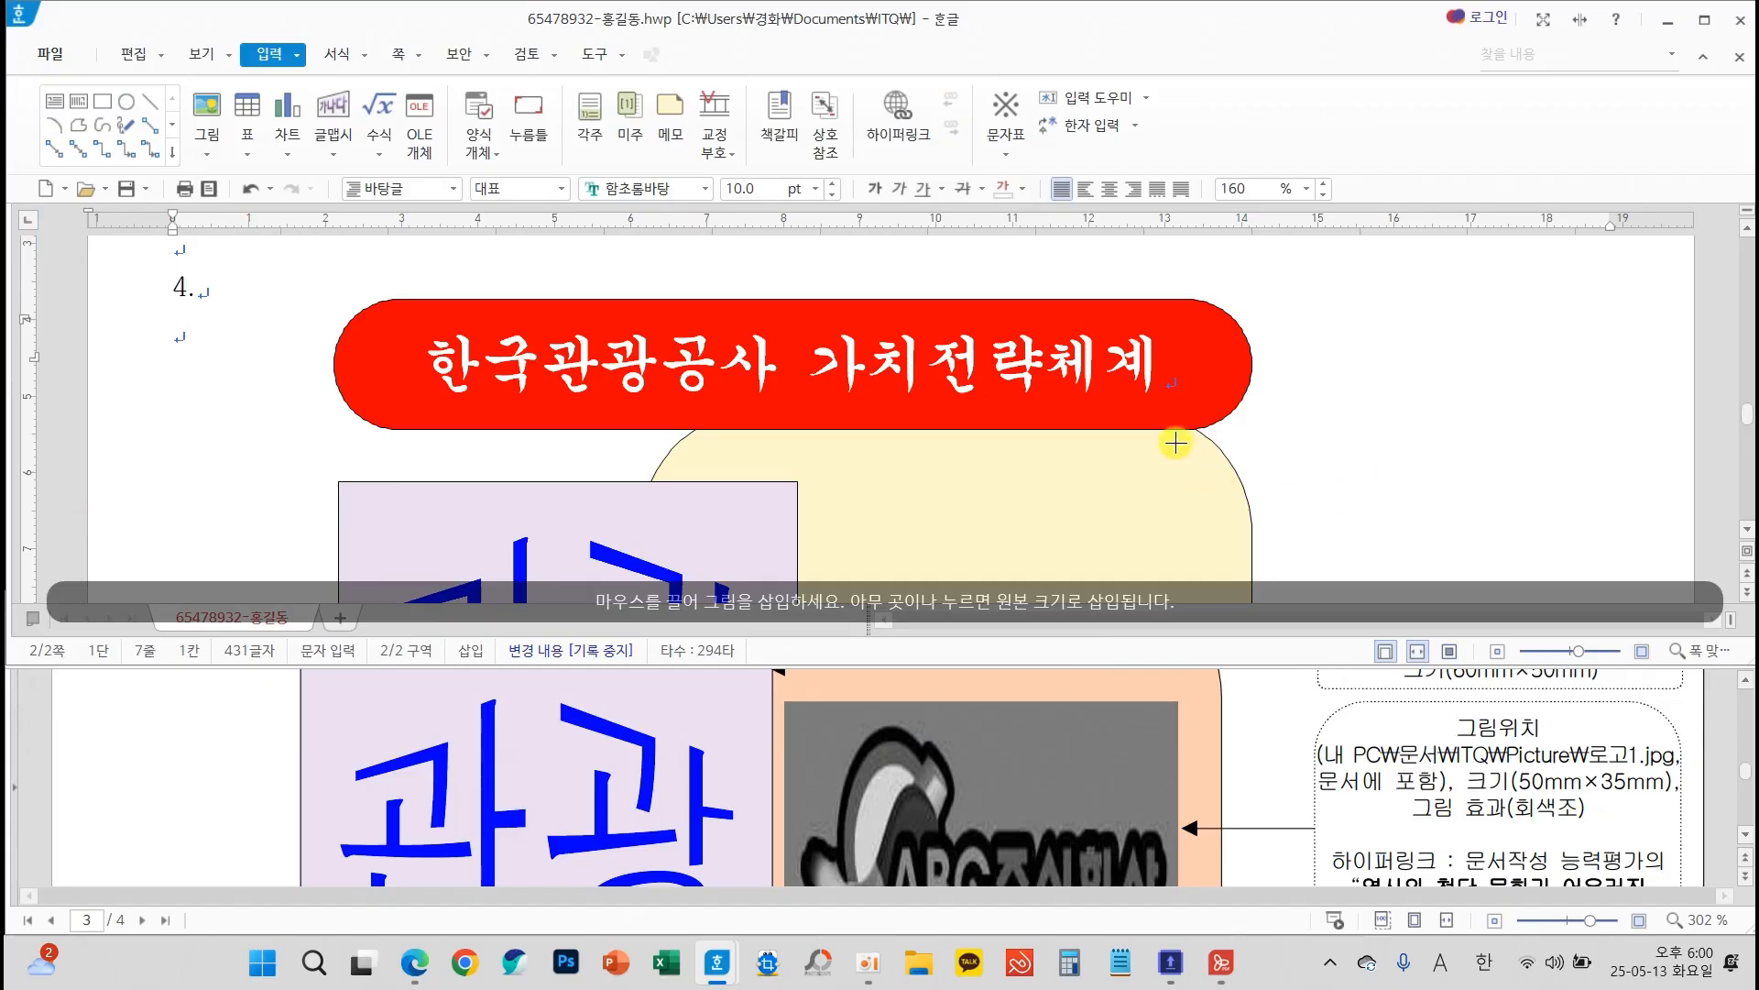
pyautogui.moveTo(1156, 436); pyautogui.dragTo(1556, 524)
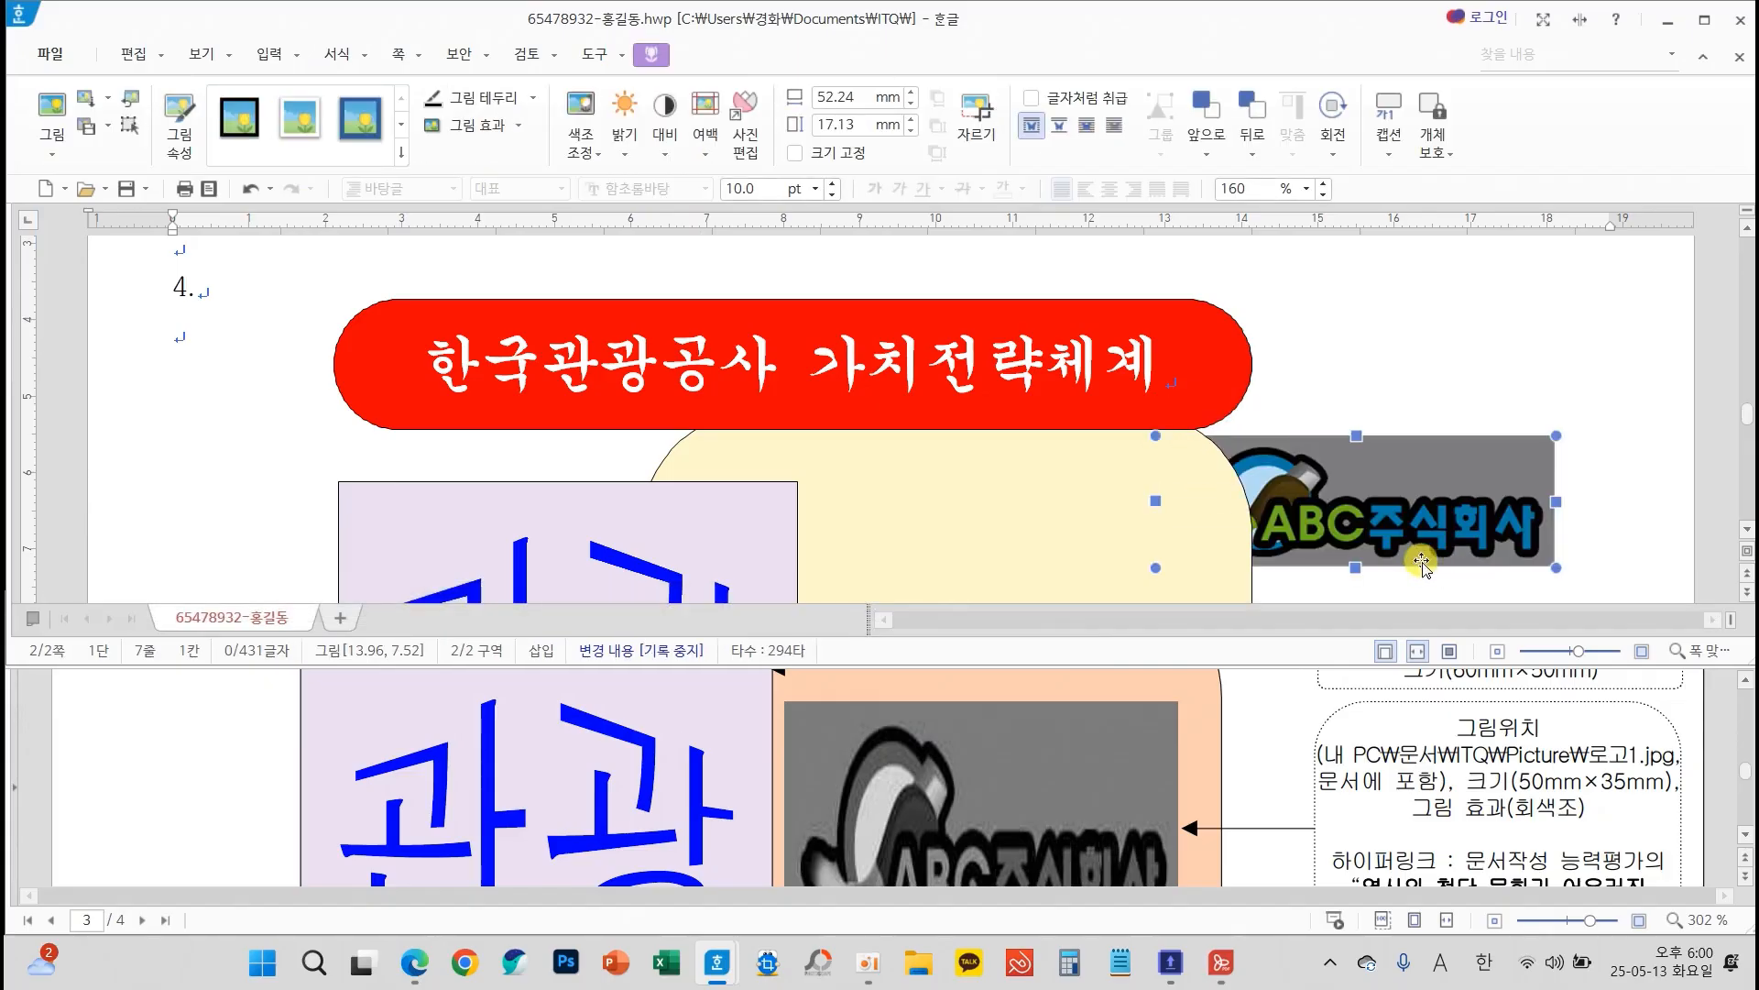
# Move the logo picture lower beside the yellow shape and set its size to 50 mm wide and 35 mm high
pyautogui.scroll(-3, 1422, 563)
pyautogui.moveTo(1356, 310); pyautogui.dragTo(1303, 440)
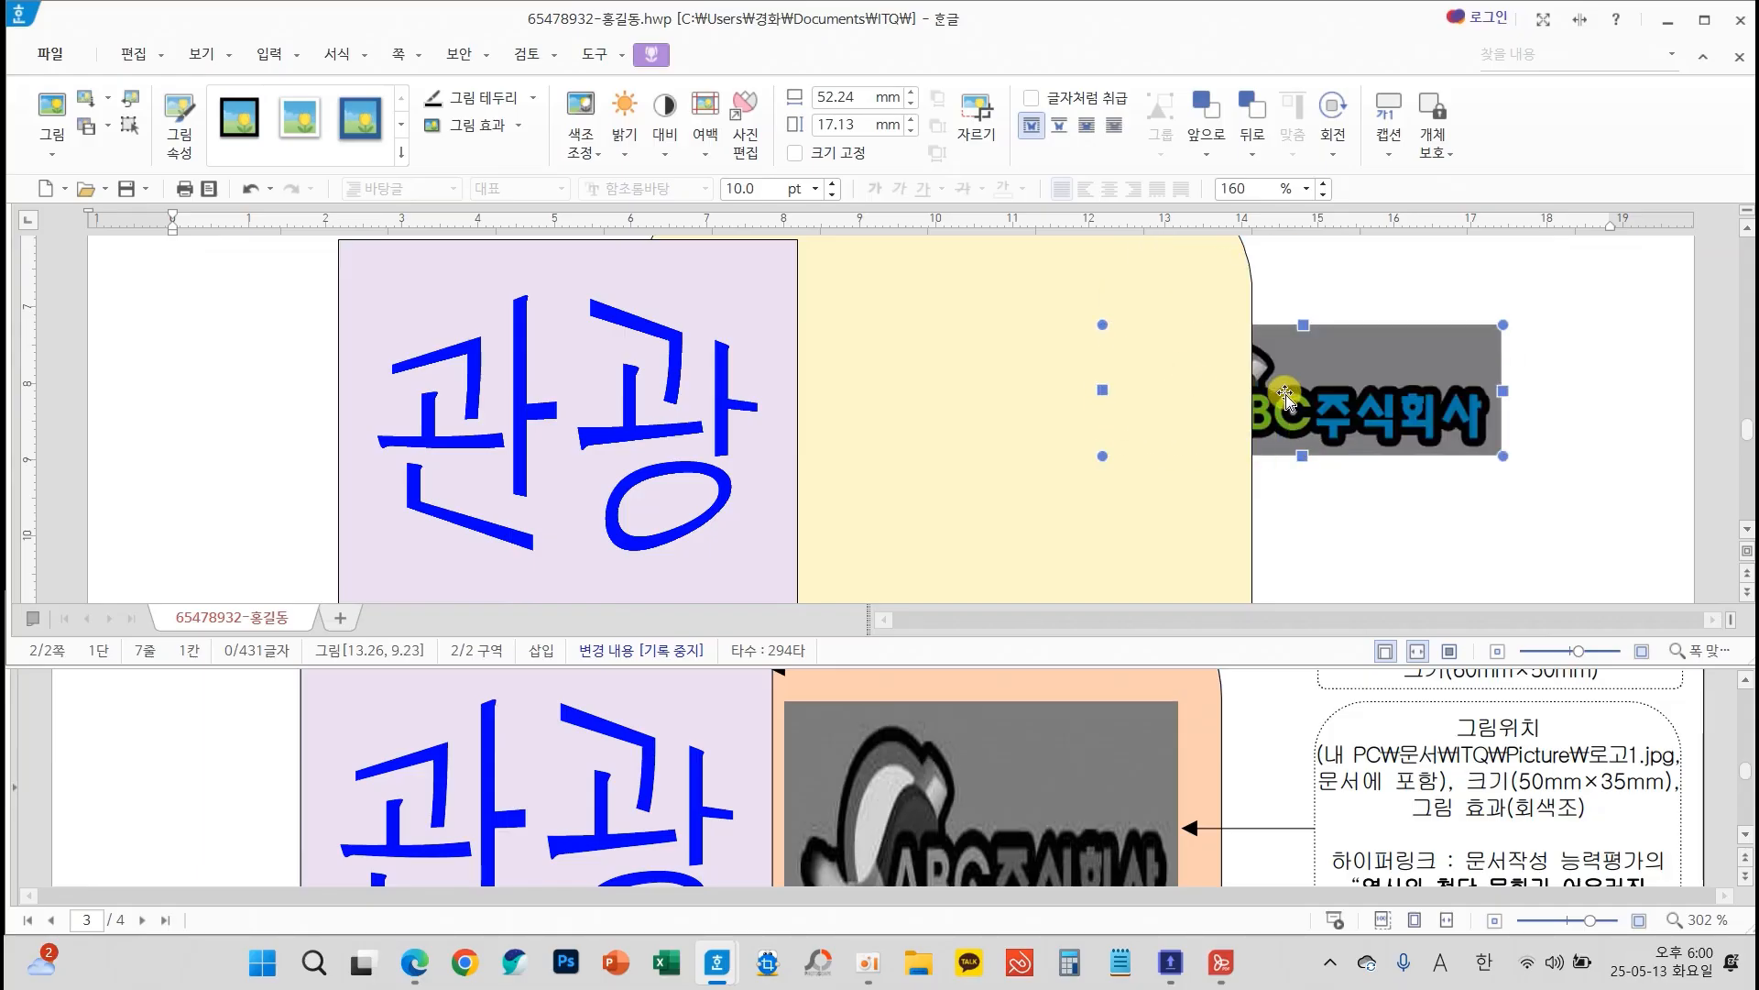
pyautogui.doubleClick(1370, 421)
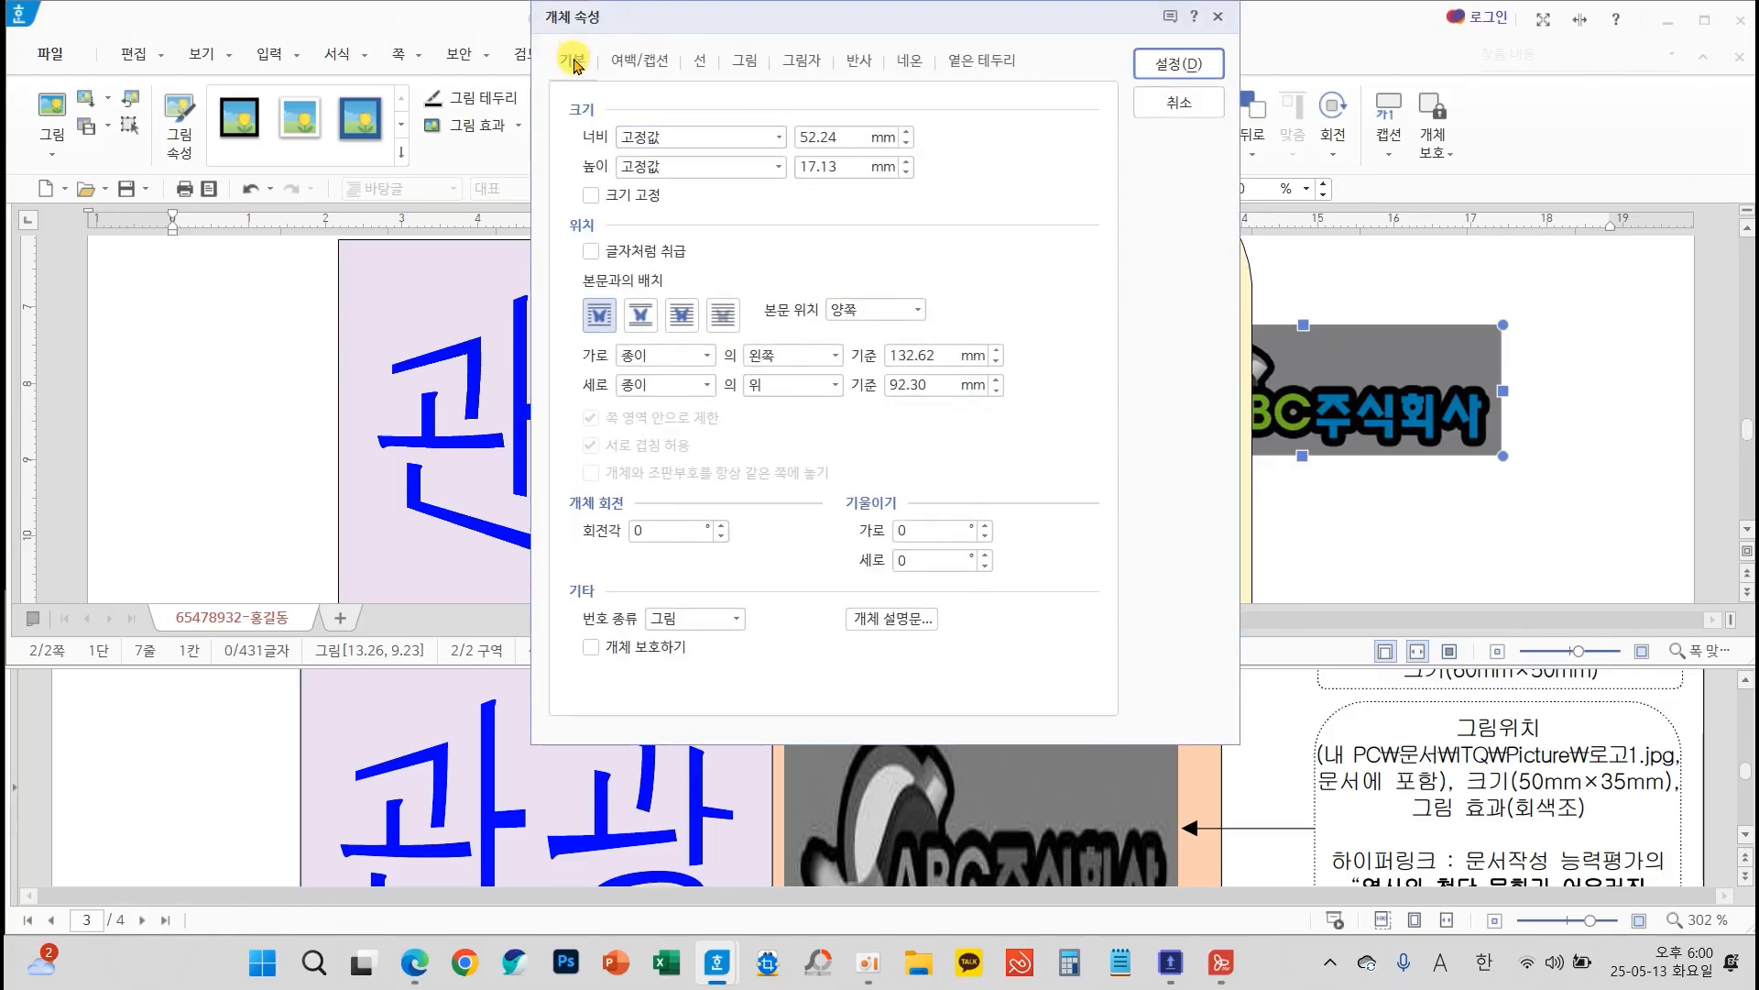
pyautogui.write('50')
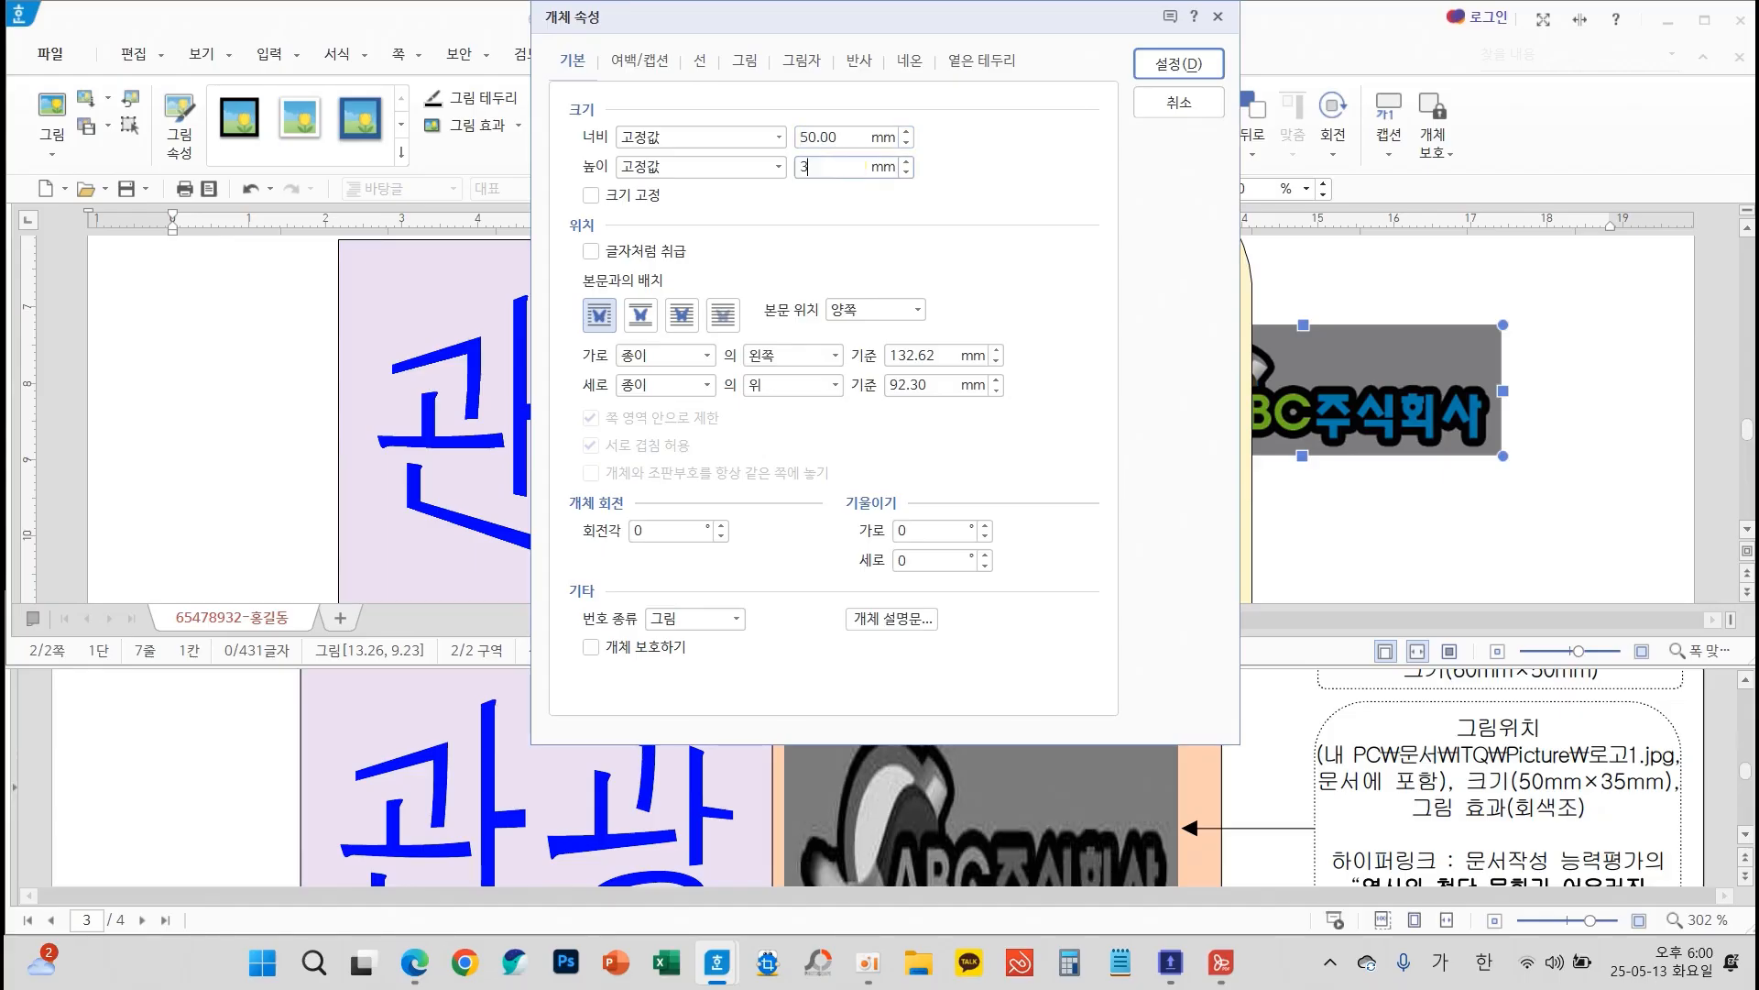
# Apply the 회색조 picture effect to the logo, as the exam sheet requires, and confirm the properties
pyautogui.click(757, 72)
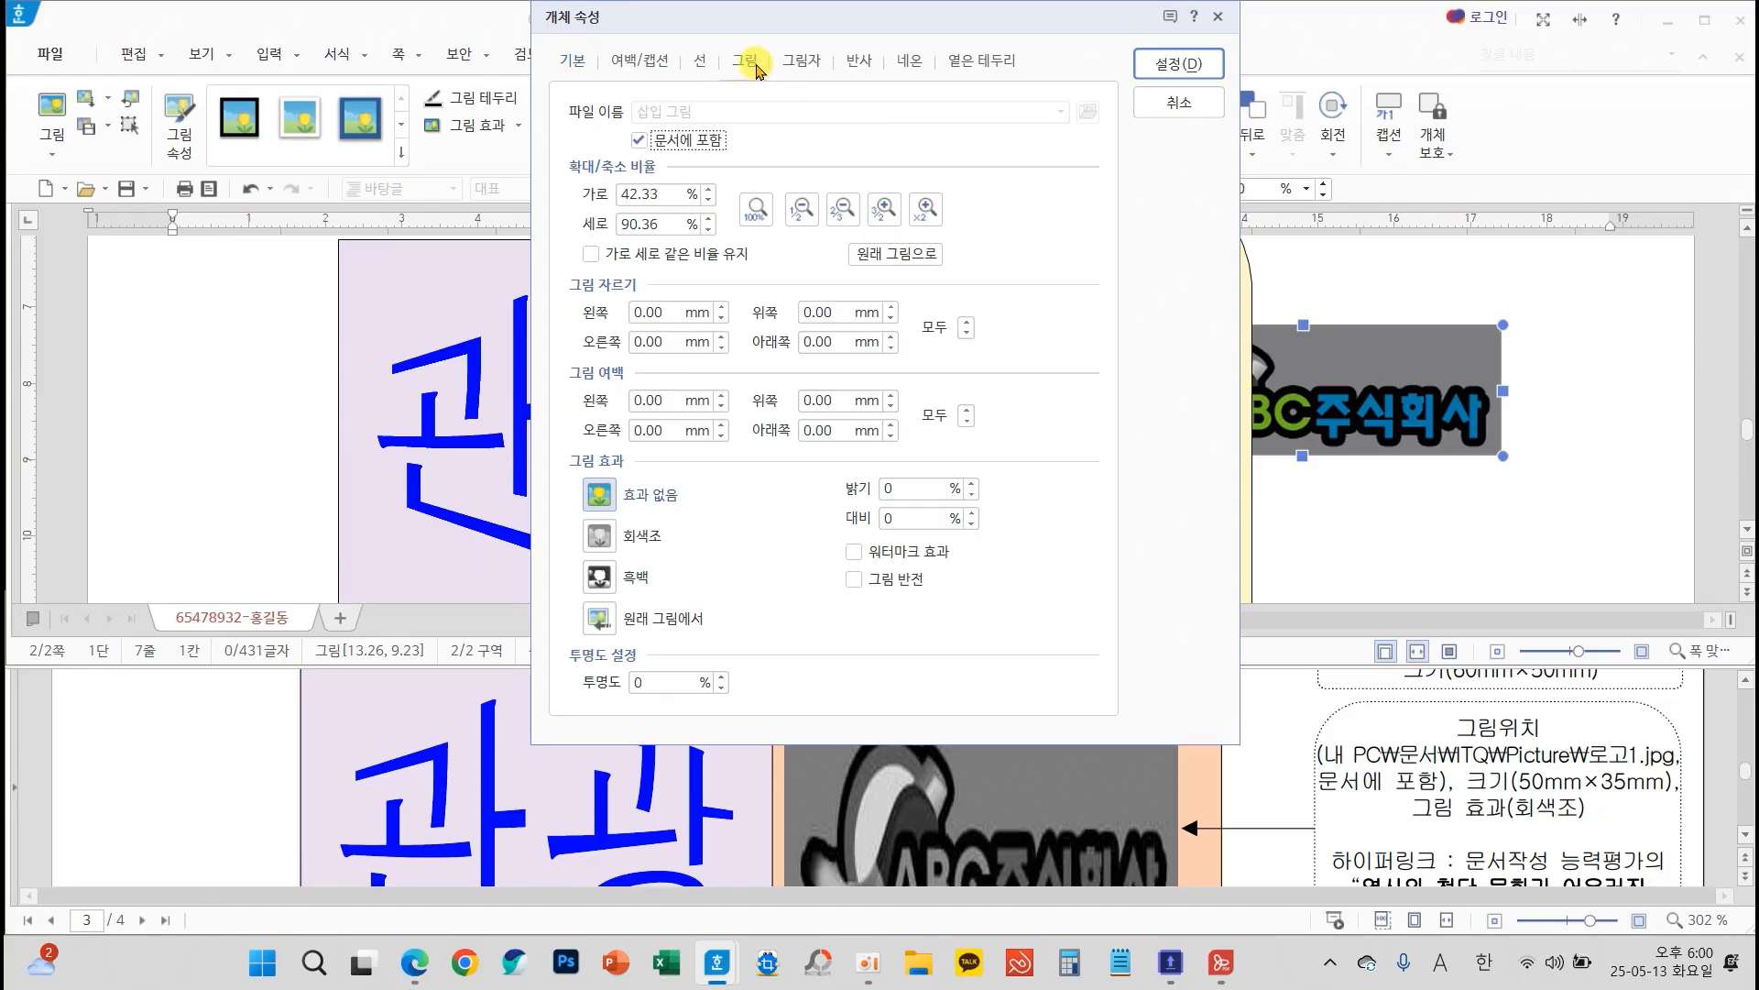
pyautogui.click(650, 544)
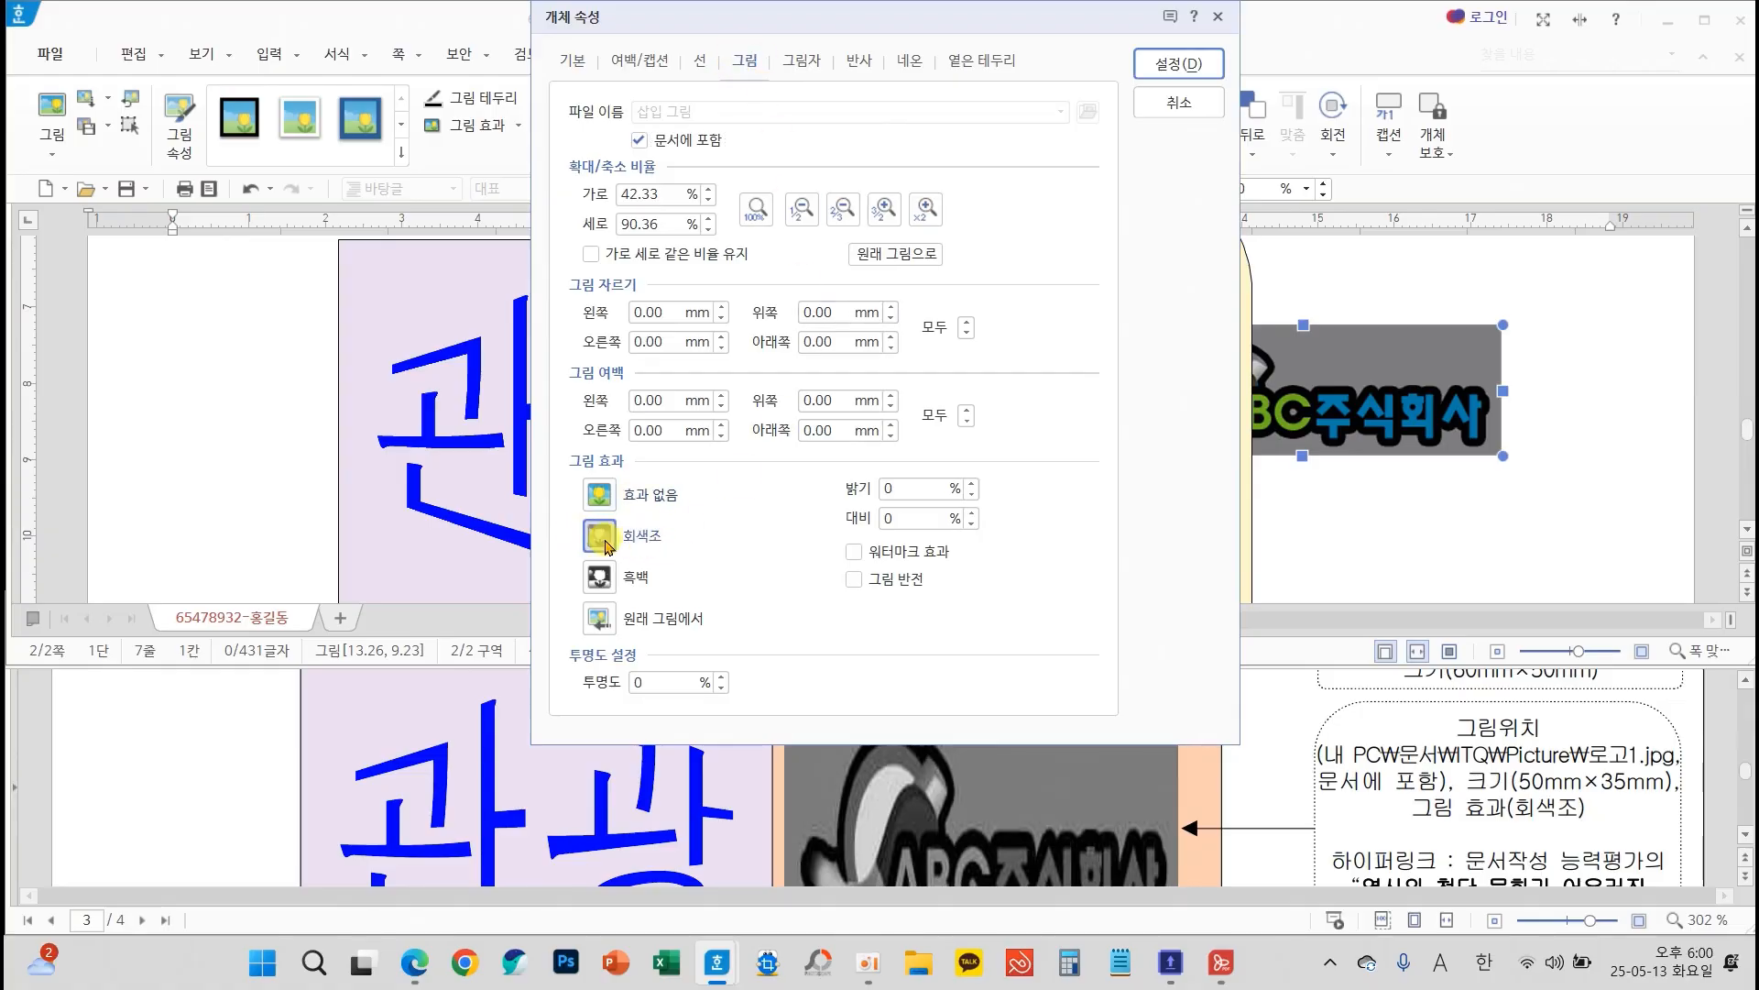
pyautogui.hotkey('ctrl', '2')
pyautogui.moveTo(627, 471)
pyautogui.mouseDown()
pyautogui.moveTo(661, 445)
pyautogui.moveTo(649, 460)
pyautogui.mouseUp()
pyautogui.moveTo(551, 511); pyautogui.dragTo(716, 557)
pyautogui.moveTo(1391, 783); pyautogui.dragTo(1639, 839)
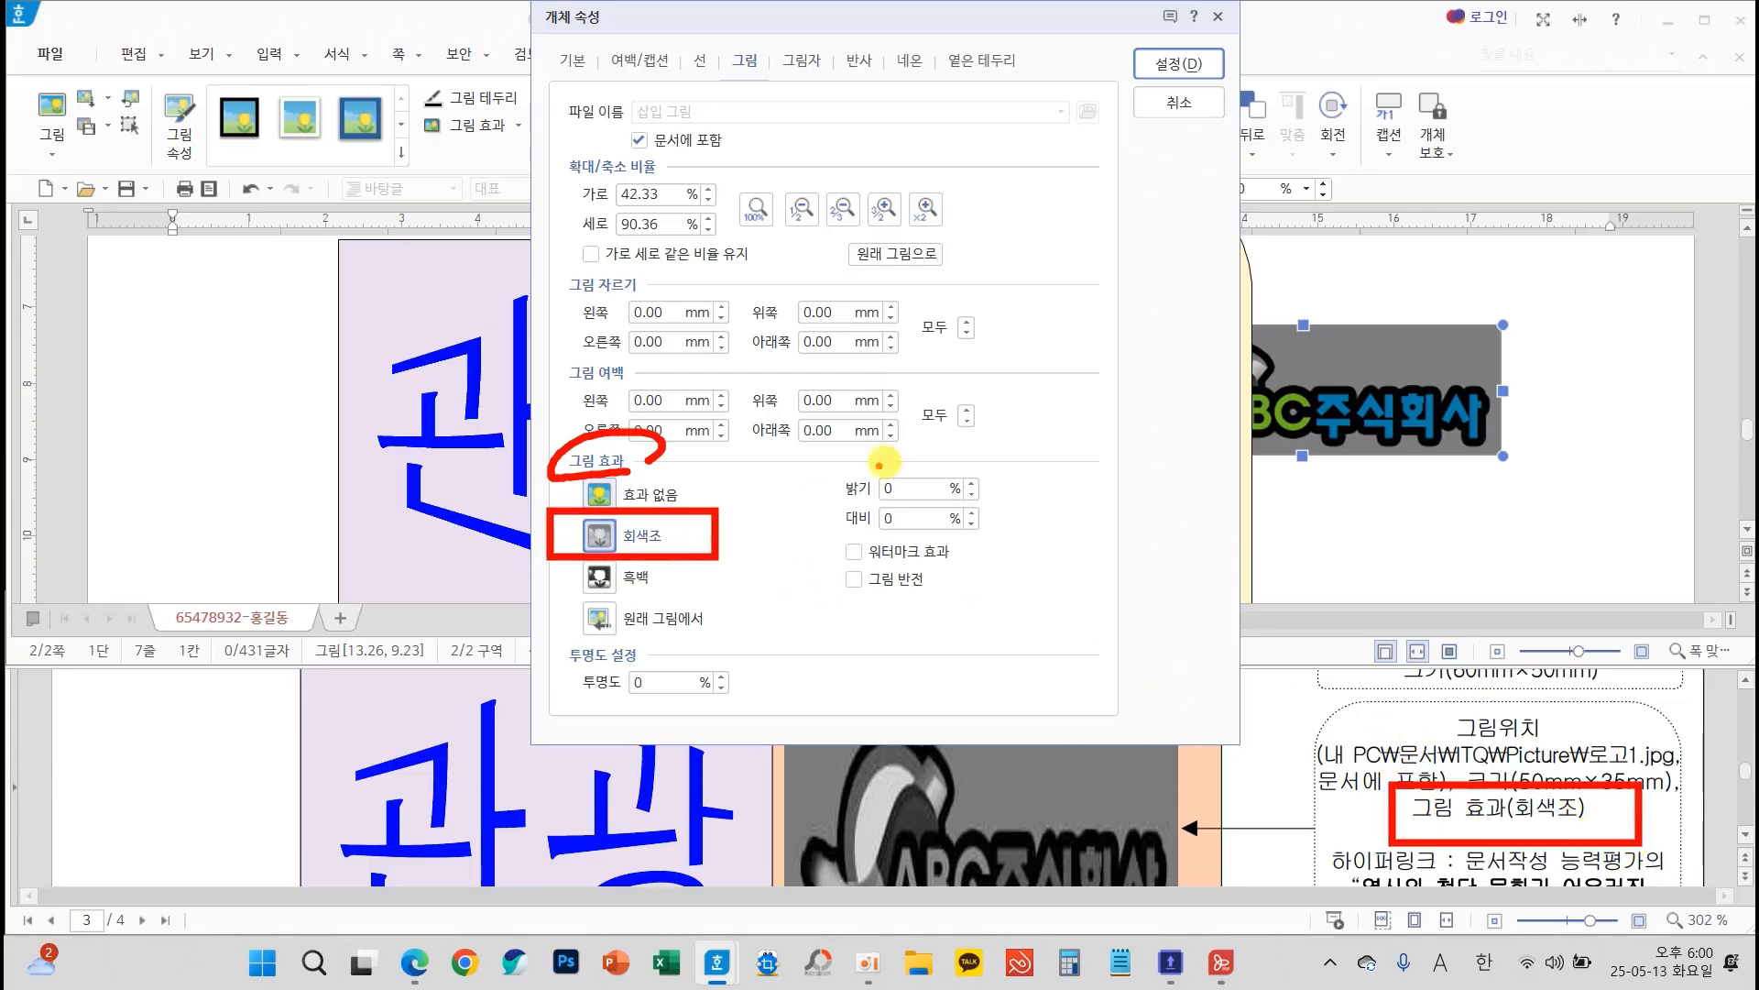
pyautogui.press('Escape')
pyautogui.click(1184, 66)
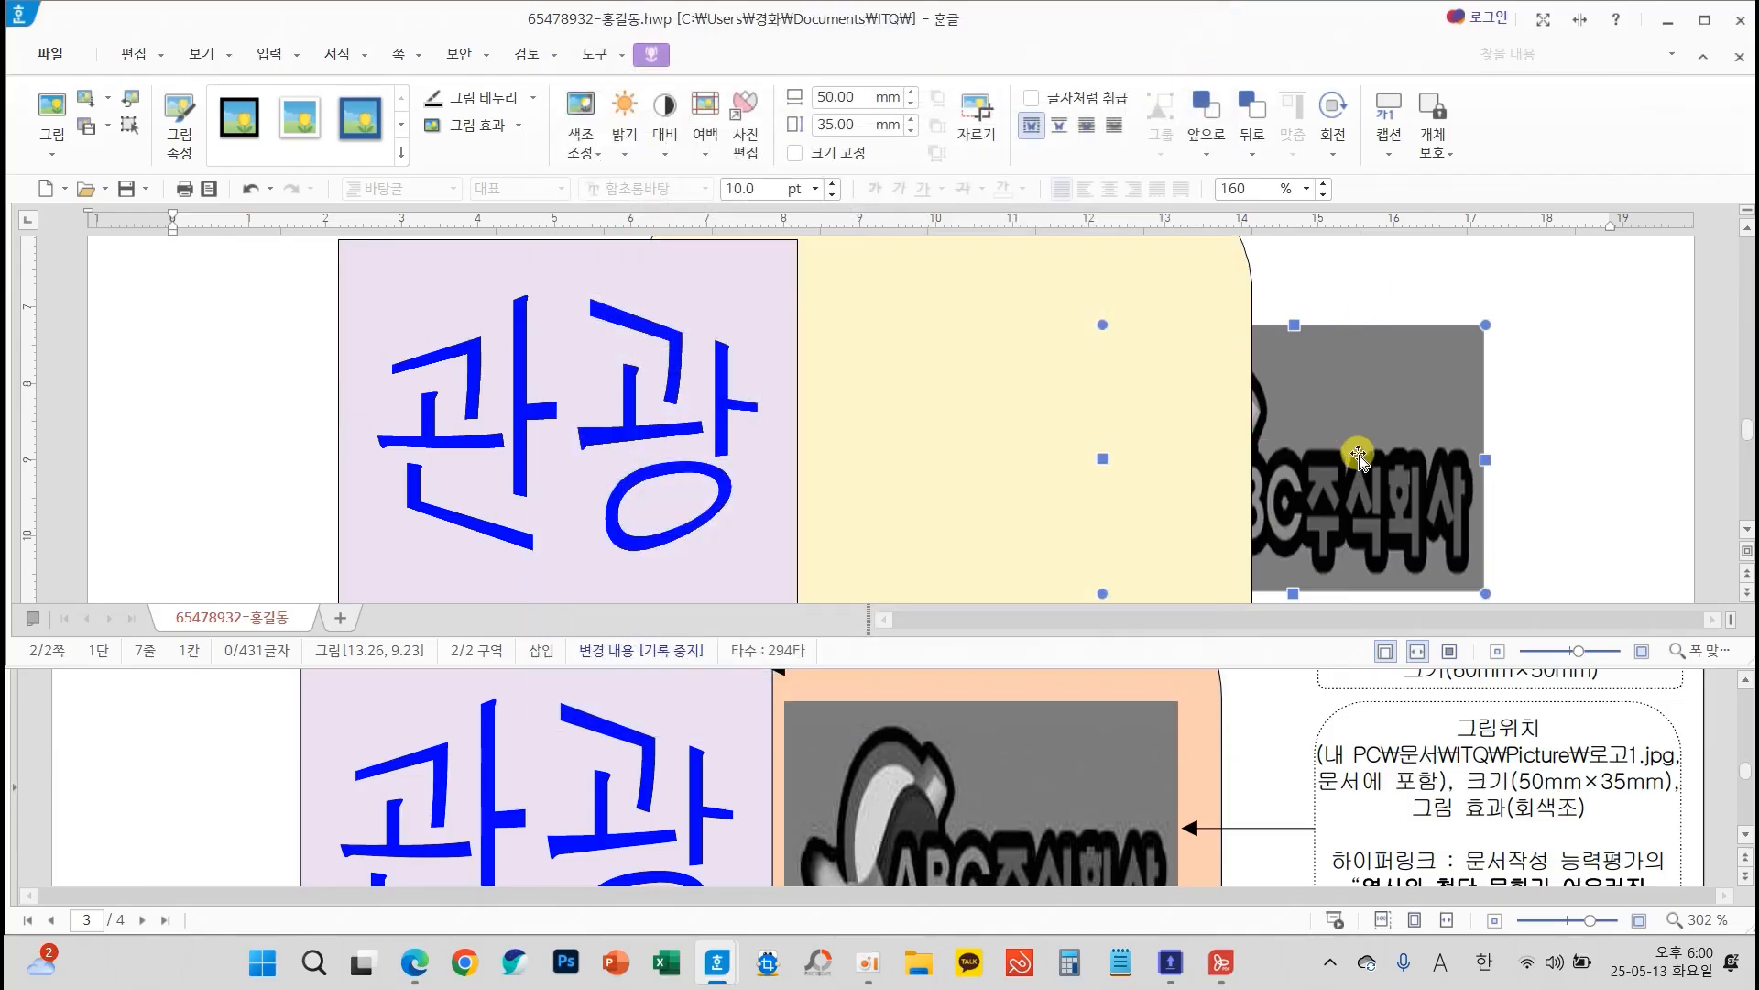
# Set the logo picture in front of the text and move it onto the yellow shape, beside the lavender box
pyautogui.doubleClick(1393, 412)
pyautogui.click(573, 60)
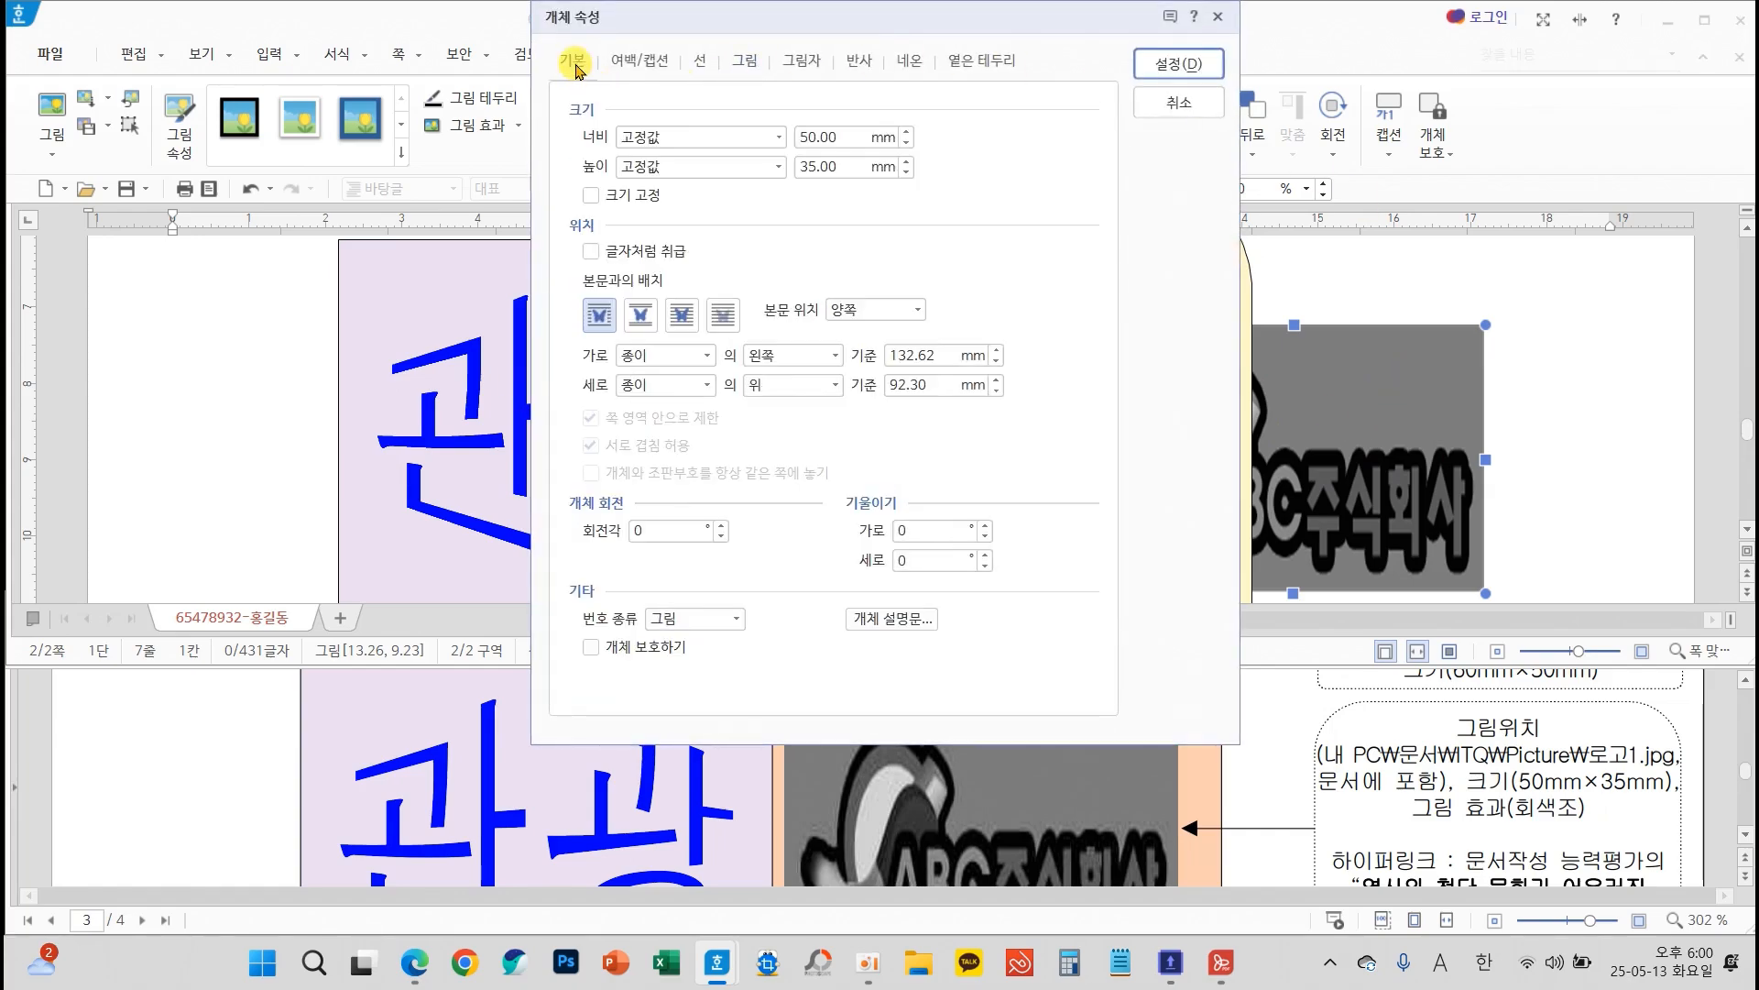
pyautogui.click(682, 314)
pyautogui.moveTo(692, 283)
pyautogui.mouseDown()
pyautogui.moveTo(655, 283)
pyautogui.moveTo(723, 317)
pyautogui.moveTo(694, 302)
pyautogui.mouseUp()
pyautogui.click(1179, 63)
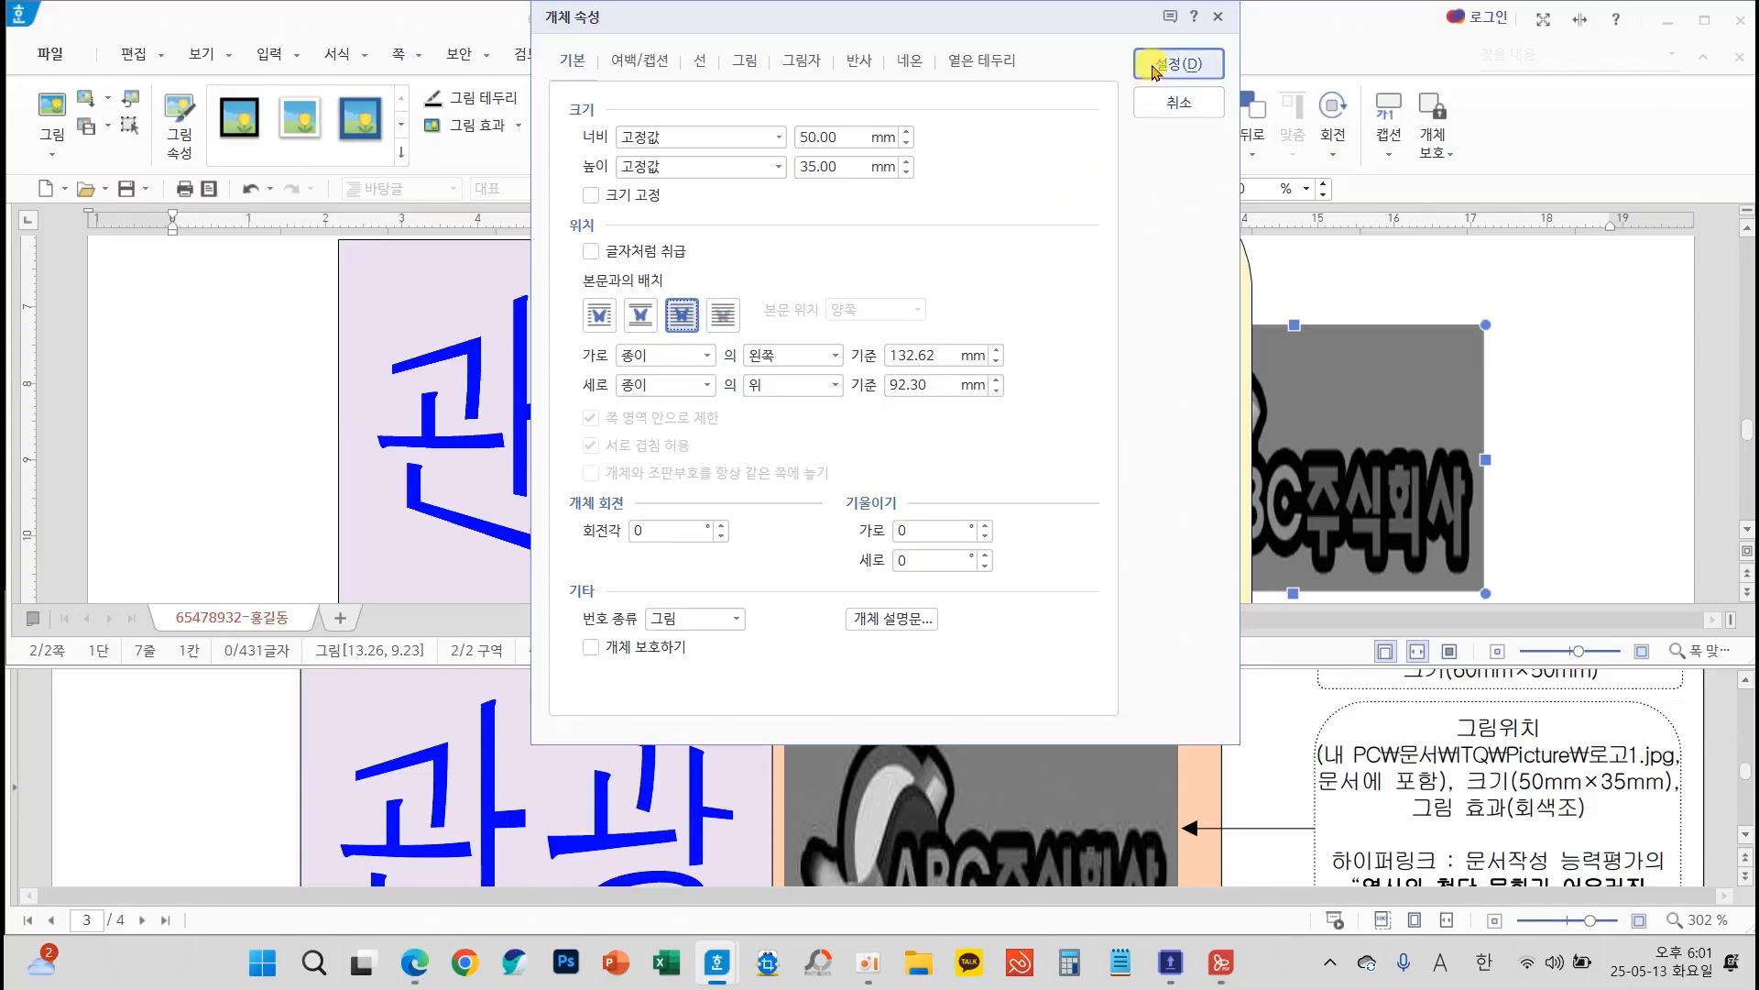
pyautogui.moveTo(1287, 394); pyautogui.dragTo(992, 406)
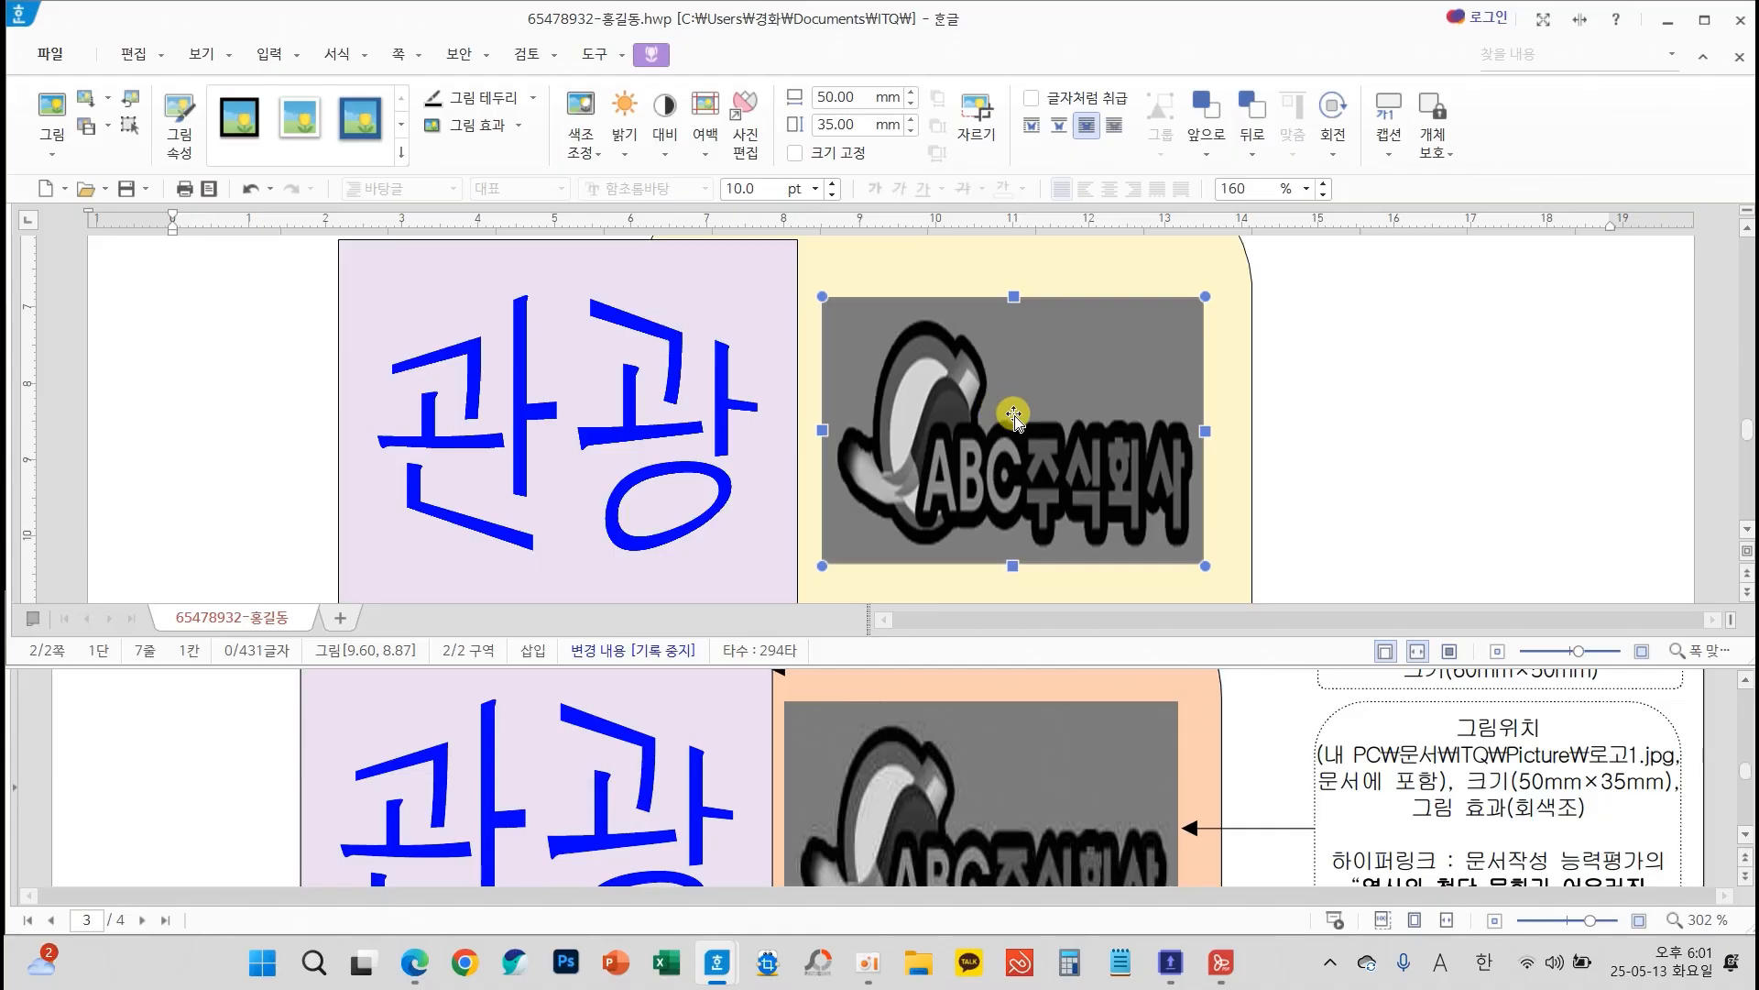
# Examine the exam sheet's hyperlink instruction and its specifications for the numbered ellipses, small rectangles and dashed text boxes
pyautogui.scroll(-2, 1014, 414)
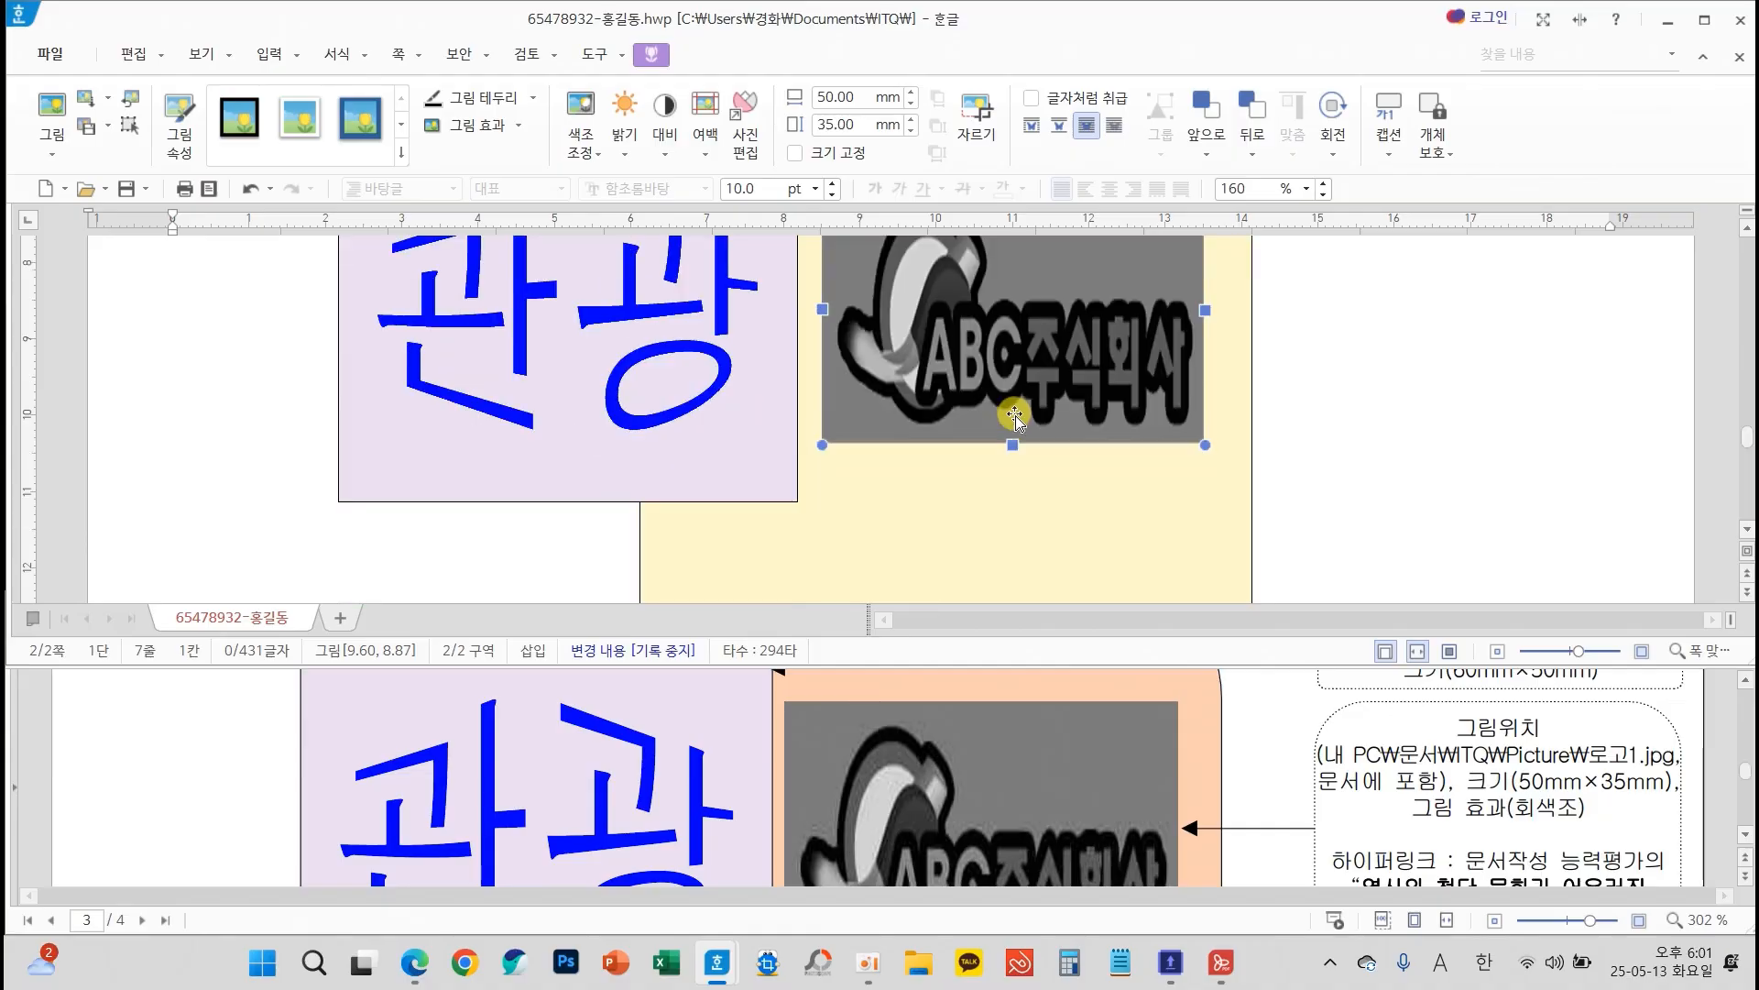
pyautogui.scroll(-5, 1355, 772)
pyautogui.scroll(4, 1442, 753)
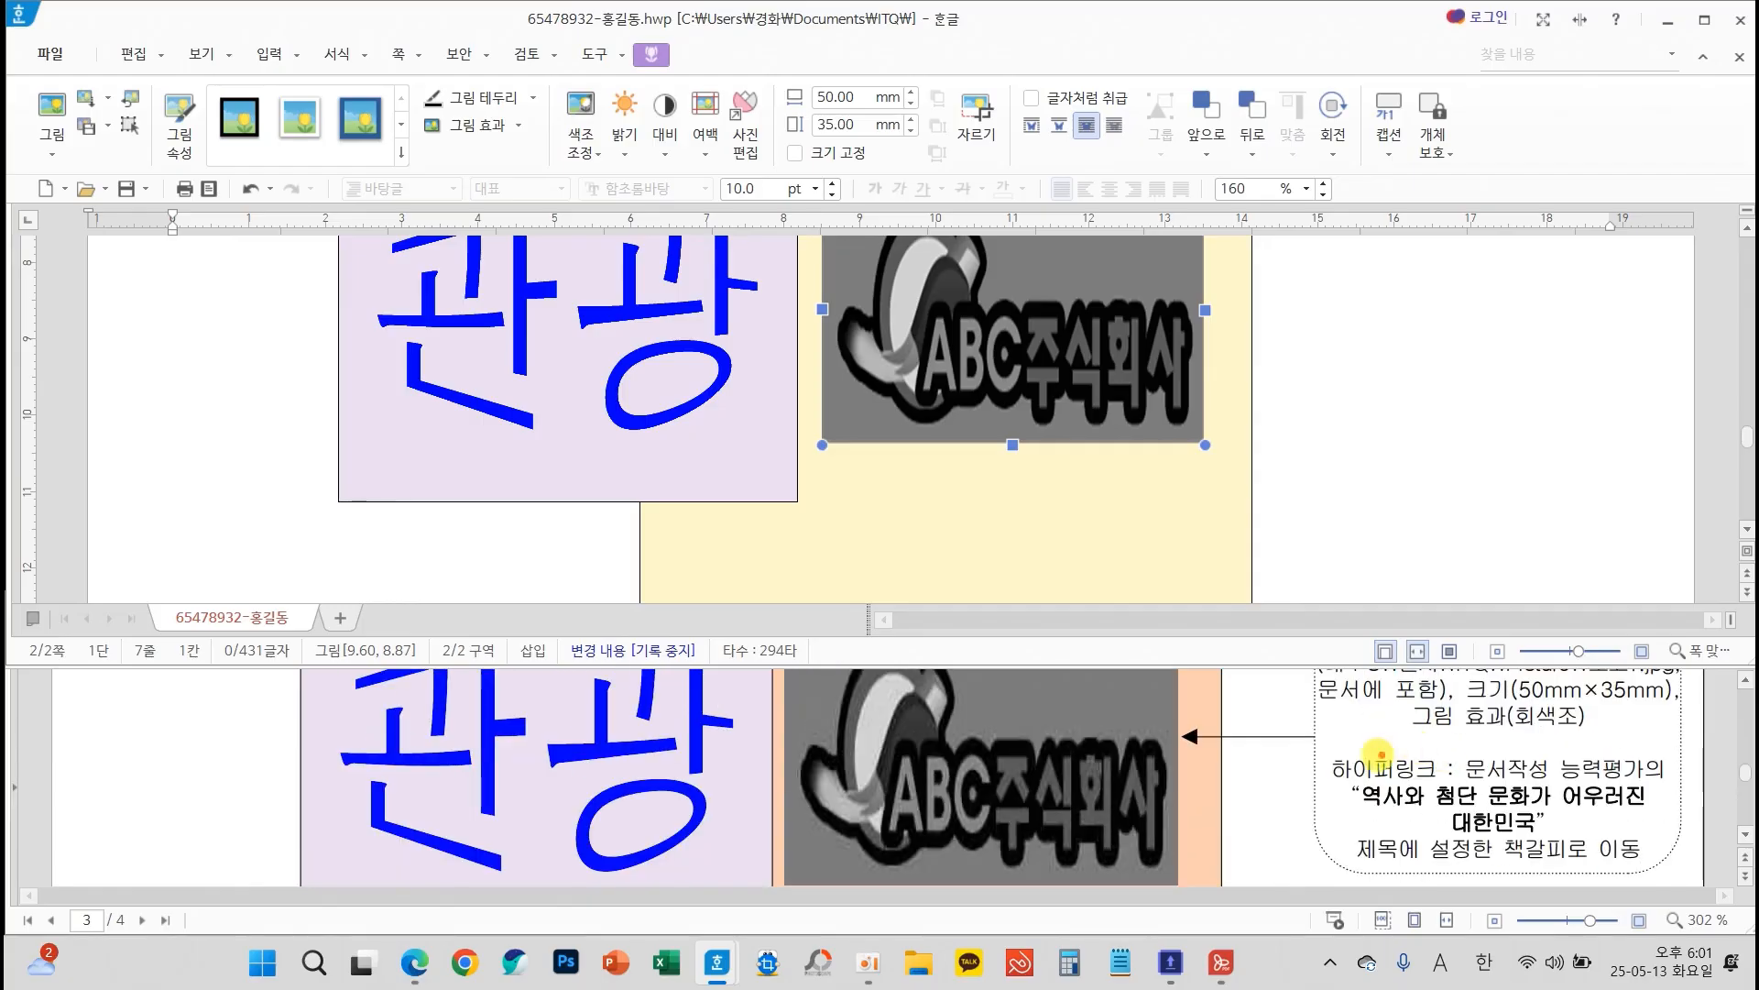
pyautogui.moveTo(1317, 747); pyautogui.dragTo(1689, 869)
pyautogui.moveTo(1245, 779)
pyautogui.mouseDown()
pyautogui.moveTo(1264, 806)
pyautogui.moveTo(1320, 761)
pyautogui.mouseUp()
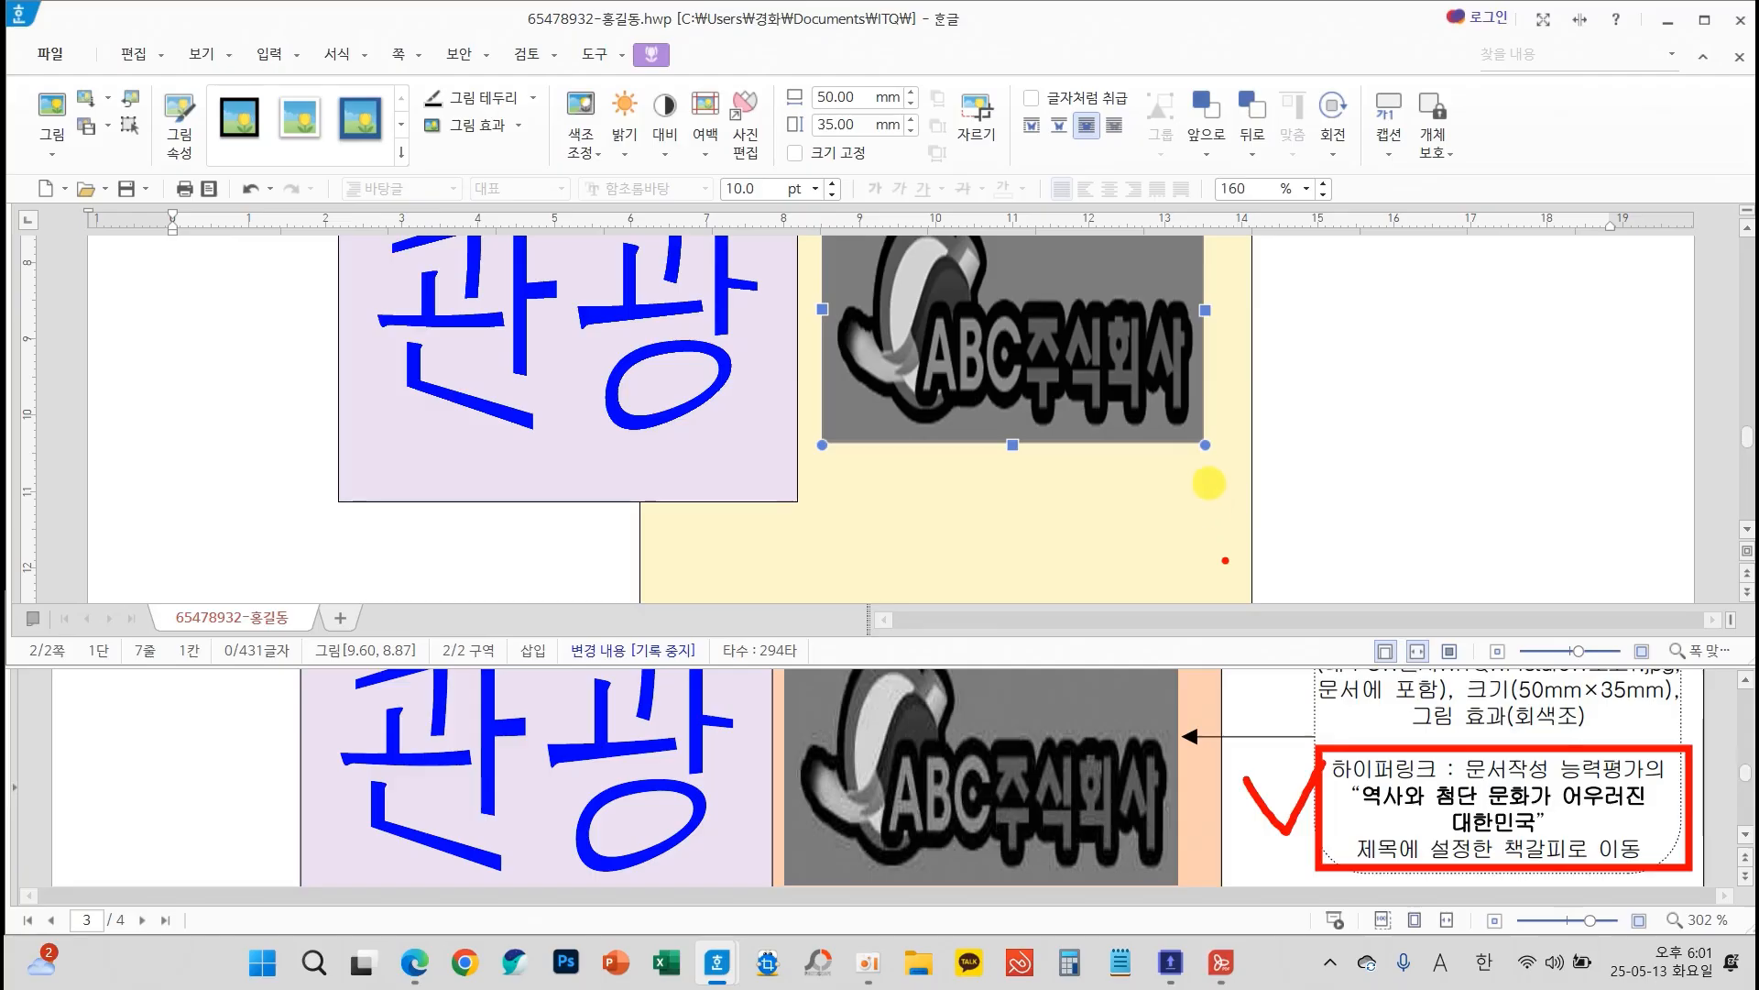
pyautogui.scroll(-3, 1286, 738)
pyautogui.scroll(-2, 1285, 737)
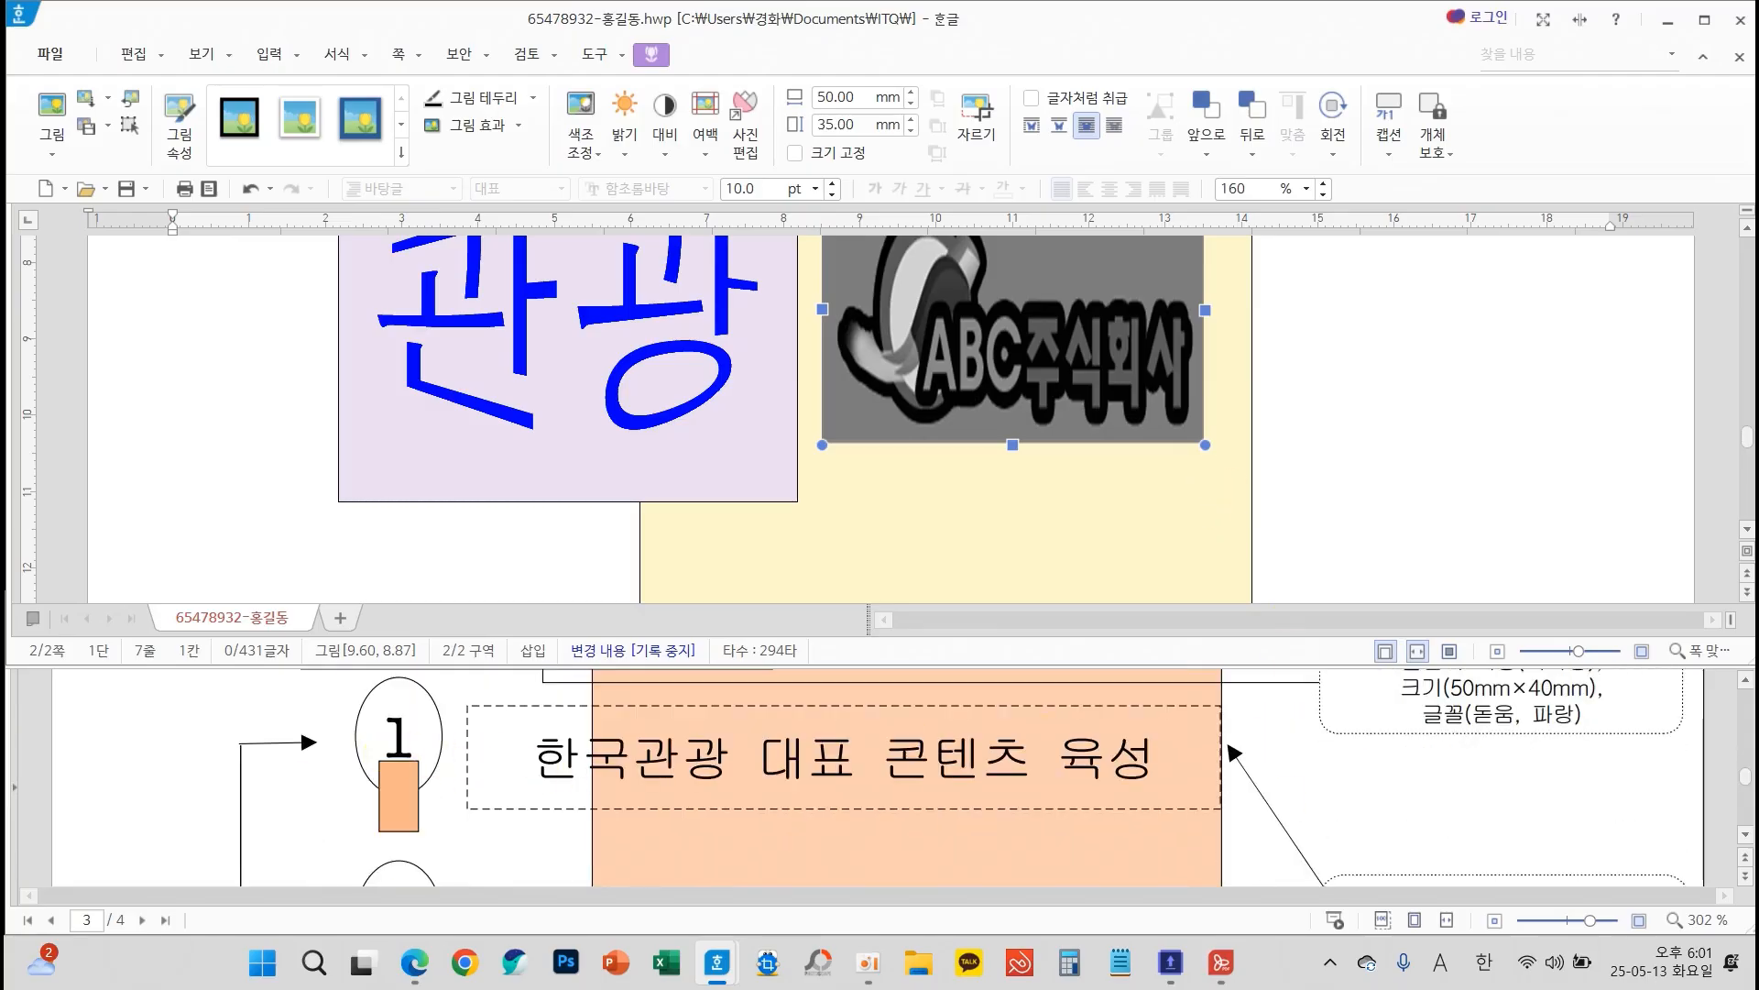
pyautogui.scroll(-3, 1067, 805)
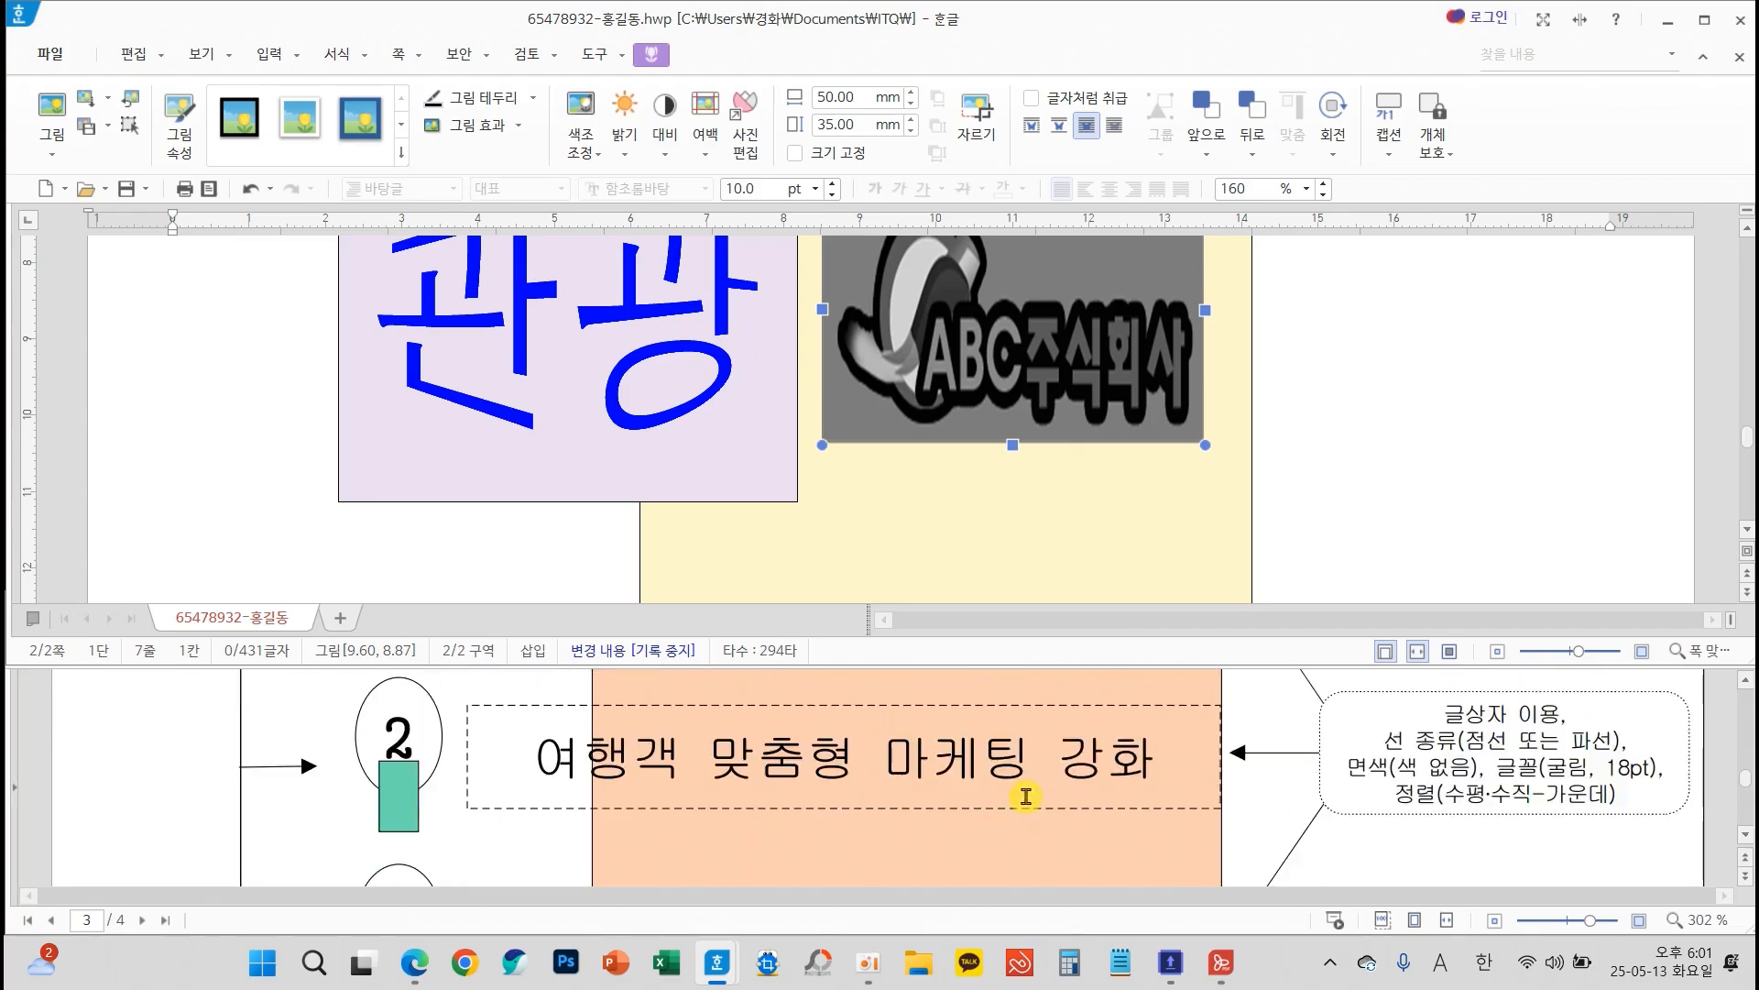
pyautogui.scroll(2, 1035, 803)
pyautogui.scroll(2, 1031, 802)
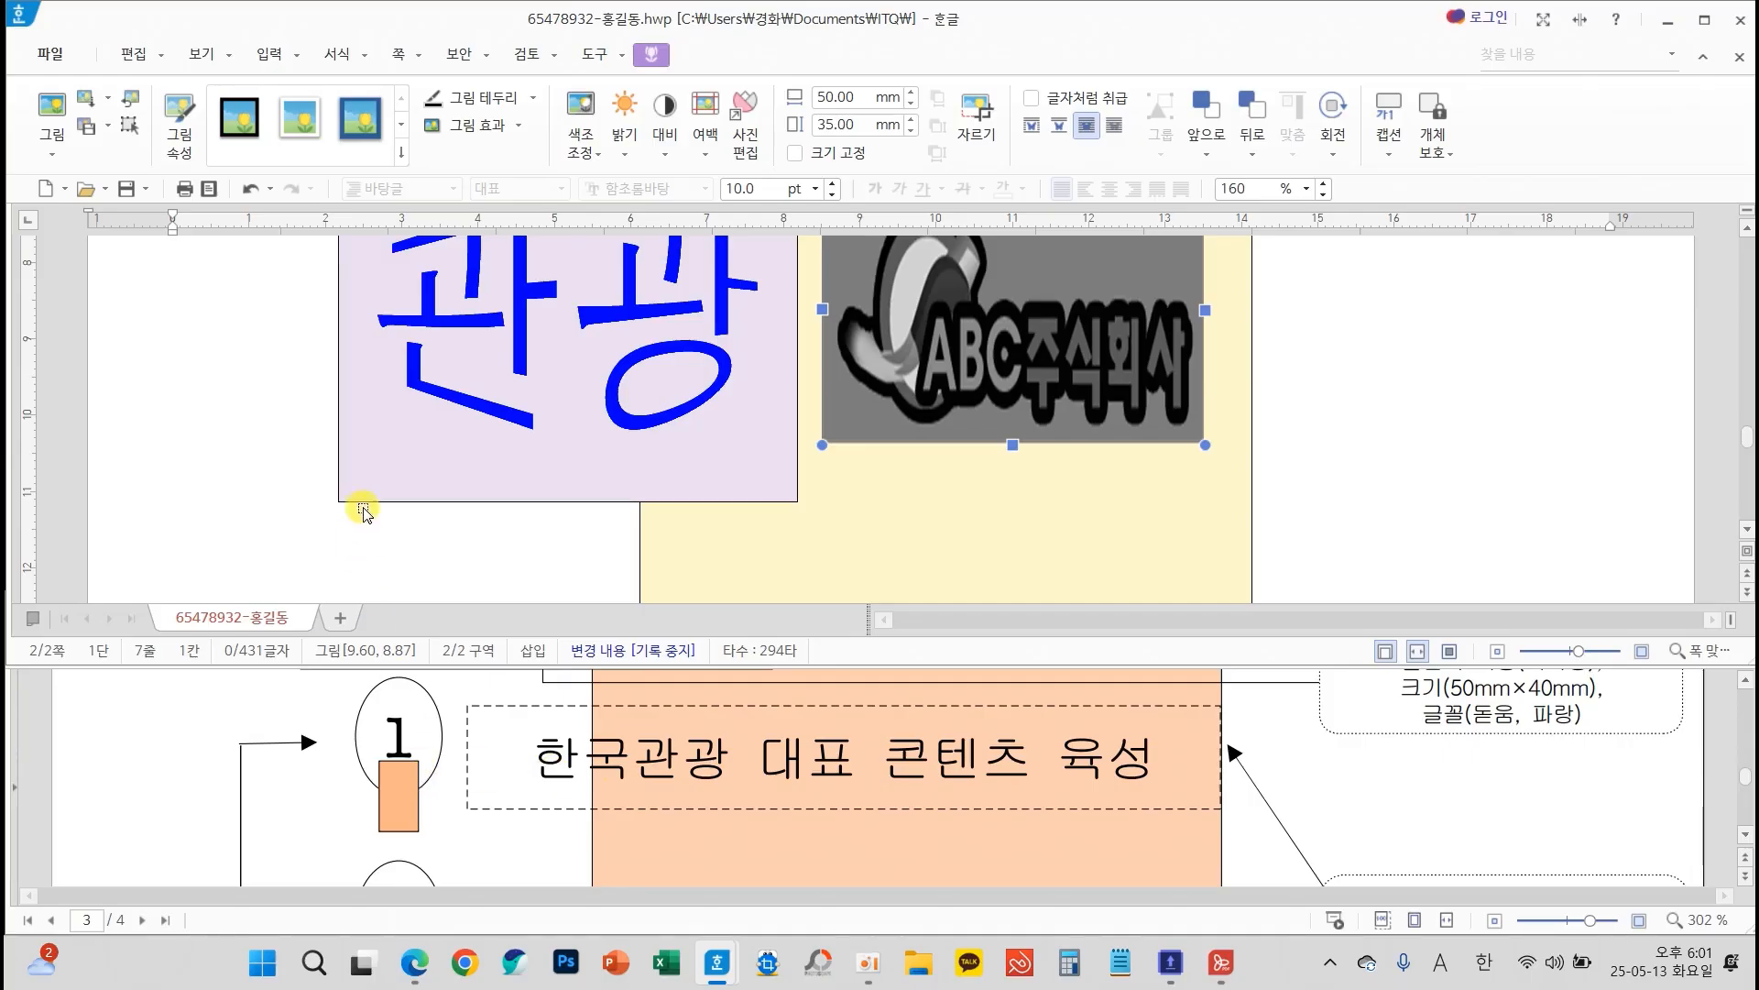
pyautogui.scroll(1, 491, 755)
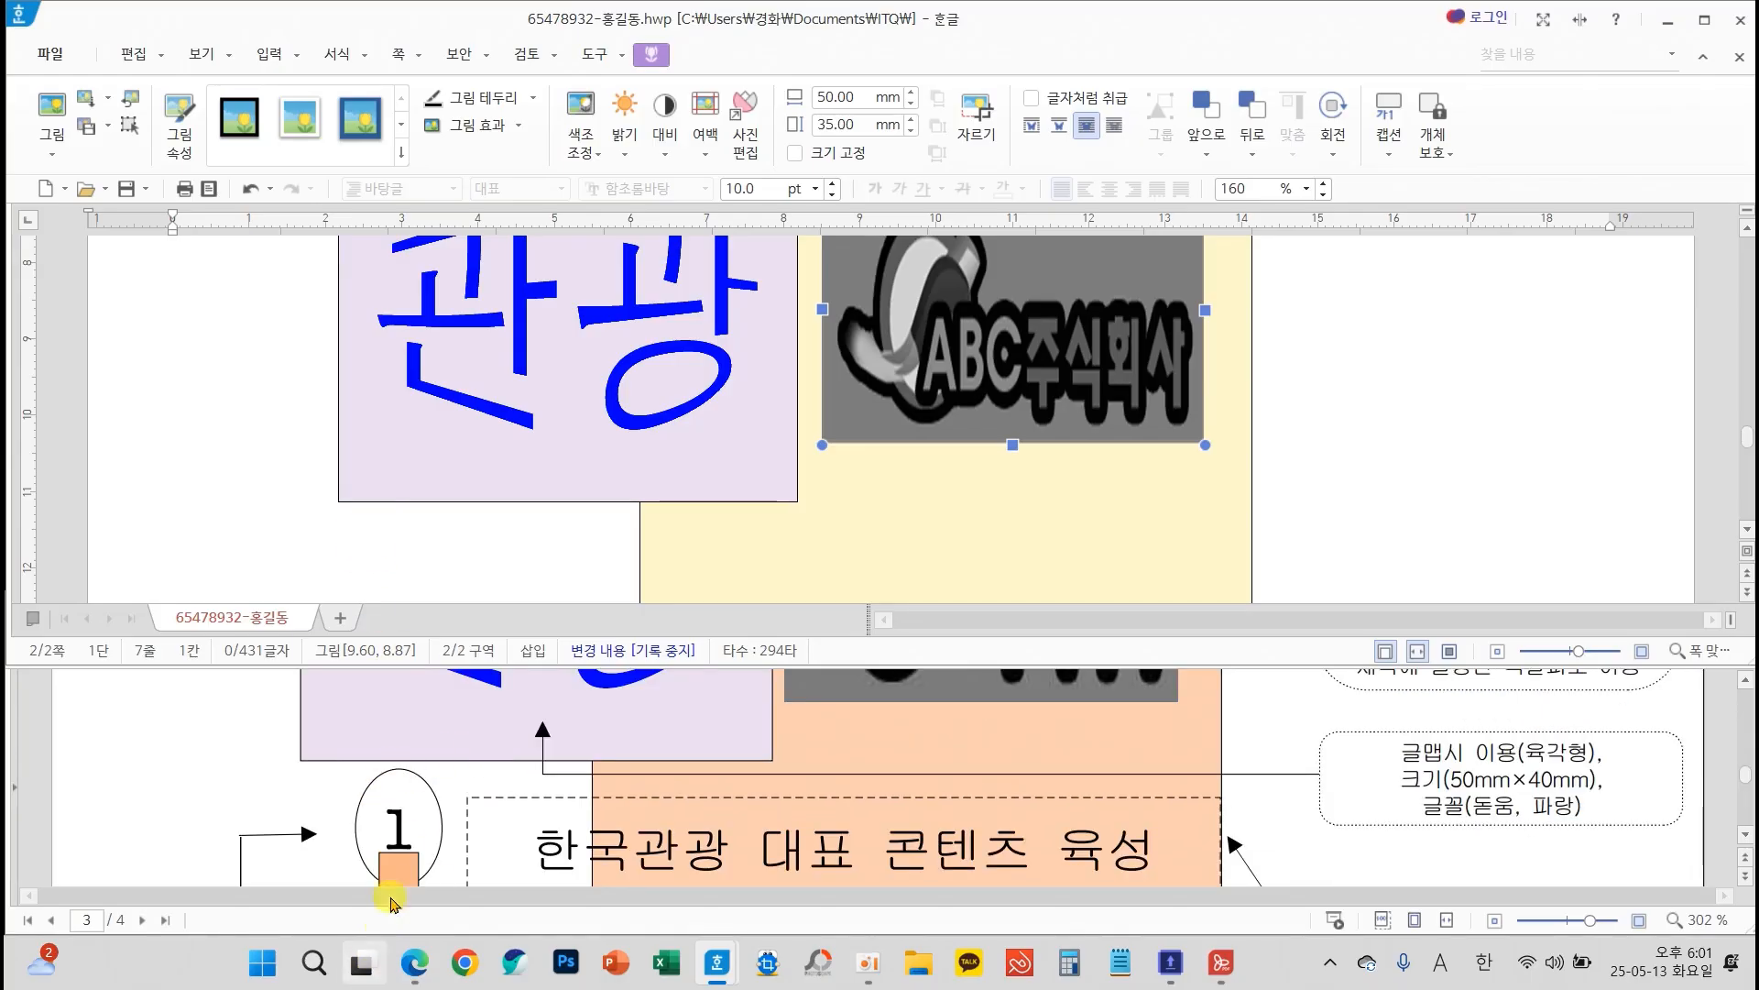
pyautogui.scroll(-1, 469, 805)
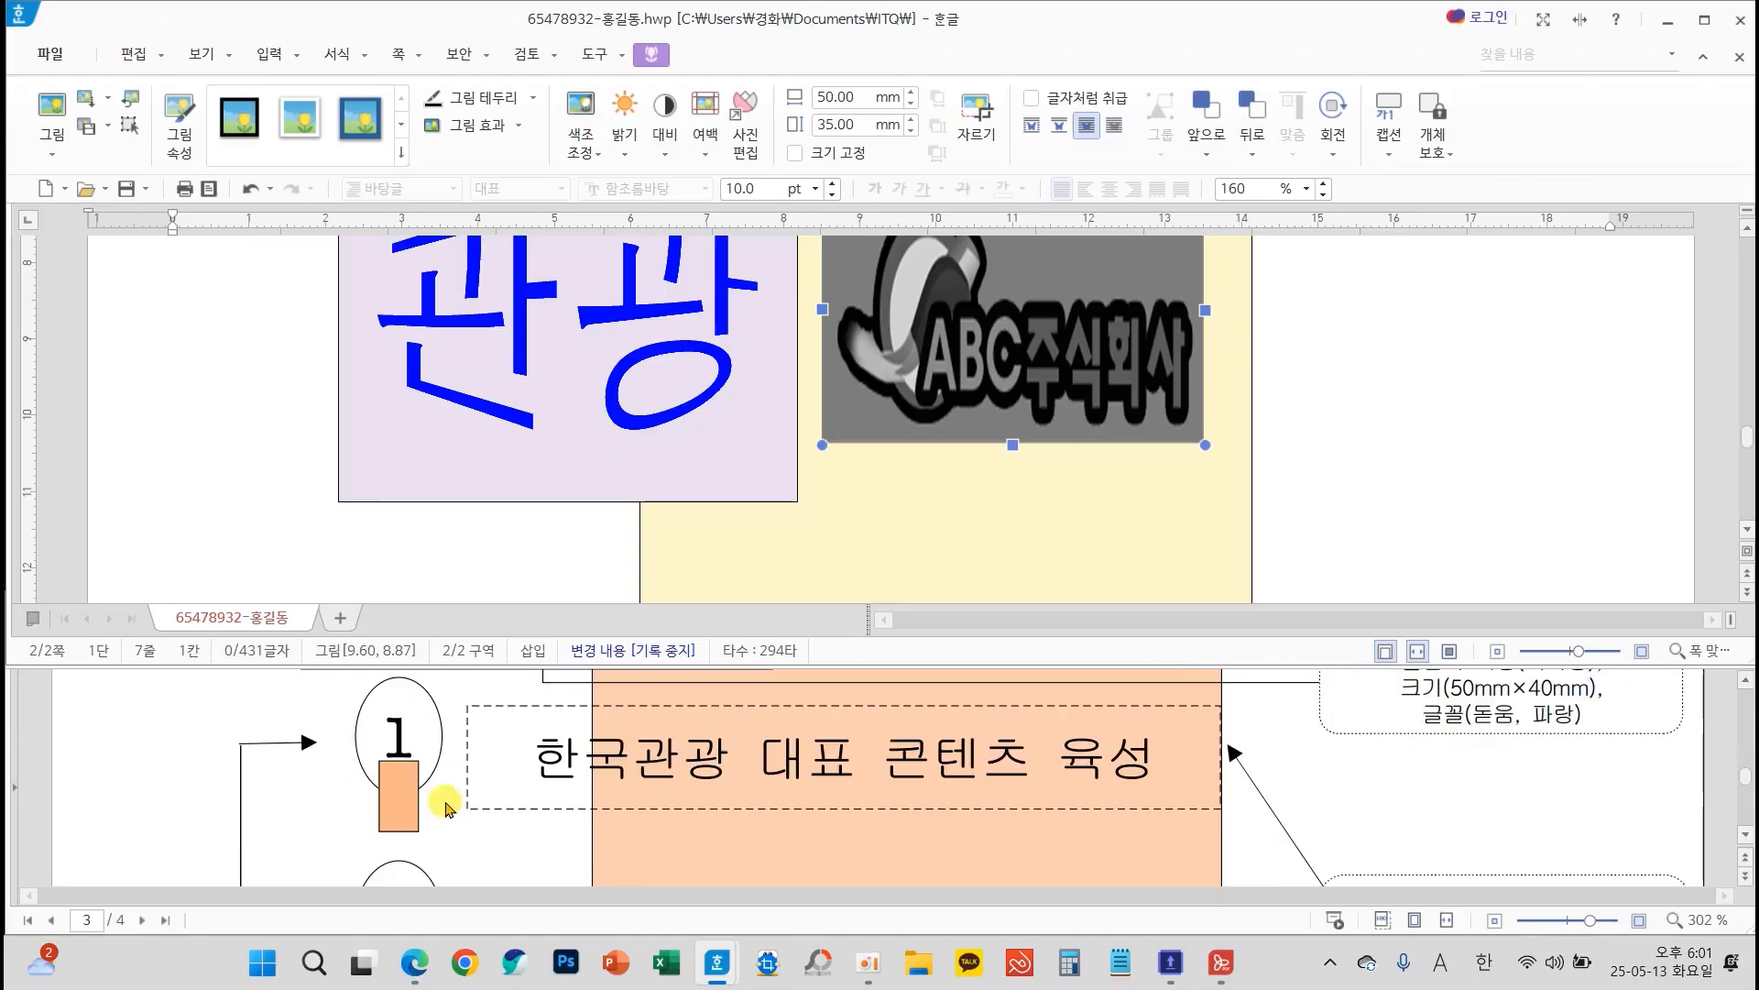
pyautogui.scroll(-2, 186, 822)
pyautogui.scroll(-4, 186, 822)
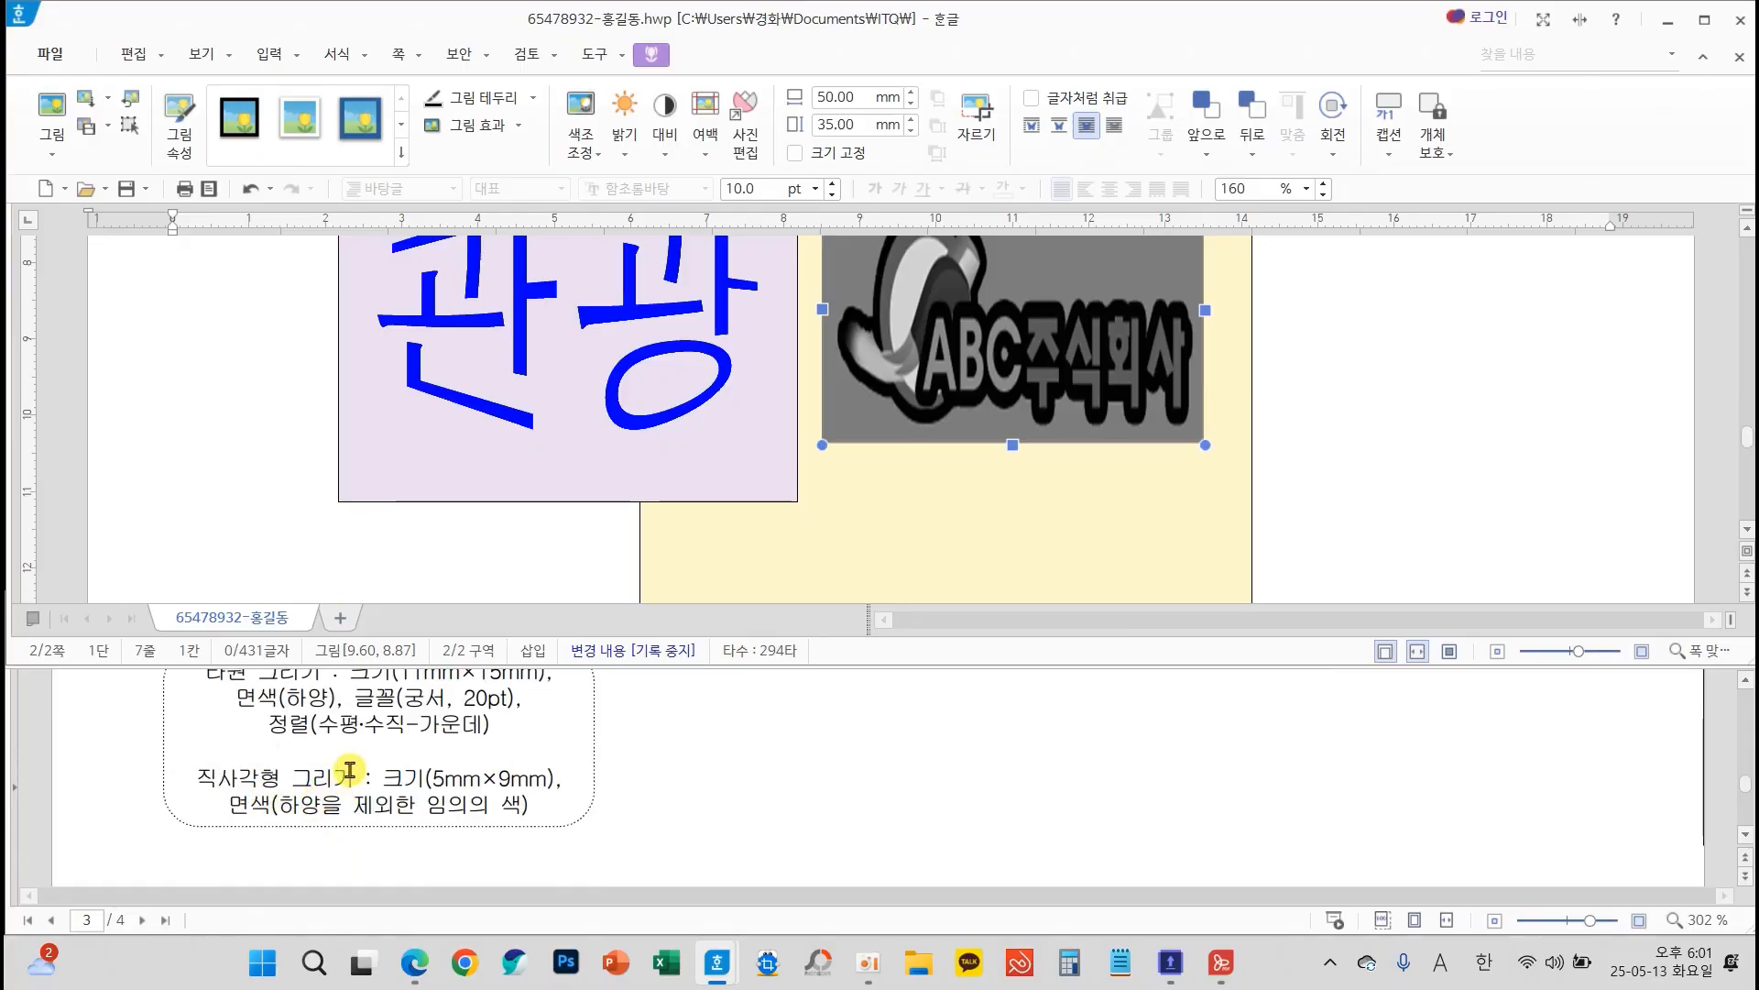
pyautogui.scroll(1, 340, 777)
# Draw an ellipse about 16 mm wide and 16 mm high in the blank area beyond the yellow shape
pyautogui.click(256, 56)
pyautogui.click(127, 101)
pyautogui.moveTo(1318, 366); pyautogui.dragTo(1443, 488)
# Set the ellipse's size to 11 mm wide and 15 mm high and lock it with 크기 고정
pyautogui.doubleClick(1380, 438)
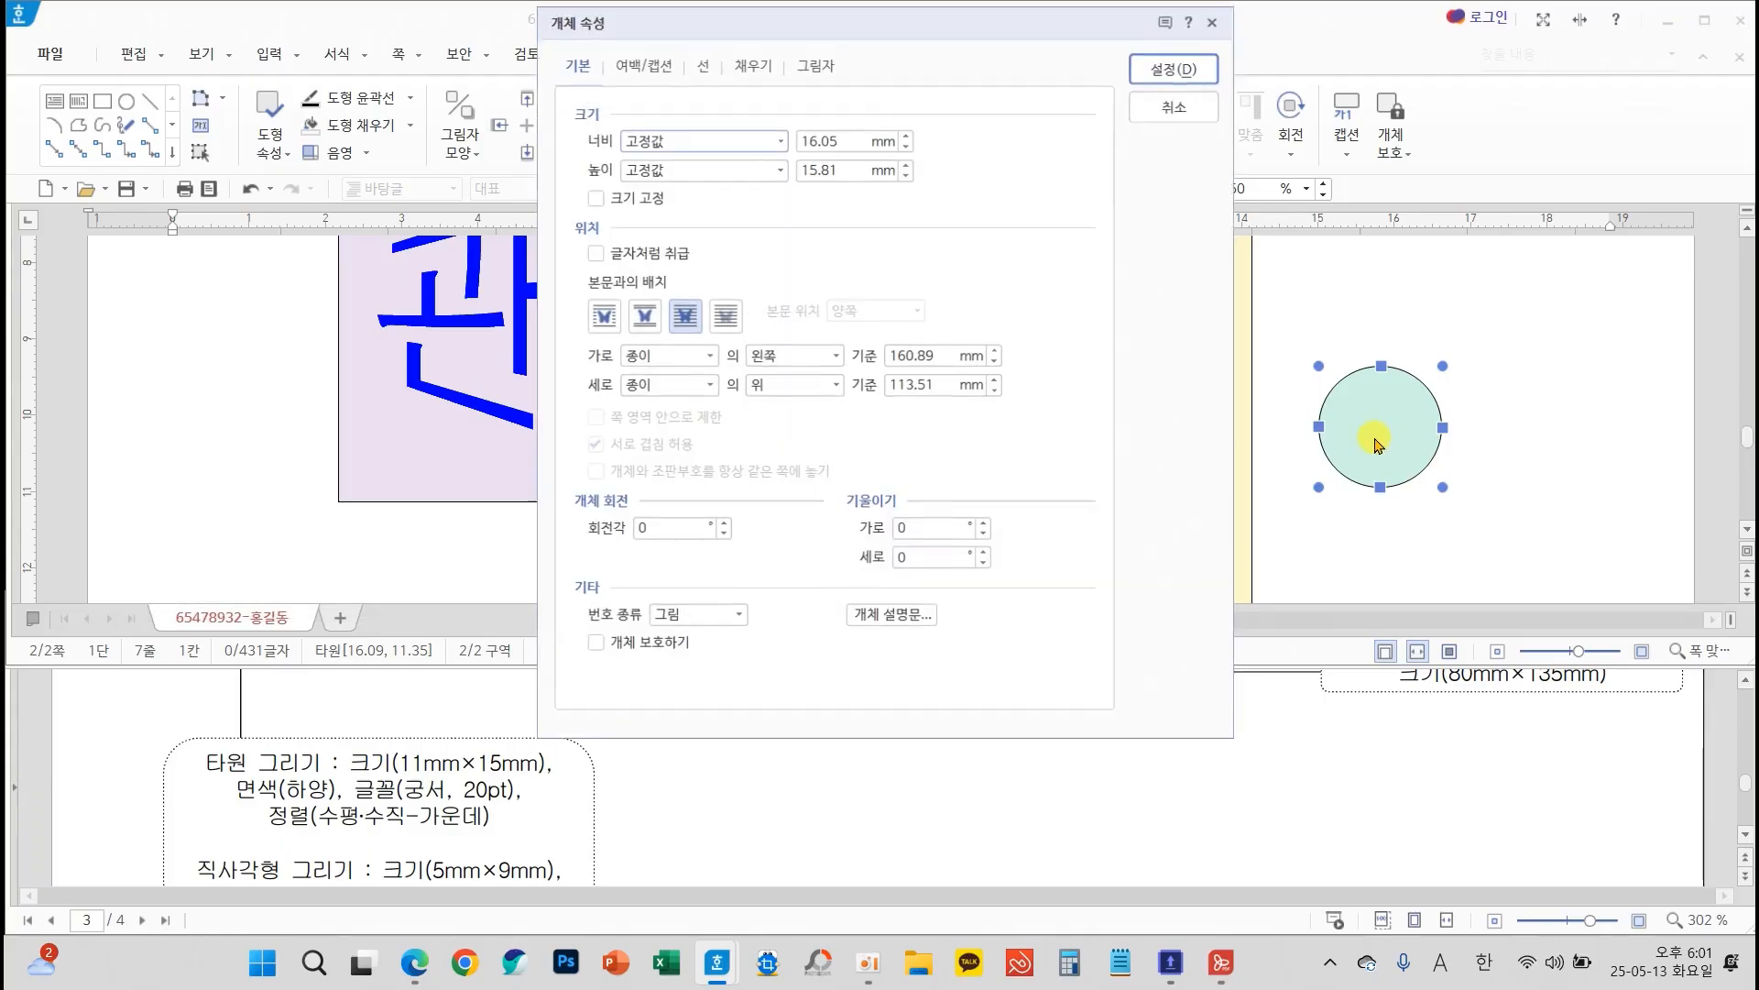
pyautogui.doubleClick(816, 129)
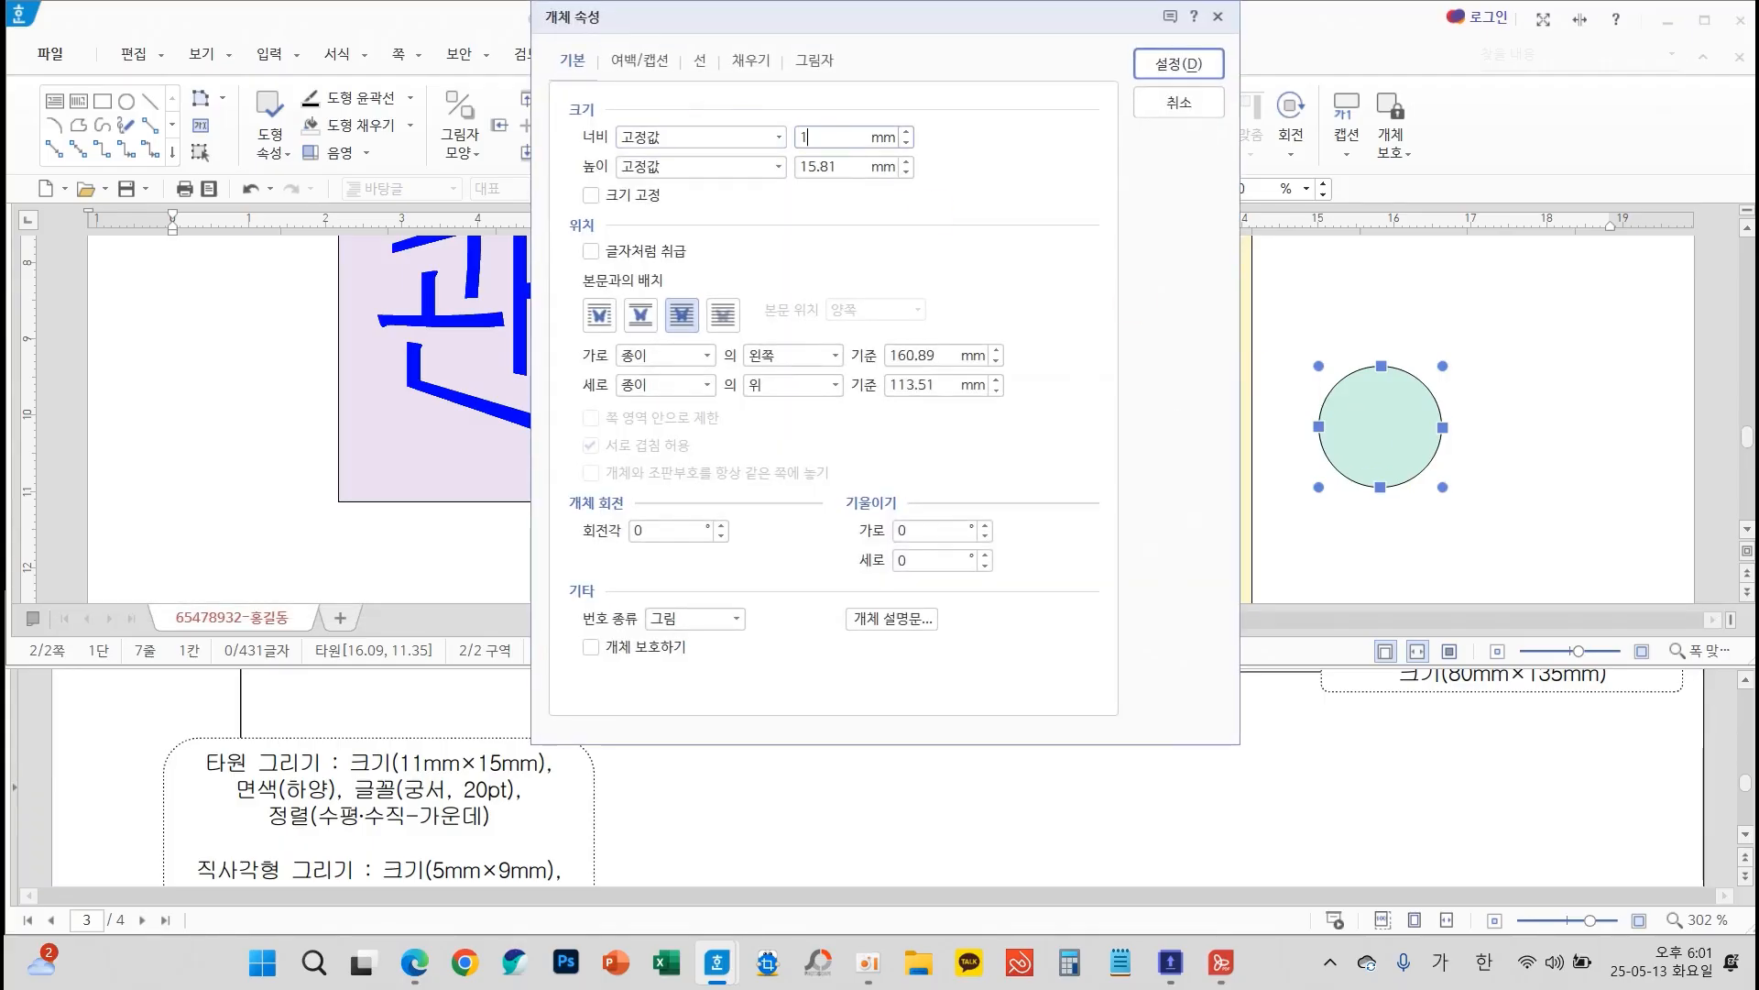
pyautogui.click(836, 159)
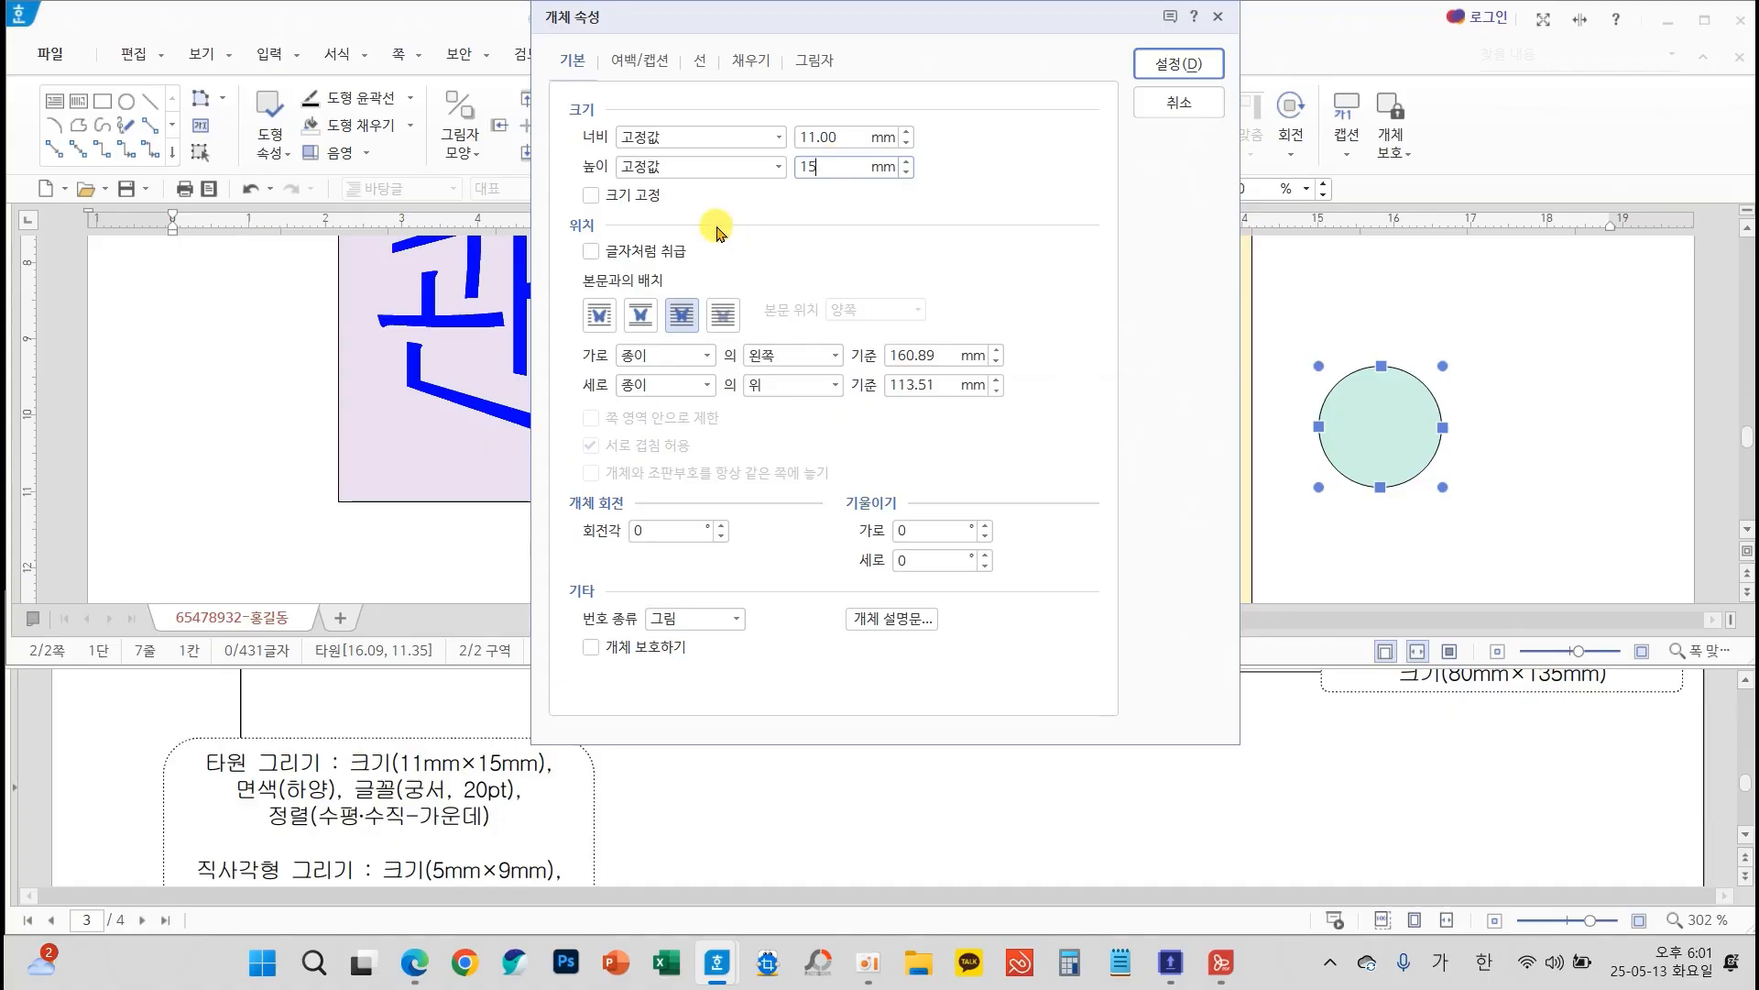
pyautogui.click(646, 198)
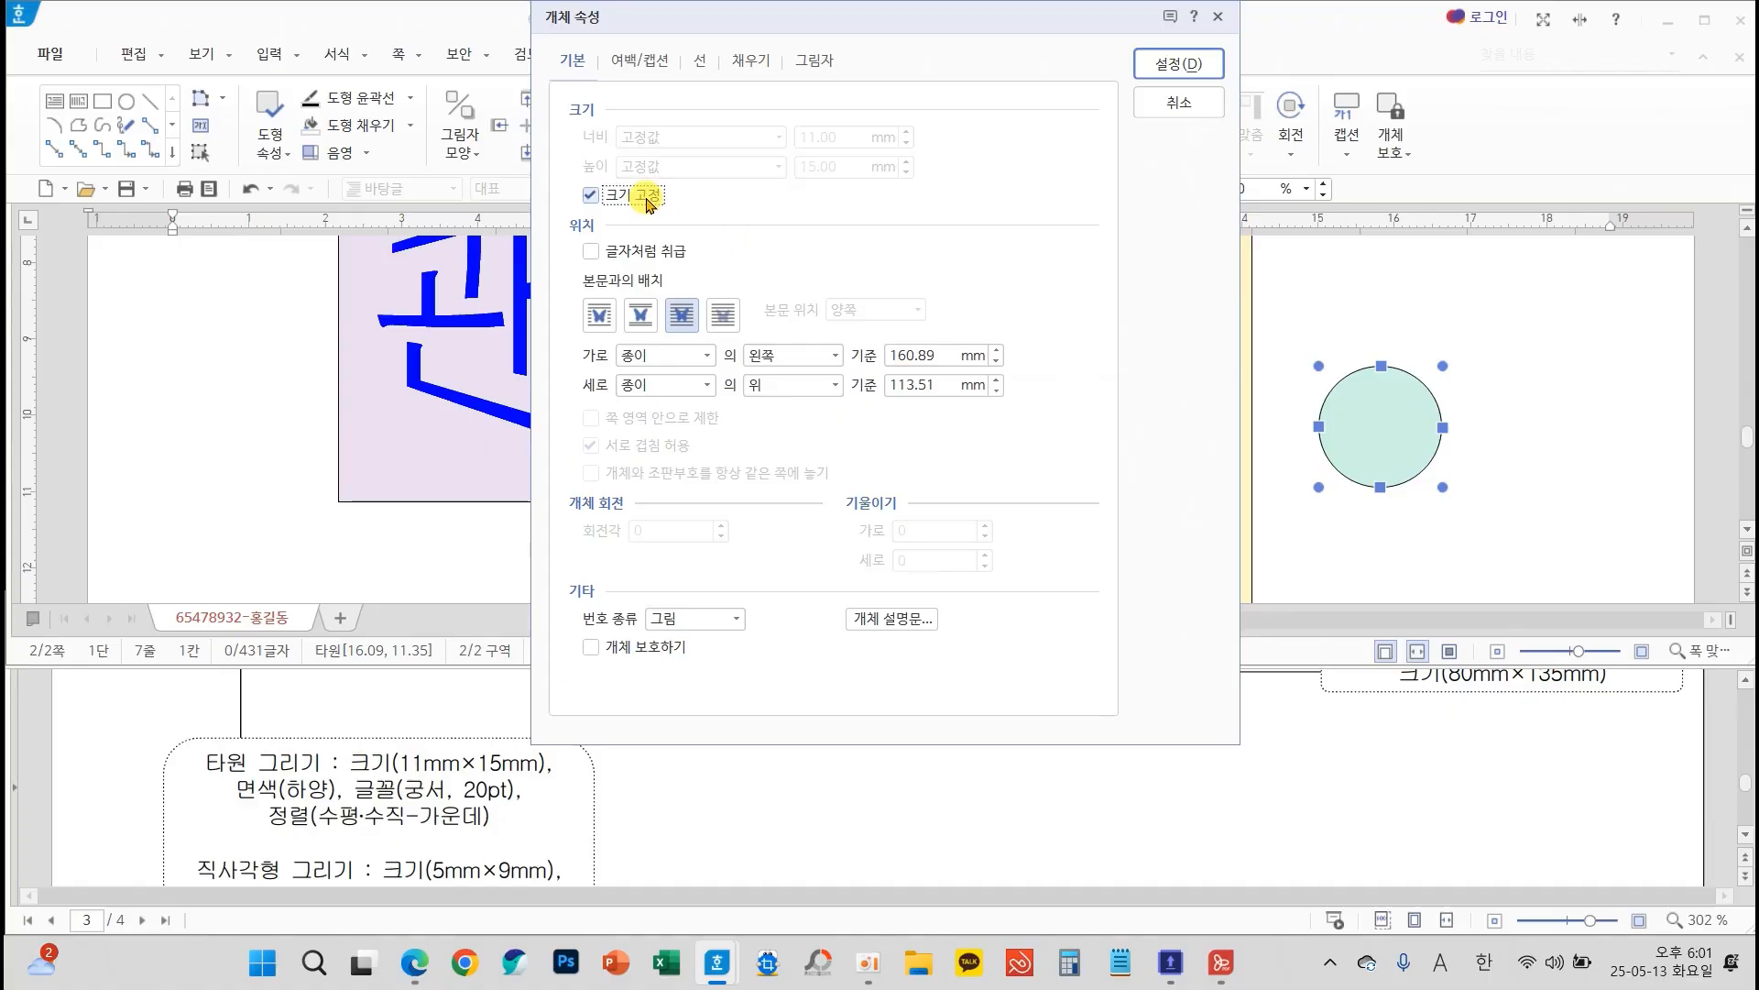
# Set the ellipse's fill colour to white, as the exam sheet requires, and apply the object properties
pyautogui.click(699, 64)
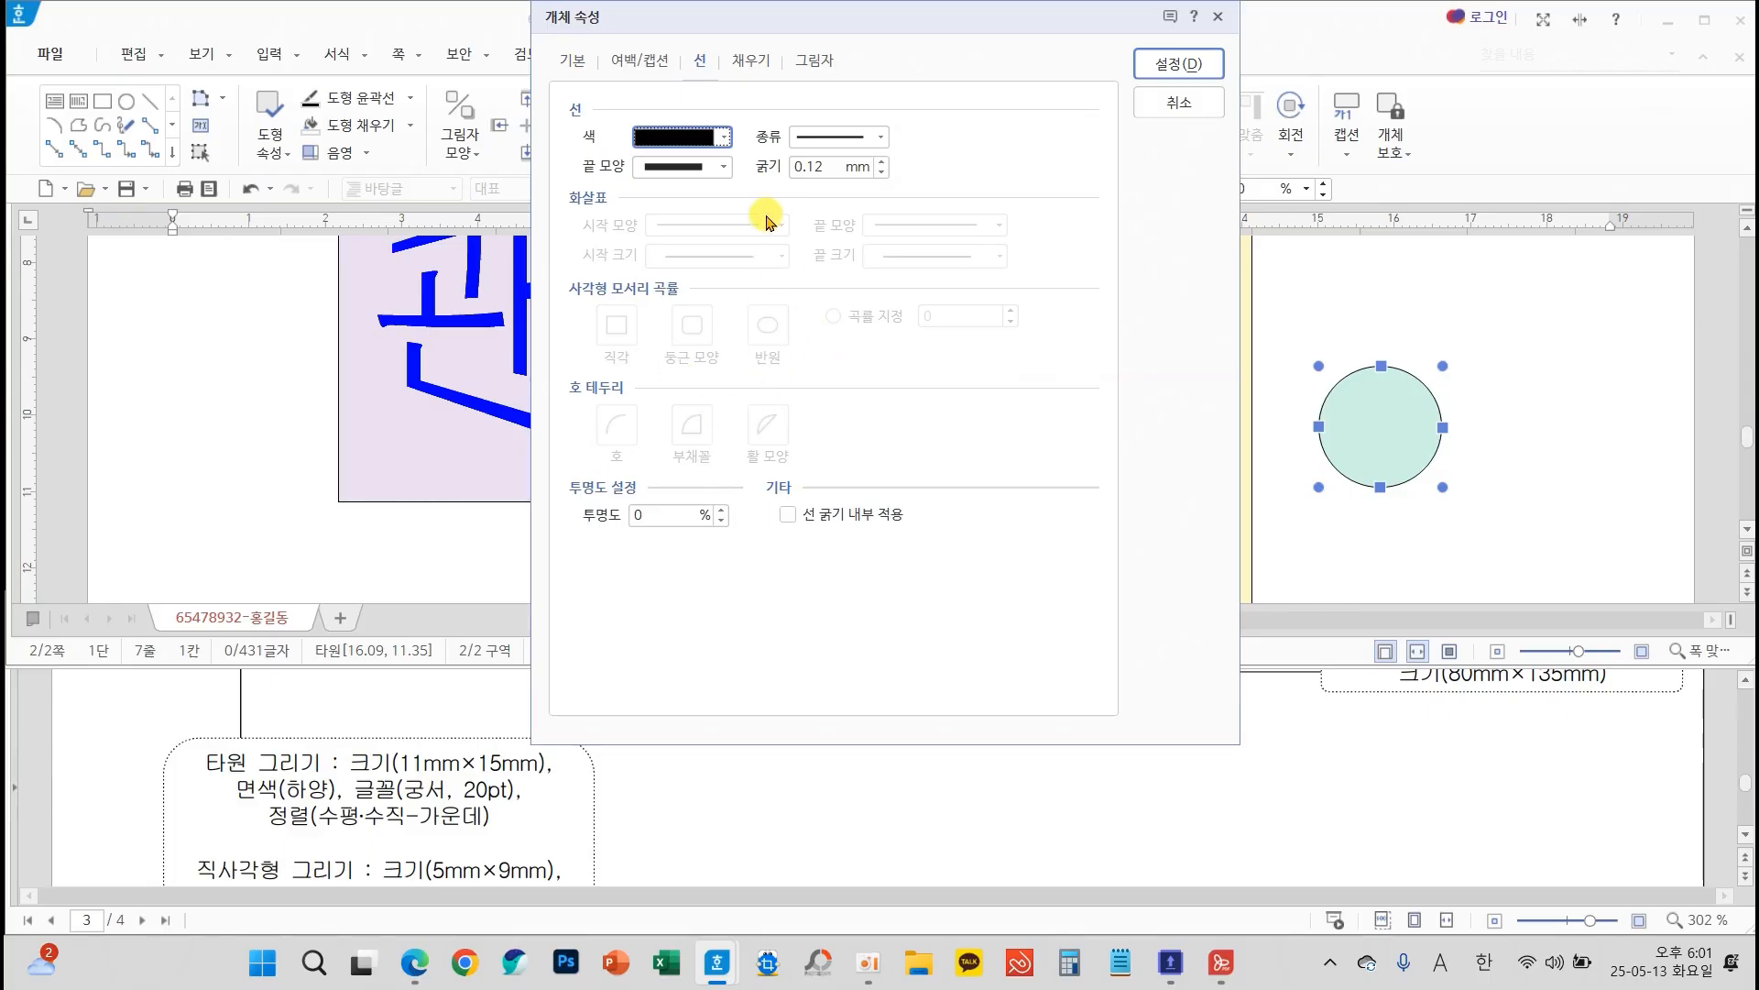
pyautogui.click(749, 61)
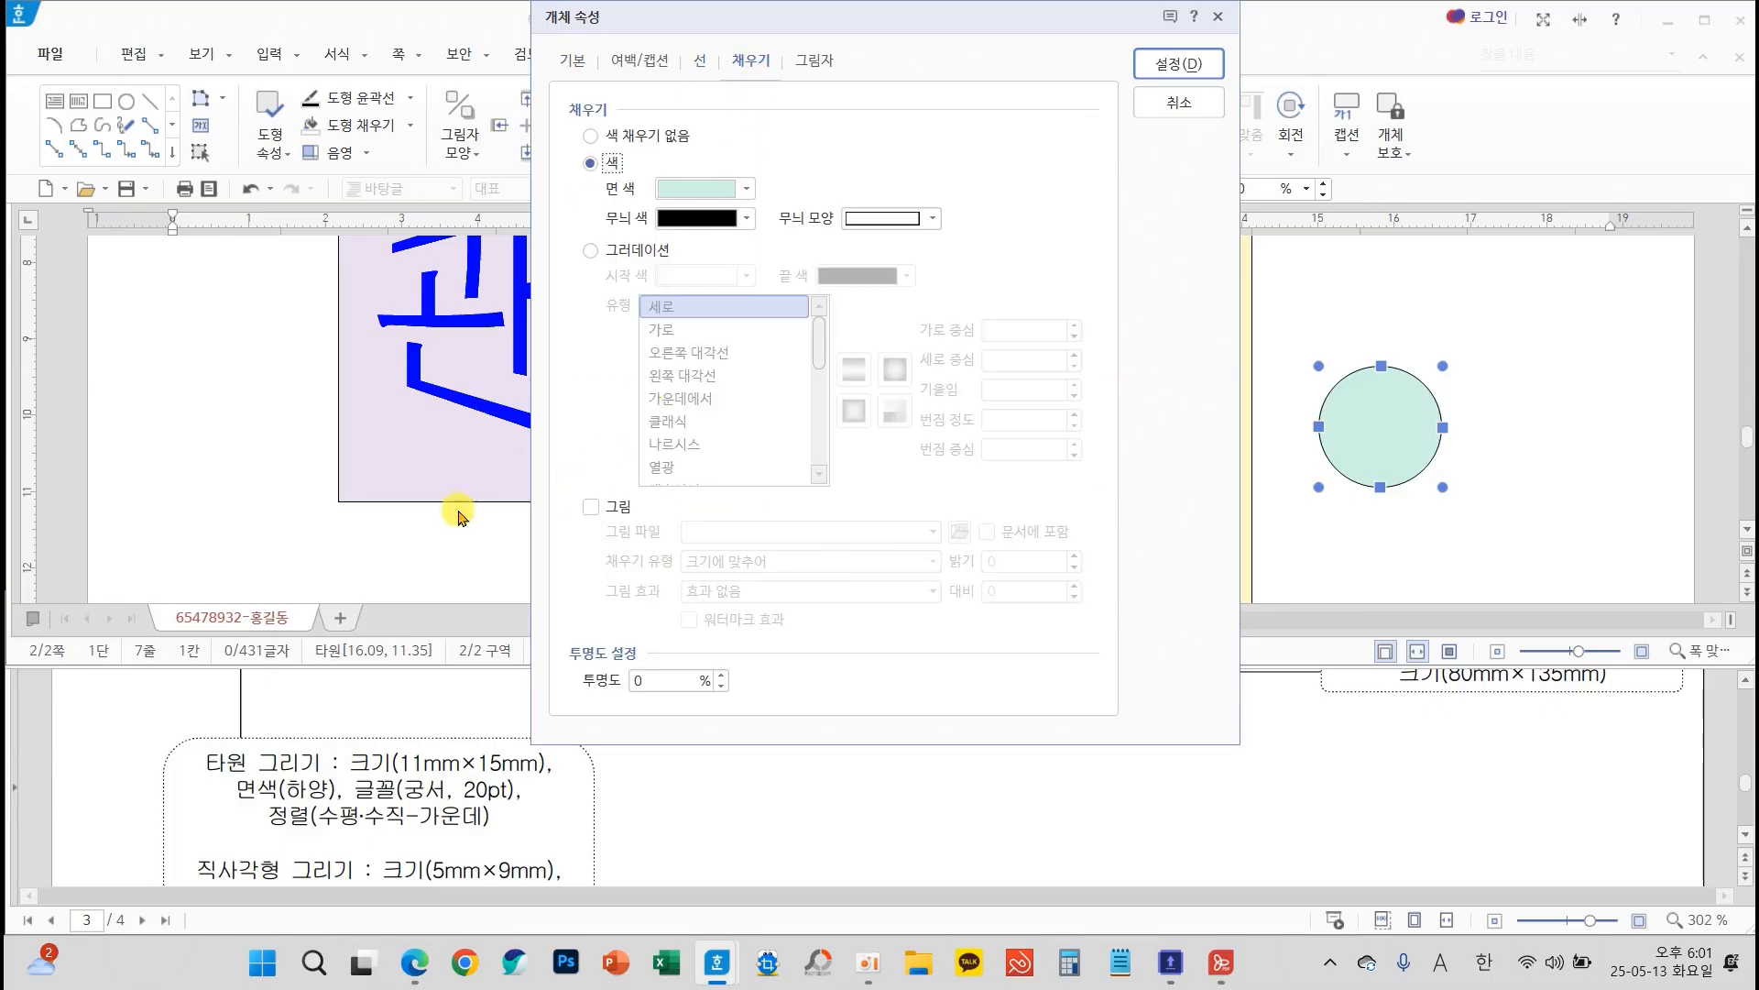
pyautogui.moveTo(205, 752)
pyautogui.mouseDown()
pyautogui.moveTo(373, 788)
pyautogui.moveTo(366, 810)
pyautogui.mouseUp()
pyautogui.click(747, 189)
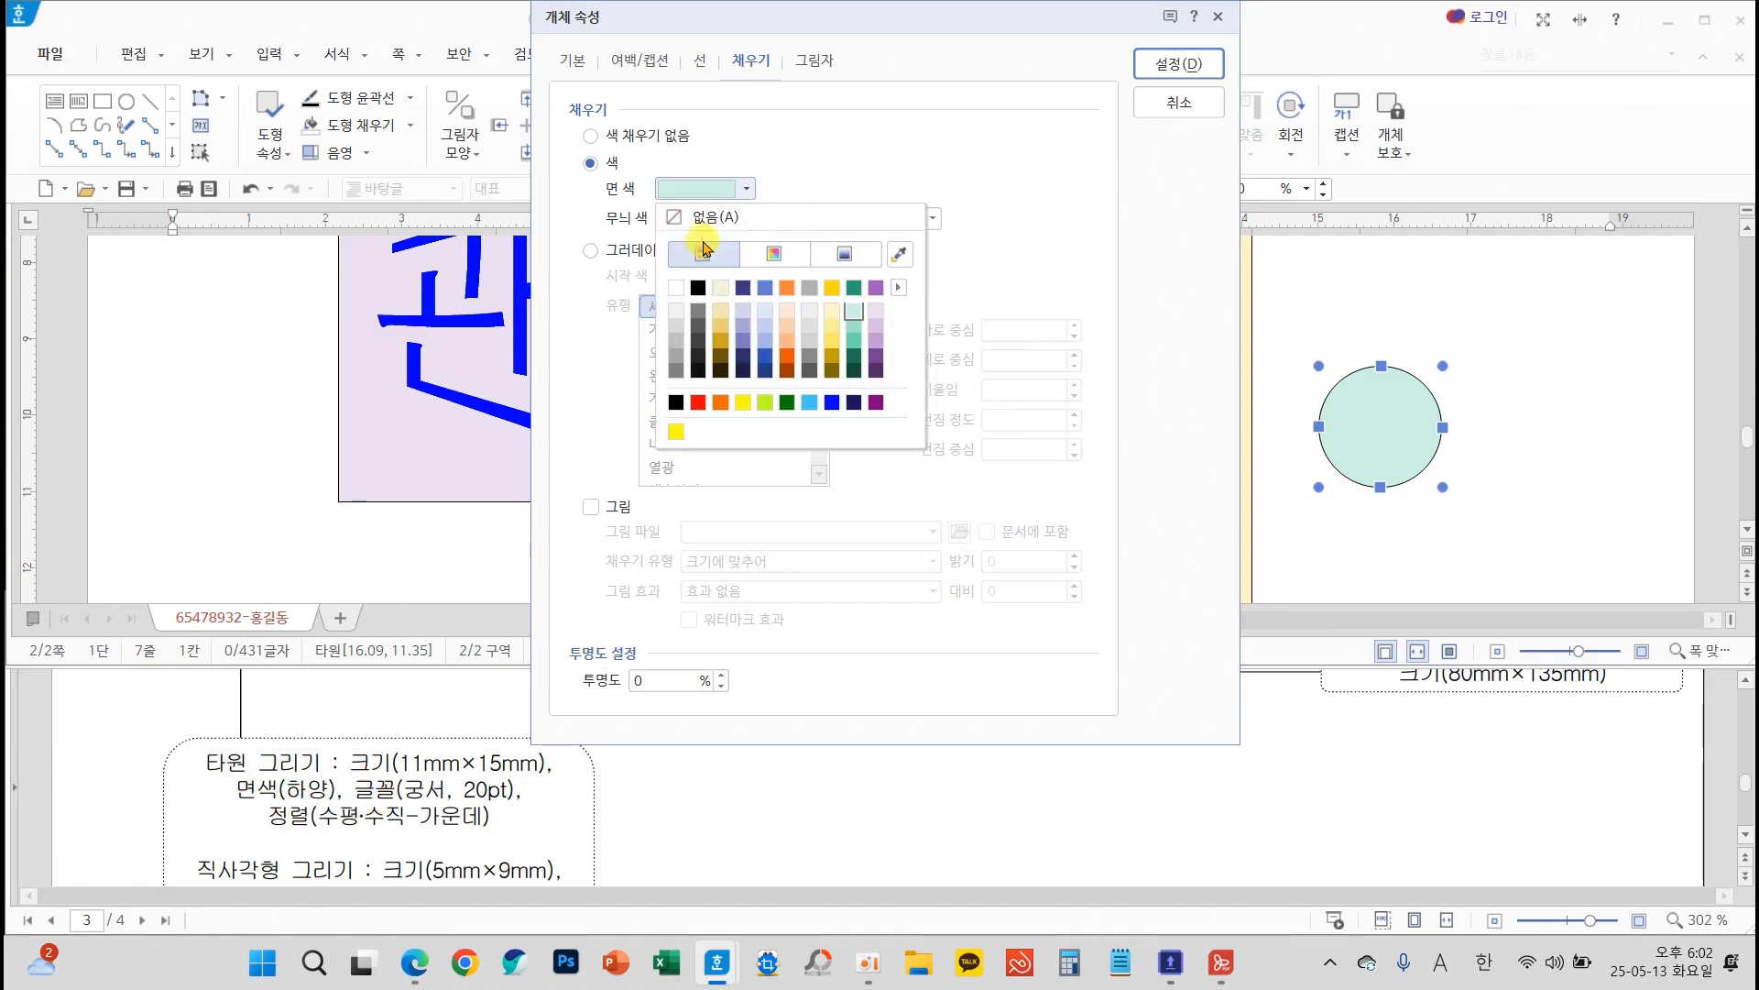
pyautogui.click(674, 290)
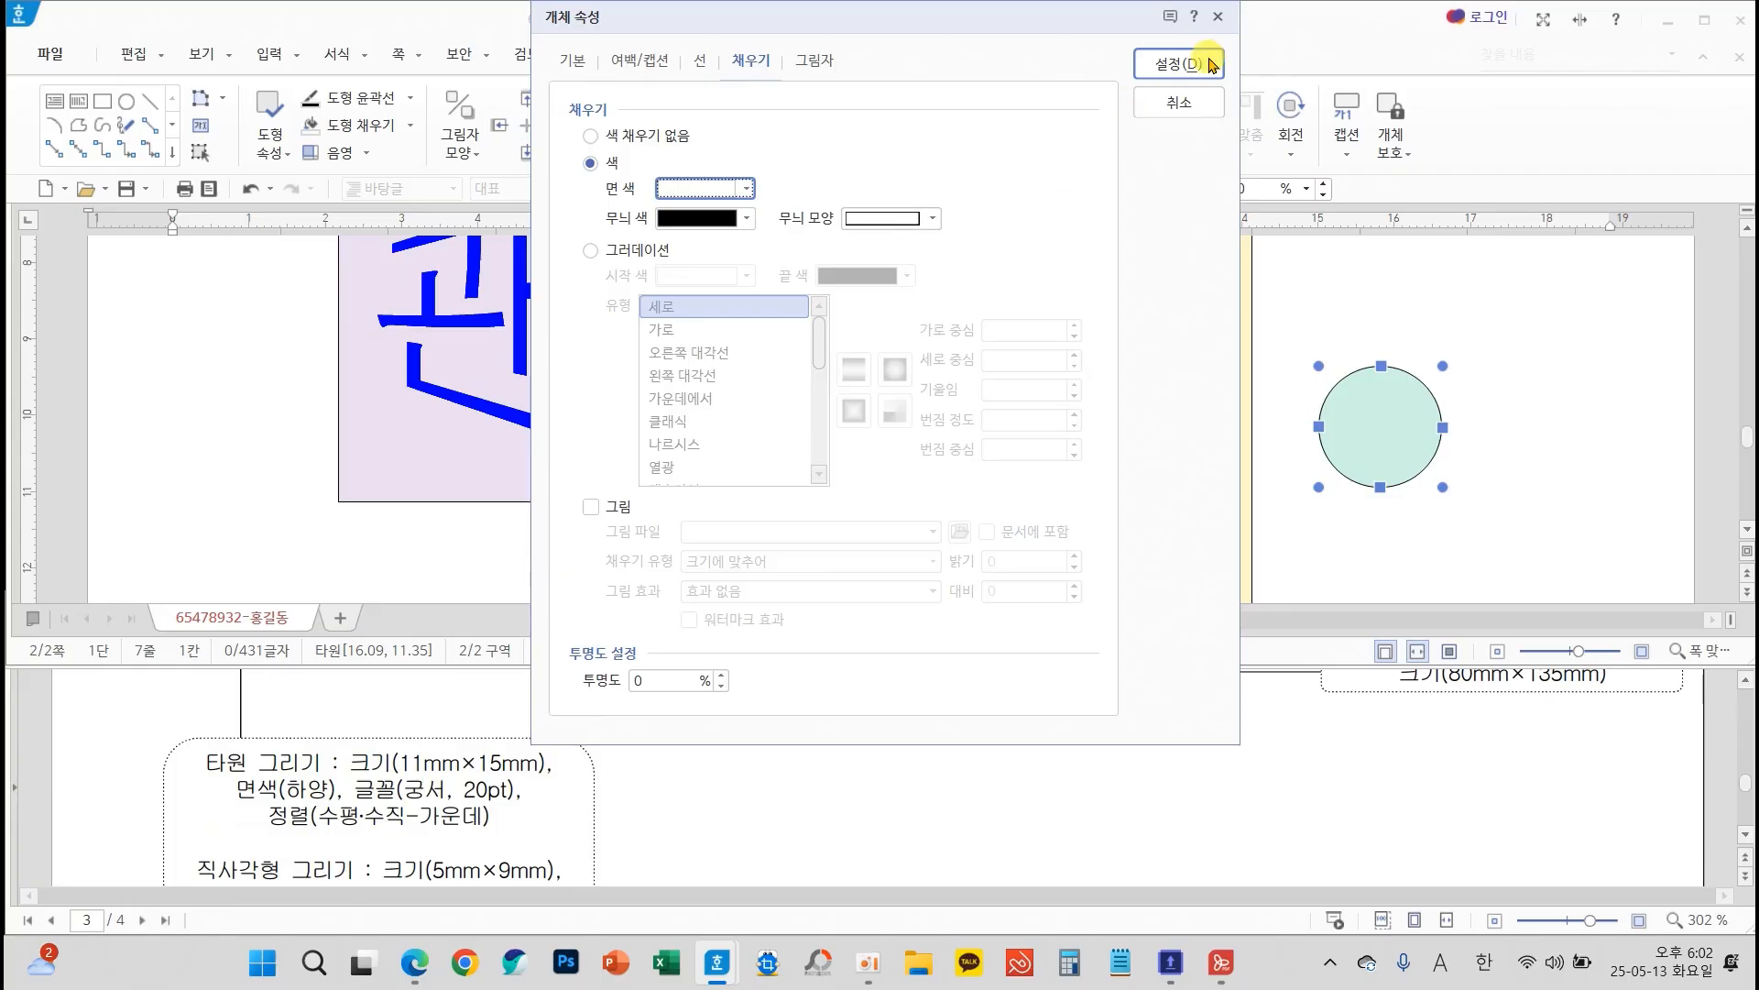
pyautogui.click(1206, 63)
# Shift the white ellipse slightly and enable text entry inside it with 도형 안에 글자 넣기
pyautogui.moveTo(1371, 422); pyautogui.dragTo(1403, 443)
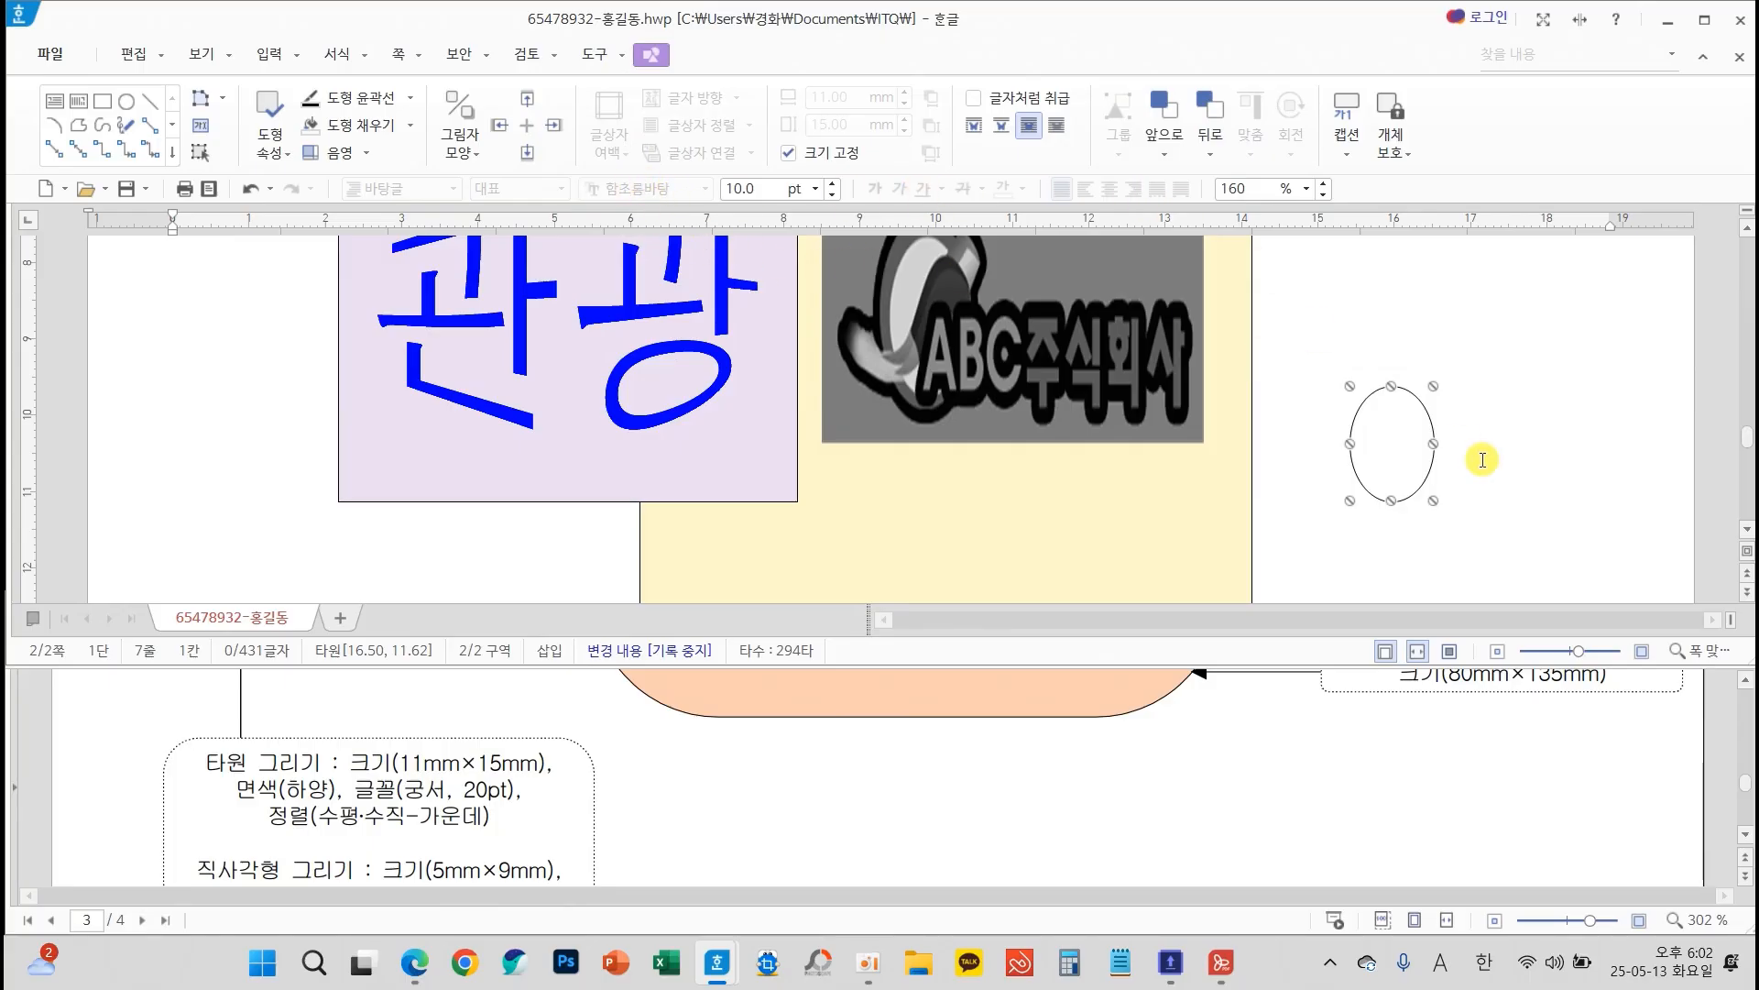
pyautogui.rightClick(1392, 442)
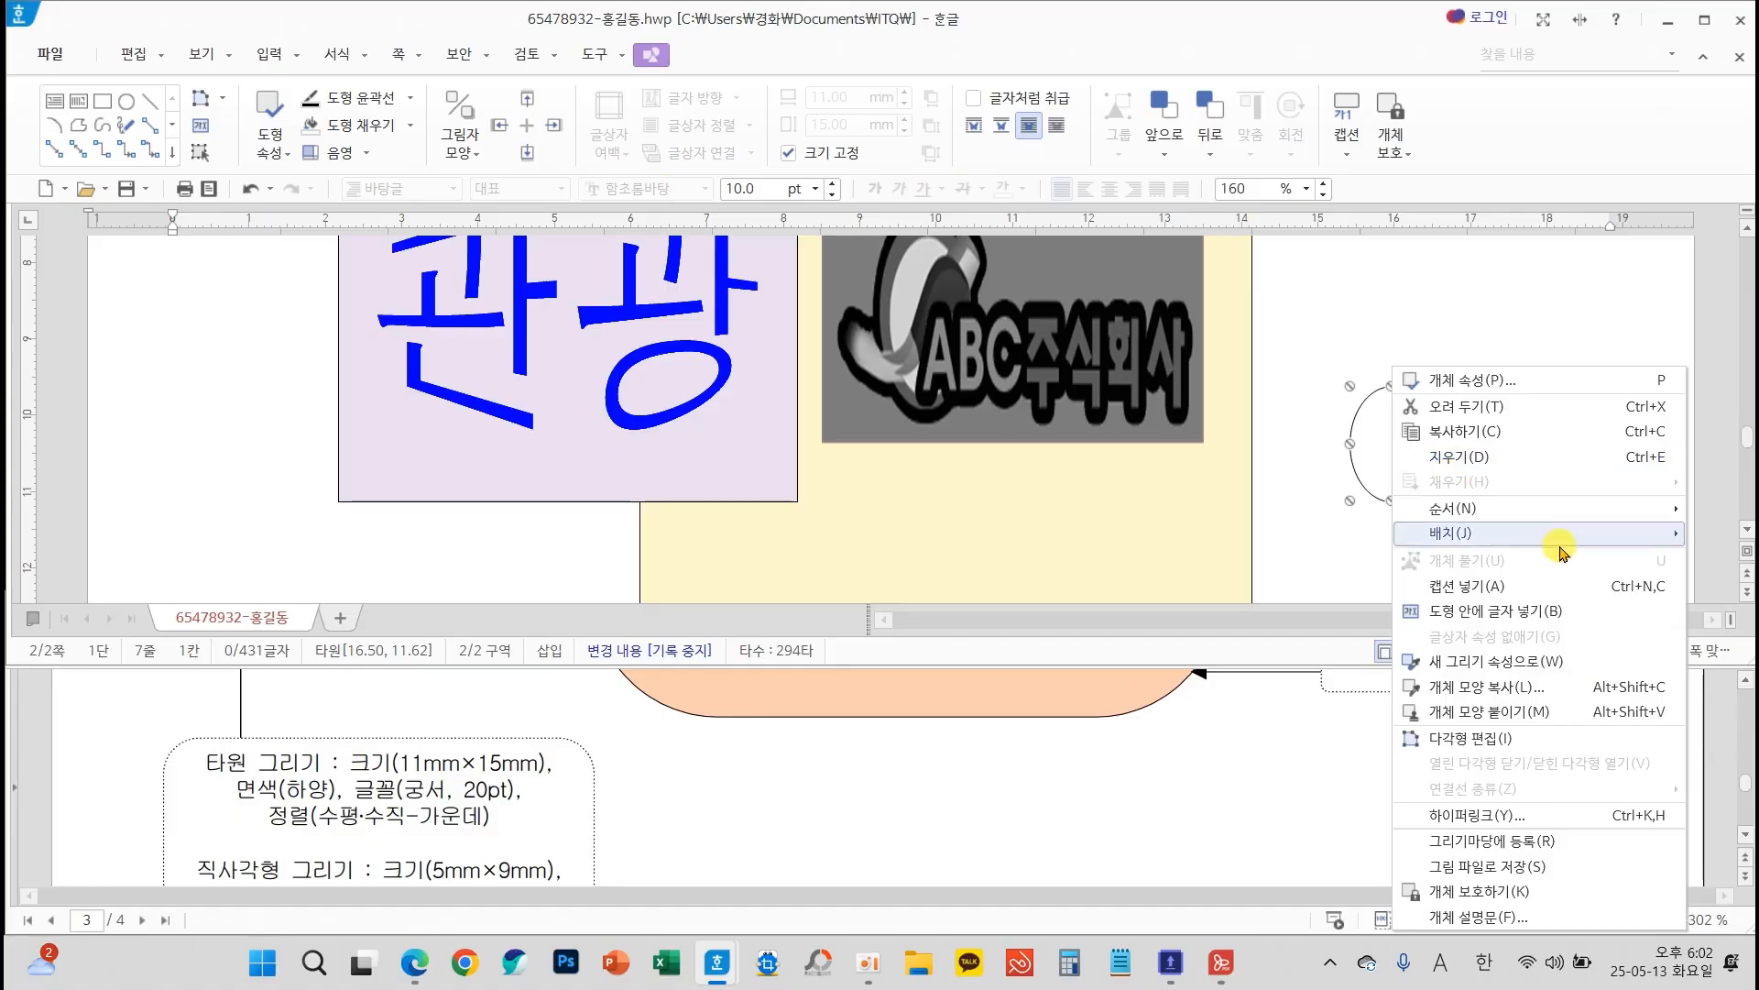
pyautogui.click(1453, 610)
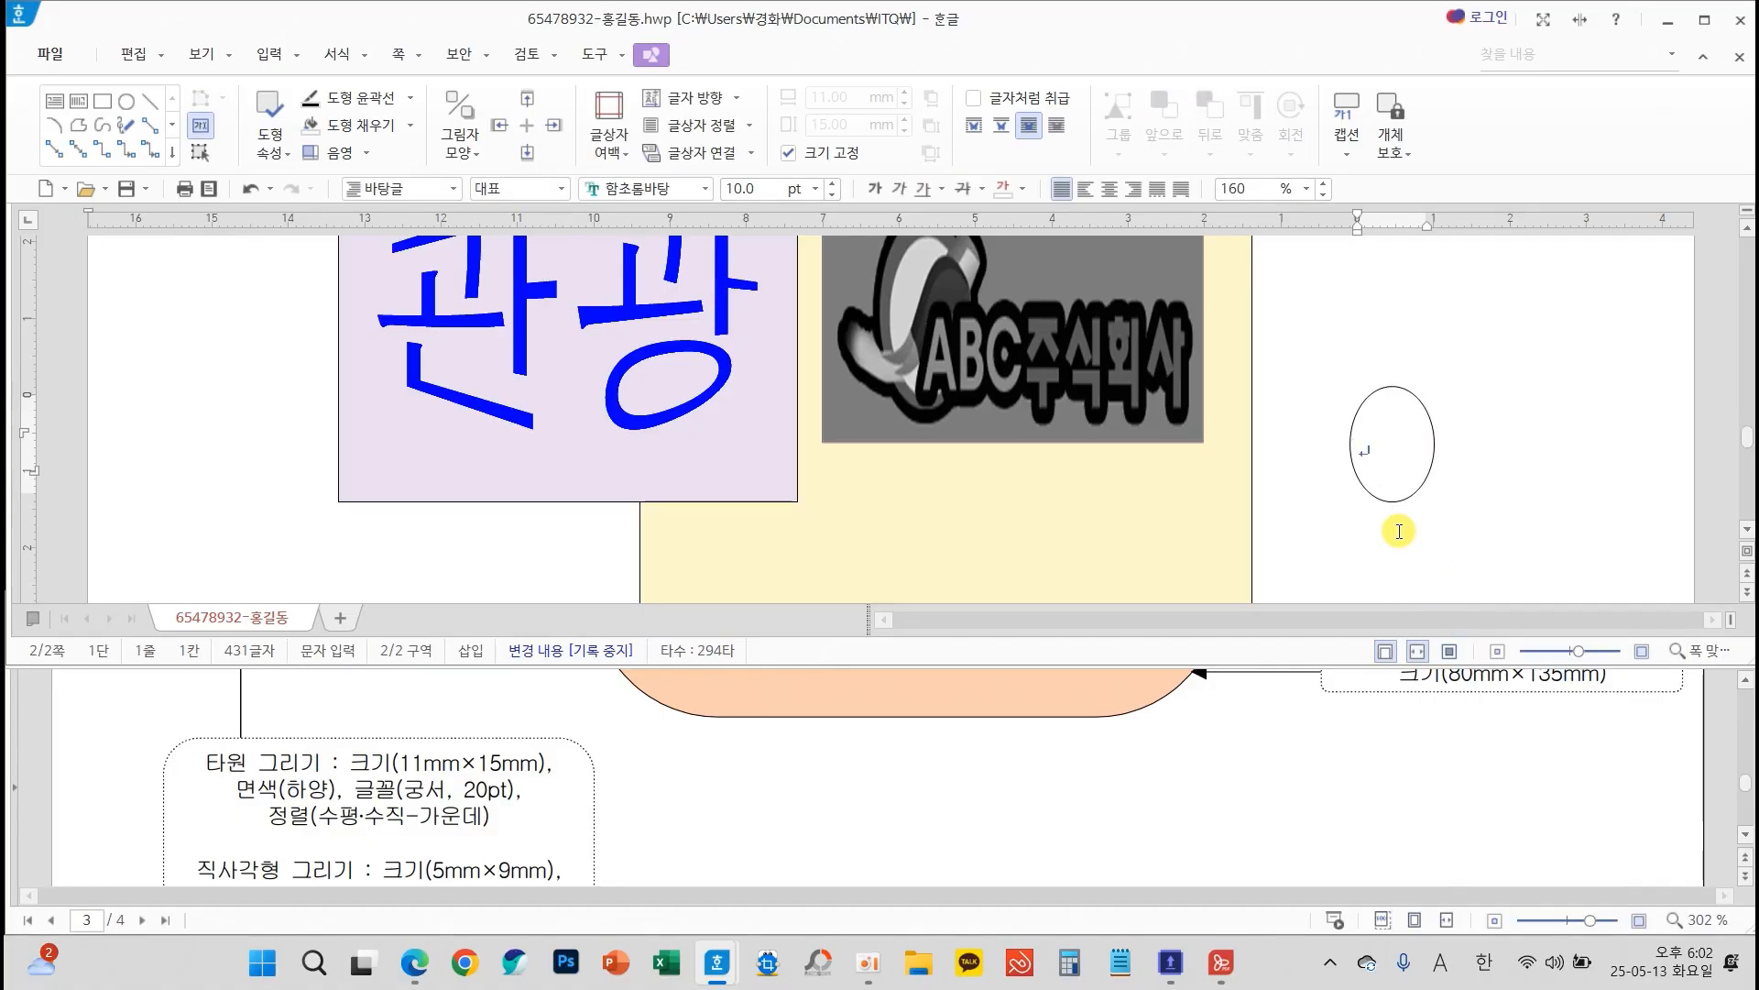
# Format the ellipse's text as 궁서, 20 pt, with centre alignment
pyautogui.click(708, 189)
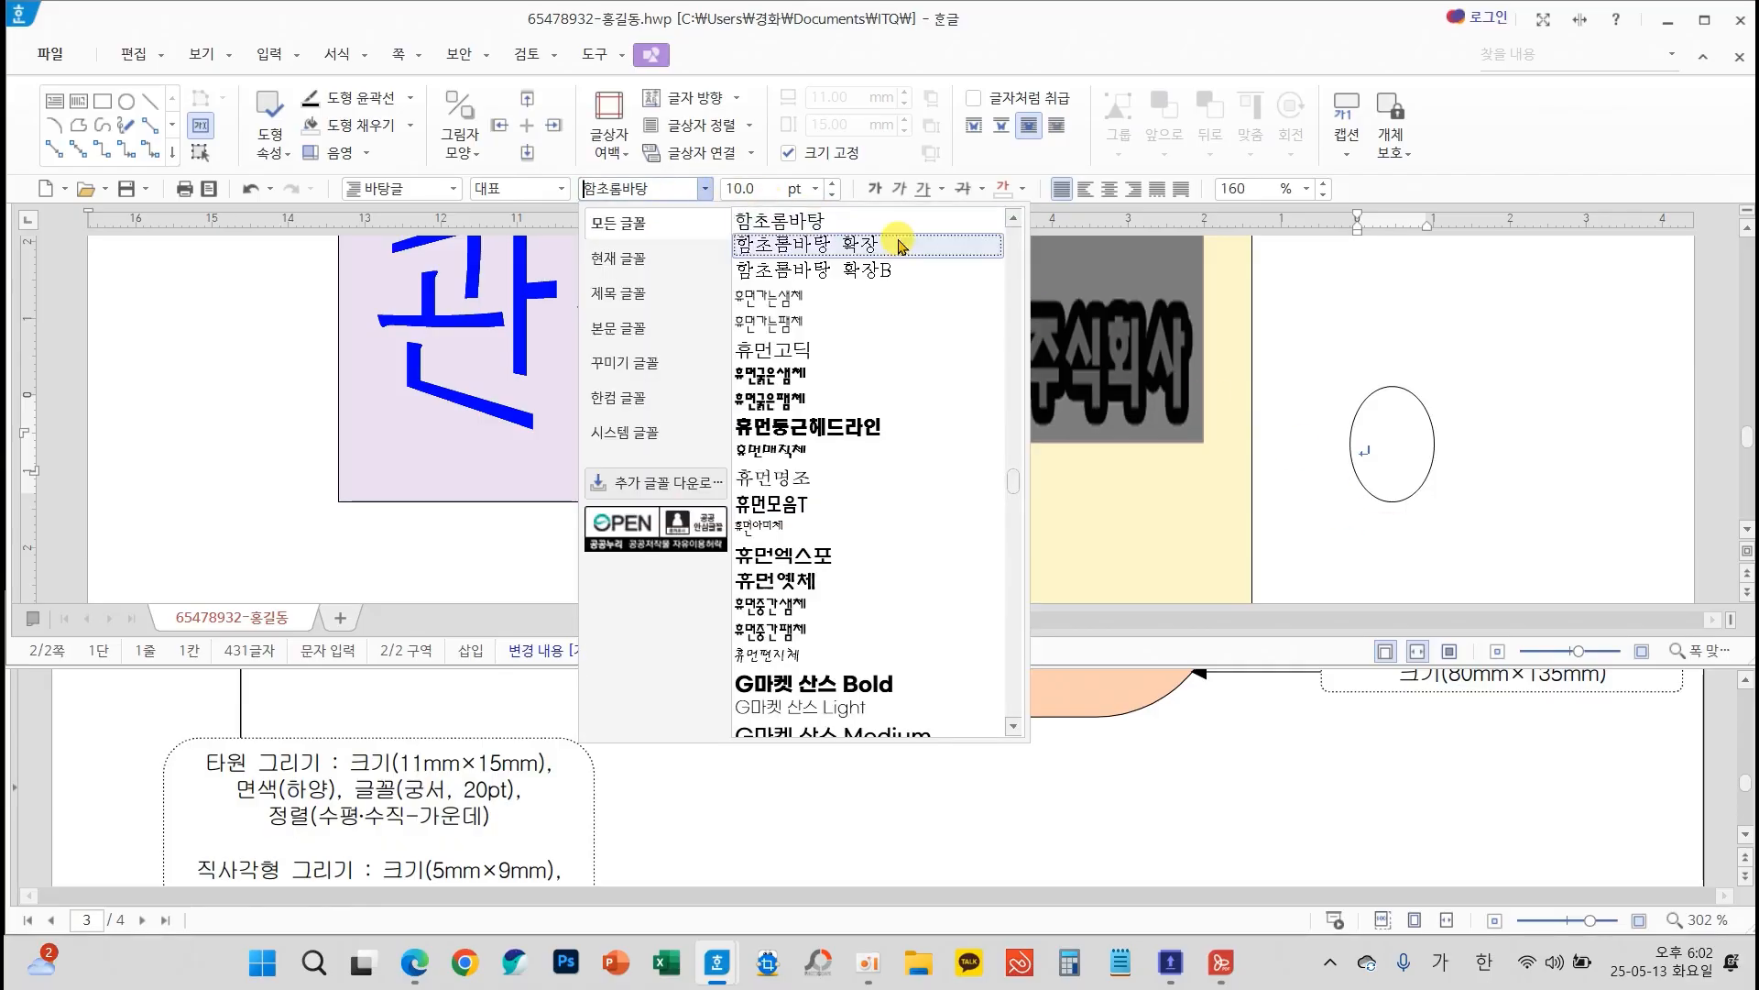
pyautogui.moveTo(1015, 486); pyautogui.dragTo(1027, 185)
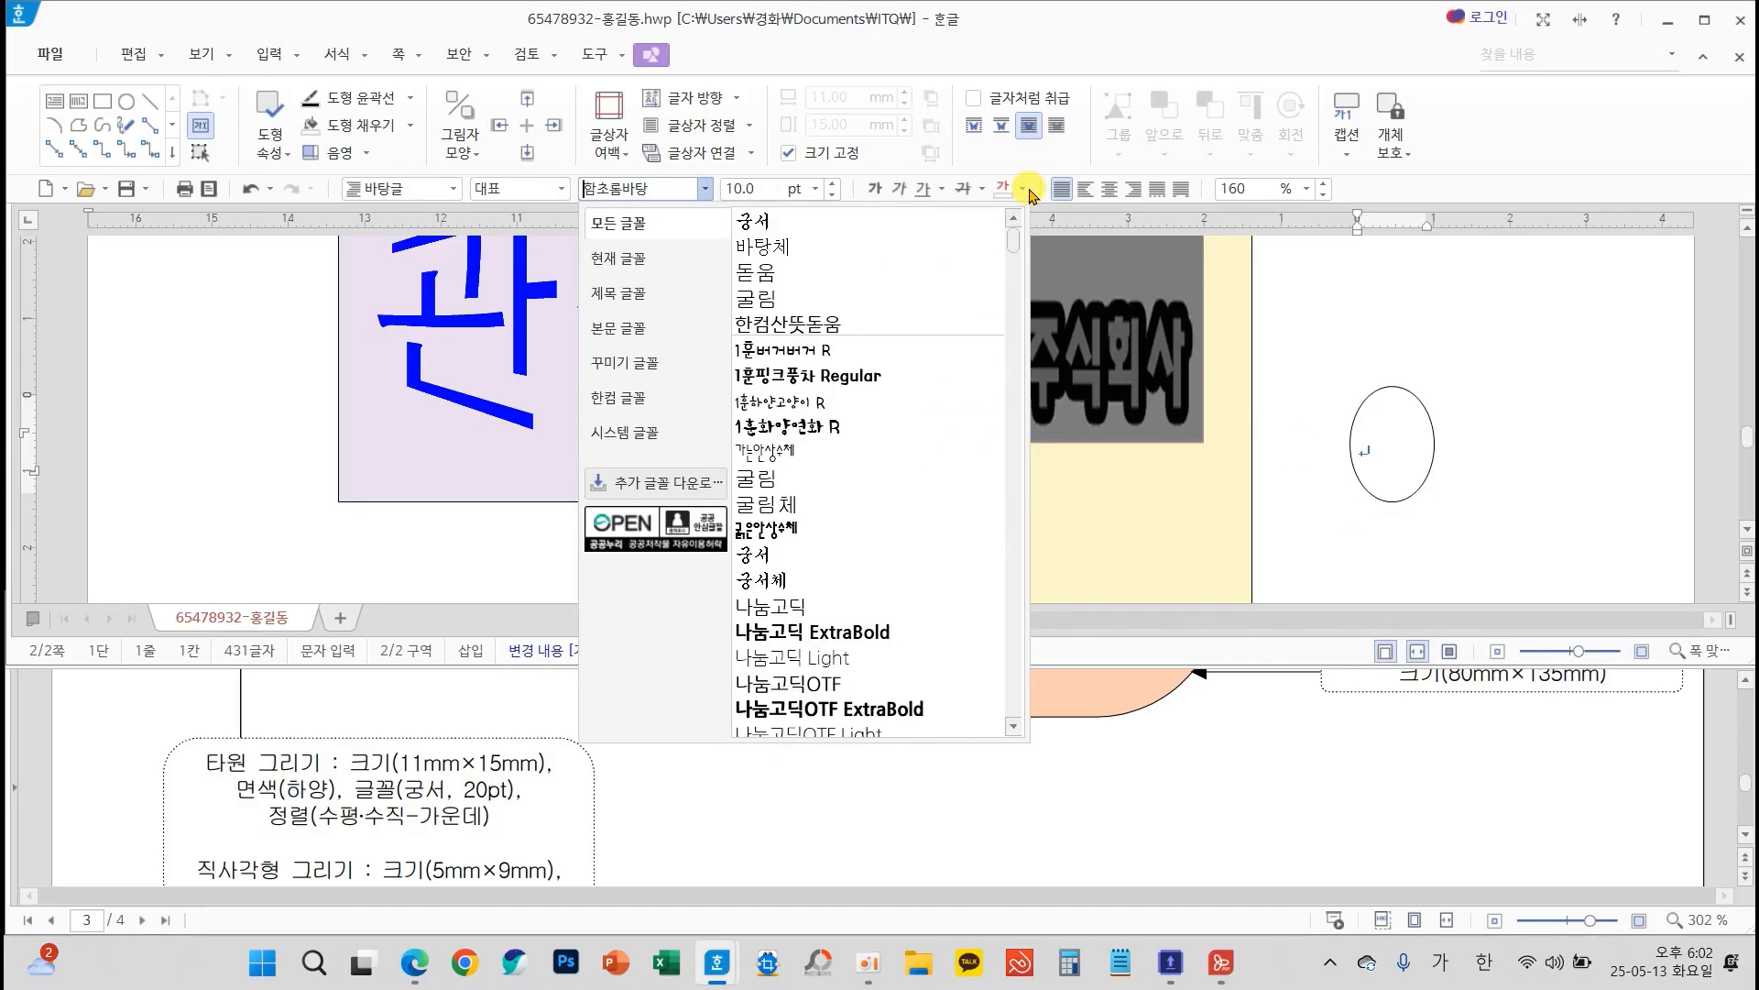
pyautogui.click(772, 226)
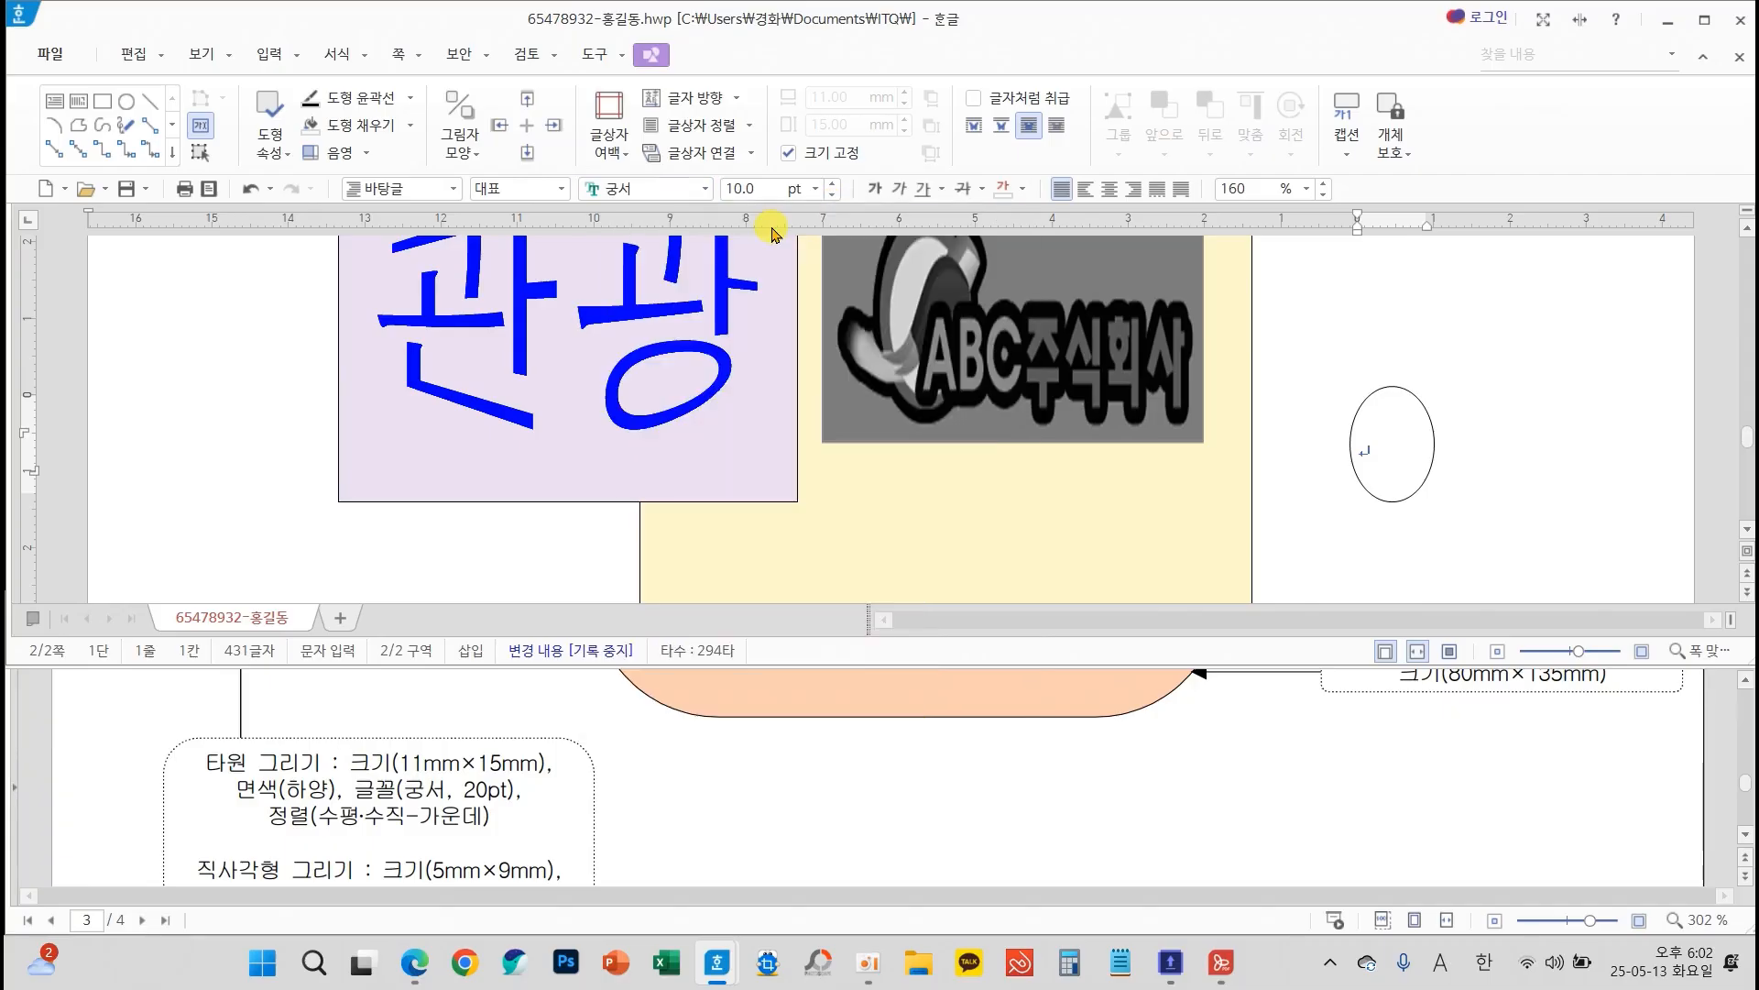
pyautogui.click(820, 191)
pyautogui.click(793, 441)
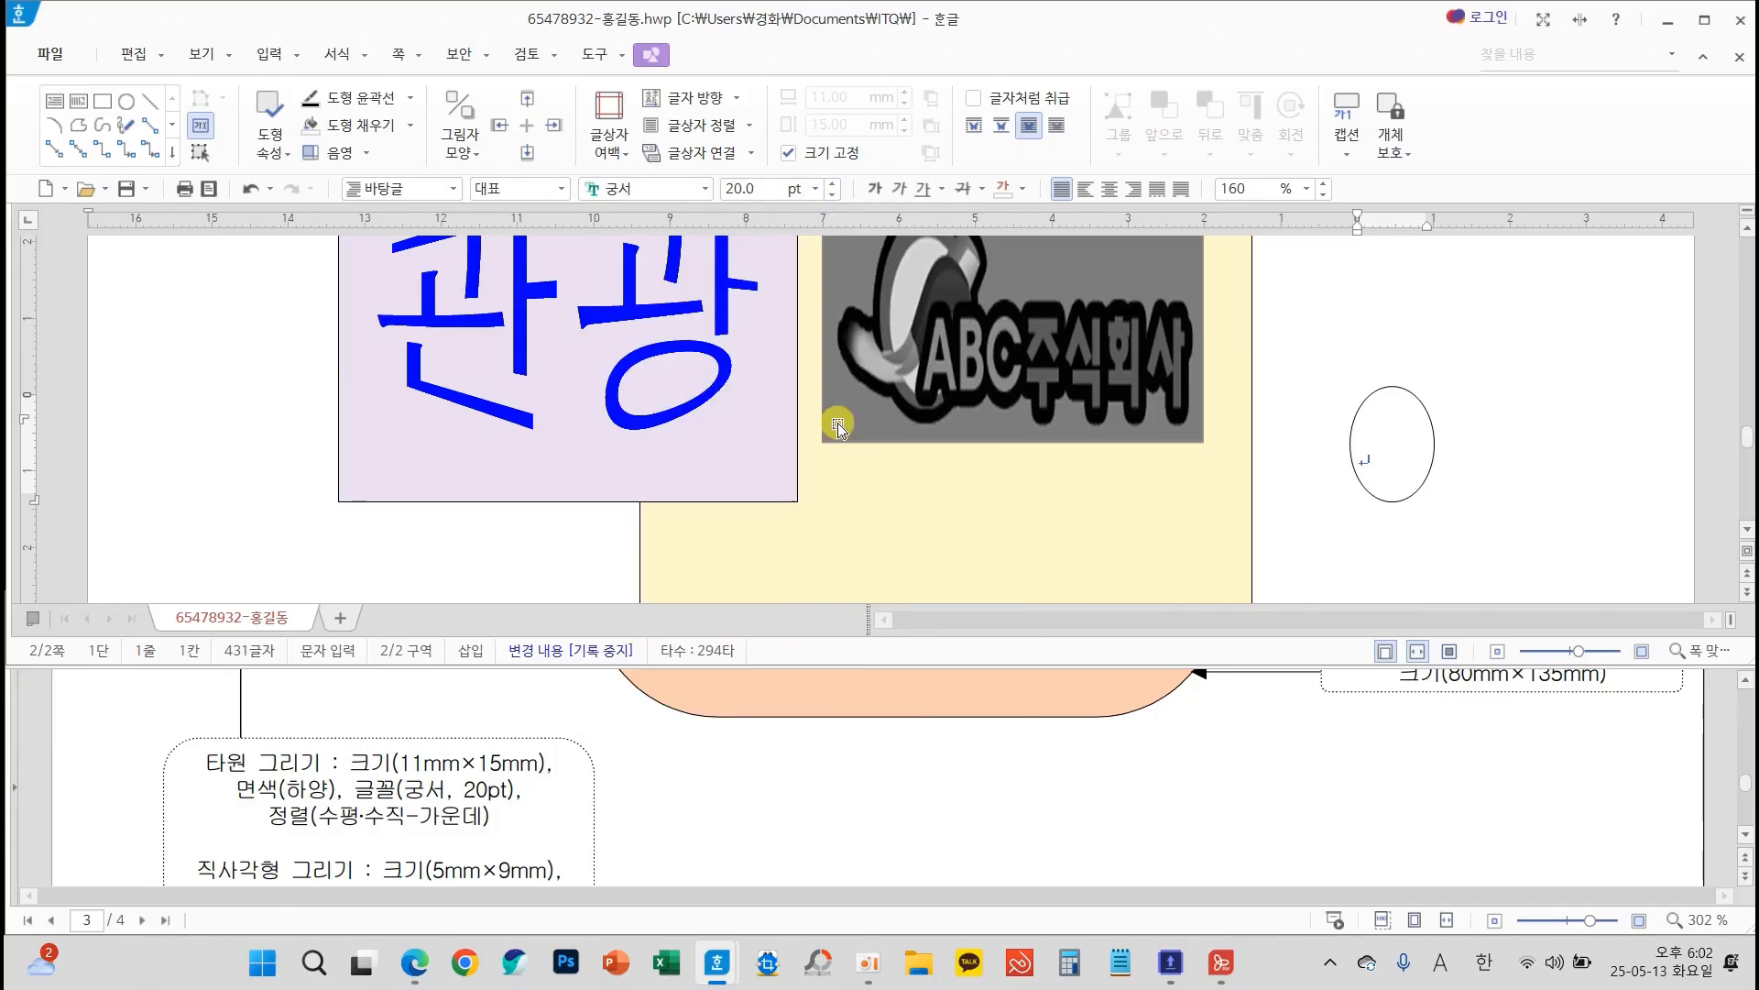
pyautogui.click(1109, 188)
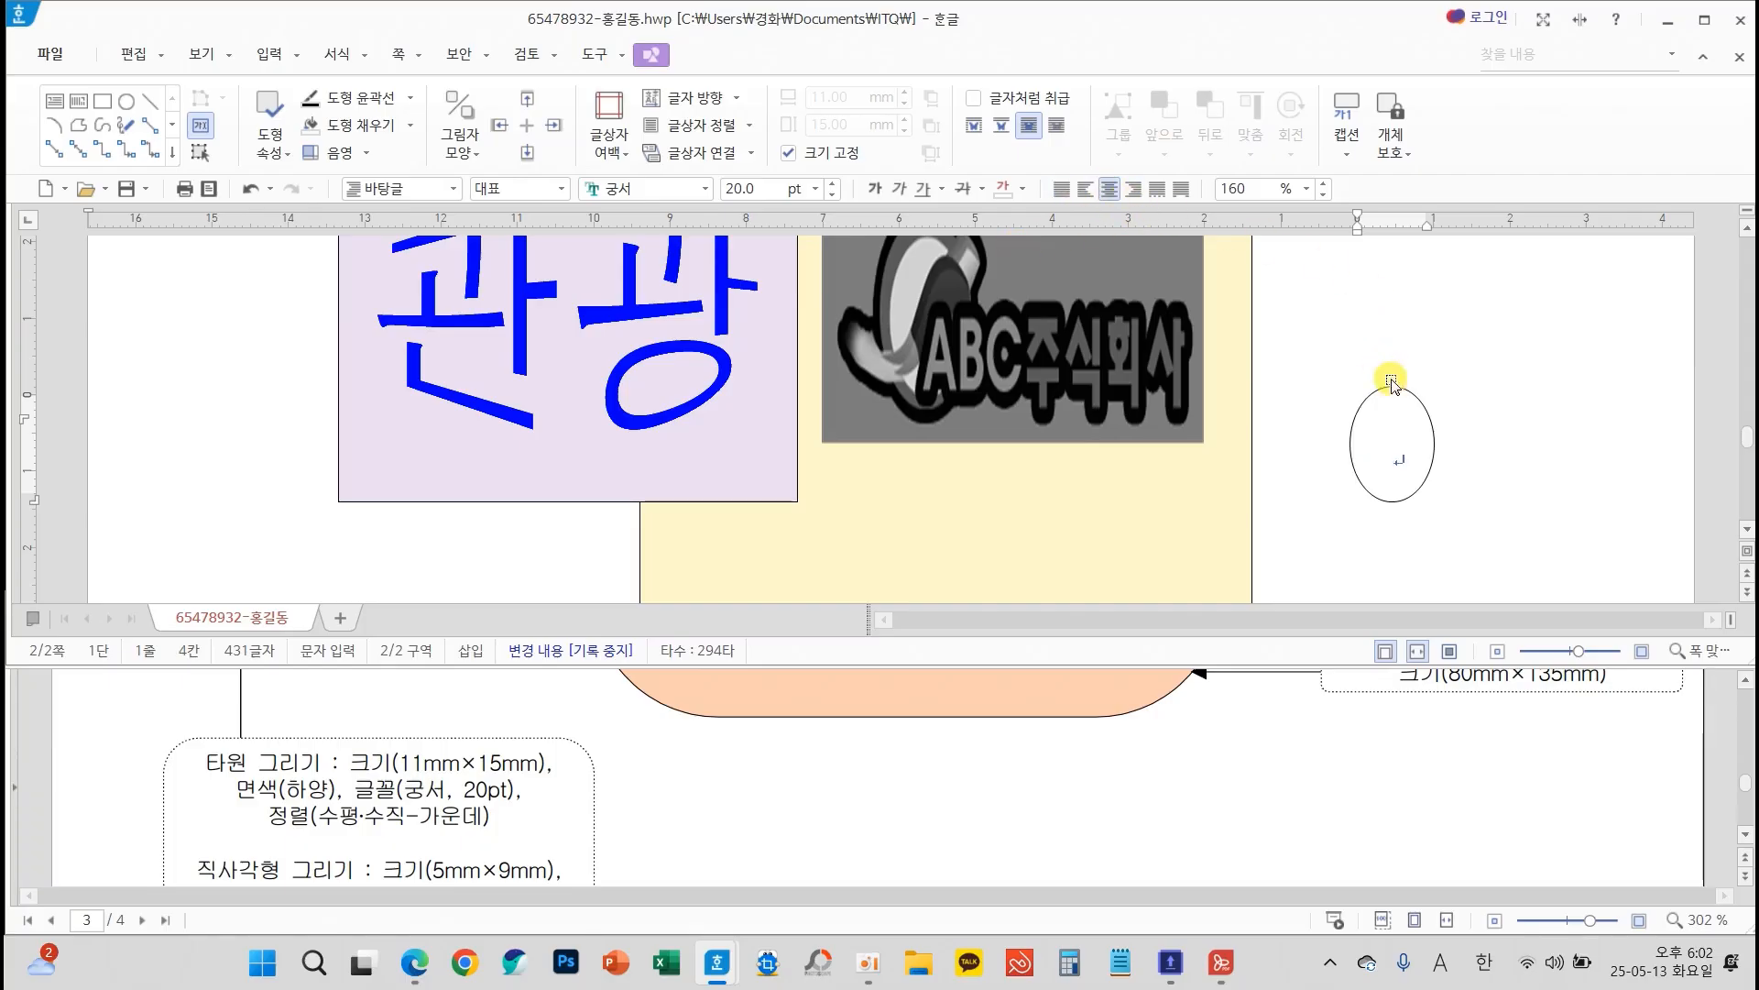
# Move the ellipse just below the lavender box, in front of the yellow shape's edge, and nudge it slightly upward
pyautogui.click(1416, 401)
pyautogui.moveTo(1416, 401); pyautogui.dragTo(462, 529)
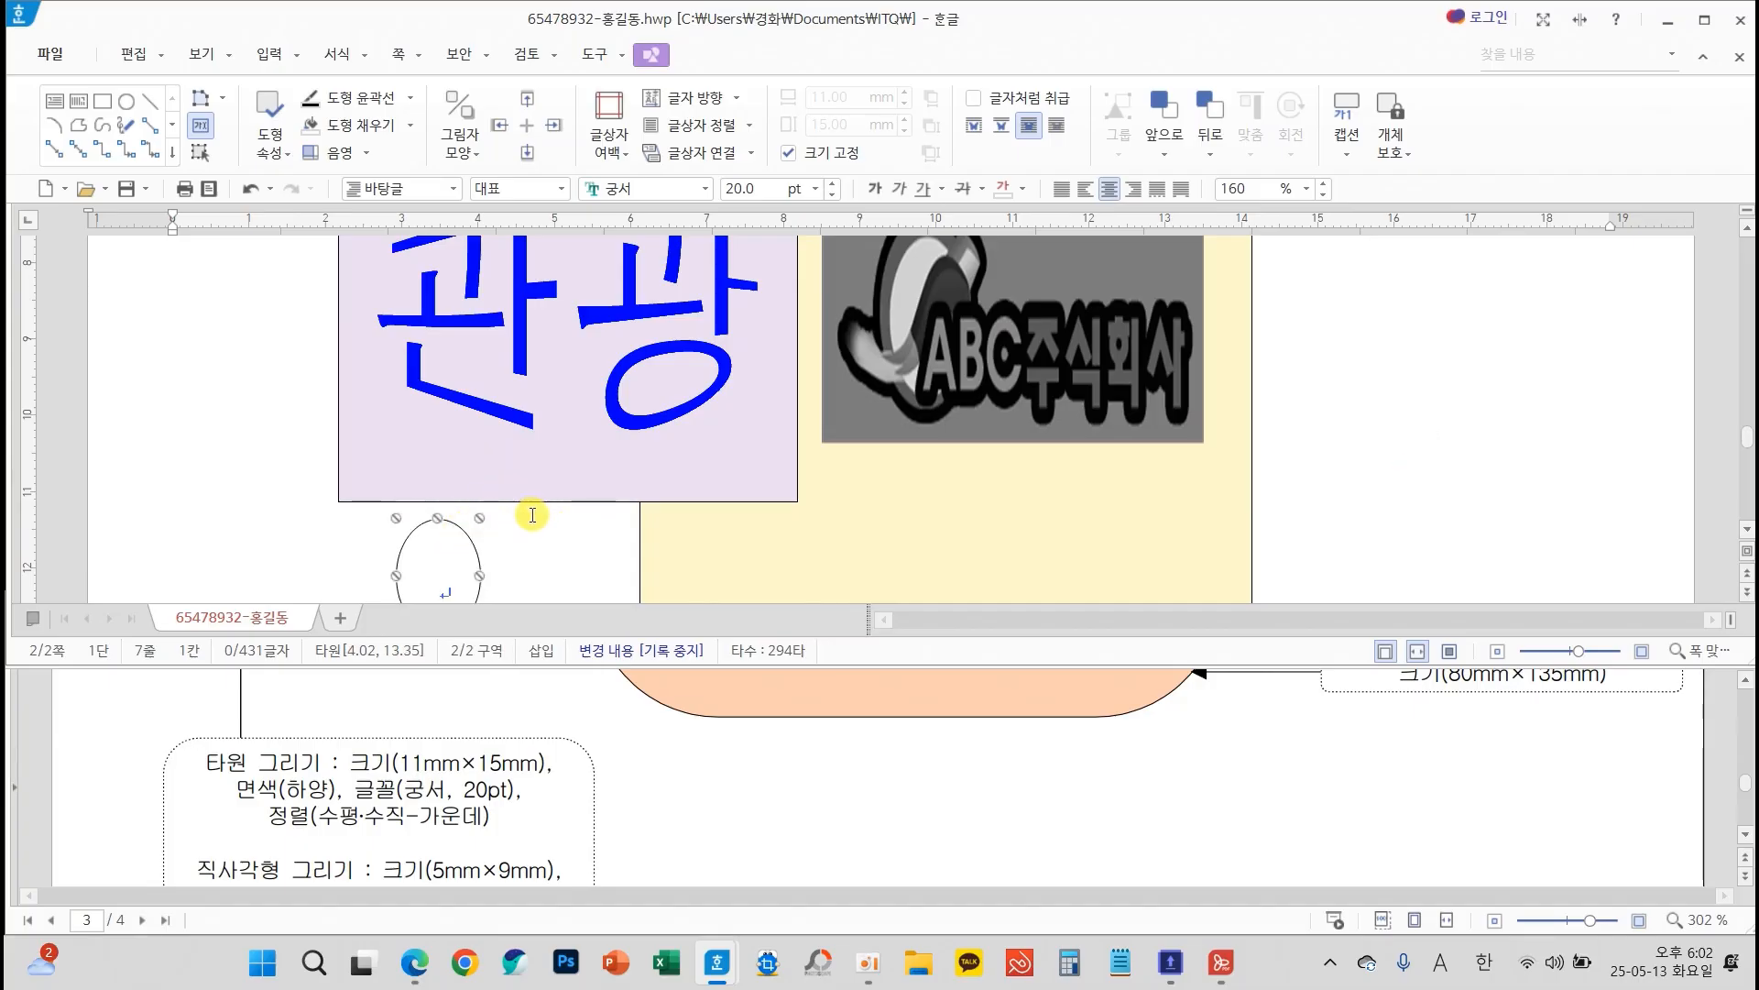
pyautogui.scroll(10, 717, 687)
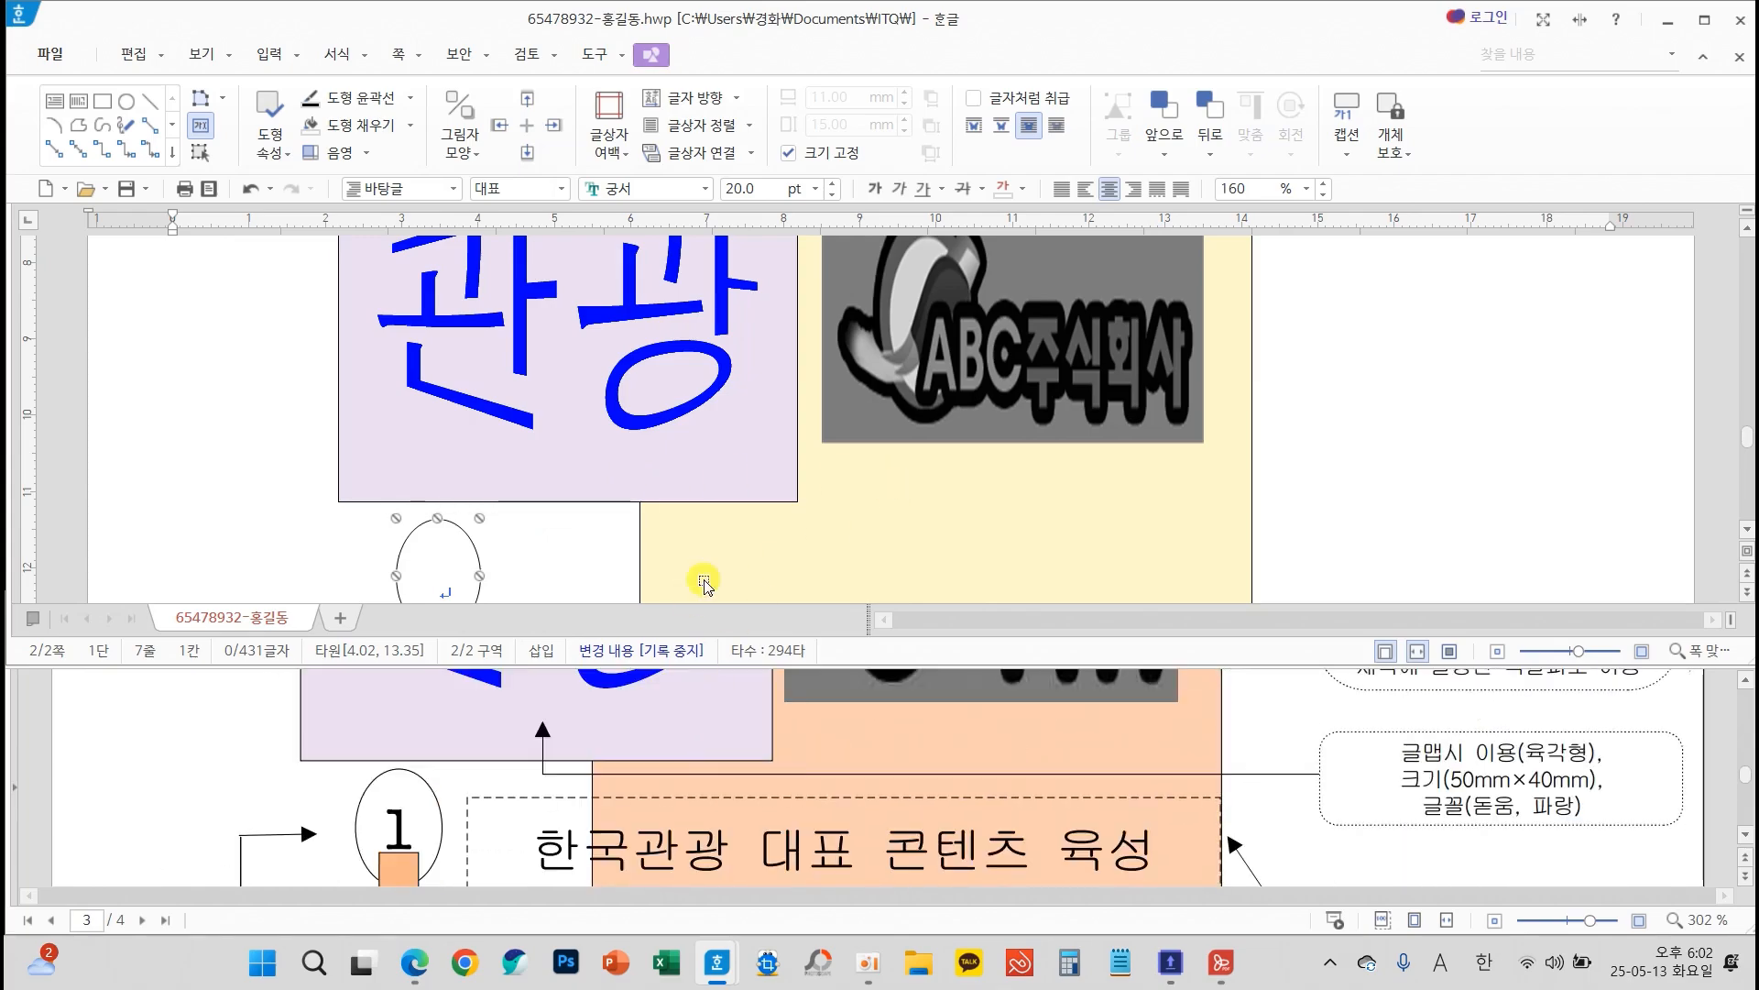
pyautogui.press('Up')
pyautogui.press('Up')
pyautogui.press('Up')
pyautogui.press('Up')
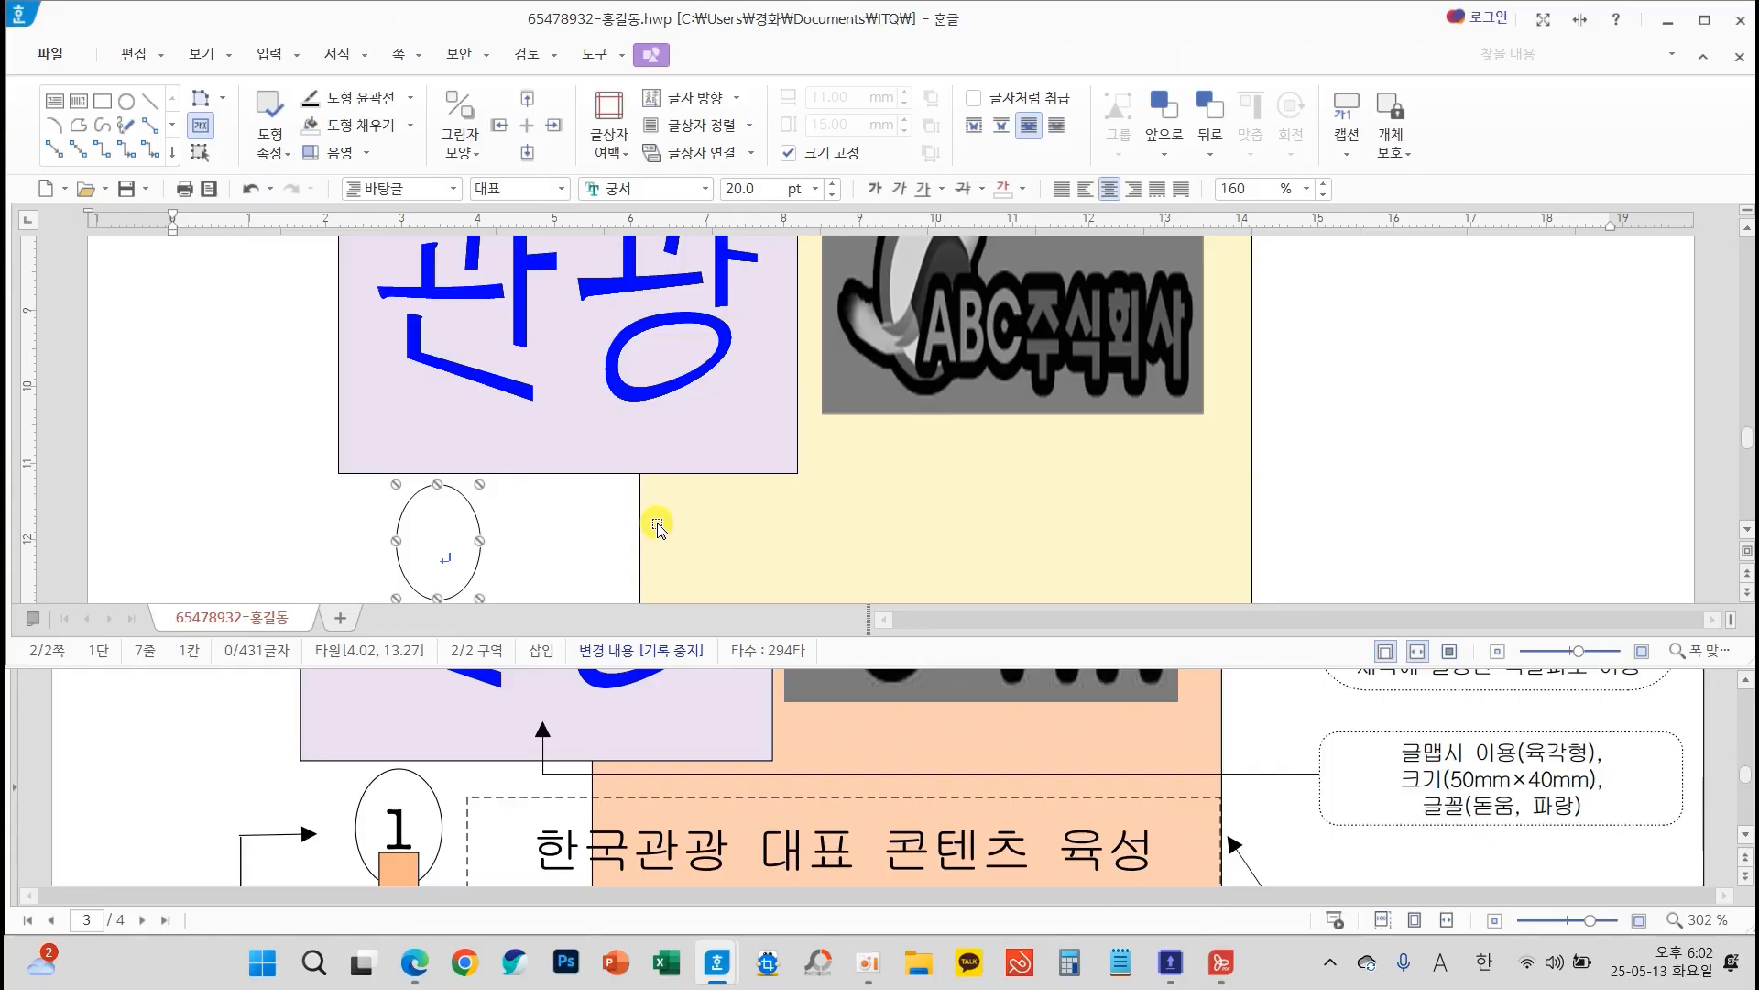
pyautogui.scroll(-3, 1371, 511)
pyautogui.scroll(2, 1372, 511)
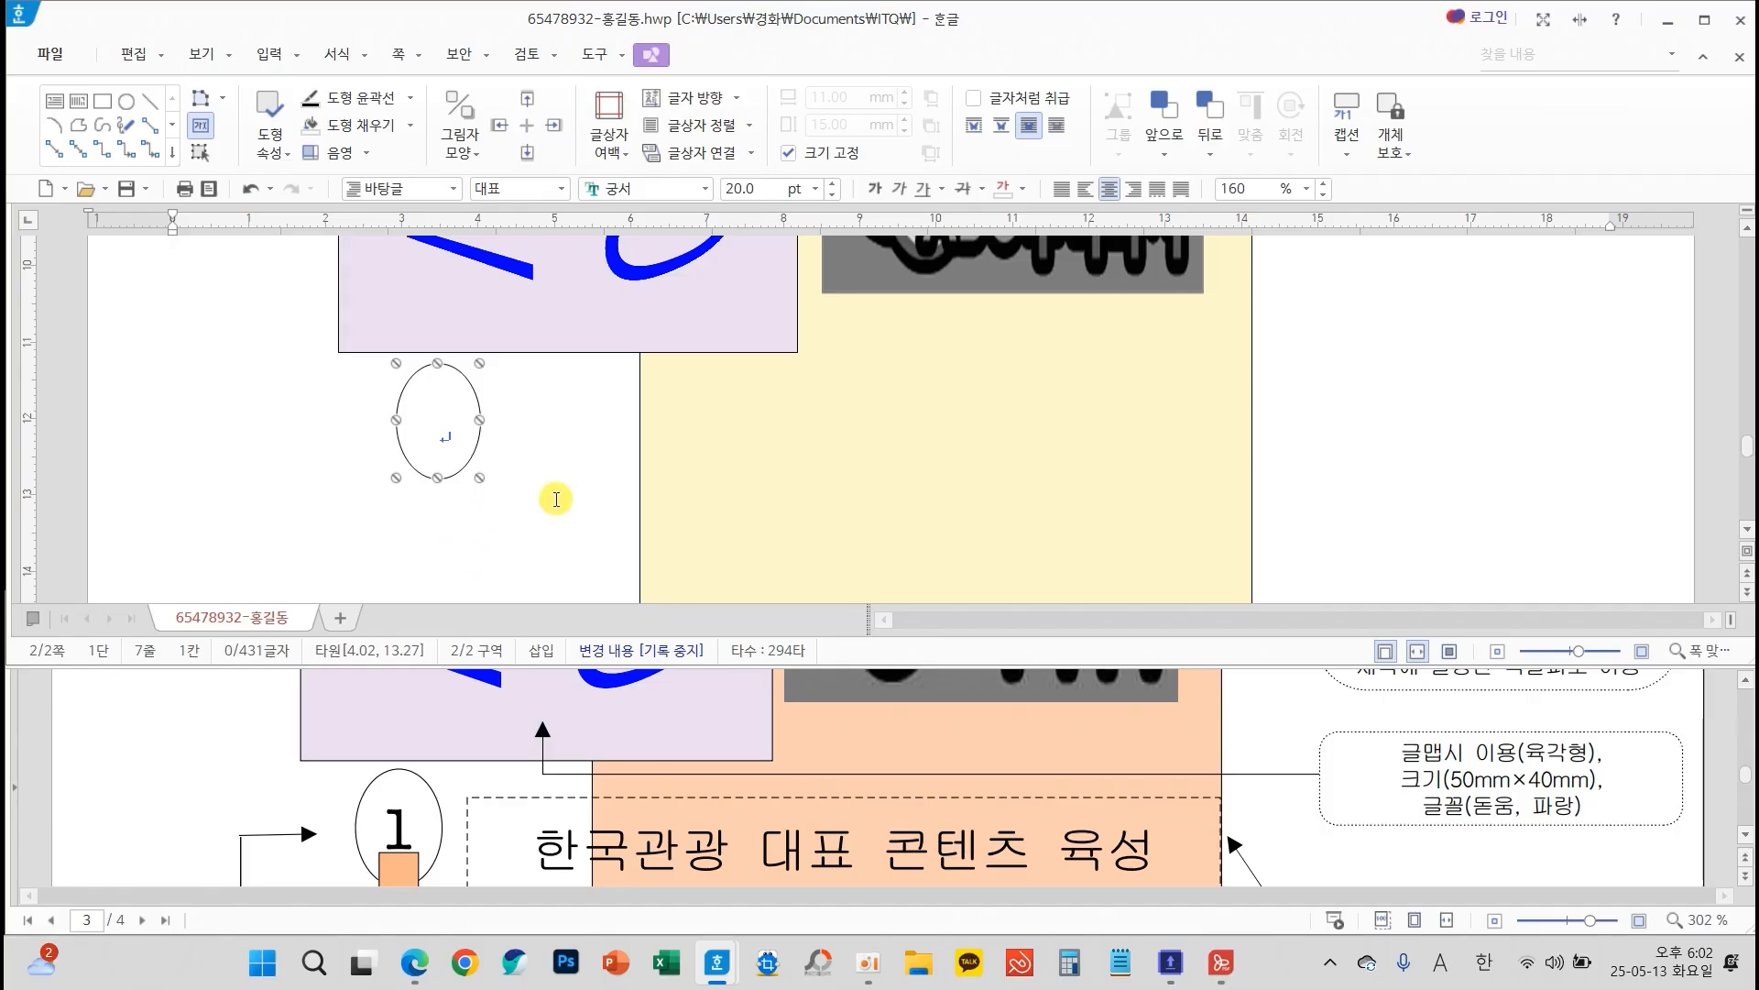
# Draw a rectangle about 16 mm wide and 15 mm high beyond the yellow shape and move it down level with the ellipse
pyautogui.click(1363, 471)
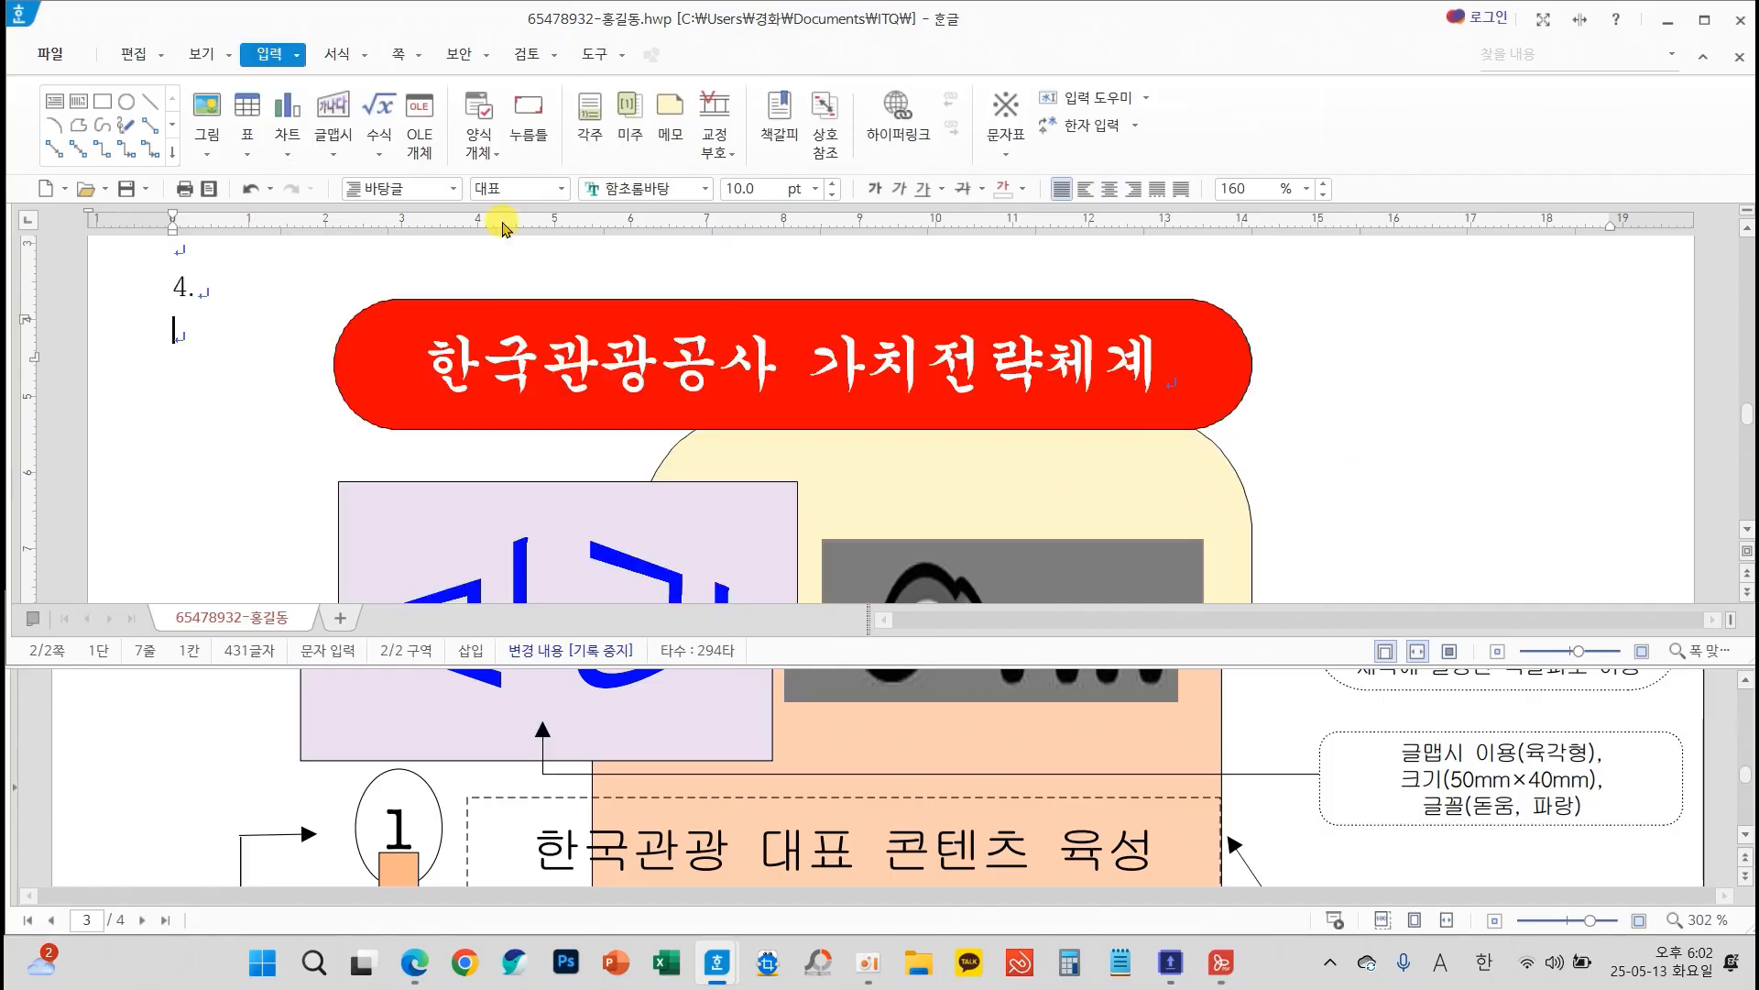
pyautogui.click(104, 108)
pyautogui.moveTo(1363, 450); pyautogui.dragTo(1485, 568)
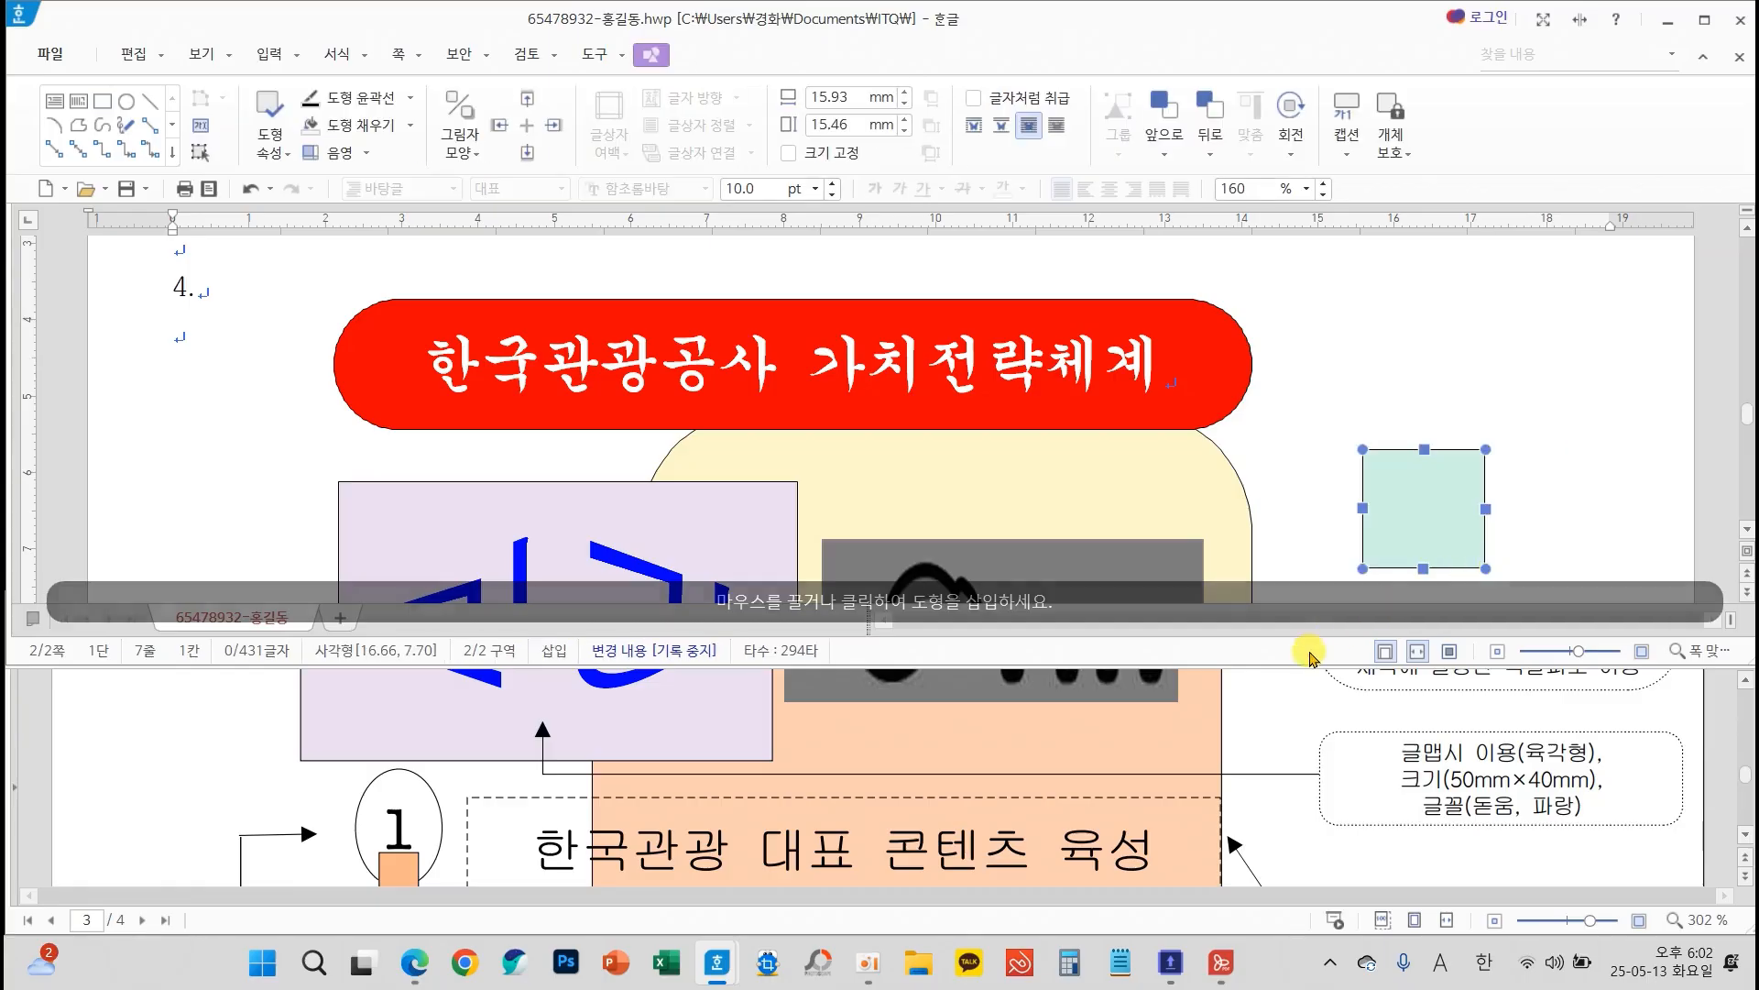
pyautogui.scroll(-3, 1202, 503)
pyautogui.moveTo(1423, 312); pyautogui.dragTo(1391, 550)
pyautogui.scroll(-3, 1178, 506)
pyautogui.moveTo(1380, 339); pyautogui.dragTo(1370, 495)
# Set the pale green rectangle's size to 5 mm wide and 9 mm high, keeping square corners
pyautogui.scroll(-2, 516, 829)
pyautogui.scroll(-6, 516, 829)
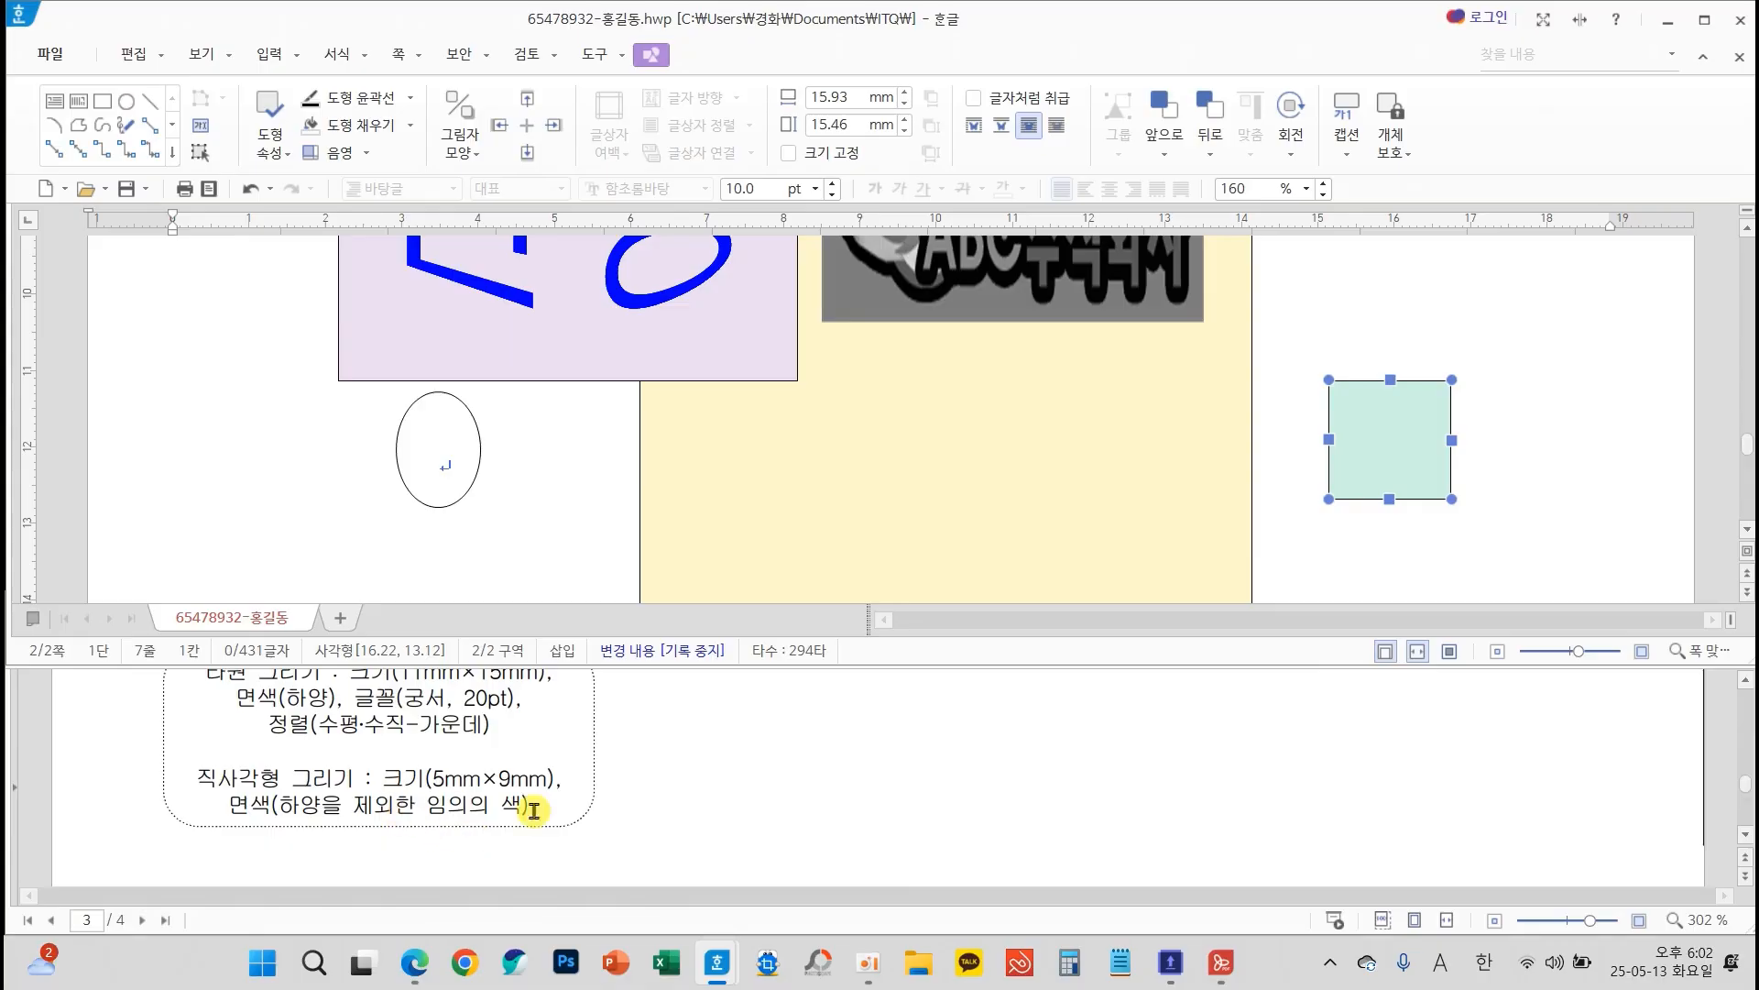
pyautogui.doubleClick(1397, 478)
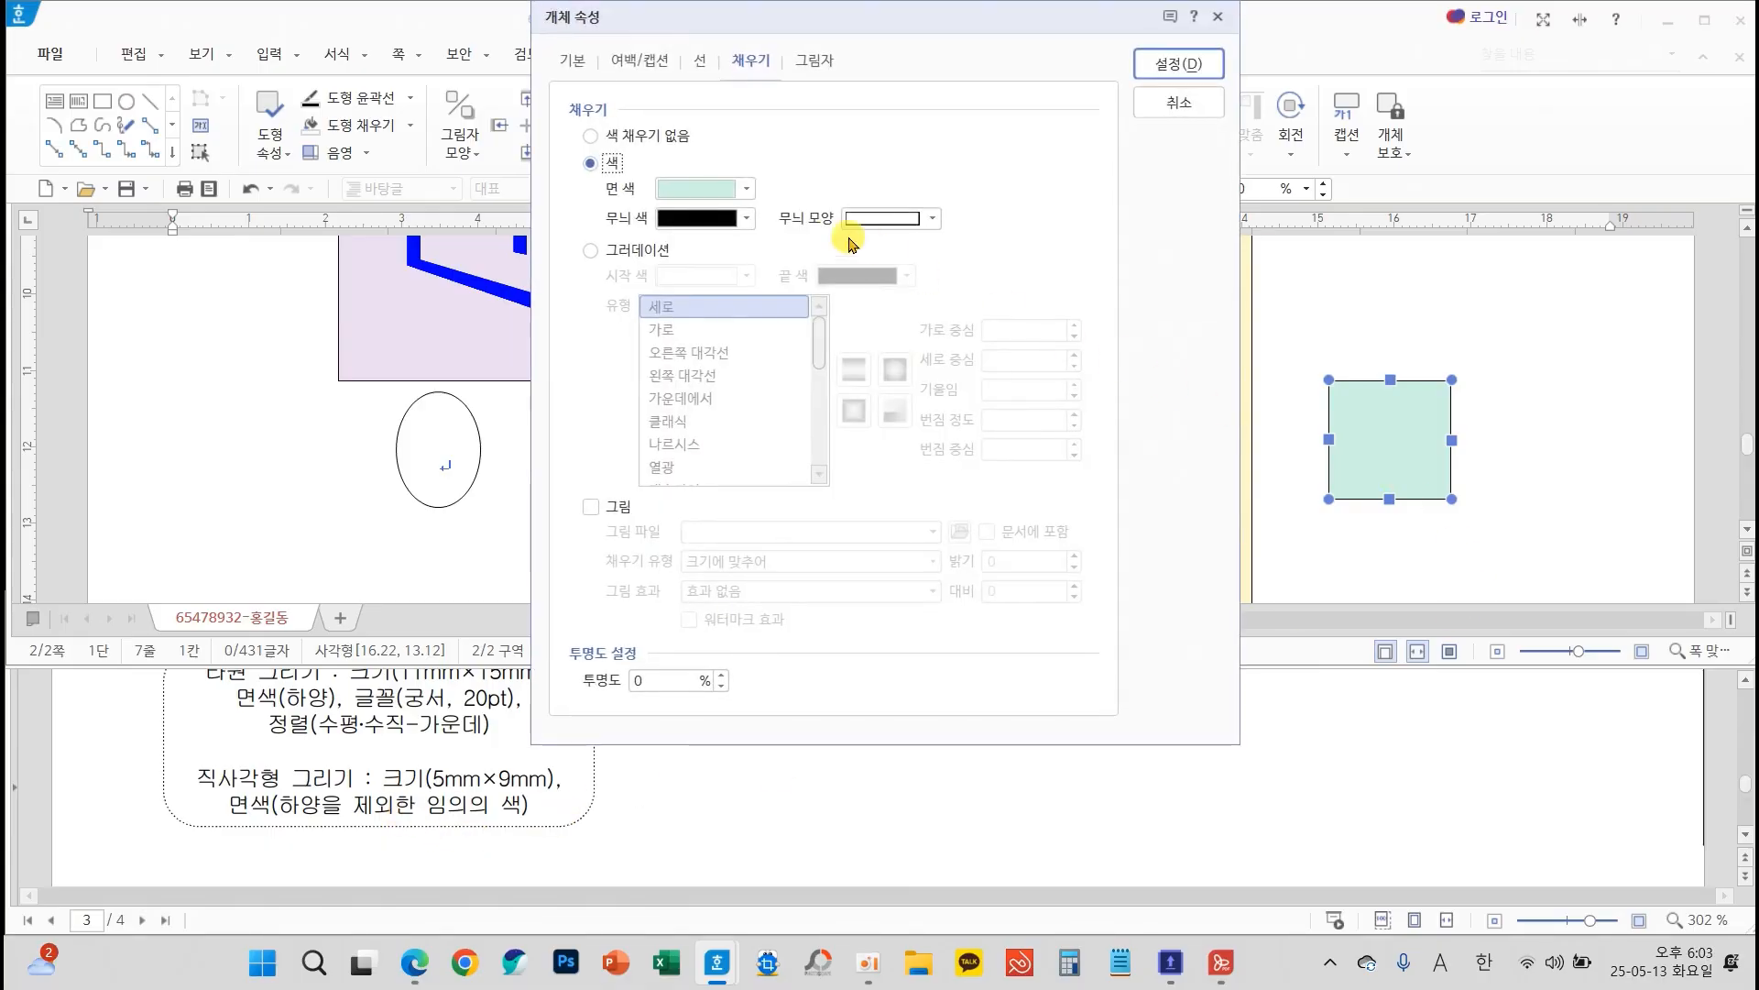
pyautogui.click(576, 58)
pyautogui.doubleClick(825, 136)
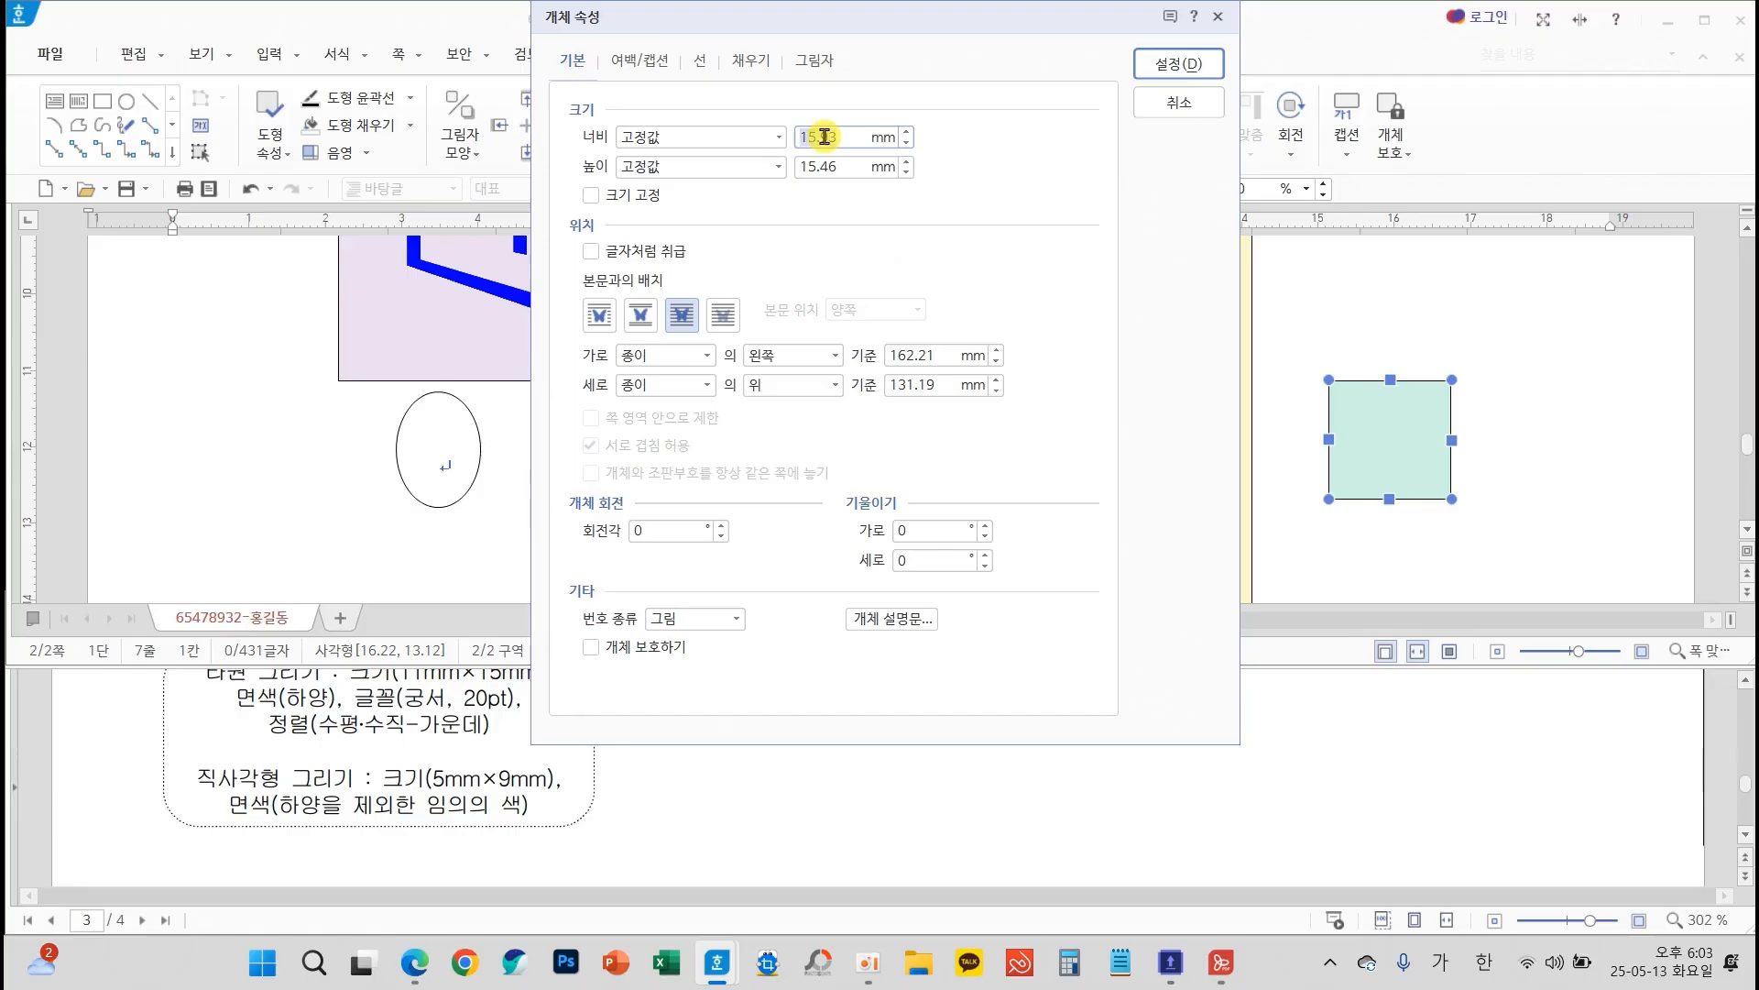
pyautogui.write('5')
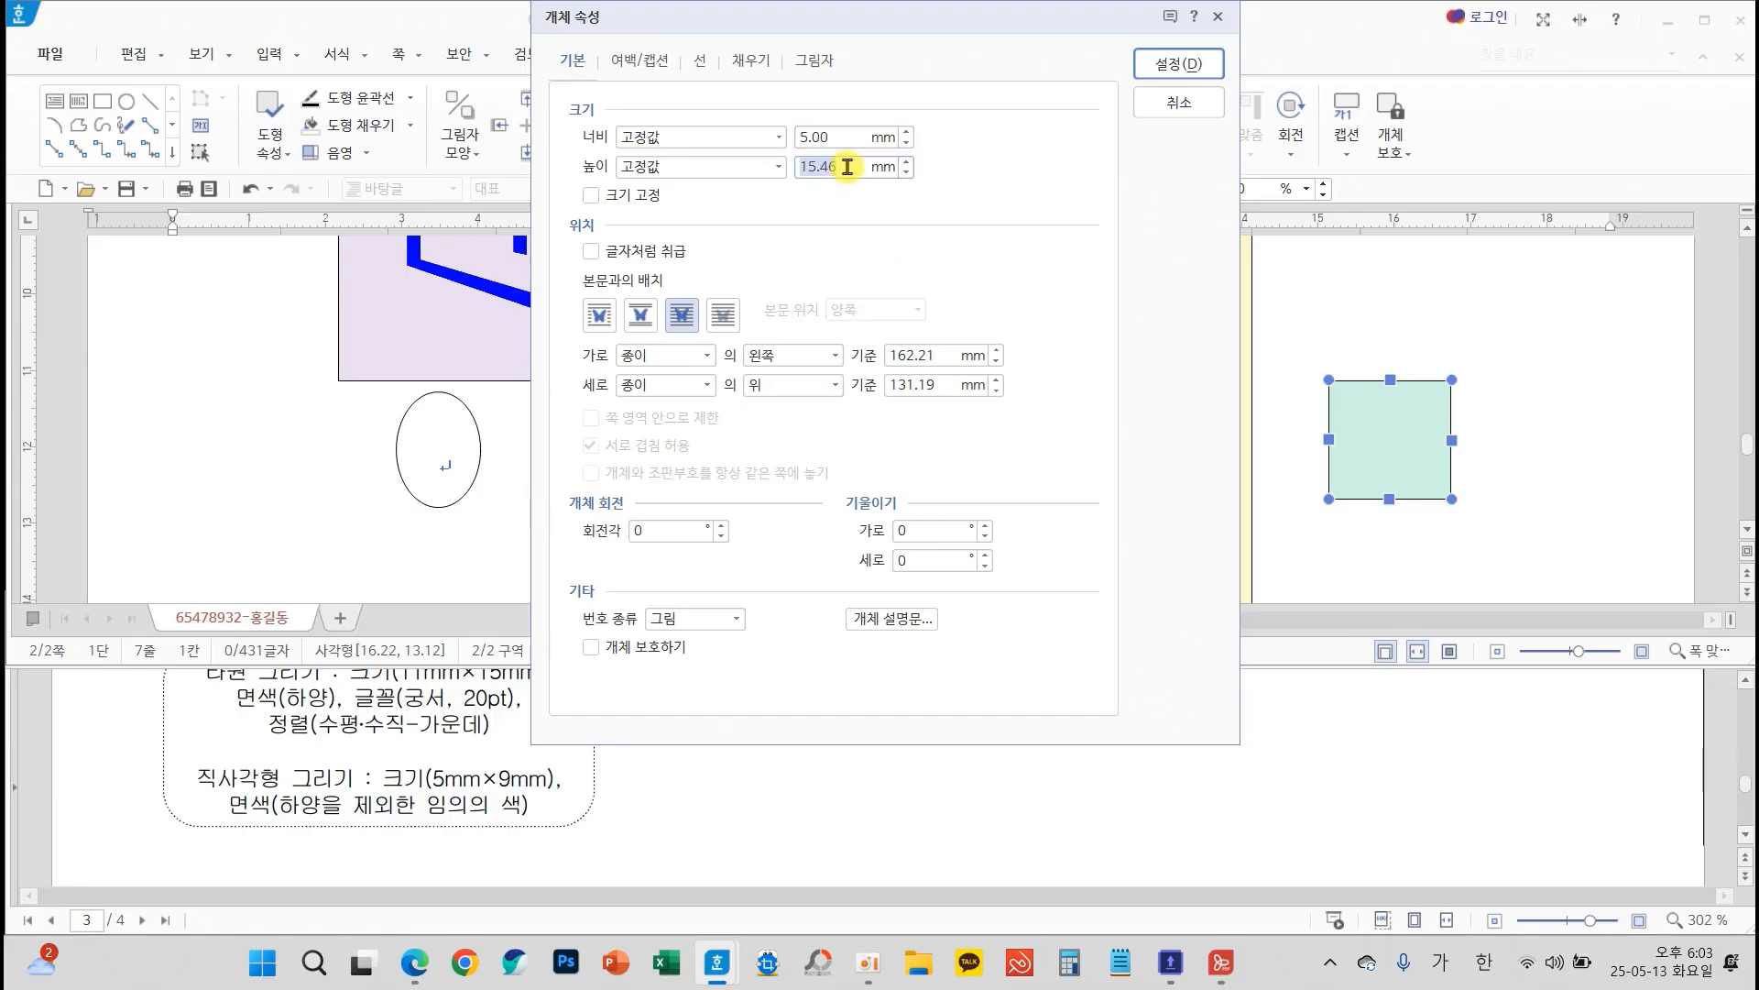
pyautogui.click(851, 171)
pyautogui.write('9')
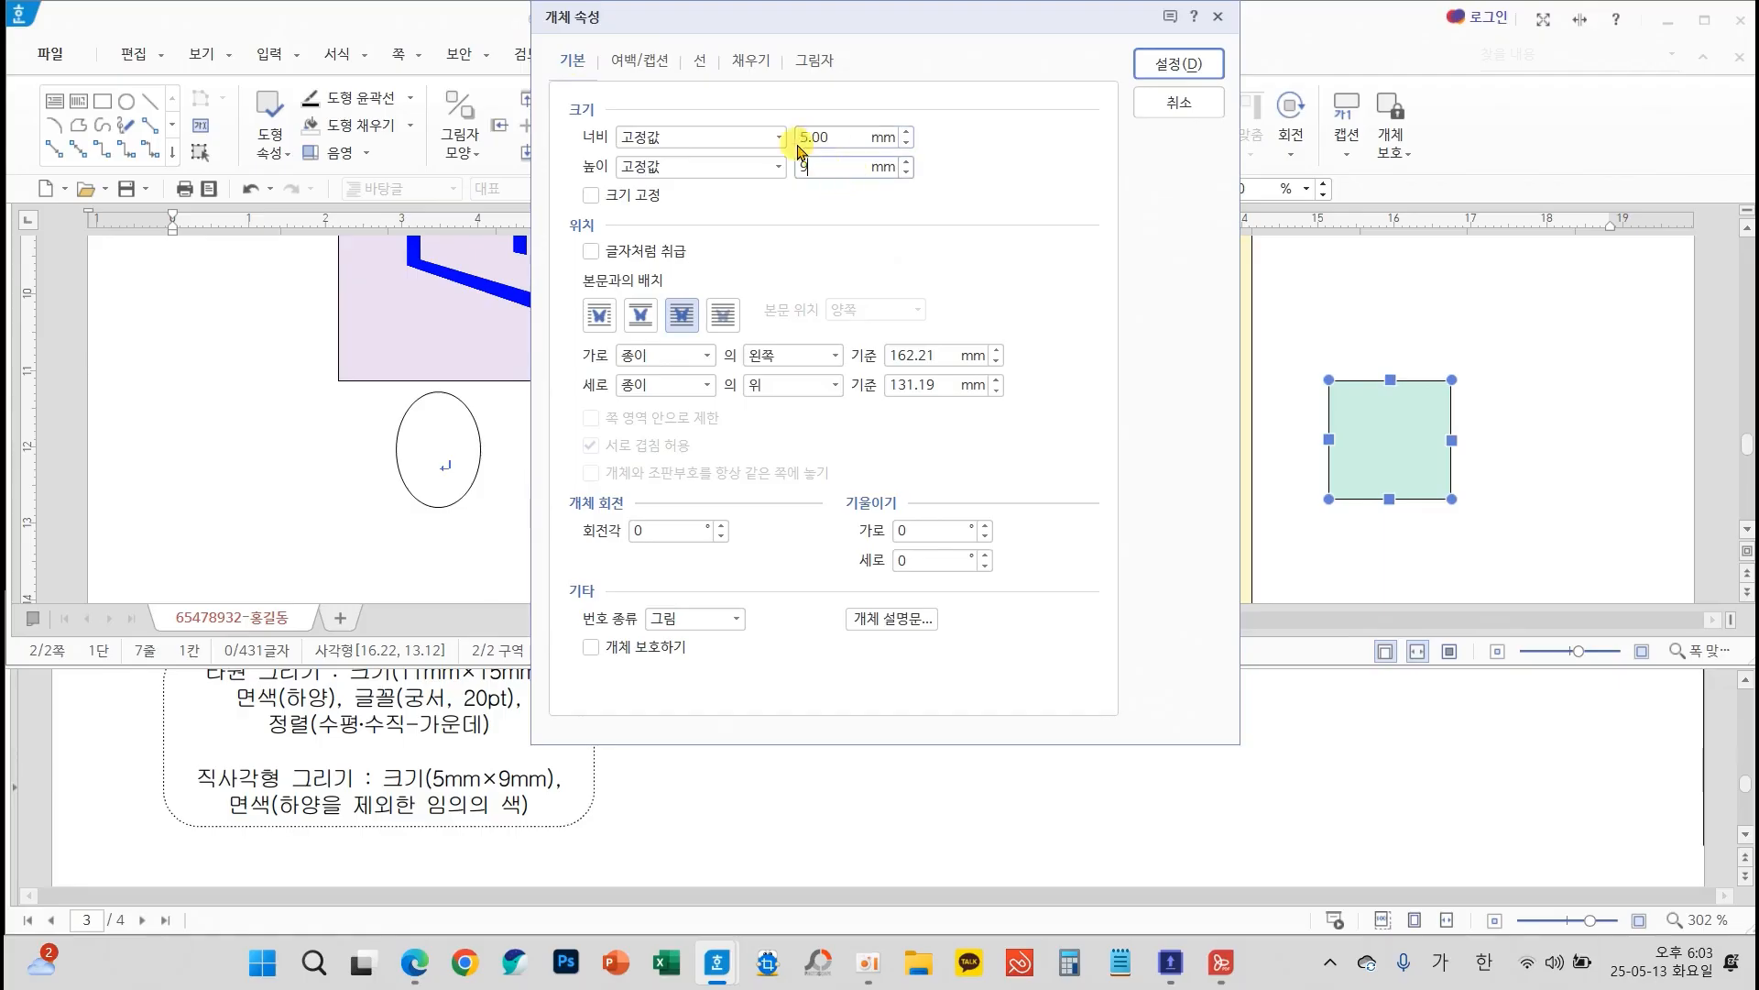
pyautogui.click(698, 59)
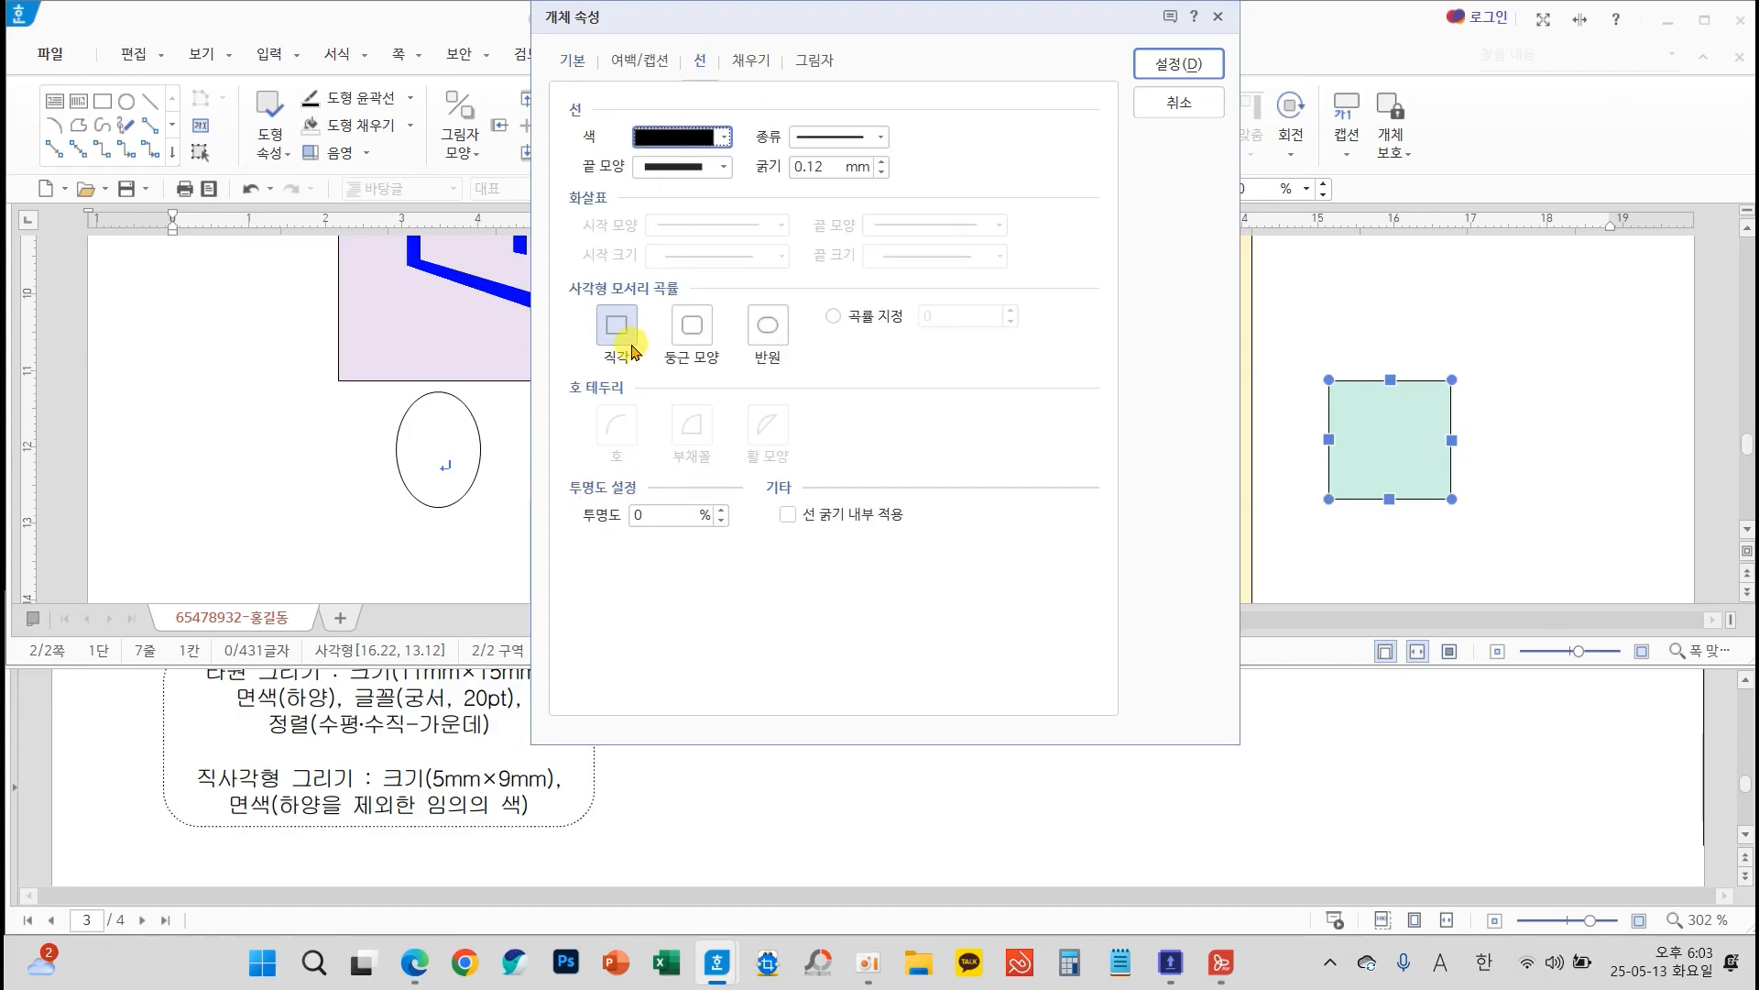
pyautogui.click(750, 61)
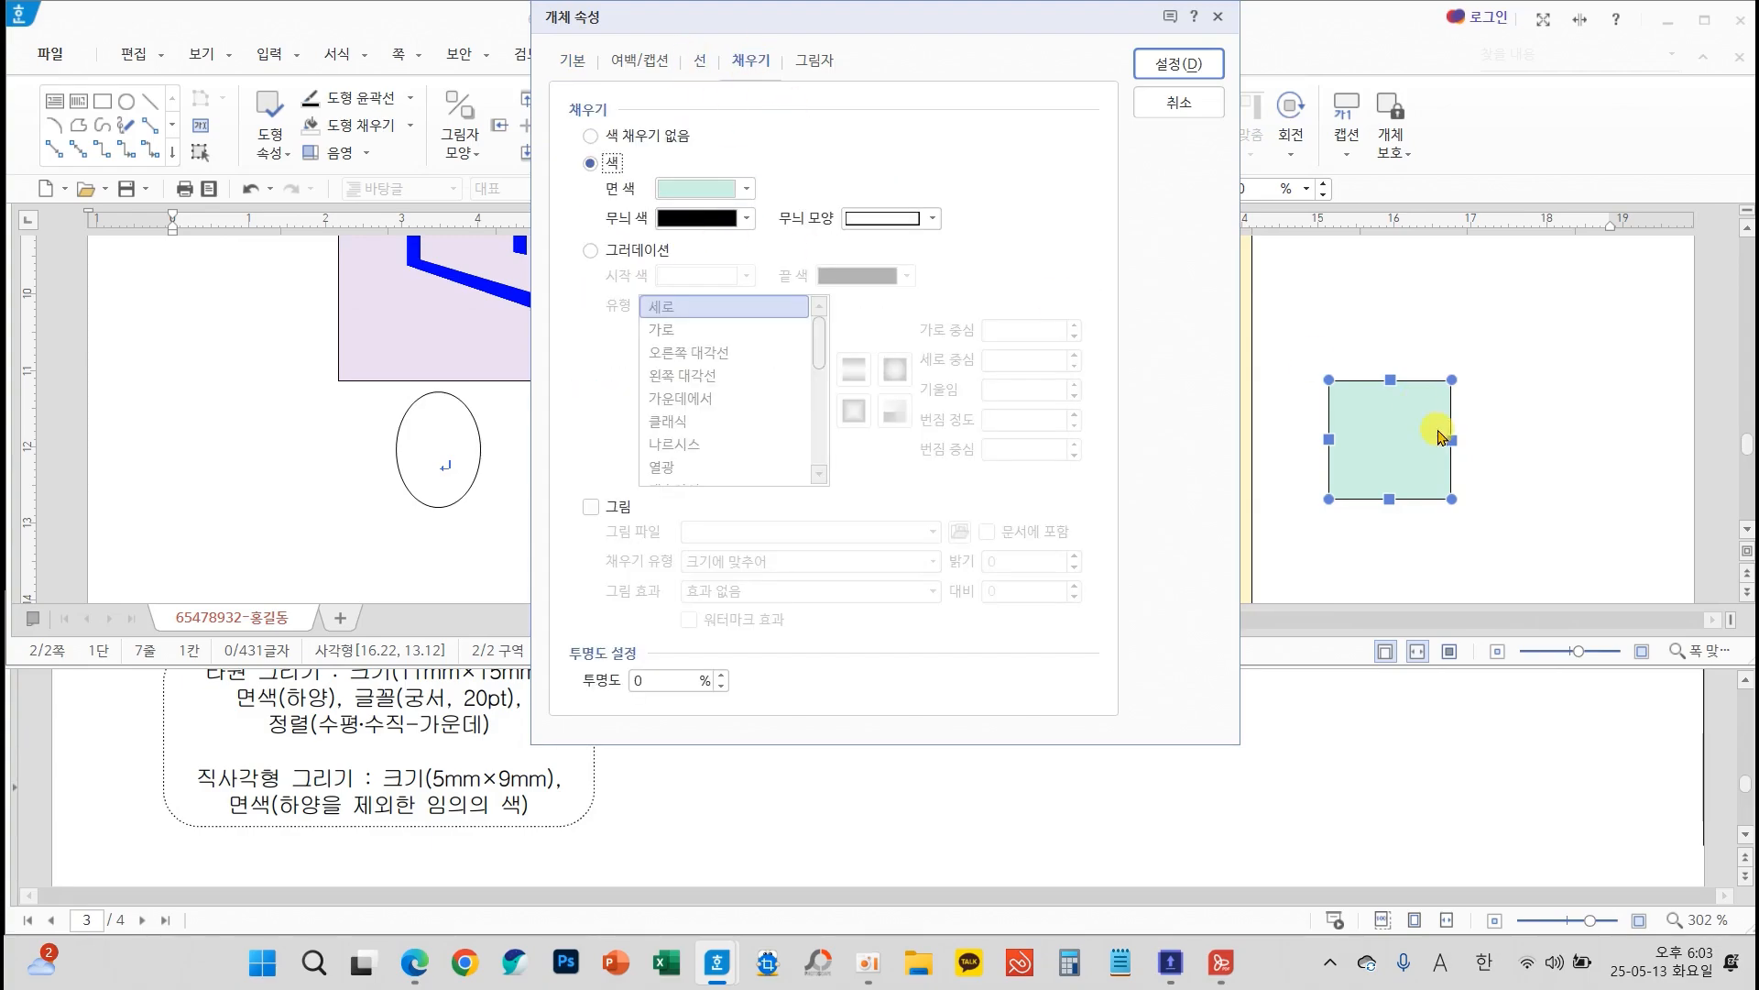
pyautogui.click(1153, 66)
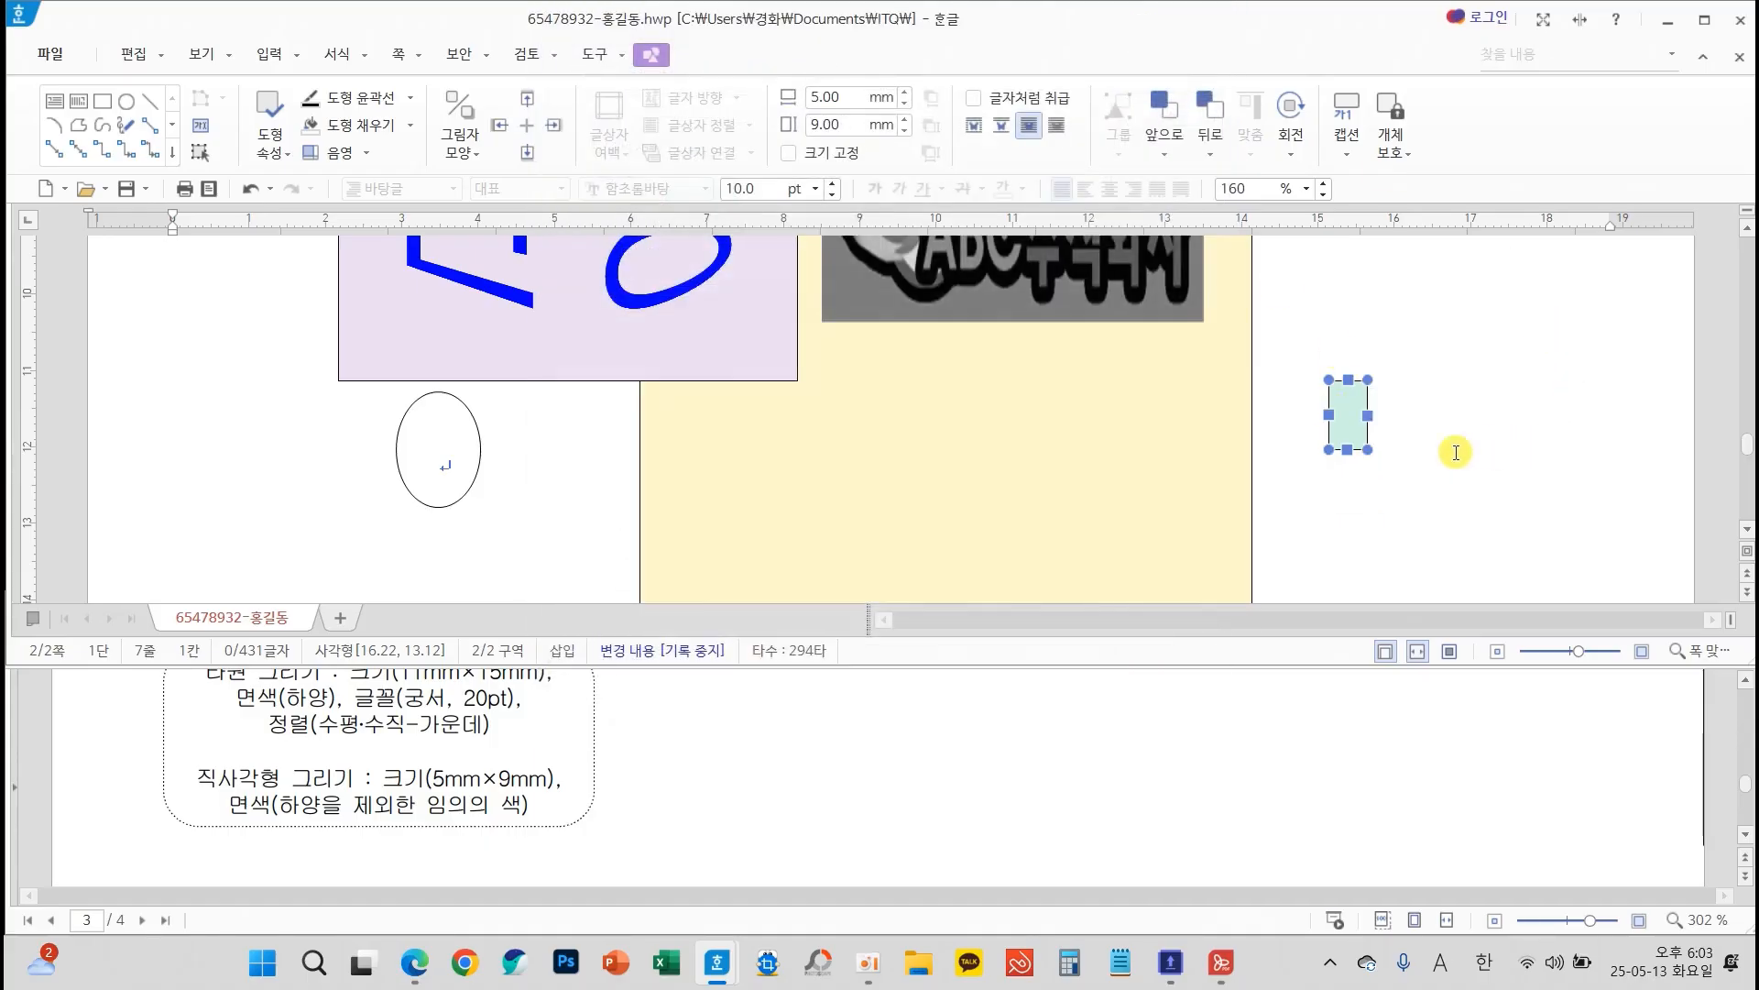
# Centre the small rectangle over the ellipse's lower edge, checking the overlap with a trial 1 in the ellipse and clearing that digit
pyautogui.moveTo(1360, 438); pyautogui.dragTo(441, 530)
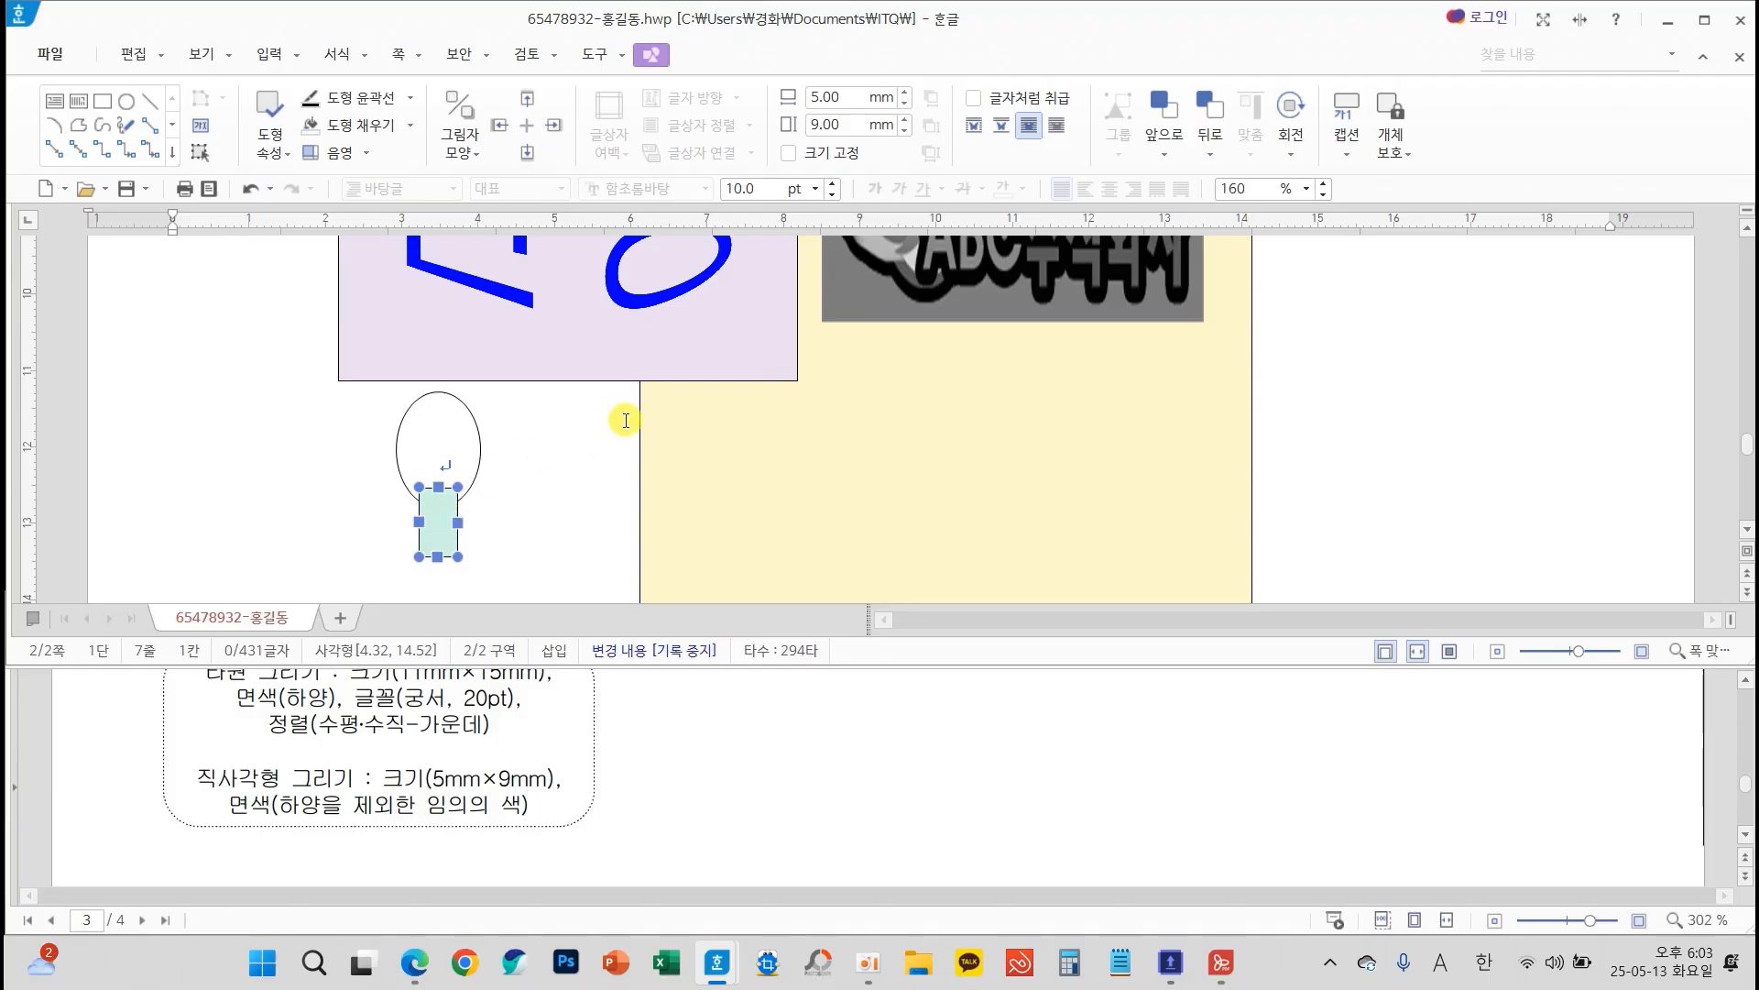
pyautogui.click(444, 456)
pyautogui.write('1')
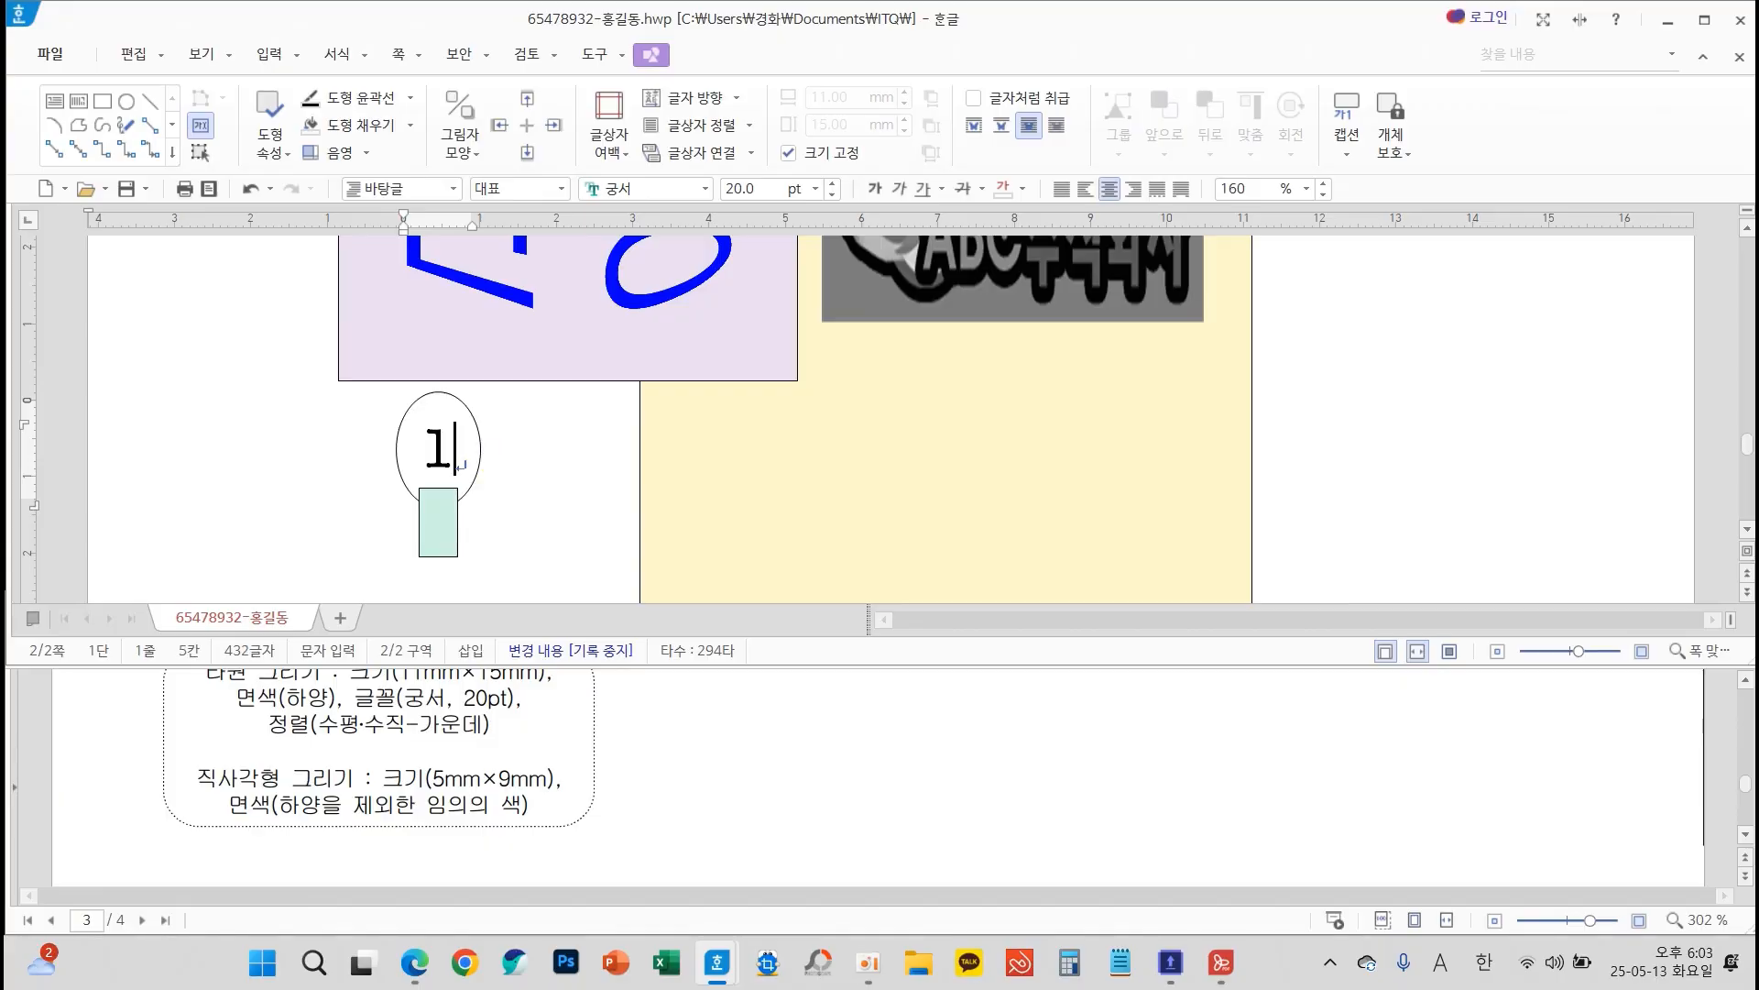
pyautogui.click(454, 513)
pyautogui.moveTo(454, 514); pyautogui.dragTo(454, 498)
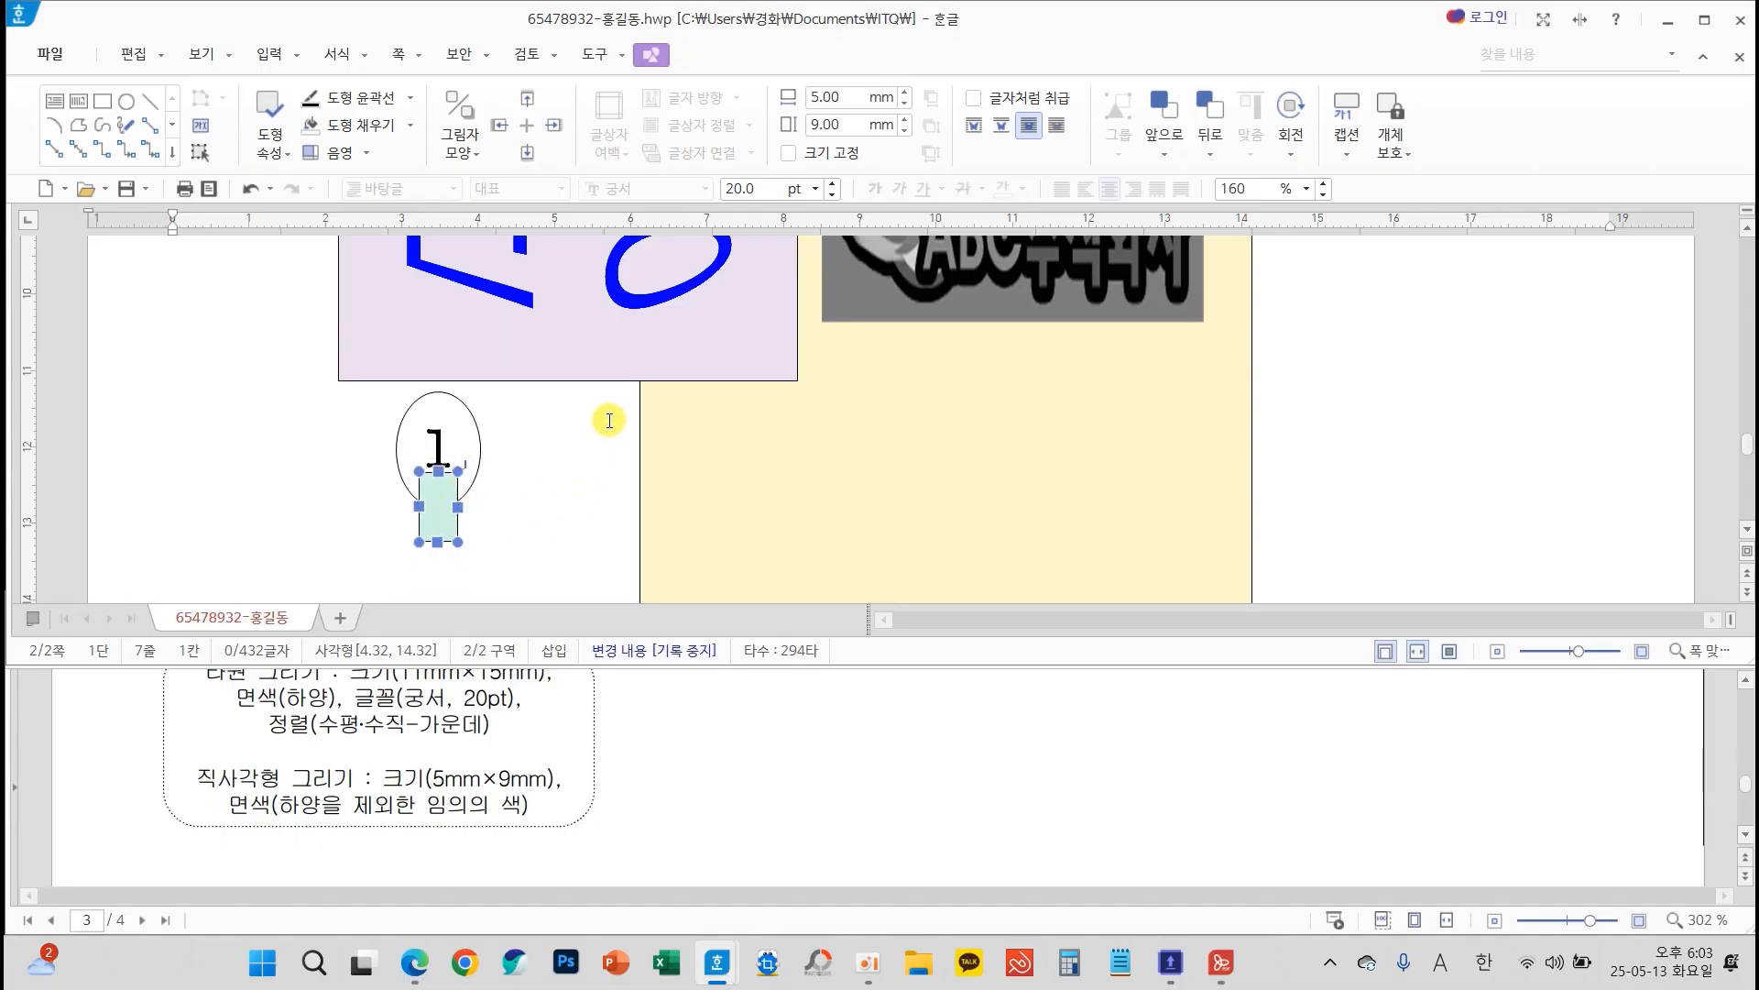
pyautogui.click(445, 453)
pyautogui.press('BackSpace')
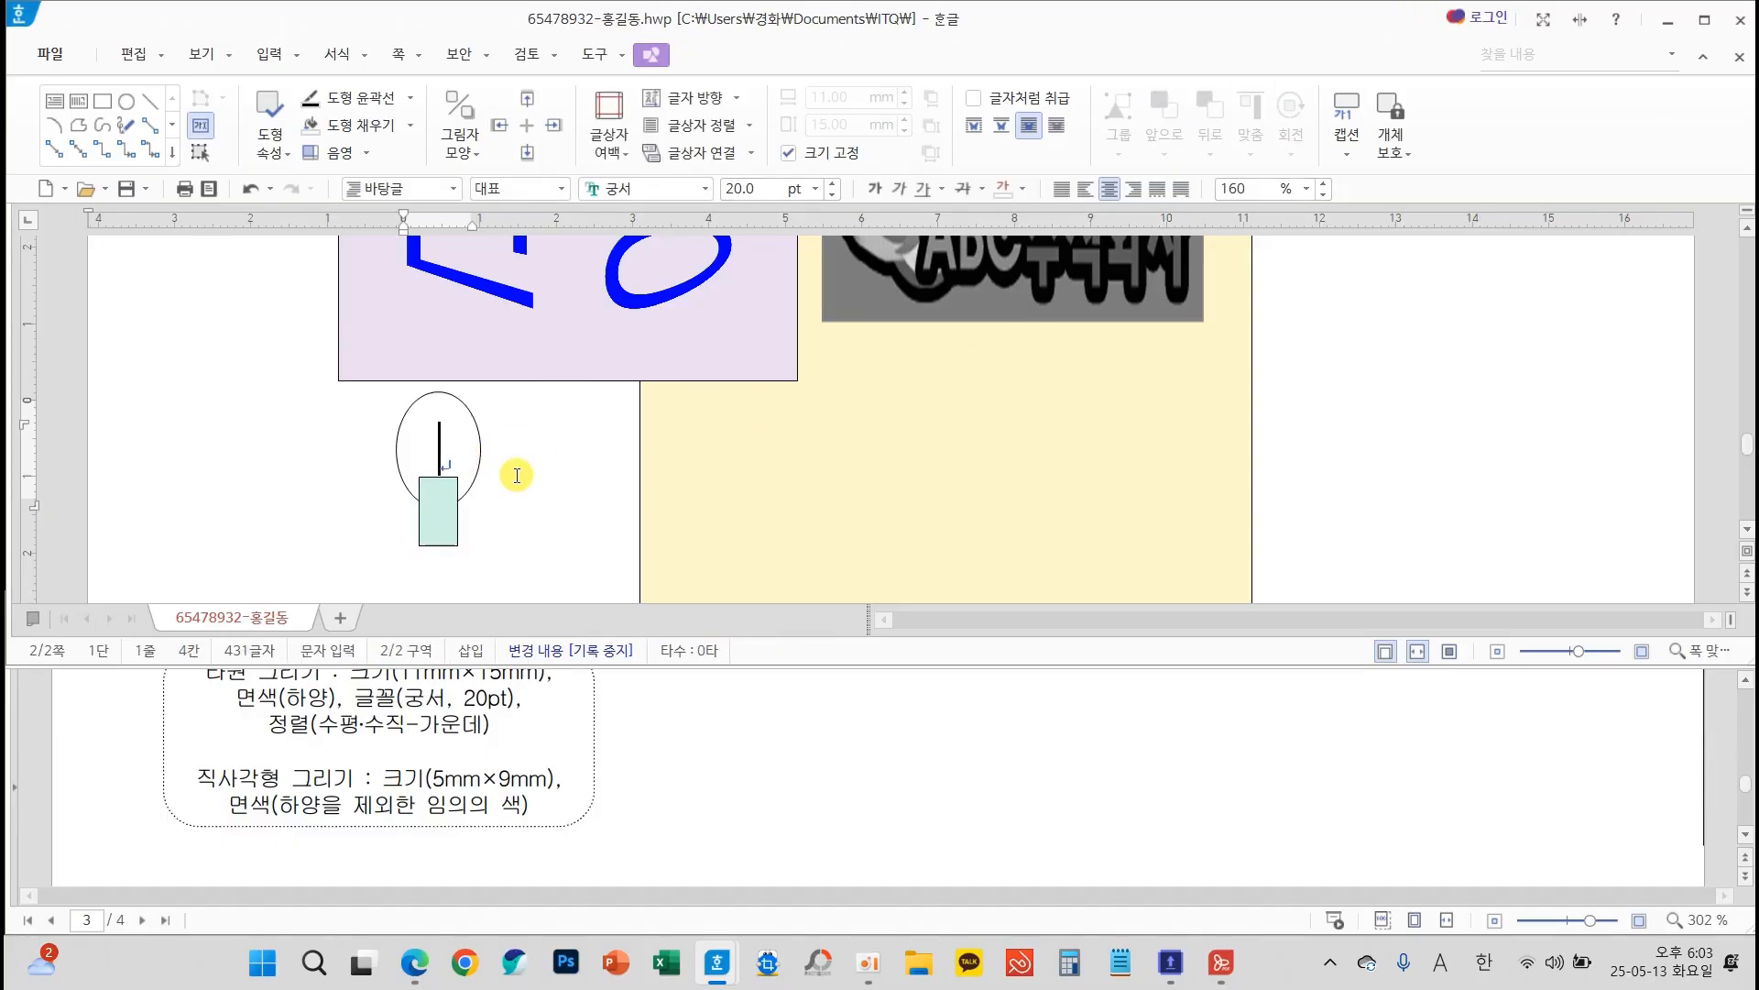
# Copy the ellipse and small rectangle together straight down twice, forming a column of three evenly spaced pairs
pyautogui.click(483, 449)
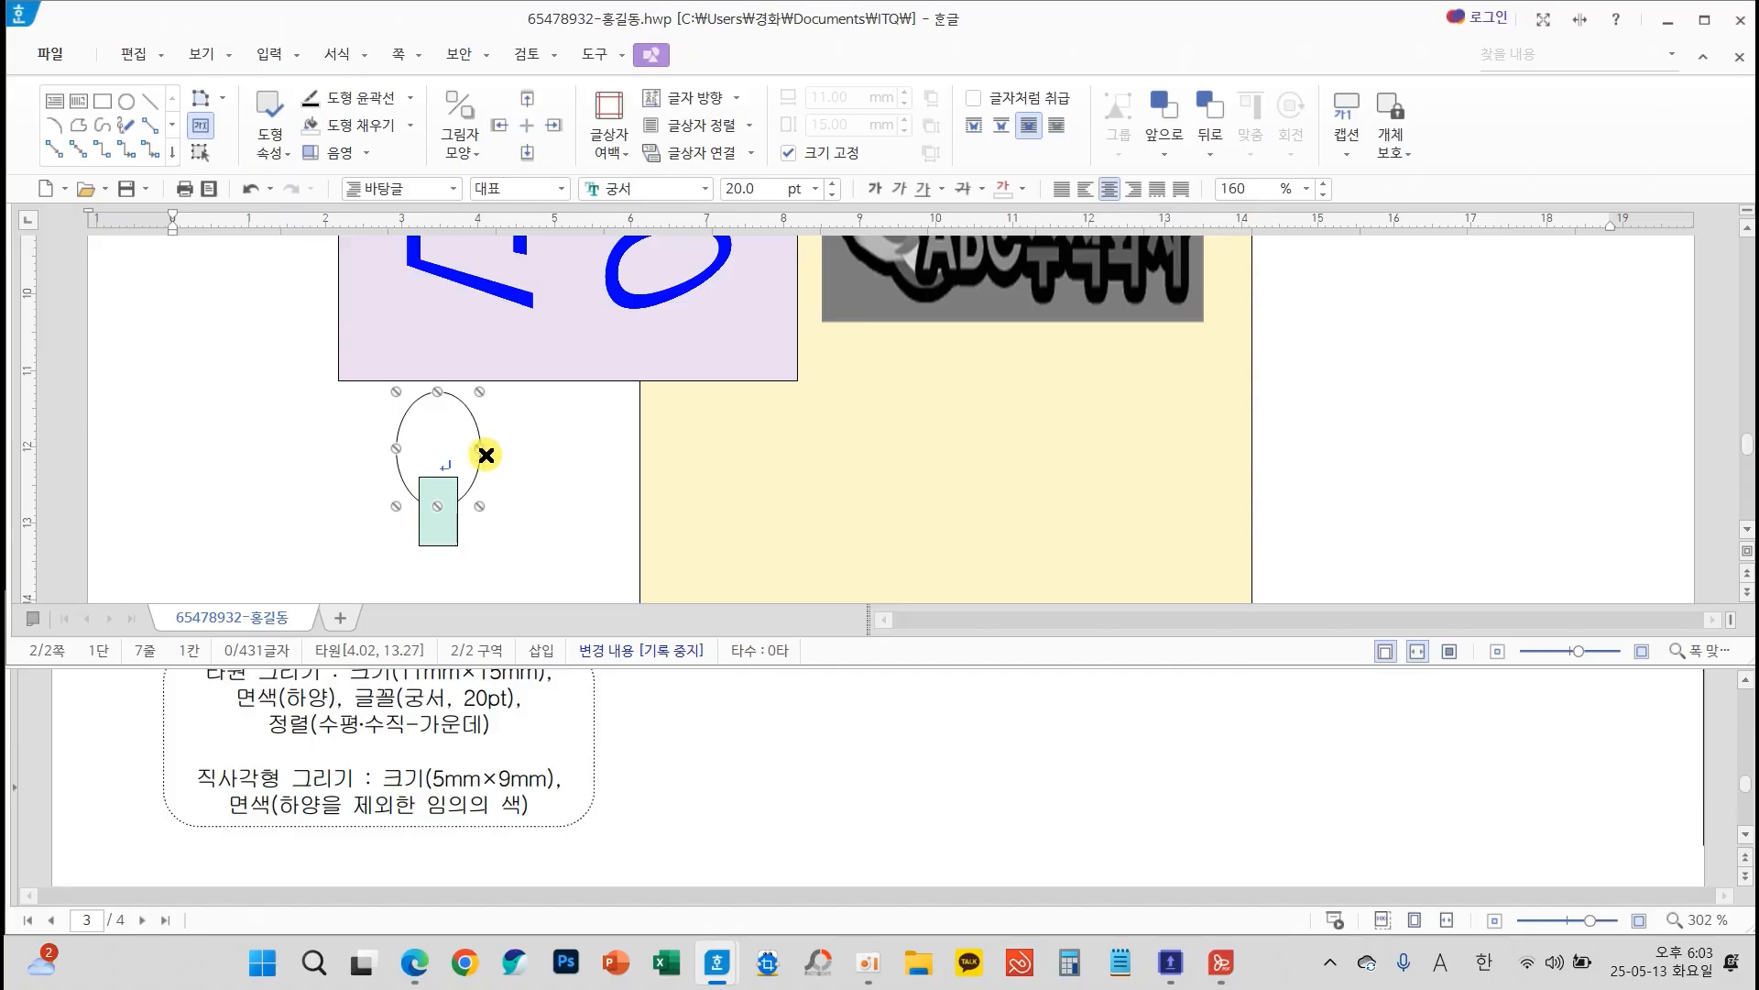
pyautogui.click(455, 544)
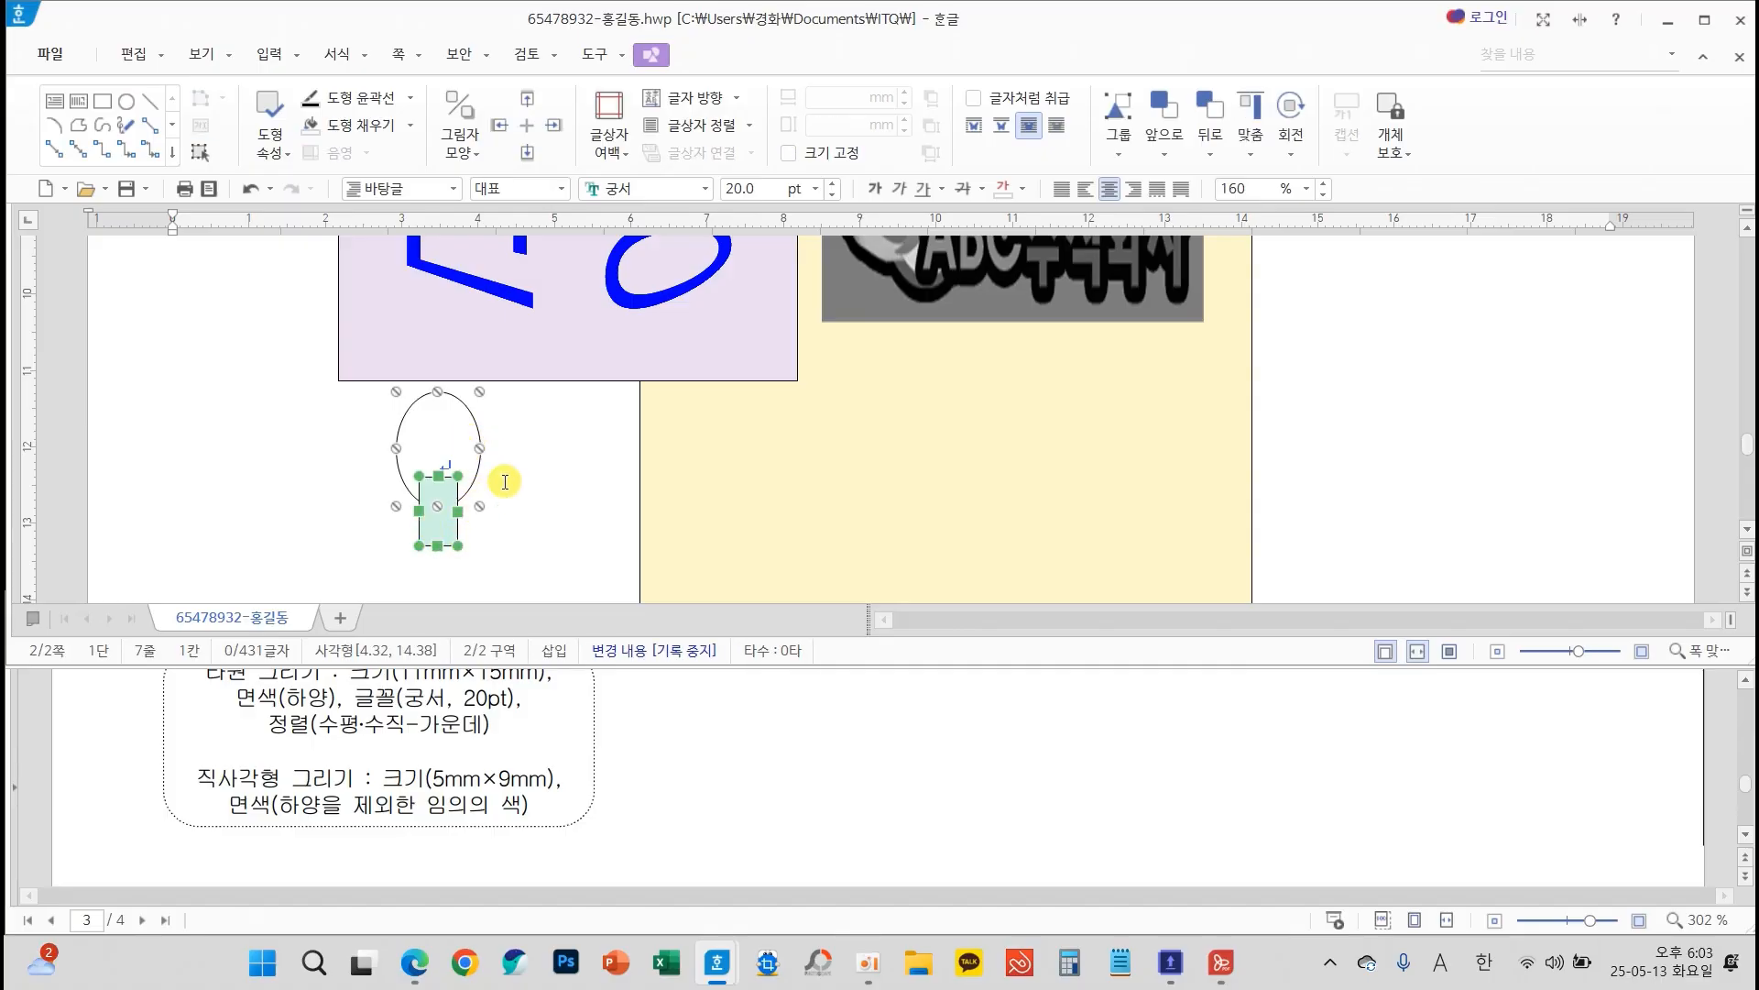
pyautogui.scroll(-3, 505, 481)
pyautogui.scroll(-1, 522, 481)
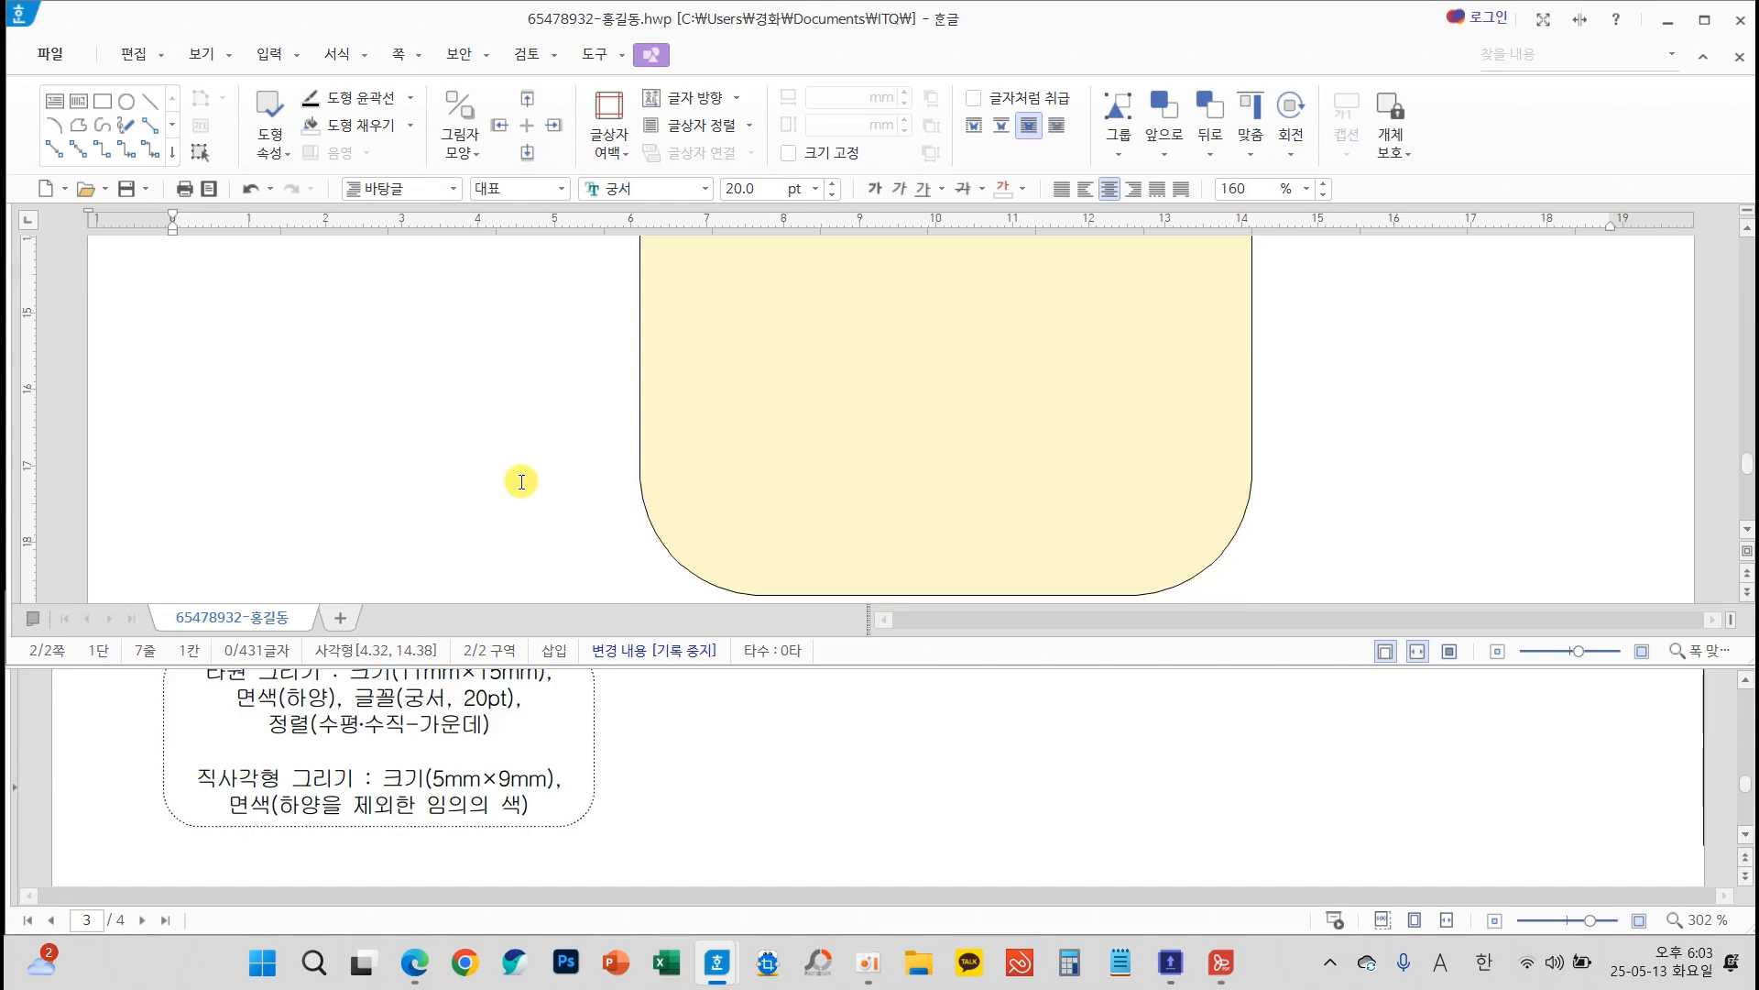
pyautogui.scroll(1, 522, 481)
pyautogui.scroll(2, 523, 481)
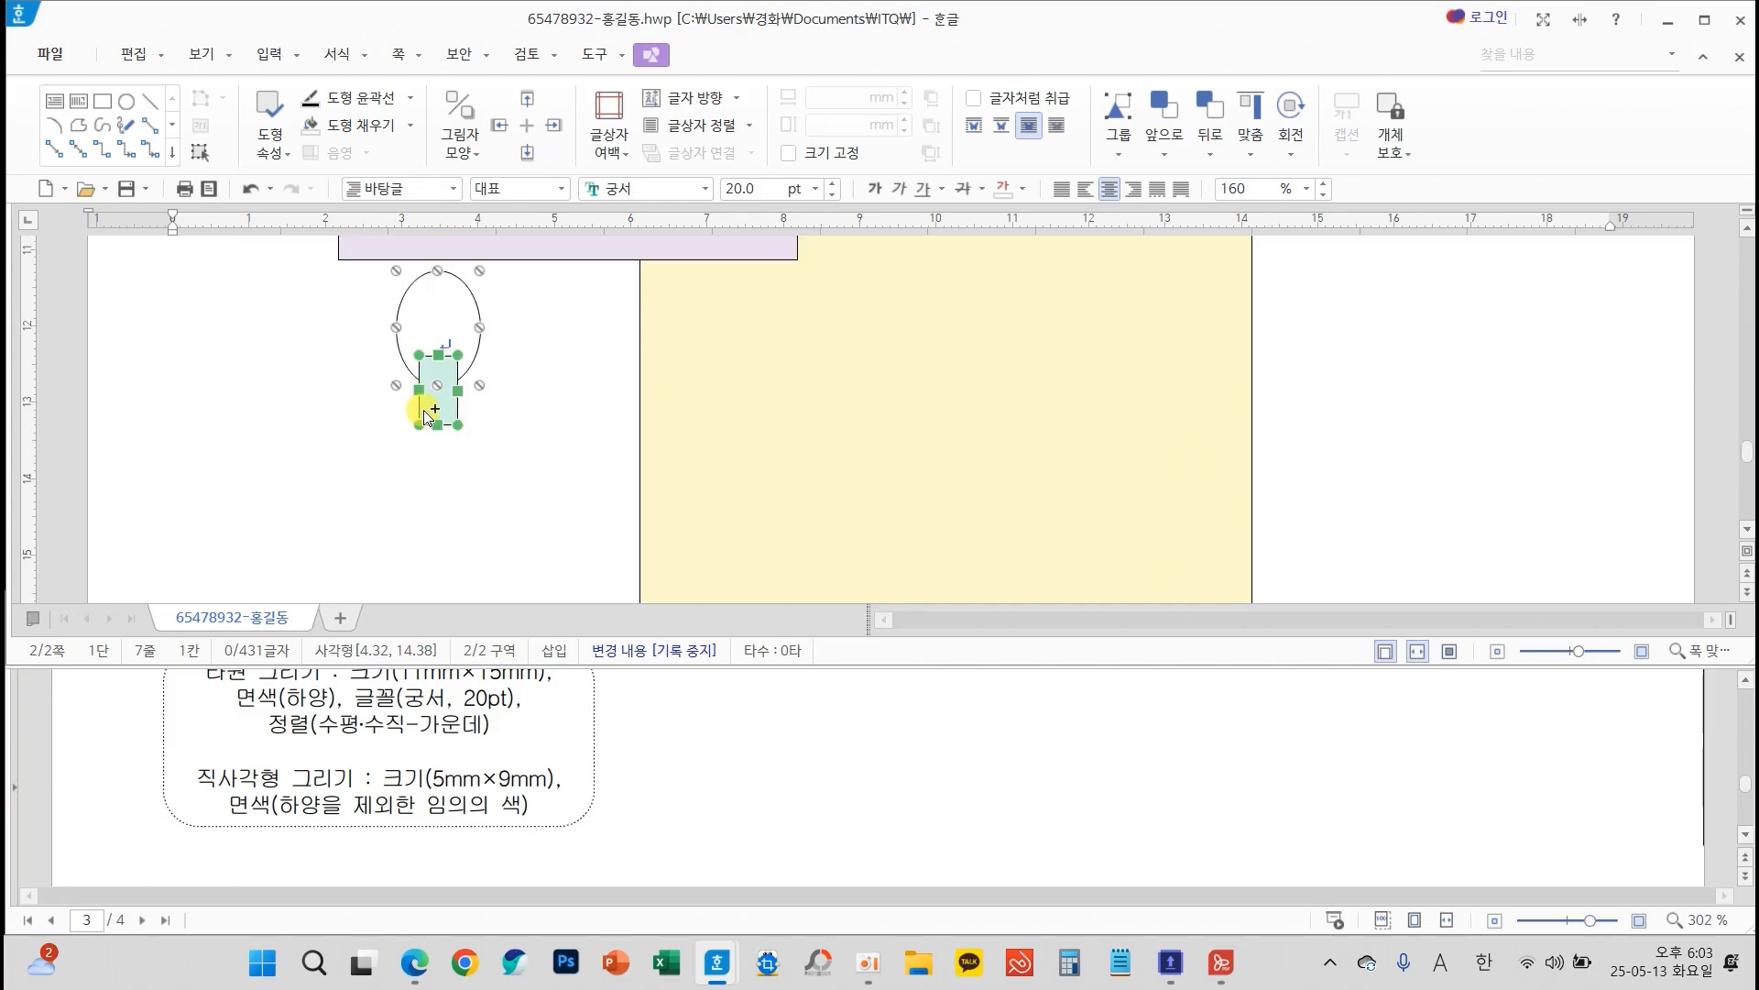
pyautogui.moveTo(435, 418); pyautogui.dragTo(453, 584)
pyautogui.scroll(-3, 530, 487)
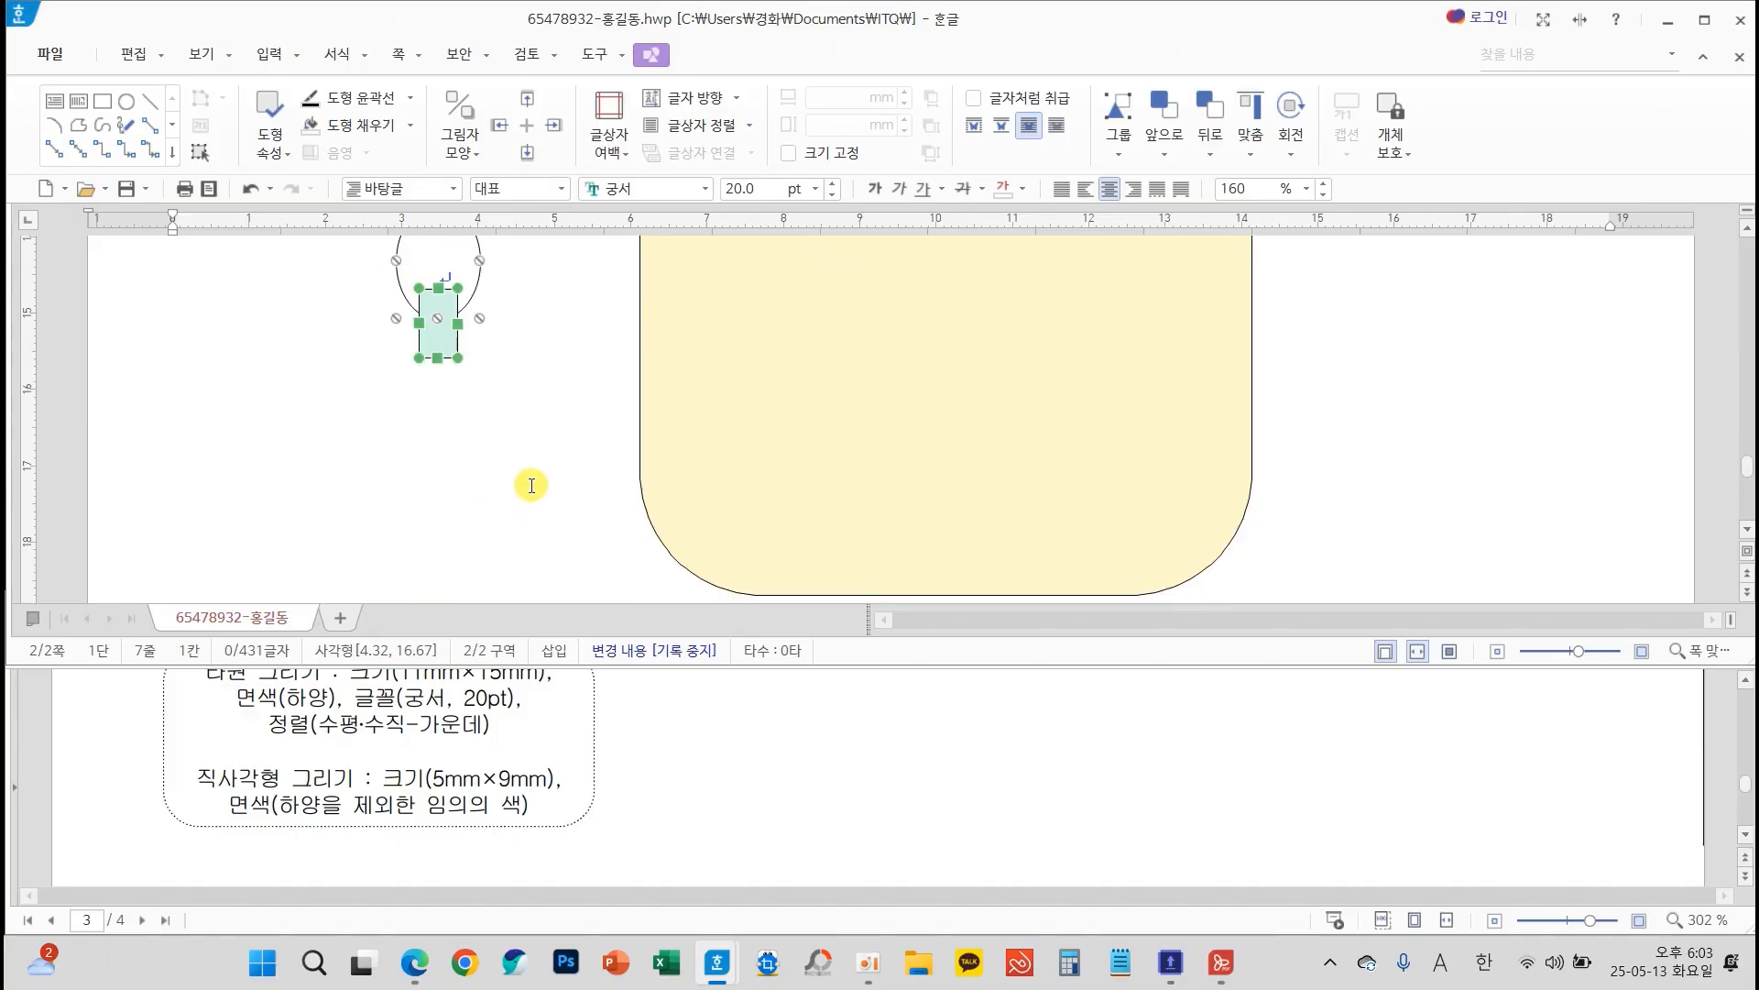
pyautogui.moveTo(448, 351); pyautogui.dragTo(467, 526)
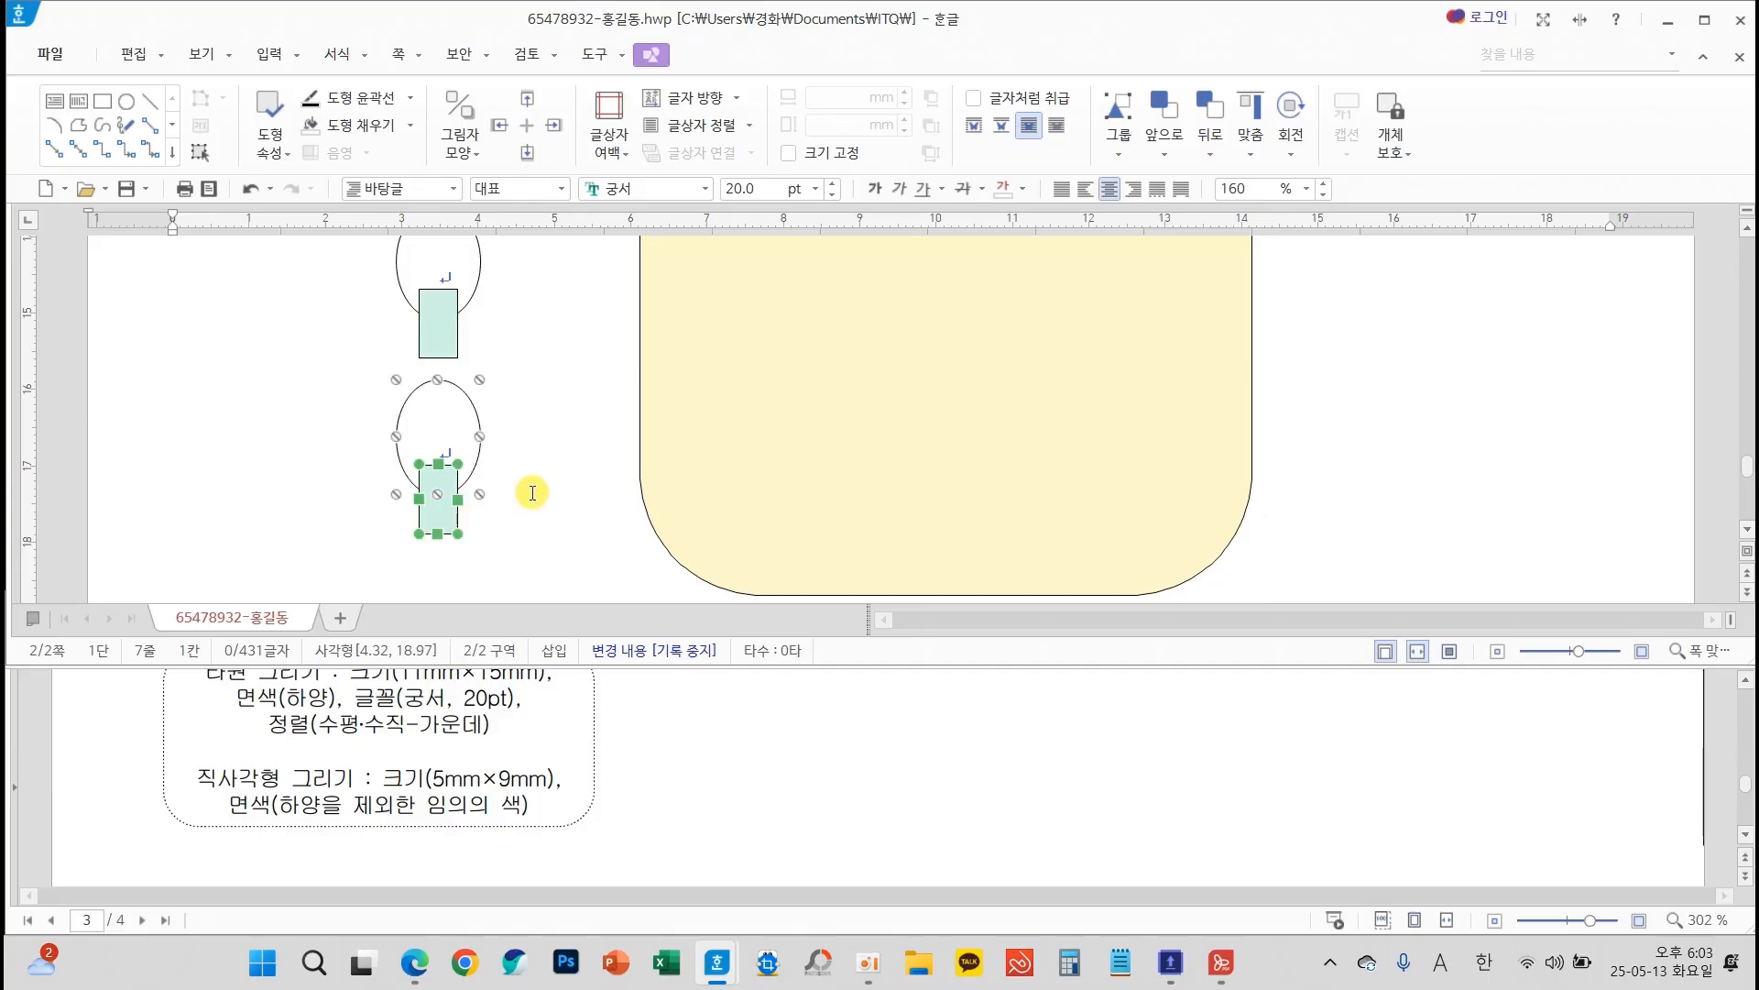
# Fill the middle pair's small rectangle with a medium mint green
pyautogui.scroll(3, 532, 493)
pyautogui.scroll(-2, 530, 463)
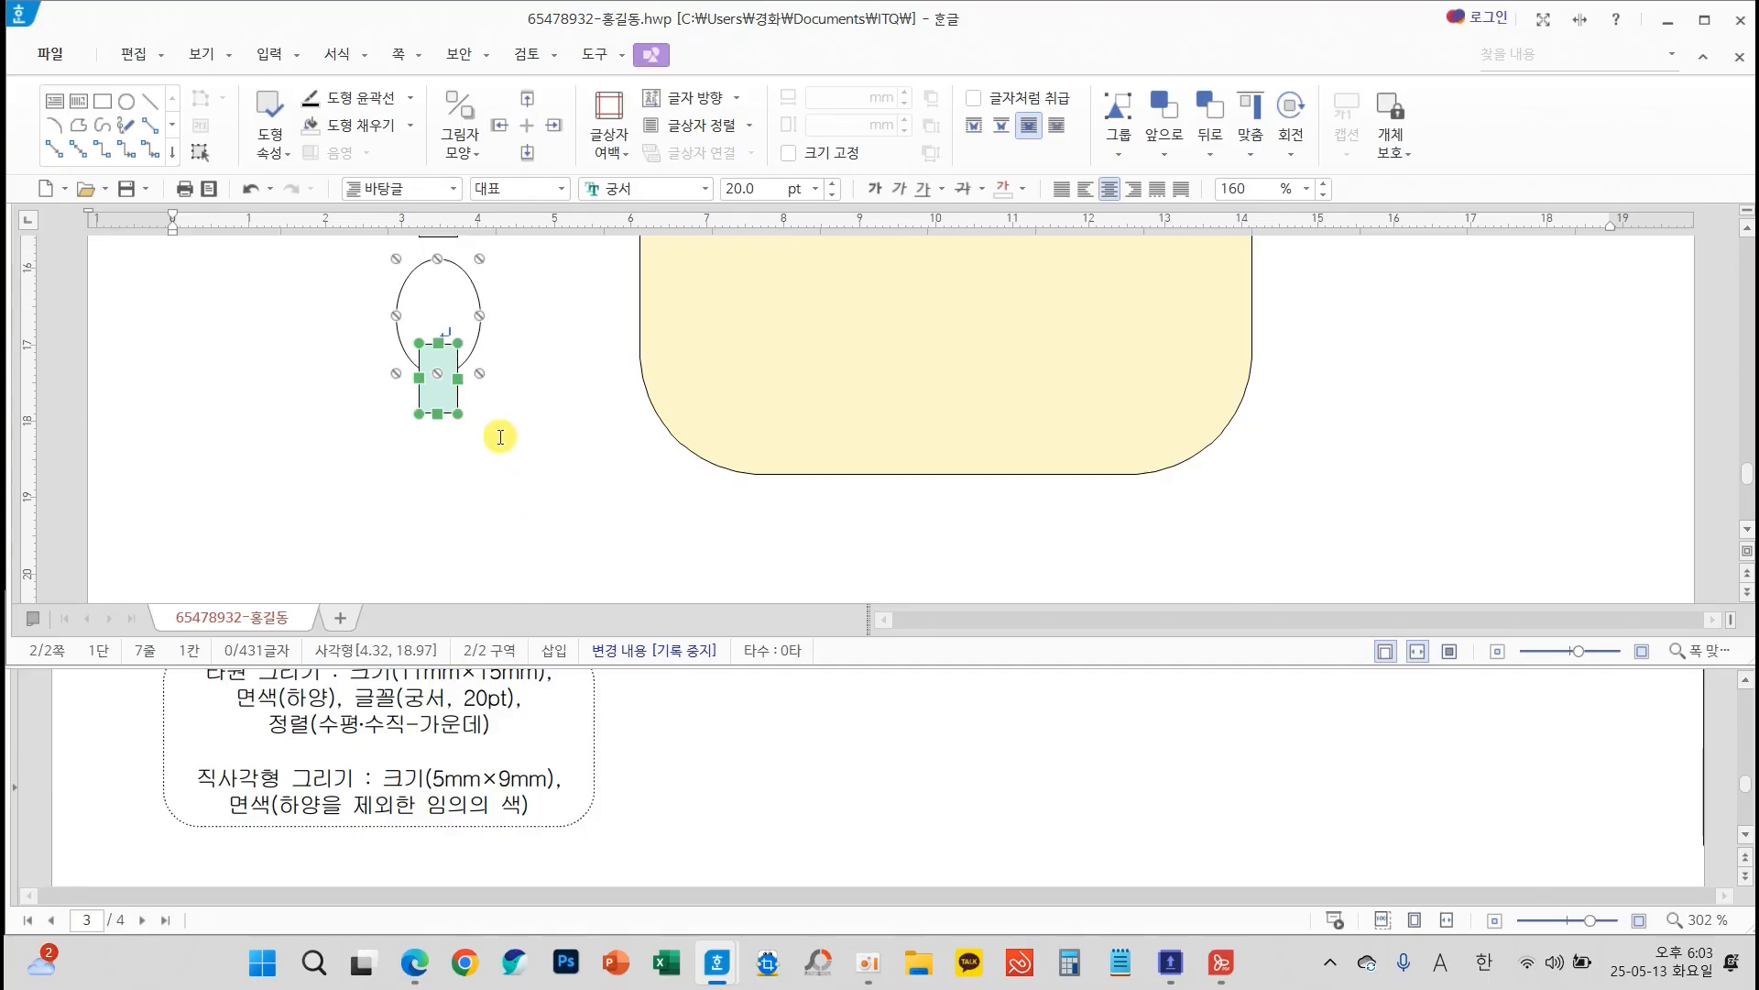
pyautogui.scroll(-1, 554, 412)
pyautogui.doubleClick(444, 347)
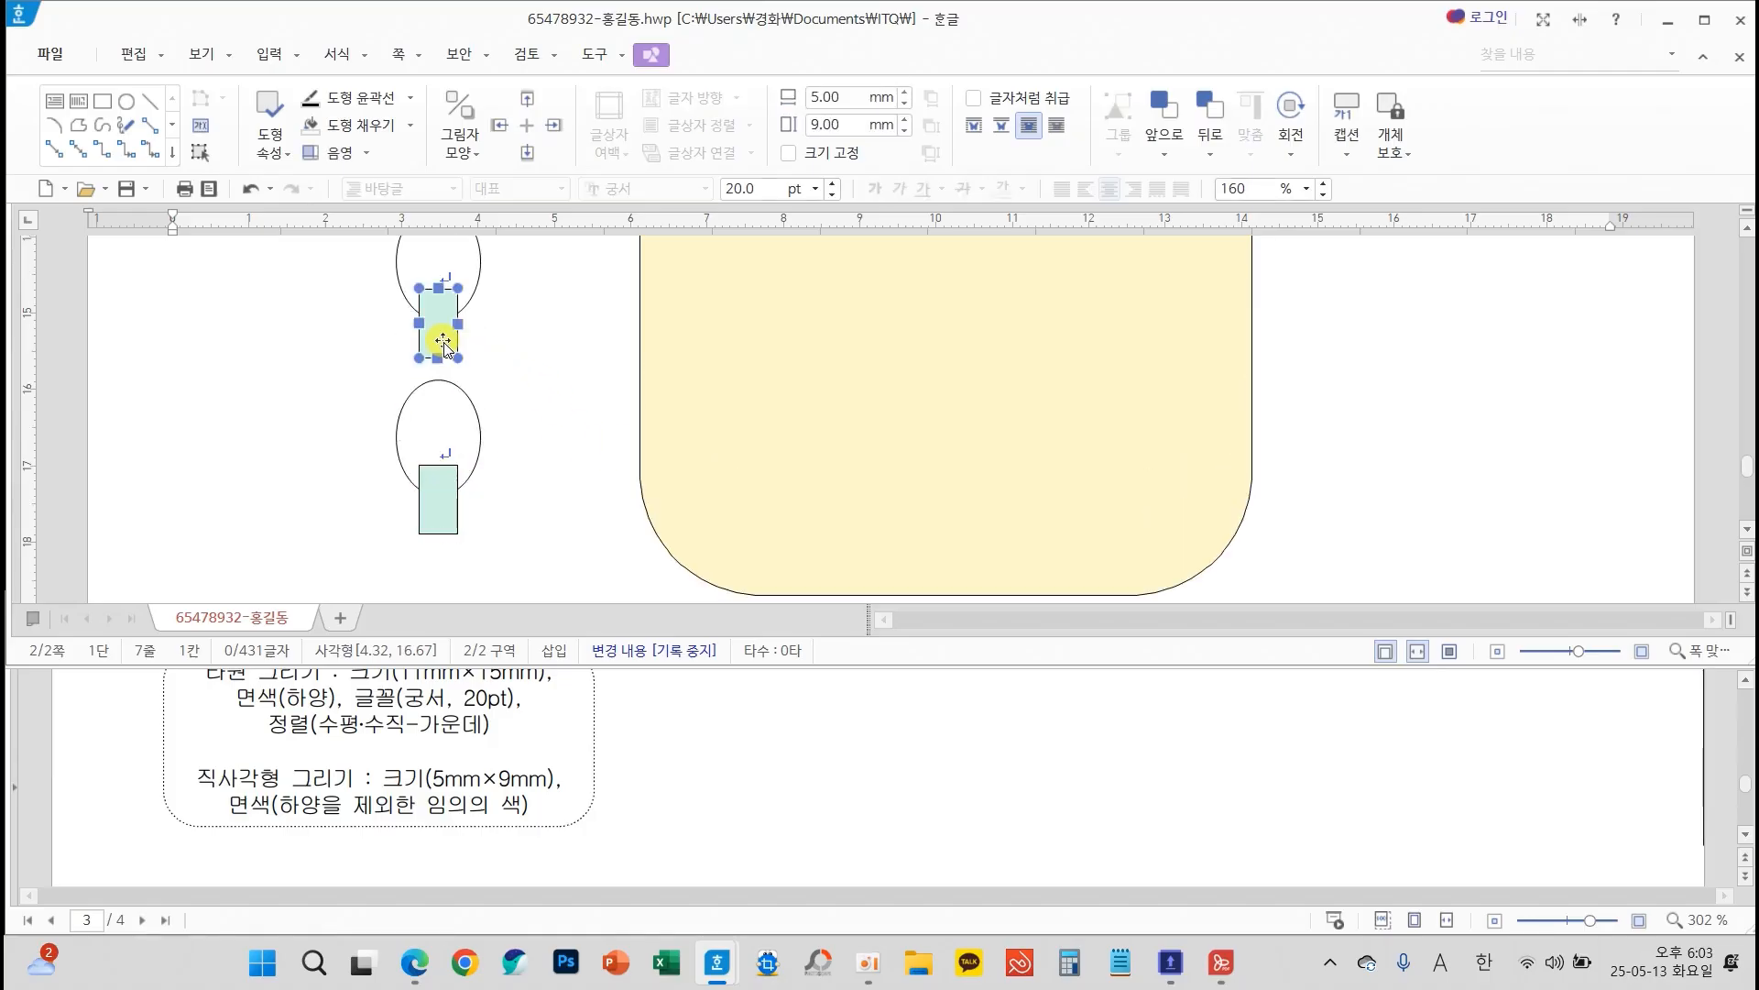
pyautogui.click(696, 188)
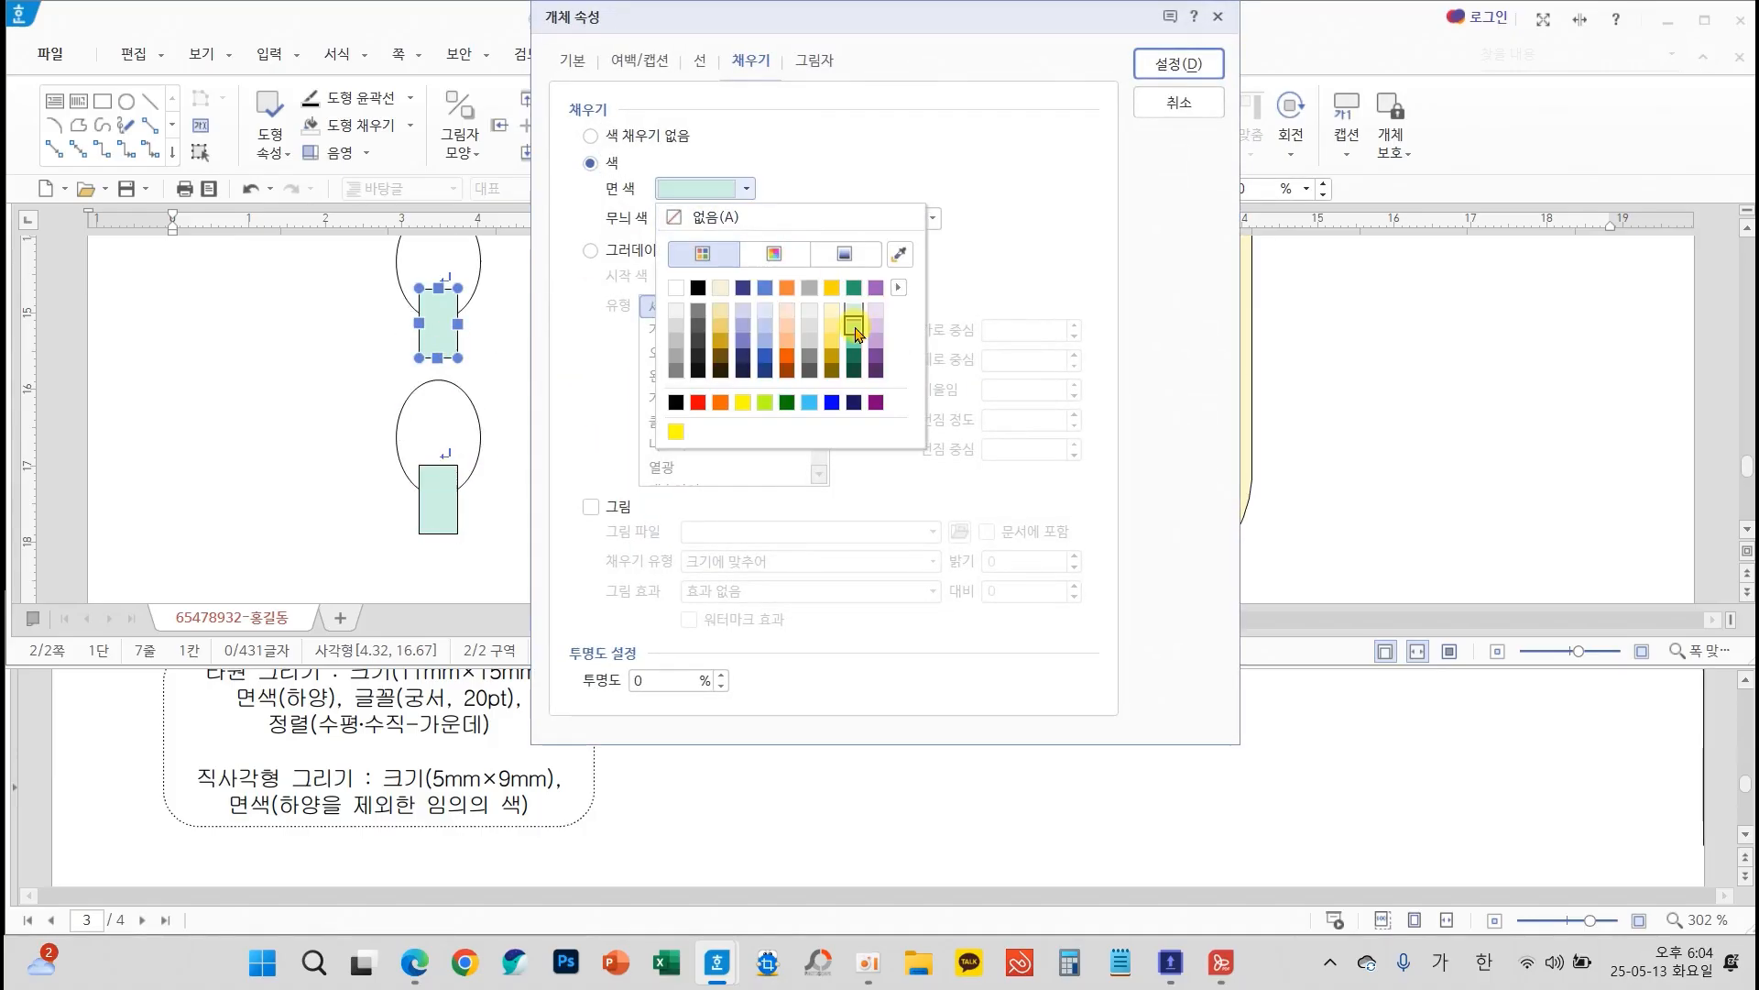
pyautogui.click(853, 334)
pyautogui.click(1178, 64)
# Fill the lowest pair's small rectangle with a darker mint green and deselect it
pyautogui.click(452, 515)
pyautogui.doubleClick(452, 510)
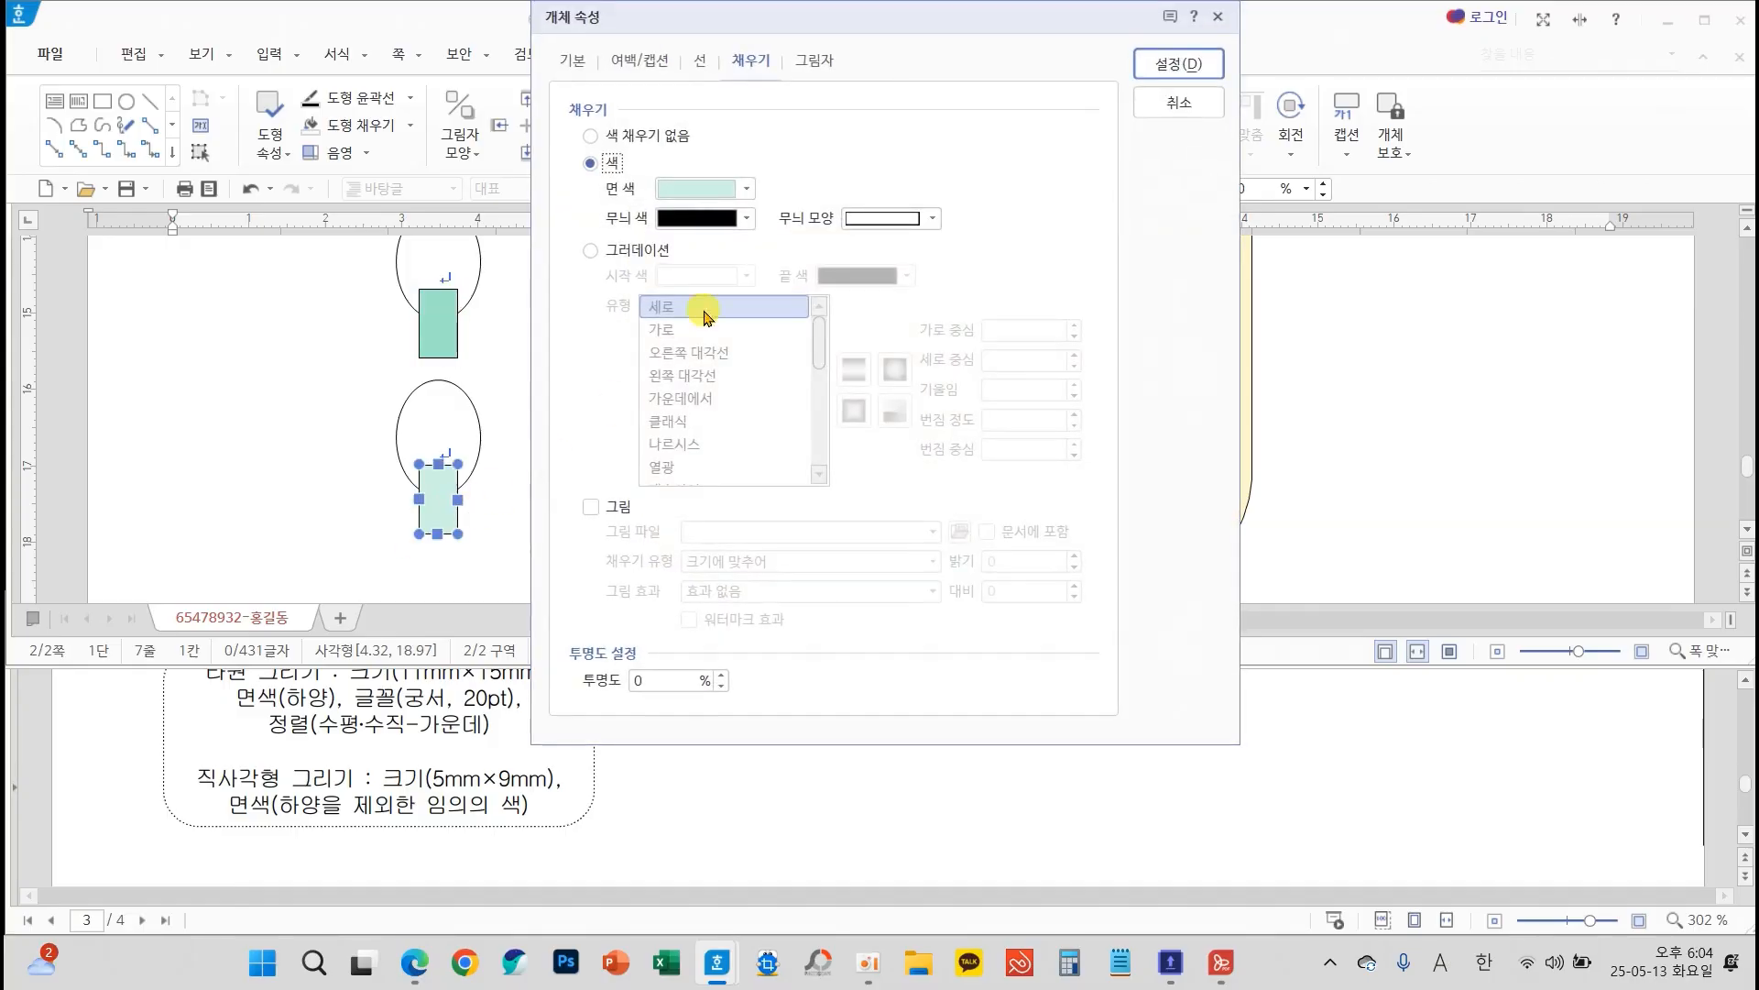
pyautogui.click(744, 188)
pyautogui.click(852, 352)
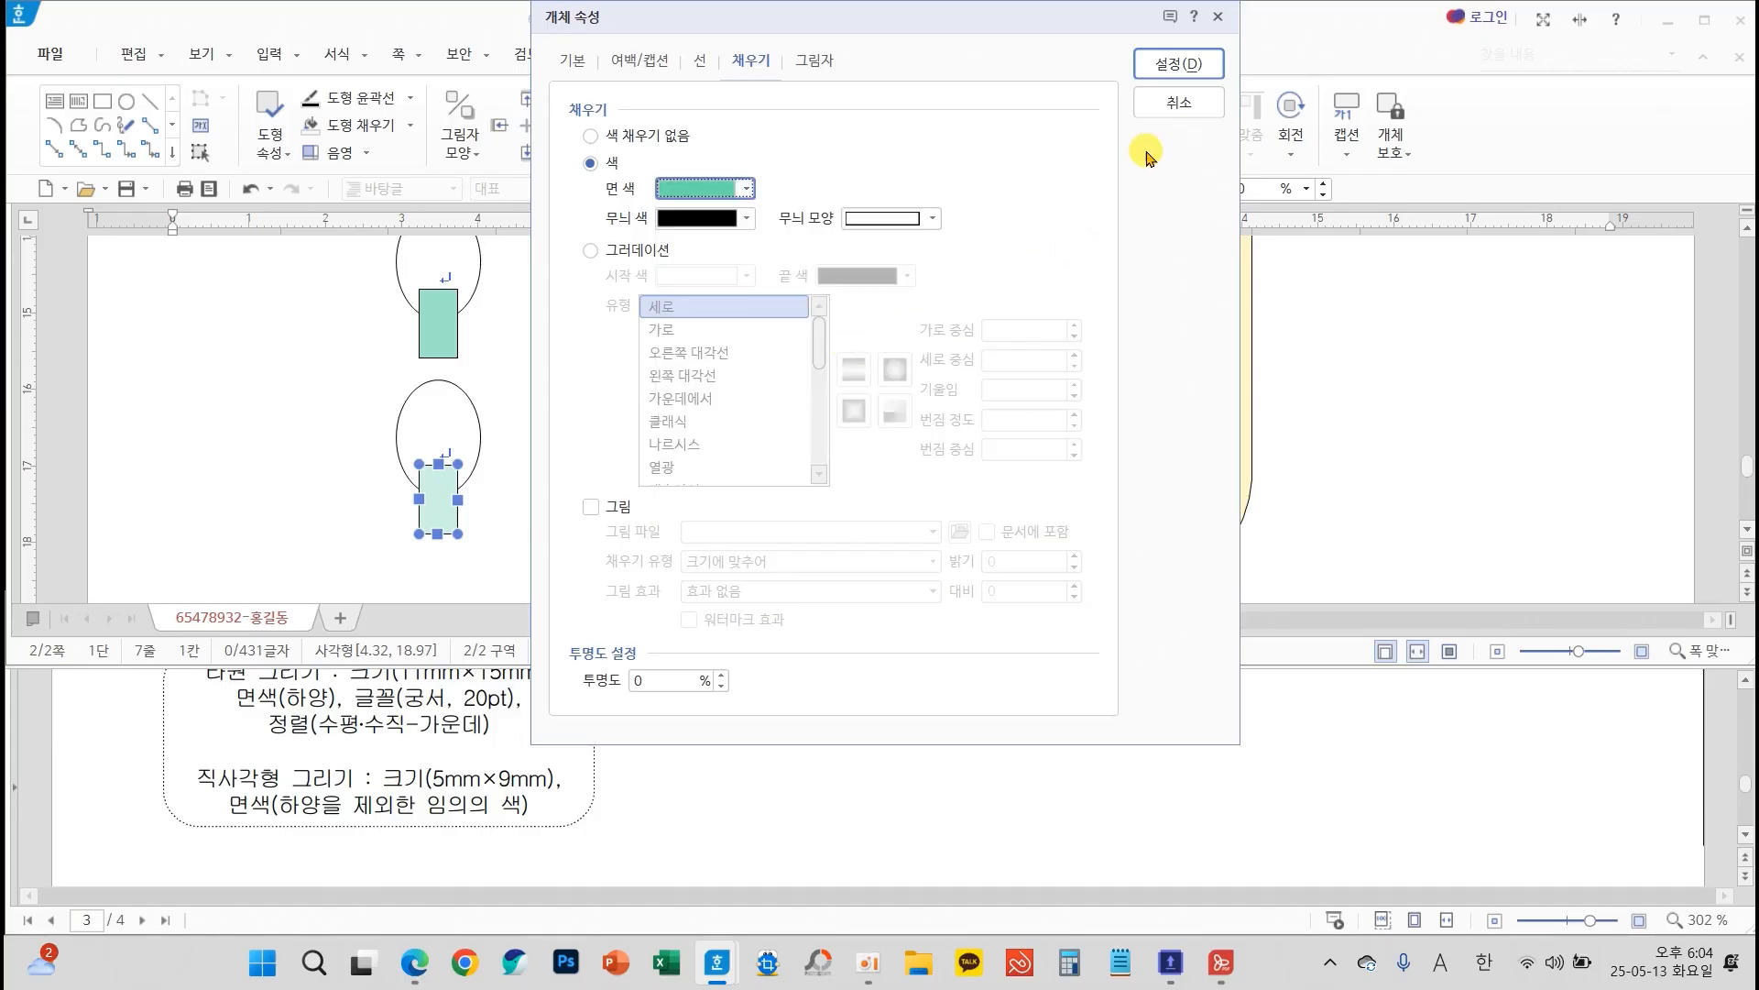
pyautogui.click(1178, 65)
pyautogui.press('Escape')
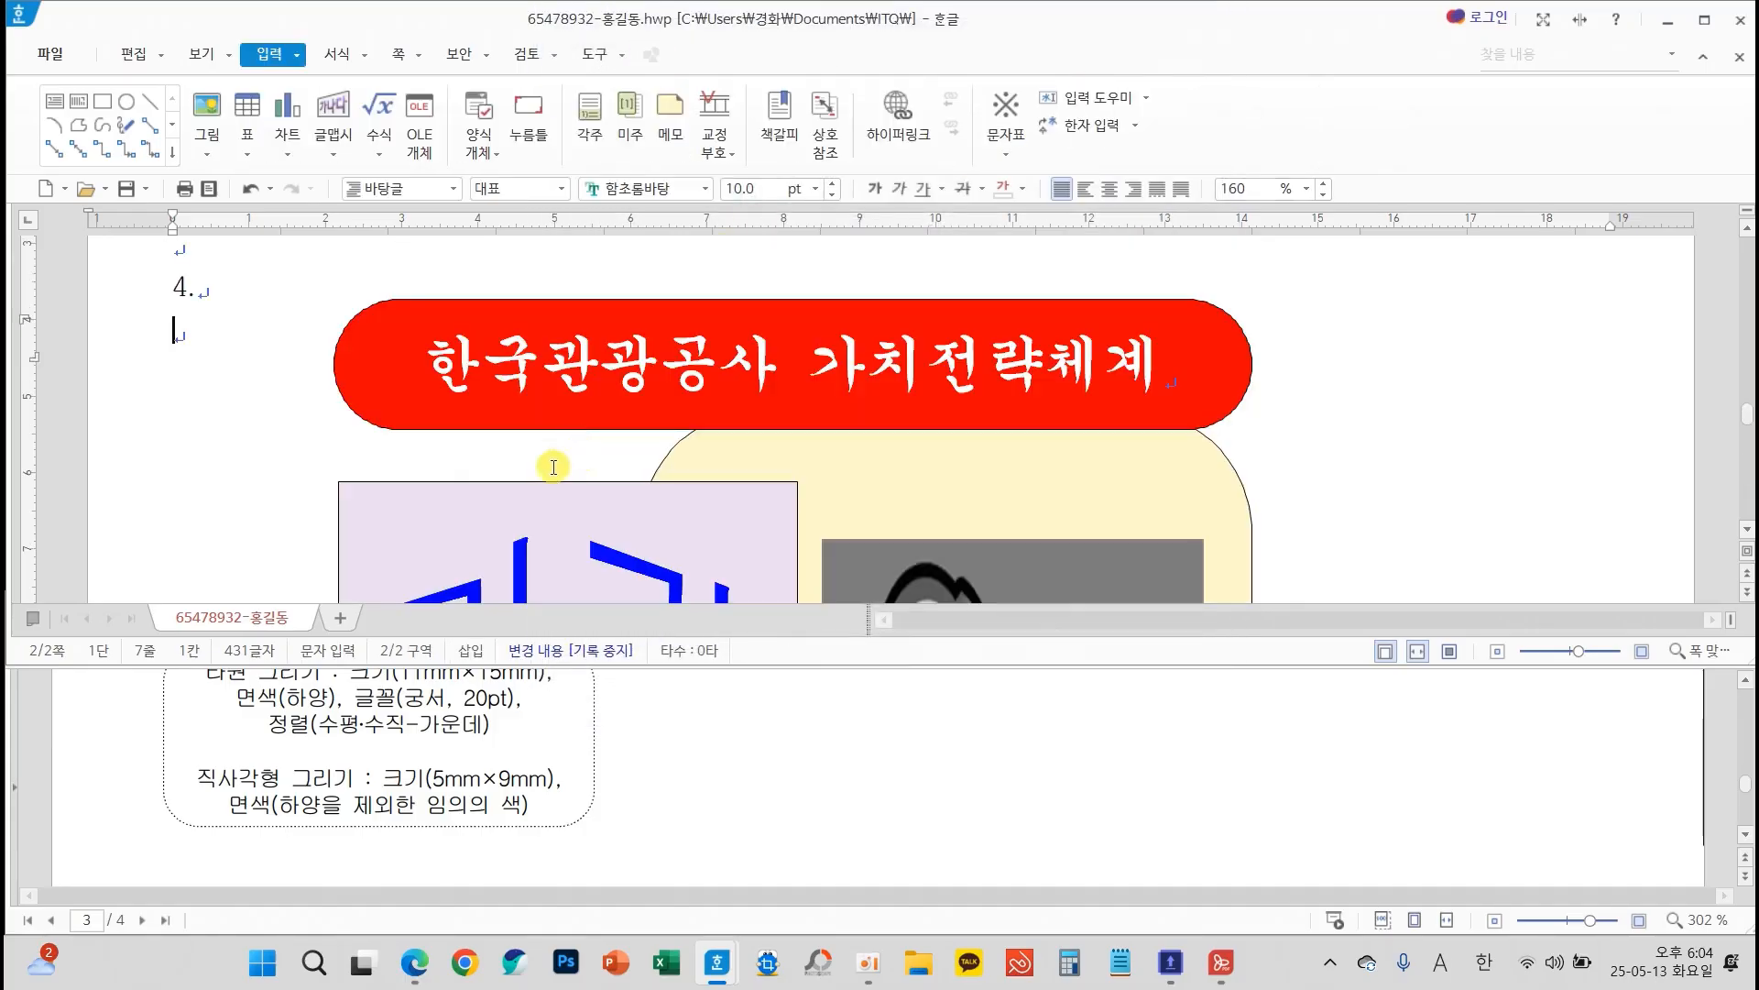
# Number the three ellipses 1, 2 and 3 from the uppermost to the lowest
pyautogui.scroll(-10, 577, 454)
pyautogui.scroll(5, 535, 477)
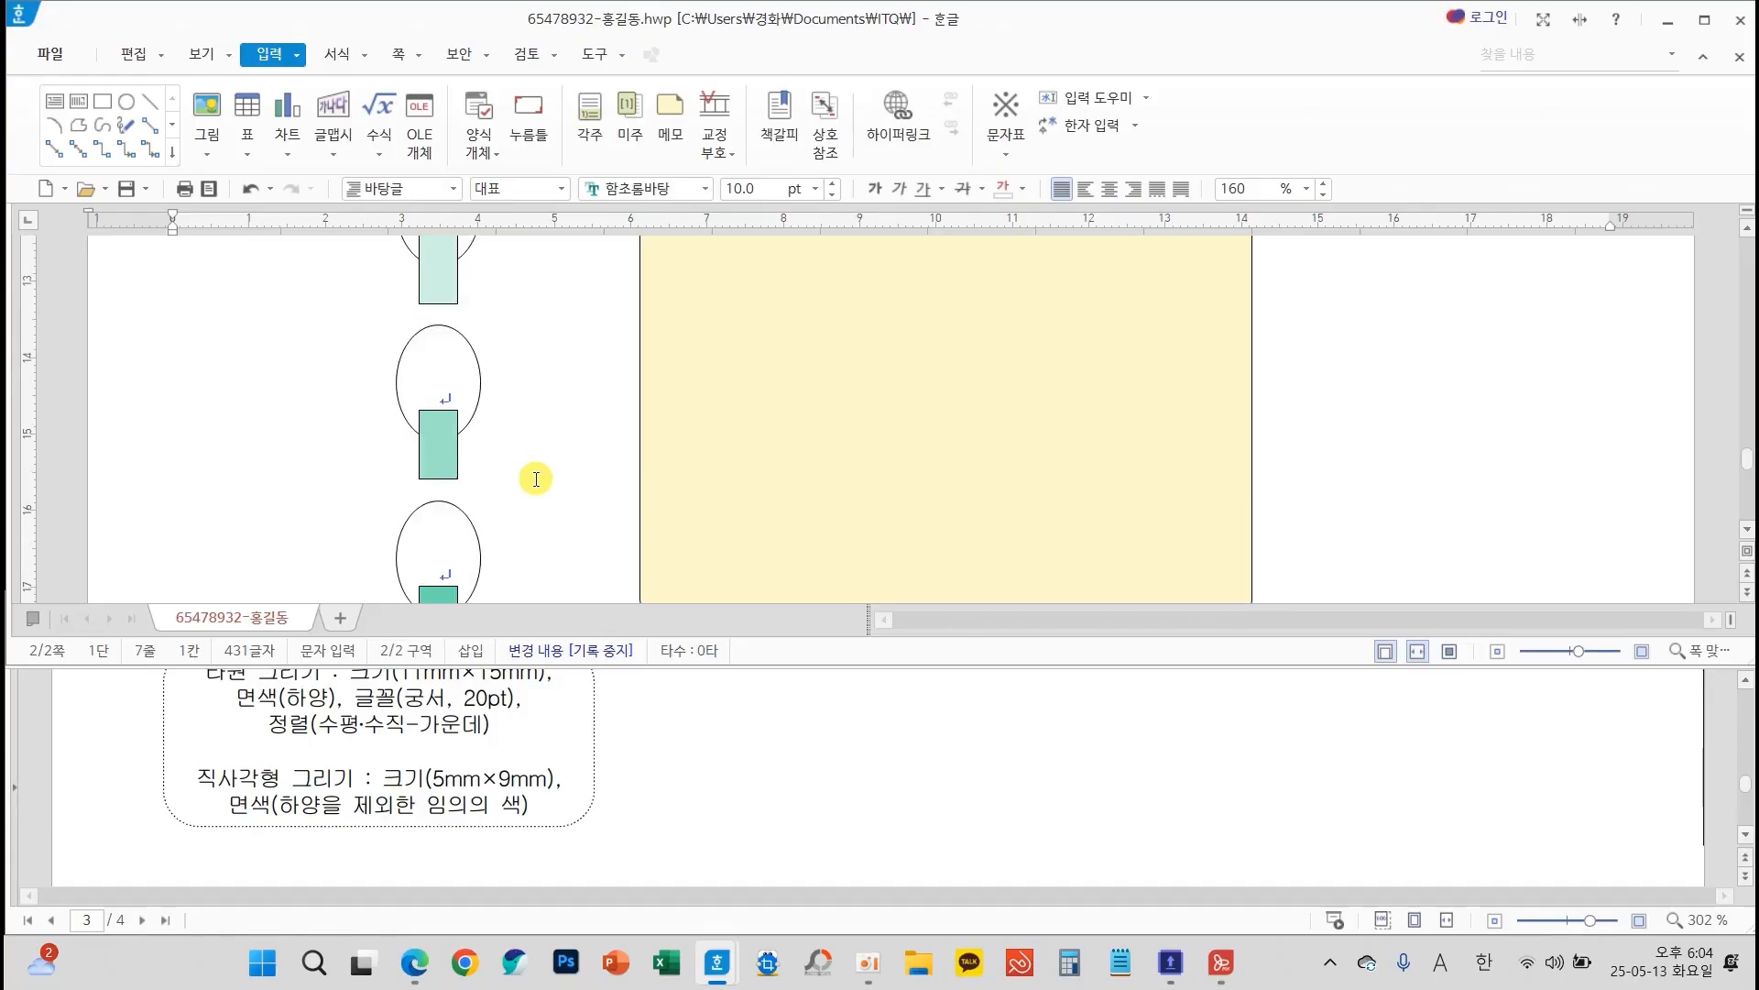
pyautogui.click(447, 328)
pyautogui.write('1')
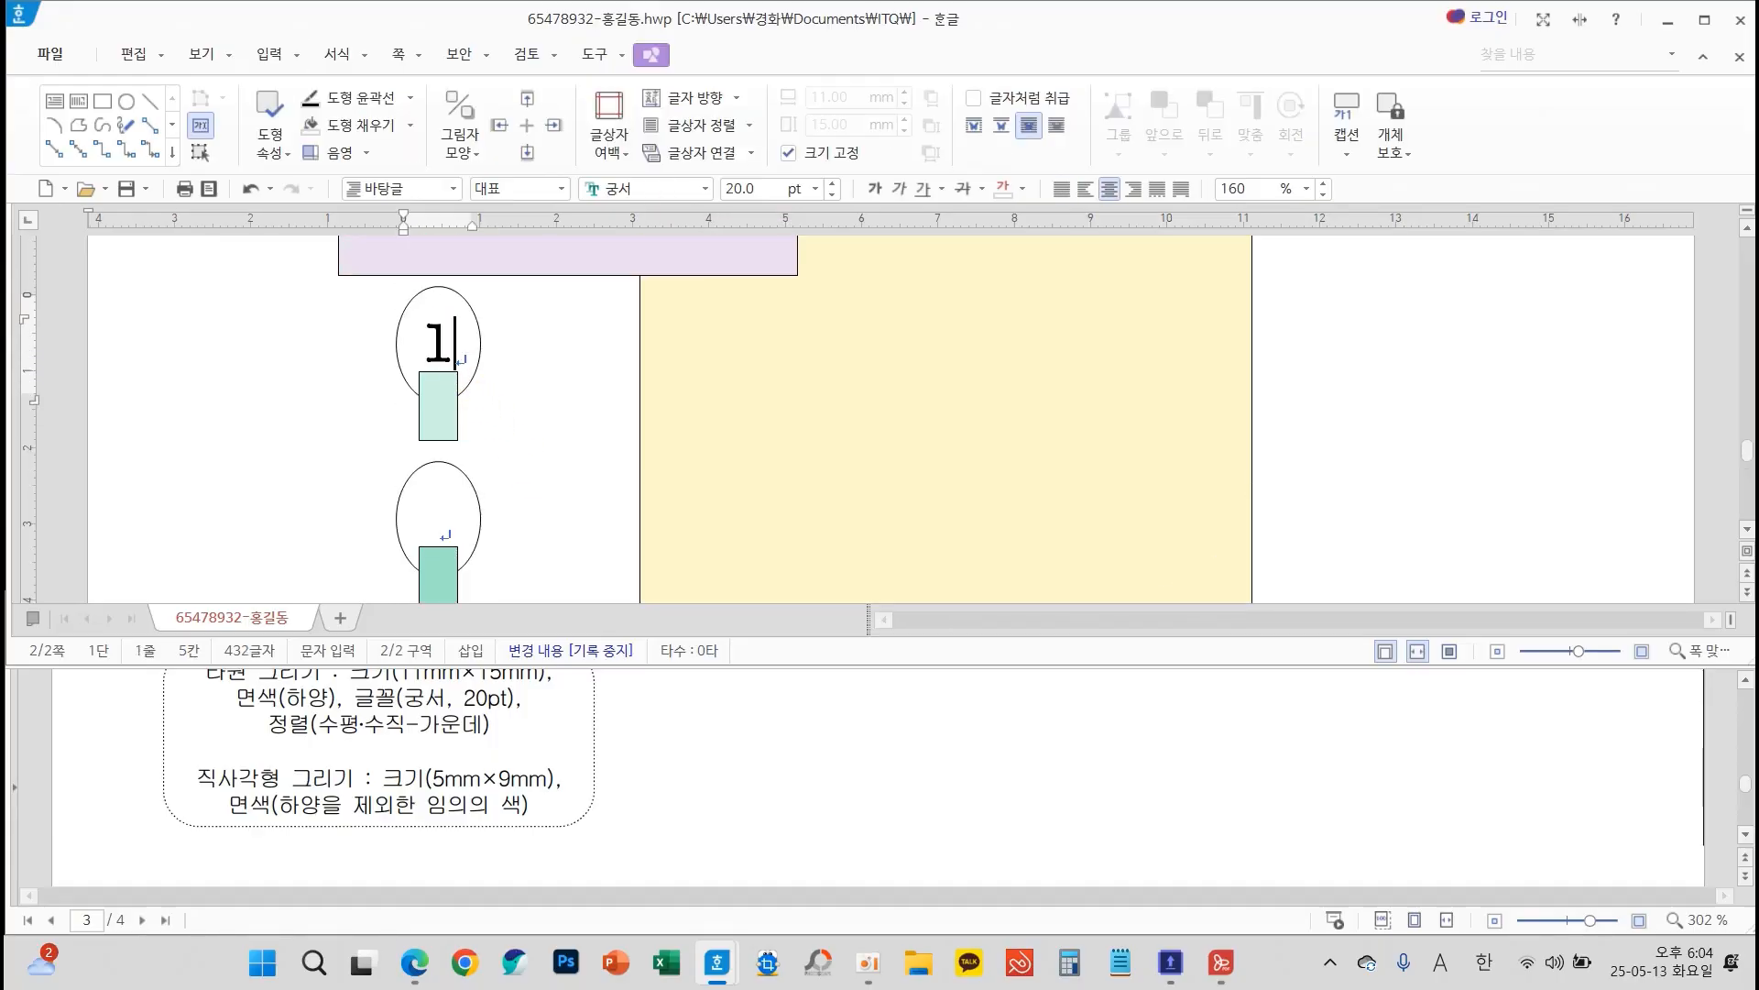
pyautogui.press('Down')
pyautogui.write('2')
pyautogui.press('Down')
pyautogui.write('3')
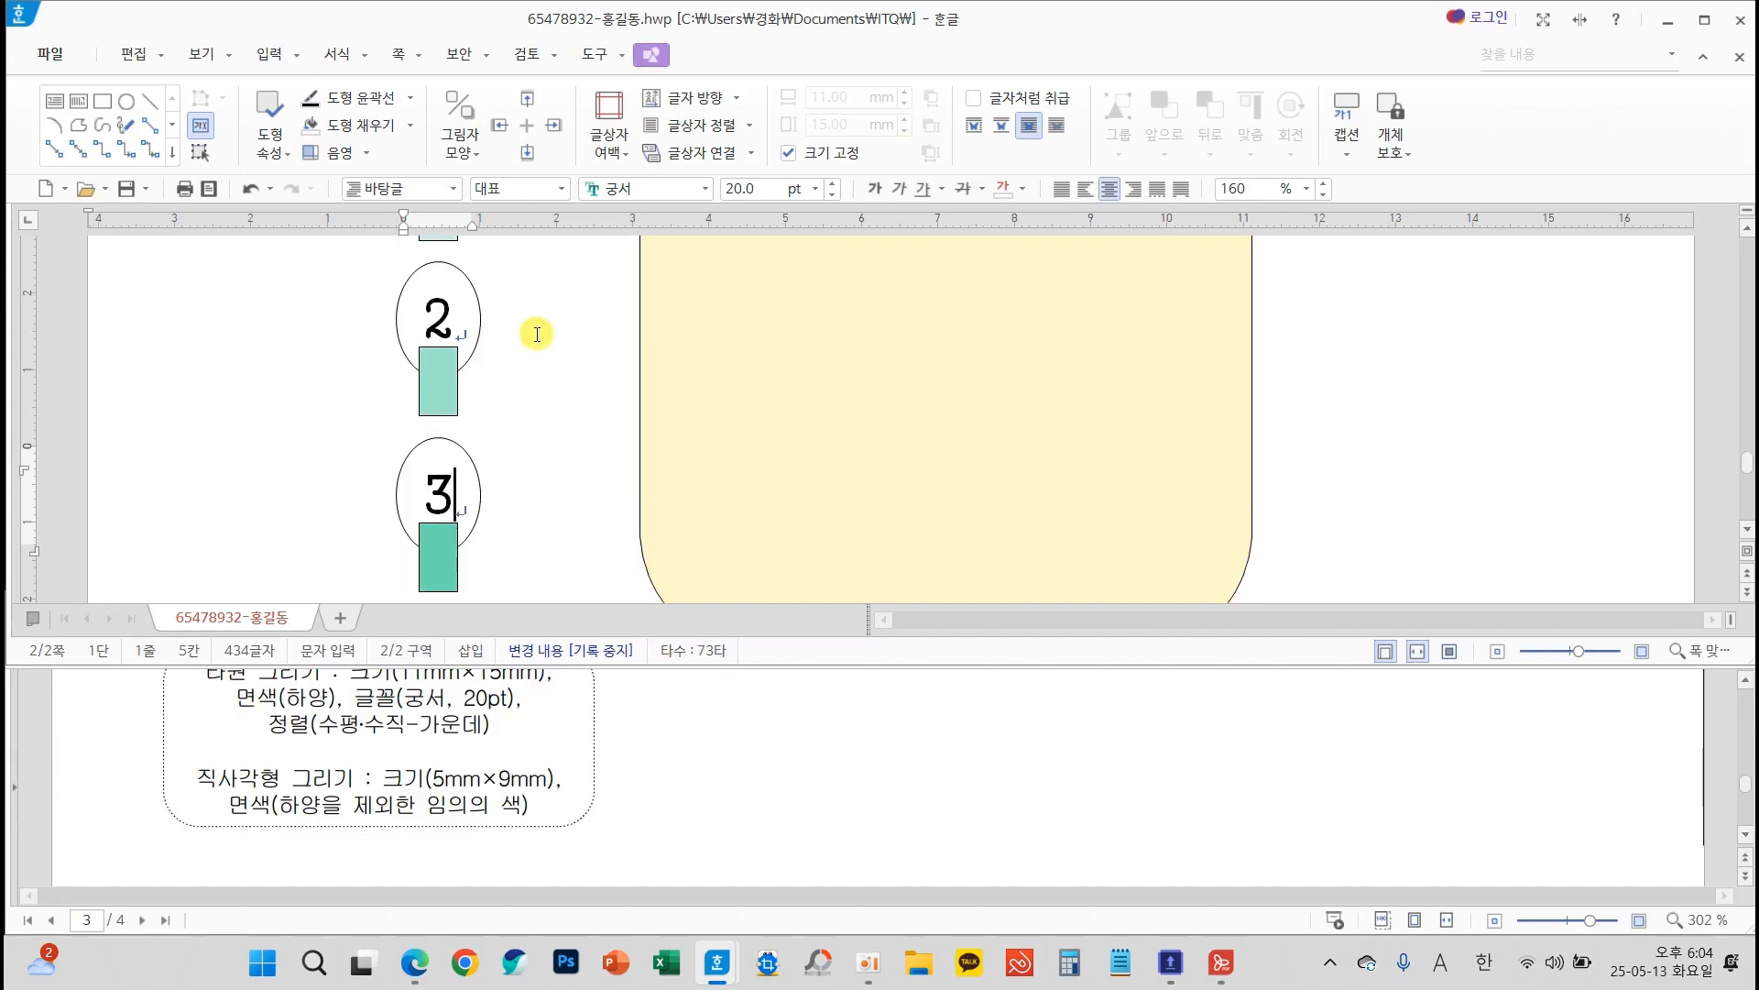
# Change the fill of the small rectangle under ellipse 2 to light orange
pyautogui.scroll(3, 550, 432)
pyautogui.scroll(-3, 550, 432)
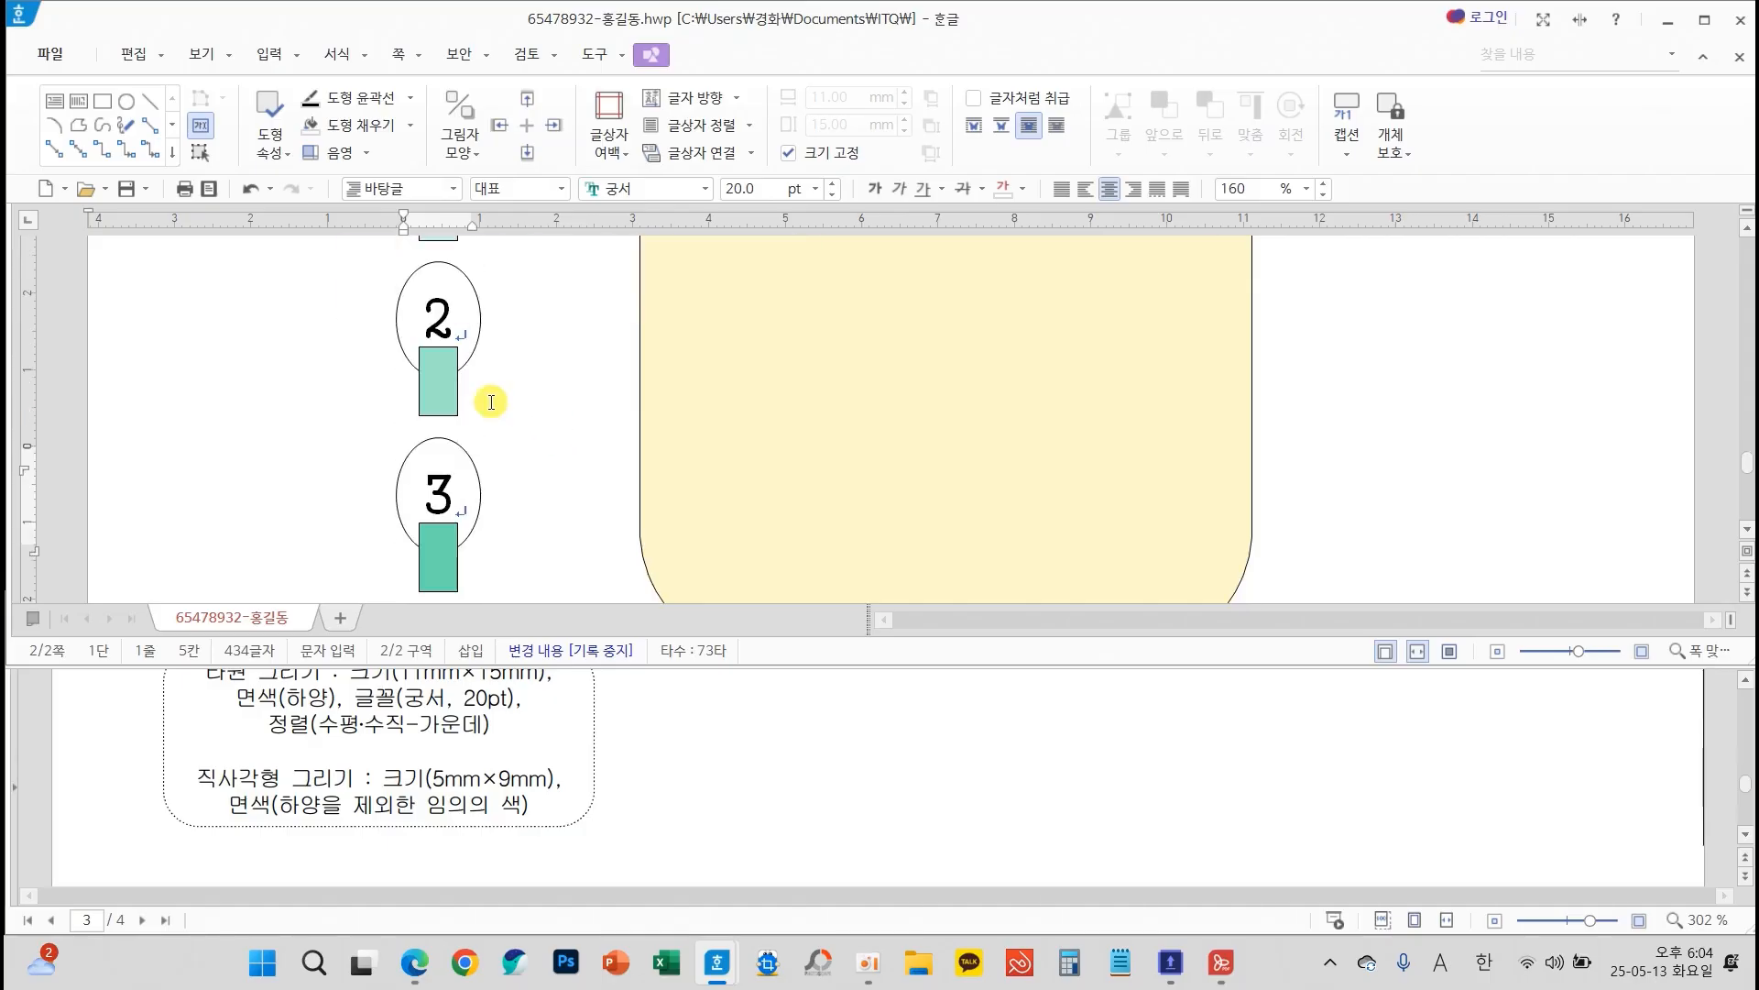
pyautogui.doubleClick(431, 378)
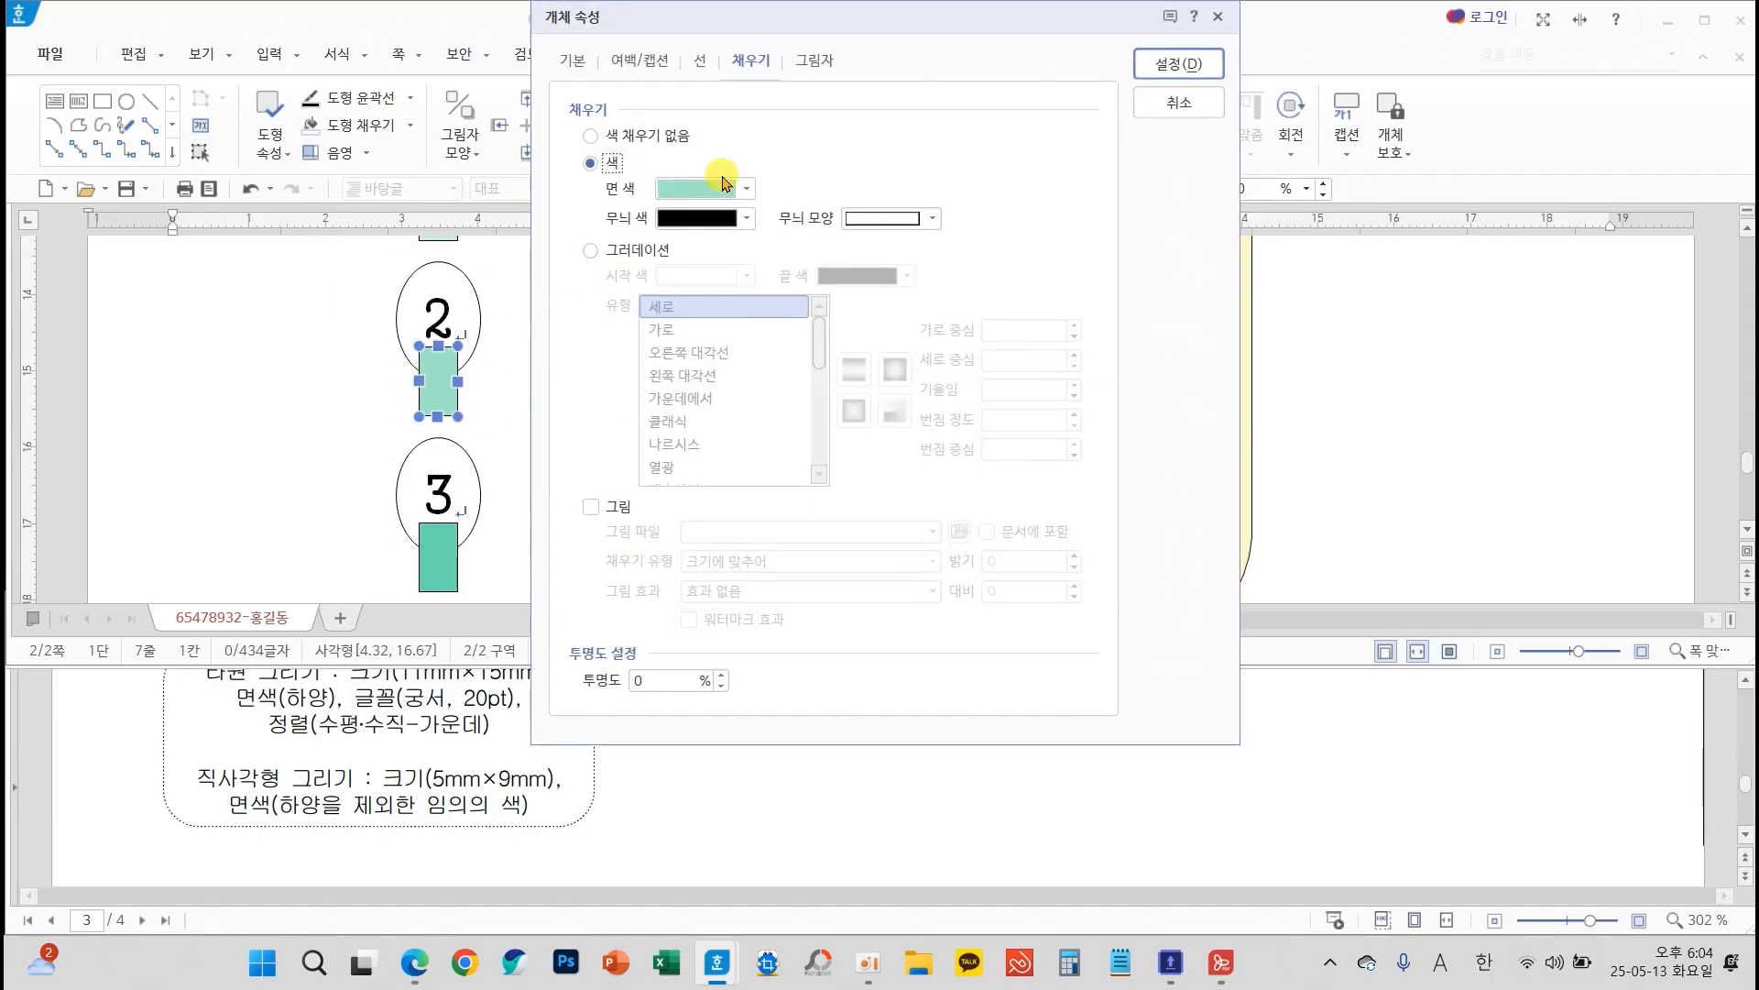
pyautogui.click(725, 186)
pyautogui.click(789, 318)
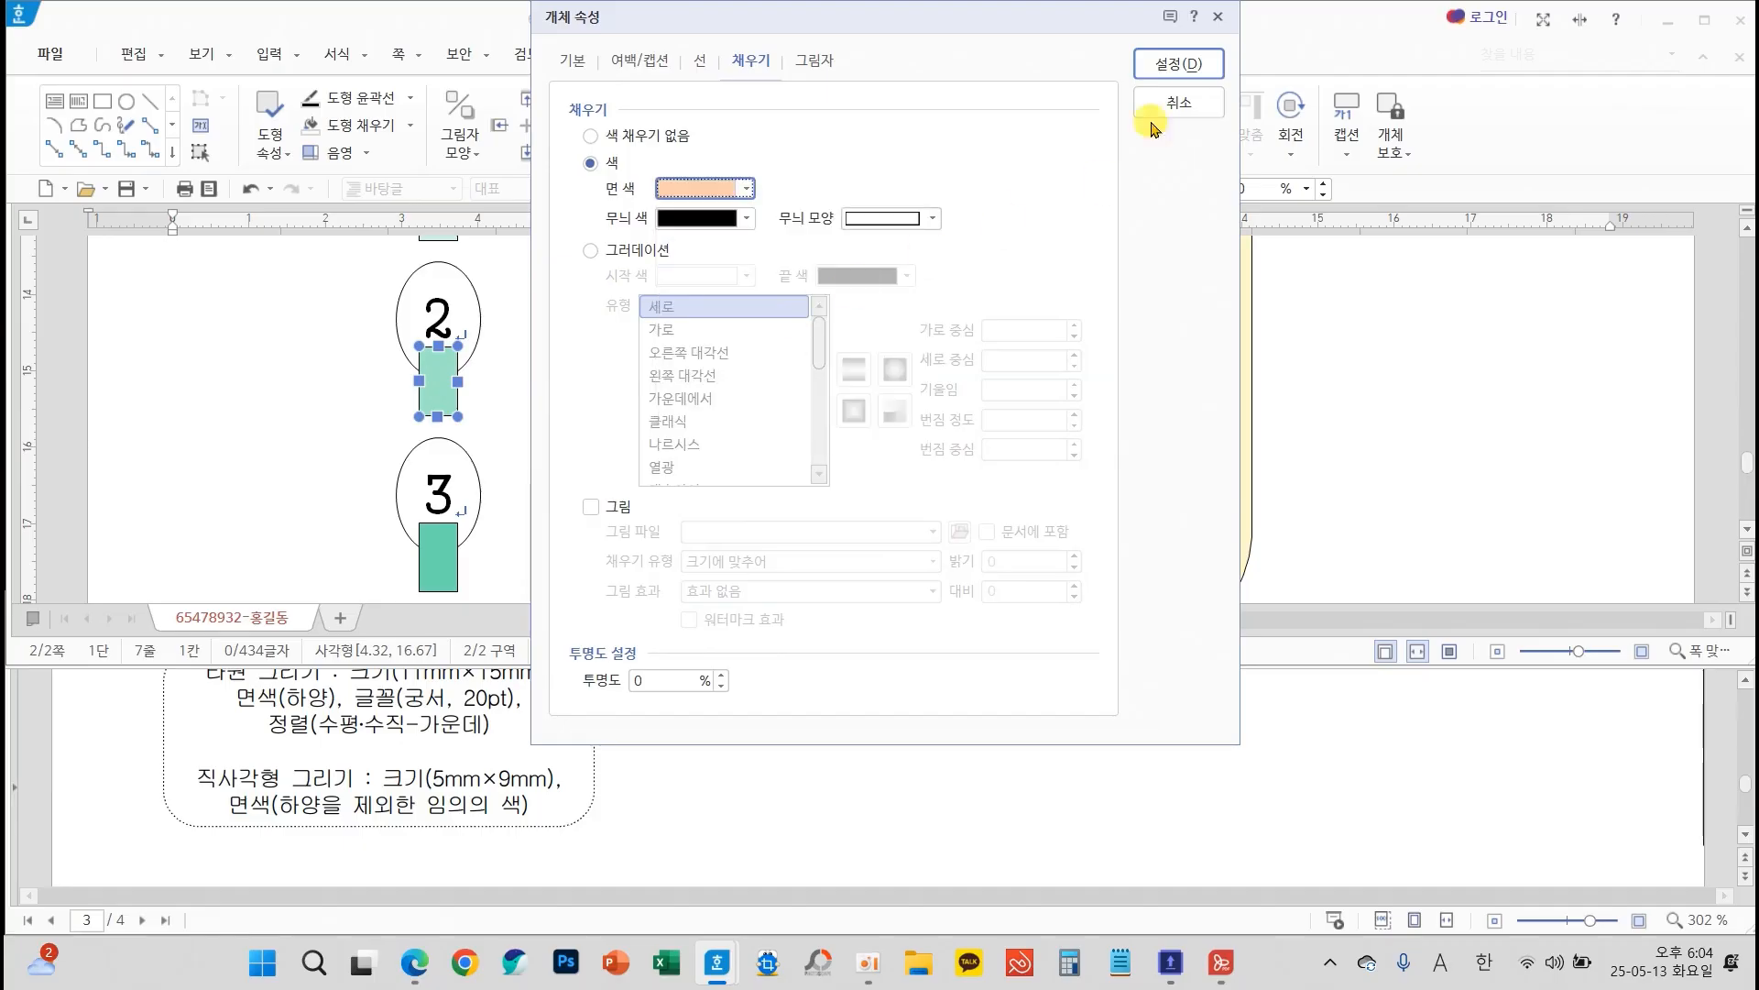
pyautogui.click(1173, 63)
# Change the fill of the small rectangle under ellipse 3 to a light indigo shade and deselect it
pyautogui.scroll(3, 547, 475)
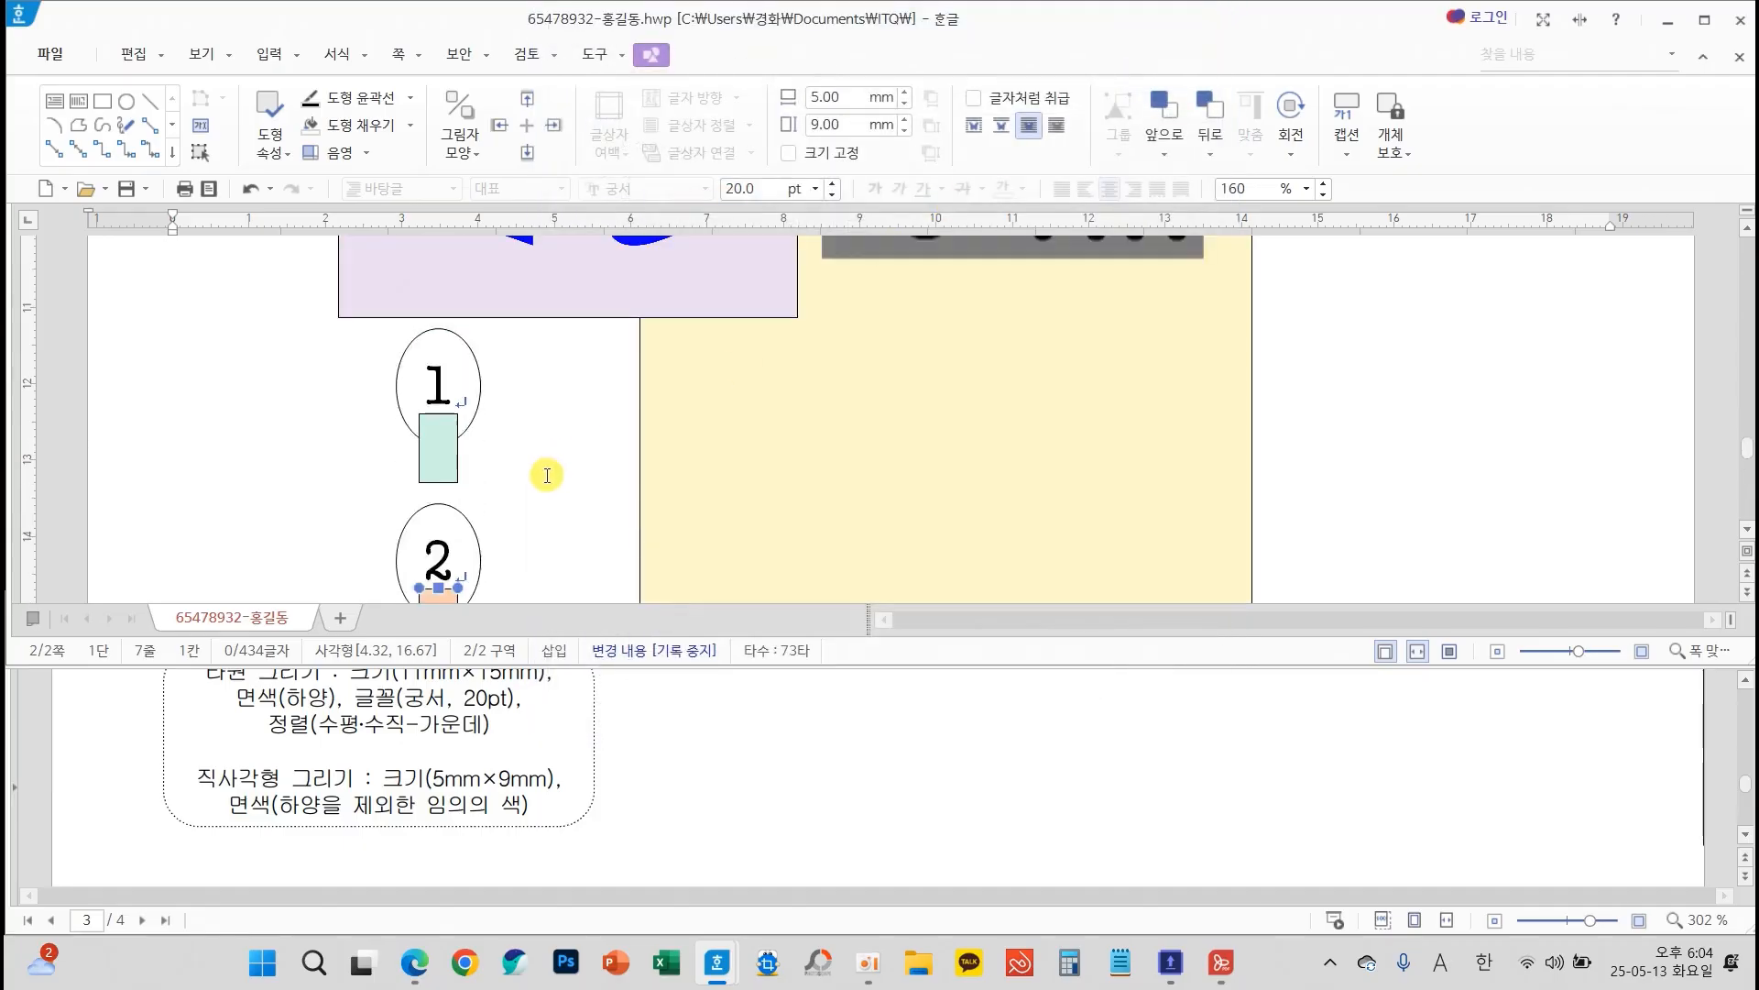
pyautogui.scroll(-3, 547, 474)
pyautogui.scroll(3, 547, 475)
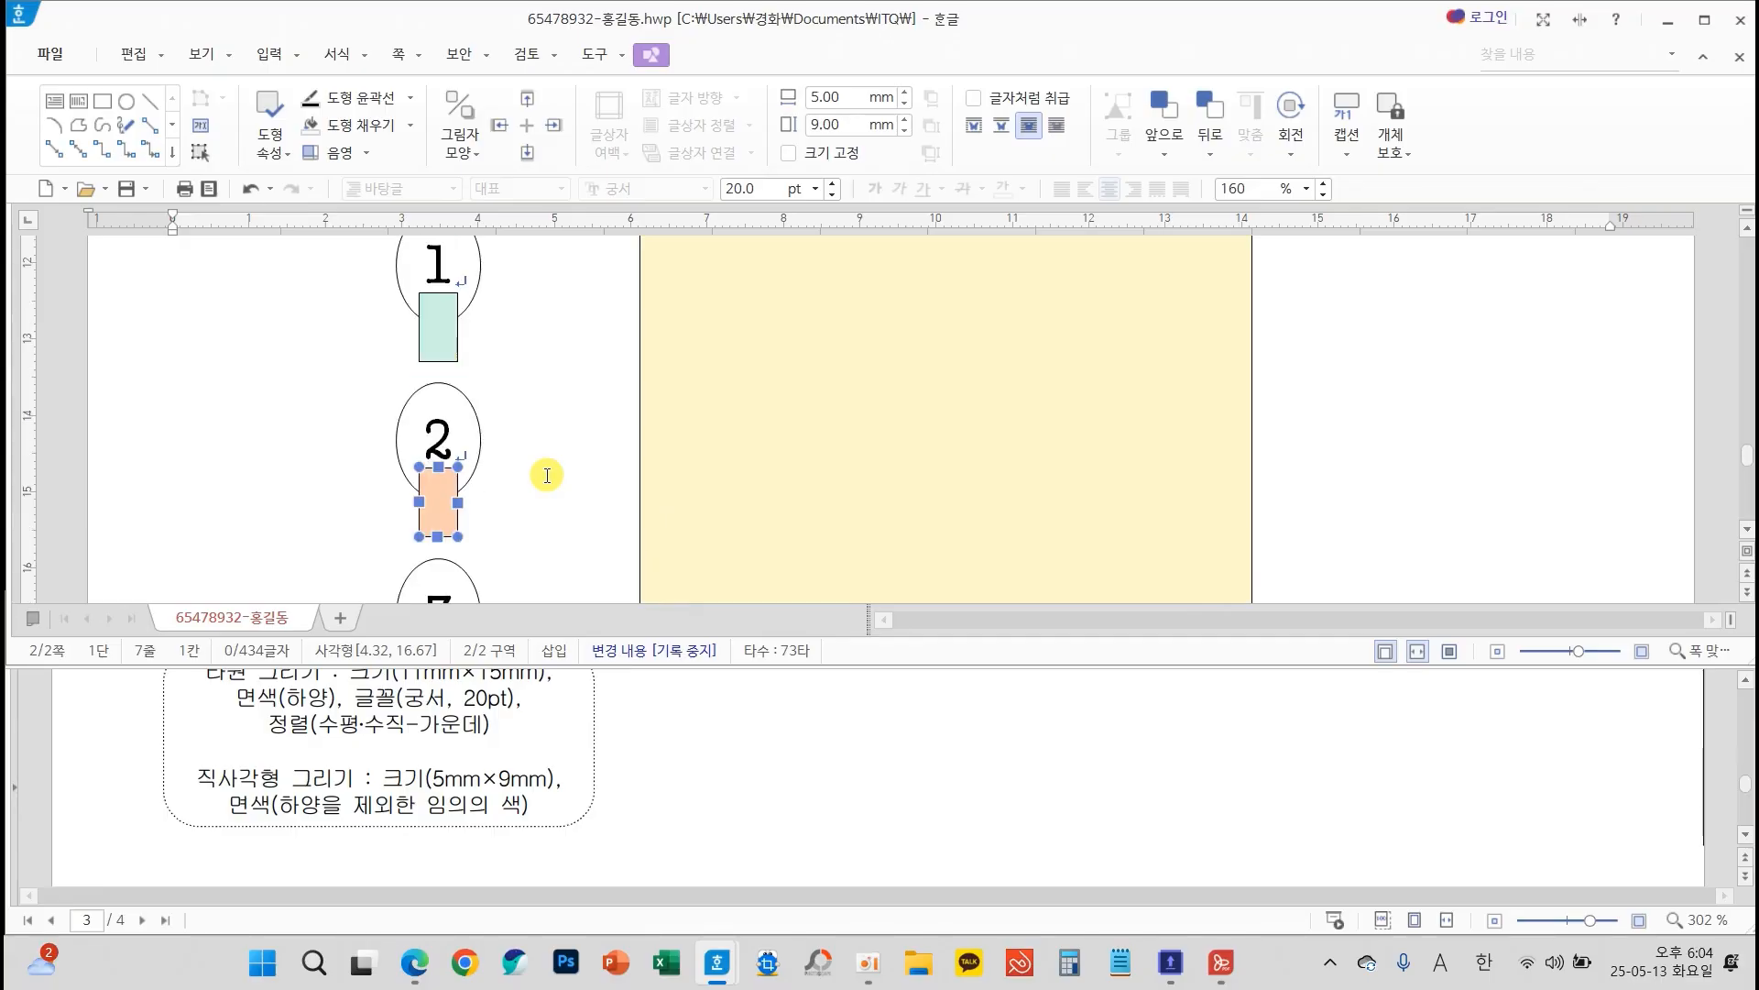
pyautogui.scroll(-5, 547, 472)
pyautogui.click(448, 466)
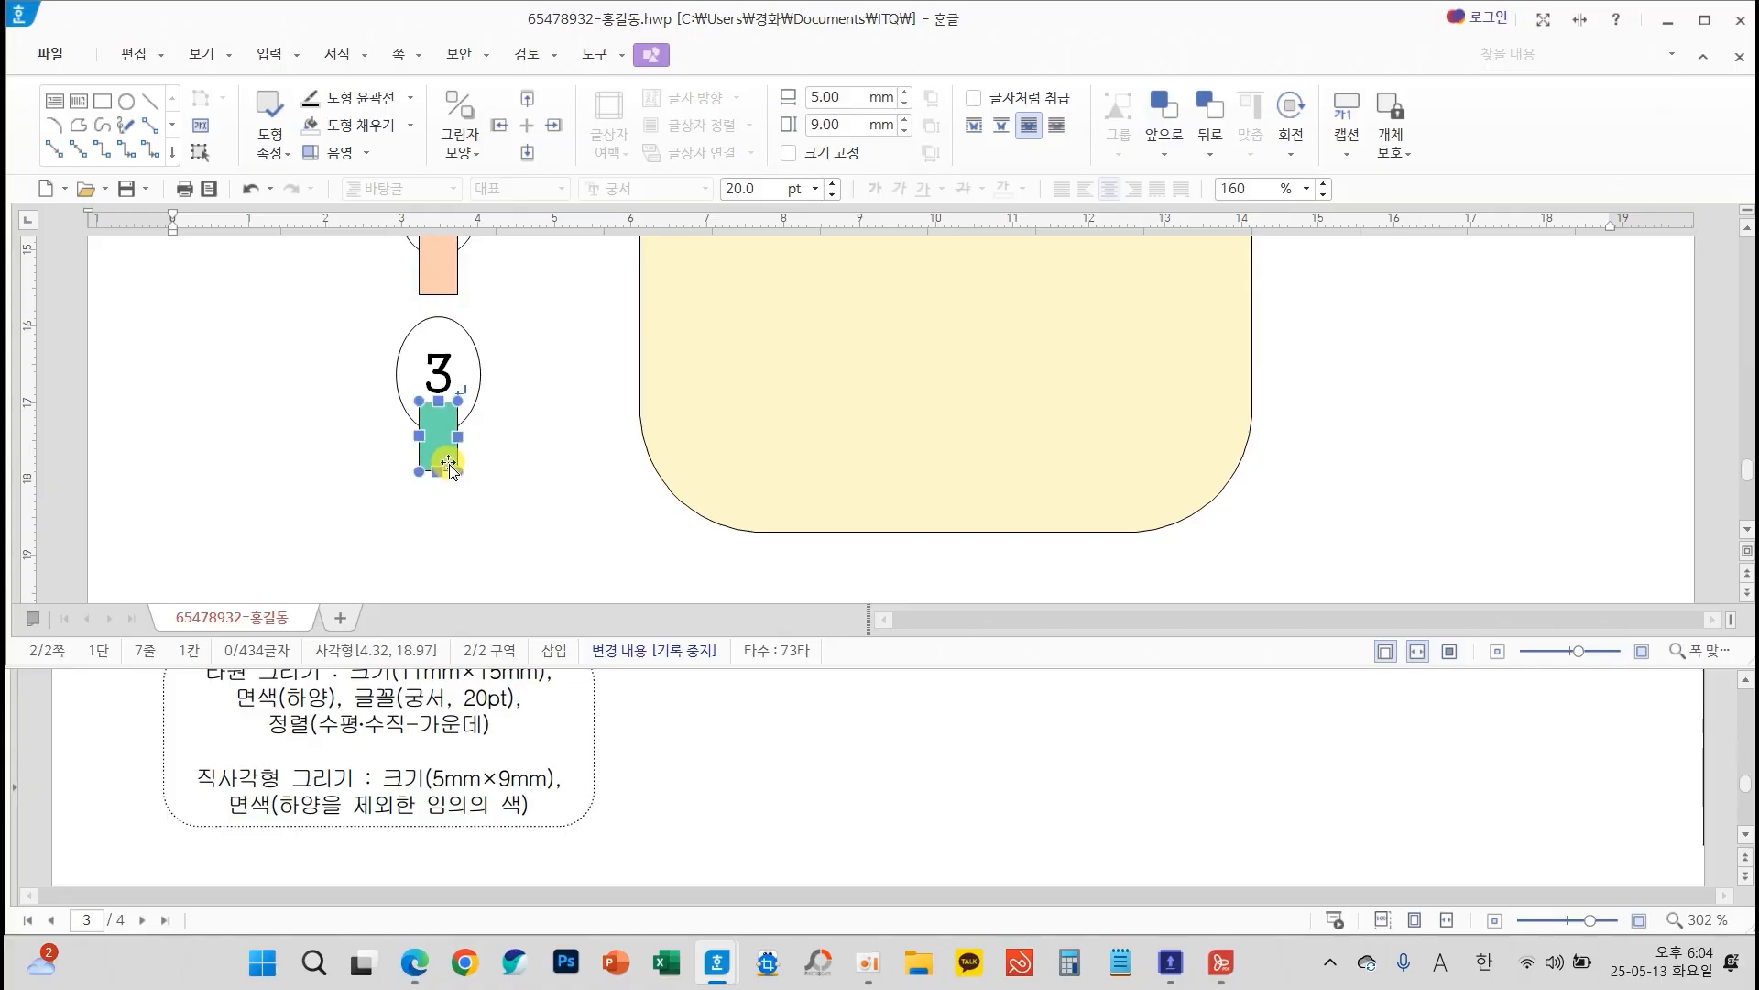
pyautogui.doubleClick(448, 466)
pyautogui.click(724, 189)
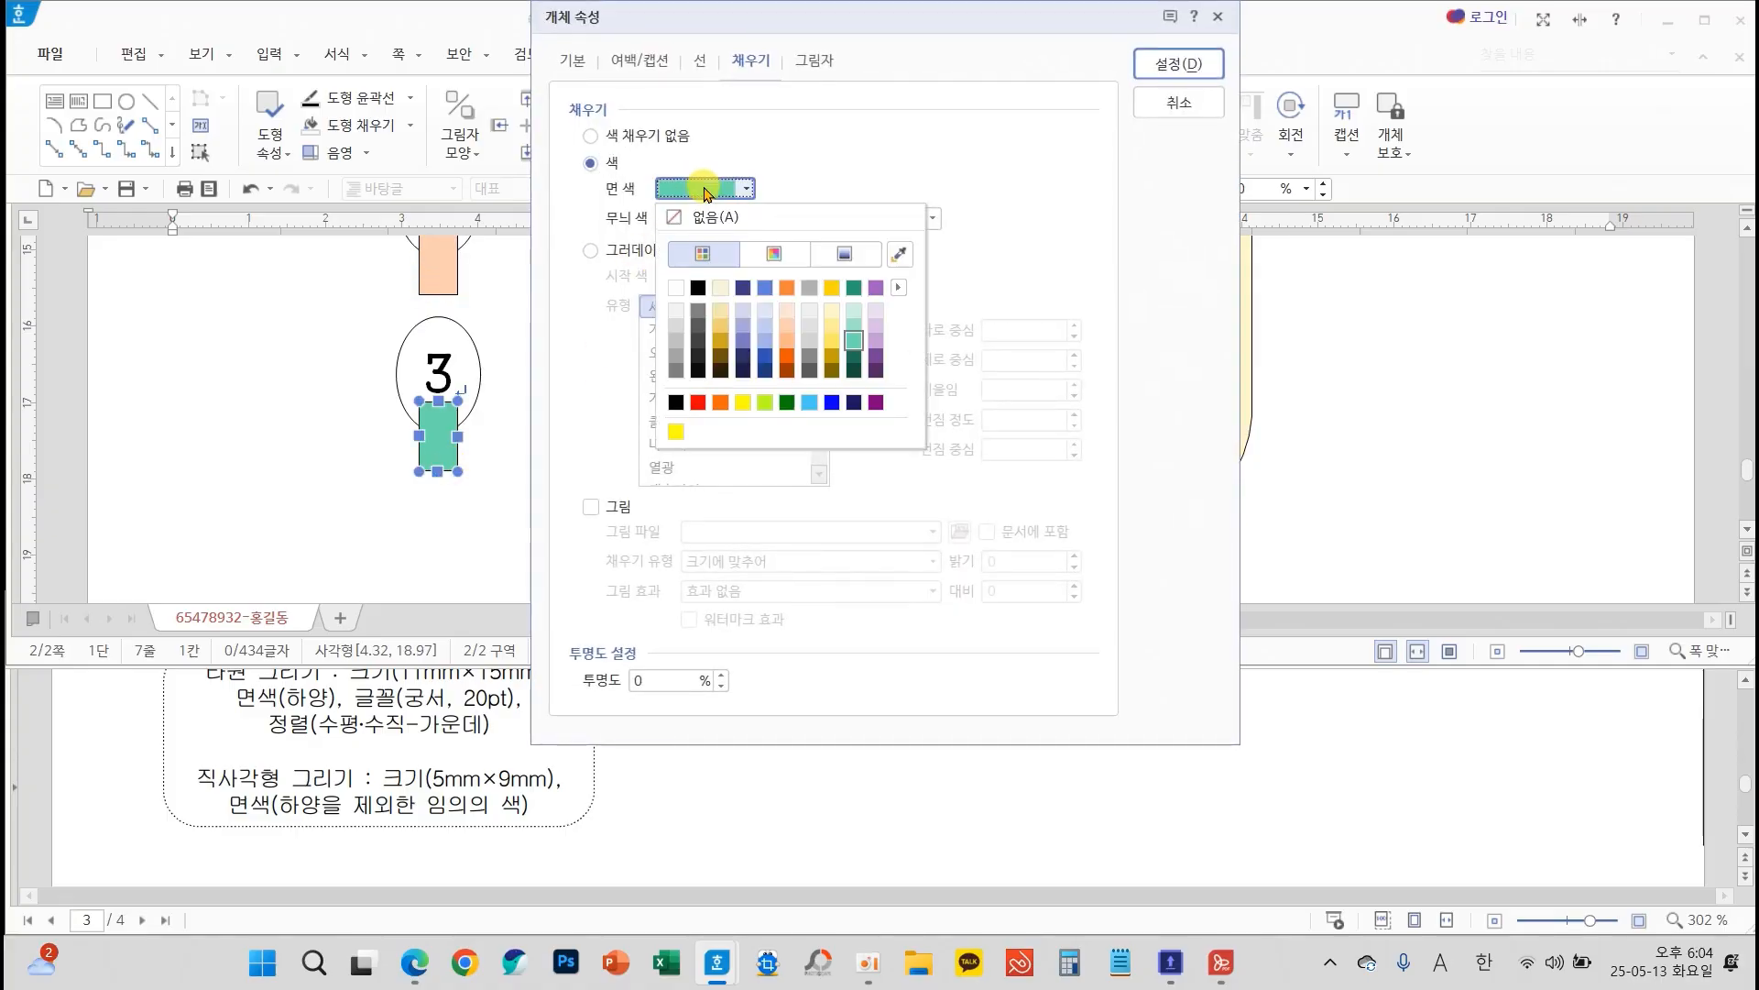
pyautogui.click(743, 329)
pyautogui.click(1179, 63)
pyautogui.press('Escape')
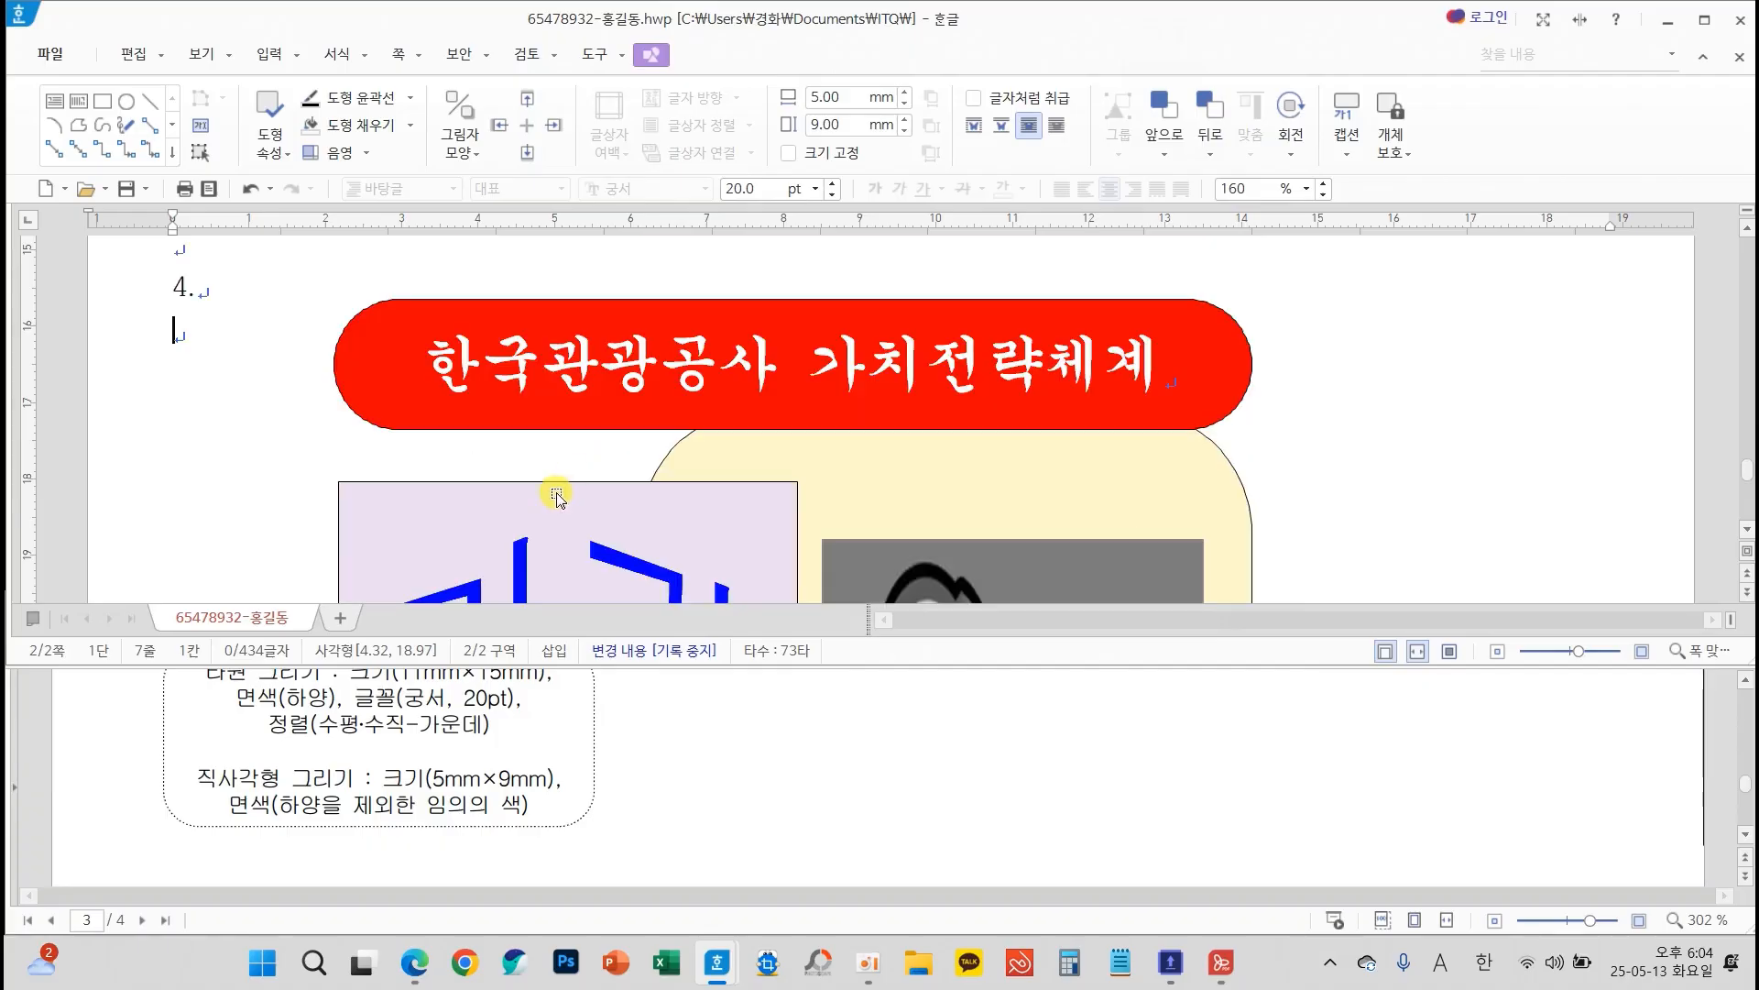
pyautogui.scroll(-8, 558, 511)
pyautogui.scroll(5, 559, 509)
pyautogui.scroll(2, 935, 813)
pyautogui.scroll(3, 941, 815)
pyautogui.scroll(-1, 1292, 875)
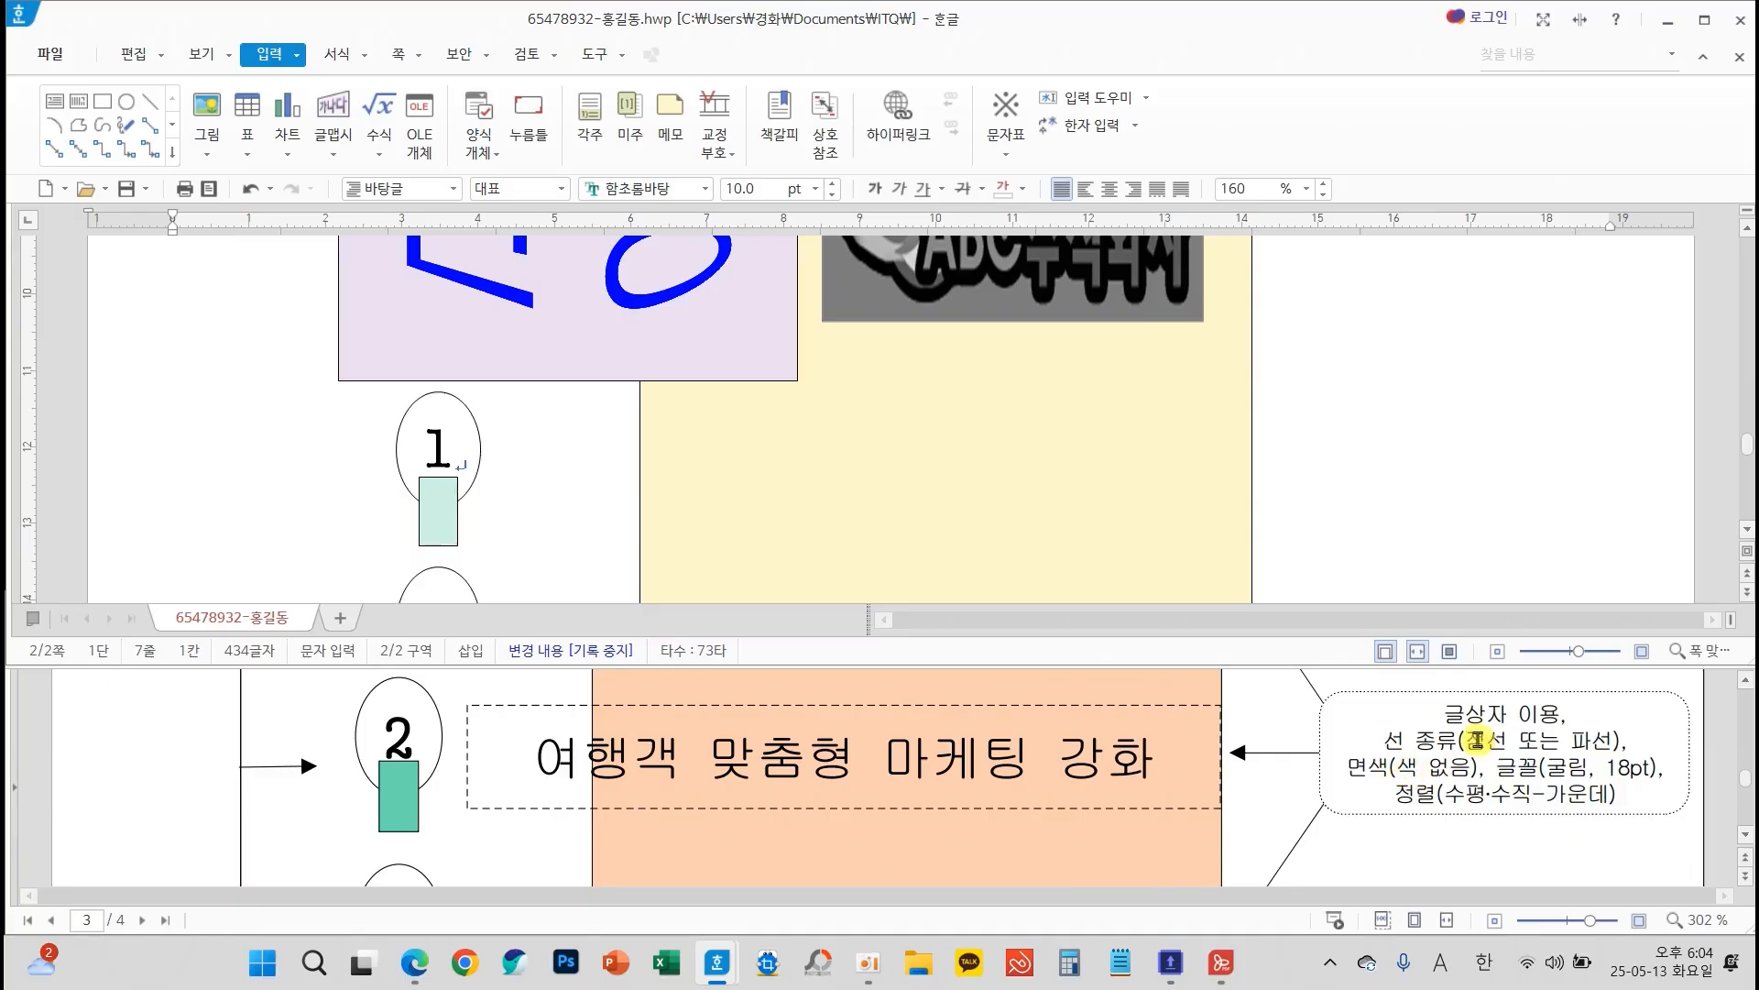
pyautogui.click(81, 105)
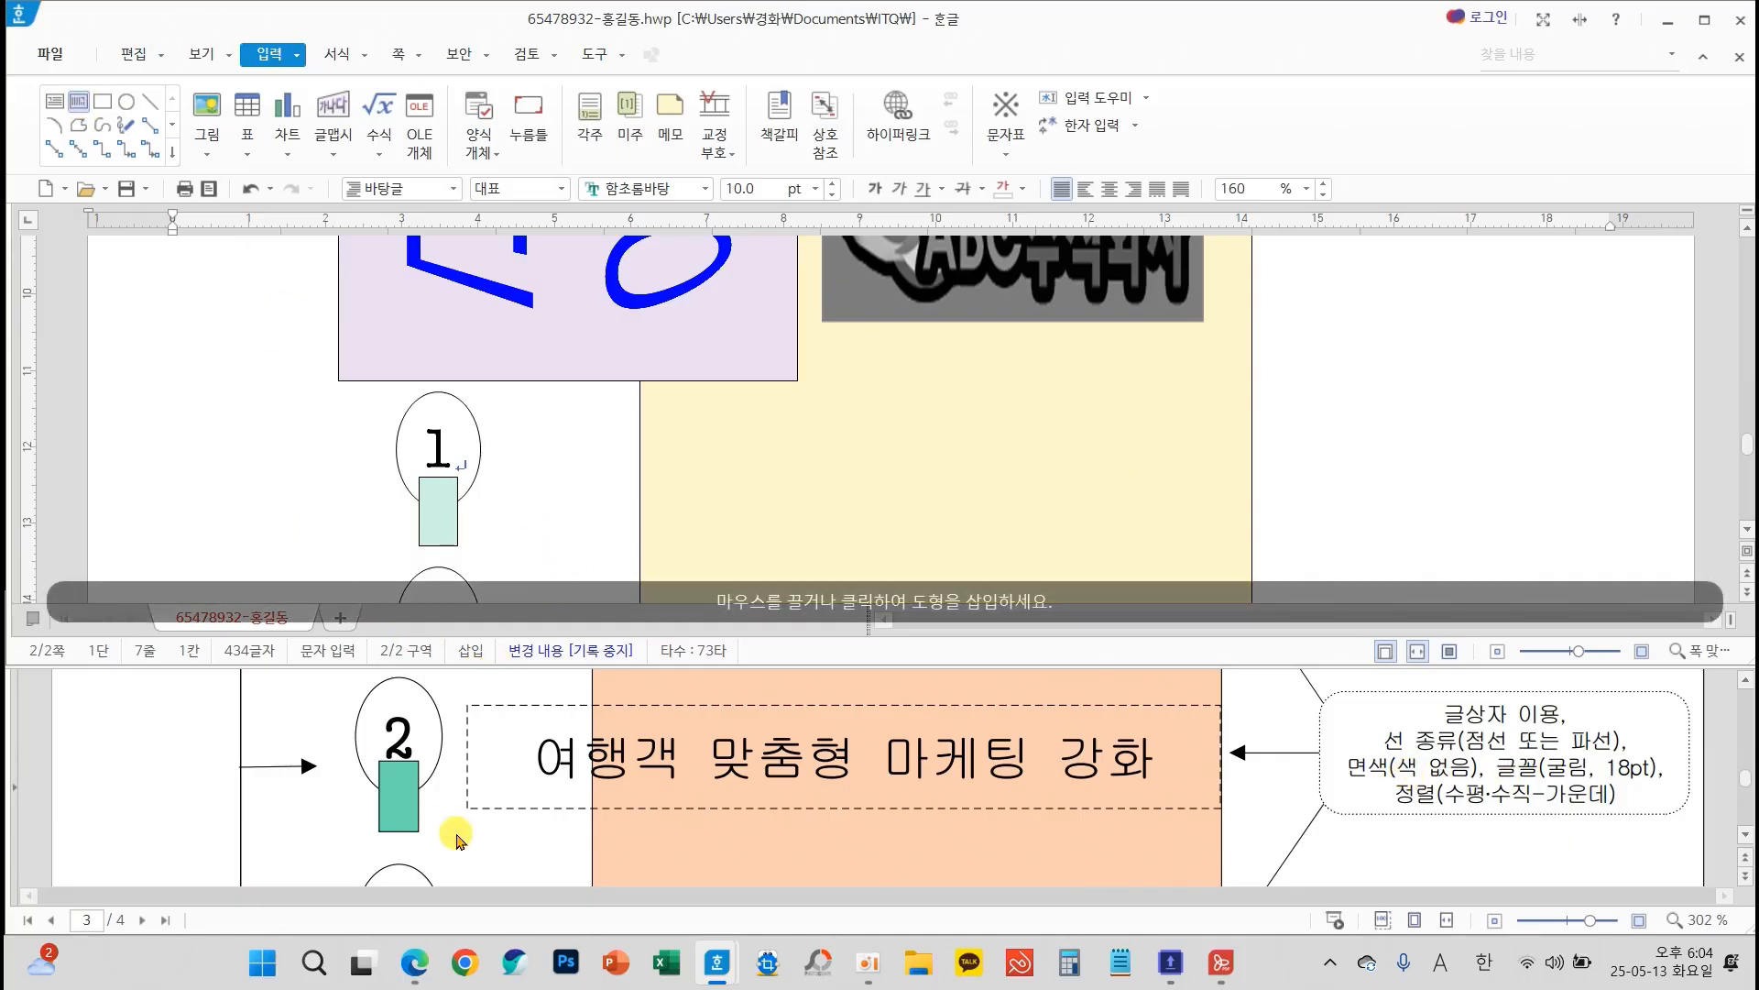
pyautogui.scroll(2, 447, 830)
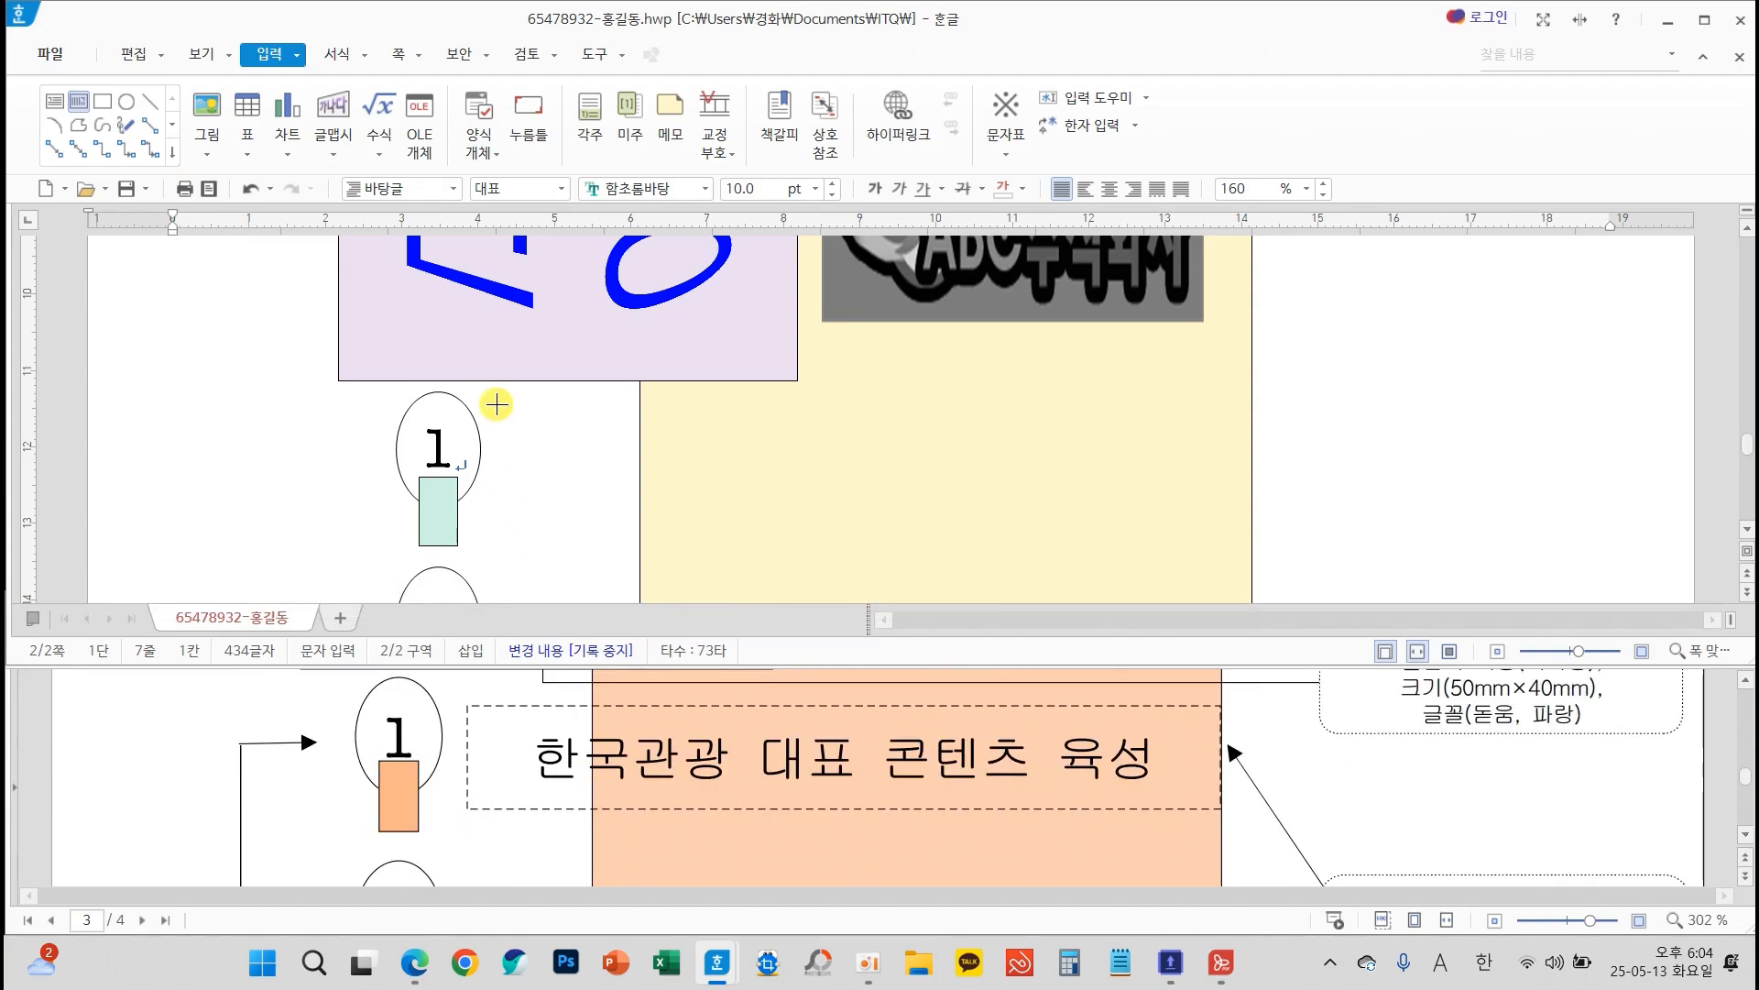
pyautogui.moveTo(498, 404); pyautogui.dragTo(1238, 518)
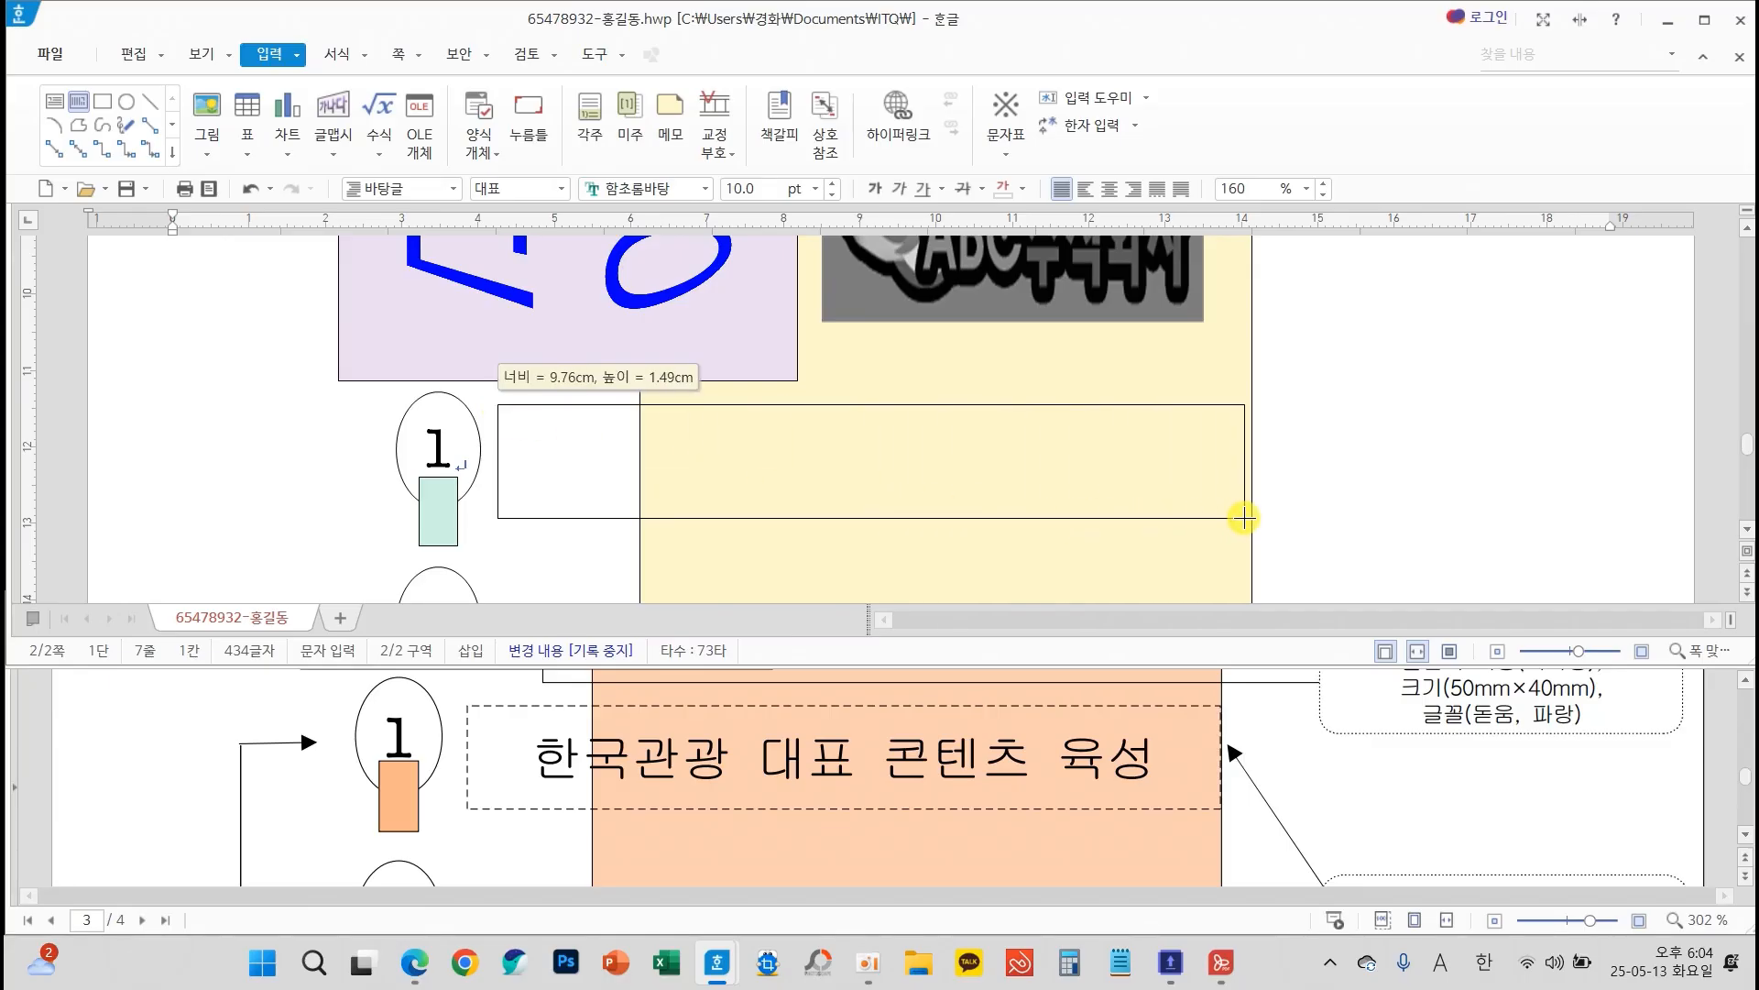
pyautogui.moveTo(1244, 519); pyautogui.dragTo(1244, 520)
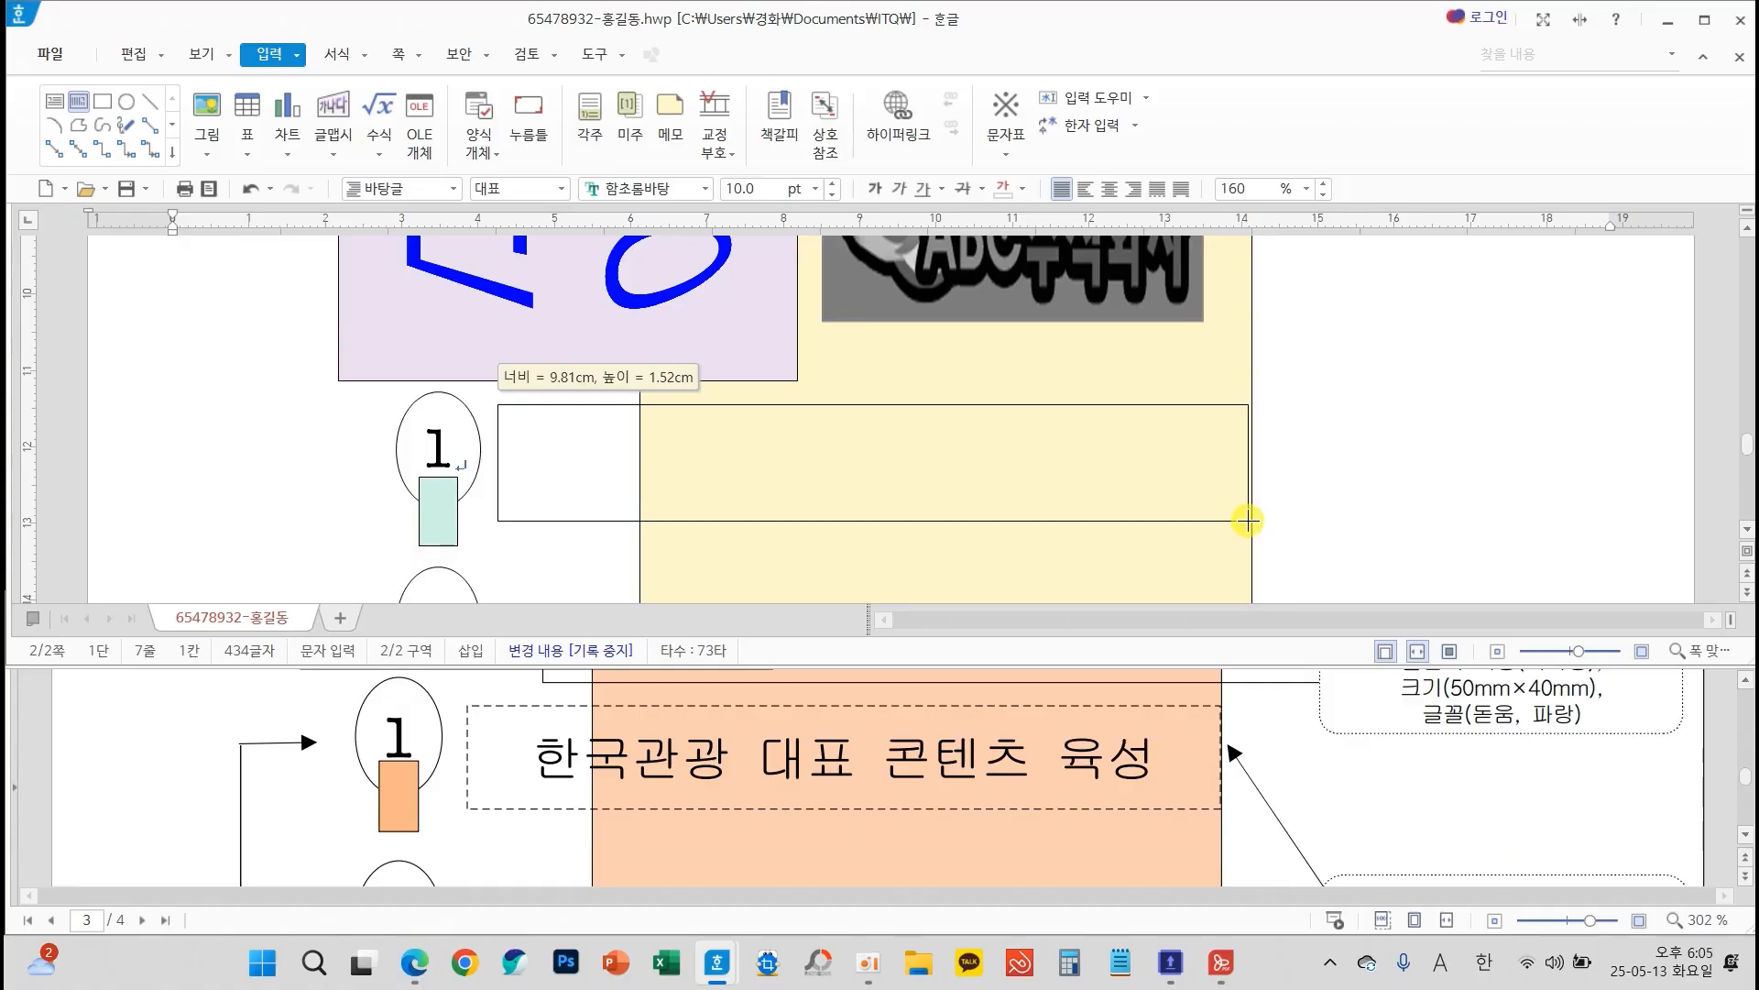
pyautogui.moveTo(1249, 520); pyautogui.dragTo(1249, 522)
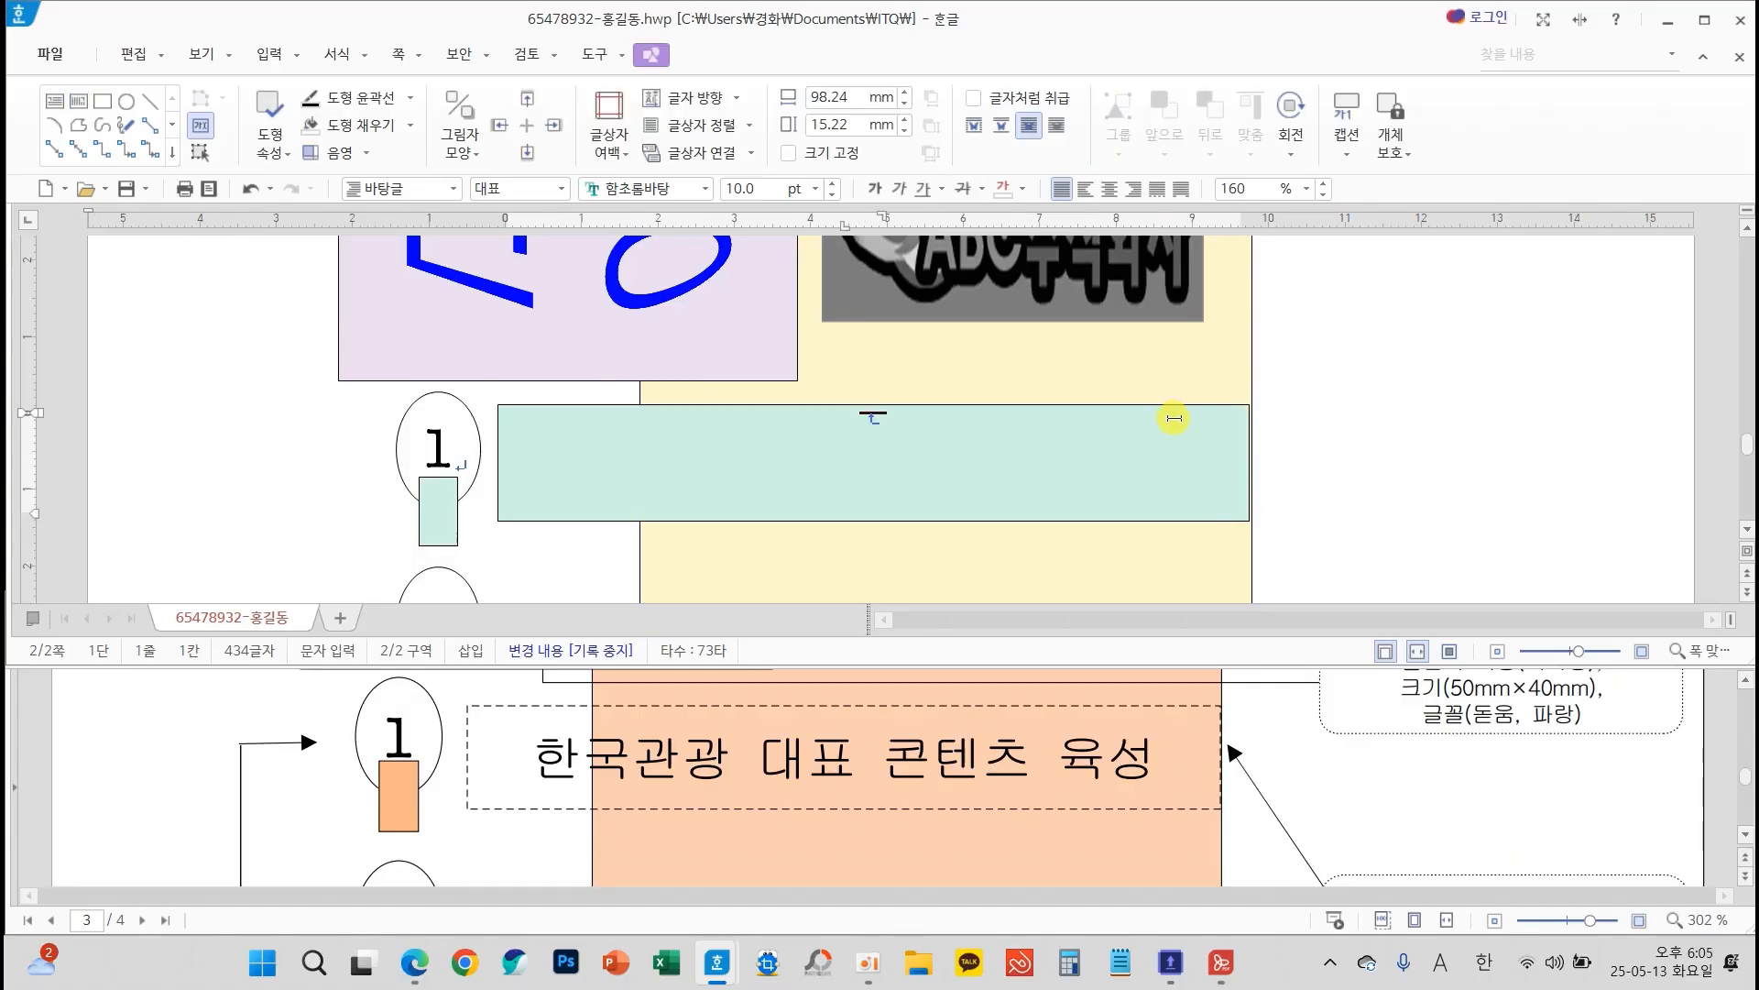
pyautogui.press('Escape')
pyautogui.press('Escape')
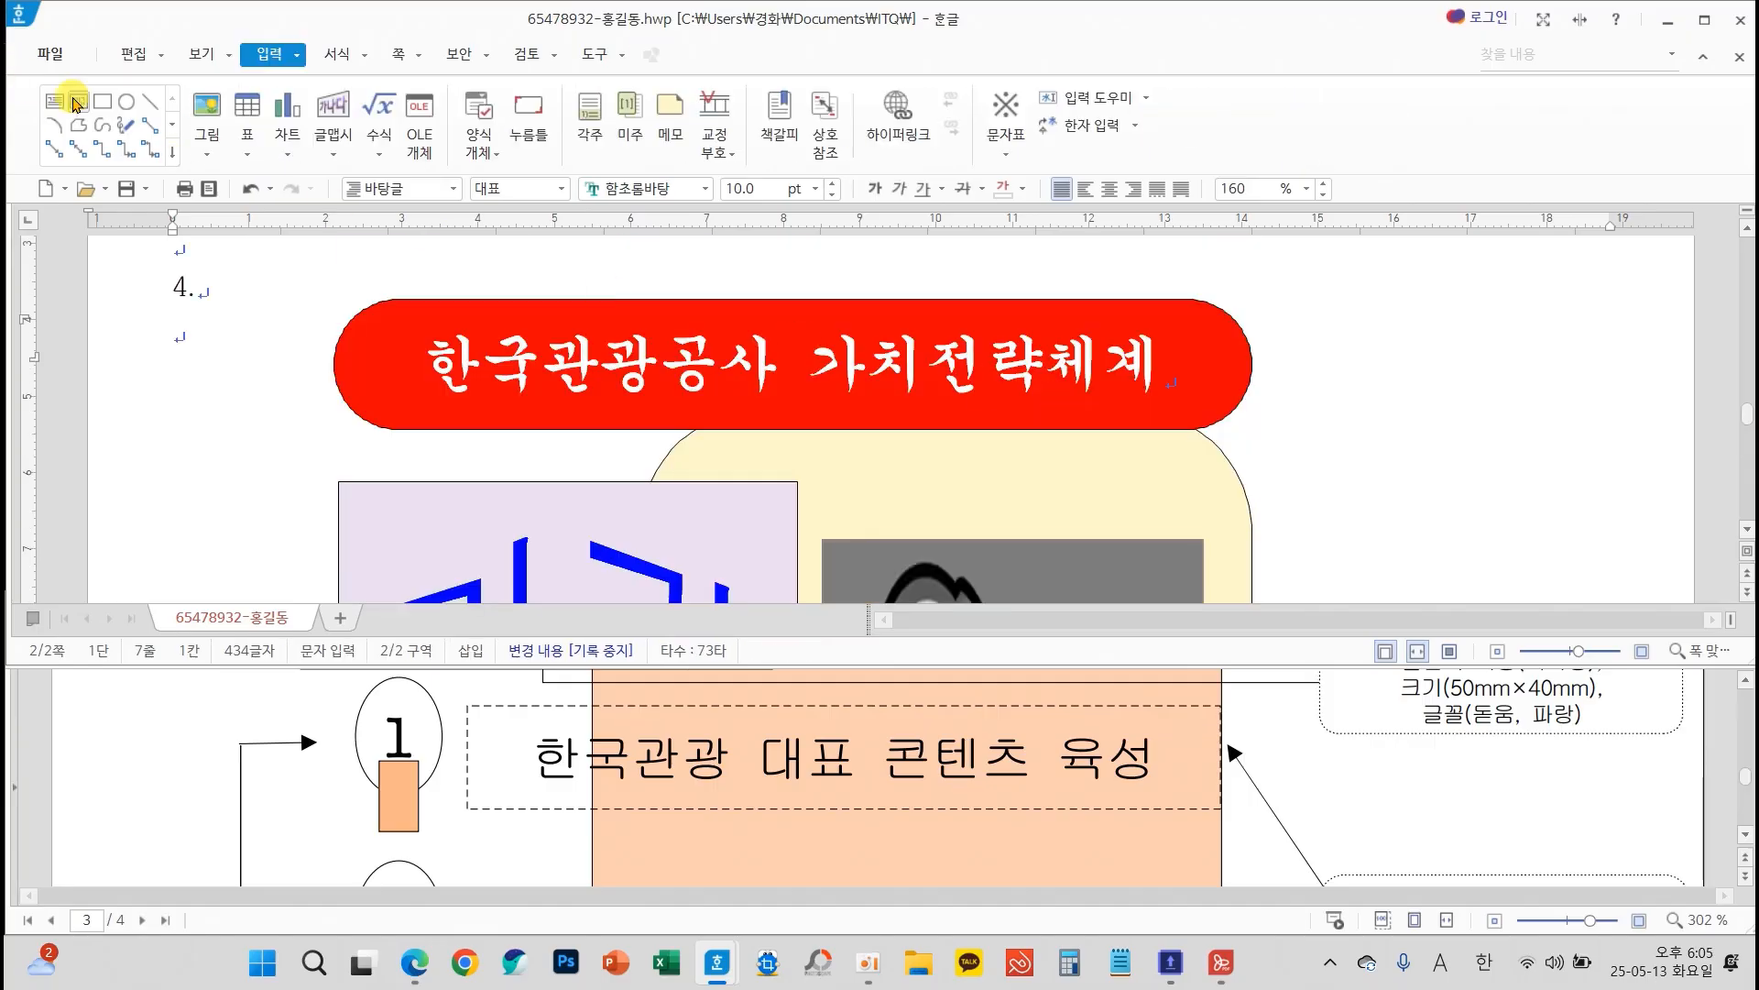
# Draw a horizontal text box about 98 mm wide beside ellipse 1 and adjust its height to about 13 mm
pyautogui.click(60, 104)
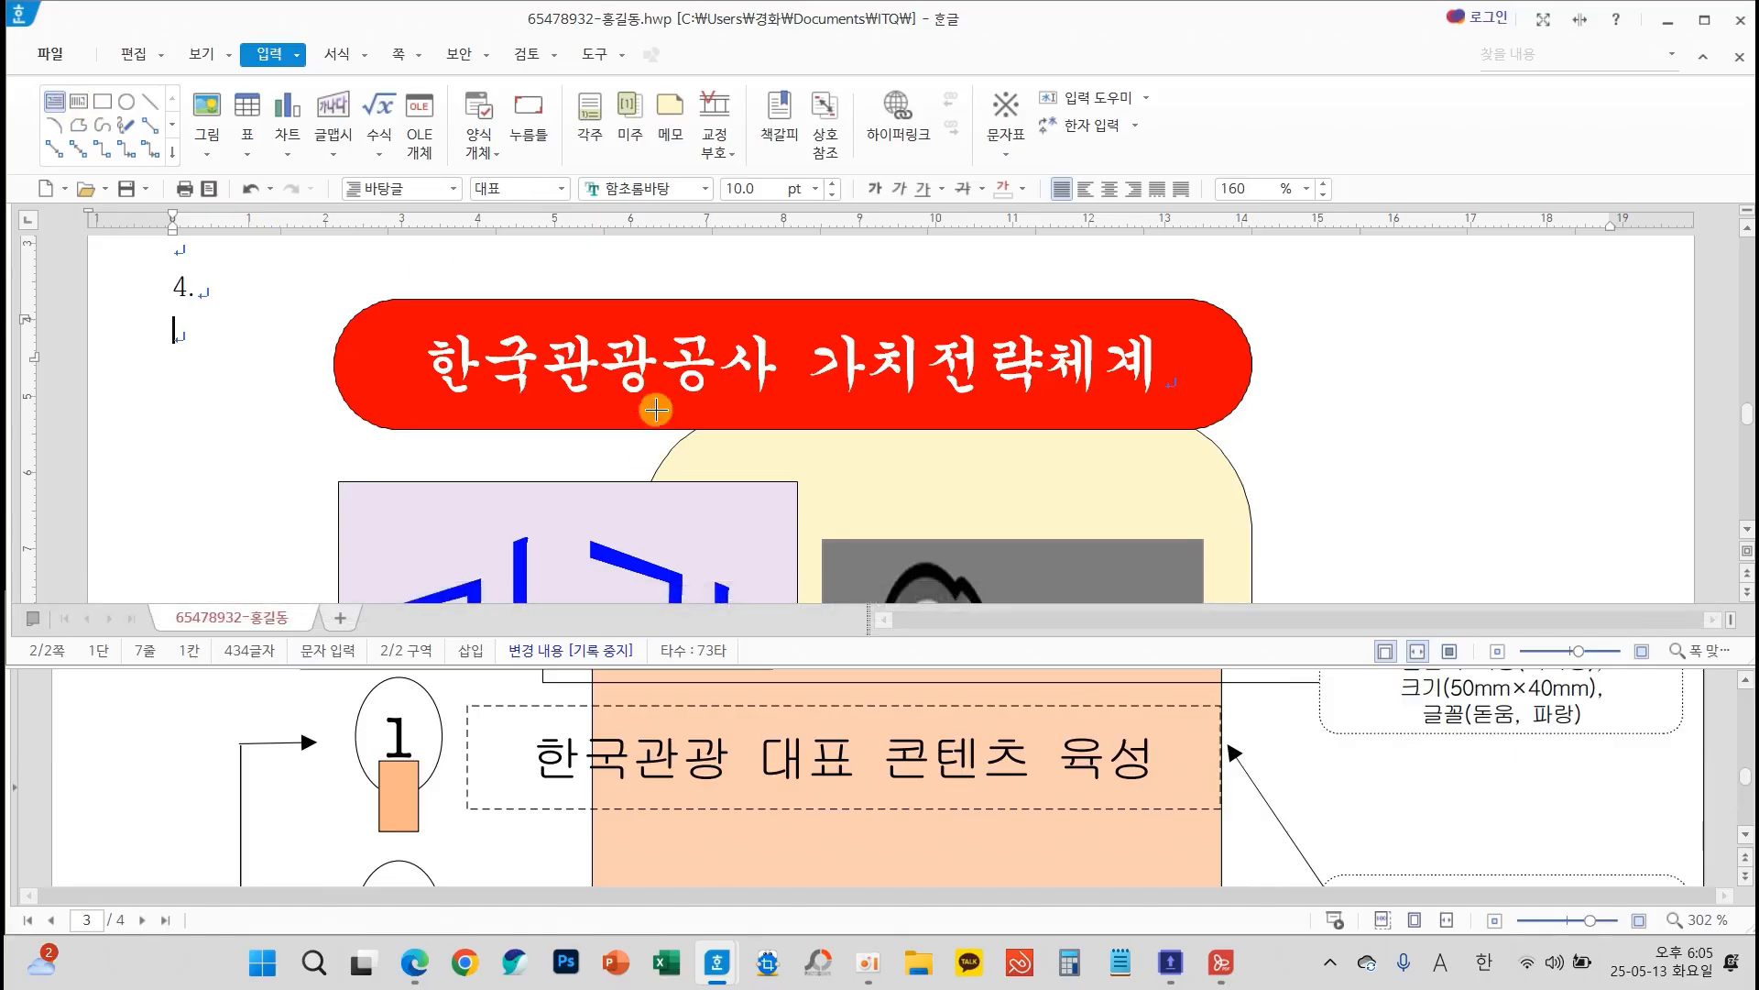
pyautogui.scroll(-8, 823, 519)
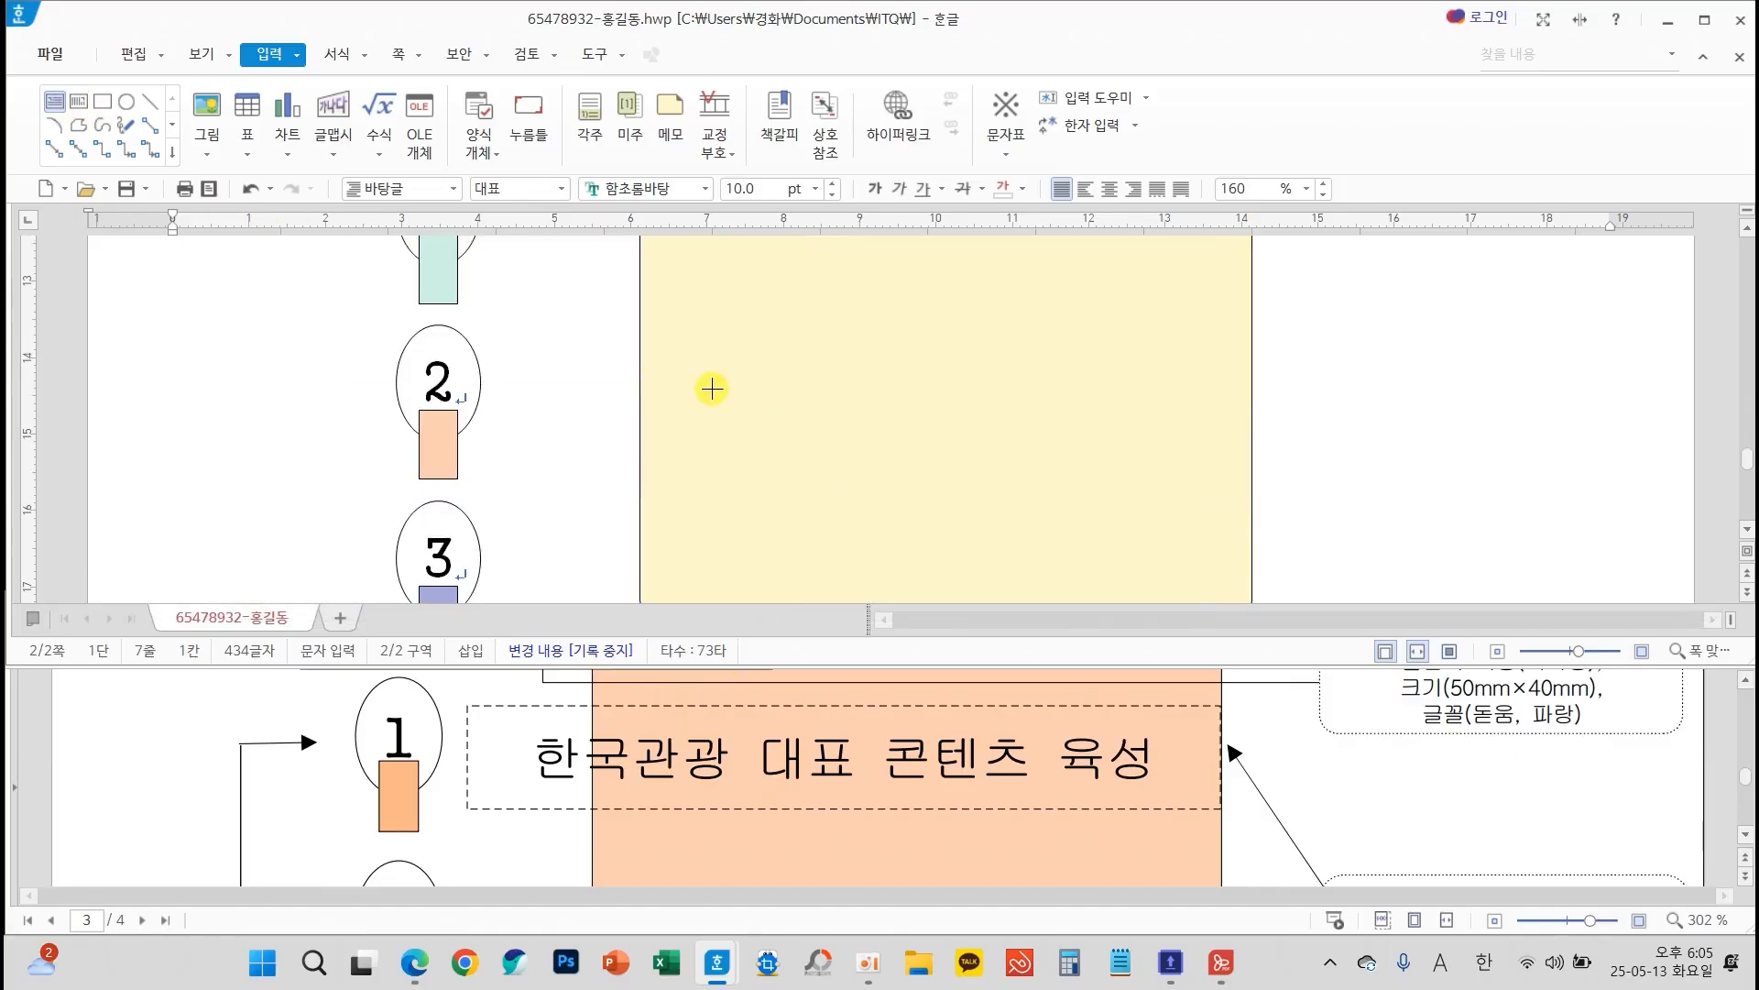
pyautogui.moveTo(495, 277); pyautogui.dragTo(1248, 409)
pyautogui.click(876, 276)
pyautogui.moveTo(876, 277); pyautogui.dragTo(876, 300)
pyautogui.moveTo(878, 407); pyautogui.dragTo(882, 392)
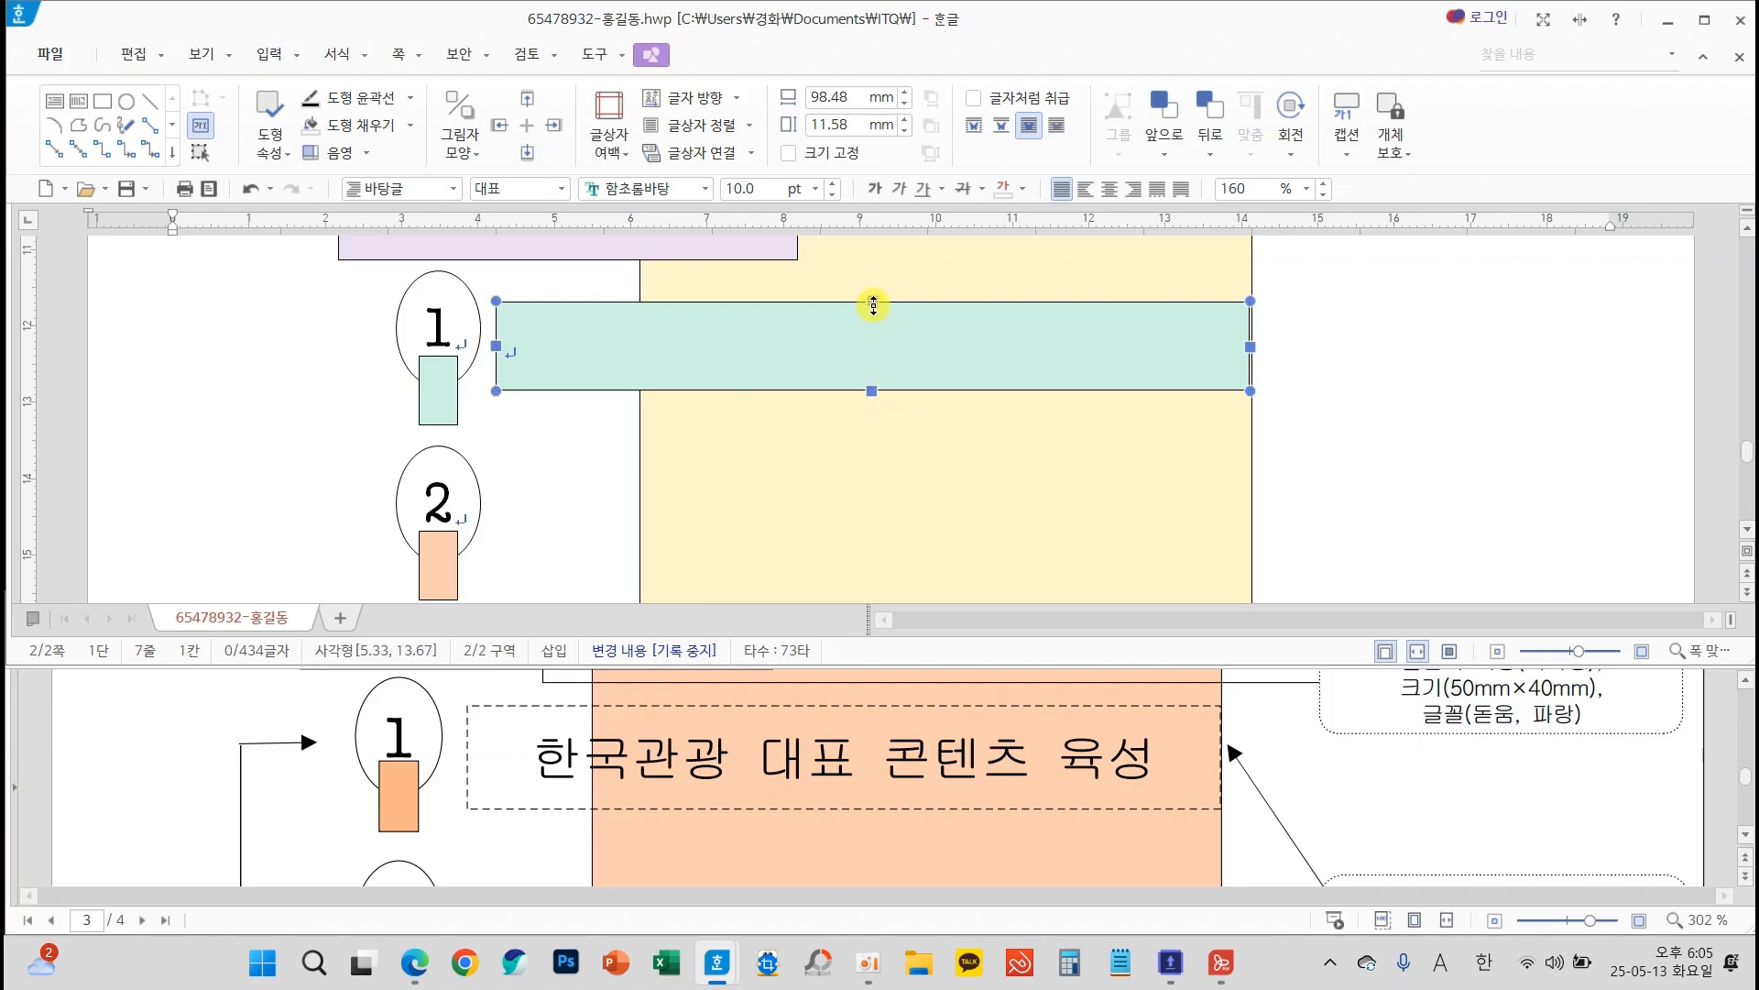
pyautogui.moveTo(874, 300); pyautogui.dragTo(875, 294)
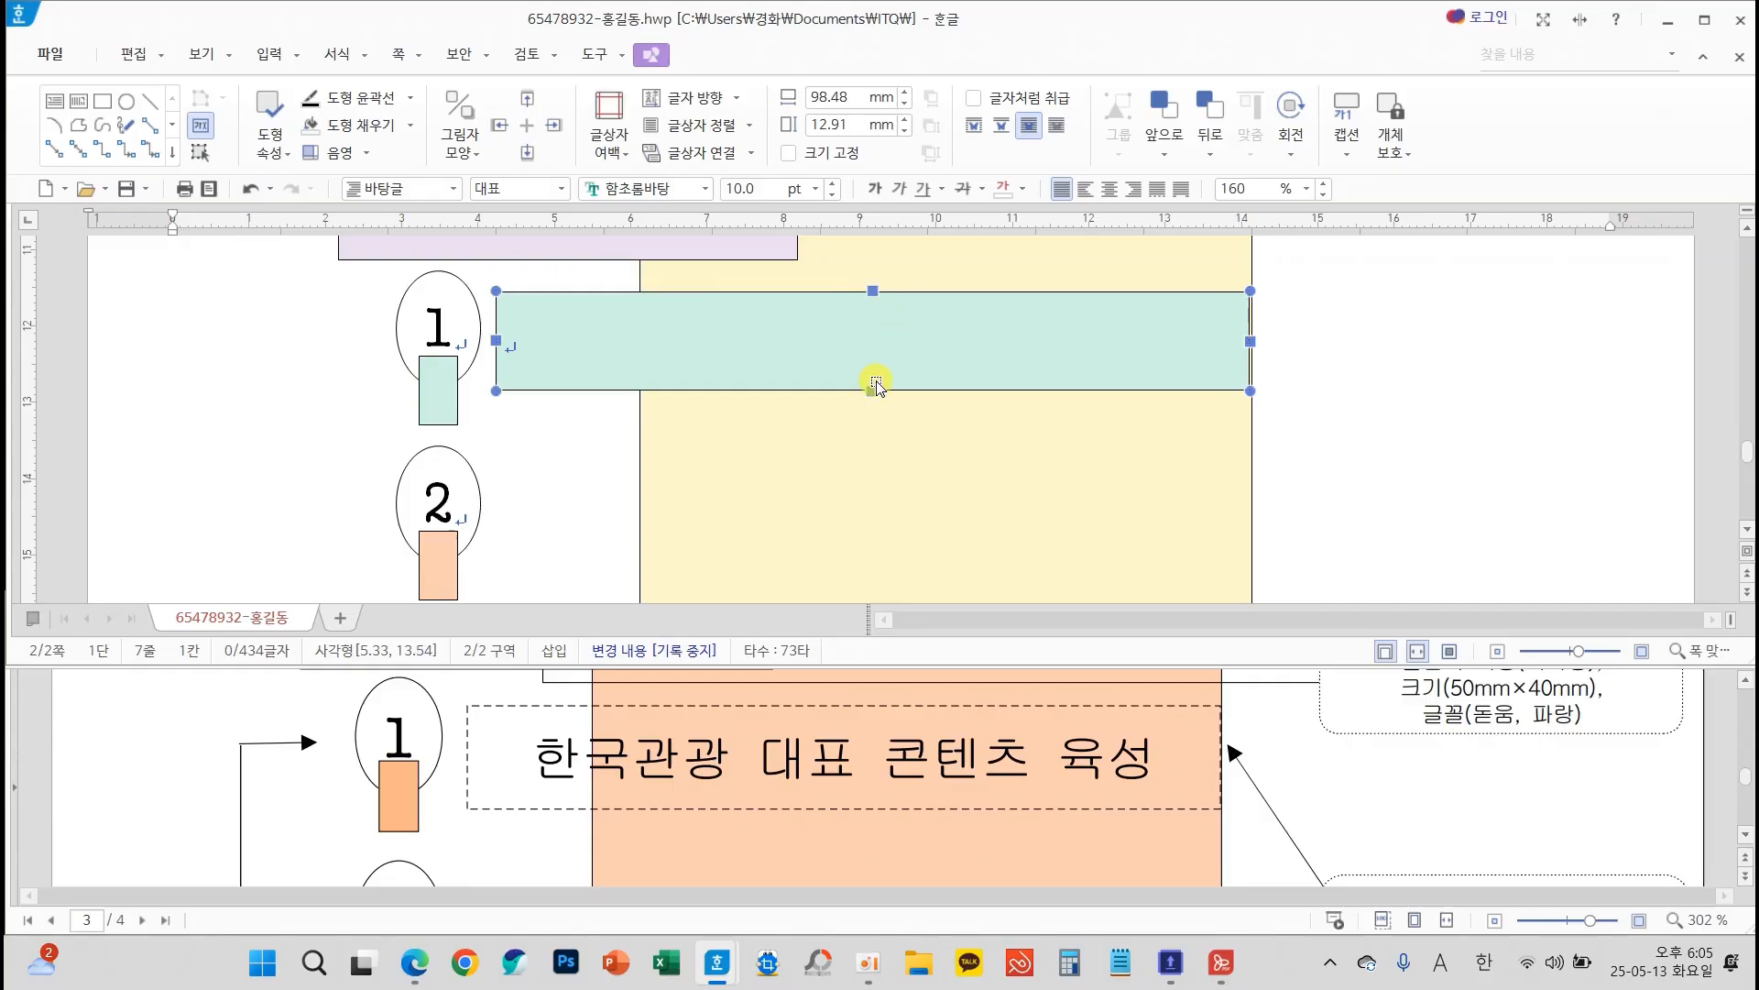
pyautogui.moveTo(876, 381); pyautogui.dragTo(880, 394)
# Give the text box beside ellipse 1 a dashed outline and no fill colour
pyautogui.doubleClick(918, 351)
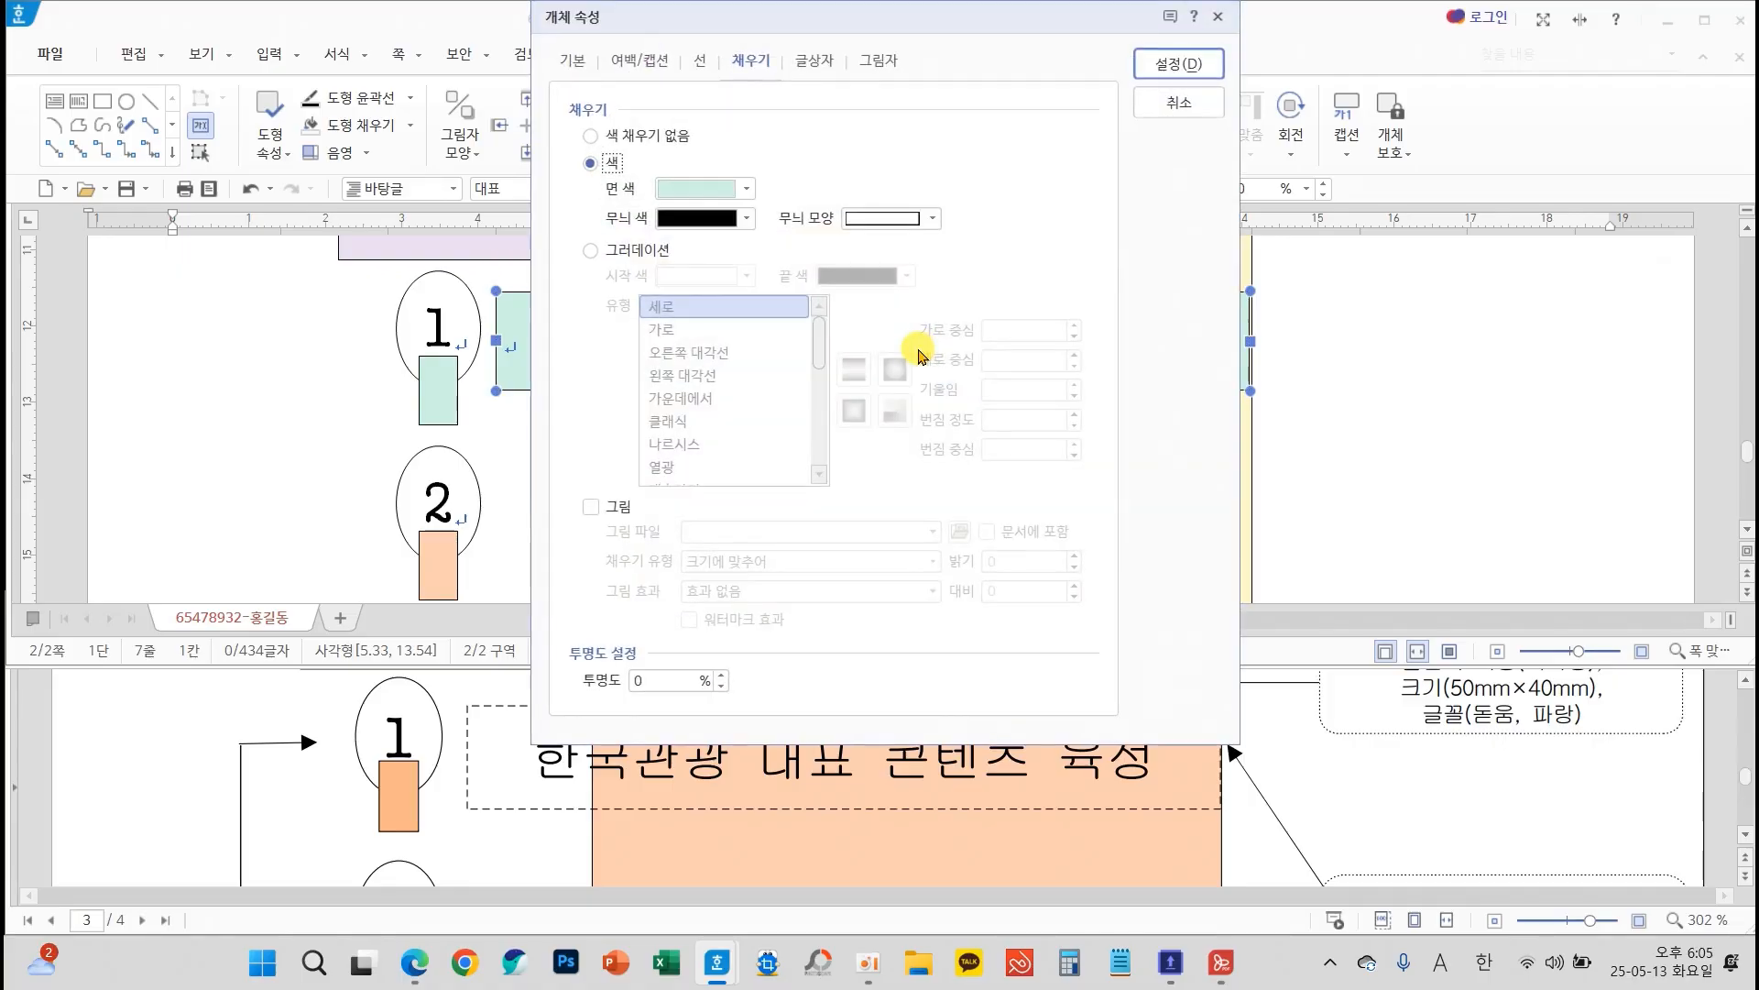
pyautogui.scroll(1, 1400, 823)
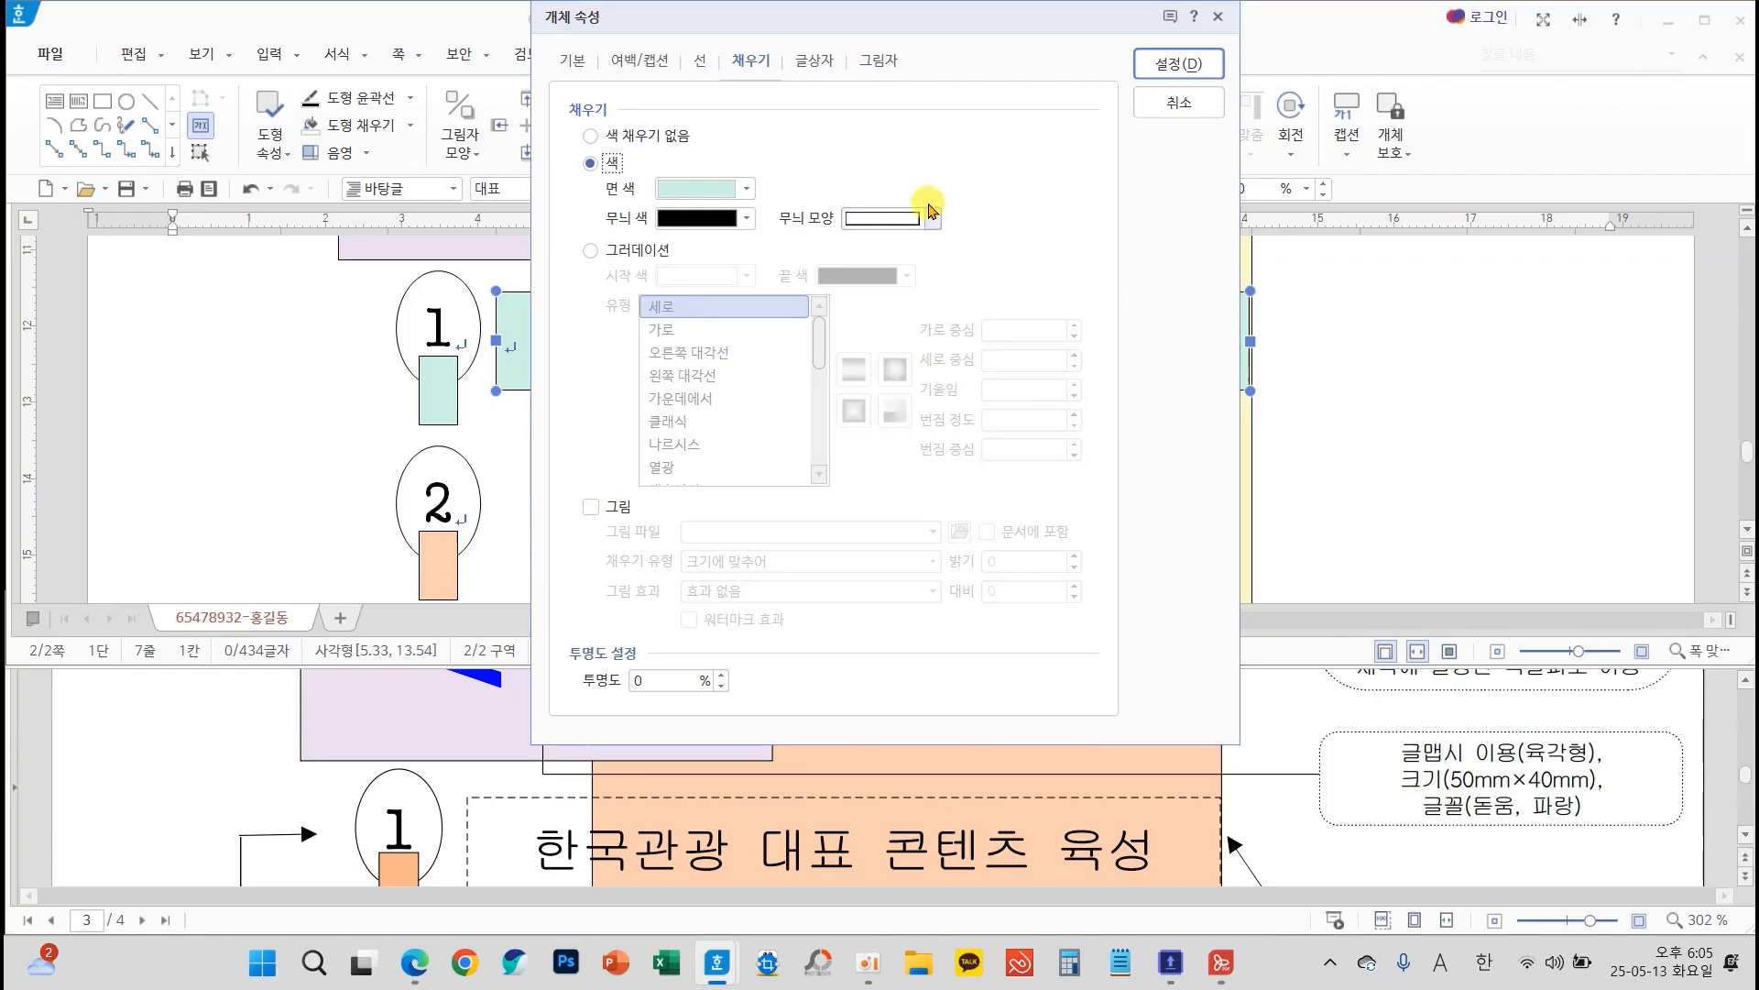
pyautogui.scroll(-4, 1466, 816)
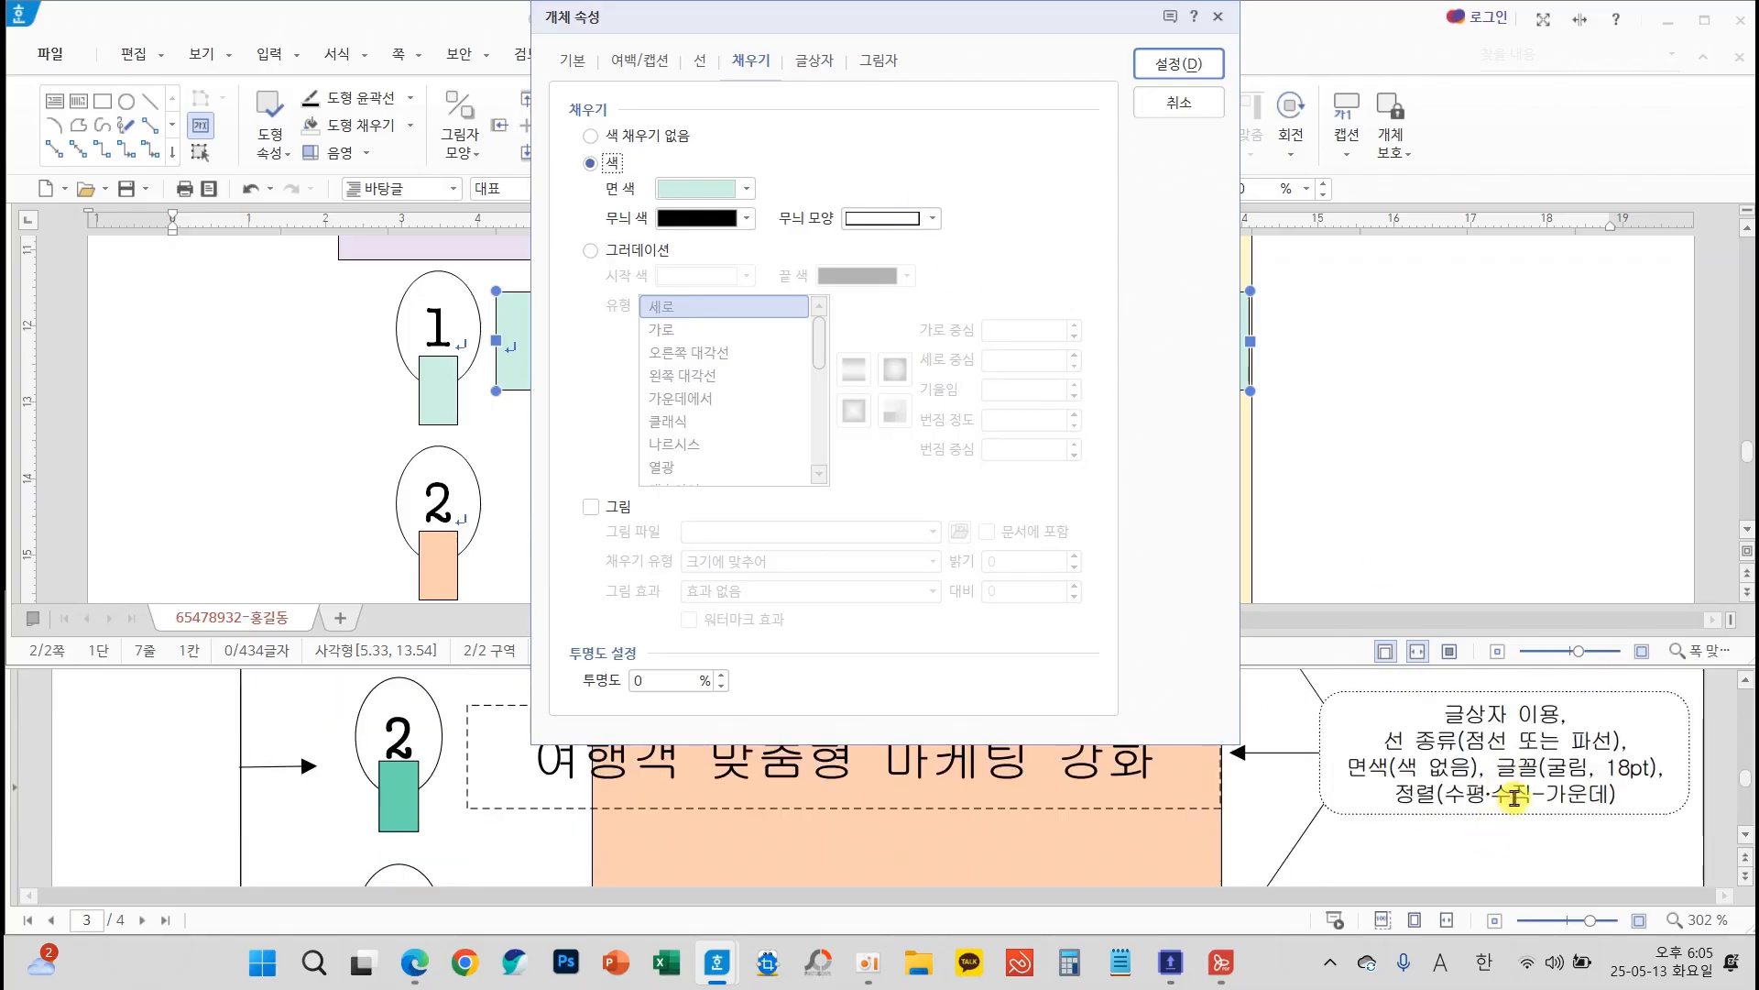
pyautogui.click(697, 58)
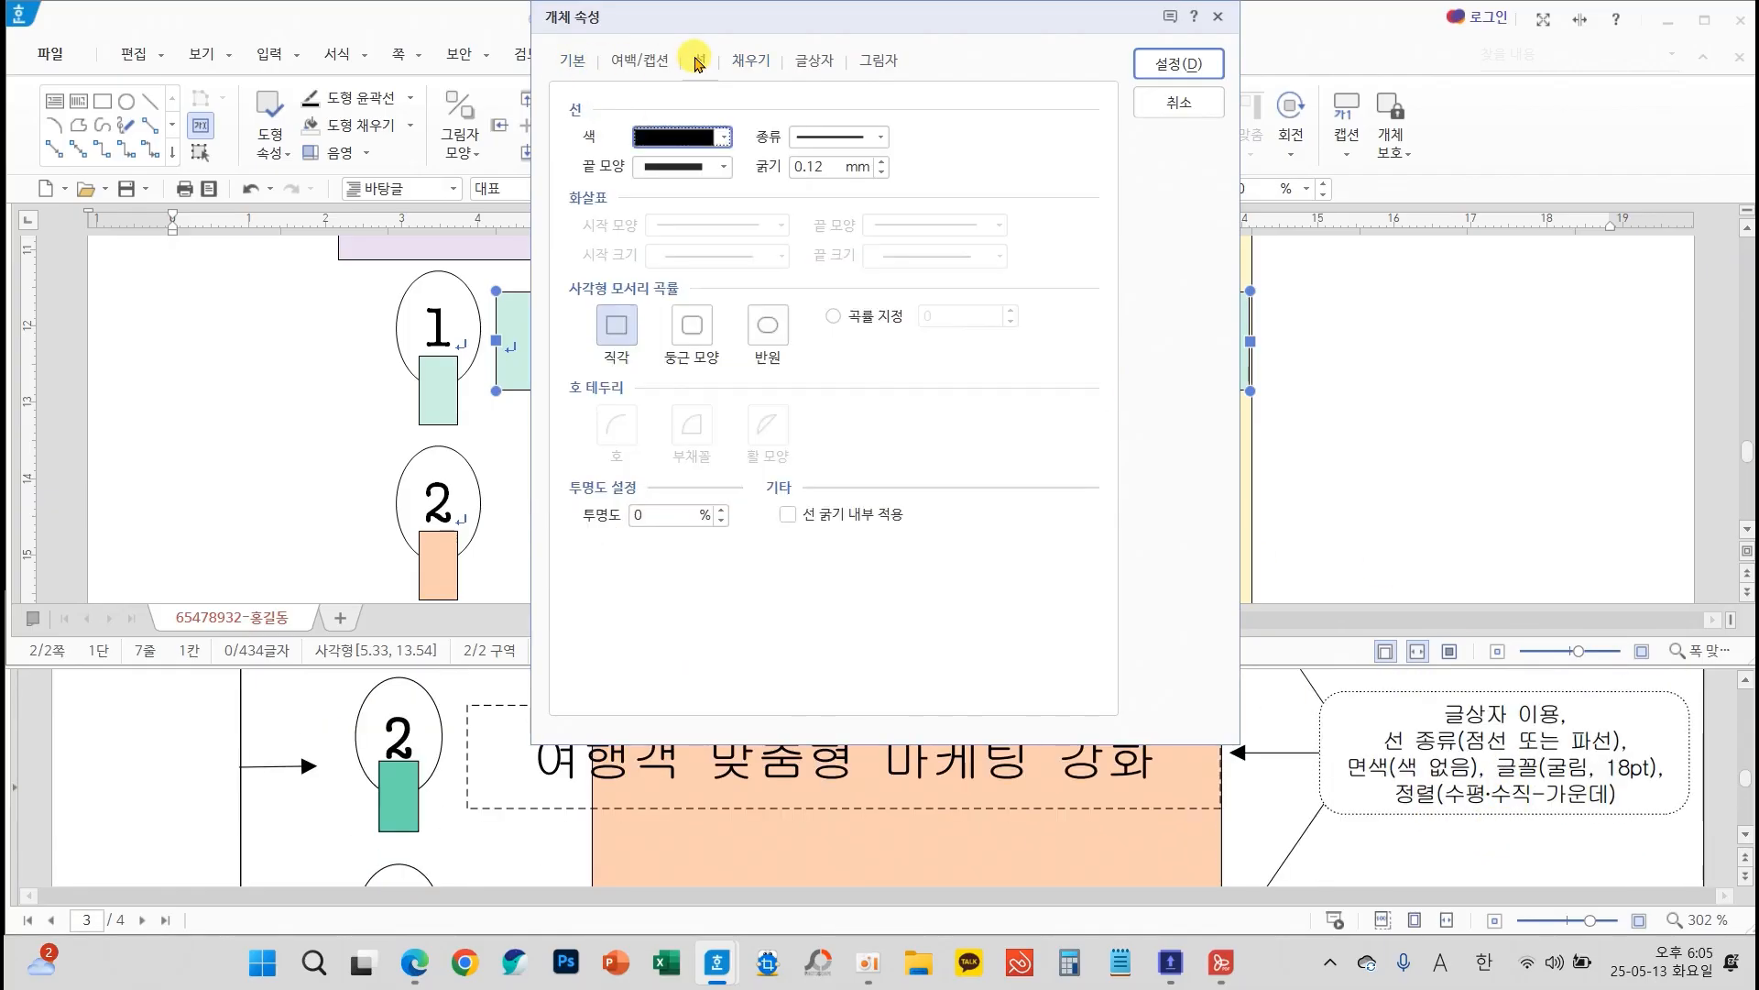
pyautogui.click(830, 137)
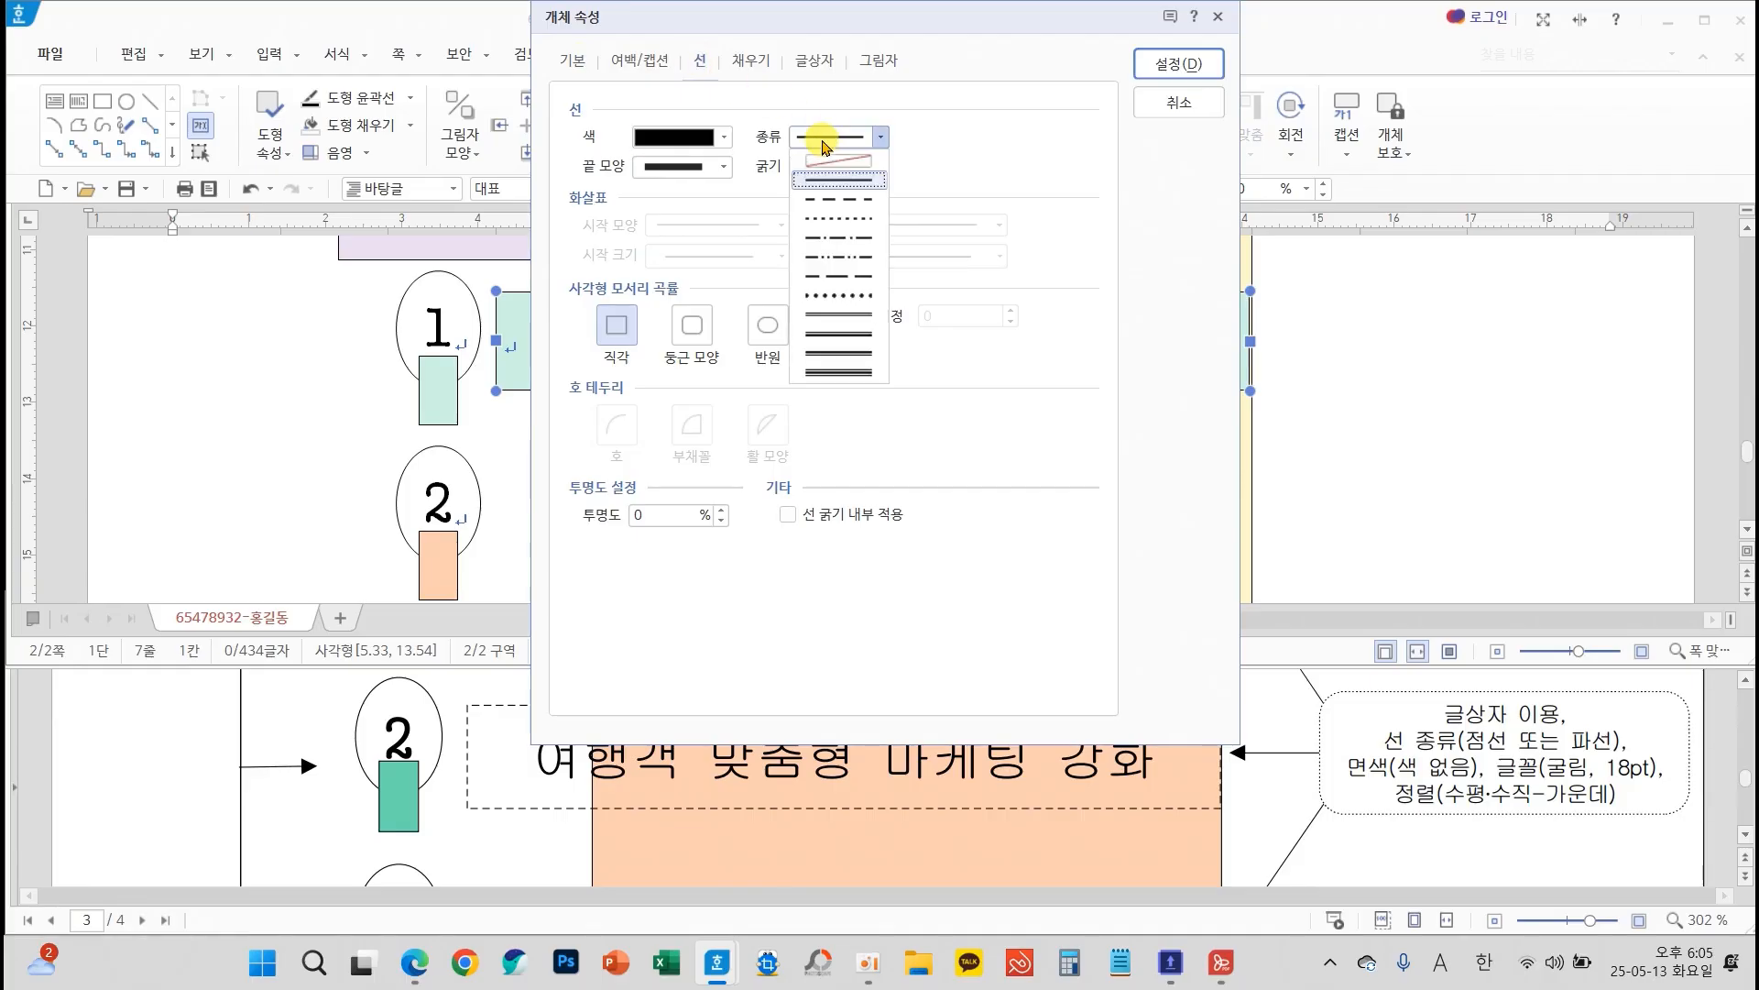
pyautogui.click(864, 200)
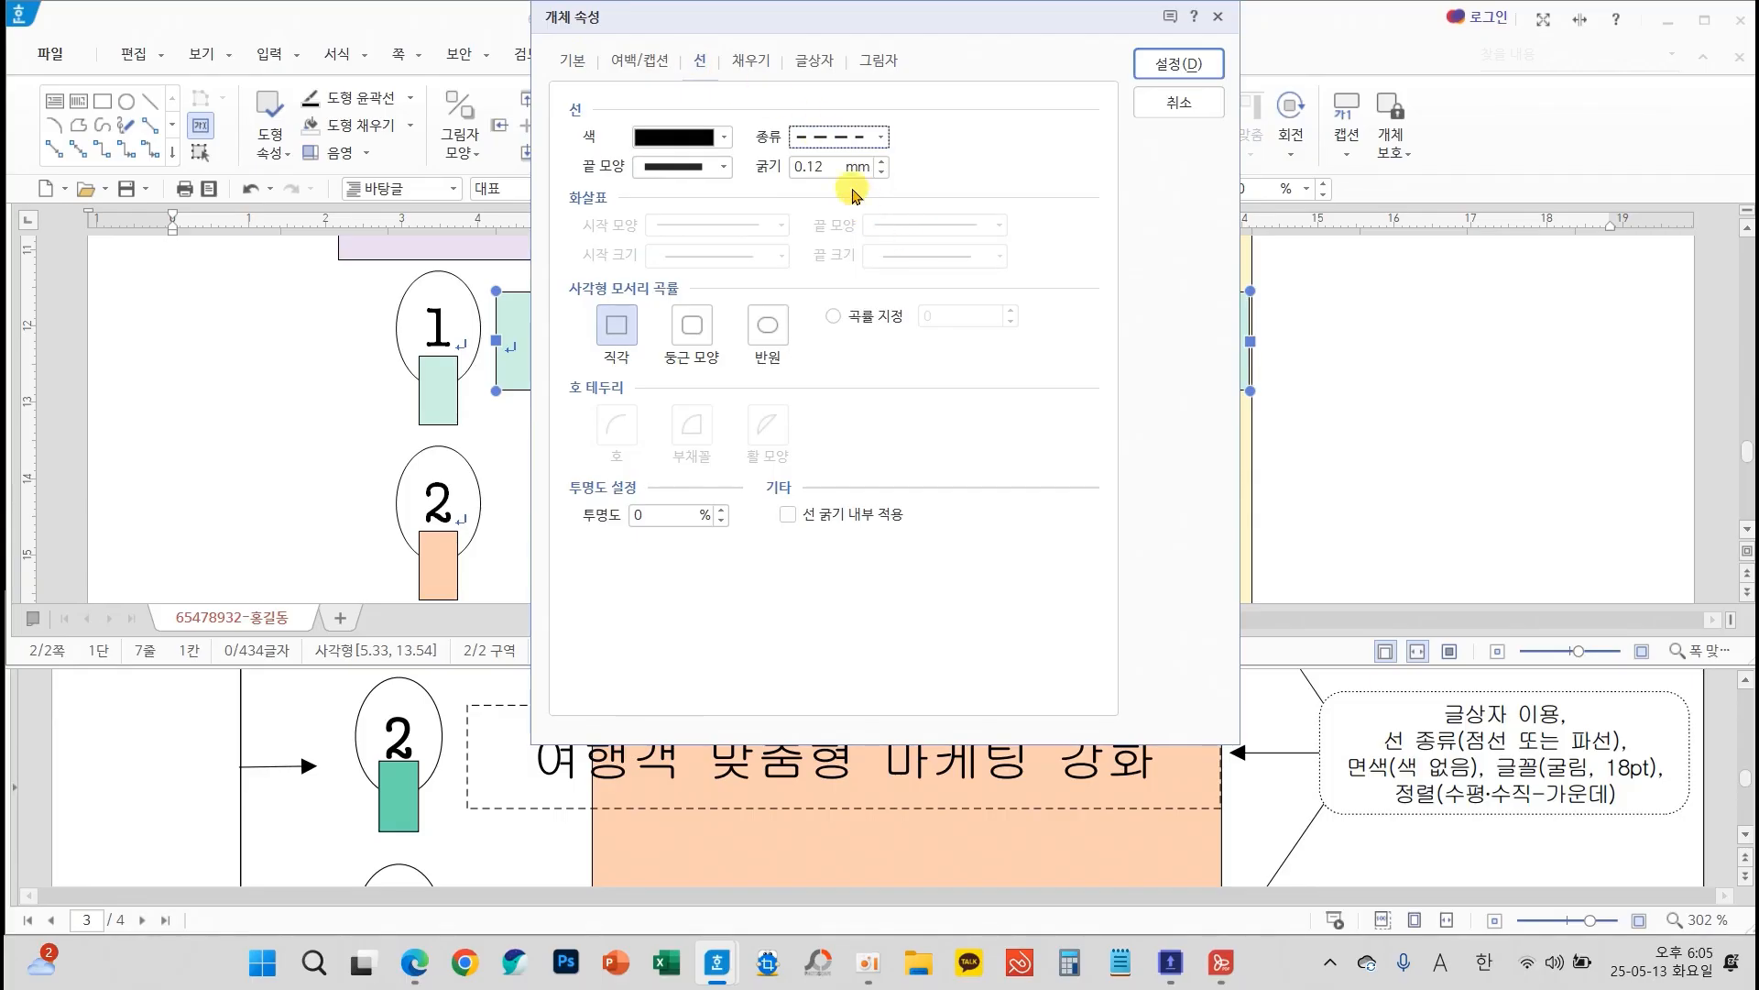
pyautogui.click(754, 60)
pyautogui.click(608, 140)
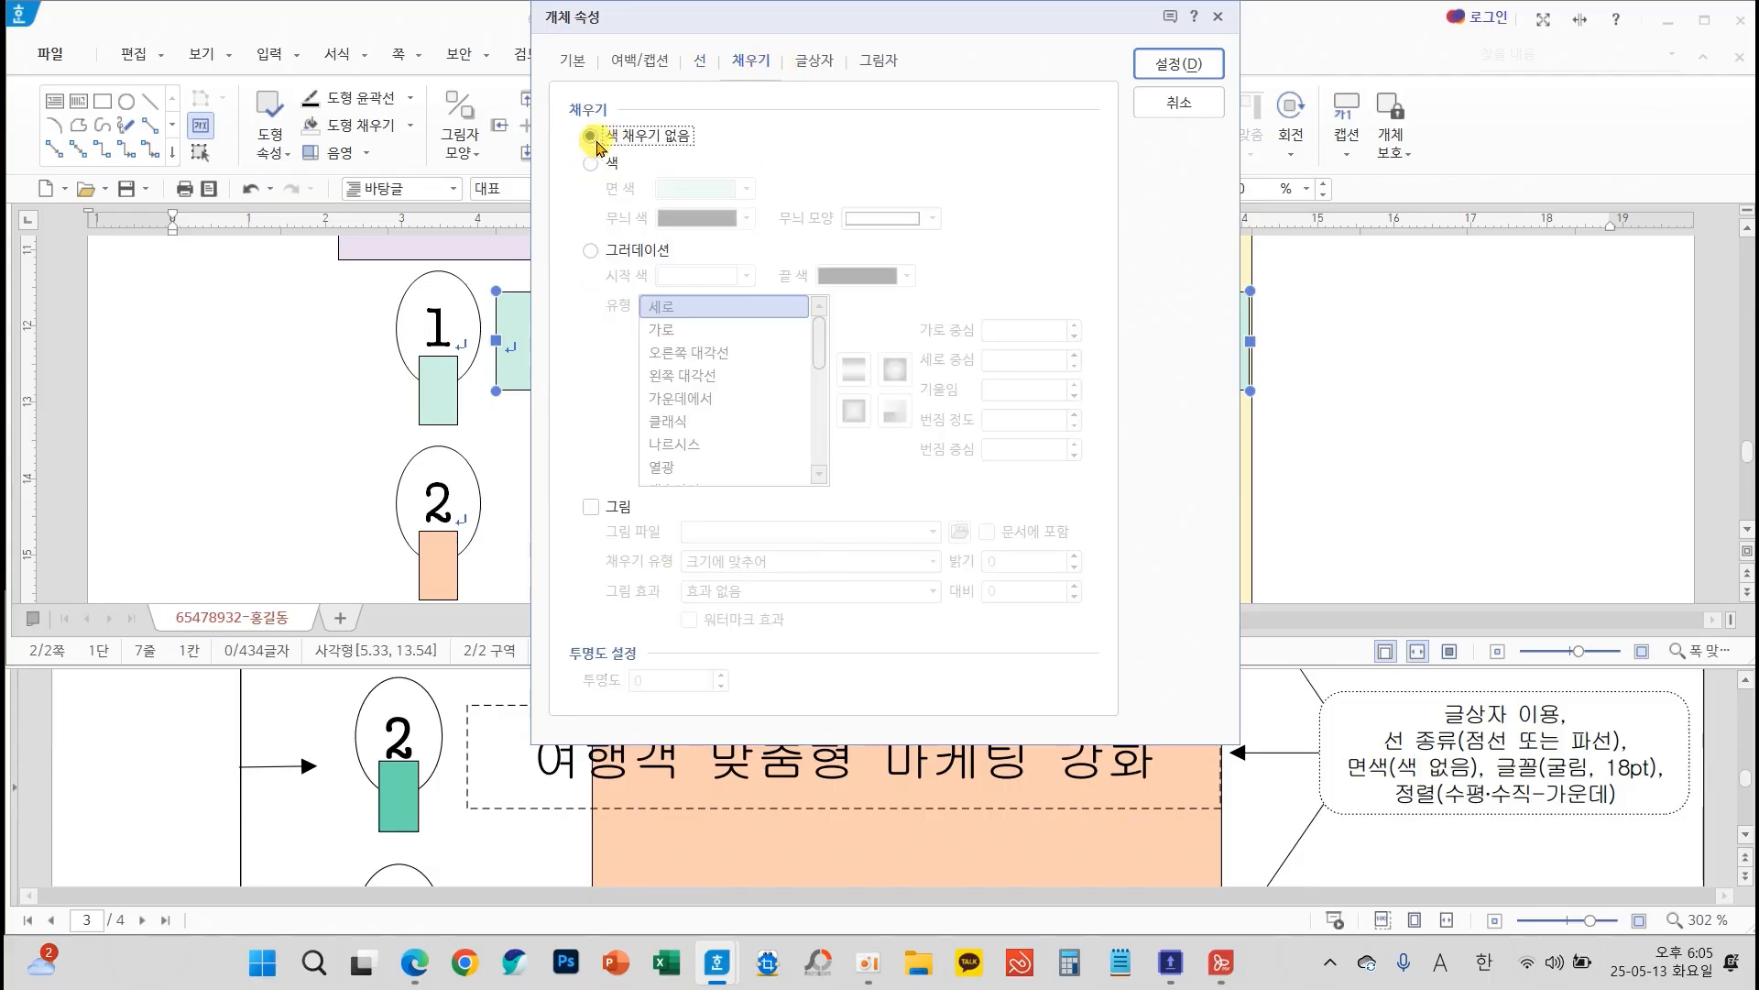
pyautogui.click(1164, 62)
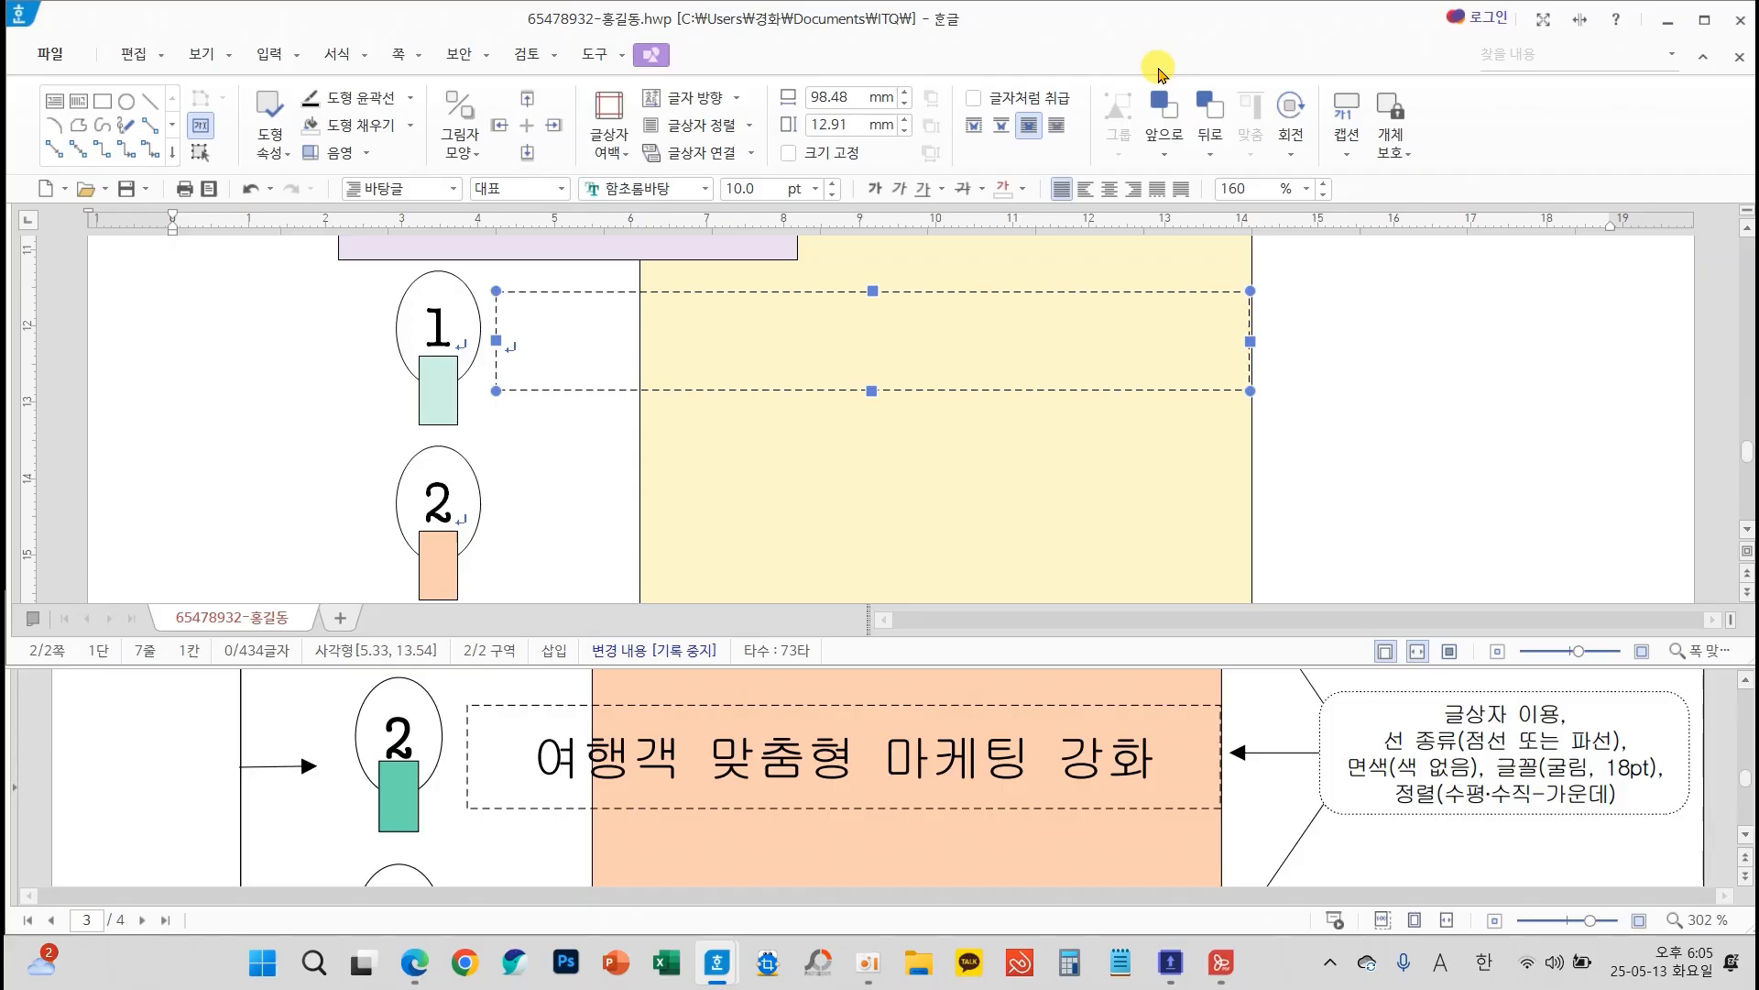
# Format the text box beside ellipse 1 with the 굴림 font at 18 pt and centred alignment
pyautogui.click(706, 189)
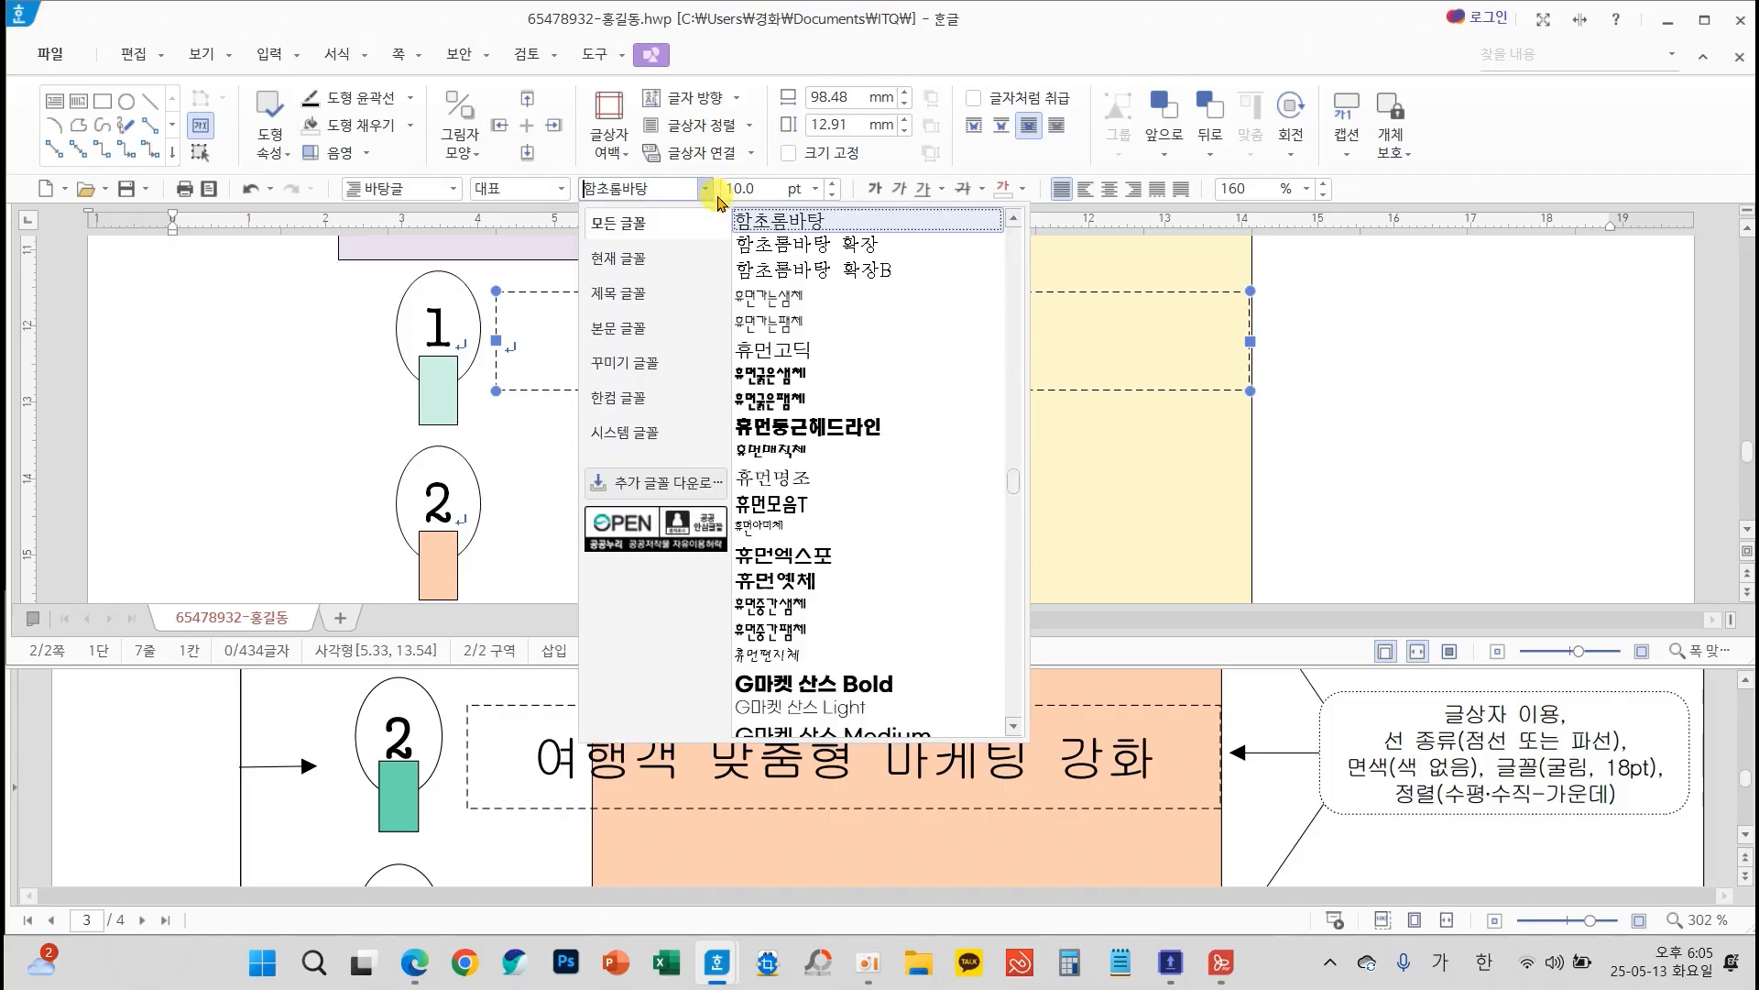
pyautogui.moveTo(1012, 486); pyautogui.dragTo(1013, 220)
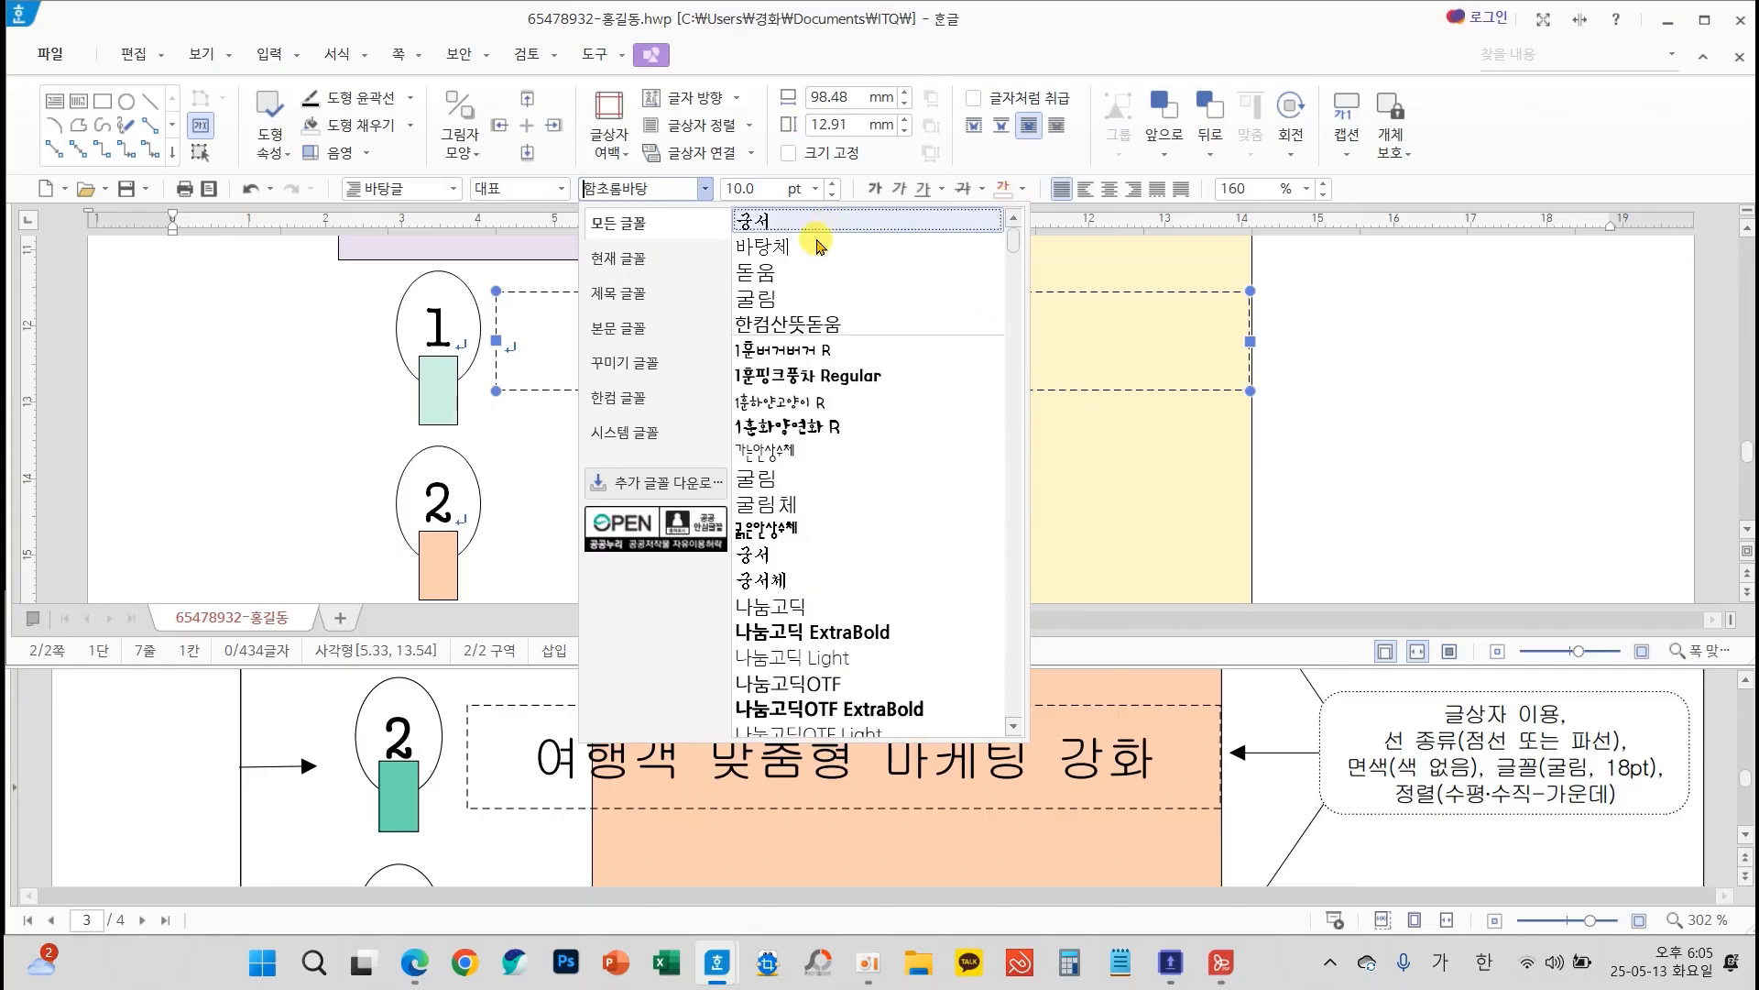
pyautogui.click(783, 301)
pyautogui.click(834, 185)
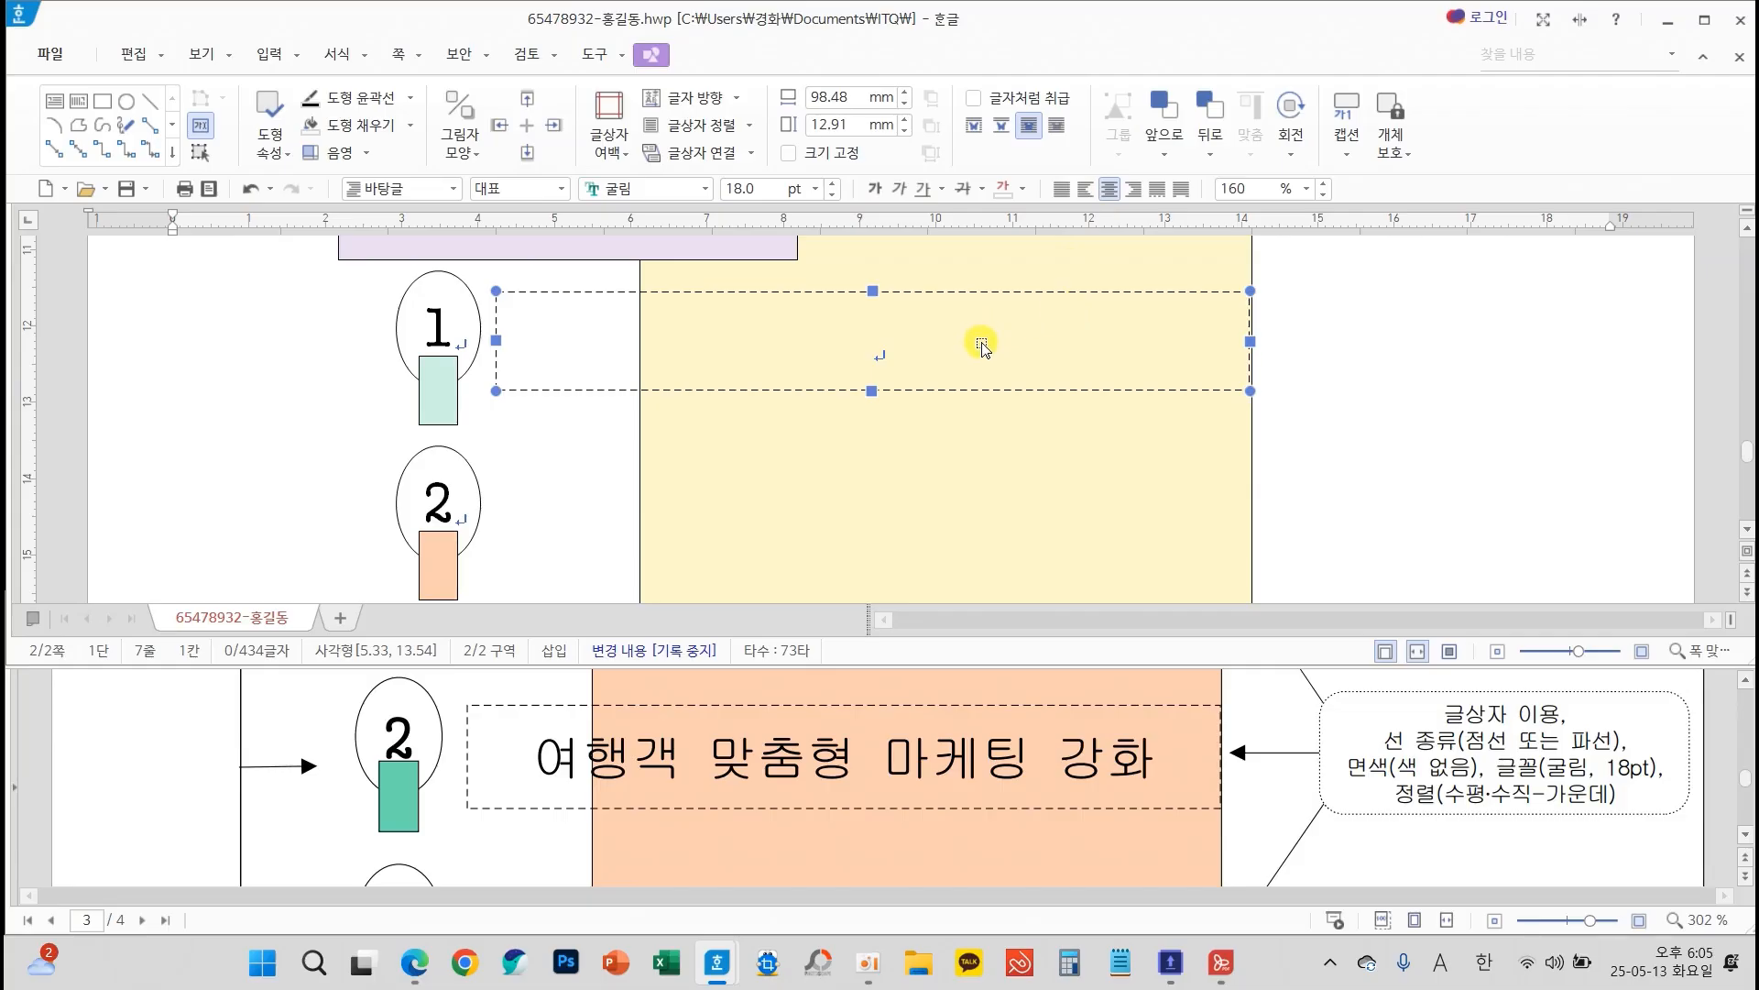
# Copy the dashed text box straight down beside ellipse 2 and again beside ellipse 3
pyautogui.moveTo(984, 349); pyautogui.dragTo(979, 524)
pyautogui.scroll(-2, 972, 458)
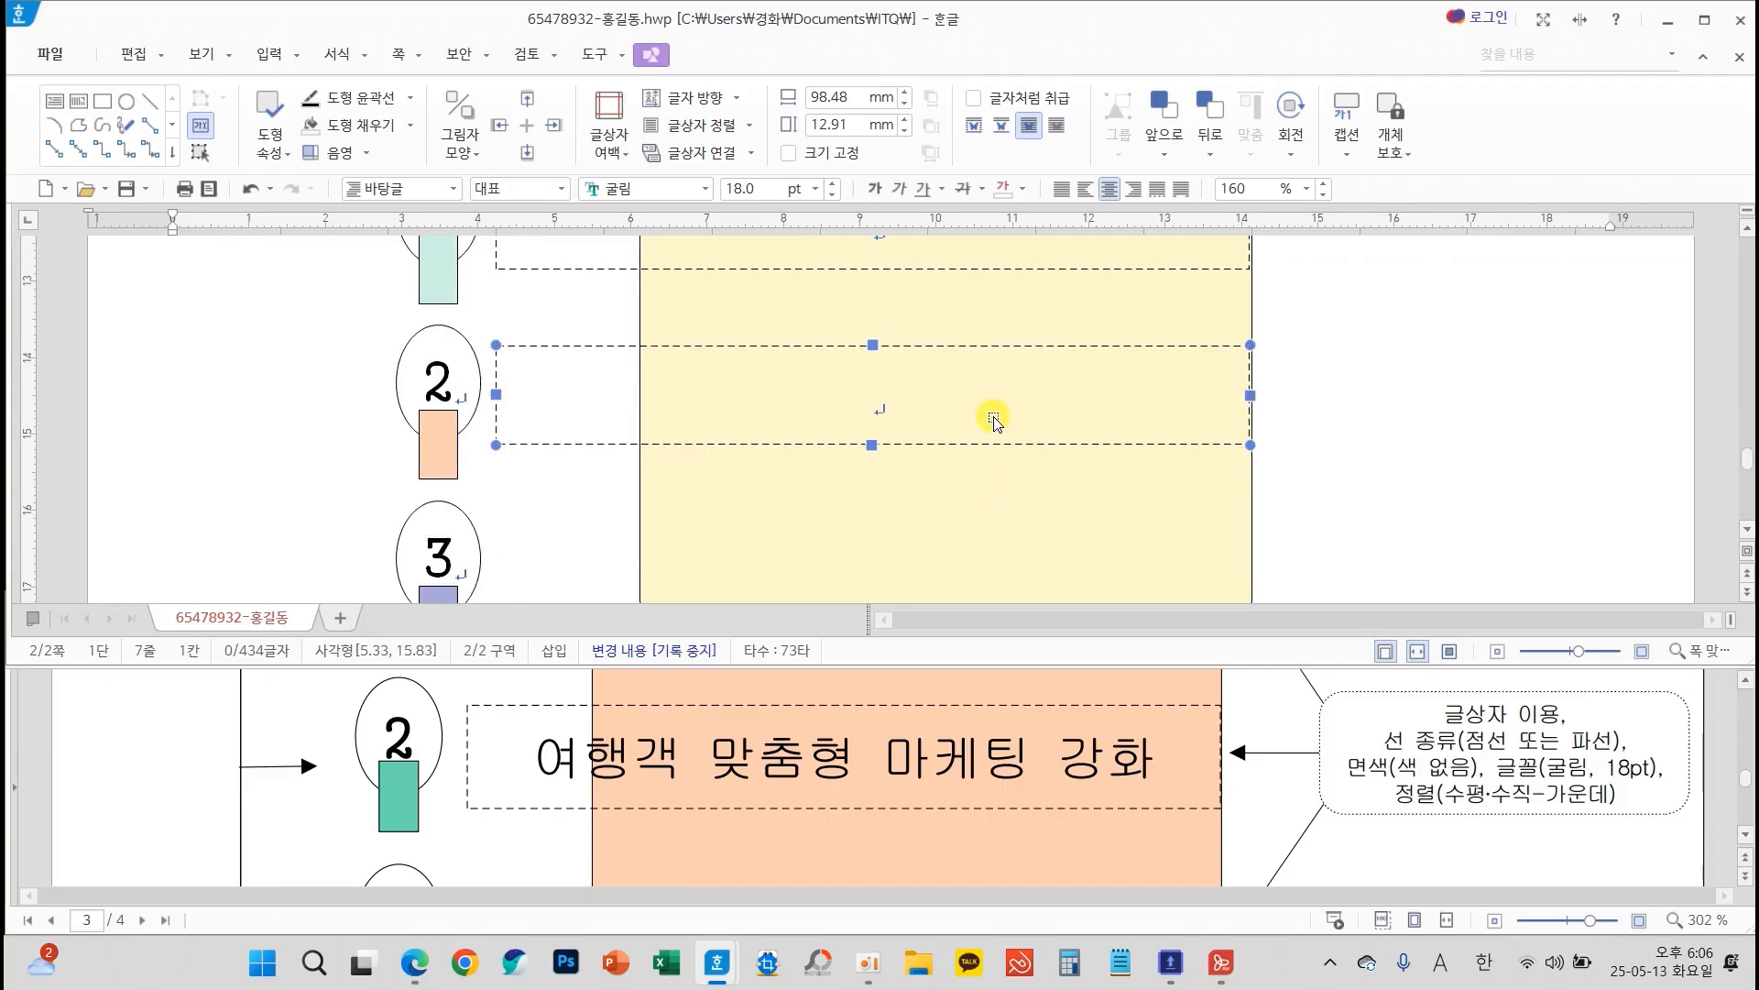
pyautogui.moveTo(985, 410); pyautogui.dragTo(981, 572)
pyautogui.scroll(-2, 980, 530)
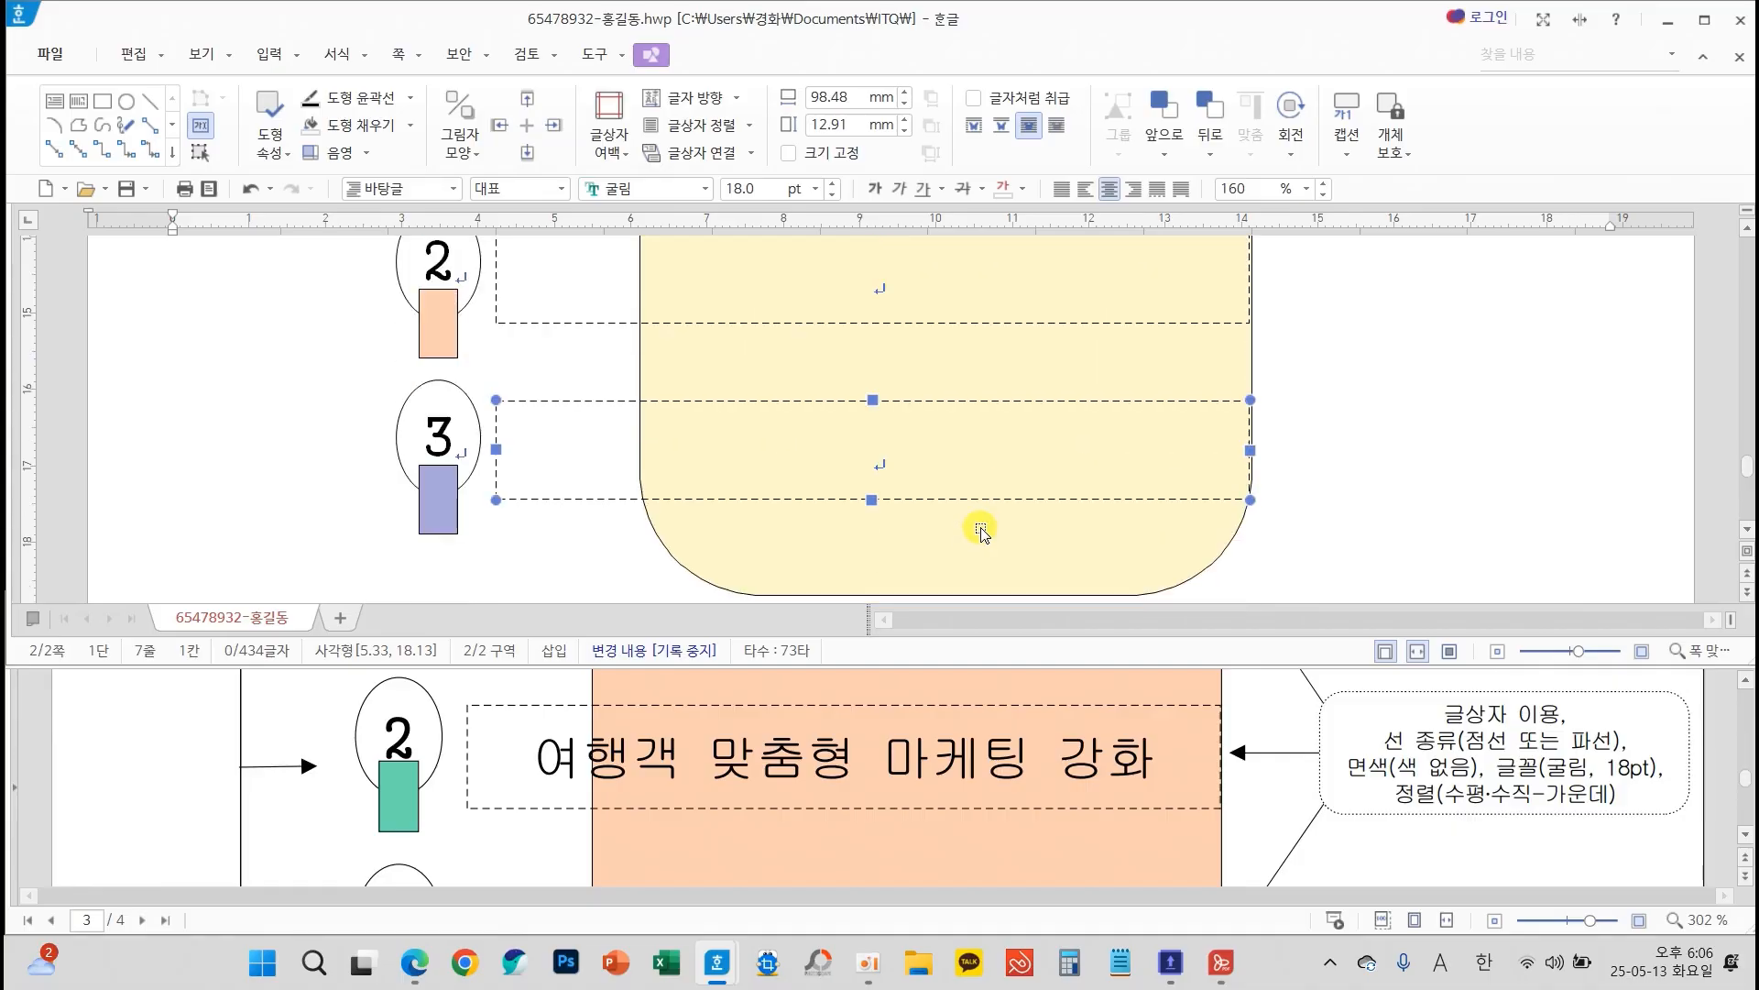
# Enter "한국관광 대표 콘텐츠 육성" in the text box beside ellipse 1
pyautogui.scroll(9, 980, 524)
pyautogui.scroll(-2, 971, 541)
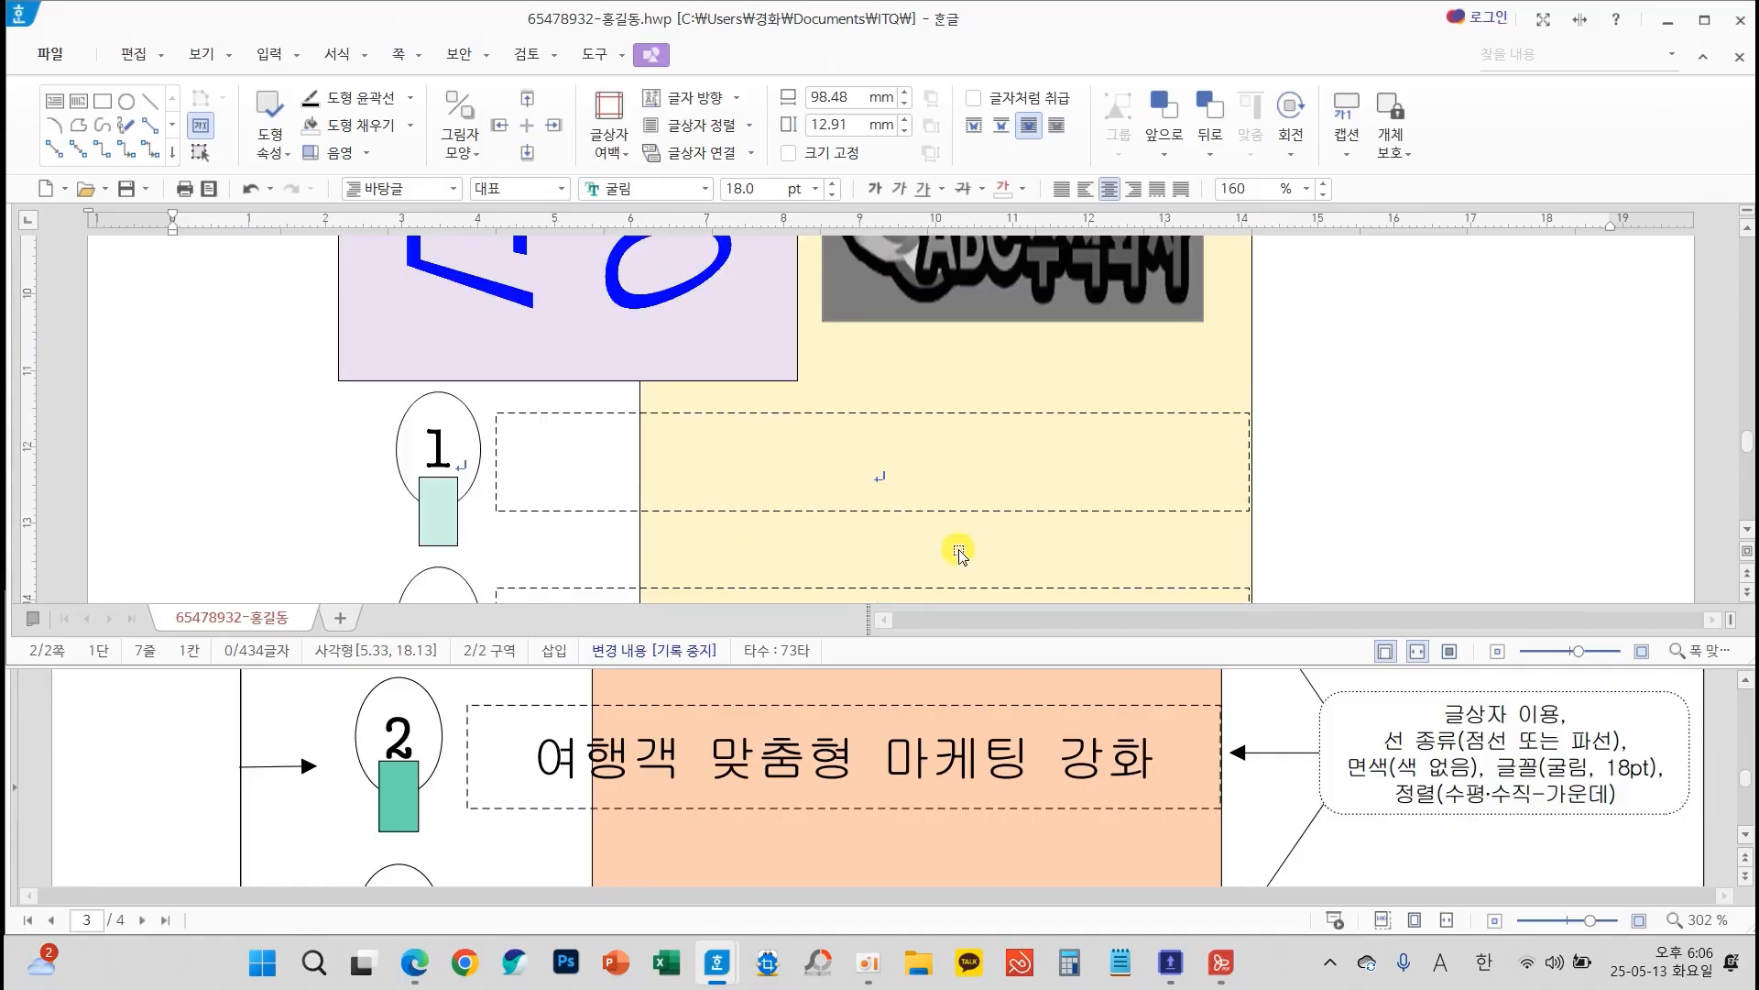
pyautogui.click(939, 476)
pyautogui.write('하국관광 대표')
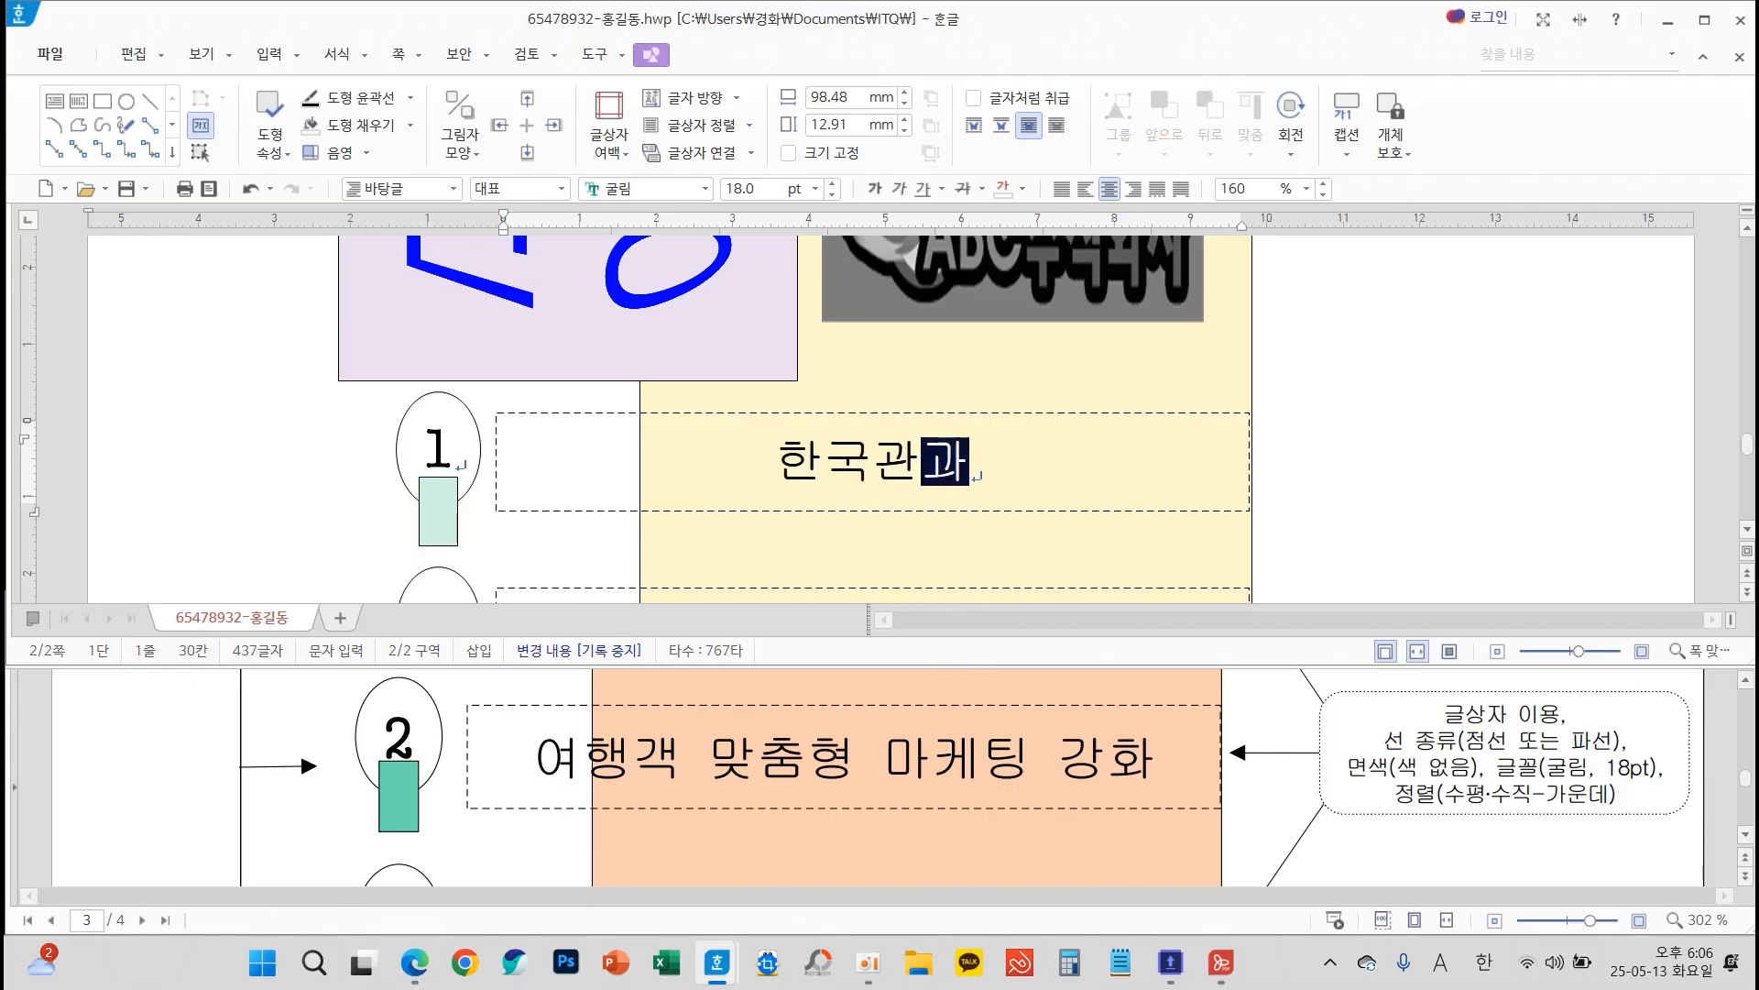
pyautogui.write(' 콘텐')
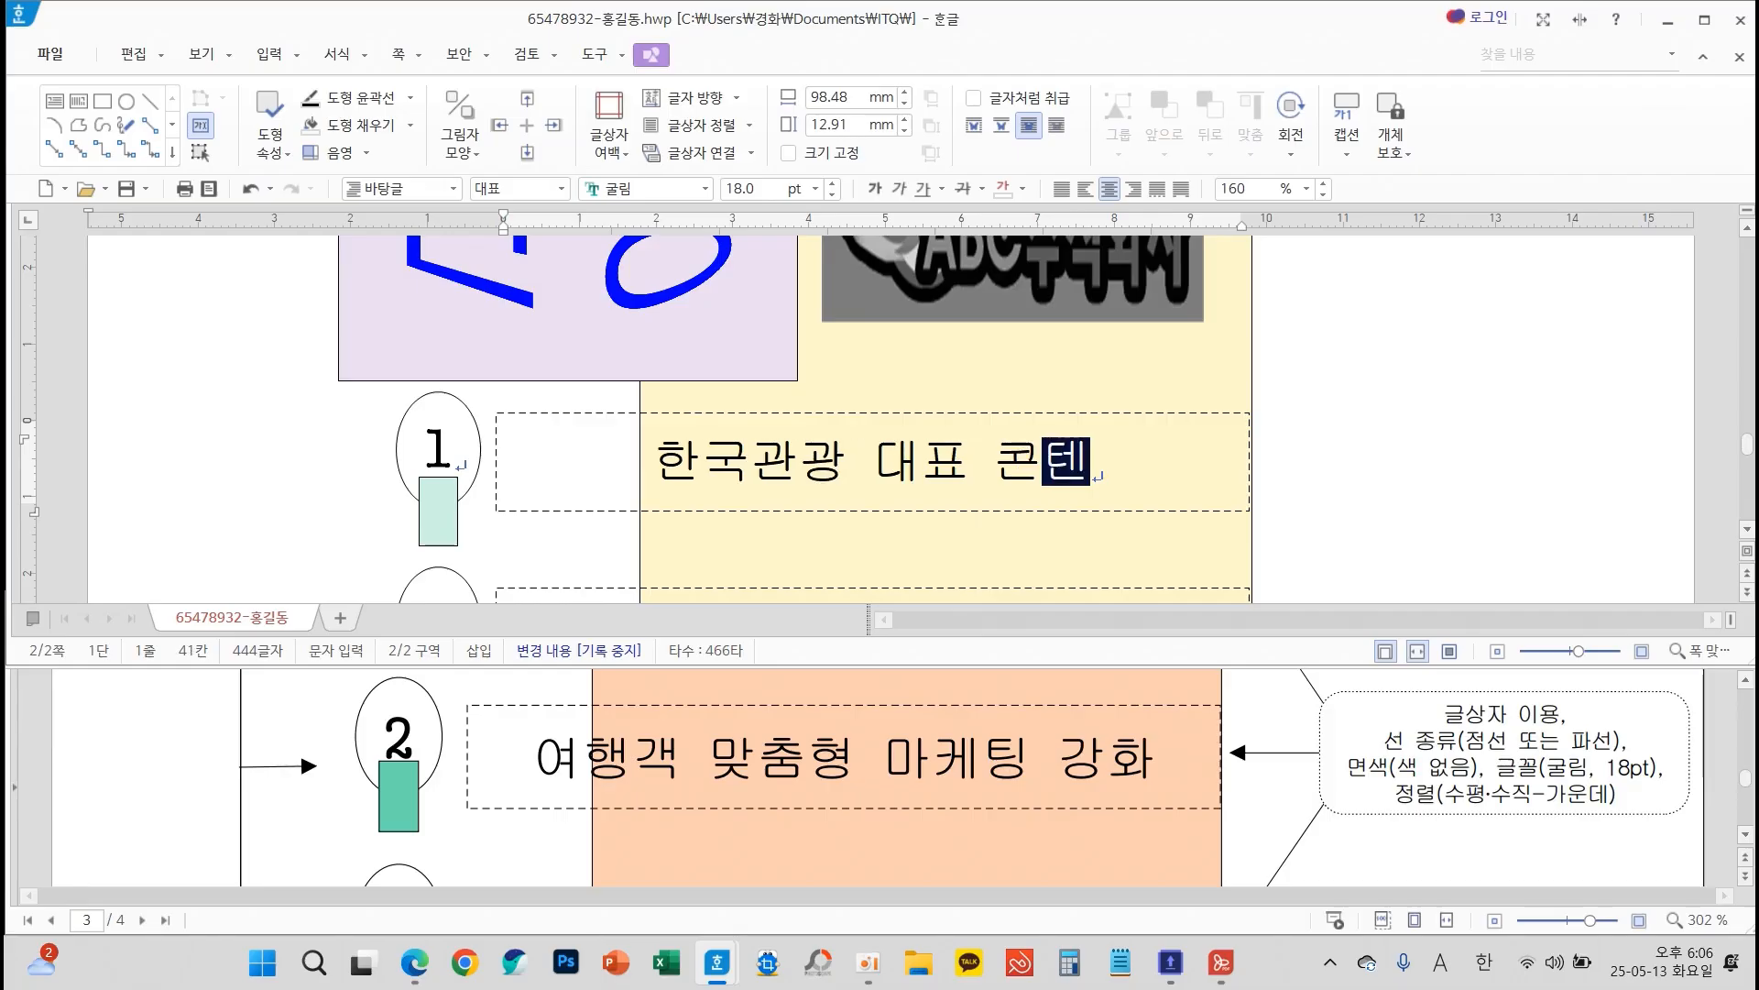
pyautogui.write('츠 유육성')
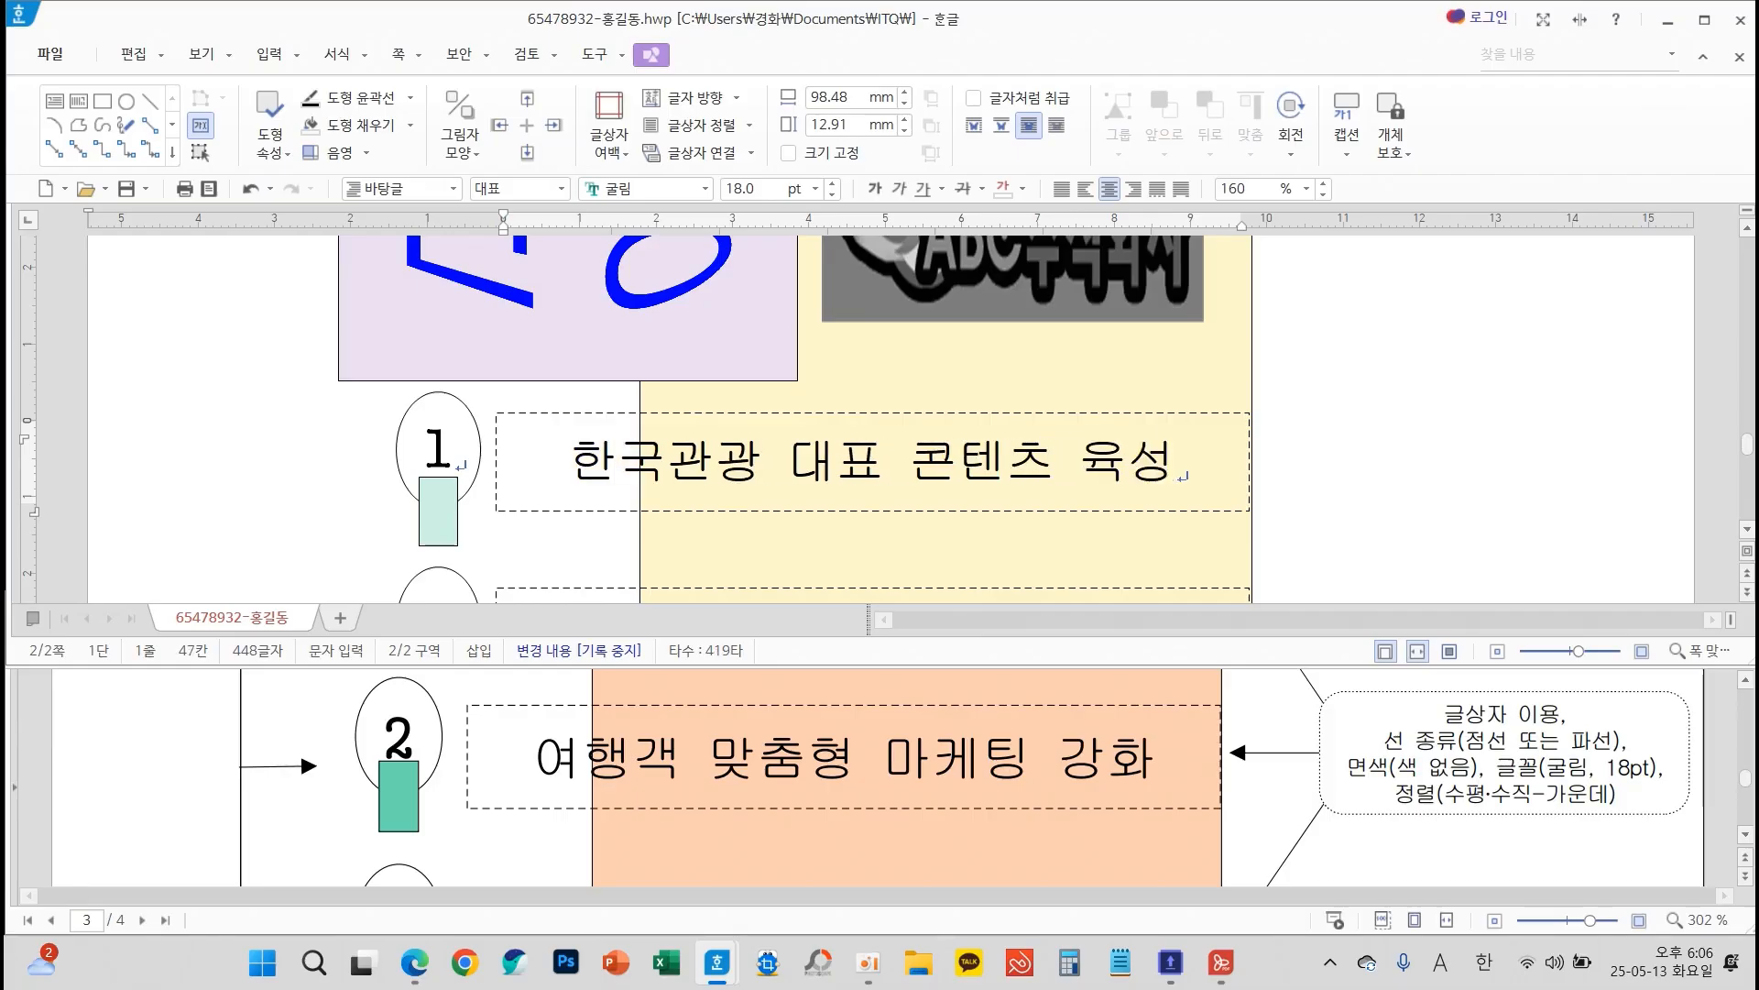
# Enter "여행객 맞춤형 마케팅 강화" in the text box beside ellipse 2
pyautogui.press('Down')
pyautogui.write('여행ㄱ')
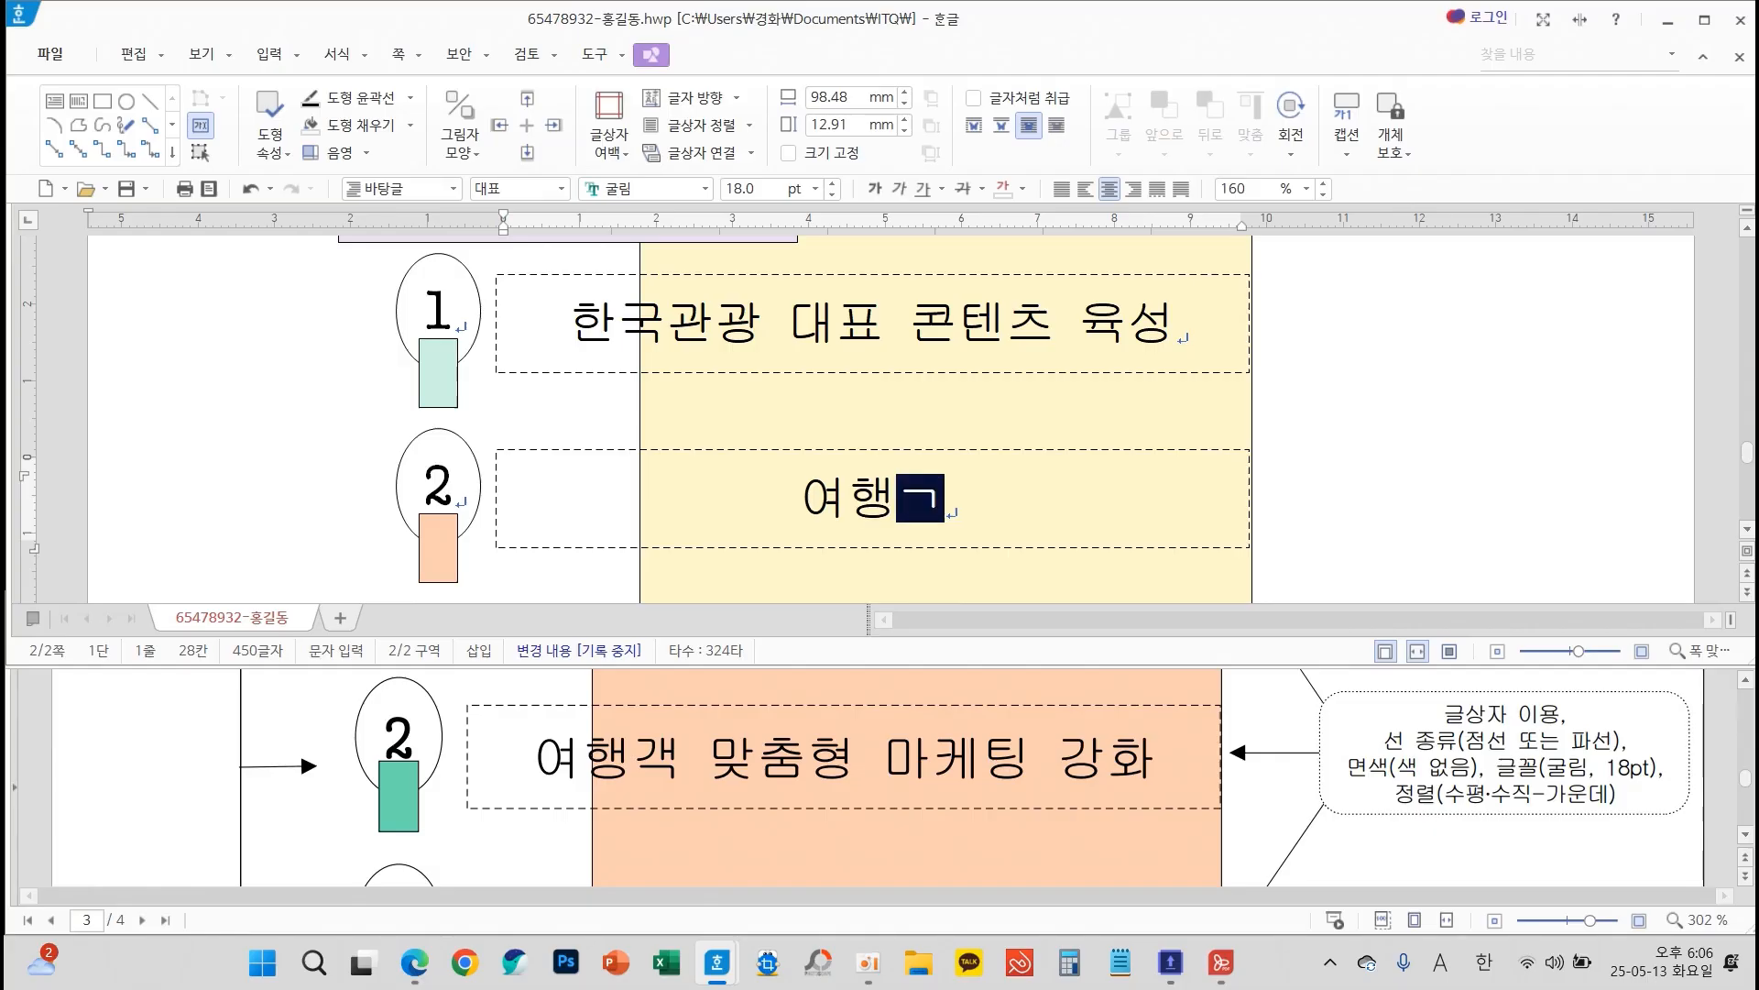
pyautogui.write('객 맞')
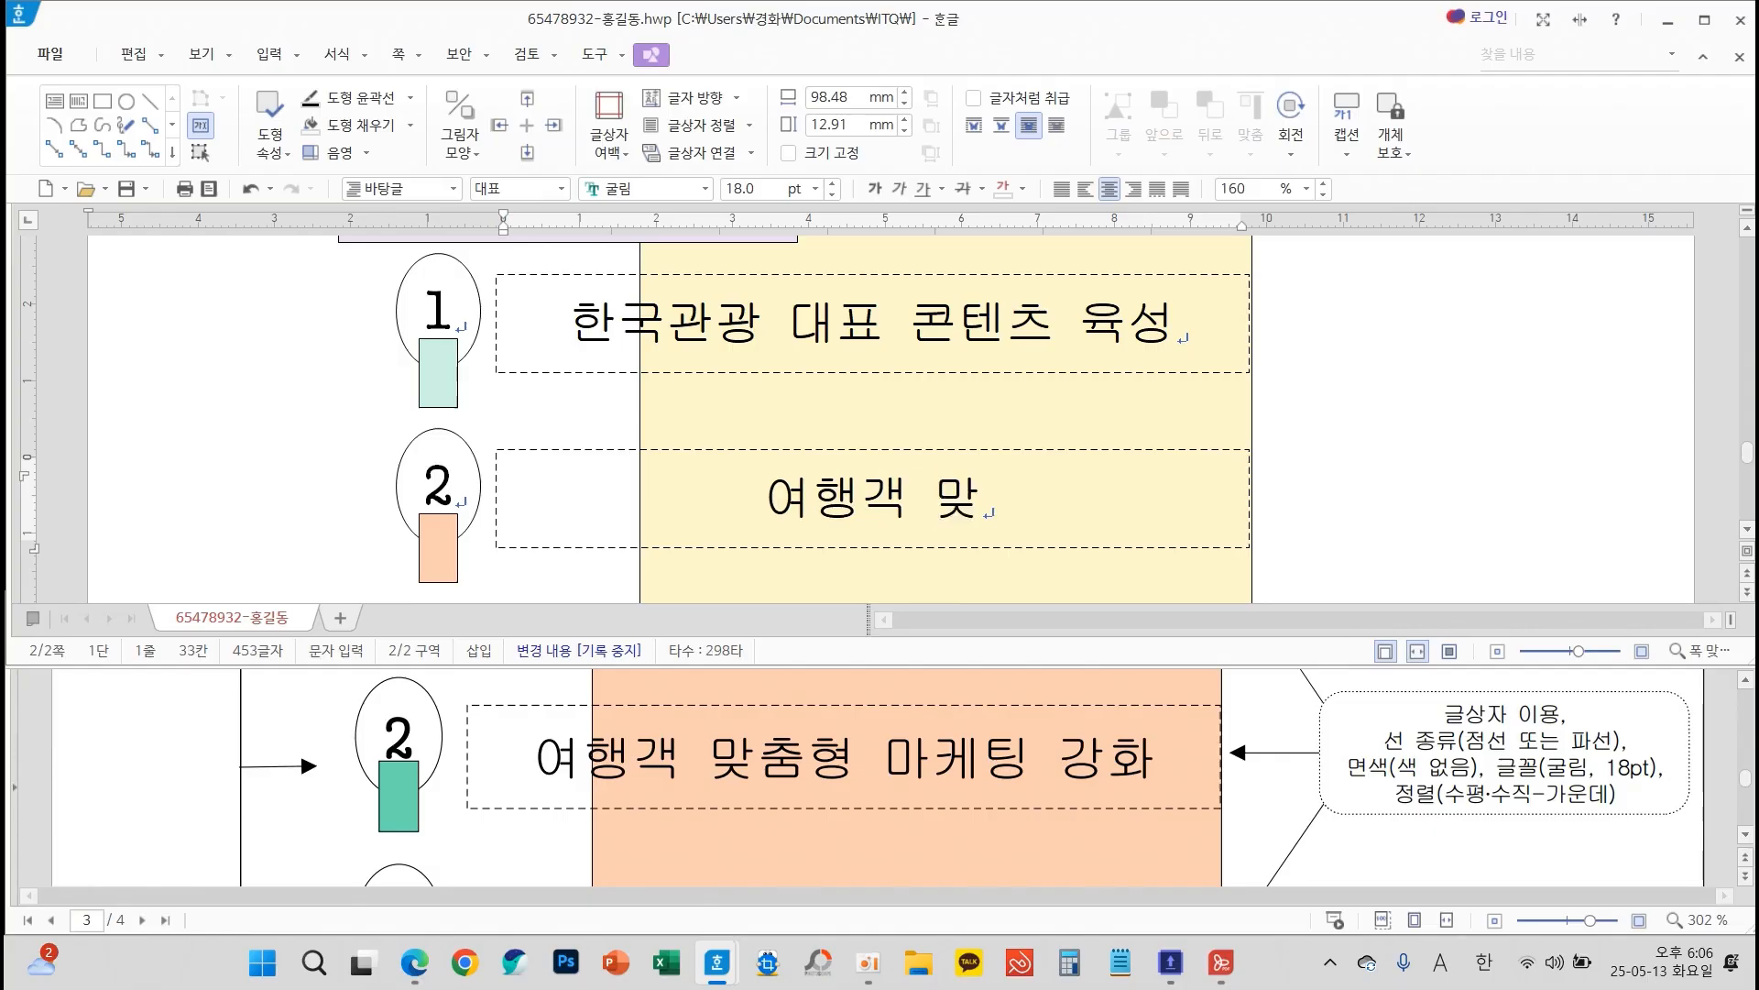
pyautogui.write('춤형 마케팅 강ㅎ')
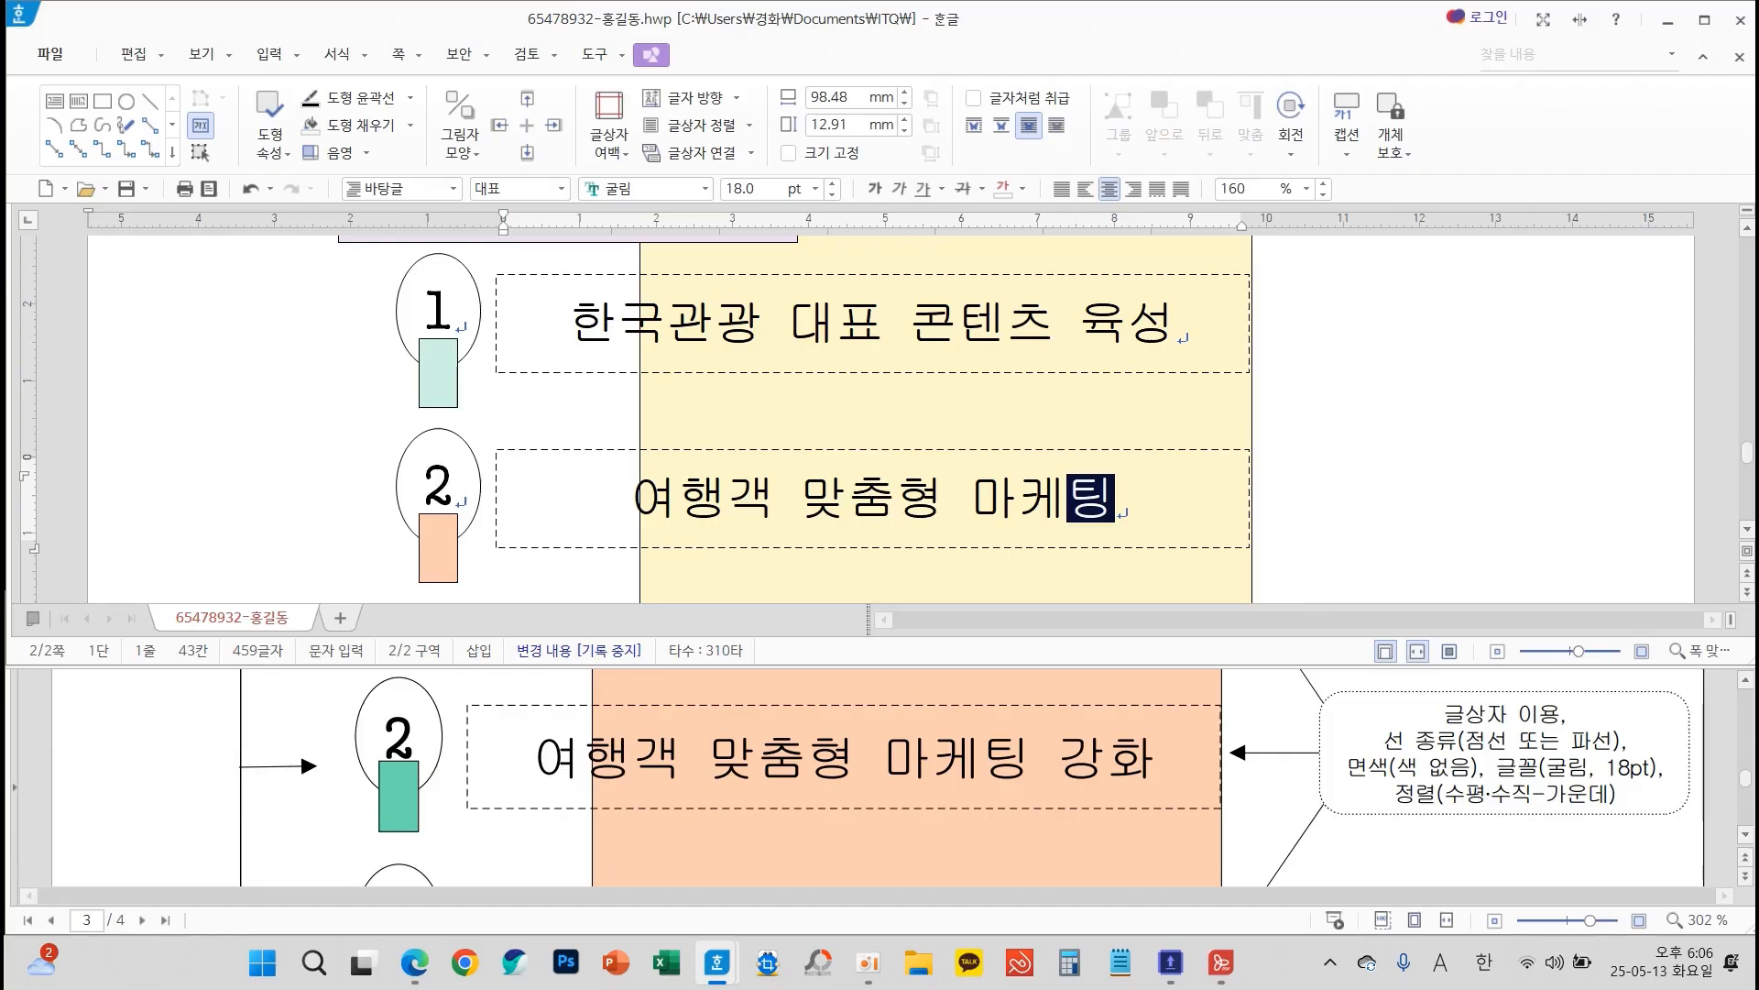
# Enter "디지털 기반 관광 서비스 확산" in the text box beside ellipse 3 and leave the box
pyautogui.press('Down')
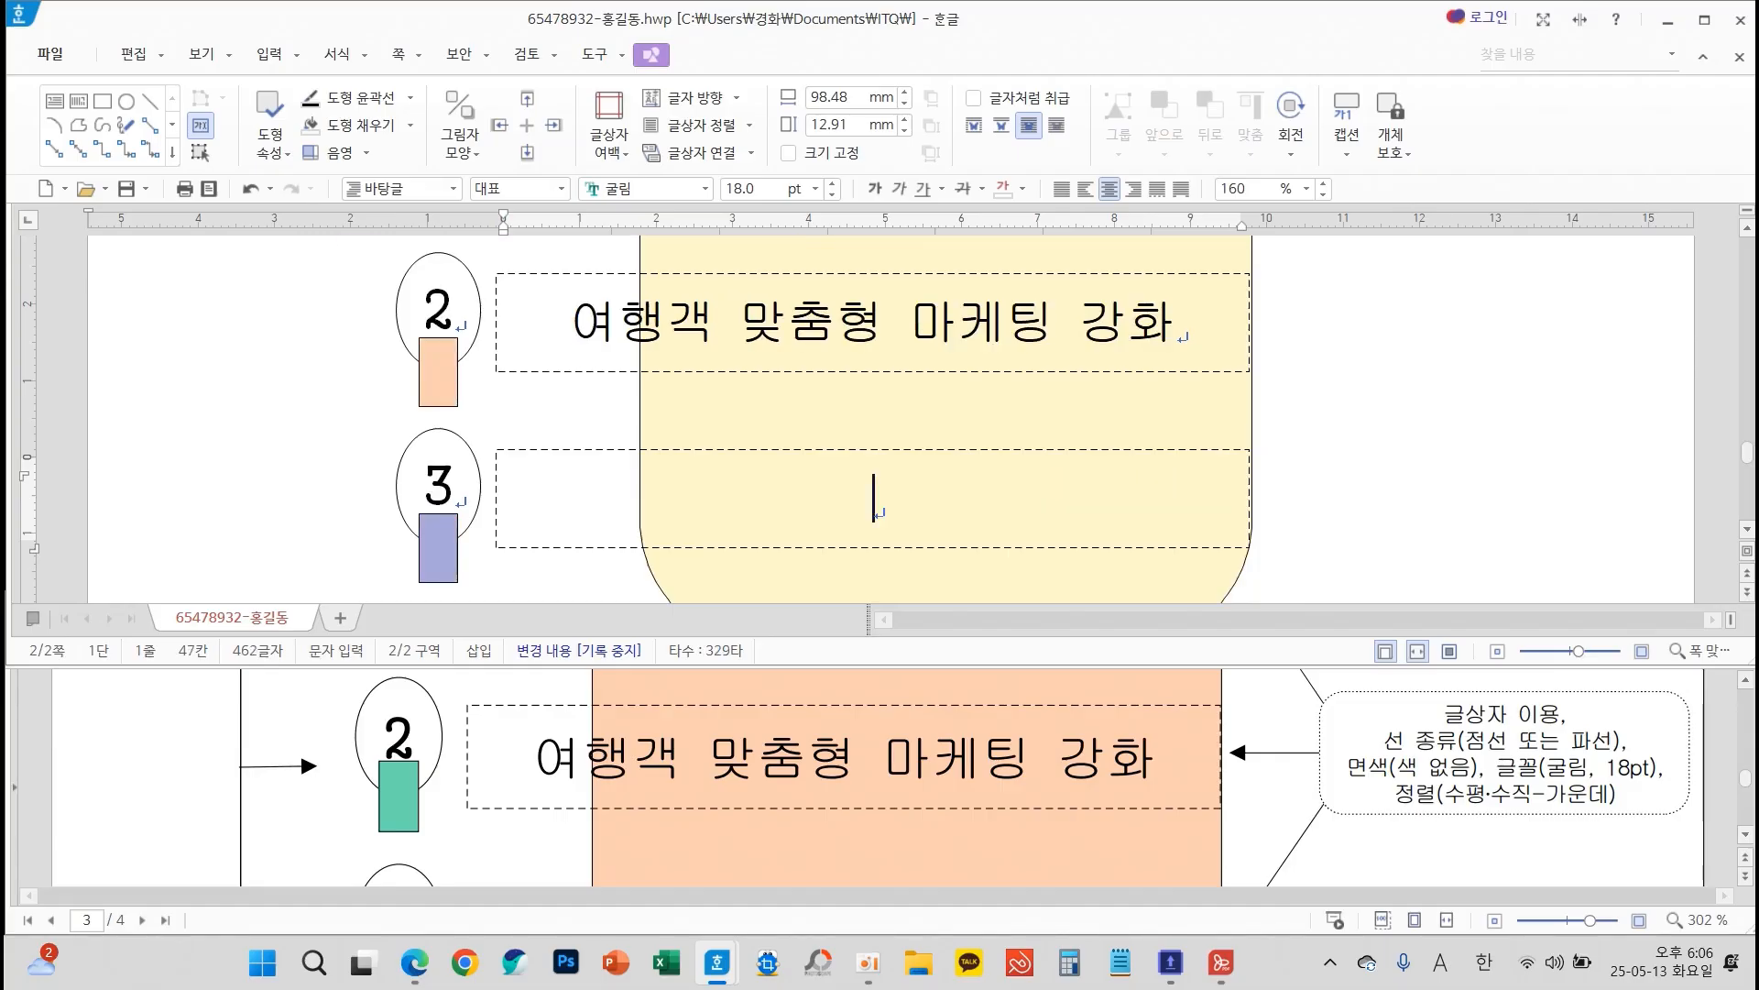
pyautogui.write('디지털 기반 고')
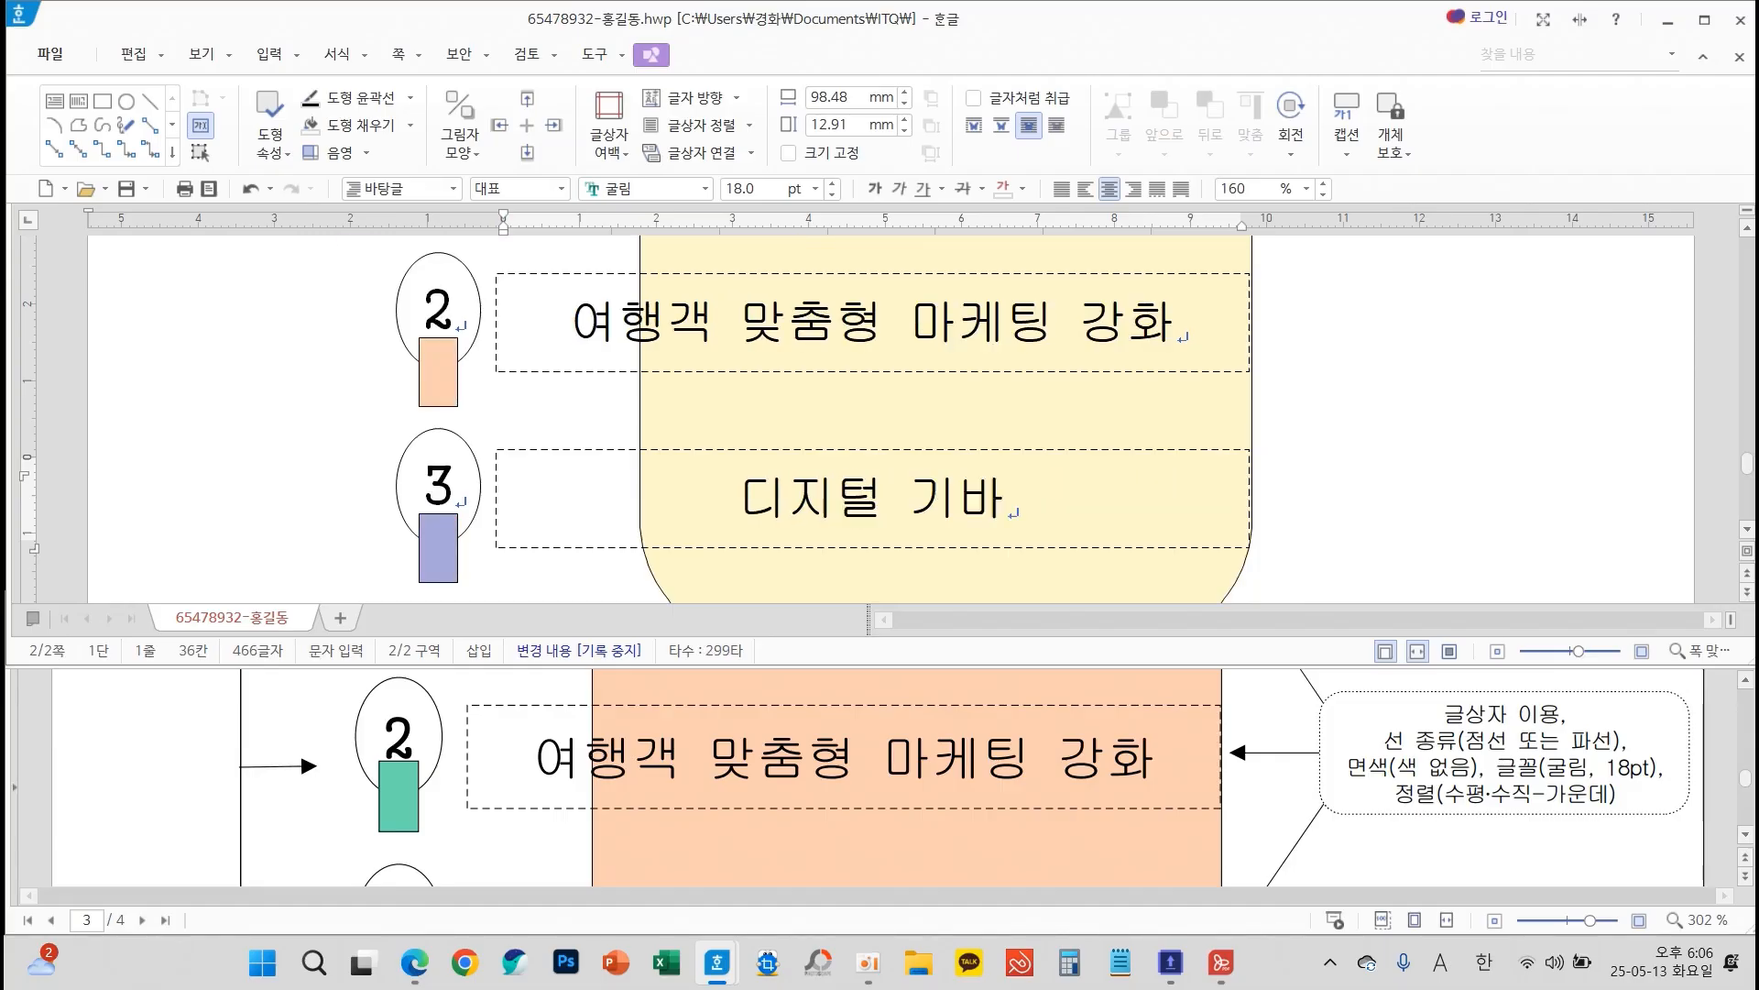
pyautogui.write('광과')
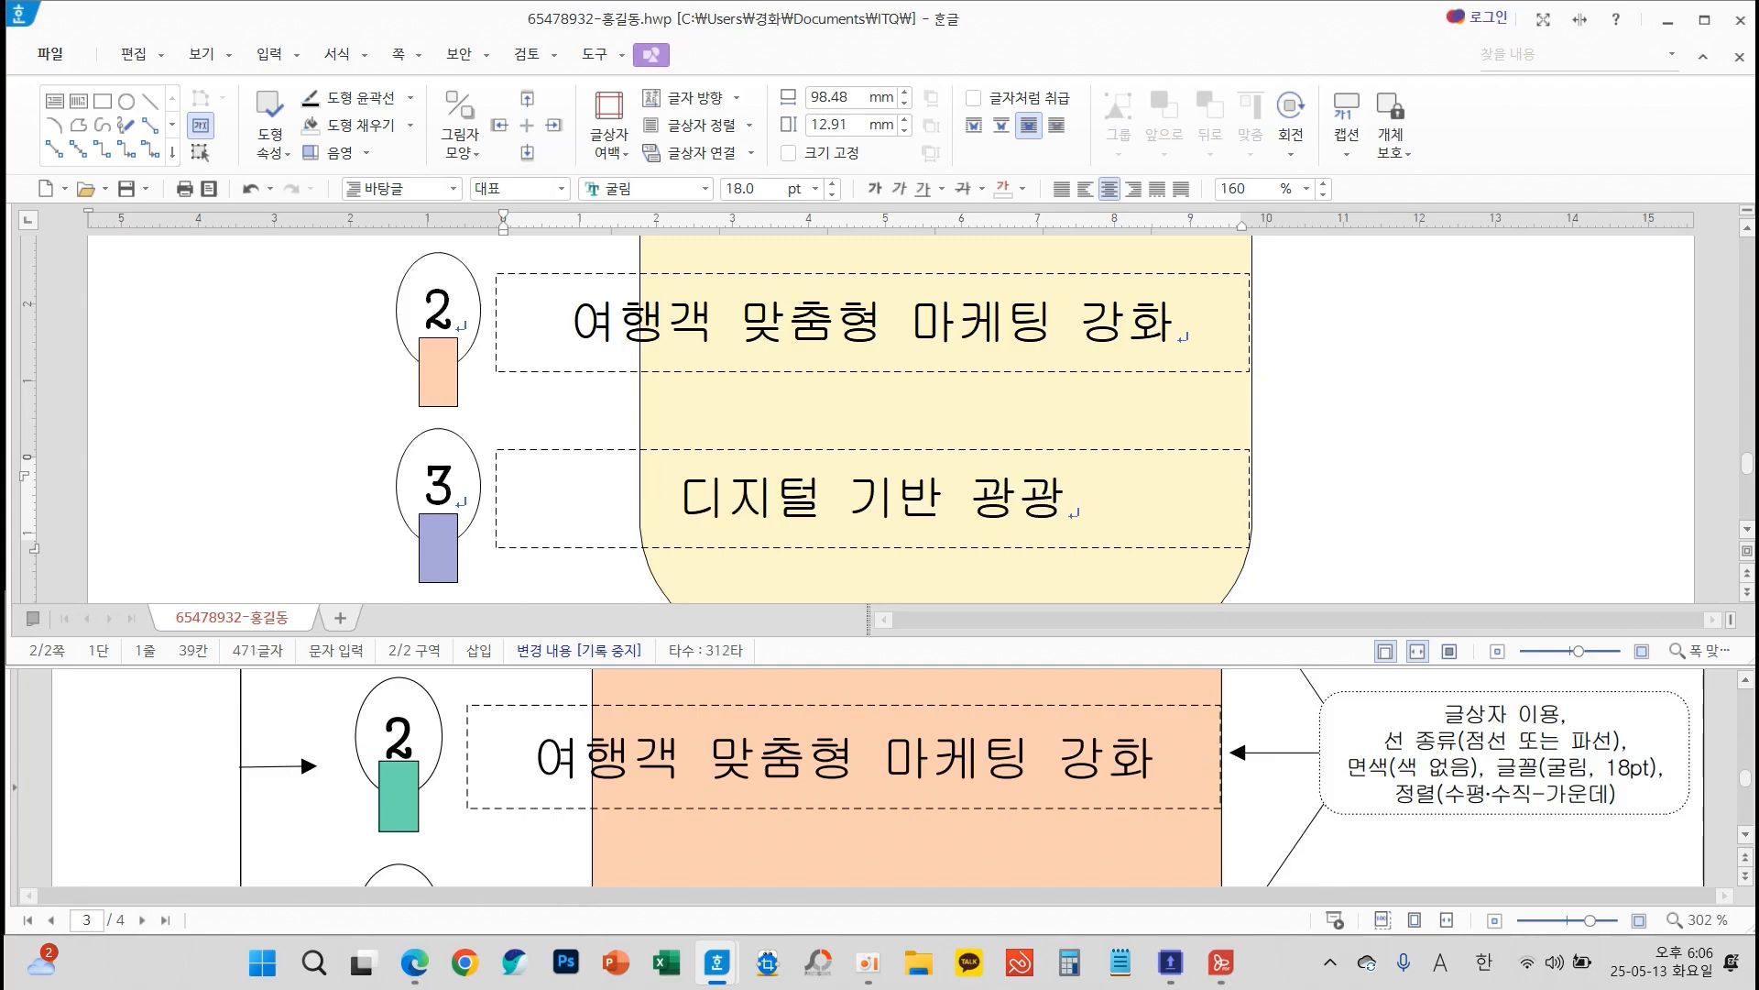
pyautogui.press('BackSpace')
pyautogui.press('BackSpace')
pyautogui.write('관')
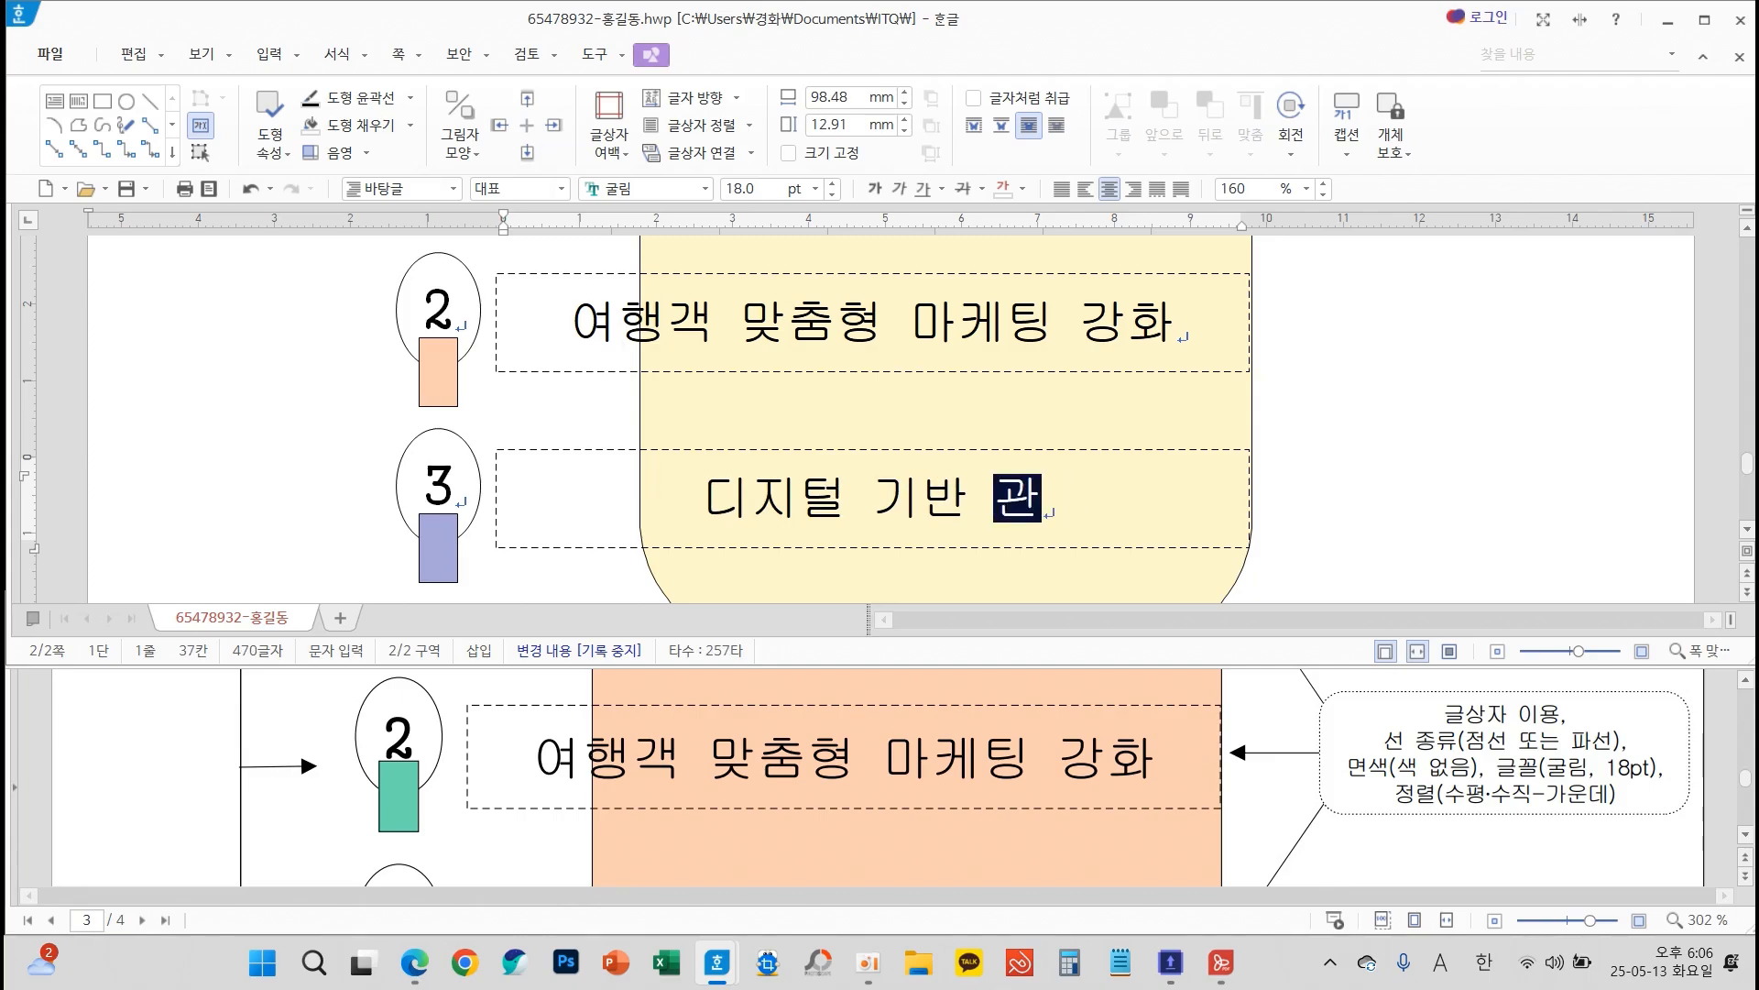
pyautogui.write('광 서비스')
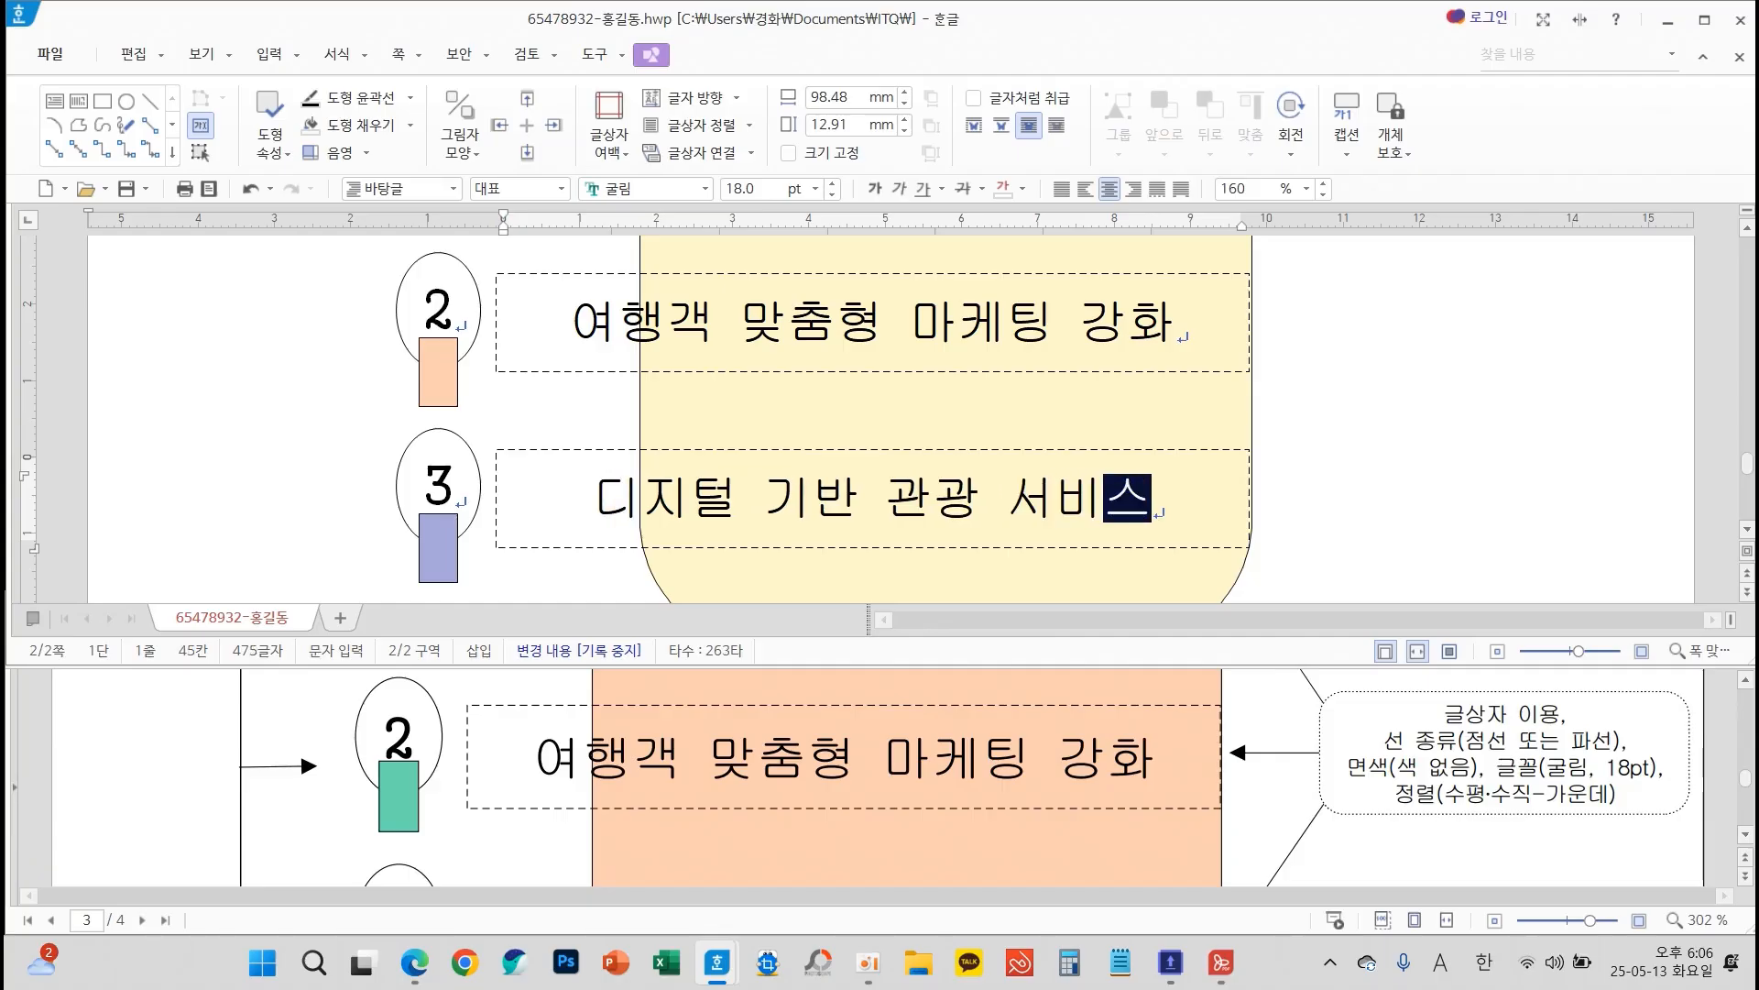
pyautogui.write(' 확산')
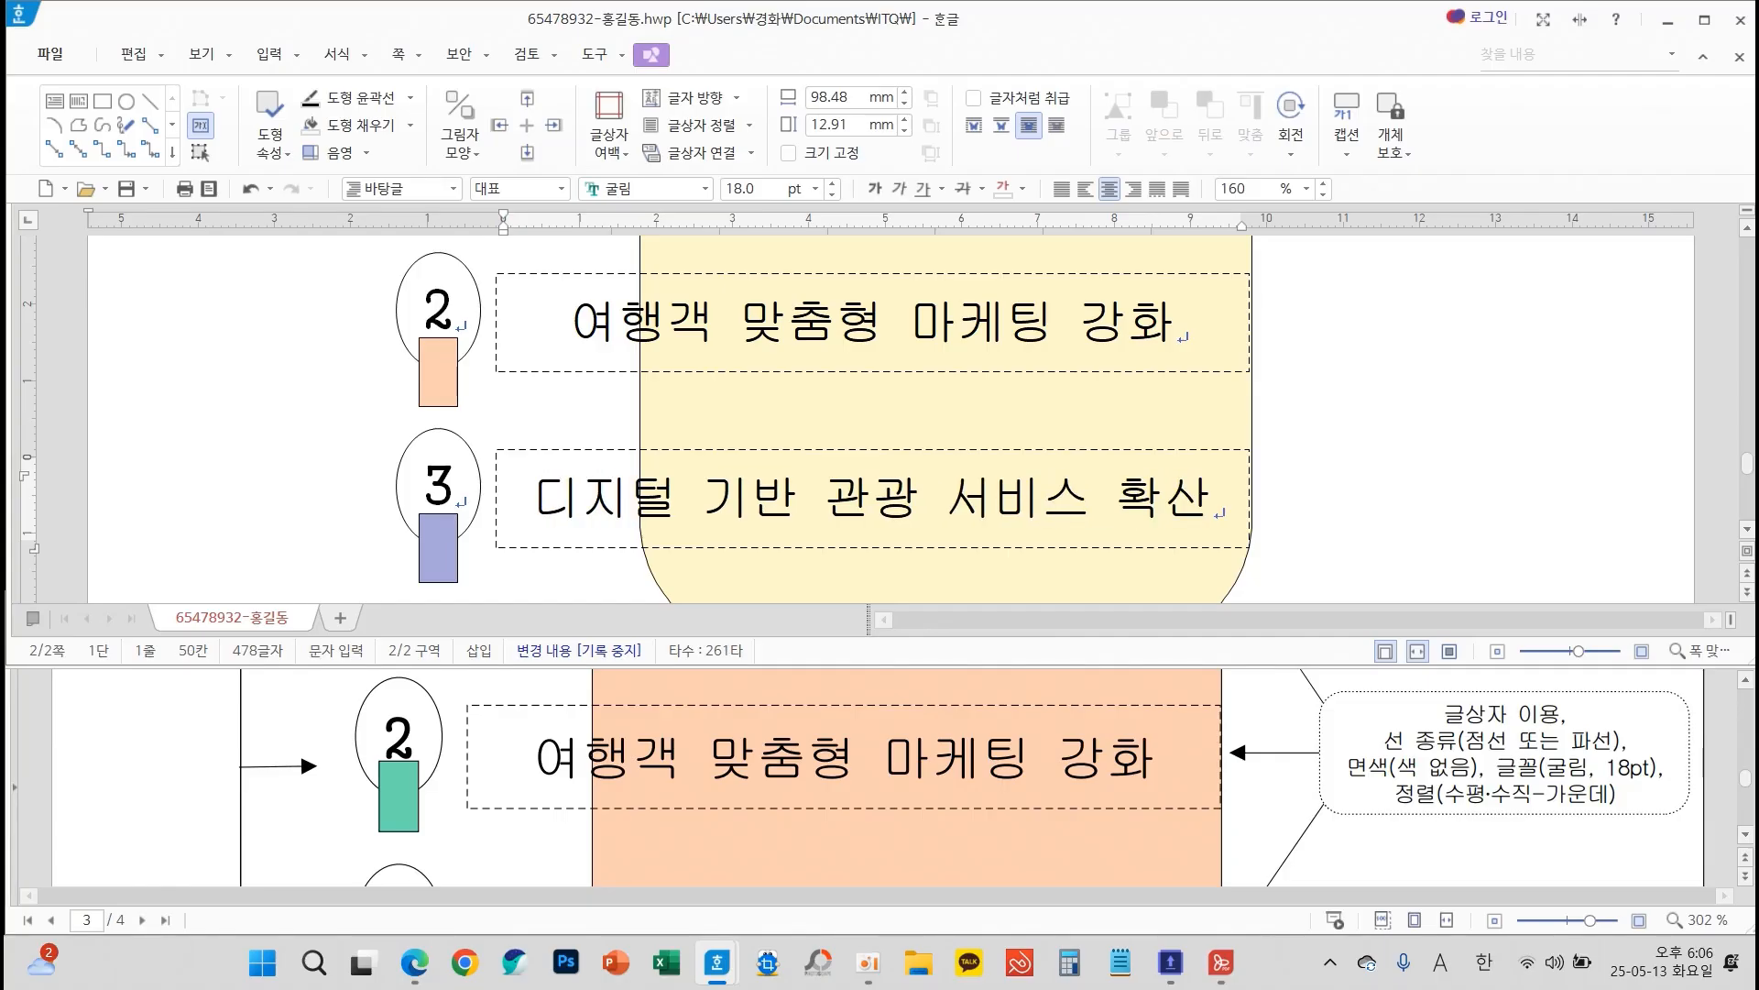
pyautogui.hotkey('shift', 'Escape')
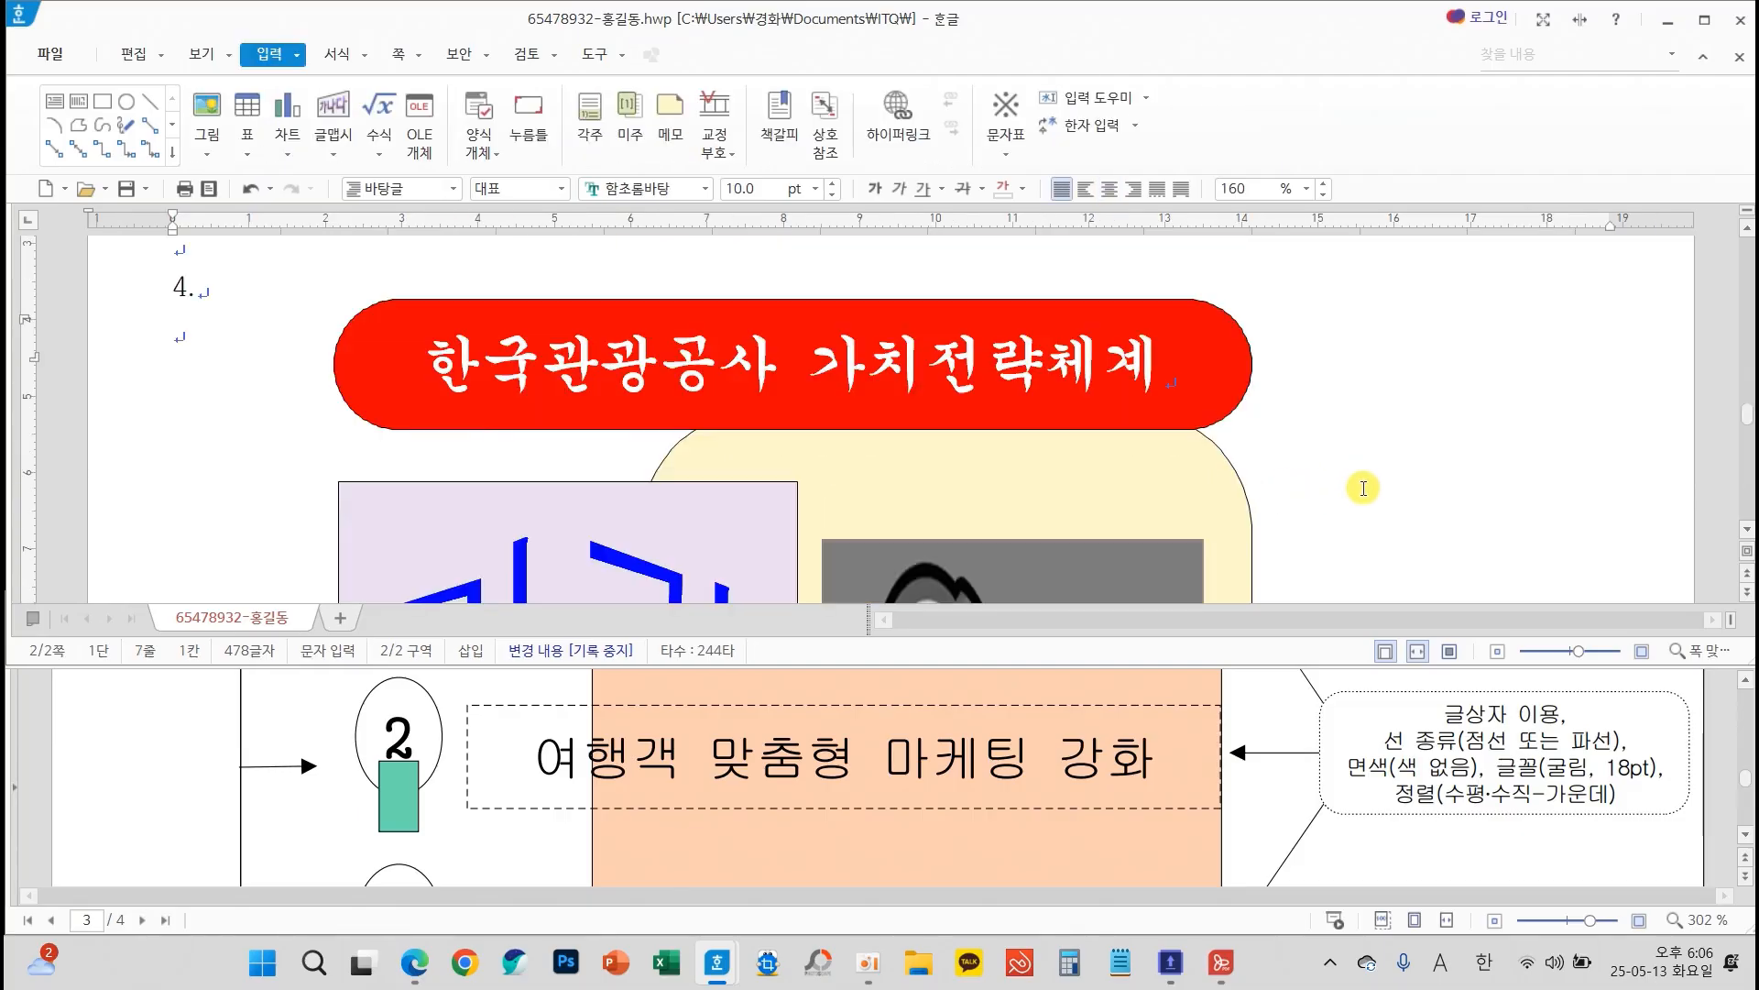
# Compare question 4's drawing with the exam sheet and save the document
pyautogui.scroll(-10, 1364, 488)
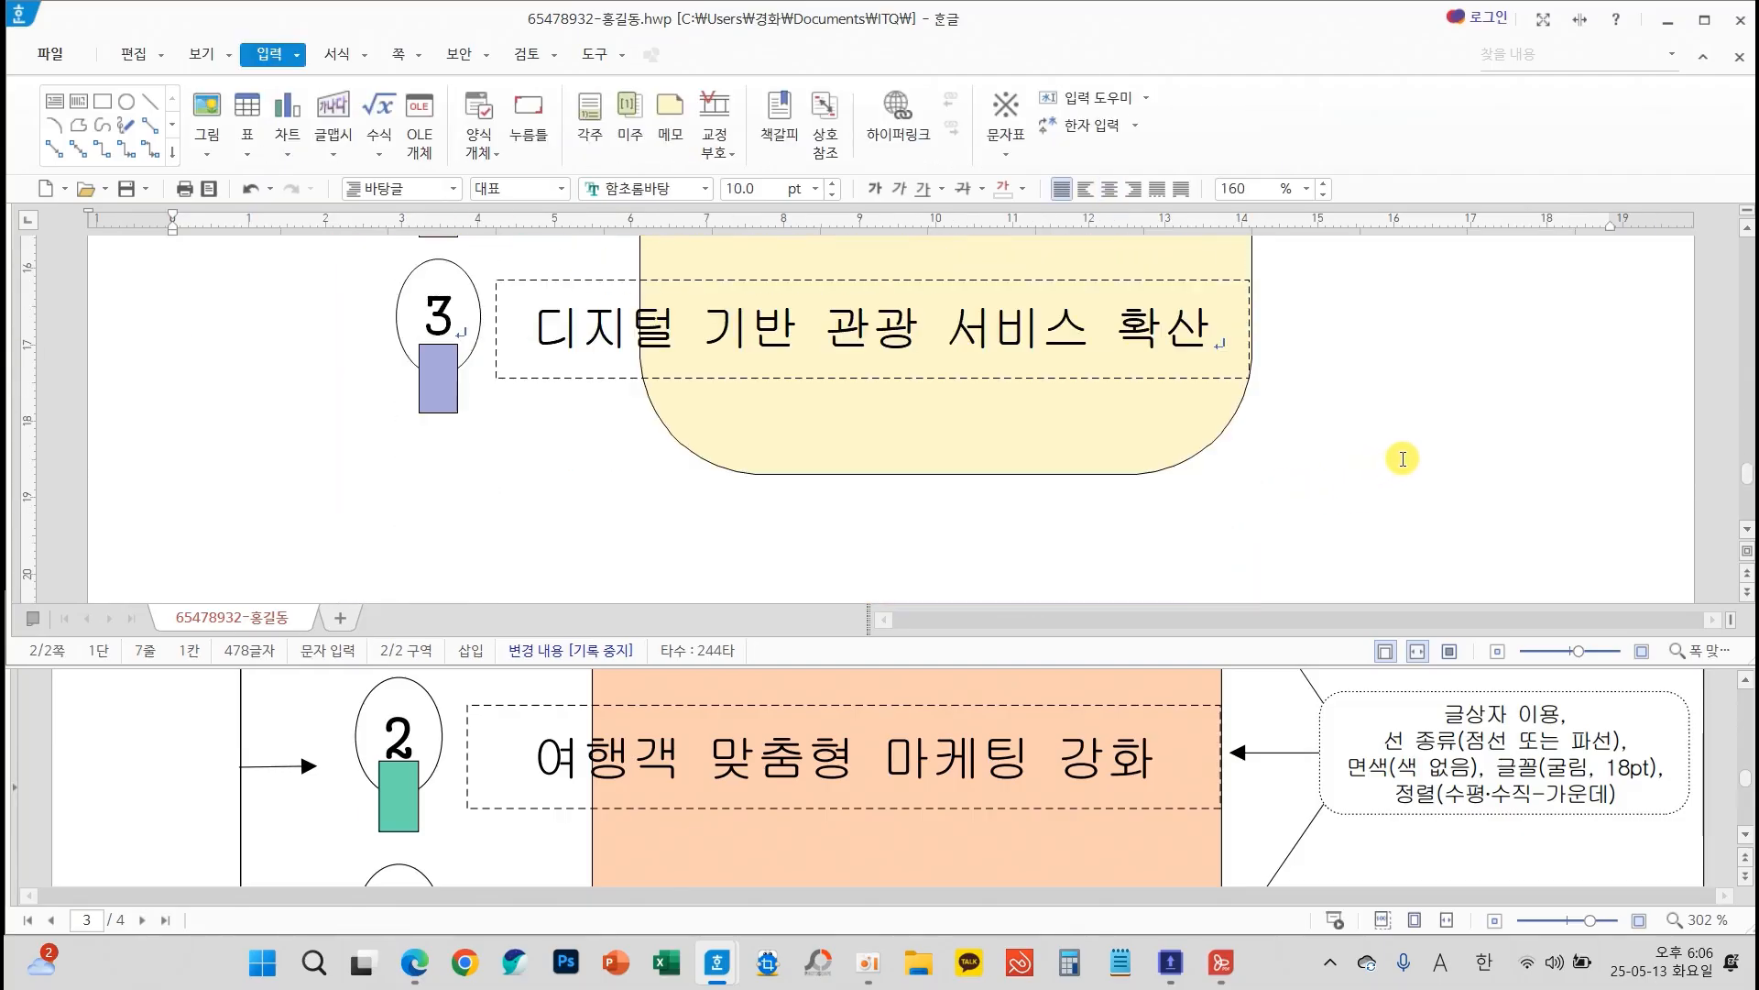
pyautogui.scroll(-3, 1320, 824)
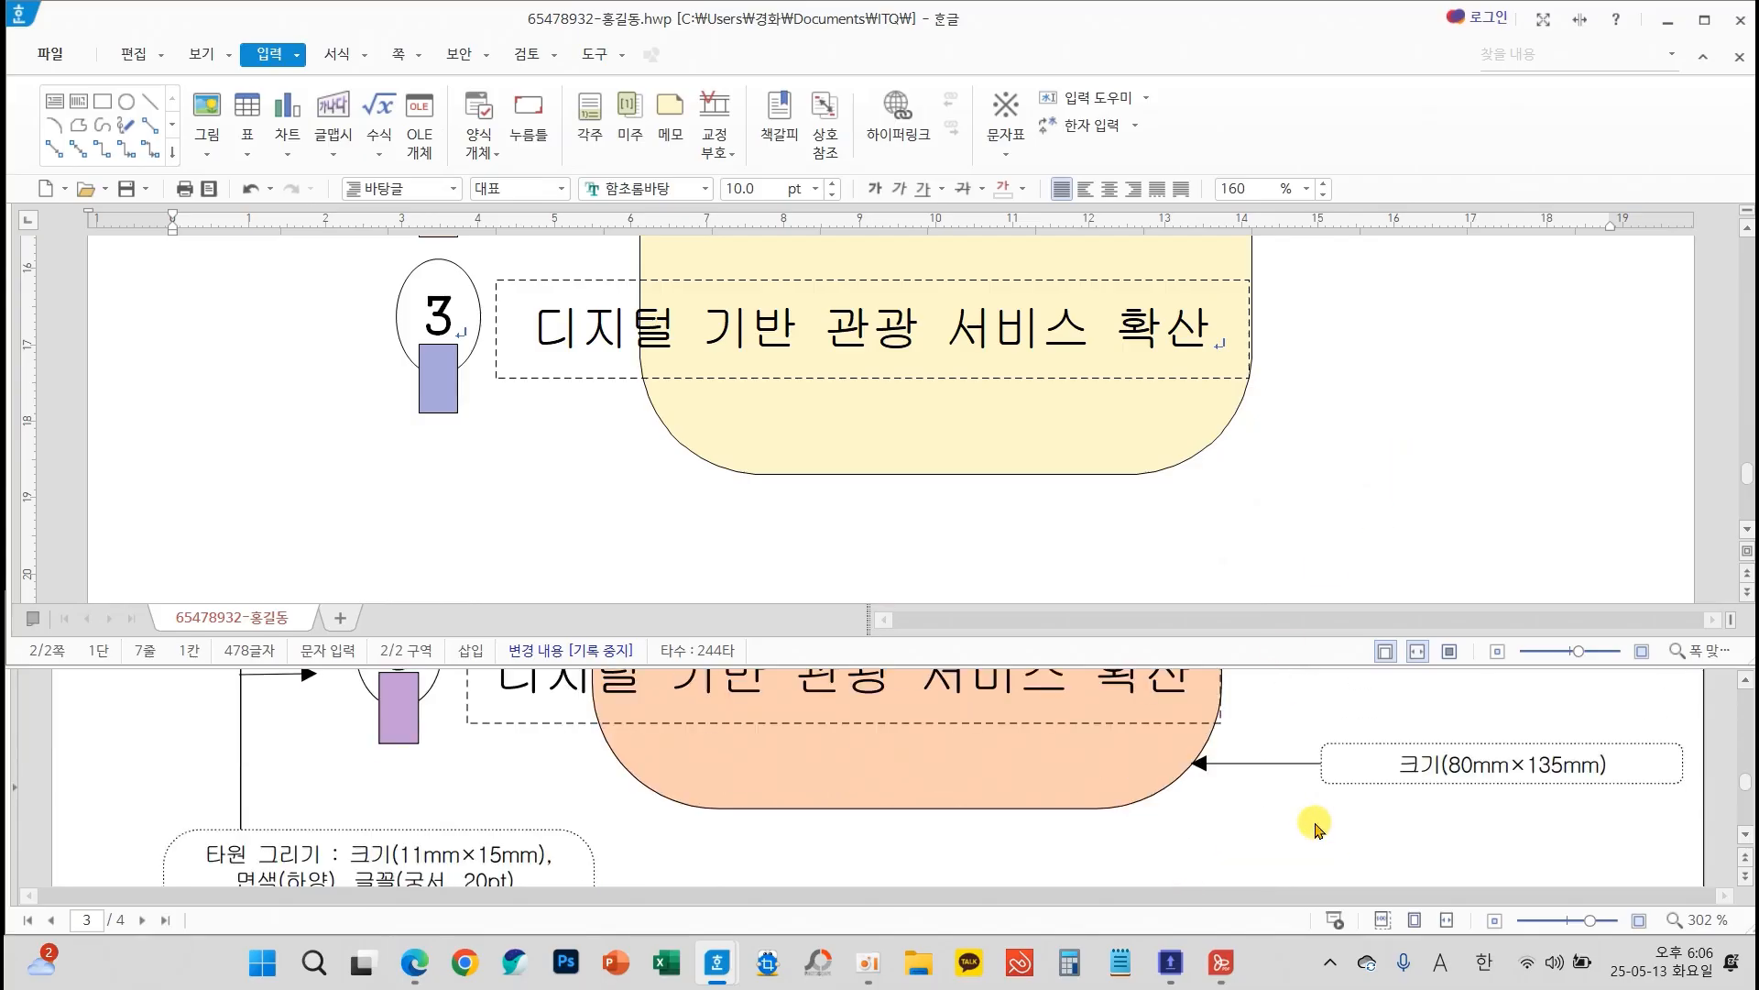
pyautogui.scroll(4, 1357, 513)
pyautogui.scroll(4, 1466, 793)
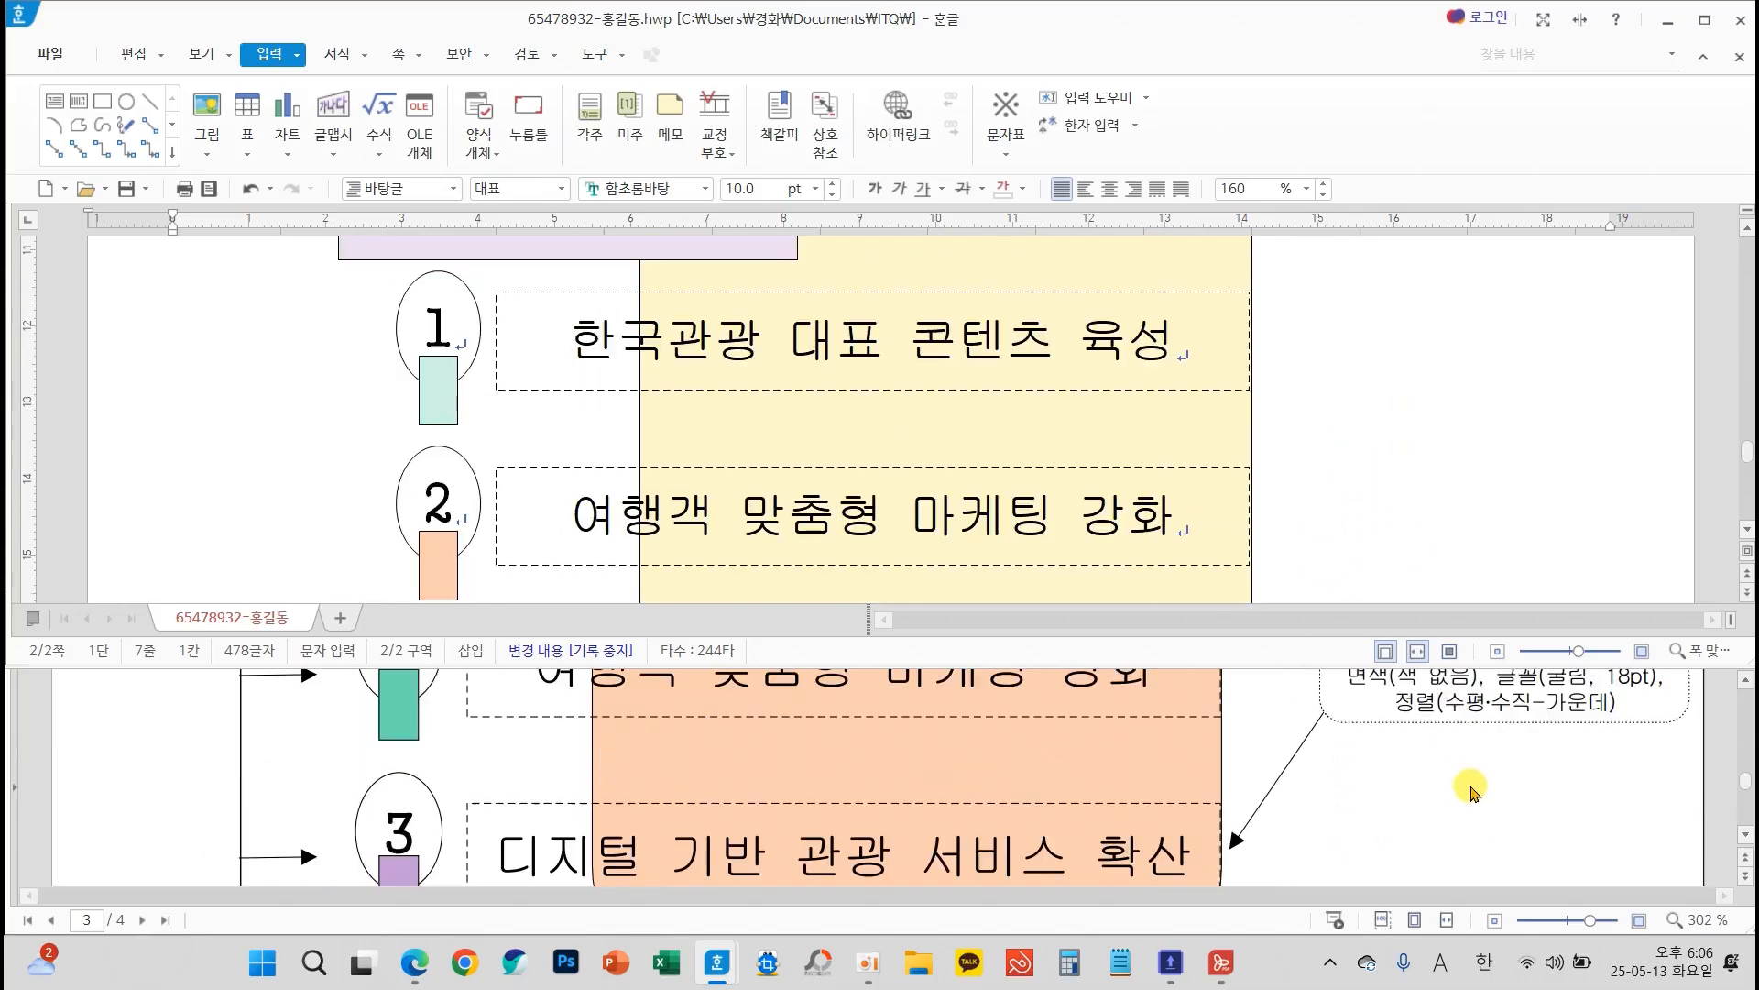
pyautogui.scroll(3, 1486, 810)
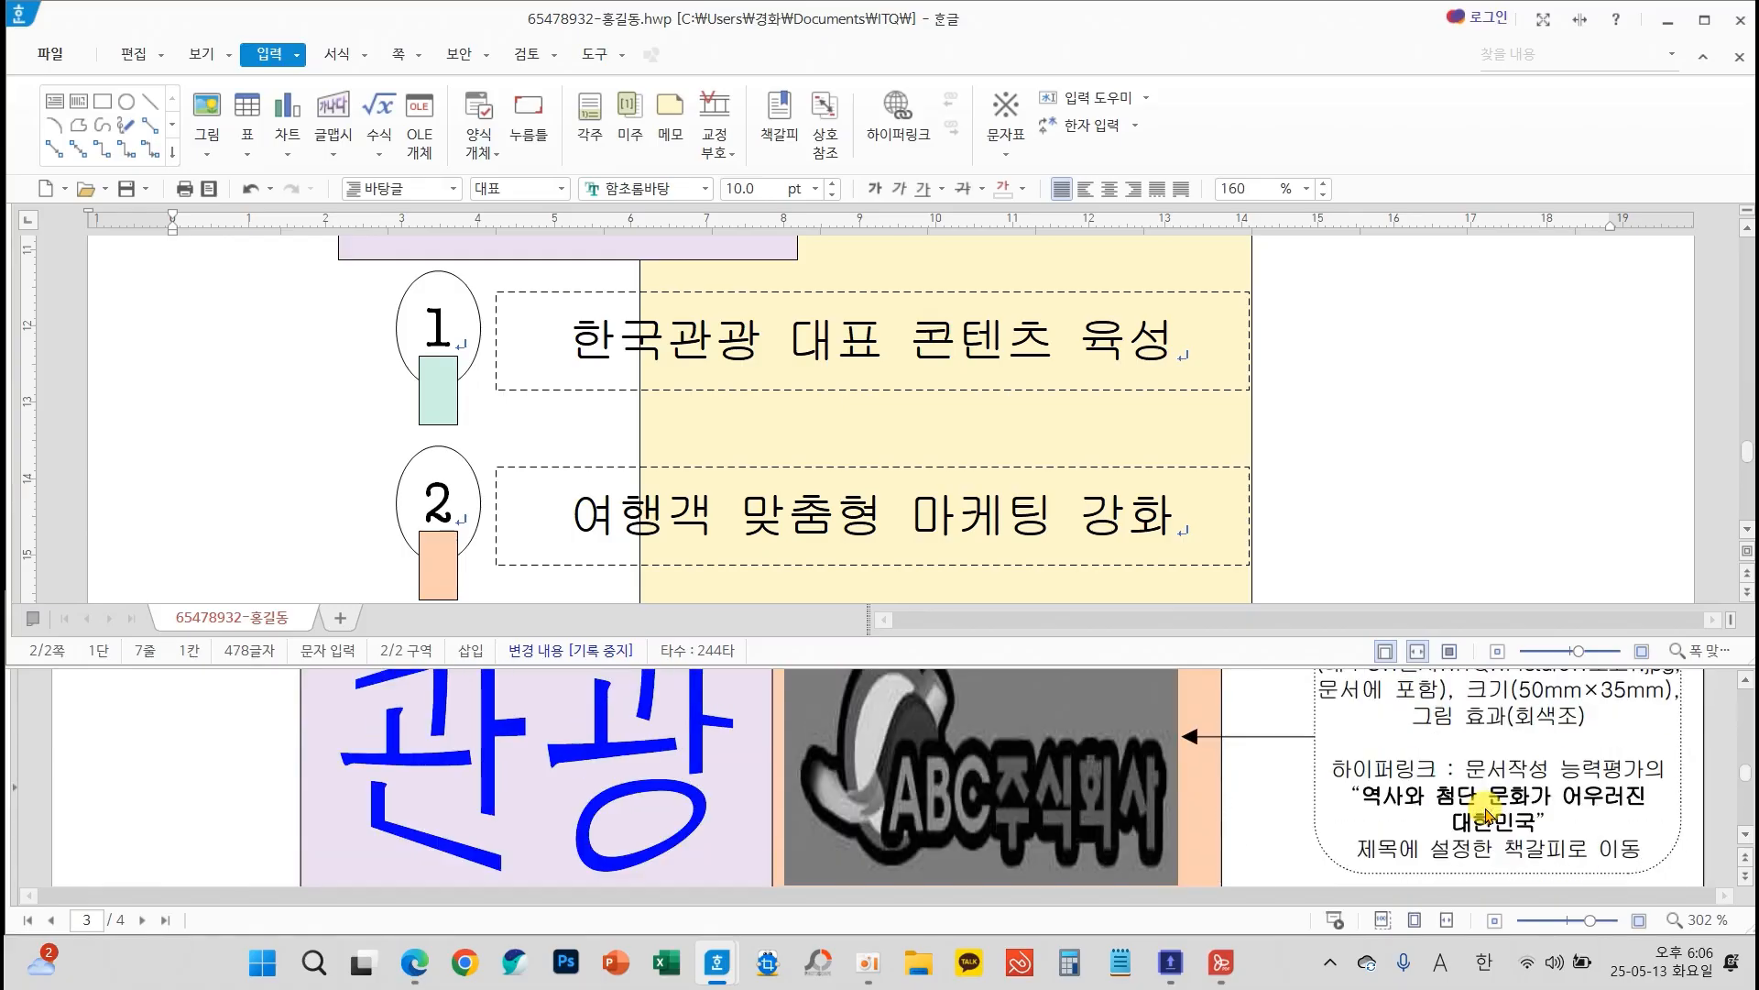
pyautogui.scroll(6, 1382, 491)
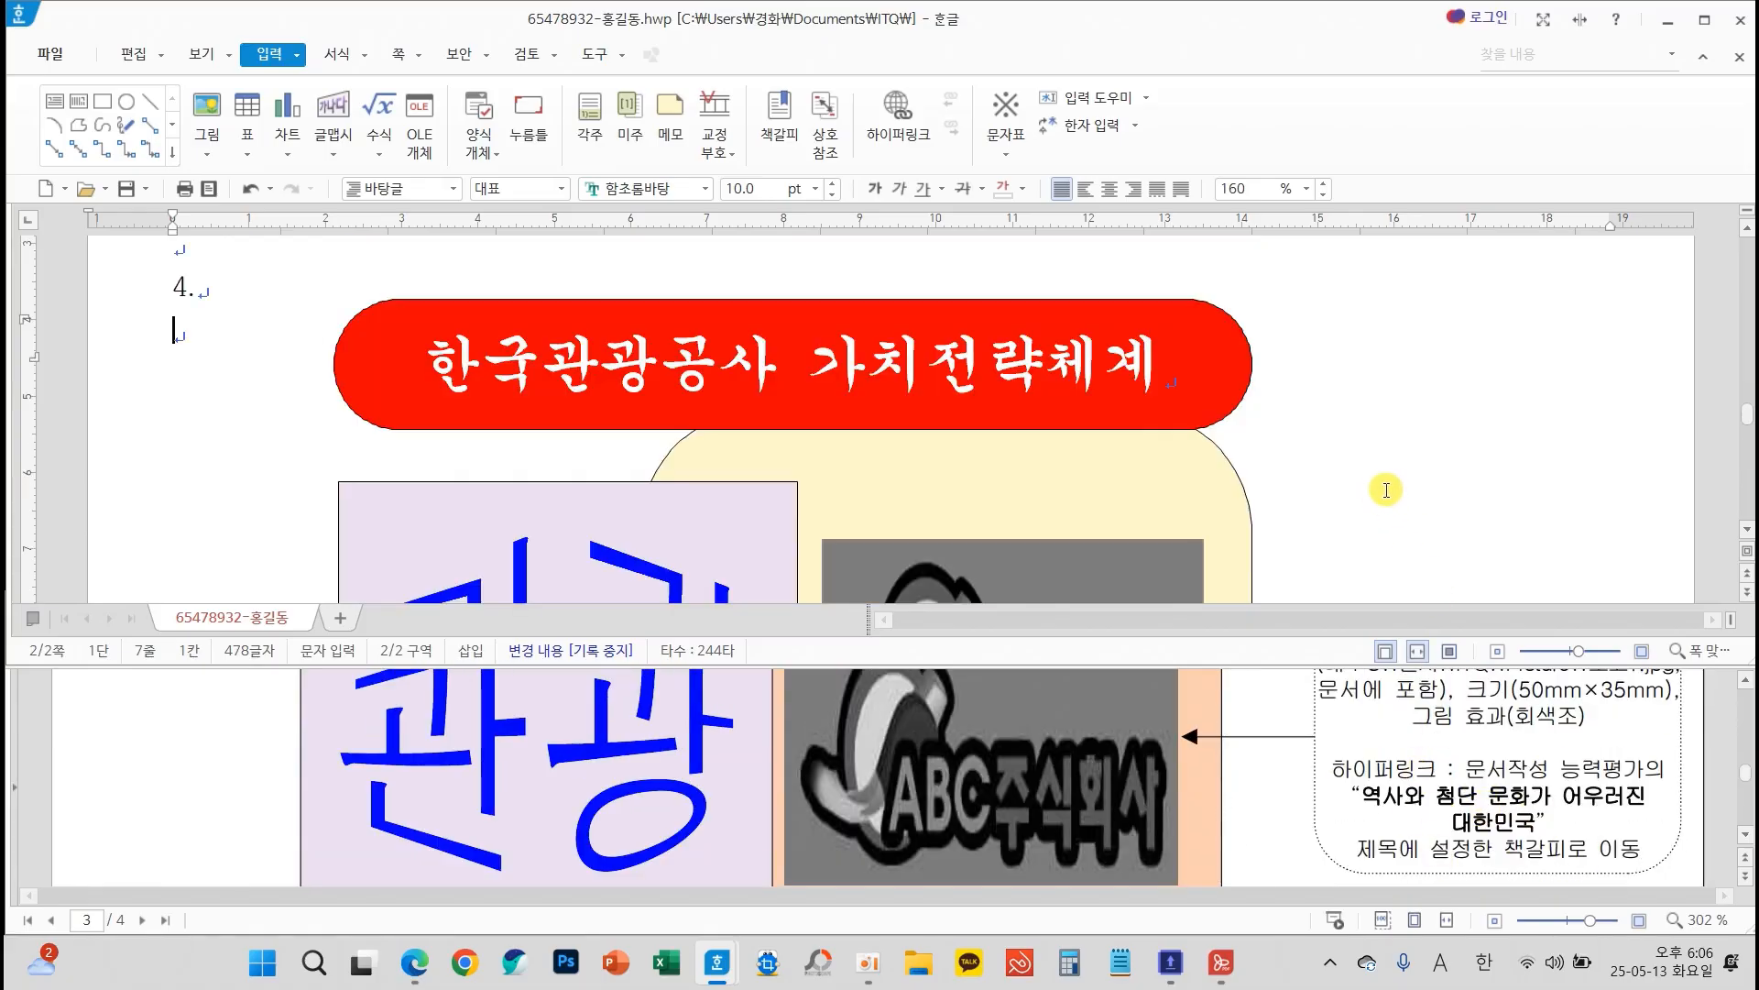
pyautogui.click(127, 189)
pyautogui.scroll(2, 1451, 419)
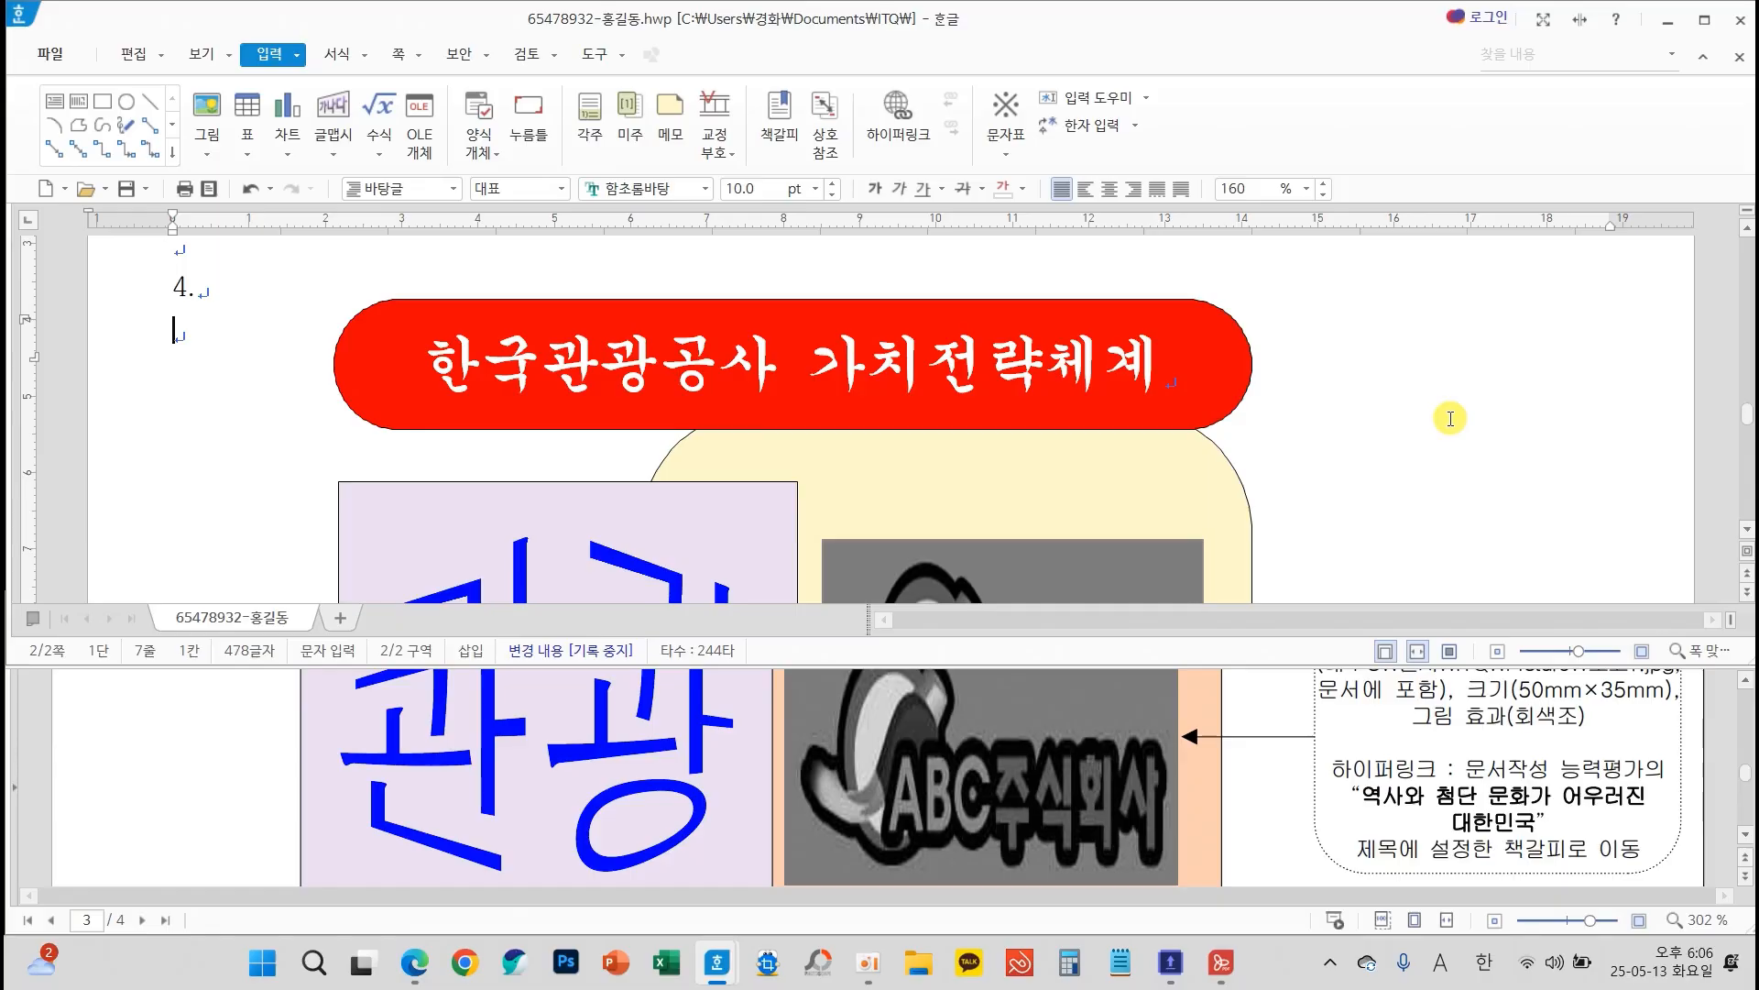
# Insert a section break below question 4 to start page 3, and bring up page 4 of the exam sheet
pyautogui.hotkey('alt', 'shift', 'Return')
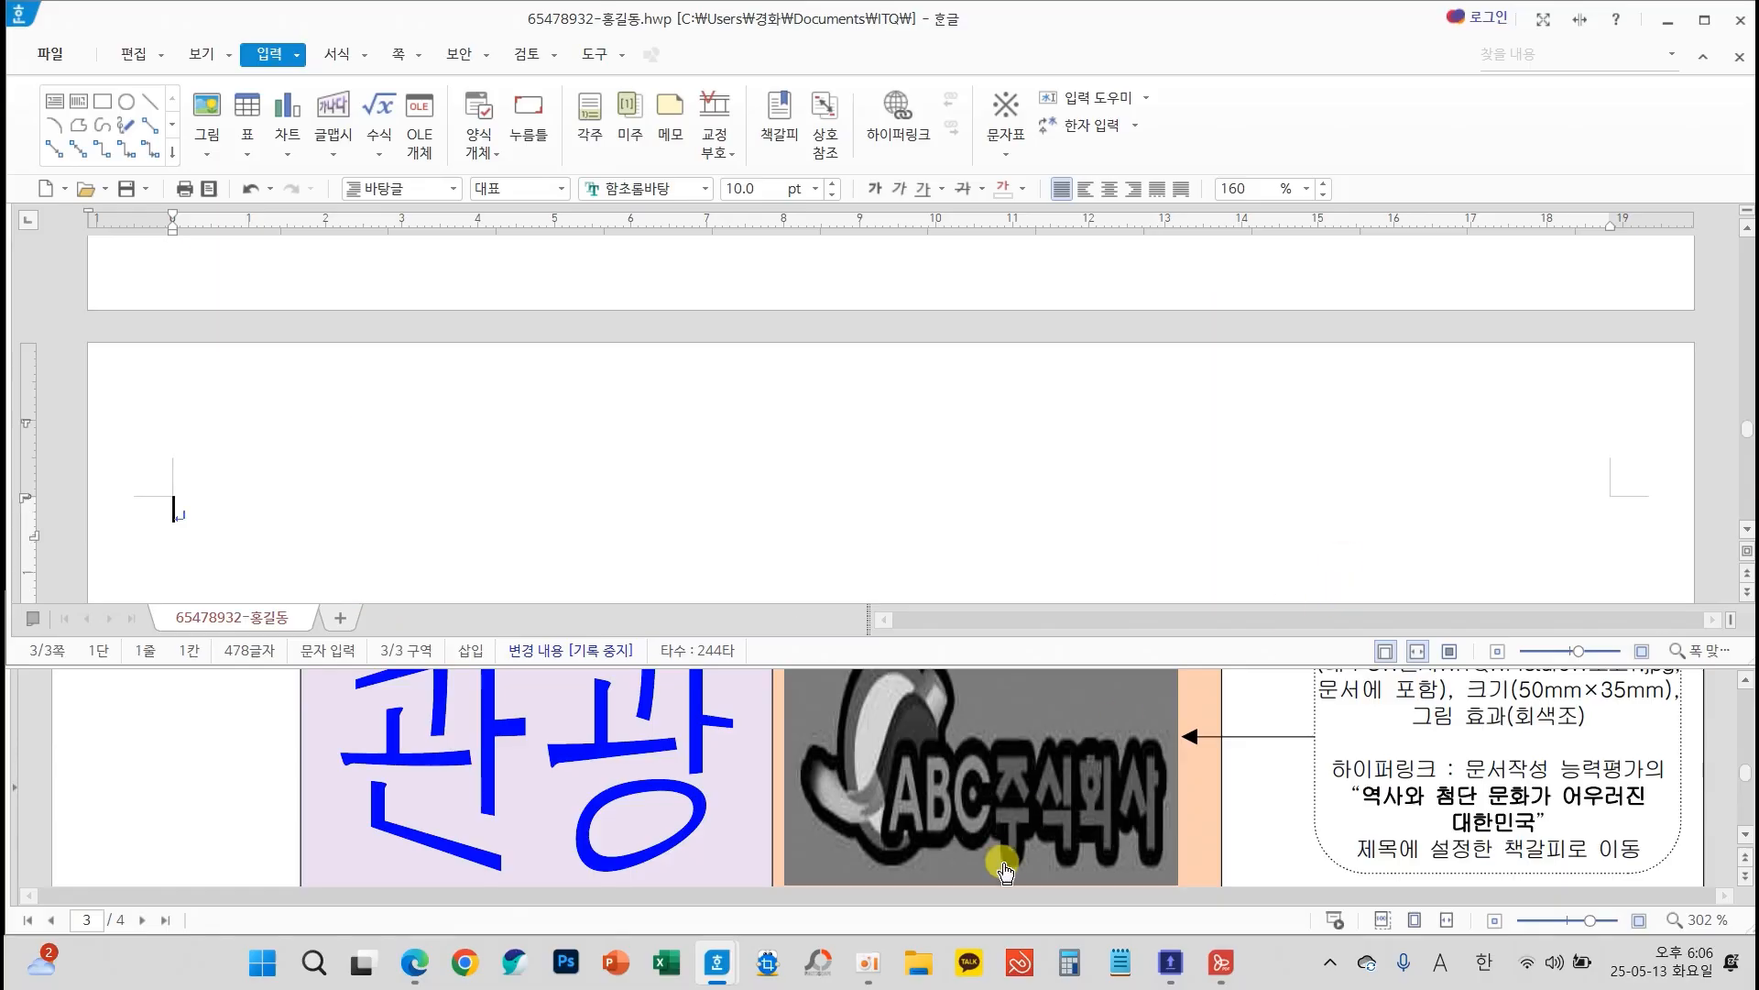
pyautogui.scroll(-10, 986, 785)
pyautogui.scroll(-8, 988, 777)
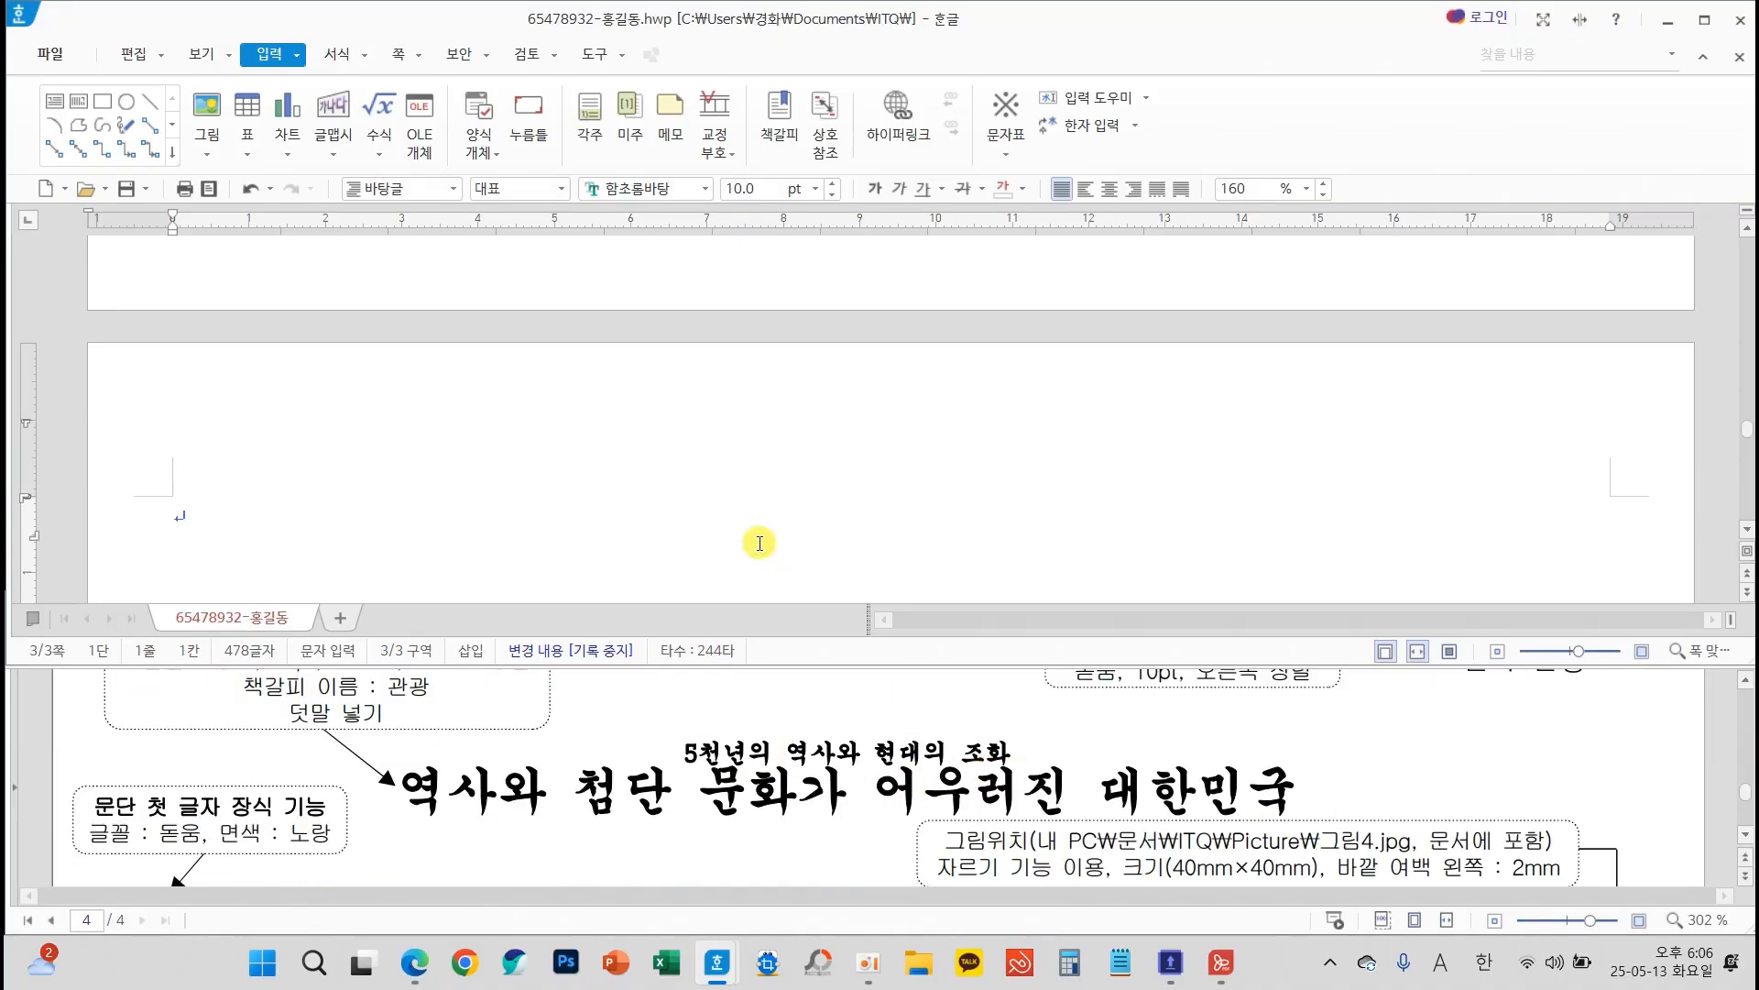
pyautogui.scroll(-3, 719, 479)
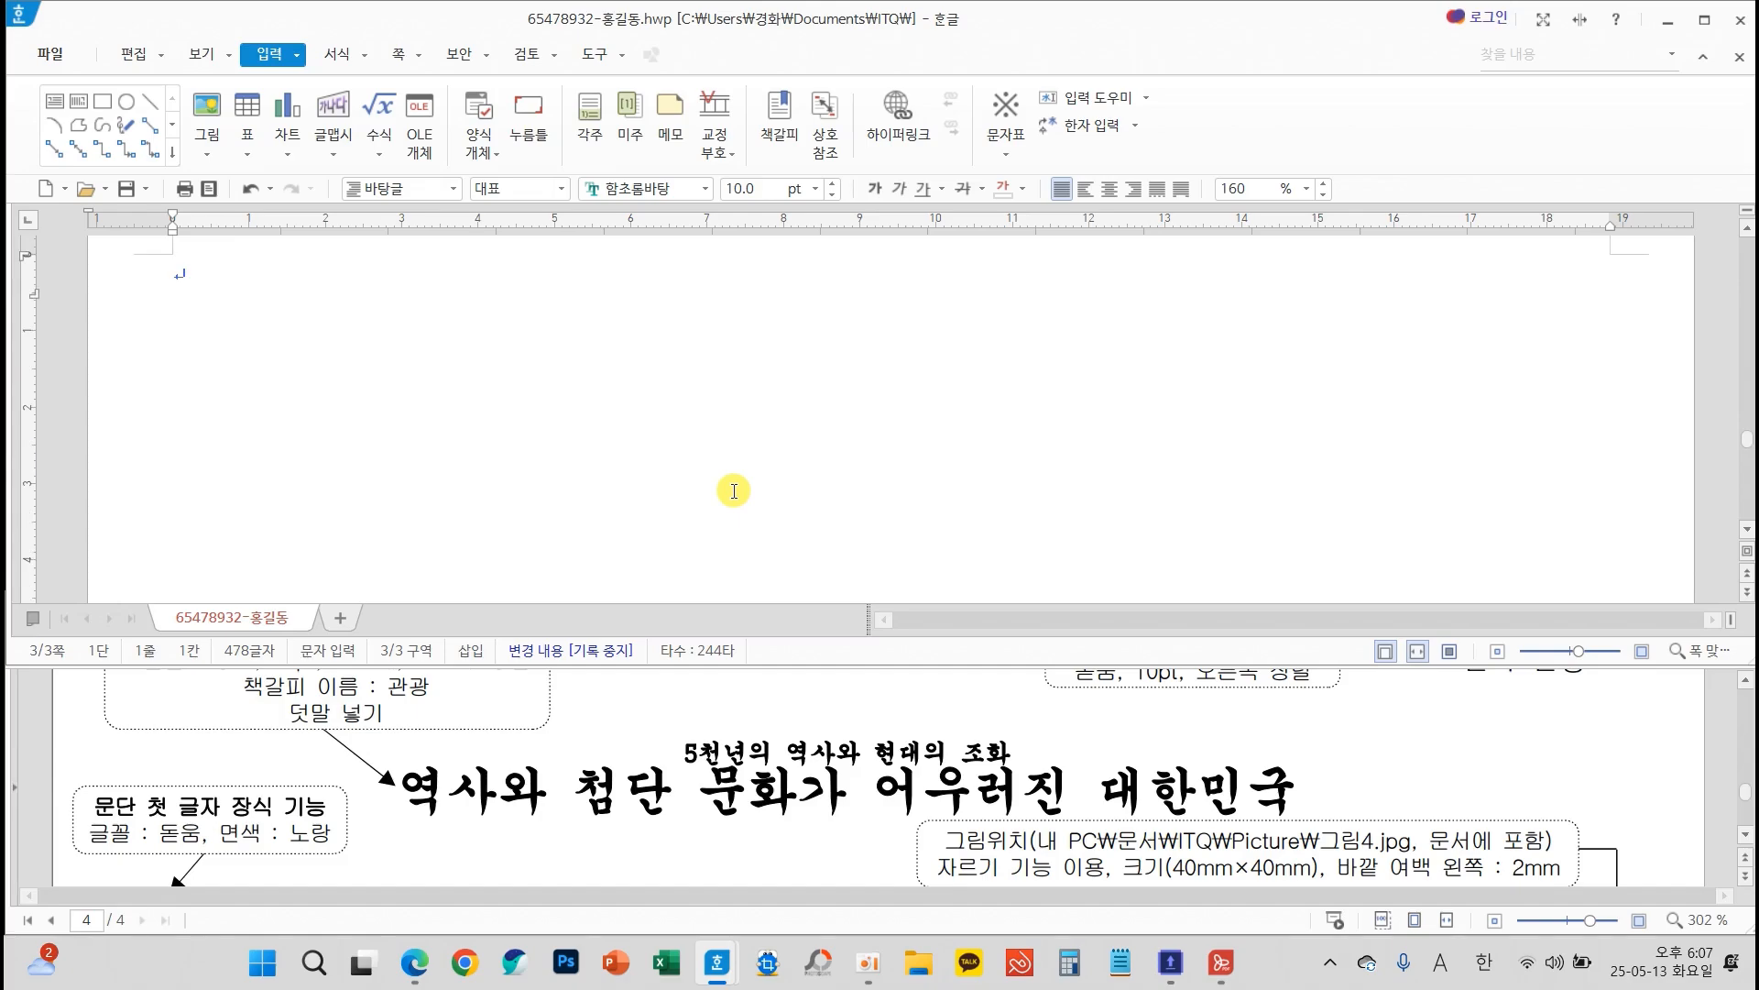
# Examine page 4 of the exam sheet, including its title, body paragraphs, numbered list, table, footnote and formatting callouts
pyautogui.click(849, 713)
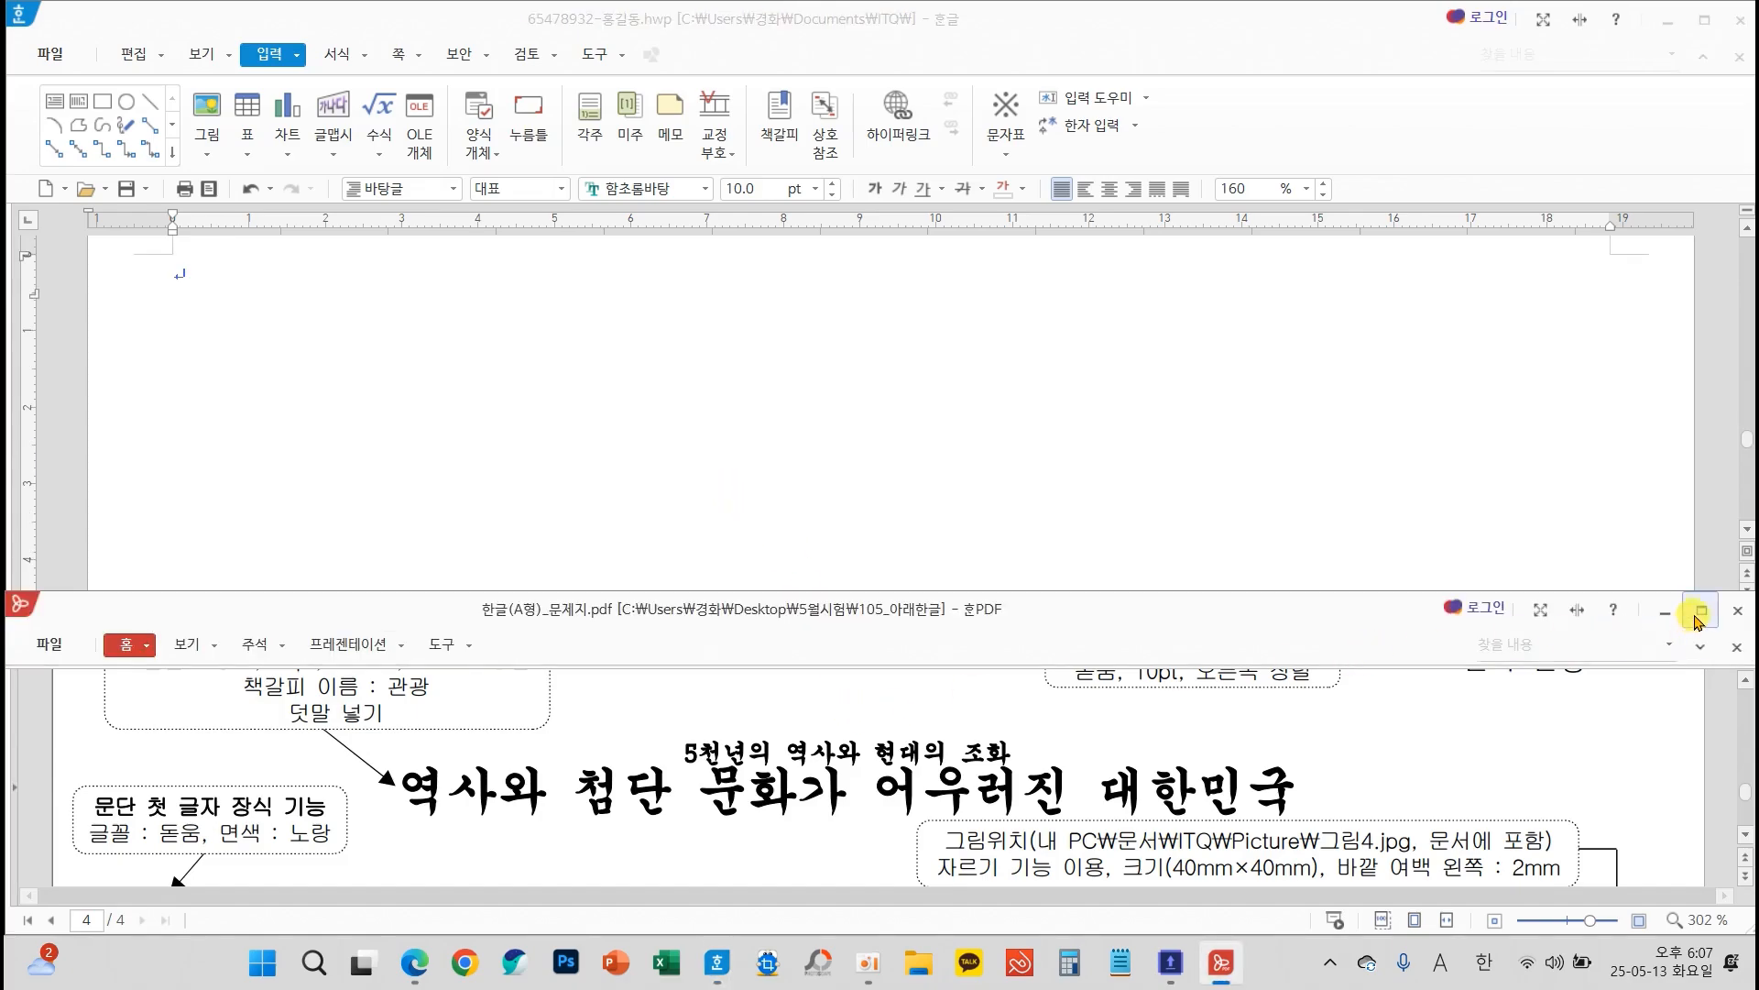
pyautogui.click(1697, 619)
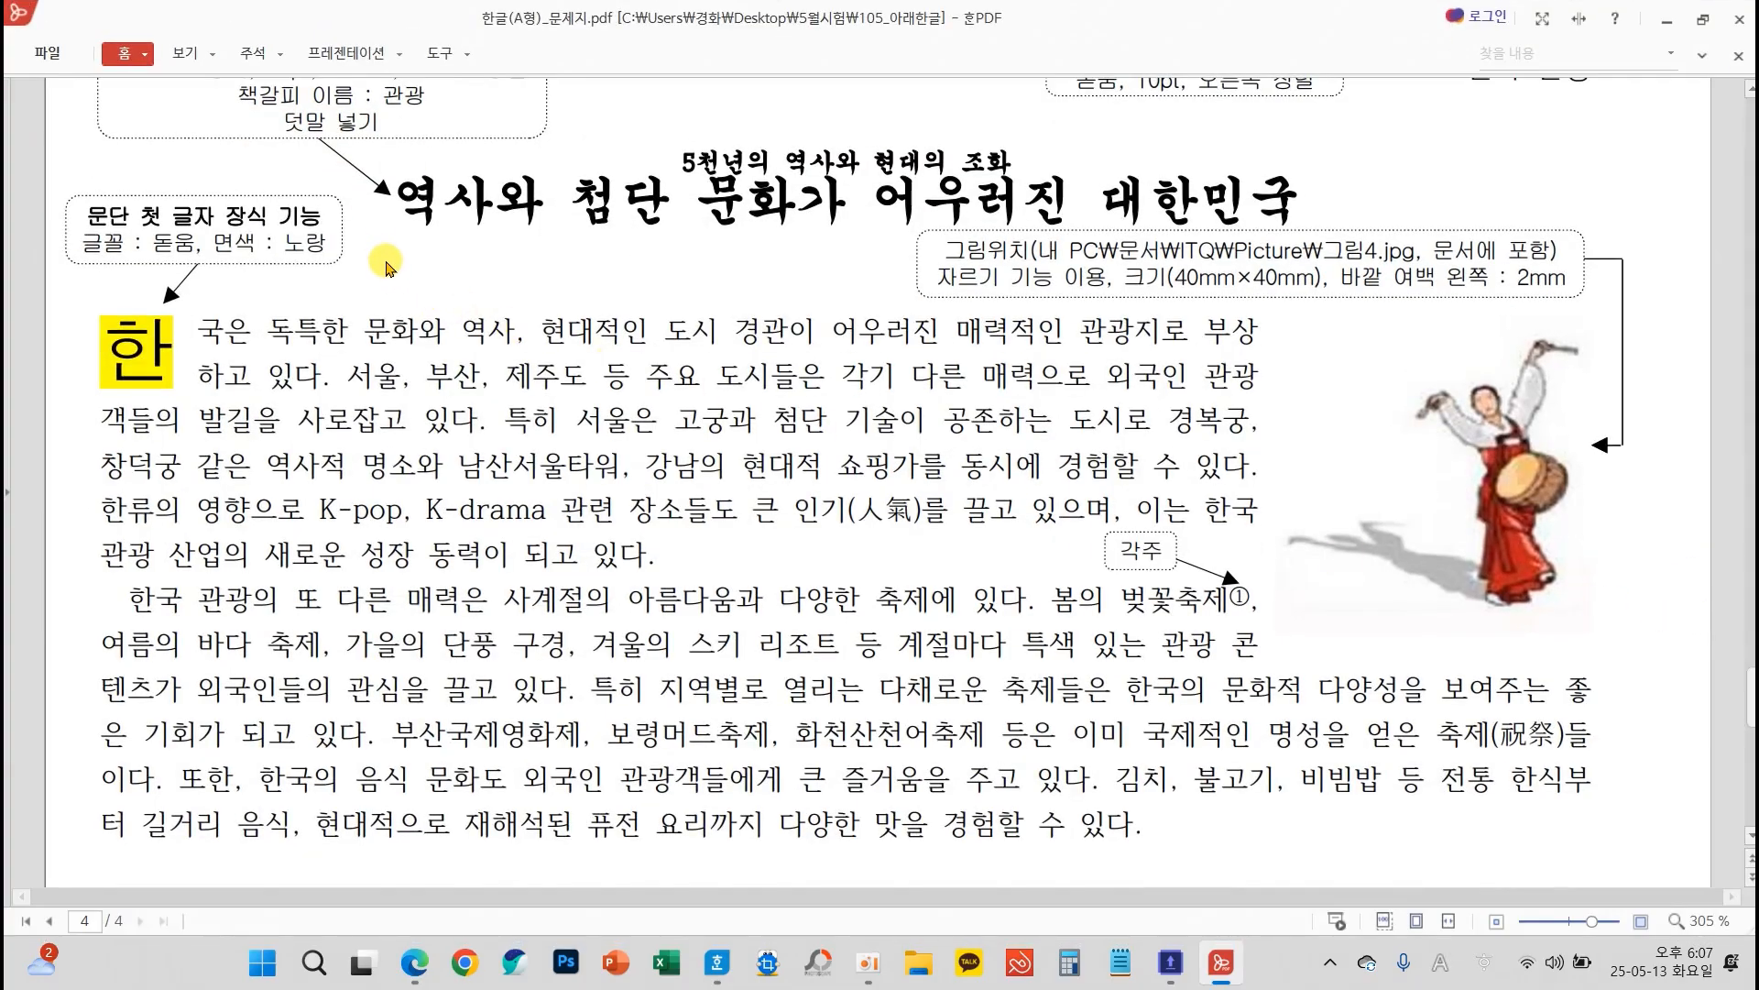
pyautogui.moveTo(371, 237)
pyautogui.mouseDown()
pyautogui.moveTo(463, 266)
pyautogui.moveTo(332, 320)
pyautogui.mouseUp()
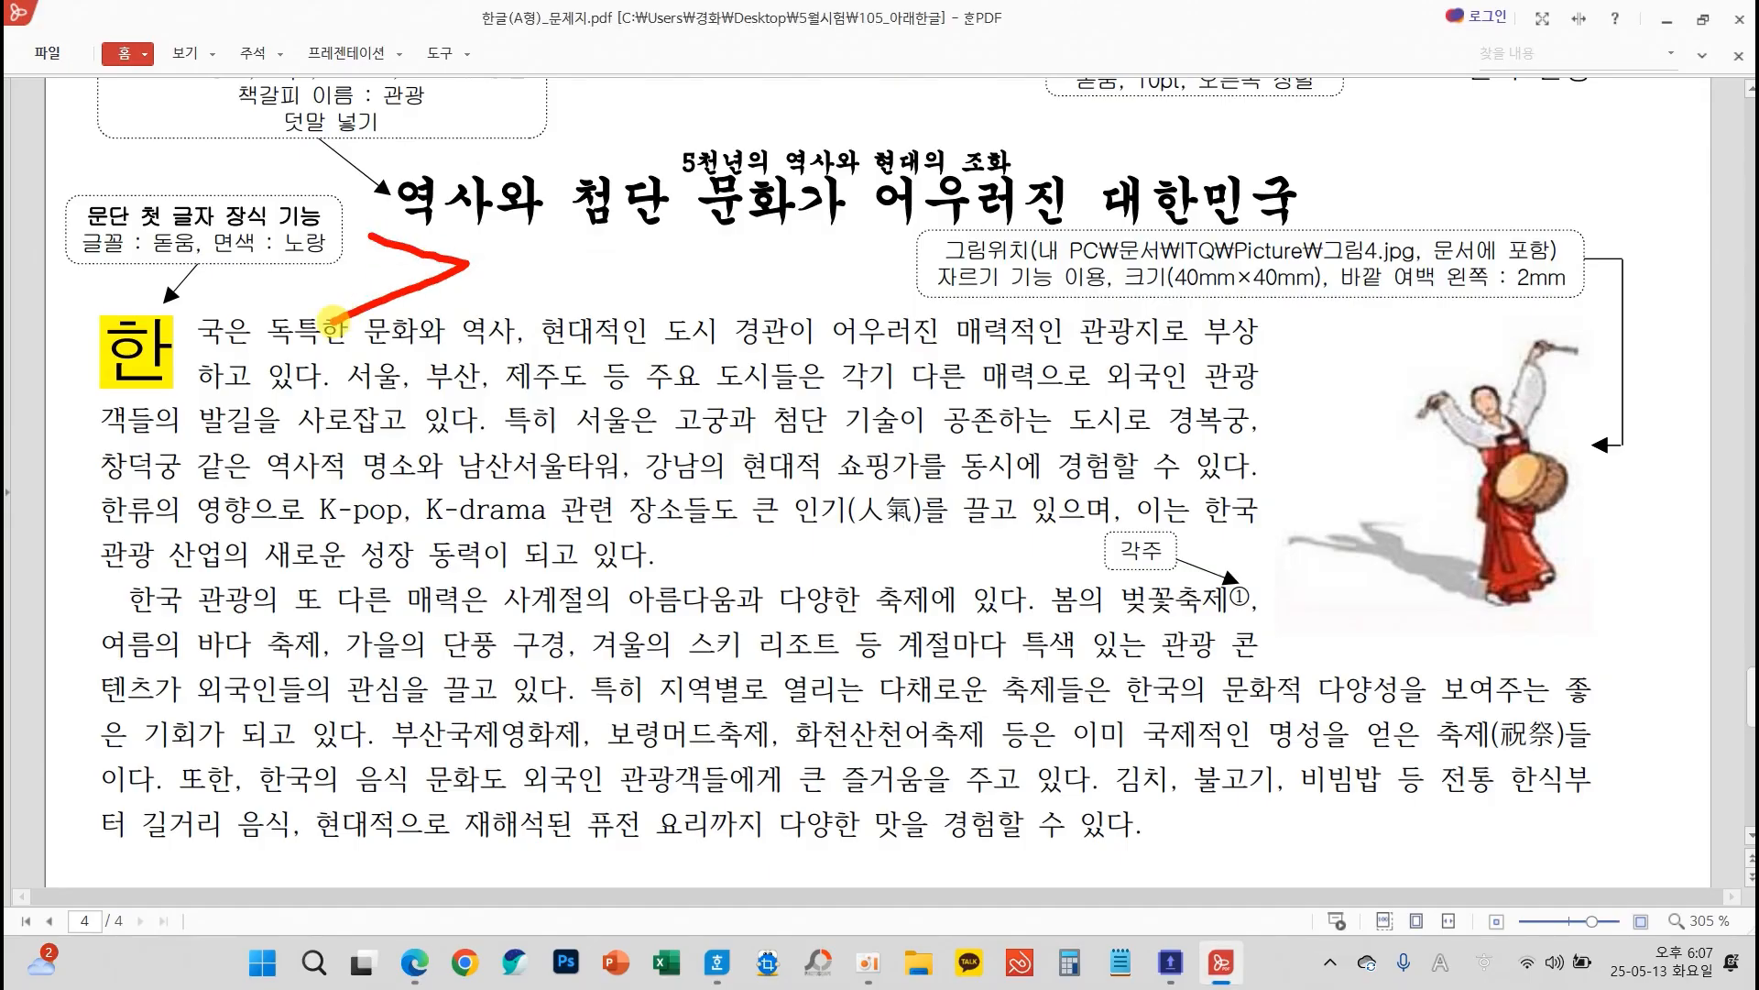
pyautogui.moveTo(78, 596); pyautogui.dragTo(92, 613)
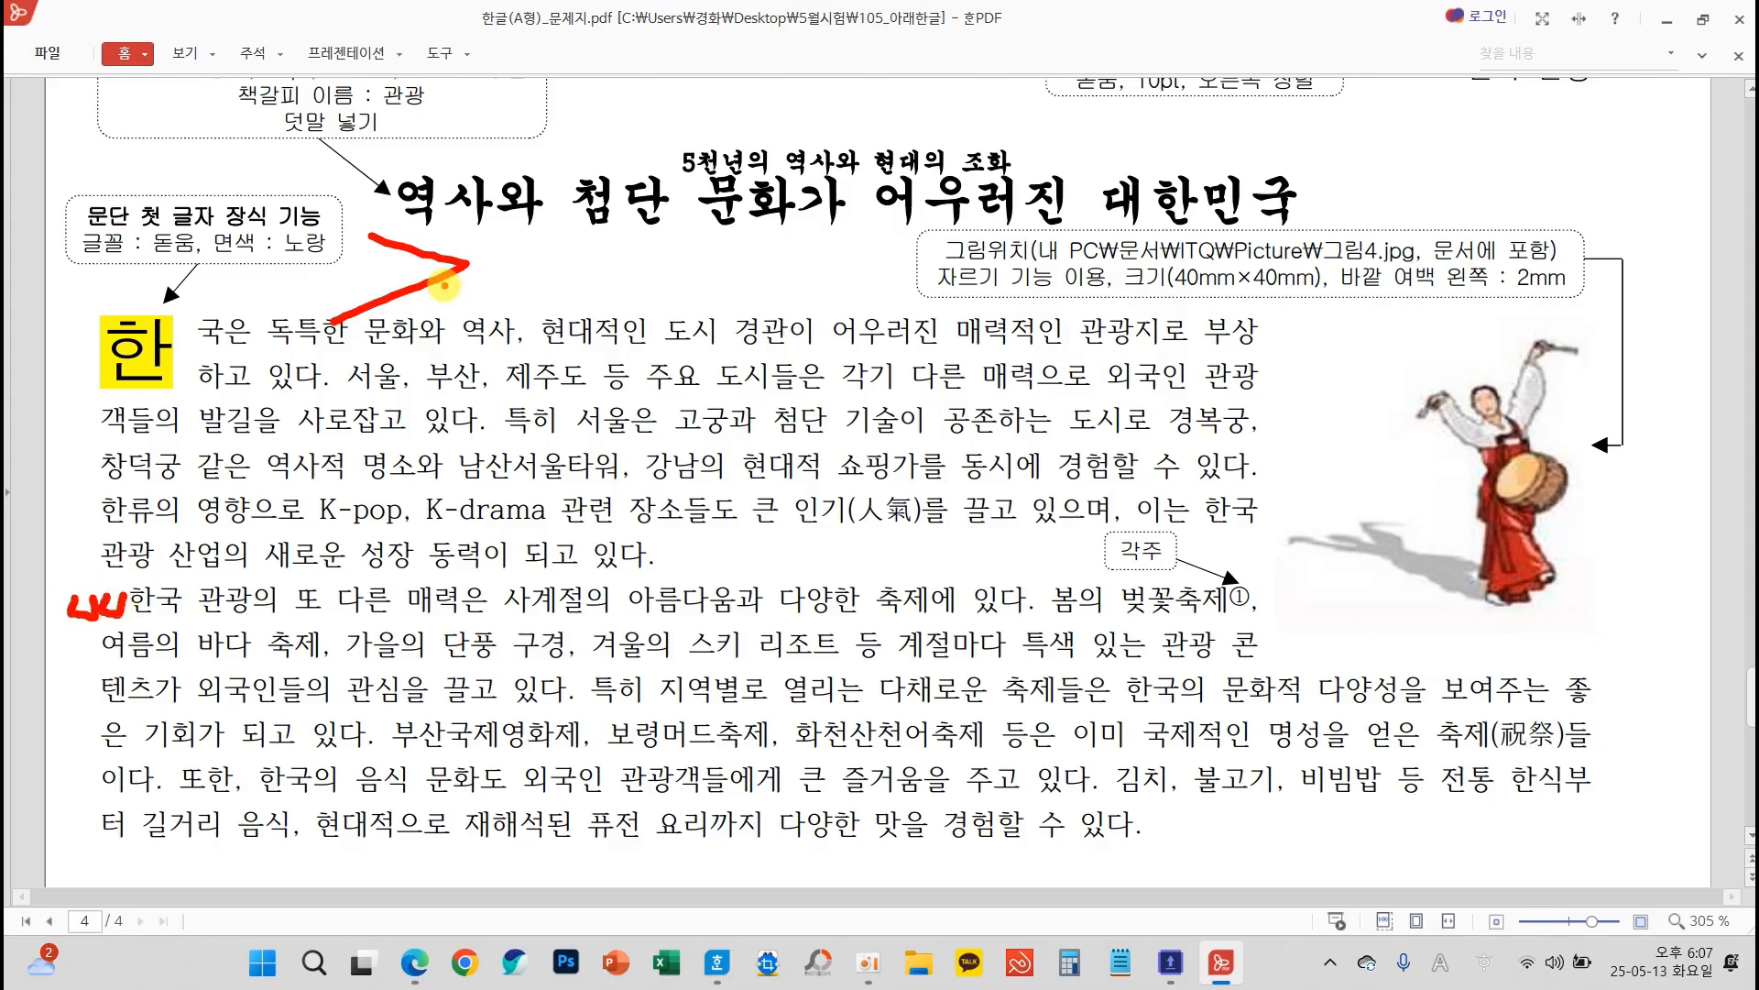
pyautogui.press('Escape')
pyautogui.scroll(-1, 568, 419)
pyautogui.scroll(-6, 569, 419)
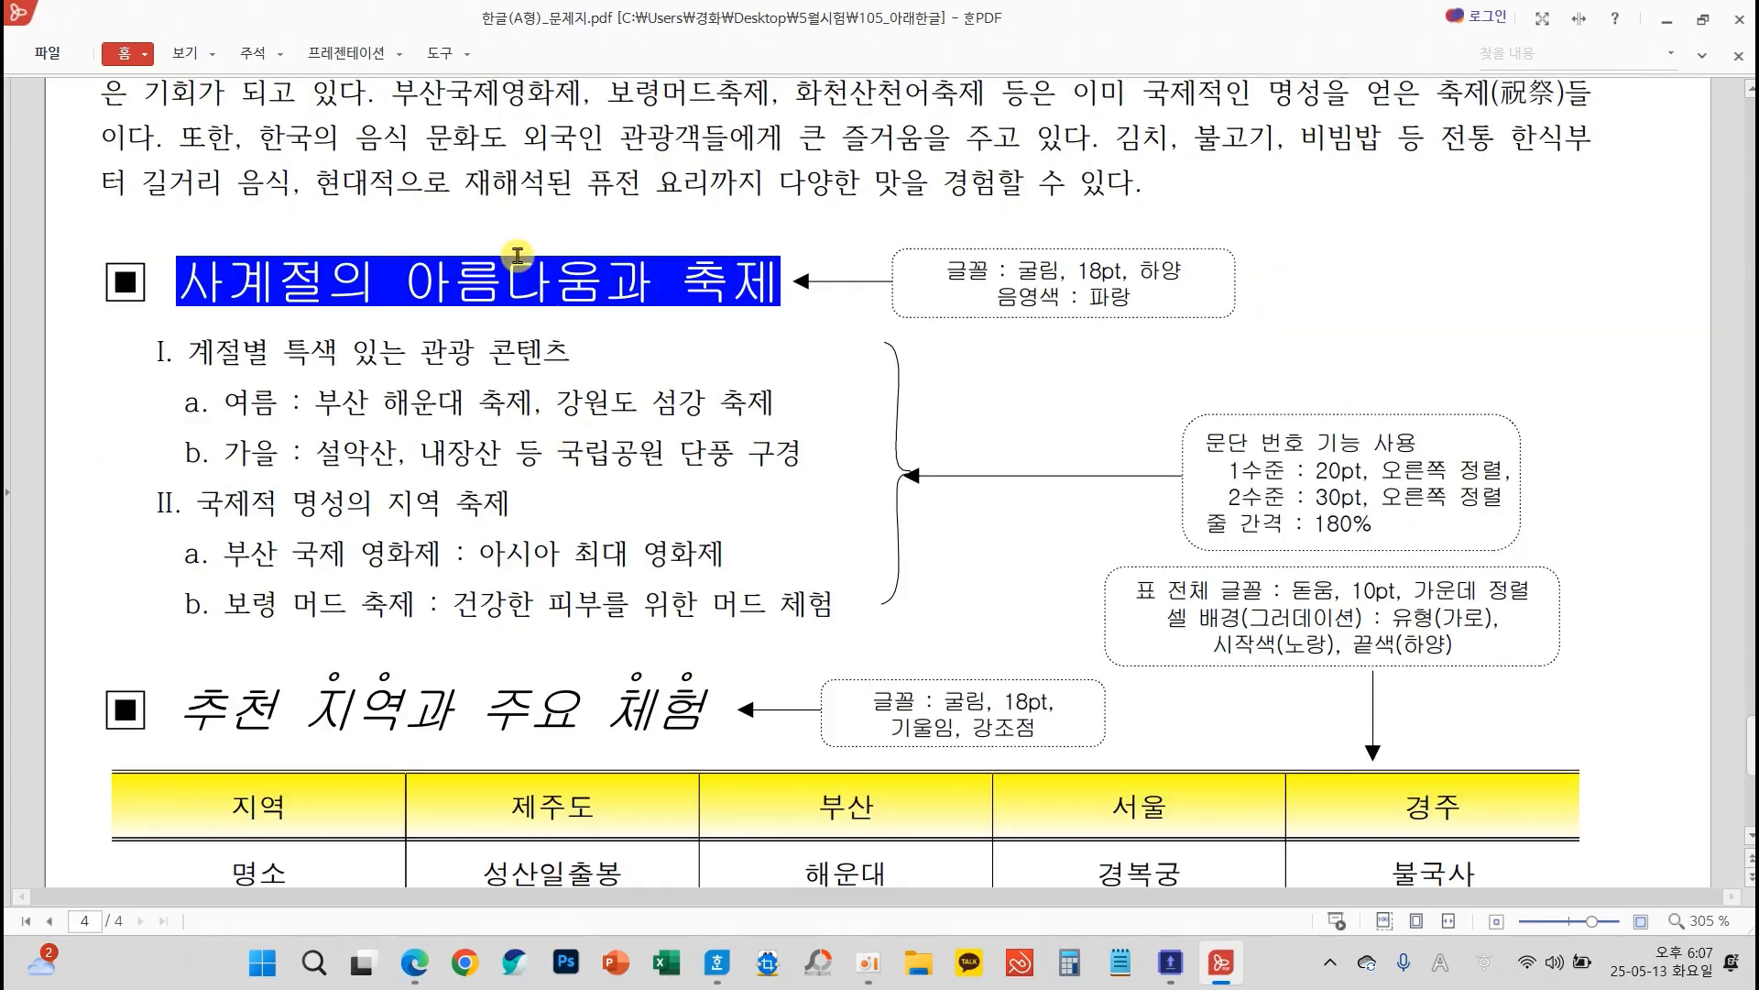
pyautogui.moveTo(173, 200)
pyautogui.mouseDown()
pyautogui.moveTo(252, 228)
pyautogui.moveTo(163, 257)
pyautogui.mouseUp()
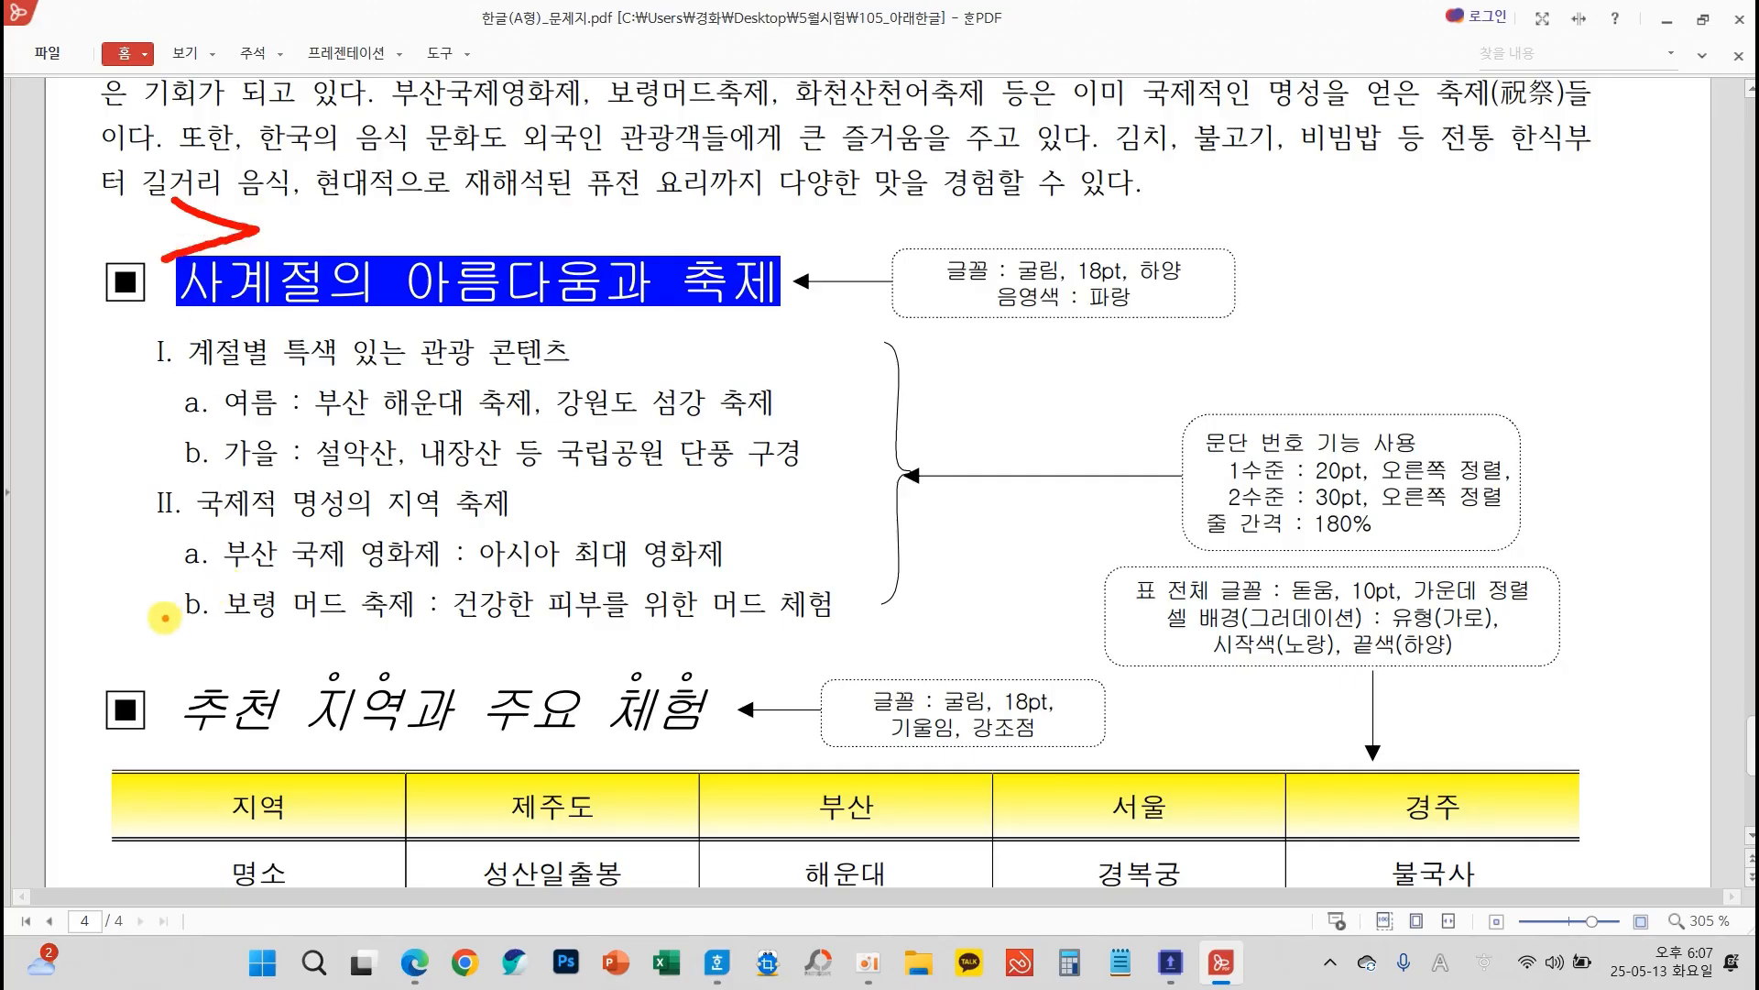
pyautogui.moveTo(163, 617); pyautogui.dragTo(161, 674)
pyautogui.scroll(-6, 608, 613)
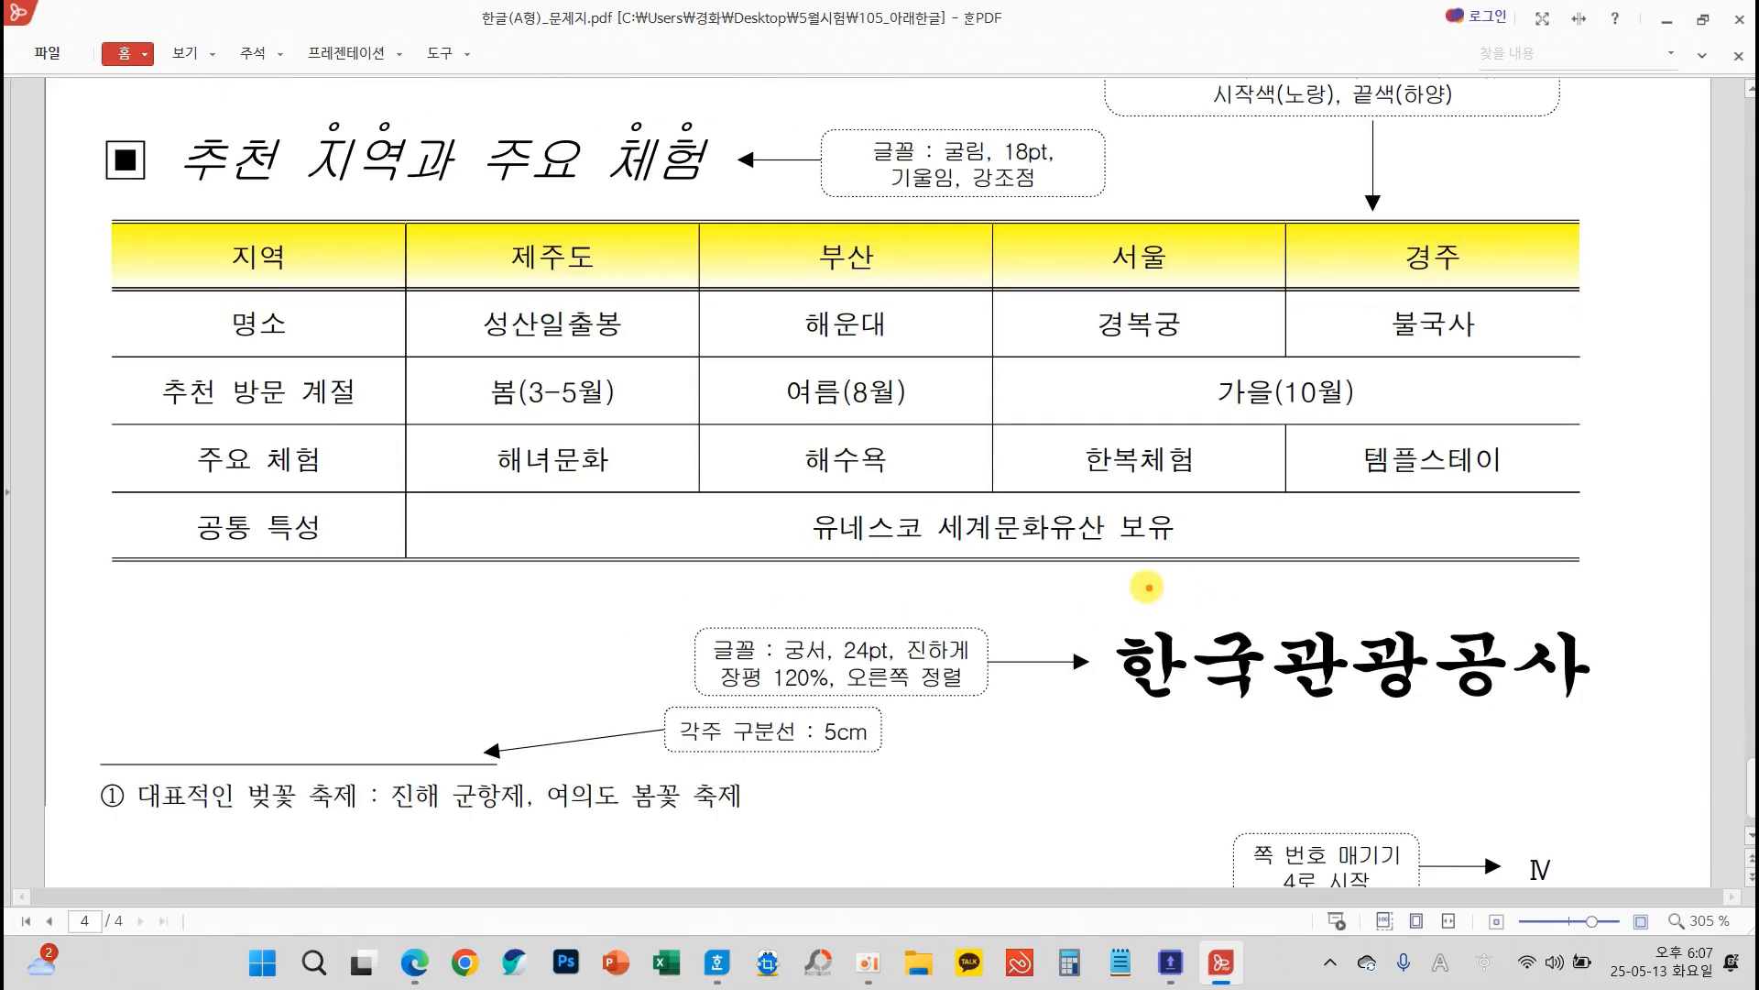
pyautogui.moveTo(1111, 568); pyautogui.dragTo(1108, 620)
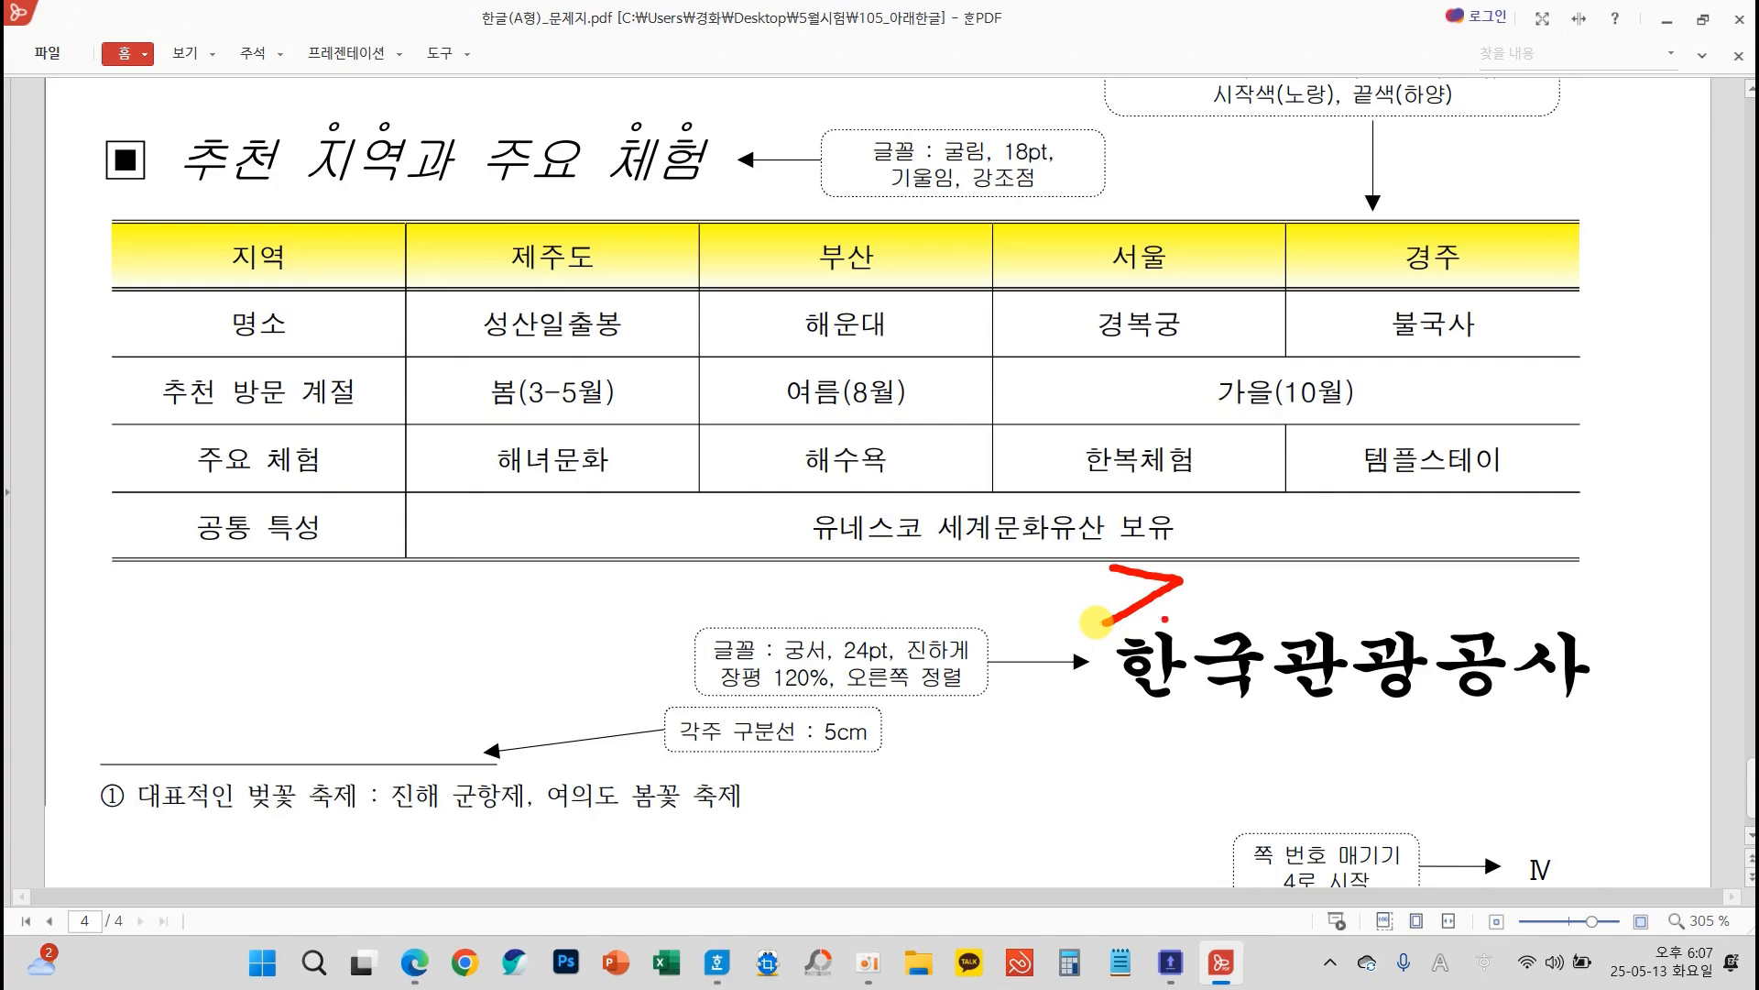
pyautogui.click(1703, 18)
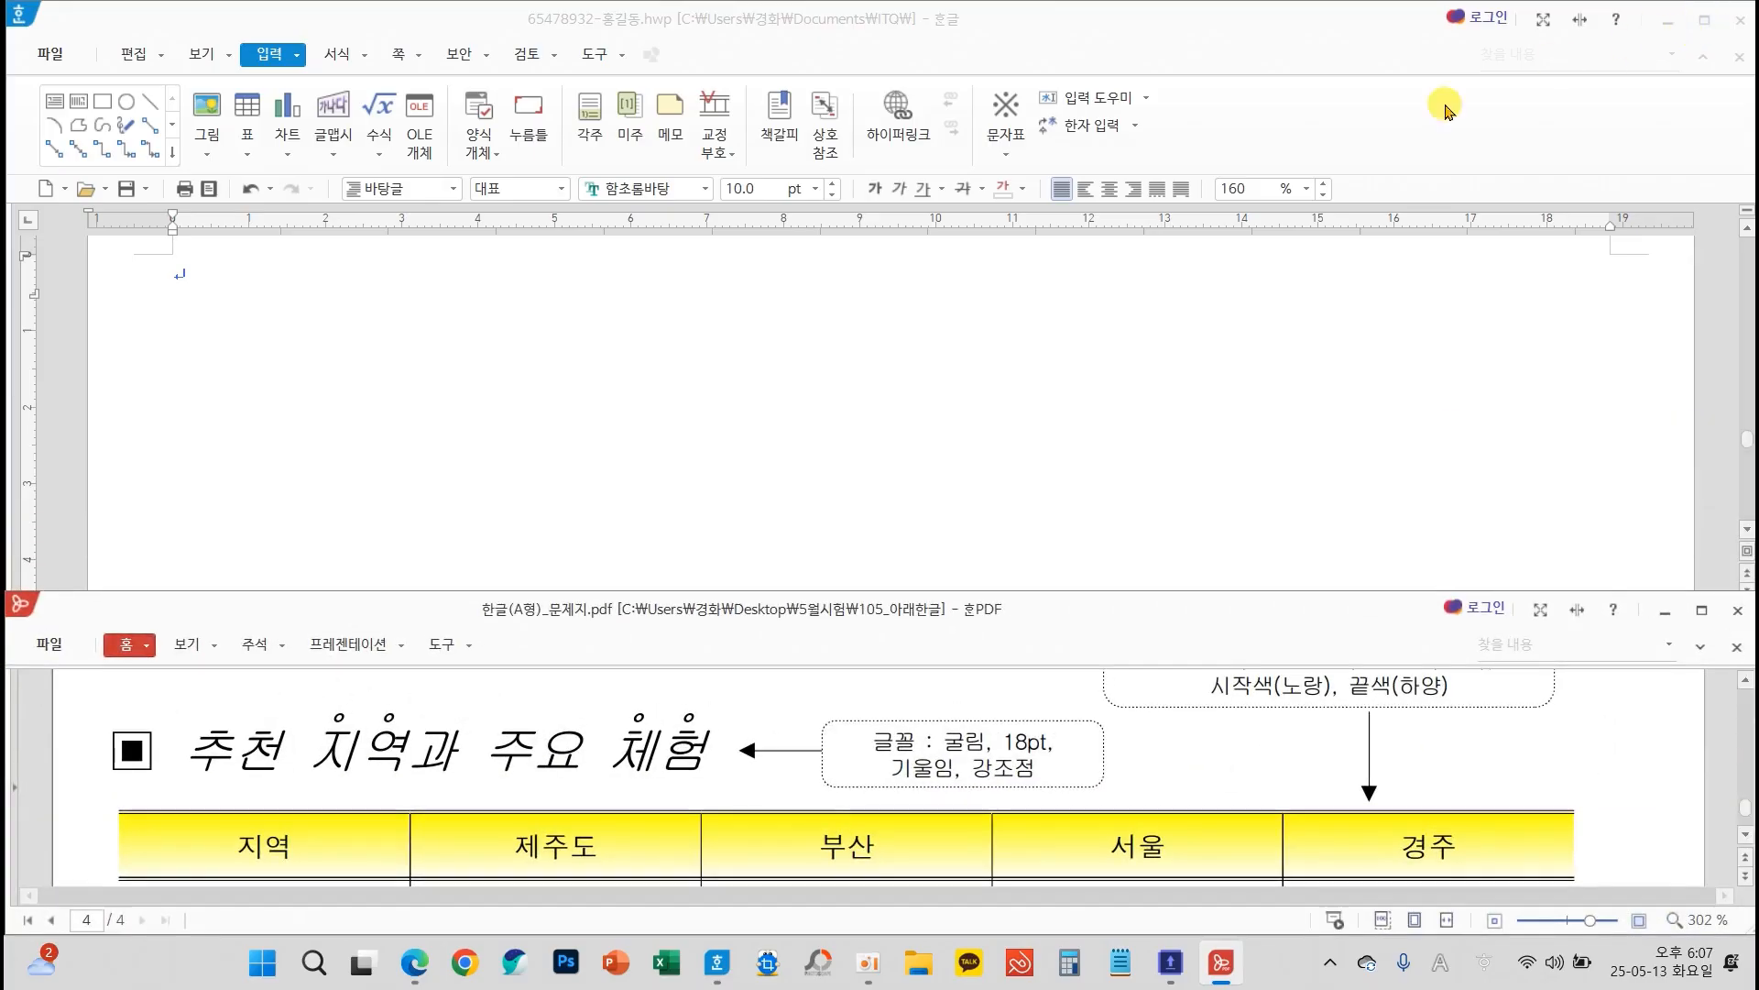
# Enter "인기" on the first line of page 3 and set its font size to 32 pt
pyautogui.scroll(8, 916, 742)
pyautogui.scroll(8, 921, 797)
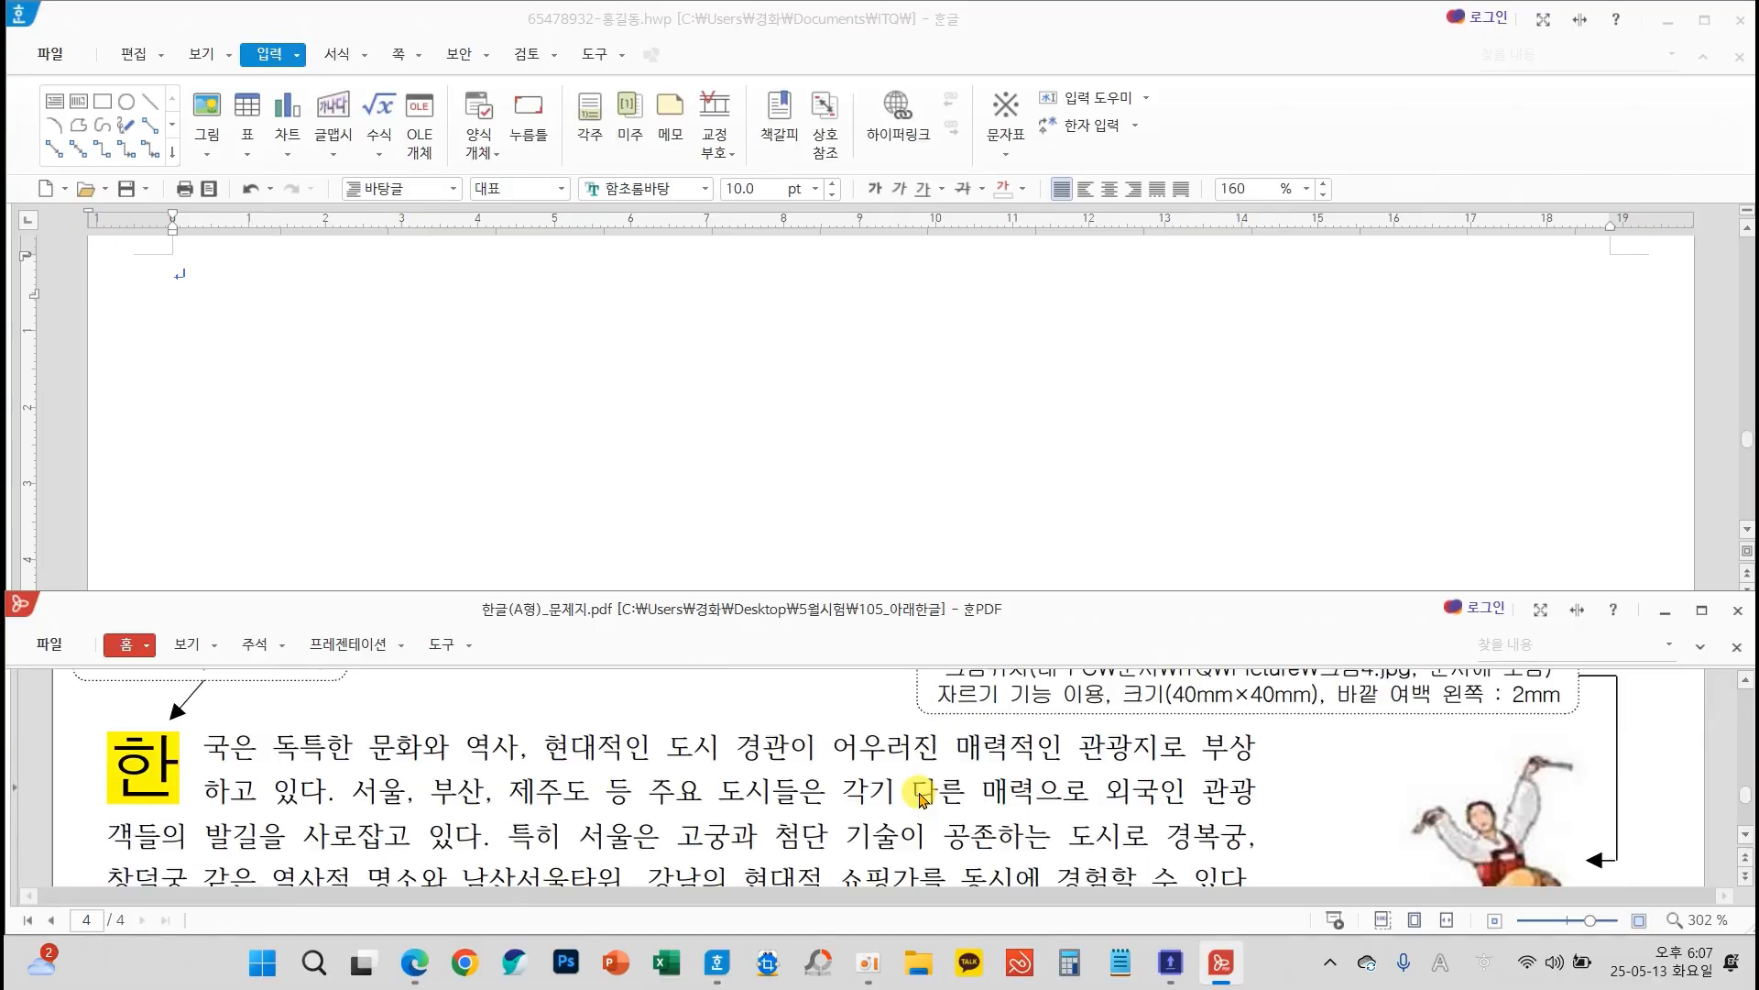
pyautogui.scroll(-3, 921, 797)
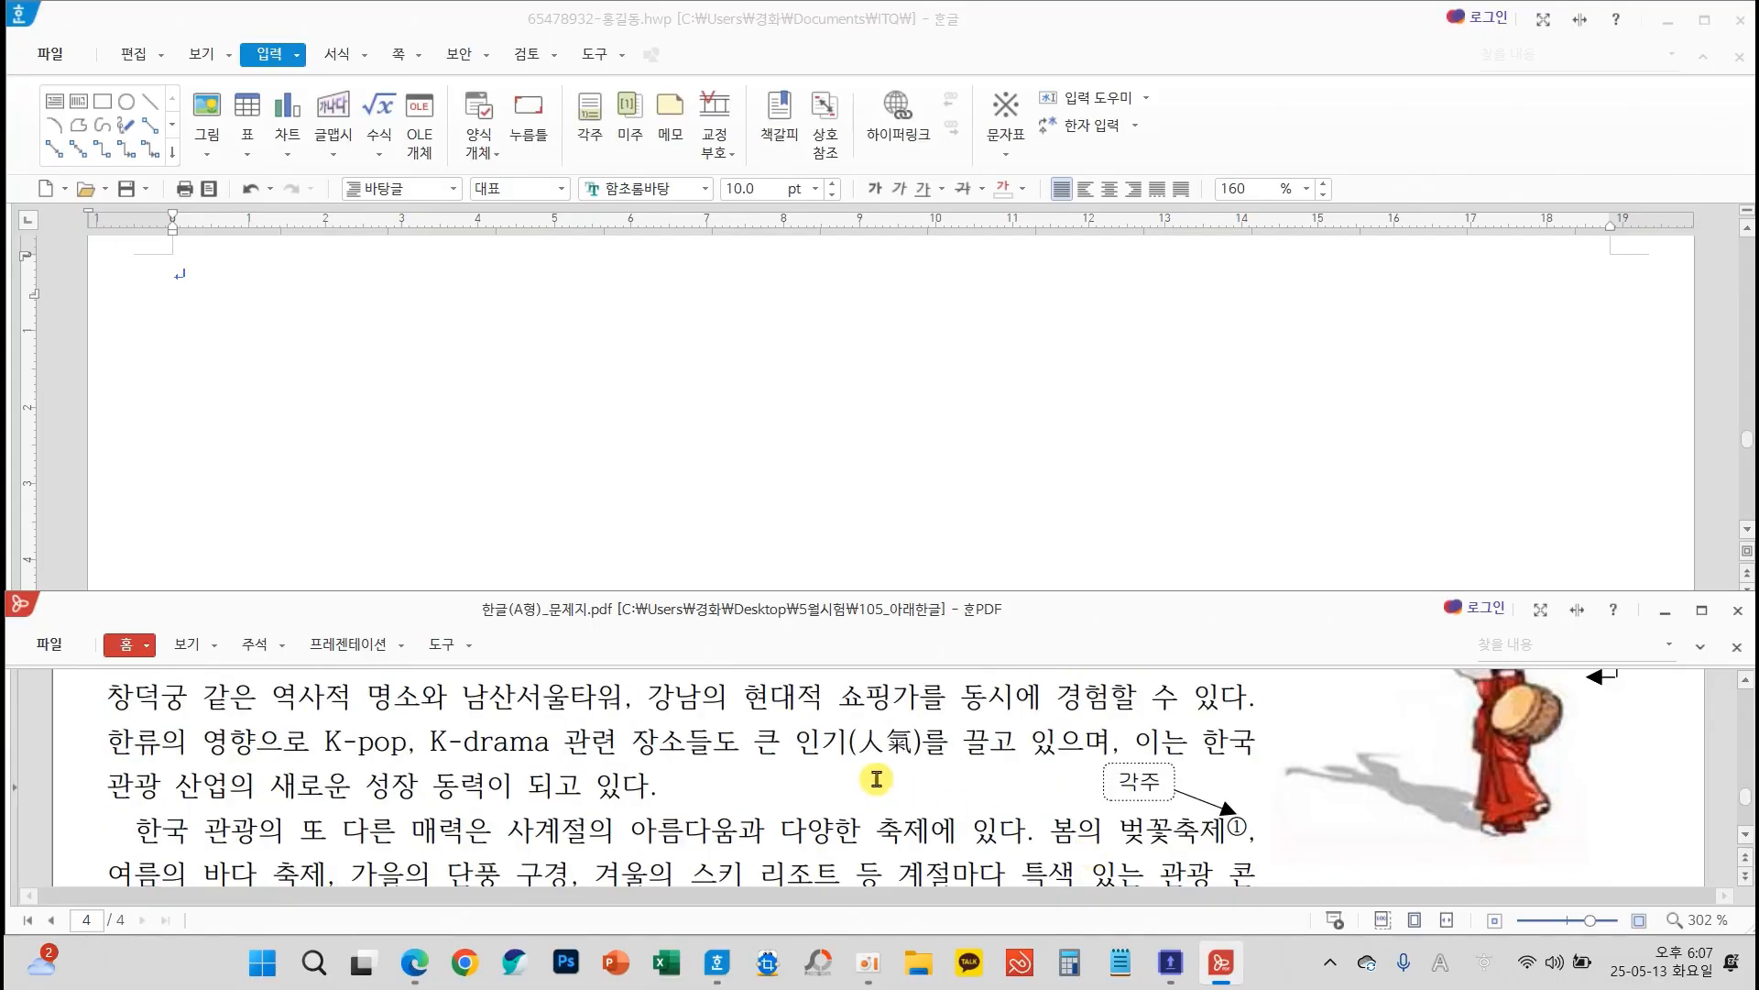
pyautogui.click(522, 444)
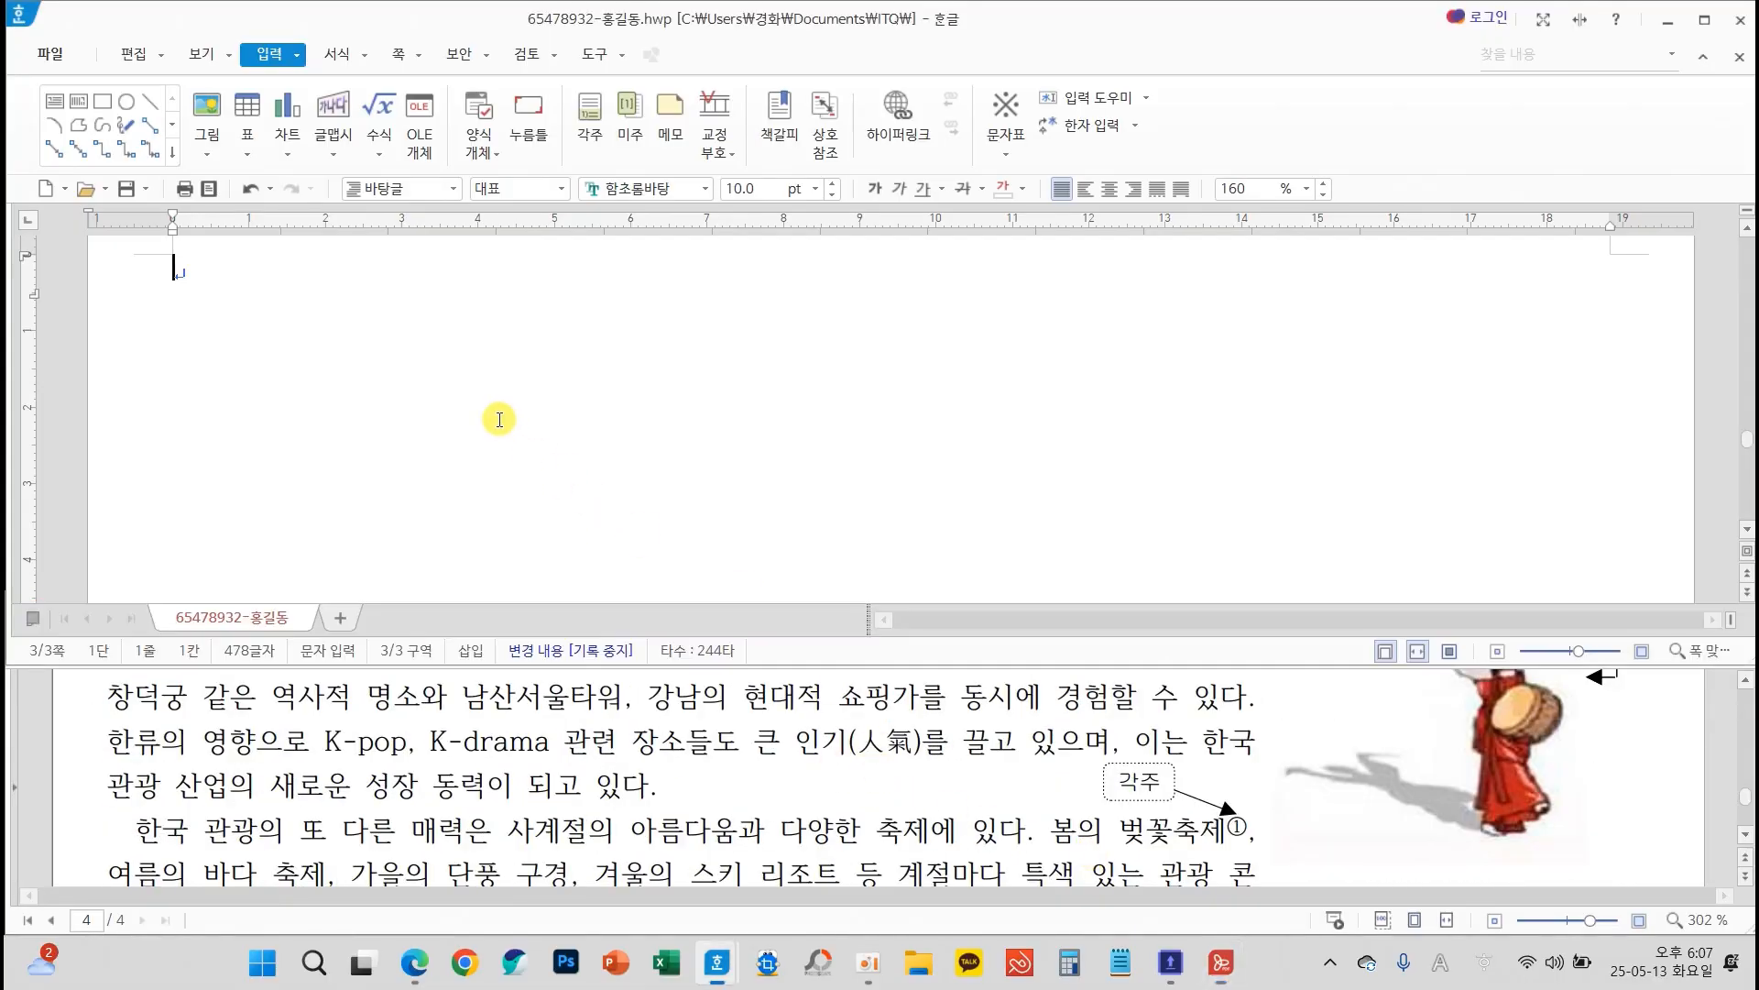
pyautogui.click(817, 193)
pyautogui.click(747, 466)
pyautogui.scroll(1, 691, 410)
pyautogui.write('인기')
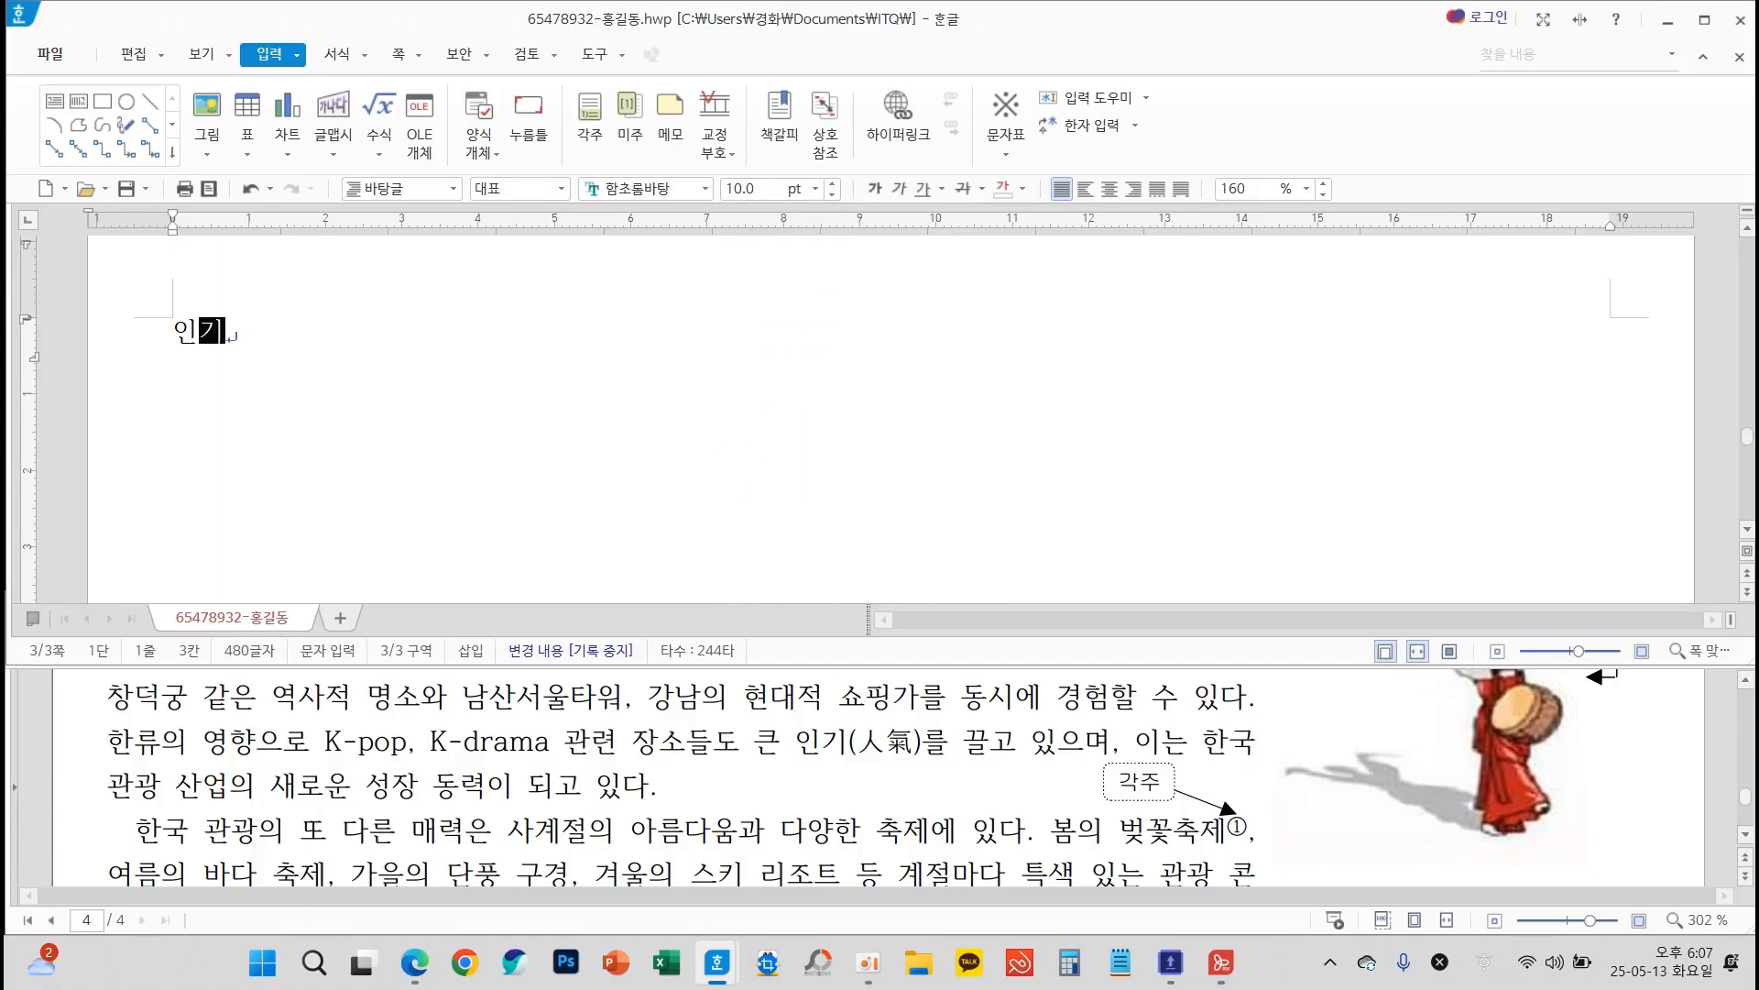
pyautogui.moveTo(276, 326); pyautogui.dragTo(108, 335)
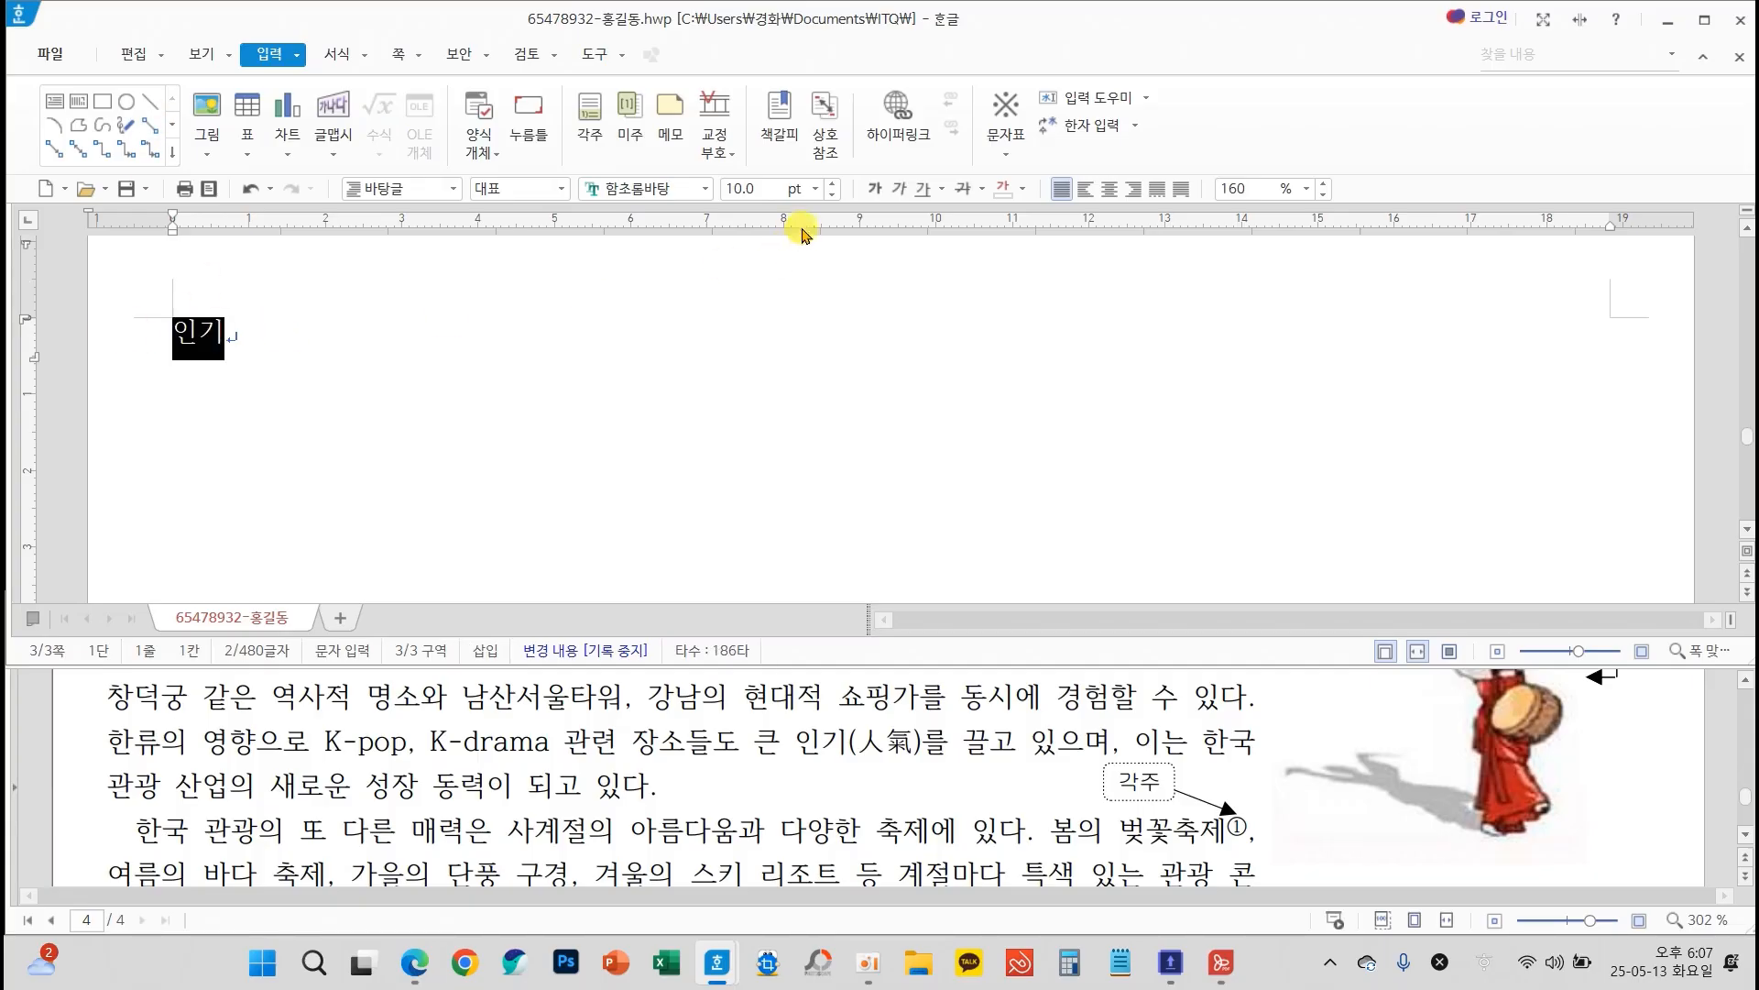
pyautogui.click(817, 192)
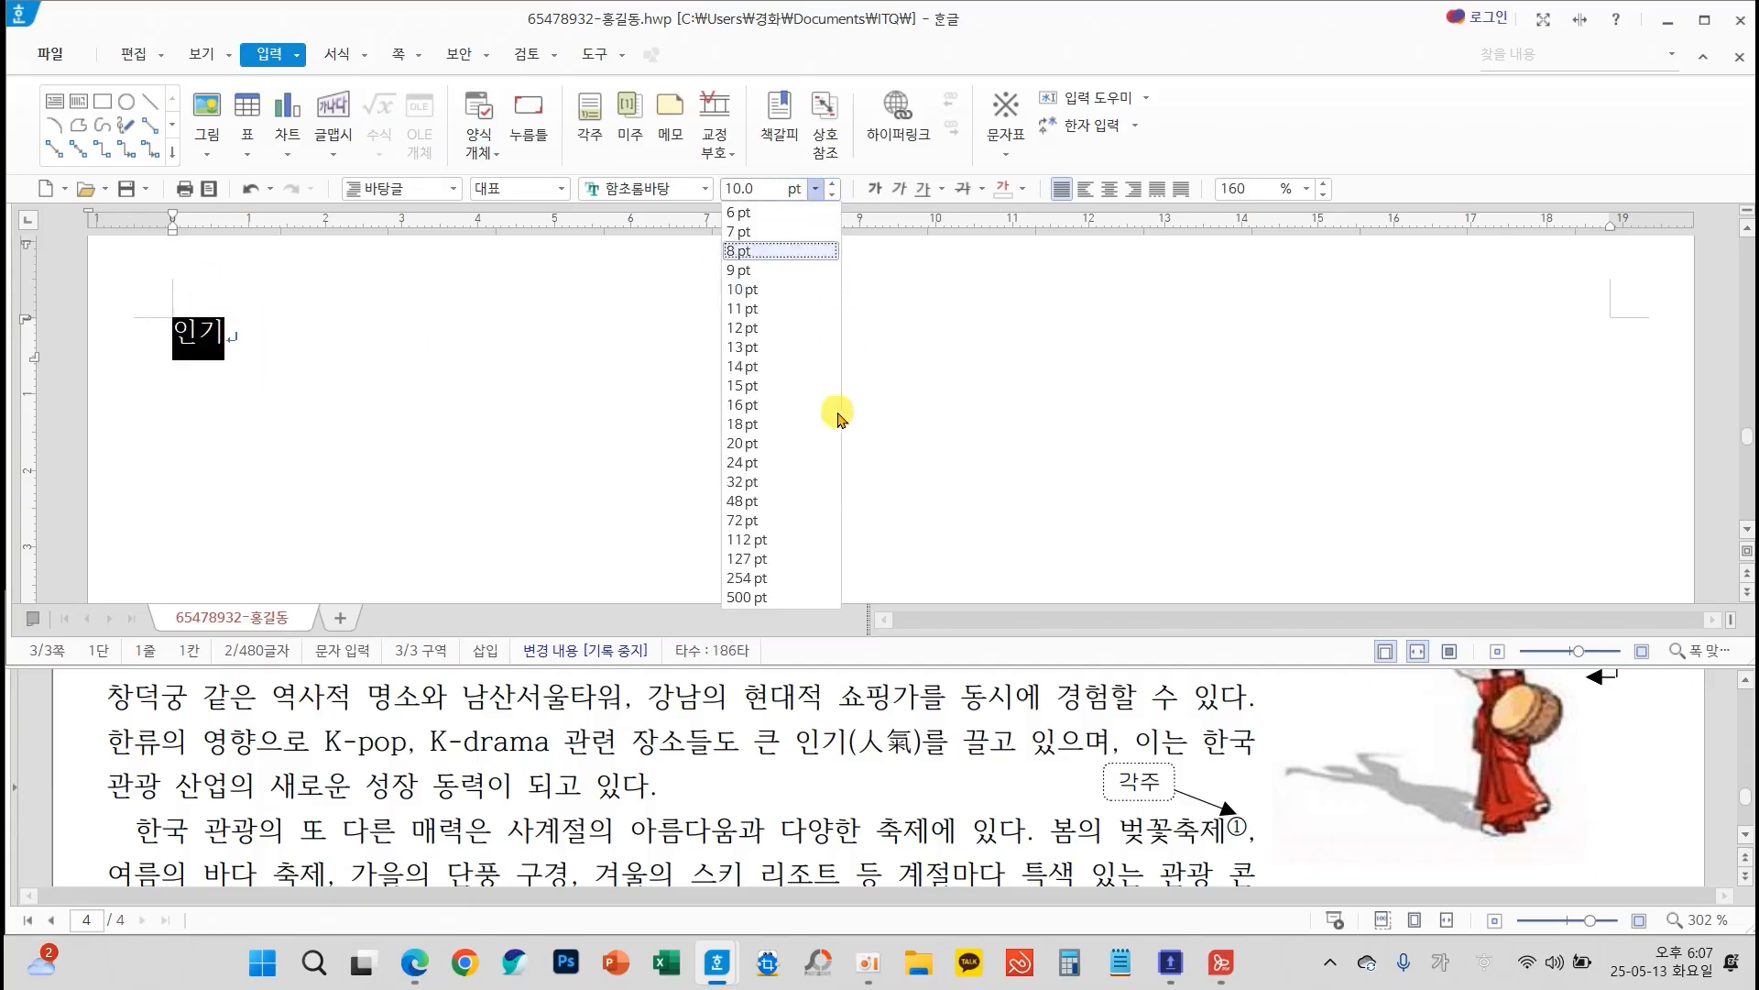
pyautogui.click(772, 481)
pyautogui.click(399, 400)
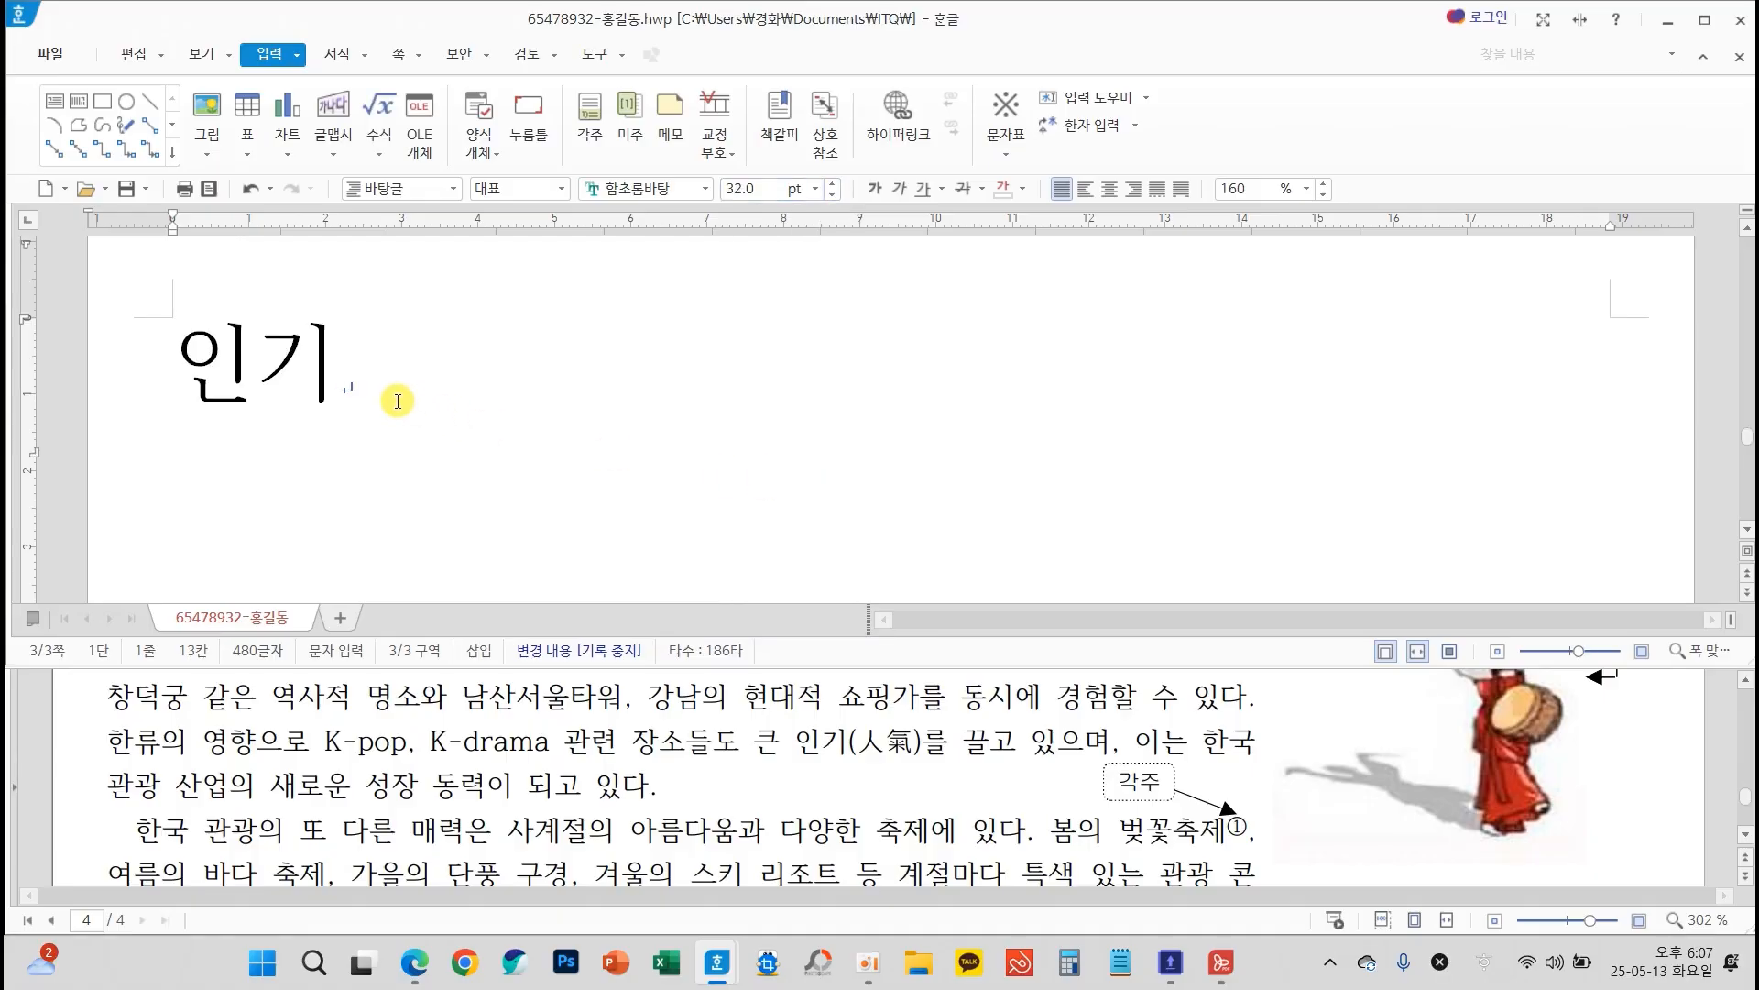
# Convert "인기" to Hanja using 人氣 in the 한글(漢字) input format
pyautogui.press('F9')
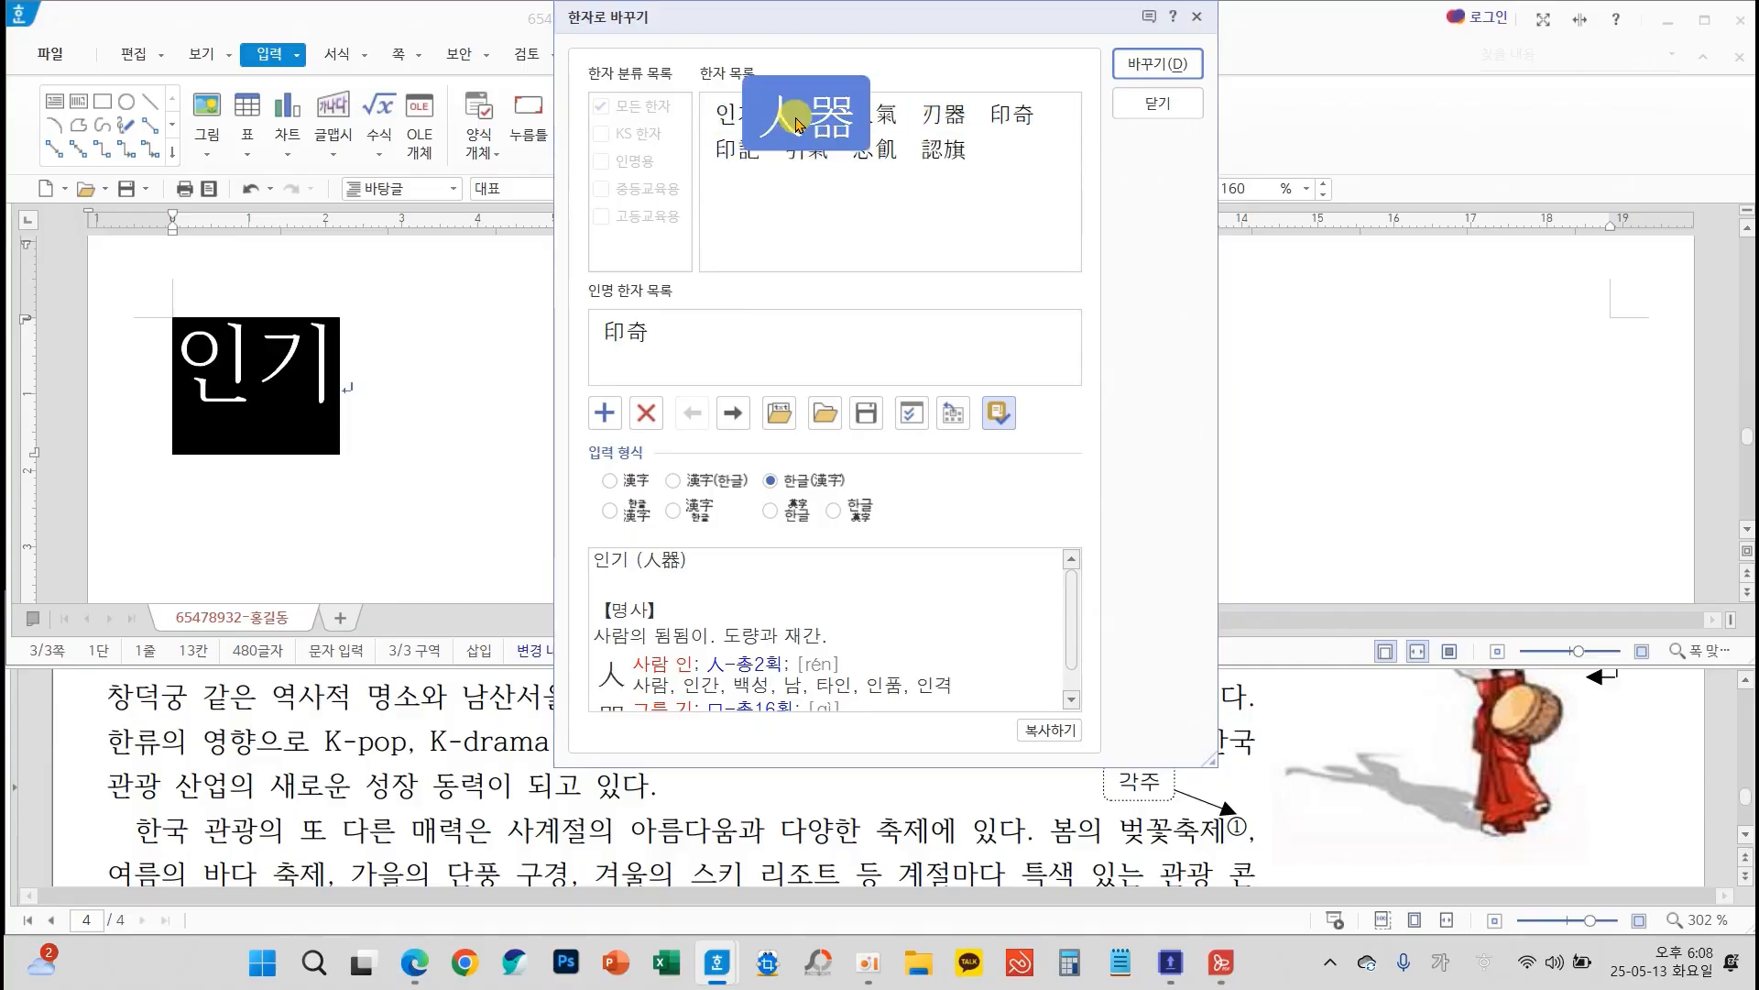
pyautogui.moveTo(912, 32); pyautogui.dragTo(1310, 116)
pyautogui.click(1284, 207)
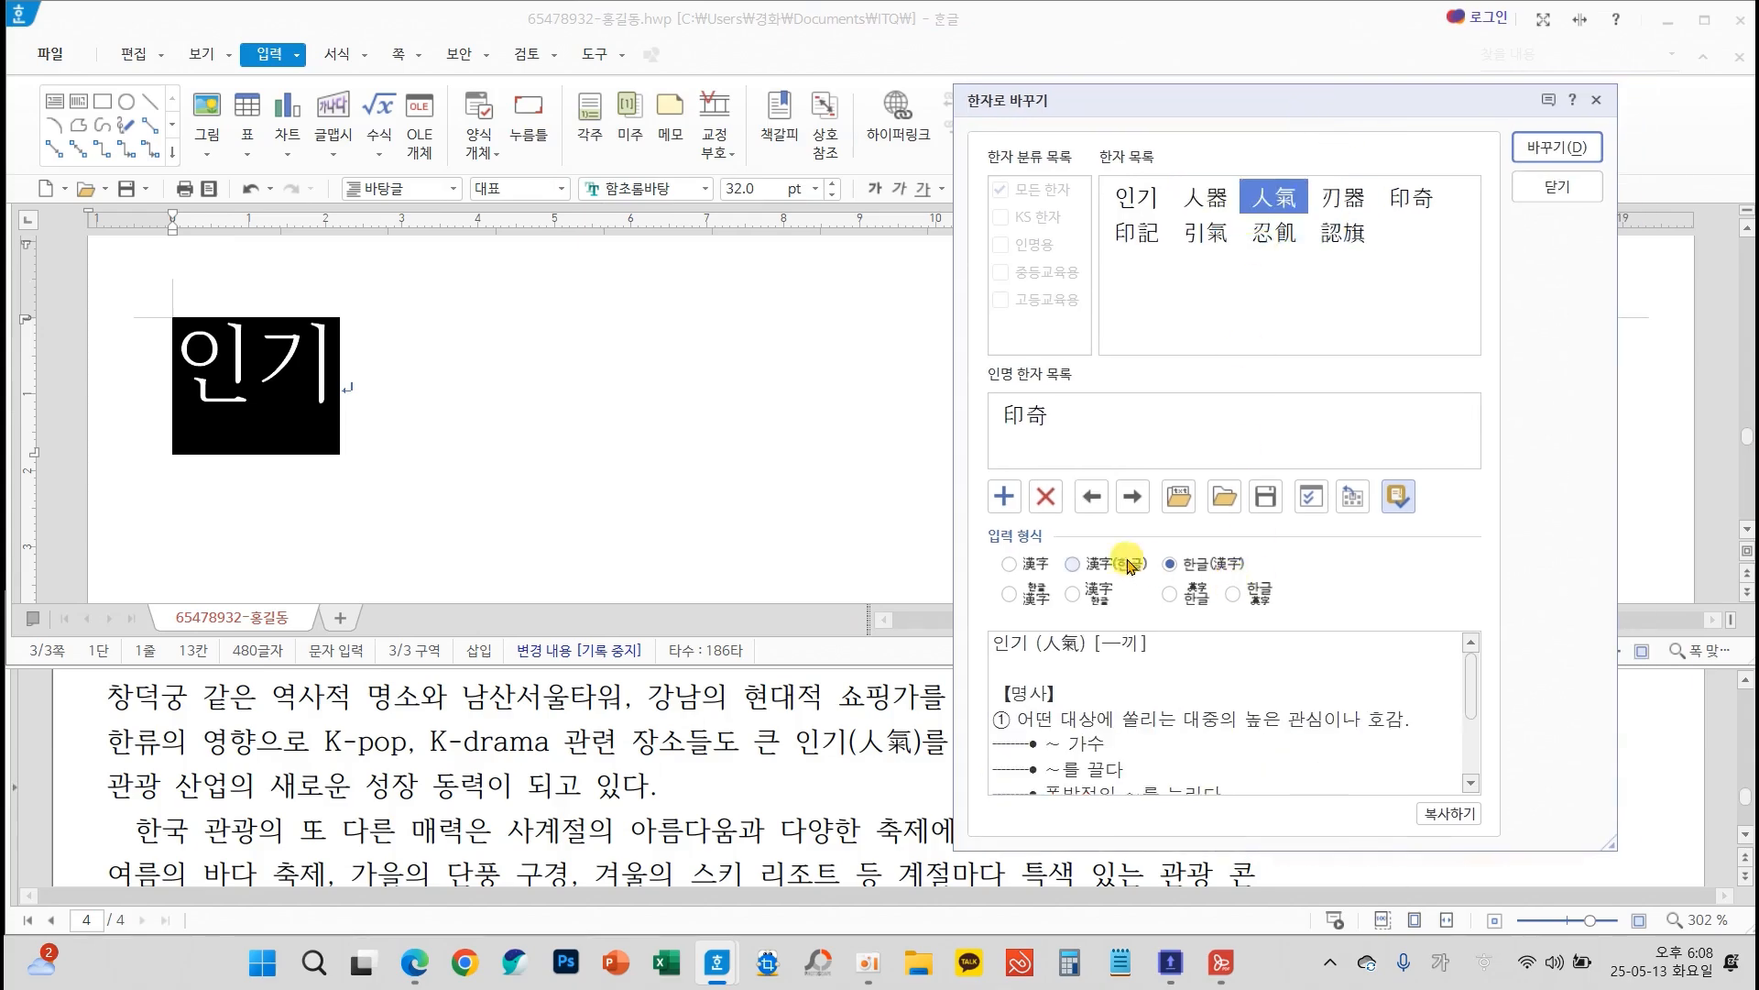
pyautogui.moveTo(967, 529)
pyautogui.mouseDown()
pyautogui.moveTo(1180, 629)
pyautogui.moveTo(1335, 633)
pyautogui.mouseUp()
pyautogui.moveTo(1233, 548)
pyautogui.mouseDown()
pyautogui.moveTo(1255, 577)
pyautogui.moveTo(1312, 529)
pyautogui.mouseUp()
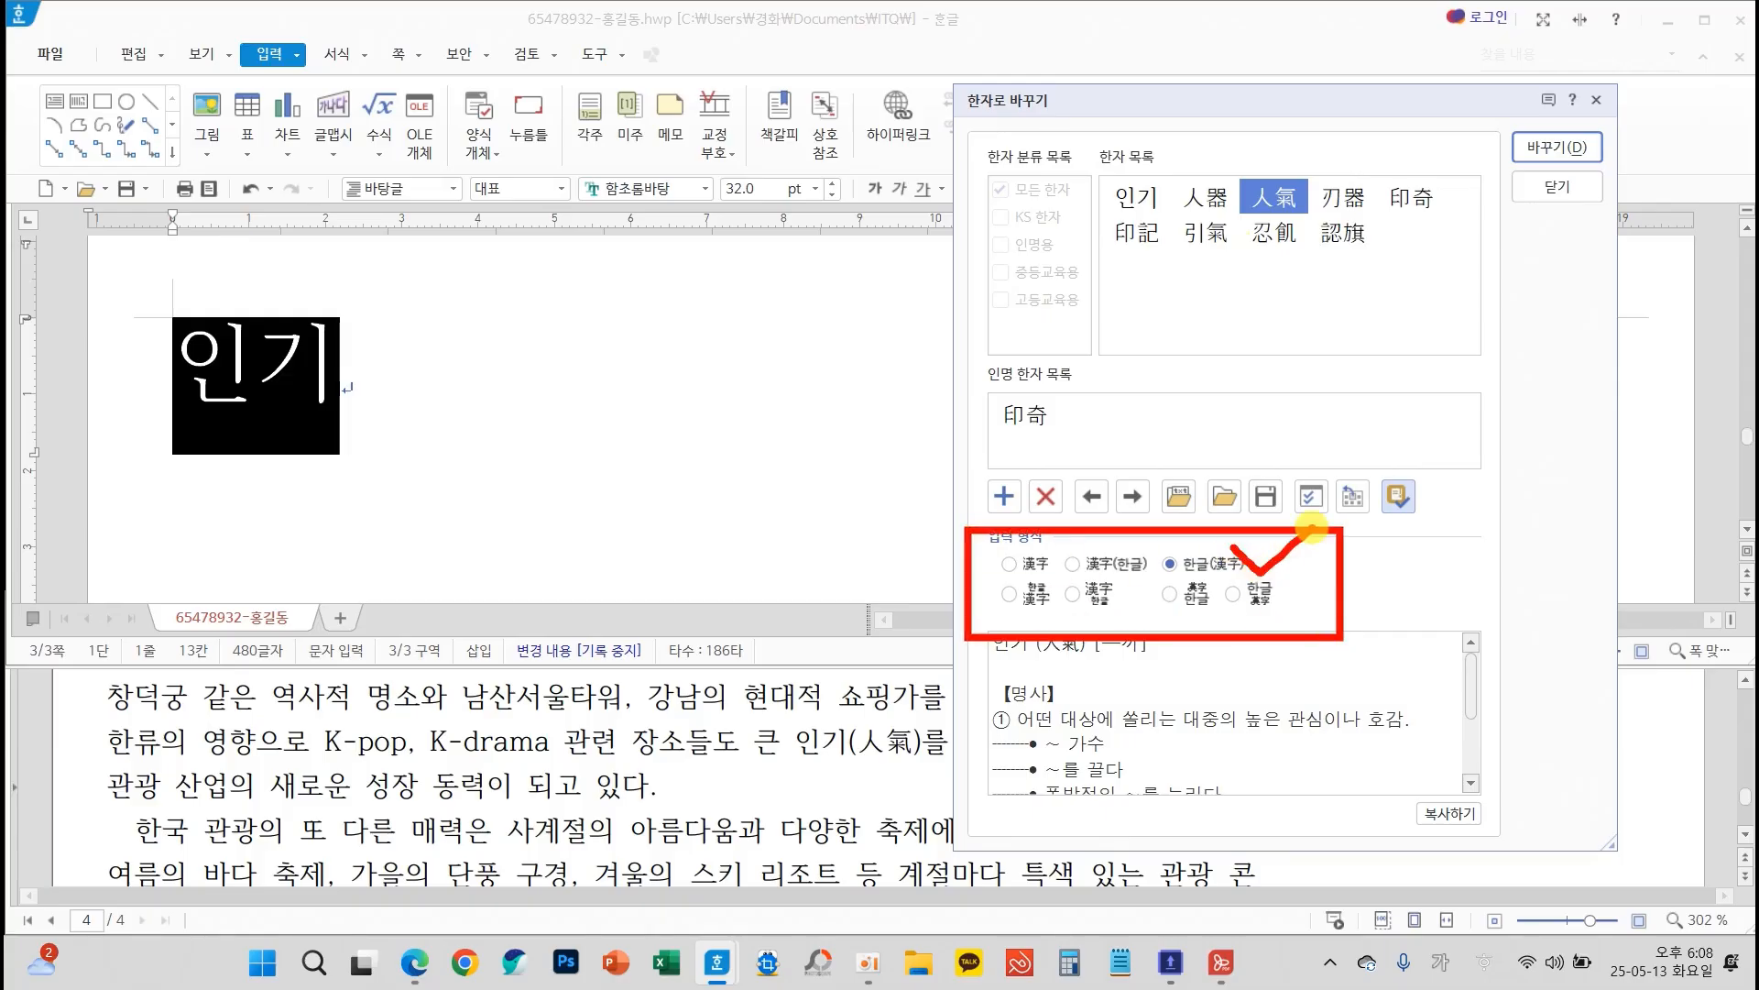
pyautogui.click(1558, 147)
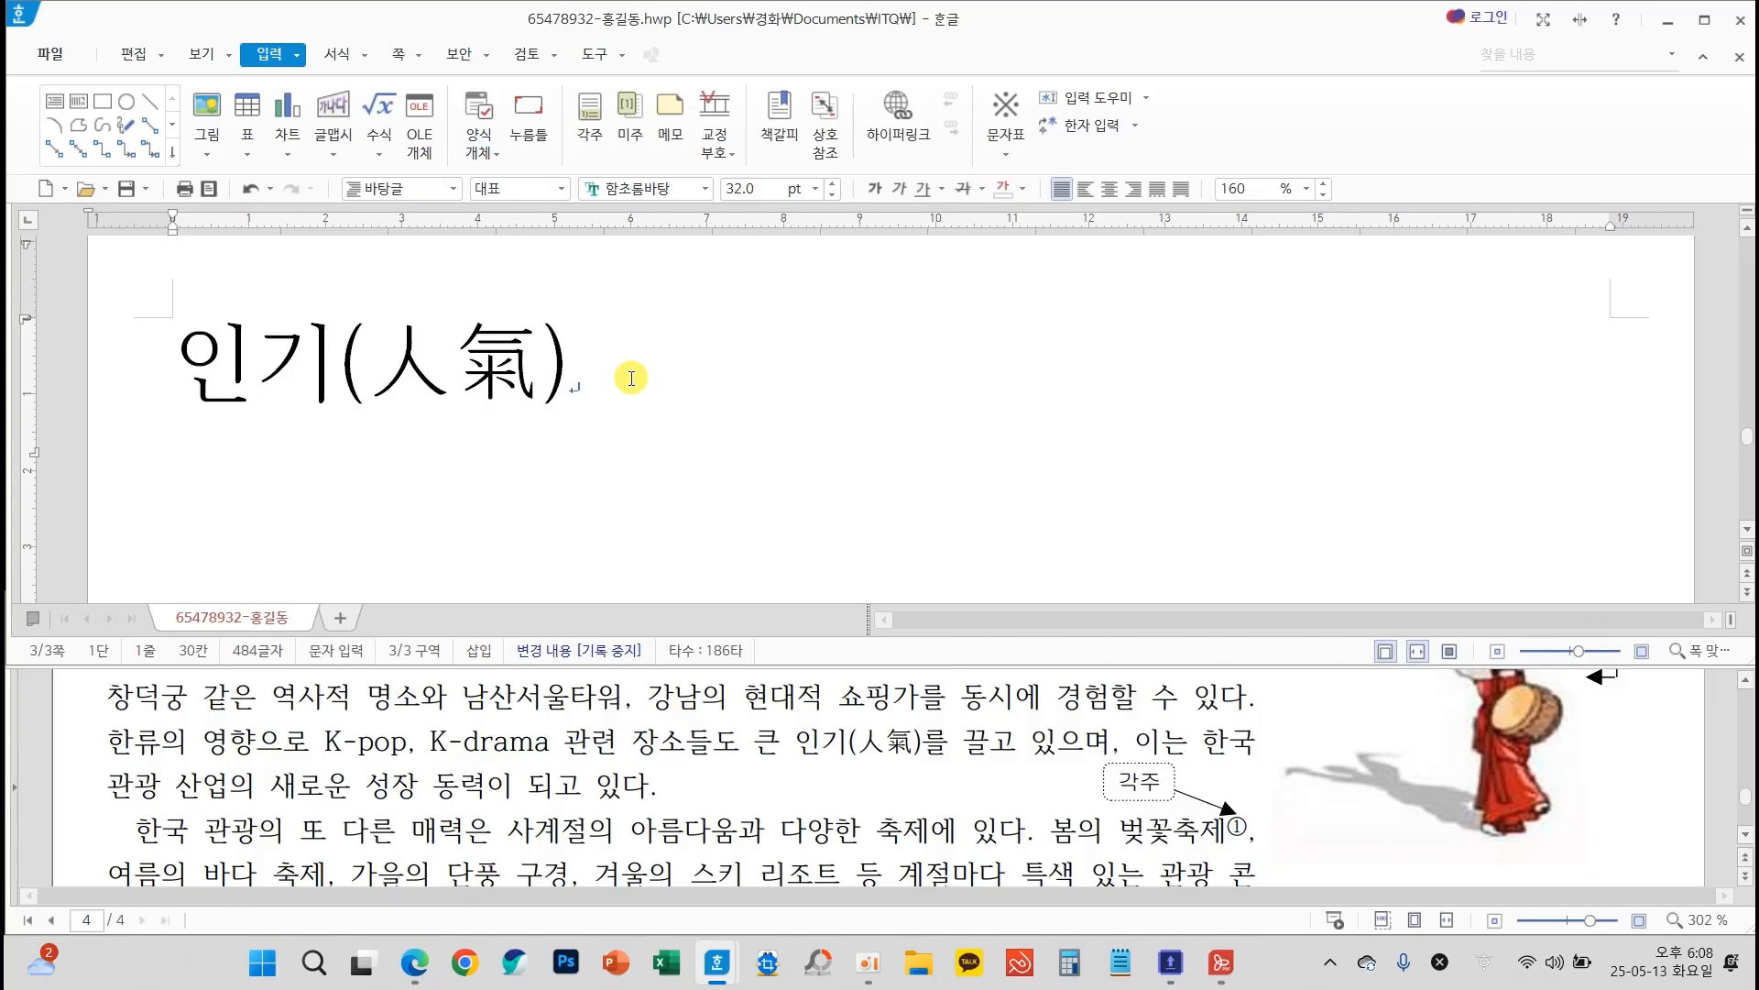
# Insert the ▣ symbol from the 전각 기호(일반) characters after "인기(人氣)" and a space, as in the exam sheet's subheading
pyautogui.scroll(-2, 679, 679)
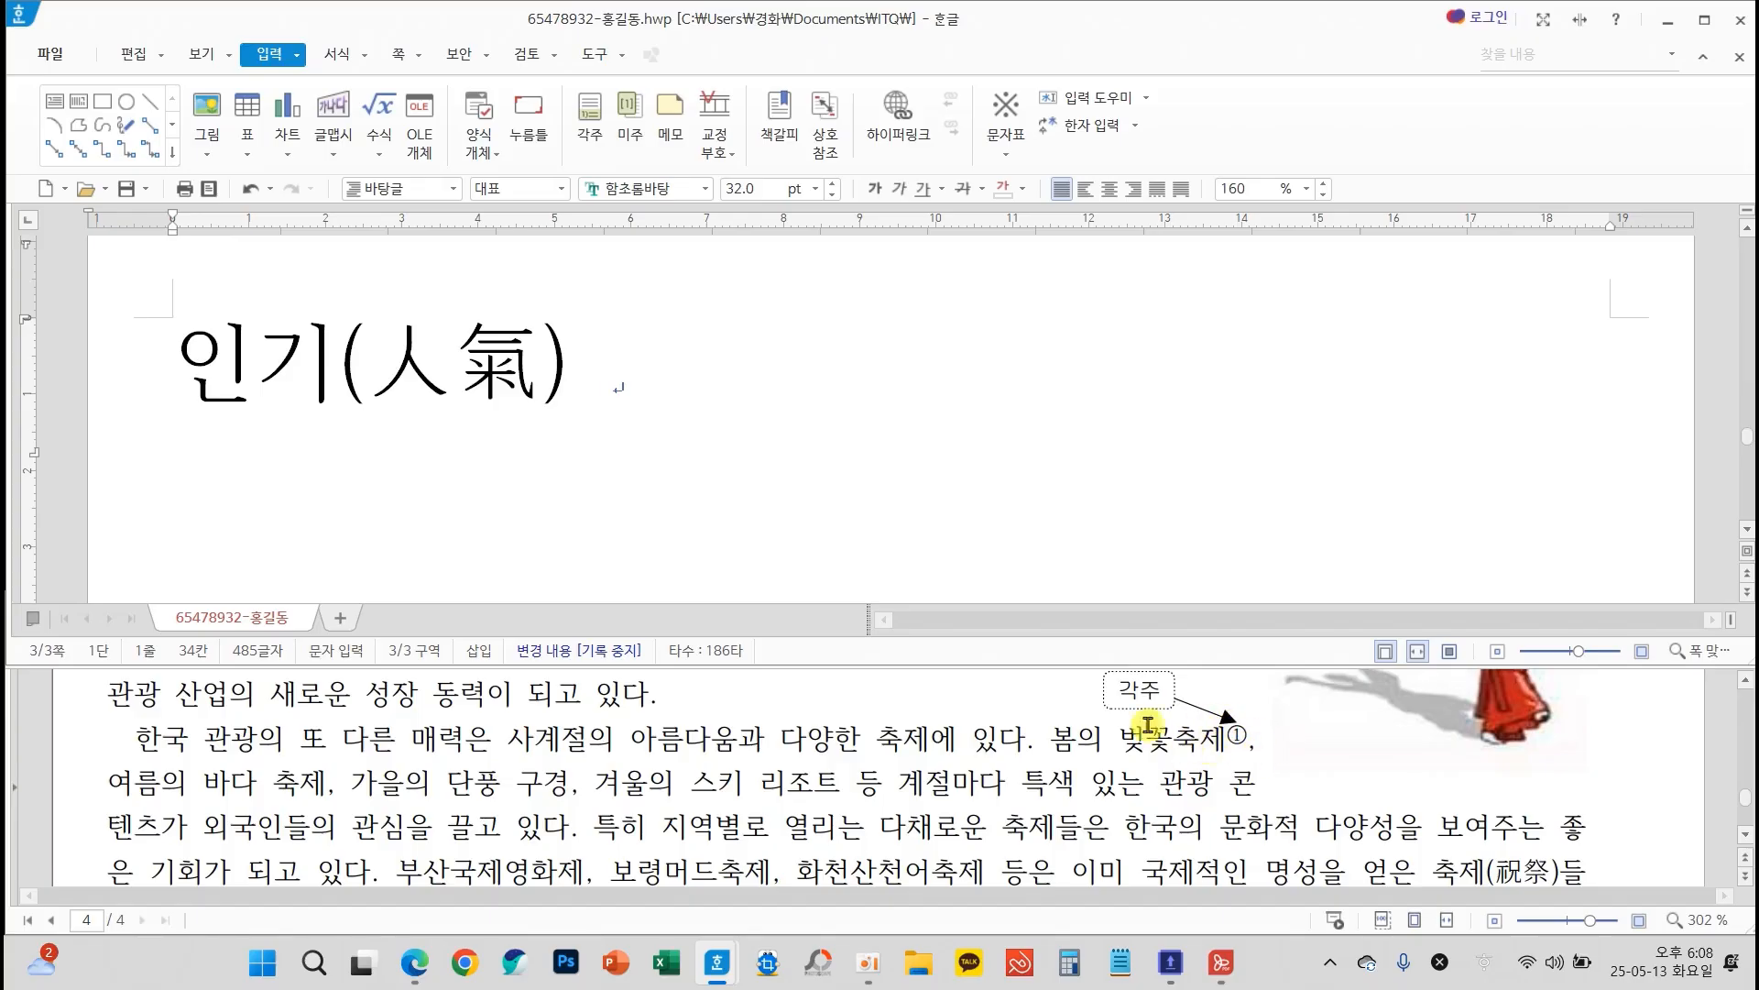
pyautogui.scroll(-3, 577, 765)
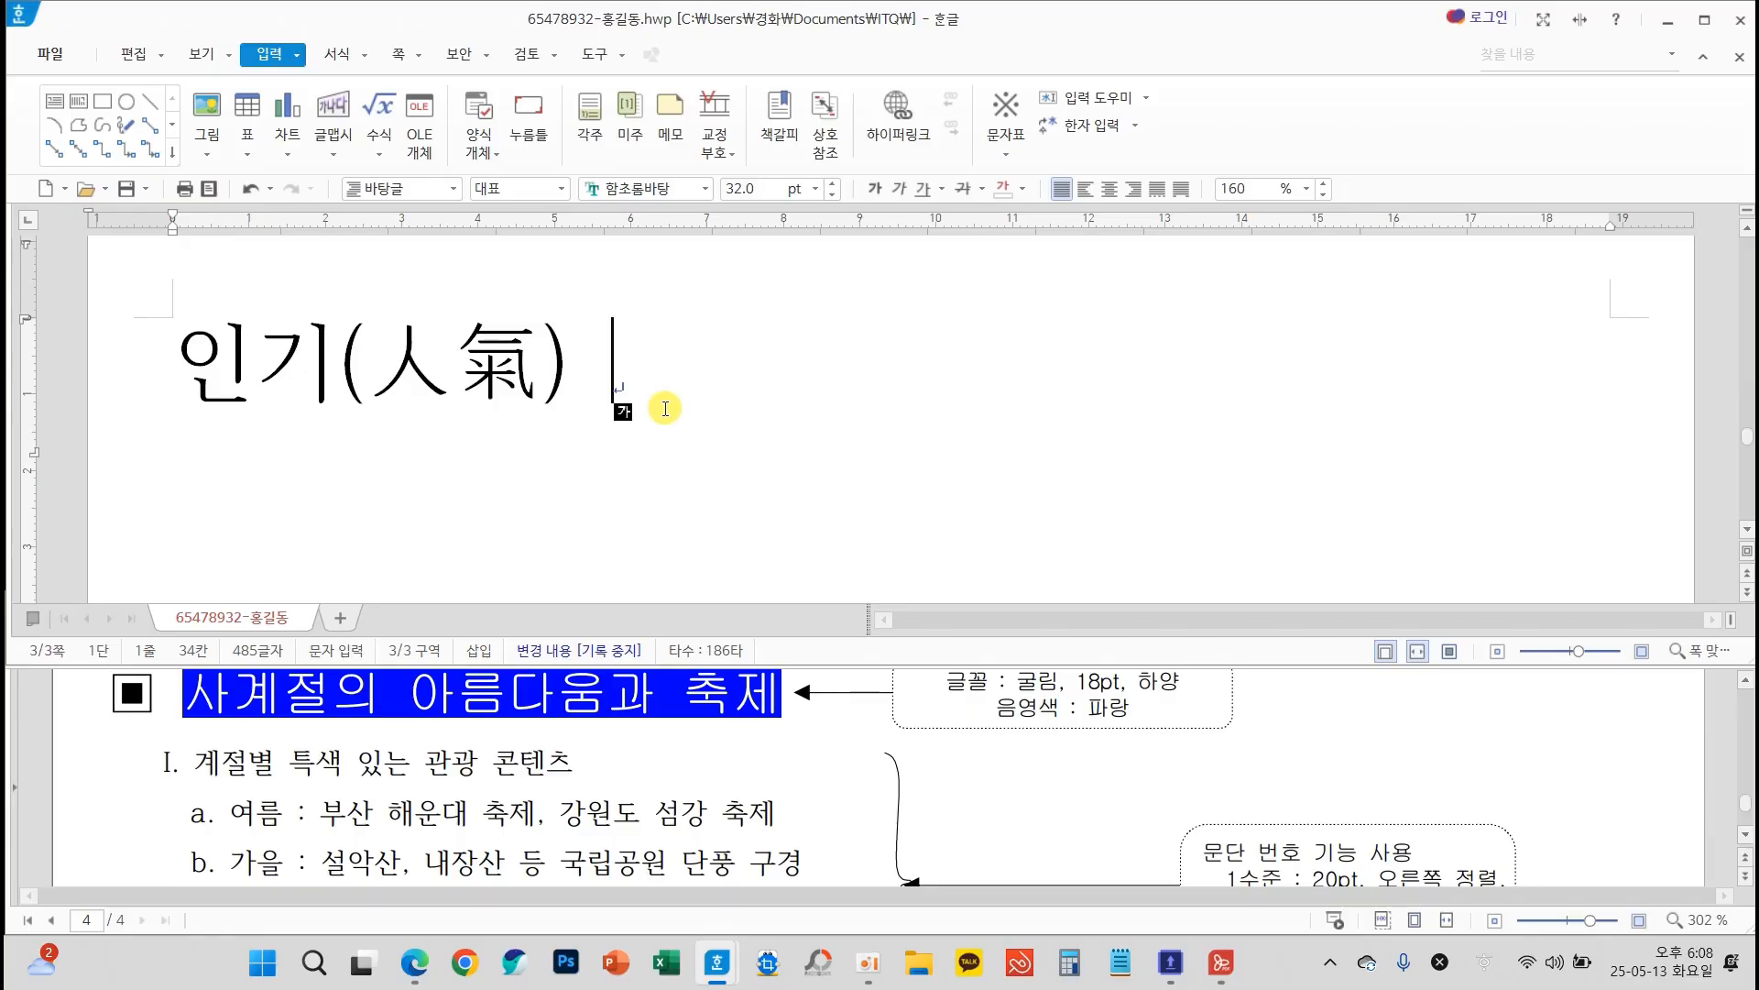
pyautogui.moveTo(849, 411)
pyautogui.mouseDown()
pyautogui.moveTo(914, 497)
pyautogui.moveTo(1044, 438)
pyautogui.mouseUp()
pyautogui.moveTo(973, 378); pyautogui.dragTo(980, 515)
pyautogui.moveTo(1028, 436)
pyautogui.mouseDown()
pyautogui.moveTo(1034, 531)
pyautogui.moveTo(1097, 488)
pyautogui.moveTo(1141, 550)
pyautogui.mouseUp()
pyautogui.moveTo(1180, 490)
pyautogui.mouseDown()
pyautogui.moveTo(1330, 468)
pyautogui.moveTo(1281, 539)
pyautogui.mouseUp()
pyautogui.moveTo(1377, 369)
pyautogui.mouseDown()
pyautogui.moveTo(1408, 547)
pyautogui.moveTo(1464, 373)
pyautogui.mouseUp()
pyautogui.moveTo(1391, 472); pyautogui.dragTo(1449, 451)
pyautogui.moveTo(1494, 394); pyautogui.dragTo(1489, 486)
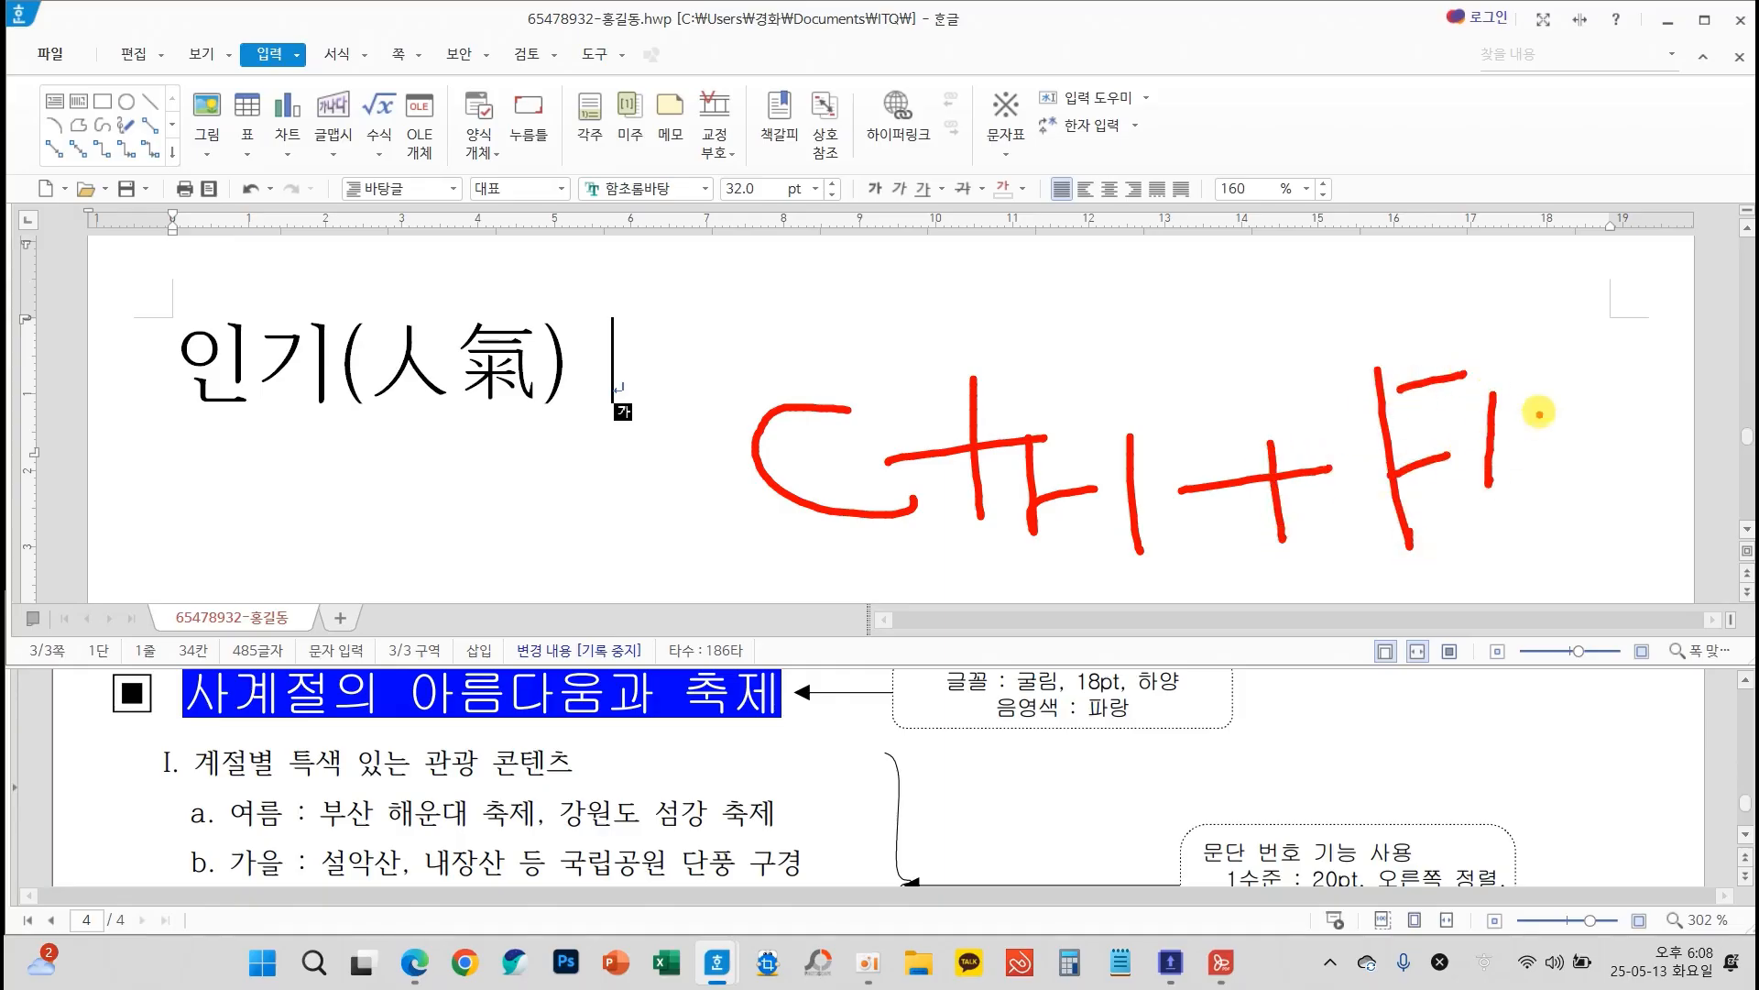
pyautogui.moveTo(1558, 392); pyautogui.dragTo(1563, 396)
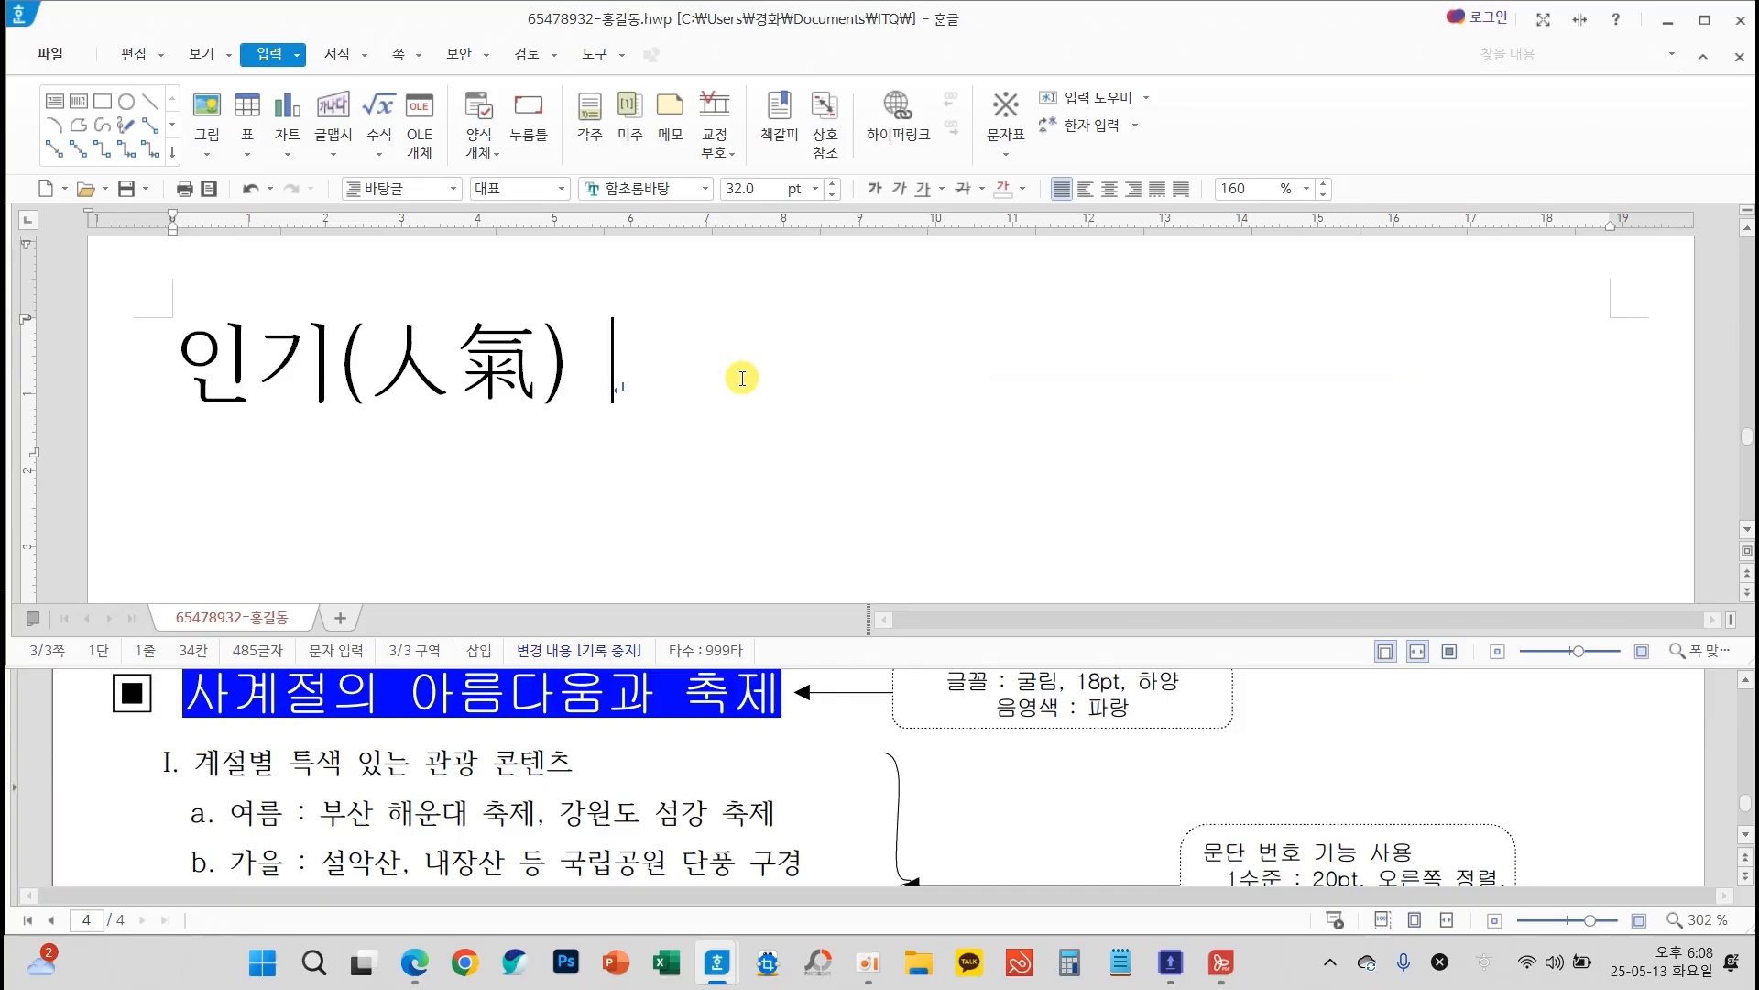
pyautogui.hotkey('ctrl', 'F10')
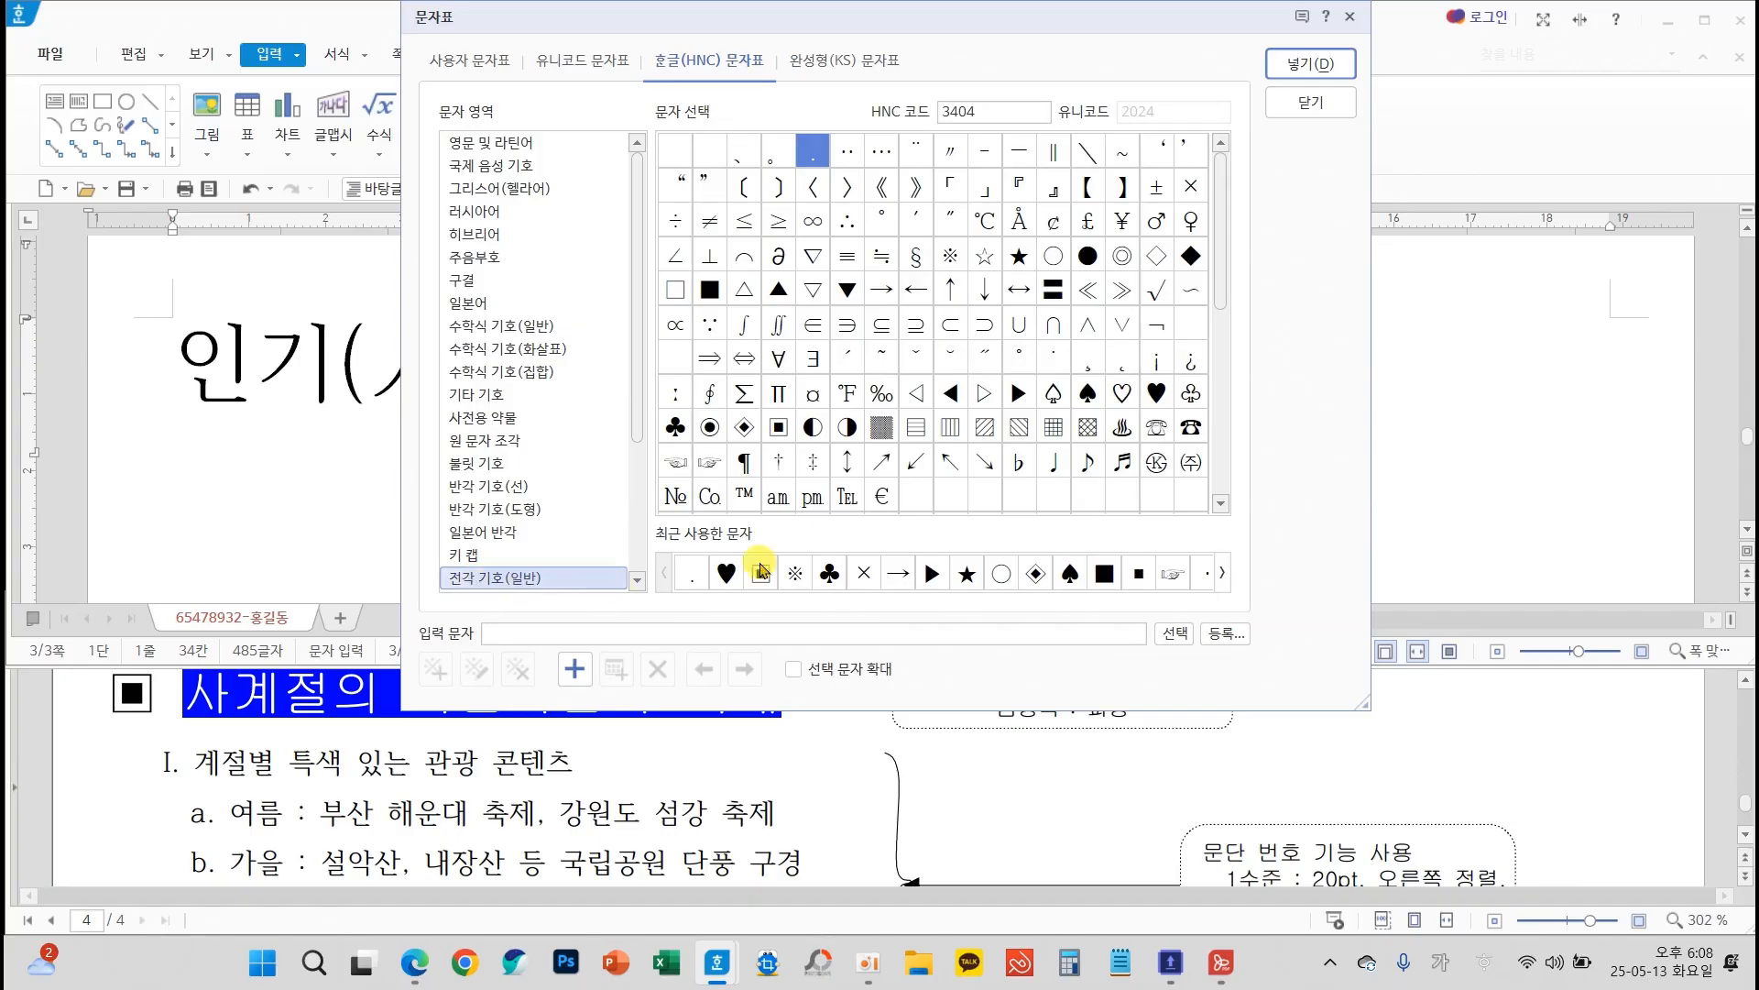
pyautogui.click(778, 428)
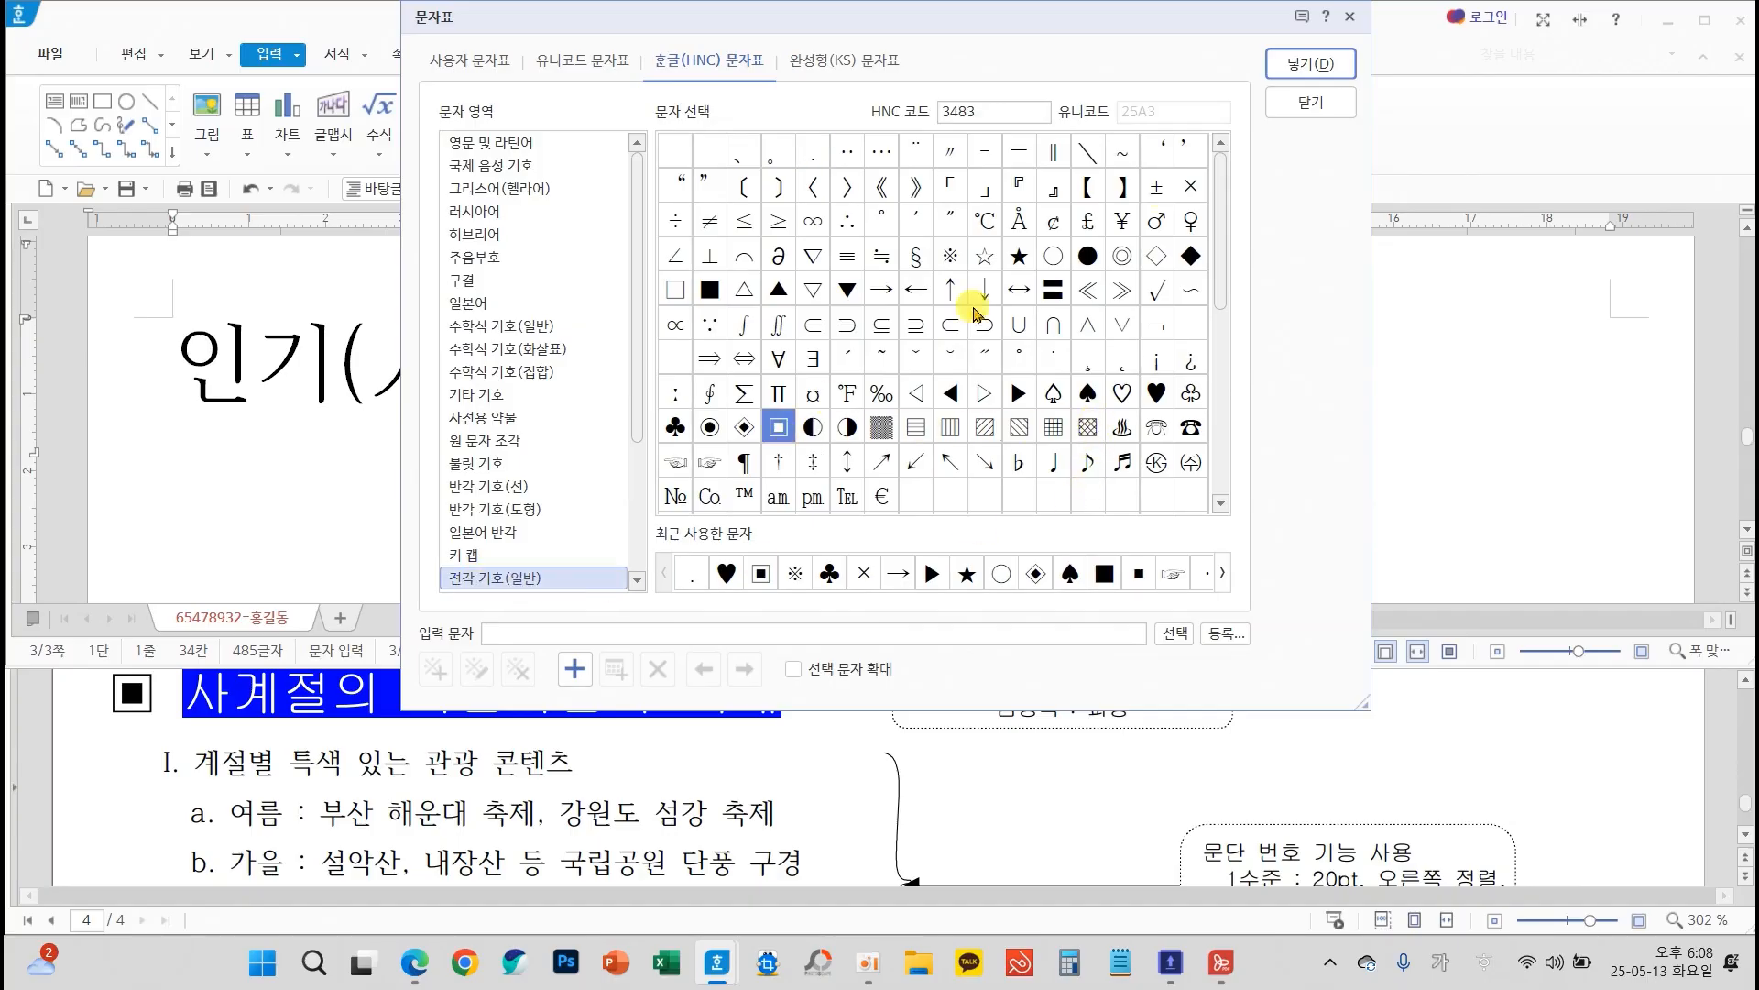
pyautogui.click(1311, 63)
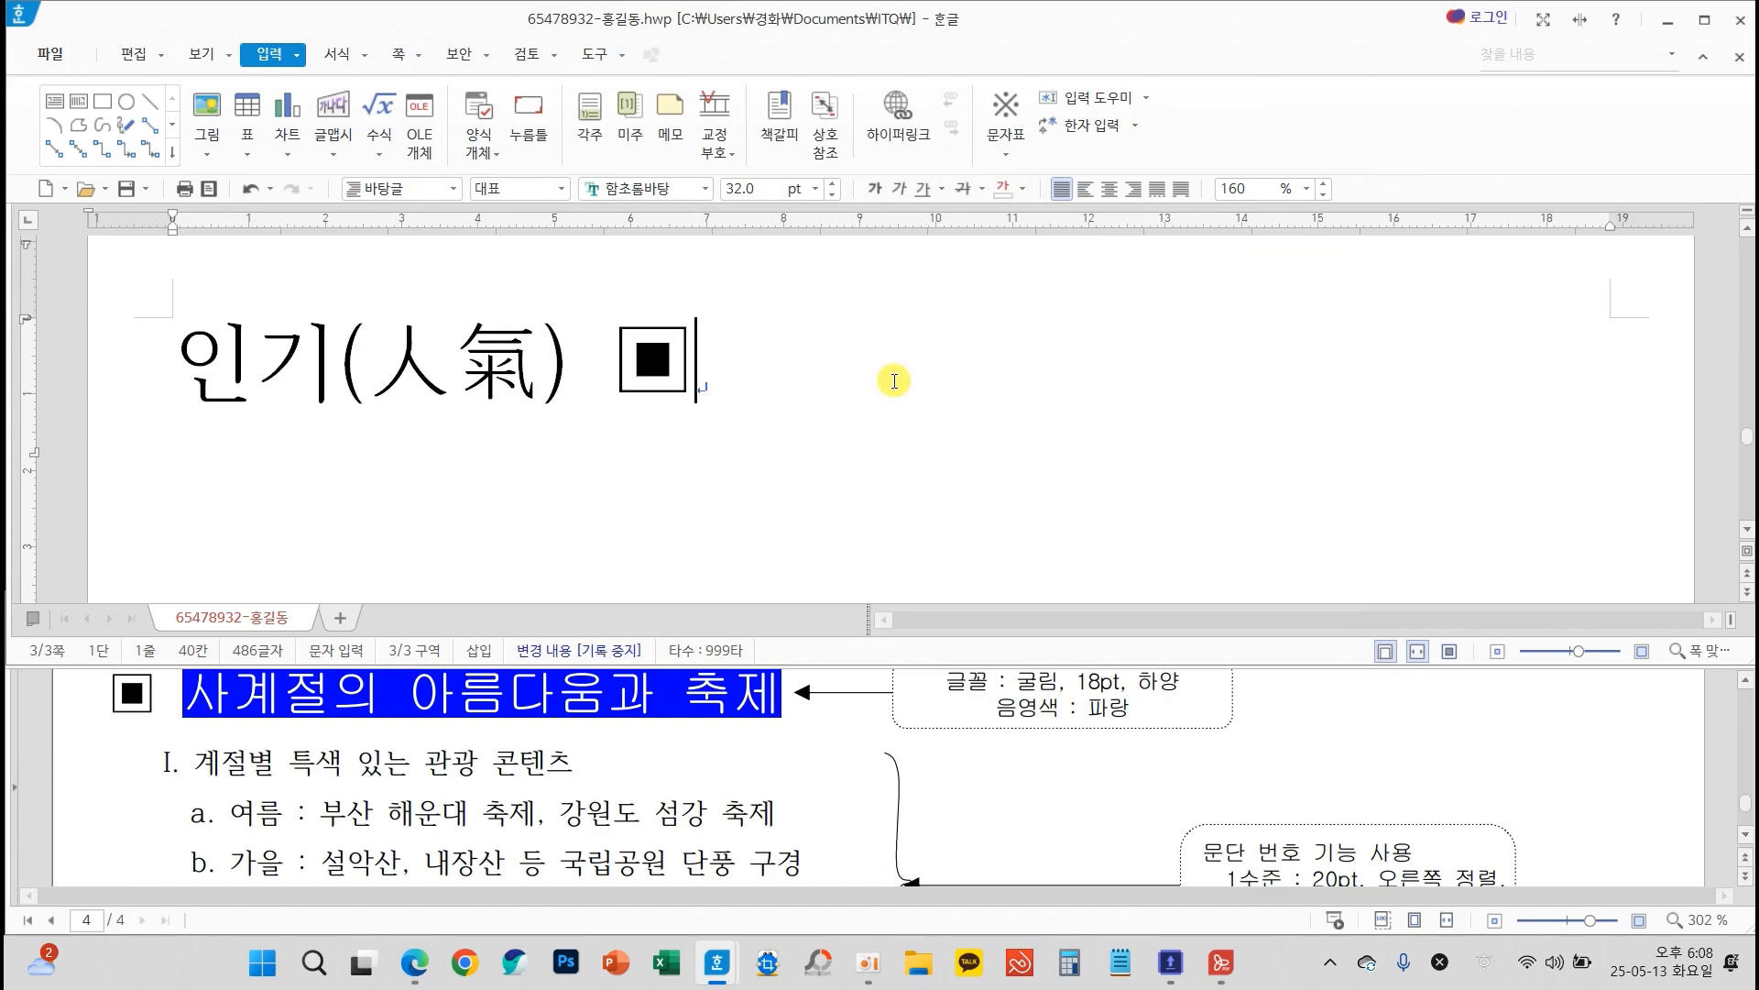
# Delete the practice text "인기(人氣) ▣" from the first line of page 3
pyautogui.moveTo(895, 380); pyautogui.dragTo(11, 332)
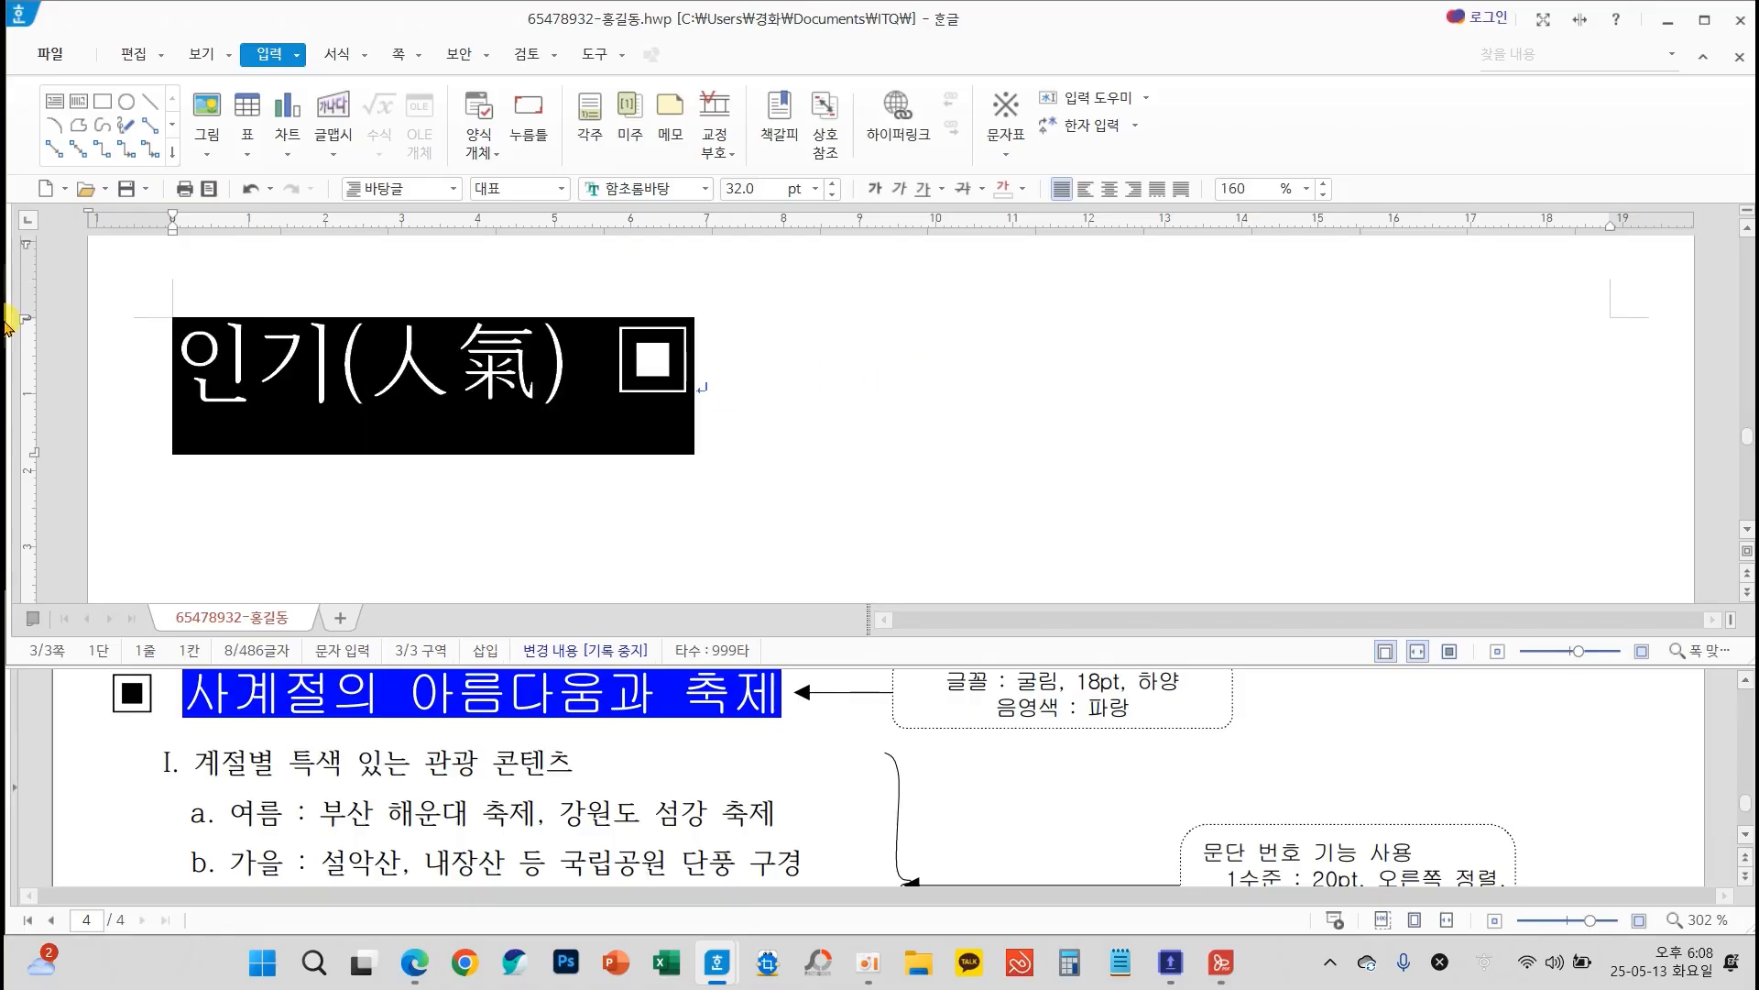
pyautogui.press('Delete')
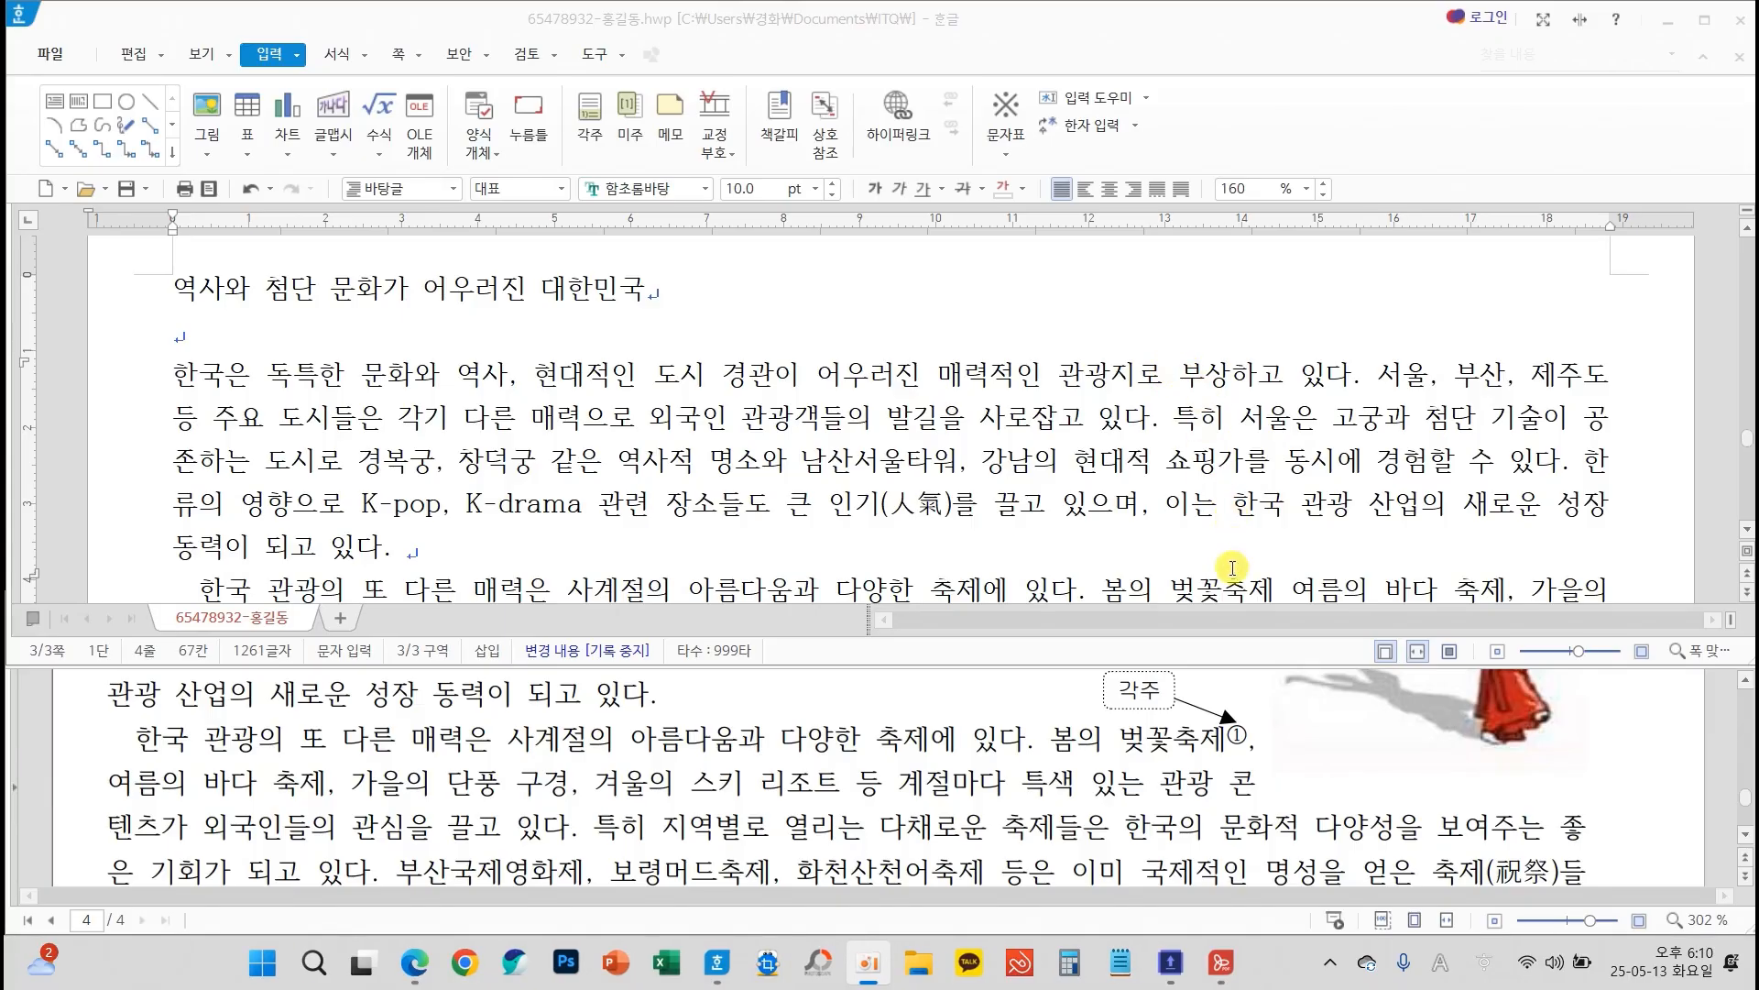
# Insert a footnote directly after "벚꽃축제" in the second body paragraph
pyautogui.scroll(-3, 1262, 524)
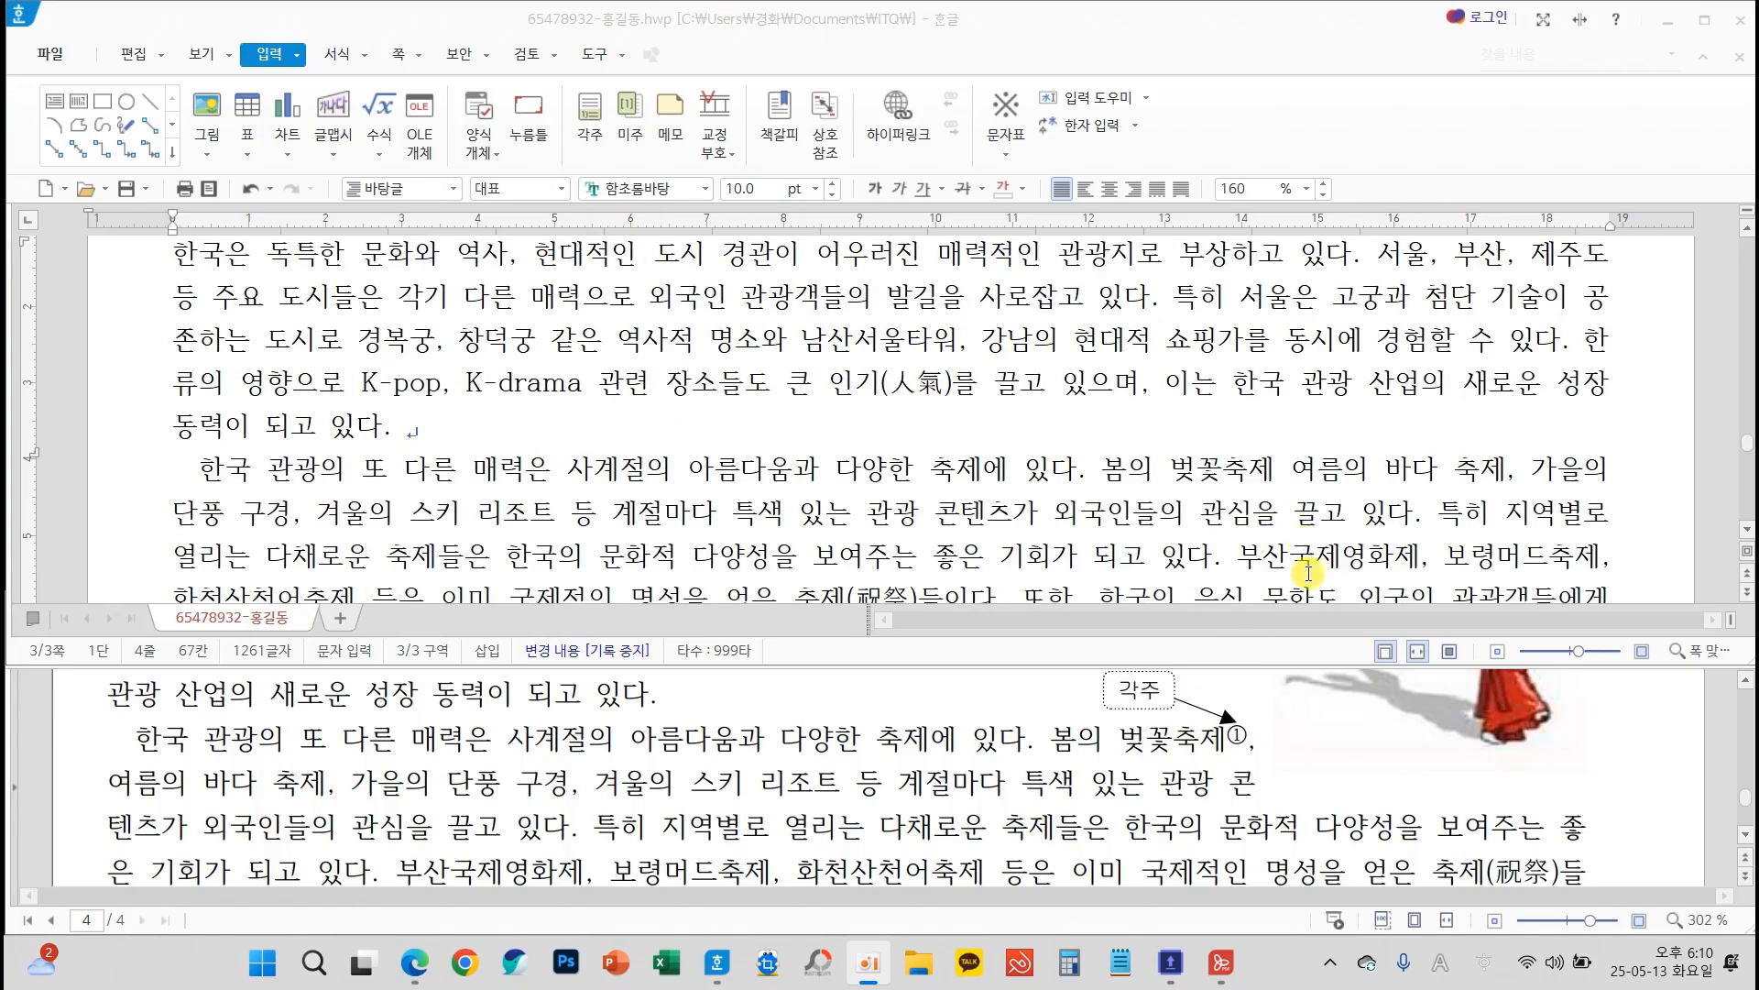
pyautogui.moveTo(1270, 772)
pyautogui.mouseDown()
pyautogui.moveTo(1063, 683)
pyautogui.moveTo(1288, 729)
pyautogui.moveTo(1263, 776)
pyautogui.mouseUp()
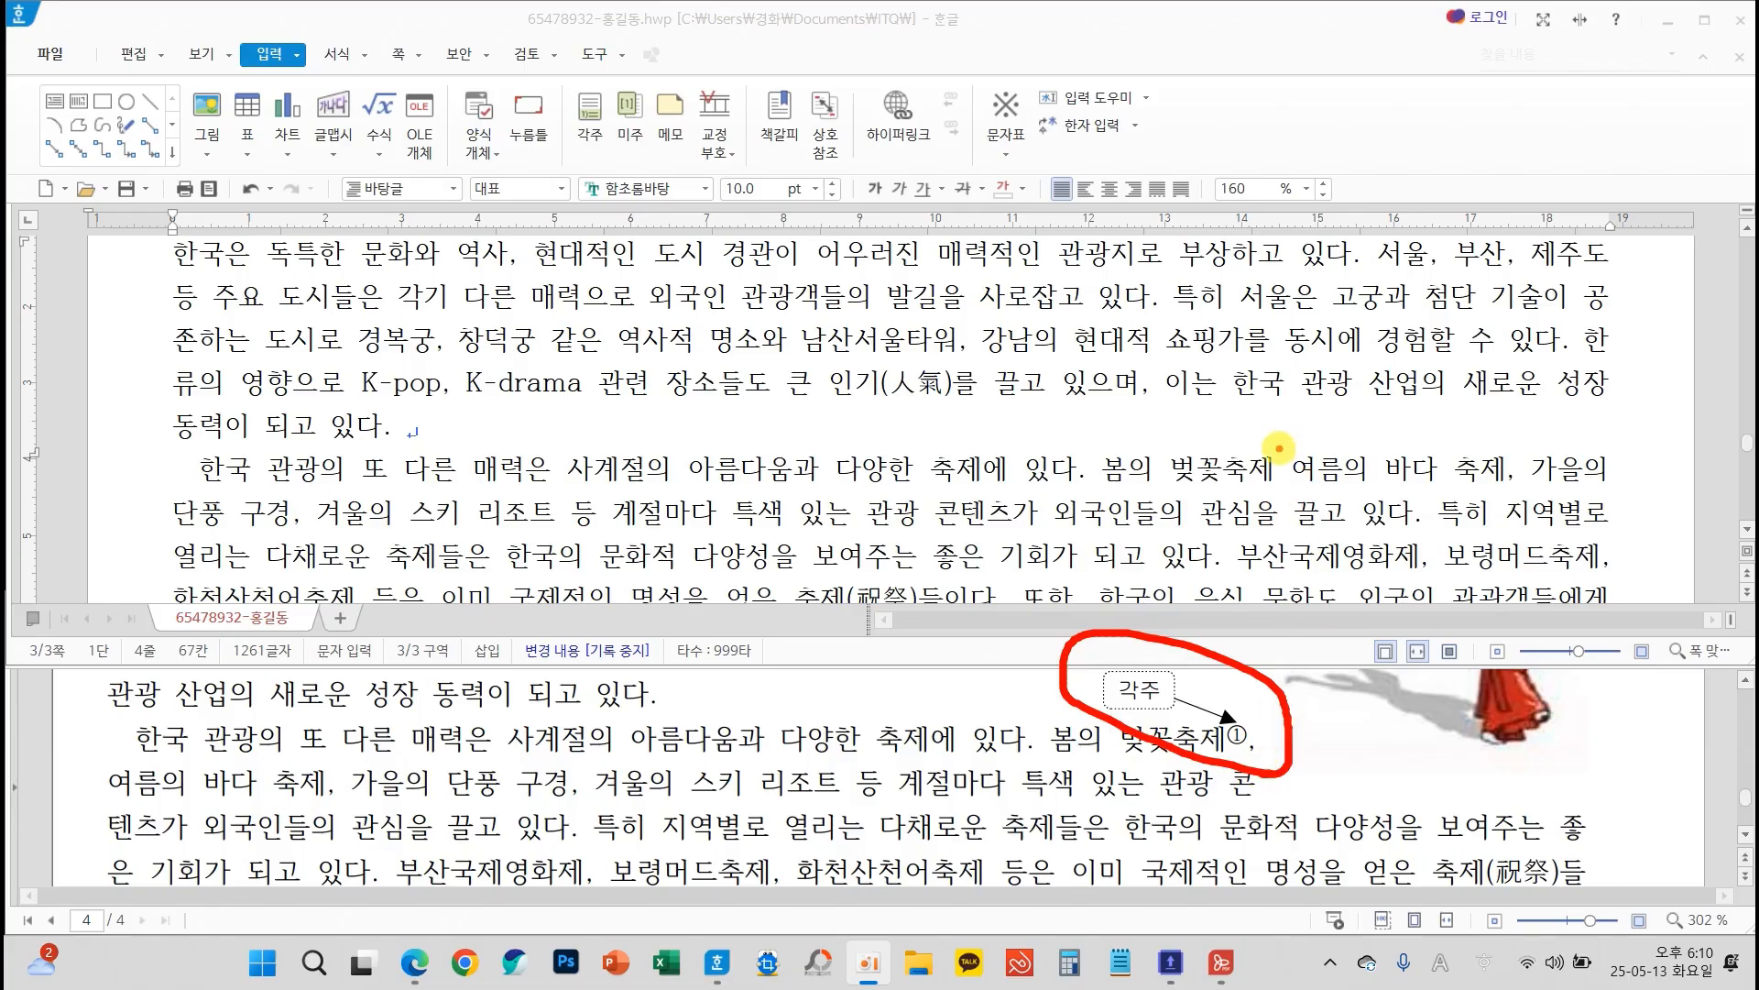
pyautogui.click(1272, 468)
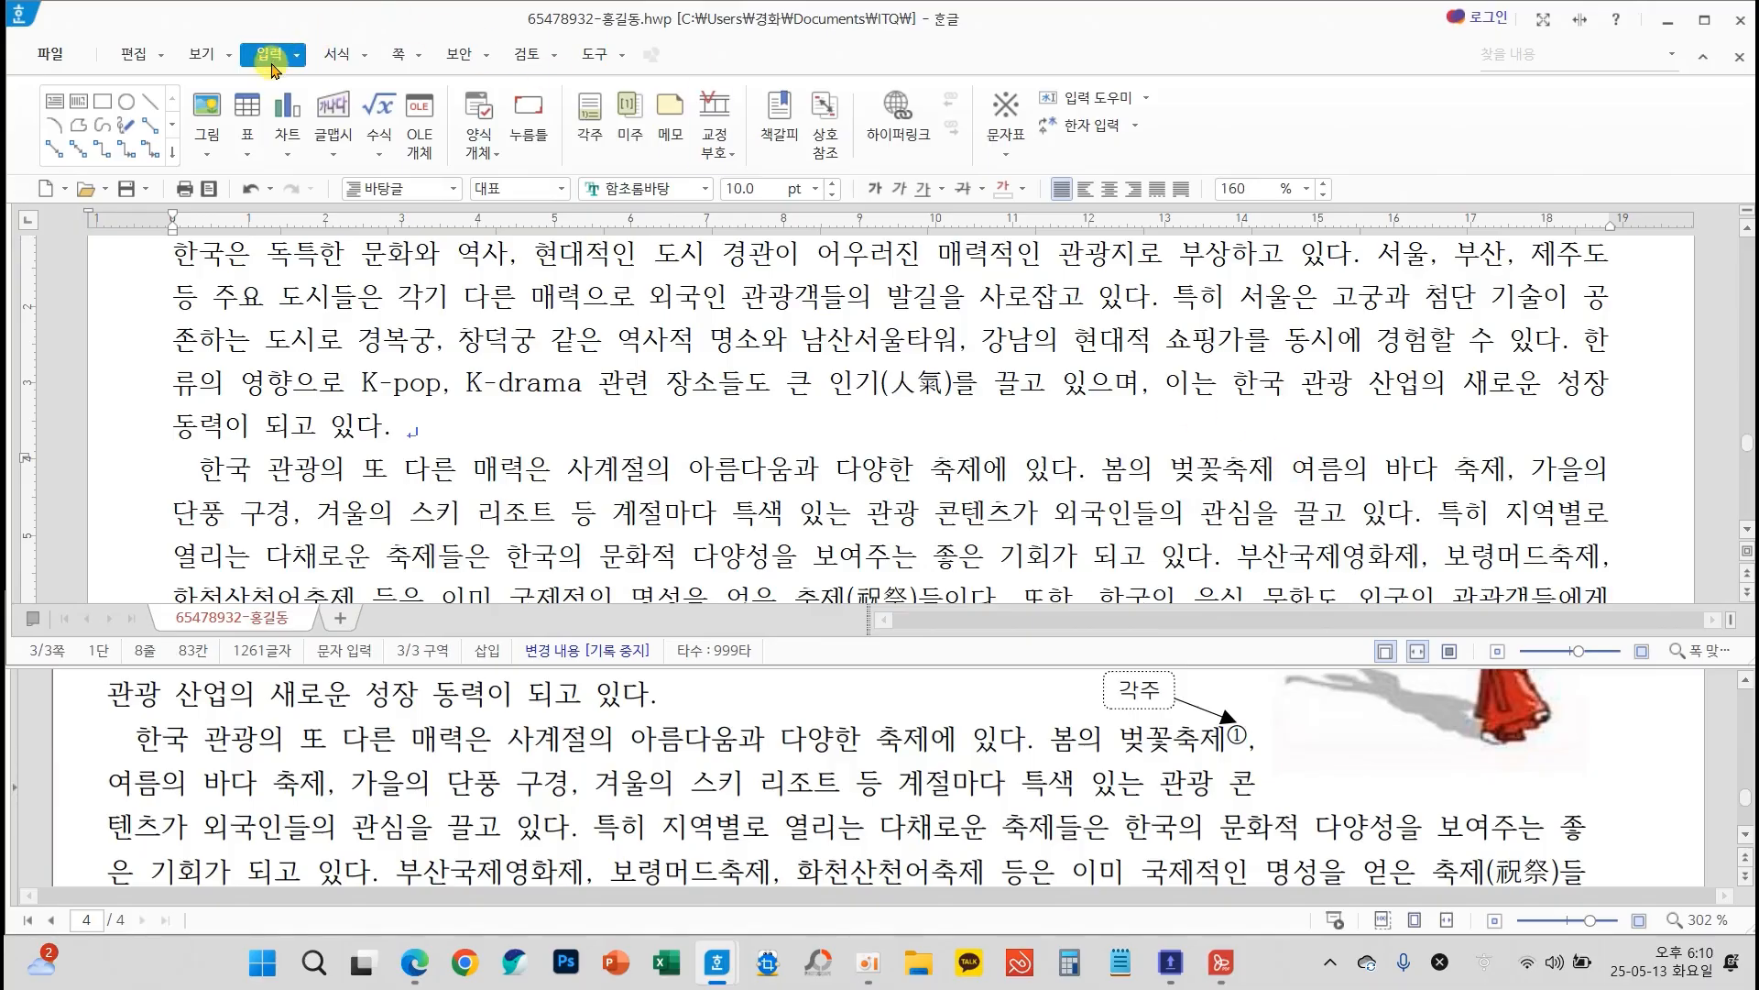
pyautogui.click(584, 128)
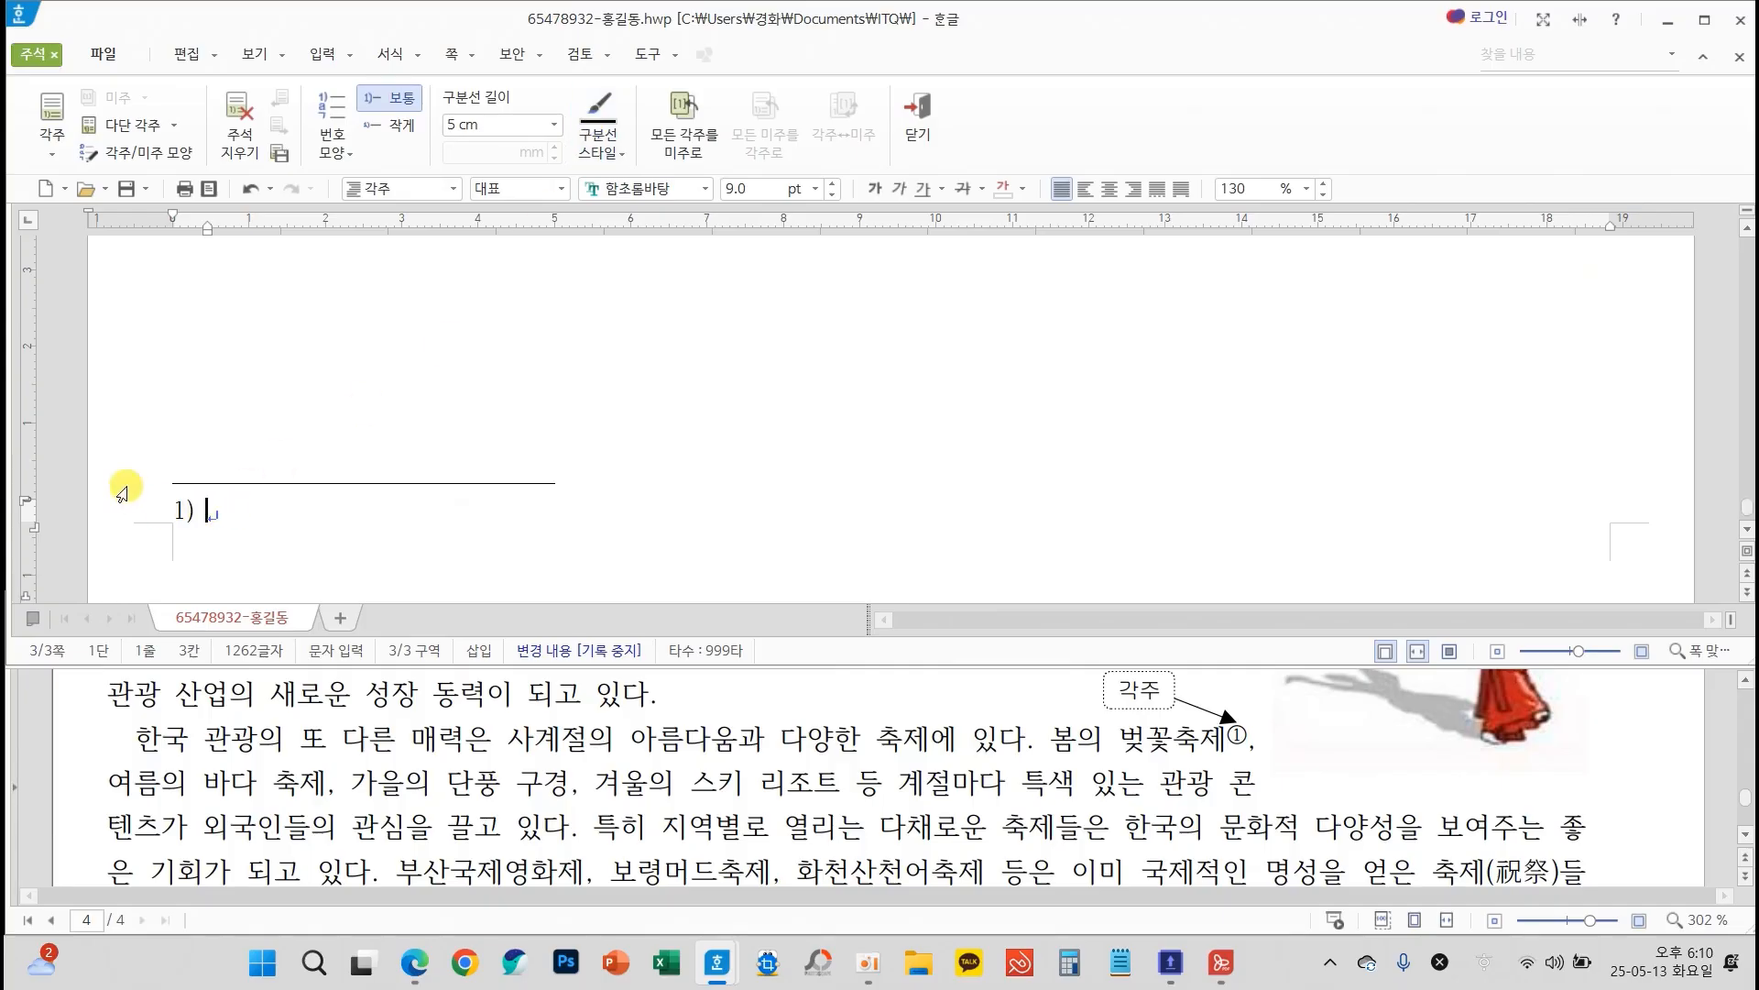
# Set the footnote number format to ①, ②, ③ and enter the footnote text "대표적인 벚꽃 축제 : 진해 군항제, 여의도 봄꽃 축제"
pyautogui.scroll(-10, 392, 747)
pyautogui.scroll(-15, 392, 747)
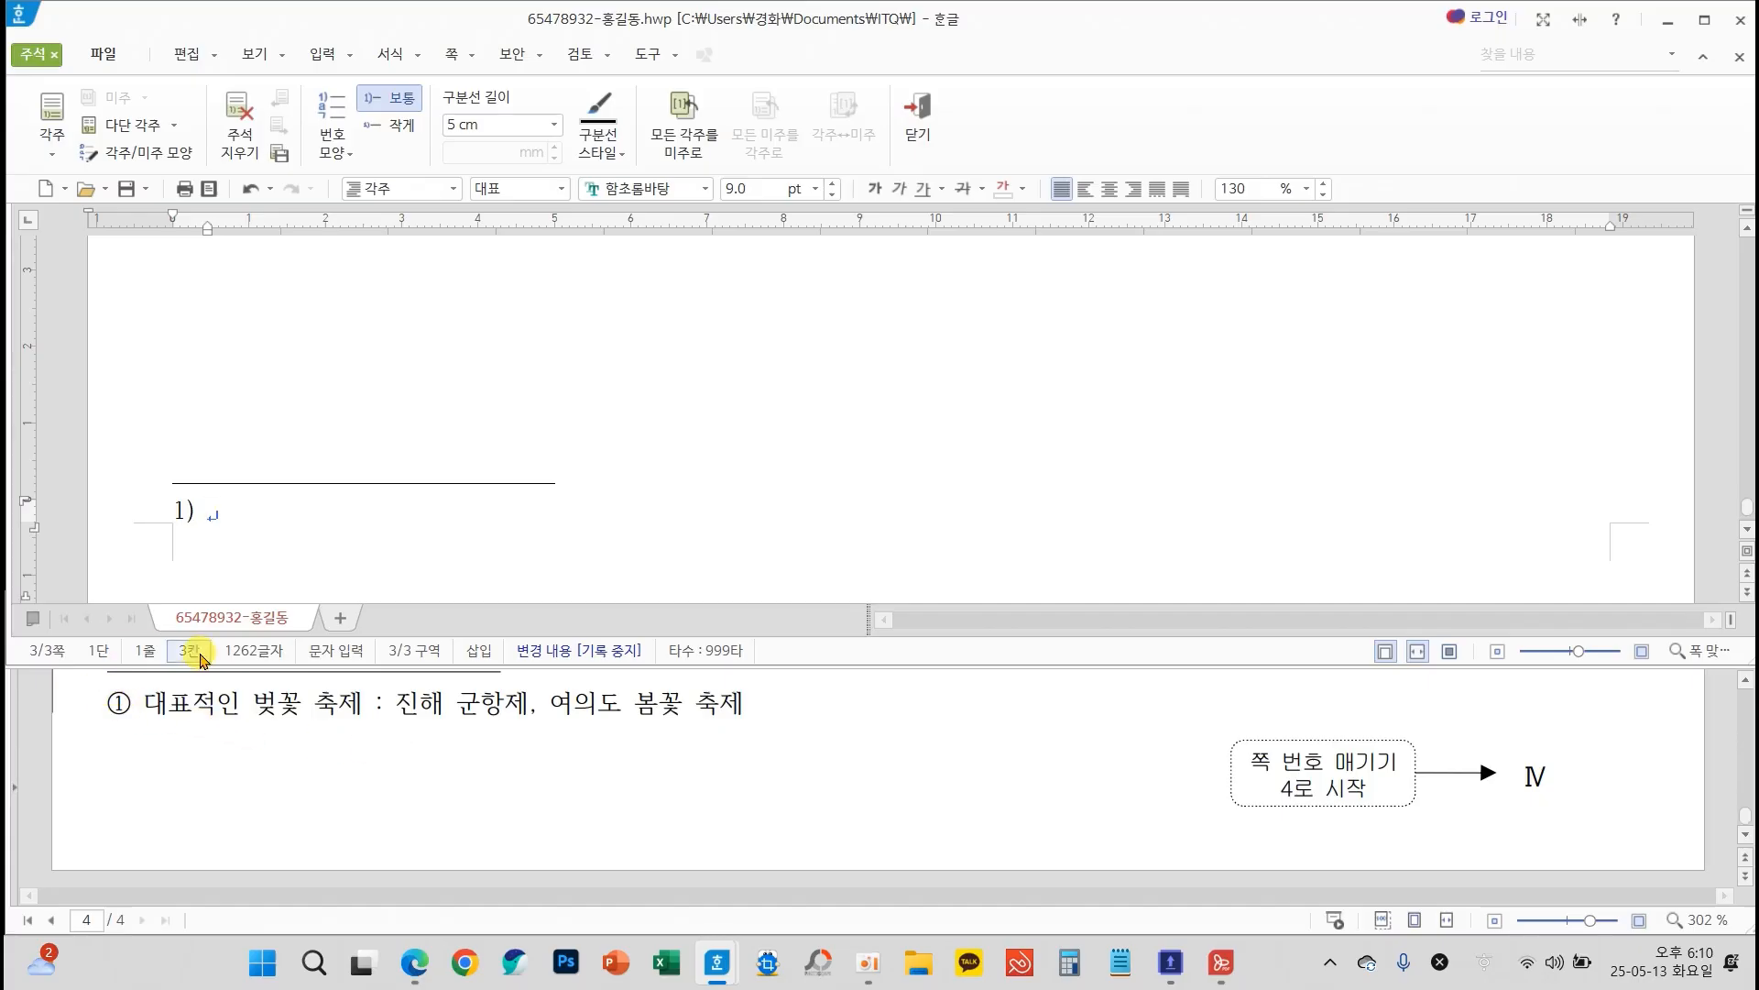
pyautogui.click(327, 152)
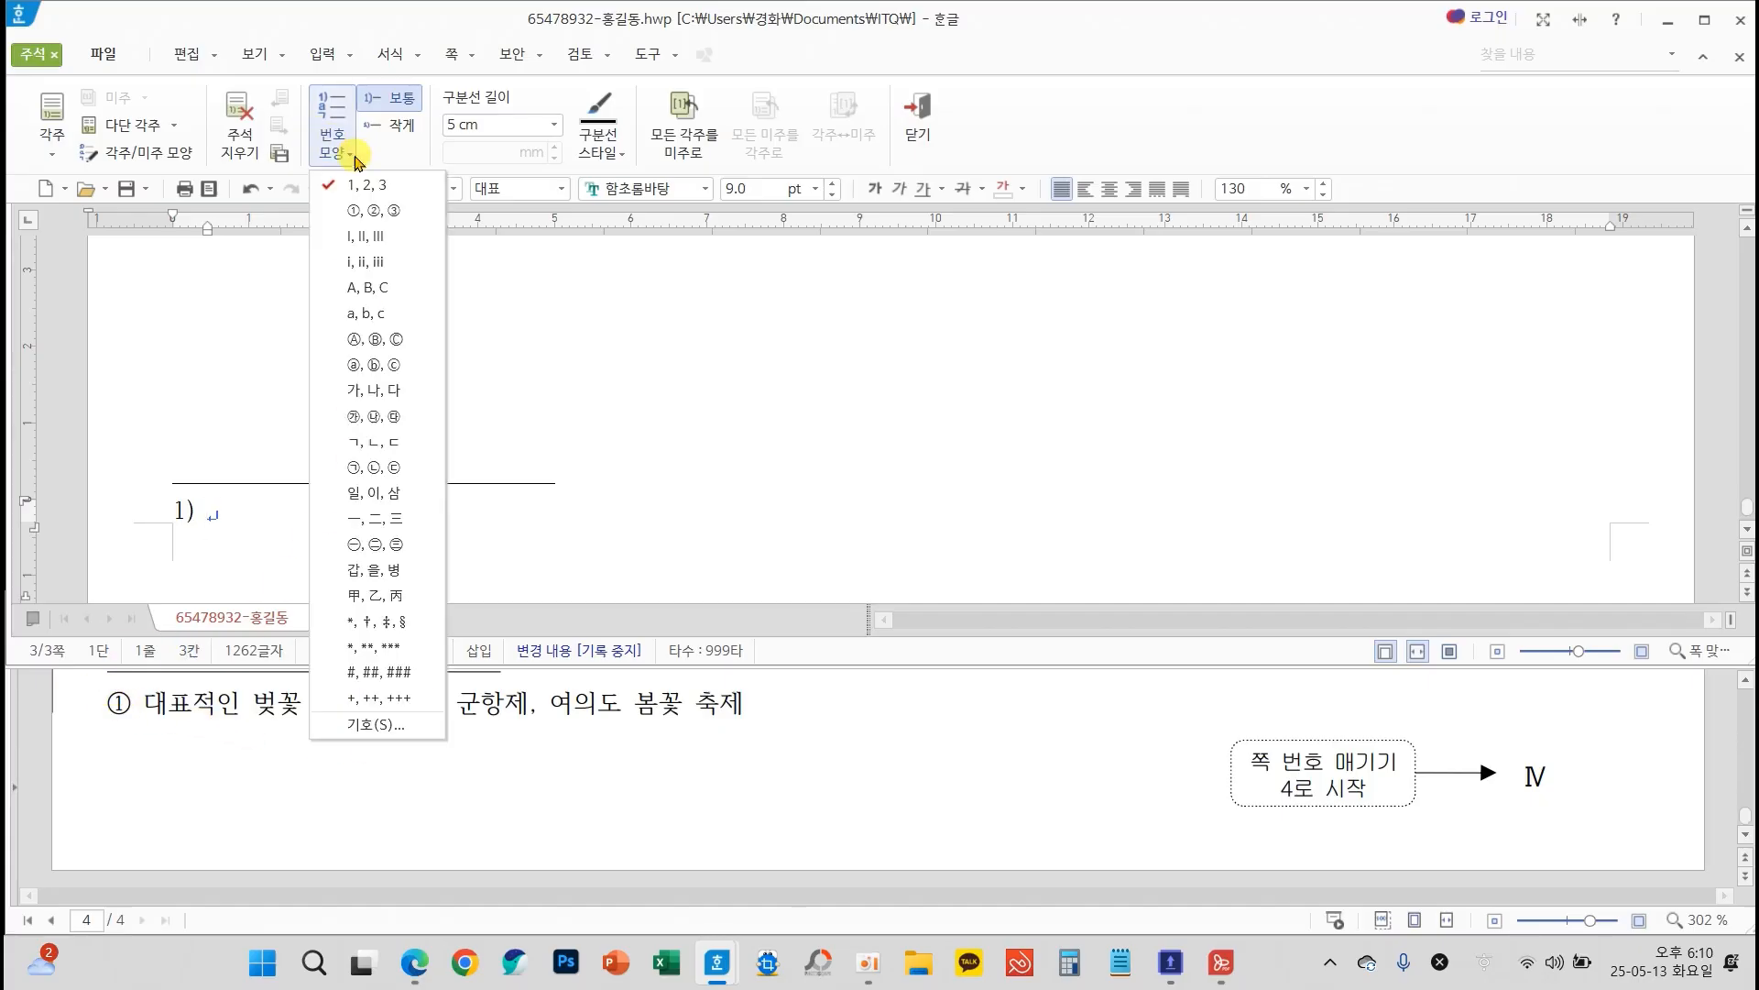
pyautogui.click(376, 211)
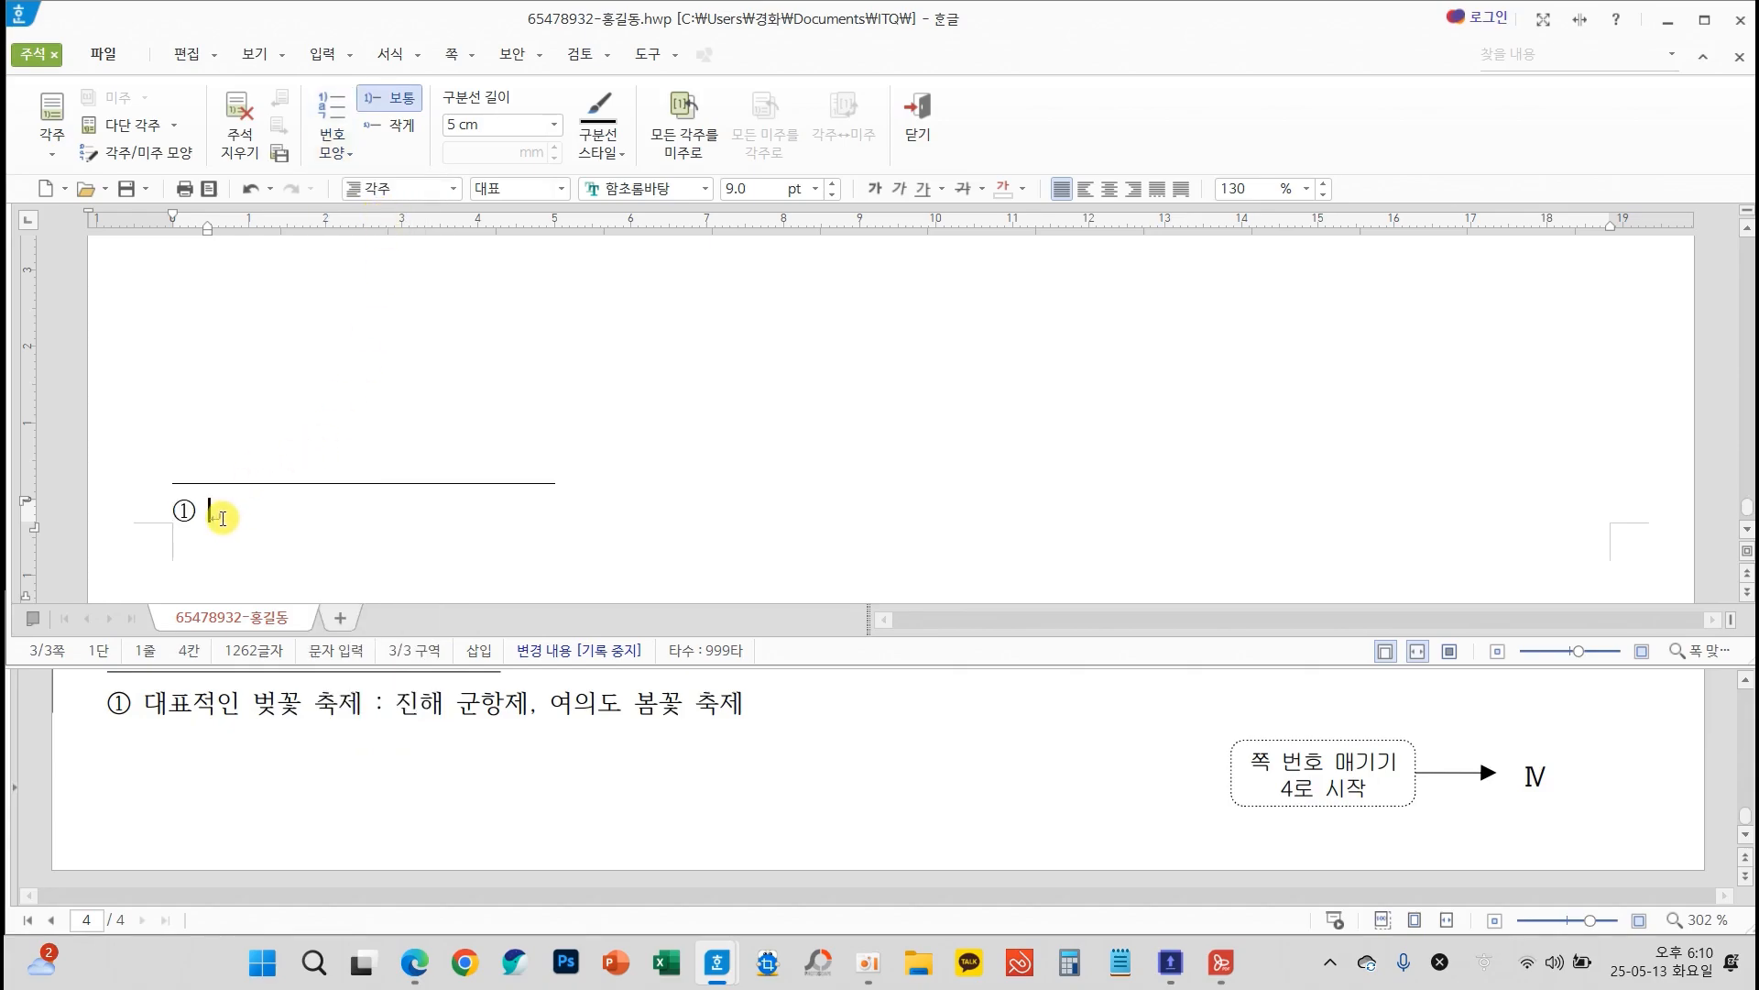
pyautogui.write('대표적인 벚꽃 축제 : 진해 군항제, 여의도 봄꽃 축제')
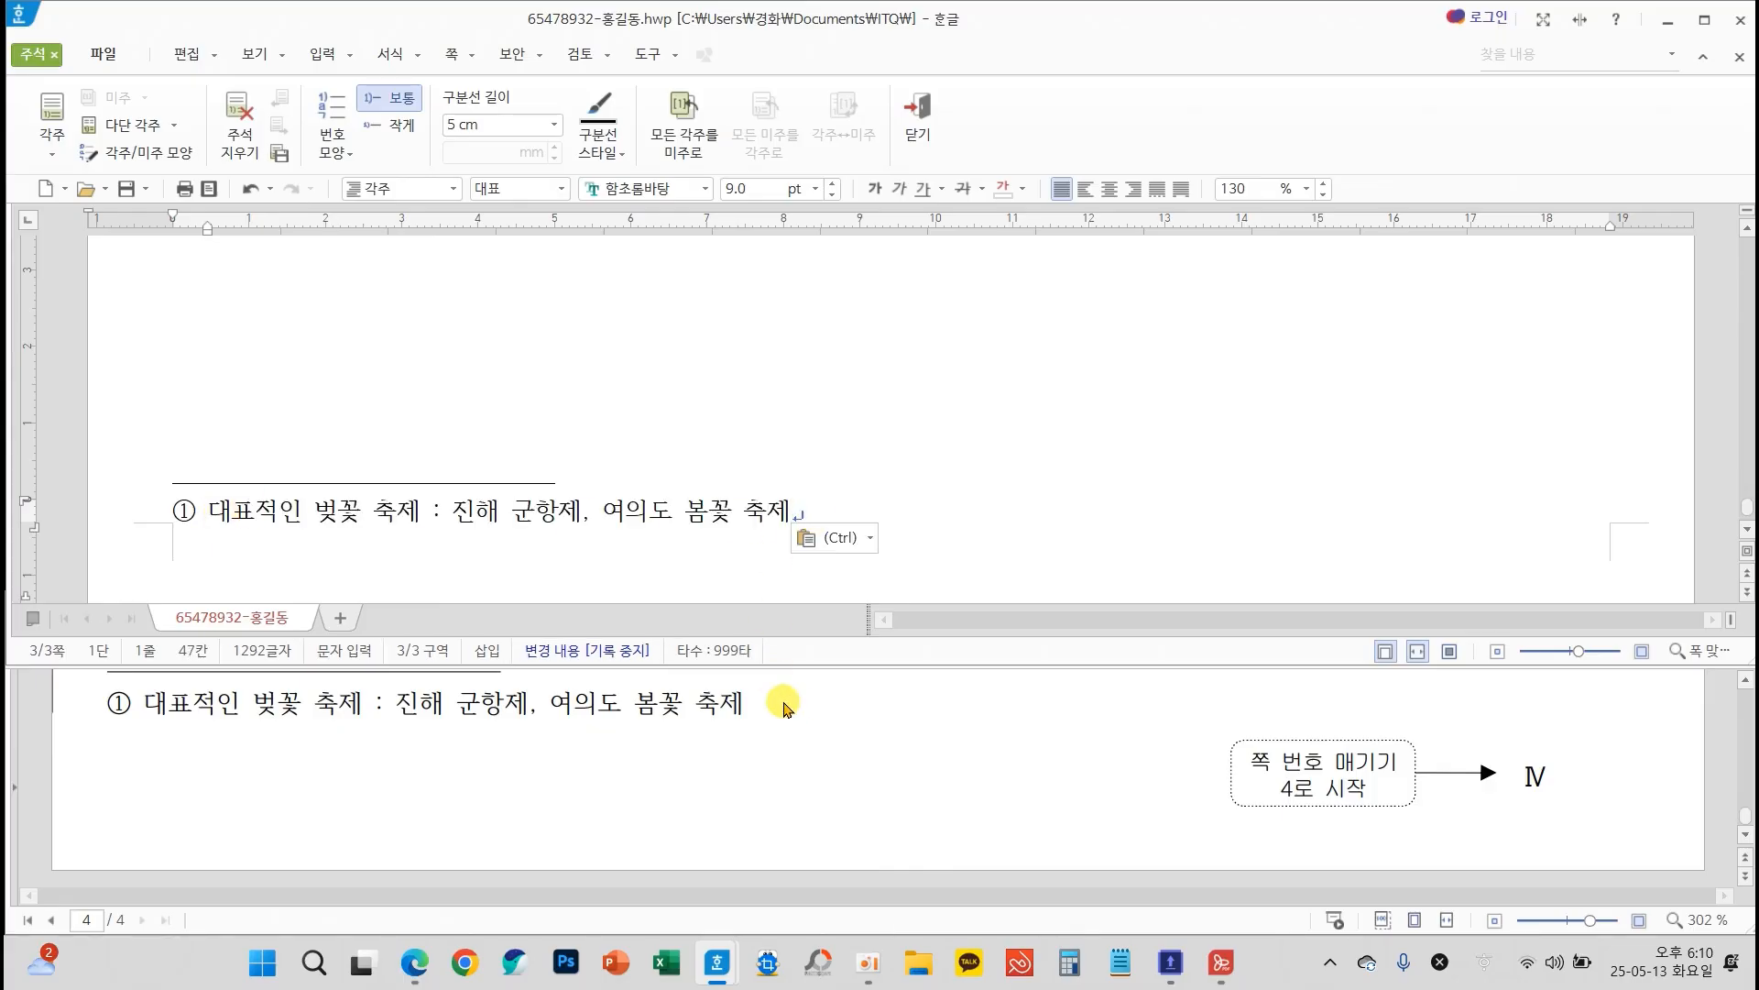
# Examine the footnote separator length, the footnote mark after "벚꽃축제" and the second body paragraph's leading indent against the exam requirements
pyautogui.scroll(1, 747, 724)
pyautogui.moveTo(850, 749)
pyautogui.mouseDown()
pyautogui.moveTo(653, 691)
pyautogui.moveTo(856, 736)
pyautogui.mouseUp()
pyautogui.moveTo(513, 103)
pyautogui.mouseDown()
pyautogui.moveTo(423, 148)
pyautogui.moveTo(497, 141)
pyautogui.mouseUp()
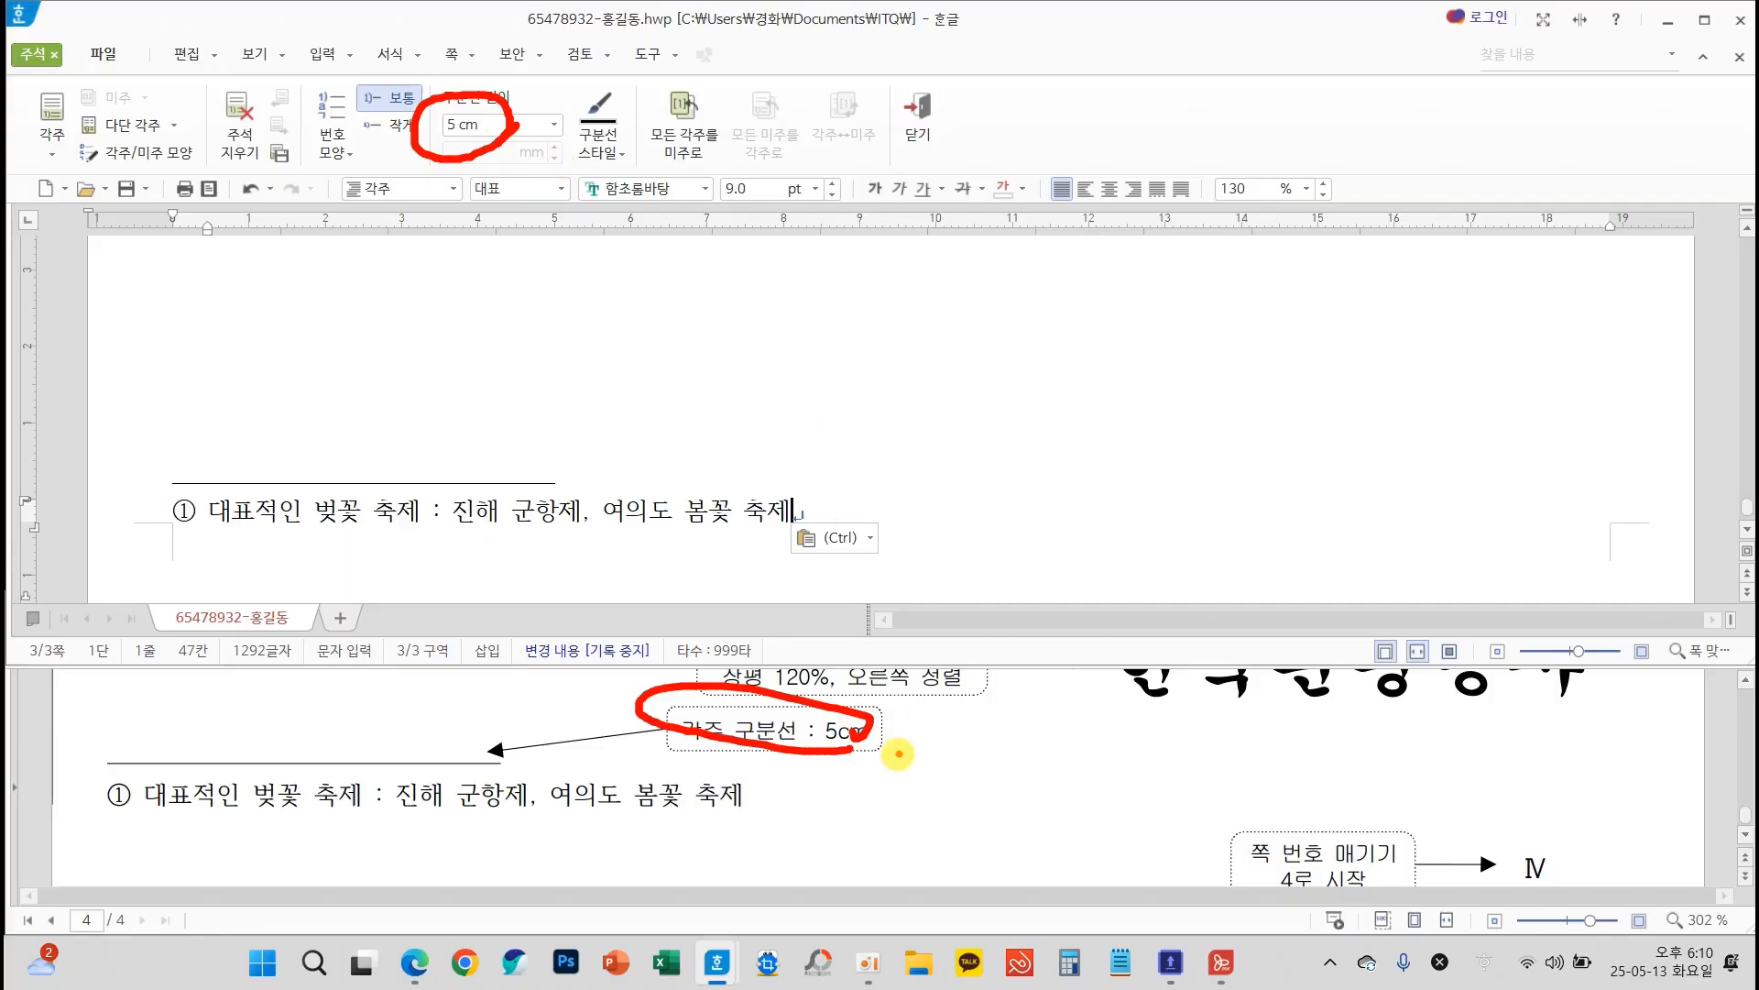
pyautogui.scroll(5, 962, 555)
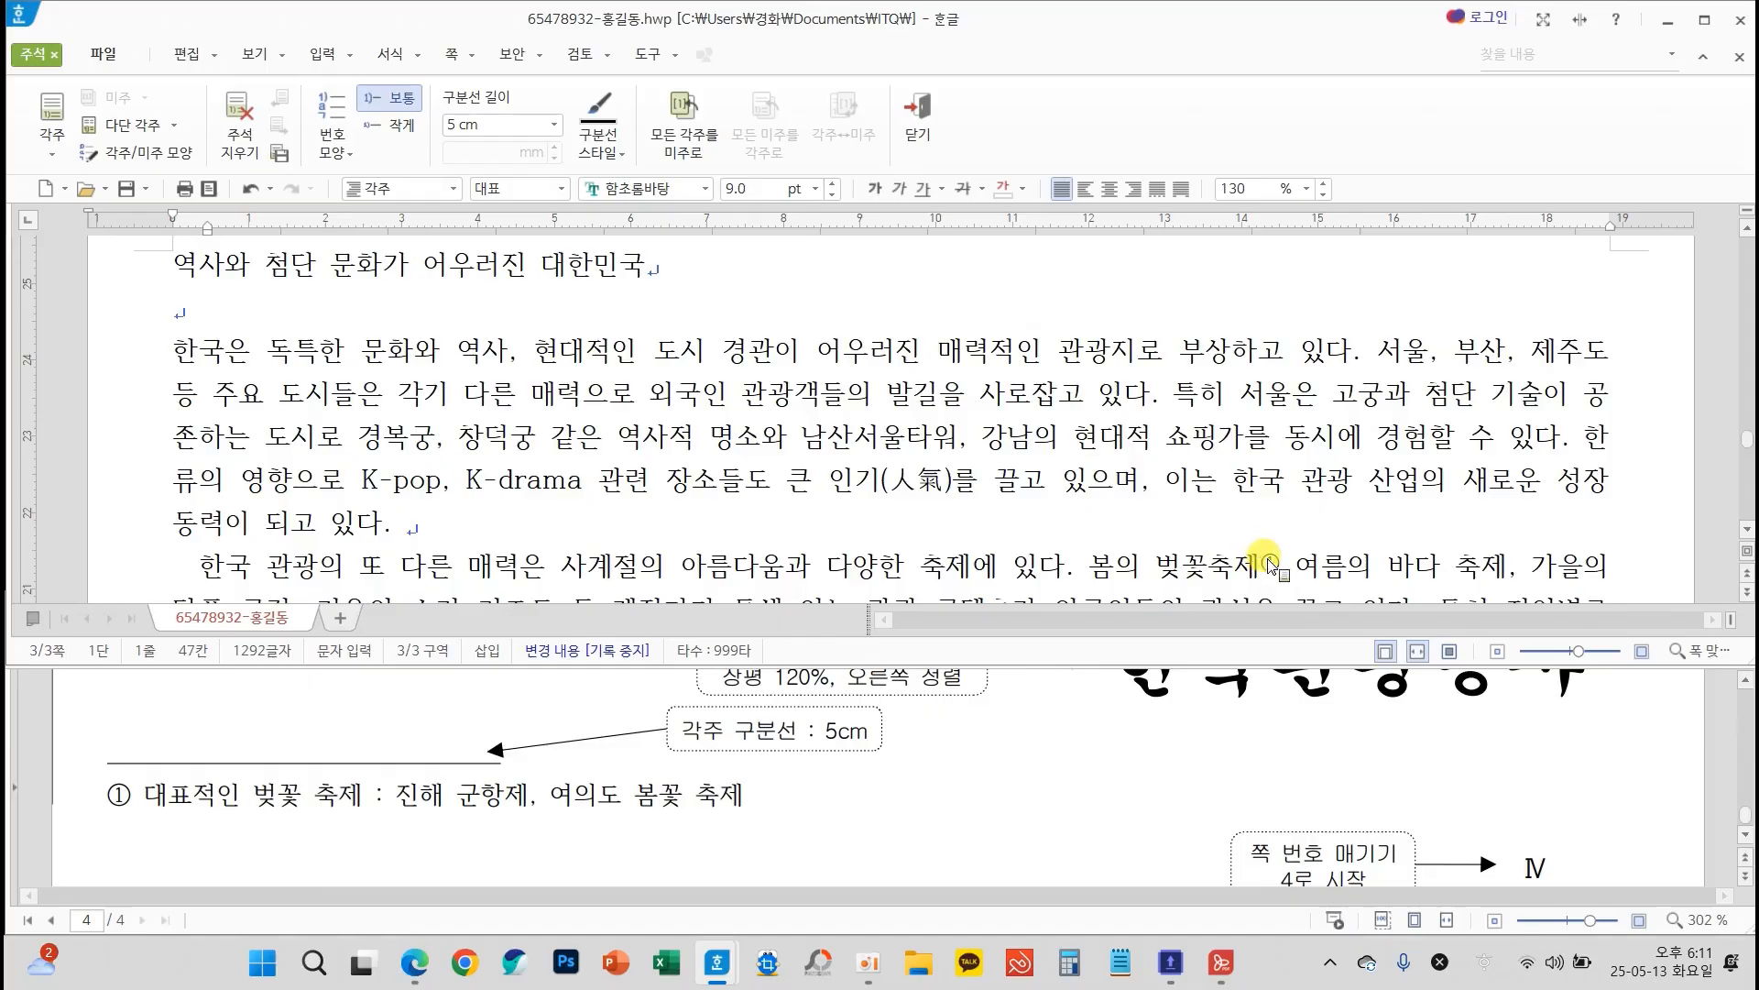
pyautogui.scroll(-3, 953, 449)
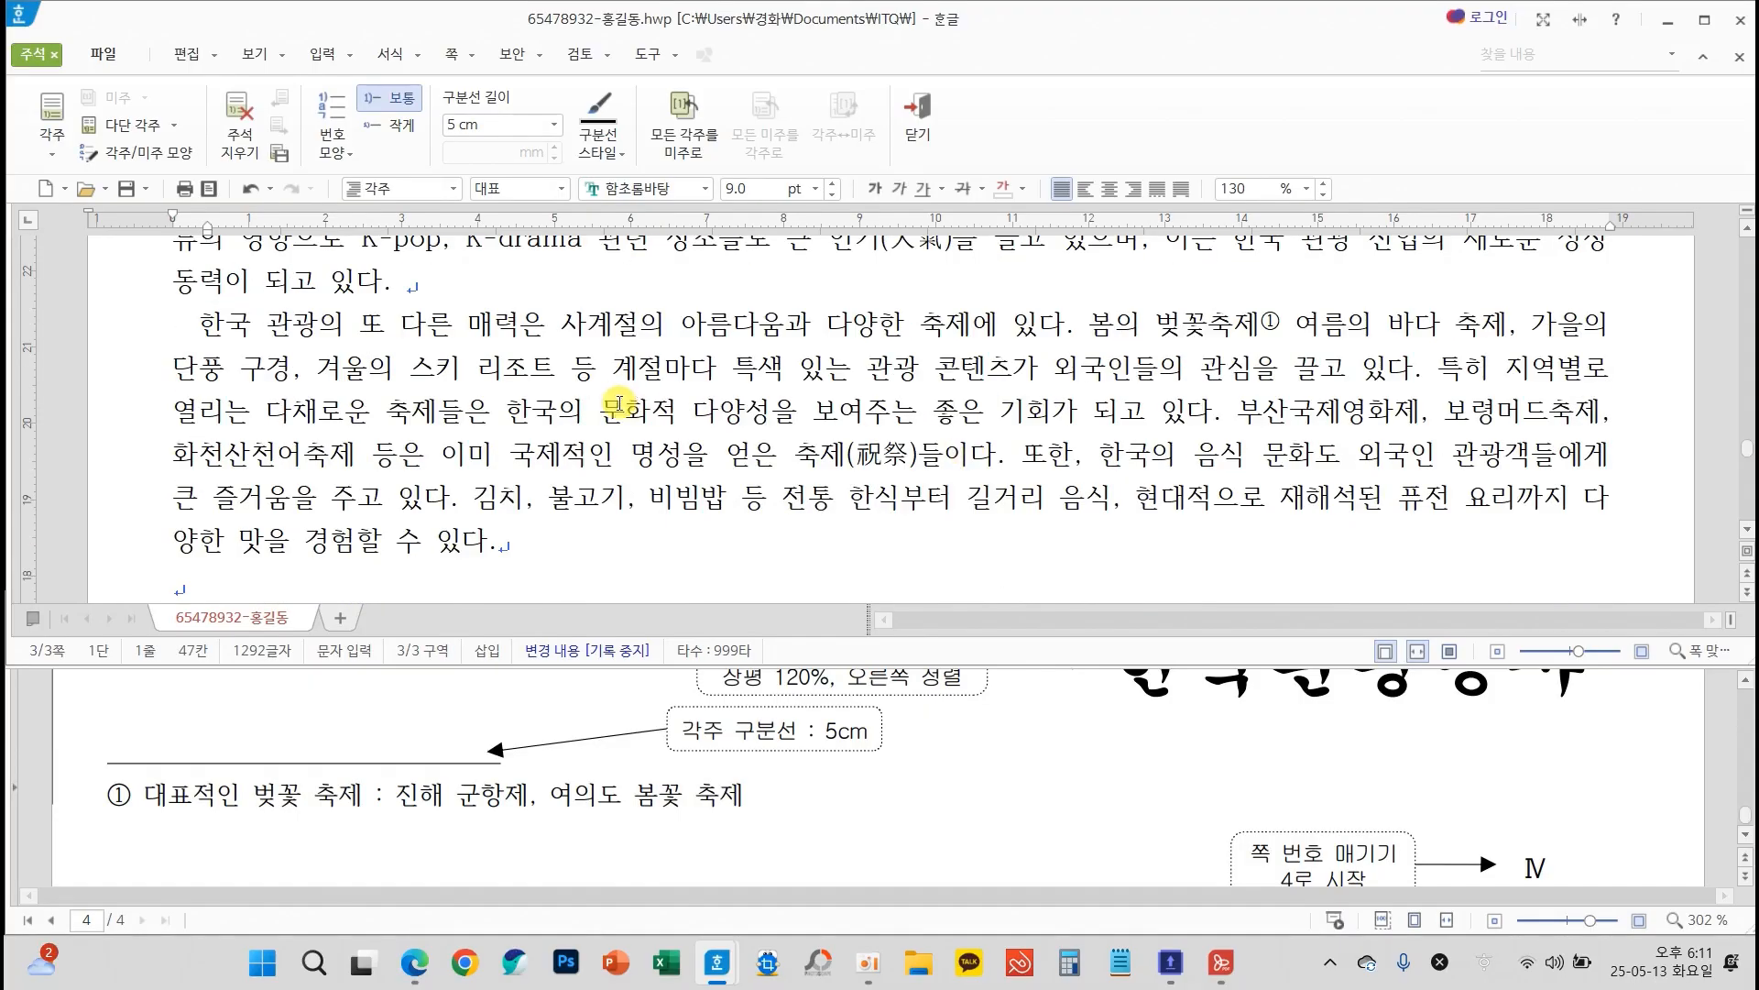
pyautogui.scroll(2, 550, 398)
pyautogui.click(196, 446)
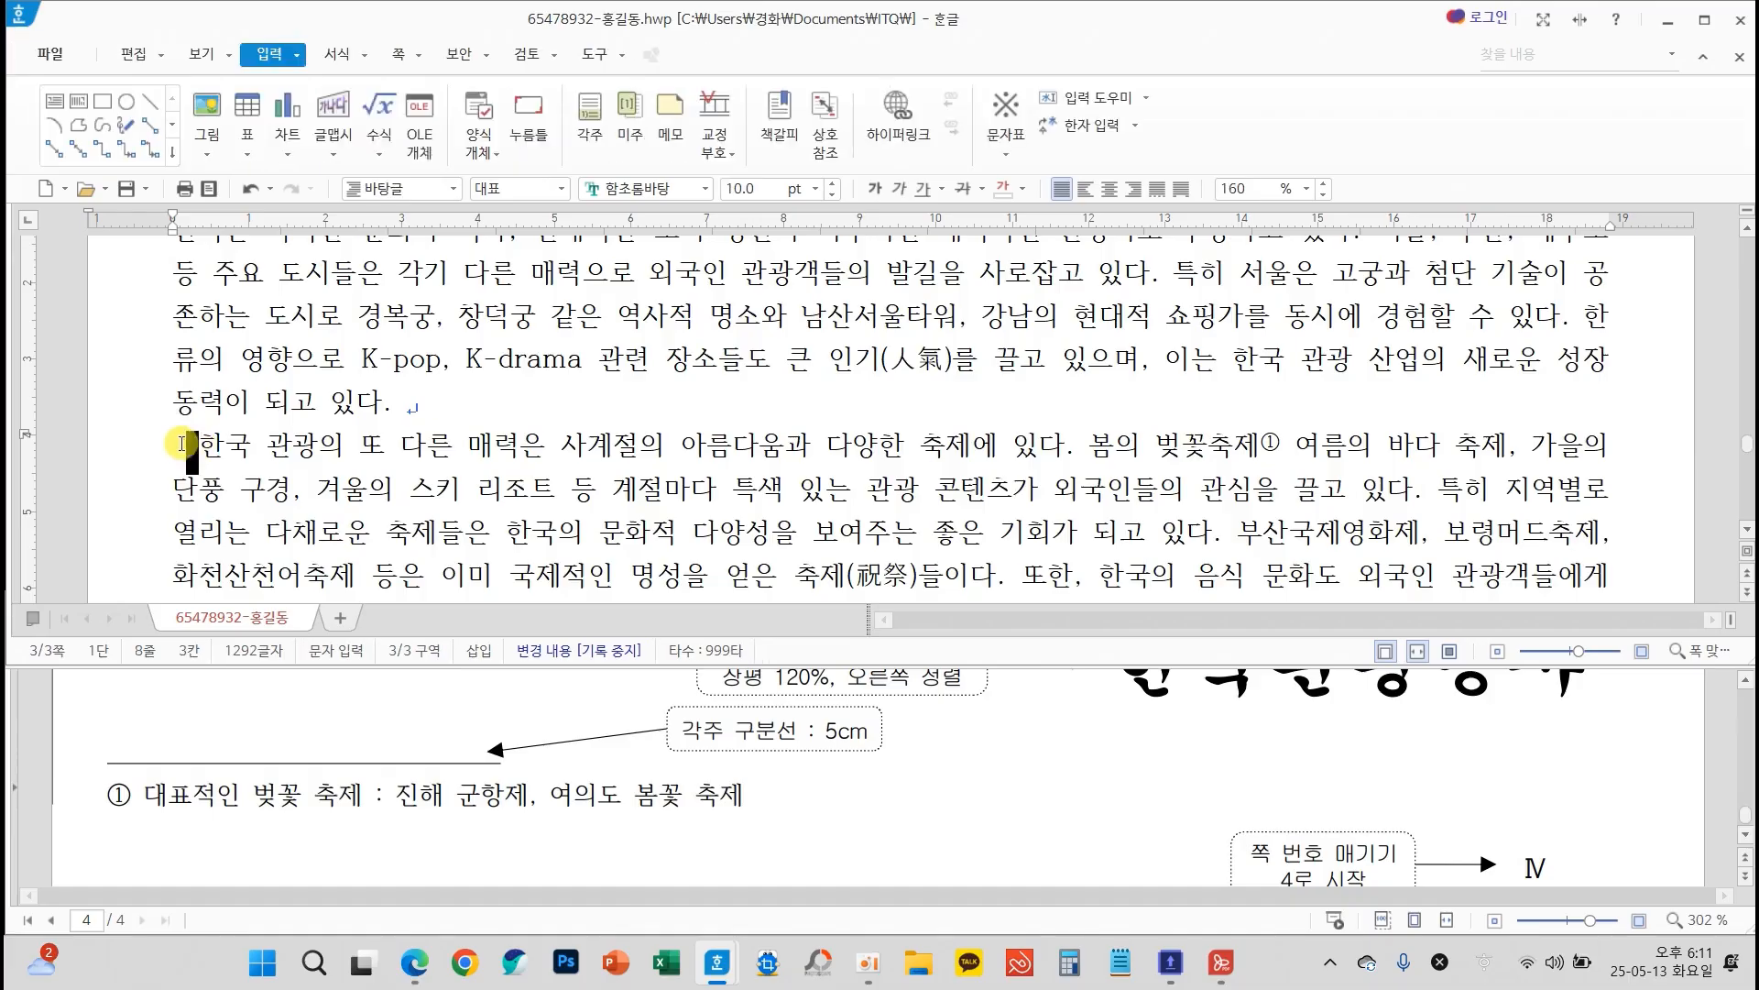
pyautogui.click(403, 405)
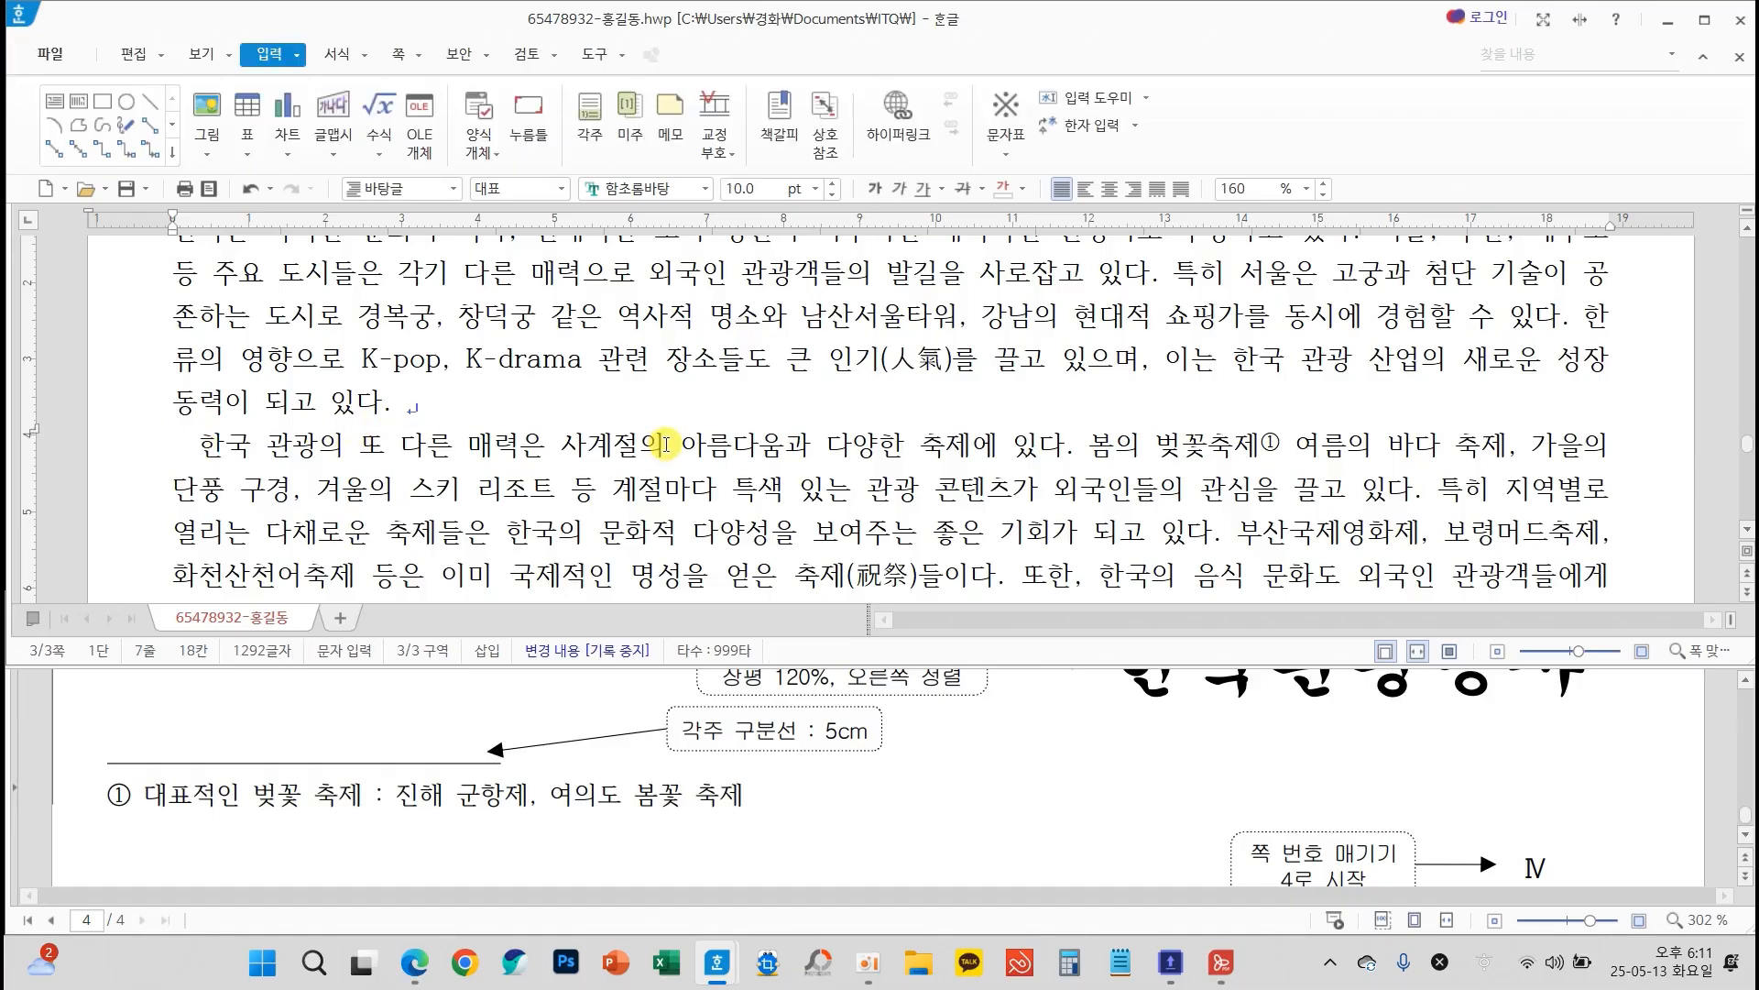
pyautogui.moveTo(198, 446); pyautogui.dragTo(148, 451)
pyautogui.click(397, 485)
# Add an empty line below the "▣ 추천 지역과 주요 체험" subheading
pyautogui.scroll(-4, 591, 468)
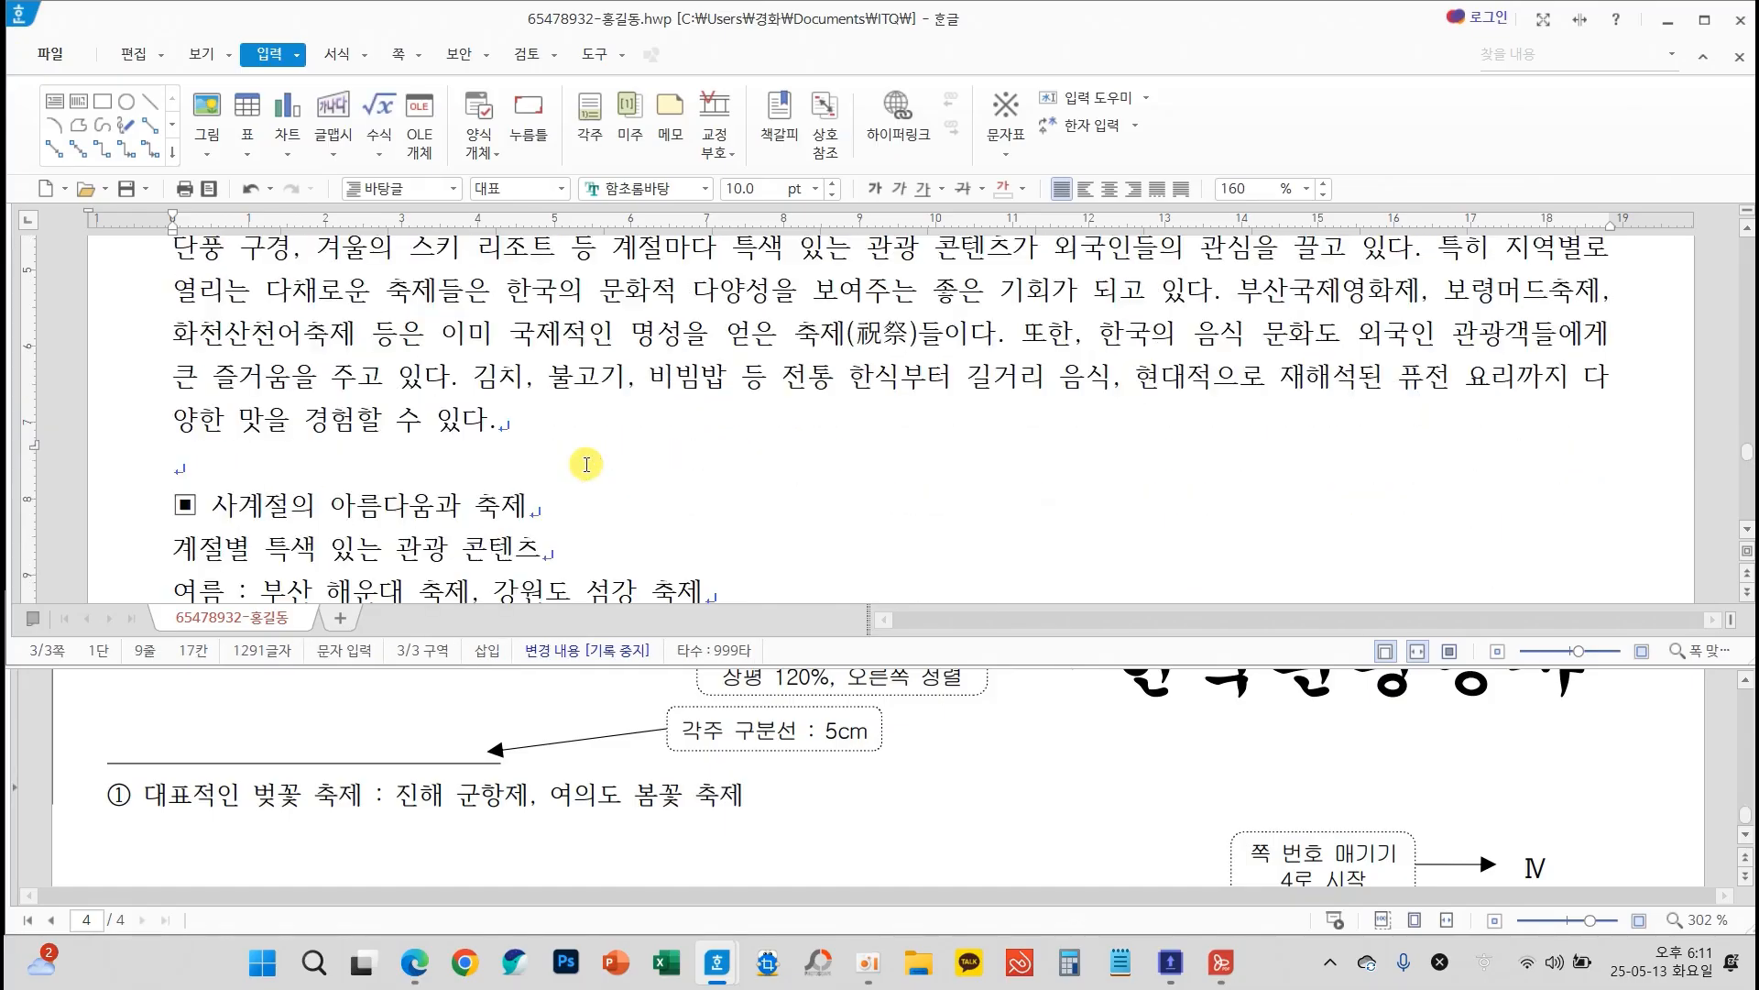
pyautogui.scroll(-4, 597, 471)
pyautogui.click(539, 406)
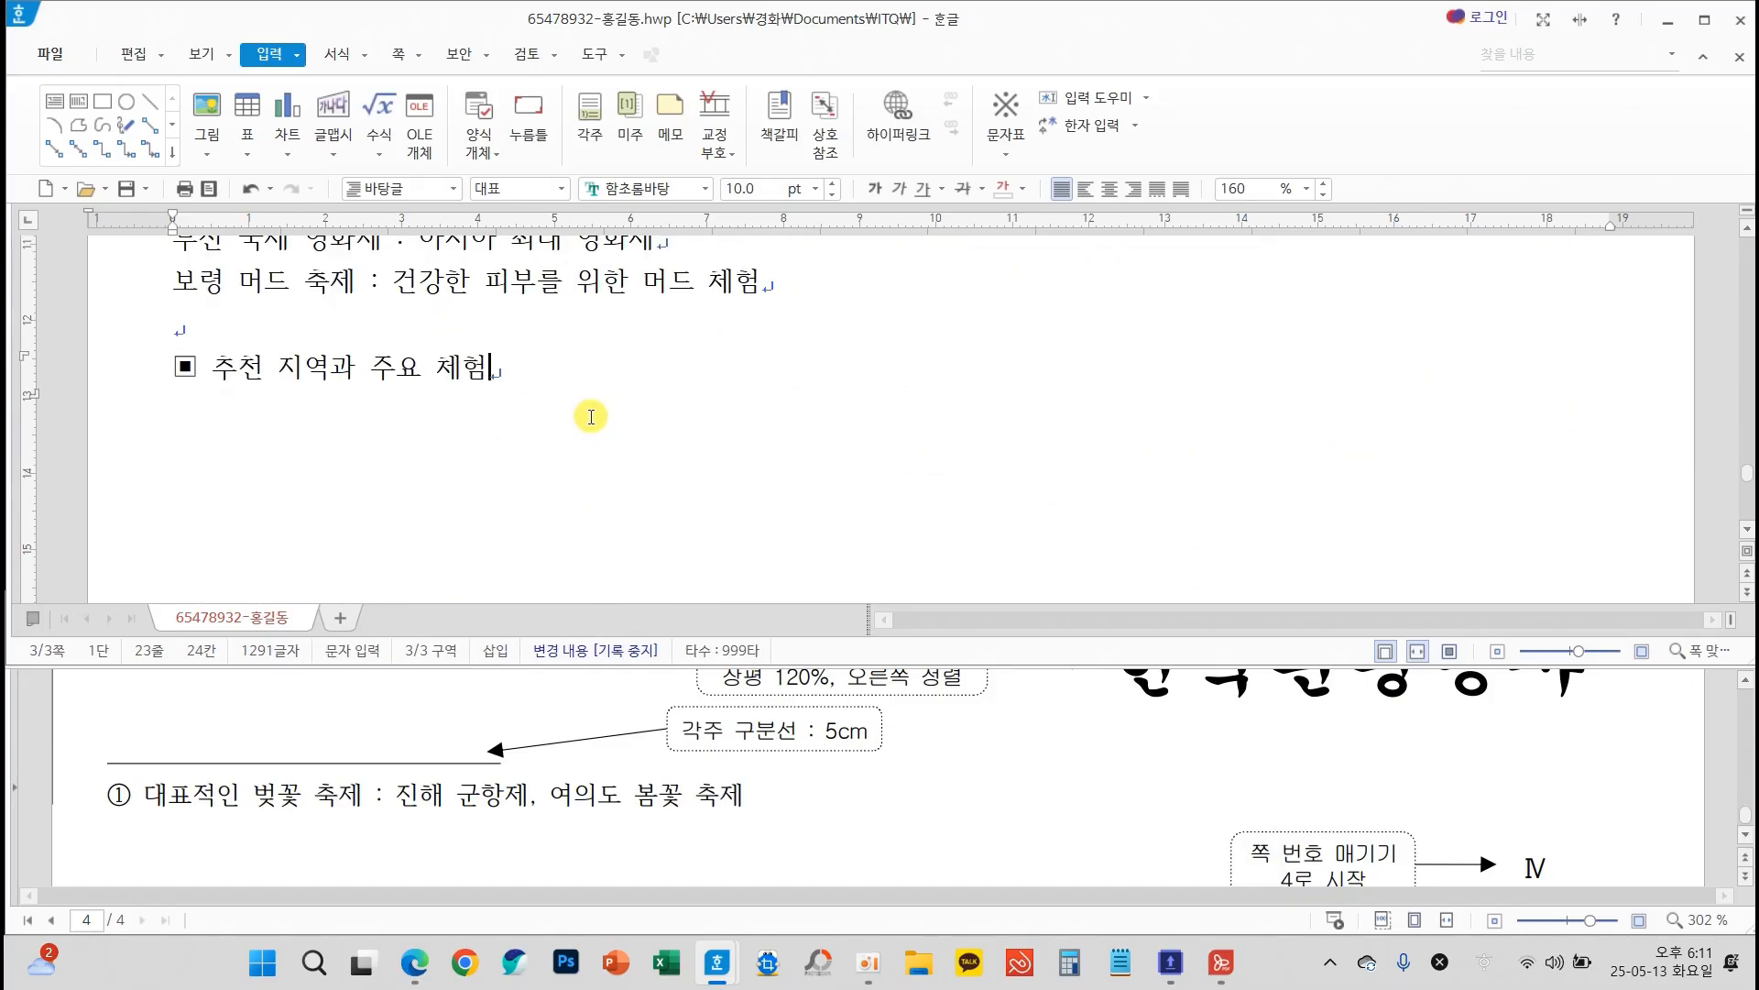
pyautogui.press('Return')
# Insert a table with 5 rows and 5 columns, treated as a character, below the "▣ 추천 지역과 주요 체험" subheading
pyautogui.scroll(3, 872, 790)
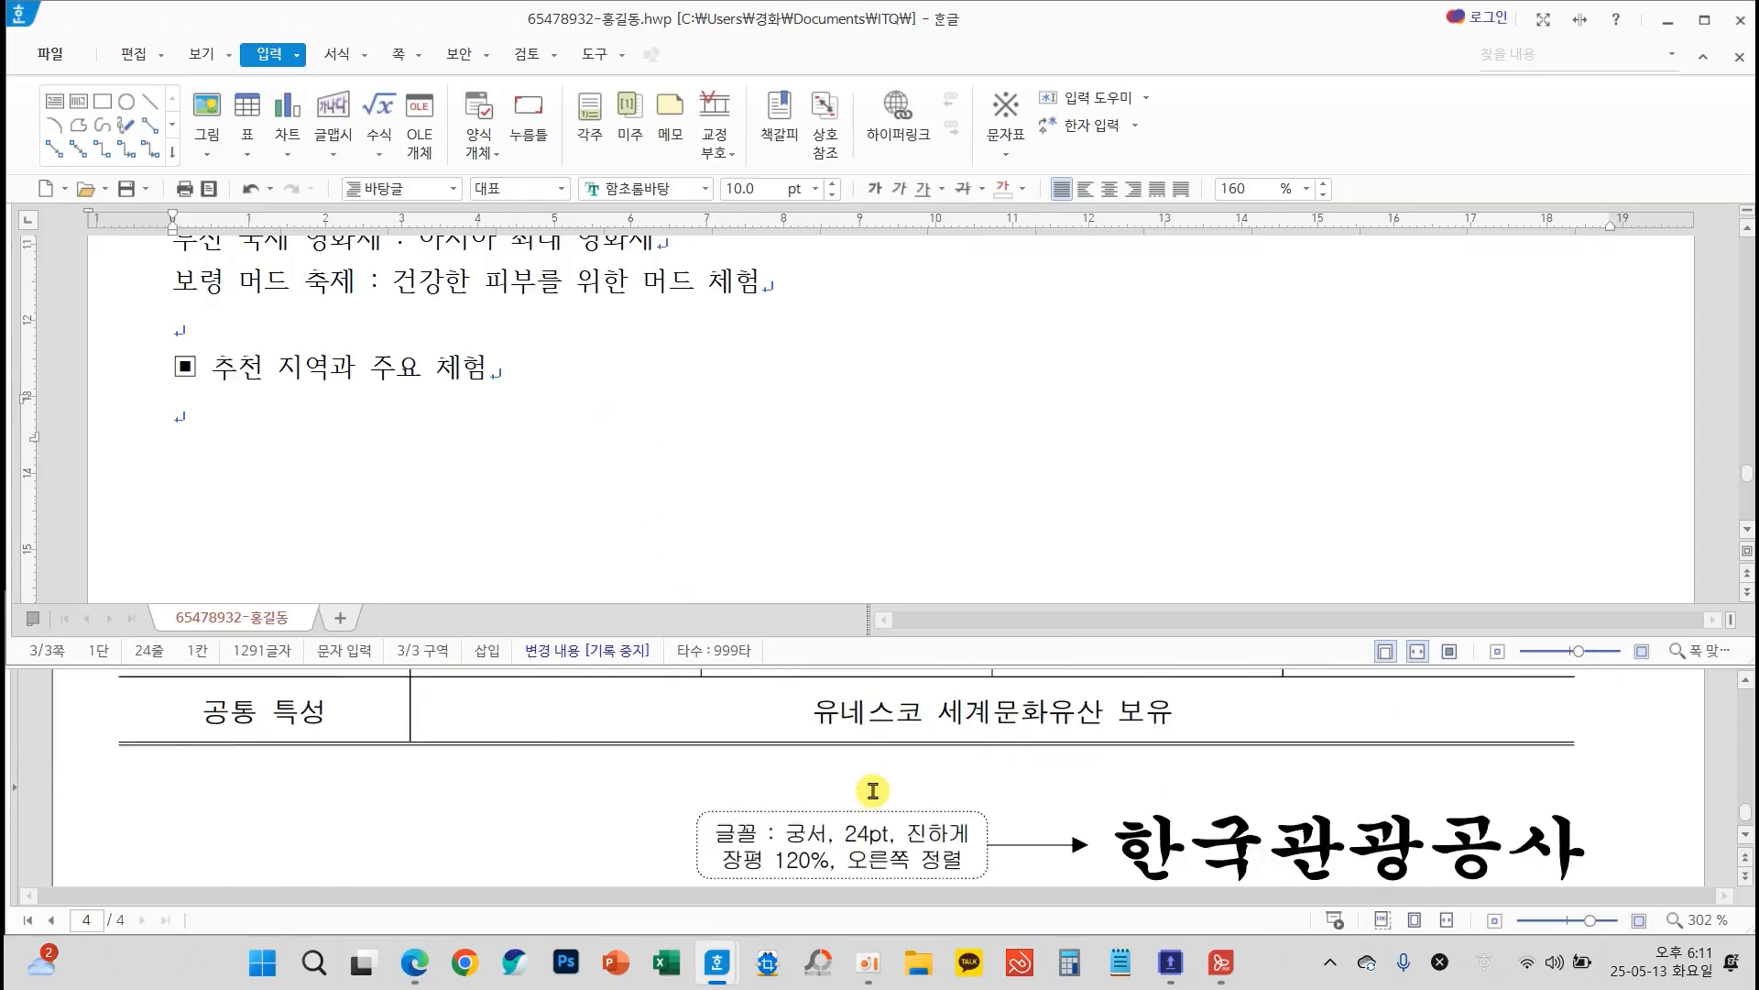
pyautogui.scroll(3, 873, 790)
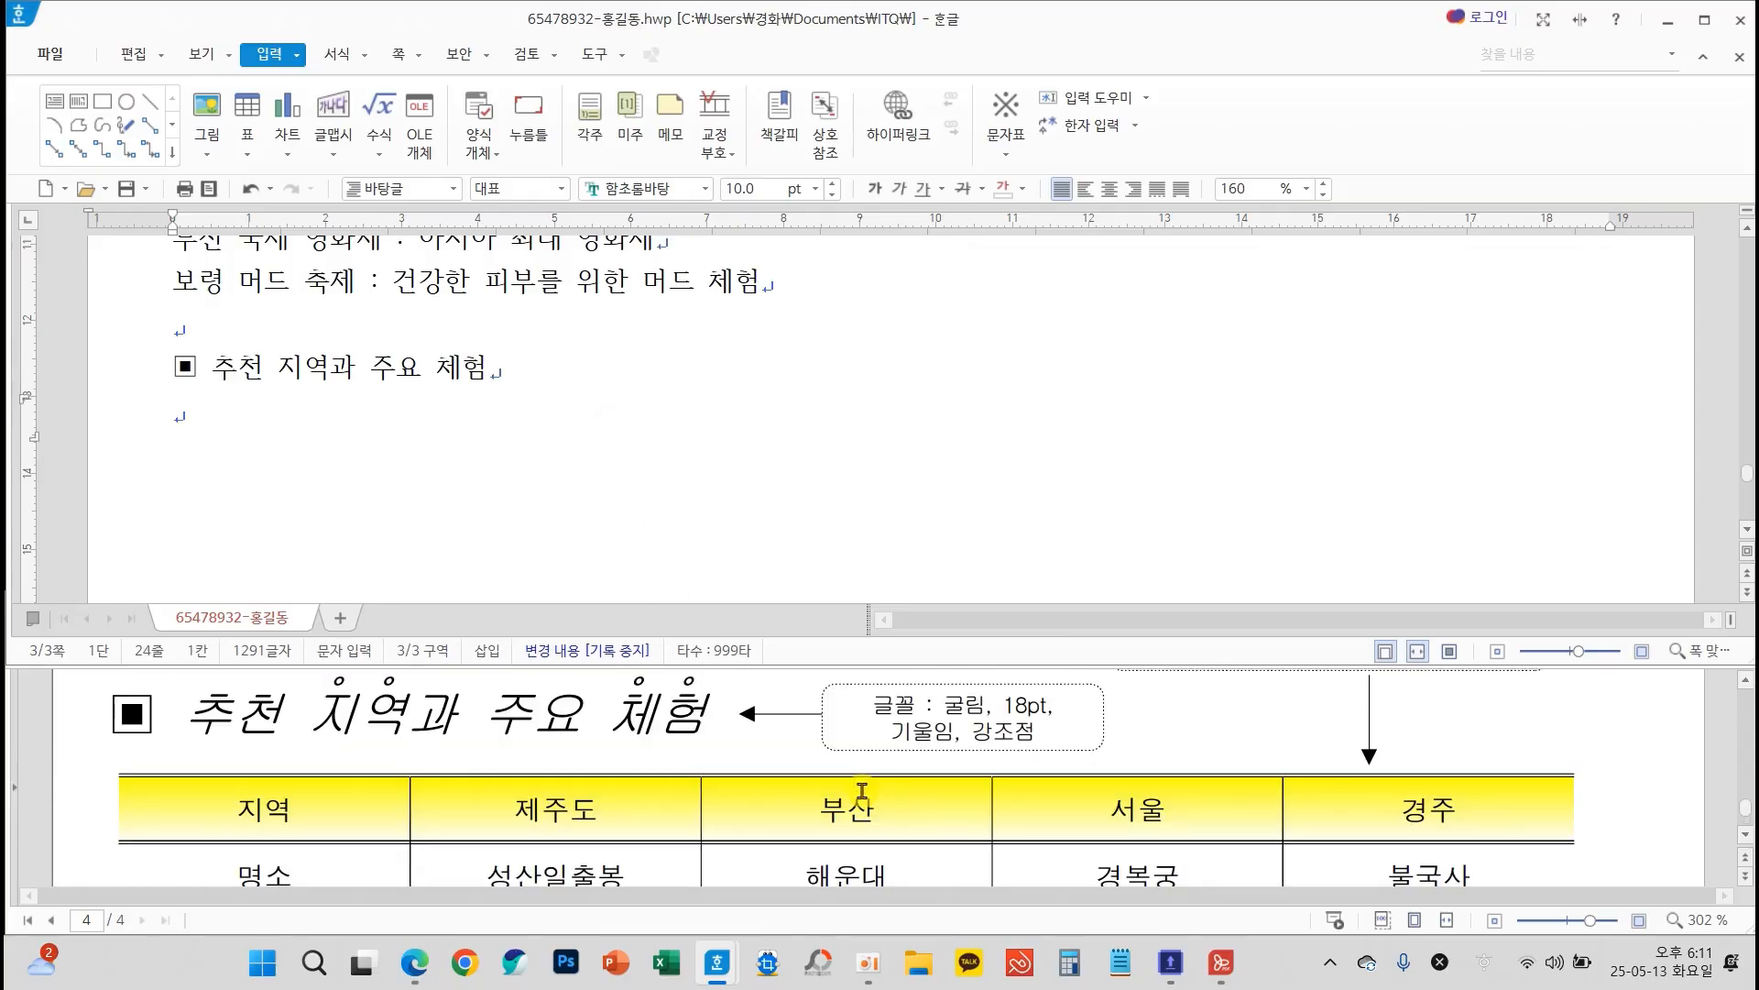
pyautogui.press('Hangul')
pyautogui.scroll(-2, 365, 788)
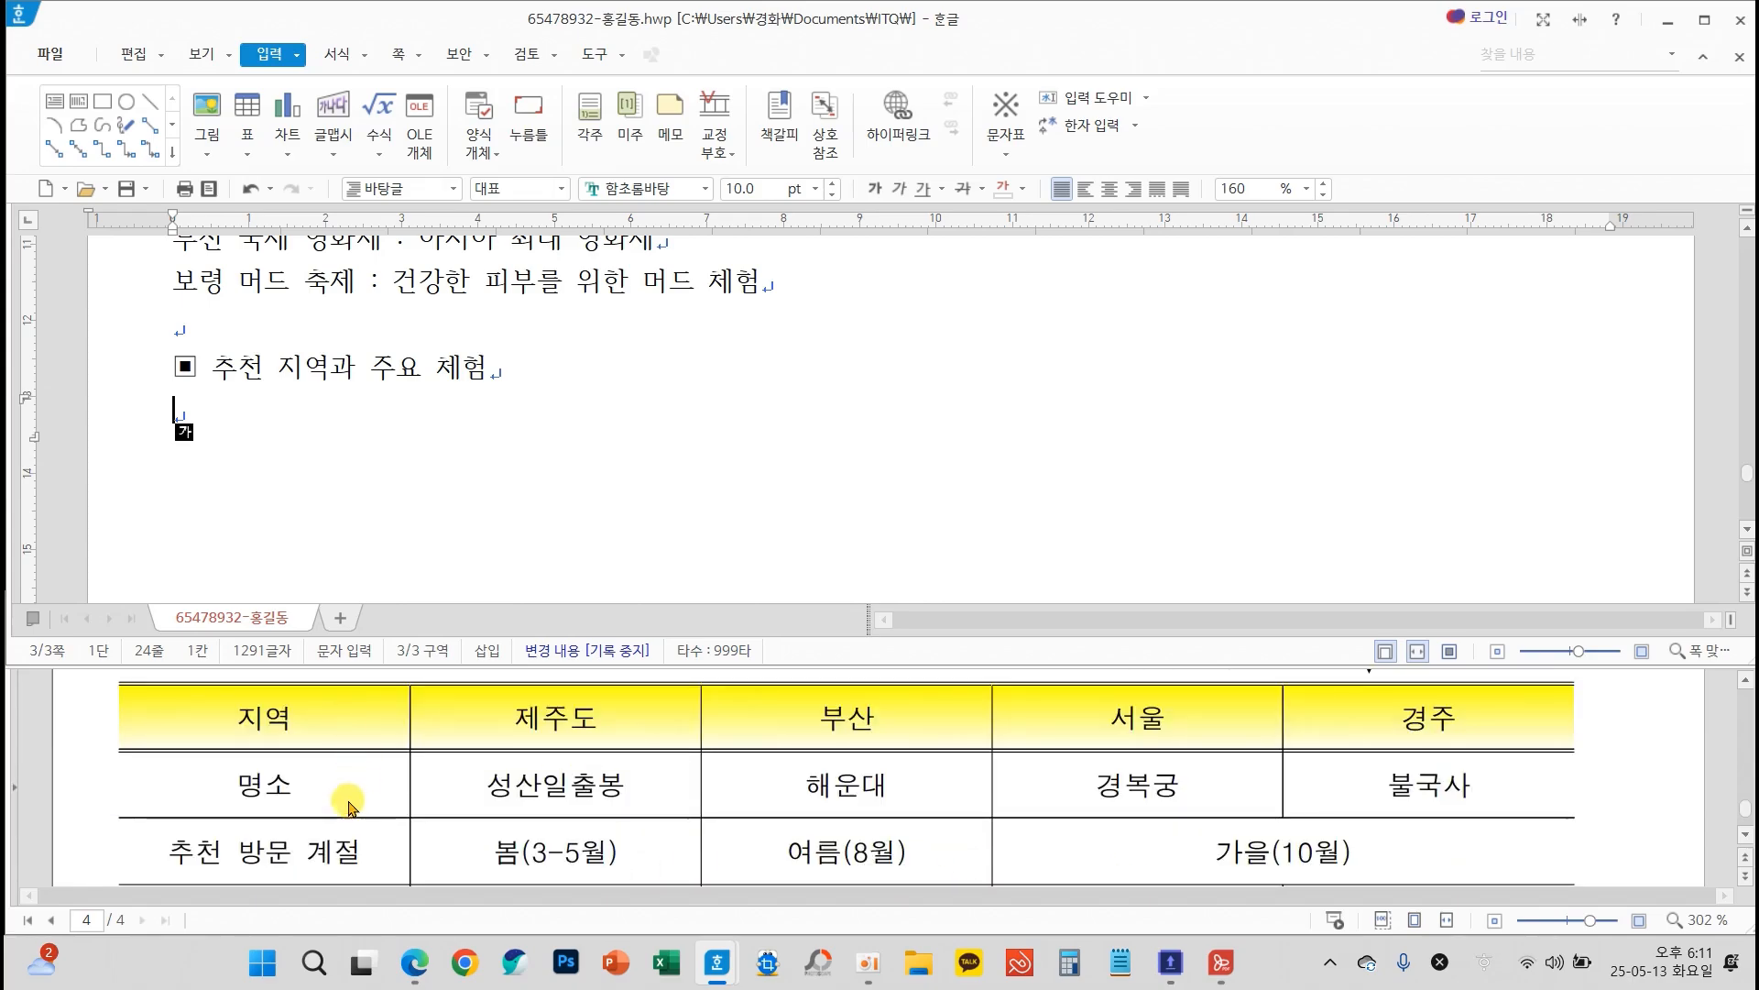
pyautogui.scroll(-1, 375, 838)
pyautogui.scroll(-1, 371, 832)
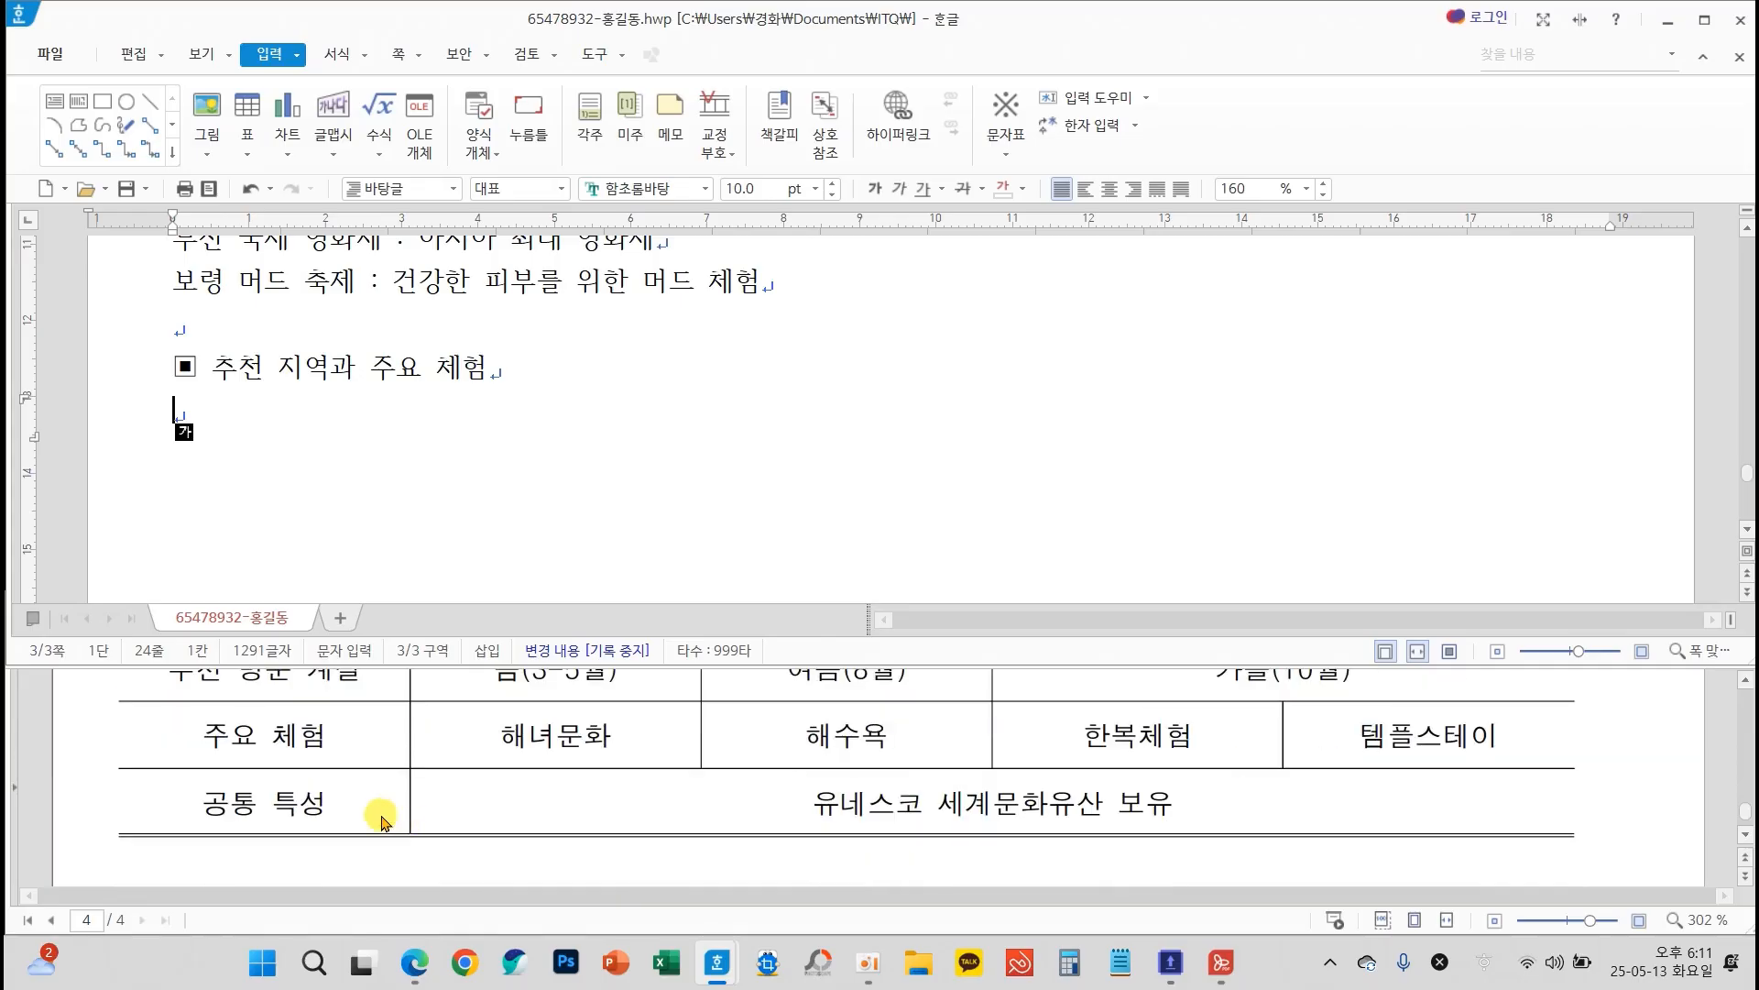
pyautogui.scroll(2, 366, 820)
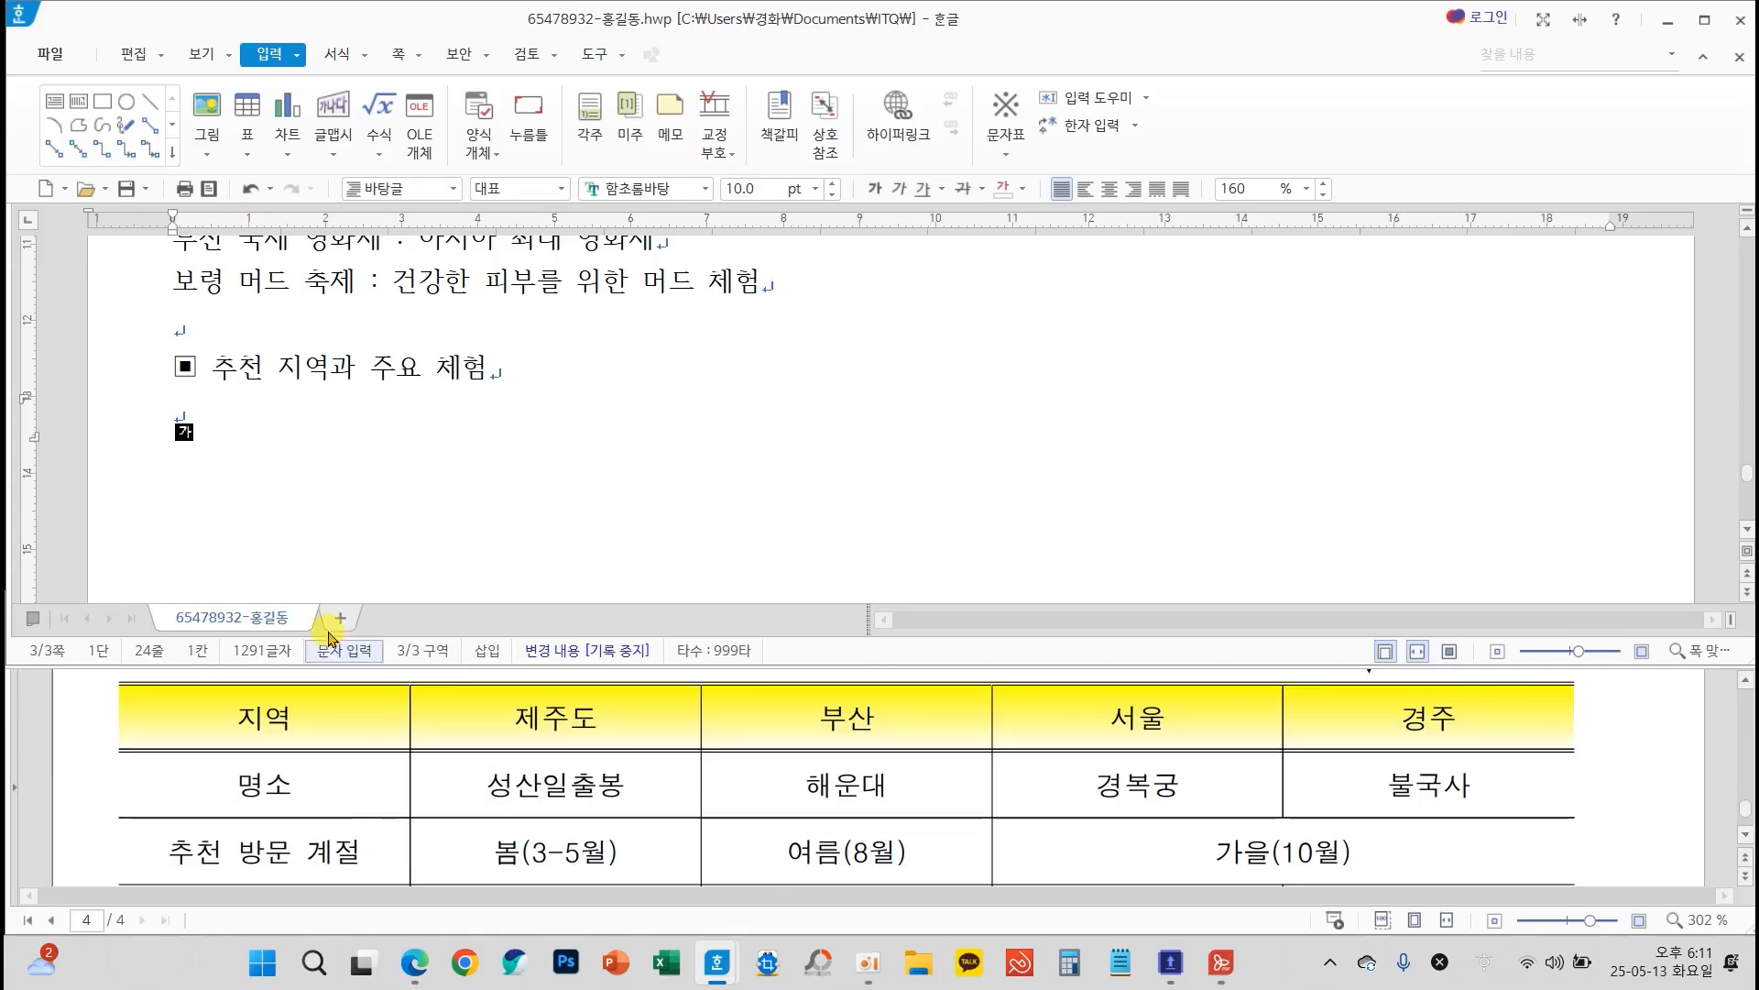
pyautogui.click(249, 110)
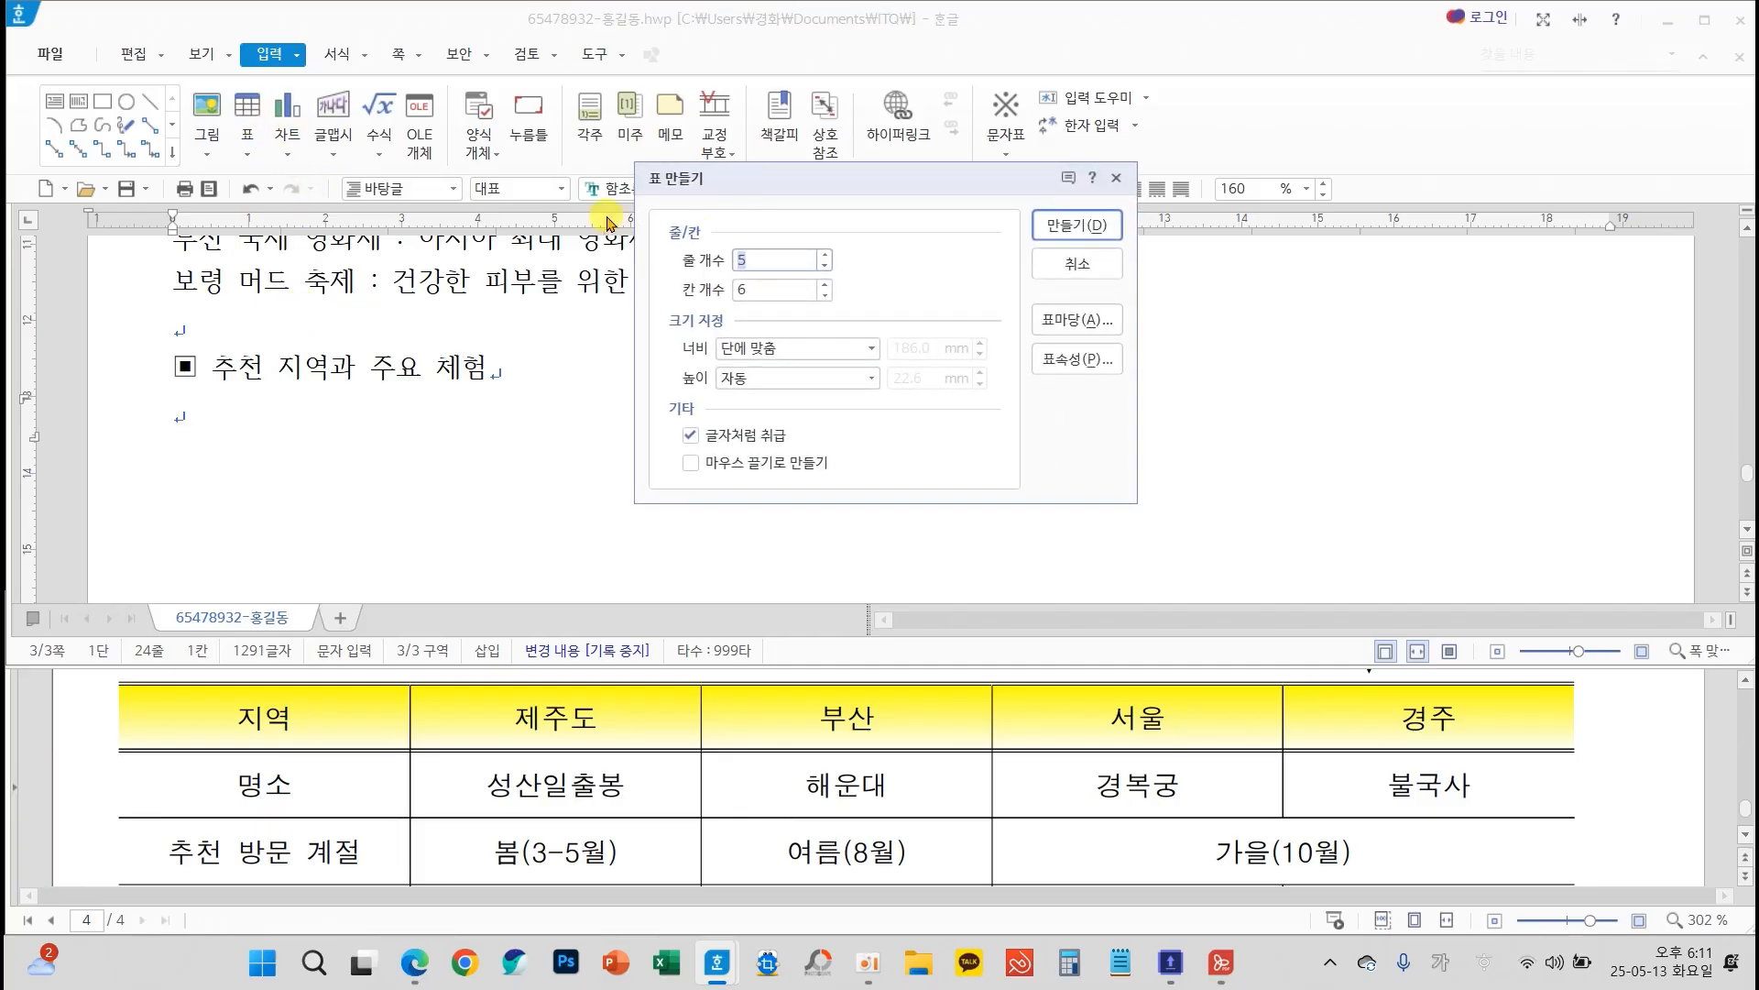
pyautogui.click(825, 294)
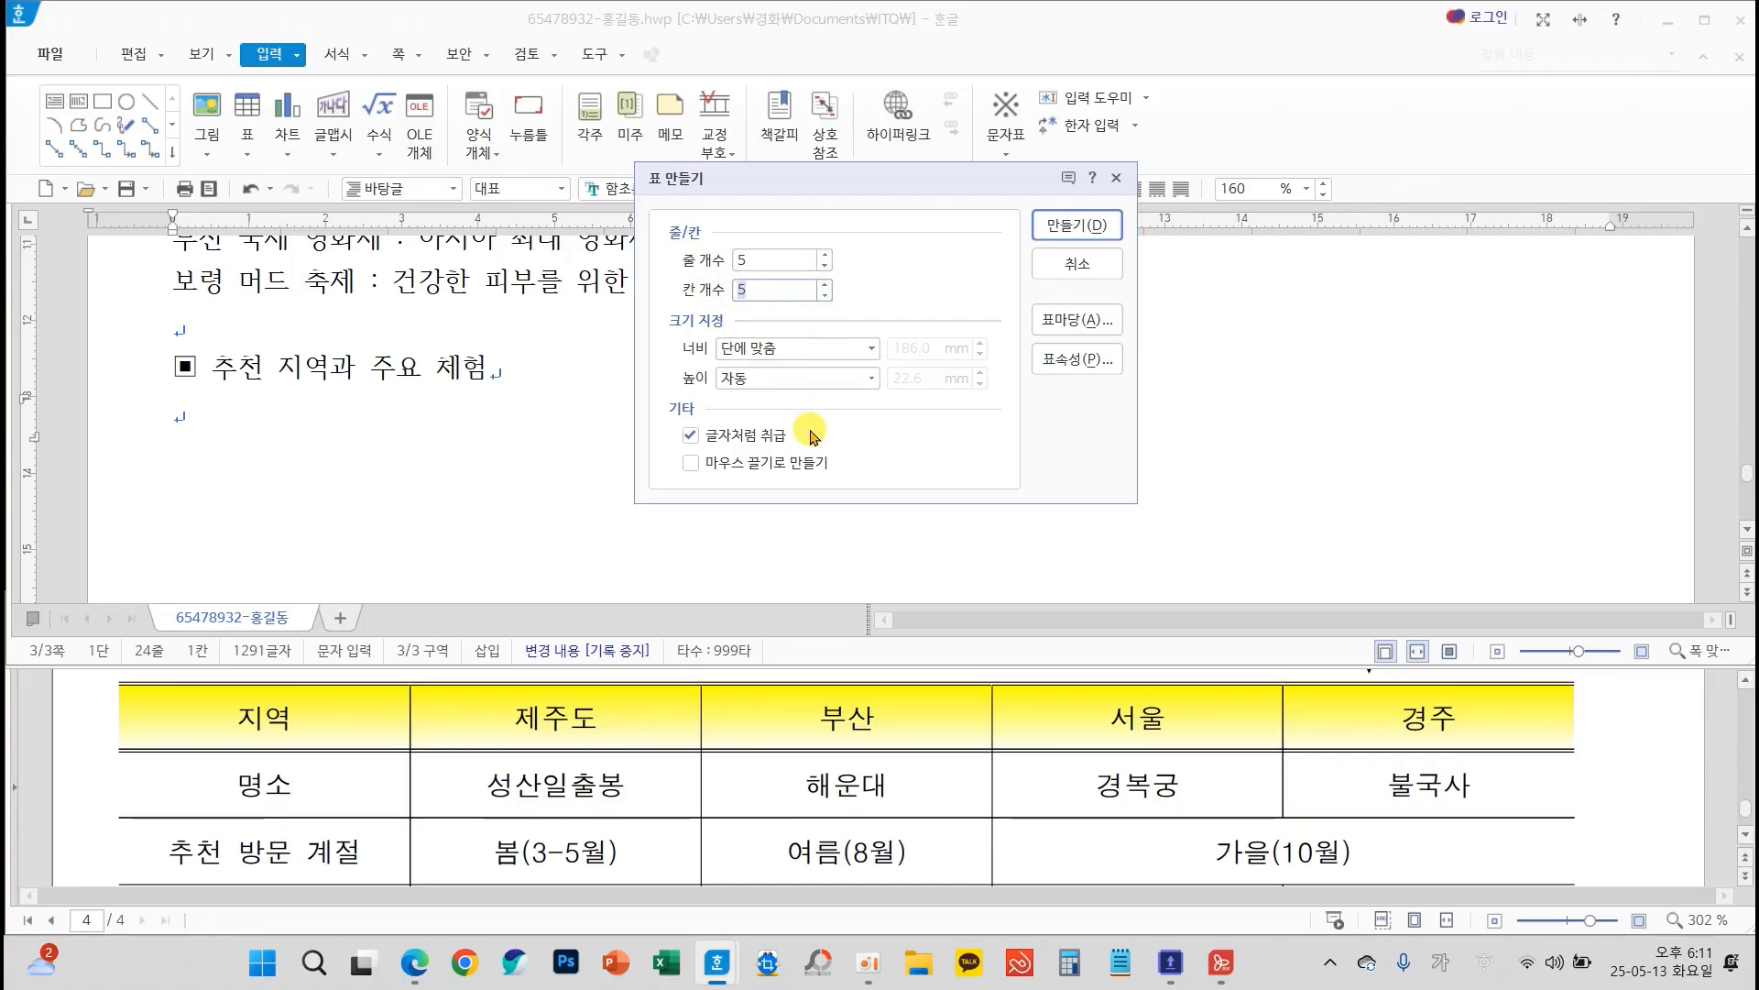
pyautogui.click(1109, 224)
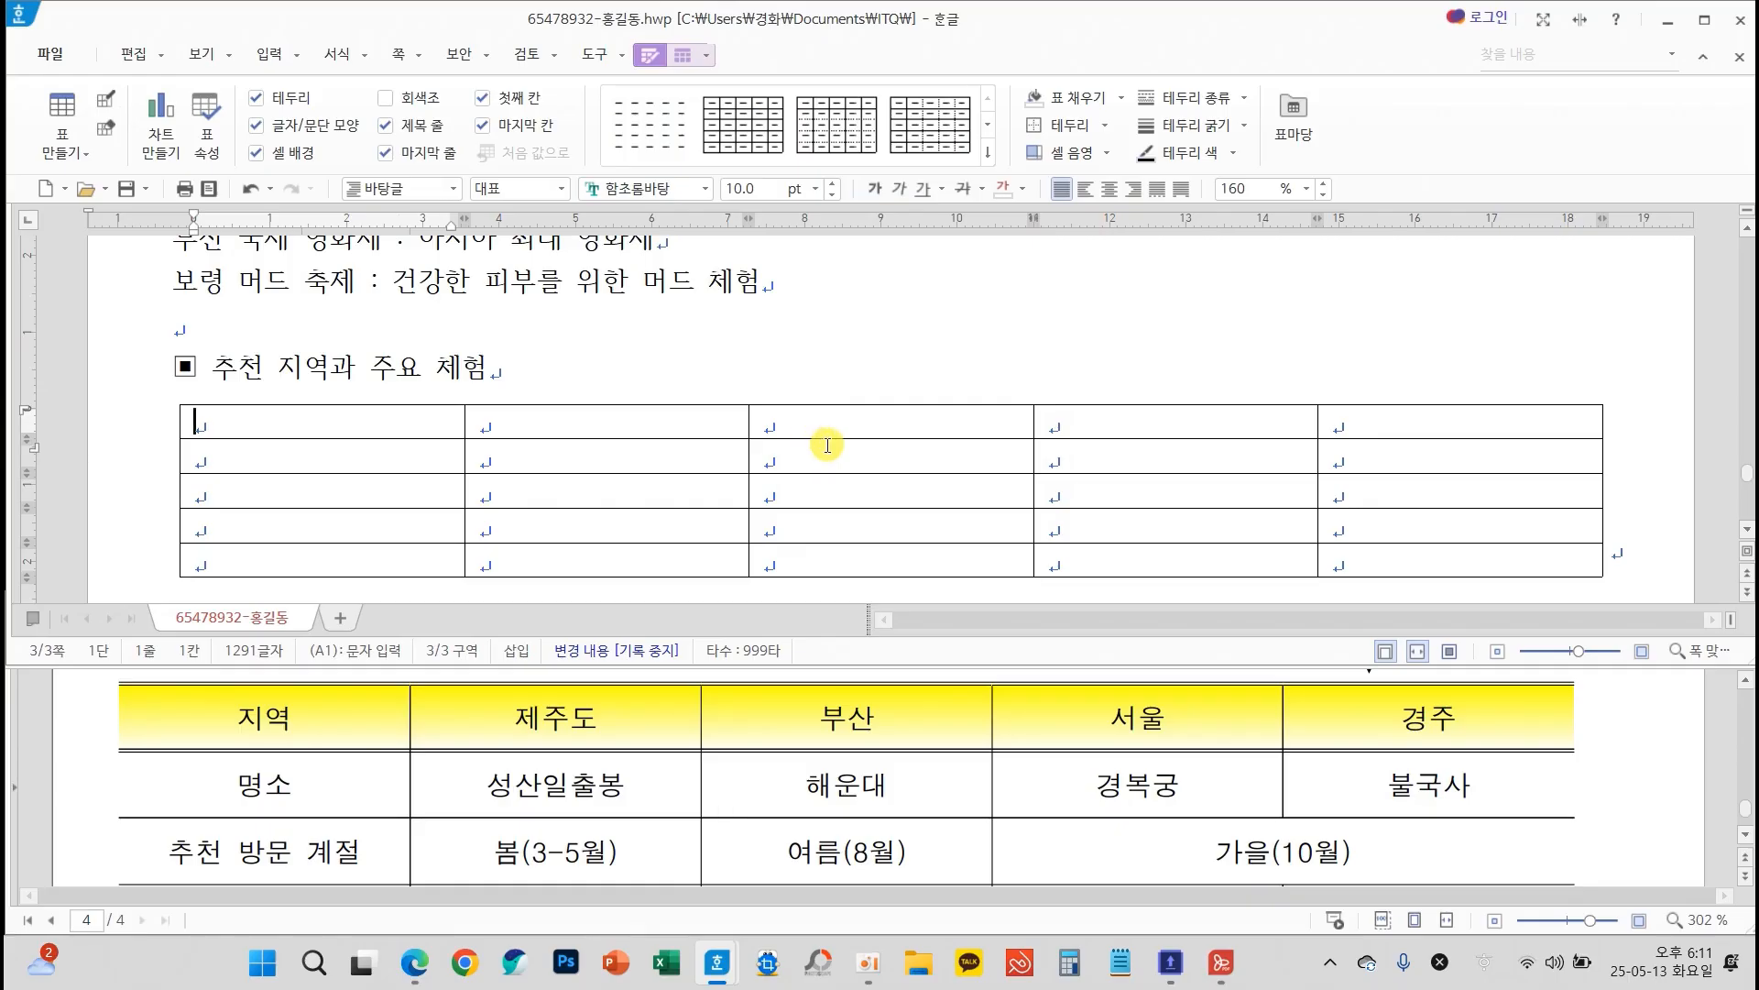
# Select all cells of the new table and increase the height of every row evenly
pyautogui.press('F5')
pyautogui.press('F5')
pyautogui.press('F5')
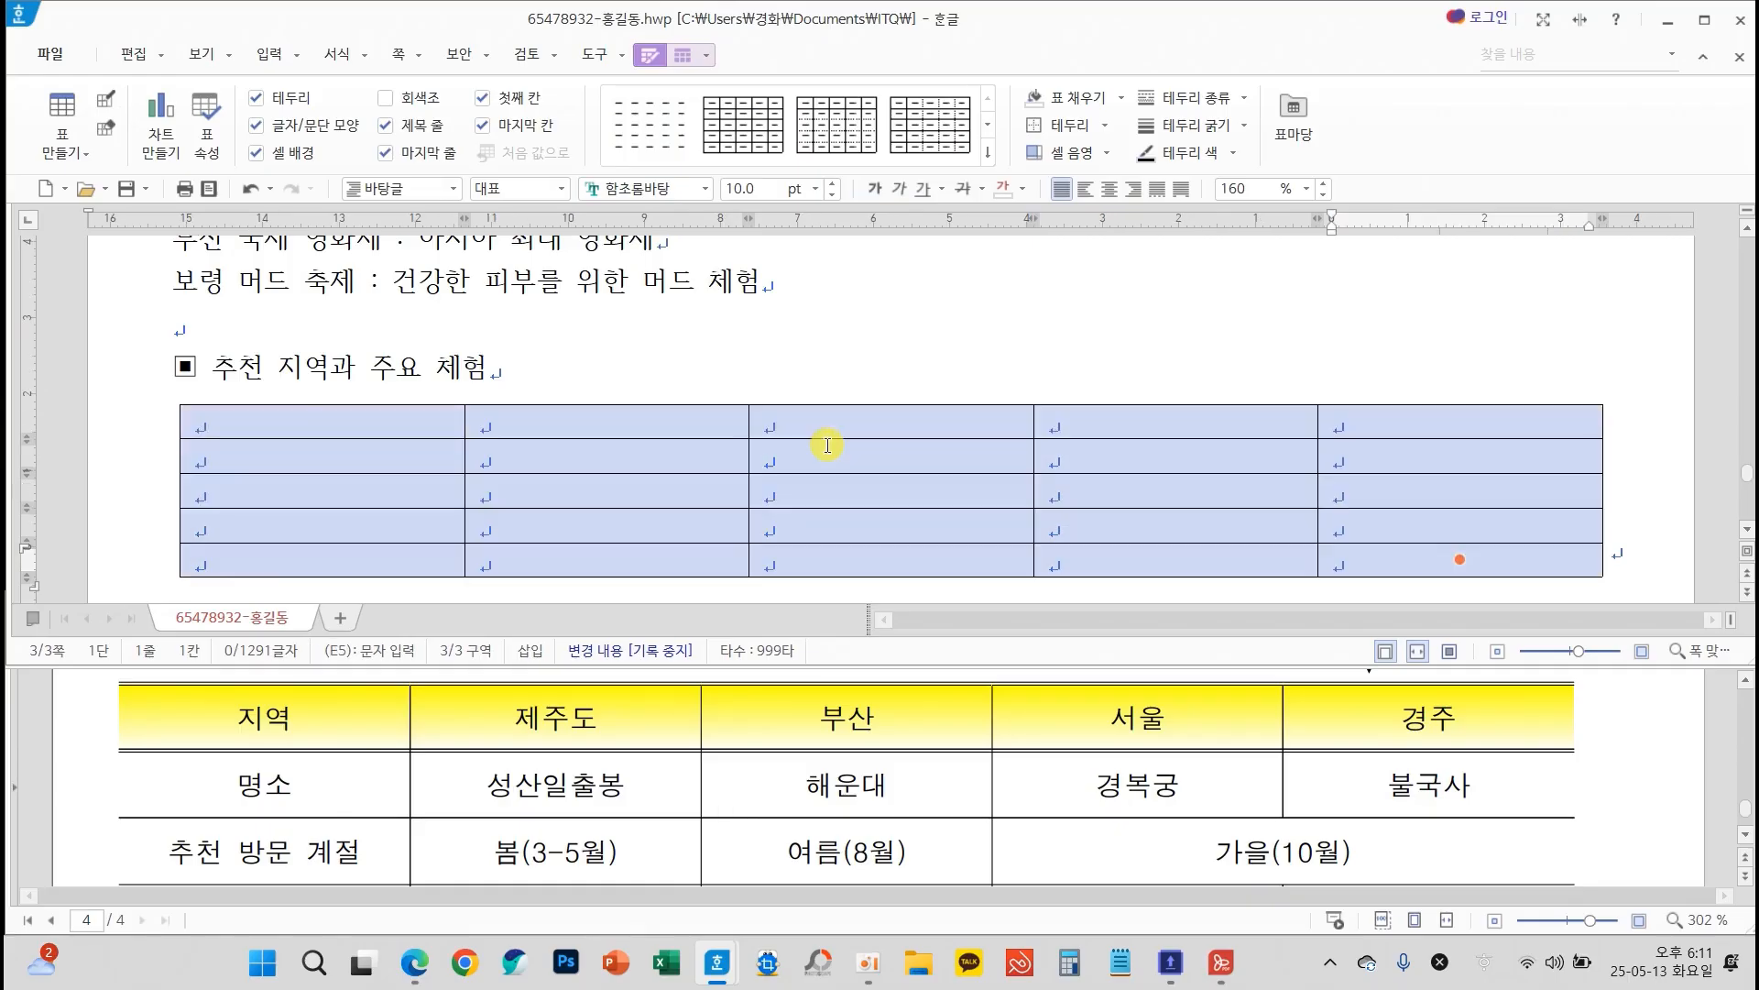
pyautogui.hotkey('ctrl', 'Down')
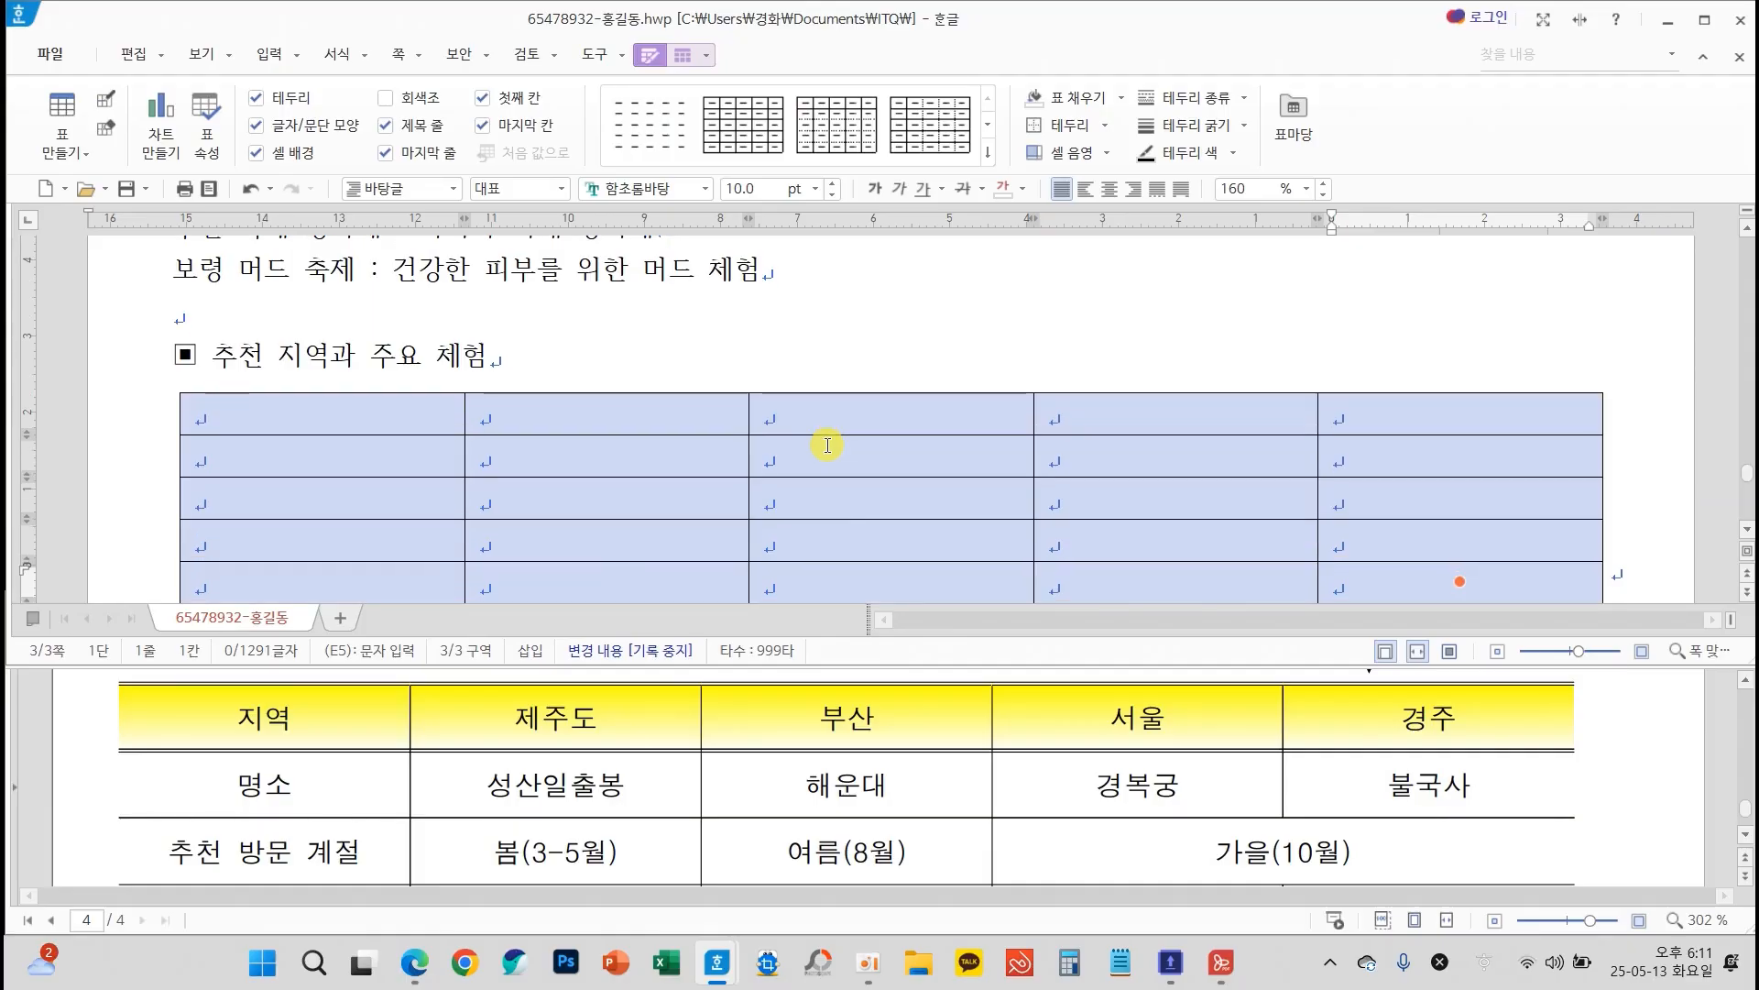
pyautogui.hotkey('ctrl', 'Down')
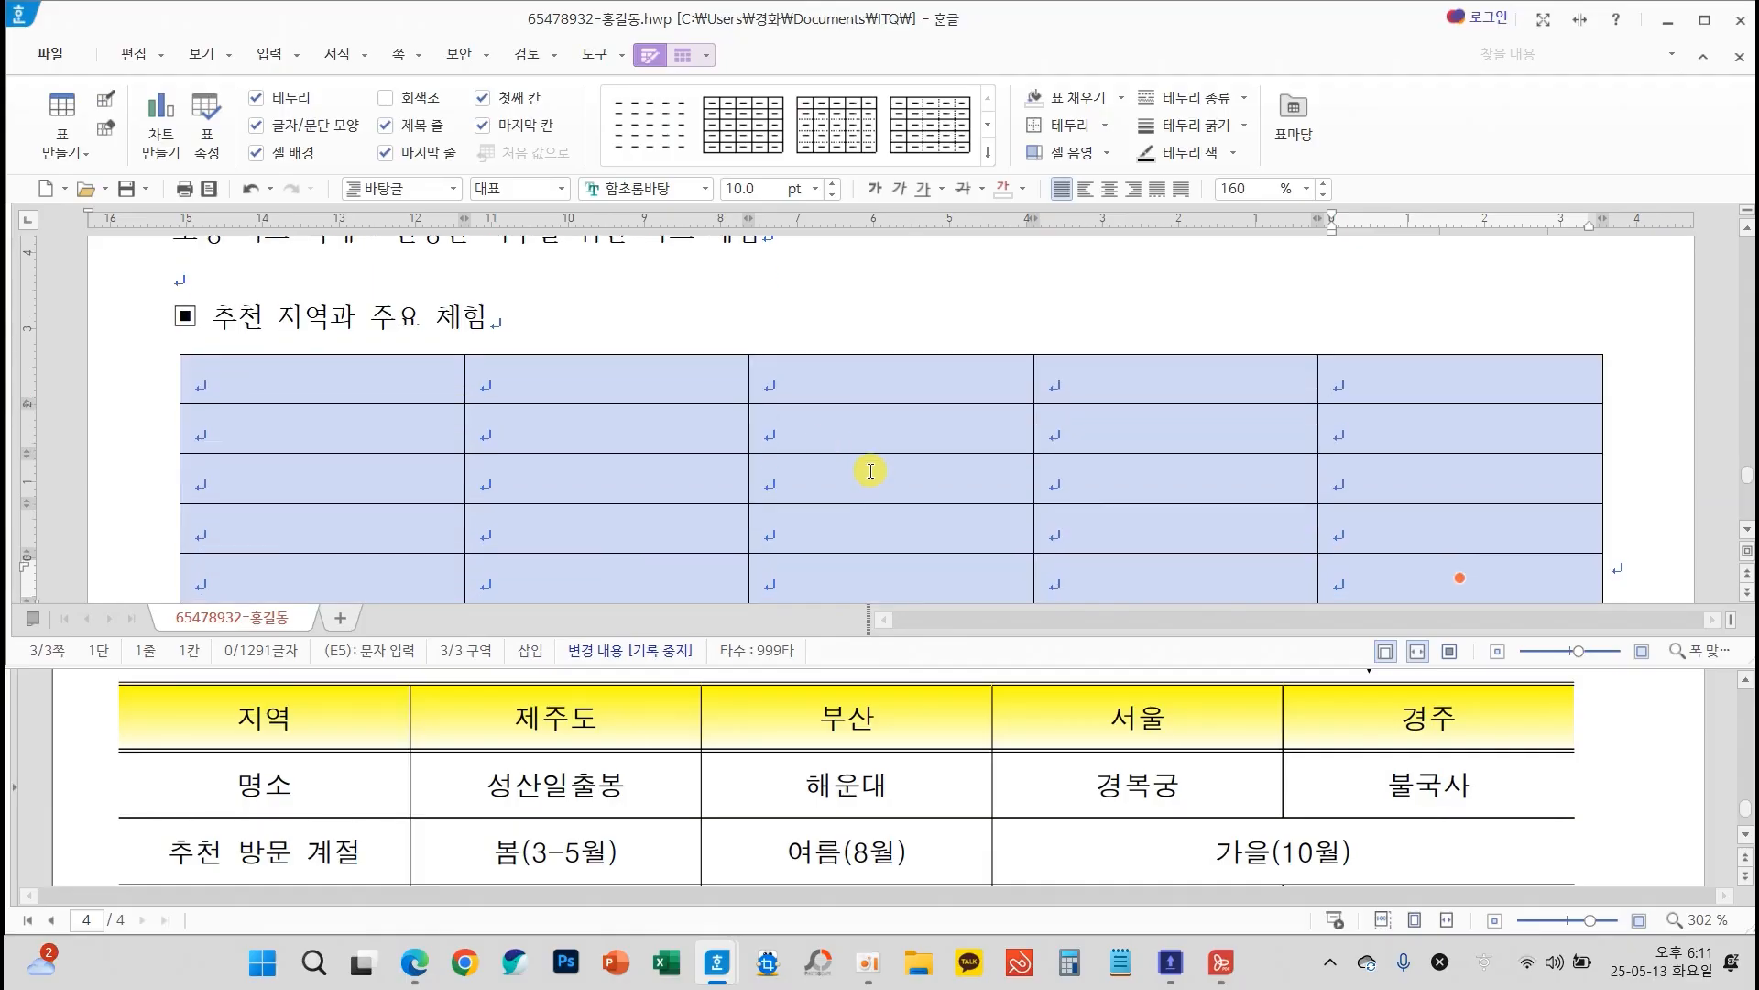
# Set the font of all table cells to 돋움 and centre-align them, as the exam's table instructions require
pyautogui.scroll(3, 1396, 780)
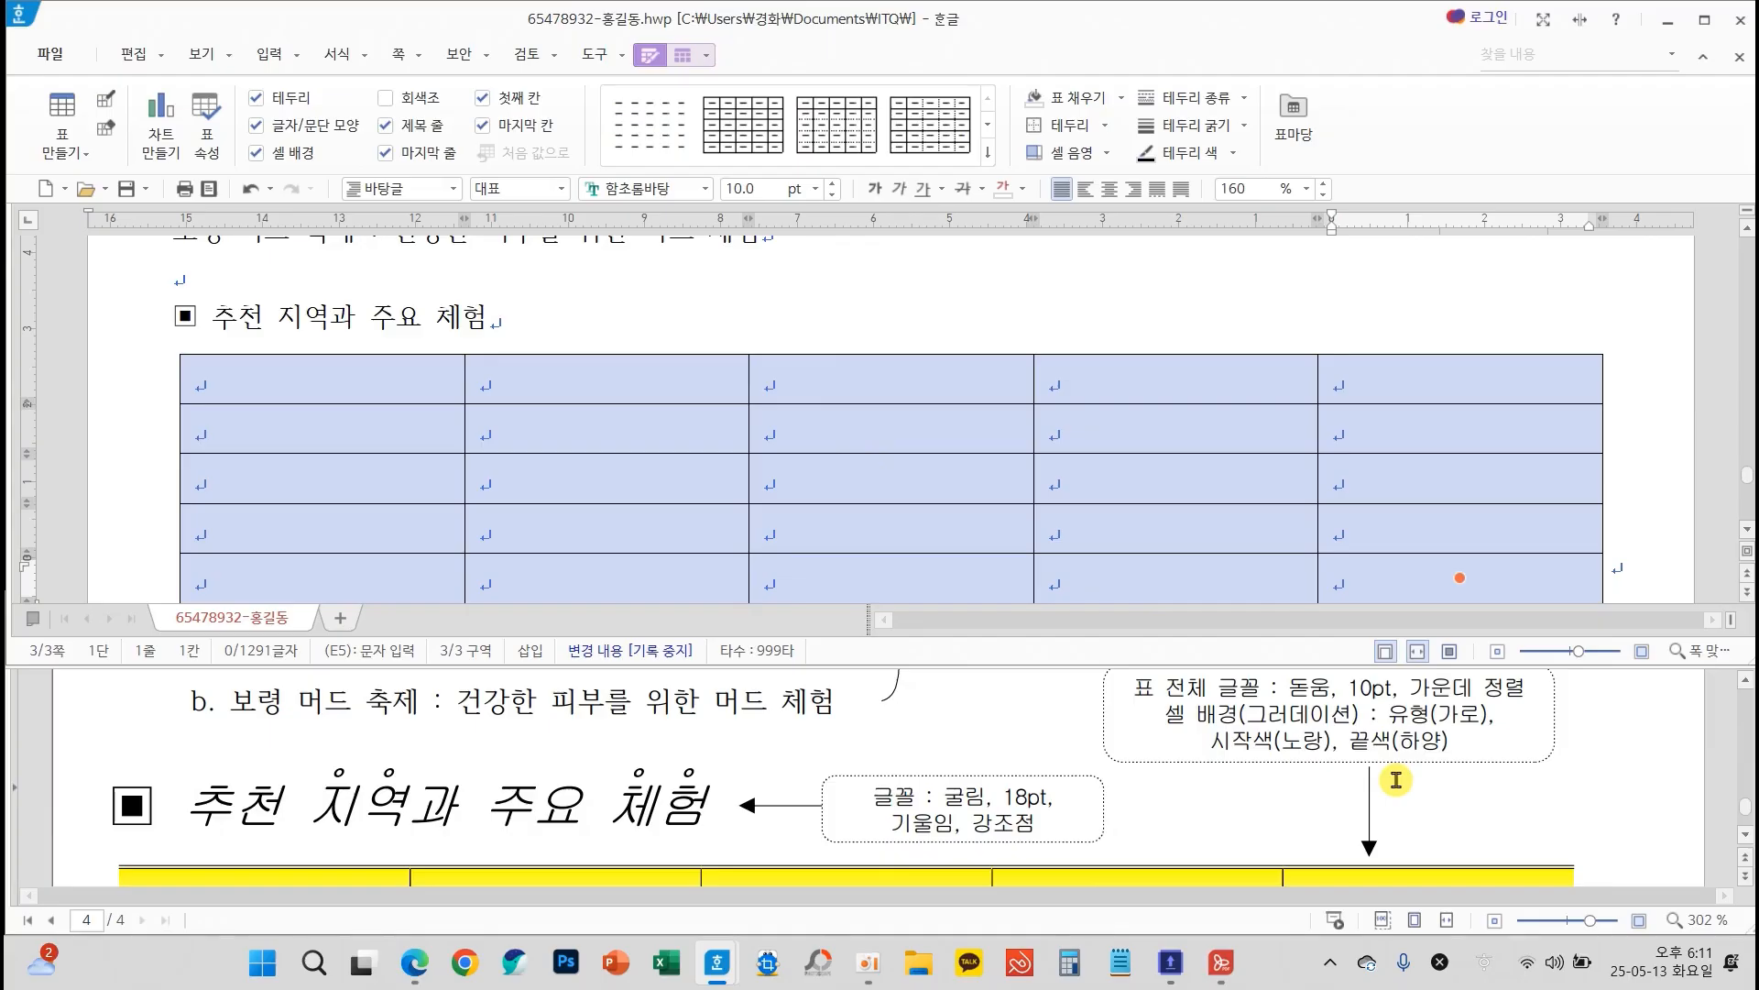
pyautogui.click(705, 190)
pyautogui.moveTo(1019, 478); pyautogui.dragTo(1003, 194)
pyautogui.click(807, 300)
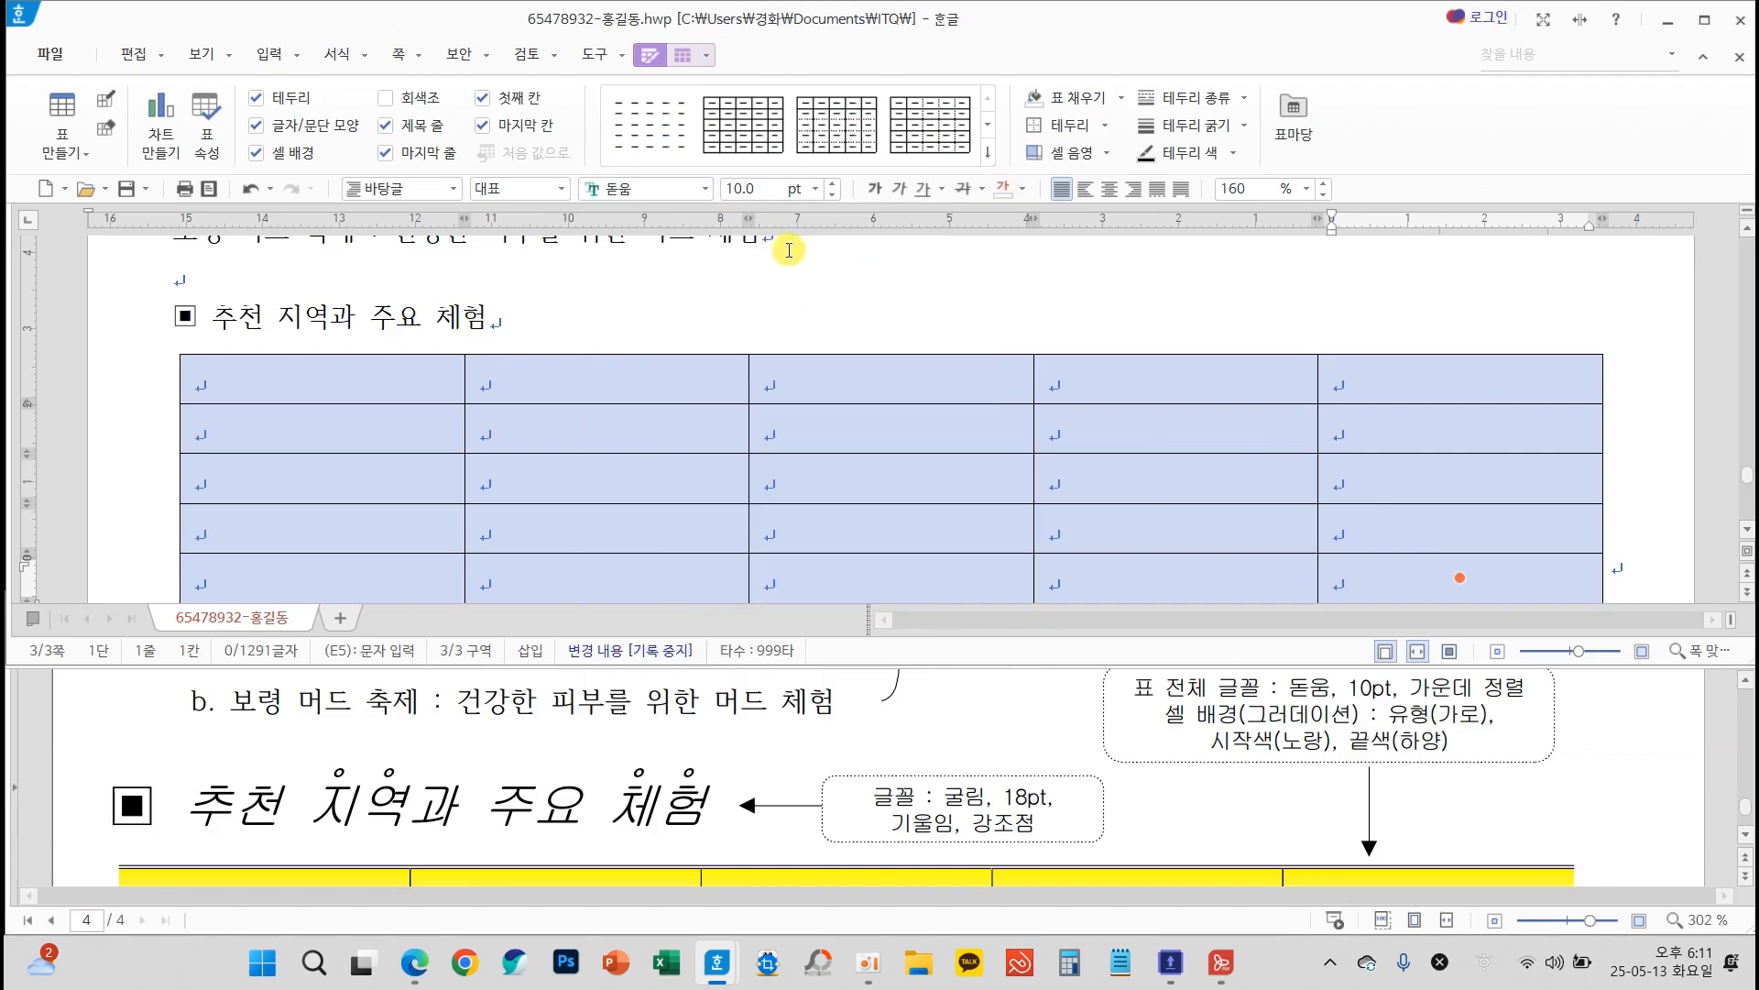
pyautogui.click(1106, 190)
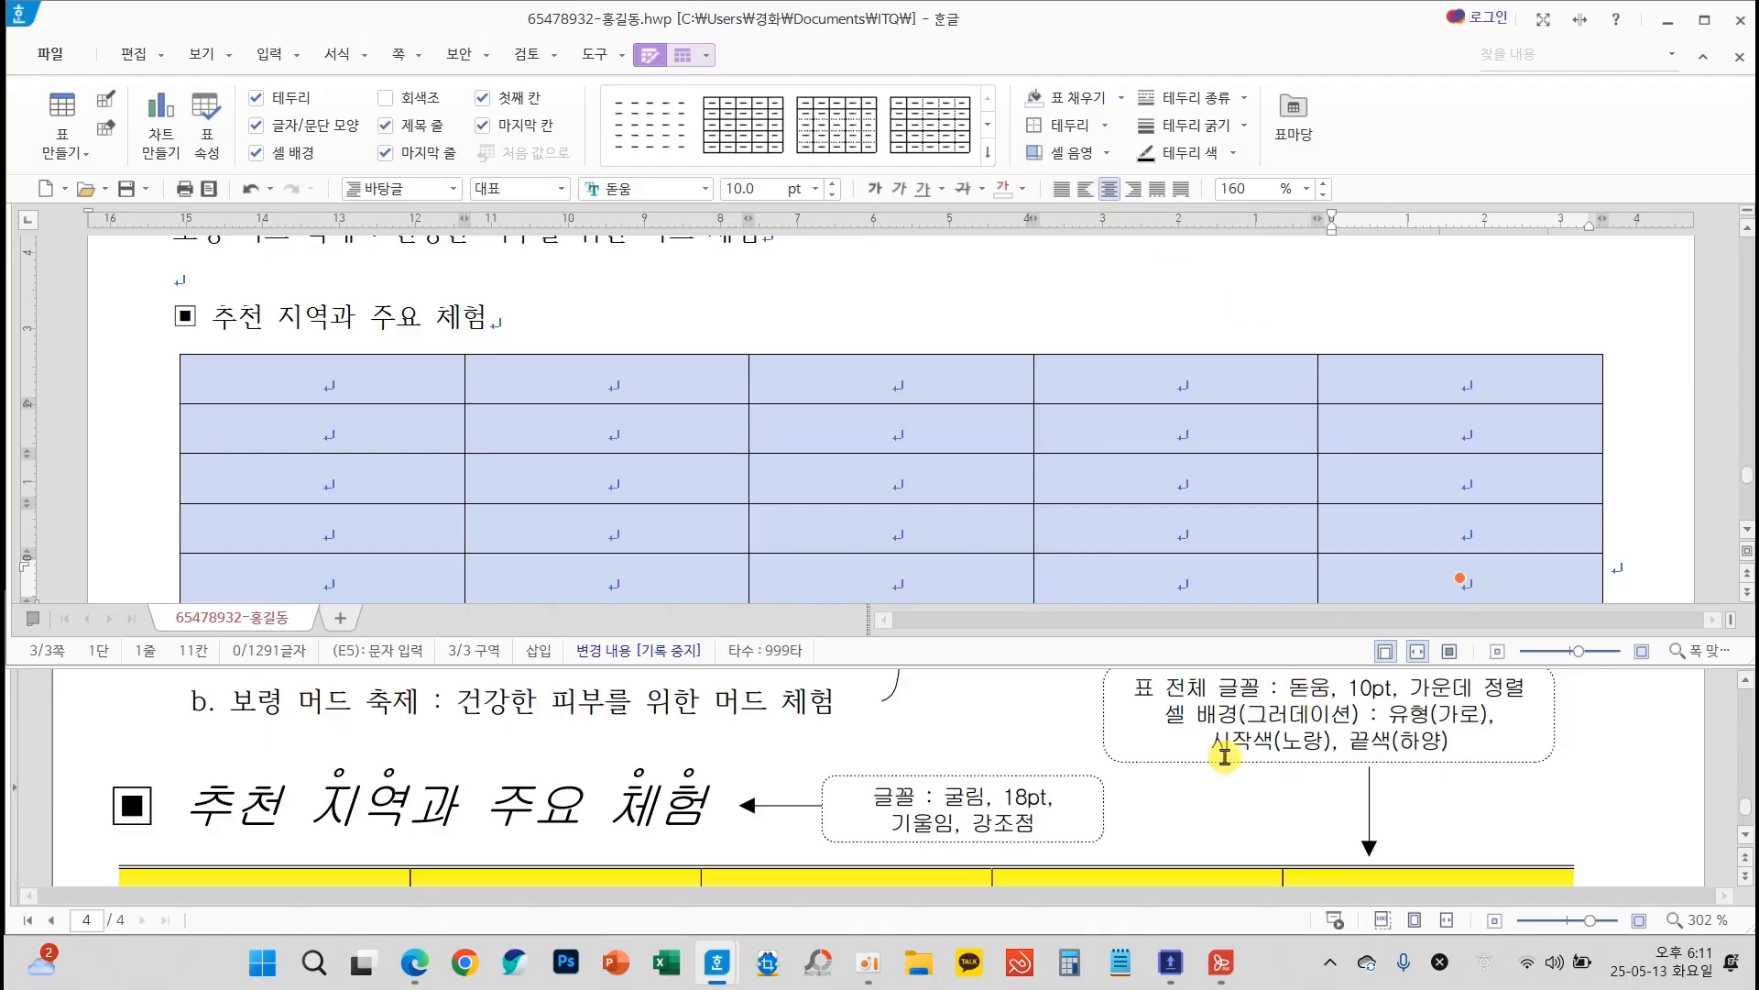
# Remove the outer left and right borders of the whole table by setting their line type to none
pyautogui.scroll(-3, 1228, 760)
pyautogui.moveTo(124, 757)
pyautogui.mouseDown()
pyautogui.moveTo(91, 811)
pyautogui.moveTo(146, 760)
pyautogui.mouseUp()
pyautogui.moveTo(1600, 762)
pyautogui.mouseDown()
pyautogui.moveTo(1535, 790)
pyautogui.moveTo(1597, 766)
pyautogui.mouseUp()
pyautogui.moveTo(642, 334)
pyautogui.mouseDown()
pyautogui.moveTo(636, 496)
pyautogui.moveTo(790, 495)
pyautogui.mouseUp()
pyautogui.press('l')
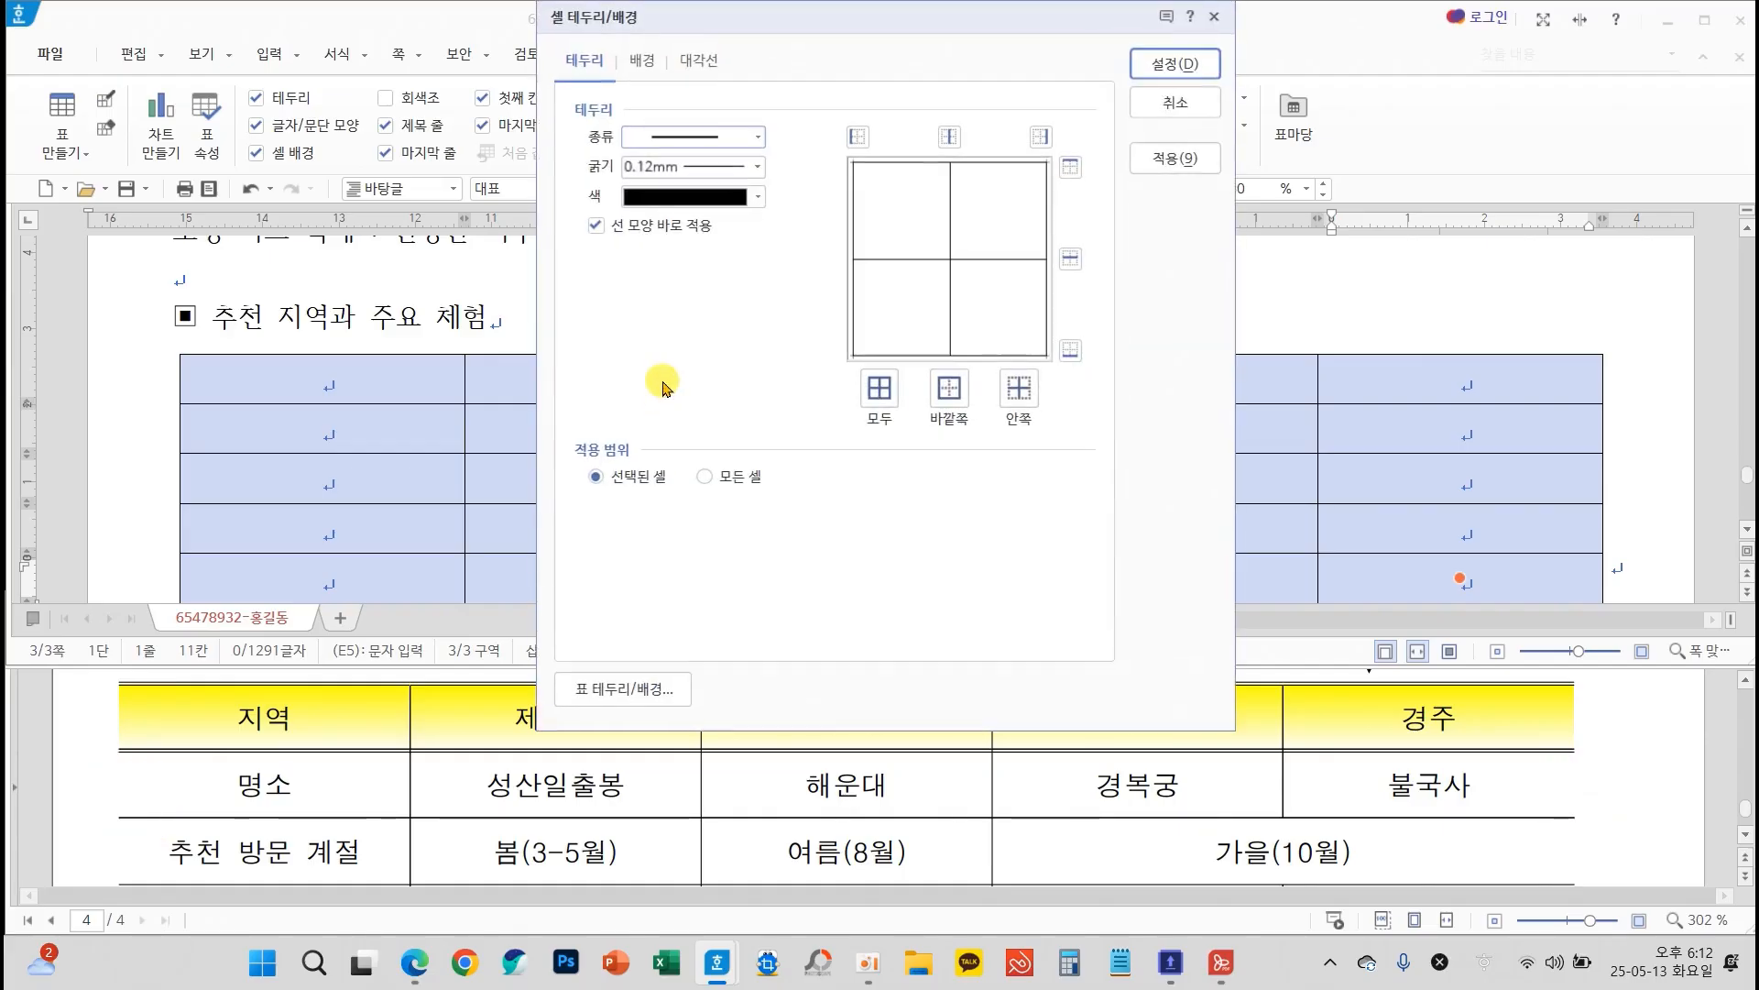
pyautogui.click(641, 137)
pyautogui.click(678, 161)
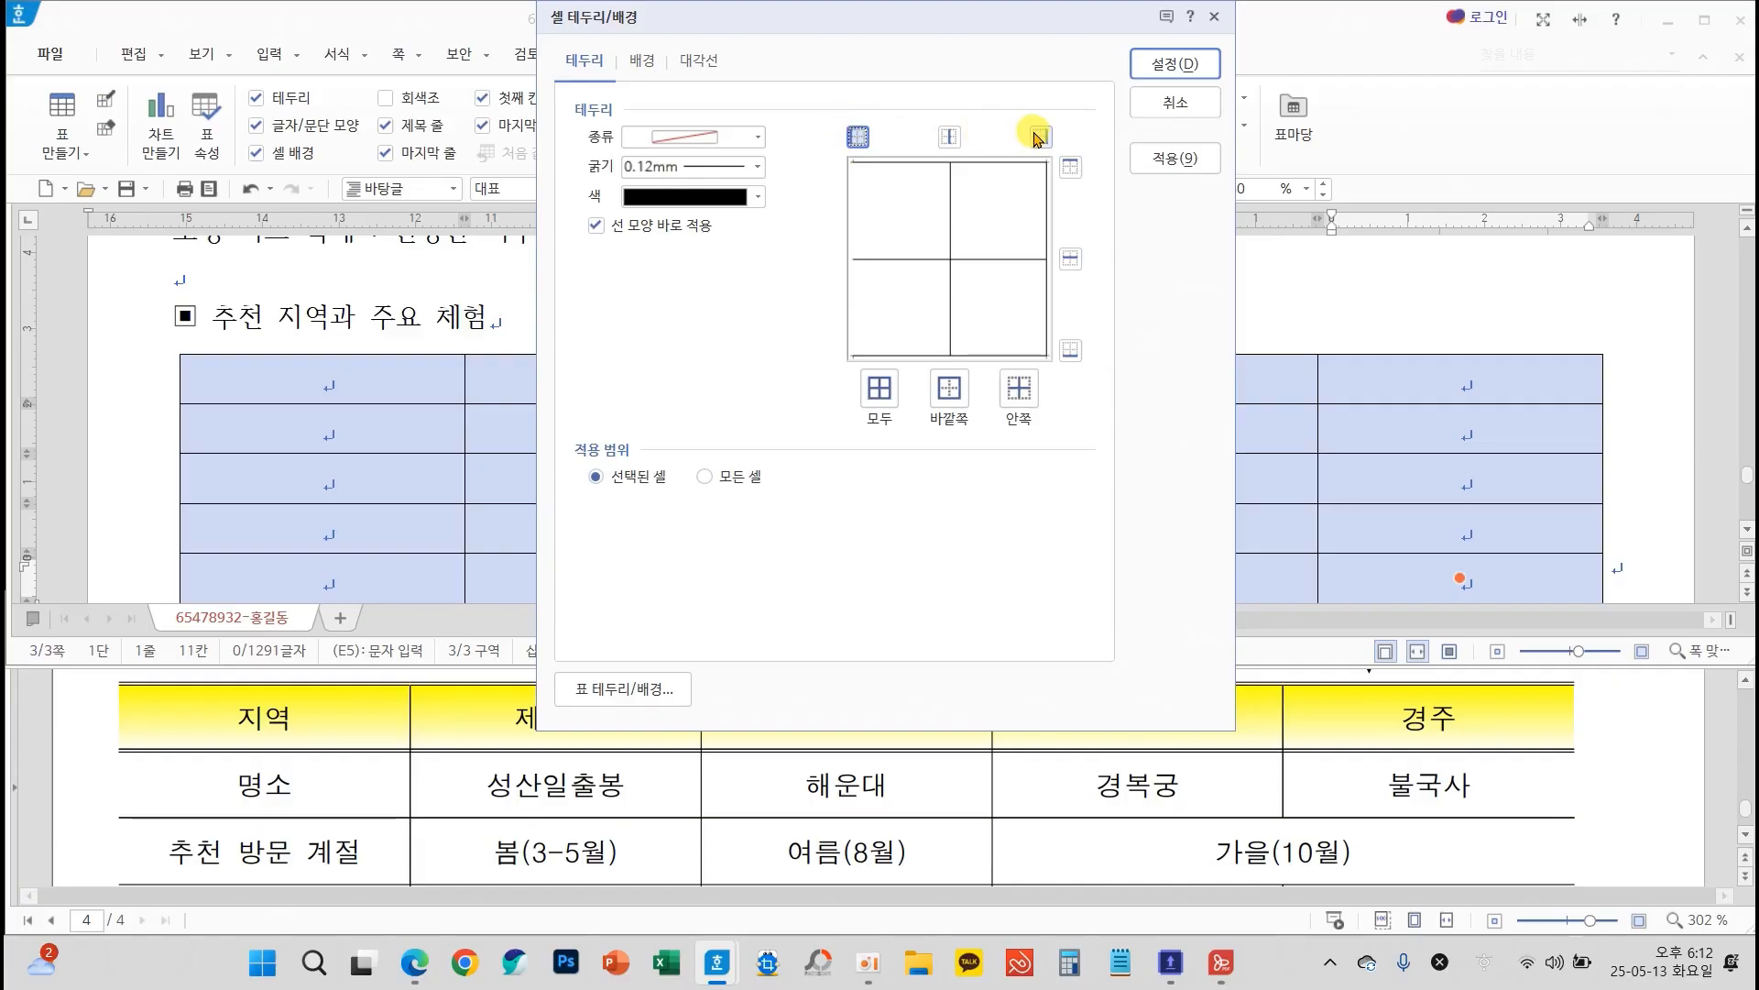
pyautogui.click(1206, 62)
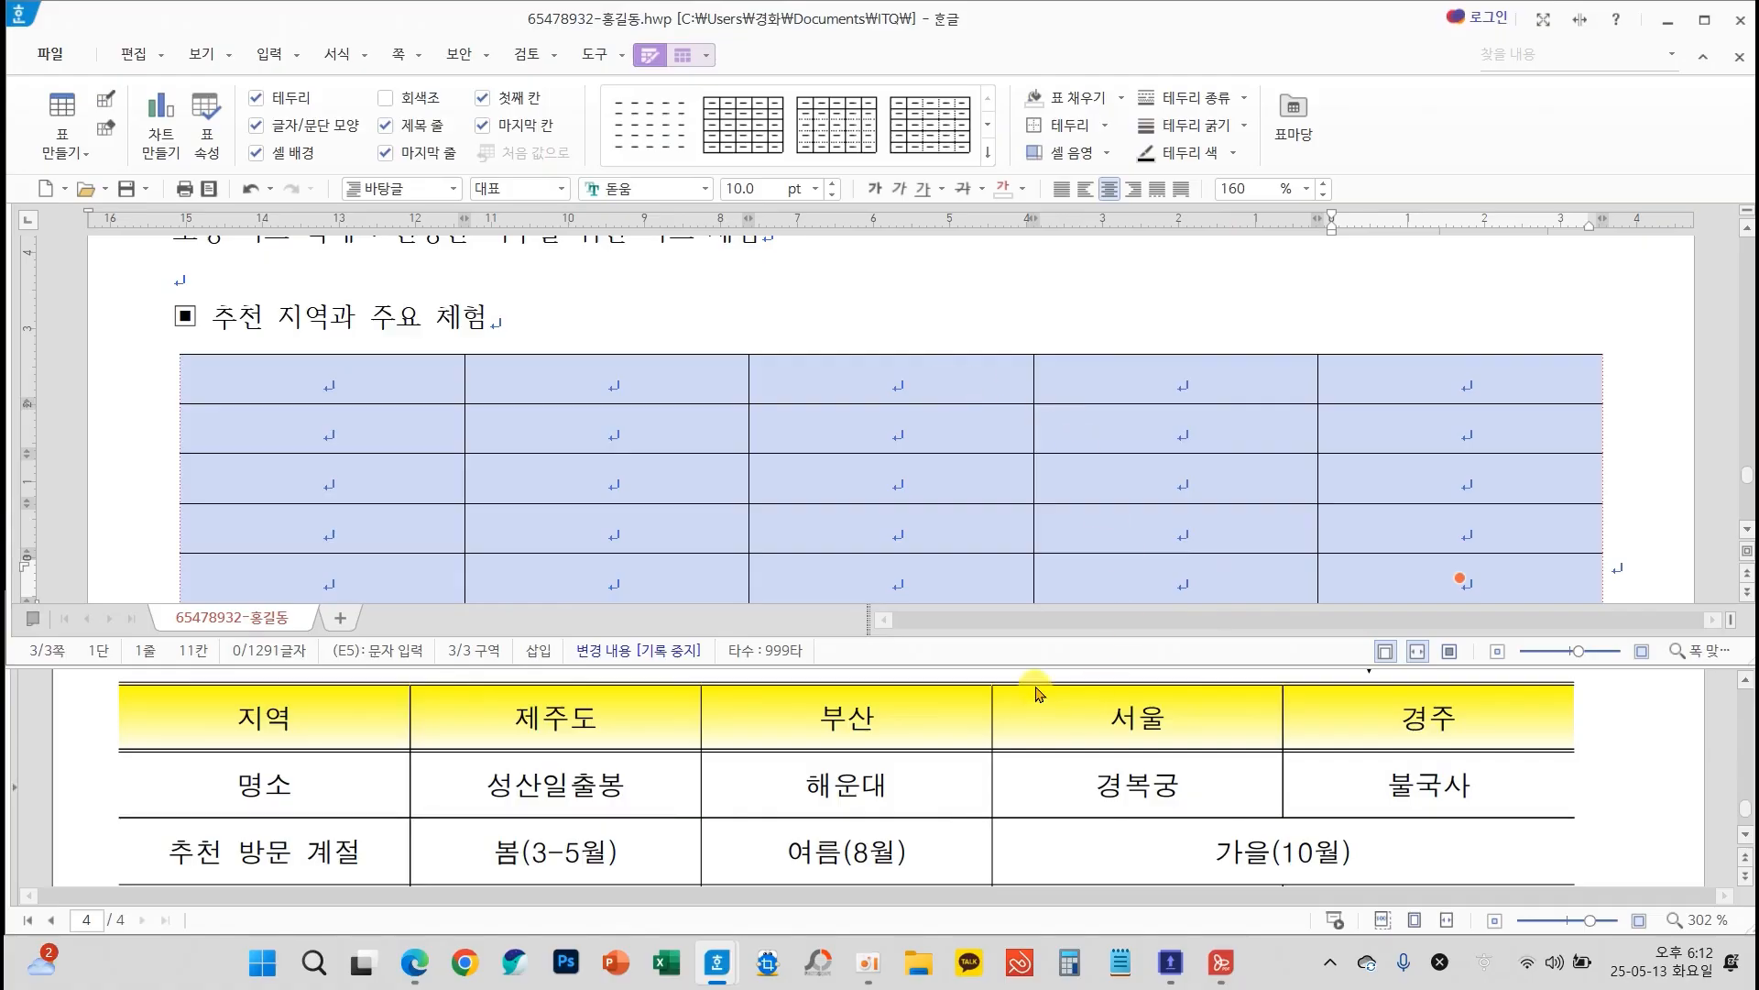
# Apply a double line to the top and bottom outer borders of the whole table
pyautogui.scroll(-3, 1091, 785)
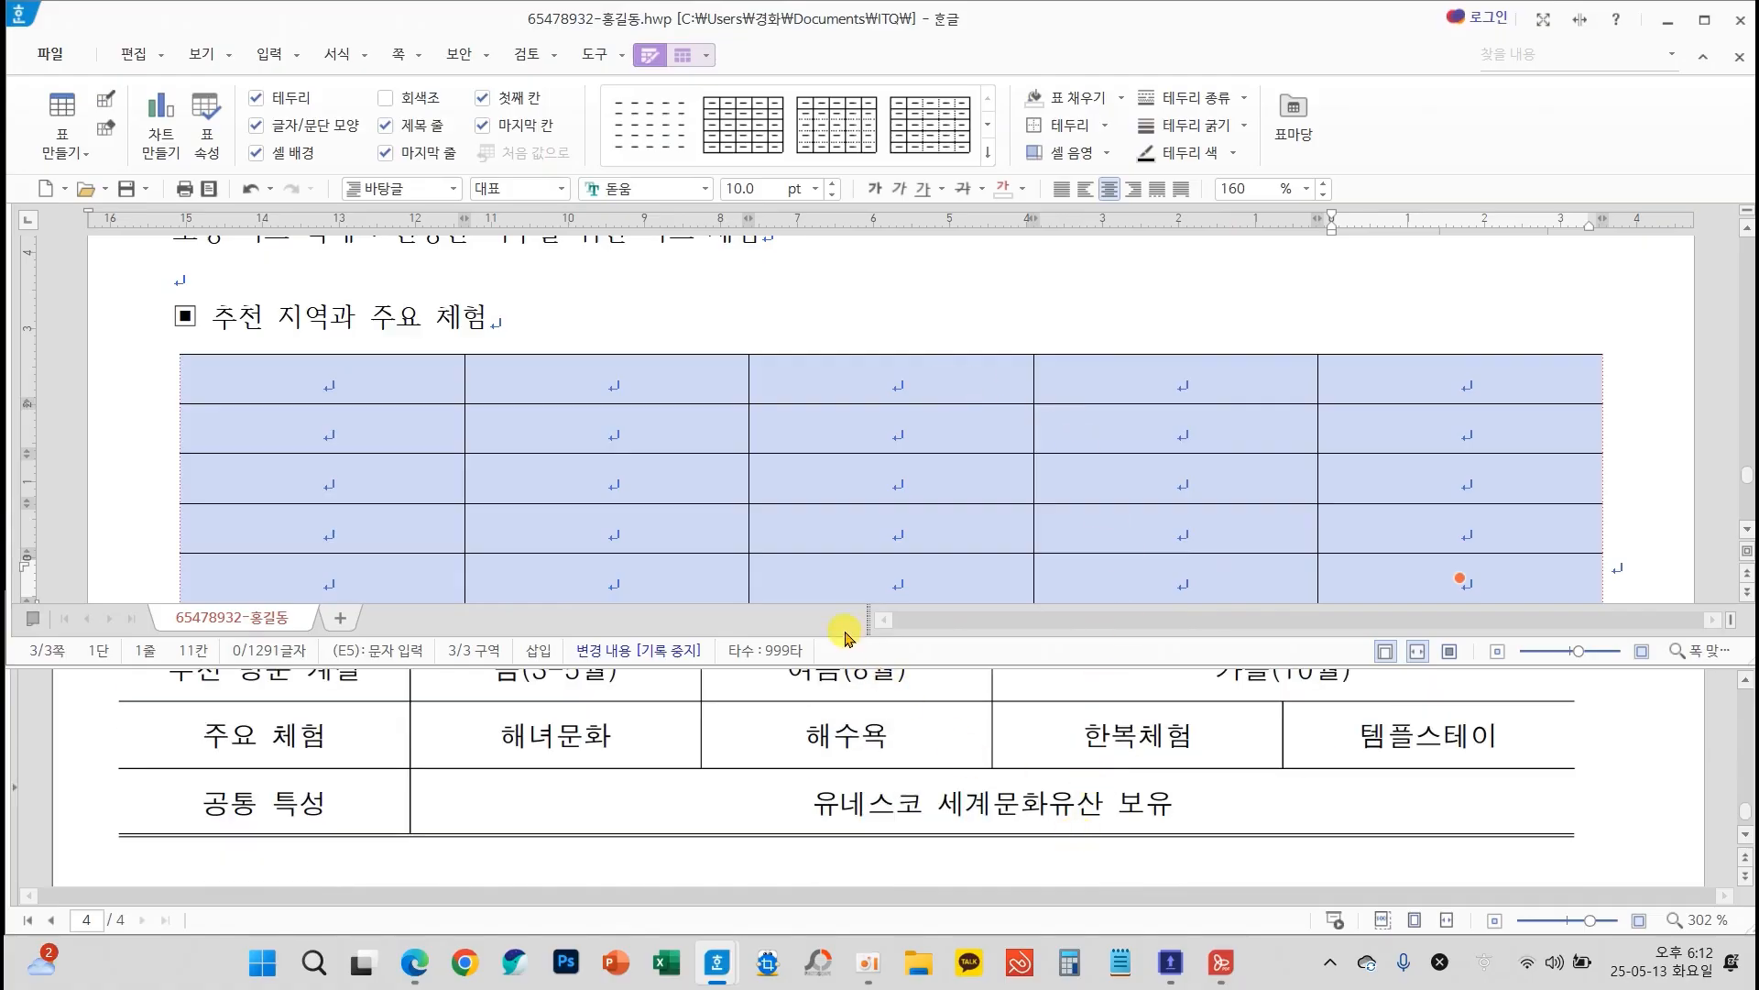
pyautogui.press('l')
pyautogui.click(691, 137)
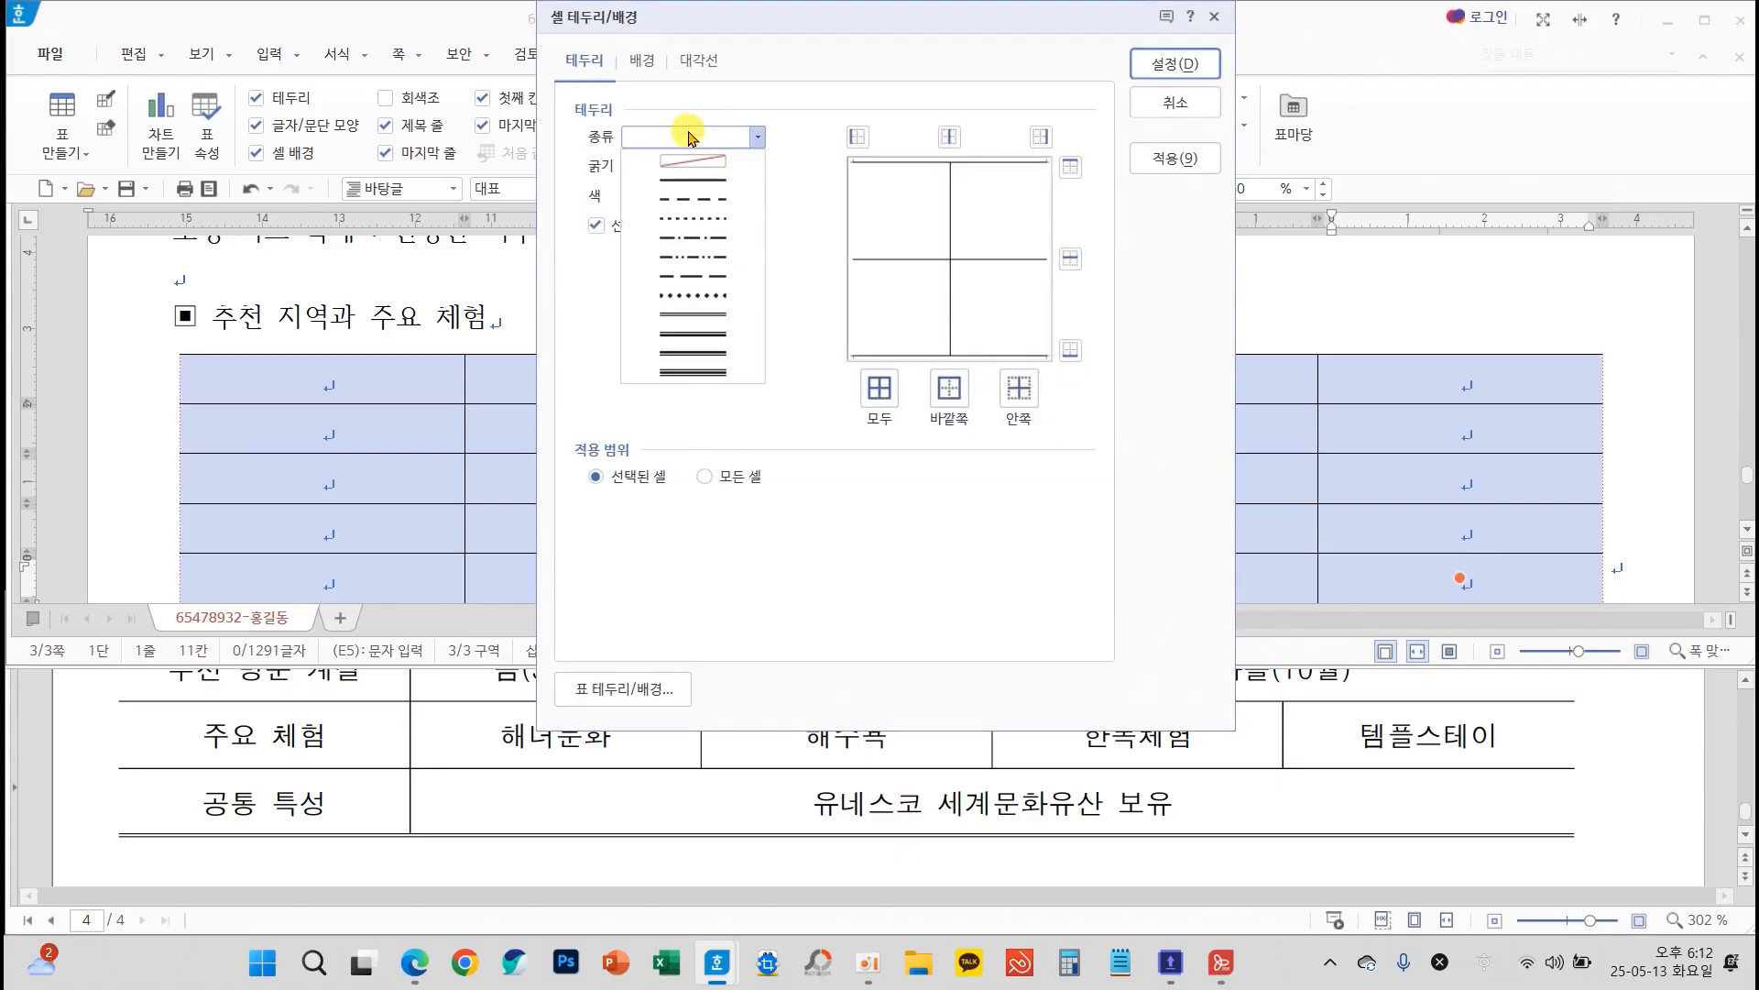
pyautogui.click(694, 314)
pyautogui.click(1070, 166)
pyautogui.click(1071, 350)
pyautogui.click(1176, 65)
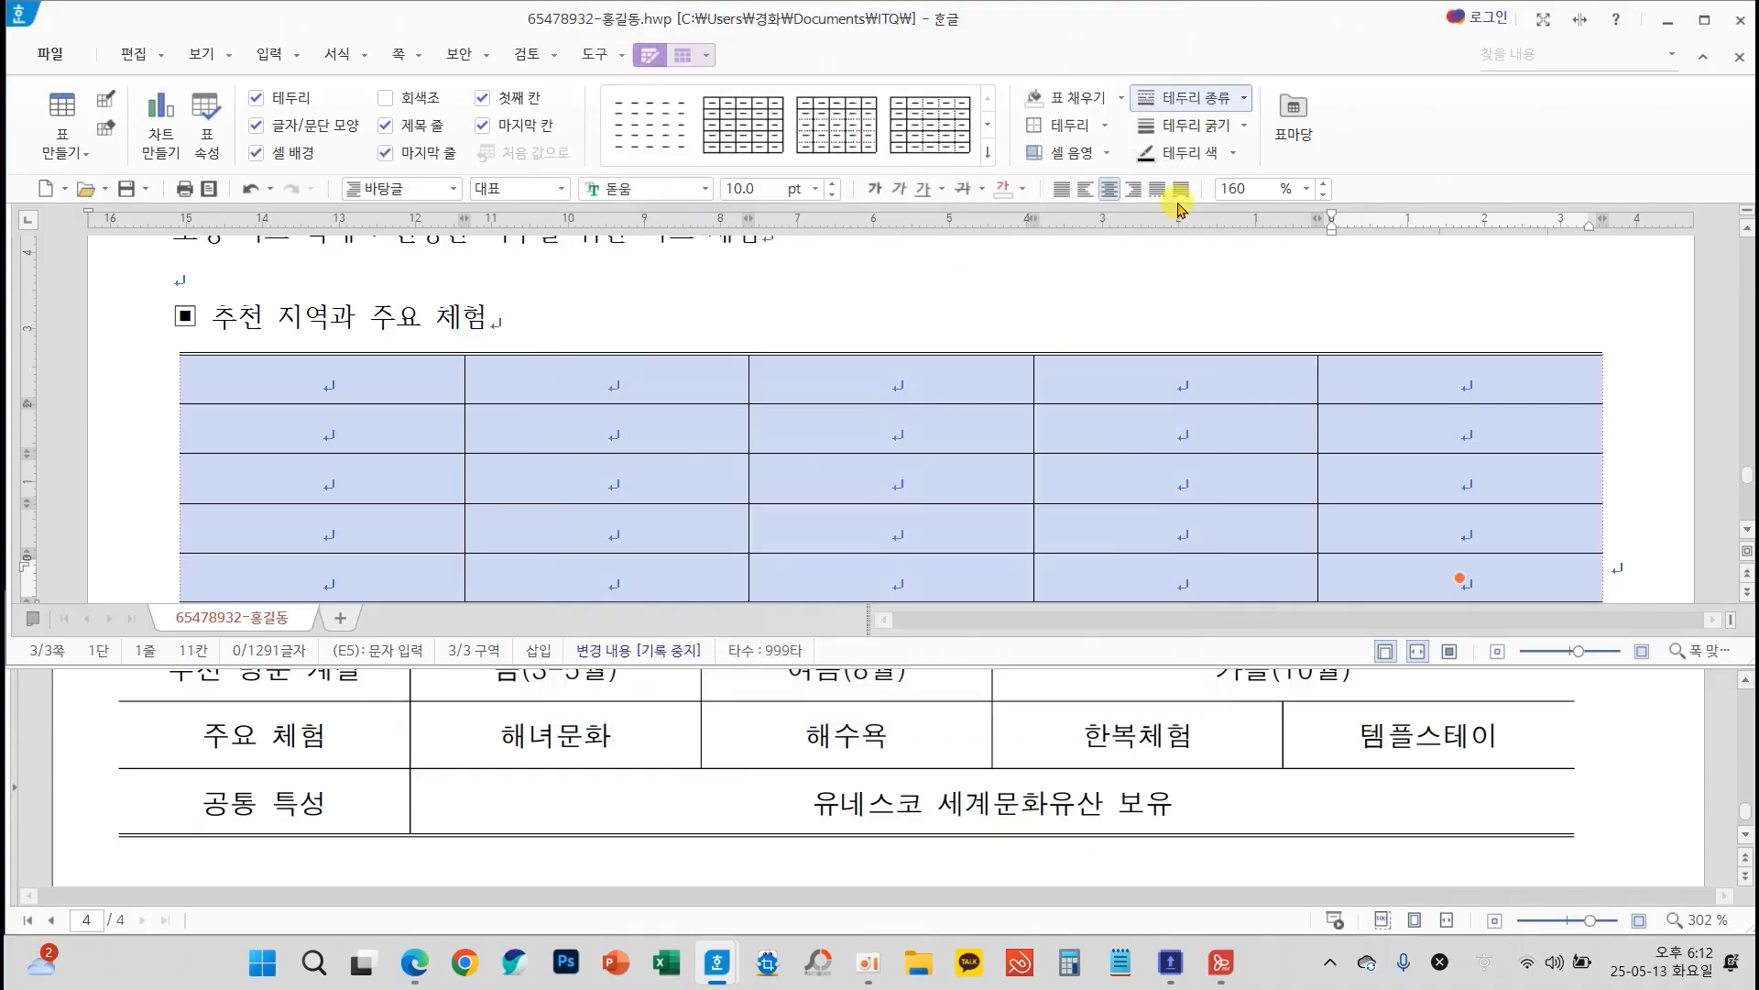
# Apply a 0.5mm double line to the bottom border of the table's first row
pyautogui.click(957, 426)
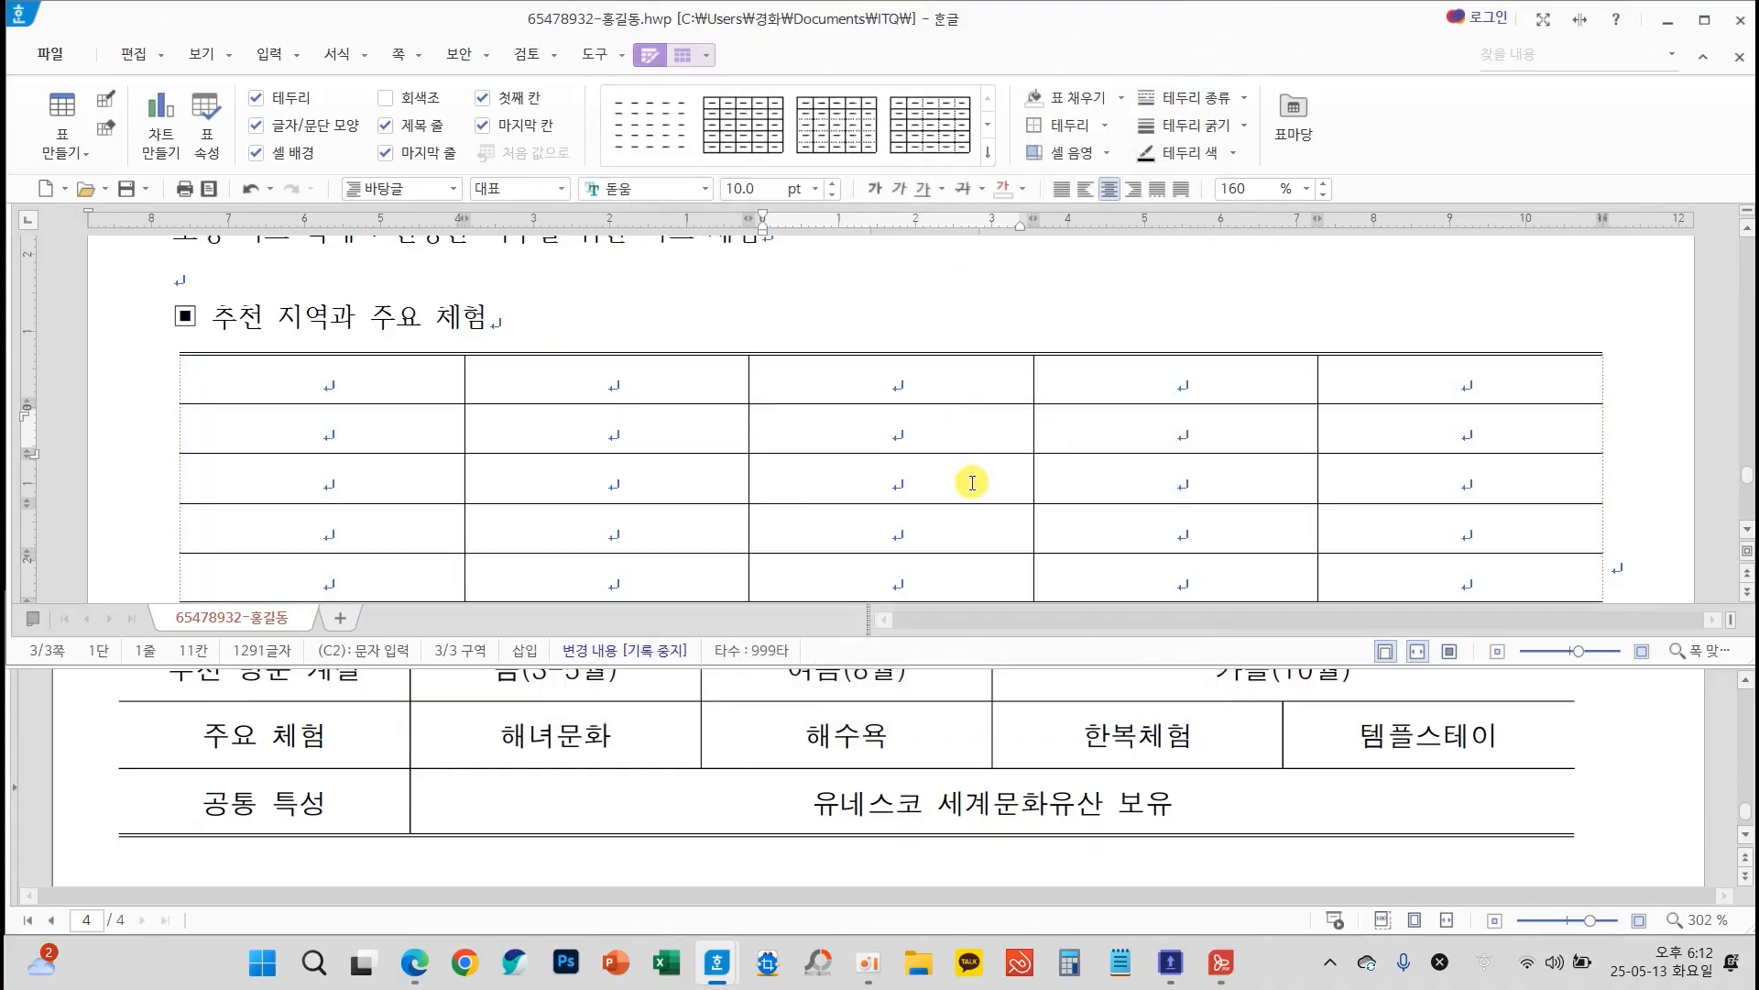
pyautogui.moveTo(419, 372); pyautogui.dragTo(1525, 392)
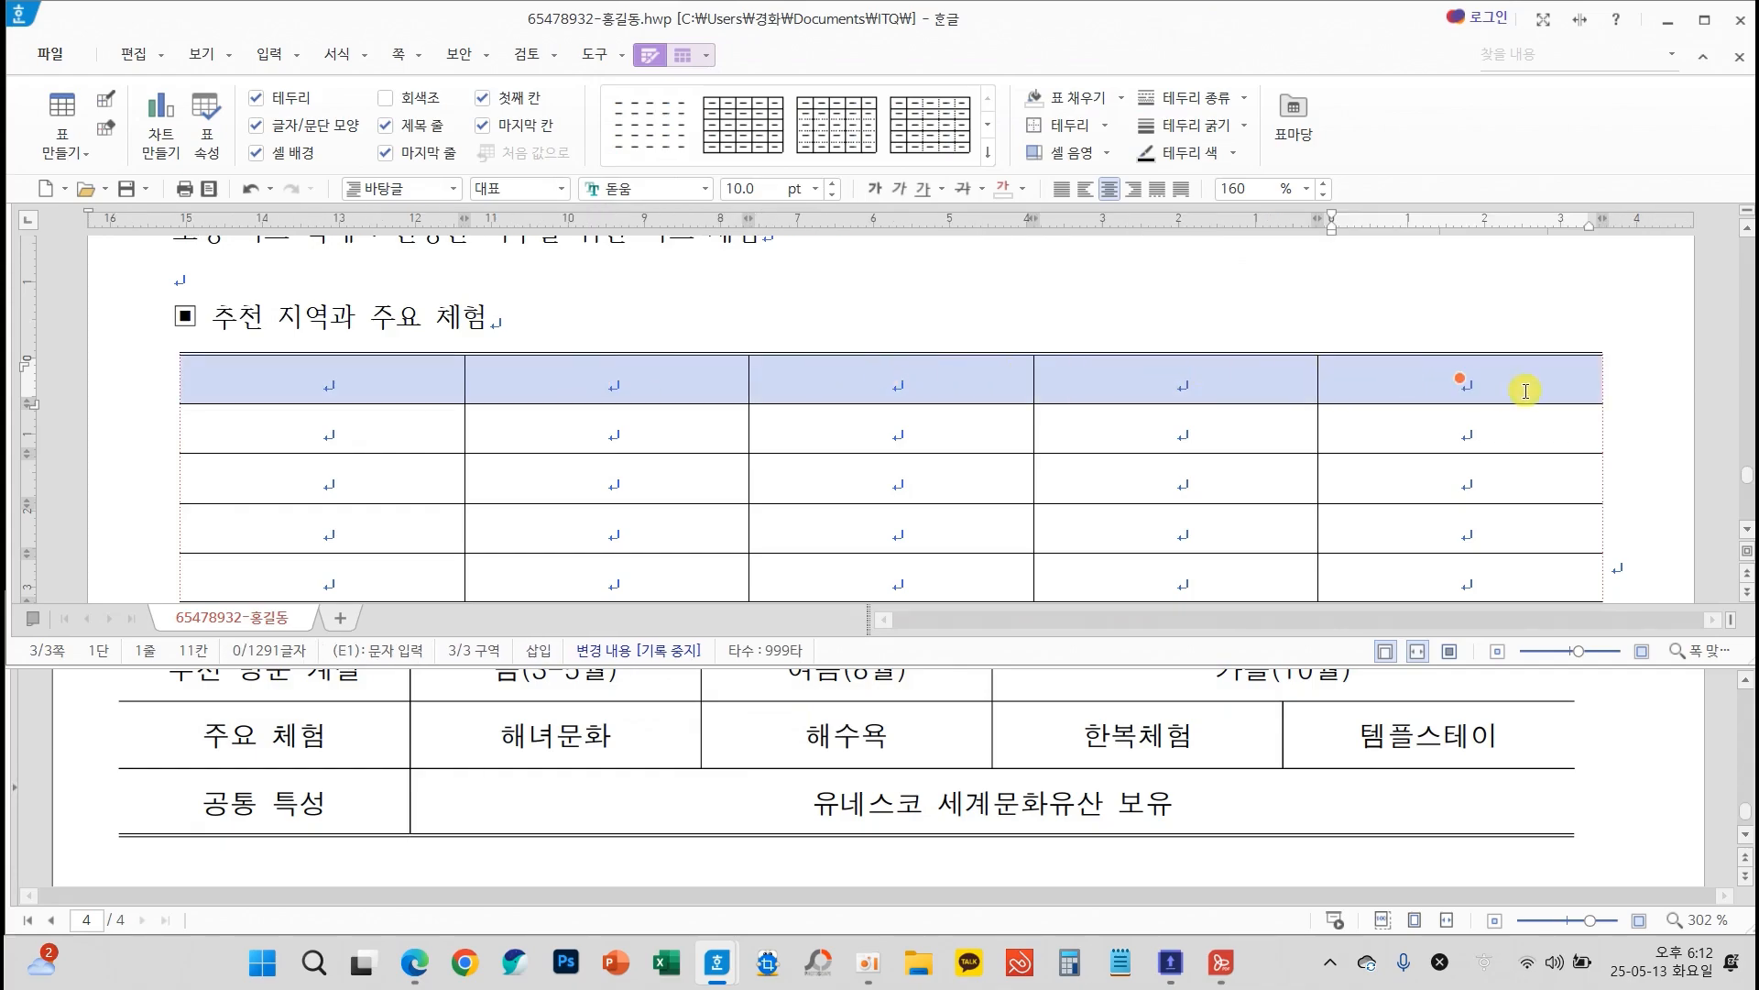
pyautogui.scroll(2, 1247, 779)
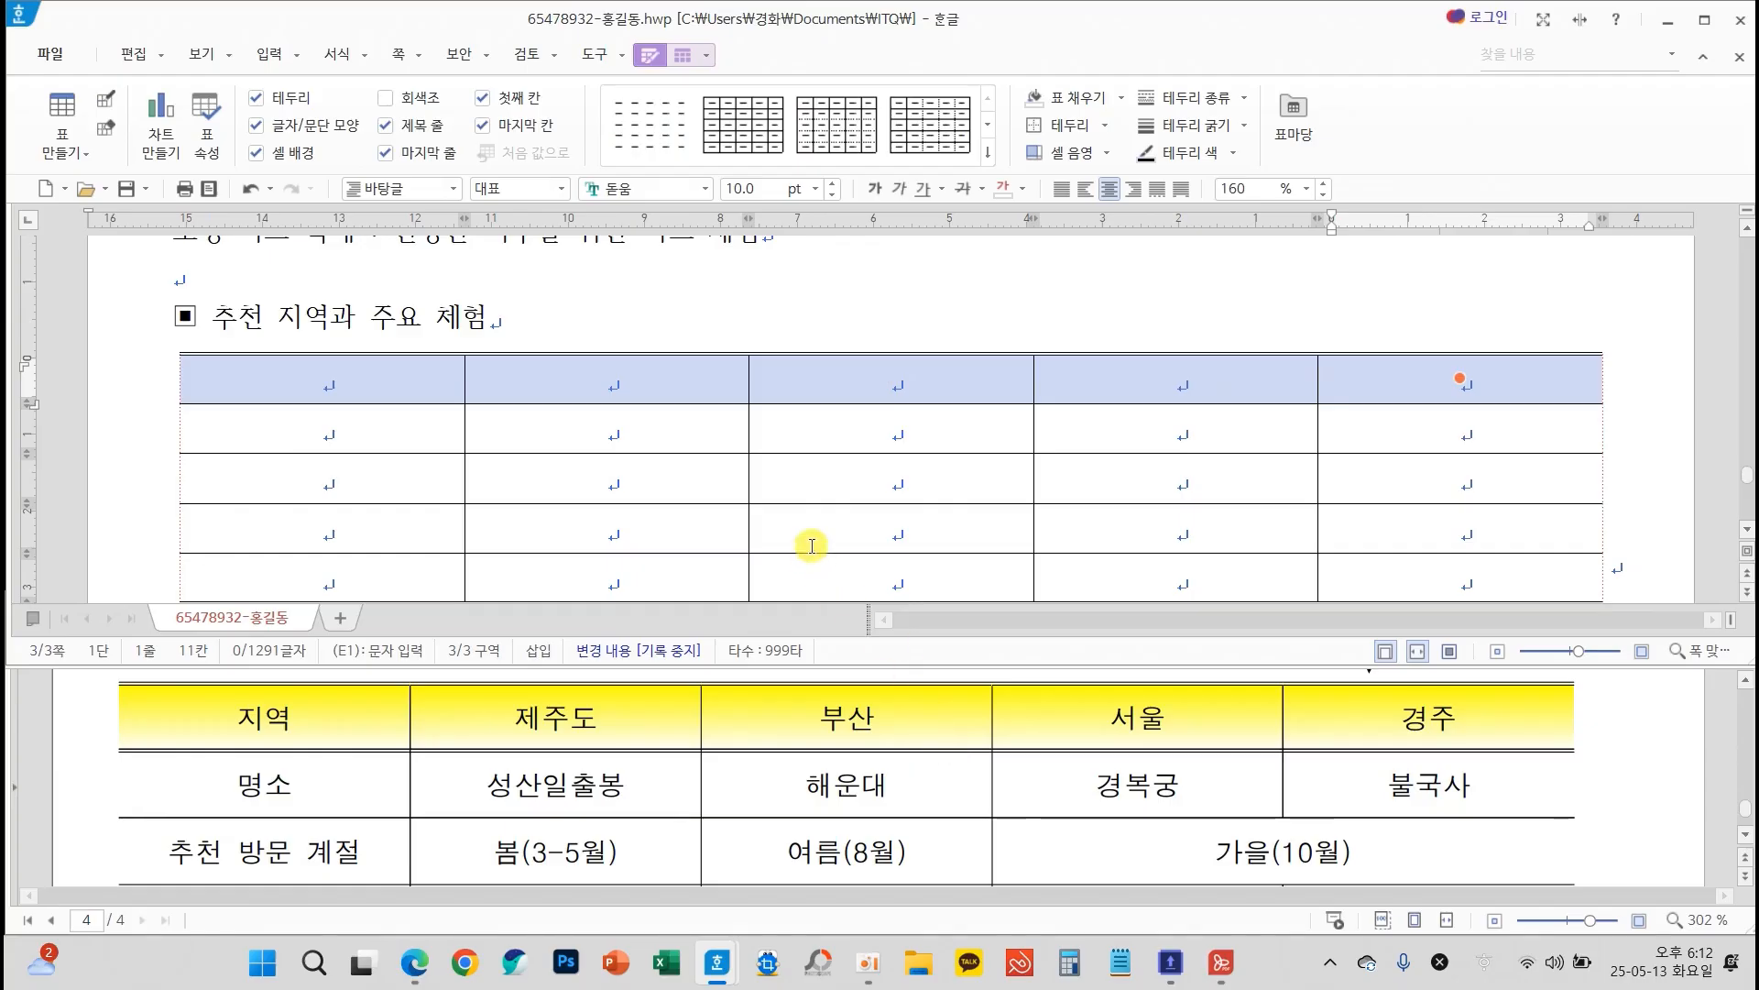
pyautogui.press('l')
pyautogui.click(676, 152)
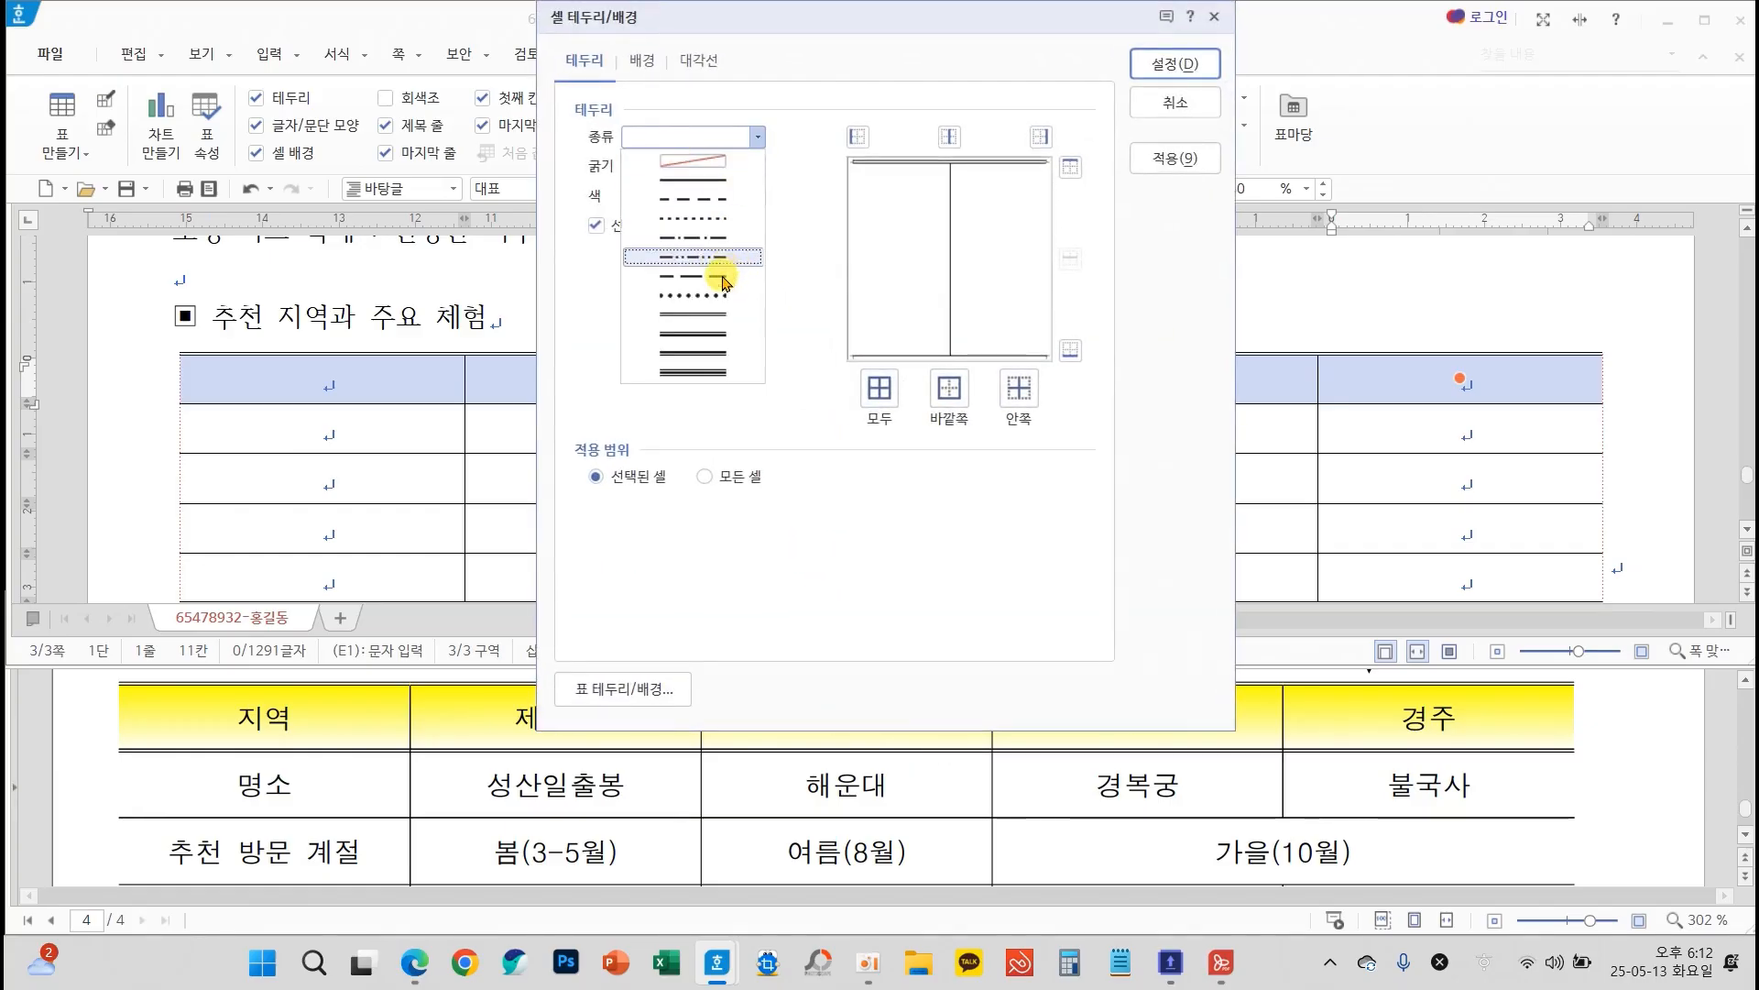
pyautogui.click(710, 312)
pyautogui.click(1070, 351)
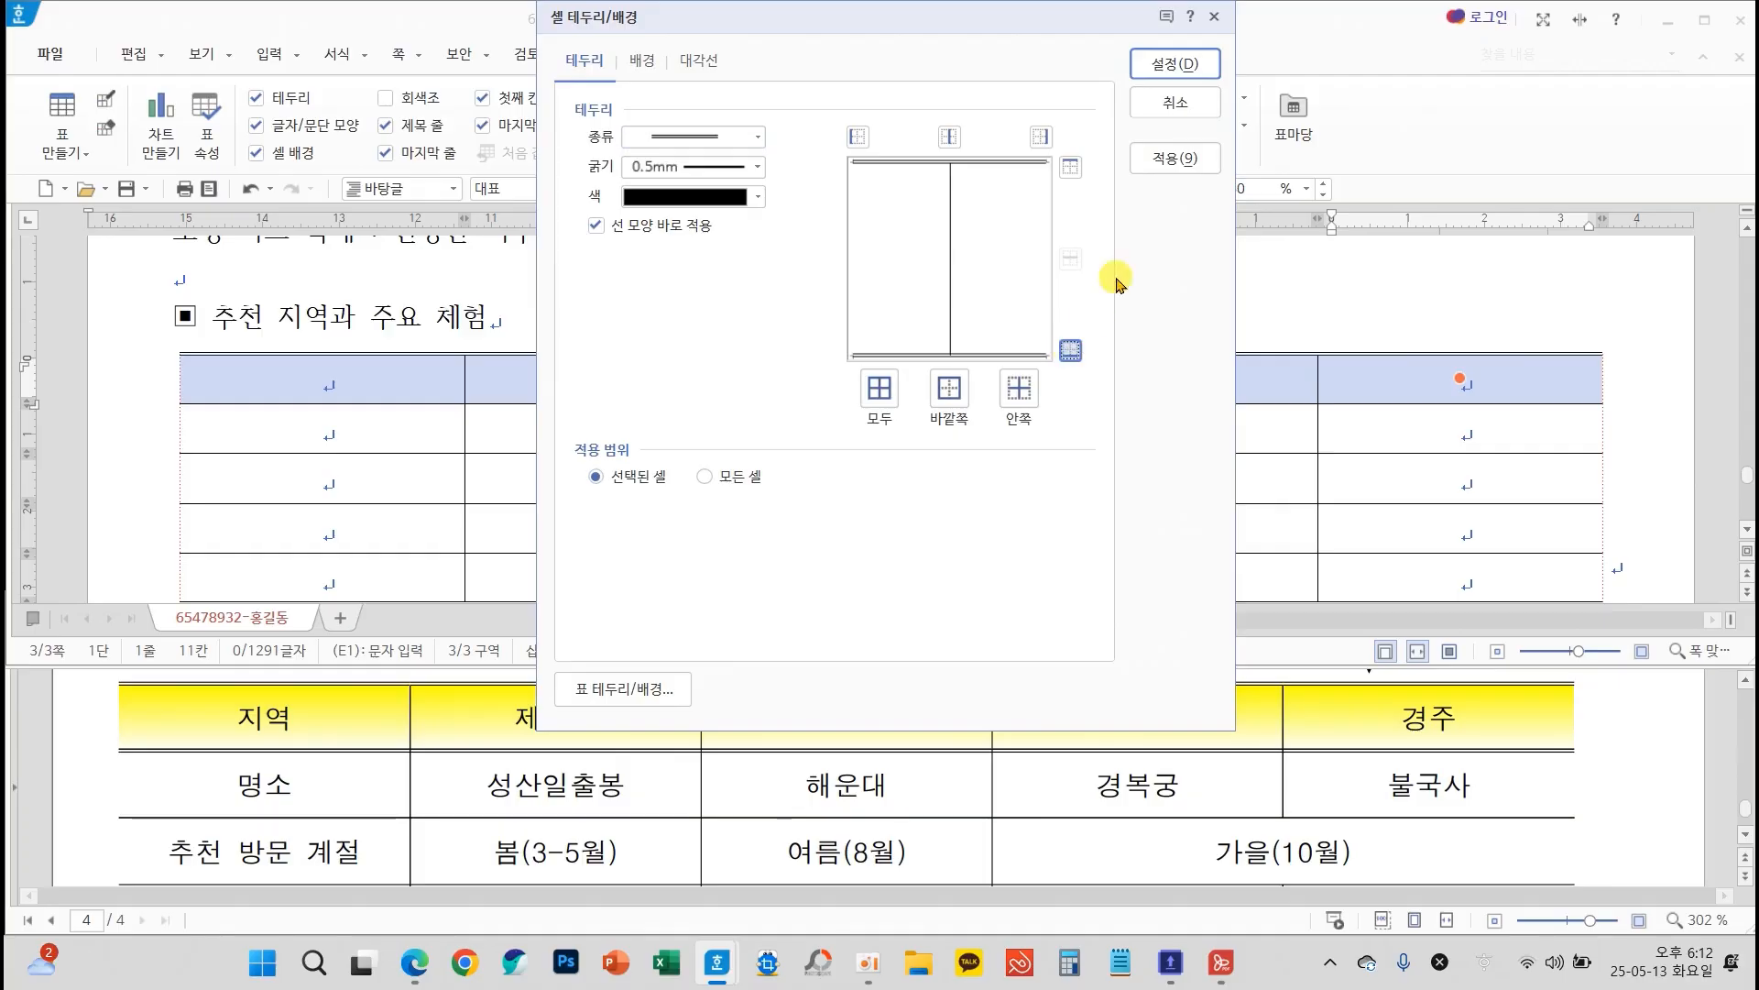
pyautogui.click(1176, 64)
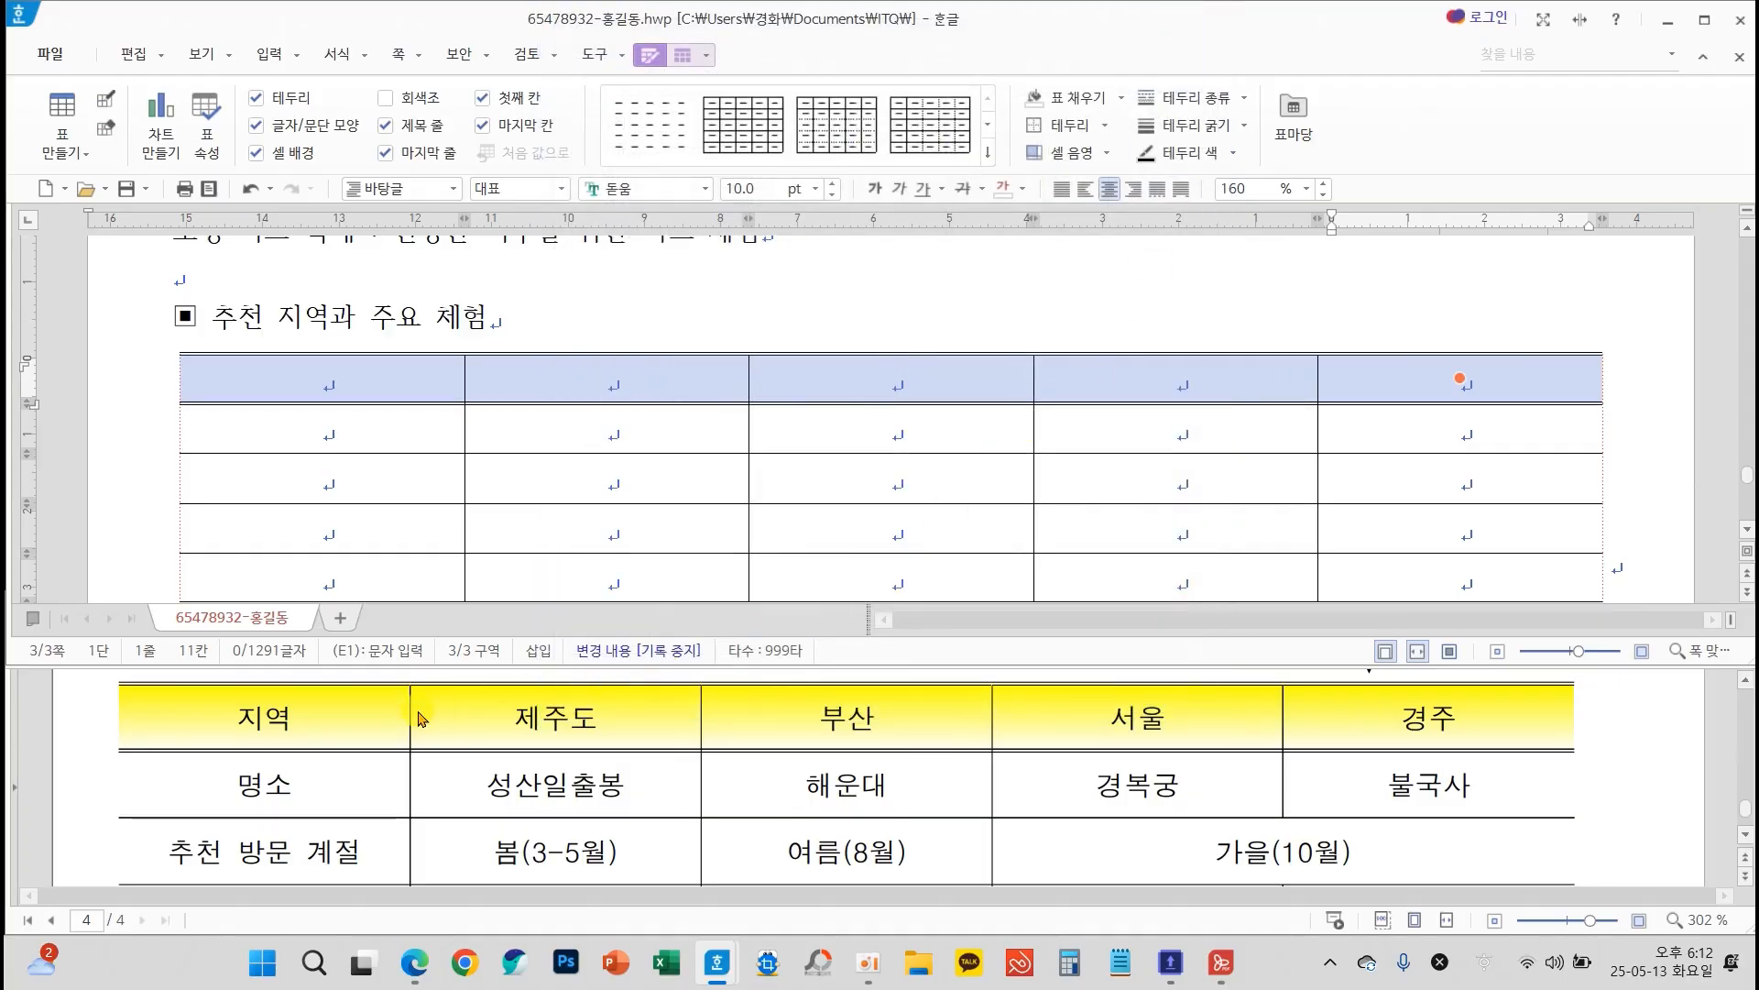
# Examine the exam sheet's header row and its cell background gradient instructions for the table
pyautogui.moveTo(101, 674)
pyautogui.mouseDown()
pyautogui.moveTo(1317, 774)
pyautogui.moveTo(1590, 775)
pyautogui.mouseUp()
pyautogui.scroll(2, 1585, 820)
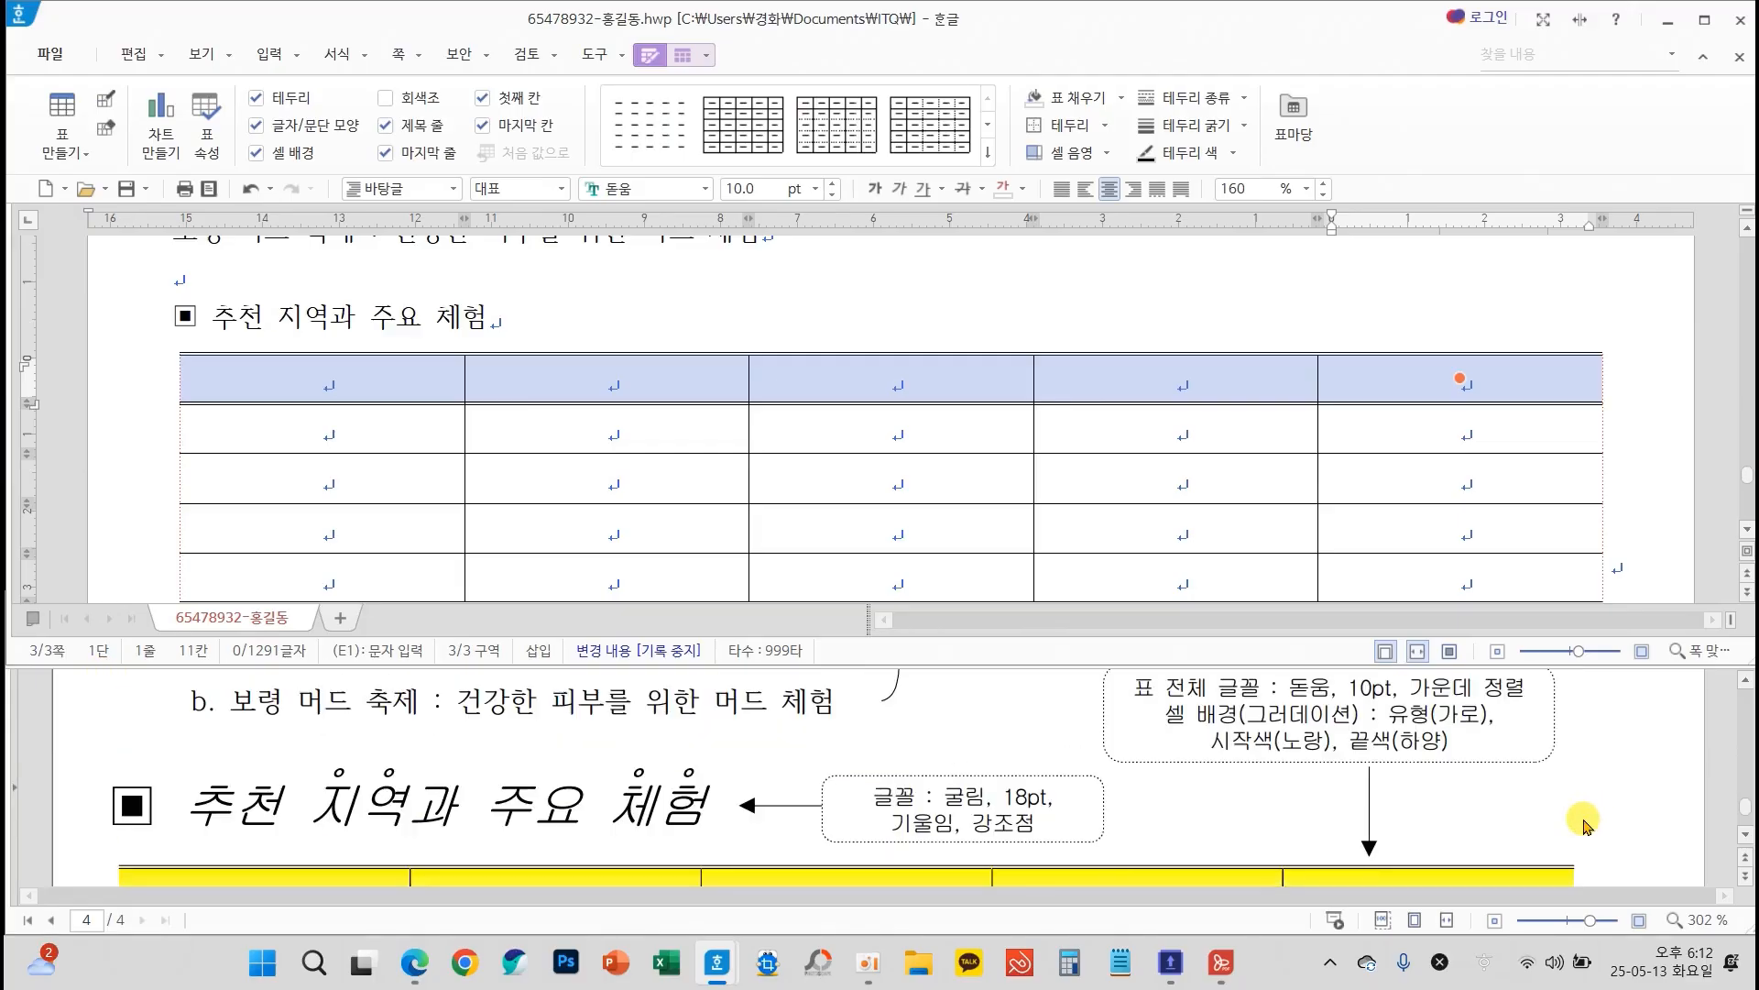
pyautogui.scroll(-1, 1577, 828)
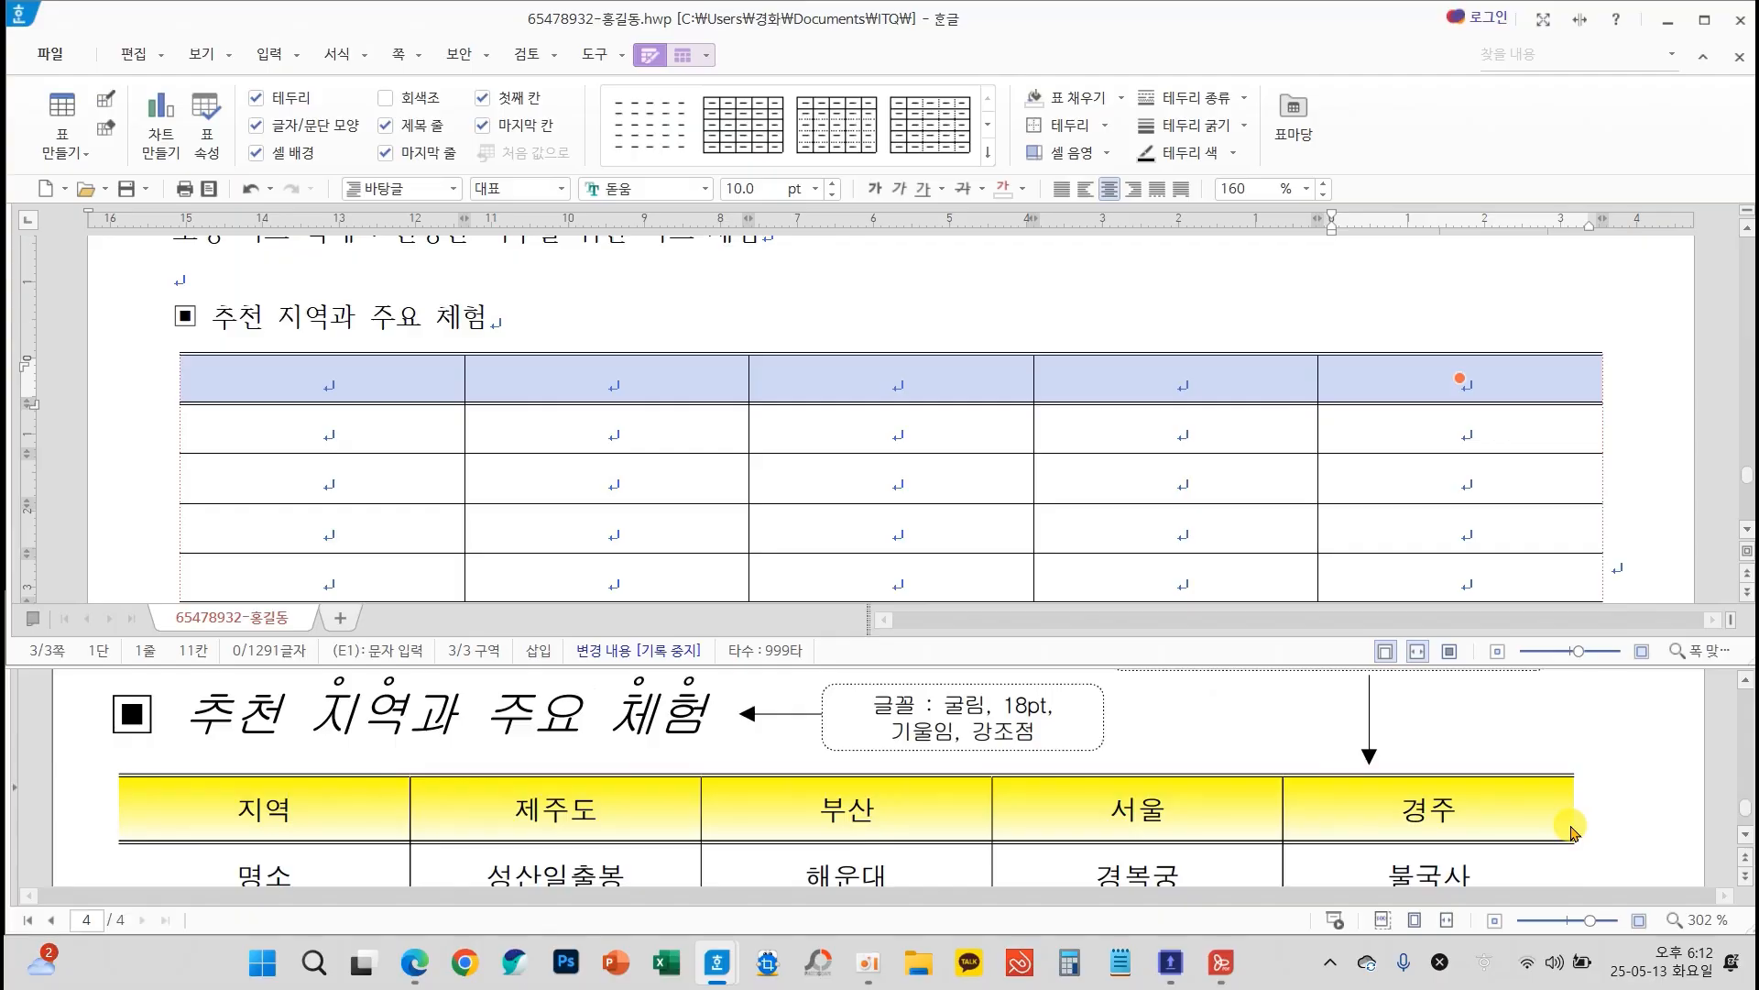
pyautogui.scroll(1, 1573, 831)
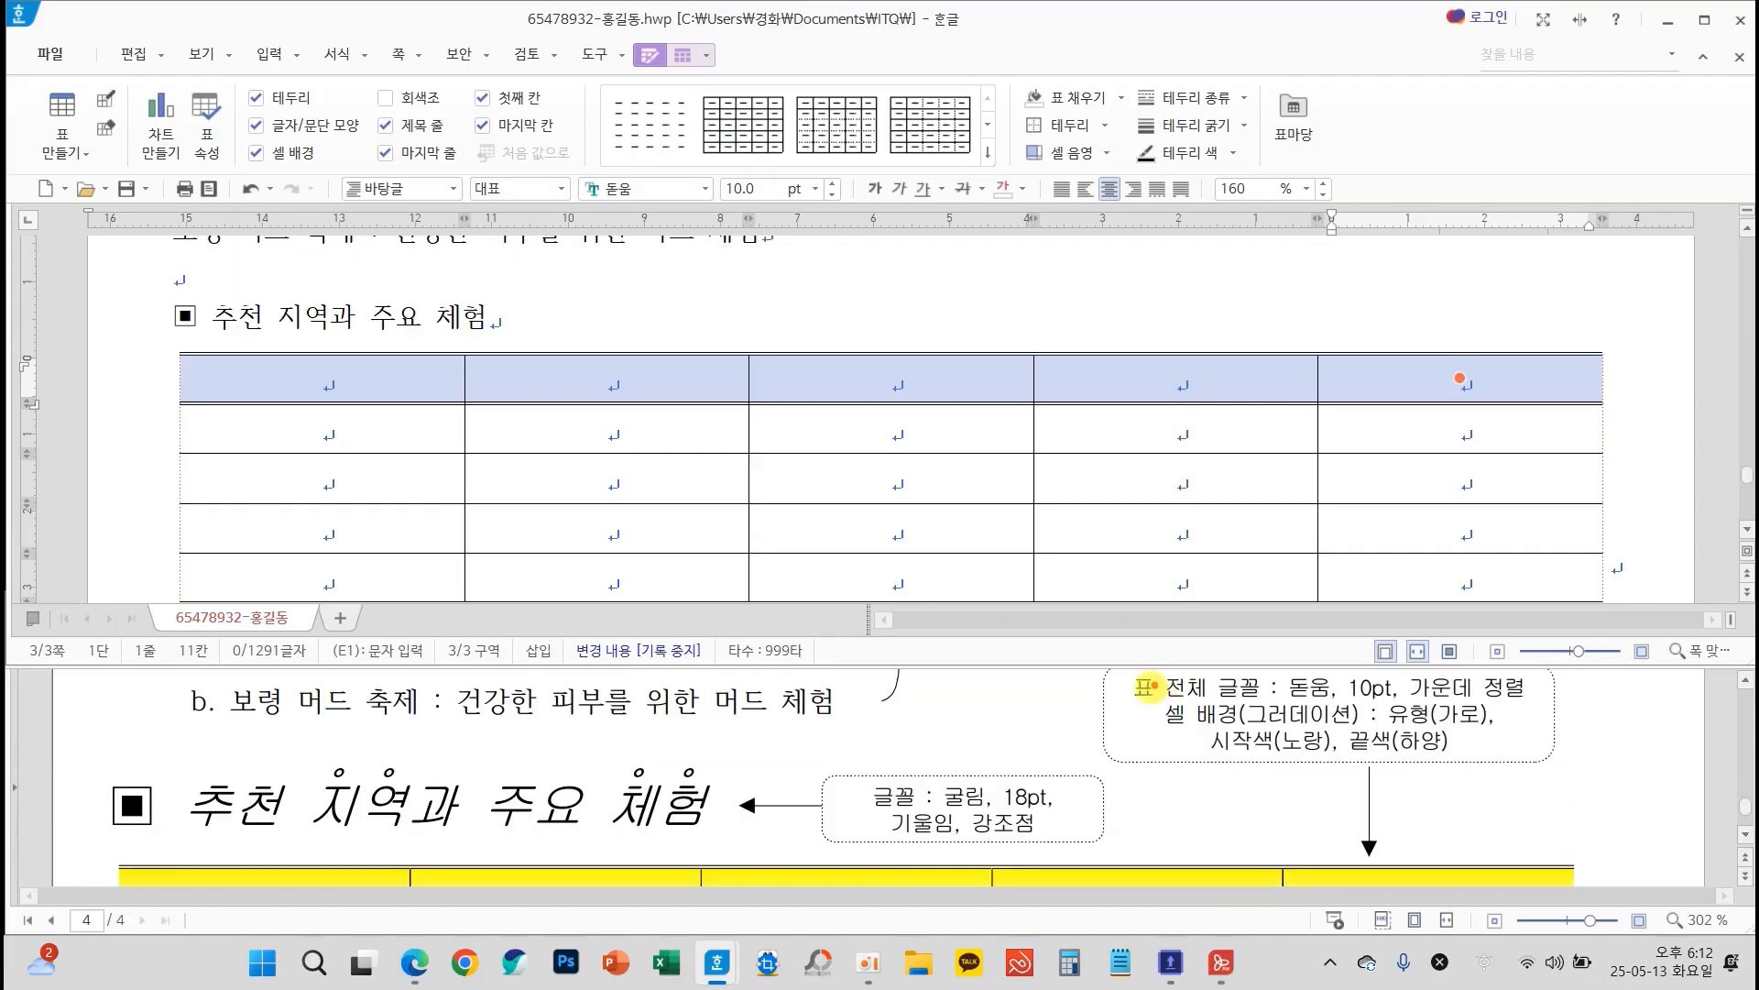
pyautogui.moveTo(1140, 692)
pyautogui.mouseDown()
pyautogui.moveTo(1422, 759)
pyautogui.moveTo(1521, 758)
pyautogui.mouseUp()
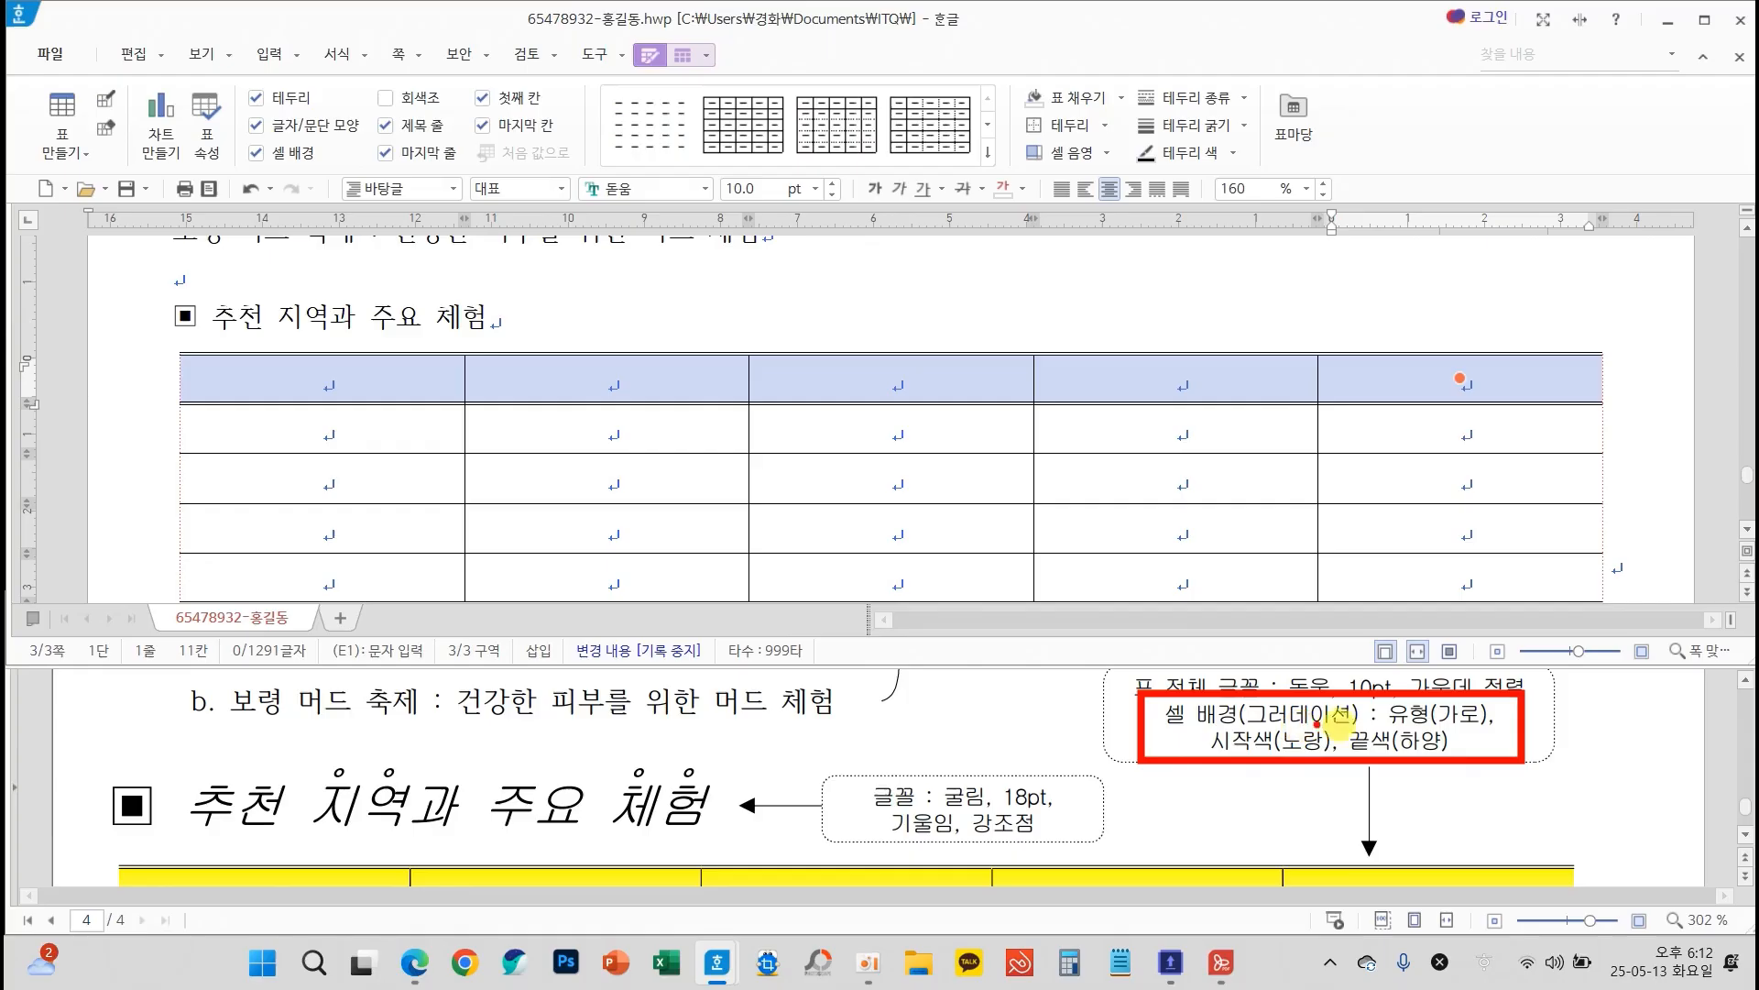
pyautogui.moveTo(903, 492)
pyautogui.mouseDown()
pyautogui.moveTo(875, 449)
pyautogui.moveTo(797, 668)
pyautogui.moveTo(934, 646)
pyautogui.mouseUp()
pyautogui.press('Escape')
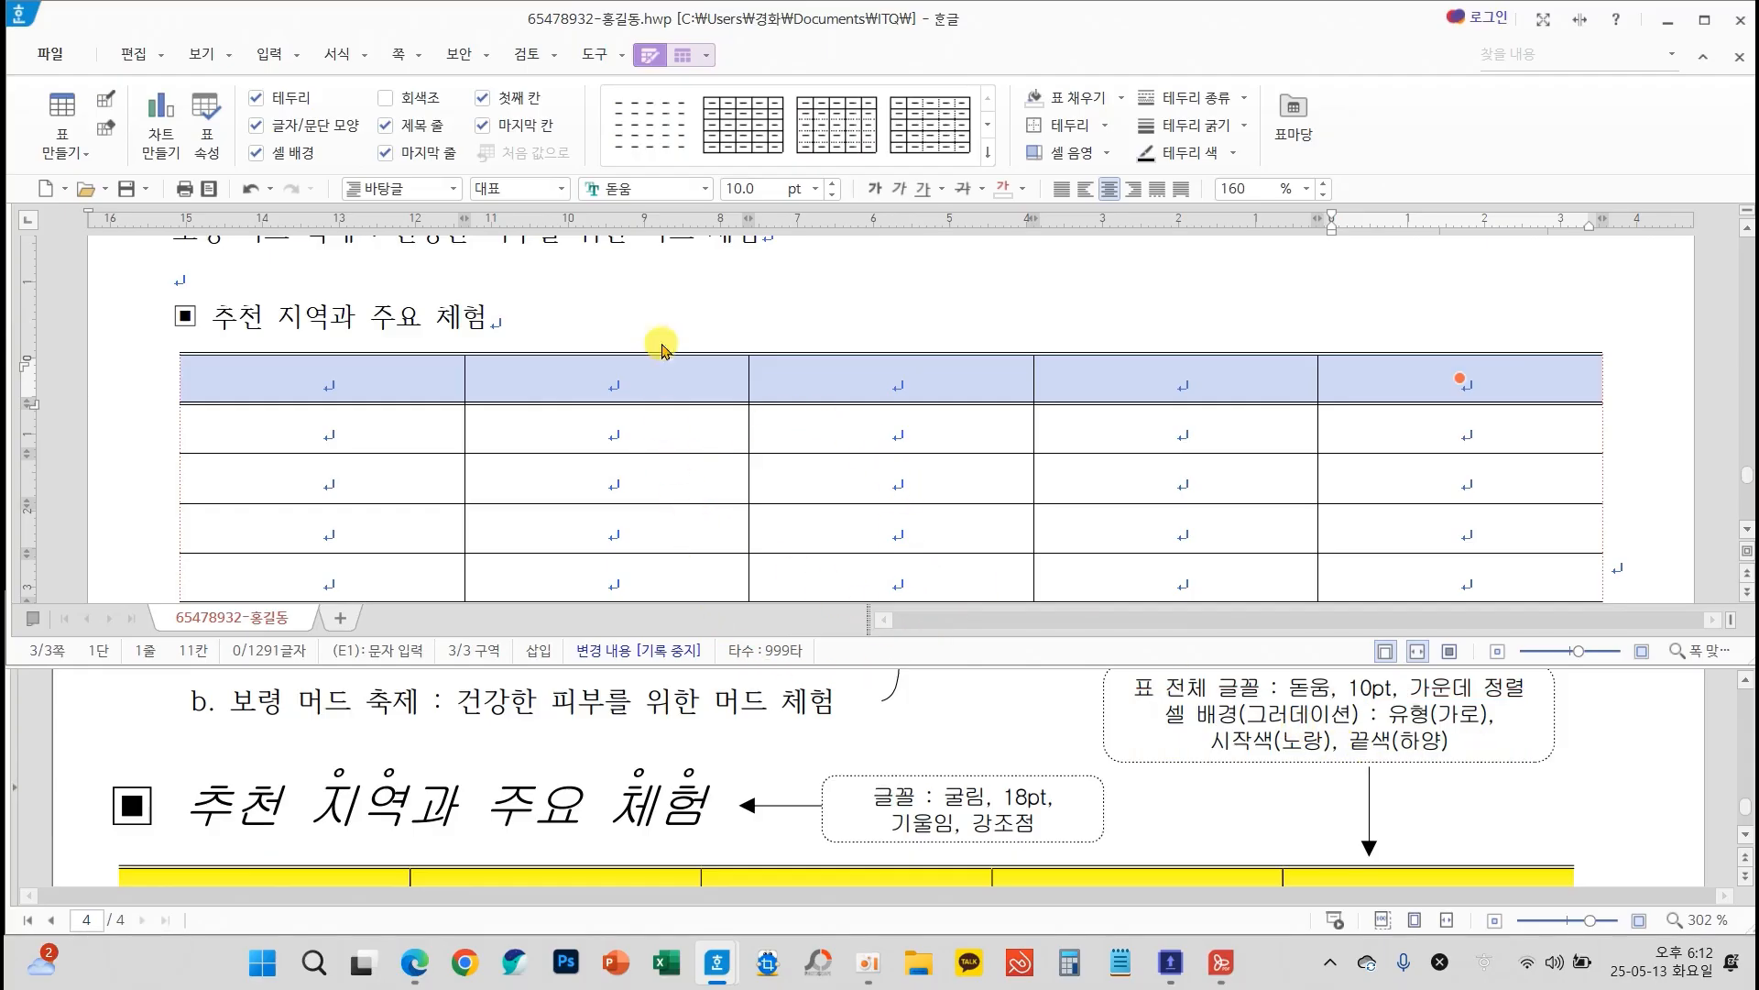
# Choose a gradient cell background for the table's first row and set its start colour to yellow
pyautogui.press('l')
pyautogui.click(621, 256)
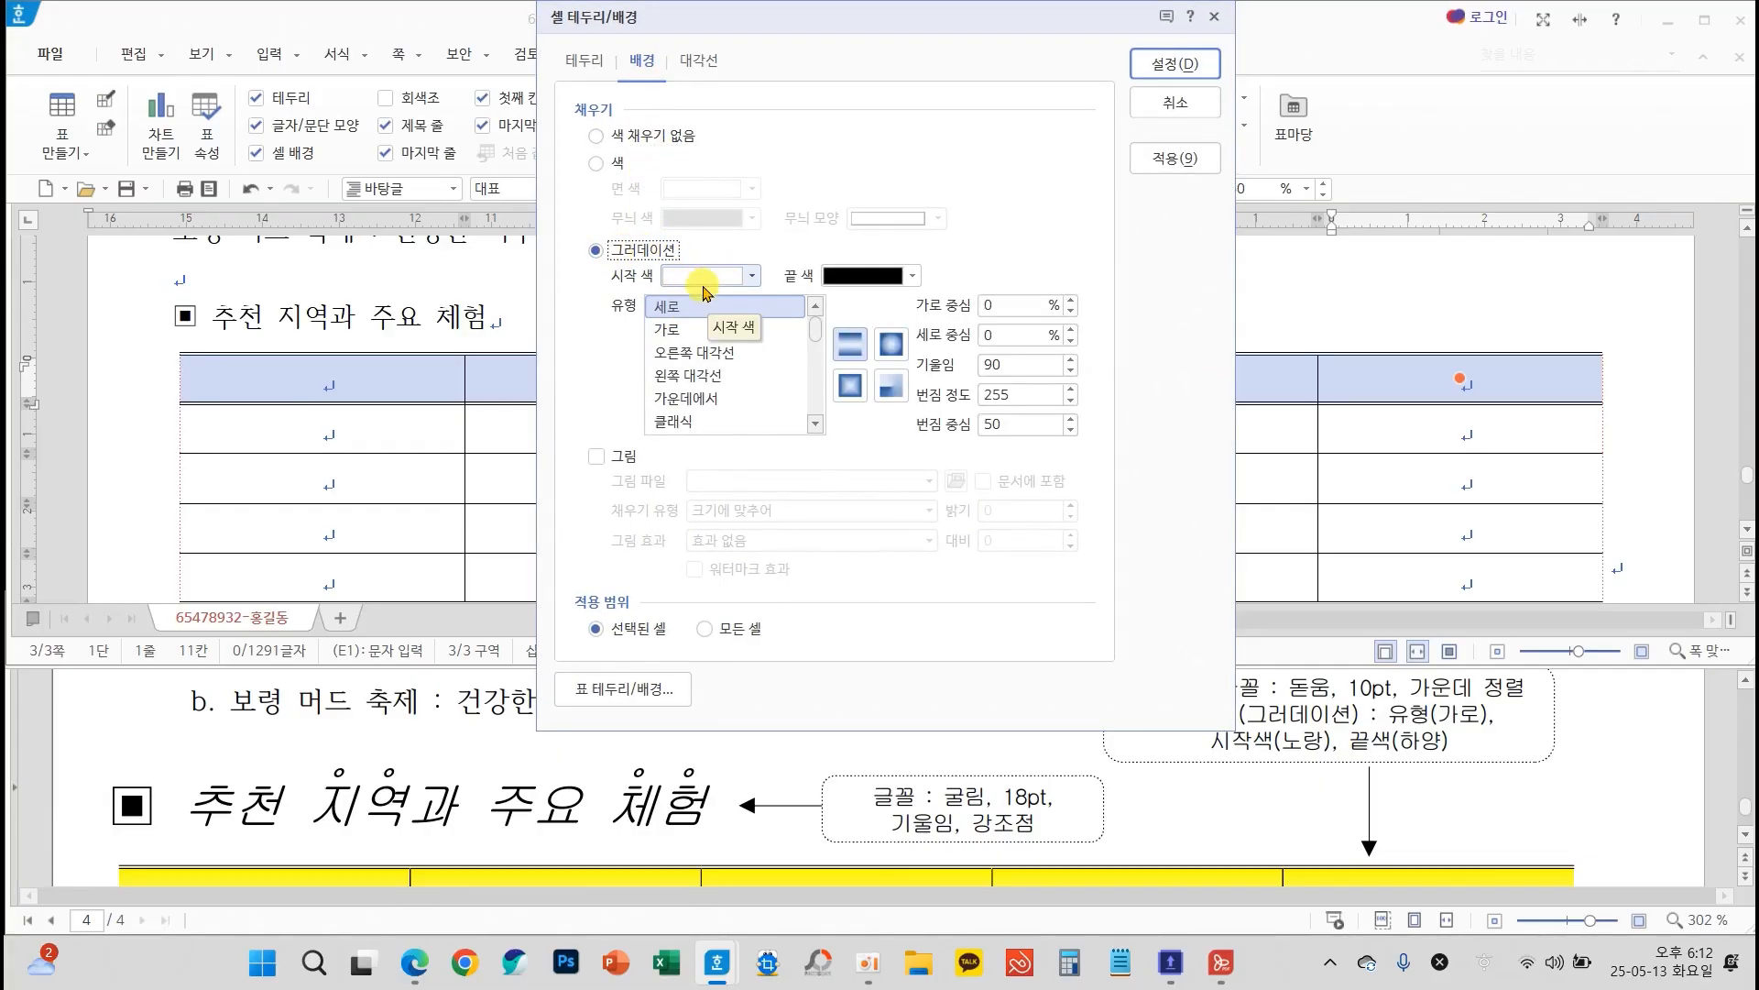
pyautogui.click(913, 276)
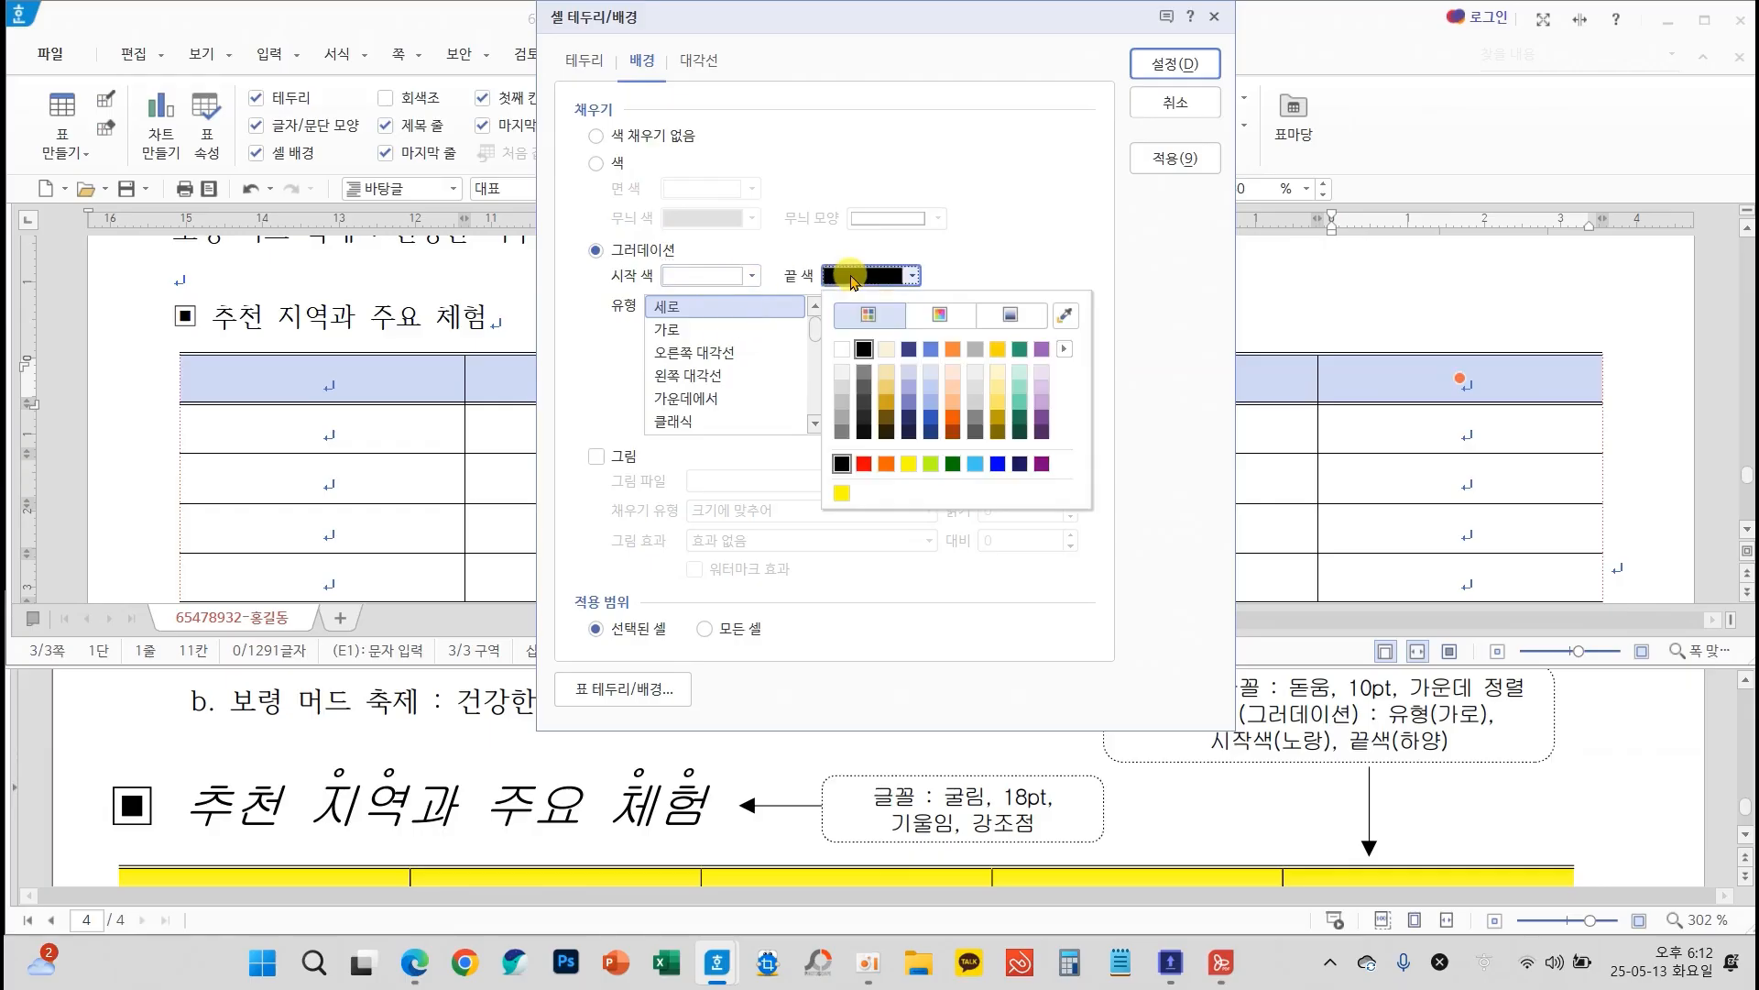
pyautogui.click(711, 276)
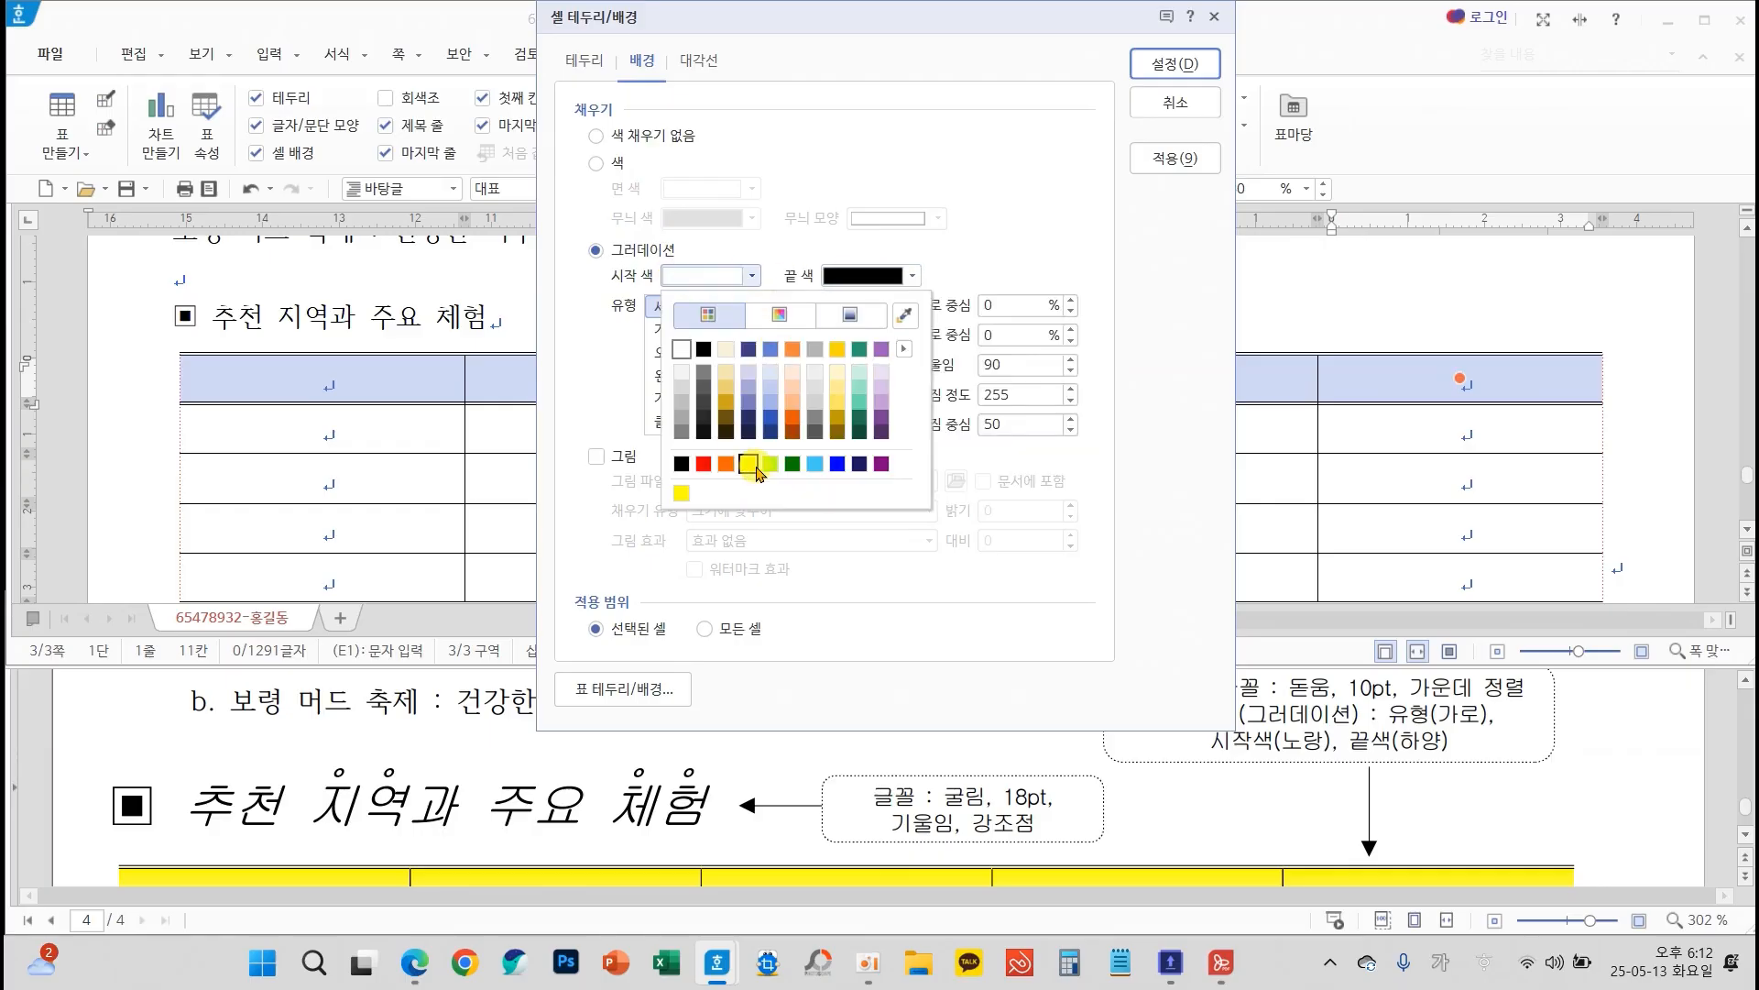
pyautogui.click(749, 464)
pyautogui.moveTo(1182, 717); pyautogui.dragTo(1480, 779)
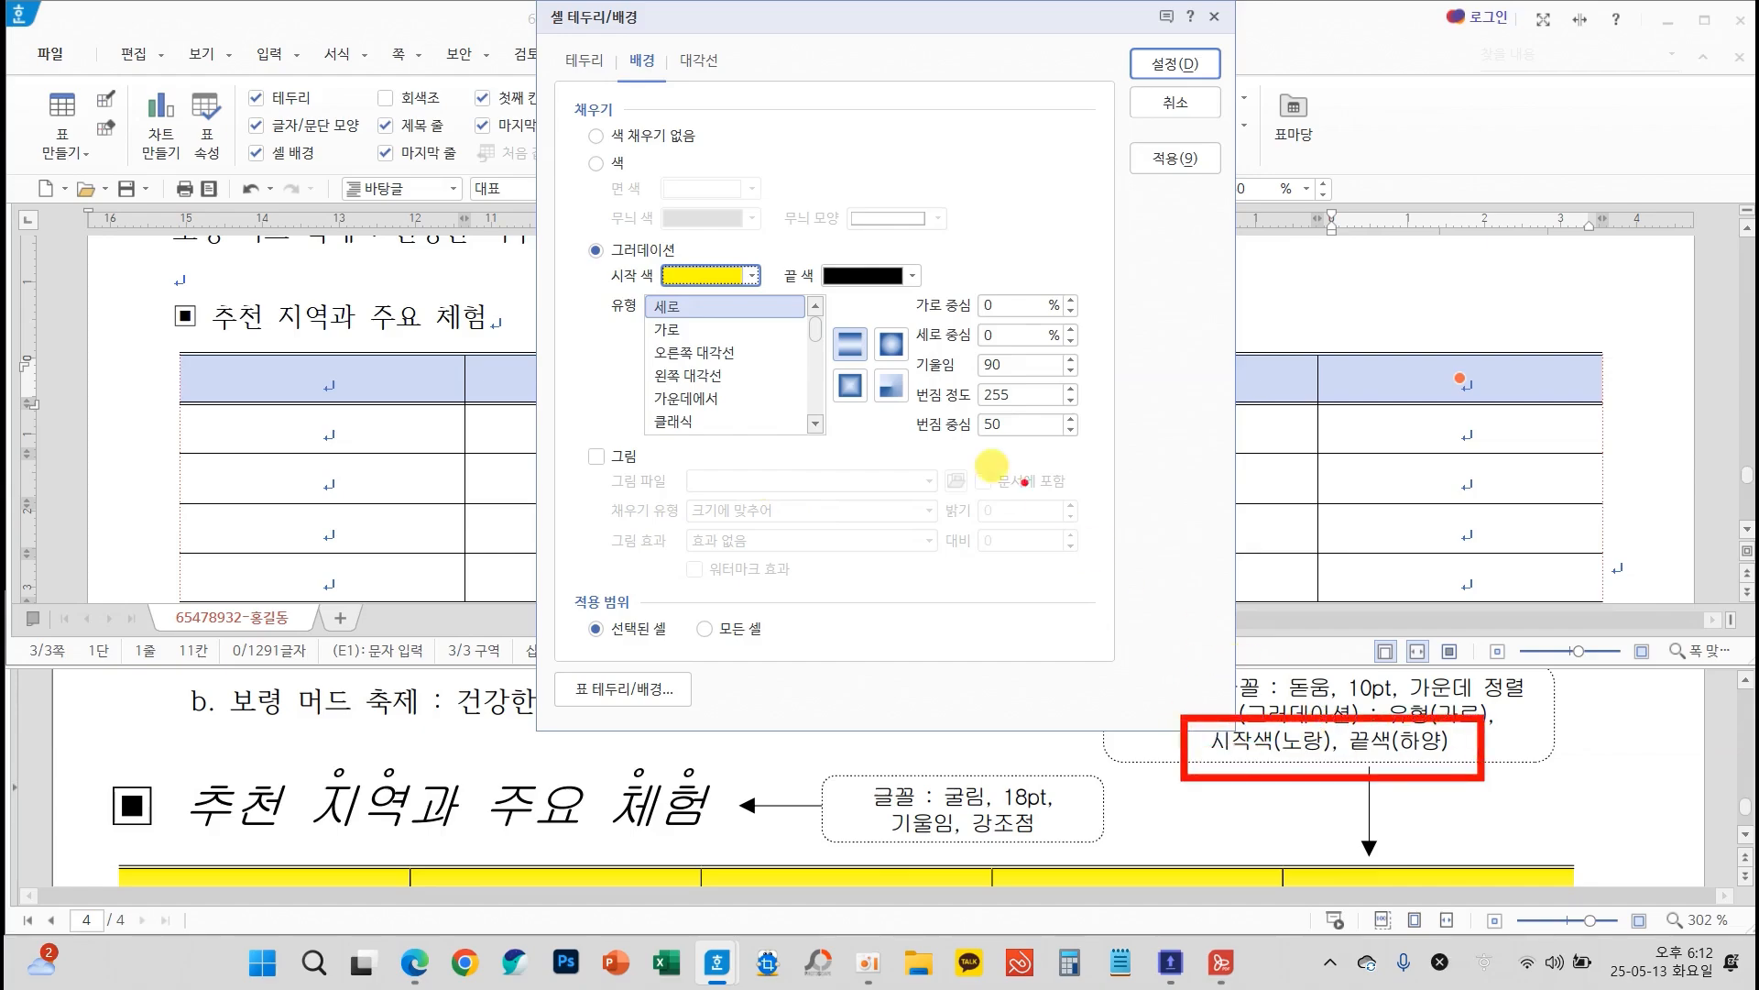
pyautogui.moveTo(671, 259); pyautogui.dragTo(733, 204)
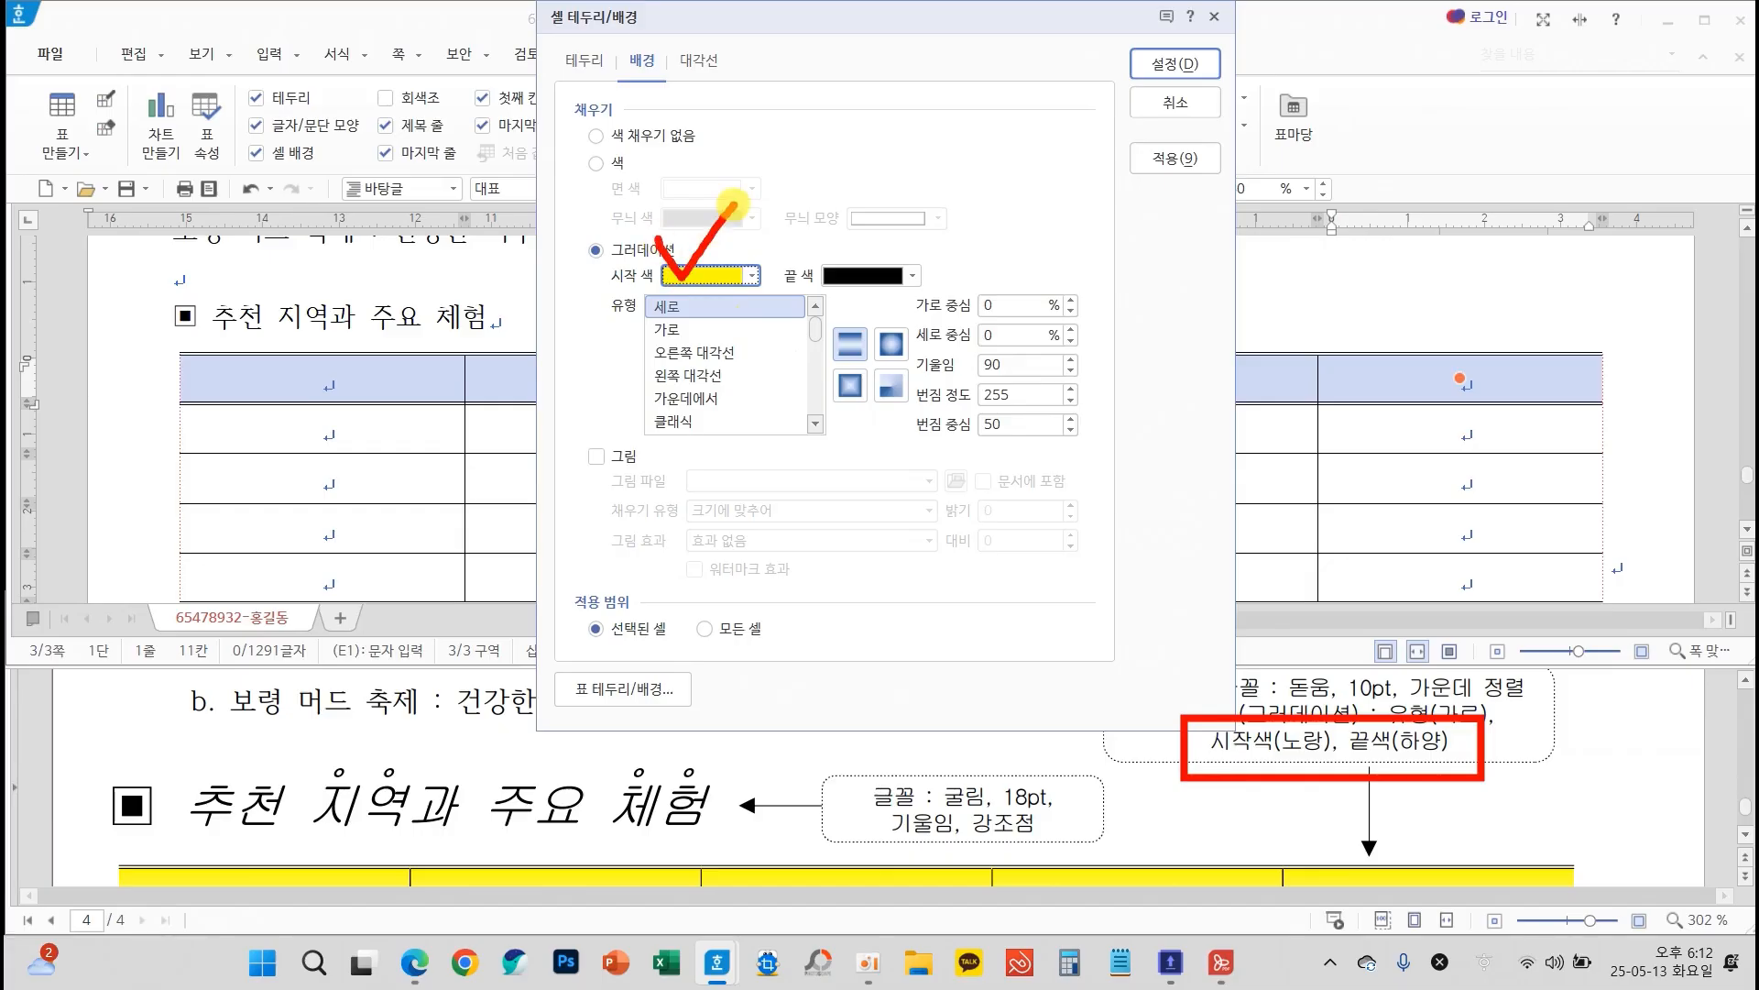
# Set the gradient's end colour to white and its type to 가로, and apply it to the first row
pyautogui.click(879, 275)
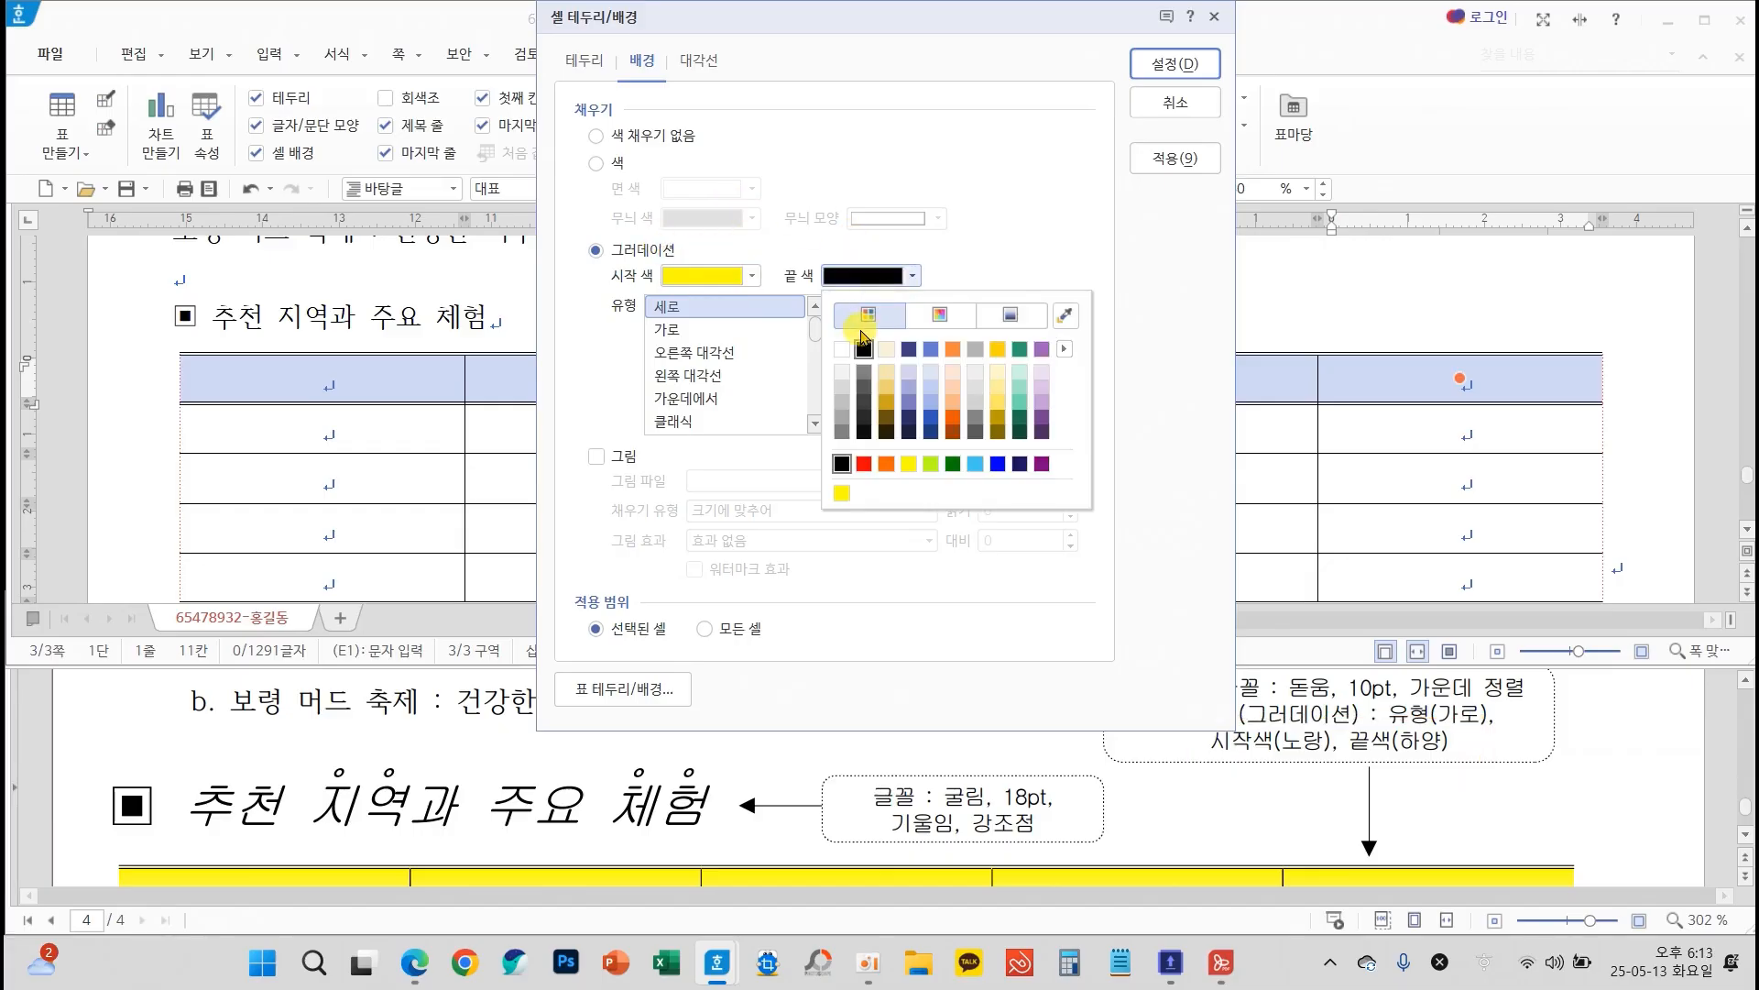
pyautogui.click(840, 349)
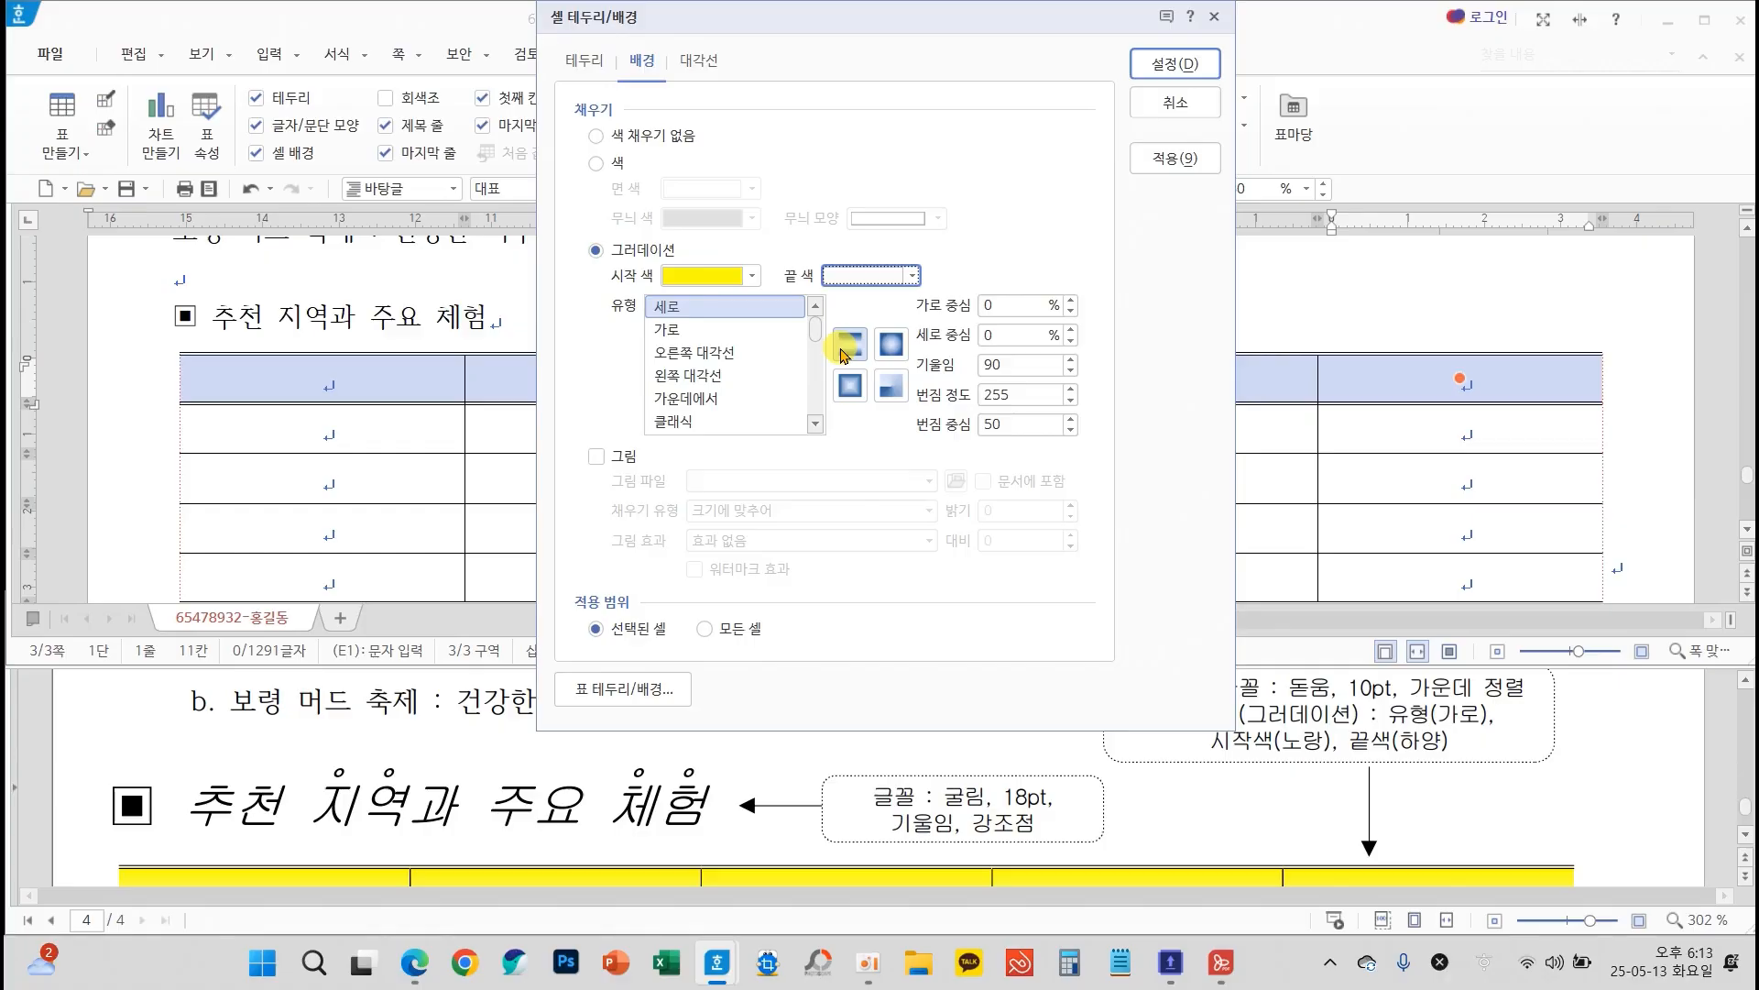
pyautogui.click(670, 330)
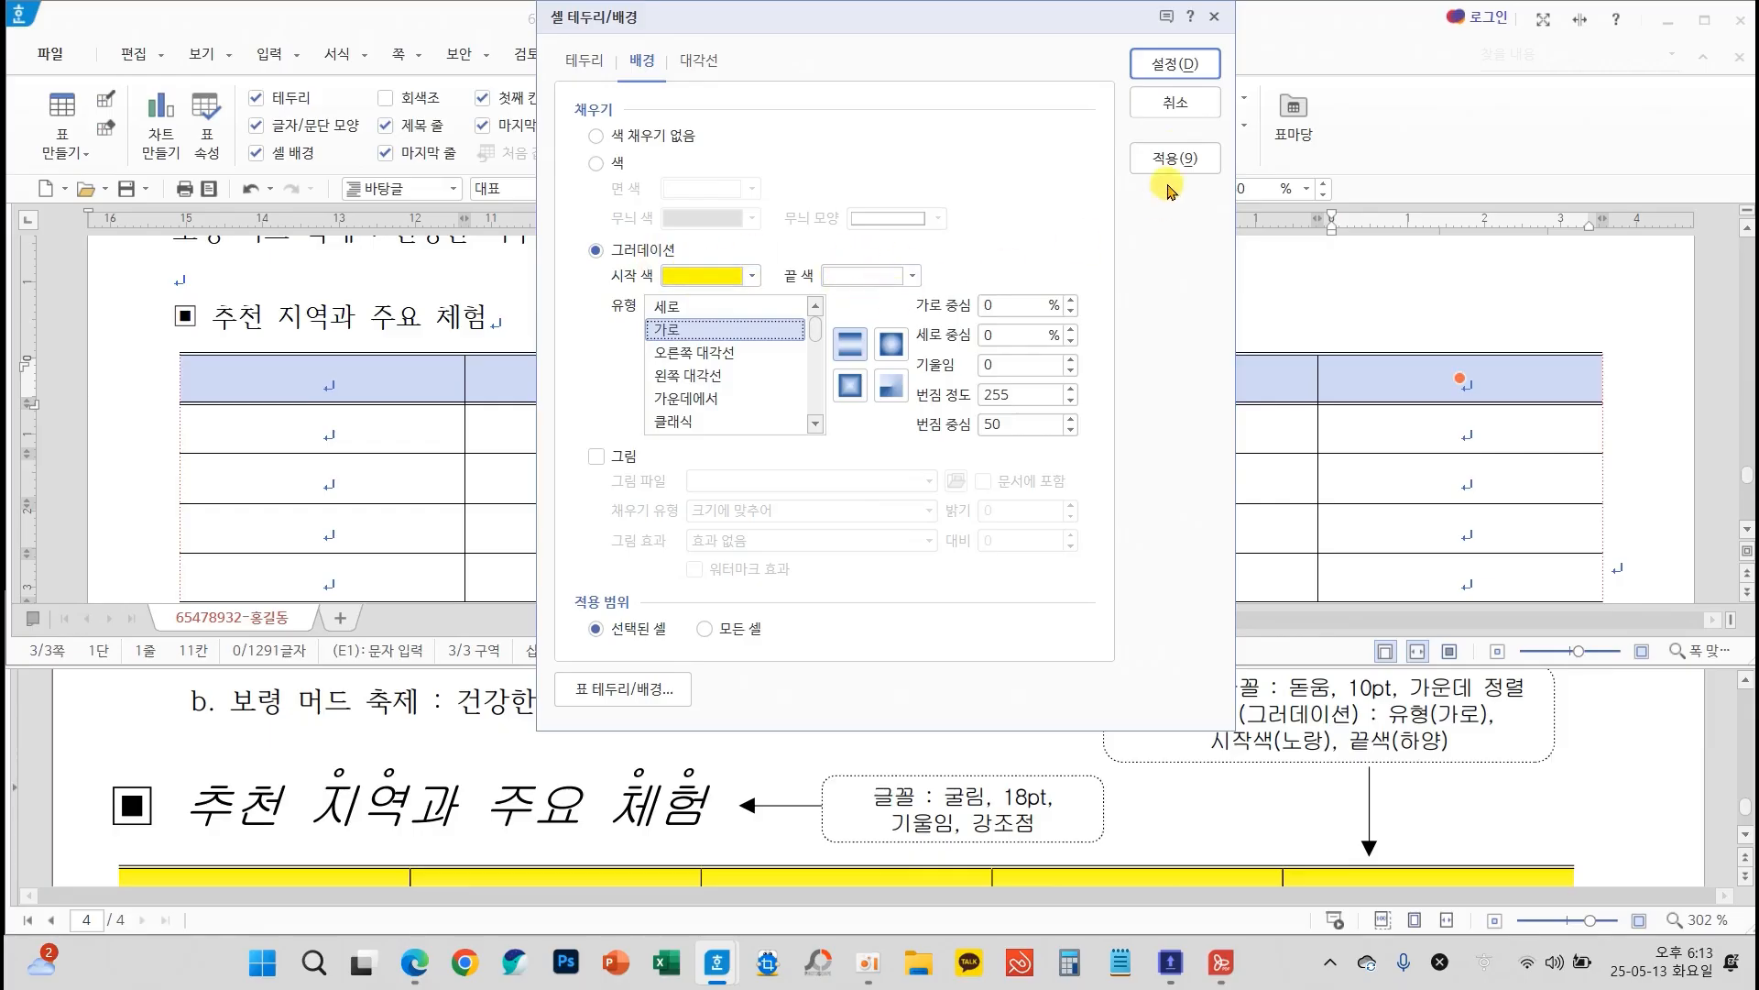
pyautogui.click(1173, 68)
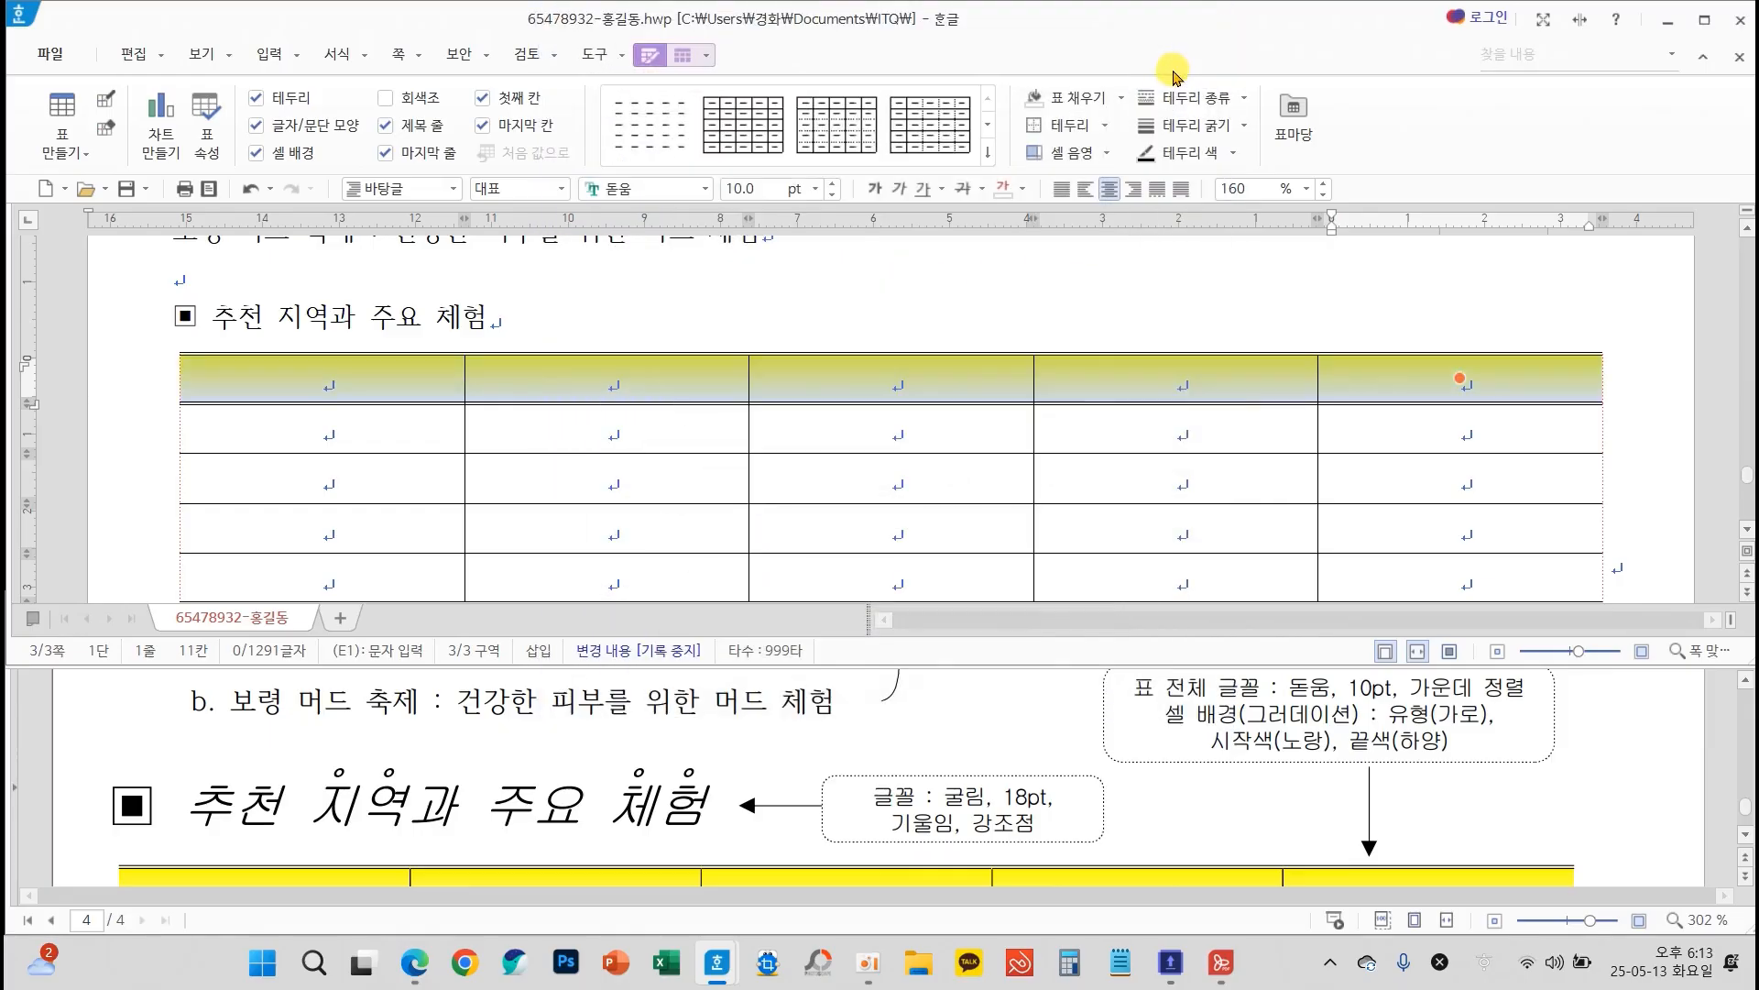
pyautogui.click(988, 373)
# Merge the last four cells of the table's bottom row into one cell, as on the exam sheet
pyautogui.scroll(-2, 973, 414)
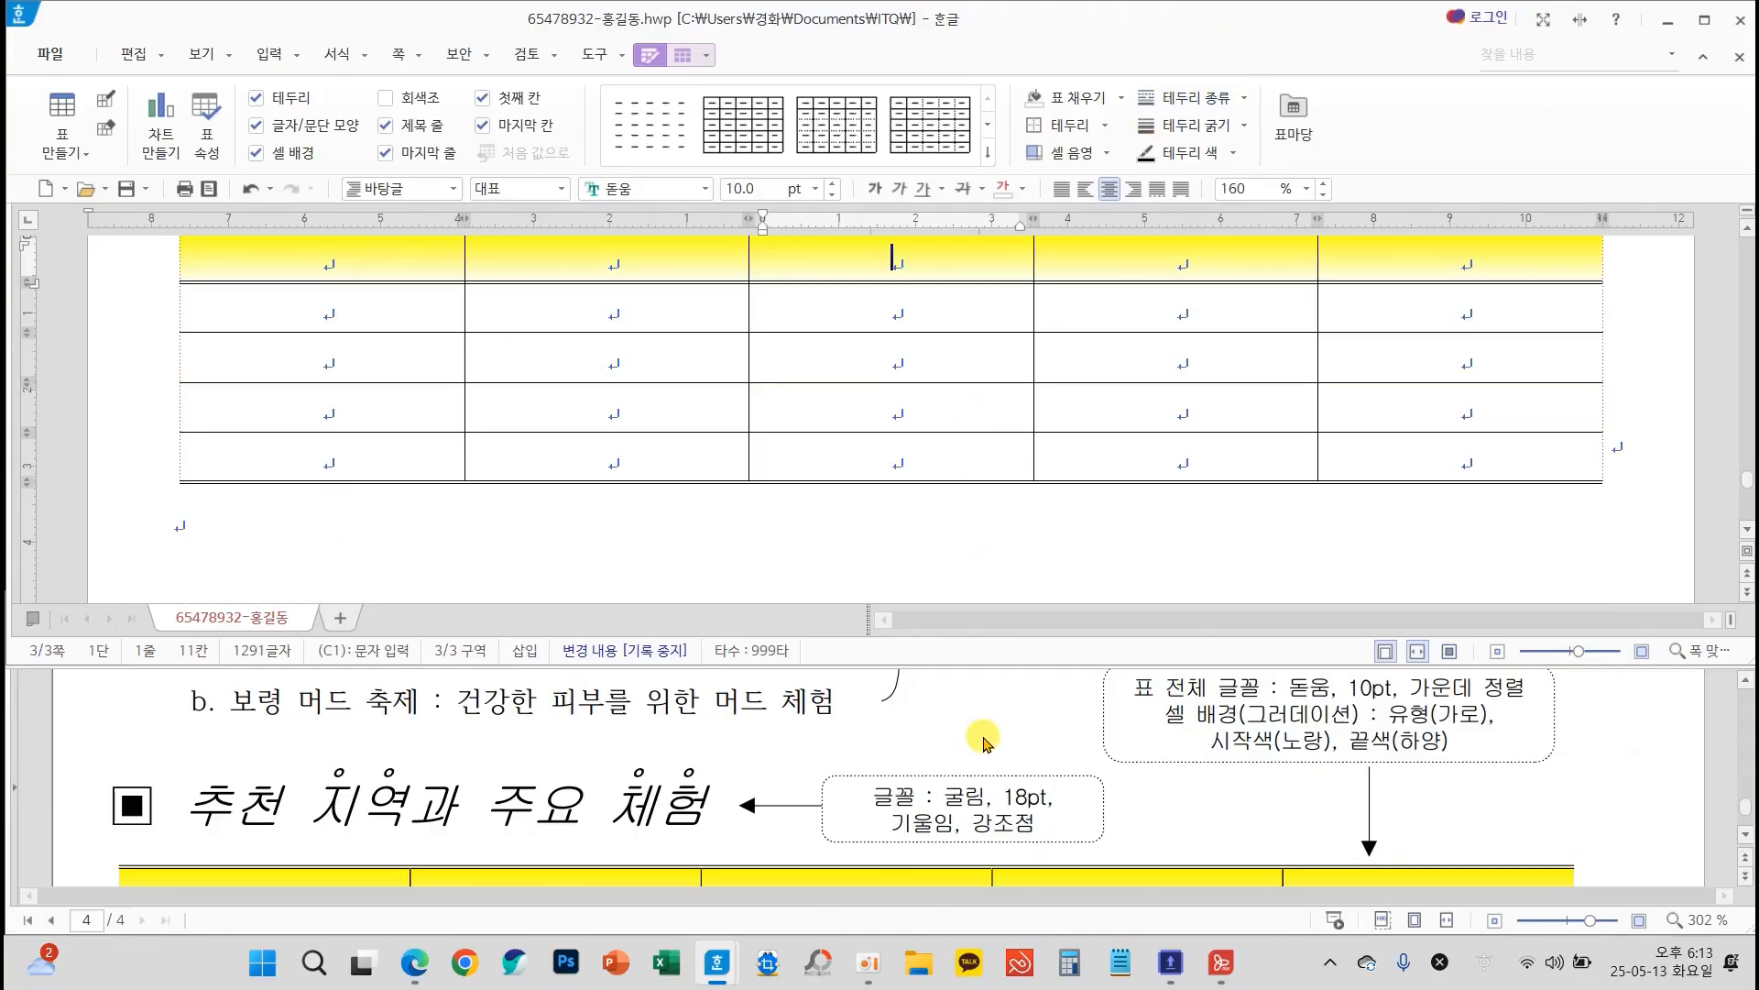
pyautogui.scroll(-5, 985, 740)
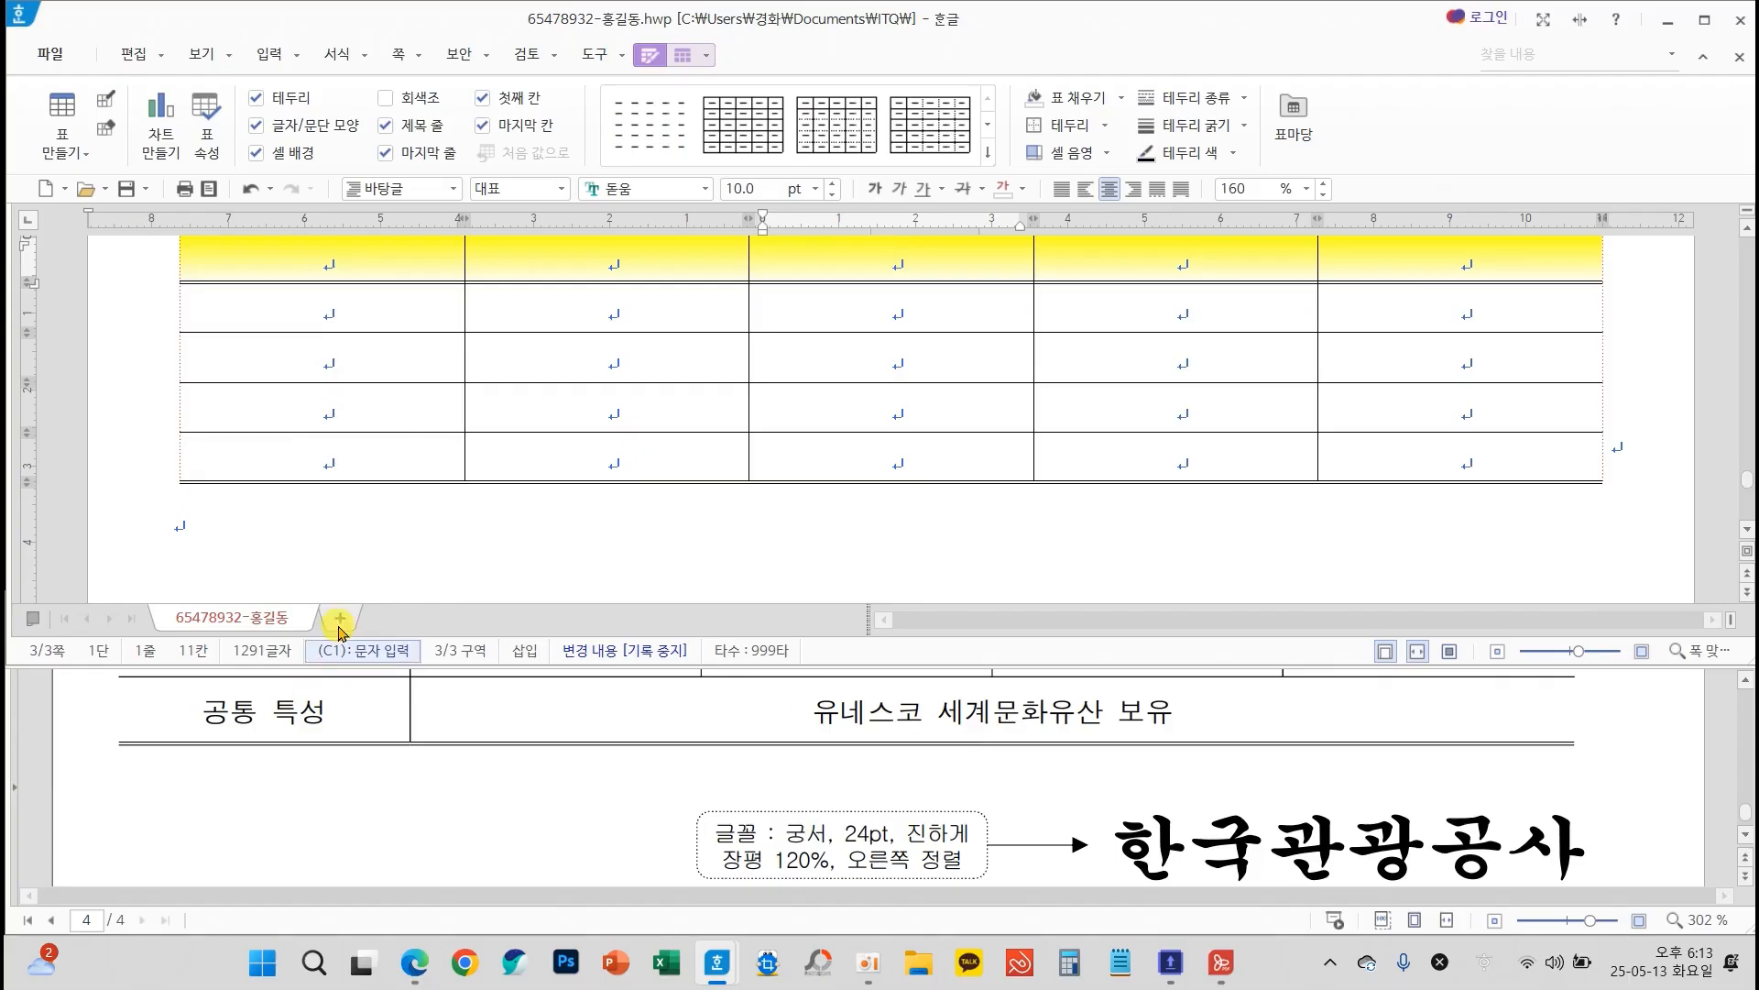
pyautogui.moveTo(520, 453); pyautogui.dragTo(1450, 447)
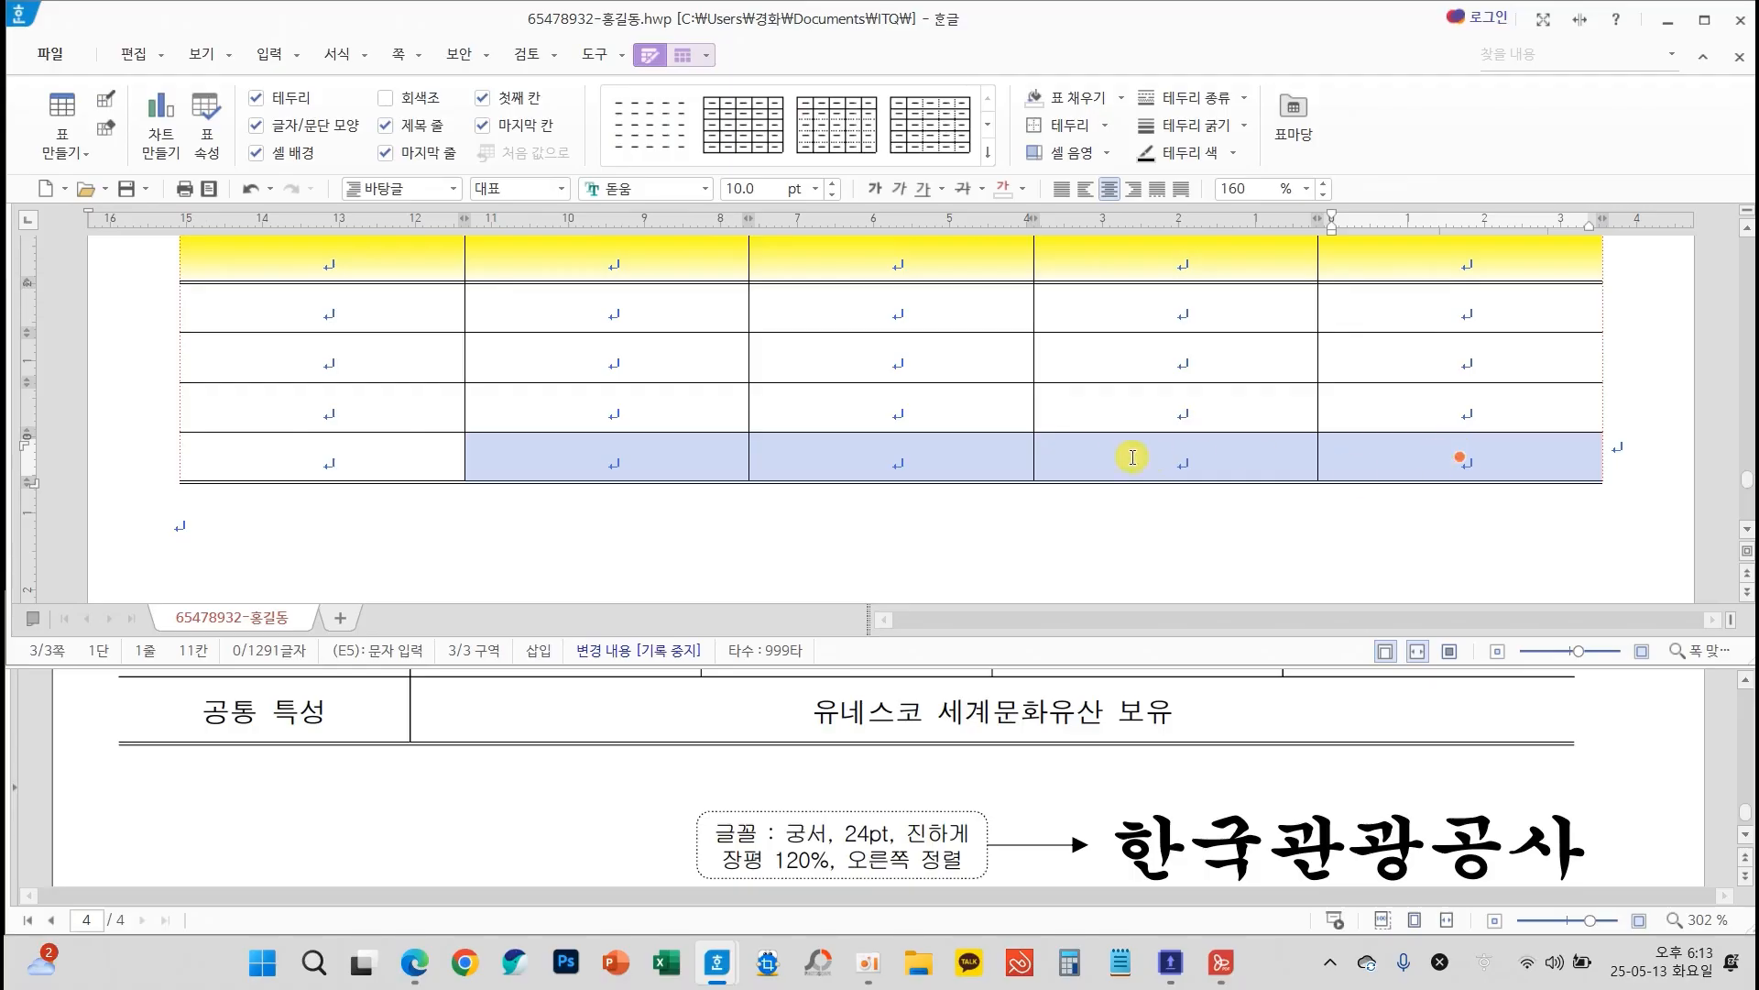
pyautogui.moveTo(819, 265); pyautogui.dragTo(798, 438)
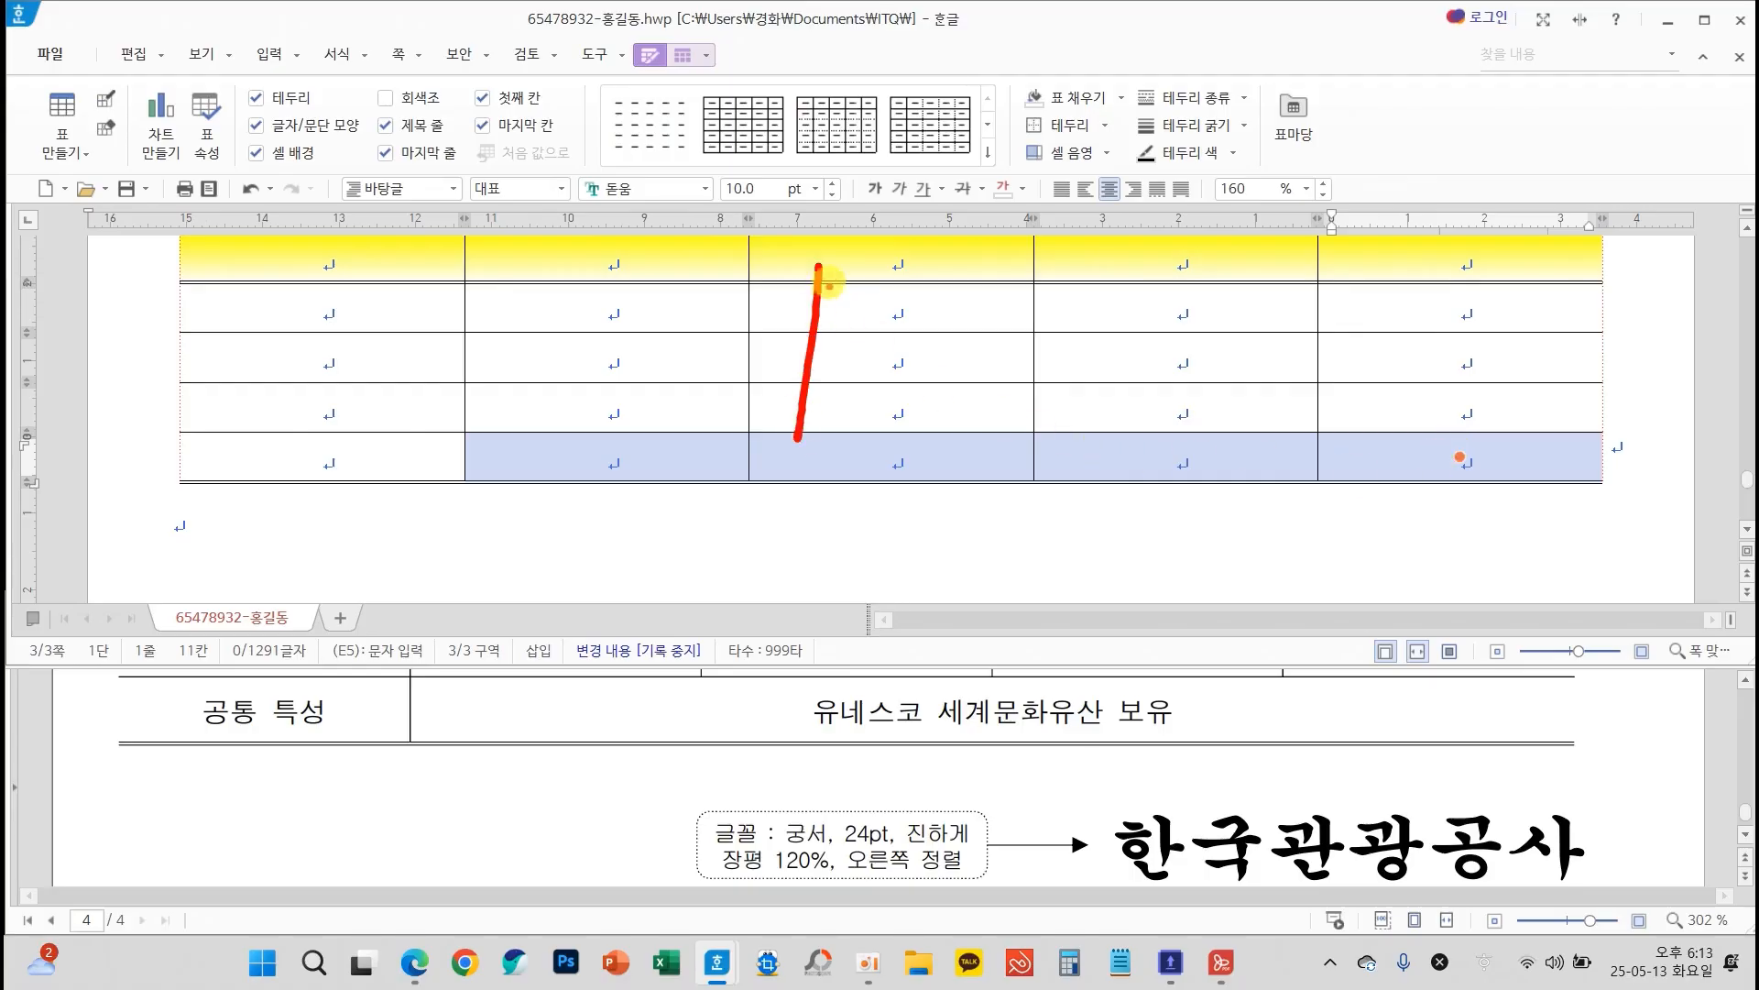
pyautogui.moveTo(829, 263)
pyautogui.mouseDown()
pyautogui.moveTo(1015, 228)
pyautogui.moveTo(1024, 458)
pyautogui.mouseUp()
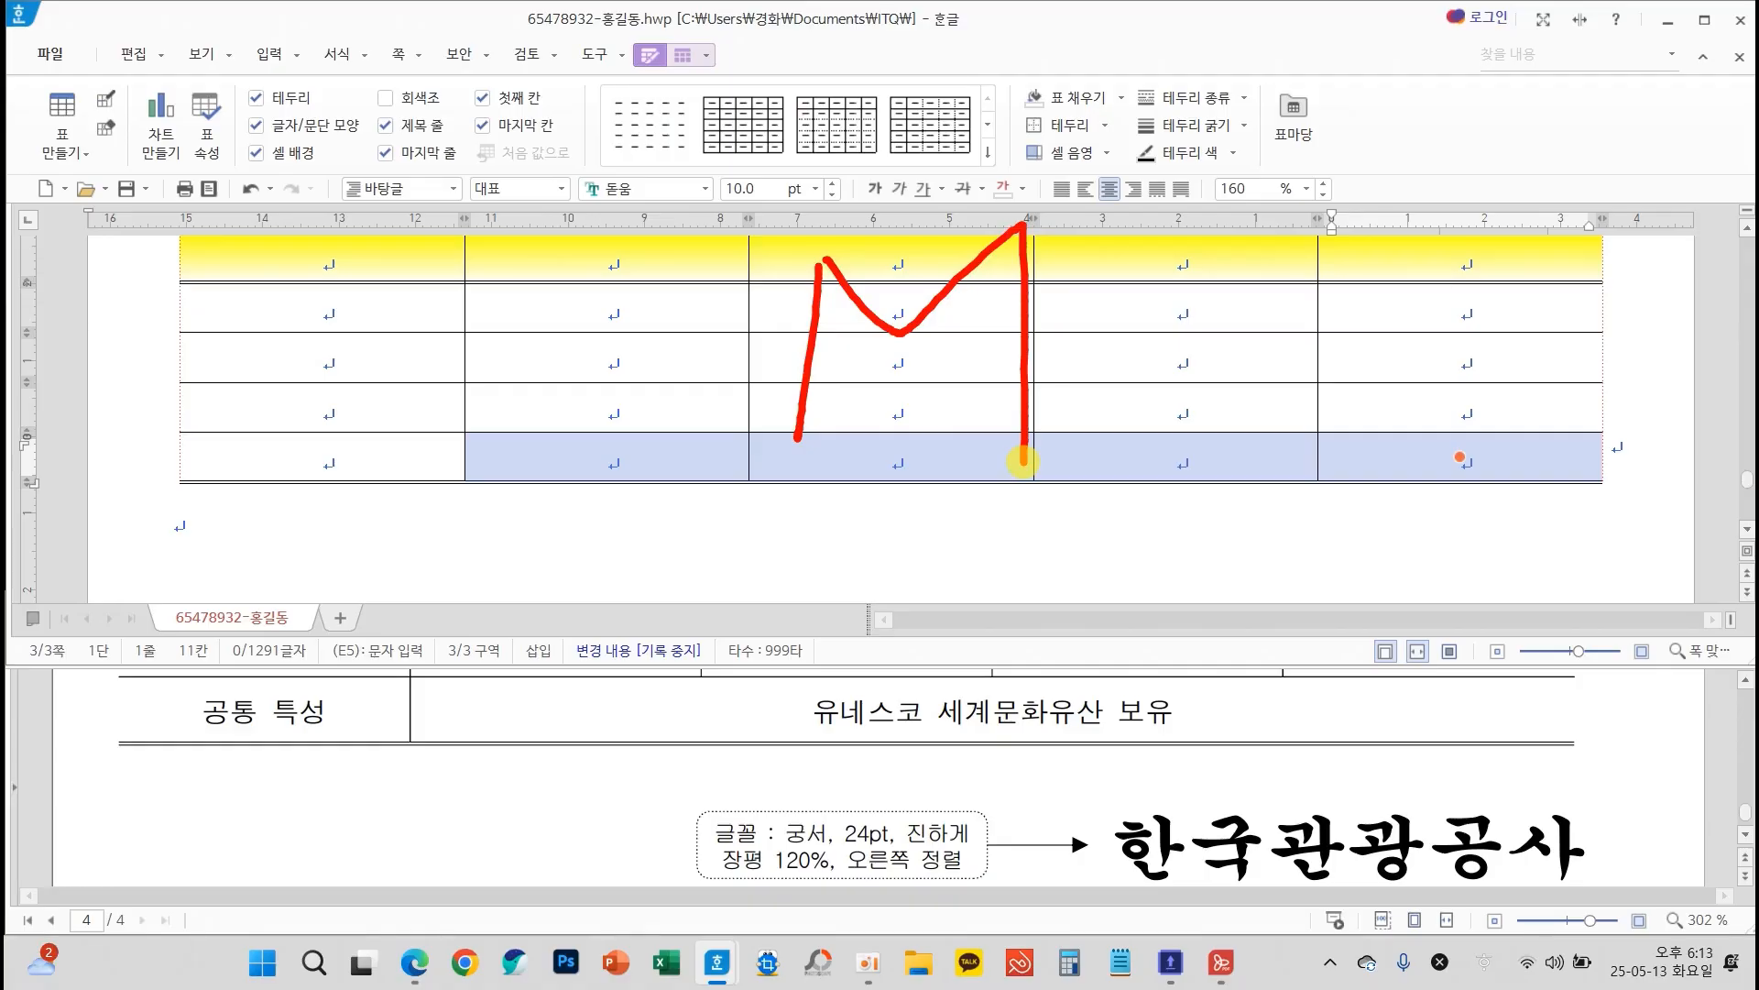
pyautogui.press('m')
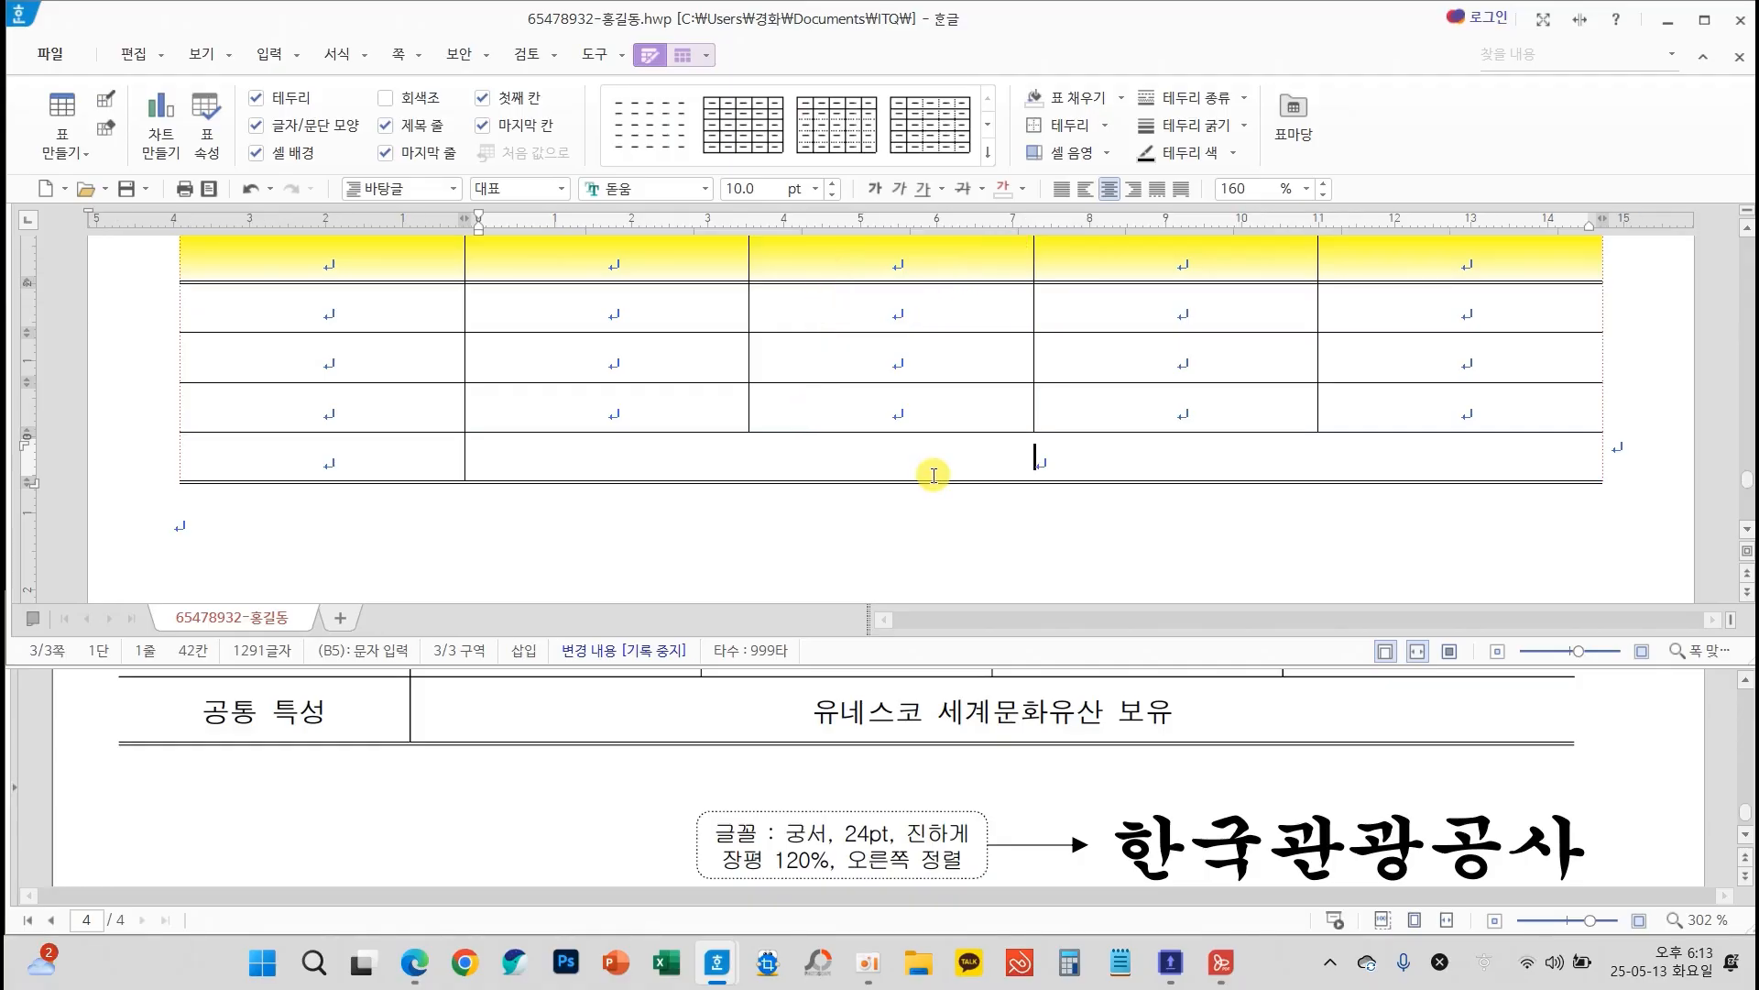
pyautogui.moveTo(481, 278)
pyautogui.mouseDown()
pyautogui.moveTo(294, 287)
pyautogui.moveTo(495, 458)
pyautogui.mouseUp()
pyautogui.moveTo(627, 250)
pyautogui.mouseDown()
pyautogui.moveTo(627, 423)
pyautogui.moveTo(818, 426)
pyautogui.mouseUp()
pyautogui.click(839, 413)
pyautogui.moveTo(976, 237)
pyautogui.mouseDown()
pyautogui.moveTo(955, 431)
pyautogui.moveTo(1135, 223)
pyautogui.moveTo(1143, 435)
pyautogui.mouseUp()
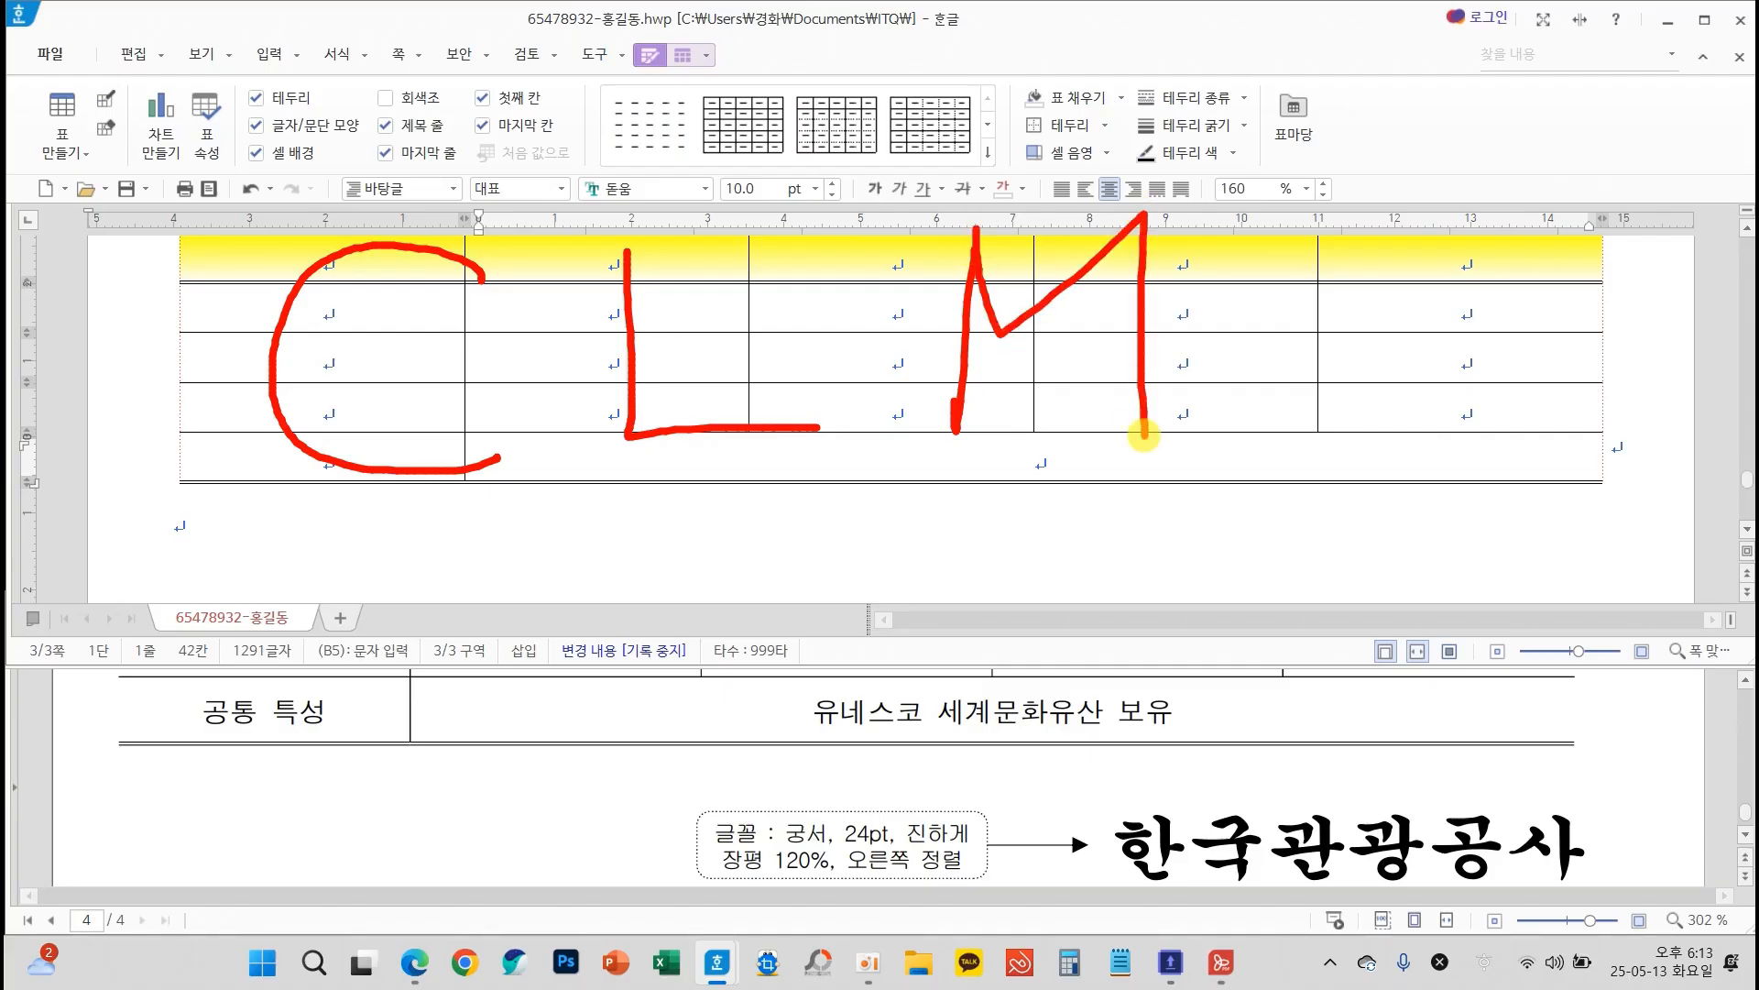
pyautogui.press('Escape')
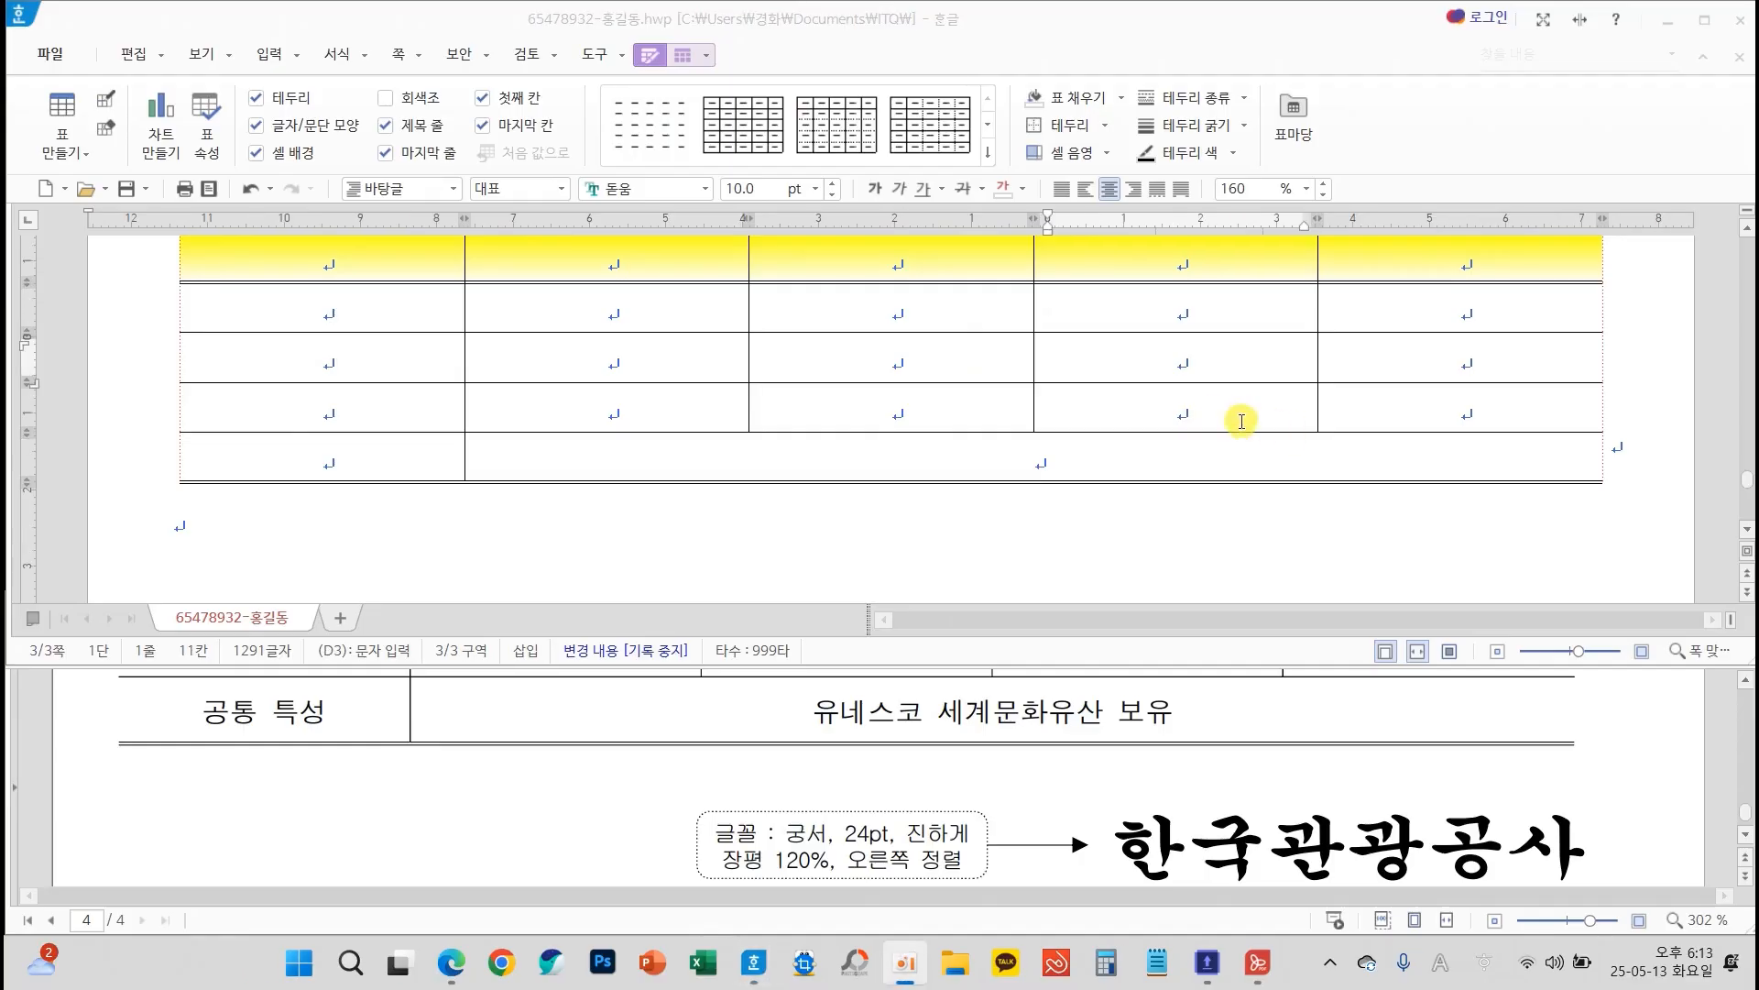
# Merge the fourth and fifth cells of the table's third row into one cell
pyautogui.scroll(3, 1280, 706)
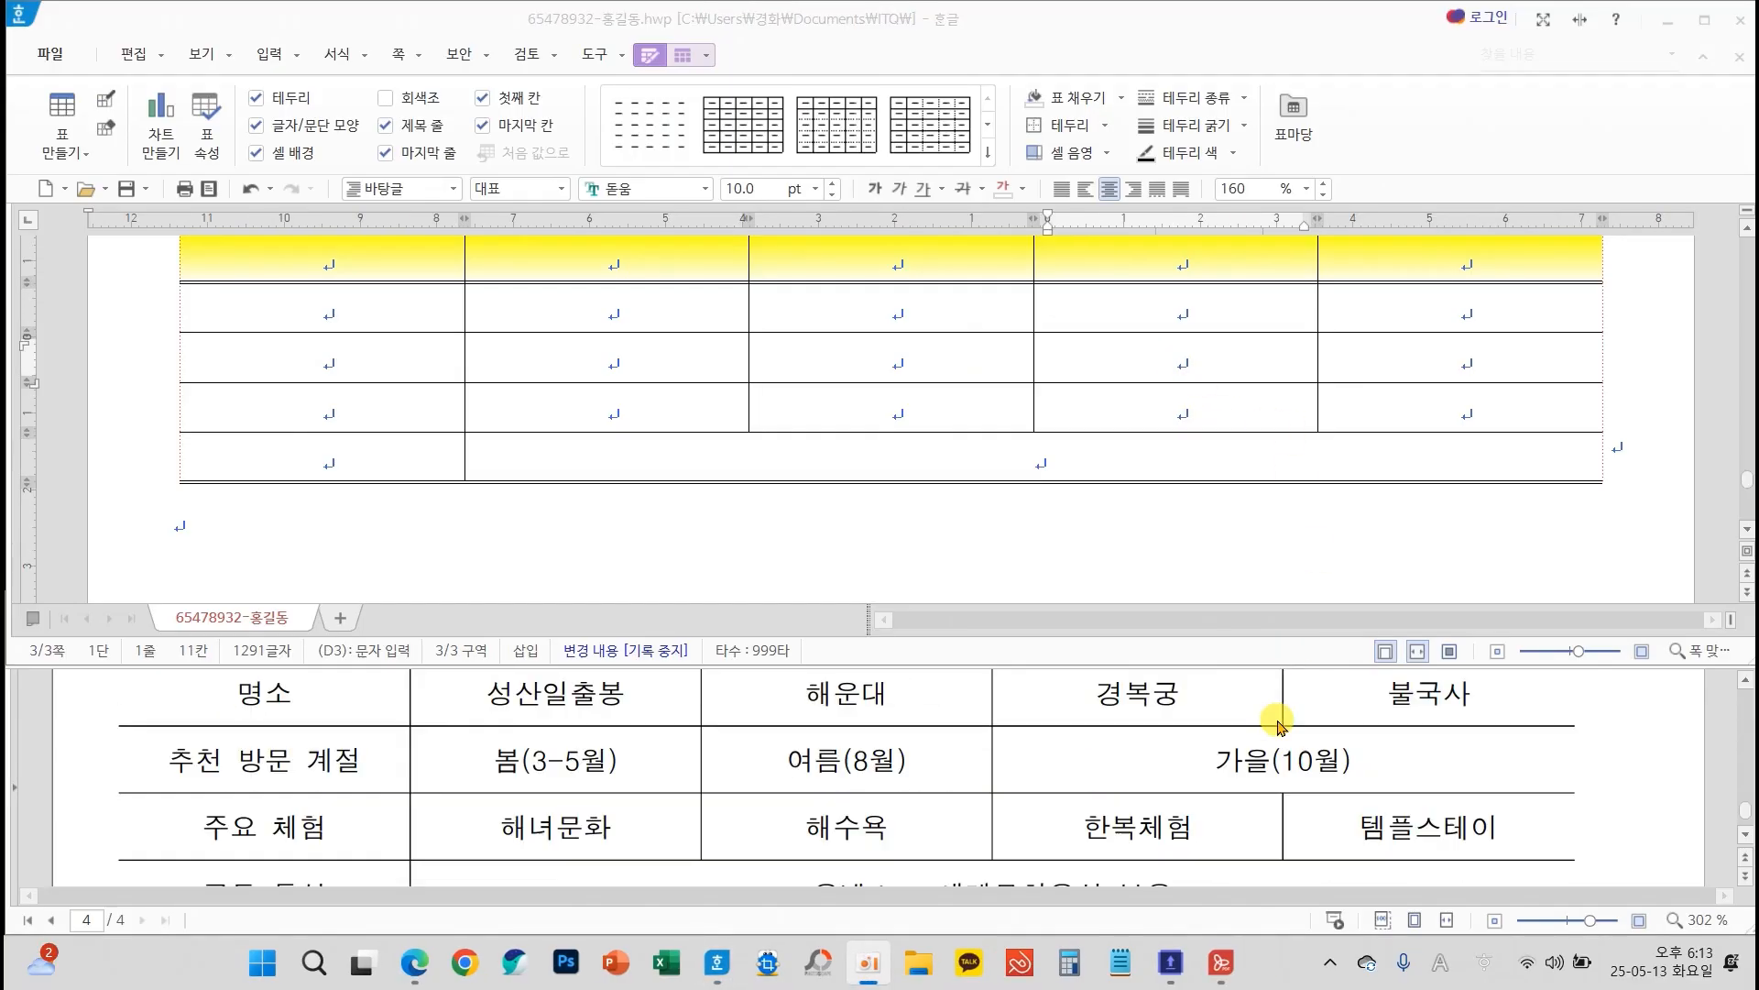
pyautogui.moveTo(1288, 359); pyautogui.dragTo(1390, 360)
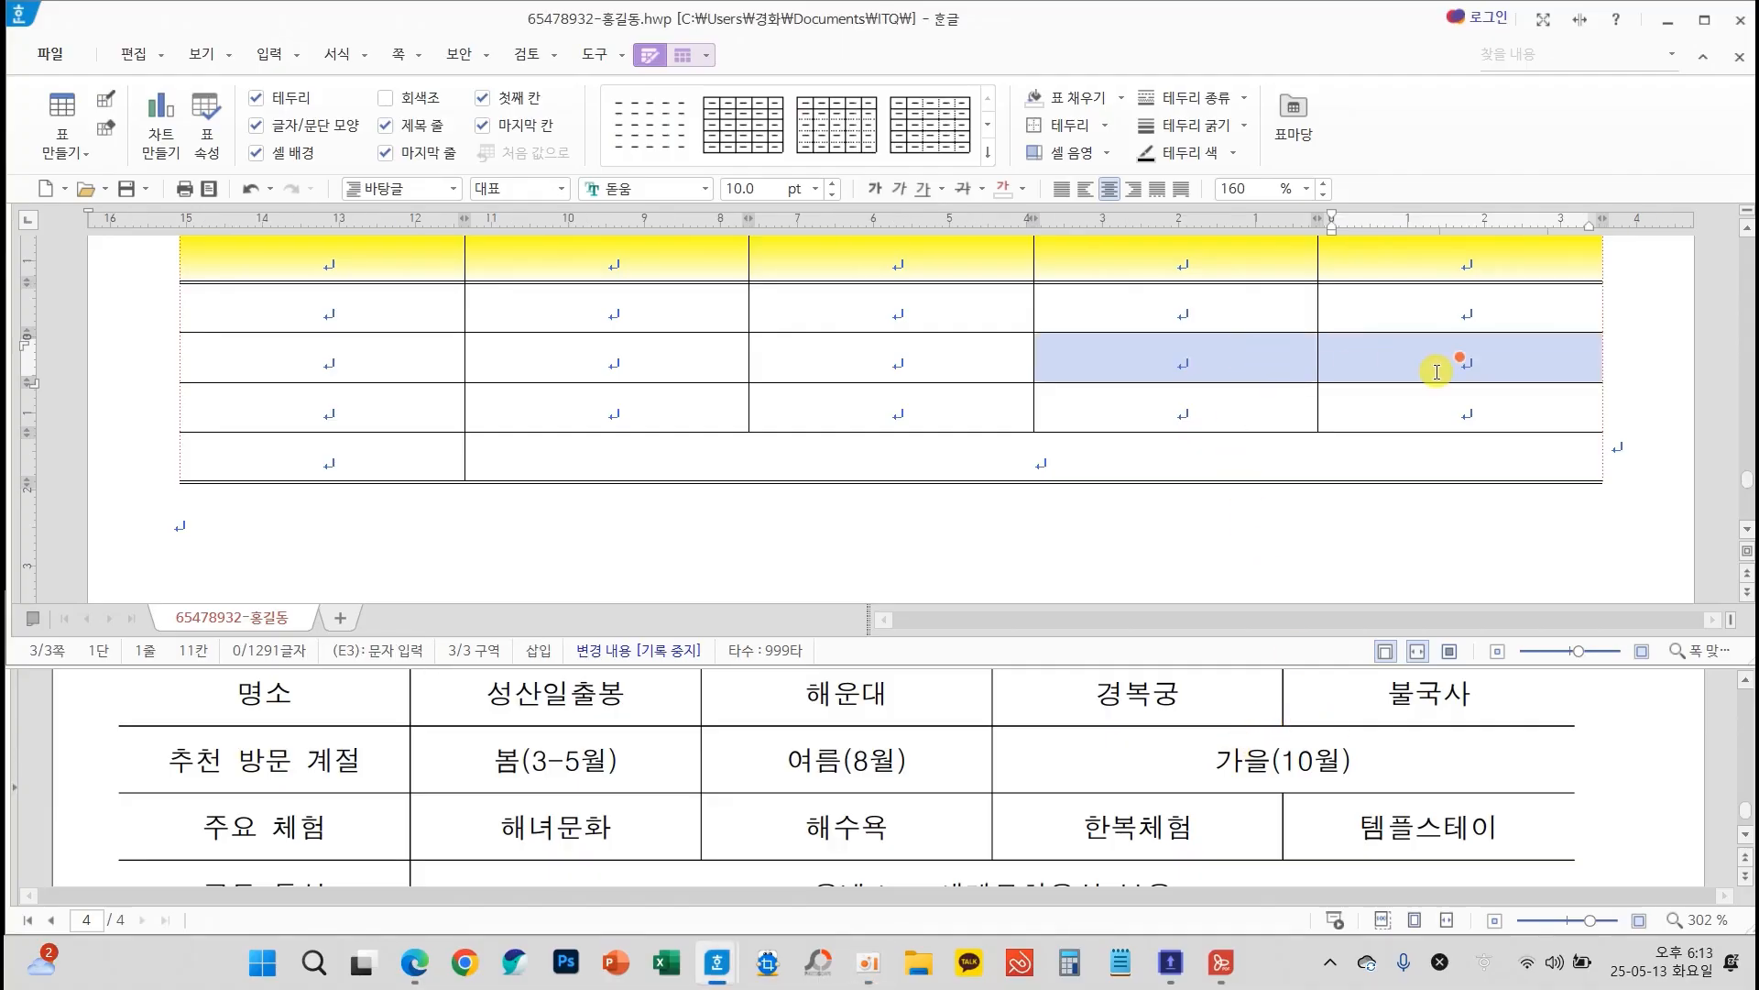
pyautogui.press('m')
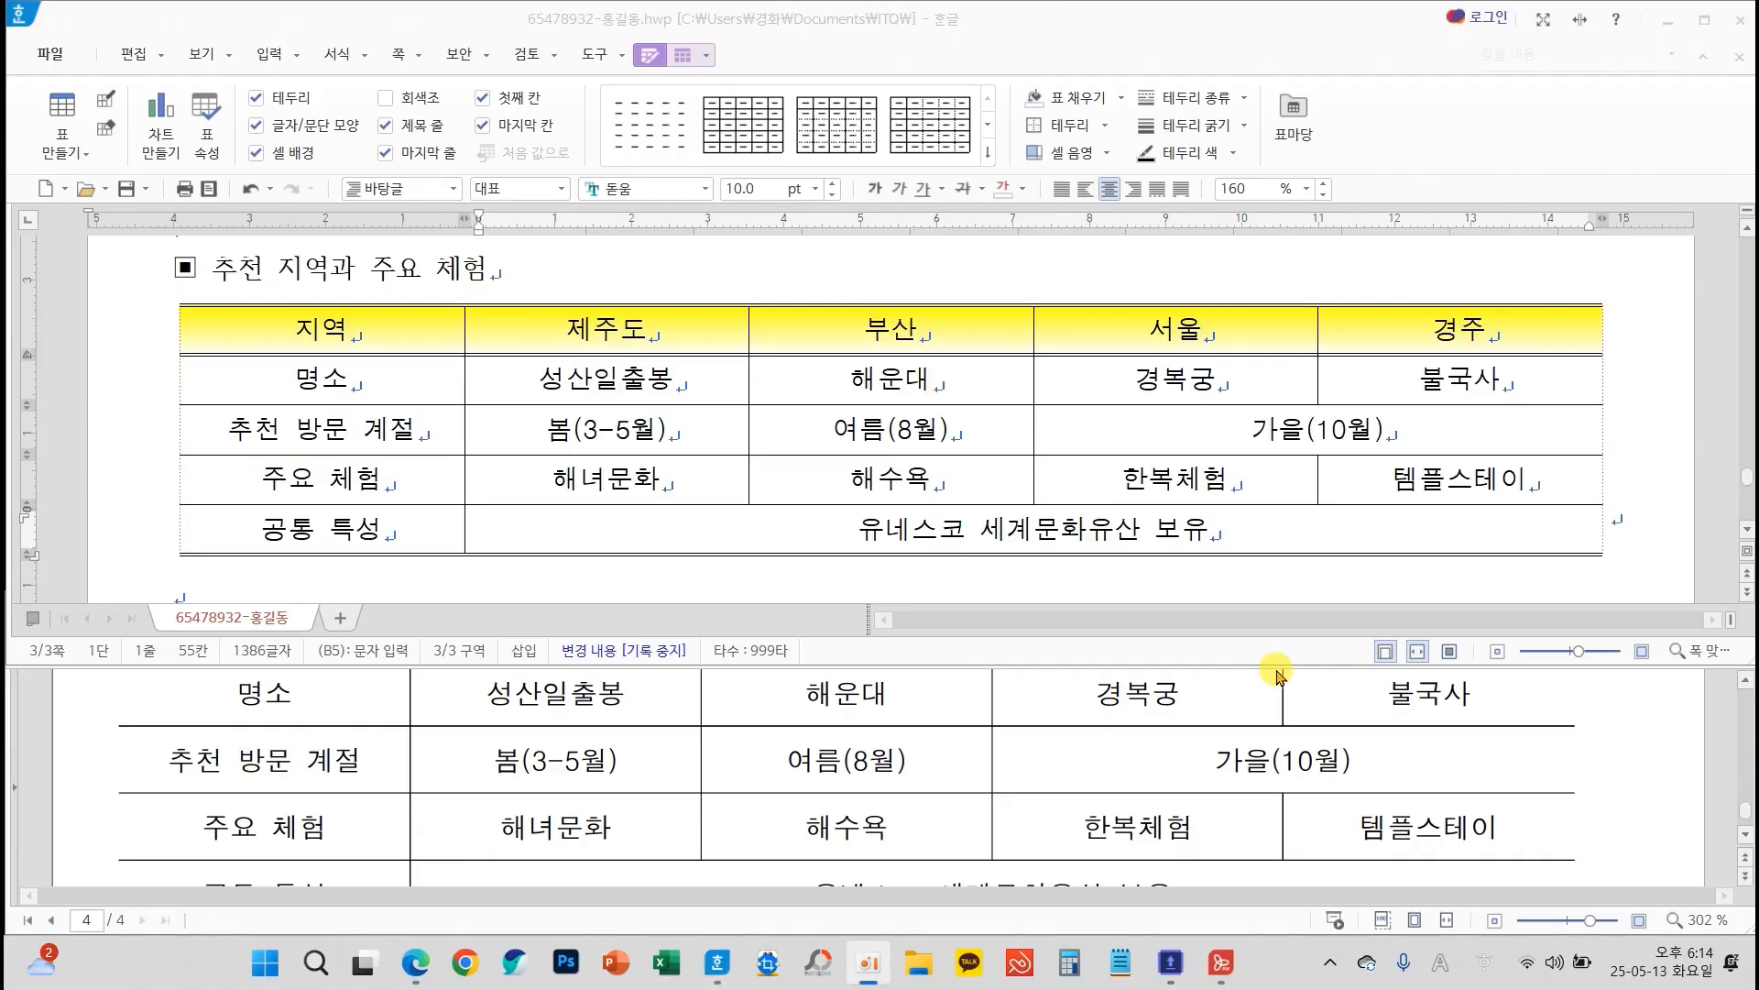
# Compare the filled-in table with the exam sheet and save the document
pyautogui.scroll(-2, 1255, 719)
pyautogui.scroll(4, 1255, 719)
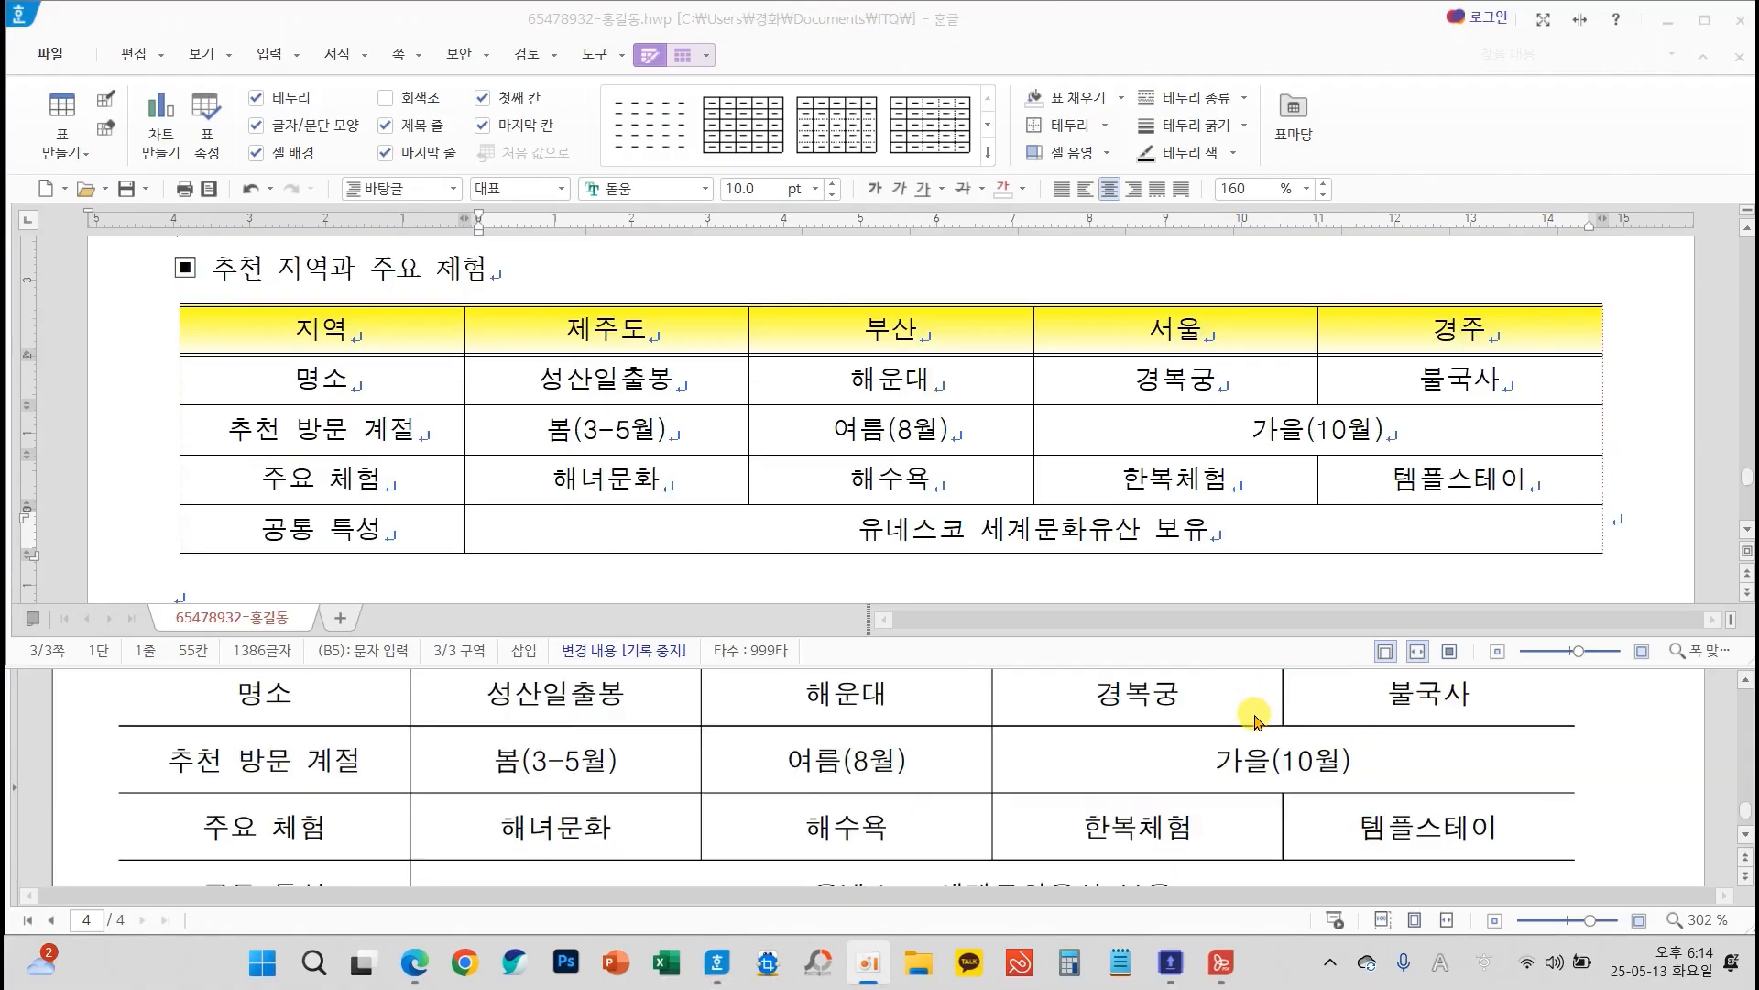
pyautogui.scroll(10, 1035, 522)
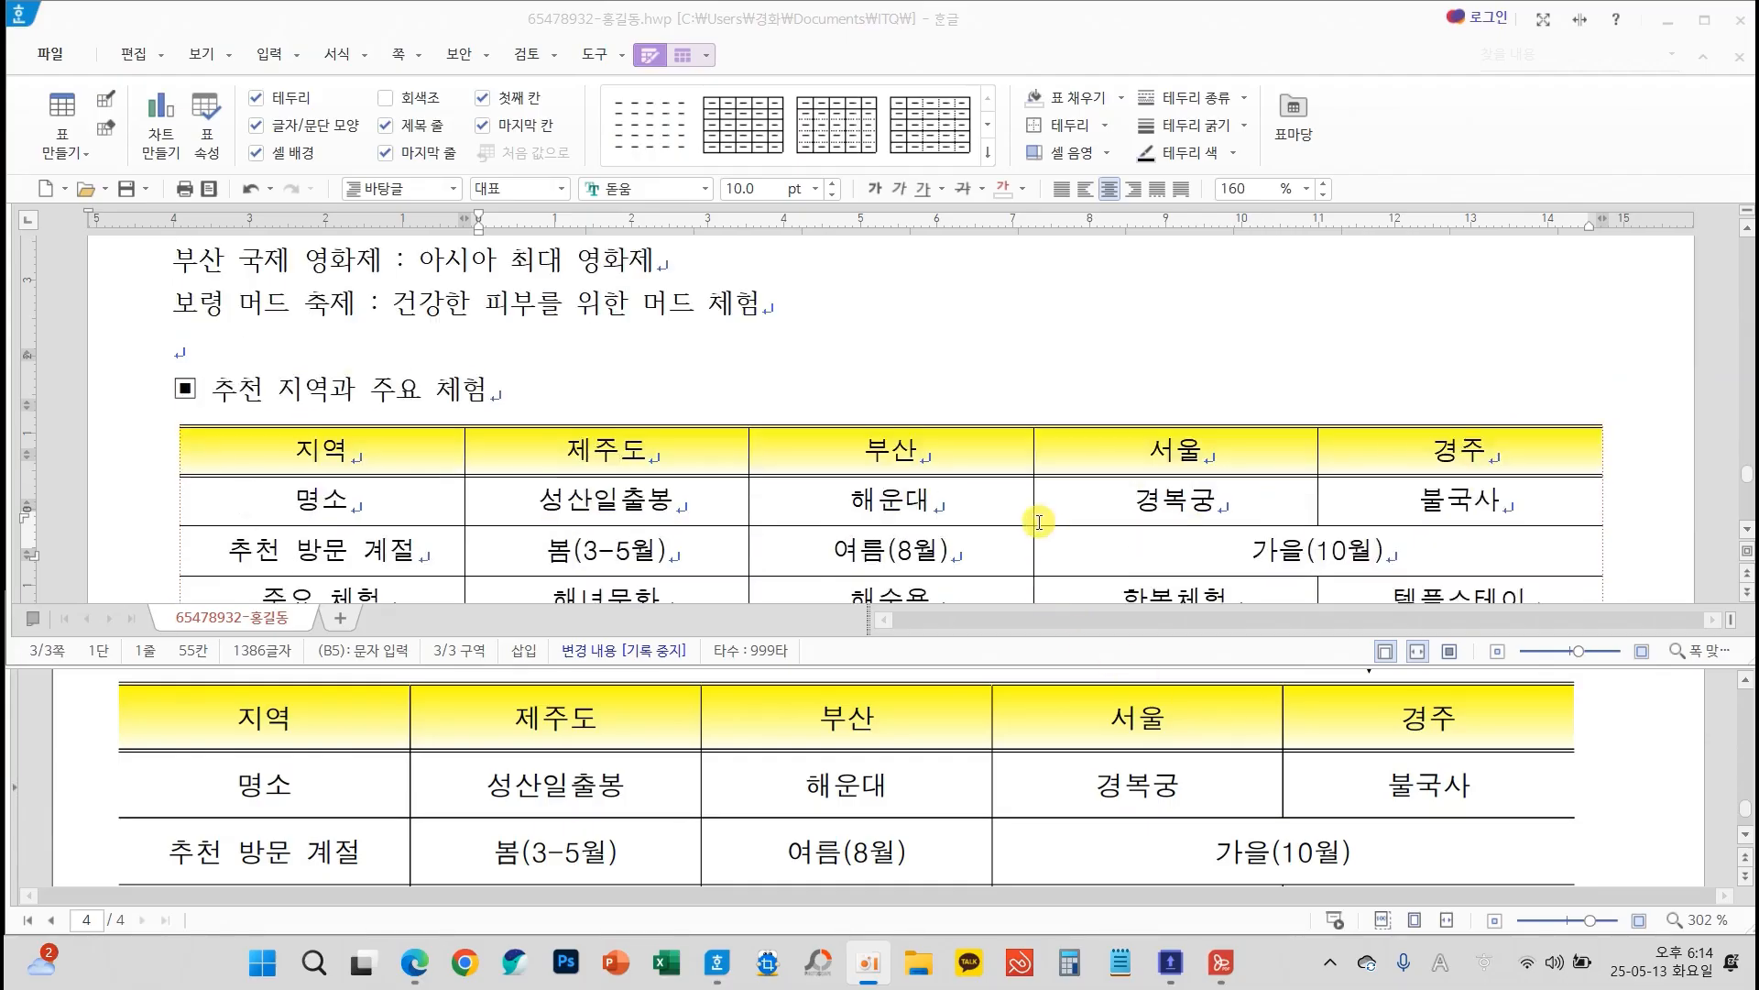
pyautogui.scroll(5, 1035, 522)
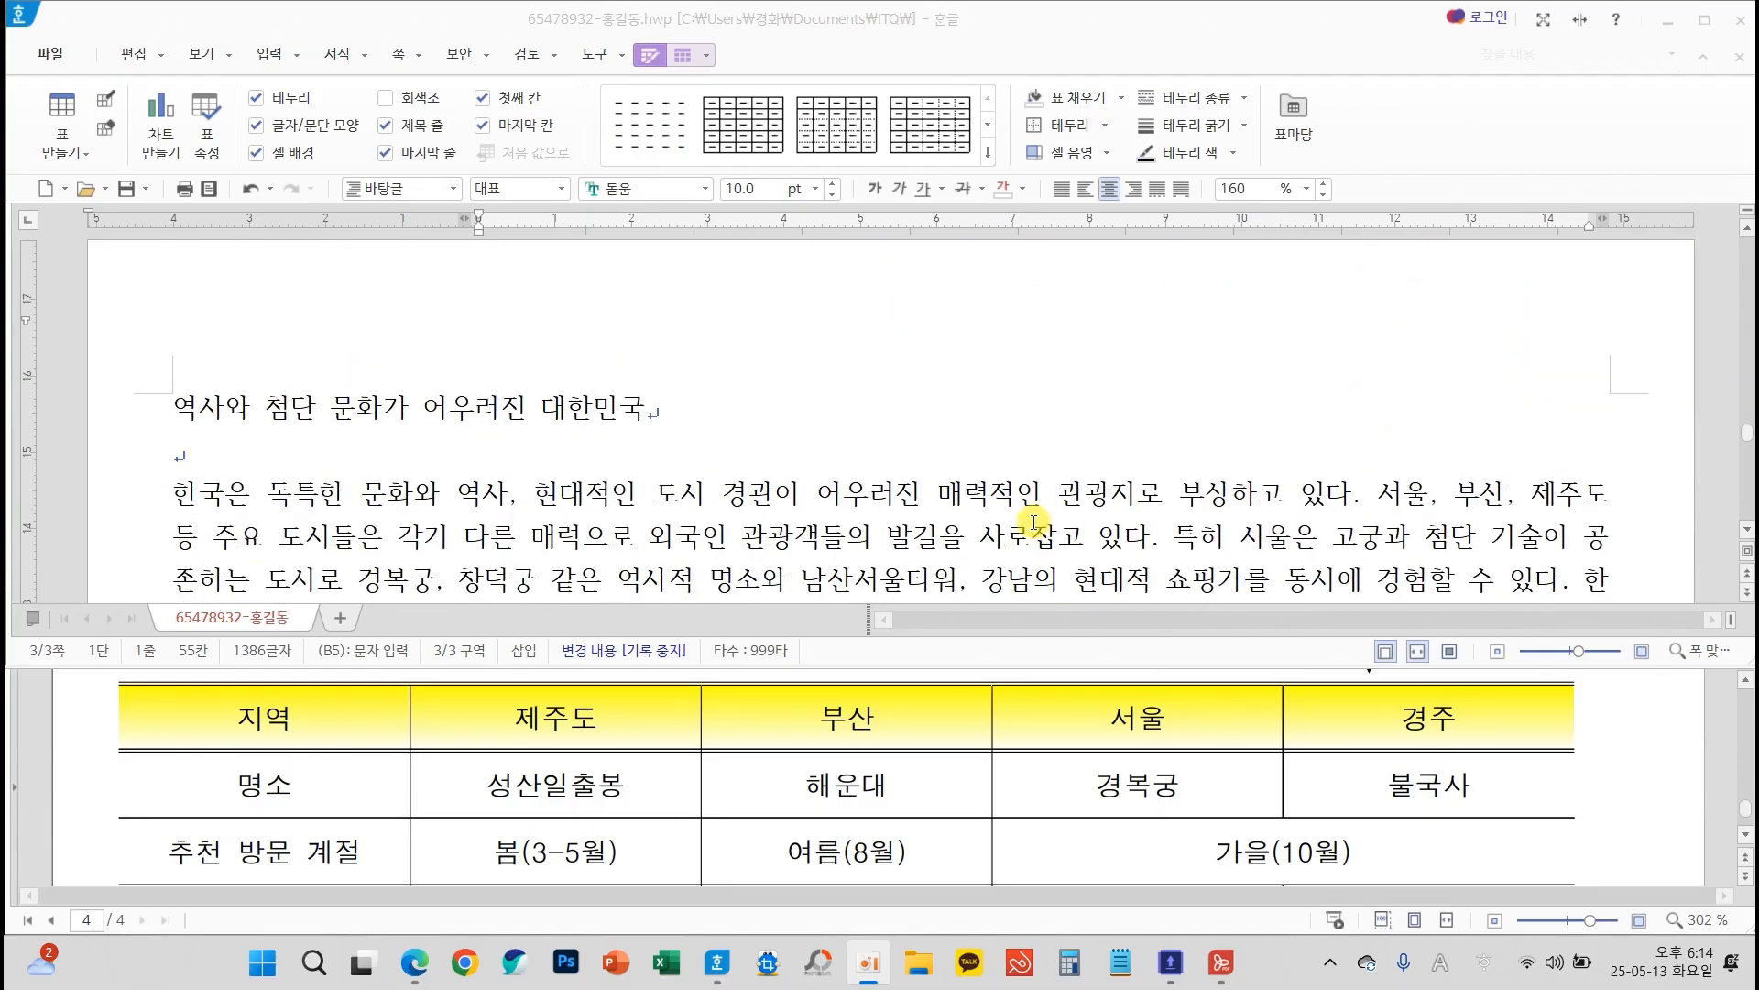
pyautogui.scroll(6, 954, 788)
pyautogui.scroll(10, 954, 798)
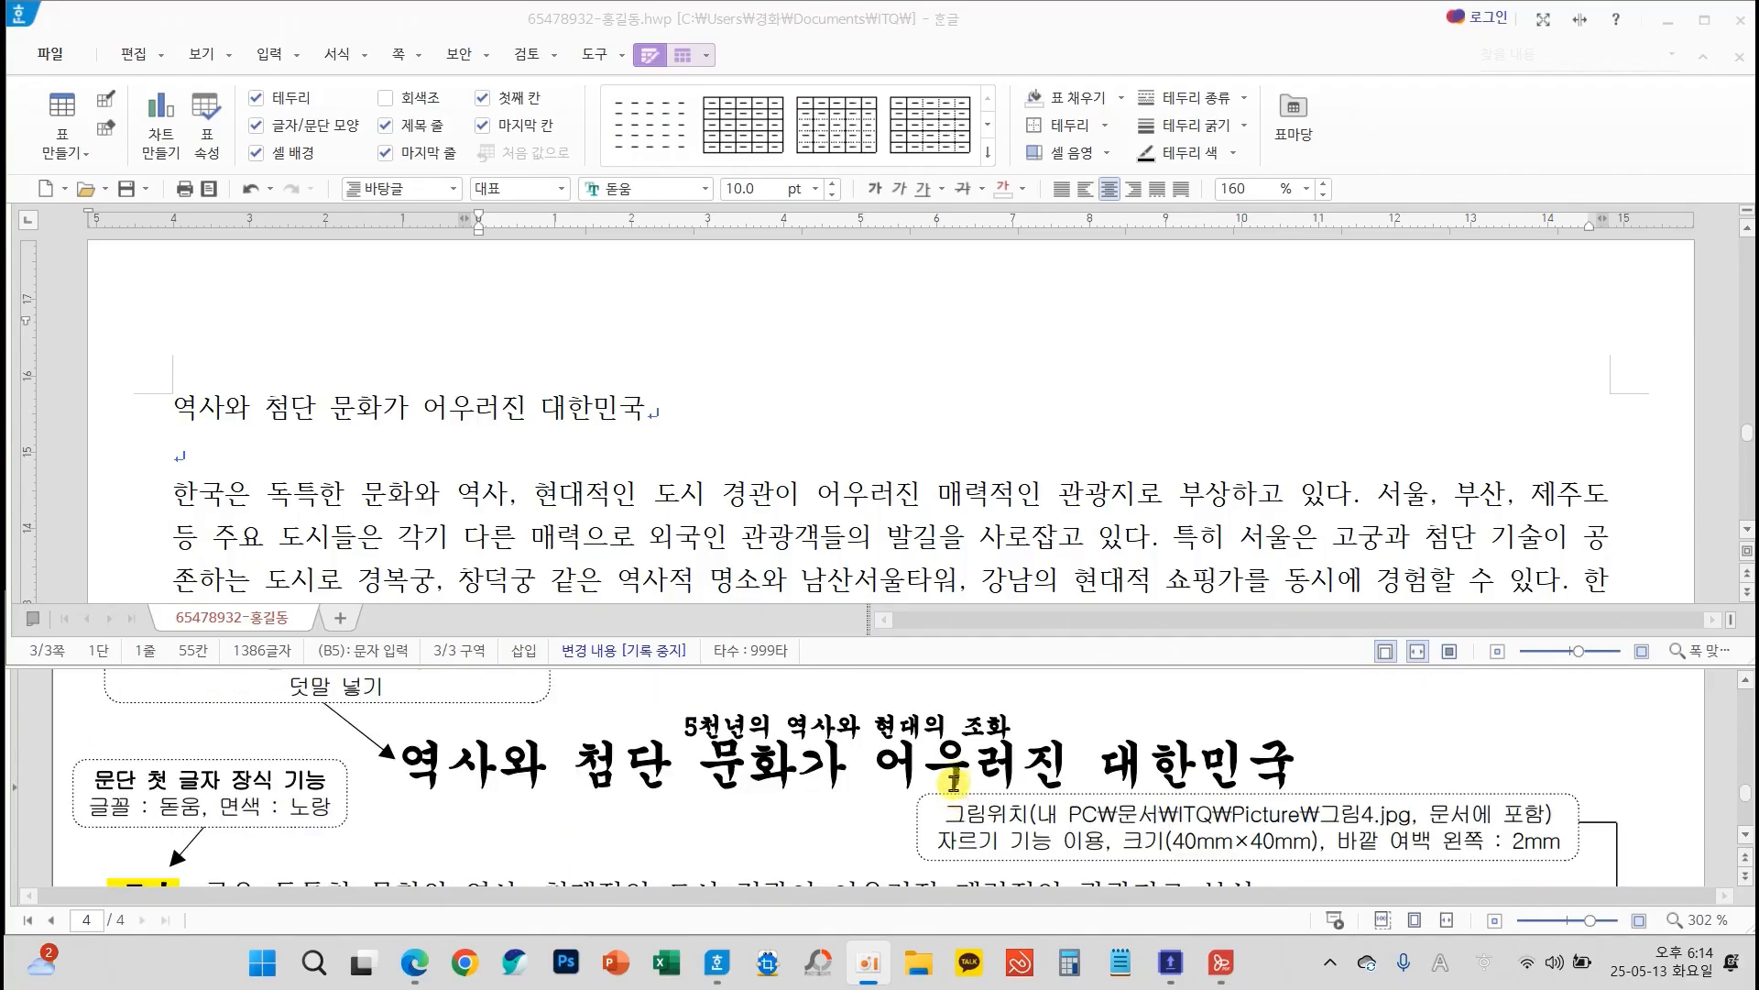
pyautogui.scroll(2, 954, 793)
pyautogui.click(131, 190)
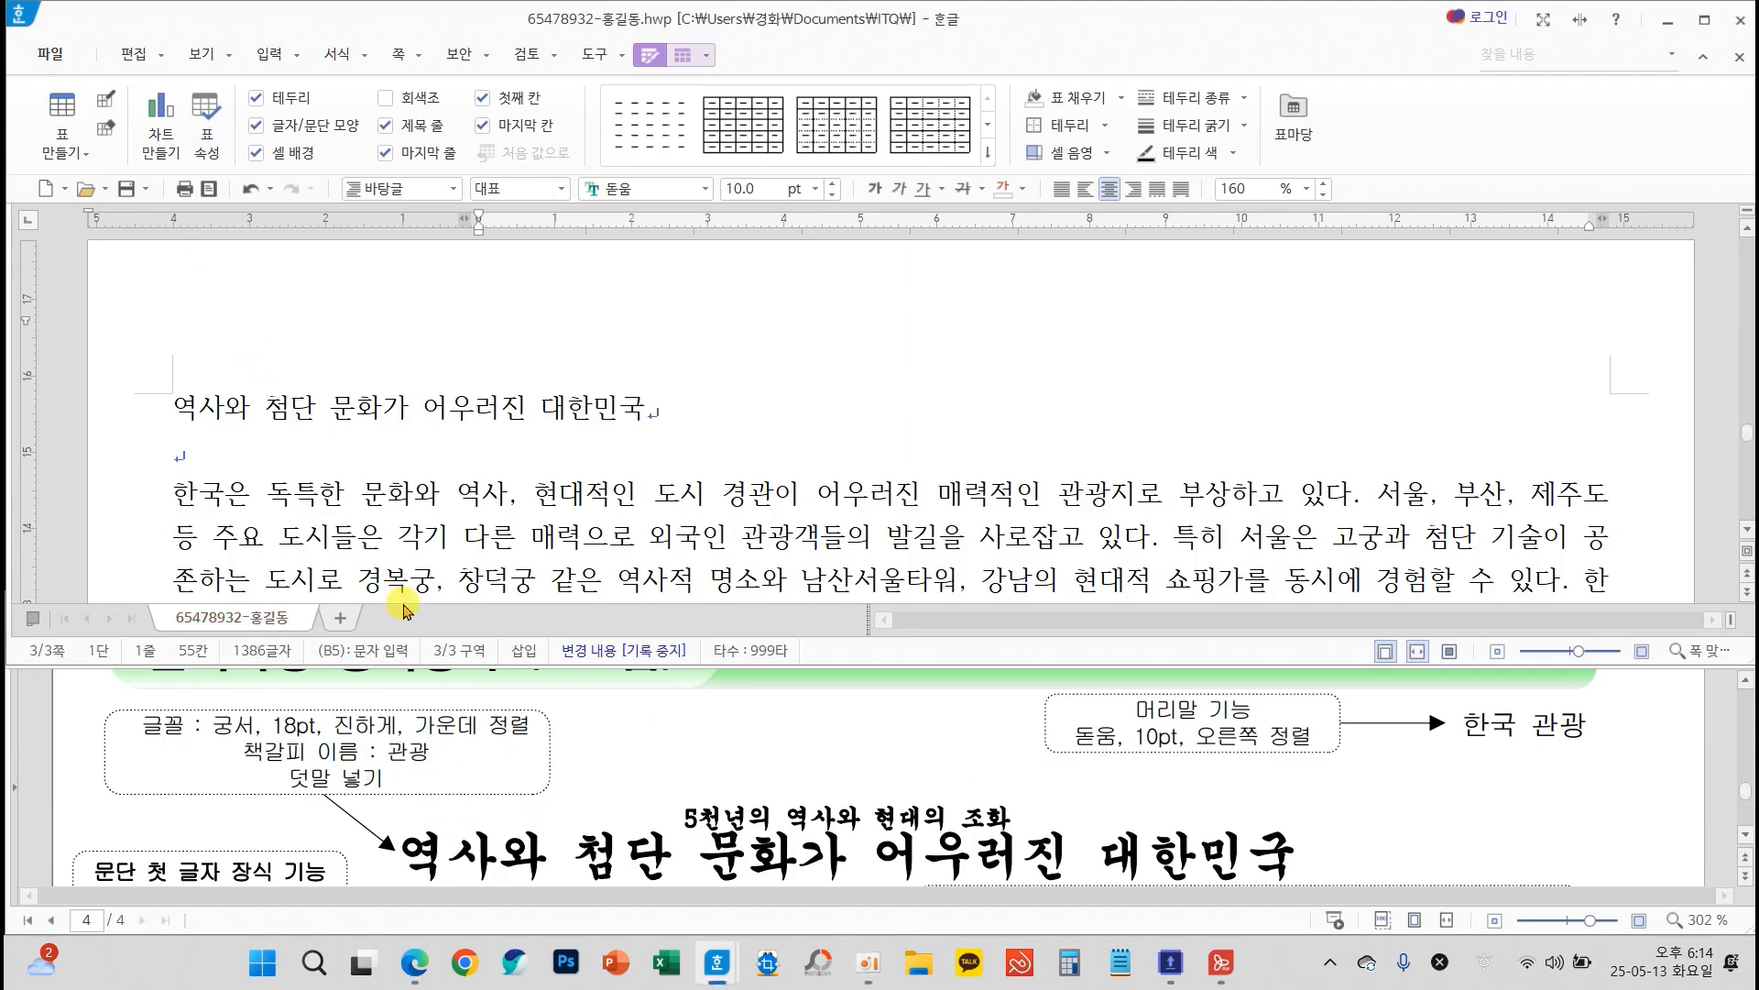
# Format the page 3 title 역사와 첨단 문화가 어우러진 대한민국 as 궁서, 18 pt, bold and centre-aligned
pyautogui.moveTo(177, 399); pyautogui.dragTo(661, 414)
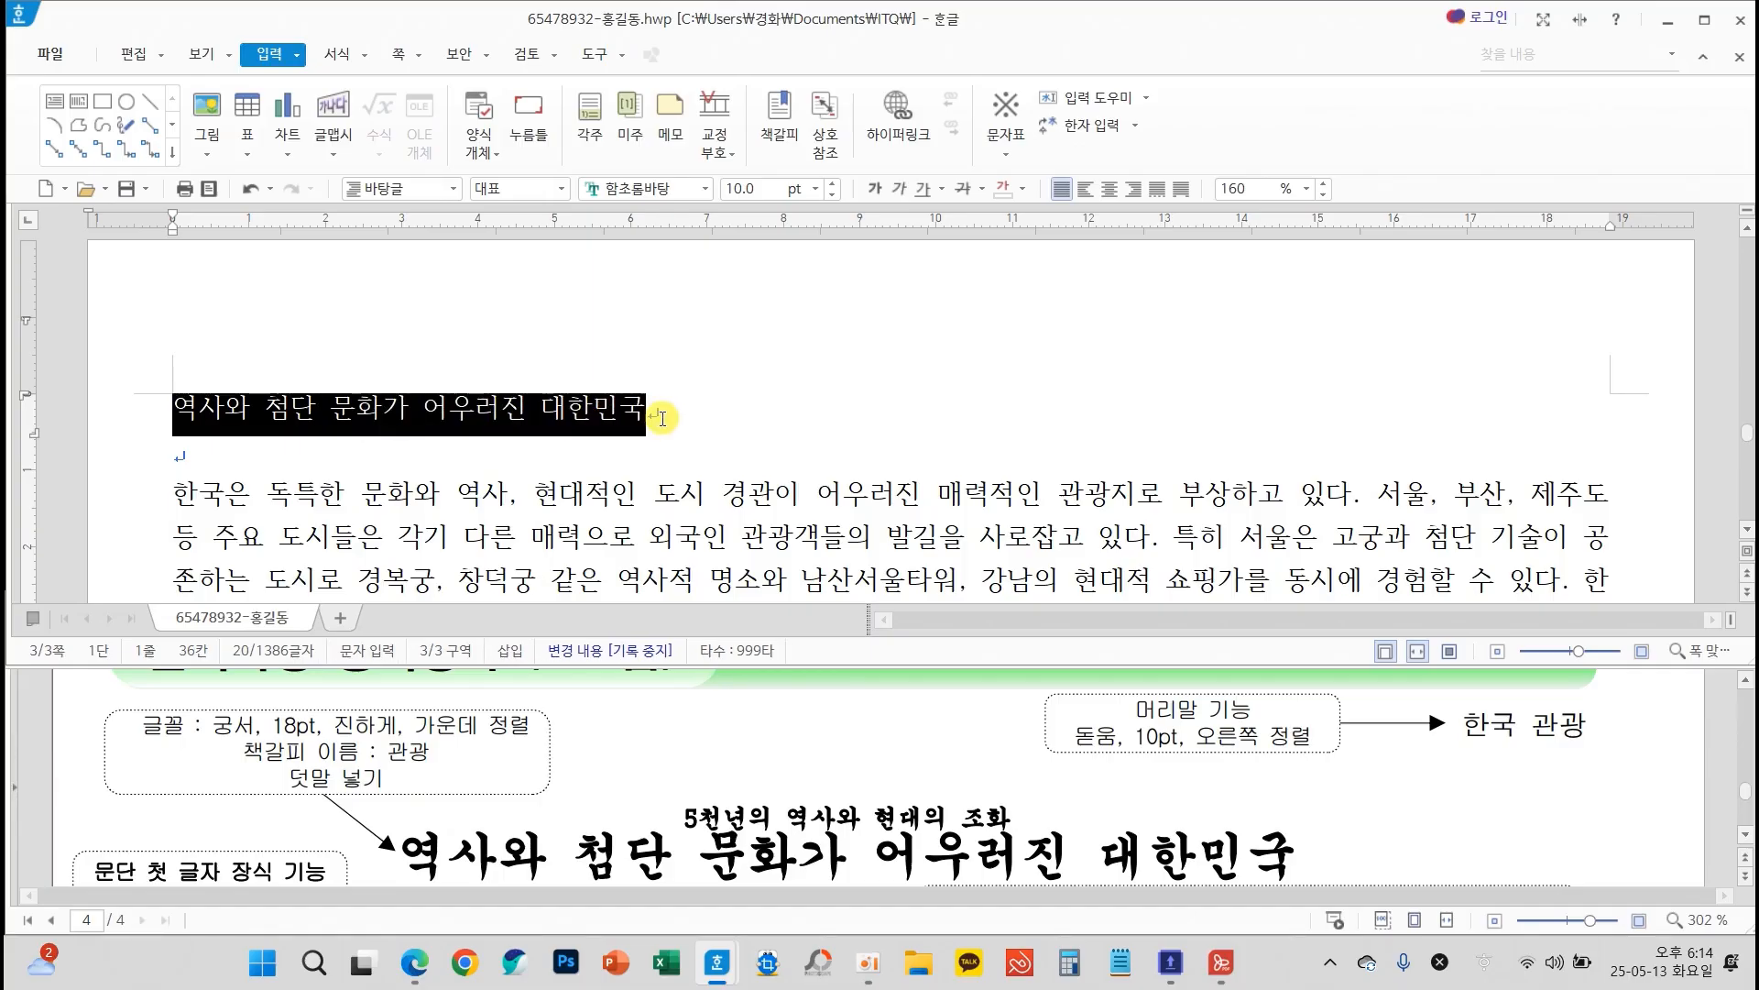
pyautogui.click(706, 190)
pyautogui.moveTo(1013, 469); pyautogui.dragTo(1024, 222)
pyautogui.click(810, 272)
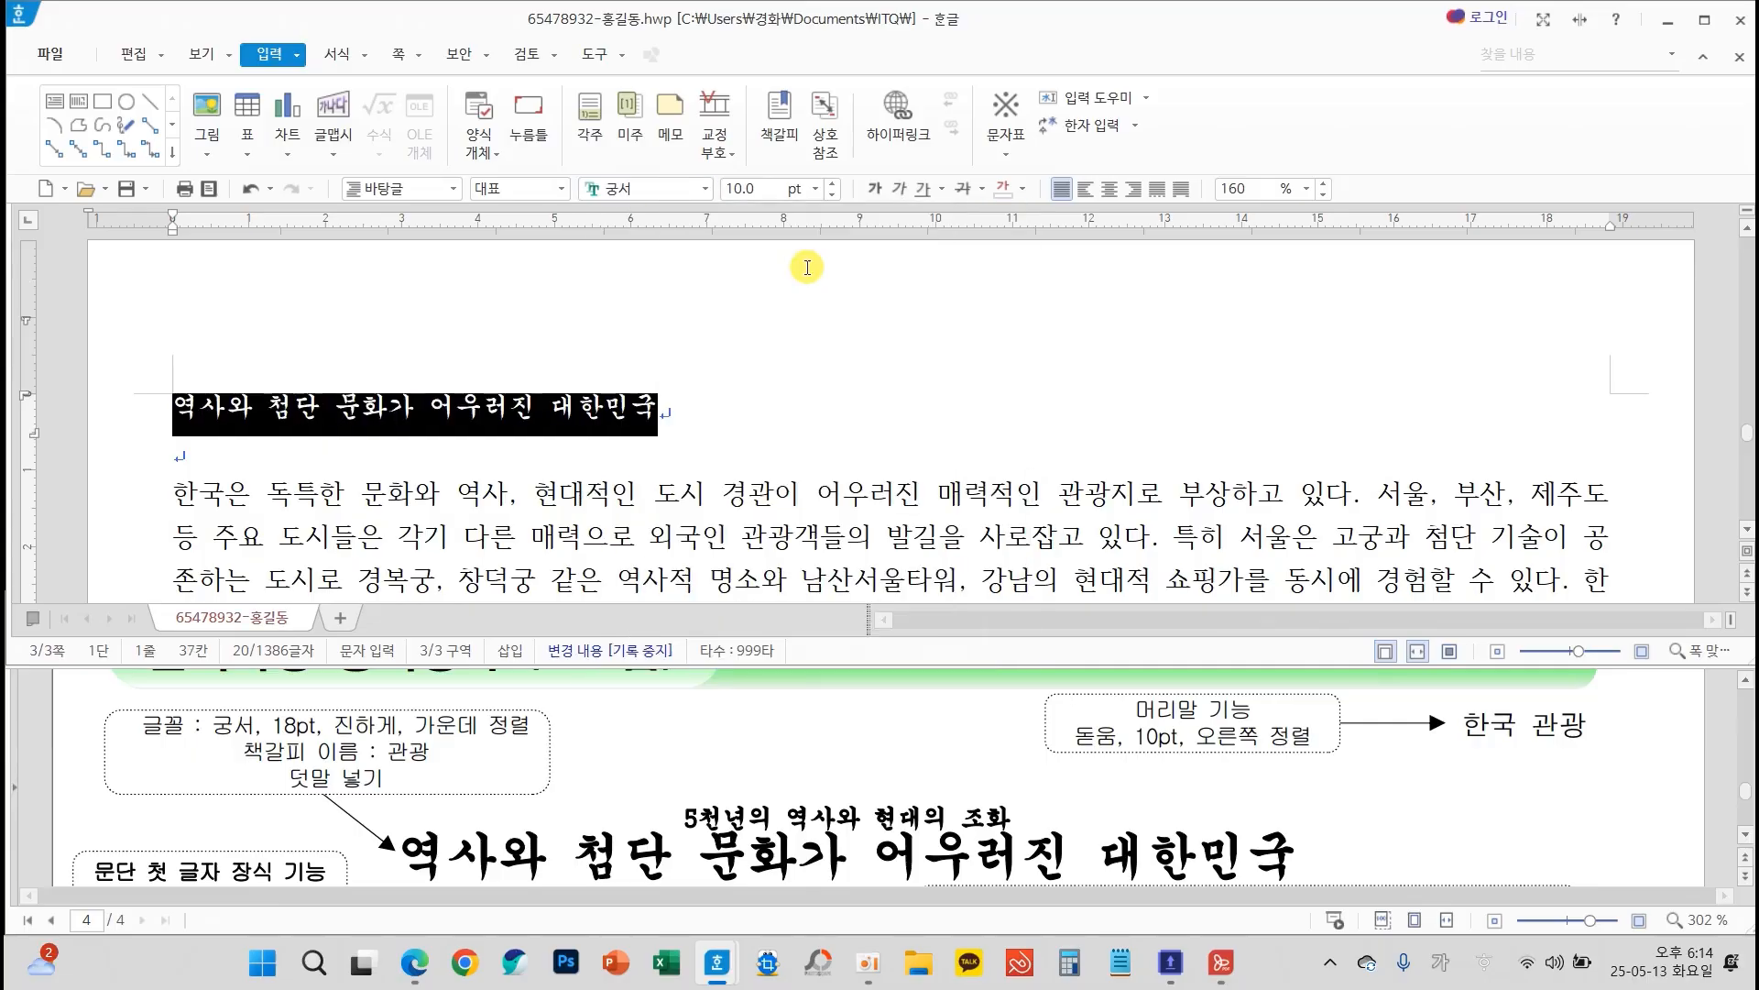
pyautogui.click(815, 189)
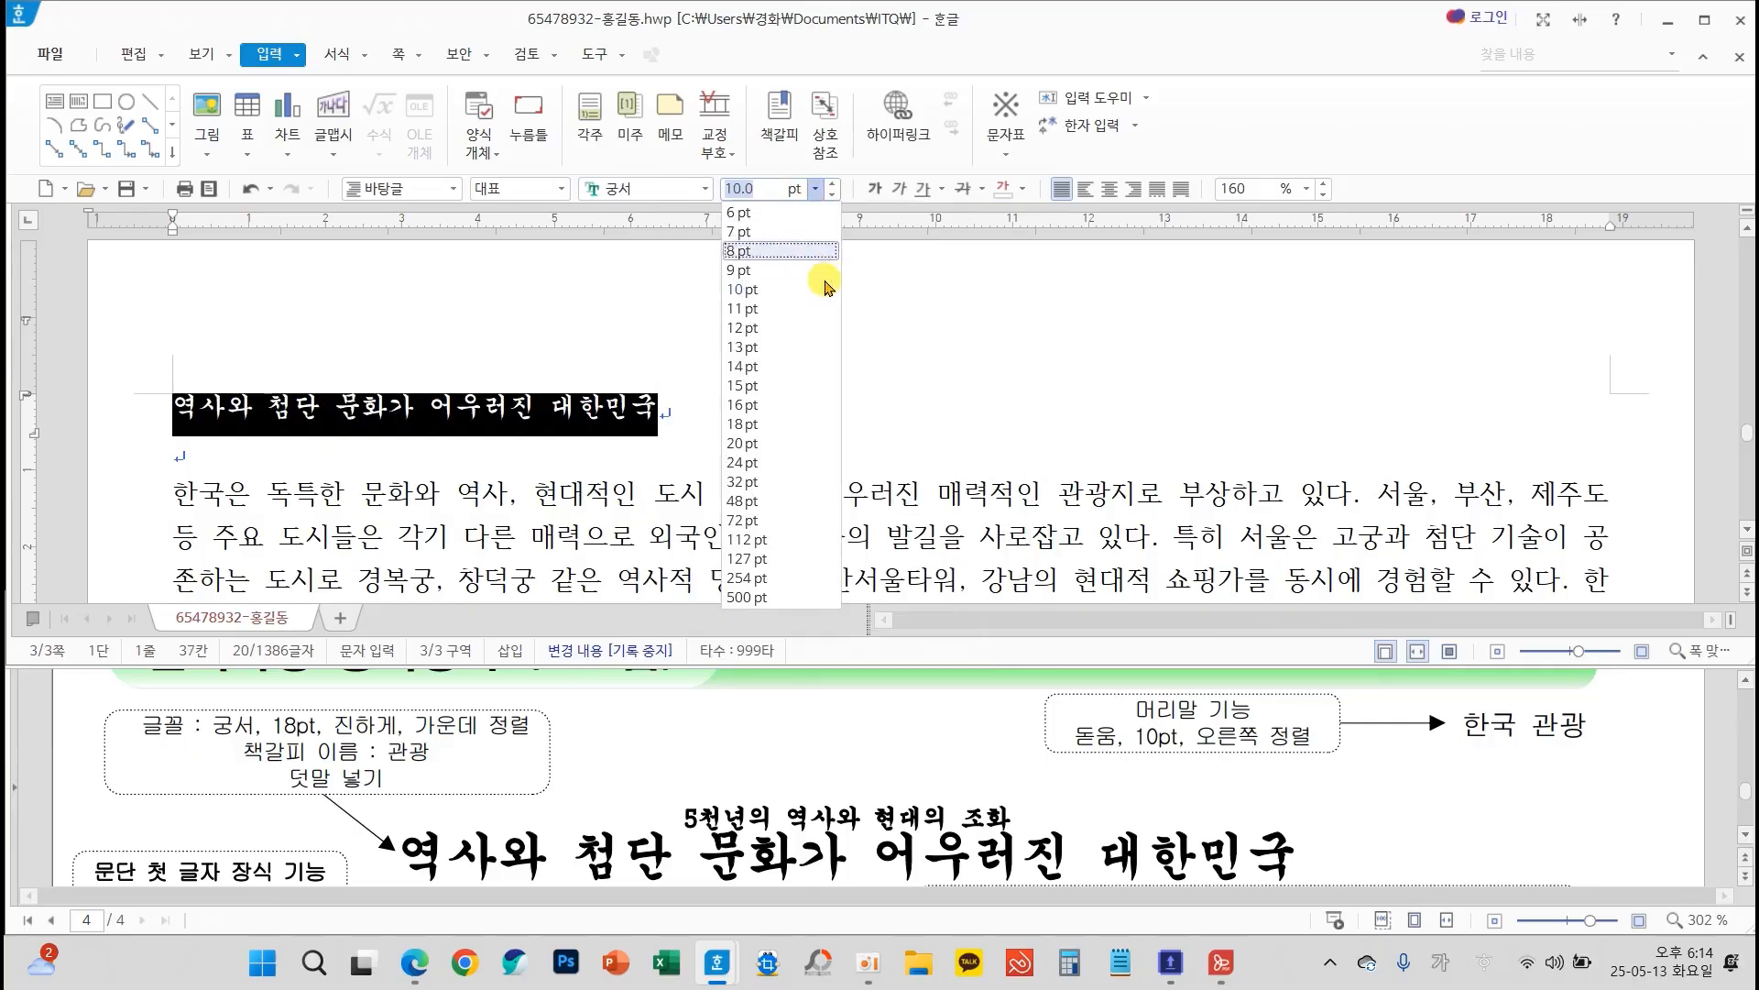
pyautogui.click(756, 417)
pyautogui.click(871, 188)
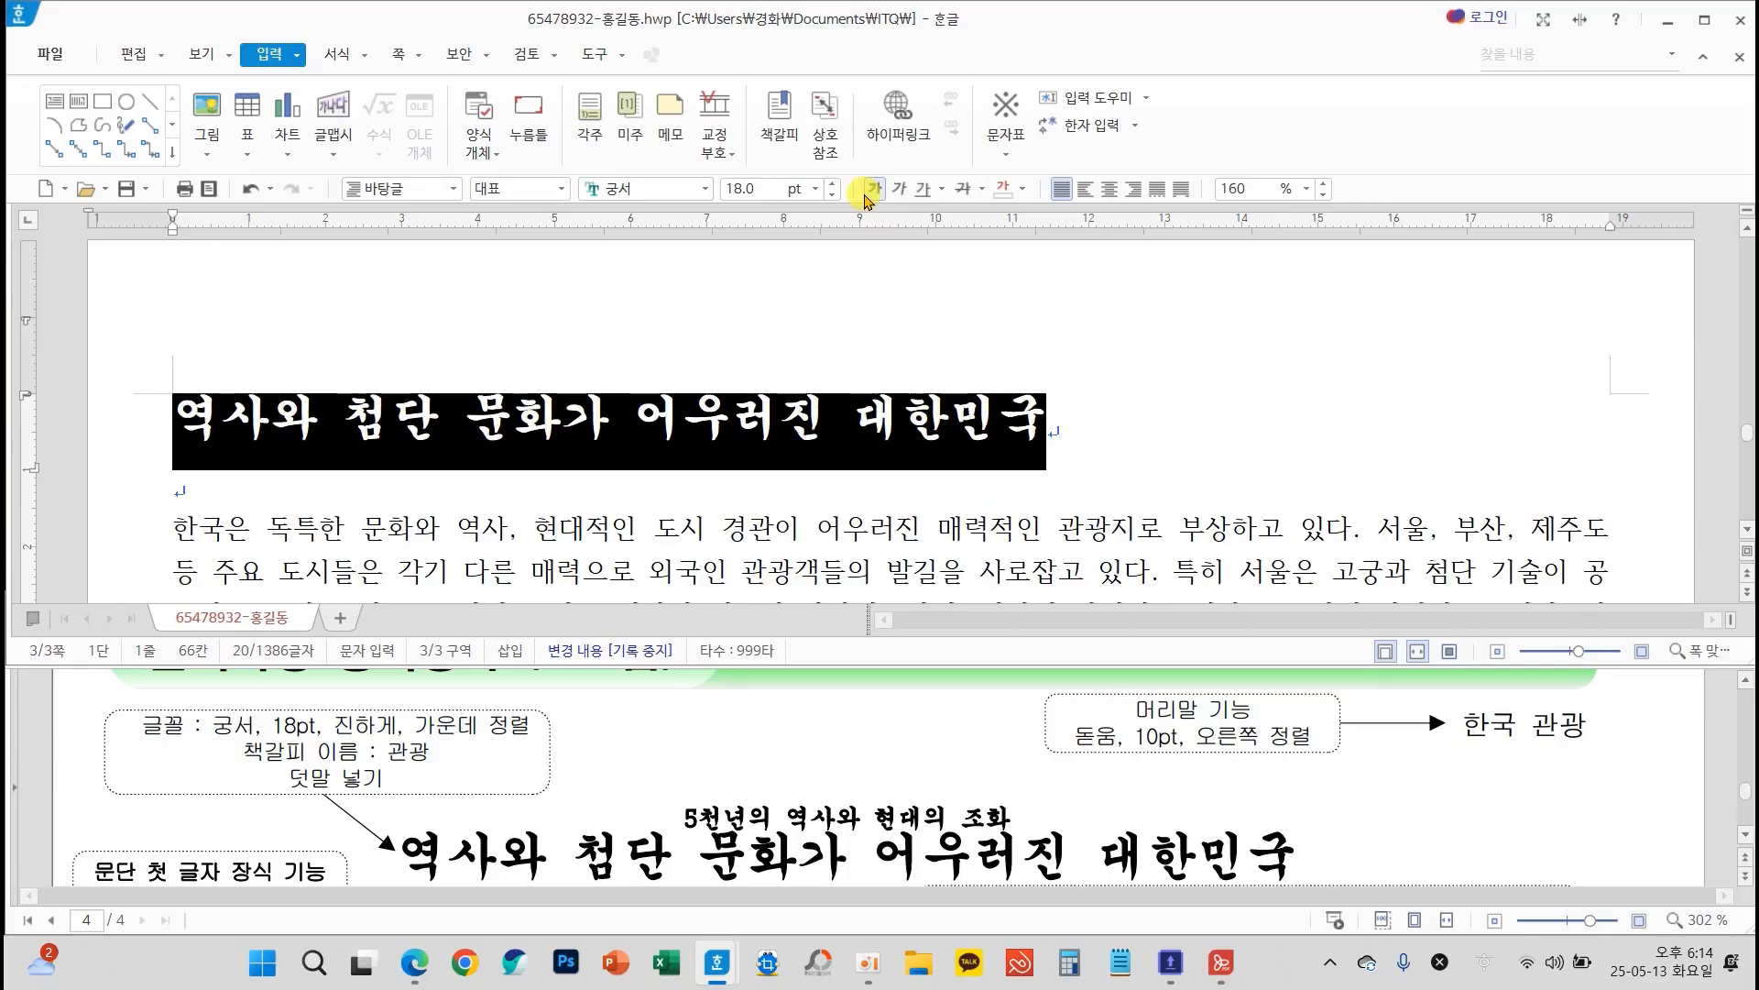
pyautogui.click(1111, 190)
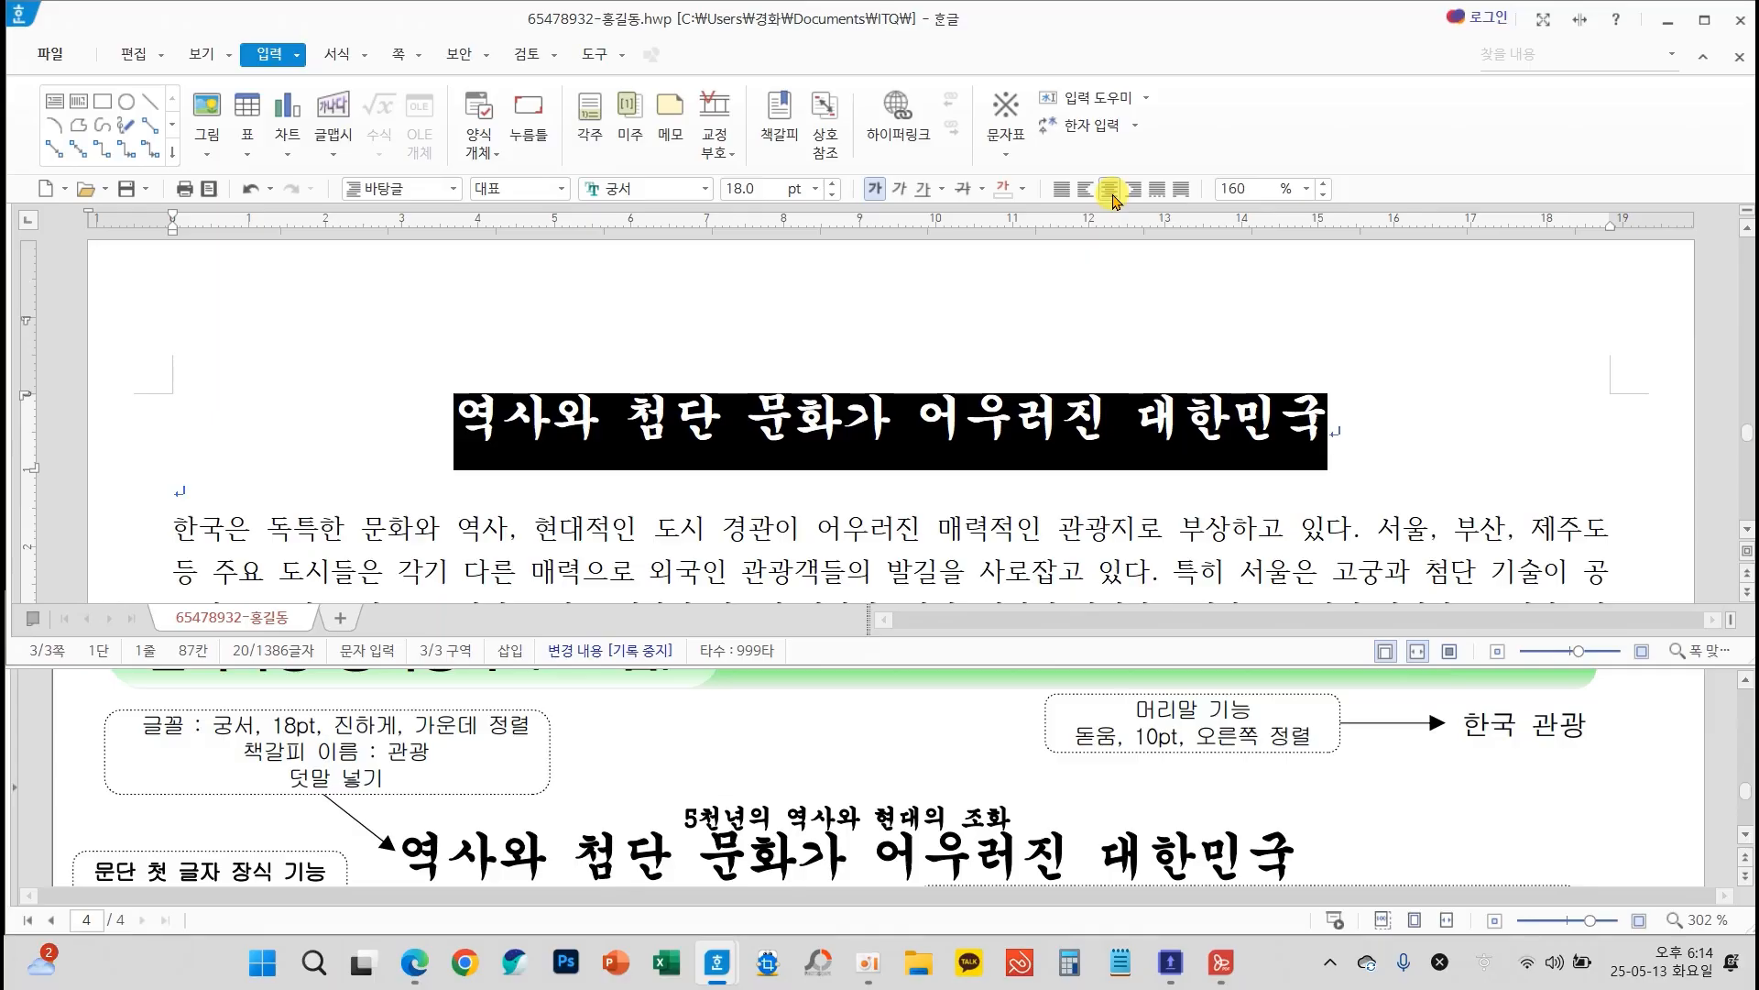
# Add the ruby text (덧말) 5천년의 역사와 현대의 조화 above the page 3 title, as the exam sheet shows
pyautogui.moveTo(663, 795)
pyautogui.mouseDown()
pyautogui.moveTo(1031, 857)
pyautogui.moveTo(1047, 841)
pyautogui.mouseUp()
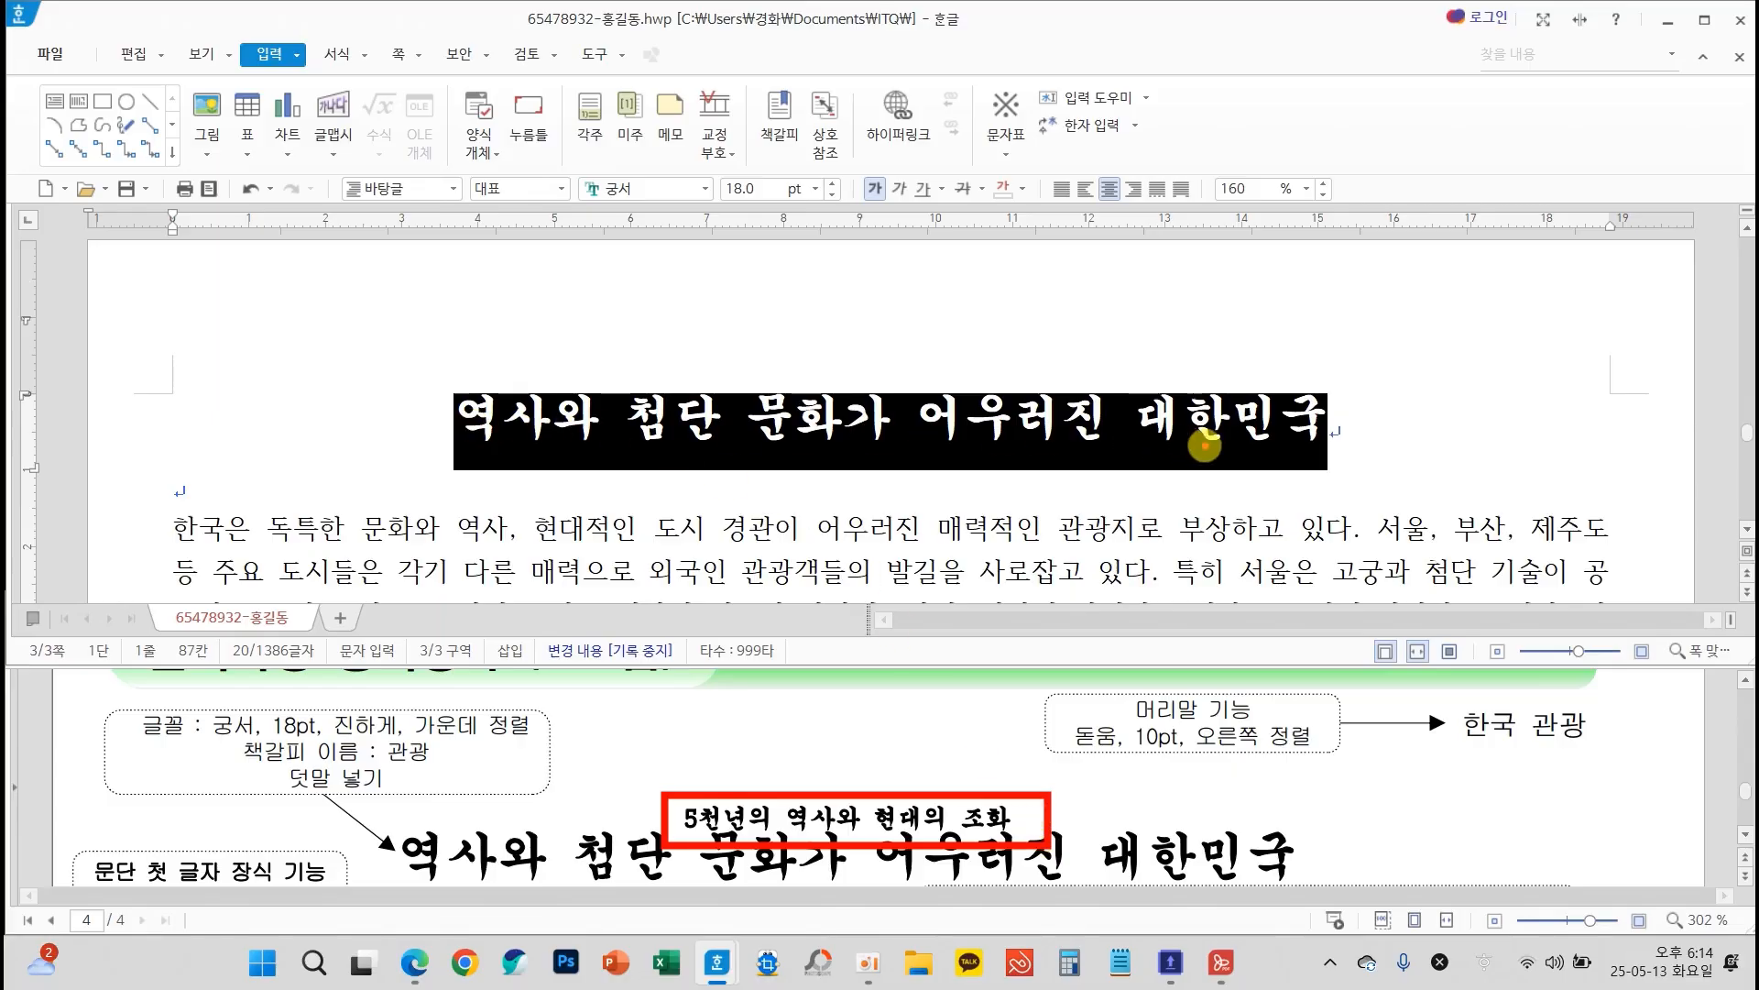
pyautogui.moveTo(292, 61)
pyautogui.mouseDown()
pyautogui.moveTo(300, 15)
pyautogui.moveTo(302, 80)
pyautogui.mouseUp()
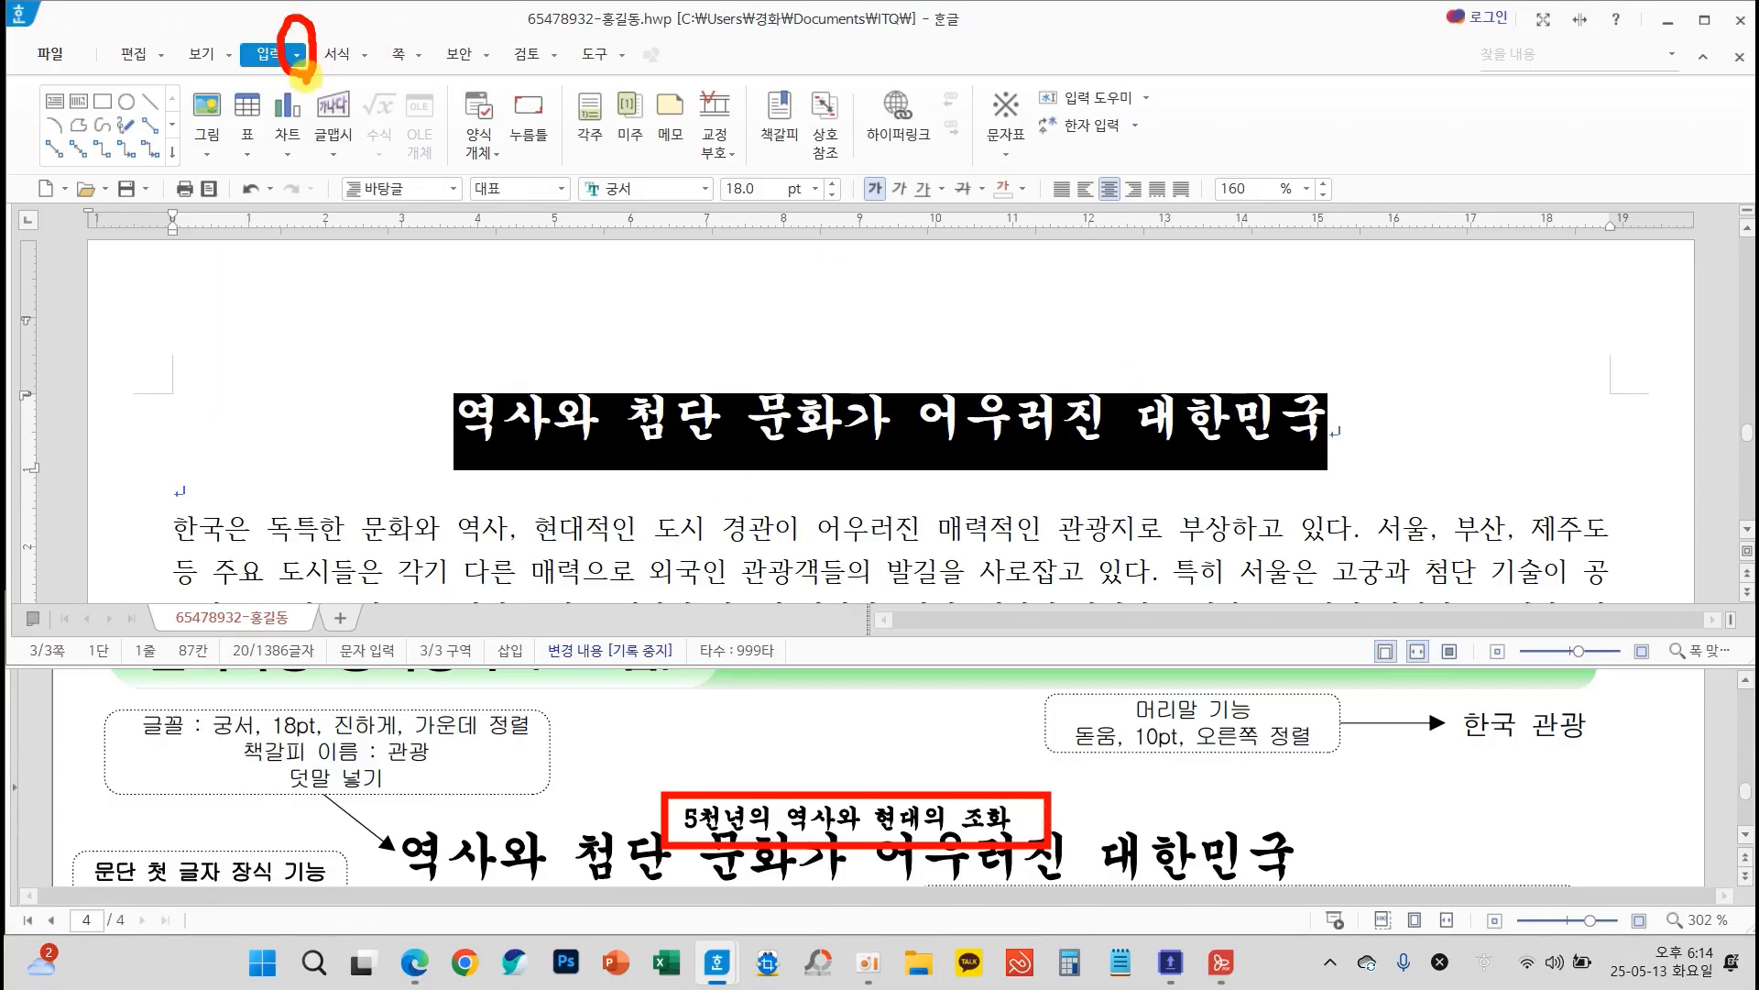
pyautogui.click(297, 55)
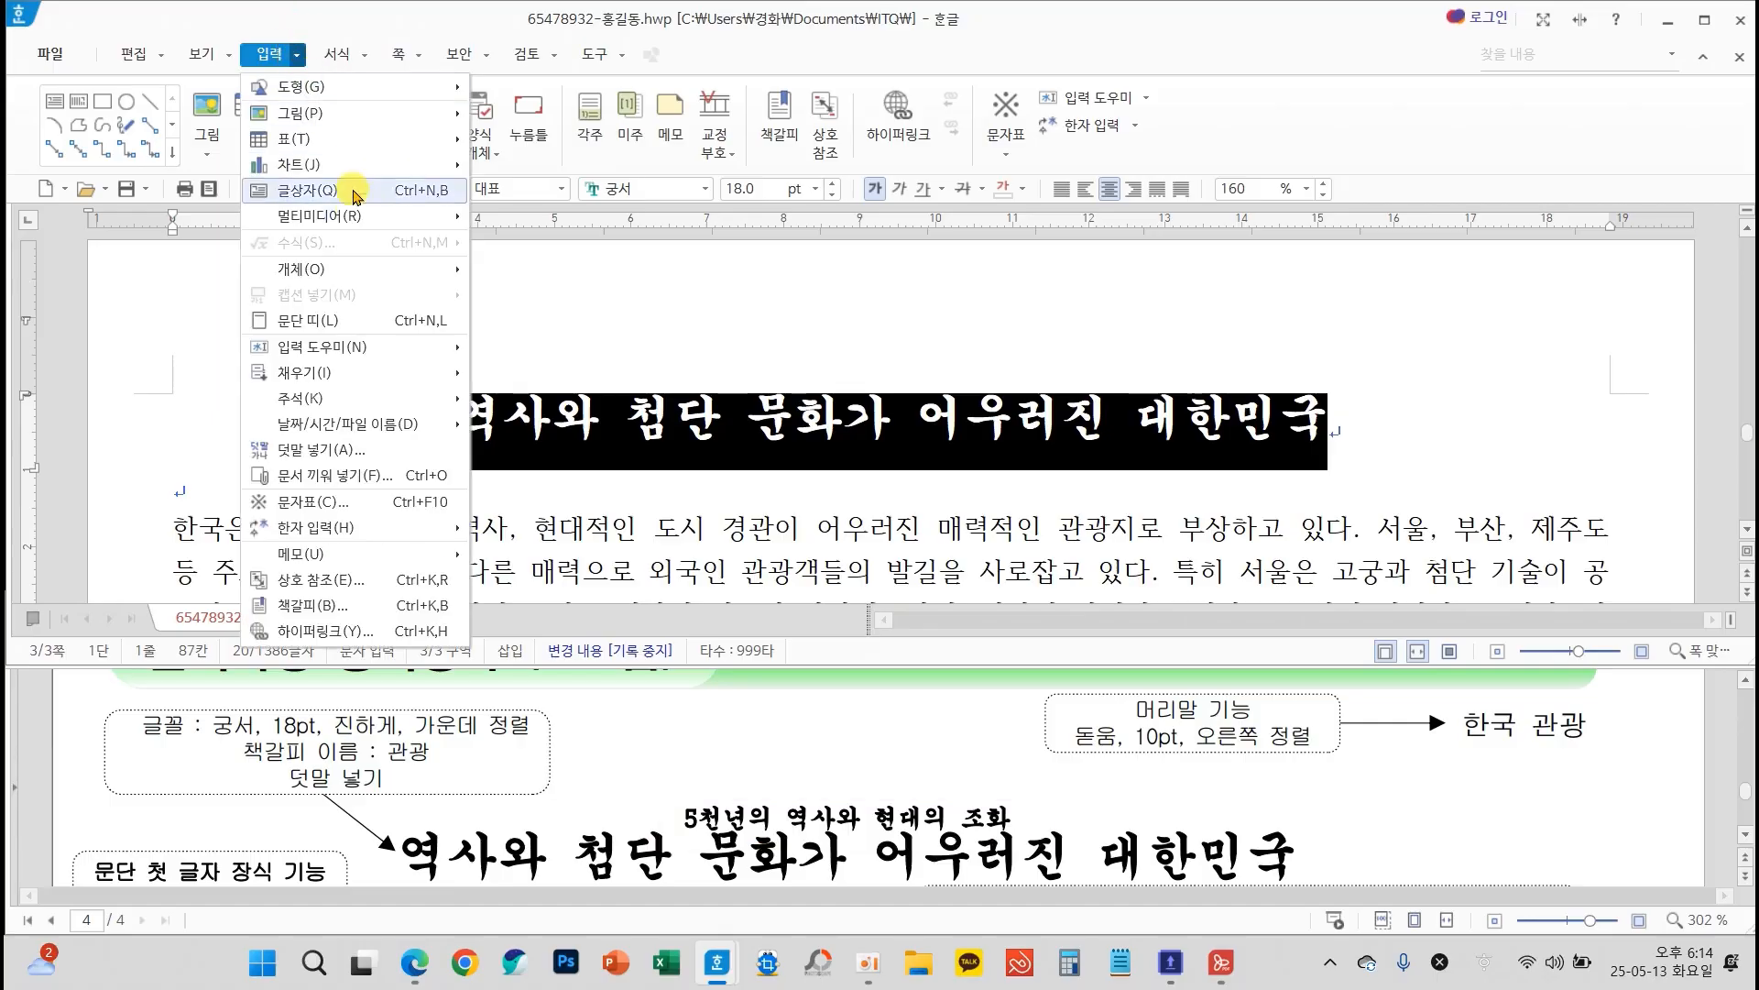
pyautogui.click(326, 451)
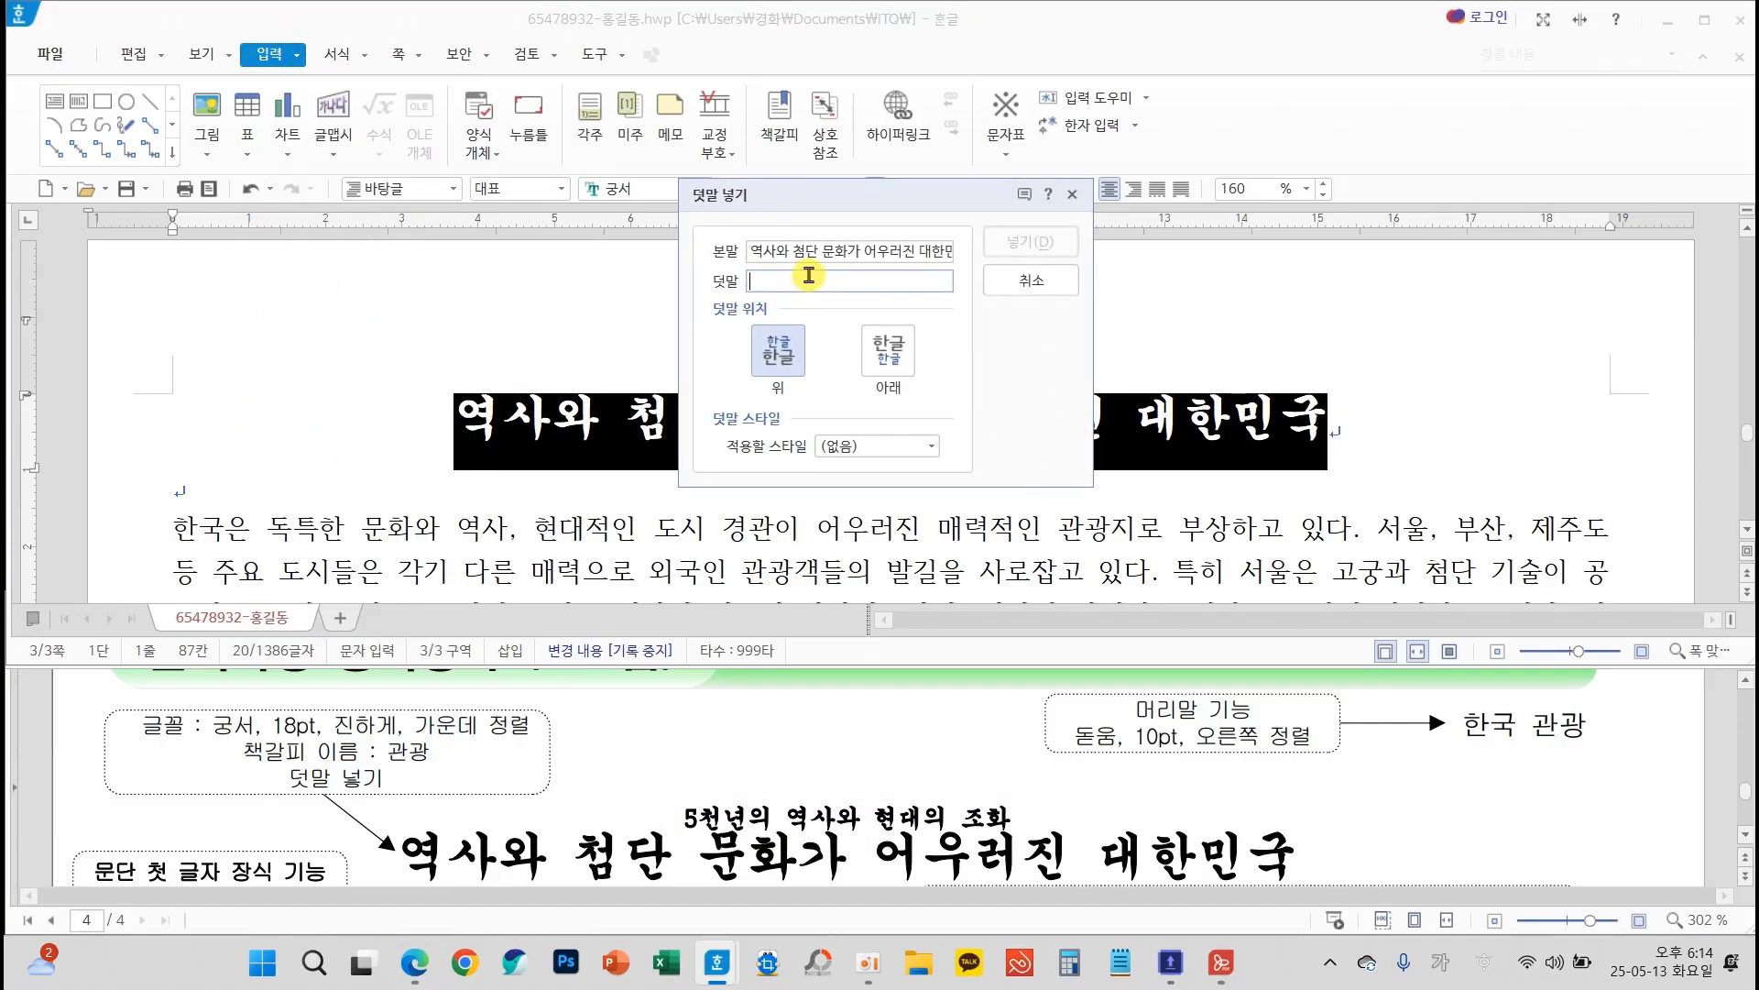
pyautogui.write('5천년의 역사와 현대의 조화')
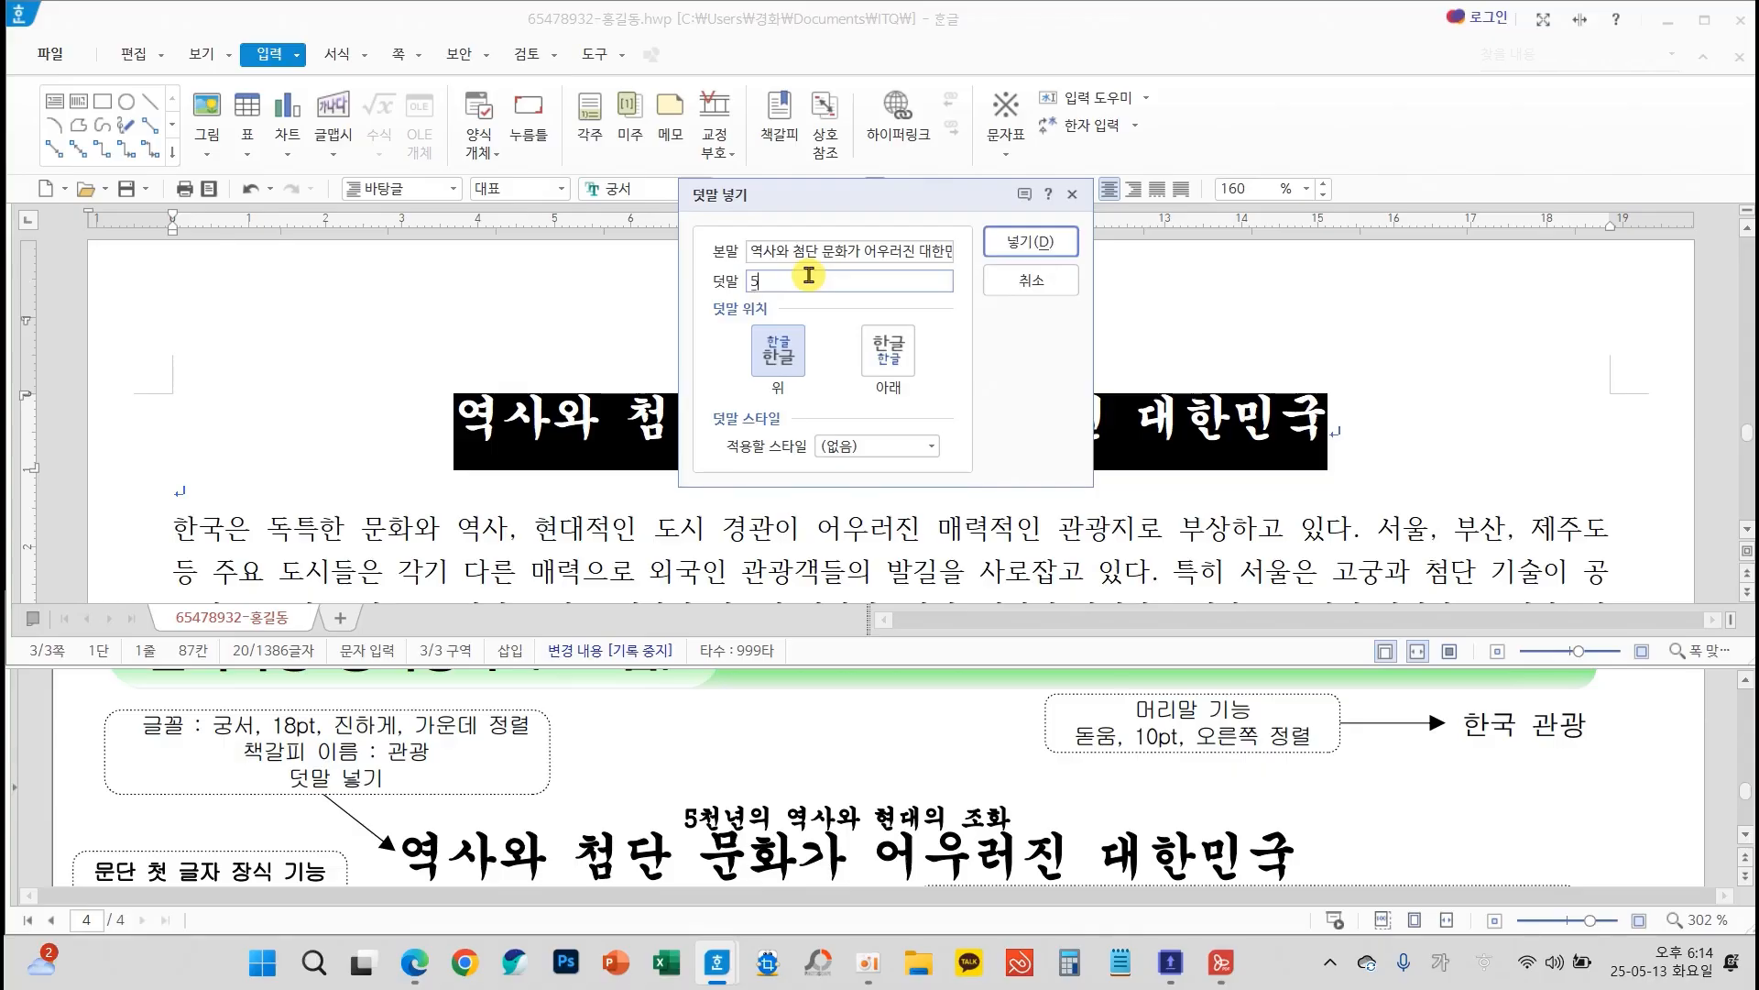
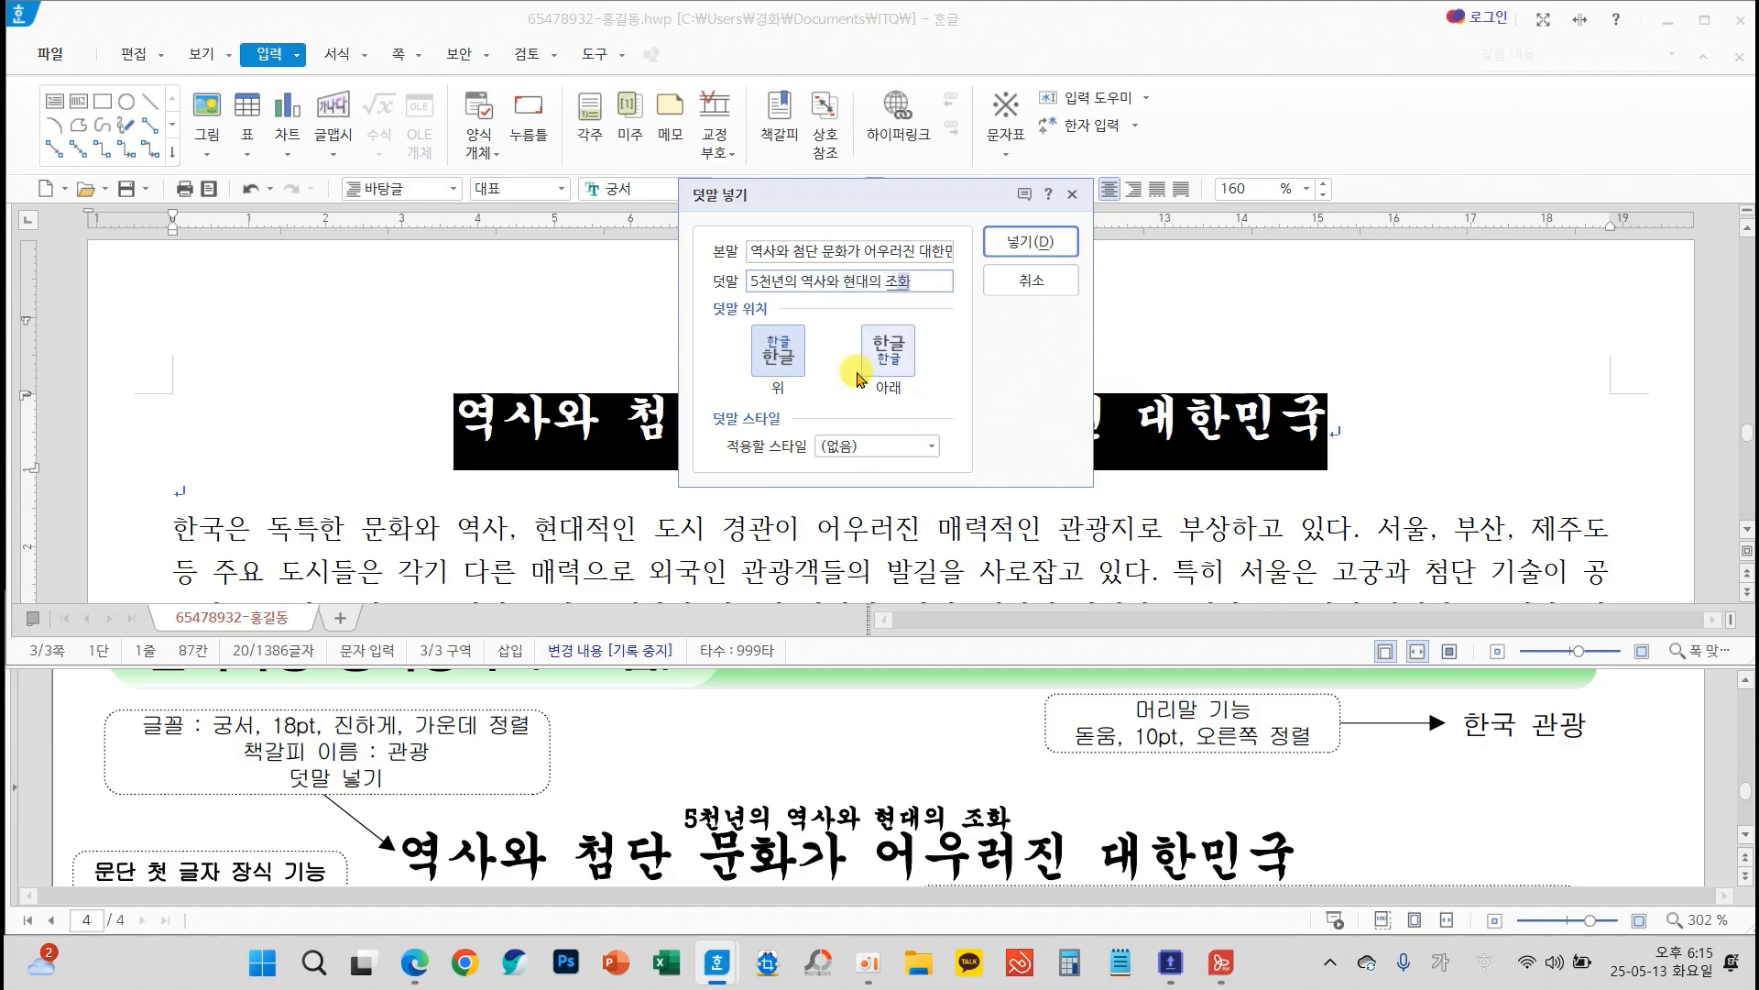
# Insert the prepared ruby text above the page 3 title and add a bookmark named 관광 at the start of the title
pyautogui.click(1027, 242)
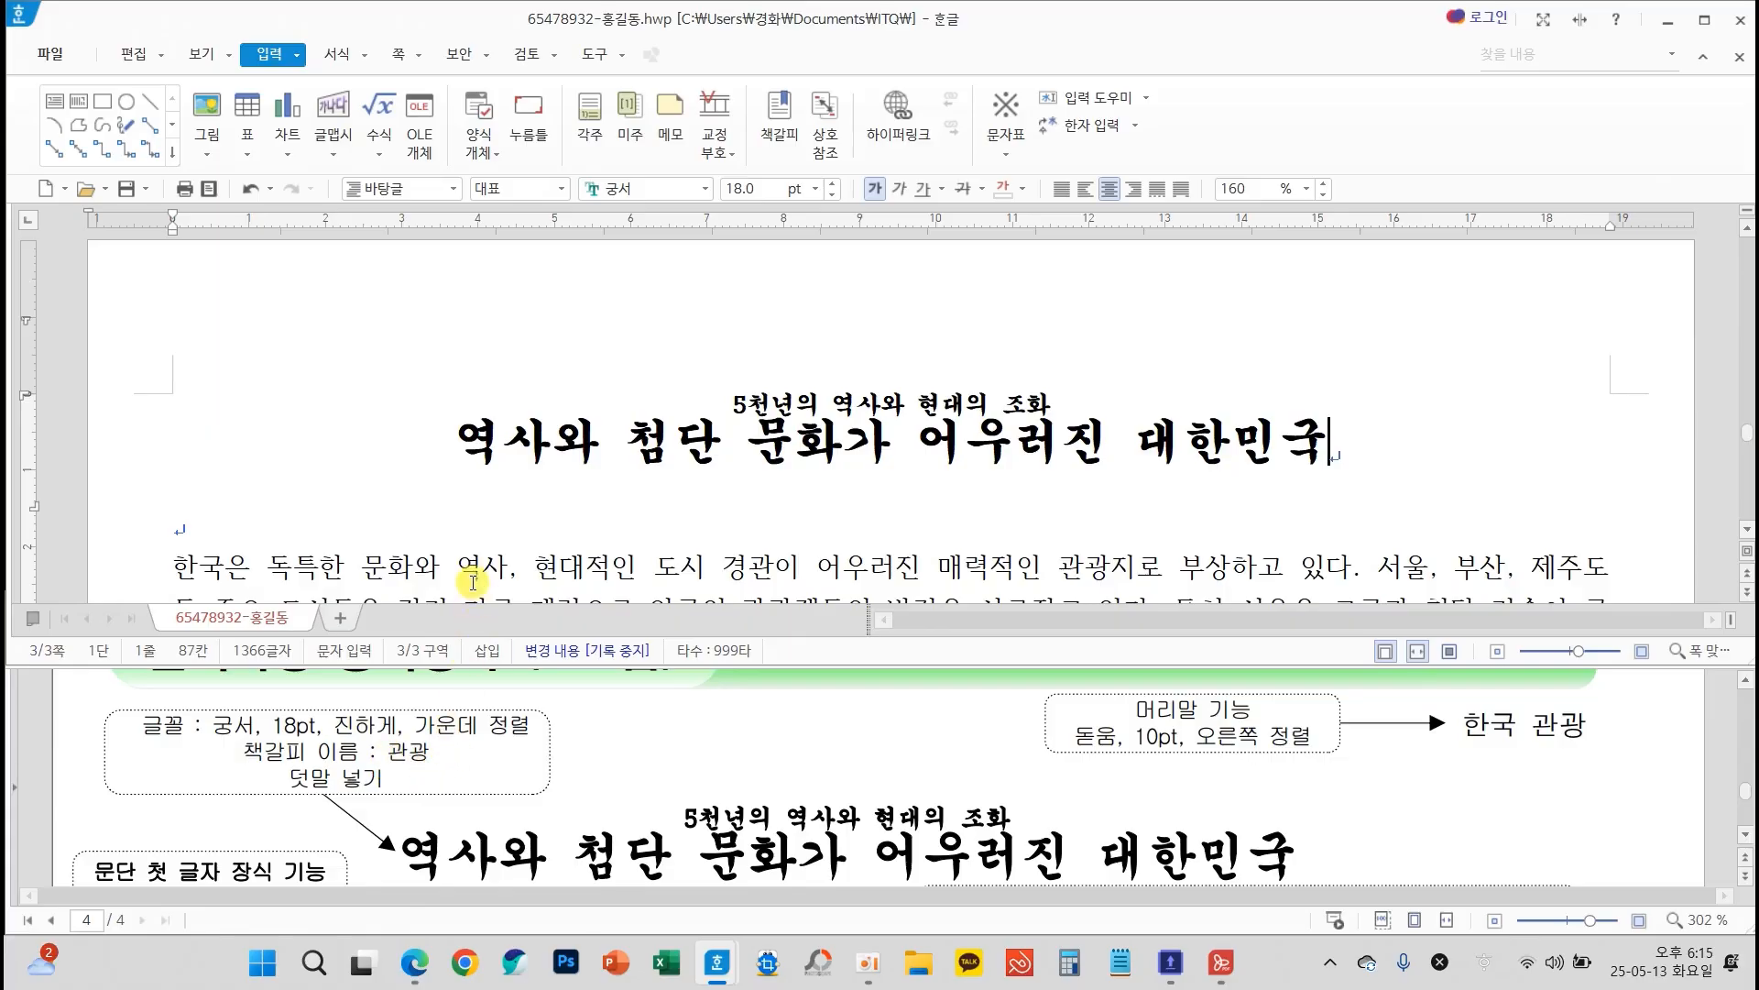
pyautogui.click(462, 453)
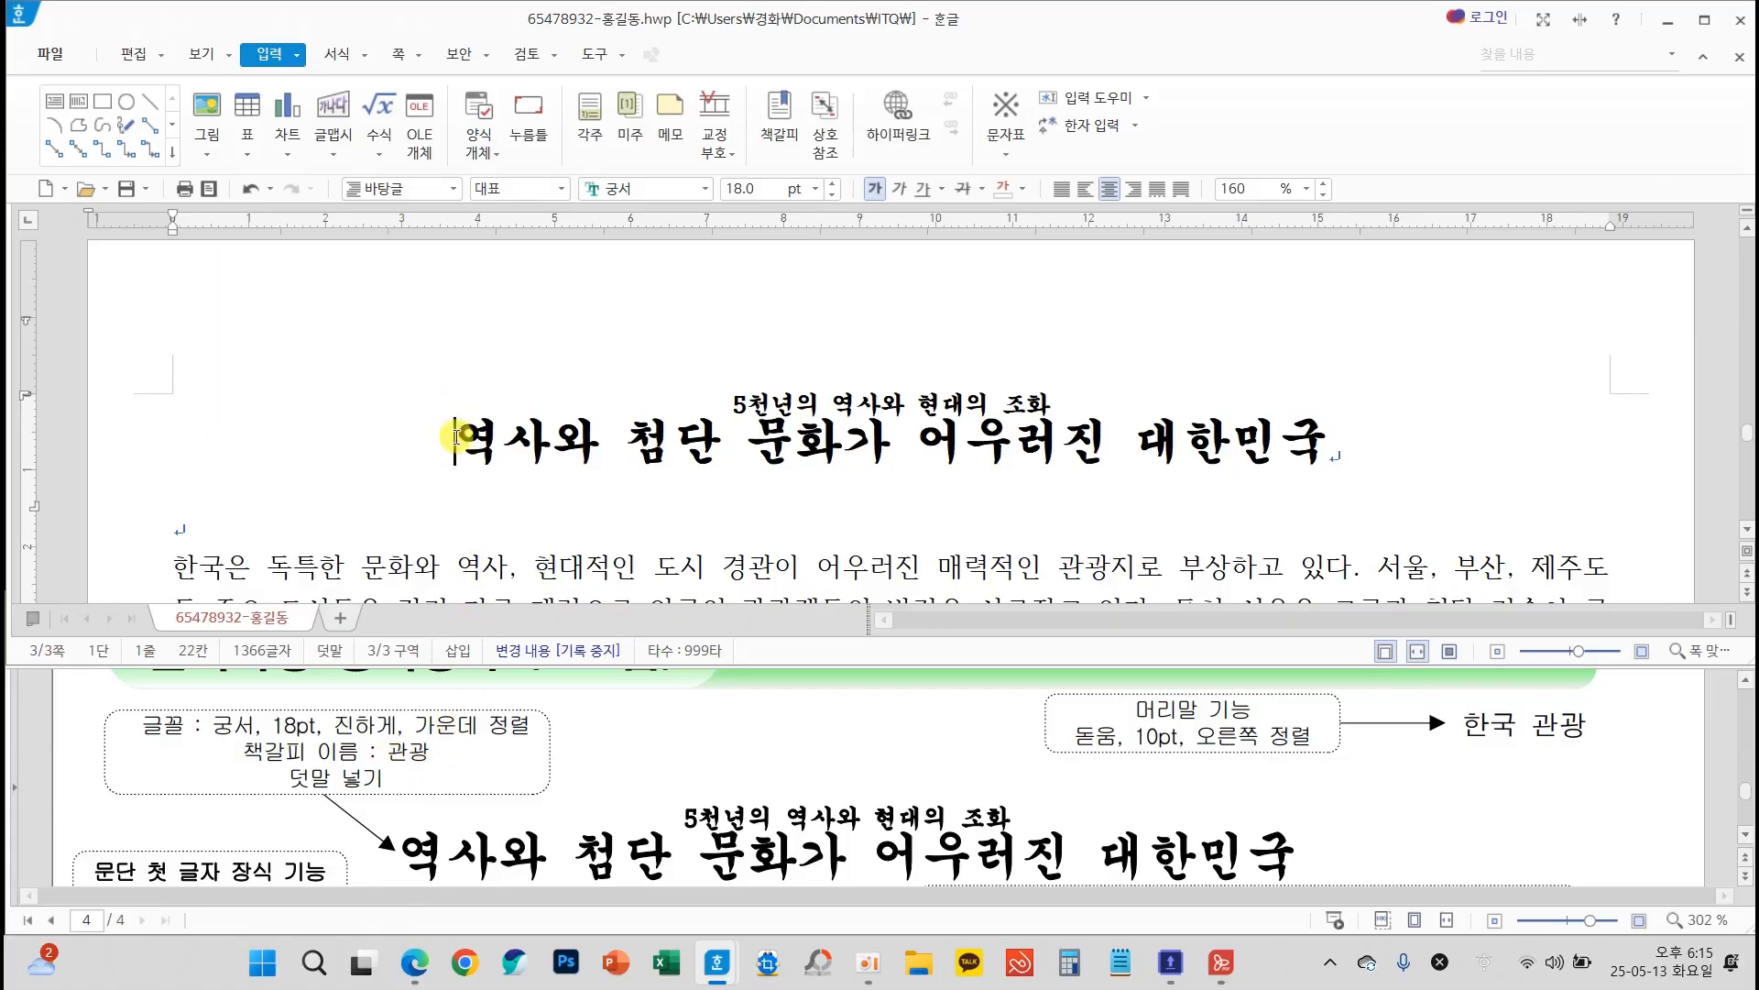
pyautogui.click(792, 116)
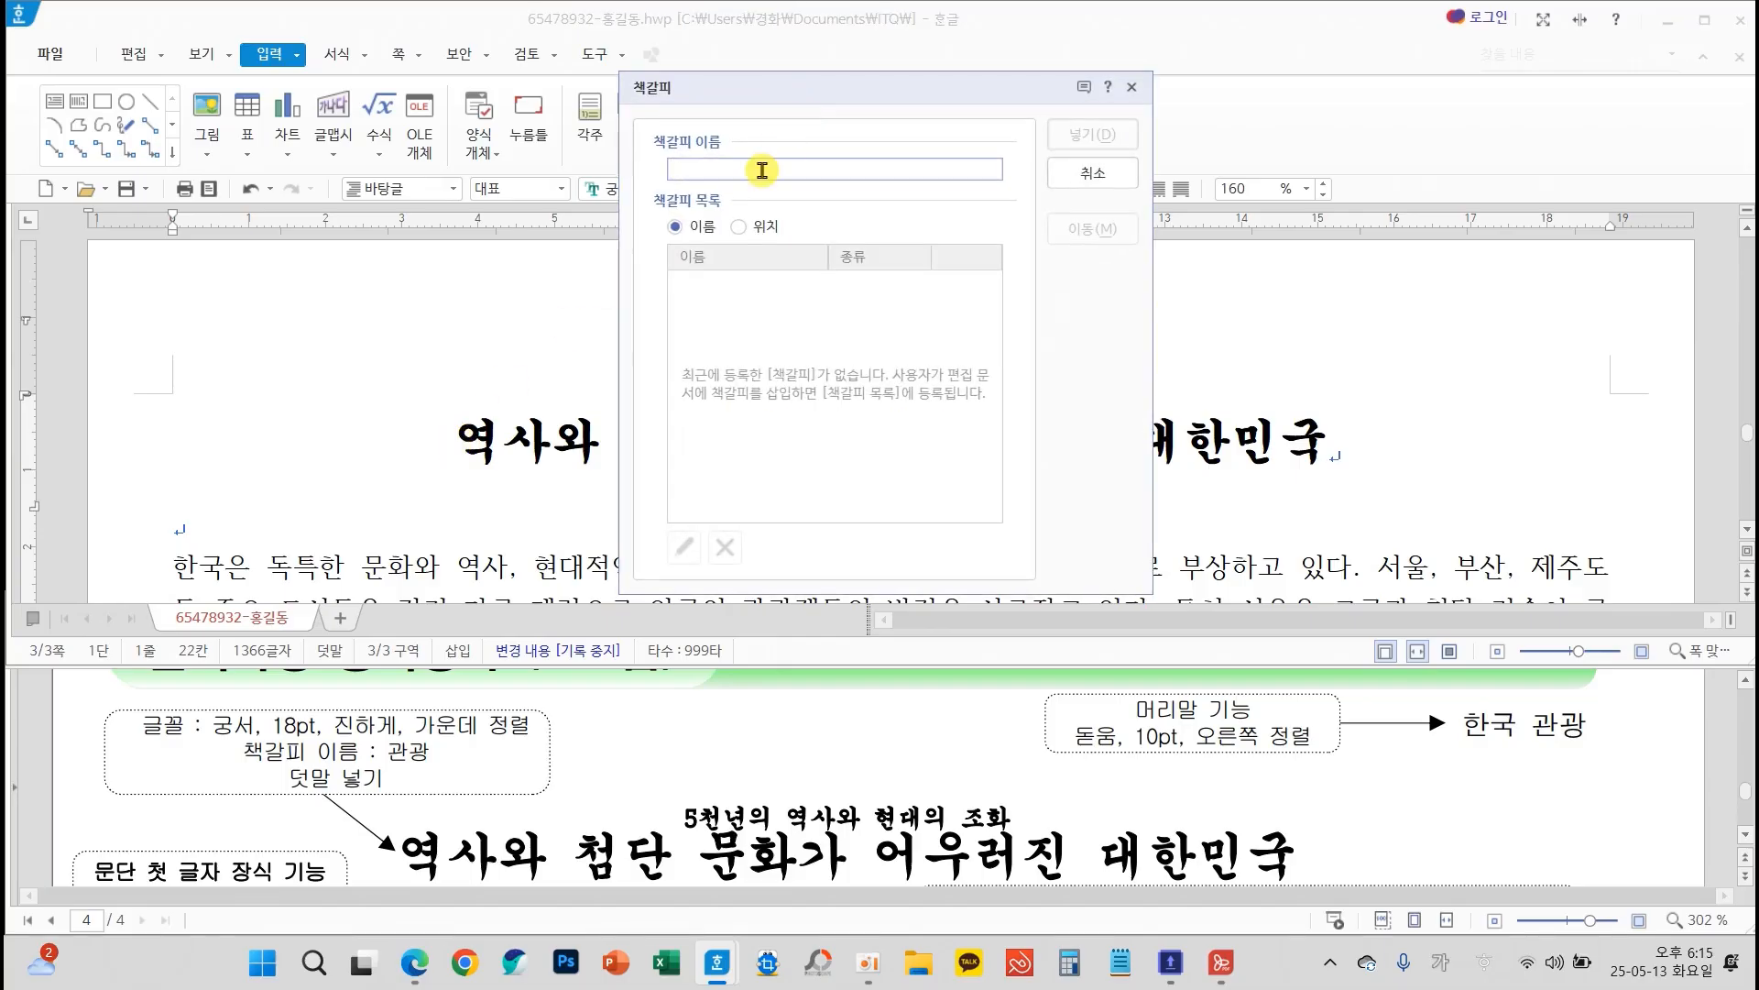
pyautogui.write('과')
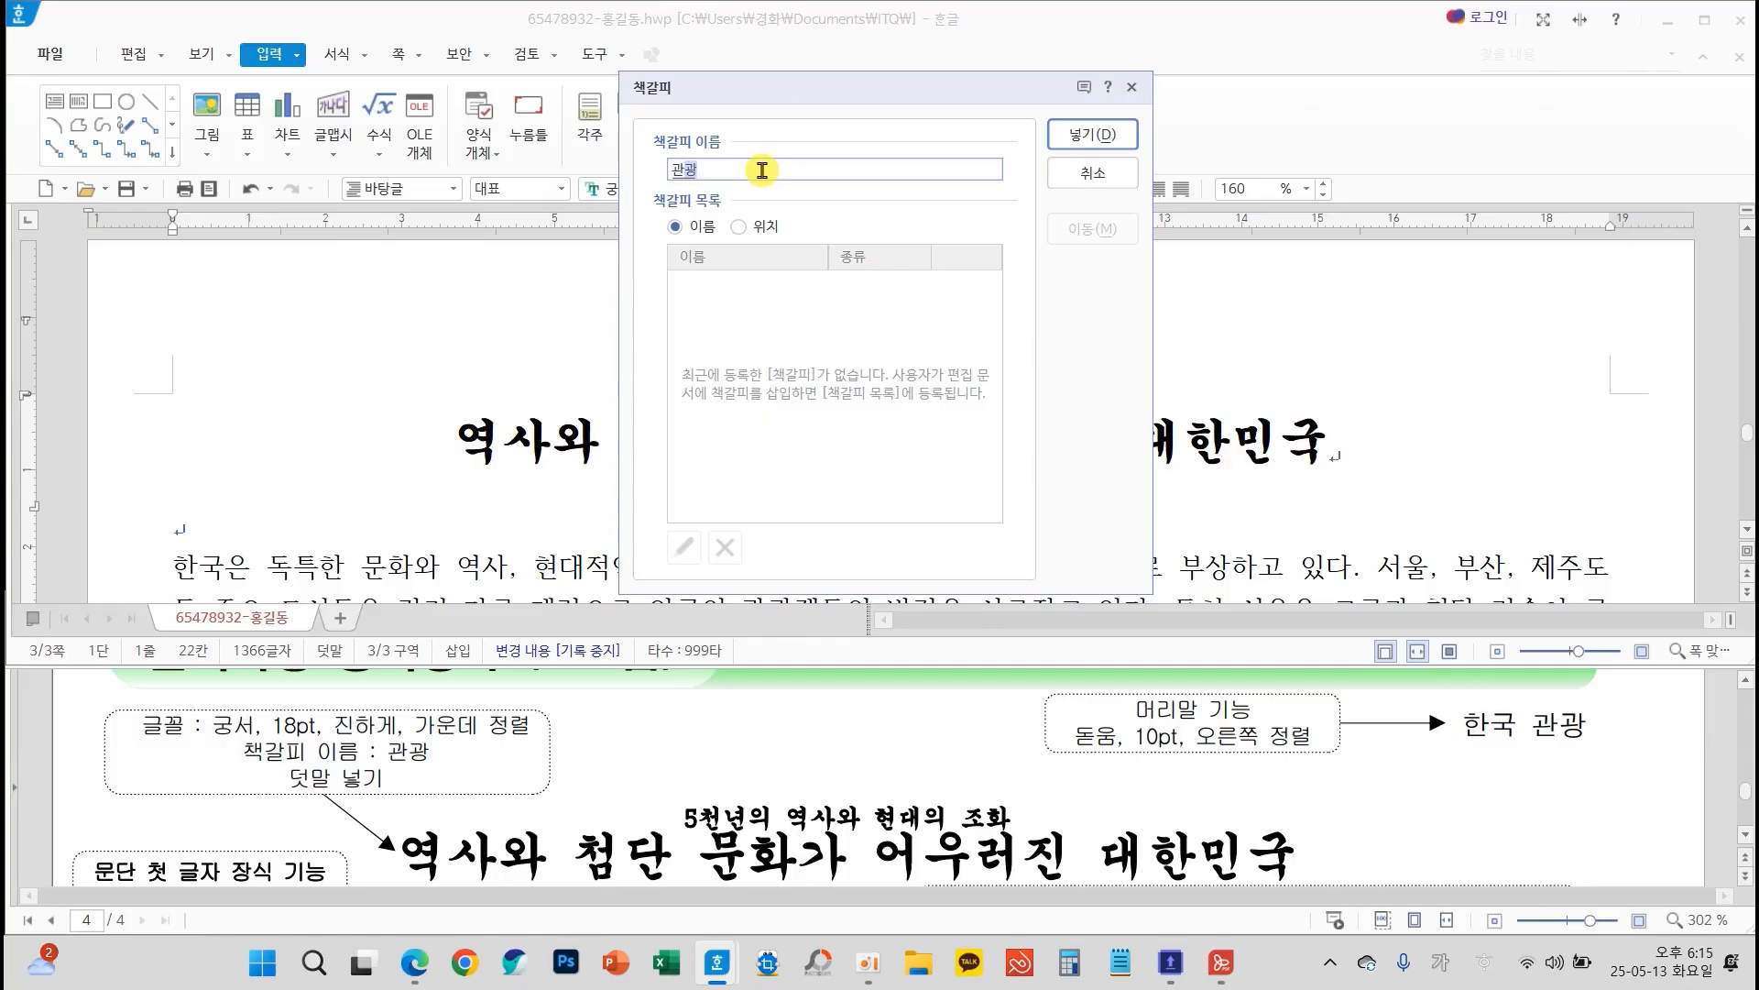
pyautogui.write('광')
pyautogui.click(1068, 135)
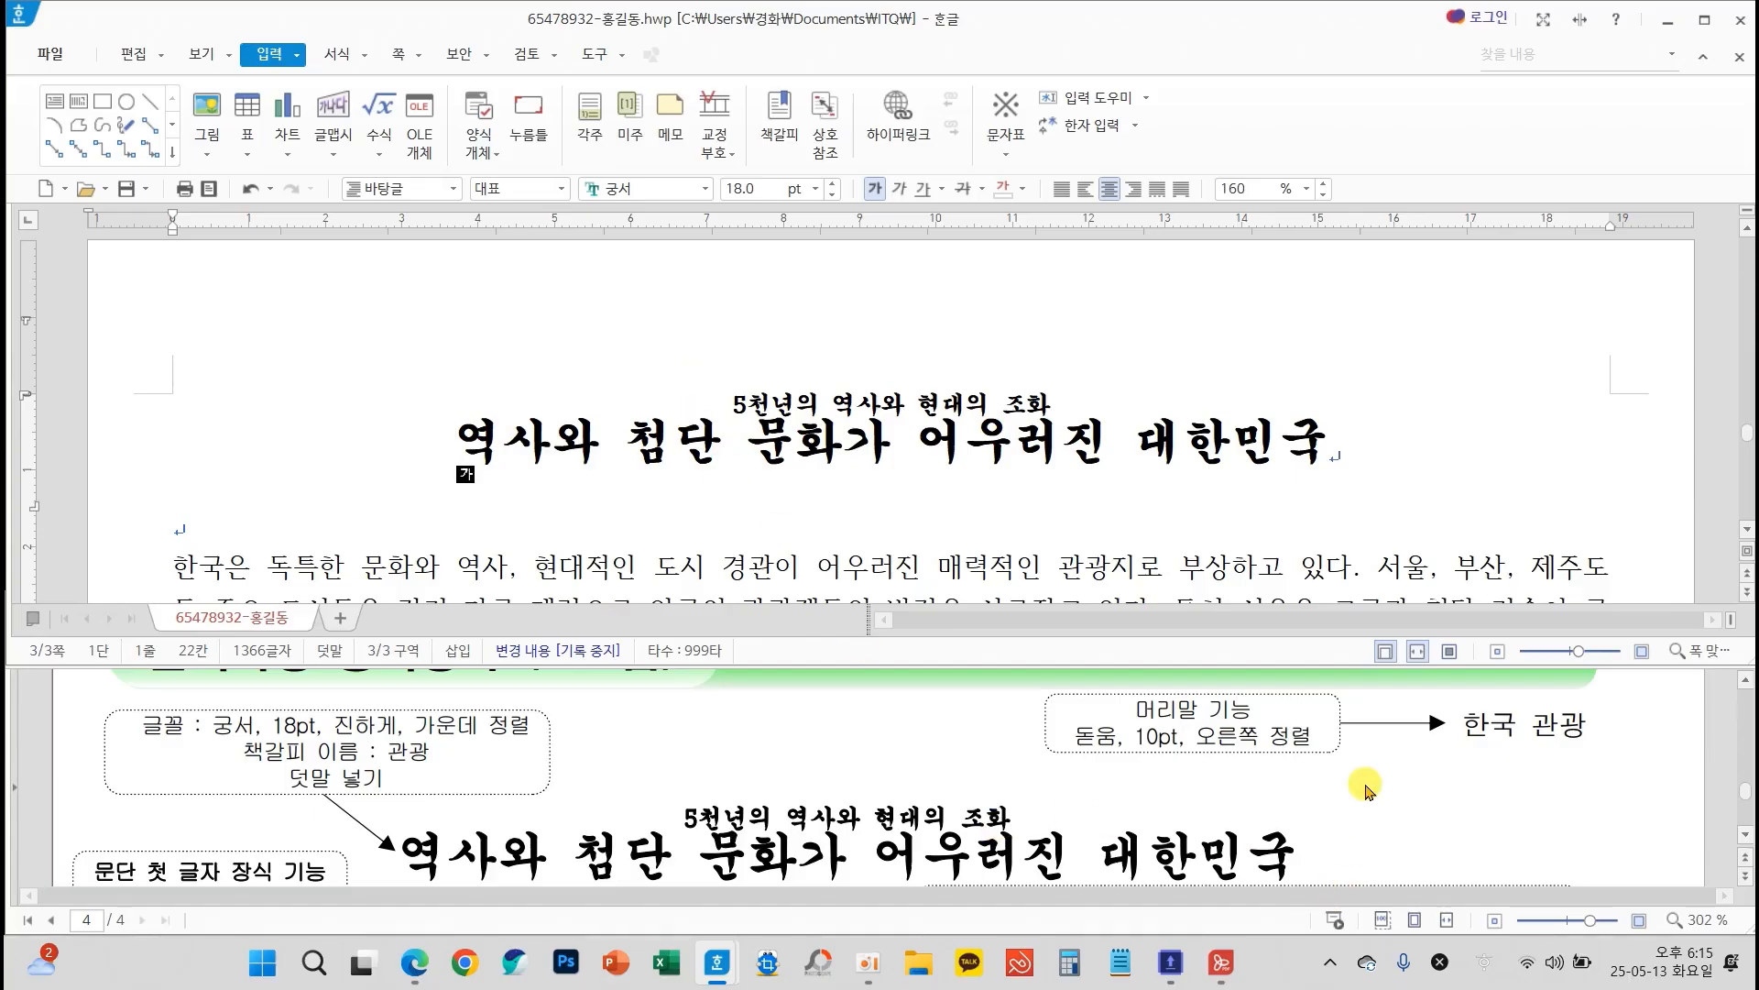
# Hyperlink the ABC주식회사 picture on page 2 to the bookmark 관광 in the current document
pyautogui.scroll(10, 1365, 790)
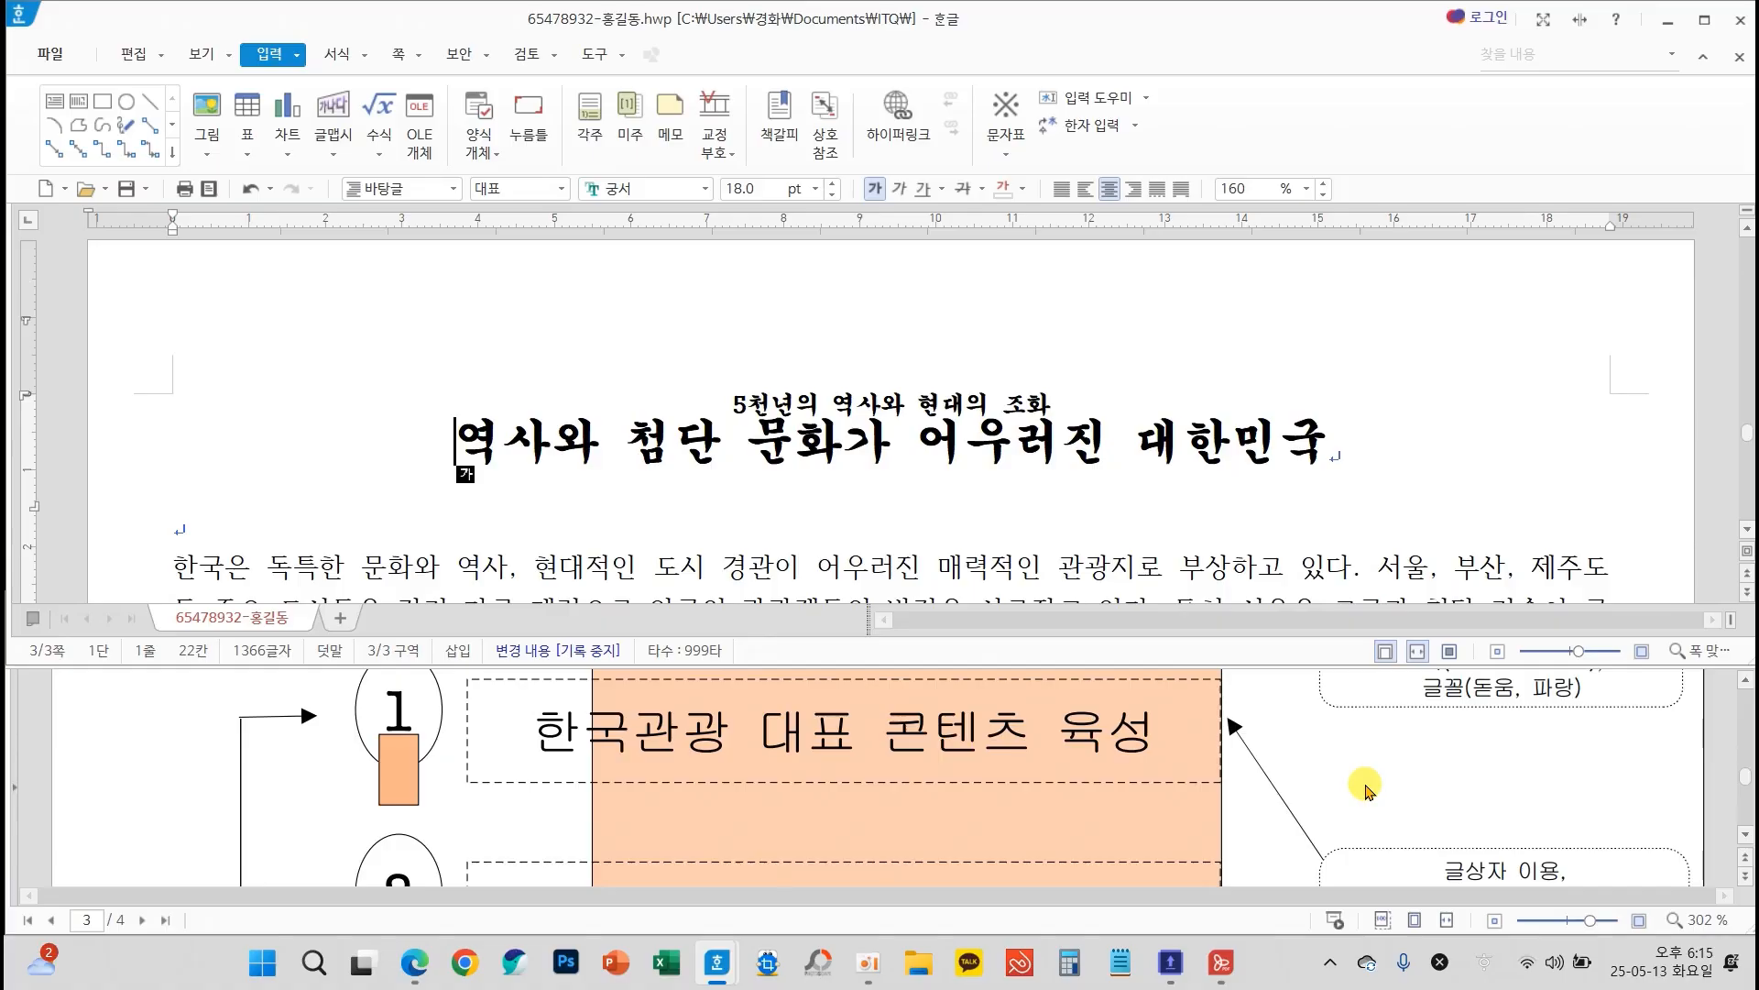
pyautogui.scroll(3, 1366, 790)
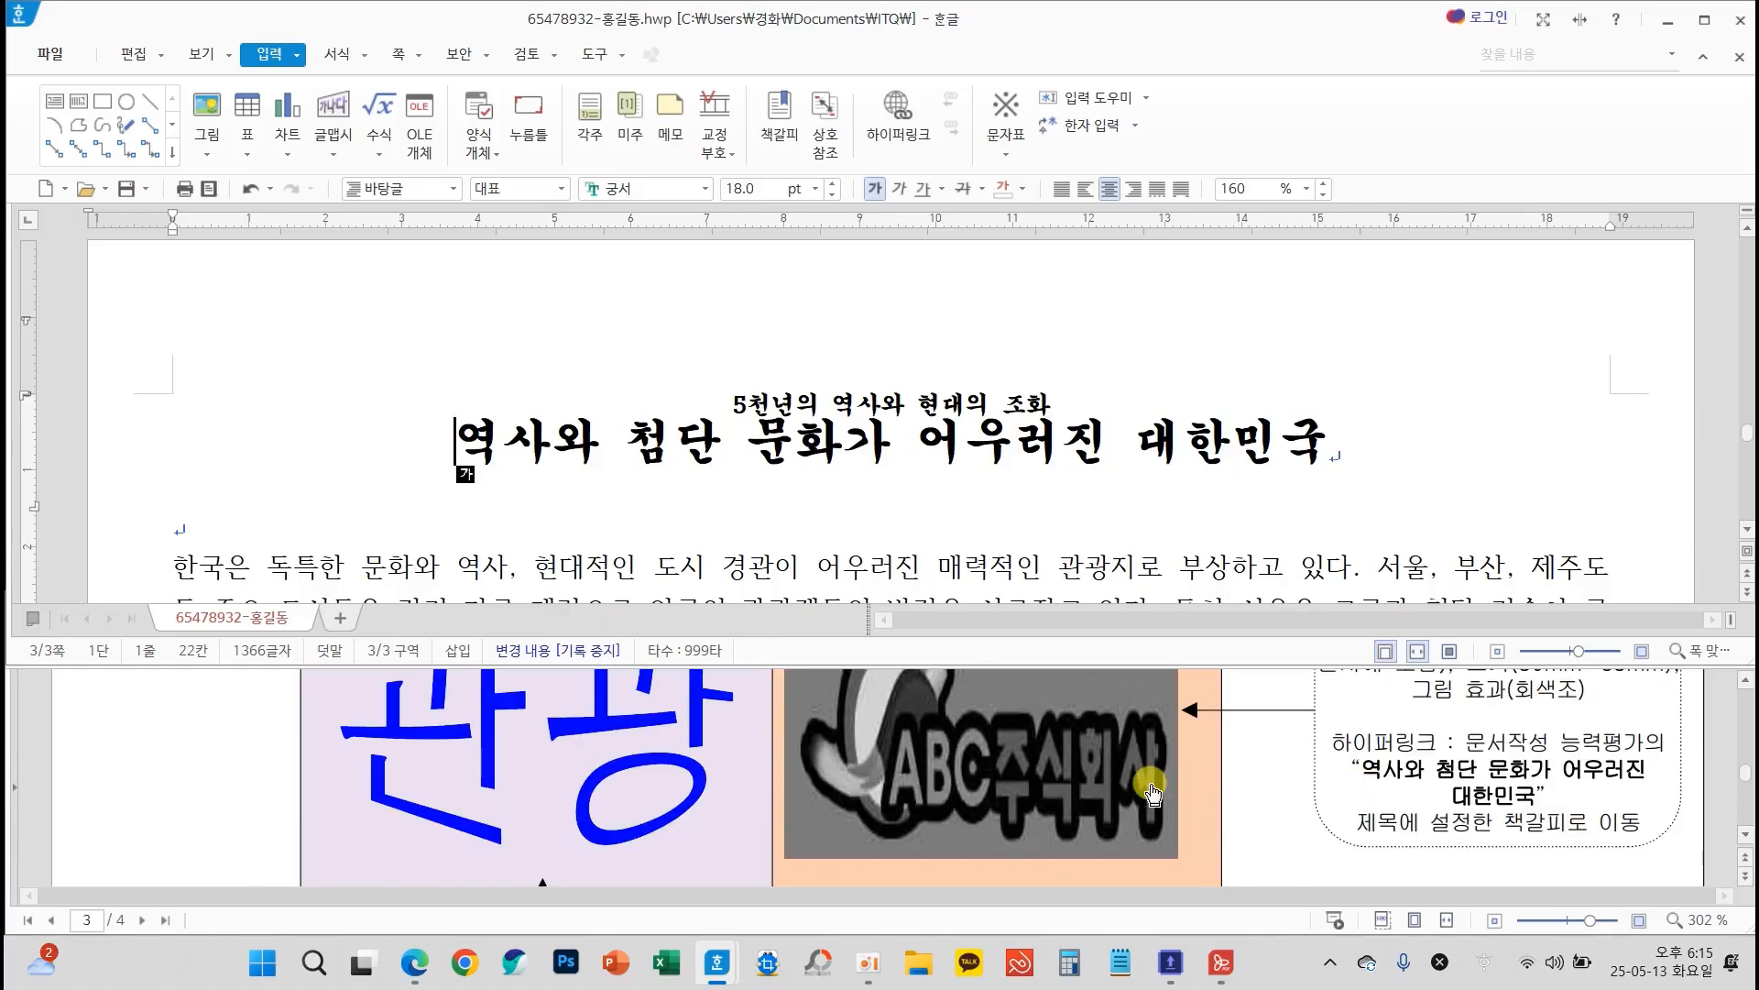
pyautogui.scroll(-5, 1141, 527)
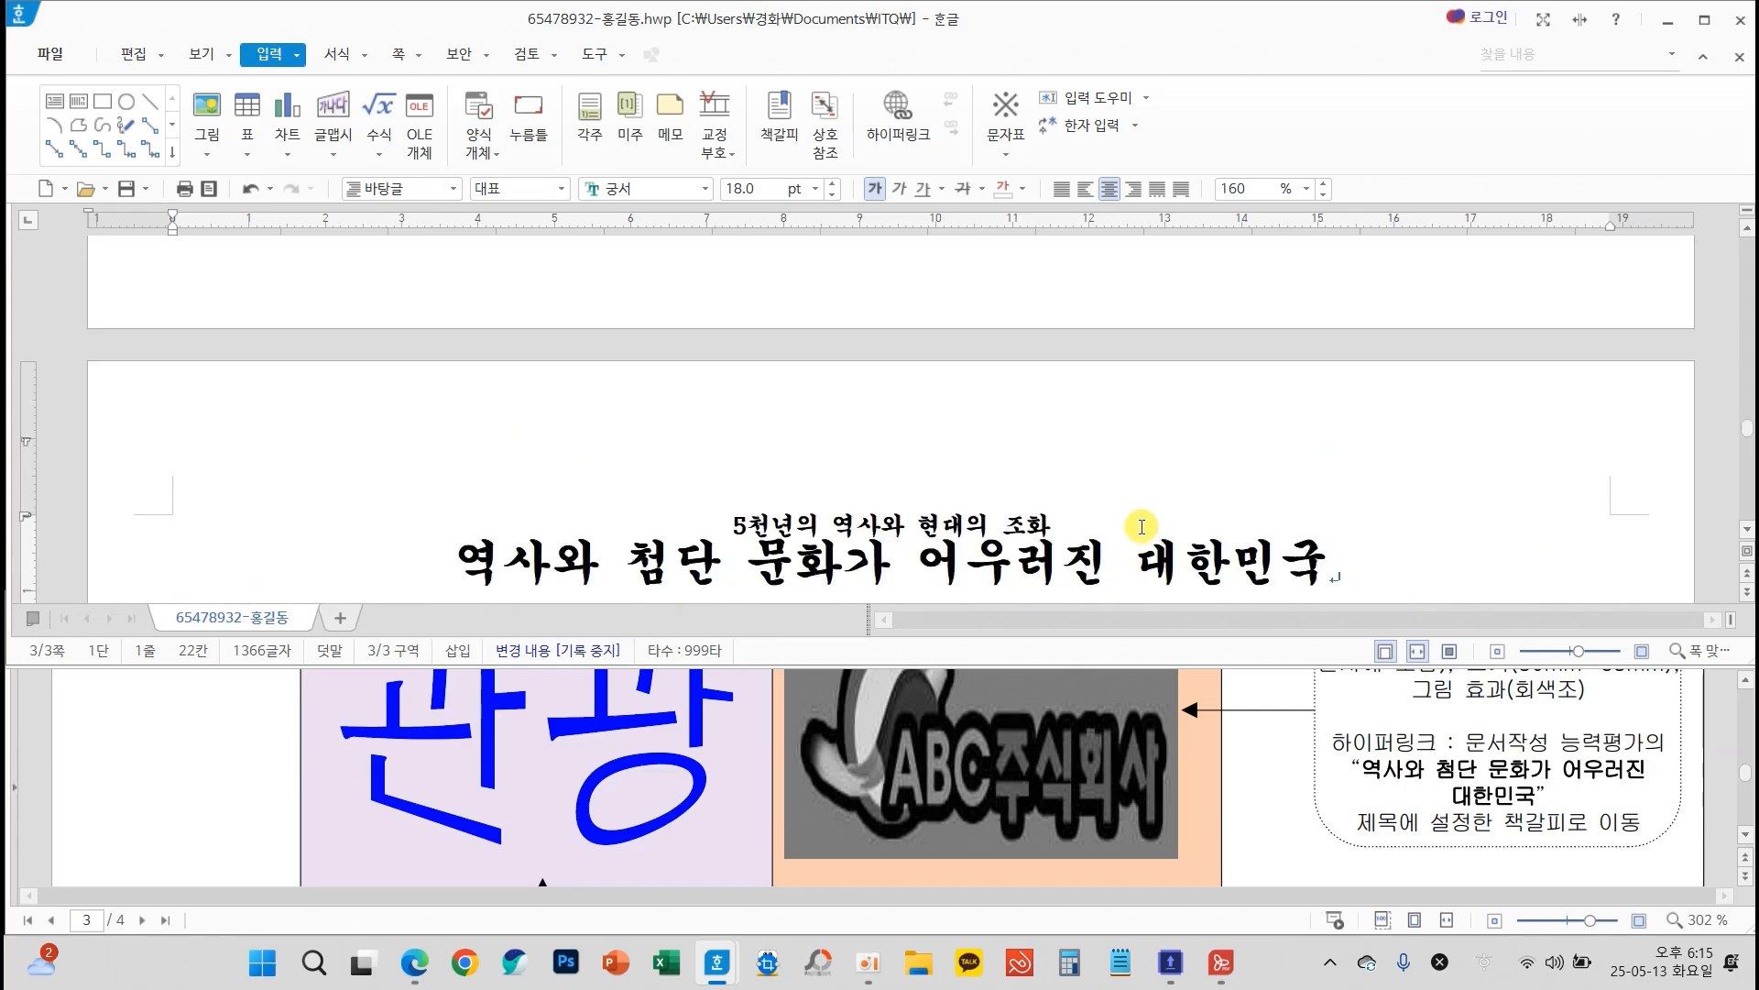
pyautogui.scroll(10, 1141, 527)
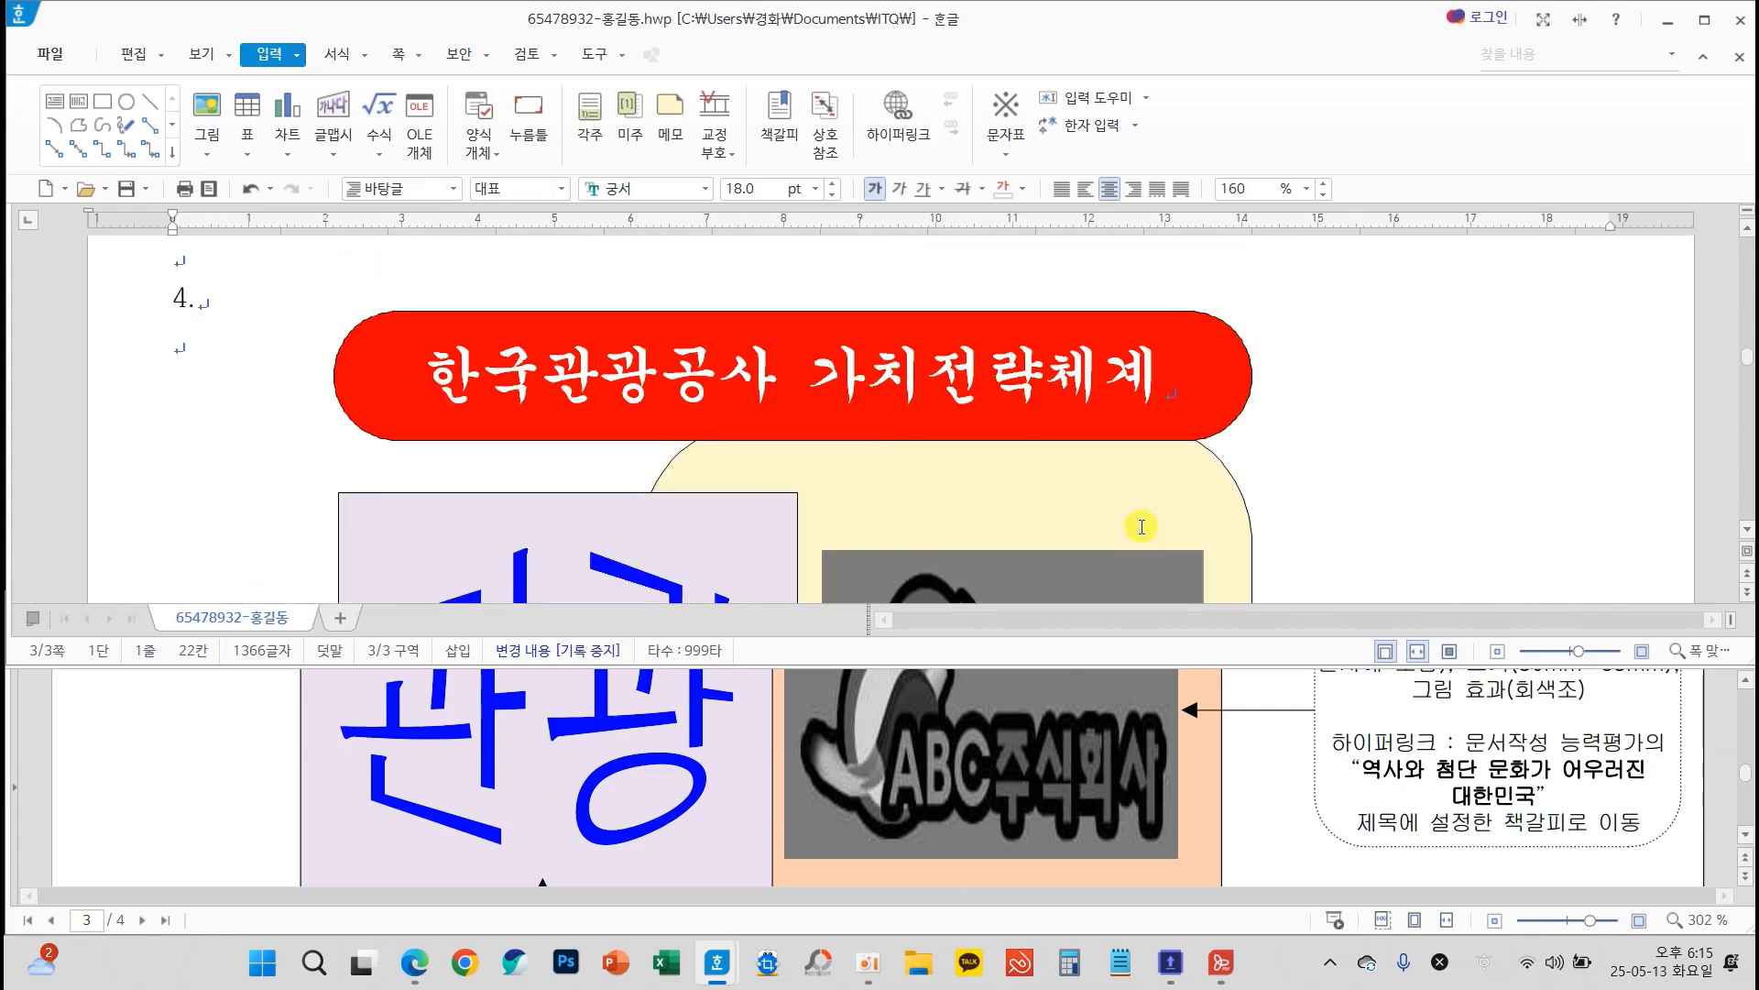
pyautogui.scroll(-3, 1134, 499)
pyautogui.scroll(2, 990, 367)
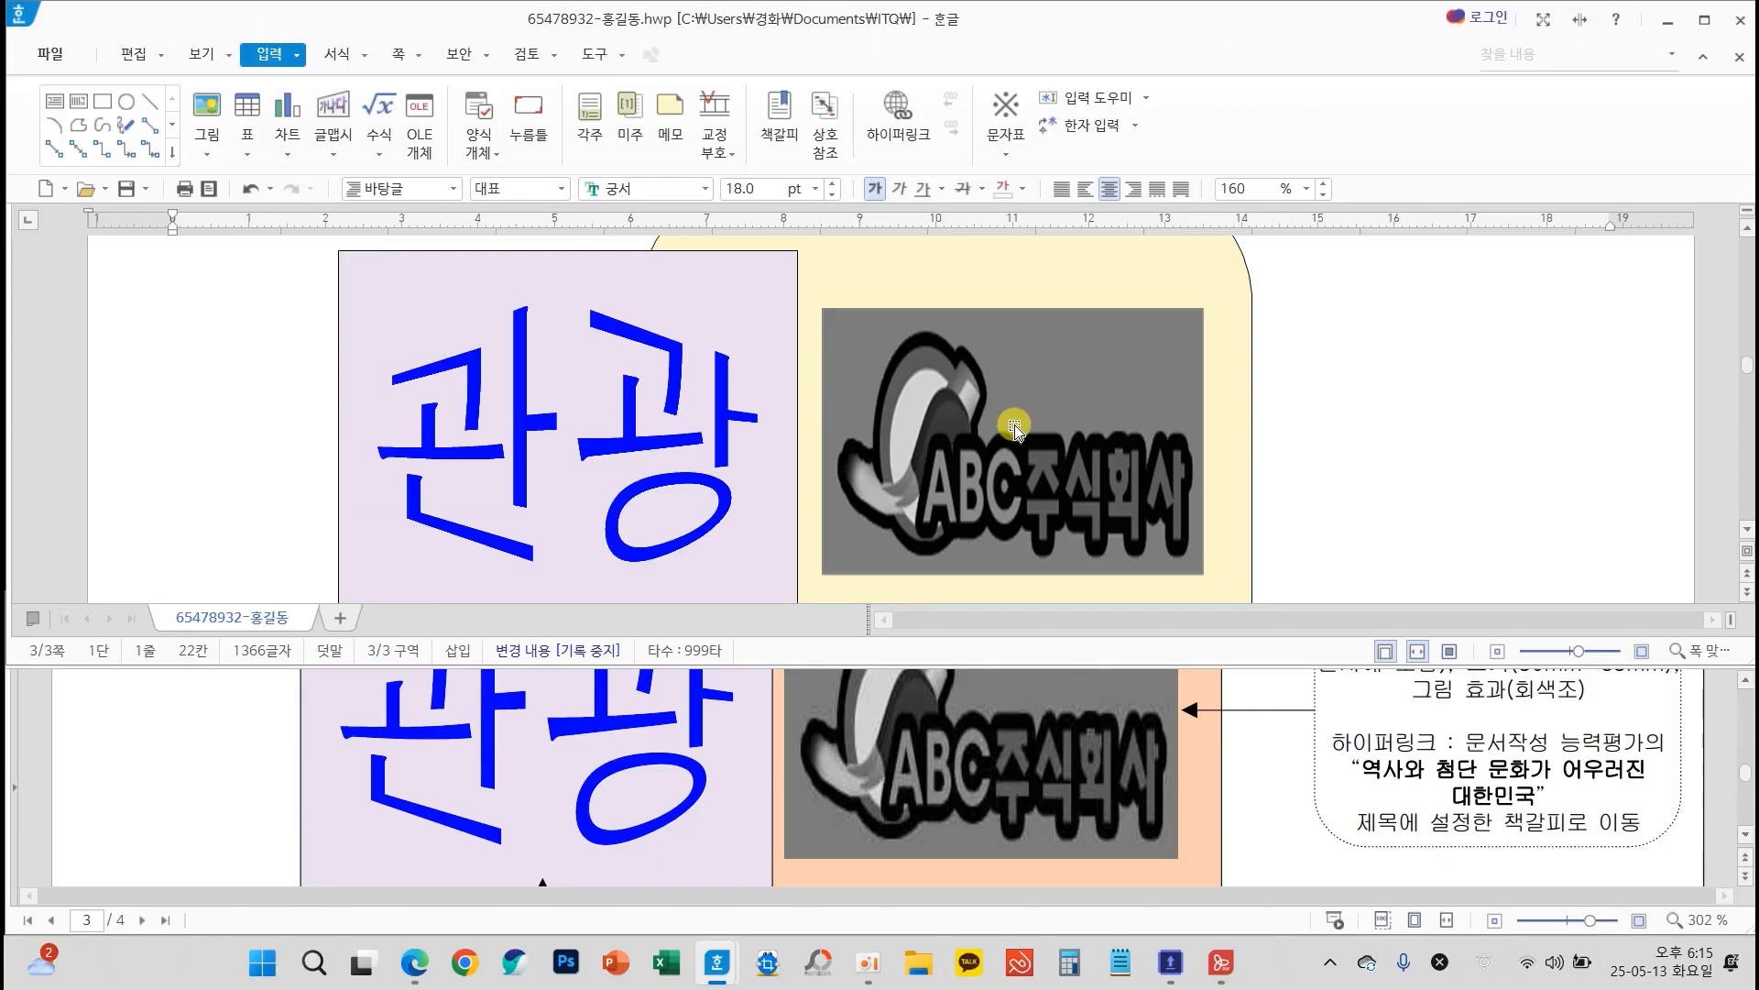
pyautogui.click(997, 420)
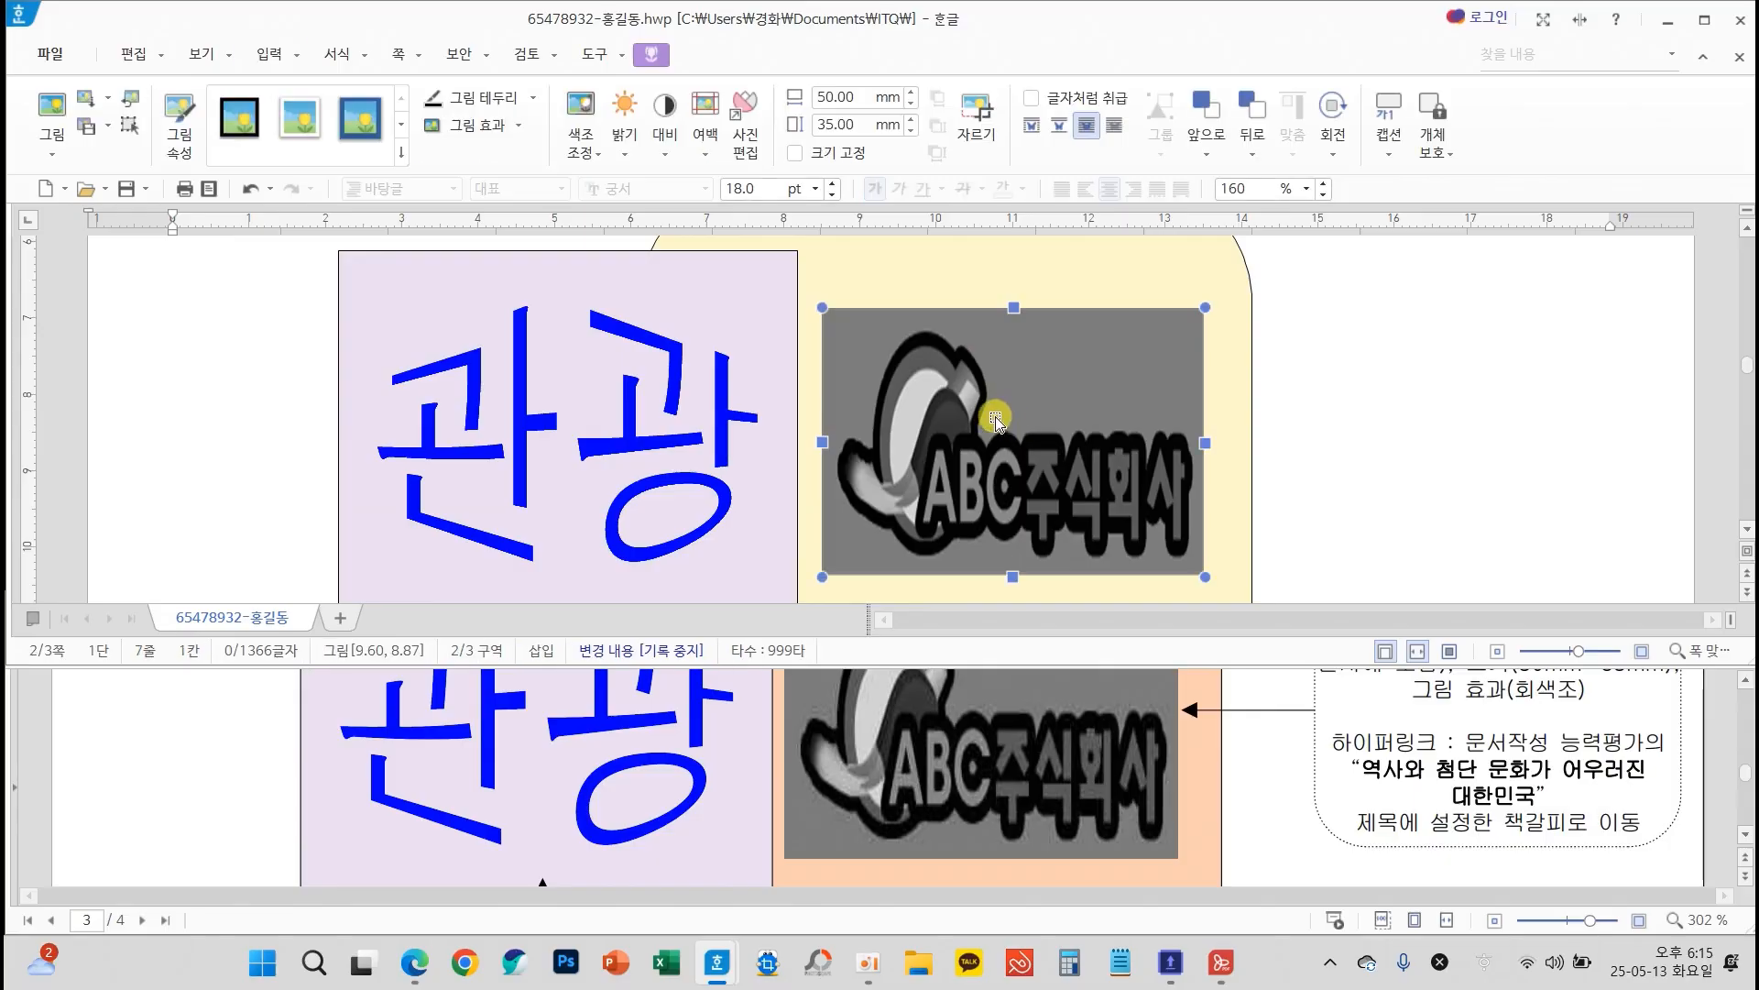
pyautogui.click(269, 54)
pyautogui.click(915, 139)
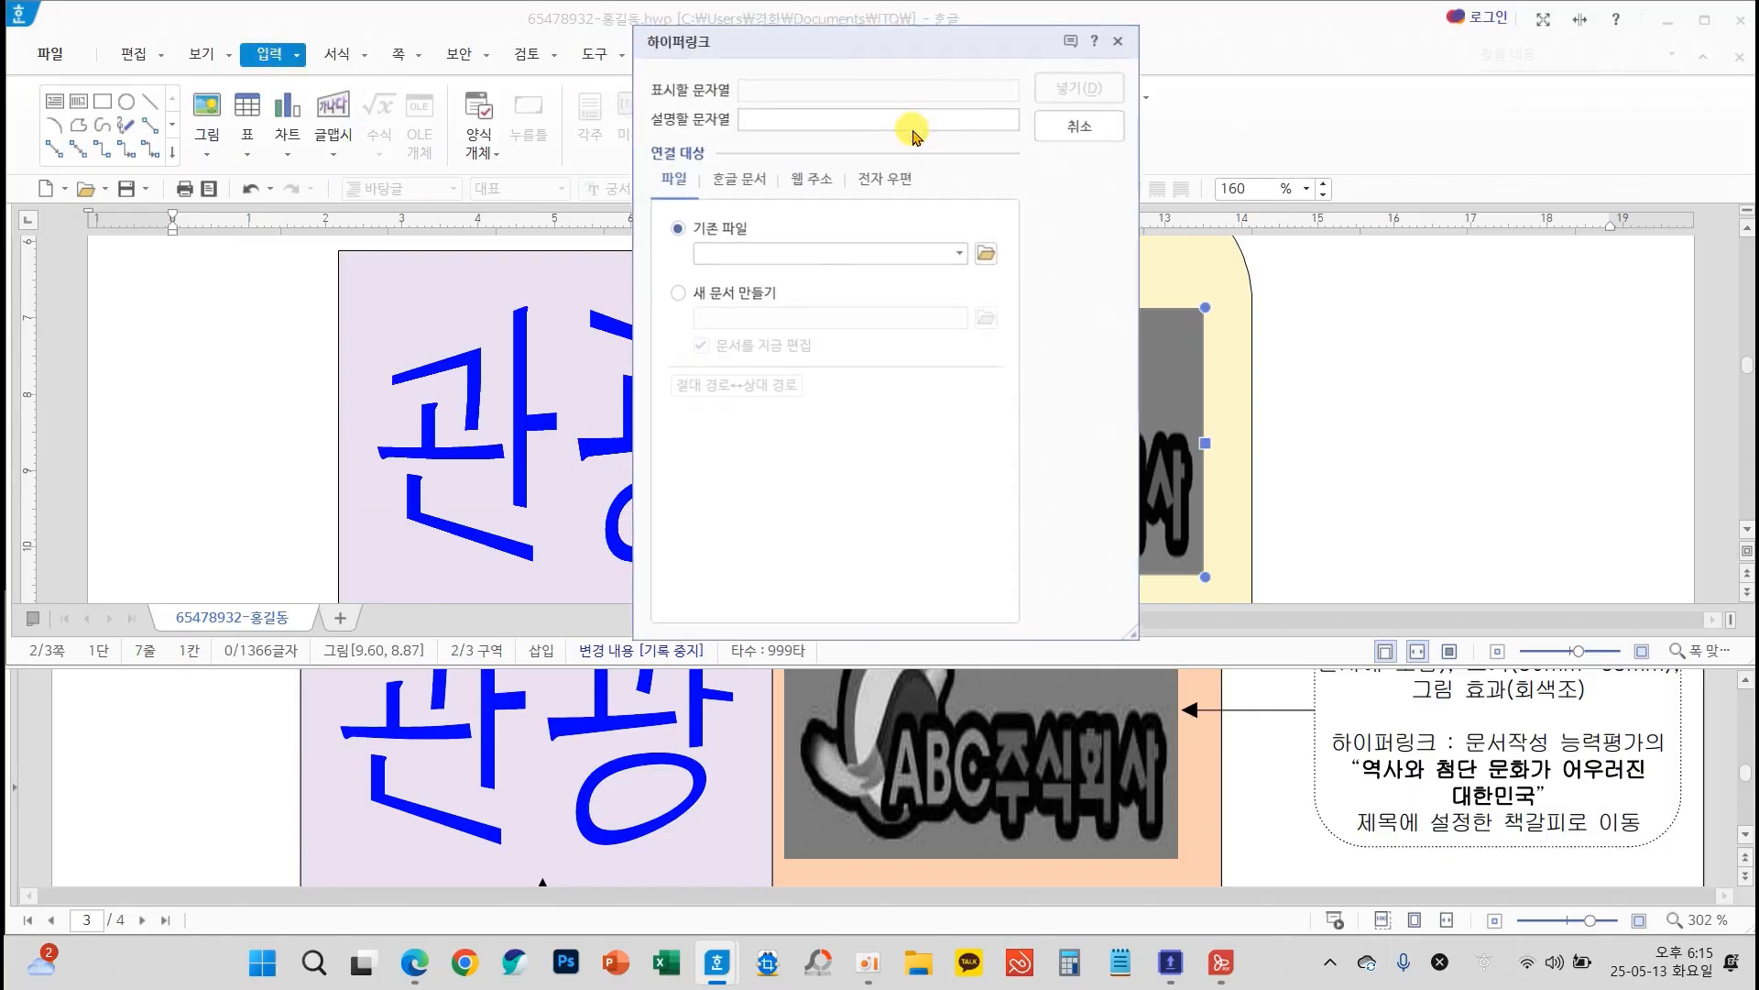
pyautogui.moveTo(837, 52); pyautogui.dragTo(464, 203)
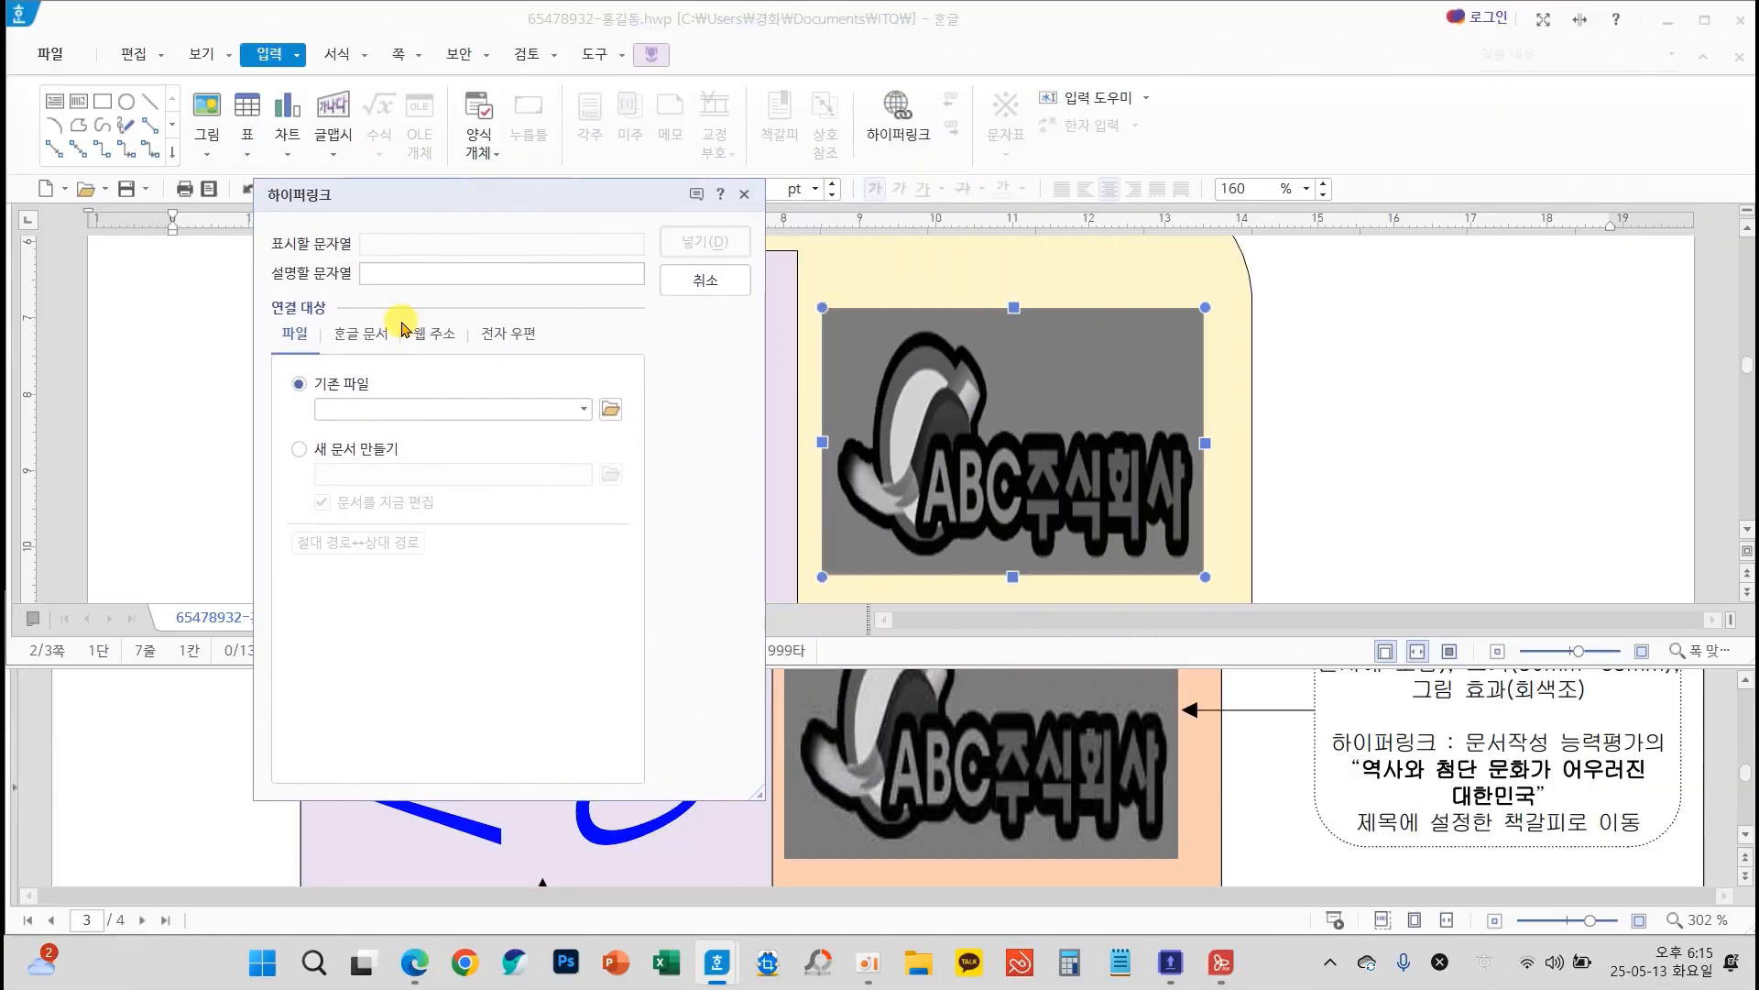
pyautogui.click(360, 335)
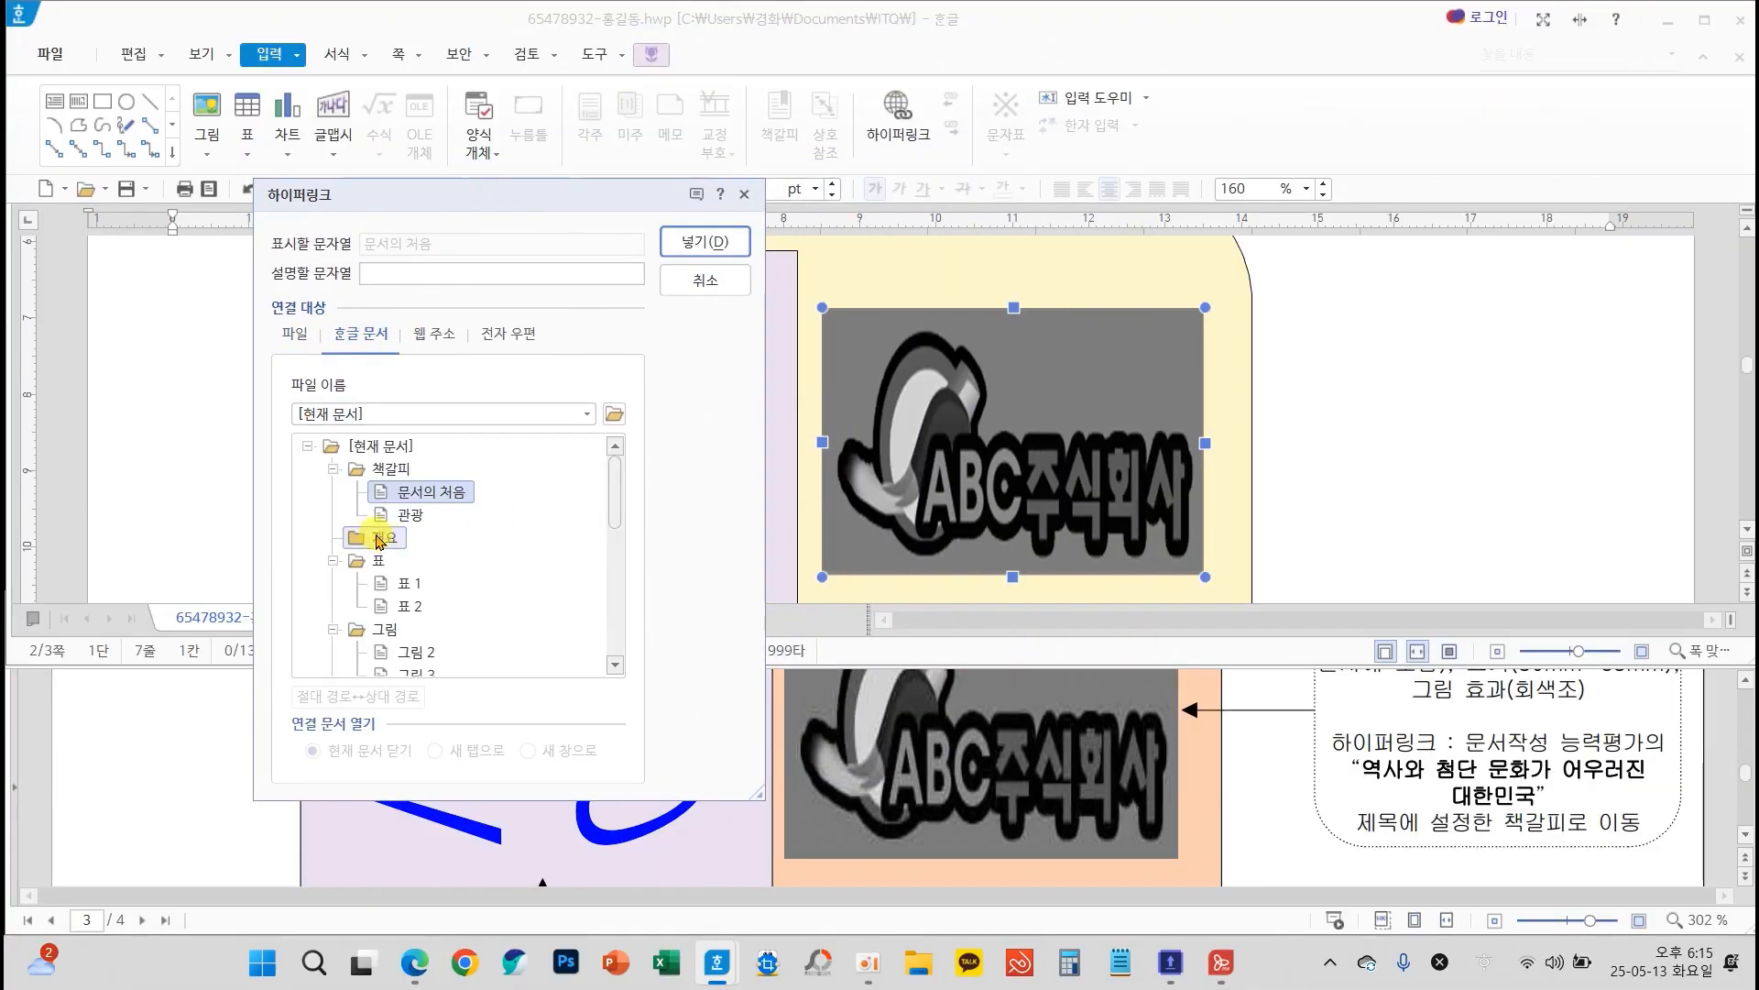
pyautogui.moveTo(346, 495)
pyautogui.mouseDown()
pyautogui.moveTo(431, 540)
pyautogui.moveTo(495, 539)
pyautogui.mouseUp()
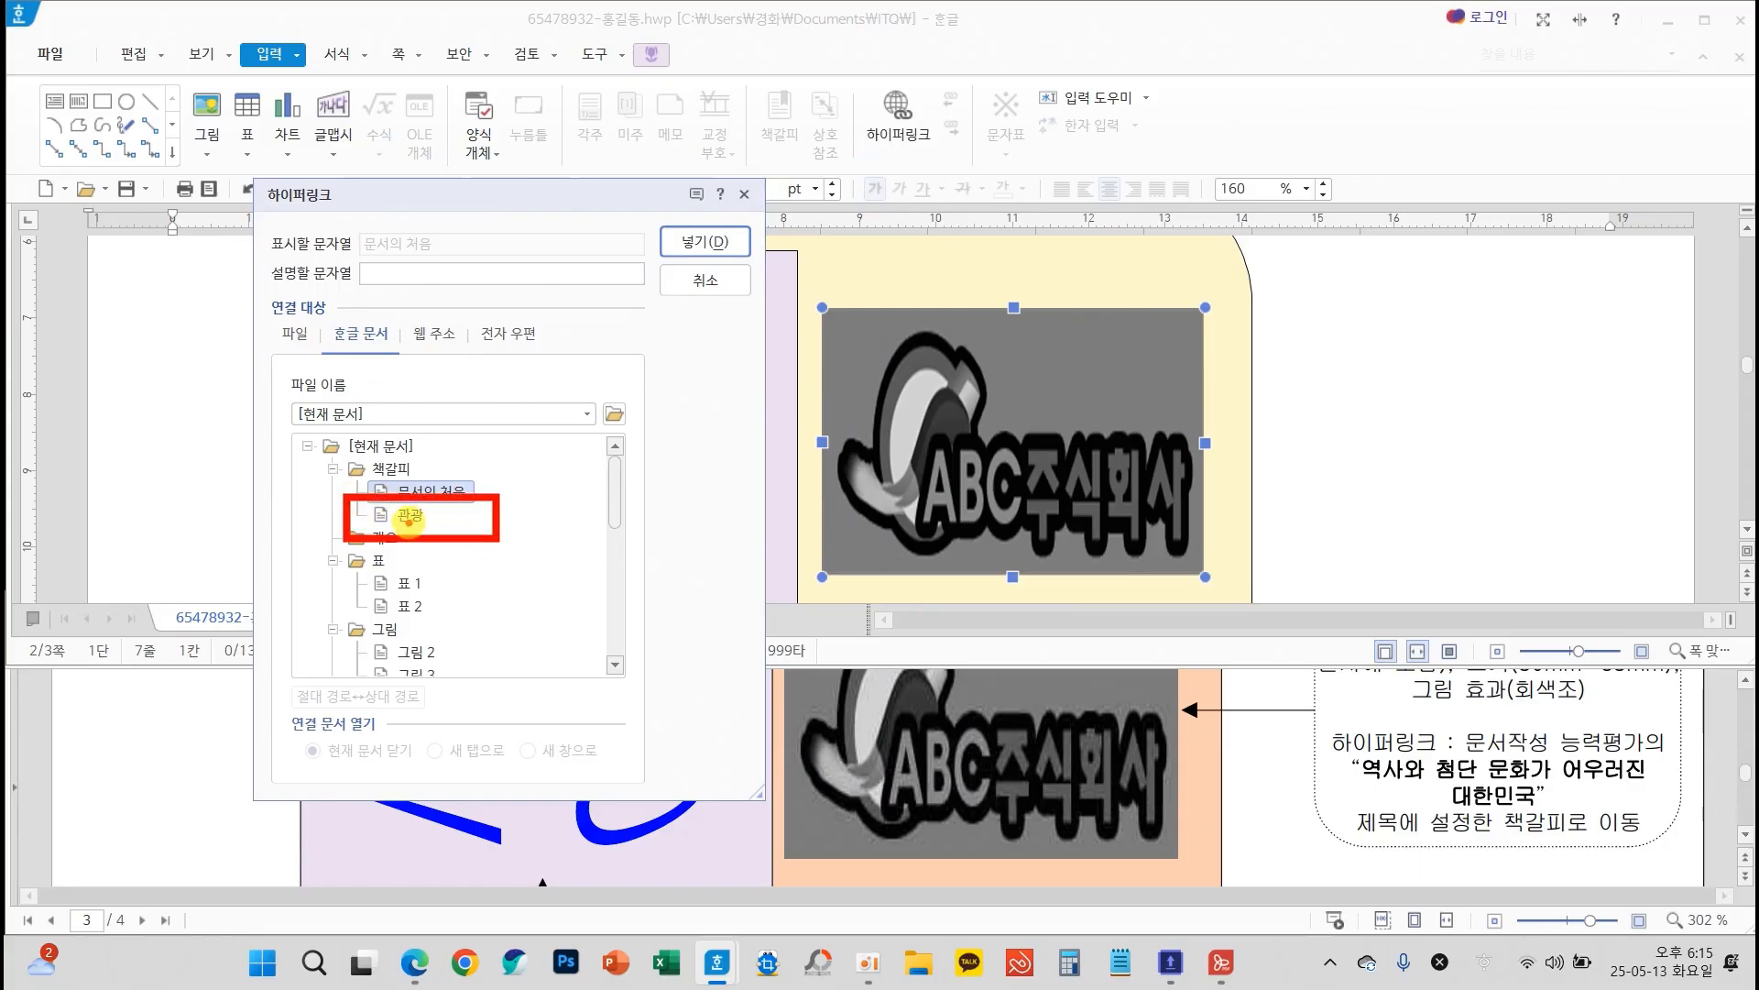
pyautogui.click(409, 516)
pyautogui.click(704, 242)
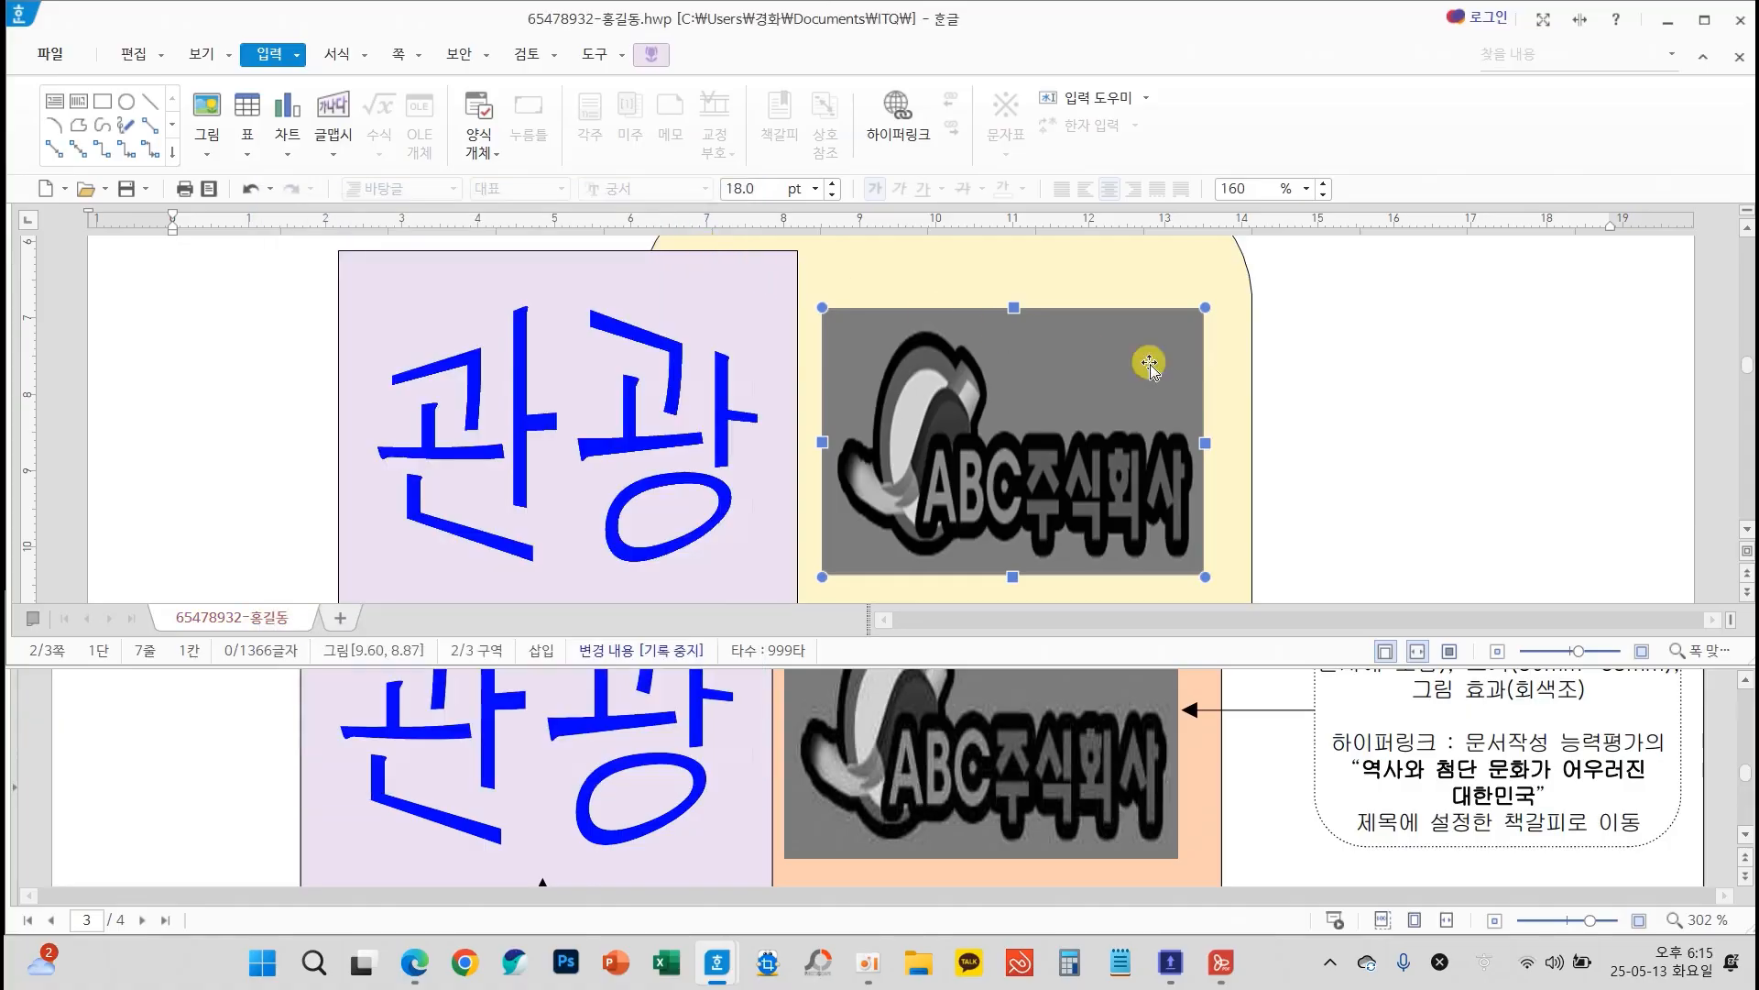
pyautogui.click(1326, 376)
# Follow the ABC주식회사 picture's hyperlink to test its destination, and save the document
pyautogui.scroll(3, 1326, 376)
pyautogui.scroll(-1, 1374, 429)
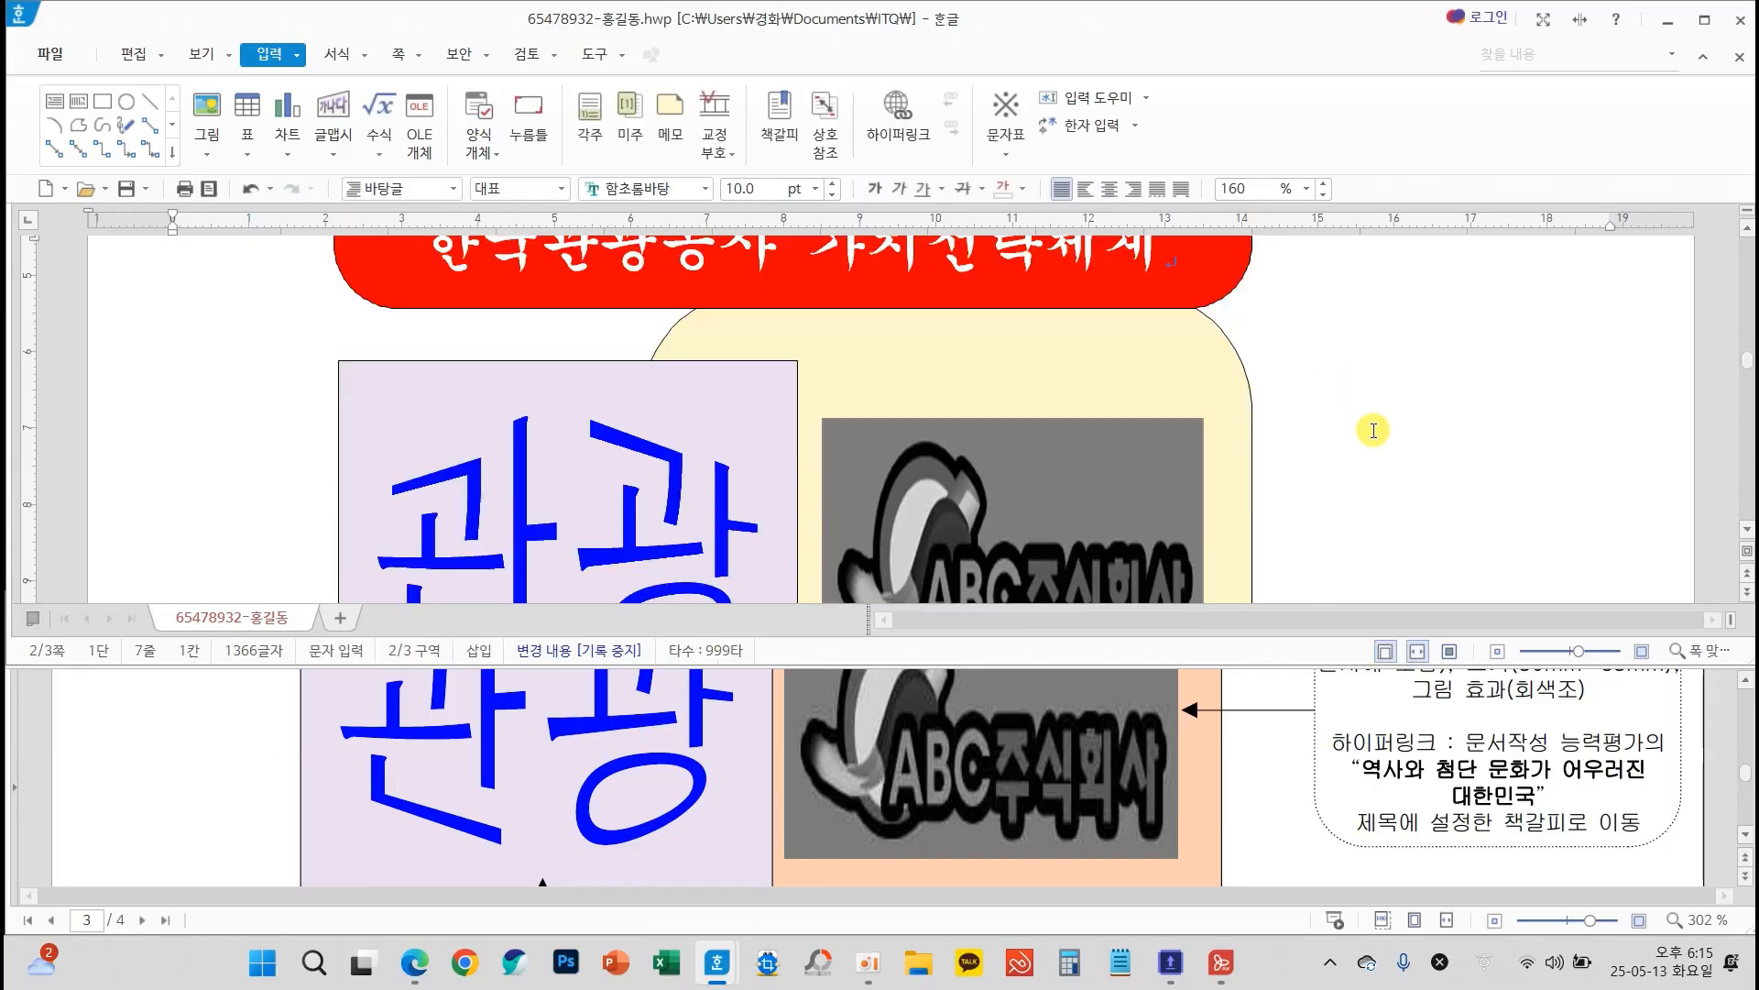
pyautogui.scroll(-1, 1374, 430)
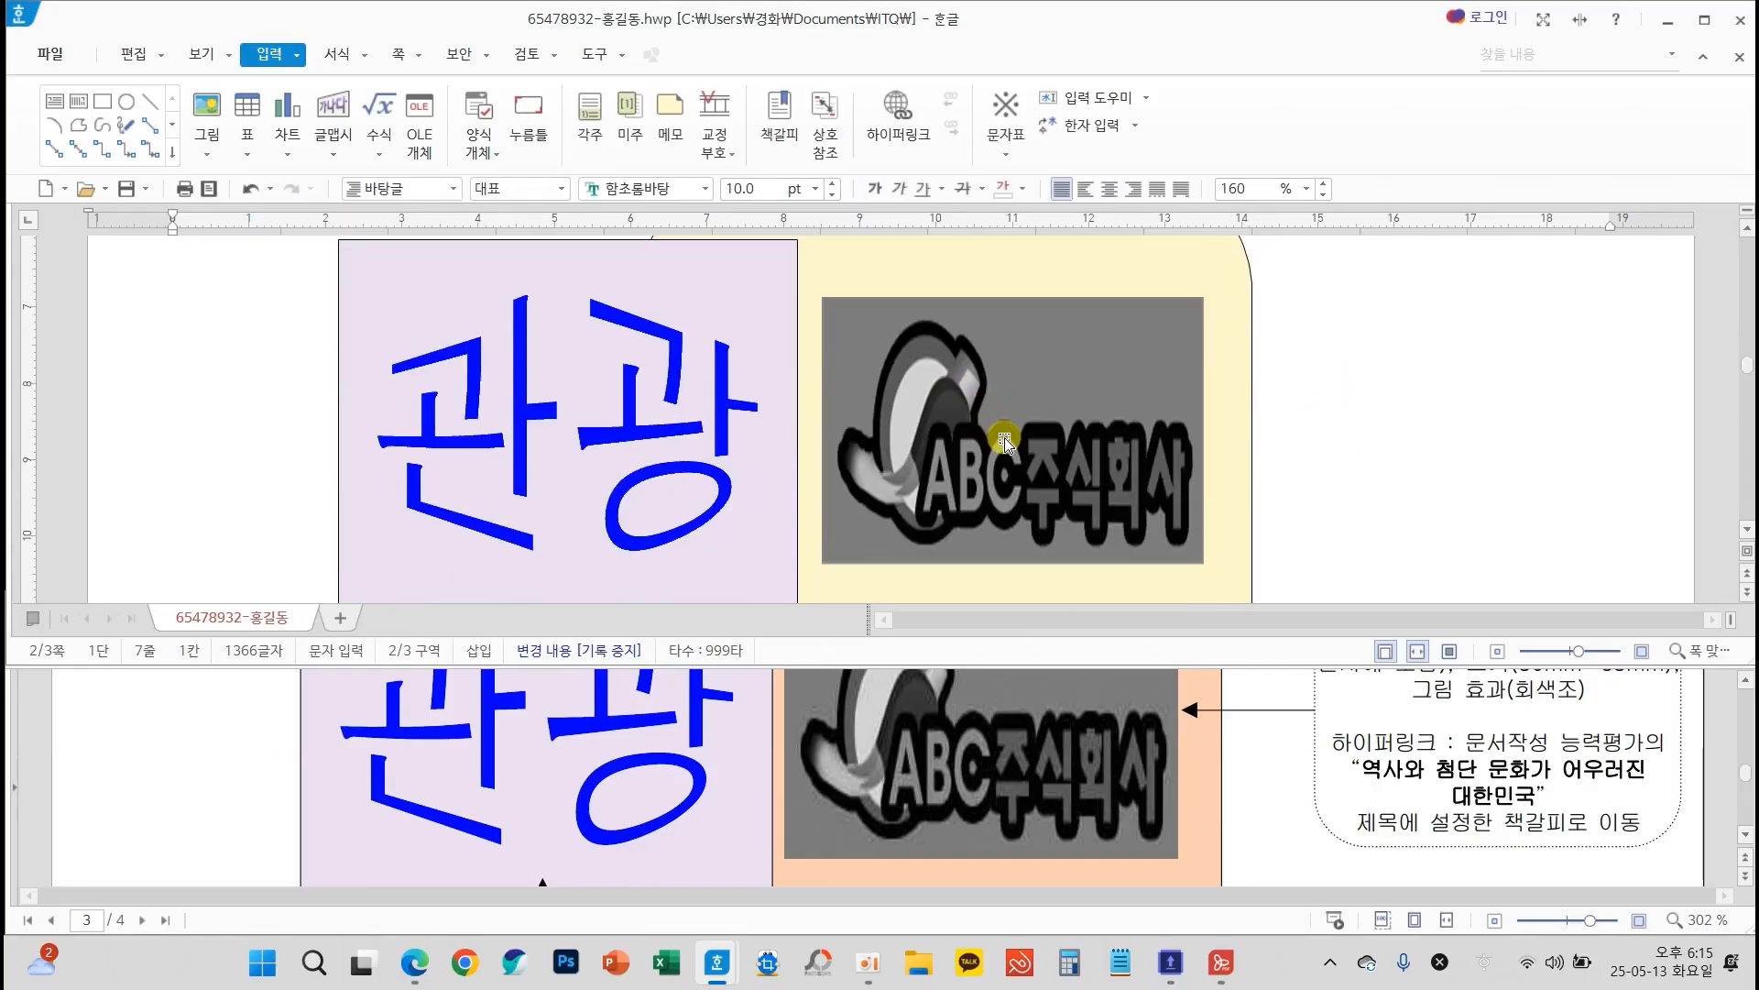
pyautogui.moveTo(1006, 447)
pyautogui.keyDown('ctrl'); pyautogui.click(998, 446); pyautogui.keyUp('ctrl')
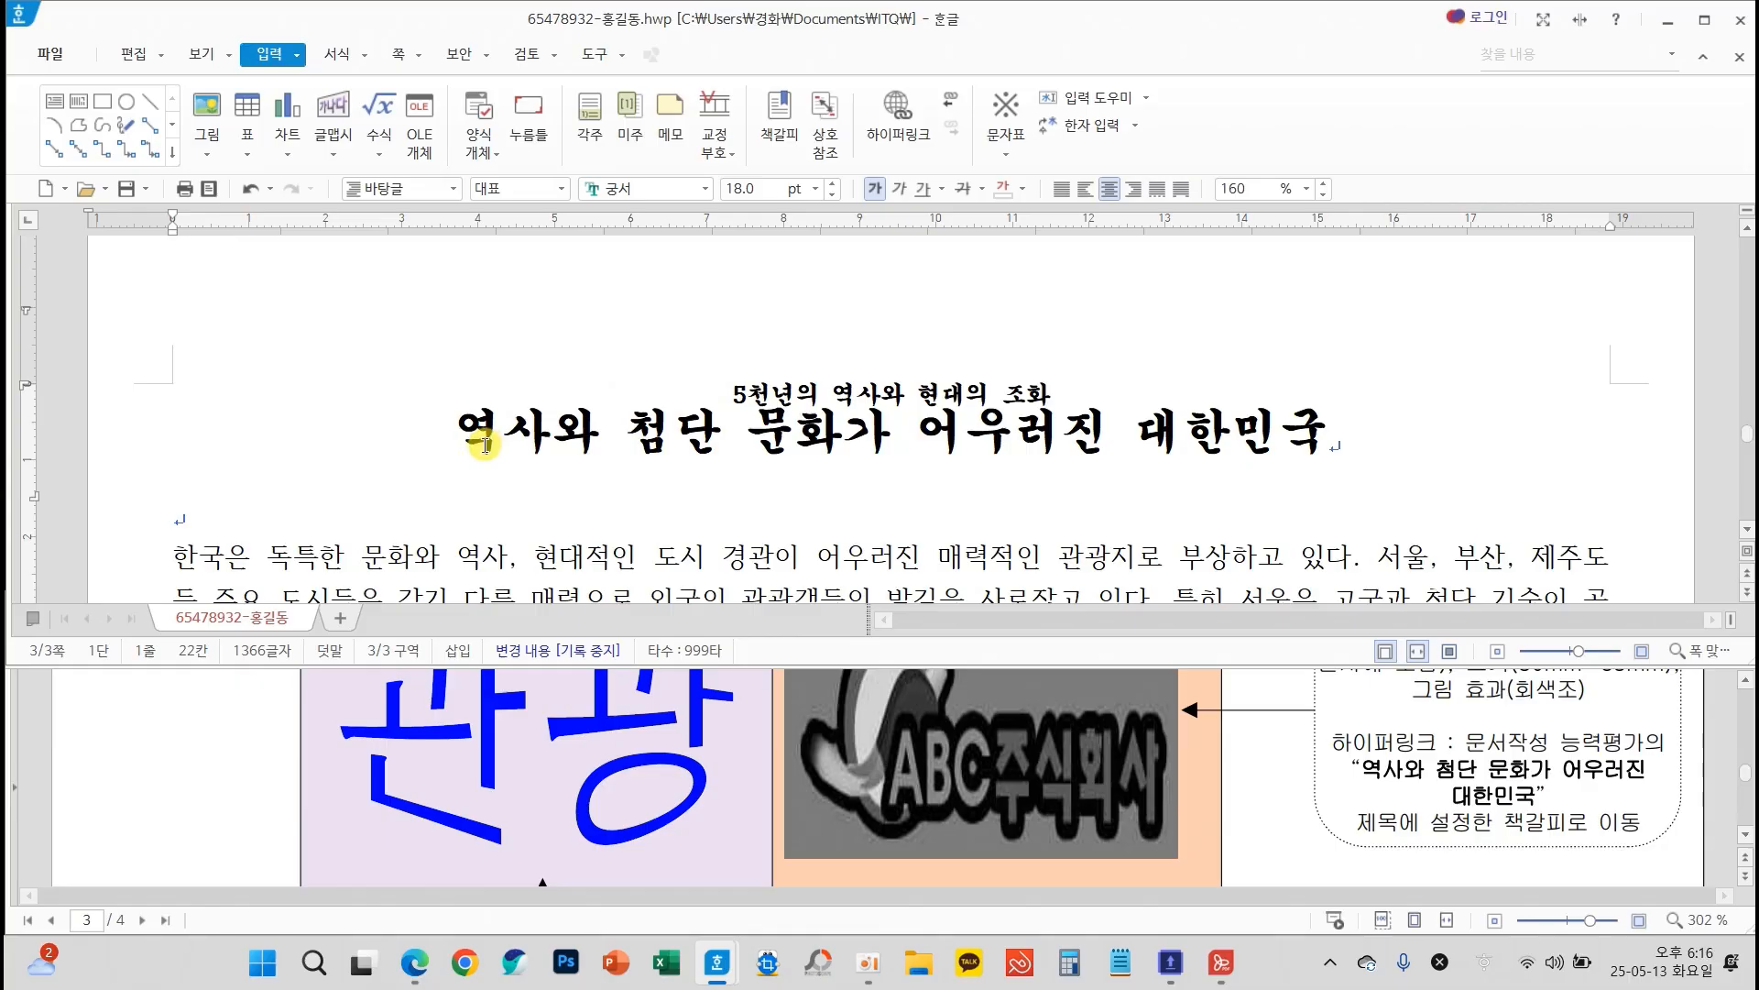
pyautogui.click(129, 190)
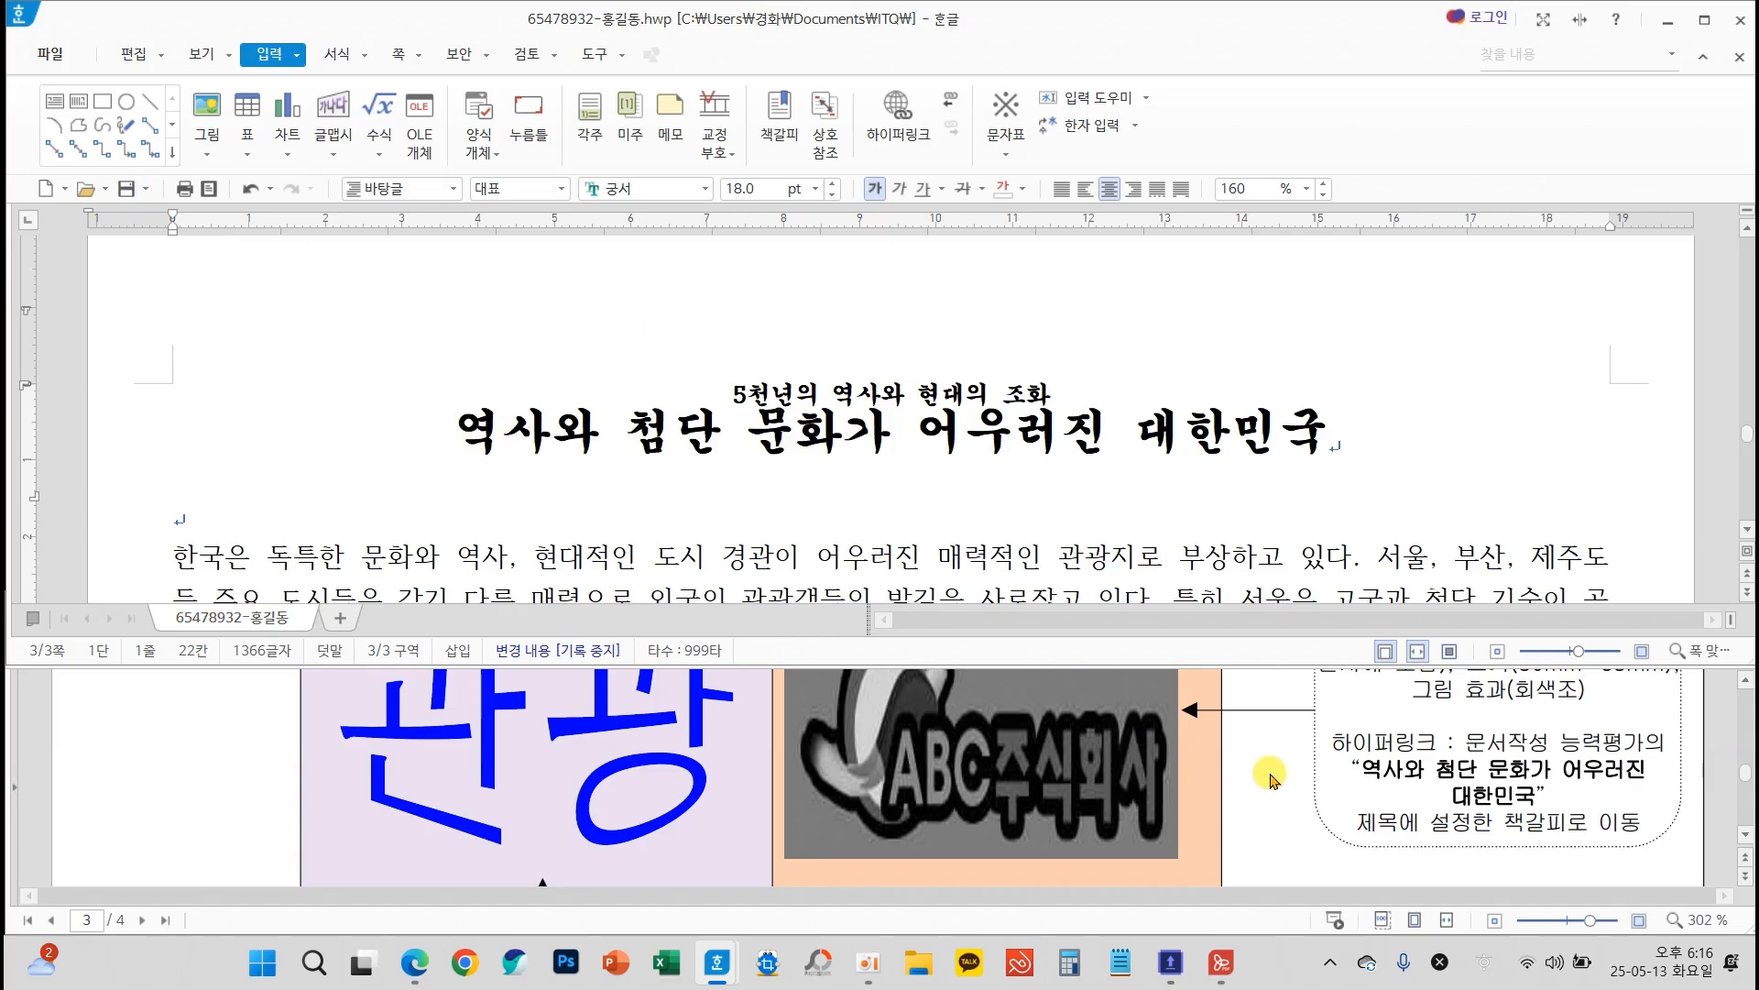
# Review the exam sheet's page 3 title and header requirements and place the cursor at the start of the title
pyautogui.scroll(-10, 1271, 780)
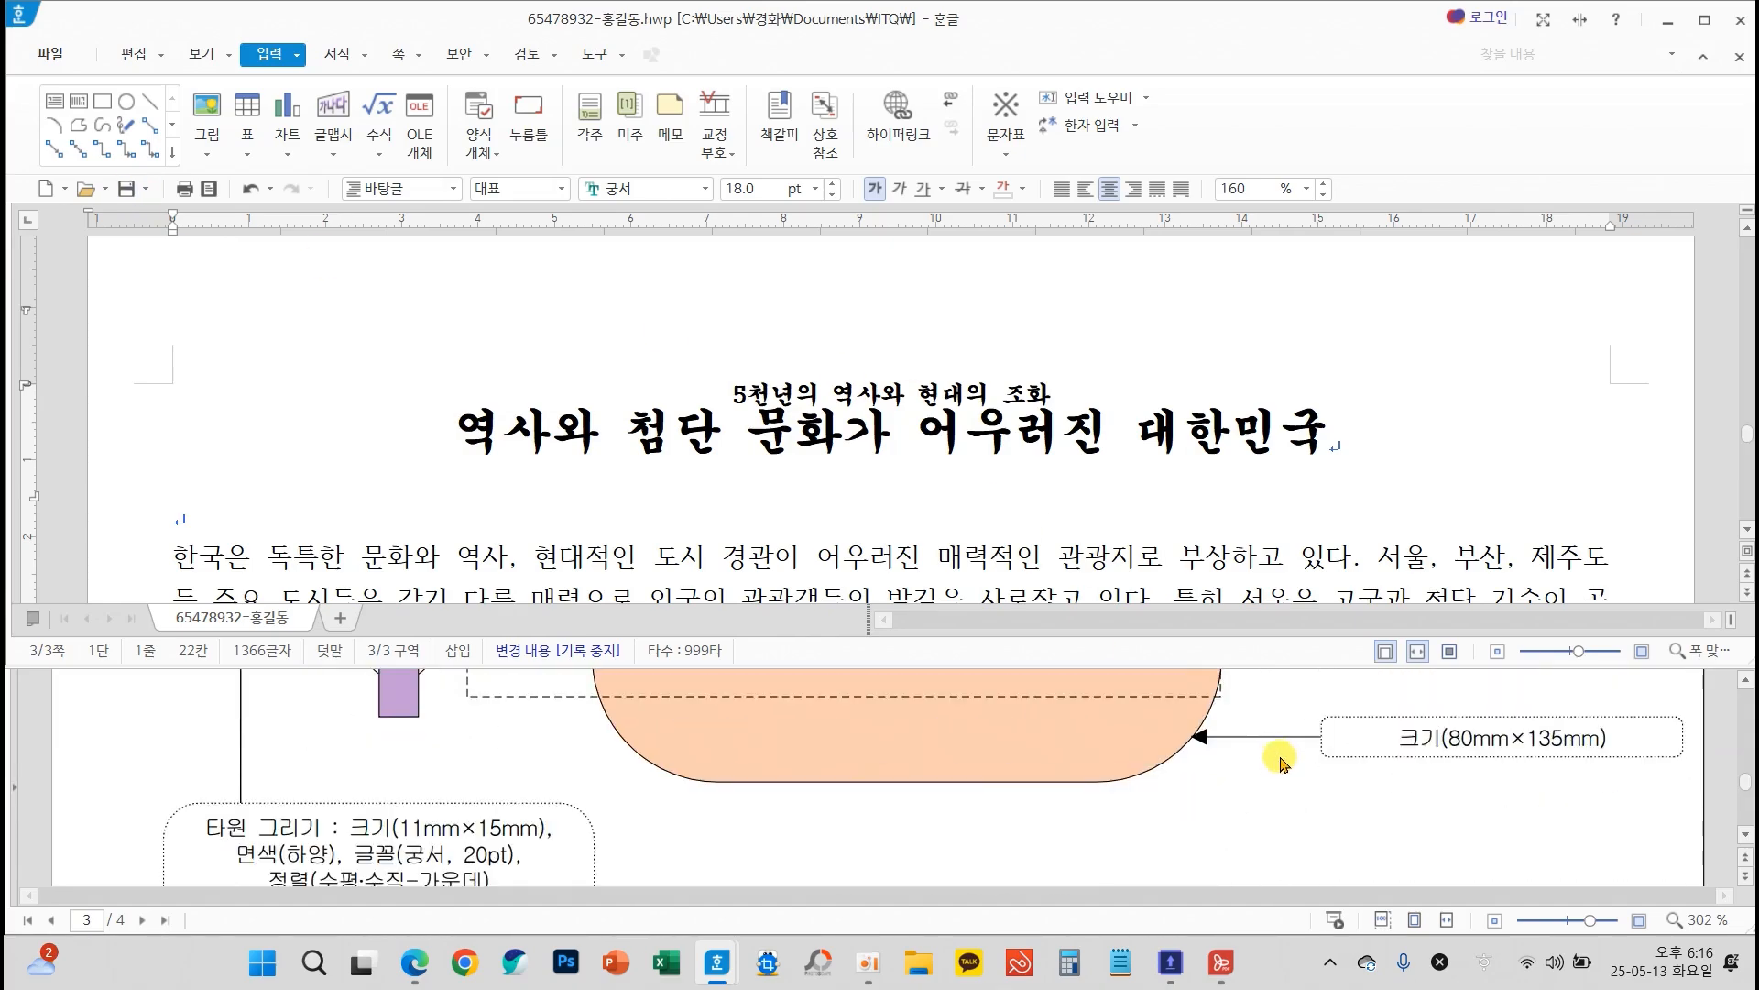
pyautogui.scroll(-10, 1282, 764)
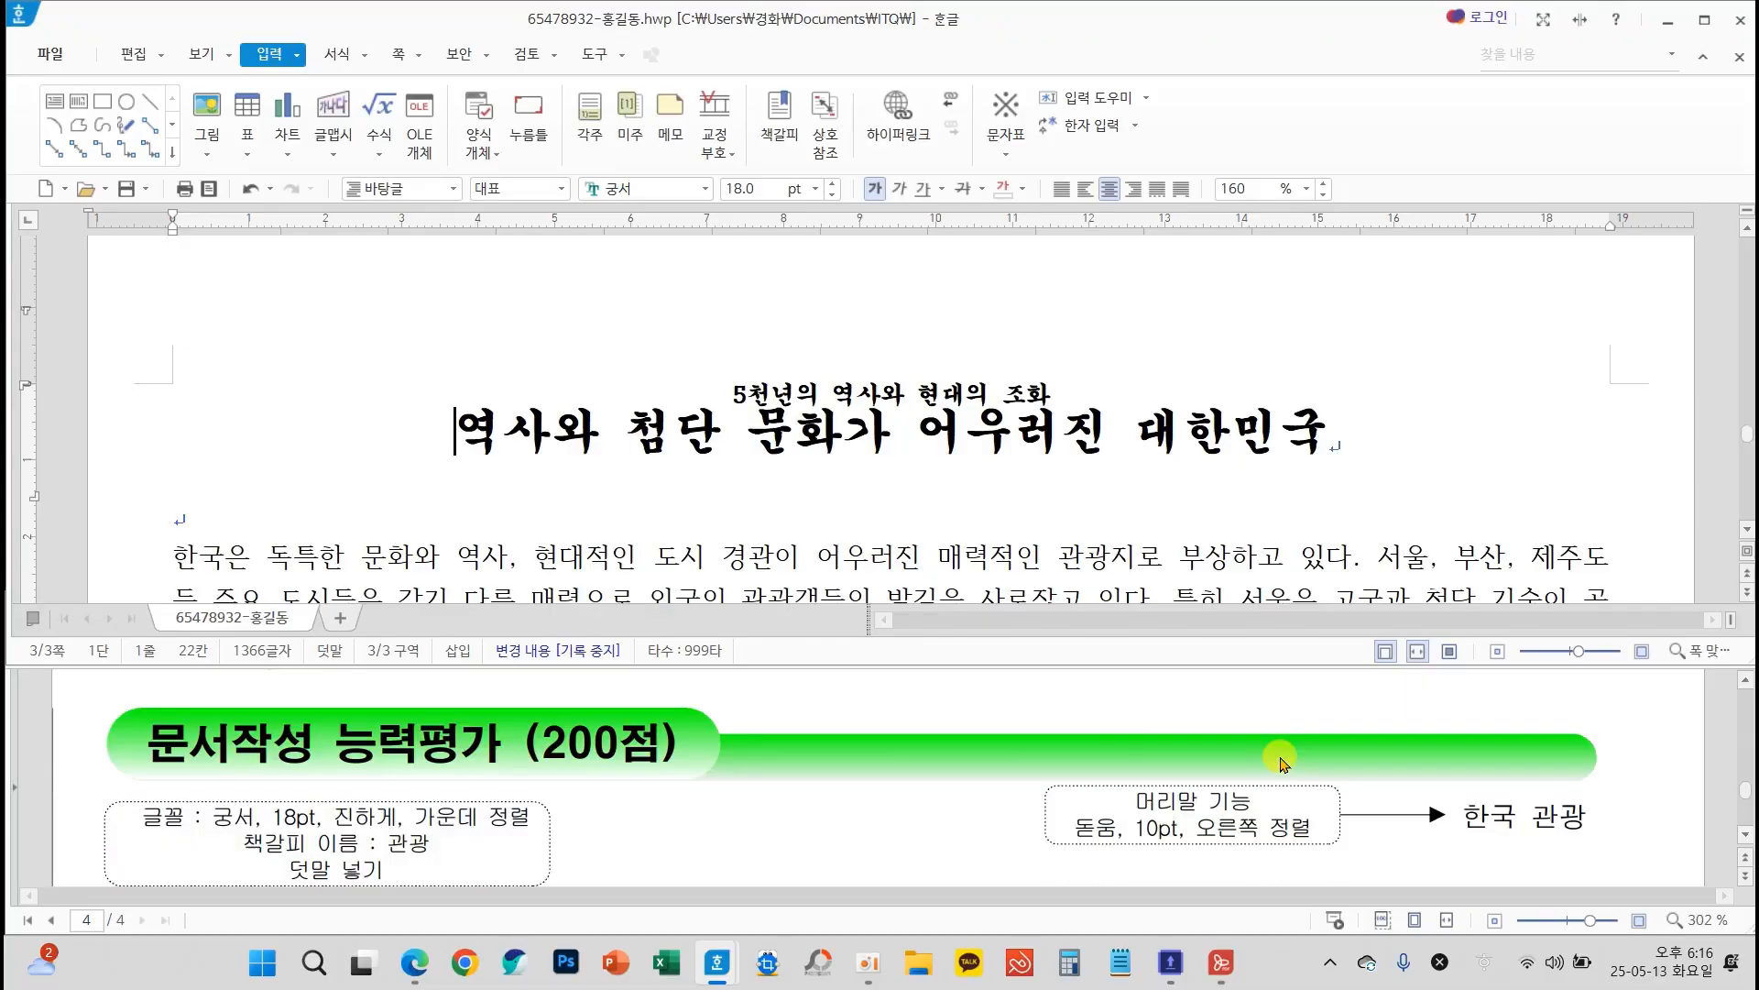
pyautogui.scroll(-3, 1282, 764)
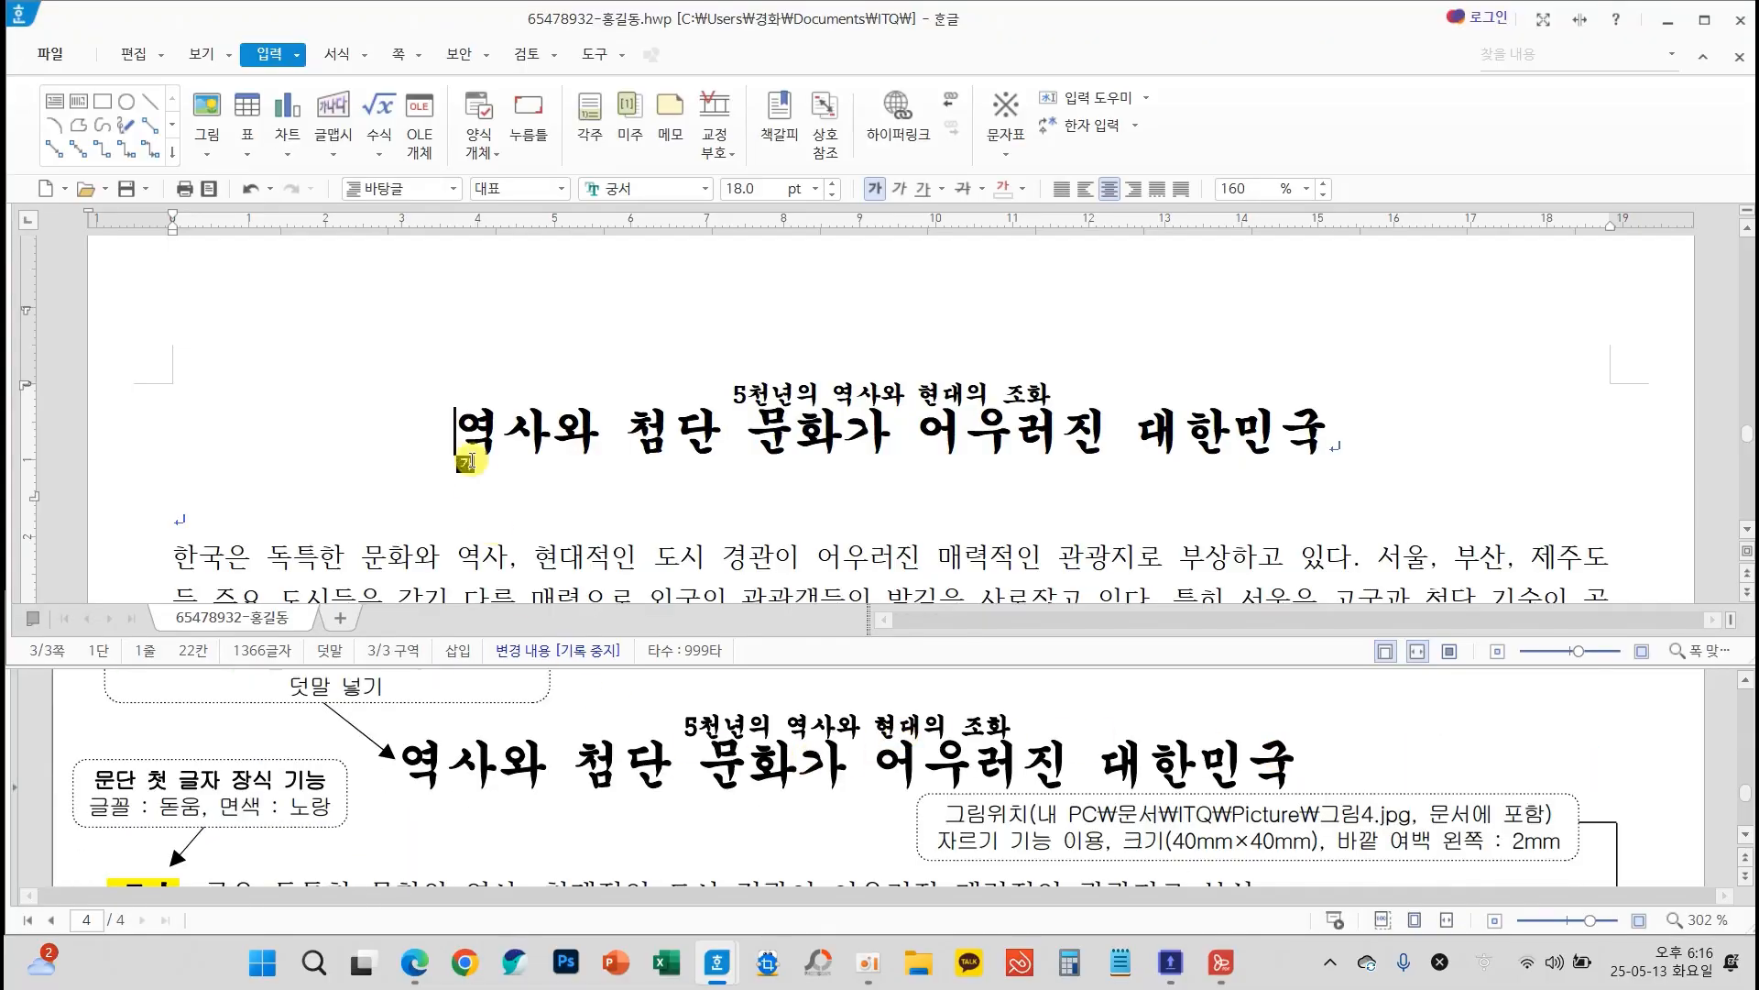
pyautogui.scroll(1, 1452, 811)
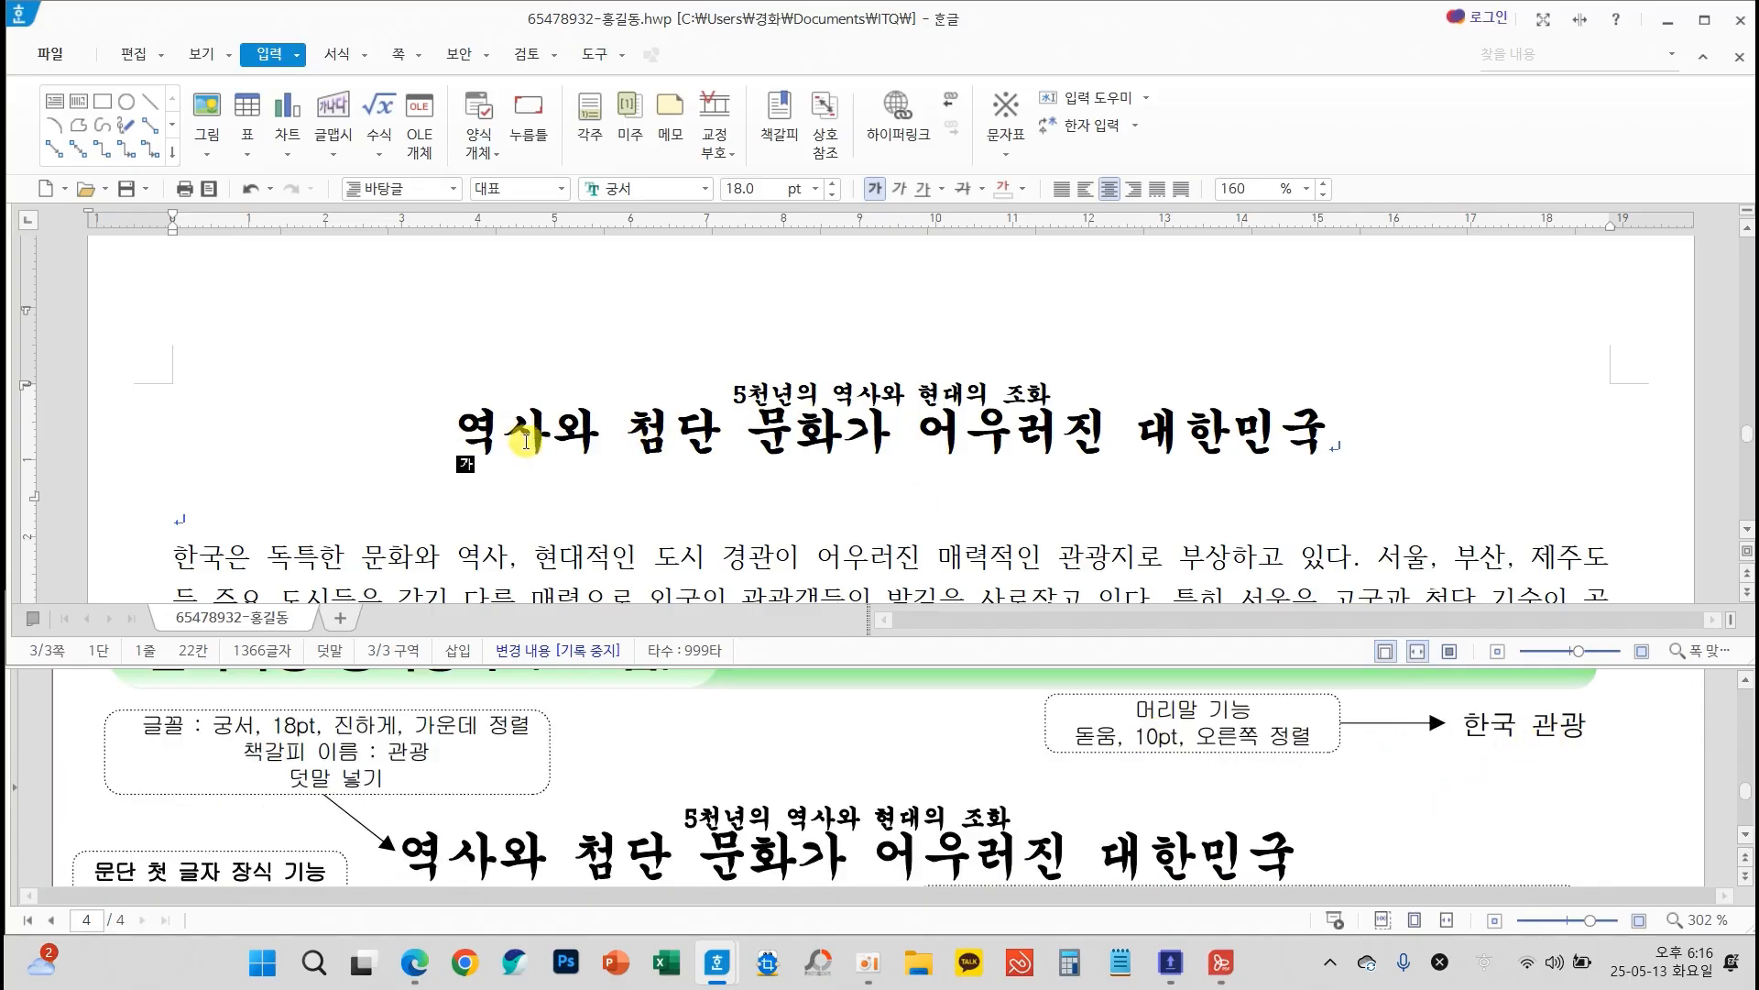
pyautogui.click(455, 433)
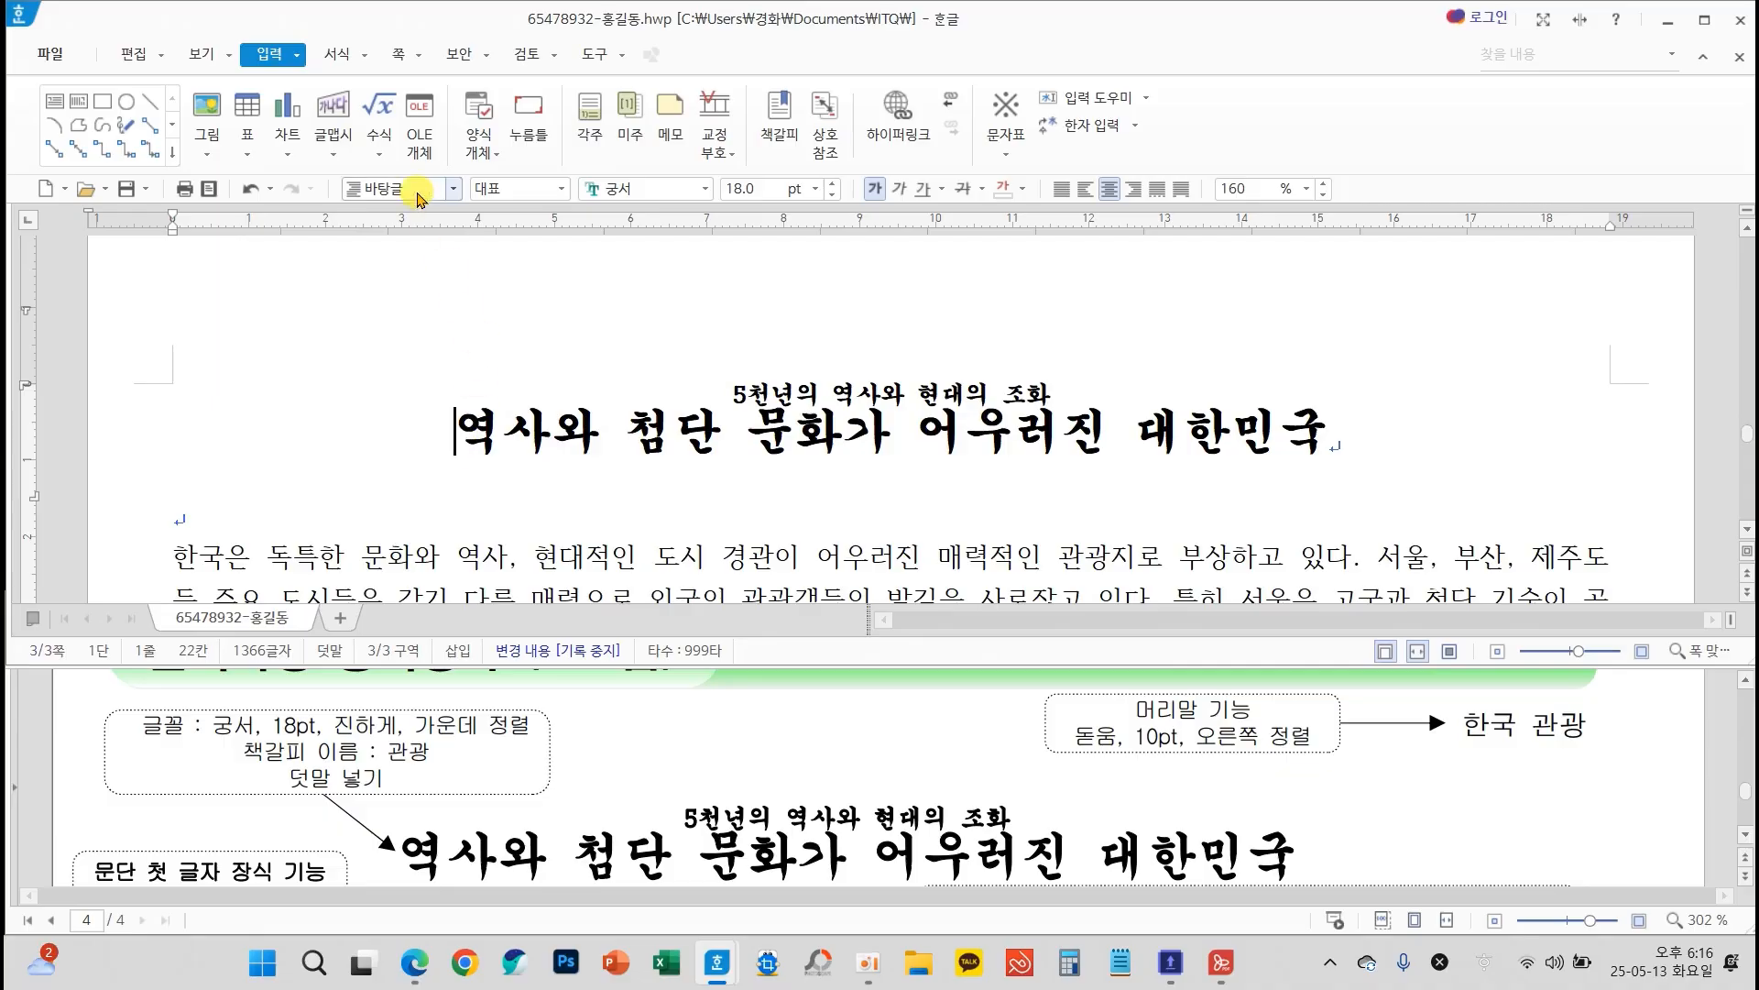
pyautogui.click(453, 188)
pyautogui.click(399, 55)
# Collapse the ribbon and expand it again
pyautogui.click(401, 55)
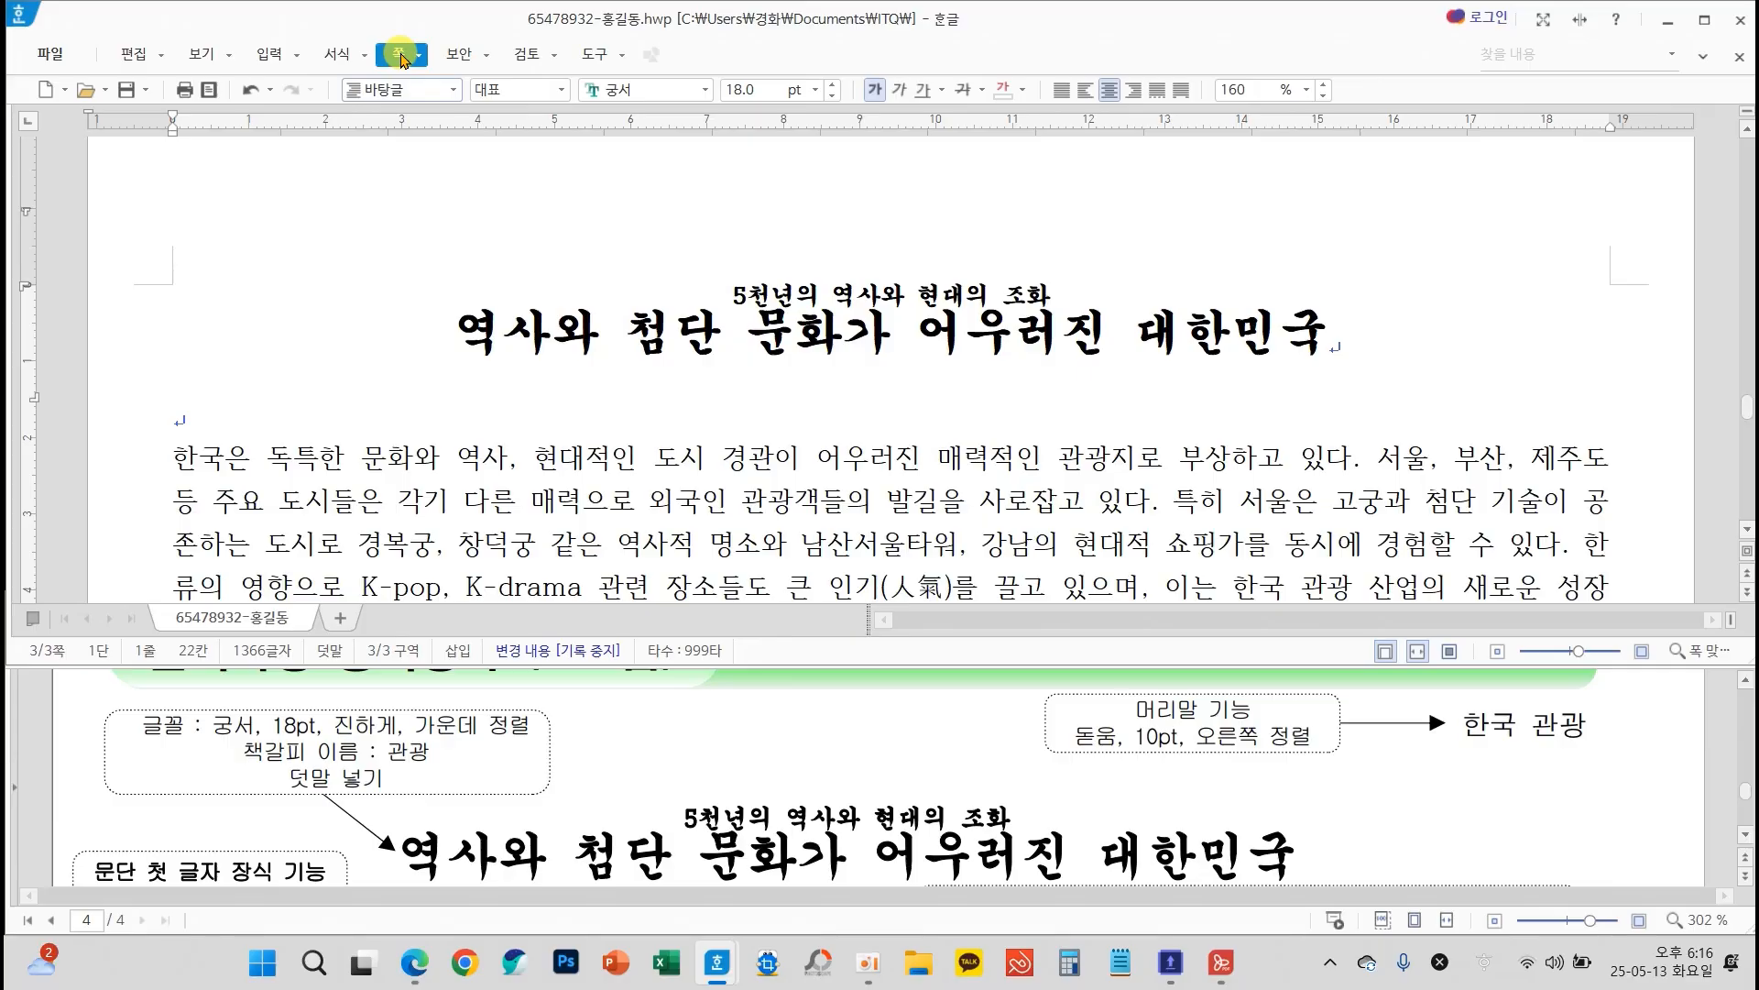
pyautogui.click(1702, 57)
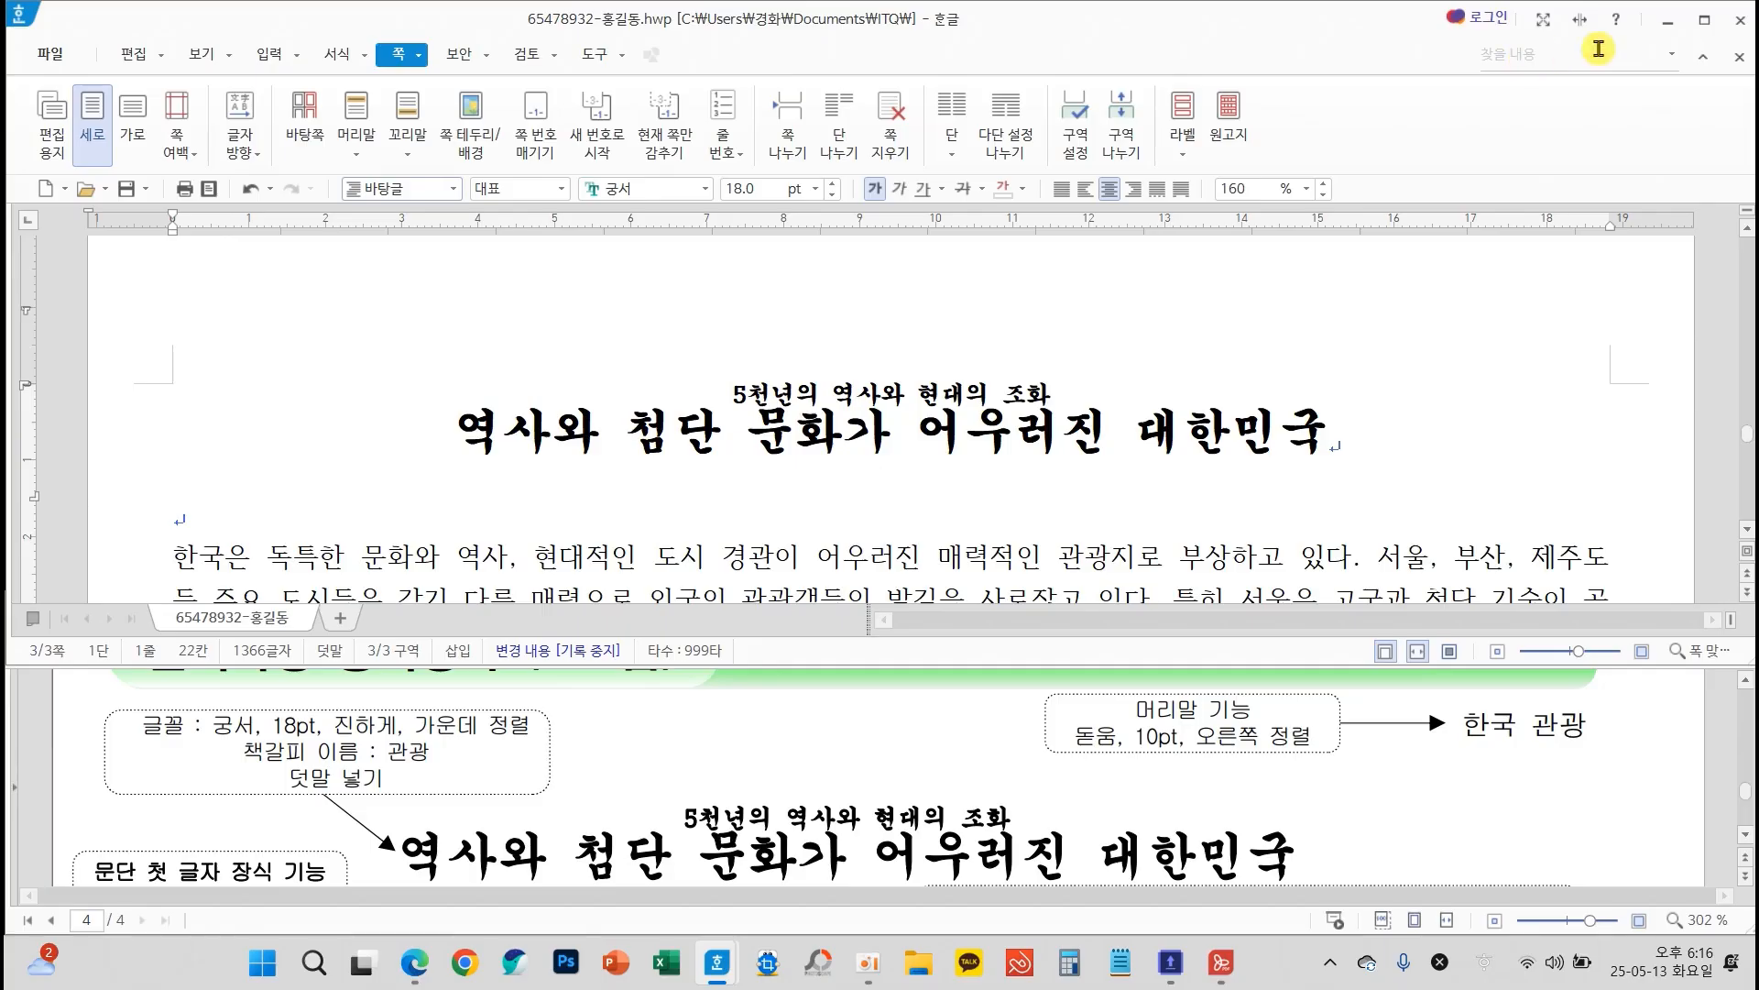
pyautogui.click(1704, 58)
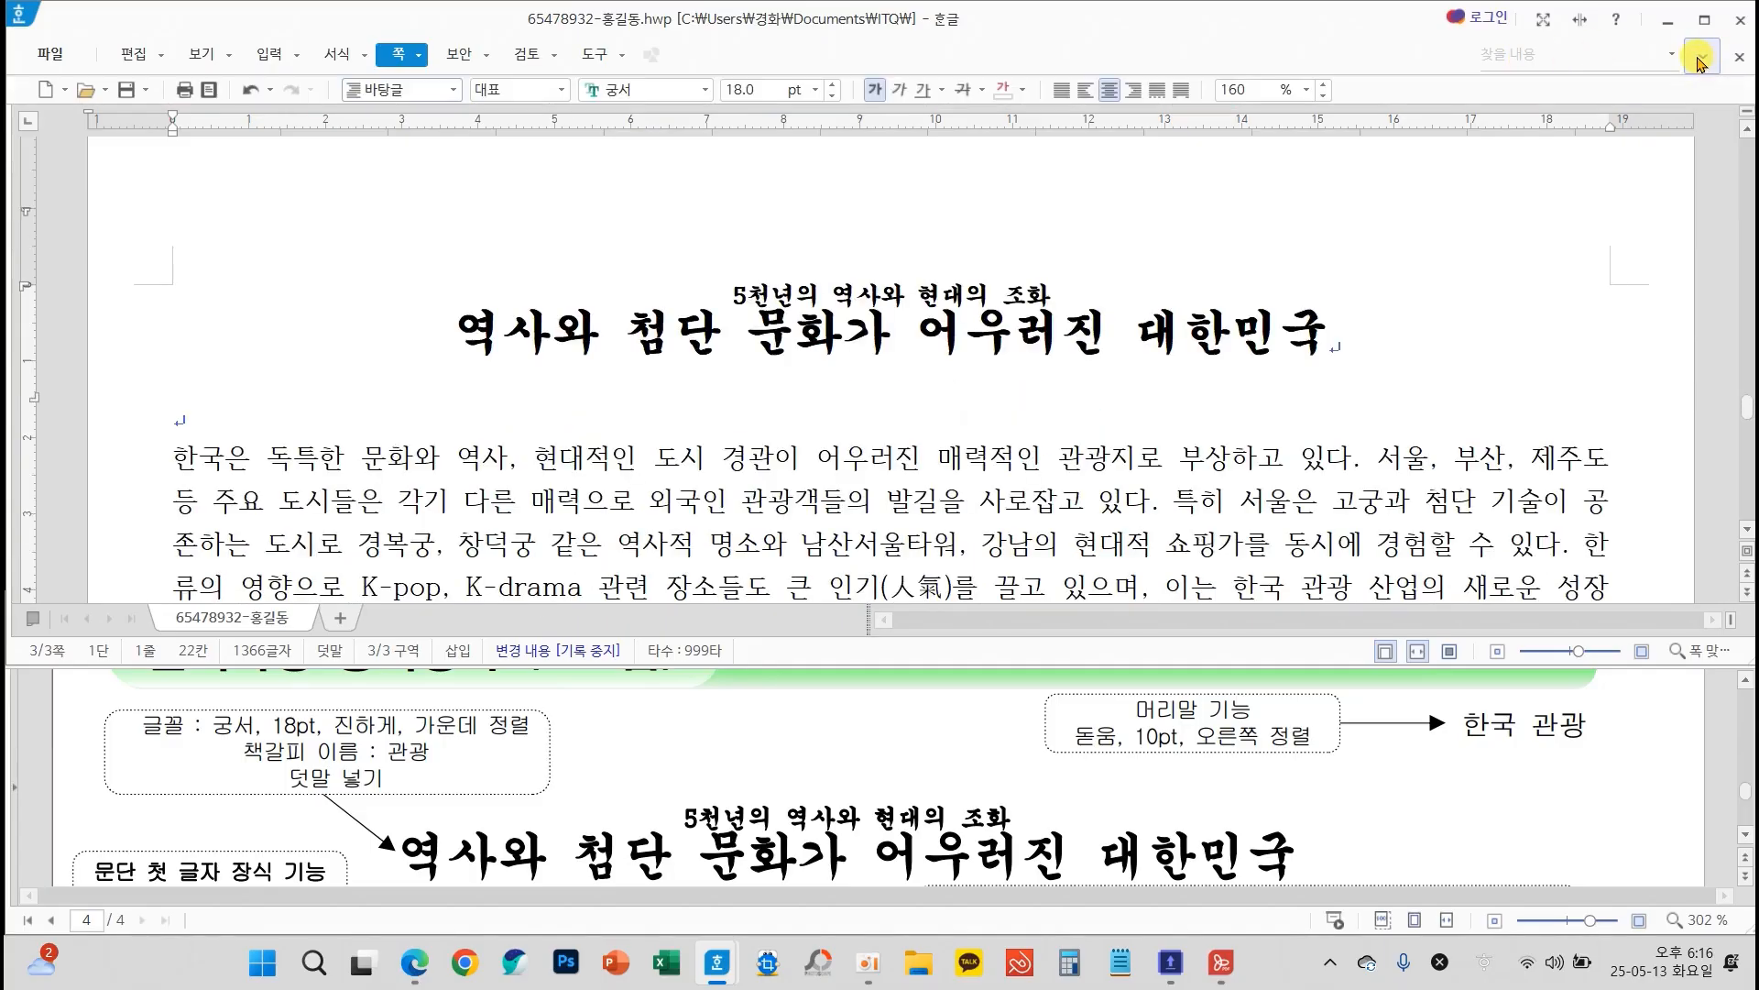
pyautogui.moveTo(1705, 40); pyautogui.dragTo(1682, 81)
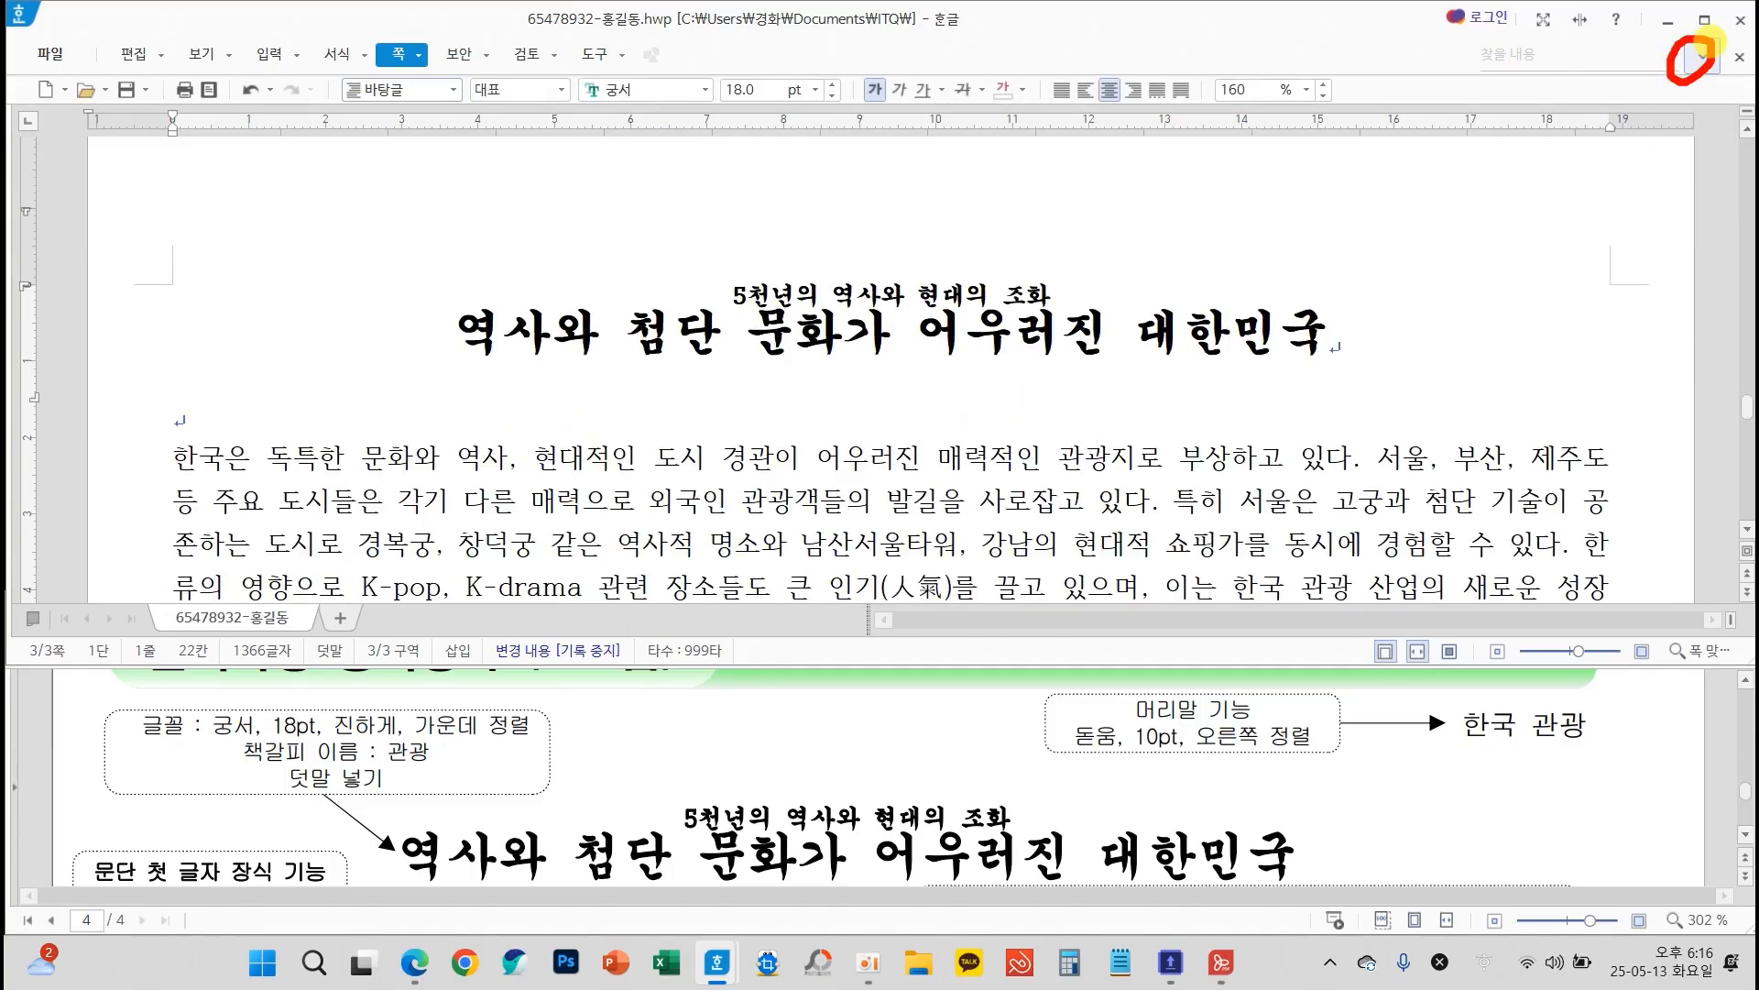
pyautogui.click(1705, 57)
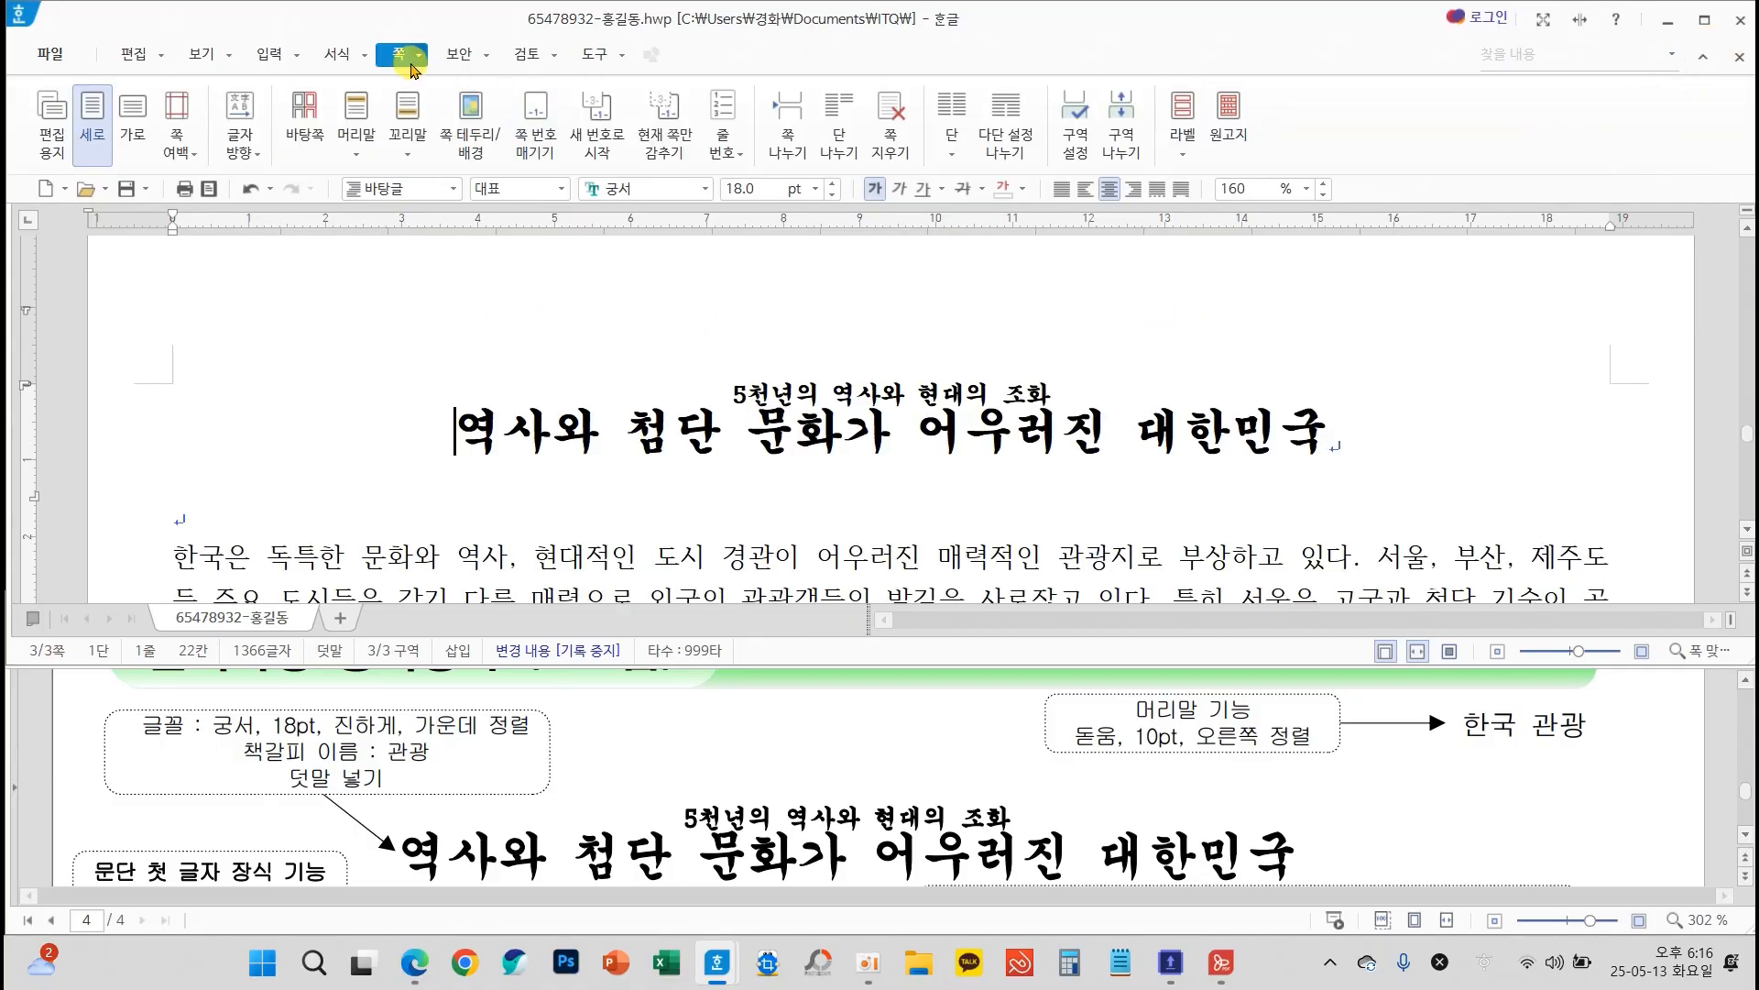
# Create a header (머리말) for both odd and even pages (양쪽) without a preset layout, containing the text 한국 관광
pyautogui.click(356, 144)
pyautogui.click(399, 236)
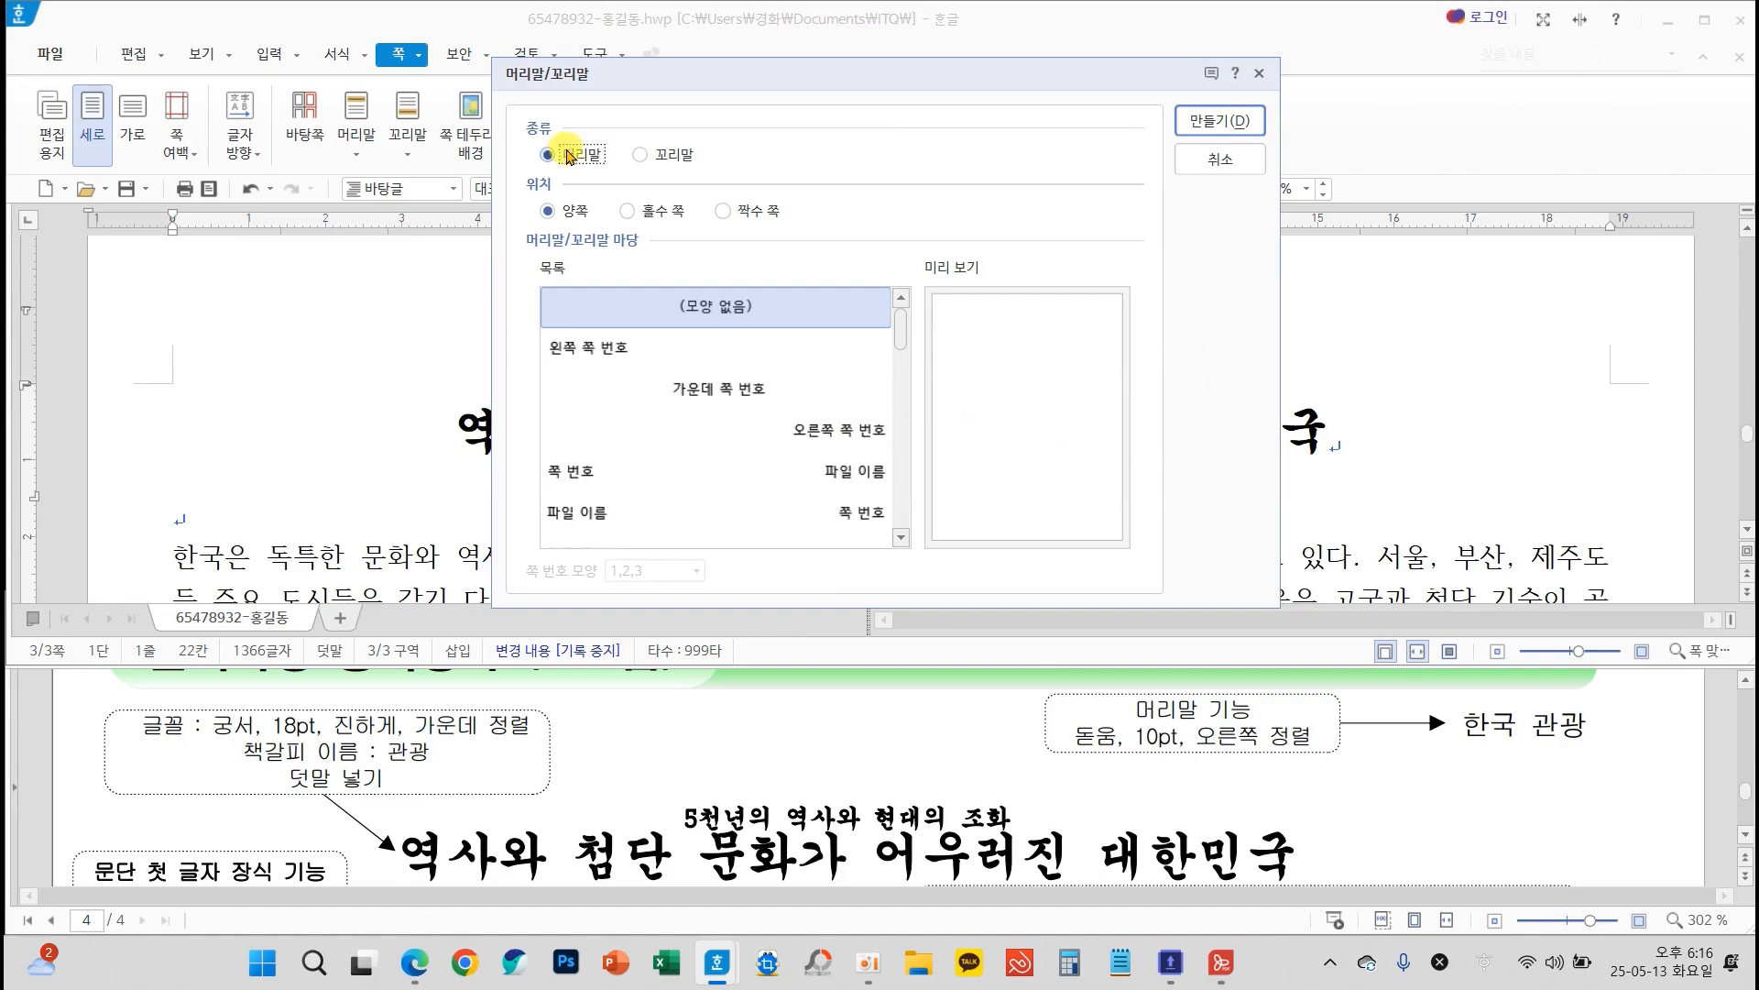
pyautogui.click(1220, 121)
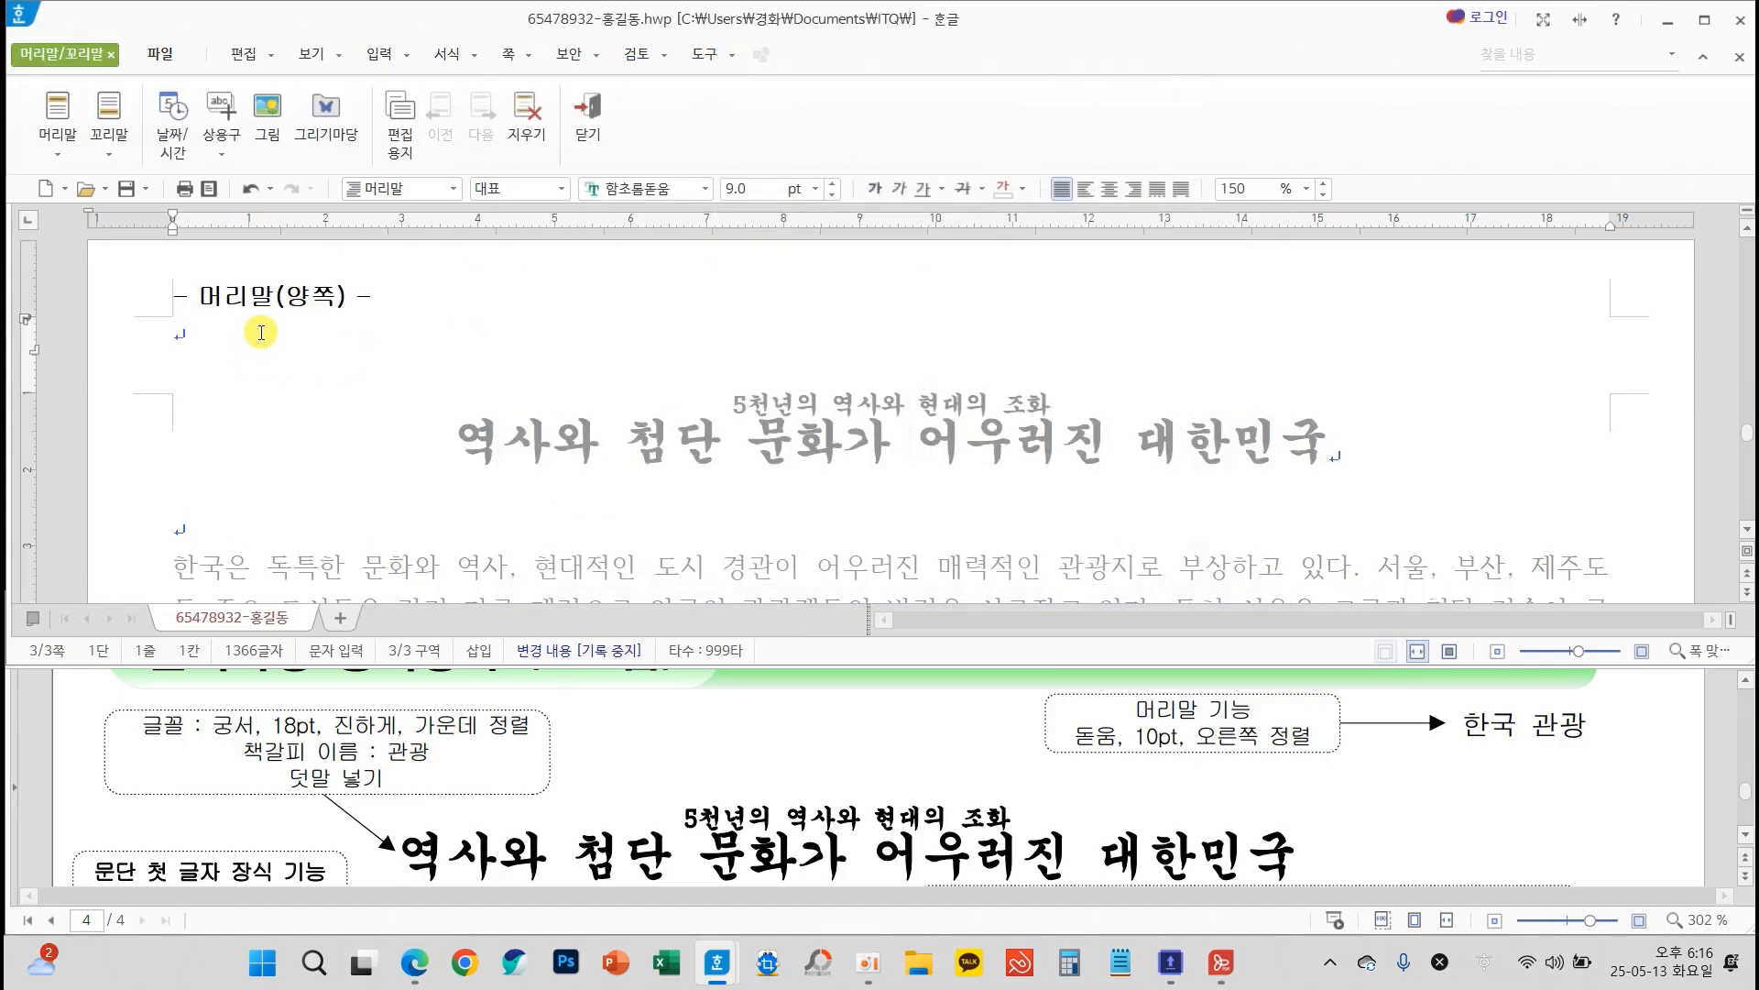
pyautogui.write('한국 관광')
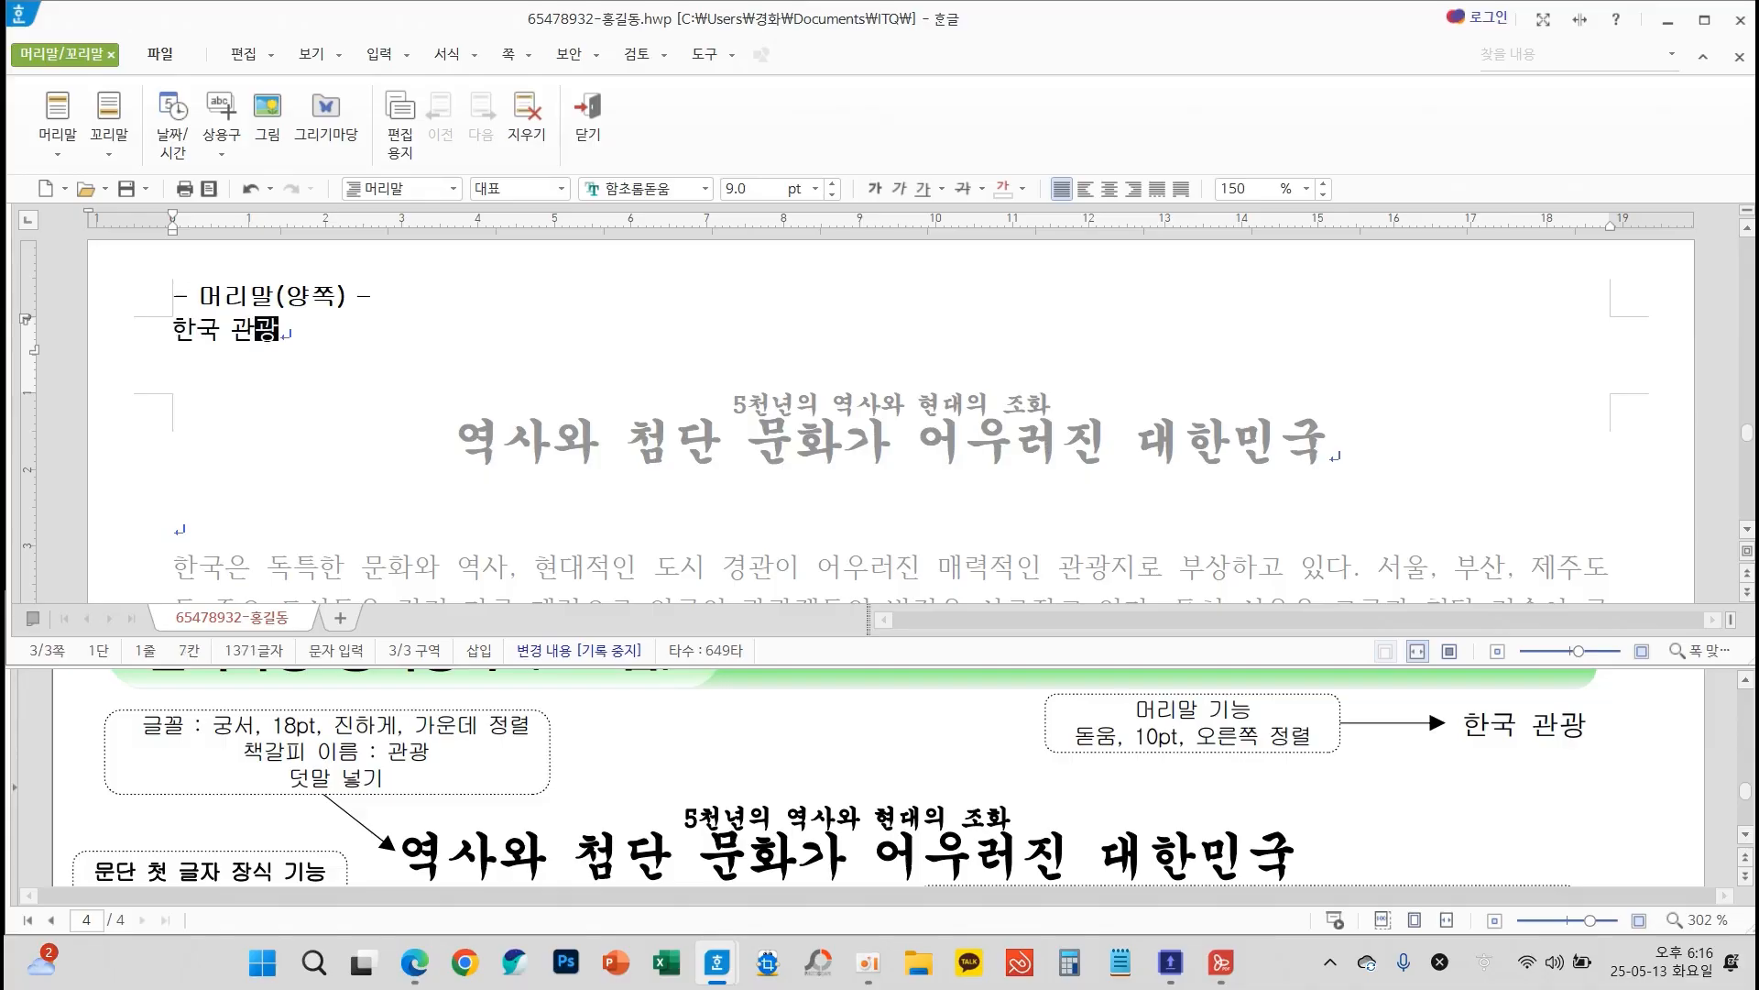
# Format the header text 한국 관광 as 돋움, 10 pt, right-aligned, and close header editing to check it on page 3
pyautogui.moveTo(278, 330); pyautogui.dragTo(139, 332)
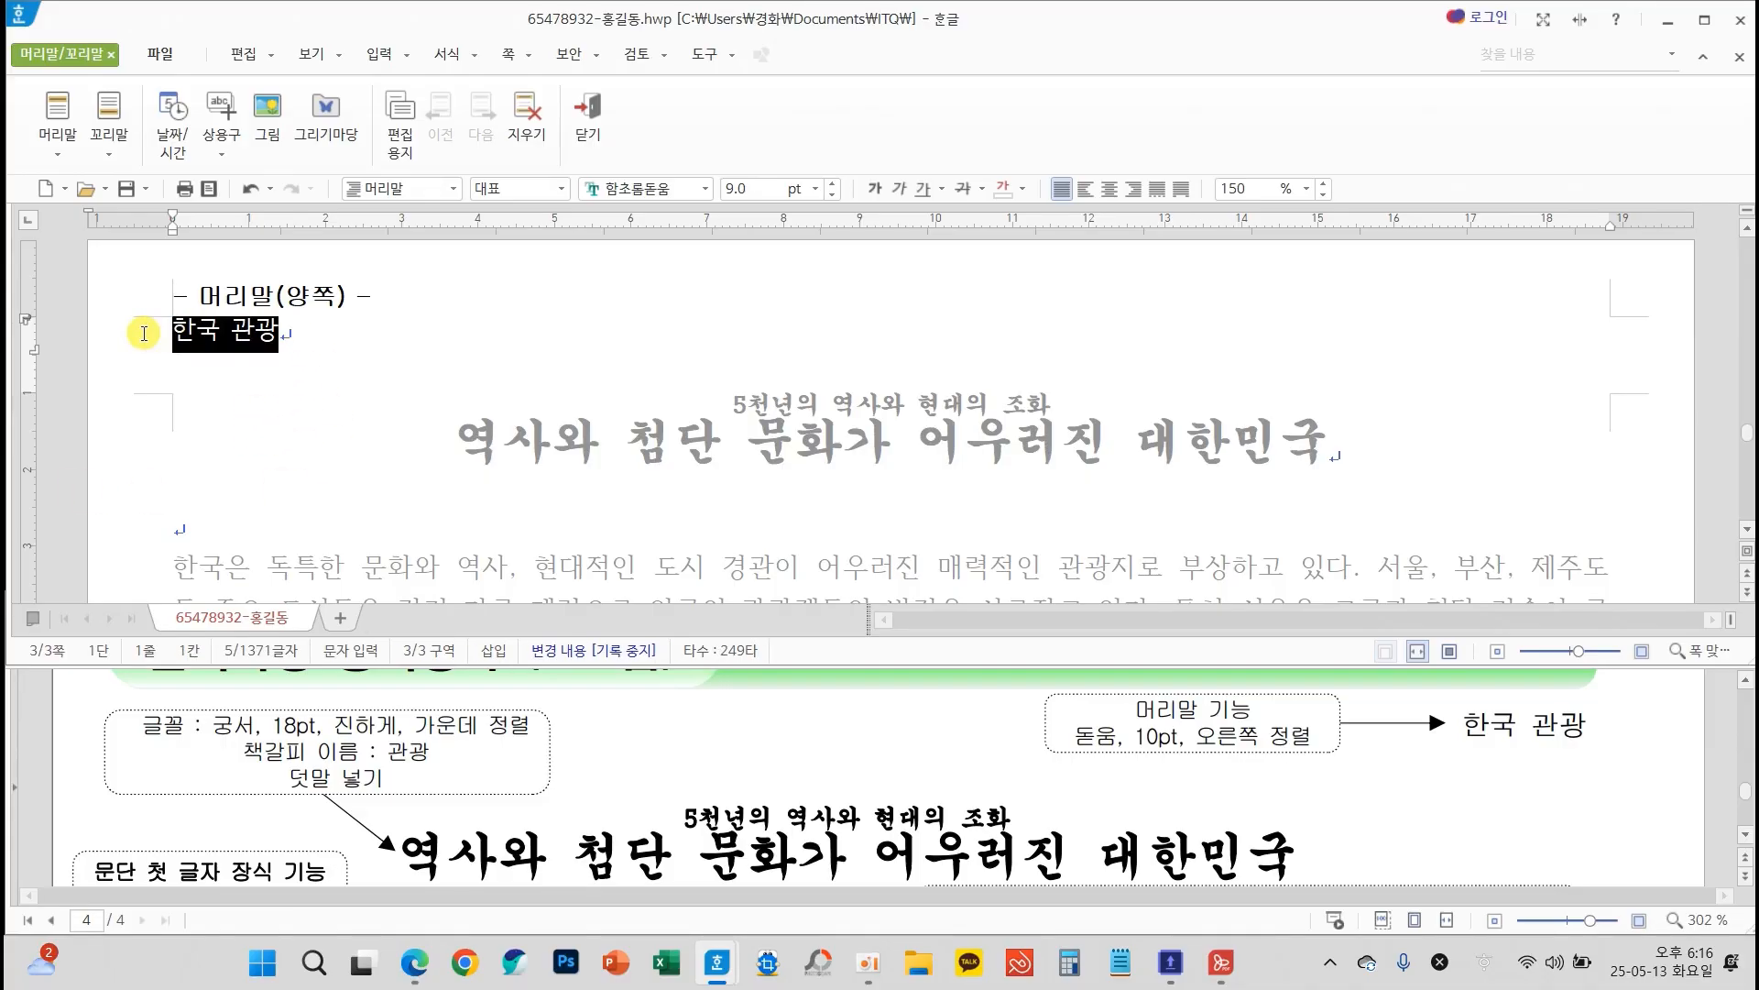
pyautogui.click(705, 188)
pyautogui.moveTo(1015, 486); pyautogui.dragTo(1002, 228)
pyautogui.click(786, 244)
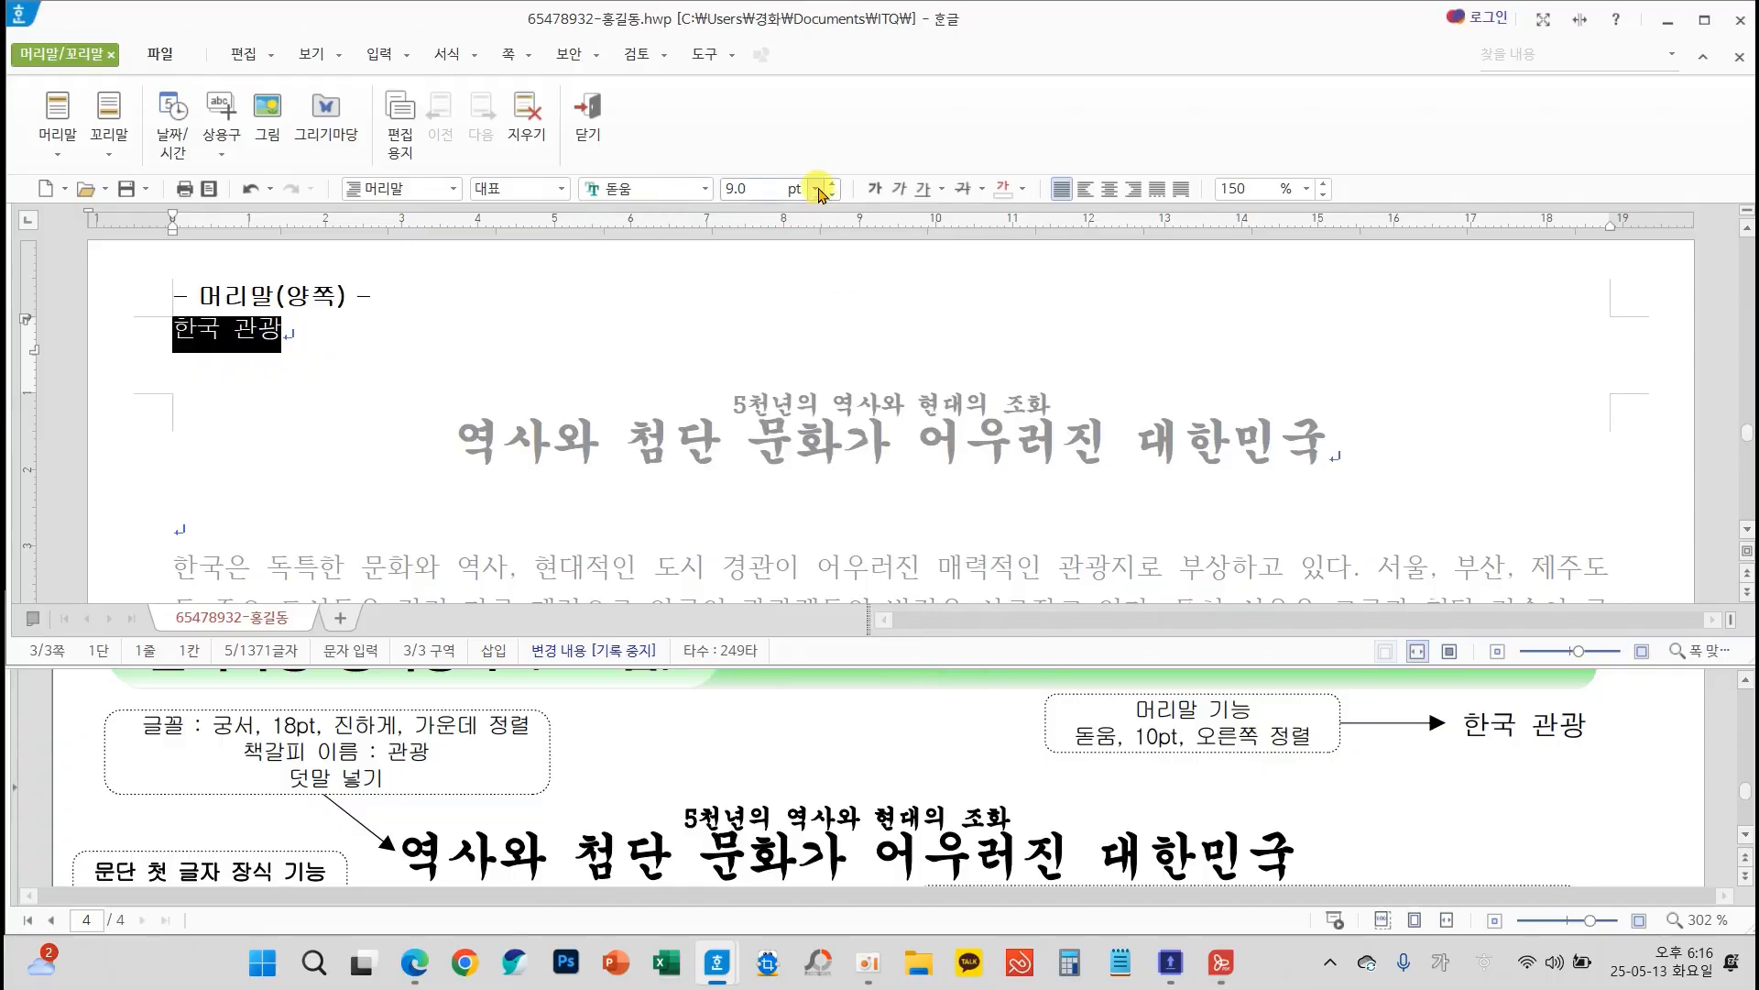
pyautogui.click(833, 186)
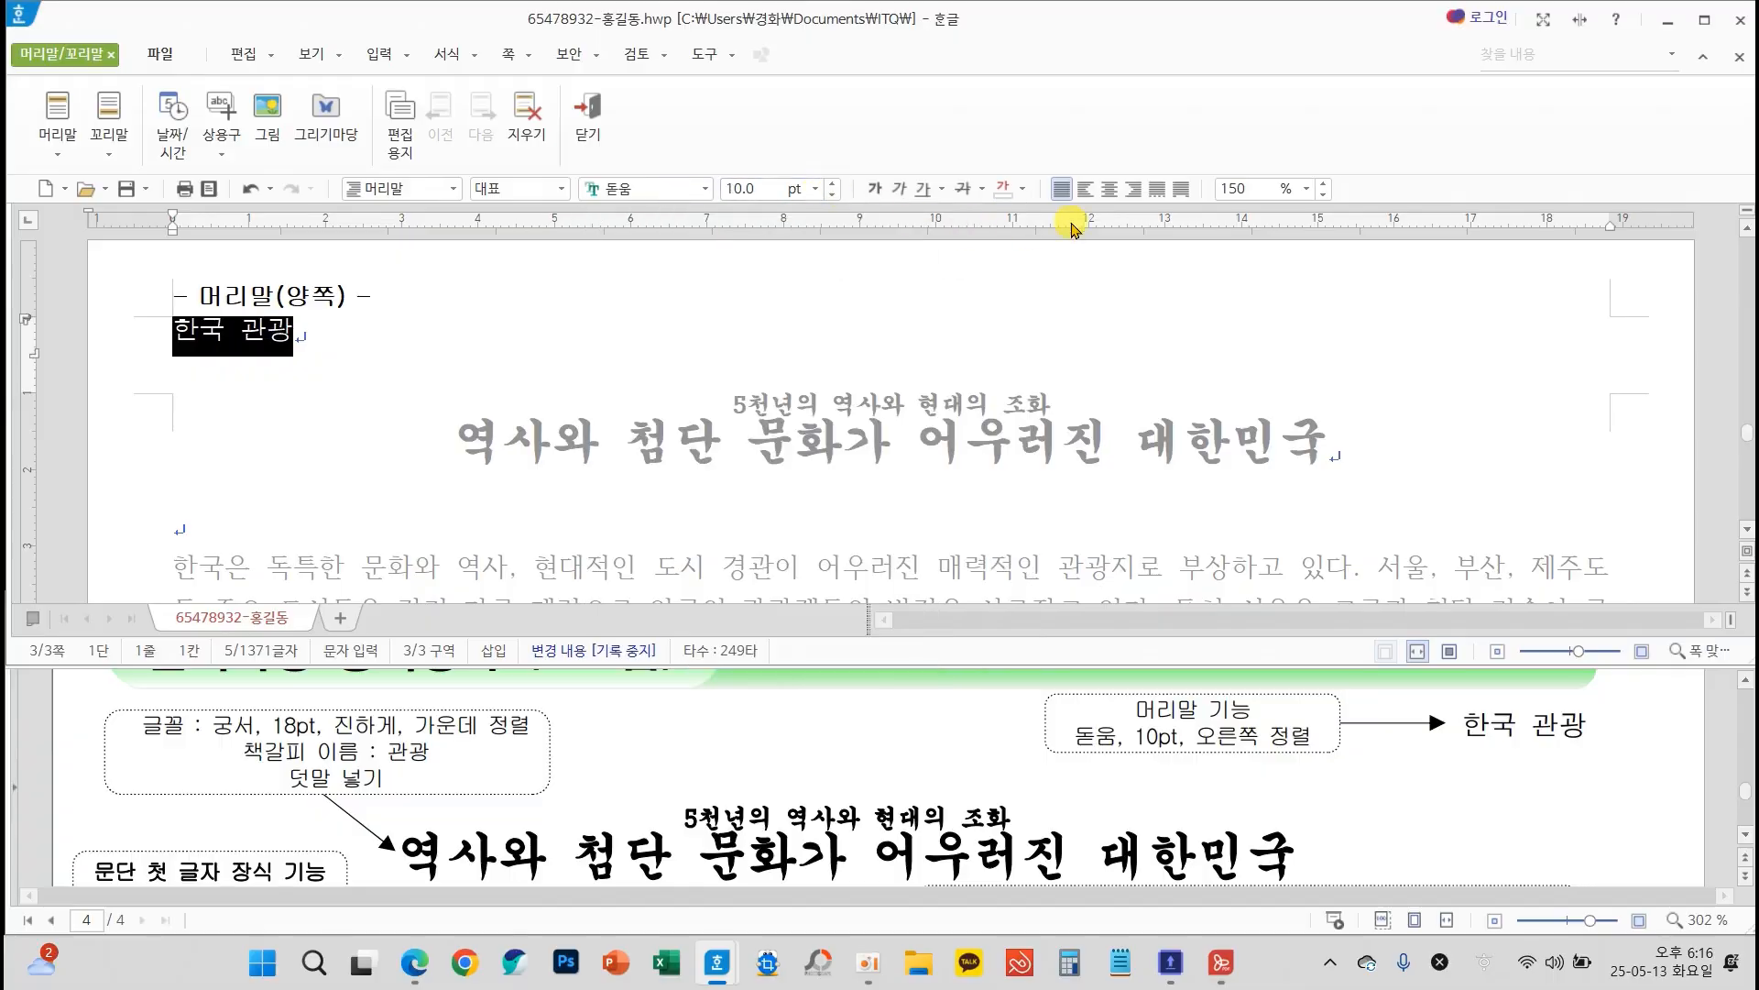
pyautogui.click(1129, 193)
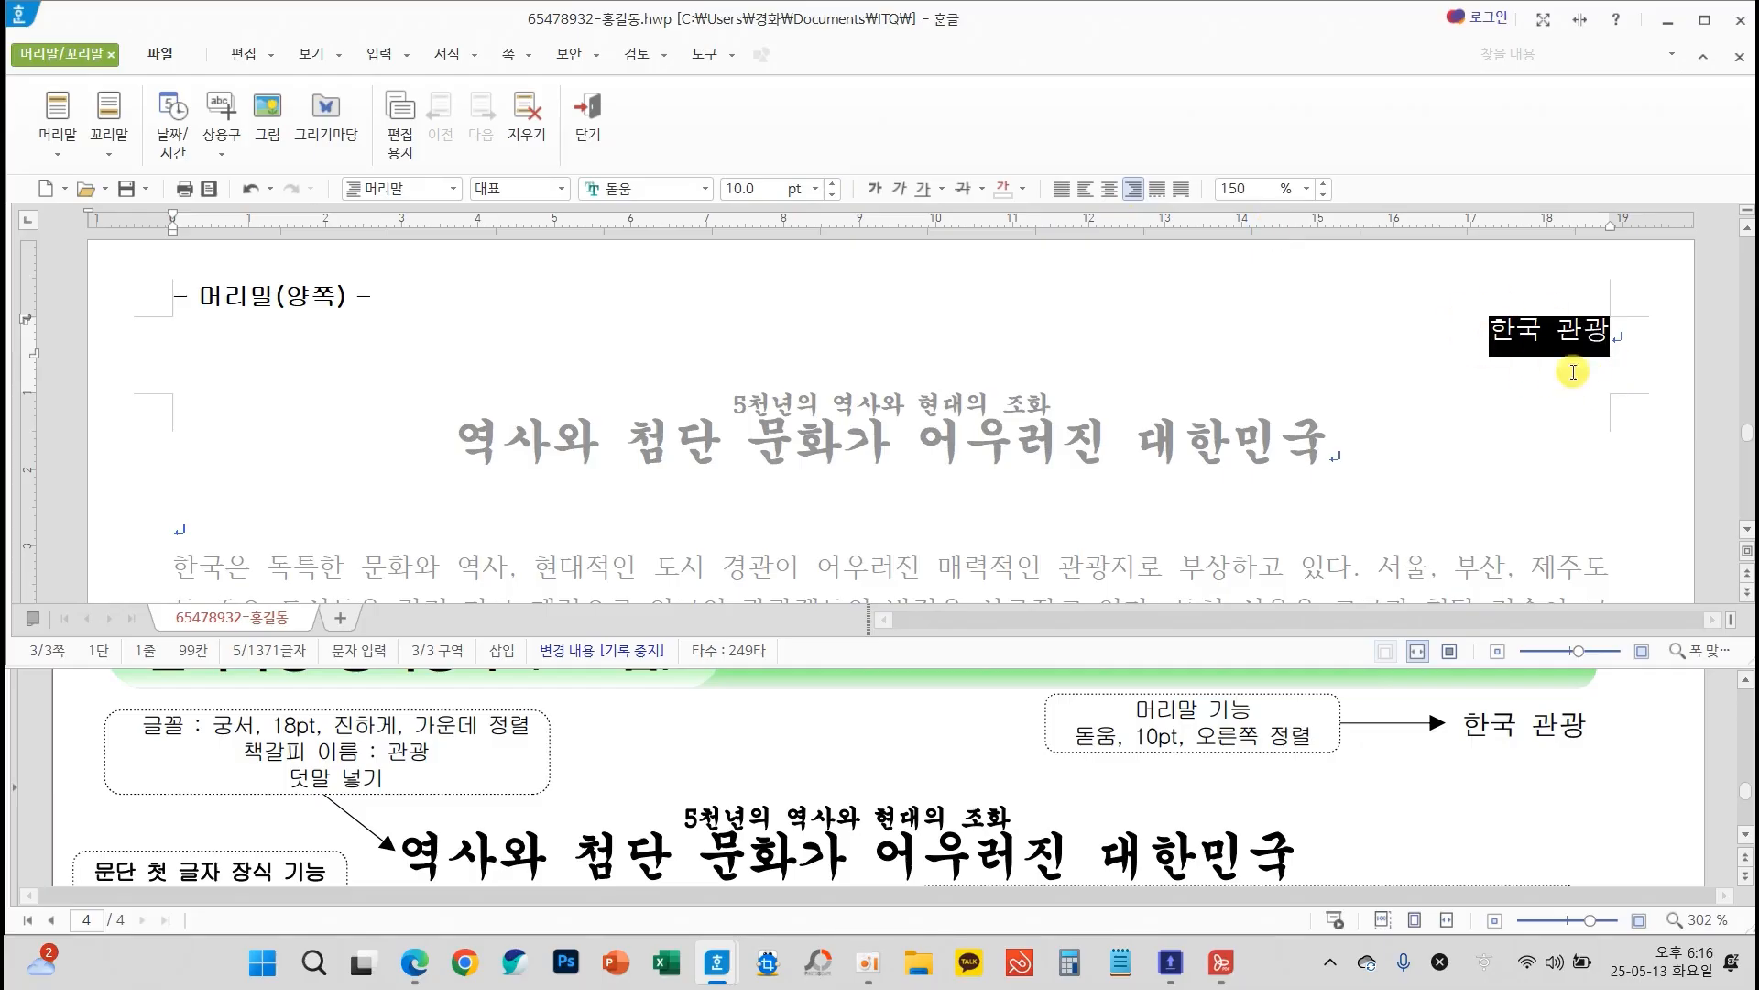
pyautogui.click(588, 119)
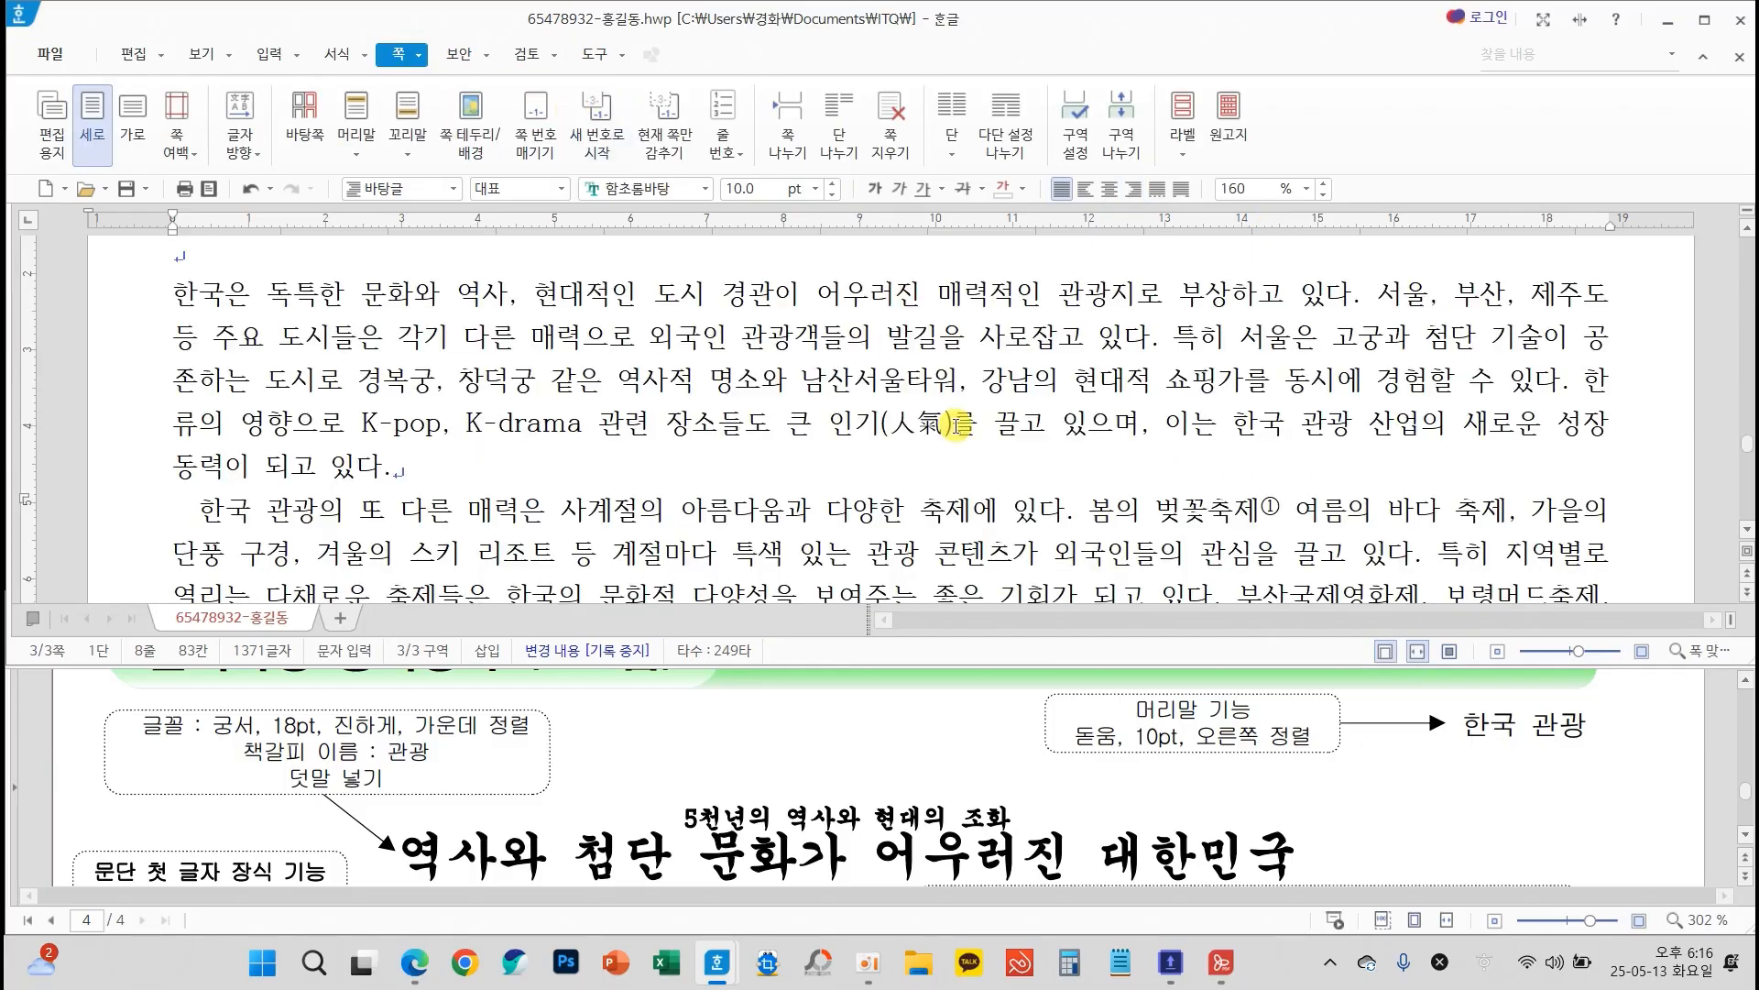
pyautogui.scroll(3, 954, 475)
pyautogui.scroll(1, 954, 475)
pyautogui.scroll(-1, 1134, 490)
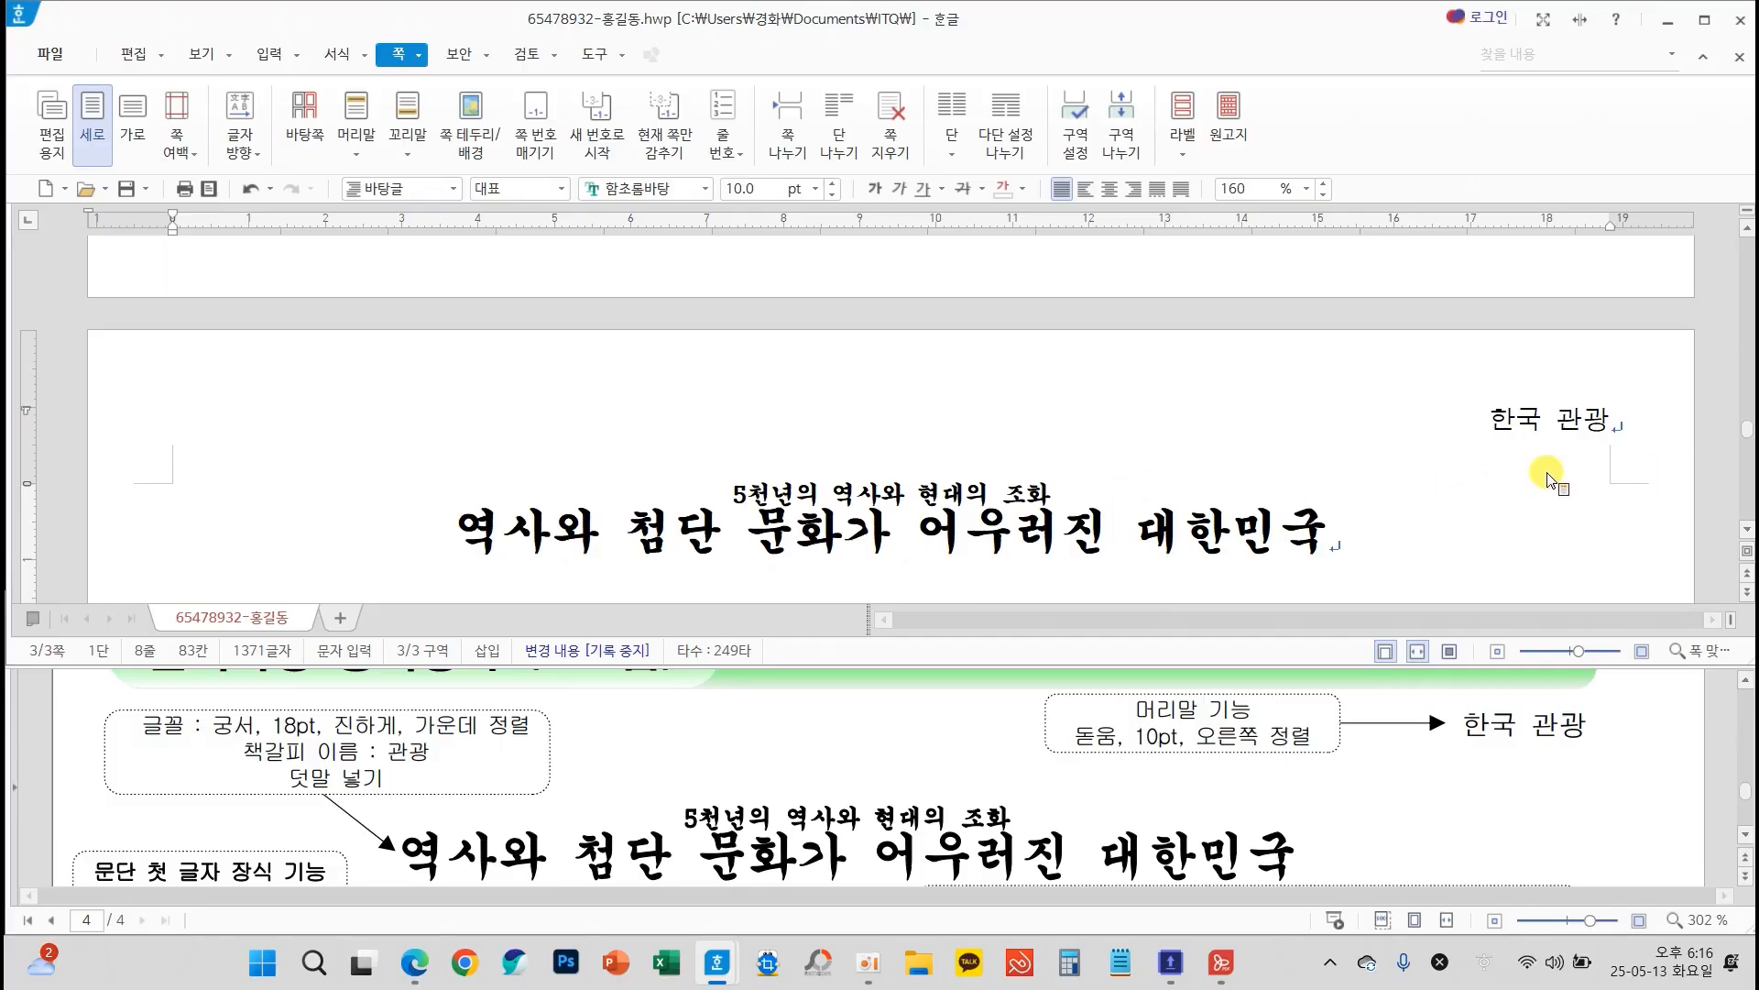
# Add page numbers at the bottom right of page 3 in uppercase Roman numerals, without dashes (줄표 넣기 off)
pyautogui.click(469, 541)
pyautogui.scroll(-3, 1444, 755)
pyautogui.scroll(-15, 1445, 755)
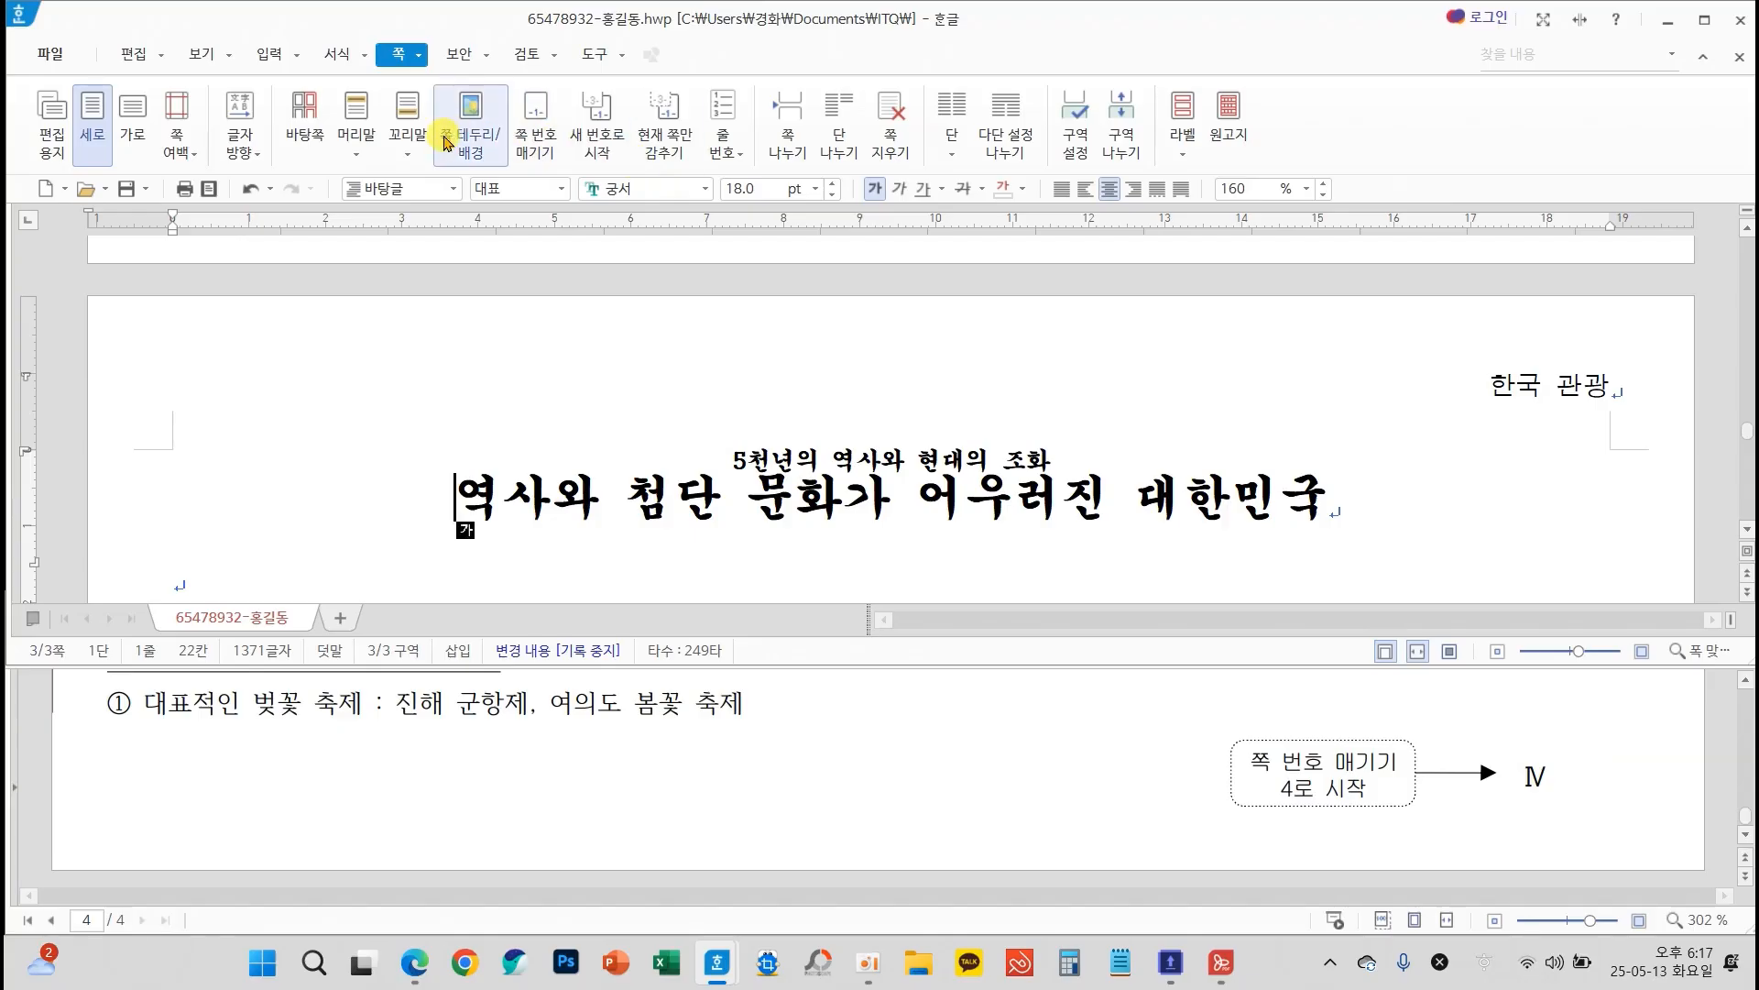
pyautogui.click(531, 116)
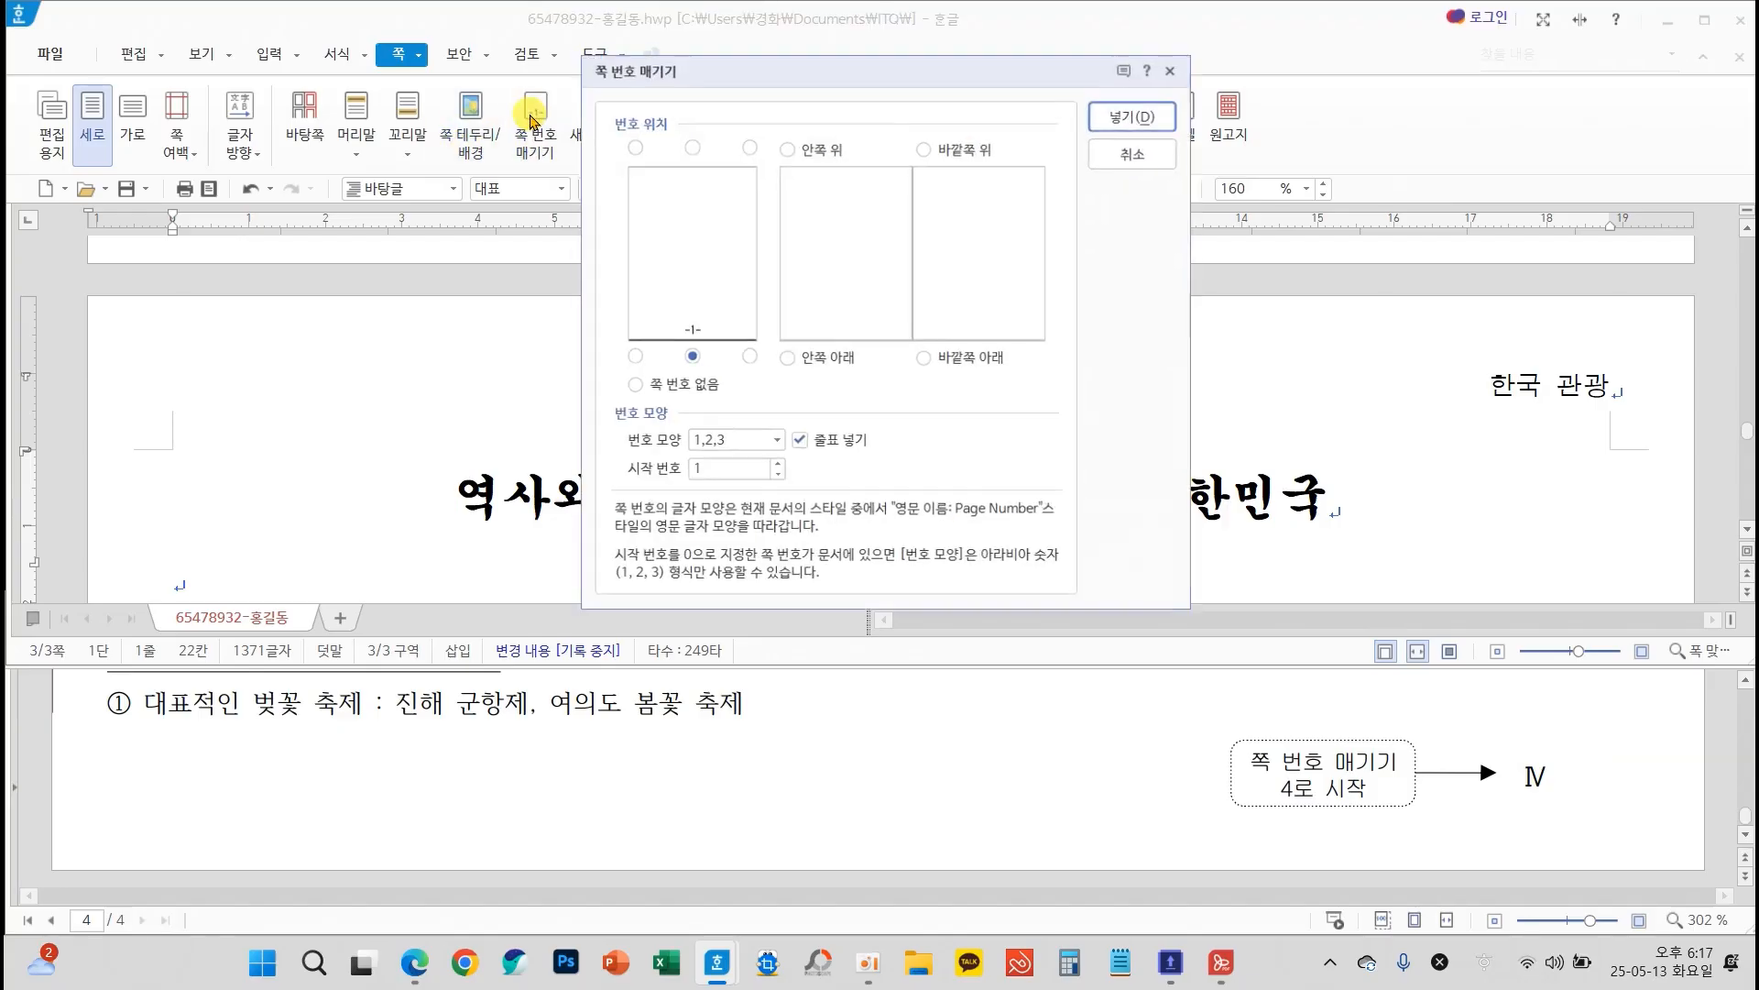
pyautogui.click(745, 357)
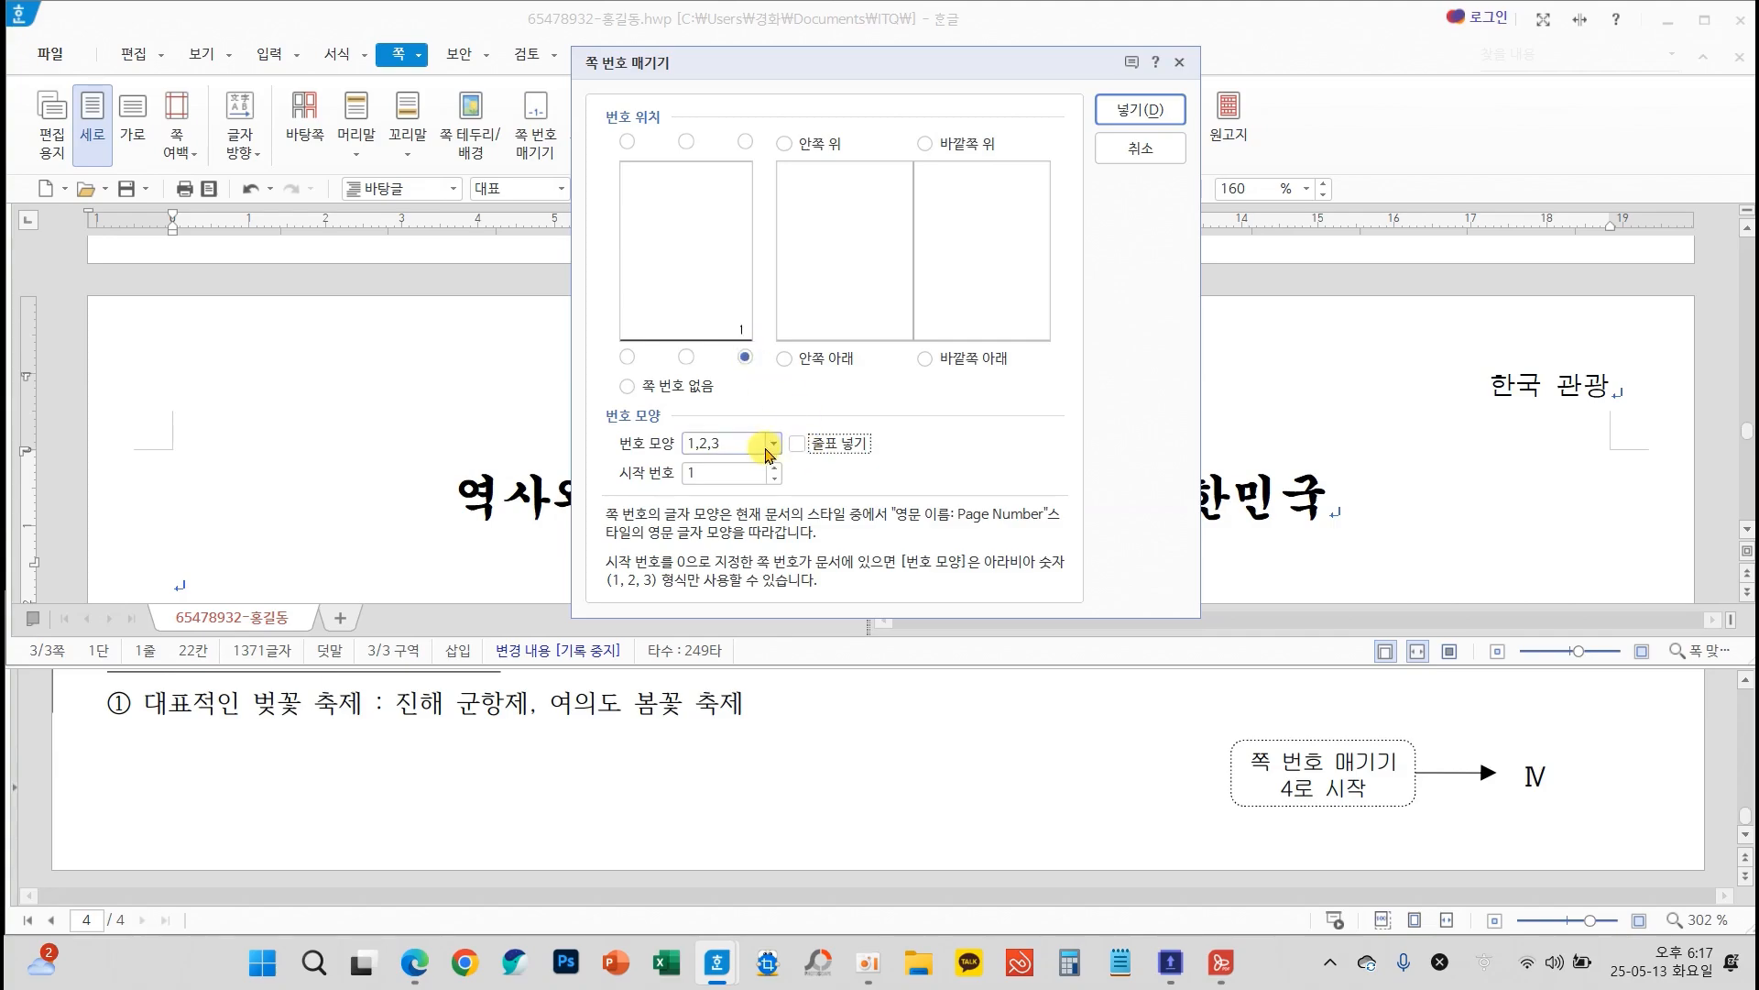
pyautogui.click(772, 444)
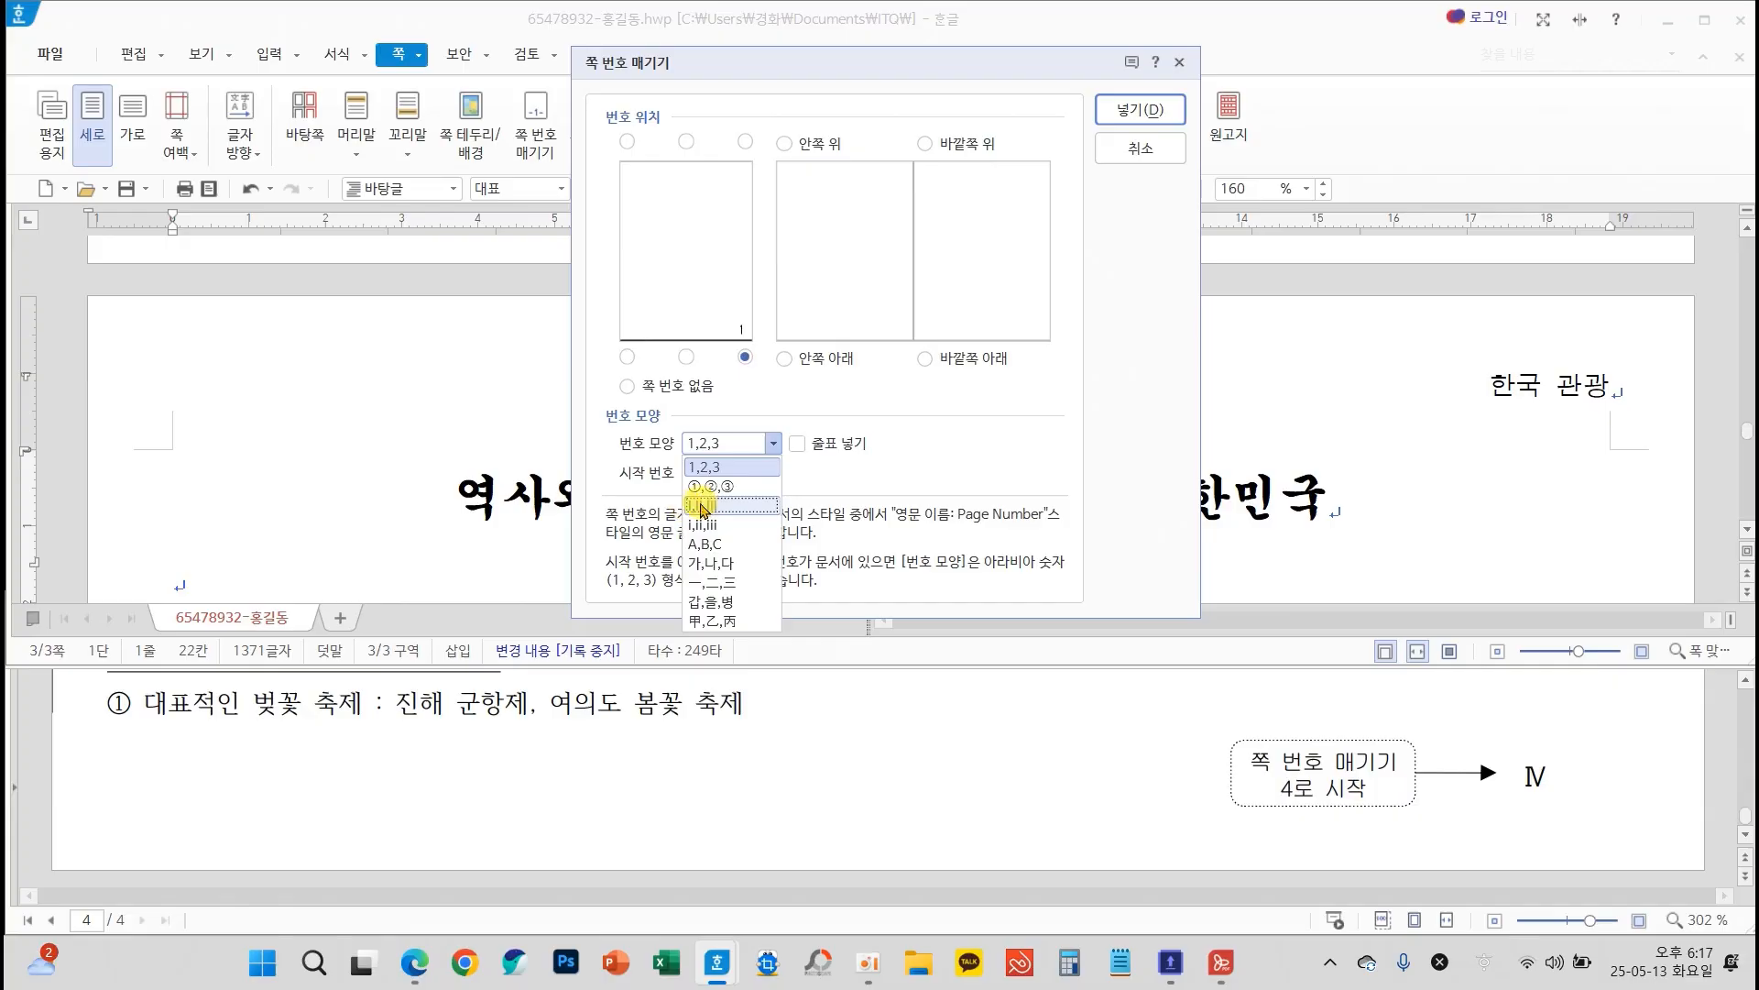
pyautogui.click(689, 507)
pyautogui.click(1130, 110)
pyautogui.scroll(-10, 1419, 495)
pyautogui.scroll(-10, 1419, 494)
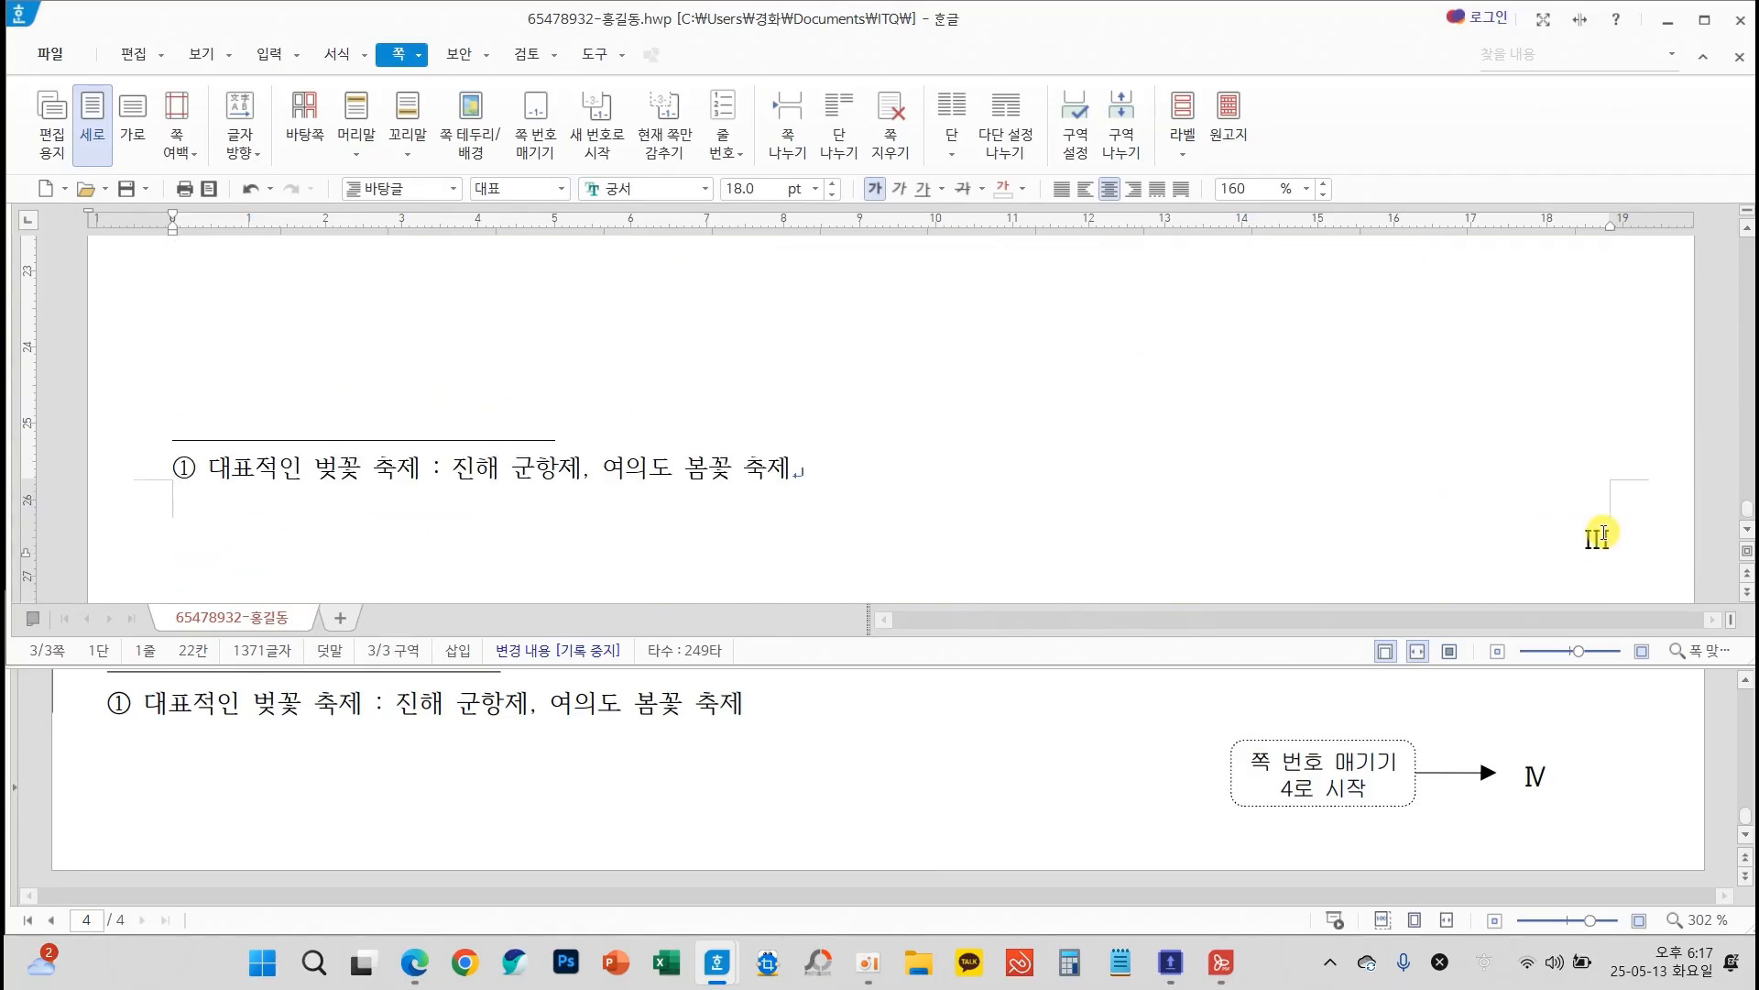
# Restart the page numbering (쪽 번호) from 4 on page 3
pyautogui.moveTo(1446, 778)
pyautogui.mouseDown()
pyautogui.moveTo(1225, 774)
pyautogui.moveTo(1416, 806)
pyautogui.moveTo(1447, 757)
pyautogui.mouseUp()
pyautogui.press('Escape')
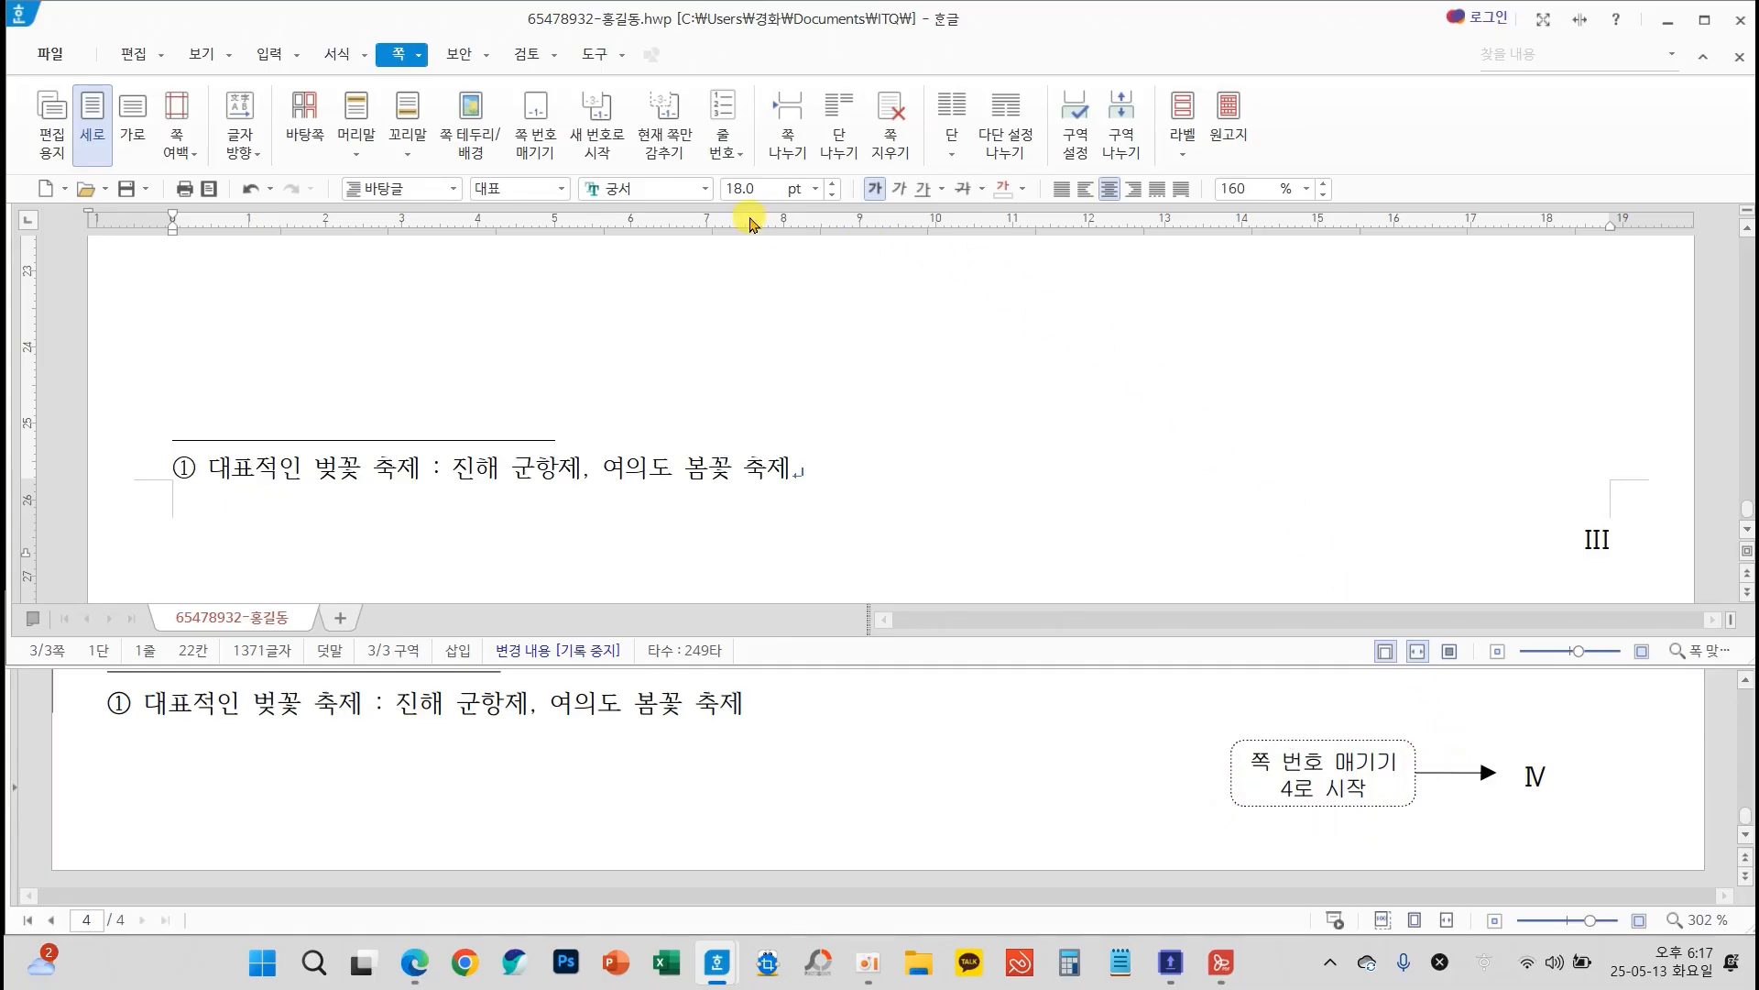
pyautogui.click(586, 151)
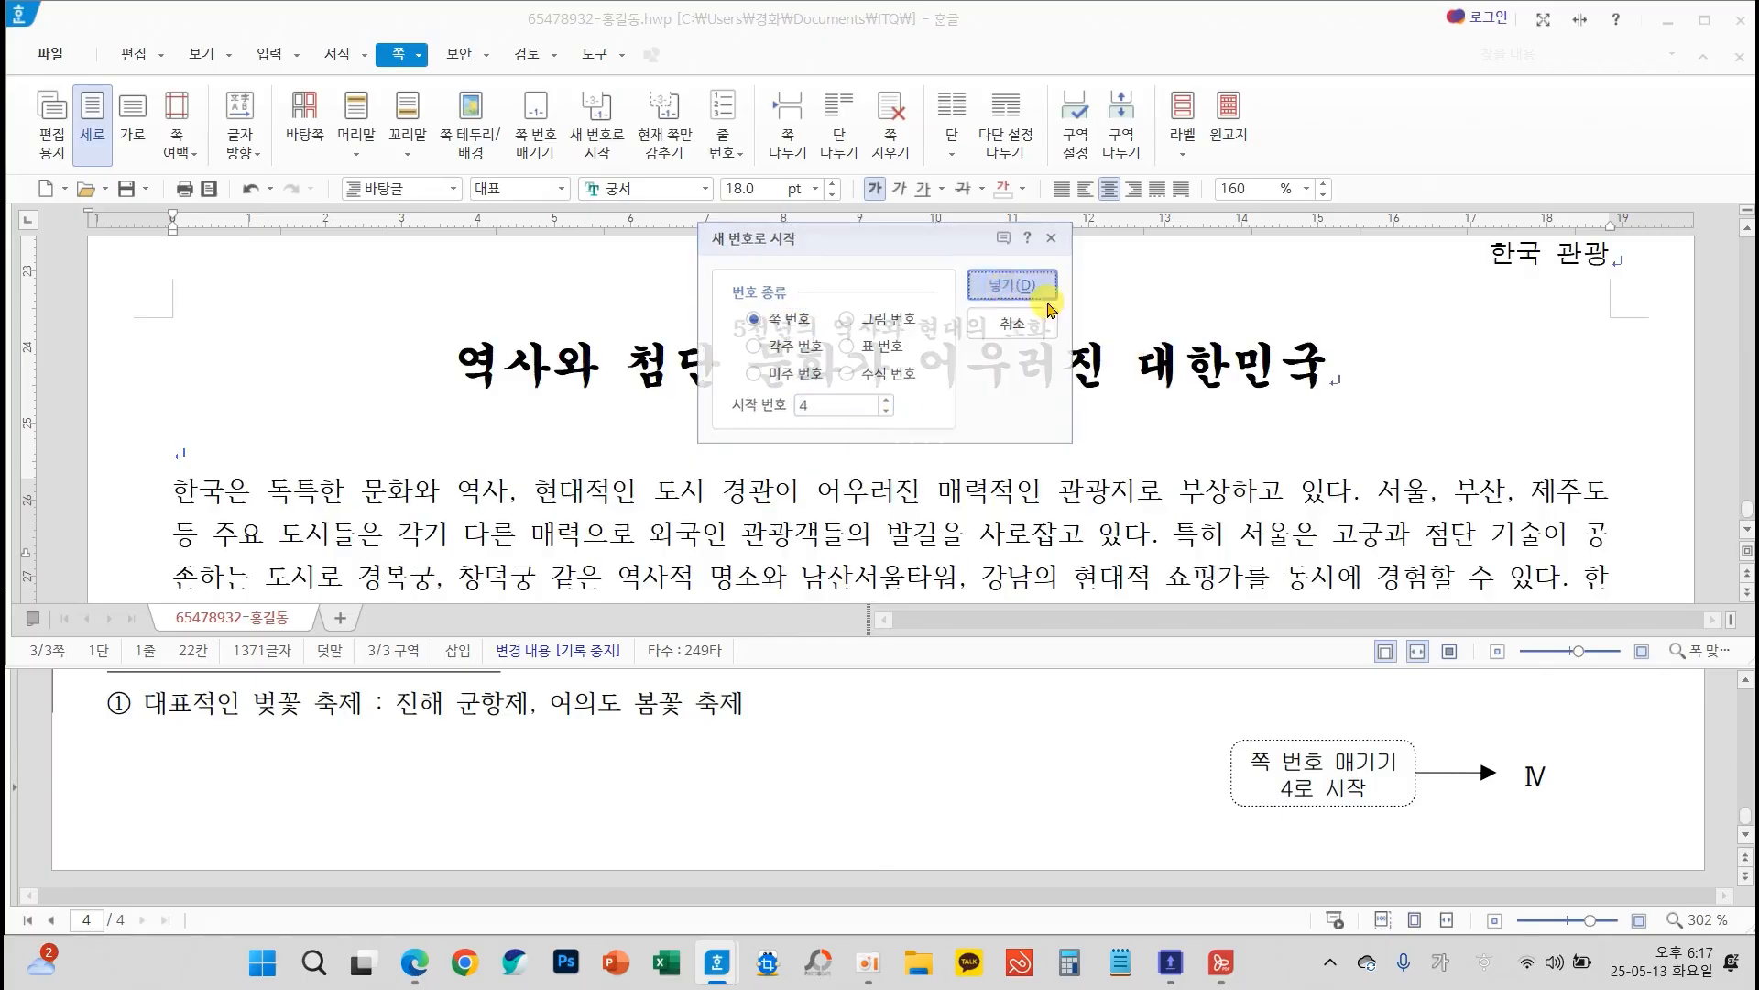
pyautogui.click(1006, 284)
pyautogui.scroll(-10, 1356, 385)
pyautogui.scroll(-5, 1418, 479)
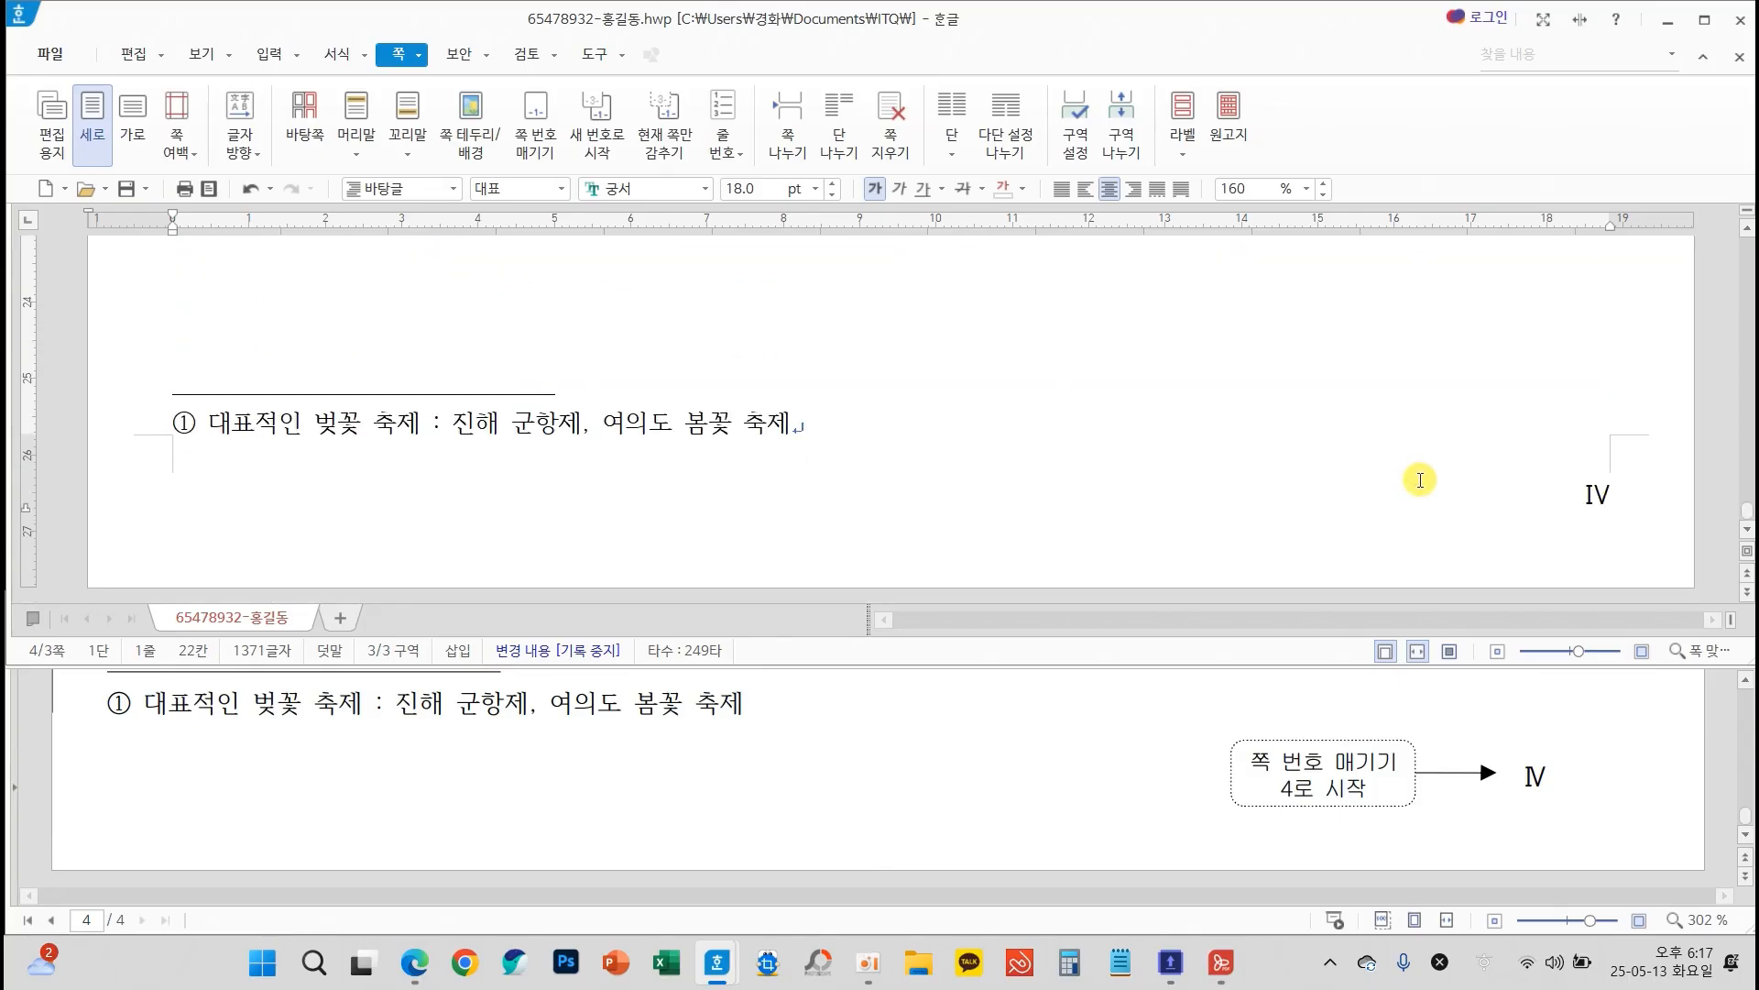
# Check pages 1 and 2 for an unwanted header or page number
pyautogui.scroll(15, 1343, 473)
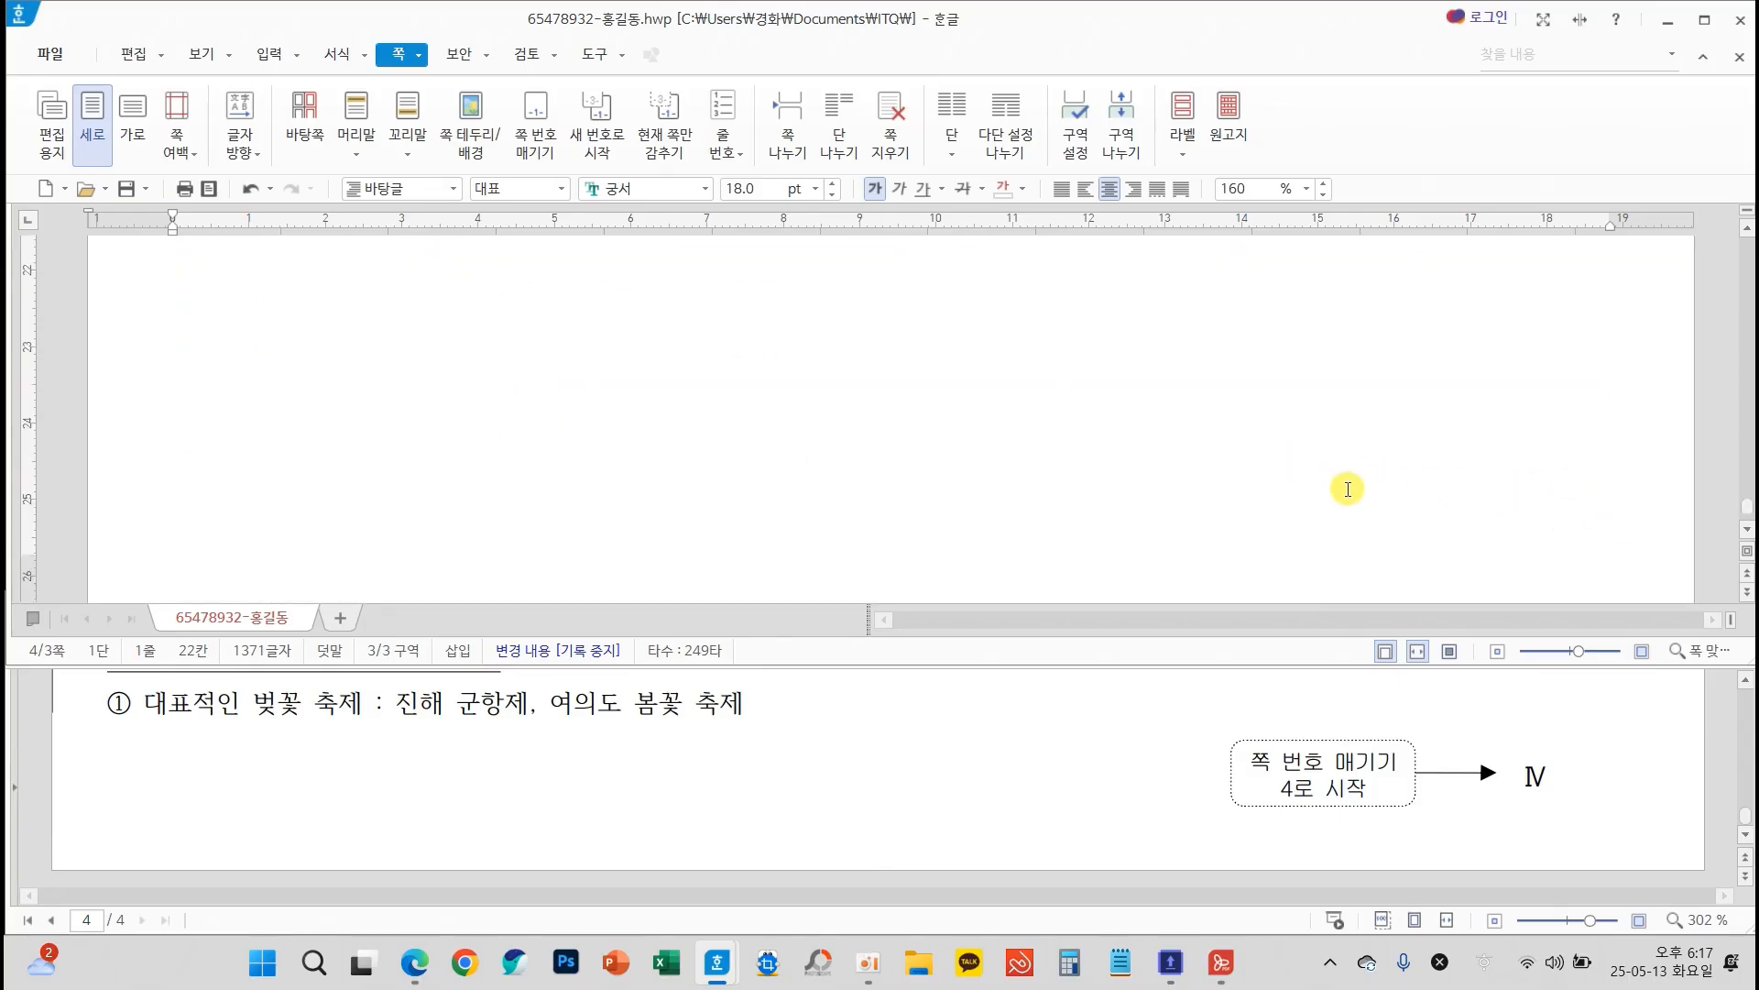
pyautogui.click(1358, 482)
pyautogui.scroll(-10, 1482, 495)
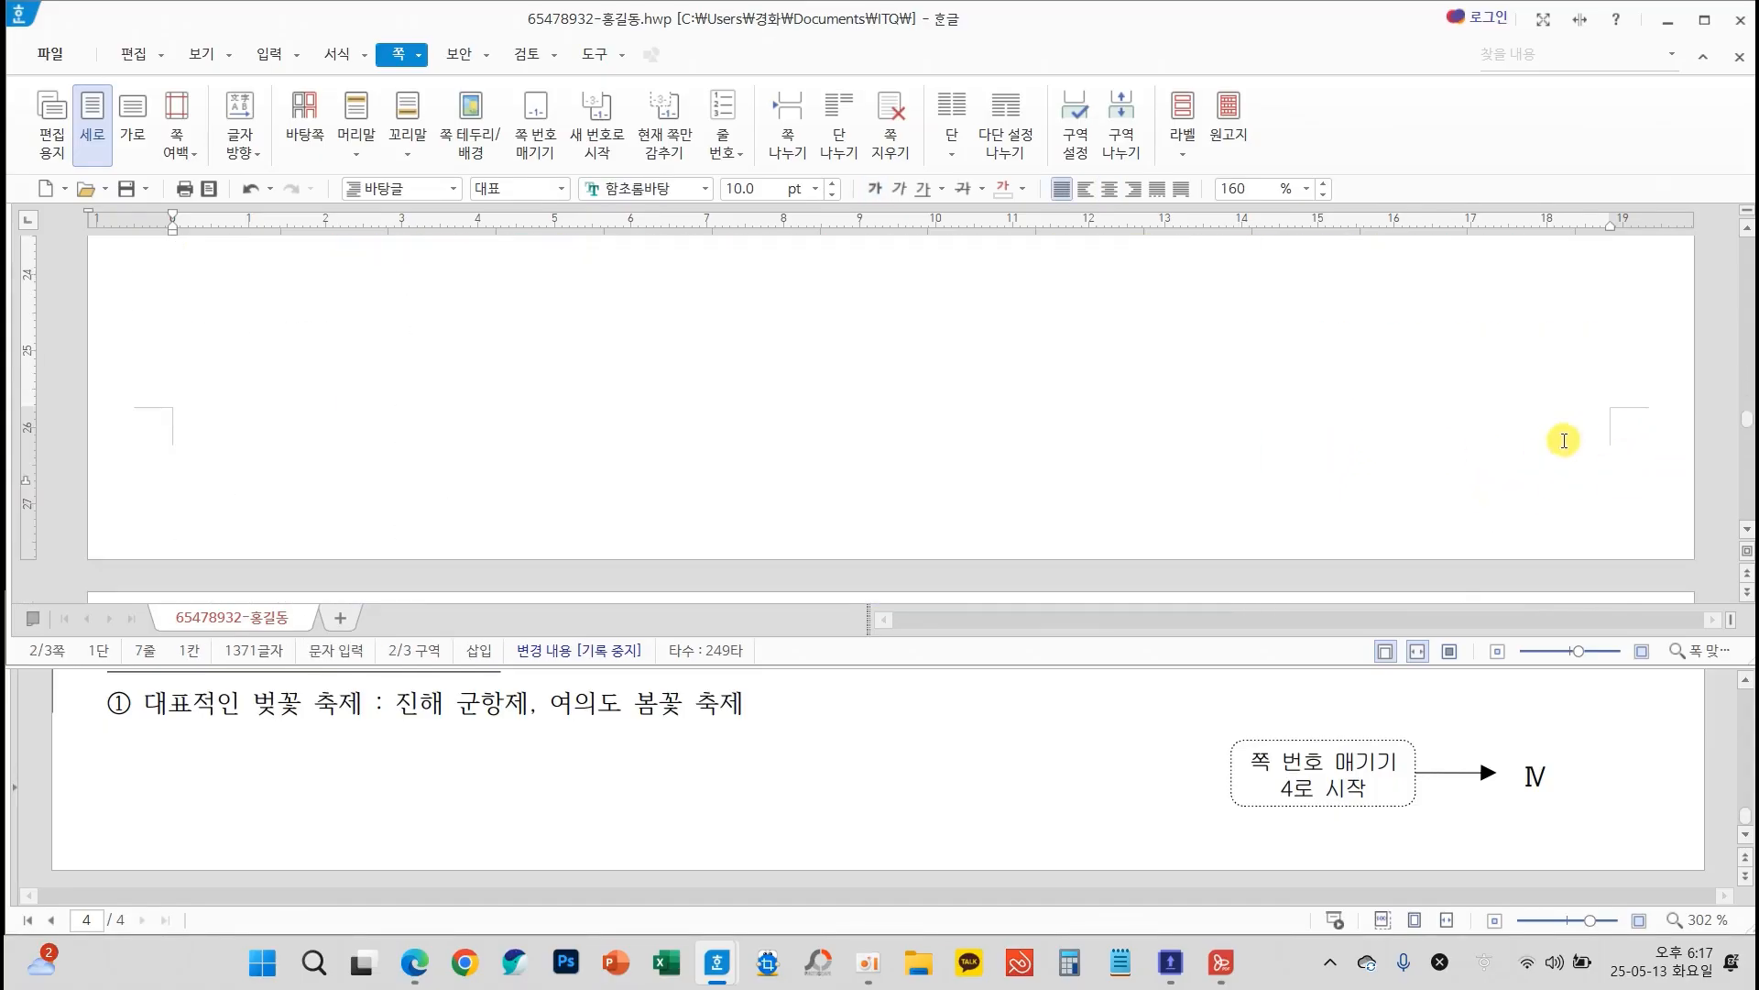
pyautogui.scroll(5, 1476, 483)
pyautogui.scroll(3, 1464, 492)
pyautogui.scroll(-7, 1463, 492)
pyautogui.scroll(2, 1514, 455)
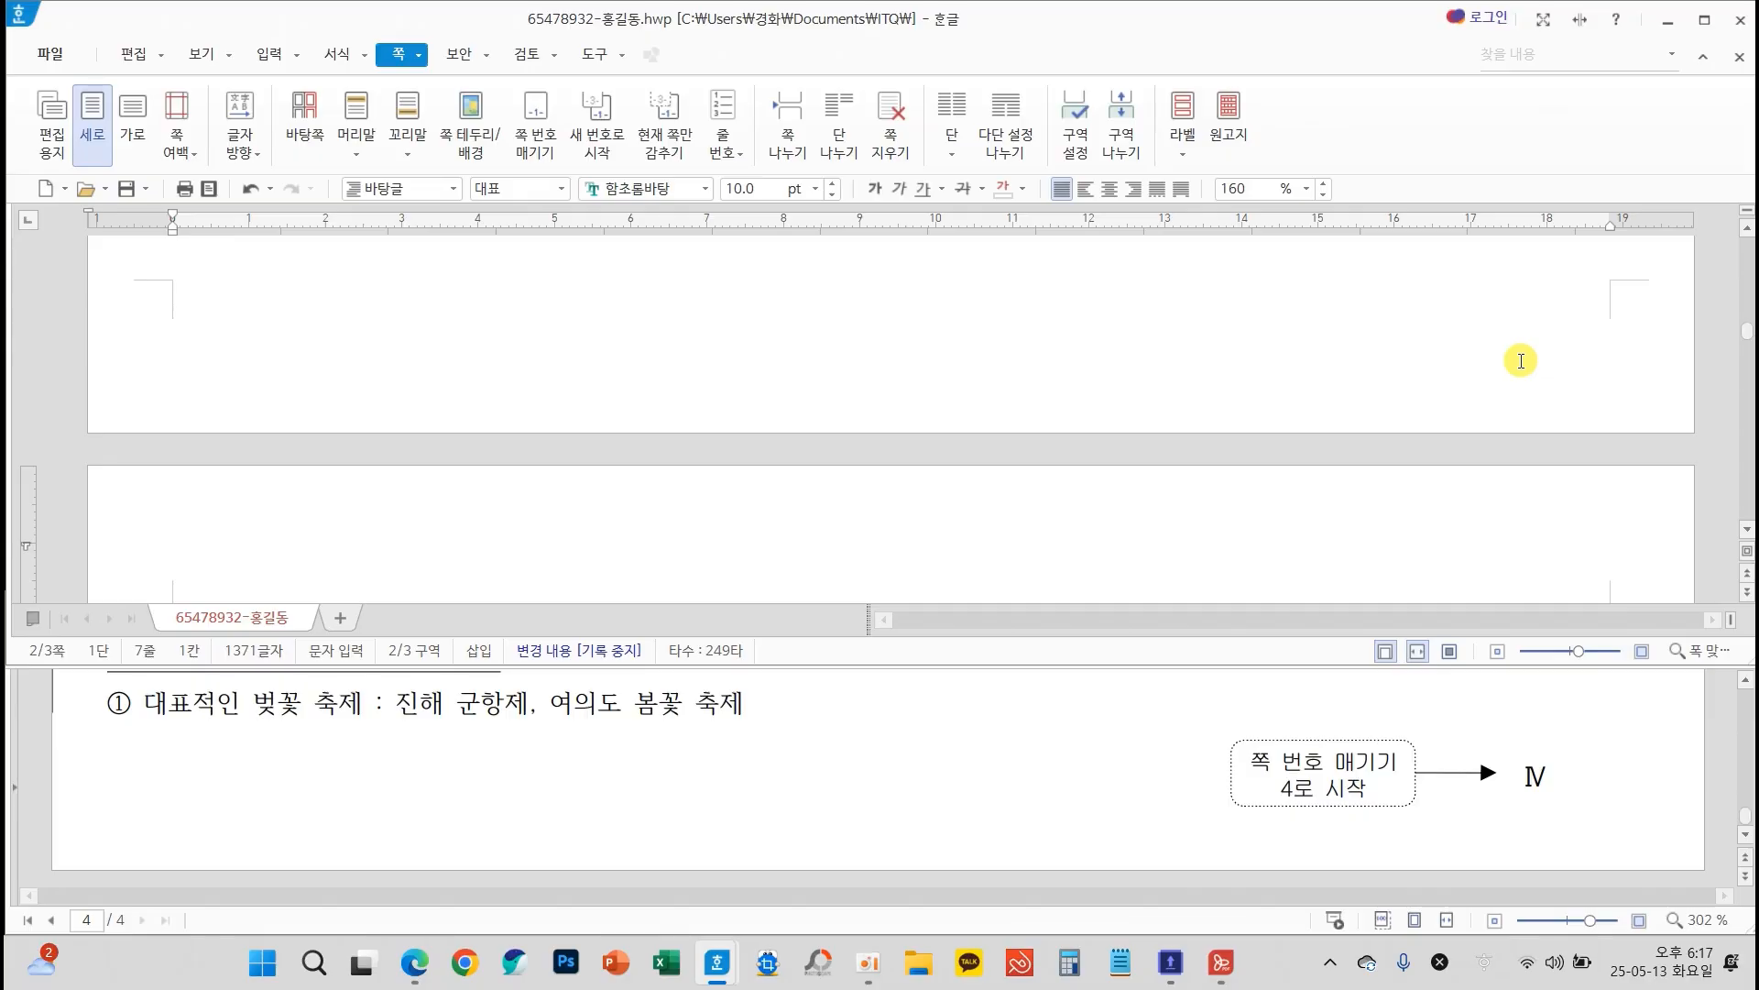
pyautogui.click(1518, 282)
pyautogui.scroll(-3, 1643, 386)
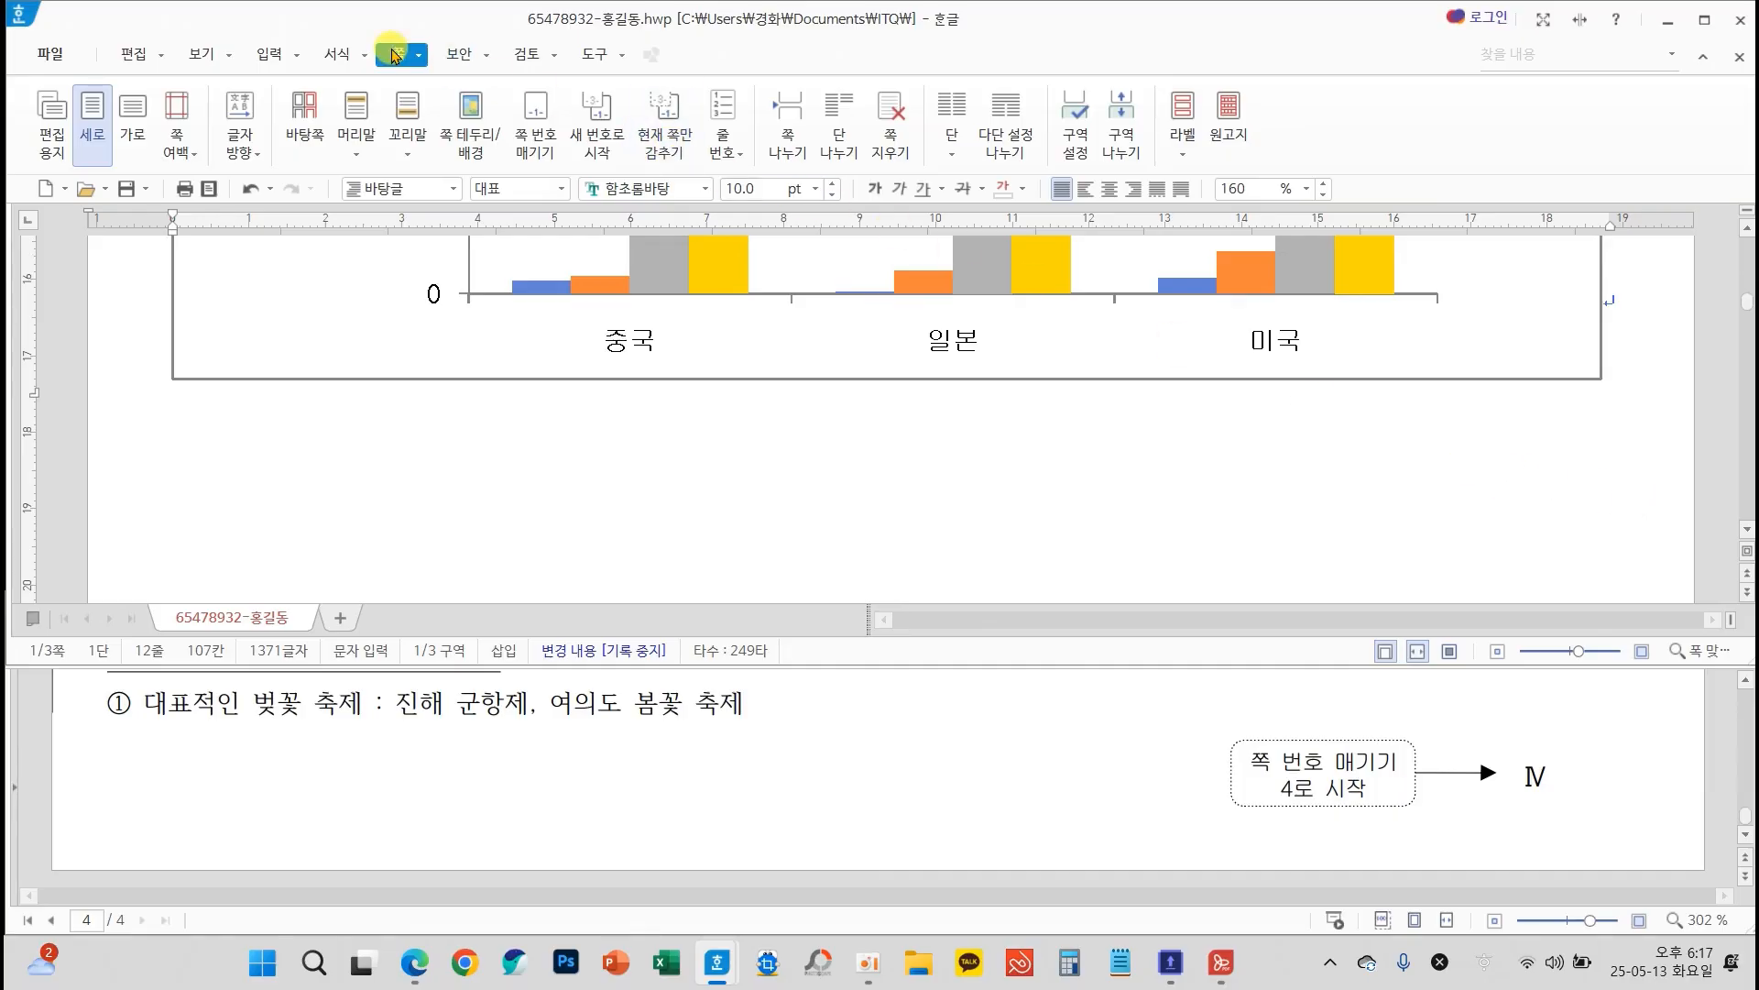
# View the options for hiding page elements (감추기) without applying any, and compare the headers and footers of the three pages
pyautogui.click(671, 147)
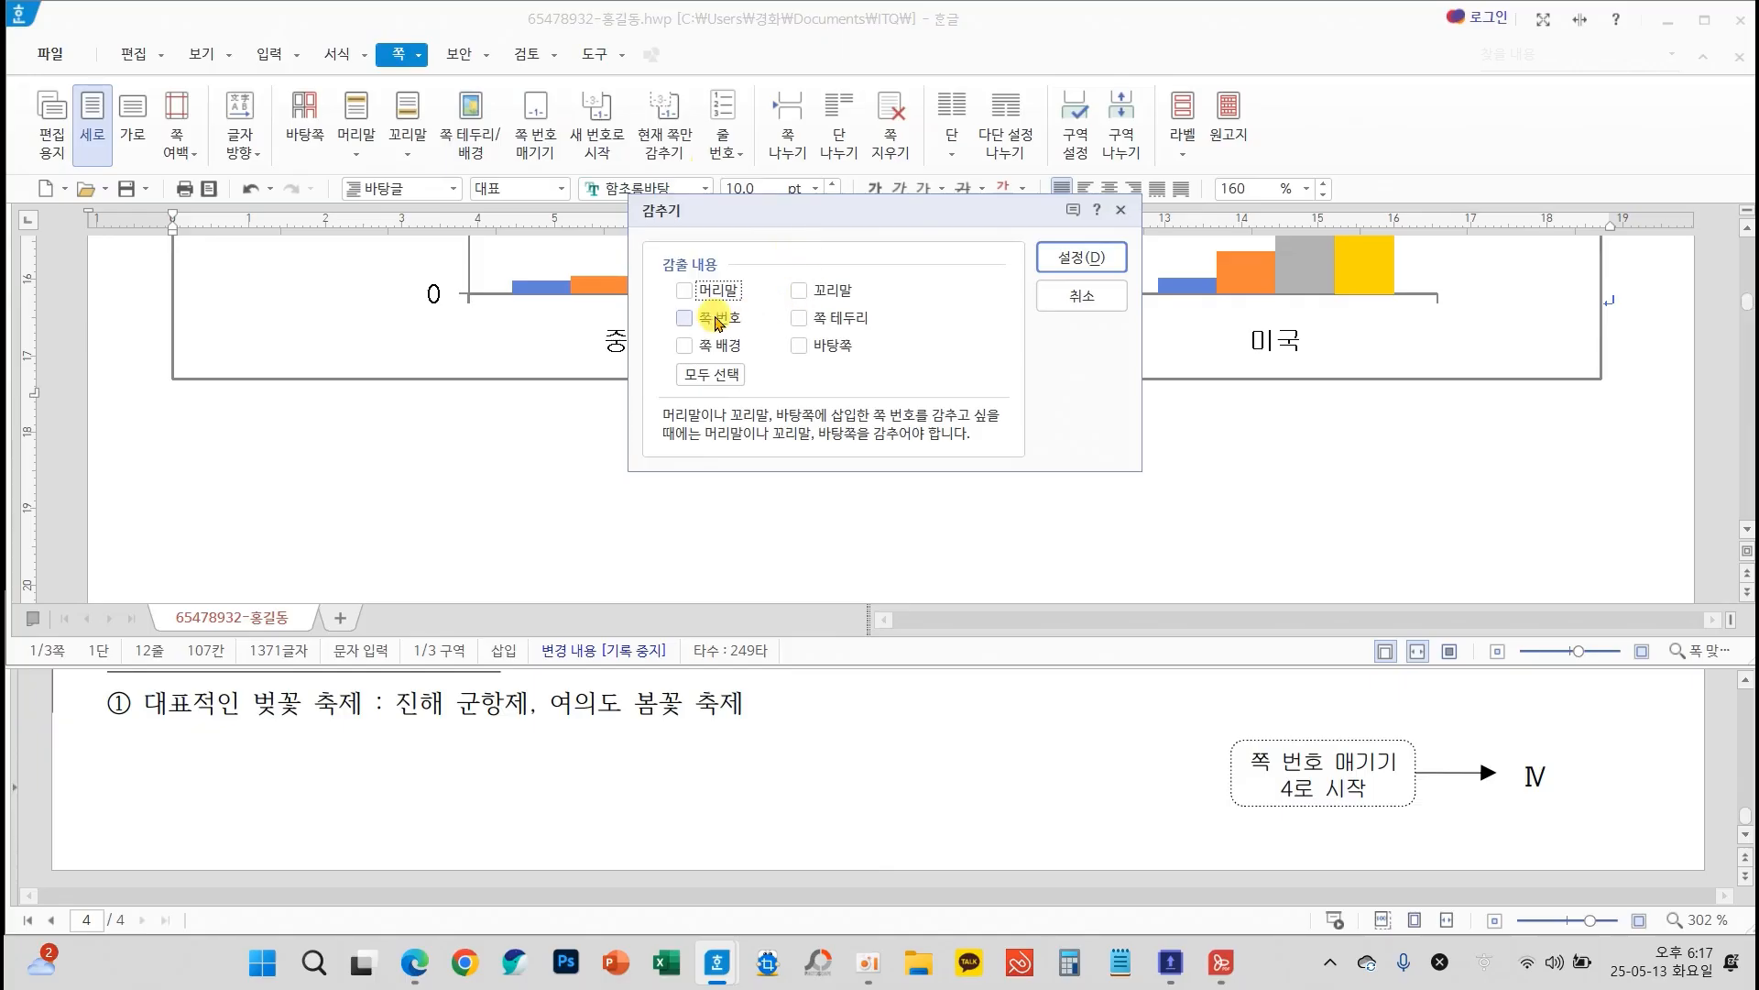
pyautogui.click(1082, 295)
pyautogui.scroll(-2, 1490, 464)
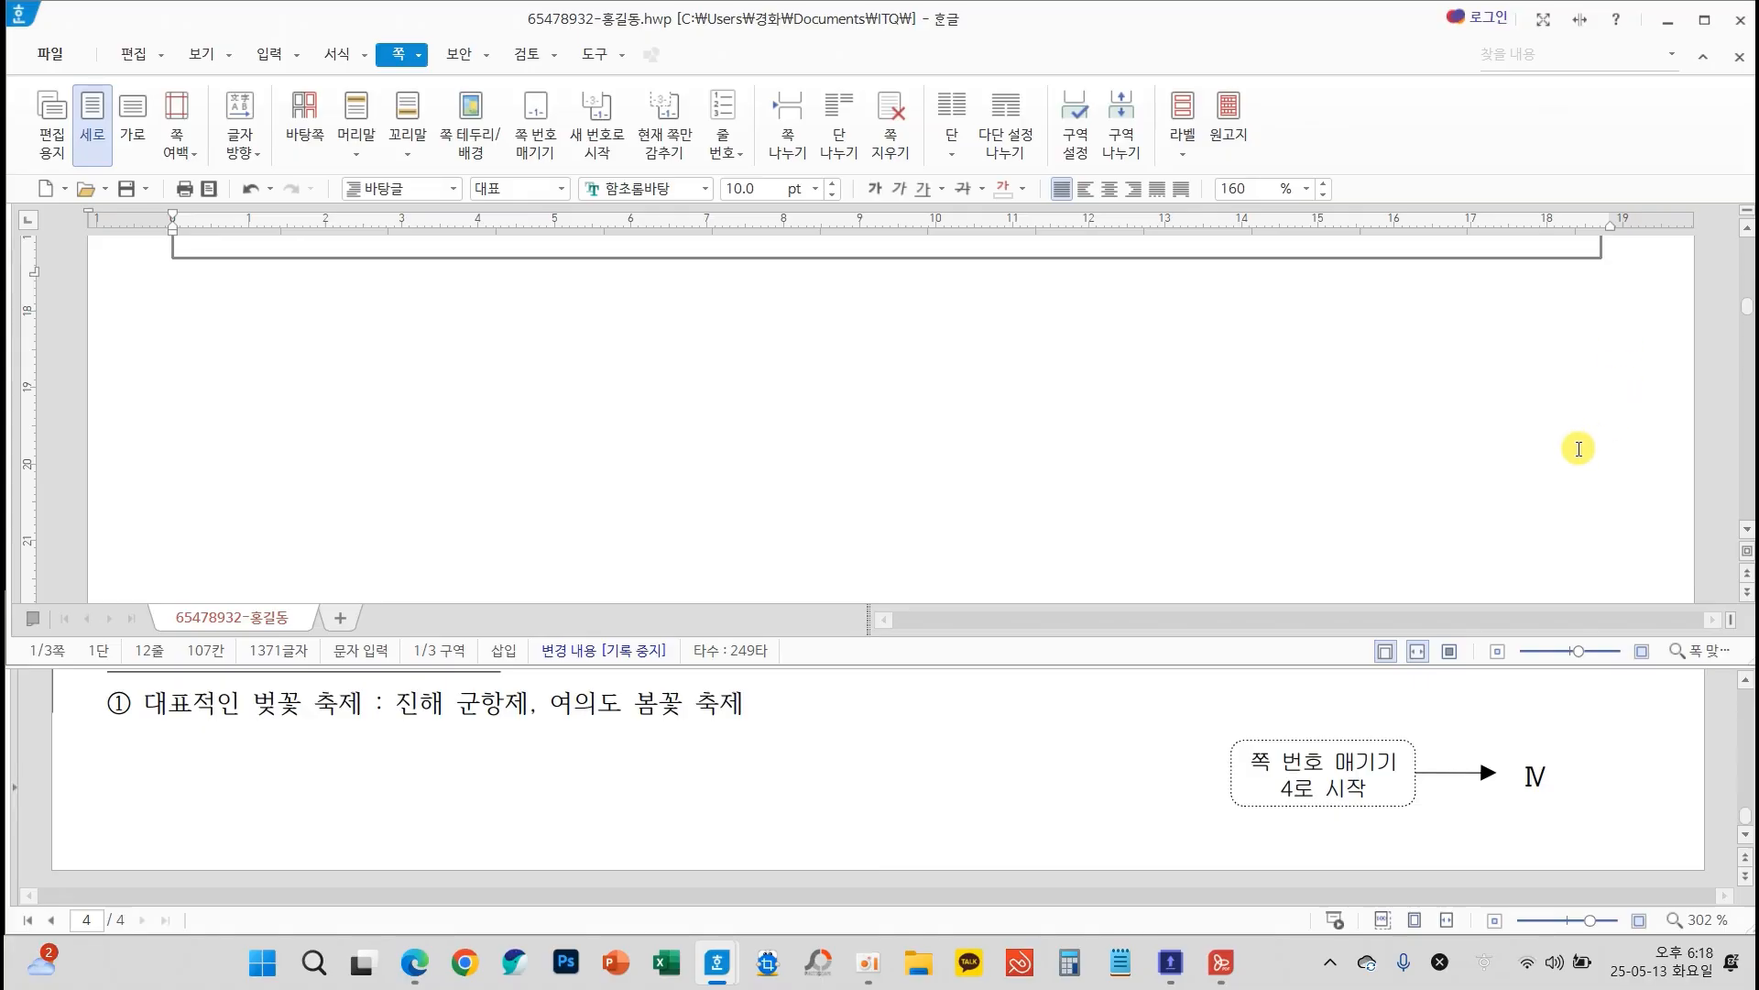
pyautogui.scroll(-10, 1578, 448)
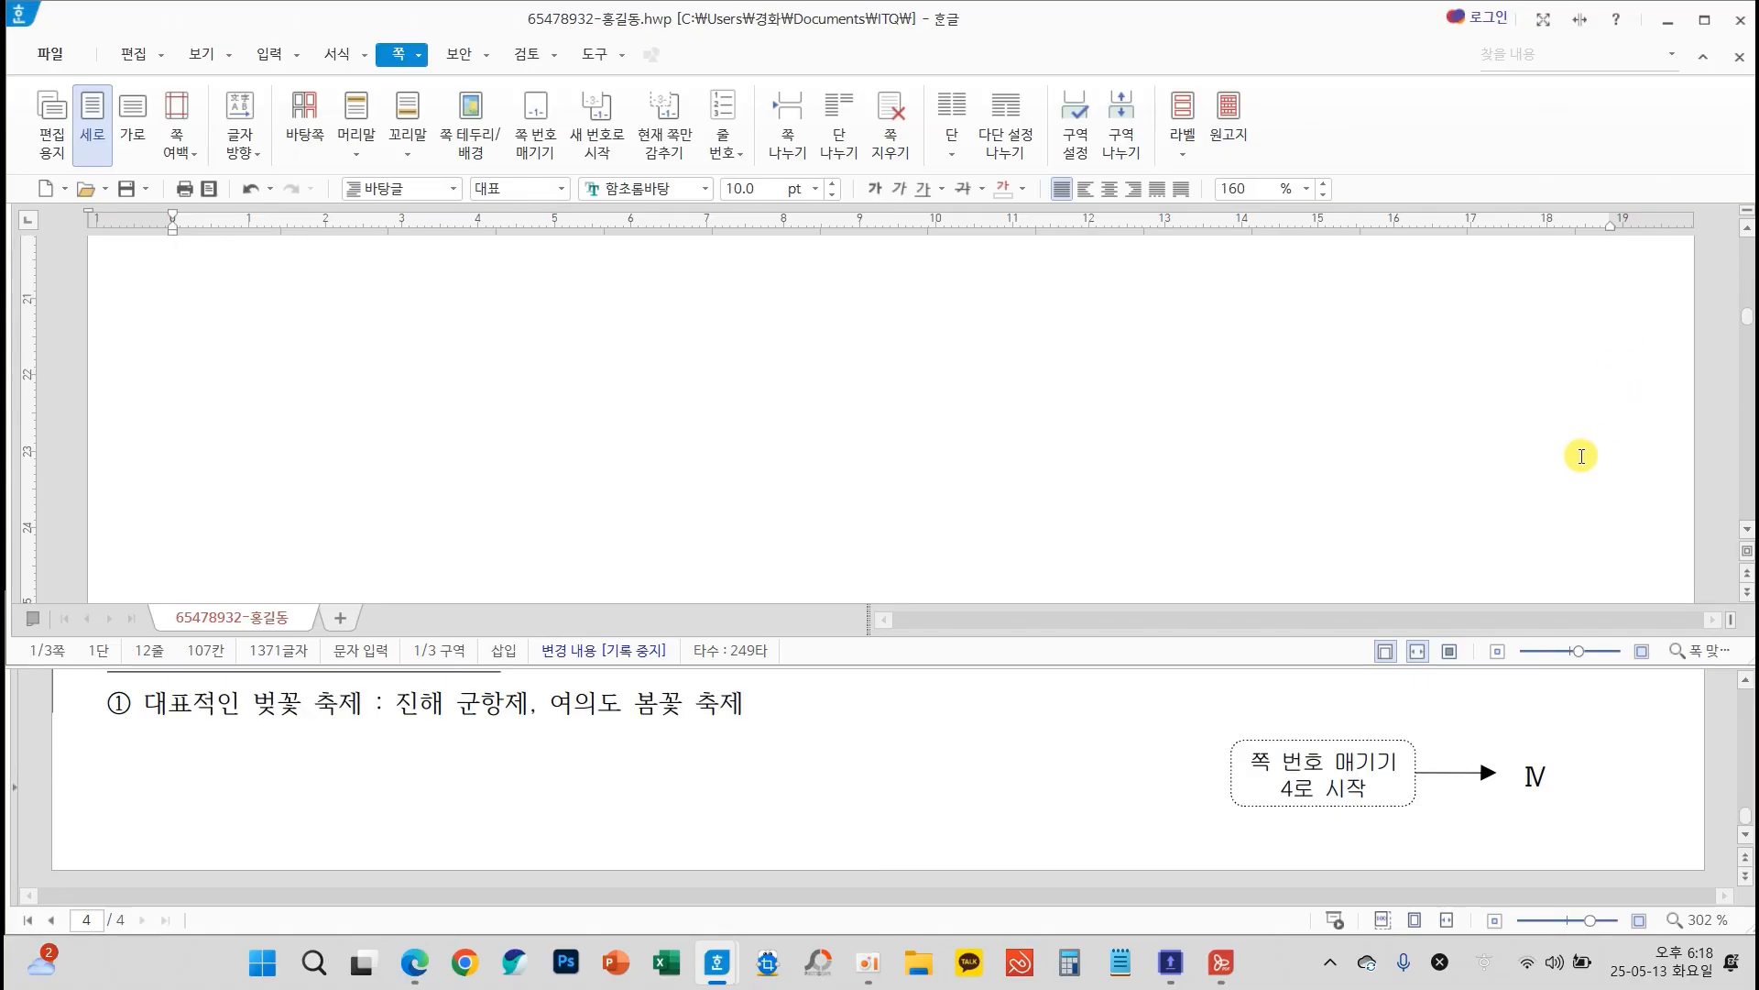
pyautogui.scroll(-10, 1578, 568)
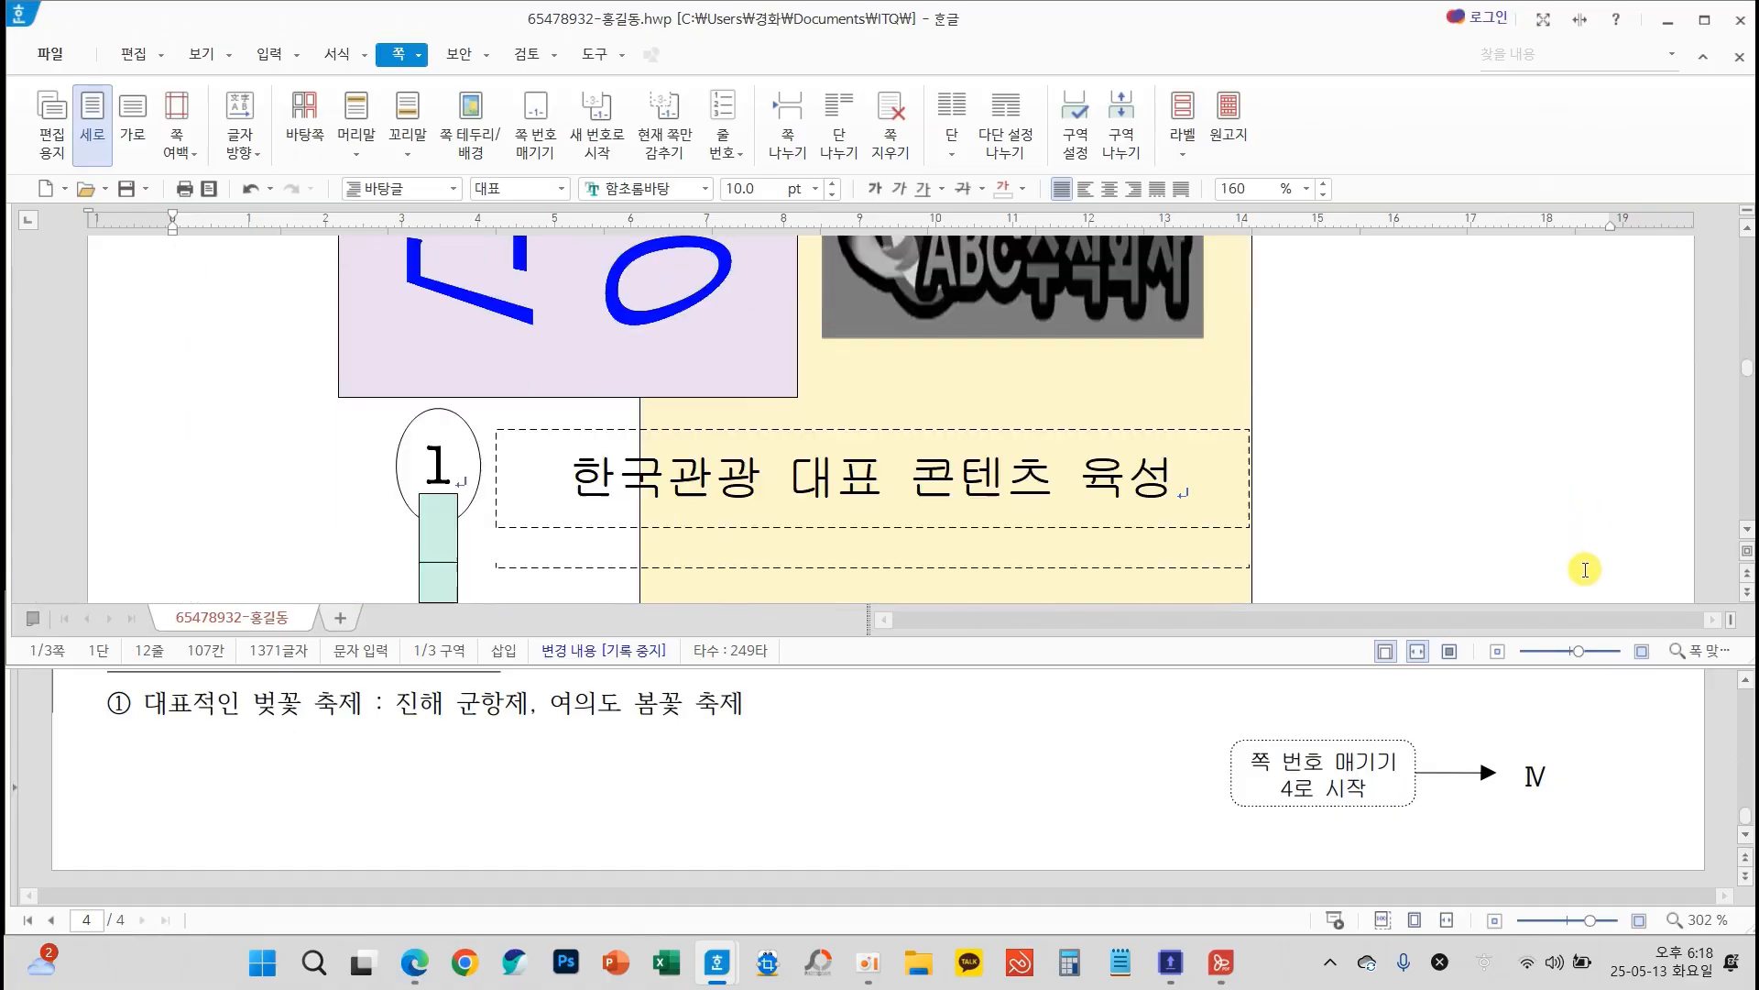
pyautogui.scroll(-2, 1563, 568)
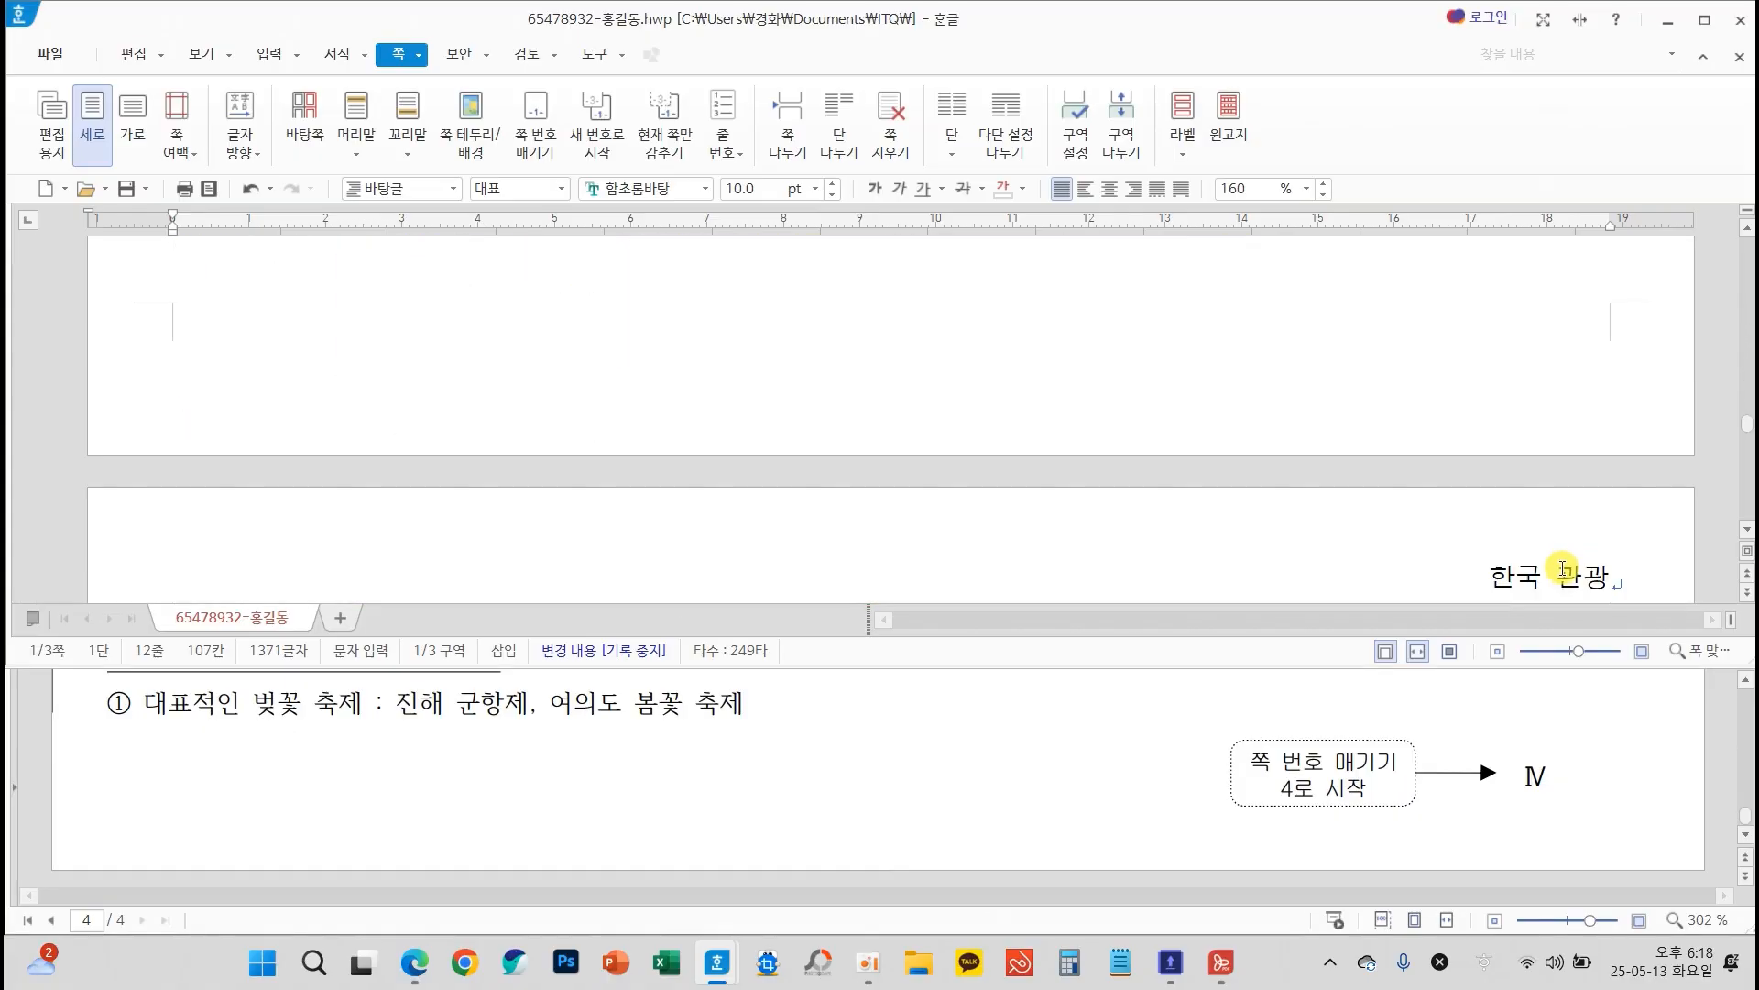
pyautogui.scroll(-3, 1542, 571)
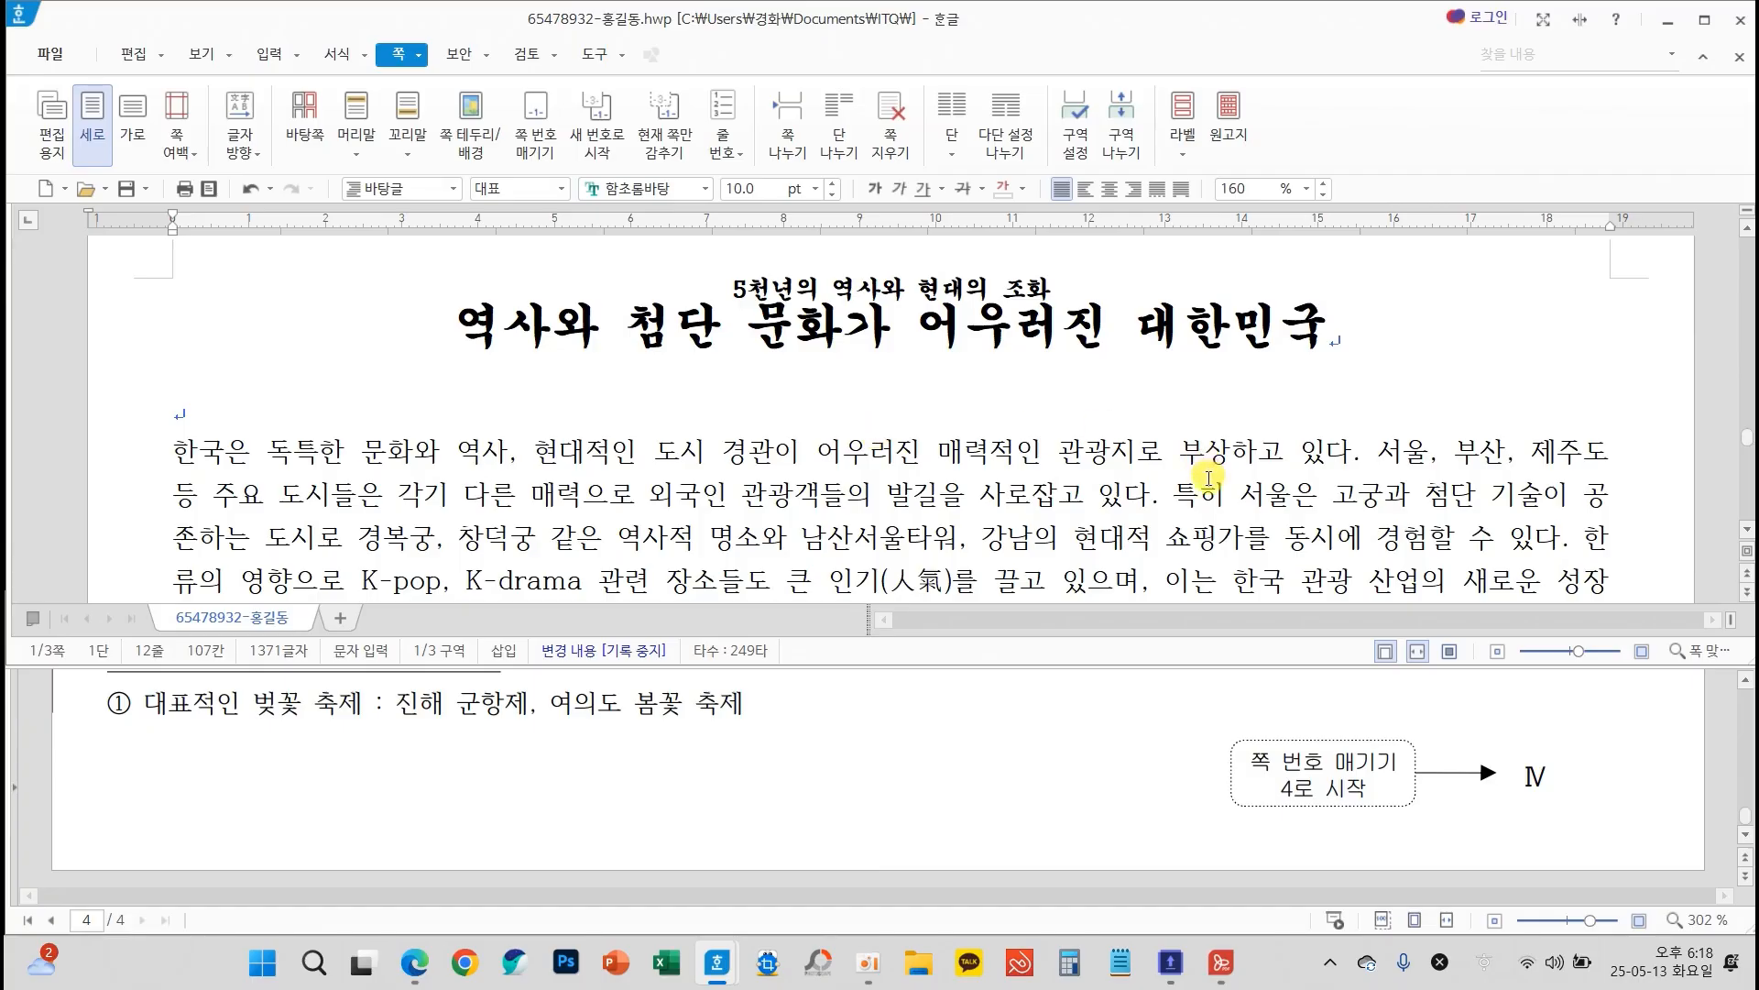
# Decorate the first letter 한 of page 3's opening paragraph as a two-line drop cap in 돋움 with a yellow fill
pyautogui.scroll(-2, 1209, 475)
pyautogui.scroll(5, 926, 733)
pyautogui.scroll(10, 932, 761)
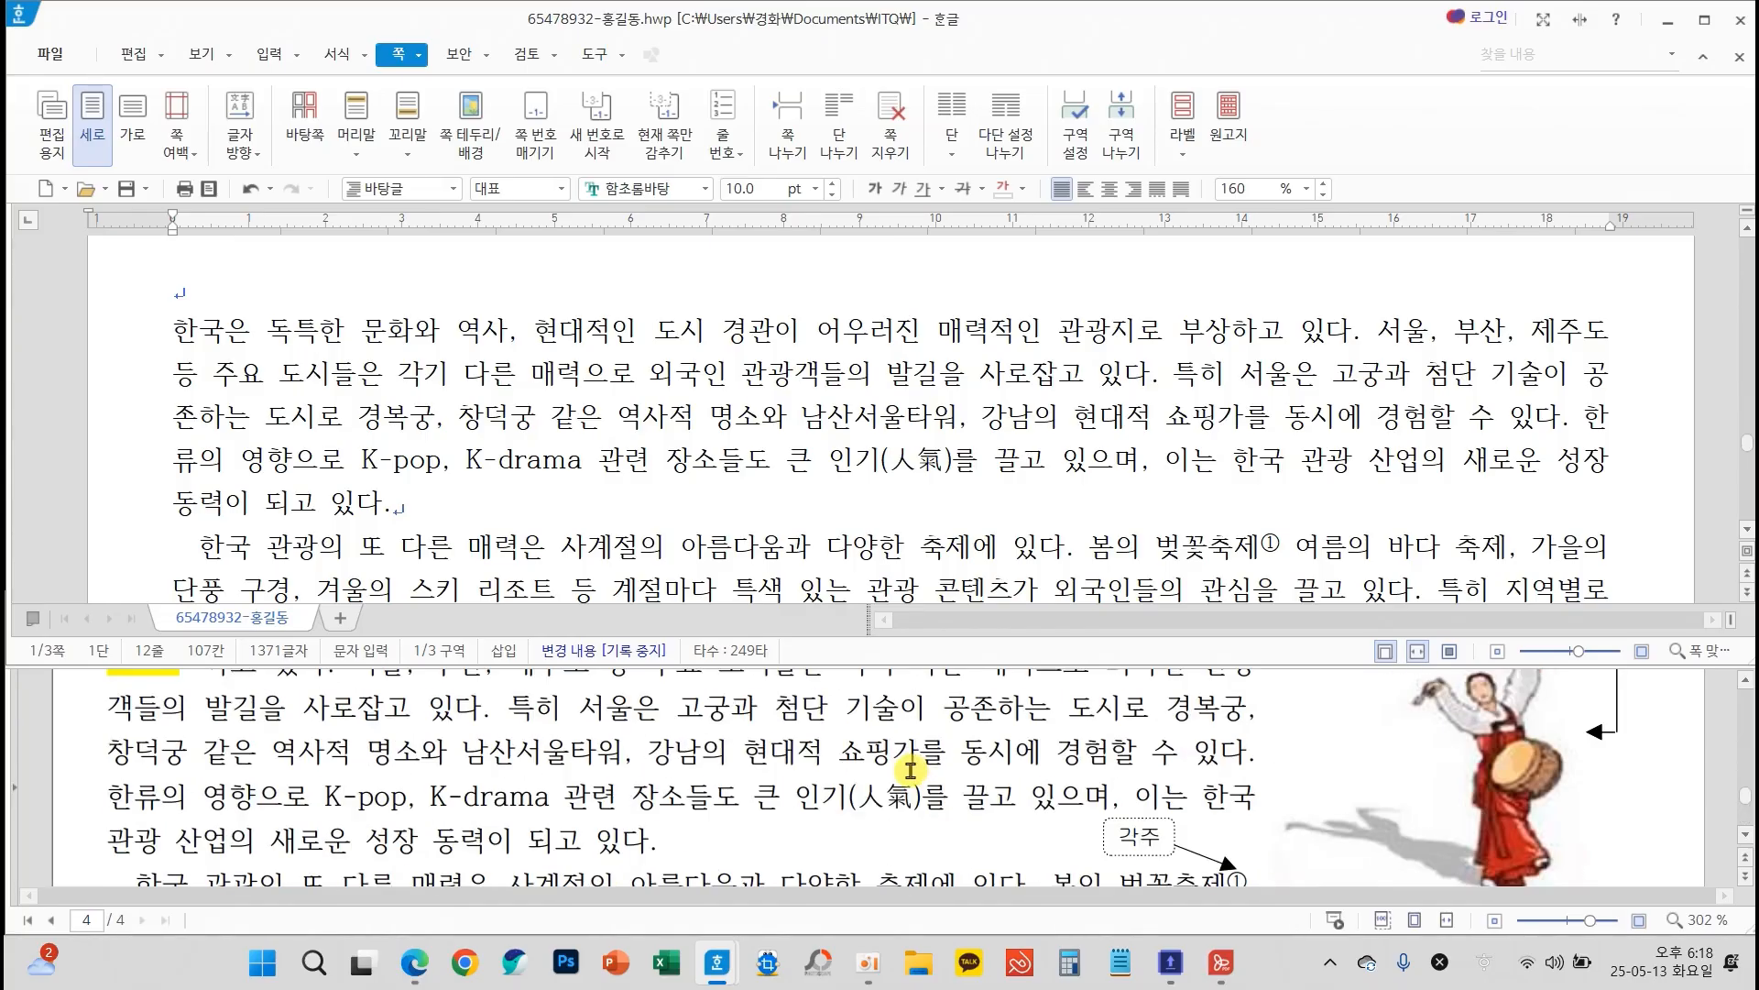
pyautogui.scroll(2, 910, 770)
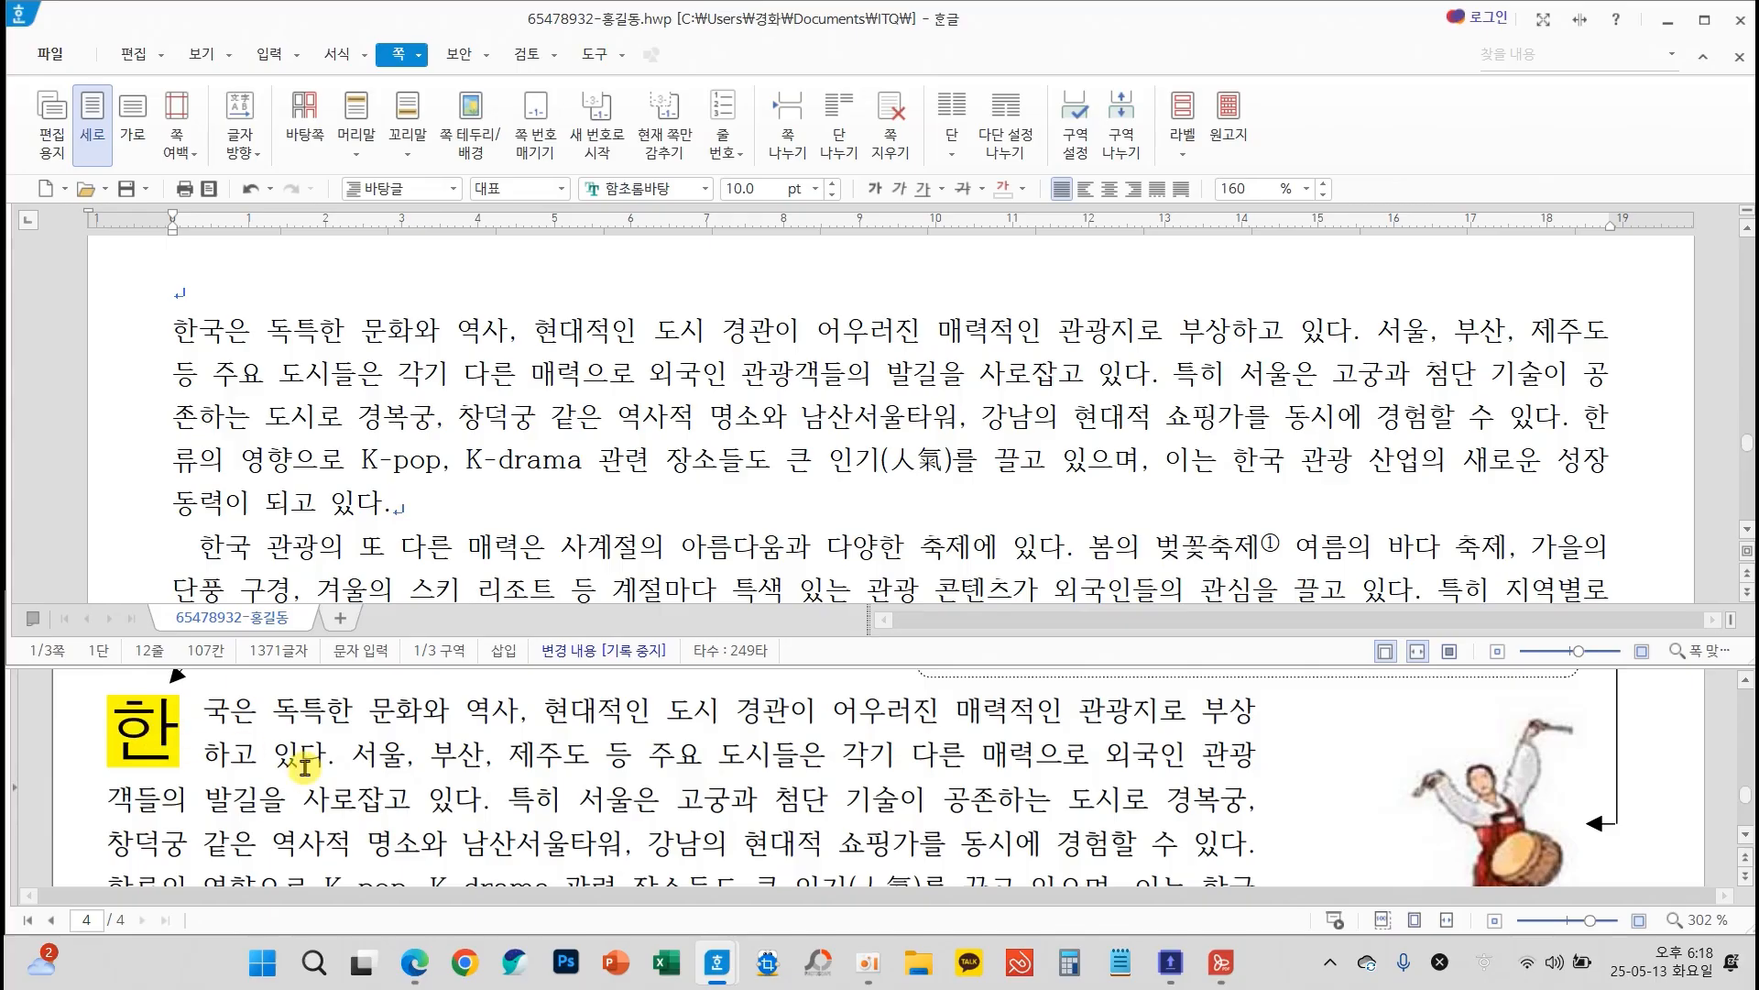
pyautogui.scroll(2, 294, 765)
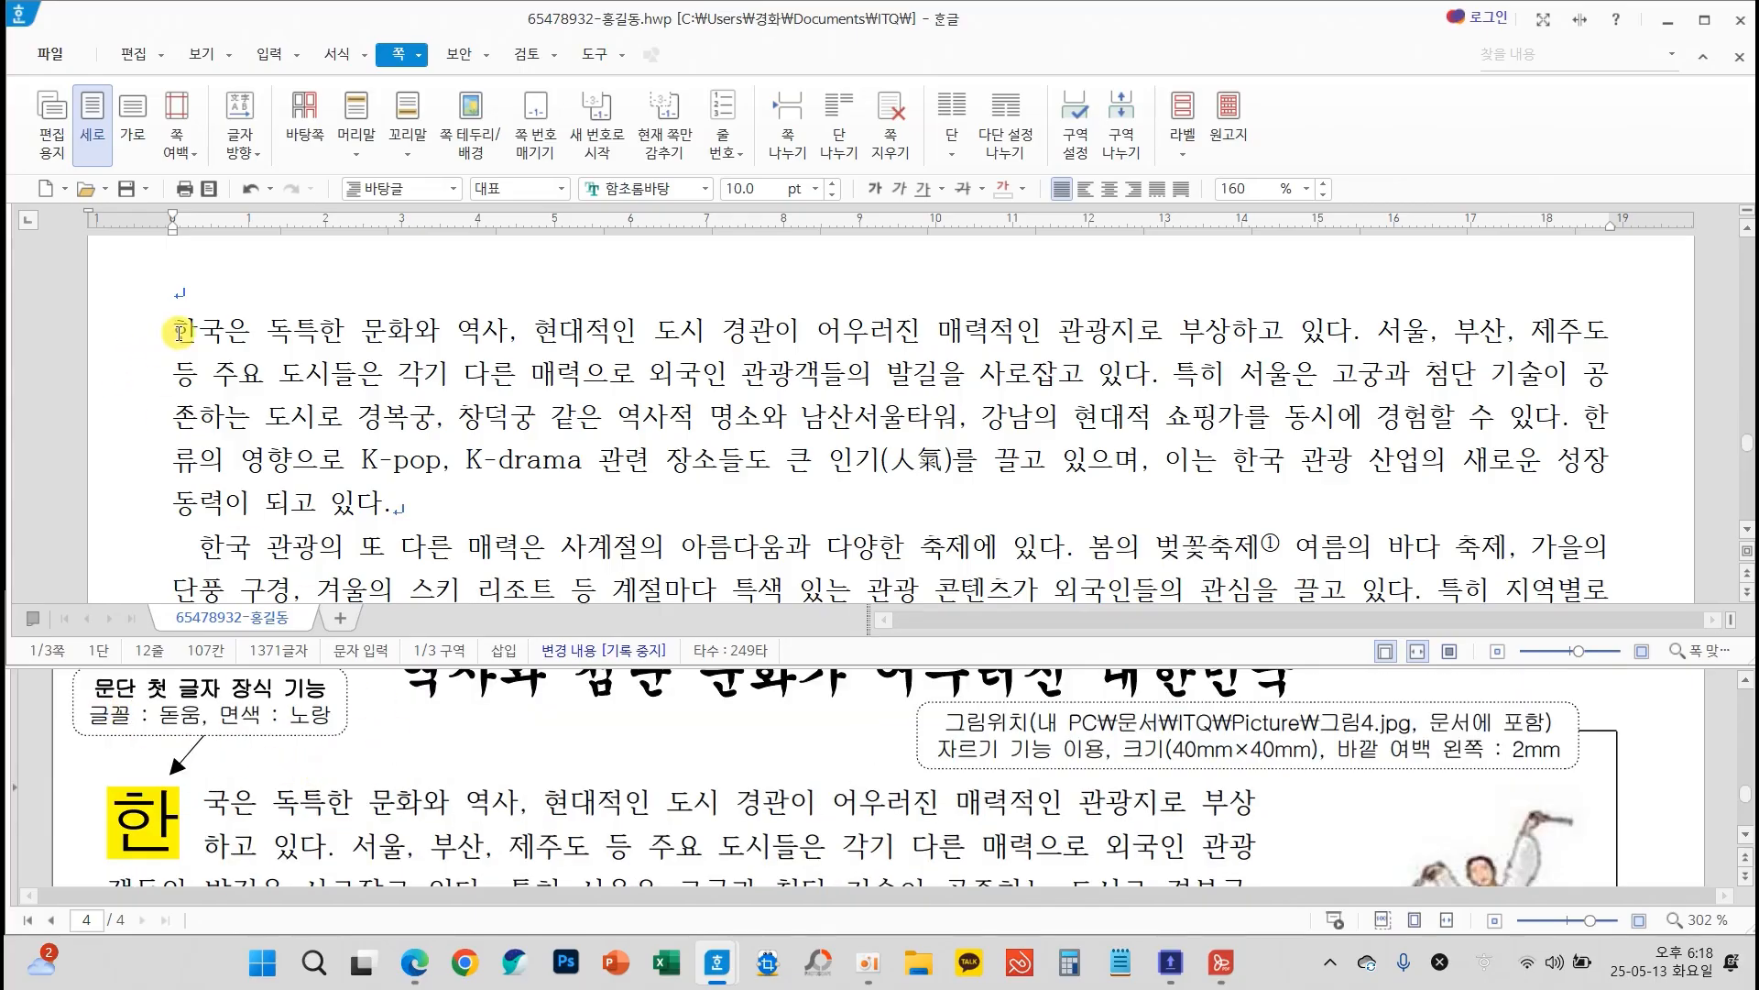
pyautogui.click(180, 338)
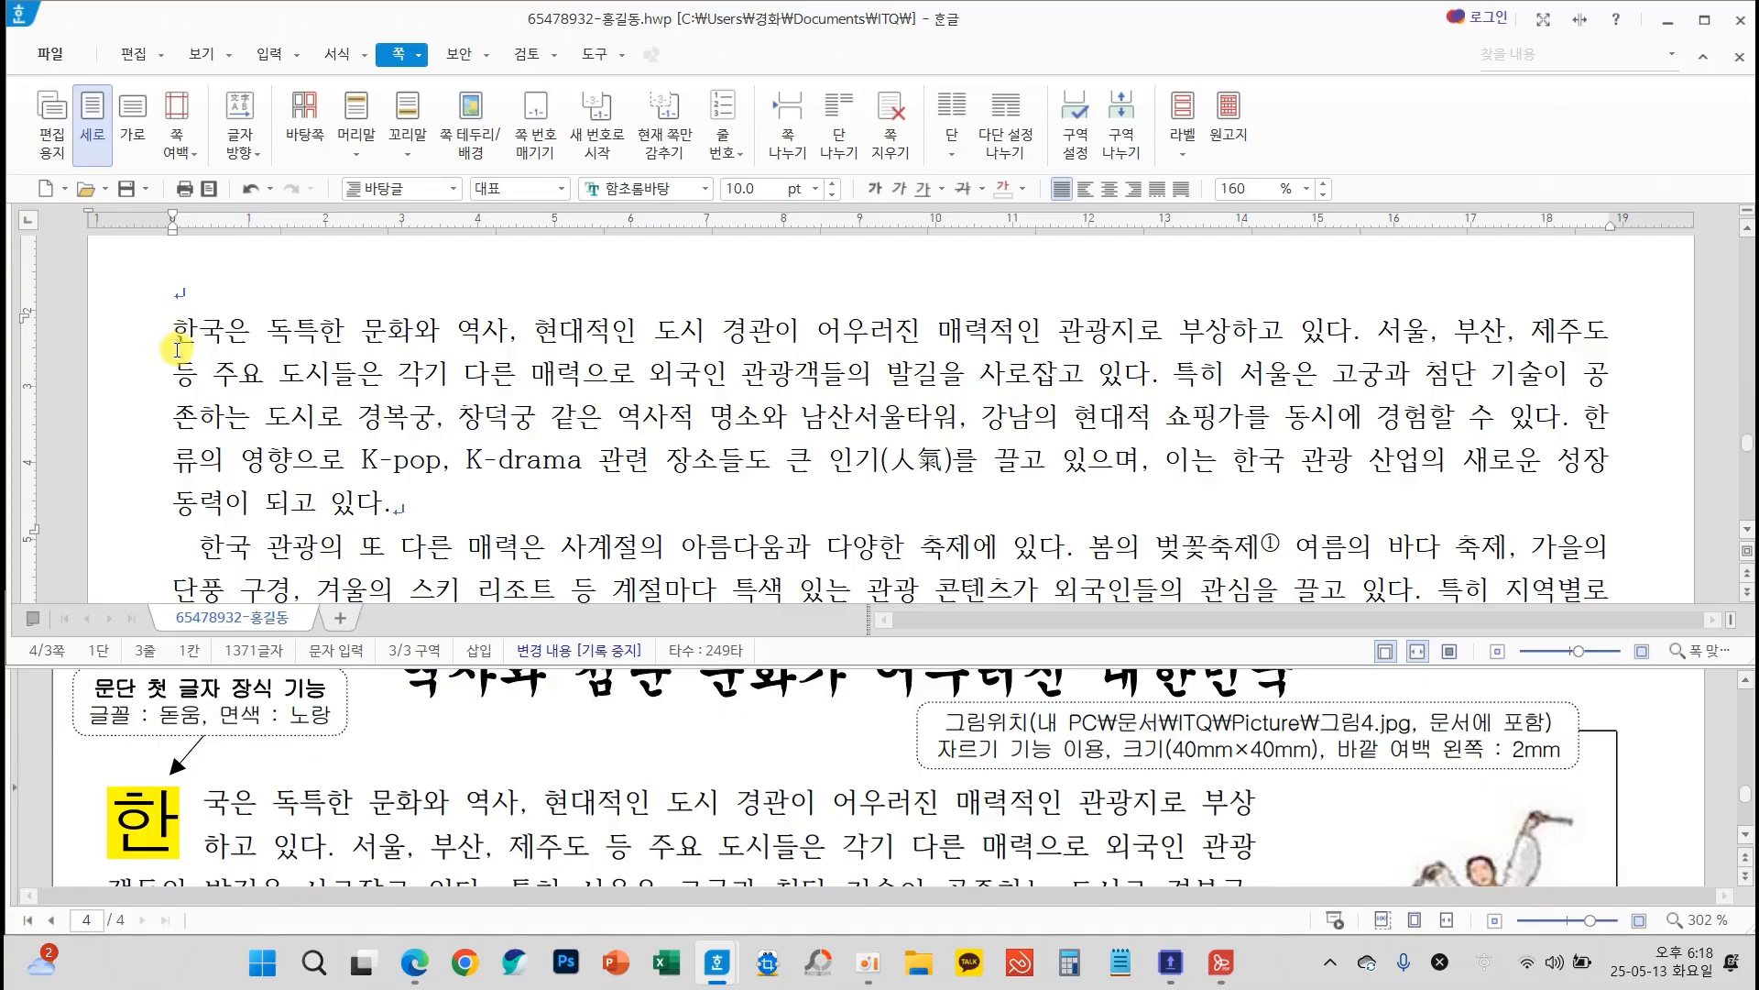
pyautogui.click(338, 54)
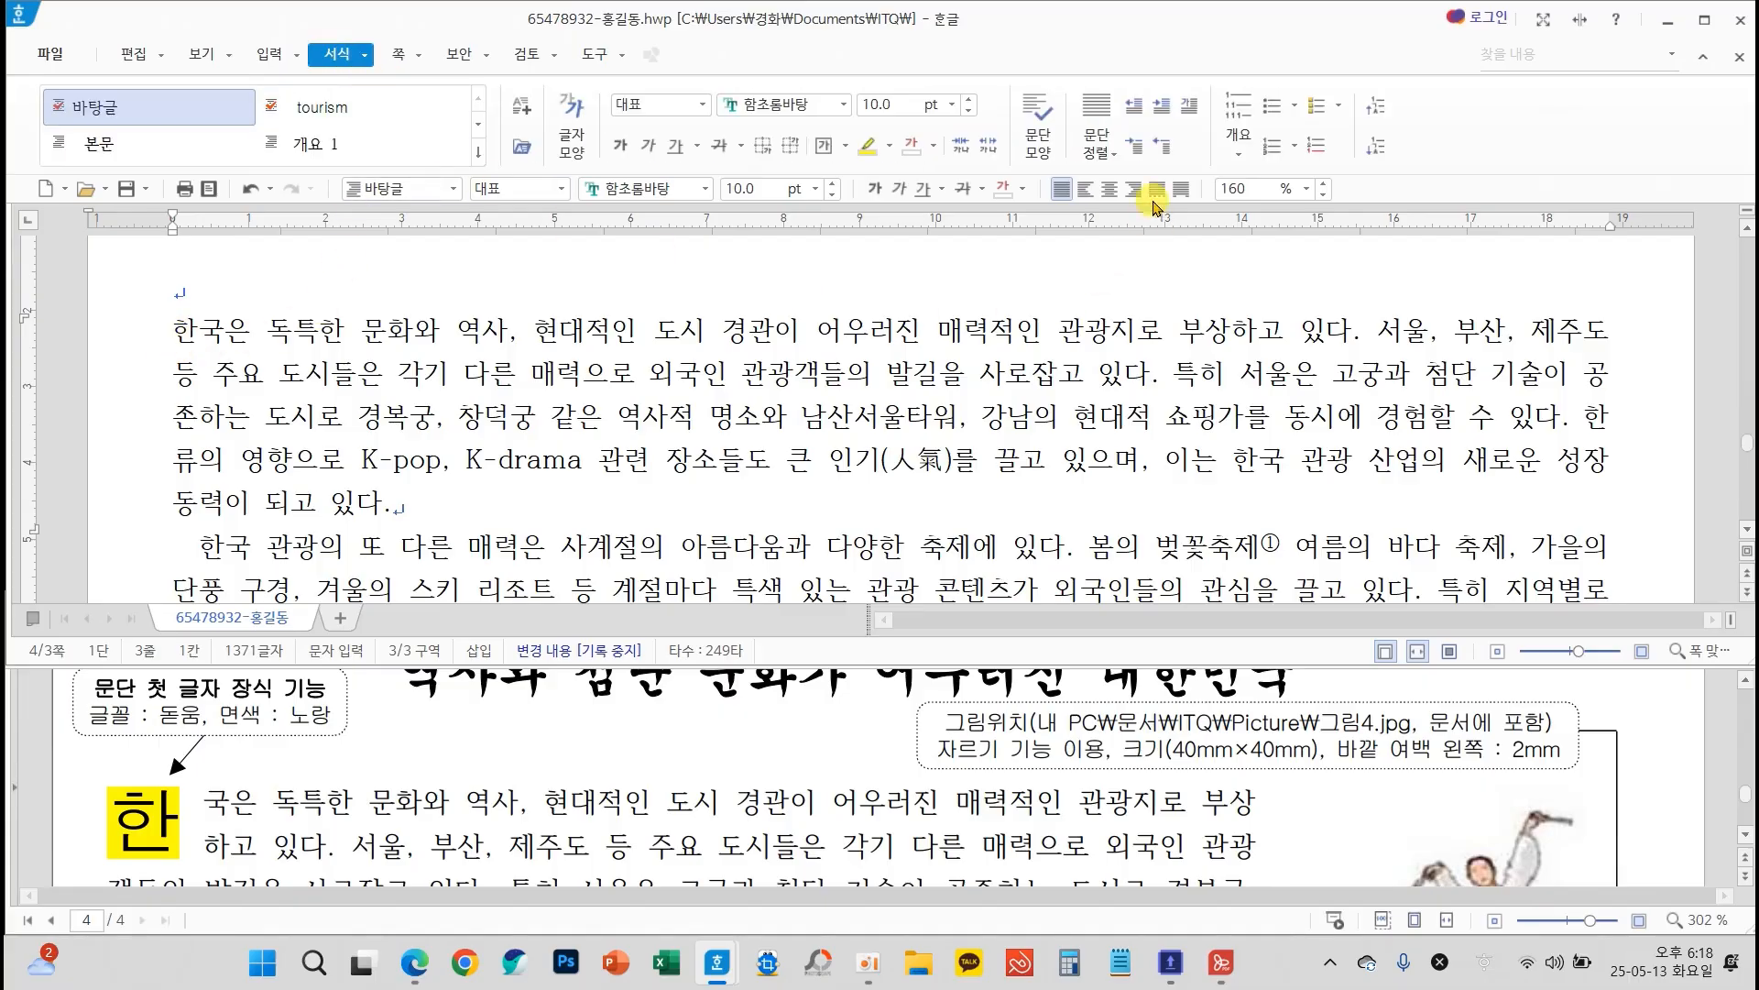
pyautogui.click(1191, 107)
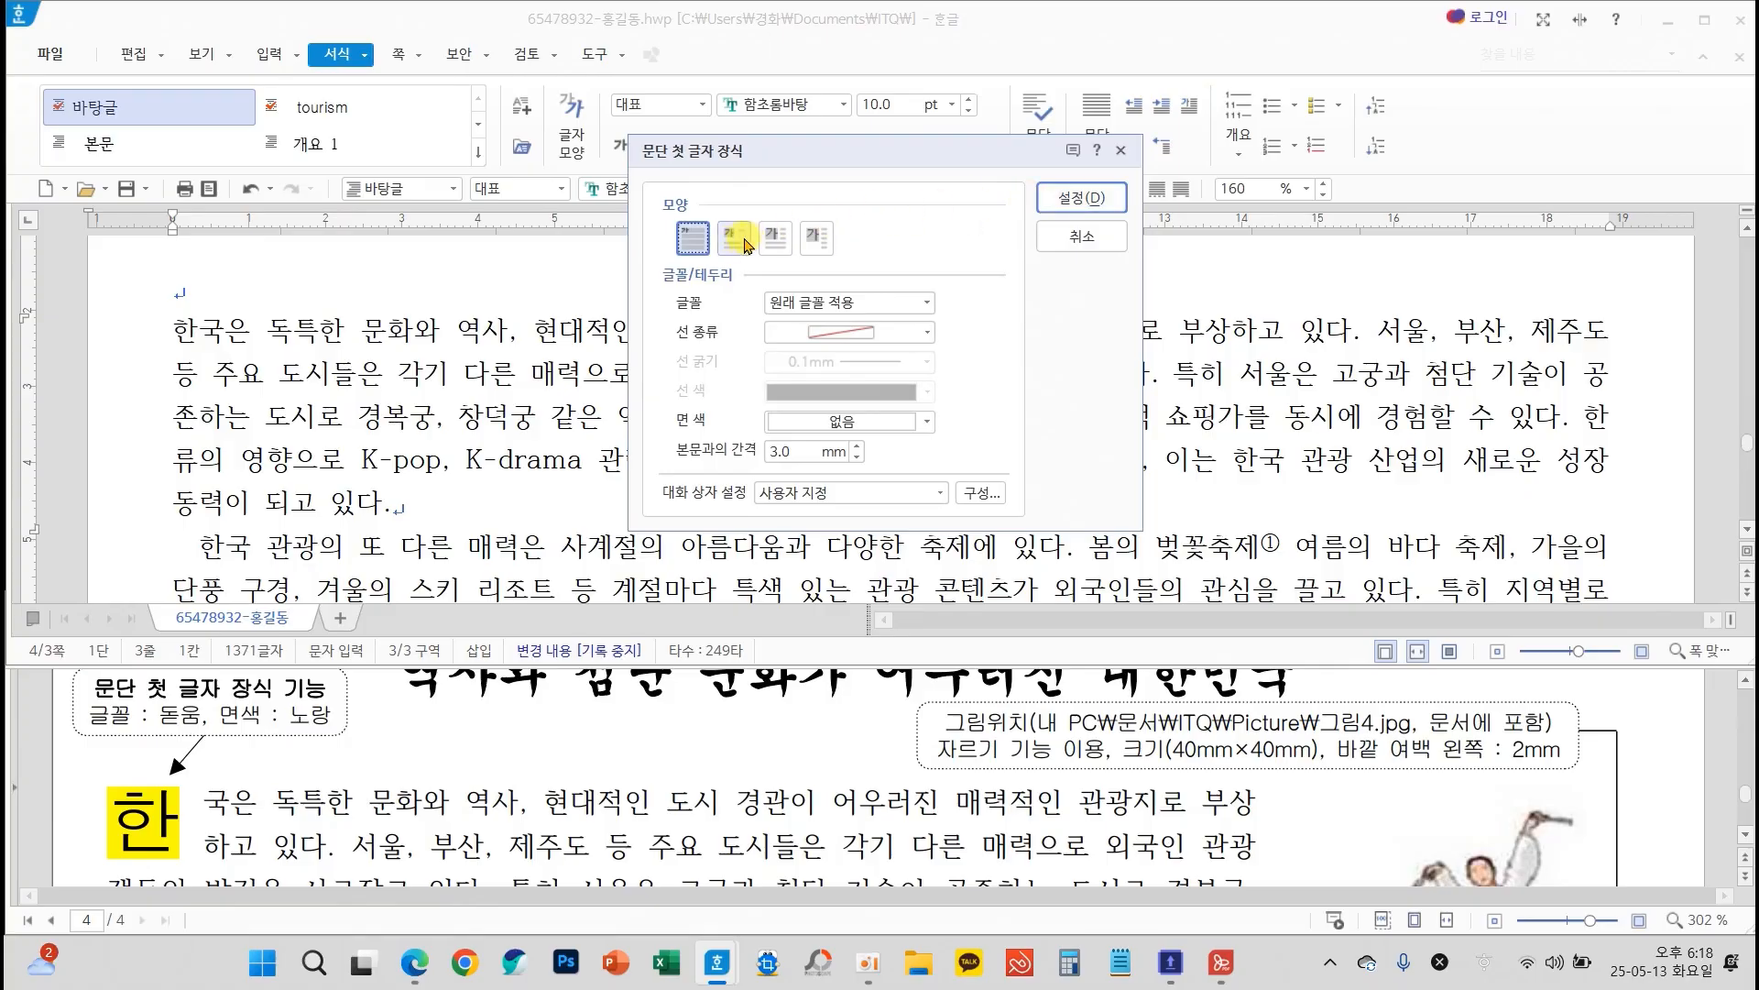
pyautogui.click(735, 240)
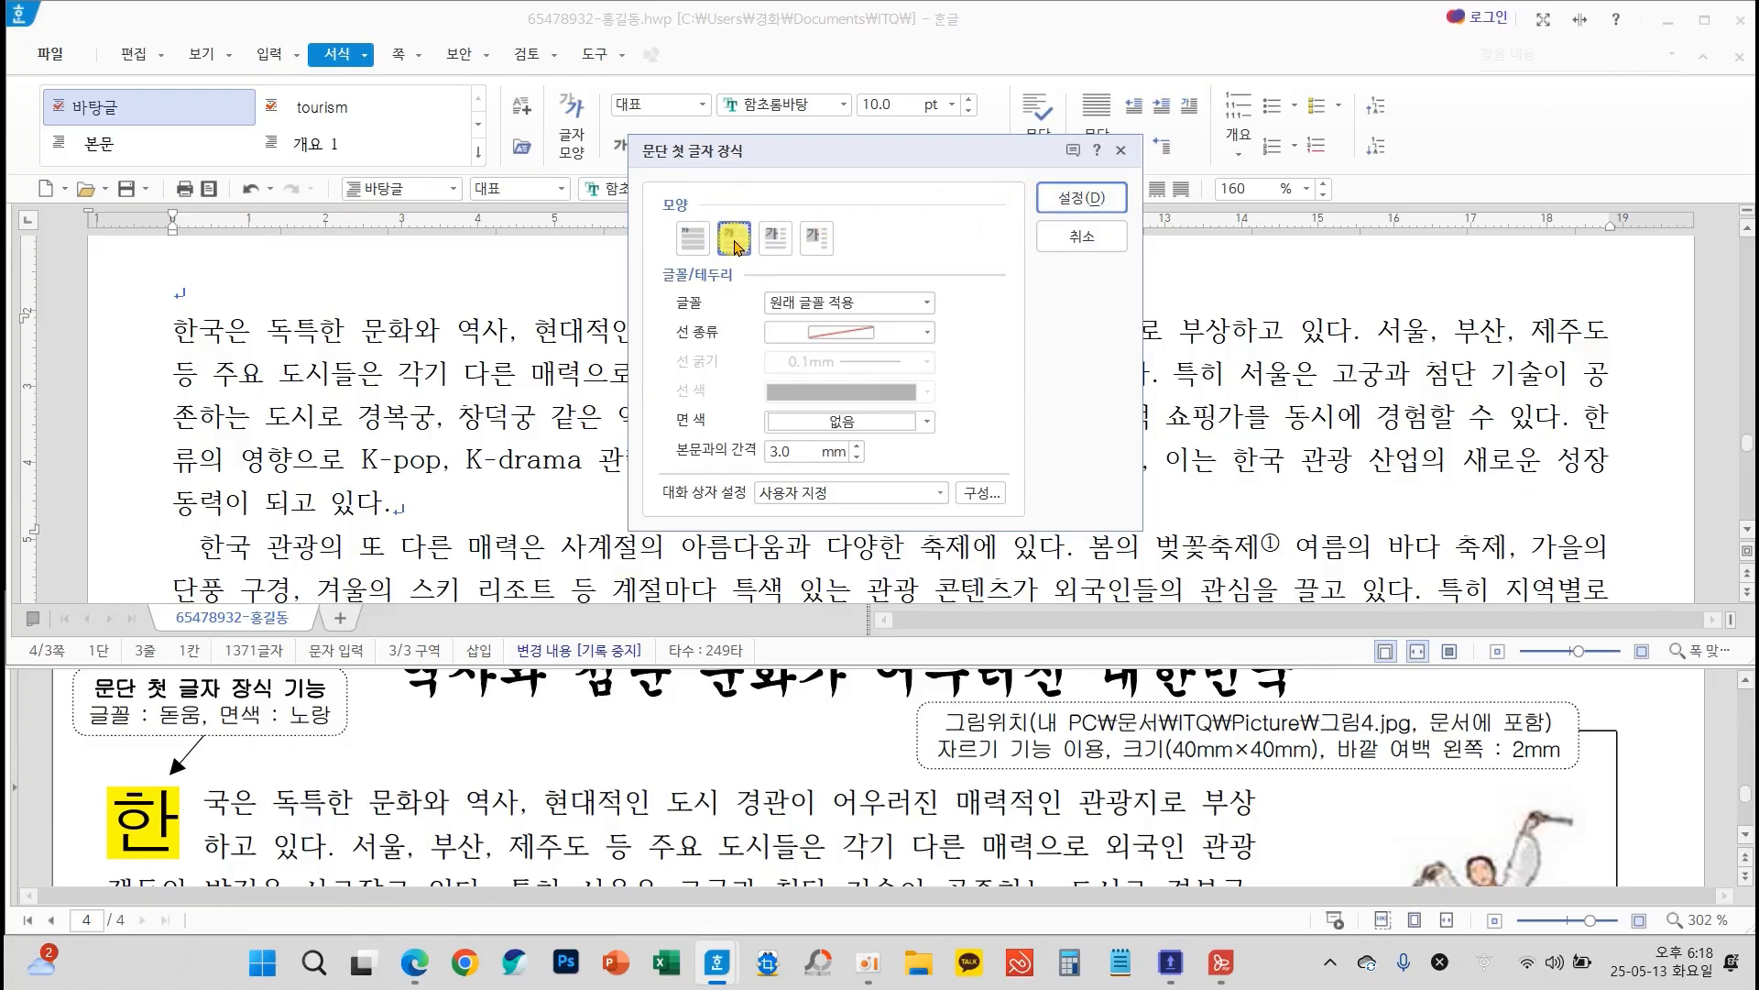
pyautogui.click(926, 302)
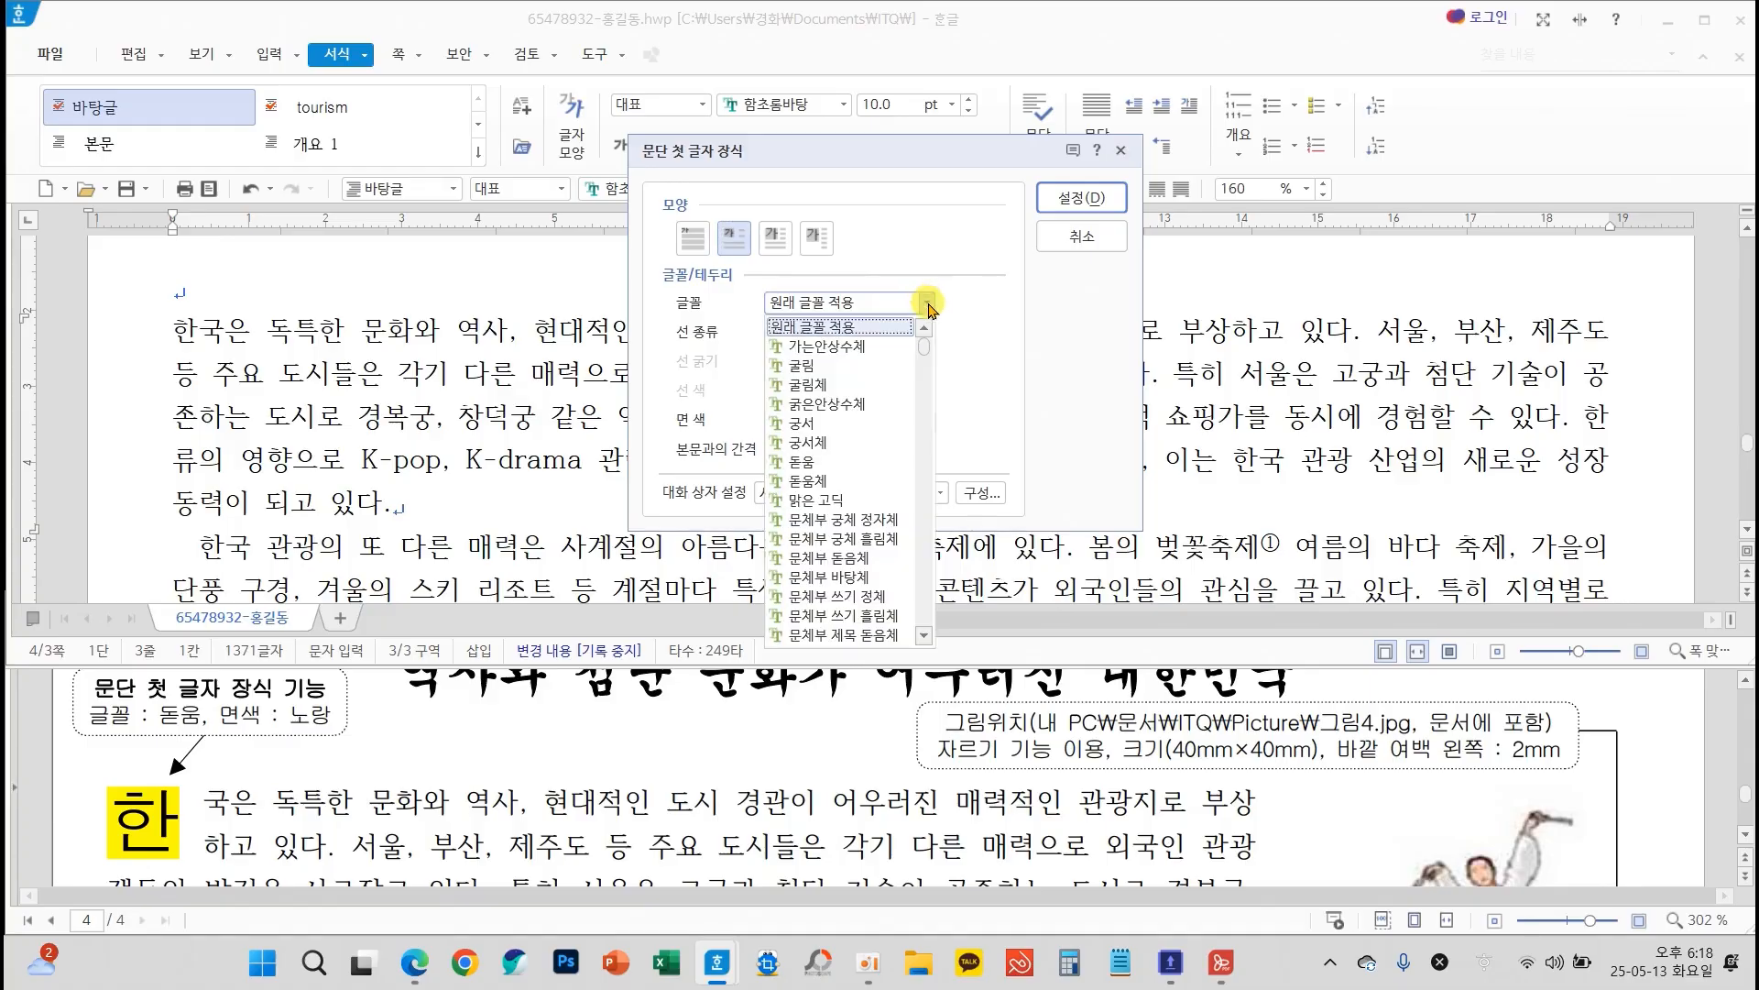
pyautogui.click(803, 461)
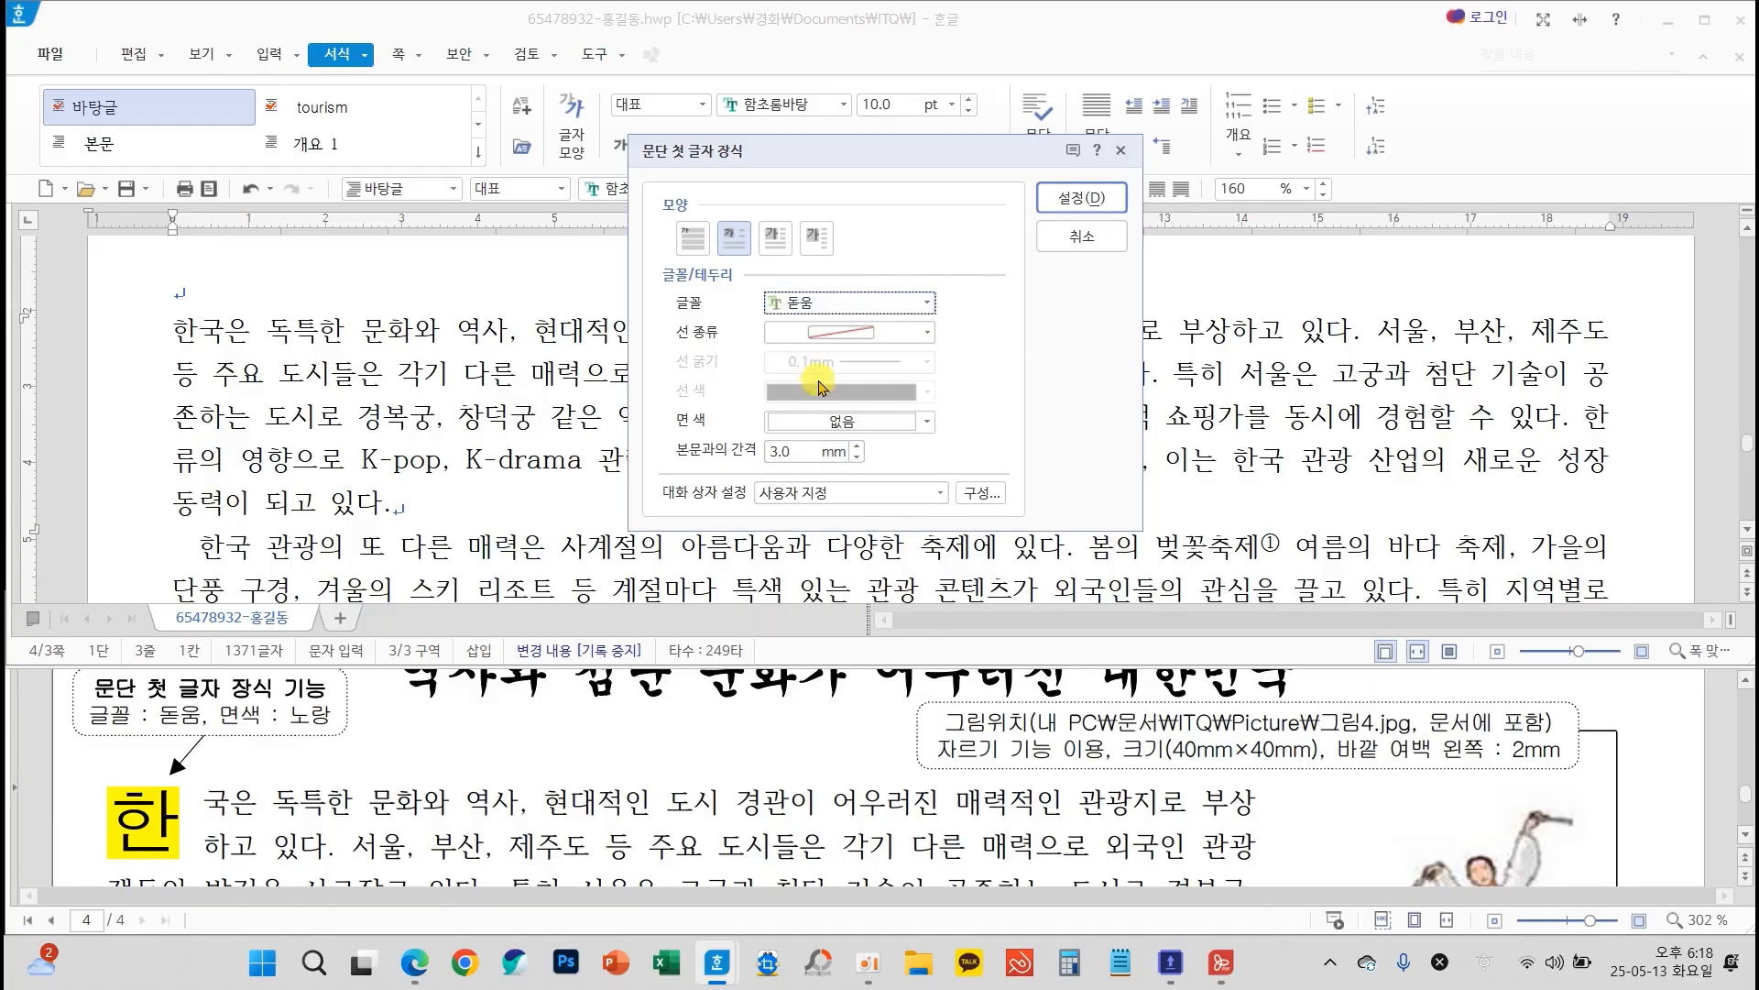
pyautogui.click(830, 422)
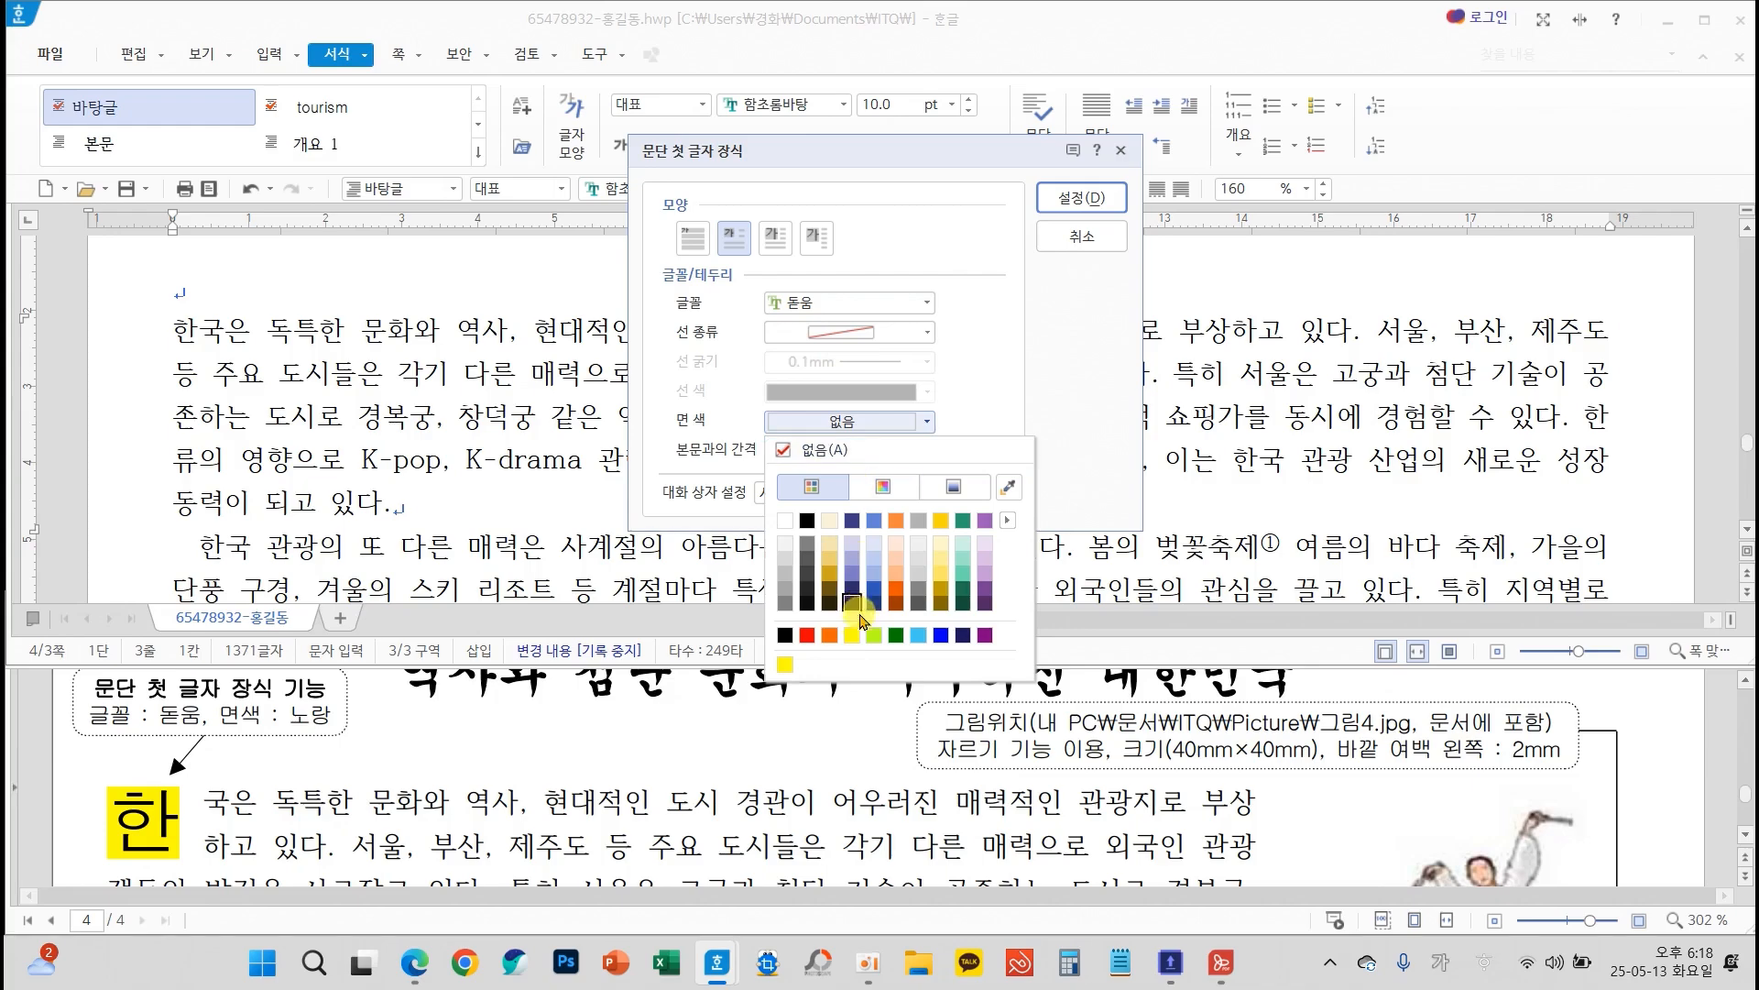
pyautogui.click(851, 636)
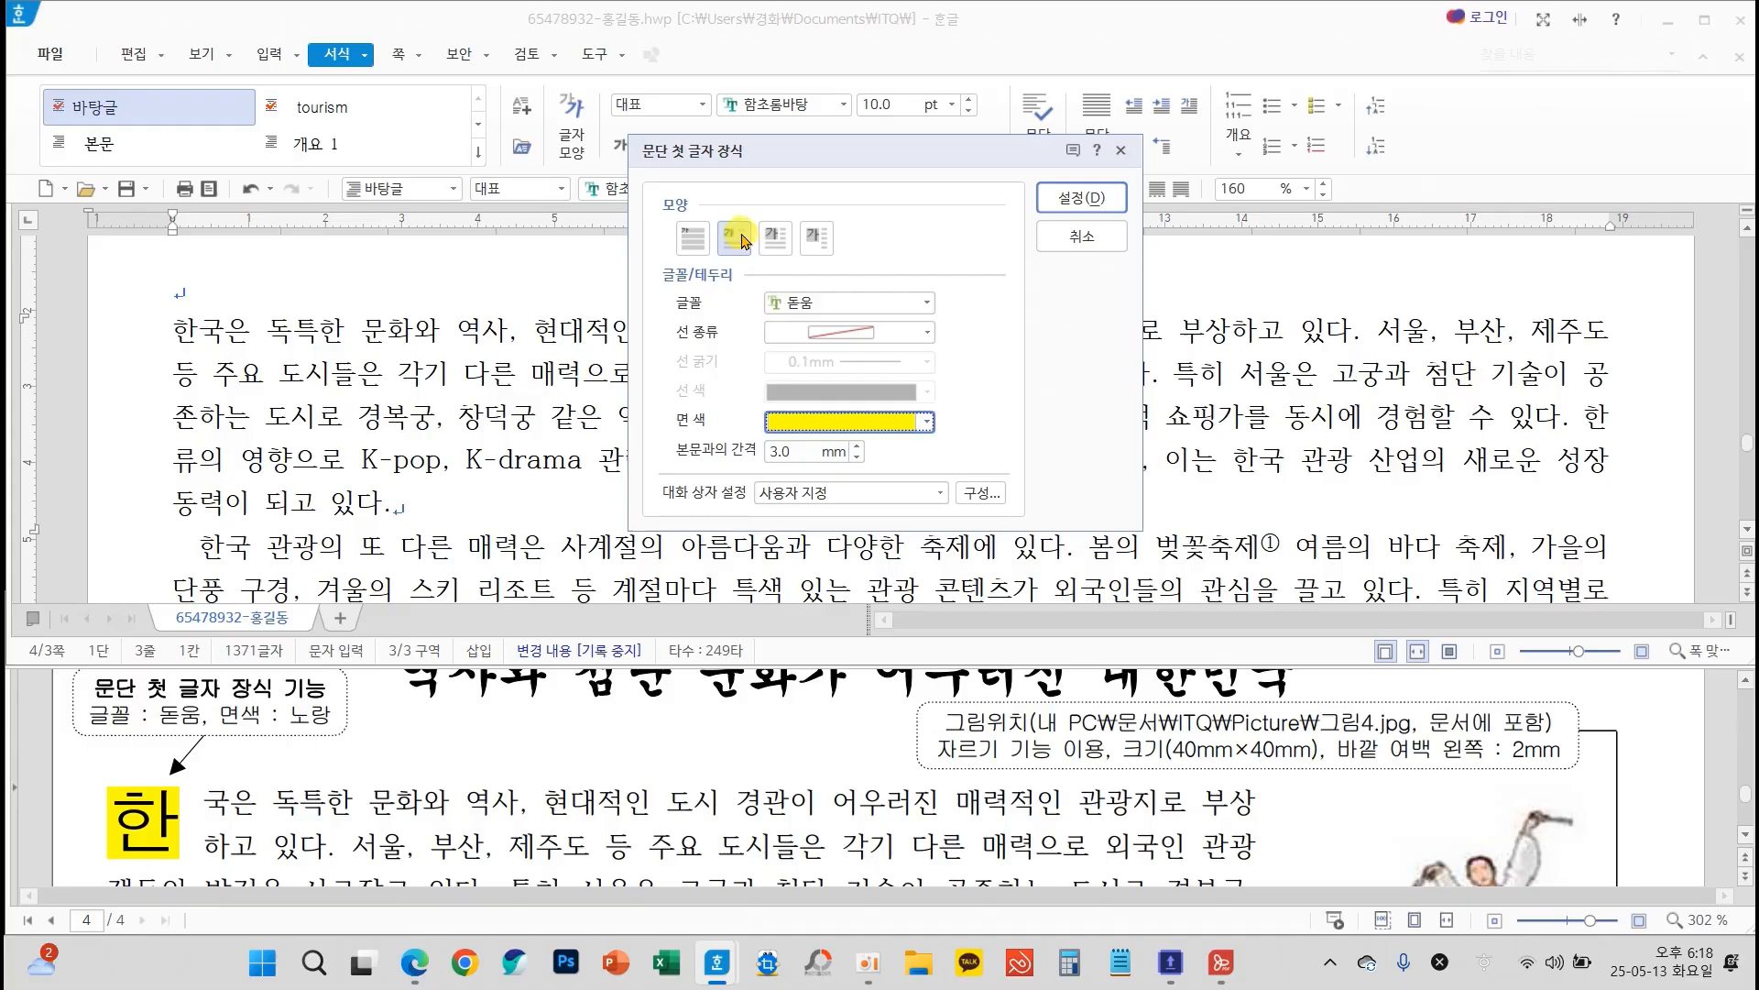
pyautogui.click(1083, 201)
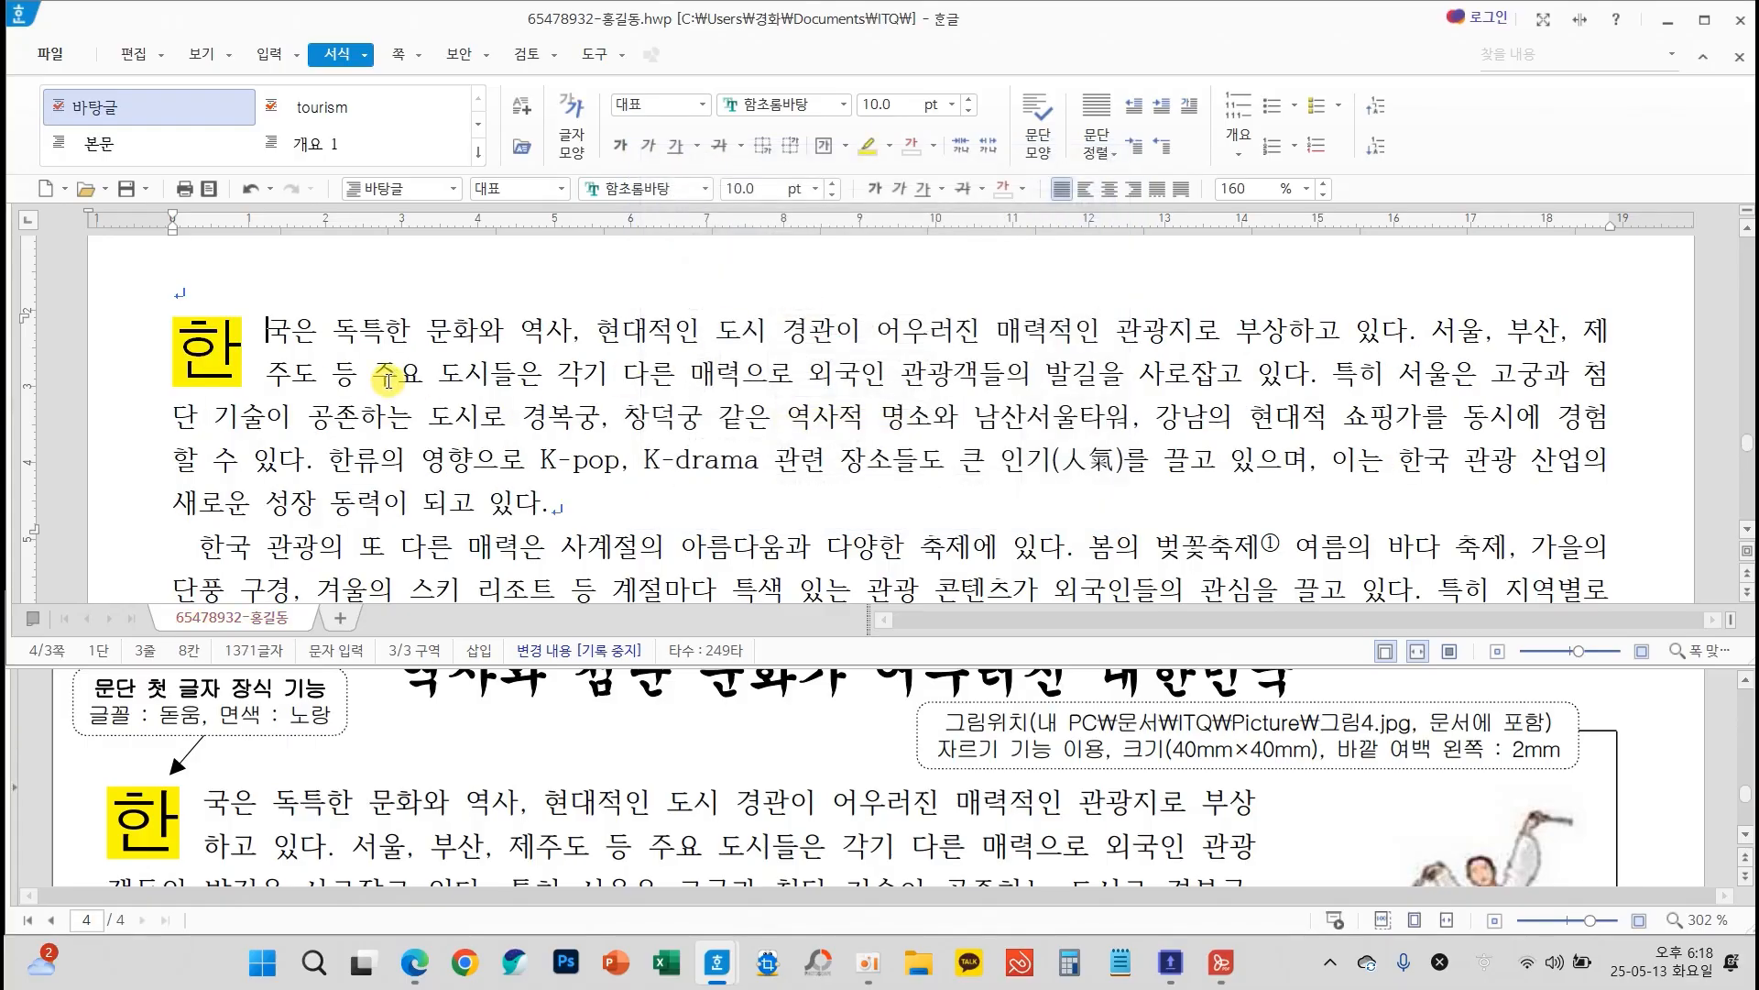
# Insert 그림4.jpg from the ITQ Picture folder, embedded in the document, at about 60 × 78 mm within page 3's opening paragraph
pyautogui.scroll(-3, 800, 756)
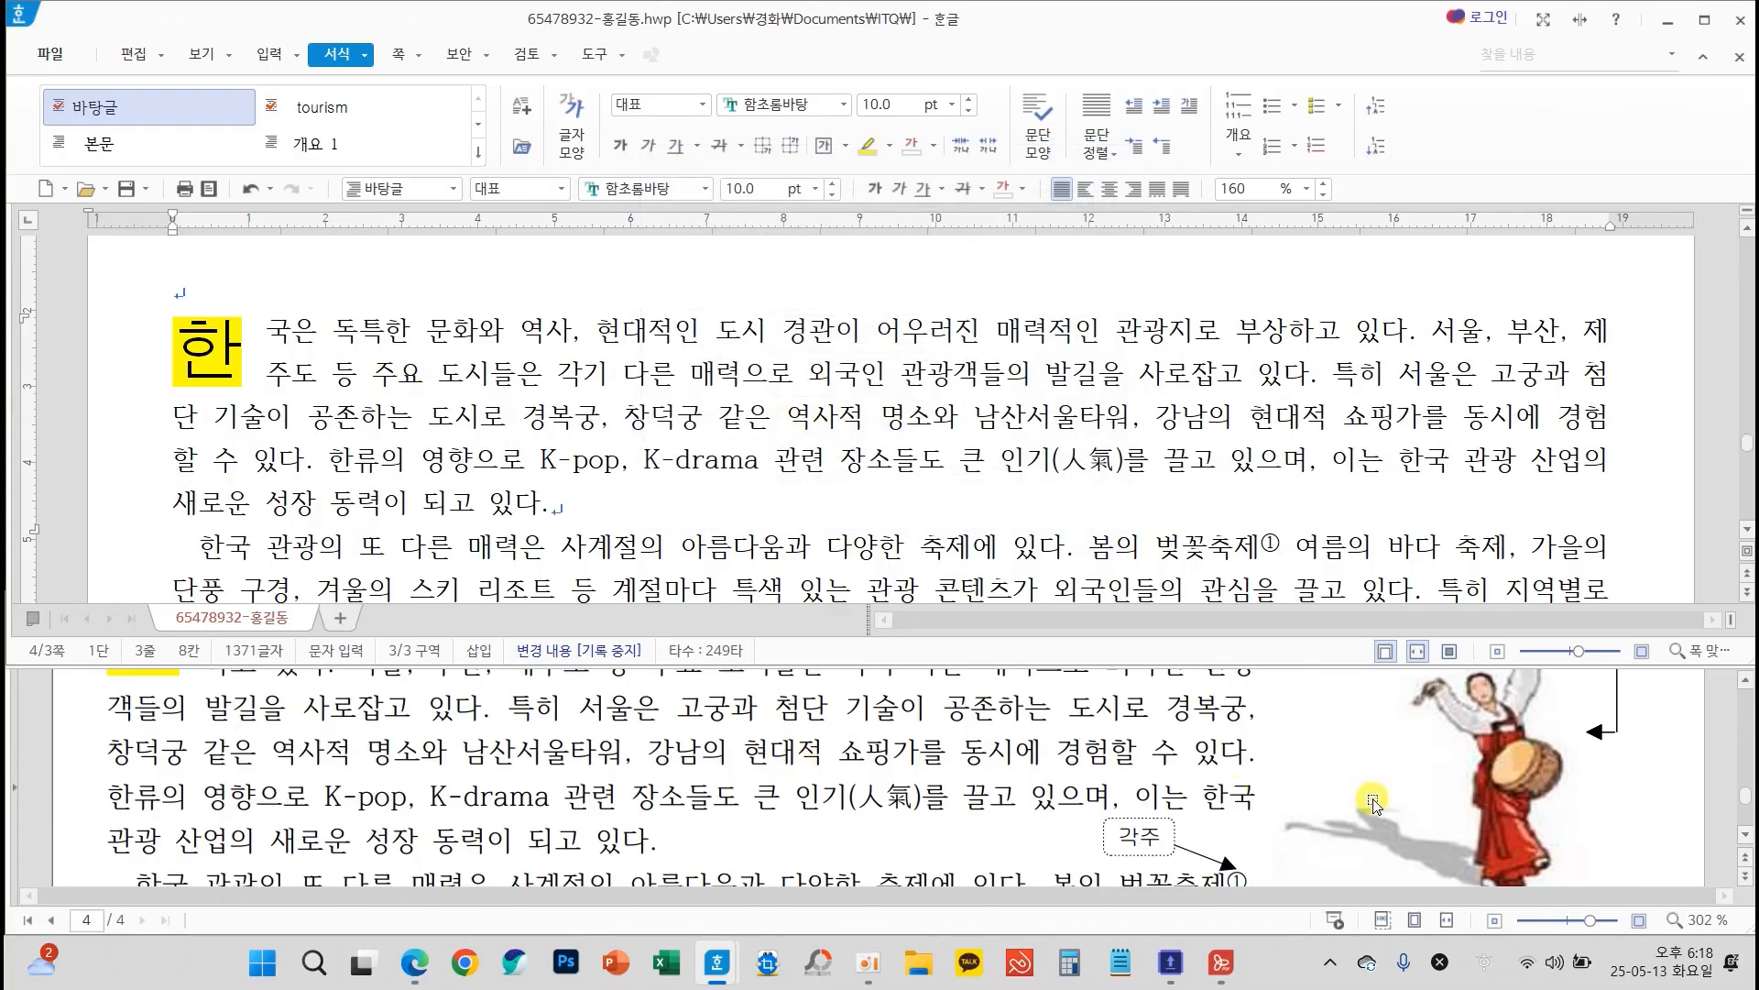
pyautogui.scroll(5, 1283, 788)
pyautogui.click(677, 395)
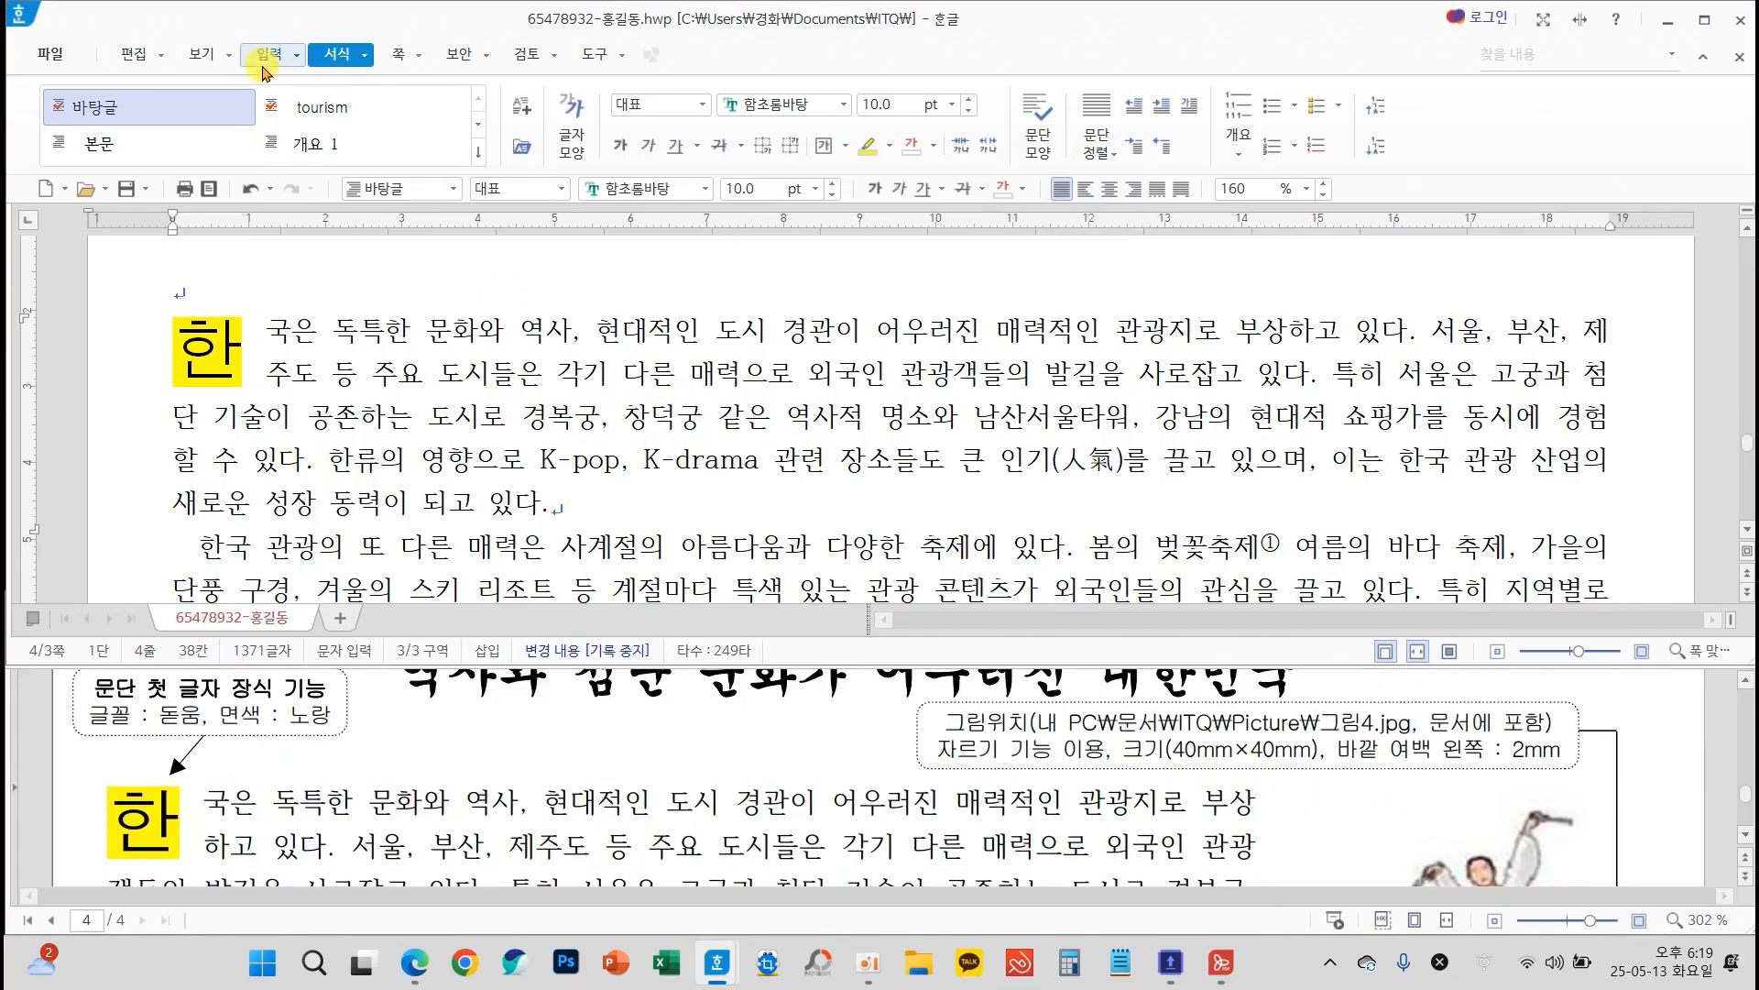
pyautogui.click(267, 57)
pyautogui.click(206, 110)
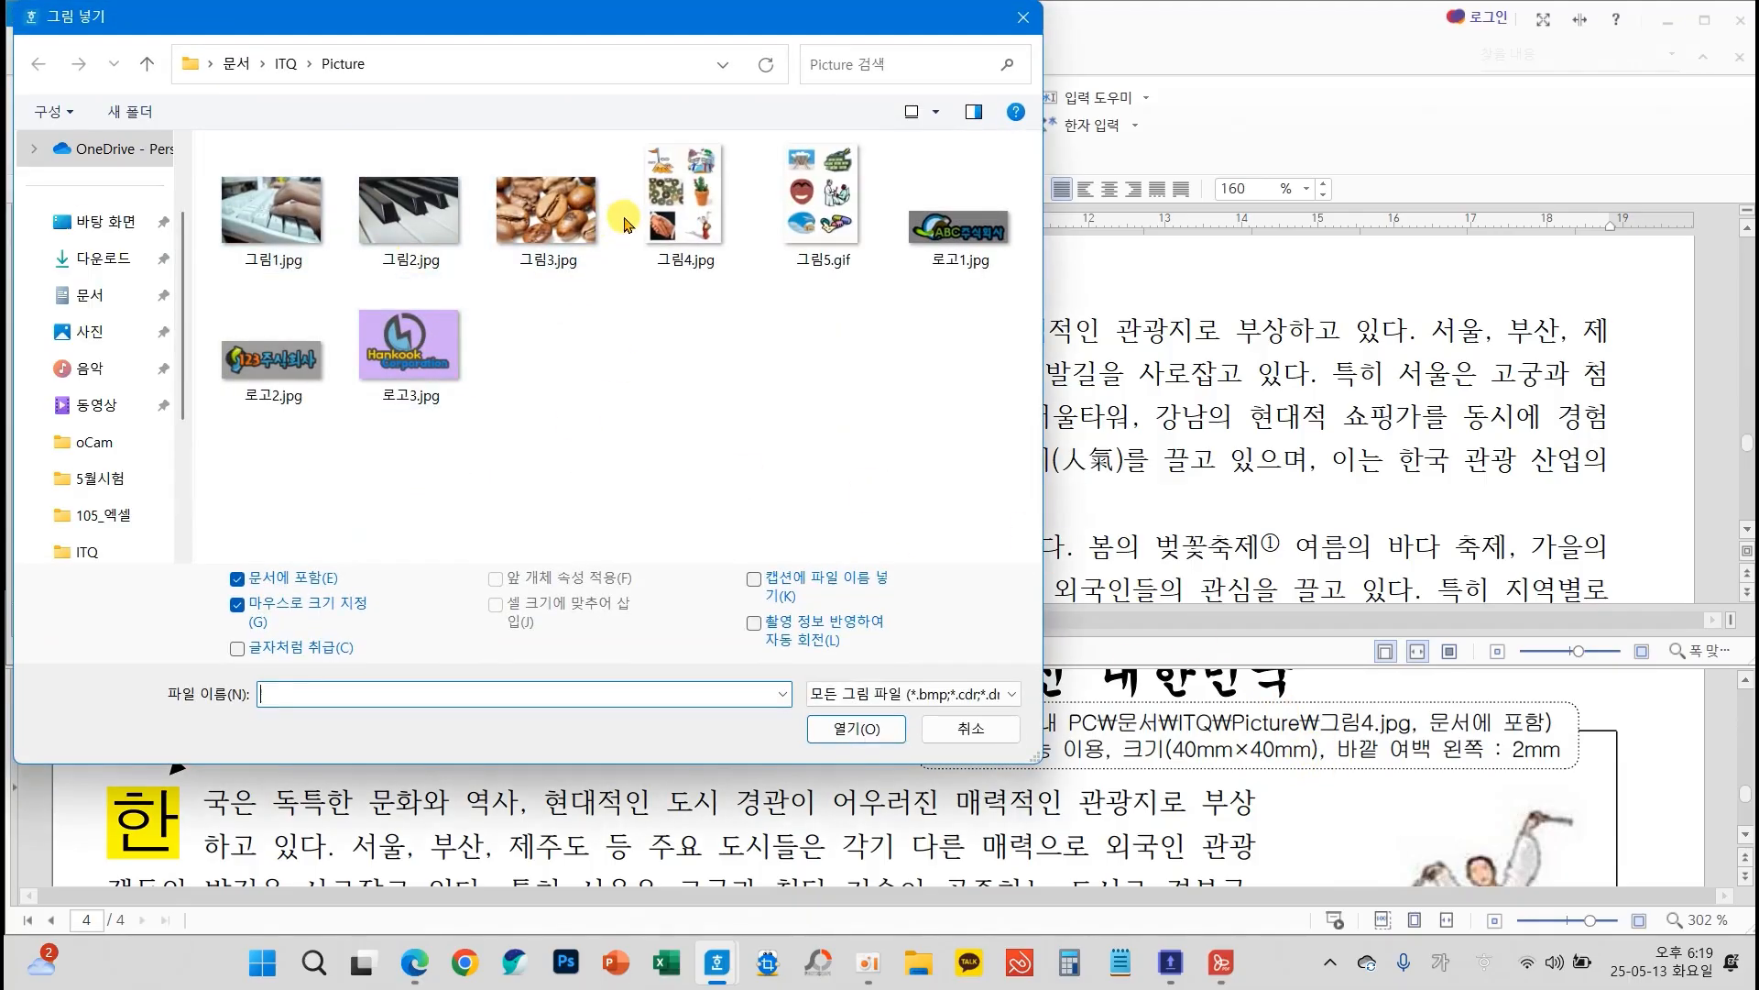
pyautogui.click(686, 206)
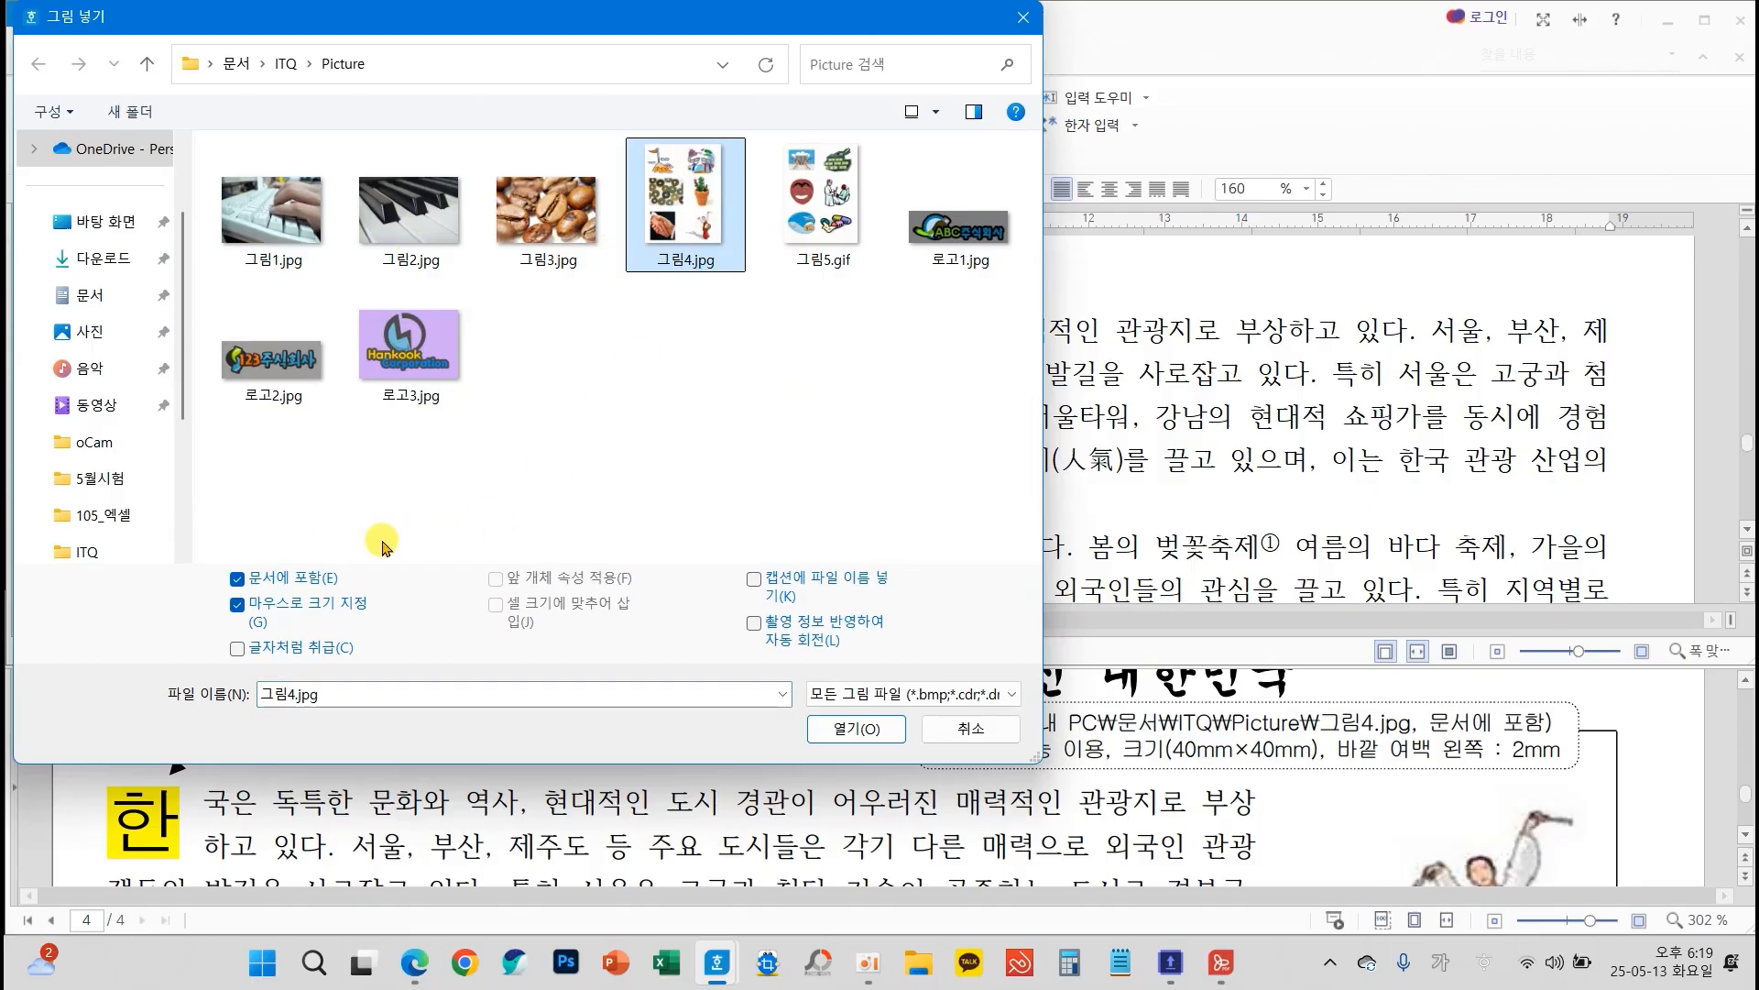
pyautogui.moveTo(210, 554); pyautogui.dragTo(359, 603)
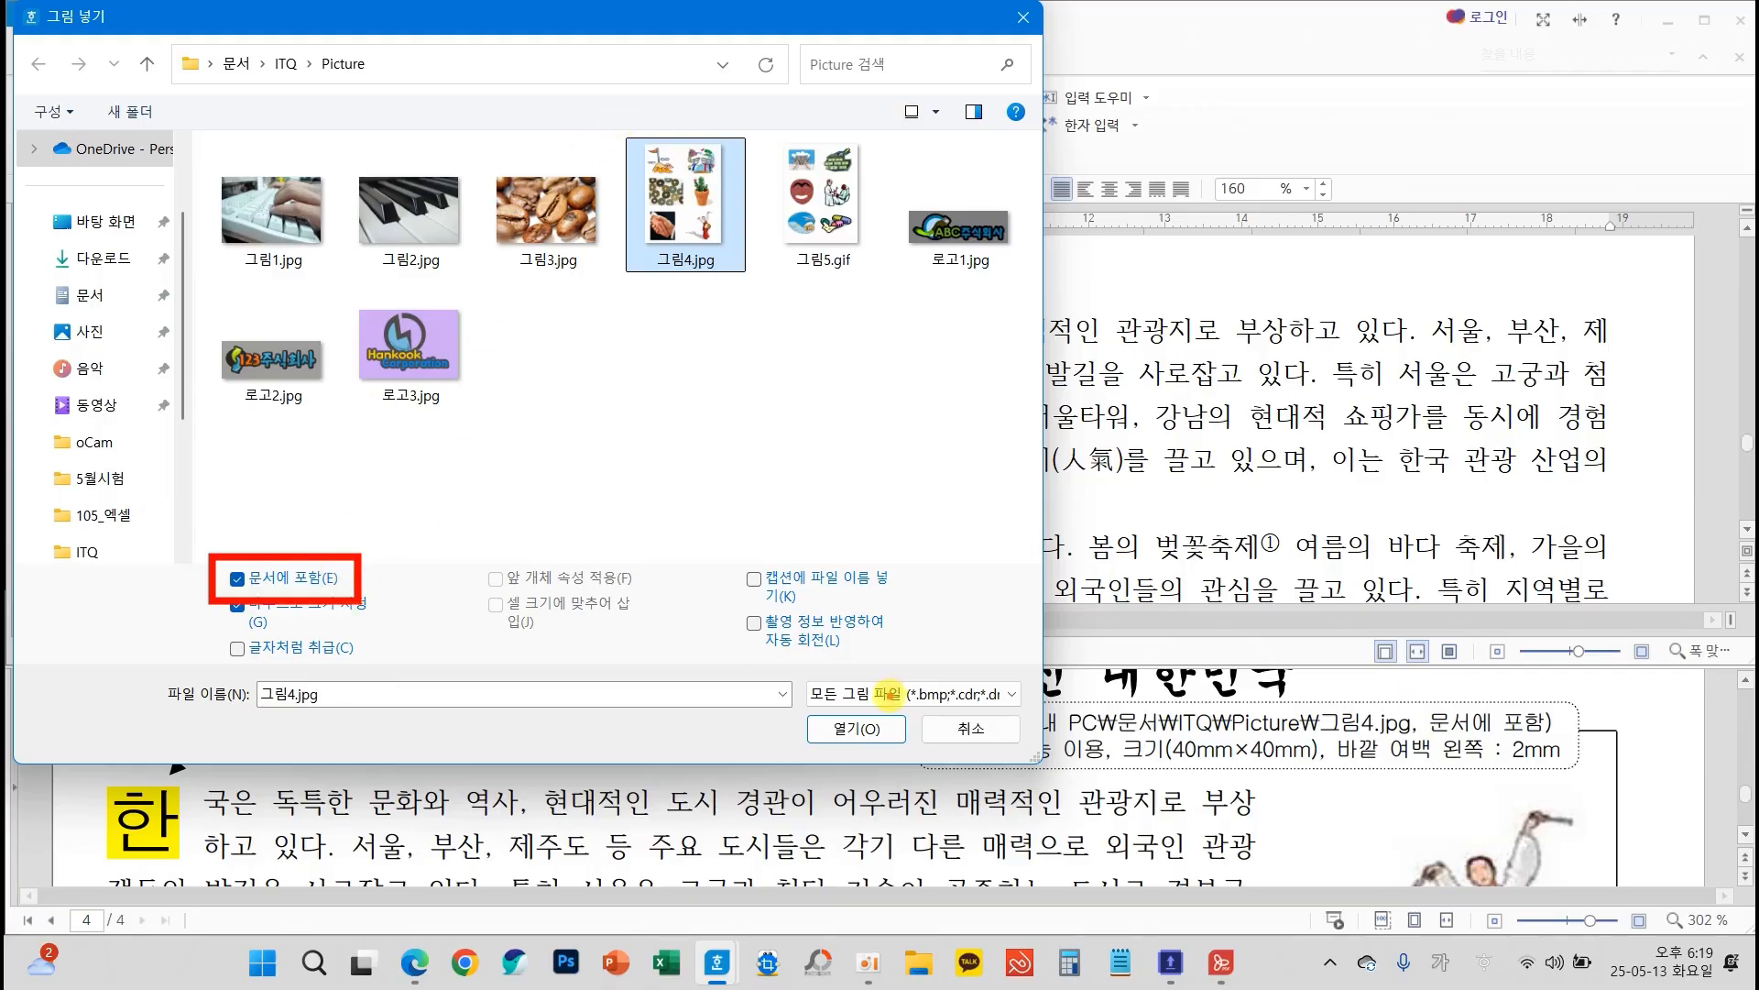
pyautogui.click(856, 728)
pyautogui.moveTo(600, 305); pyautogui.dragTo(1061, 600)
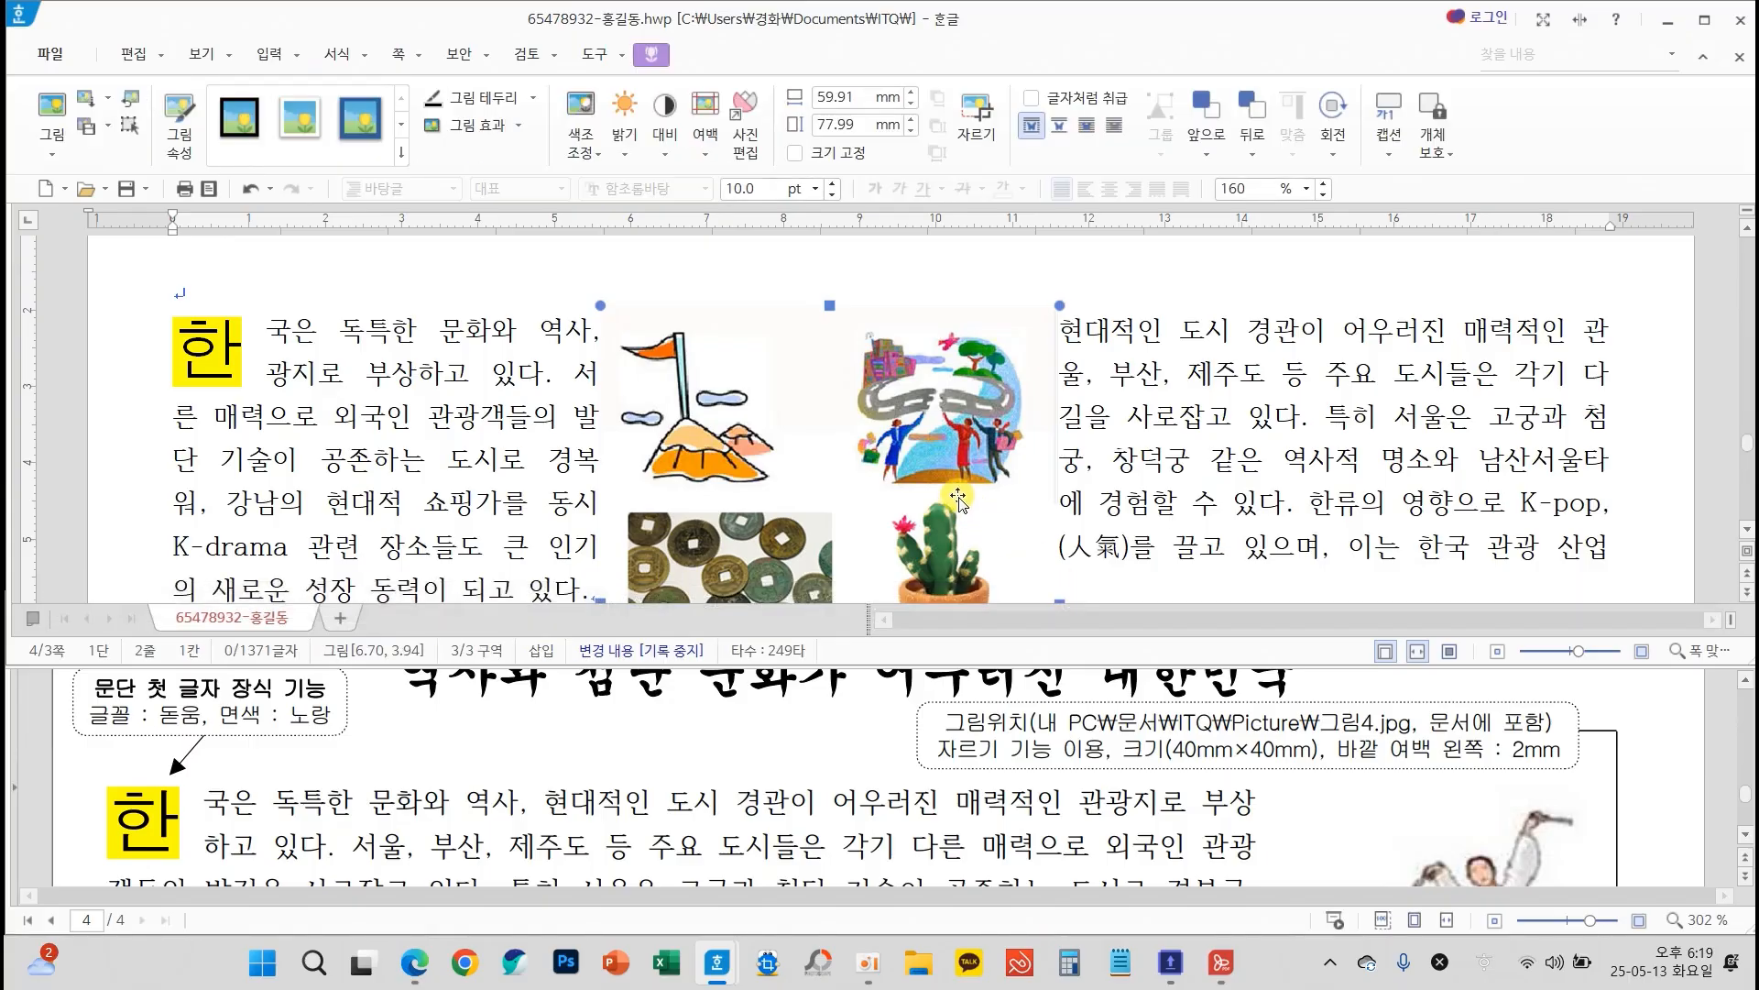
# Crop the inserted picture to only the dancer with the drum, about 22 × 26 mm
pyautogui.scroll(-15, 962, 502)
pyautogui.scroll(10, 969, 469)
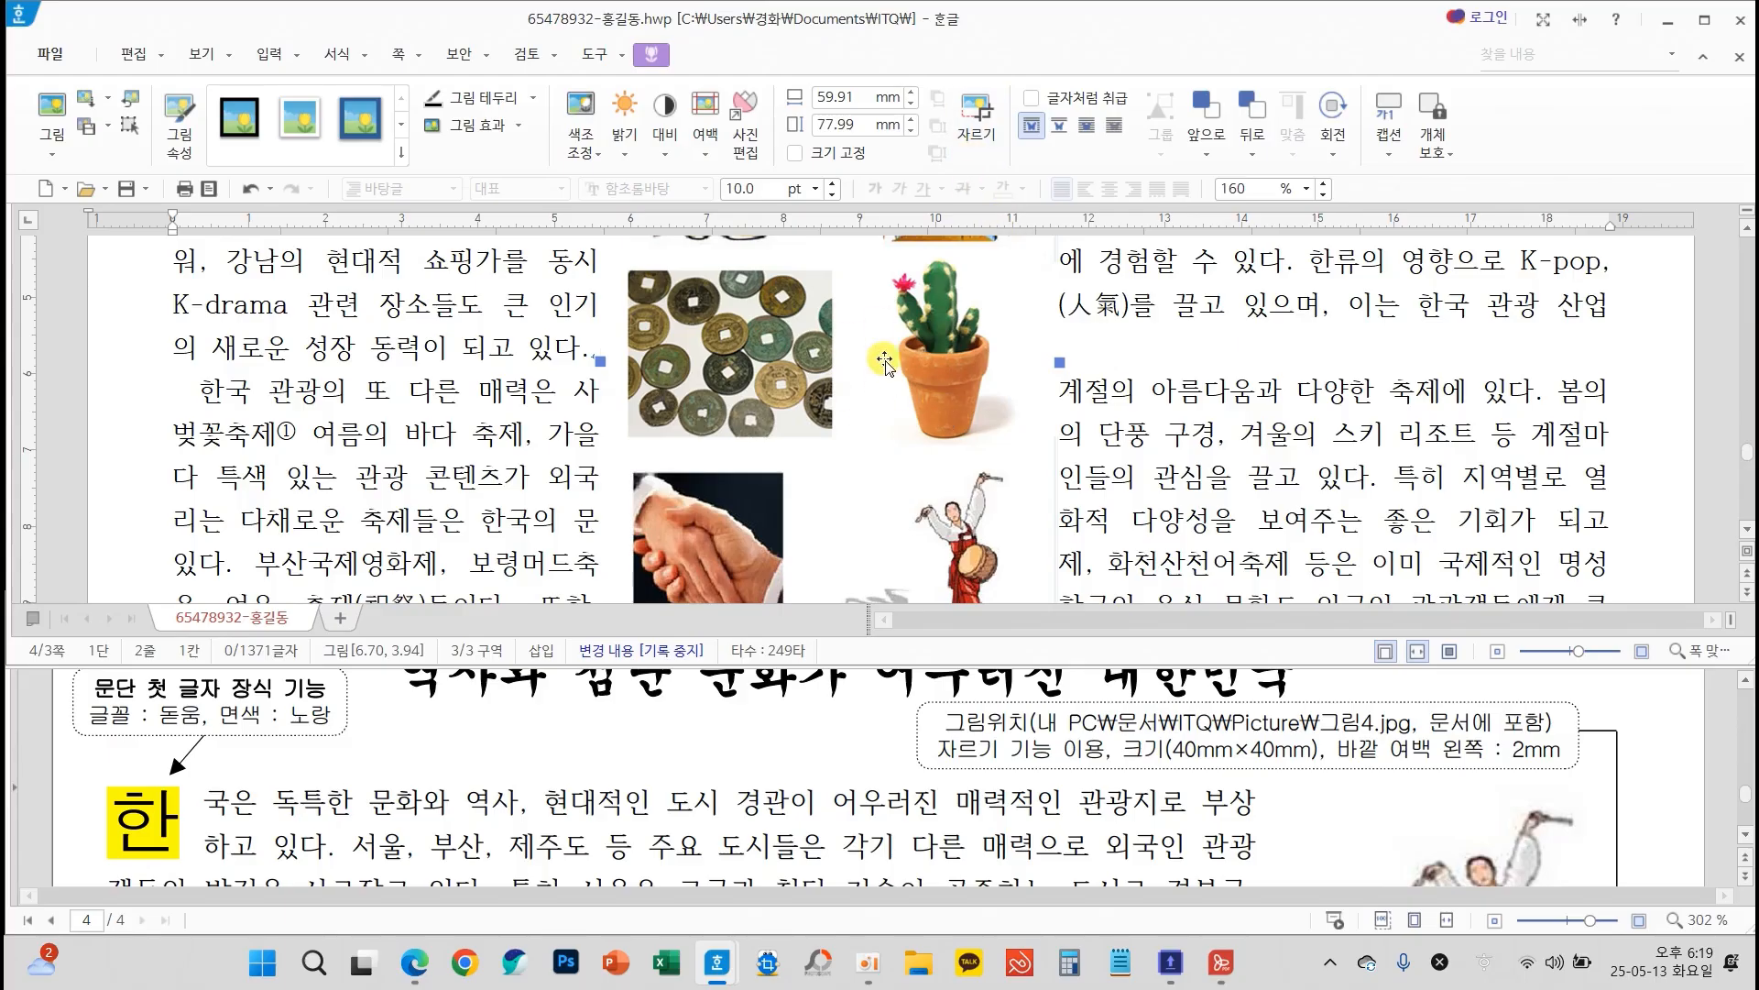
pyautogui.click(977, 124)
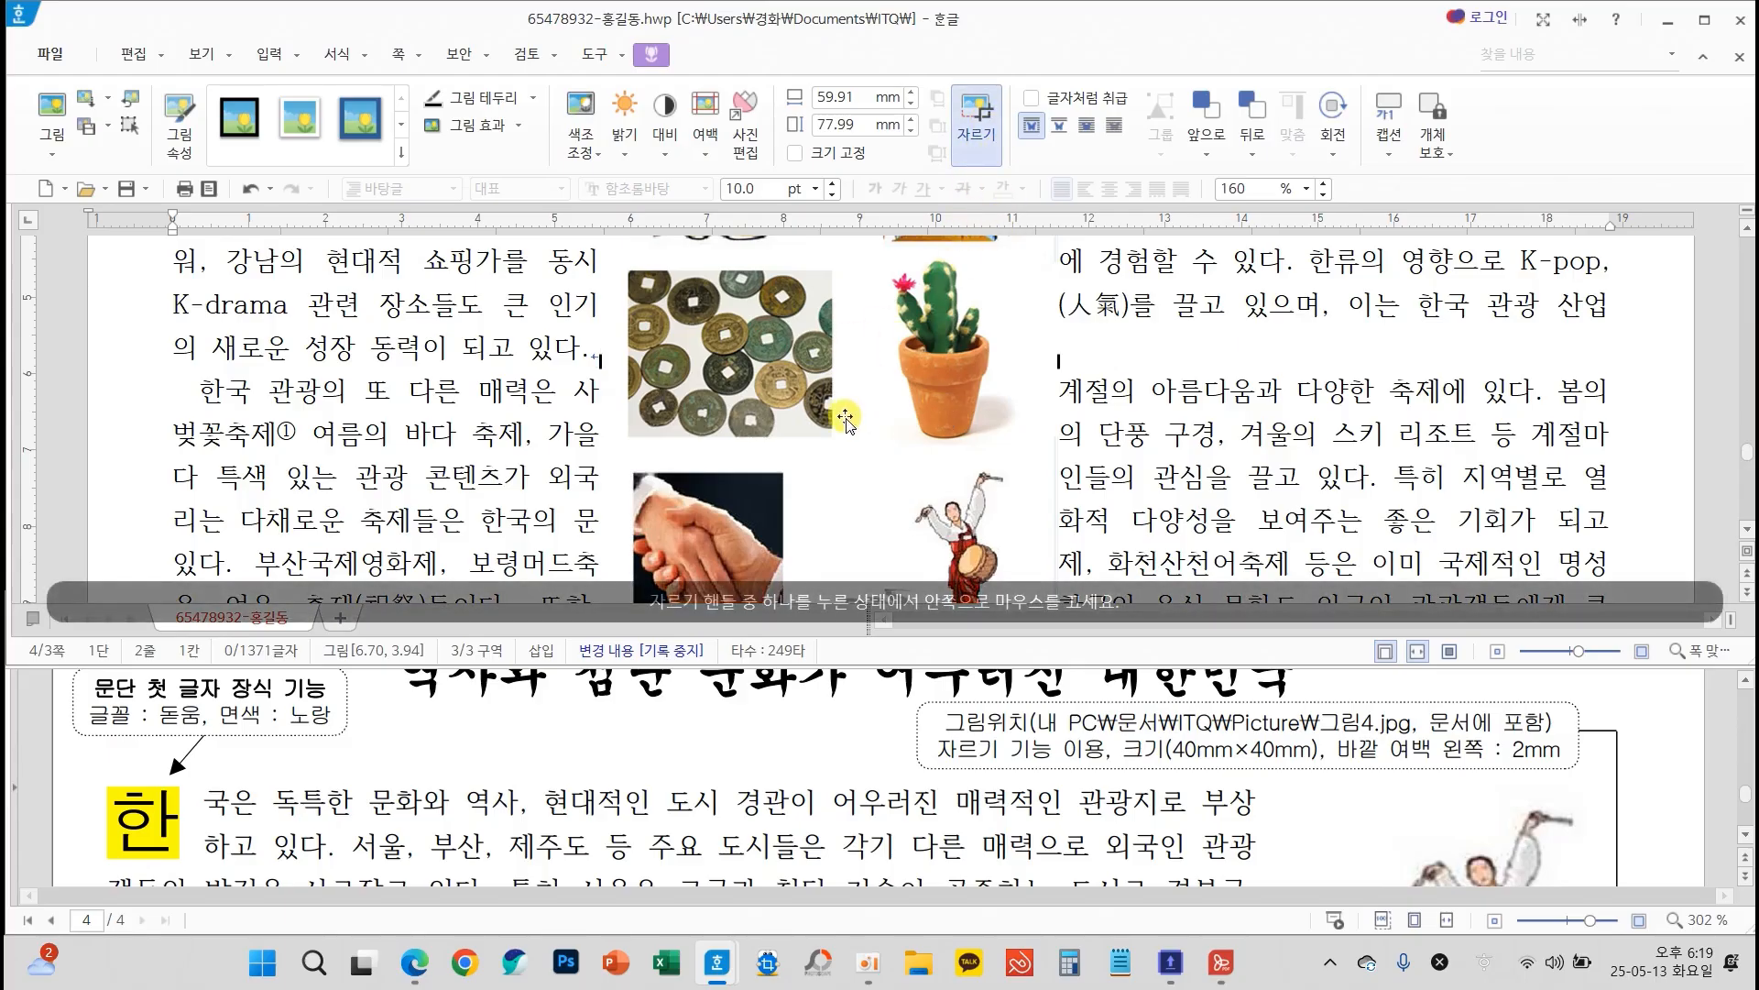
pyautogui.scroll(5, 845, 420)
pyautogui.moveTo(603, 309); pyautogui.dragTo(865, 578)
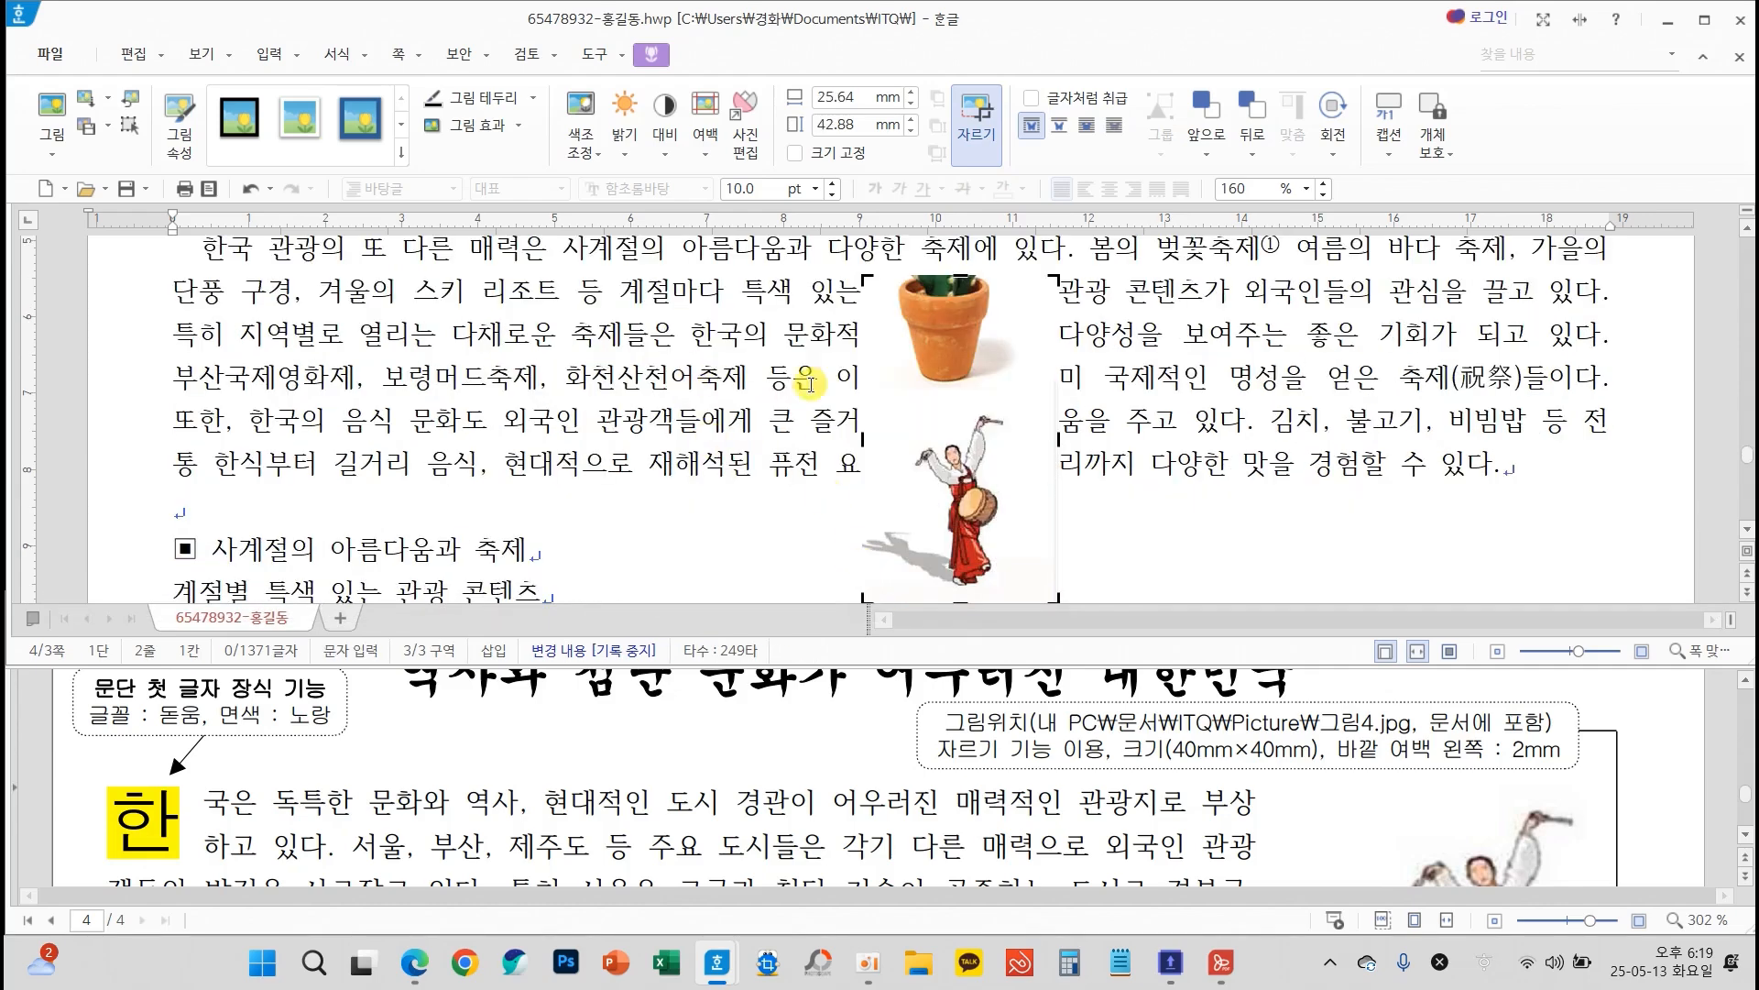
pyautogui.moveTo(866, 279); pyautogui.dragTo(855, 401)
pyautogui.moveTo(1051, 403); pyautogui.dragTo(1019, 396)
pyautogui.scroll(-1, 1086, 449)
pyautogui.moveTo(940, 481); pyautogui.dragTo(939, 470)
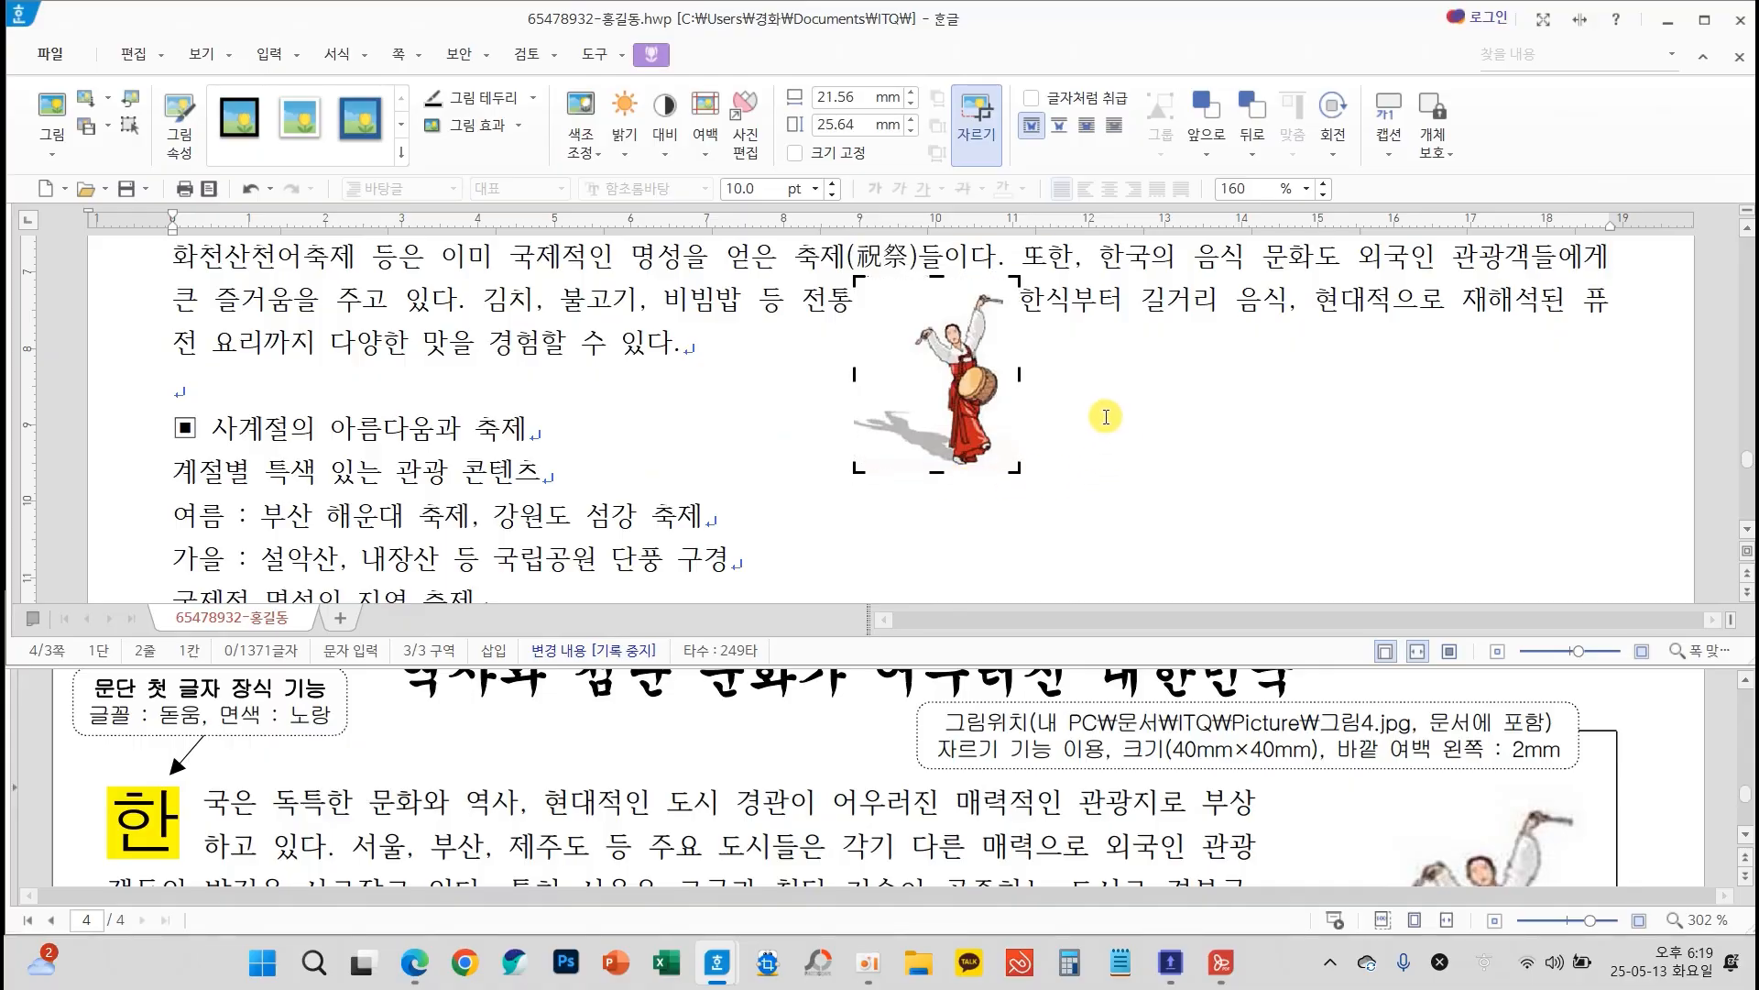
pyautogui.click(1106, 415)
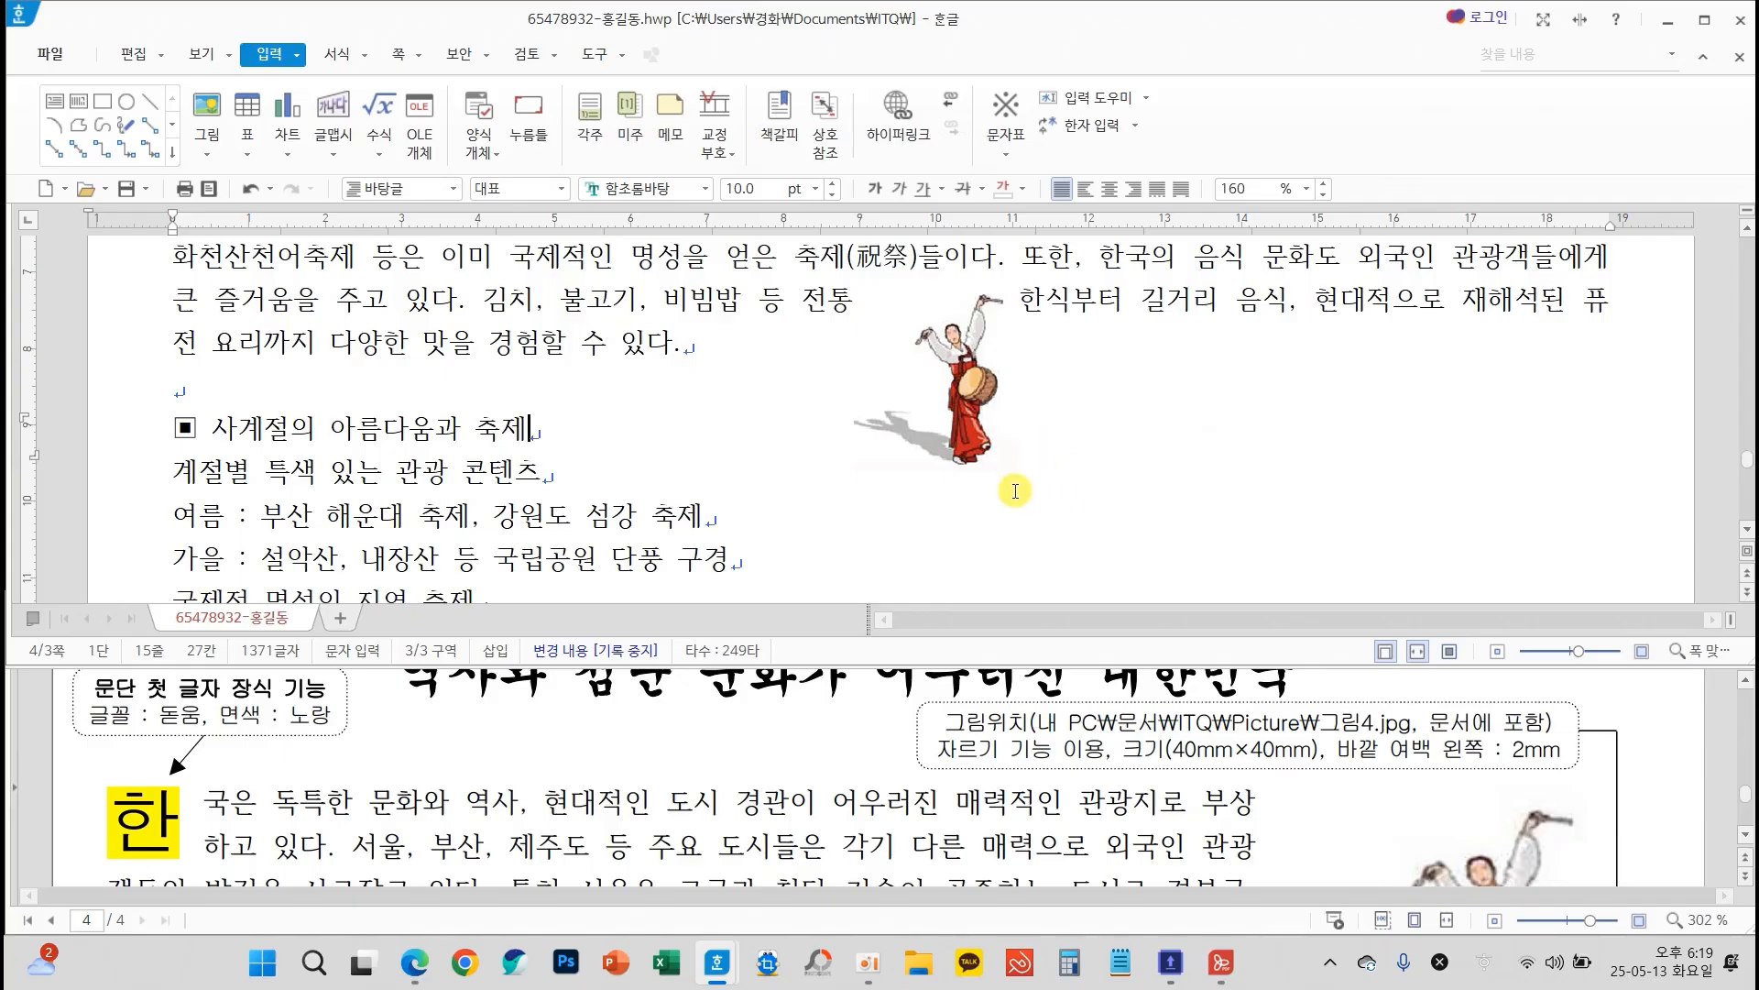
# Set the cropped picture's width and height to 40 mm each and lock its size (크기 고정)
pyautogui.doubleClick(962, 401)
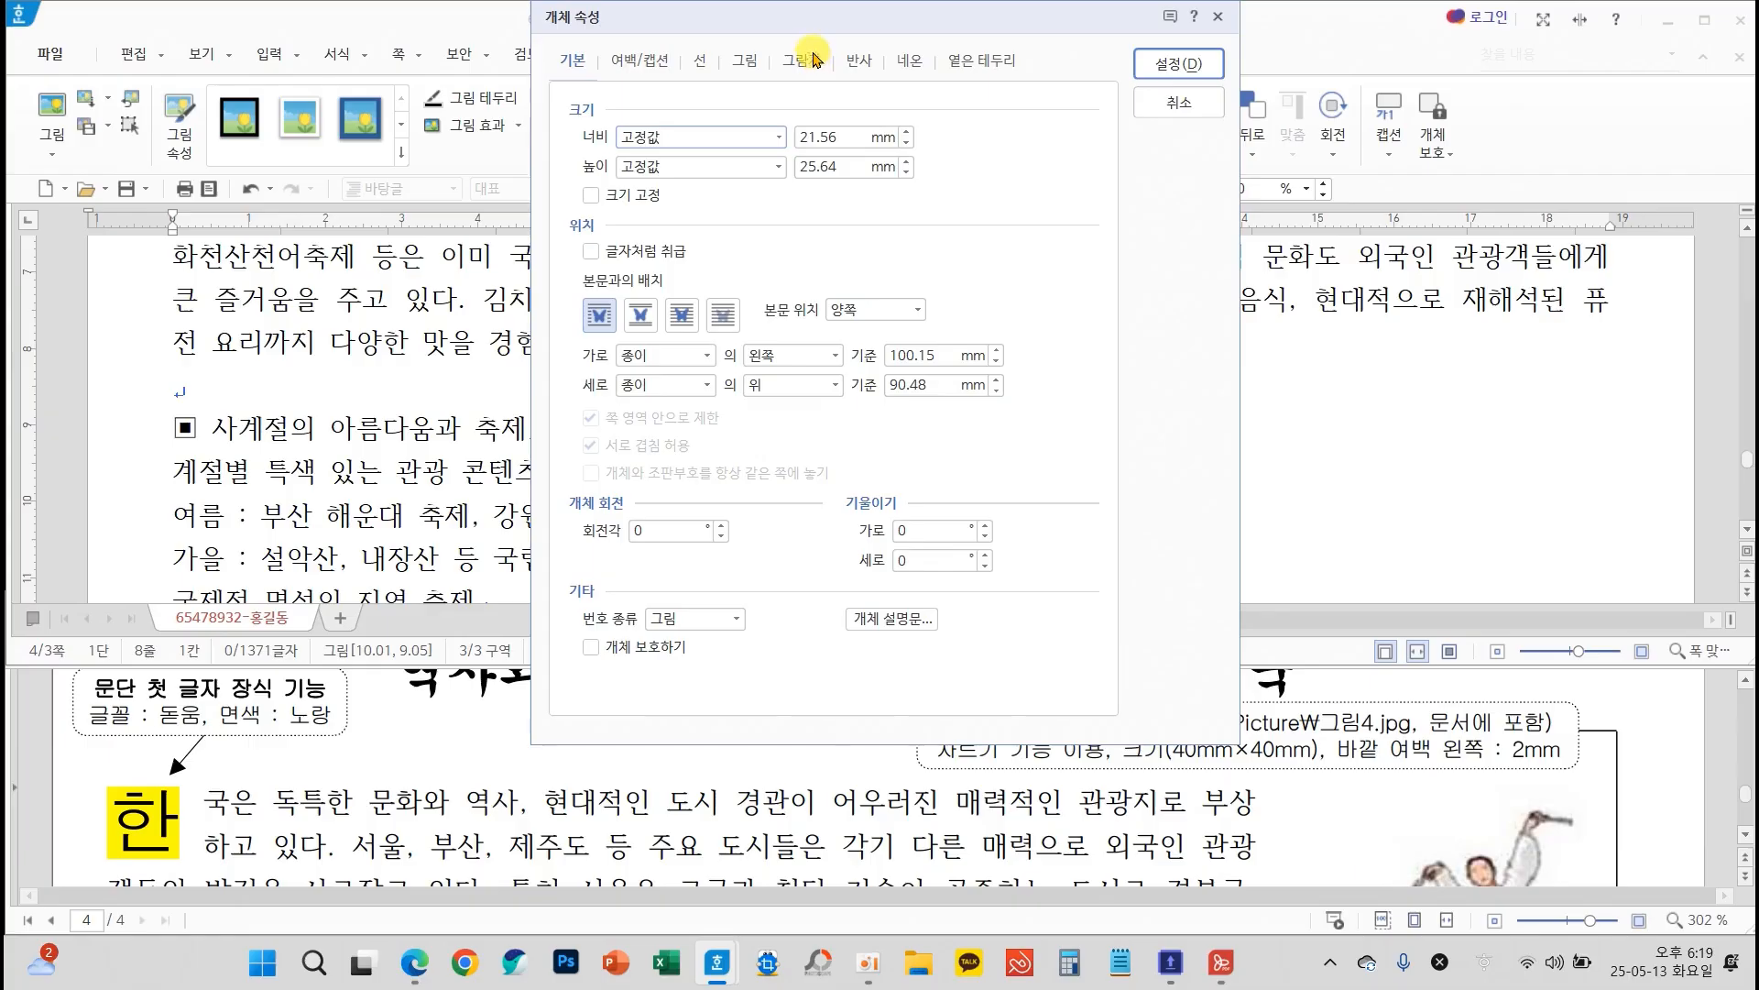
pyautogui.moveTo(809, 34); pyautogui.dragTo(452, 240)
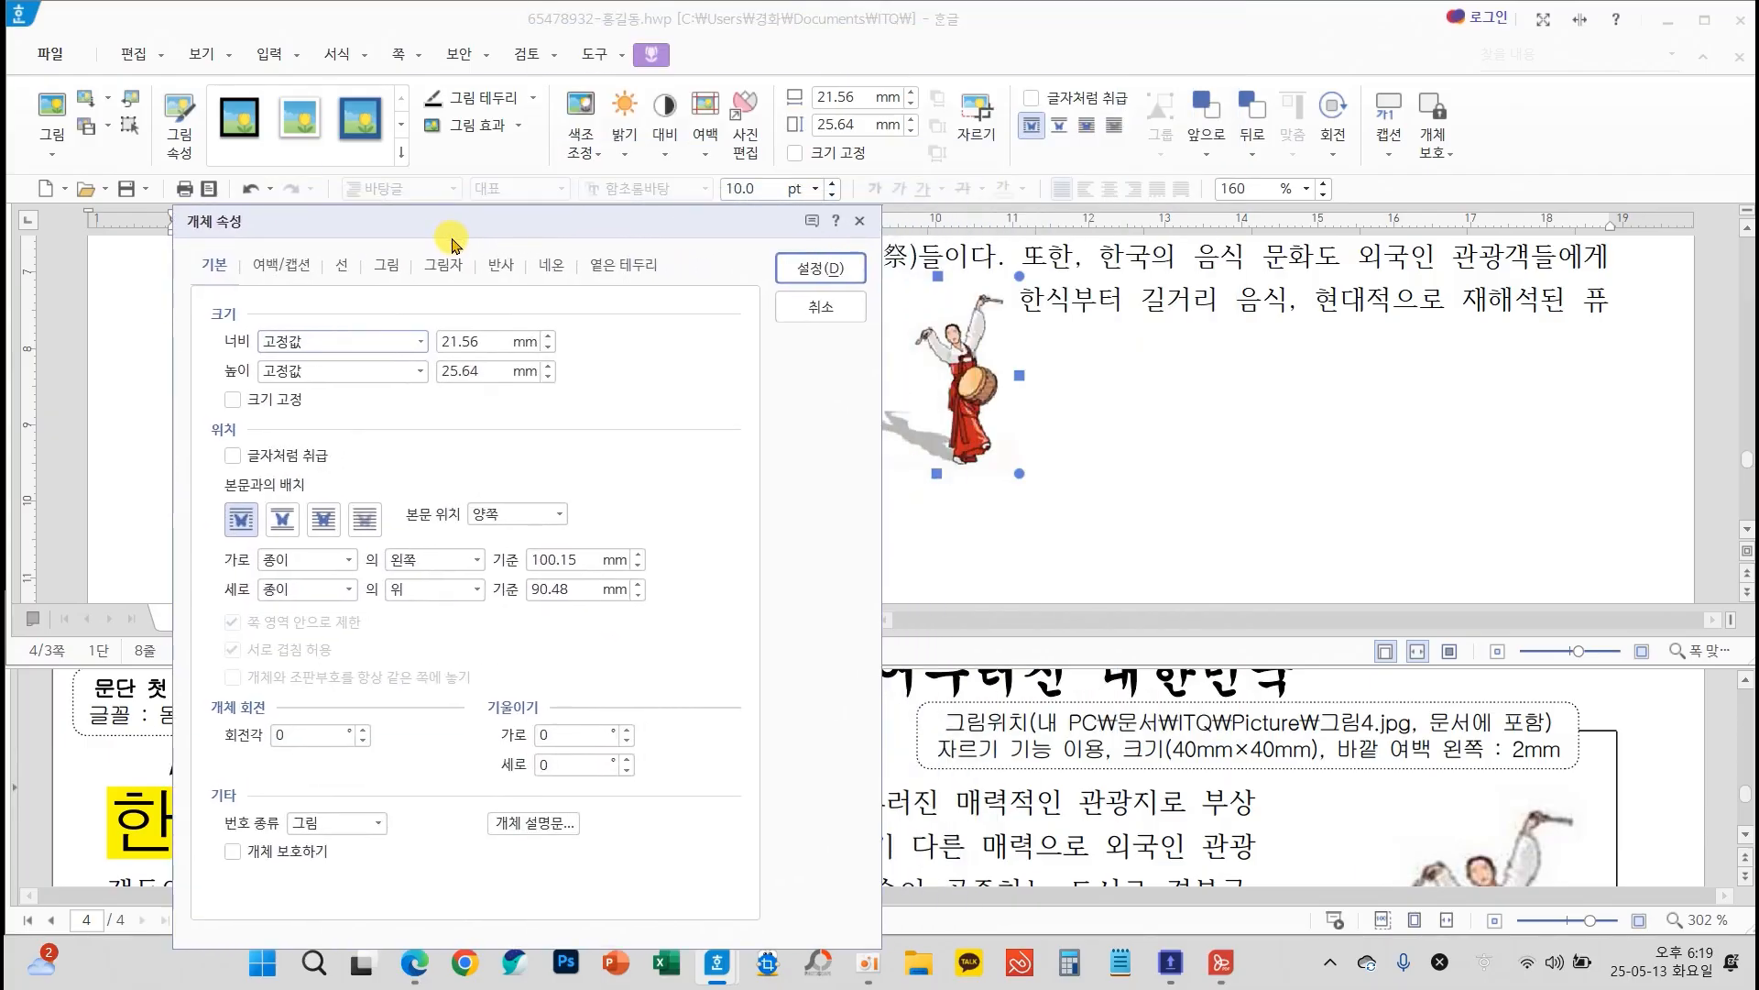
pyautogui.write('40')
pyautogui.click(489, 373)
pyautogui.write('40')
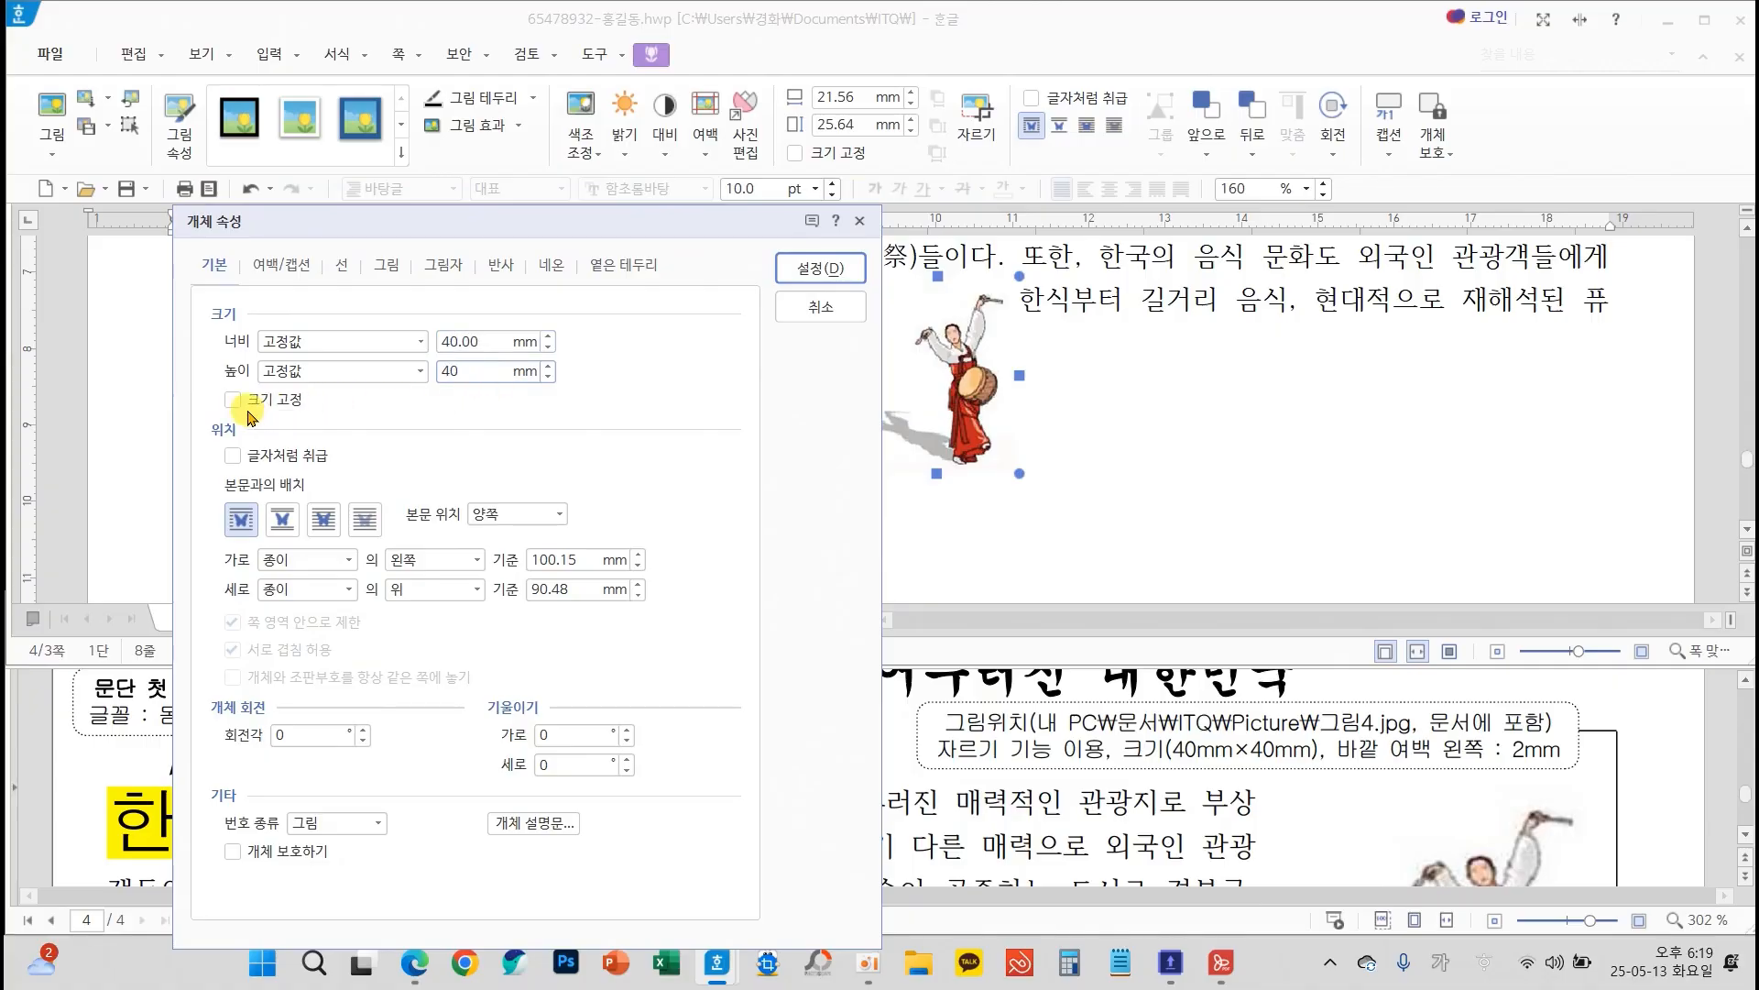
pyautogui.click(232, 399)
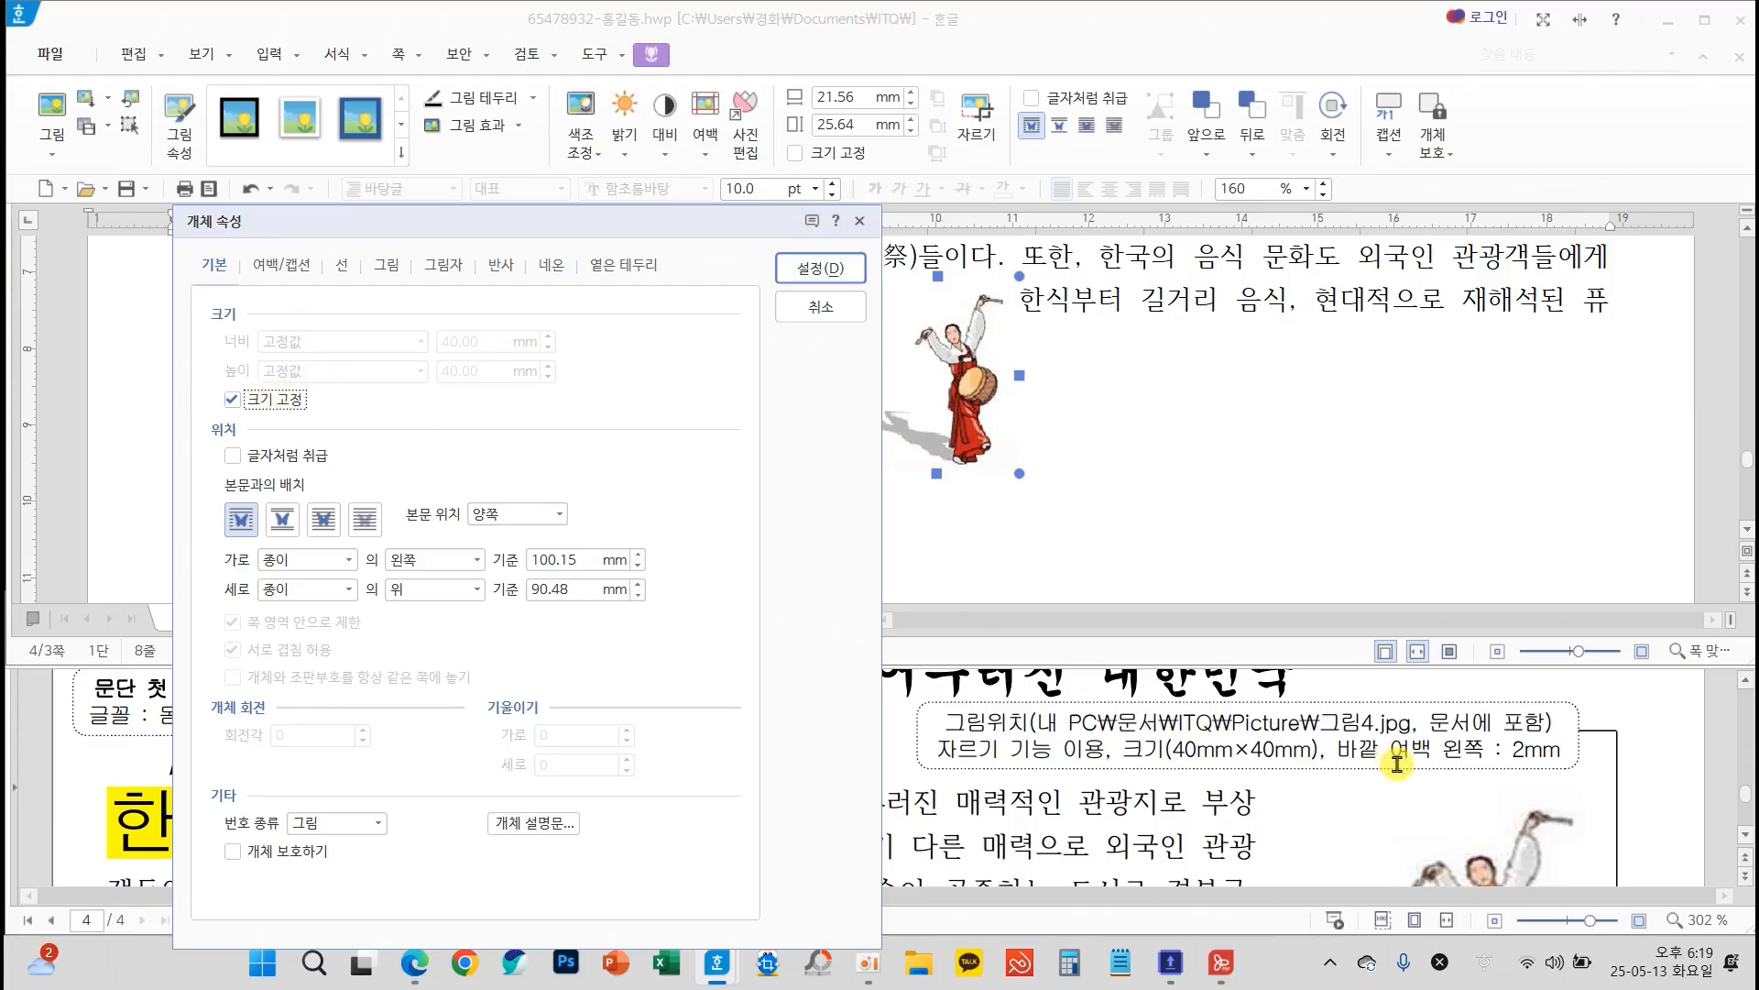
# Set the picture's left outer margin (바깥 여백 왼쪽) to 2 mm and apply the object properties
pyautogui.moveTo(1324, 722)
pyautogui.mouseDown()
pyautogui.moveTo(1424, 767)
pyautogui.moveTo(1578, 768)
pyautogui.mouseUp()
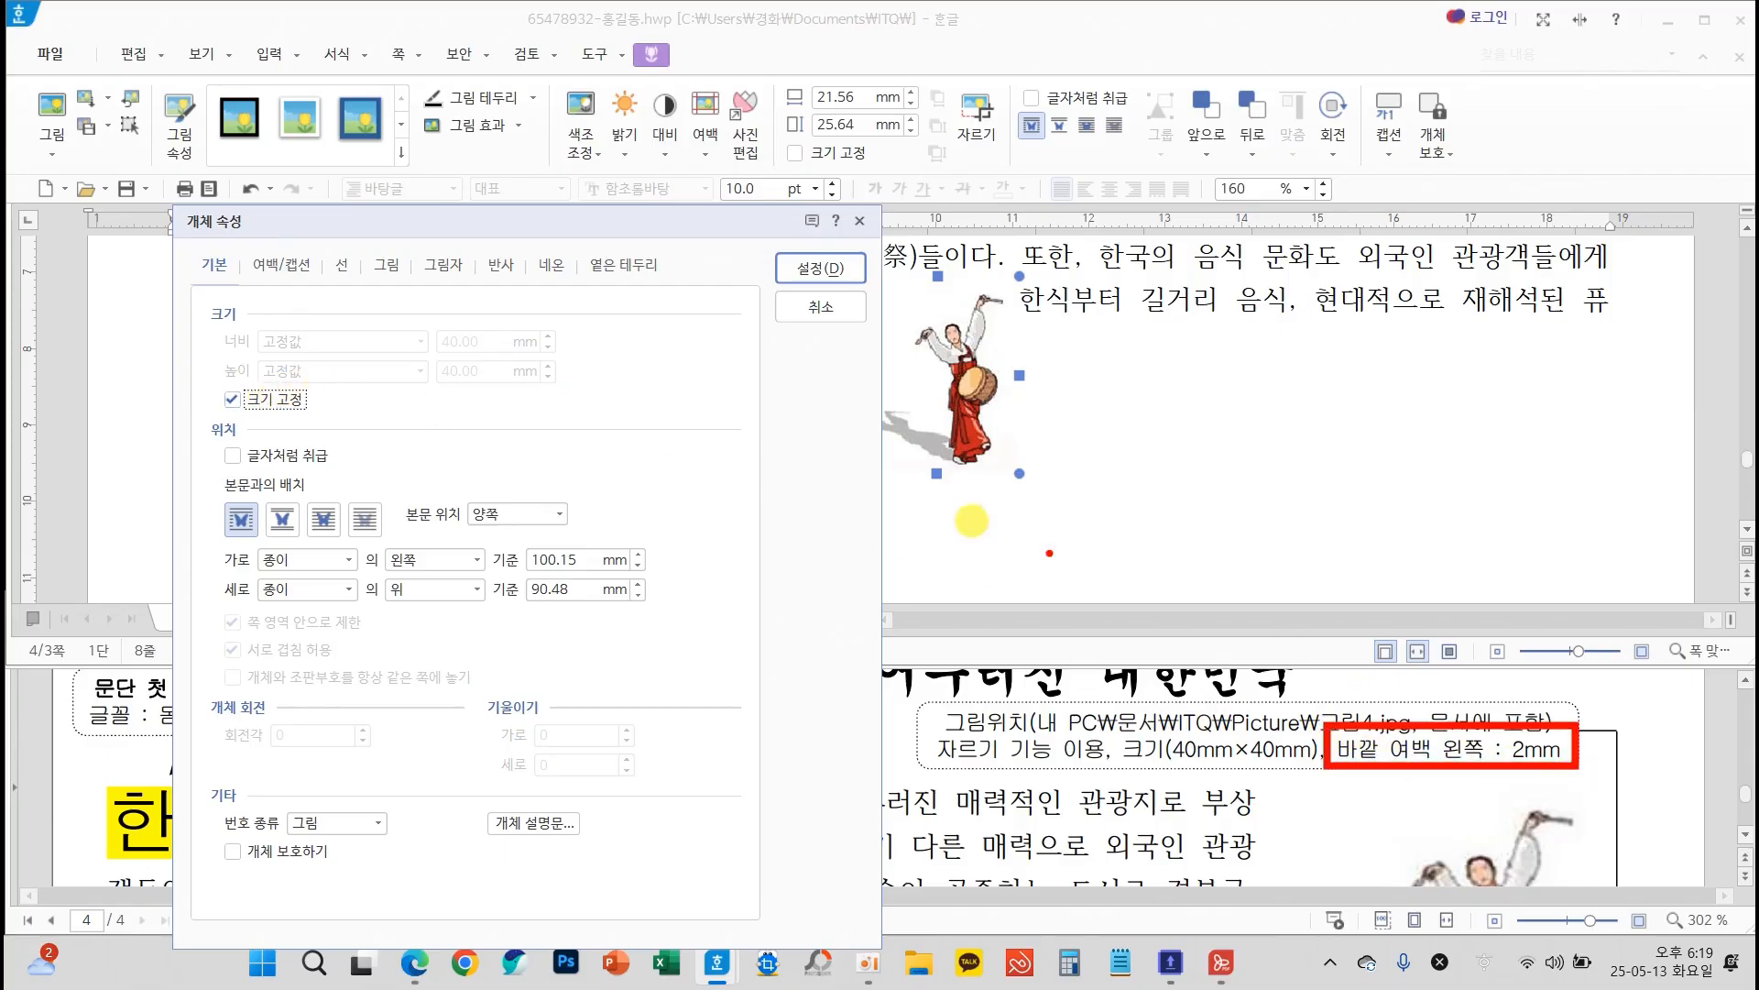
pyautogui.moveTo(244, 249); pyautogui.dragTo(328, 190)
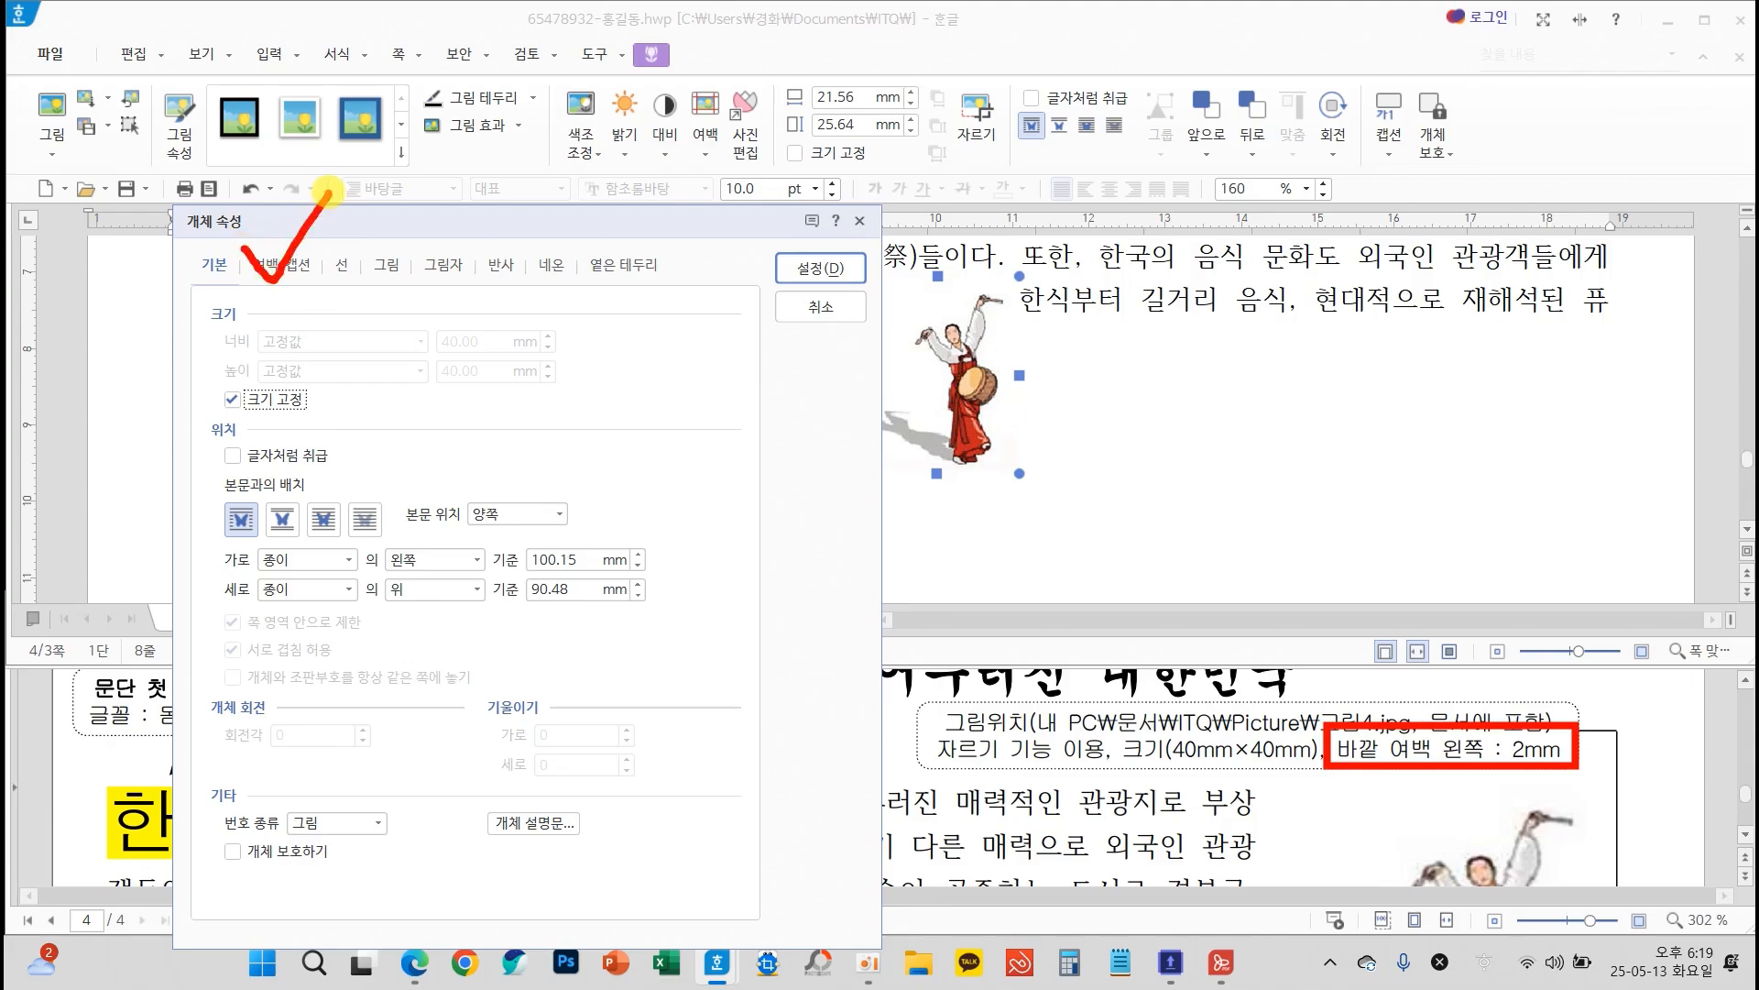
pyautogui.click(284, 266)
pyautogui.click(364, 337)
pyautogui.click(364, 336)
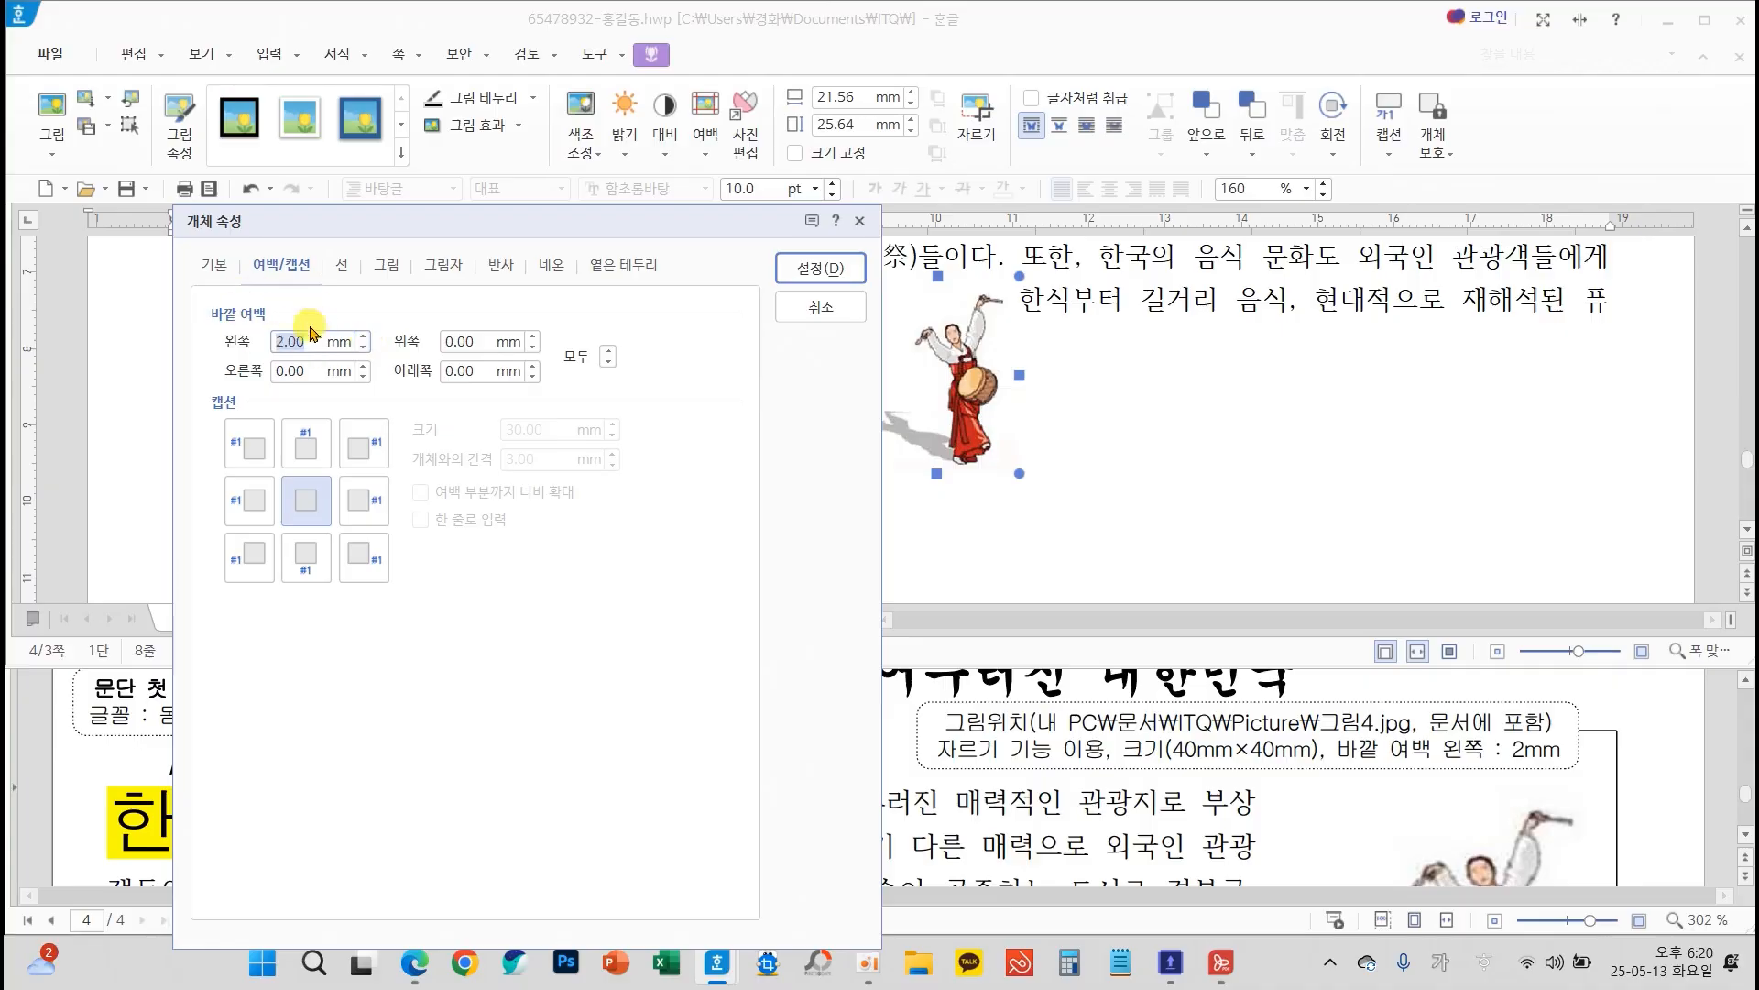
pyautogui.click(820, 267)
# Move the drum dancer picture beside the opening paragraph, flush with the right text margin and level with the drop cap
pyautogui.moveTo(964, 394); pyautogui.dragTo(1427, 342)
pyautogui.scroll(3, 1164, 445)
pyautogui.moveTo(1450, 513); pyautogui.dragTo(1442, 285)
pyautogui.scroll(1, 1046, 531)
pyautogui.moveTo(1474, 487); pyautogui.dragTo(1482, 403)
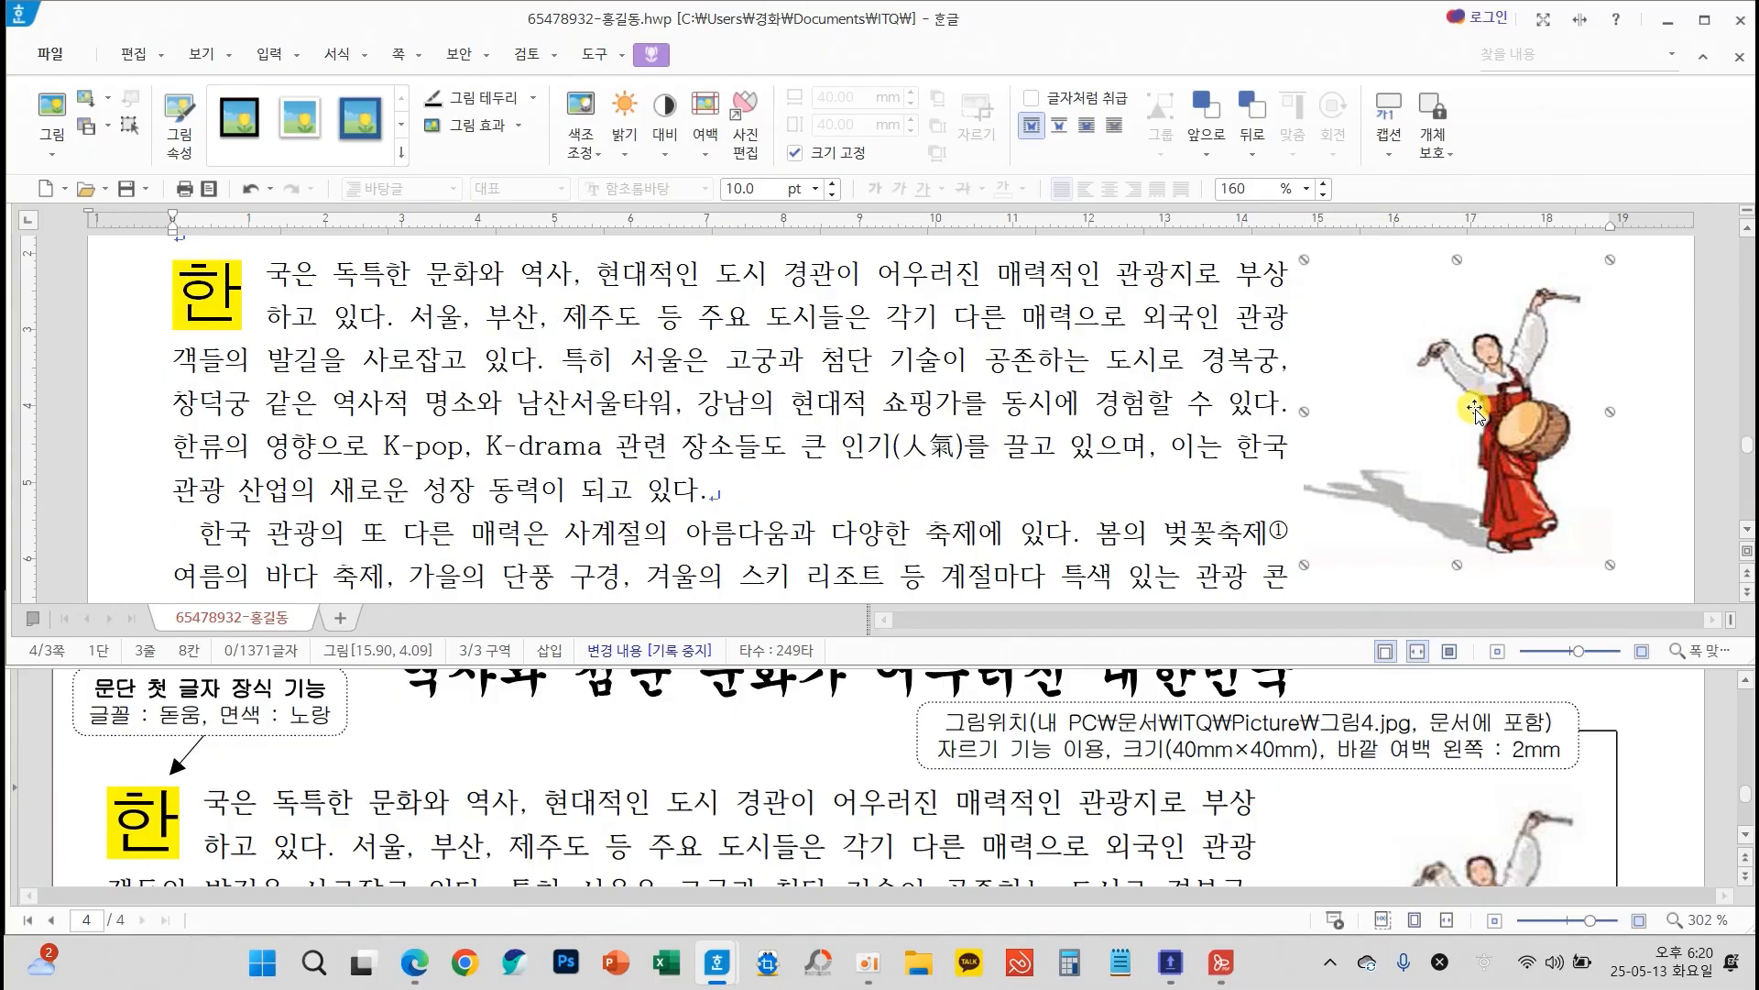
# Compare the line breaks and picture placement of page 3's two body paragraphs with the exam sheet
pyautogui.scroll(-1, 1294, 793)
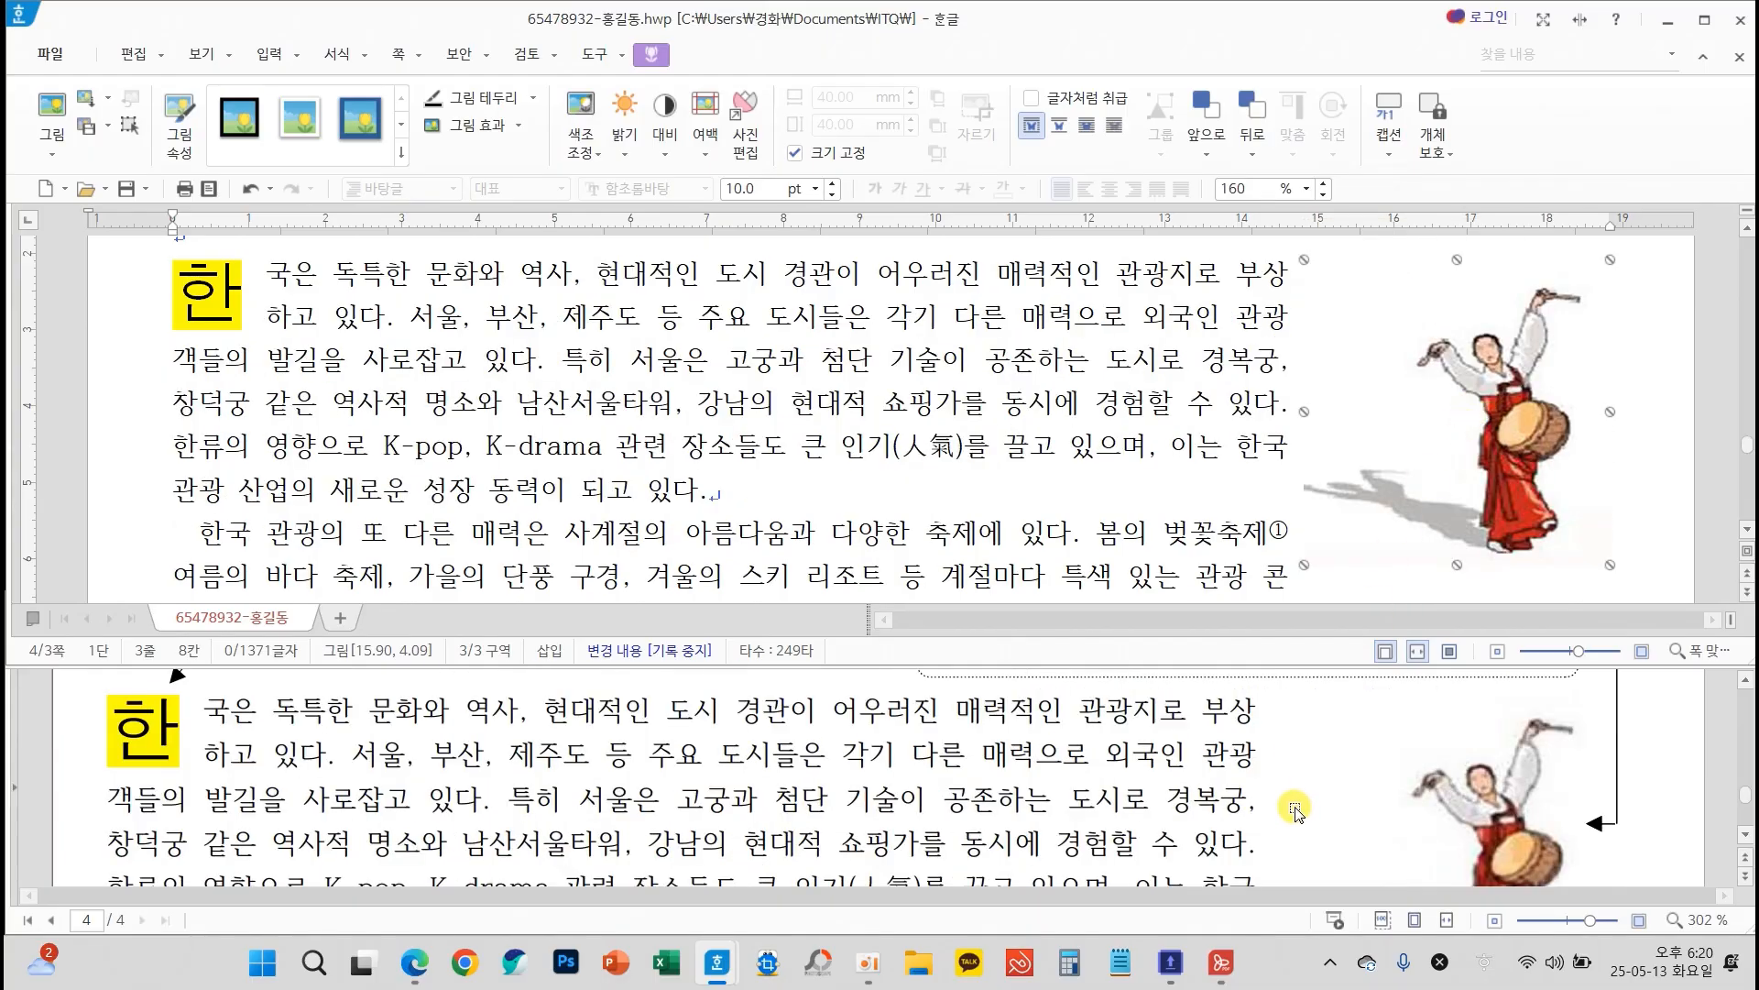
pyautogui.scroll(-3, 1294, 812)
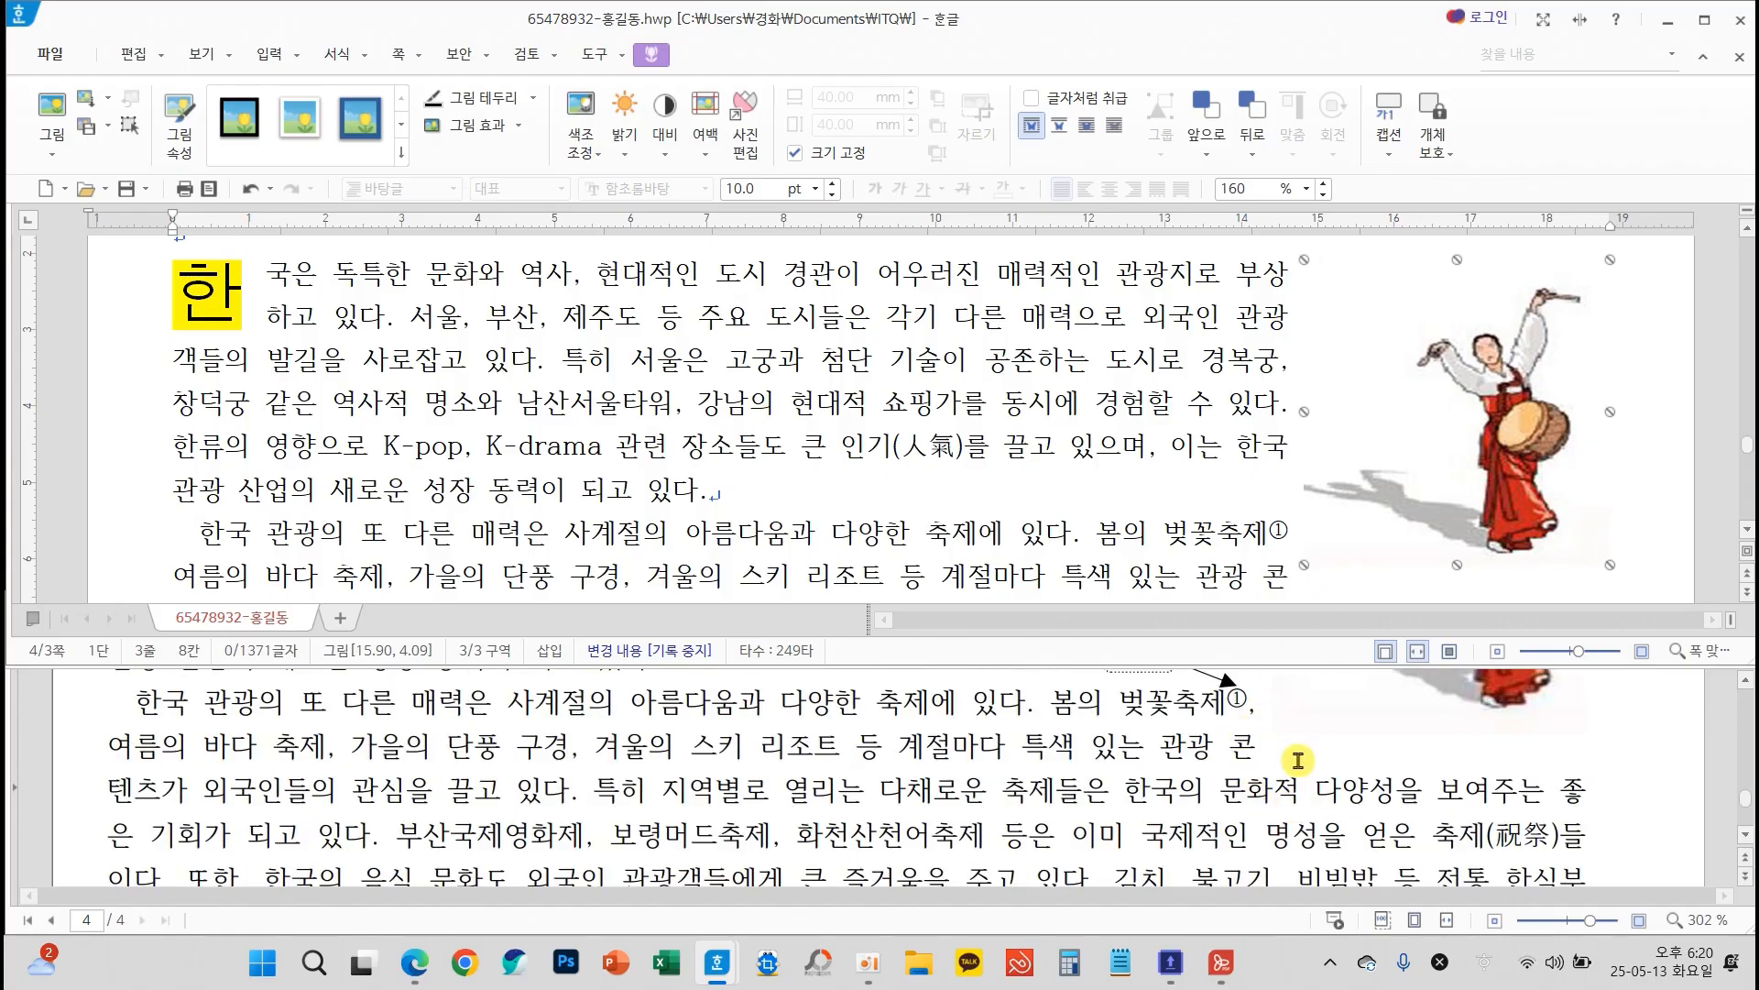
pyautogui.scroll(-3, 1045, 470)
pyautogui.scroll(-1, 1414, 793)
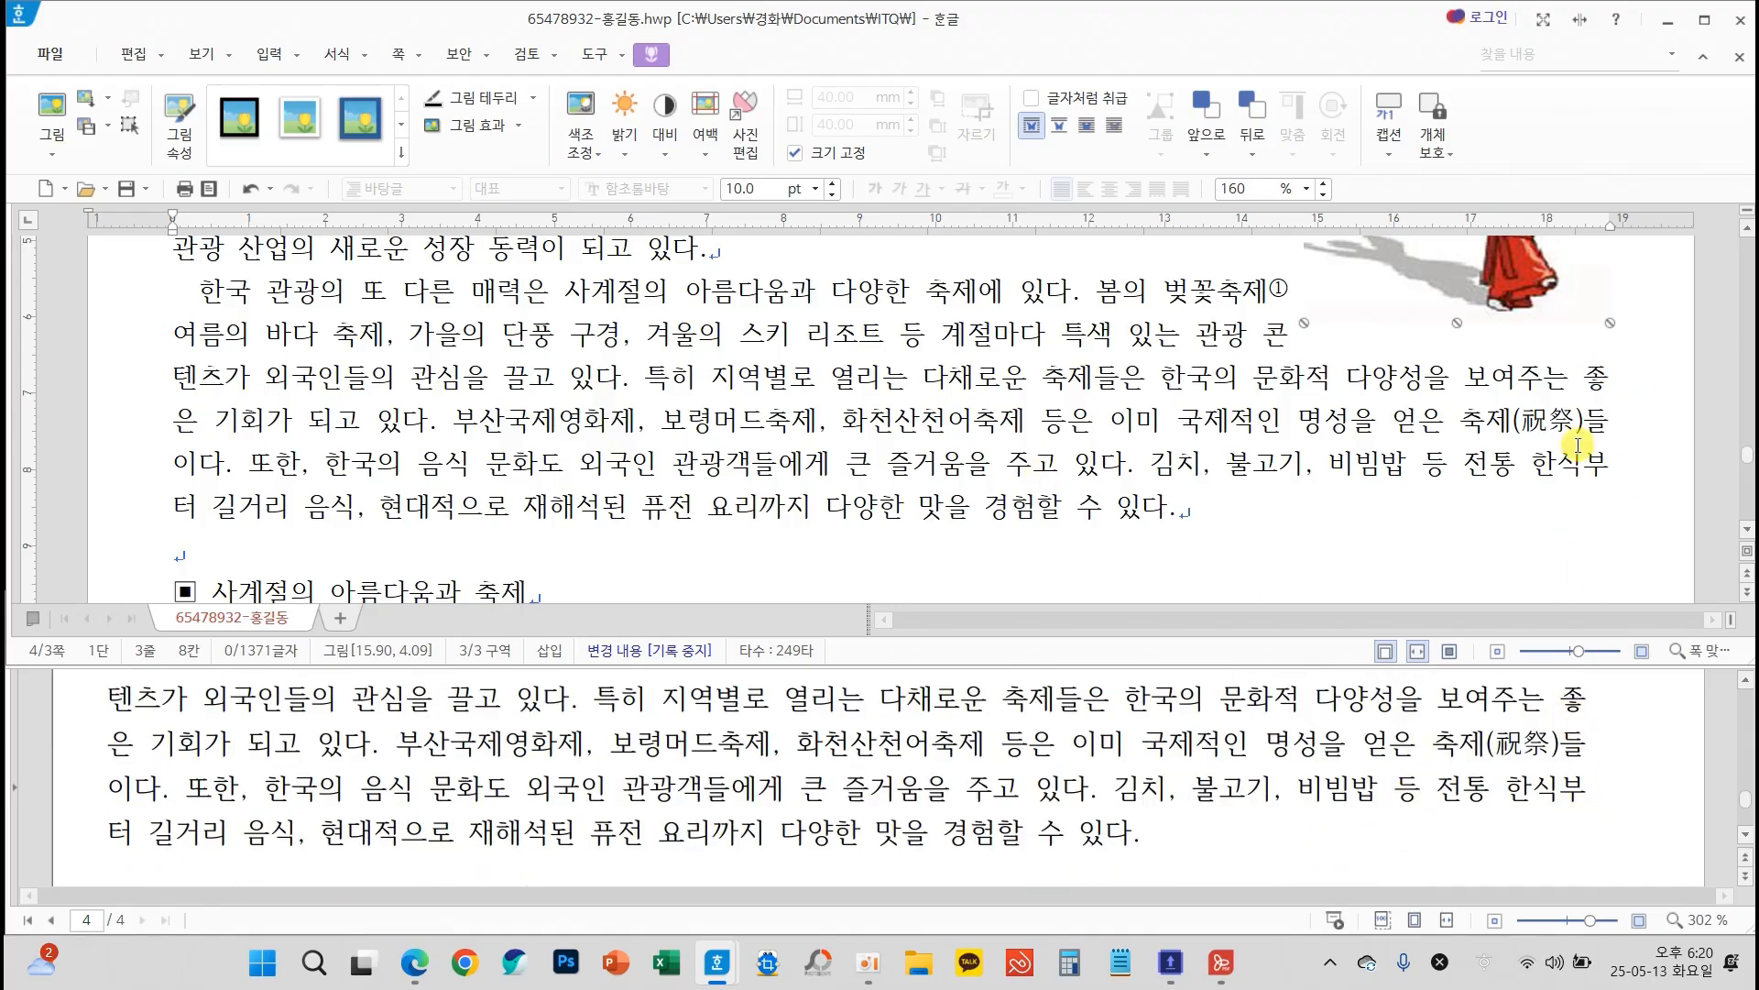
pyautogui.click(1045, 487)
pyautogui.scroll(5, 1008, 476)
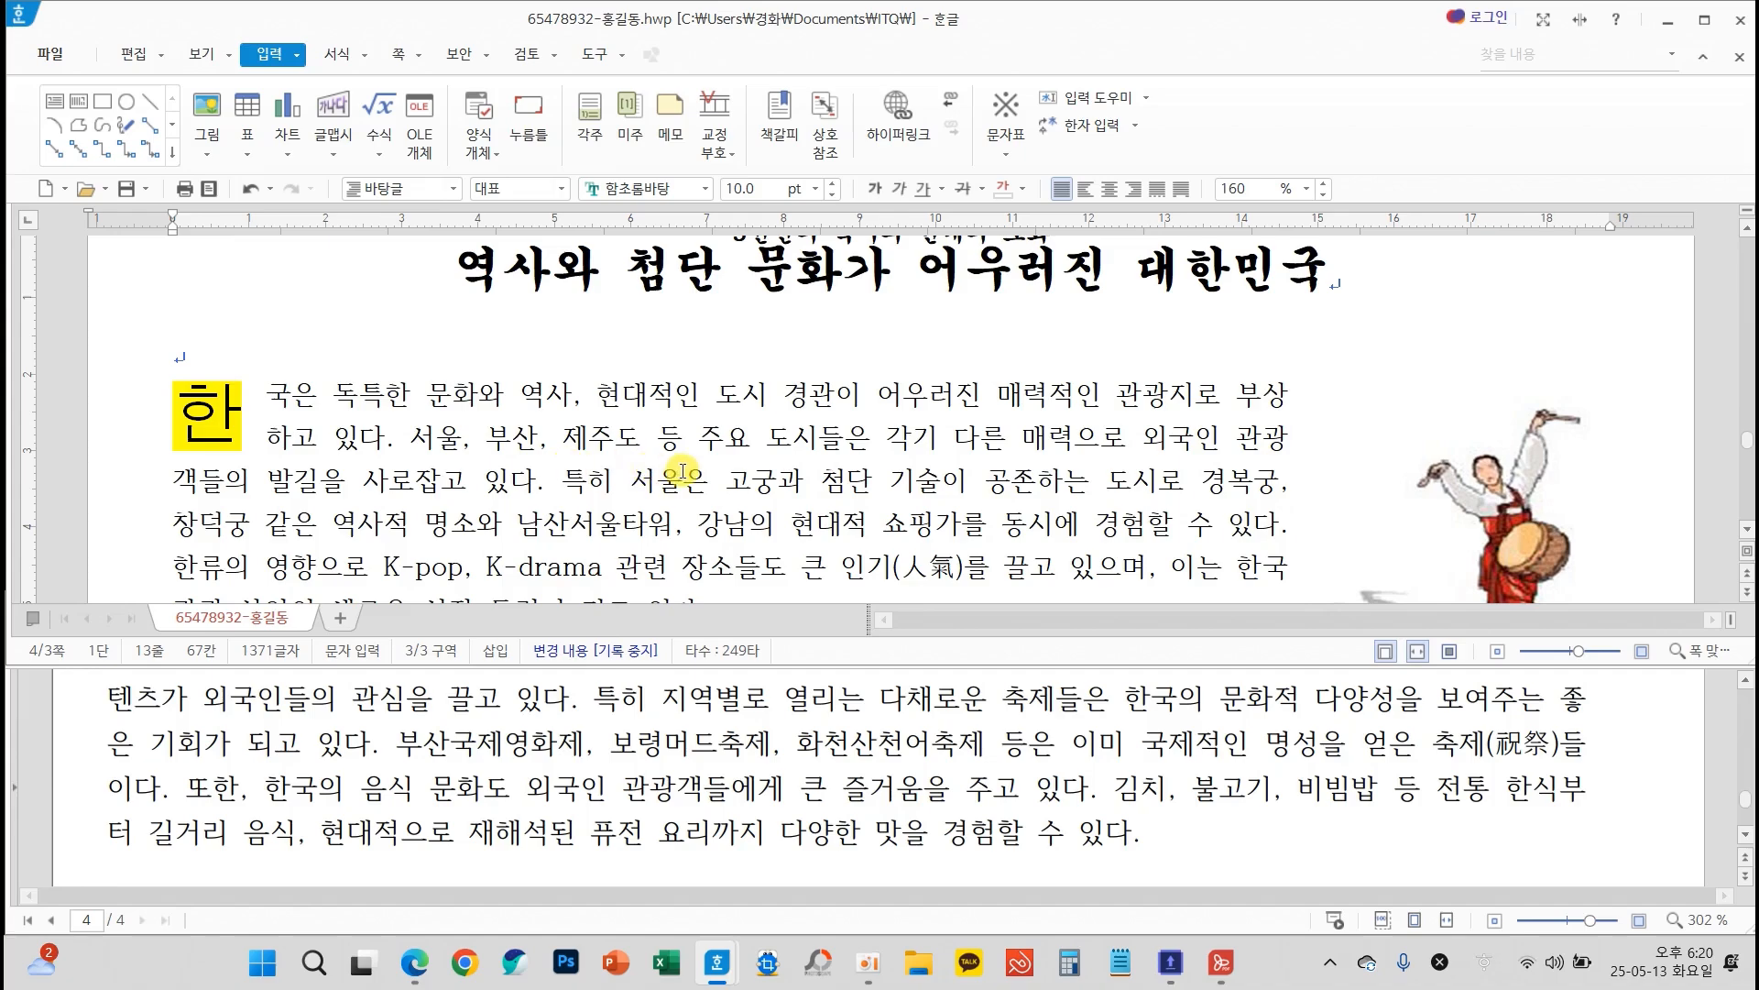
# Add the text 한국관광공사 on a new line below the blank line under the table
pyautogui.scroll(-3, 855, 730)
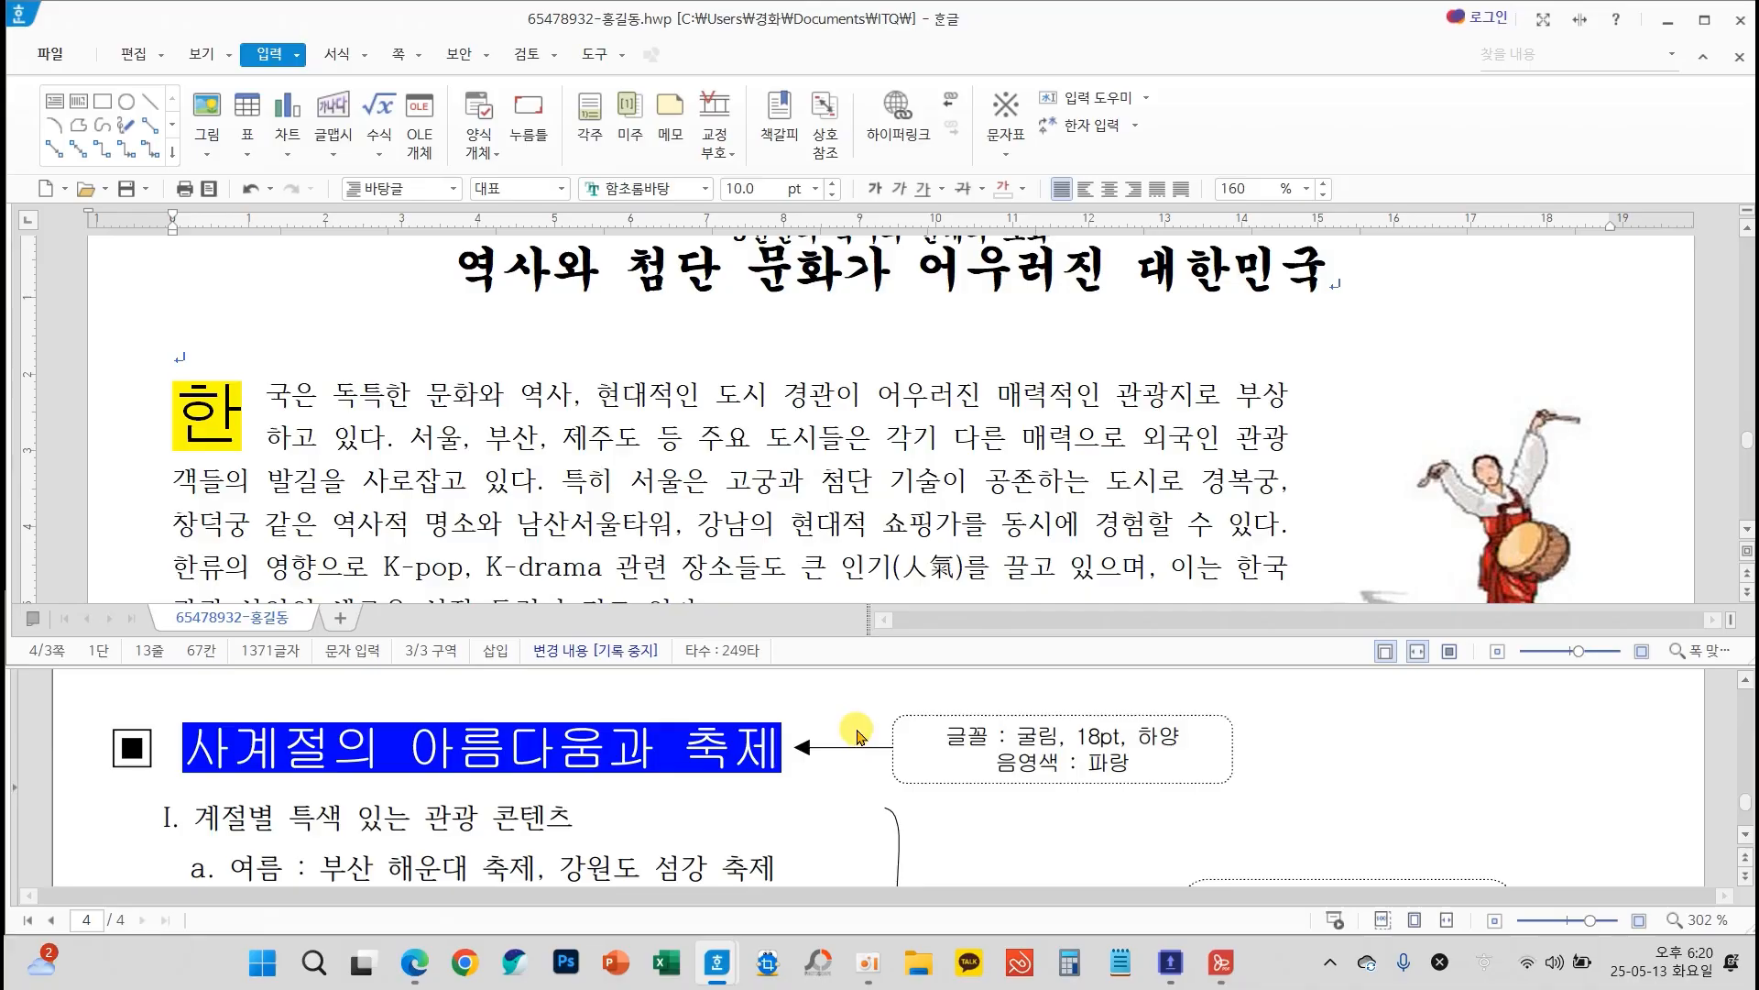
pyautogui.scroll(-10, 786, 499)
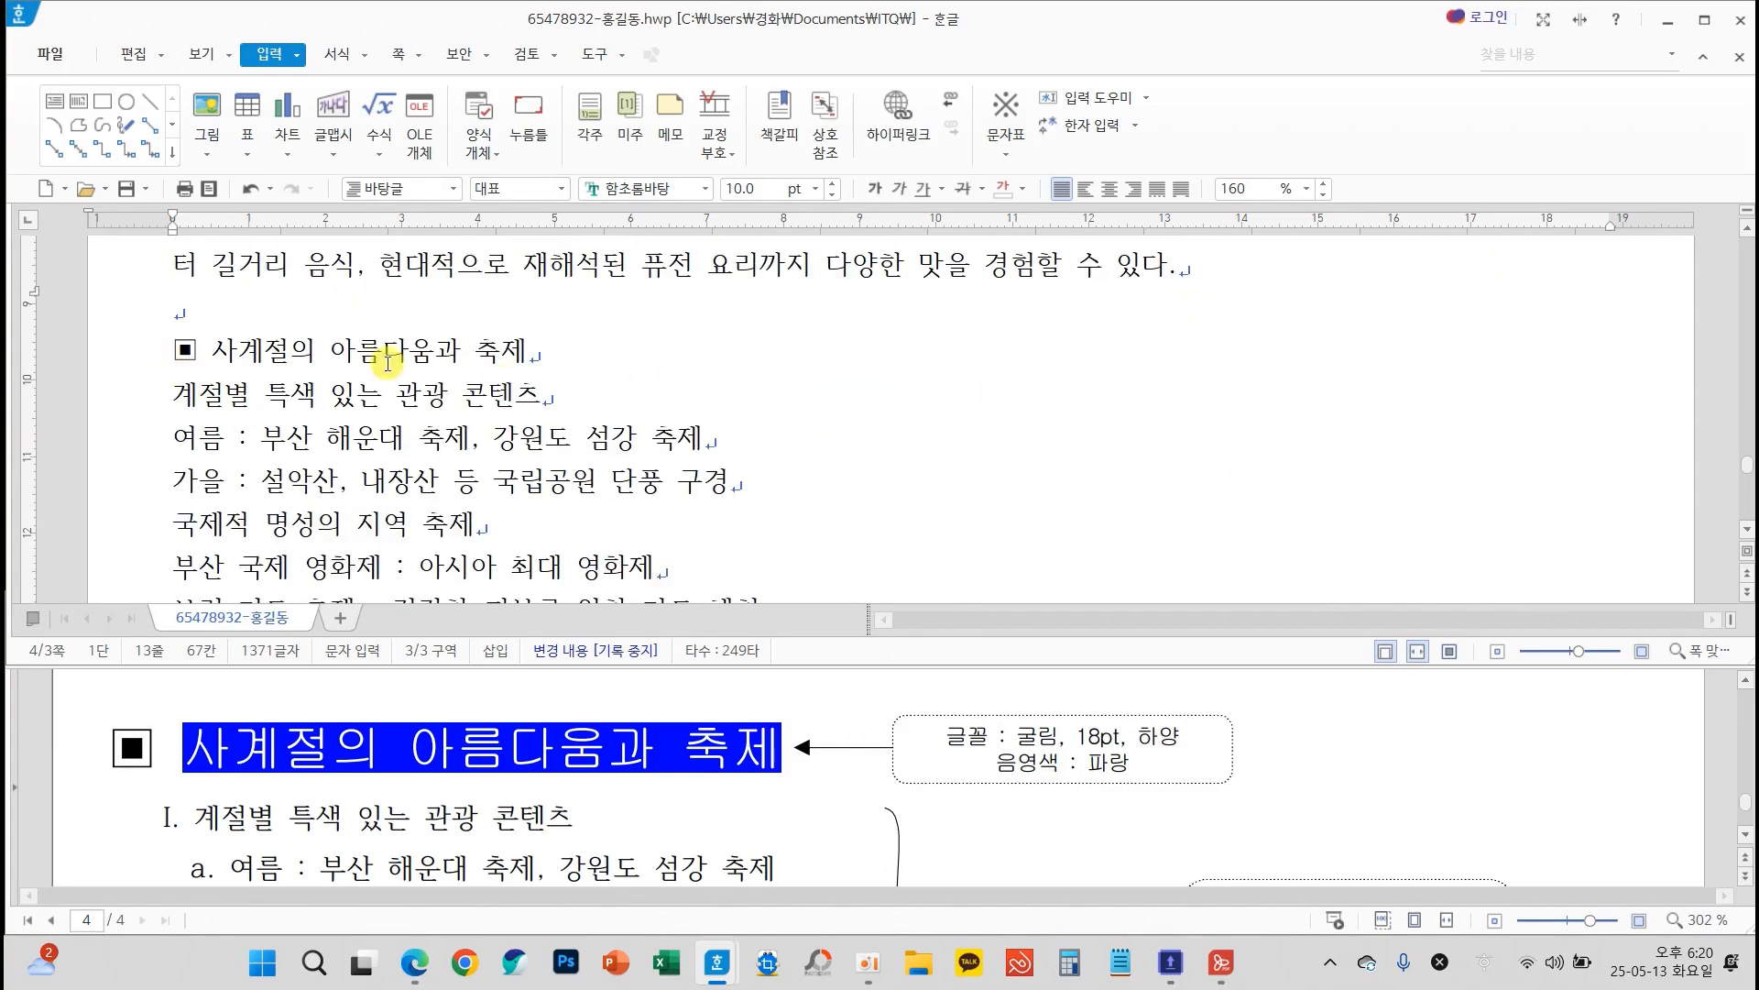
pyautogui.scroll(-4, 608, 427)
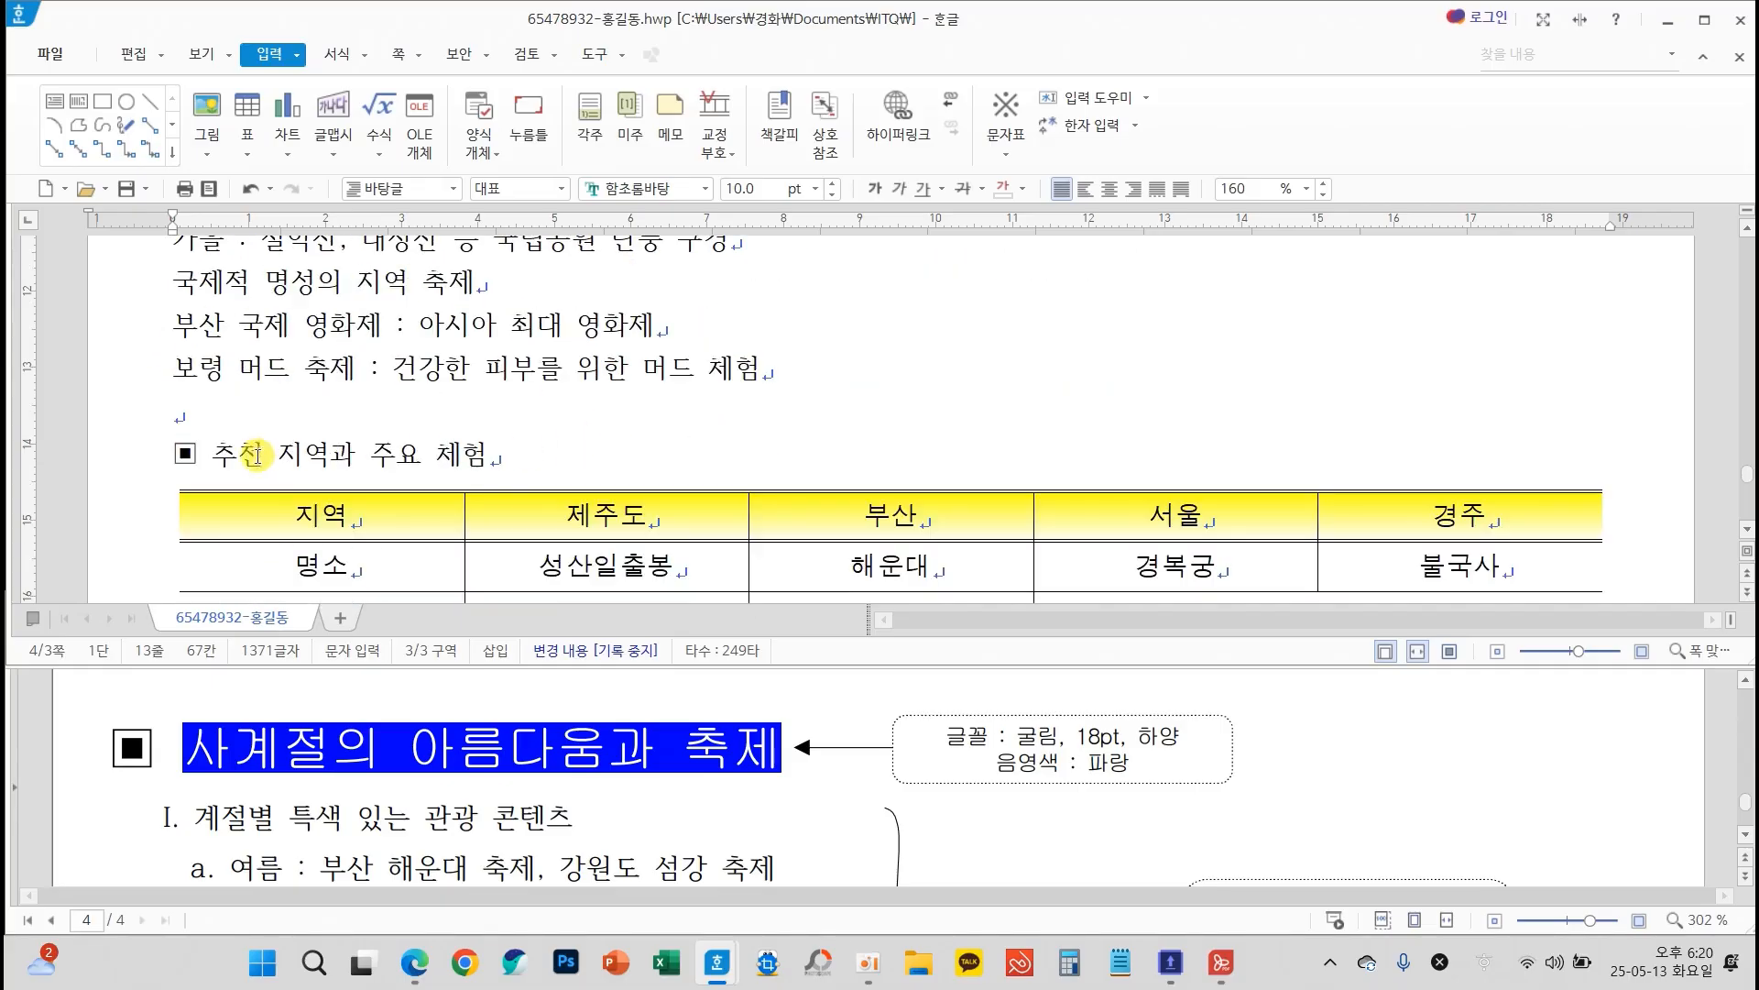
pyautogui.scroll(-8, 1008, 486)
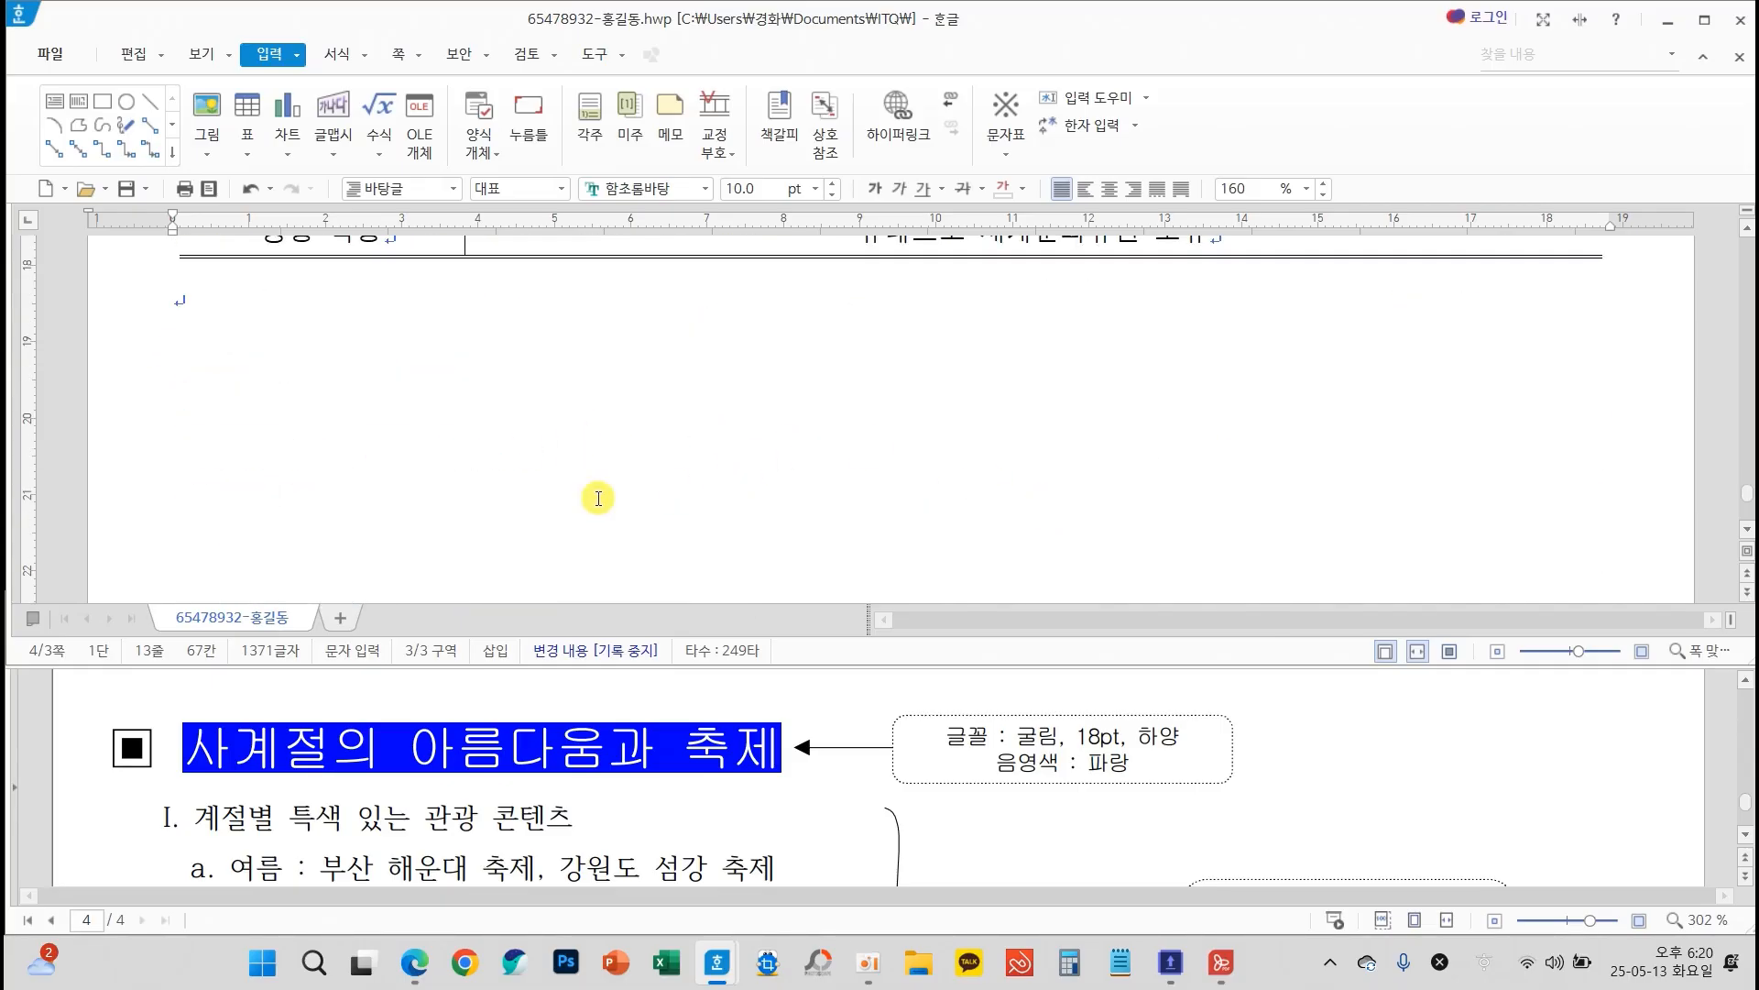
pyautogui.click(224, 345)
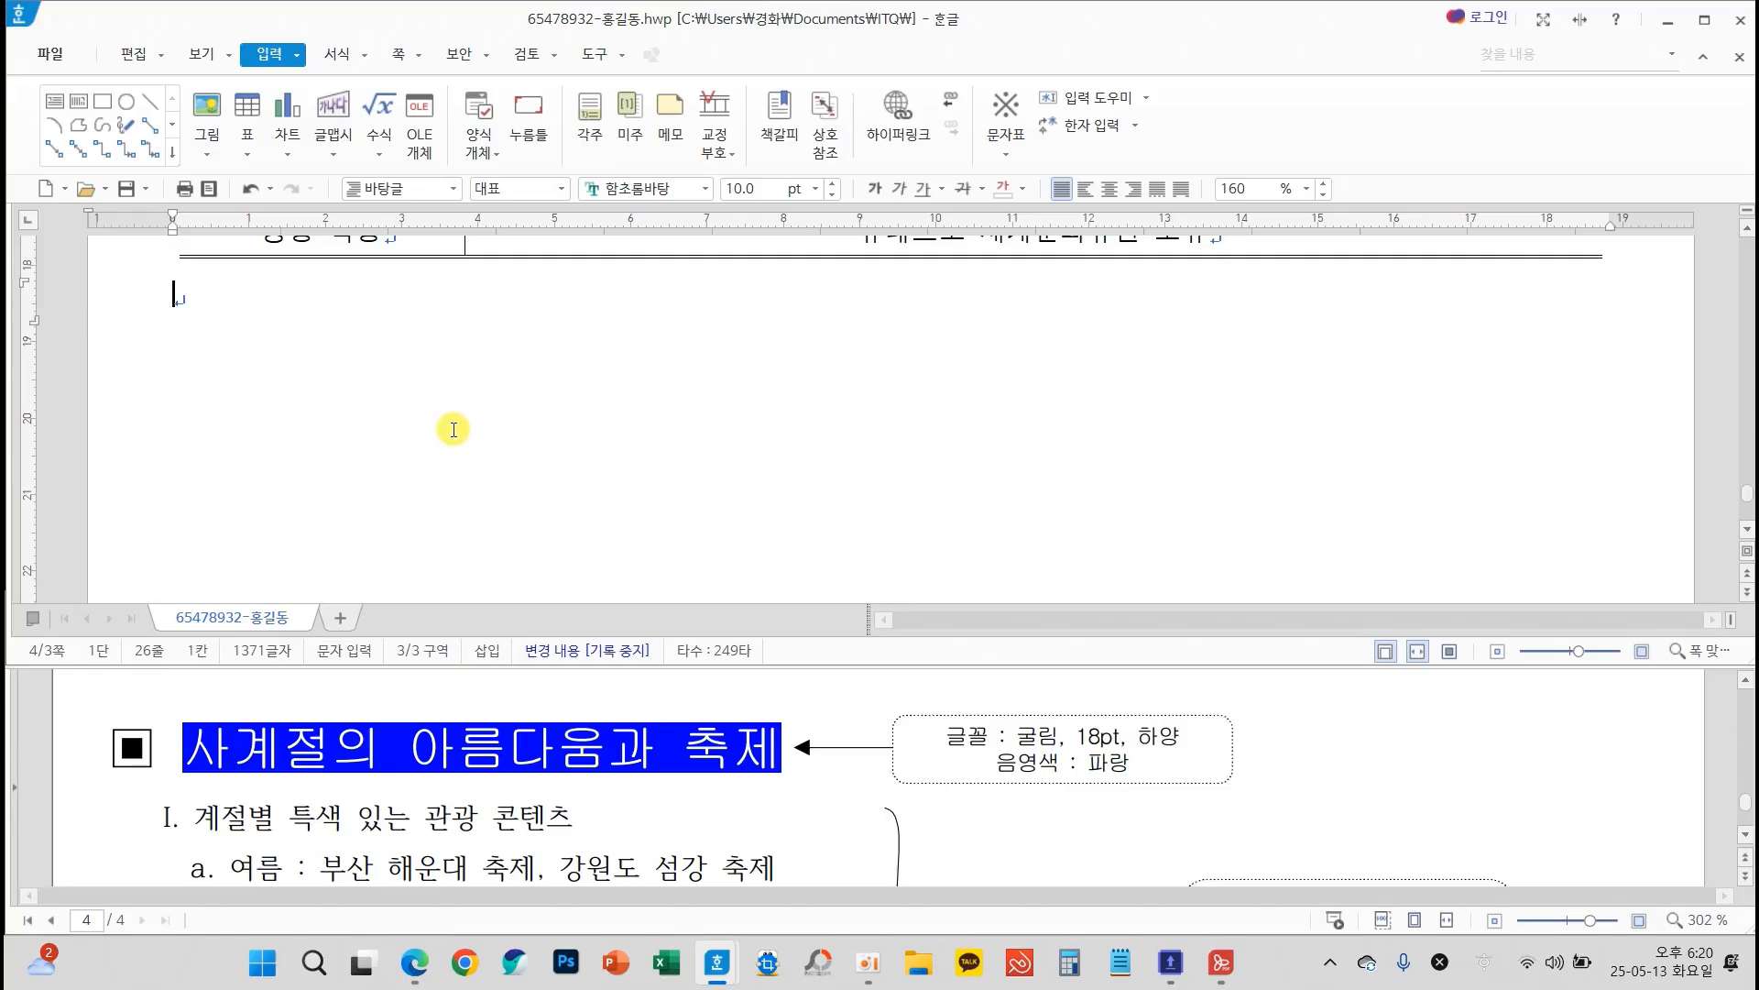
pyautogui.write('한국관광')
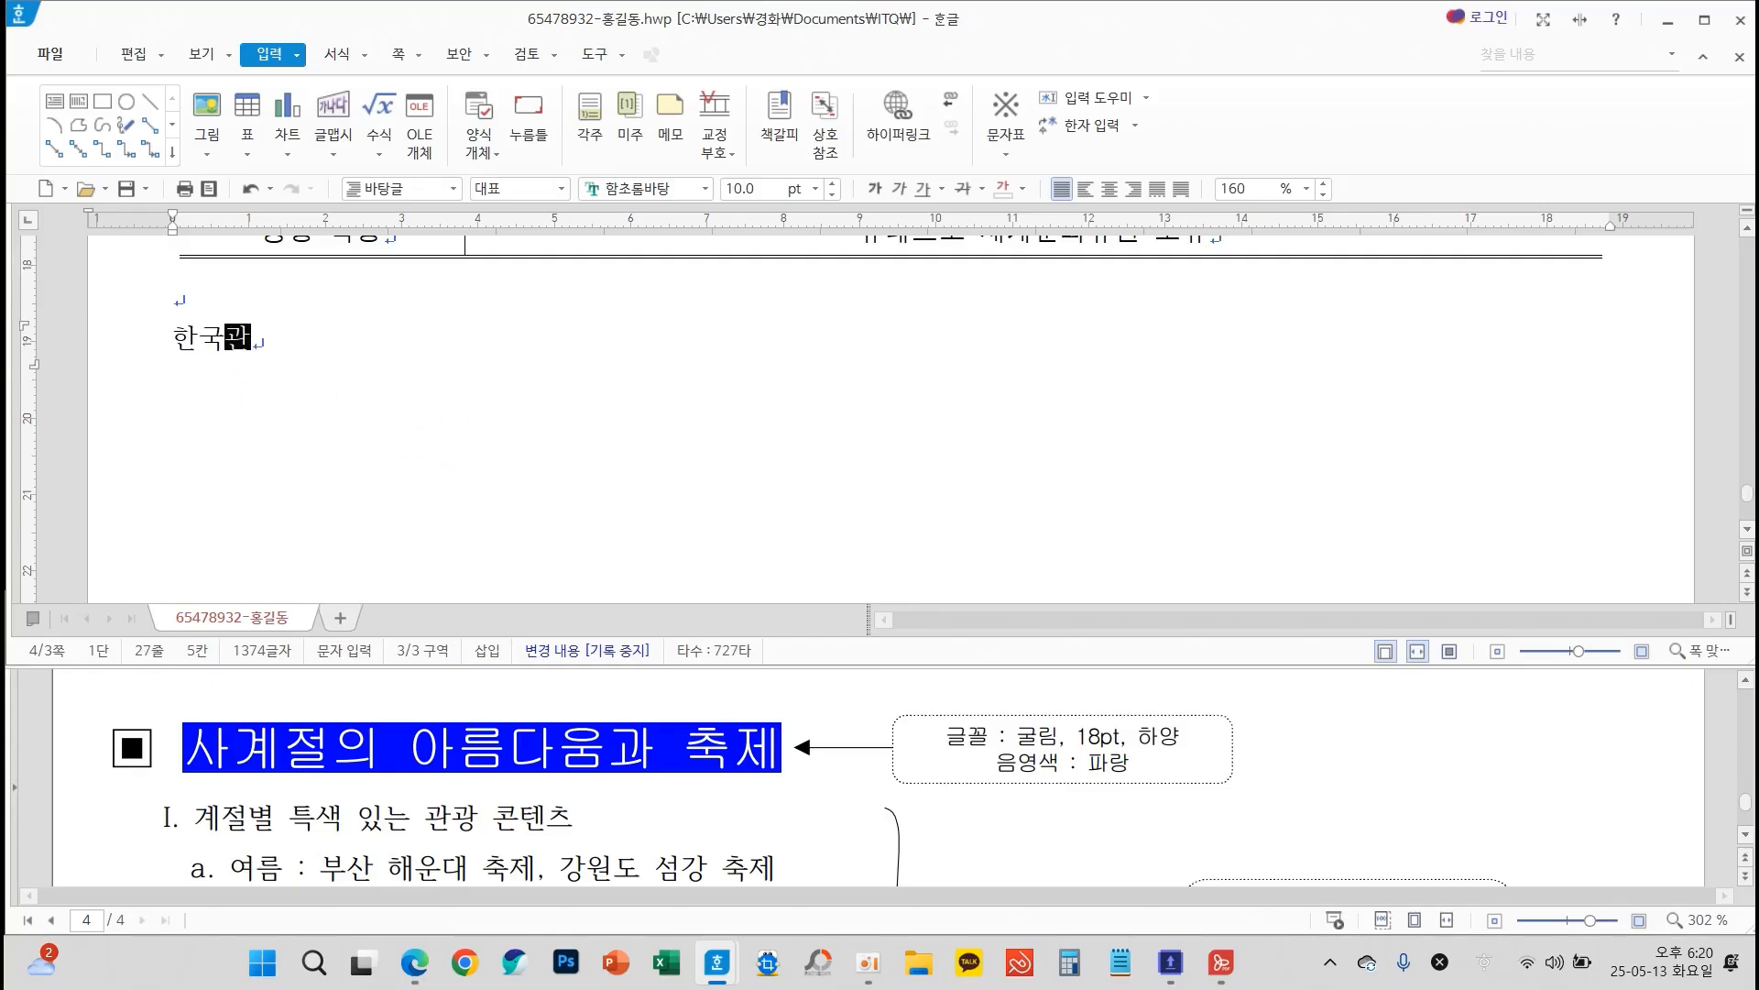
pyautogui.write('공사')
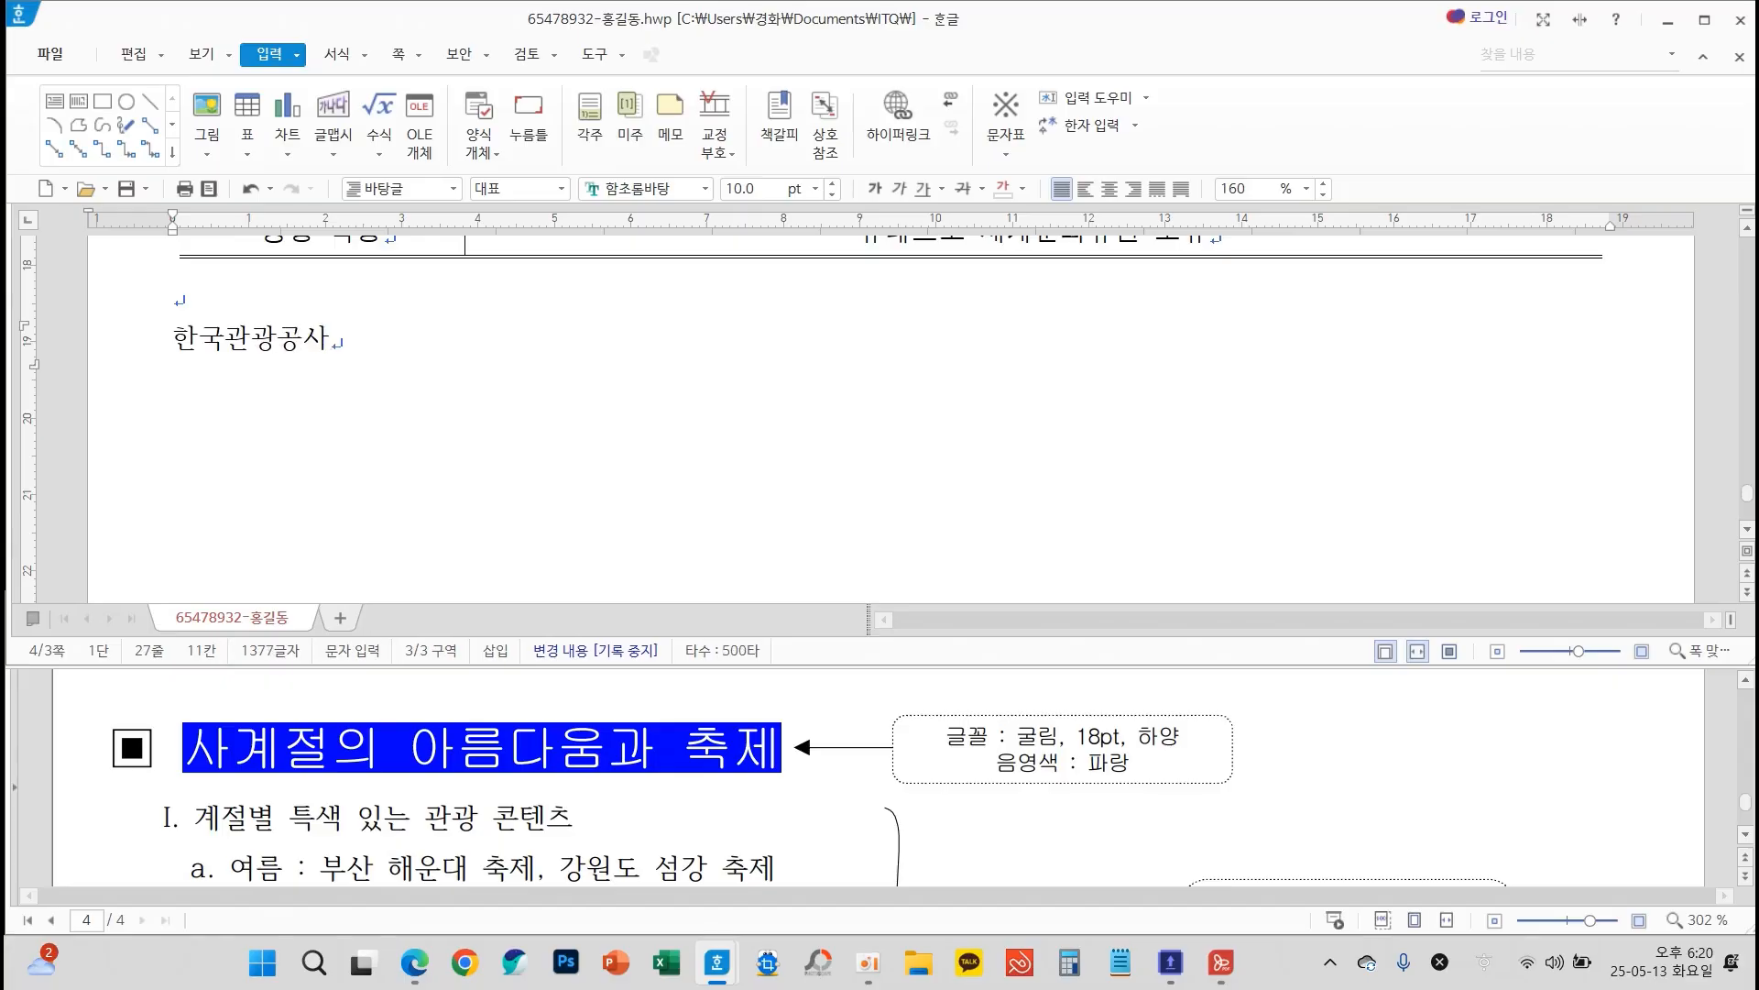
# Format the heading ▣ 사계절의 아름다움과 축제, including its symbol, in 굴림 at 18 pt
pyautogui.scroll(2, 649, 489)
pyautogui.scroll(3, 889, 412)
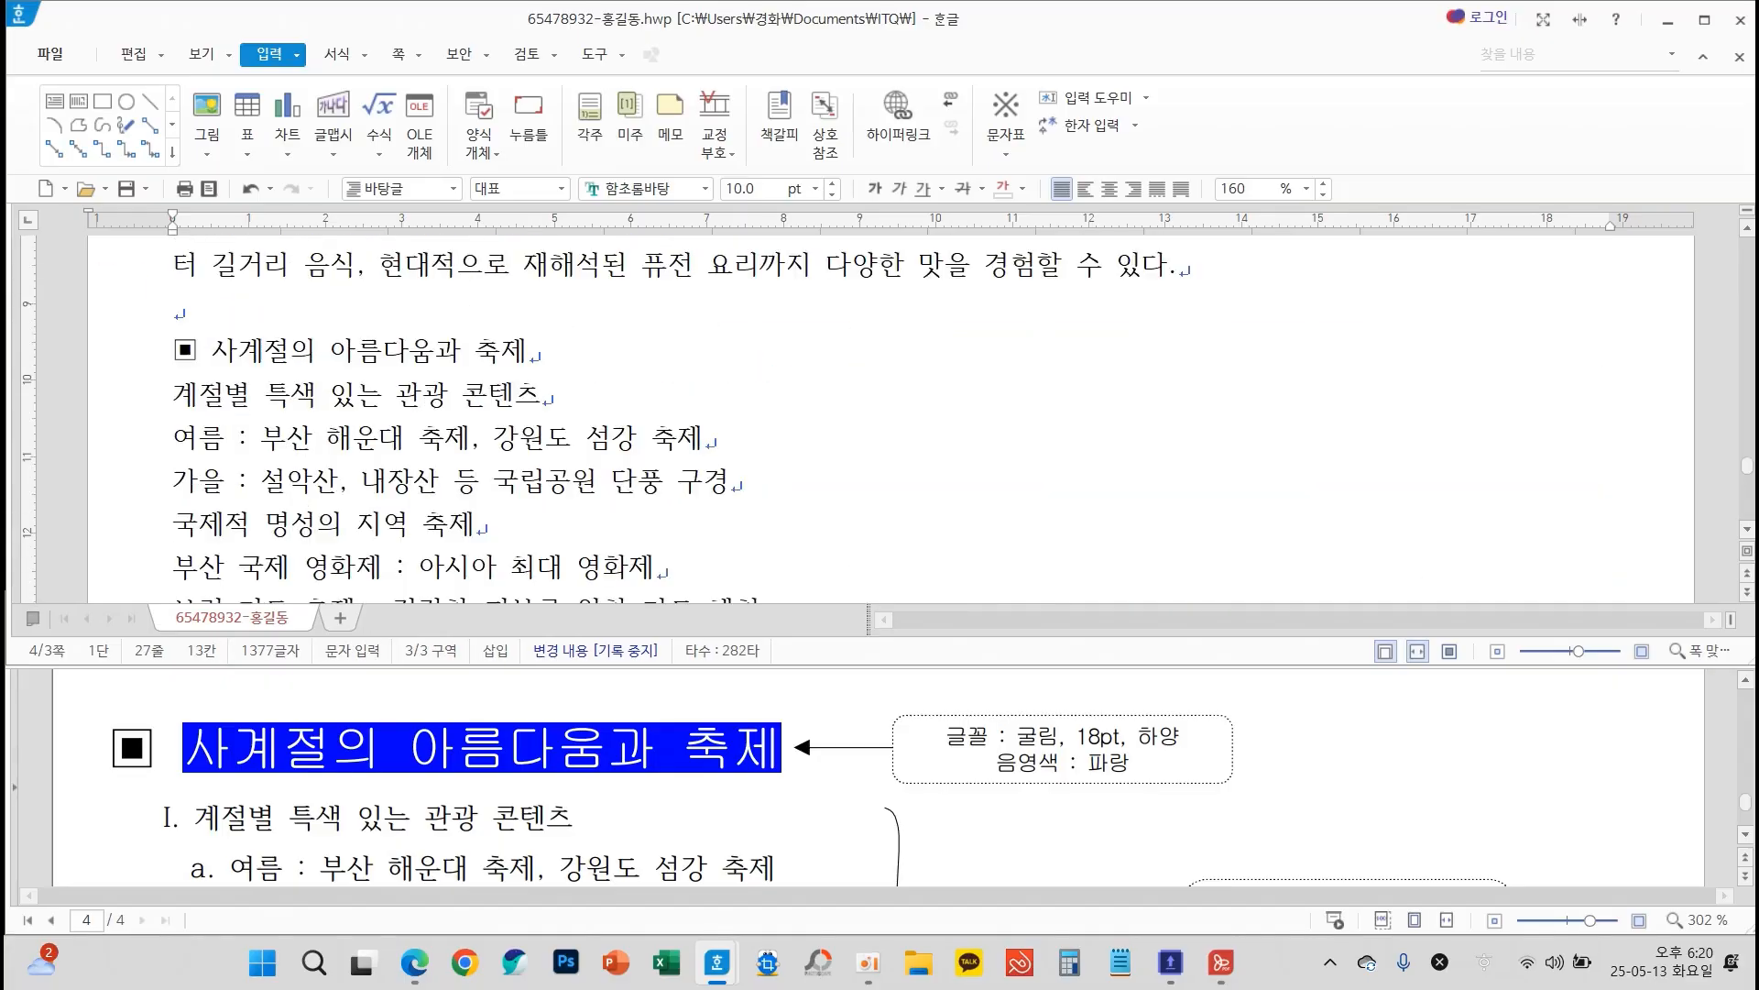
pyautogui.moveTo(550, 350); pyautogui.dragTo(168, 350)
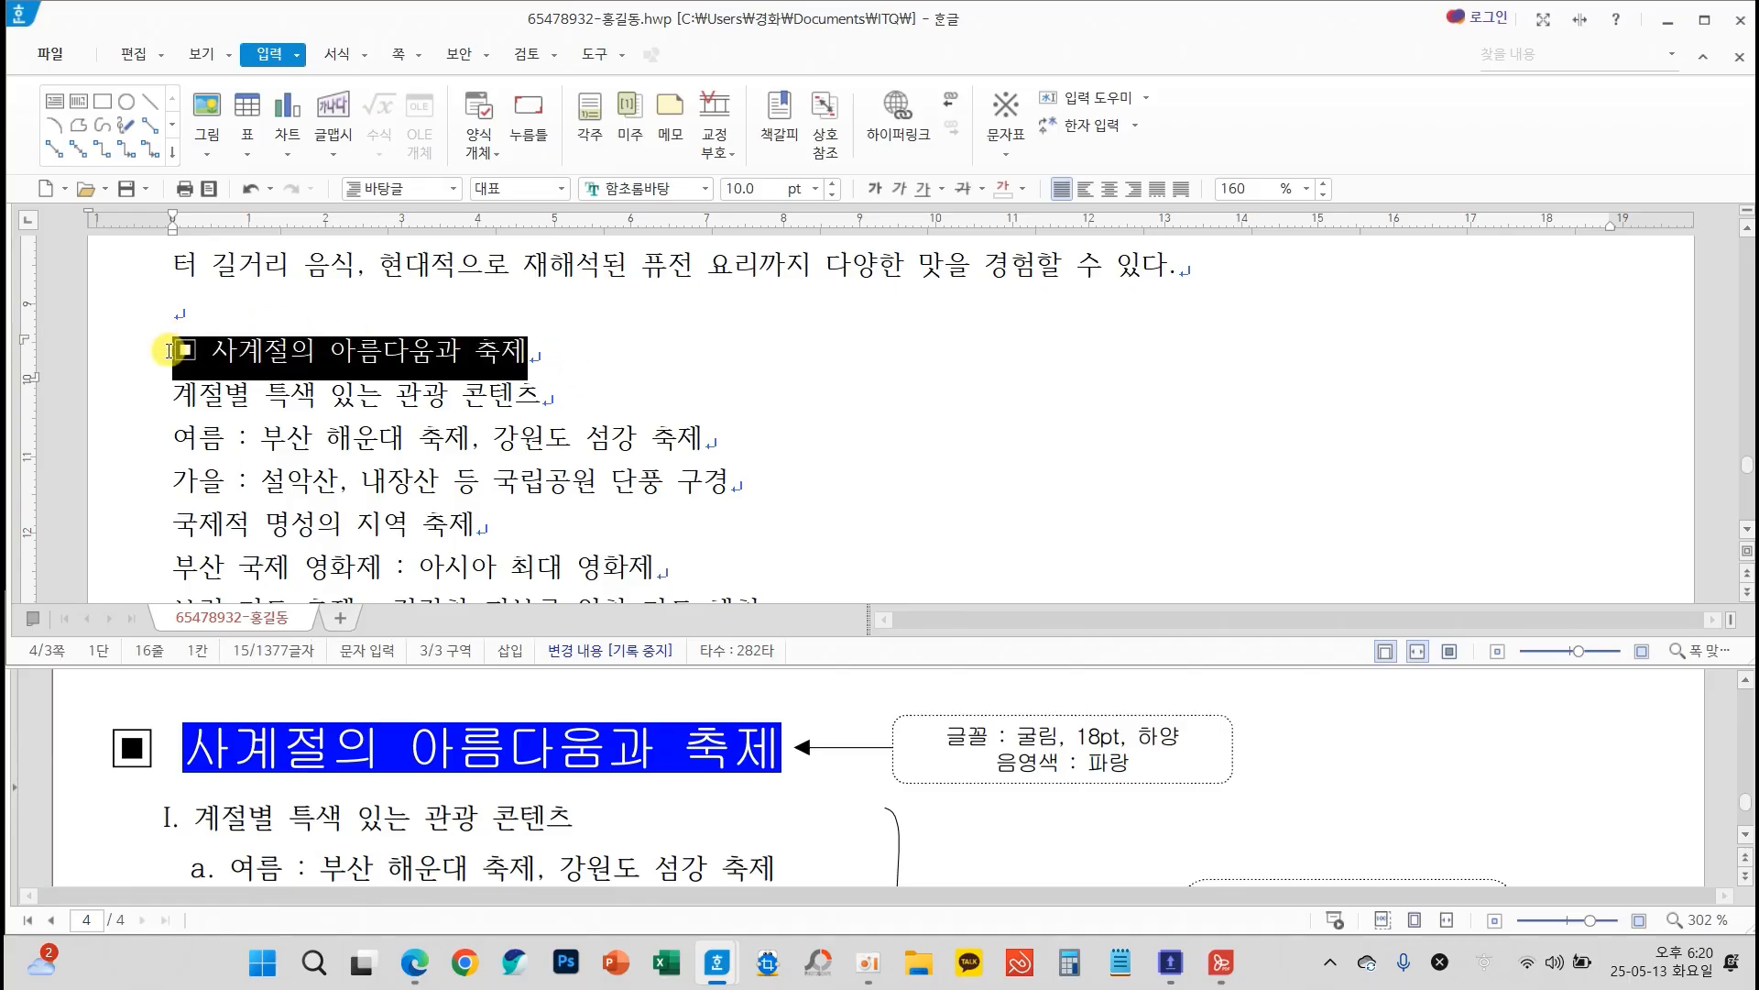
pyautogui.click(705, 190)
pyautogui.moveTo(1020, 486); pyautogui.dragTo(1019, 233)
pyautogui.click(826, 271)
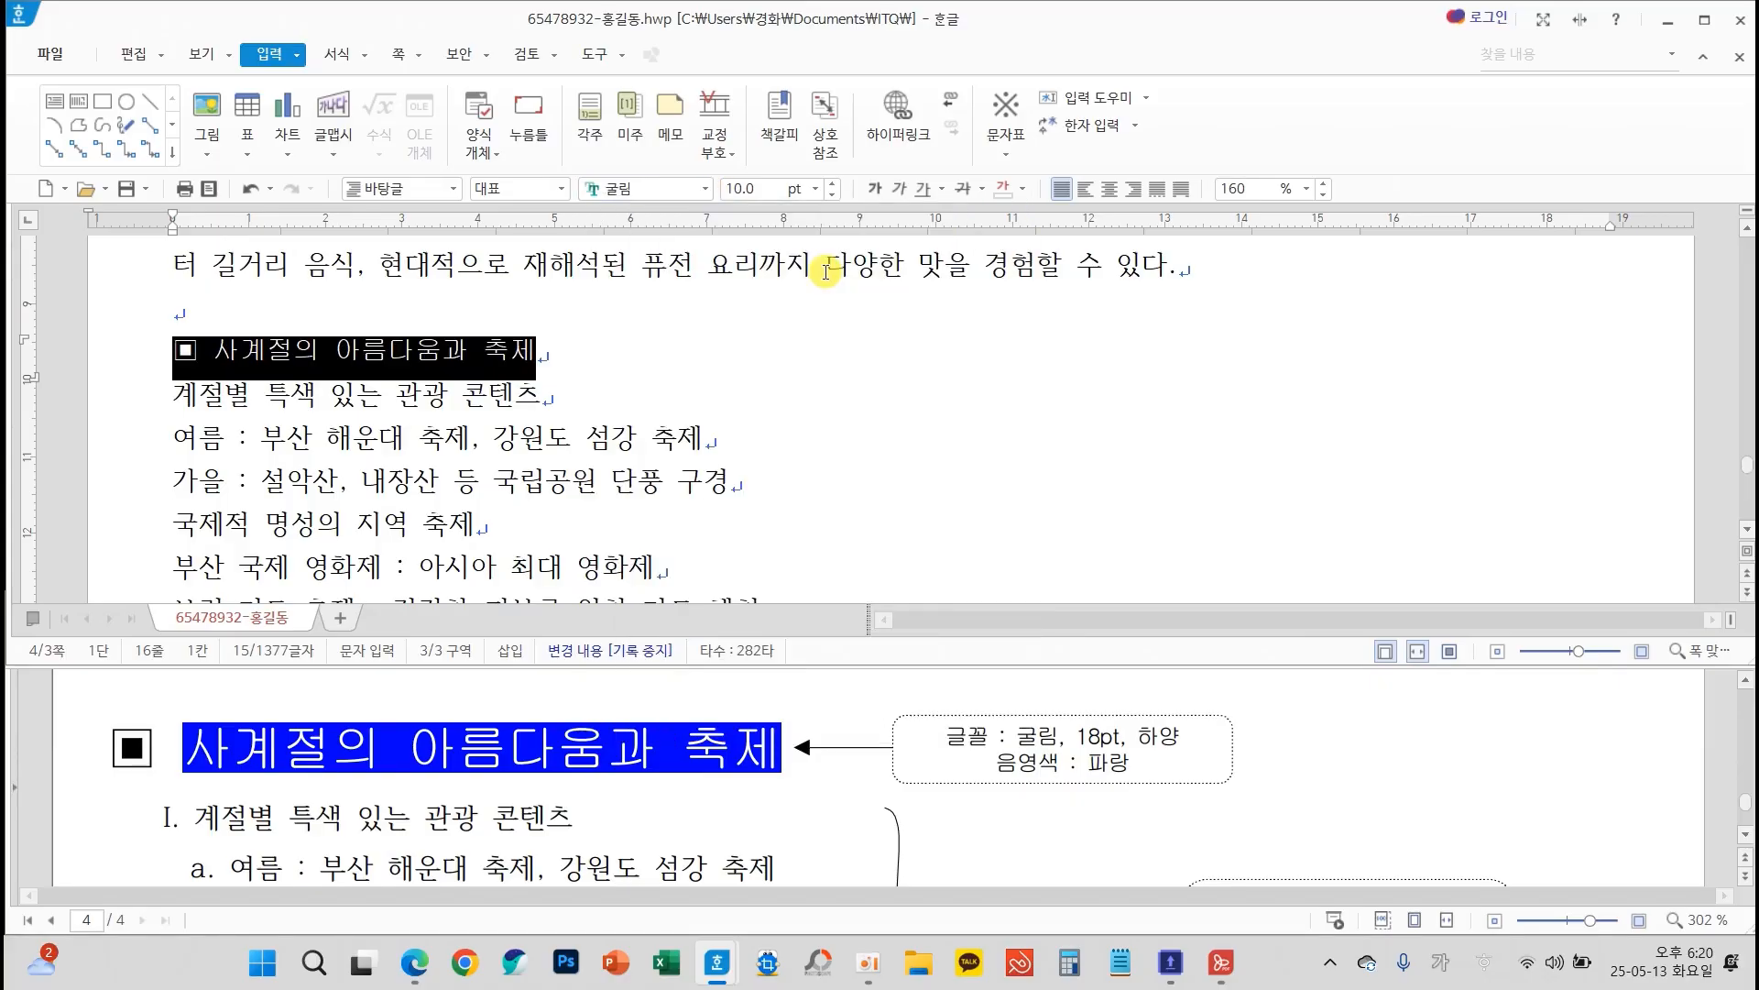
pyautogui.click(814, 189)
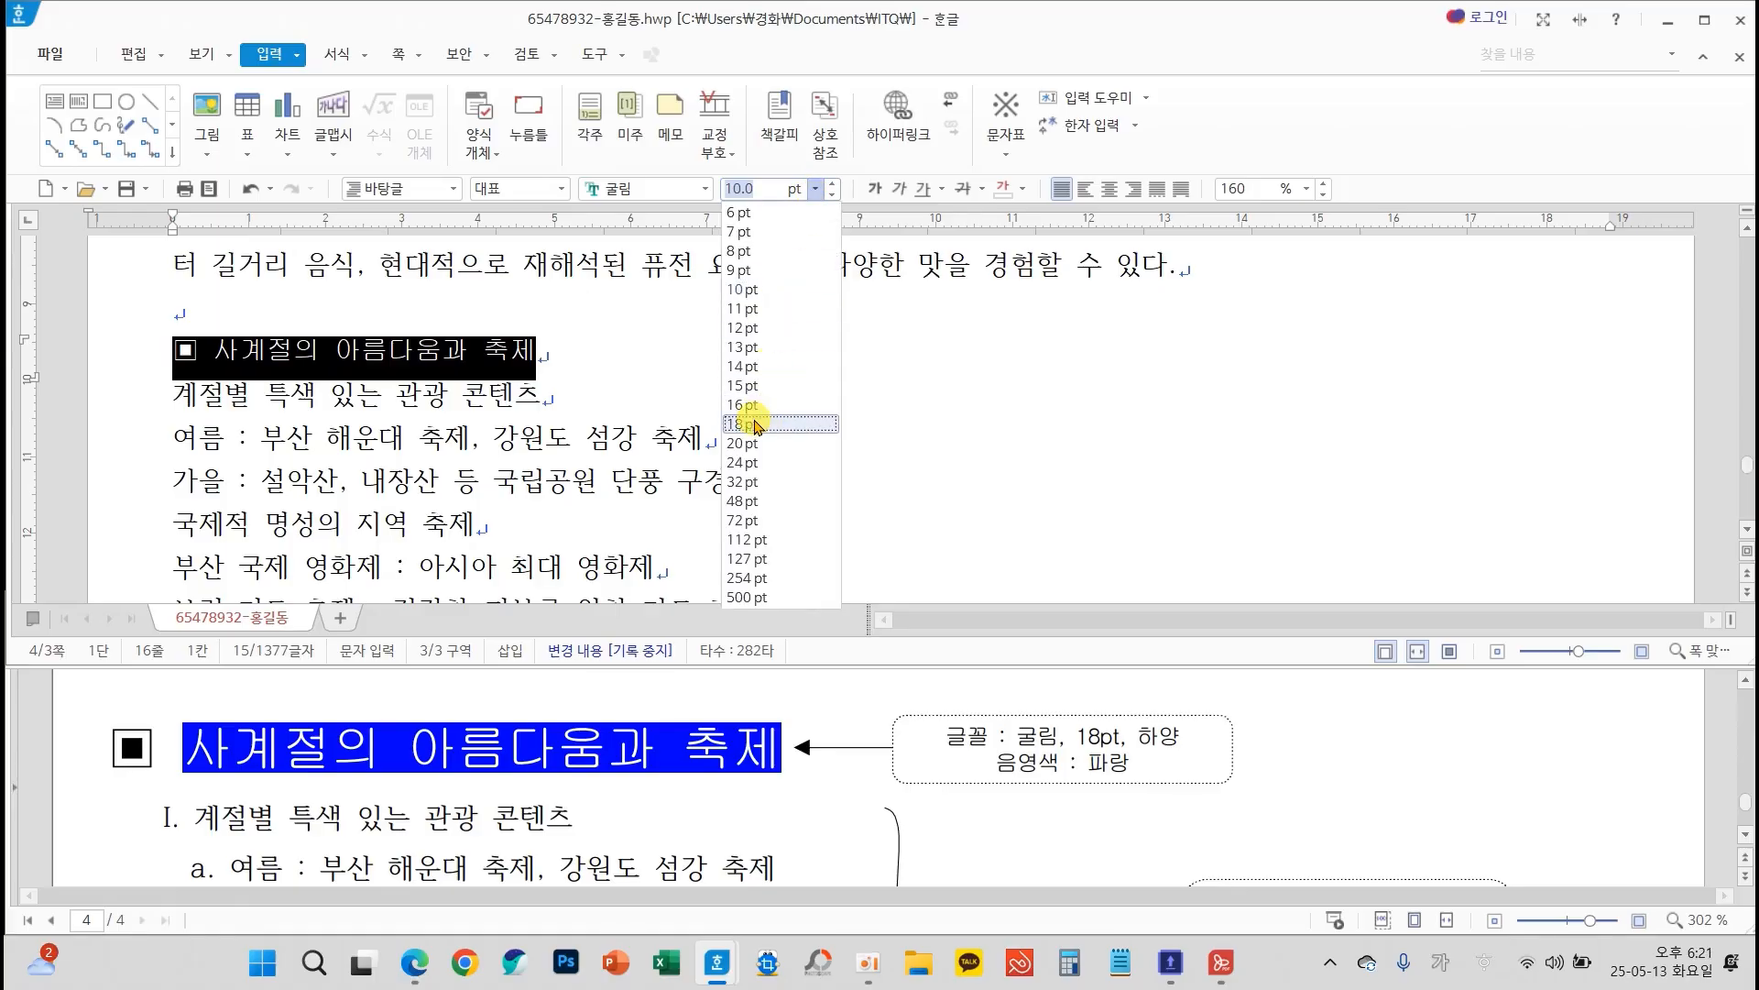
pyautogui.click(759, 422)
pyautogui.click(997, 424)
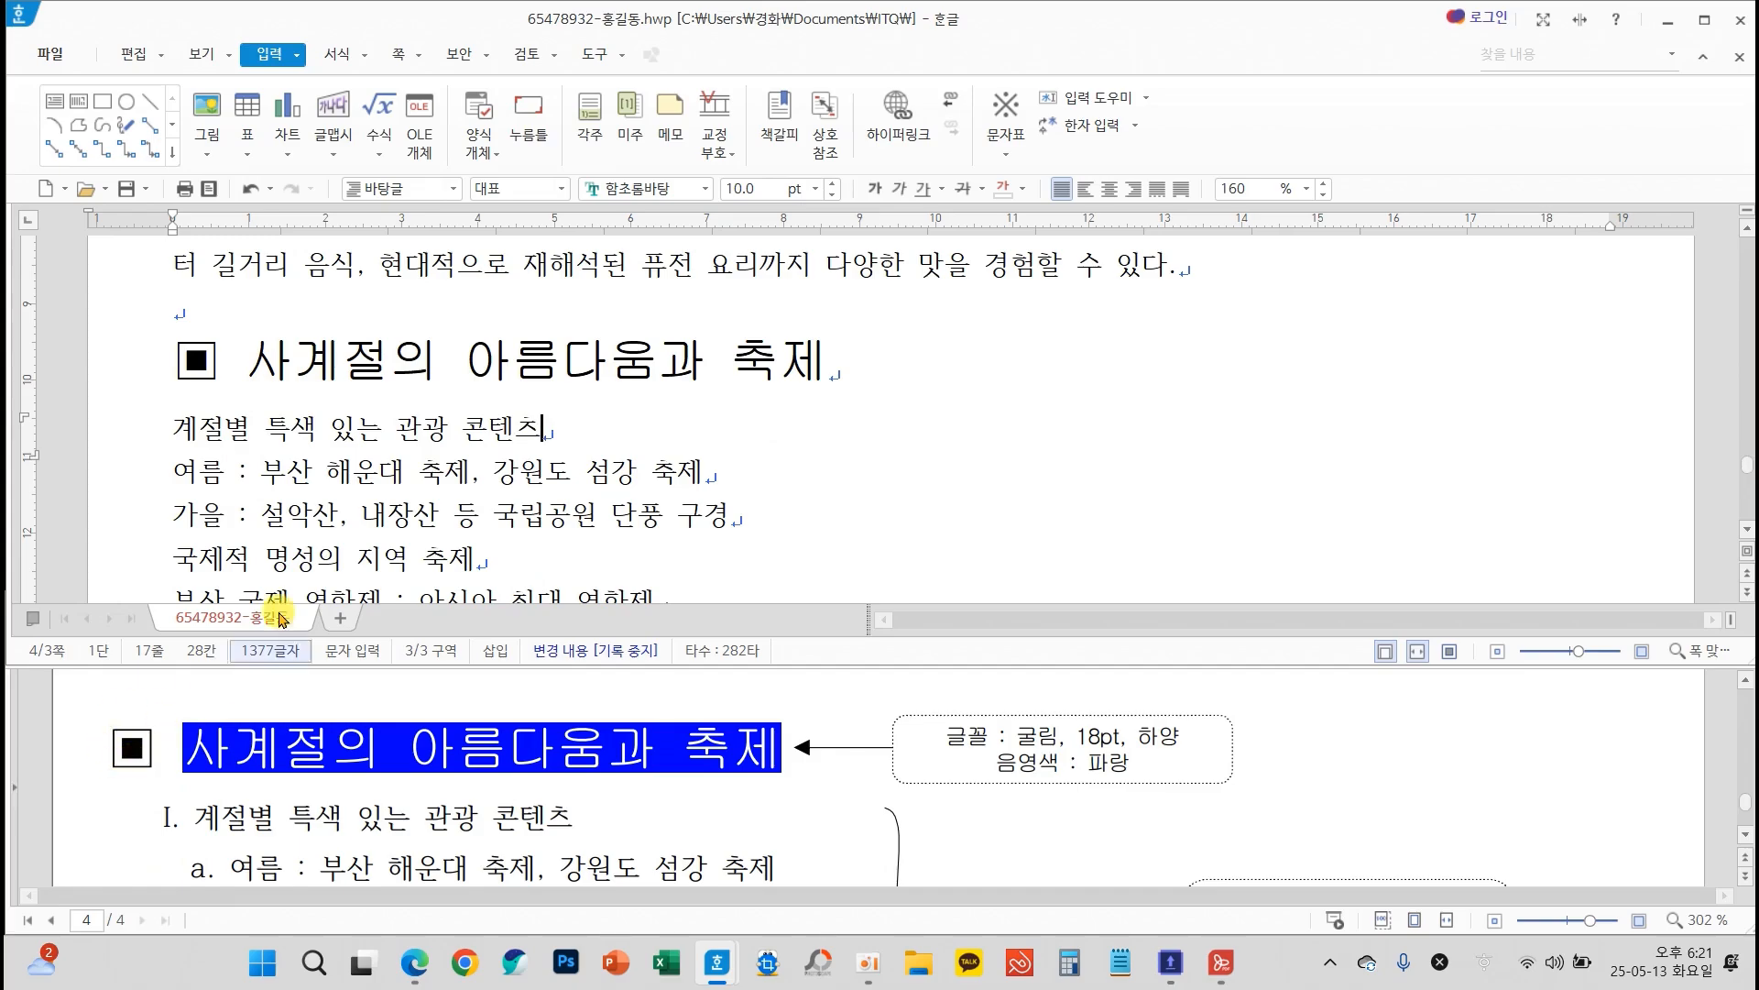
# Make the heading text 사계절의 아름다움과 축제, without its ▣ symbol, white with blue shading
pyautogui.moveTo(259, 353); pyautogui.dragTo(820, 373)
pyautogui.rightClick(889, 370)
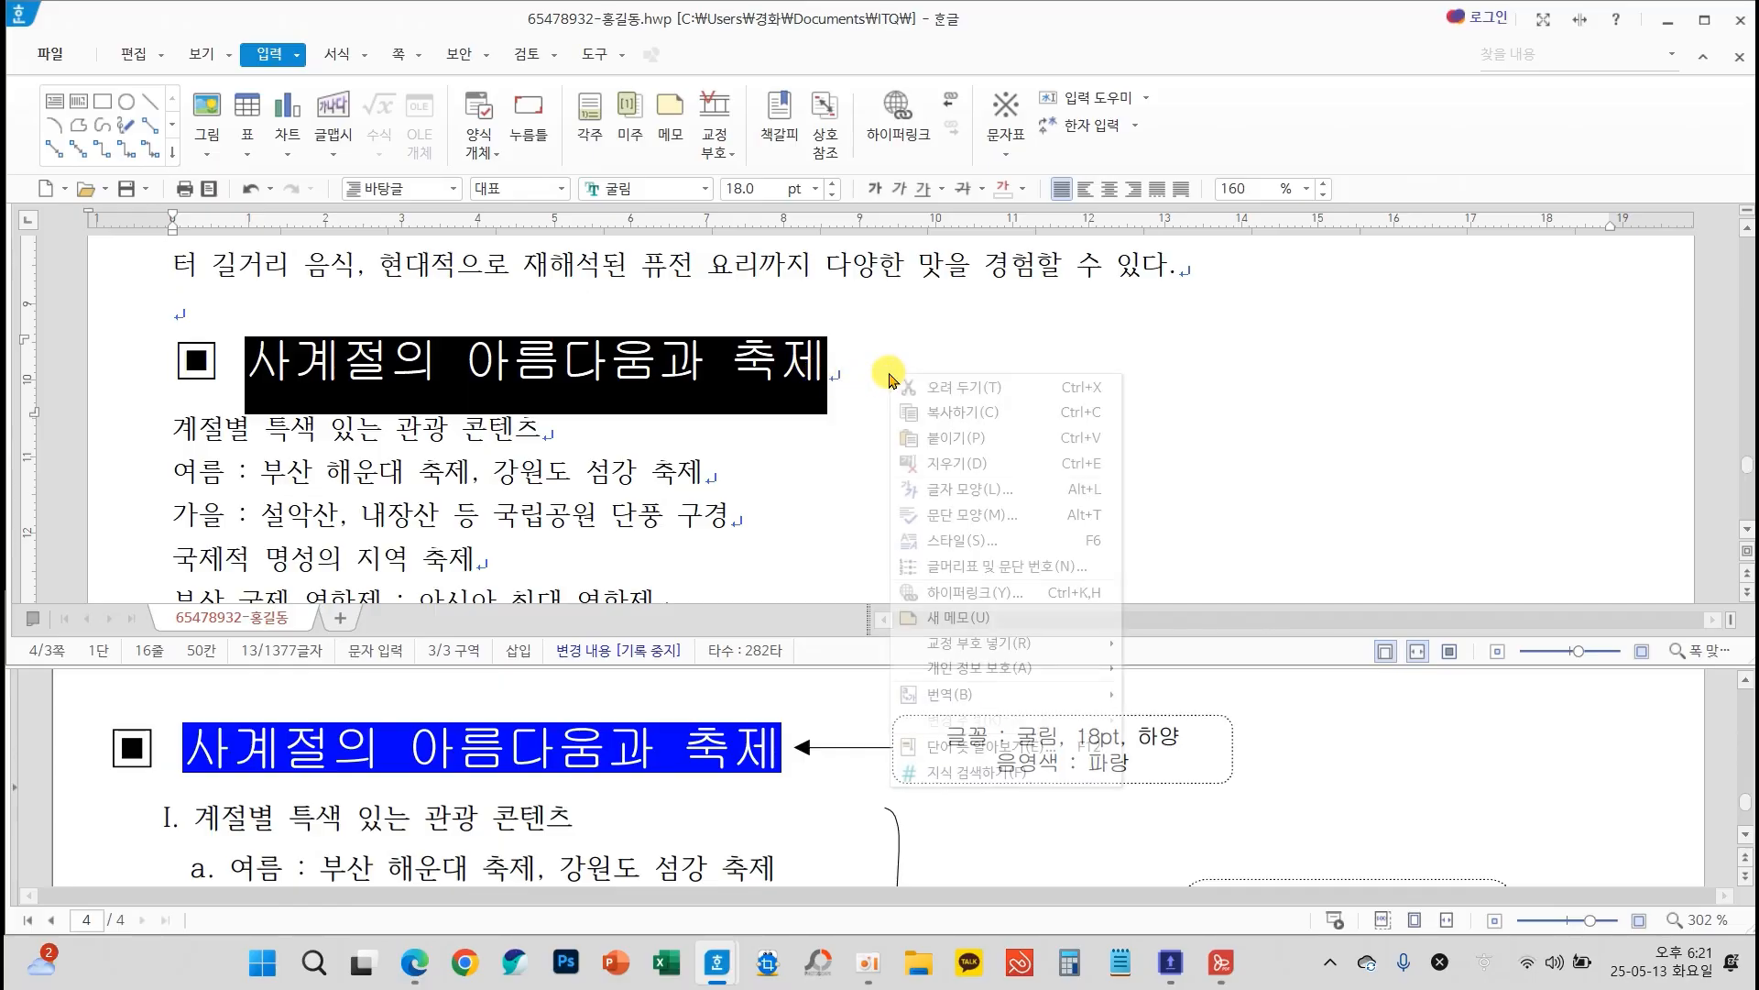
pyautogui.click(964, 497)
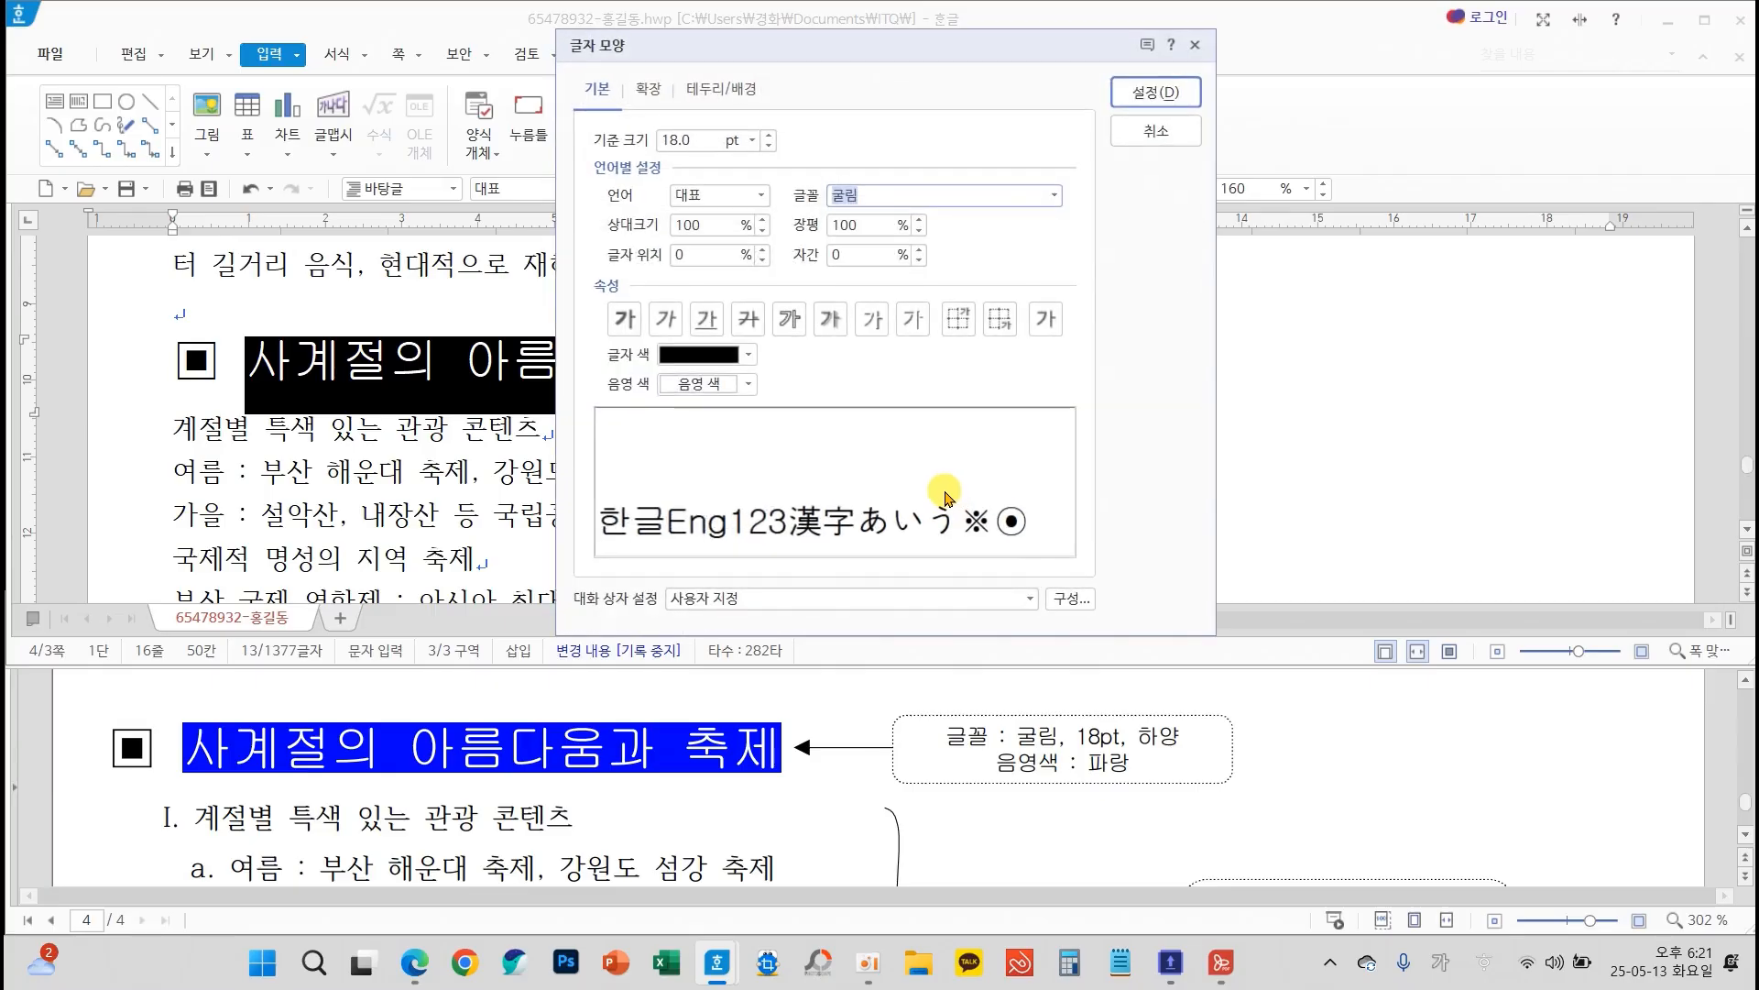
pyautogui.click(693, 357)
pyautogui.click(678, 428)
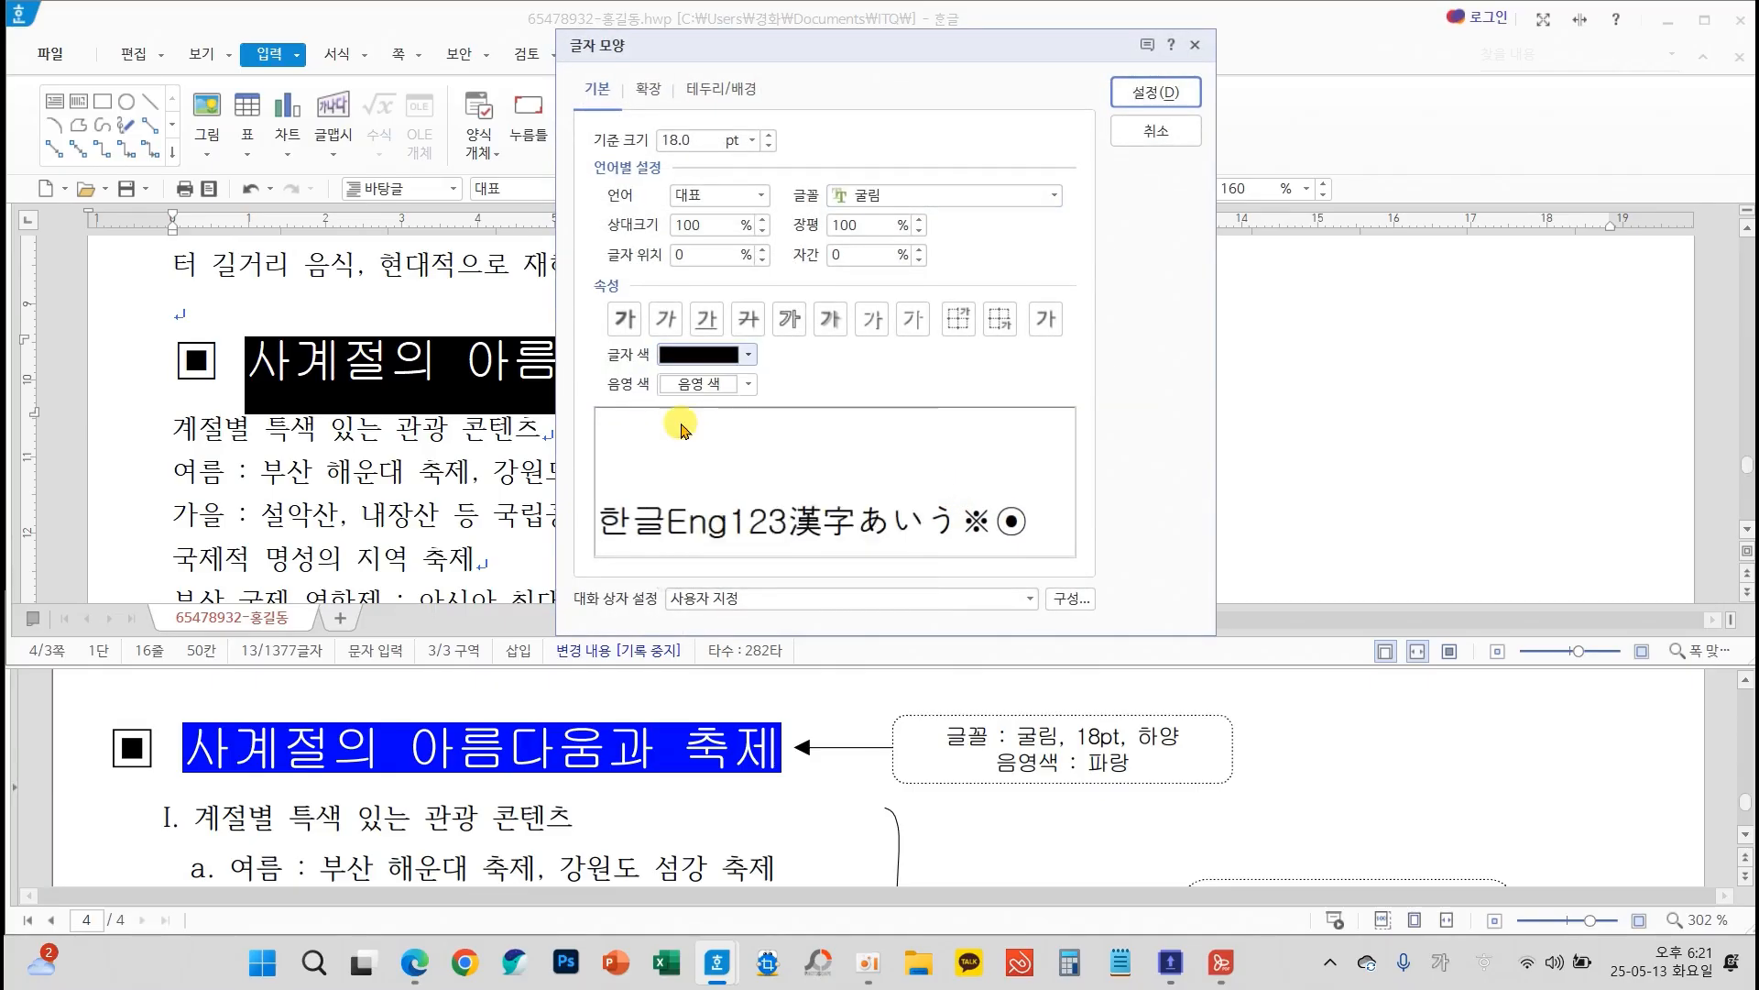
pyautogui.click(744, 385)
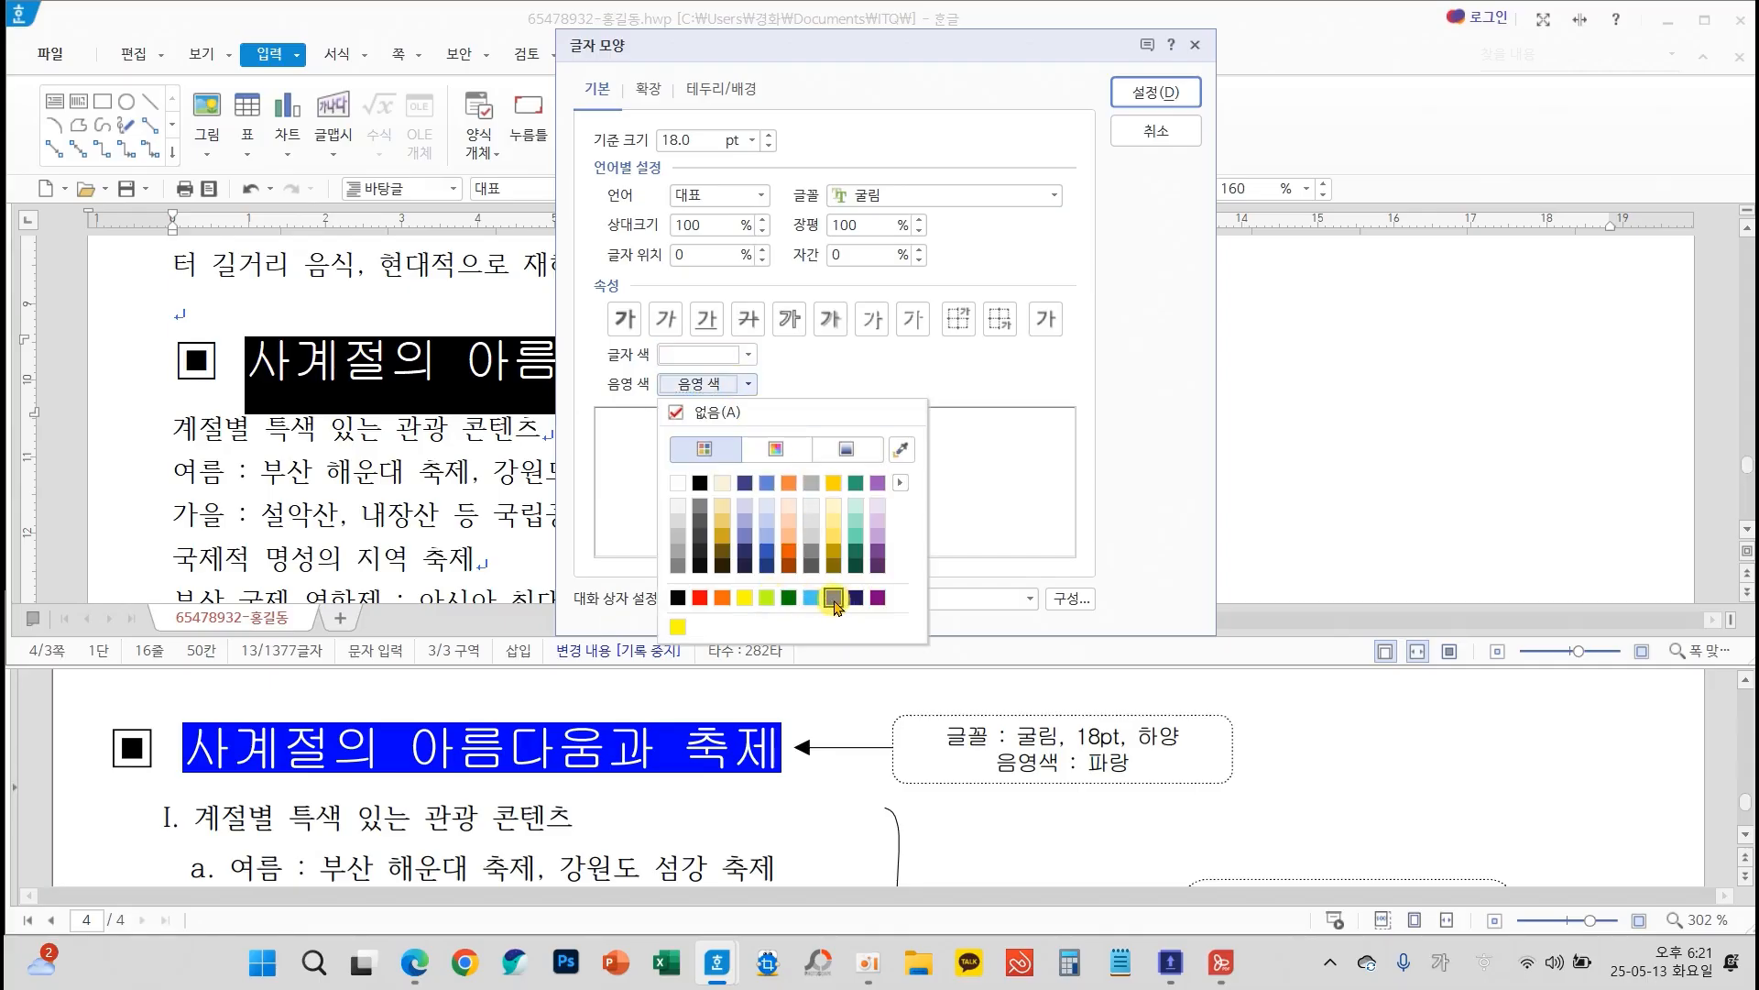
pyautogui.click(835, 601)
pyautogui.click(1153, 92)
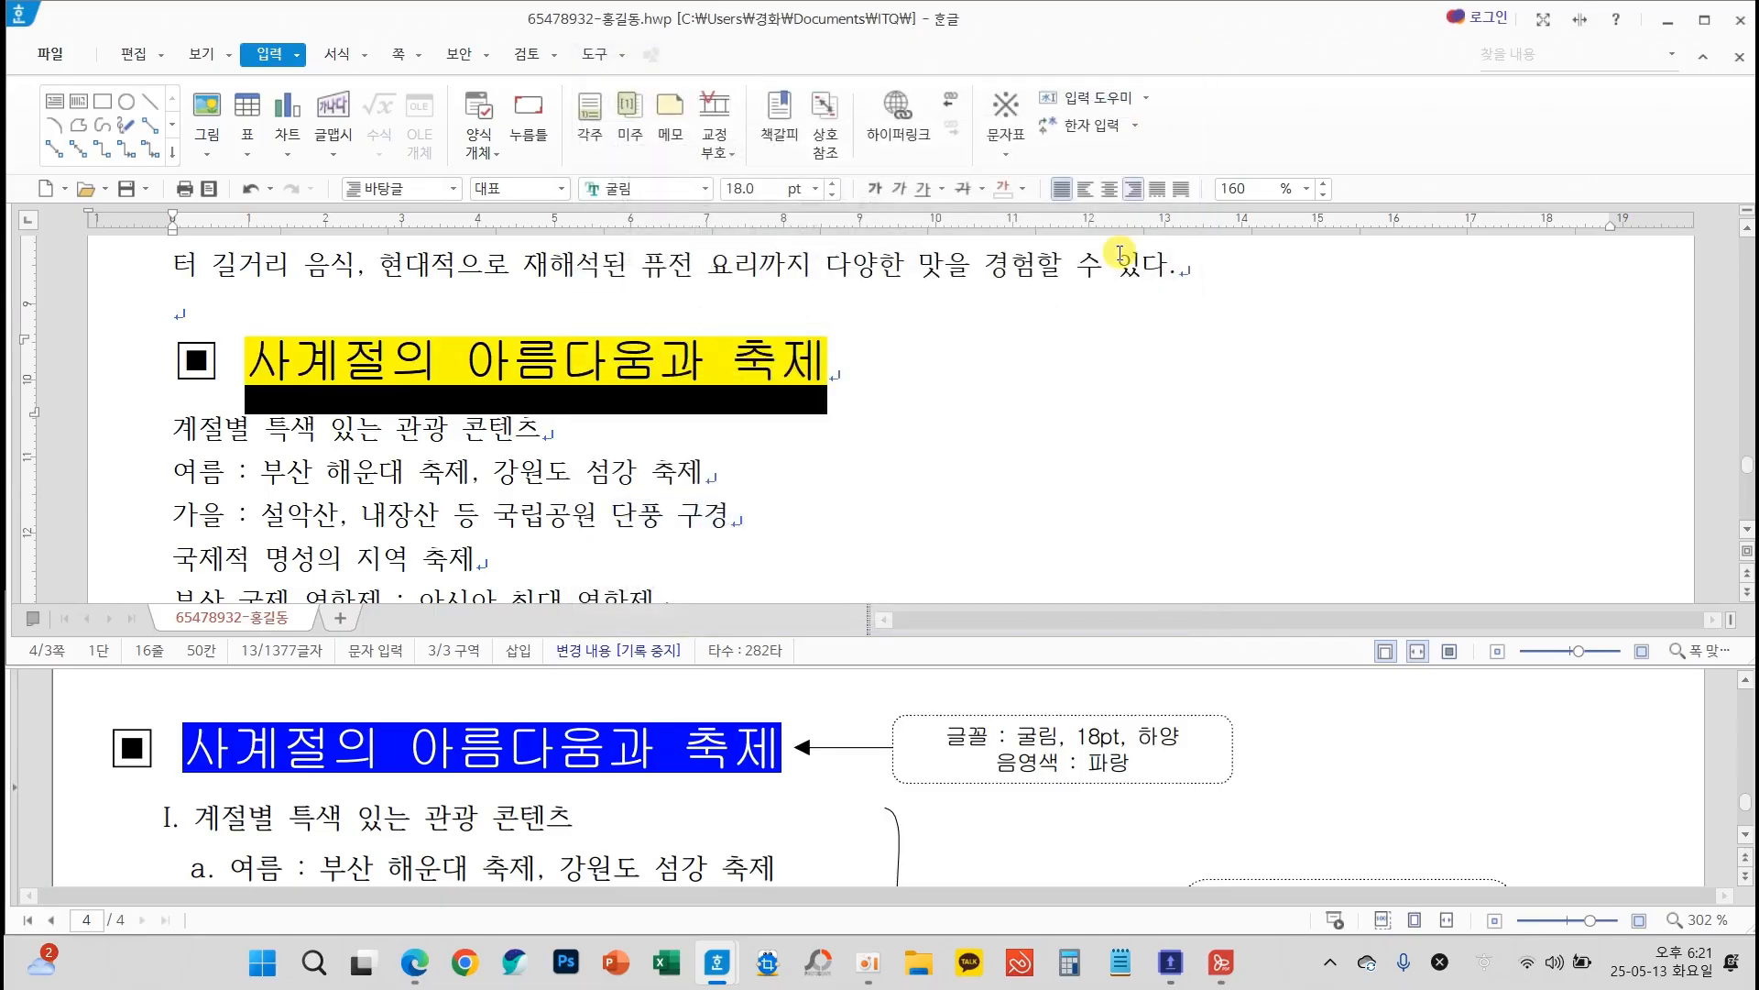
pyautogui.click(1064, 364)
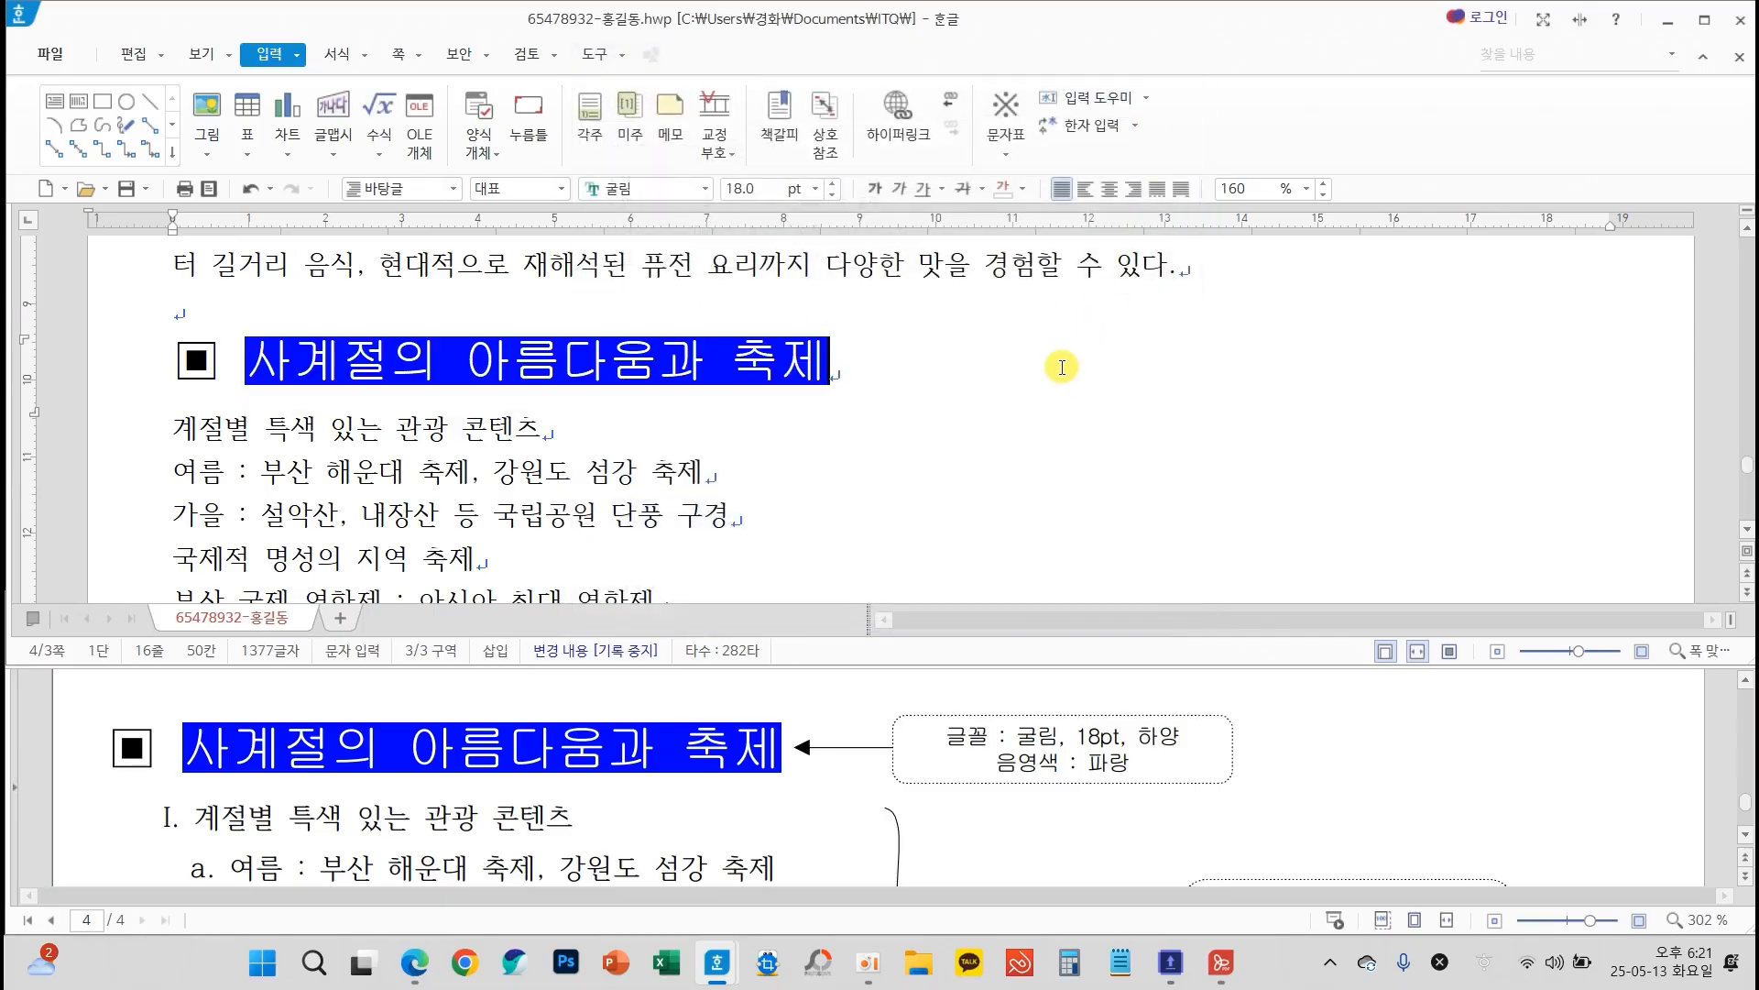
# Format the heading ▣ 추천 지역과 주요 체험, including its symbol, in 굴림 at 18 pt
pyautogui.scroll(-3, 982, 398)
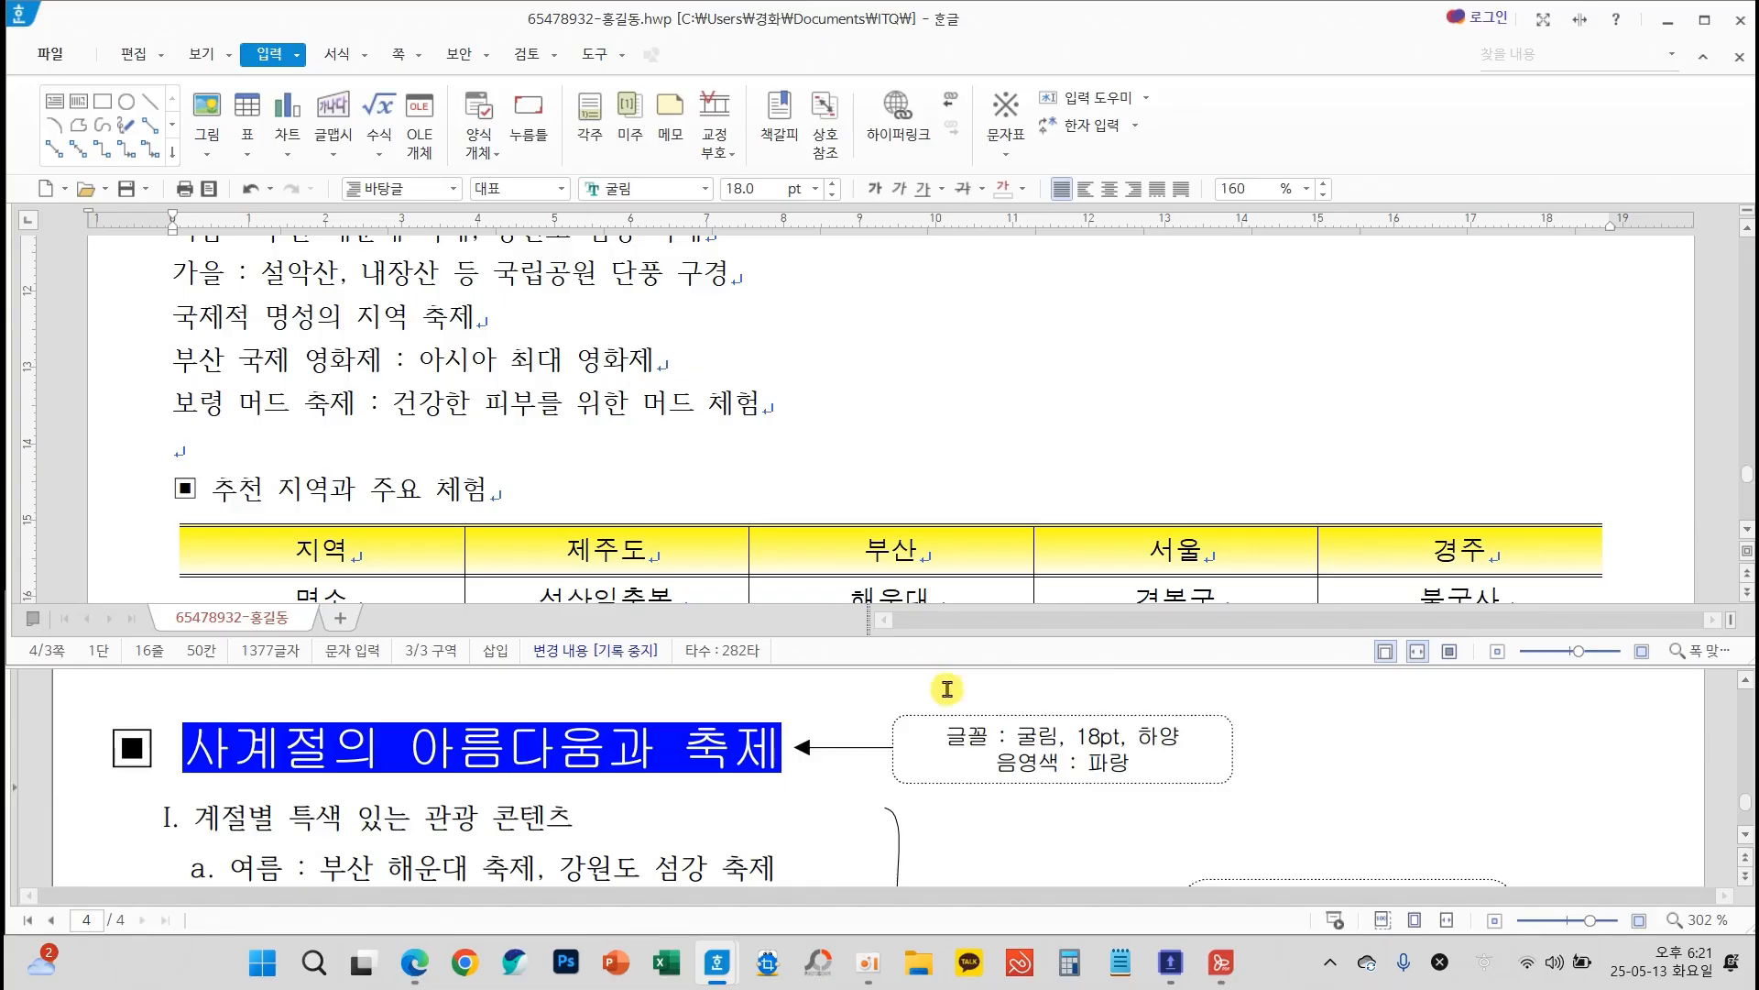
pyautogui.scroll(-5, 940, 745)
pyautogui.moveTo(174, 486); pyautogui.dragTo(513, 504)
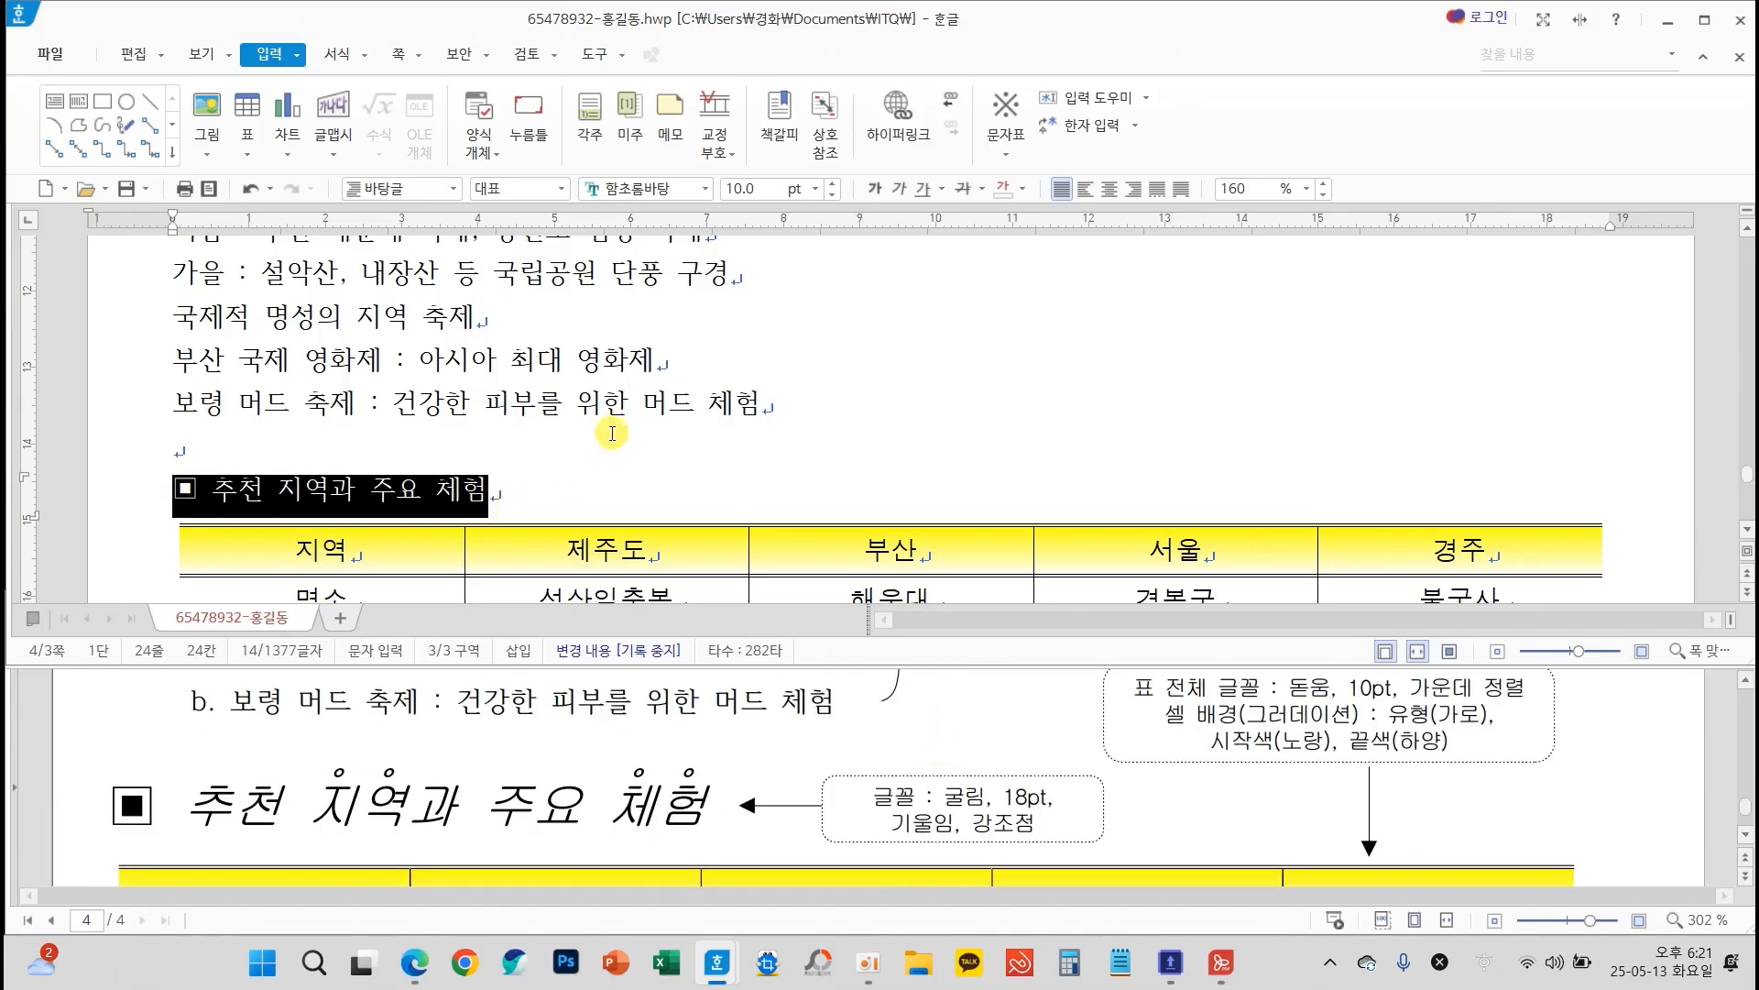
pyautogui.click(705, 189)
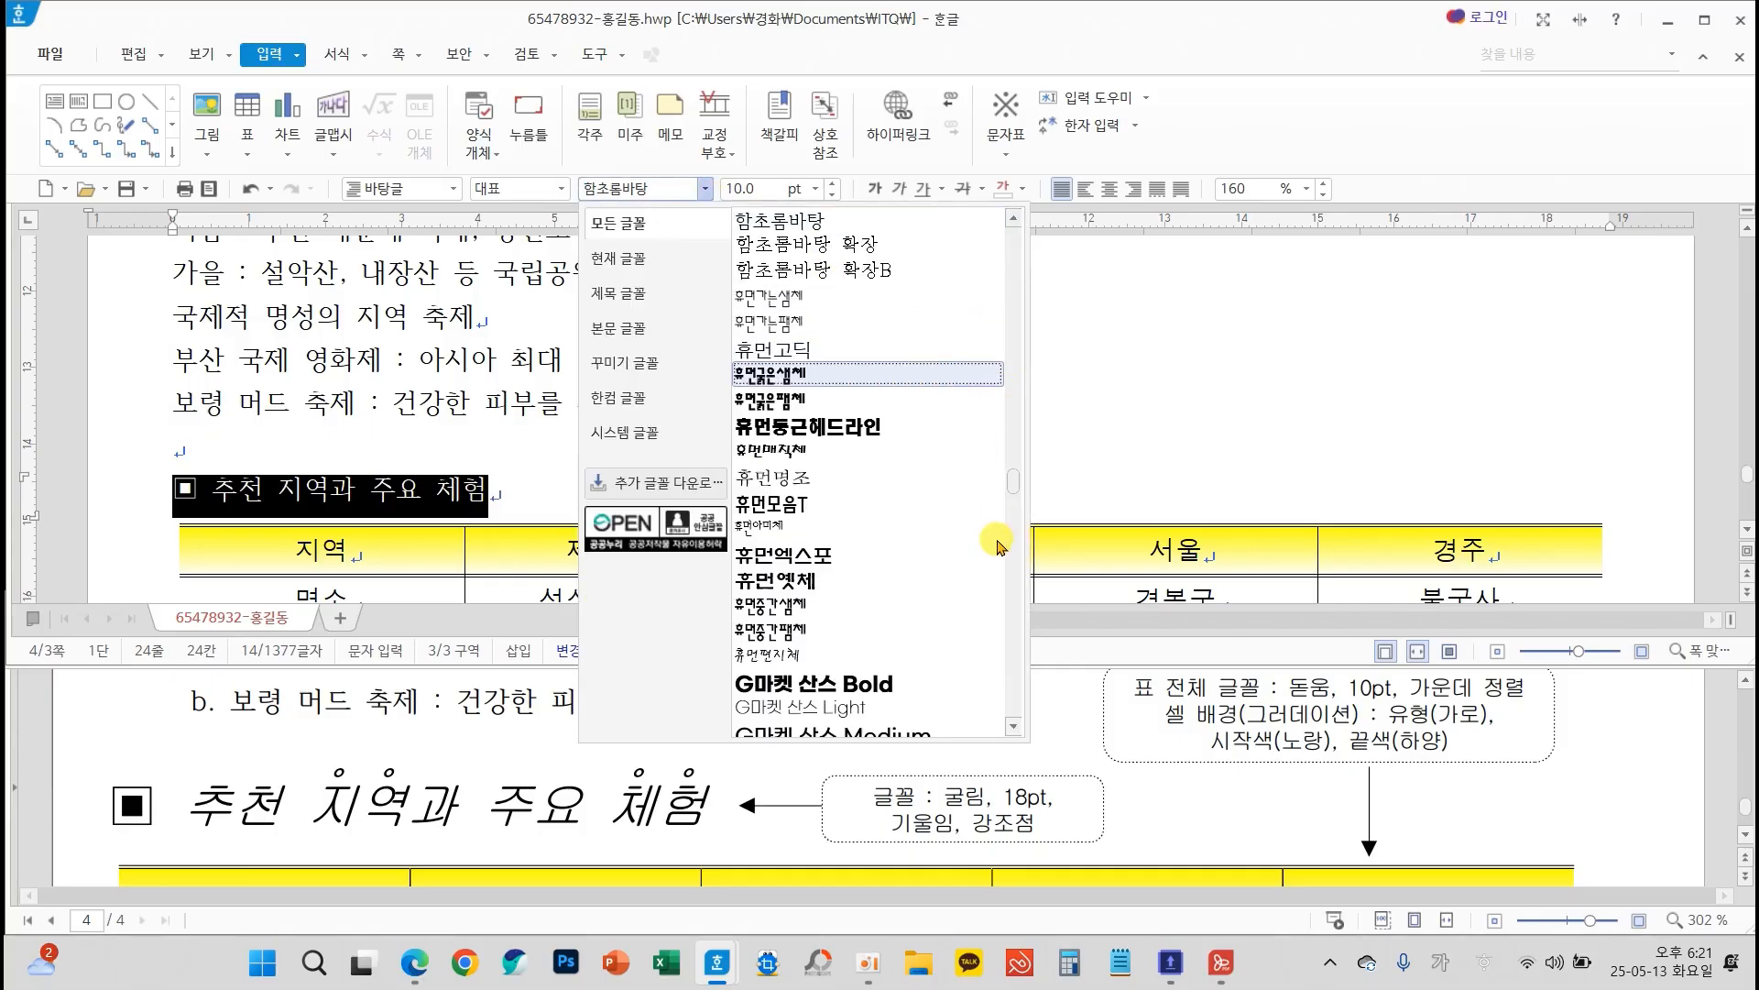
pyautogui.moveTo(1016, 489); pyautogui.dragTo(1001, 236)
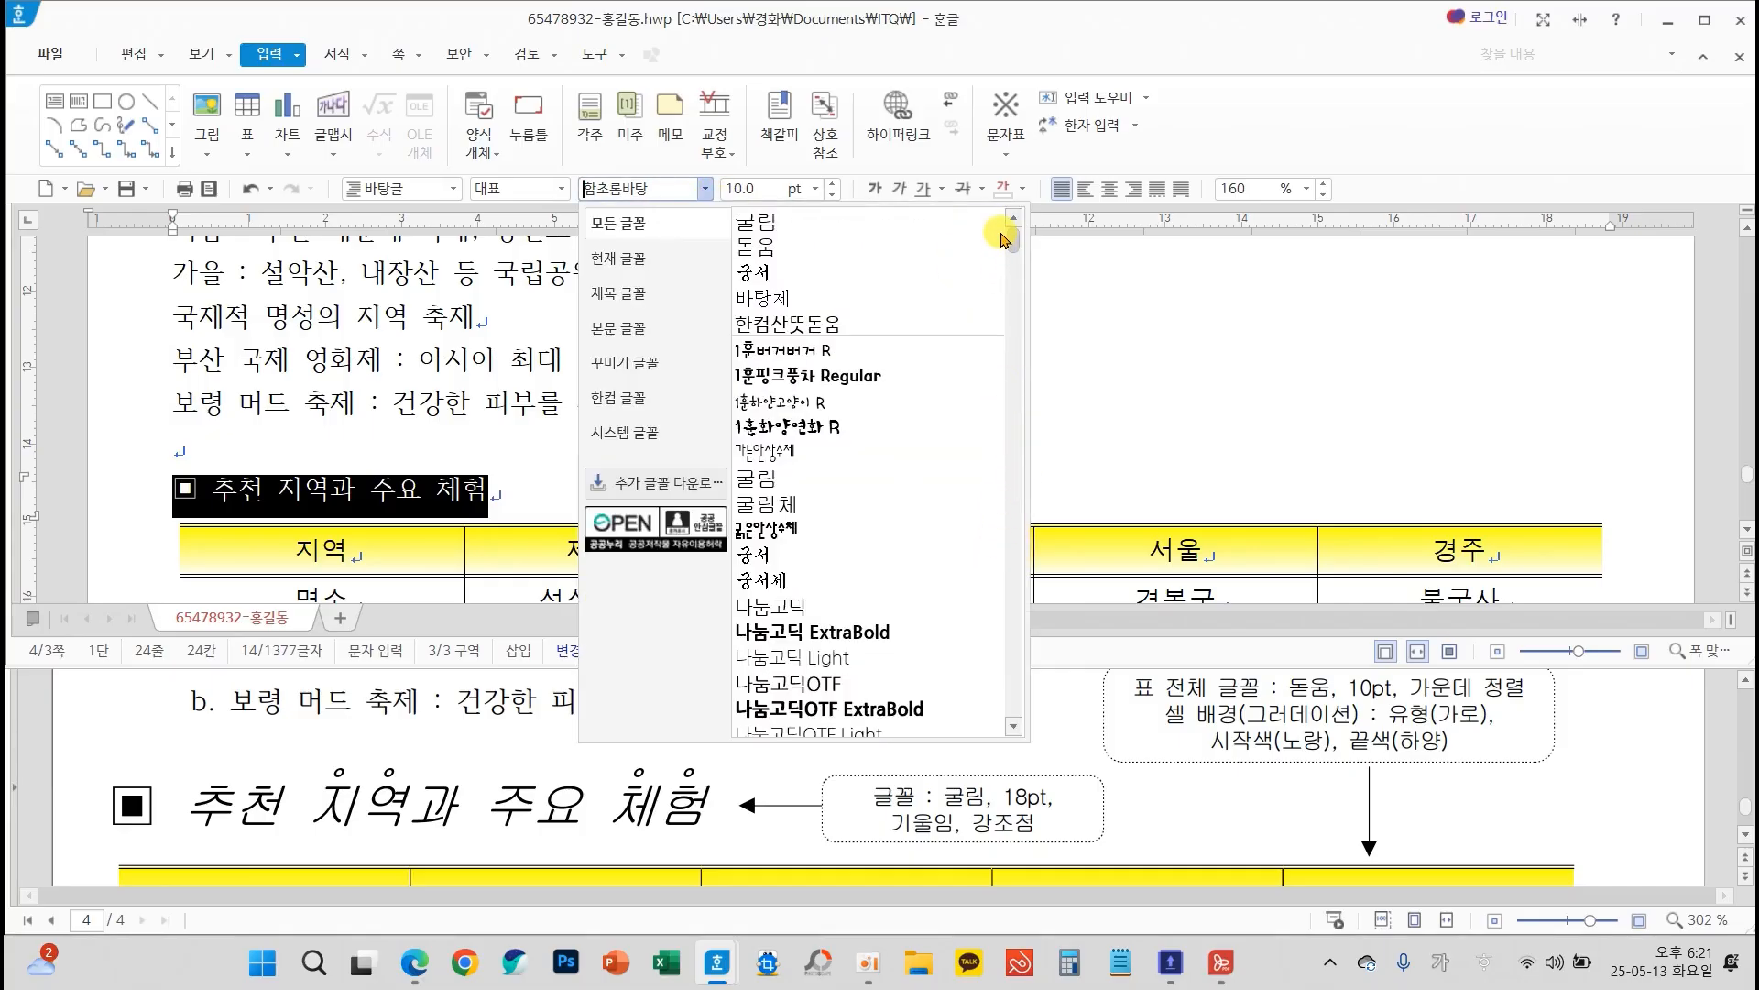
pyautogui.click(800, 225)
pyautogui.click(814, 190)
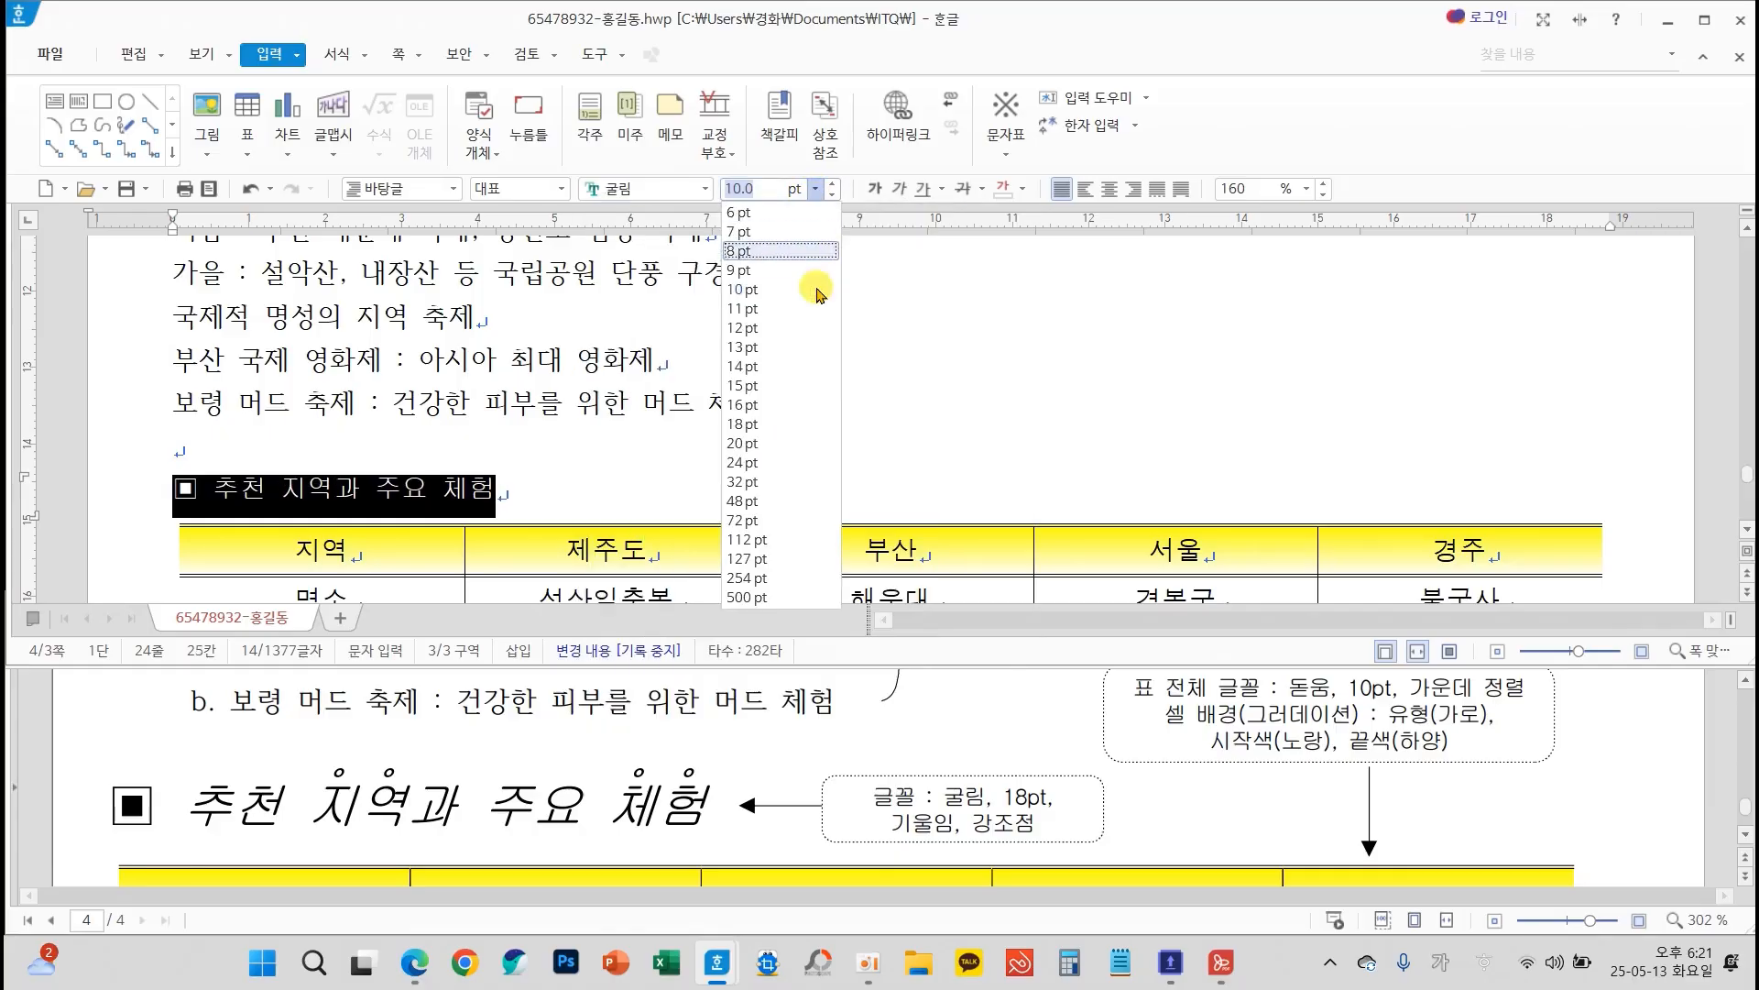
pyautogui.click(764, 425)
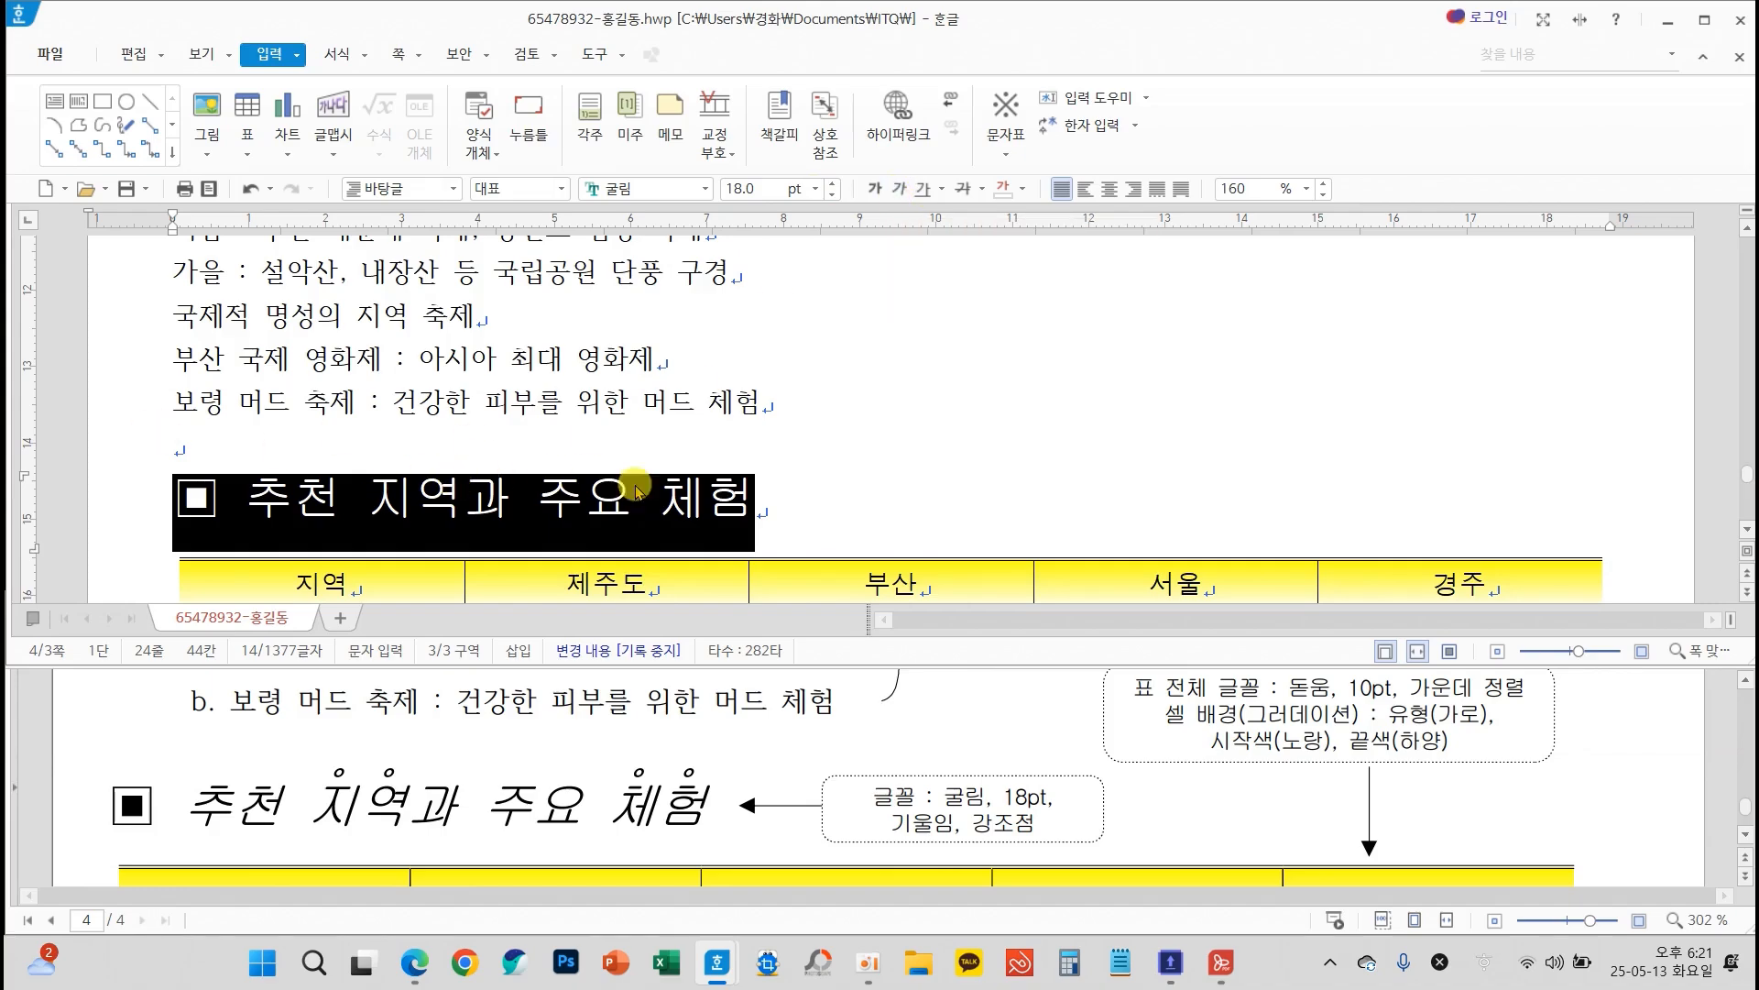
pyautogui.click(848, 480)
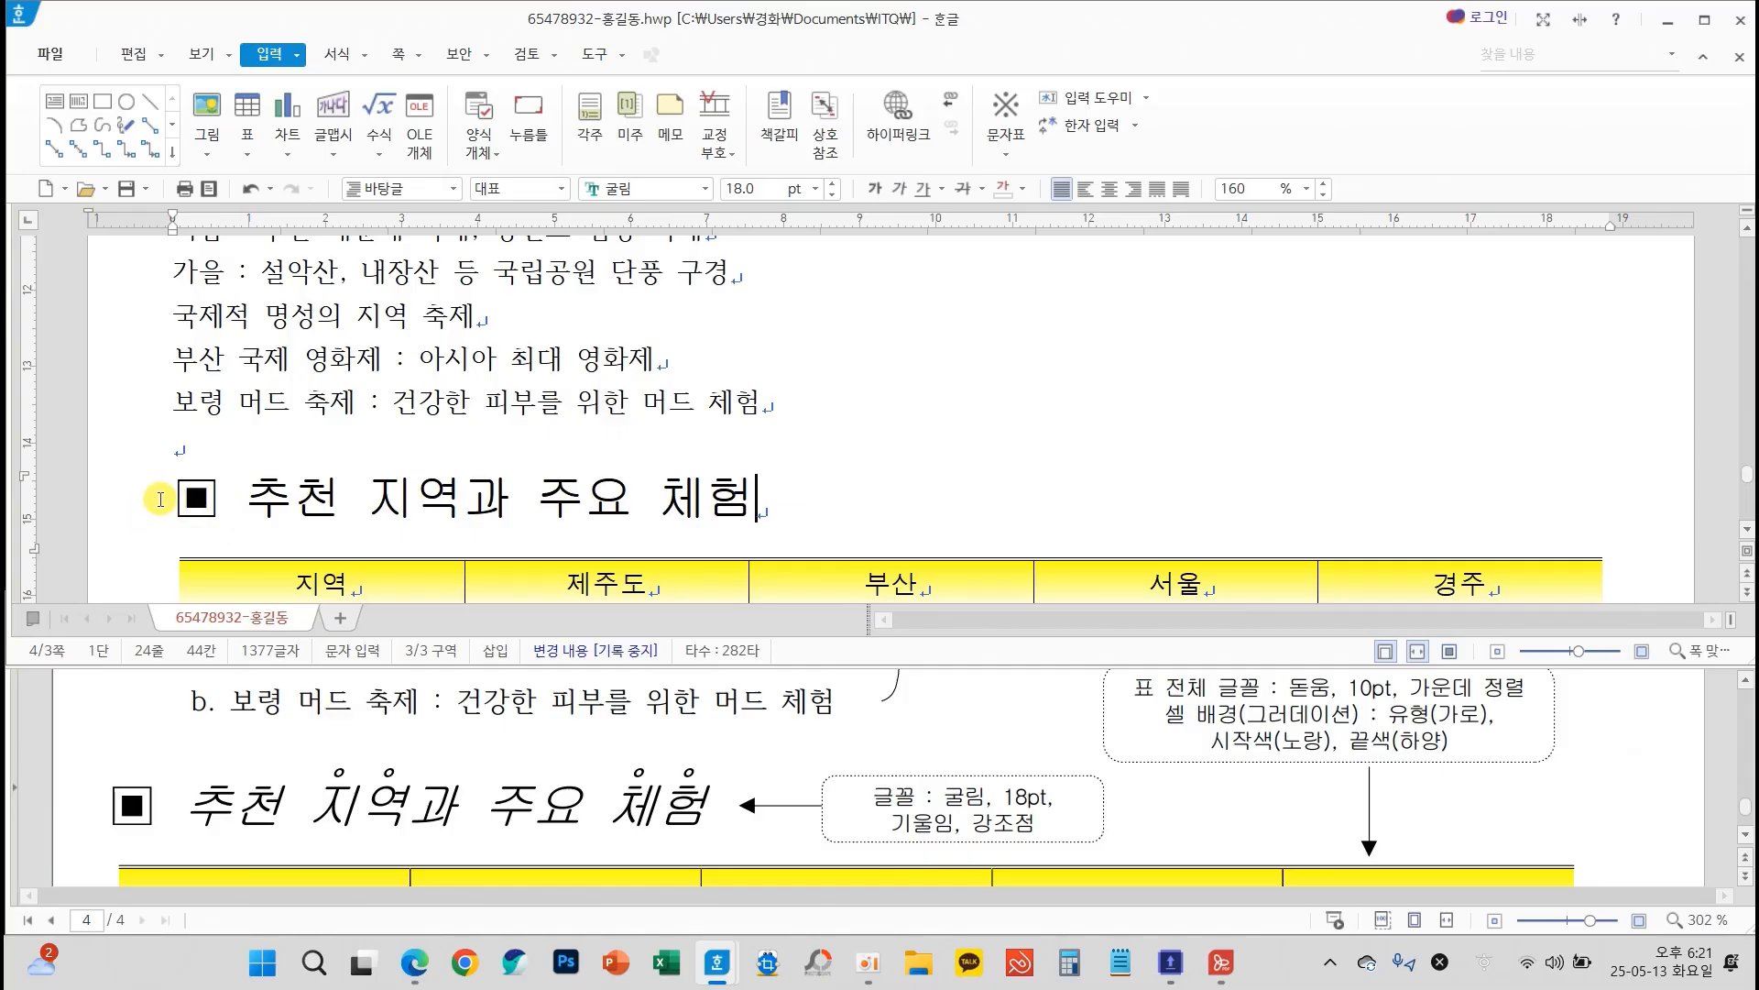
# Italicize the heading text 추천 지역과 주요 체험, leaving out its ▣ symbol
pyautogui.moveTo(138, 848)
pyautogui.mouseDown()
pyautogui.moveTo(170, 788)
pyautogui.moveTo(133, 842)
pyautogui.mouseUp()
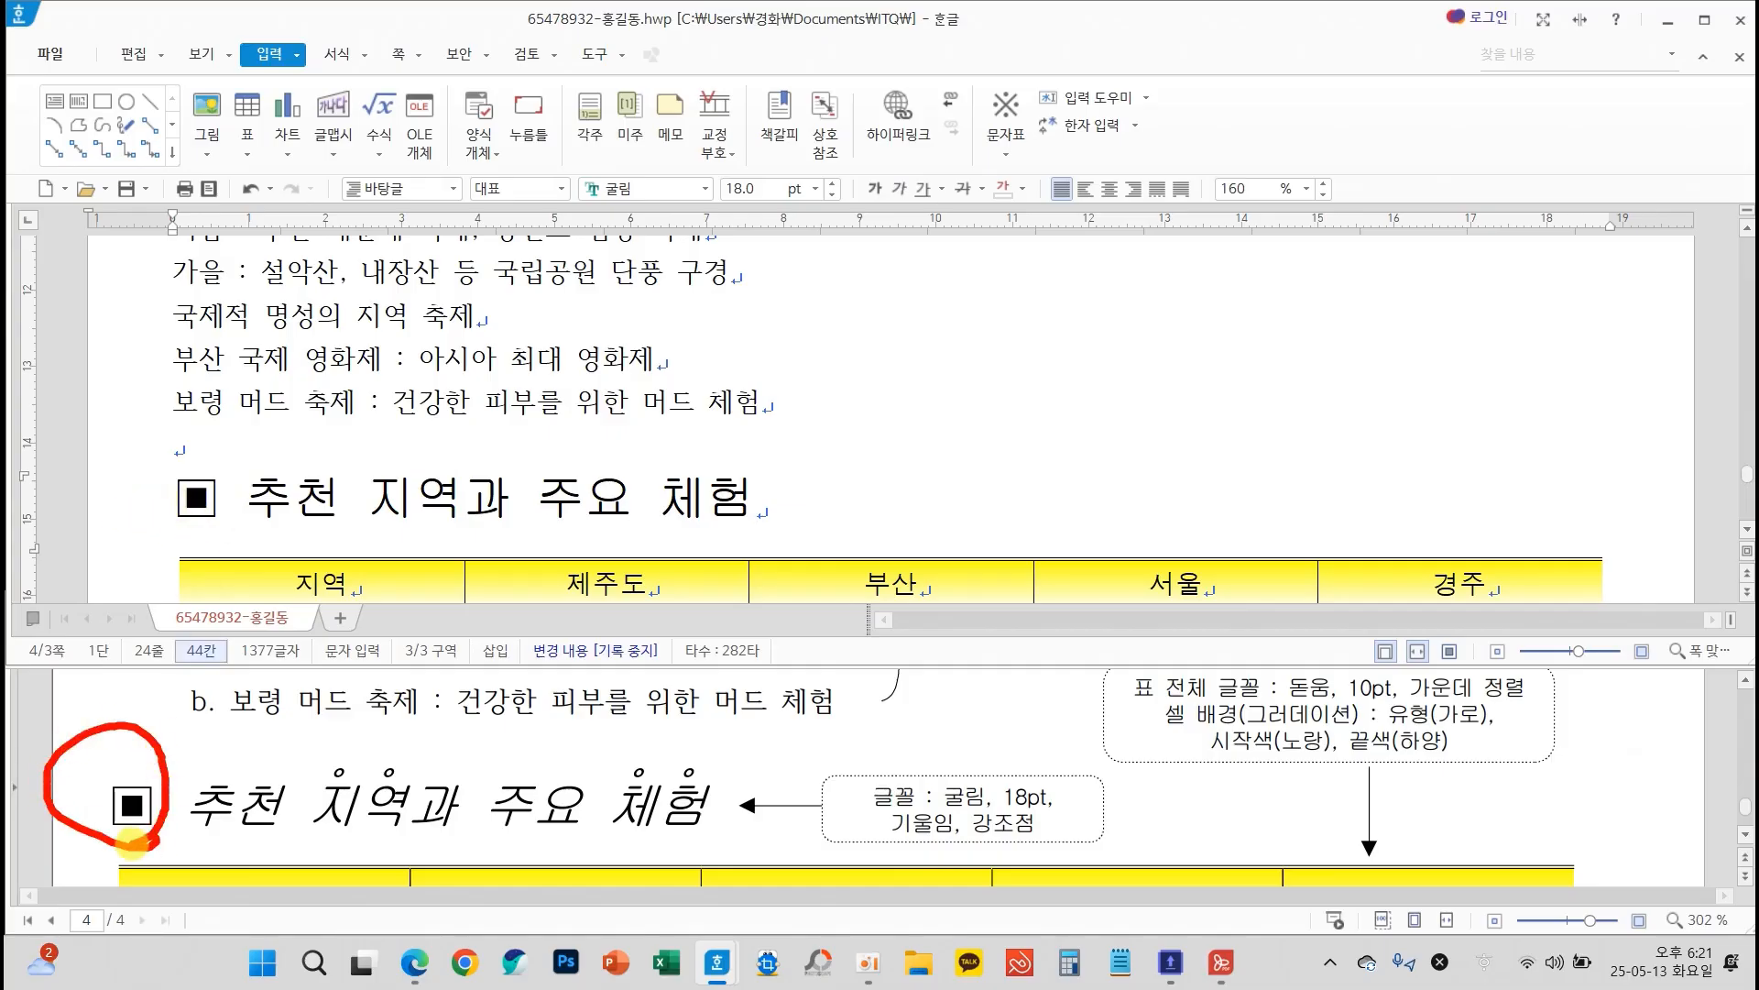
pyautogui.moveTo(227, 450); pyautogui.dragTo(779, 539)
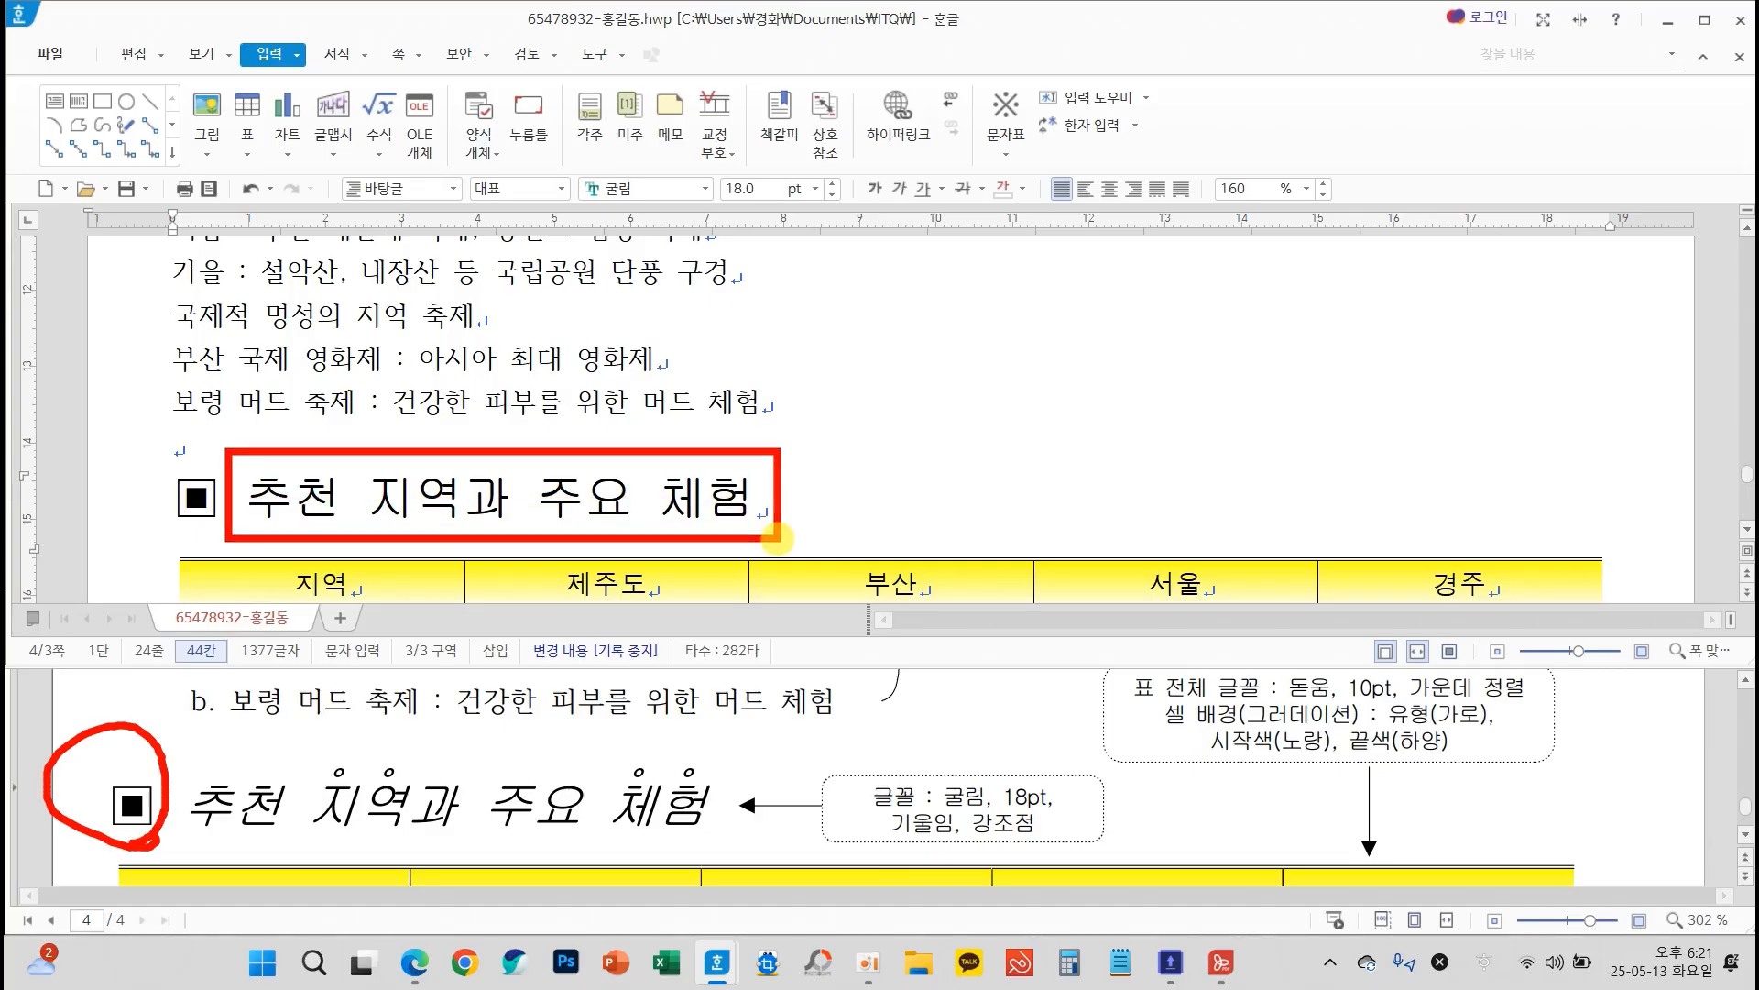
pyautogui.moveTo(245, 499); pyautogui.dragTo(753, 497)
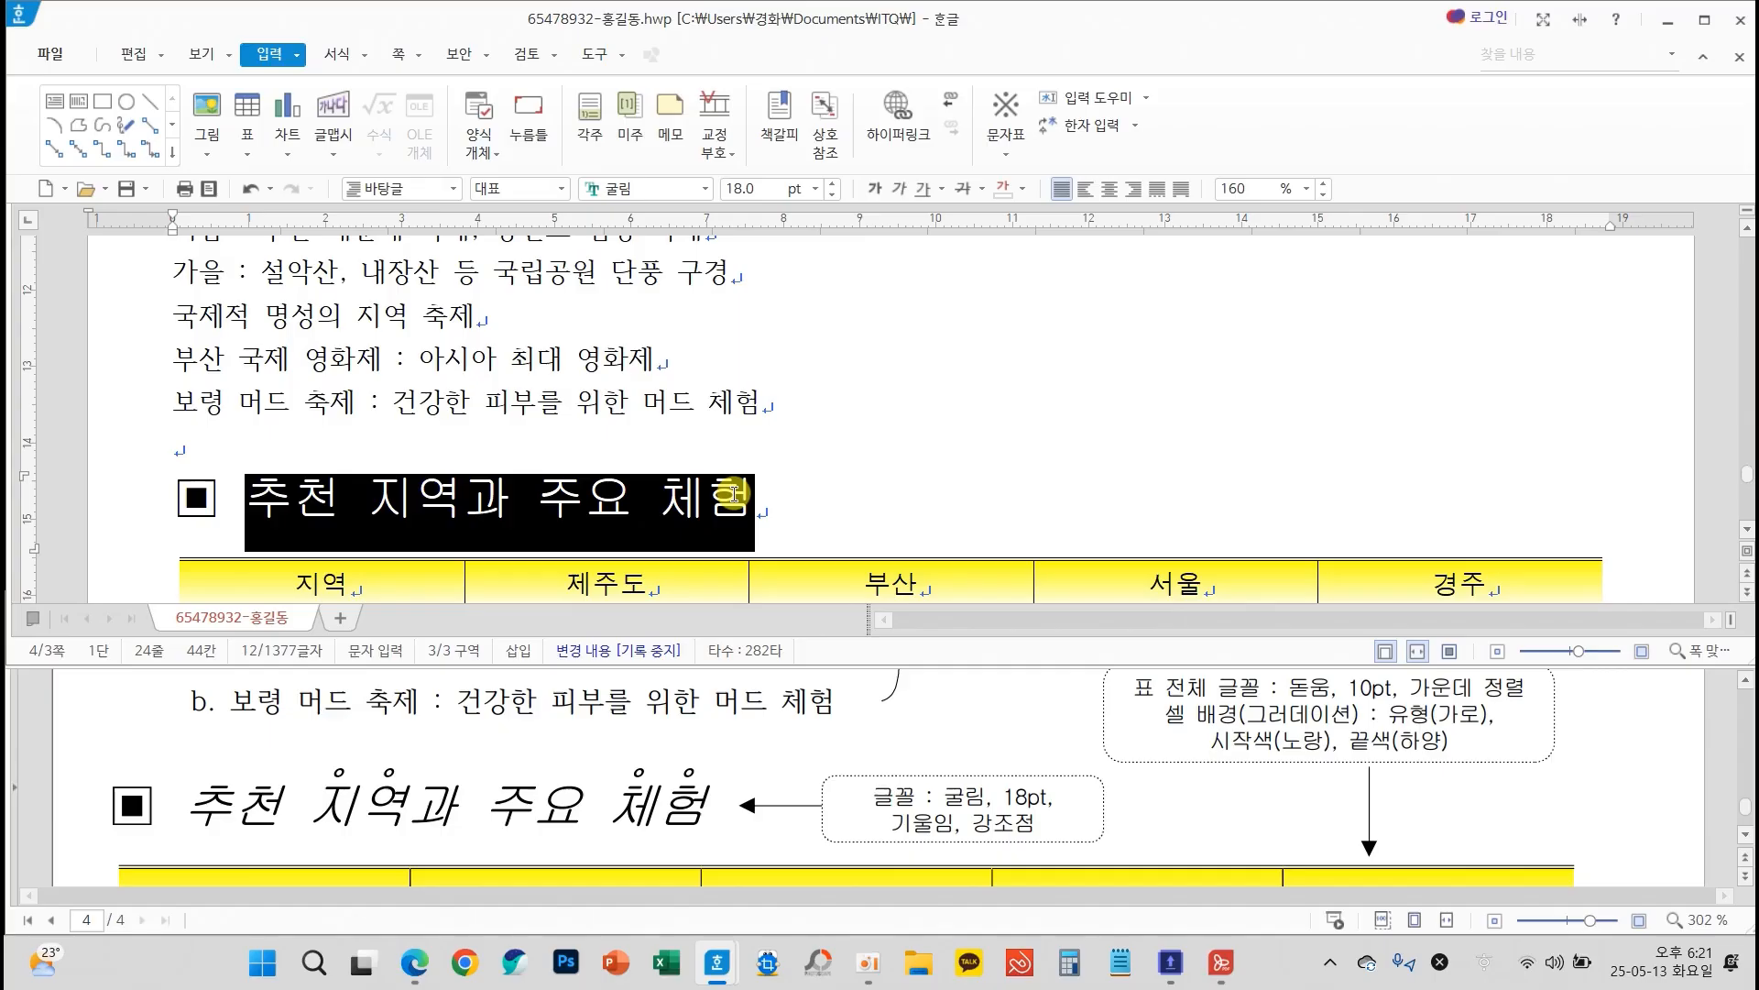
pyautogui.click(899, 190)
pyautogui.click(889, 447)
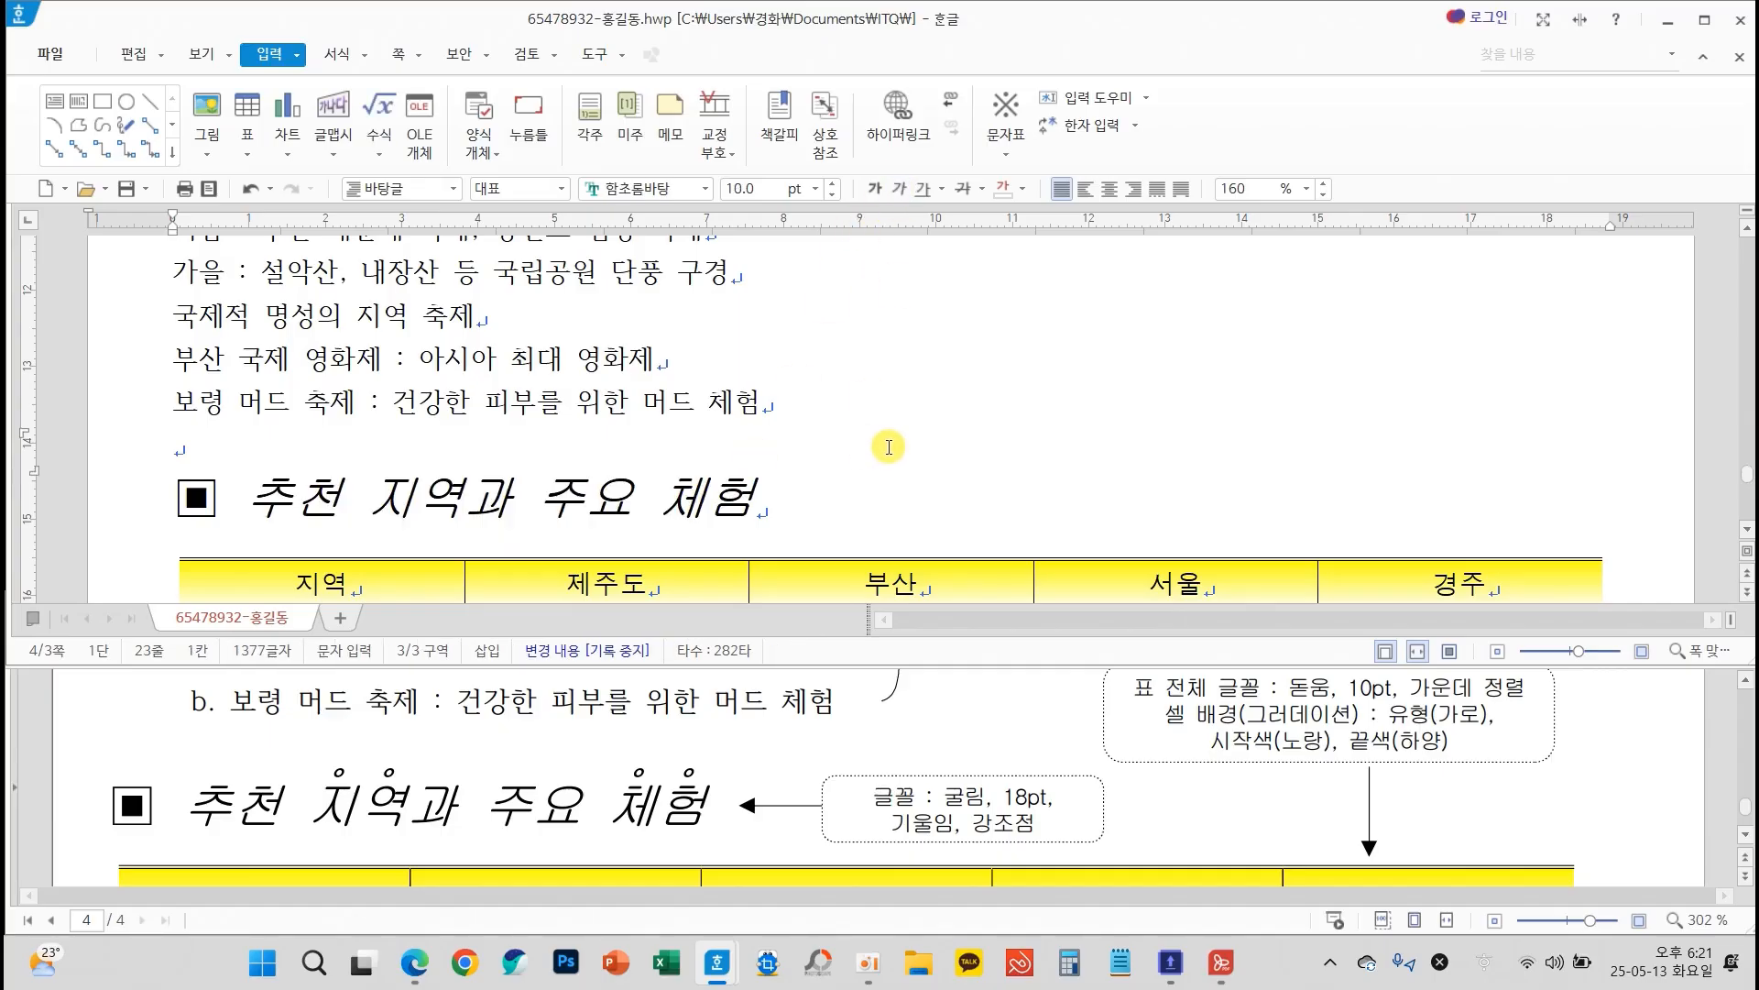
# Add open-circle emphasis marks (강조점) above the word 지역 in the heading 추천 지역과 주요 체험
pyautogui.moveTo(369, 502); pyautogui.dragTo(463, 506)
pyautogui.rightClick(409, 506)
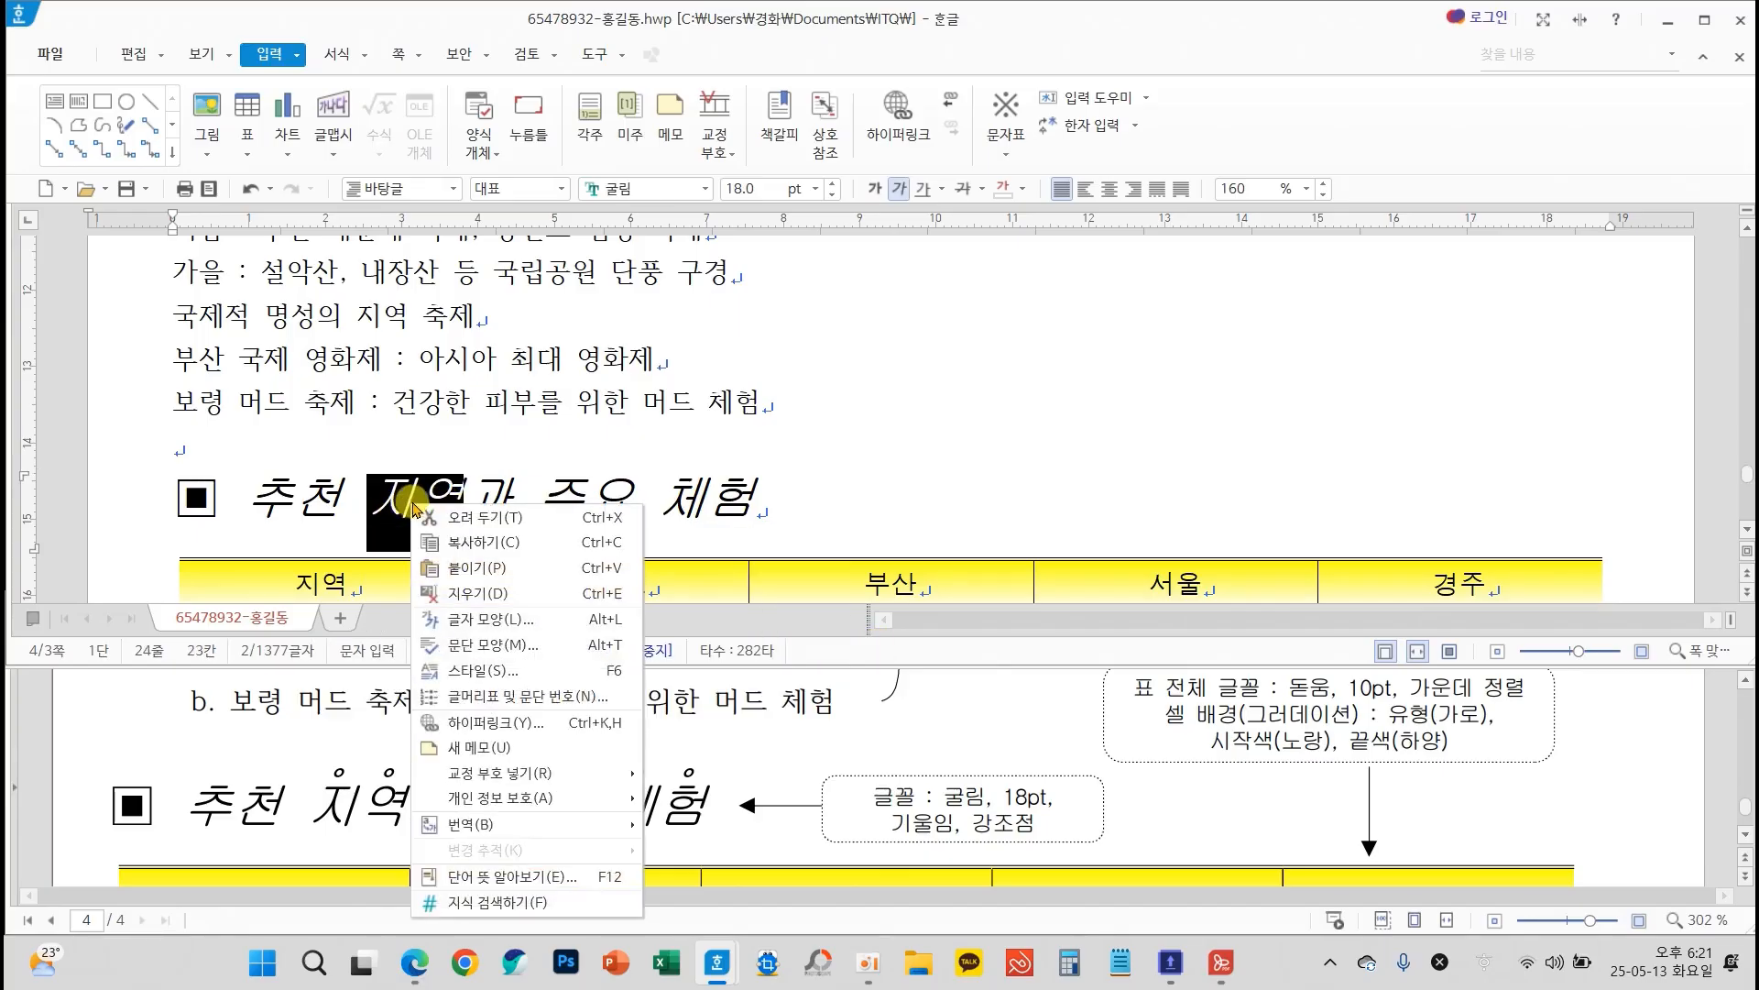
pyautogui.click(510, 619)
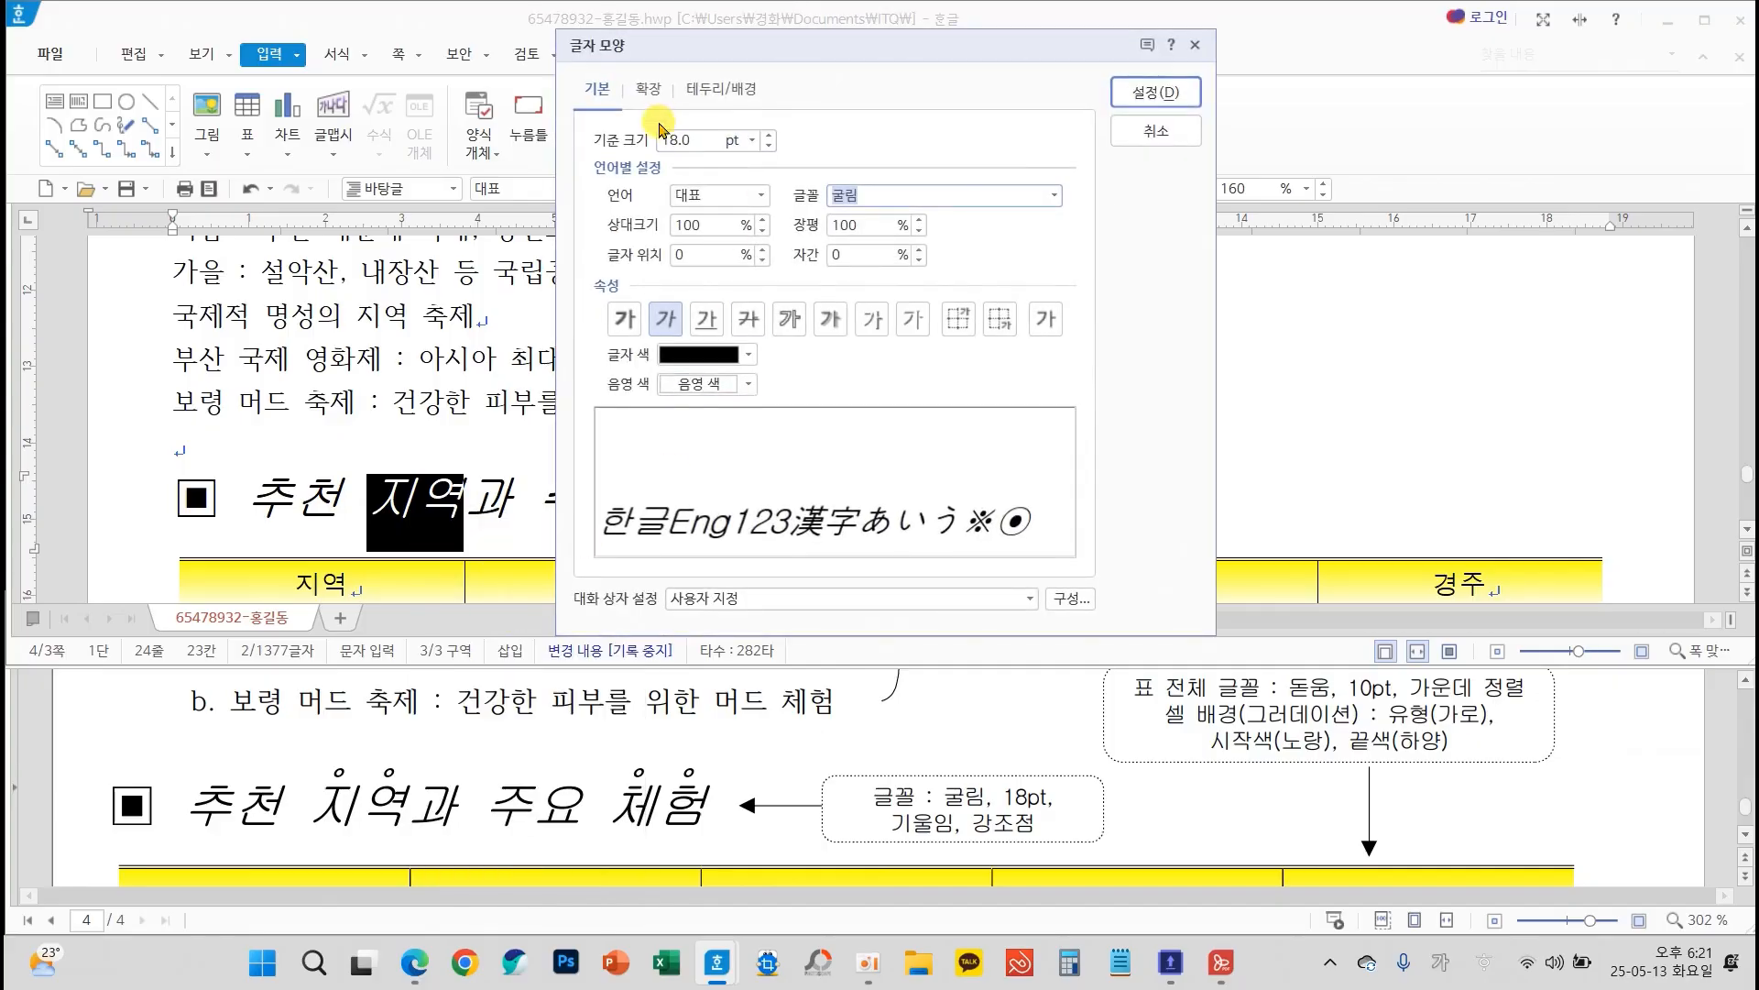
pyautogui.click(649, 92)
pyautogui.click(742, 430)
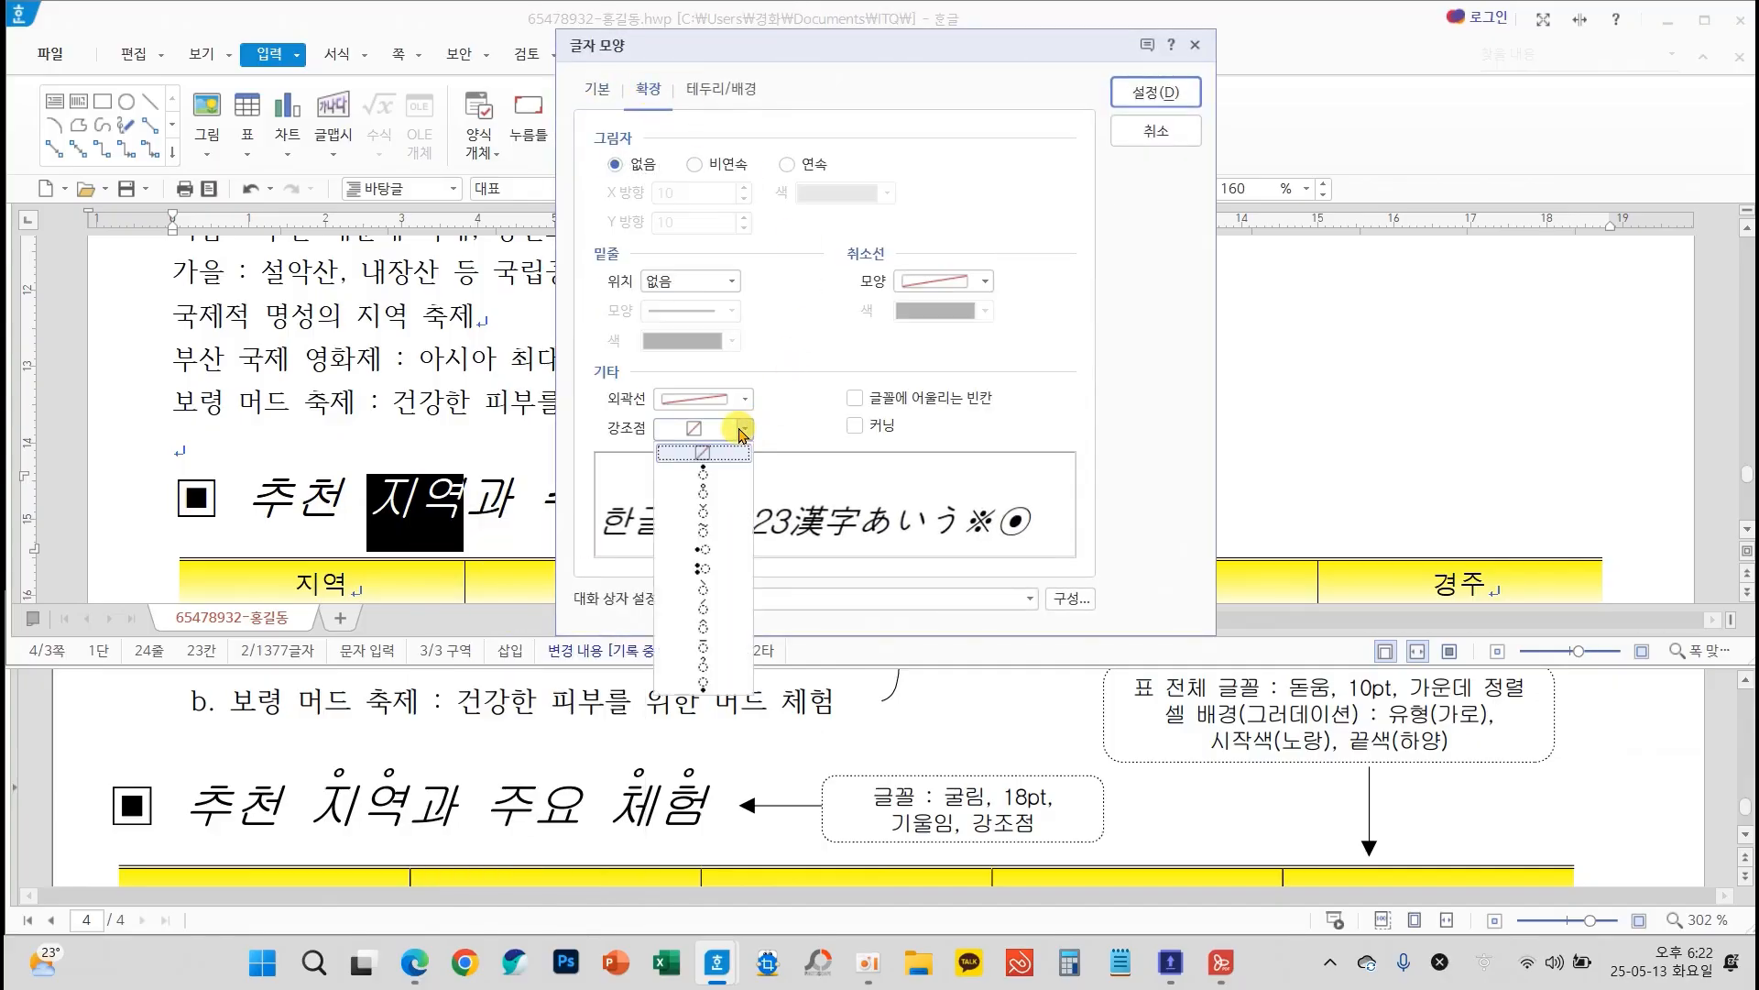
pyautogui.click(702, 492)
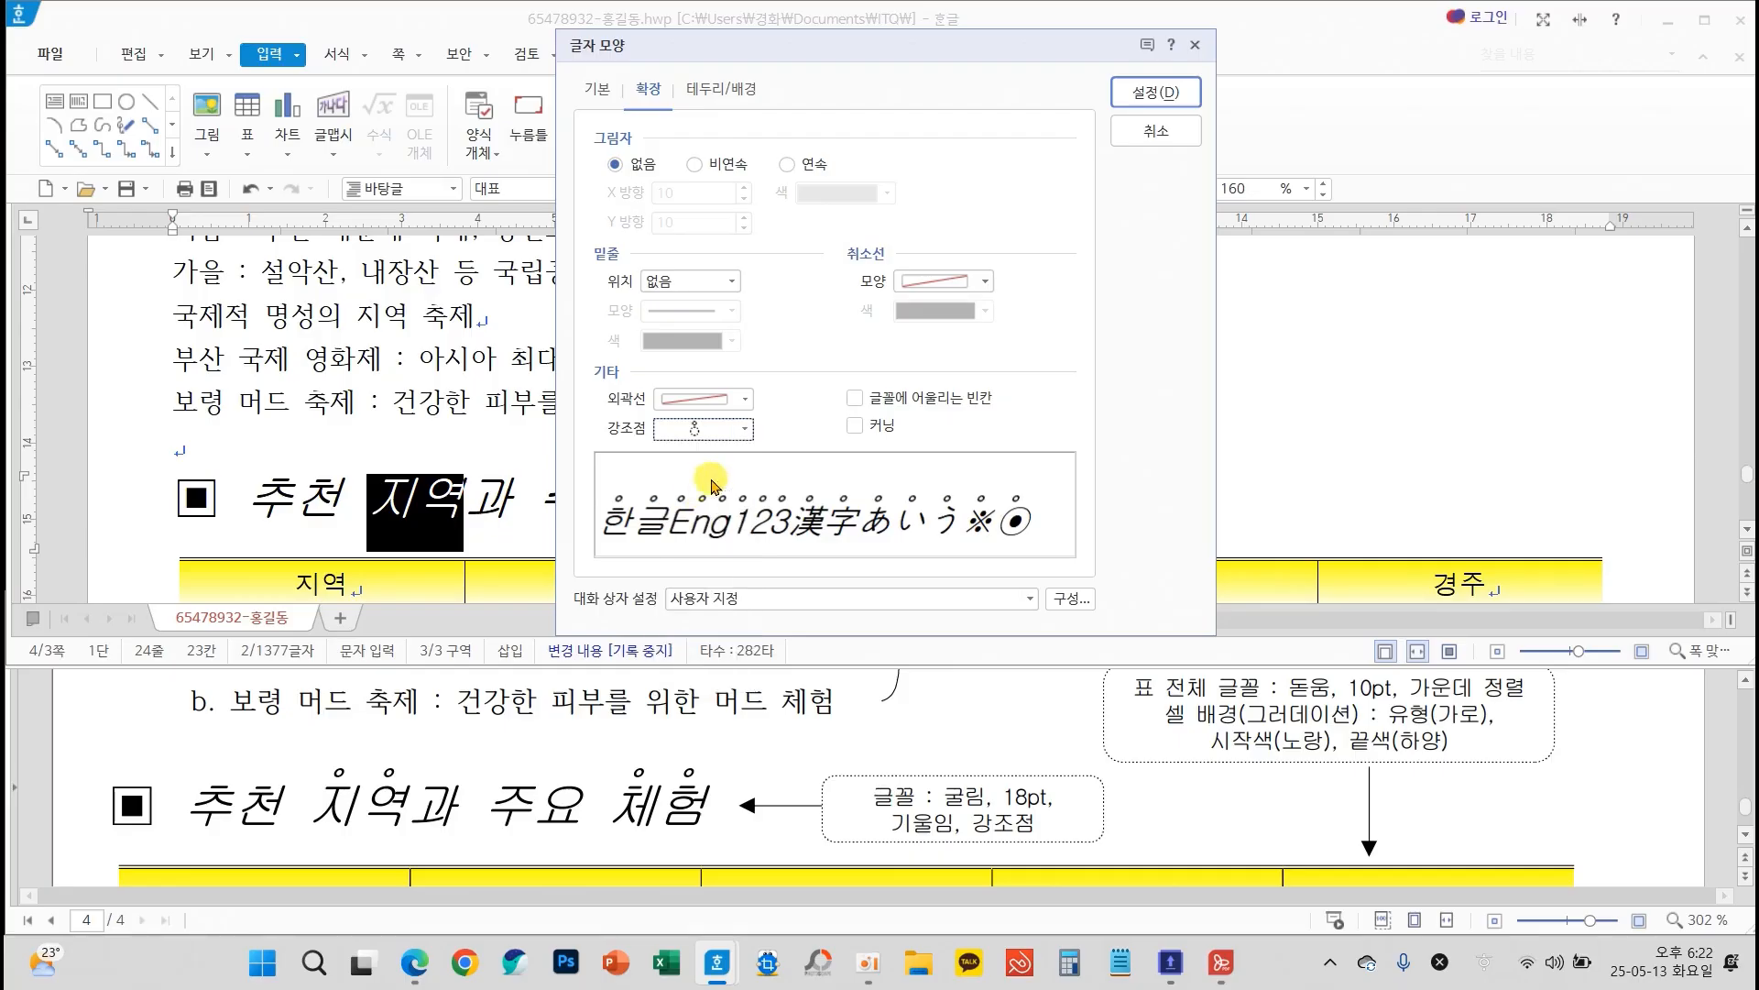
pyautogui.click(1156, 91)
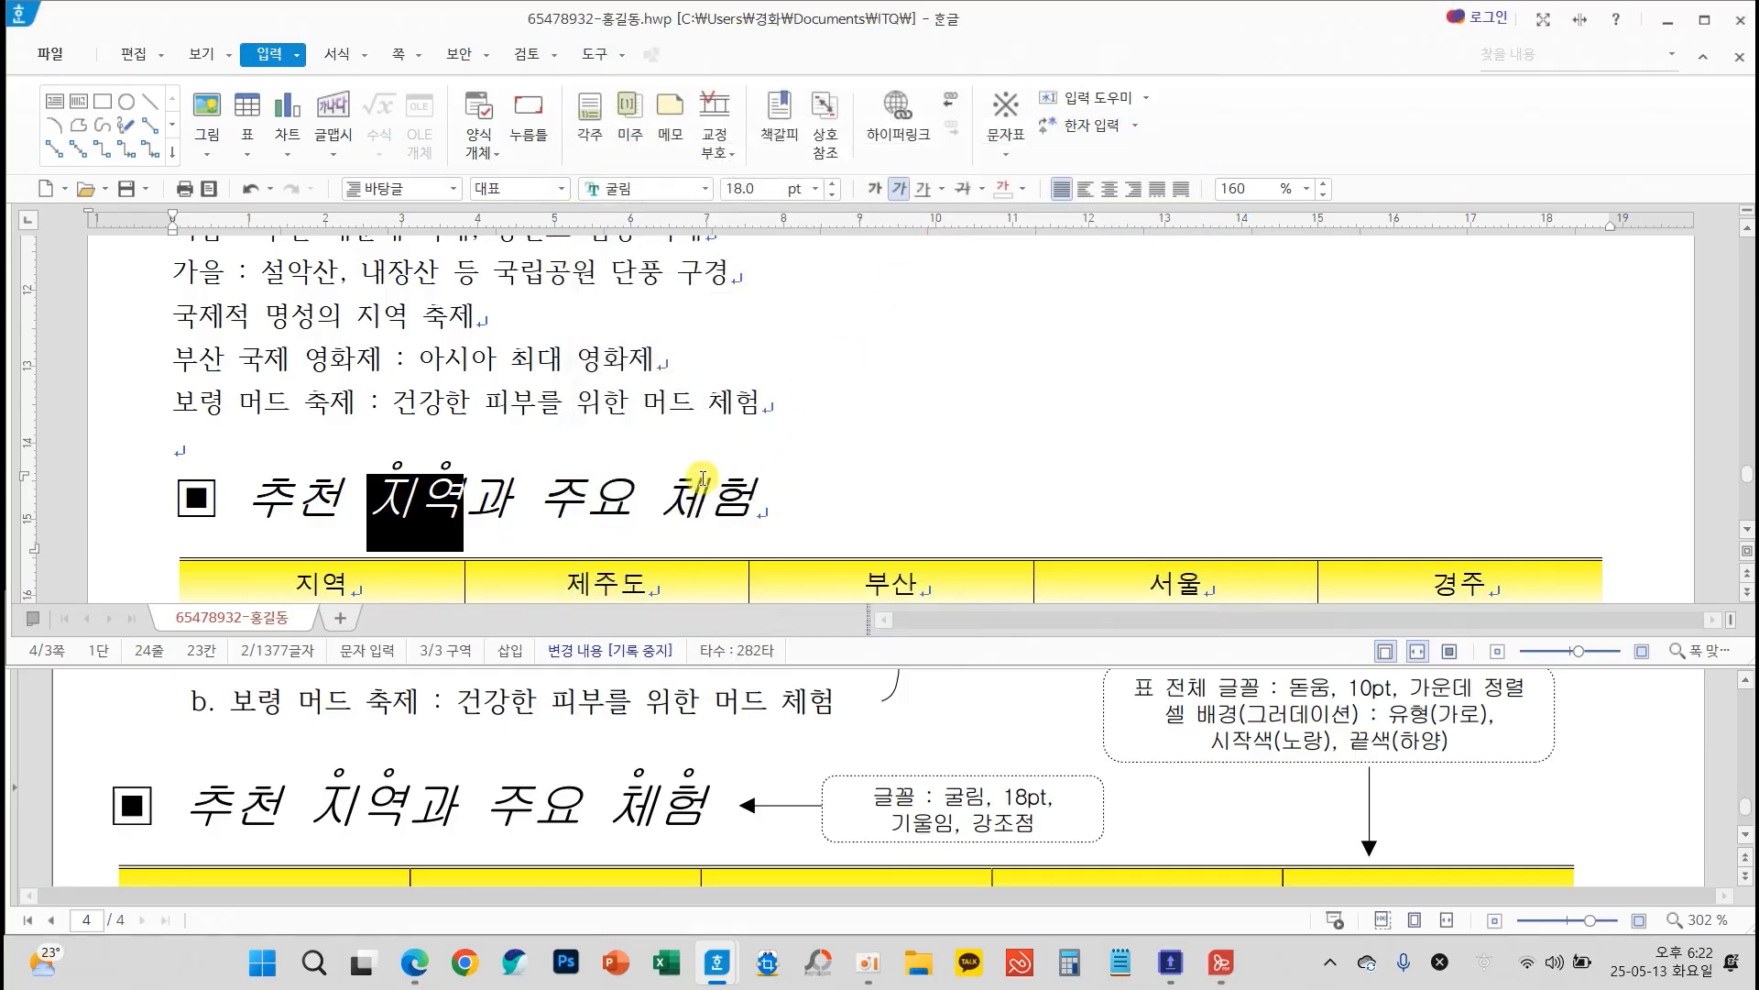
# Give the word 체험 in the same heading the open-circle emphasis marks (강조점) above its characters
pyautogui.moveTo(675, 495); pyautogui.dragTo(770, 497)
pyautogui.rightClick(844, 428)
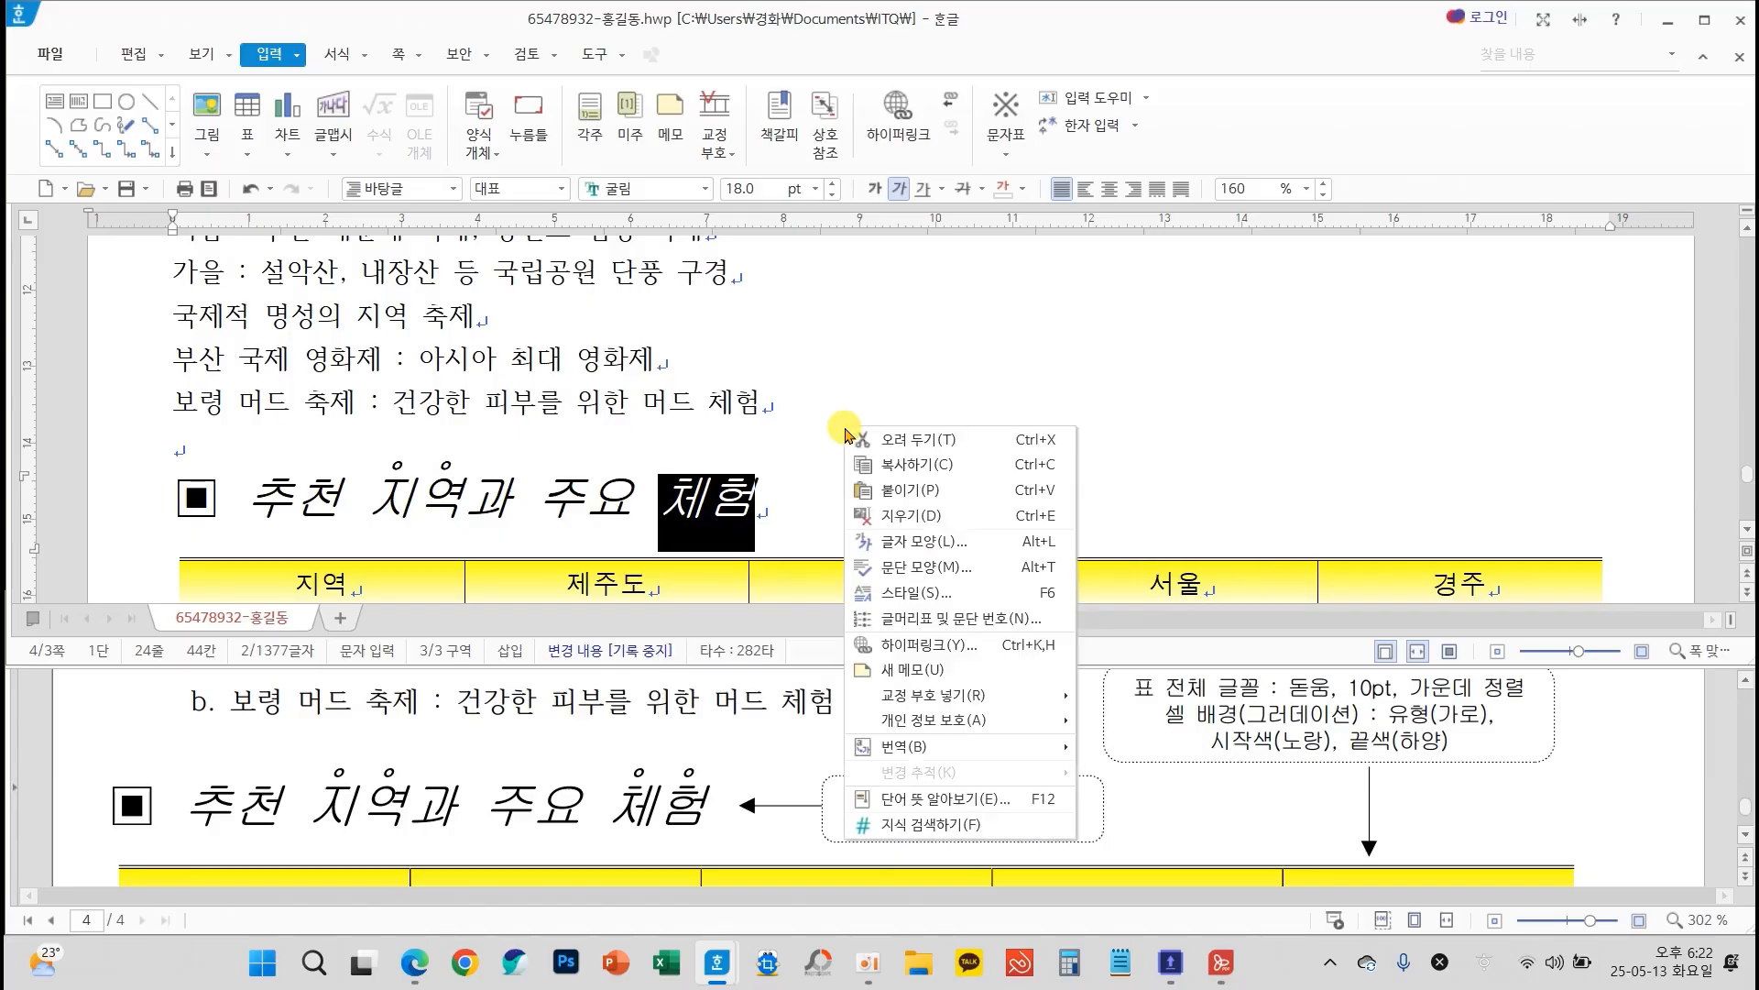
pyautogui.click(940, 546)
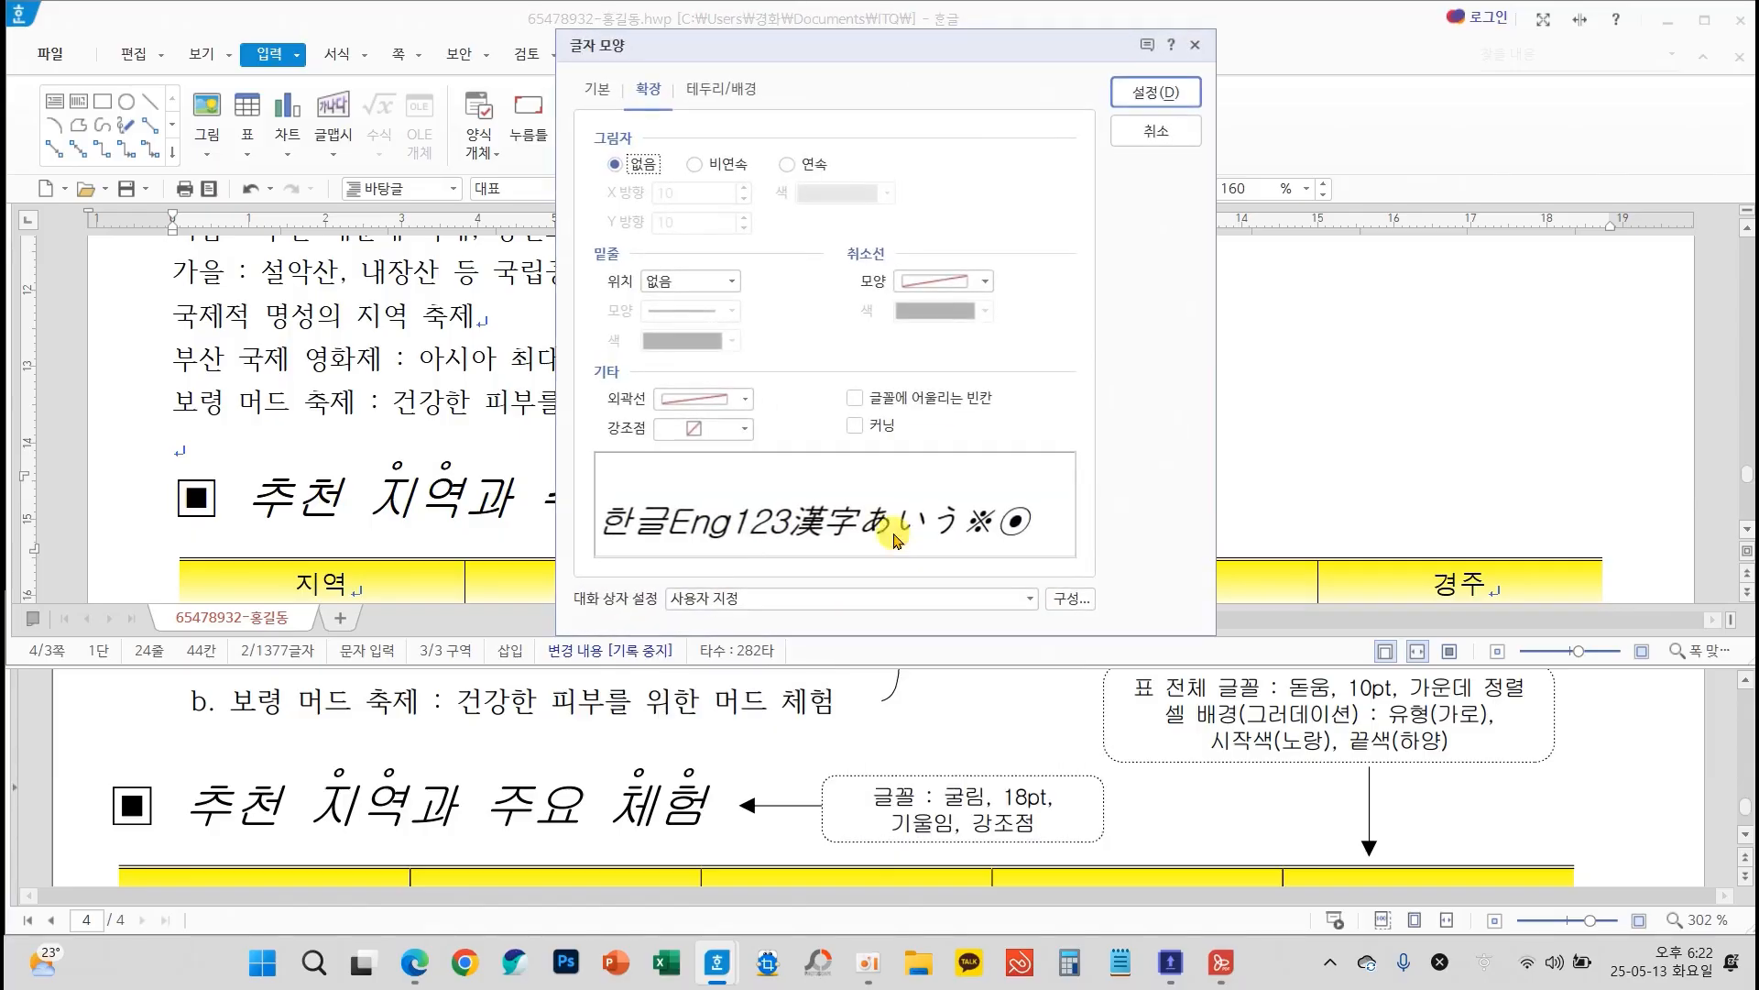
pyautogui.click(702, 434)
pyautogui.click(703, 472)
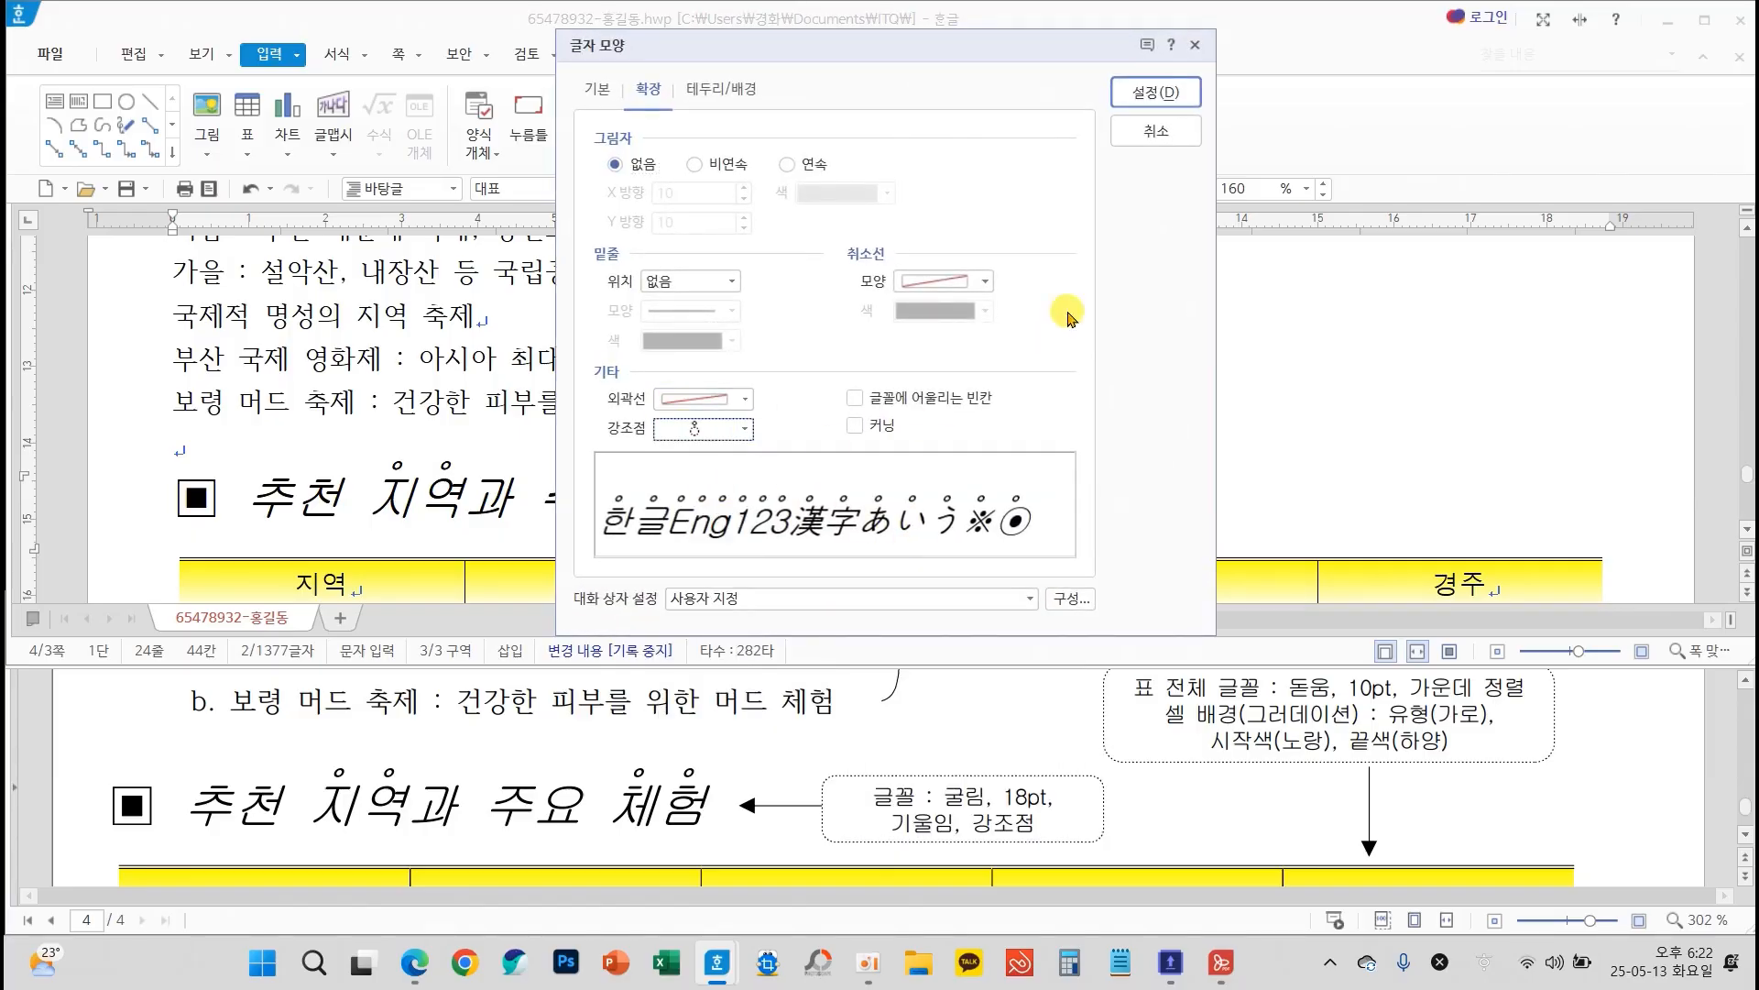
pyautogui.click(1141, 92)
pyautogui.click(1049, 399)
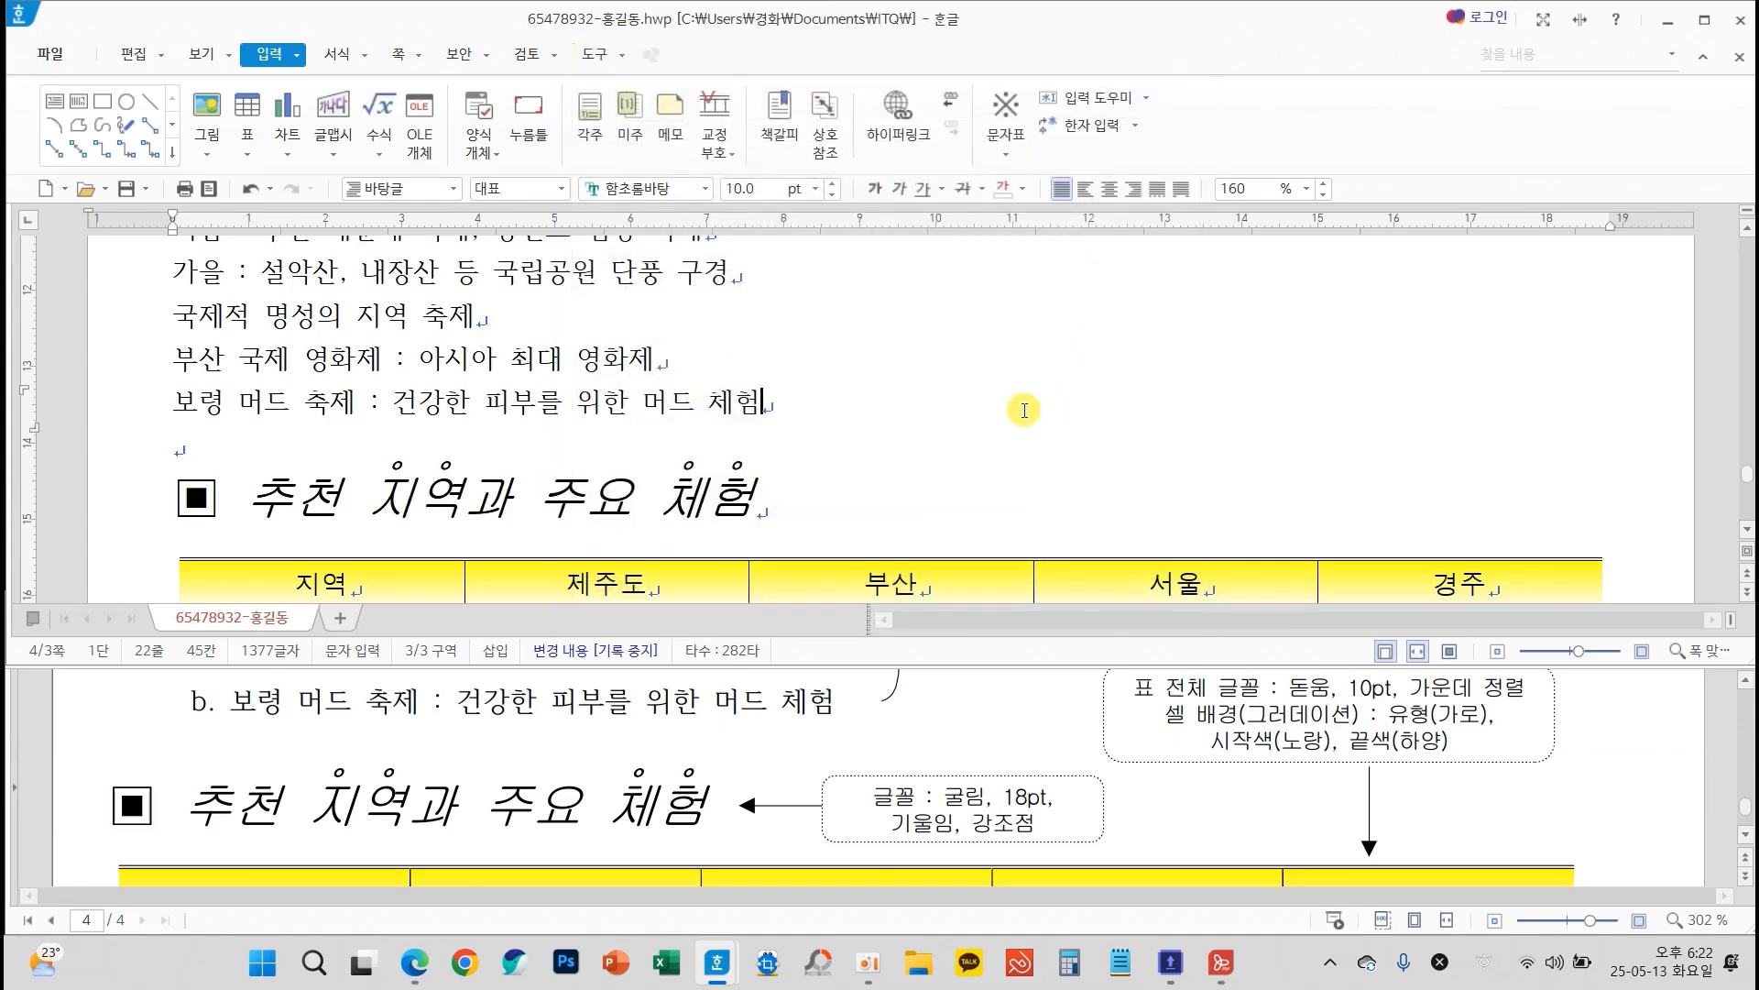
# Format the text 한국관광공사 below the table in 궁서, 24 pt, bold and right-aligned
pyautogui.scroll(-10, 889, 501)
pyautogui.scroll(-3, 784, 765)
pyautogui.scroll(-5, 784, 766)
pyautogui.moveTo(174, 410); pyautogui.dragTo(463, 399)
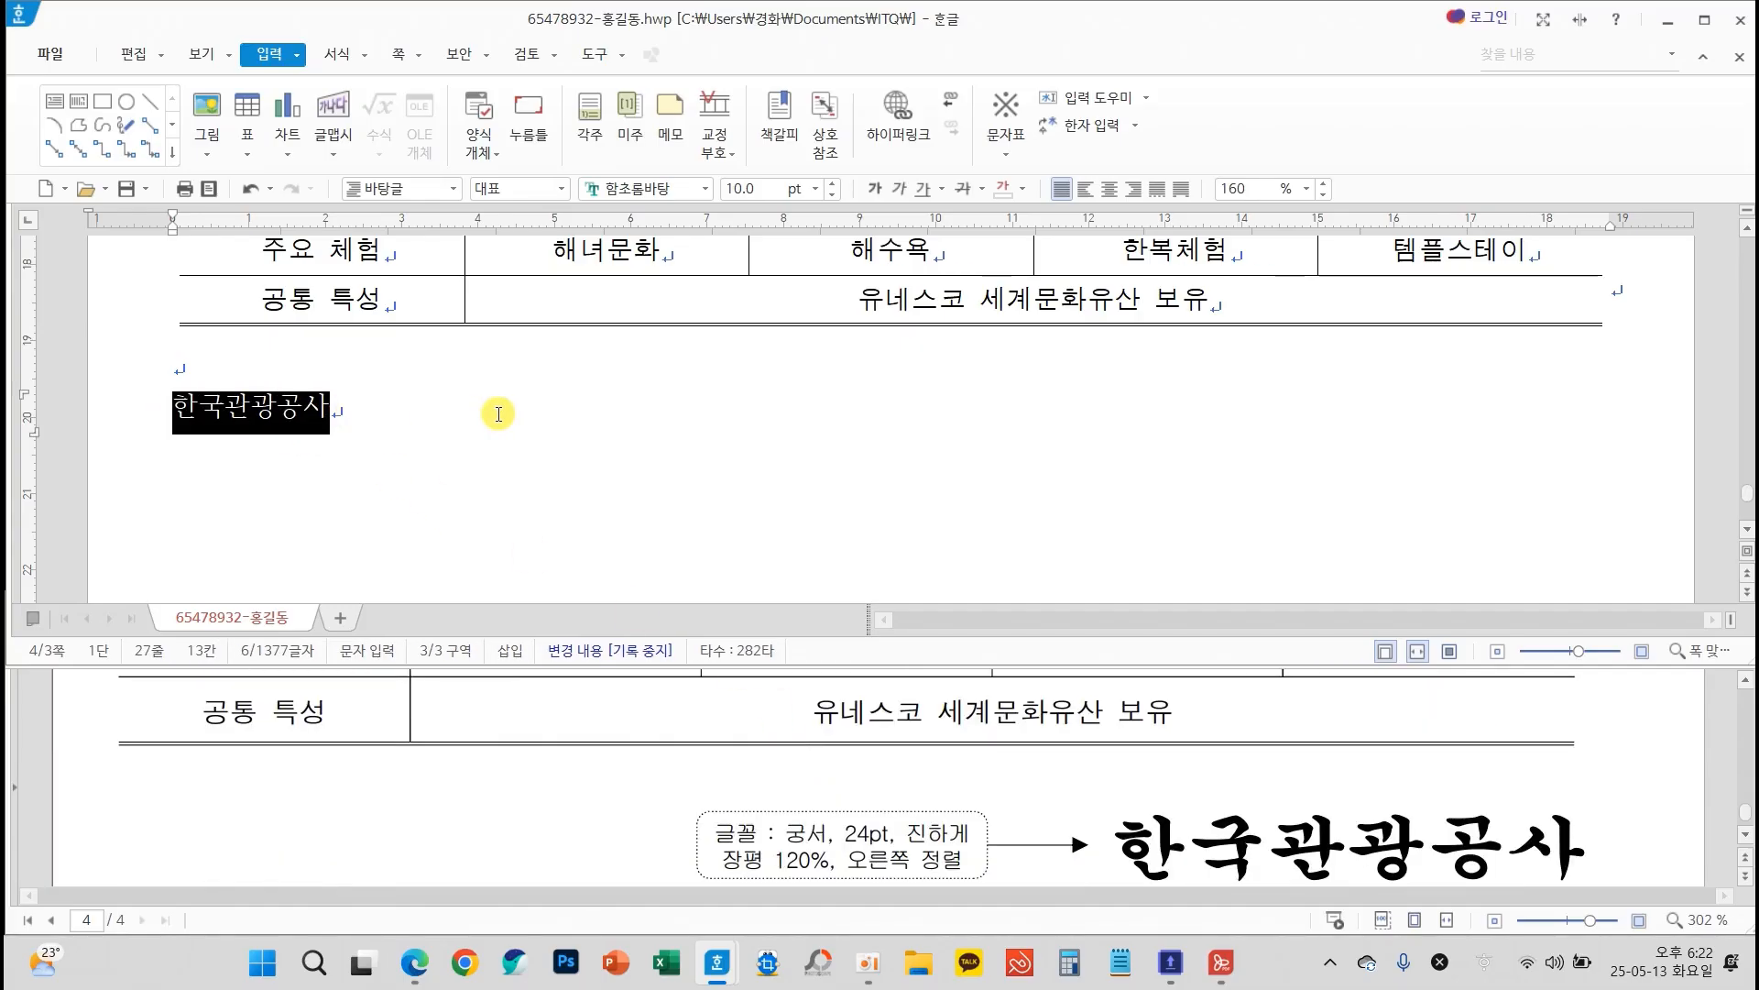
pyautogui.click(705, 190)
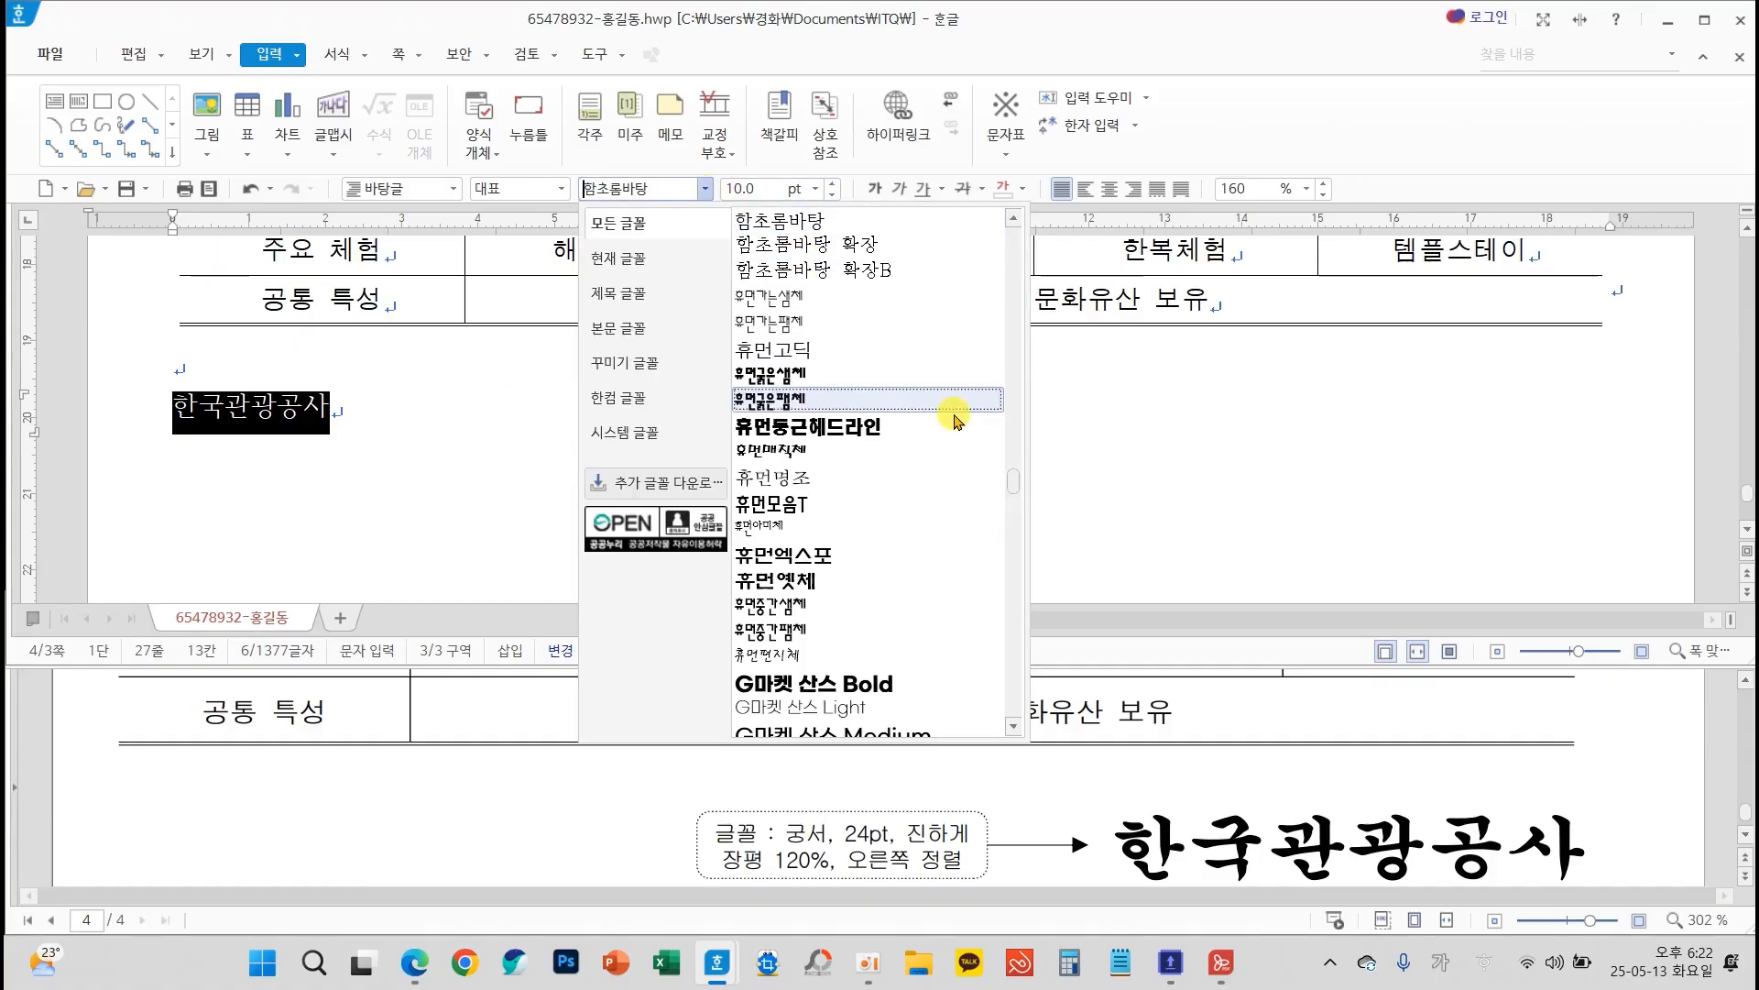
pyautogui.moveTo(1011, 483); pyautogui.dragTo(1012, 224)
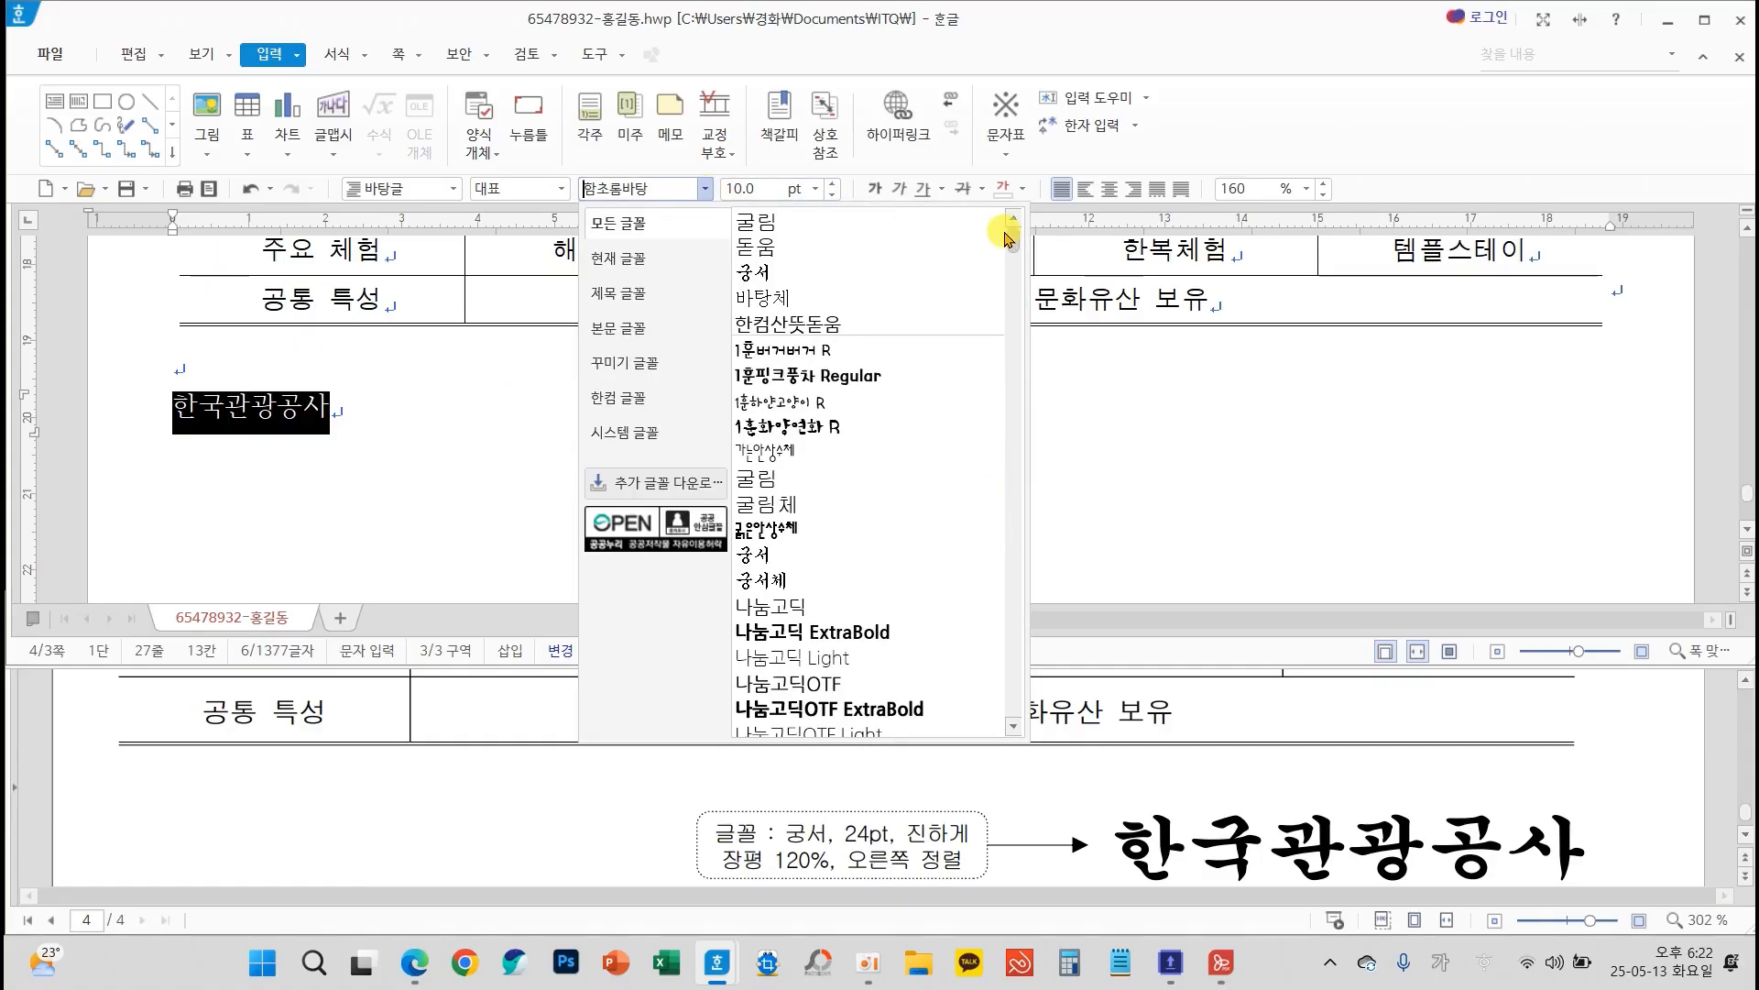
pyautogui.click(807, 265)
pyautogui.click(816, 188)
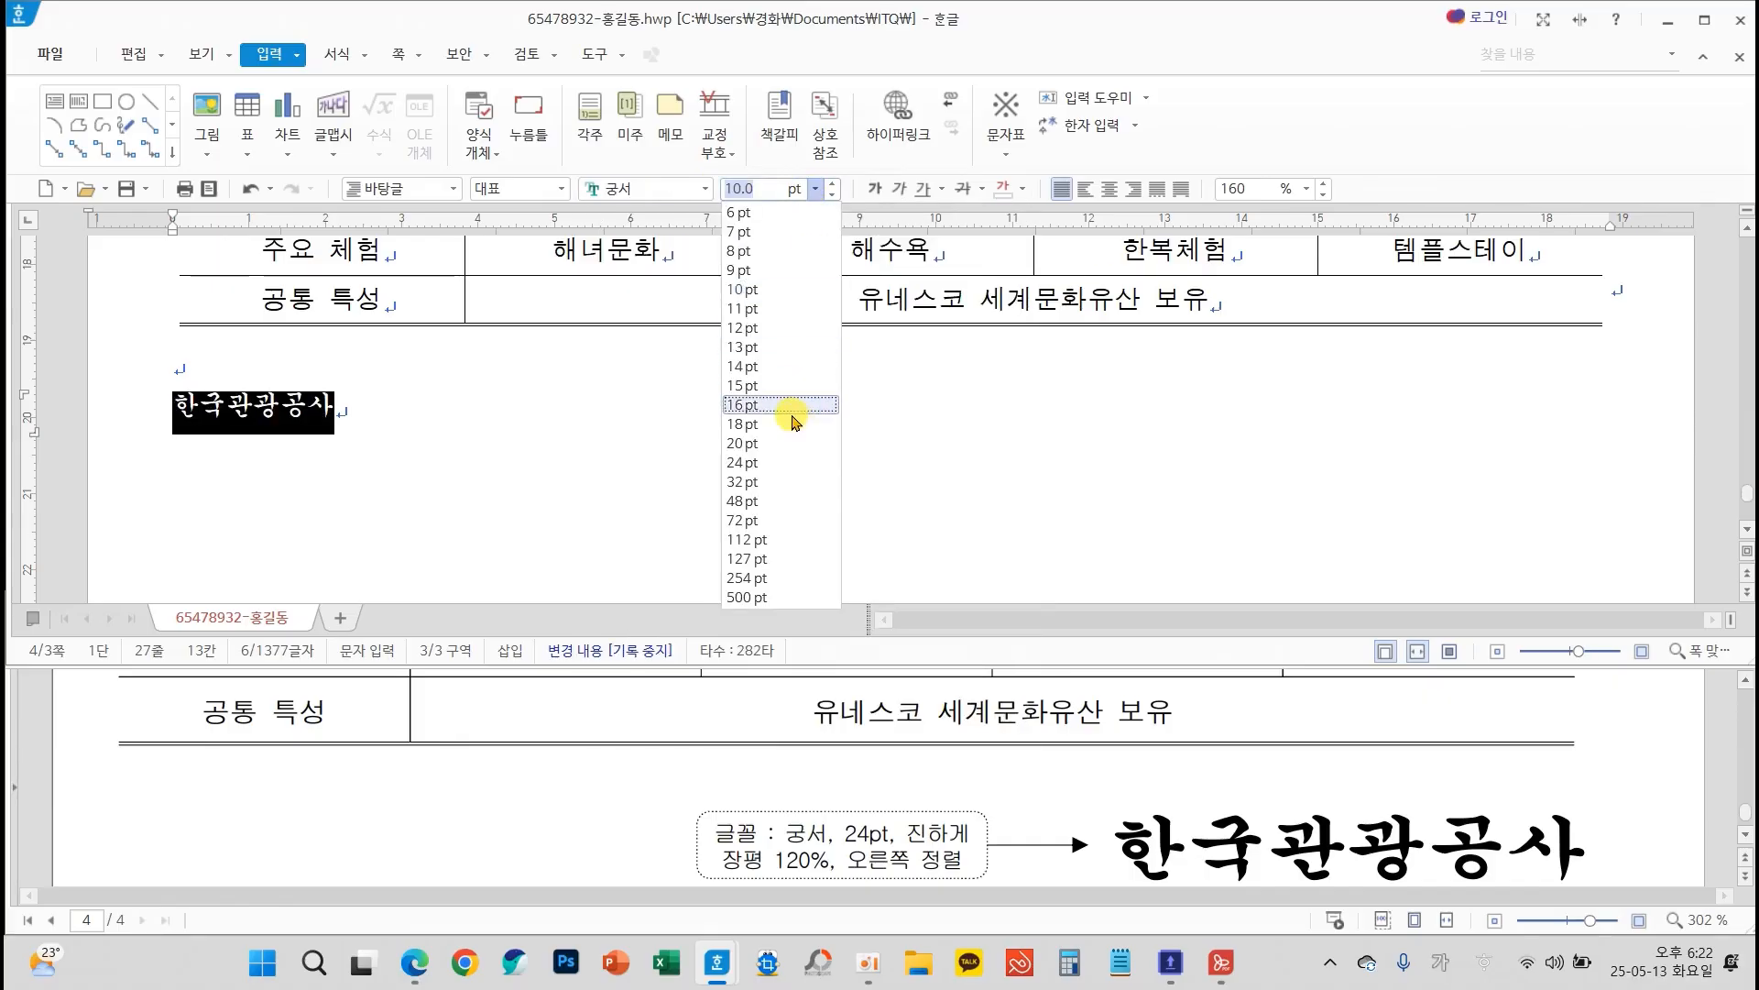
pyautogui.click(781, 466)
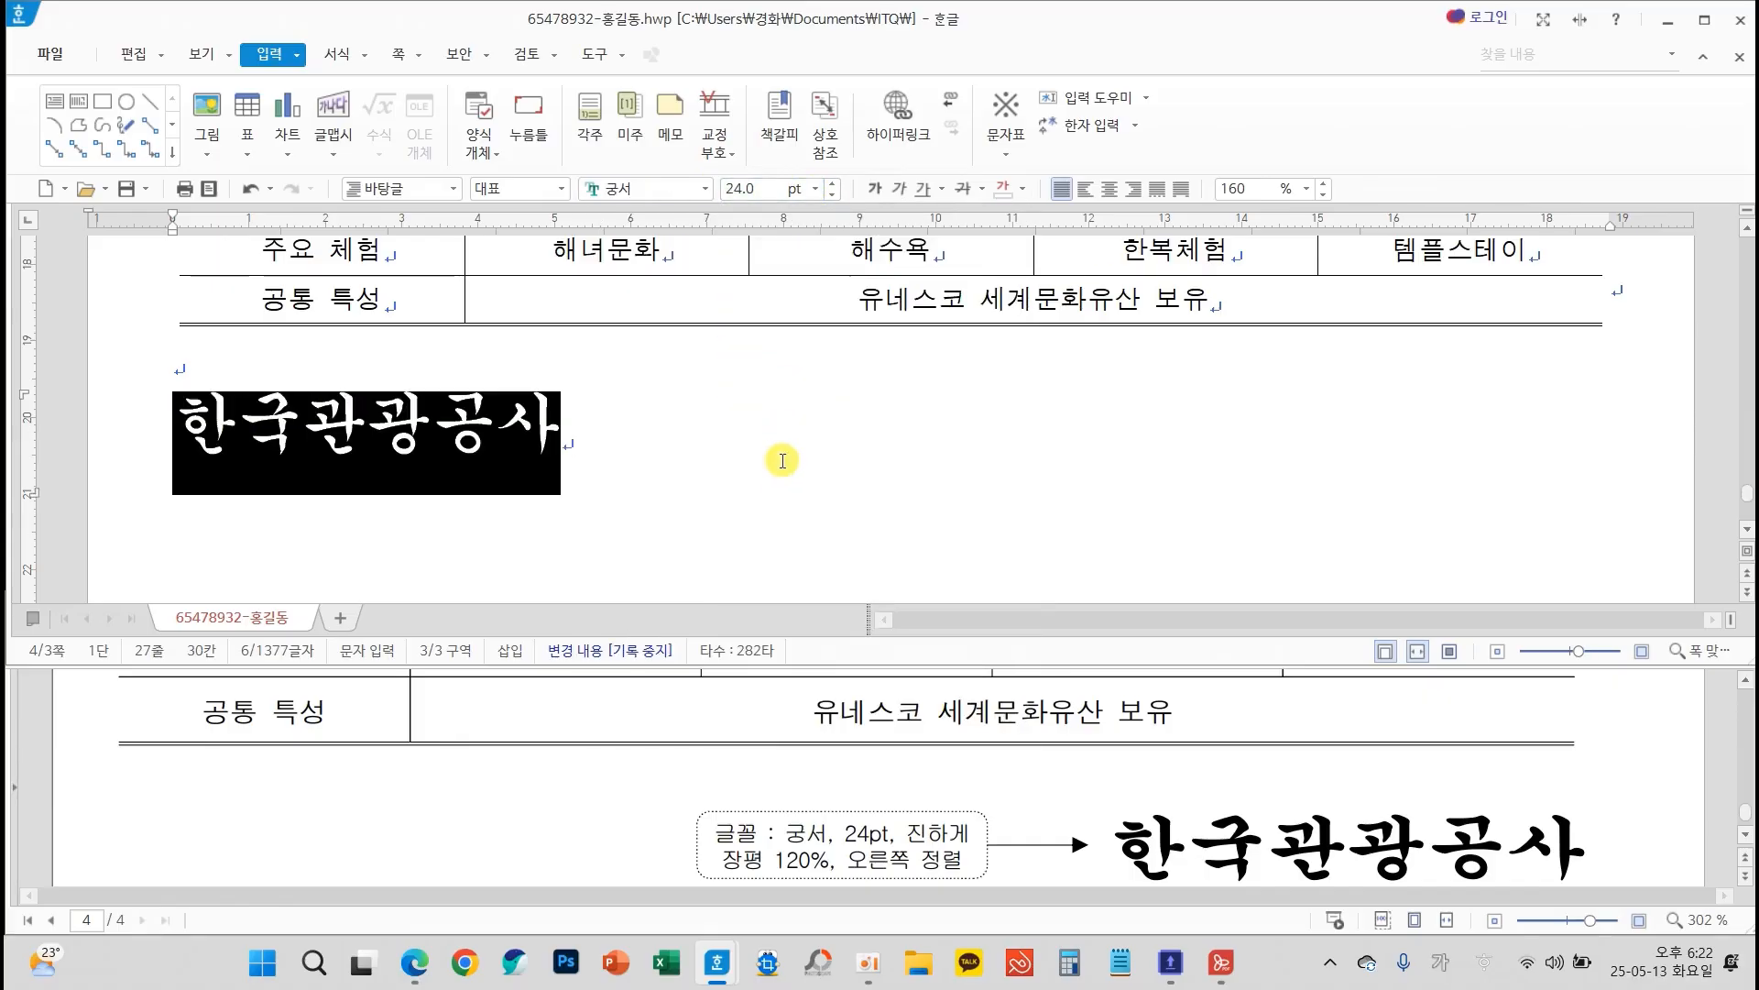
pyautogui.click(866, 191)
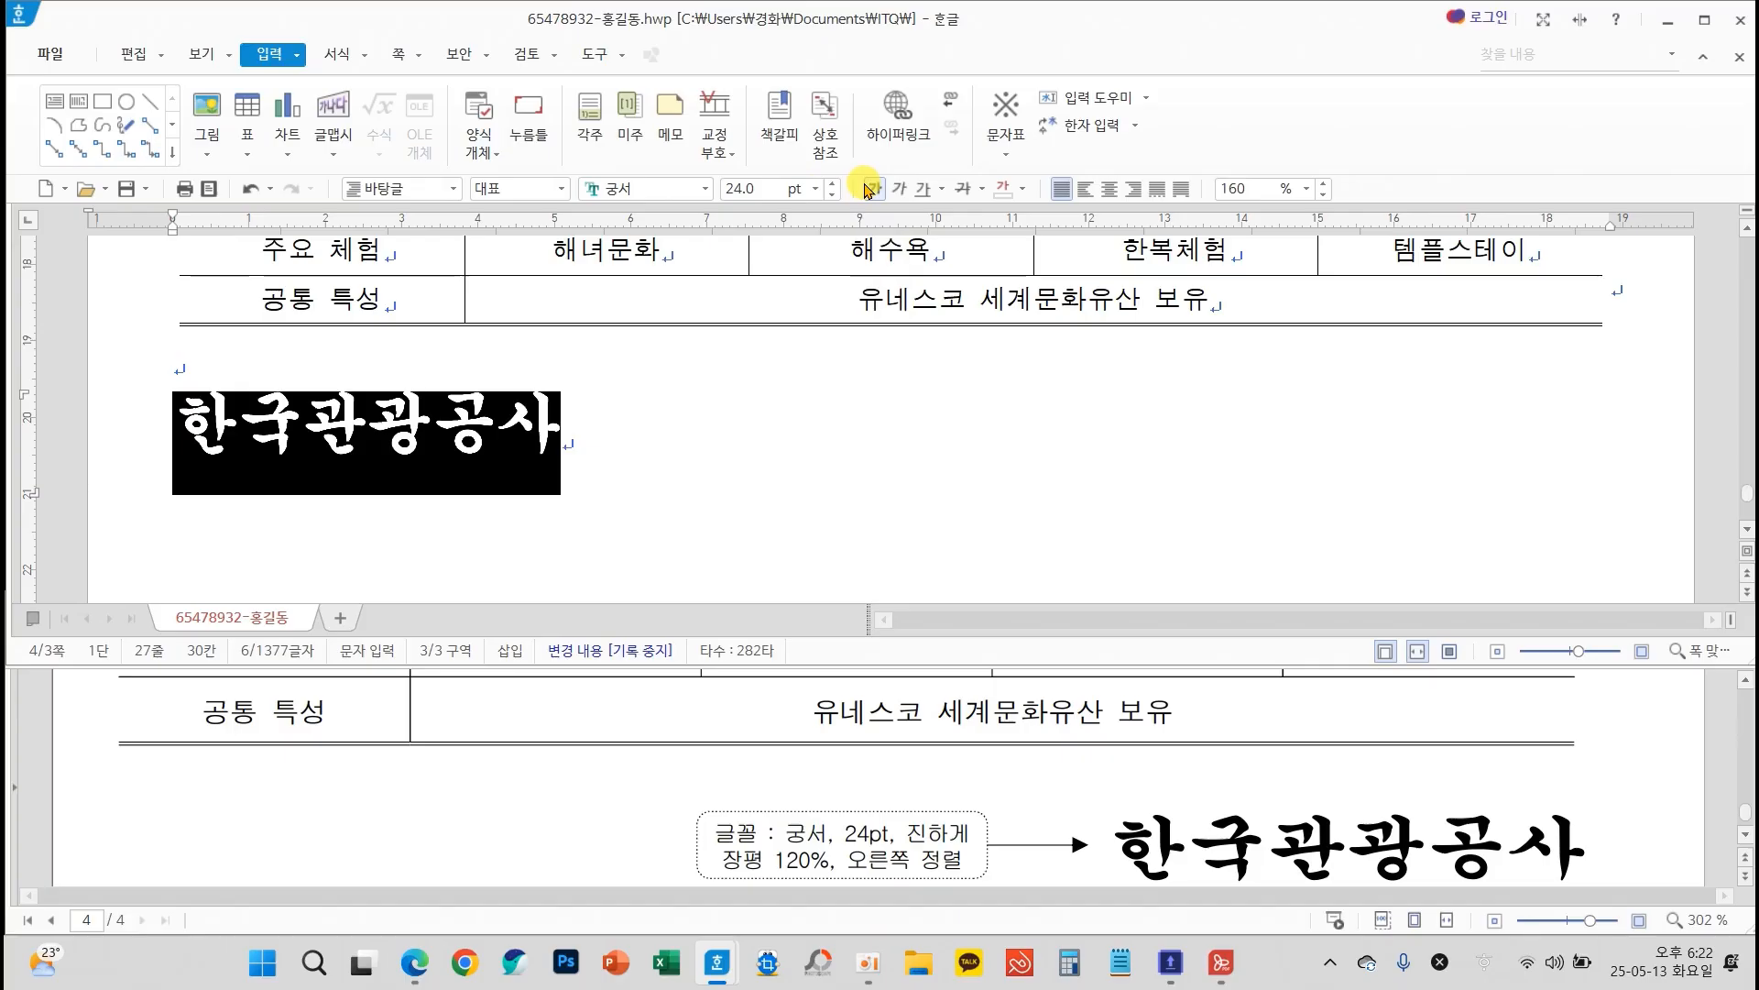
pyautogui.click(1133, 191)
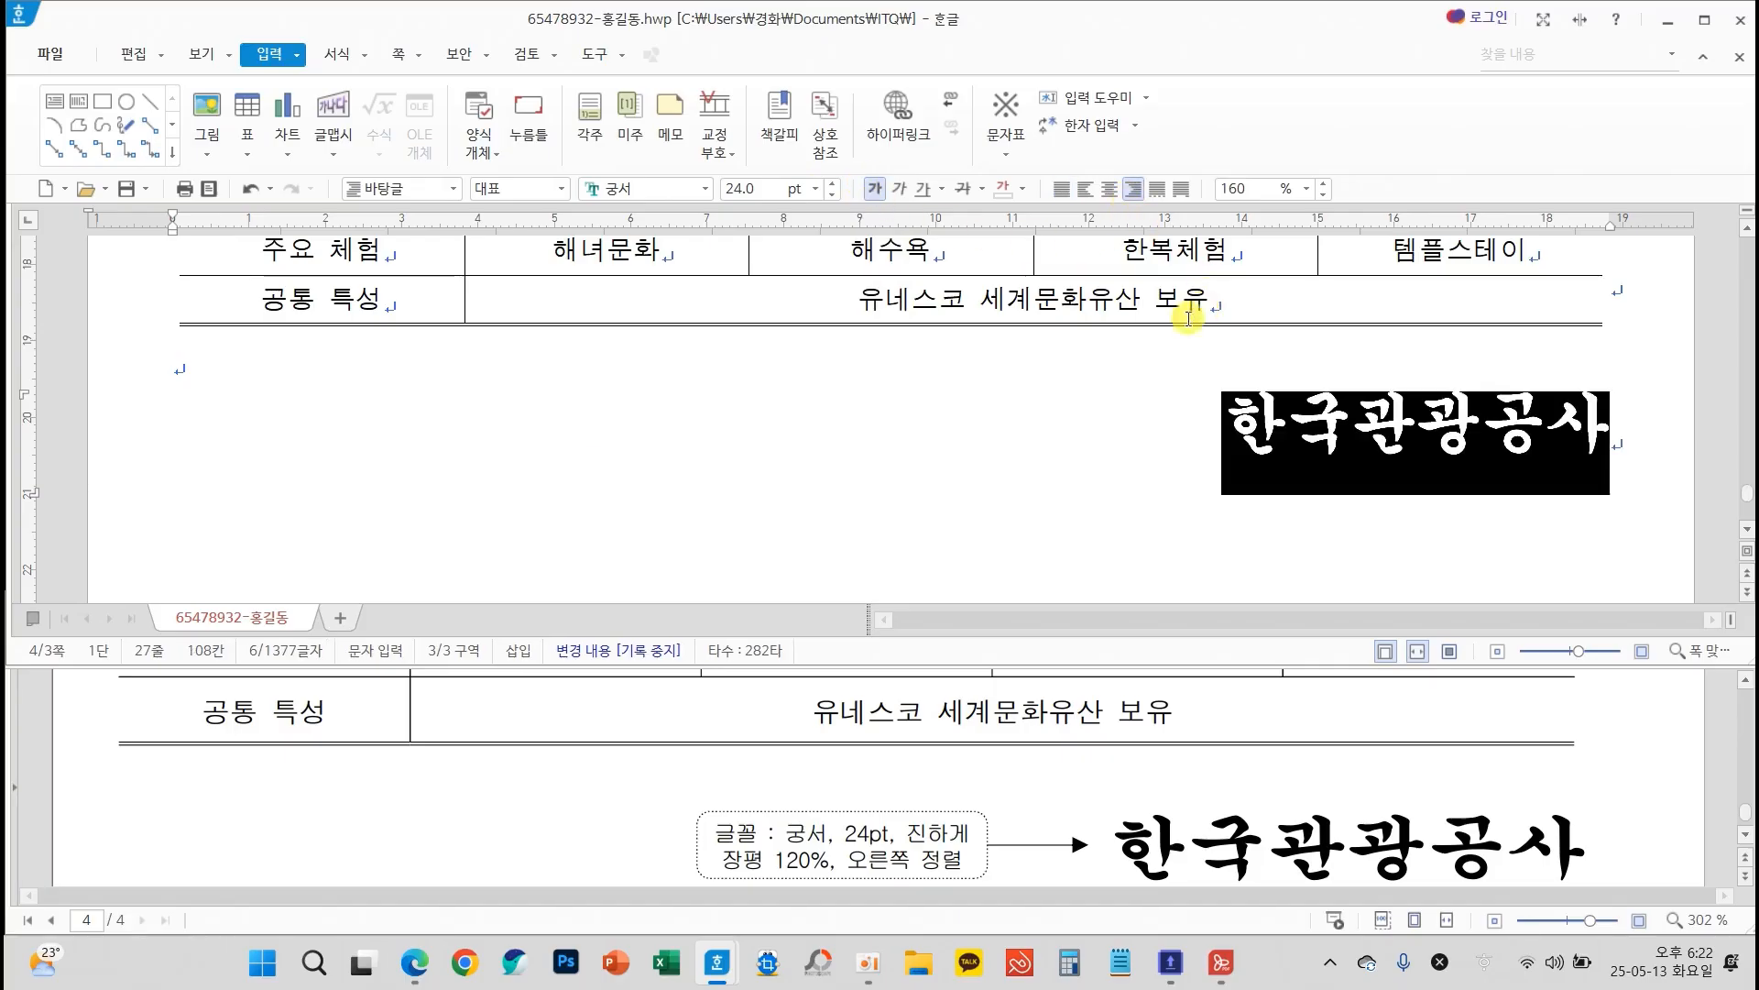
# Set the character width ratio (장평) of the closing 한국관광공사 text to 120%
pyautogui.rightClick(902, 400)
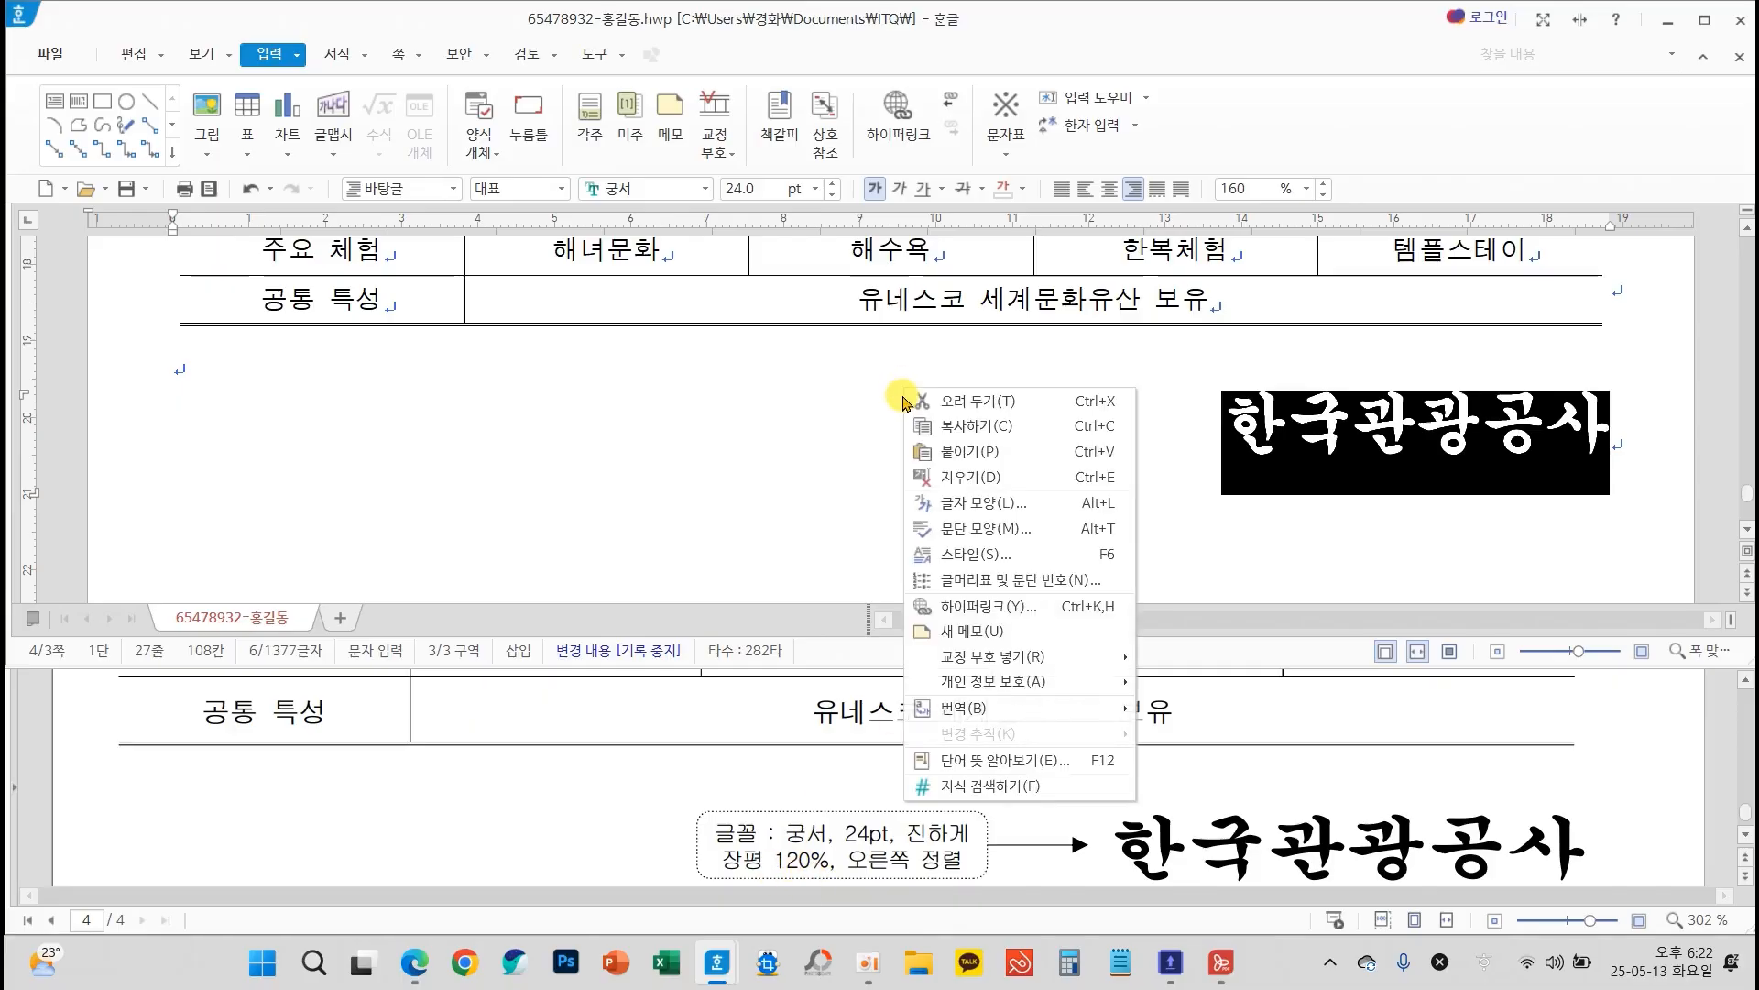
pyautogui.click(980, 502)
pyautogui.click(648, 91)
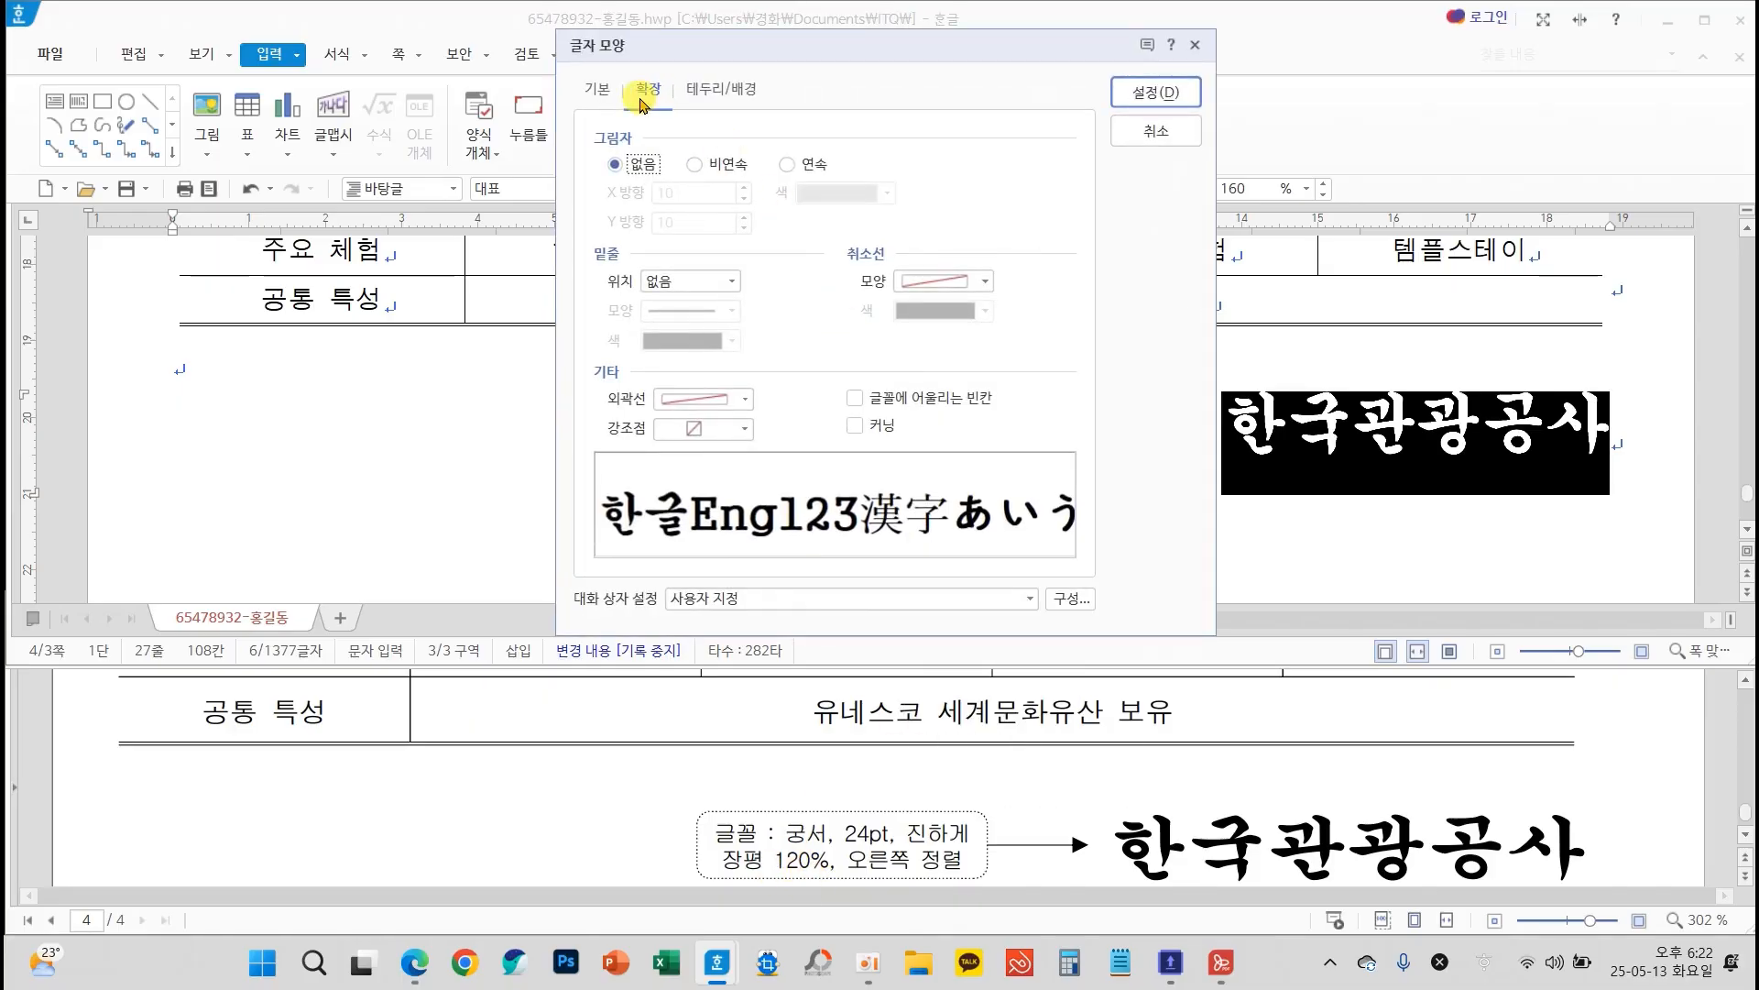
pyautogui.click(598, 89)
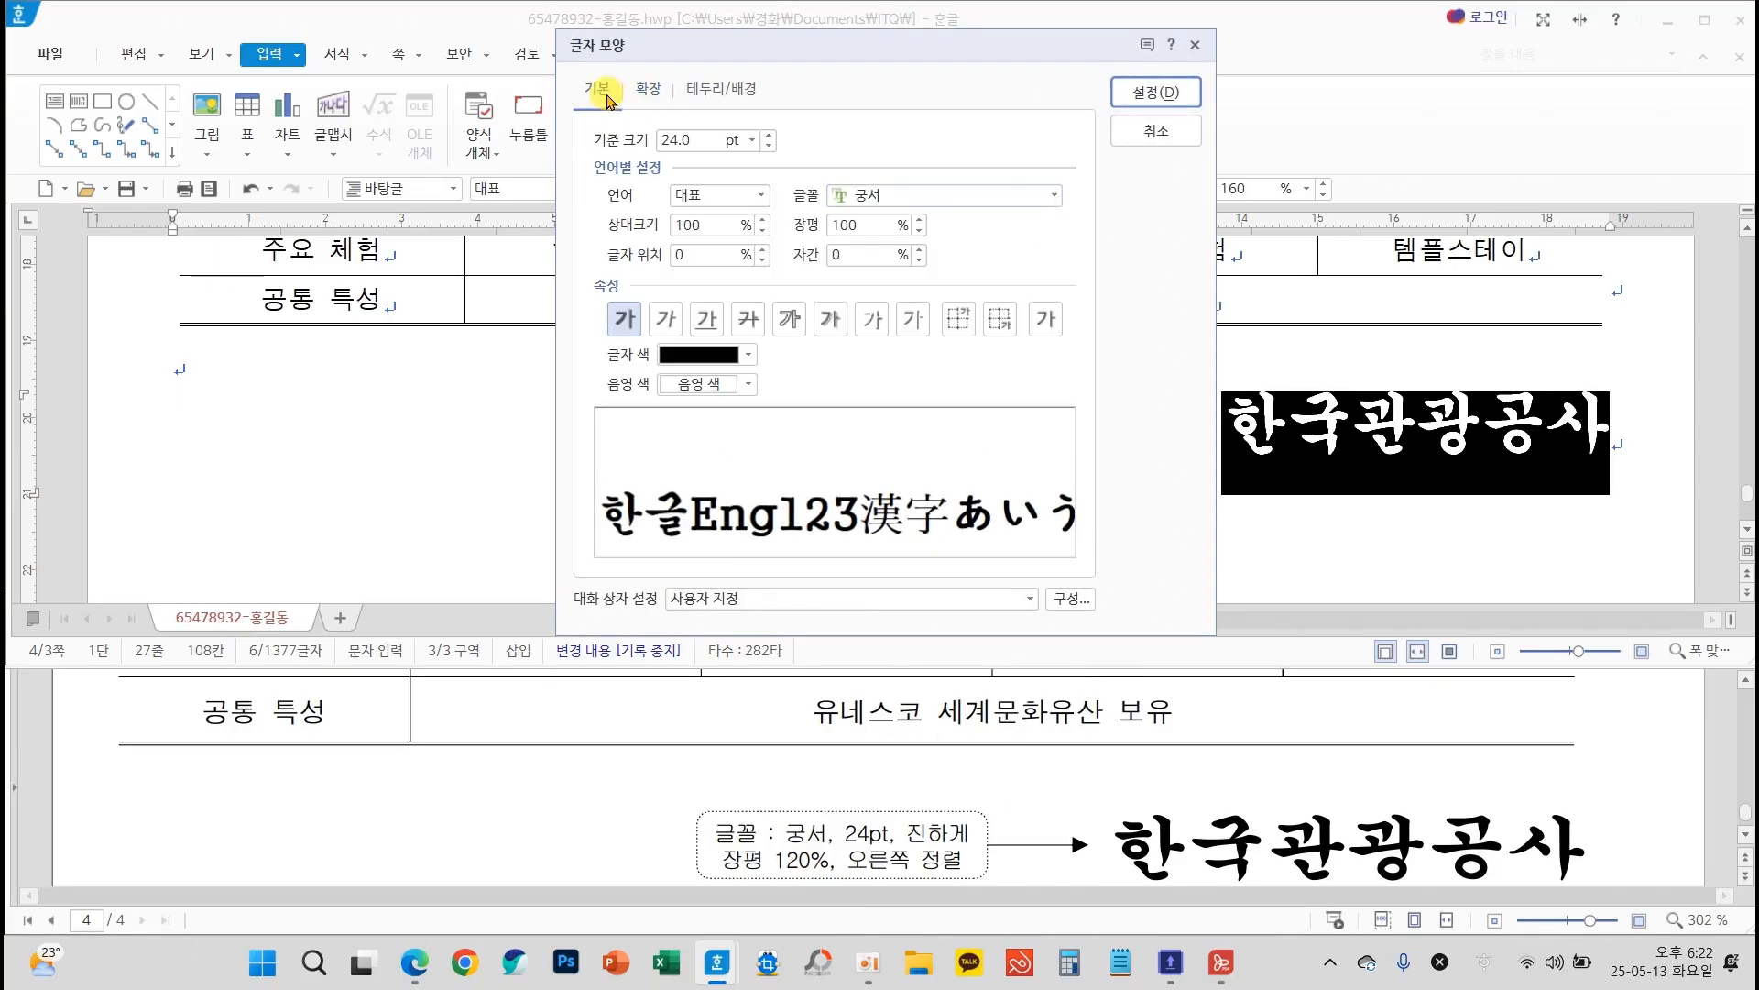
pyautogui.click(860, 225)
pyautogui.write('120')
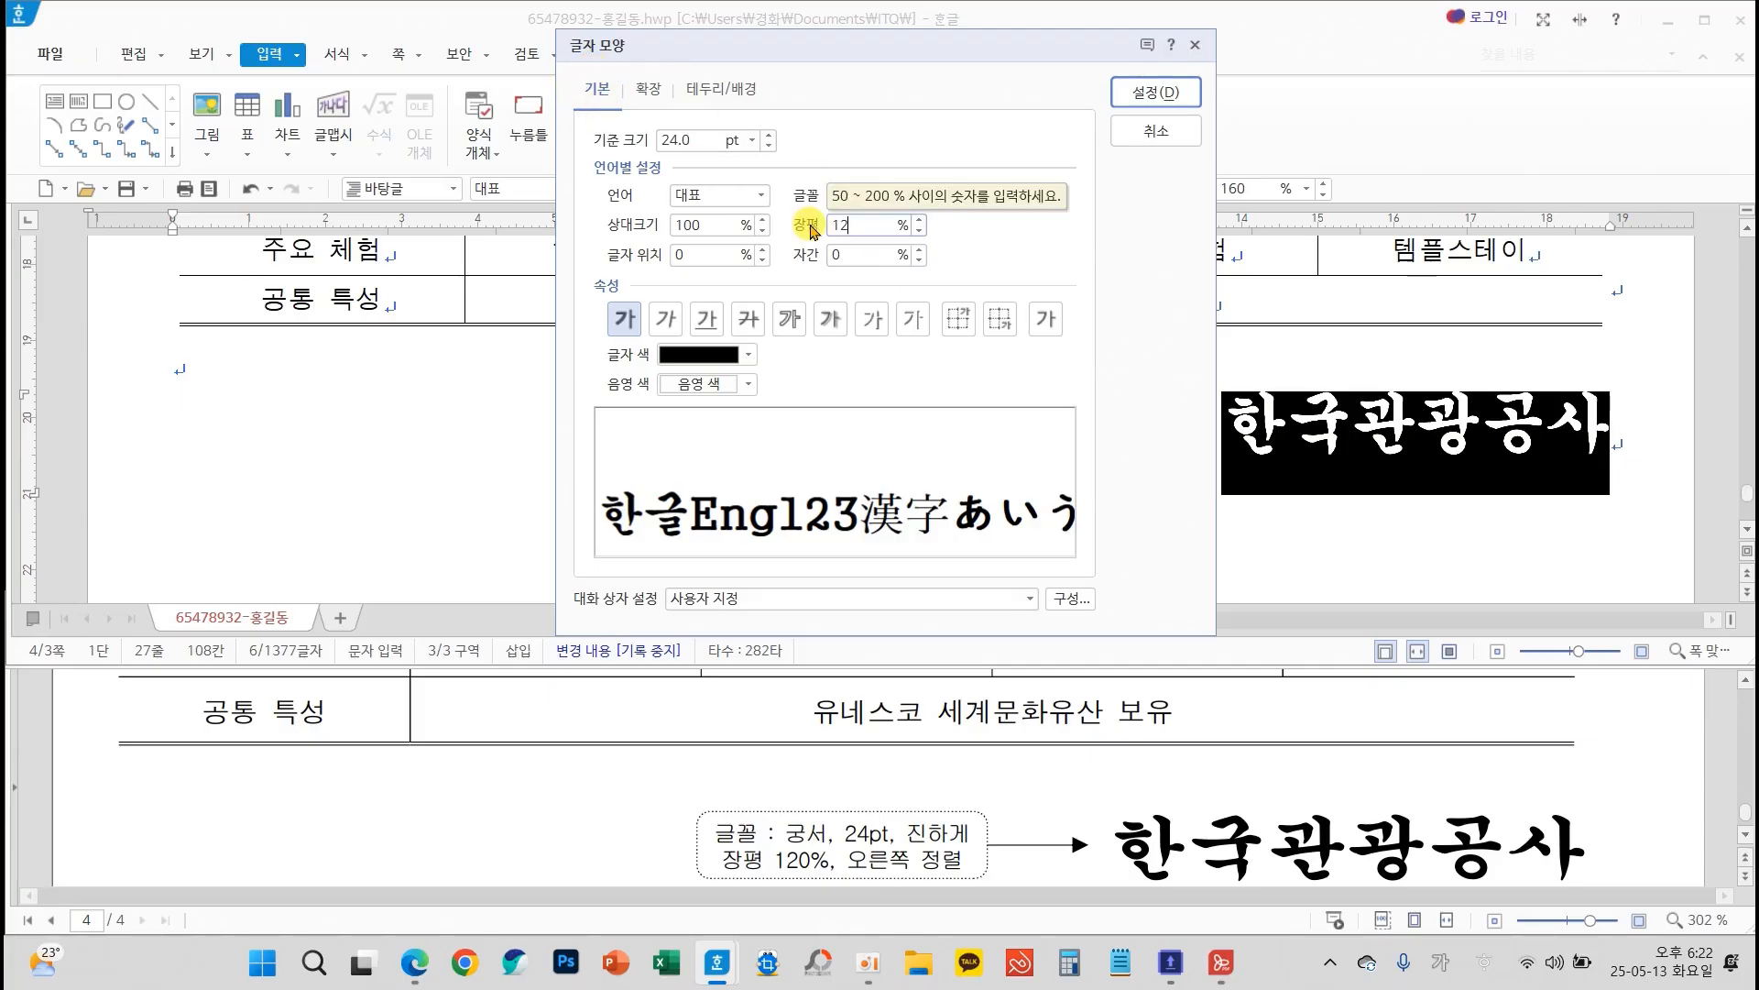
pyautogui.click(1145, 77)
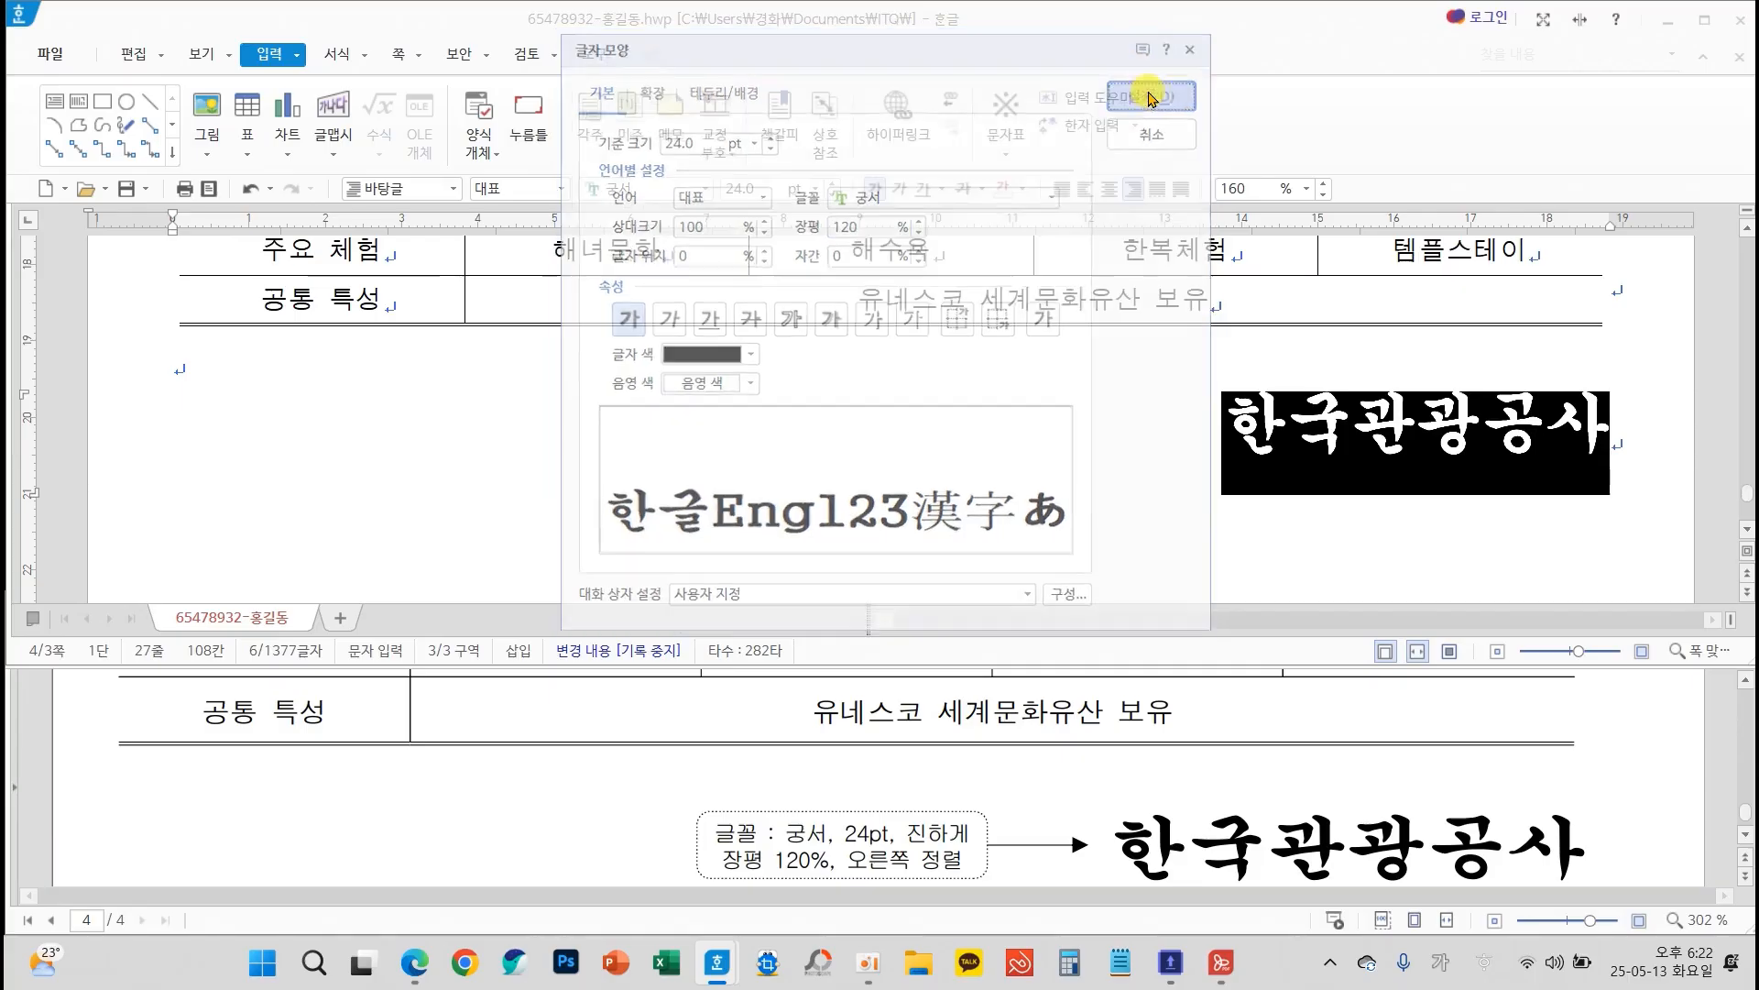
pyautogui.click(1146, 430)
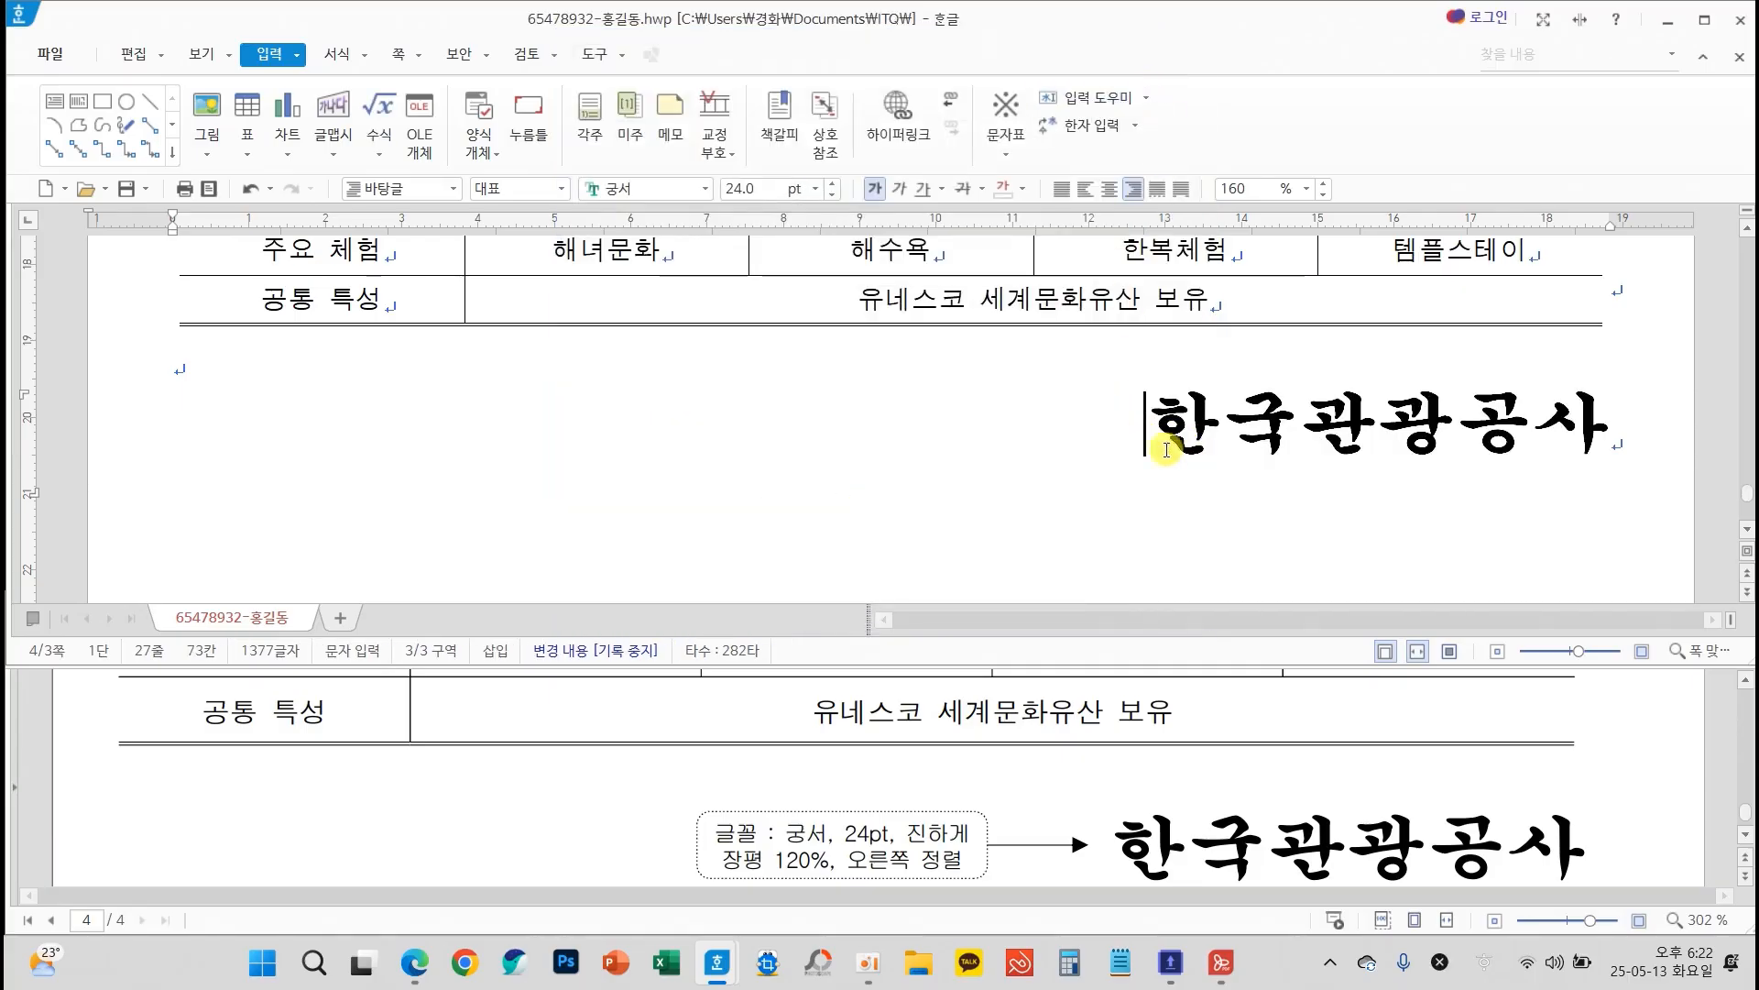
# Set the line spacing to 180% for the six lines from 계절별 특색 있는 관광 콘텐츠 to 보령 머드 축제
pyautogui.scroll(5, 465, 479)
pyautogui.scroll(2, 422, 476)
pyautogui.scroll(-2, 464, 496)
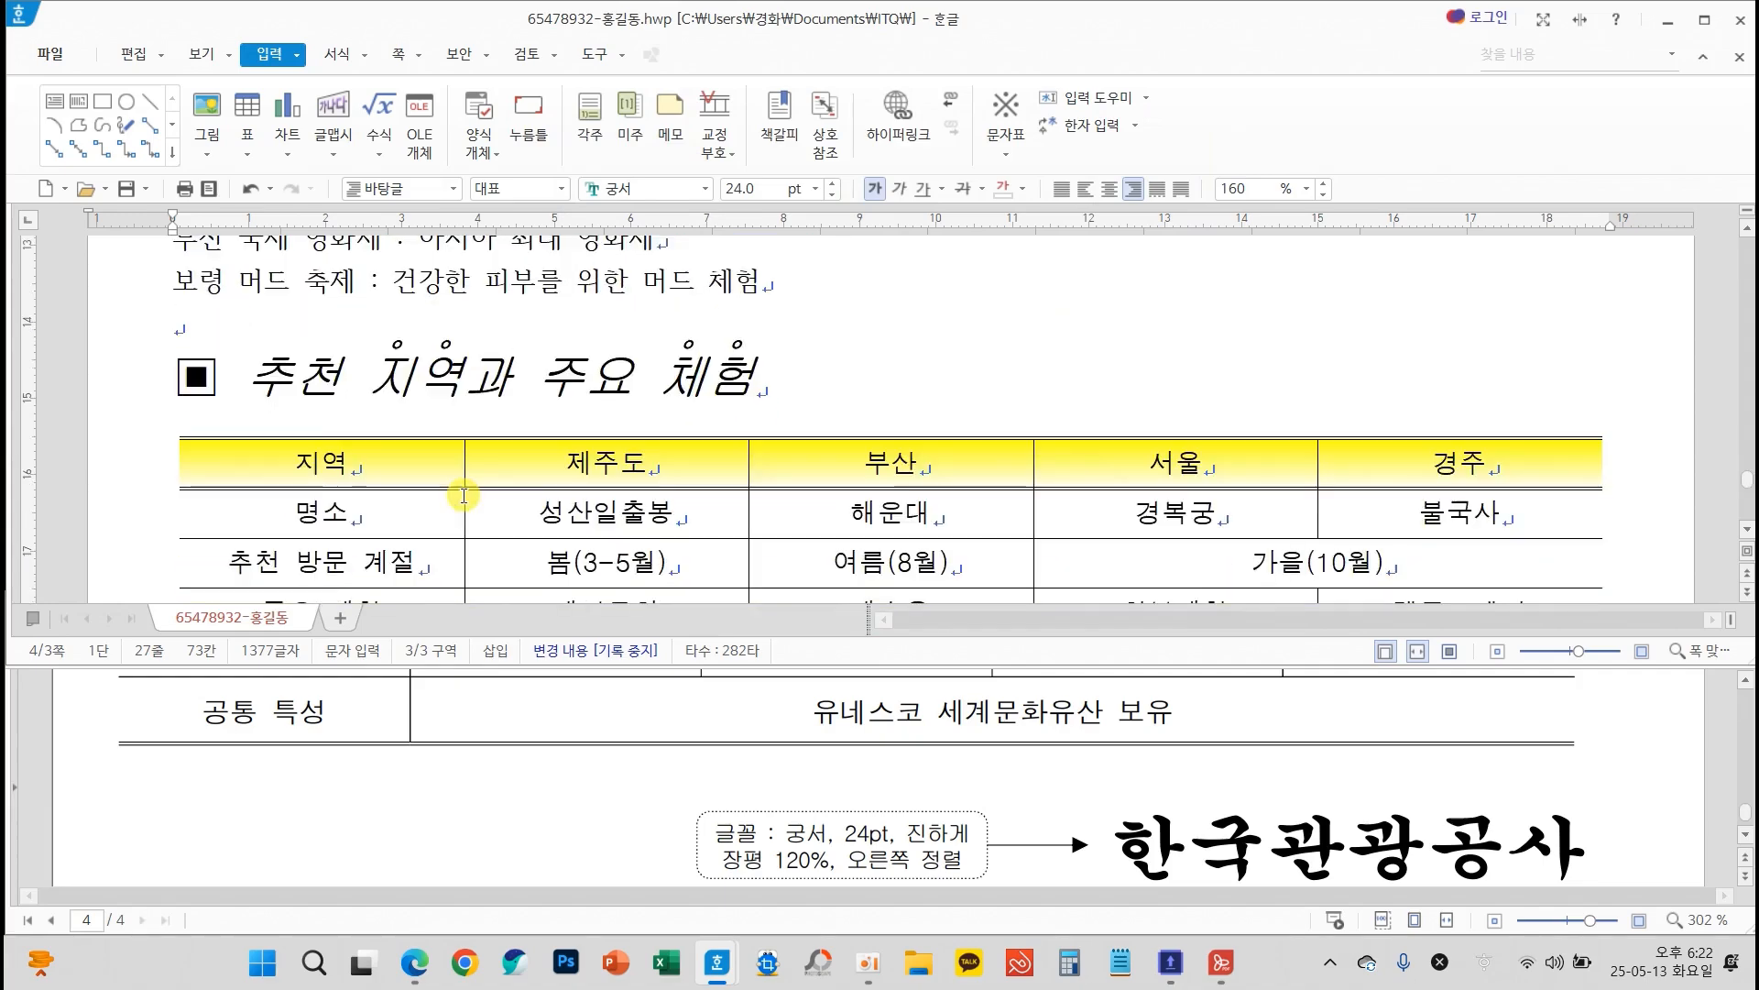
pyautogui.scroll(3, 628, 419)
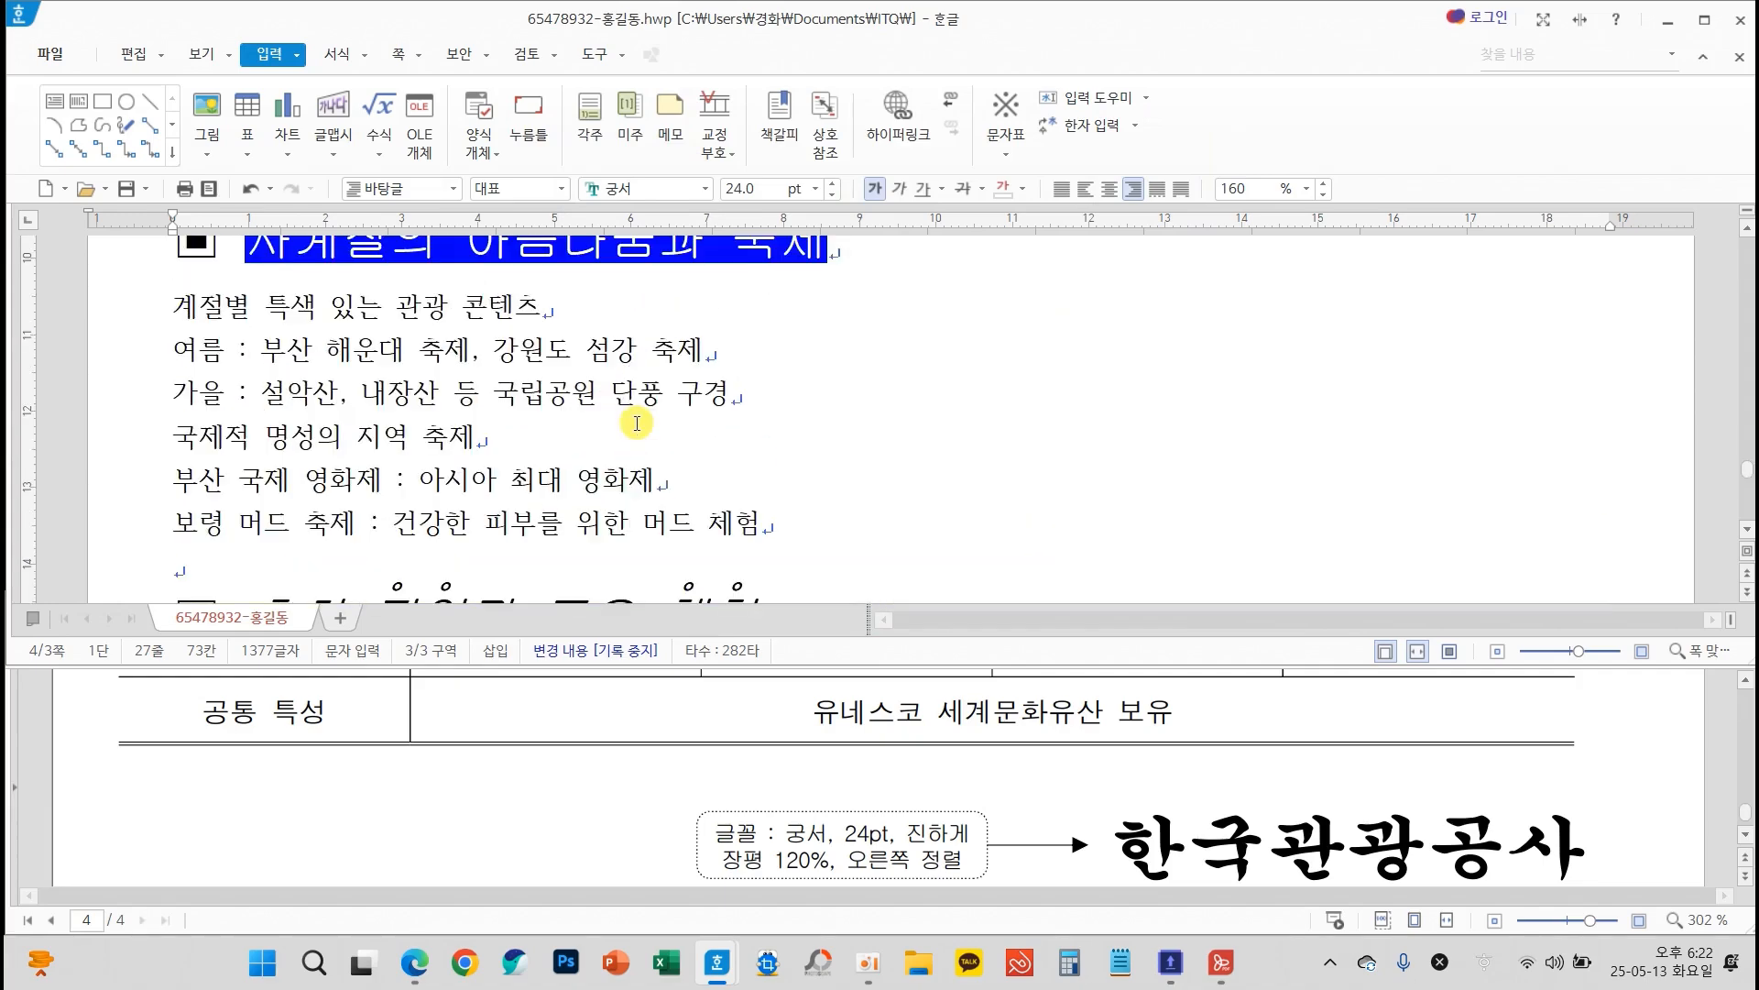
pyautogui.scroll(3, 842, 788)
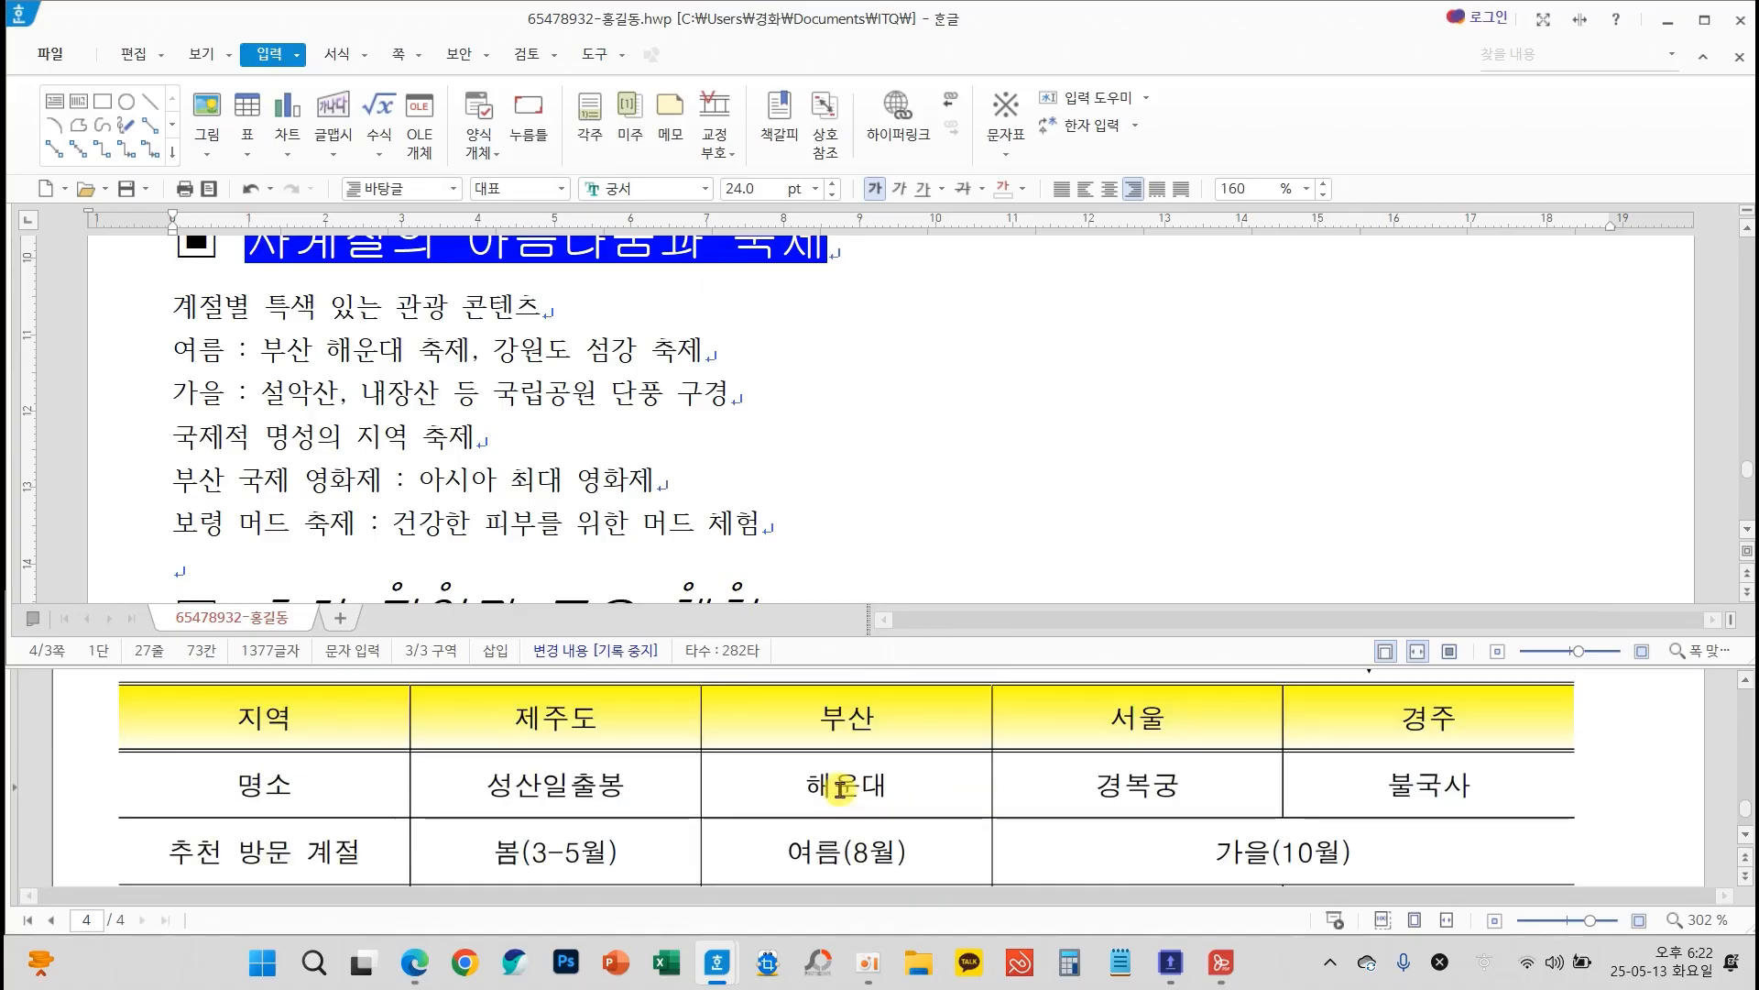
pyautogui.scroll(5, 838, 787)
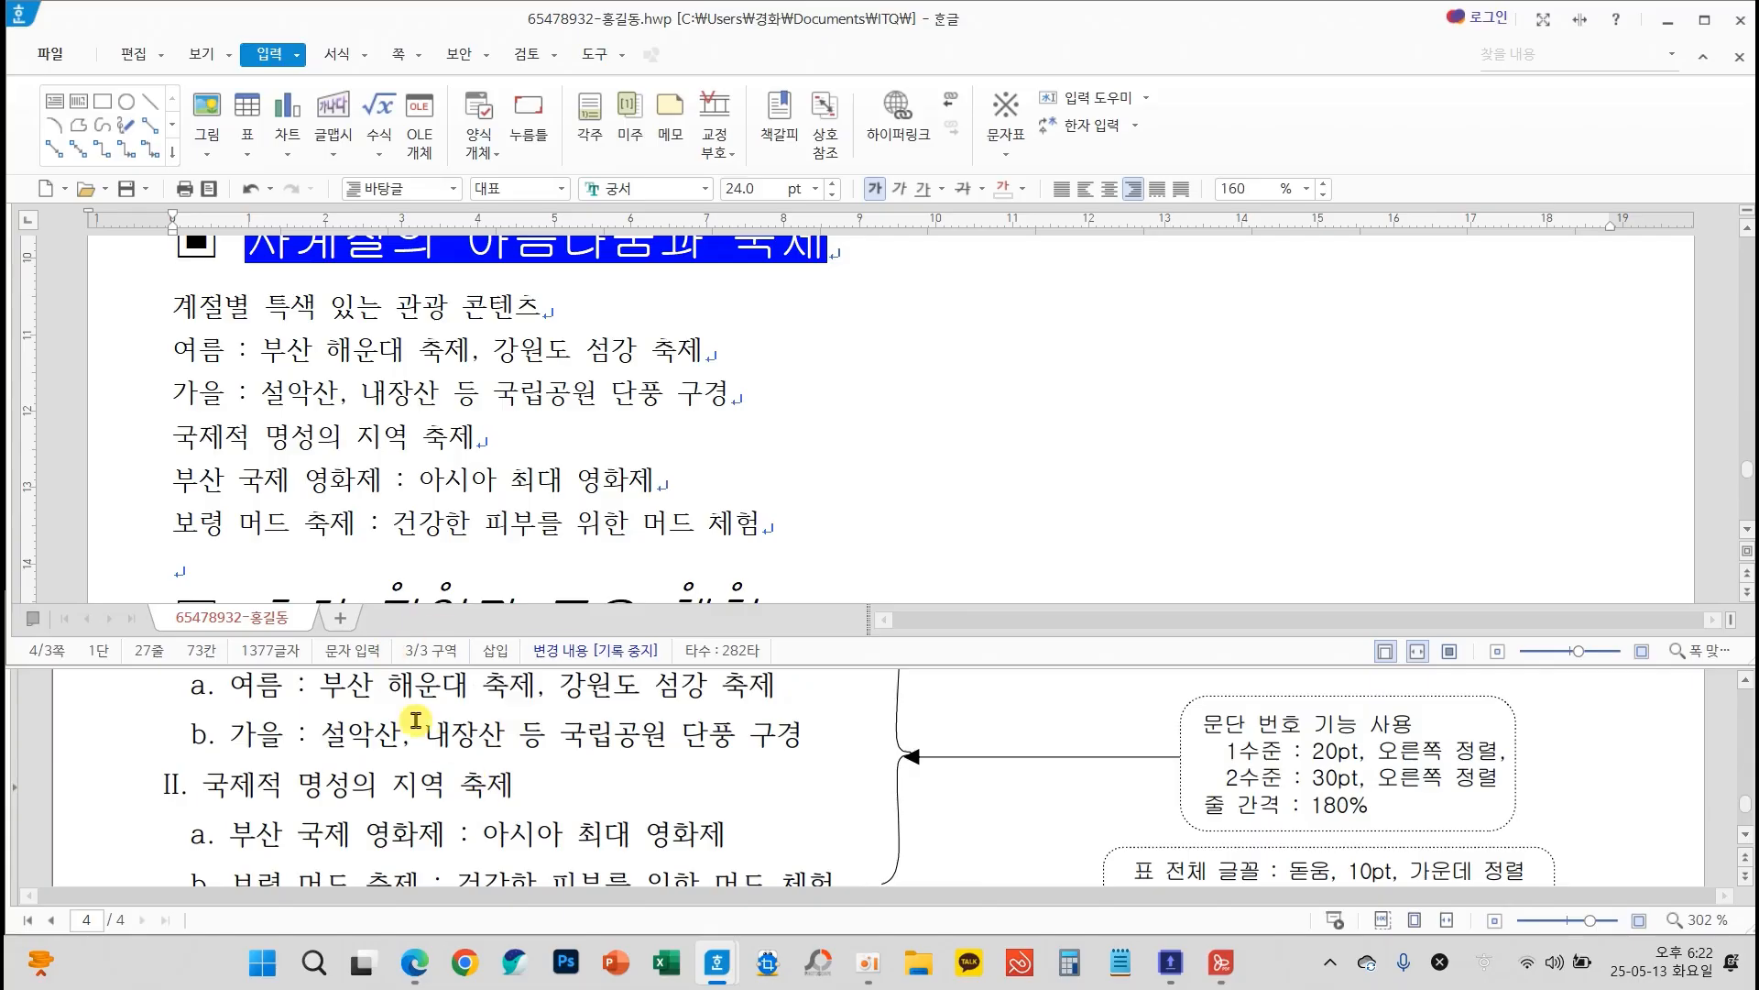
pyautogui.moveTo(174, 305); pyautogui.dragTo(810, 545)
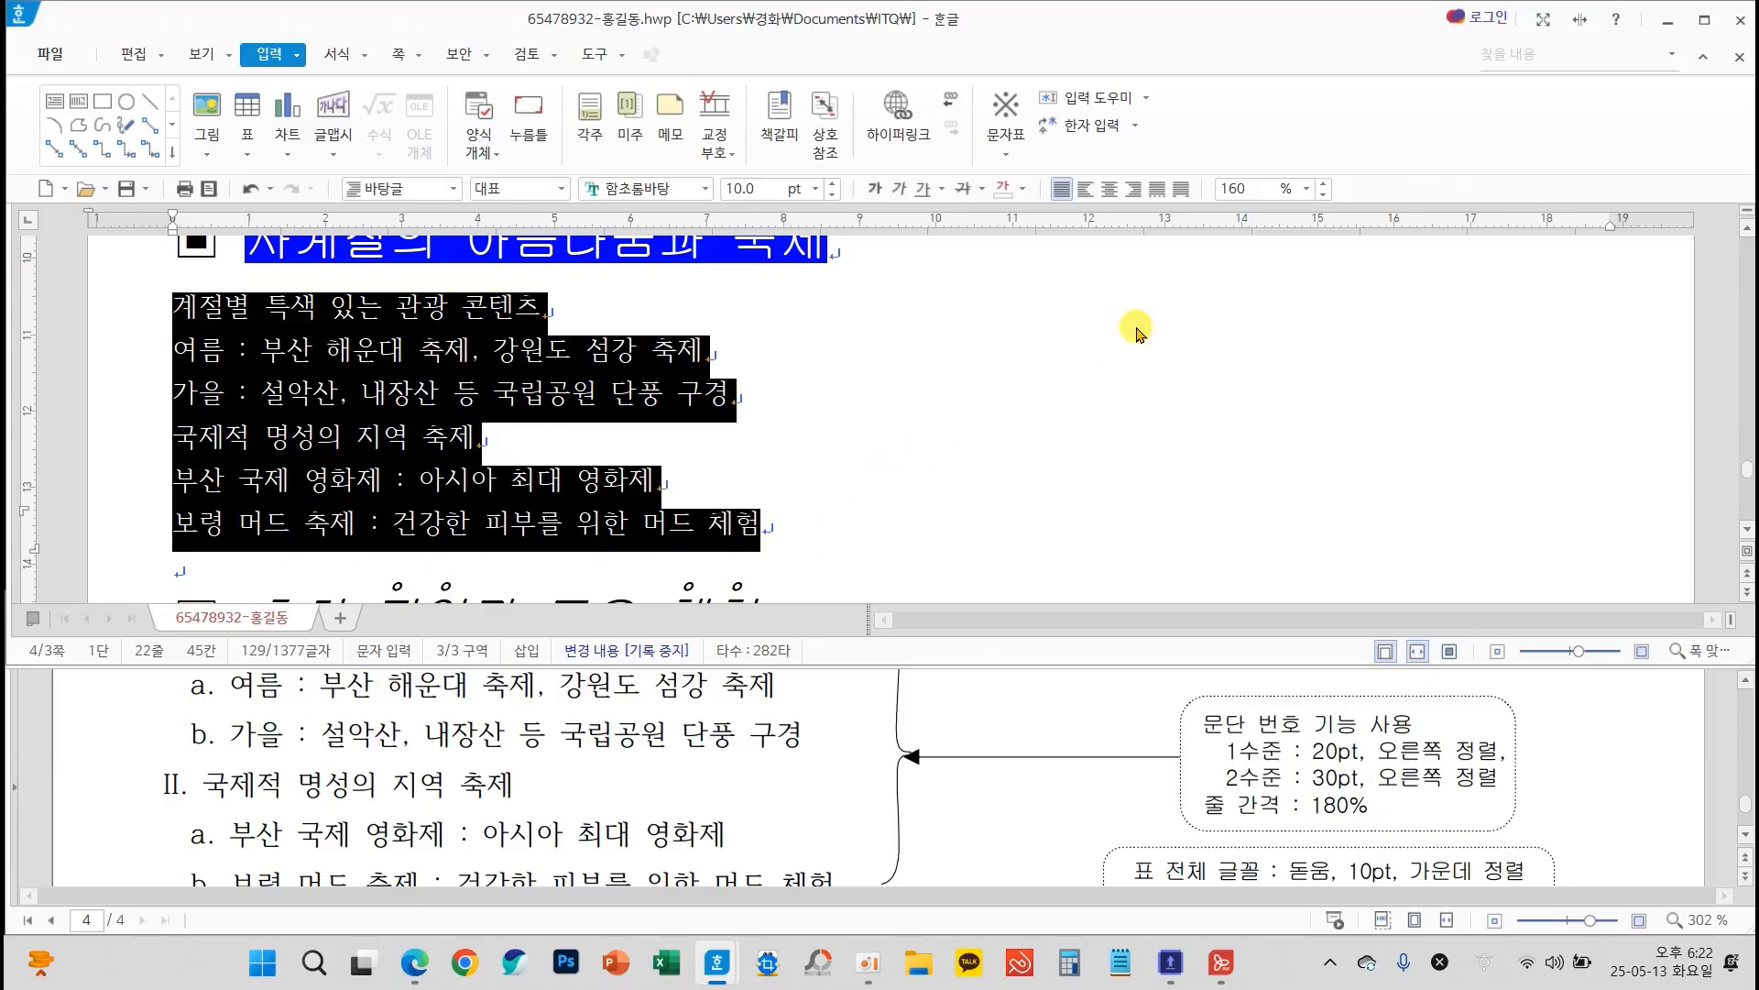
pyautogui.click(1308, 189)
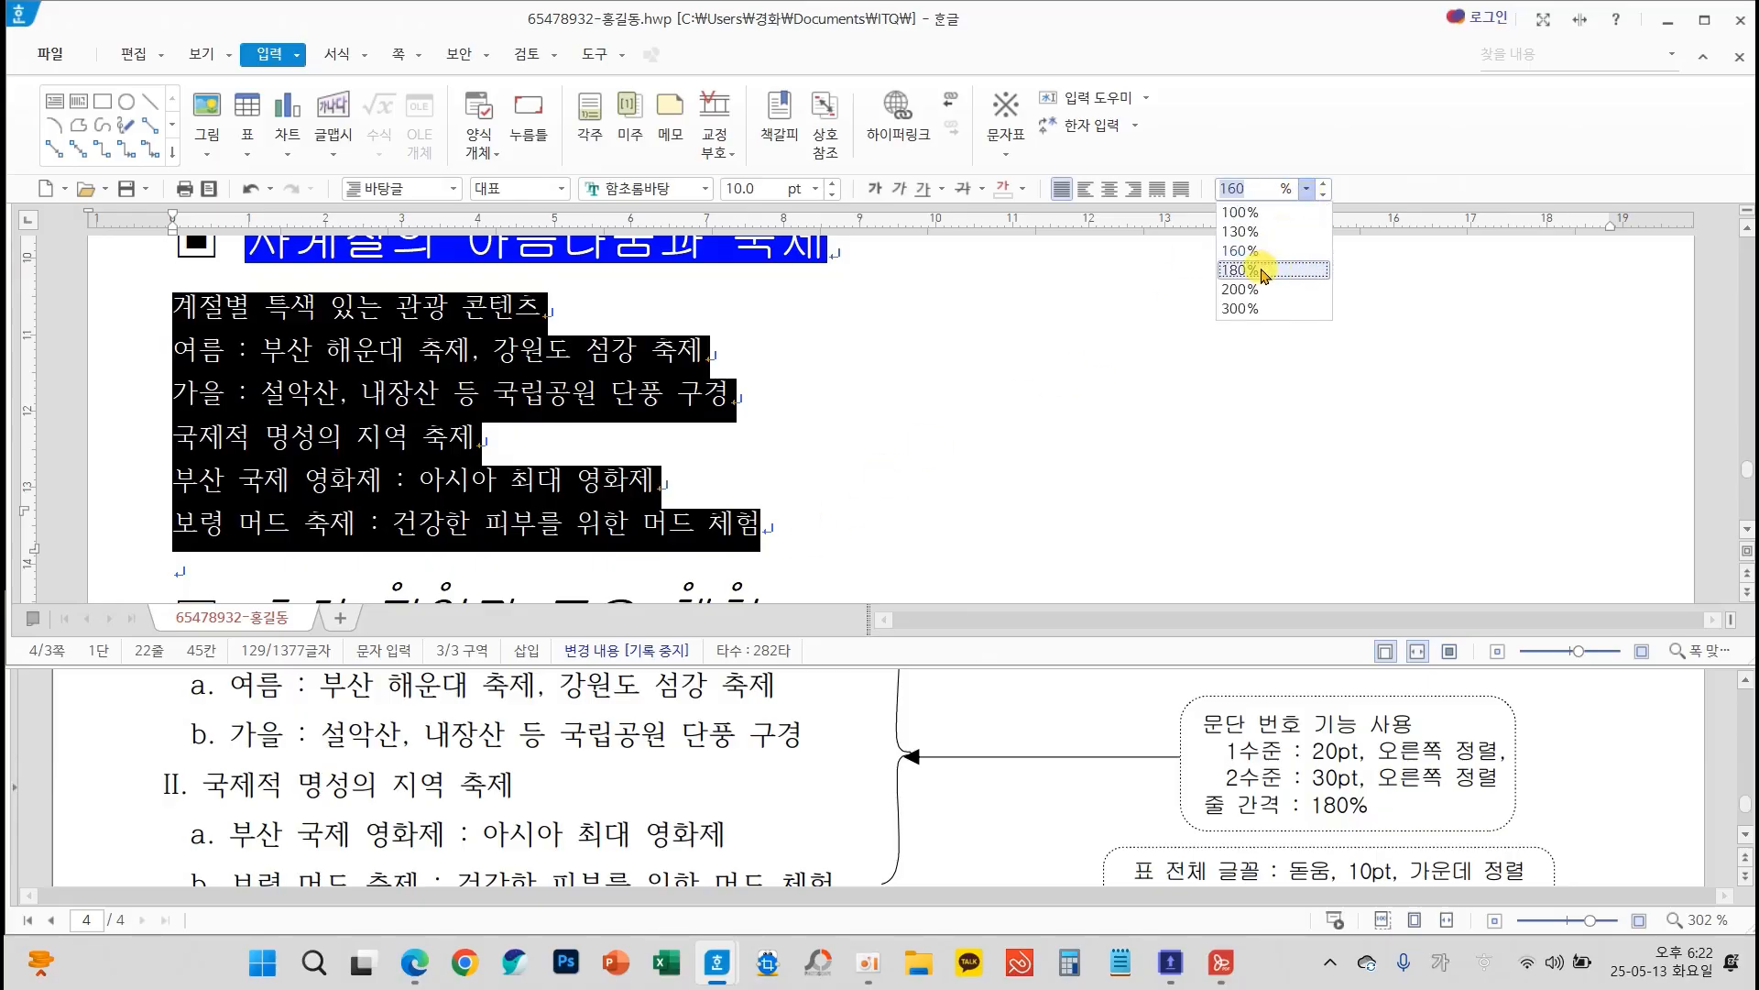
pyautogui.click(1265, 273)
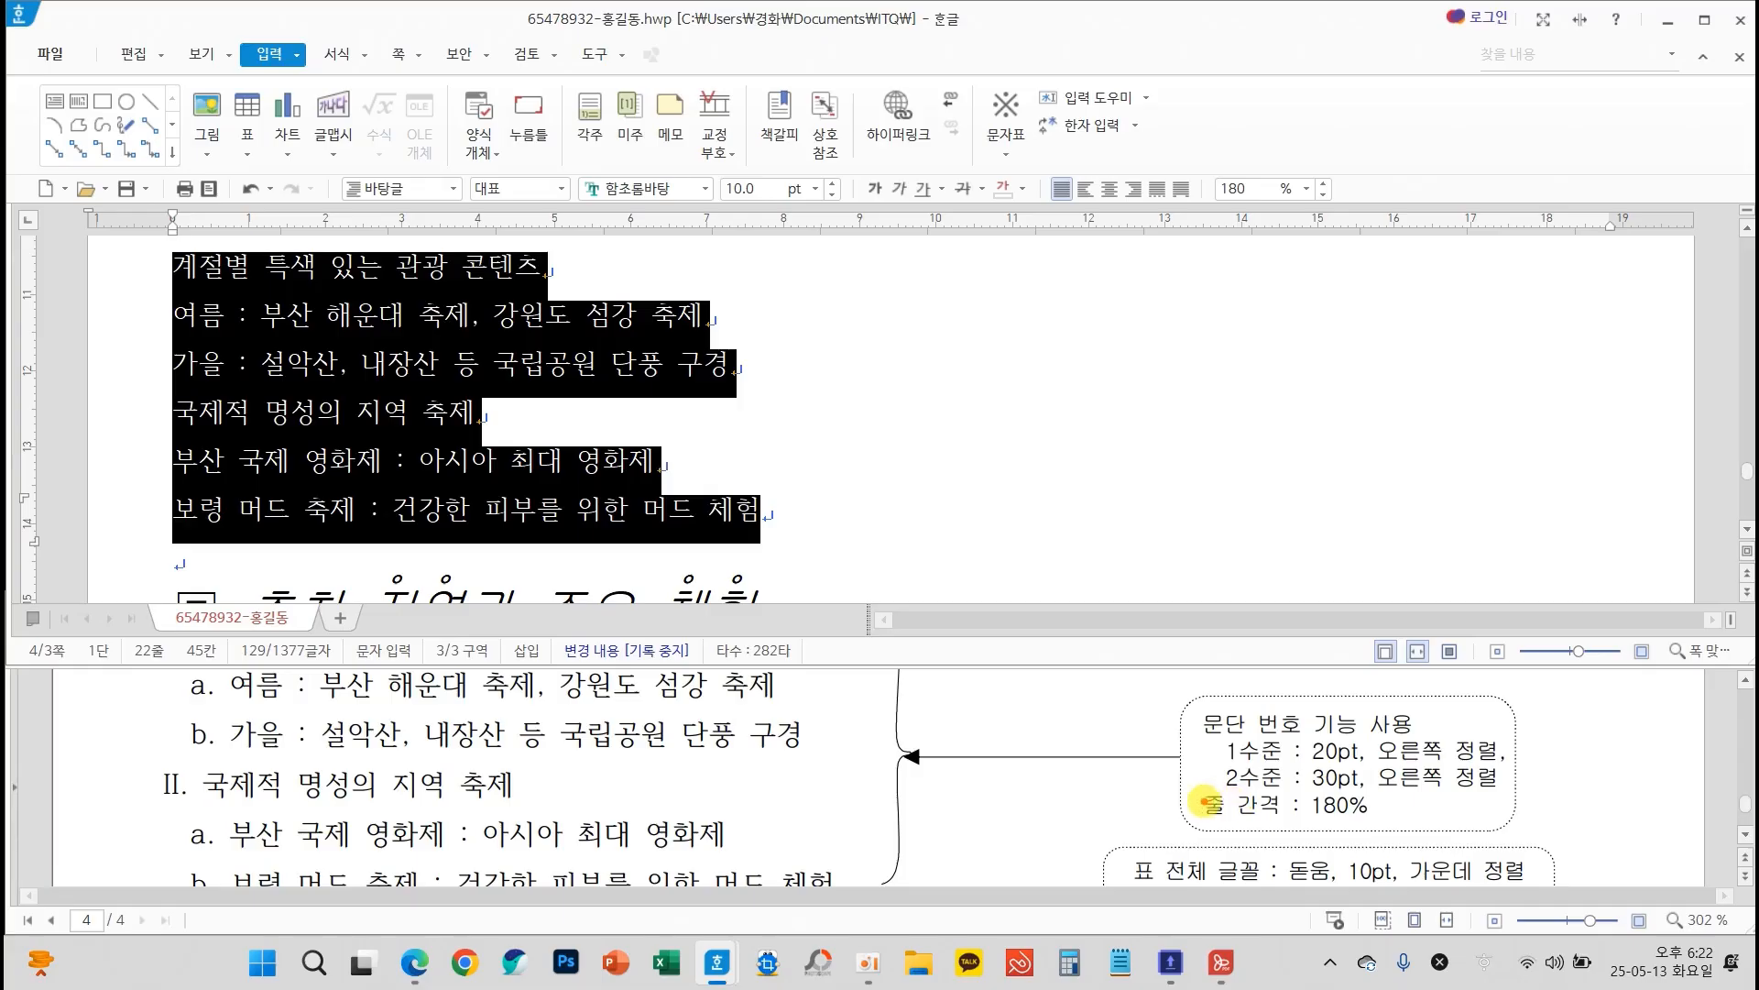
pyautogui.moveTo(1188, 790); pyautogui.dragTo(1385, 829)
pyautogui.moveTo(1164, 814)
pyautogui.mouseDown()
pyautogui.moveTo(1122, 777)
pyautogui.moveTo(1196, 744)
pyautogui.moveTo(1192, 768)
pyautogui.mouseUp()
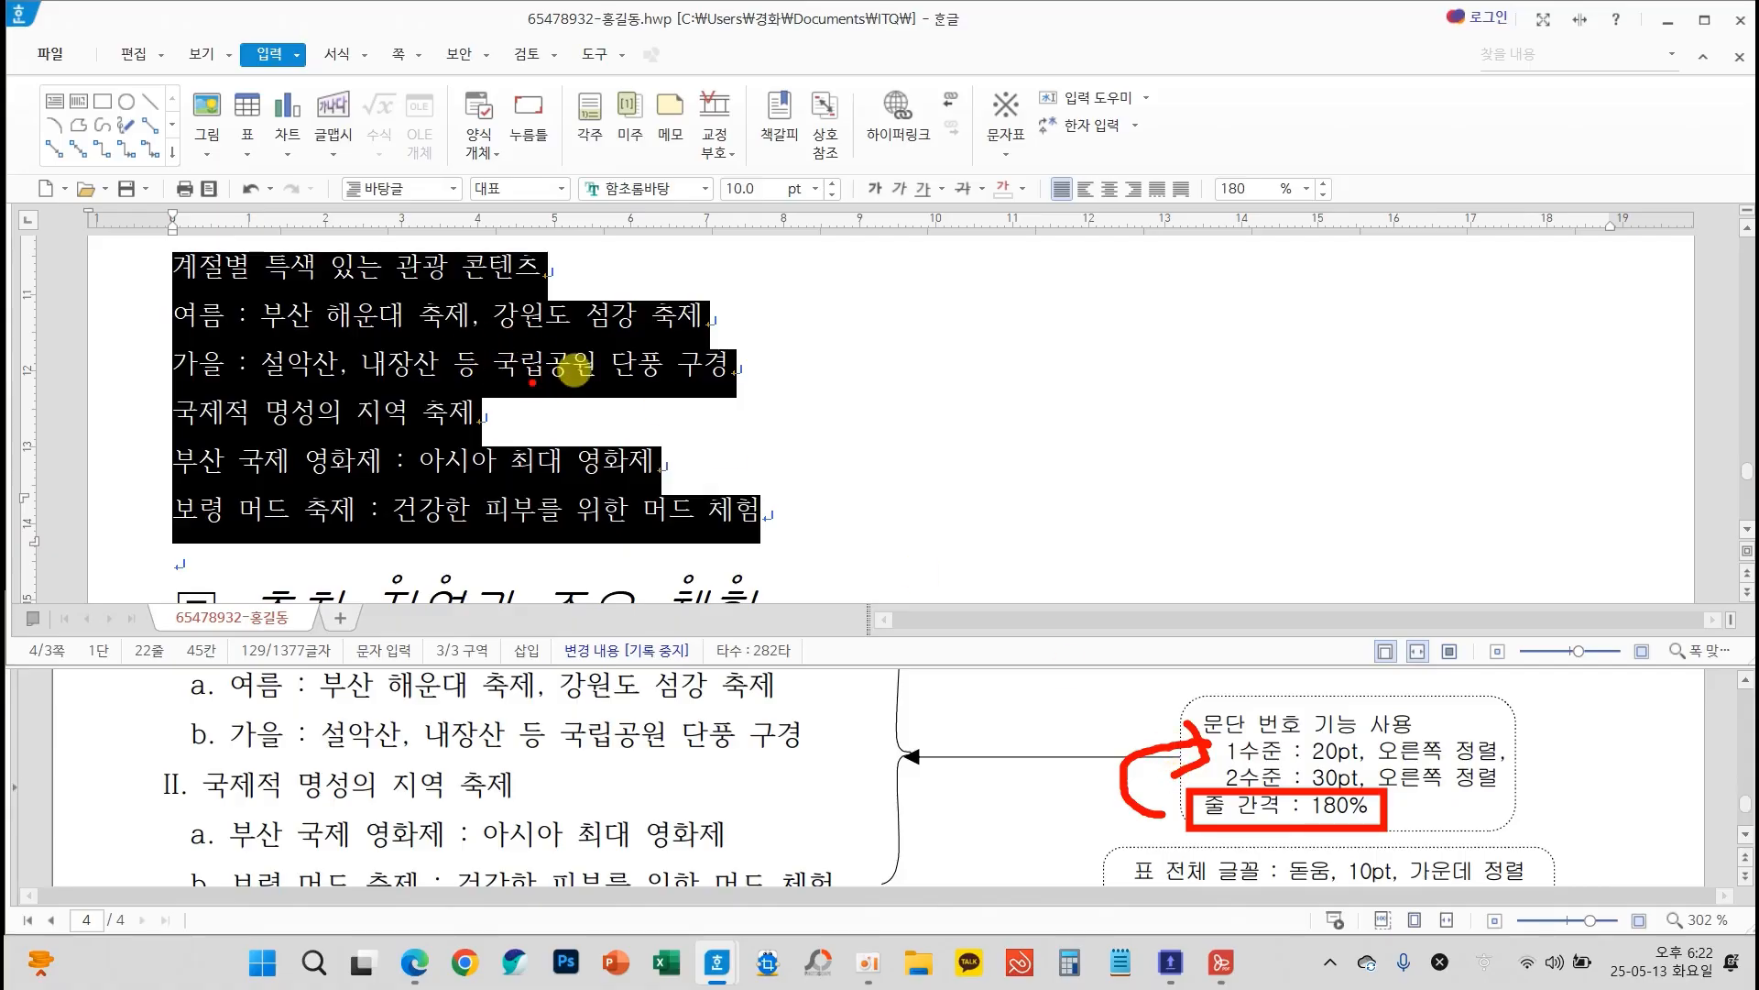
# Choose the 1. 가. 1) 가) paragraph number format for the six selected lines and open its custom definition
pyautogui.rightClick(616, 357)
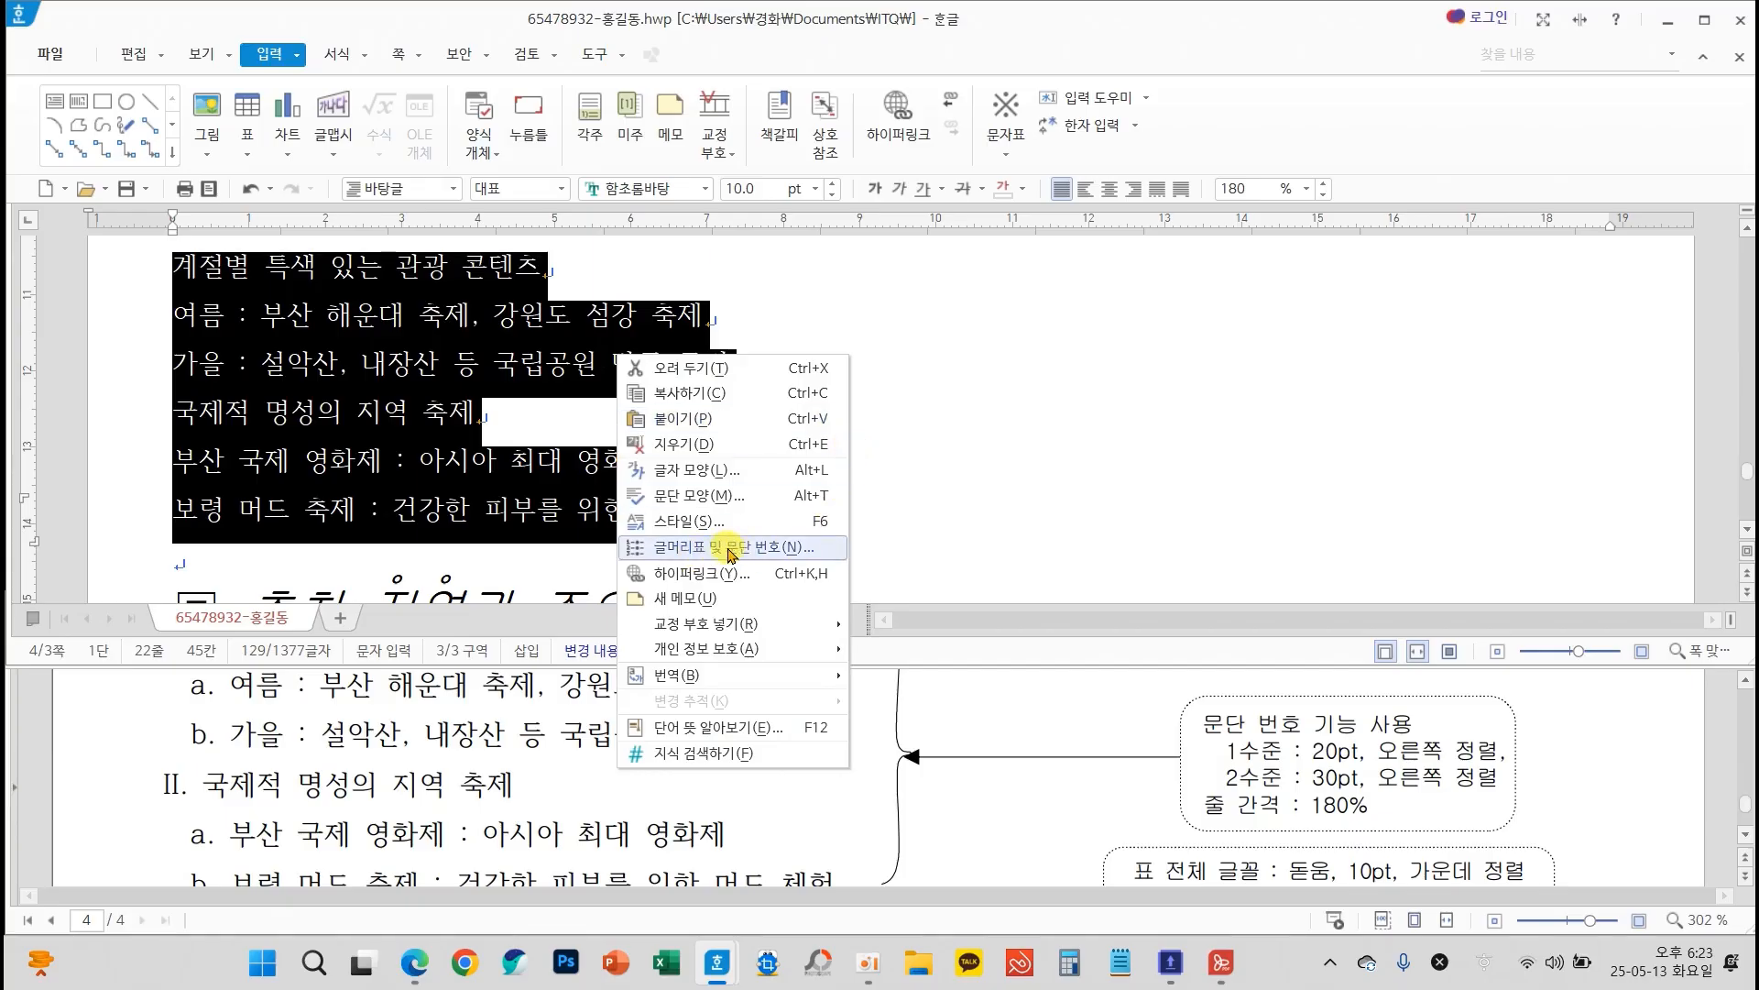
pyautogui.click(782, 550)
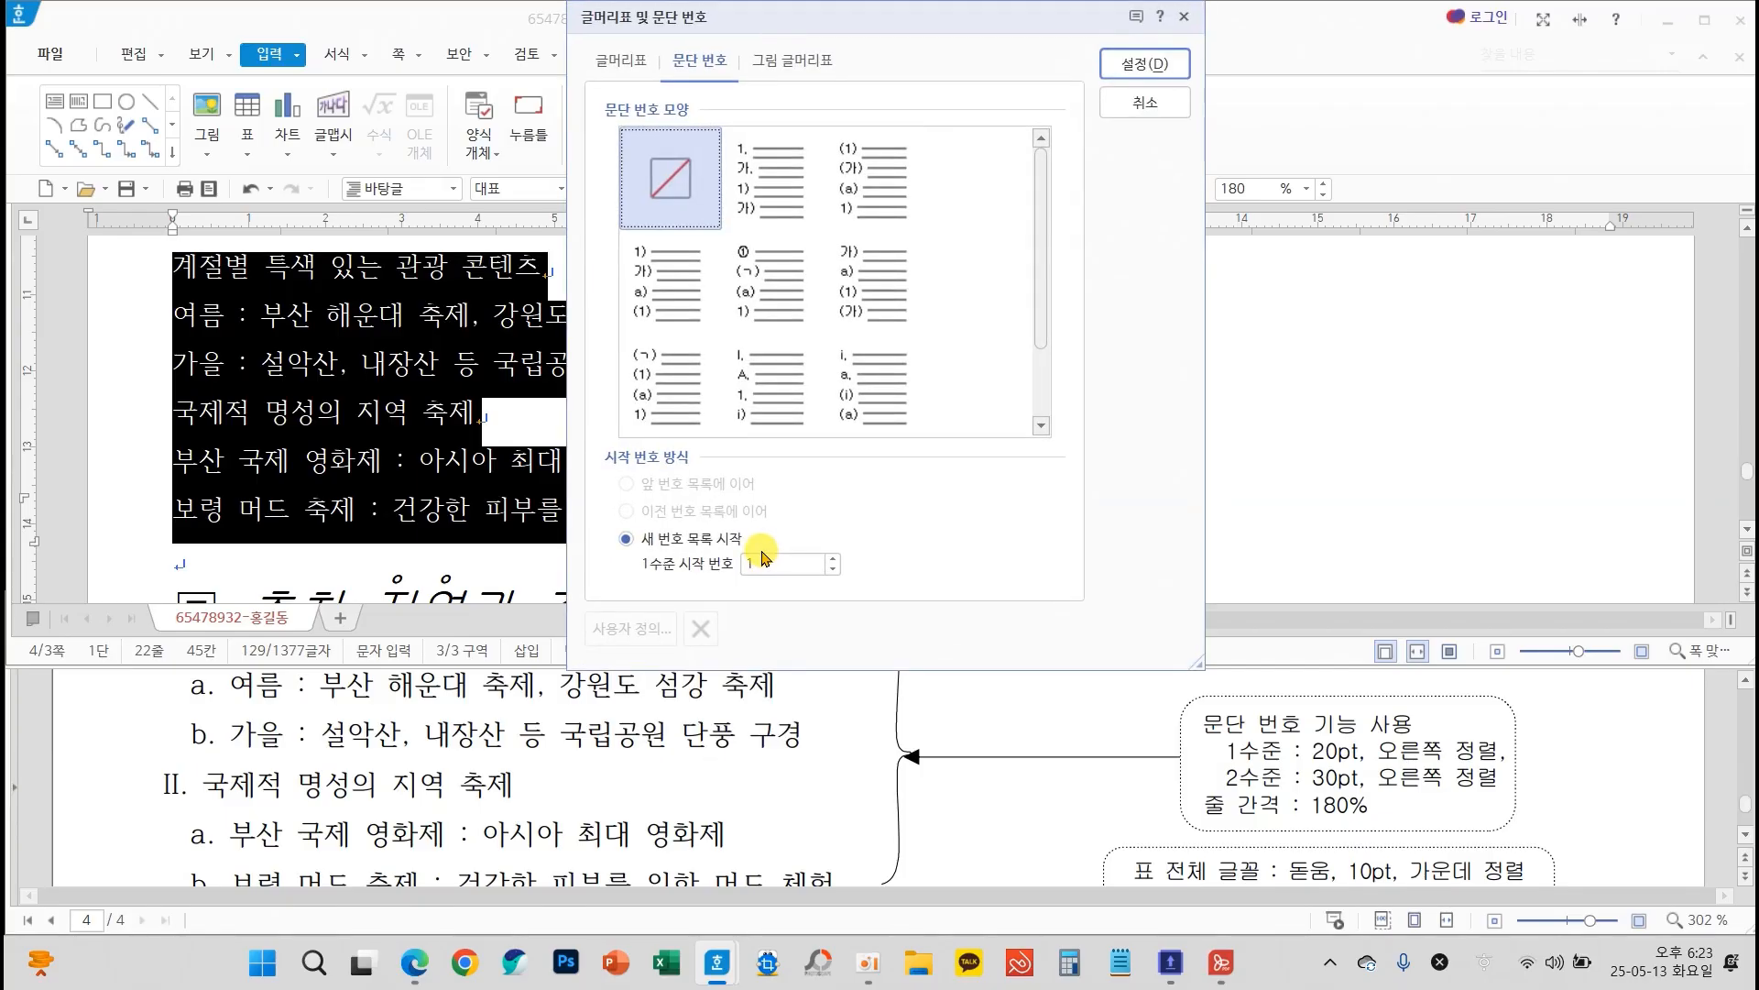
pyautogui.scroll(1, 312, 823)
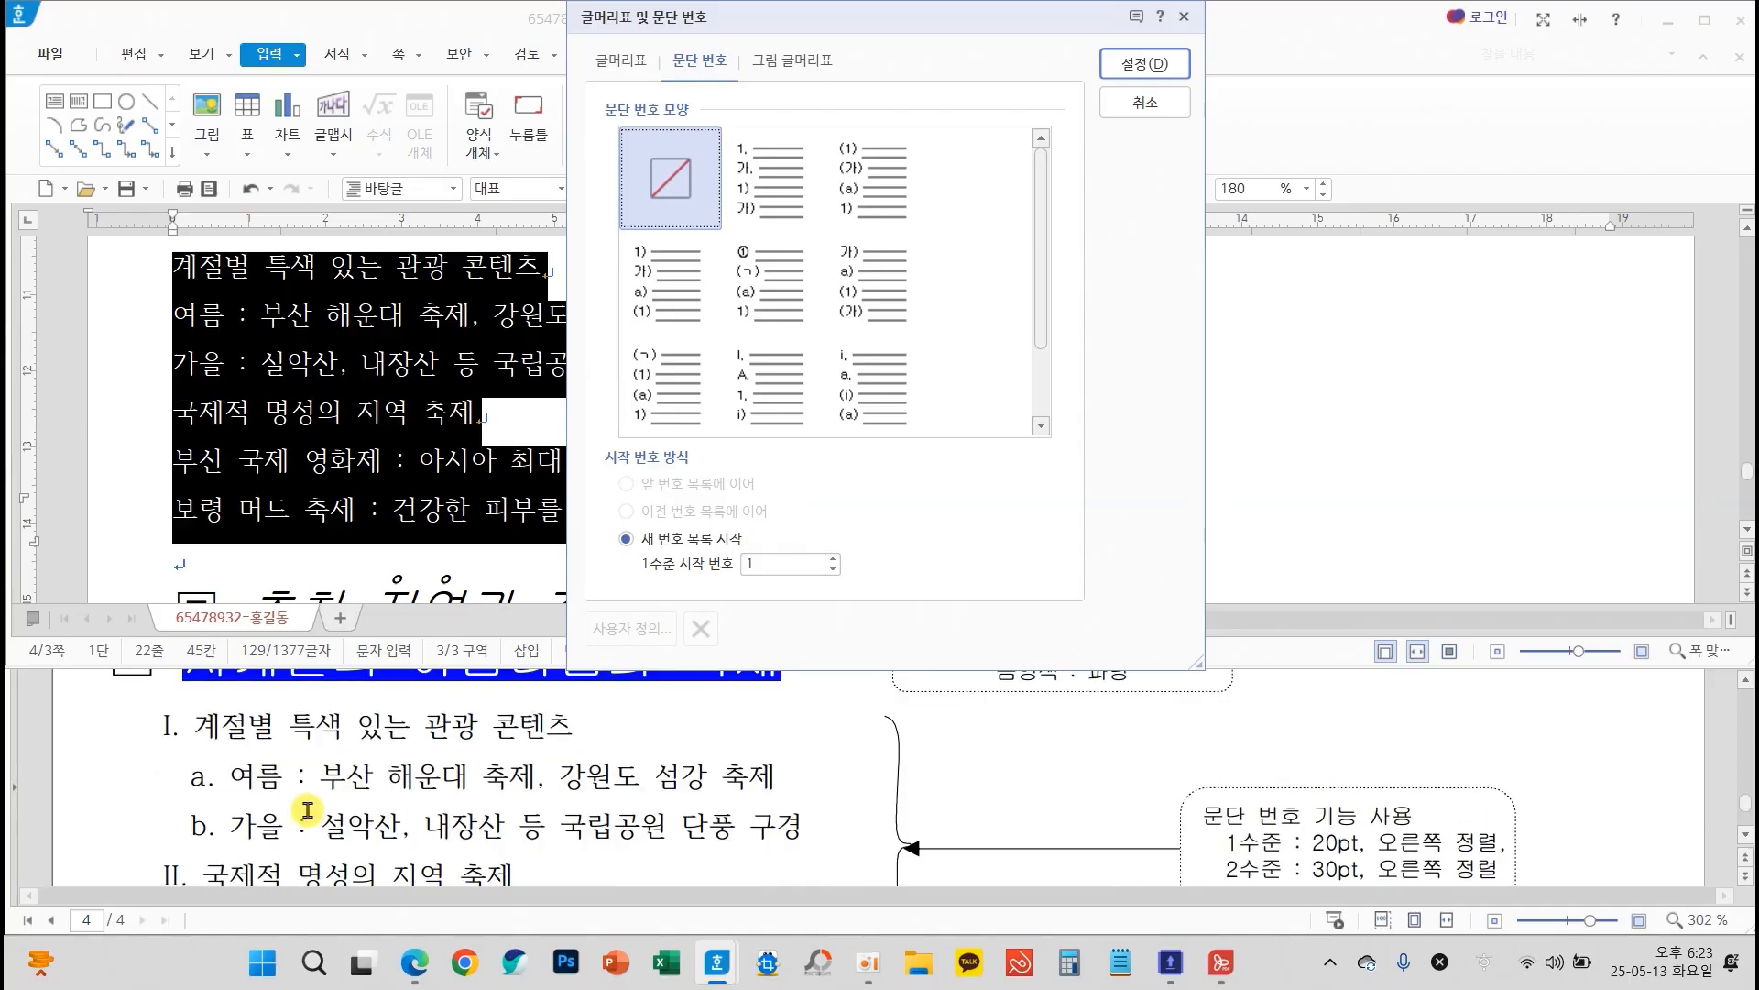
pyautogui.moveTo(213, 744)
pyautogui.mouseDown()
pyautogui.moveTo(147, 744)
pyautogui.moveTo(206, 701)
pyautogui.moveTo(216, 806)
pyautogui.moveTo(163, 775)
pyautogui.moveTo(224, 753)
pyautogui.mouseUp()
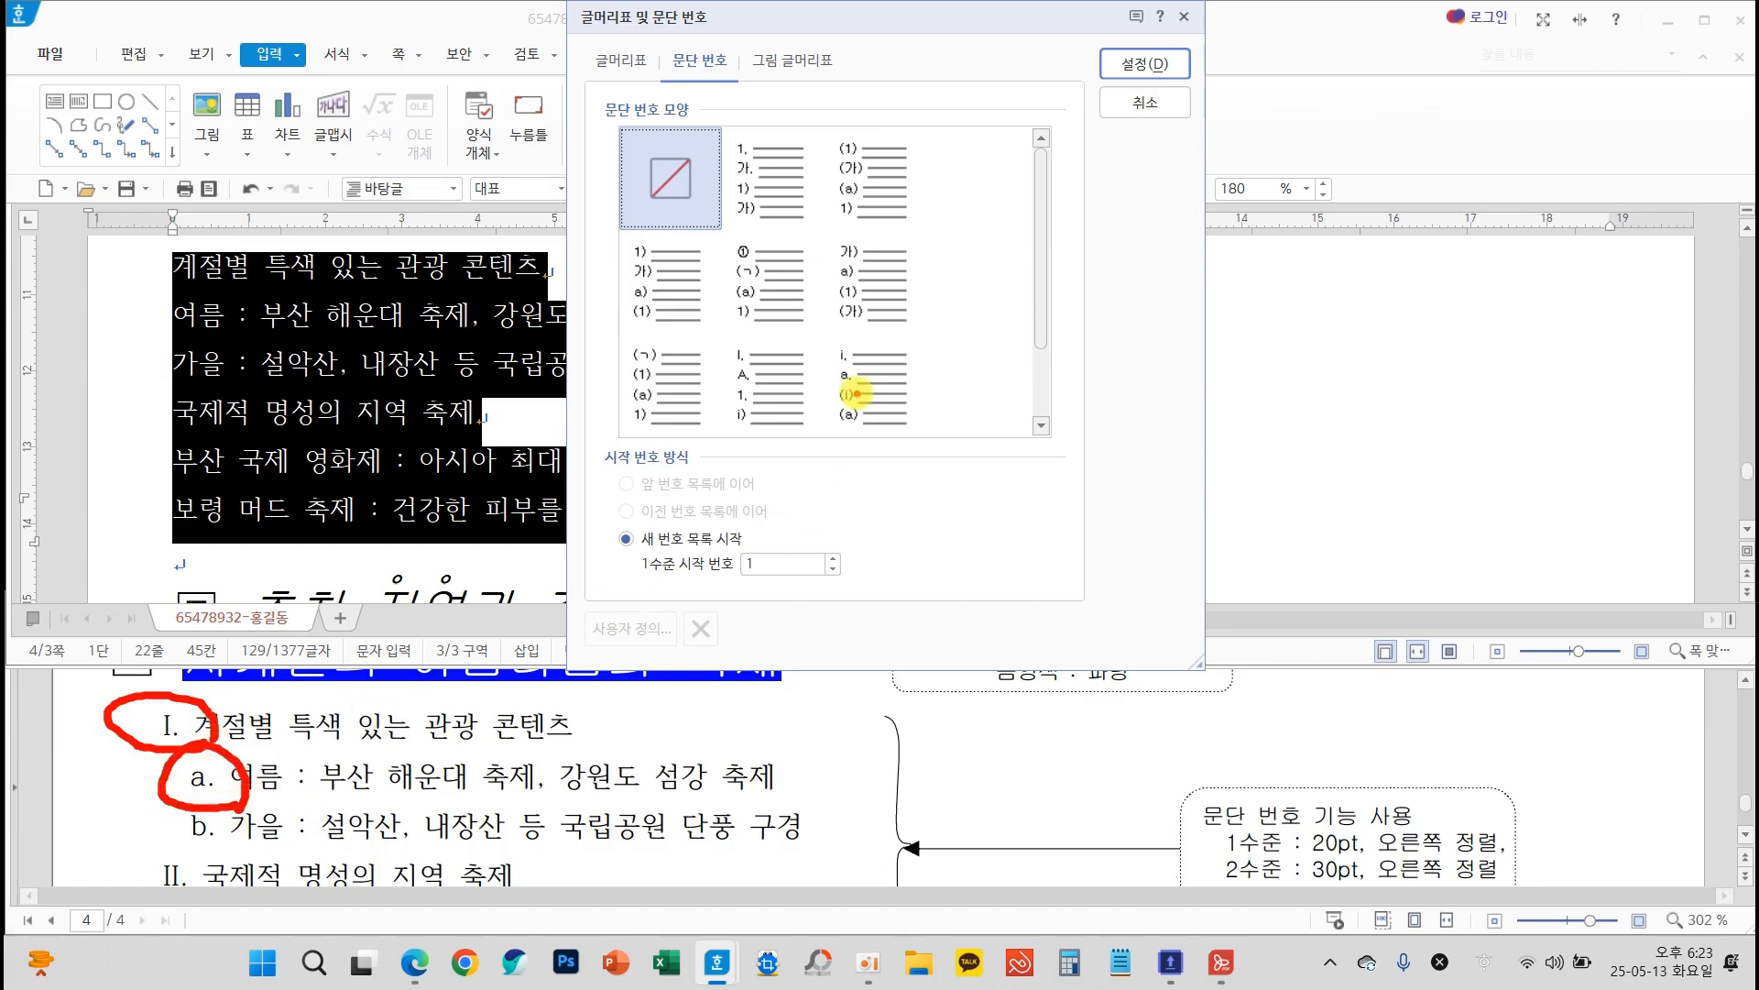
pyautogui.moveTo(781, 417)
pyautogui.mouseDown()
pyautogui.moveTo(714, 407)
pyautogui.moveTo(719, 328)
pyautogui.moveTo(793, 367)
pyautogui.moveTo(780, 449)
pyautogui.mouseUp()
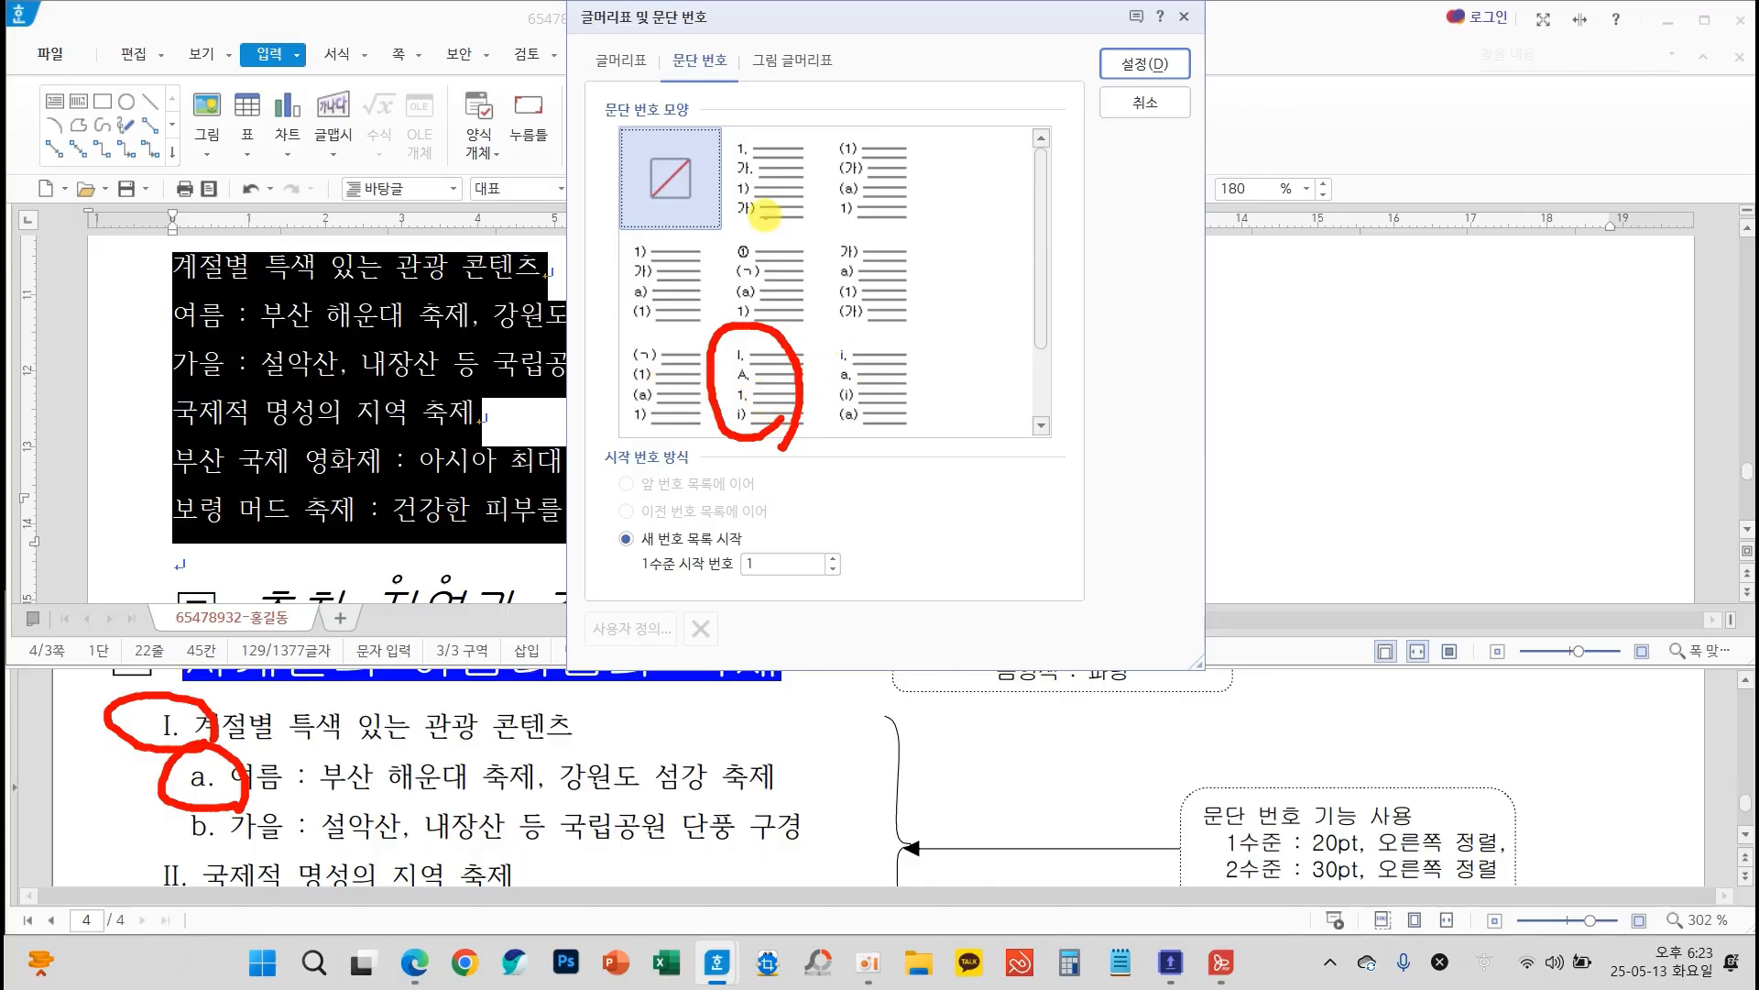
pyautogui.moveTo(729, 150); pyautogui.dragTo(836, 73)
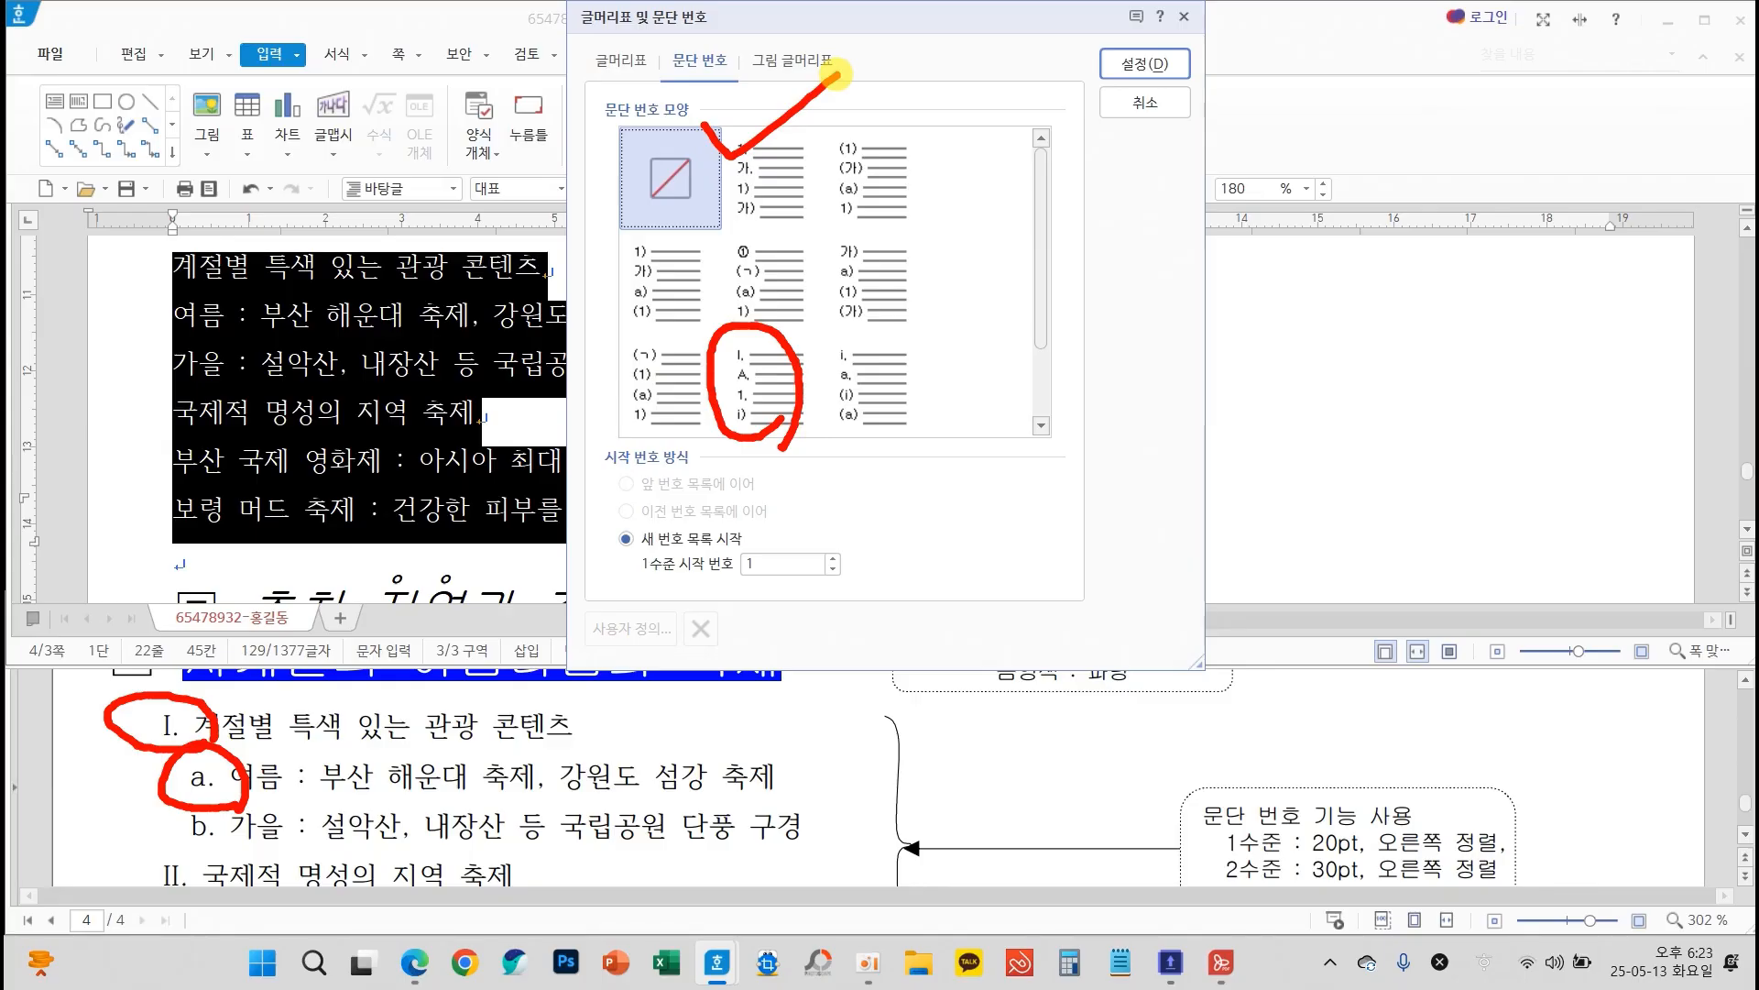
pyautogui.click(752, 149)
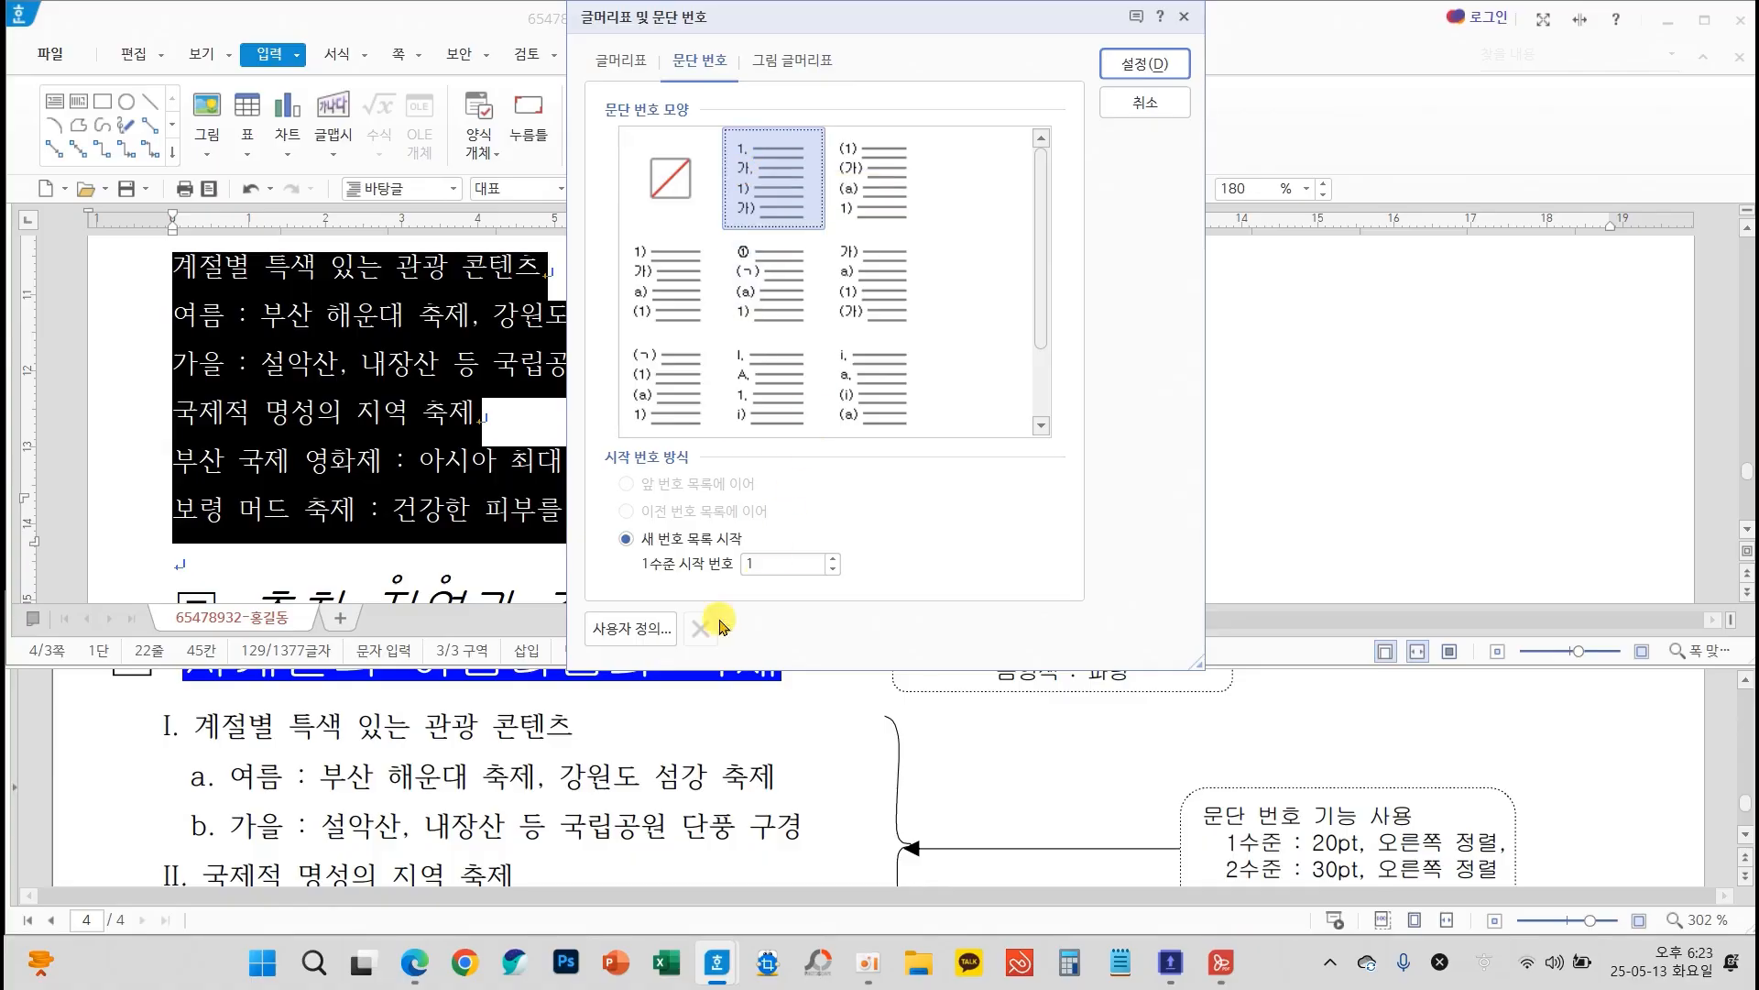
pyautogui.click(632, 628)
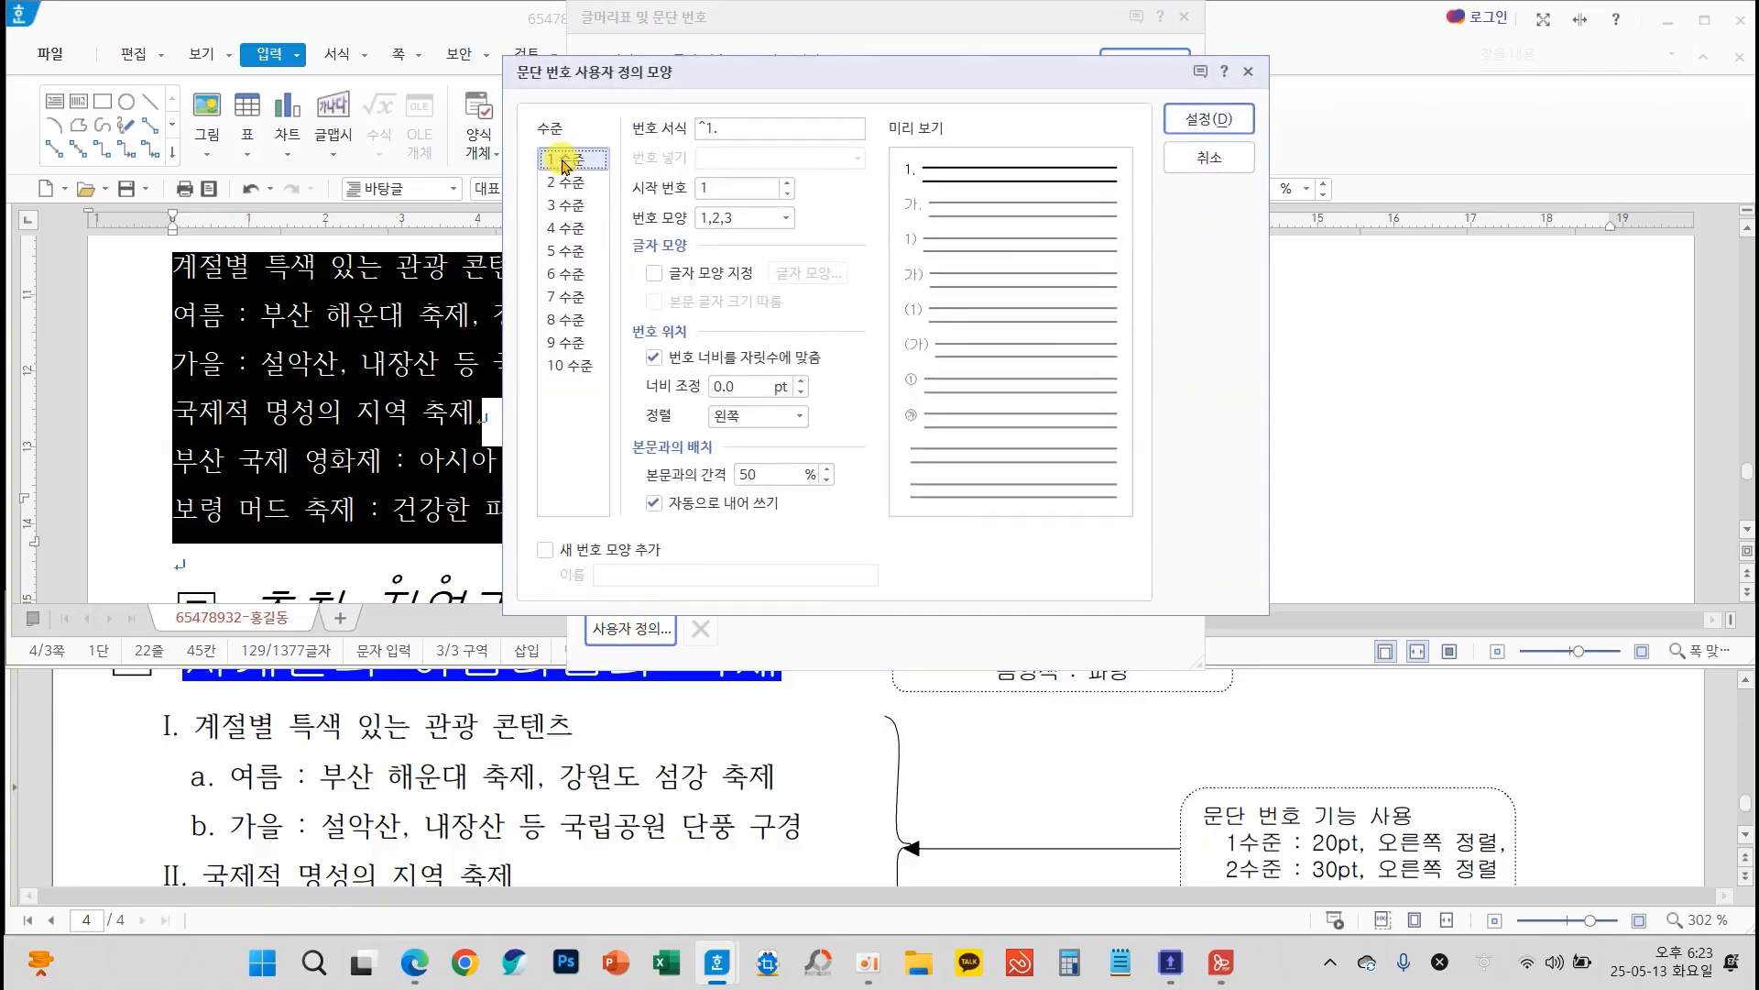
# Define level 1 of the custom numbering as I,II,III with a 20 pt width adjustment and right alignment (오른쪽)
pyautogui.click(786, 218)
pyautogui.click(724, 318)
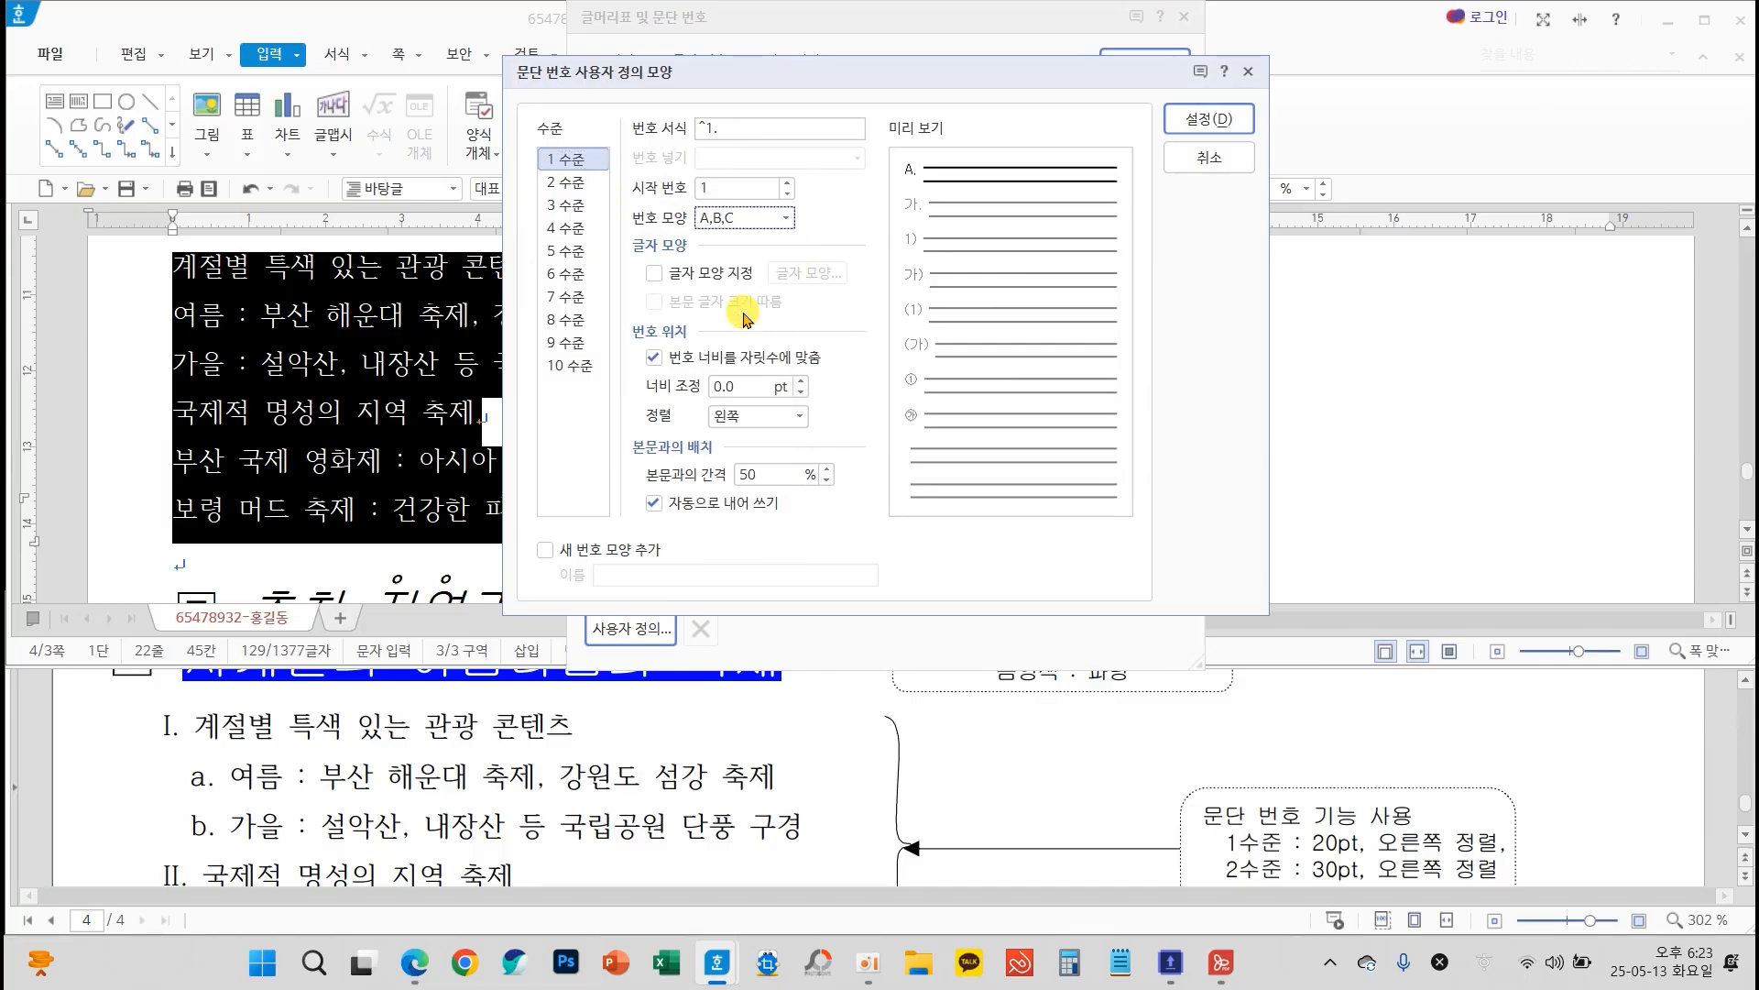
pyautogui.click(785, 220)
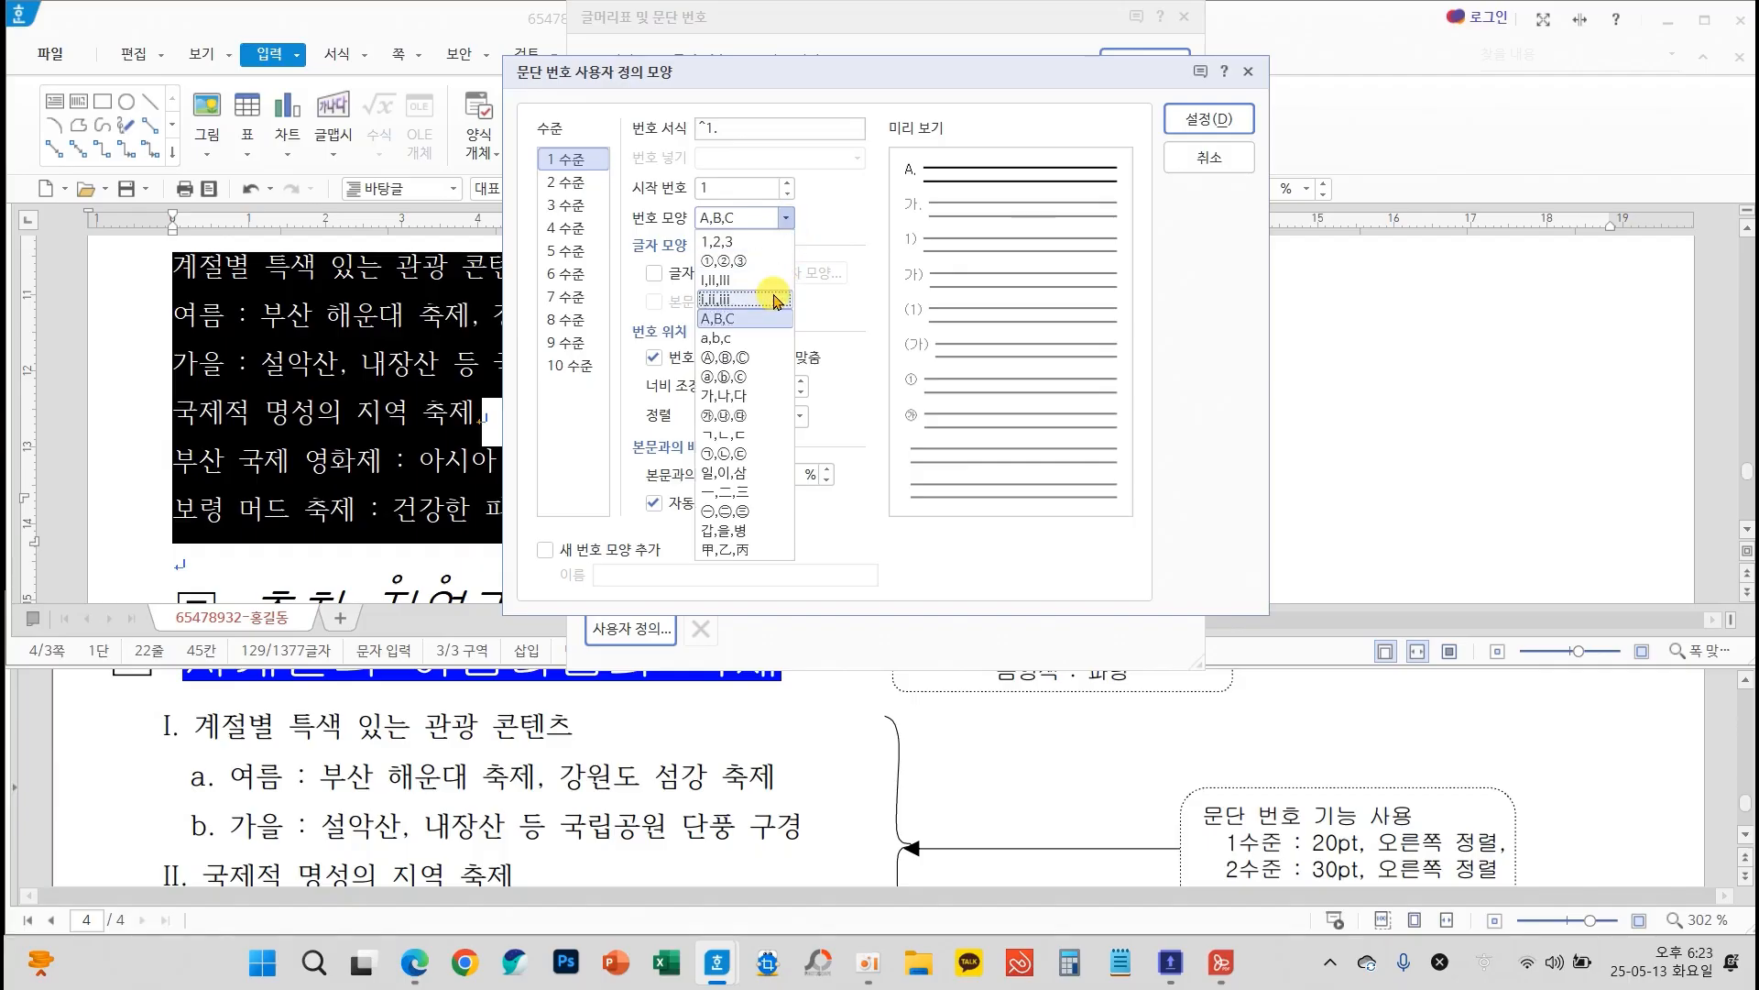
pyautogui.click(747, 281)
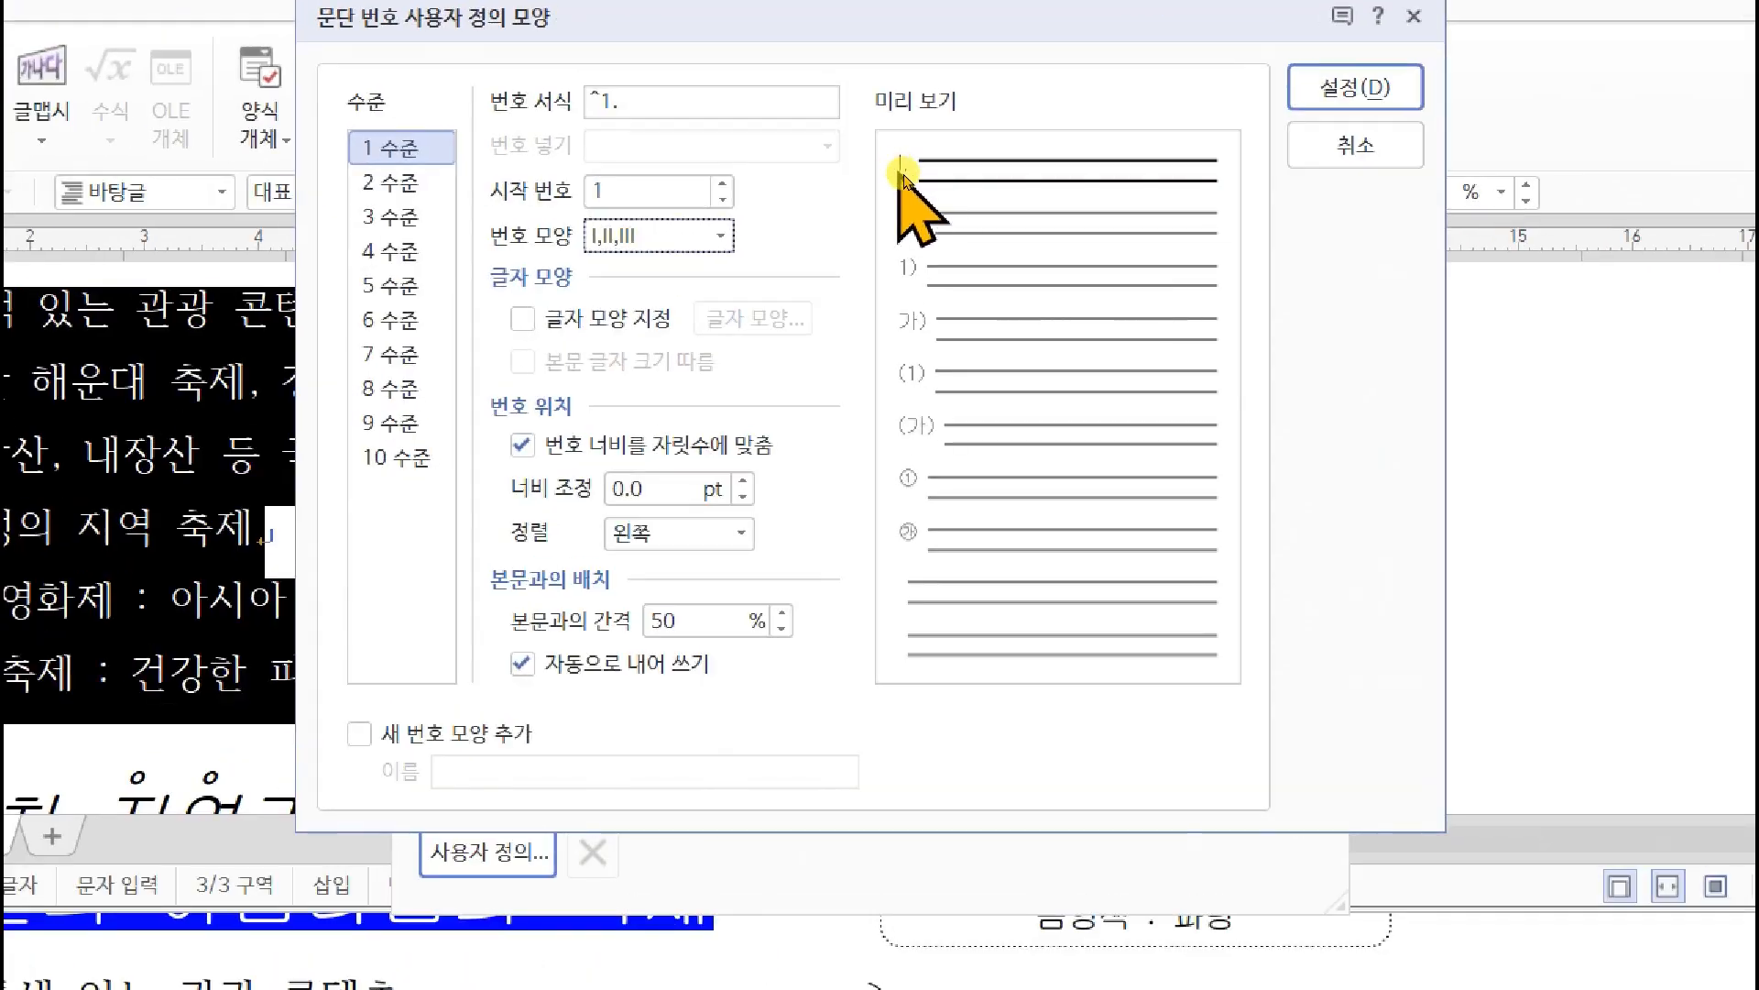
pyautogui.click(641, 488)
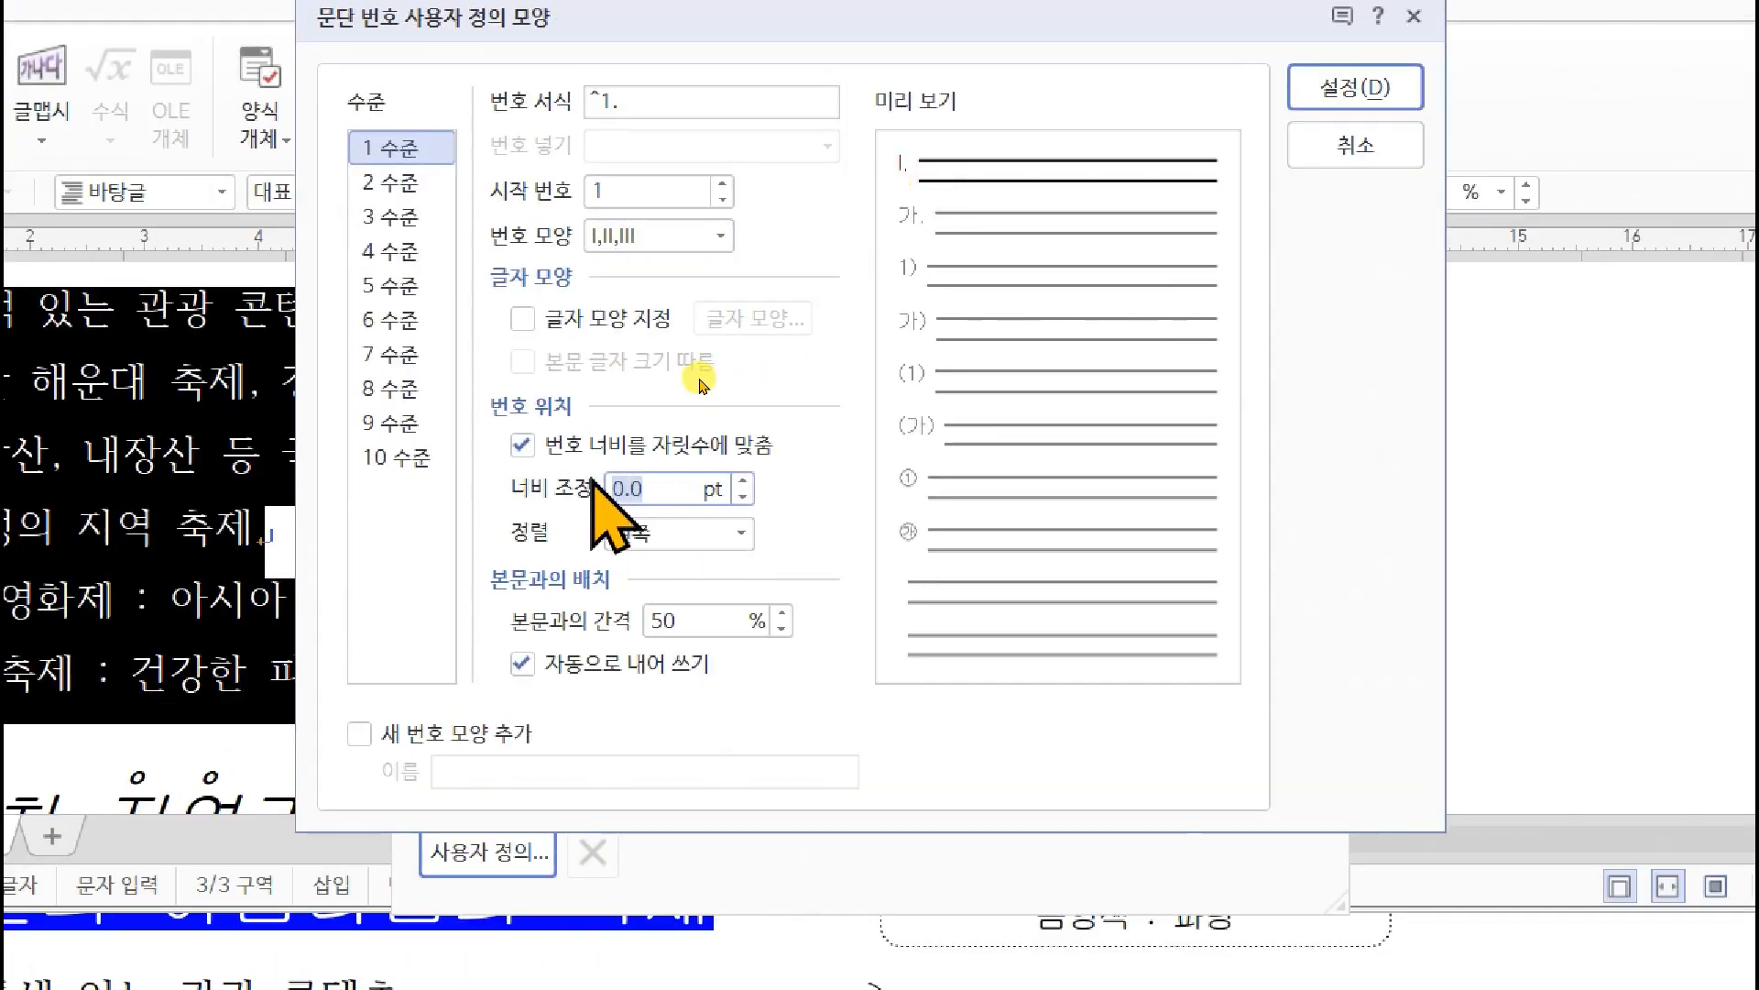
pyautogui.write('20')
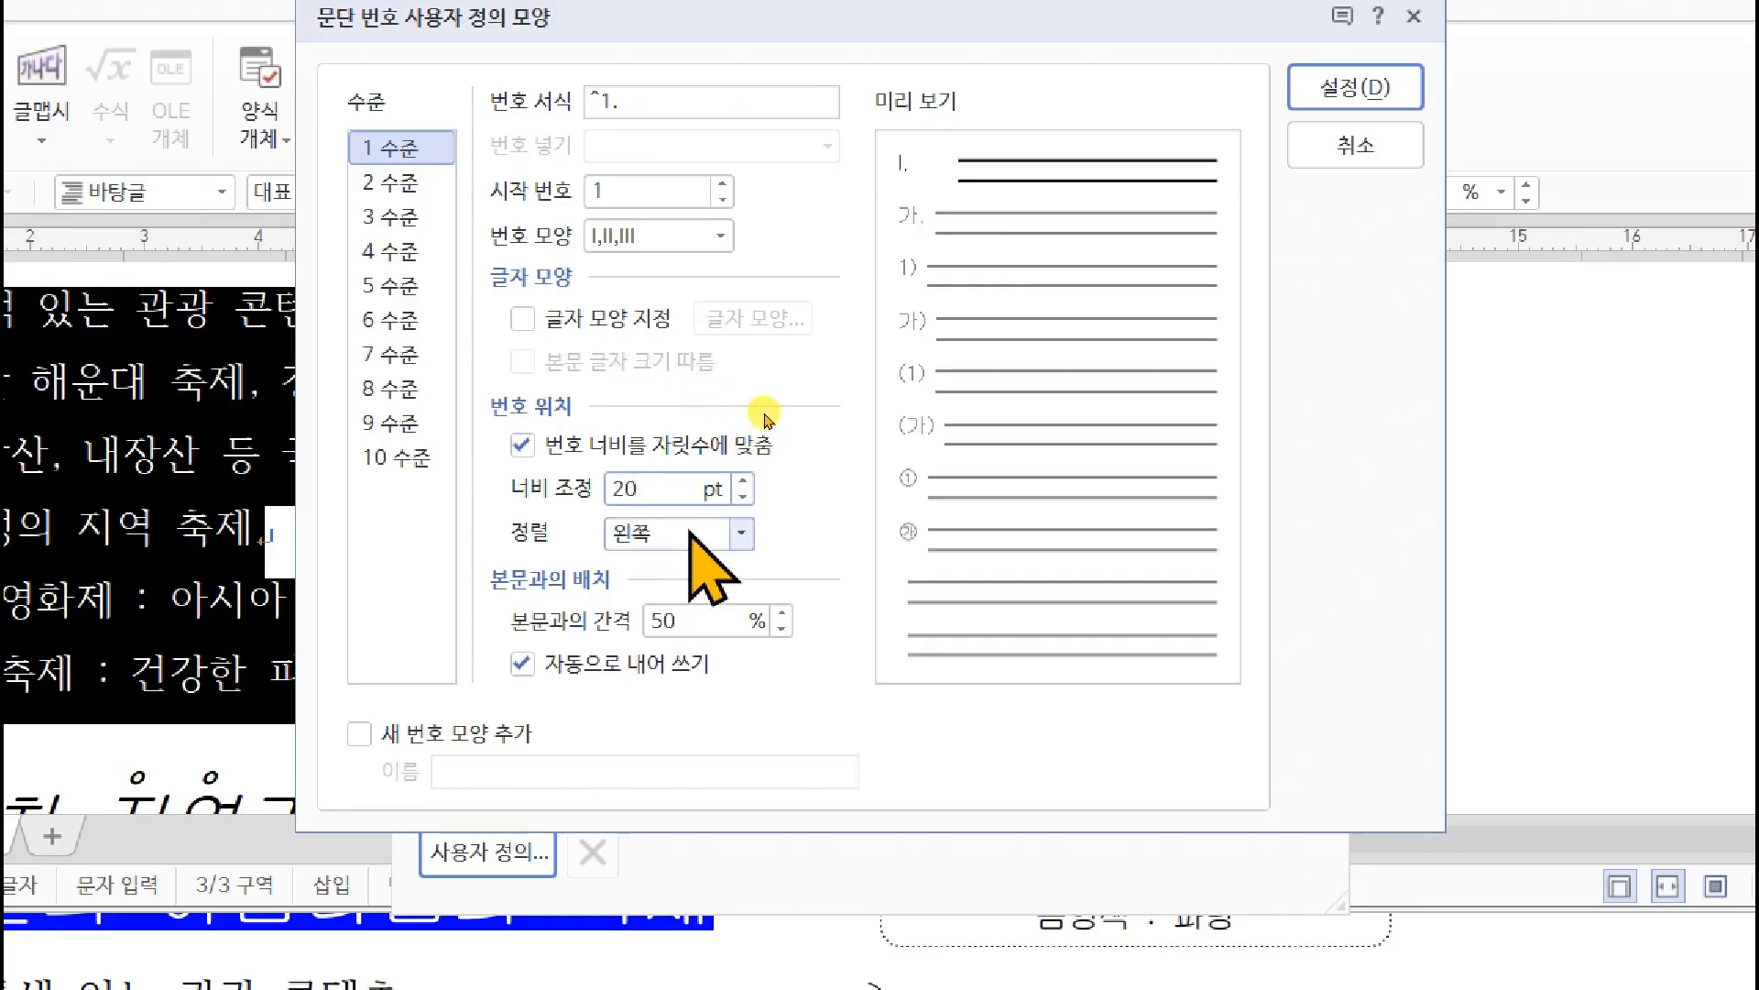
pyautogui.click(689, 534)
pyautogui.click(719, 601)
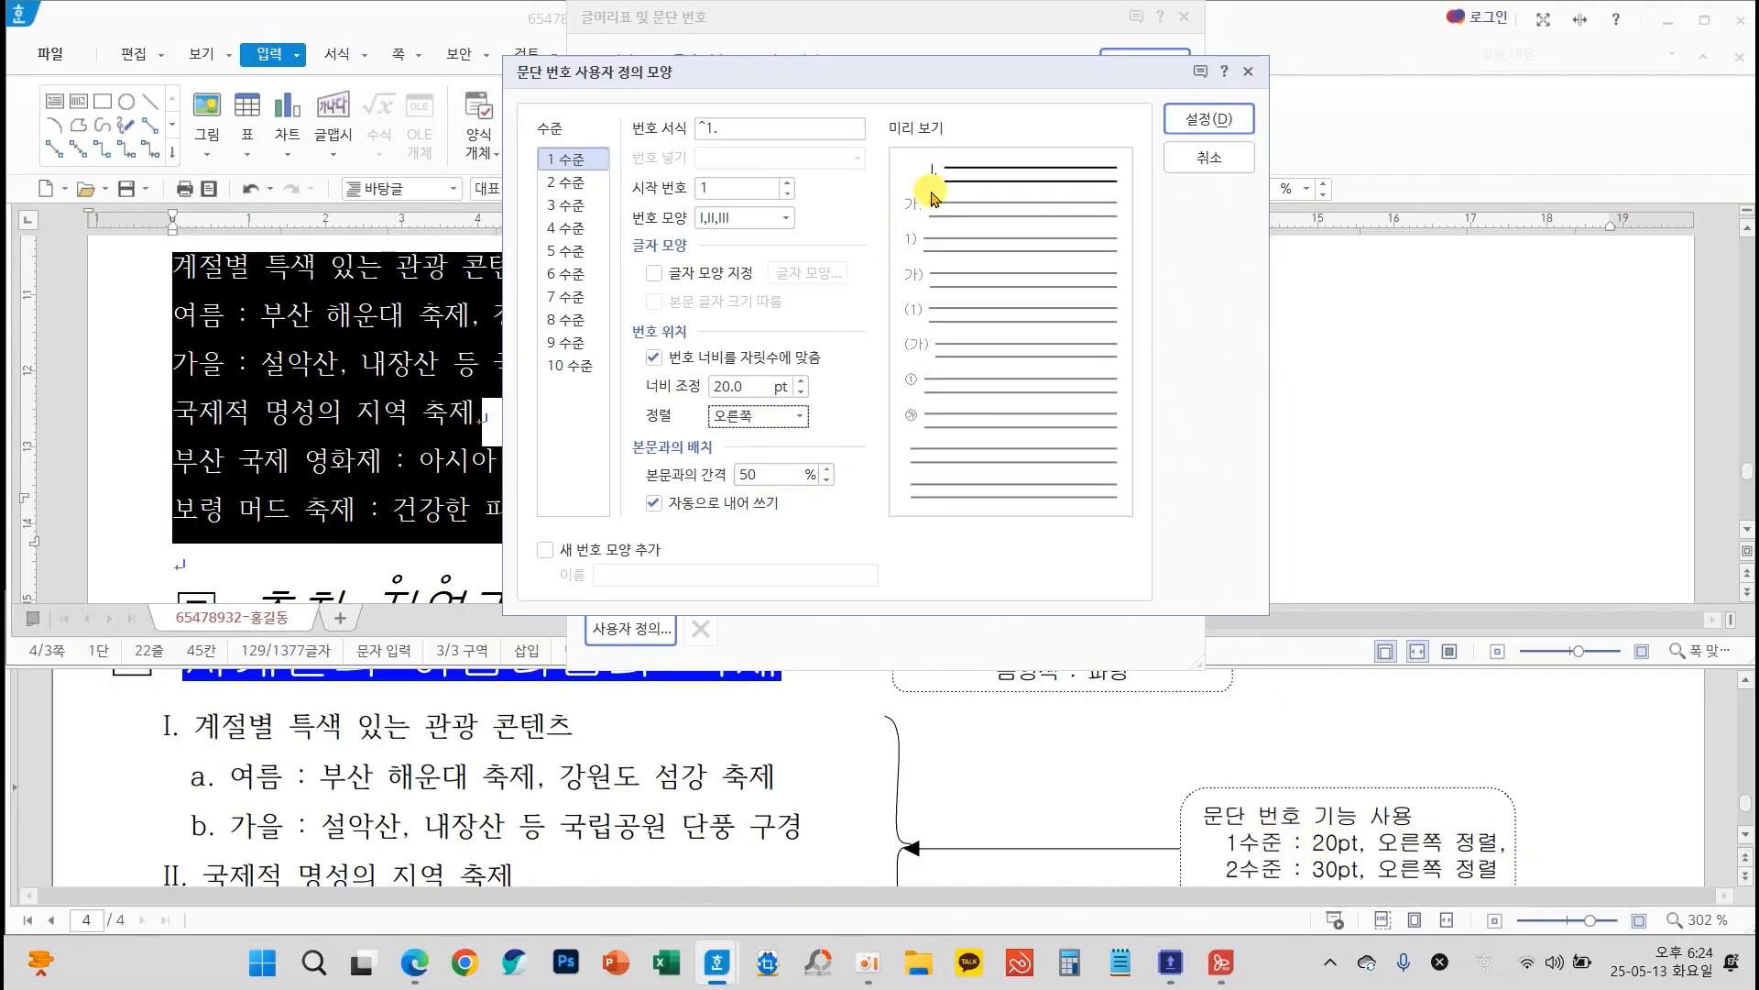
# Define level 2 as a,b,c with a 30 pt width adjustment and right alignment (오른쪽), and apply the numbering to the six lines
pyautogui.click(567, 182)
pyautogui.click(747, 218)
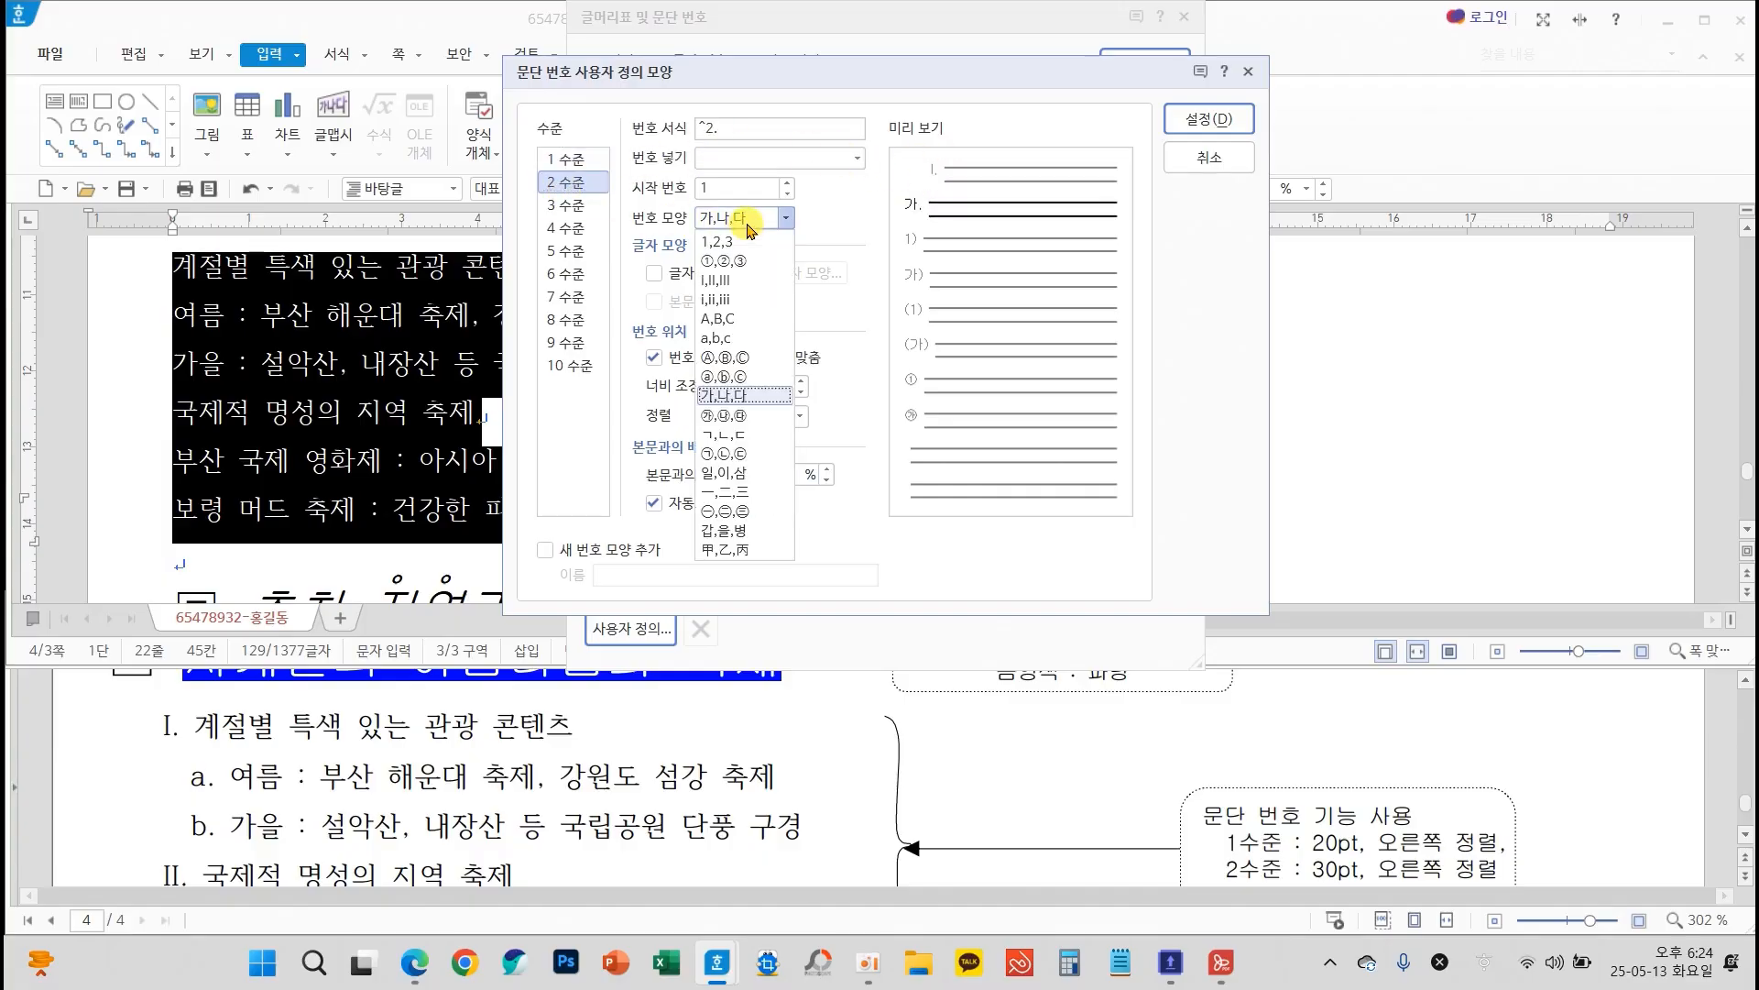
pyautogui.click(750, 341)
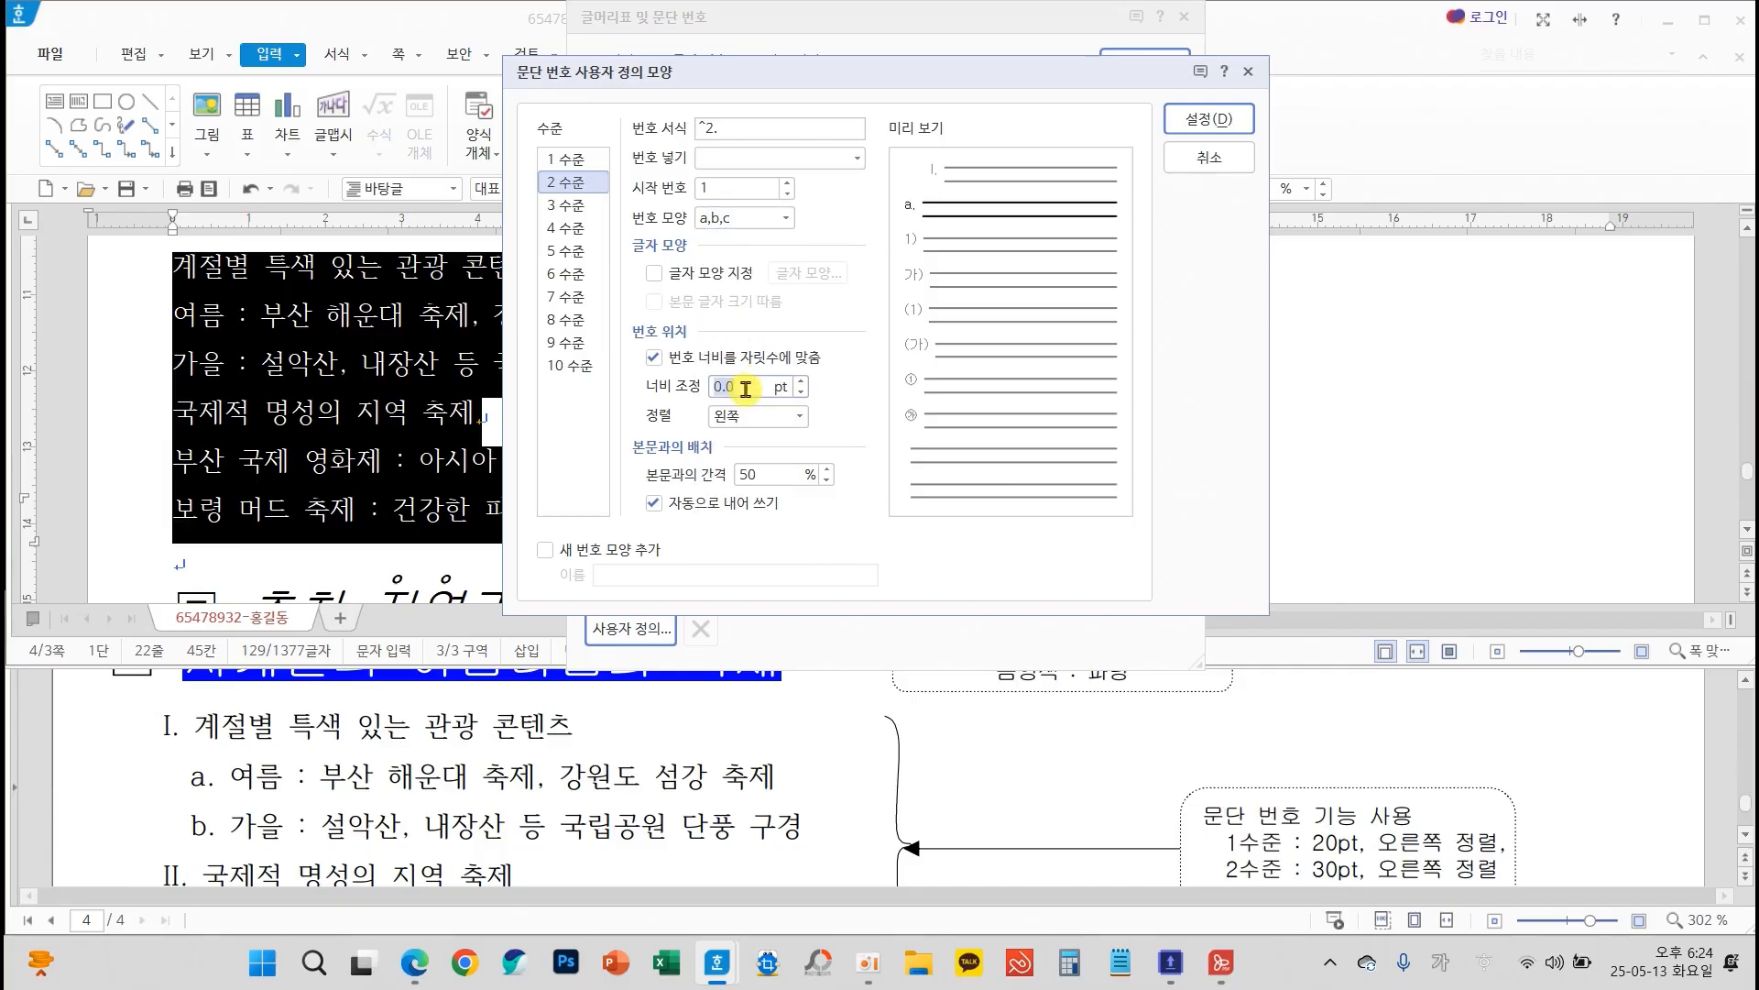
pyautogui.write('0')
pyautogui.click(758, 415)
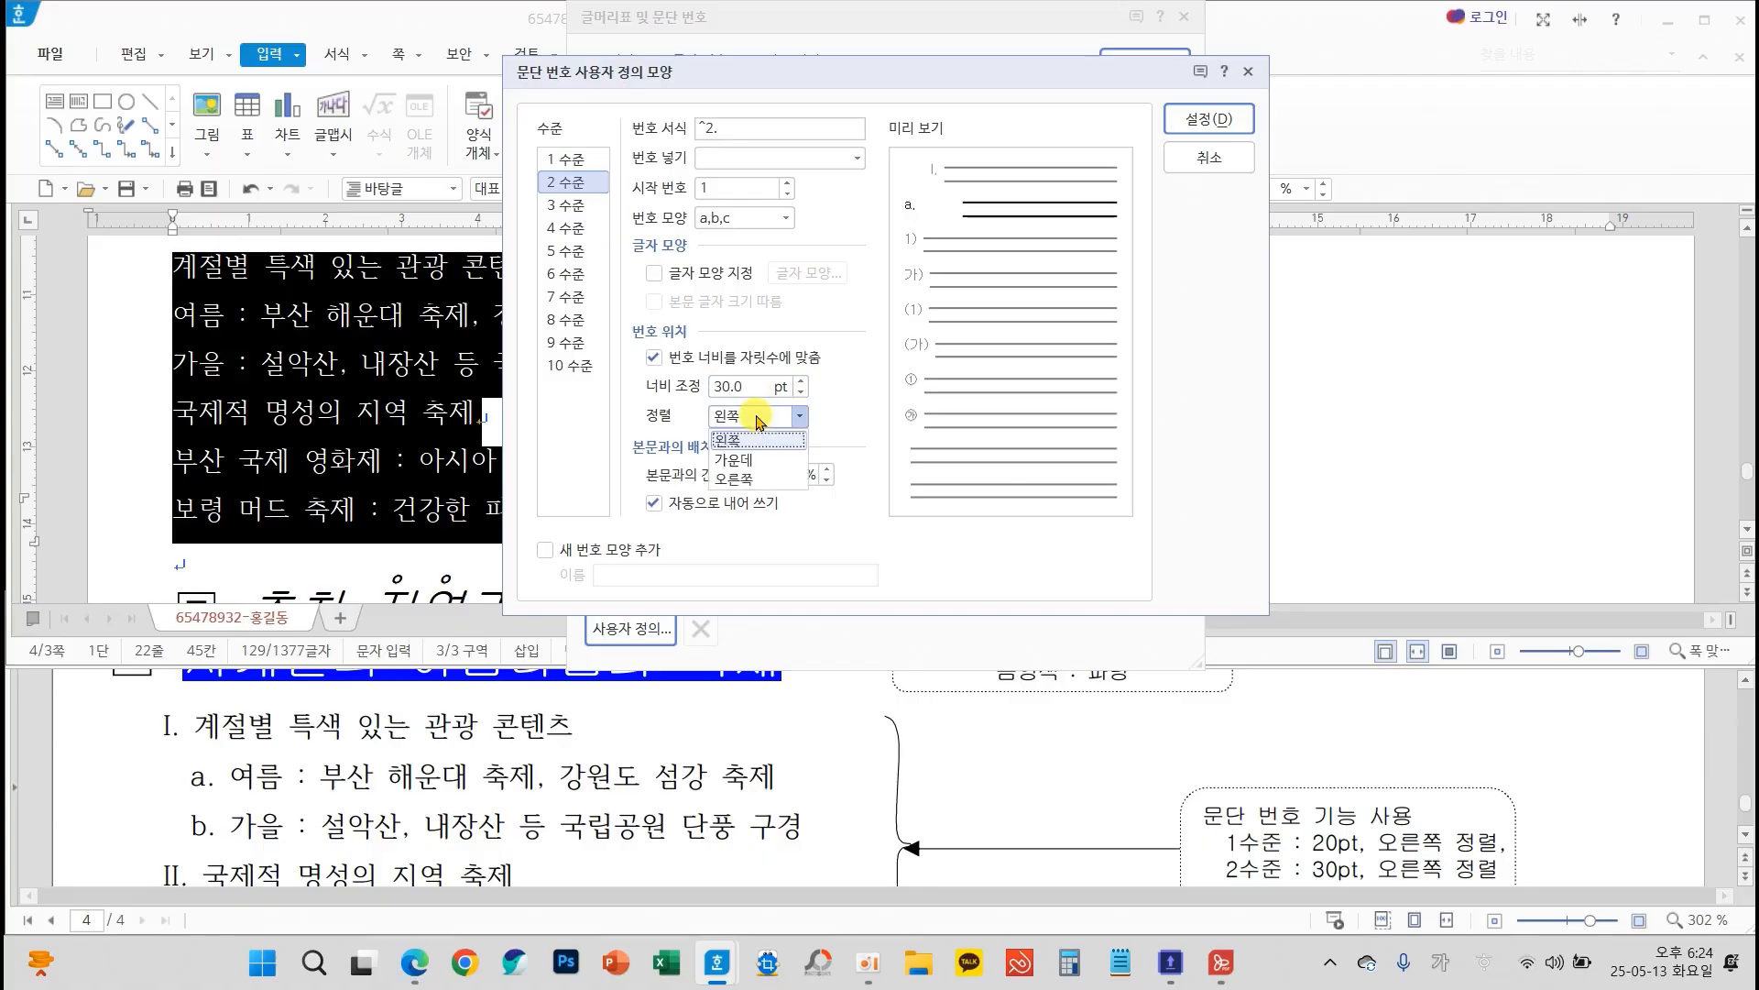
pyautogui.click(806, 472)
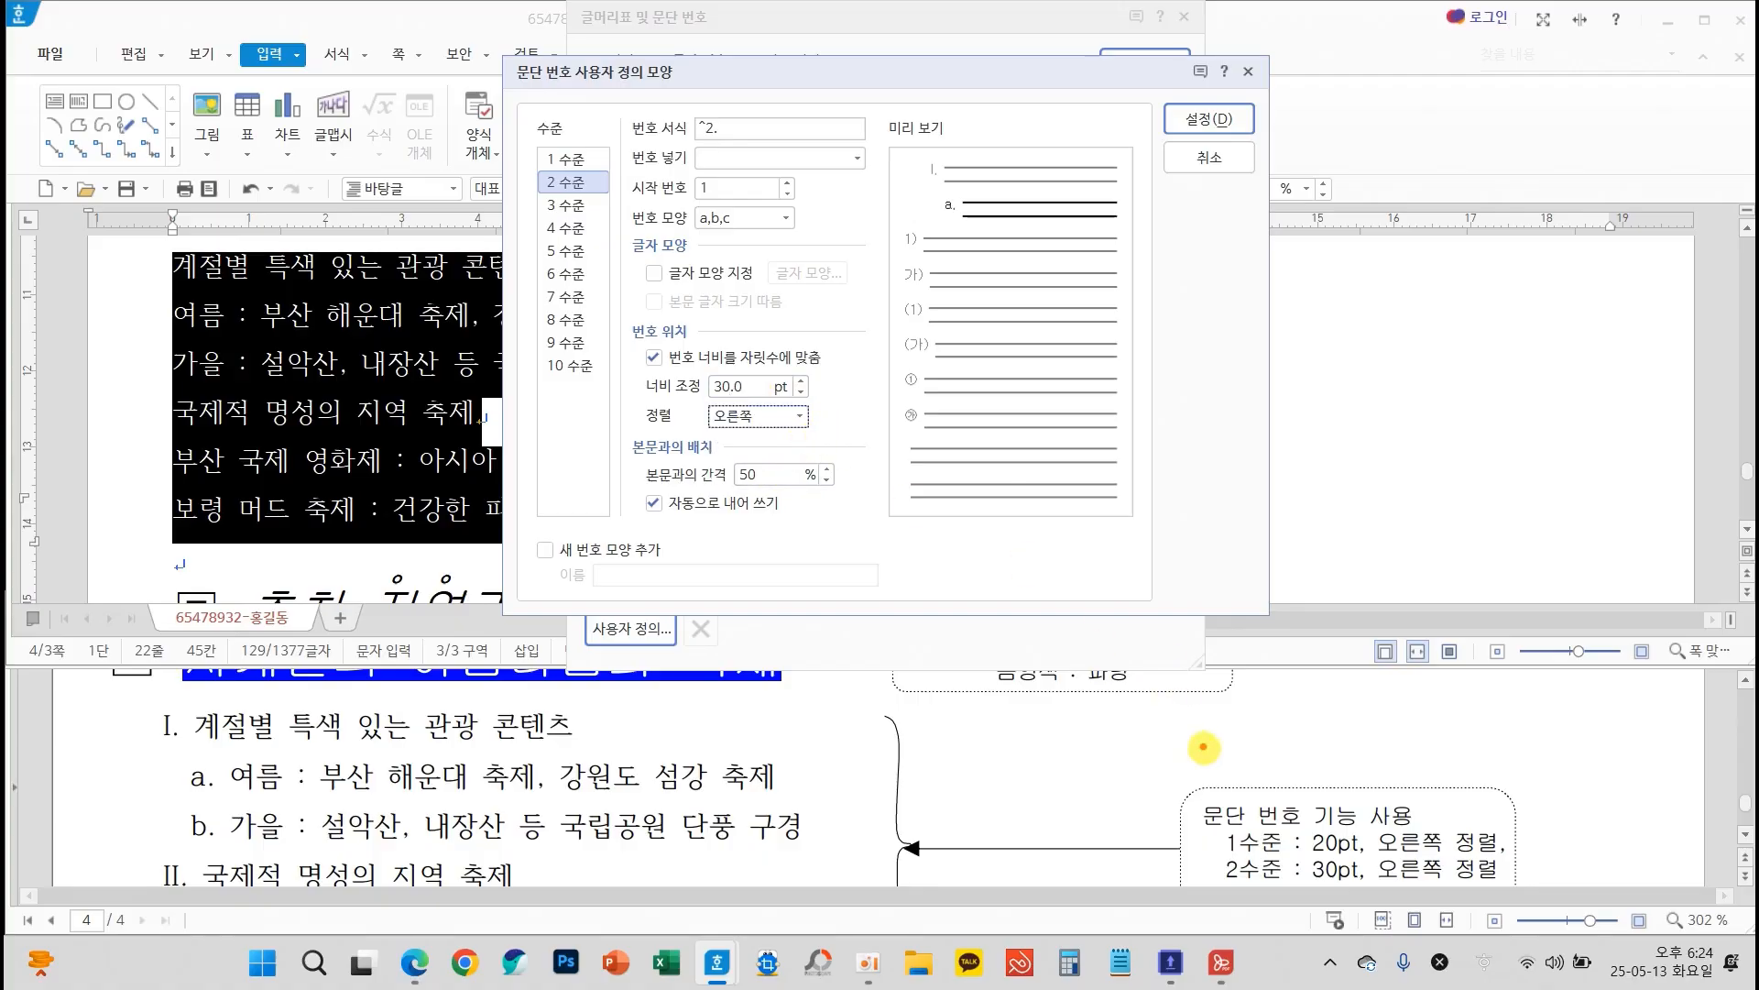
pyautogui.moveTo(1210, 814)
pyautogui.mouseDown()
pyautogui.moveTo(1562, 926)
pyautogui.moveTo(1542, 915)
pyautogui.mouseUp()
pyautogui.moveTo(632, 339); pyautogui.dragTo(844, 459)
pyautogui.press('Escape')
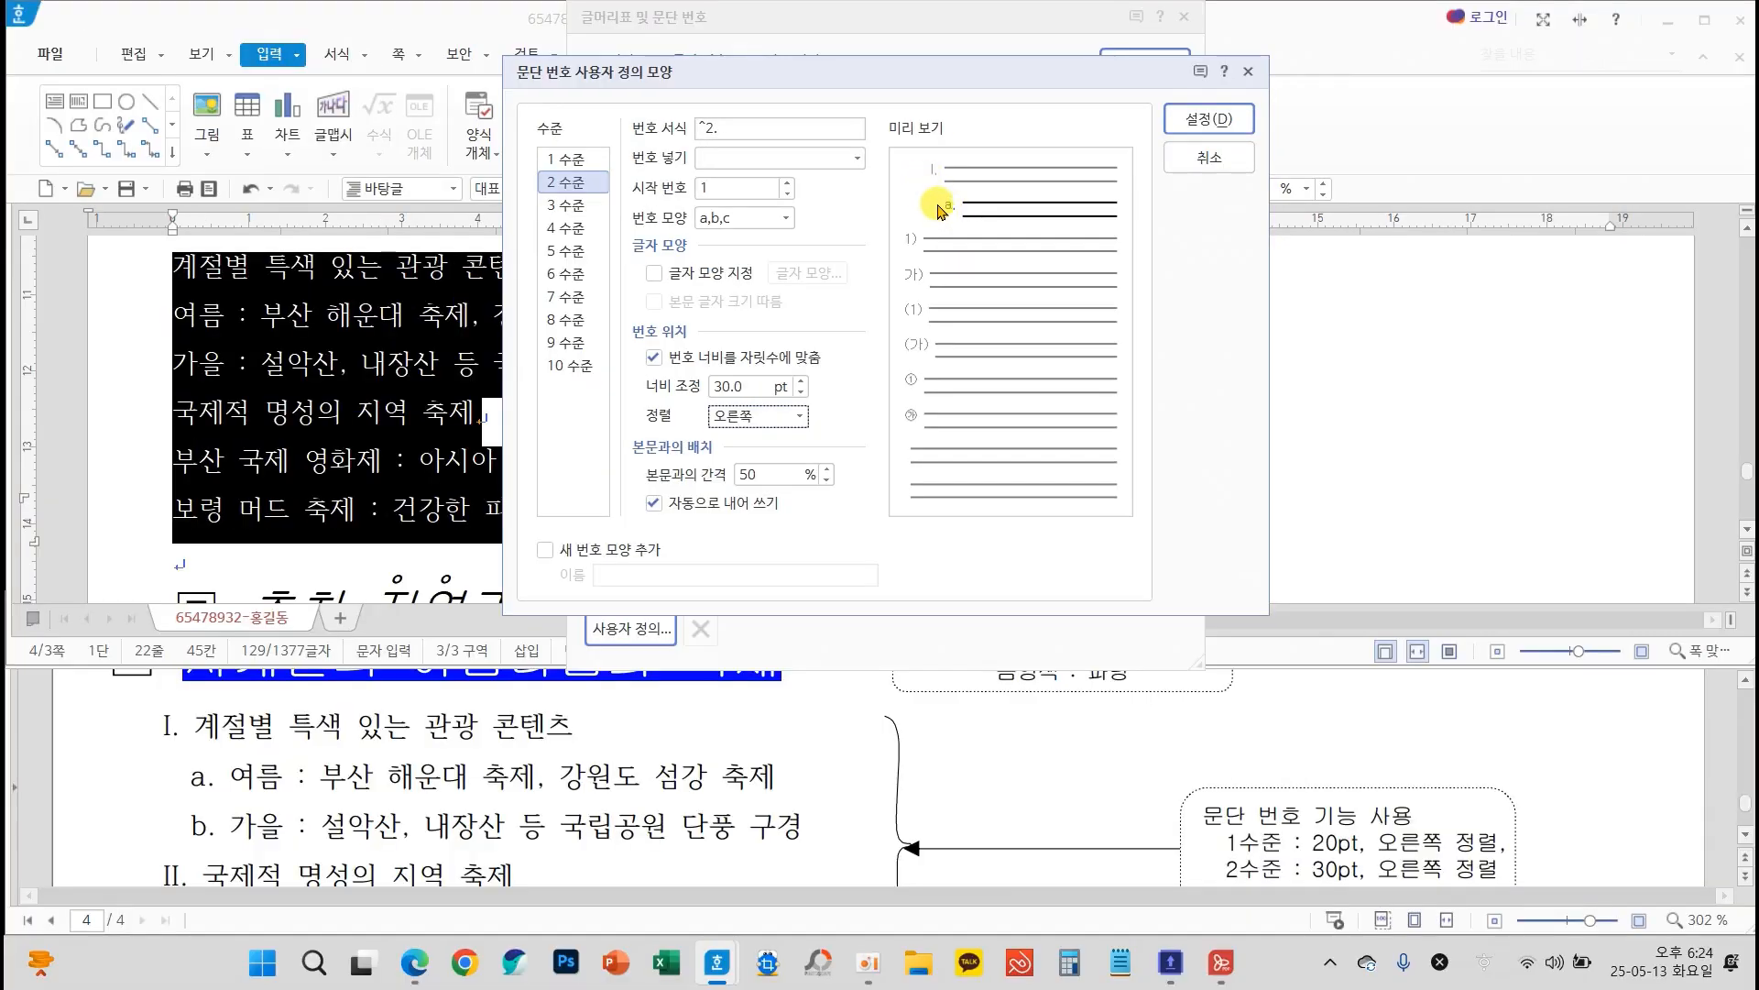
pyautogui.click(1217, 122)
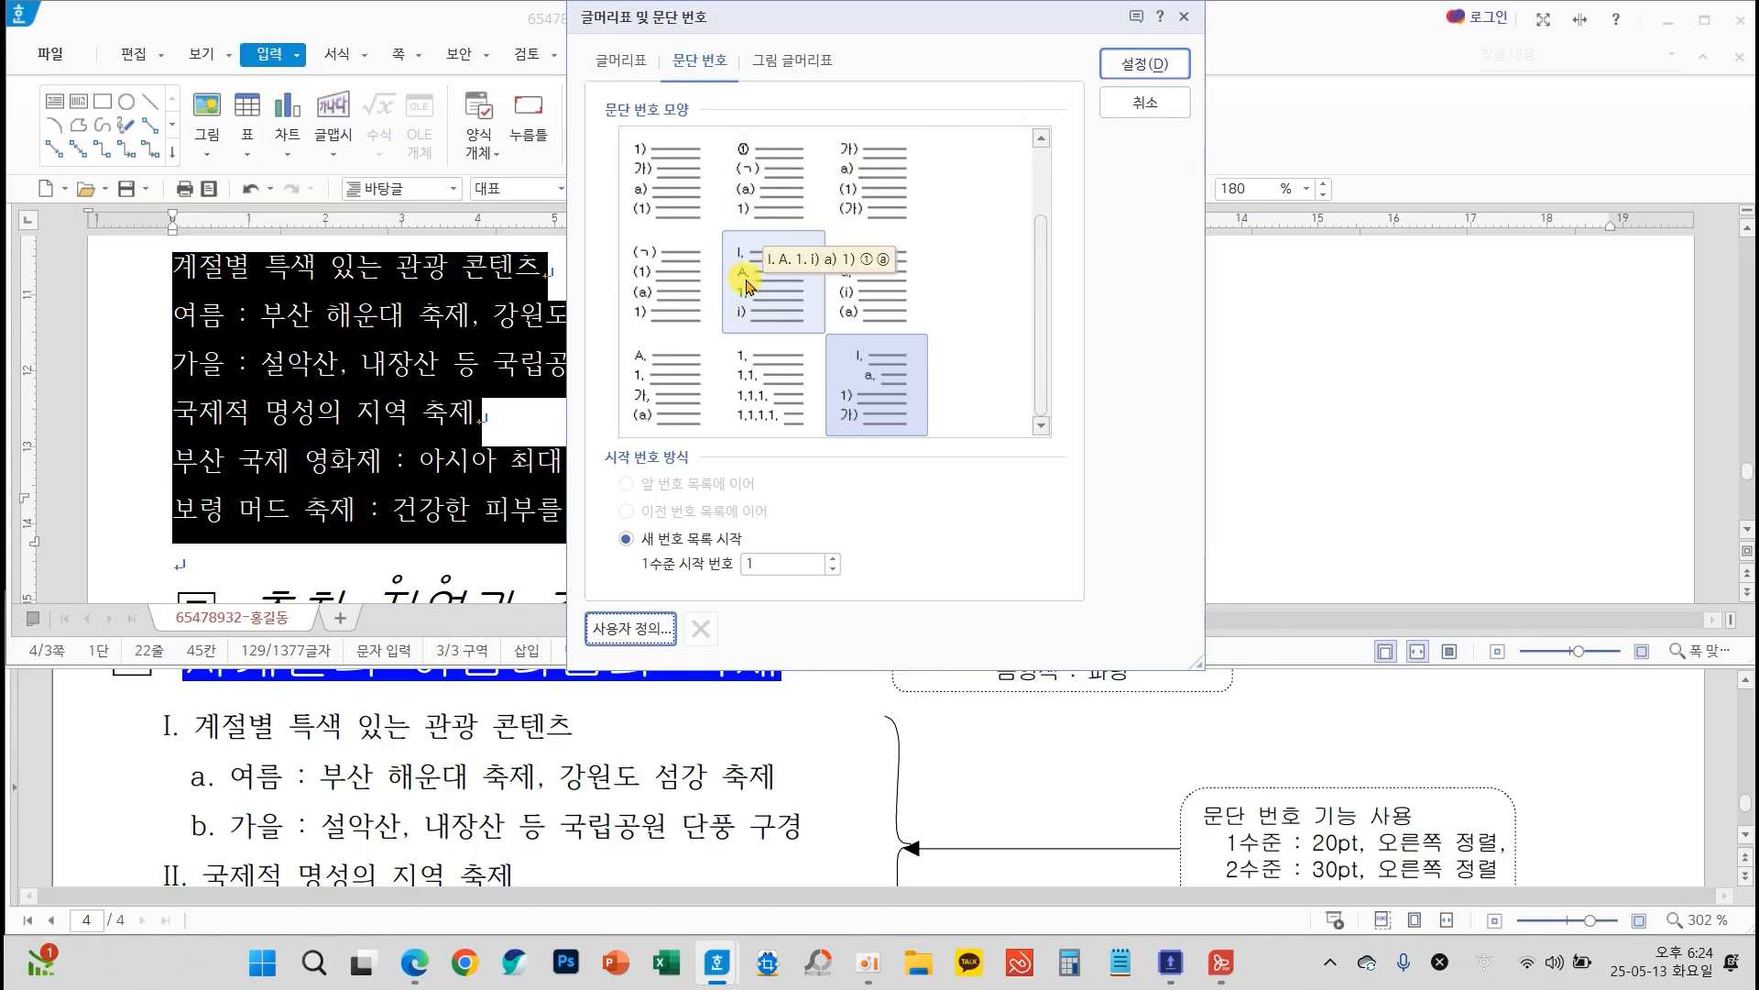
pyautogui.click(1145, 64)
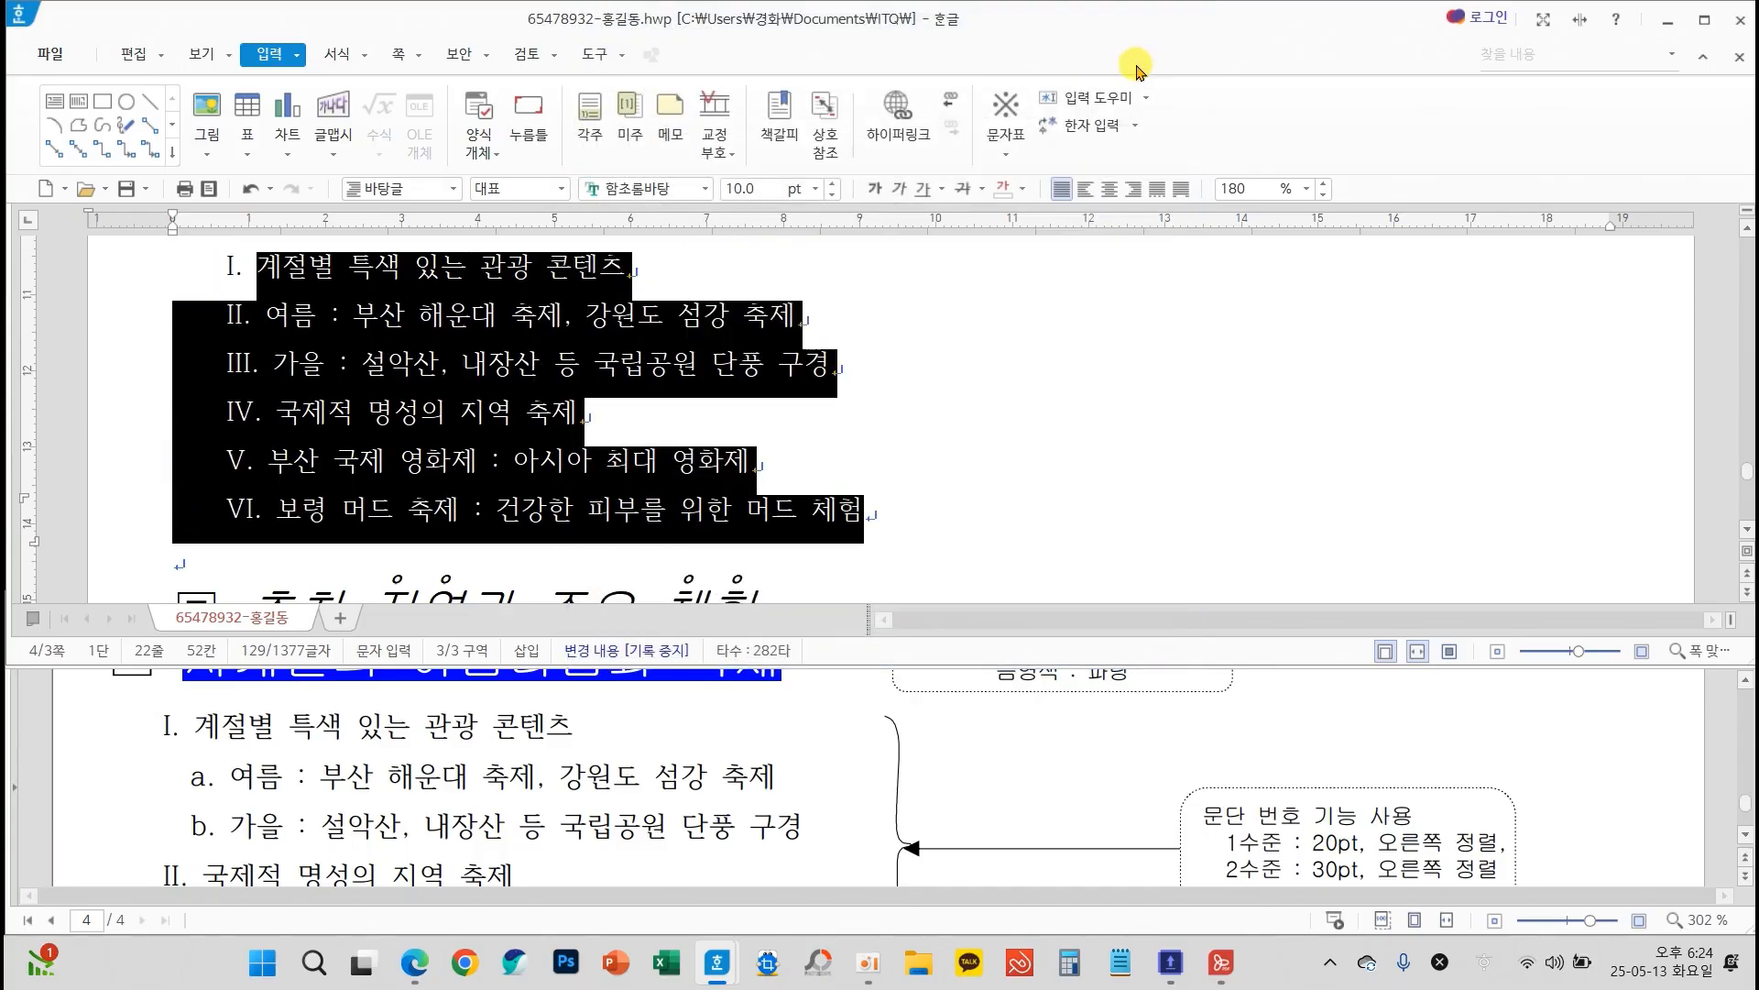
# Demote the 여름 and 가을 lines, and the 부산 국제 영화제 and 보령 머드 축제 lines, to level 2 of the paragraph numbering
pyautogui.click(838, 407)
pyautogui.moveTo(266, 314); pyautogui.dragTo(868, 371)
pyautogui.click(330, 54)
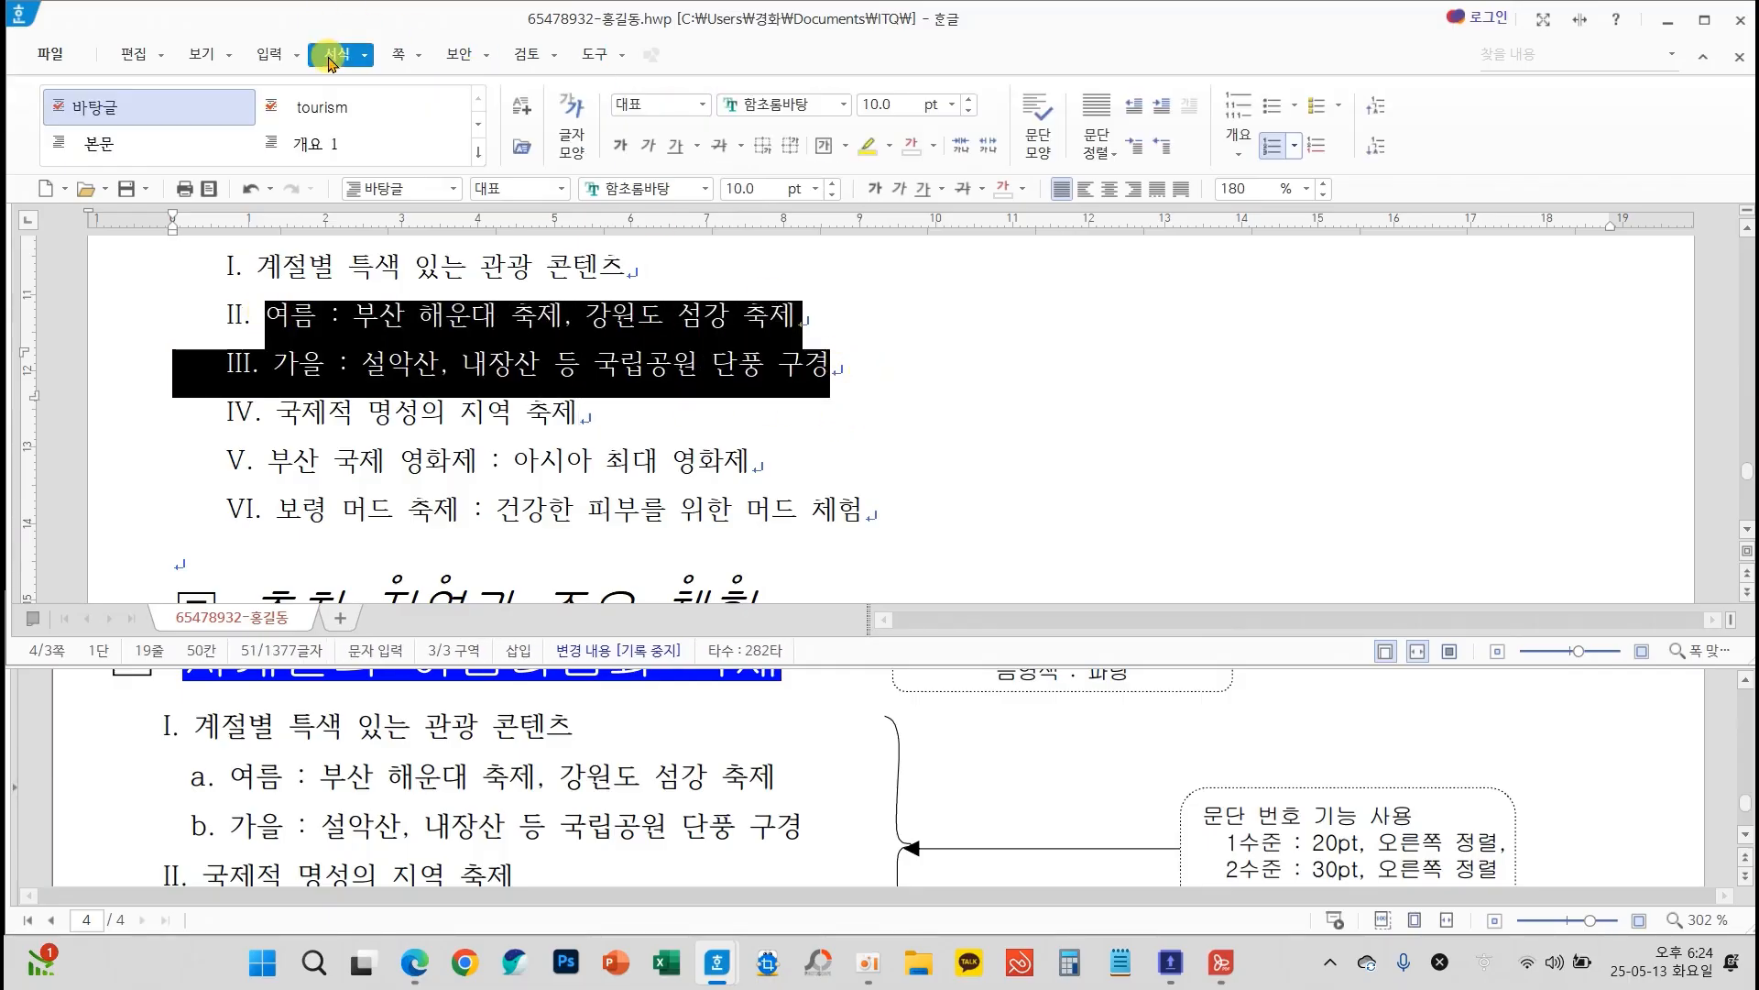
pyautogui.click(1379, 148)
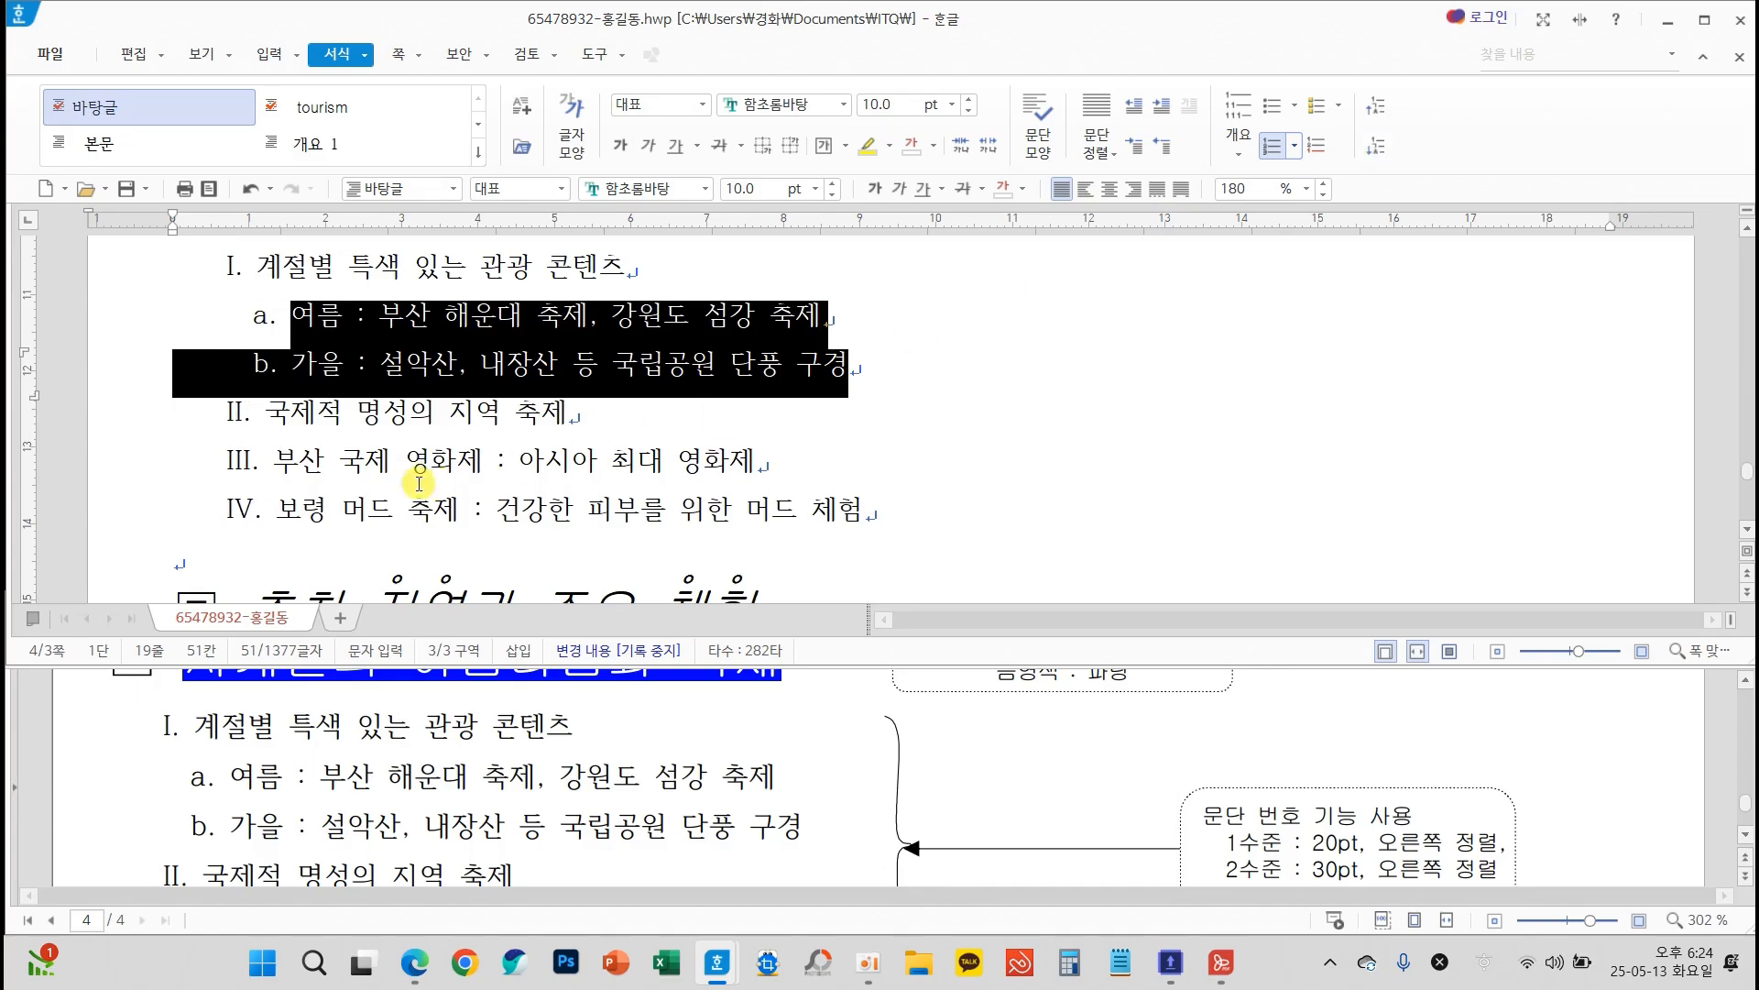
pyautogui.moveTo(274, 461); pyautogui.dragTo(895, 510)
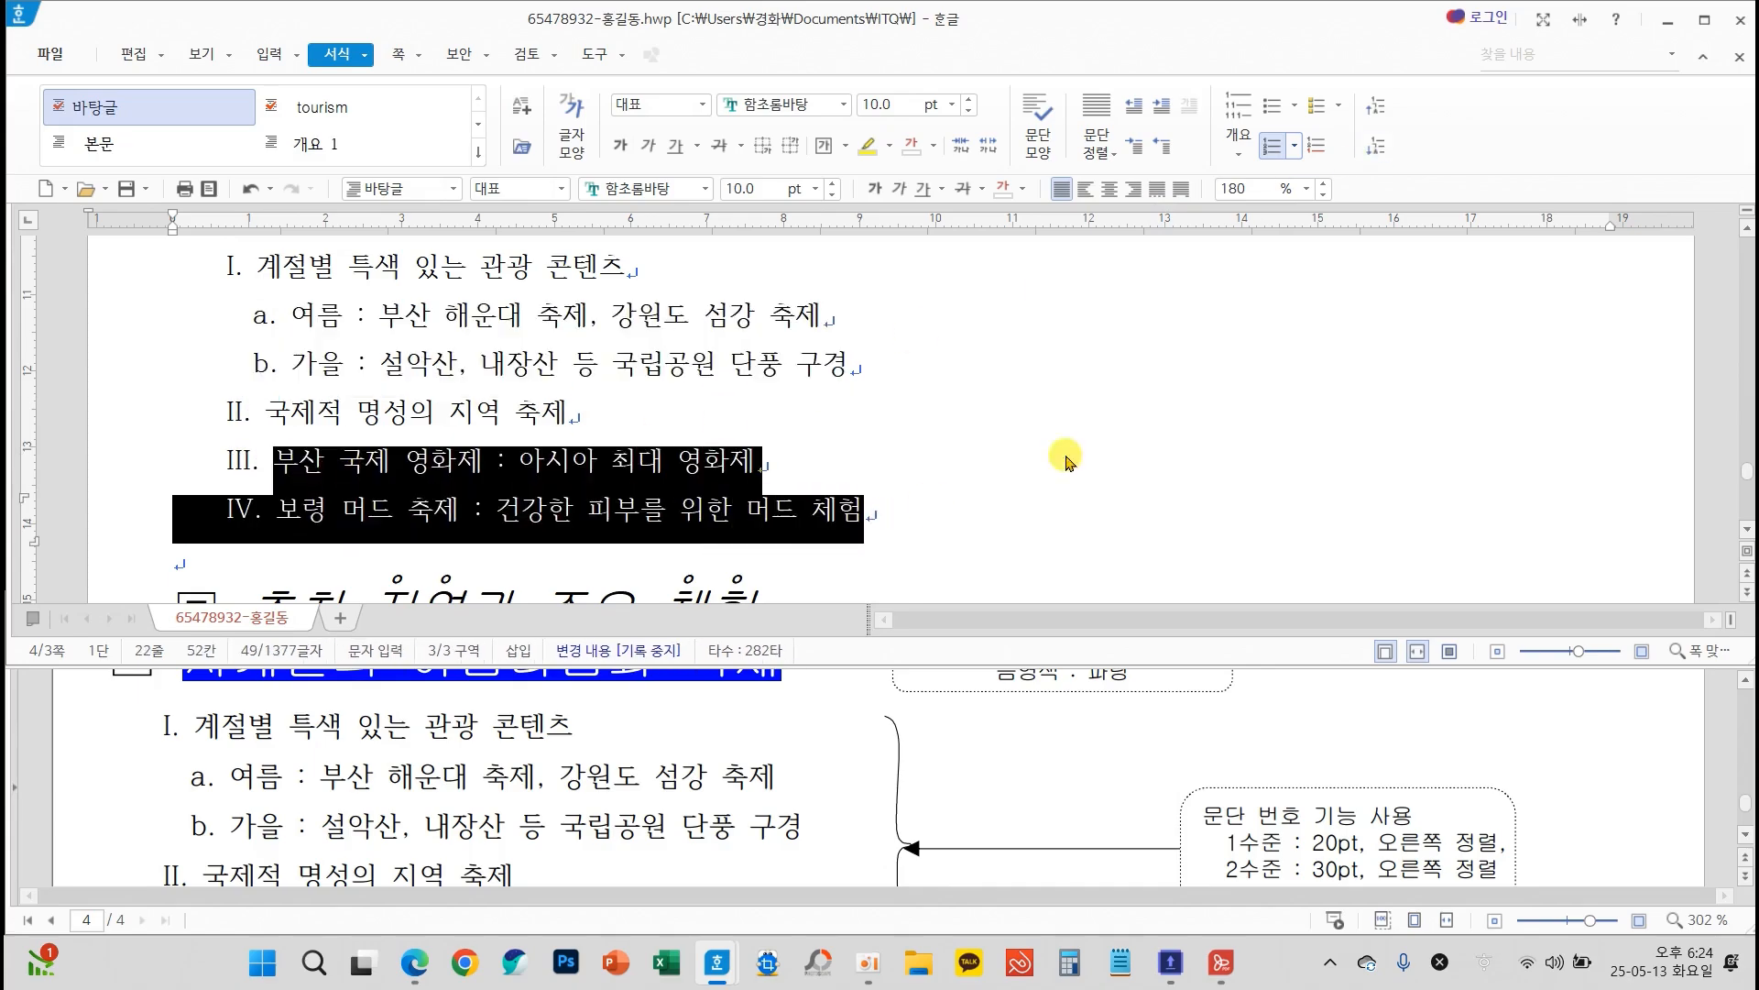
pyautogui.click(1376, 157)
pyautogui.click(982, 413)
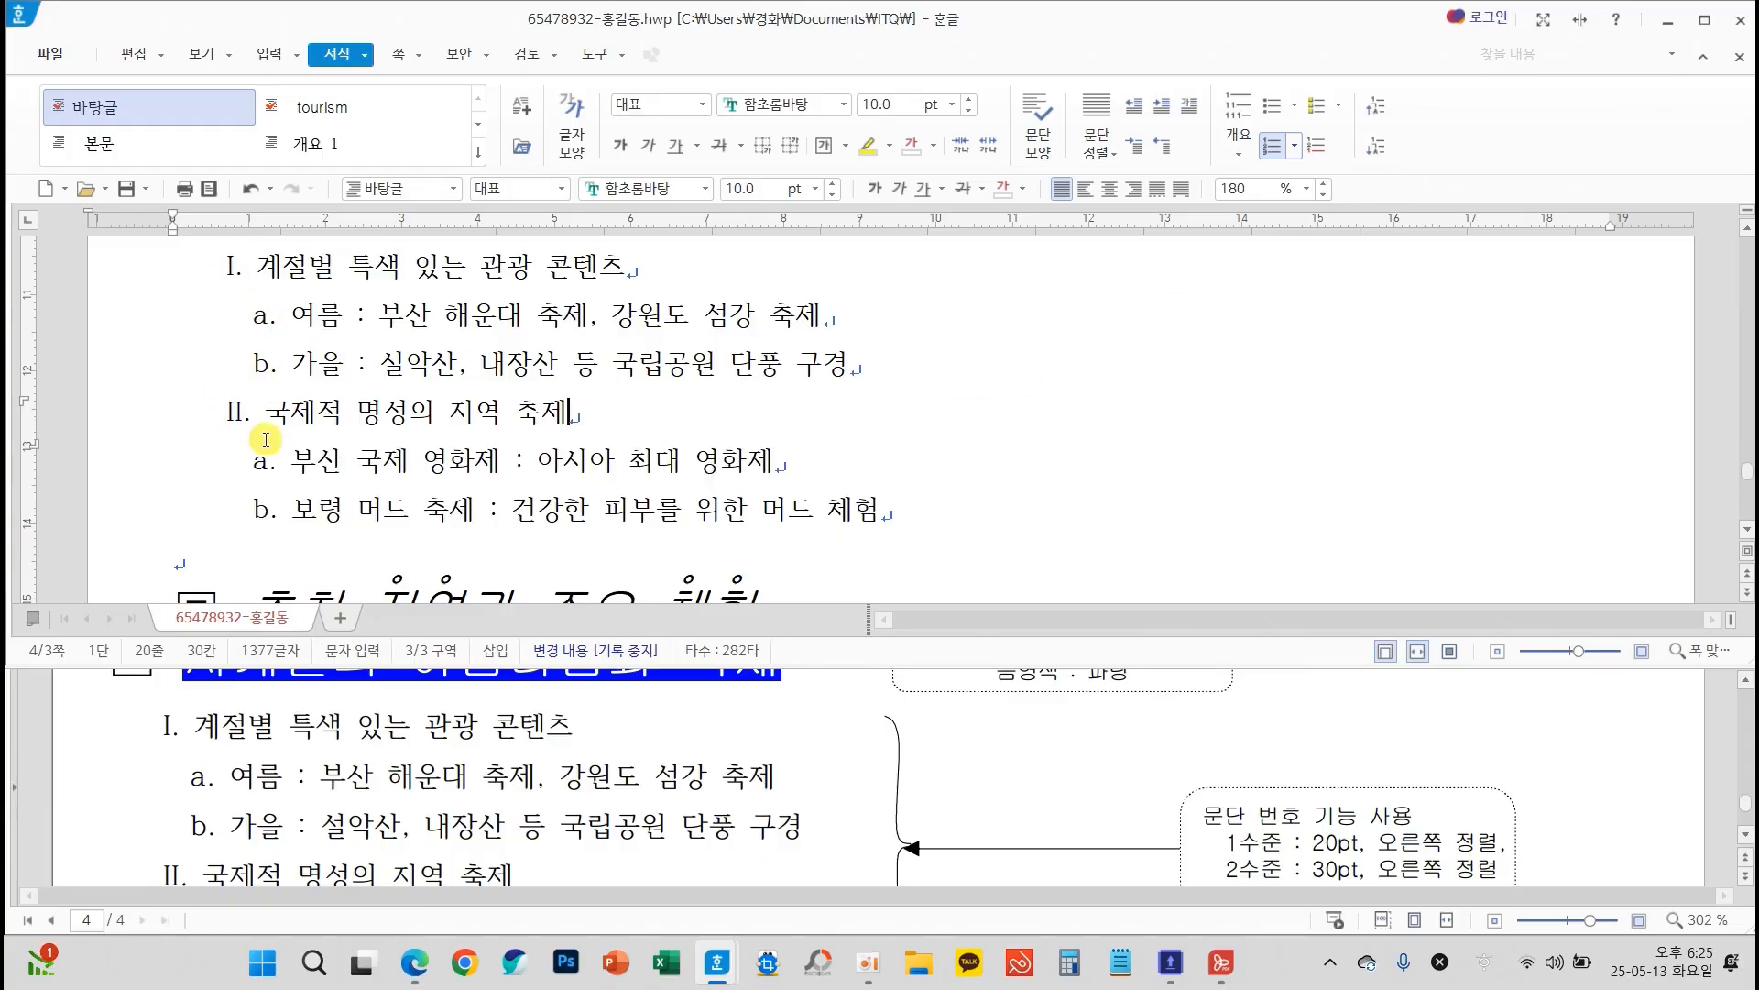
# Compare the numbered list with the exam sheet, maximize the answer document's window and save the document
pyautogui.scroll(-1, 524, 752)
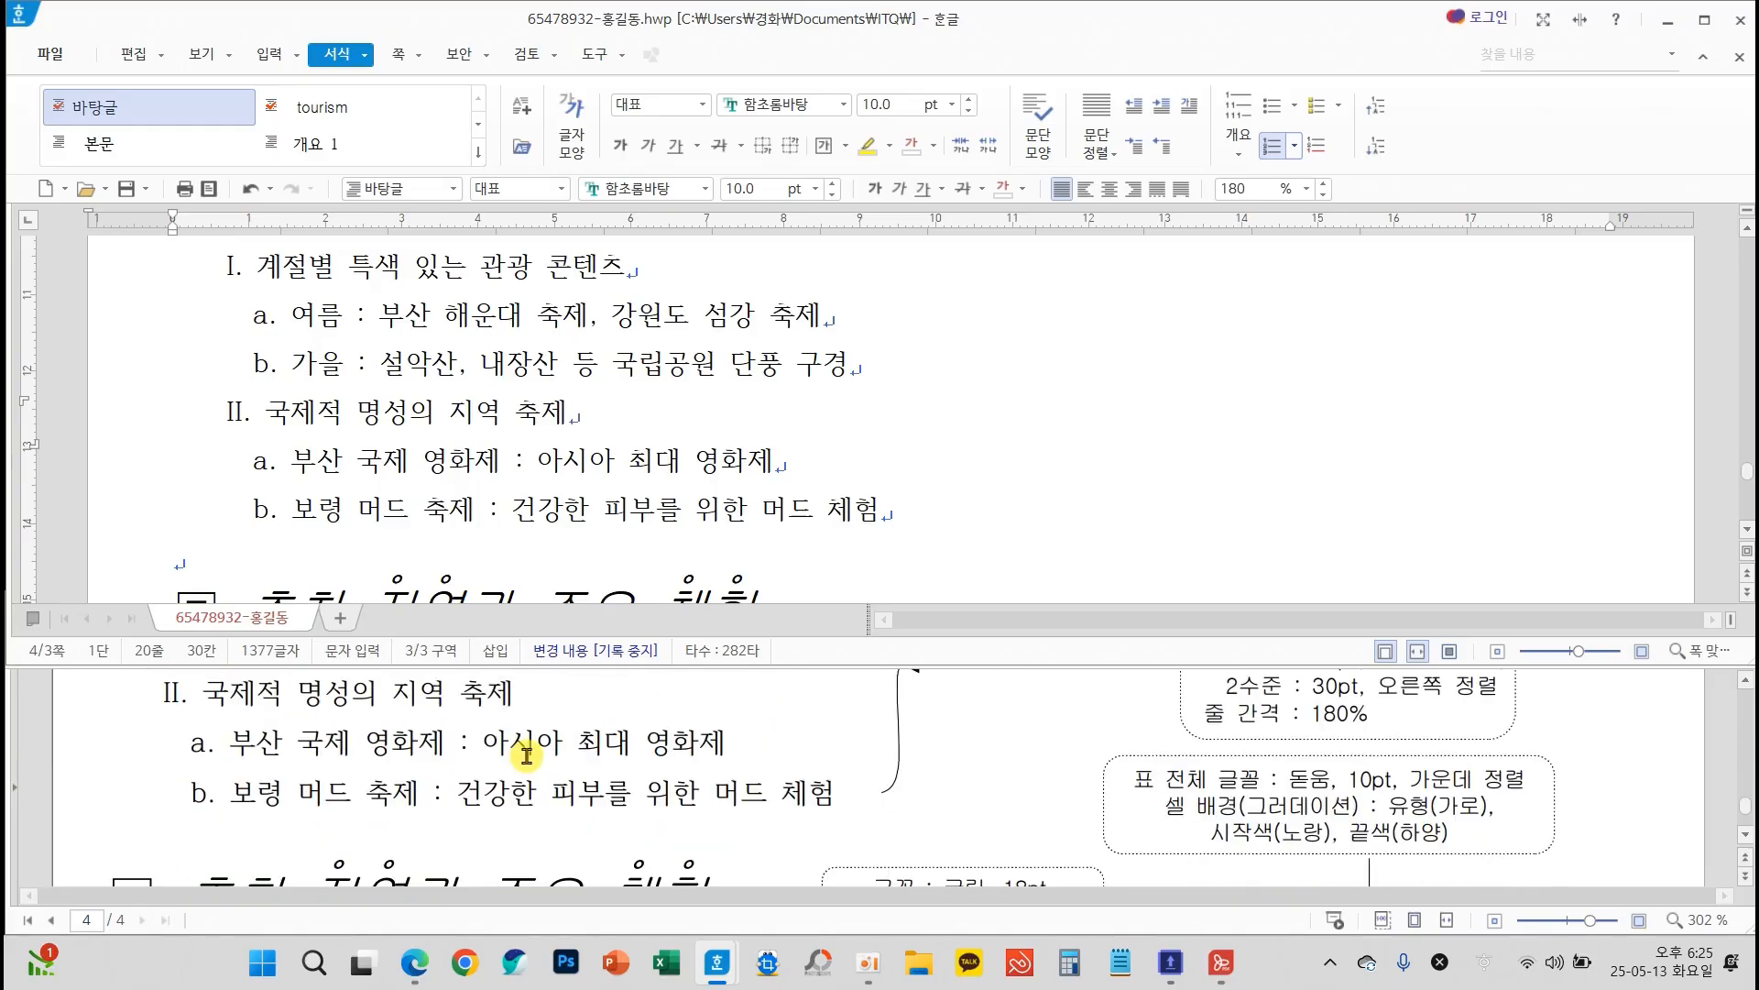
pyautogui.click(985, 502)
pyautogui.click(1705, 19)
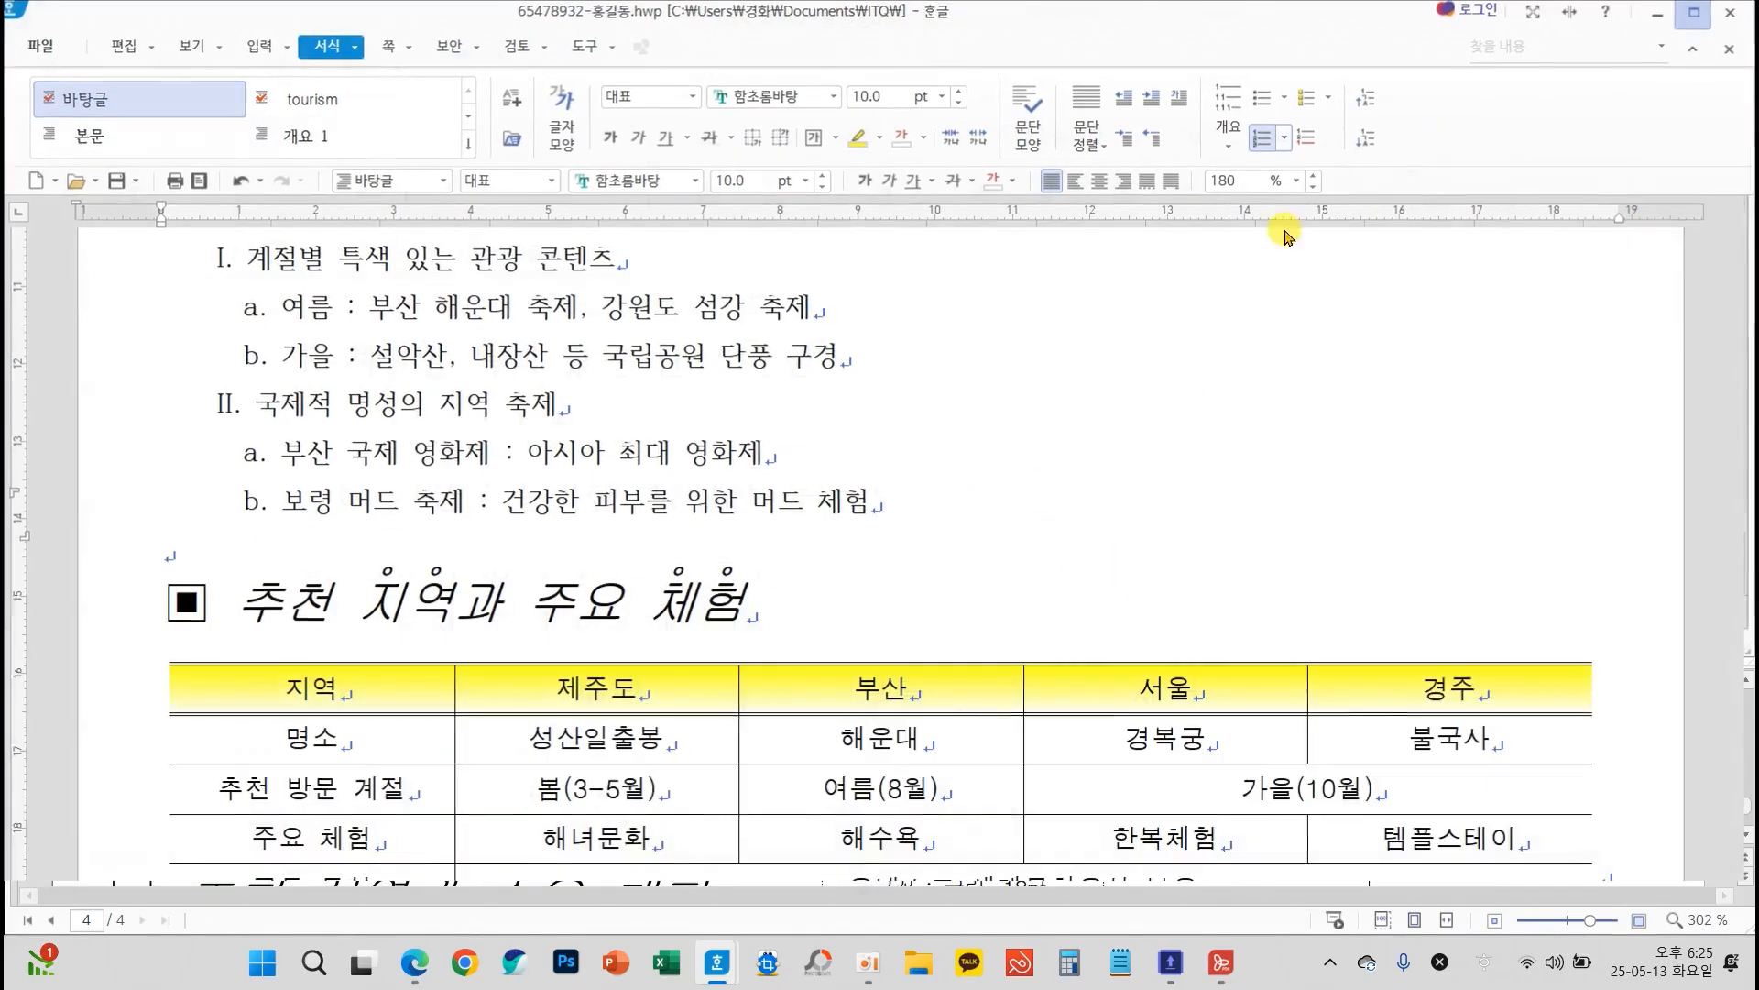
pyautogui.click(848, 463)
pyautogui.scroll(10, 859, 516)
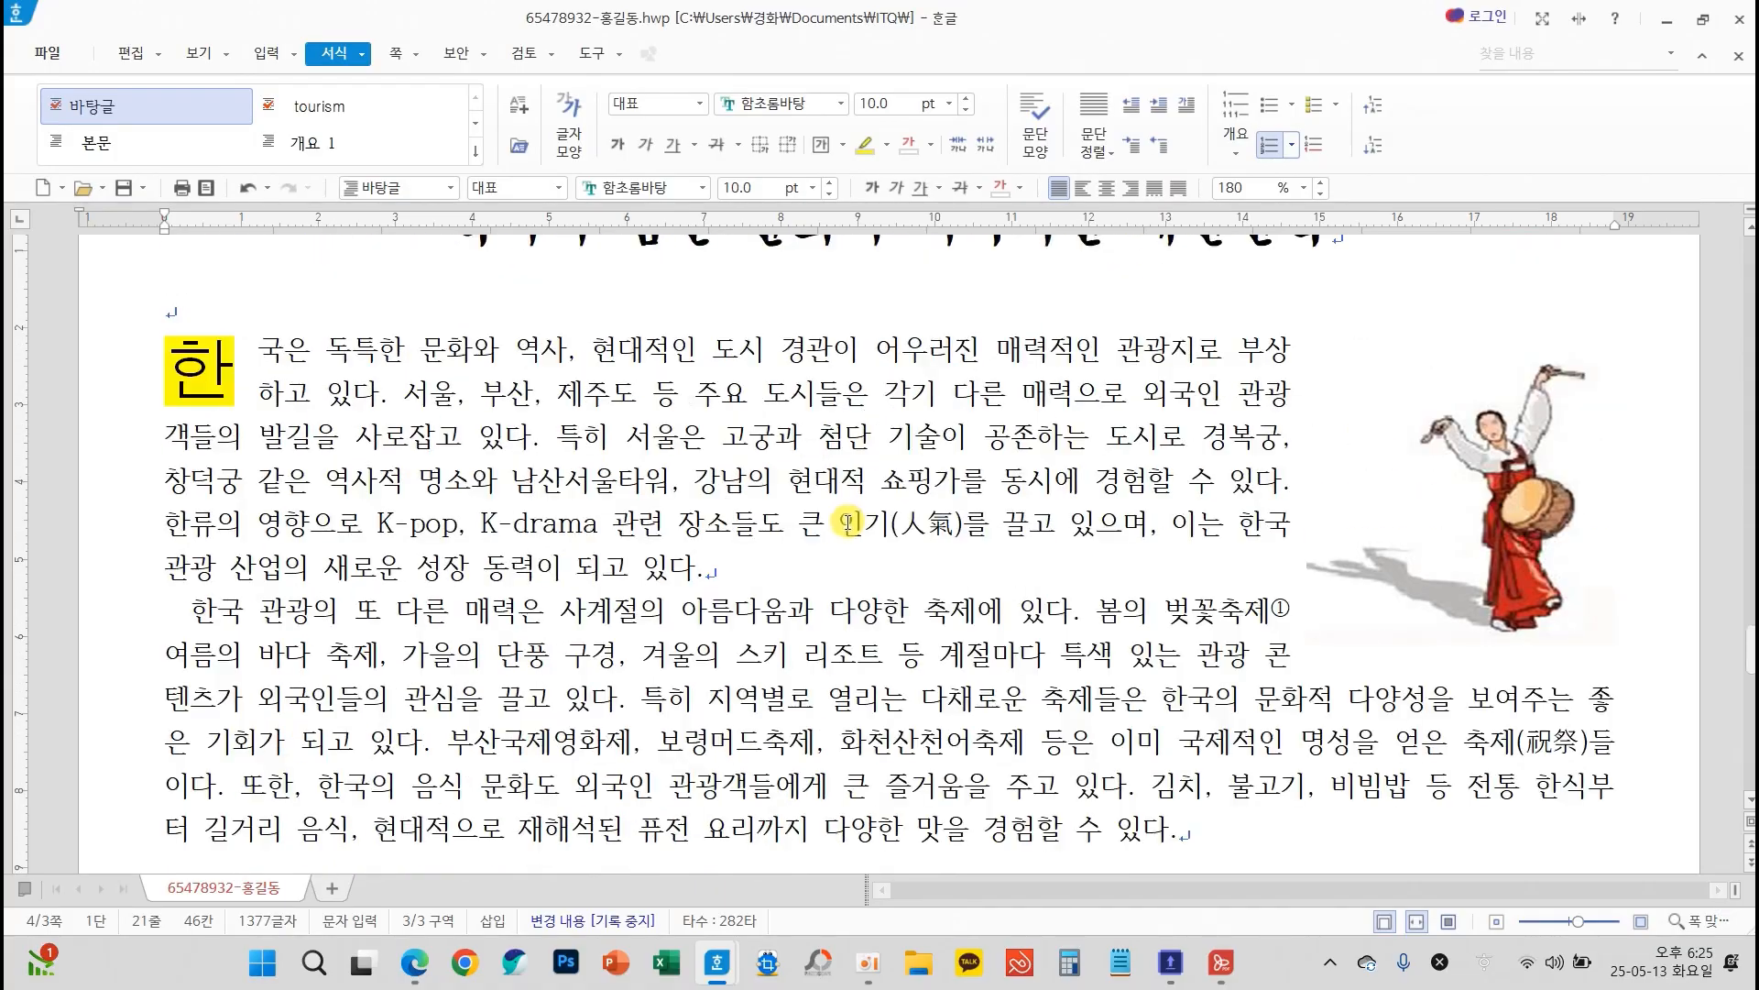
pyautogui.click(132, 196)
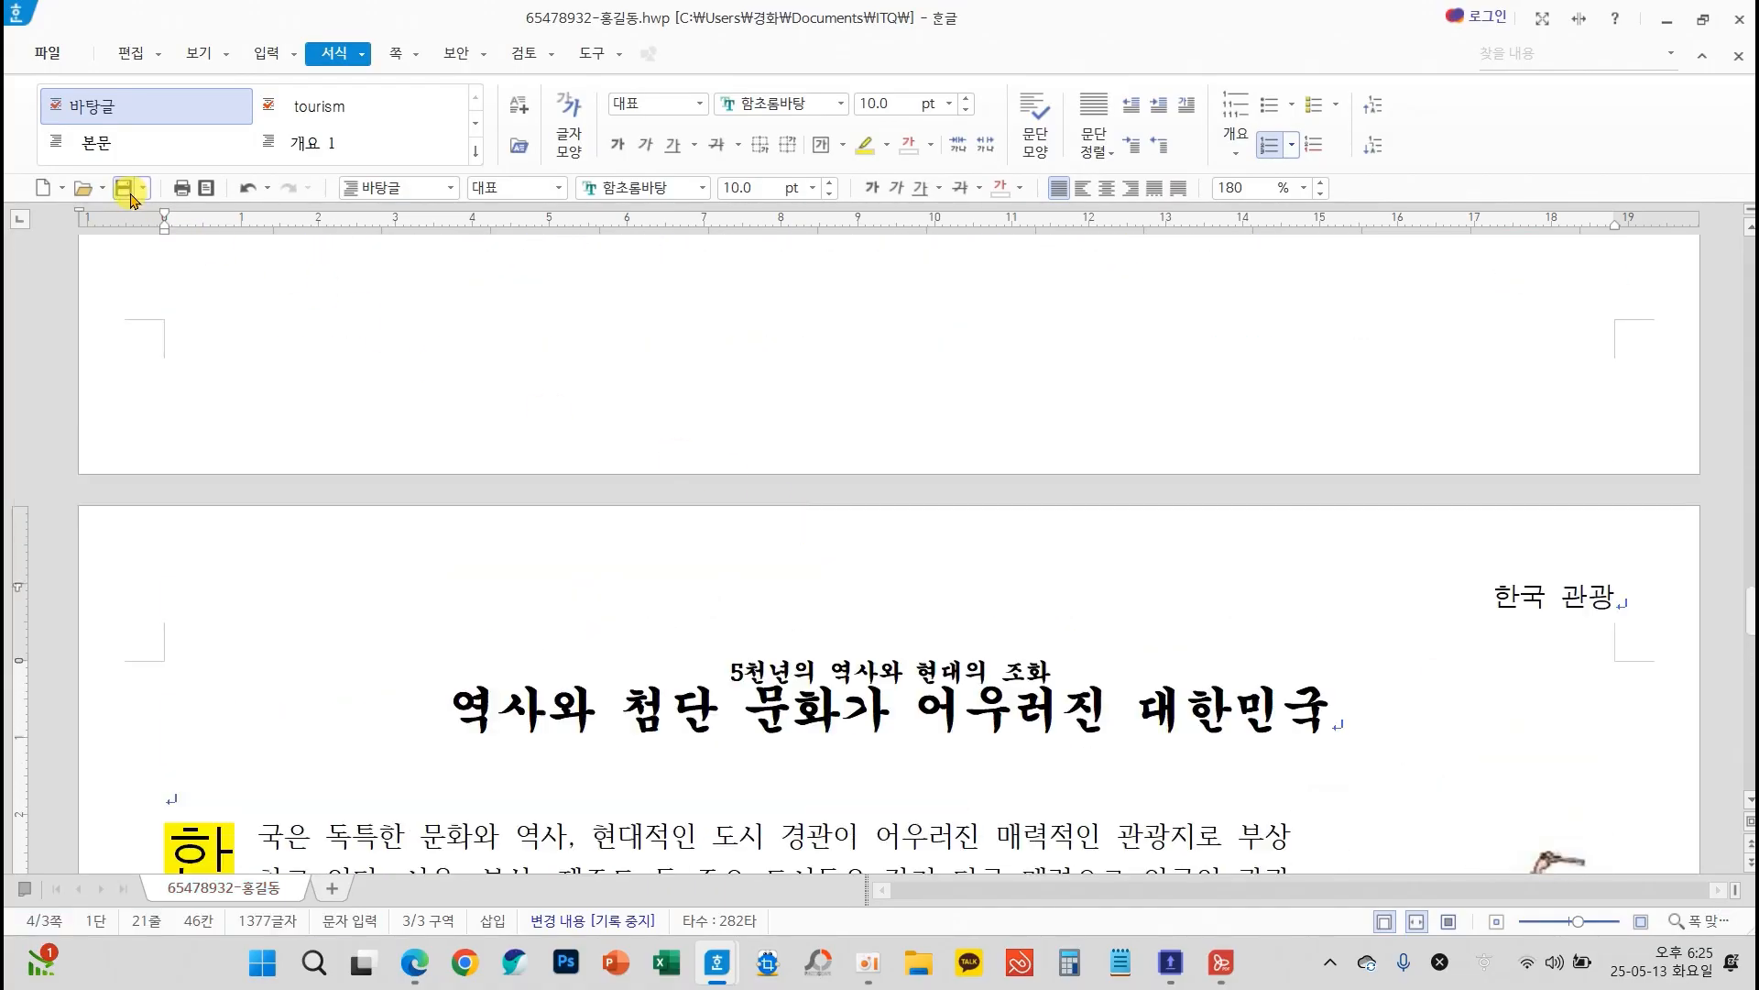
# Review page 3 from the title and body paragraphs down to the numbered list and the table heading
pyautogui.scroll(-10, 879, 759)
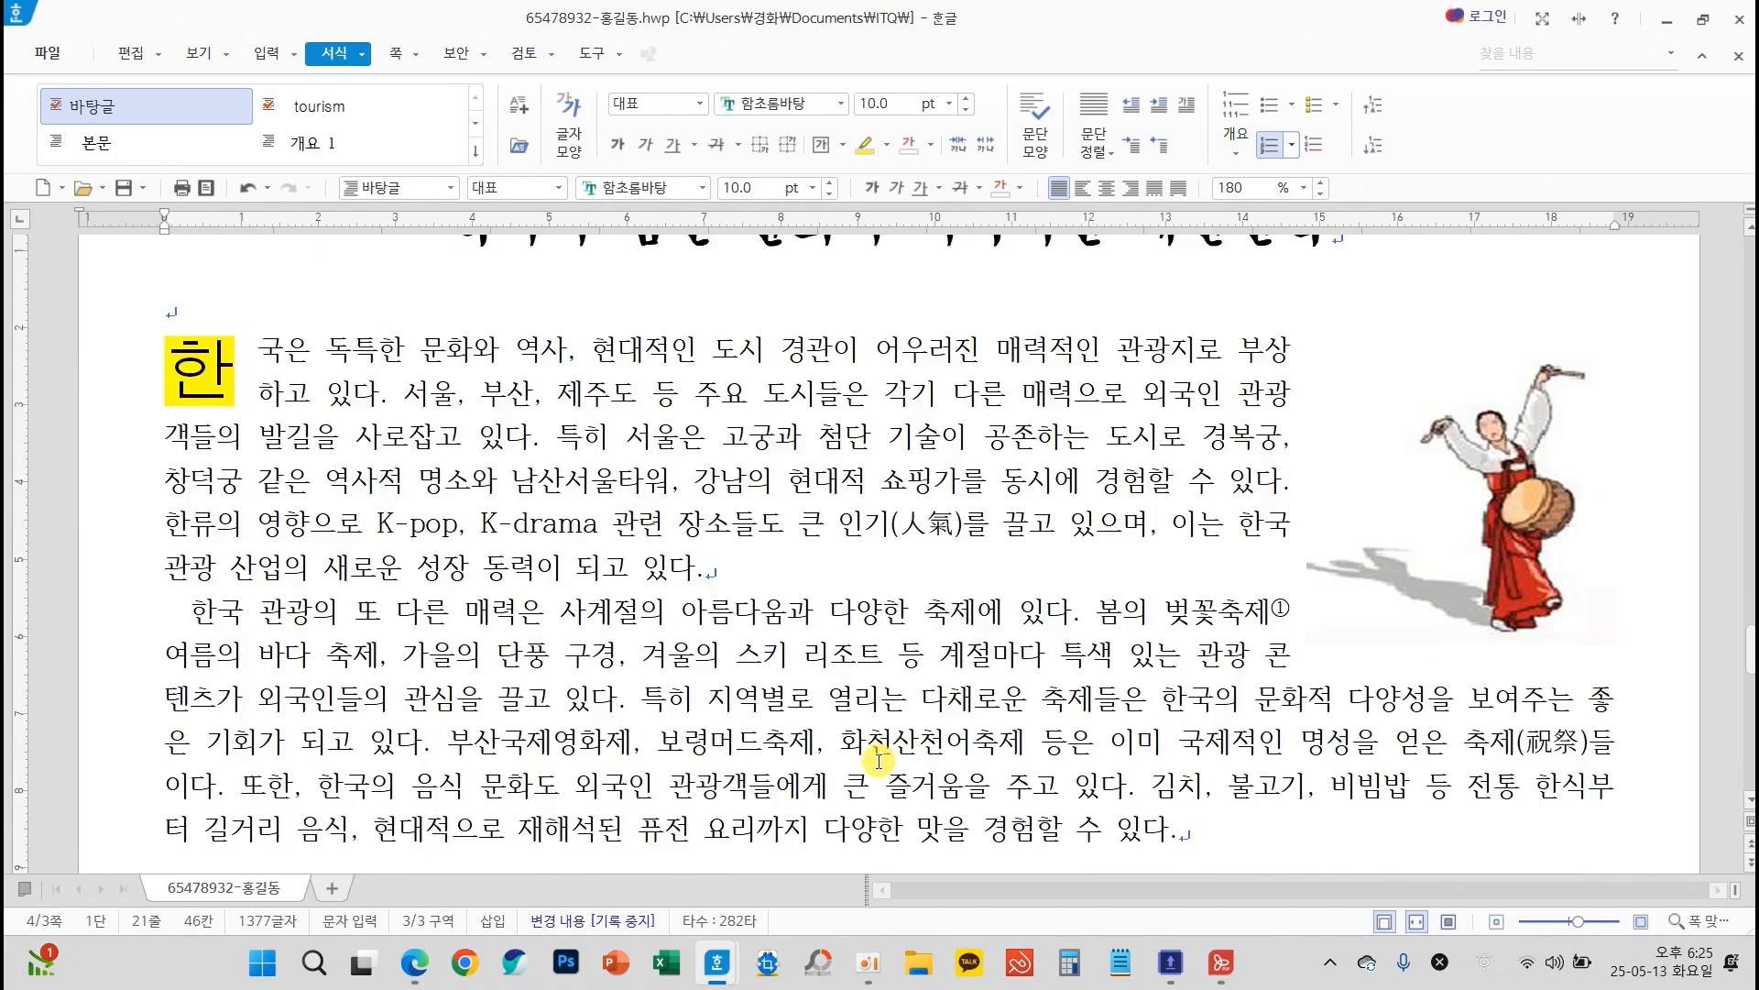
pyautogui.scroll(-5, 880, 759)
pyautogui.scroll(15, 884, 758)
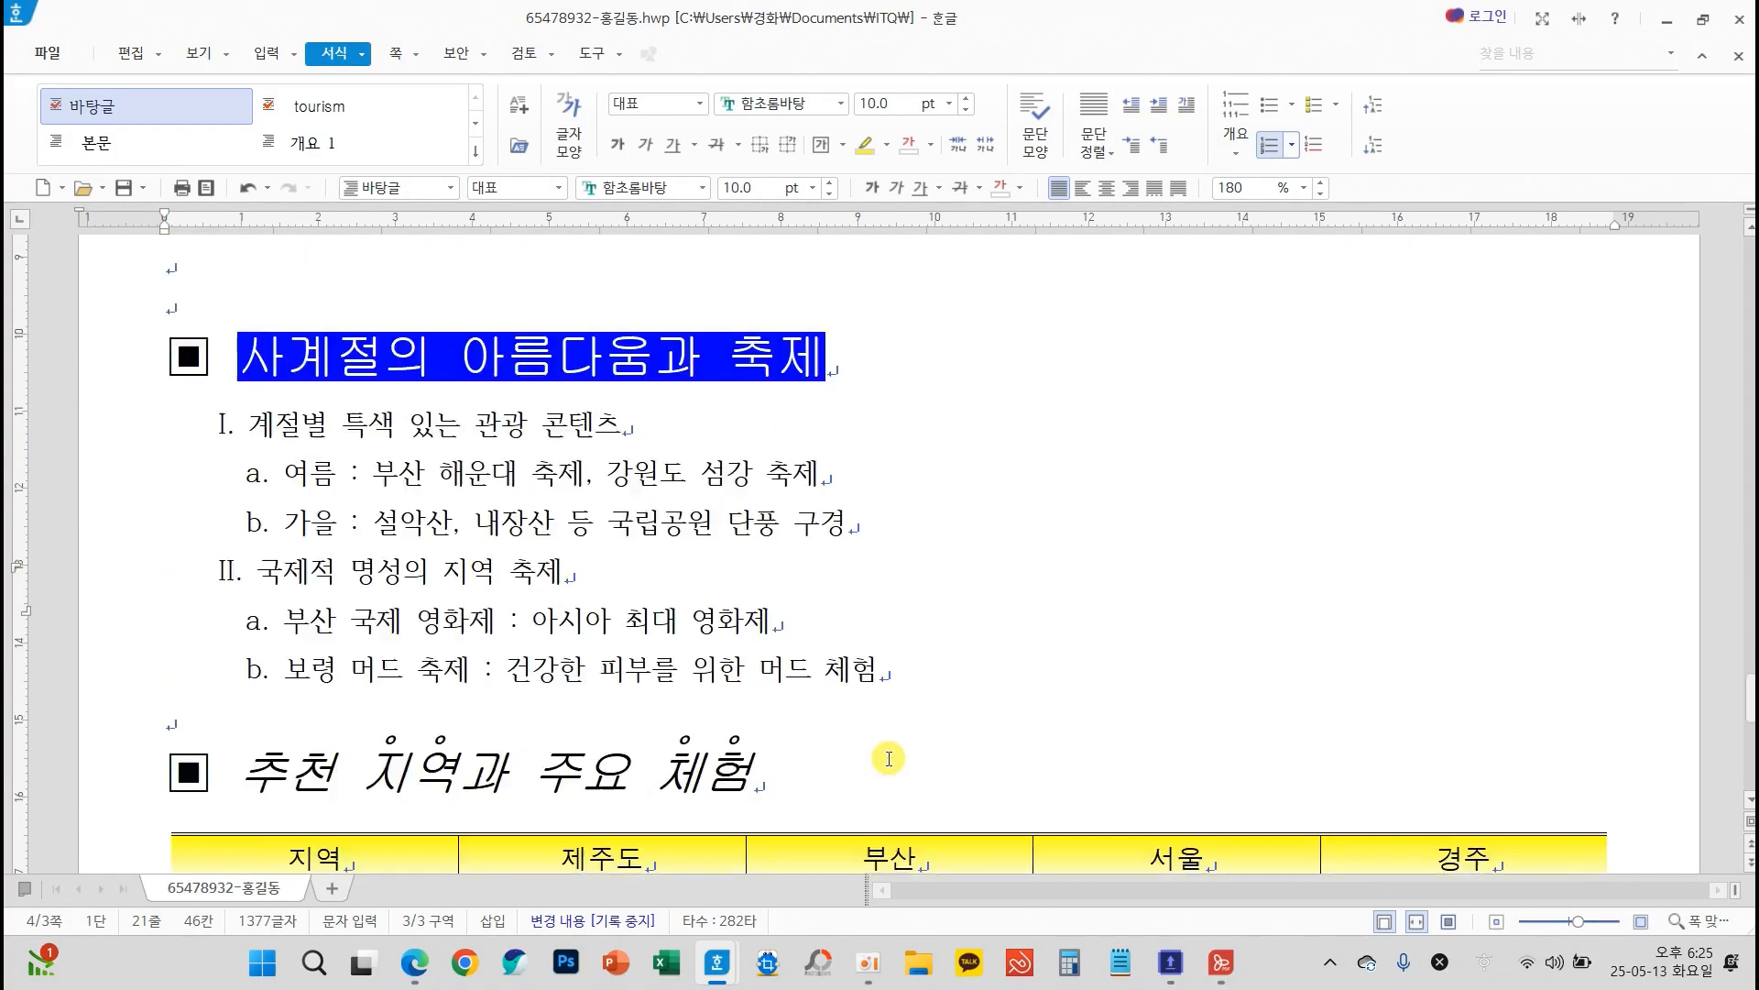
pyautogui.scroll(3, 889, 759)
pyautogui.scroll(-6, 798, 719)
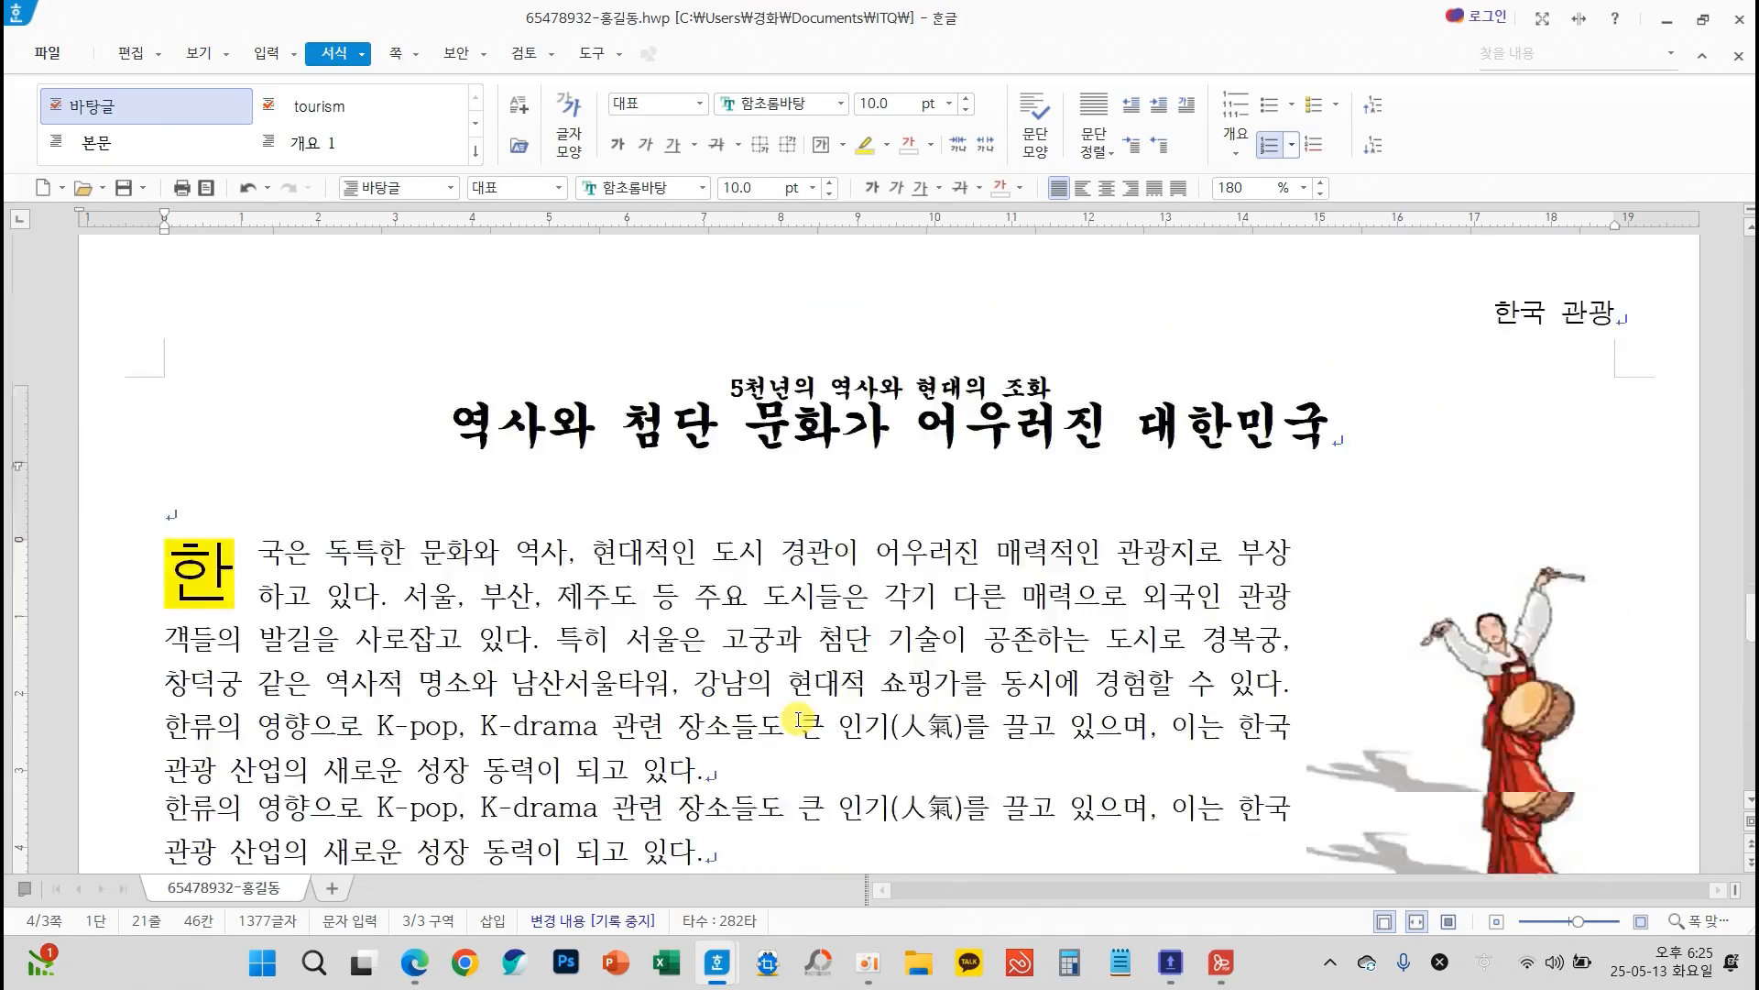
pyautogui.scroll(-3, 798, 719)
pyautogui.scroll(-2, 798, 719)
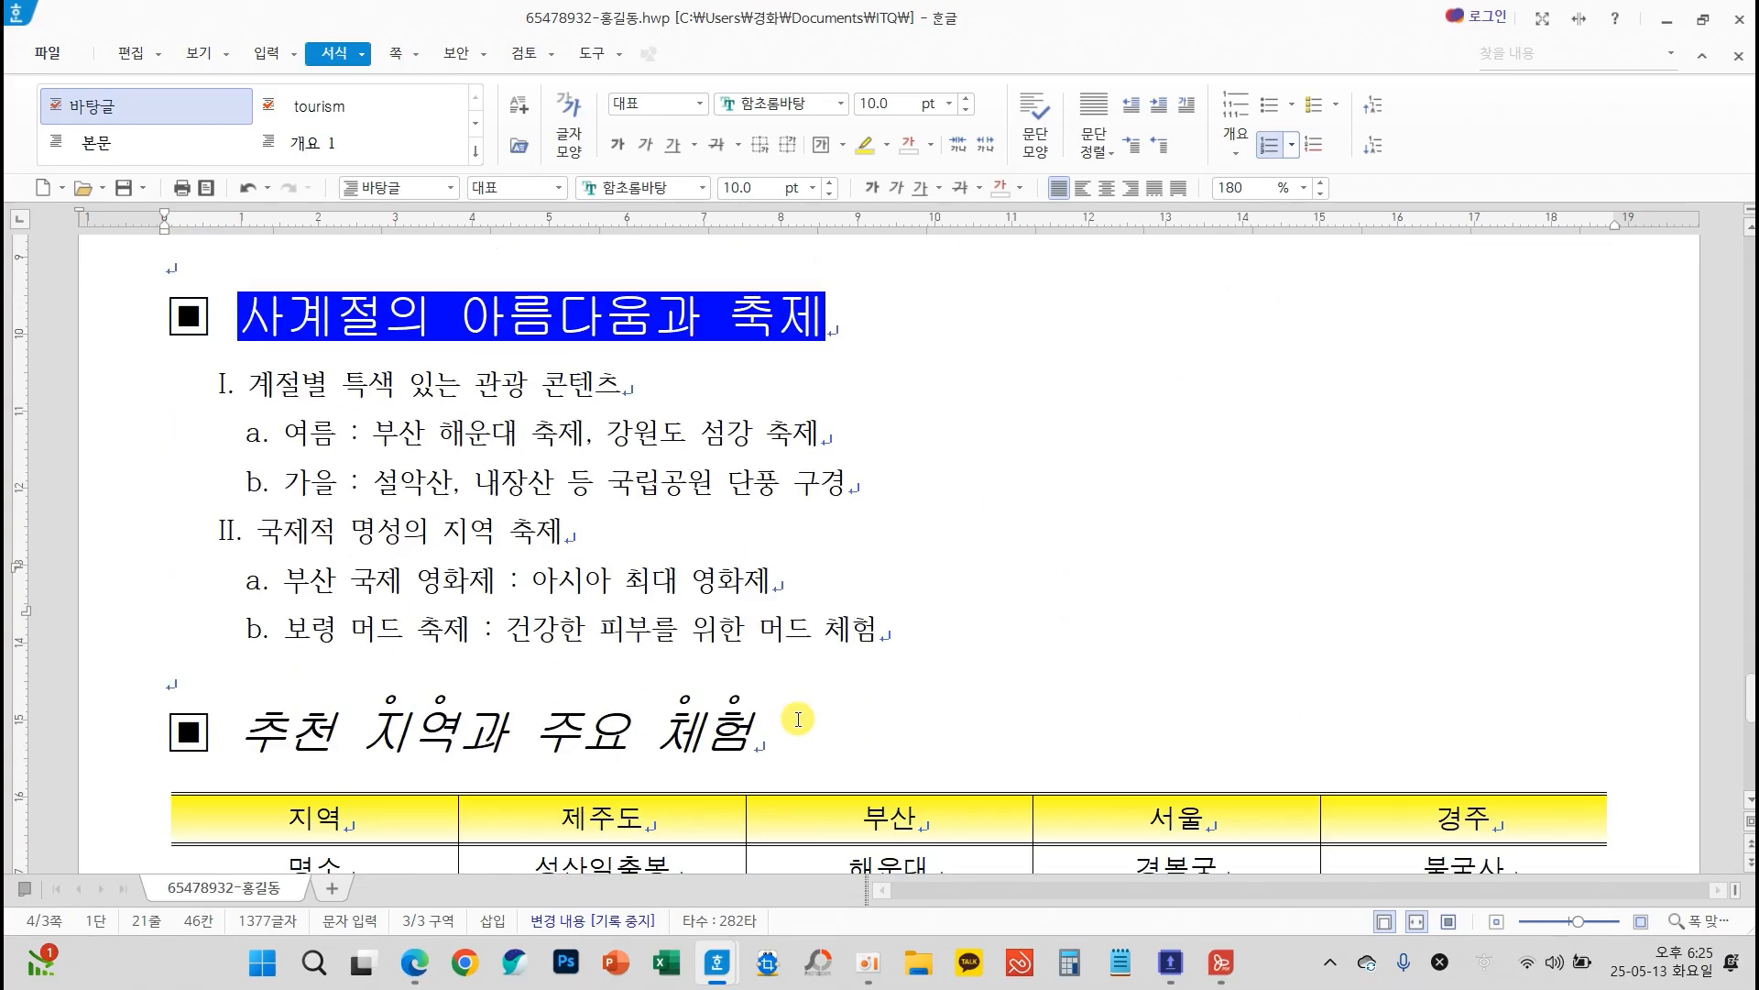
pyautogui.moveTo(269, 454)
pyautogui.mouseDown()
pyautogui.moveTo(235, 460)
pyautogui.moveTo(187, 371)
pyautogui.moveTo(286, 406)
pyautogui.moveTo(265, 447)
pyautogui.mouseUp()
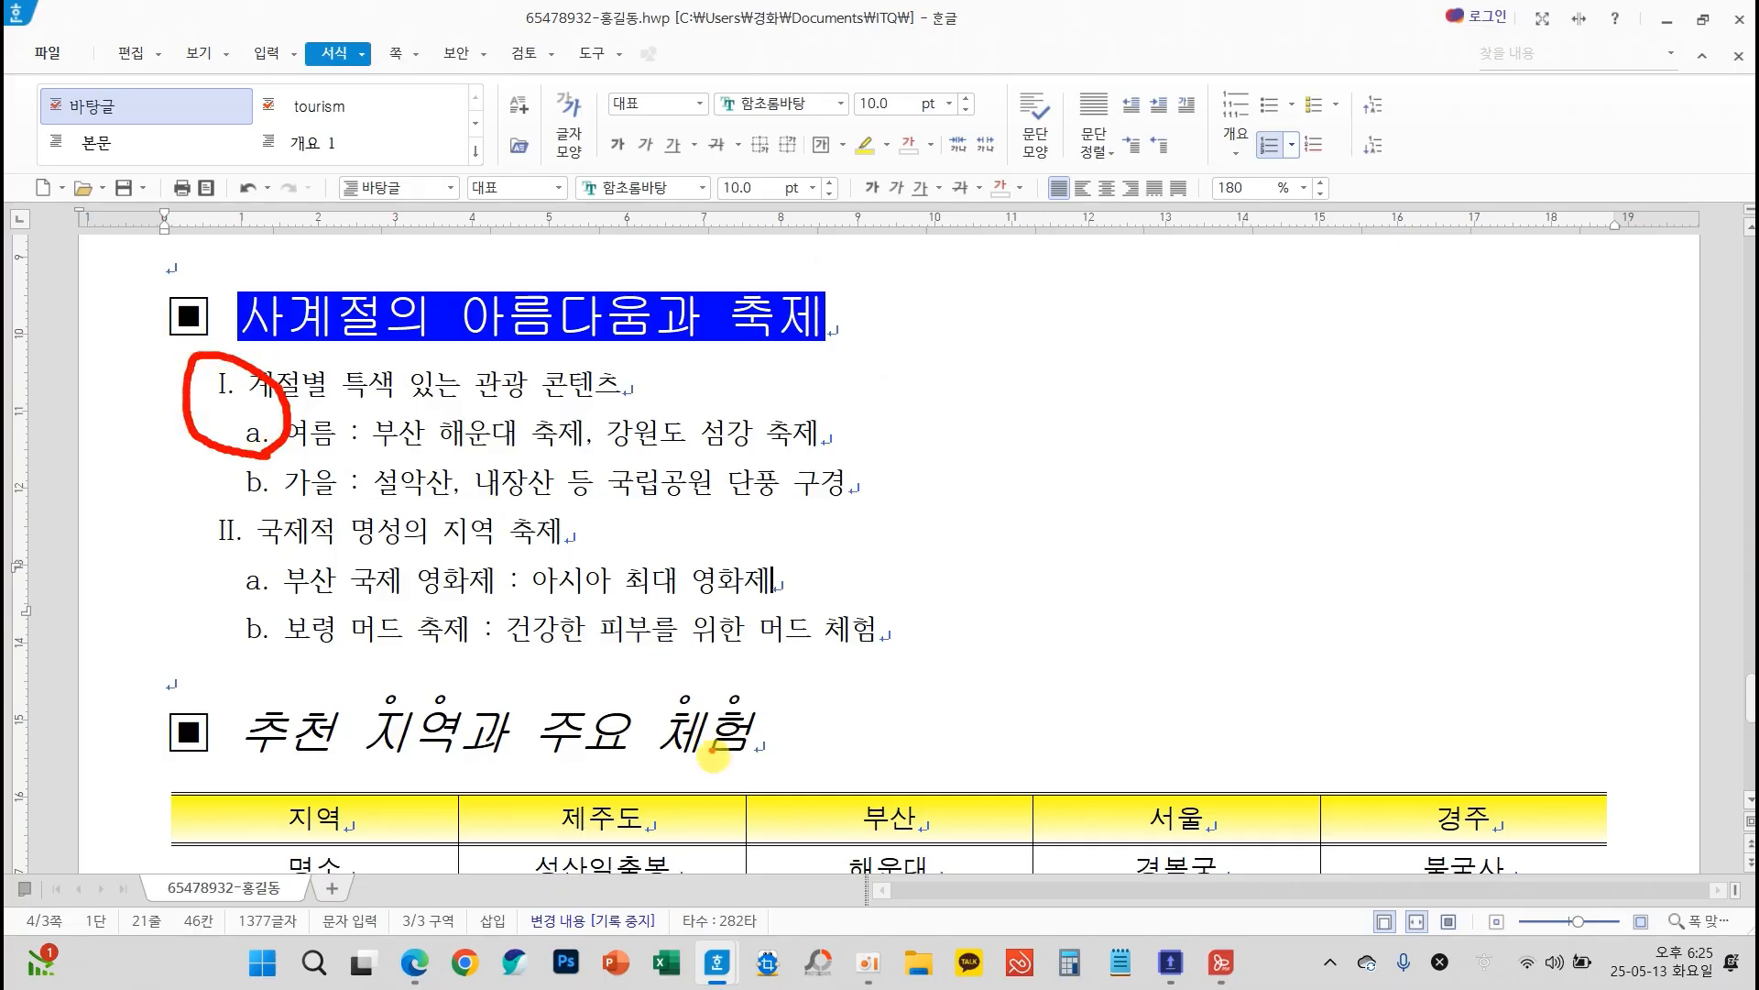
pyautogui.moveTo(790, 777); pyautogui.dragTo(895, 733)
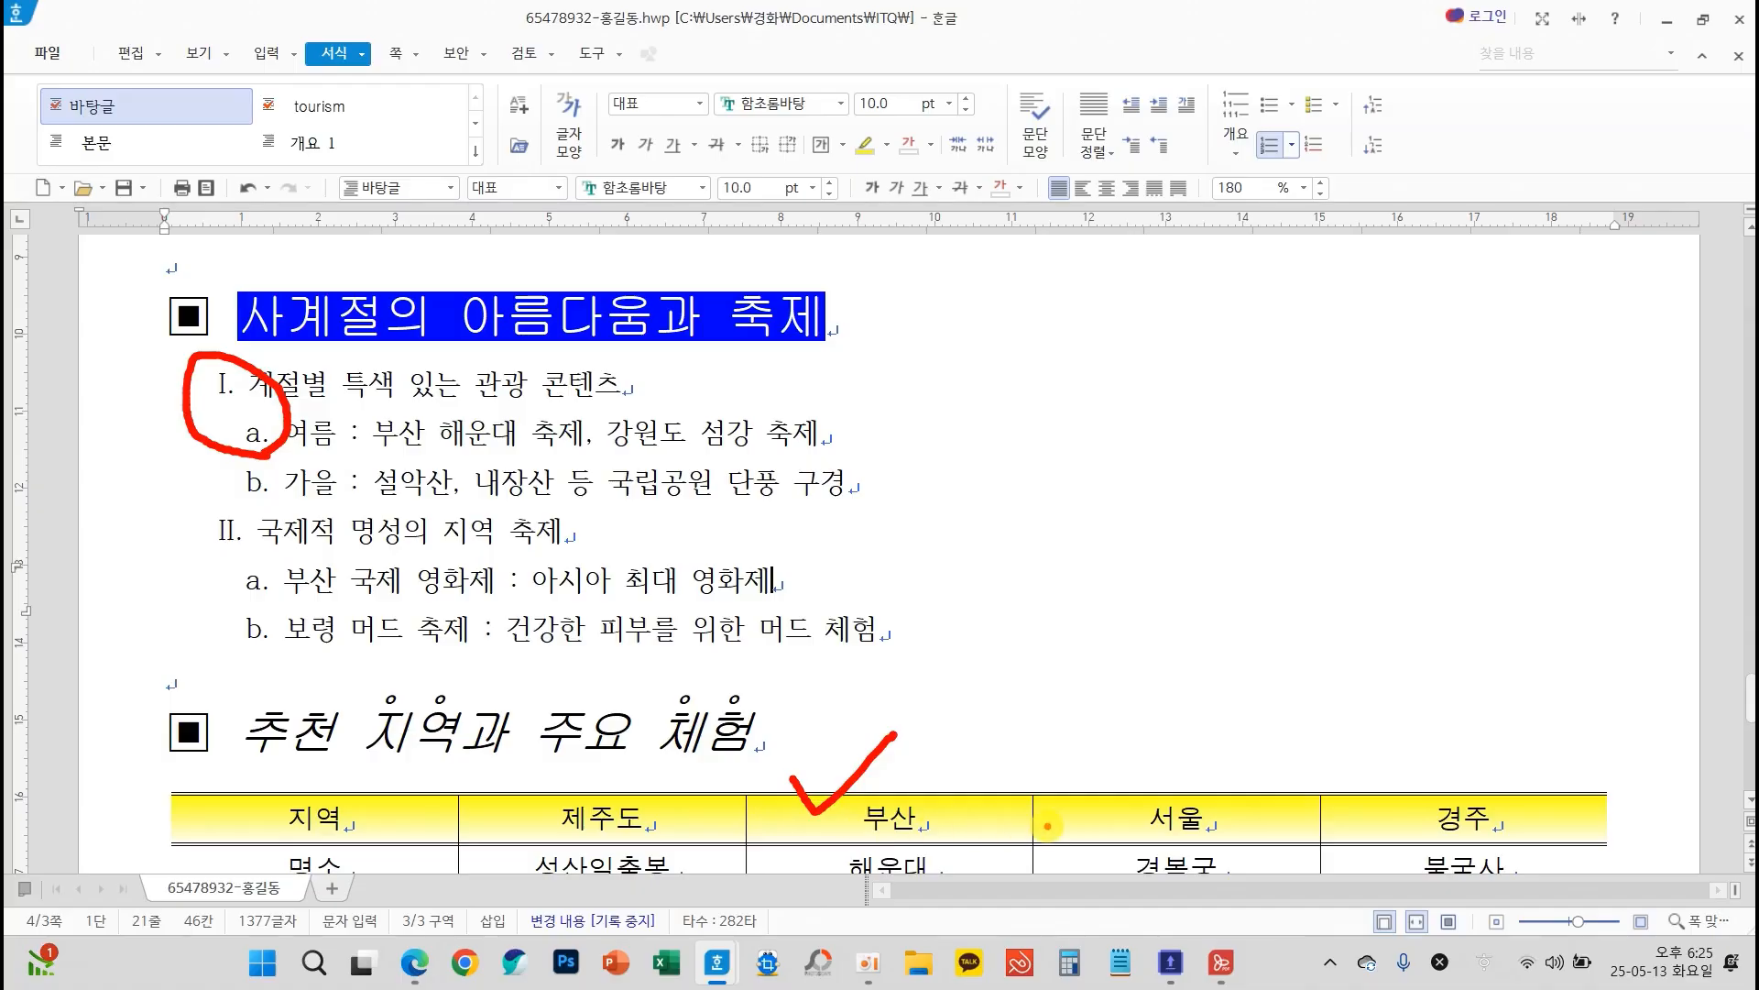
pyautogui.press('Escape')
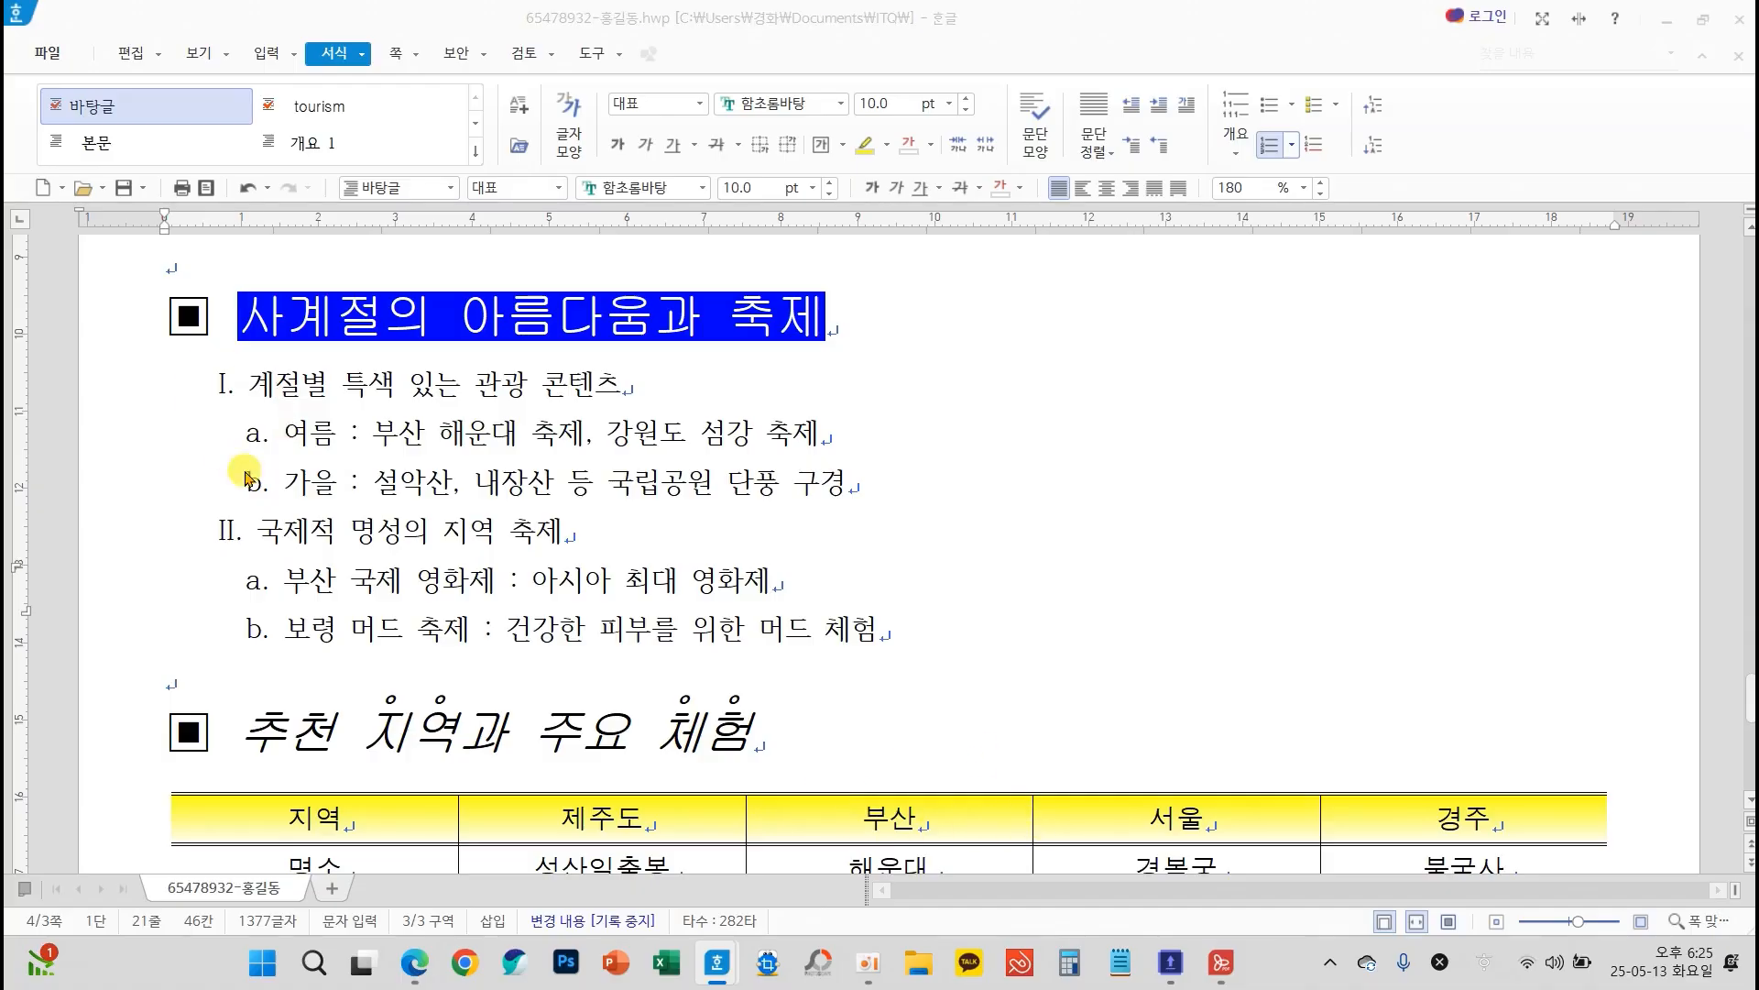